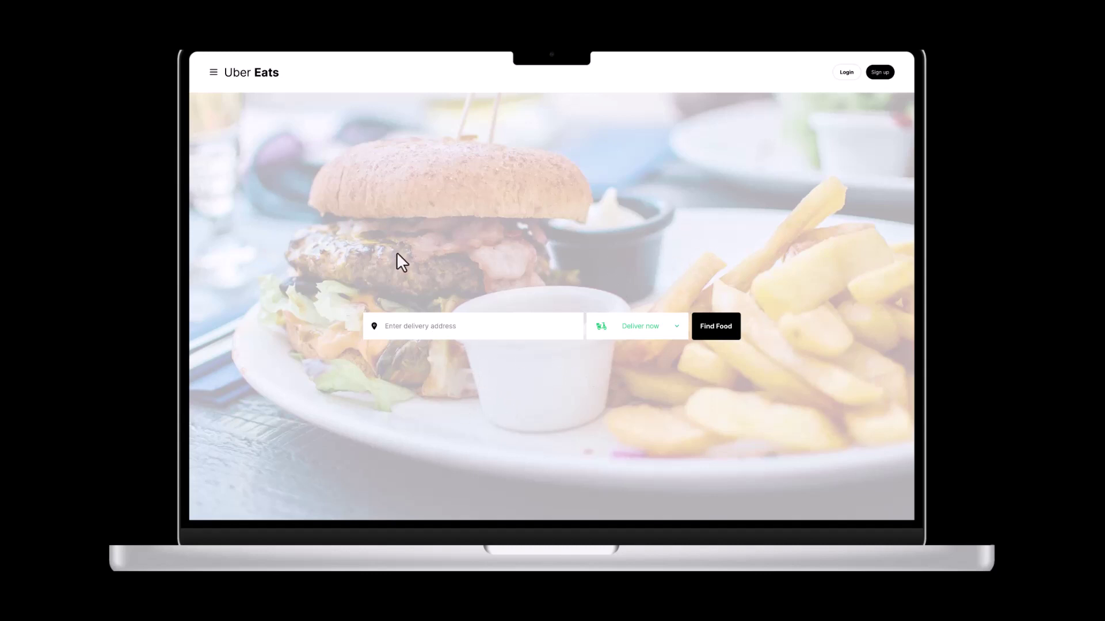
Step: Try the prototype's sign-up side menu and toggle its delivery time options
click(213, 73)
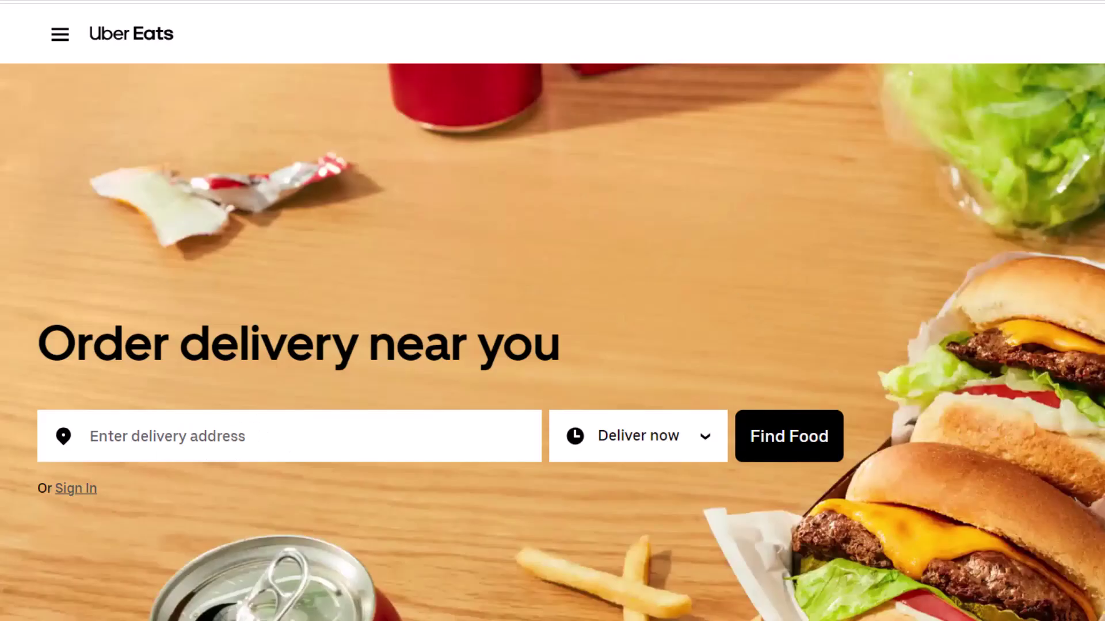
click(698, 439)
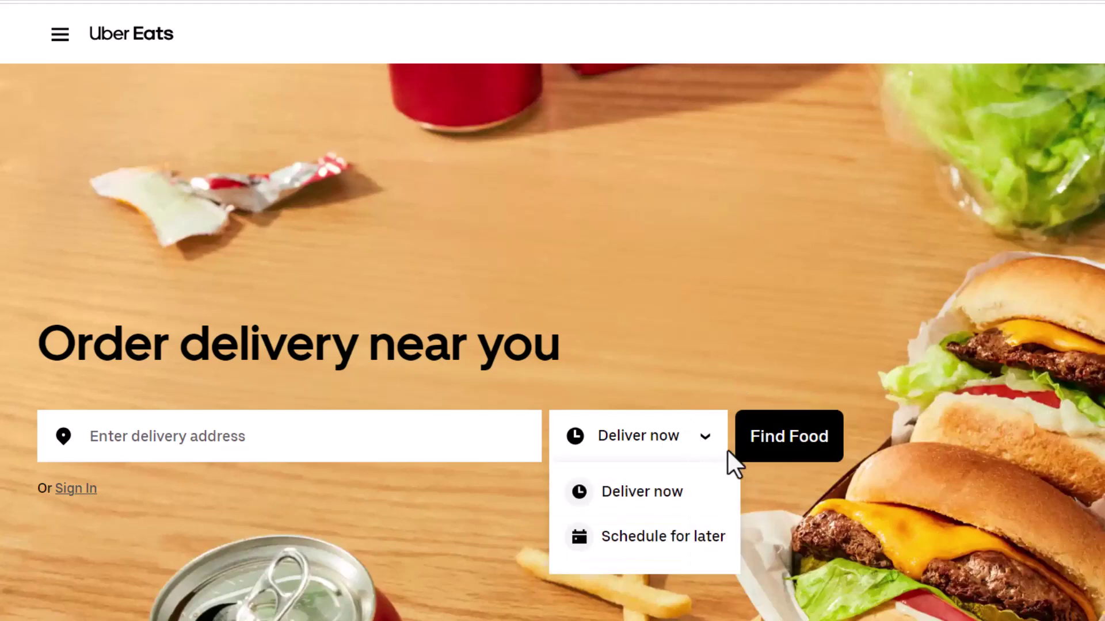
click(703, 444)
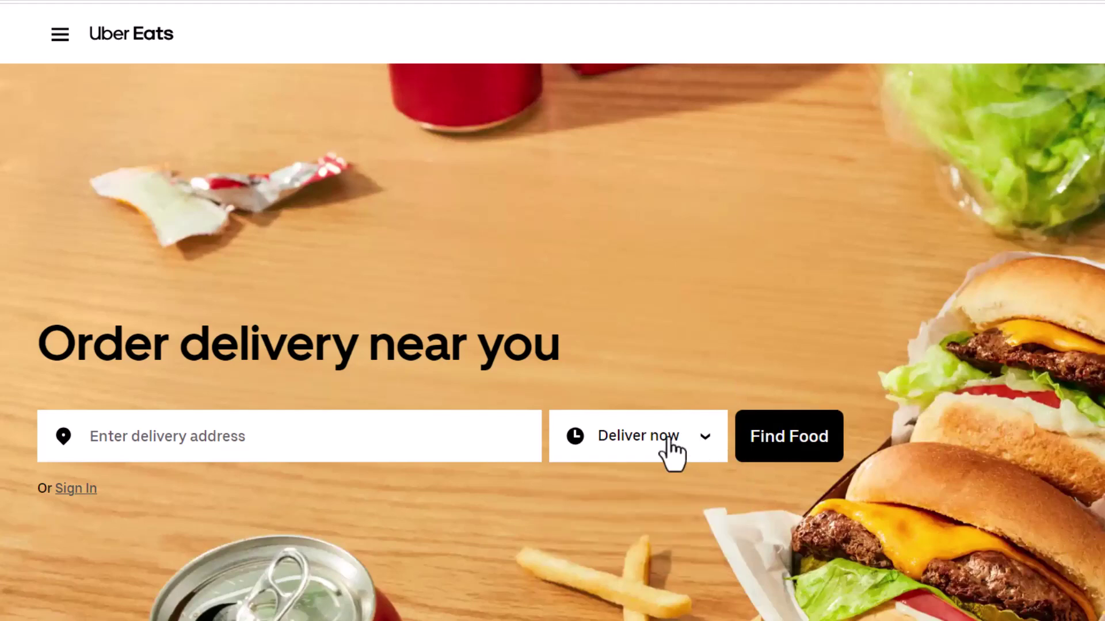
click(59, 35)
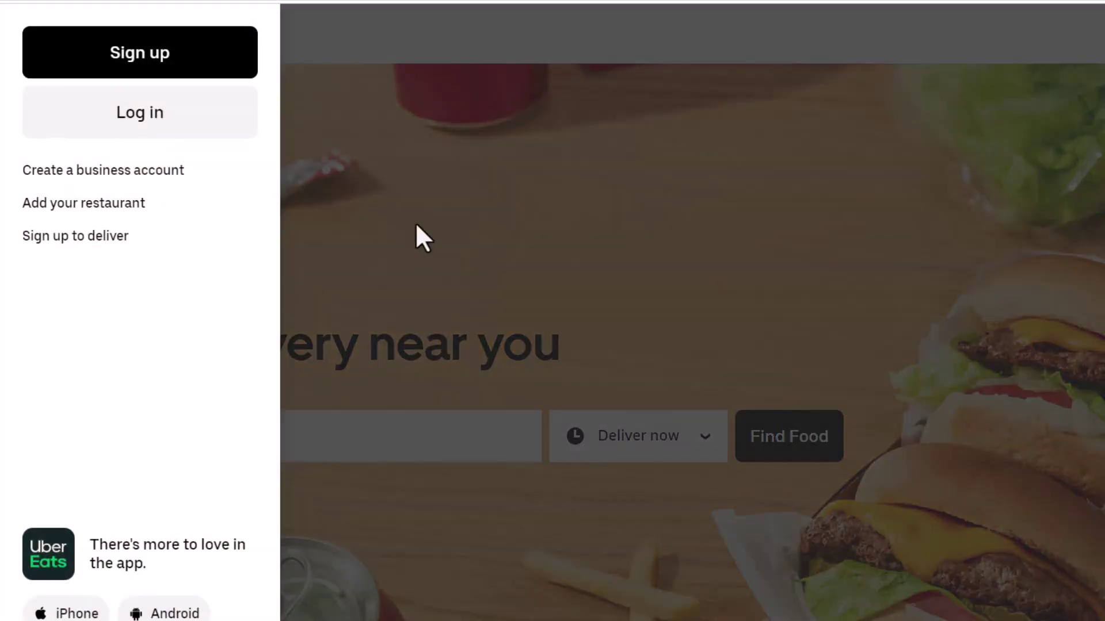
click(677, 335)
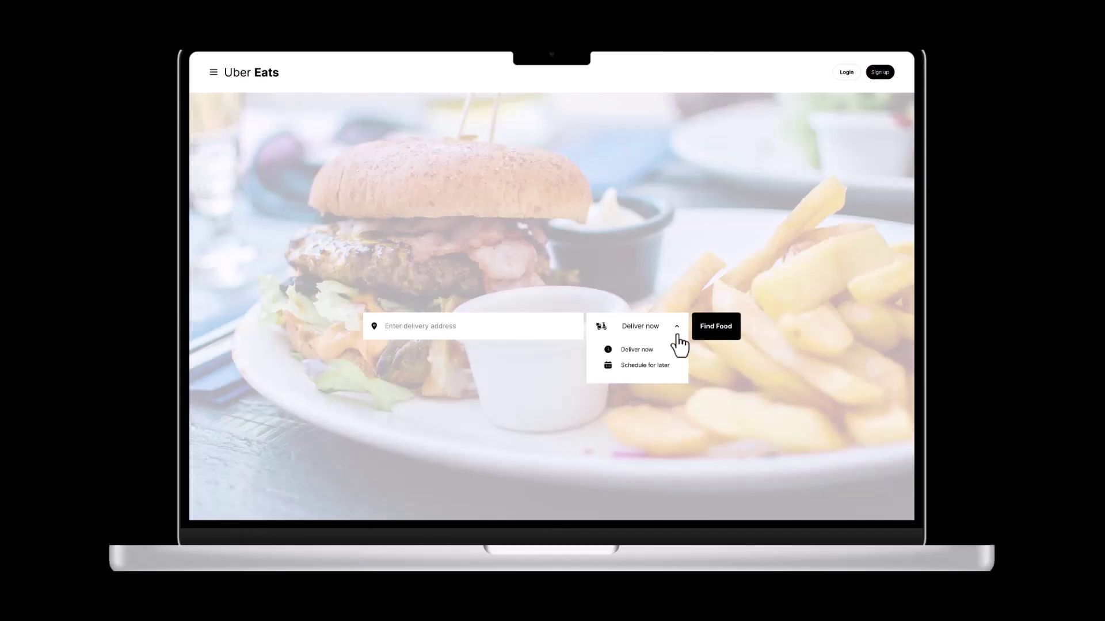
click(677, 336)
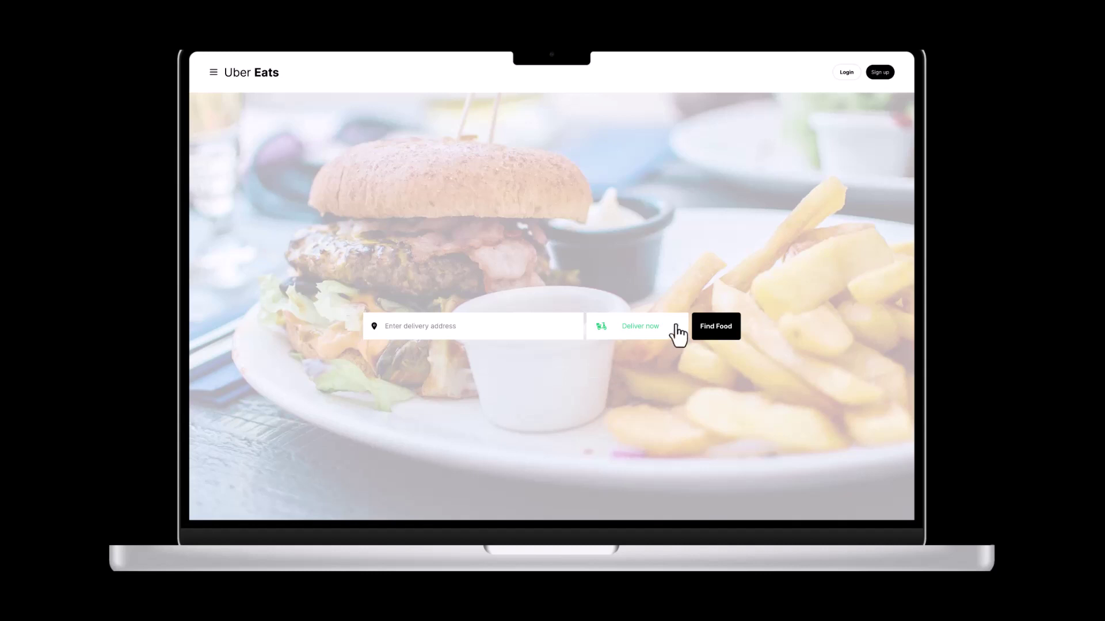
click(677, 336)
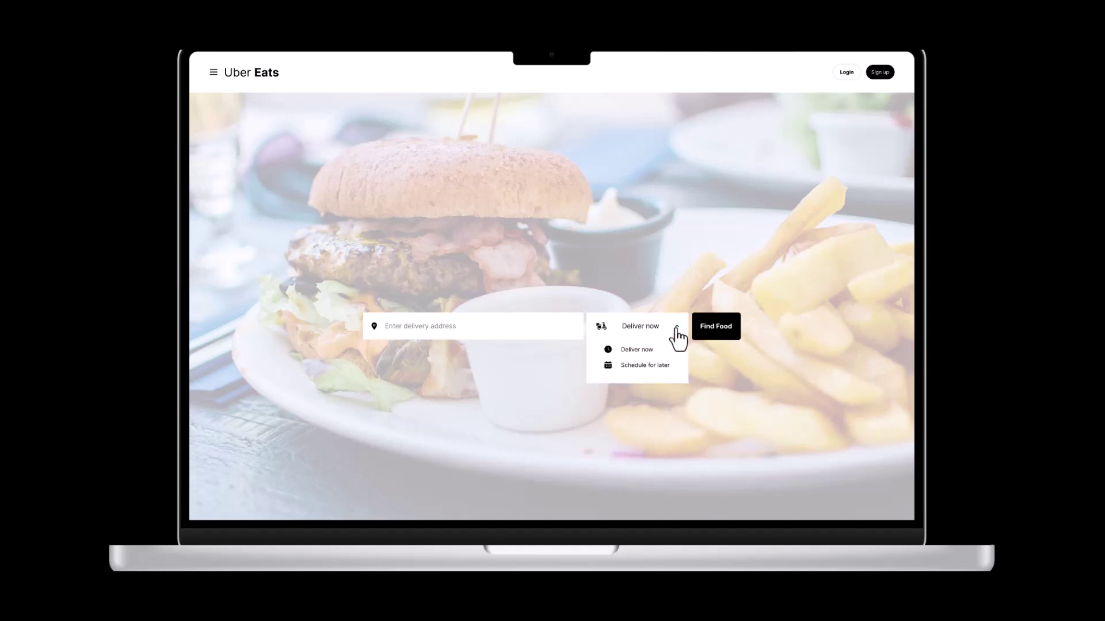
click(678, 337)
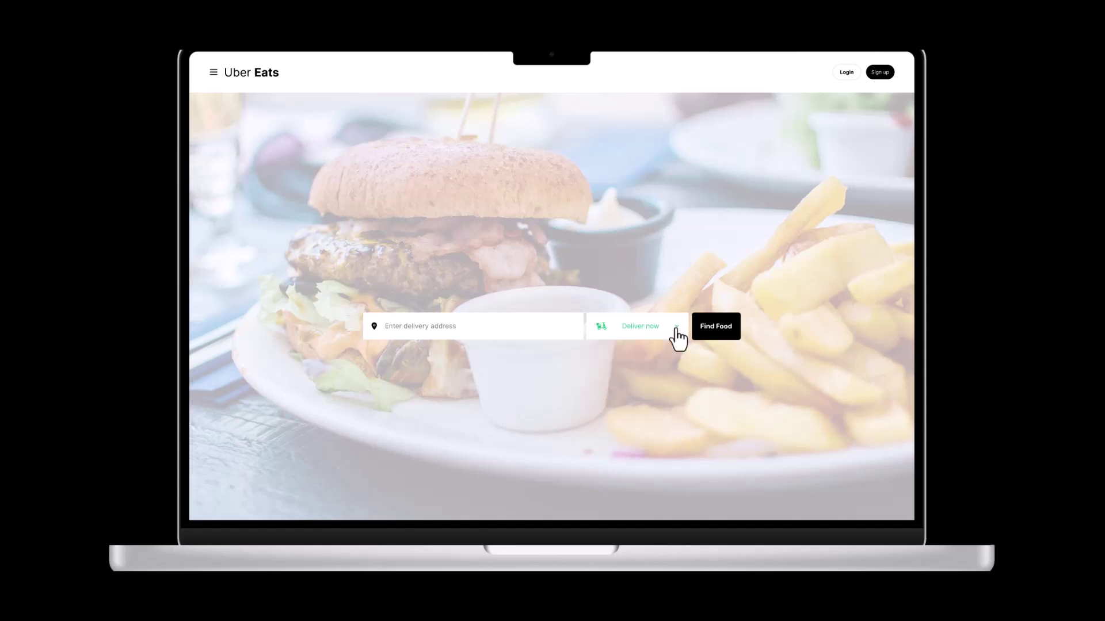
Step: Compare the side menu and delivery time options between the live site and prototype
click(213, 76)
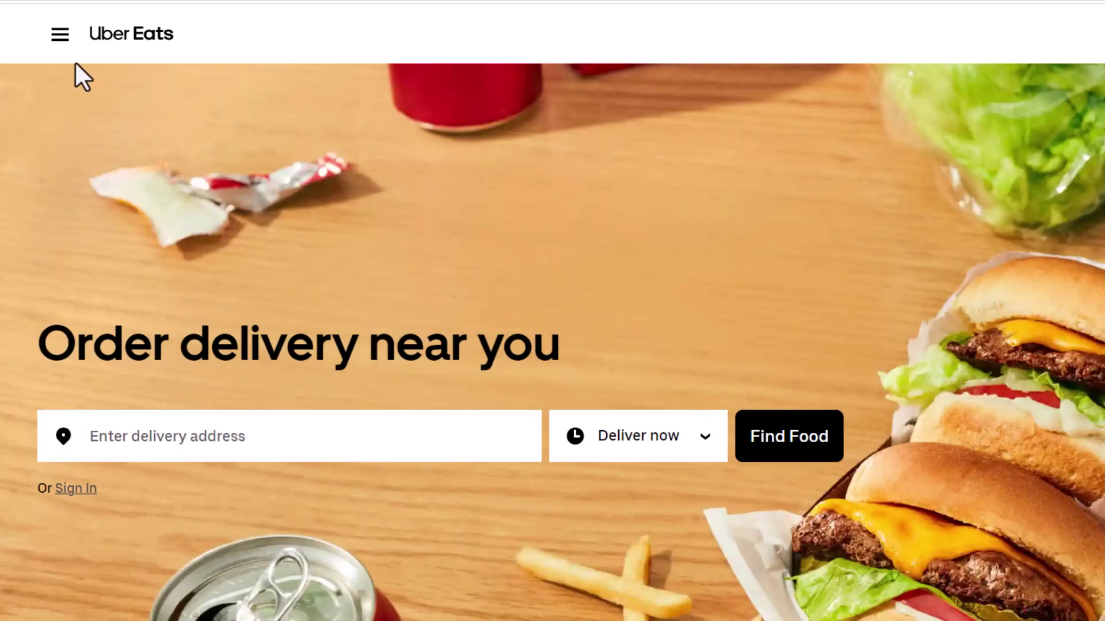
click(60, 35)
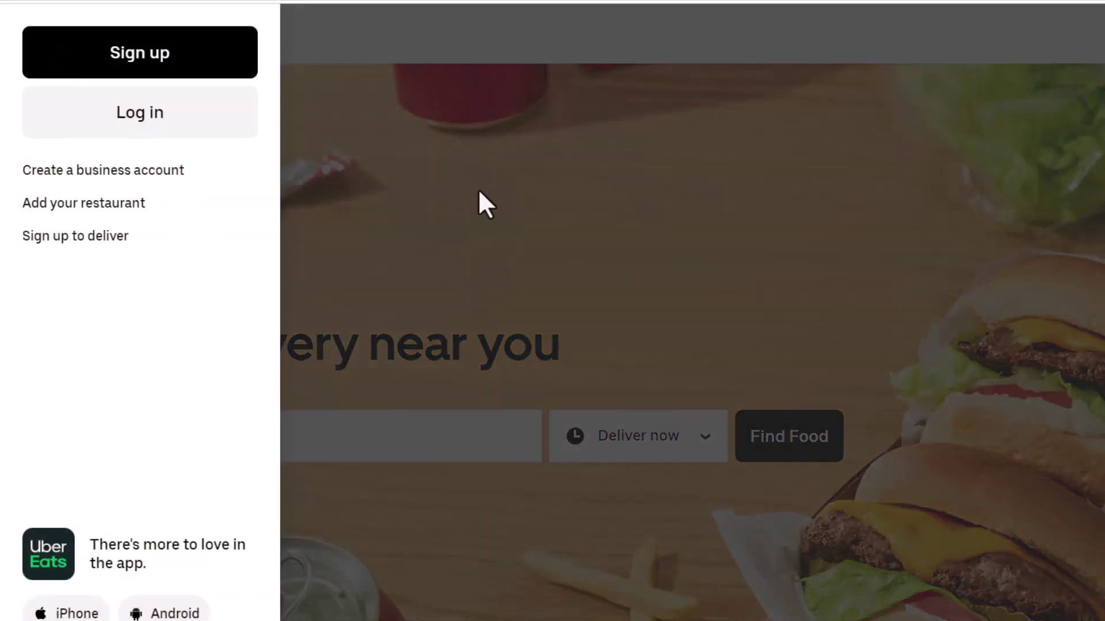
click(477, 194)
click(707, 436)
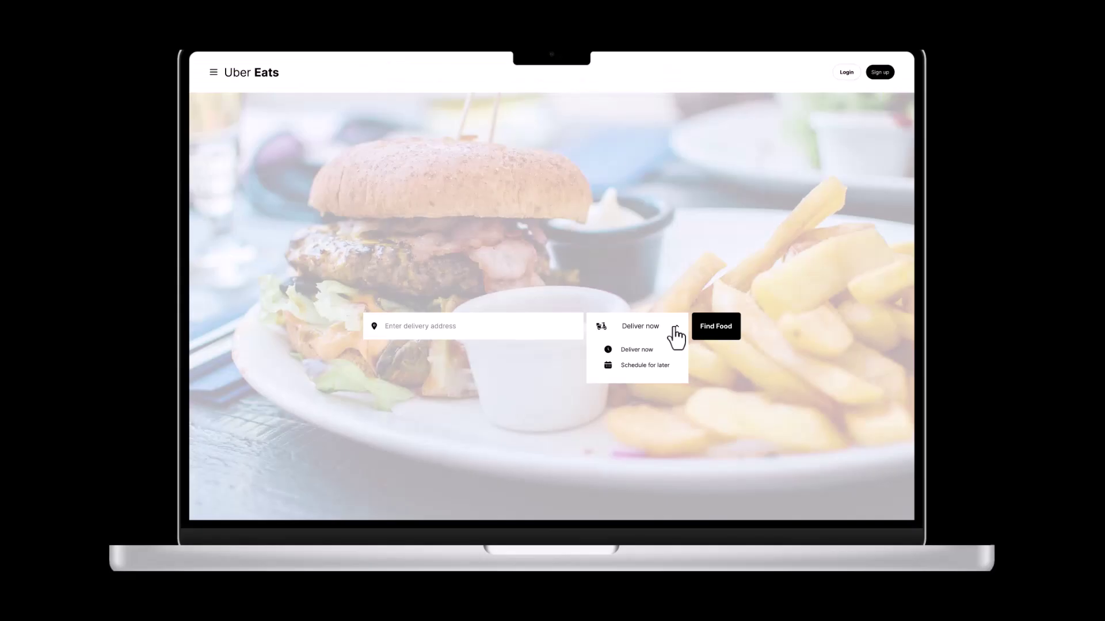
click(675, 328)
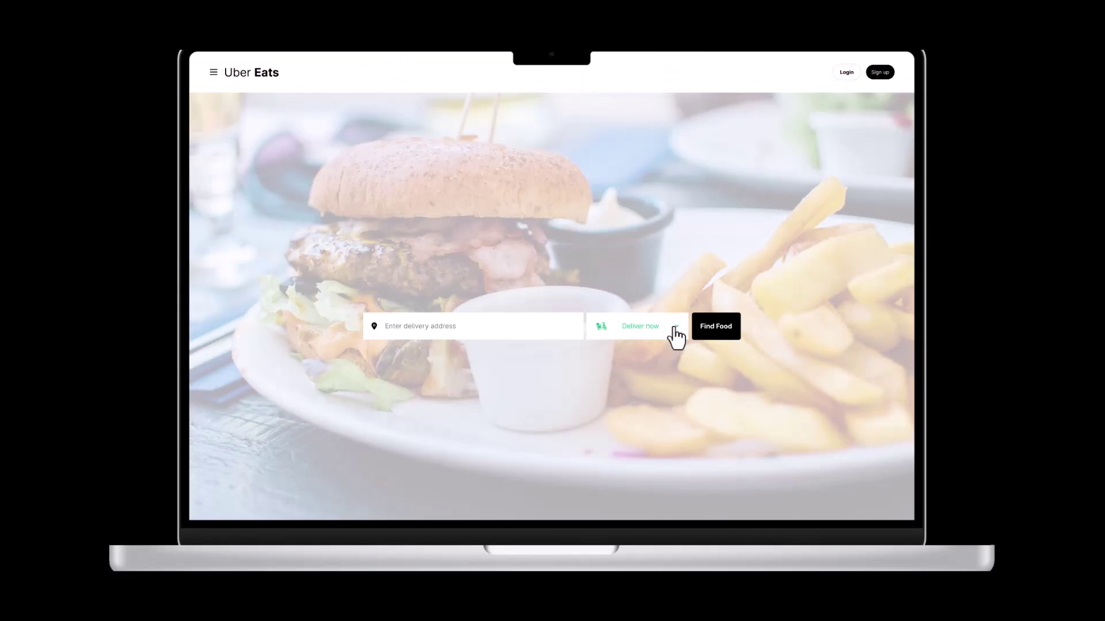
click(675, 327)
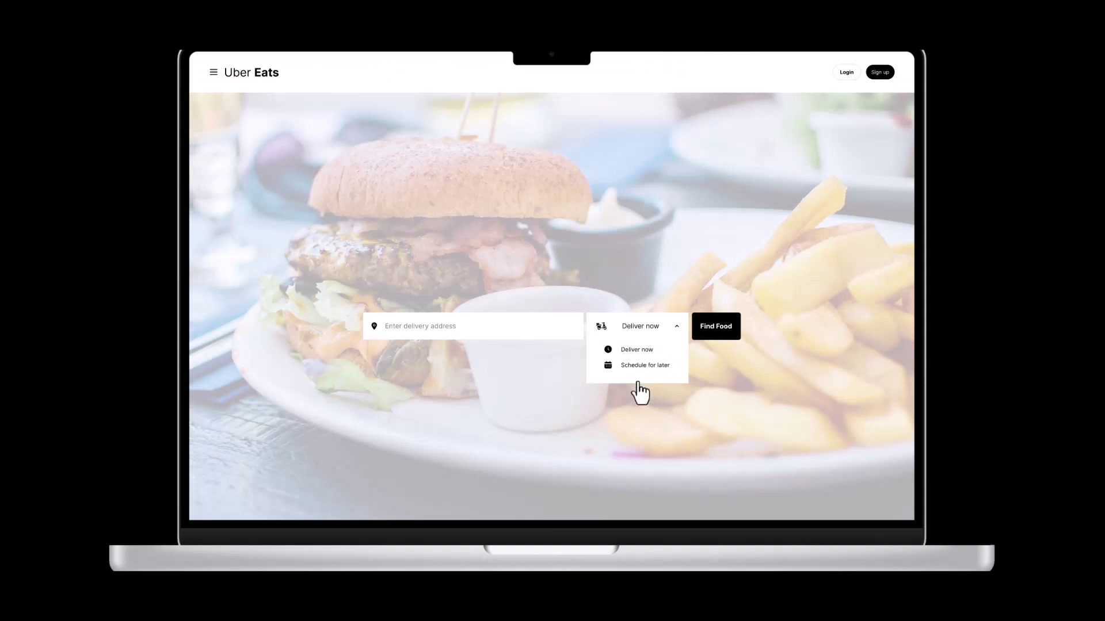
click(676, 328)
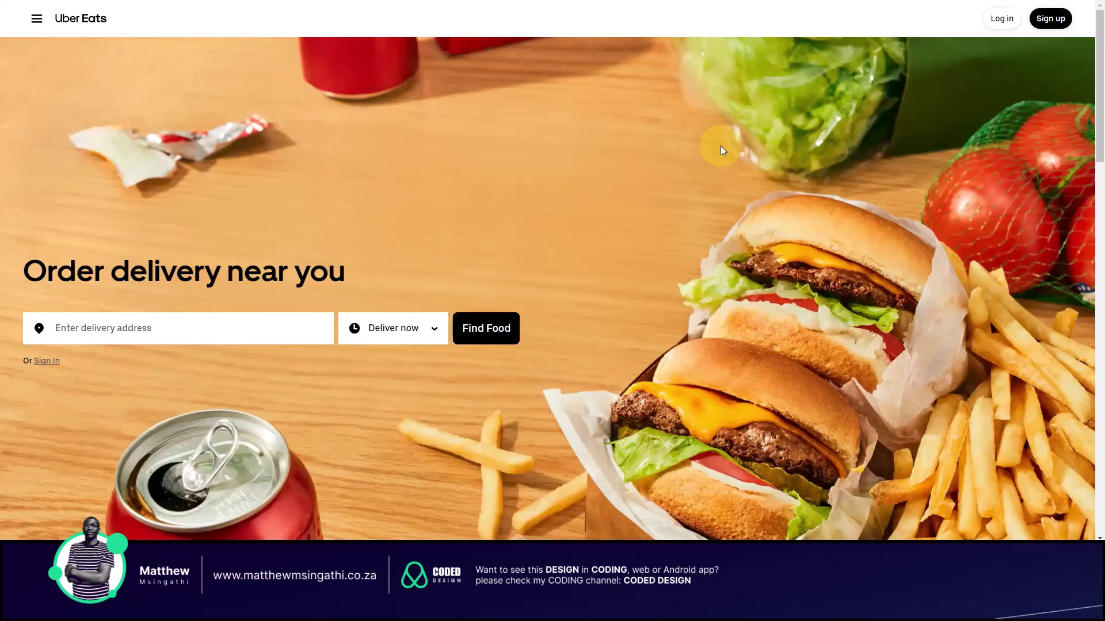
Step: Open and close the Uber Eats side menu with its sign-up and login links
click(37, 18)
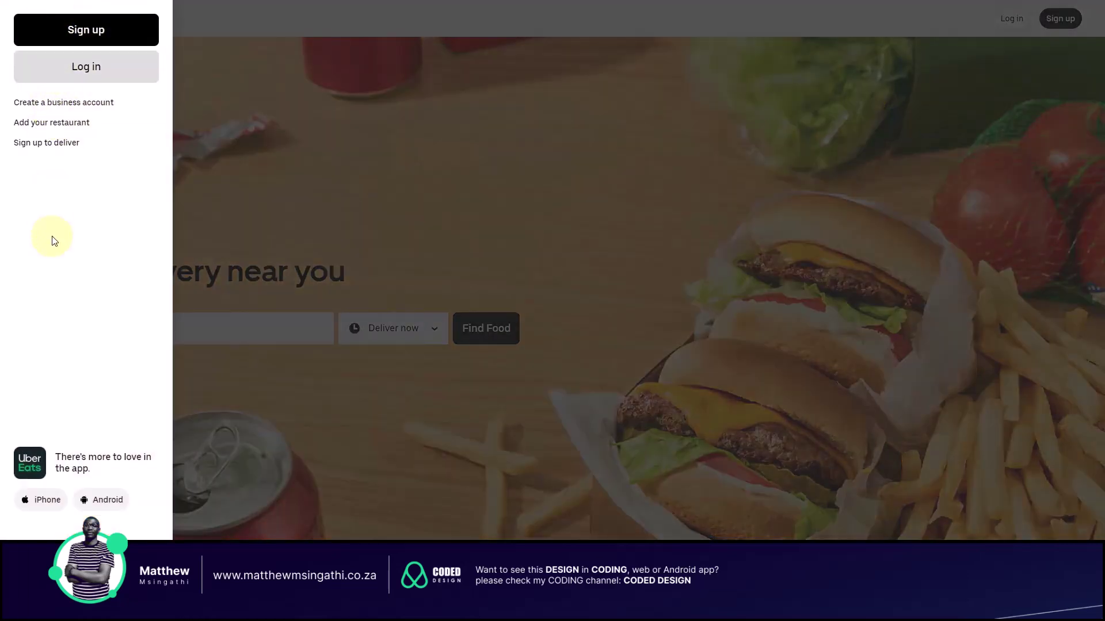
click(276, 183)
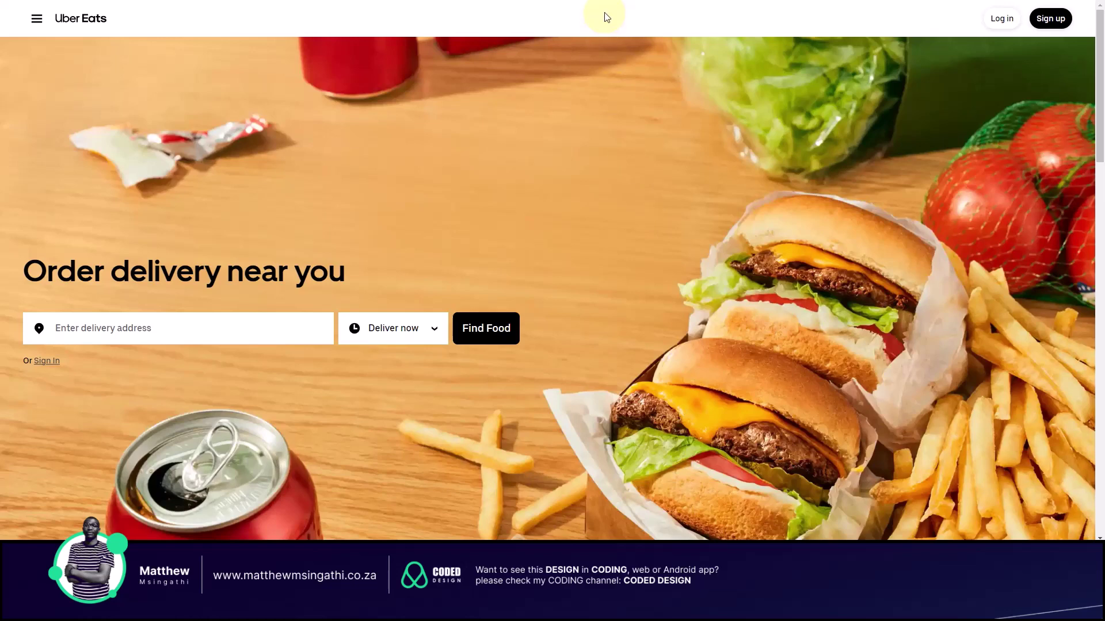
Step: Search Google Images for 'foreground graphic design' and preview the coffee mug image
key(ctrl+t)
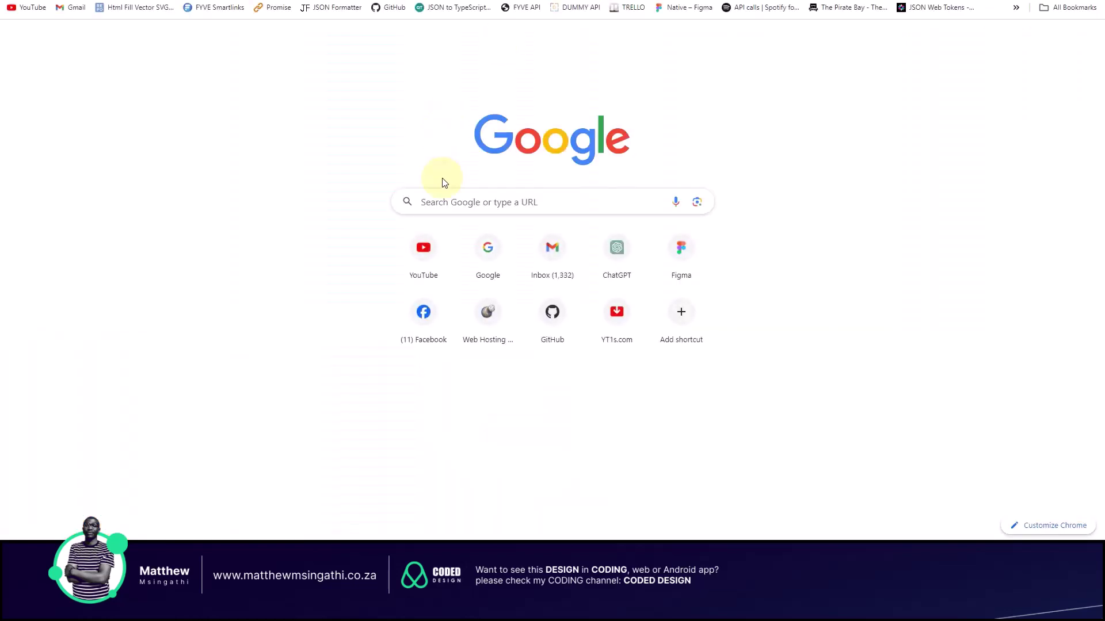
click(441, 196)
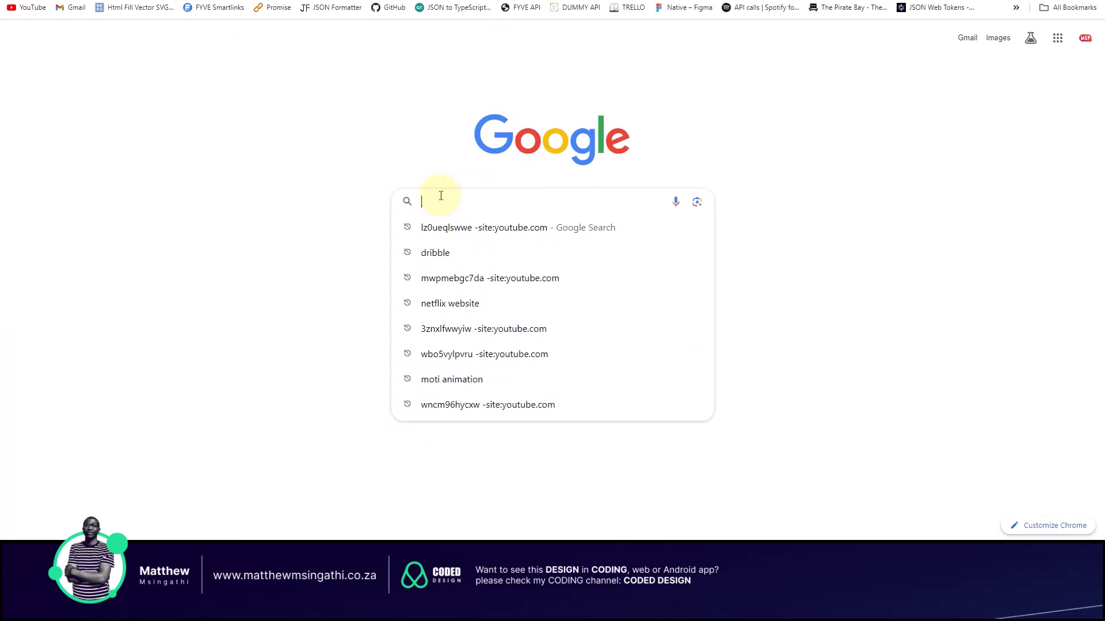
text(grapg)
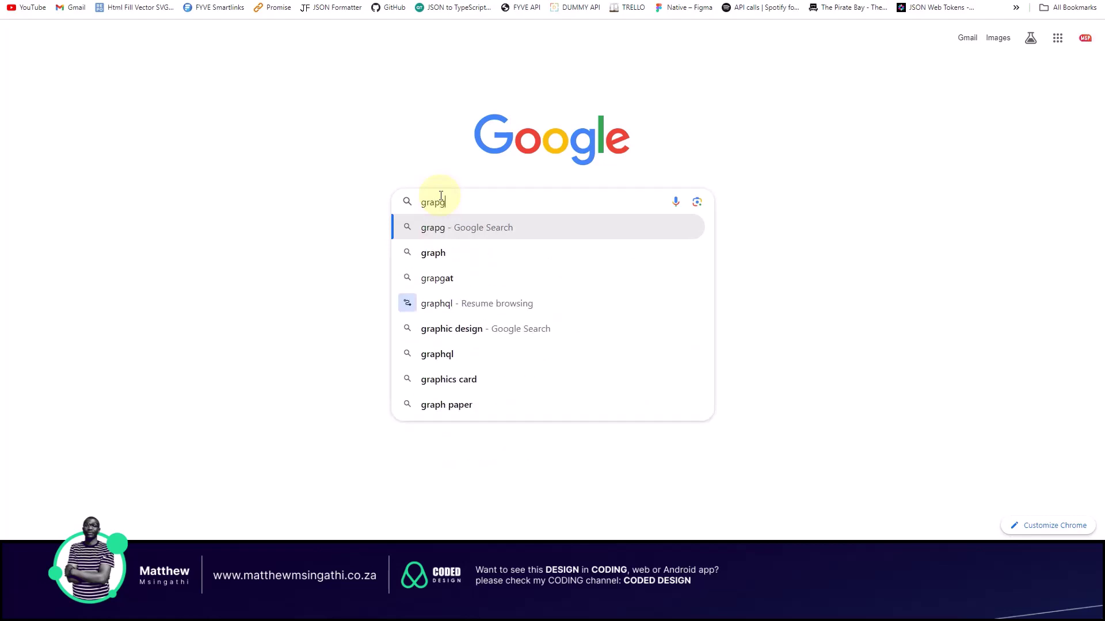
key(BackSpace)
text(hic )
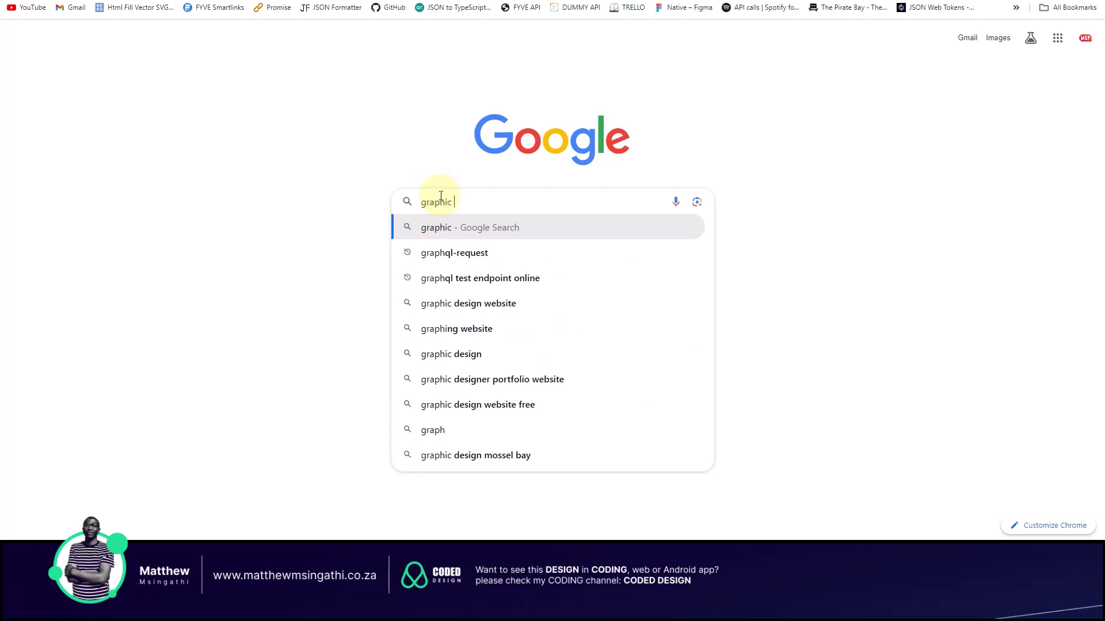
text(design)
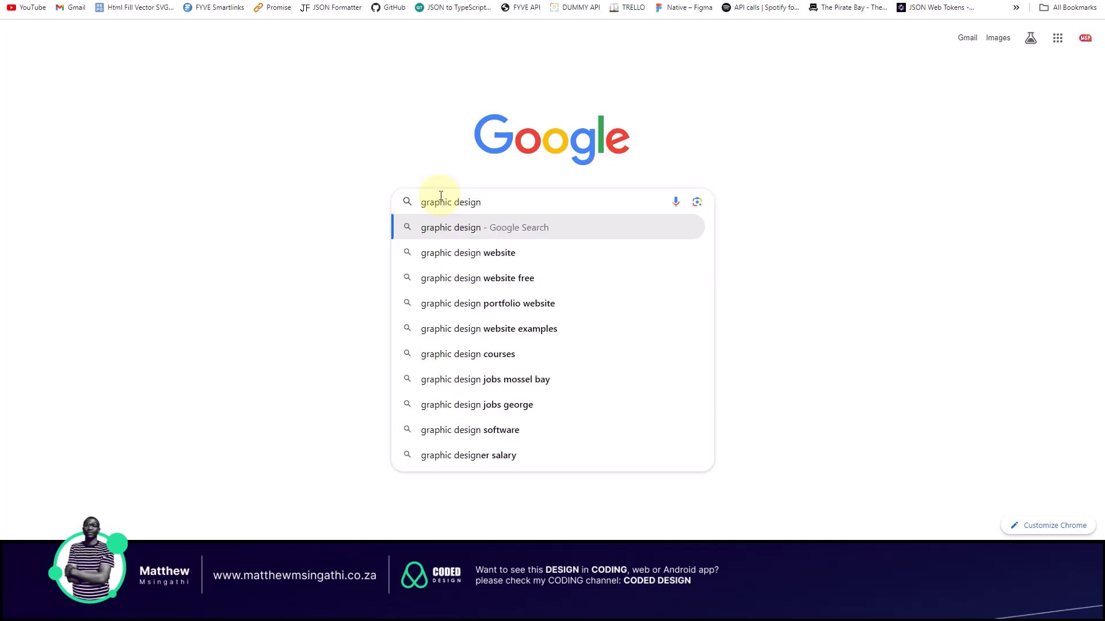
text( foreground)
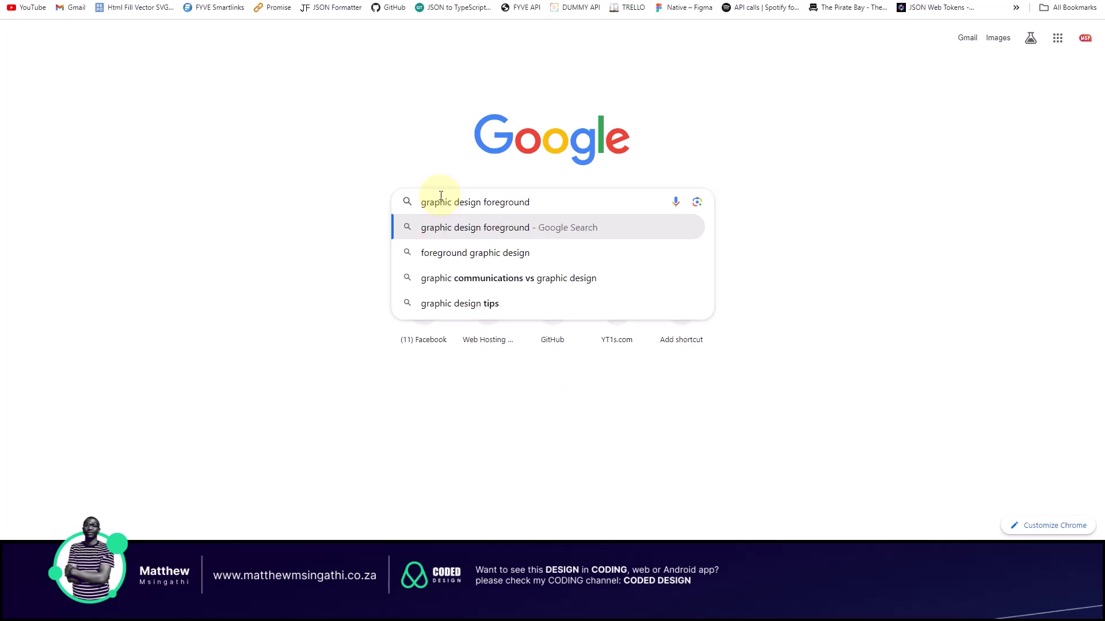
click(476, 259)
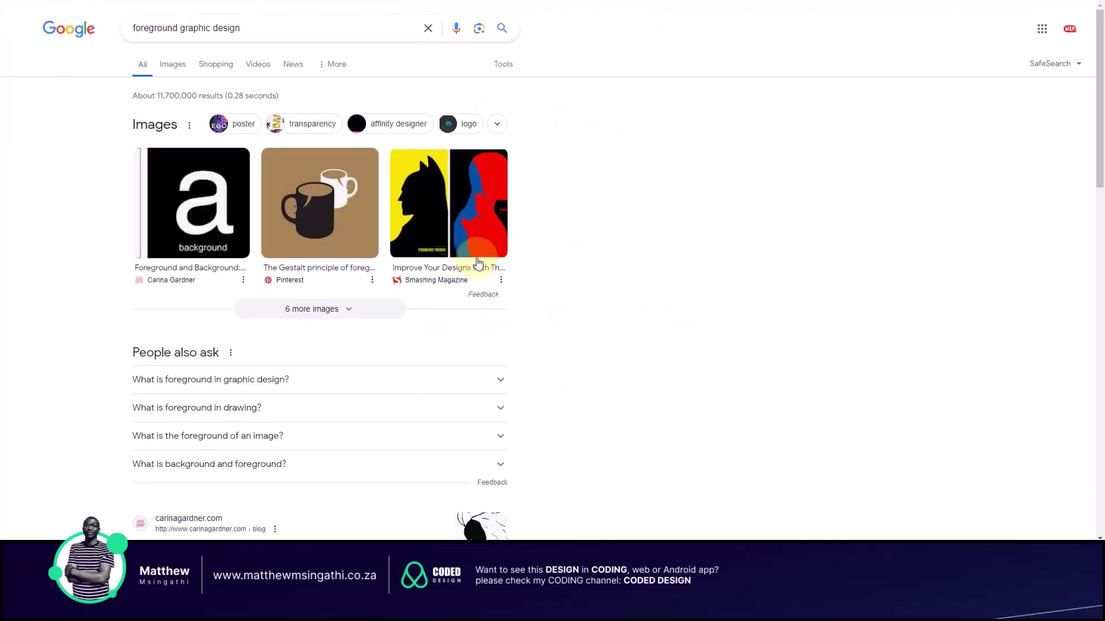
click(173, 63)
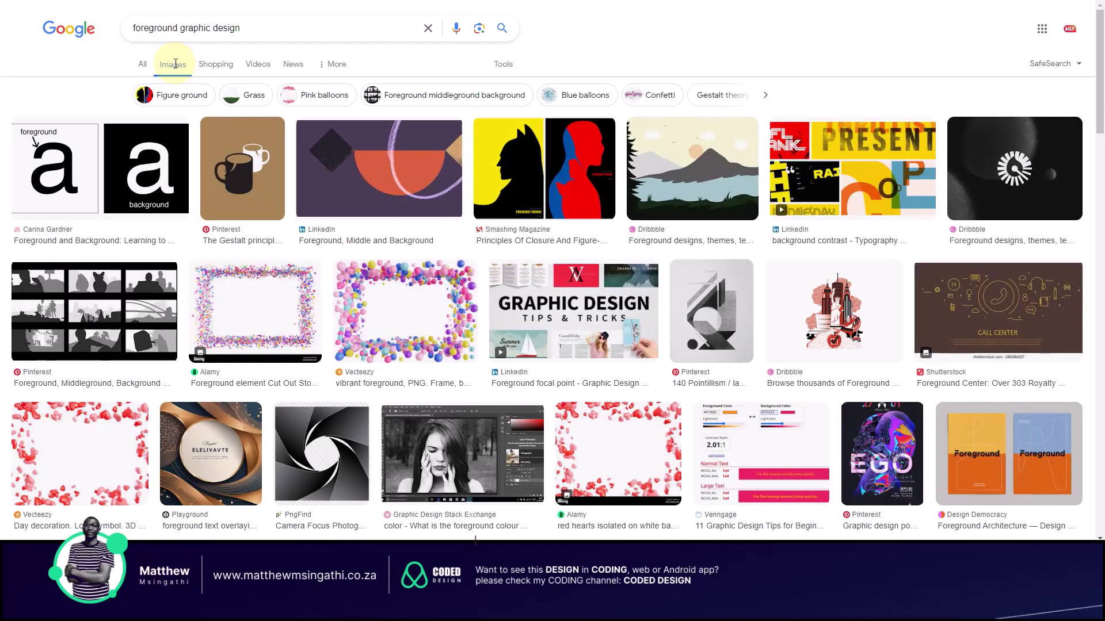
click(242, 184)
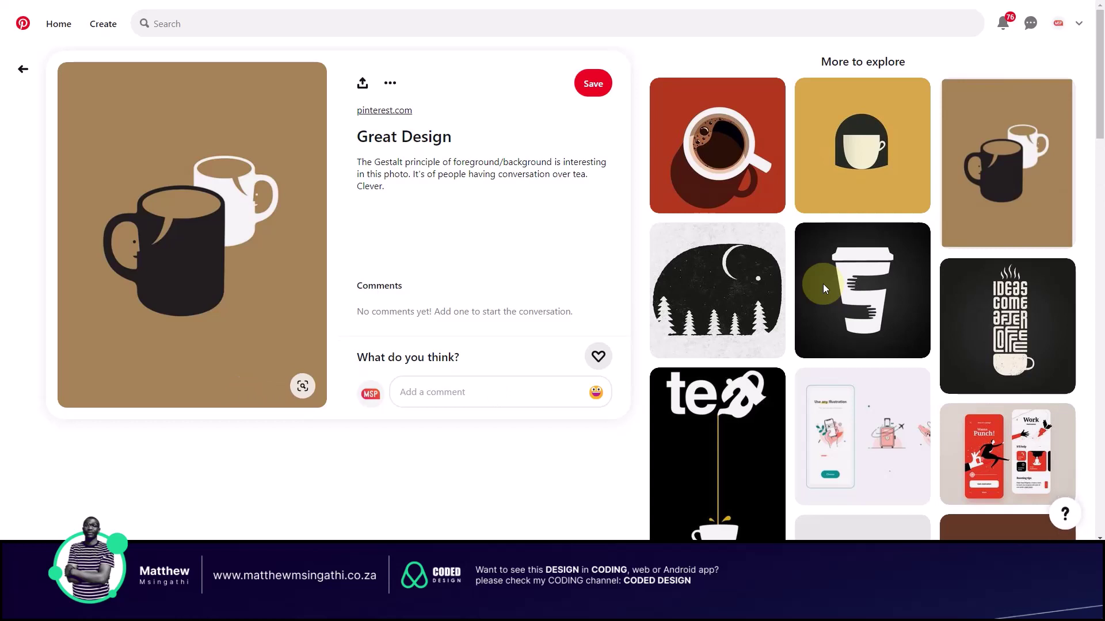
Step: Study the Pinterest 'Great Design' pin showing two mugs in conversation
mouse_move(713, 277)
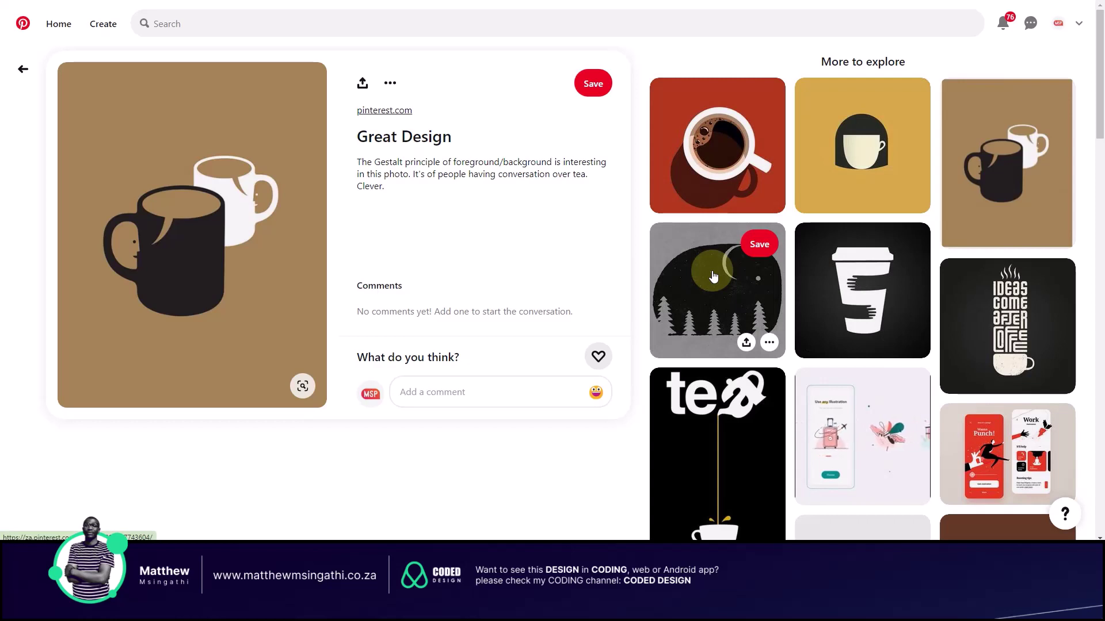
mouse_move(206, 211)
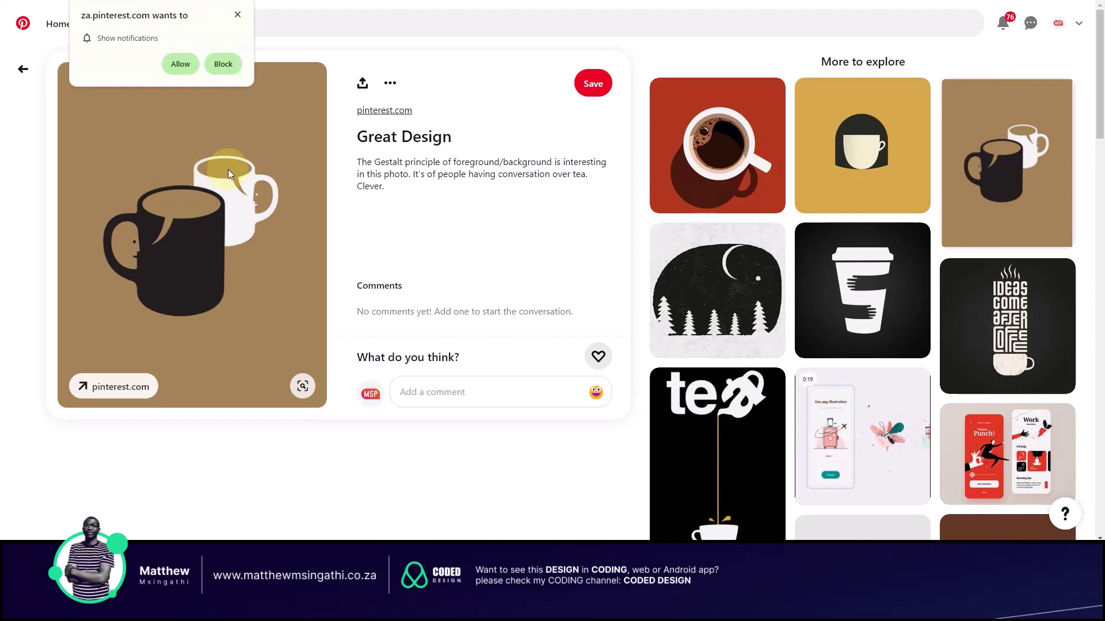
Step: Dismiss the 'Show notifications' prompt and browse the More to explore thumbnails
click(241, 15)
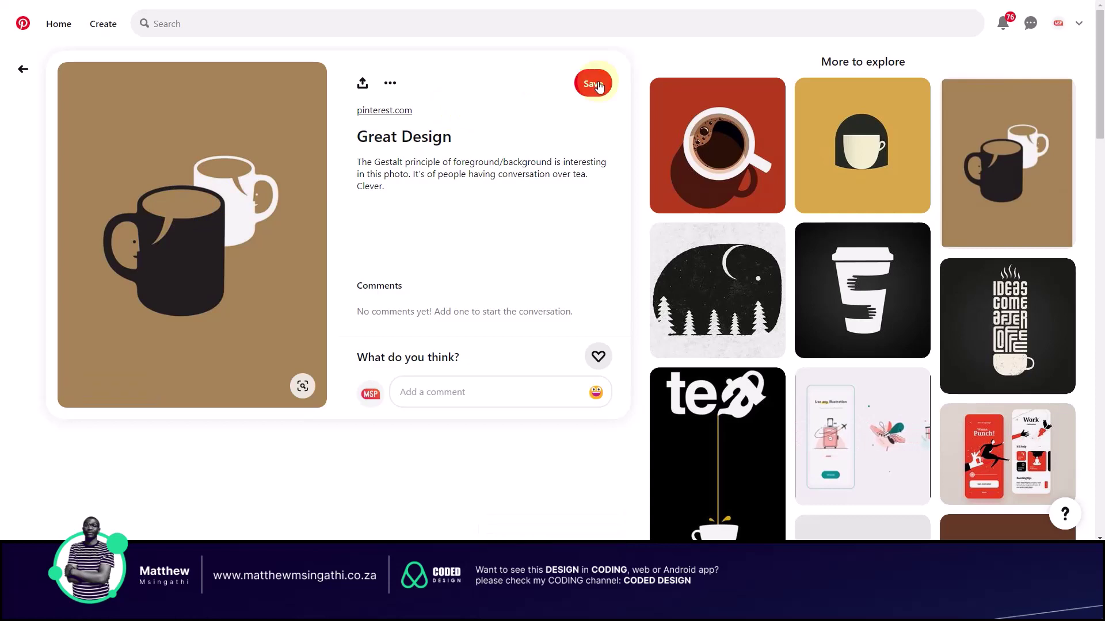
mouse_move(710, 98)
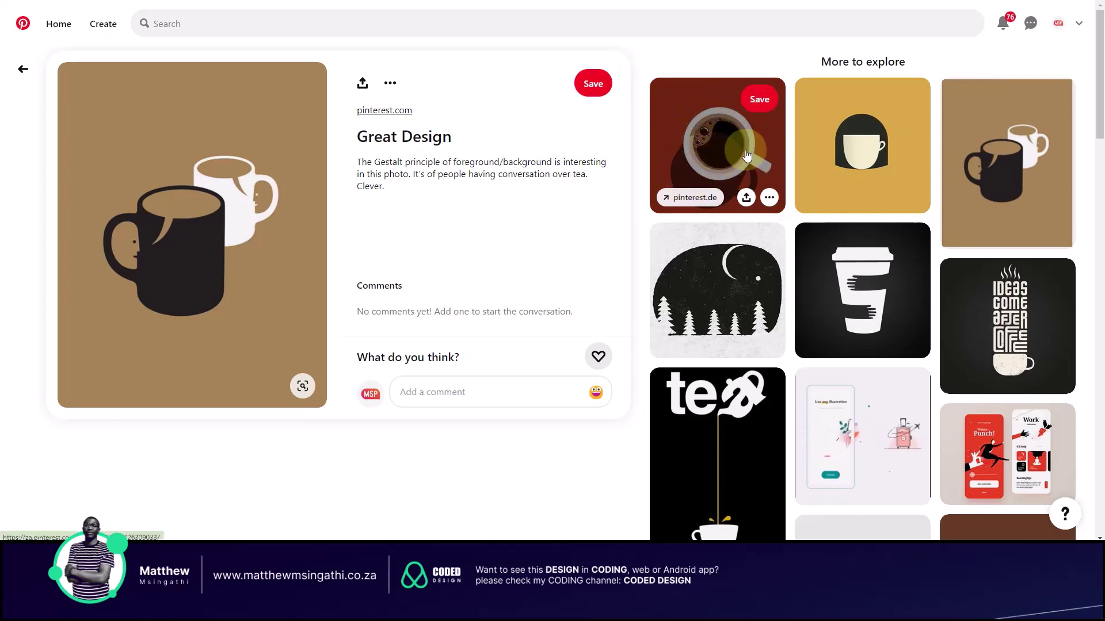
mouse_move(817, 190)
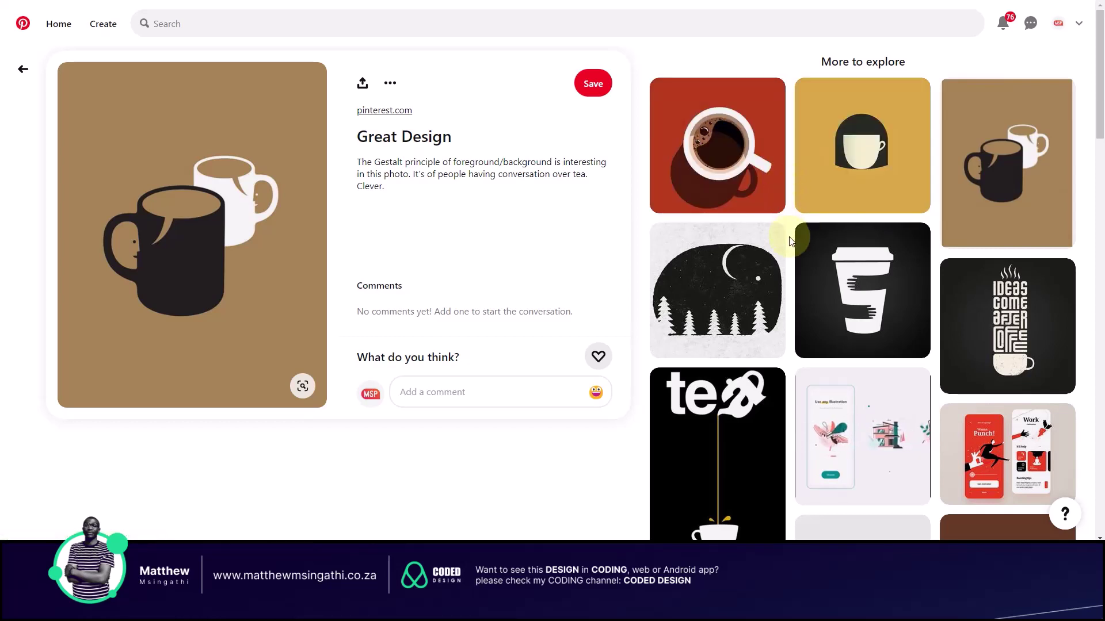
mouse_move(760, 148)
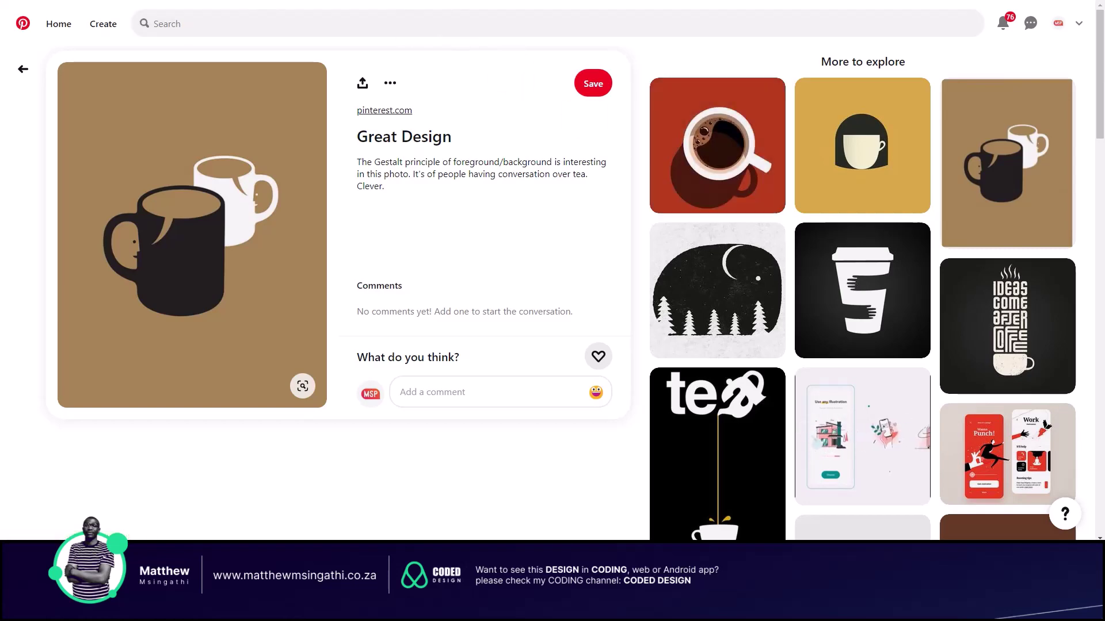
Step: Return to the Uber Eats homepage tab
click(75, 1)
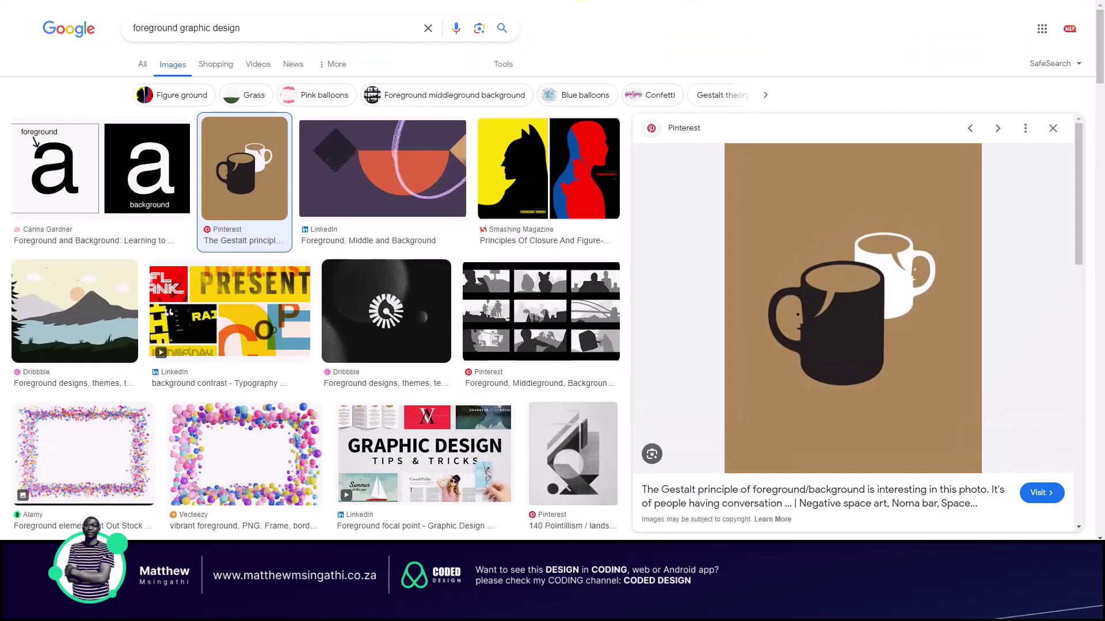
Step: Replace the image search query with 'graphic white space'
drag(305, 26, 26, 30)
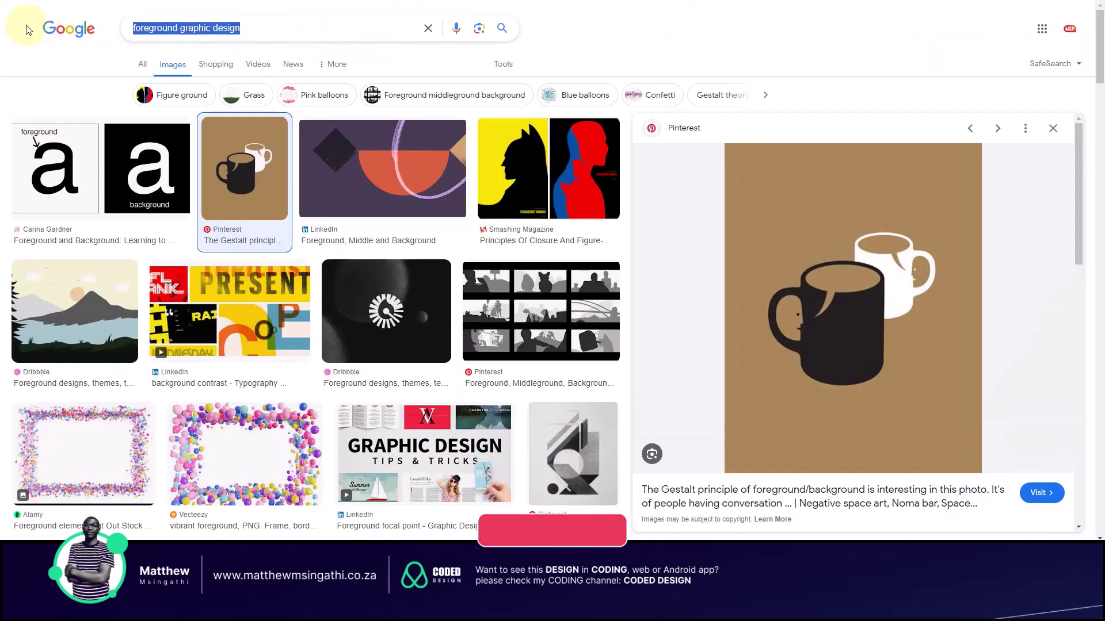
text(graphic )
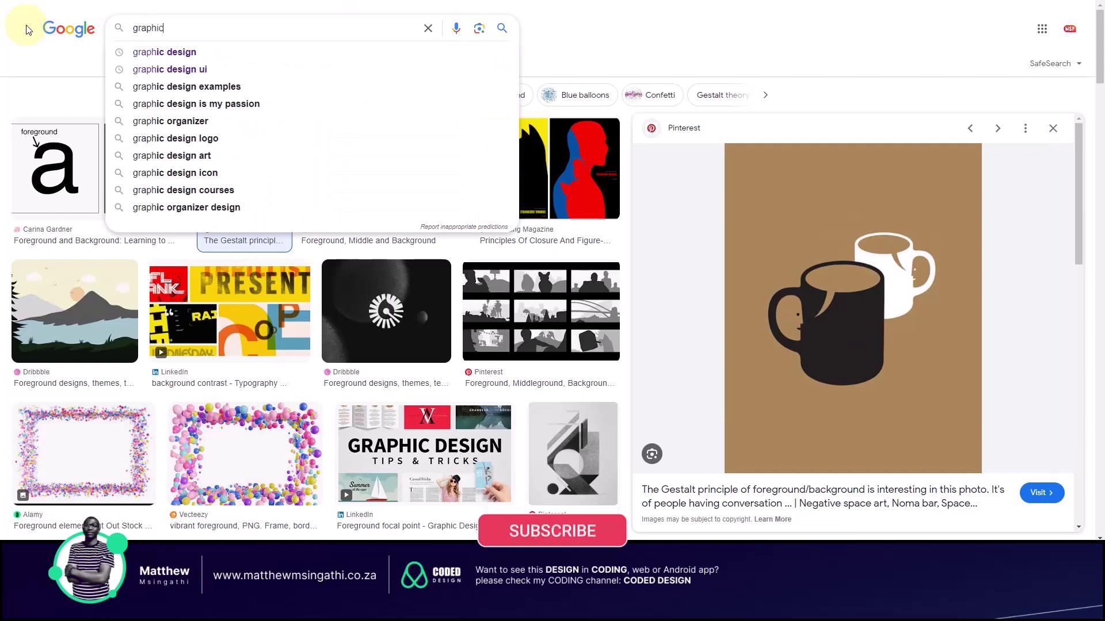
text(whi)
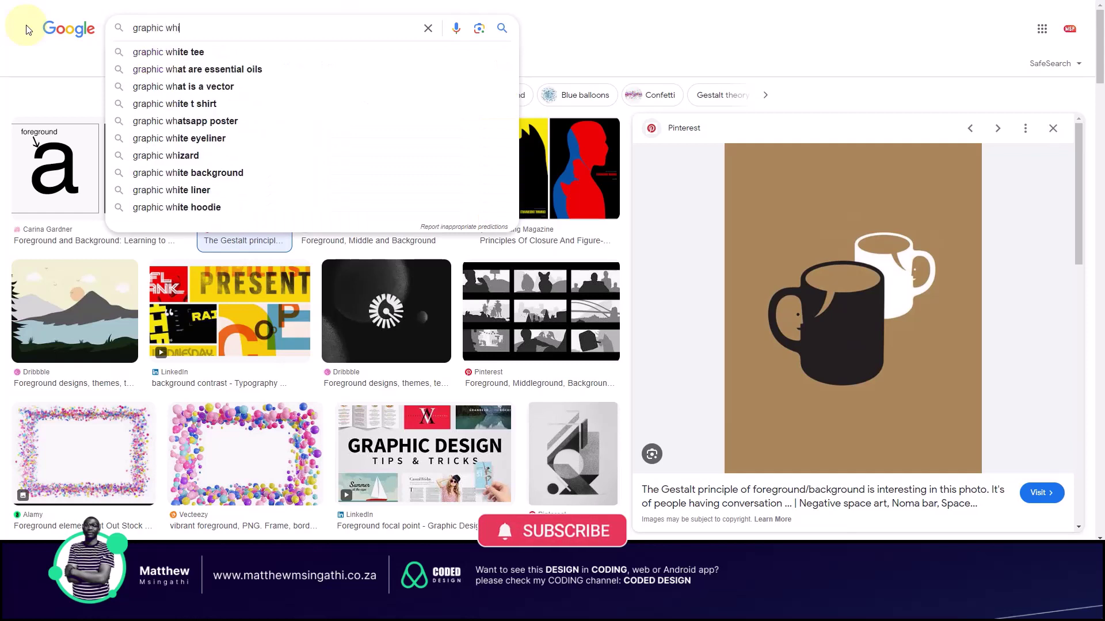
text(te space)
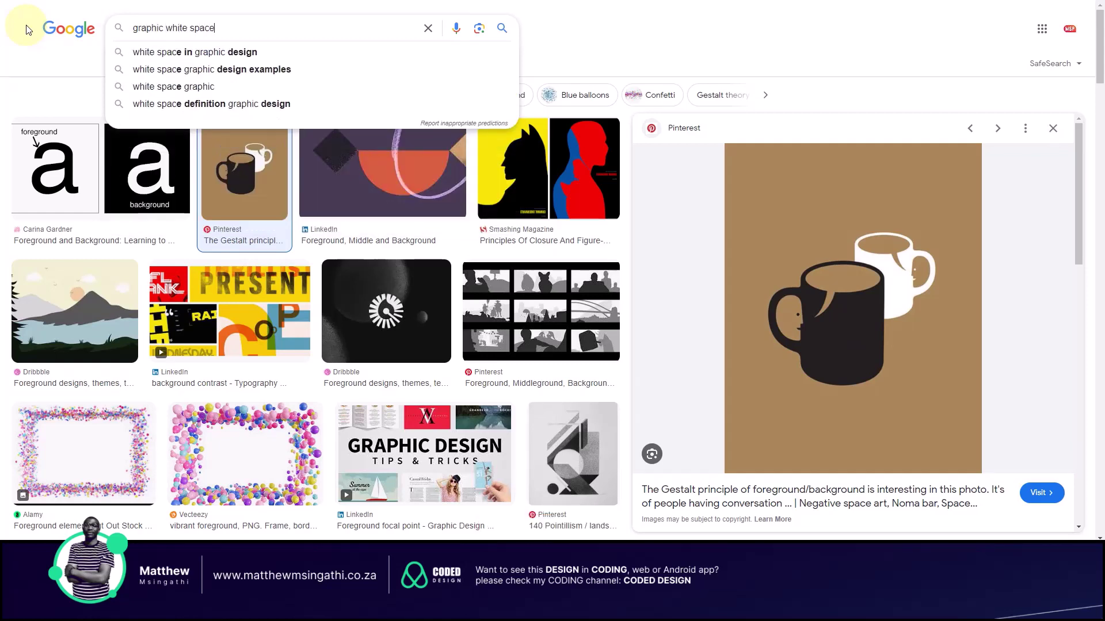
key(Return)
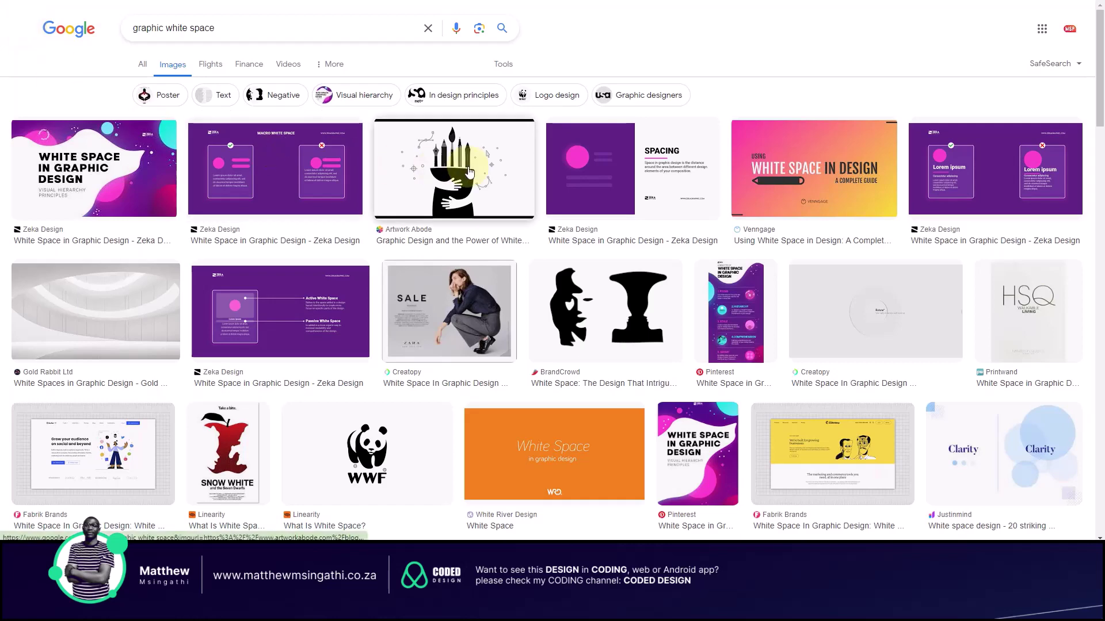
click(275, 314)
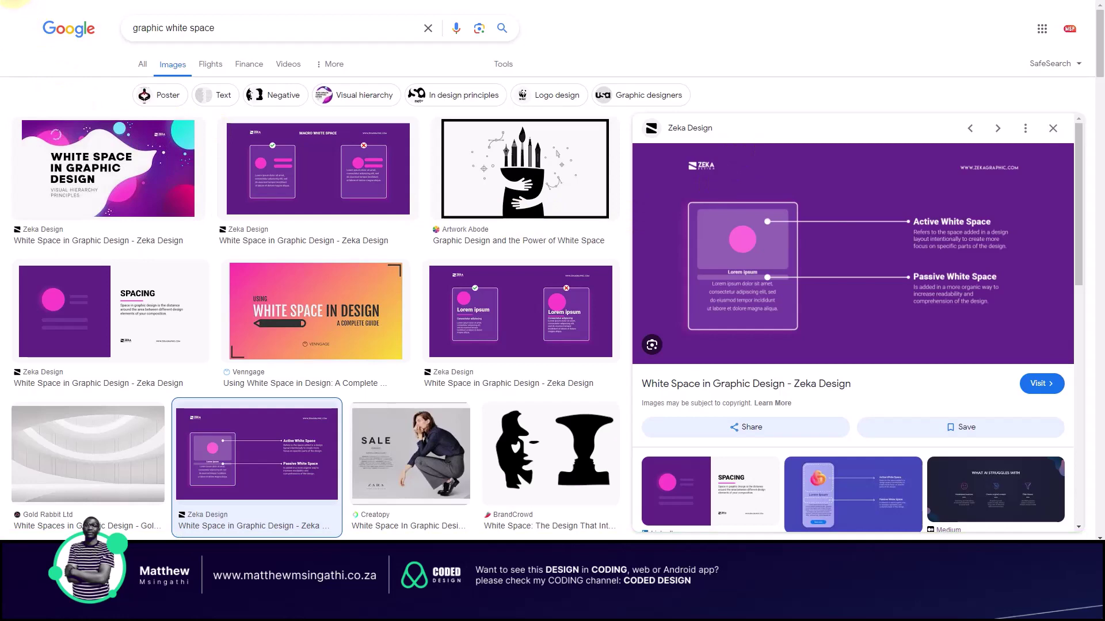
key(Escape)
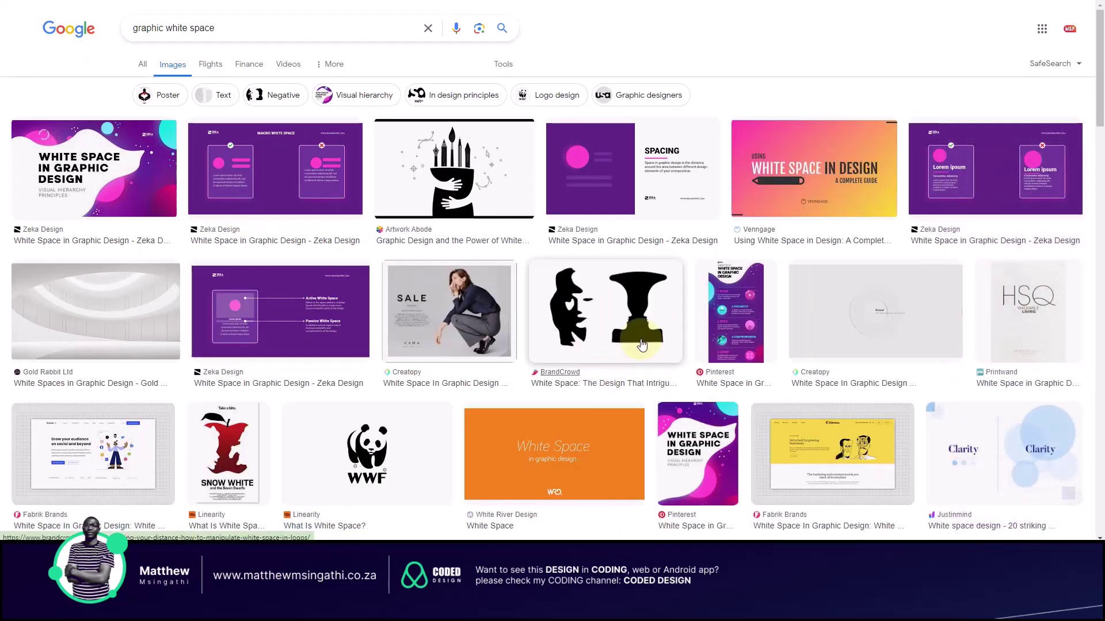
Step: Preview the 'Using White Space in Design' image, then go to YouTube
click(835, 167)
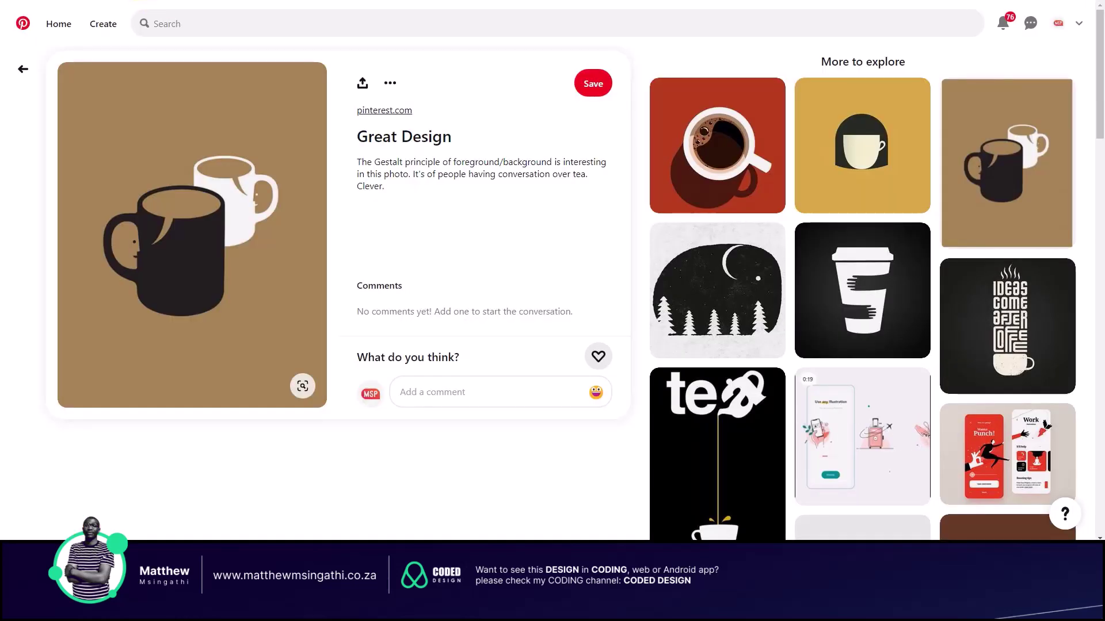
key(ctrl+l)
text(you)
key(Return)
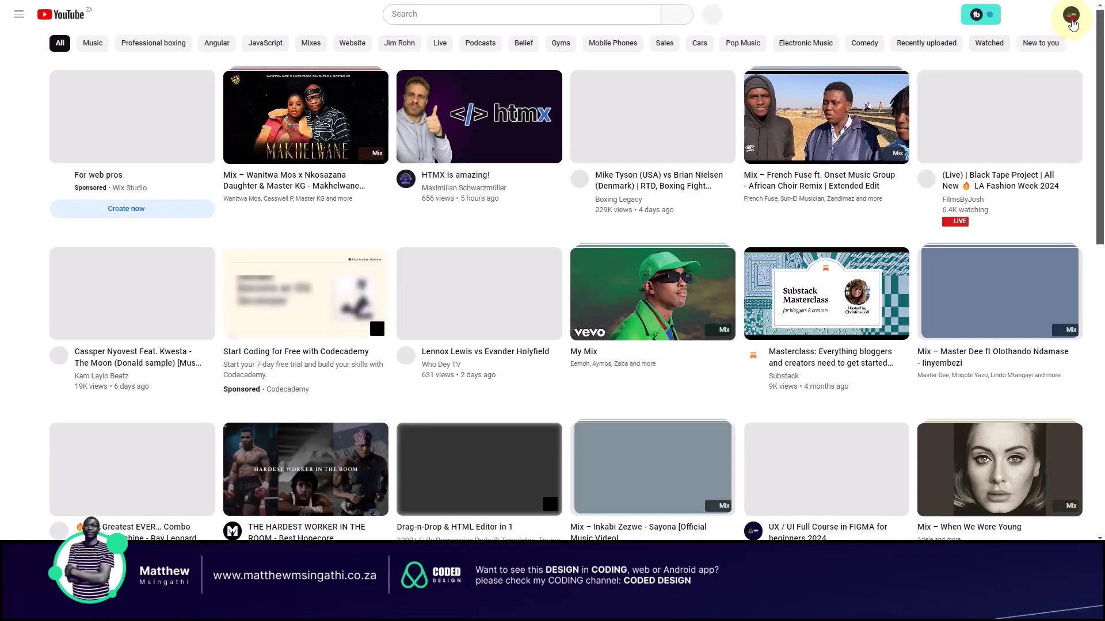
Step: Open your YouTube channel's Videos list and scroll through the uploads
click(1071, 20)
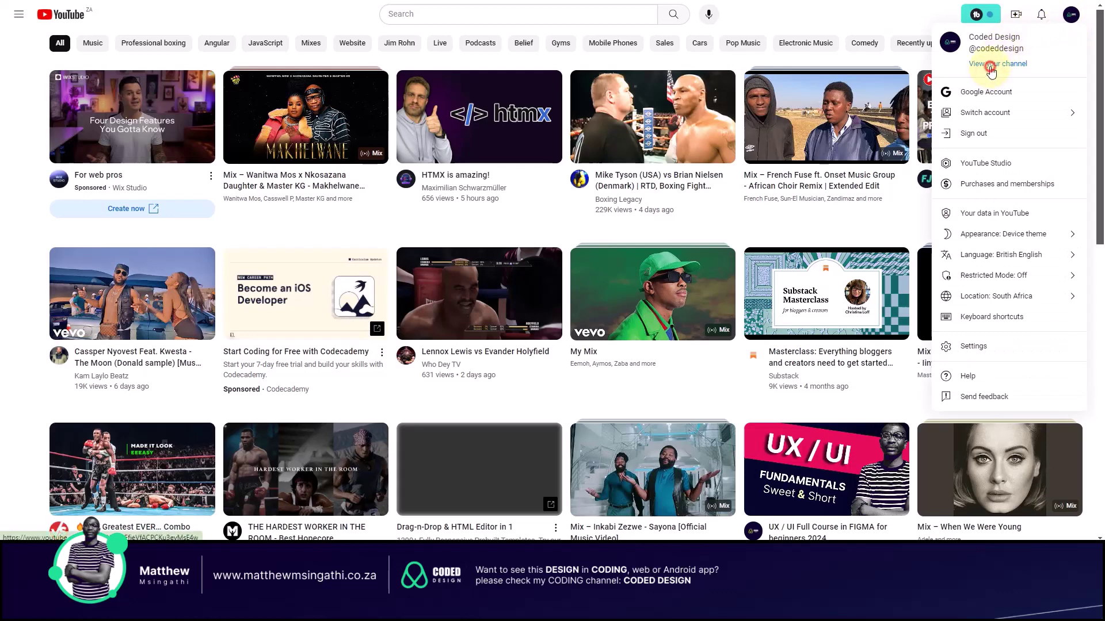
key(Escape)
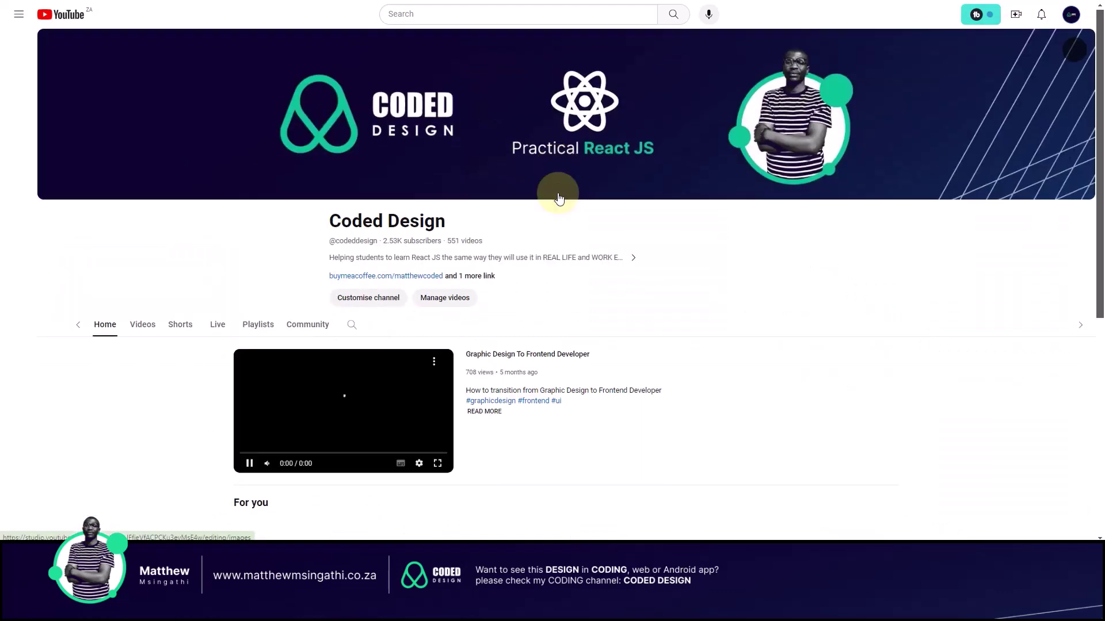
click(280, 272)
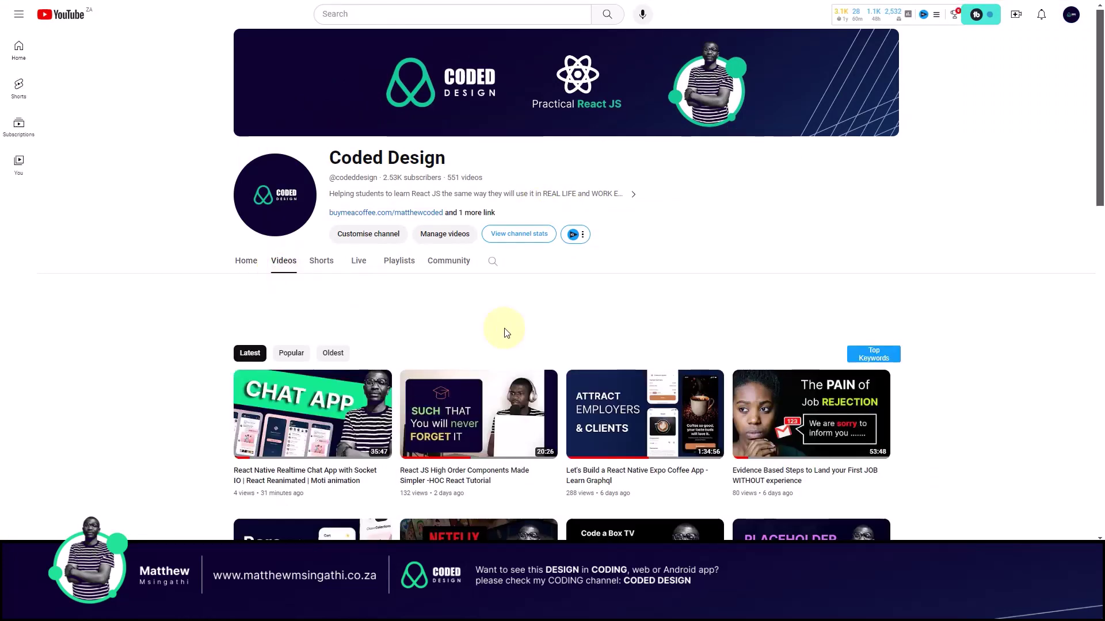
scroll(661, 330, down, 10)
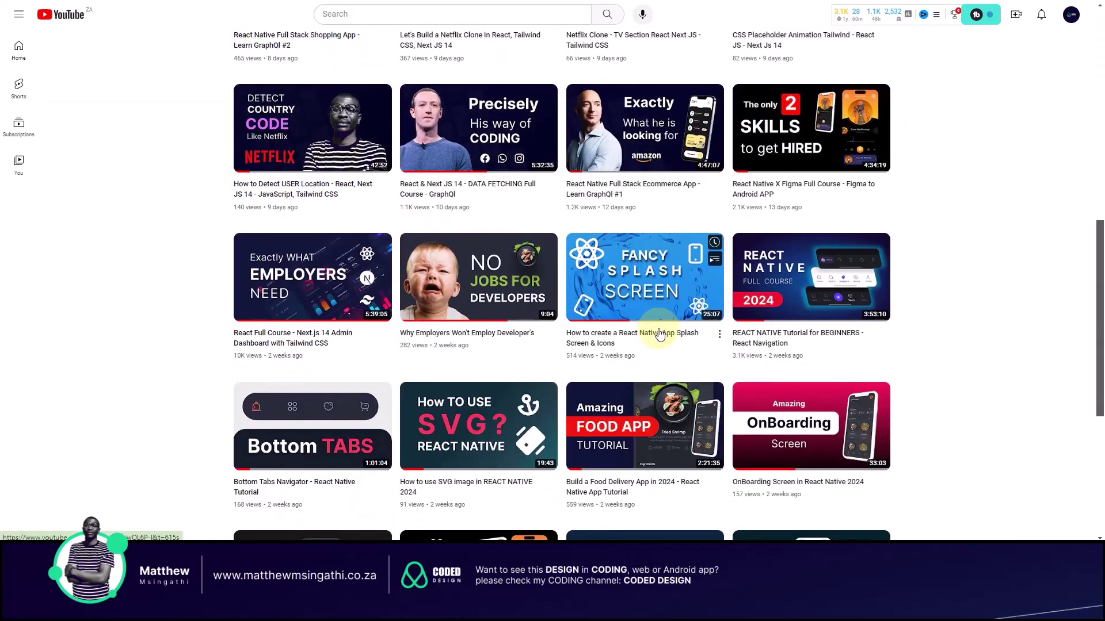
scroll(661, 333, up, 10)
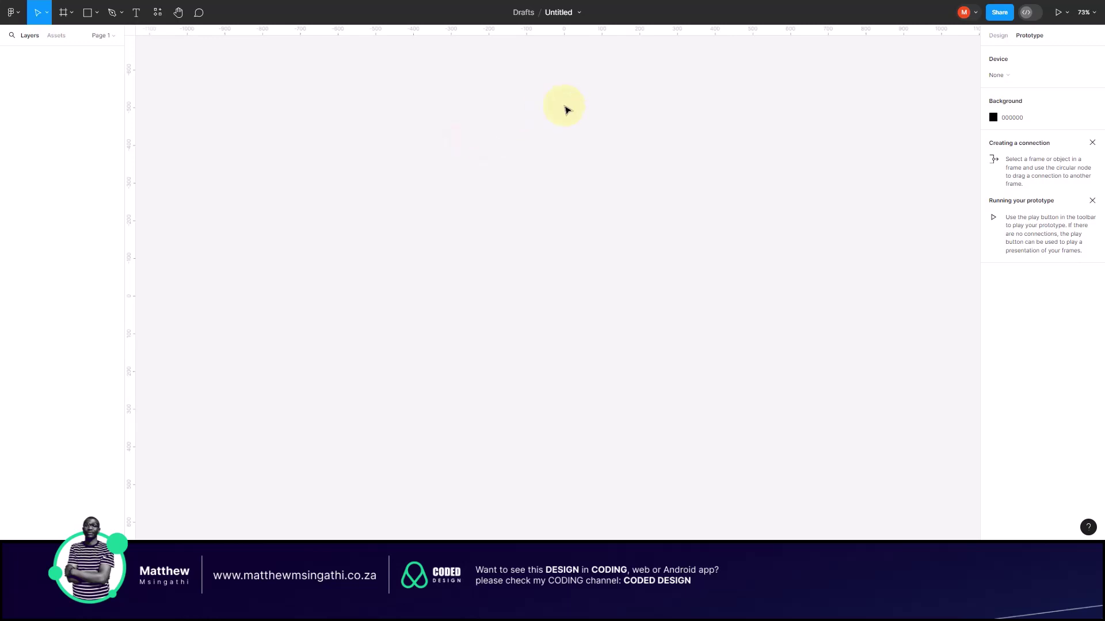
Step: Change the draft's title from 'Untitled' to 'UberRevamp'
click(559, 12)
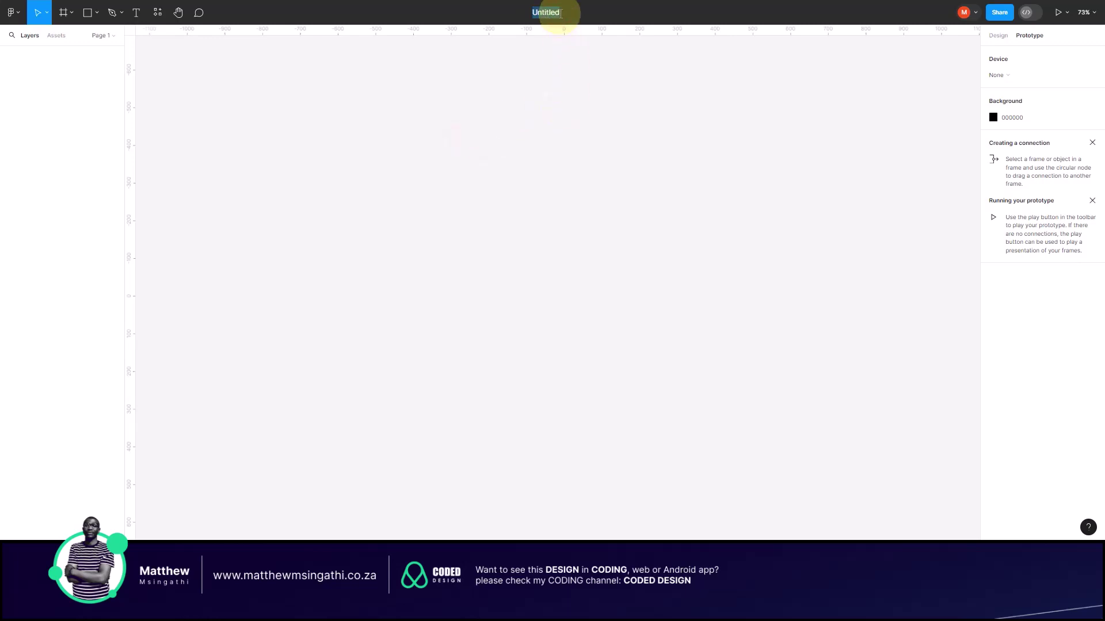
text(UberRevamp)
click(575, 109)
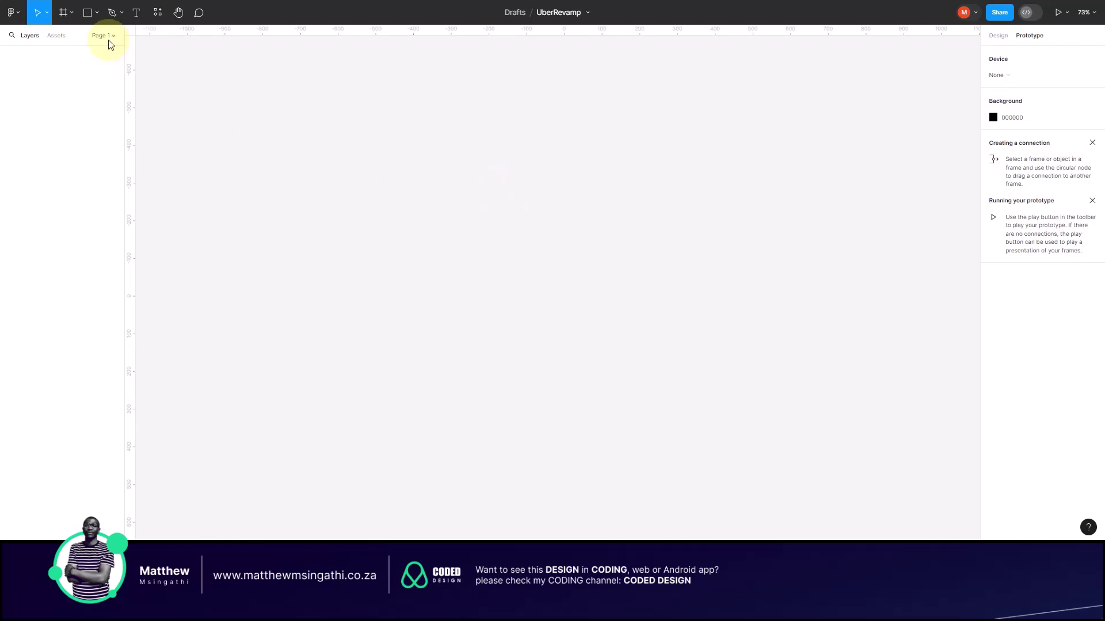
Step: Add a blank MacBook Pro 16" frame (1728 × 1117) from the Frame presets
click(70, 17)
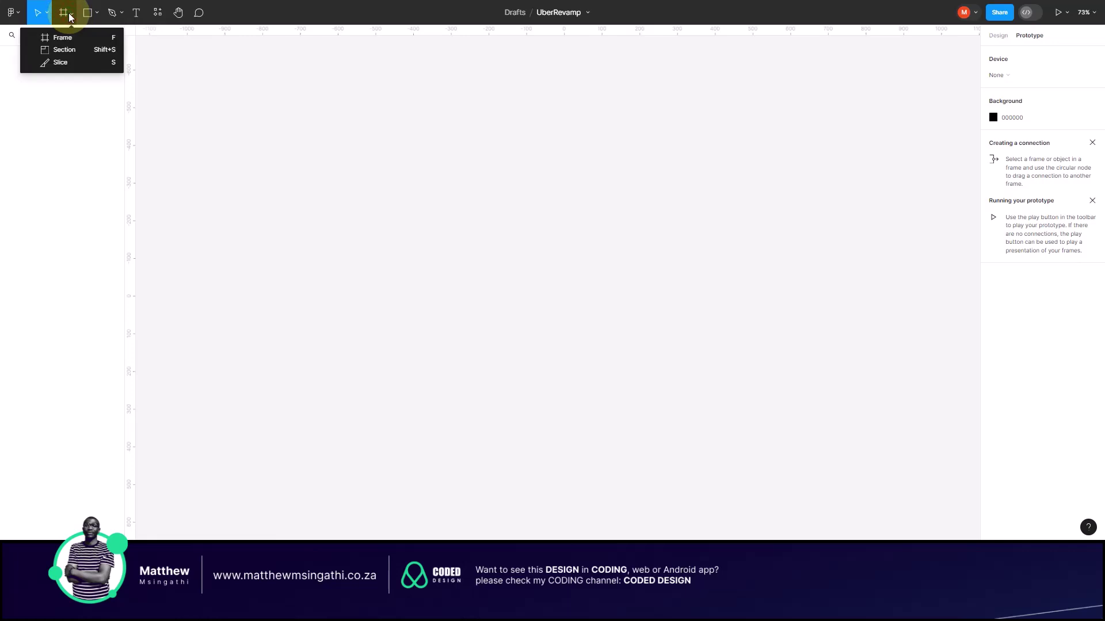
click(64, 13)
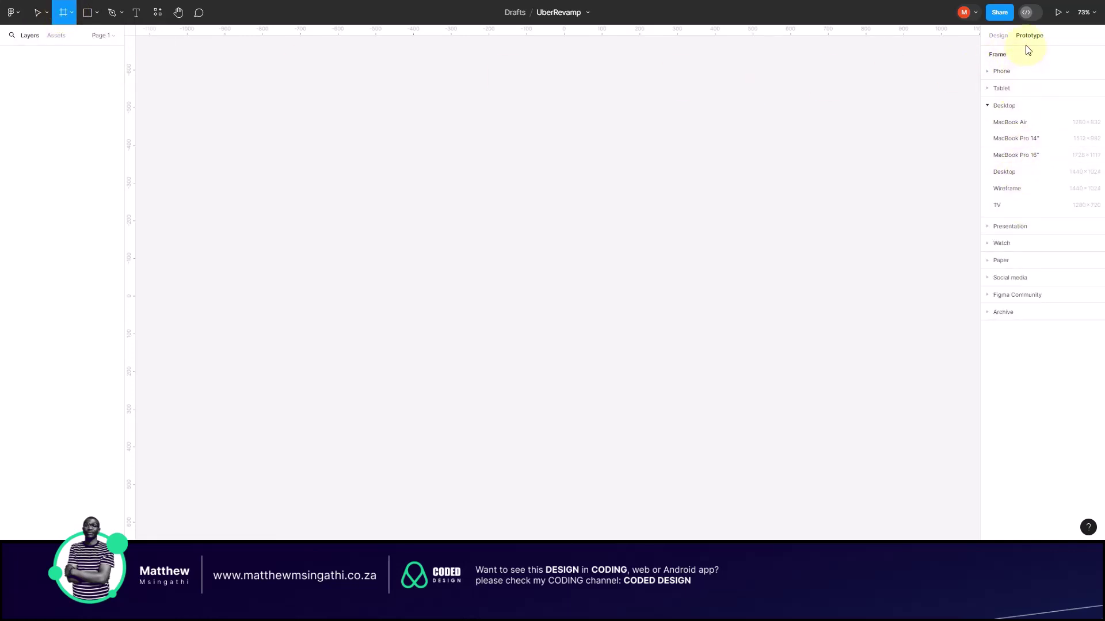
click(1012, 154)
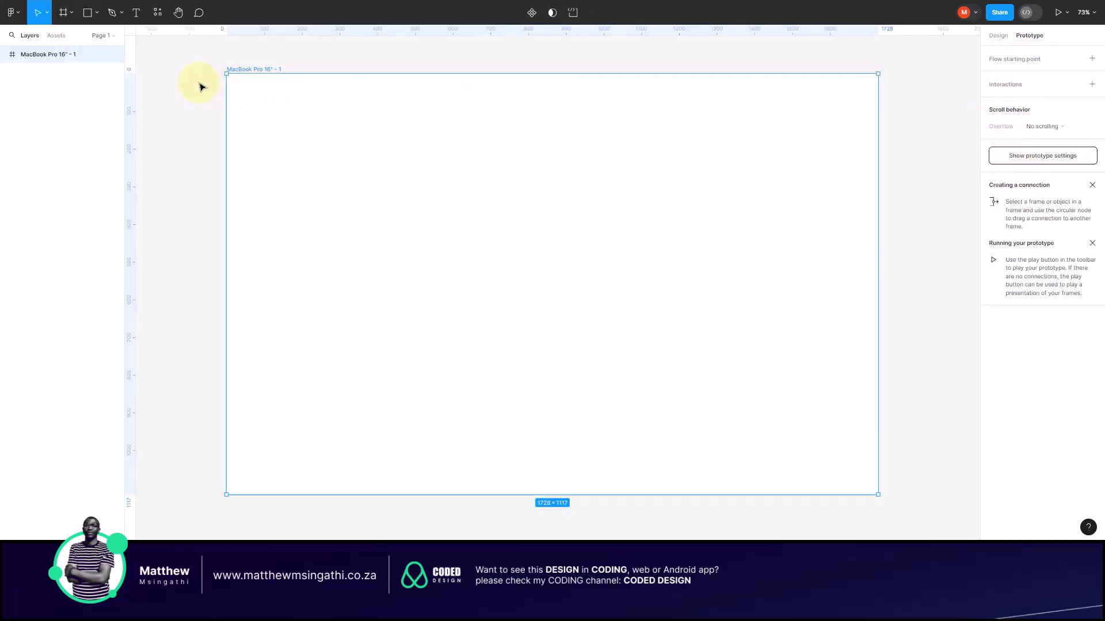
click(200, 83)
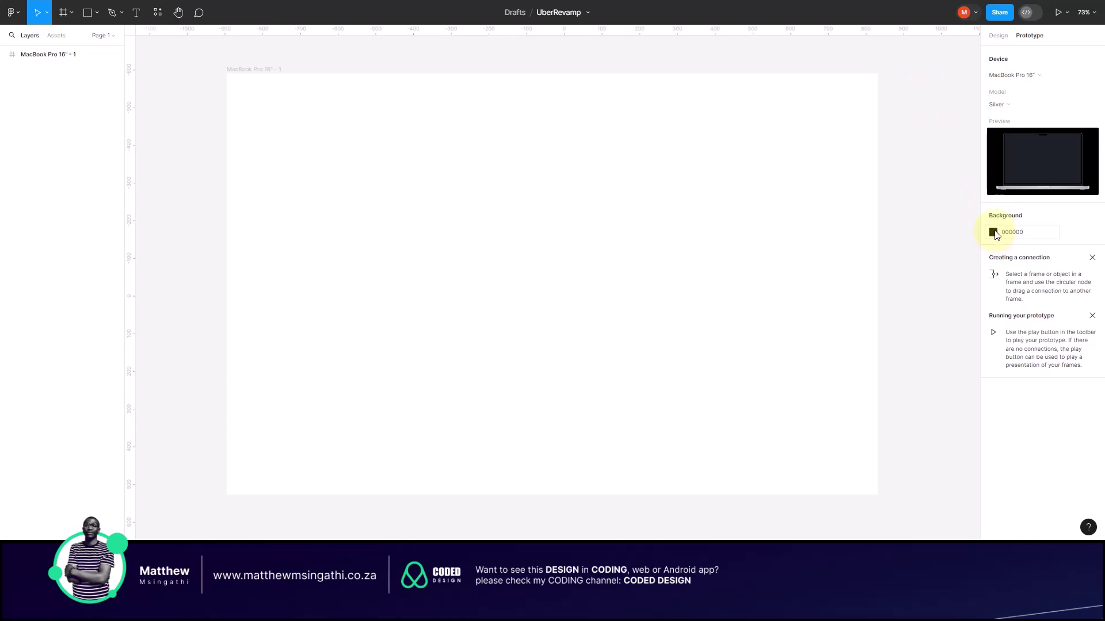
Step: Deselect the MacBook frame and open the F5F5F5 page background colour picker
click(506, 82)
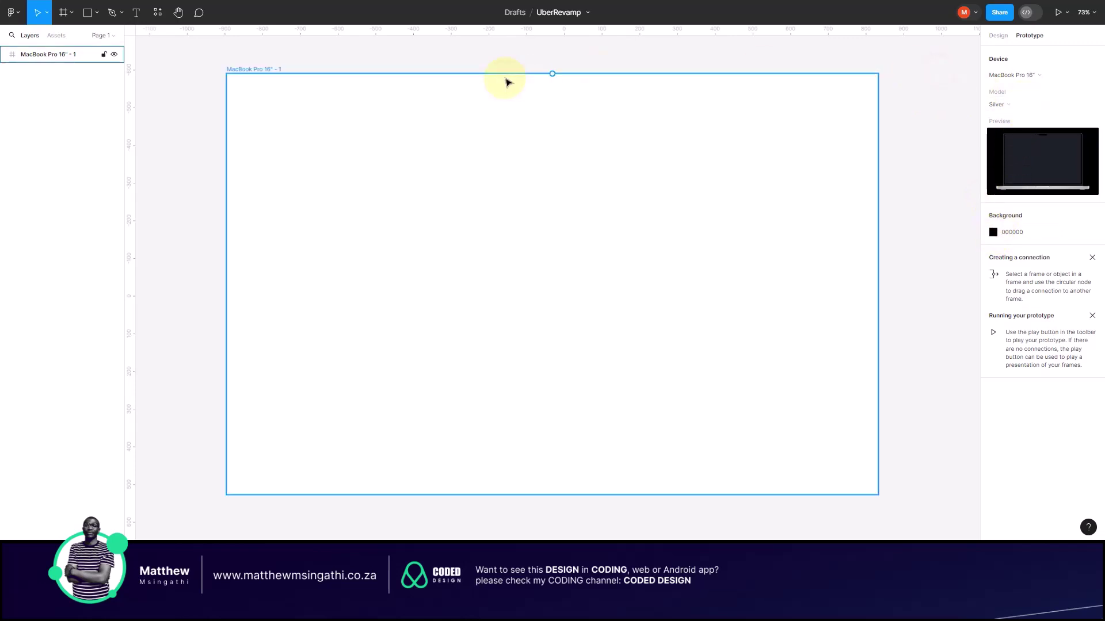
click(177, 69)
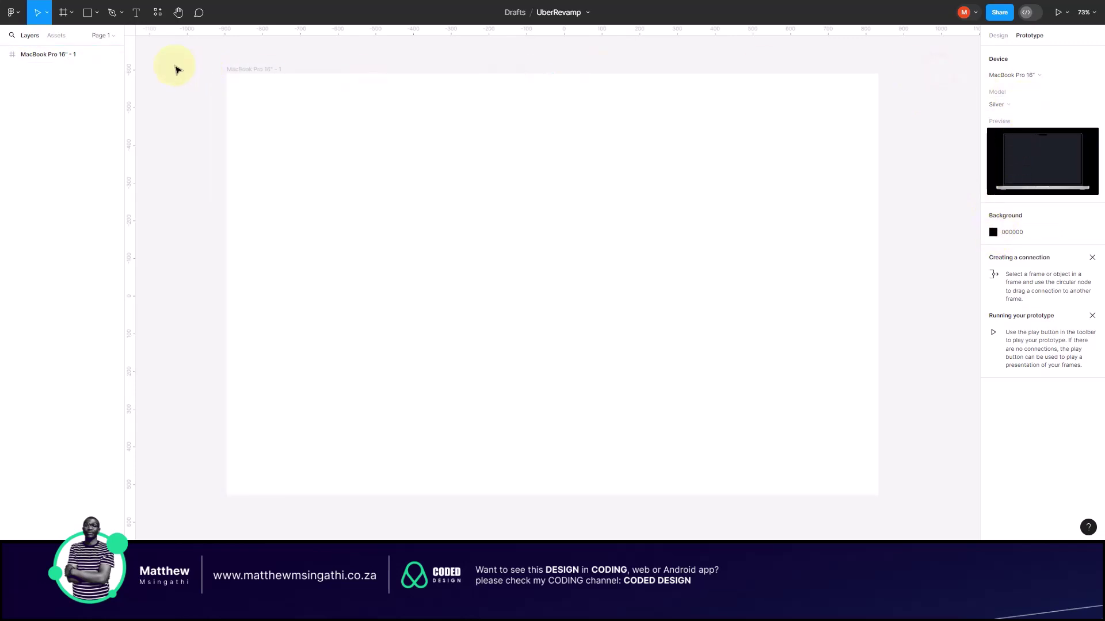
click(229, 106)
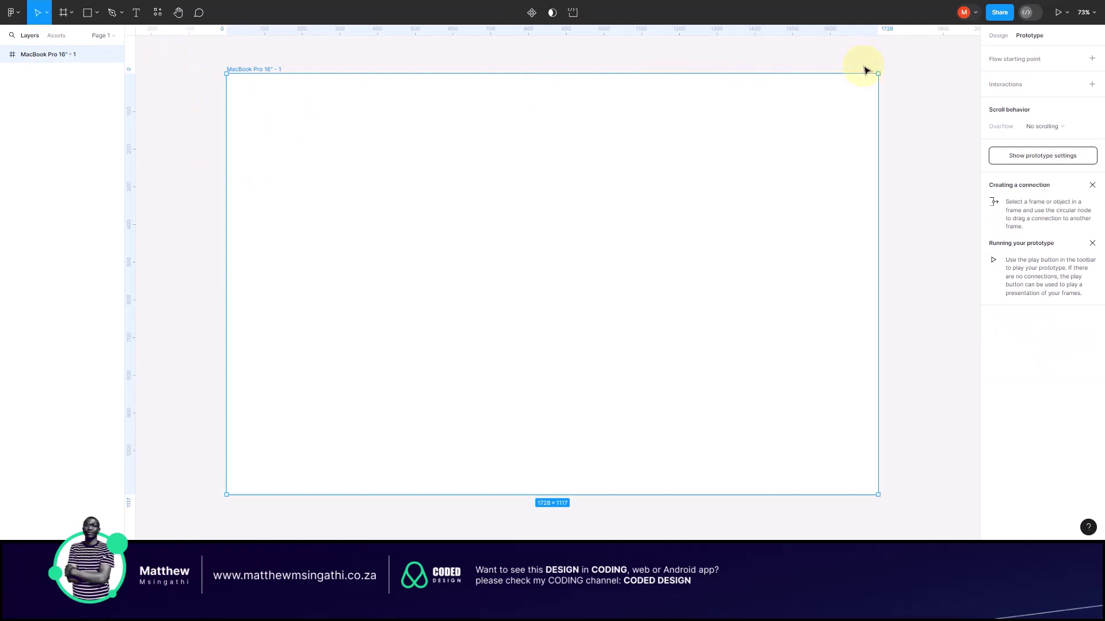
click(927, 99)
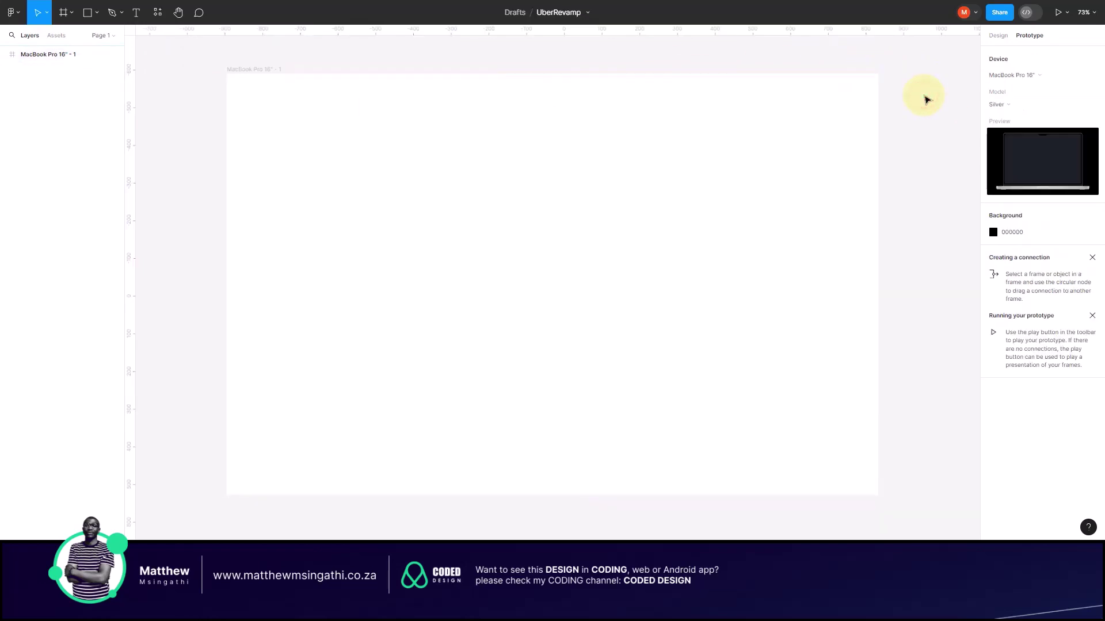
click(998, 36)
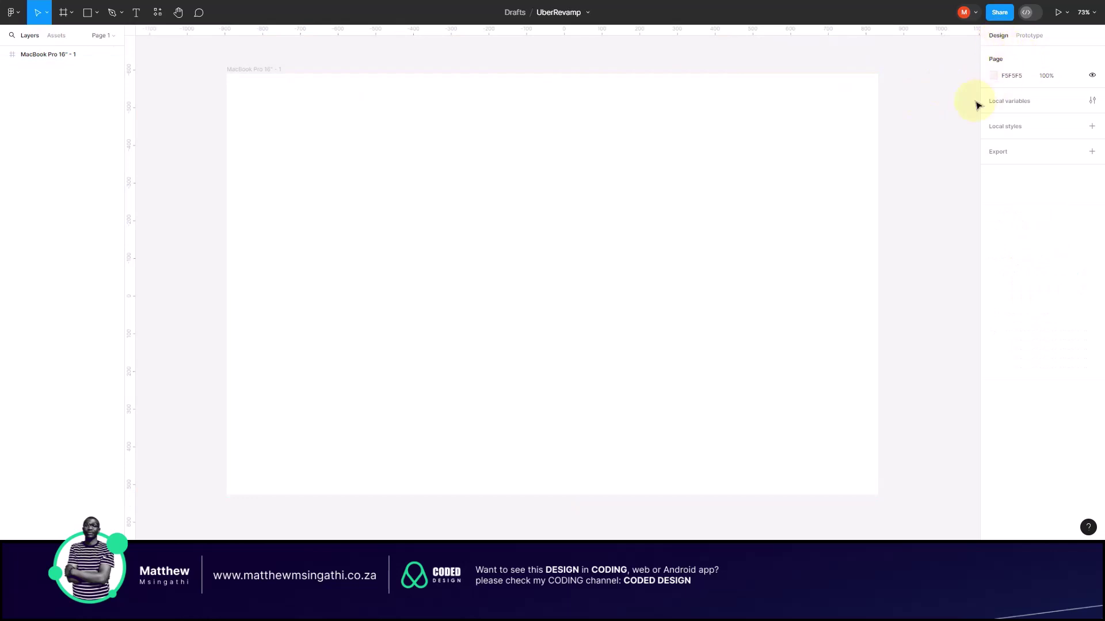
click(1030, 36)
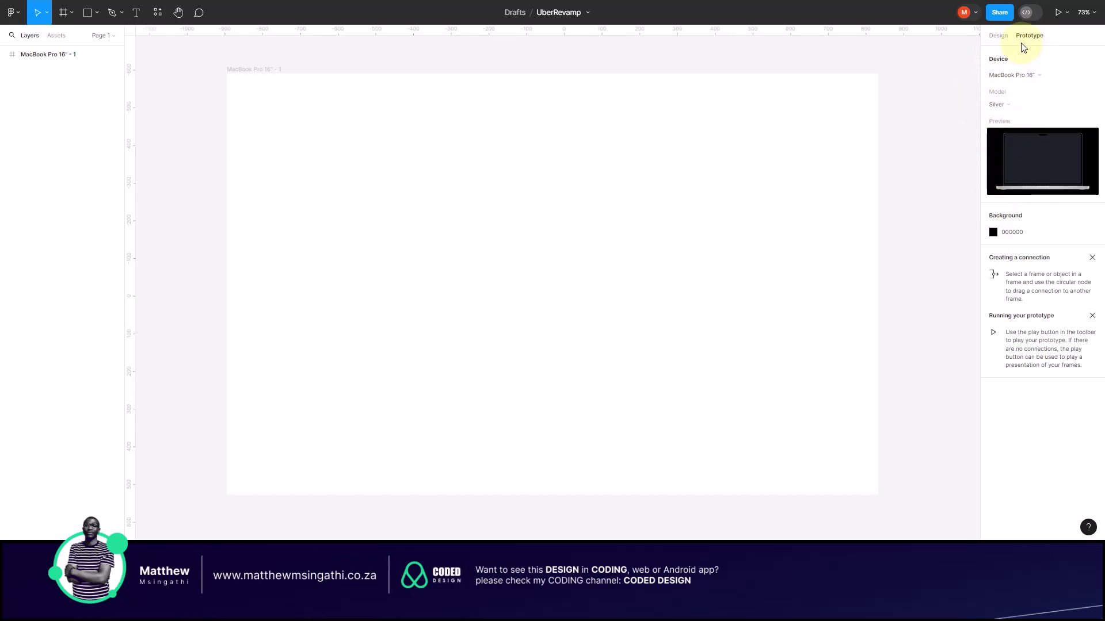
click(998, 36)
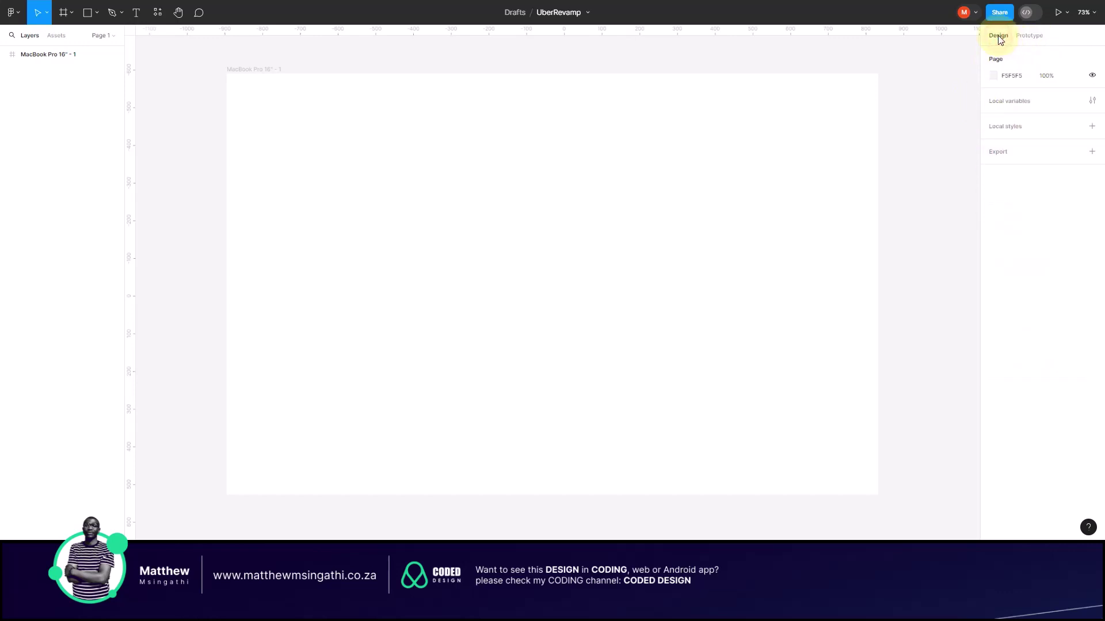
click(994, 76)
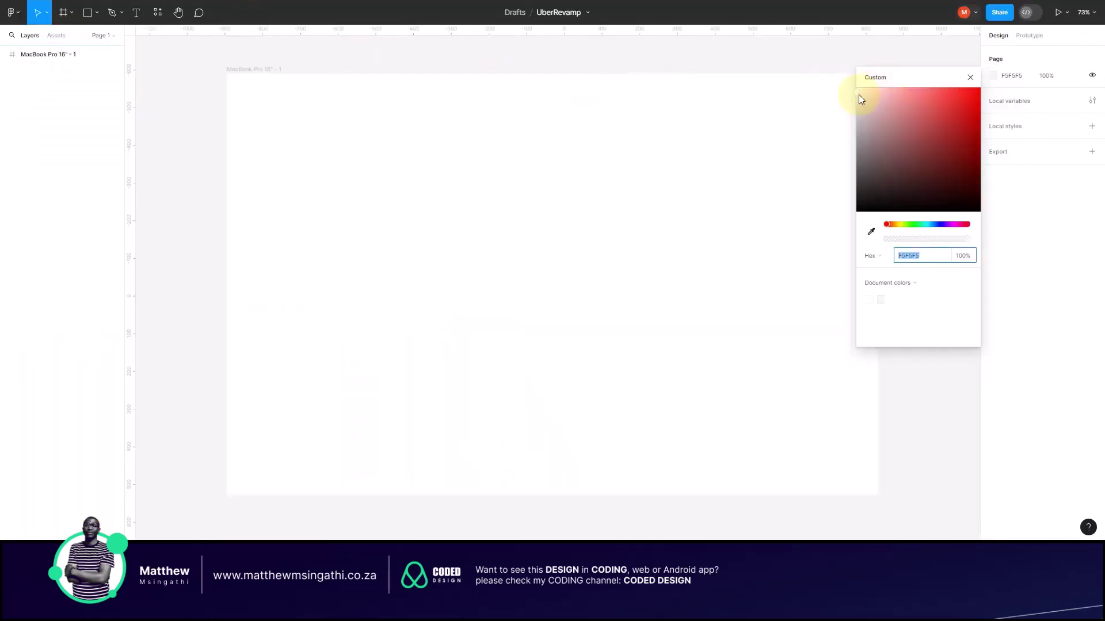
Step: Darken the page background colour to grey 807E7E and close the picker
drag(858, 96, 863, 151)
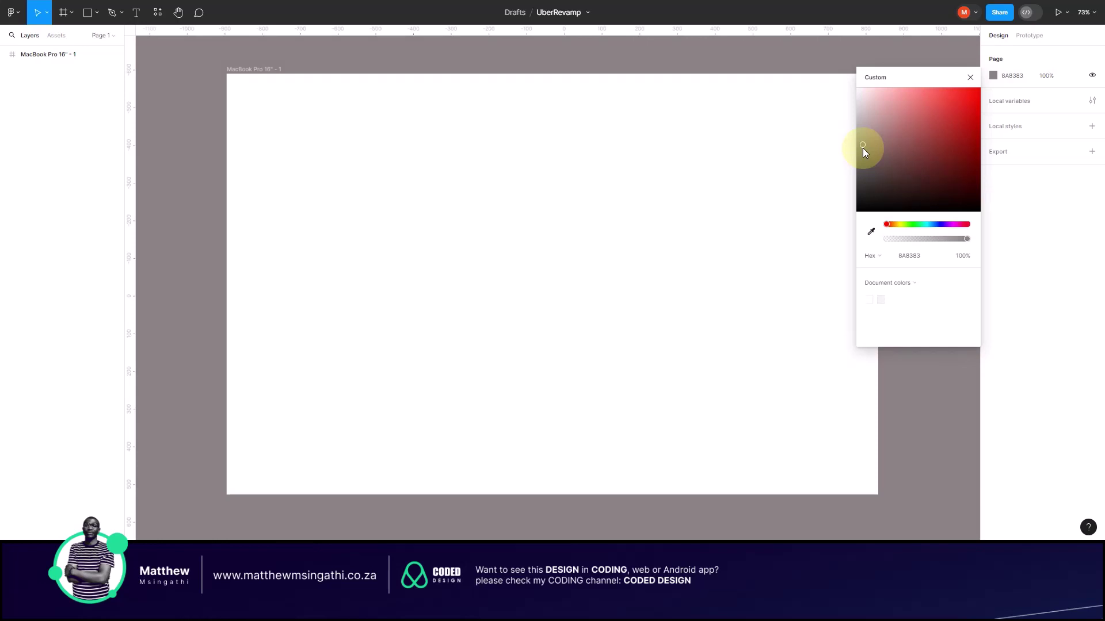
drag(862, 146, 859, 153)
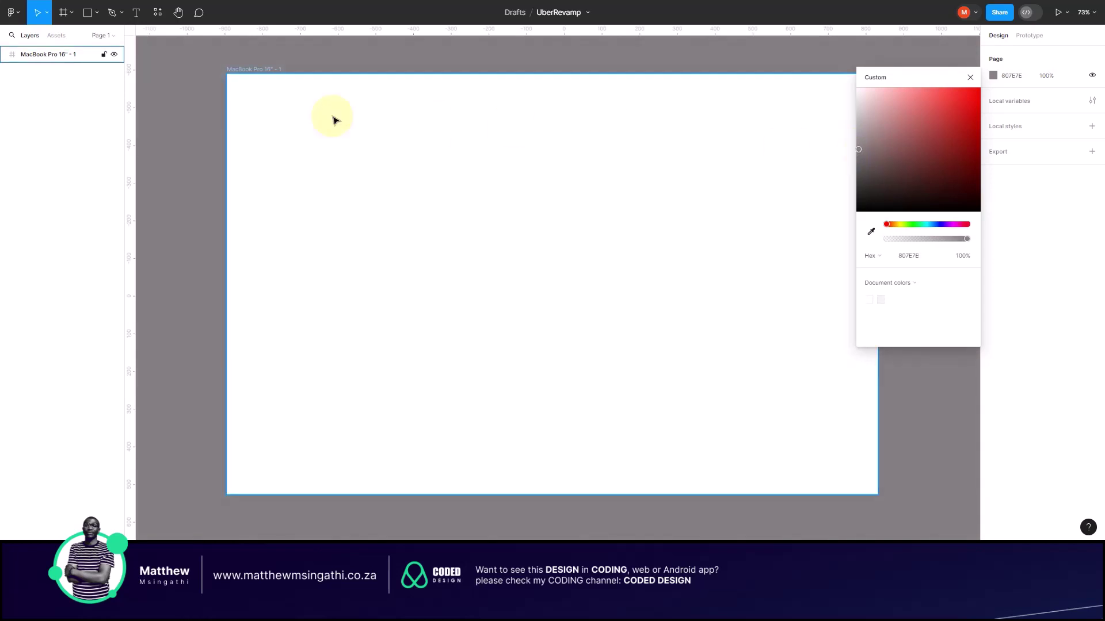
click(216, 88)
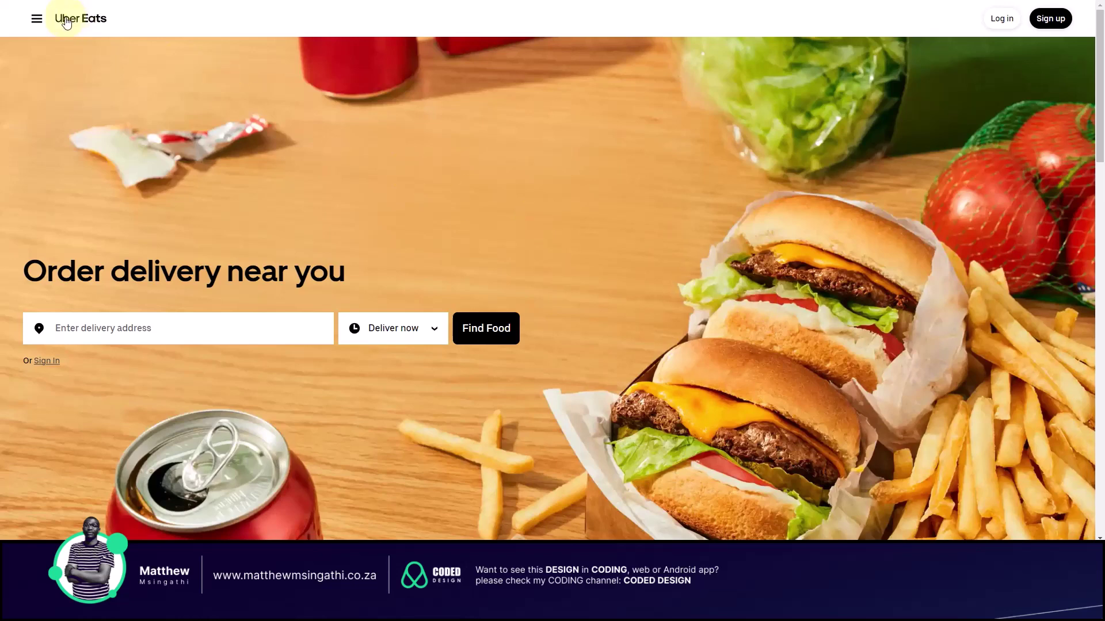
click(37, 19)
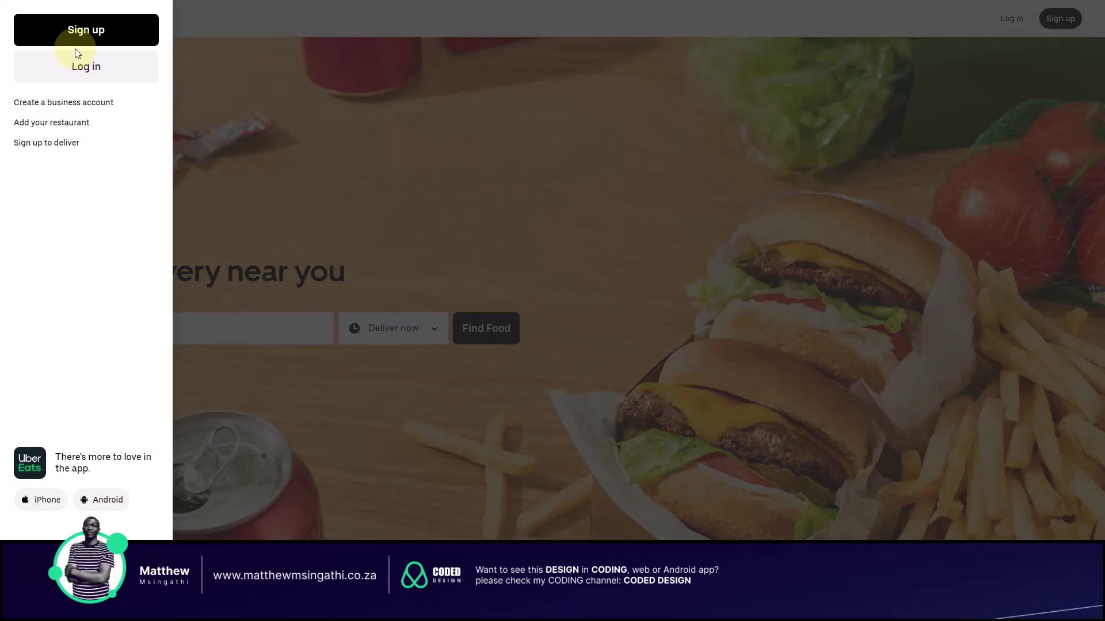
click(345, 151)
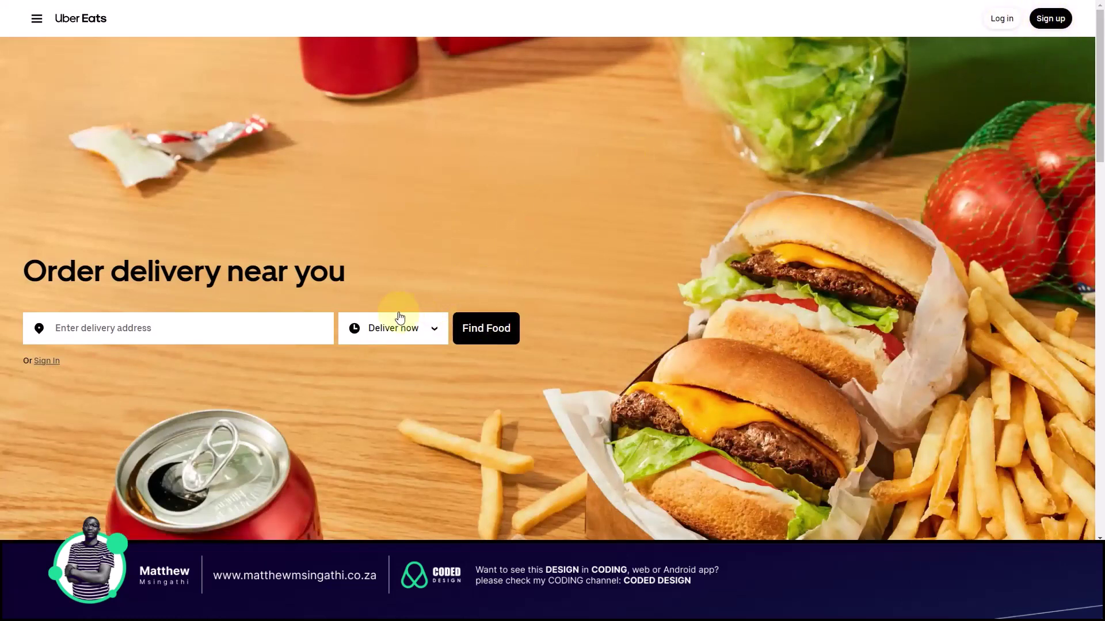
click(37, 19)
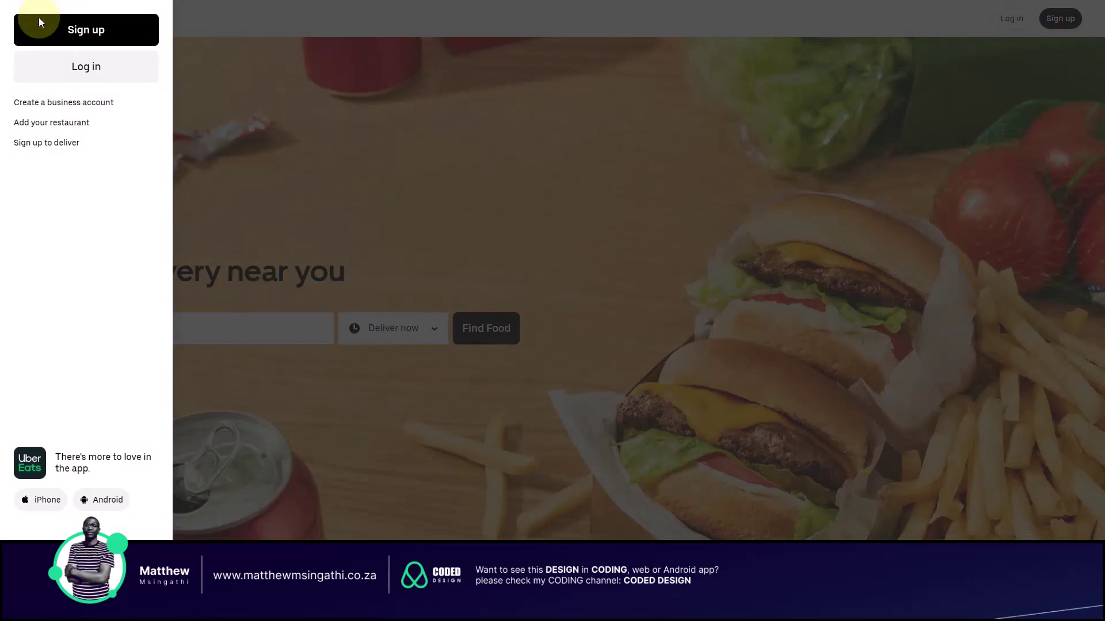
click(334, 136)
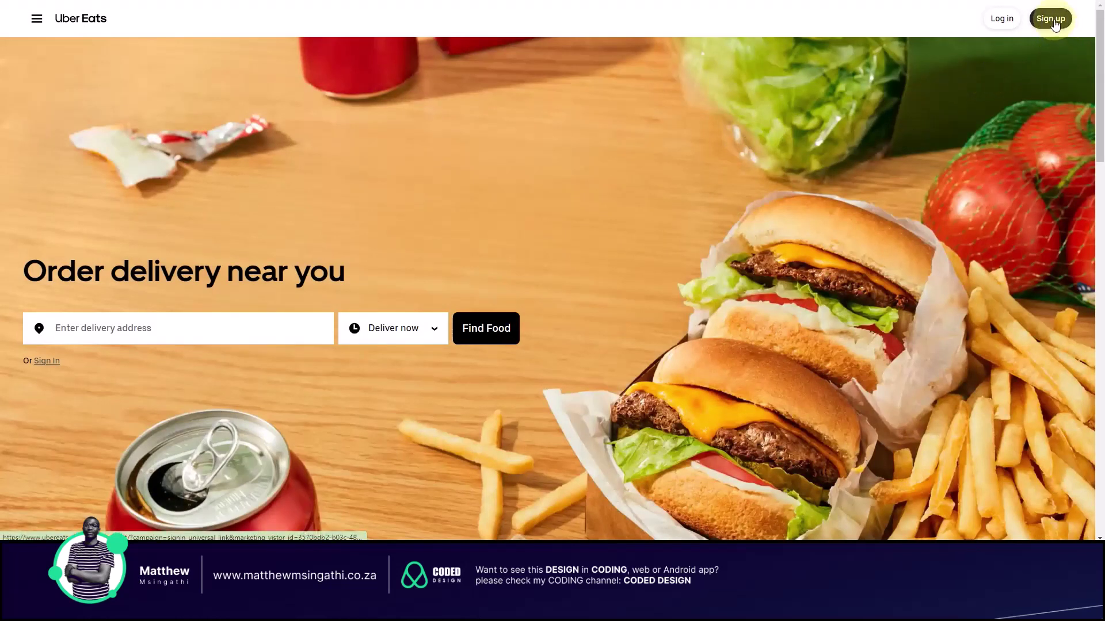
click(1047, 16)
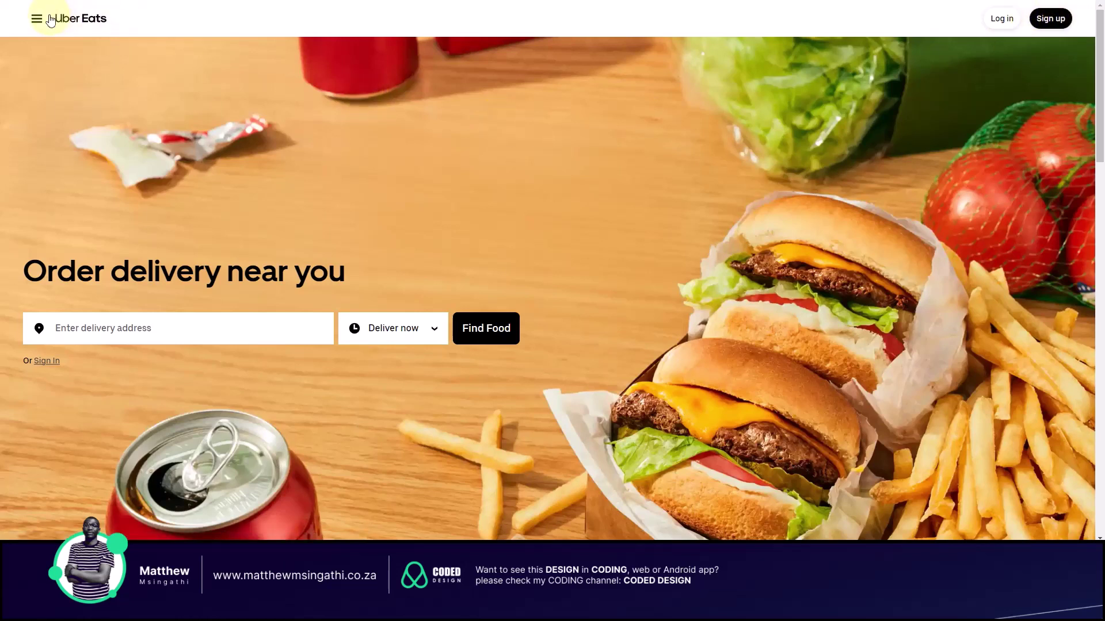
click(38, 19)
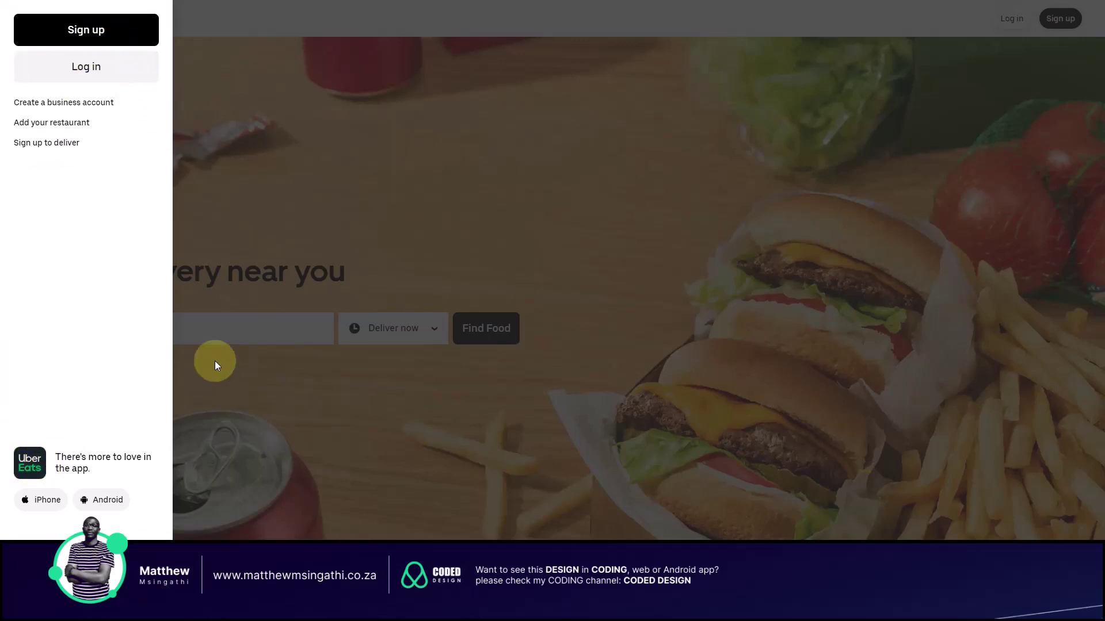
click(427, 214)
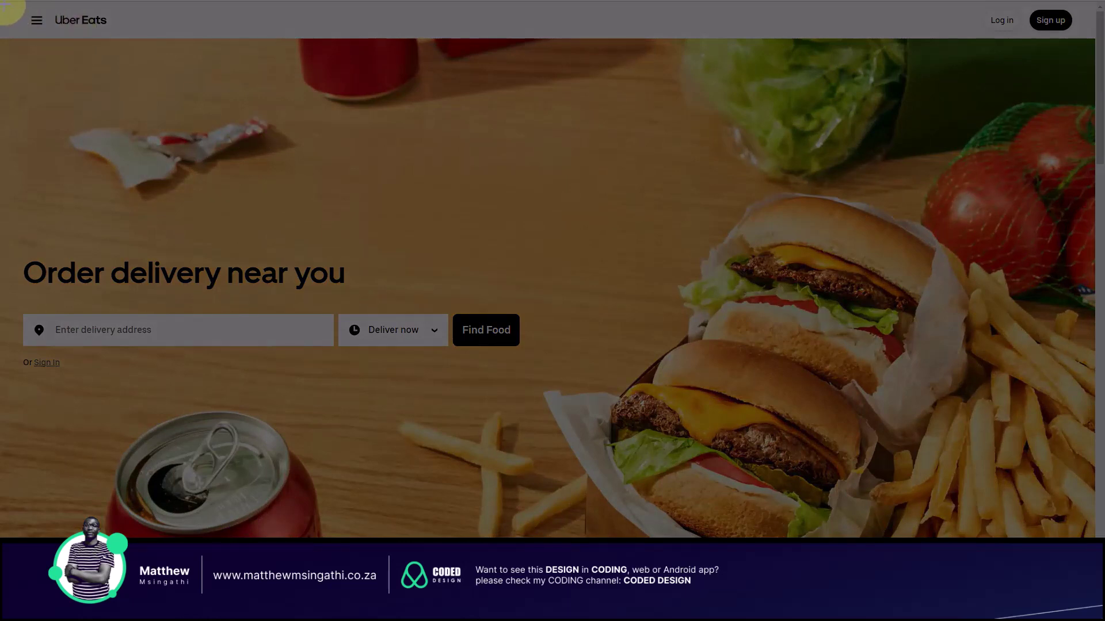
Step: Capture the full Uber Eats landing page as a region screenshot
drag(4, 4, 1091, 536)
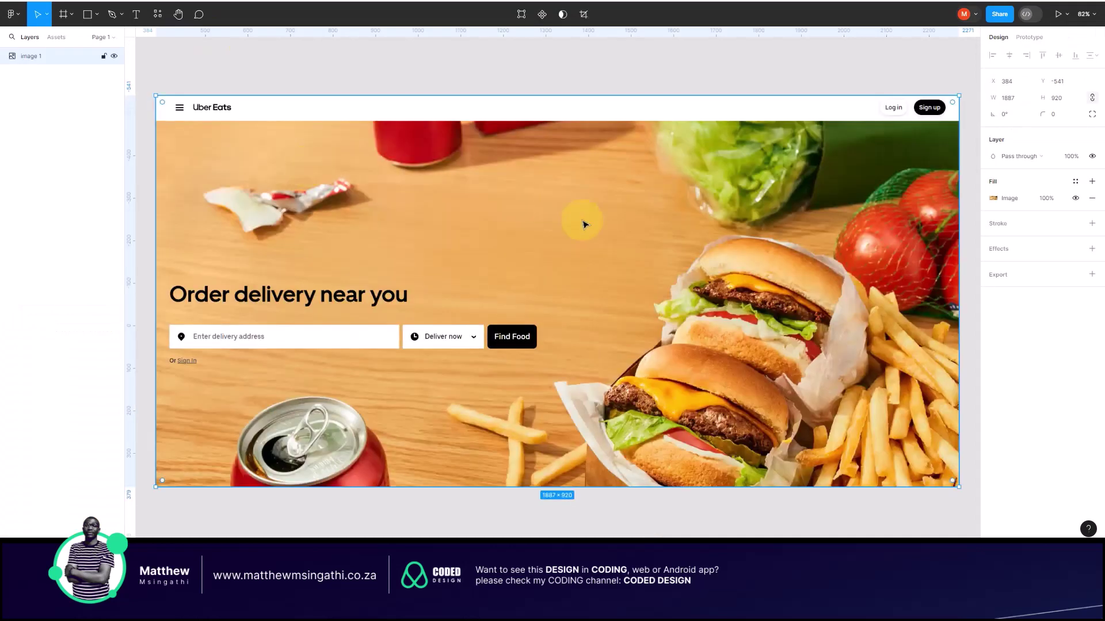
Step: Zoom out and move the screenshot image off to the left of the canvas
scroll(582, 224, down, 5)
drag(636, 219, 264, 199)
click(562, 224)
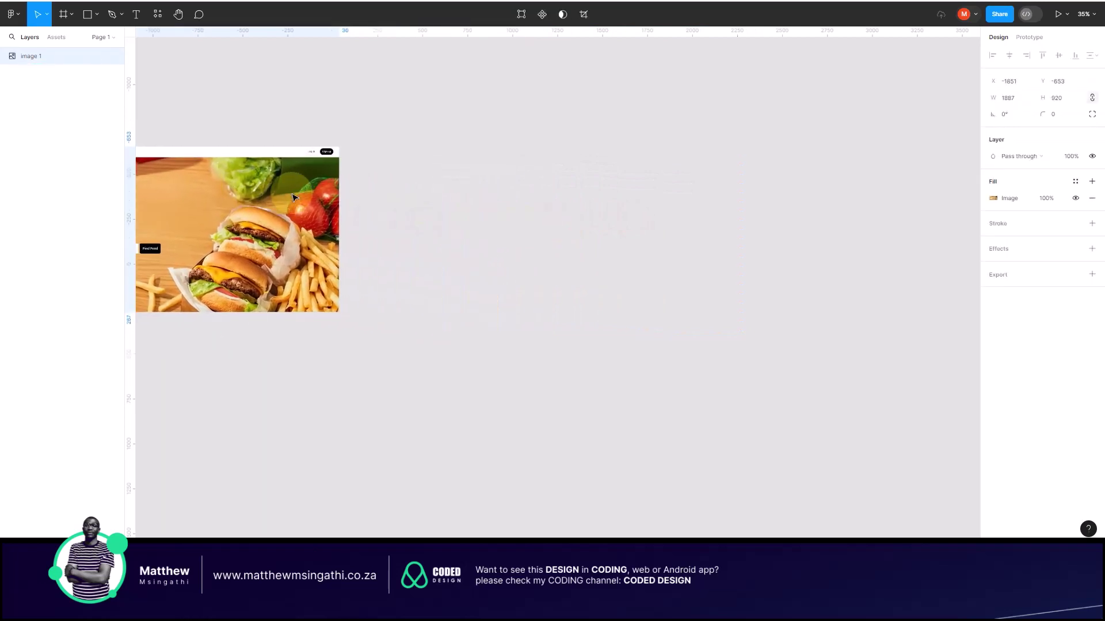
click(419, 186)
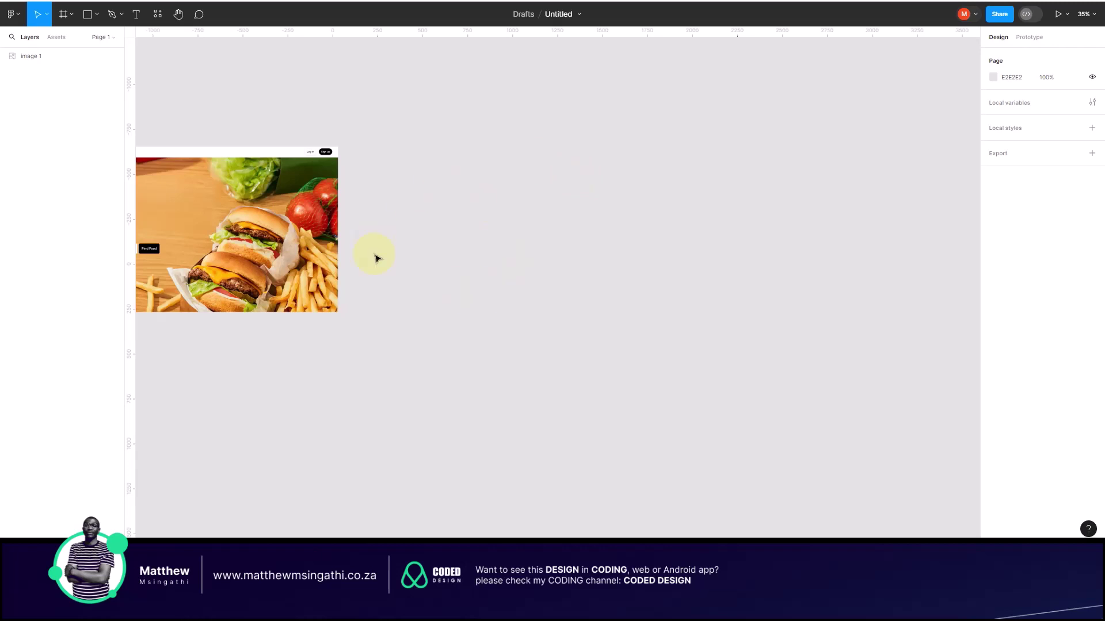
Step: Crop the screenshot image narrower by dragging its edge inward
click(328, 230)
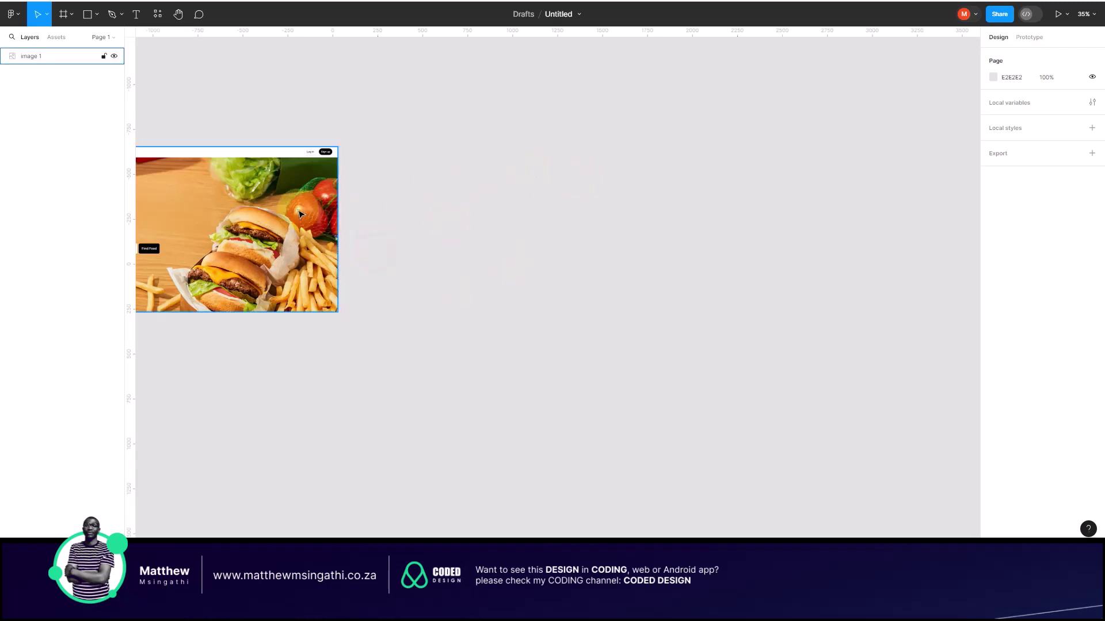
drag(338, 230, 295, 230)
click(436, 186)
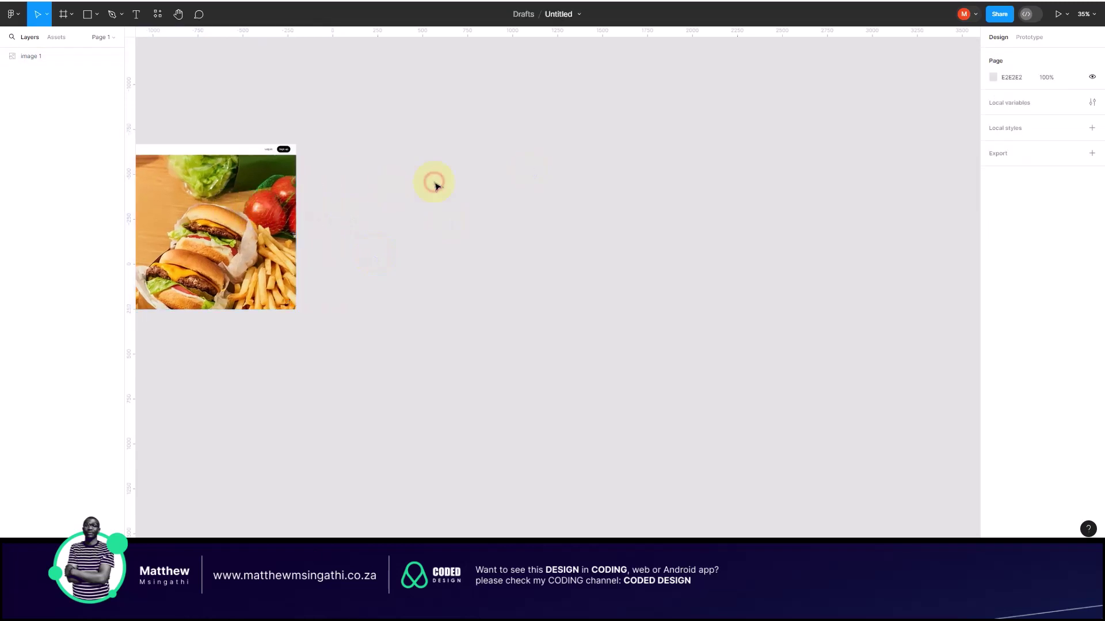
Step: Add a blank MacBook Pro 16" frame (1728 × 1117) from the Desktop presets
click(64, 16)
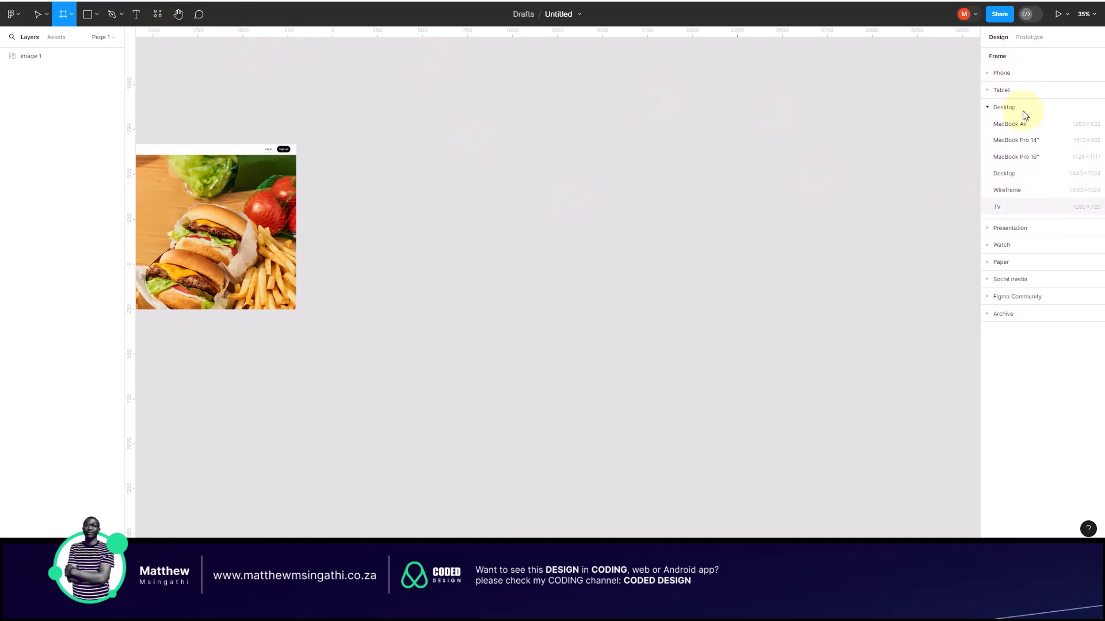
click(987, 108)
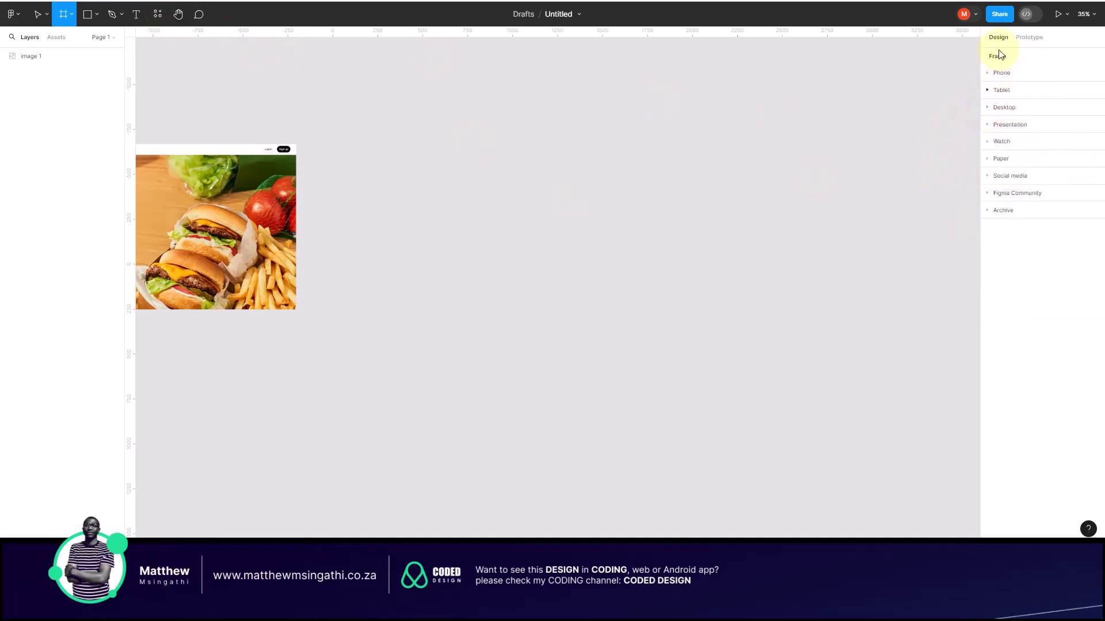
click(988, 109)
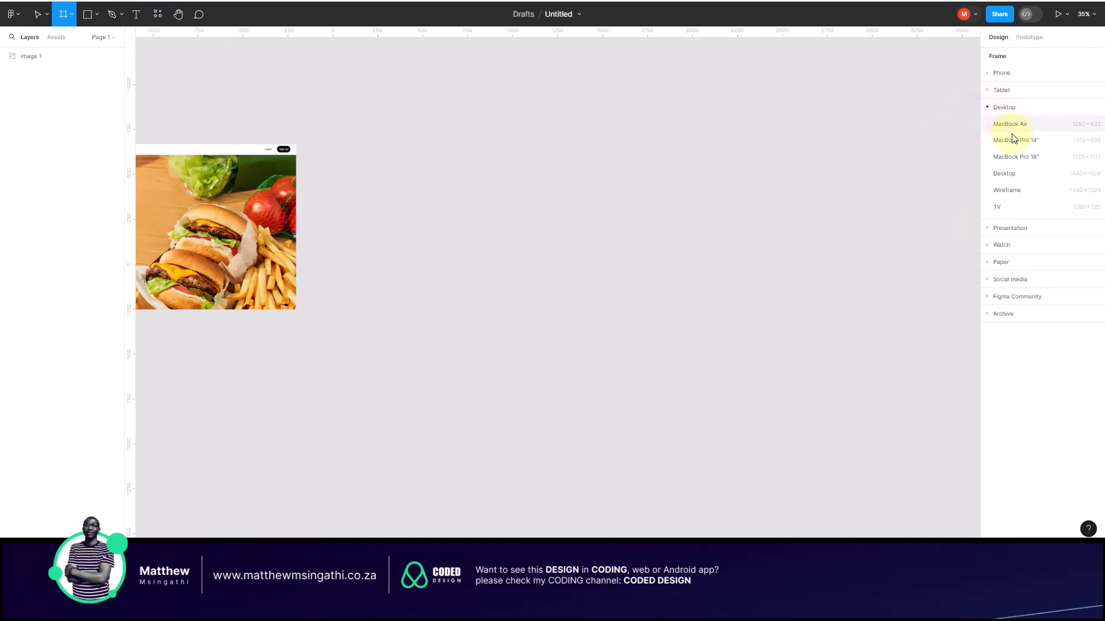
click(1017, 157)
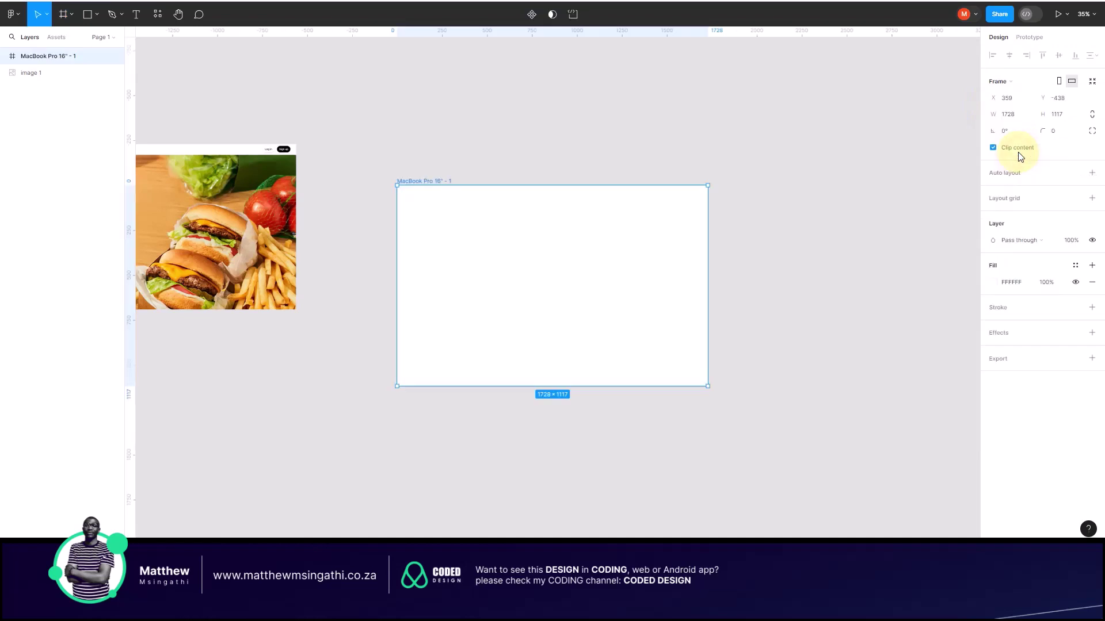
click(819, 166)
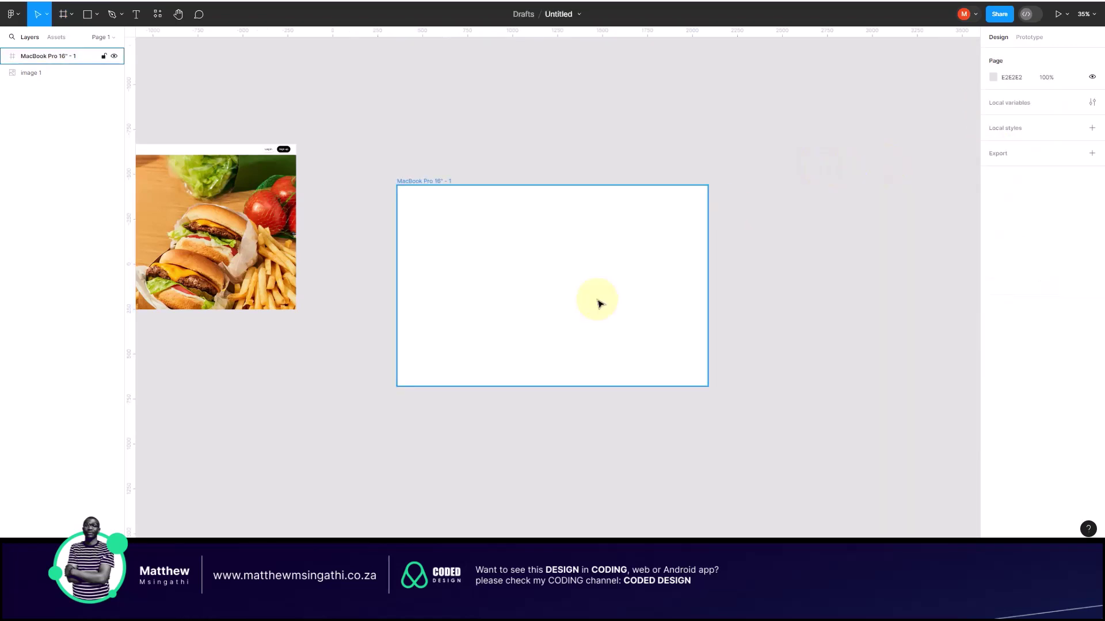
Step: Change the page background colour from E2E2E2 to C6C6C6
scroll(598, 304, right, 2)
scroll(598, 304, up, 3)
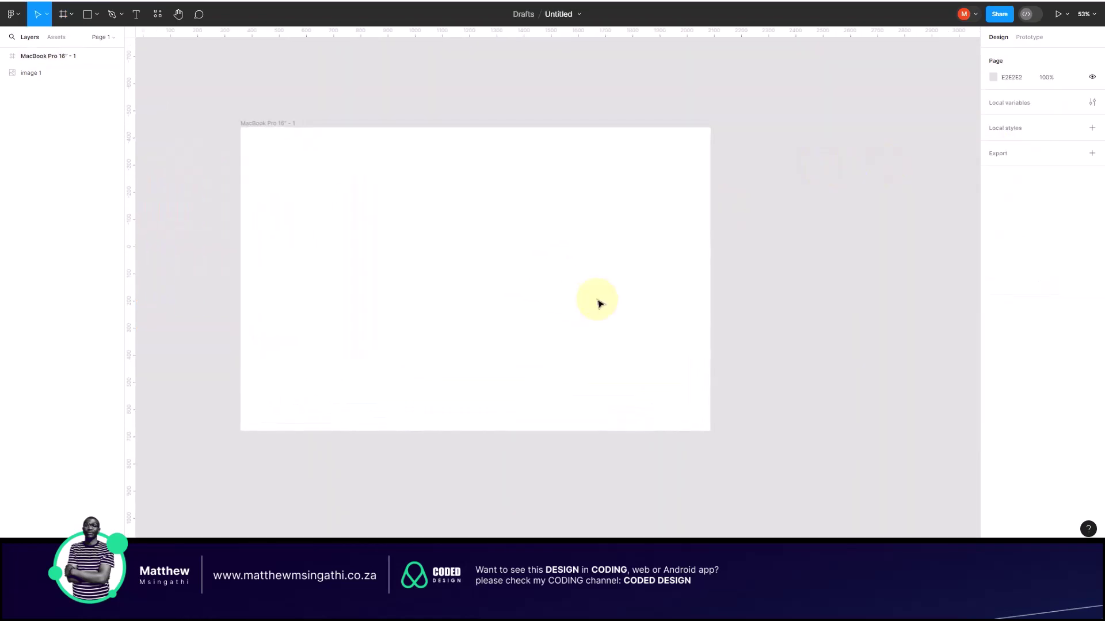
scroll(563, 135, down, 2)
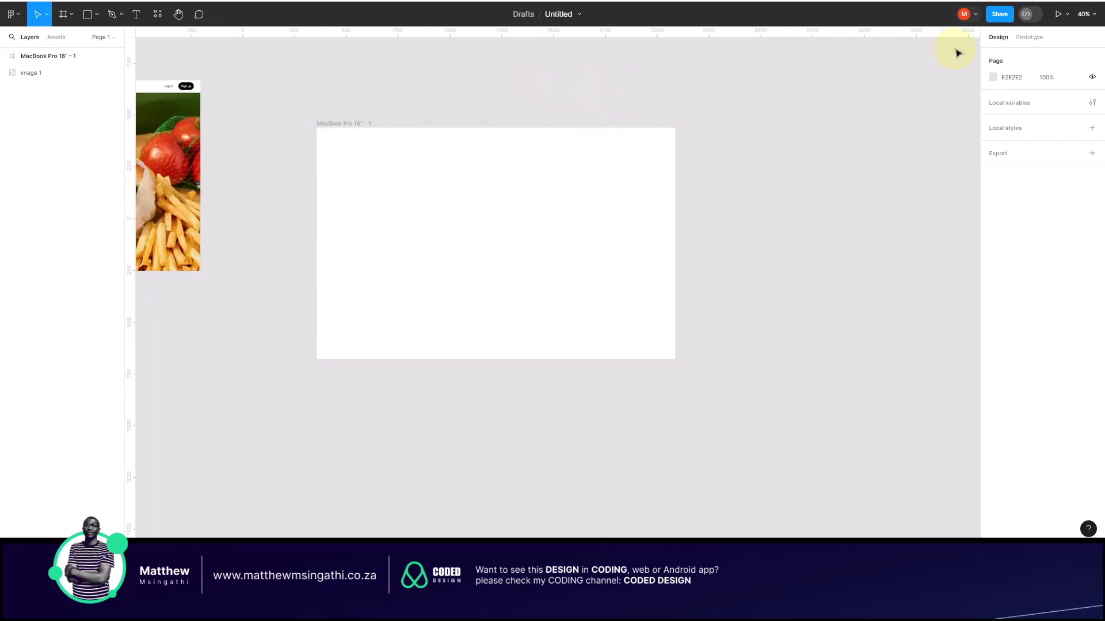
click(990, 76)
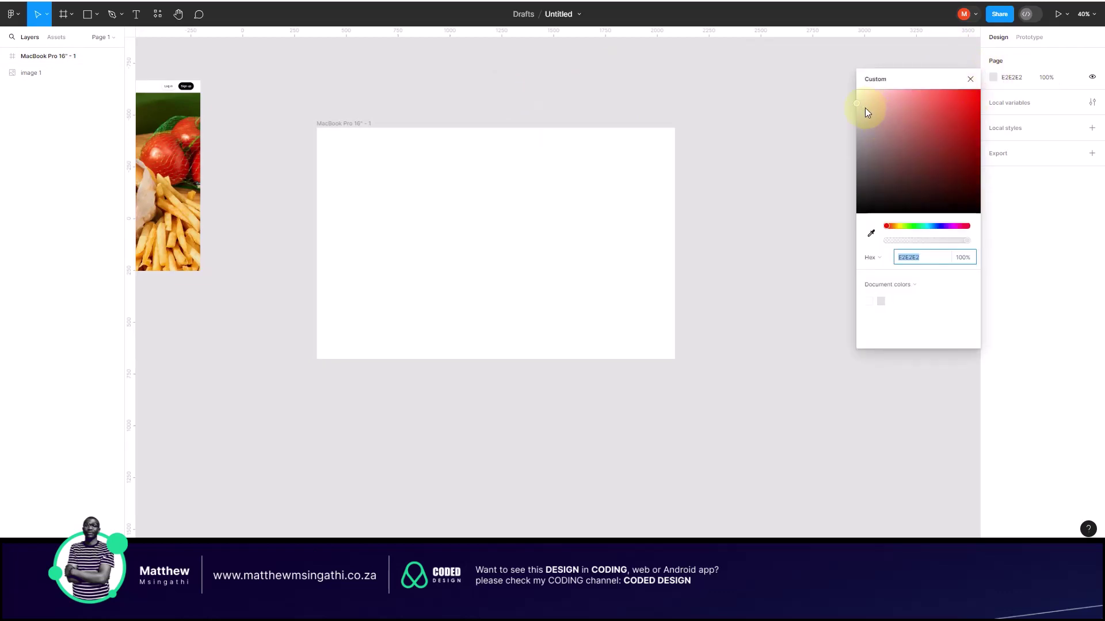
drag(857, 104, 854, 119)
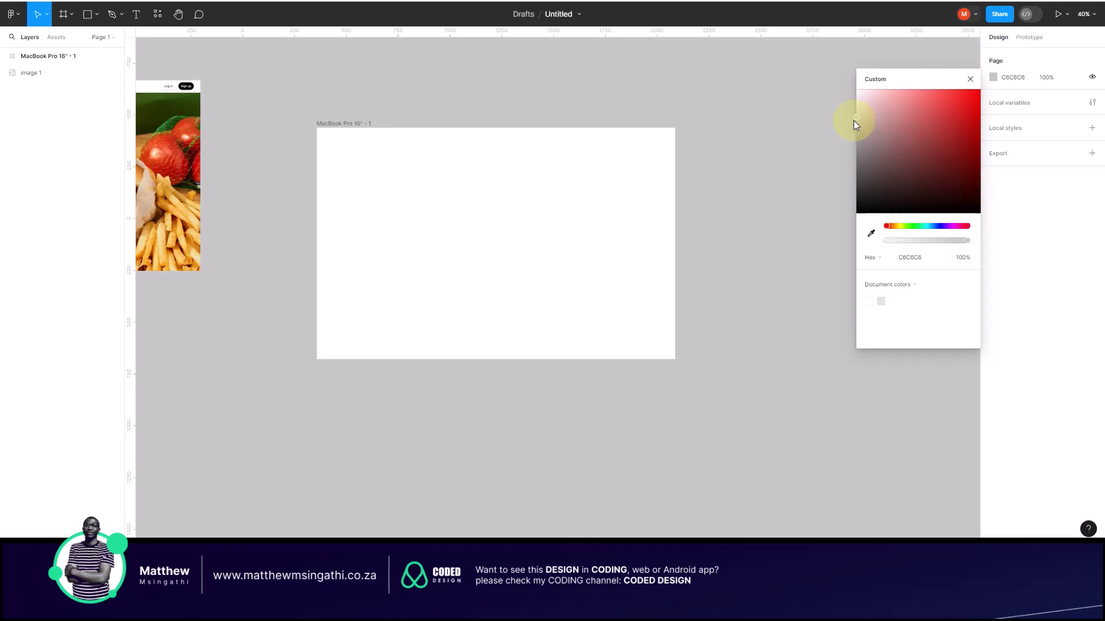
click(802, 162)
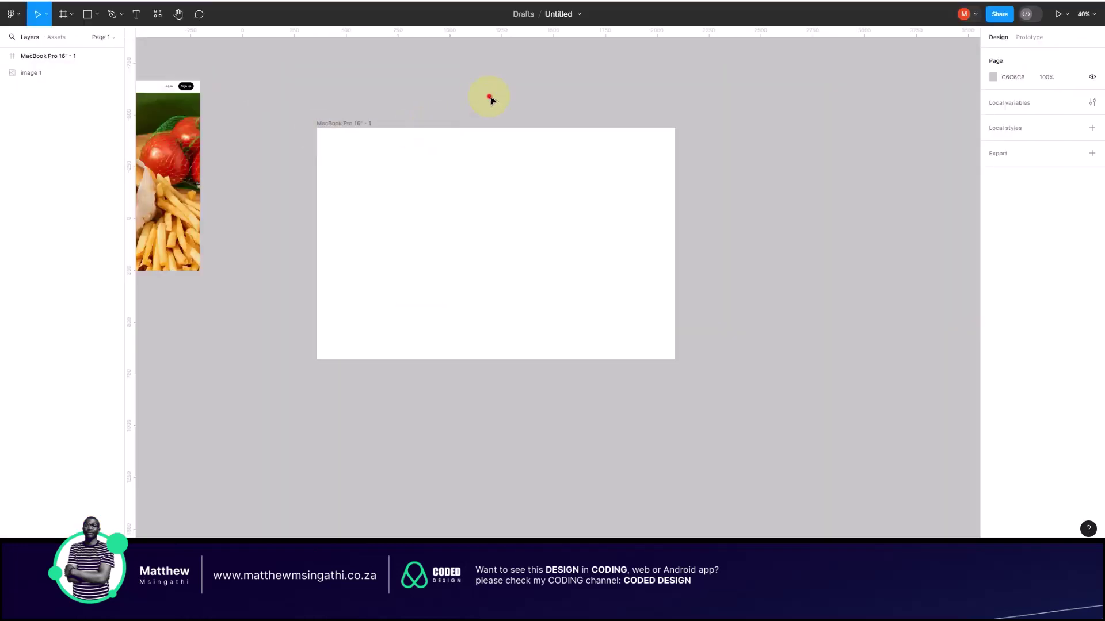
Step: Rename the draft file from Untitled to 'UberEatsRevamp'
click(489, 98)
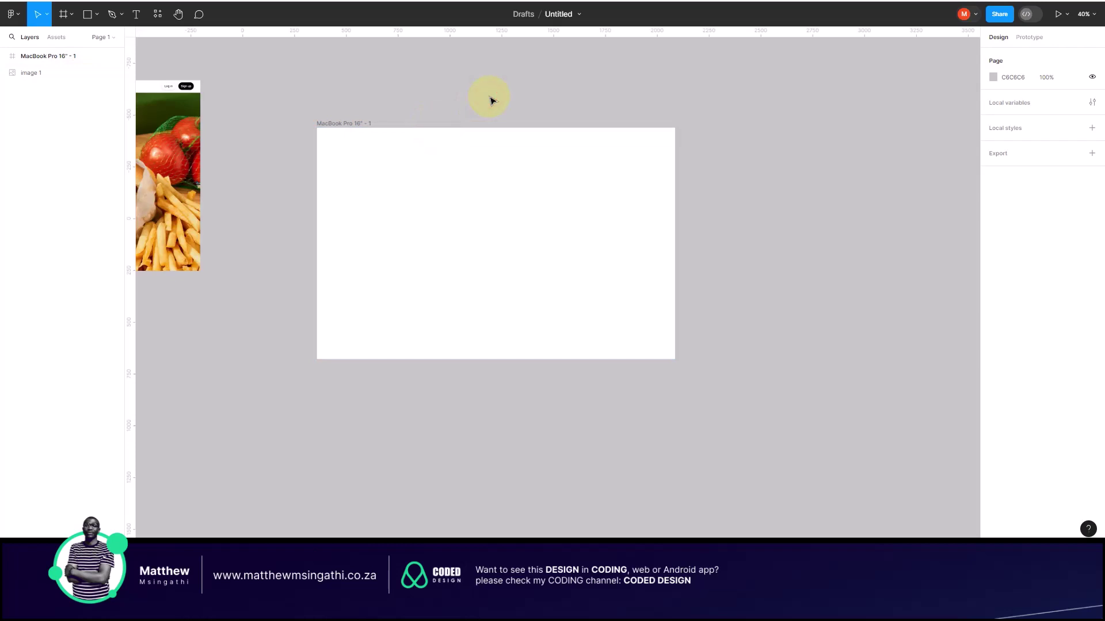
double_click(561, 14)
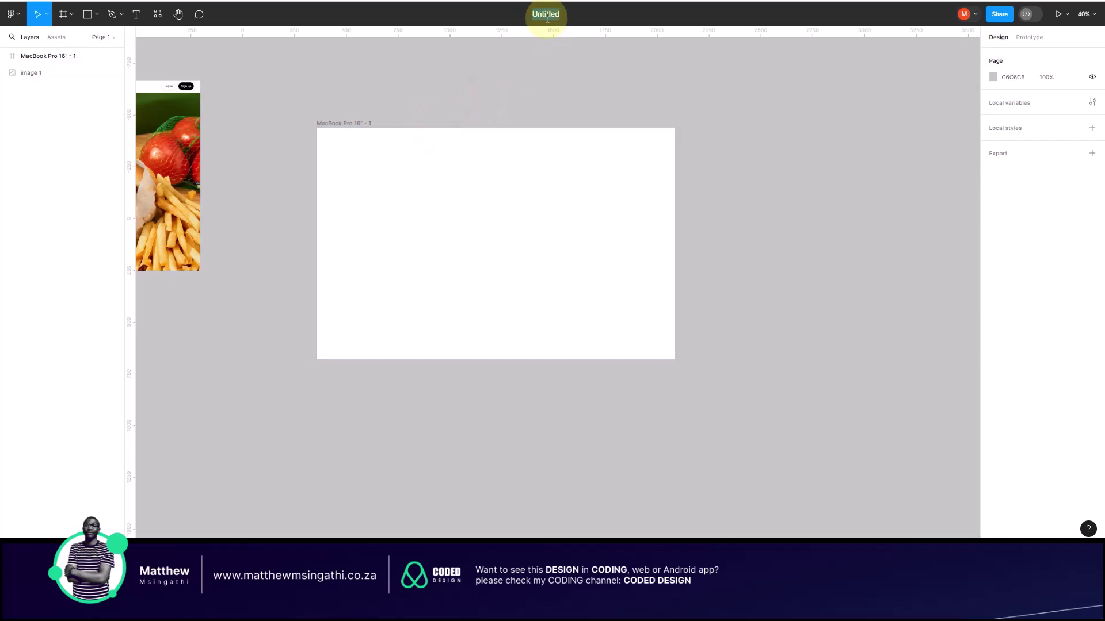
text(UberEatsRevamp)
click(574, 81)
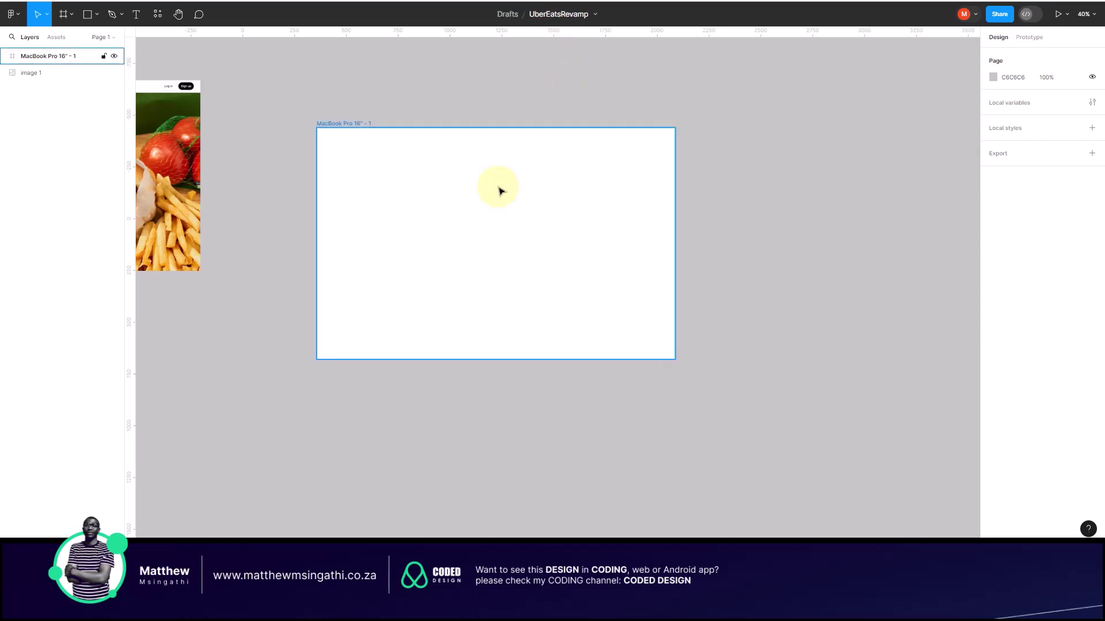
scroll(255, 149, left, 10)
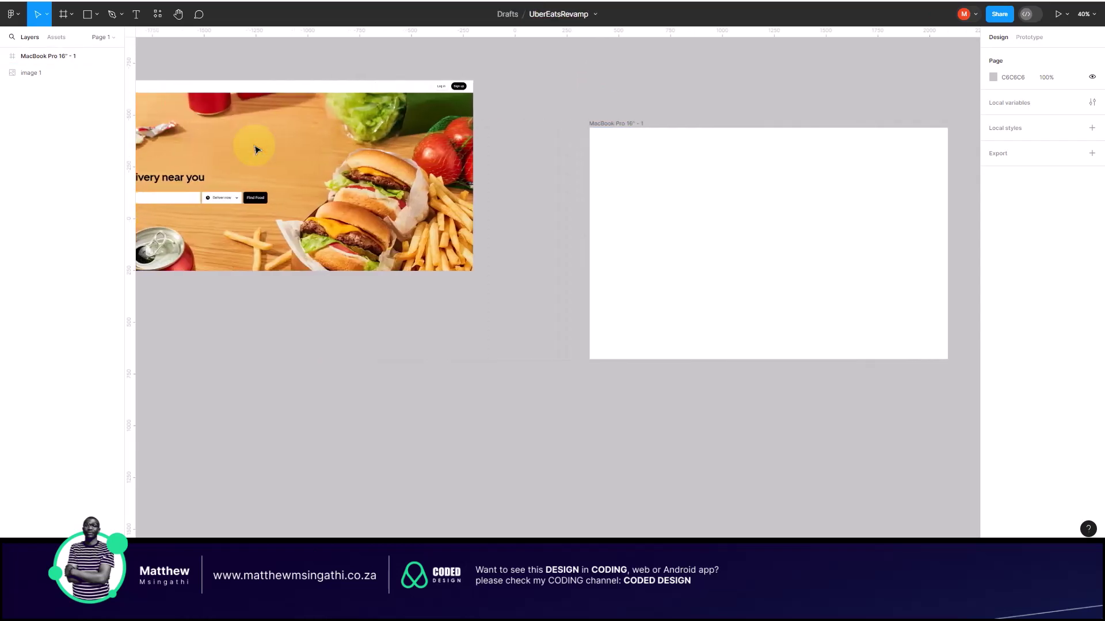
scroll(385, 142, up, 6)
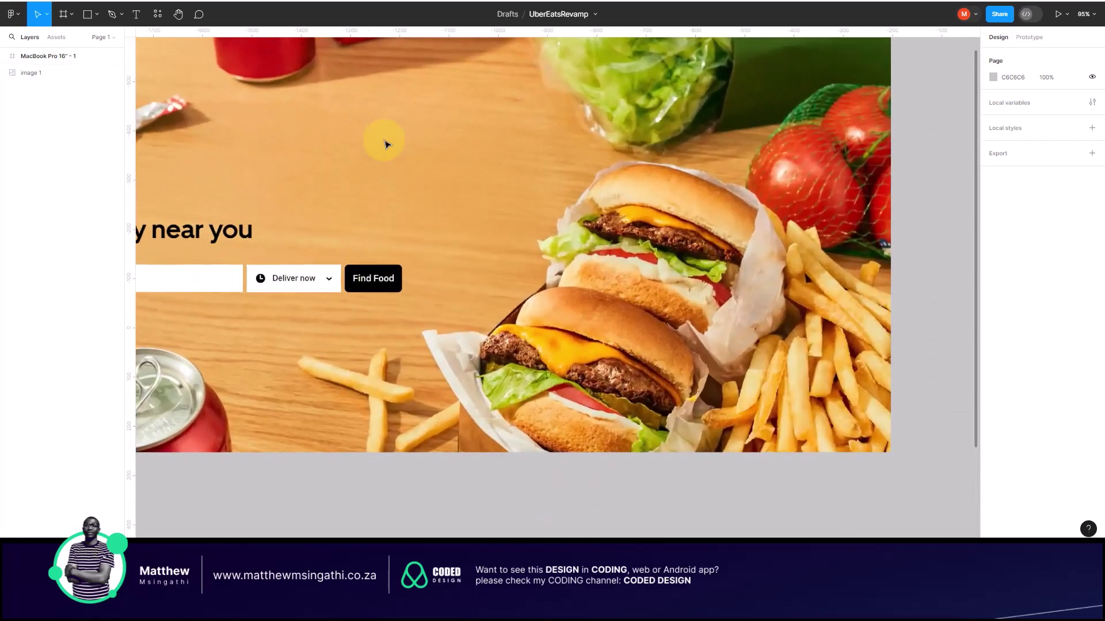
scroll(414, 193, down, 4)
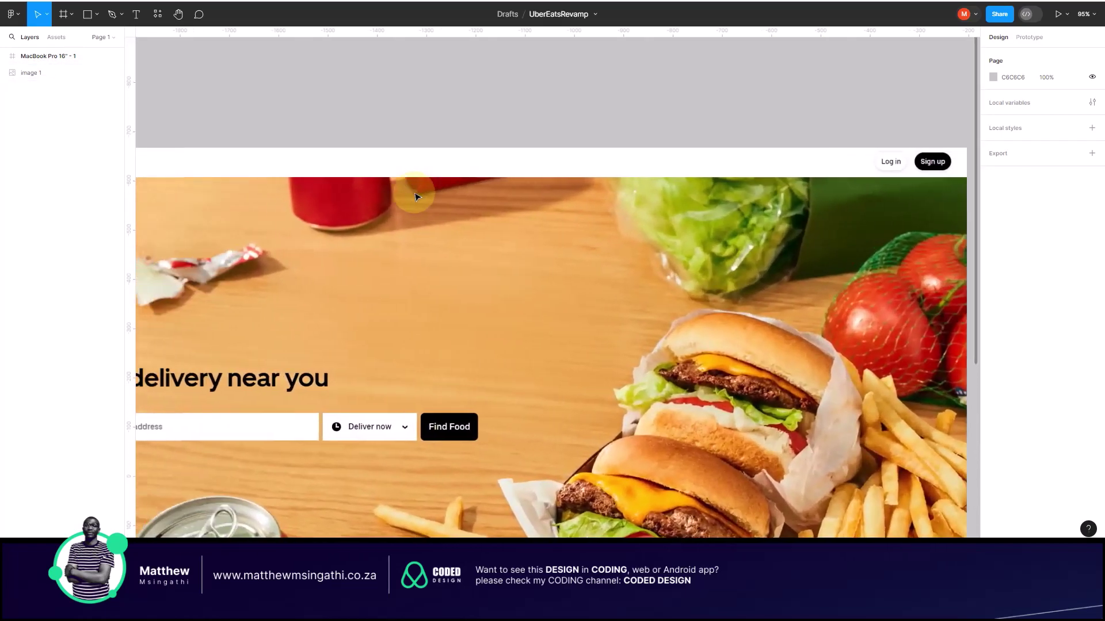
scroll(416, 196, down, 2)
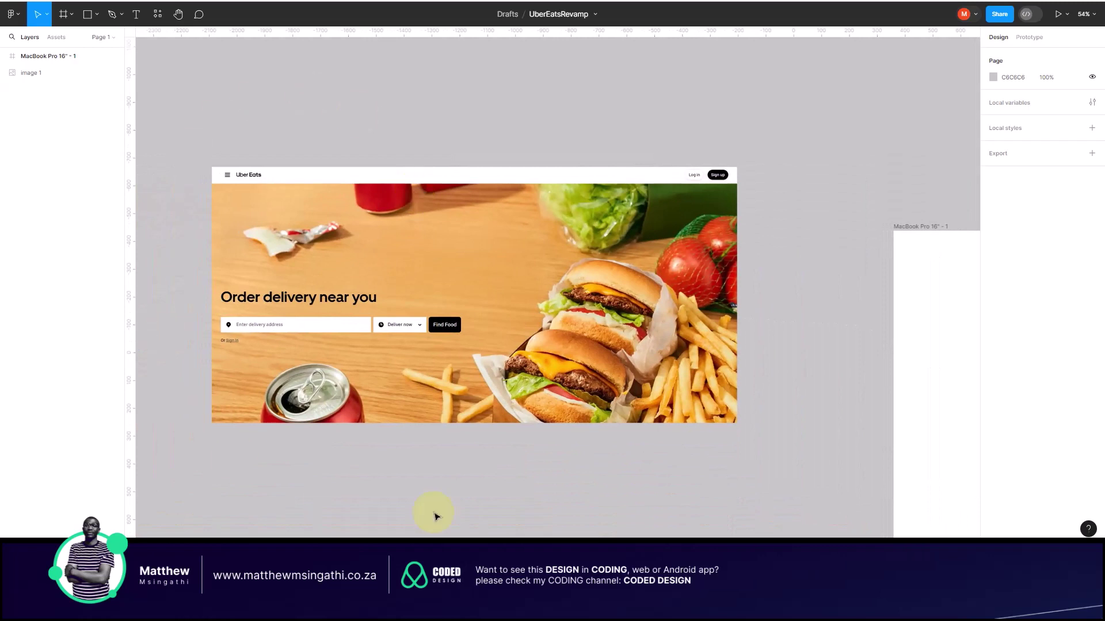
click(352, 333)
click(440, 161)
click(406, 203)
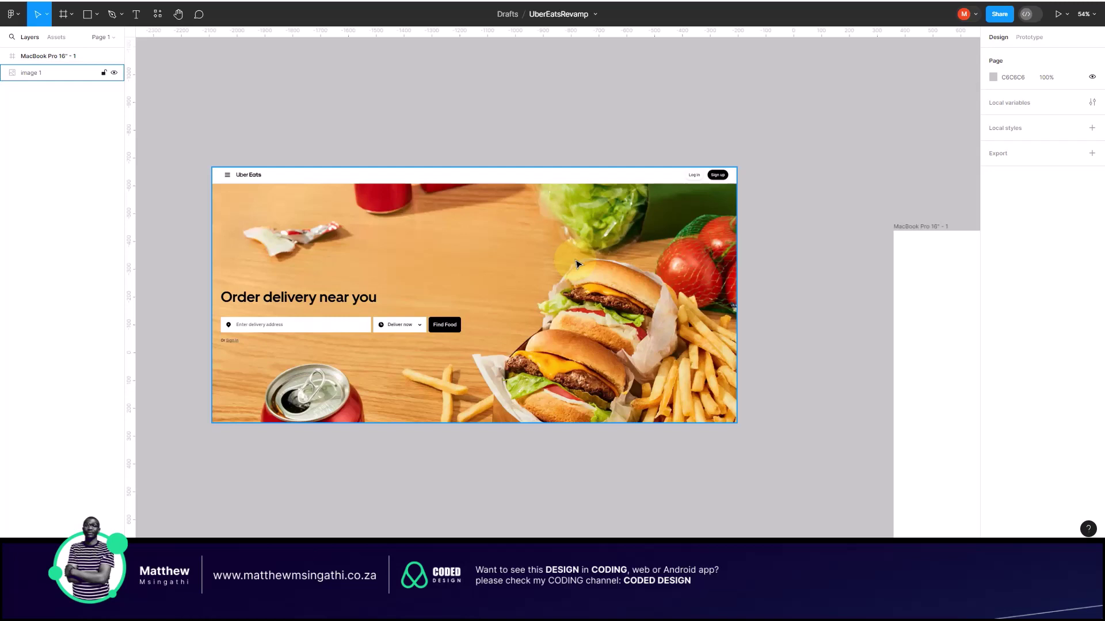
scroll(725, 193, up, 10)
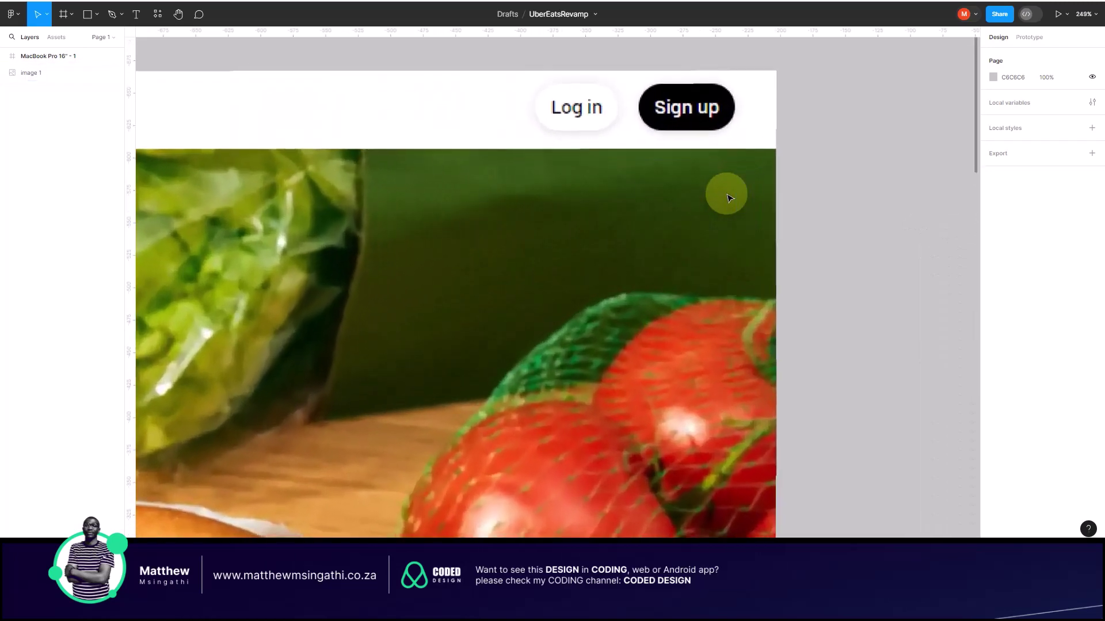
scroll(726, 194, up, 1)
click(685, 95)
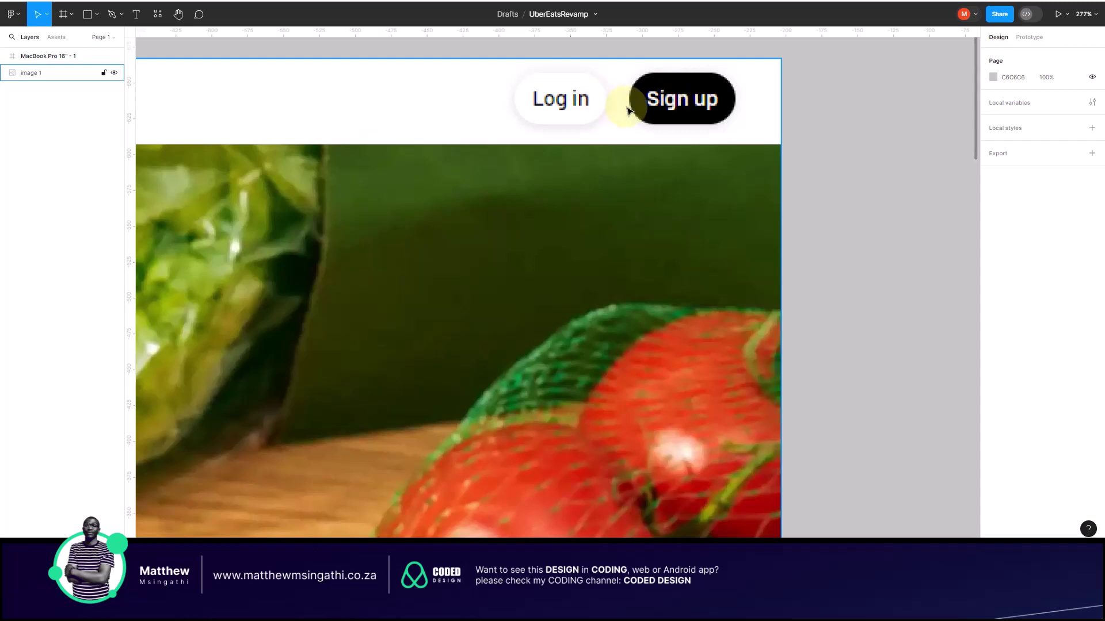
scroll(683, 105, up, 2)
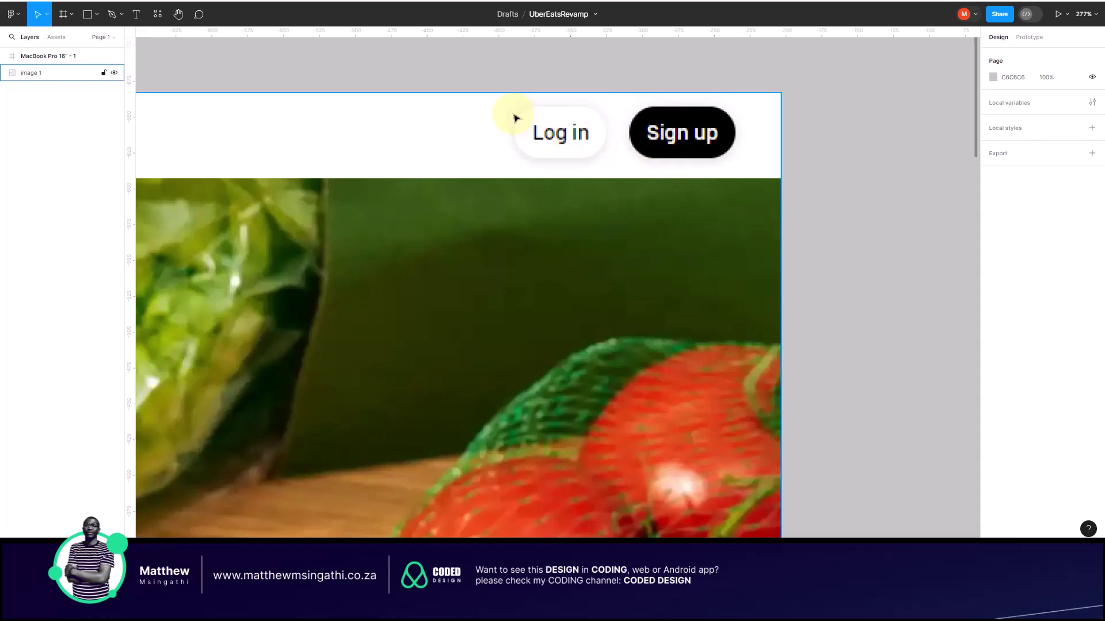
scroll(533, 197, down, 10)
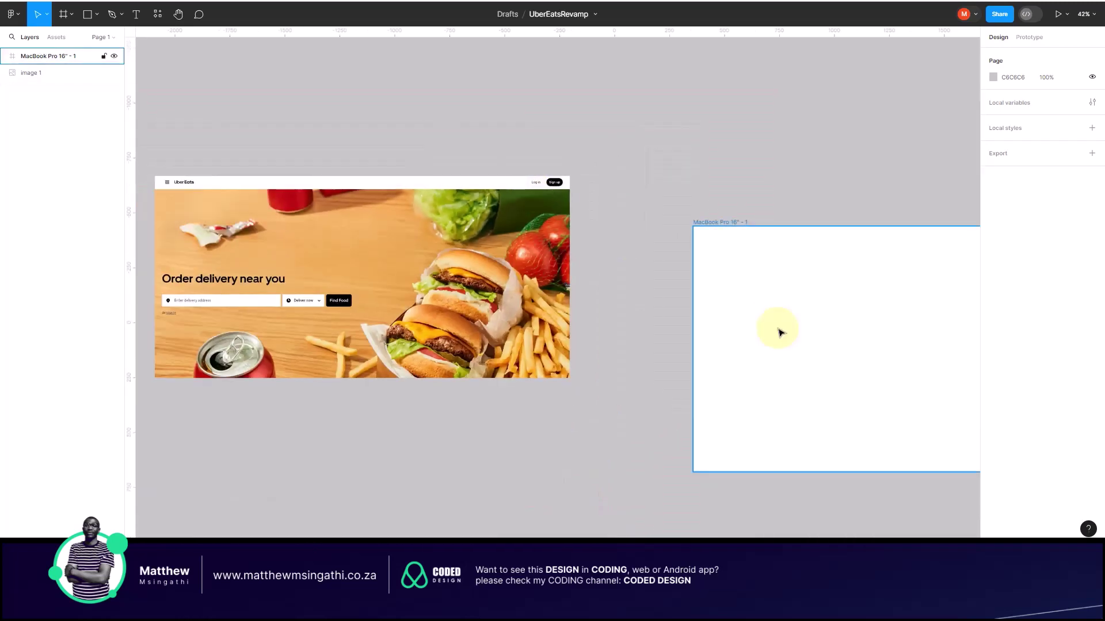
Step: Zoom to the MacBook frame and add a 'Signup' text layer inside it
key(shift+2)
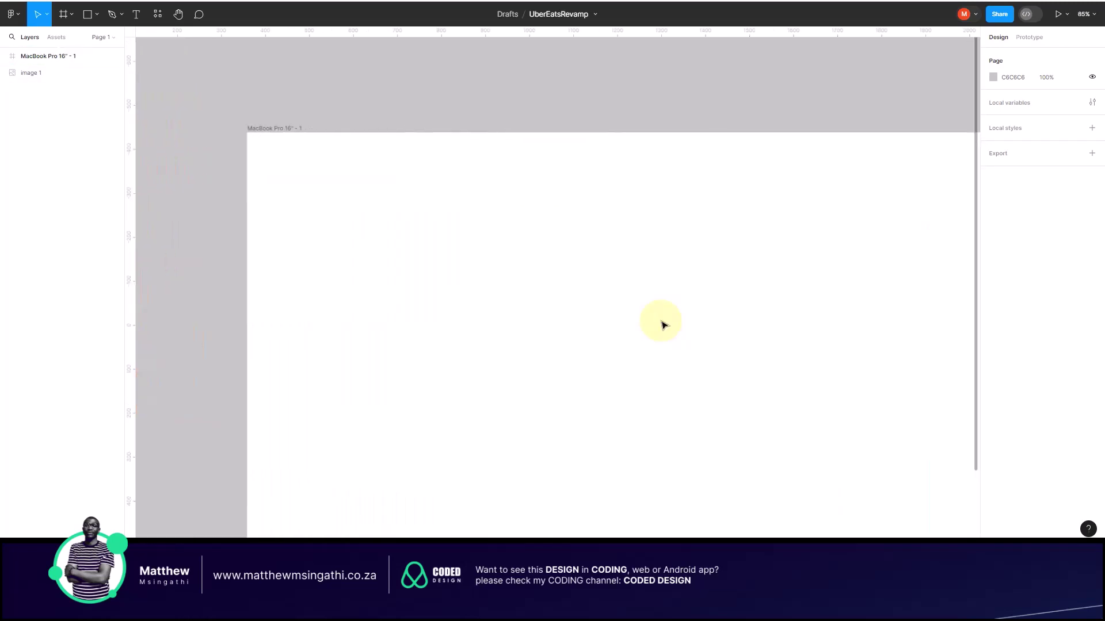
scroll(662, 325, down, 1)
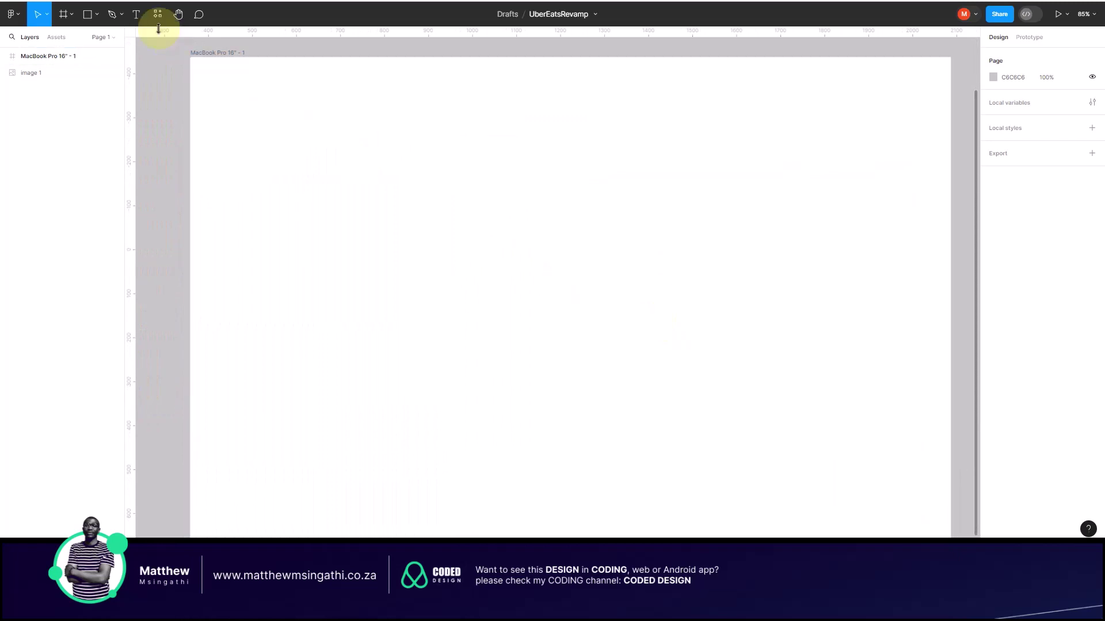
click(135, 16)
click(374, 246)
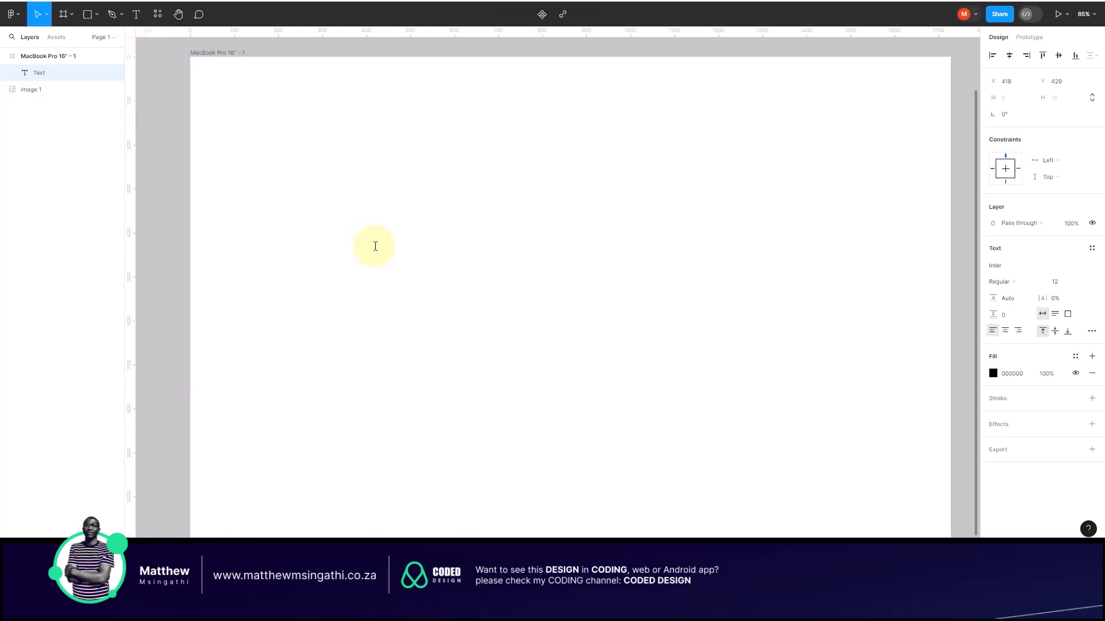
key(Escape)
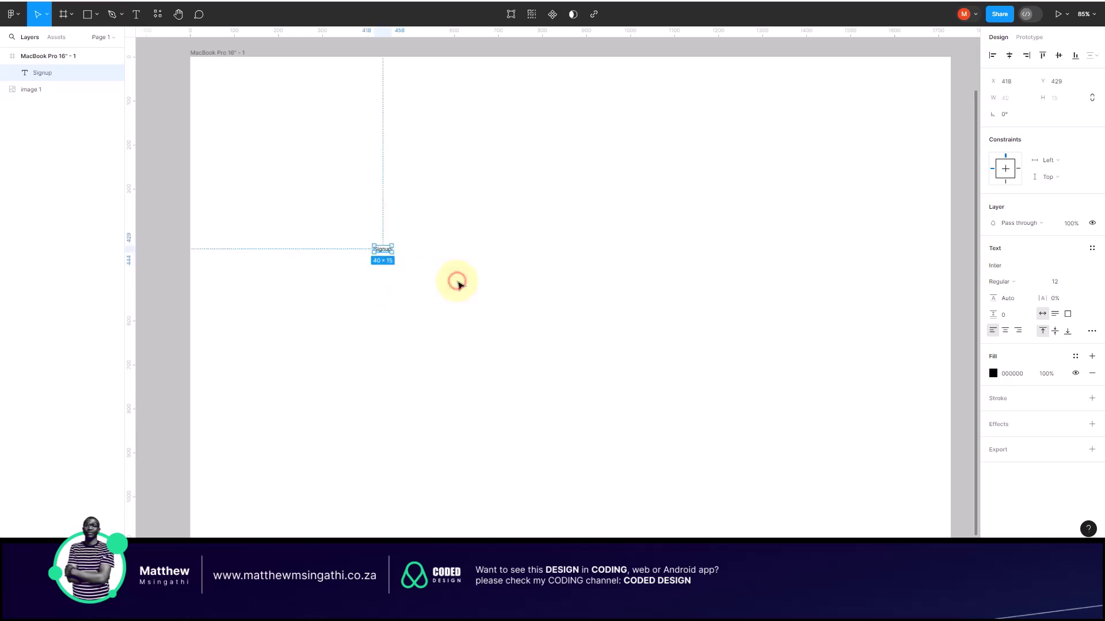
scroll(382, 247, up, 5)
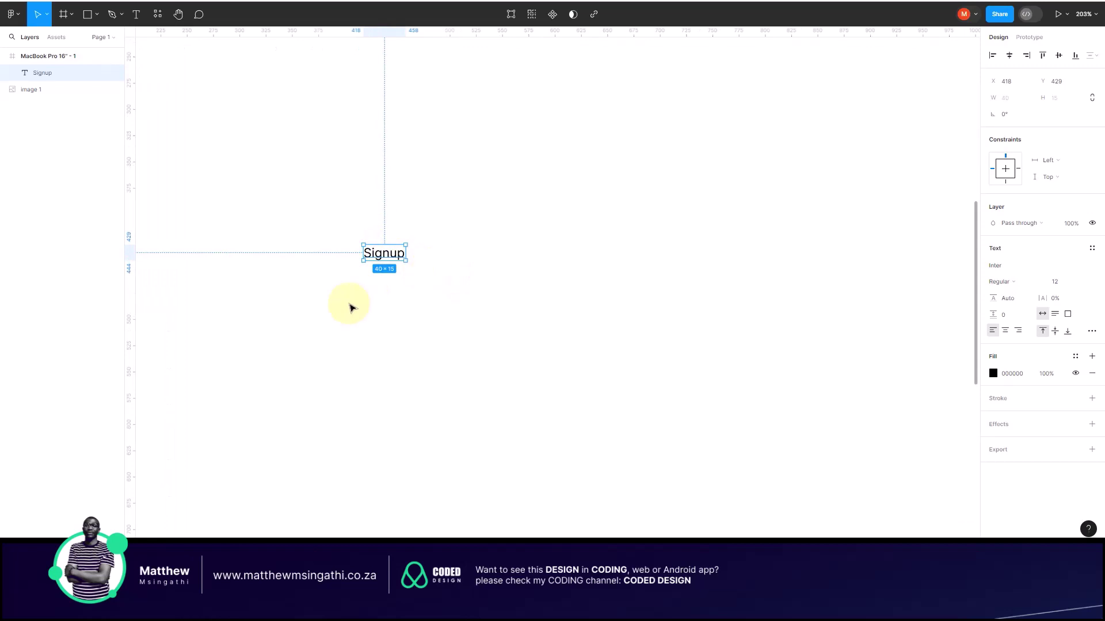
scroll(351, 306, up, 6)
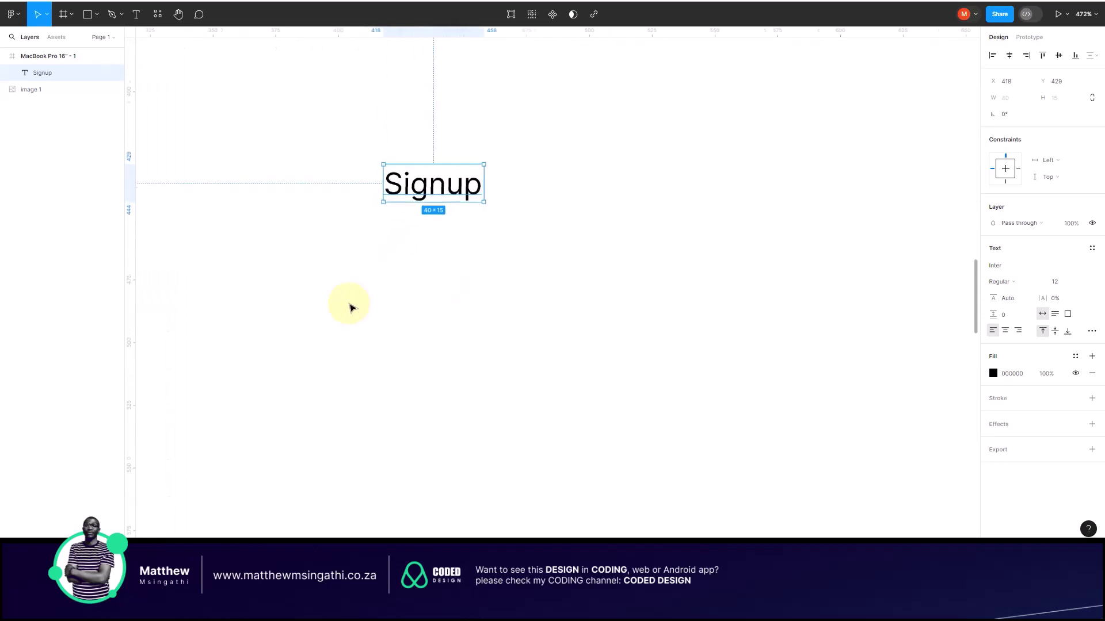
click(512, 190)
Step: Draw a rectangle beside Signup and fill it black (000000)
click(91, 18)
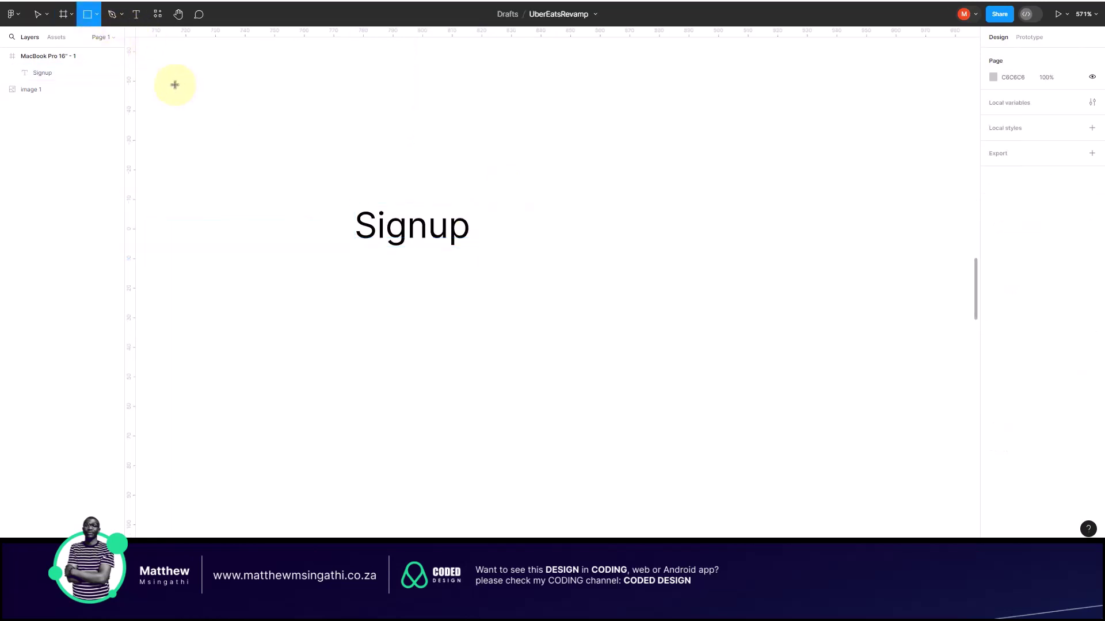
mouse_move(568, 162)
mouse_down()
mouse_move(730, 226)
mouse_move(792, 235)
mouse_up()
click(993, 264)
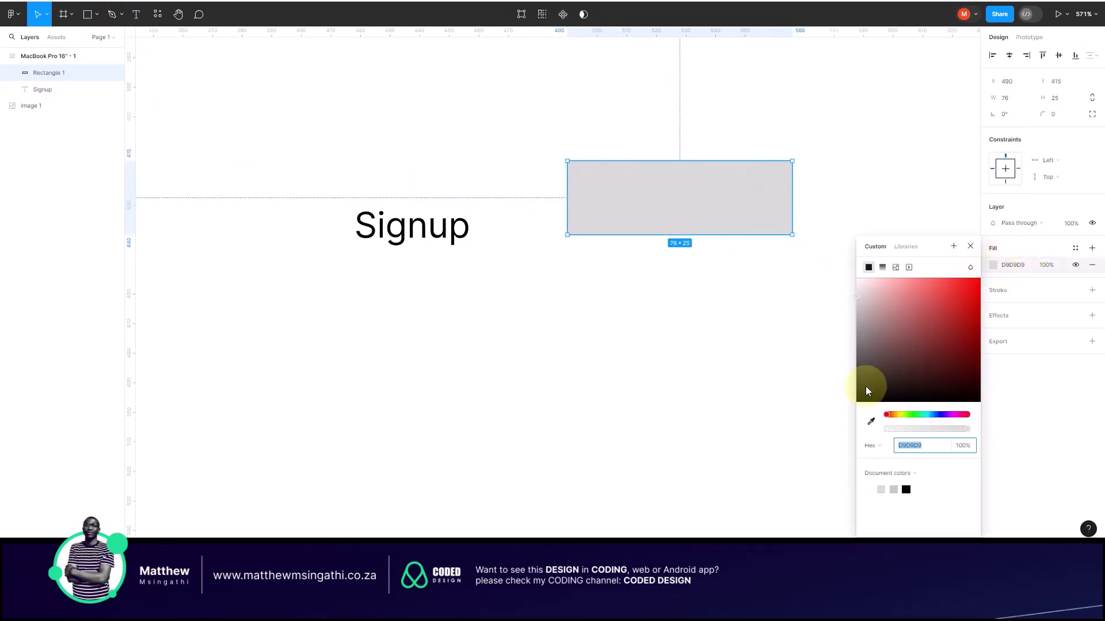
drag(866, 388, 980, 417)
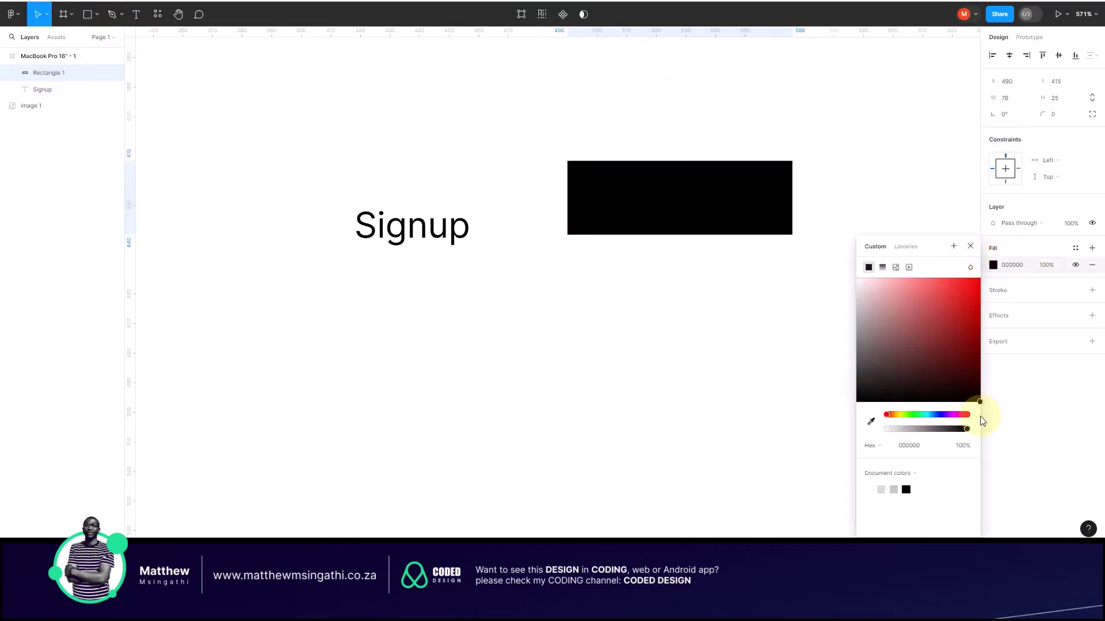
click(817, 178)
scroll(804, 188, up, 5)
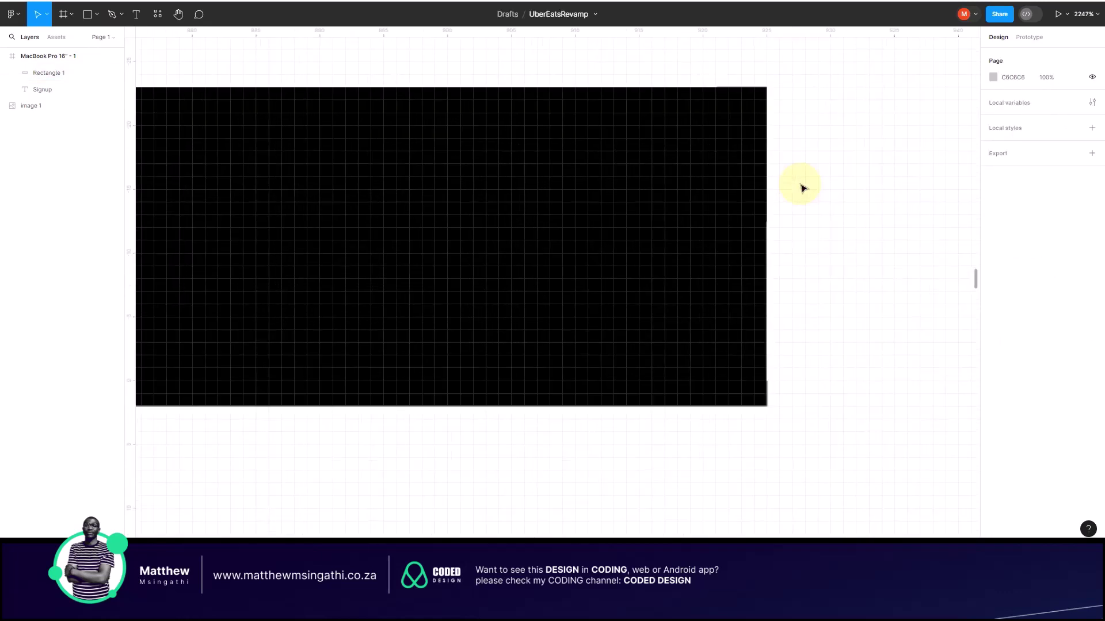
scroll(722, 190, down, 3)
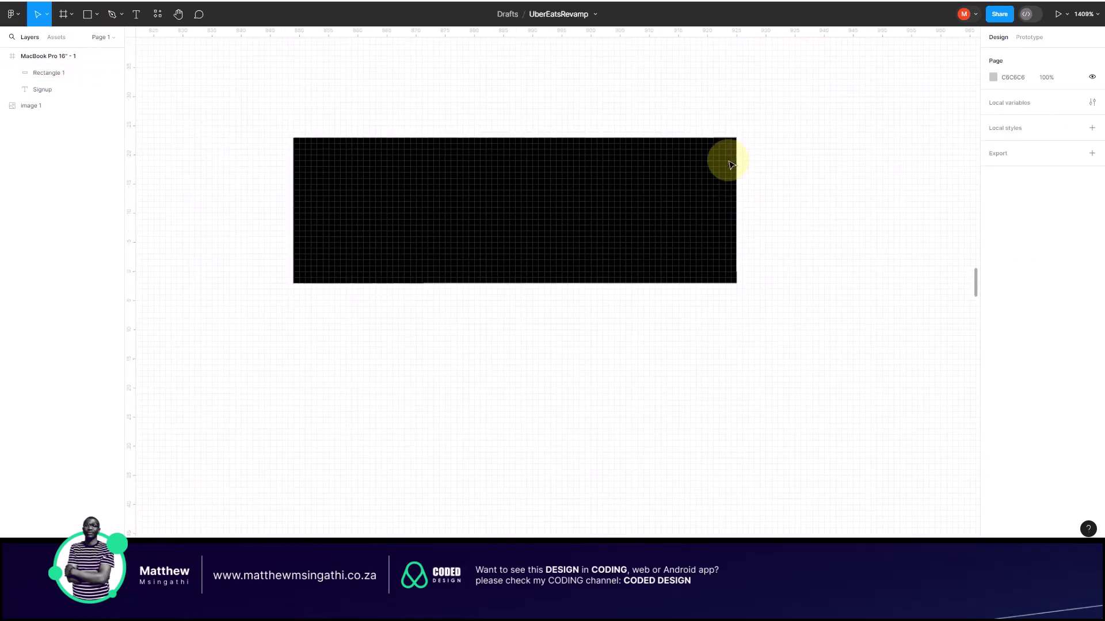
scroll(728, 165, down, 9)
Step: Round the rectangle's corners to radius 12.5 to make a pill
click(698, 192)
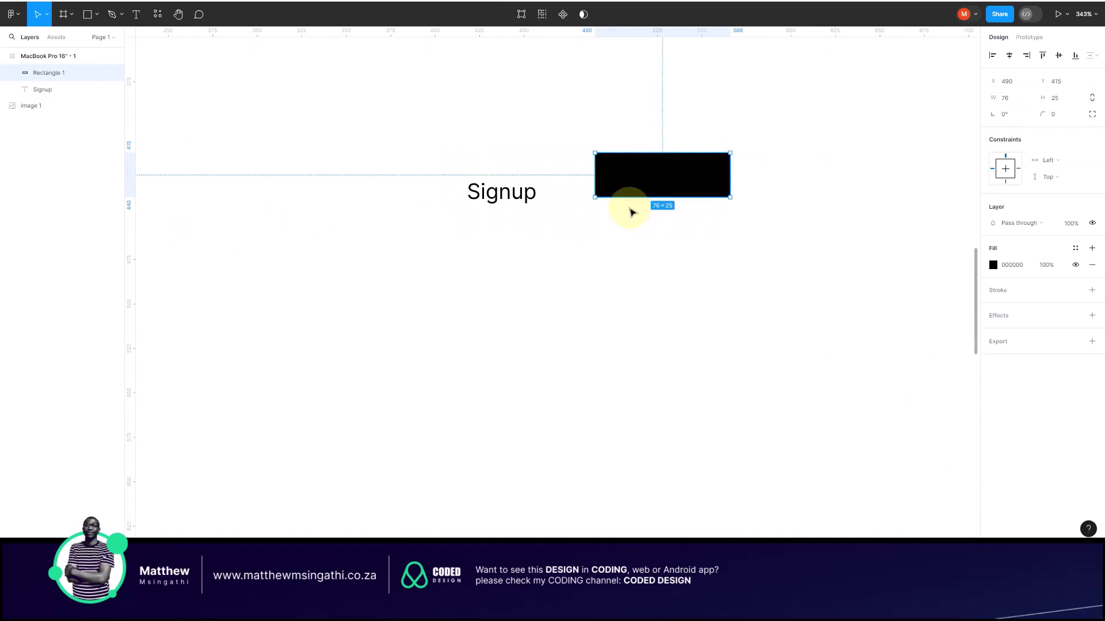
scroll(685, 177, up, 5)
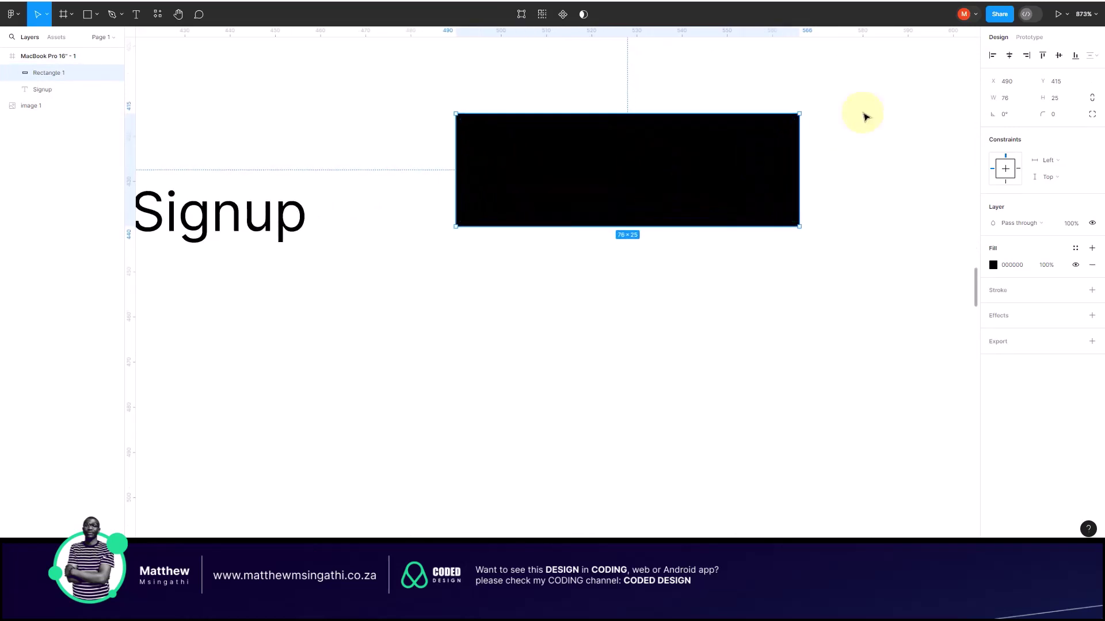
drag(793, 120, 587, 173)
click(558, 314)
scroll(560, 316, down, 6)
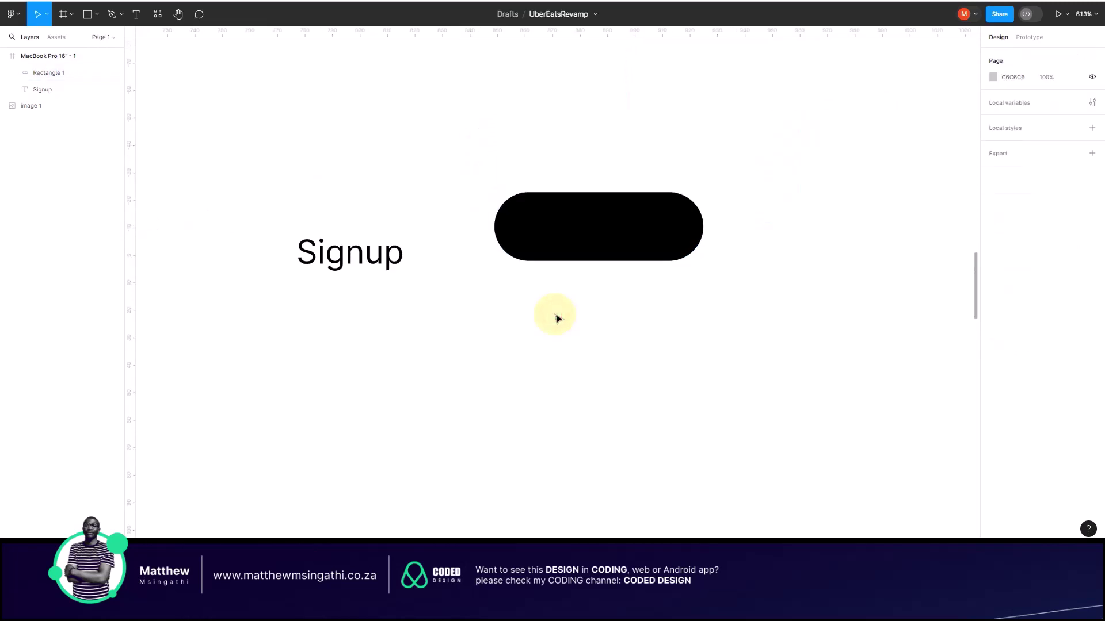
Step: Move the Signup text onto the pill and make it white (FFFFFF)
click(470, 286)
drag(469, 286, 530, 281)
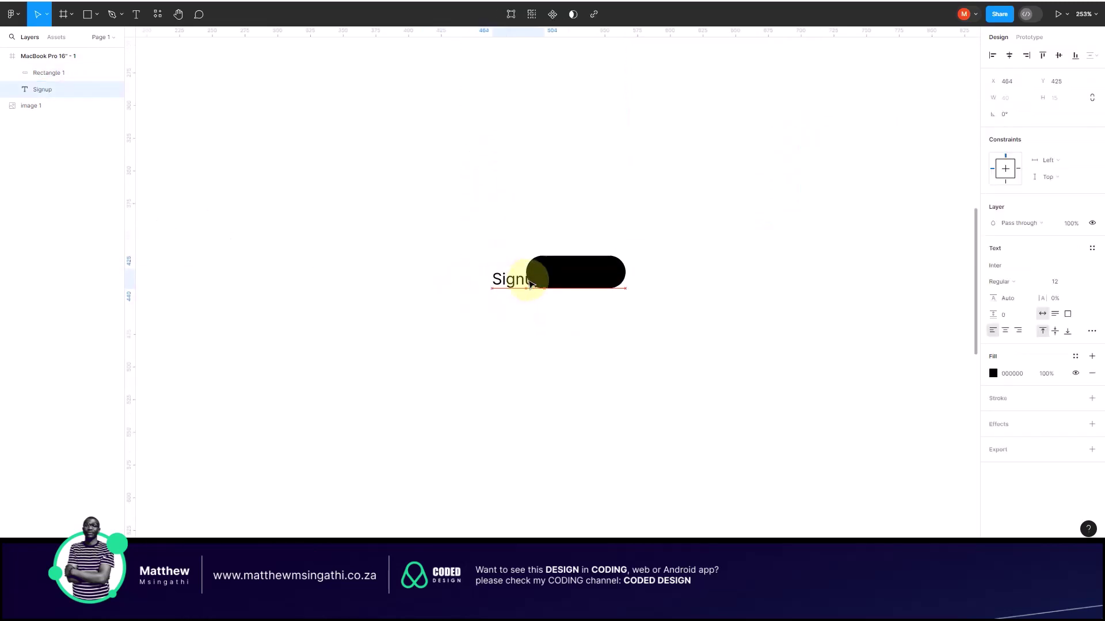
click(994, 374)
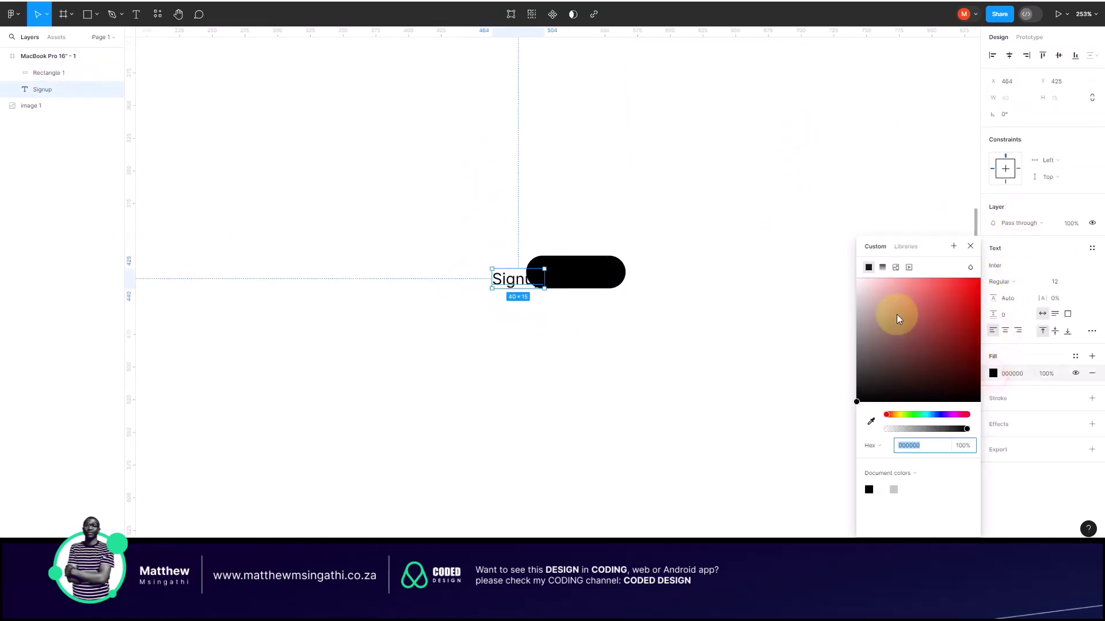
click(862, 284)
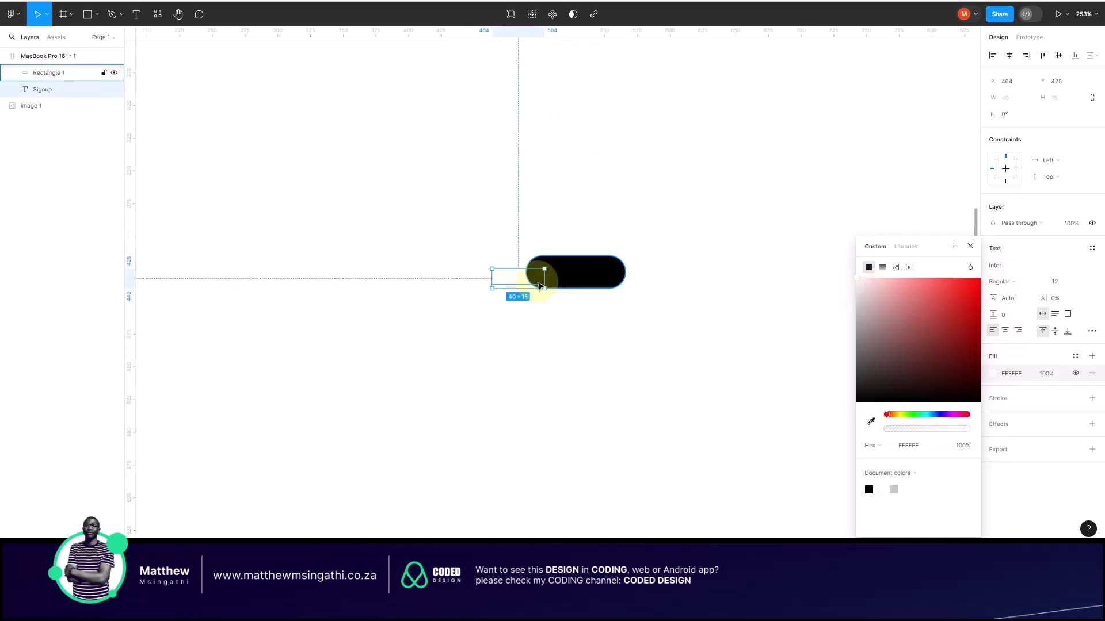
Step: Send the pill behind the text and centre them horizontally and vertically
click(578, 282)
key(ctrl+[)
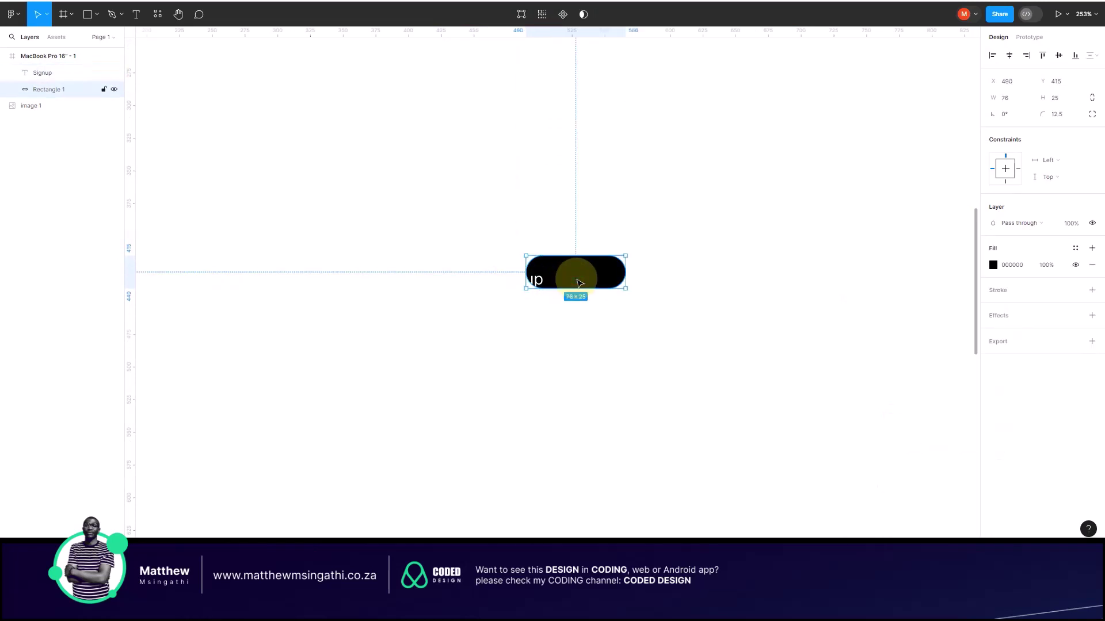
drag(424, 205, 767, 393)
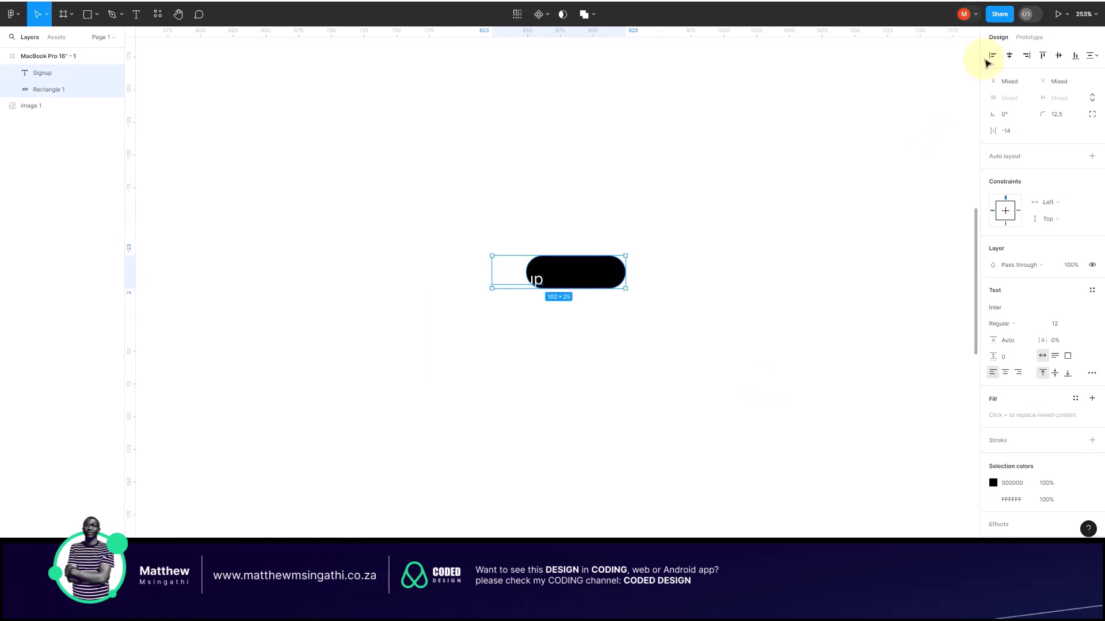
click(1009, 55)
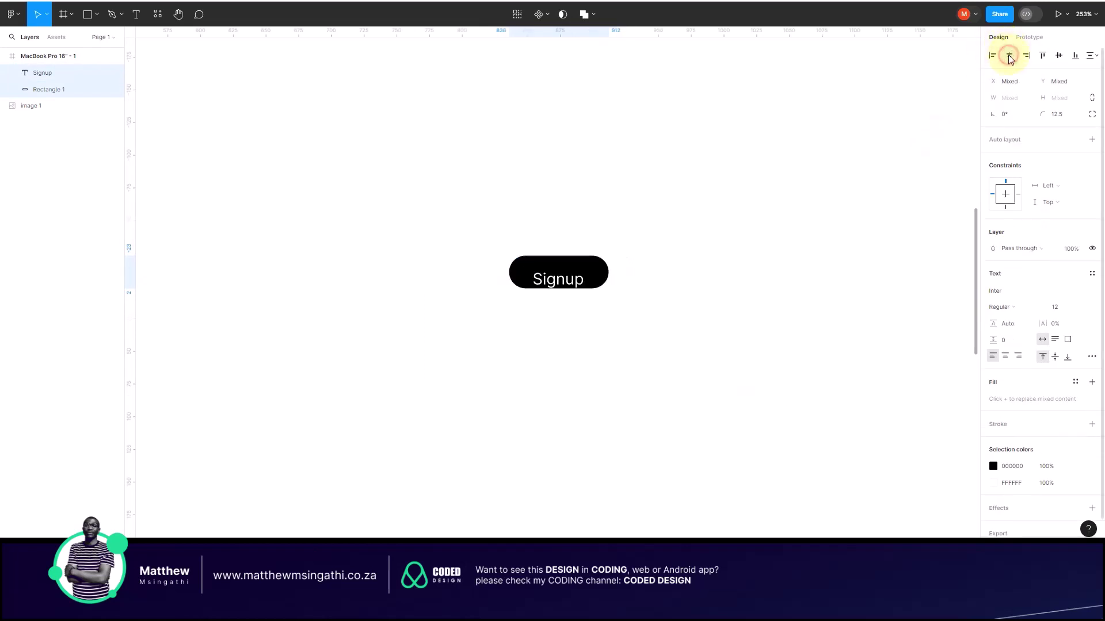
click(1059, 54)
click(698, 314)
scroll(595, 290, up, 5)
scroll(594, 290, up, 1)
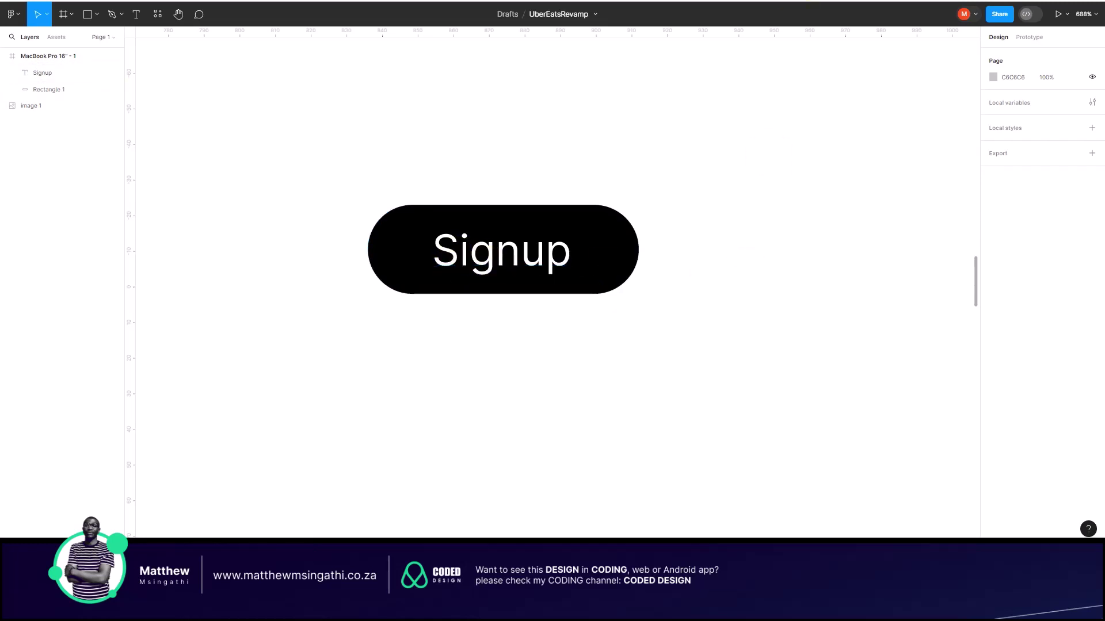
key(ctrl+t)
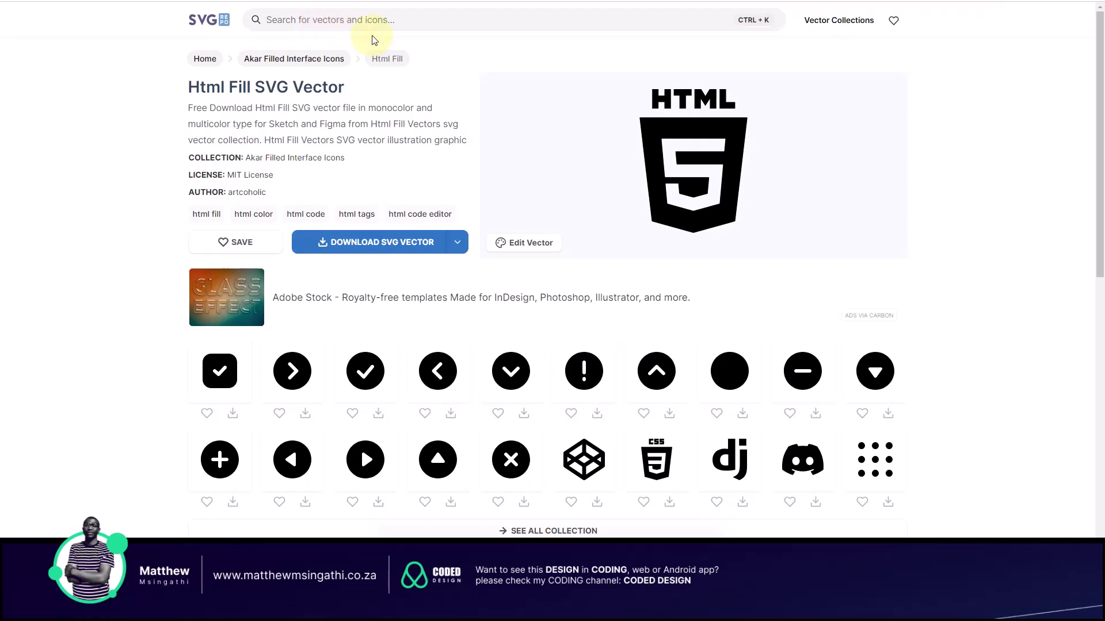
Step: Search SVG Repo for 'User' icons and open the User Shield Alt vector page
click(387, 22)
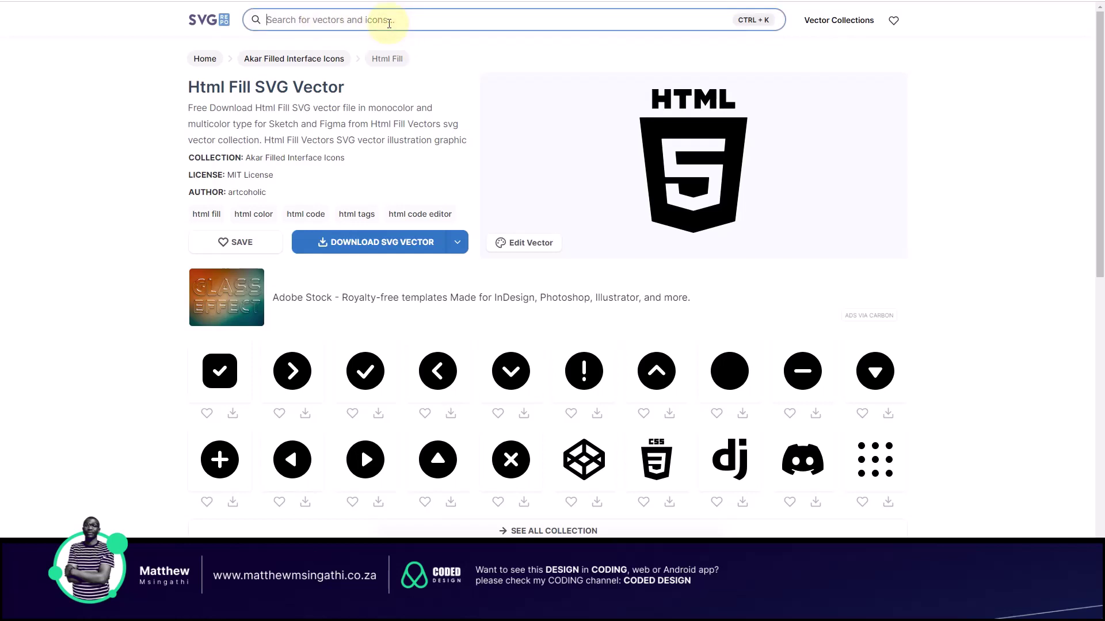
text(user)
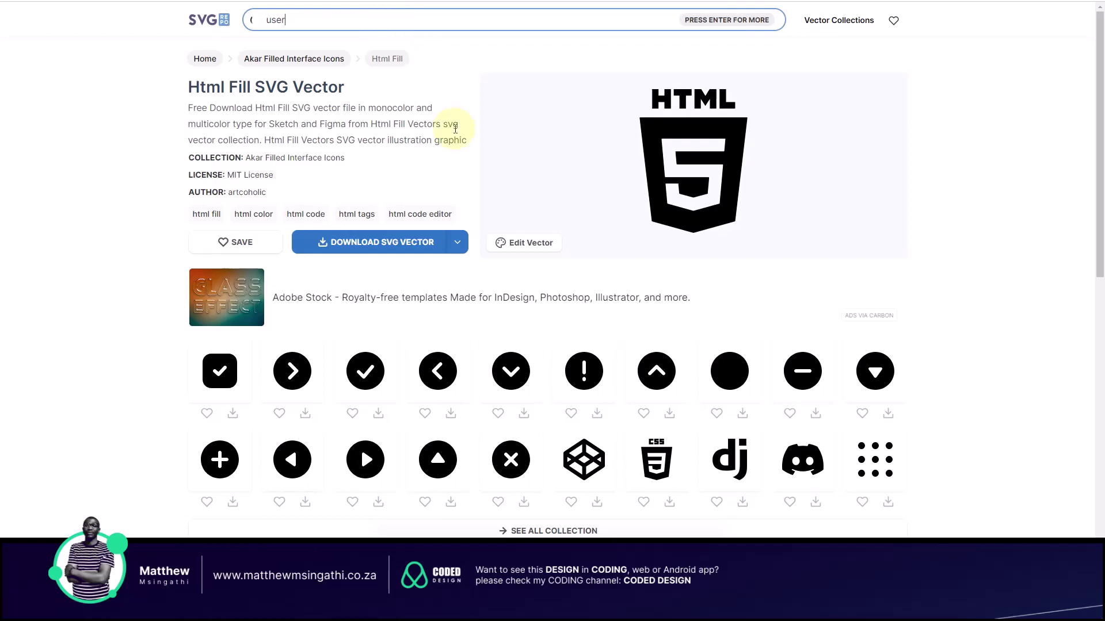
click(295, 39)
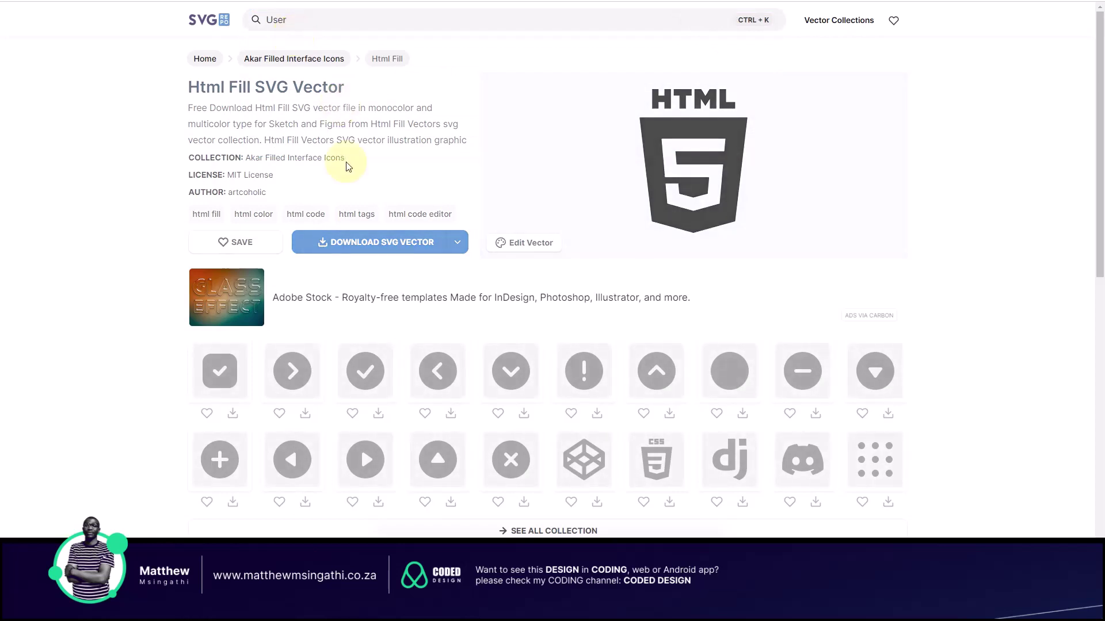
click(368, 266)
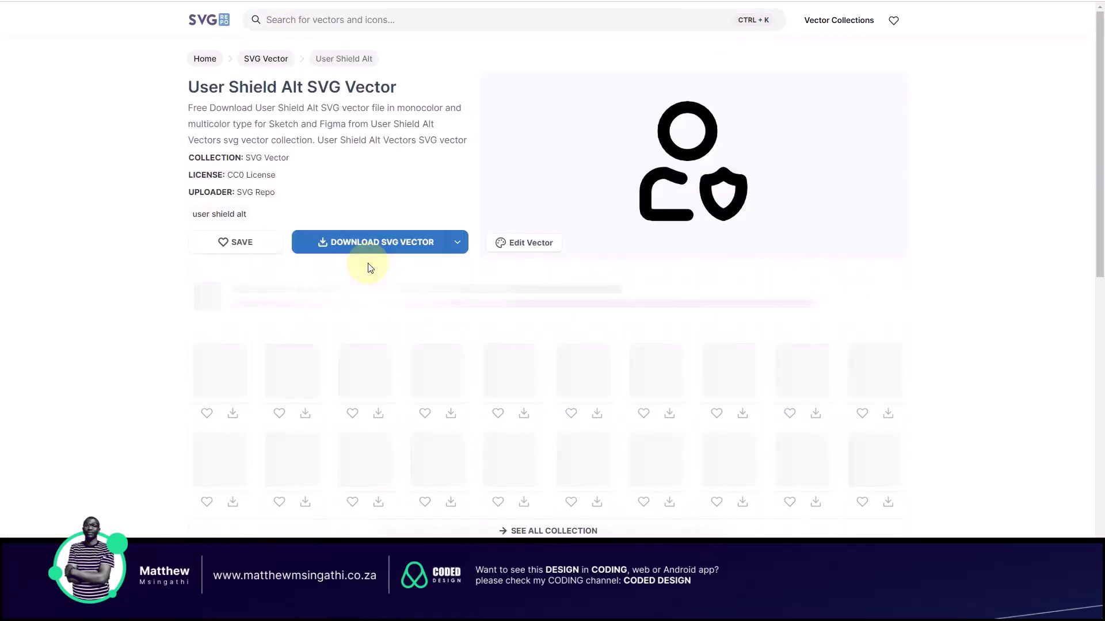
Step: Copy the user-shield icon's SVG code and paste it into Figma above the Signup button
mouse_move(447, 297)
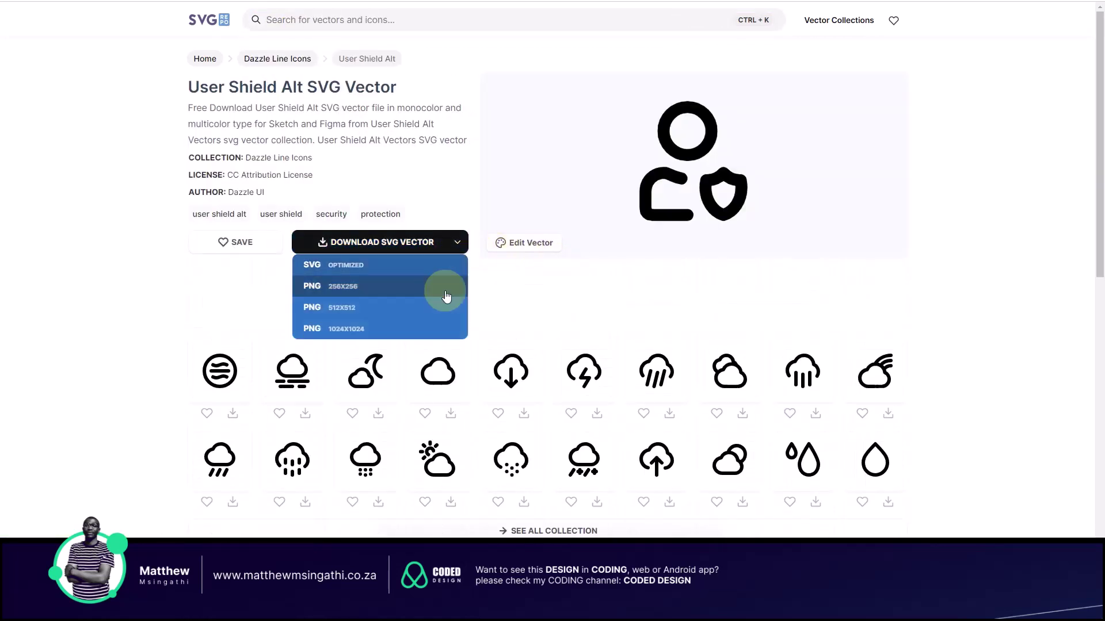
click(535, 244)
click(398, 380)
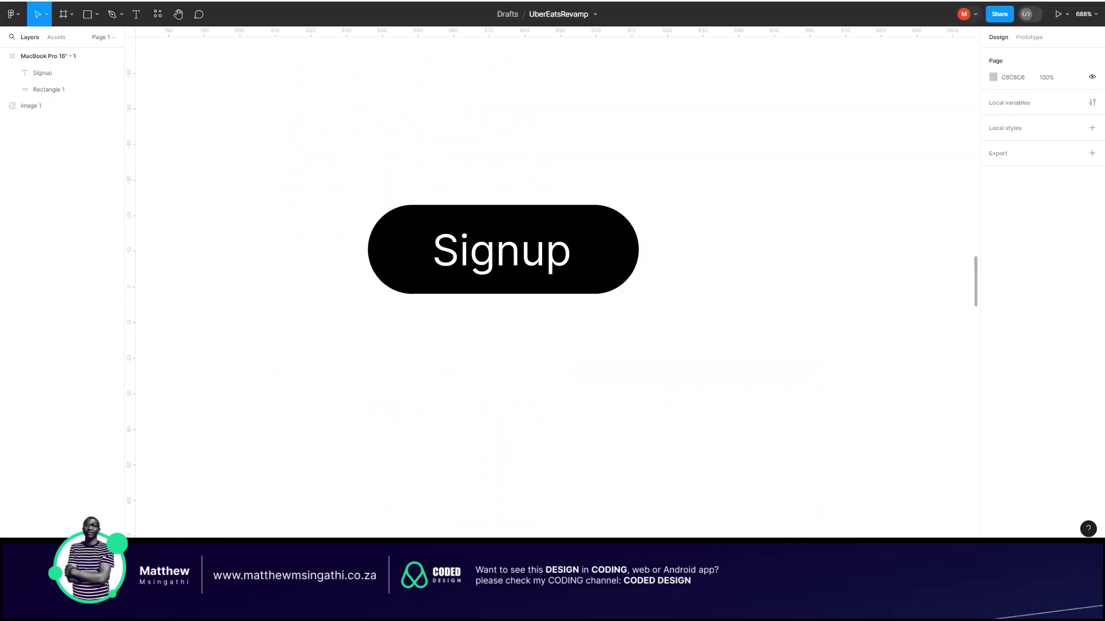
key(ctrl+v)
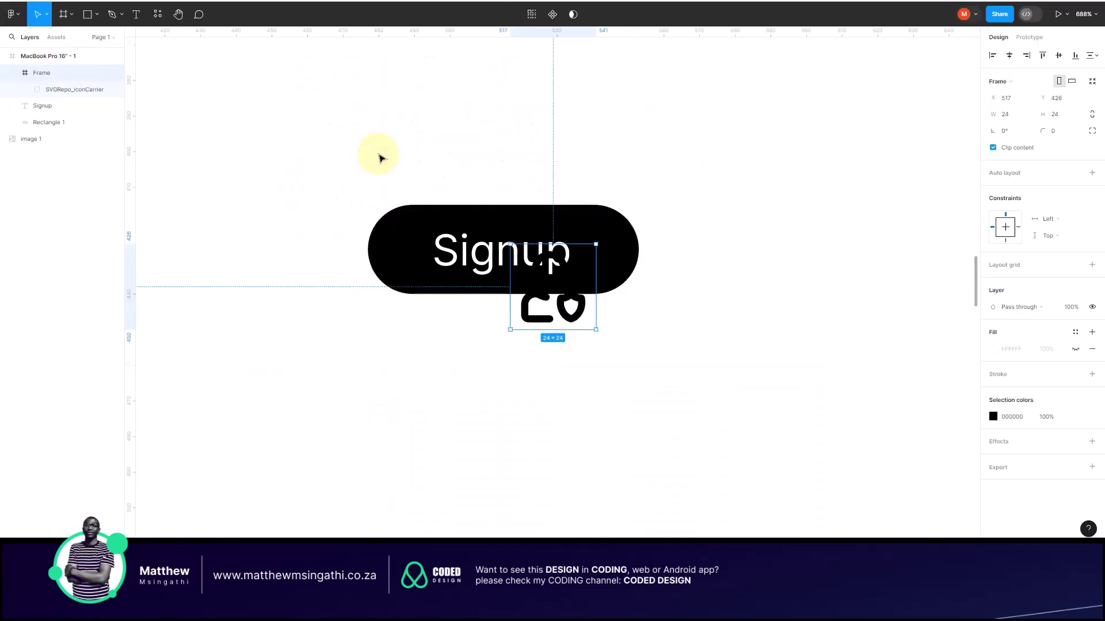
drag(570, 304, 562, 161)
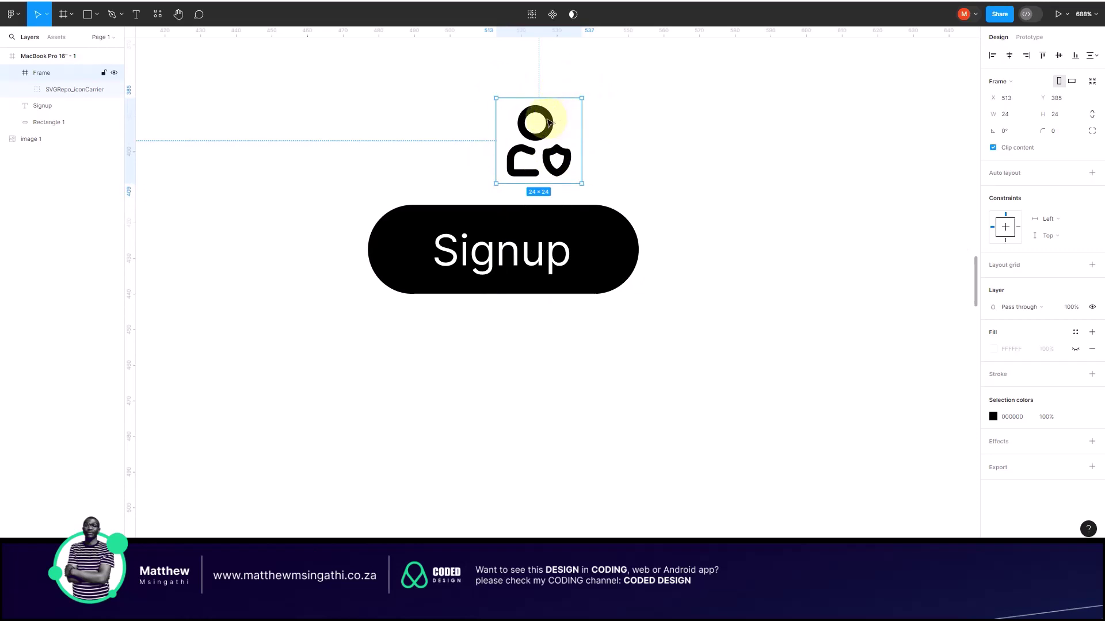
Step: Pull the icon graphic out of its wrapper frame and delete the empty frame
double_click(548, 121)
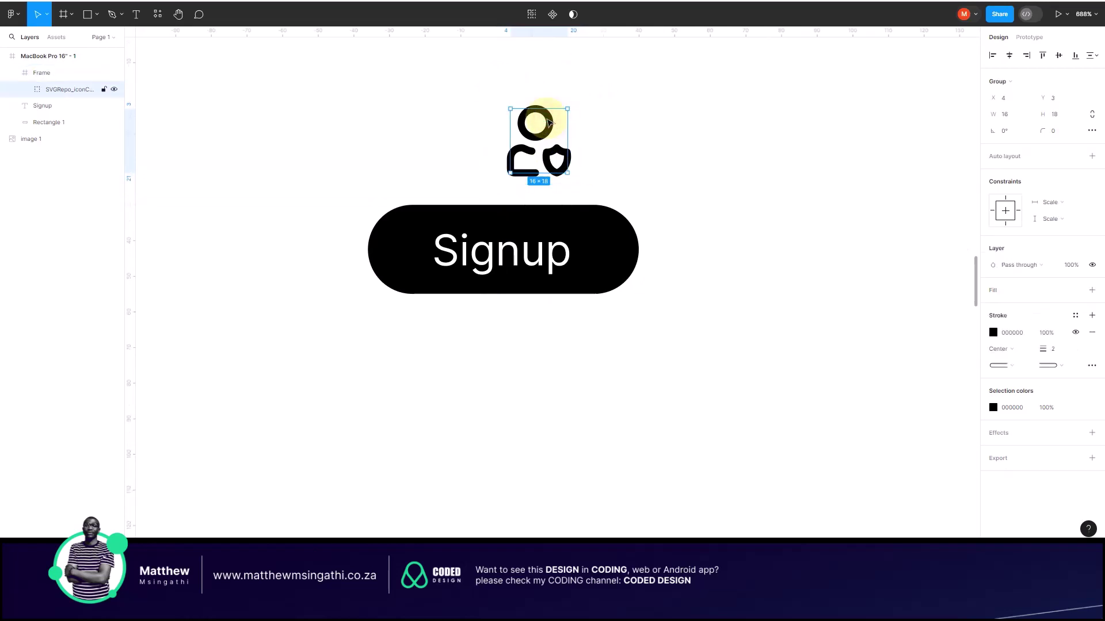
drag(548, 122, 653, 115)
click(562, 133)
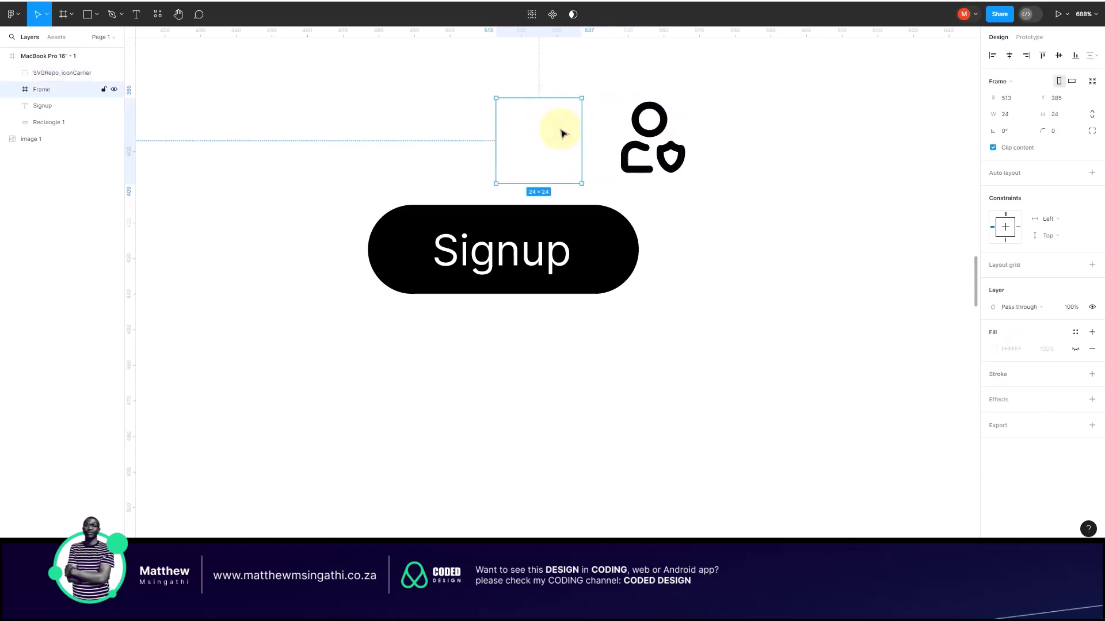
key(Delete)
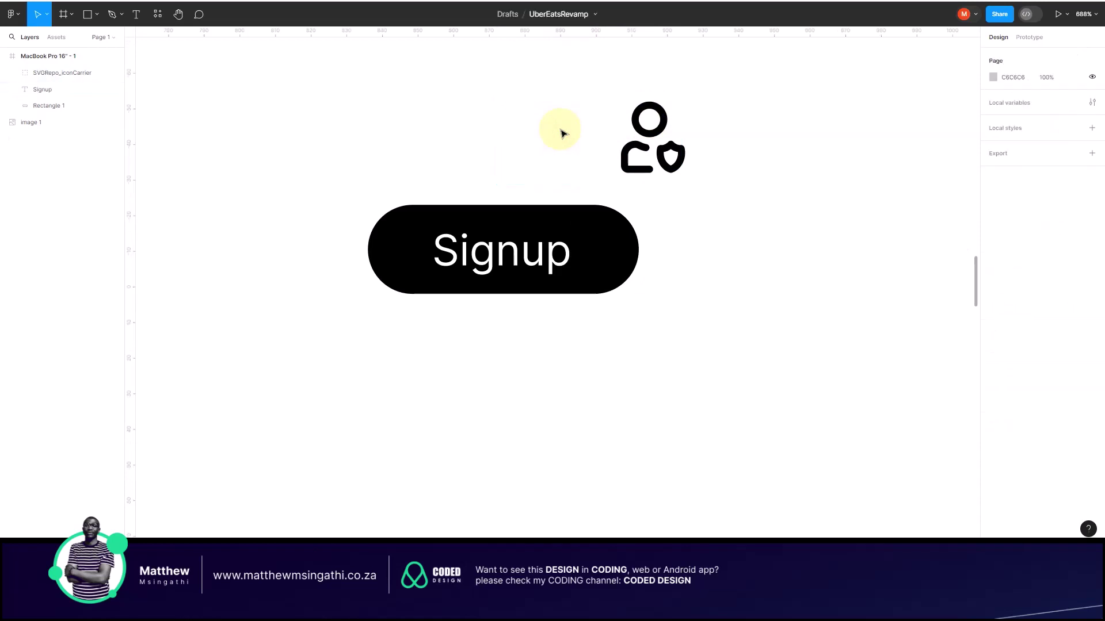
Step: Set the user-shield icon's outline colour to pure white FFFFFF
click(631, 118)
click(993, 332)
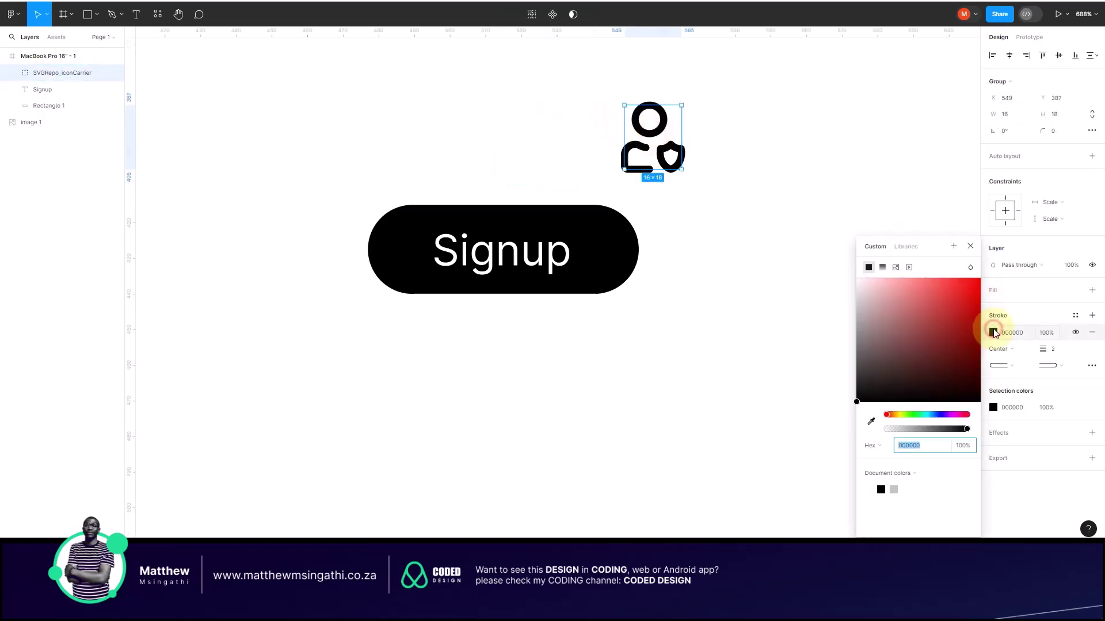
click(875, 288)
drag(849, 279, 839, 271)
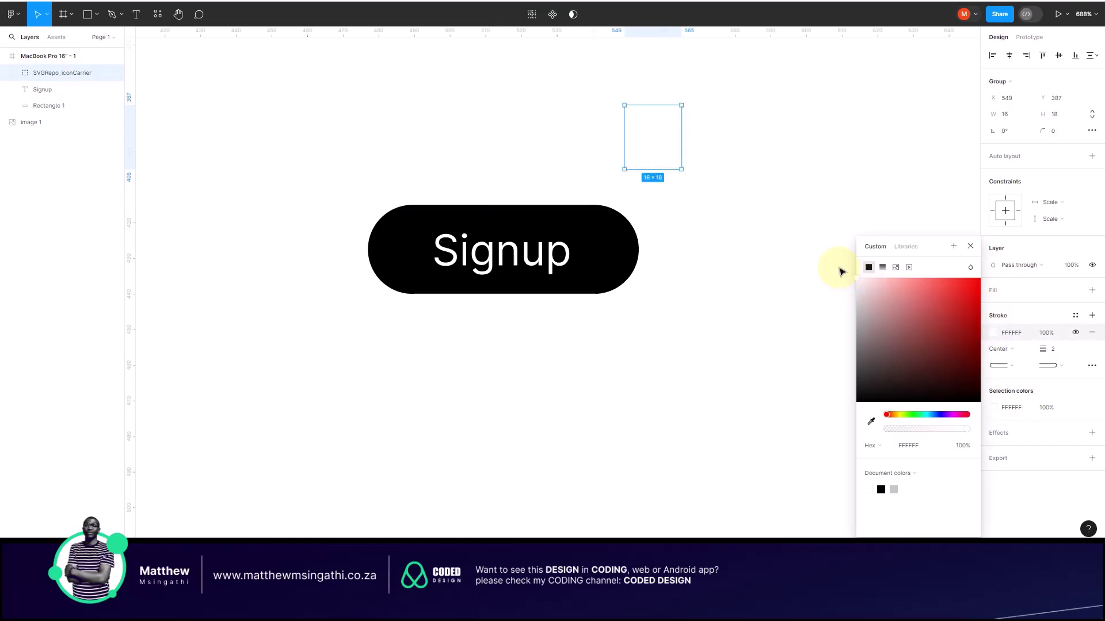
Step: Move the icon onto the black Signup pill and scale it to about two-thirds size
mouse_move(660, 137)
mouse_down()
mouse_move(551, 210)
mouse_move(454, 214)
mouse_move(385, 256)
mouse_up()
scroll(467, 243, up, 3)
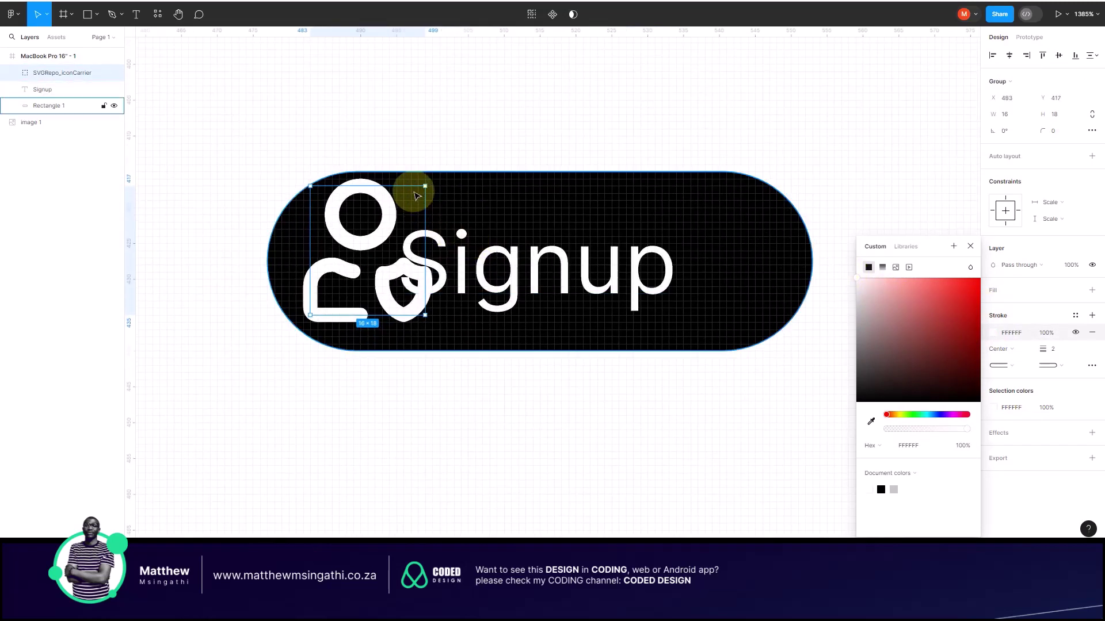
key(k)
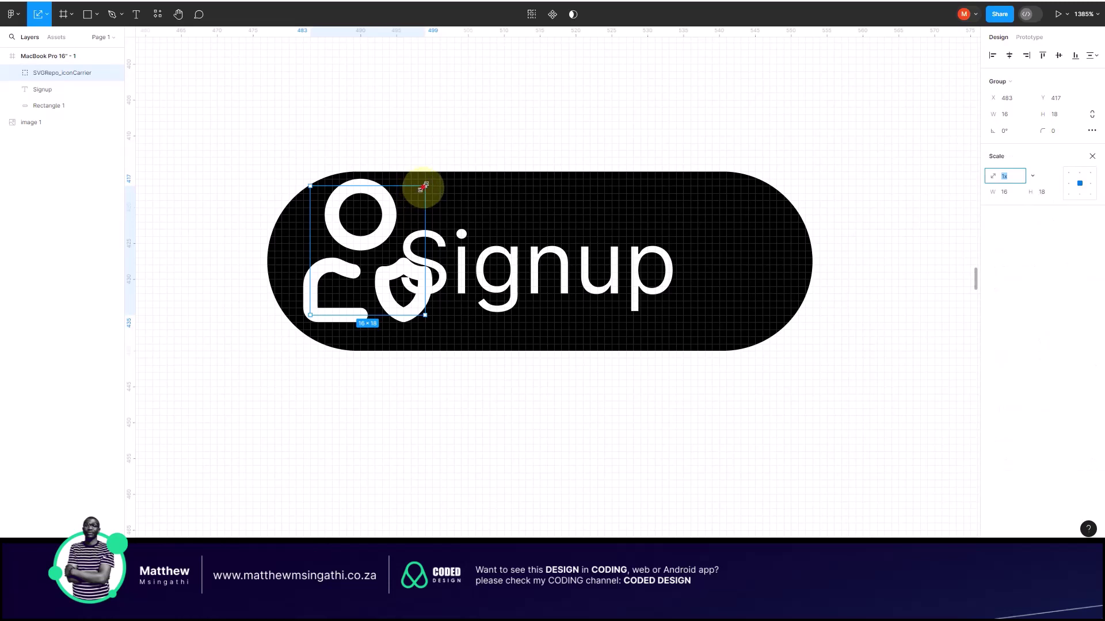
drag(423, 187, 353, 237)
Step: Place the icon left of the Signup text, centre them vertically, and group them as Group 1
drag(432, 270, 481, 263)
click(372, 237)
drag(373, 237, 380, 231)
shift+click(485, 266)
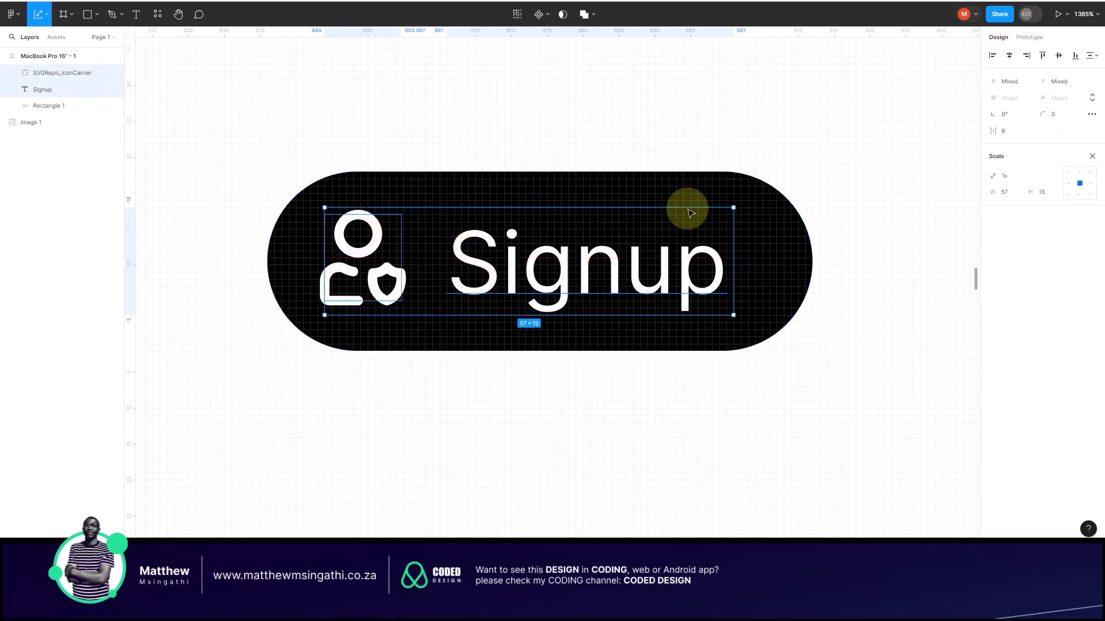
click(1059, 55)
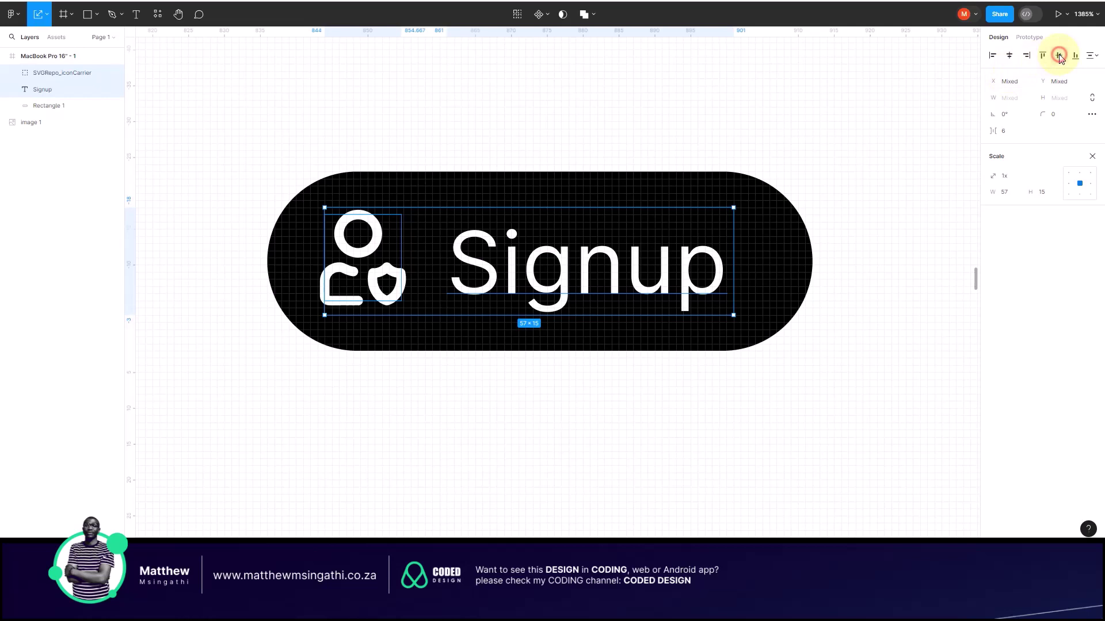
click(1009, 55)
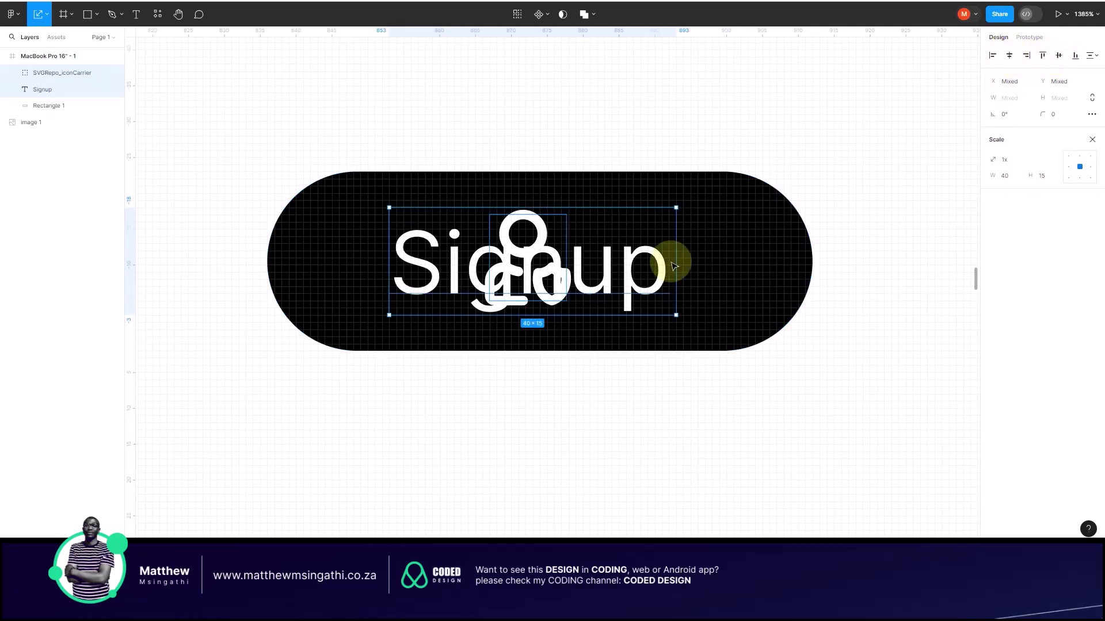
key(ctrl+z)
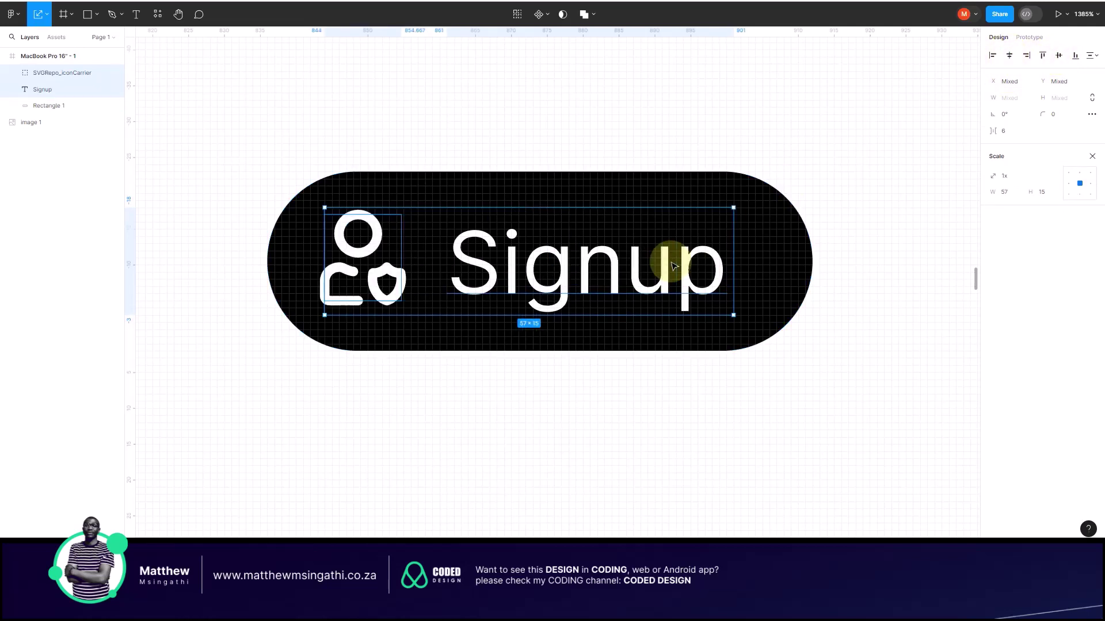
key(ctrl+g)
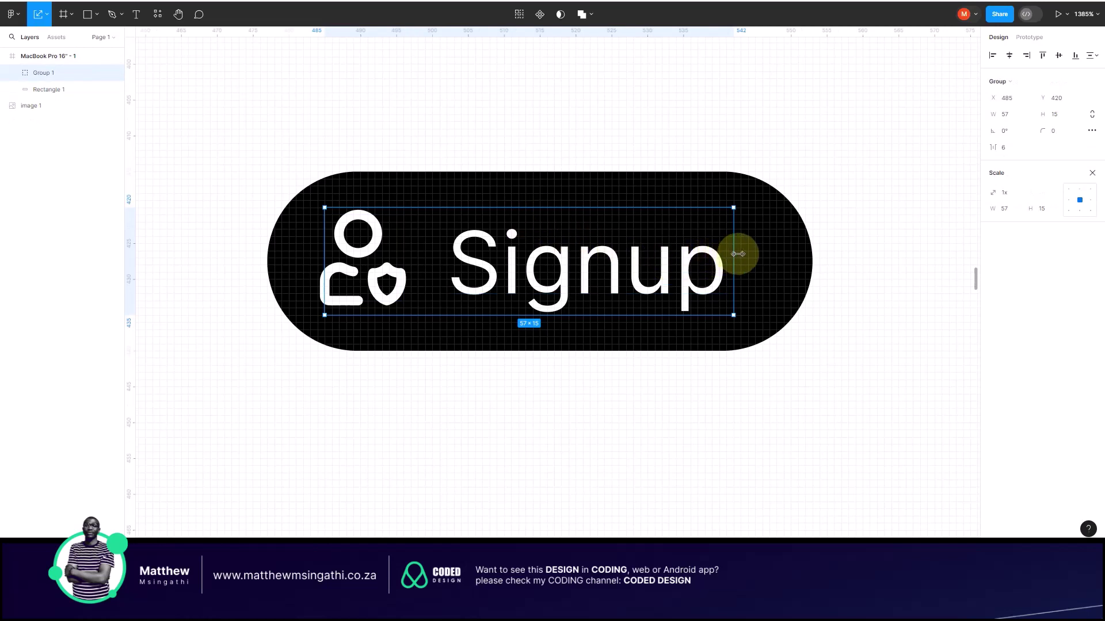
Step: Centre Group 1 horizontally and vertically inside the black pill
shift+click(757, 254)
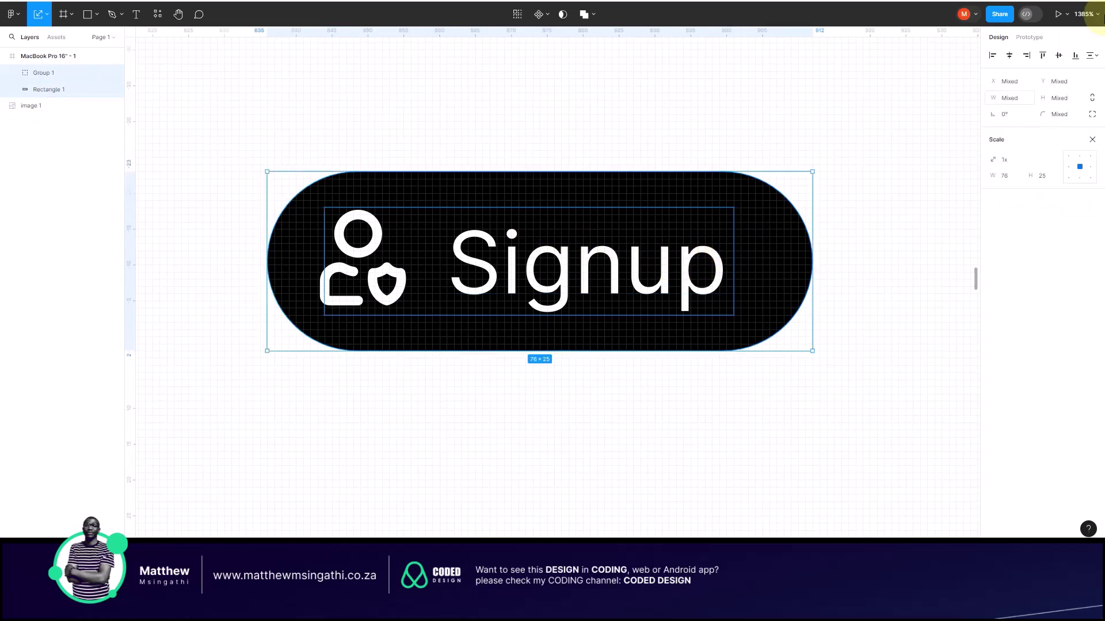
click(1008, 55)
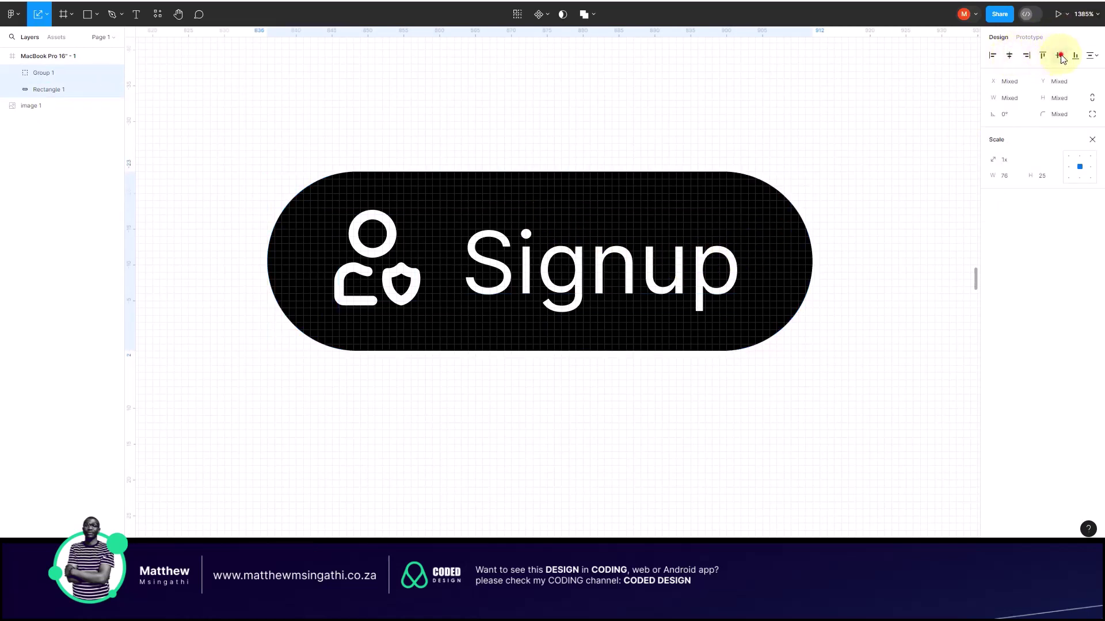
click(1060, 56)
scroll(610, 261, down, 5)
click(679, 225)
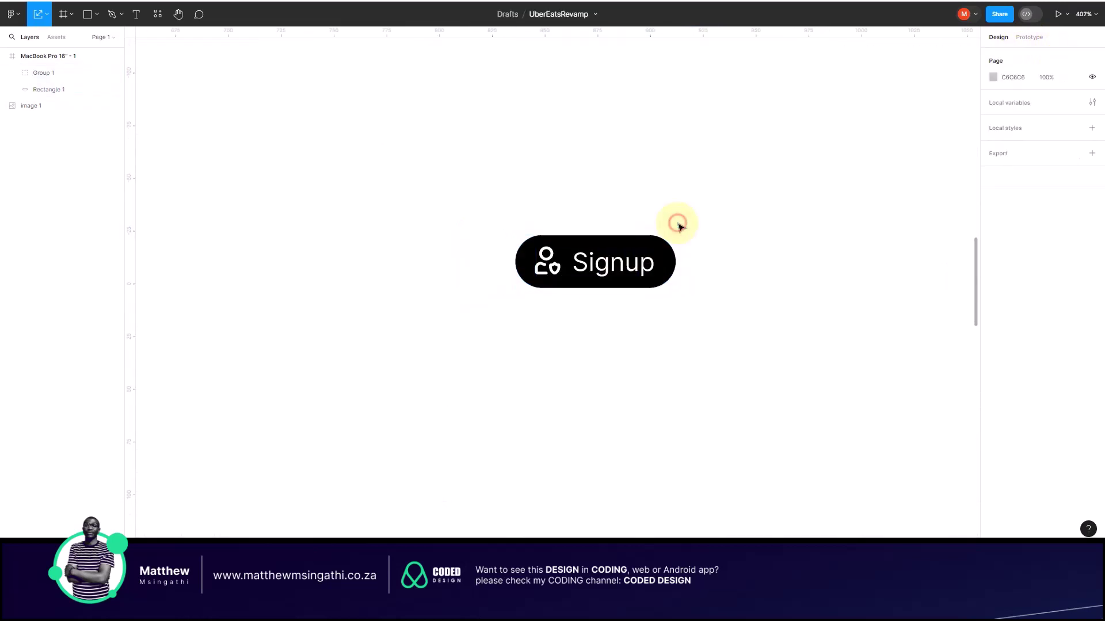
scroll(679, 226, right, 3)
scroll(606, 253, up, 5)
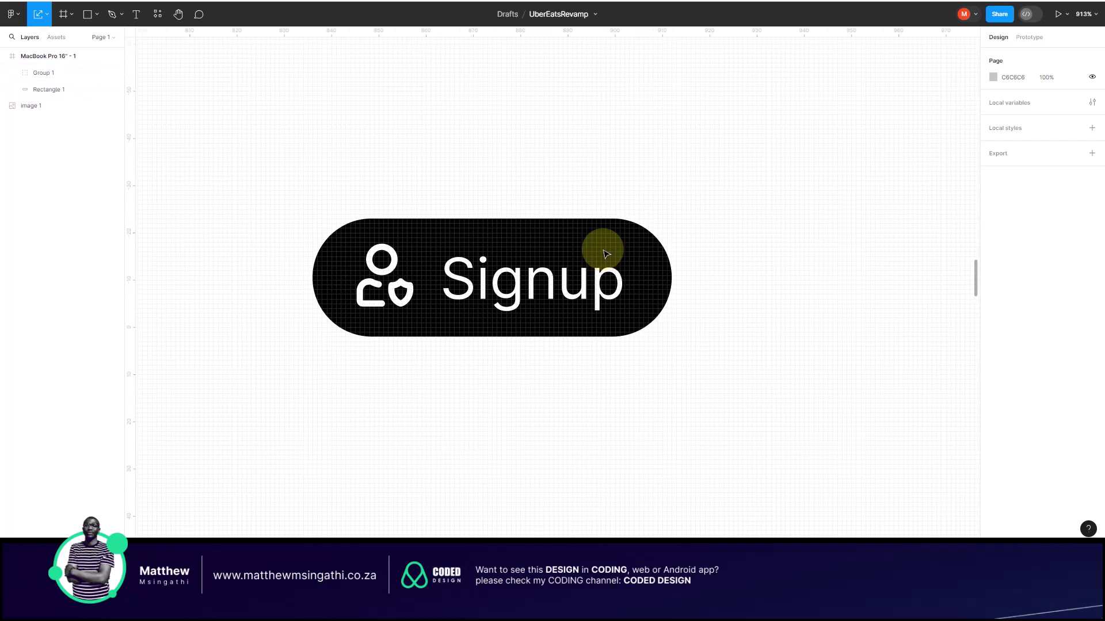
scroll(561, 254, down, 3)
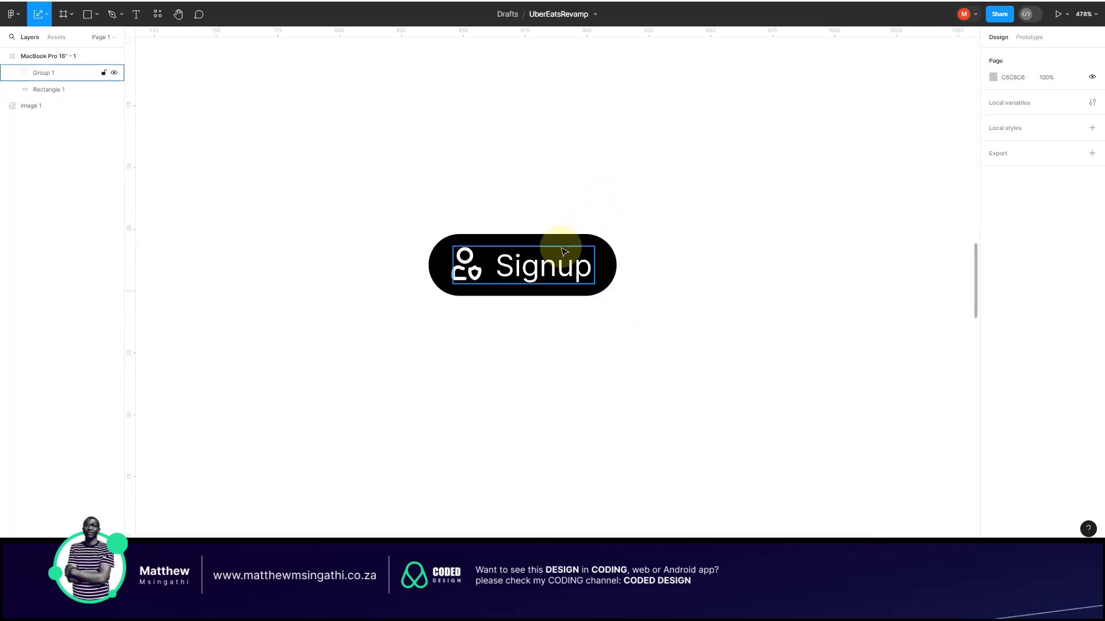
Step: Select Group 1 and bring up its context menu to ungroup it
click(552, 254)
right_click(539, 263)
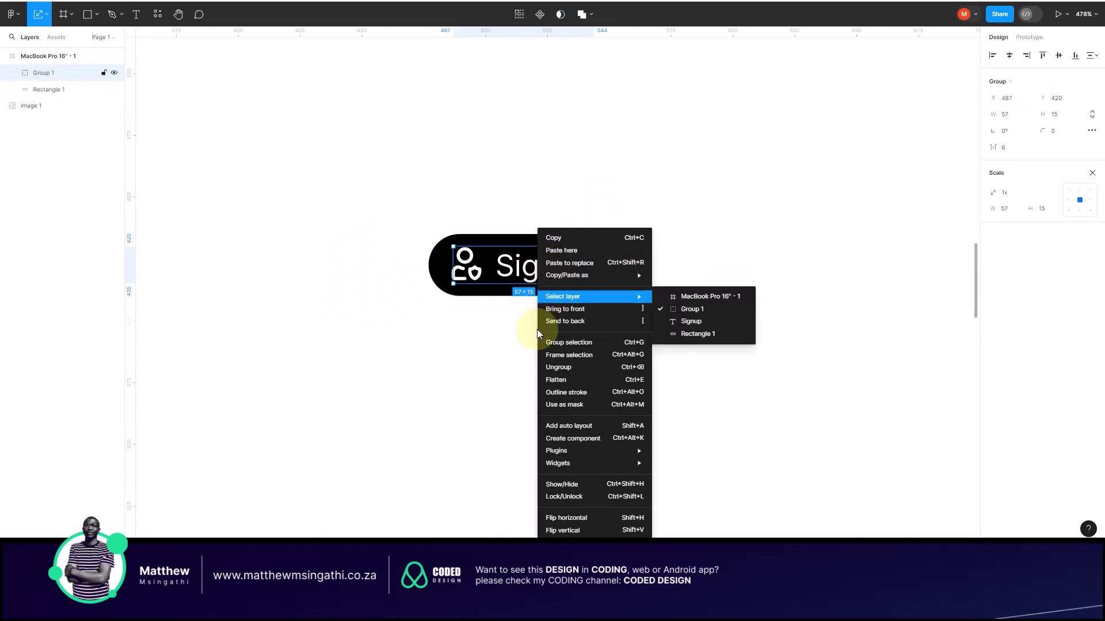
click(489, 347)
click(512, 336)
click(524, 270)
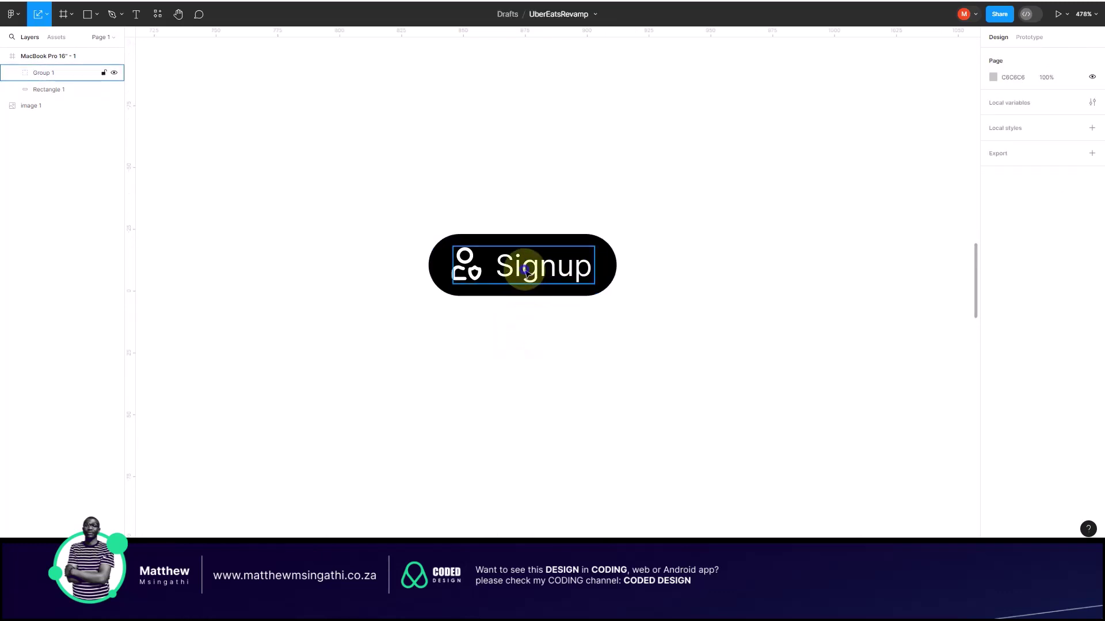
right_click(523, 264)
Step: Ungroup the icon and Signup text, then place a duplicate Signup text below the button
click(537, 369)
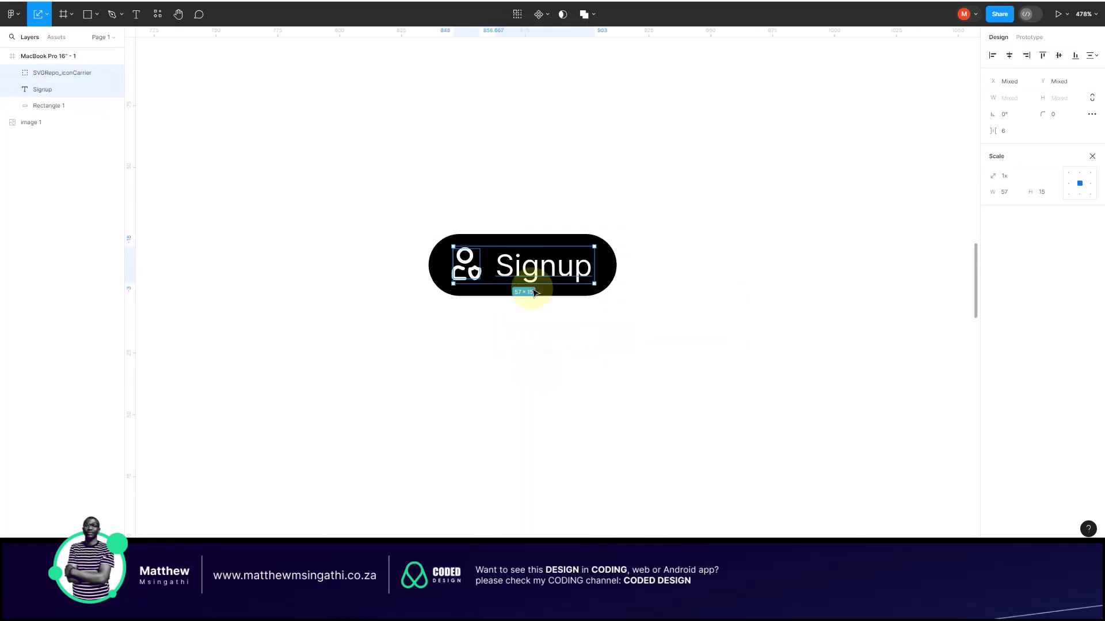
click(528, 320)
click(535, 267)
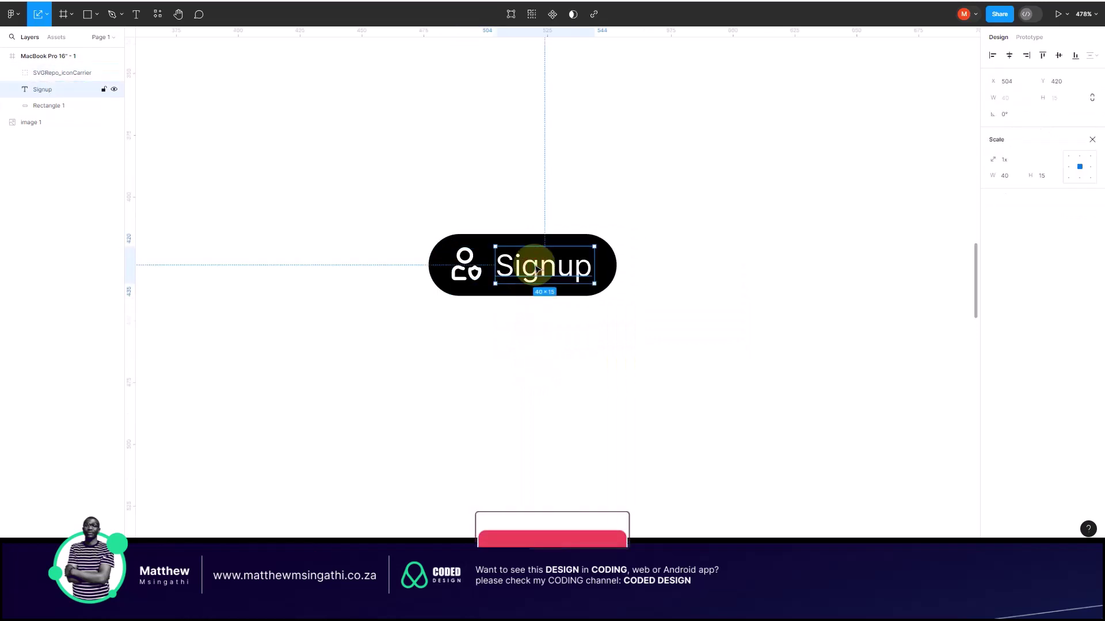
key(ctrl+d)
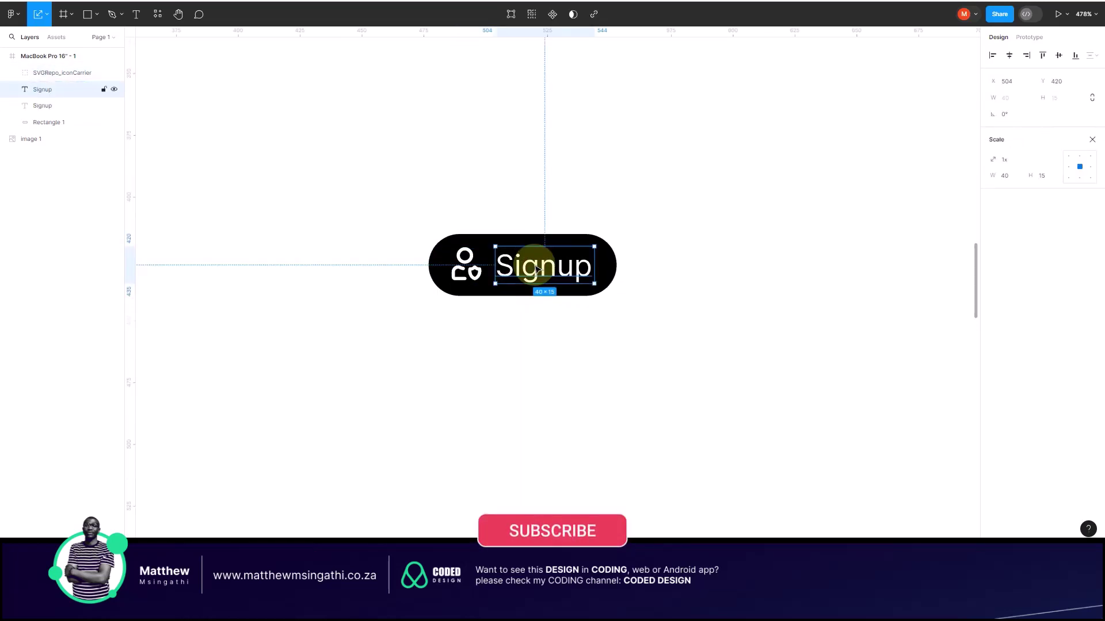
drag(536, 268, 505, 390)
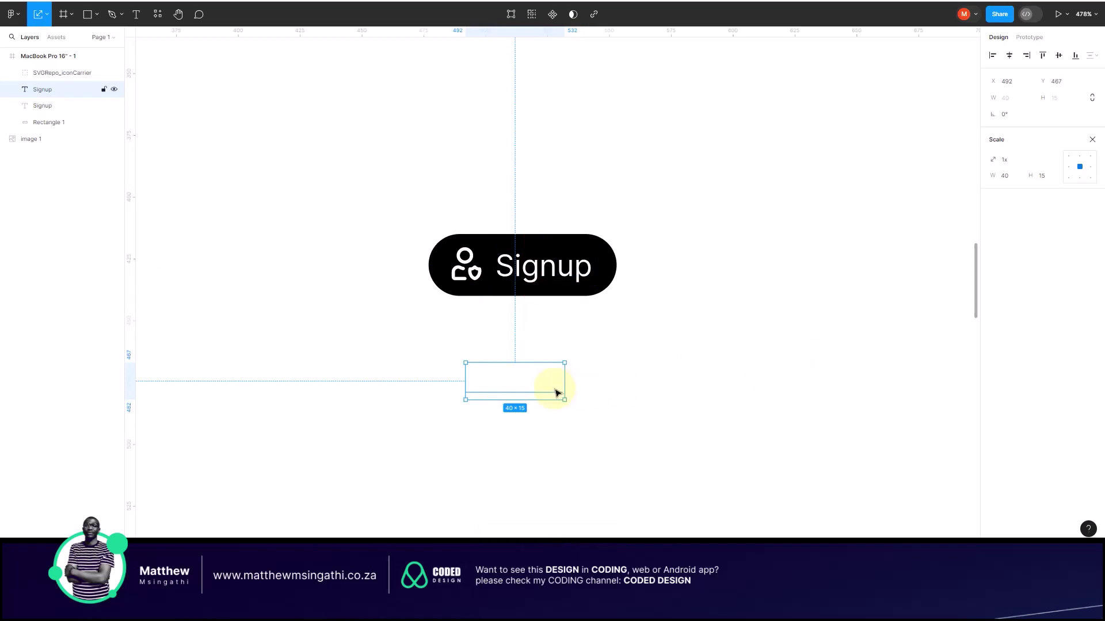
Step: Wrap the Signup text copy in an auto layout frame, Frame 1 at 80 × 35
right_click(503, 375)
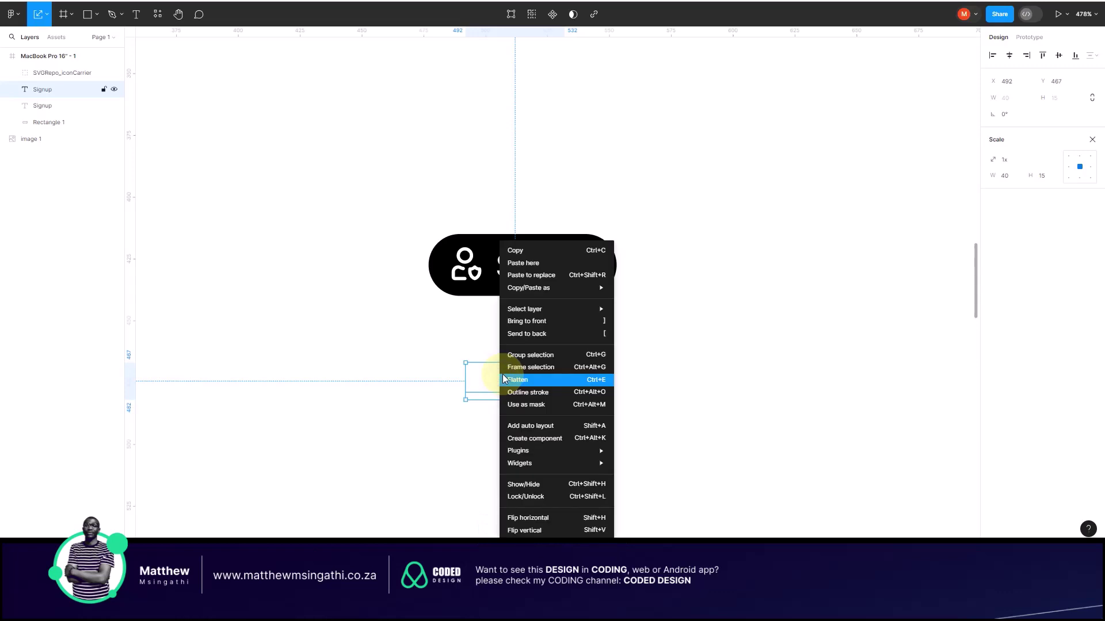
mouse_move(536, 289)
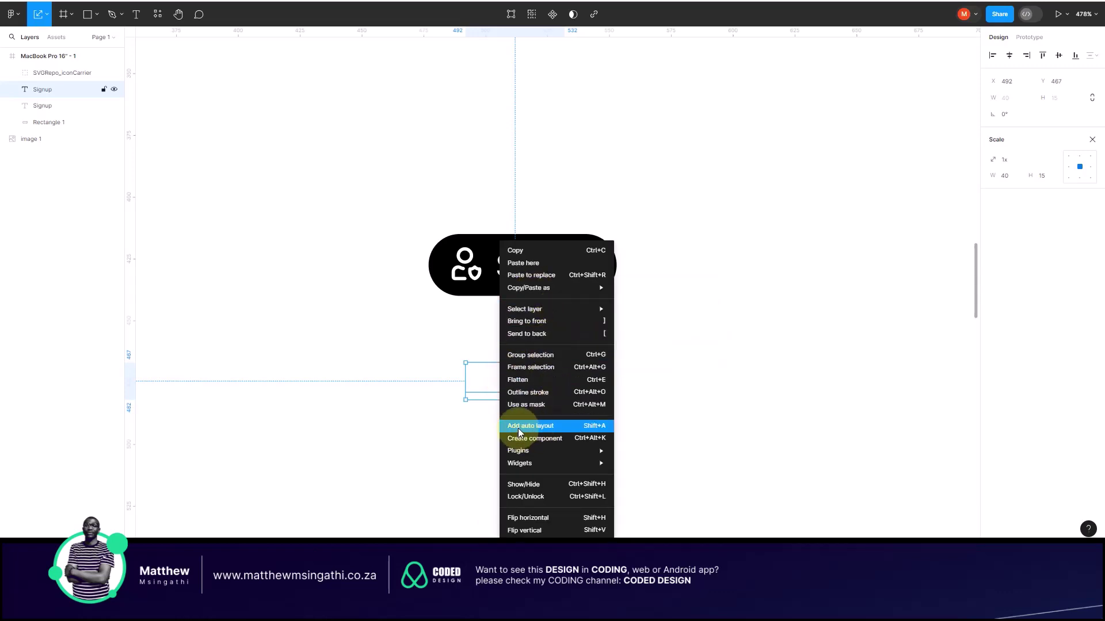
click(594, 429)
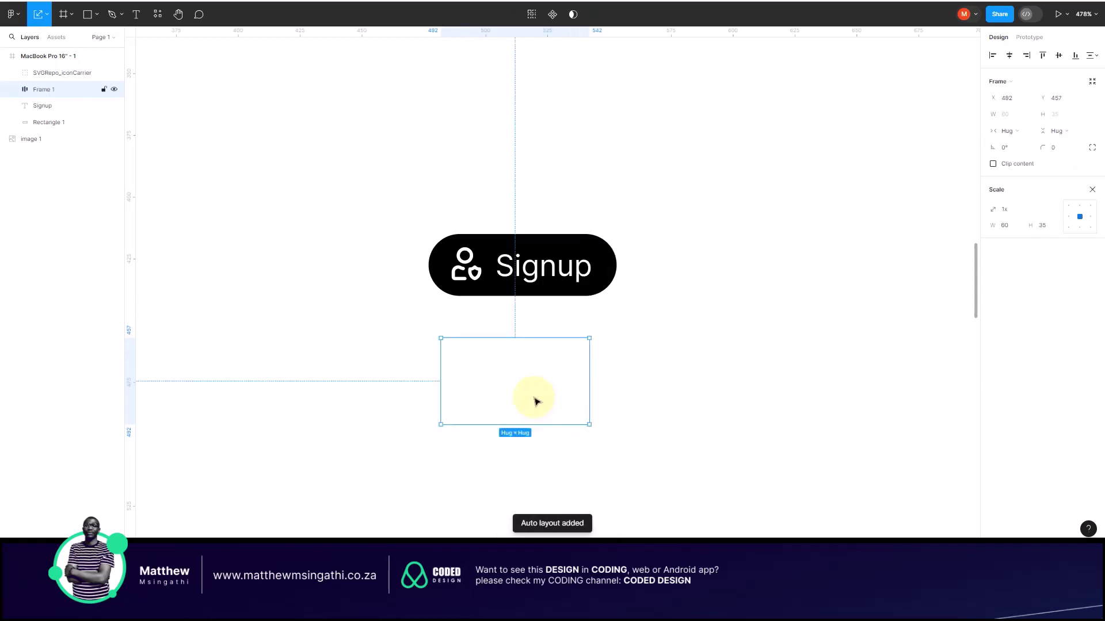
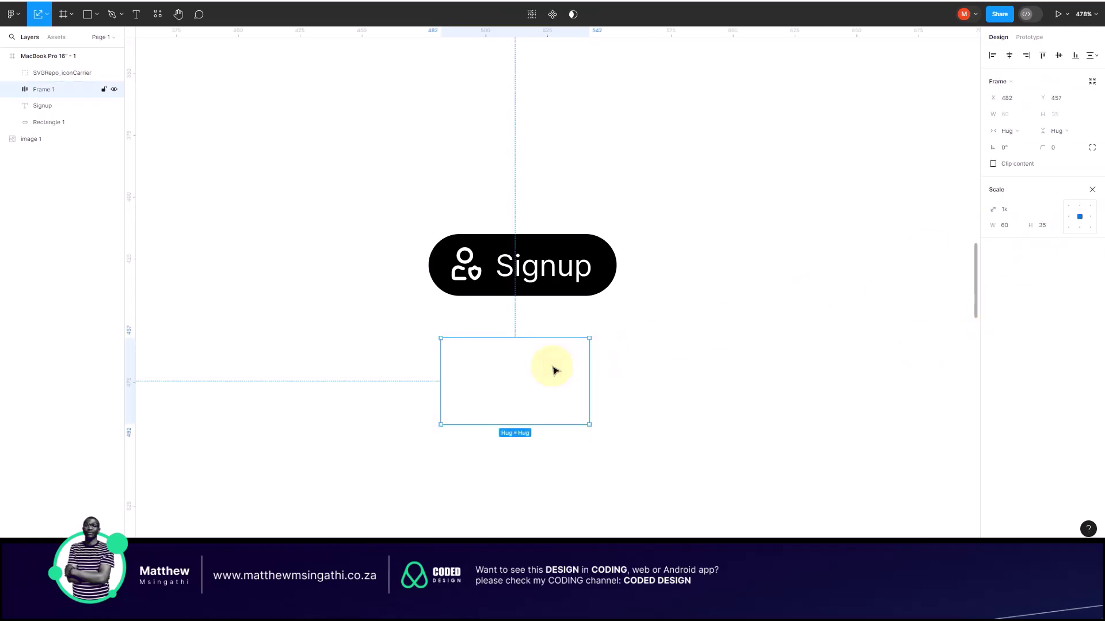
Step: Reselect the white Signup frame below the pill button
key(v)
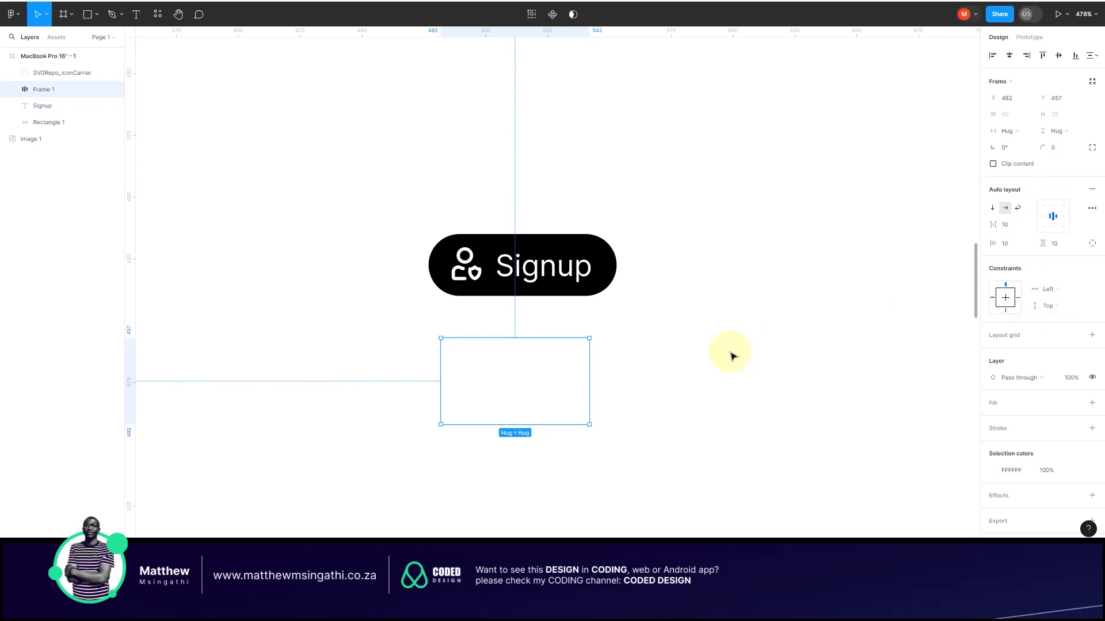
click(581, 358)
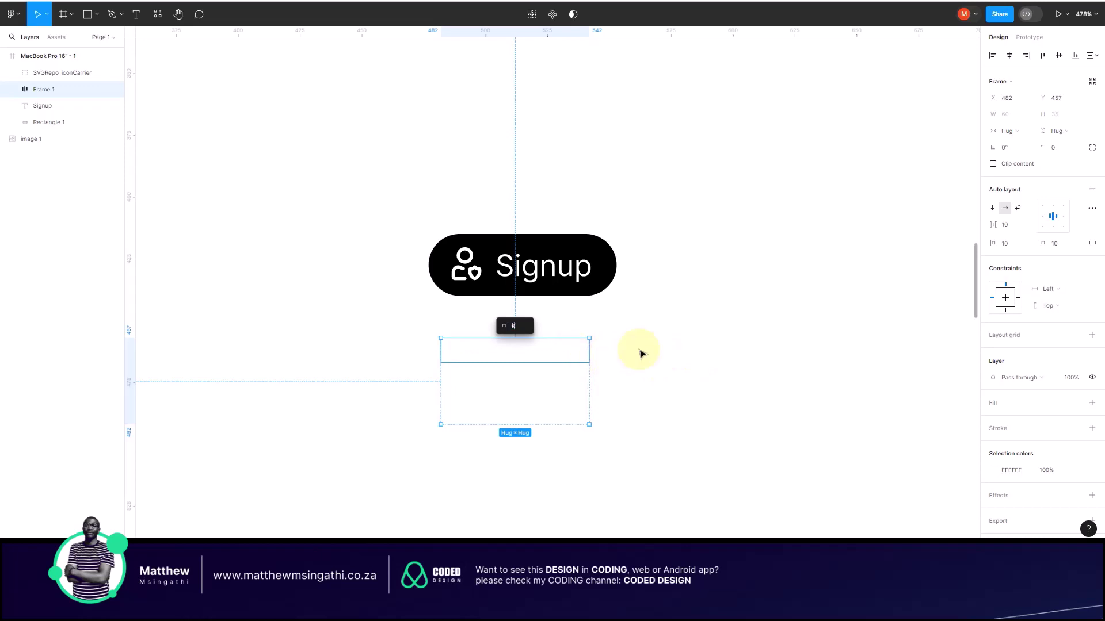
click(645, 388)
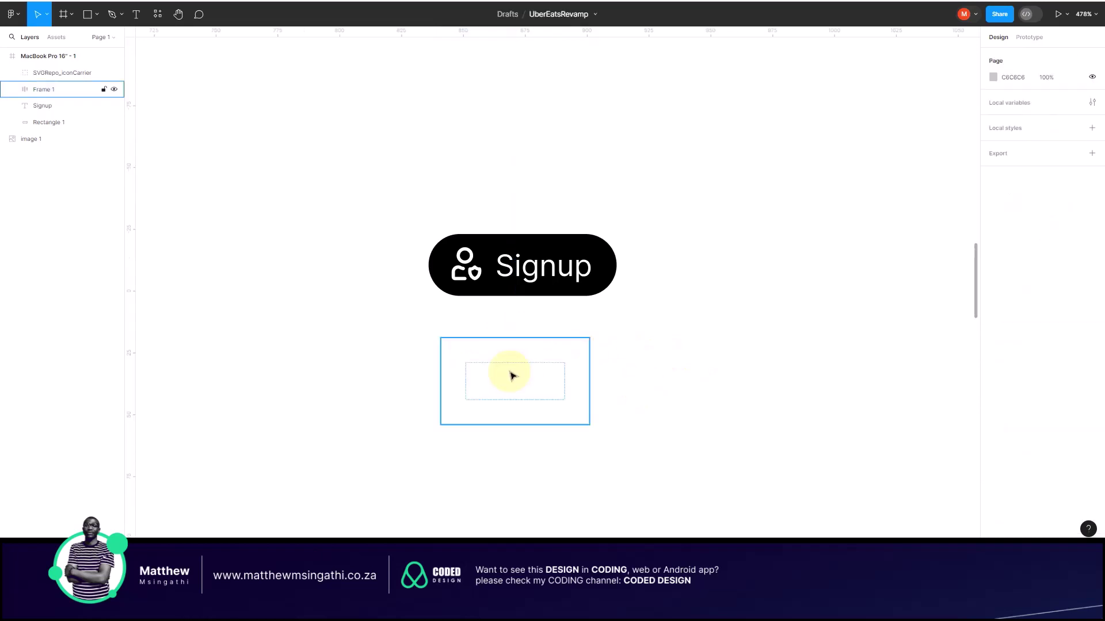
click(510, 375)
key(k)
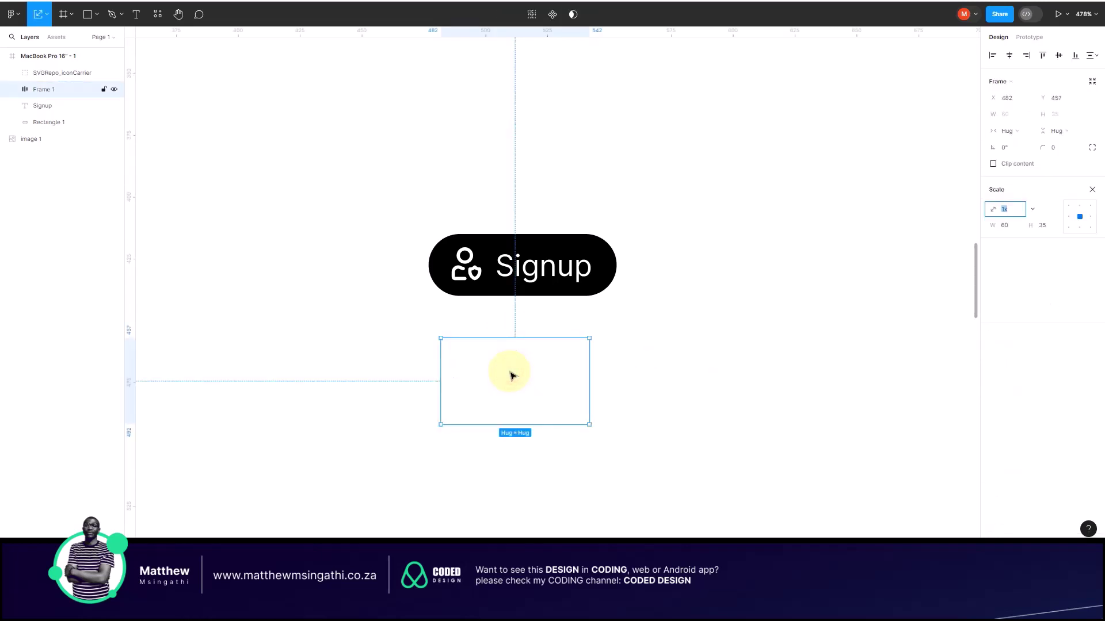
click(703, 320)
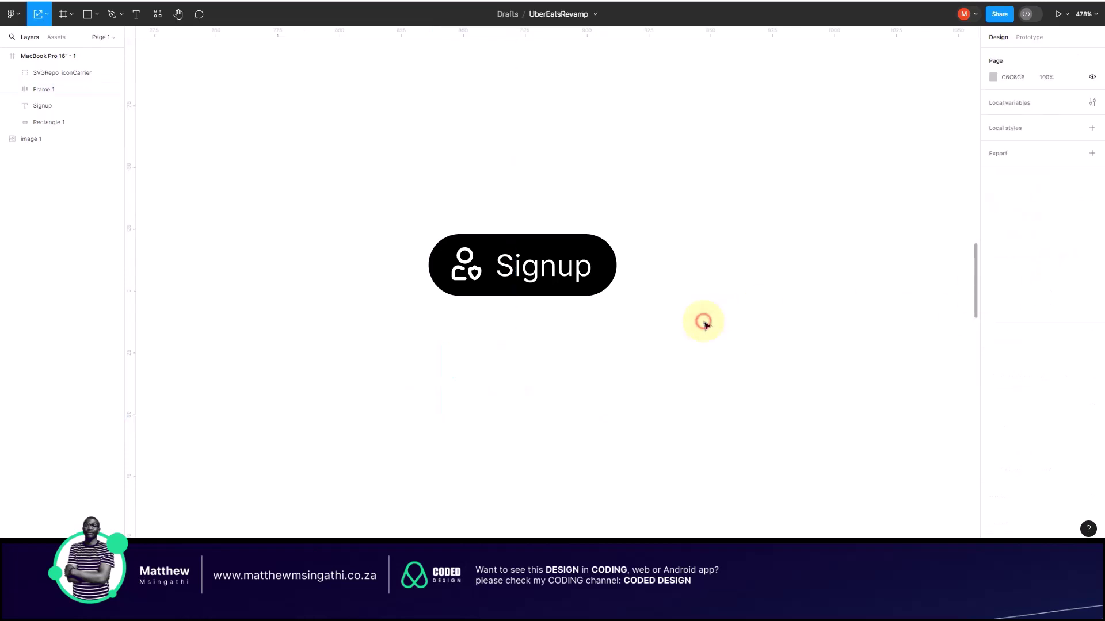
click(568, 368)
key(v)
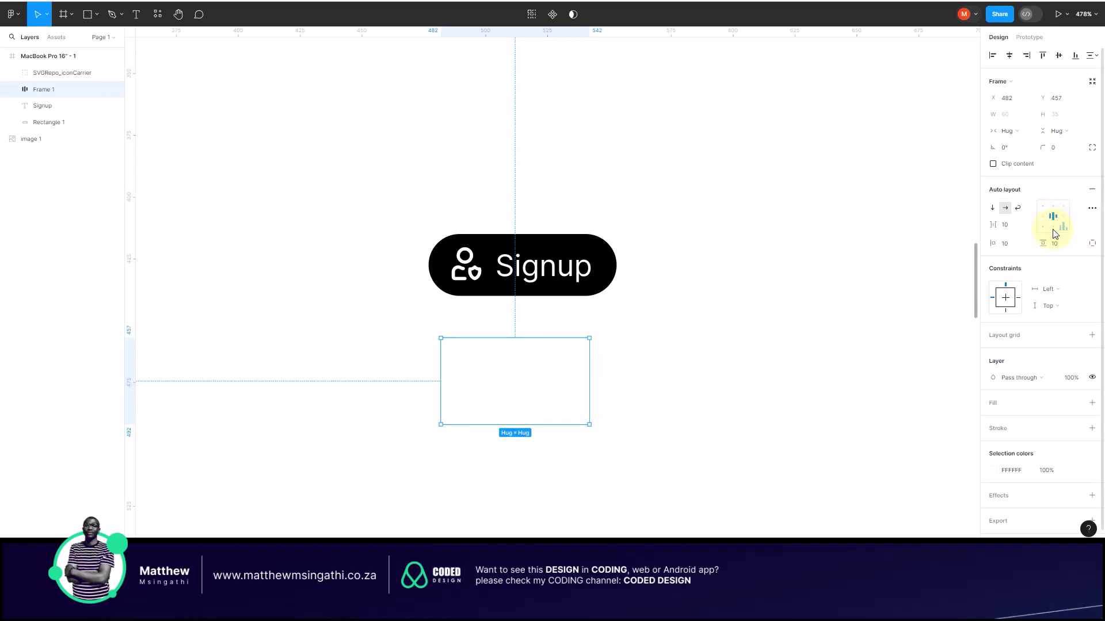
scroll(1032, 262, down, 1)
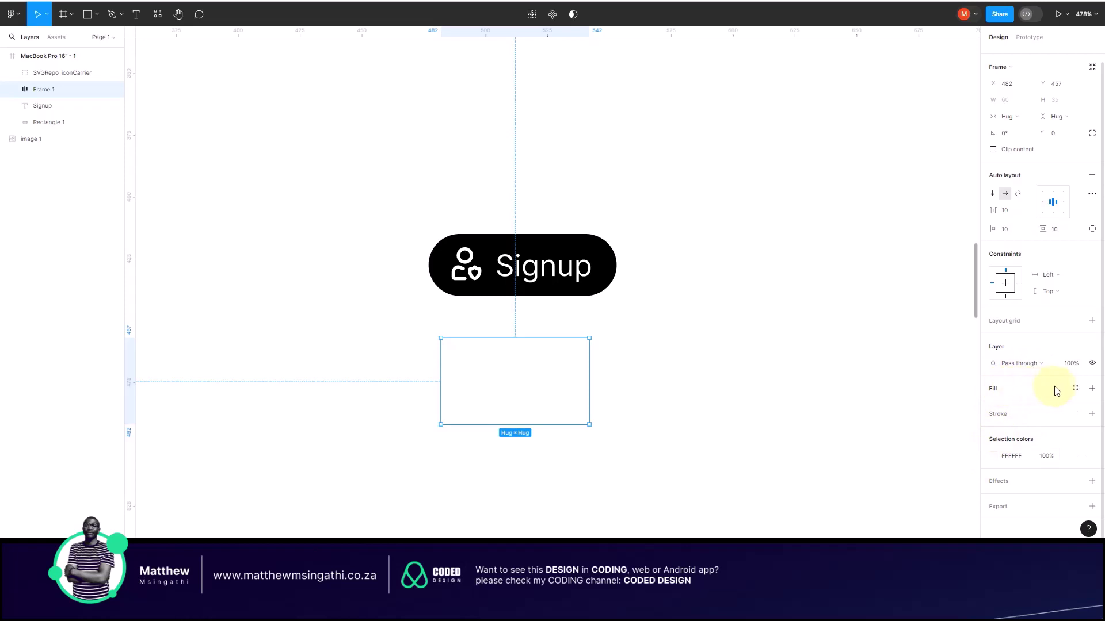
Step: Add a solid black 000000 fill to the Signup frame
click(1091, 388)
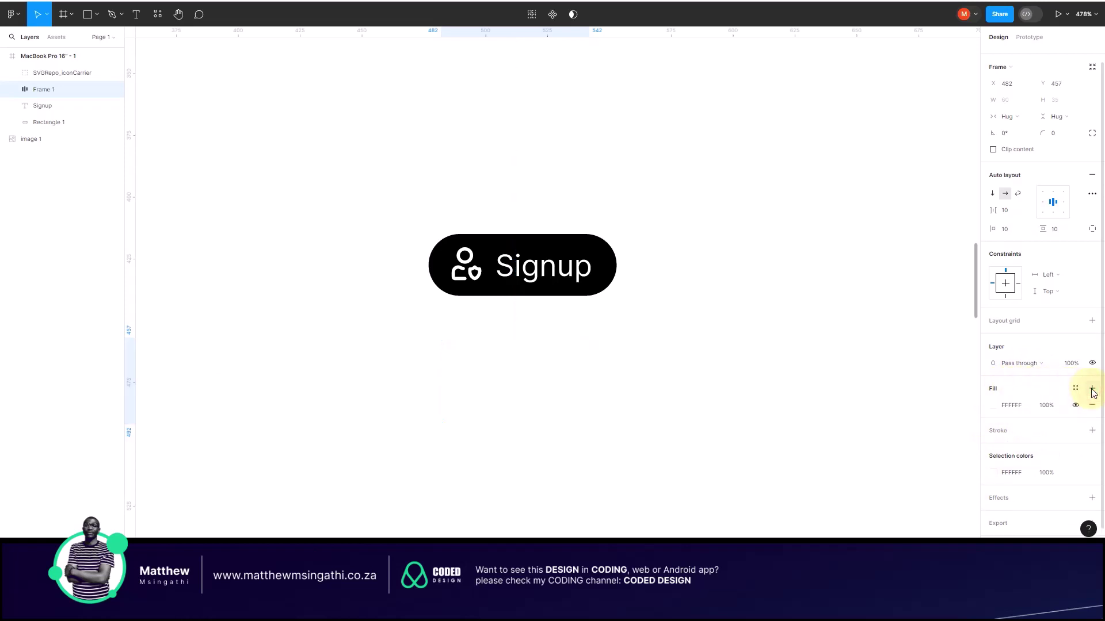
click(994, 406)
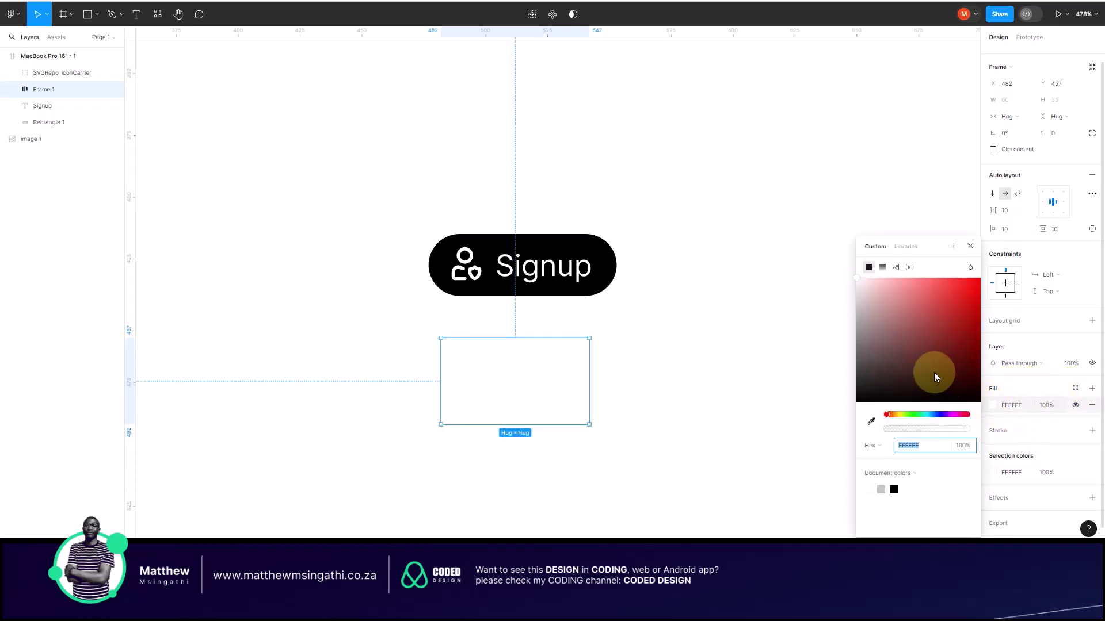
drag(931, 371, 990, 418)
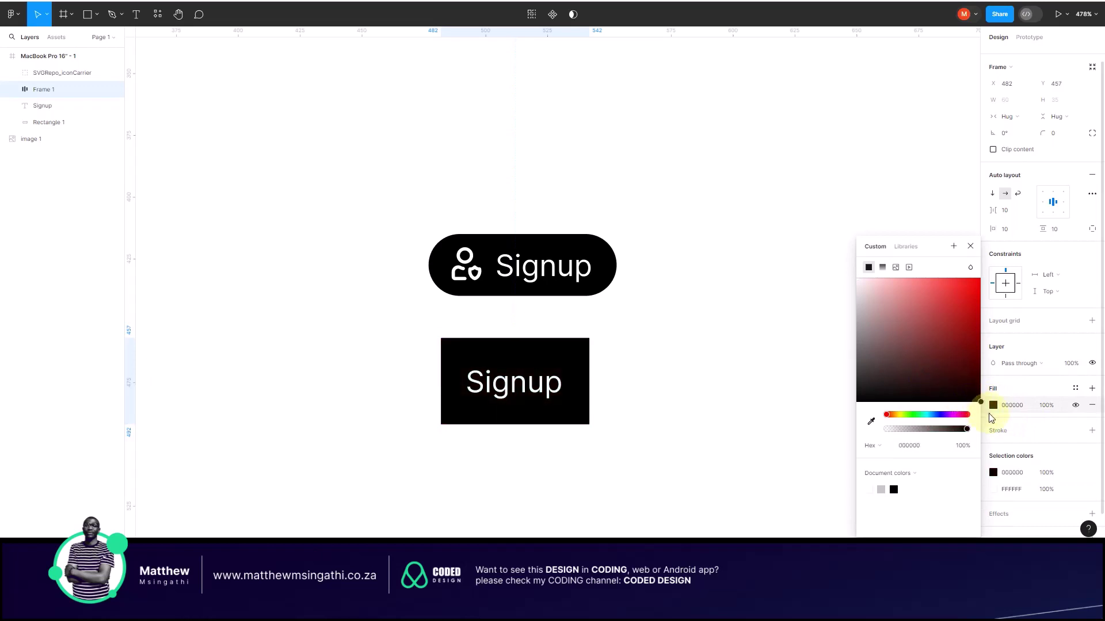
click(754, 424)
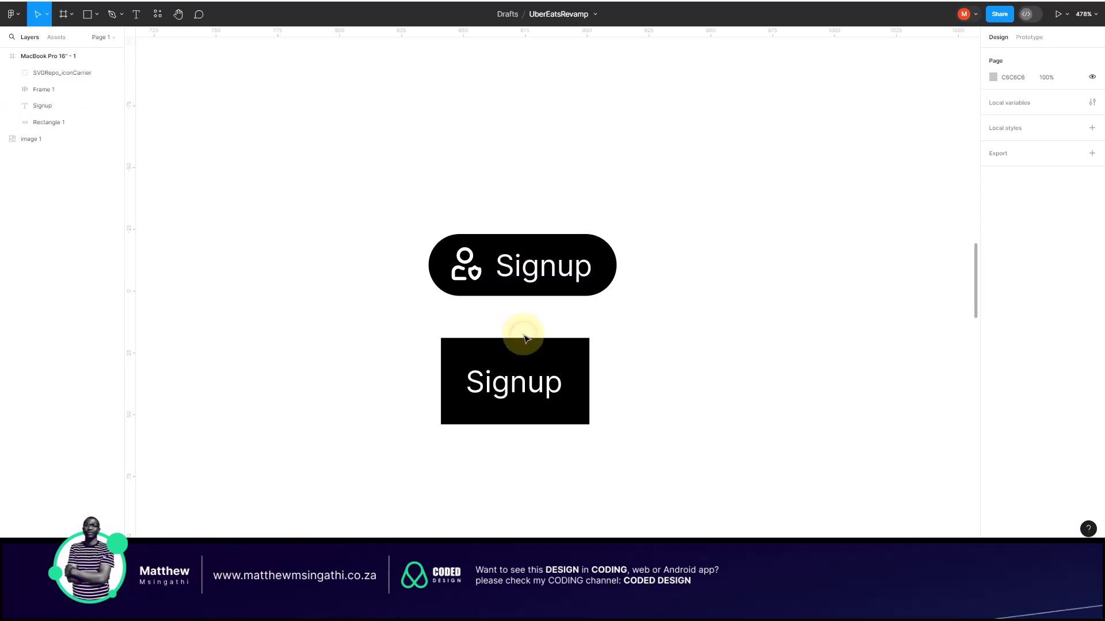
Step: Try widening the black frame to 139 and the pill to 124, then undo both
click(580, 361)
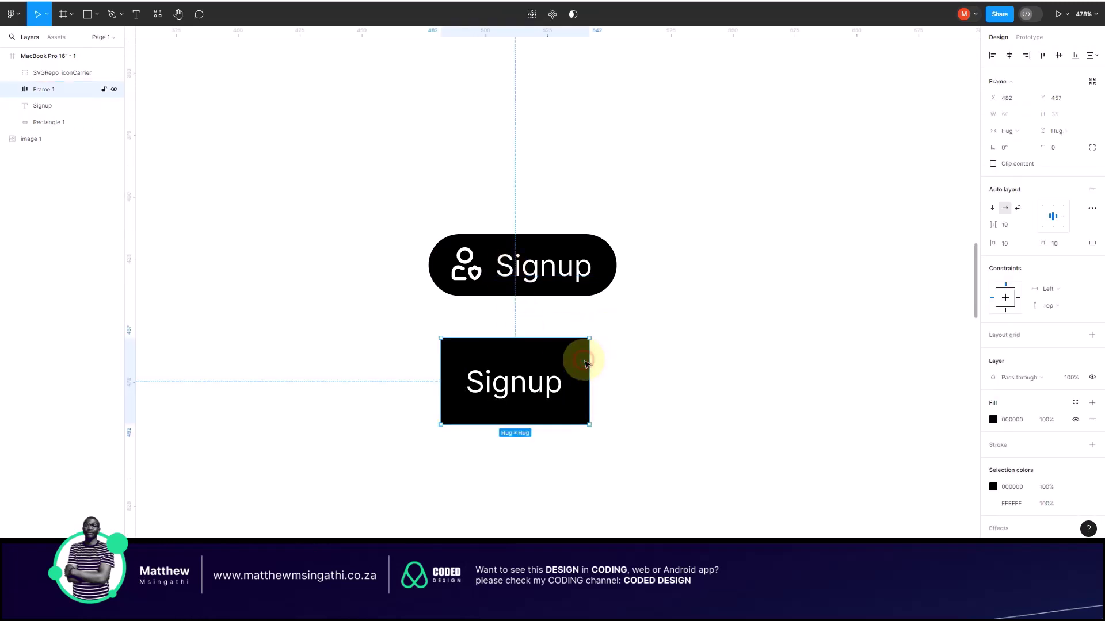
drag(587, 368, 783, 361)
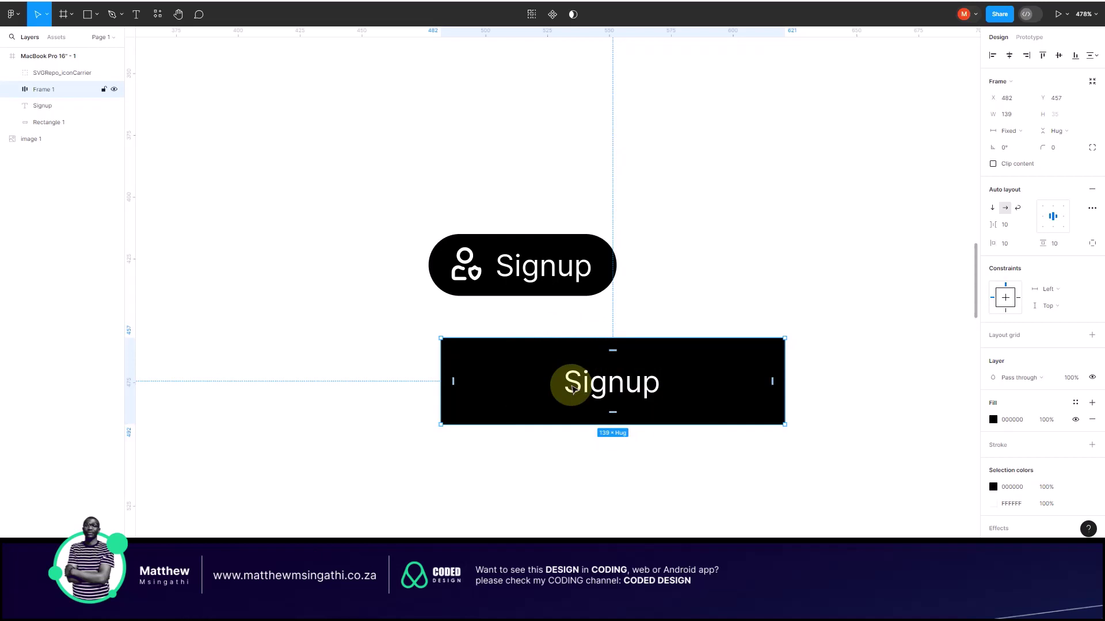
click(601, 252)
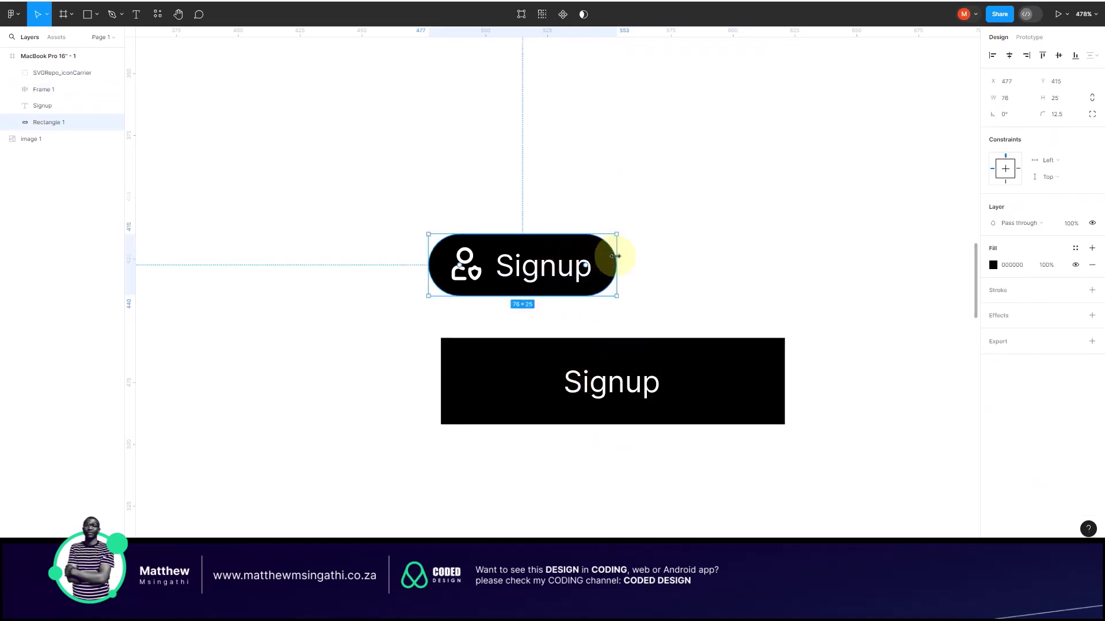
drag(616, 256, 735, 256)
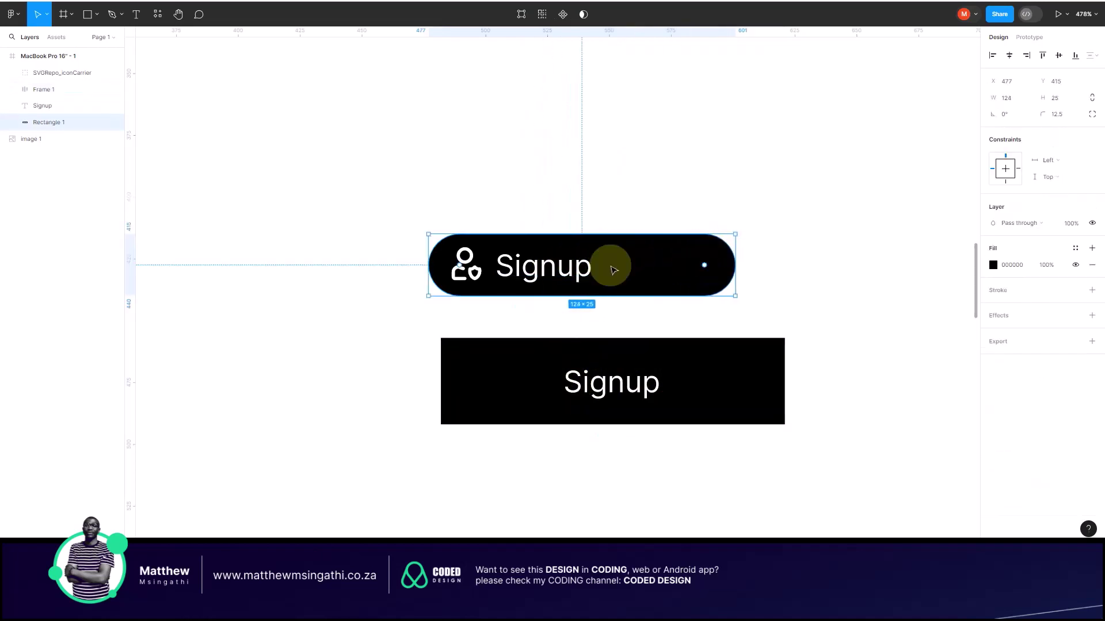
click(540, 308)
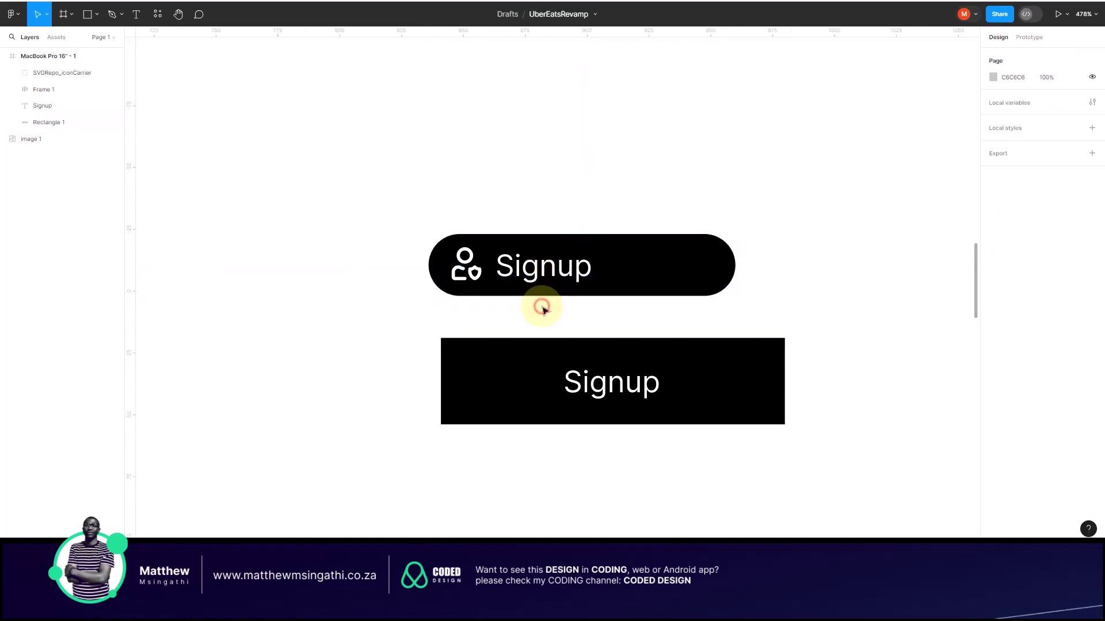
key(ctrl+z)
click(528, 367)
key(ctrl+z)
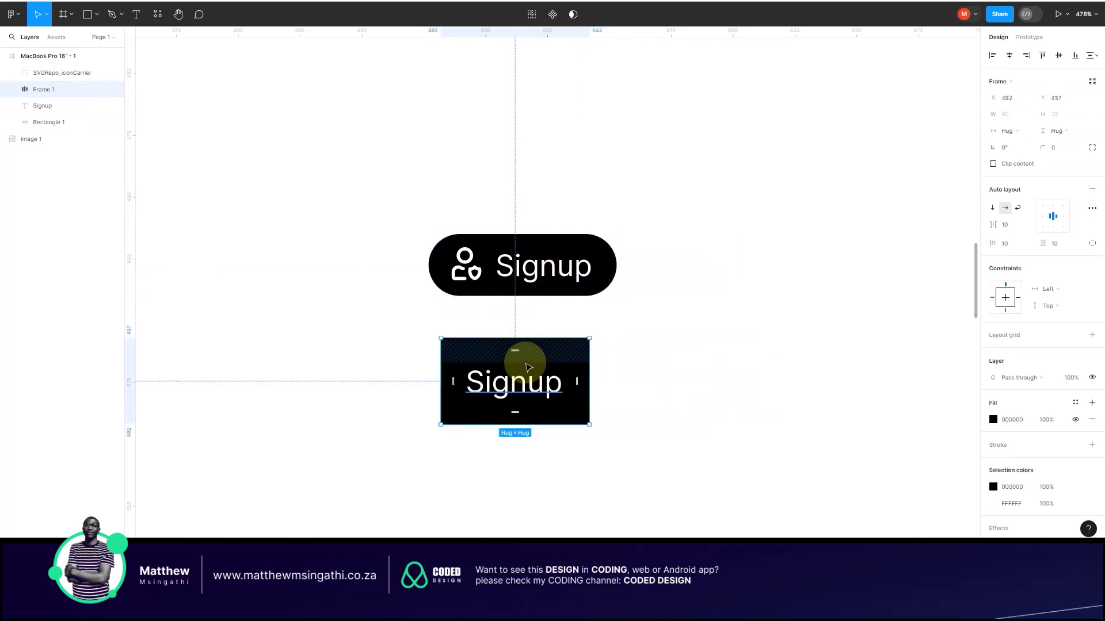
click(636, 388)
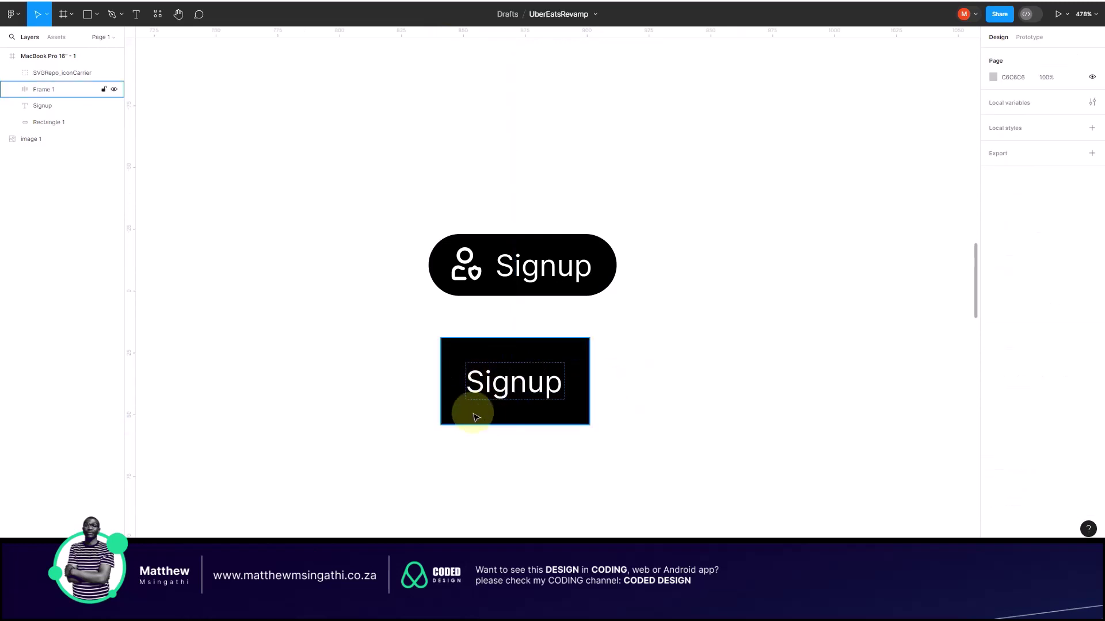
Step: Duplicate the pill's person icon and move the copy into the black Signup button
click(465, 281)
click(474, 280)
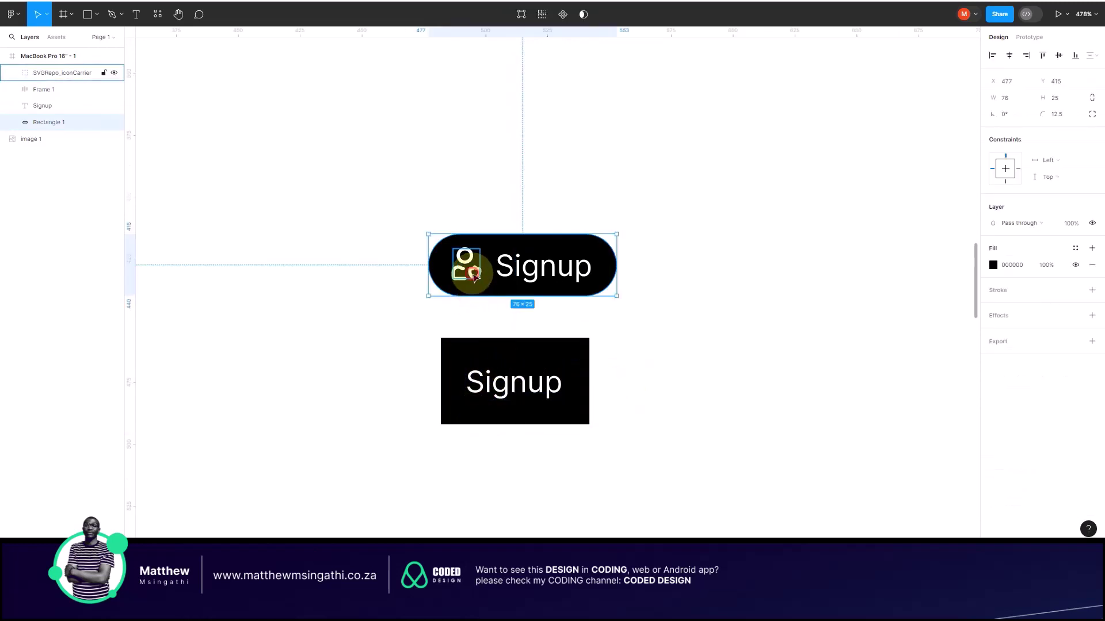
key(ctrl+d)
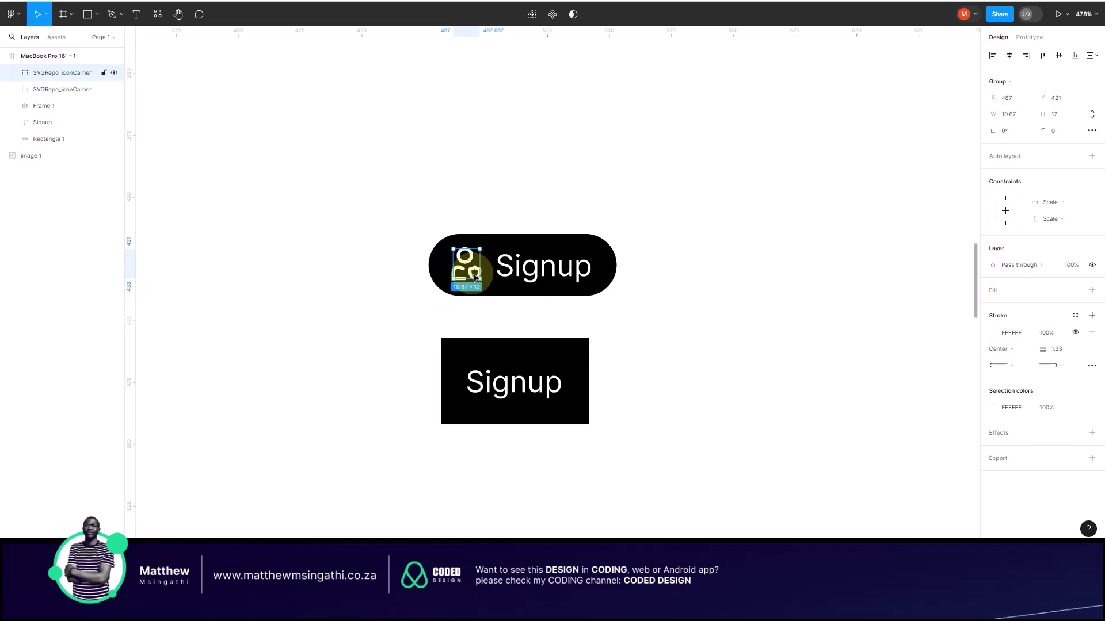
drag(474, 276, 582, 396)
click(716, 379)
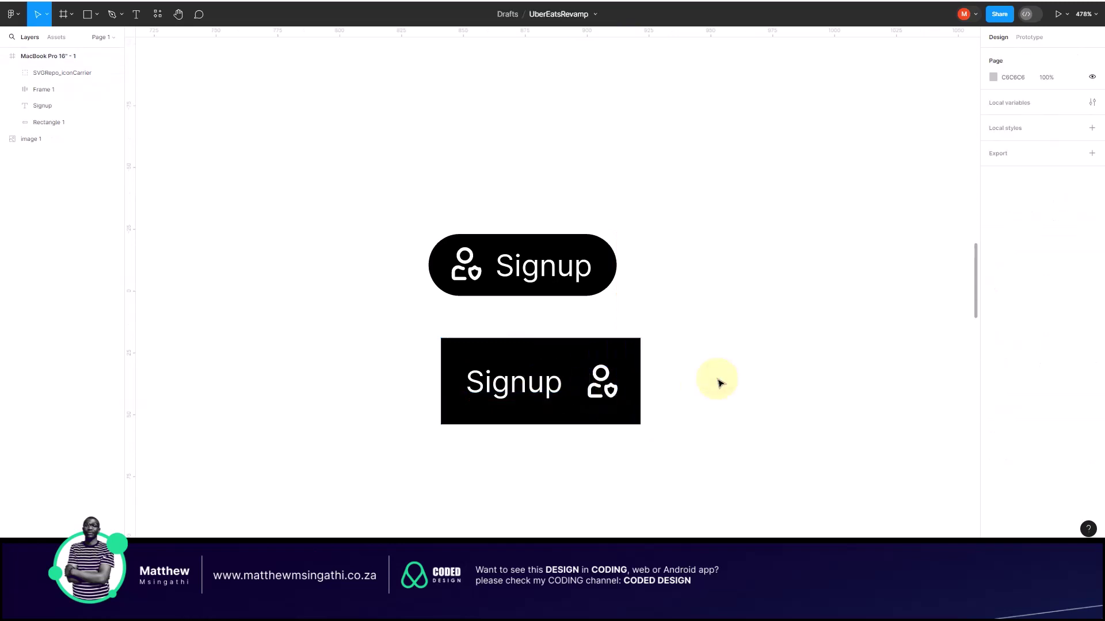
Step: Resize the black button's width and reposition the icon and text in the pill button
click(638, 352)
drag(639, 352, 672, 371)
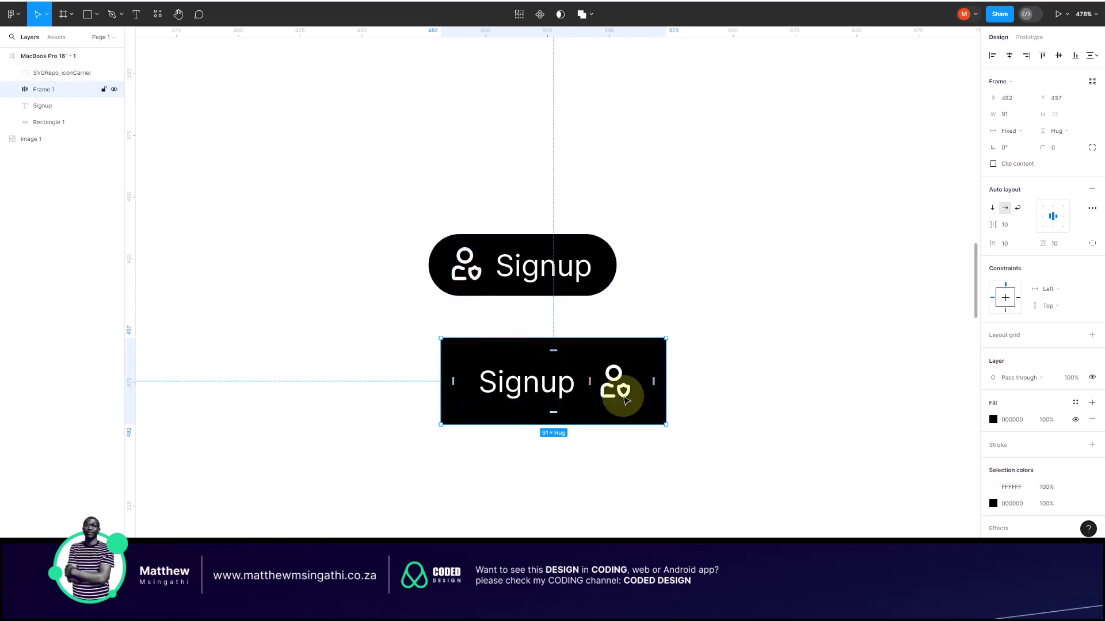
drag(473, 272, 514, 265)
click(552, 270)
click(593, 257)
mouse_move(490, 273)
mouse_down()
mouse_move(495, 259)
mouse_move(573, 263)
mouse_move(493, 276)
mouse_move(481, 264)
mouse_up()
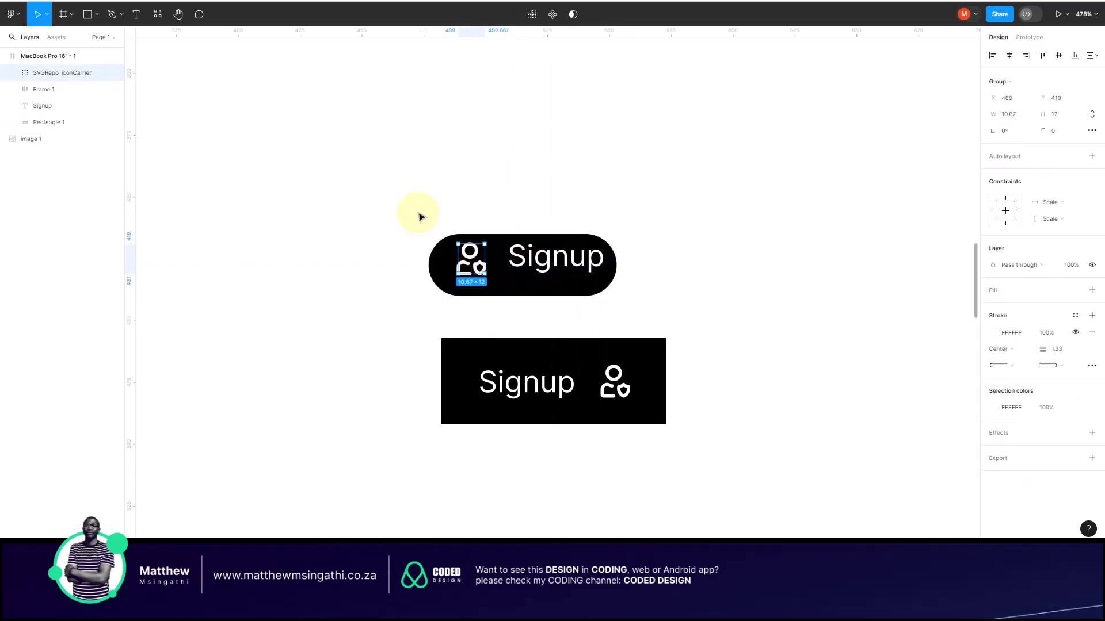
Step: Reorder the icon in the black button so it sits before the Signup text
click(614, 389)
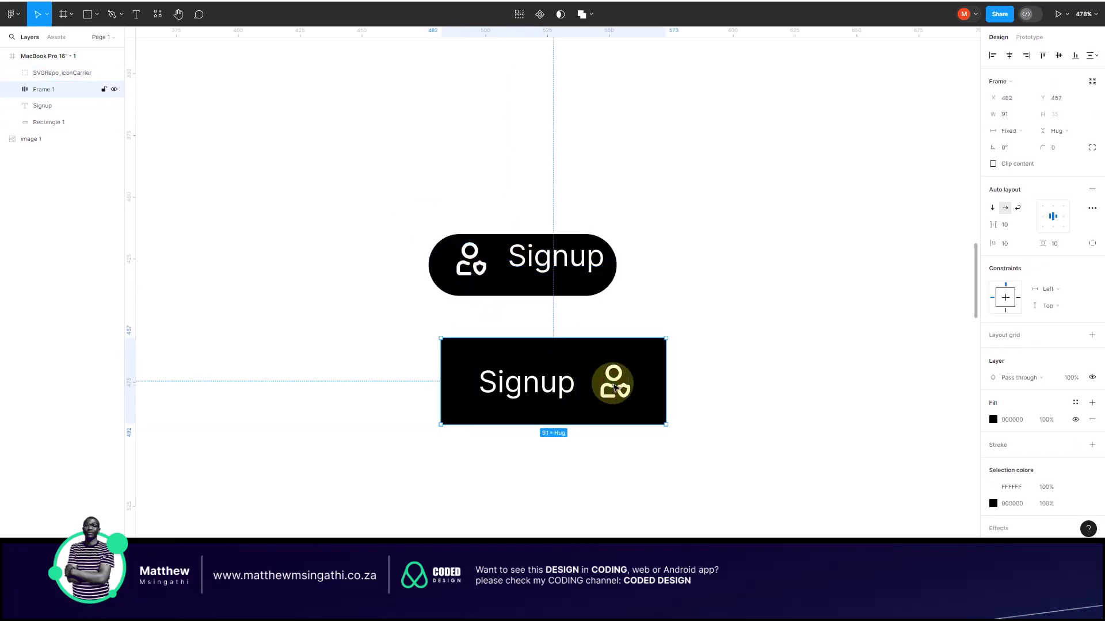
click(614, 381)
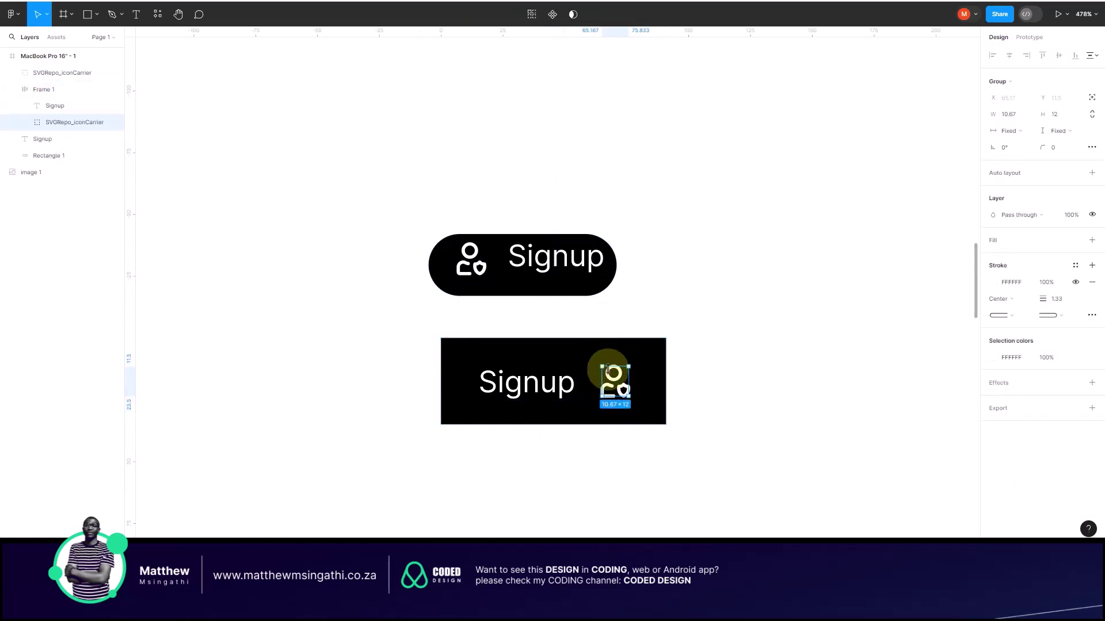
key(Left)
click(727, 366)
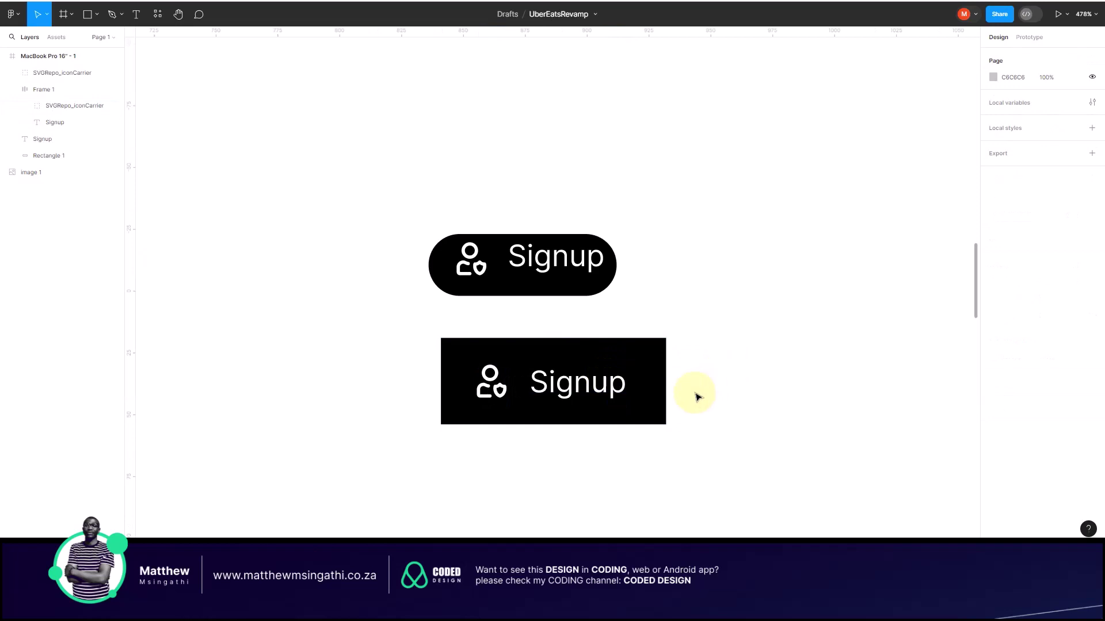
Step: Delete the original rounded Signup button and move the black one up and left
drag(375, 186, 636, 318)
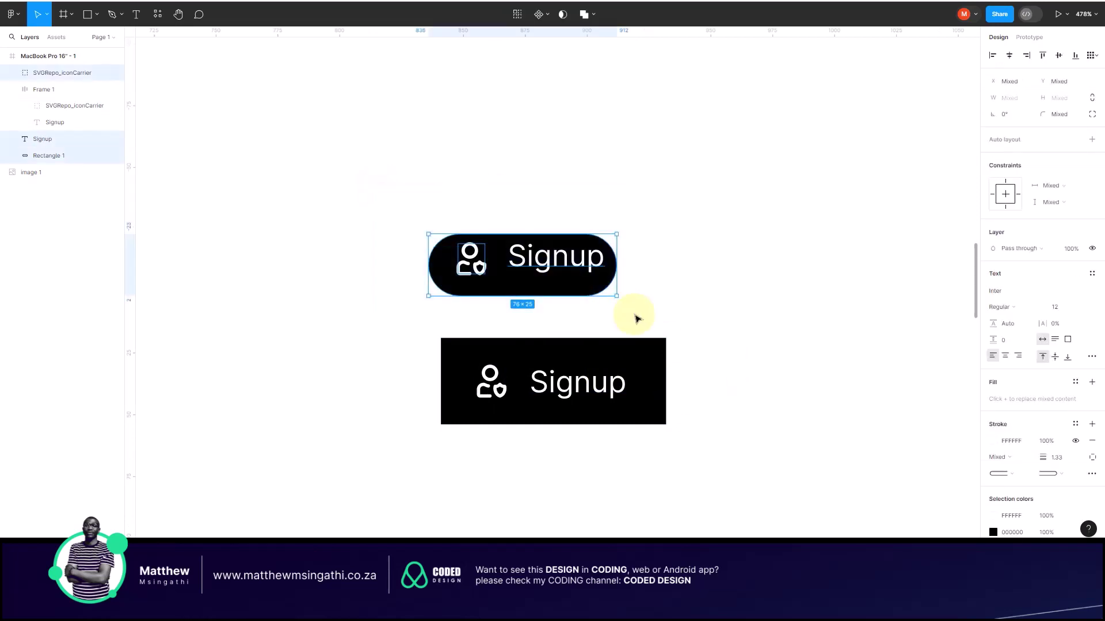
key(Delete)
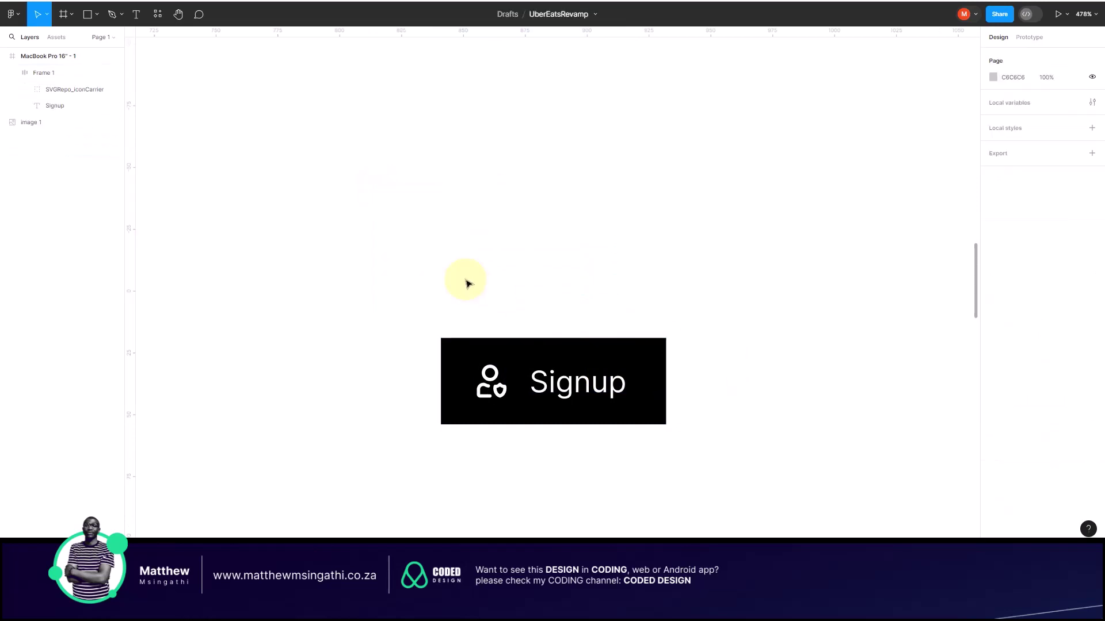
drag(475, 360, 451, 291)
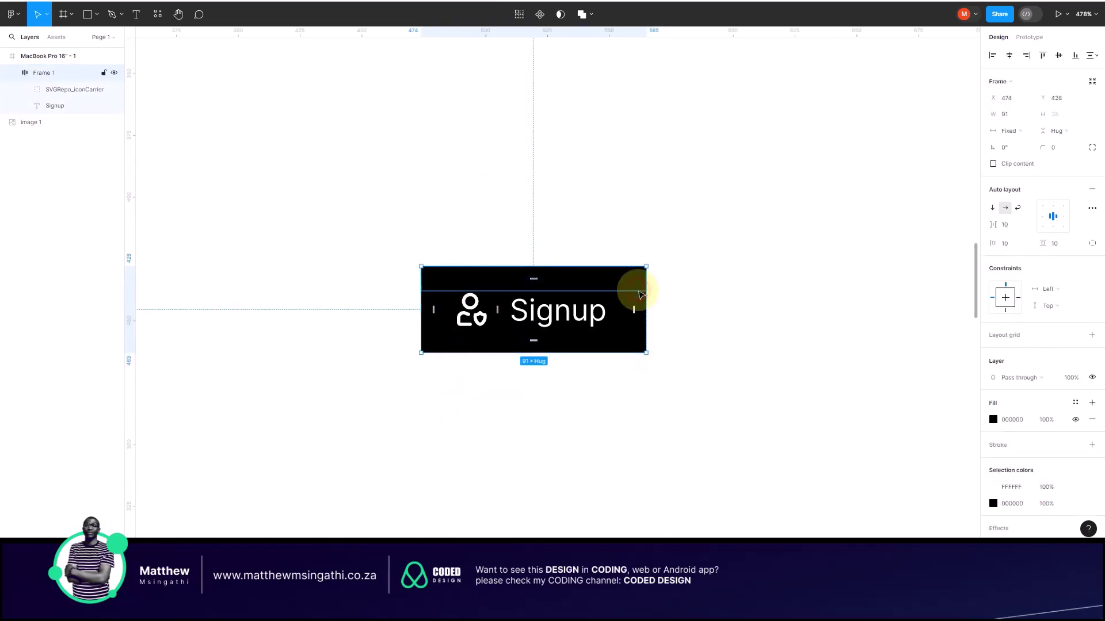
Step: Set the black Signup button's corner radius to 50
mouse_move(636, 287)
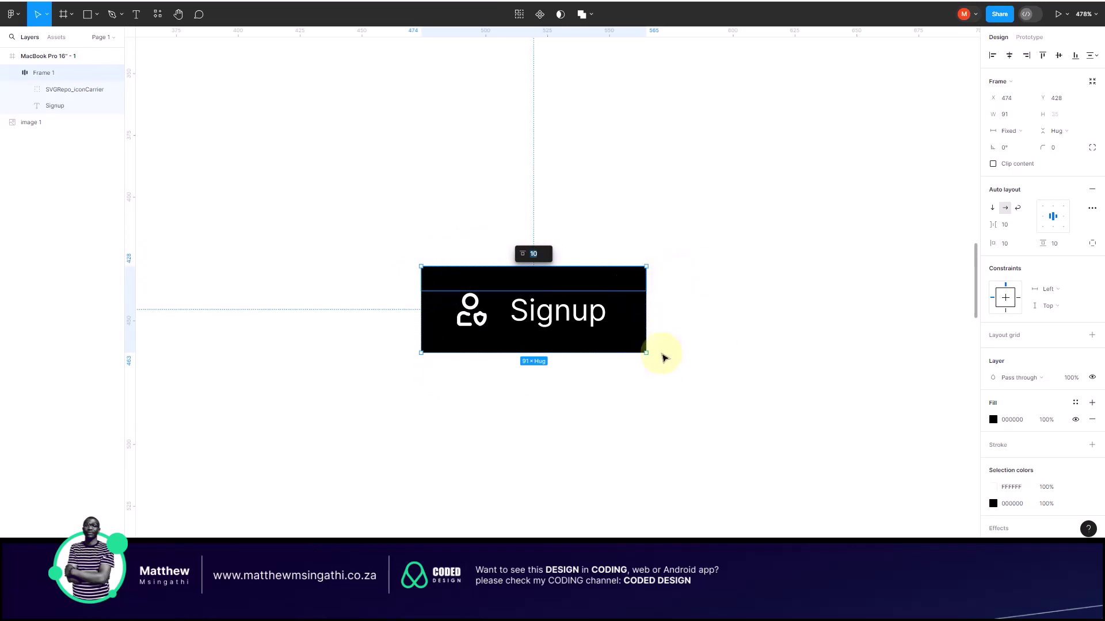
click(1058, 150)
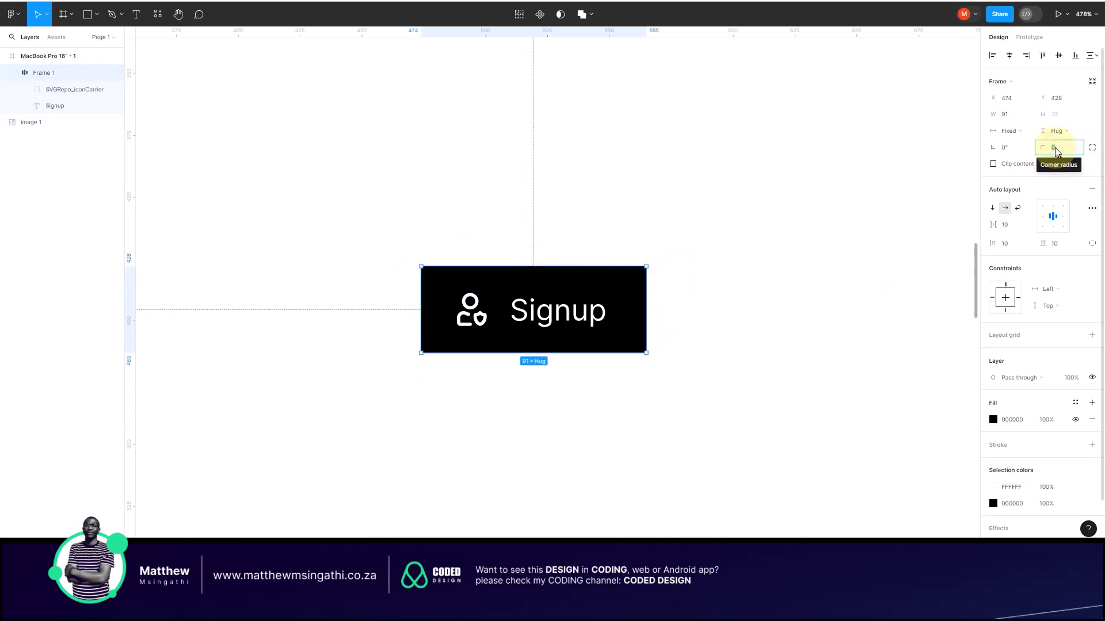
text(50)
key(Return)
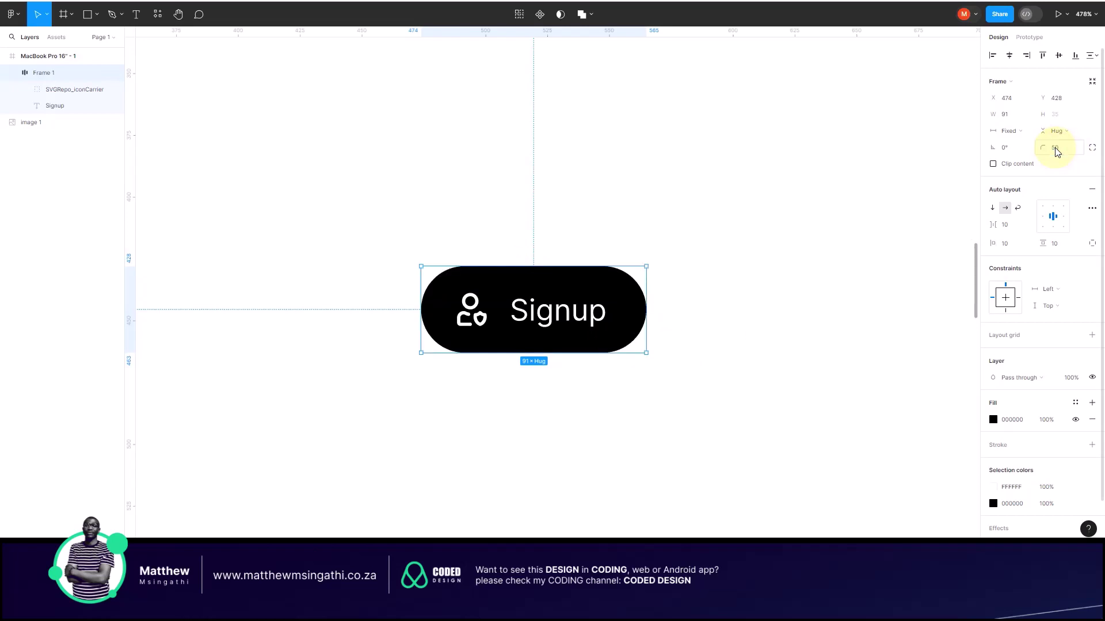
click(792, 268)
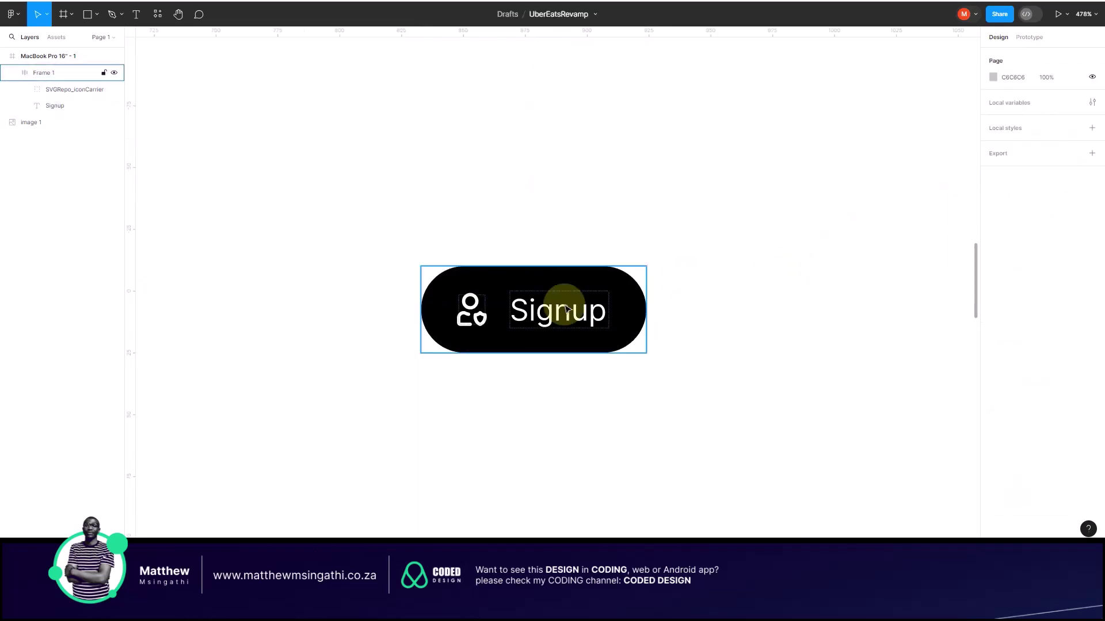
click(676, 310)
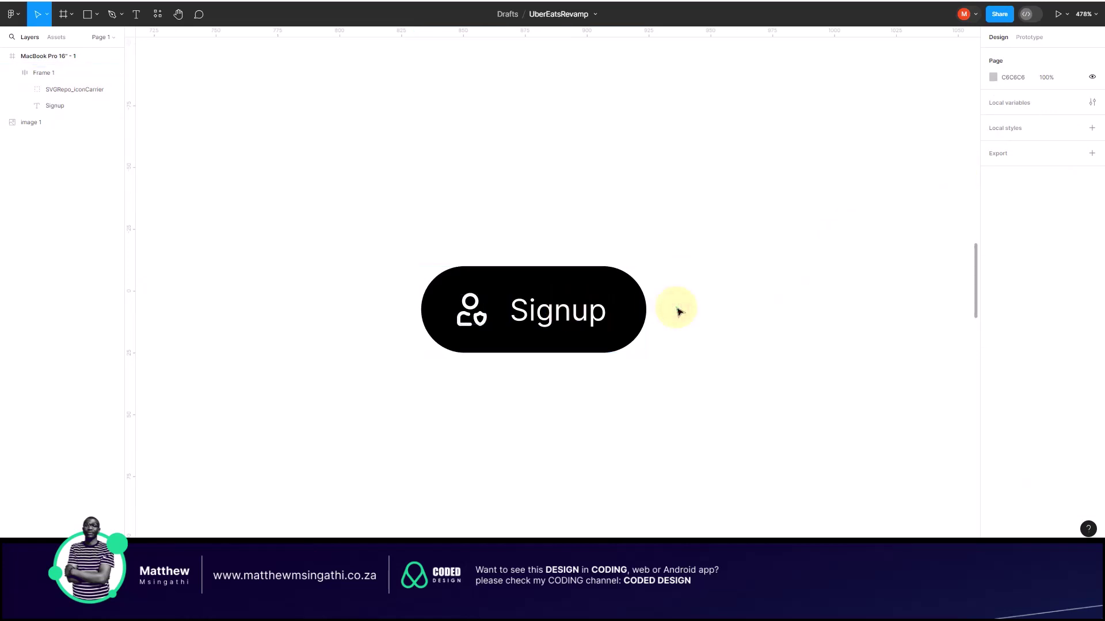
scroll(677, 310, down, 5)
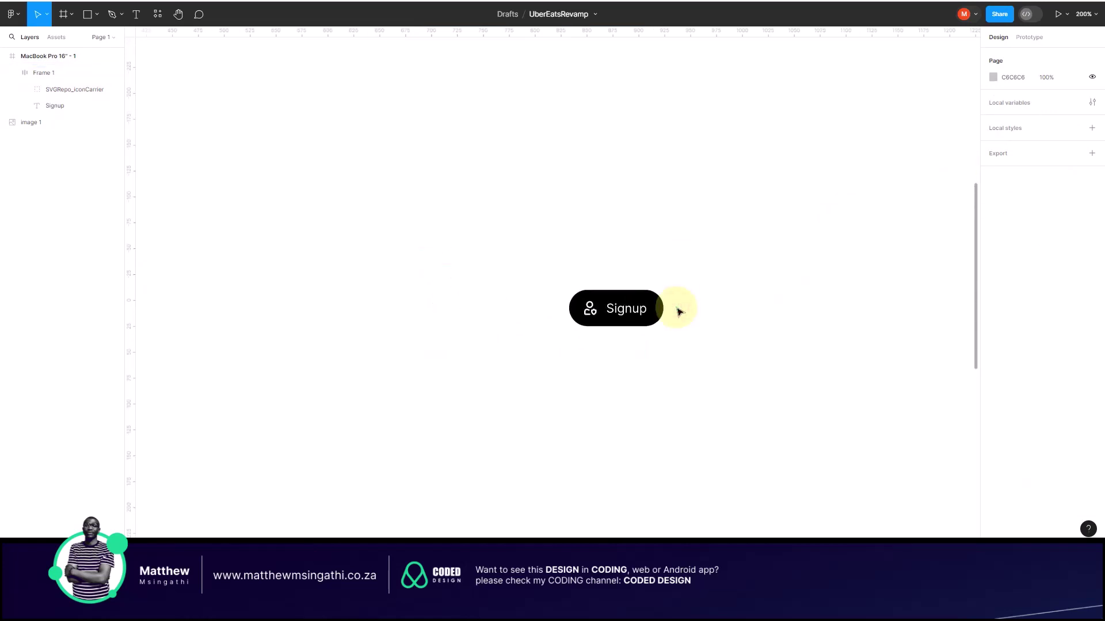
scroll(677, 311, down, 2)
scroll(677, 310, right, 2)
scroll(627, 266, right, 3)
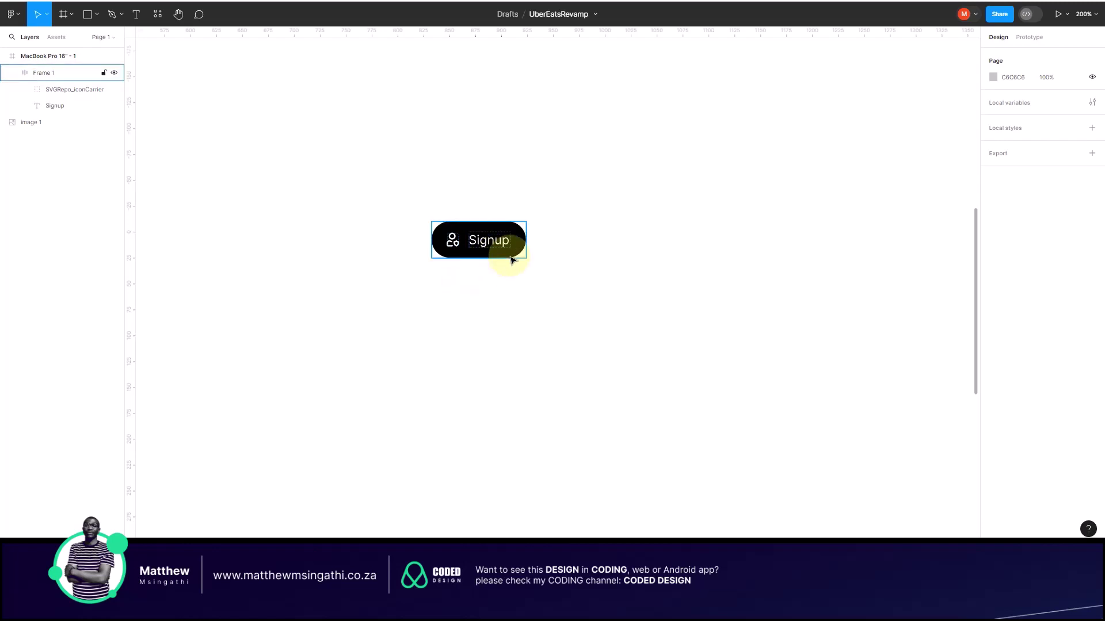
scroll(510, 258, up, 3)
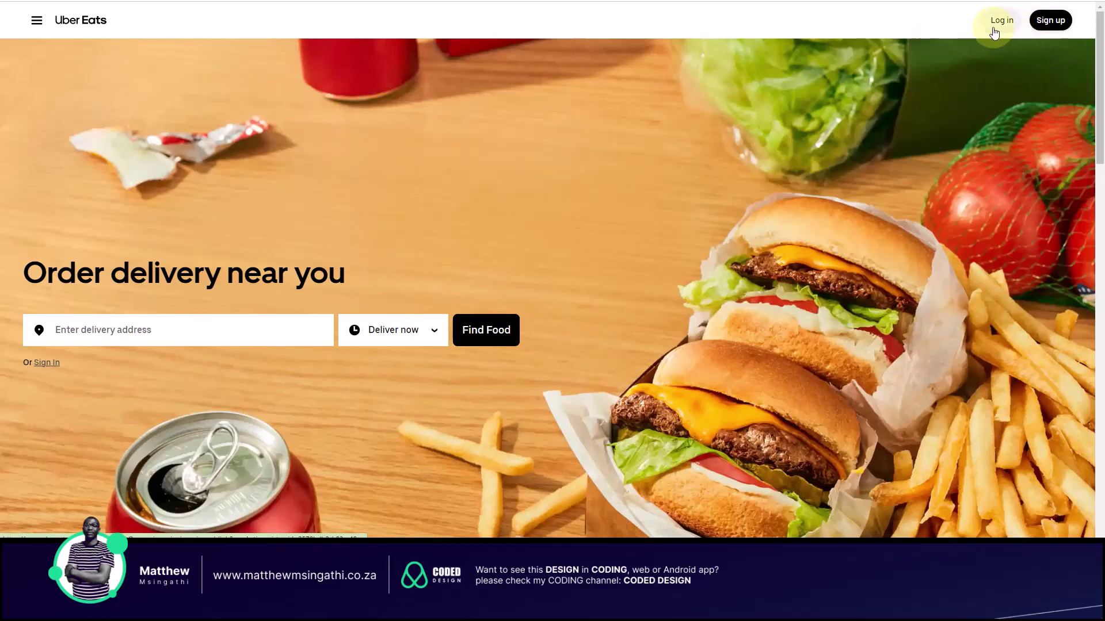
Step: Open and close the Uber Eats side menu three times to review it
click(38, 22)
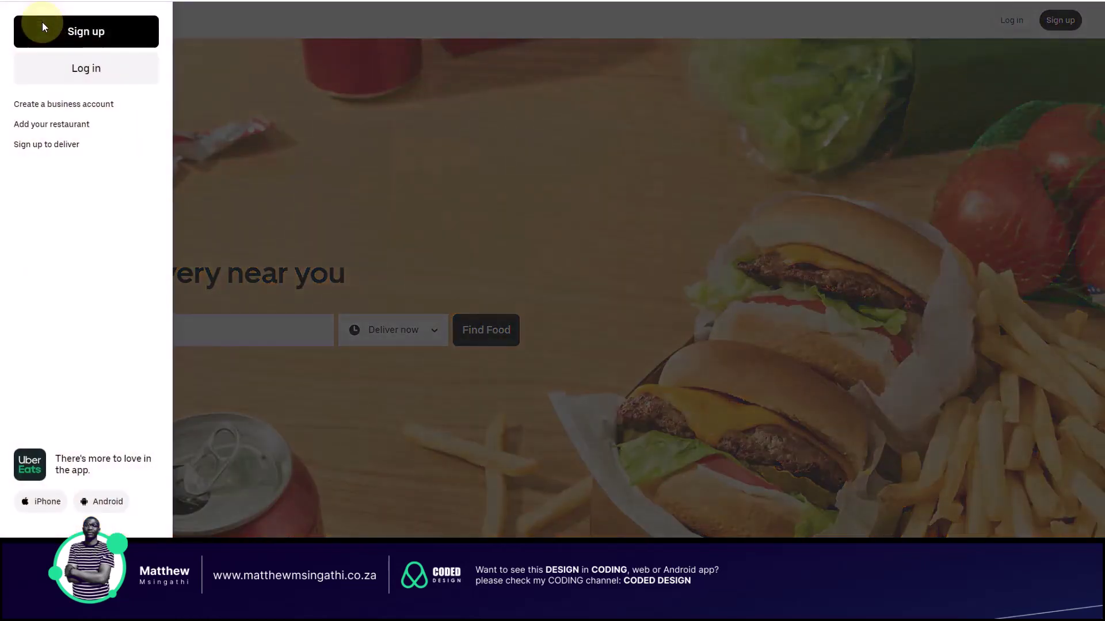
click(249, 69)
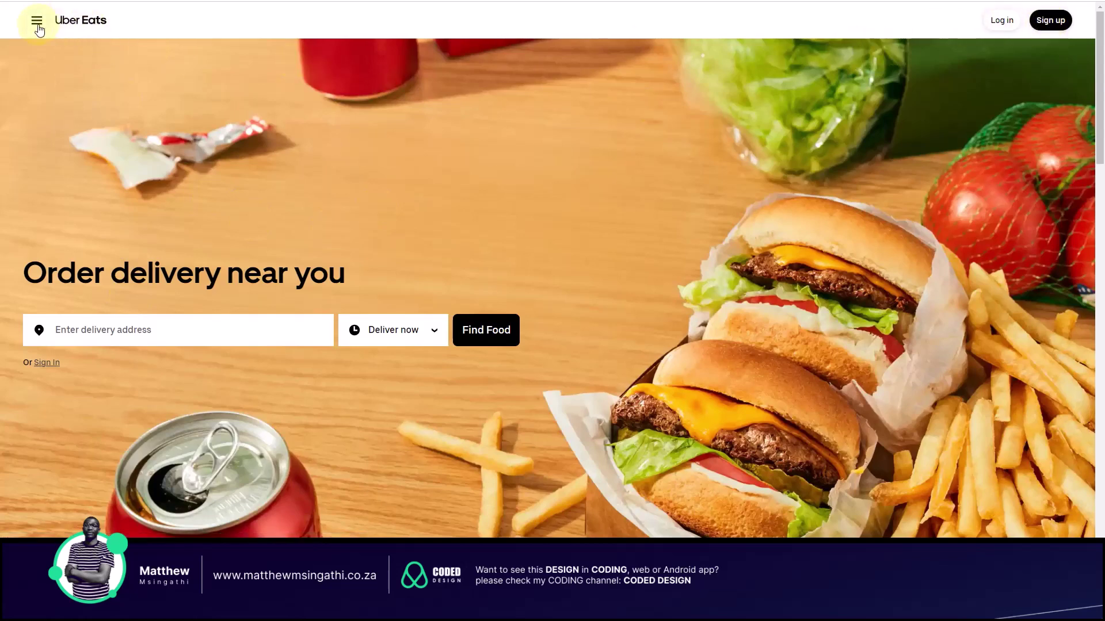
click(35, 21)
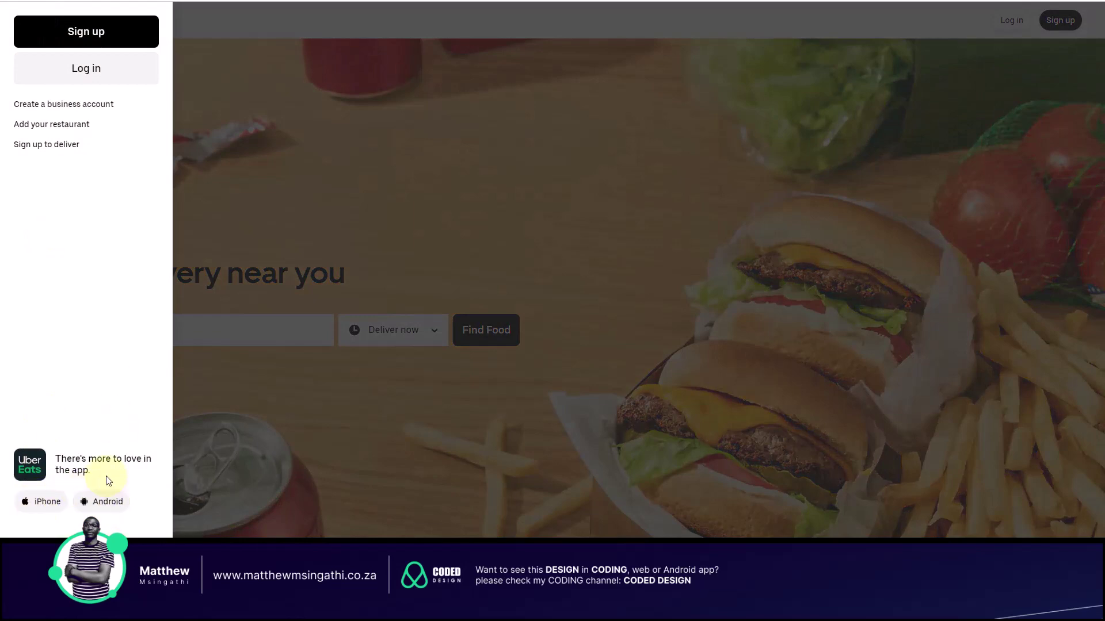
click(637, 223)
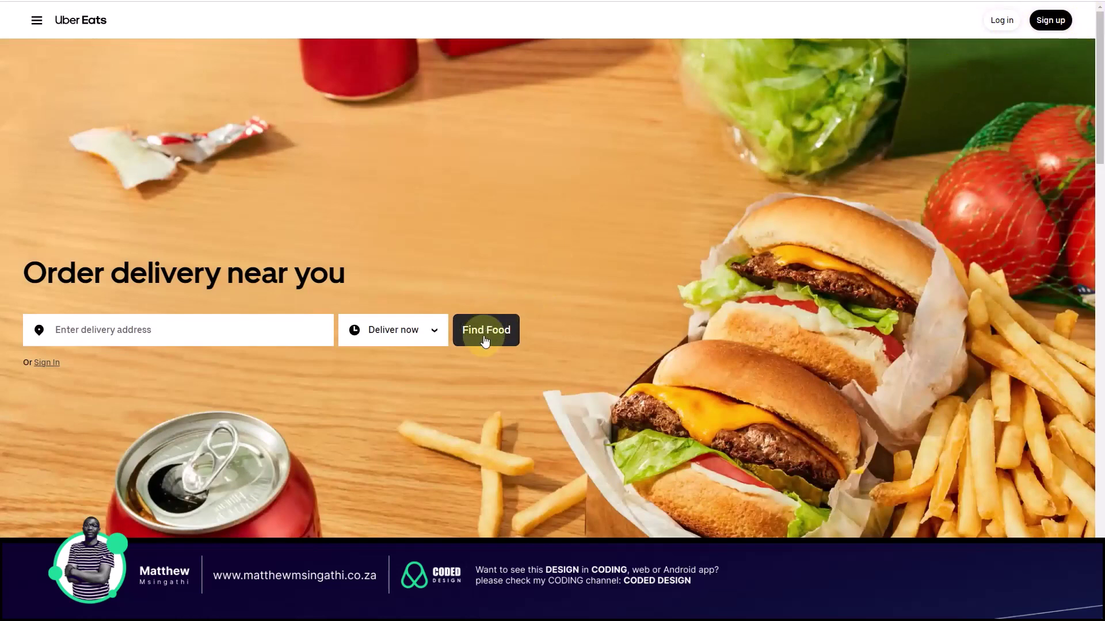
click(30, 13)
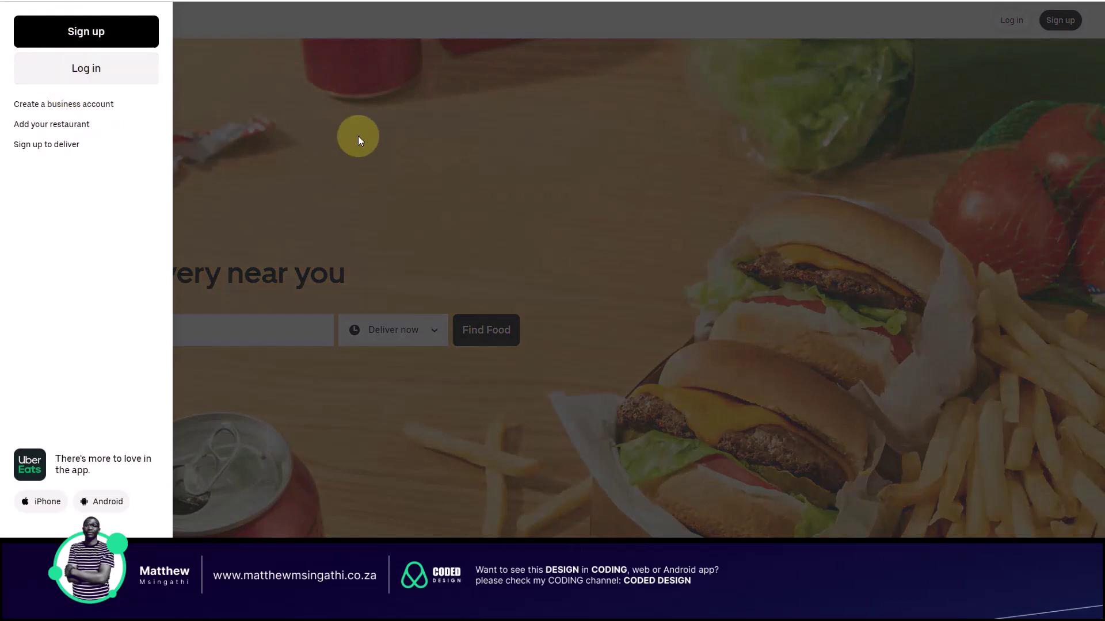
click(358, 136)
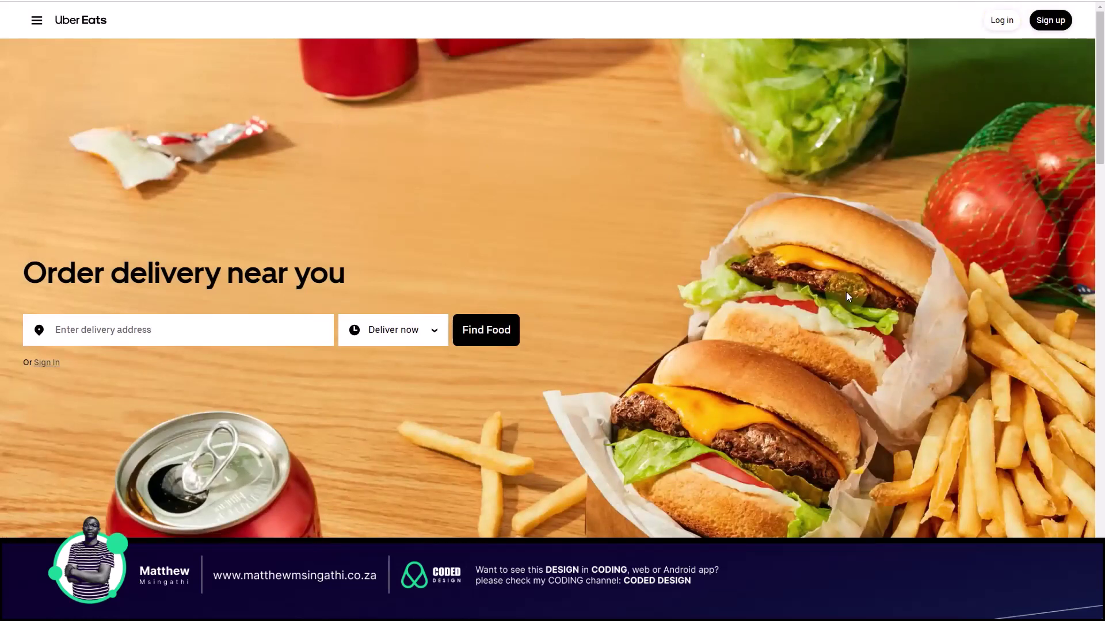
Step: Scroll through the homepage sections and city listings, then back toward the top
scroll(846, 291, down, 12)
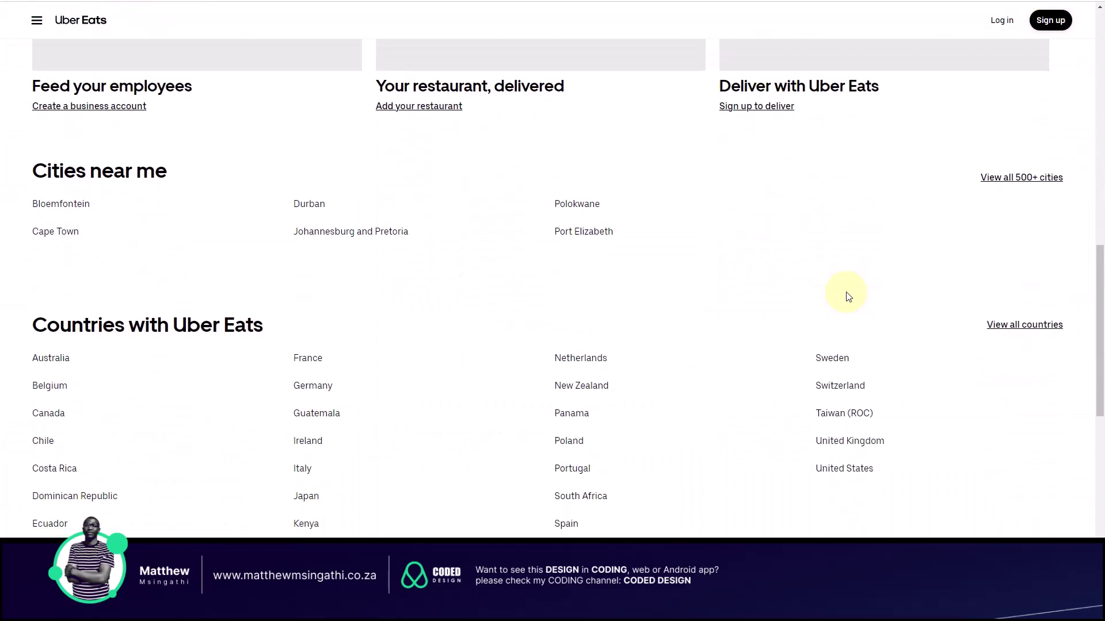
scroll(847, 296, down, 6)
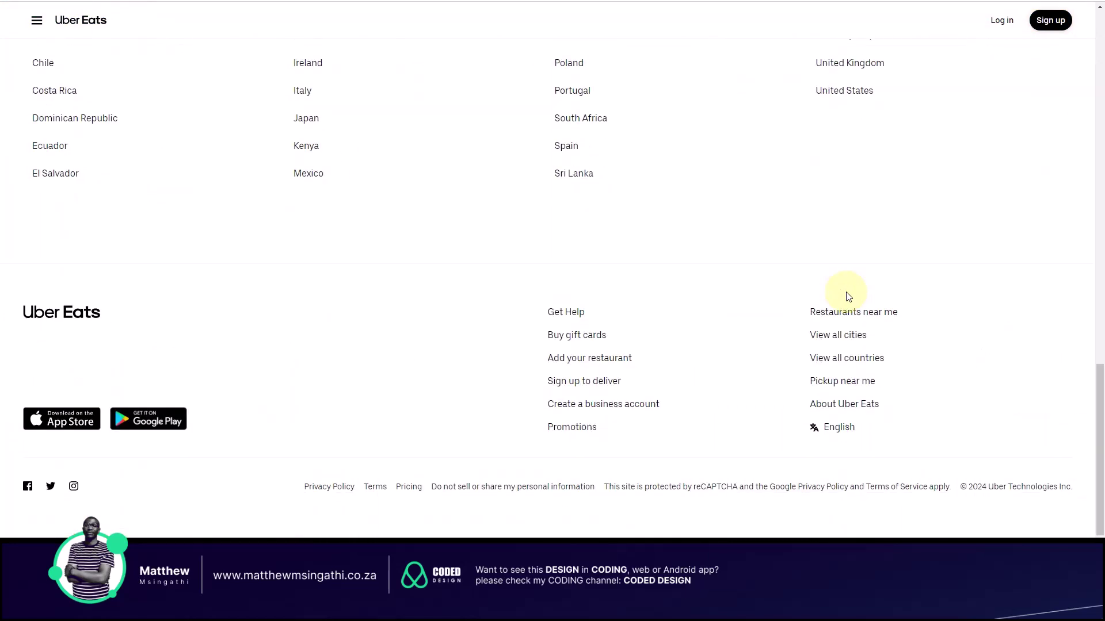
scroll(756, 330, up, 18)
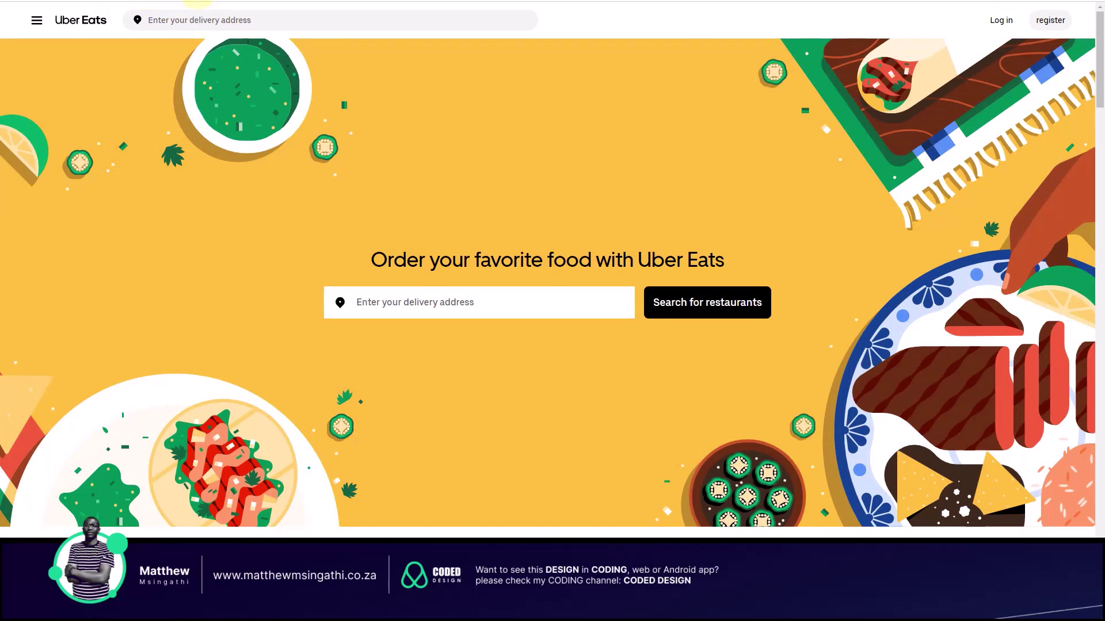
scroll(353, 250, down, 10)
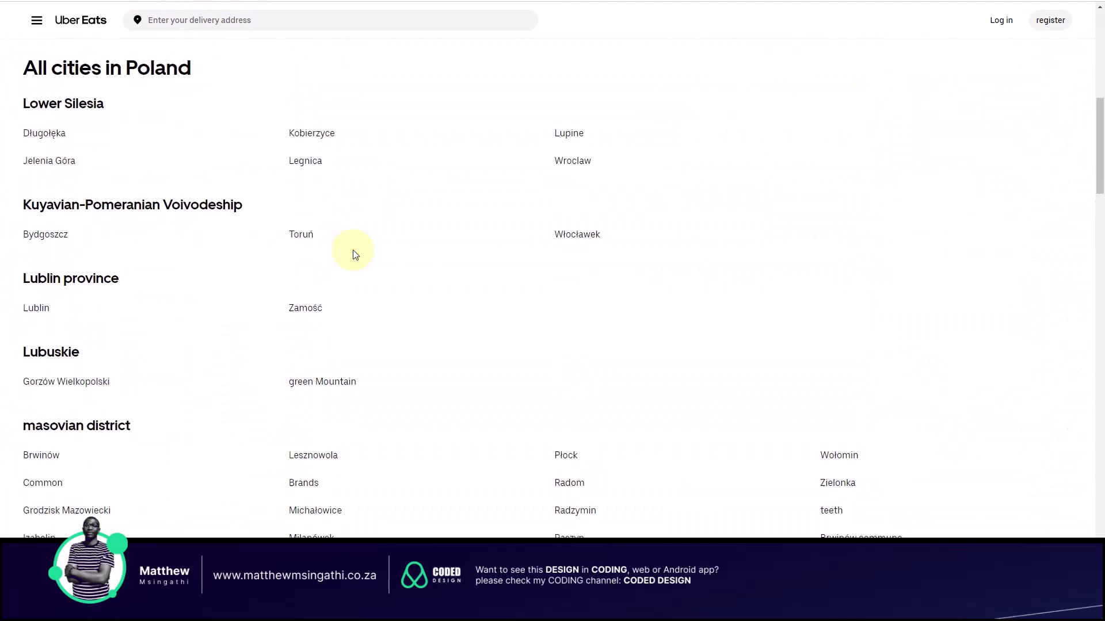
scroll(354, 250, down, 15)
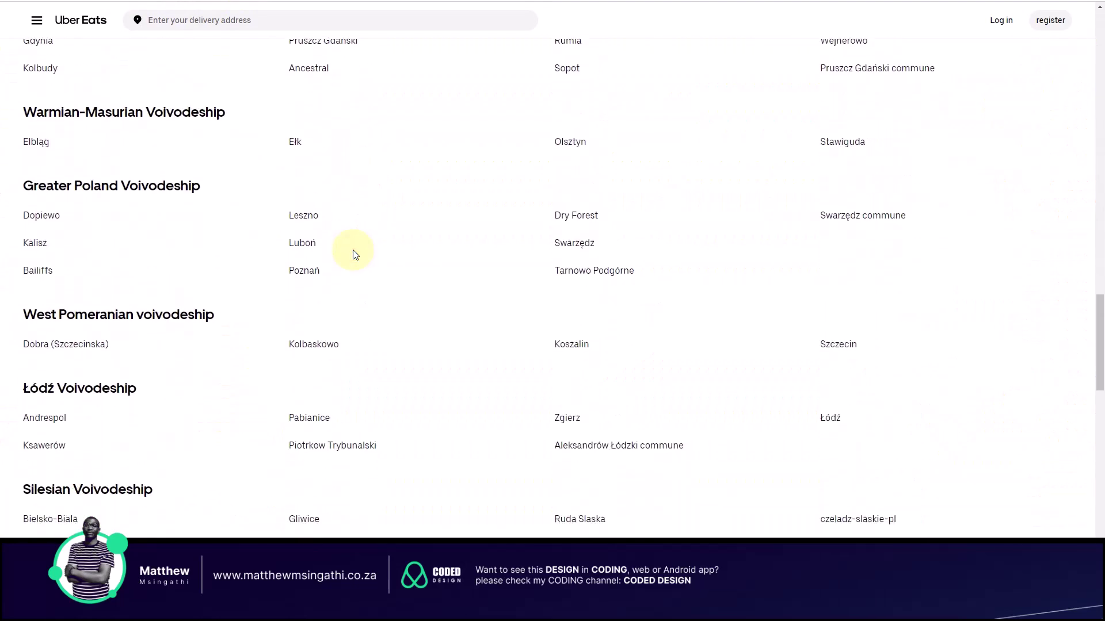
scroll(354, 252, down, 8)
scroll(354, 252, up, 20)
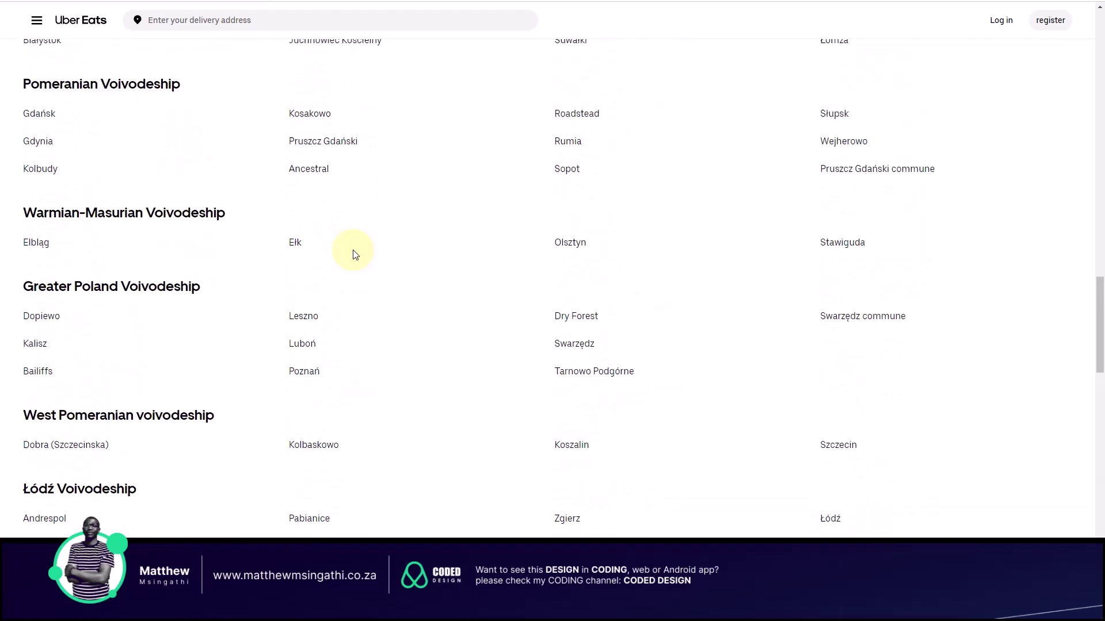
scroll(353, 253, up, 8)
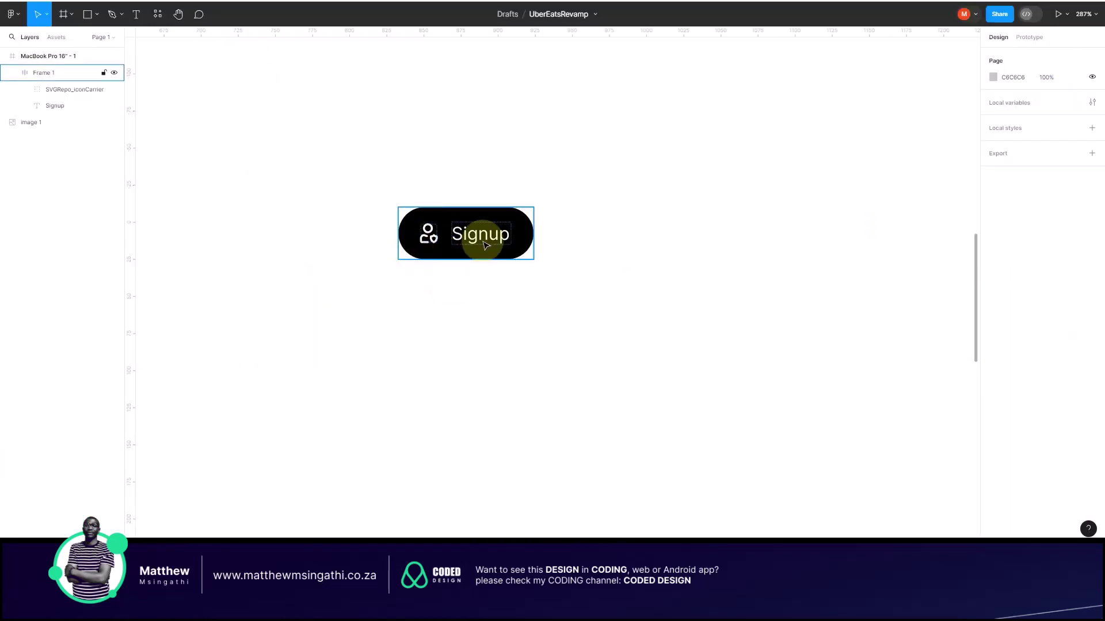
Step: Move the user icon out of the Signup button to sit above it
click(414, 232)
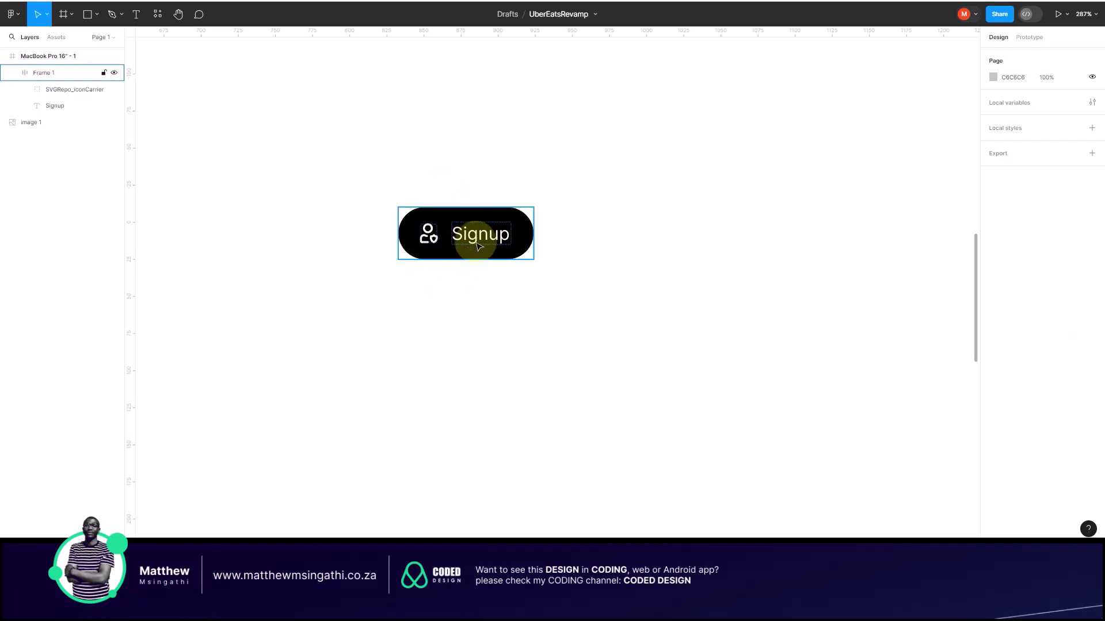
click(469, 113)
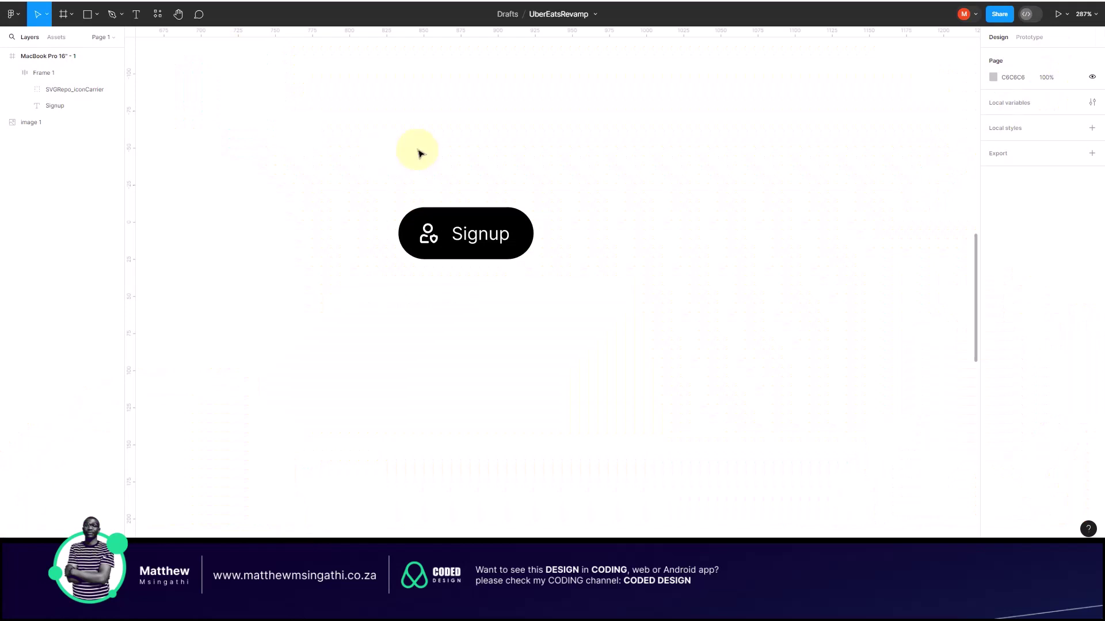
click(453, 233)
double_click(434, 240)
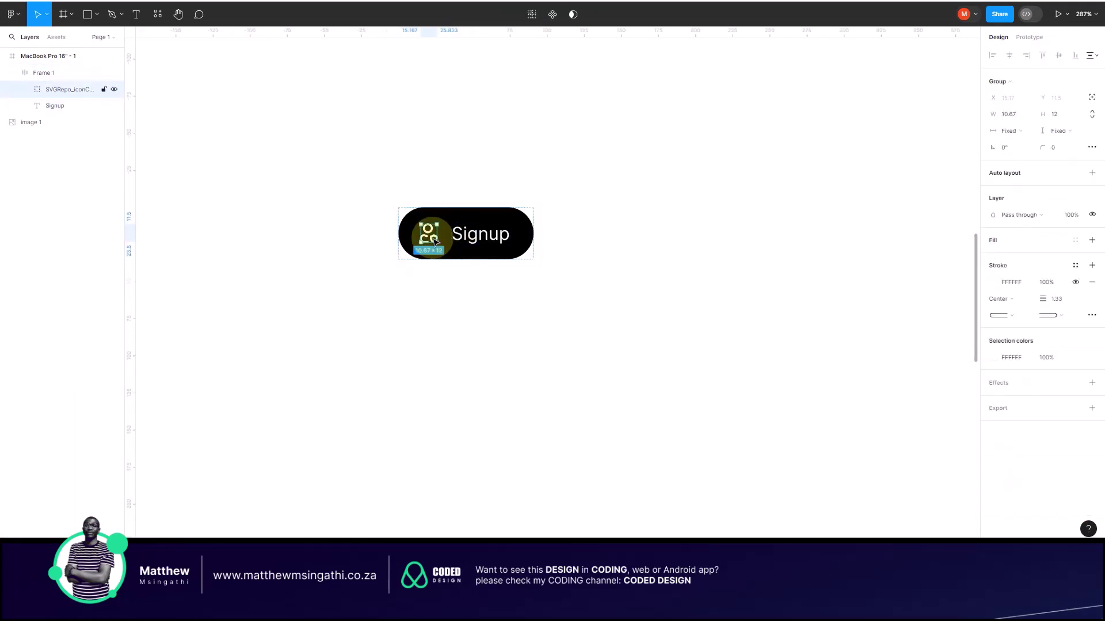
drag(434, 241, 412, 158)
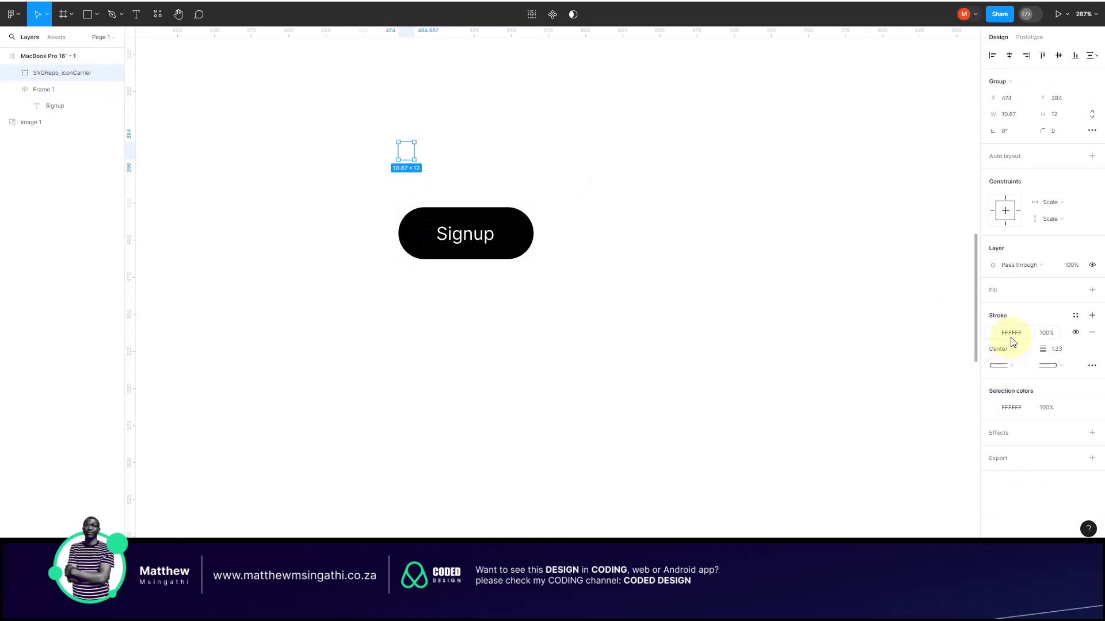
Step: Change the icon's stroke to a dark colour
click(993, 332)
drag(902, 298, 879, 375)
click(691, 309)
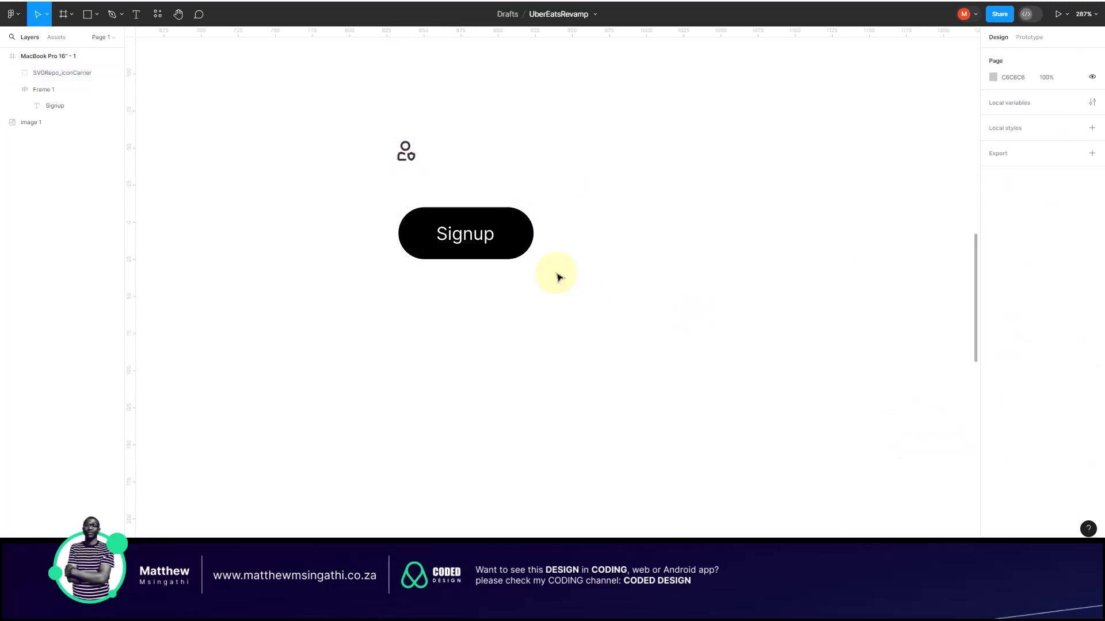
click(512, 234)
click(532, 286)
scroll(377, 269, down, 5)
scroll(377, 269, left, 3)
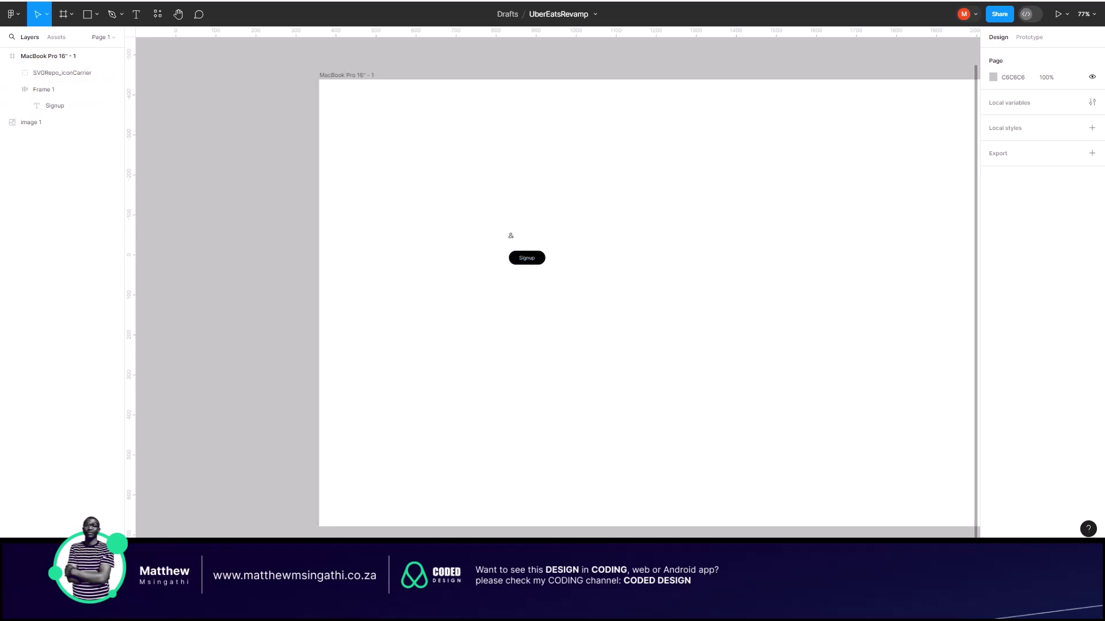
Step: Move the screenshot image toward the MacBook Pro 16" - 1 frame
scroll(322, 214, down, 2)
scroll(322, 215, down, 3)
drag(201, 152, 240, 196)
scroll(241, 197, up, 10)
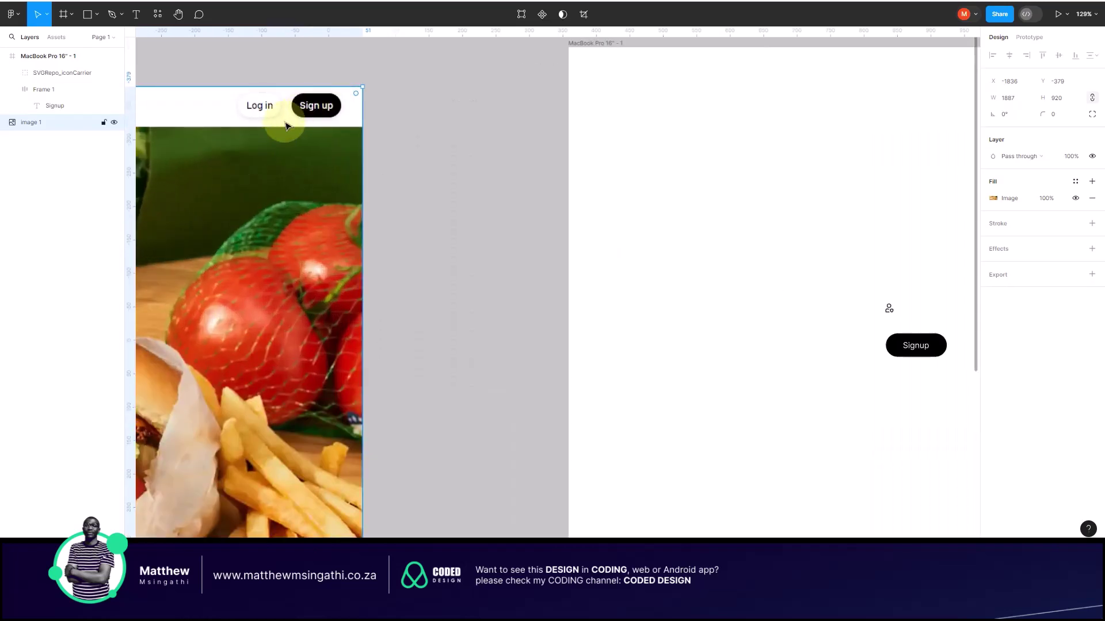
scroll(282, 246, left, 5)
scroll(279, 242, left, 5)
scroll(248, 346, down, 3)
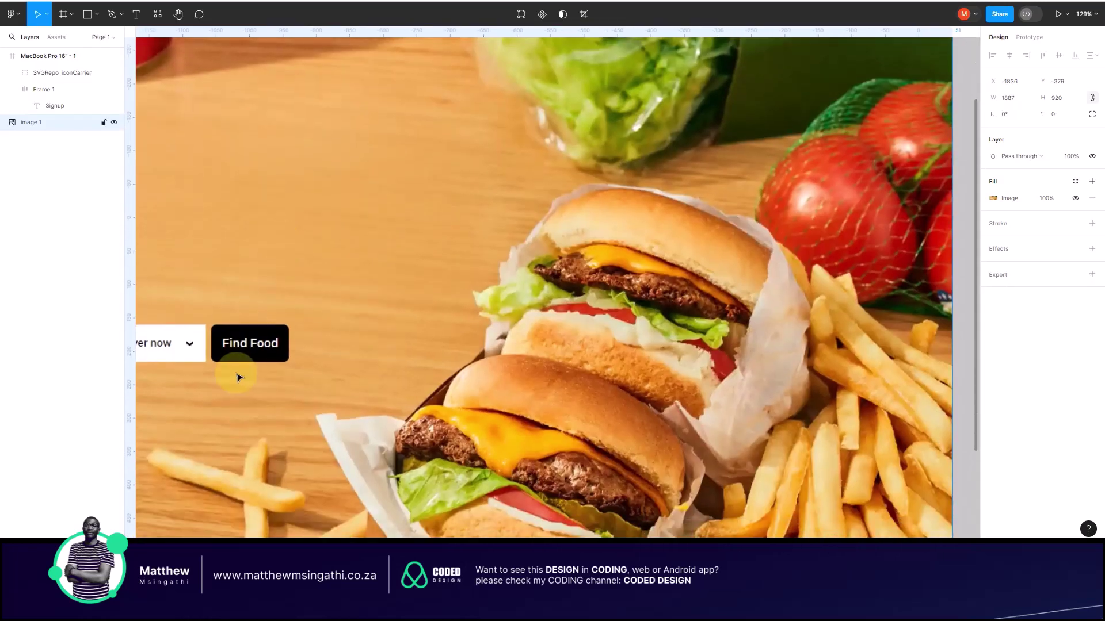
scroll(459, 388, down, 5)
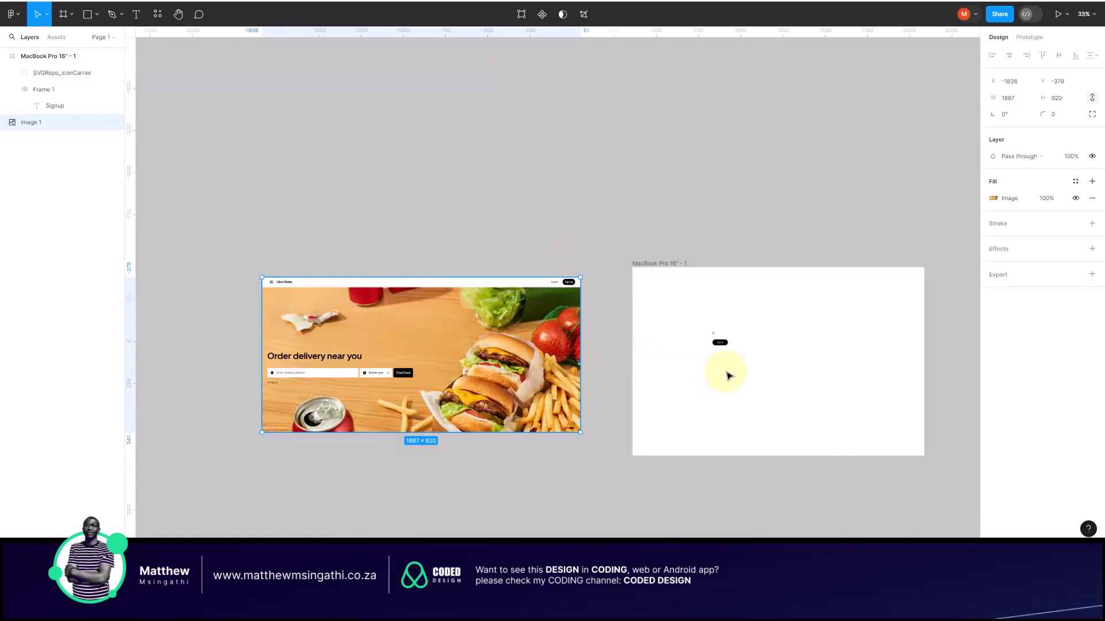
scroll(729, 374, up, 8)
scroll(742, 305, right, 3)
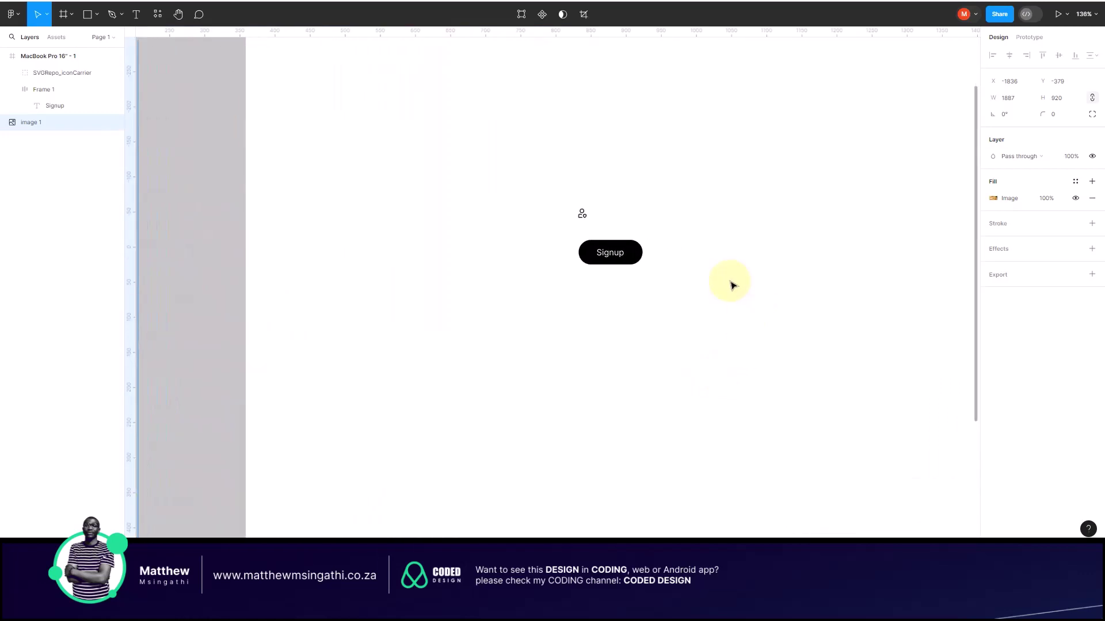
scroll(723, 276, up, 5)
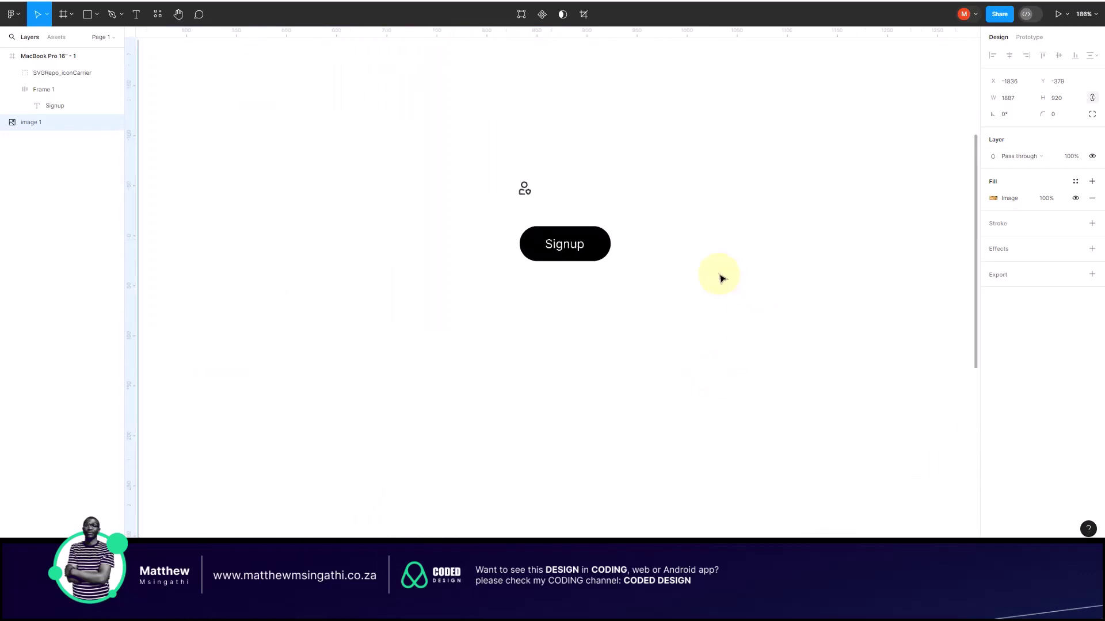
Step: Select the Signup button frame, then the MacBook Pro 16" - 1 page frame
click(554, 230)
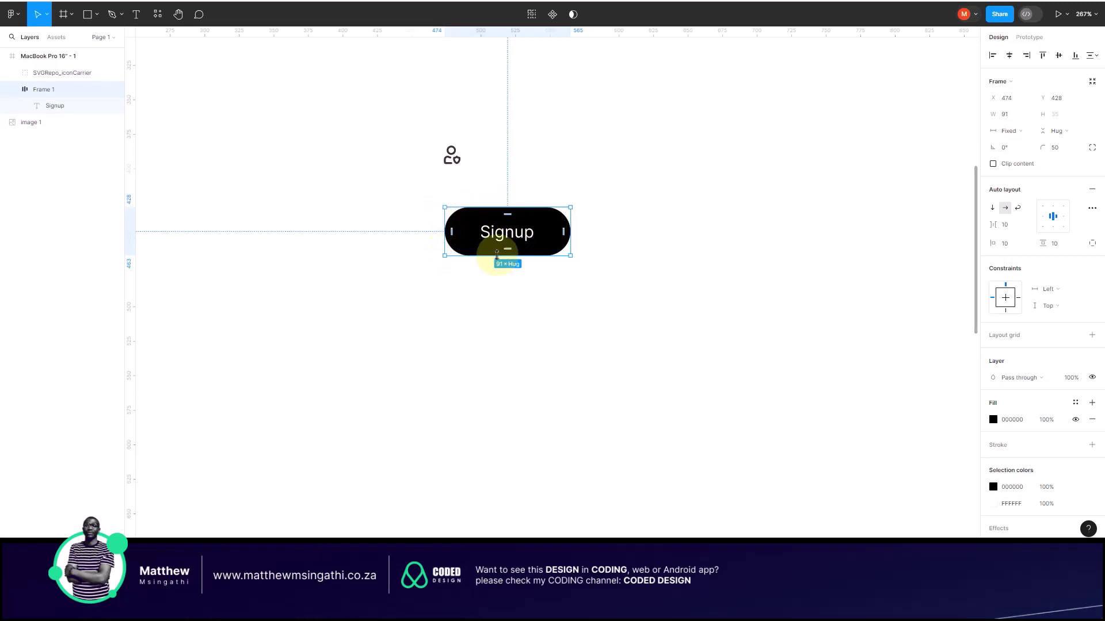
scroll(534, 253, up, 2)
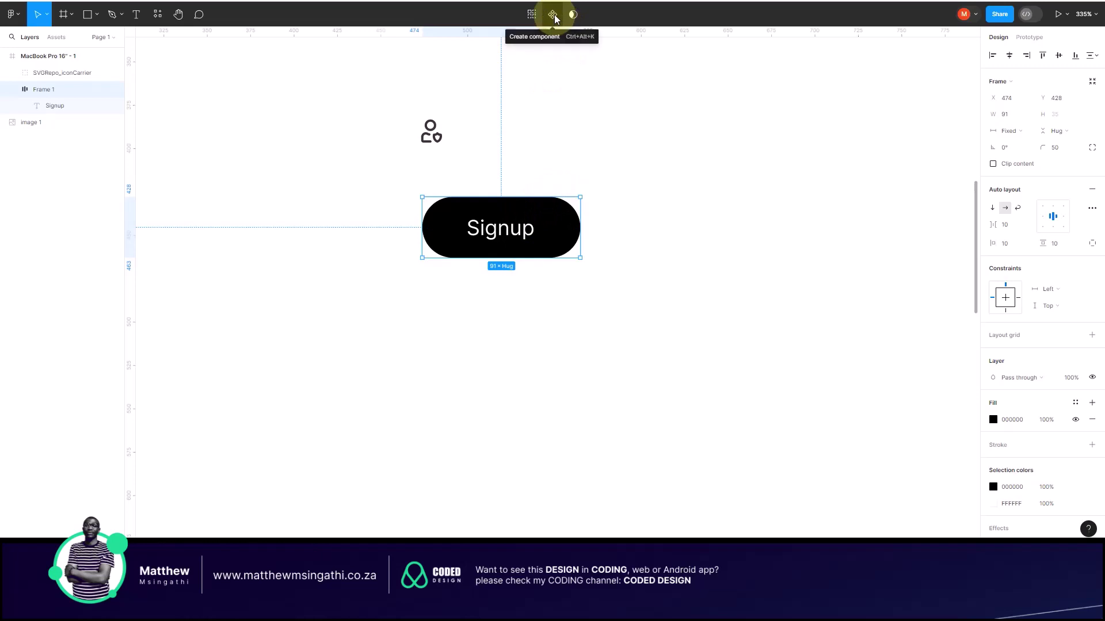
click(659, 189)
click(564, 217)
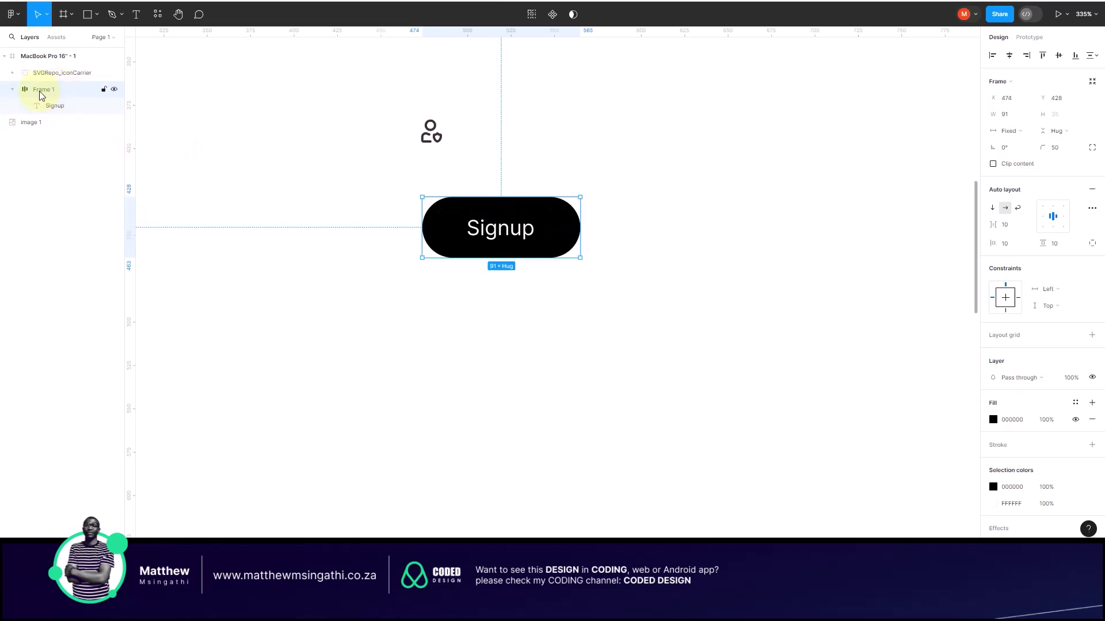
scroll(339, 291, left, 3)
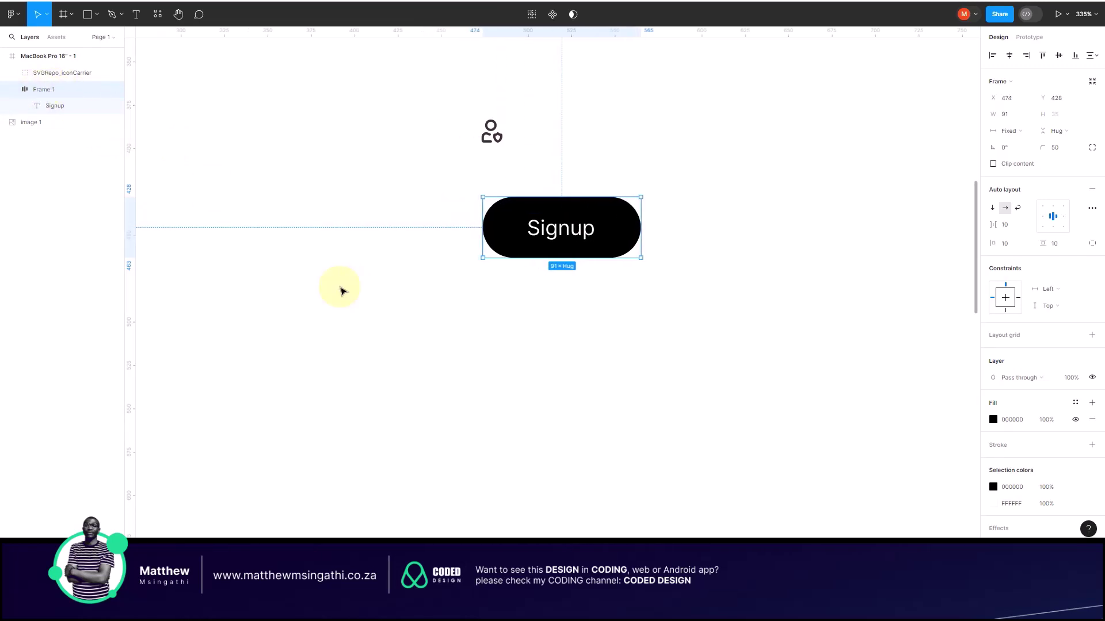
ctrl+scroll(340, 290, down, 10)
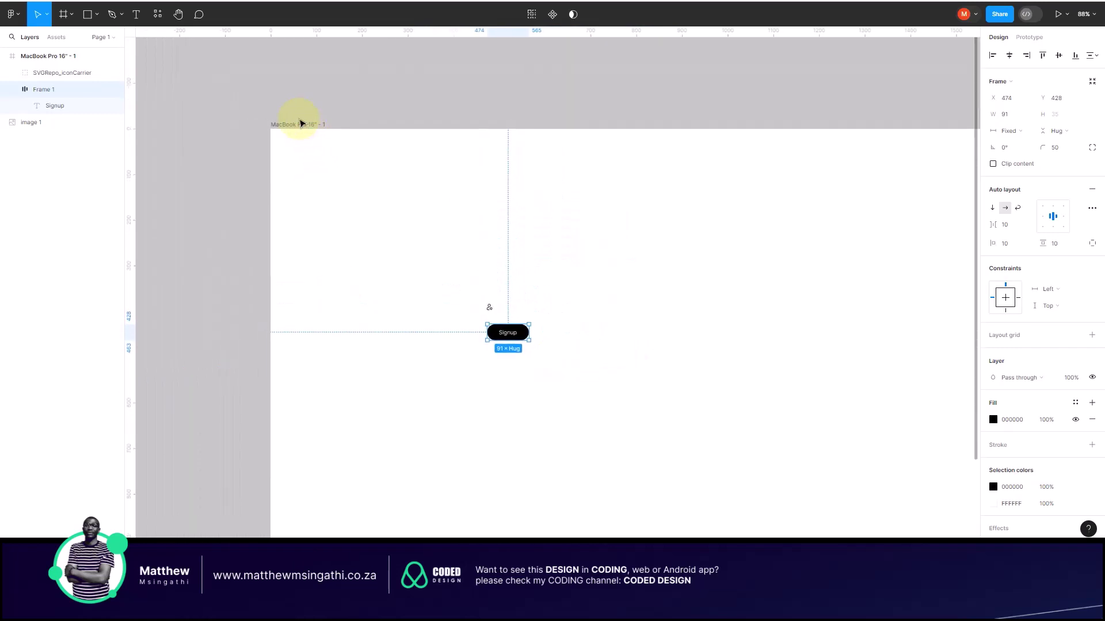
ctrl+scroll(298, 120, up, 5)
click(286, 141)
Step: Rename the MacBook Pro 16" - 1 frame to 'LandingPage'
double_click(284, 140)
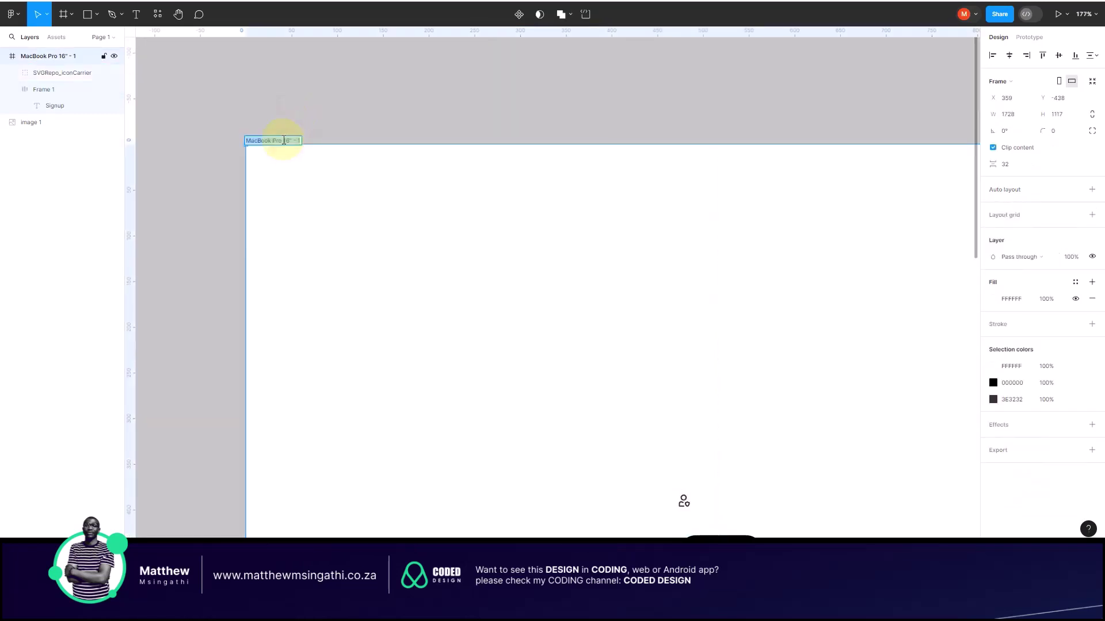
text(LandingPage)
key(Return)
key(Escape)
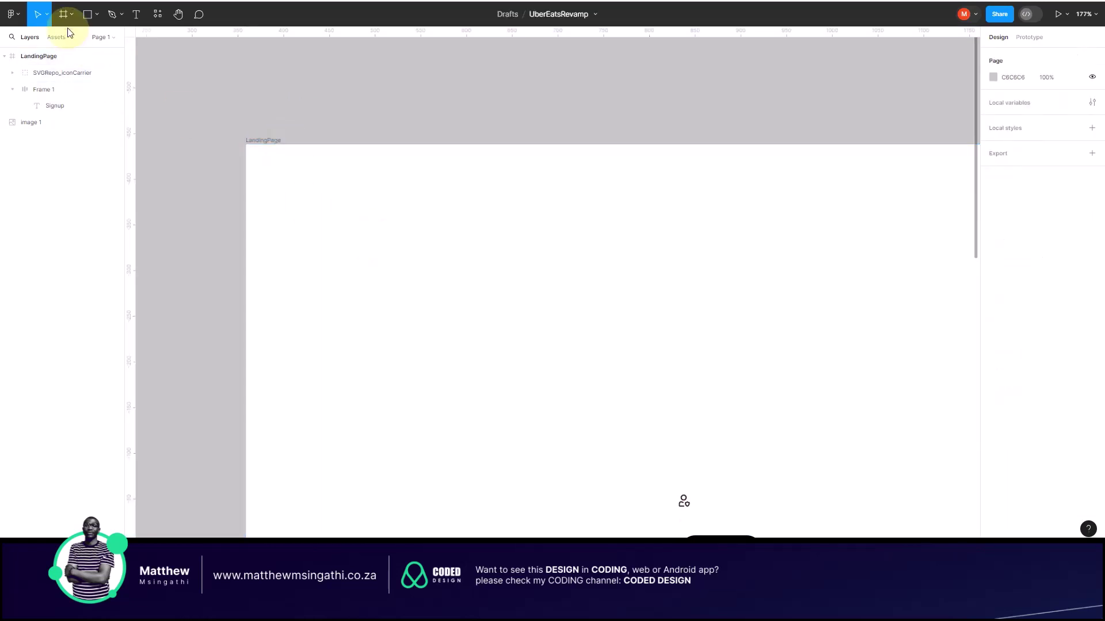
click(7, 57)
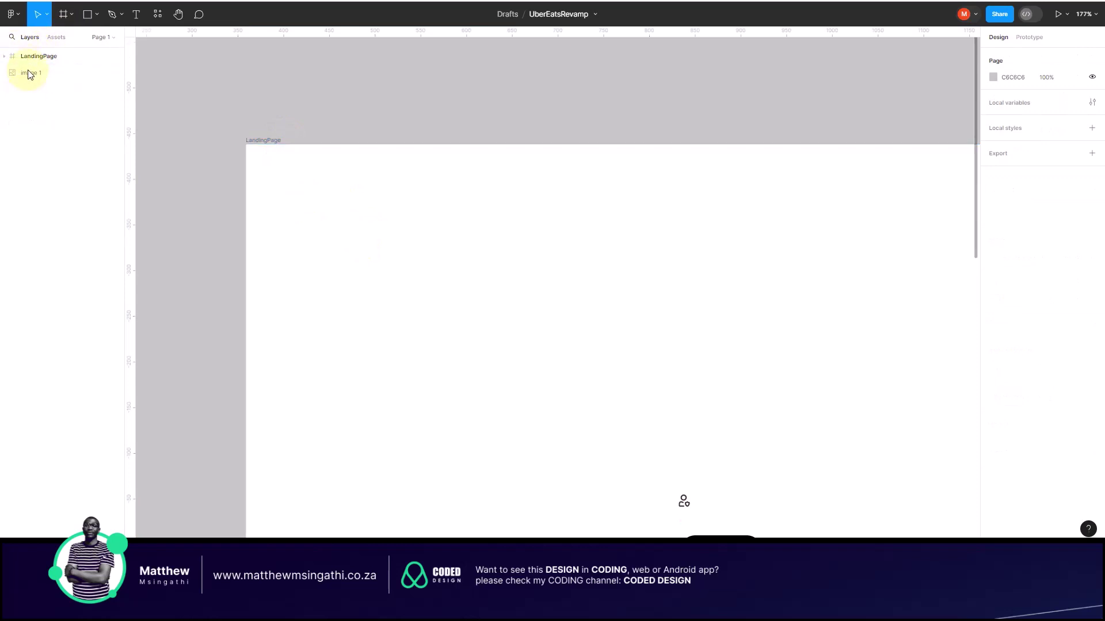
click(7, 55)
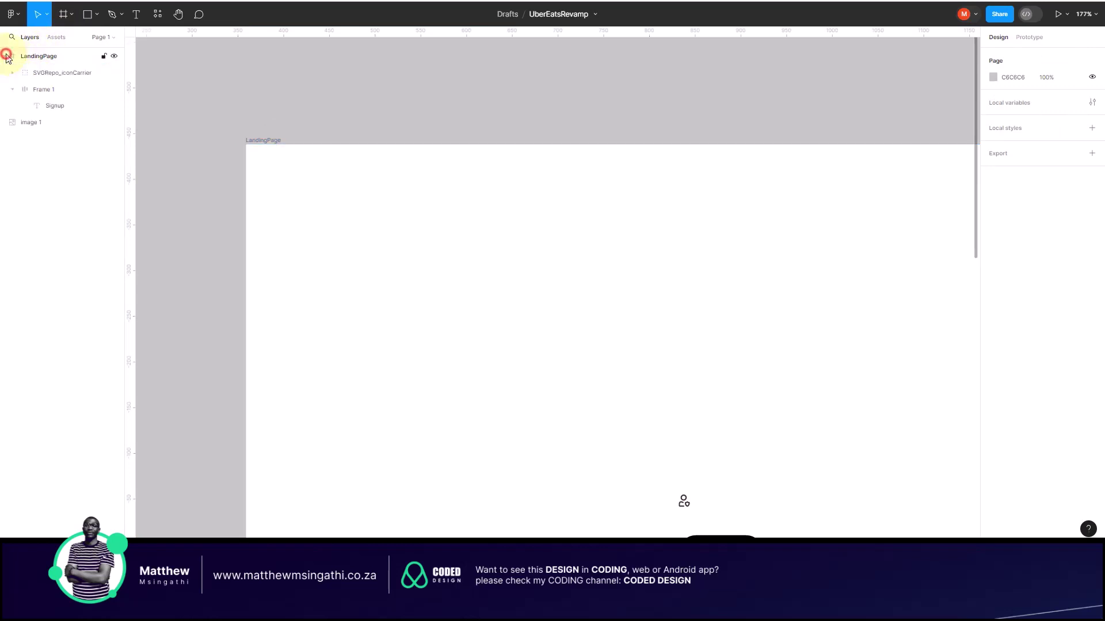
Step: Rename Frame 1 to 'Button' in the Layers panel
click(46, 89)
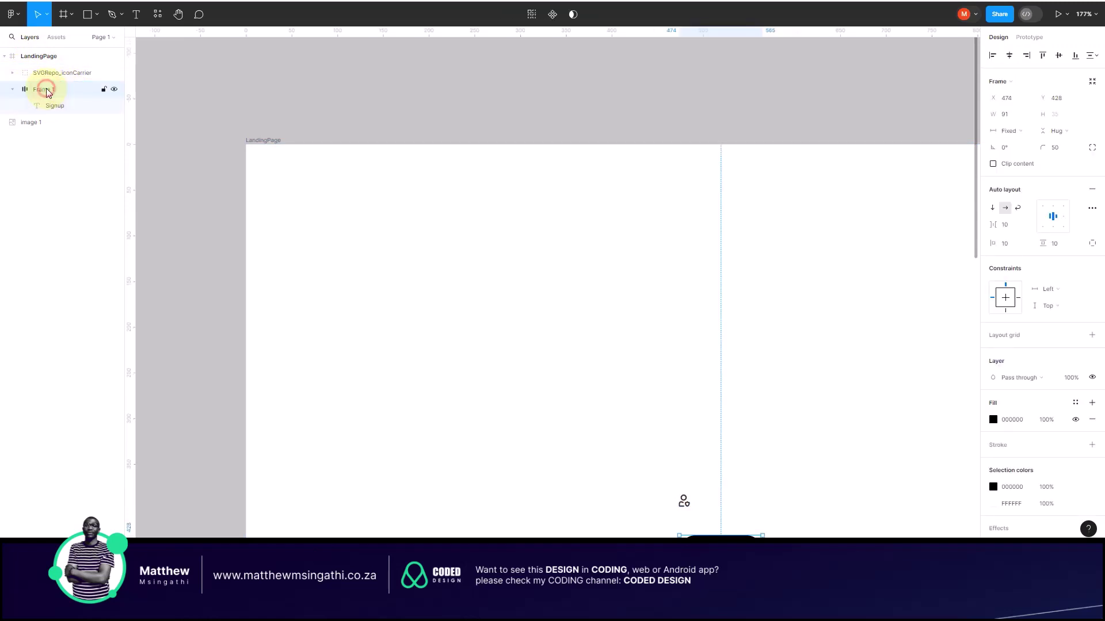
double_click(46, 90)
click(321, 235)
scroll(320, 235, down, 5)
scroll(321, 235, right, 2)
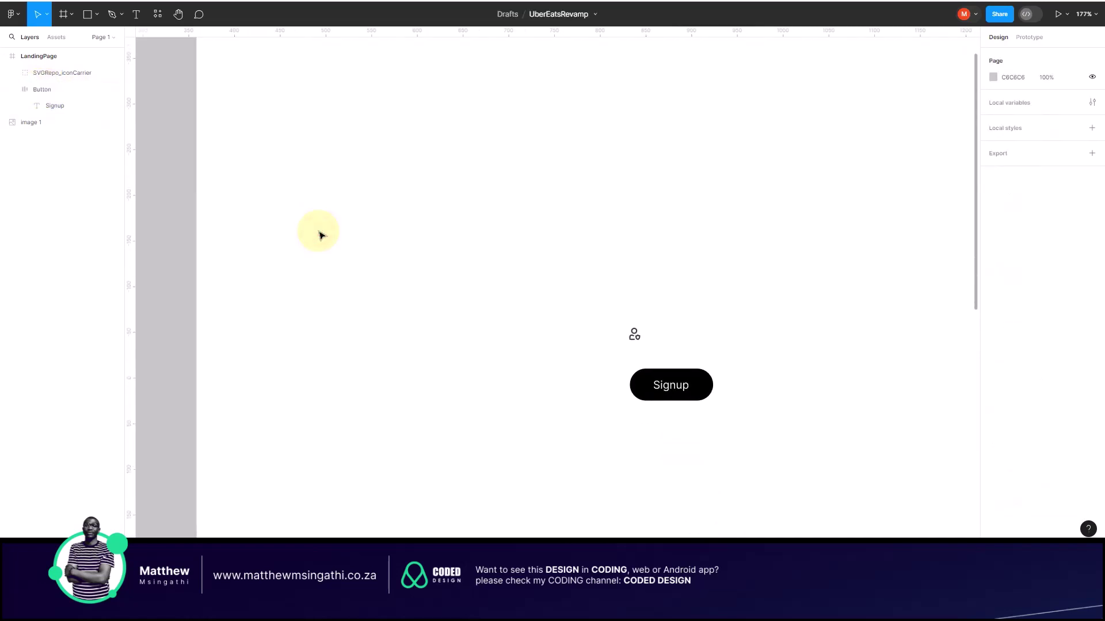
scroll(568, 262, down, 1)
scroll(568, 262, right, 1)
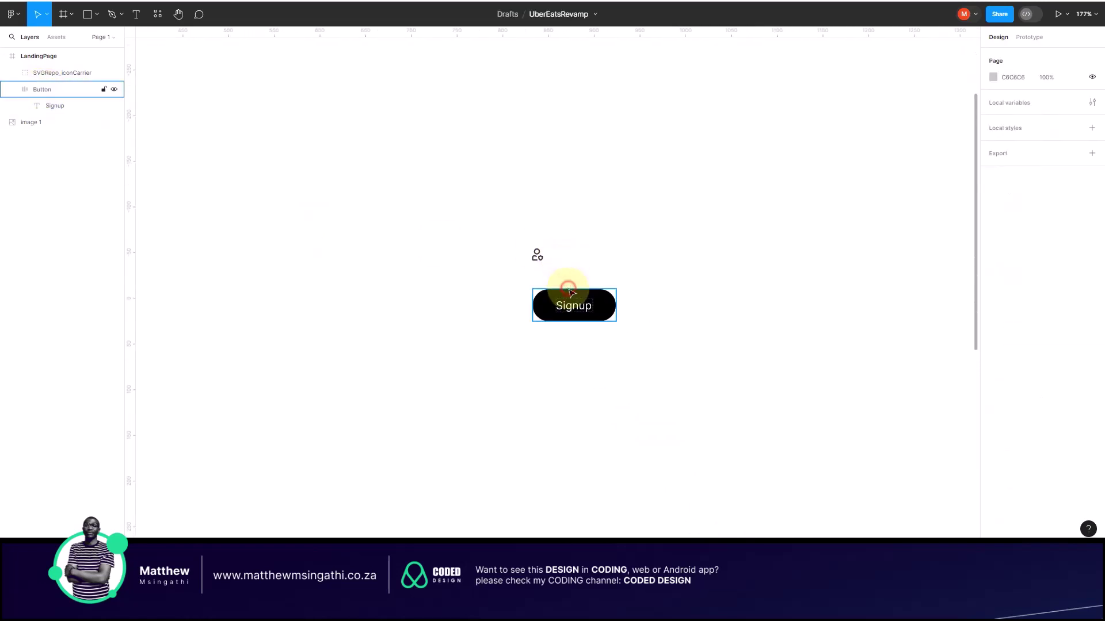
Step: Turn the Button frame into a component
click(570, 295)
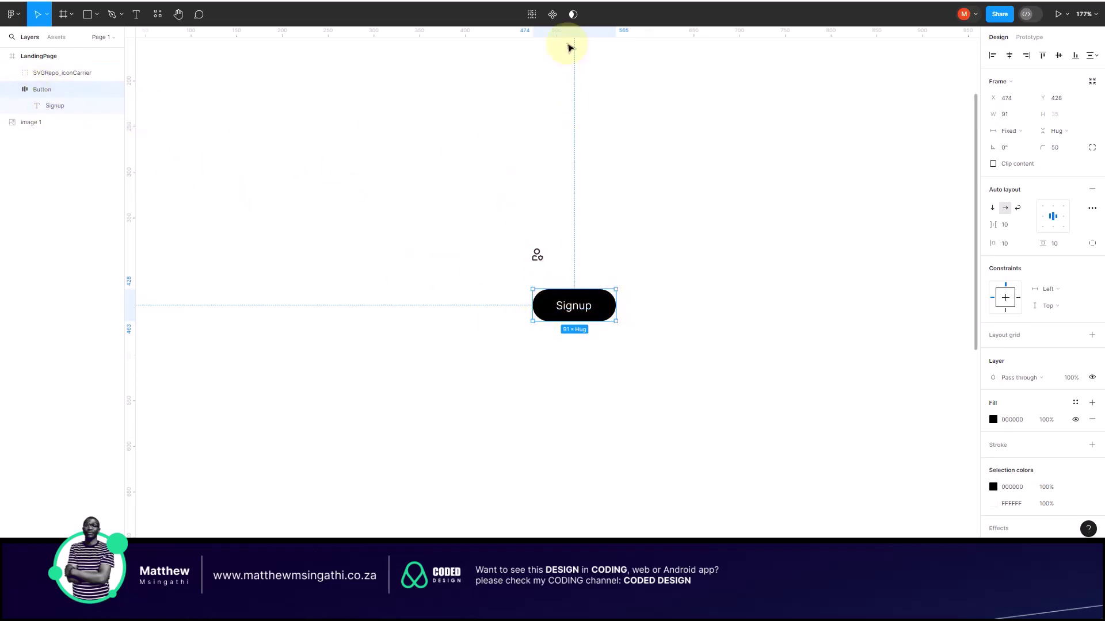
click(553, 16)
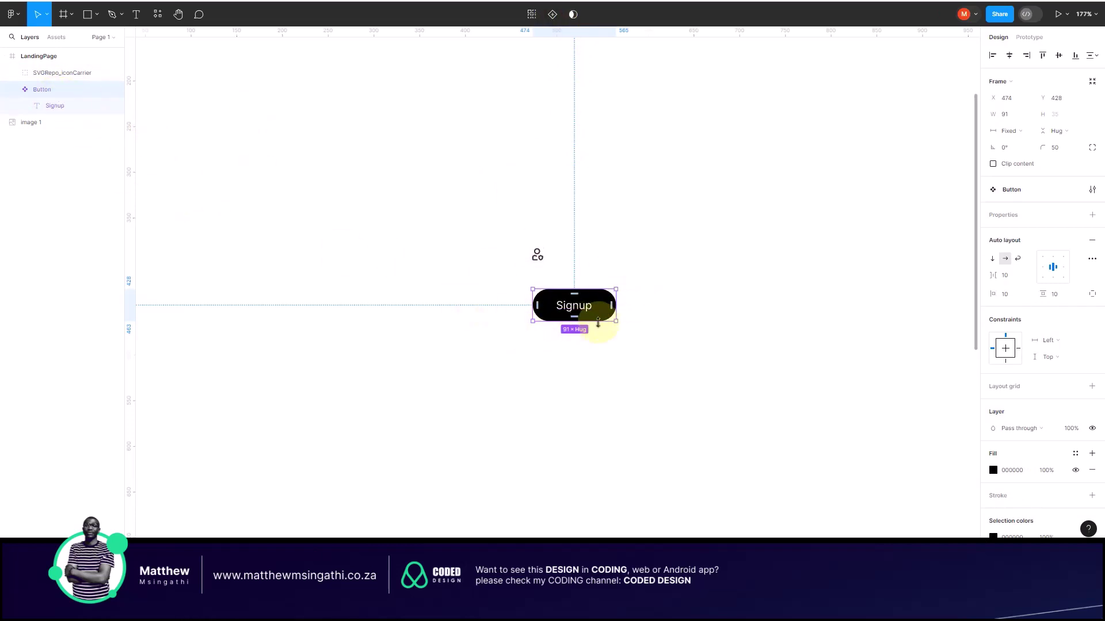
ctrl+scroll(641, 322, up, 3)
scroll(641, 325, up, 5)
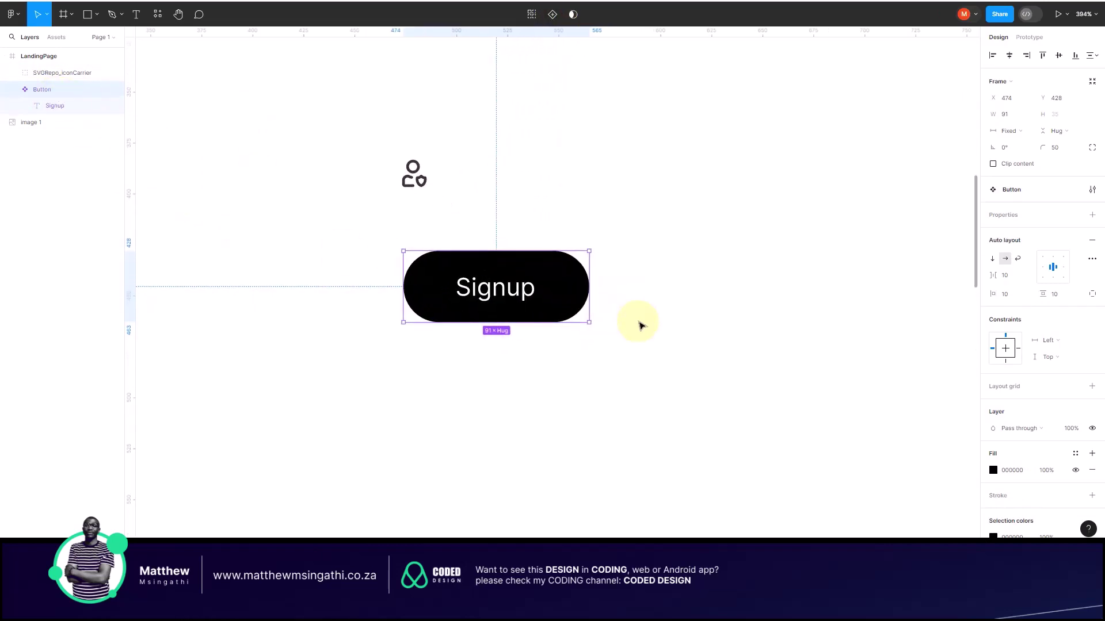
scroll(639, 322, left, 2)
scroll(637, 321, left, 1)
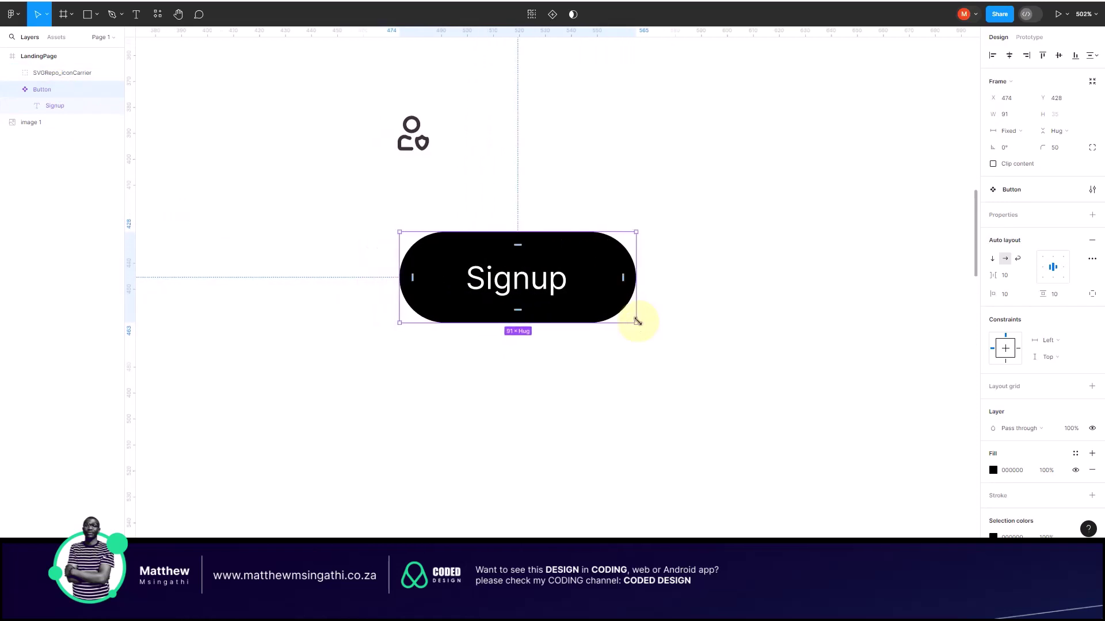
click(718, 283)
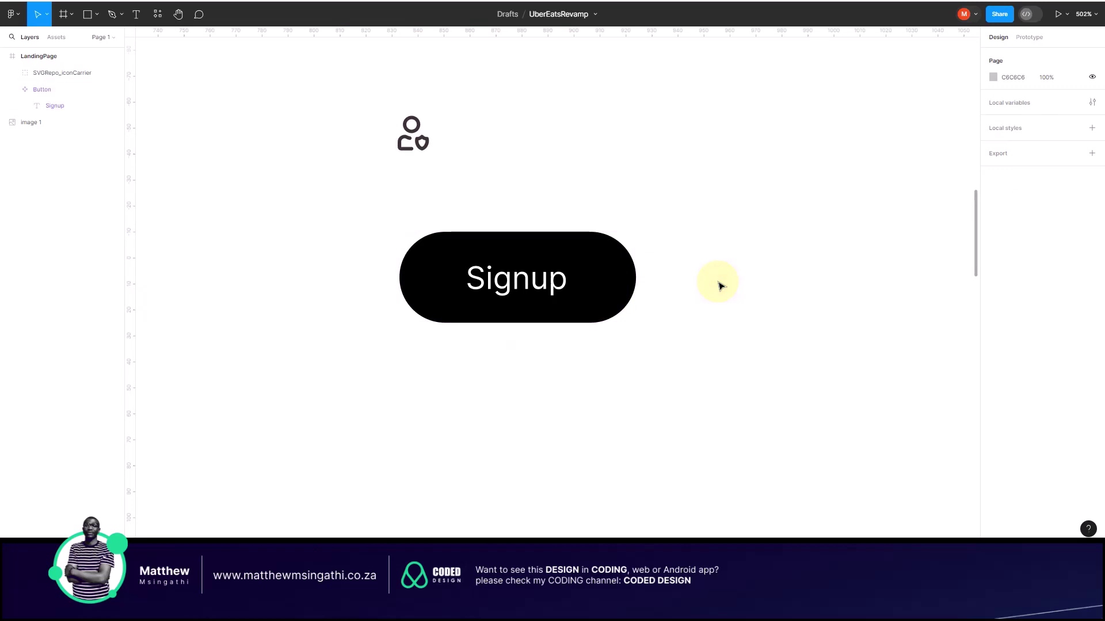
Step: Move the Signup Button component slightly left and up to X 424, Y 420
click(582, 285)
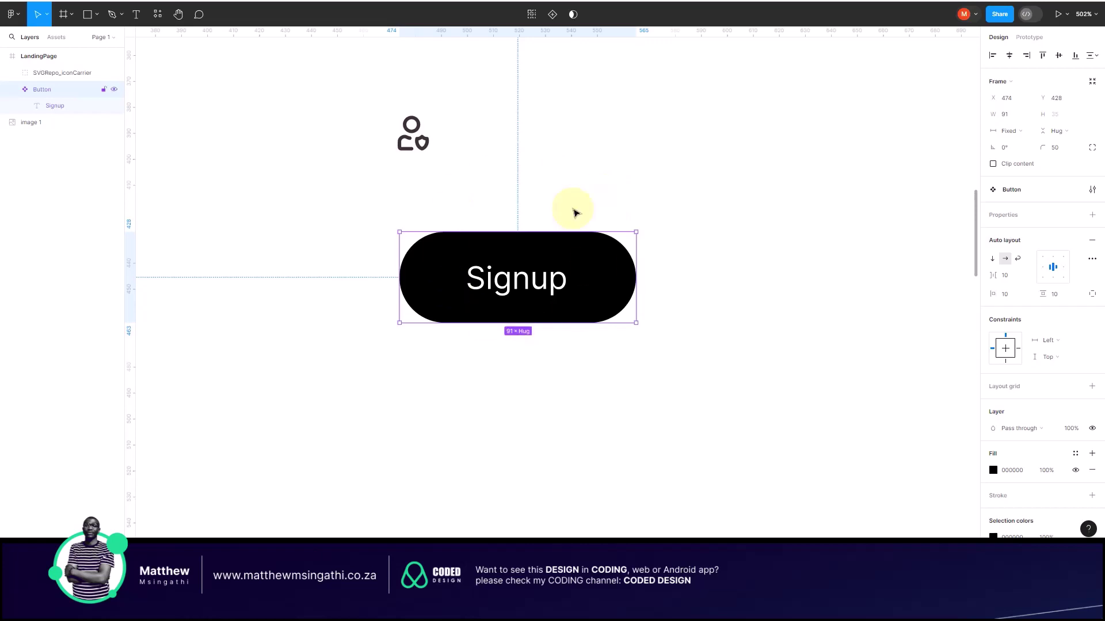
drag(556, 249, 426, 230)
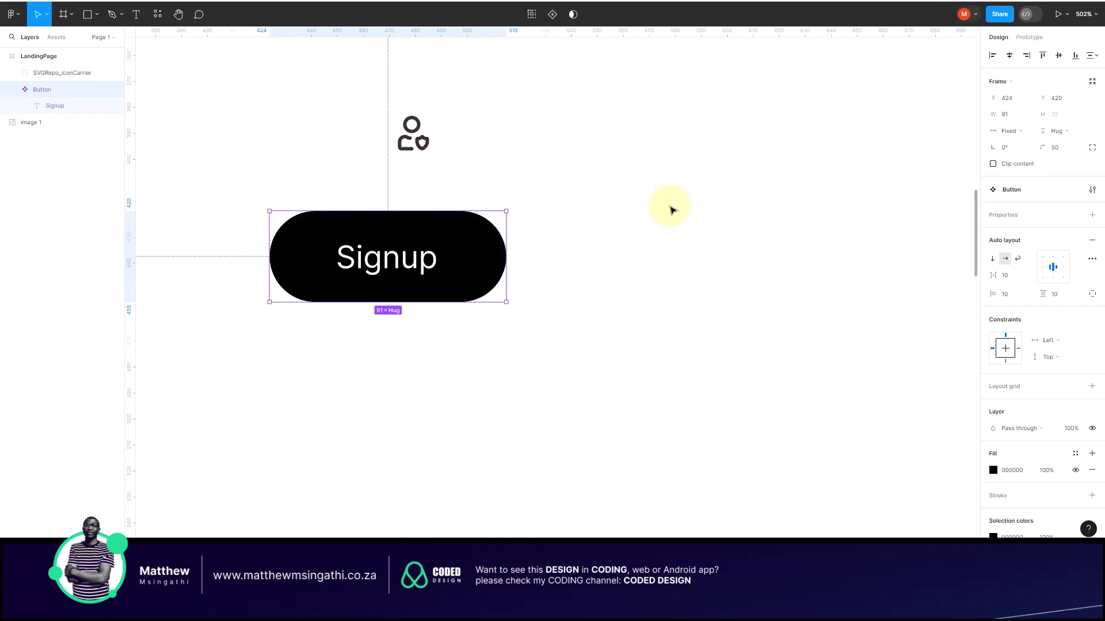
click(482, 237)
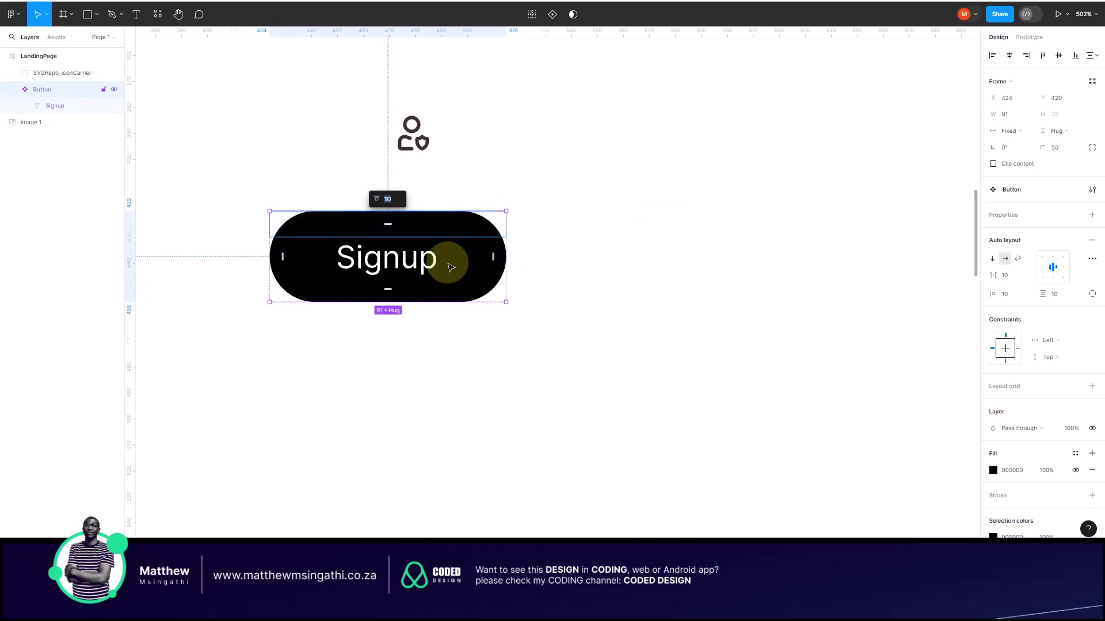
click(631, 233)
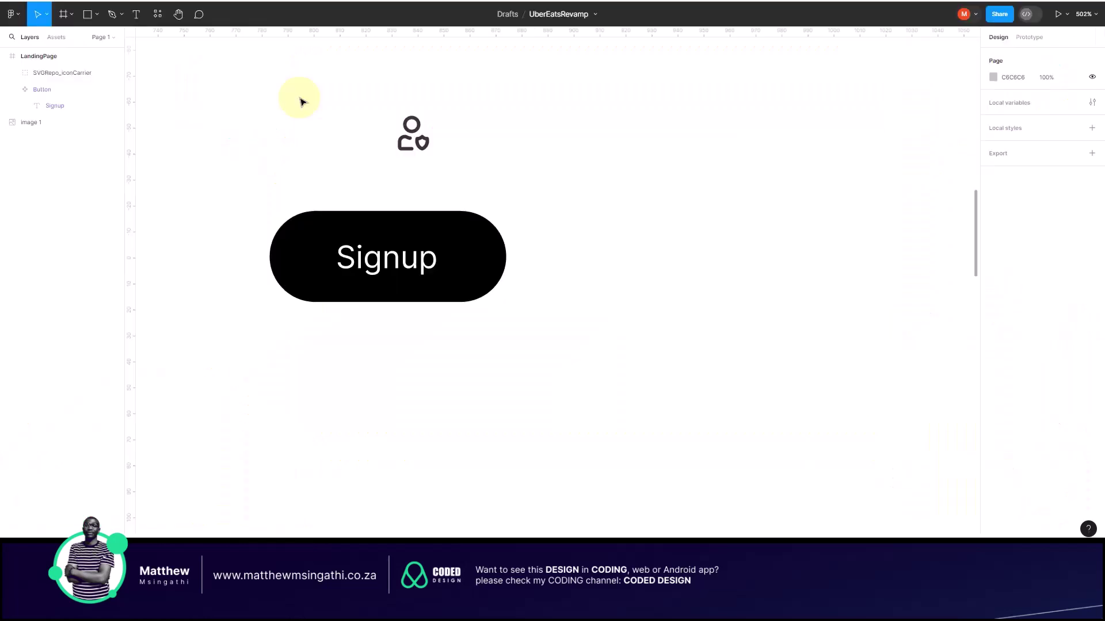
click(429, 229)
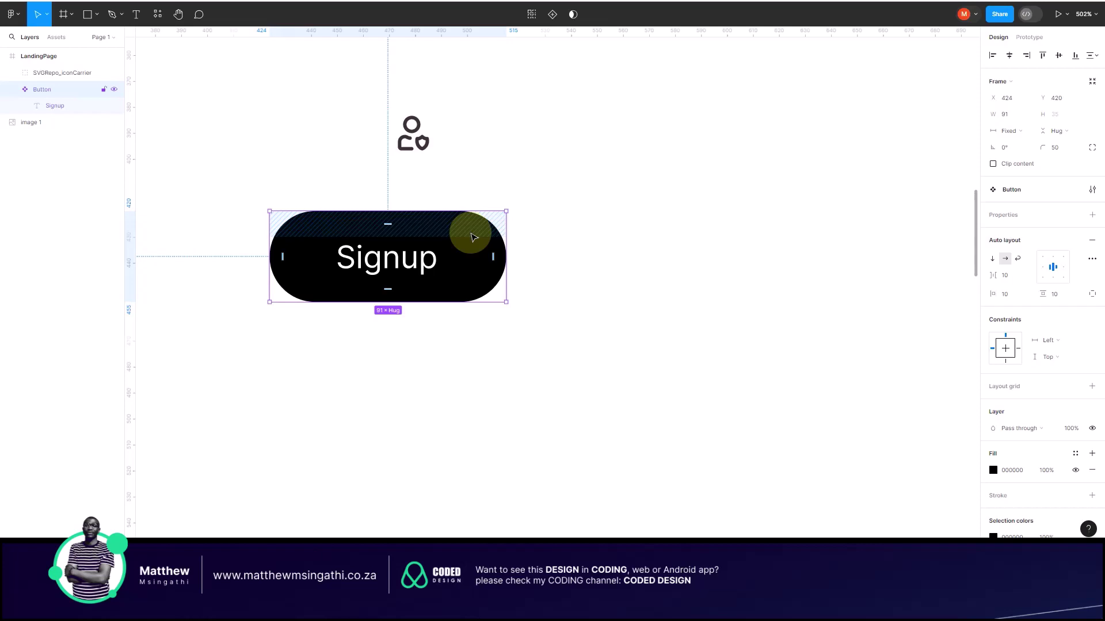
click(602, 254)
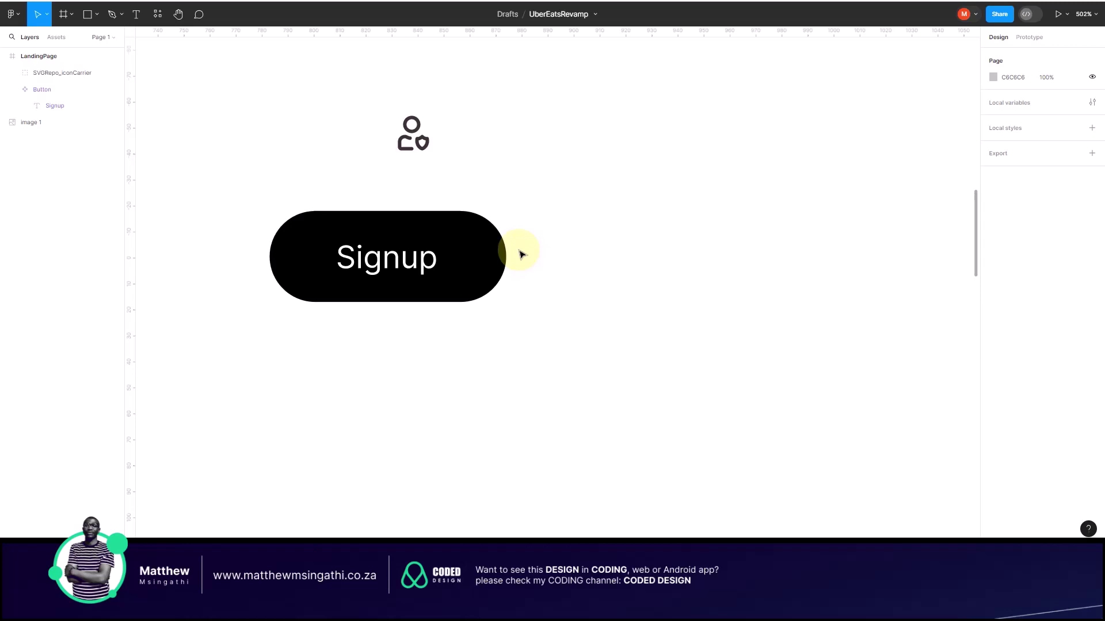
Step: Centre the Signup pill under the user-shield icon, then nudge the icon down and right
drag(473, 229, 502, 219)
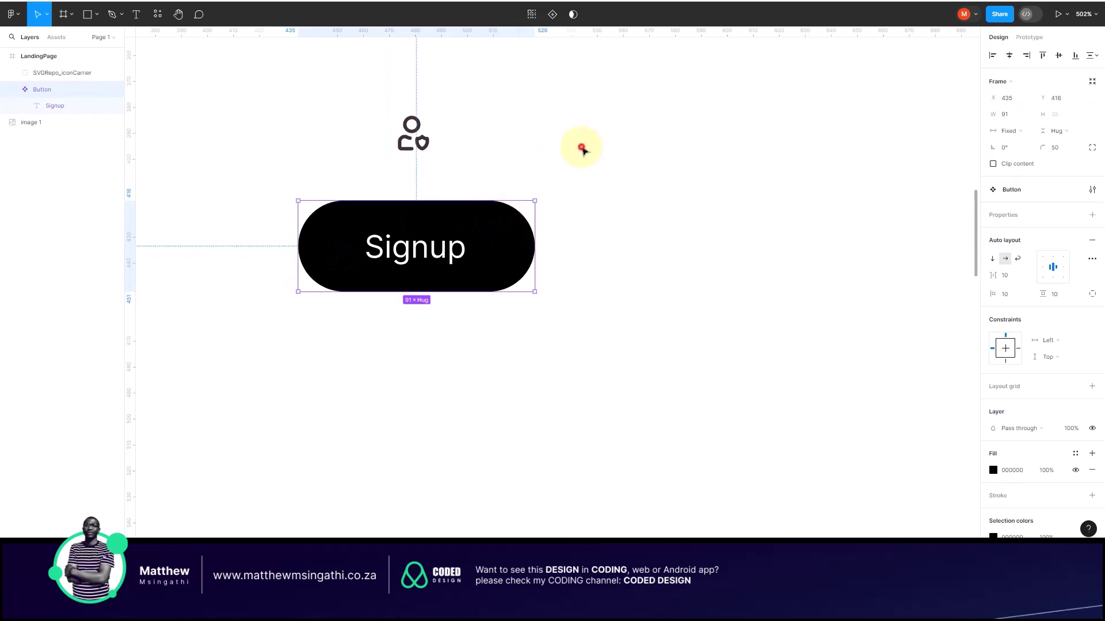
click(582, 150)
drag(415, 128, 431, 137)
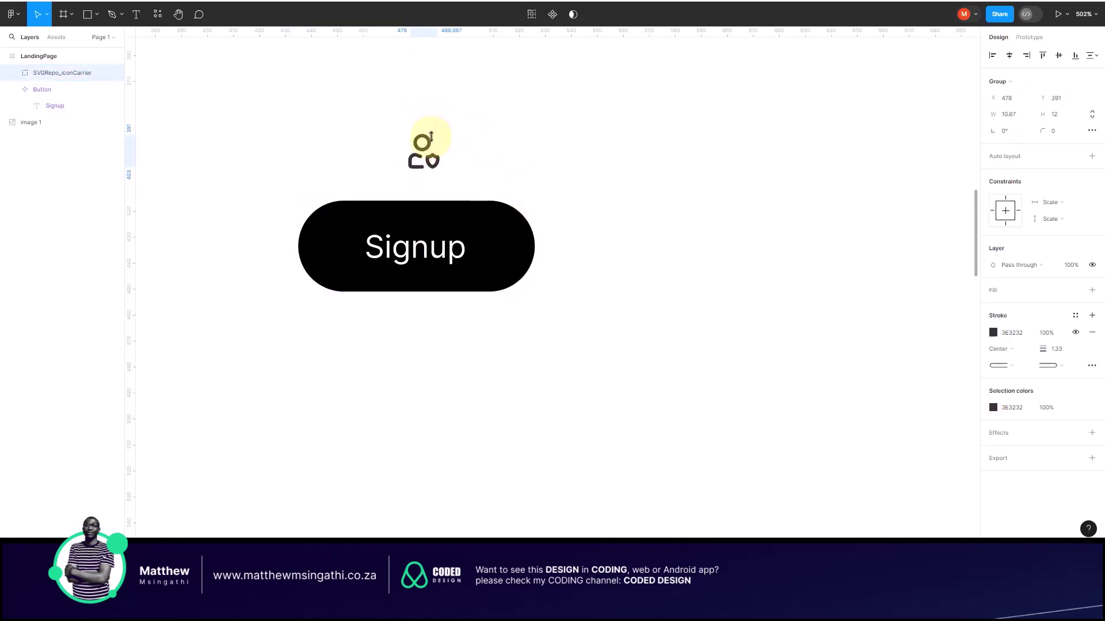
click(536, 168)
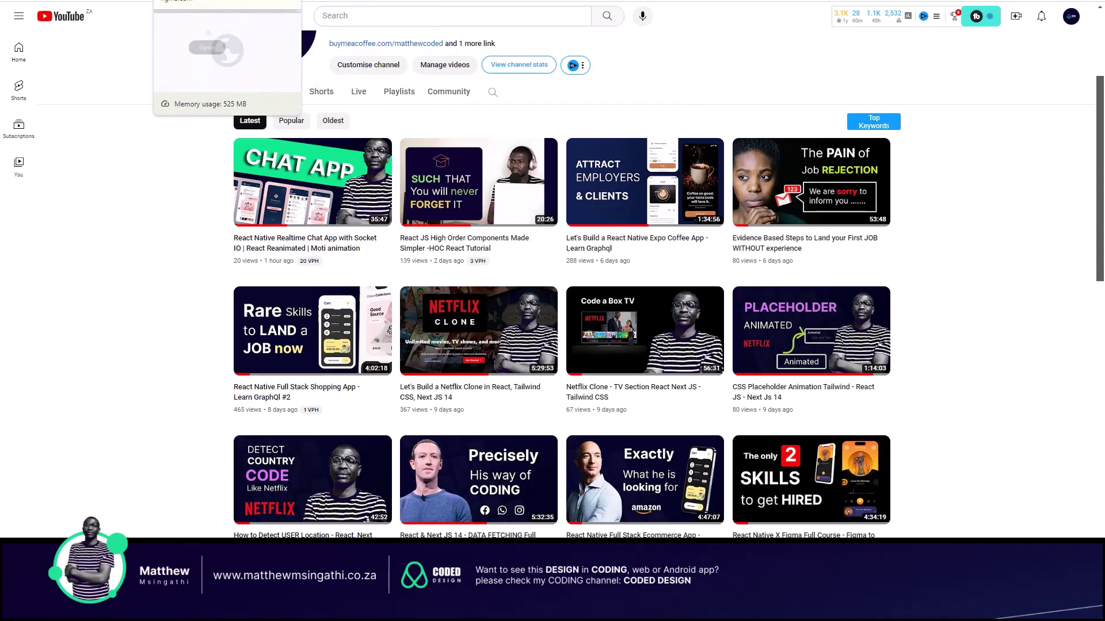
click(224, 1)
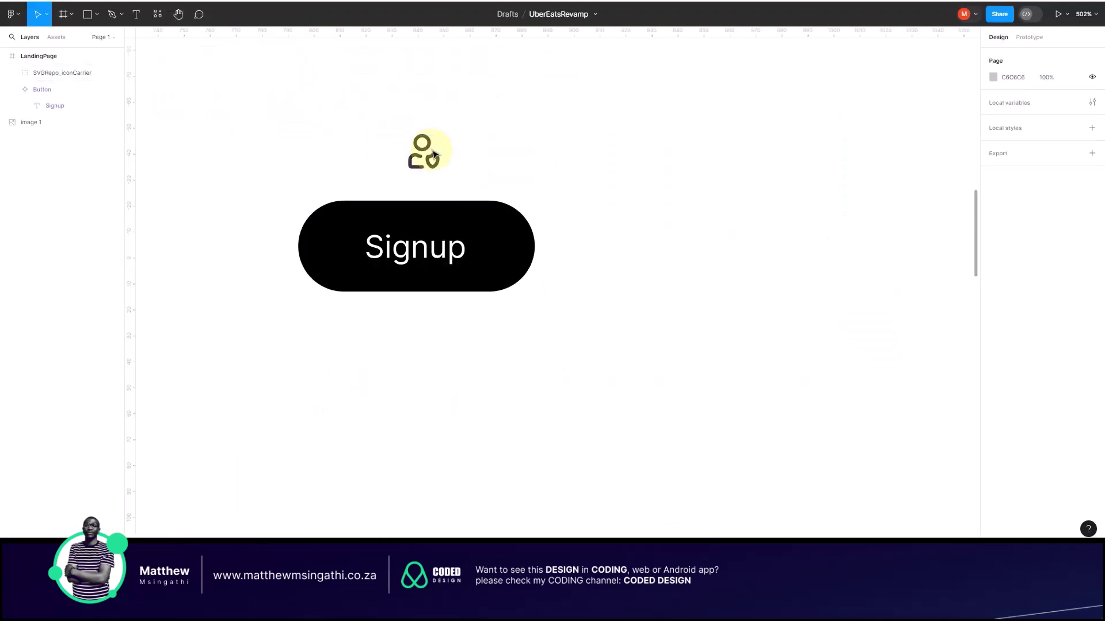
Step: Place the user-shield icon left of the Signup pill and reselect the Button component
drag(434, 155, 238, 223)
click(377, 127)
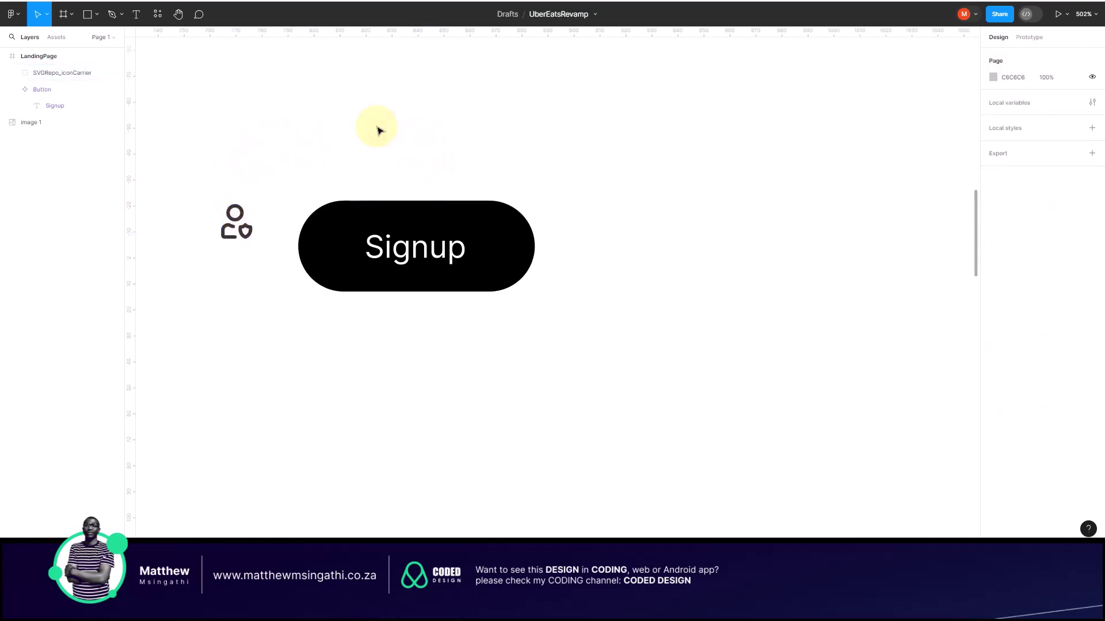
click(488, 233)
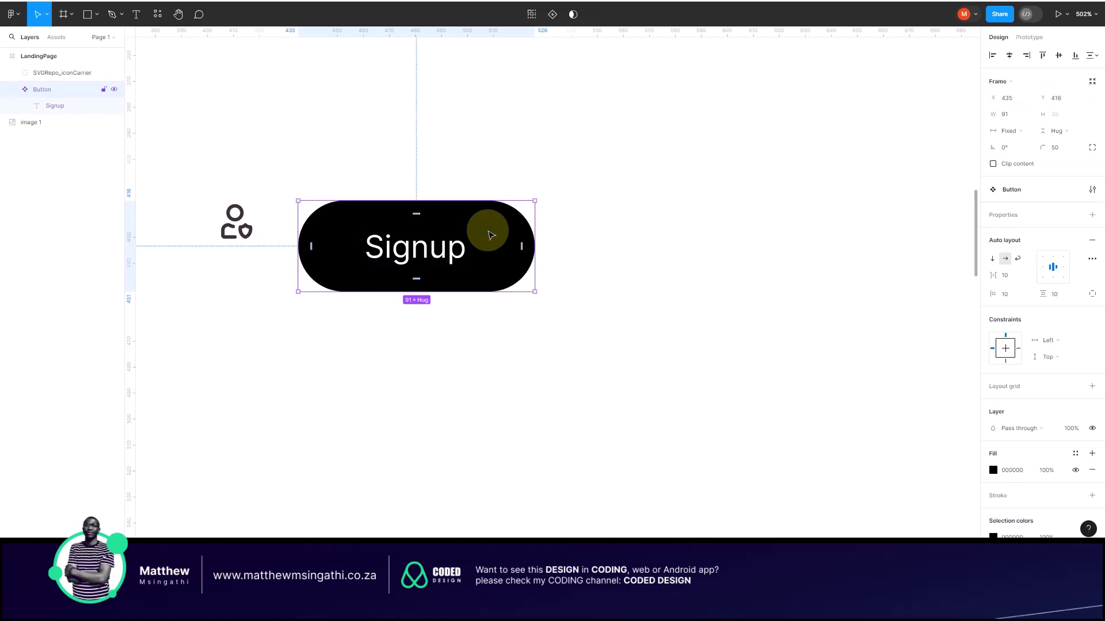
scroll(490, 235, left, 1)
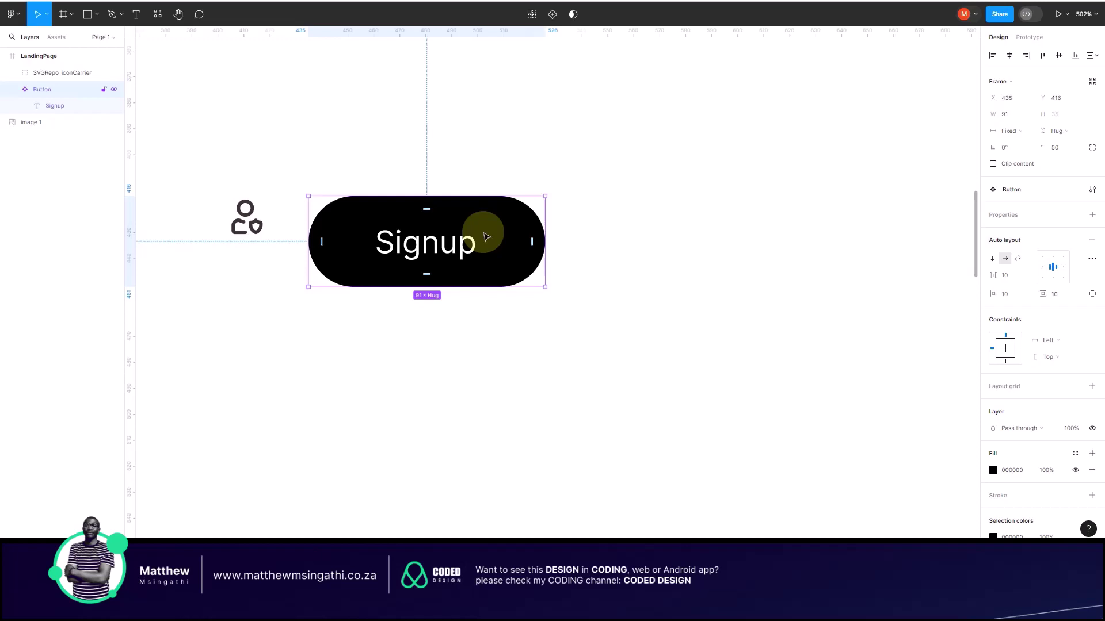
click(495, 235)
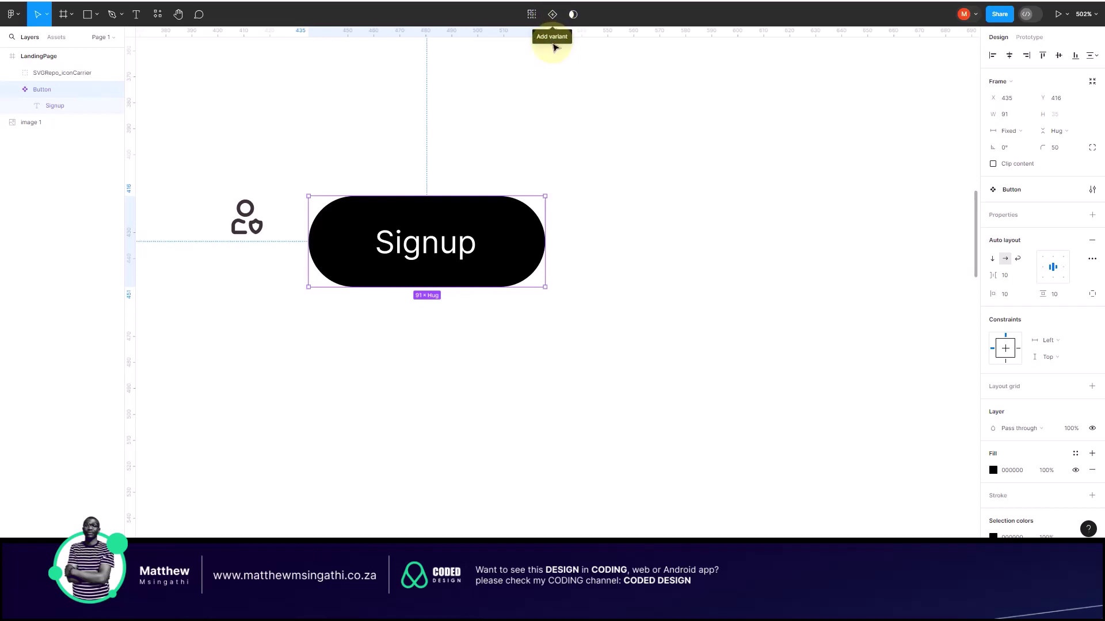
Step: Add a second Signup variant, Variant2, to the Button component
click(553, 14)
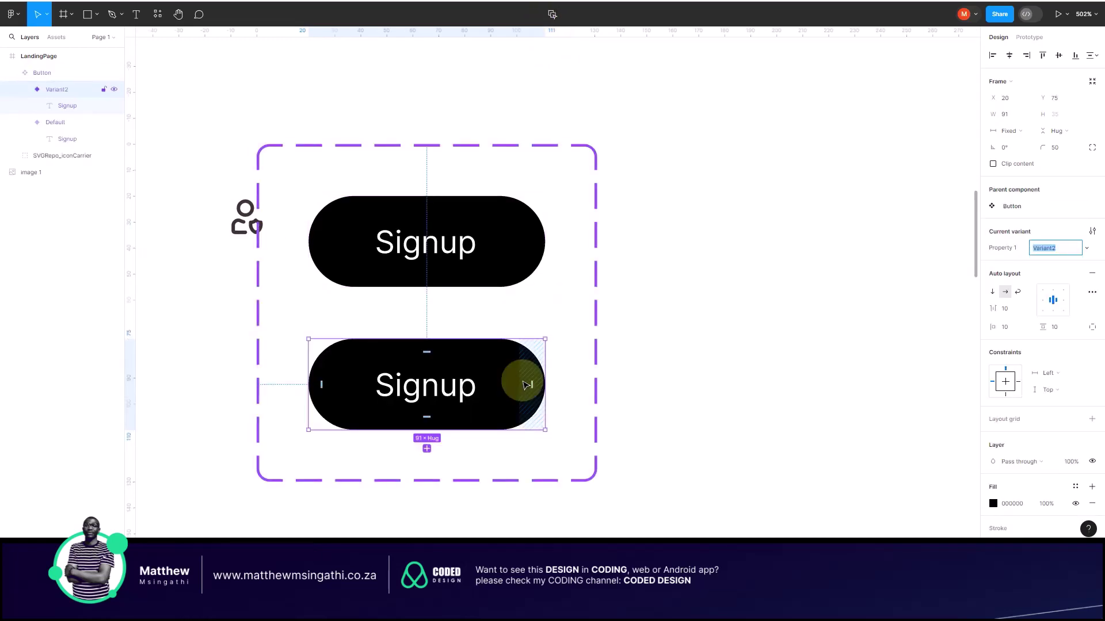
scroll(512, 310, down, 5)
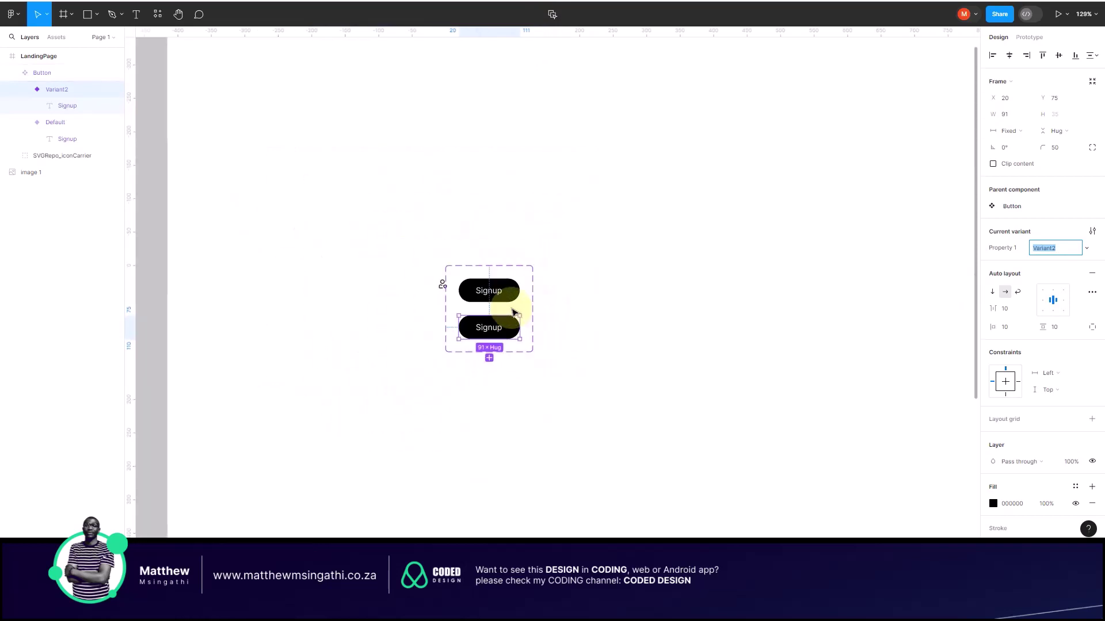
scroll(343, 262, left, 5)
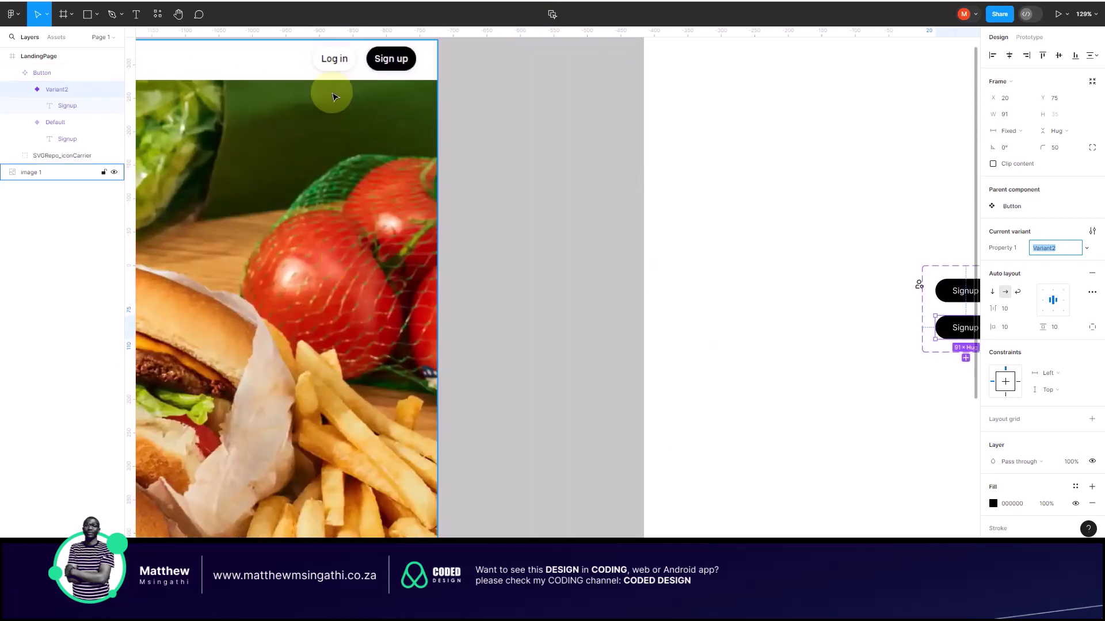
ctrl+scroll(337, 57, up, 3)
scroll(333, 71, right, 10)
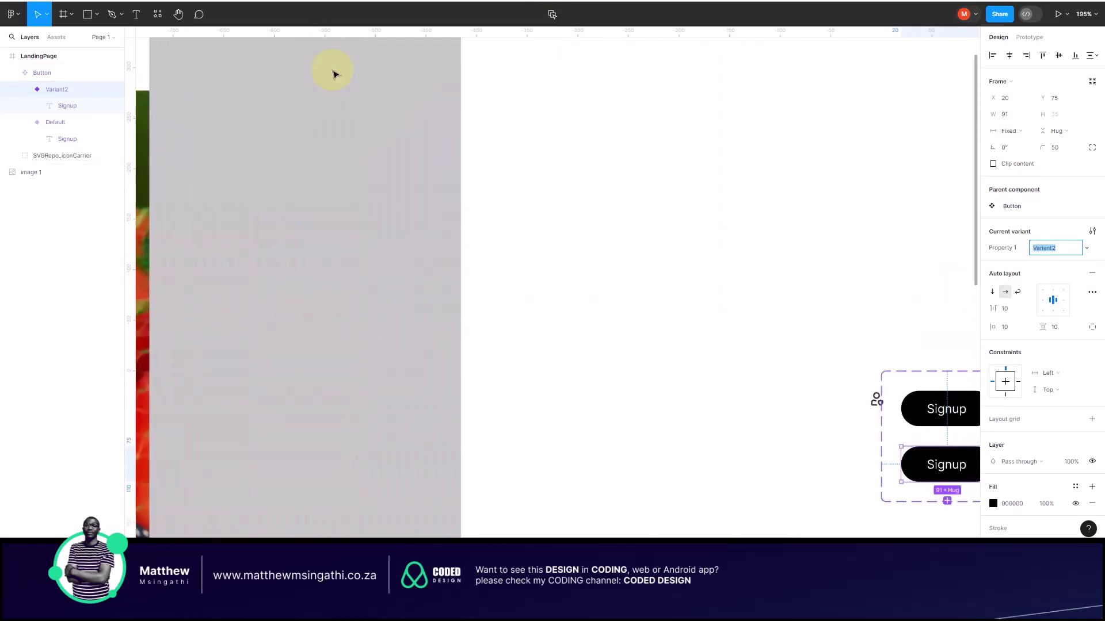
ctrl+scroll(605, 438, up, 5)
ctrl+scroll(611, 449, up, 6)
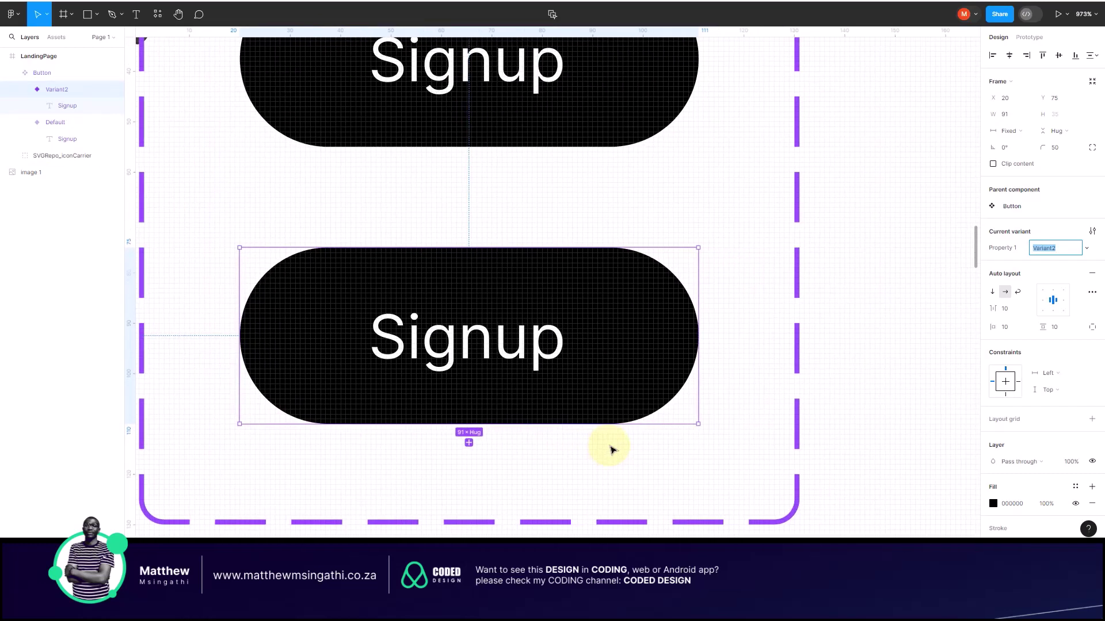
ctrl+scroll(611, 448, down, 4)
scroll(612, 449, down, 1)
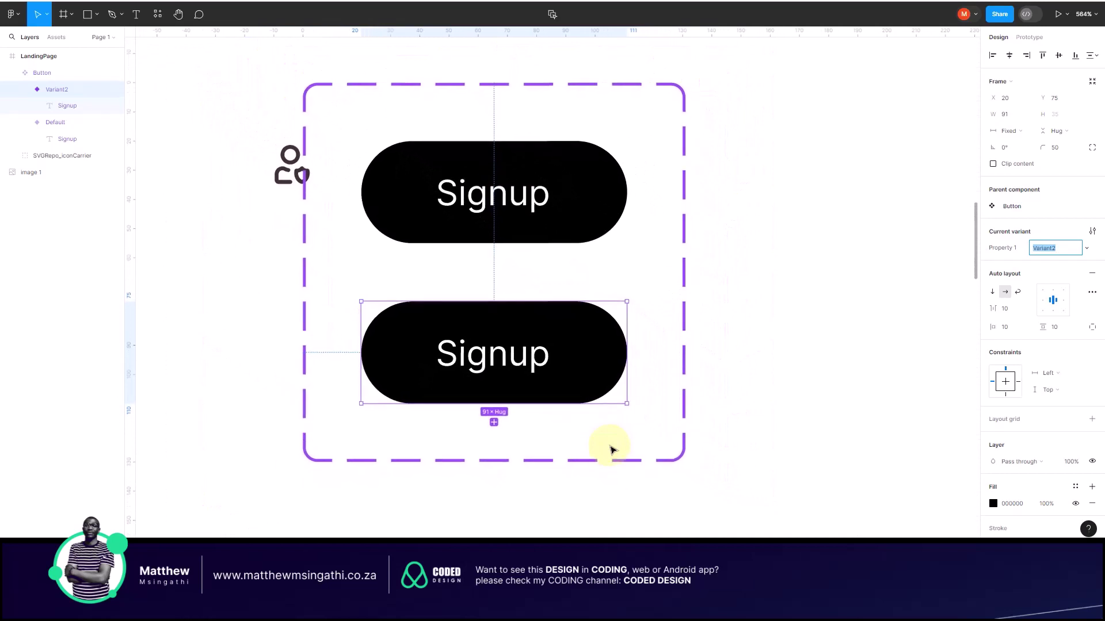
click(806, 369)
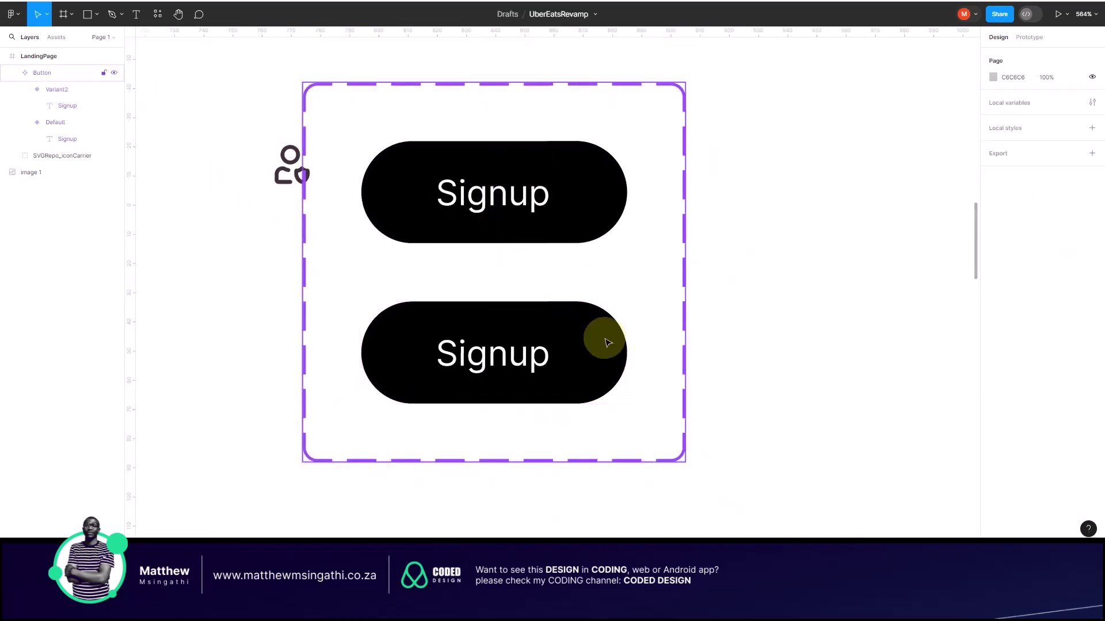
Step: Move the person icon up and to the left, away from the Button set
scroll(608, 343, right, 3)
ctrl+scroll(608, 342, down, 2)
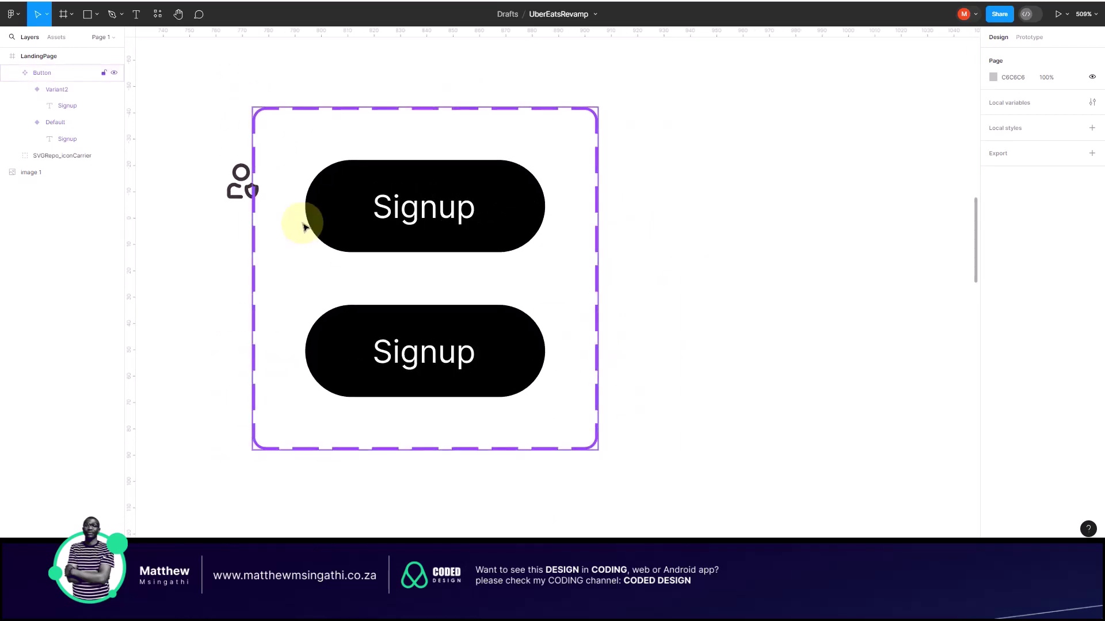
click(240, 180)
drag(240, 180, 184, 166)
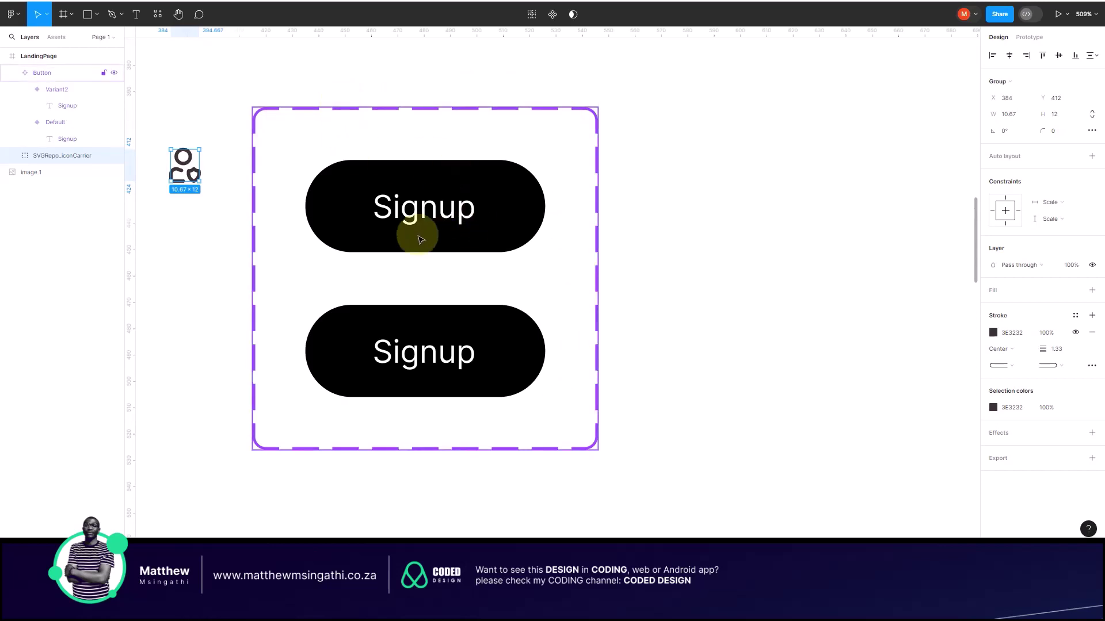
scroll(417, 301, right, 1)
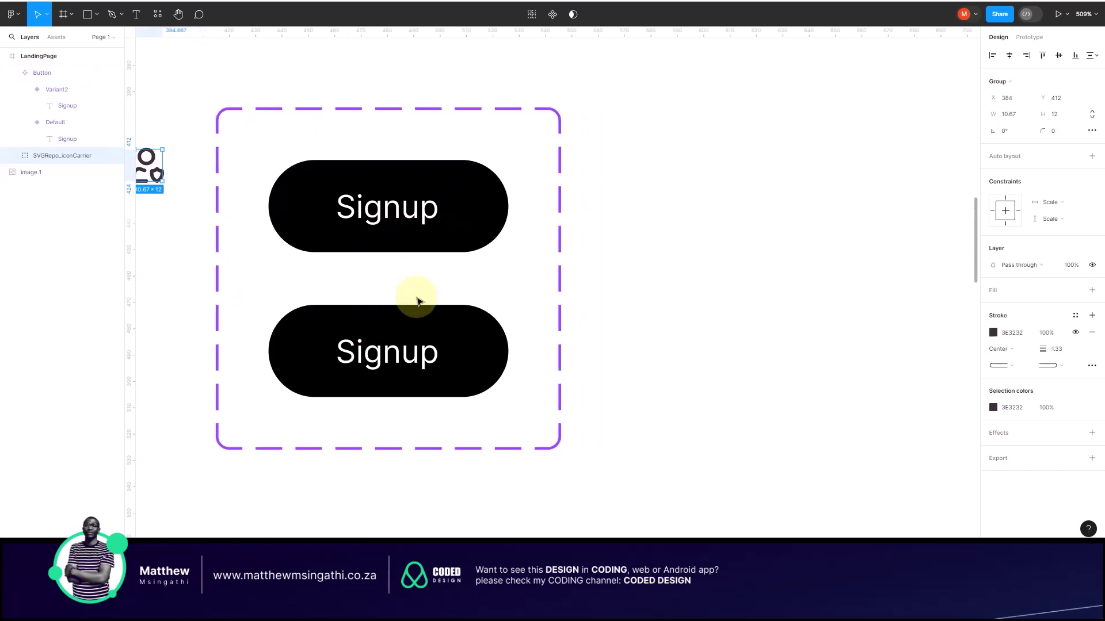
click(301, 107)
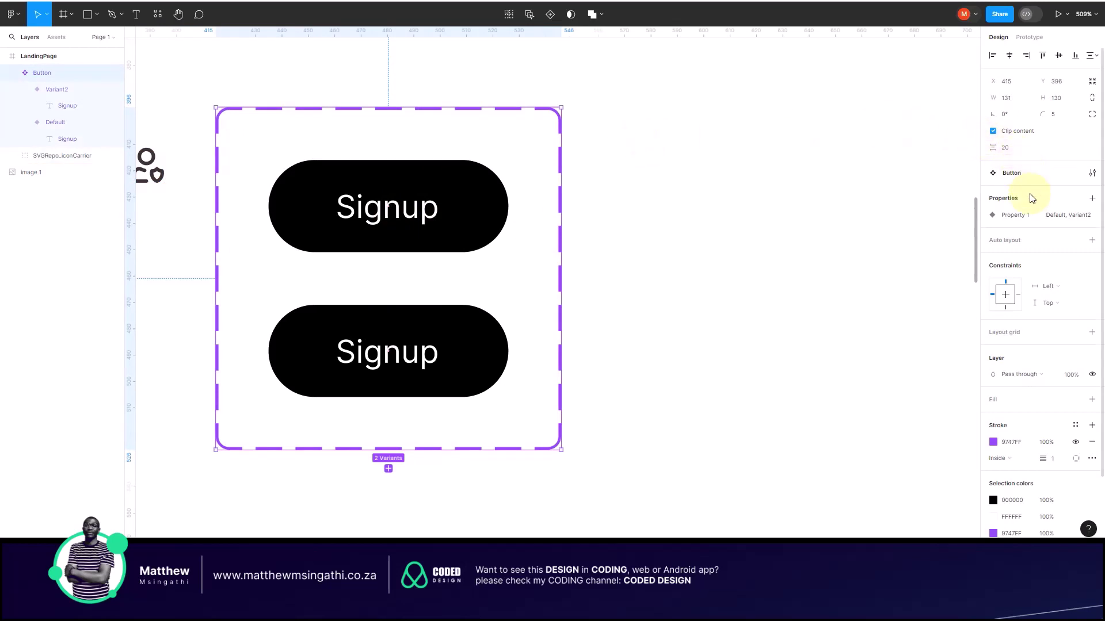
mouse_move(1030, 217)
click(1075, 215)
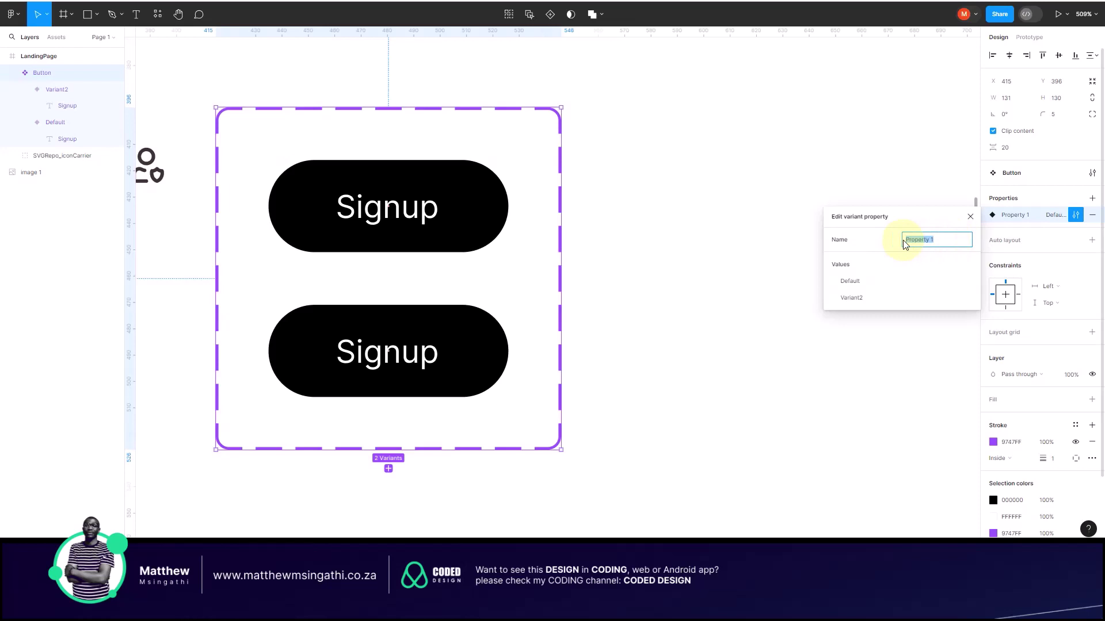
double_click(944, 235)
drag(921, 242, 889, 240)
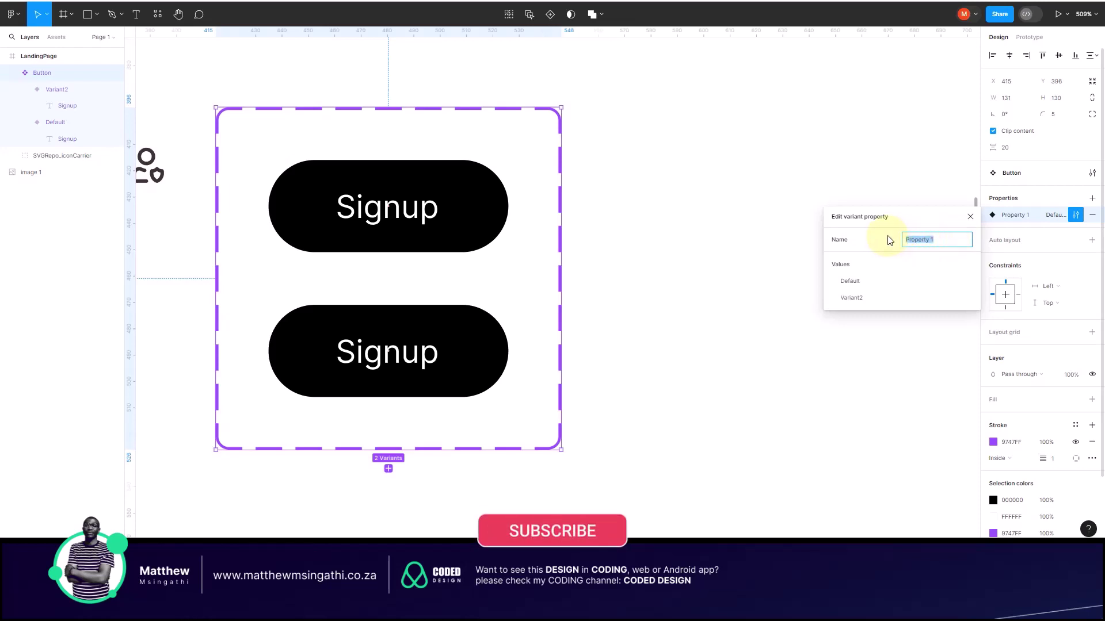
text(Ty)
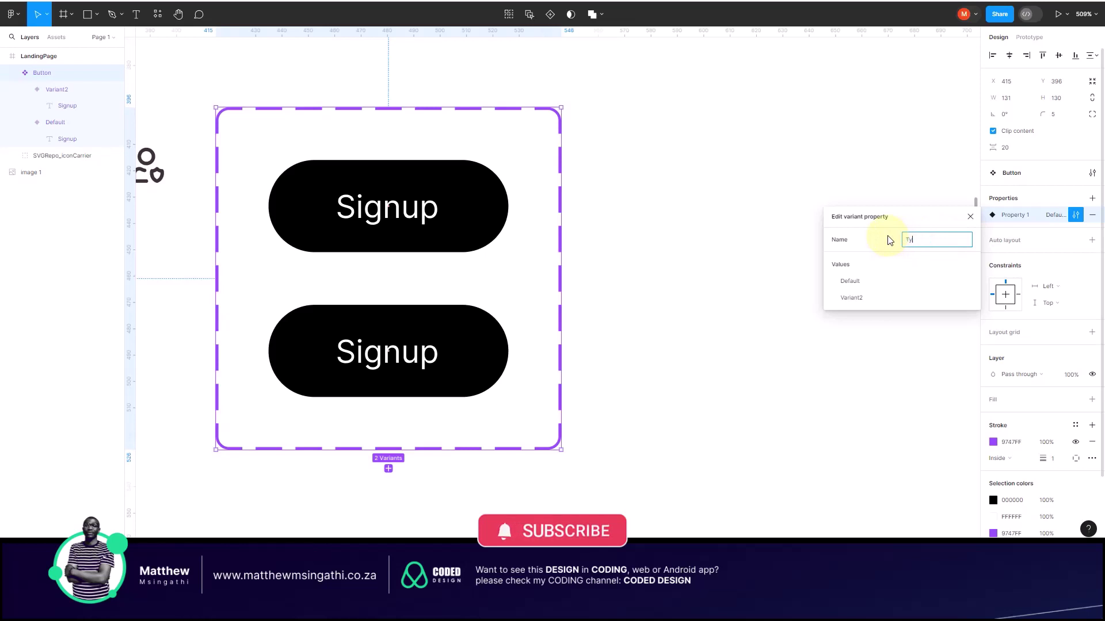
text(pe)
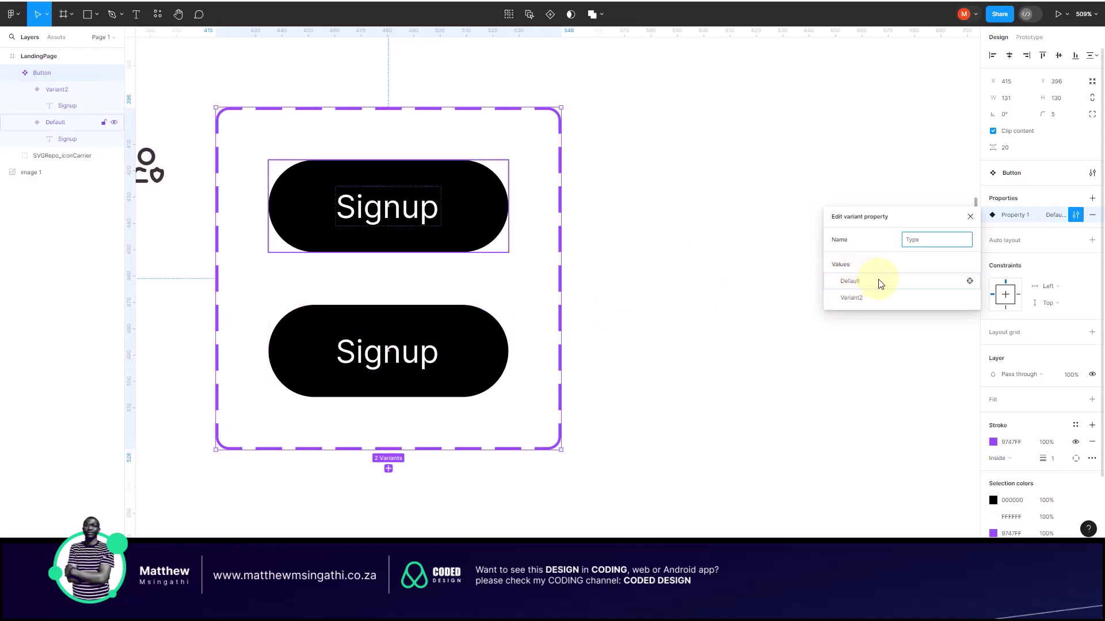
key(Return)
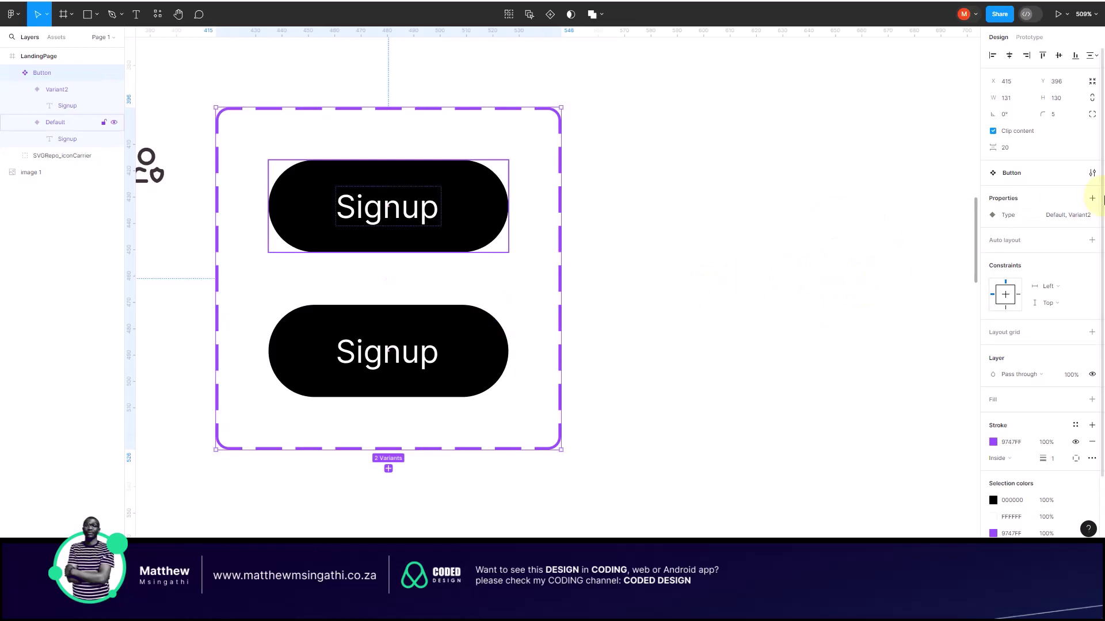
click(1091, 217)
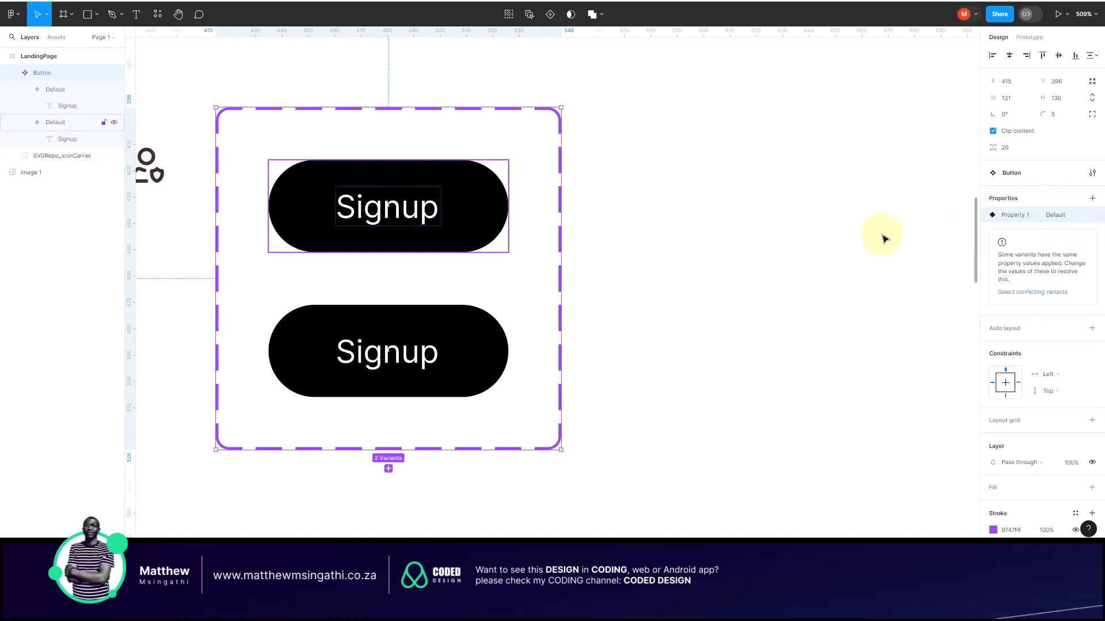
click(721, 248)
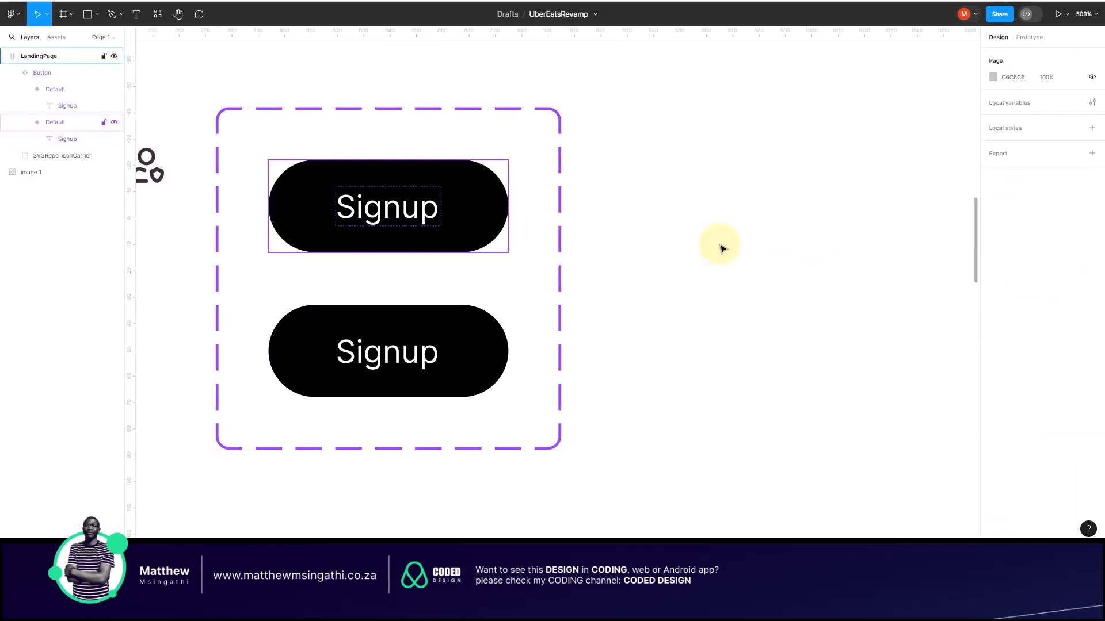
key(ctrl+z)
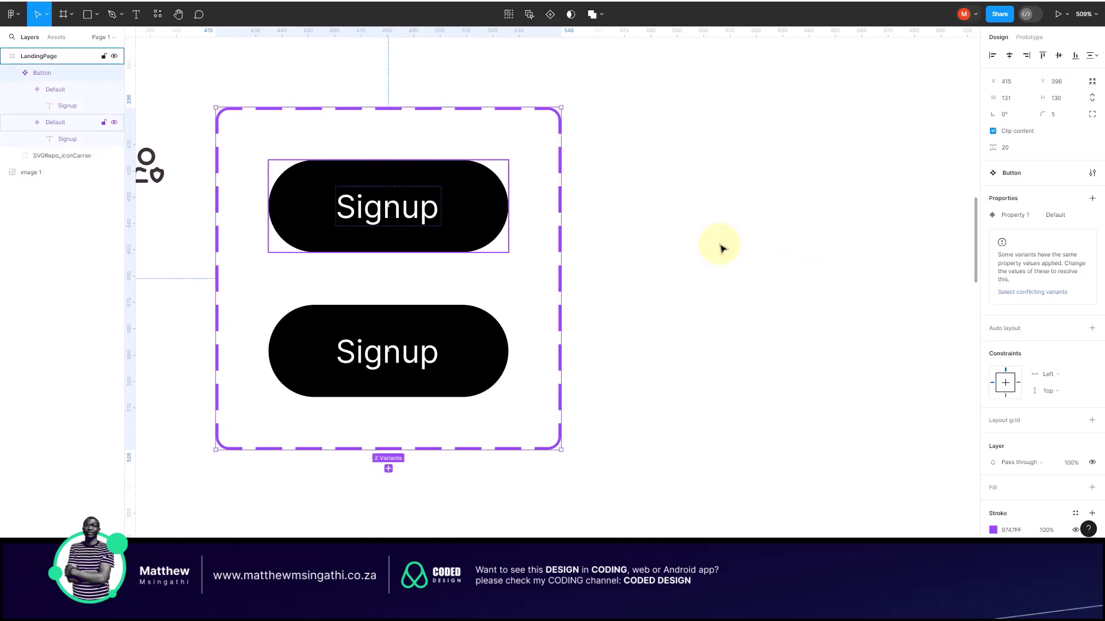
key(ctrl+z)
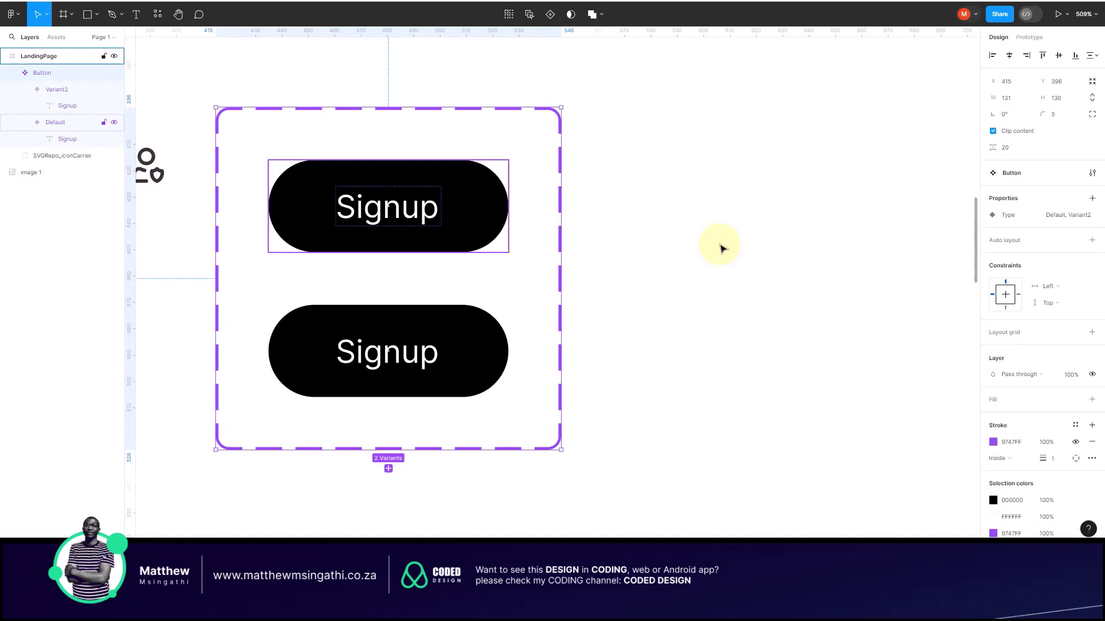
key(ctrl+z)
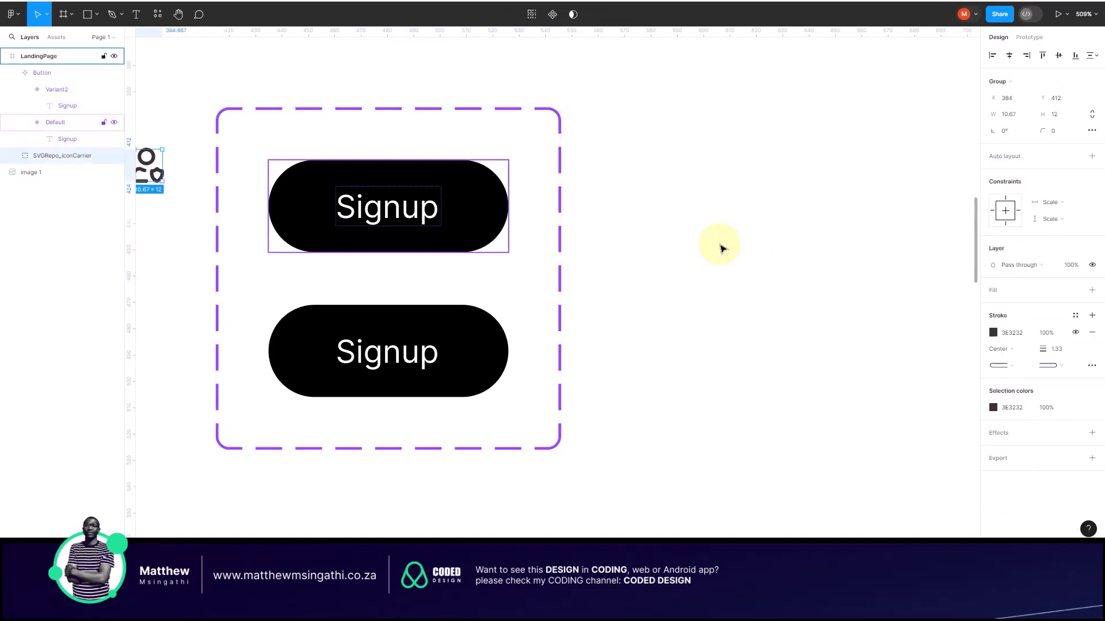
click(677, 198)
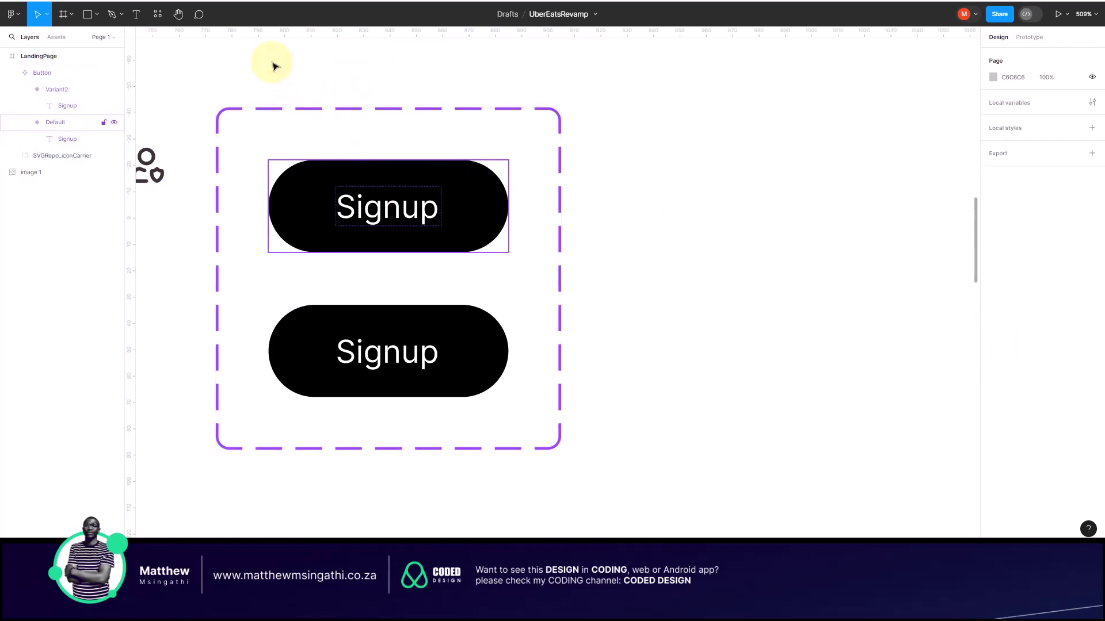
click(274, 115)
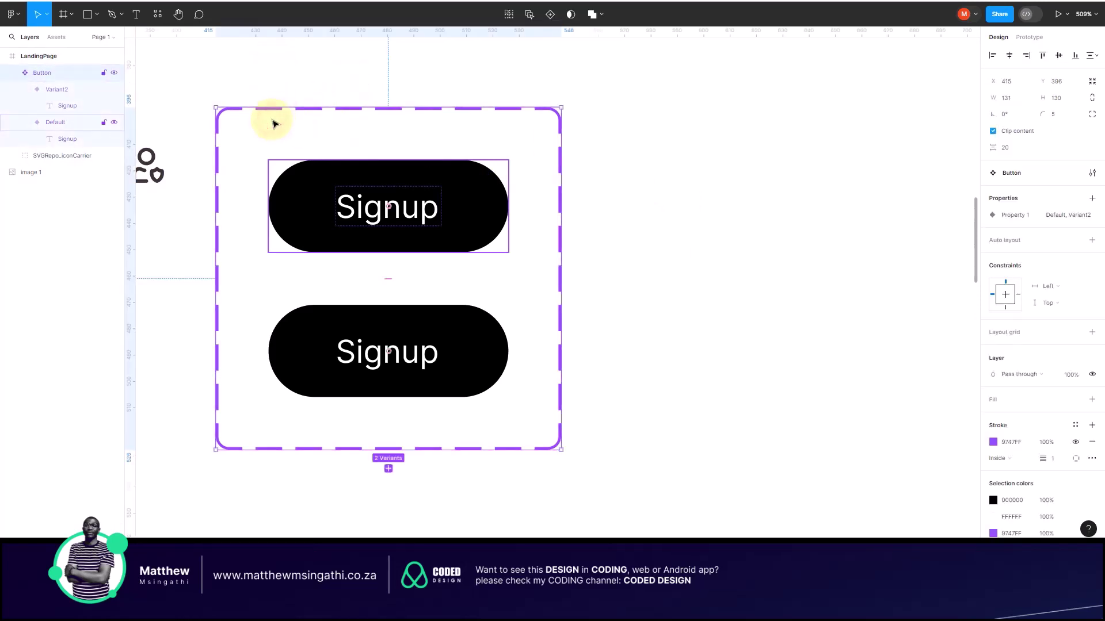
Step: Rename the variant property from Property 1 to Type
click(1092, 199)
click(1050, 196)
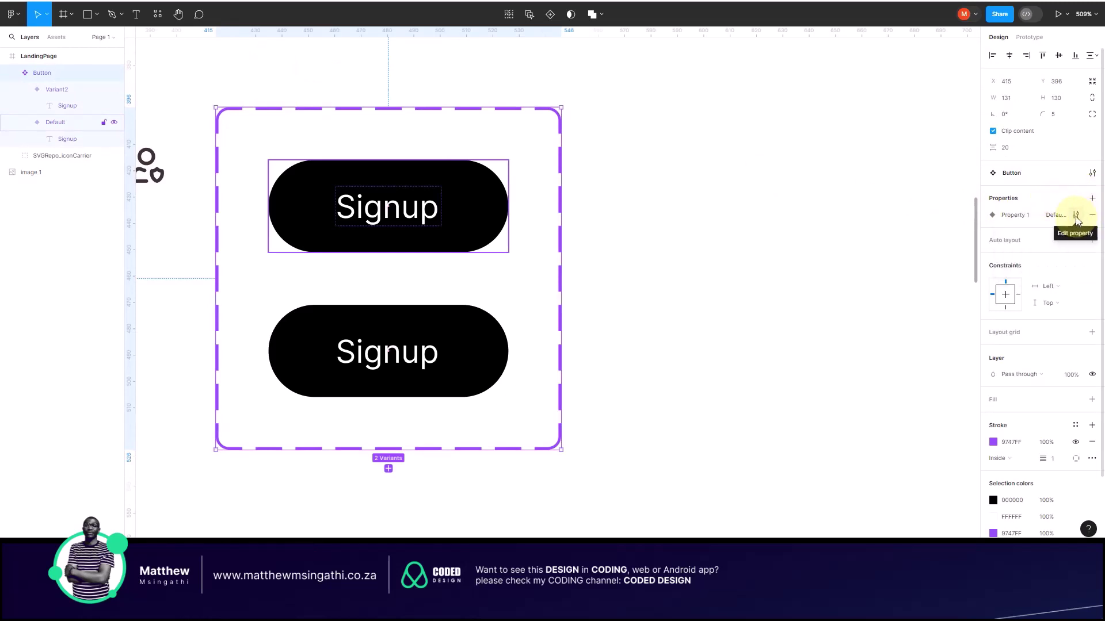
click(1076, 217)
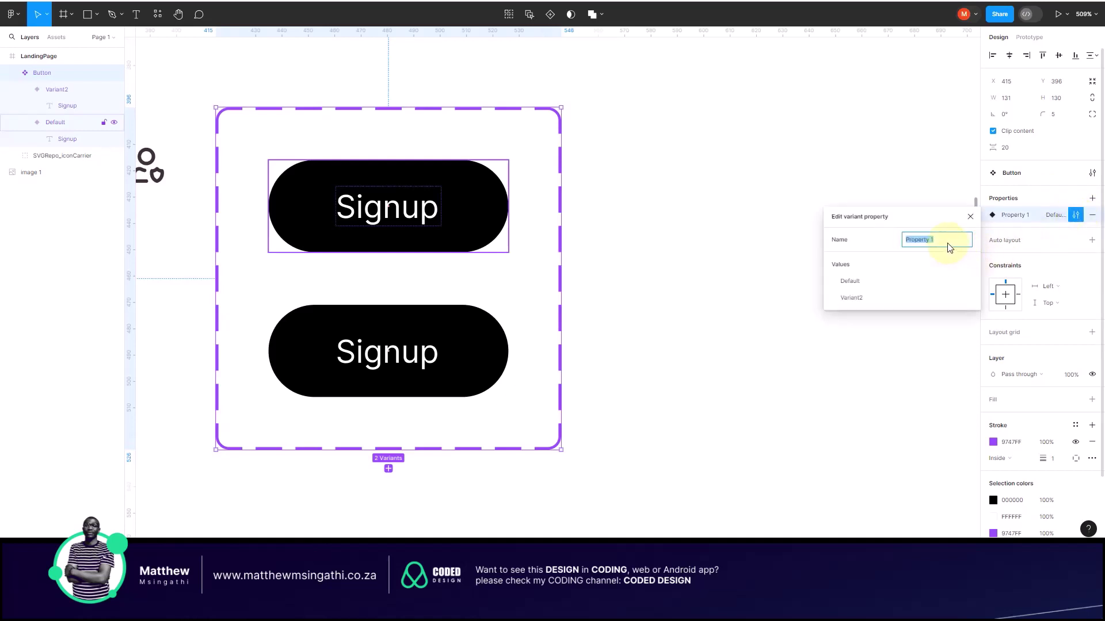
text(Type)
key(Return)
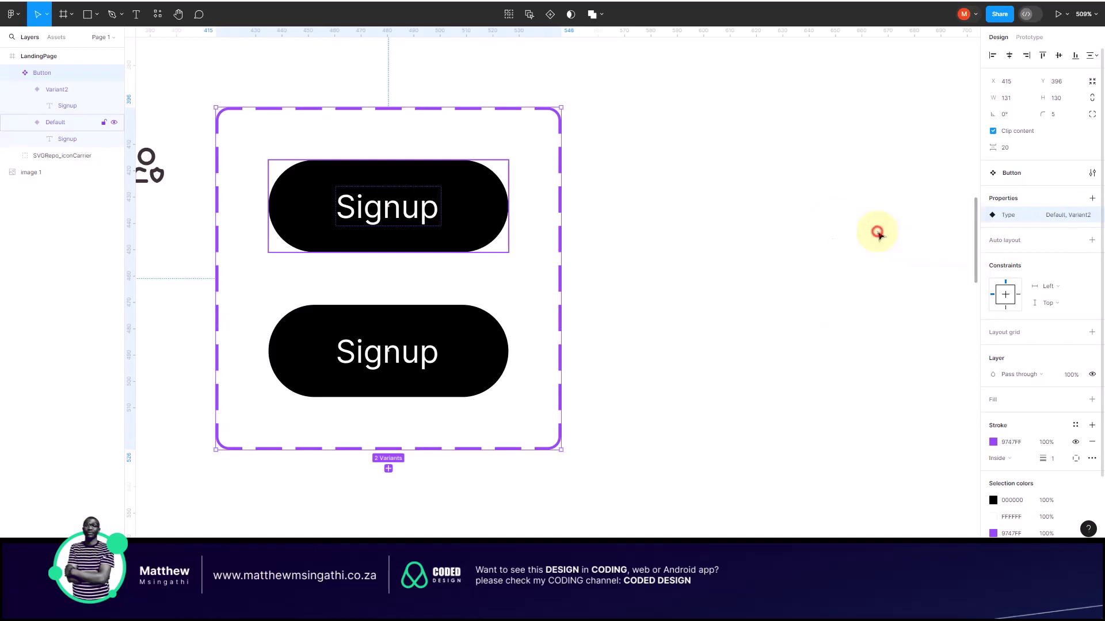
Step: Rename the Default and Variant2 values to RoundedBlack and RoundedWhite
mouse_move(1075, 217)
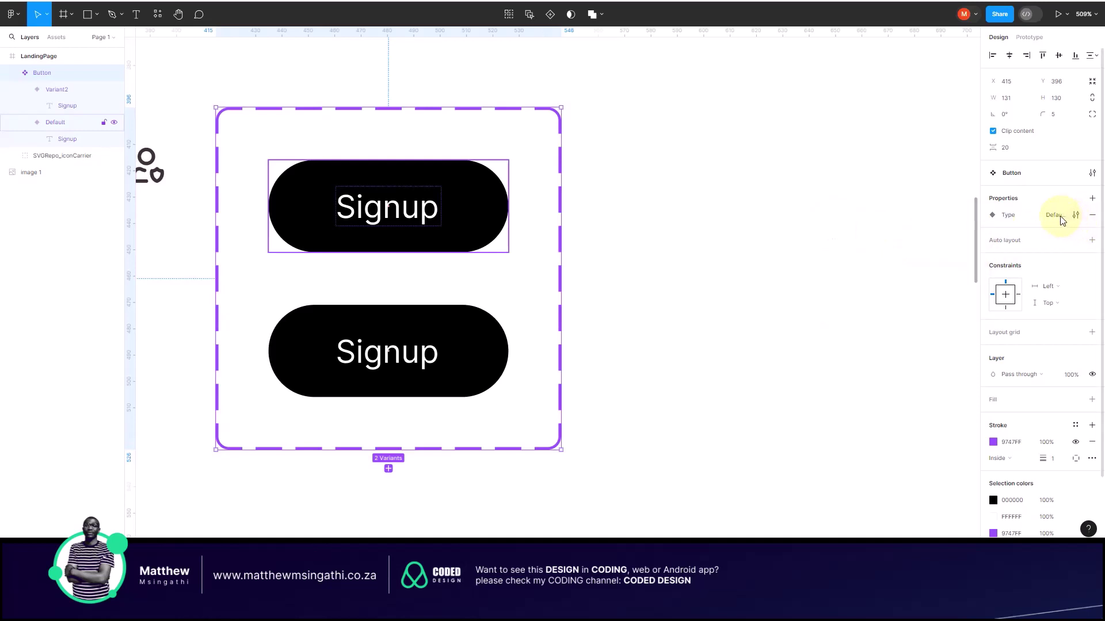
click(1076, 216)
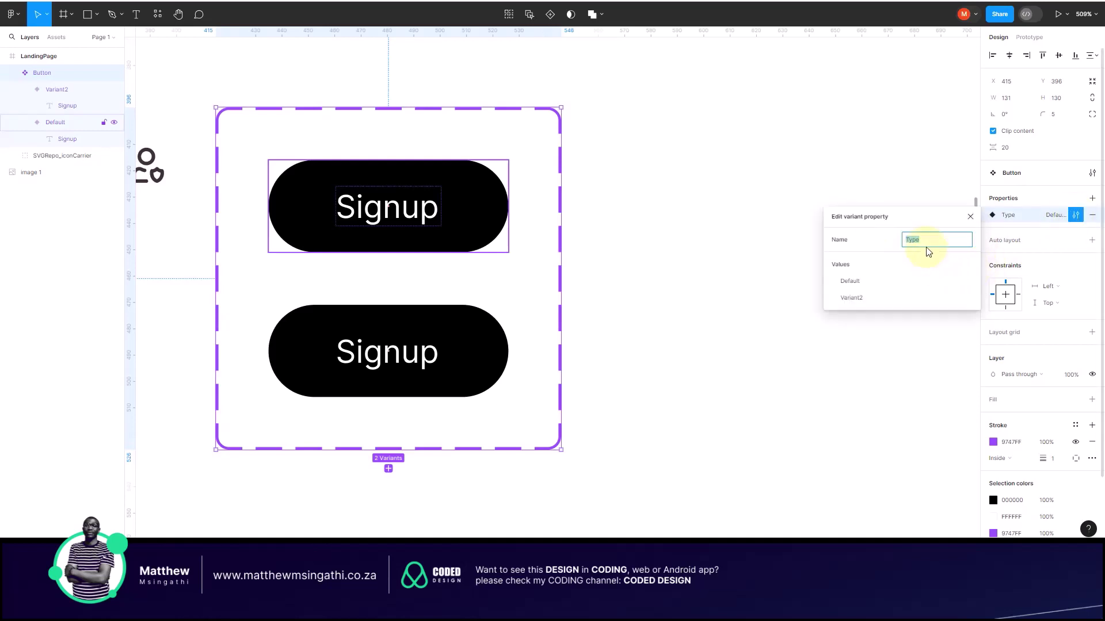
double_click(851, 283)
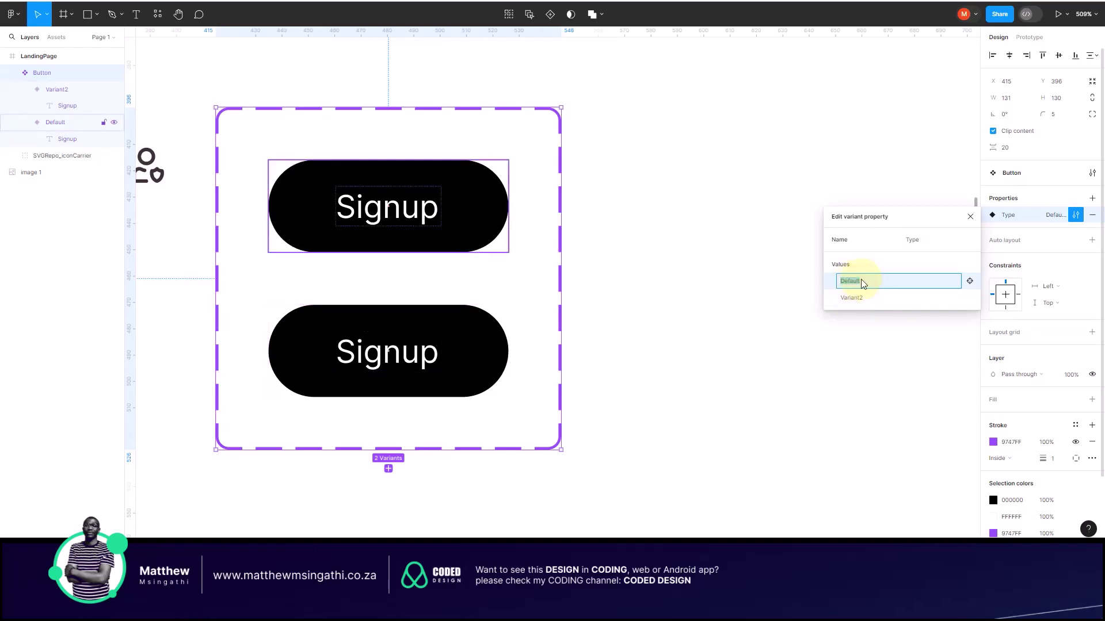
key(BackSpace)
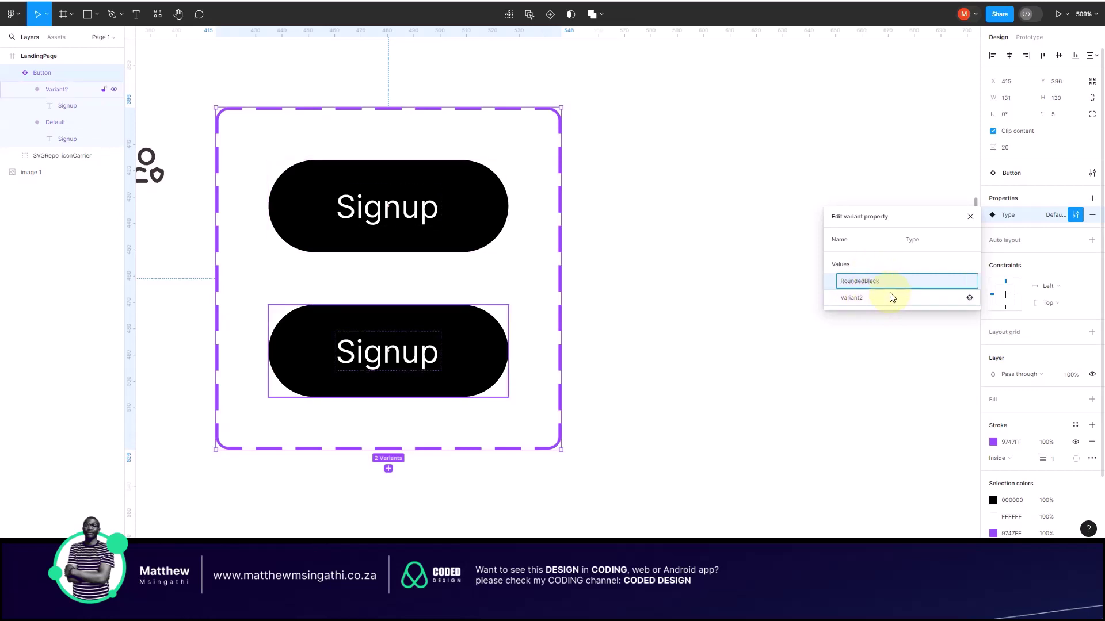
click(878, 299)
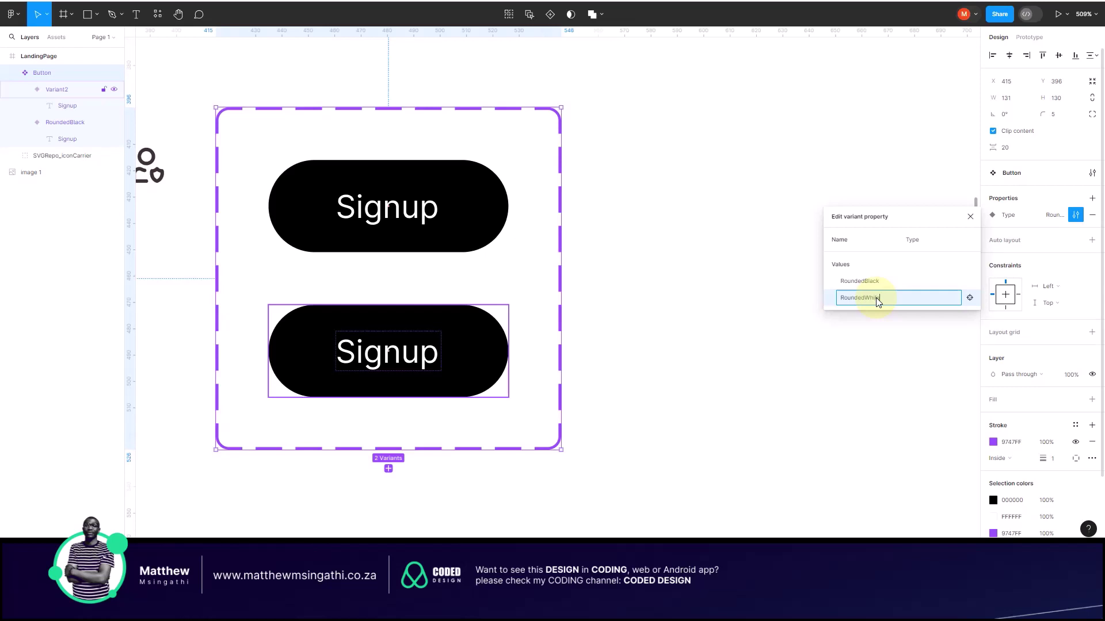
click(877, 365)
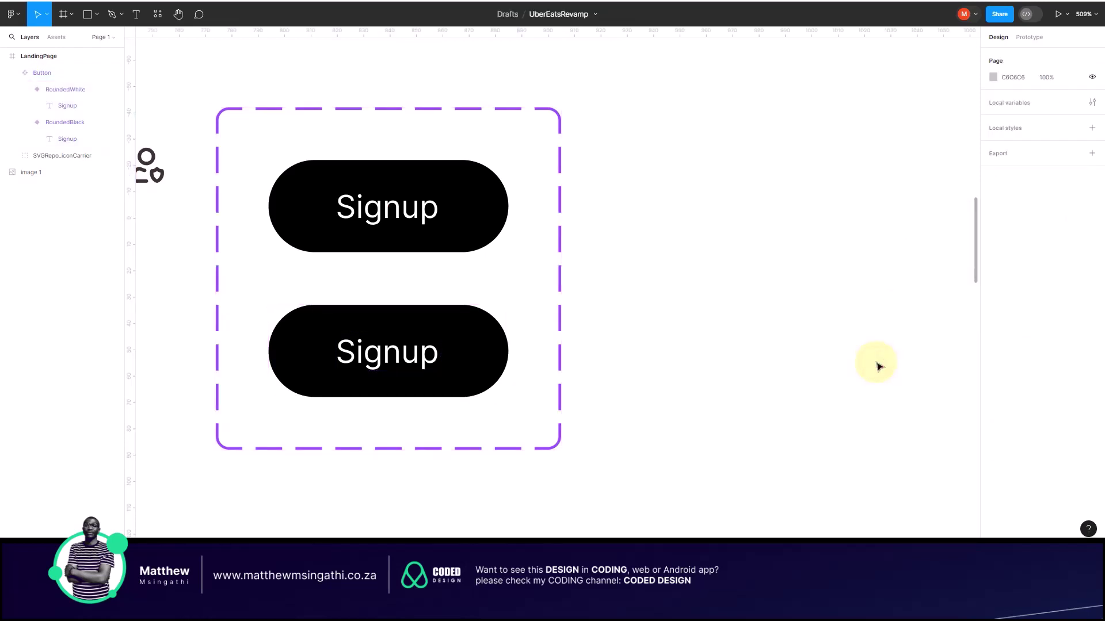
click(494, 350)
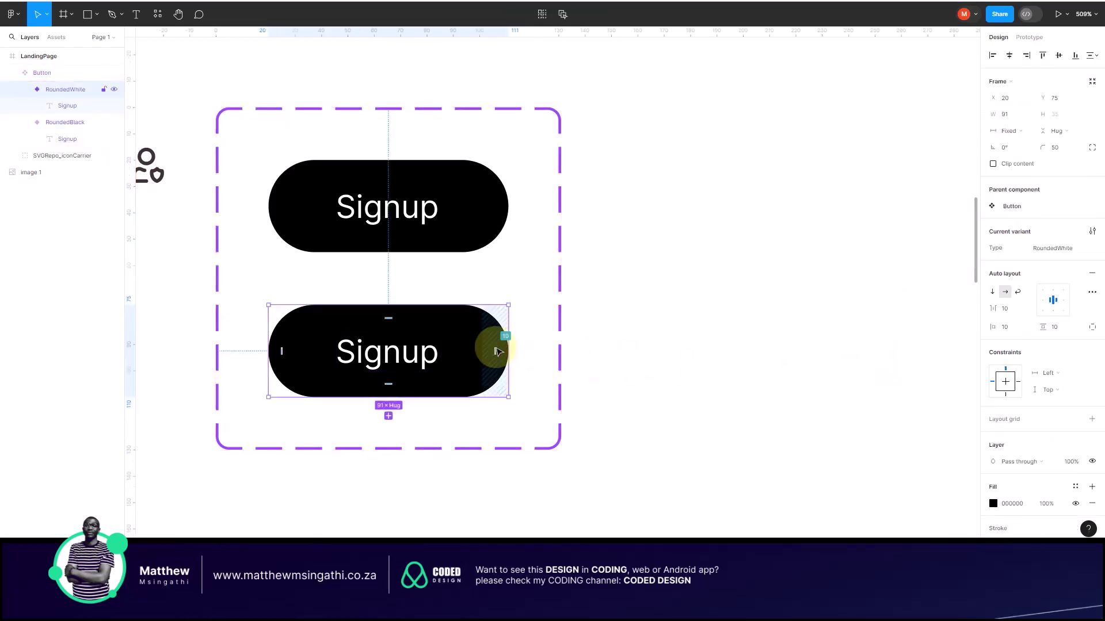
Step: Give the RoundedWhite button a white FFFFFF fill and black 000000 Signup text
click(993, 504)
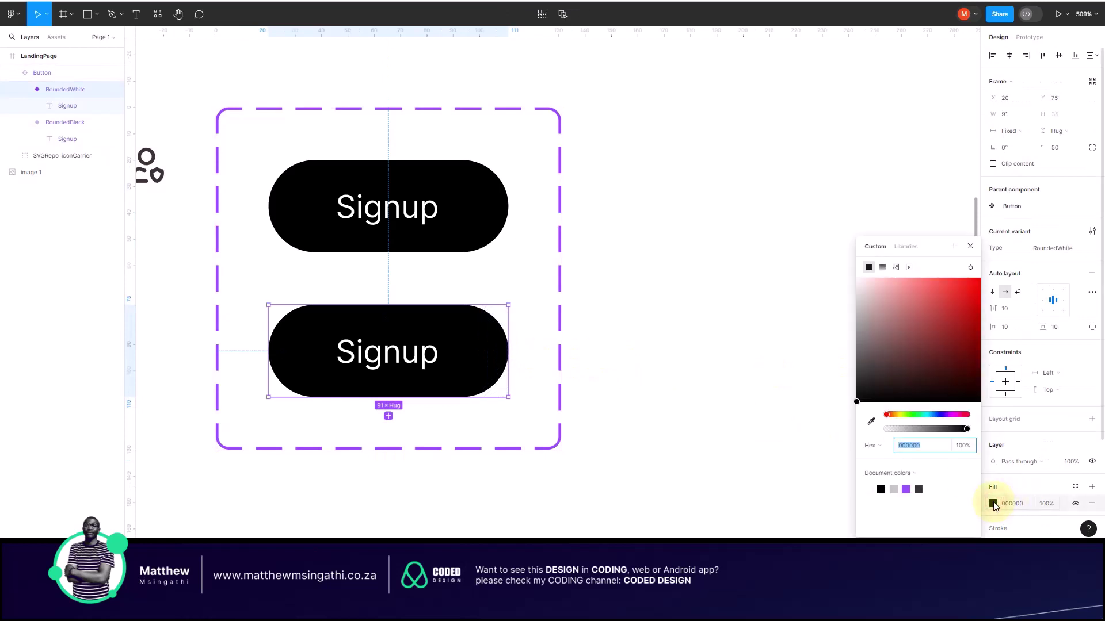
drag(871, 305, 821, 247)
double_click(423, 353)
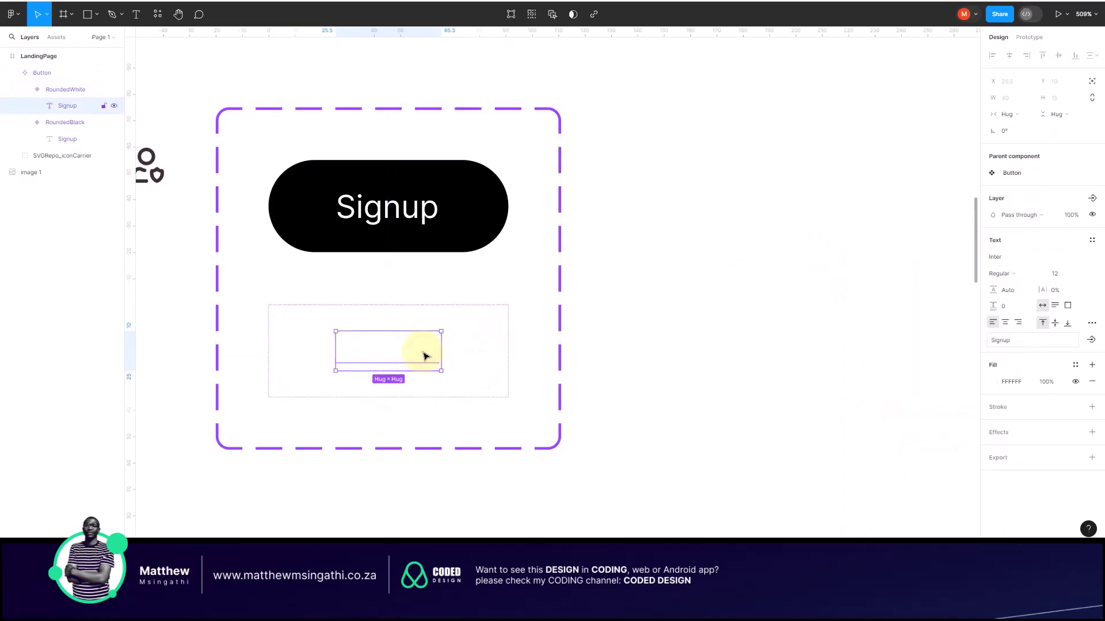
click(994, 383)
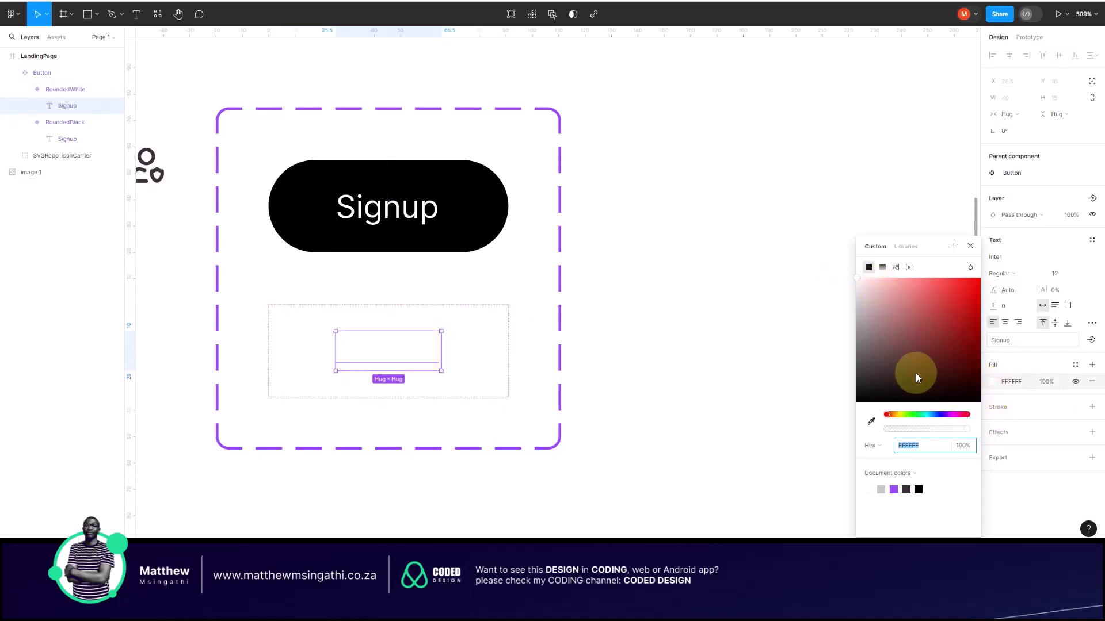
drag(947, 375, 980, 401)
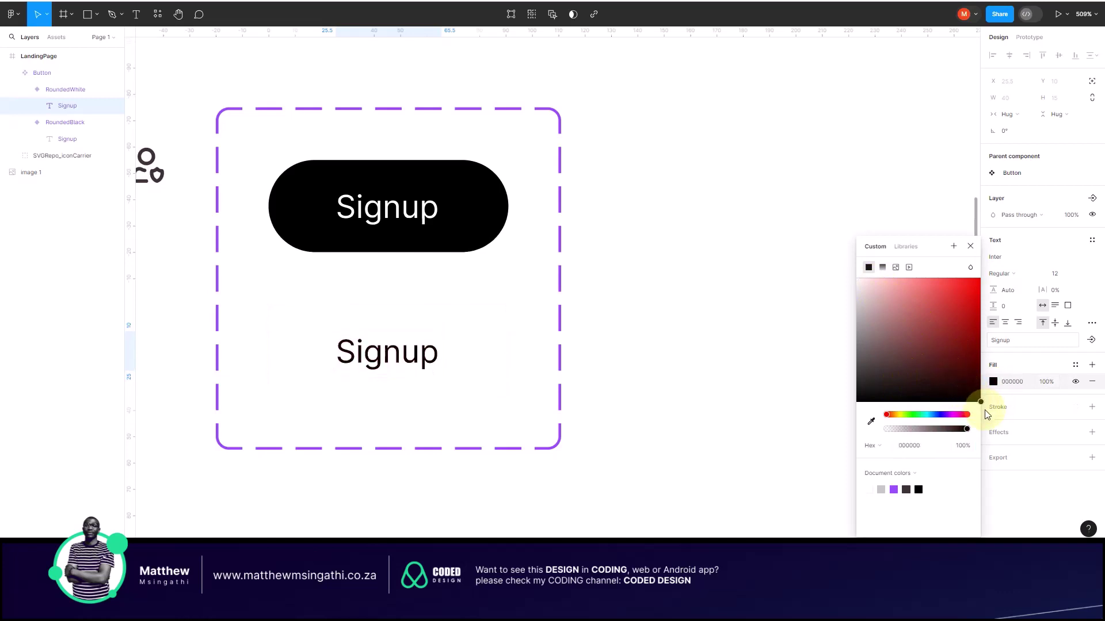
click(709, 339)
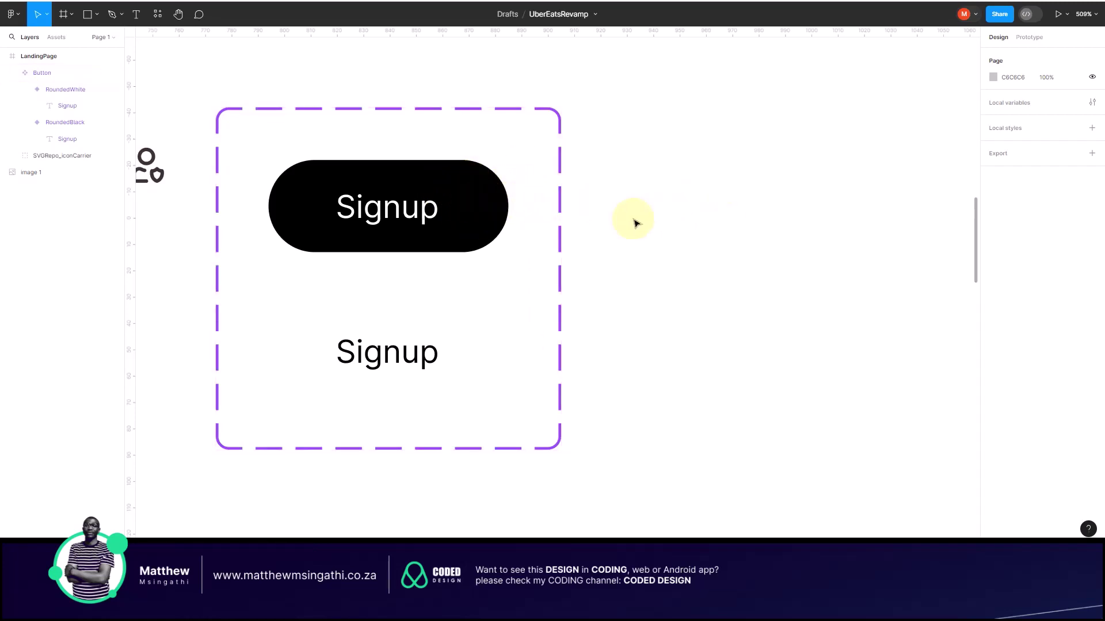
scroll(634, 222, right, 3)
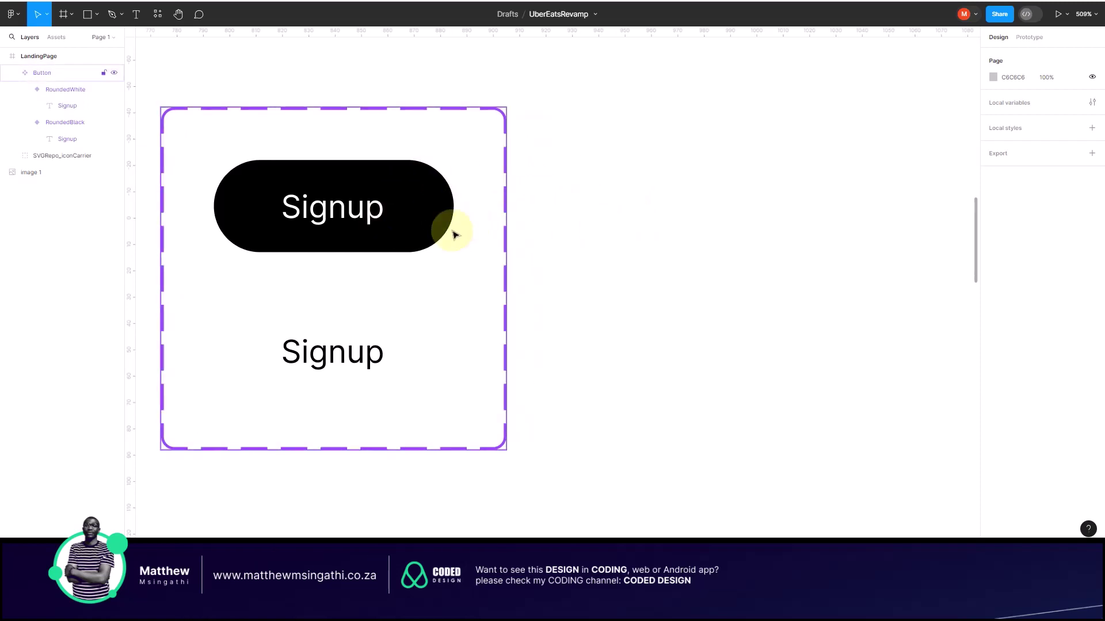
Step: Bring up the colour styles list for the RoundedBlack variant's 000000 fill
click(441, 206)
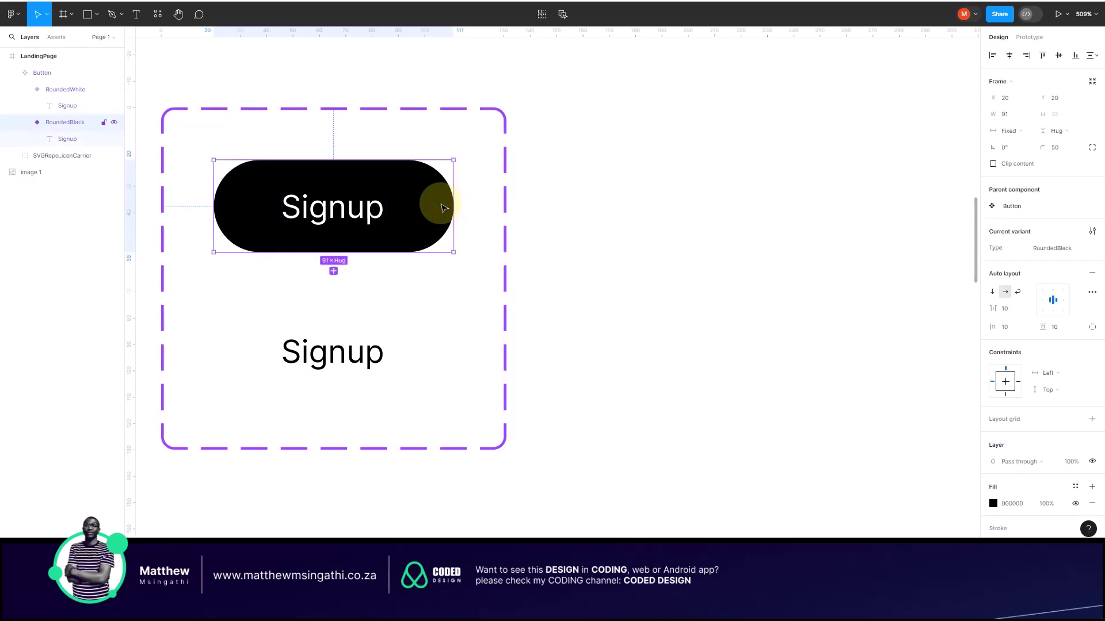
click(439, 204)
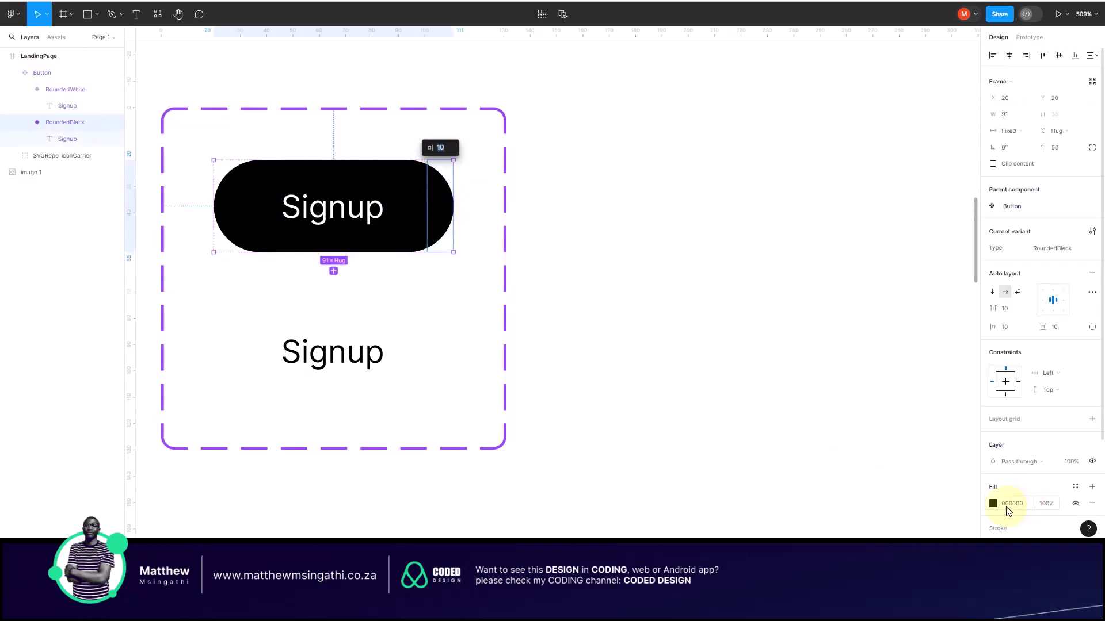
scroll(1053, 511, down, 3)
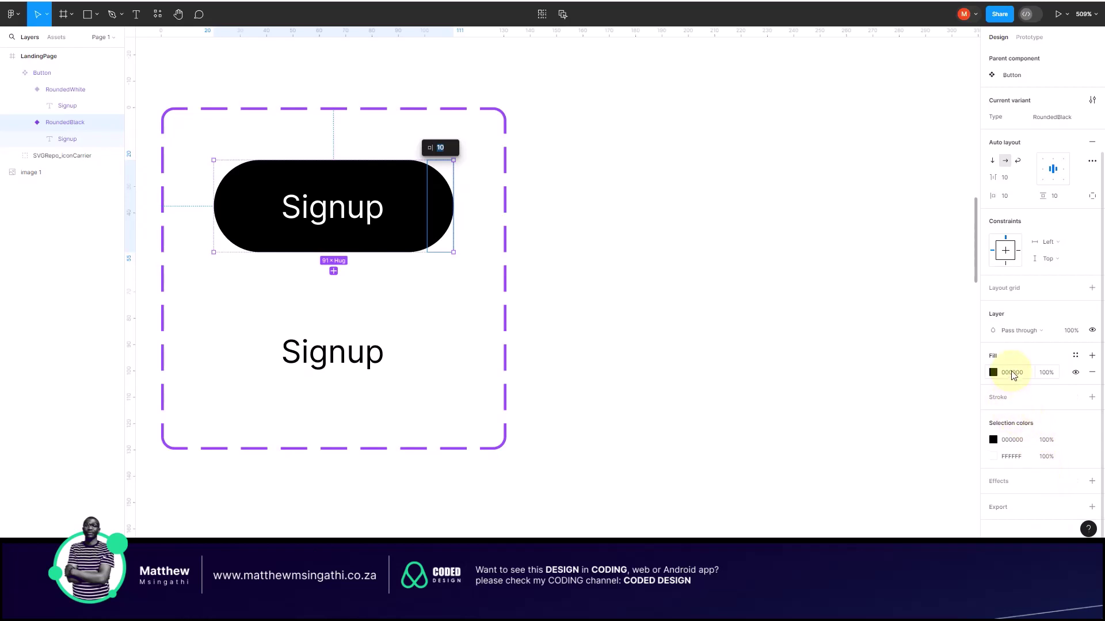
click(1092, 357)
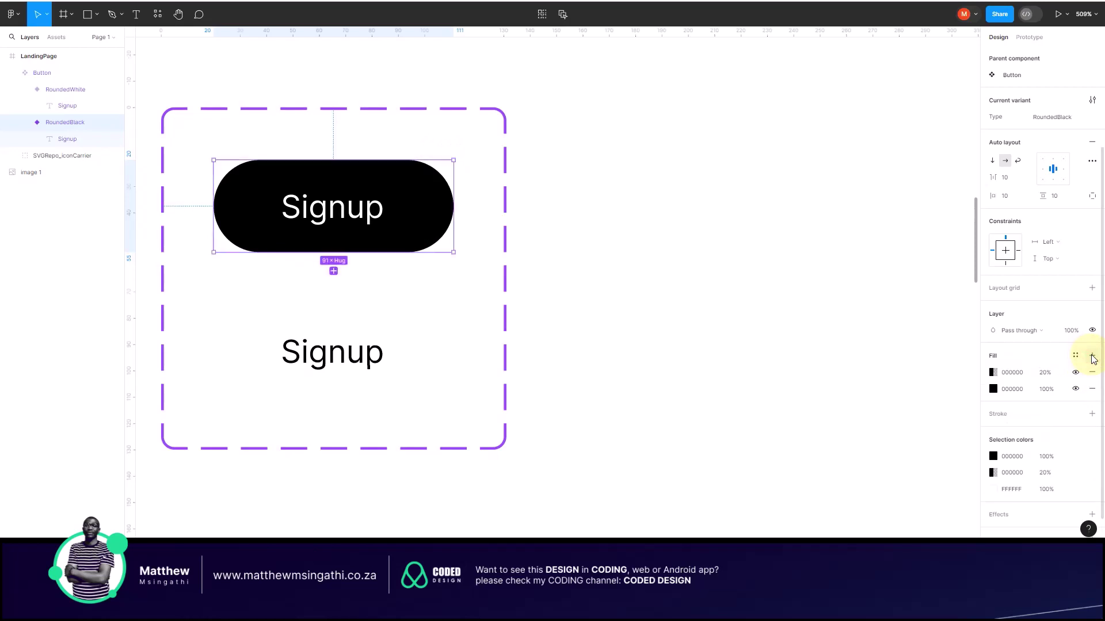
click(1092, 372)
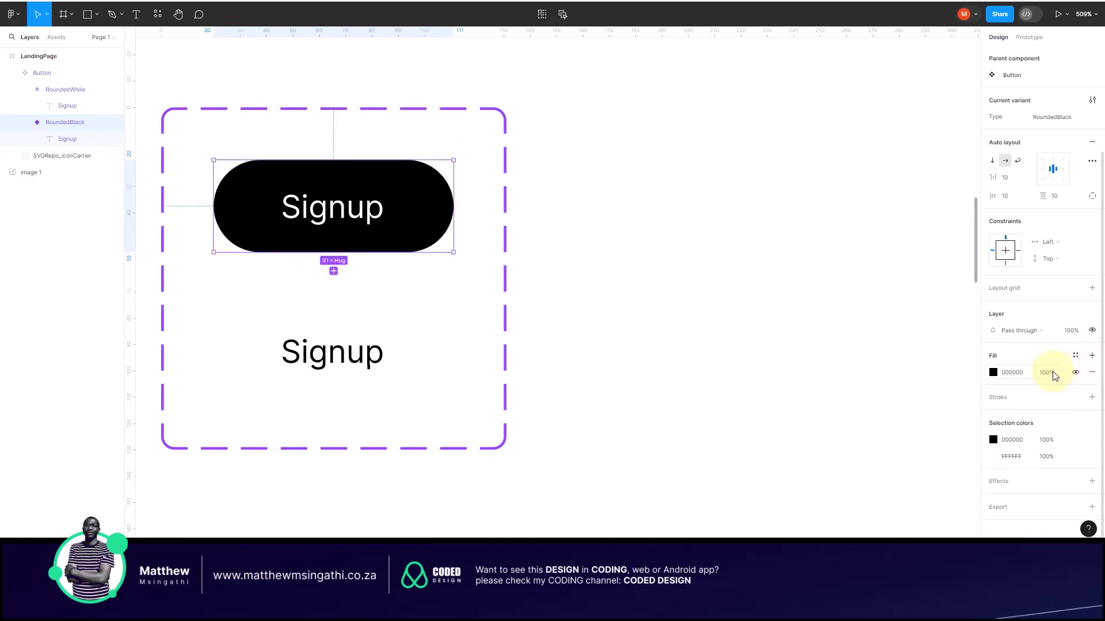
click(1075, 357)
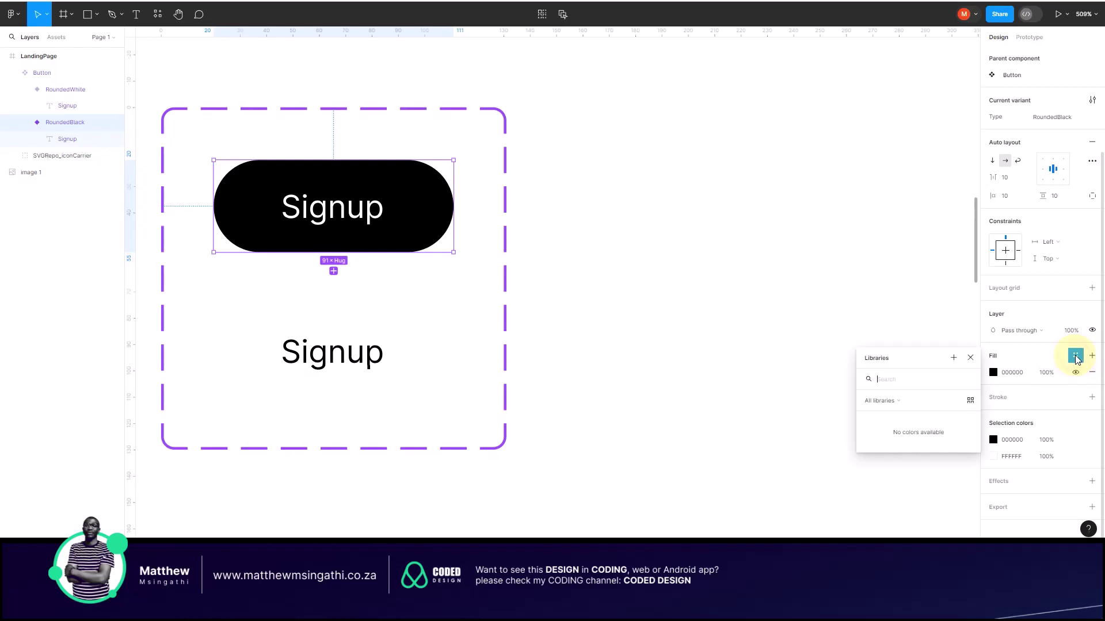
Step: Save the RoundedBlack button's fill as a new colour style named 'Black'
click(953, 358)
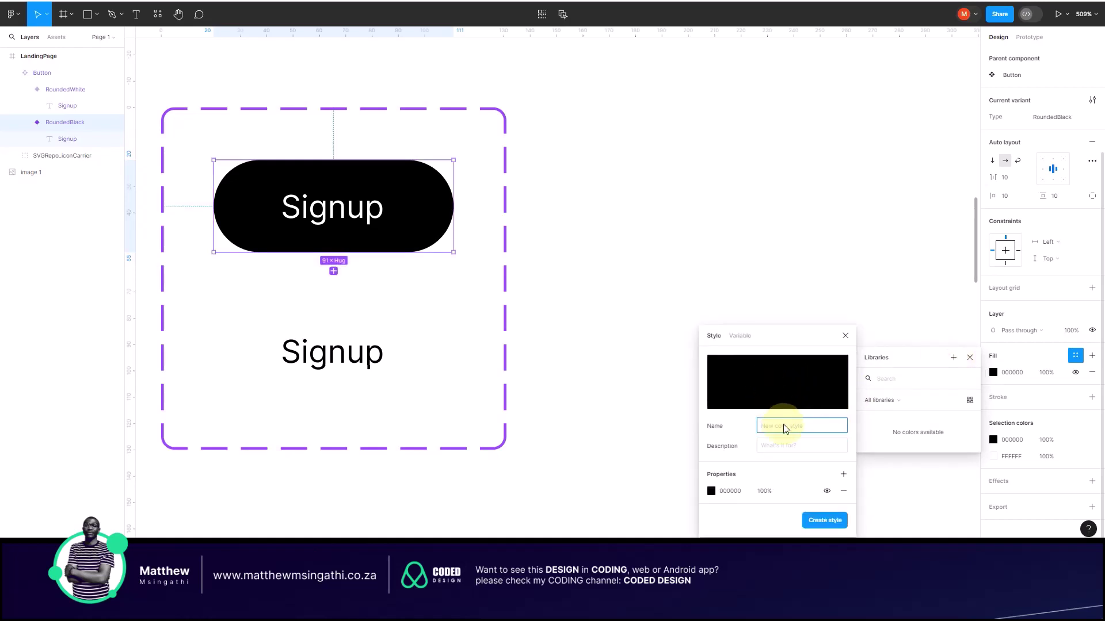
text(Black)
click(821, 521)
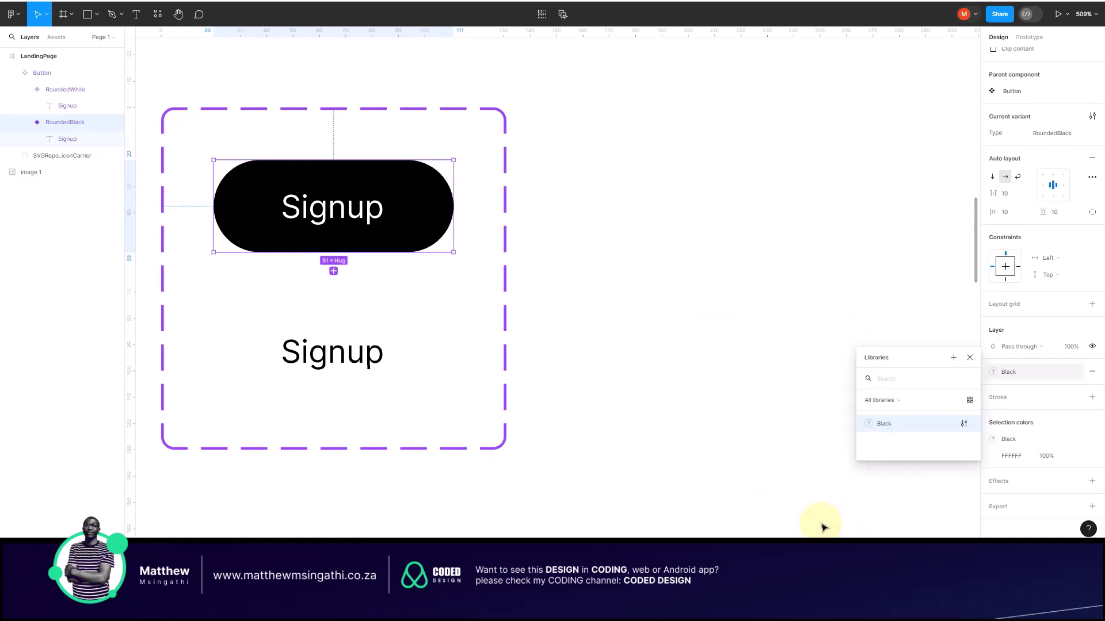
key(Escape)
Step: Select the Signup text inside the RoundedBlack button
click(375, 217)
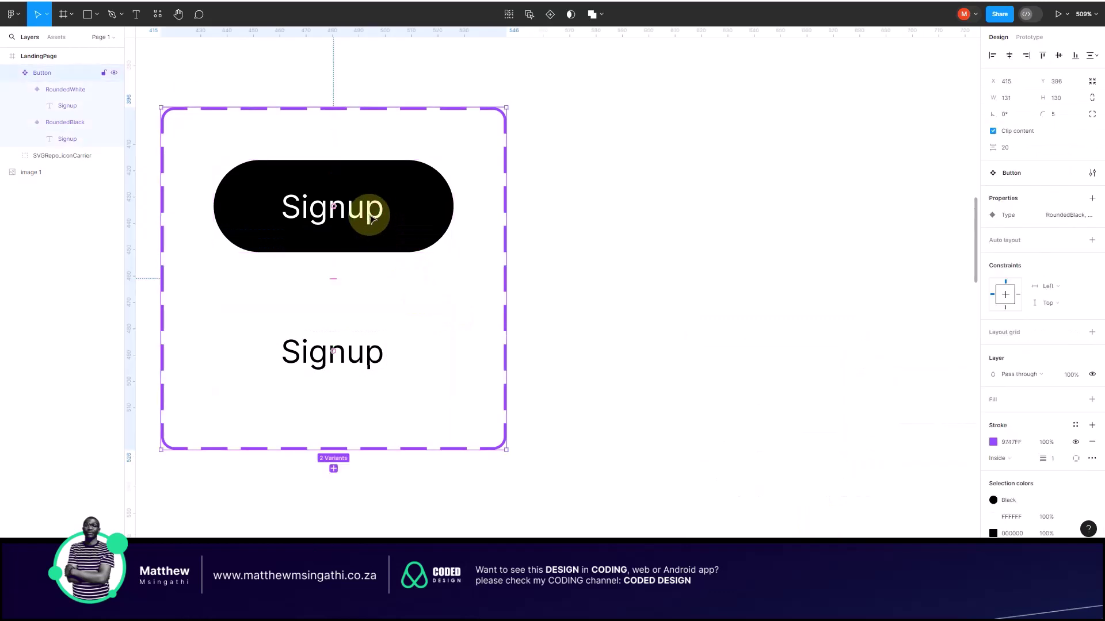
click(370, 218)
click(368, 214)
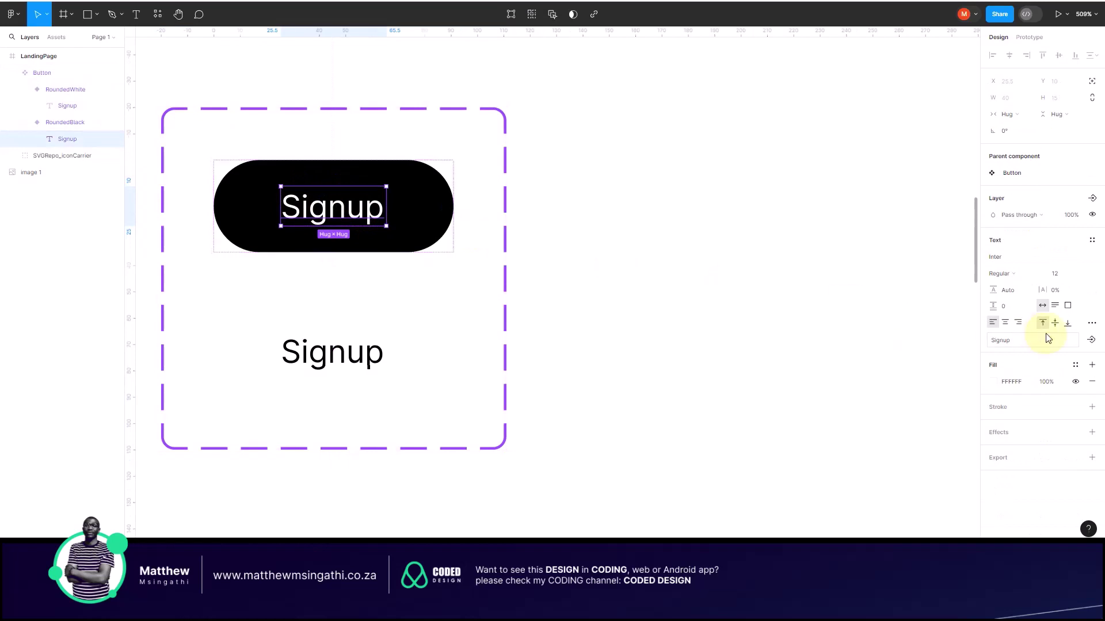
Step: Save the white Signup text colour as a new colour style named 'White'
click(1075, 366)
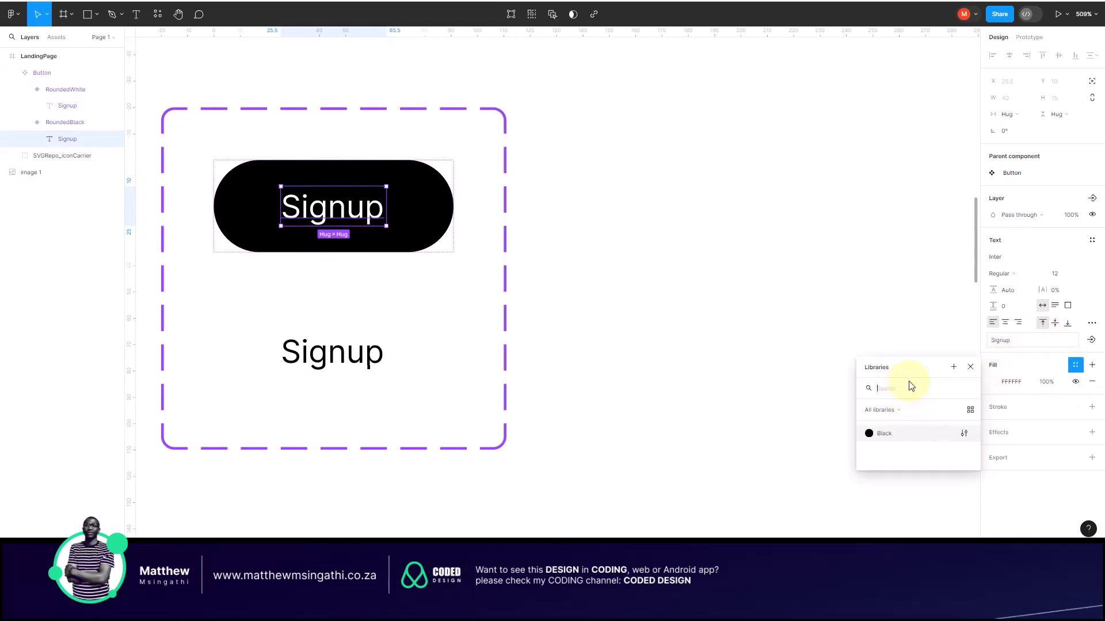
click(954, 367)
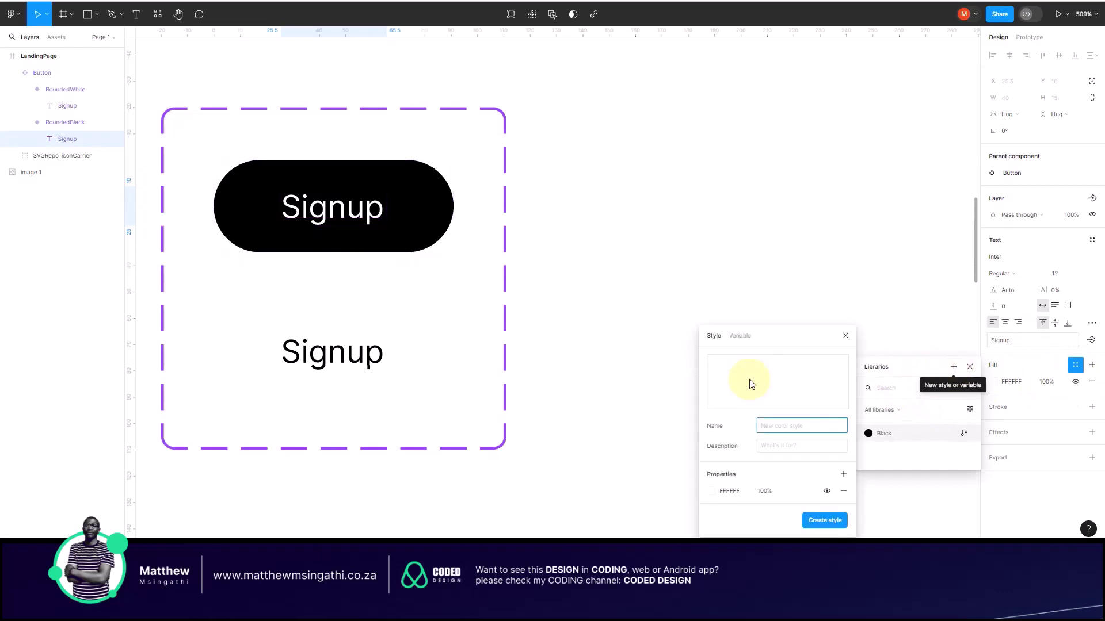
text(White)
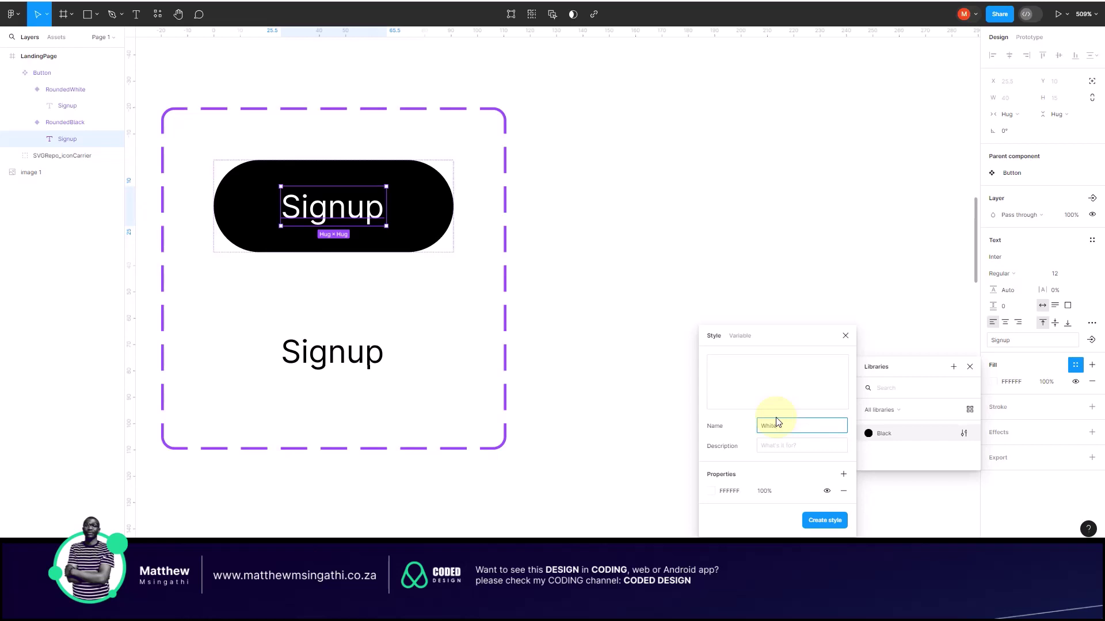
click(823, 520)
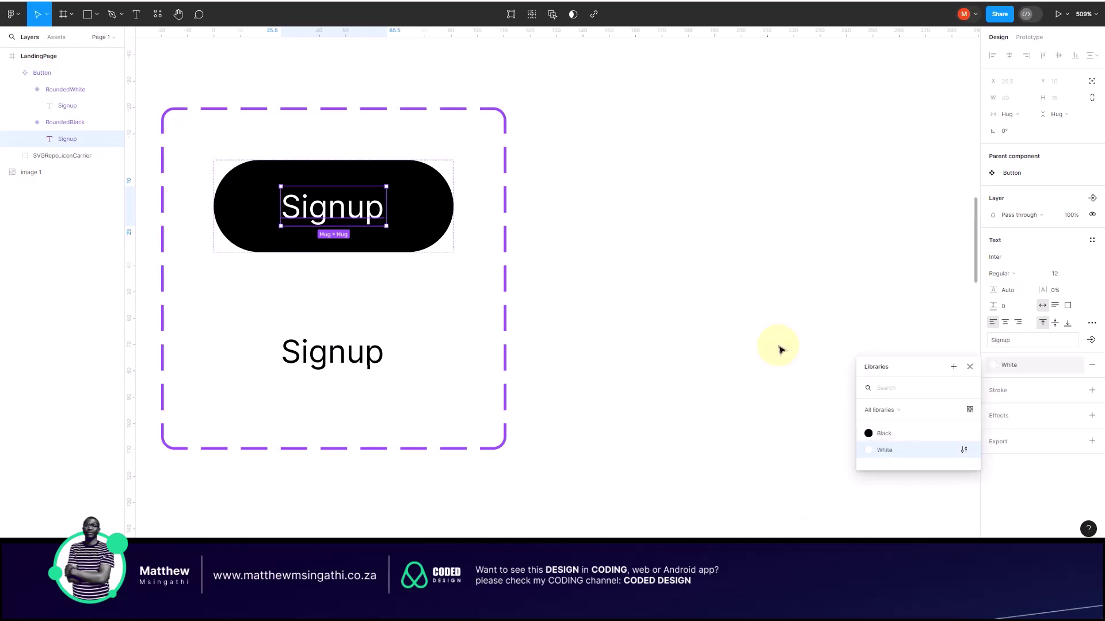
Step: Select the lower RoundedWhite variant in the Button set
click(674, 233)
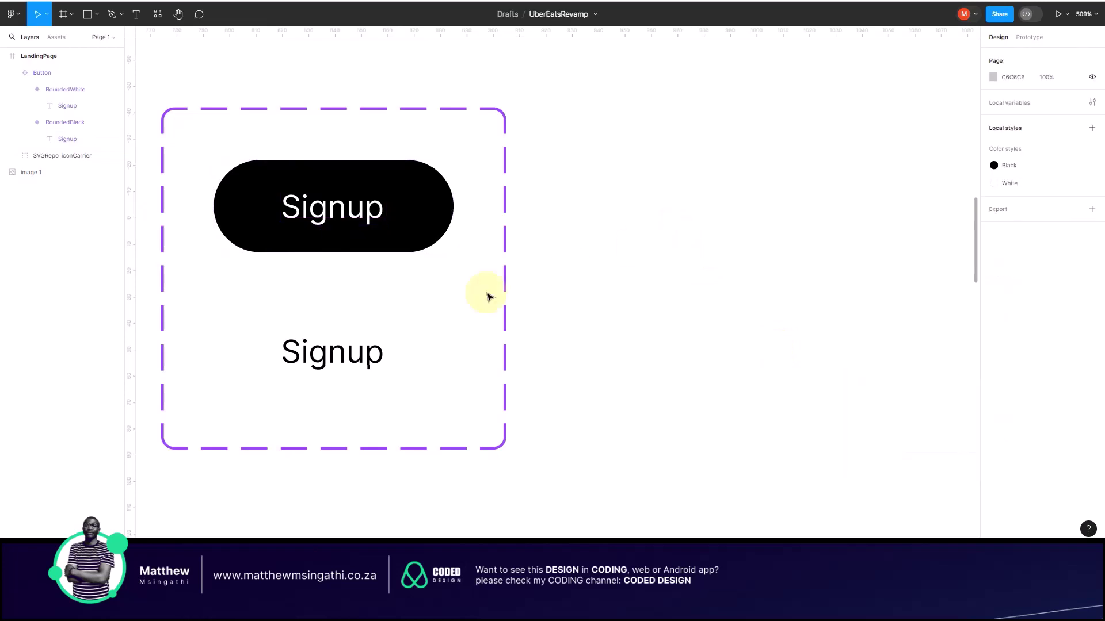
click(379, 331)
click(380, 331)
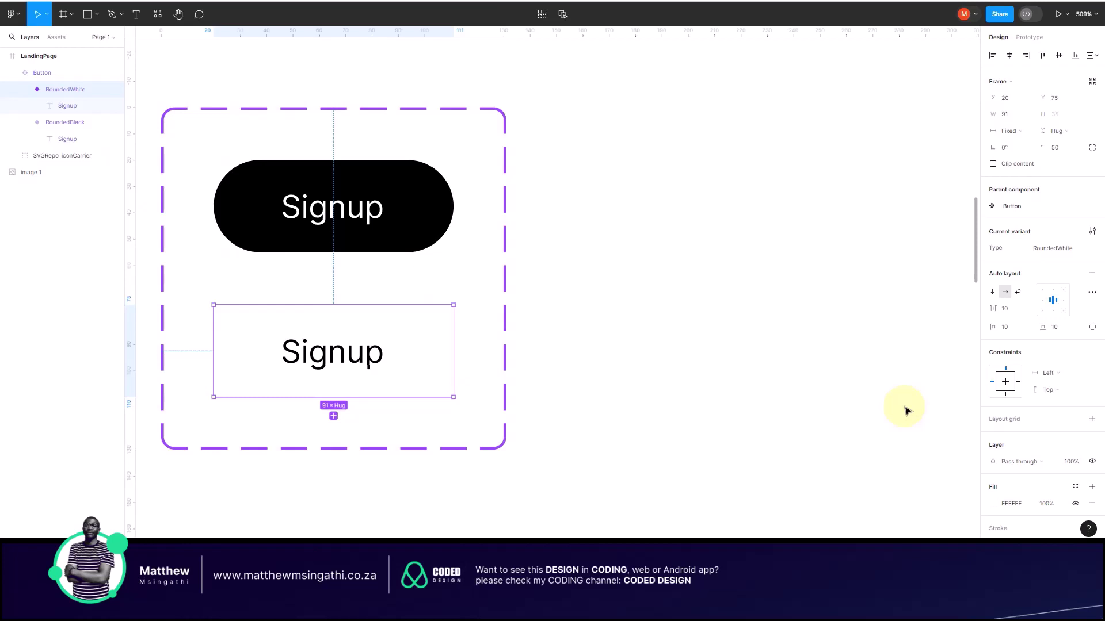
Step: Select the RoundedWhite button variant and check its padding
click(626, 274)
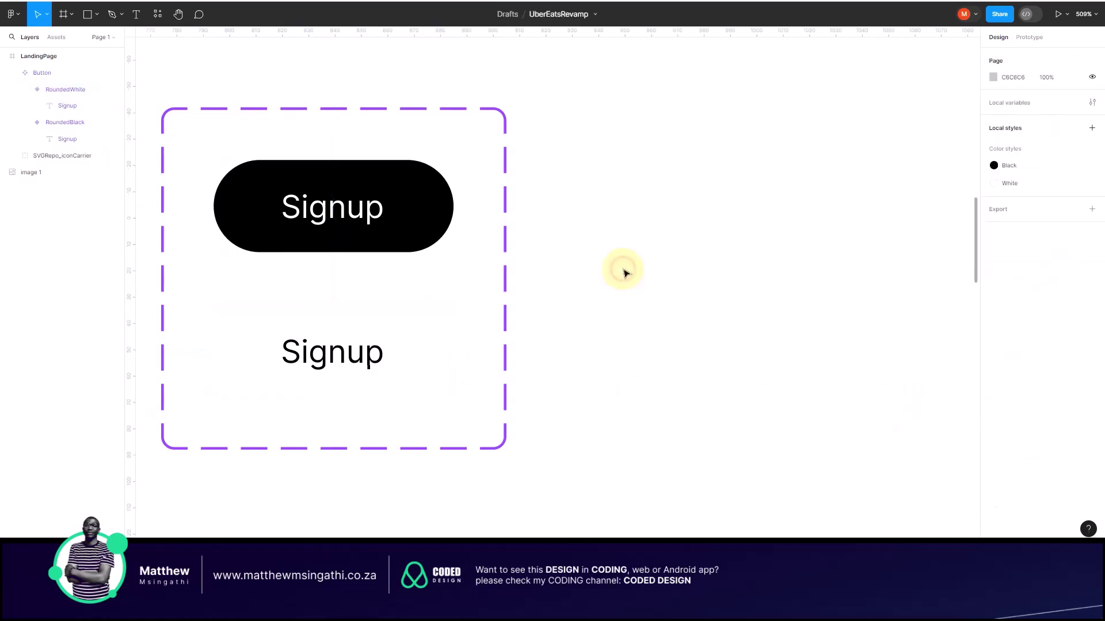
click(413, 223)
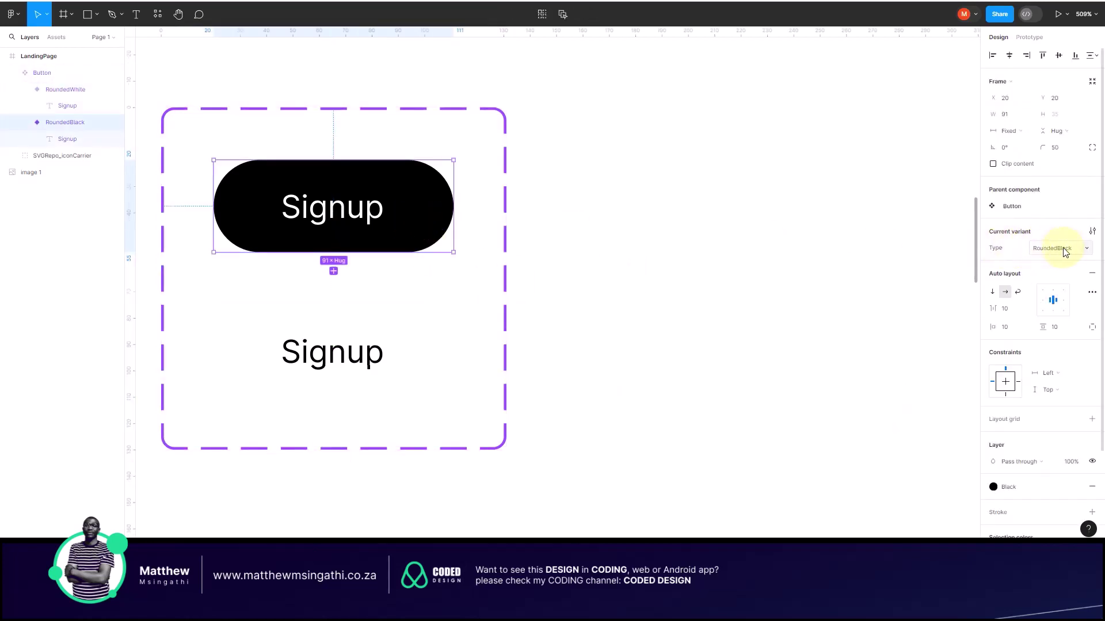
click(424, 331)
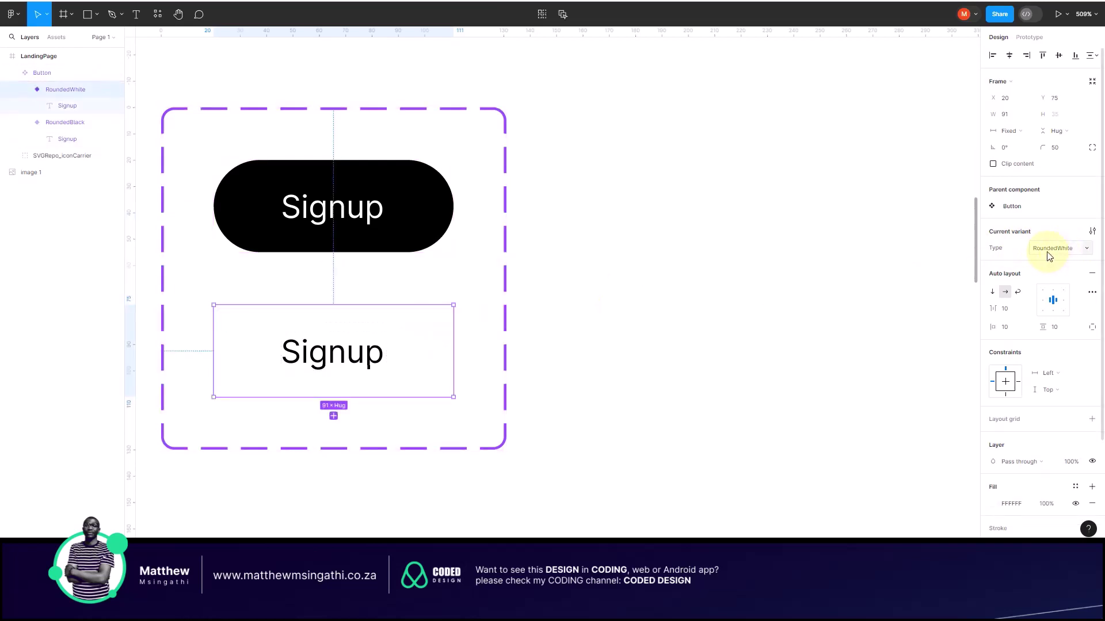
click(440, 344)
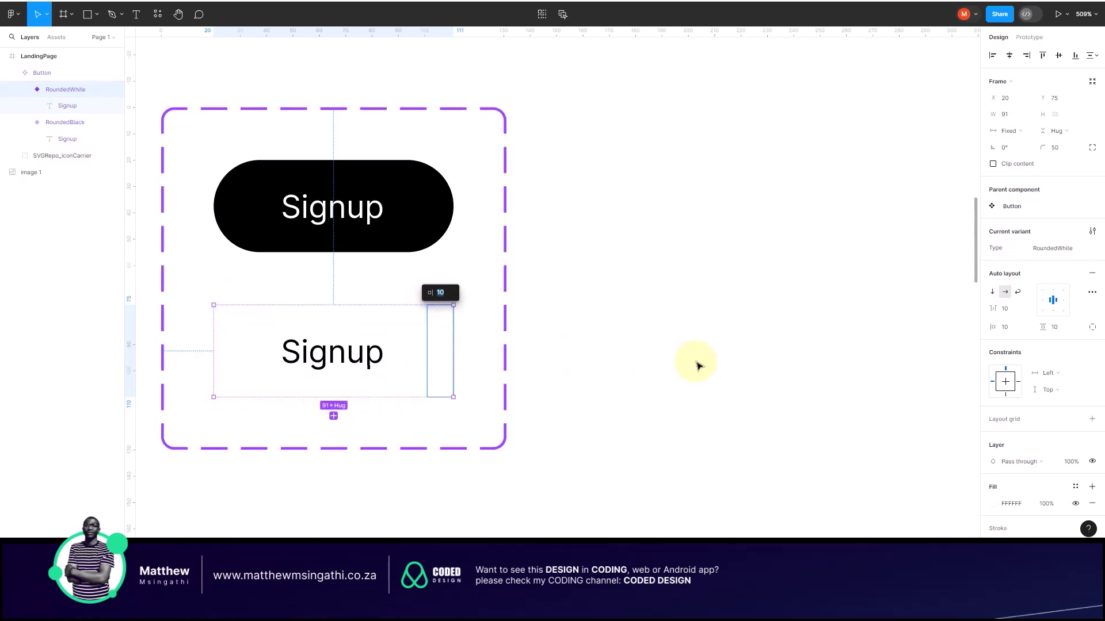
scroll(1044, 394, down, 3)
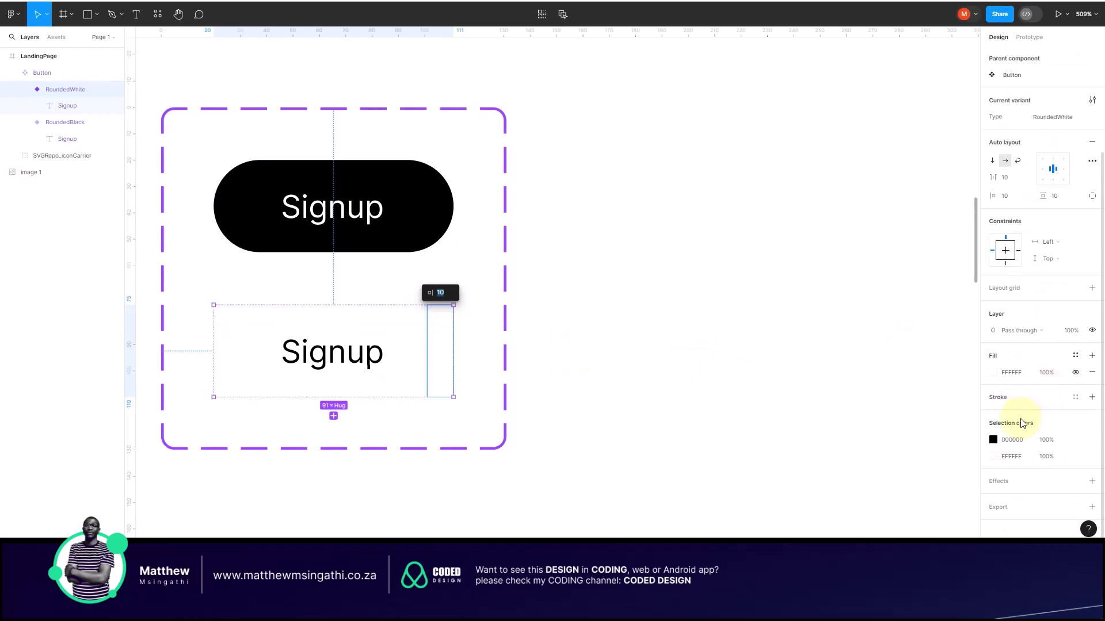
Step: Add a drop shadow with Y offset 0, blur 4, black 000000 at 25%
click(994, 481)
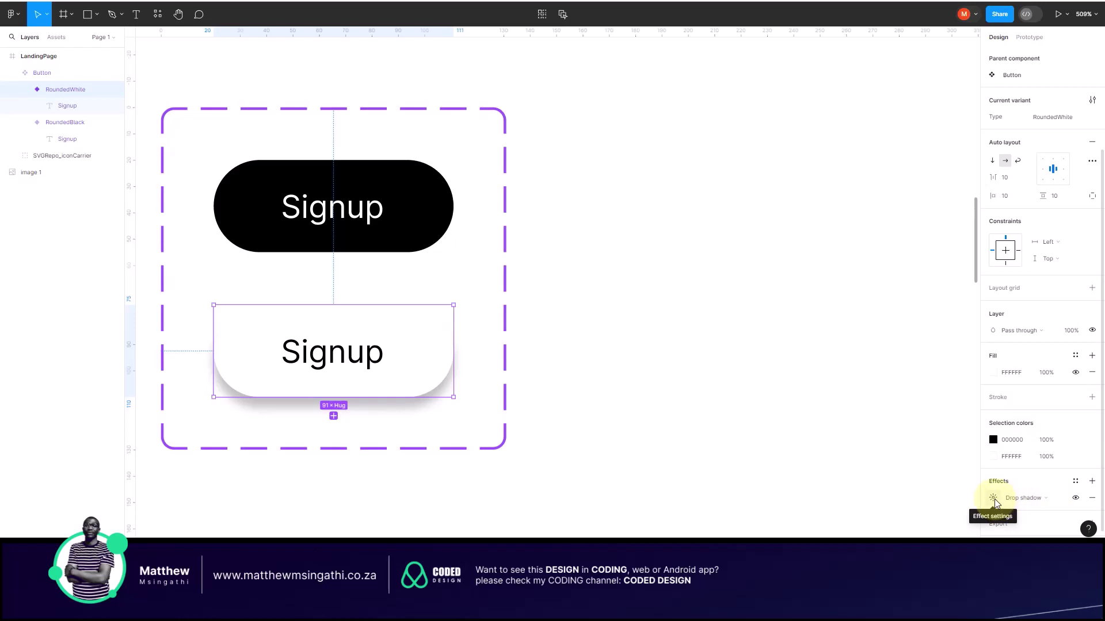
click(994, 498)
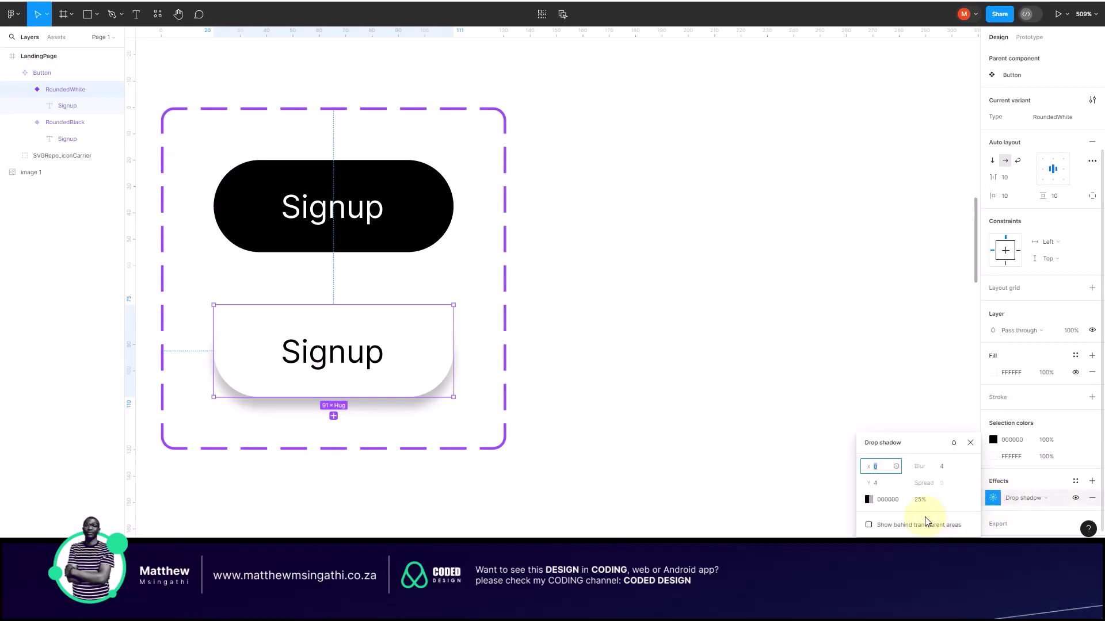
click(883, 487)
text(0)
click(898, 466)
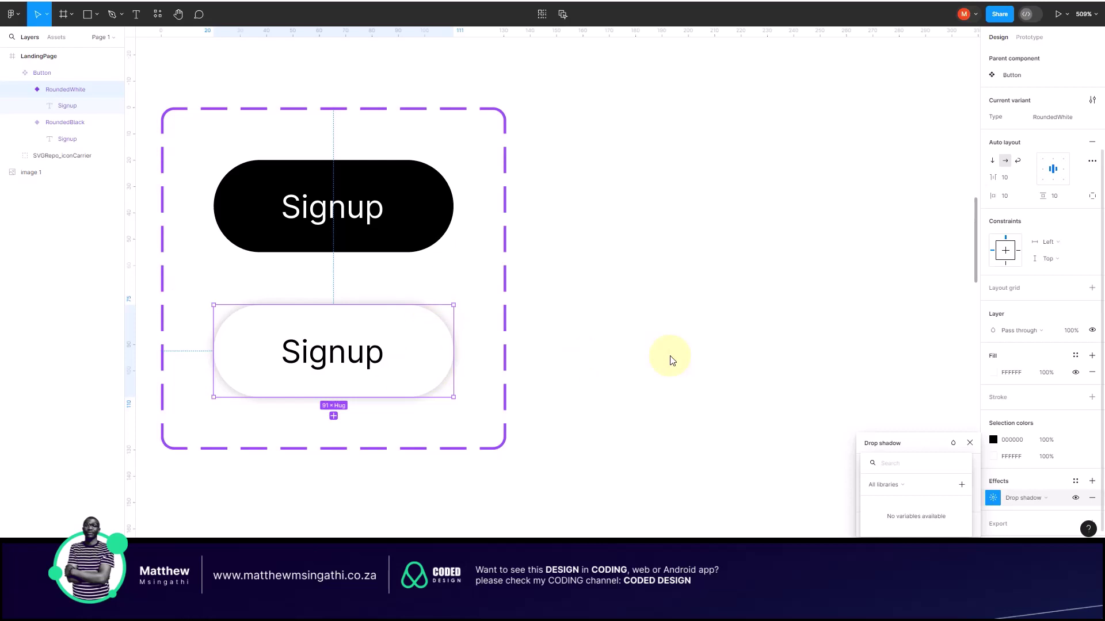
key(Escape)
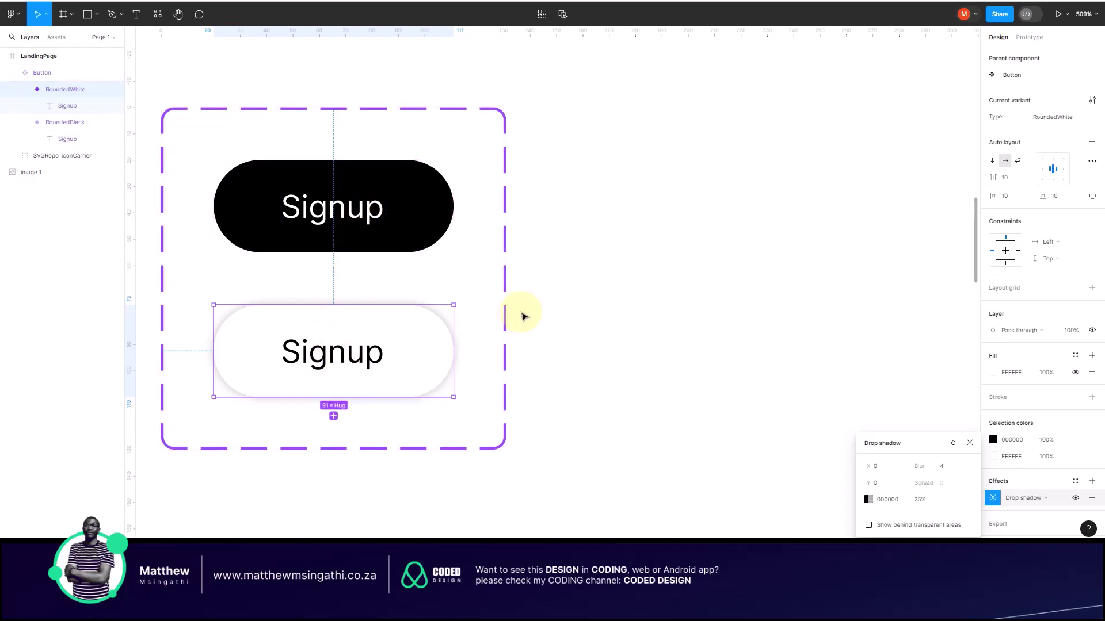
scroll(584, 305, down, 2)
scroll(584, 305, down, 2)
click(615, 243)
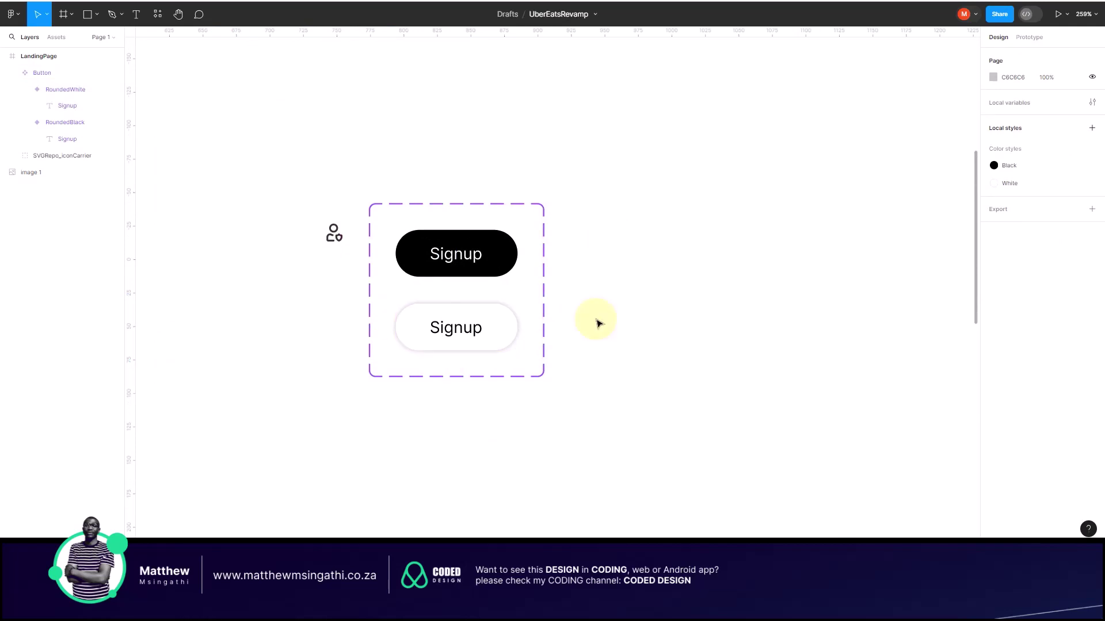
Step: Create a Button instance from the RoundedBlack variant to the right of the set
click(506, 261)
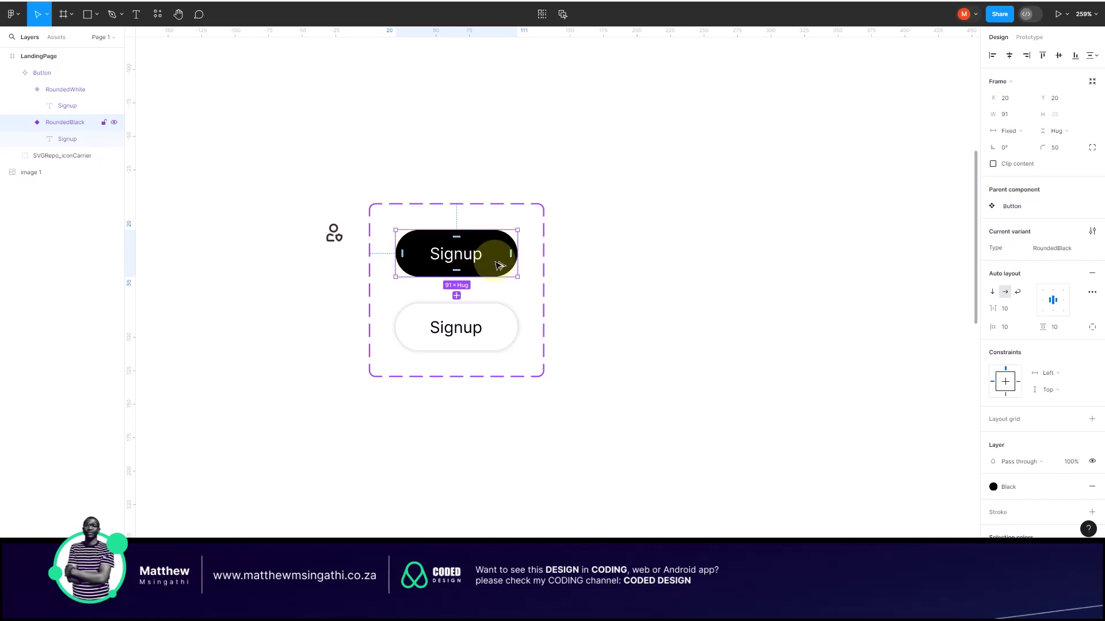
drag(498, 266, 715, 269)
drag(745, 160, 691, 246)
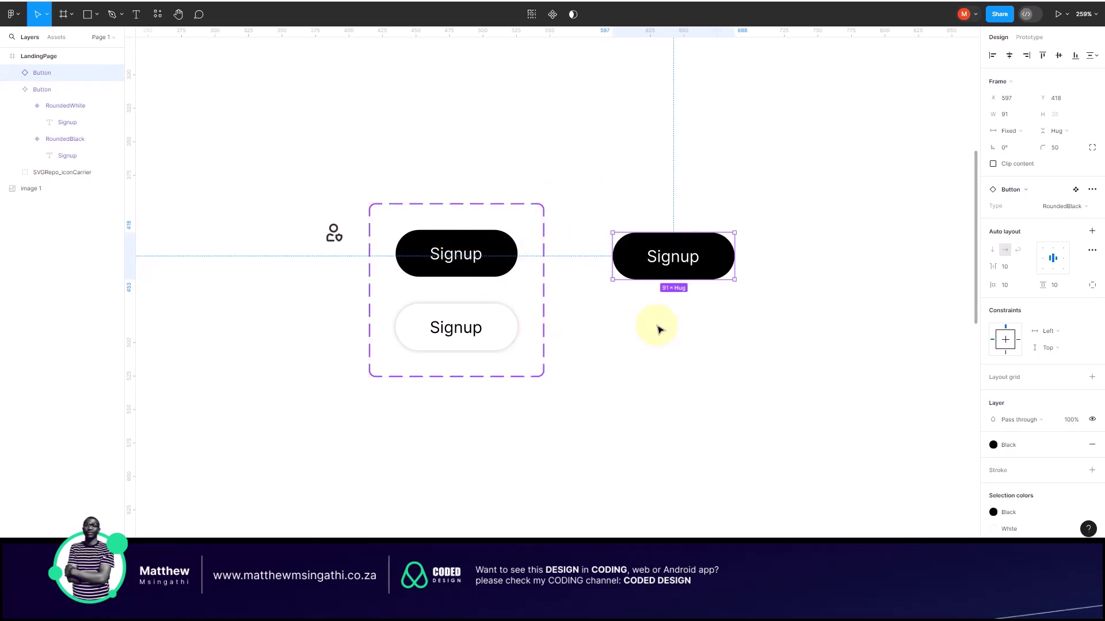
mouse_move(711, 272)
mouse_down()
mouse_move(672, 280)
mouse_move(667, 269)
mouse_move(699, 269)
mouse_up()
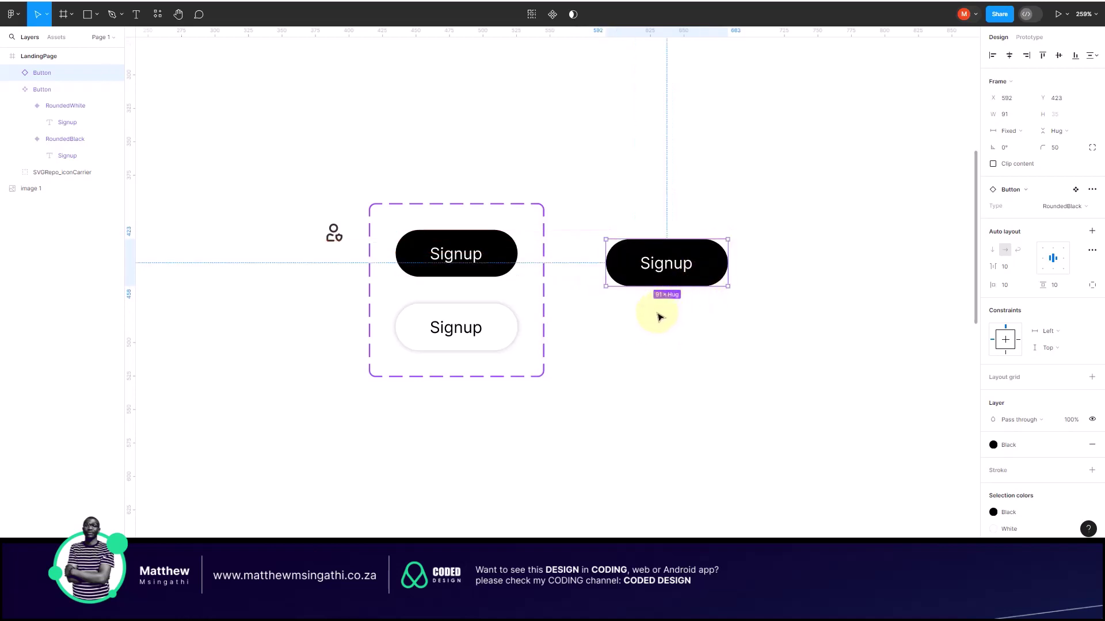
scroll(702, 260, up, 5)
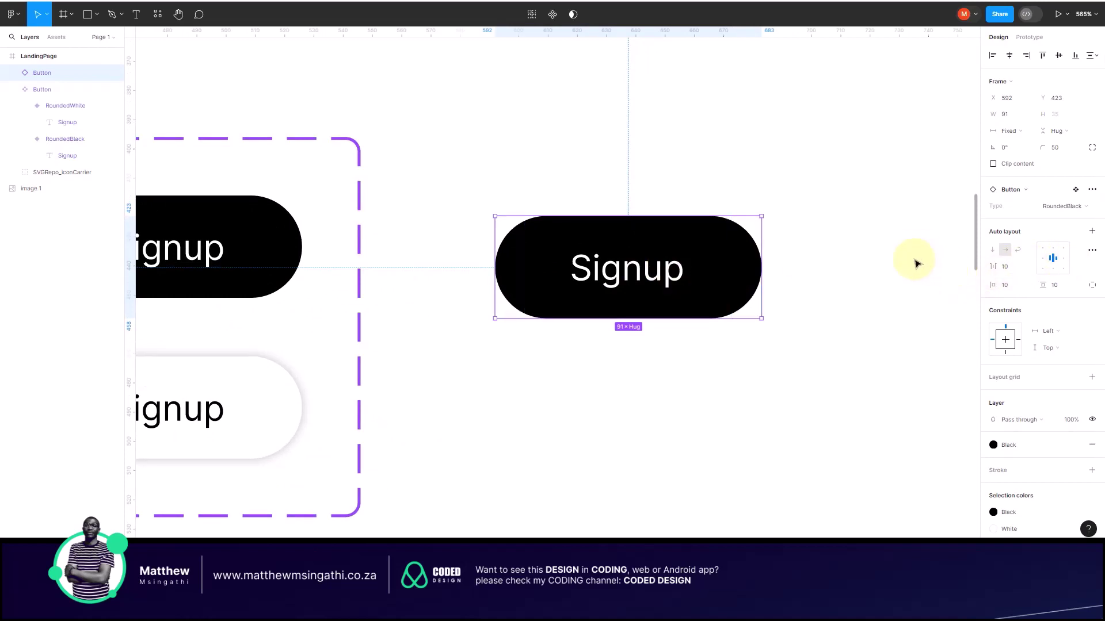
Step: Switch the new Button instance's Type to RoundedWhite
click(729, 268)
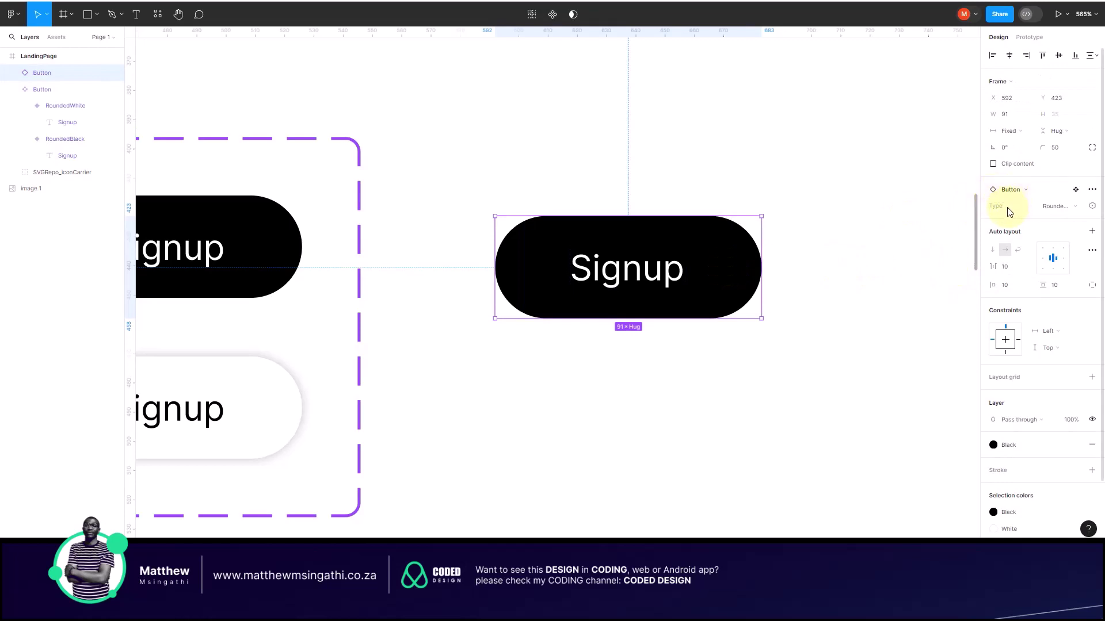
click(1079, 209)
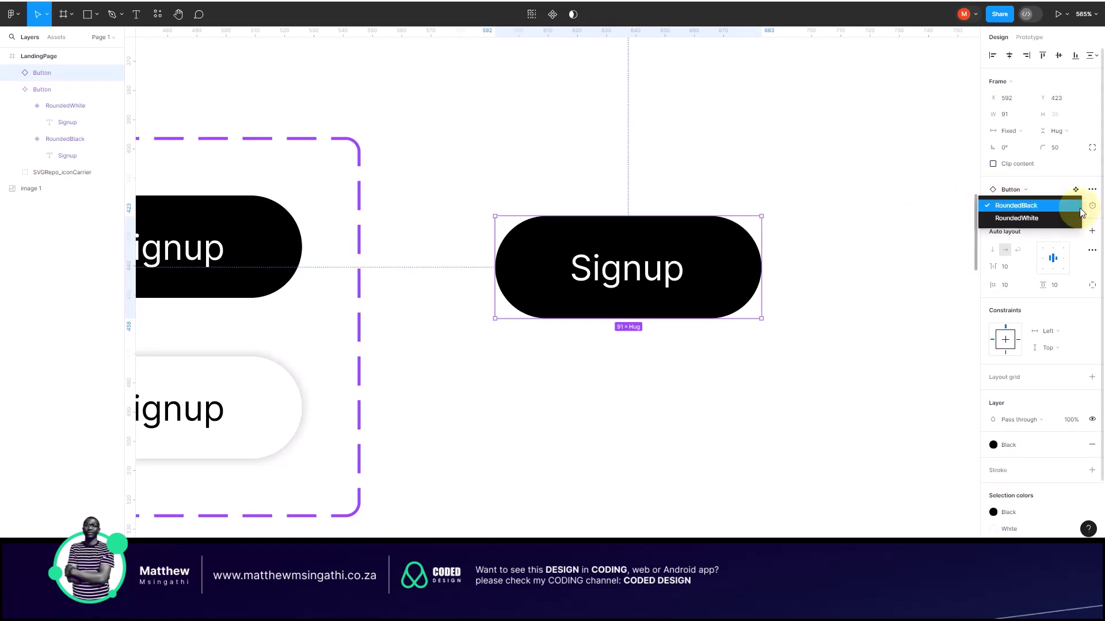
click(1042, 220)
click(960, 260)
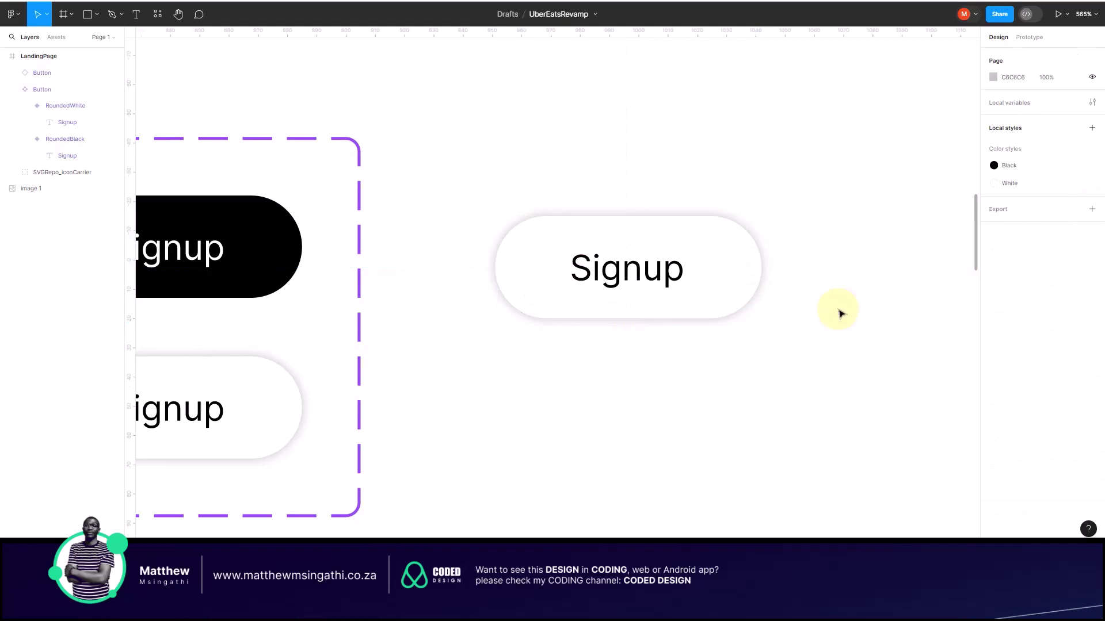
Step: Change the white instance's label text from 'Signup' to 'Login'
double_click(663, 270)
double_click(663, 270)
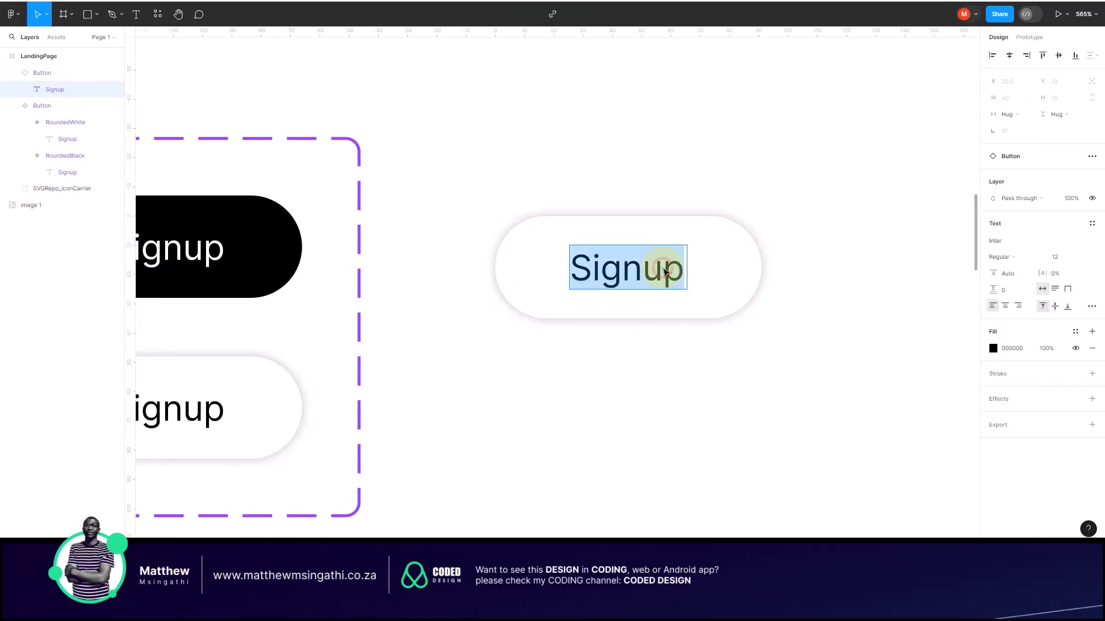
text(Login)
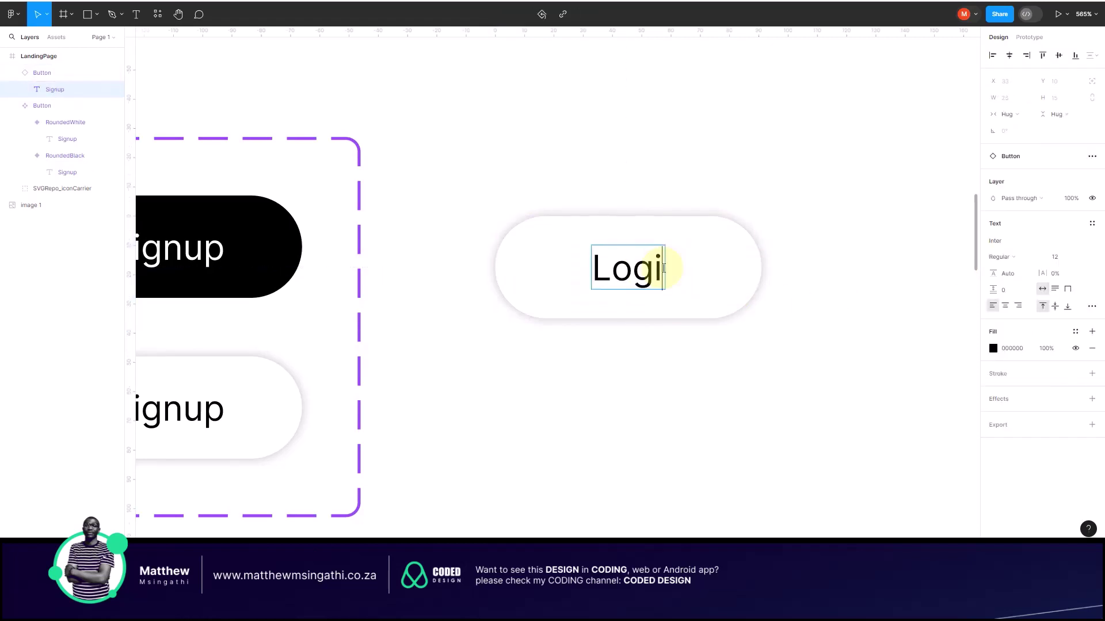
click(736, 148)
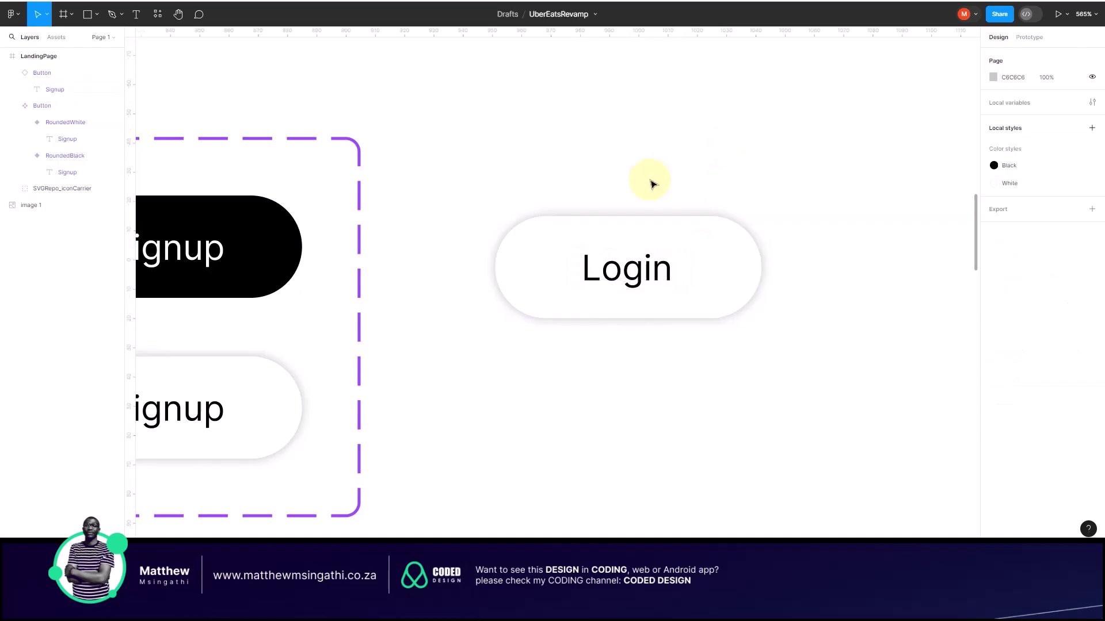
scroll(650, 180, down, 5)
click(653, 275)
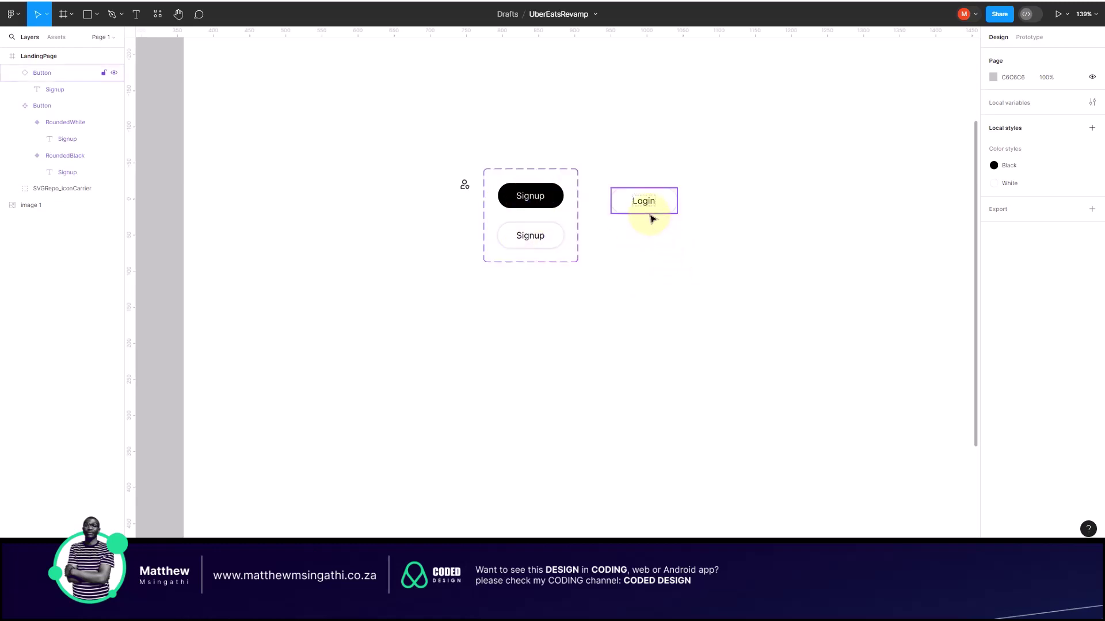
scroll(651, 219, up, 5)
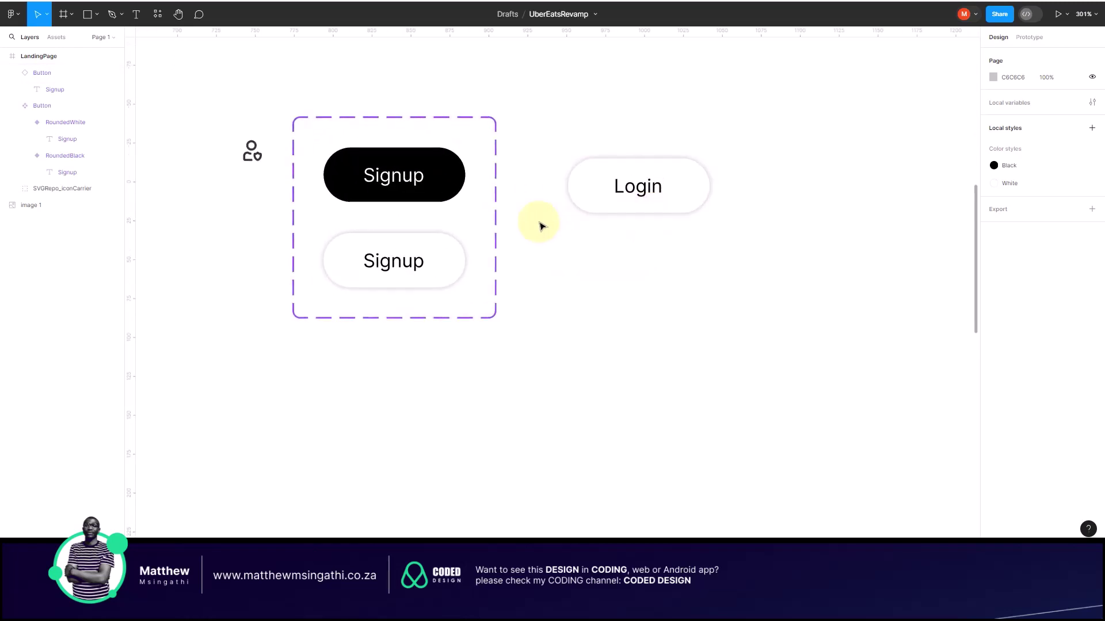
scroll(541, 225, down, 2)
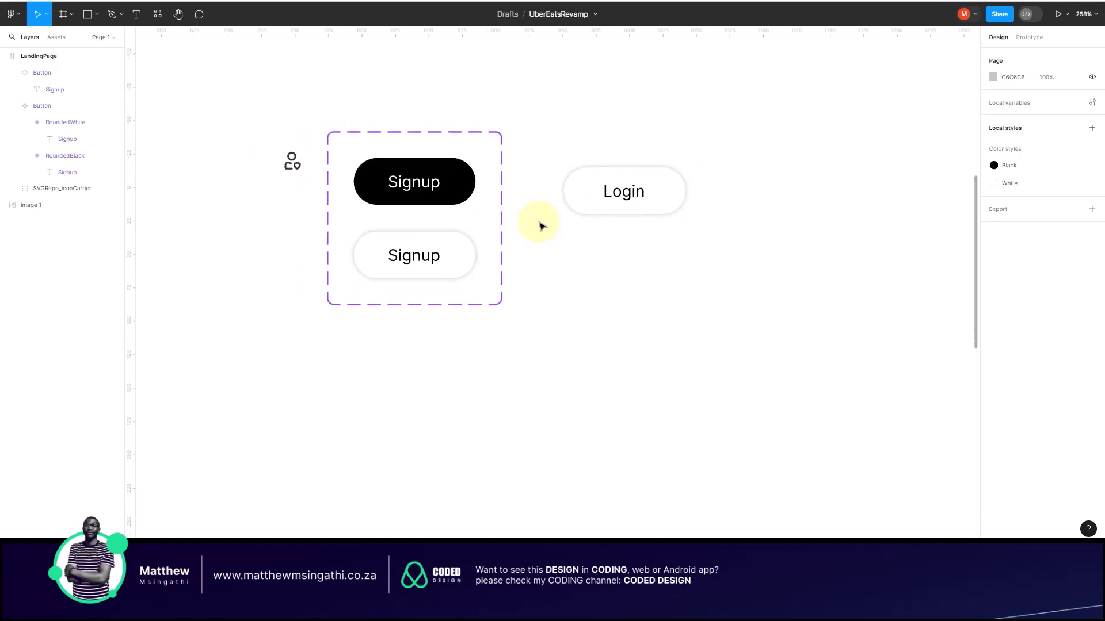
Step: Add a third variant, Type3, to the Button component set
click(441, 259)
click(364, 115)
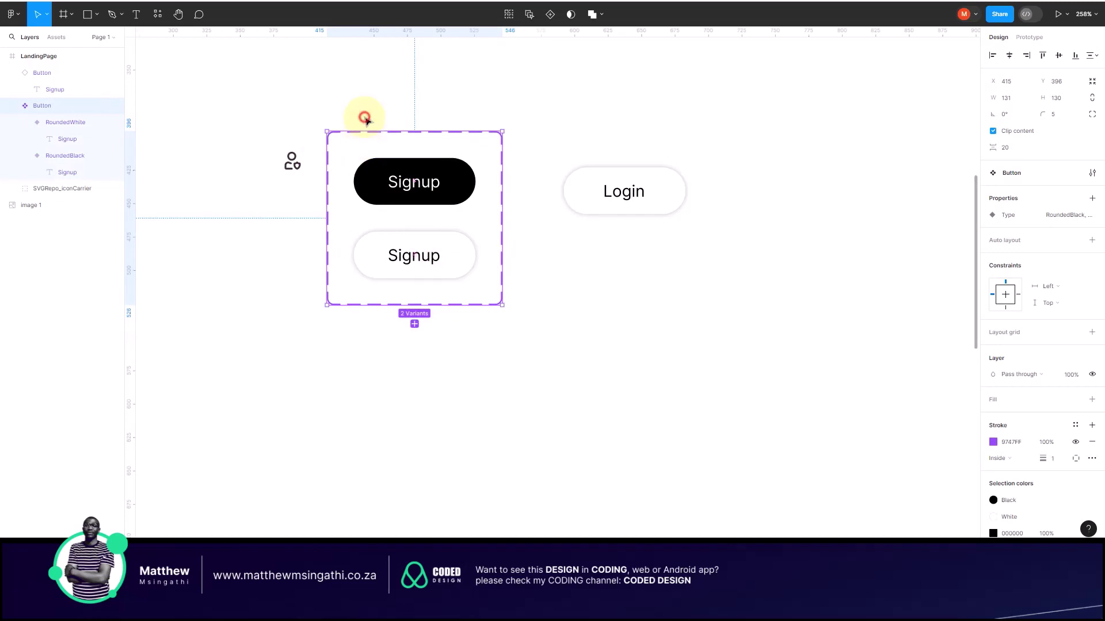
click(353, 150)
click(551, 19)
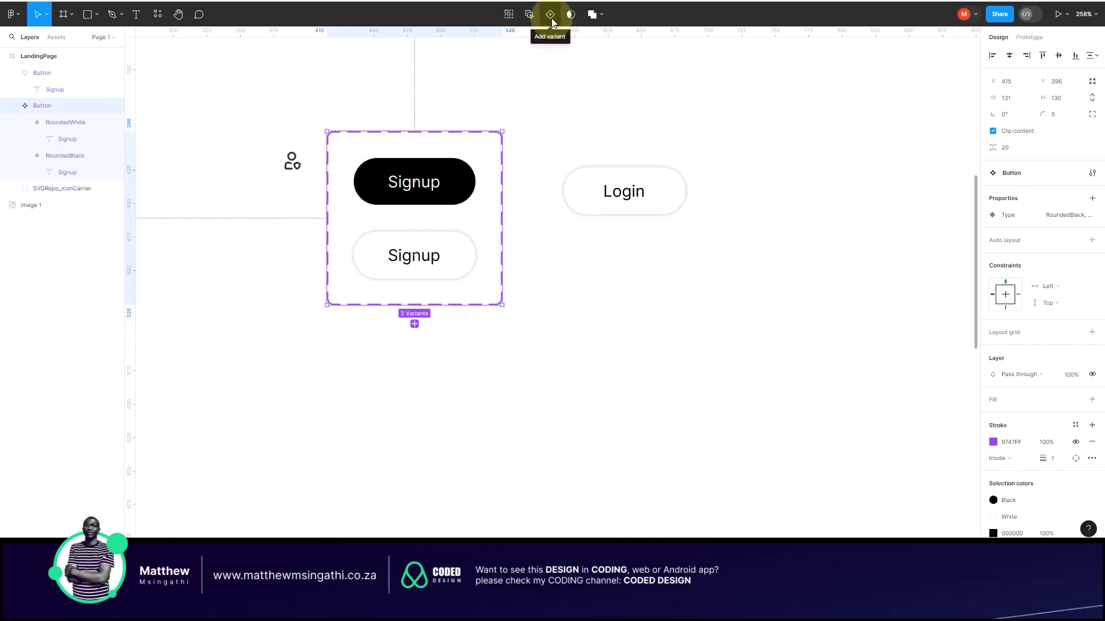
click(551, 17)
click(457, 327)
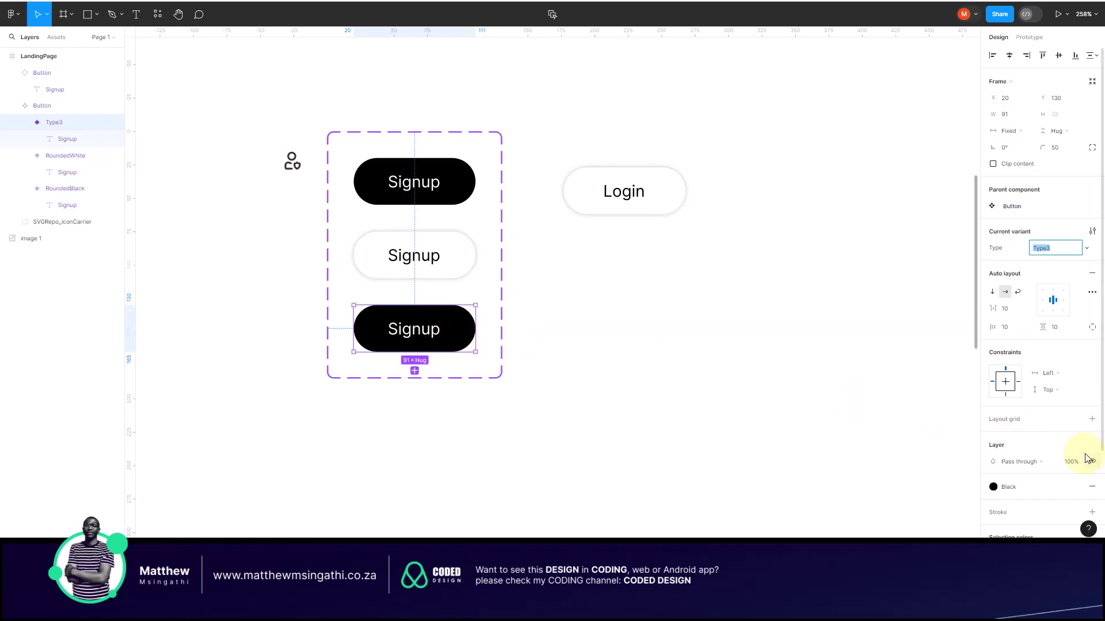
scroll(1085, 457, down, 3)
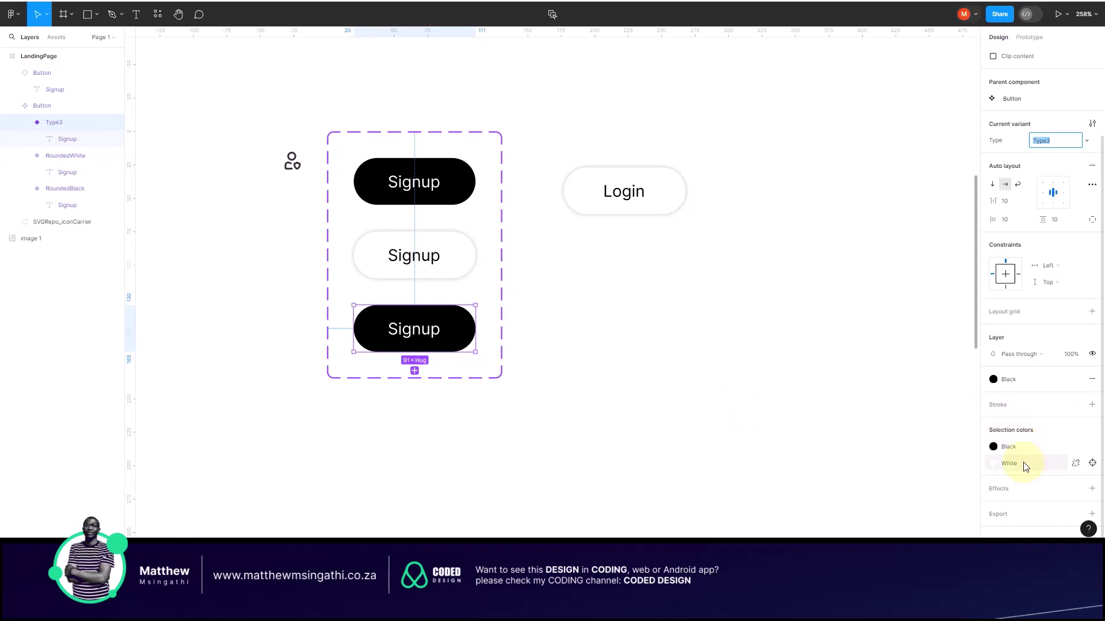
scroll(1027, 450, down, 1)
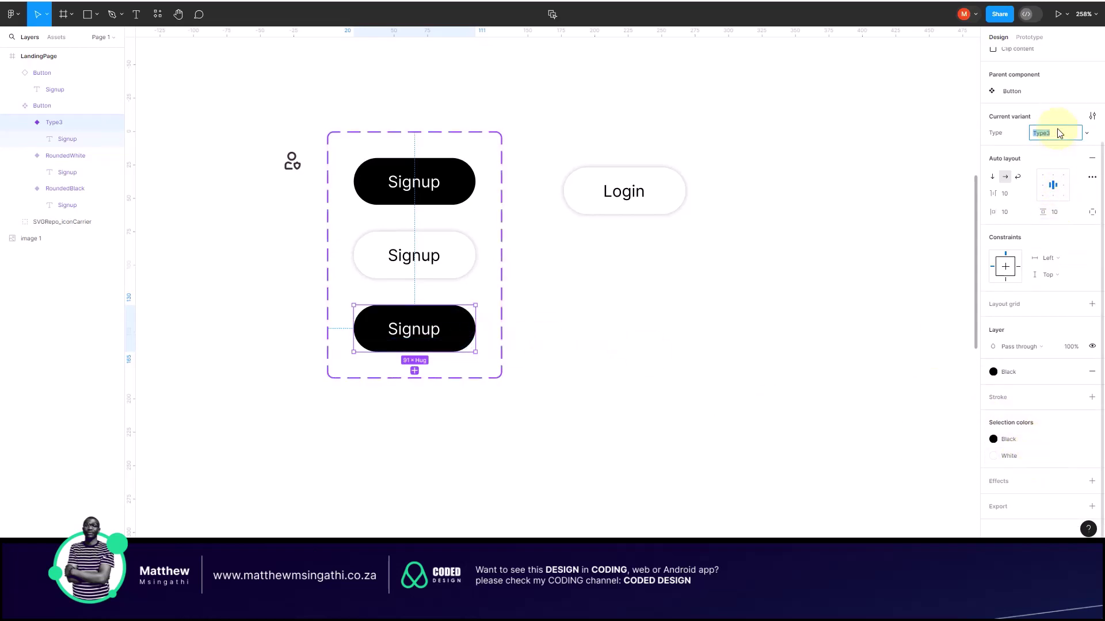
scroll(1058, 141, up, 3)
Step: Set the new variant's corner radius to 5, adjusting down from 10
click(1061, 148)
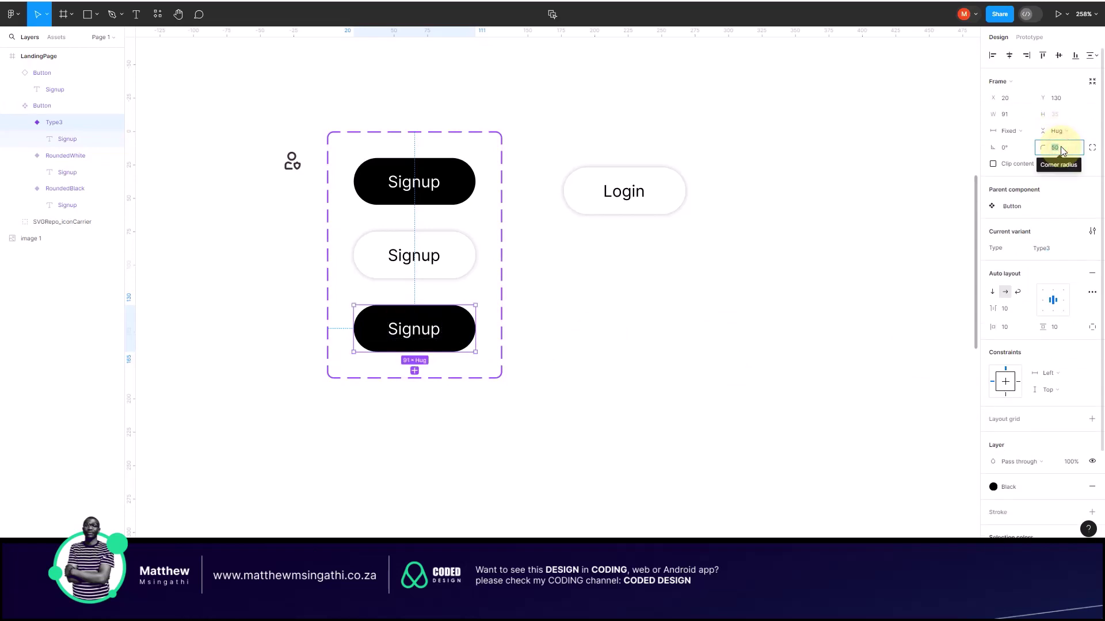
text(10)
key(Return)
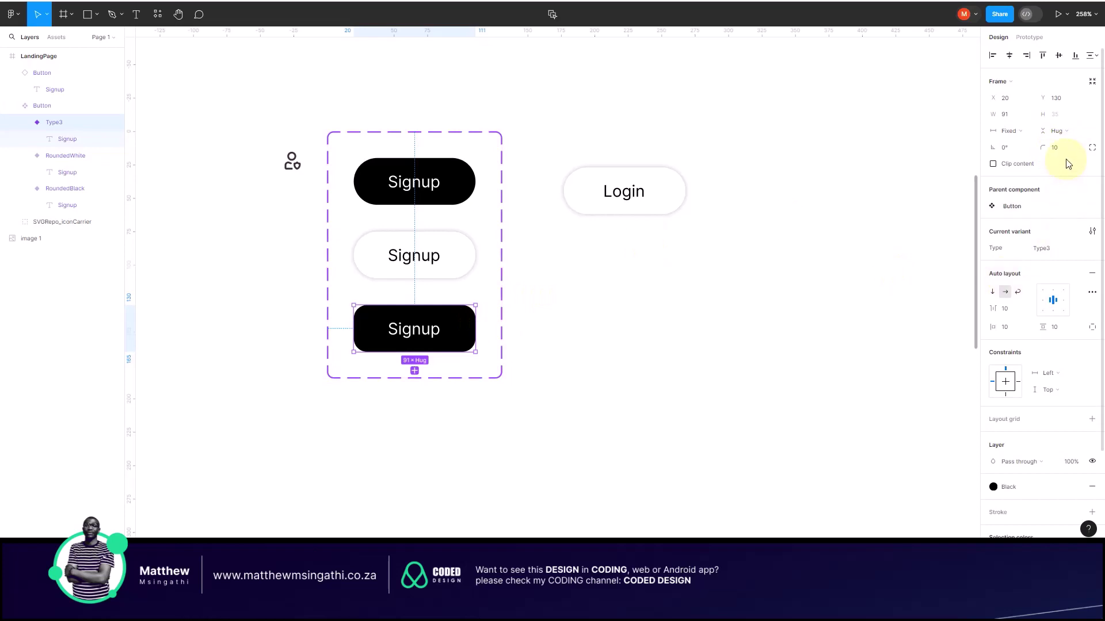
click(1065, 153)
drag(1036, 148, 1033, 148)
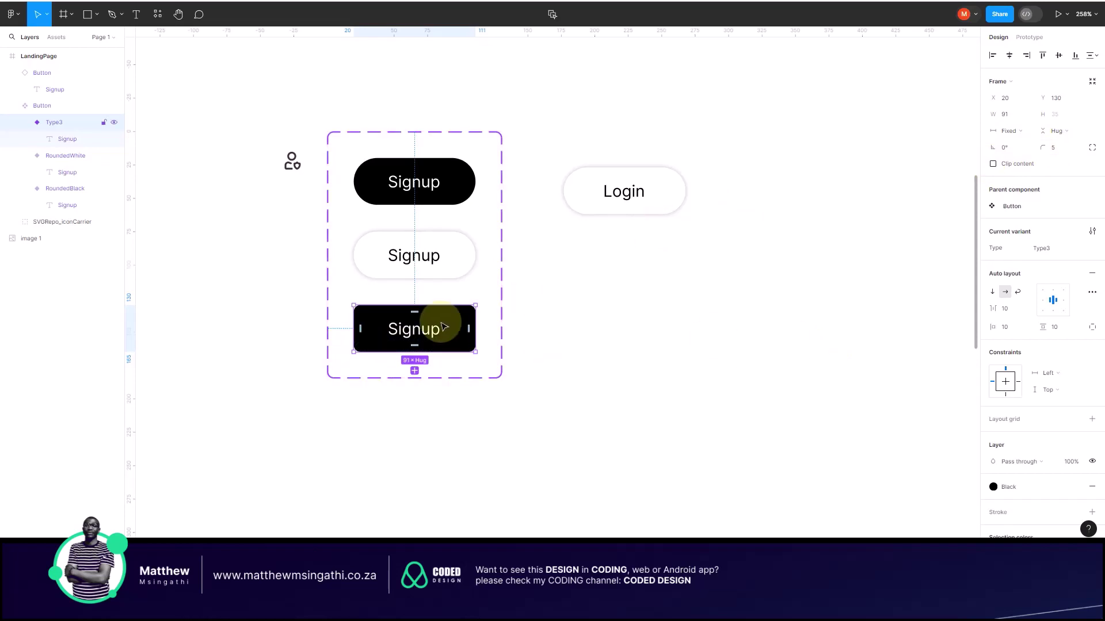
click(611, 315)
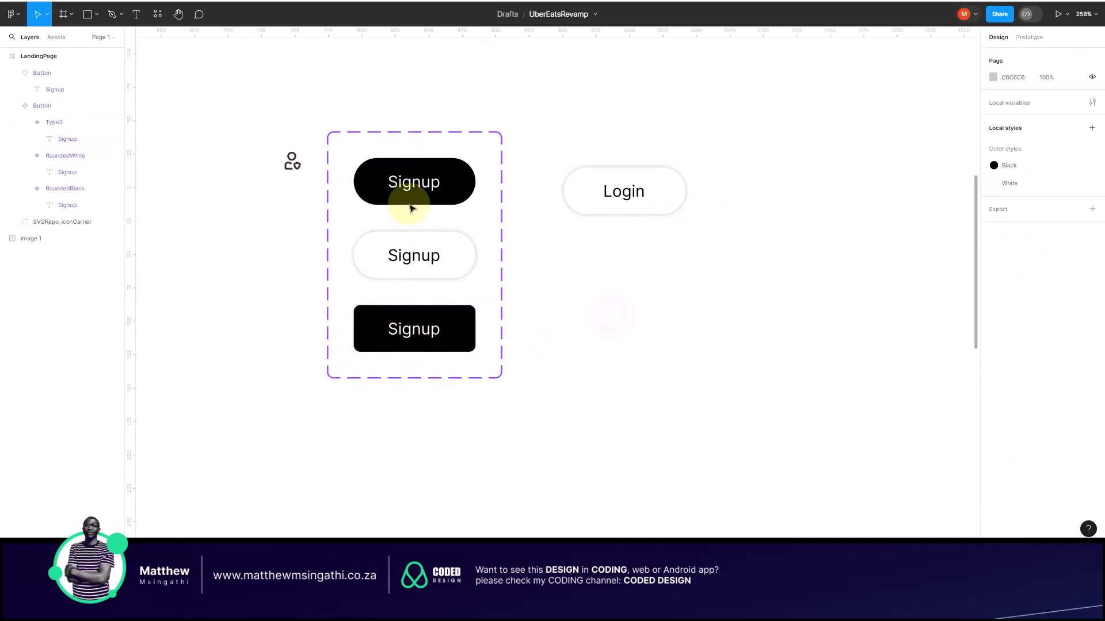
Step: Rename the Button set's Type property value Type3 to BlockyBlack
click(359, 130)
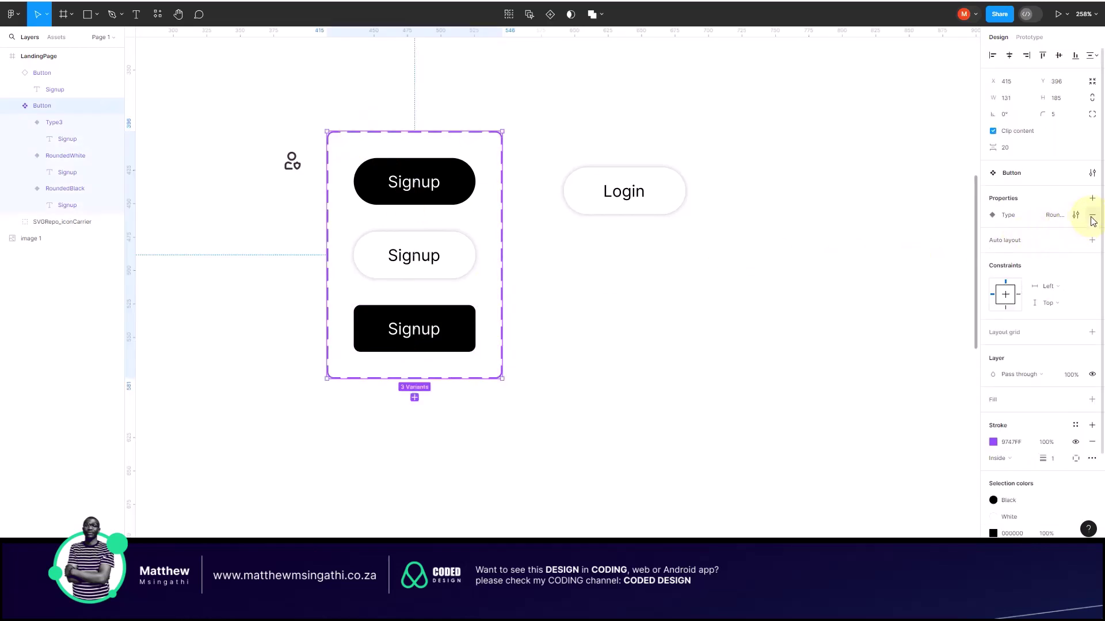
click(1075, 217)
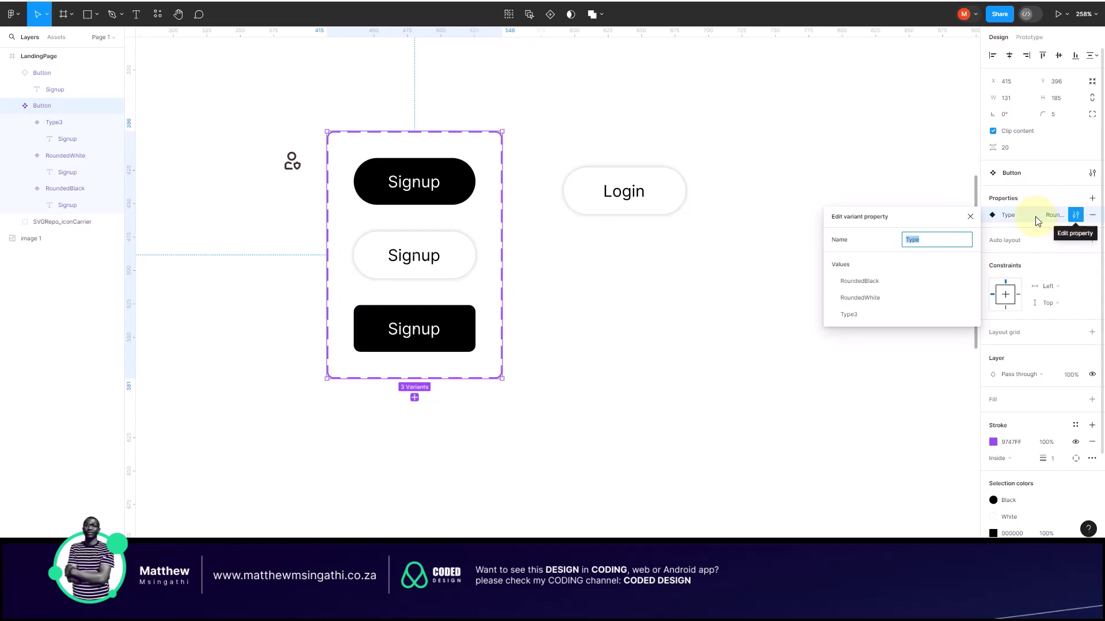
double_click(858, 316)
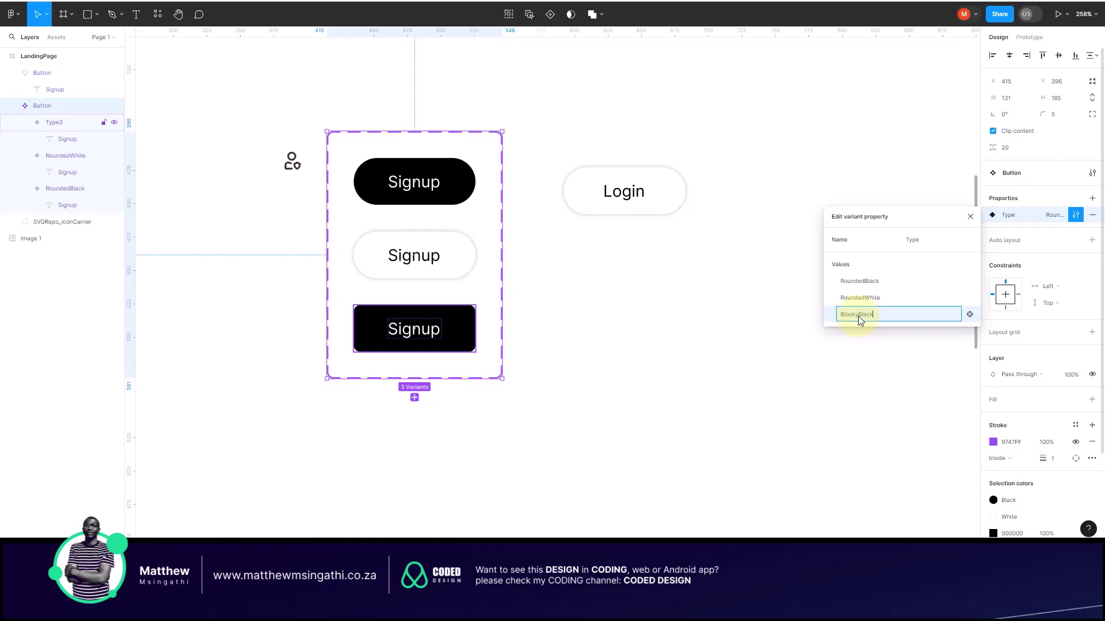
click(828, 369)
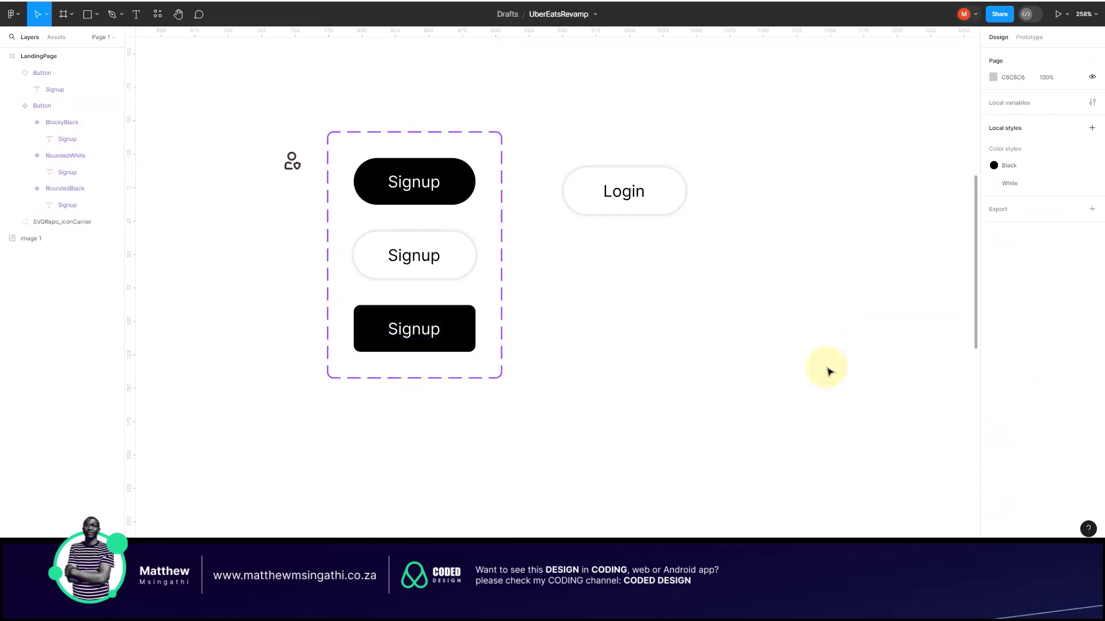
click(463, 319)
click(463, 320)
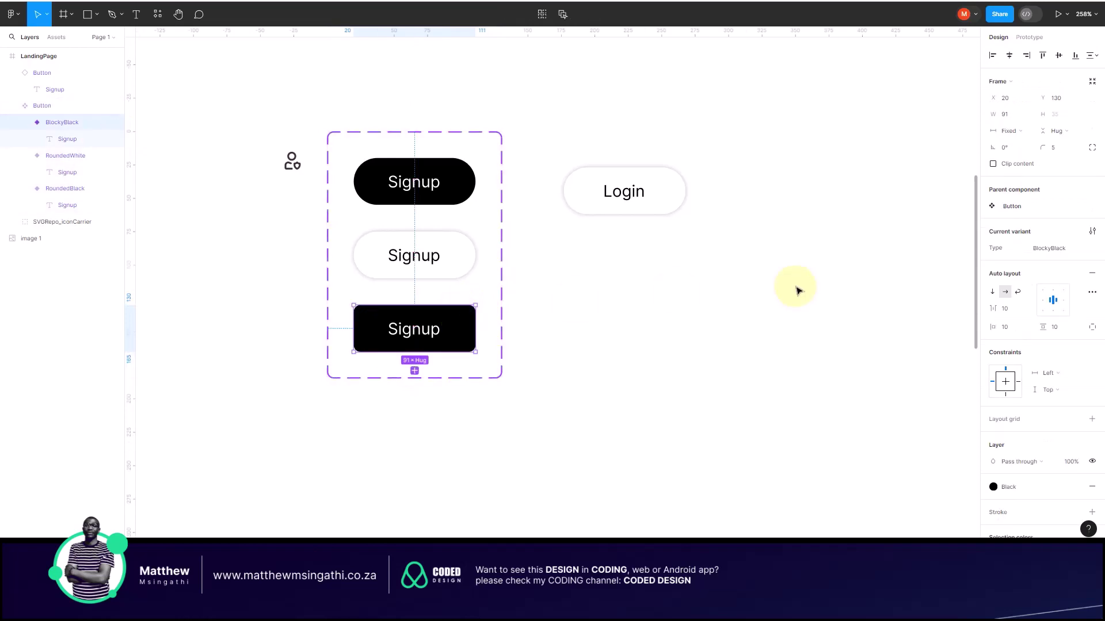
Step: Set the Login button instance's Type to BlockyBlack, making it a black rounded rectangle
click(659, 310)
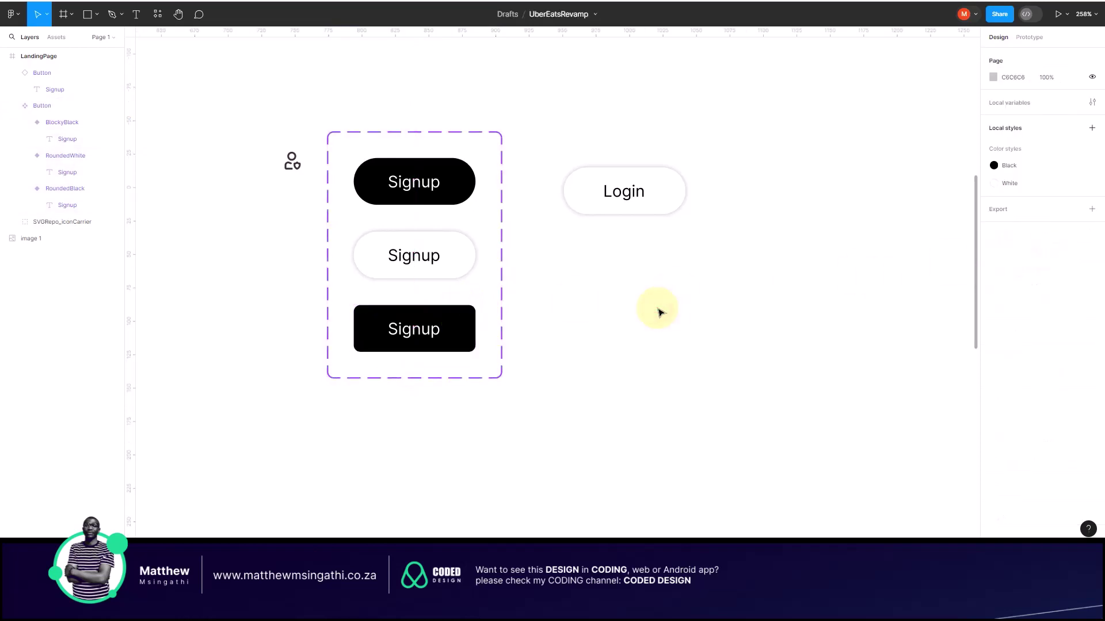
scroll(673, 229, up, 5)
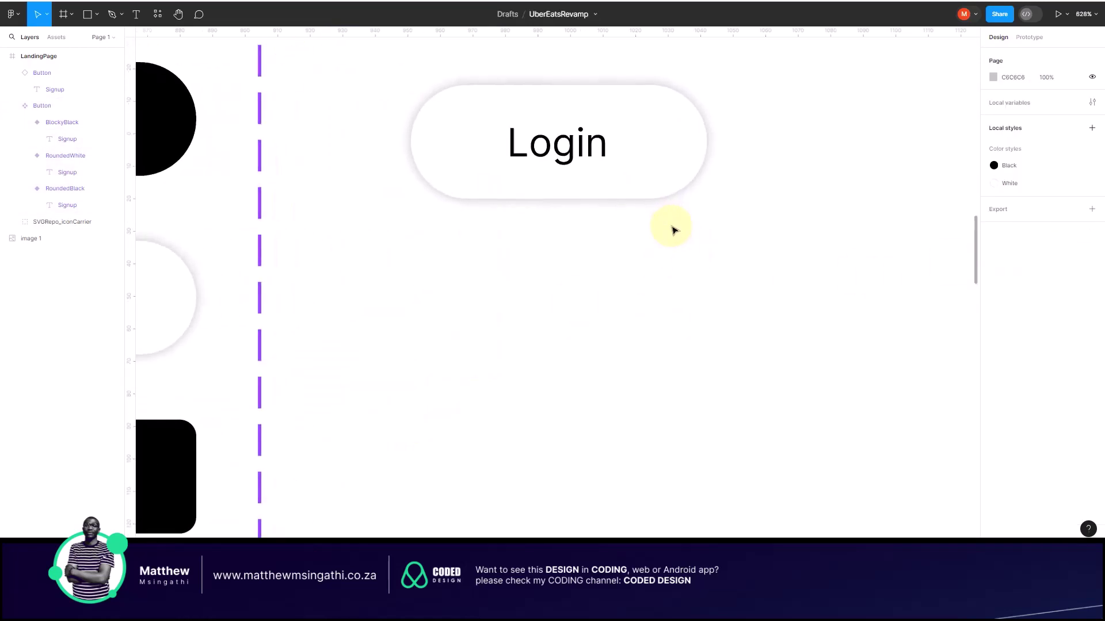
scroll(674, 229, up, 3)
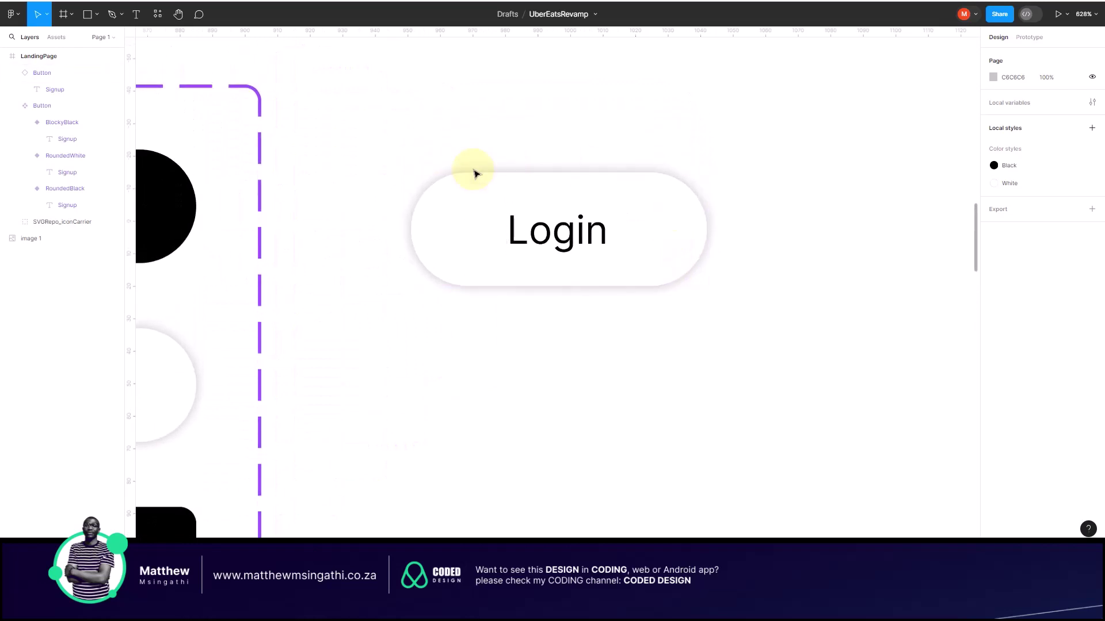
click(460, 199)
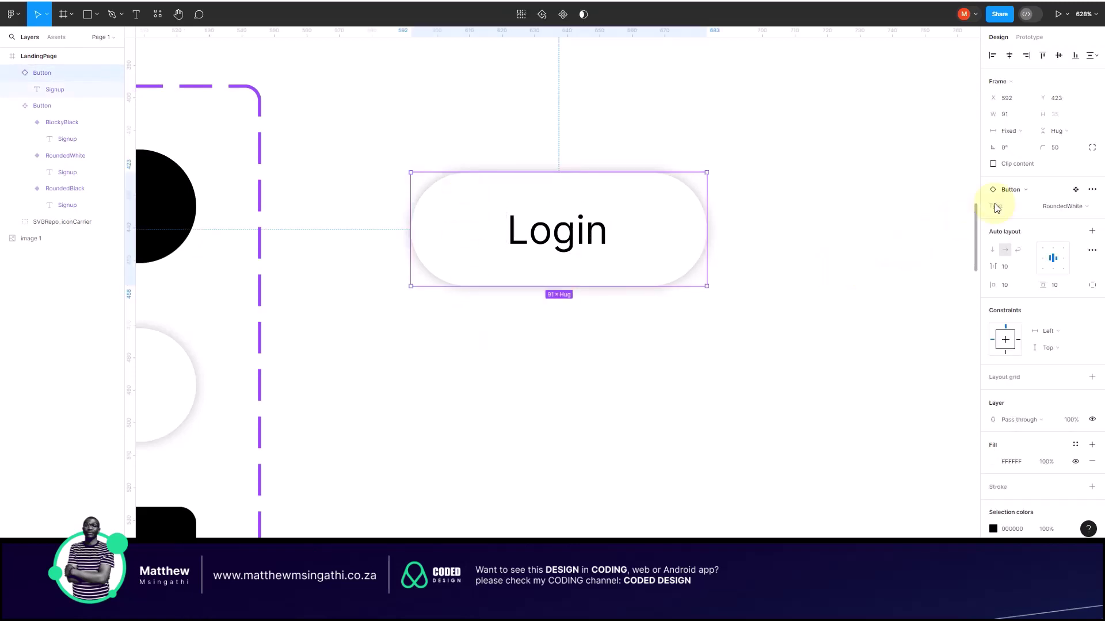
click(1072, 207)
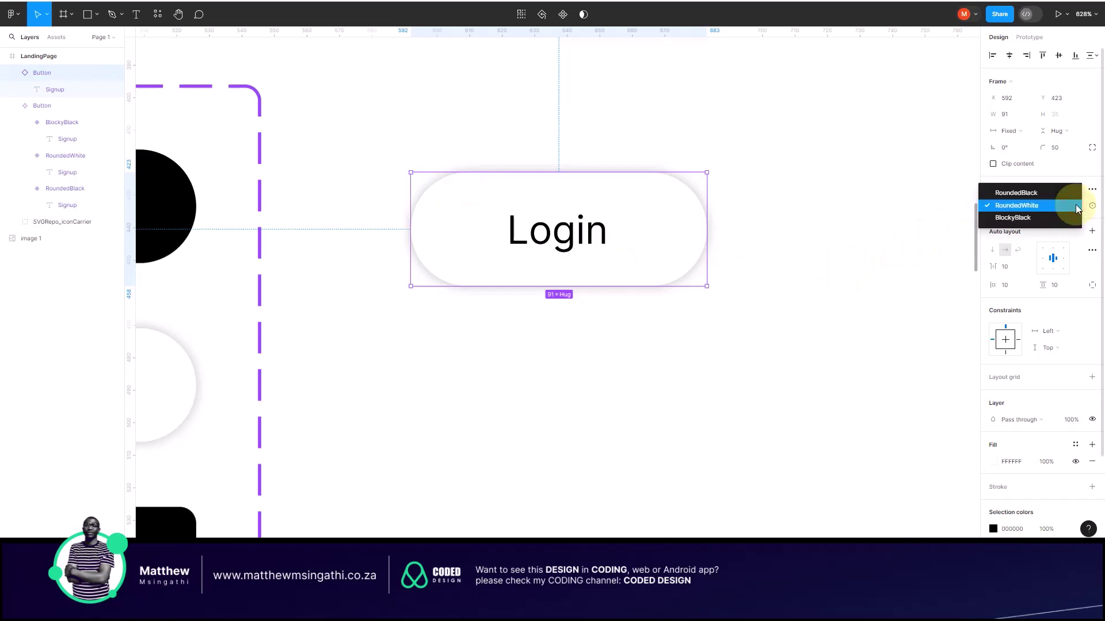
click(1012, 219)
click(696, 385)
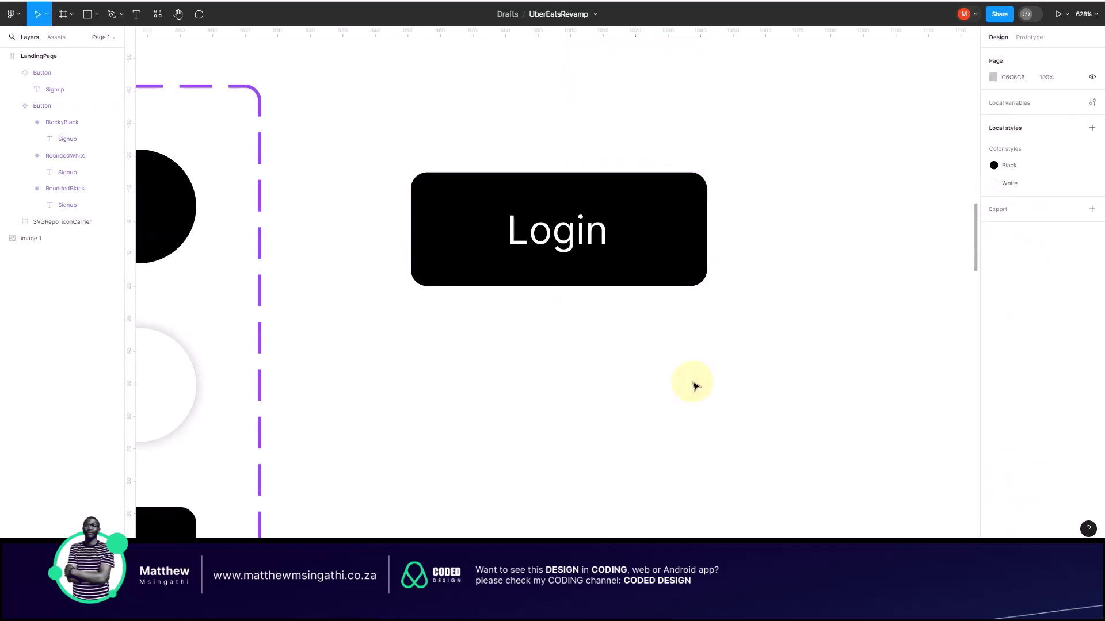
scroll(694, 384, down, 3)
scroll(645, 313, down, 2)
scroll(646, 314, down, 2)
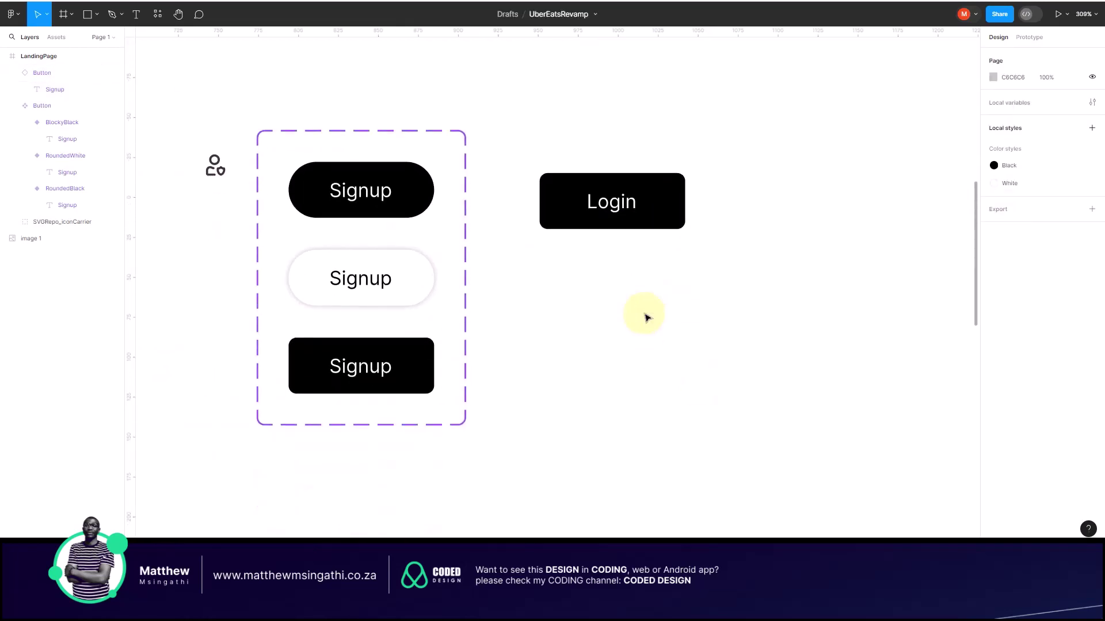
scroll(645, 315, down, 2)
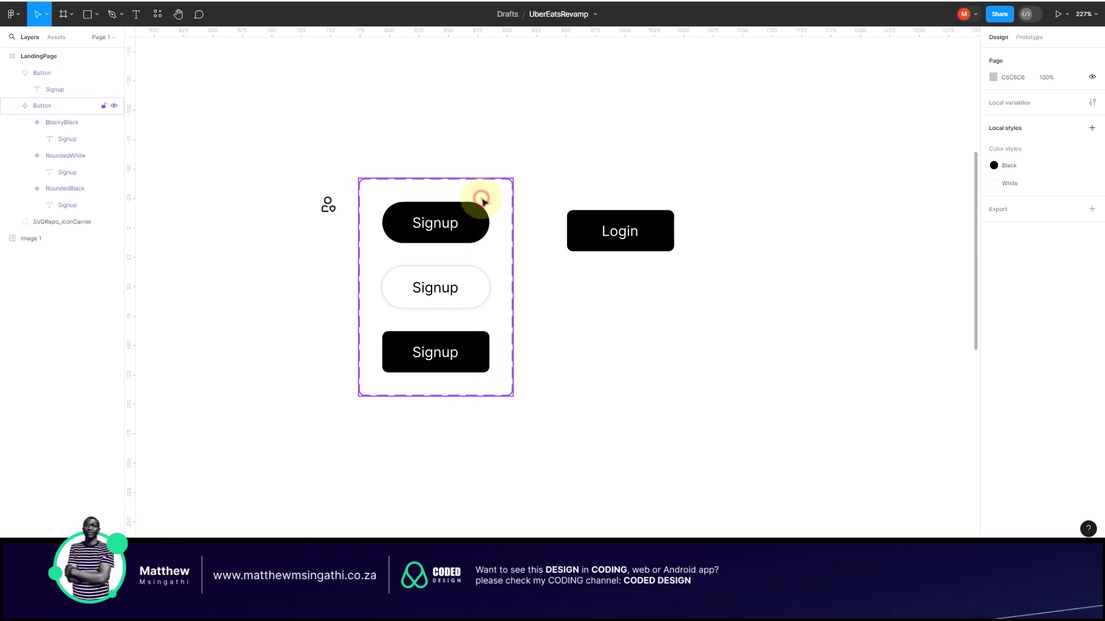
Step: Add a fourth Type4 variant to the Signup button component set
click(484, 198)
click(550, 14)
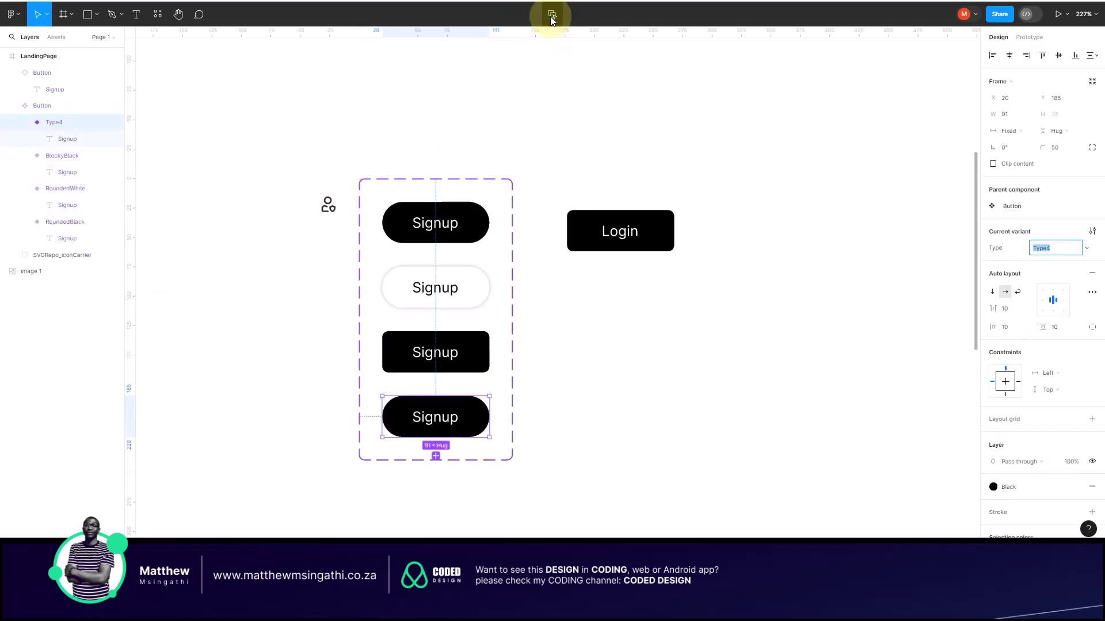
key(Return)
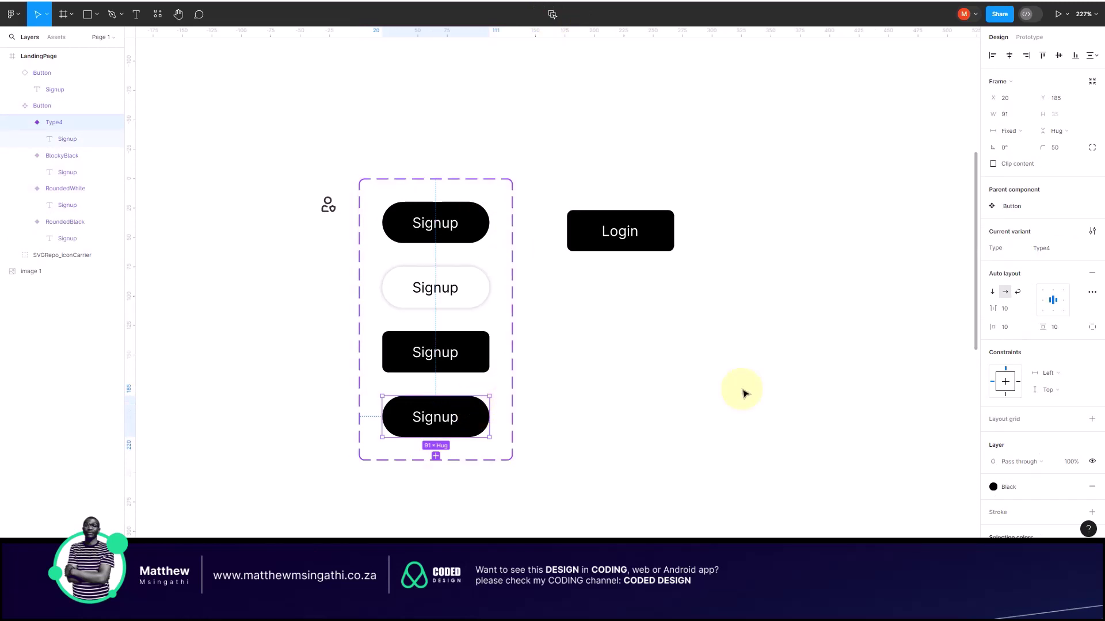
scroll(1012, 426, down, 2)
scroll(1022, 423, up, 2)
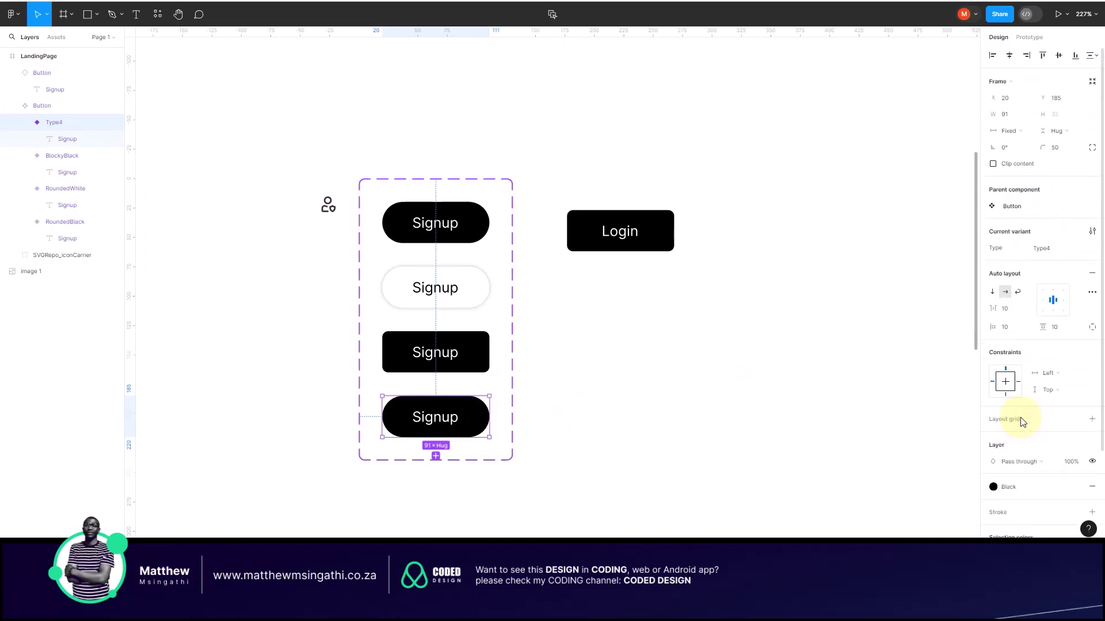
Step: Give the Type4 variant a corner radius of 5
click(1066, 151)
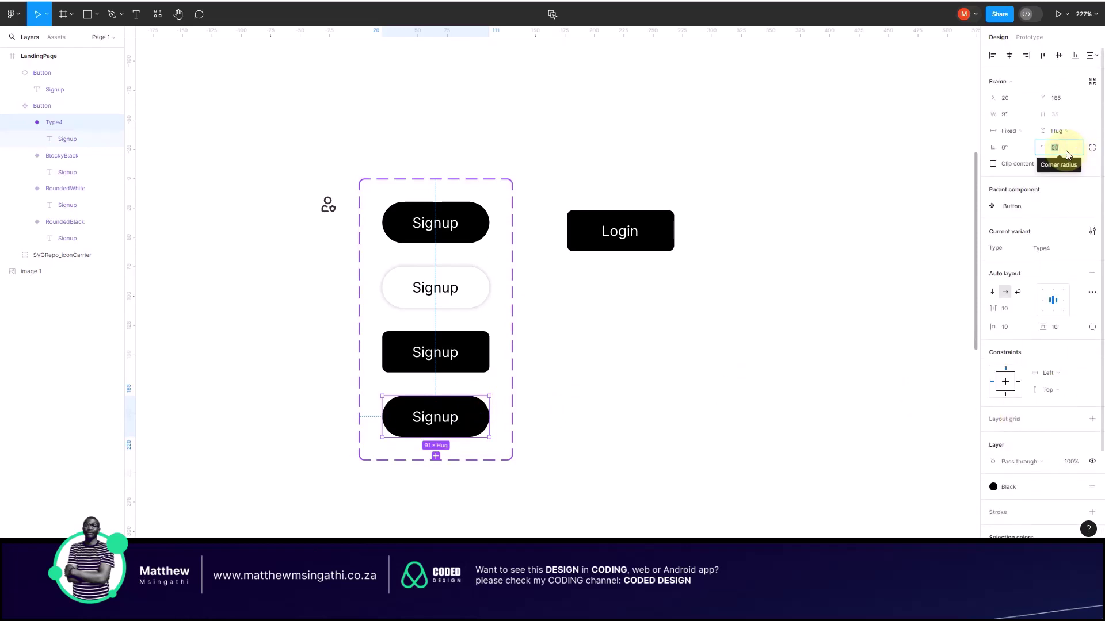
text(5)
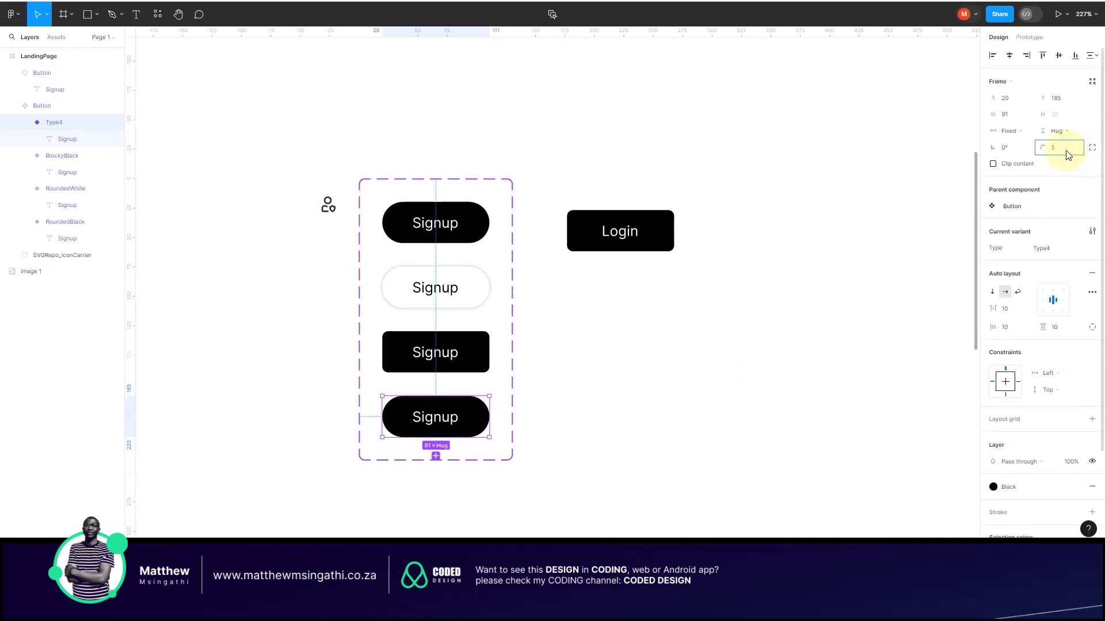
click(855, 293)
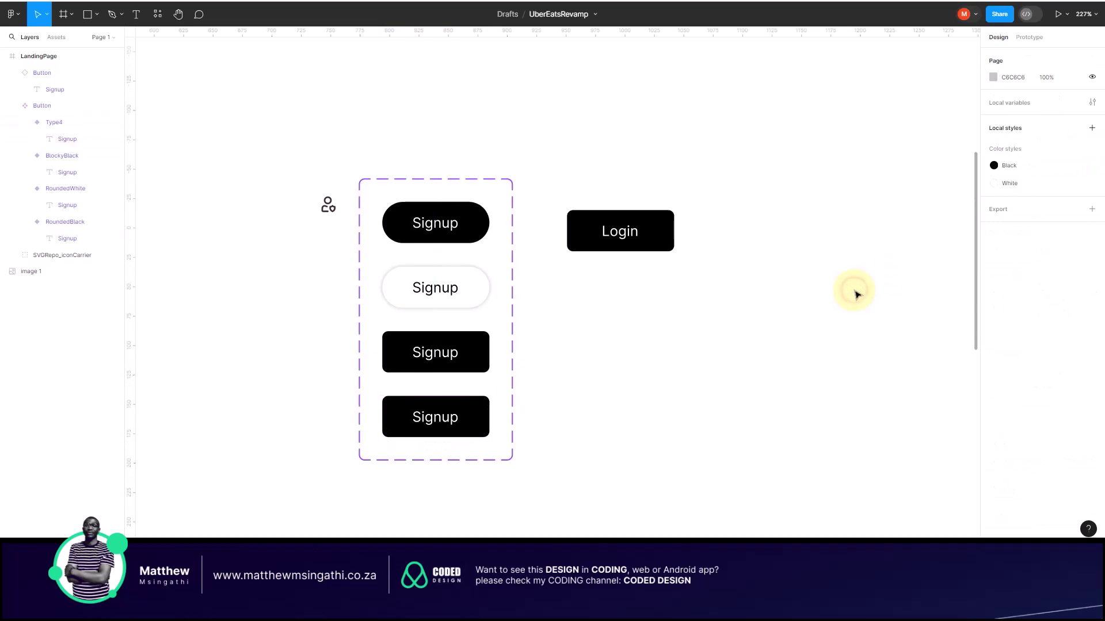
click(482, 419)
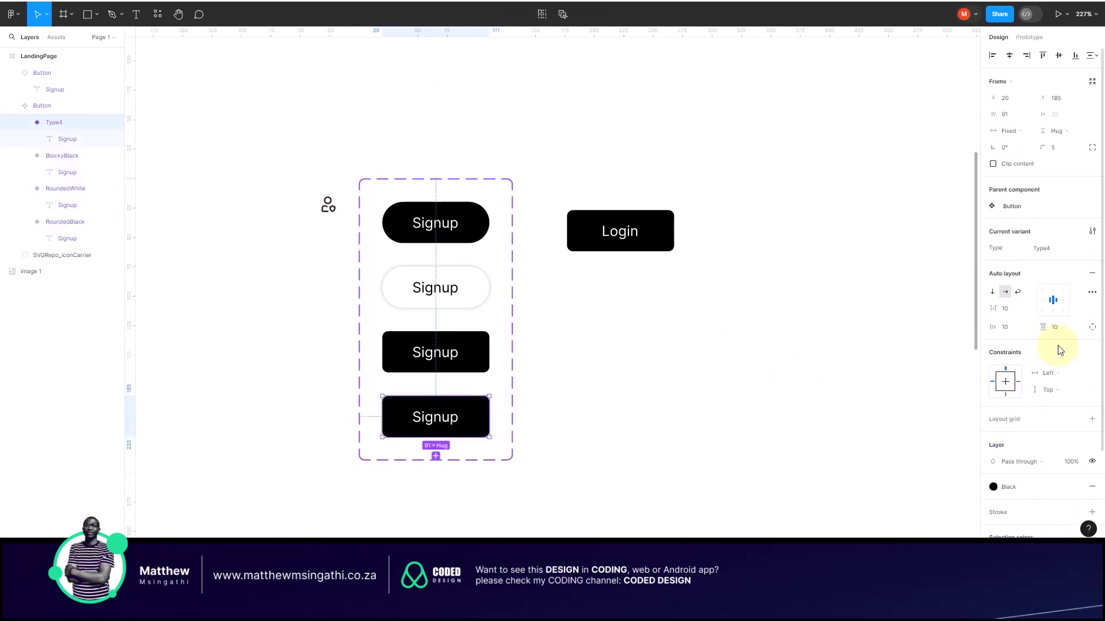
scroll(1060, 348, down, 3)
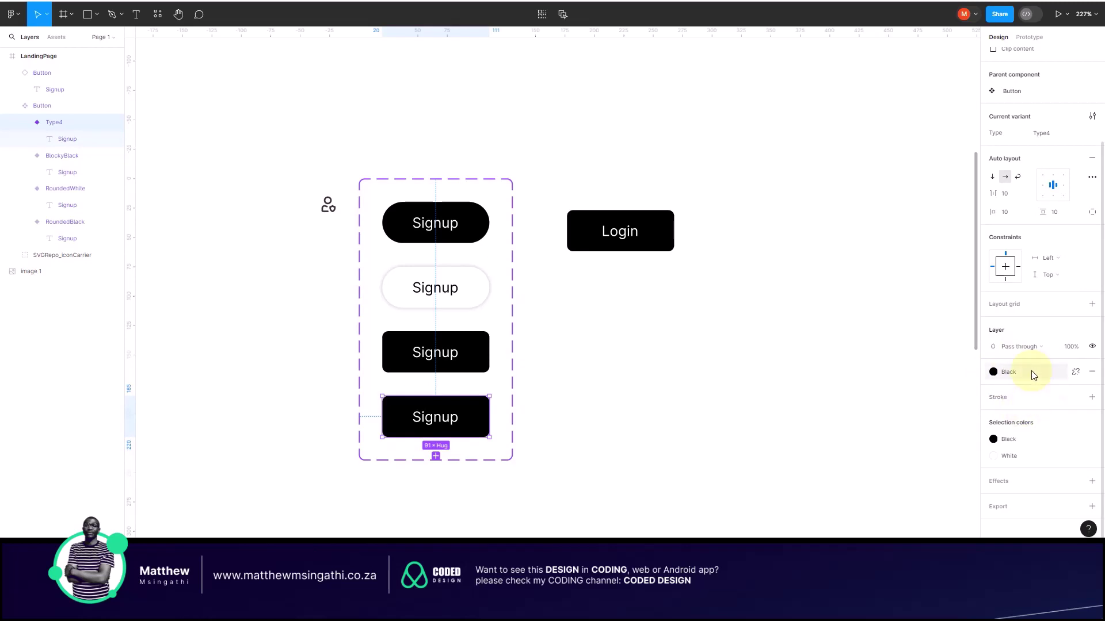
scroll(1030, 397, up, 3)
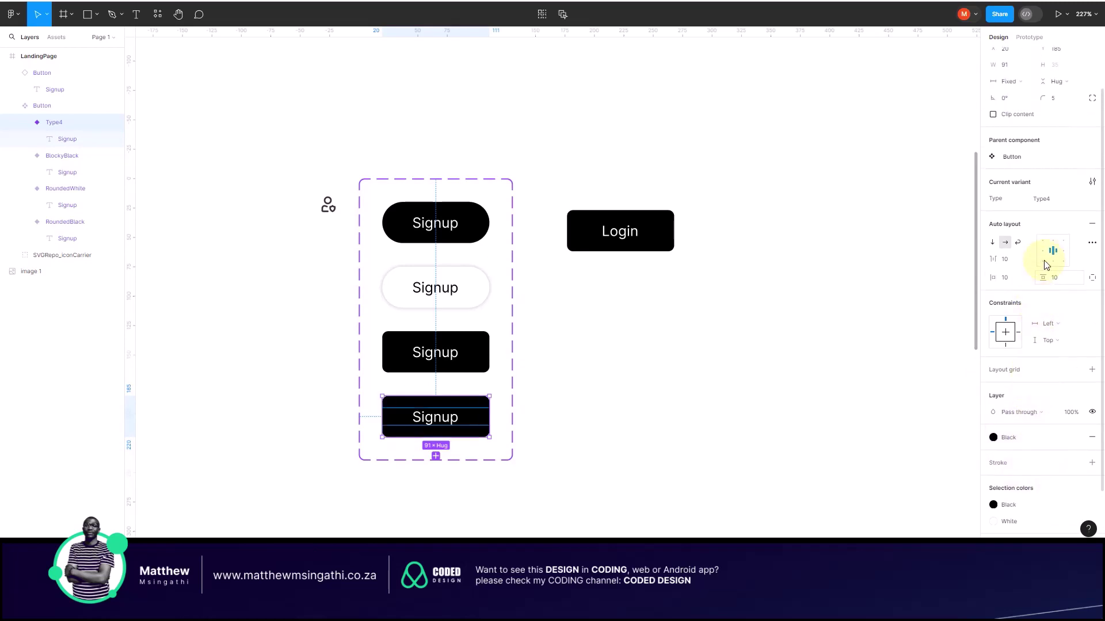
scroll(1048, 331, down, 3)
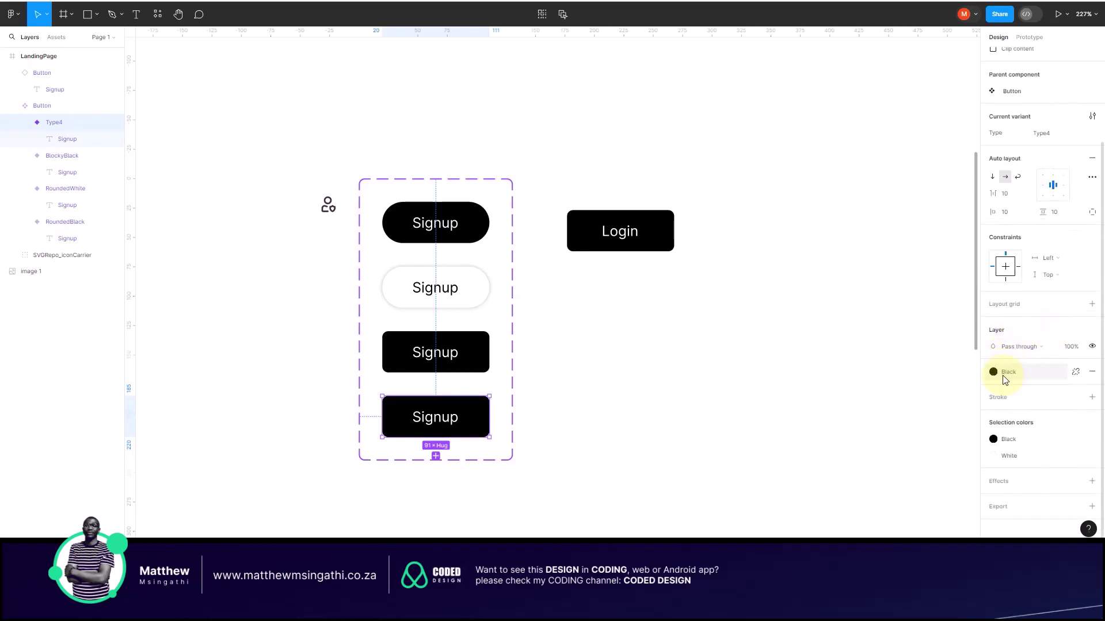
Step: Replace the Type4 button's Black fill with the White colour style
click(1092, 372)
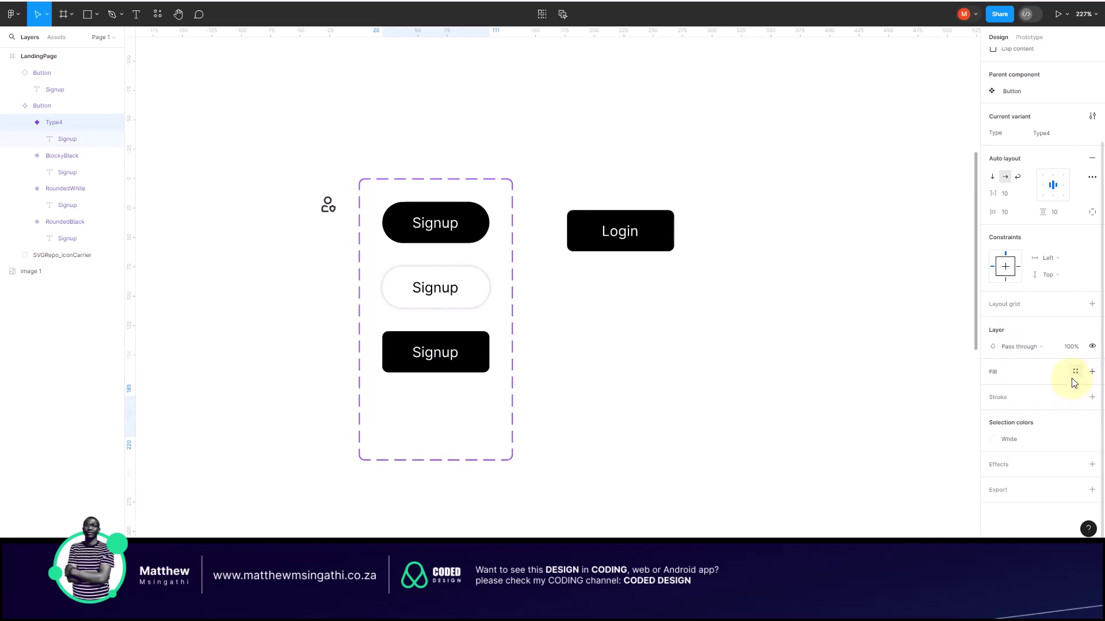
click(1076, 372)
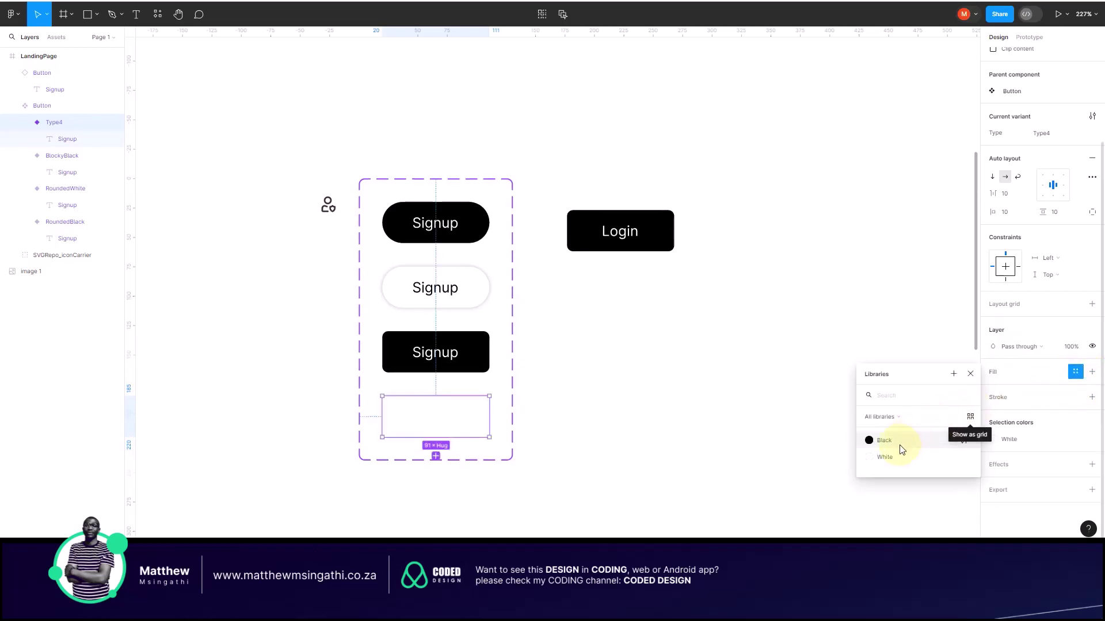
click(883, 458)
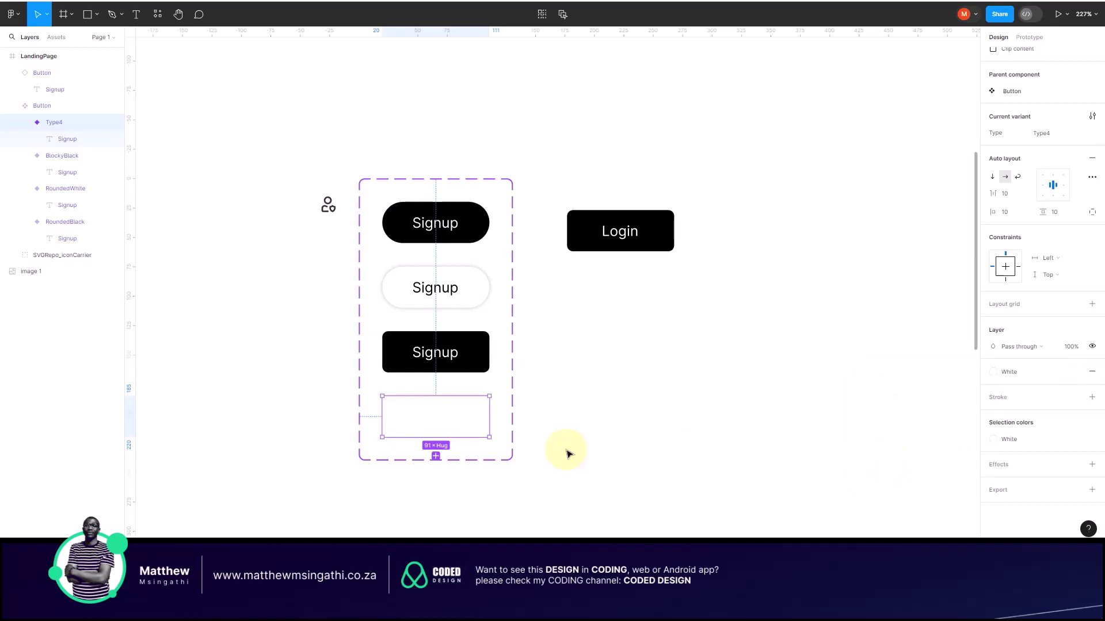
Step: Apply the Black colour style to the Type4 button's Signup text
double_click(454, 420)
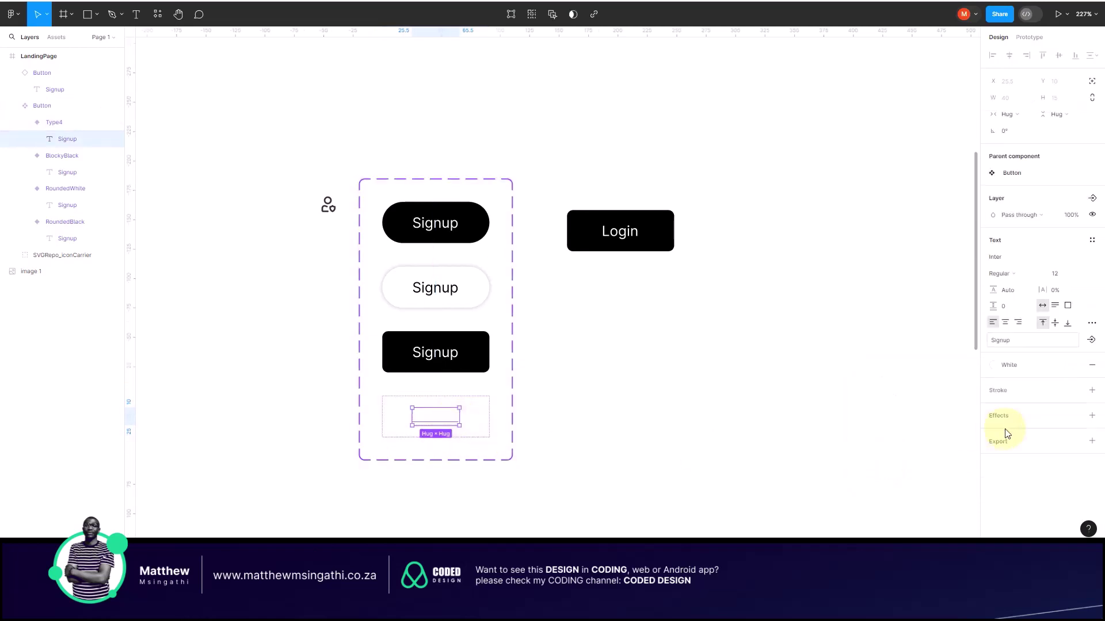
click(1013, 366)
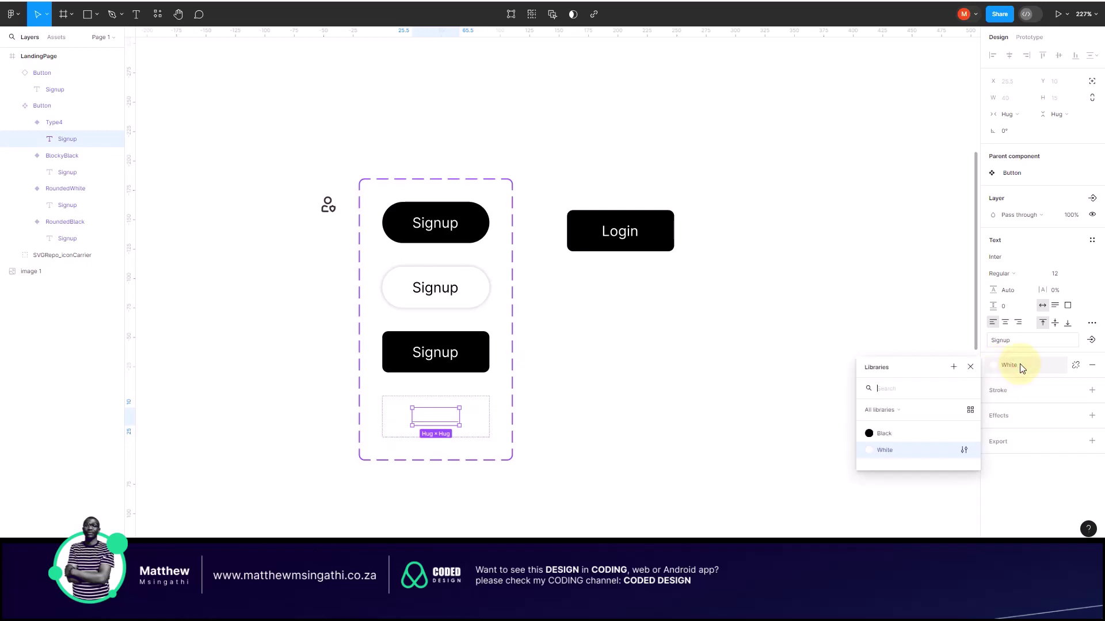
click(897, 436)
click(733, 433)
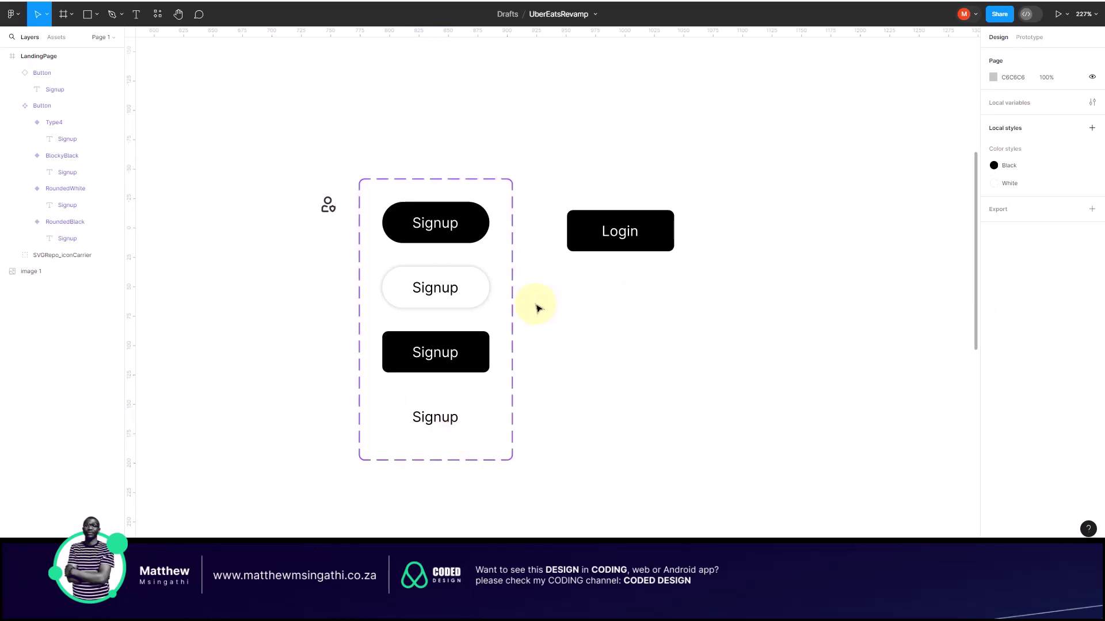
scroll(535, 309, down, 5)
scroll(535, 309, left, 3)
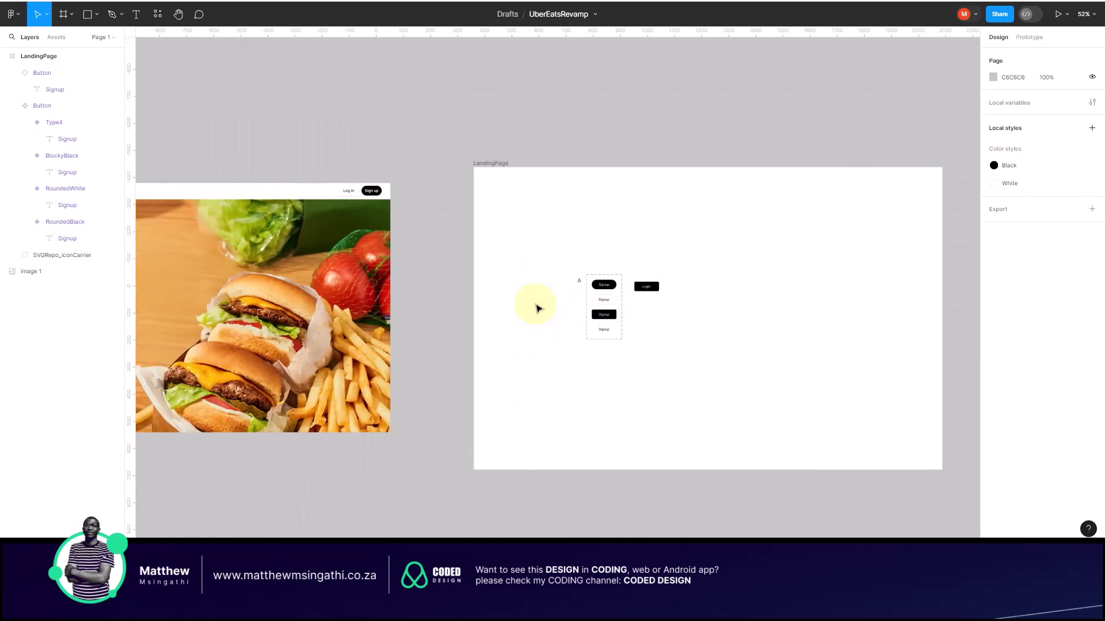
scroll(535, 309, left, 5)
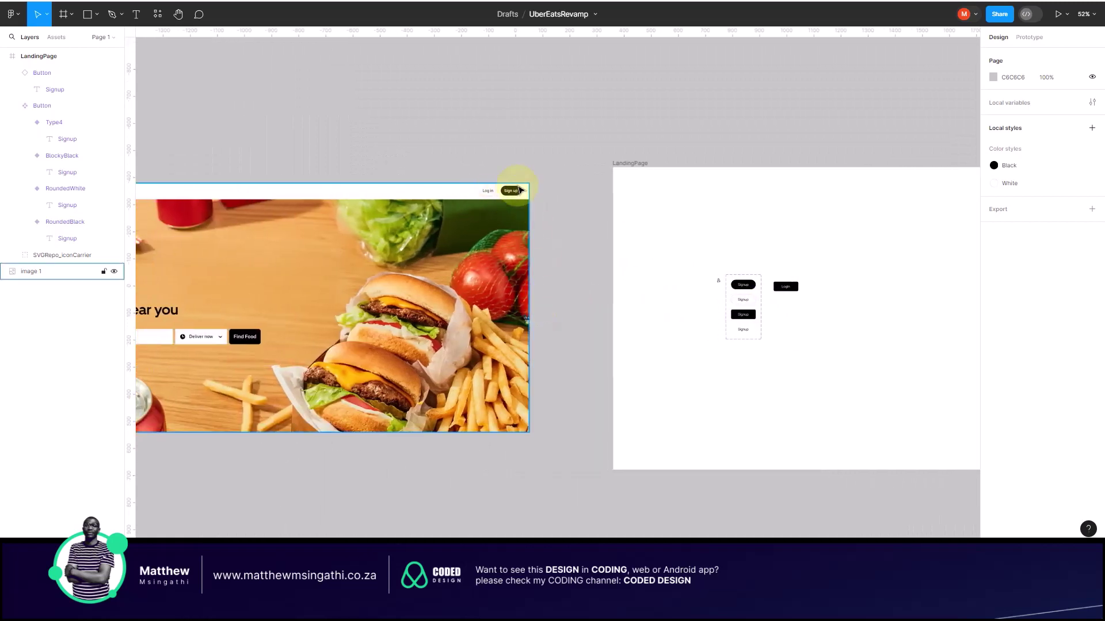
scroll(742, 287, right, 5)
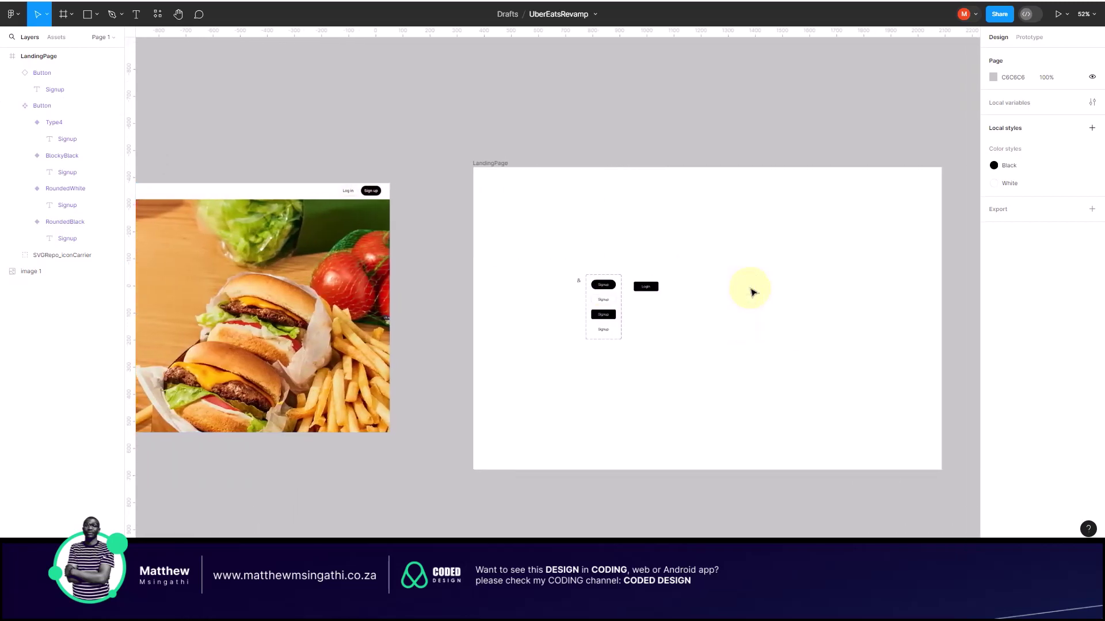
scroll(645, 314, up, 5)
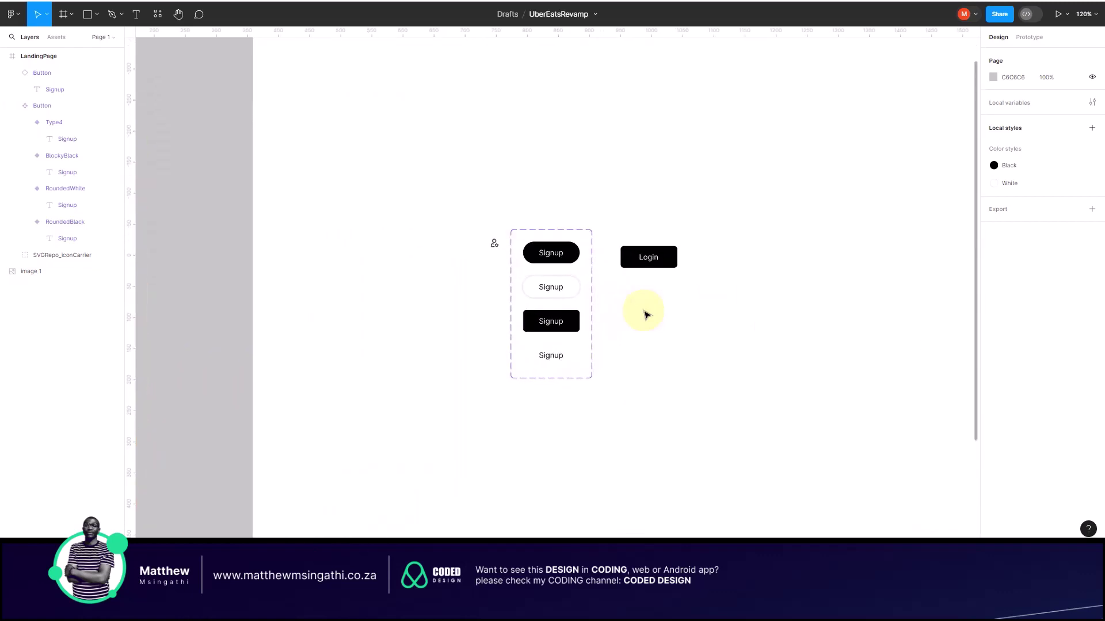
scroll(646, 314, down, 5)
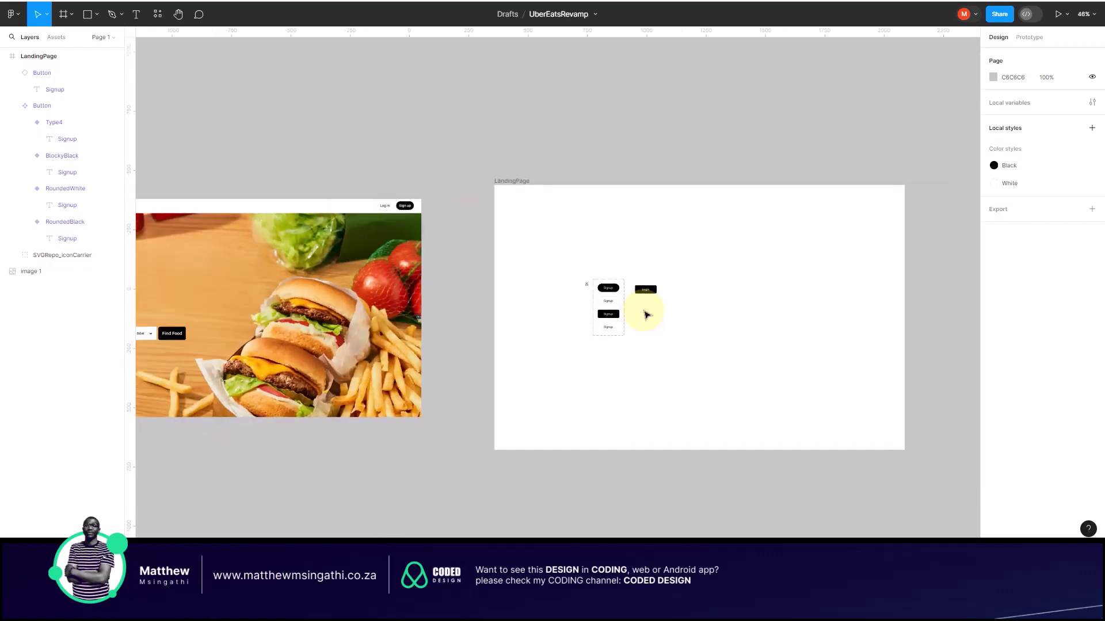
scroll(646, 314, left, 5)
scroll(403, 278, left, 3)
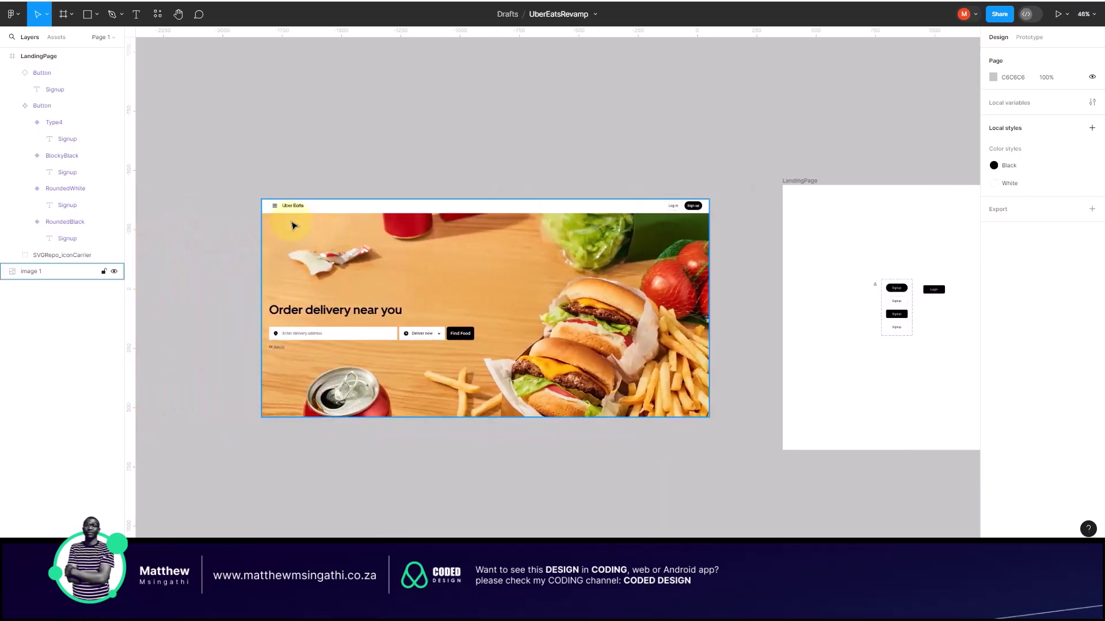
scroll(293, 222, up, 5)
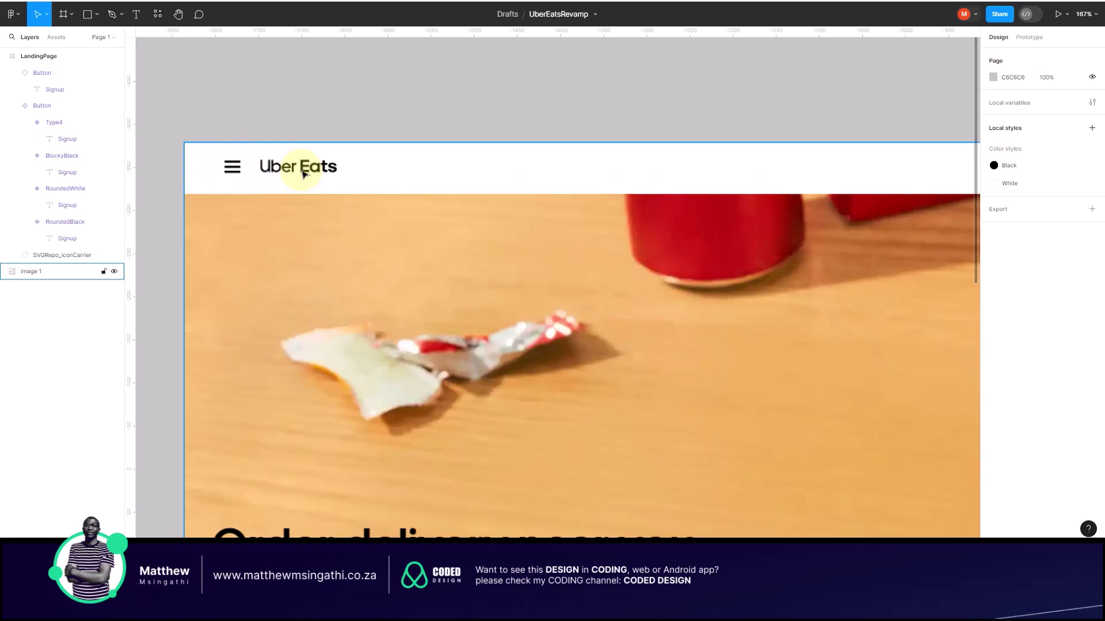
scroll(302, 172, down, 5)
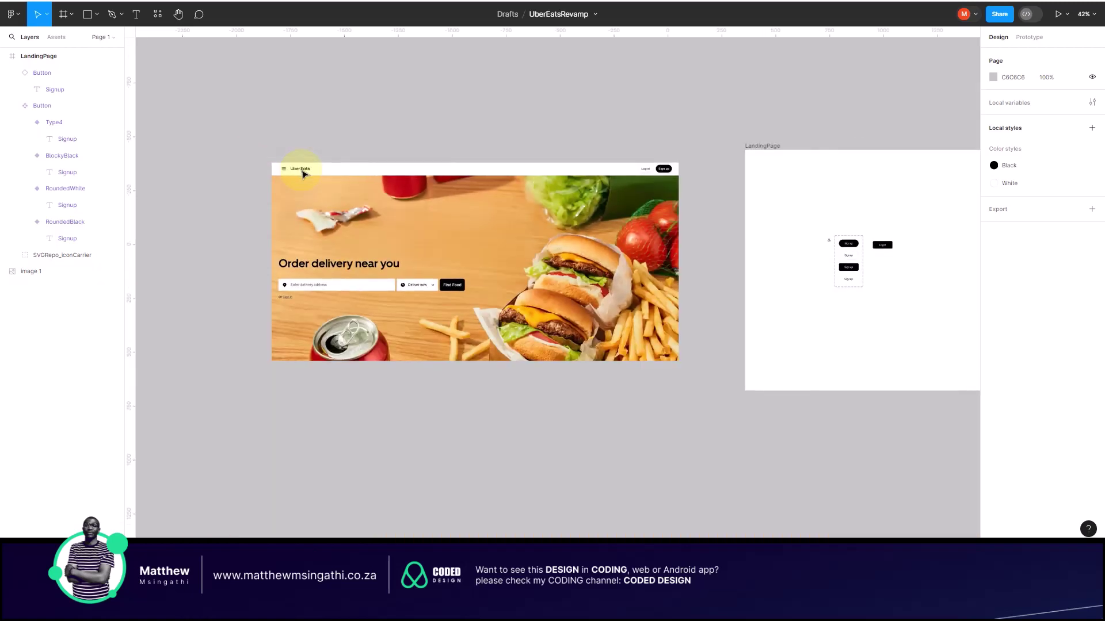
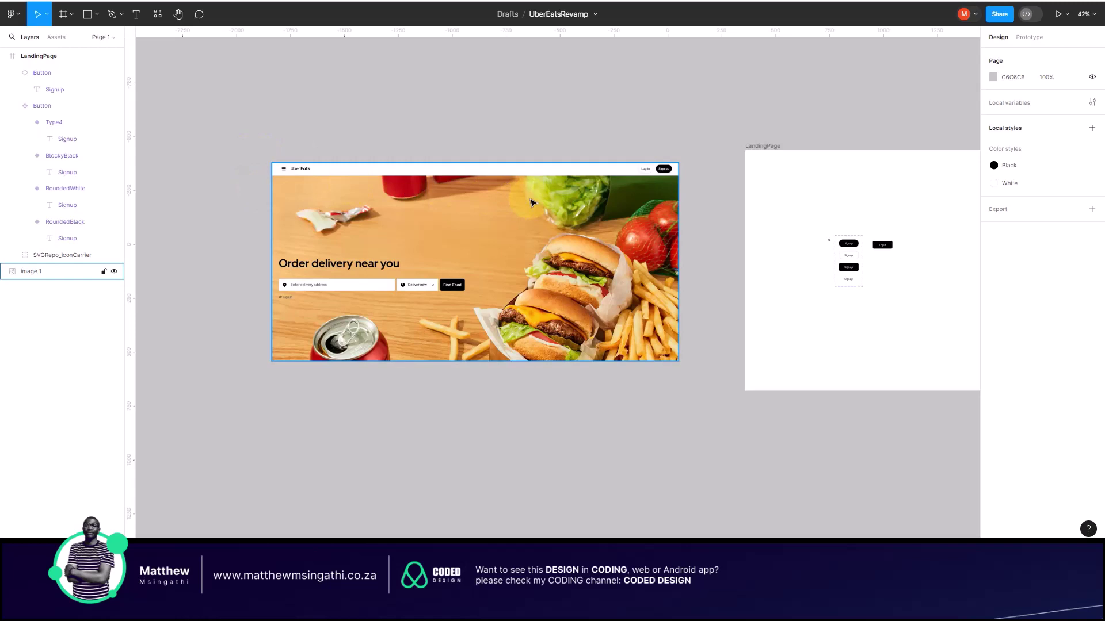
Step: Drag the burger hero image (image 1) so it nests inside the LandingPage frame
key(Escape)
scroll(495, 220, down, 3)
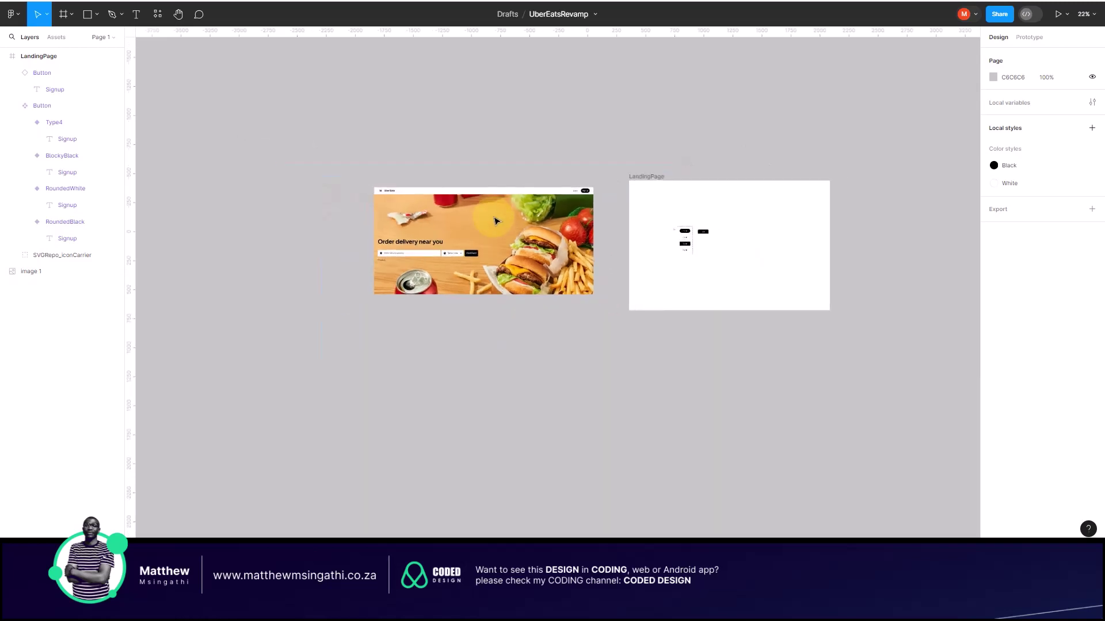
scroll(588, 223, right, 3)
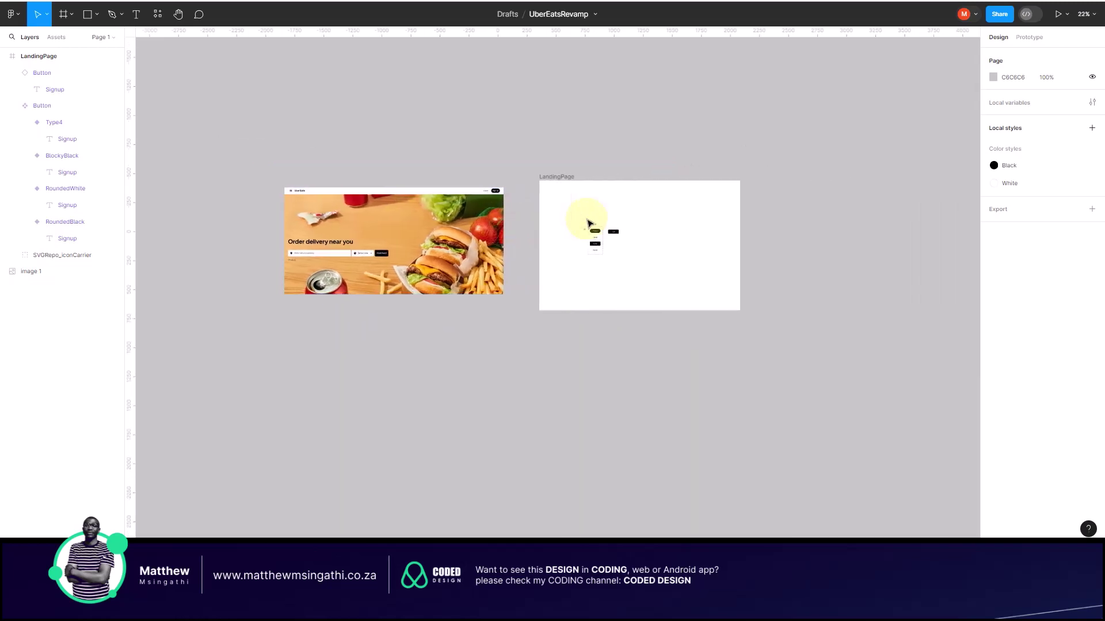
scroll(587, 222, right, 2)
scroll(586, 222, up, 5)
click(271, 198)
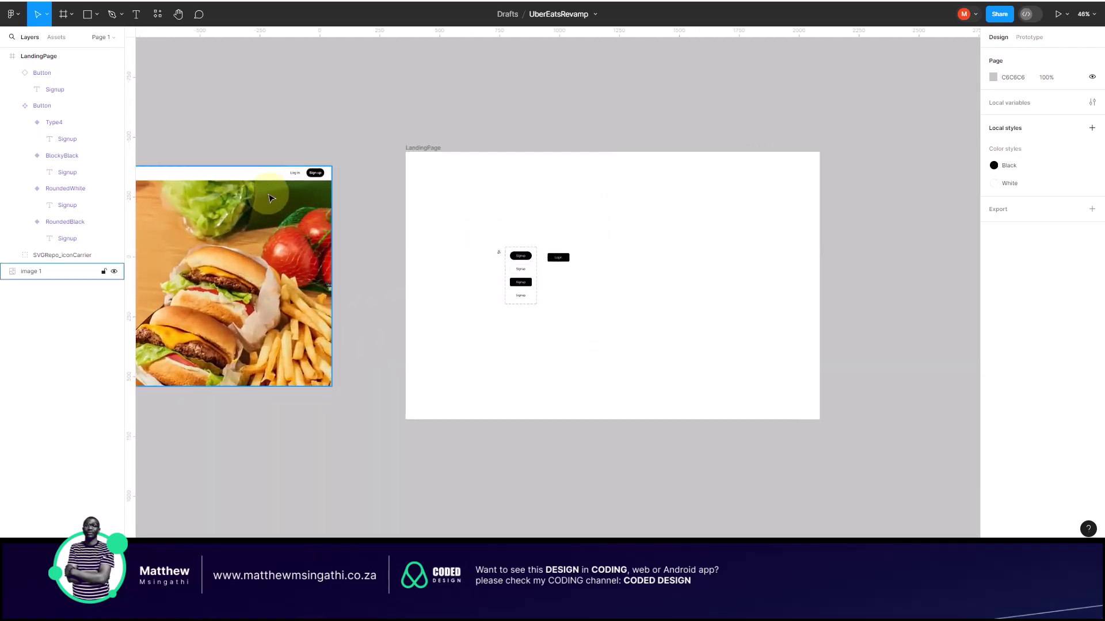
click(426, 246)
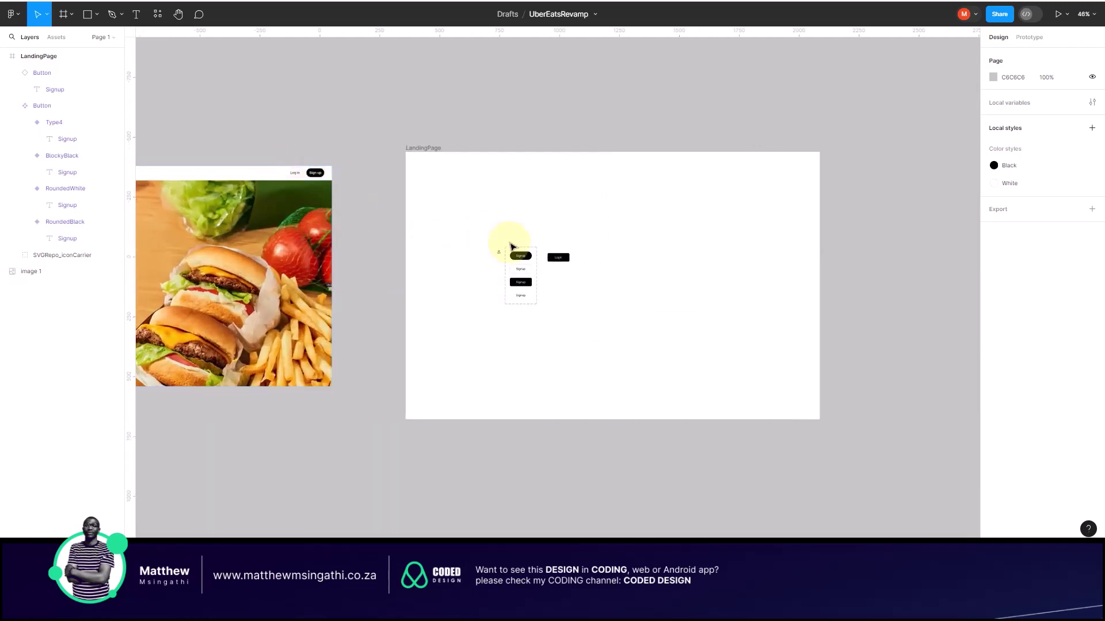
scroll(512, 247, up, 5)
scroll(511, 256, down, 7)
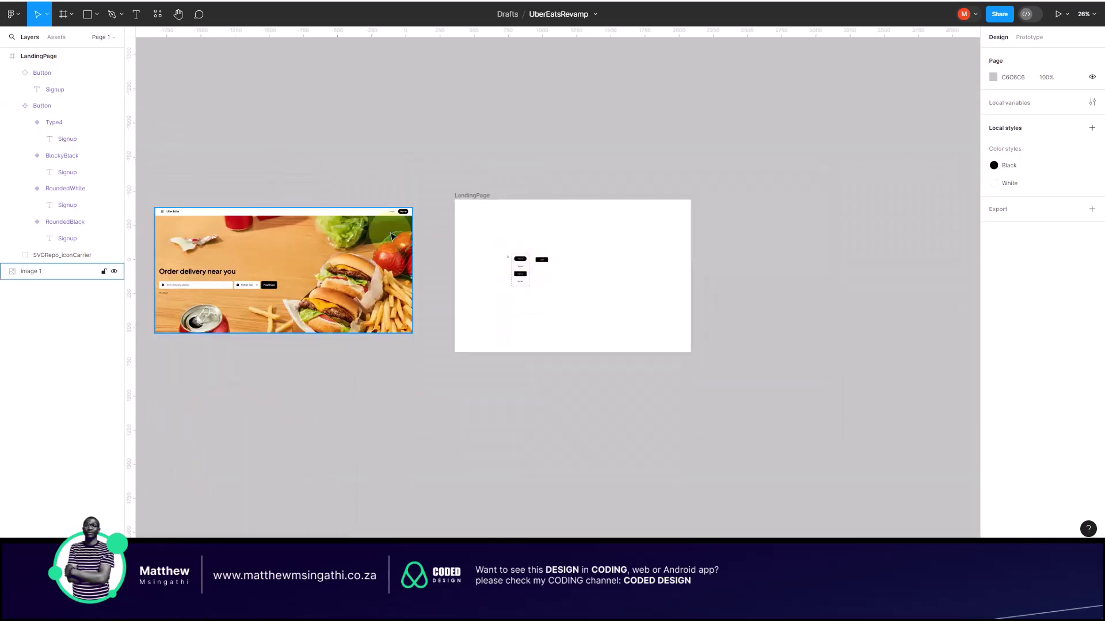
drag(391, 236, 438, 242)
scroll(439, 242, up, 10)
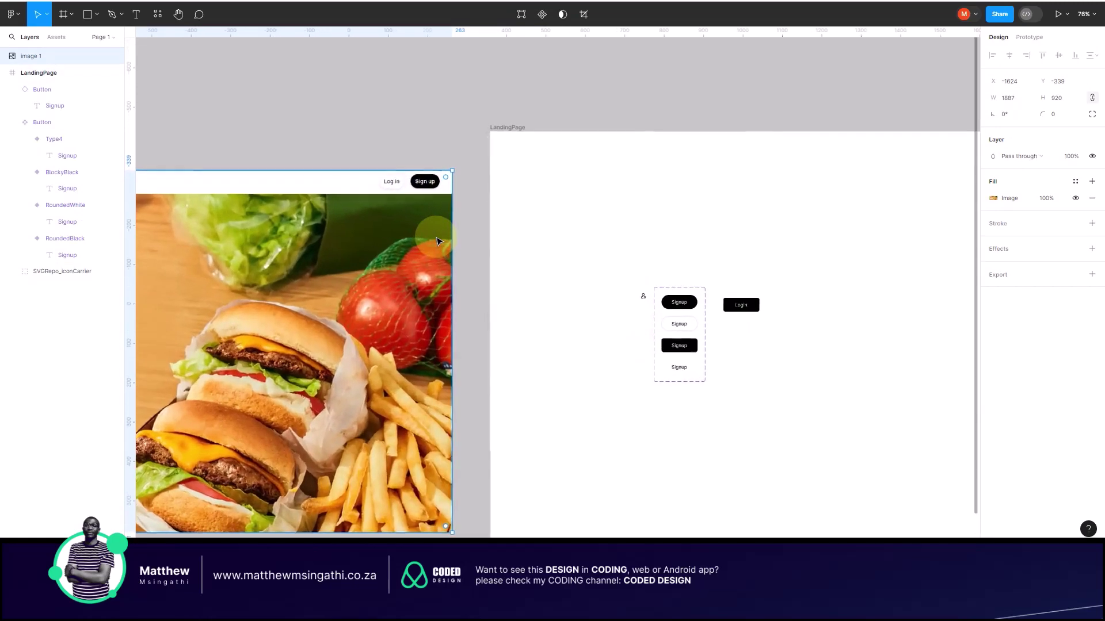
Step: Relabel the button 'Signup' and switch it to the RoundedBlack variant
click(742, 305)
scroll(743, 306, up, 6)
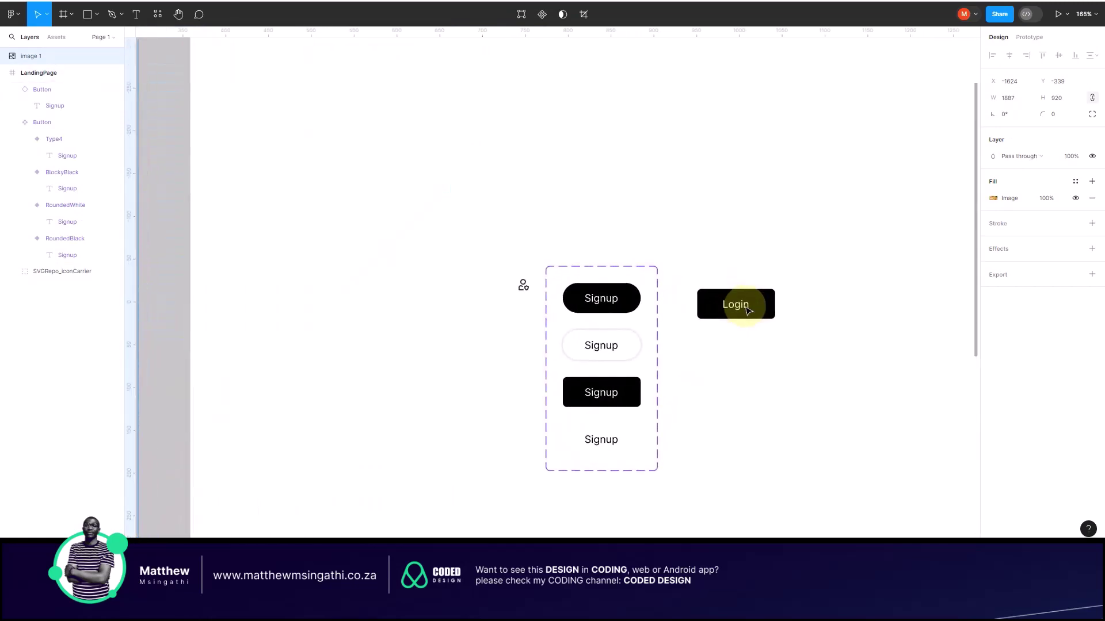
double_click(746, 310)
double_click(747, 310)
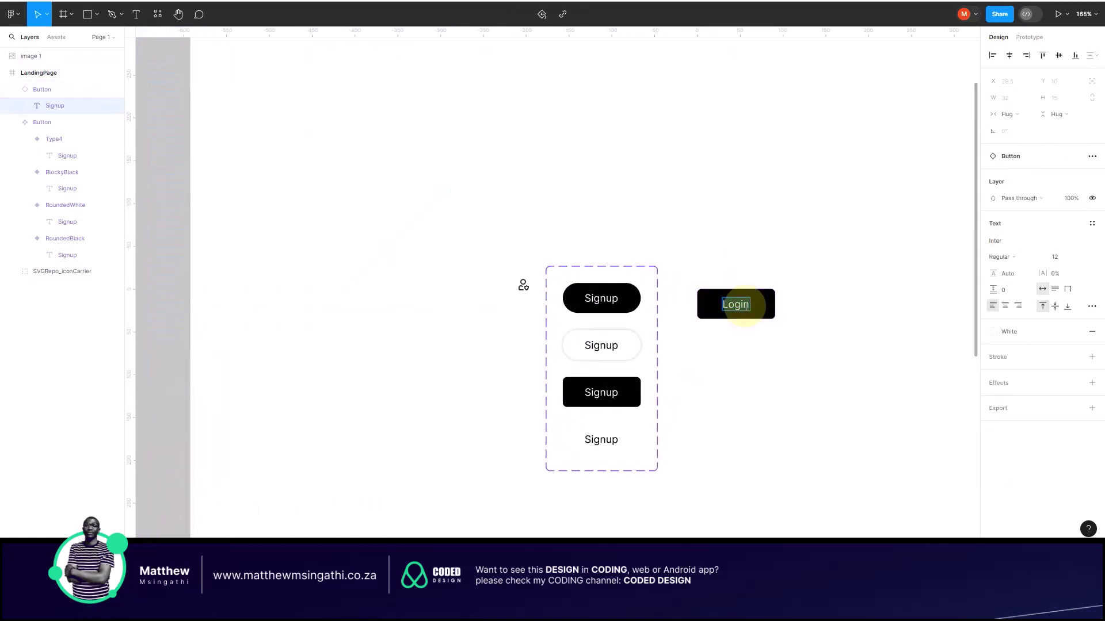
text(Signup)
key(Escape)
click(769, 300)
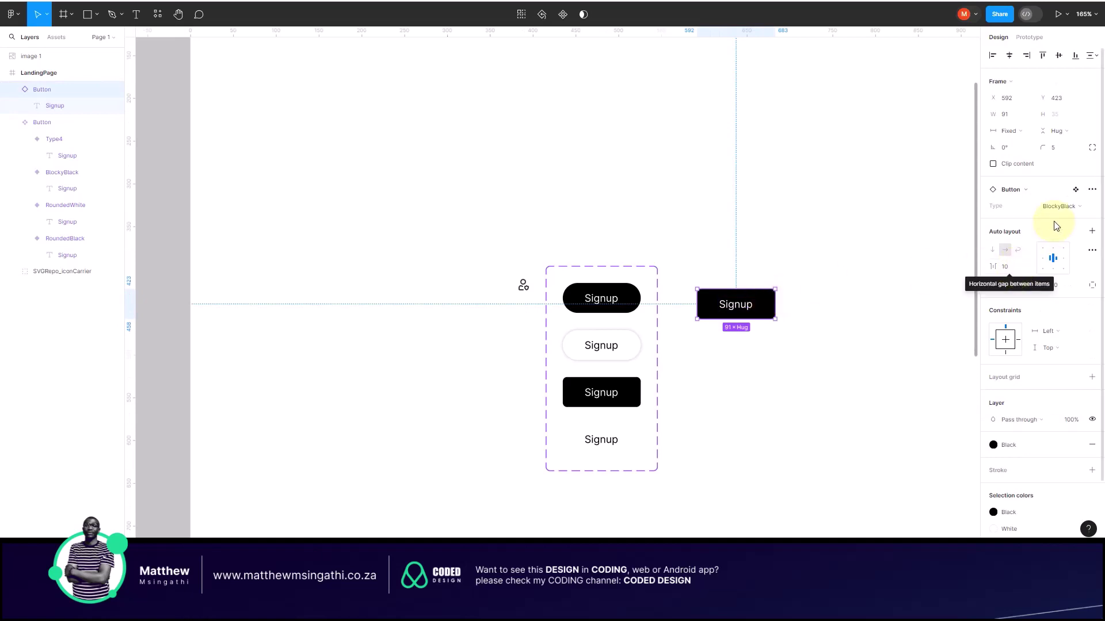
click(1078, 208)
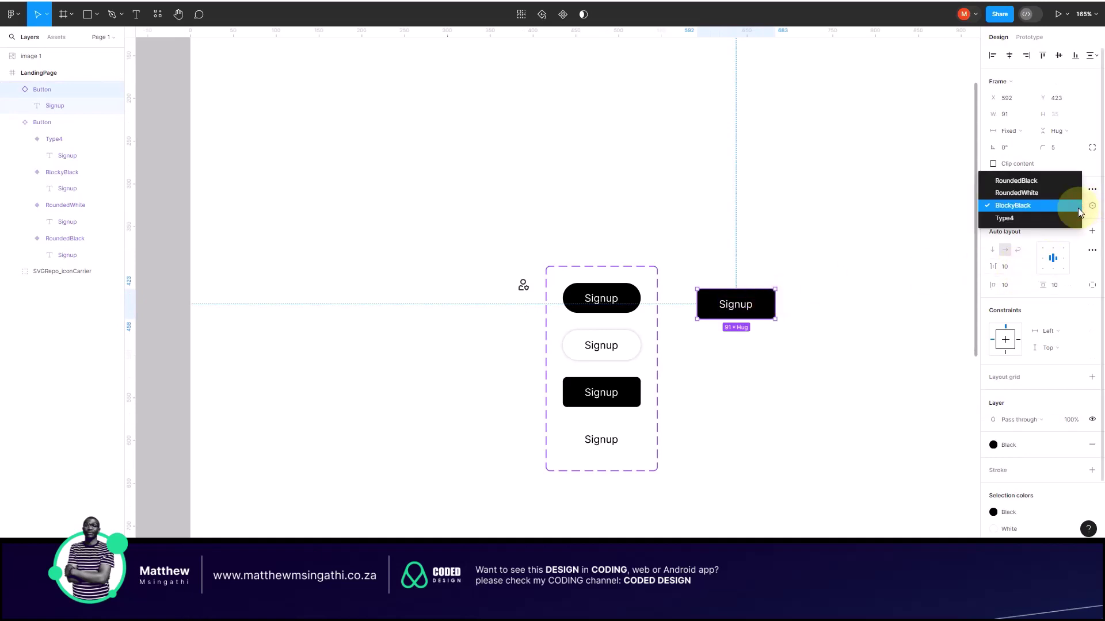
click(1028, 181)
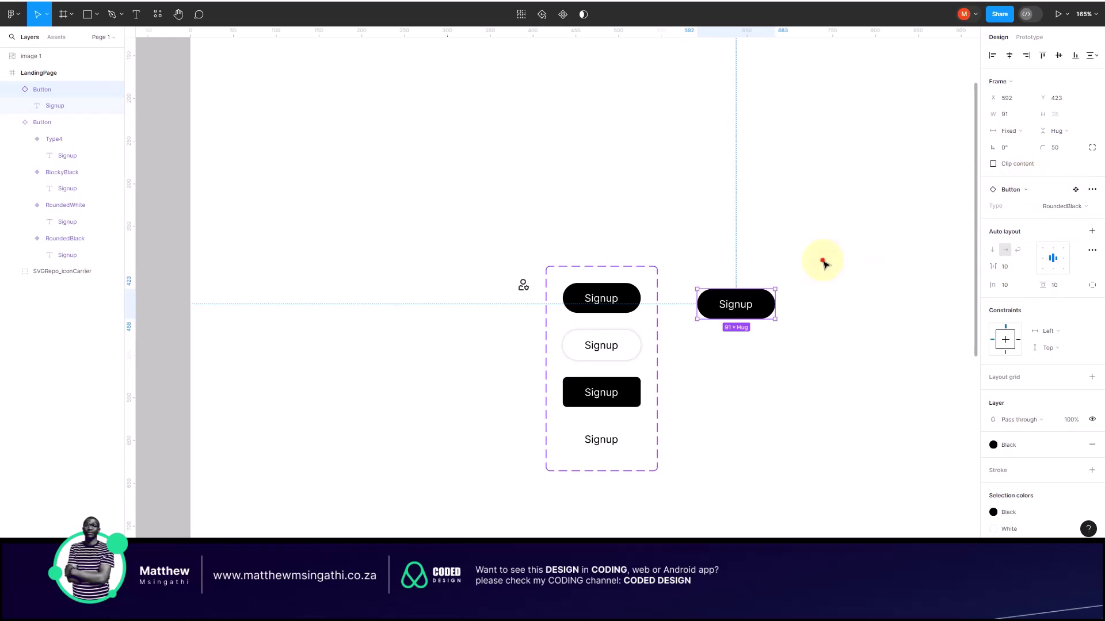
Step: Duplicate the Signup button below the original and relabel the copy 'Login'
drag(755, 303, 806, 197)
key(ctrl+z)
click(802, 215)
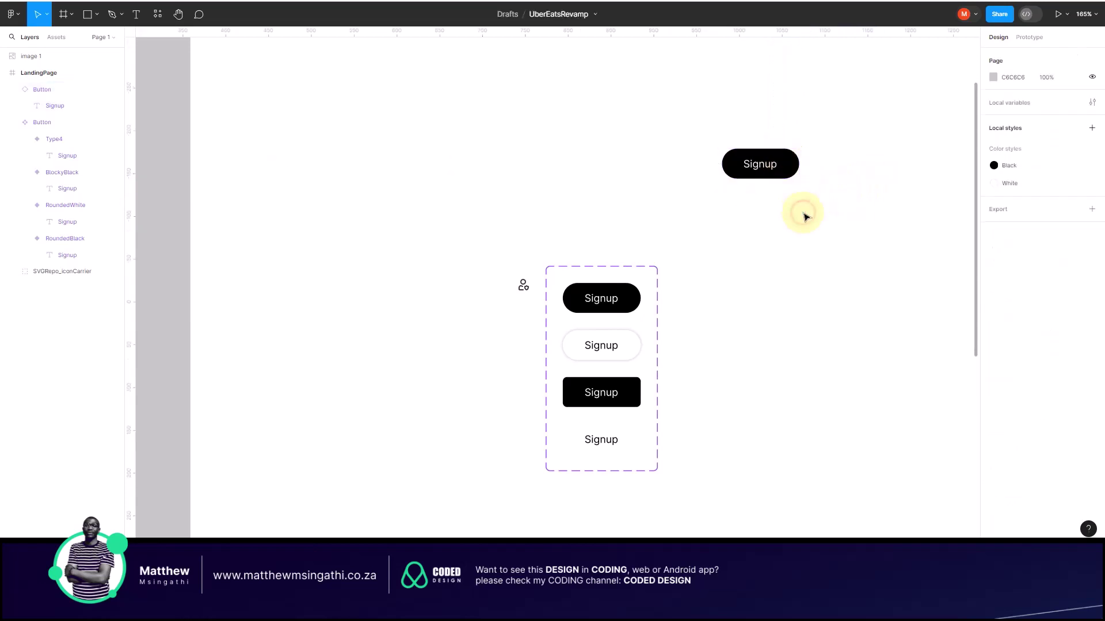
click(779, 152)
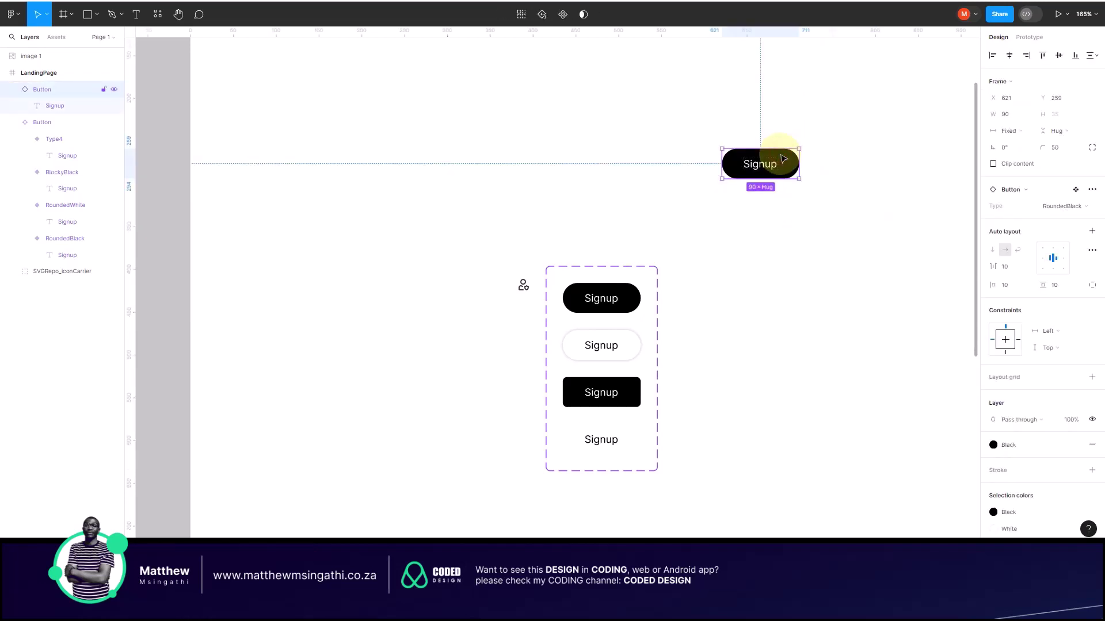
click(803, 247)
key(ctrl+v)
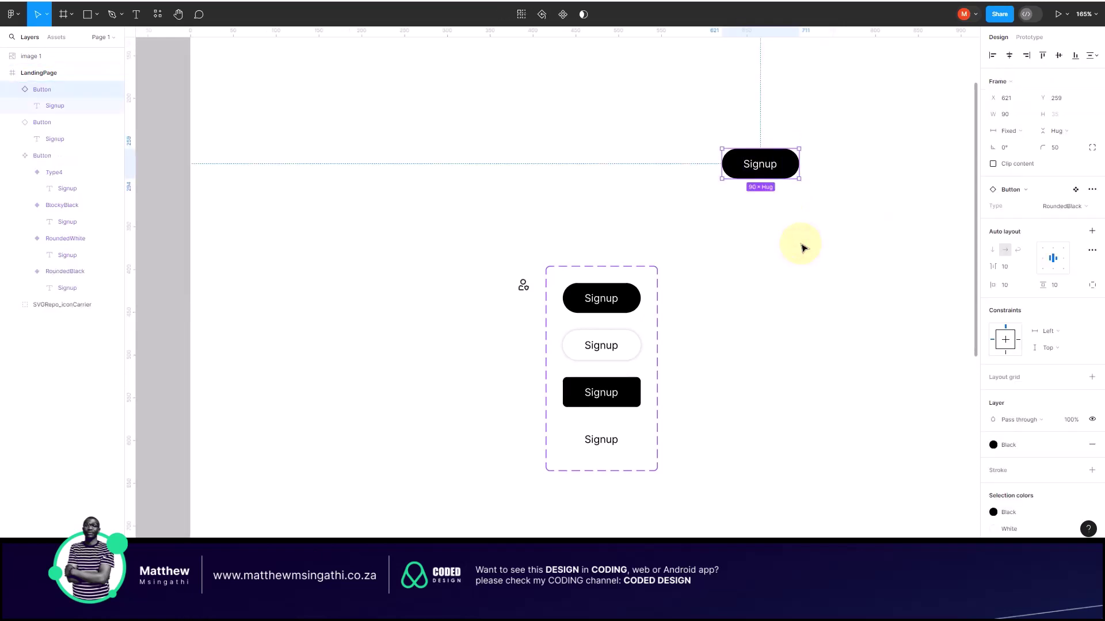
drag(781, 175, 791, 227)
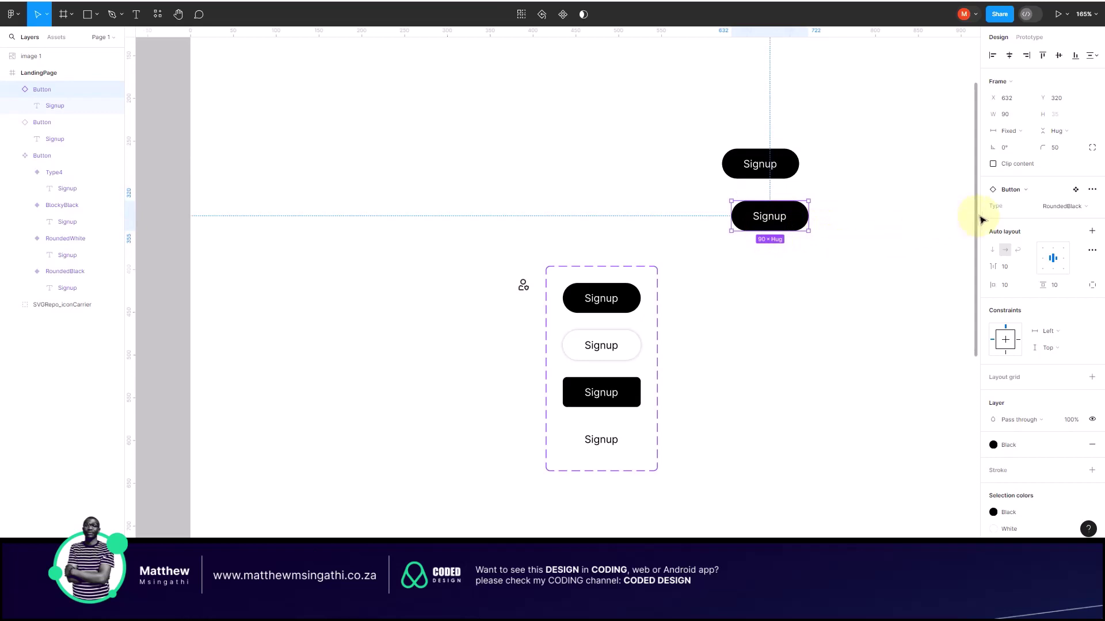
double_click(765, 222)
double_click(766, 222)
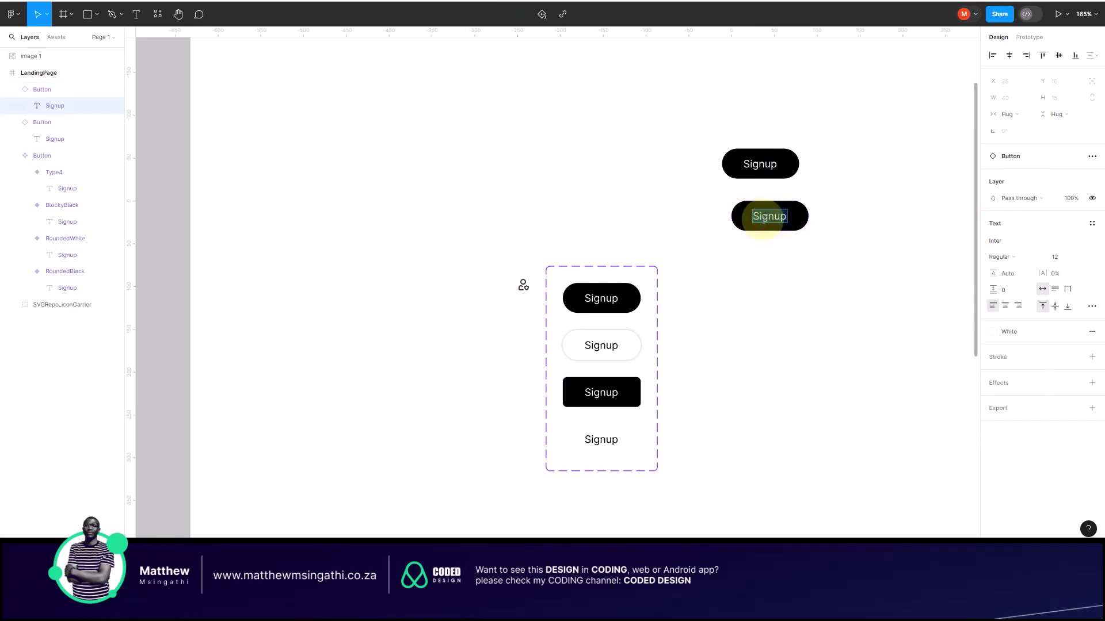
text(Login)
click(814, 296)
Step: Switch the Login button to RoundedWhite and place it left of Signup
click(833, 266)
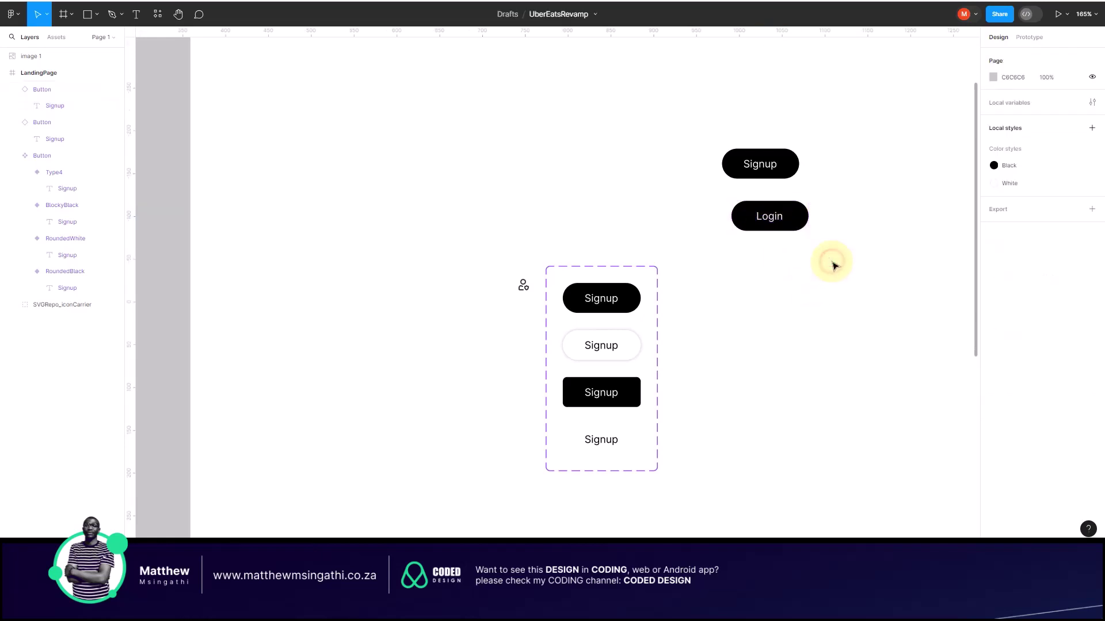
click(792, 214)
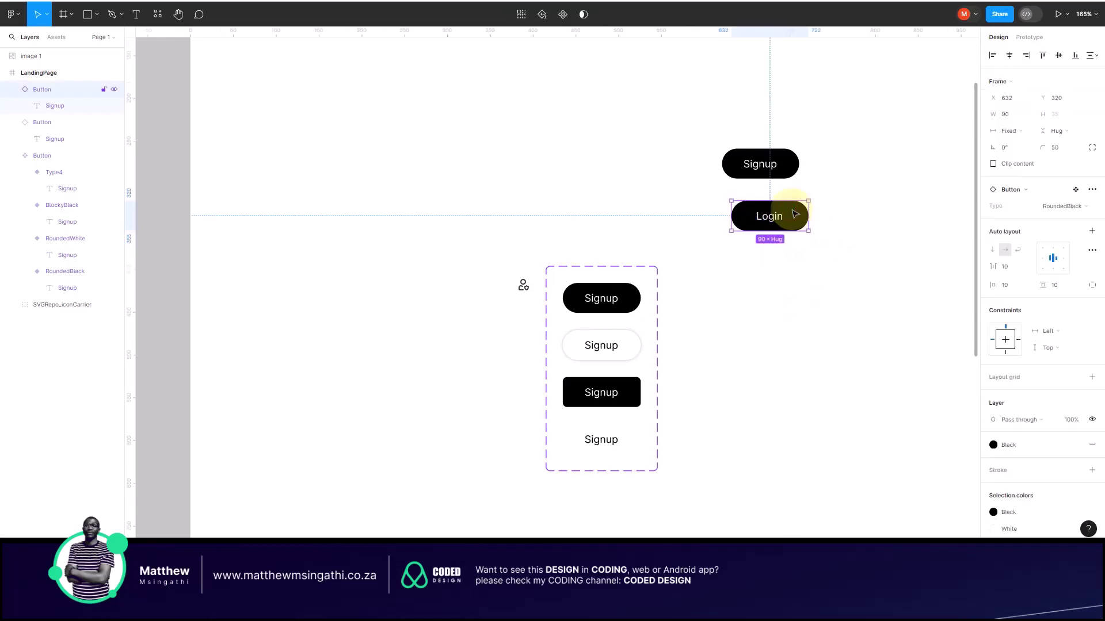
click(1076, 206)
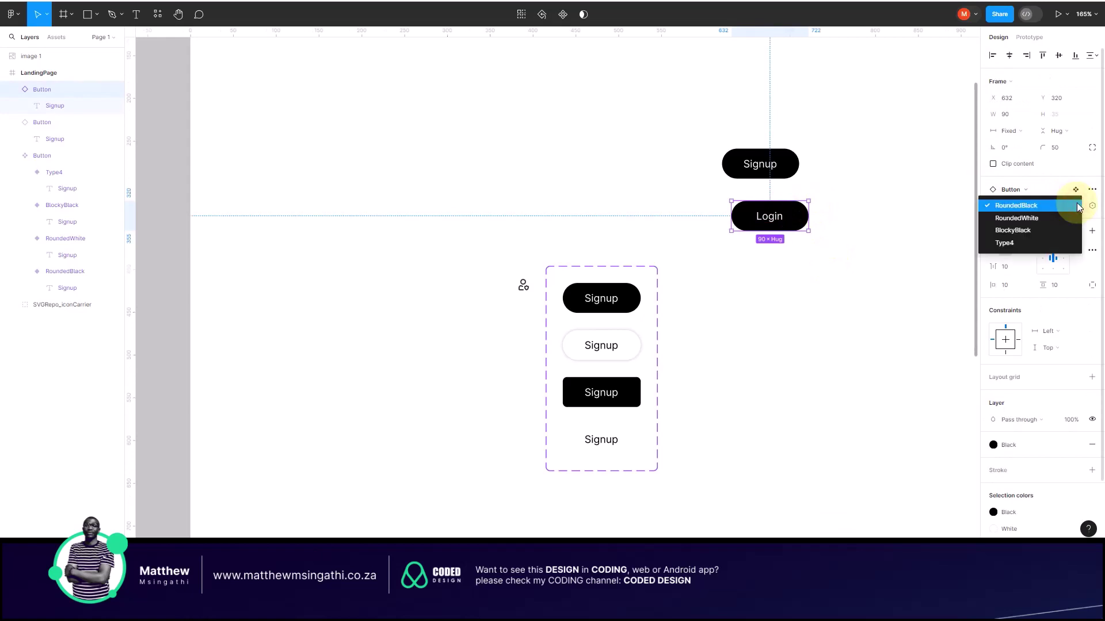
click(1040, 219)
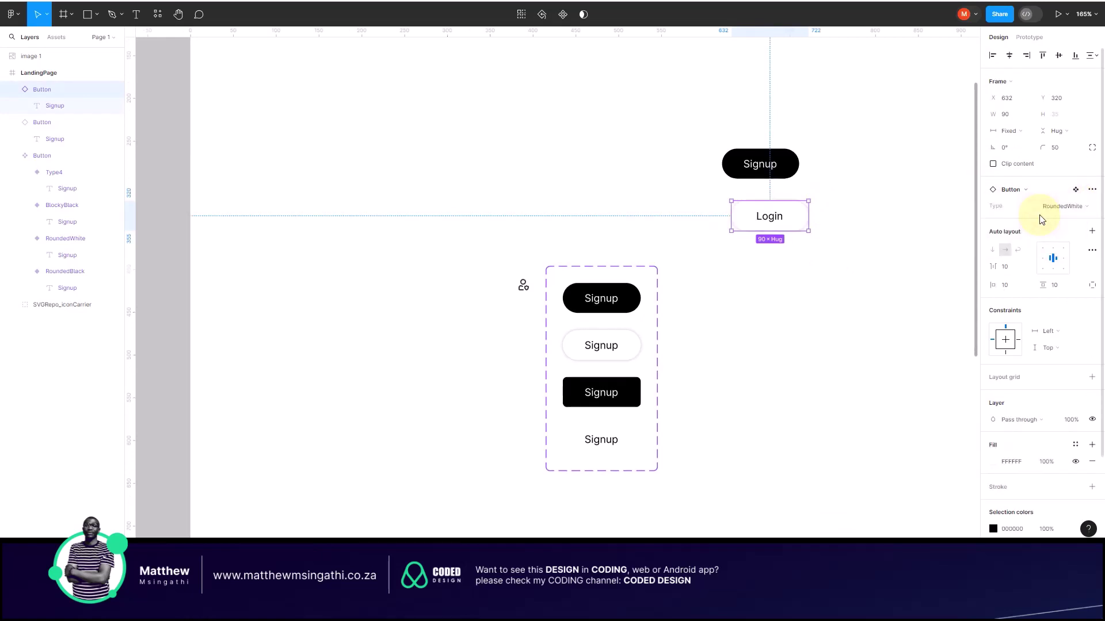
click(796, 292)
drag(776, 225, 679, 173)
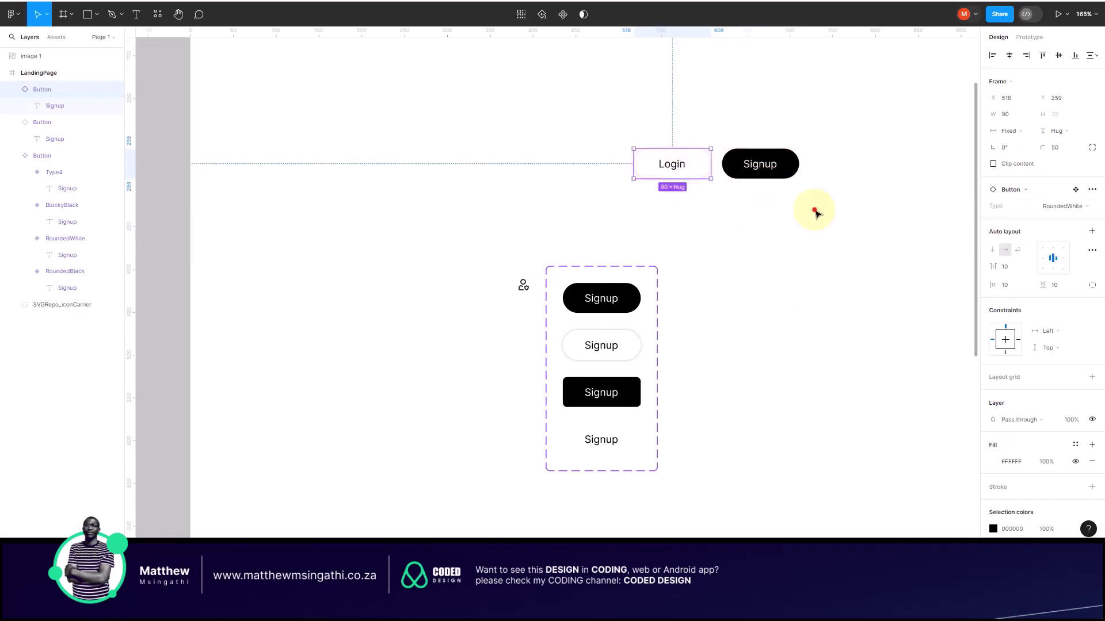
click(789, 217)
scroll(789, 217, down, 5)
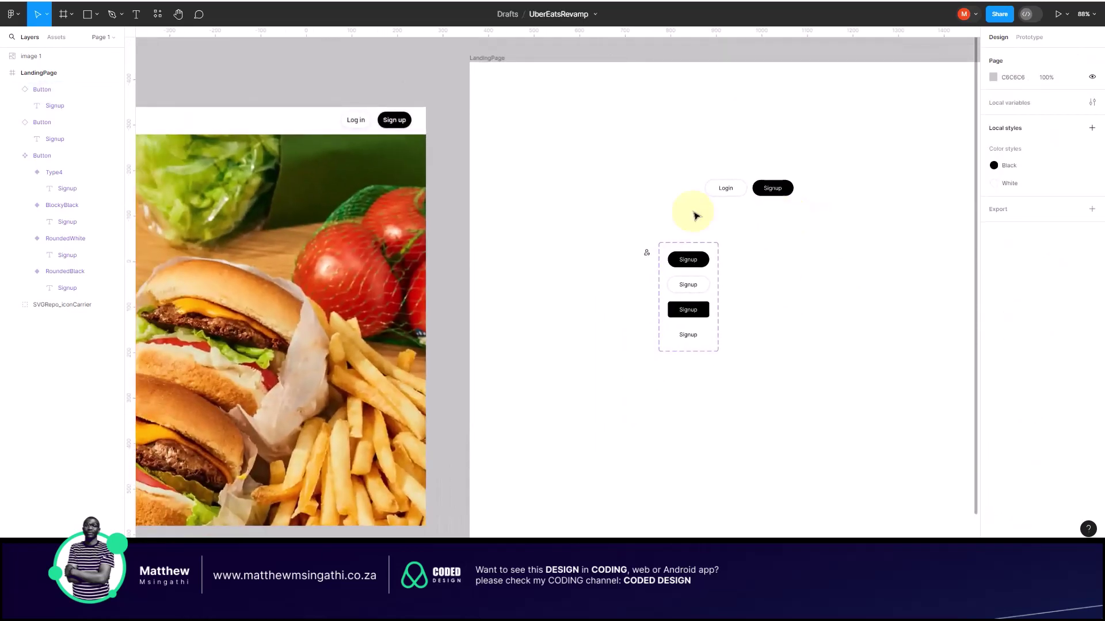
Step: Narrow the Signup button to 68 px and the Login button to 55 px wide
scroll(784, 206, down, 2)
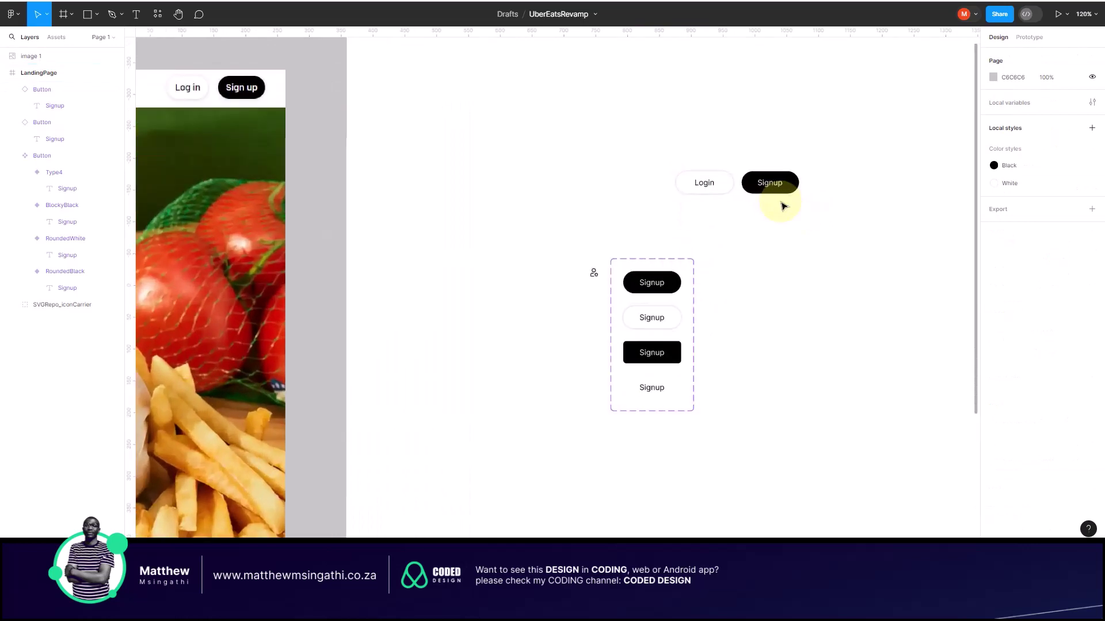
scroll(475, 159, up, 6)
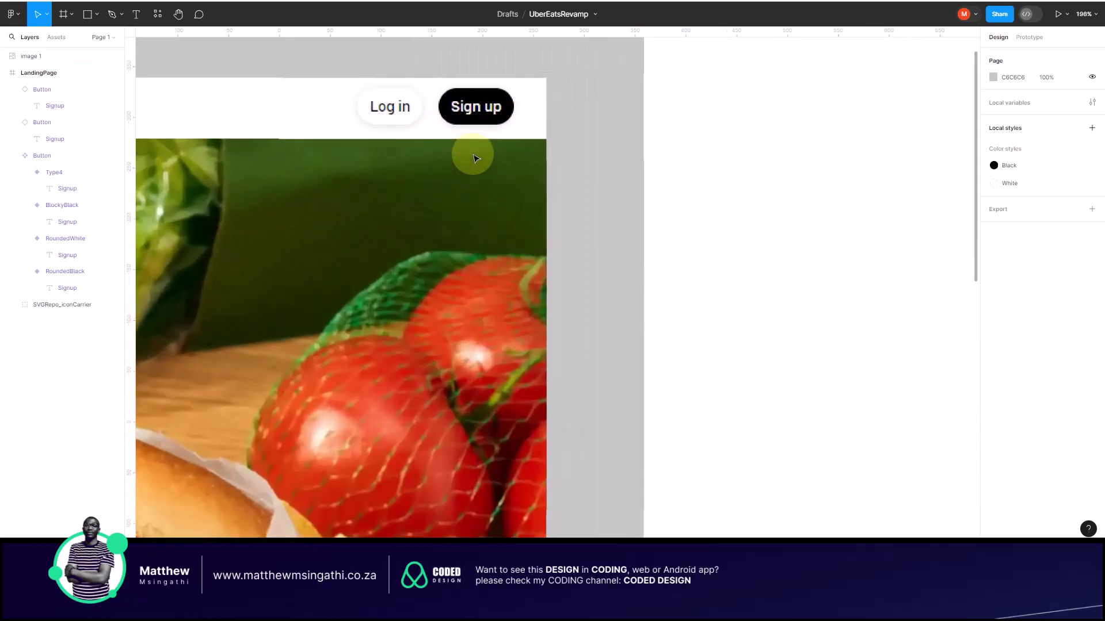
scroll(531, 192, down, 7)
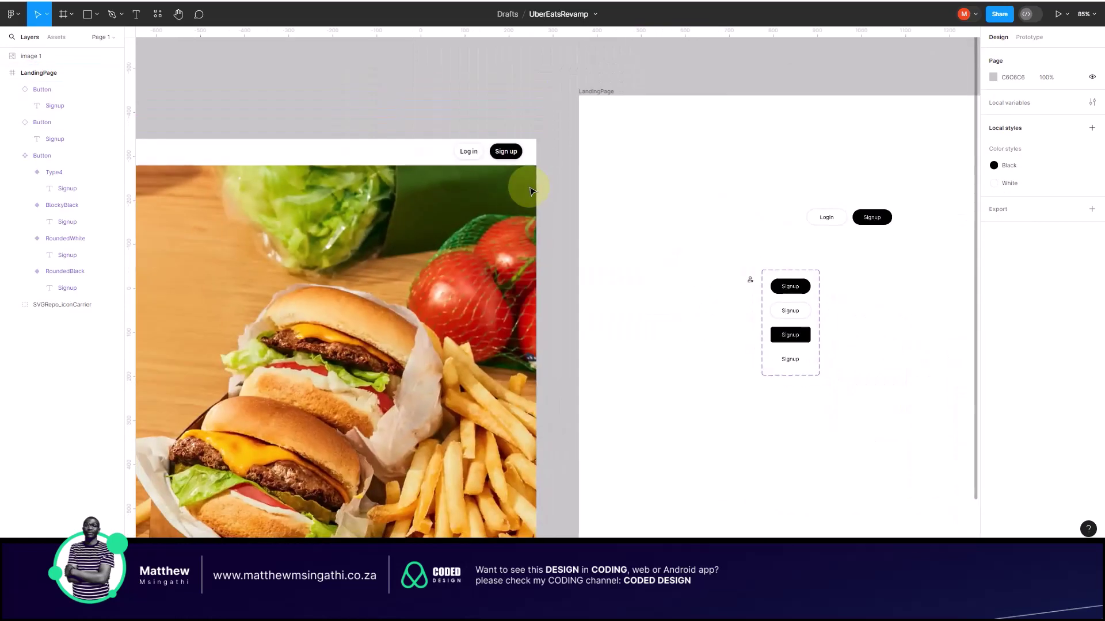
scroll(889, 230, up, 8)
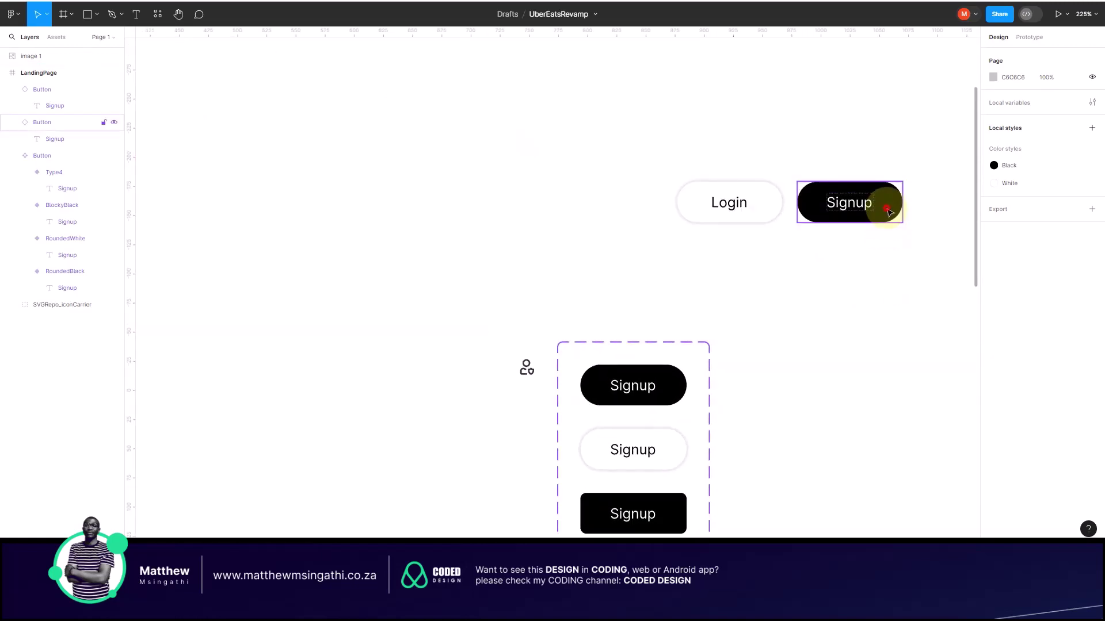
click(890, 204)
drag(901, 202, 876, 205)
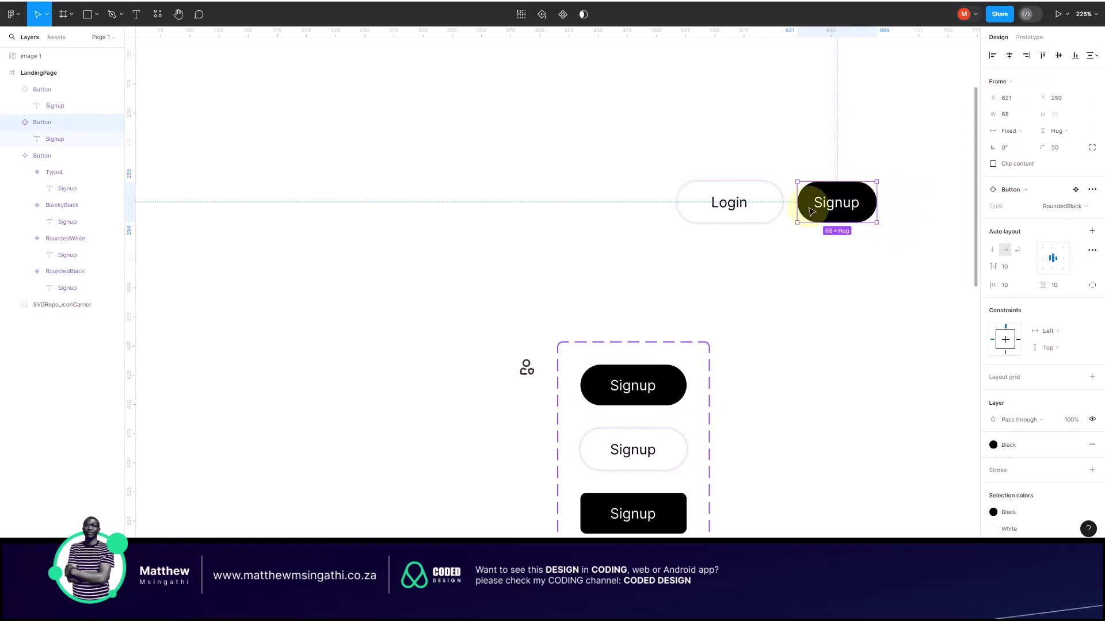
click(776, 205)
drag(782, 202, 743, 204)
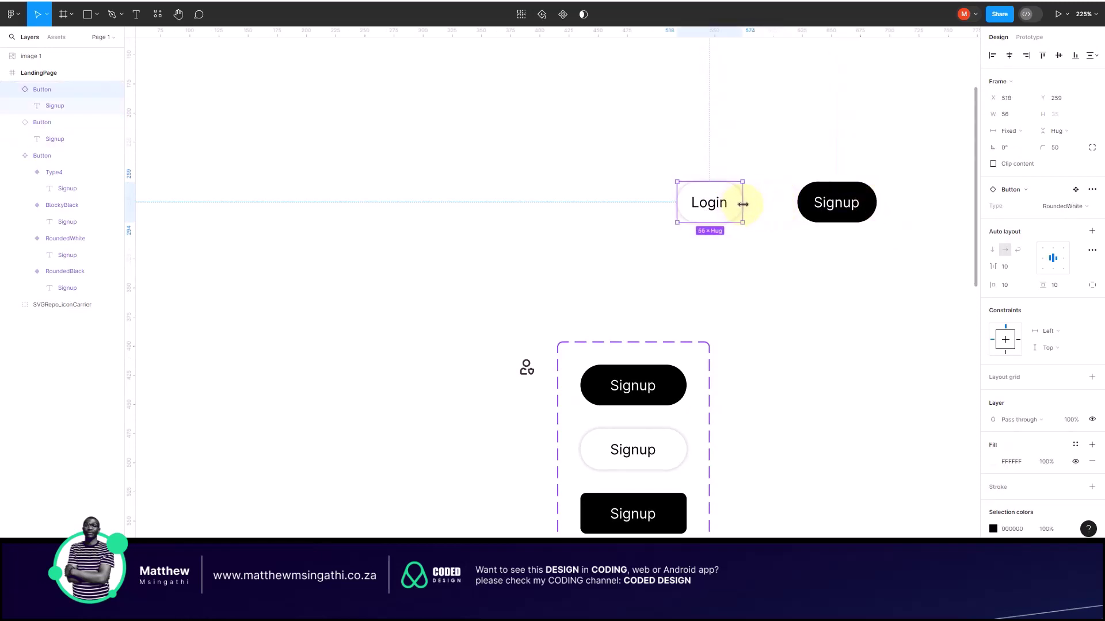
Step: Wrap Login and Signup in an auto-layout frame with 13.1 spacing and move it higher
click(742, 157)
drag(693, 161, 919, 259)
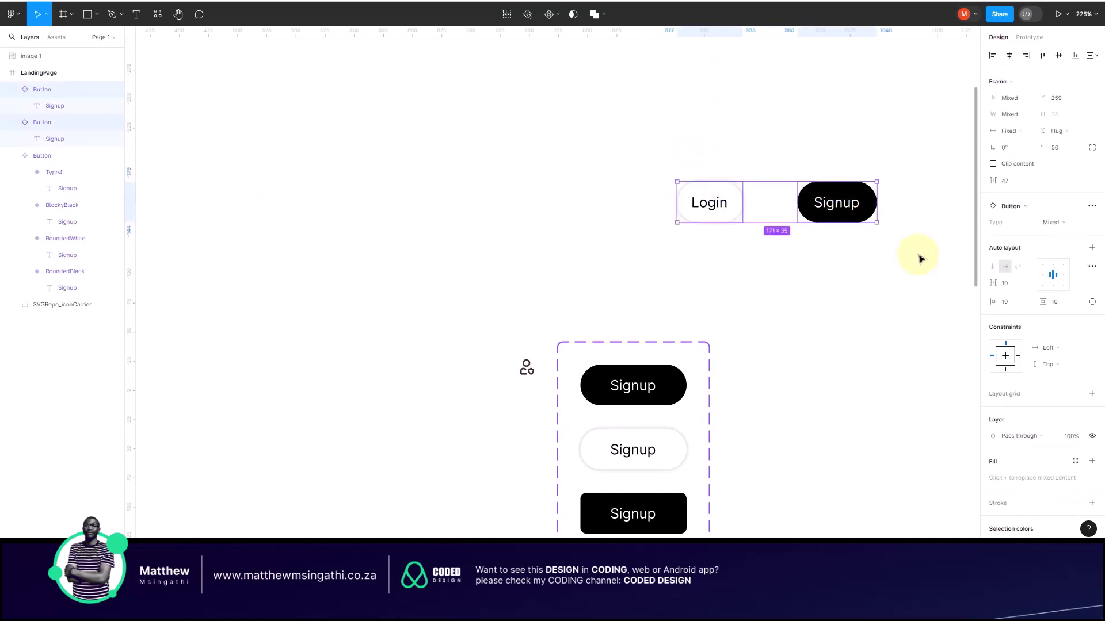
key(shift+a)
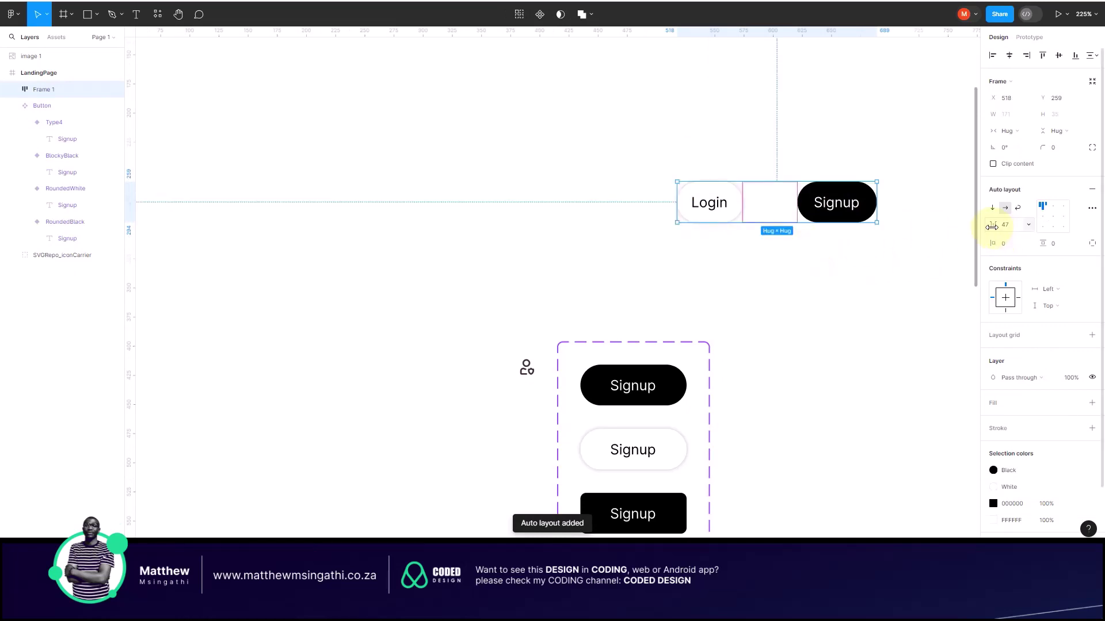
drag(992, 226, 768, 241)
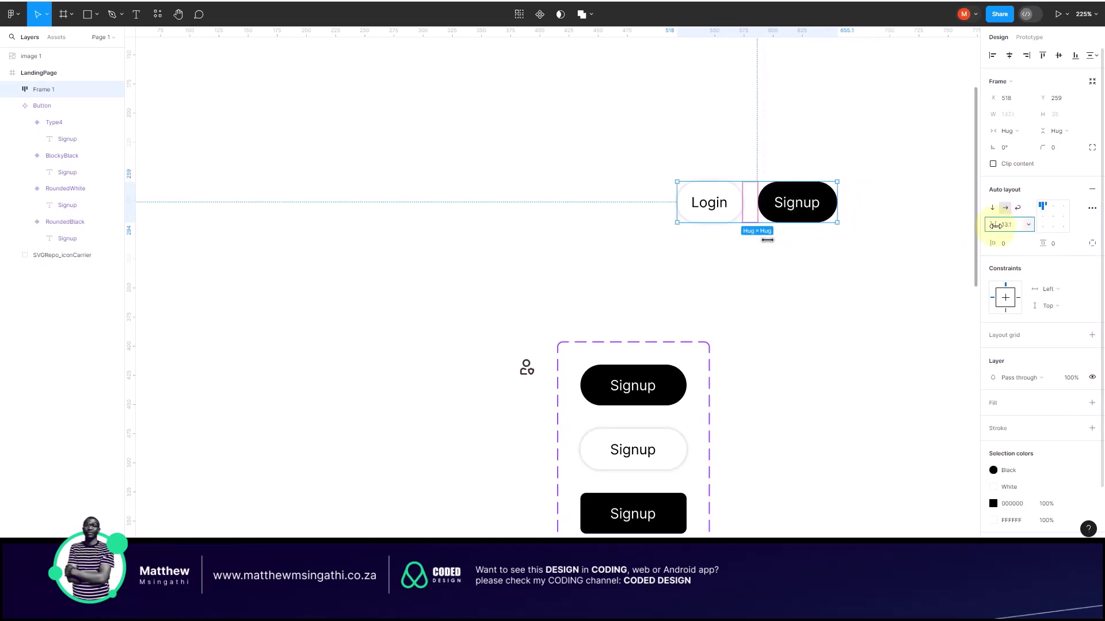
ctrl+scroll(703, 295, down, 5)
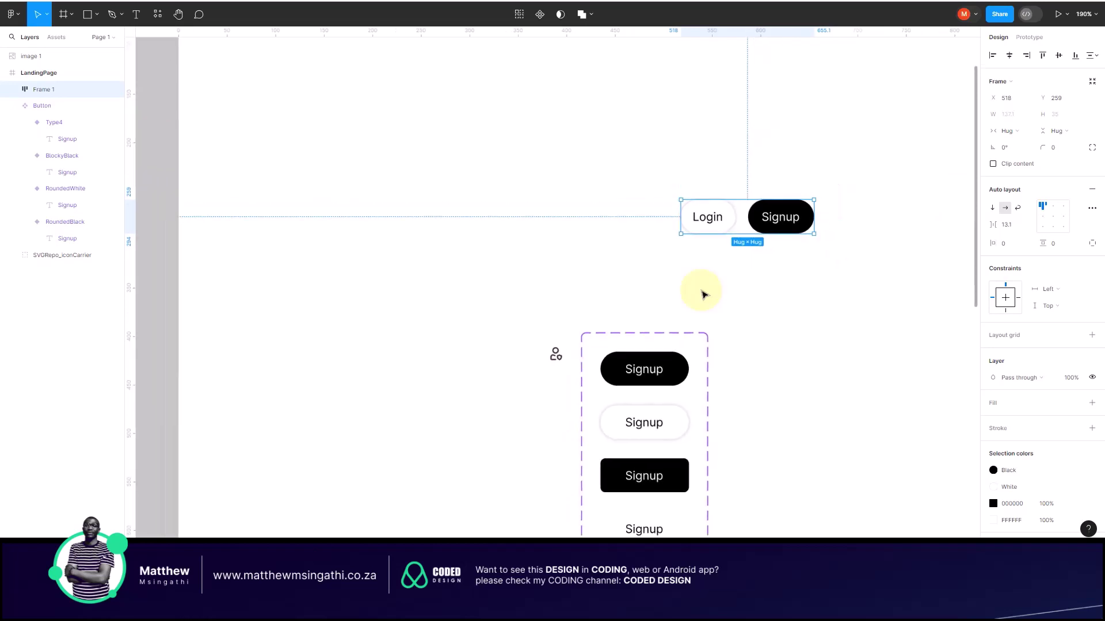
drag(720, 234, 732, 177)
Step: Search SVG Repo for 'menu', open the hamburger icon's editor and copy its SVG
click(669, 99)
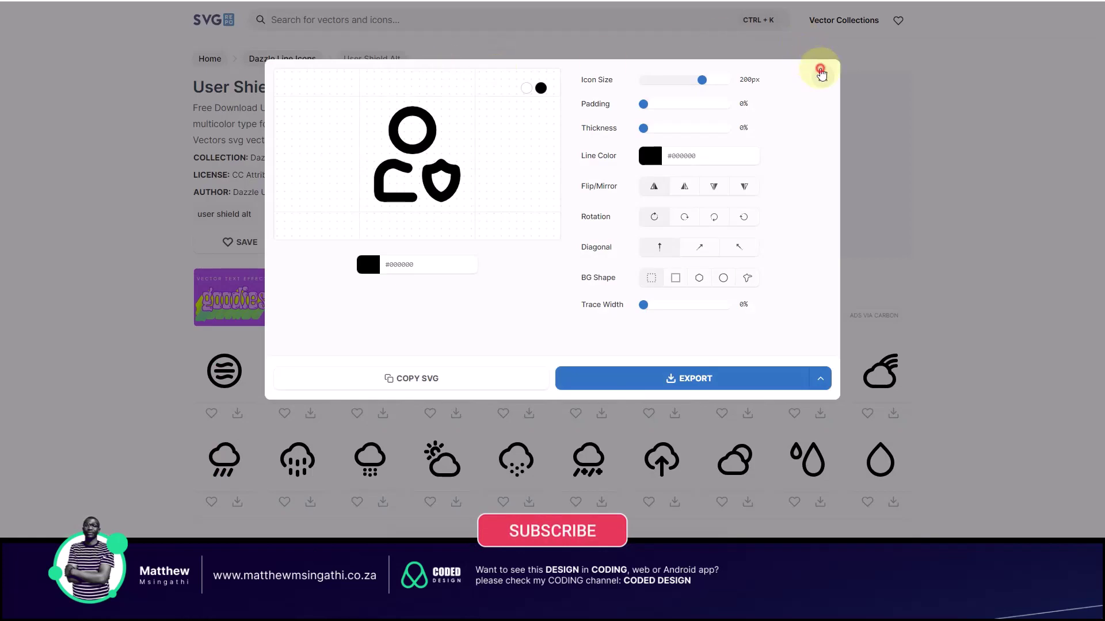
click(822, 77)
click(438, 28)
text(menu)
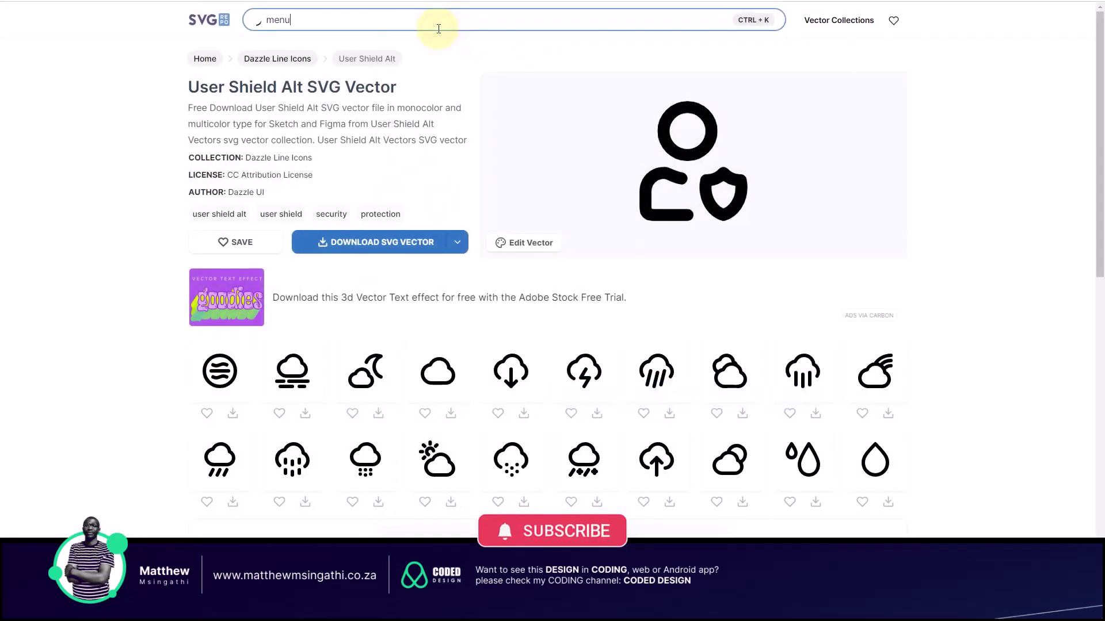
key(Return)
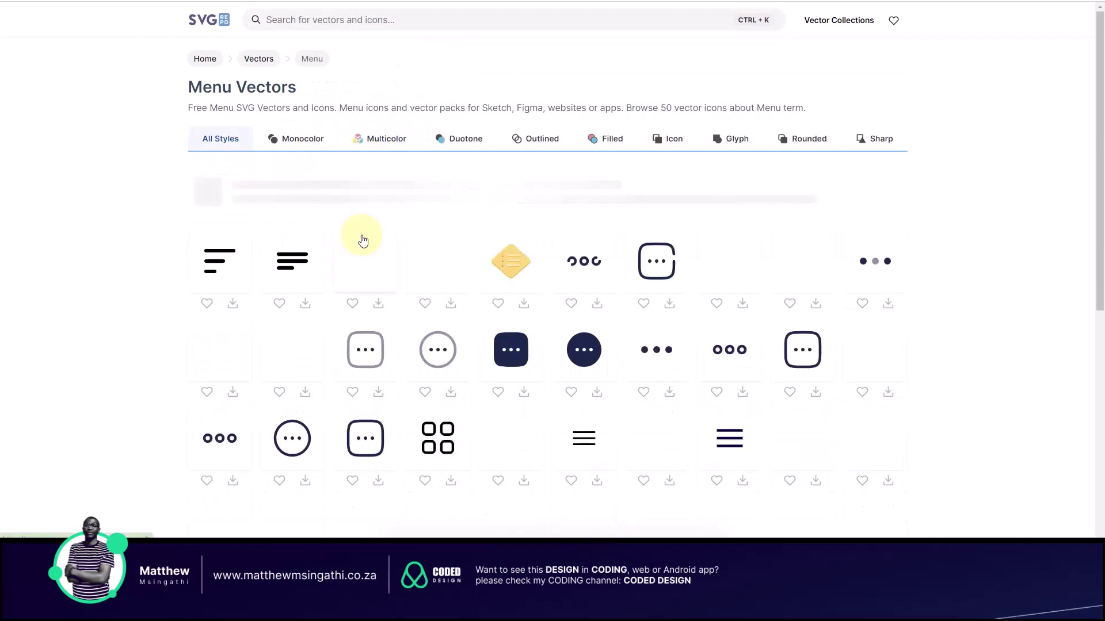
click(448, 278)
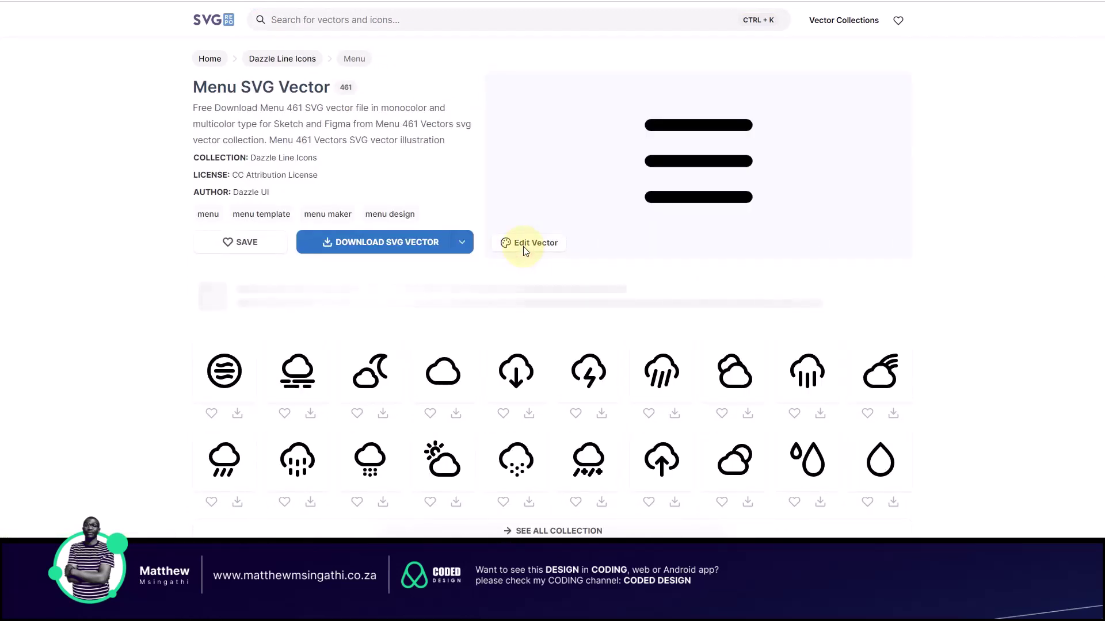
click(524, 246)
click(418, 378)
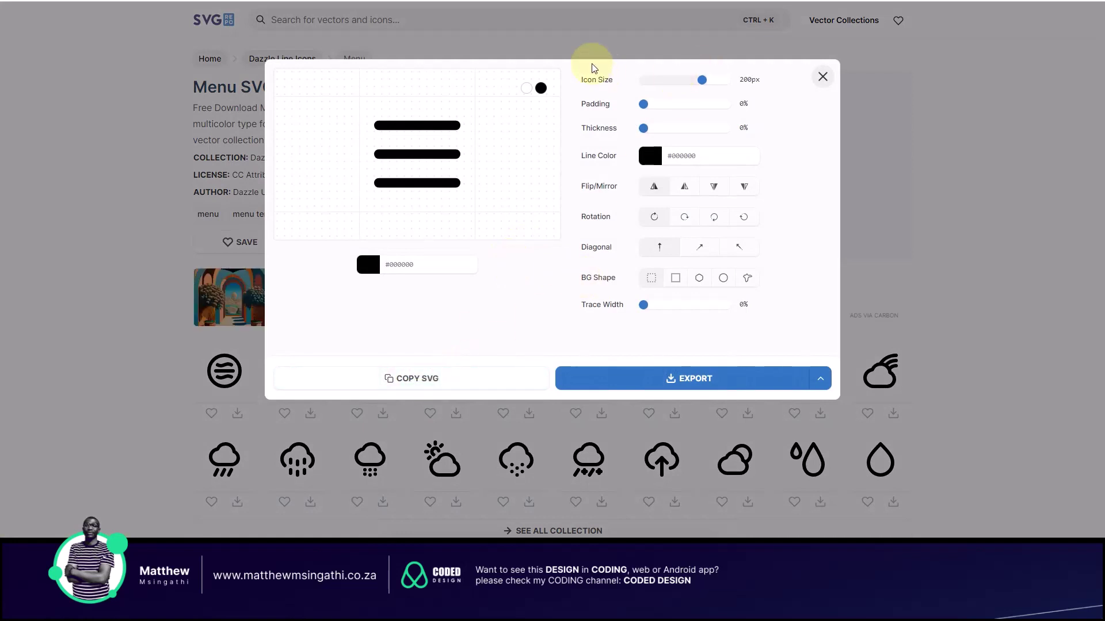
key(alt+Tab)
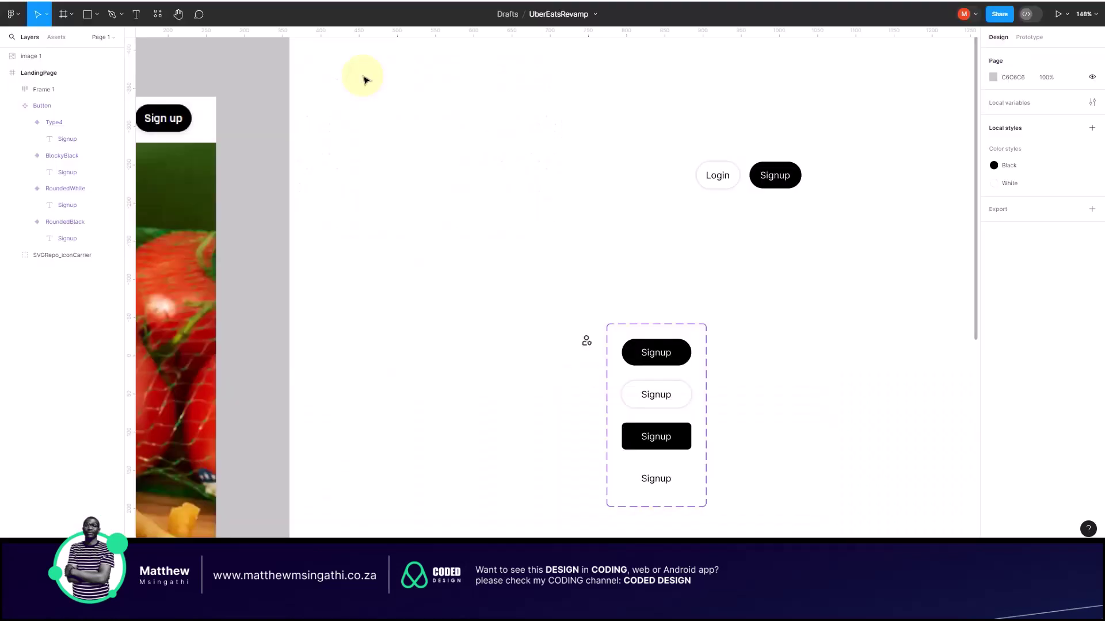
Step: Paste the menu icon into LandingPage, pull it out of its wrapper, and delete the empty frame
click(406, 111)
key(ctrl+v)
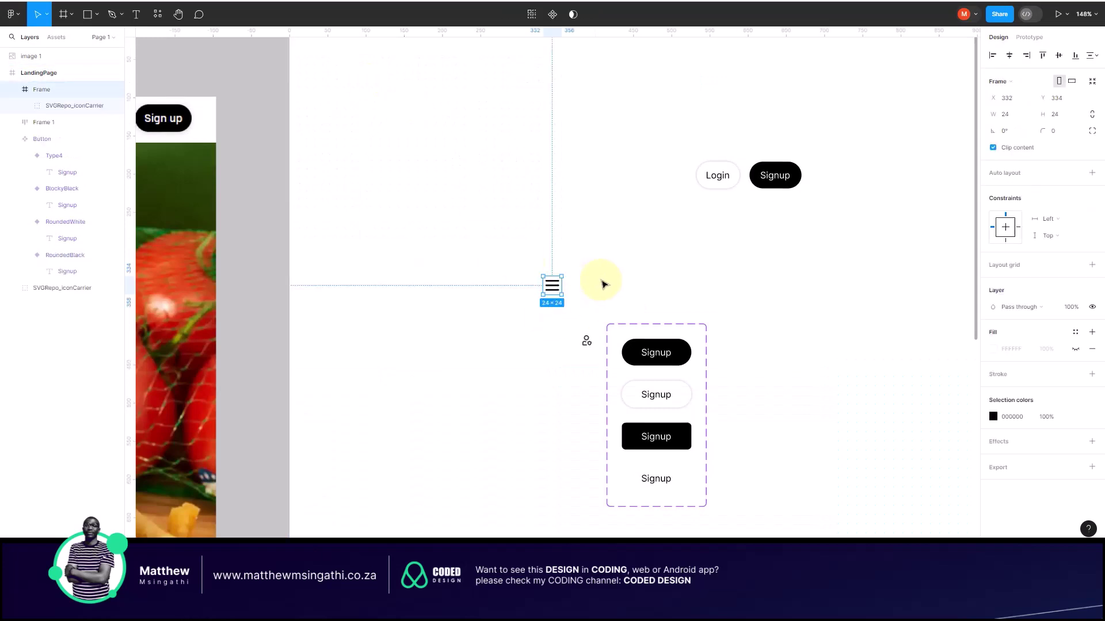
scroll(579, 292, up, 5)
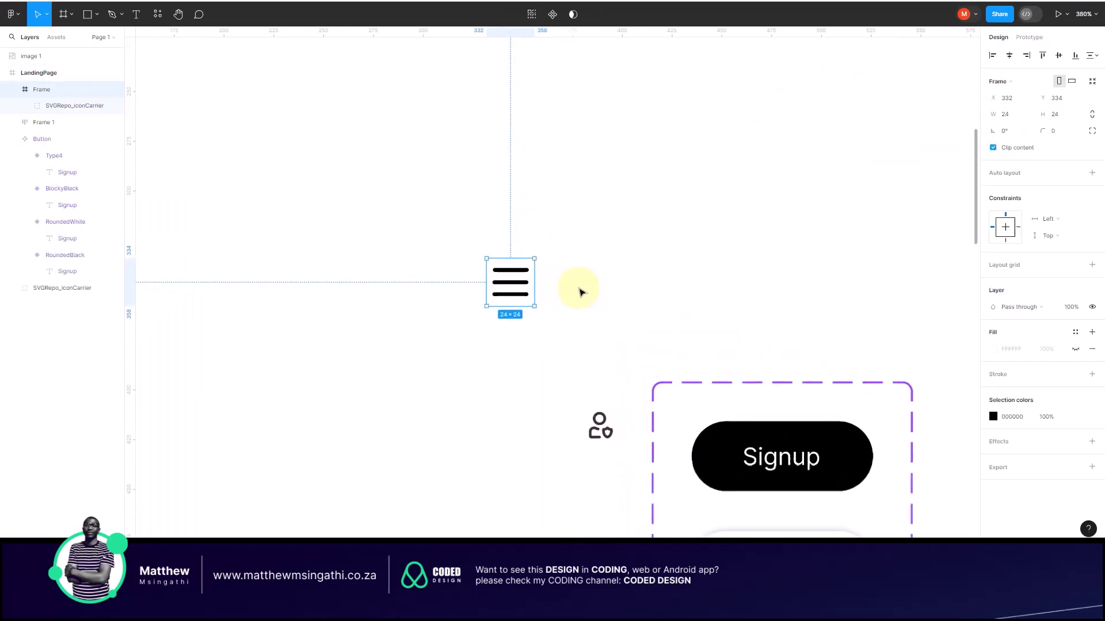
double_click(506, 276)
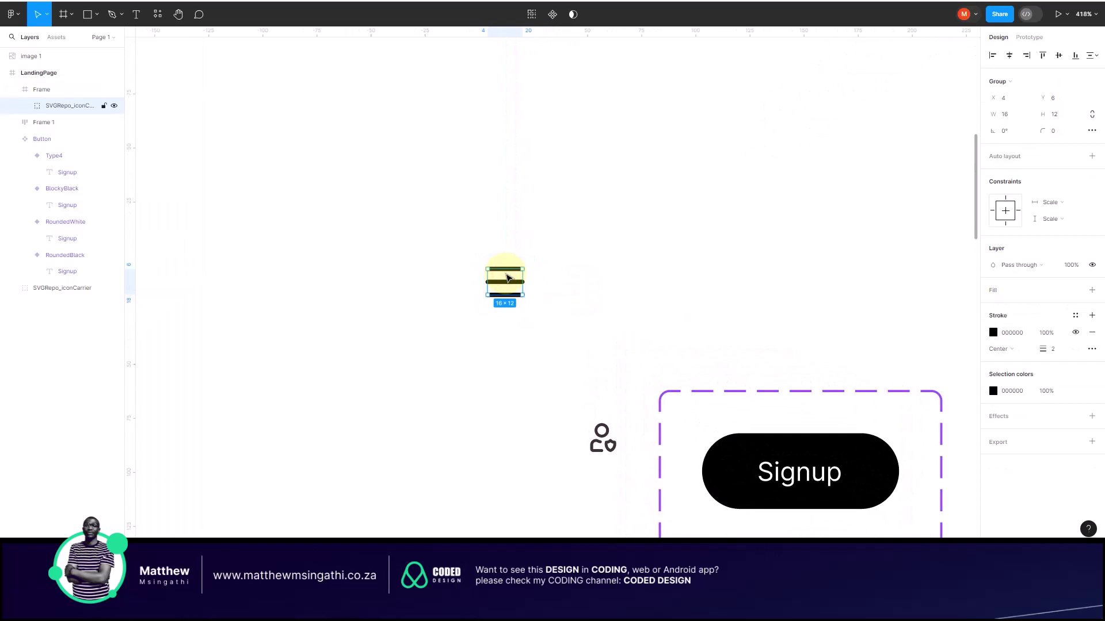
drag(516, 278, 585, 251)
drag(458, 229, 513, 329)
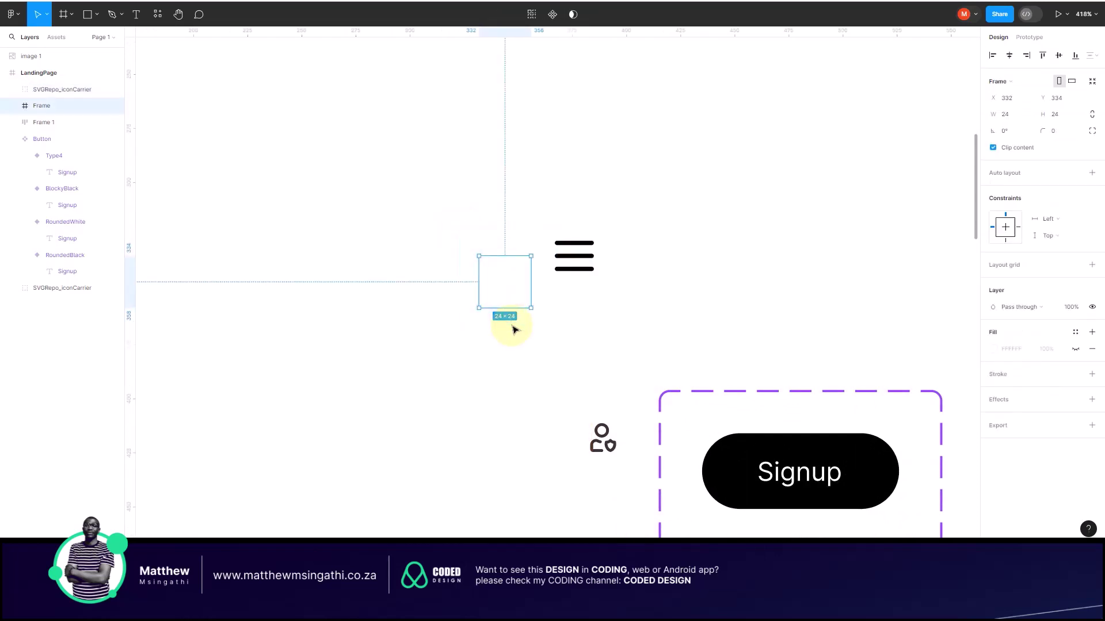
key(Delete)
Step: Position the hamburger icon at the top left, level with the Login/Signup pair
scroll(513, 326, down, 5)
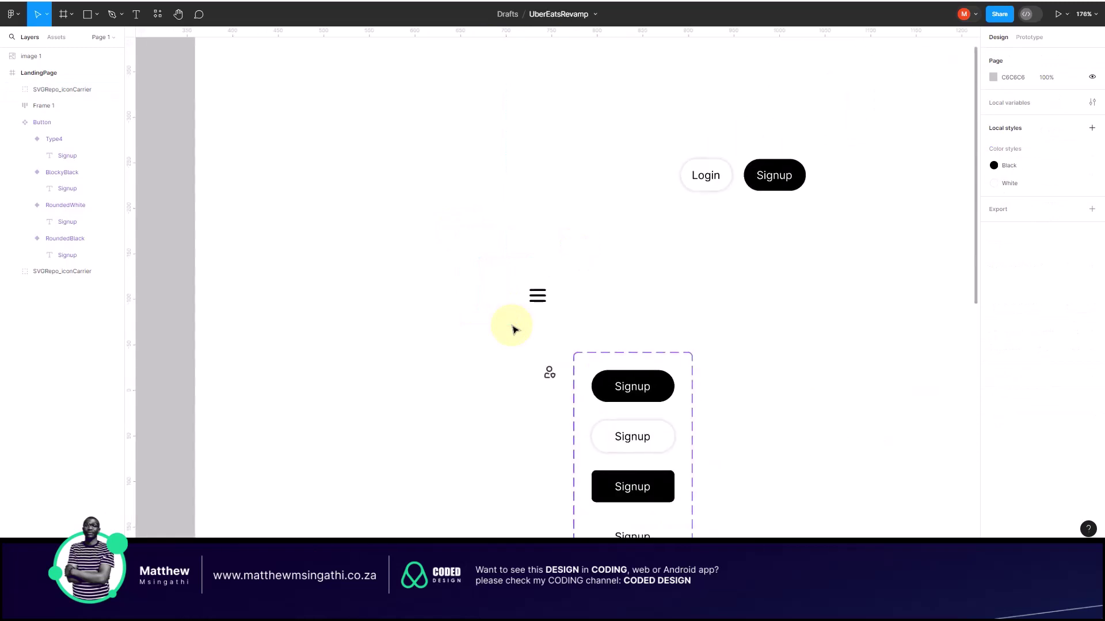
click(540, 297)
drag(519, 187, 512, 186)
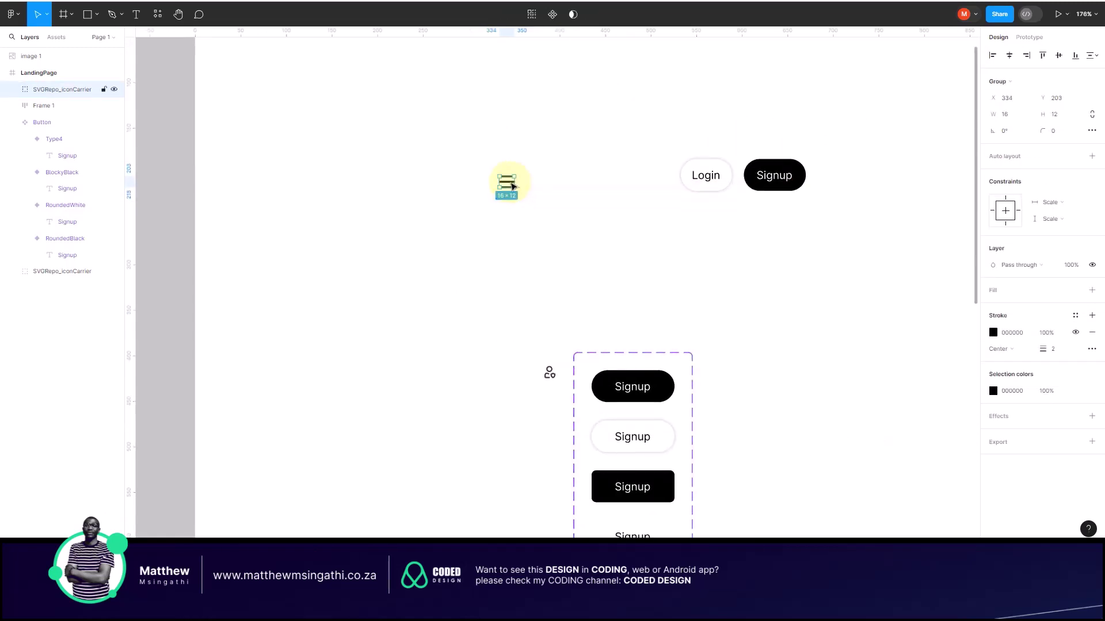
scroll(512, 186, down, 3)
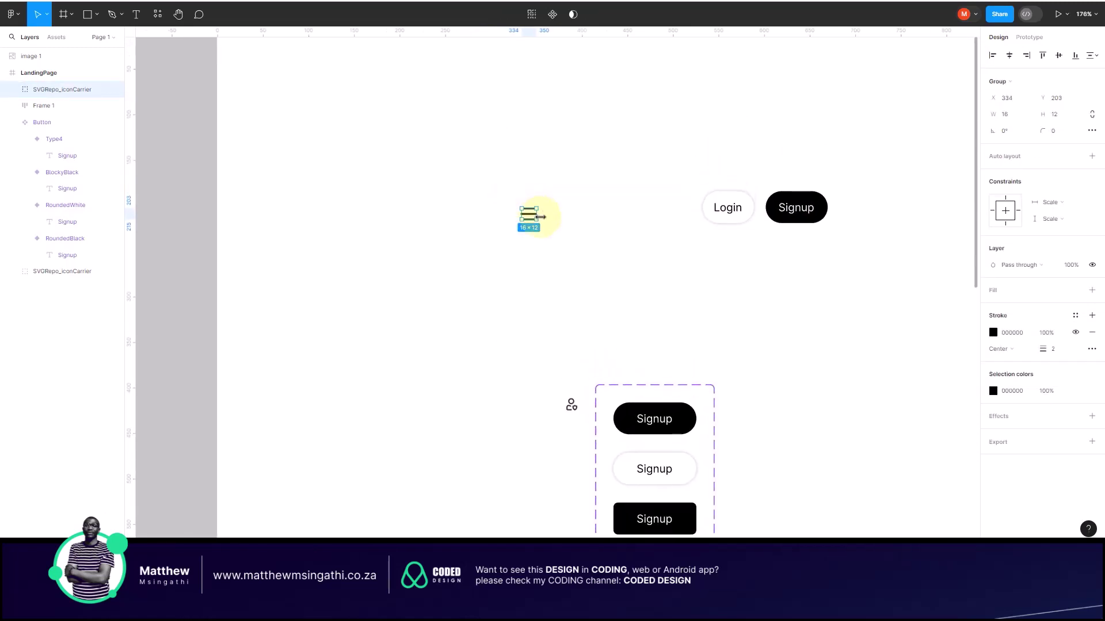
scroll(264, 194, left, 10)
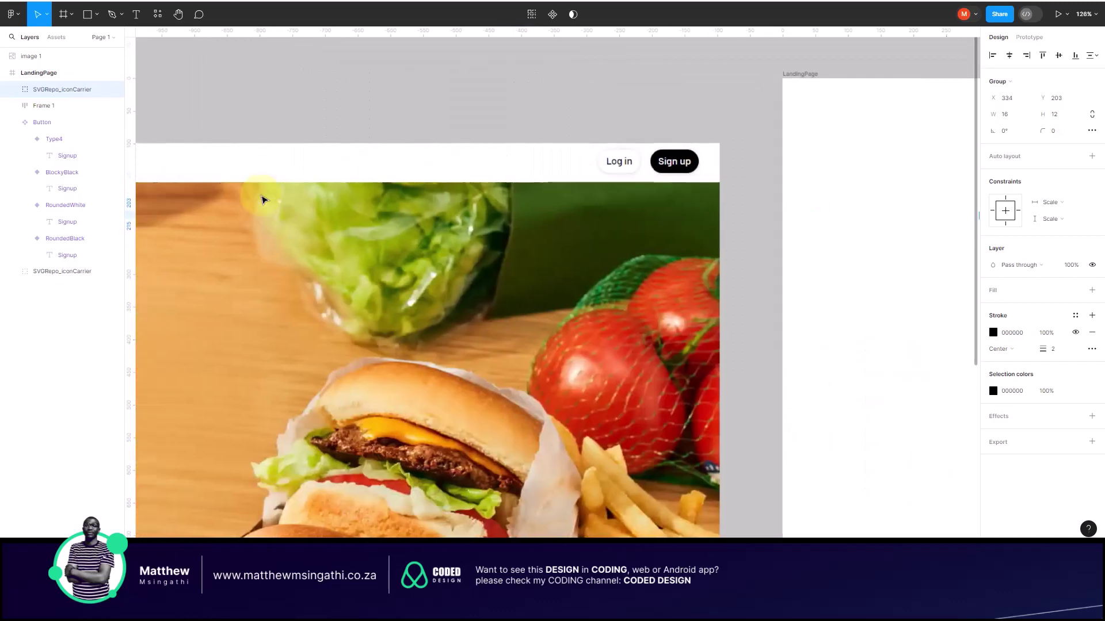
scroll(262, 199, left, 6)
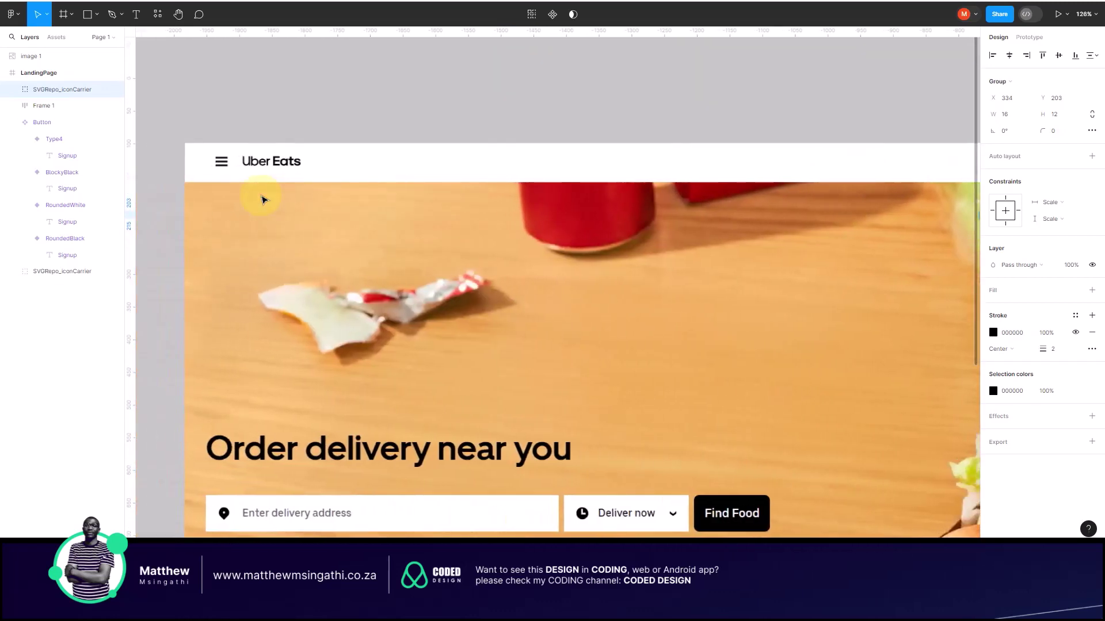
scroll(262, 199, right, 15)
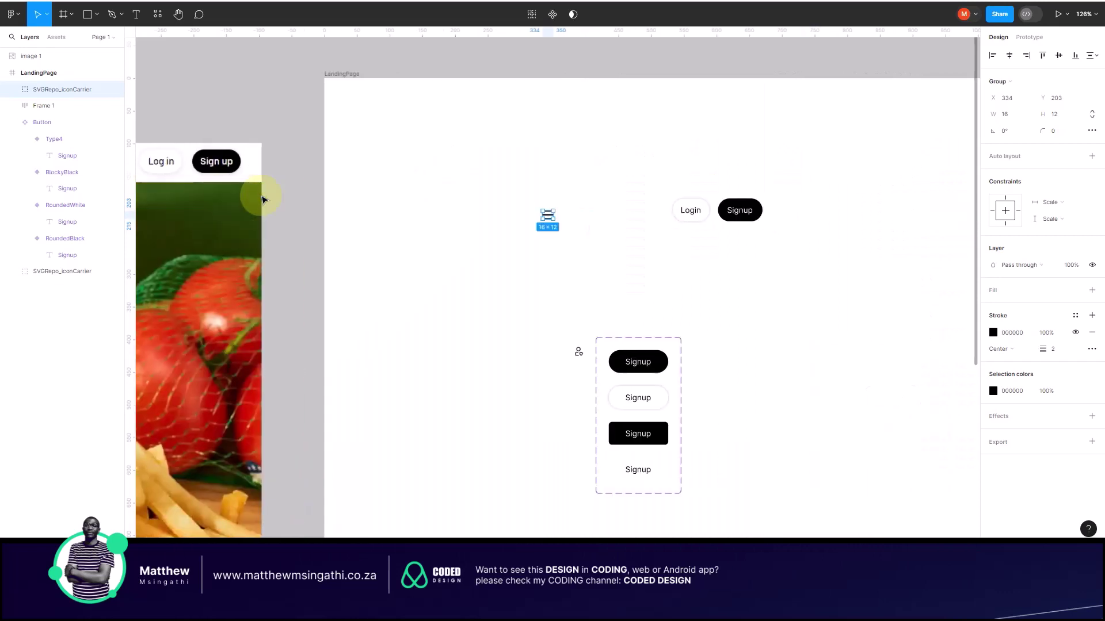
click(614, 222)
scroll(613, 222, up, 5)
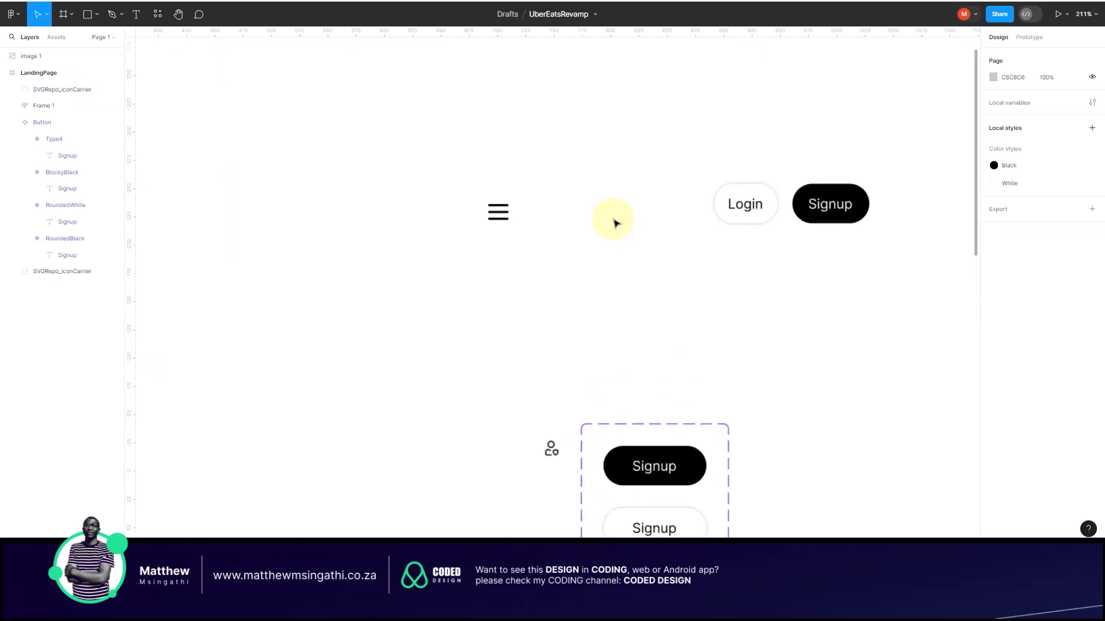
Step: Add a 'Uber Eats' text box above-left of the menu icon with 'Eats' in bold
click(135, 14)
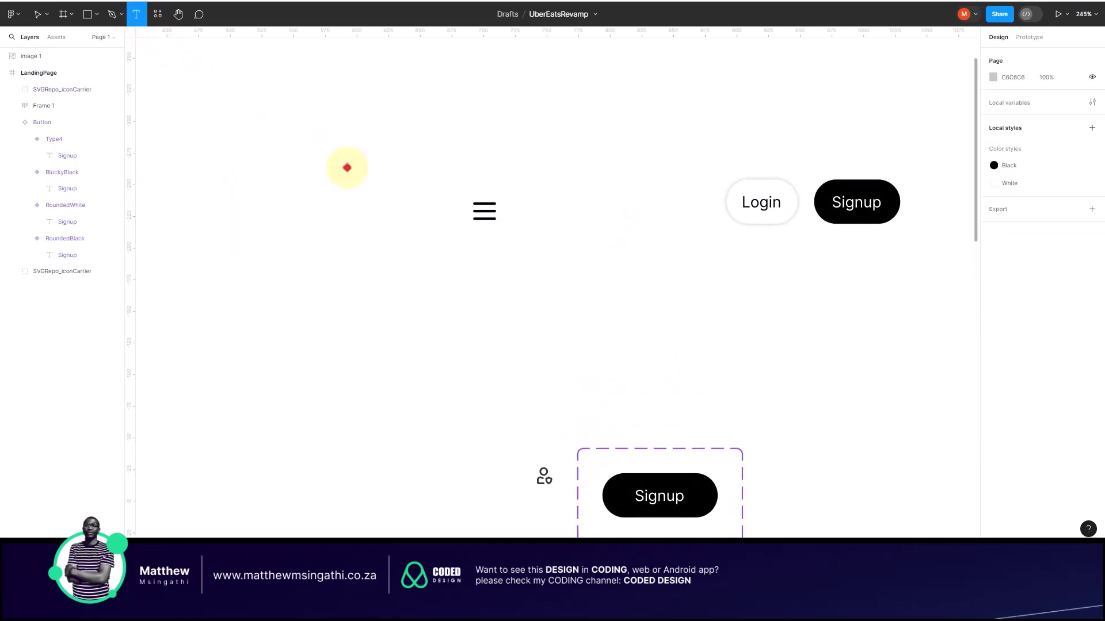
click(347, 168)
text(Uber)
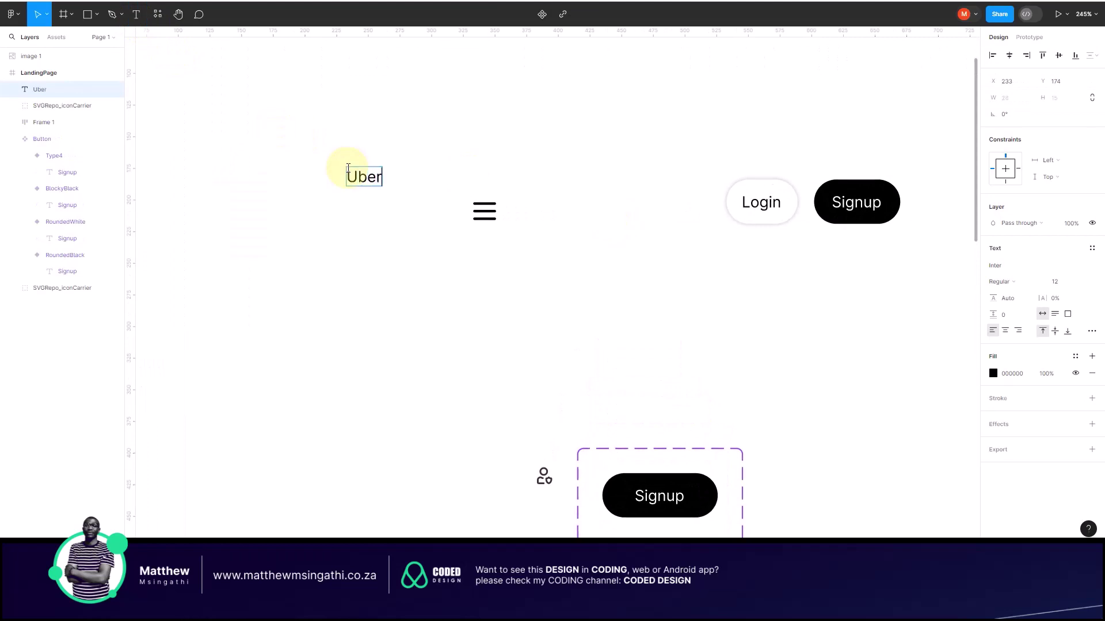
text( Eats)
drag(392, 176, 431, 177)
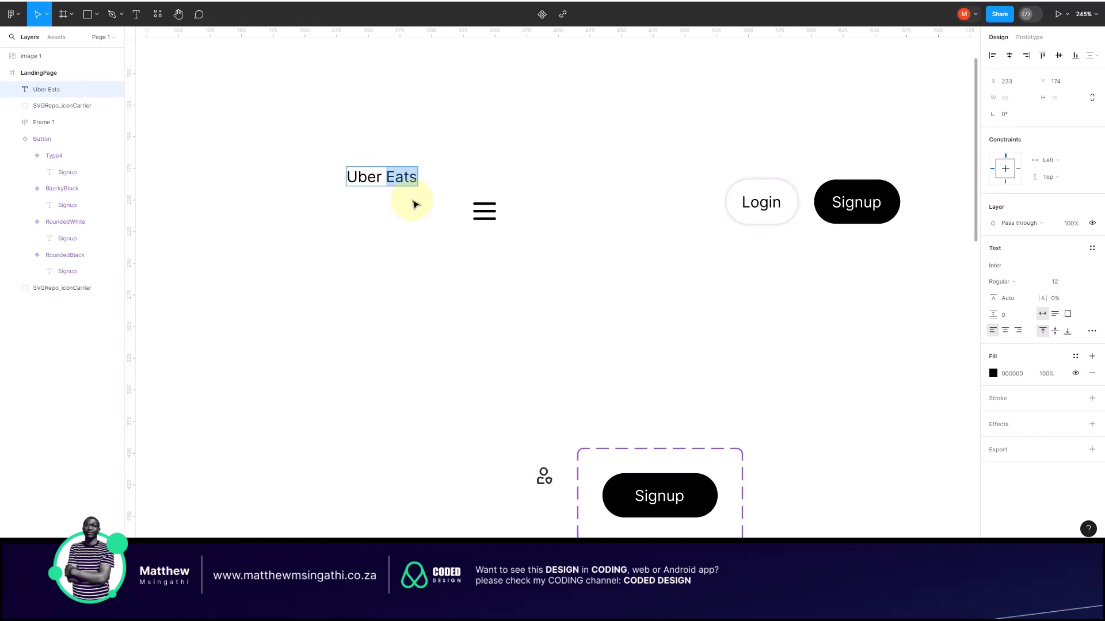
key(ctrl+b)
key(Escape)
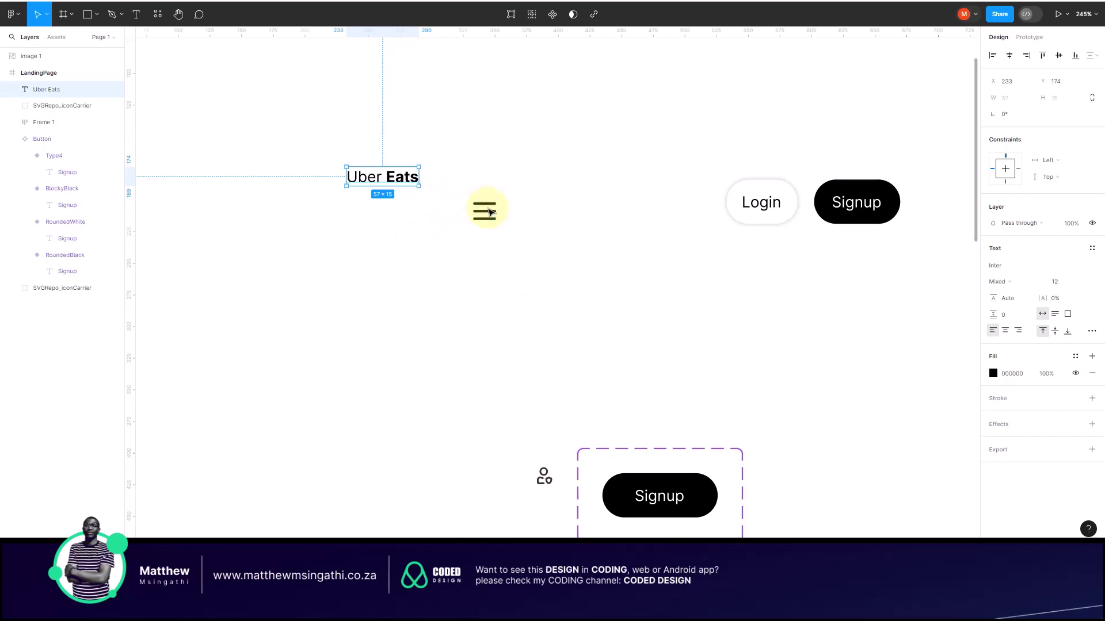
click(325, 105)
drag(404, 167, 853, 228)
click(687, 255)
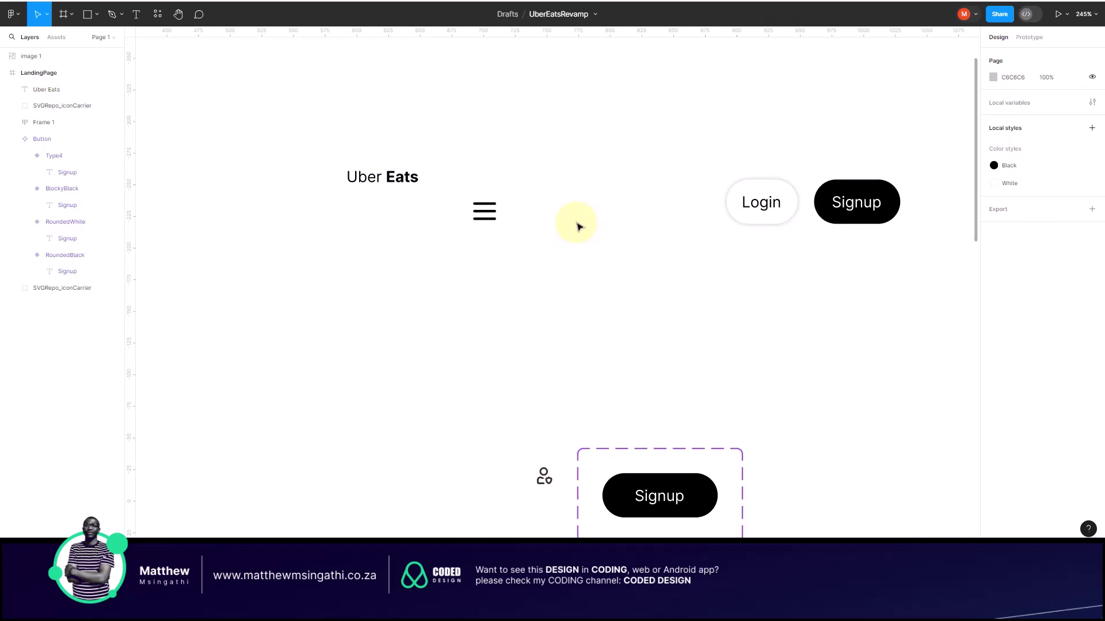
scroll(578, 226, down, 5)
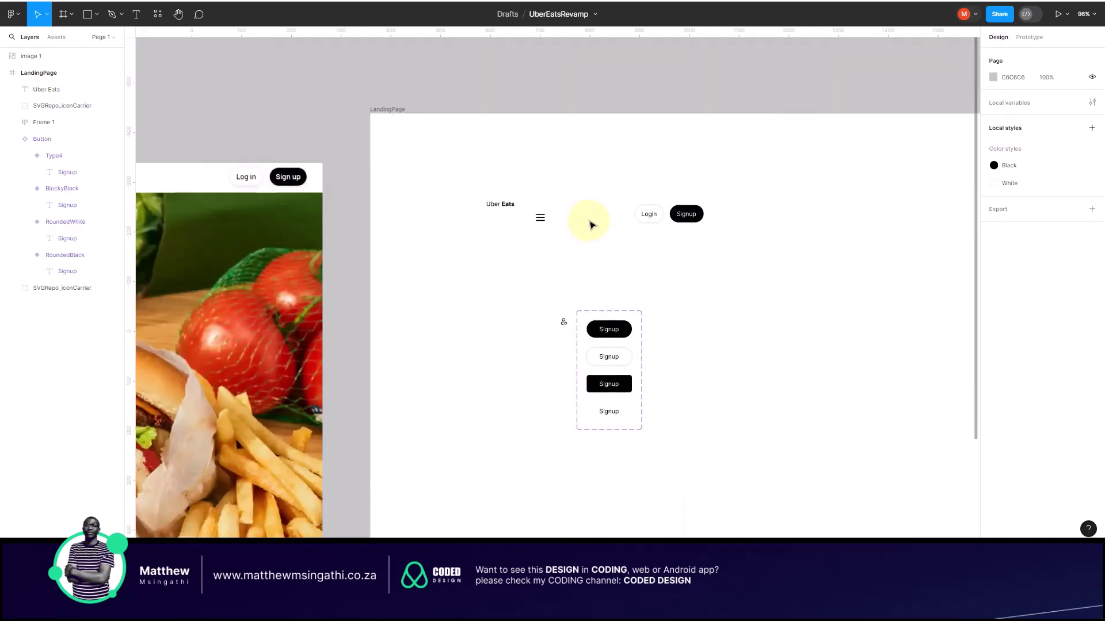
scroll(587, 225, up, 3)
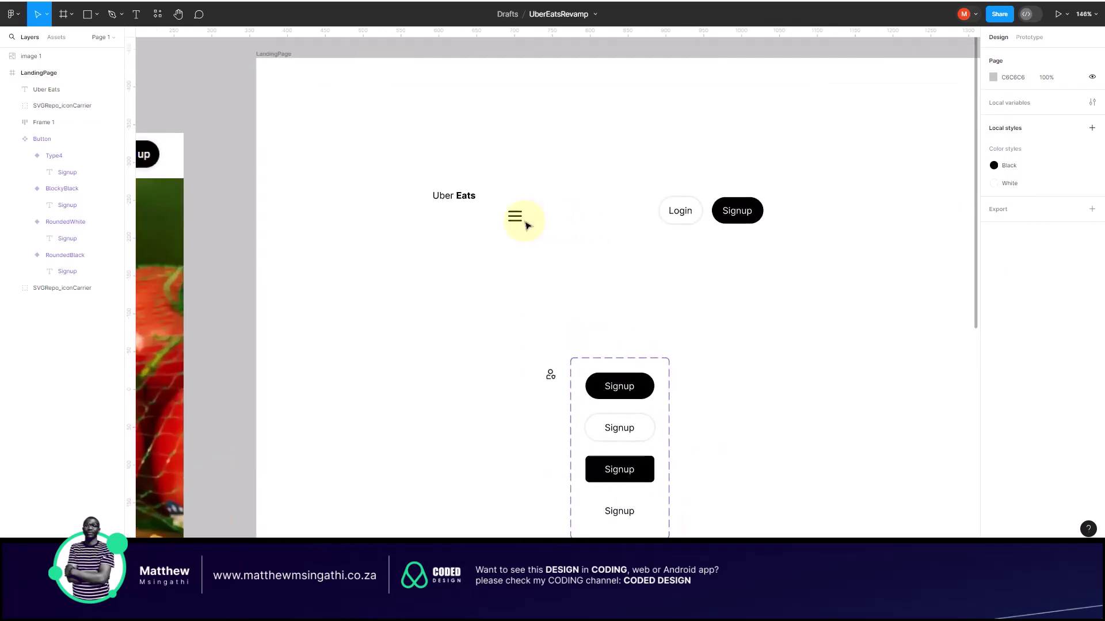
drag(516, 217, 409, 199)
drag(363, 149, 426, 216)
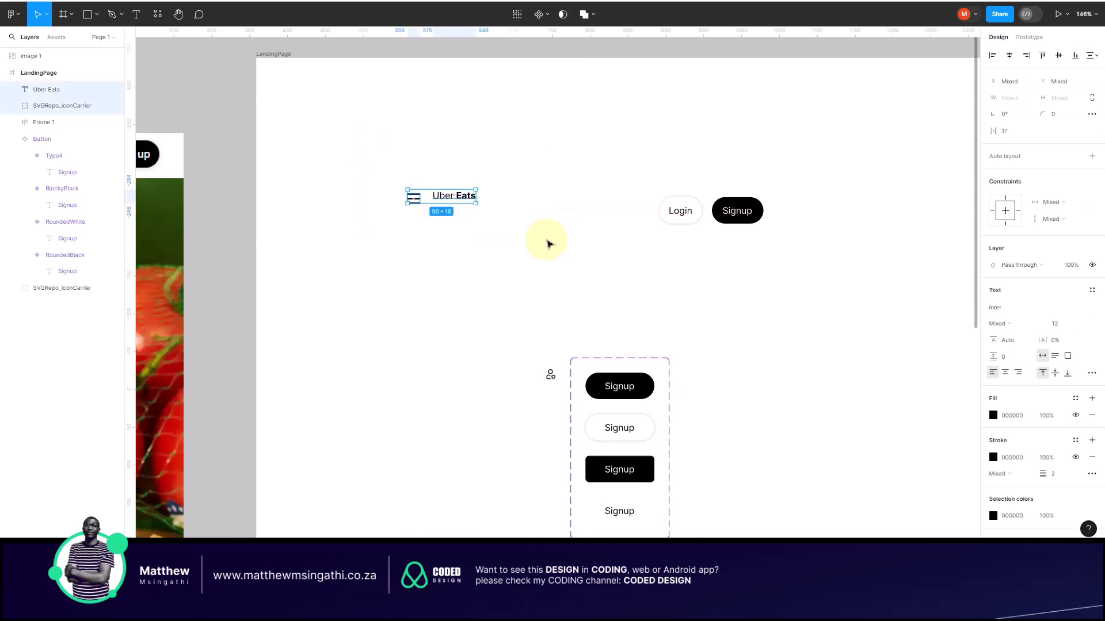
key(shift+a)
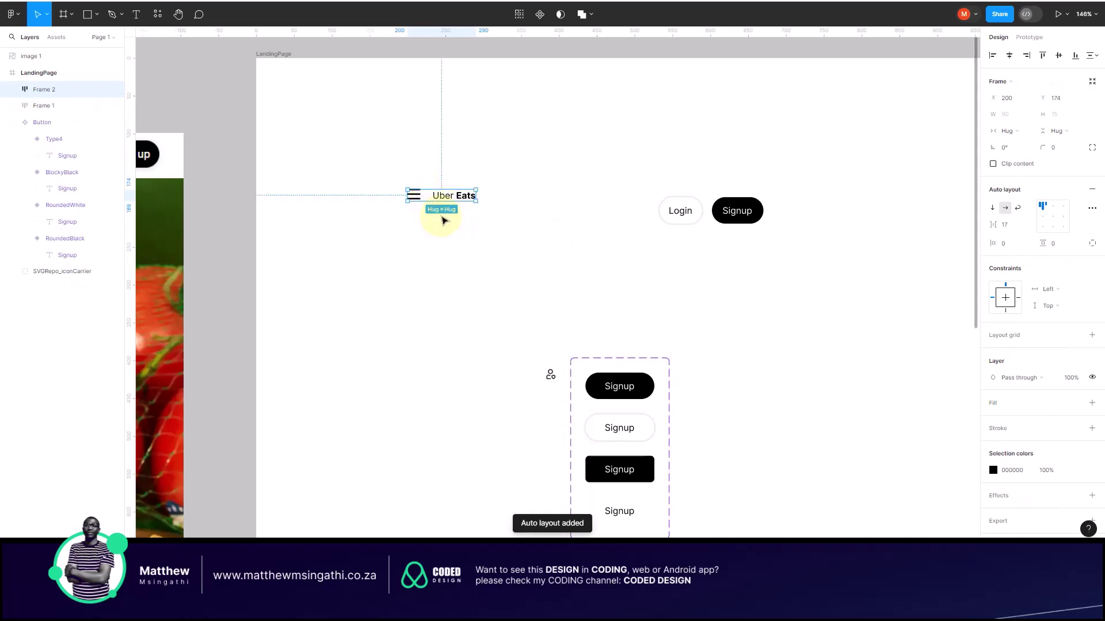
scroll(451, 221, down, 3)
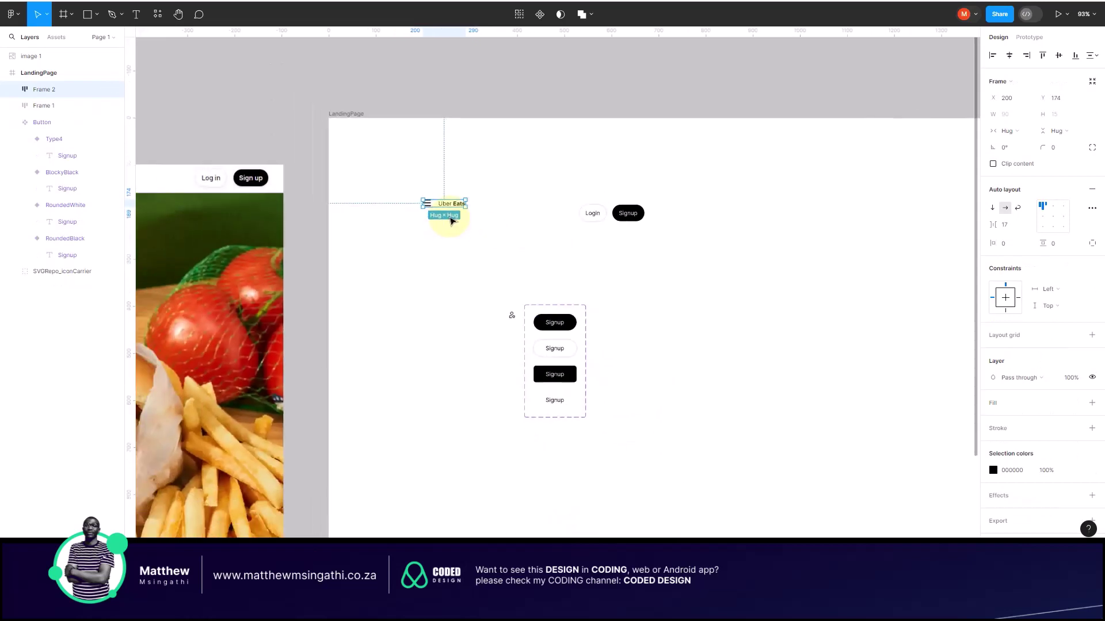
scroll(451, 221, down, 4)
scroll(415, 222, left, 3)
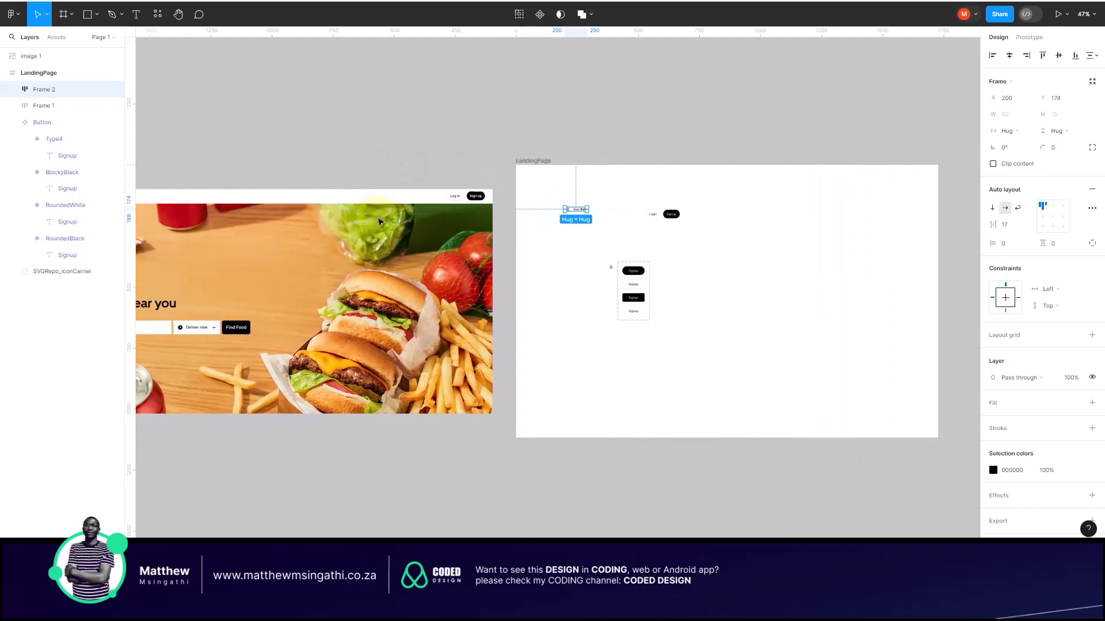
scroll(378, 221, left, 5)
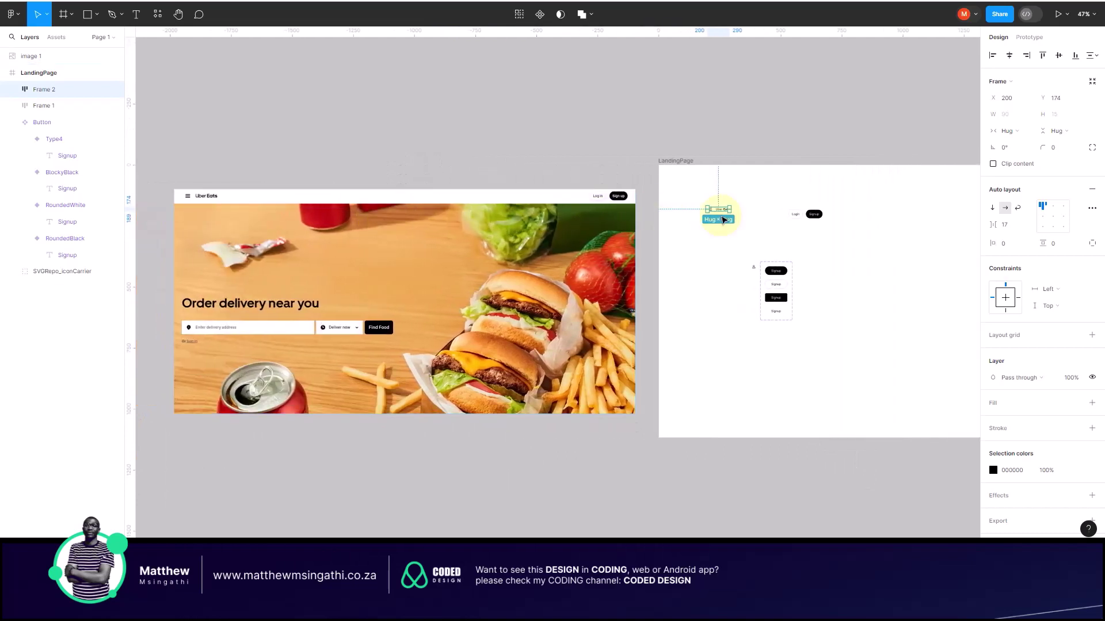
scroll(772, 219, up, 7)
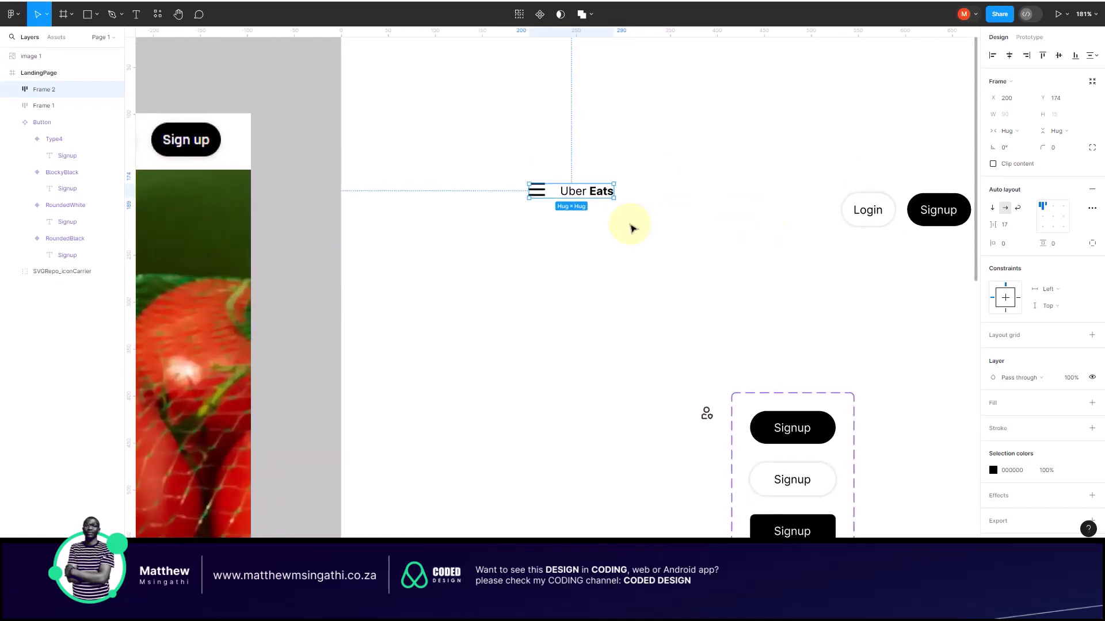
scroll(631, 228, down, 5)
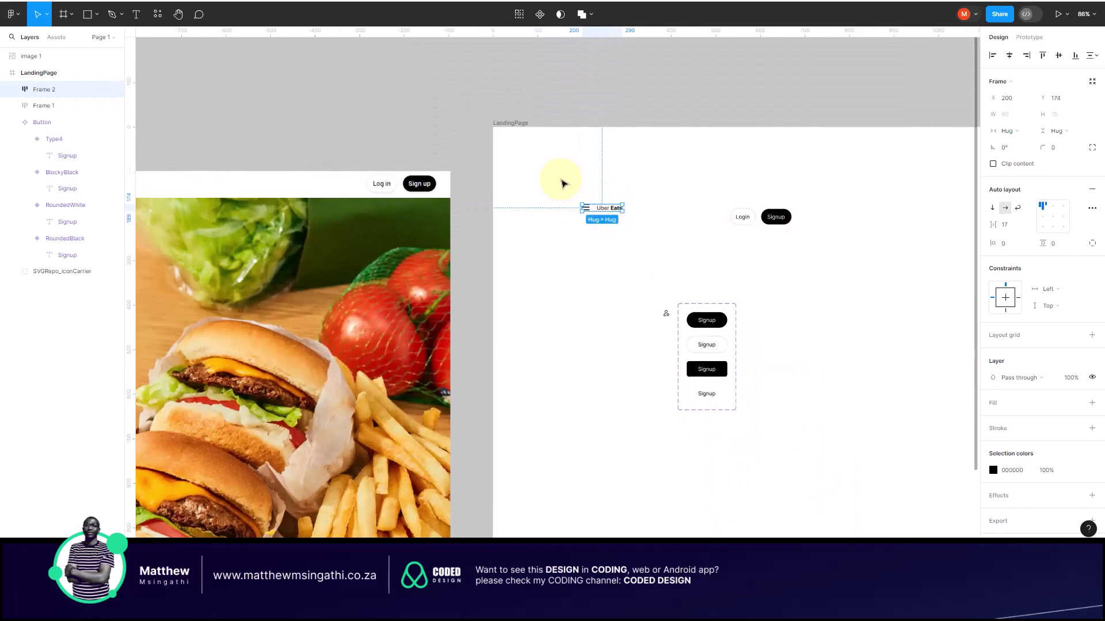
Step: Wrap Frame 1 (logo group) and Frame 2 (Login/Signup) in one auto-layout row with 243 spacing
click(540, 177)
drag(539, 178, 805, 245)
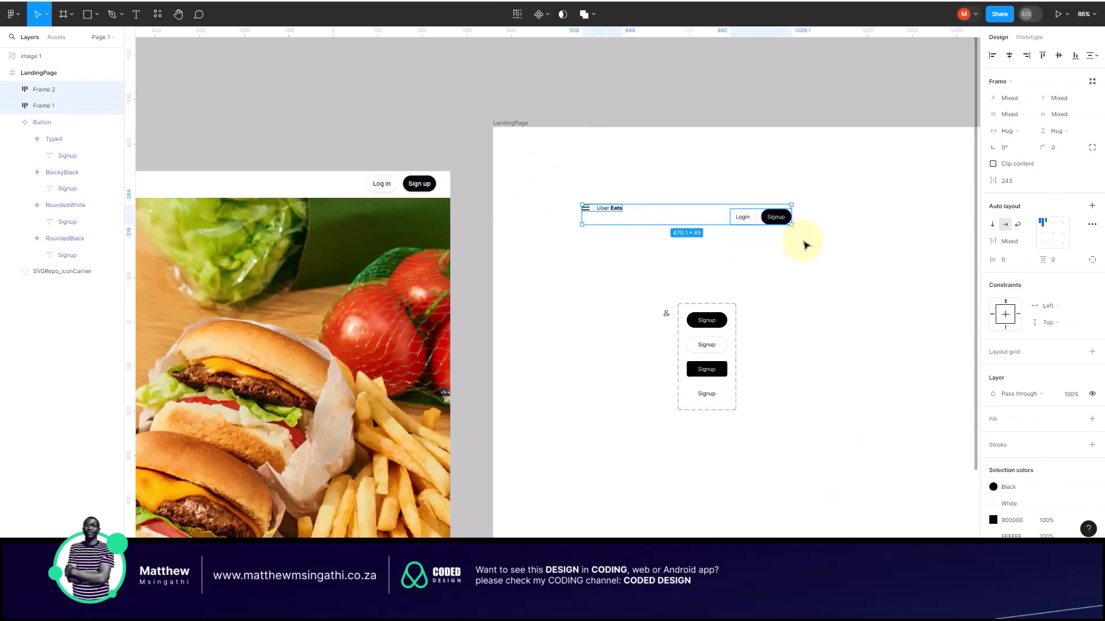
key(shift+a)
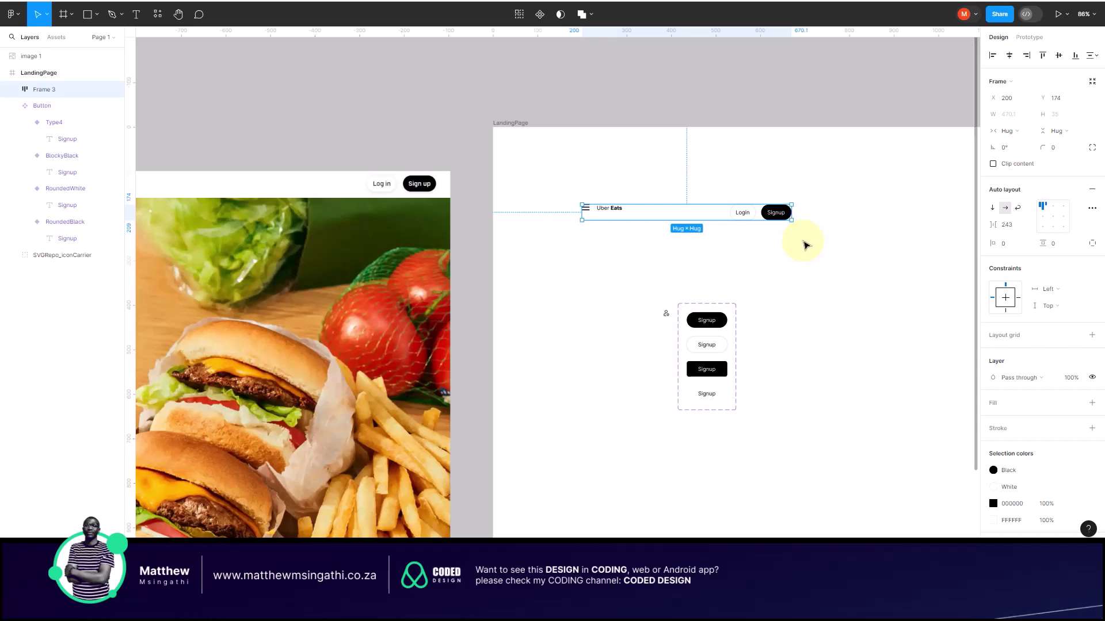
scroll(765, 227, right, 5)
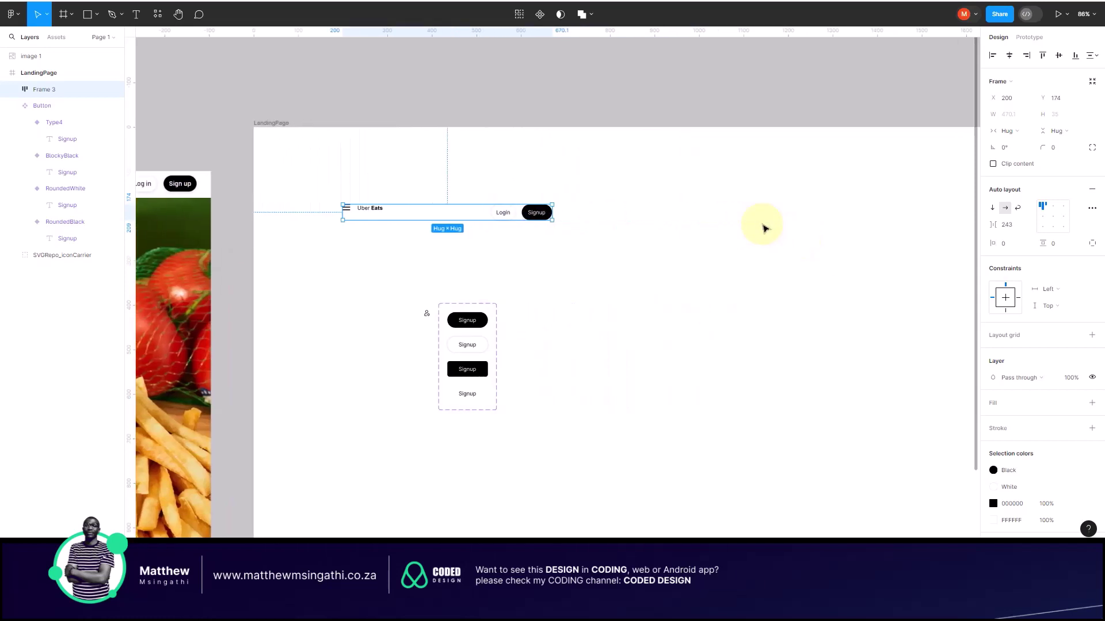
scroll(765, 228, right, 1)
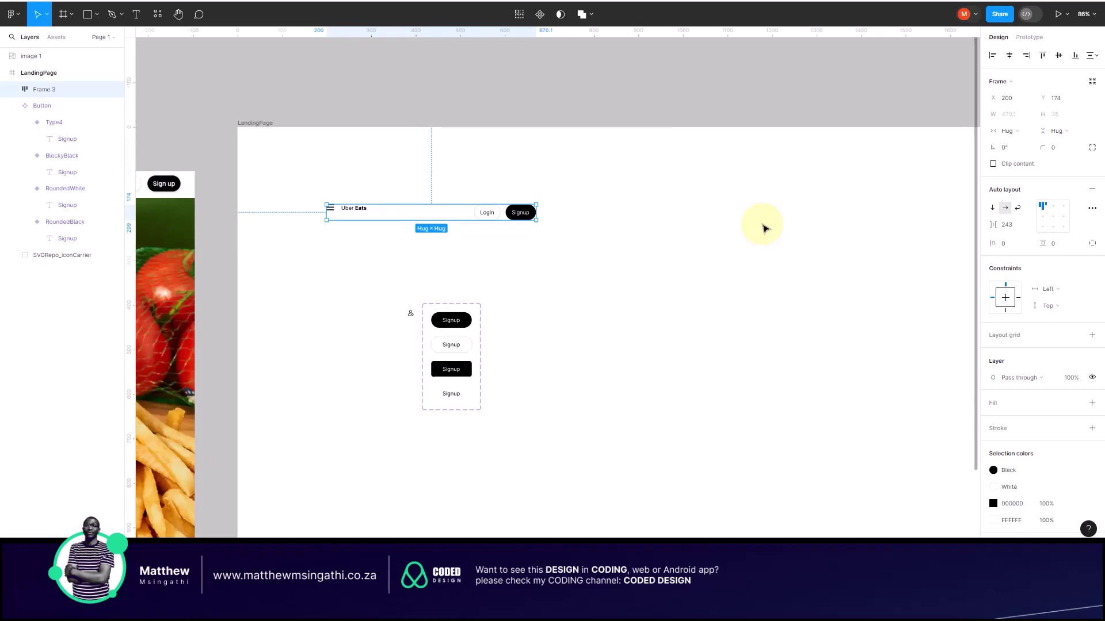
scroll(610, 187, right, 5)
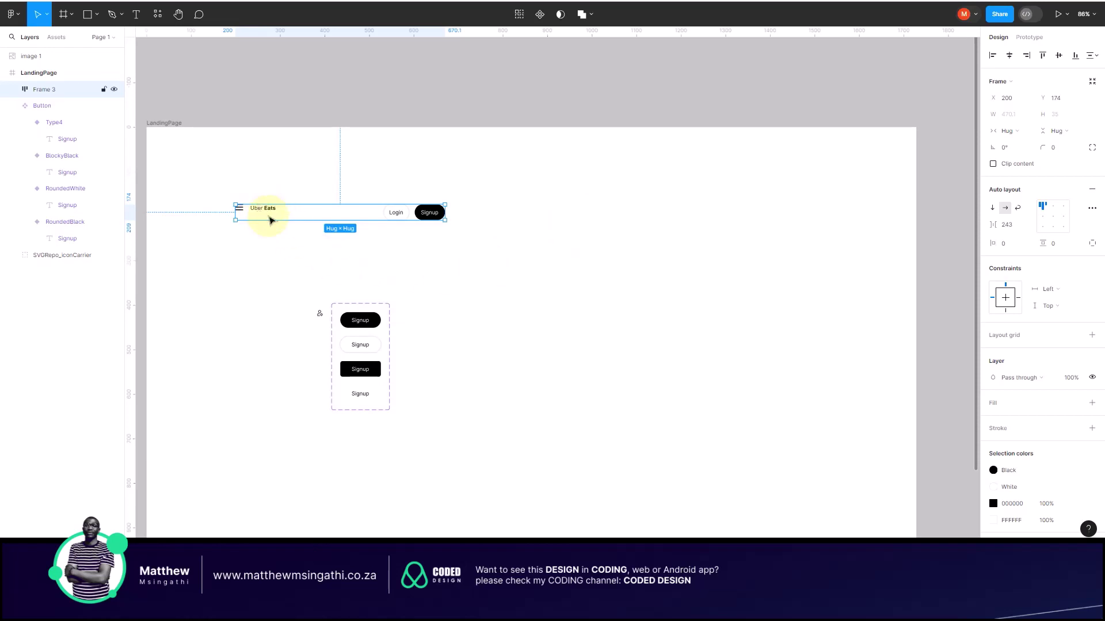
ctrl+scroll(268, 242, up, 5)
ctrl+scroll(268, 243, up, 1)
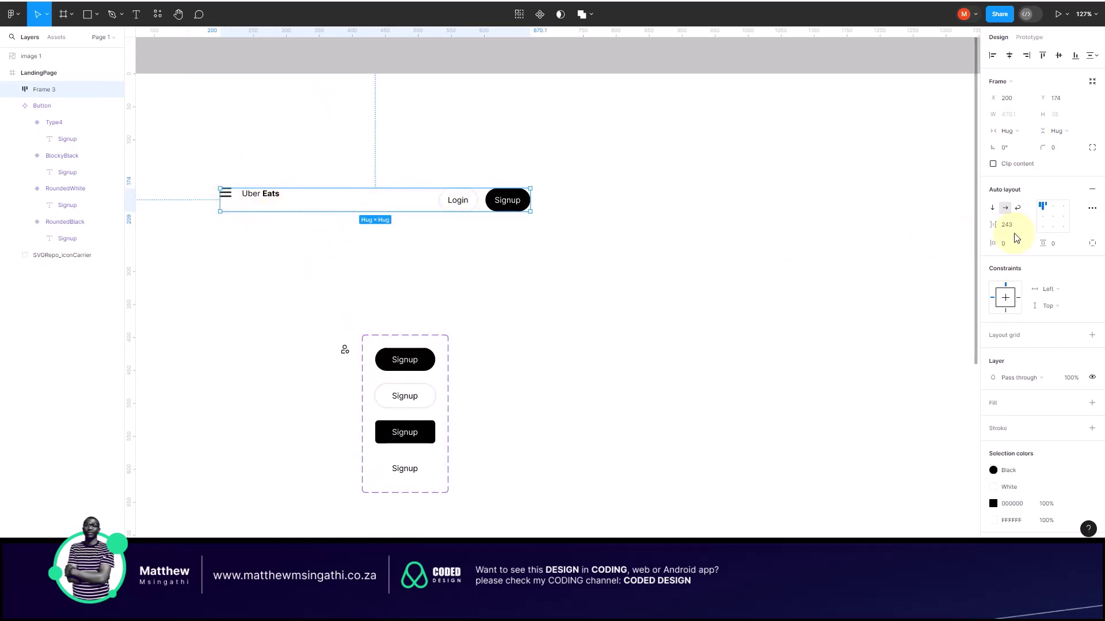
Step: Set Frame 3's auto-layout alignment to center so logo and buttons line up vertically
click(1053, 219)
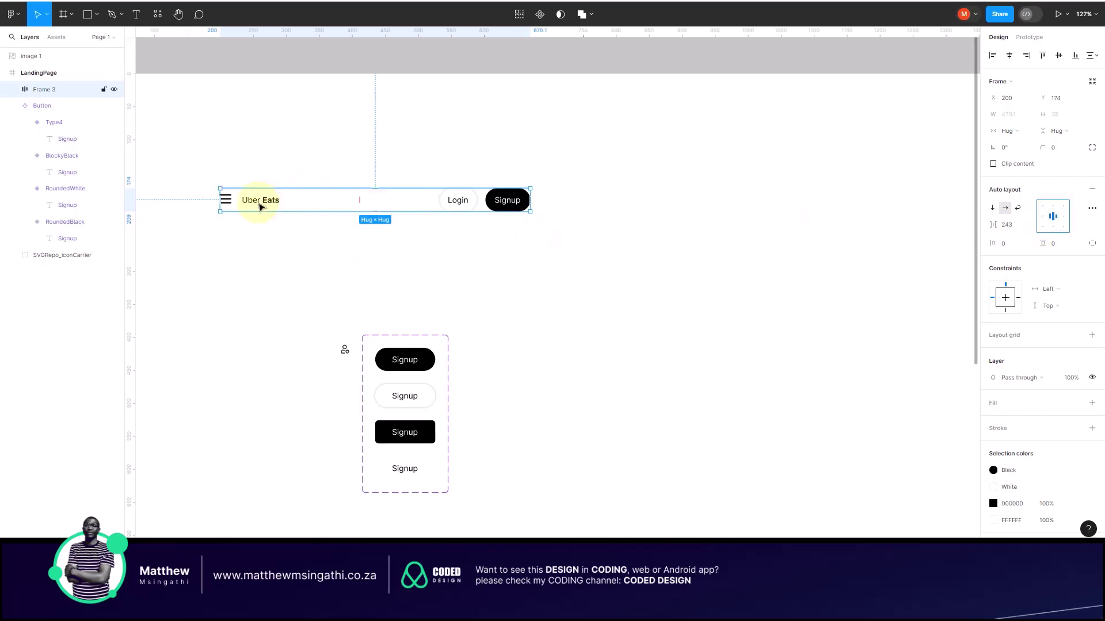
ctrl+scroll(261, 207, down, 5)
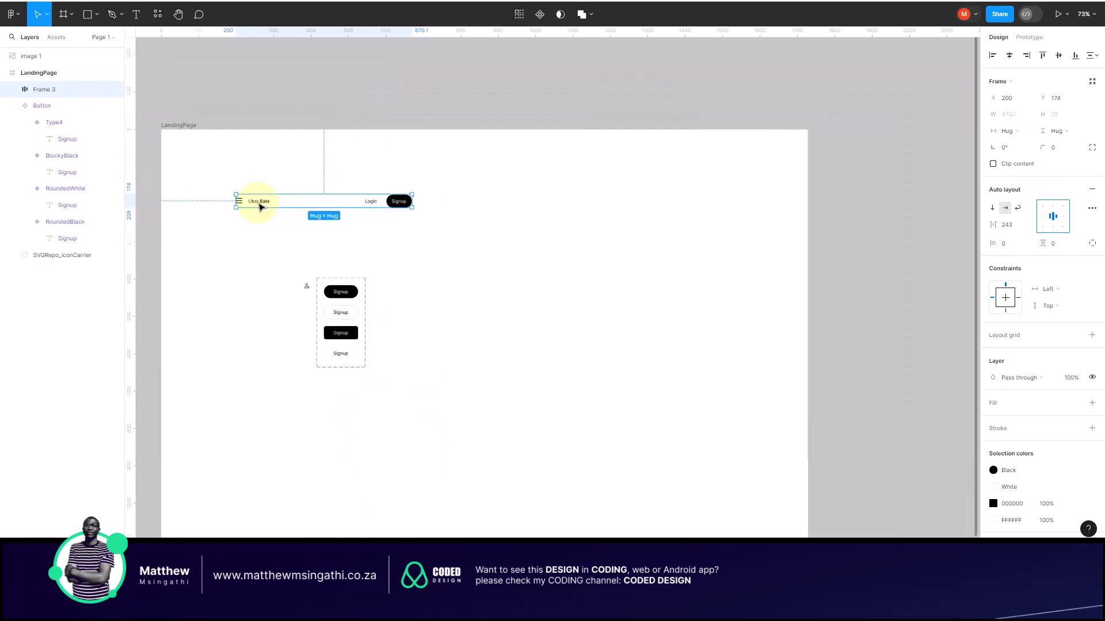
ctrl+scroll(260, 207, down, 1)
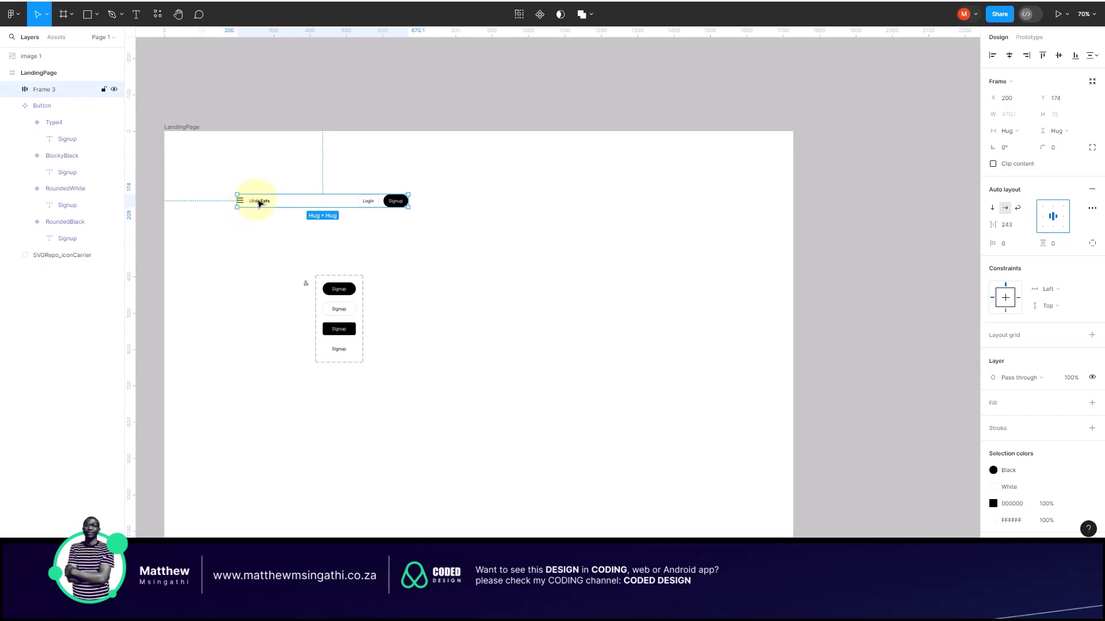
click(432, 223)
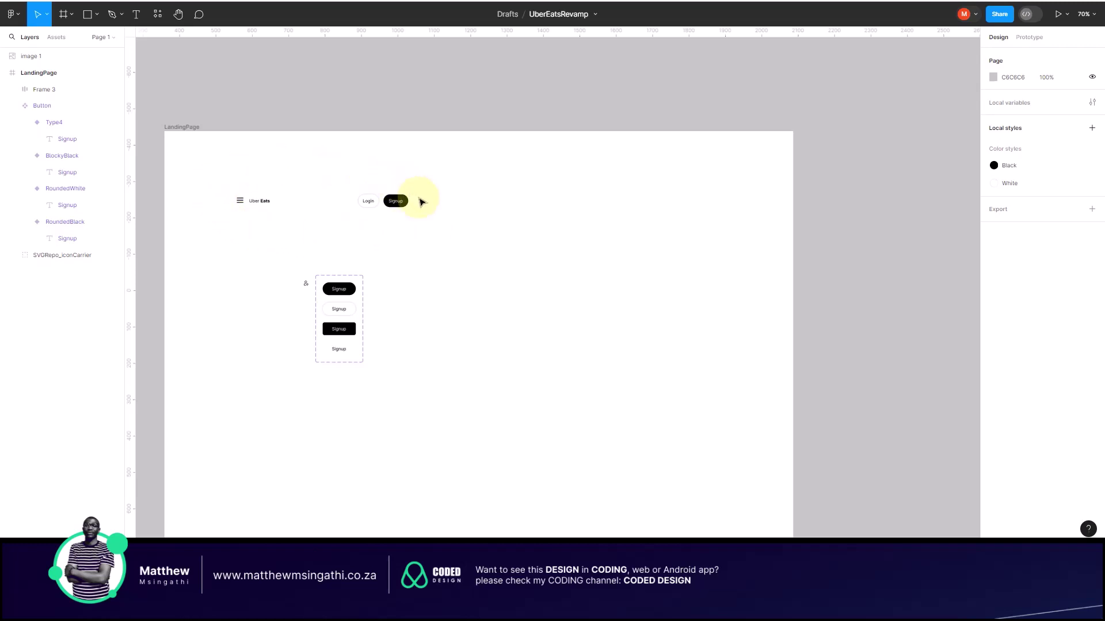
click(279, 205)
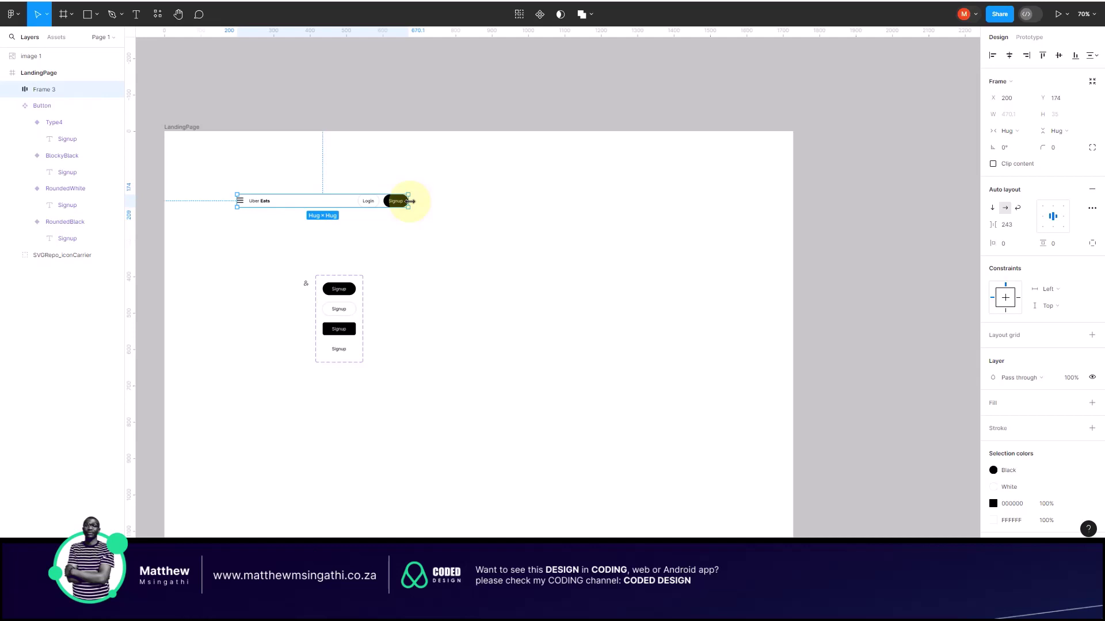
Step: Resize Frame 3 to 1728 × 78 at X 0, Y 0 with Auto spacing between items
drag(410, 201, 743, 202)
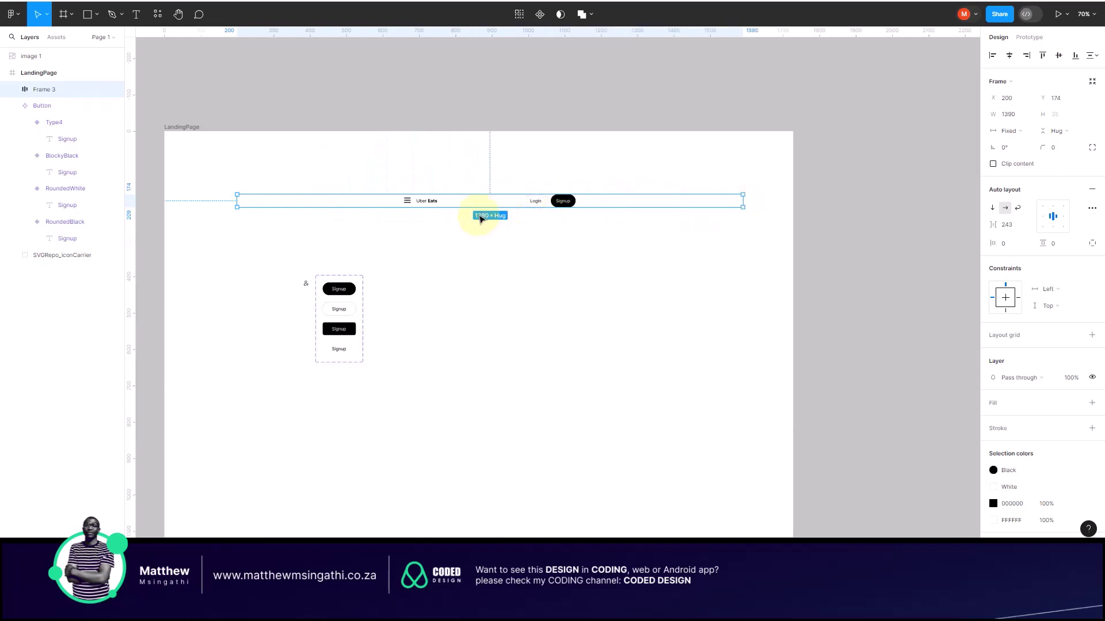
mouse_move(459, 192)
mouse_down()
mouse_move(465, 173)
mouse_move(459, 205)
mouse_up()
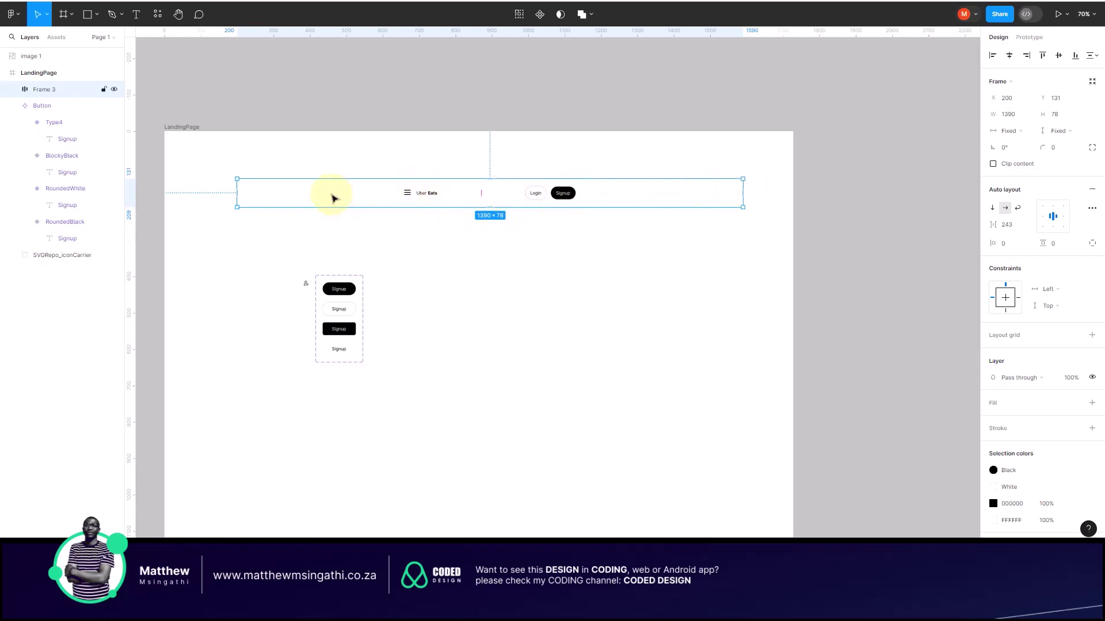
click(484, 194)
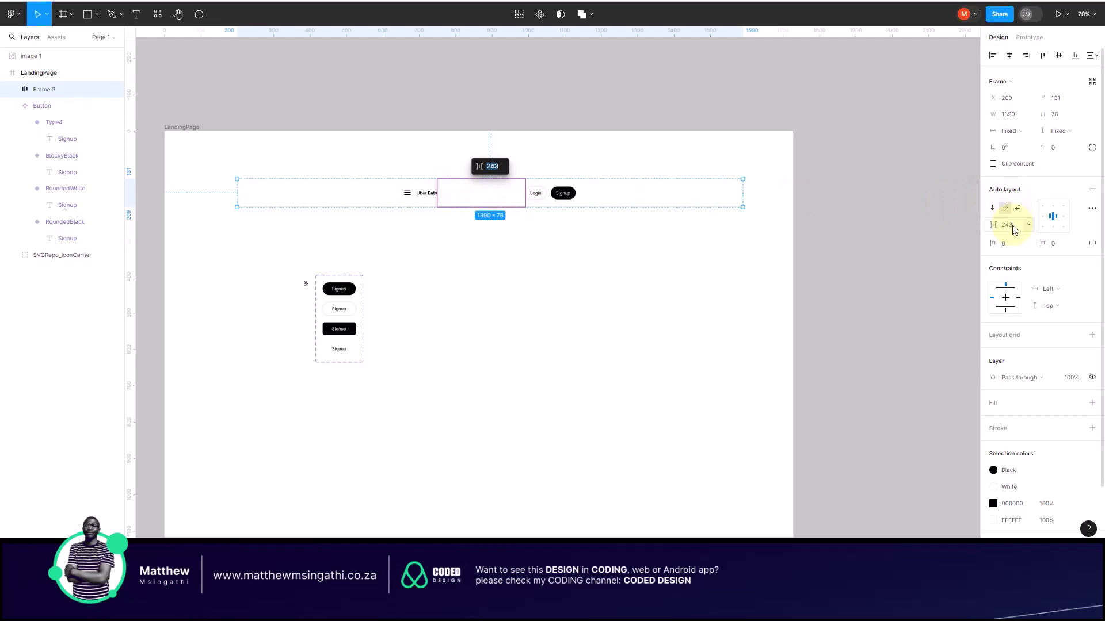
click(1030, 226)
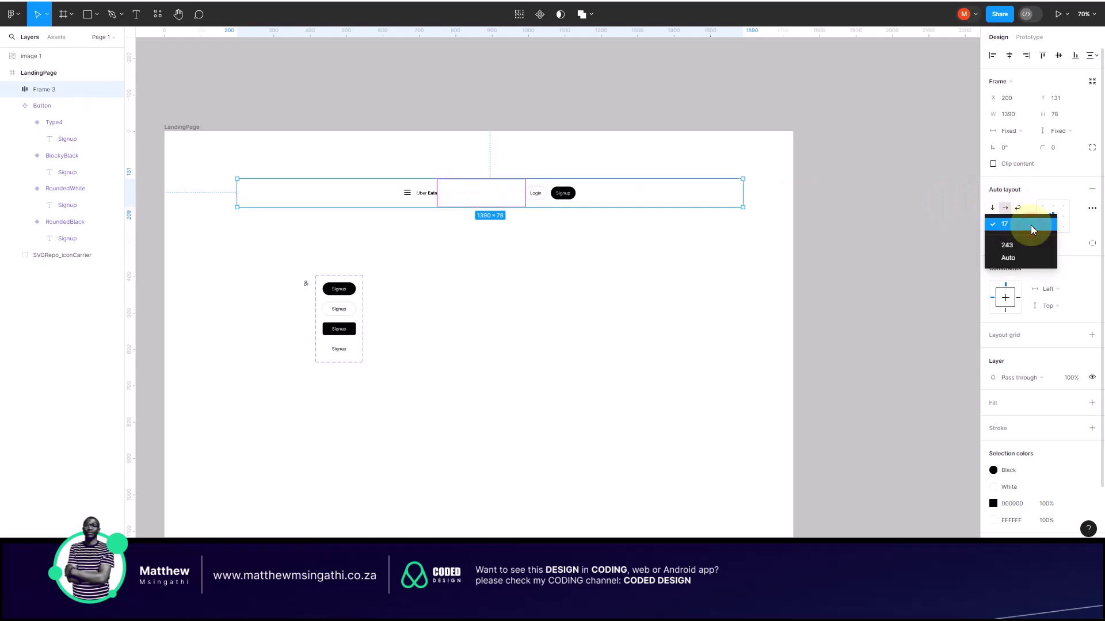
click(1013, 255)
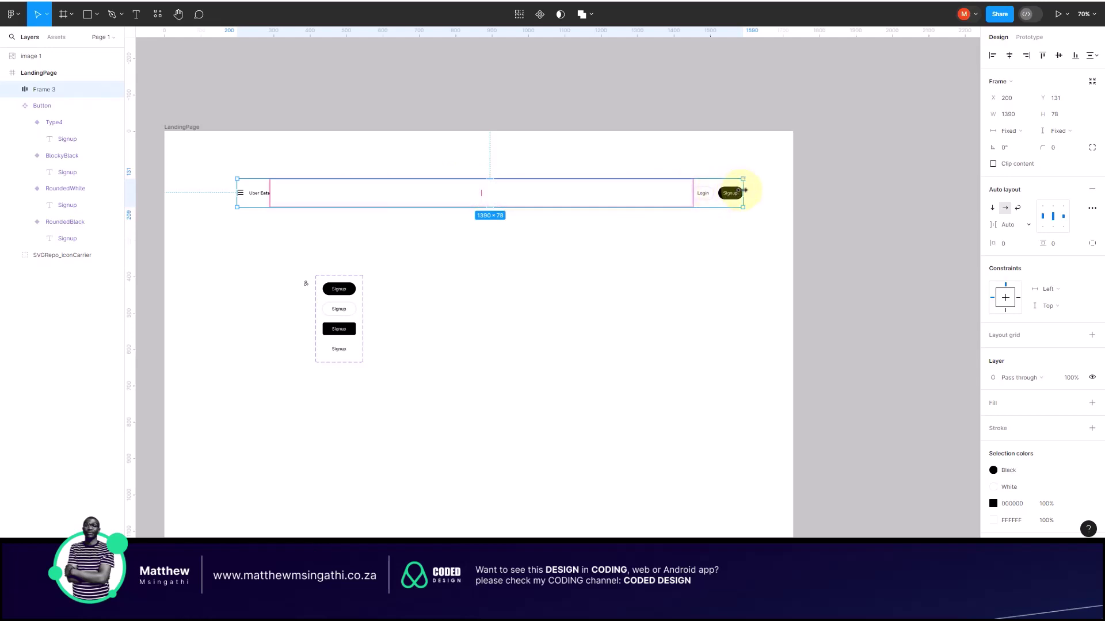
drag(744, 190, 794, 185)
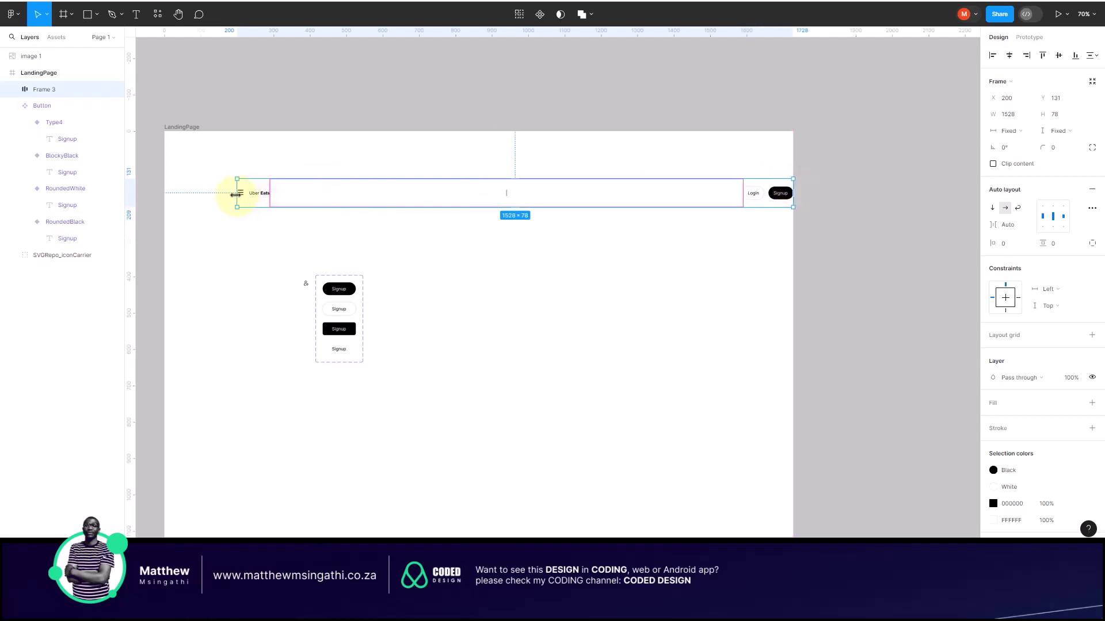
drag(236, 194, 234, 148)
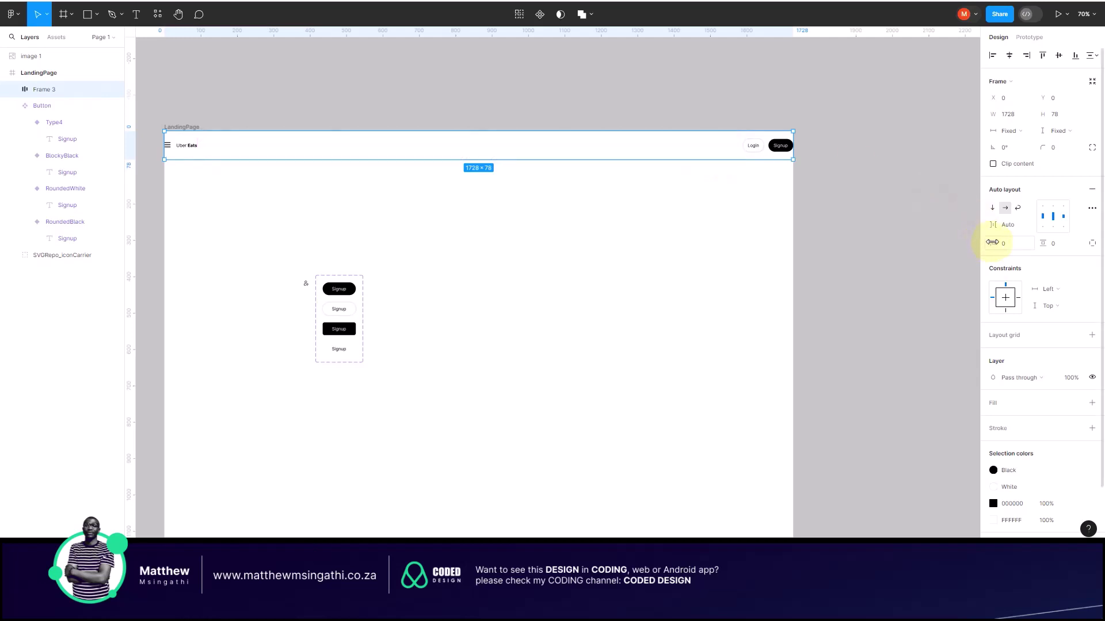
mouse_move(992, 242)
mouse_down()
mouse_move(1086, 266)
mouse_move(992, 242)
mouse_up()
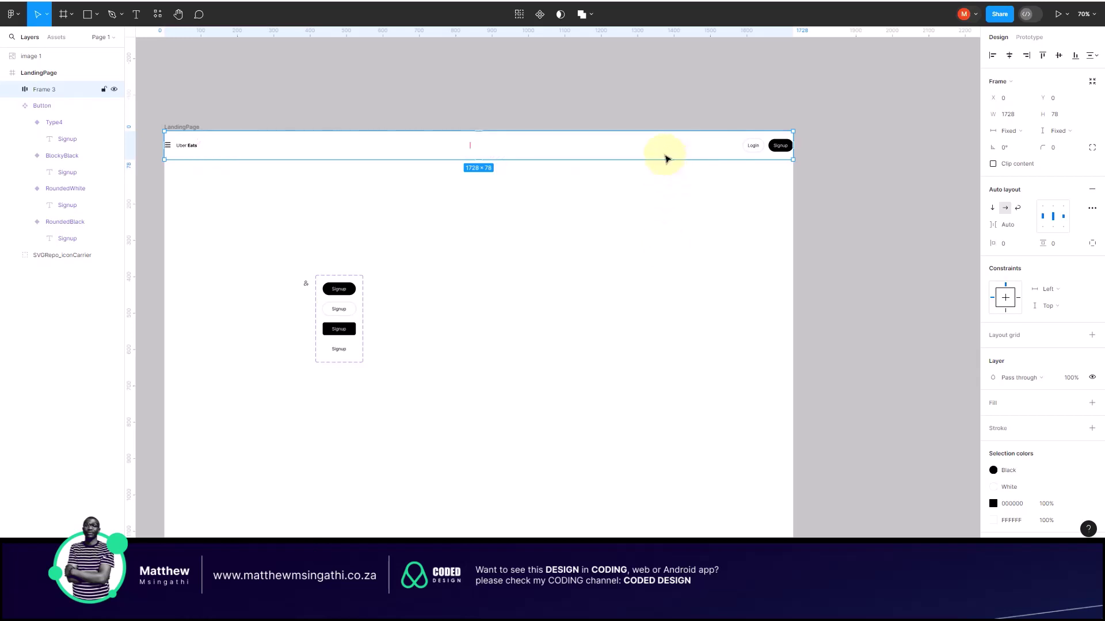
Step: Wrap Frame 3 in a new 10 px-padded auto-layout Frame 4 and move it to X 58, Y 85
click(656, 224)
click(267, 153)
key(shift+a)
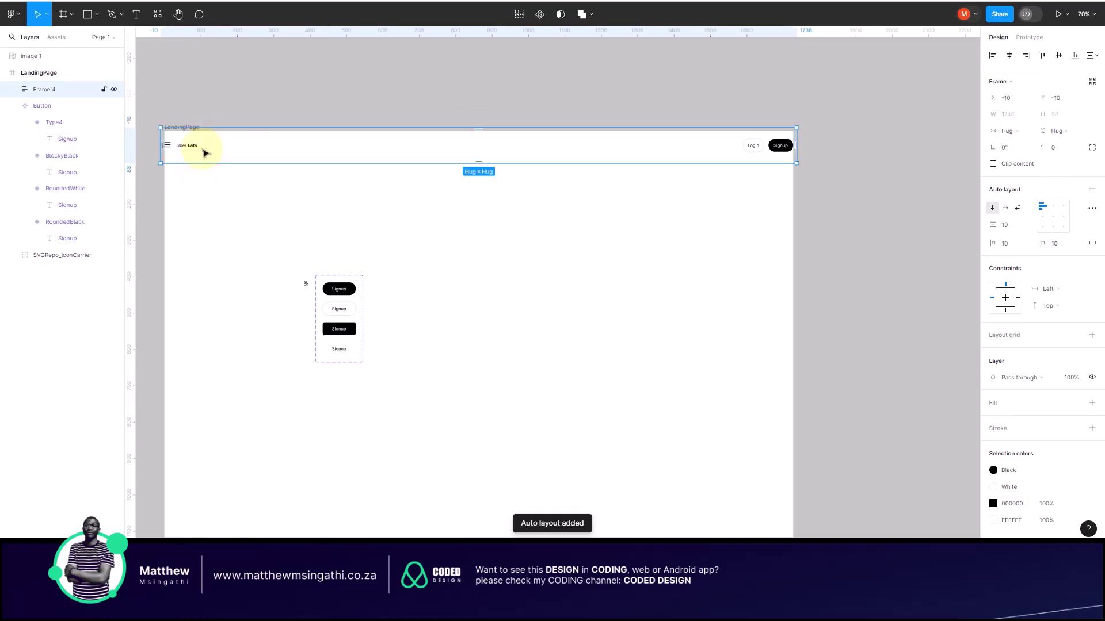
drag(212, 148, 236, 185)
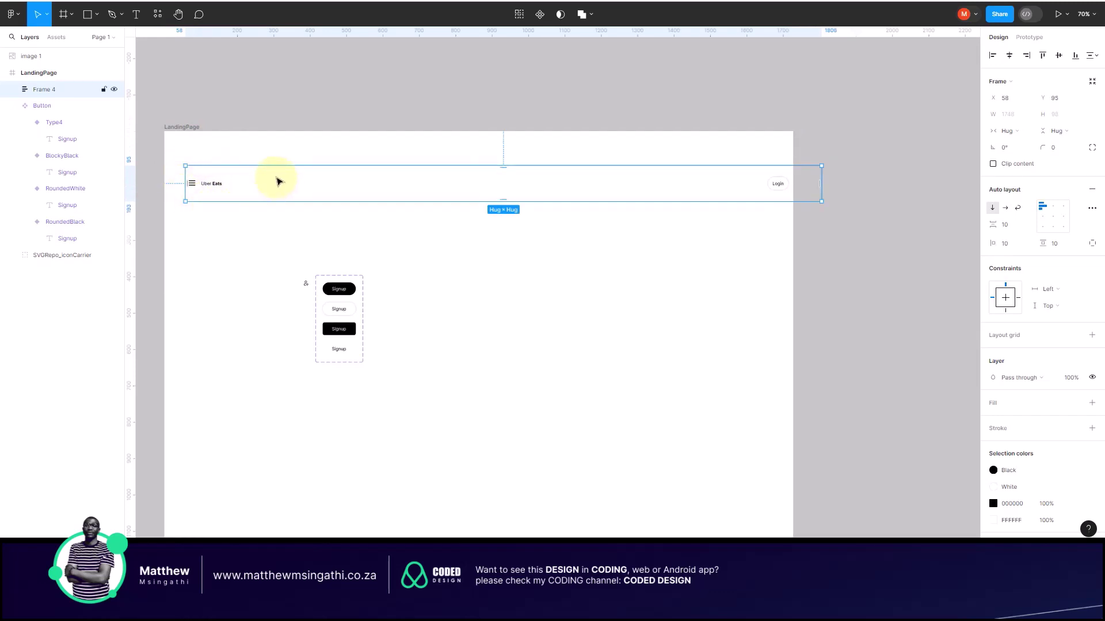
scroll(278, 181, left, 5)
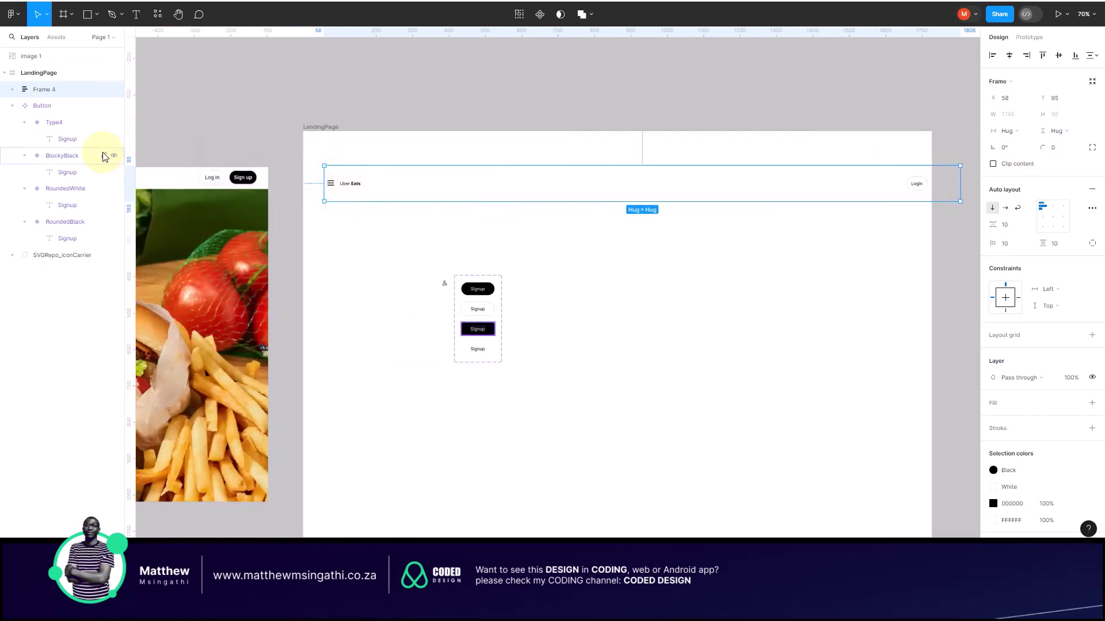
click(327, 240)
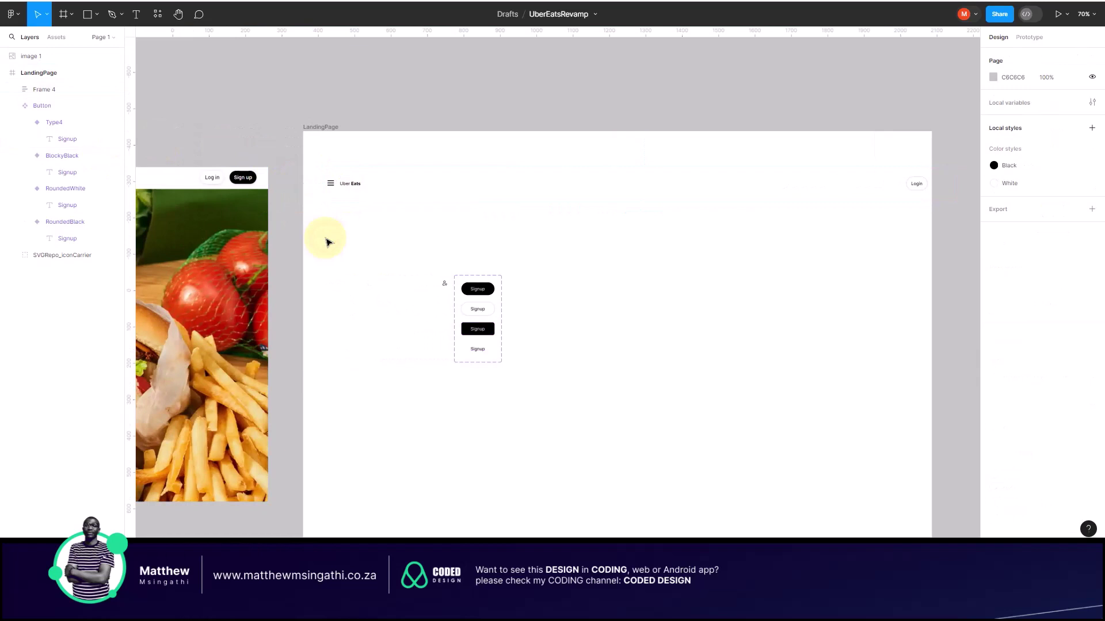
Step: Rename the Frame 4 nav bar layer to NavBAr
click(339, 194)
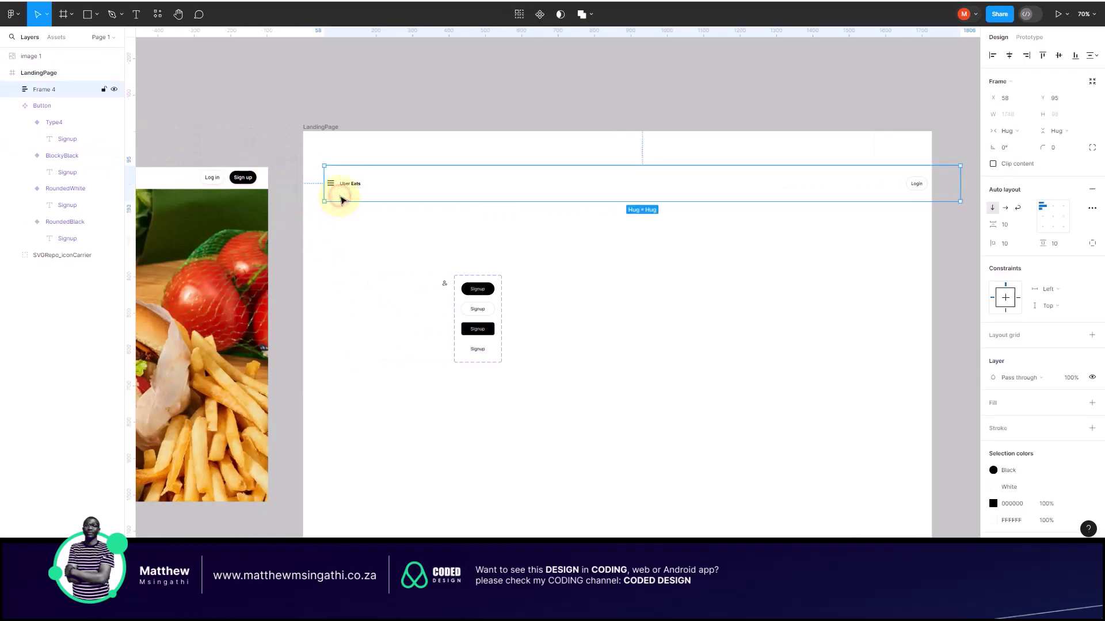
double_click(41, 89)
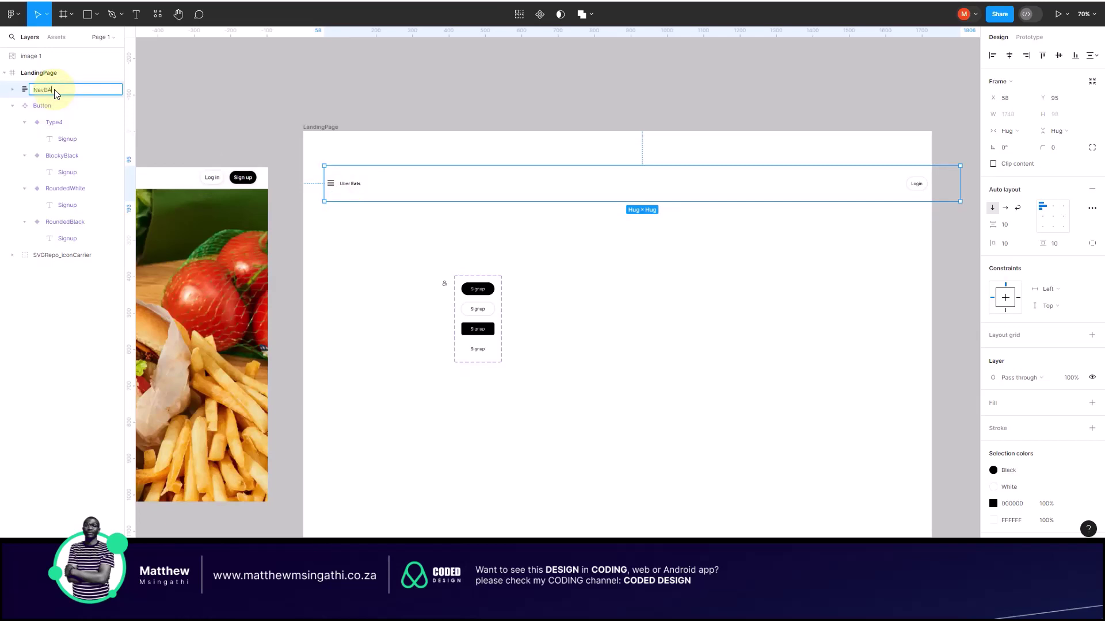
click(348, 257)
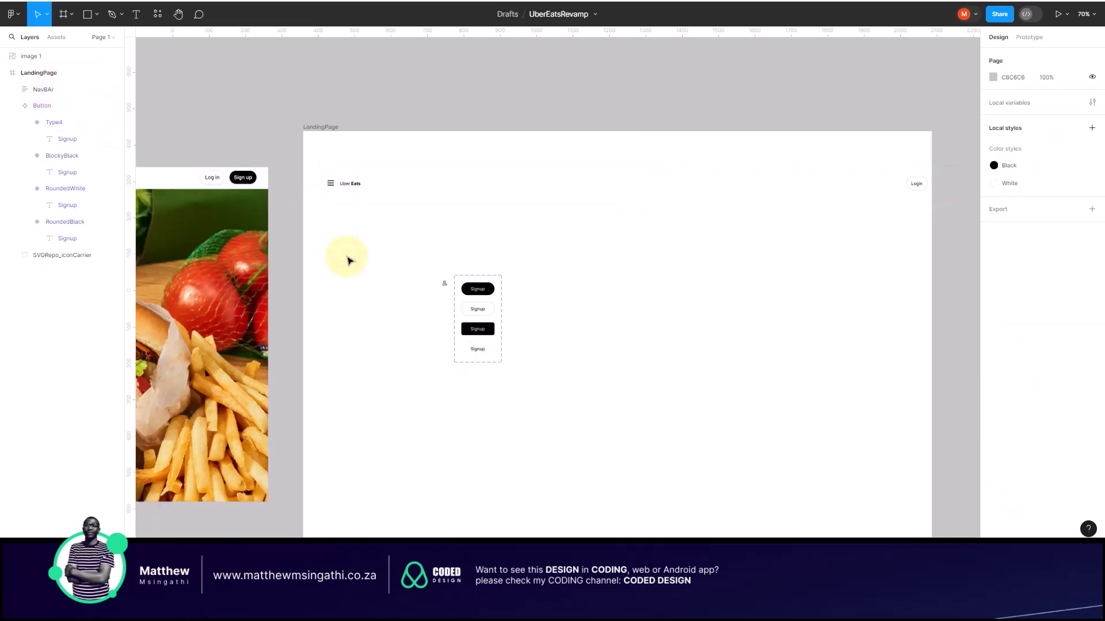
Step: Give the NavBAr frame a dark 130C0C fill
click(363, 172)
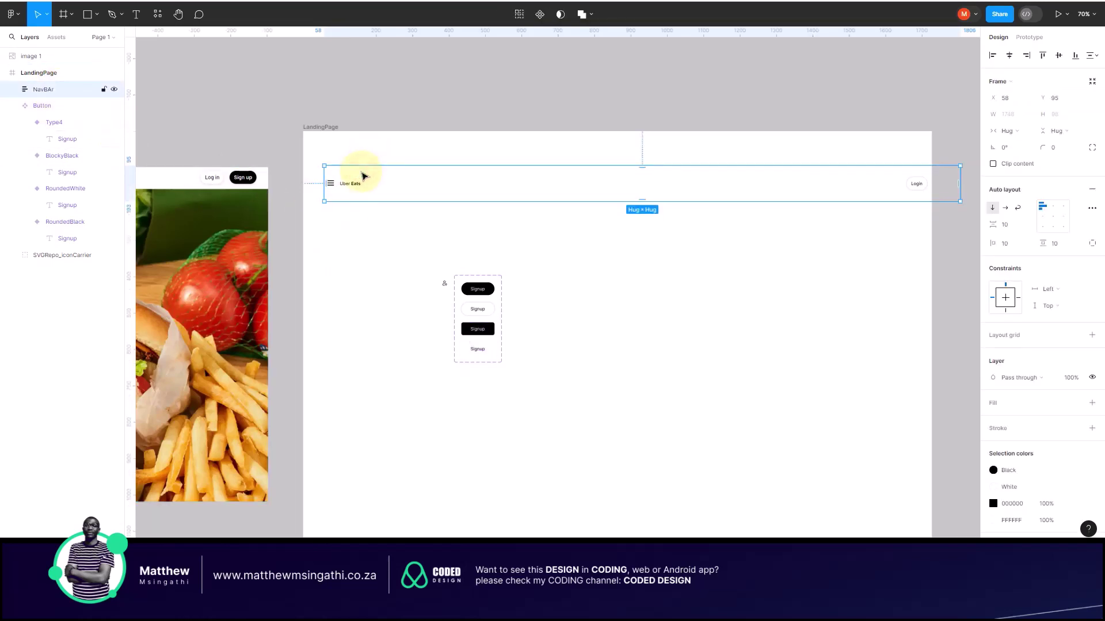
scroll(1036, 345, down, 1)
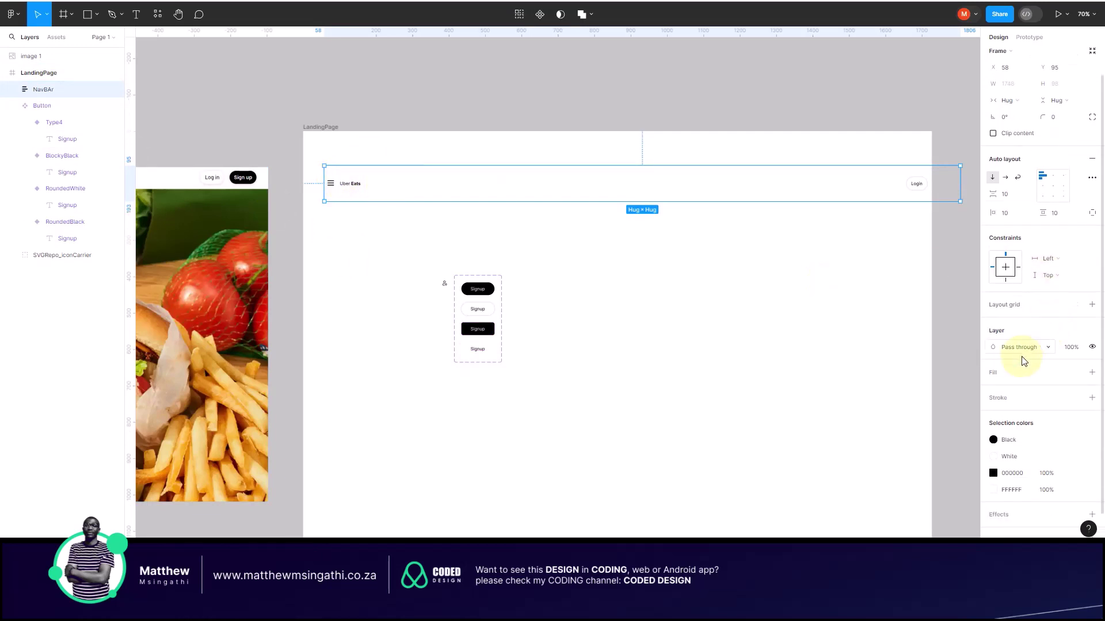
click(993, 379)
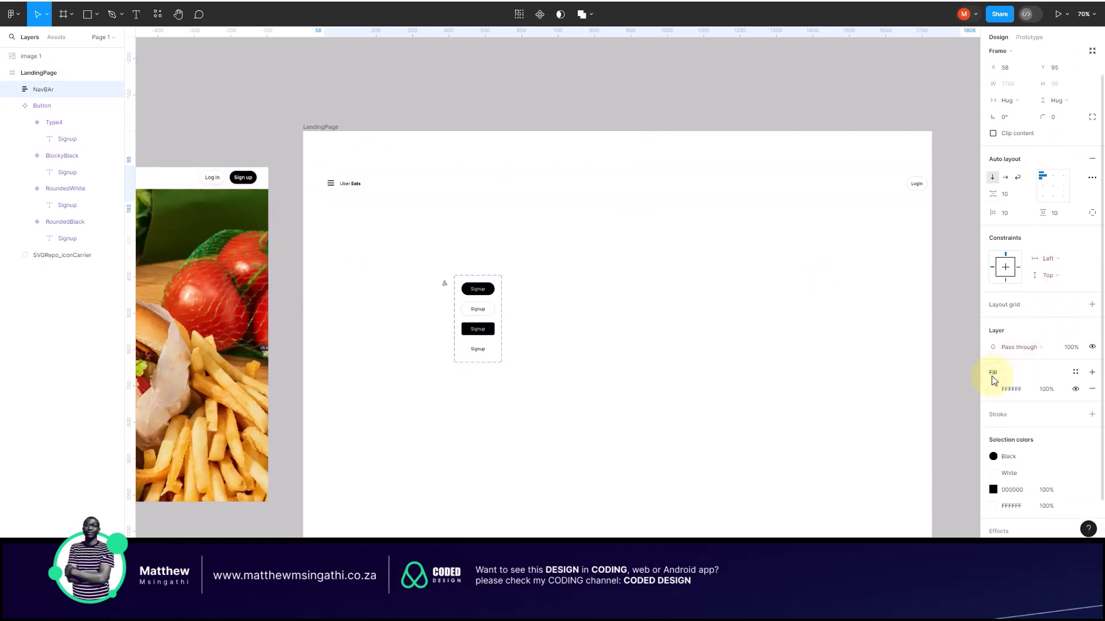
click(993, 390)
click(904, 394)
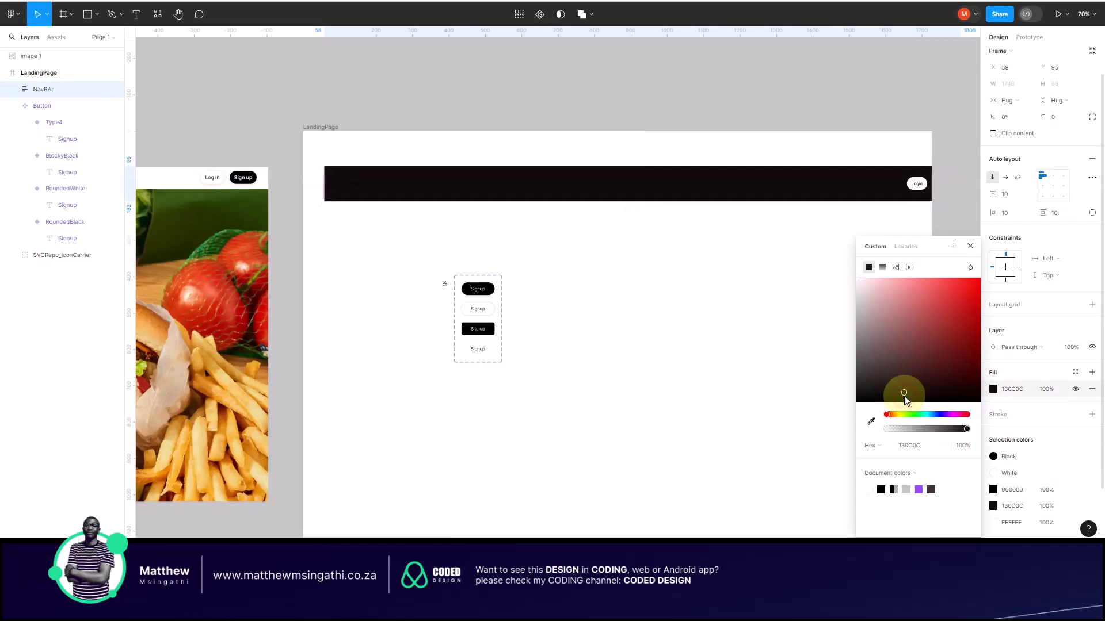
click(706, 355)
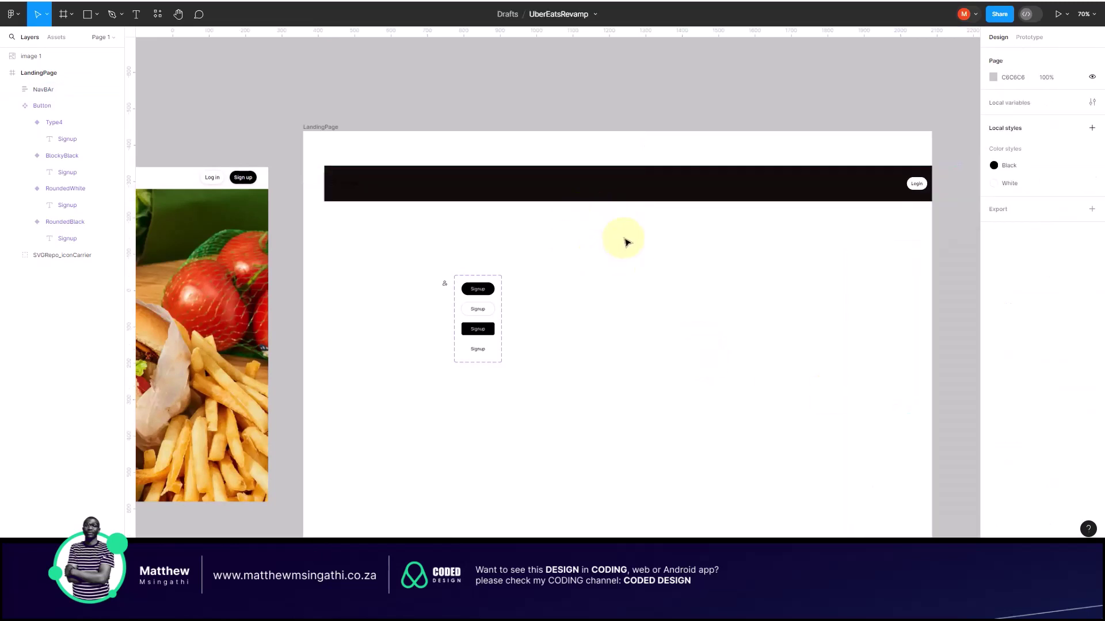
Step: Move NavBAr to the top-left of LandingPage and adjust its width
drag(595, 196, 569, 159)
scroll(570, 158, right, 5)
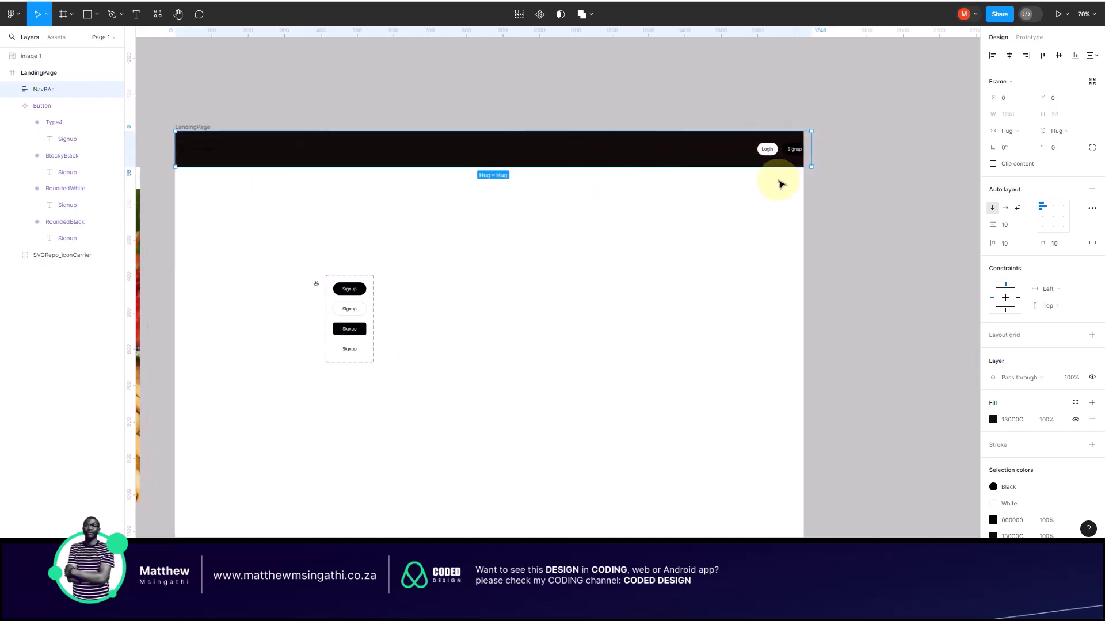
scroll(781, 184, up, 3)
scroll(781, 184, up, 3)
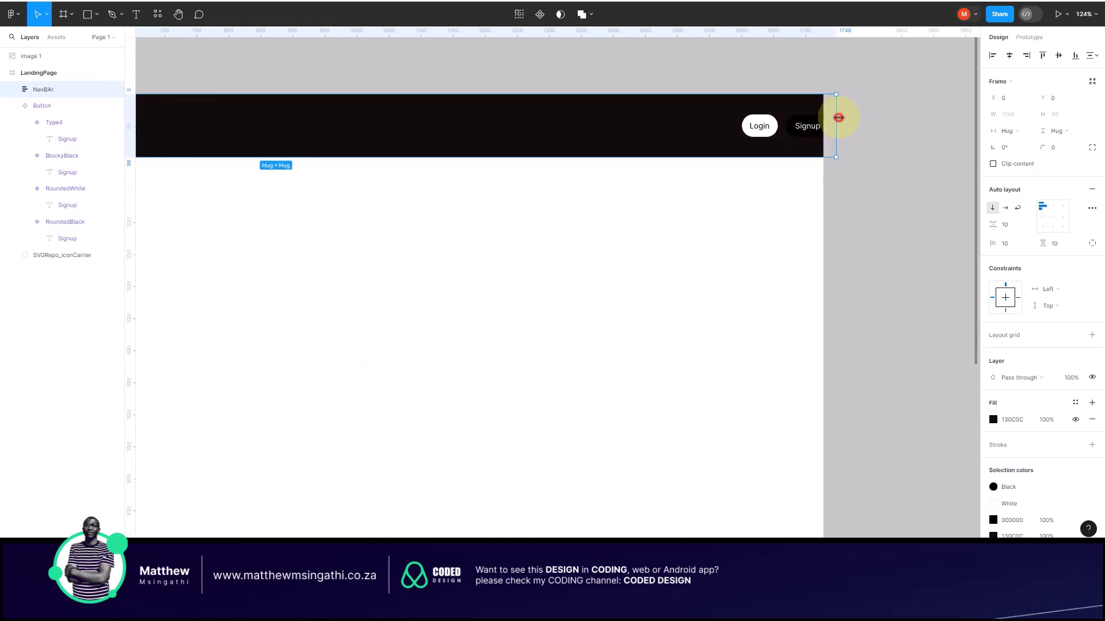
drag(835, 116, 823, 121)
scroll(735, 226, down, 3)
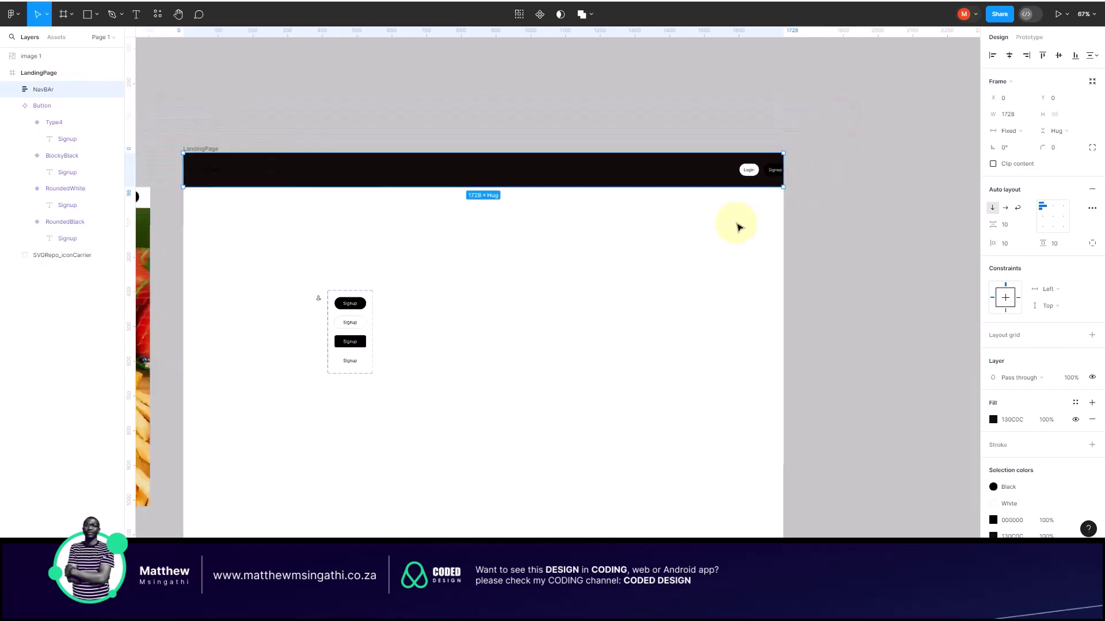
click(738, 274)
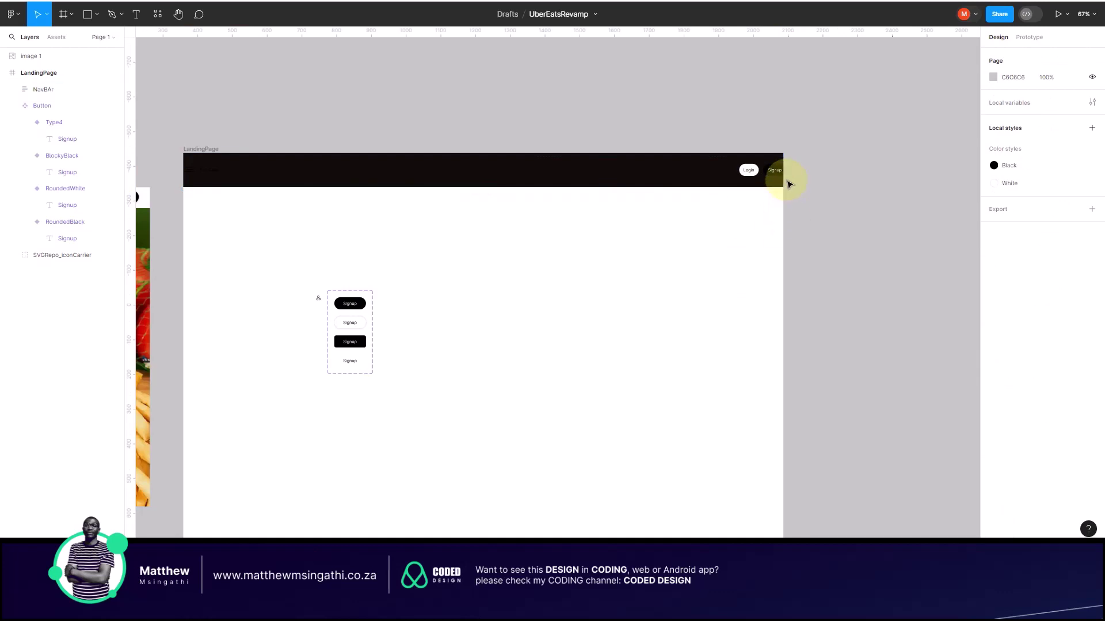
scroll(788, 183, up, 5)
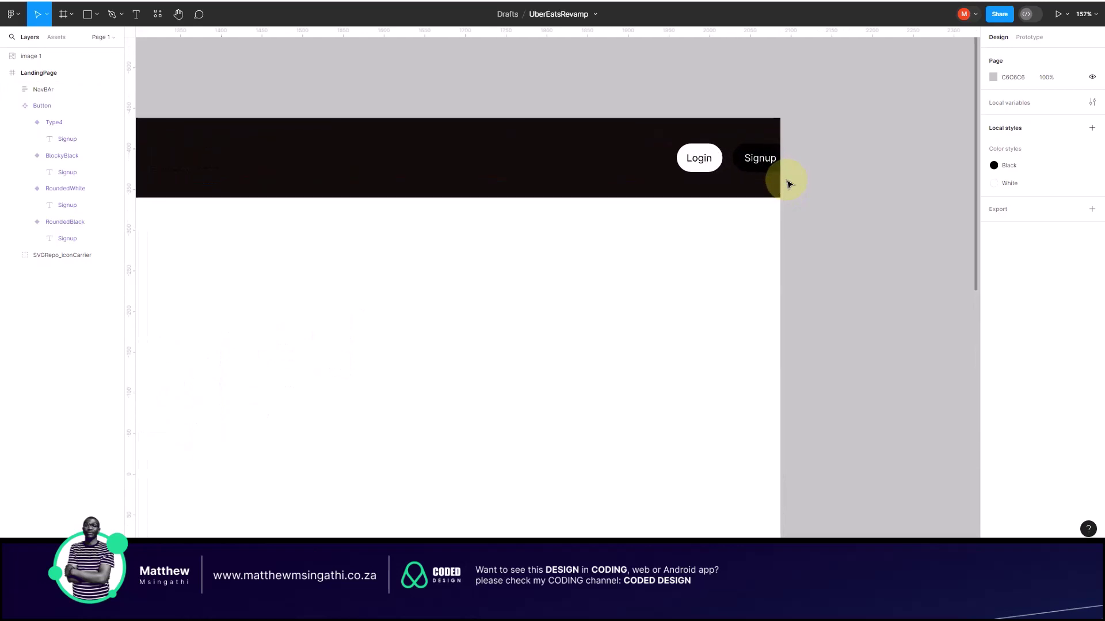
click(780, 133)
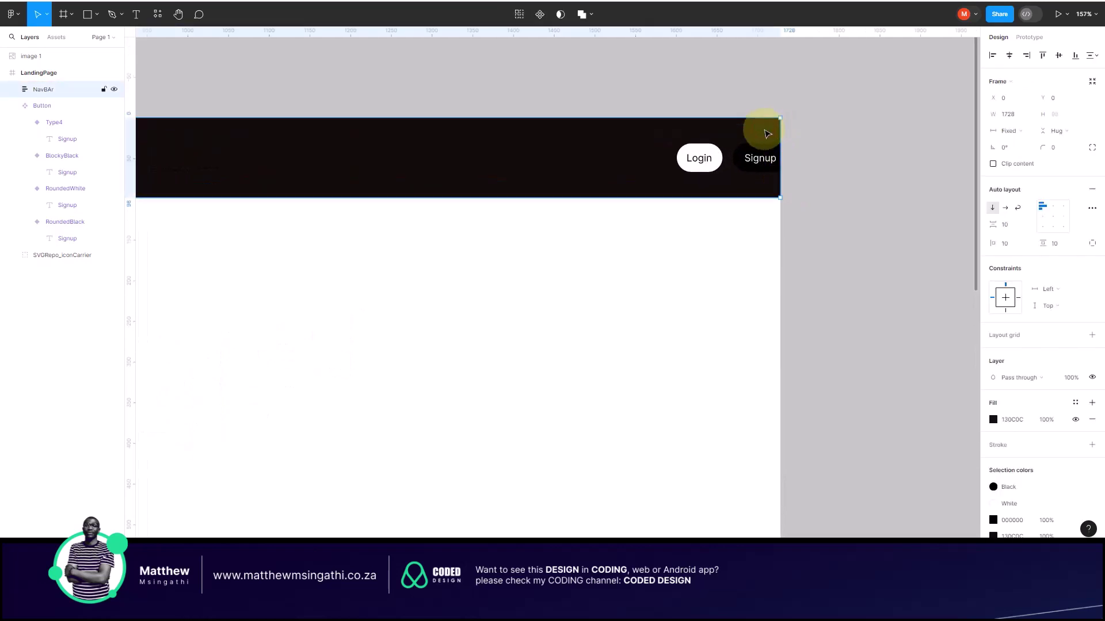
drag(780, 132, 745, 136)
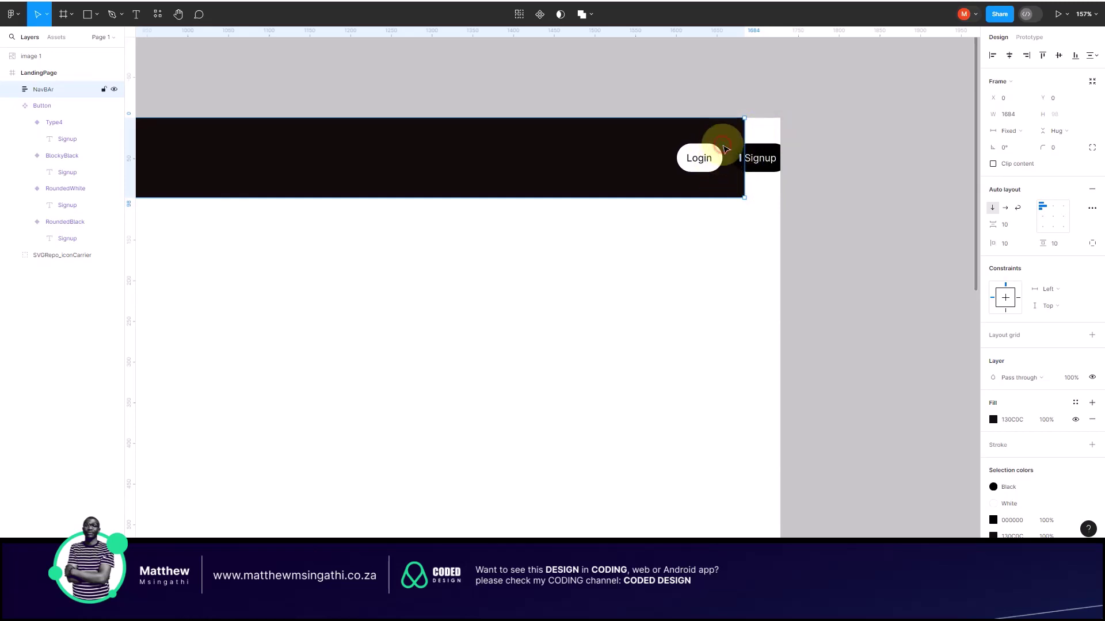
Step: Wrap Login and Signup in auto-layout Frame 3 with Fill container width
key(shift+a)
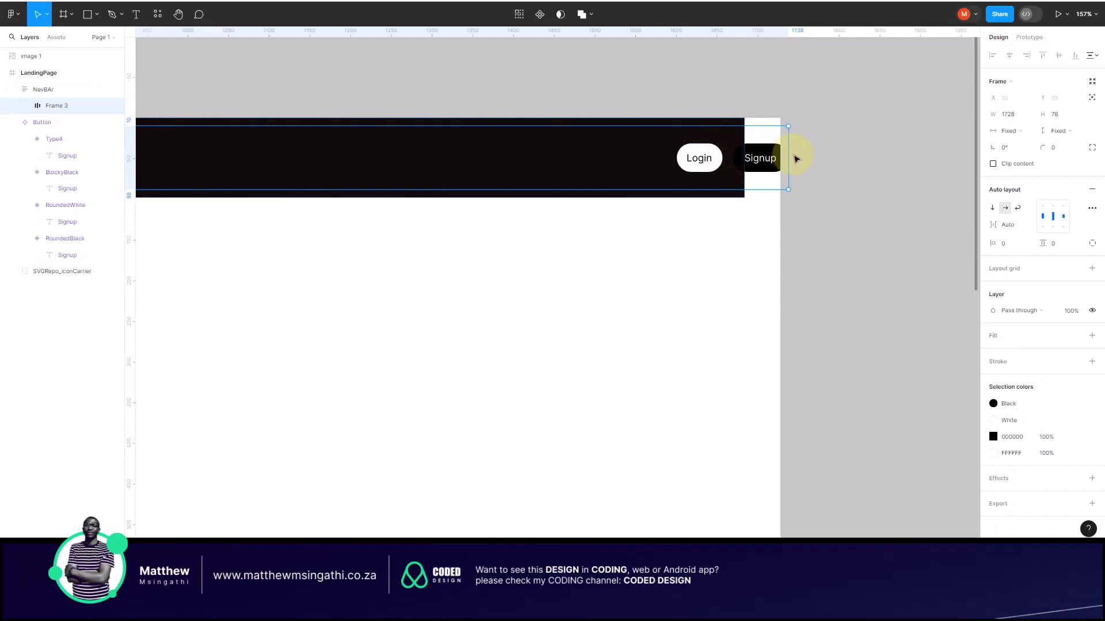
drag(788, 157, 780, 158)
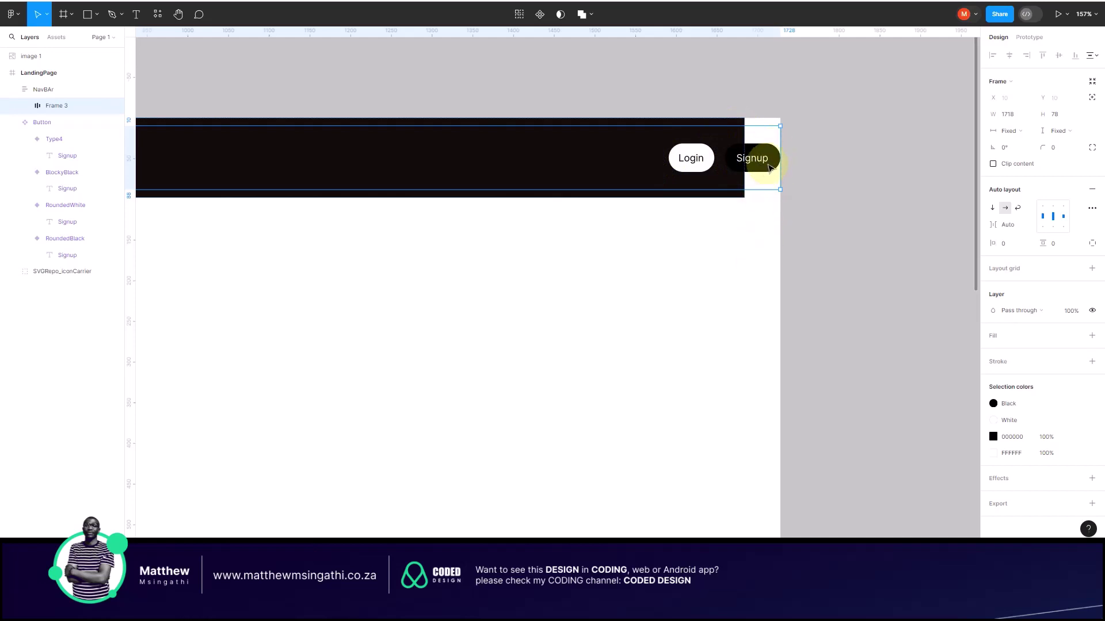
click(769, 140)
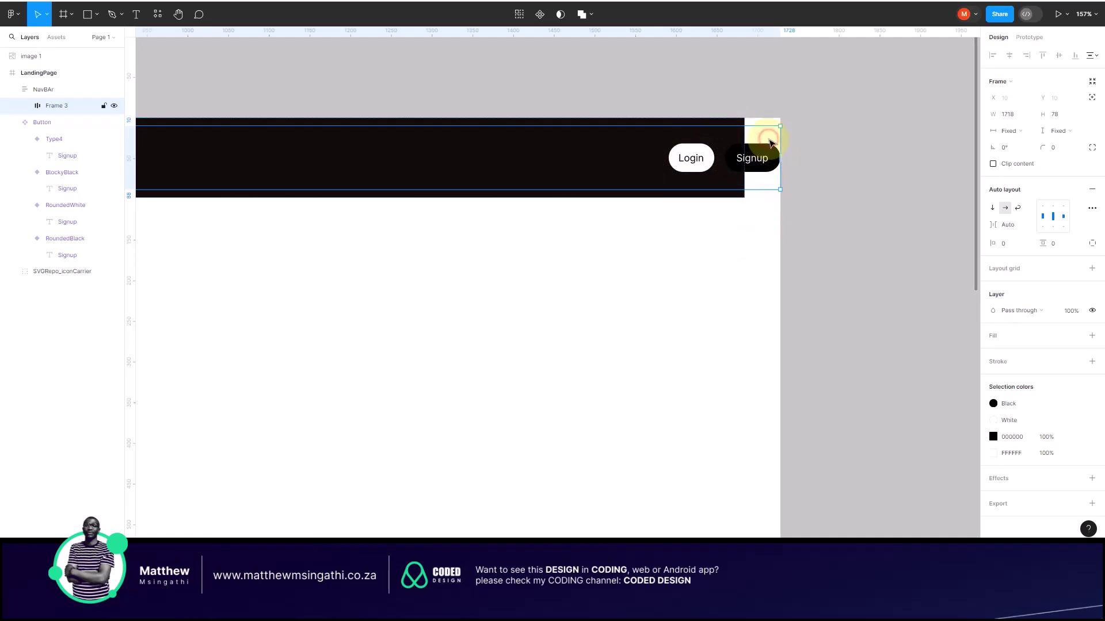
click(757, 226)
click(767, 174)
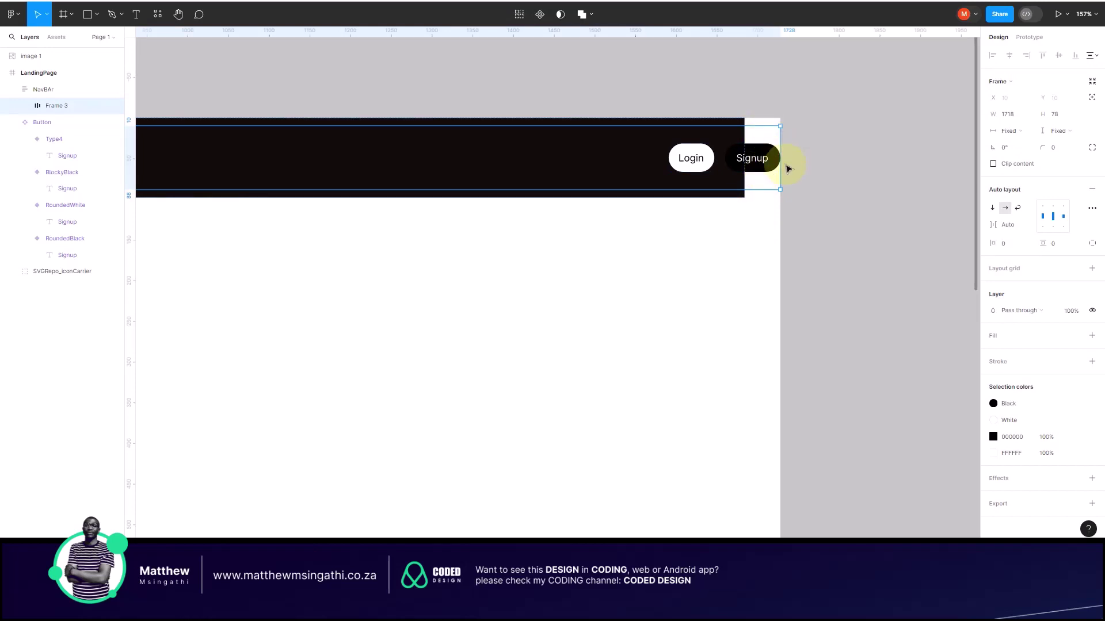
click(1031, 131)
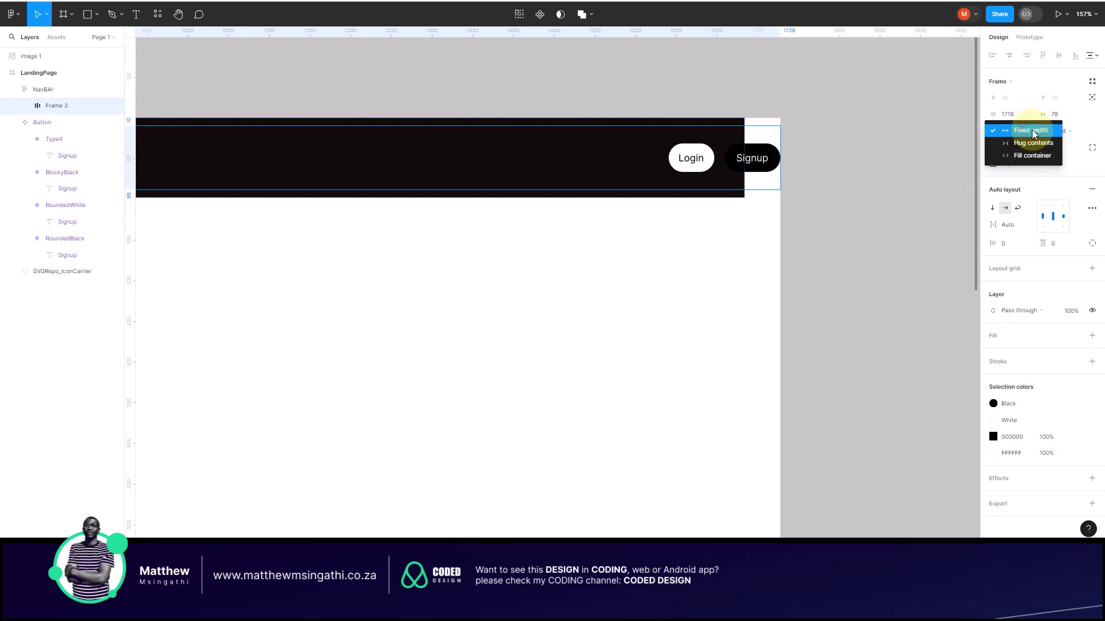
click(1026, 154)
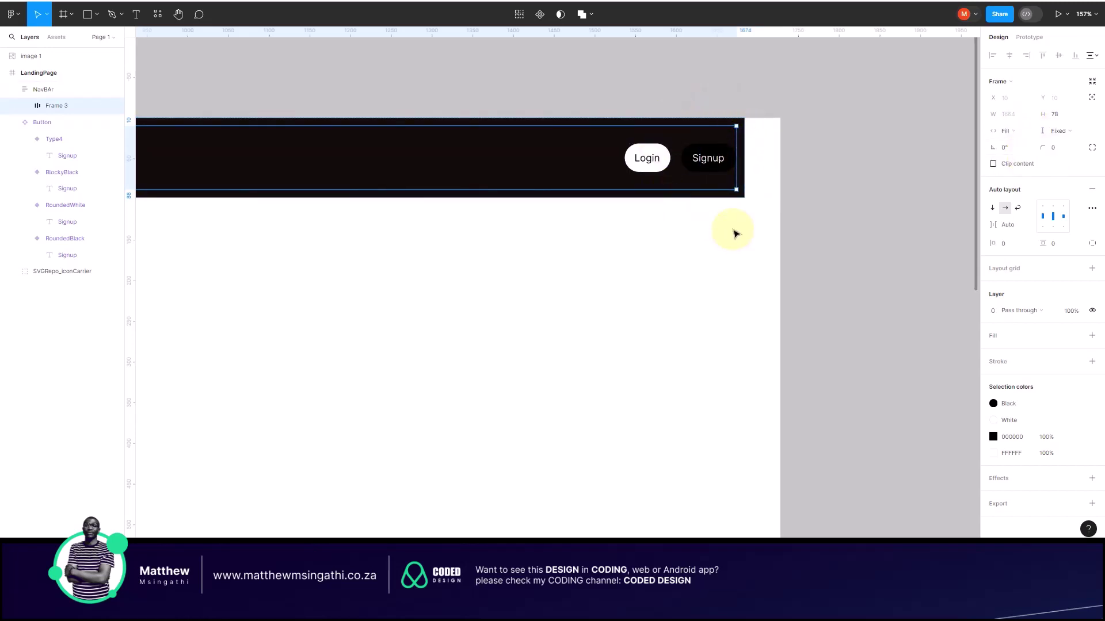
click(757, 156)
Step: Widen NavBAr back toward the full 1728 px page width
click(744, 129)
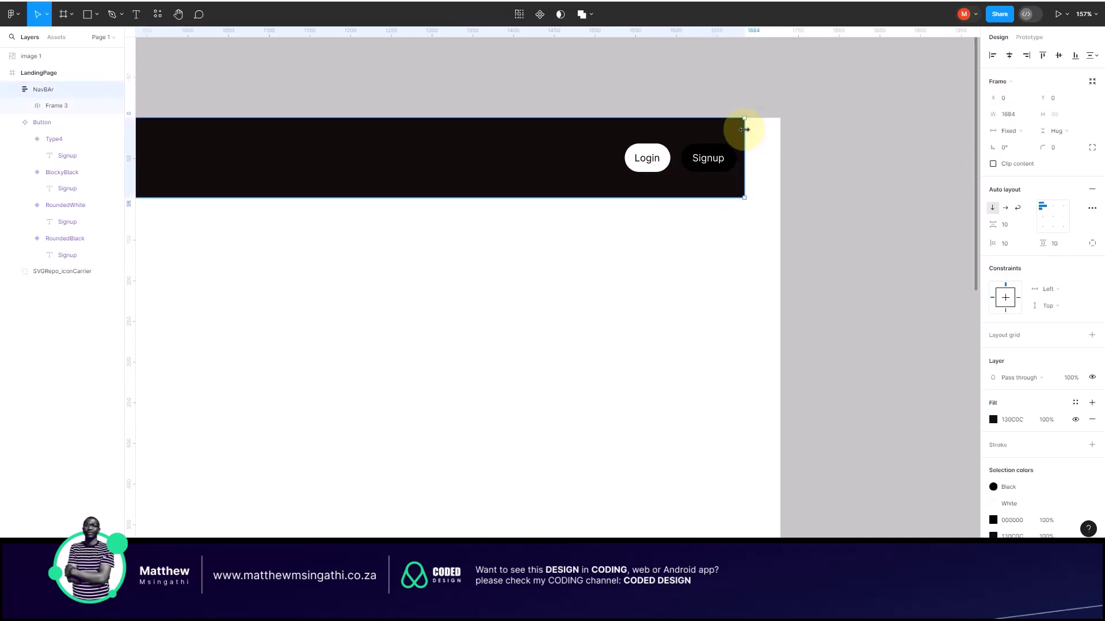
drag(748, 140, 780, 141)
scroll(734, 238, down, 5)
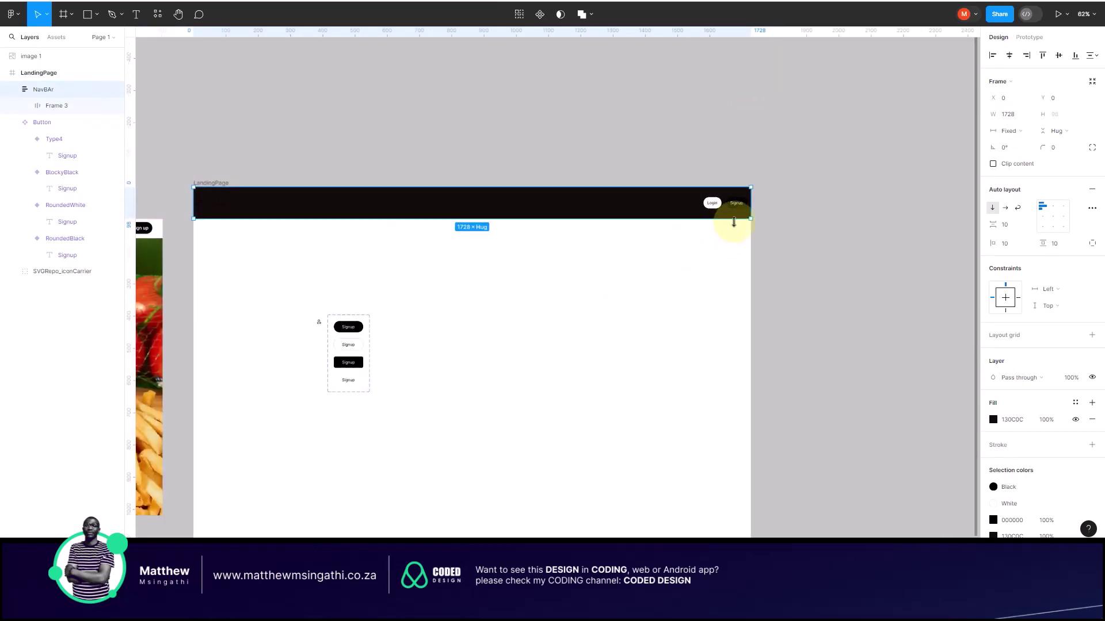
scroll(733, 221, up, 5)
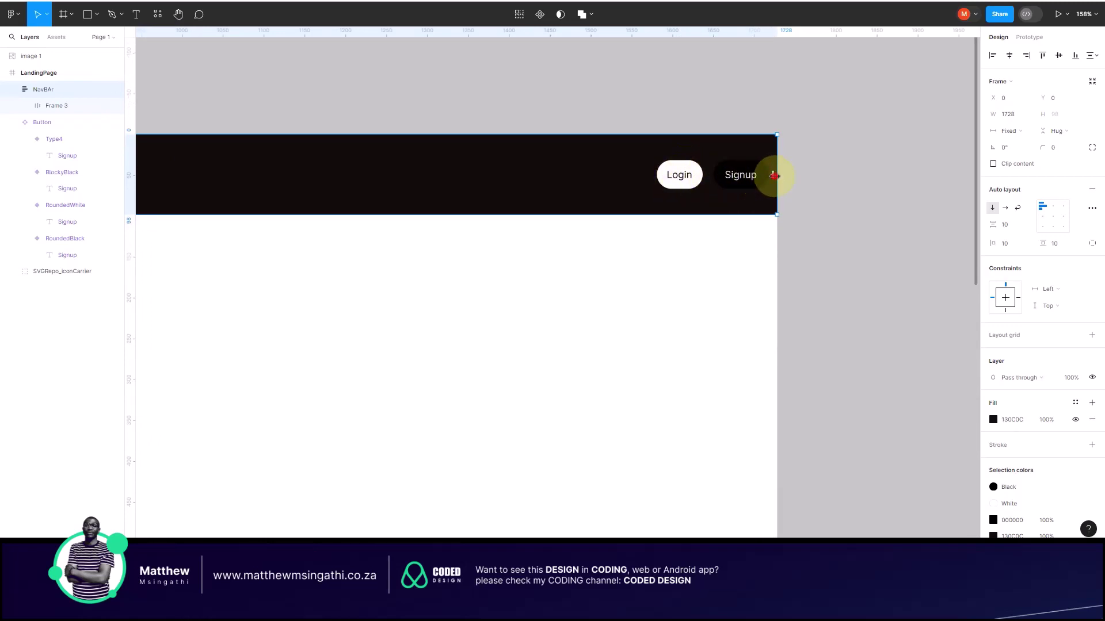
drag(774, 176, 758, 178)
key(ctrl+z)
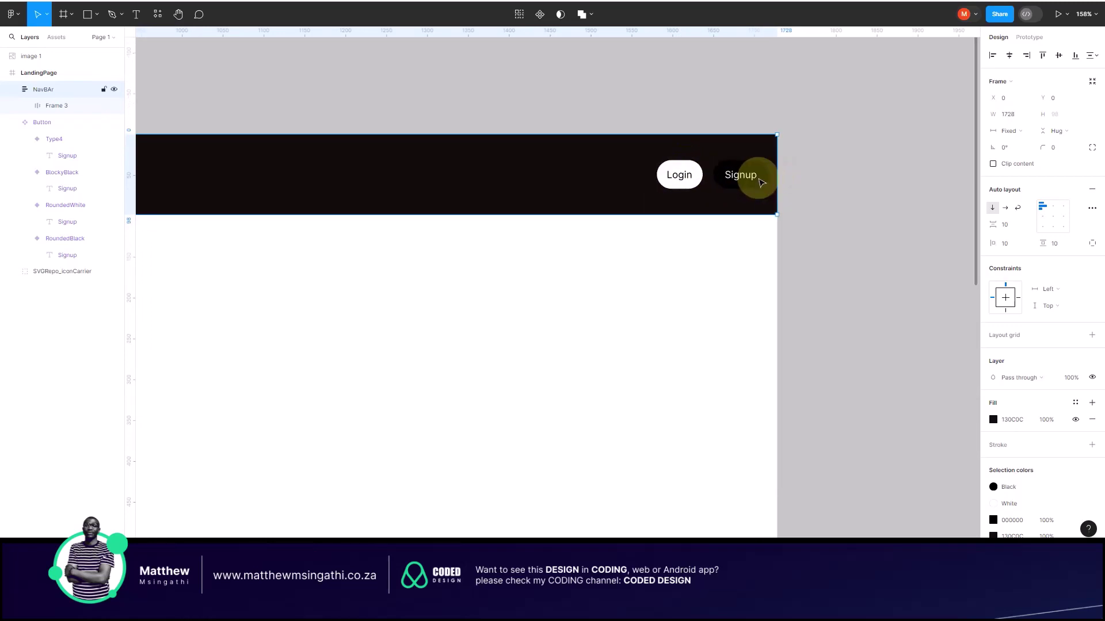
Step: Set NavBAr's left padding to 22.8 and right padding to 106
click(998, 244)
drag(999, 244, 1093, 246)
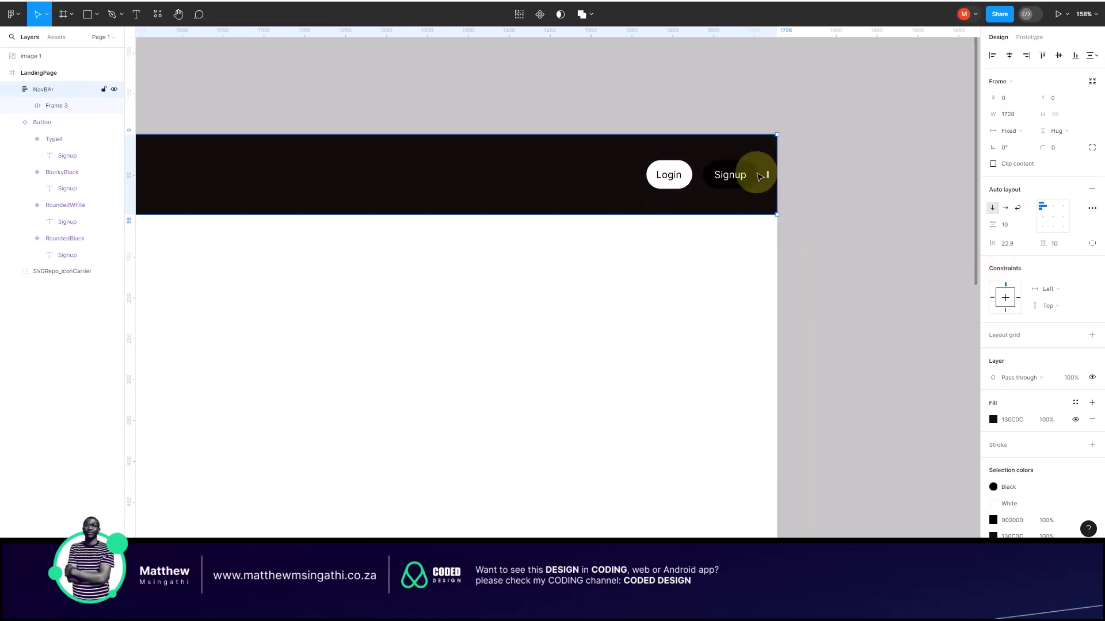
drag(763, 174, 703, 176)
scroll(703, 179, down, 5)
scroll(703, 182, down, 1)
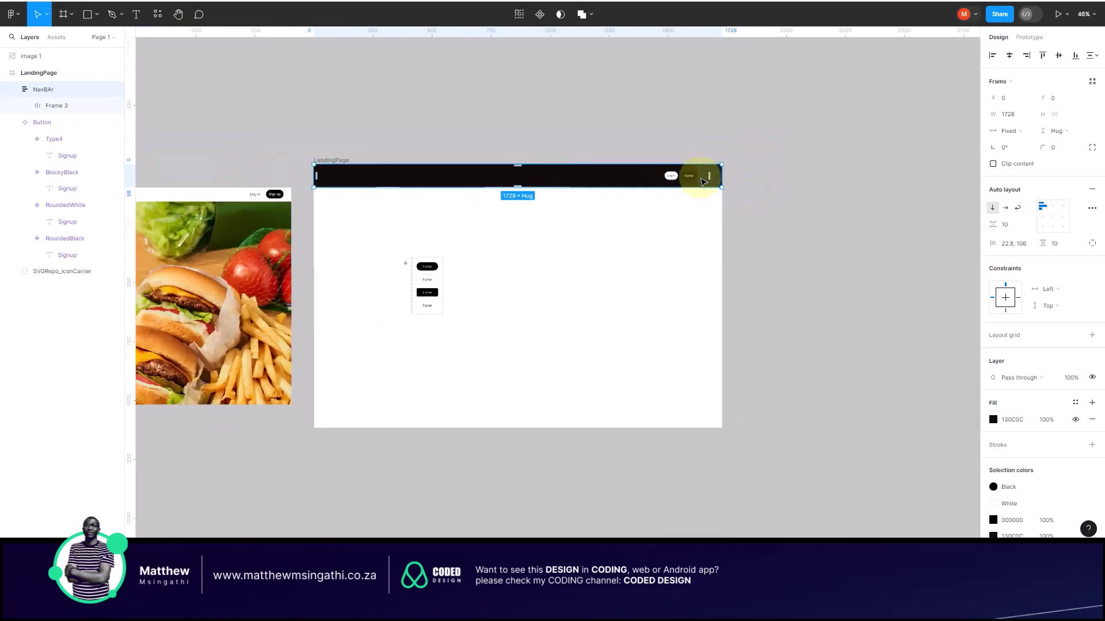
click(670, 237)
Step: Remove NavBAr's dark fill so the bar turns light
scroll(671, 236, up, 3)
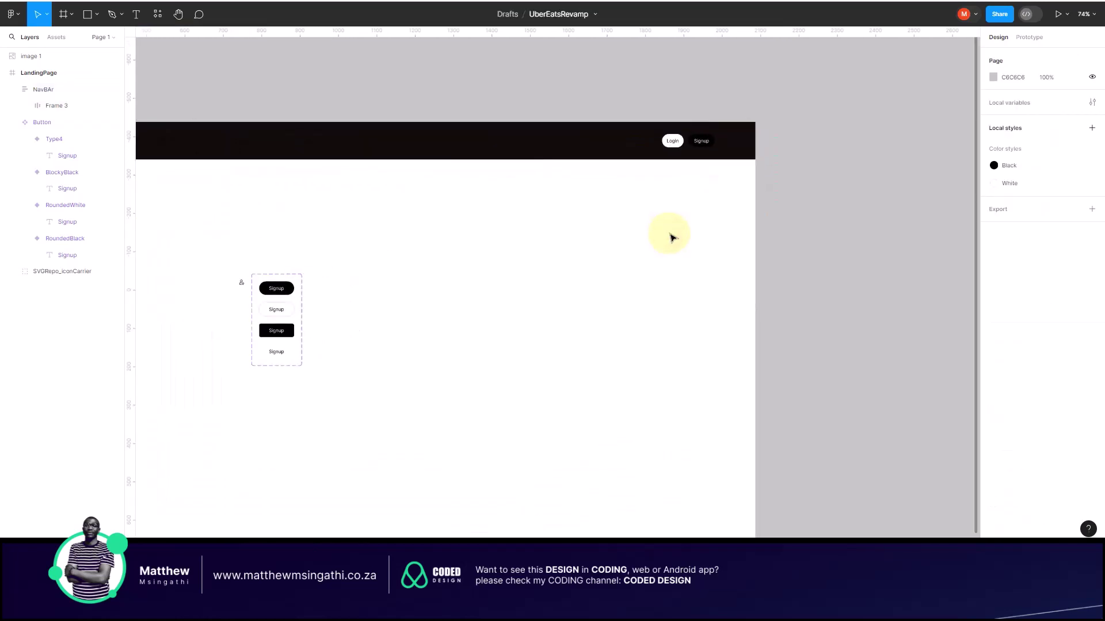
click(748, 146)
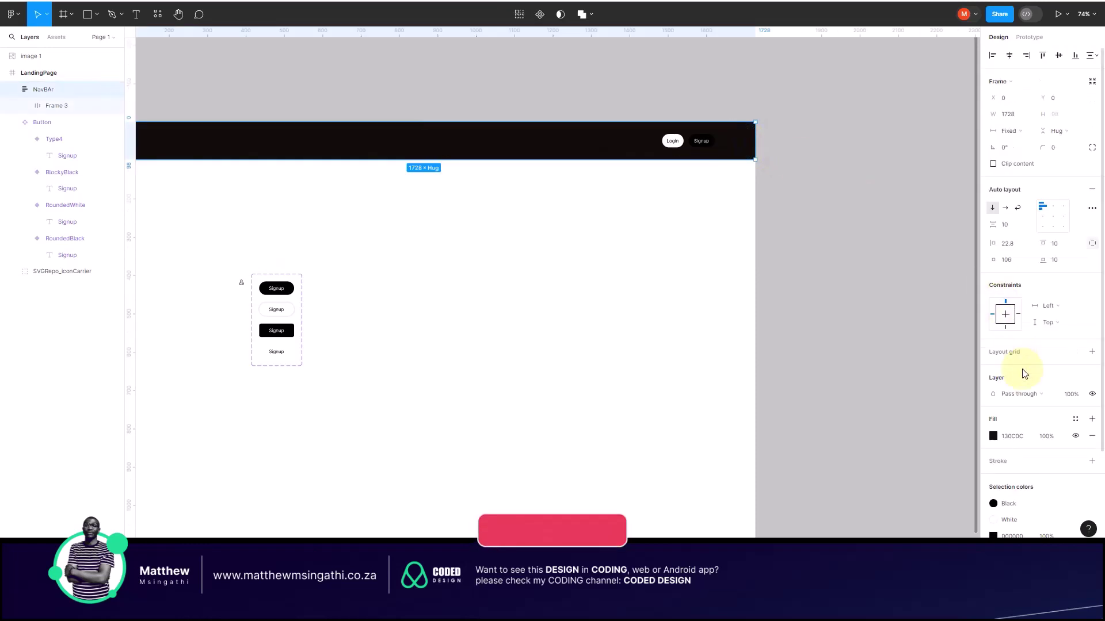
scroll(1023, 372, down, 2)
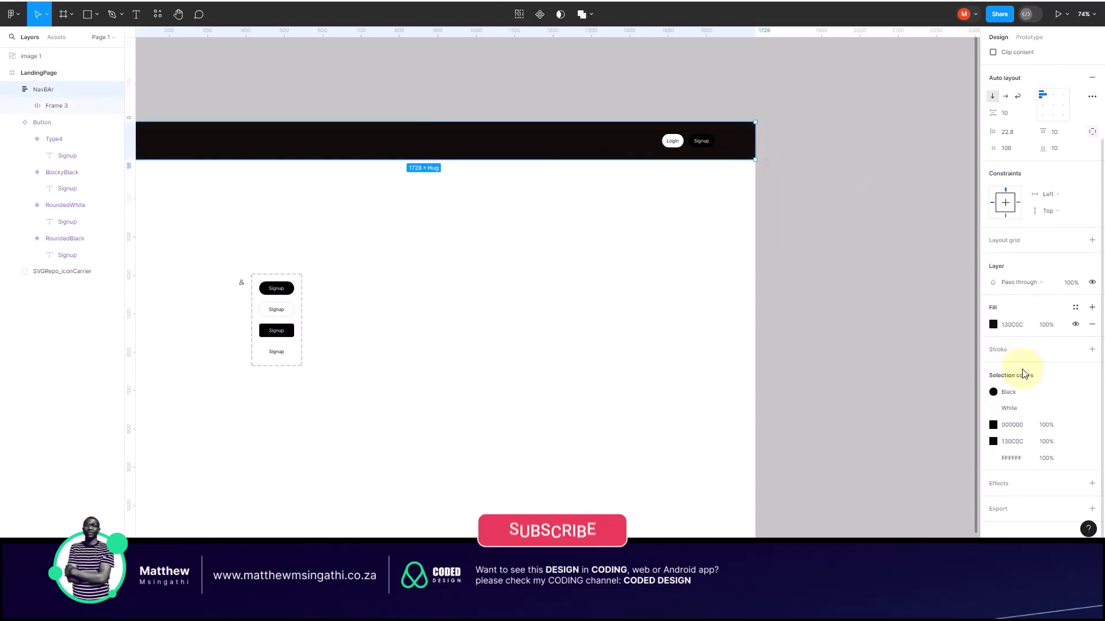
click(1092, 326)
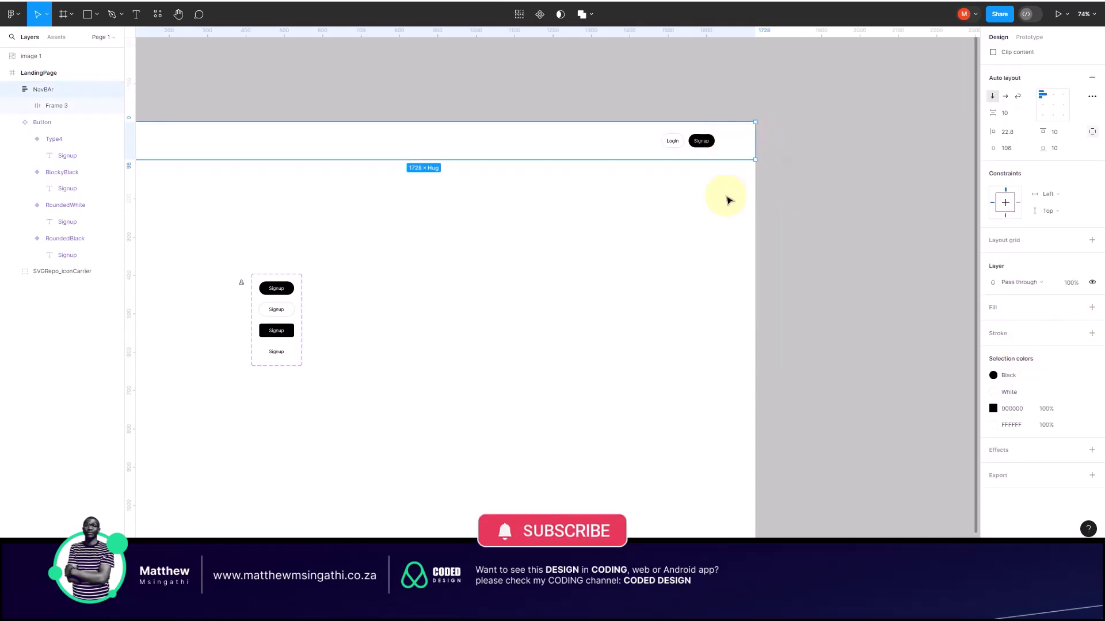
scroll(728, 200, down, 3)
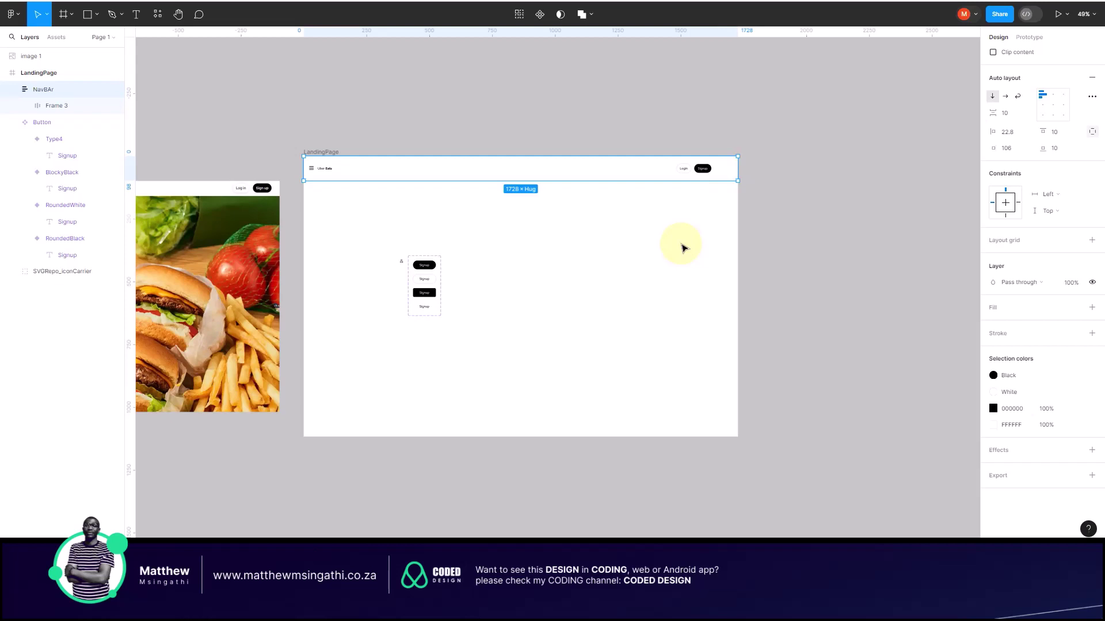
Step: Set NavBAr's right padding to 50, undoing a trial bottom padding of 50
click(725, 170)
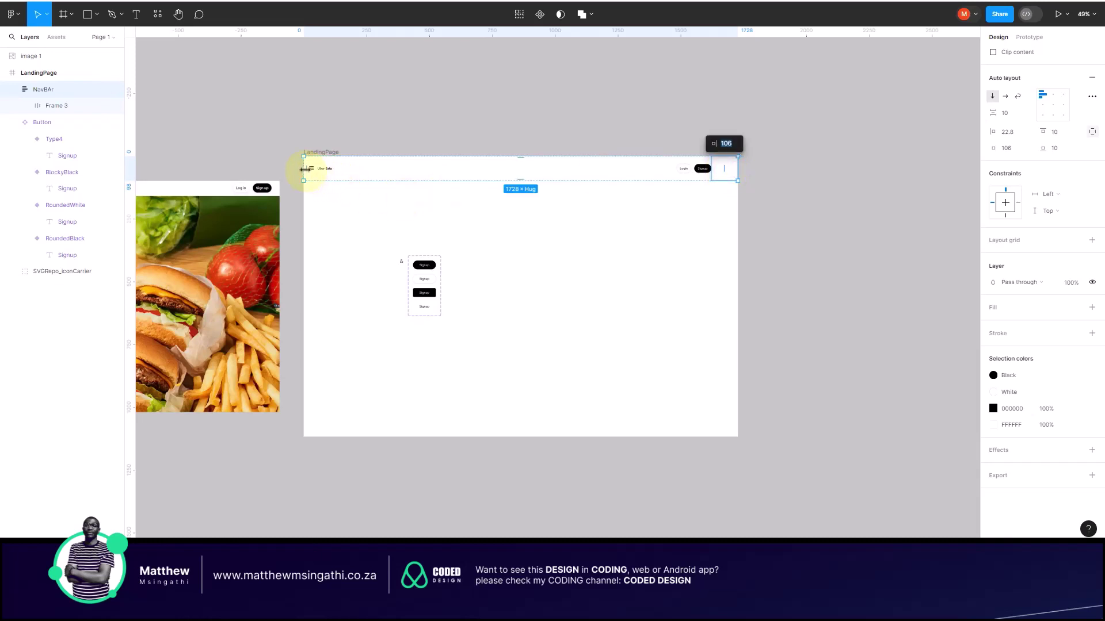
click(646, 259)
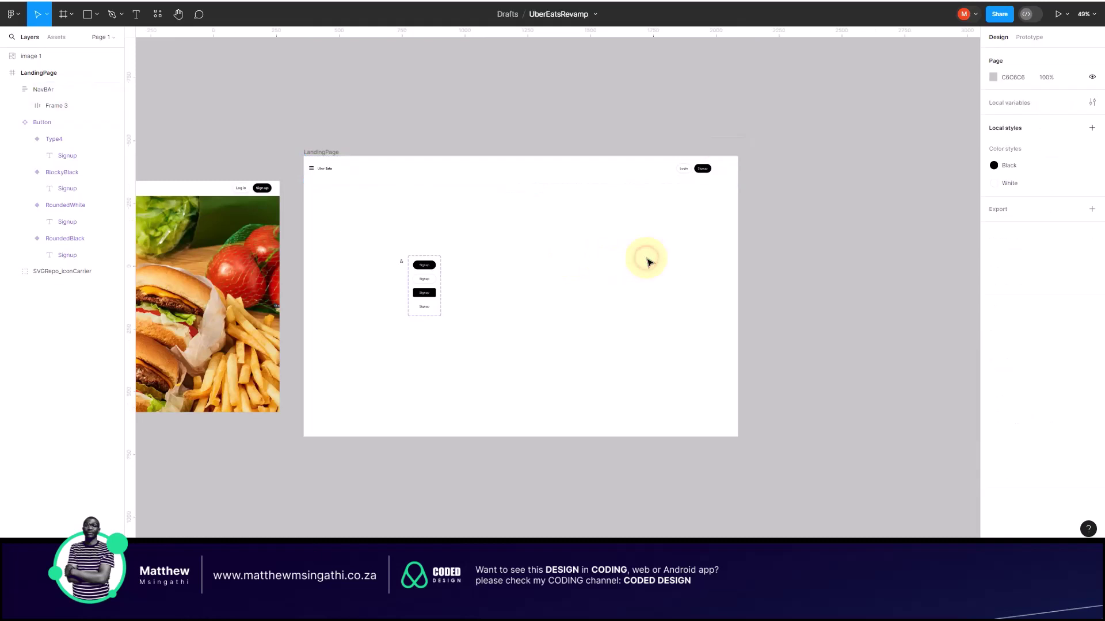
click(724, 172)
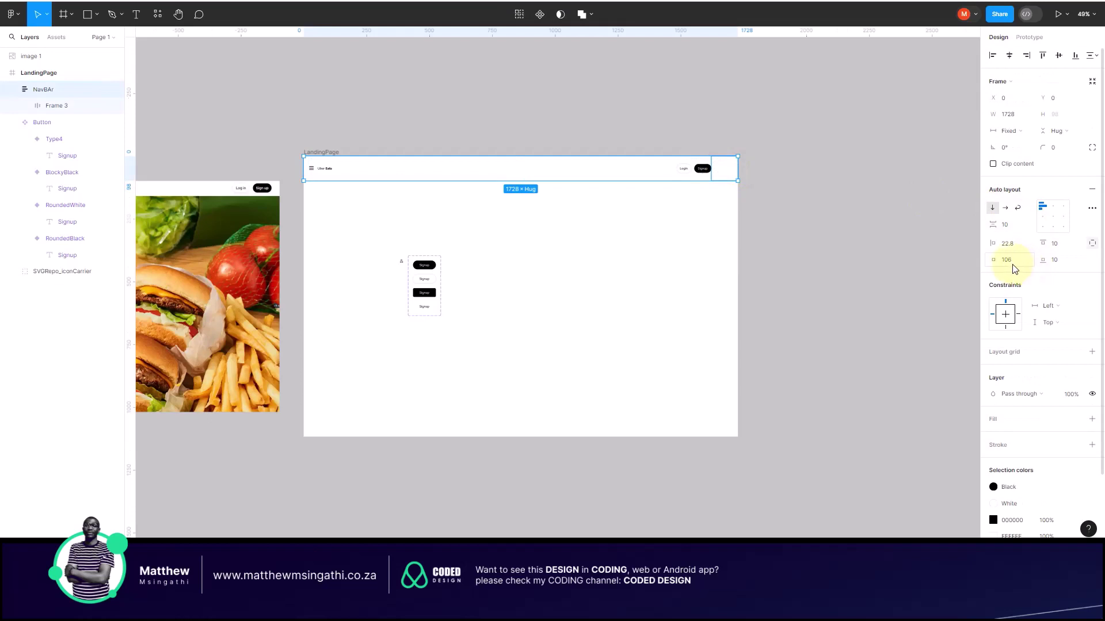
click(1017, 260)
text(50)
key(Return)
click(1056, 261)
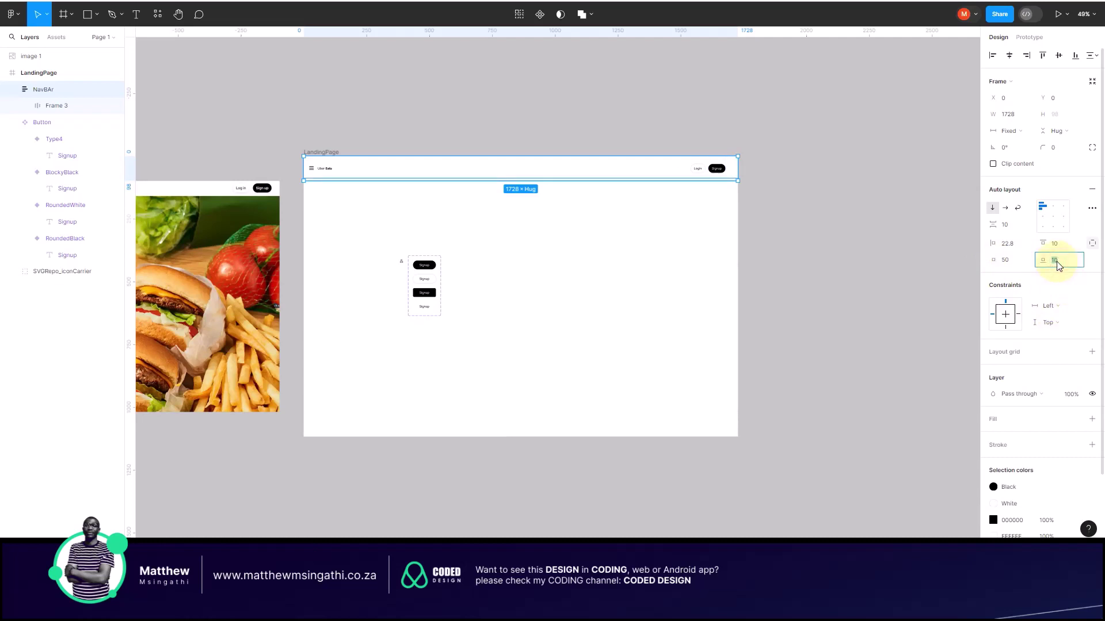
key(Return)
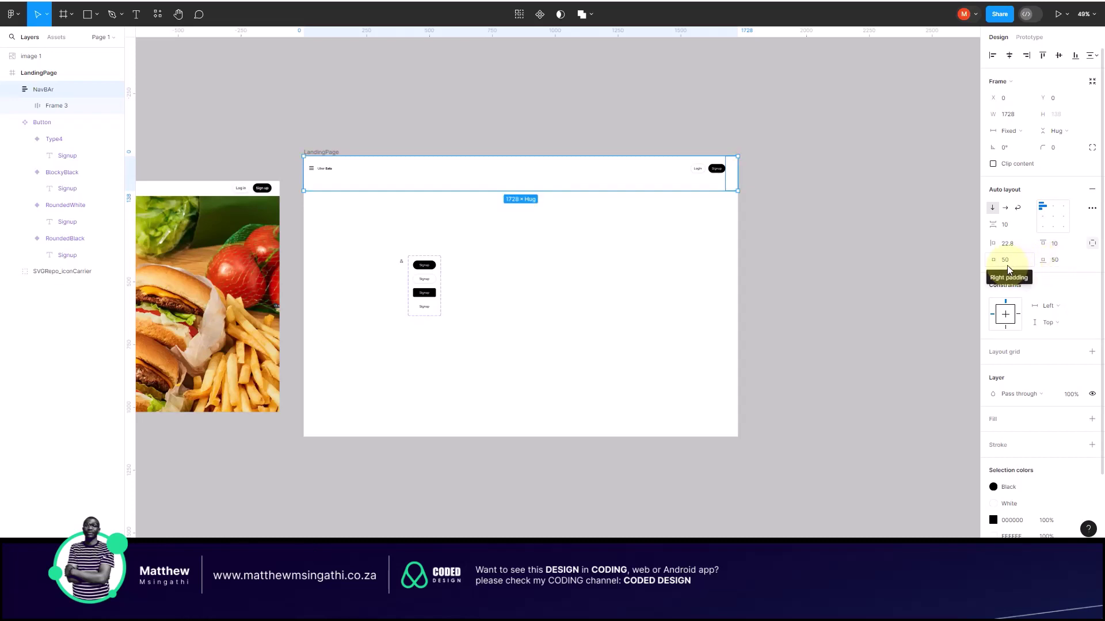
key(ctrl+z)
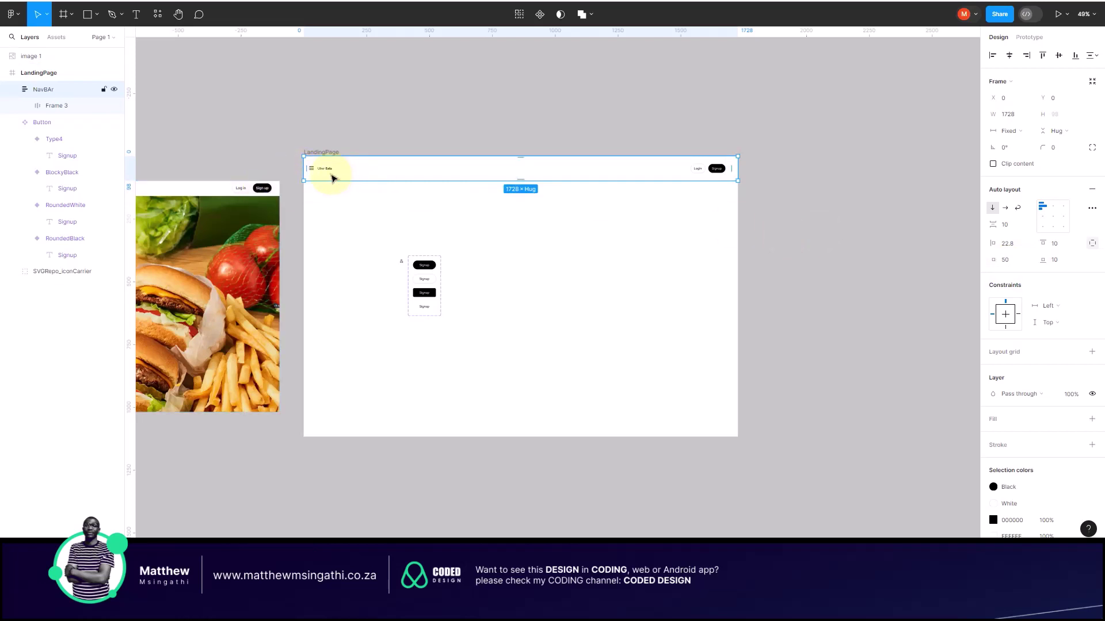
Step: Set NavBAr's left padding to 50
scroll(333, 178, up, 5)
scroll(333, 178, up, 3)
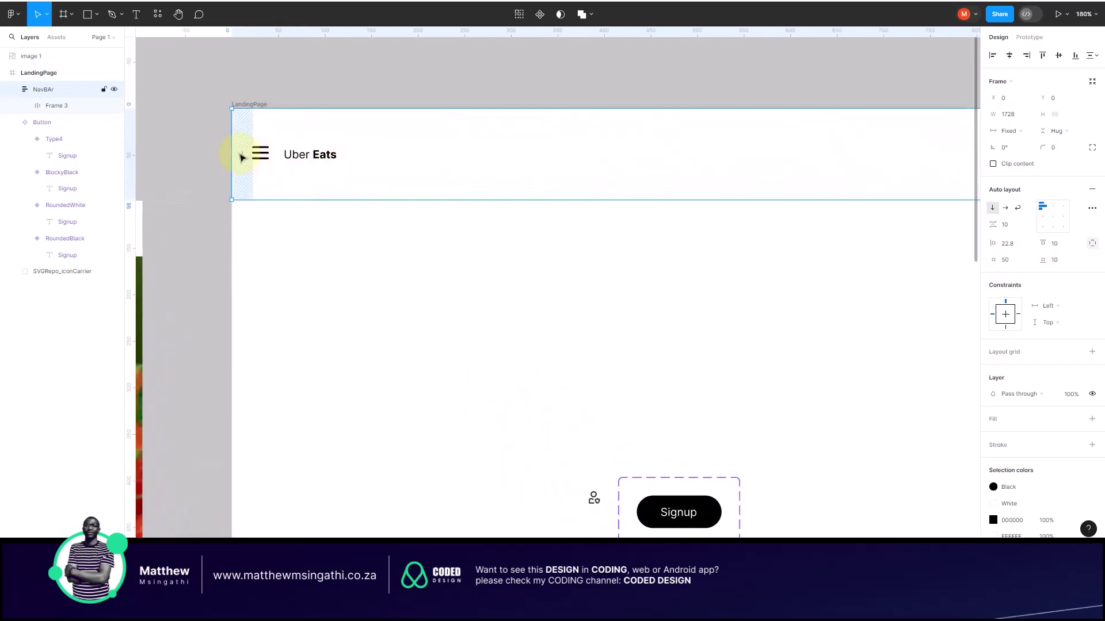
drag(241, 156, 282, 158)
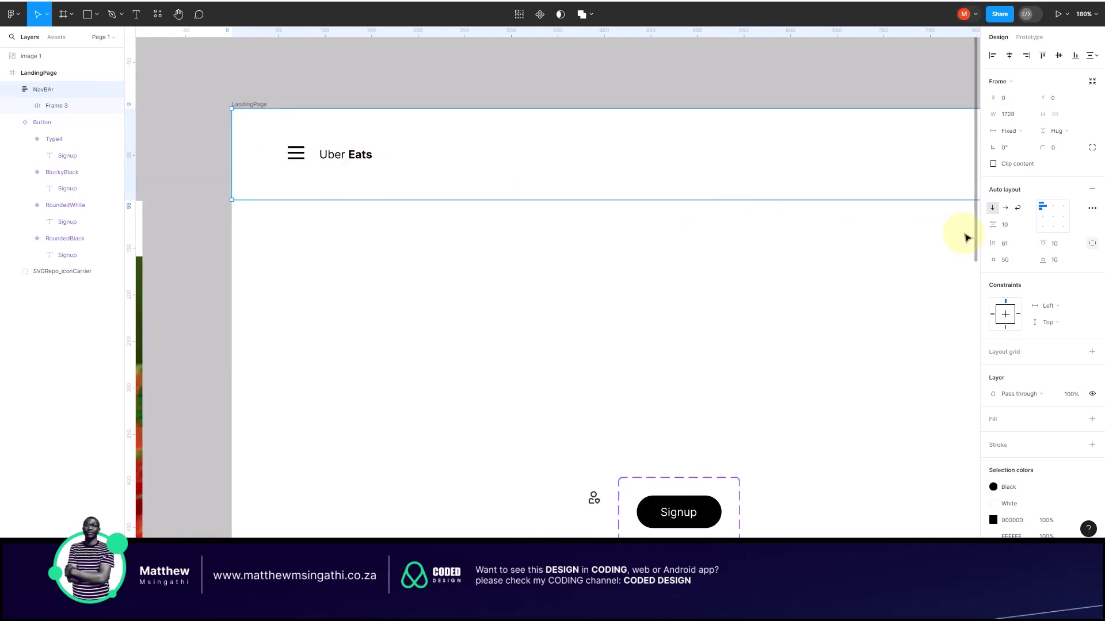
click(1004, 243)
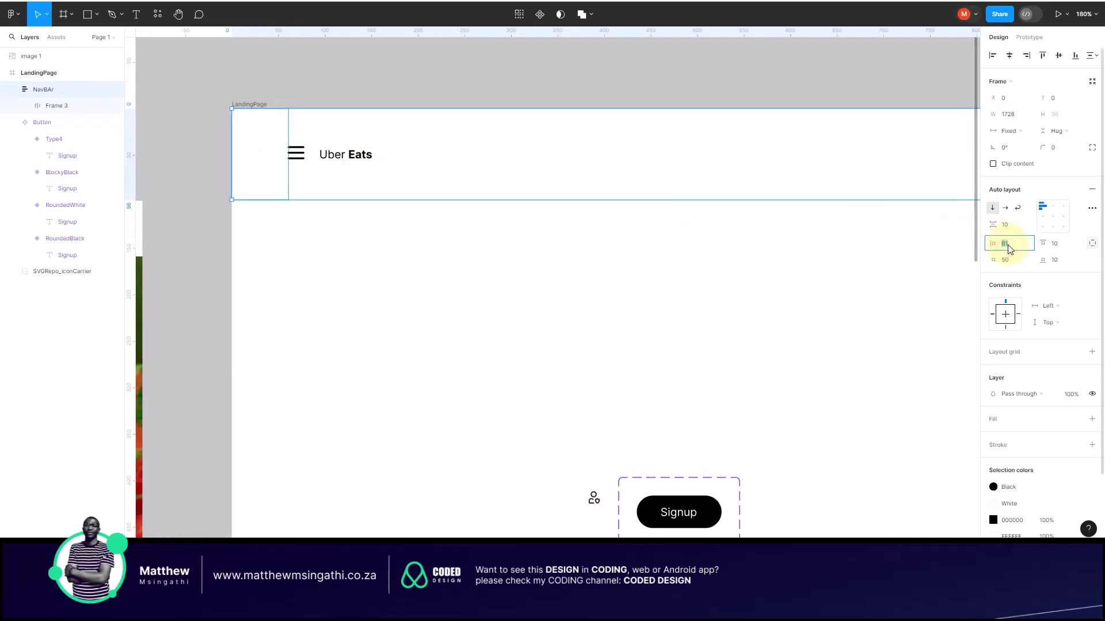
text(50)
key(Return)
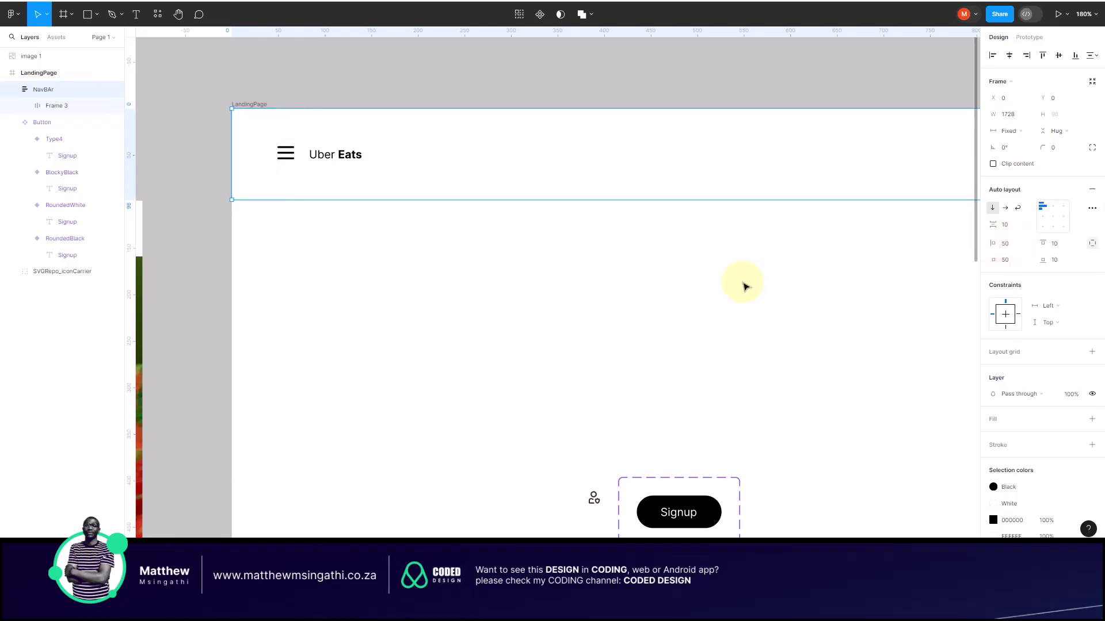
scroll(637, 274, down, 5)
scroll(637, 275, down, 4)
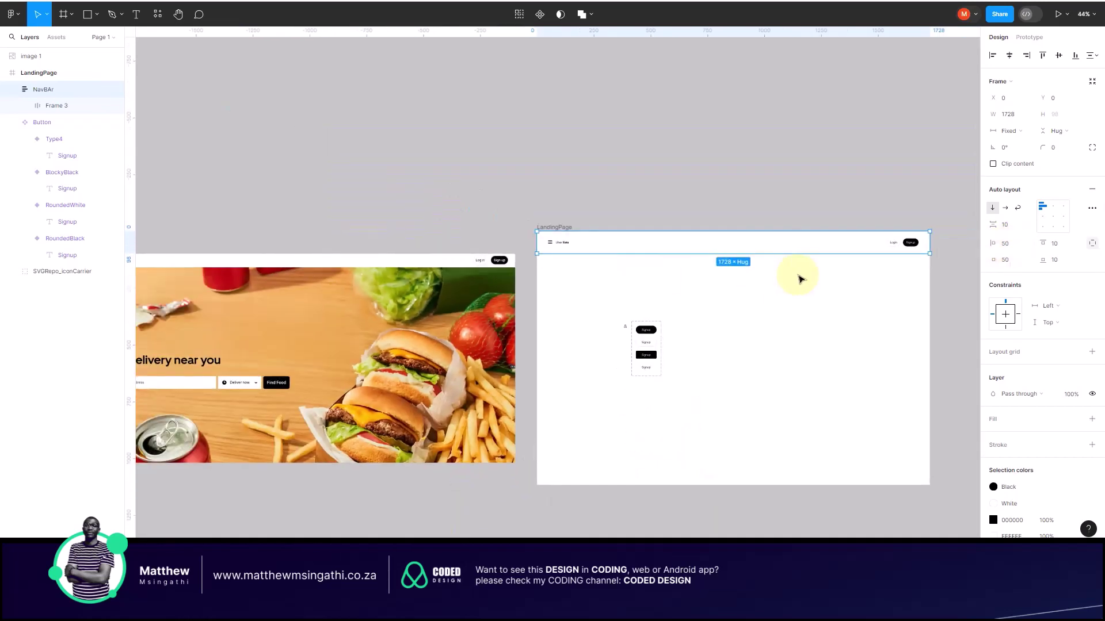
click(857, 305)
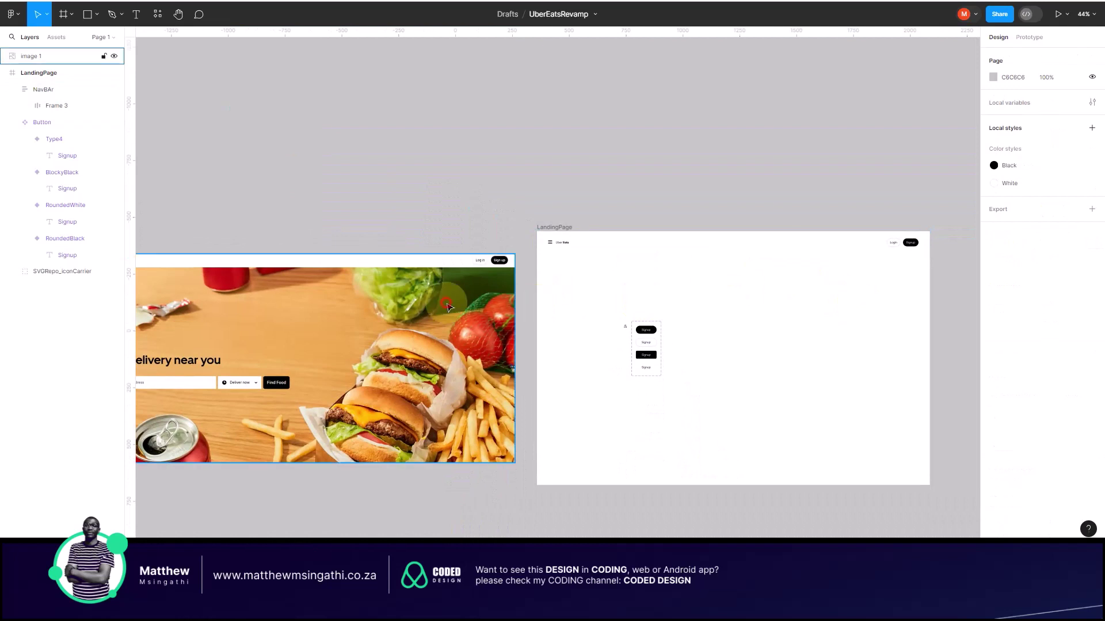
Step: Move the burger photo left and down on the canvas
drag(446, 303, 522, 191)
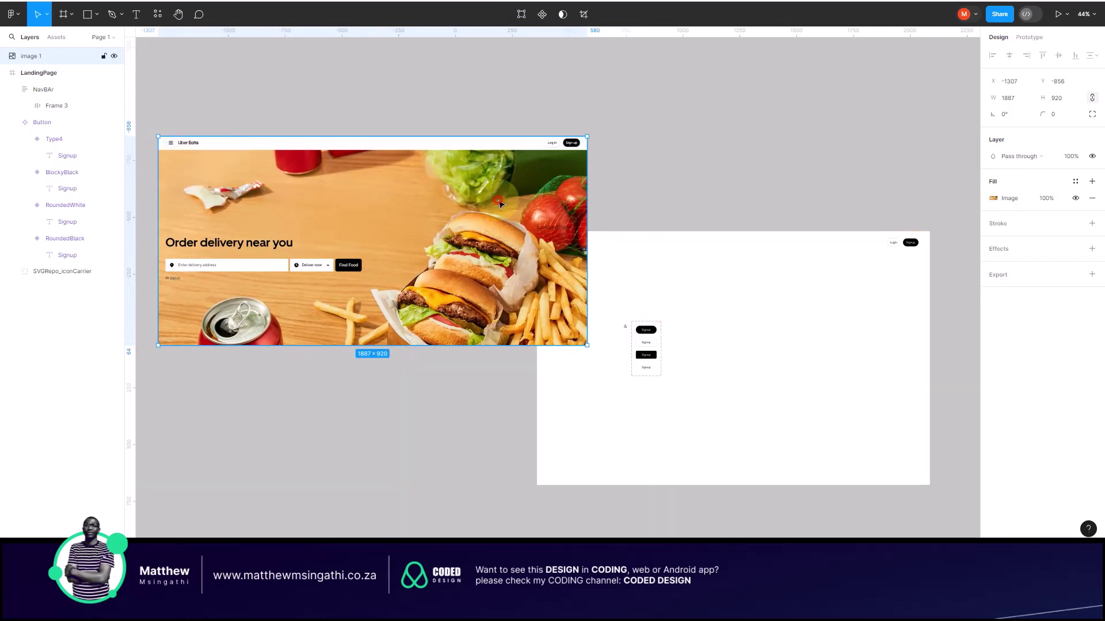
drag(498, 200, 384, 251)
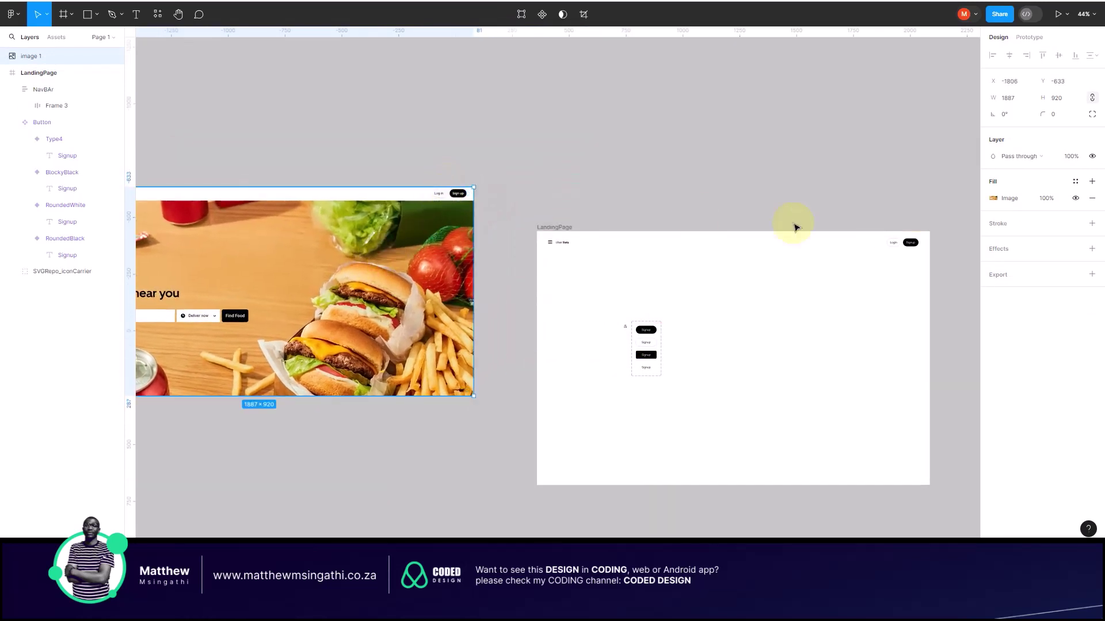
scroll(946, 257, up, 3)
scroll(898, 264, up, 8)
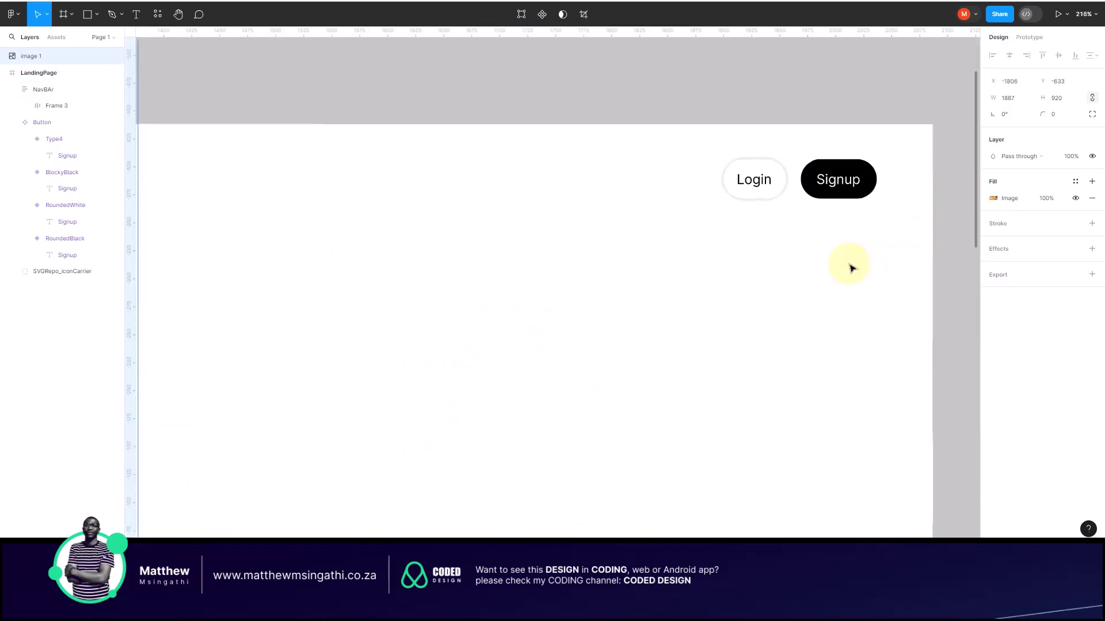
Step: Make the navbar's Login label bold
click(757, 185)
double_click(758, 188)
double_click(758, 188)
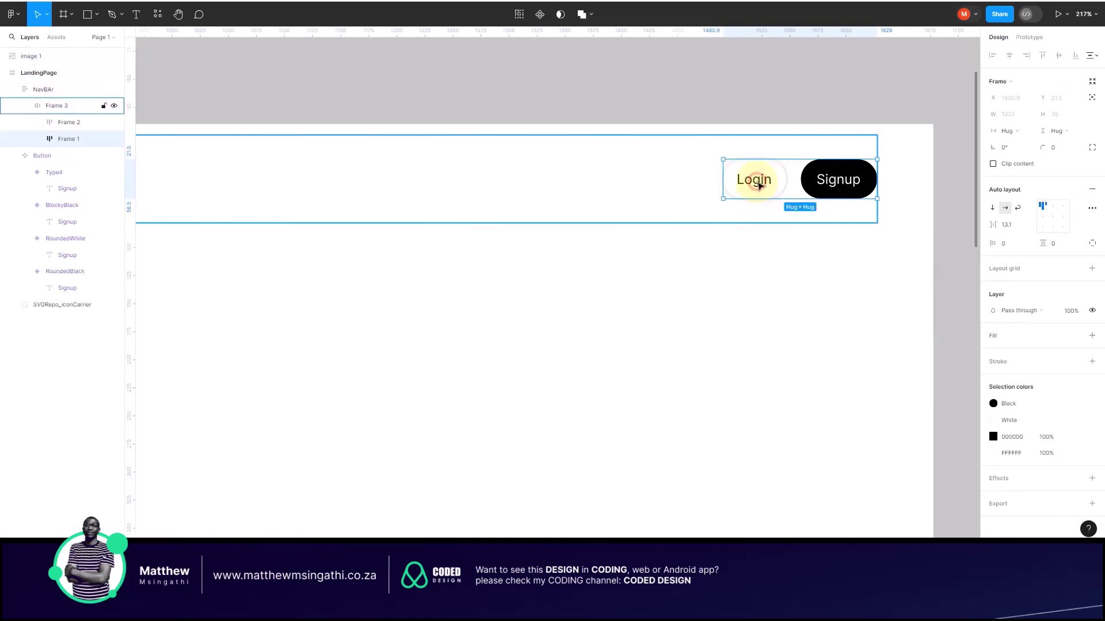
double_click(757, 187)
double_click(759, 186)
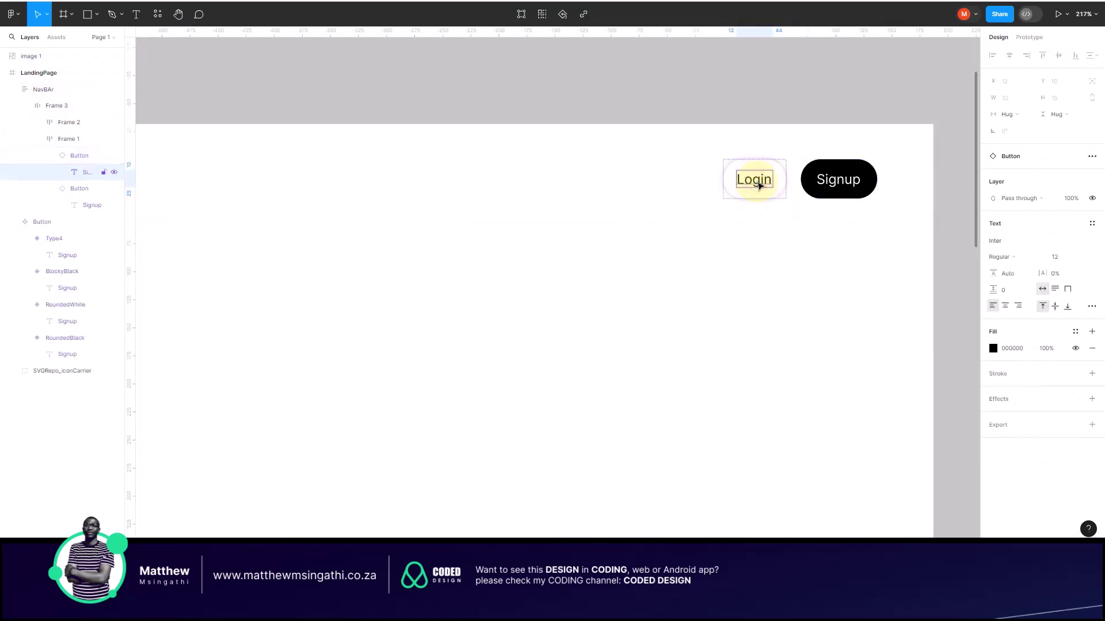
key(ctrl+b)
click(727, 304)
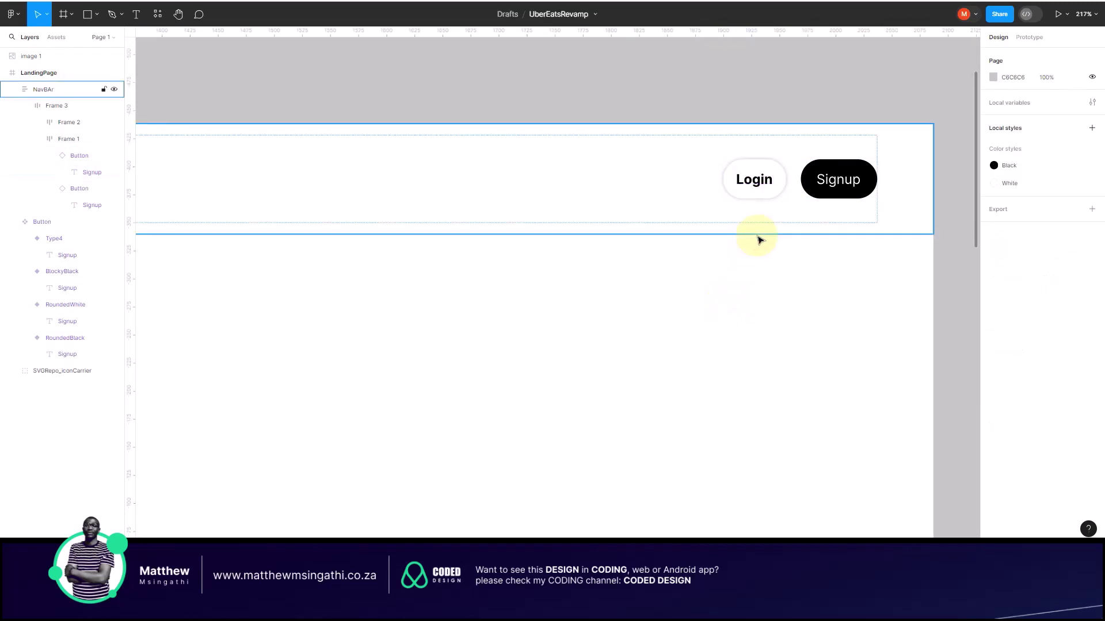
Step: Stretch the Login and Signup group leftward so Login widens to 65
scroll(760, 240, up, 5)
click(713, 141)
double_click(713, 141)
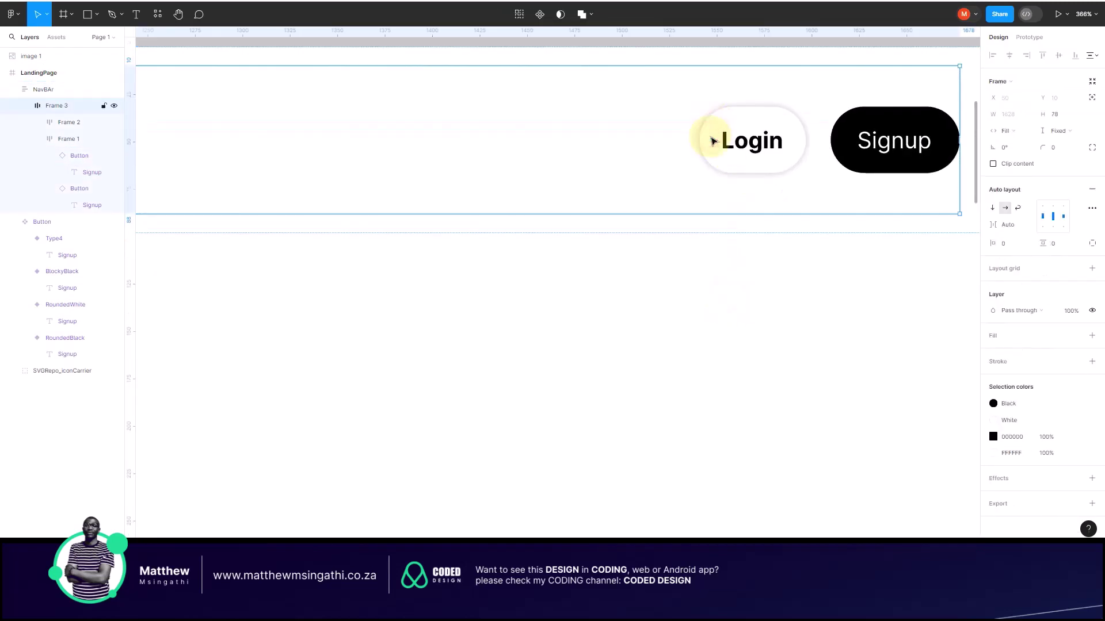
double_click(707, 141)
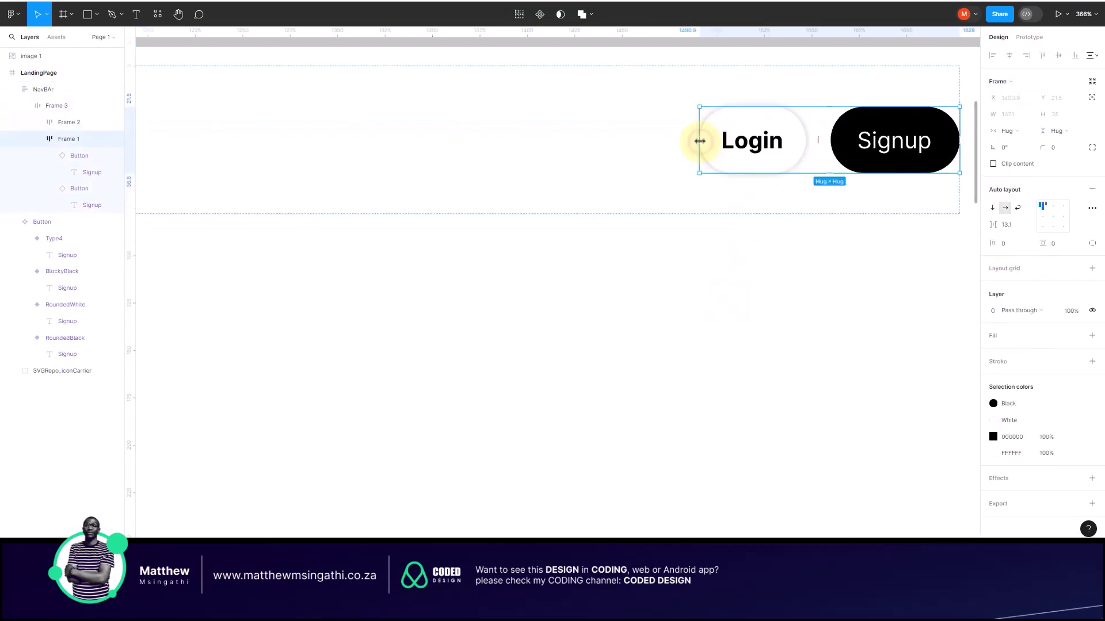
drag(700, 141, 668, 143)
click(731, 124)
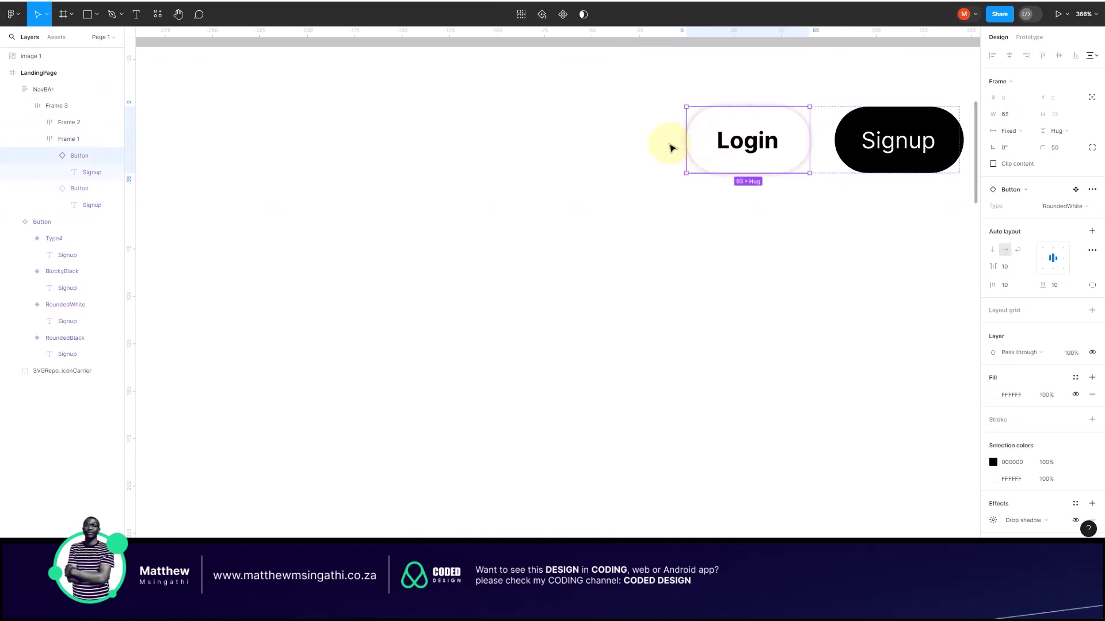
click(854, 148)
scroll(854, 149, down, 10)
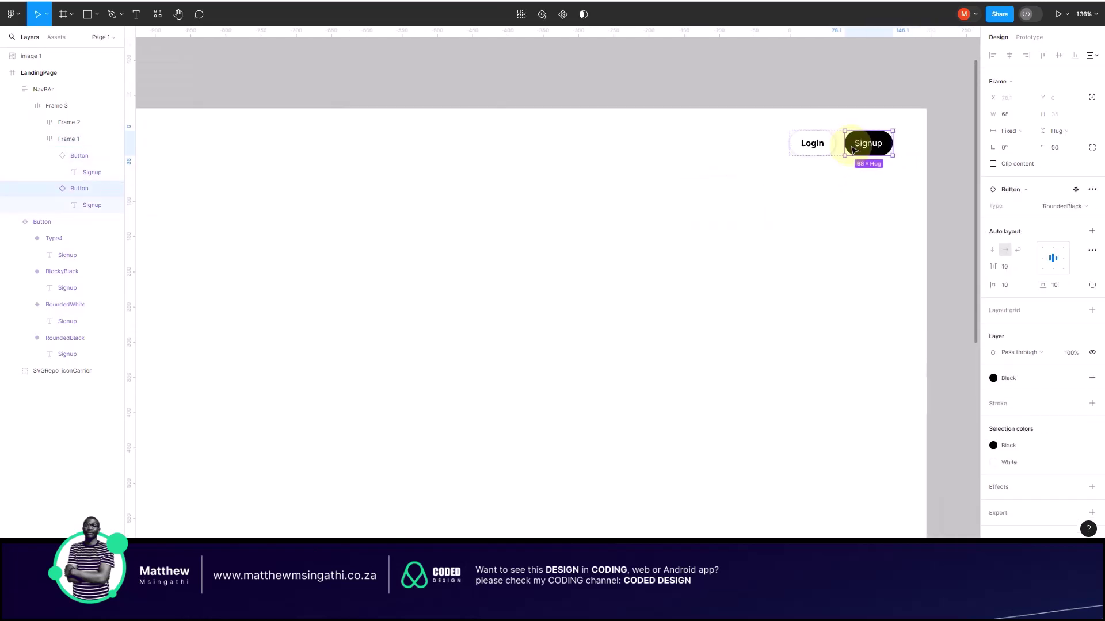
click(338, 193)
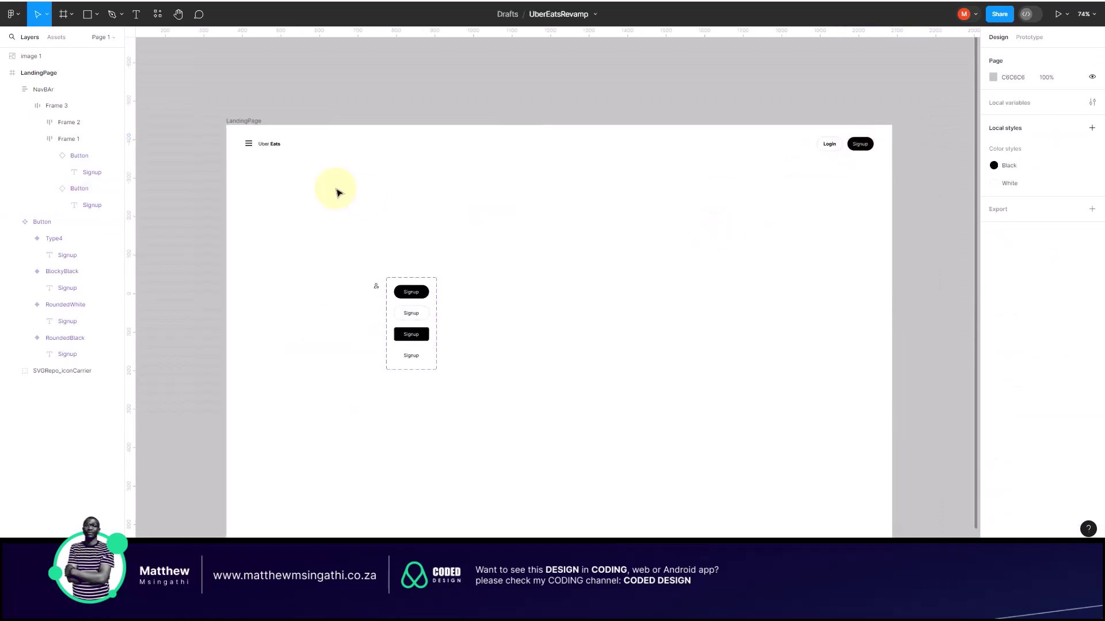
scroll(274, 155, up, 5)
Step: Scale up the Uber Eats wordmark proportionally
double_click(276, 137)
click(278, 132)
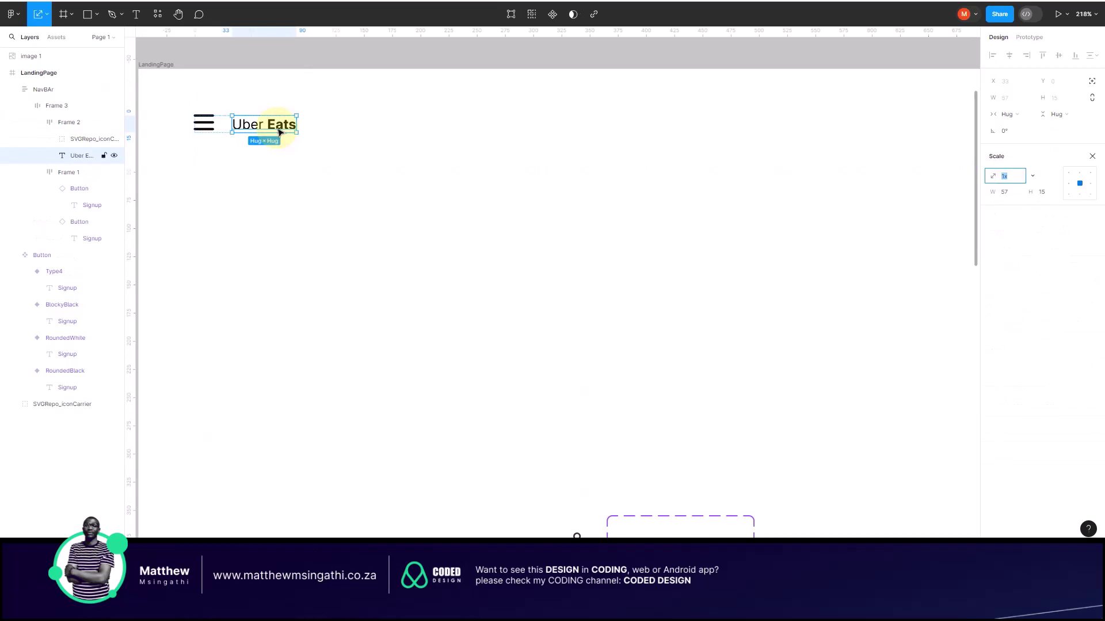
key(k)
drag(296, 115, 339, 93)
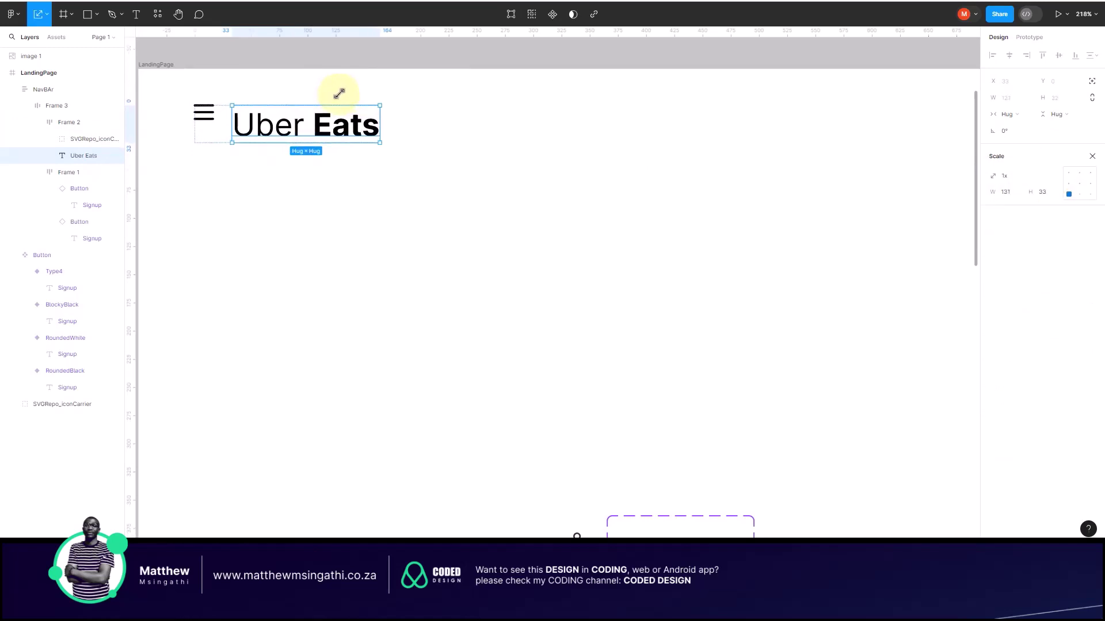
Step: Vertically centre the hamburger icon beside the wordmark in the logo group
click(205, 111)
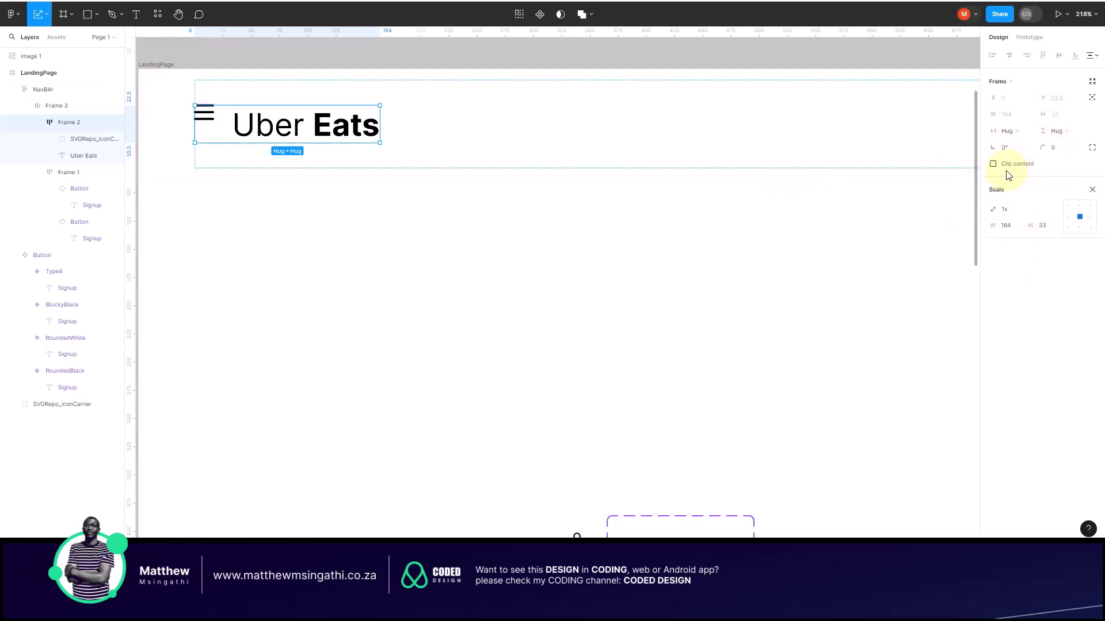
key(v)
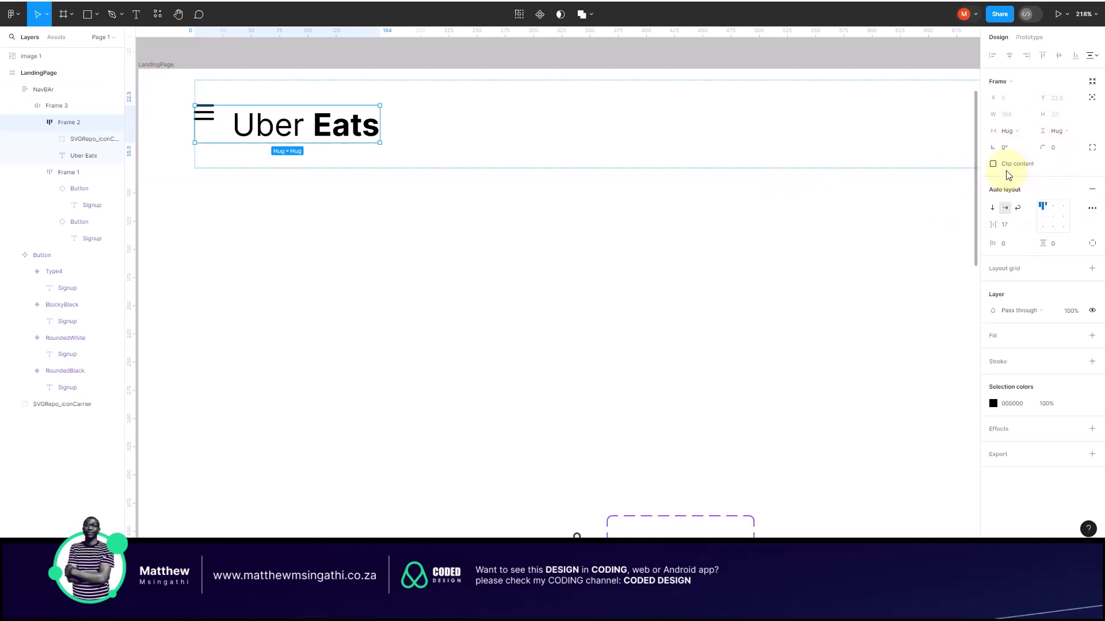
click(1052, 215)
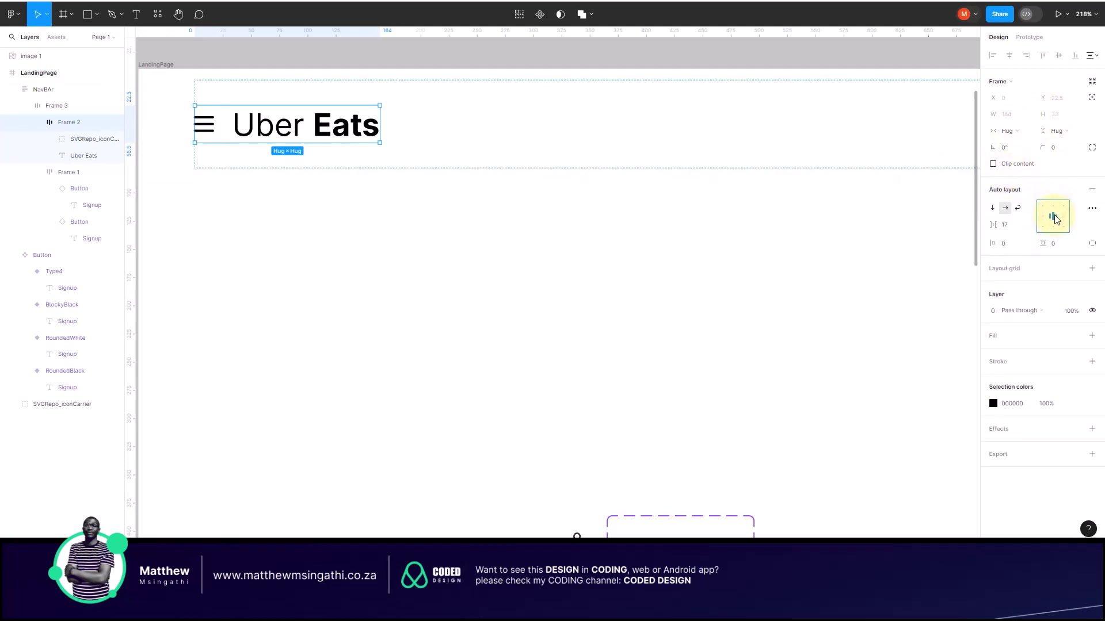
ctrl+scroll(505, 283, down, 5)
click(491, 285)
ctrl+scroll(490, 285, down, 3)
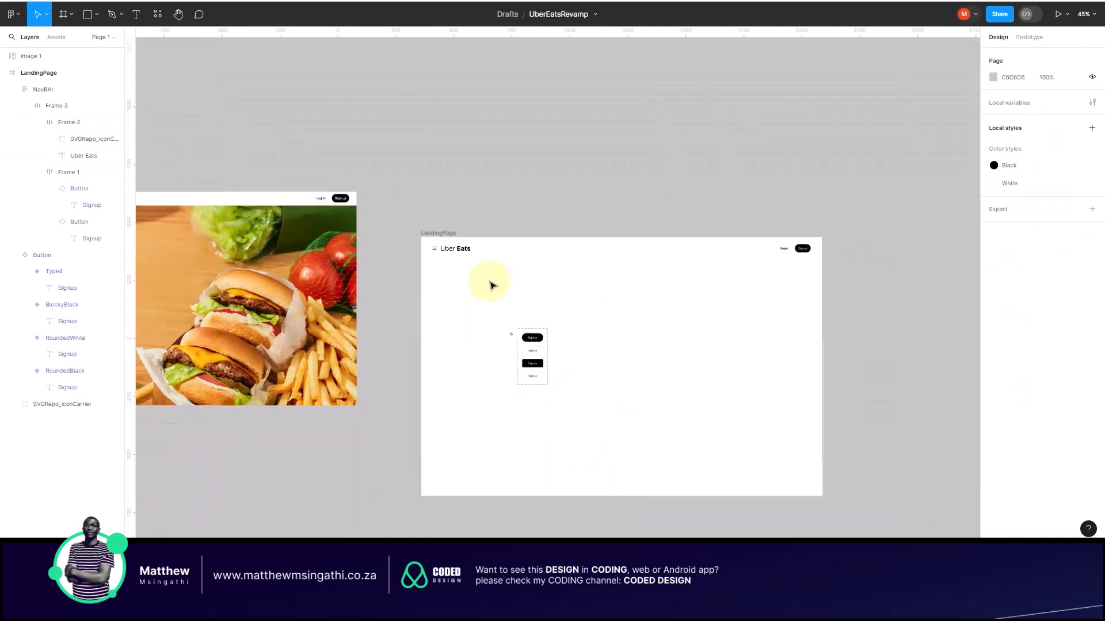
scroll(675, 304, right, 2)
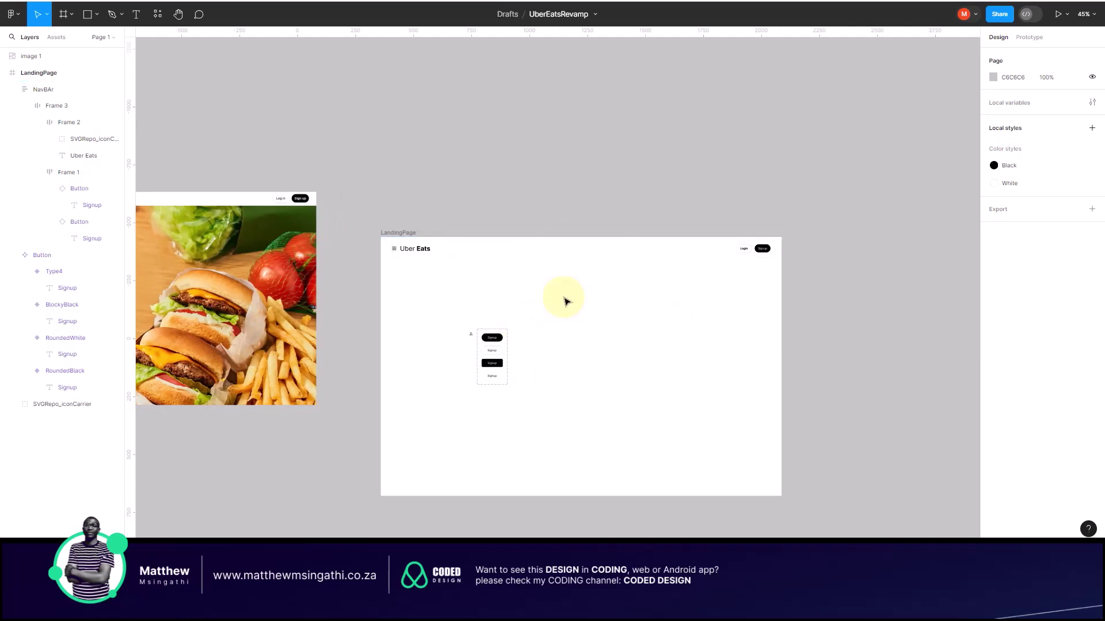
scroll(566, 301, left, 10)
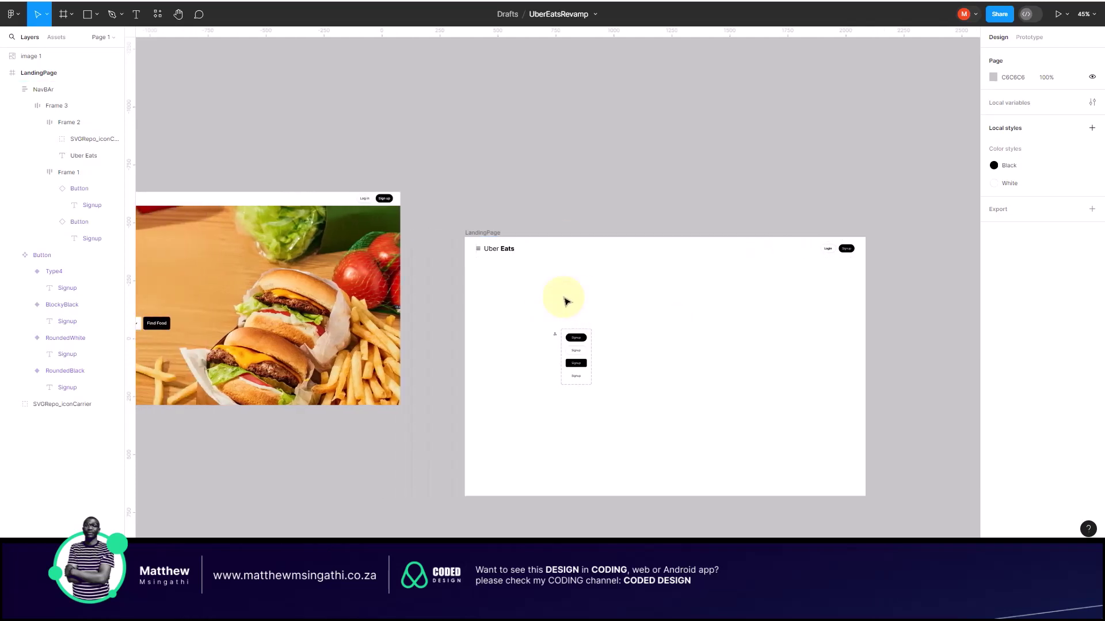
scroll(566, 302, left, 3)
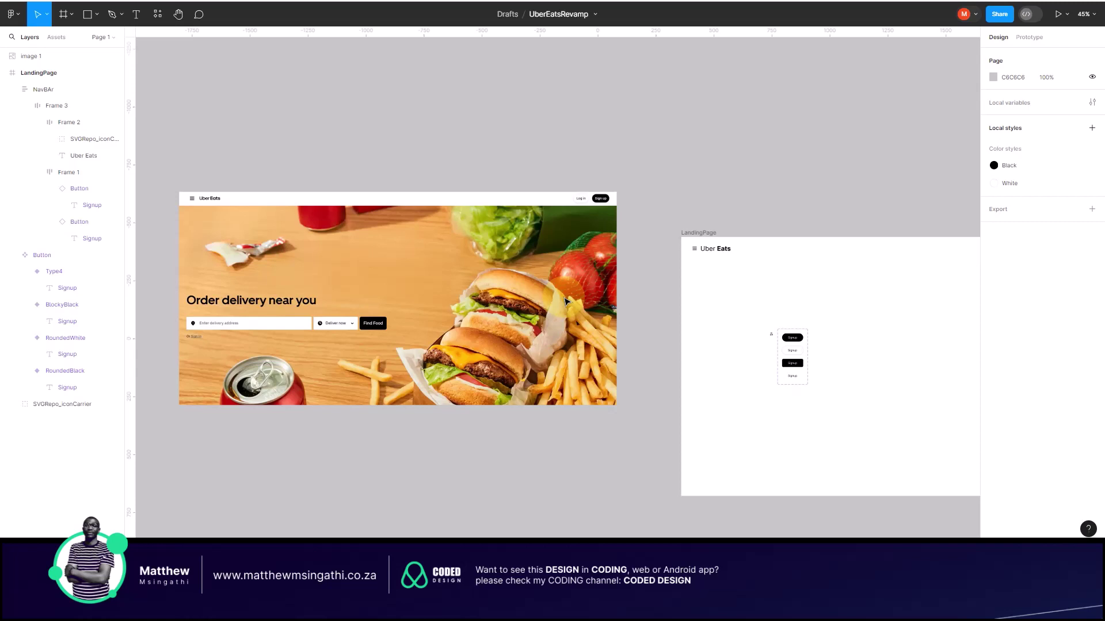
scroll(485, 279, right, 7)
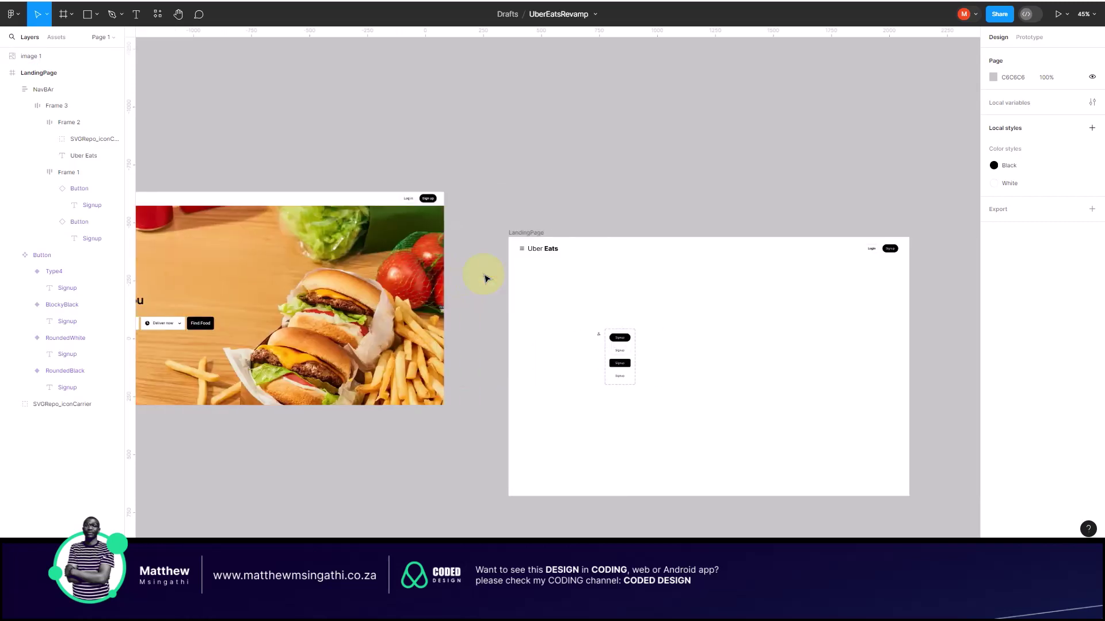
scroll(485, 279, down, 2)
scroll(485, 279, right, 2)
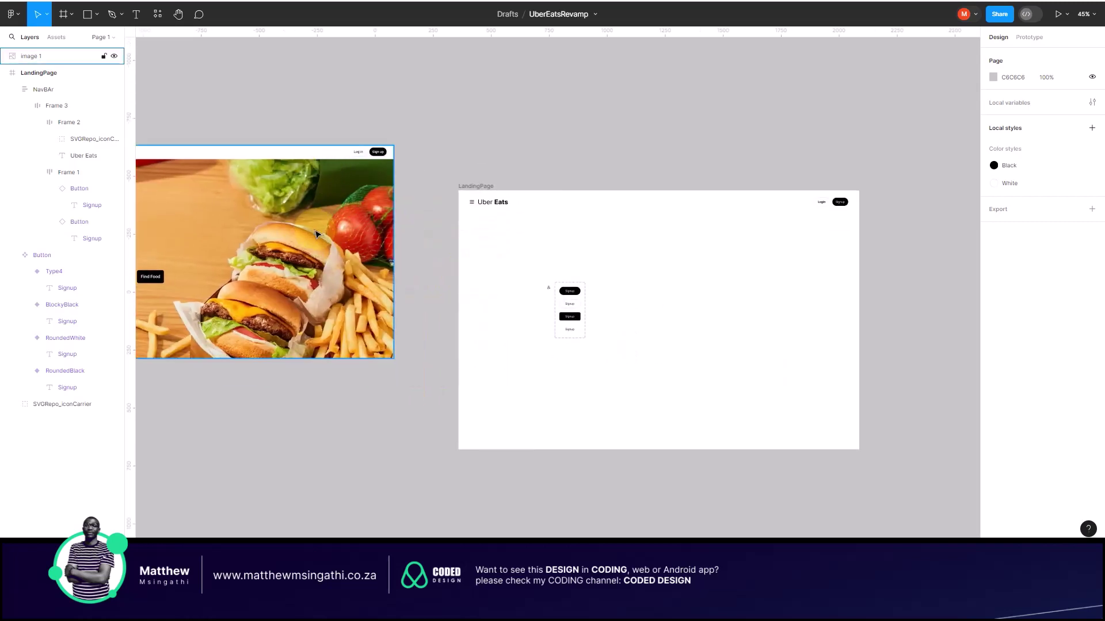
click(444, 202)
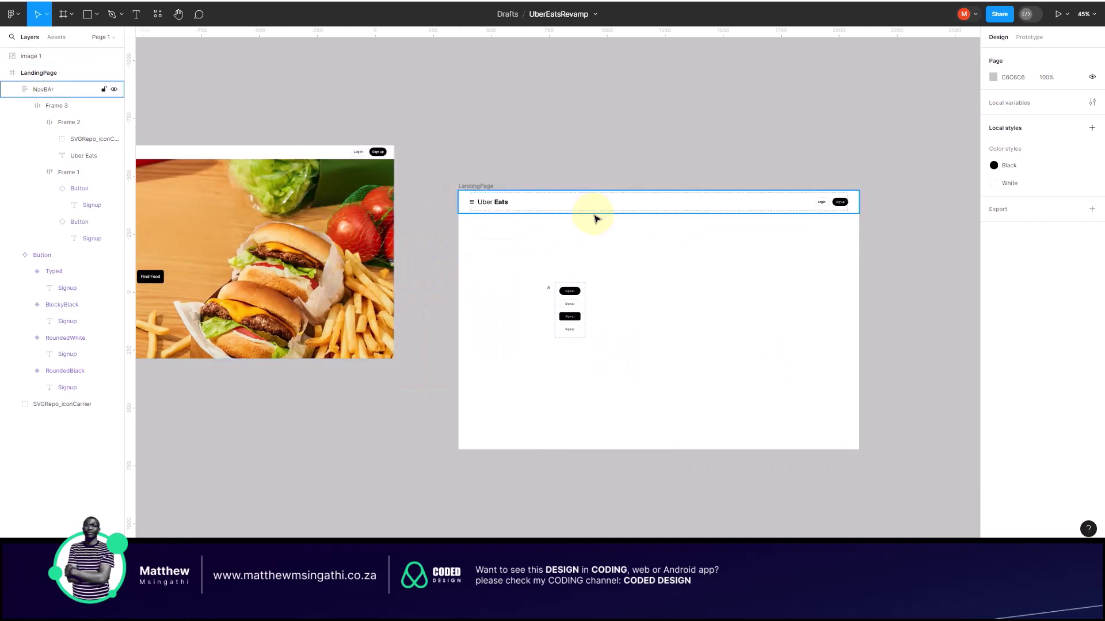
scroll(596, 218, right, 3)
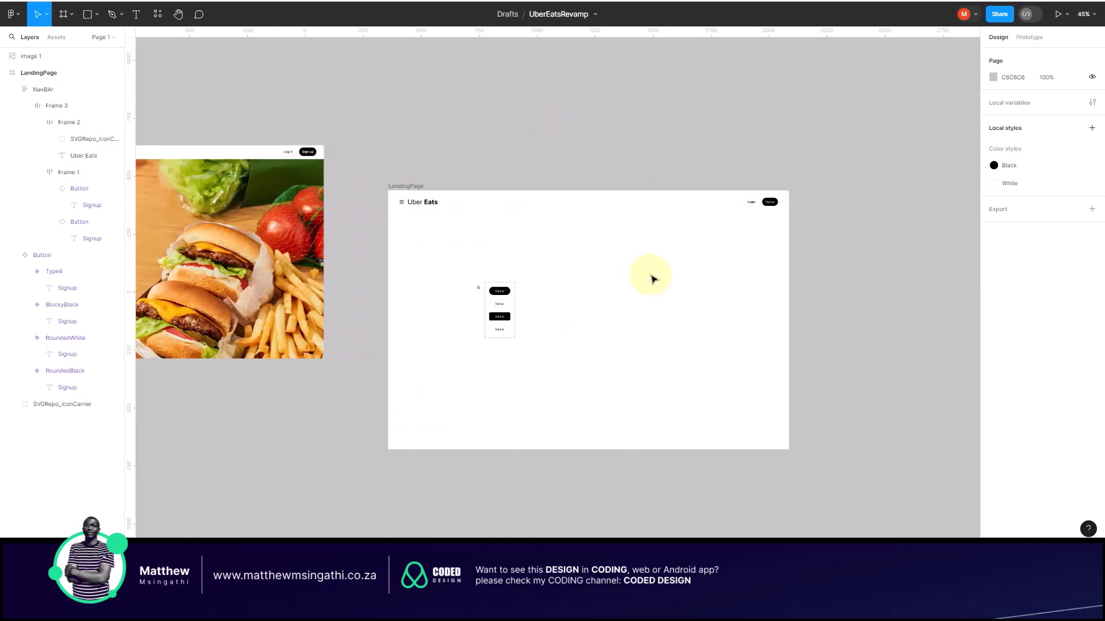
scroll(653, 279, right, 1)
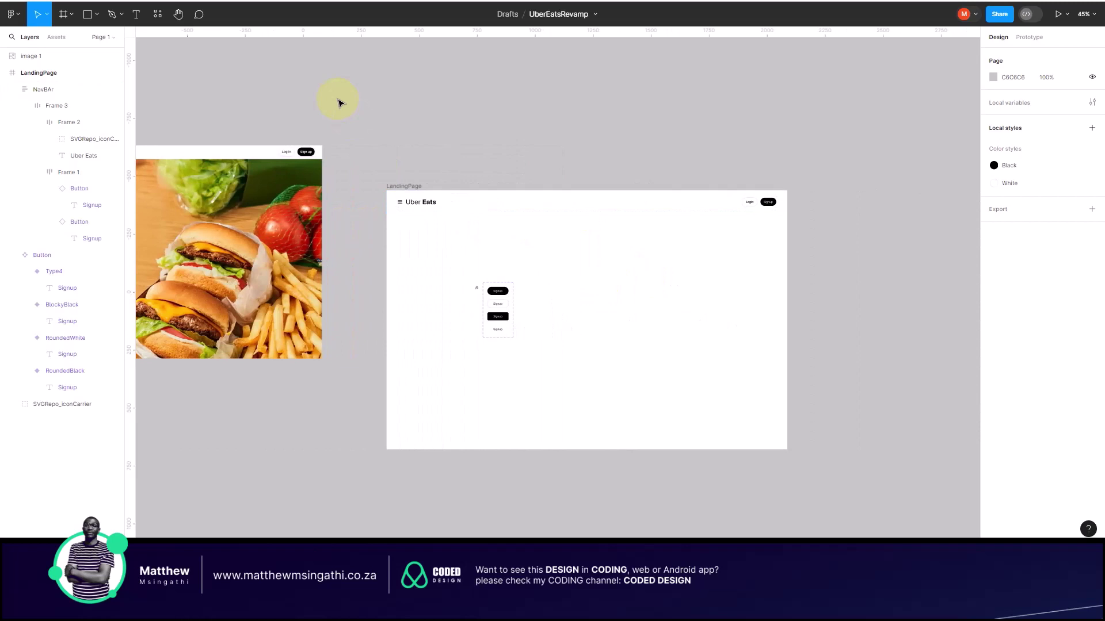
Step: Launch the Pexels plugin from Resources, Plugins, Recents
click(157, 15)
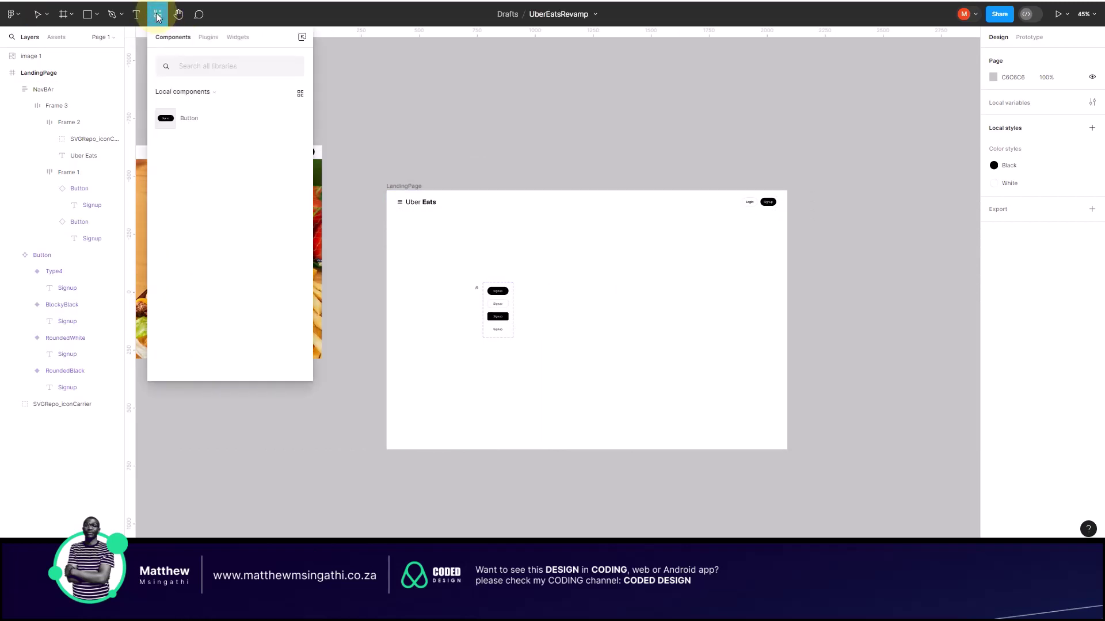
click(212, 40)
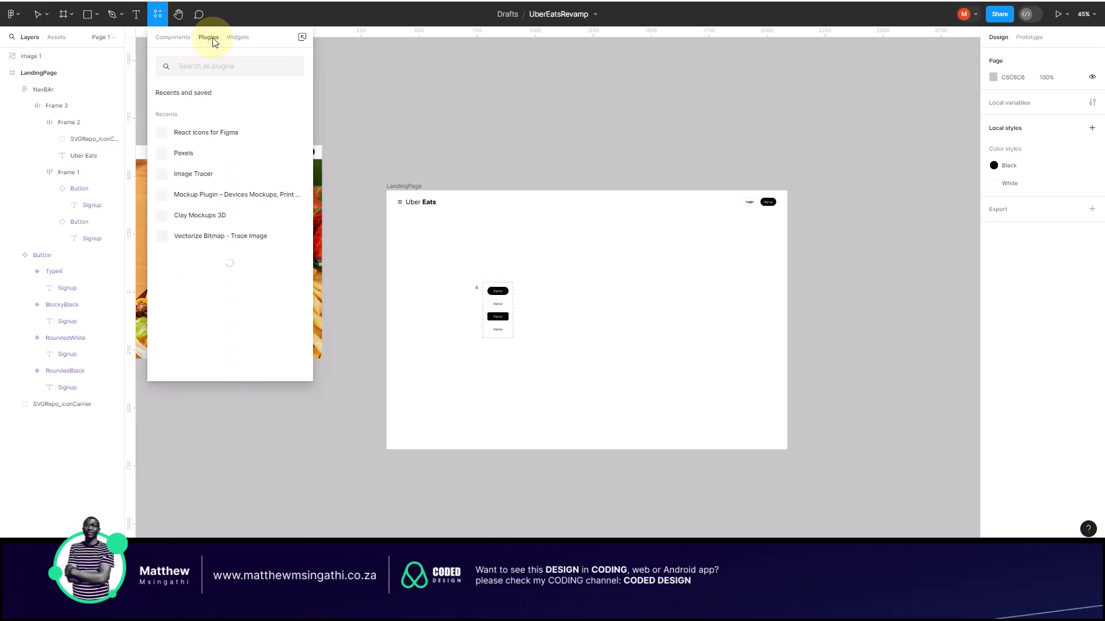
click(180, 157)
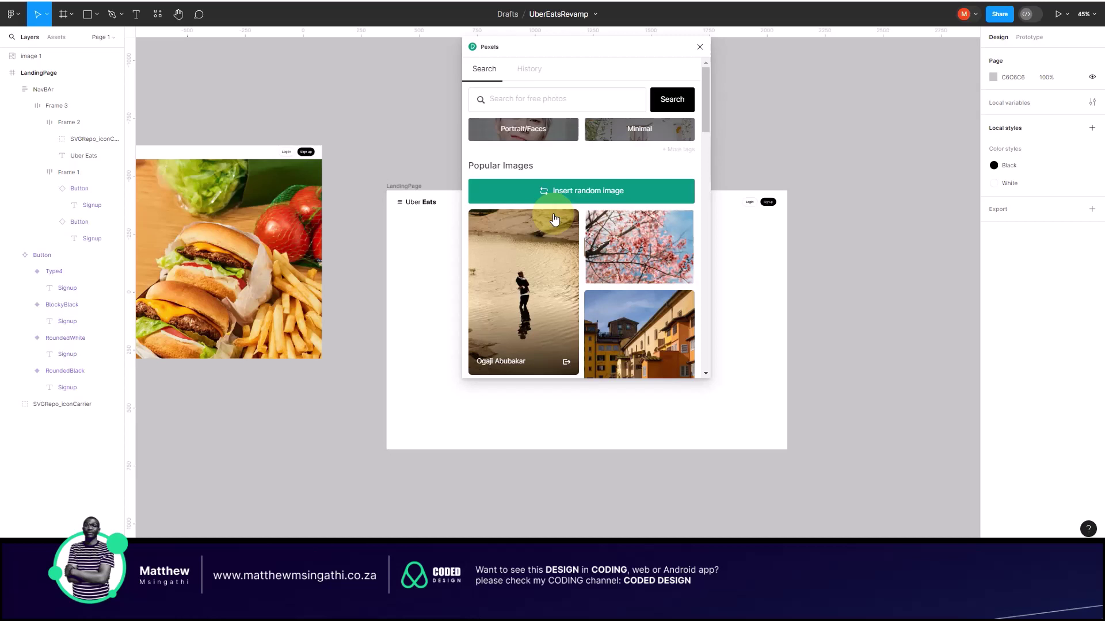
Step: Search Pexels with 'bu' and place the burger-and-fries plate photo on the canvas
click(528, 98)
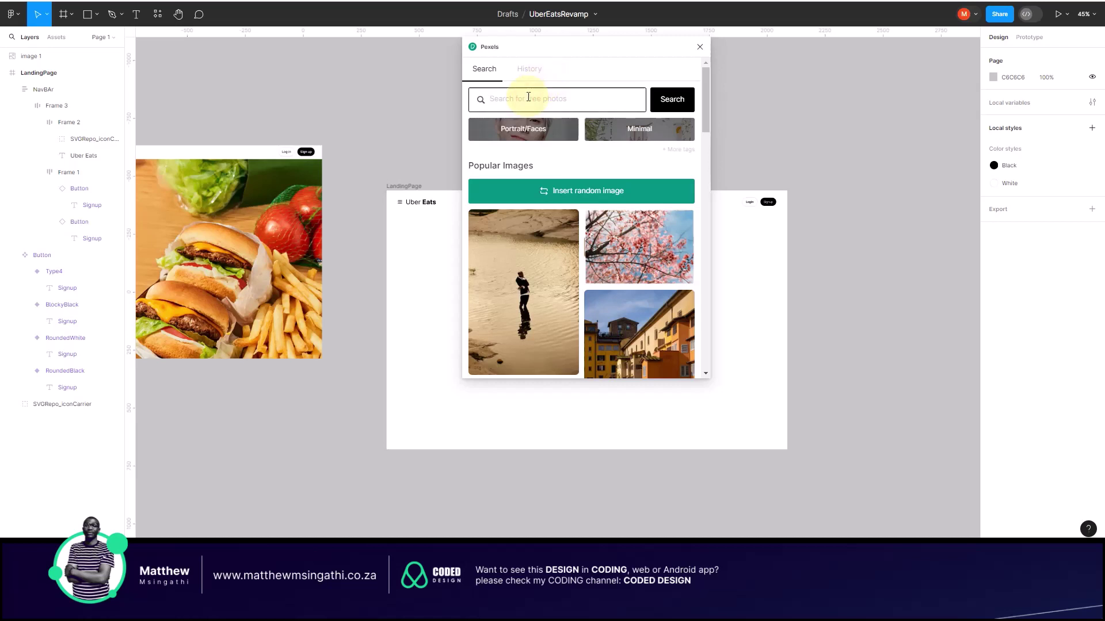
text(burger)
click(675, 101)
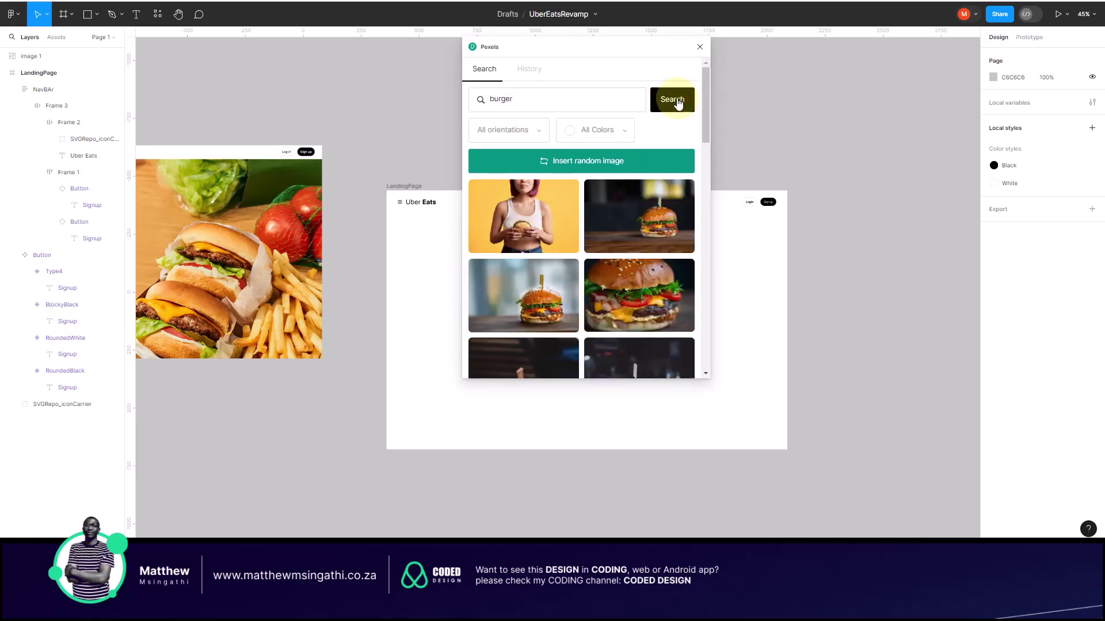
scroll(662, 196, down, 3)
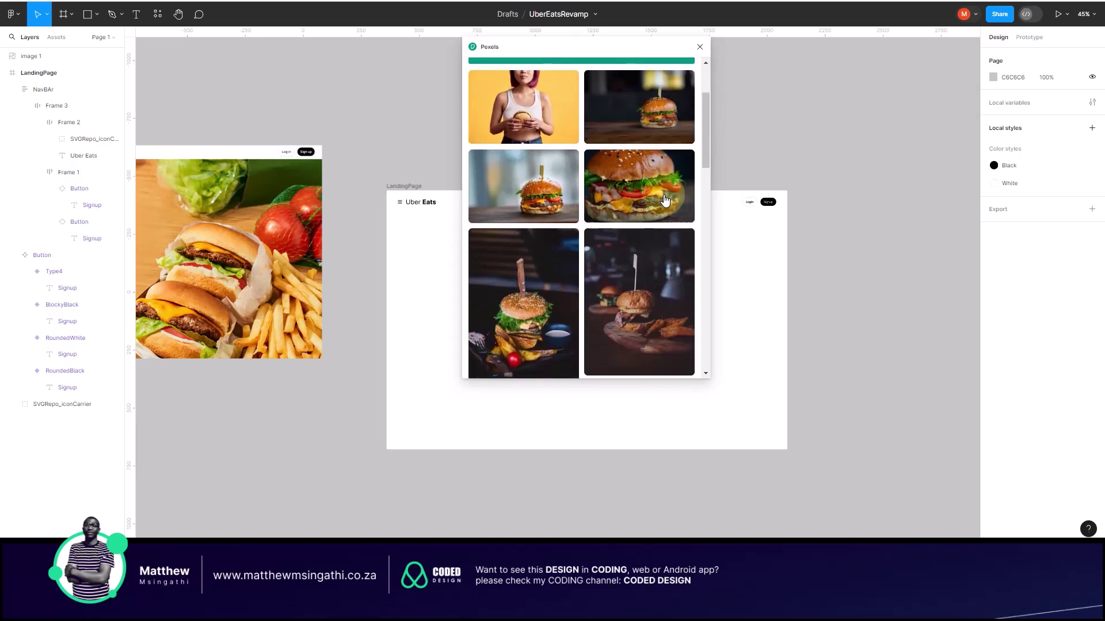
scroll(665, 200, down, 1)
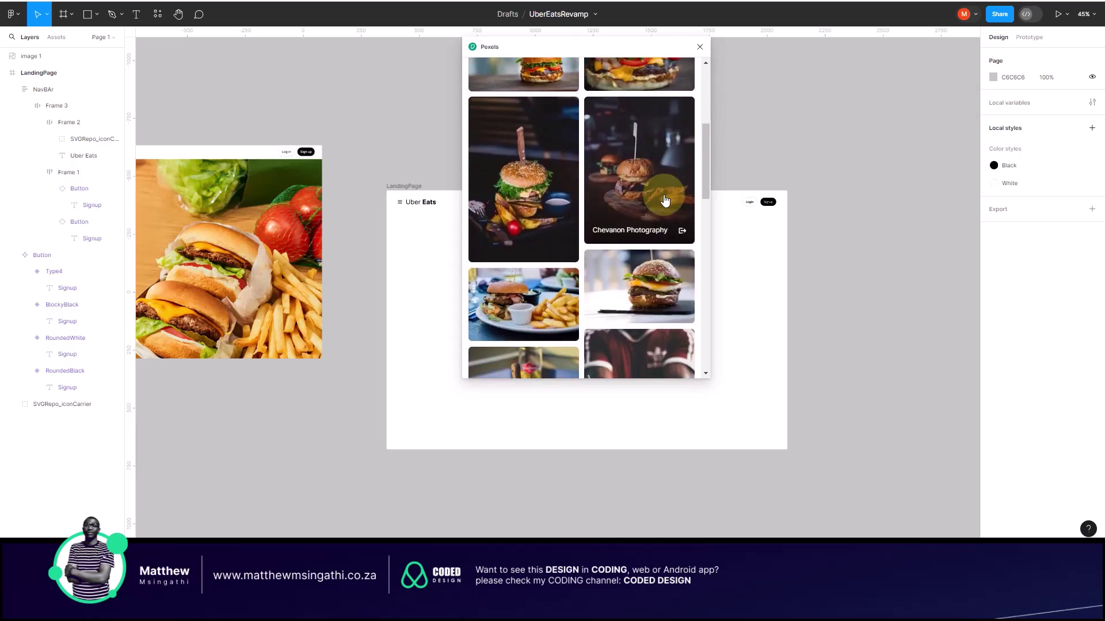
scroll(664, 199, down, 2)
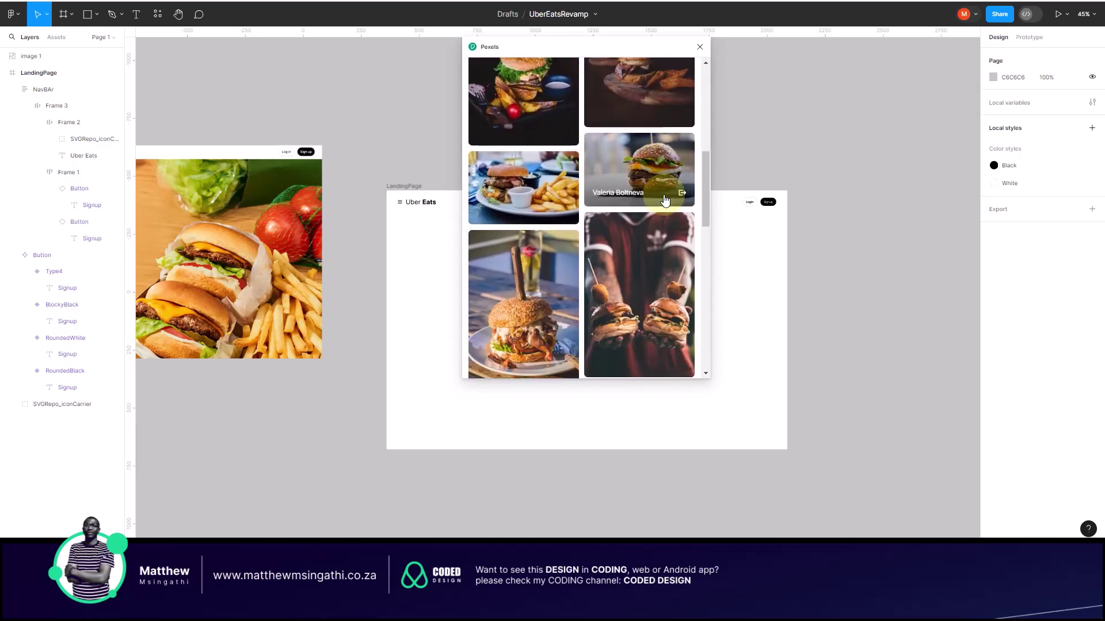
scroll(643, 278, down, 5)
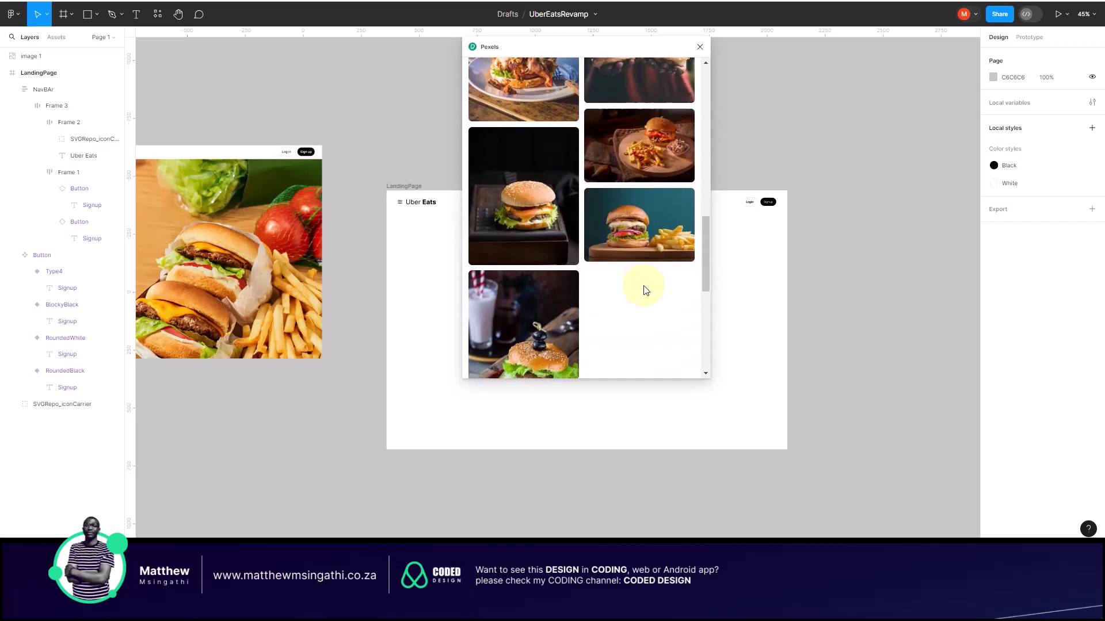
scroll(644, 289, down, 3)
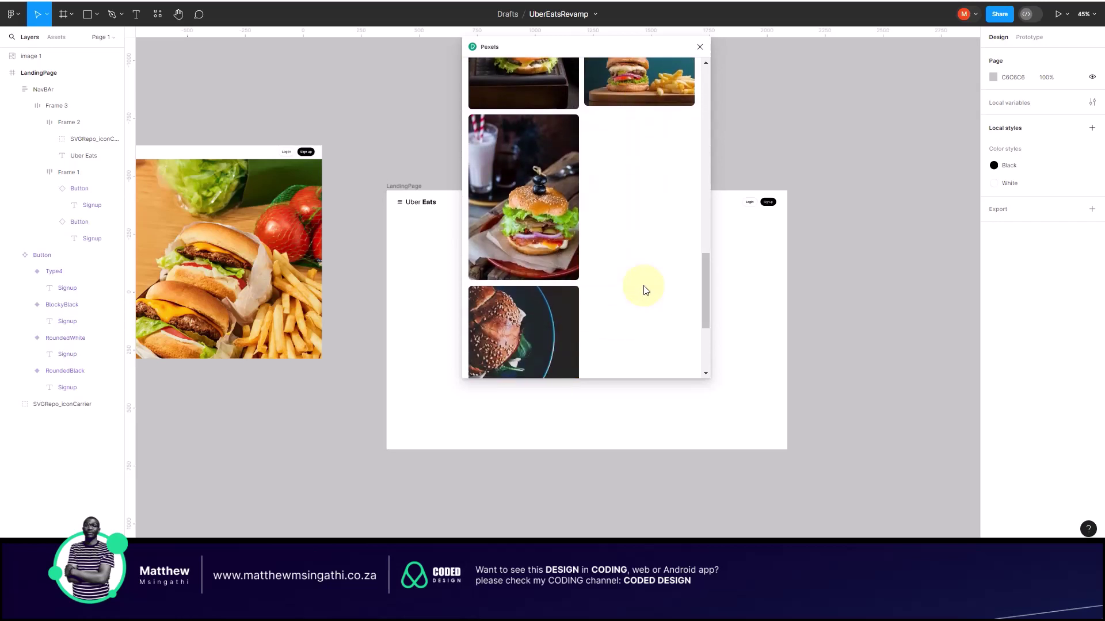
scroll(643, 291, down, 3)
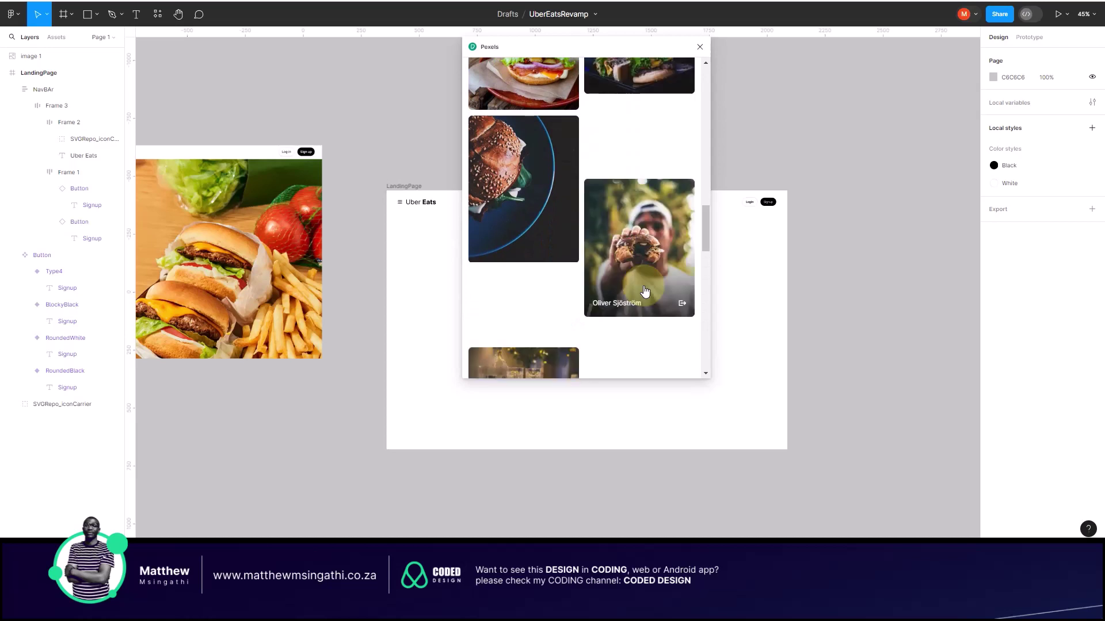
scroll(644, 291, down, 2)
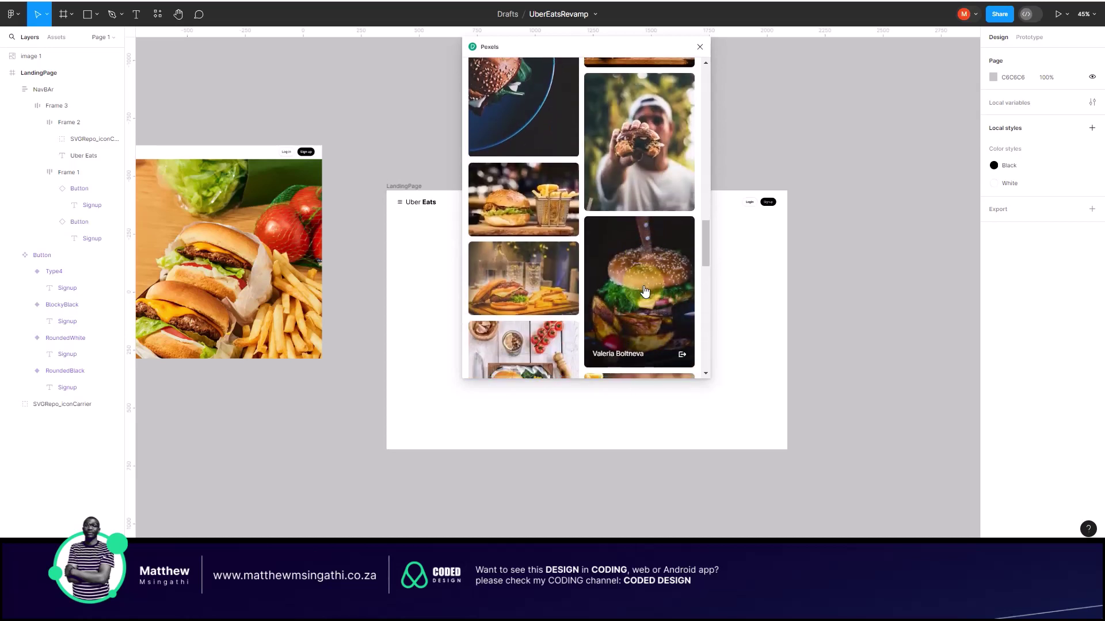
scroll(645, 290, down, 2)
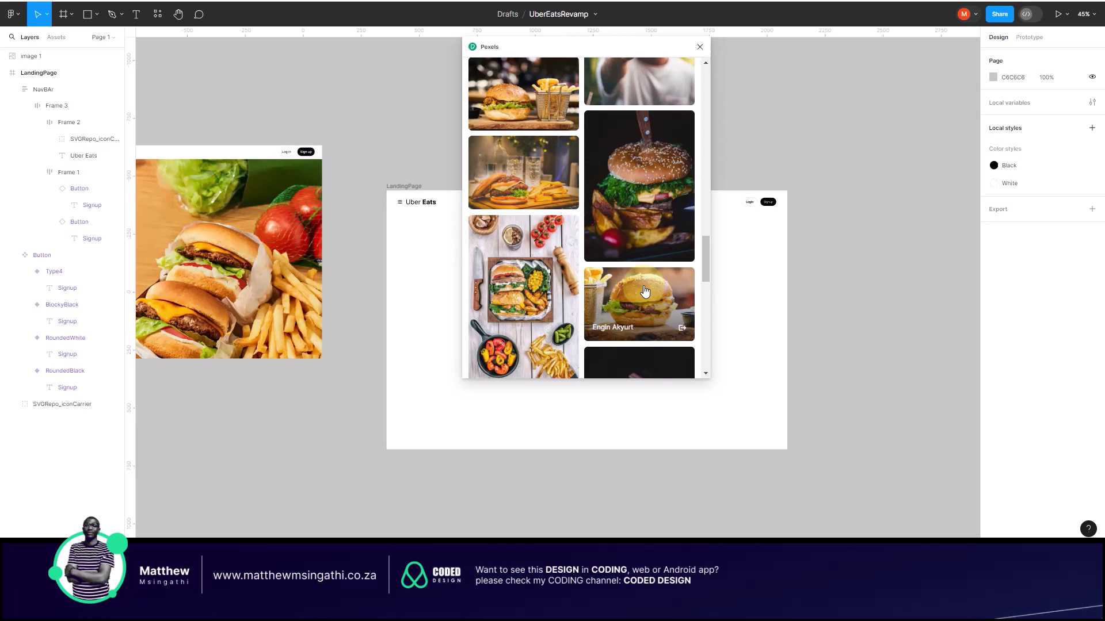
scroll(645, 290, up, 1)
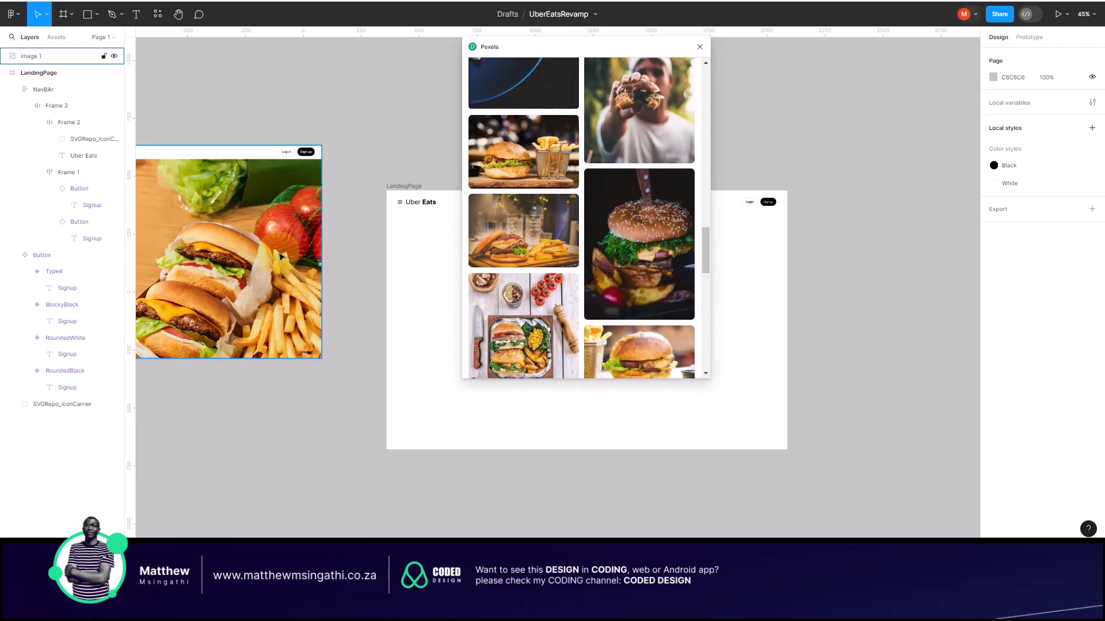
scroll(611, 256, up, 2)
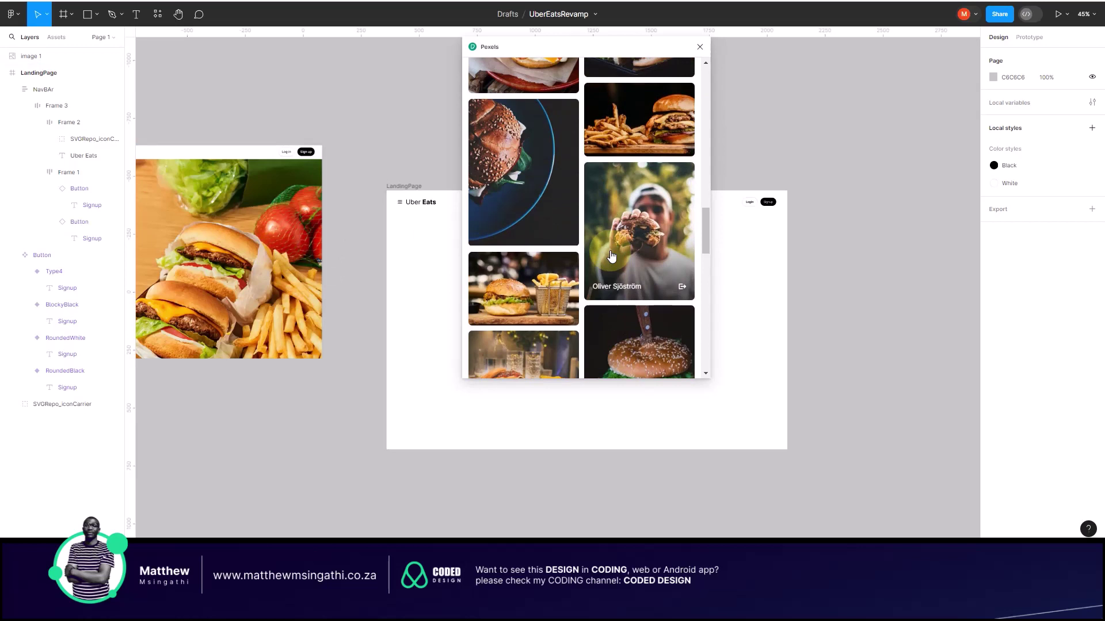
scroll(611, 256, up, 1)
scroll(611, 256, up, 2)
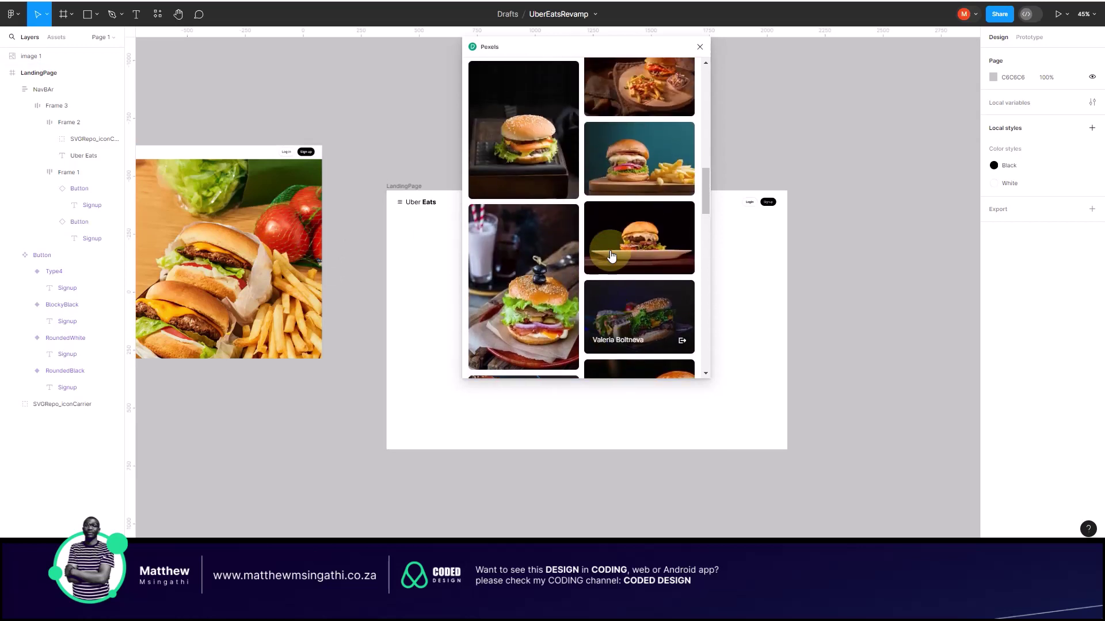
scroll(611, 256, up, 3)
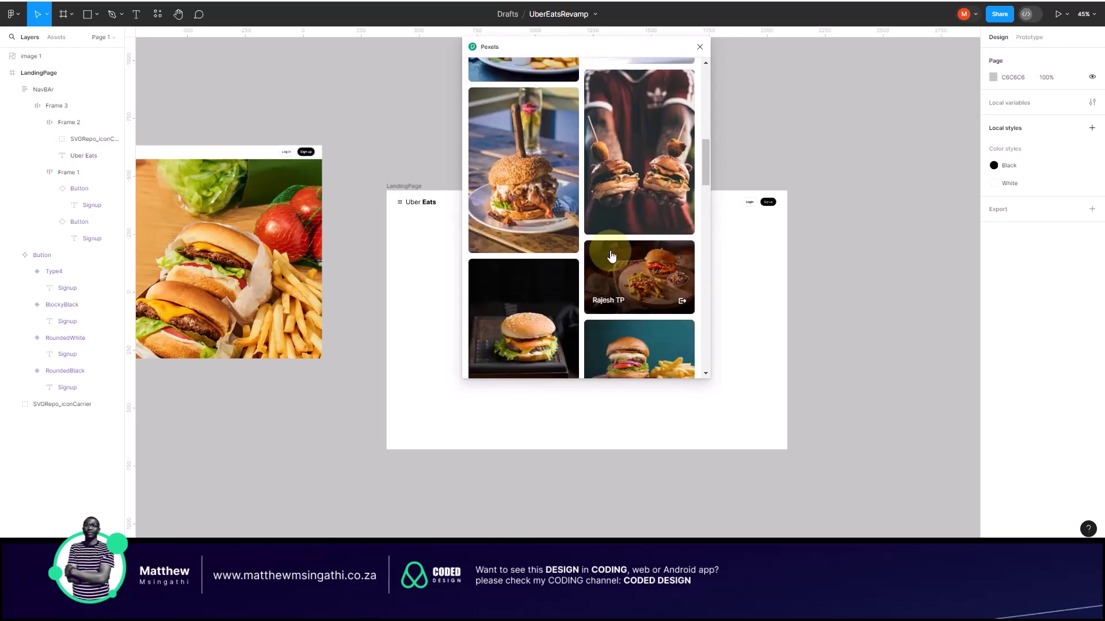
scroll(611, 256, up, 3)
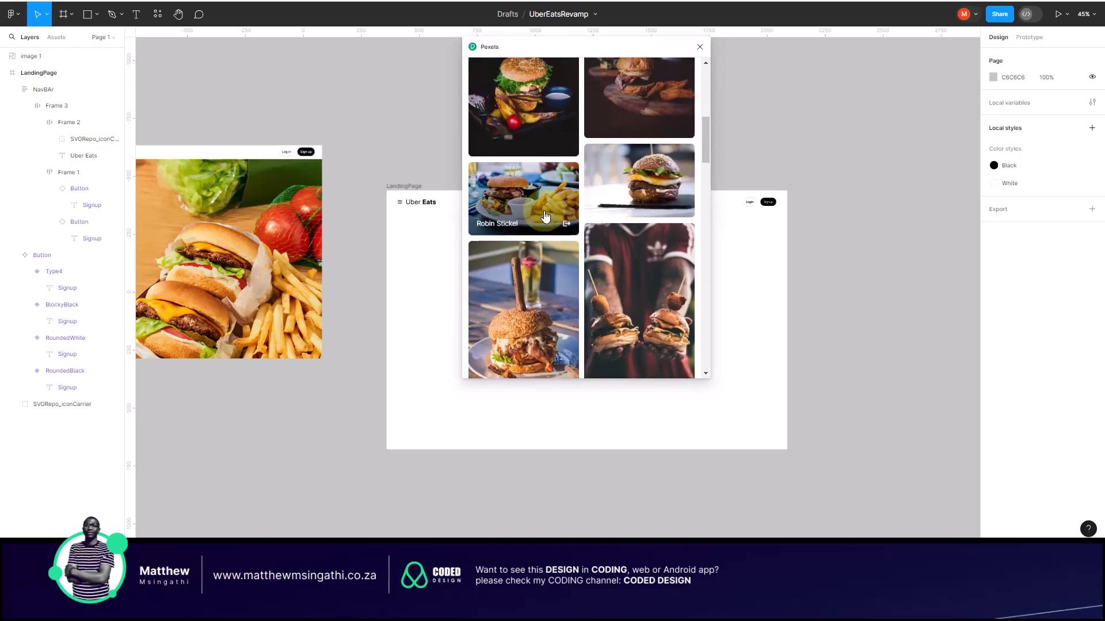
click(545, 216)
drag(546, 216, 352, 85)
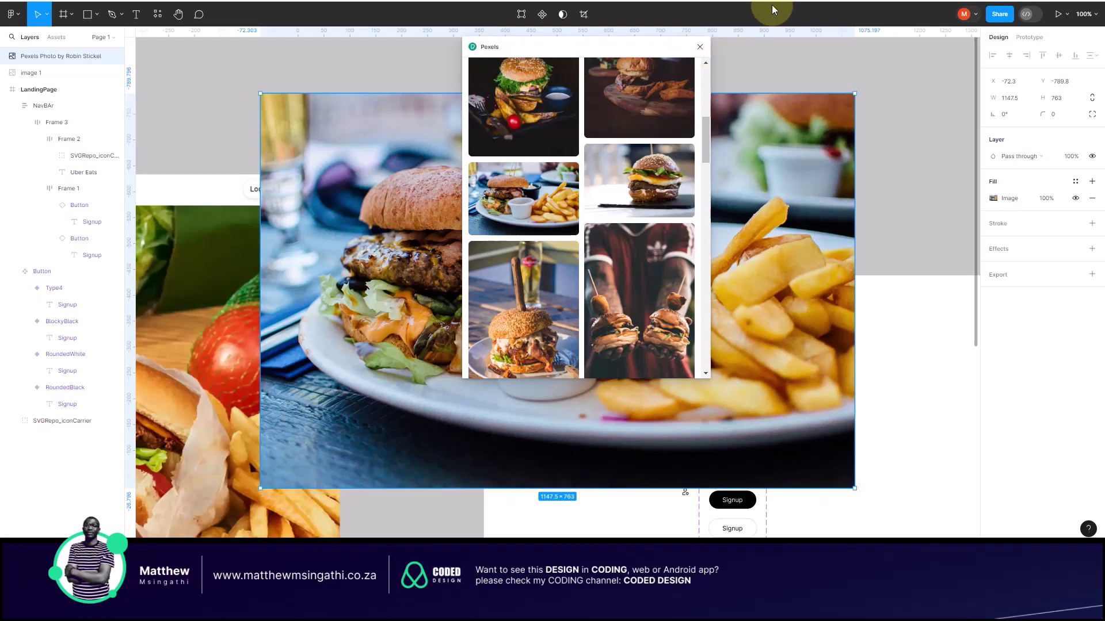
Step: Close the Pexels panel and move the burger photo up and left
click(700, 47)
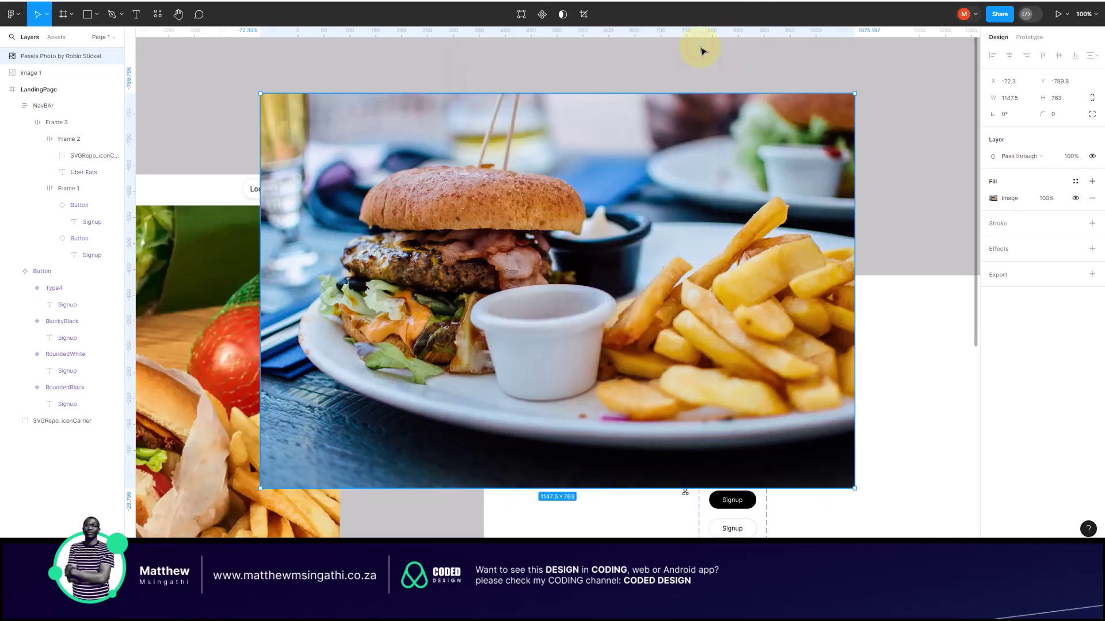
scroll(570, 262, down, 5)
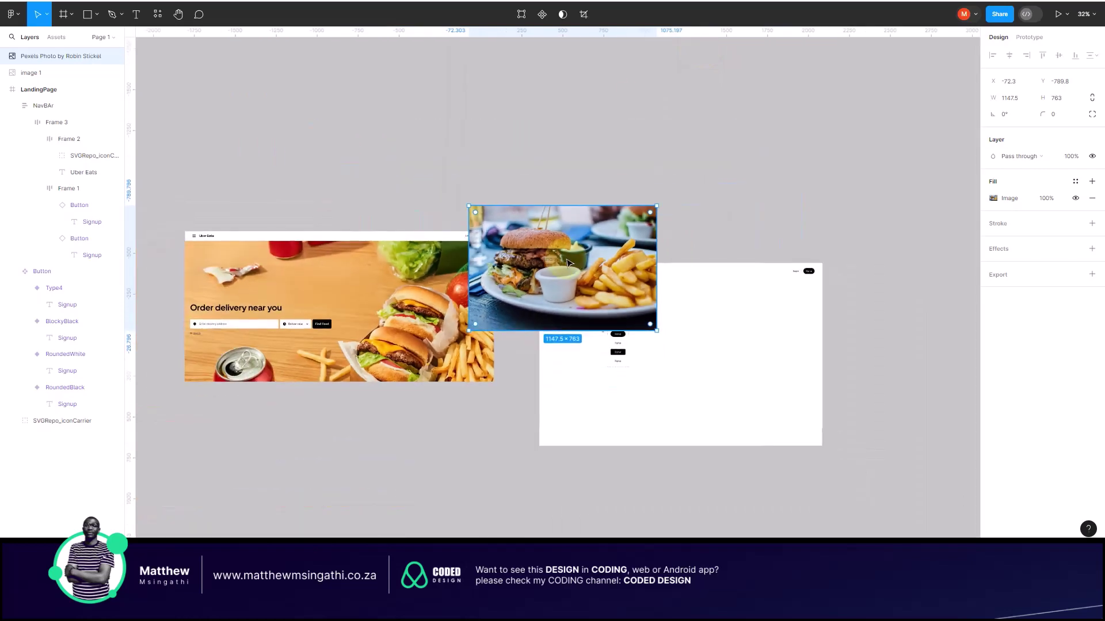
scroll(690, 350, up, 3)
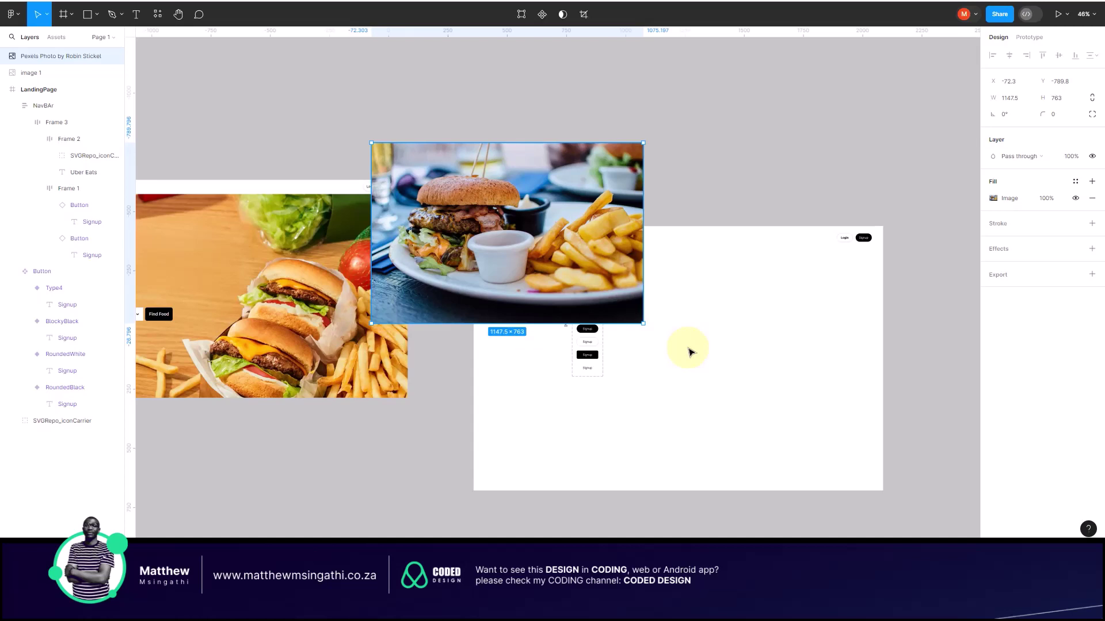
scroll(689, 352, down, 2)
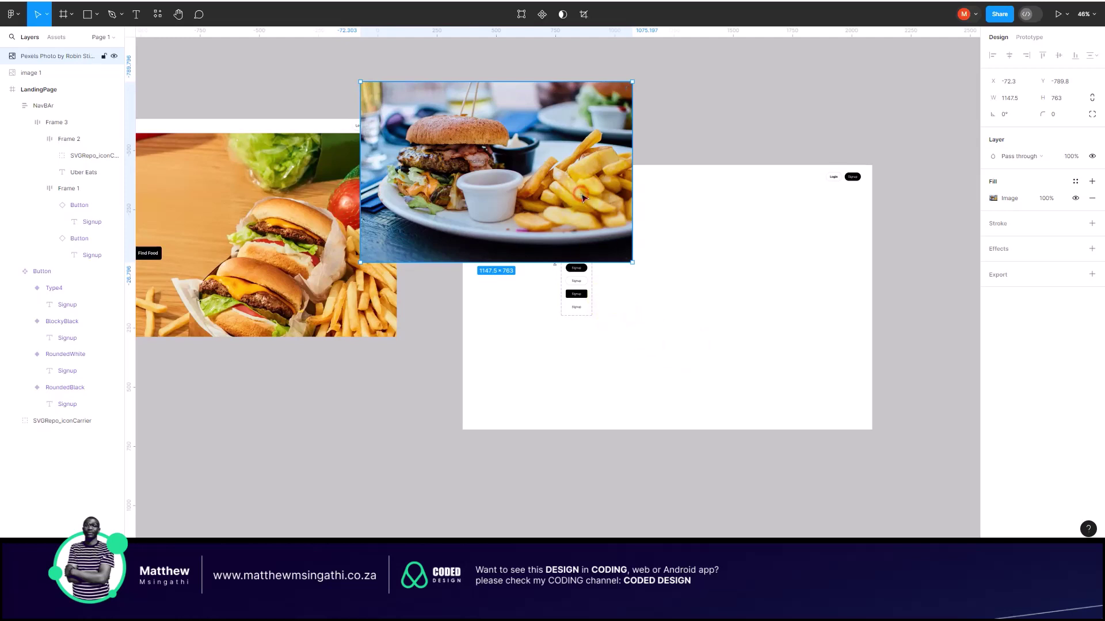
drag(575, 193, 524, 126)
Step: Draw a 549×1118 frame beside the page and place the Button component set inside
scroll(590, 302, up, 5)
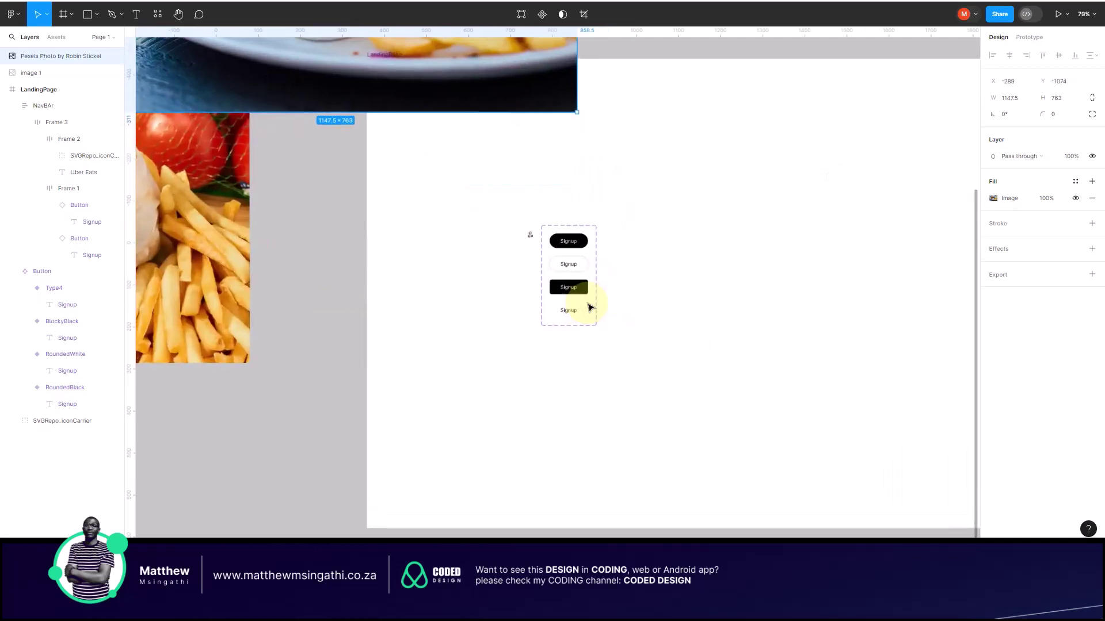
click(530, 236)
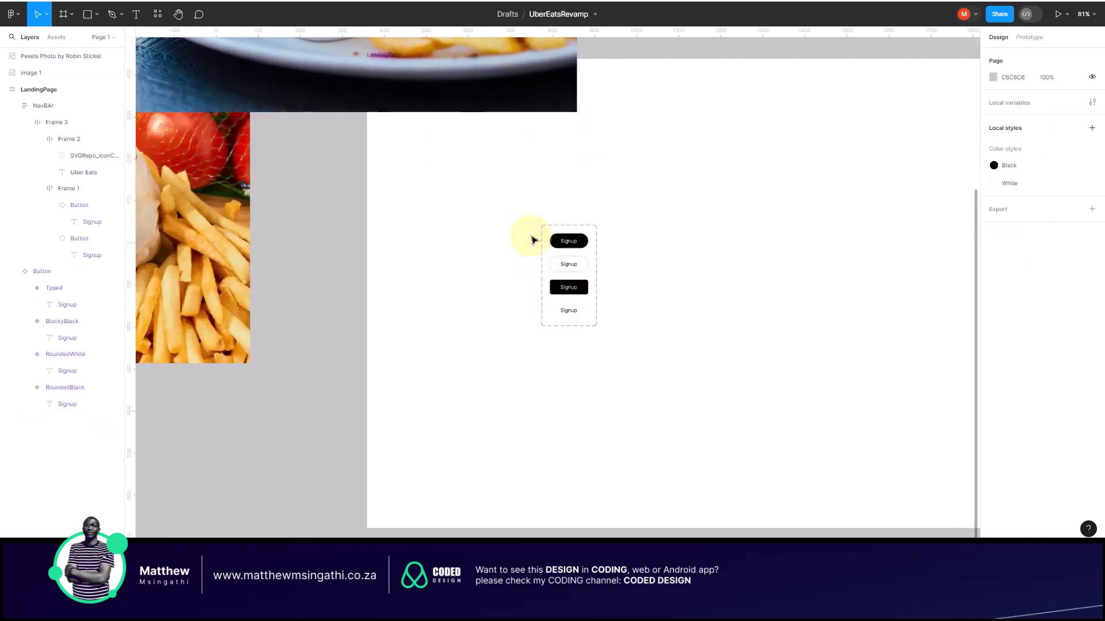
drag(555, 234, 284, 374)
scroll(283, 376, down, 5)
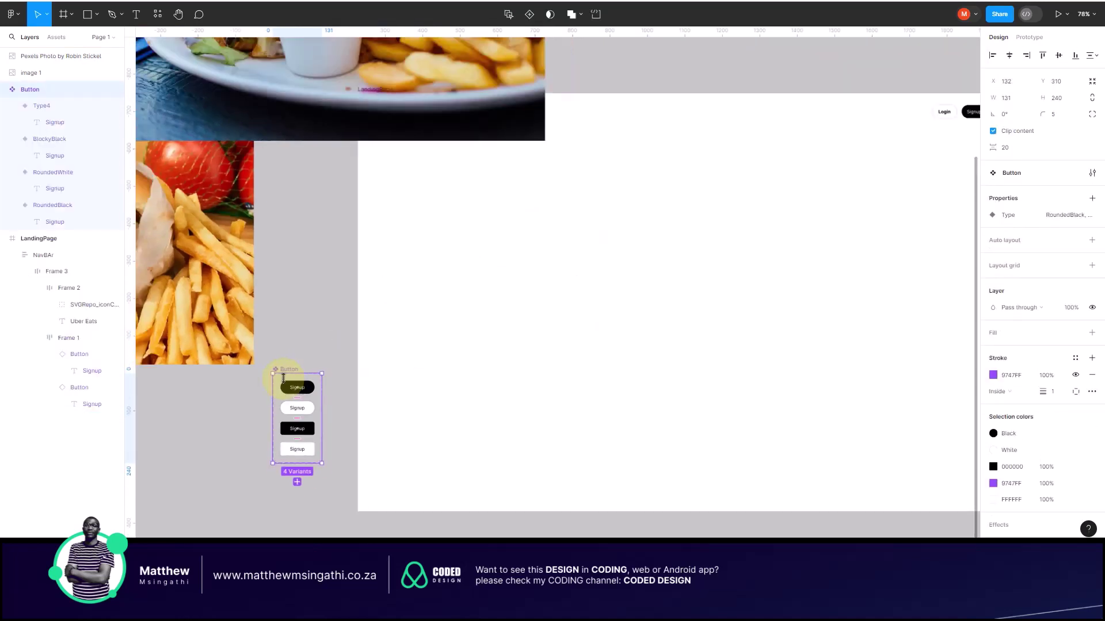
click(69, 14)
click(62, 39)
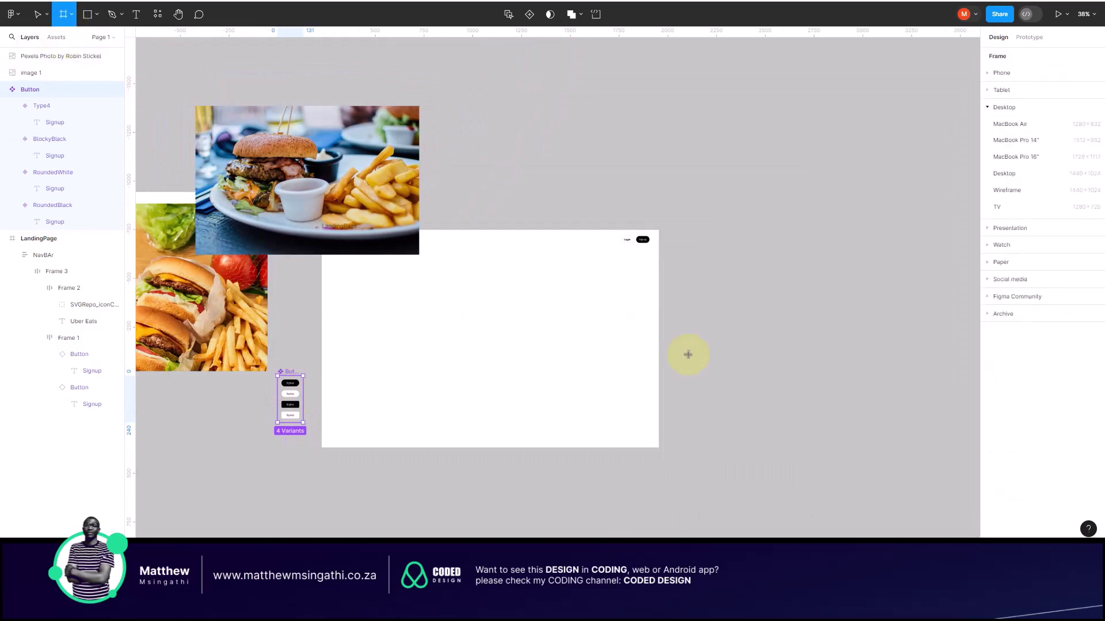
drag(678, 225, 784, 443)
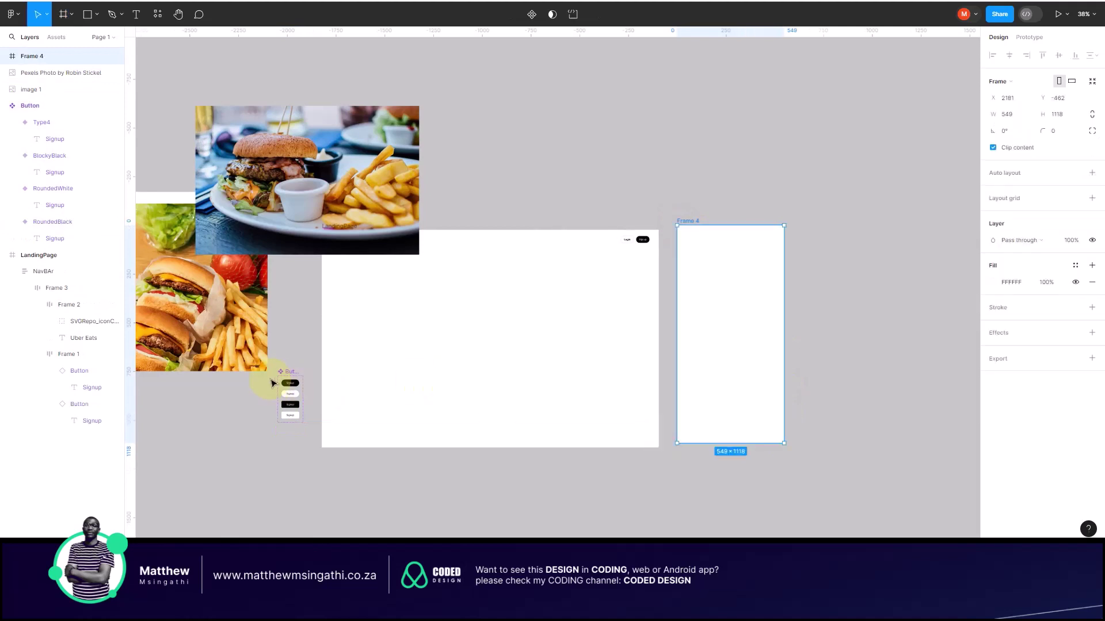
drag(282, 384, 633, 358)
drag(756, 302, 698, 256)
Step: Rename the new frame to Components and align it with LandingPage
scroll(698, 255, up, 3)
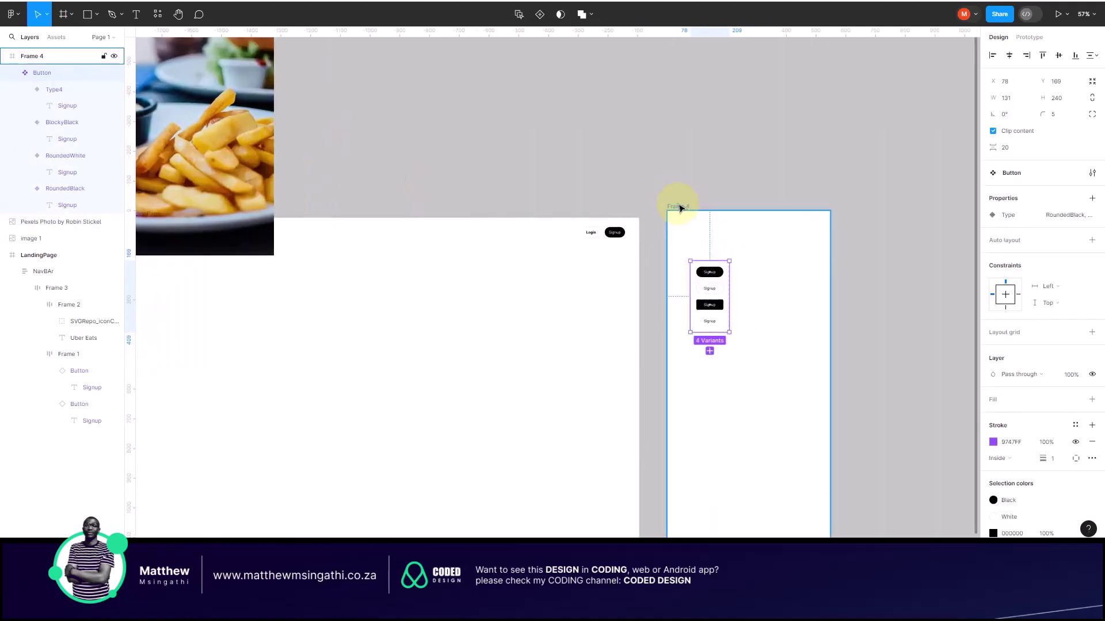
scroll(678, 206, up, 5)
click(648, 230)
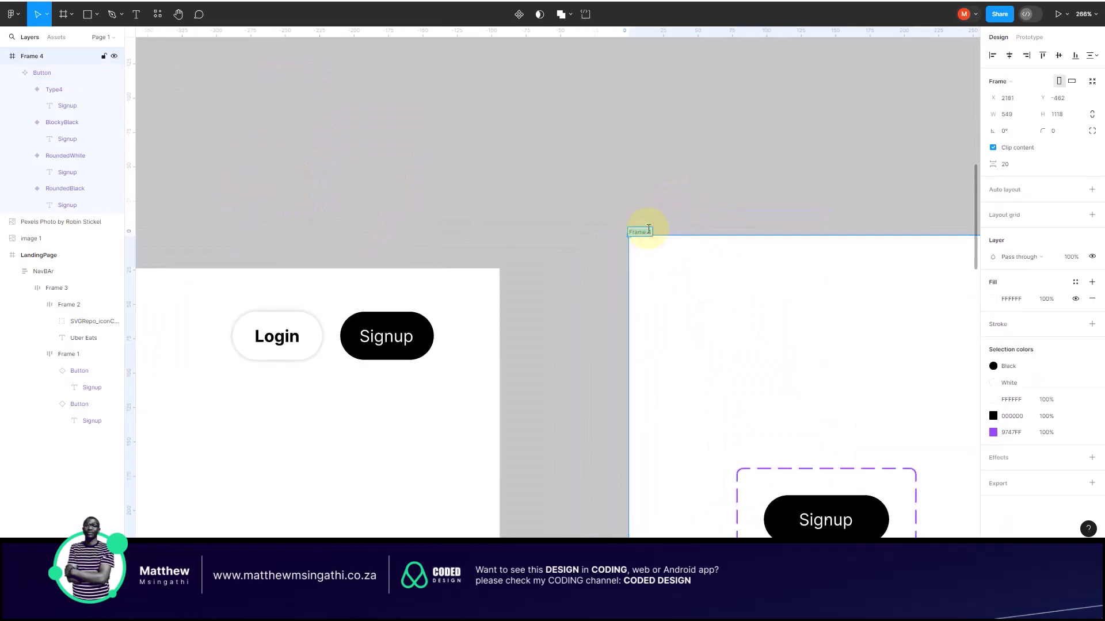
text(Components)
key(Return)
click(587, 246)
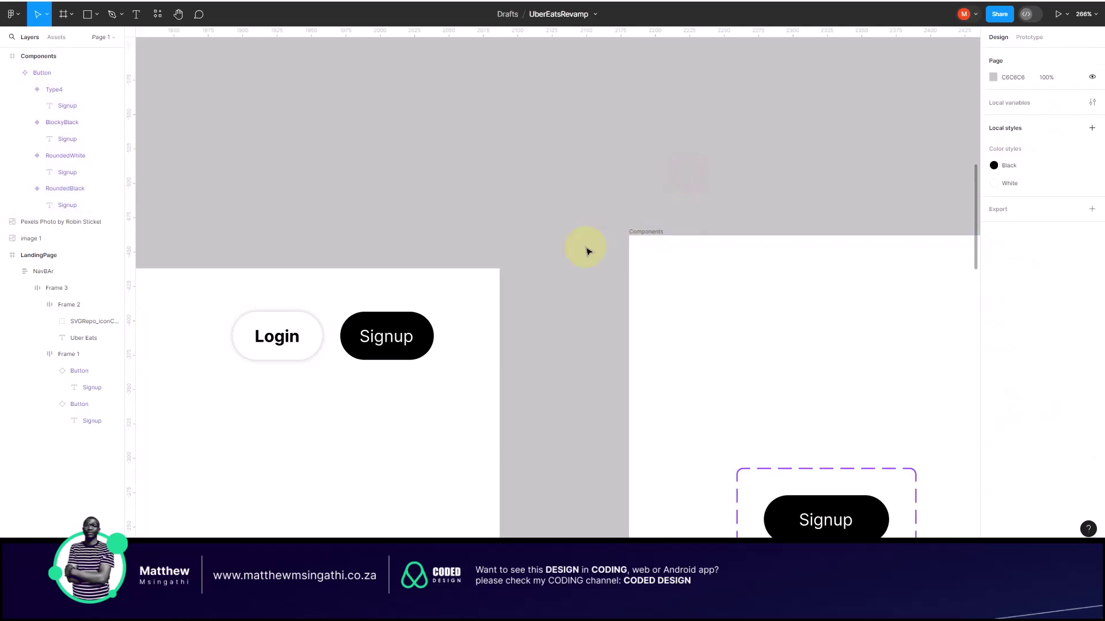
scroll(587, 249, down, 5)
scroll(616, 346, down, 5)
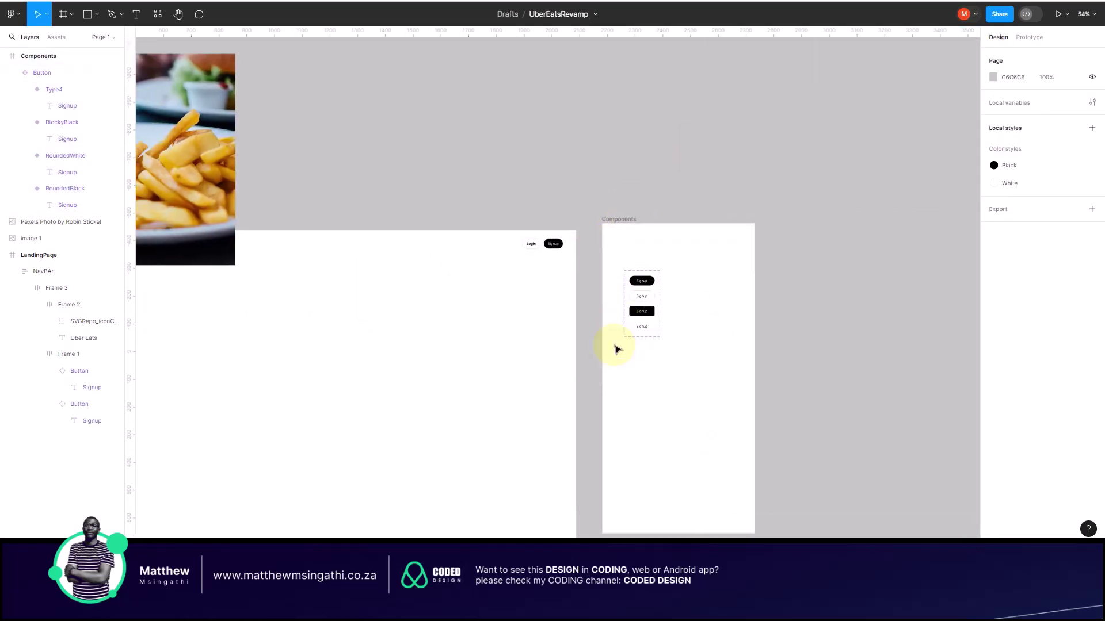
drag(637, 192, 632, 190)
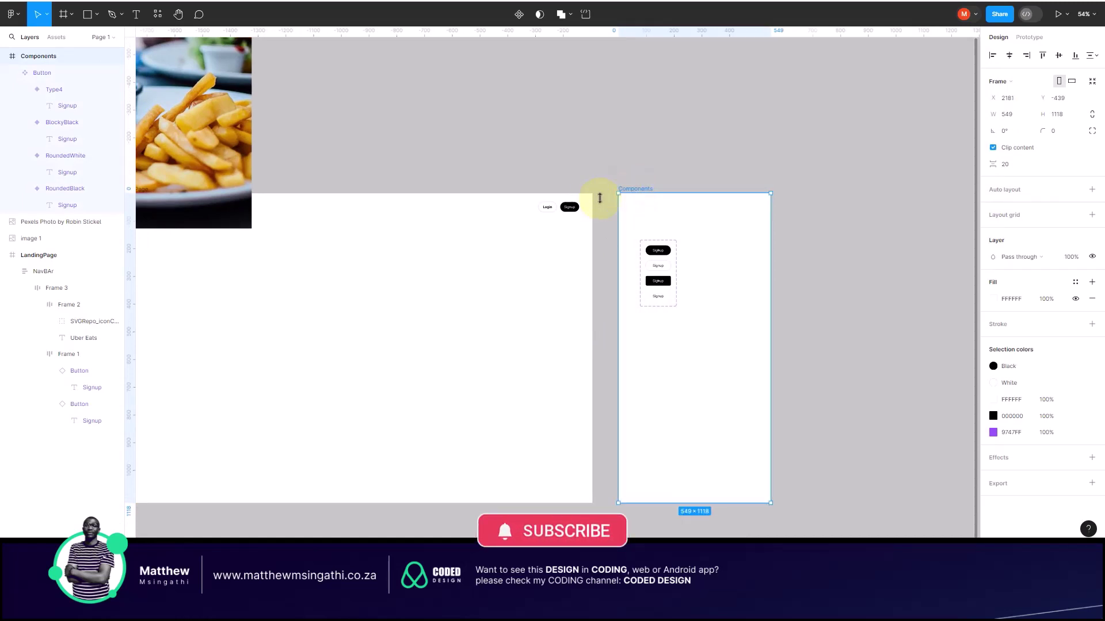
Step: Move the burger photo into LandingPage and stretch it to cover the whole 1776 × 1181 frame
scroll(600, 198, down, 5)
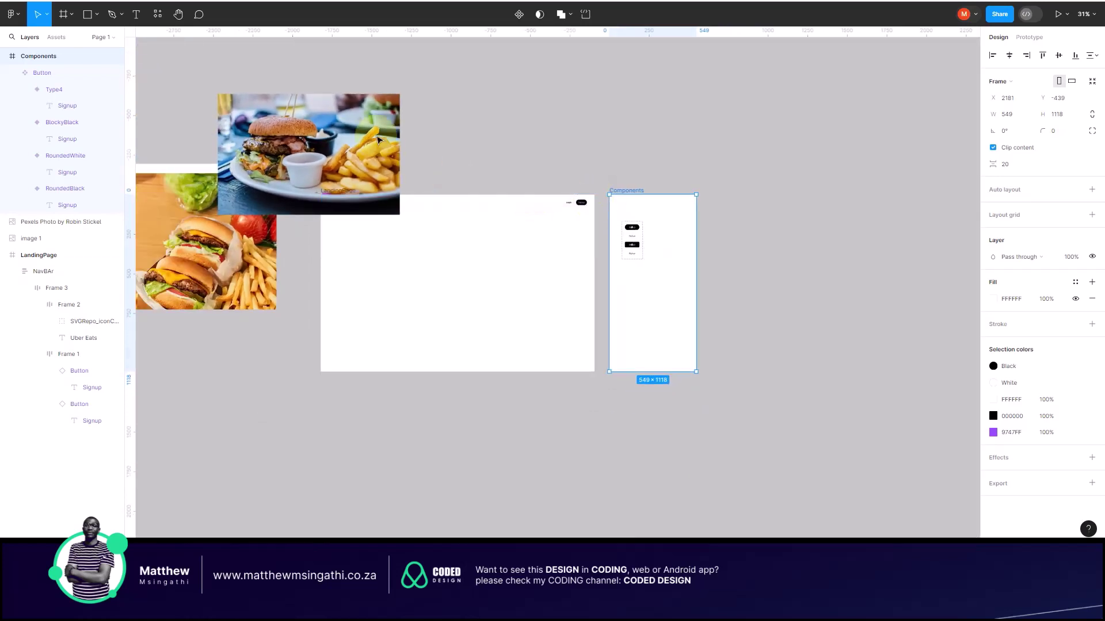
scroll(523, 267, up, 1)
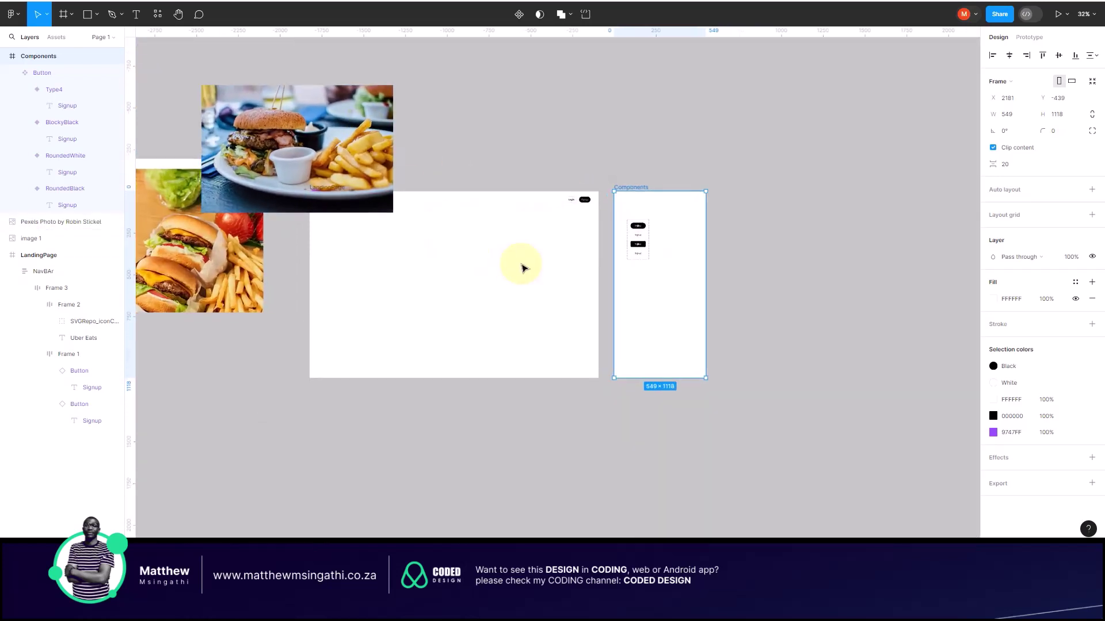
click(371, 143)
drag(371, 143, 483, 269)
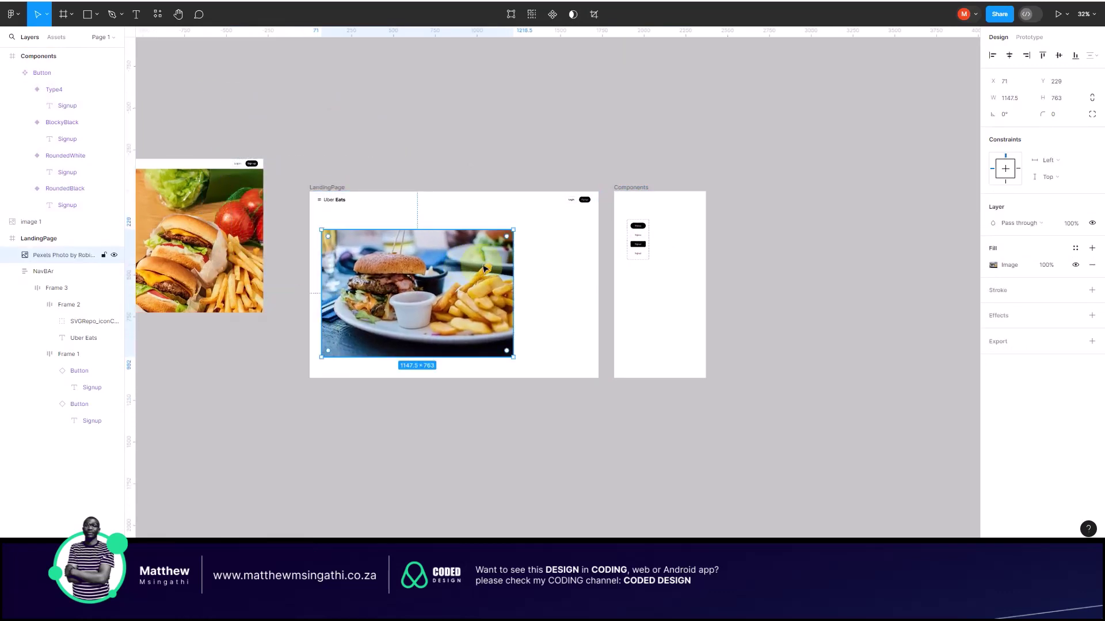
scroll(483, 269, up, 2)
scroll(484, 269, up, 1)
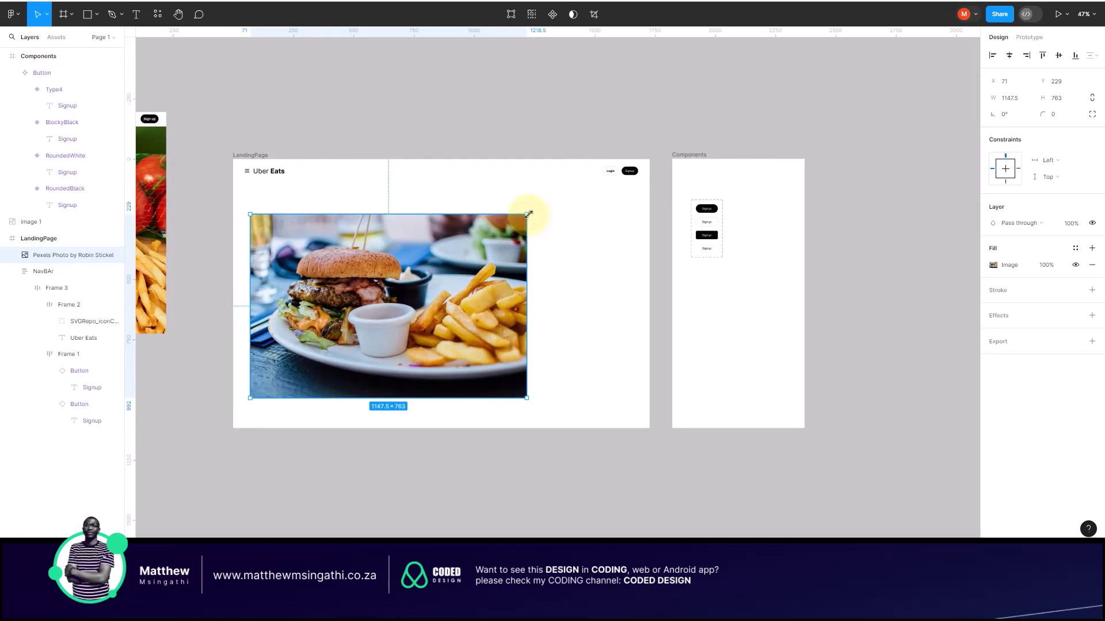
drag(528, 215, 659, 143)
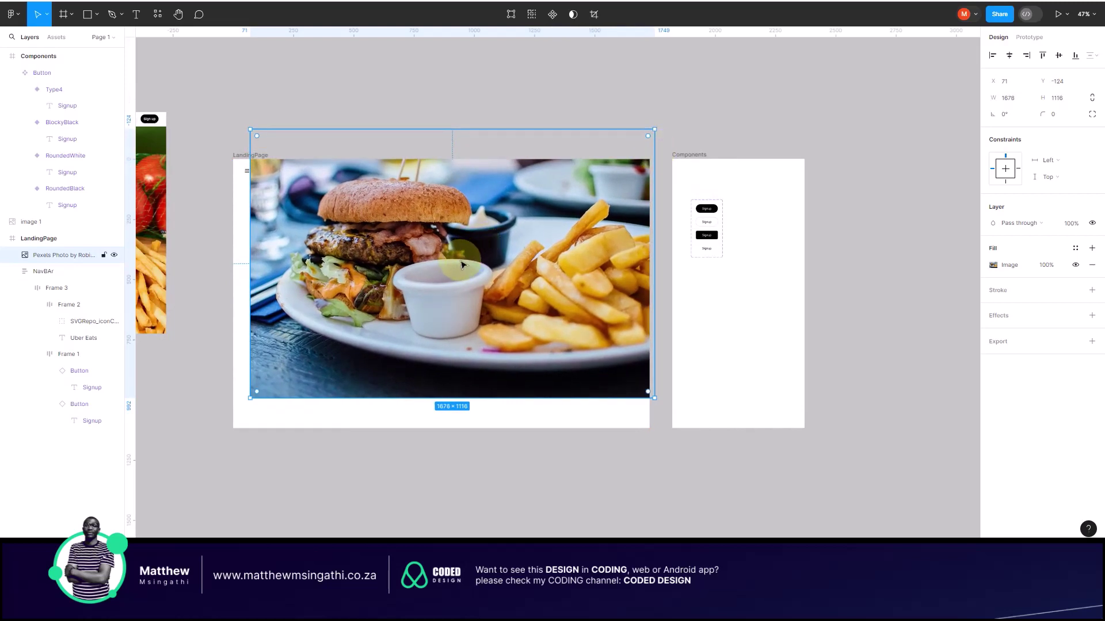
drag(452, 310, 432, 337)
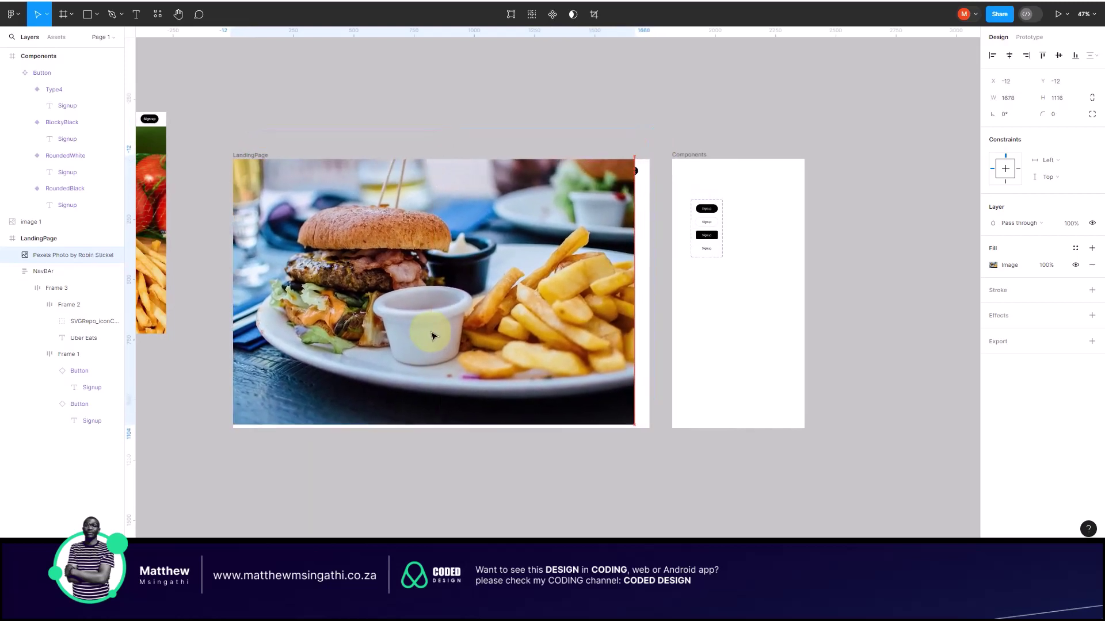
drag(633, 425, 657, 440)
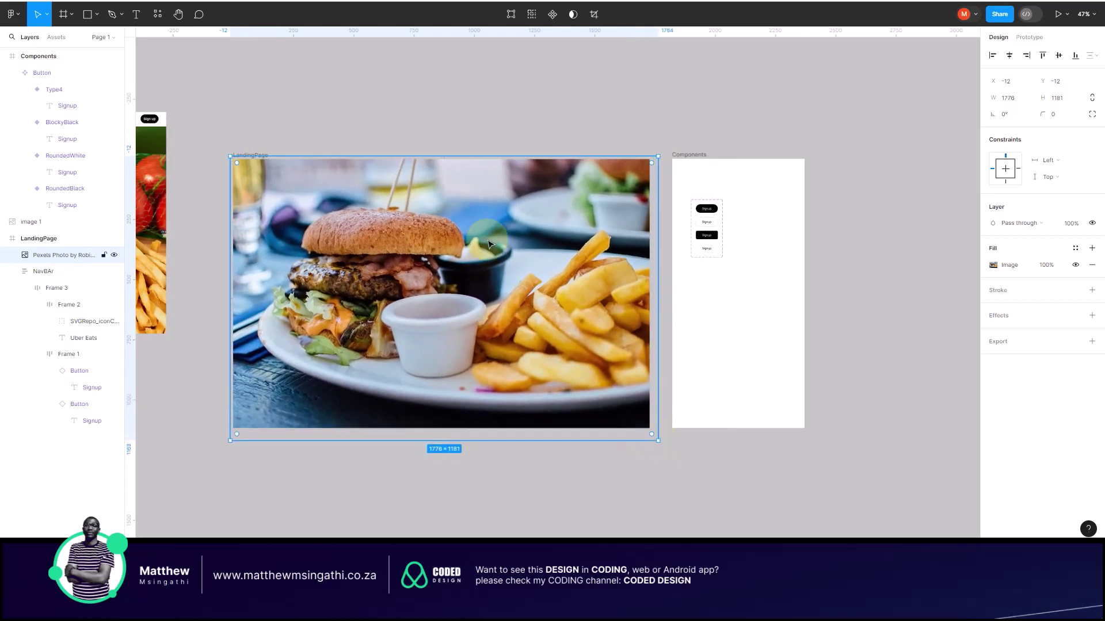
Step: Send the photo to the back, behind the Uber Eats navigation bar
right_click(487, 243)
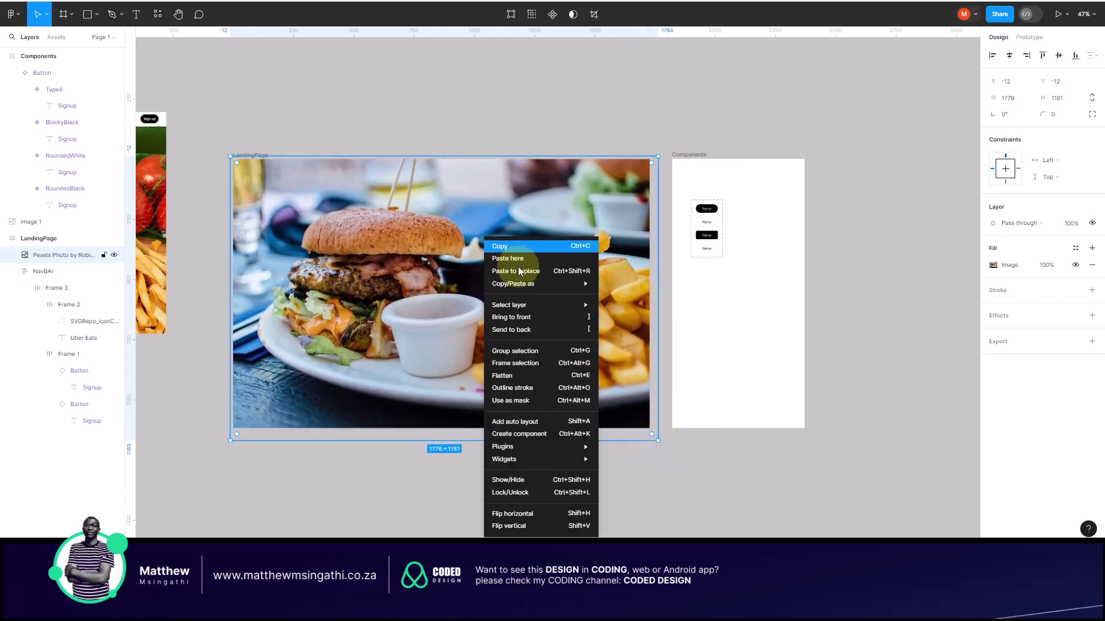
click(527, 330)
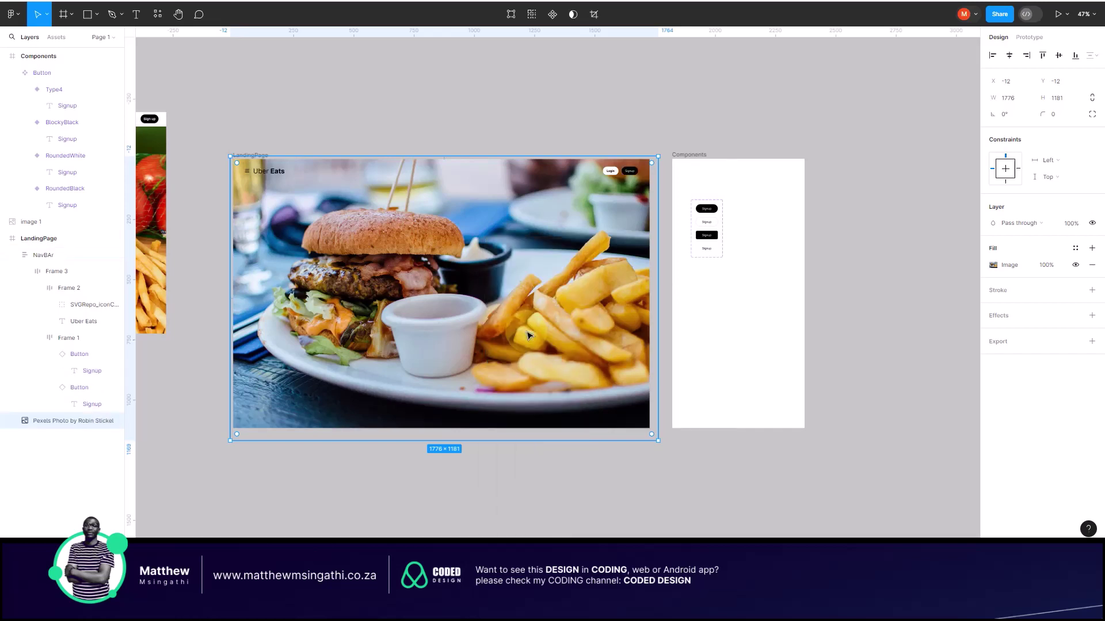
click(490, 128)
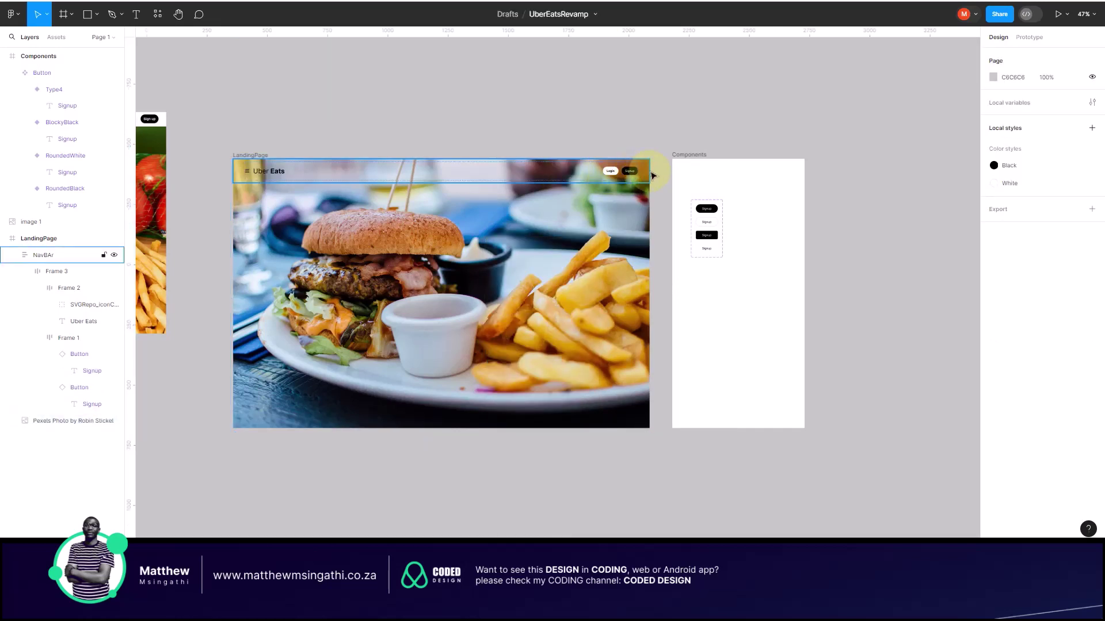
Step: Rename the NavBAr layer to NavBar
click(242, 175)
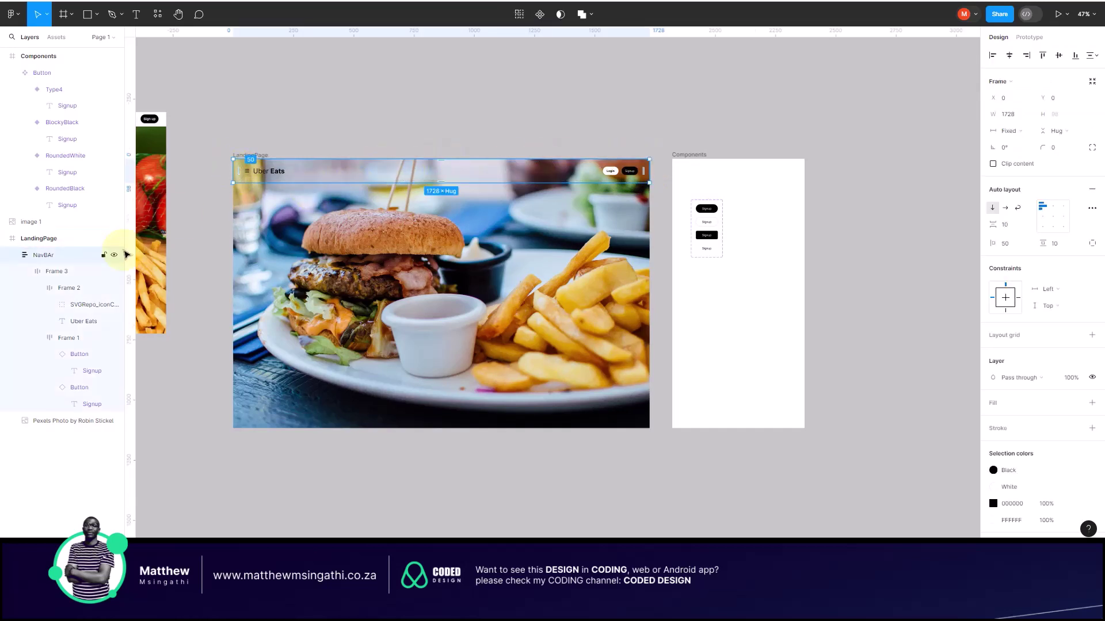
double_click(48, 256)
key(Right)
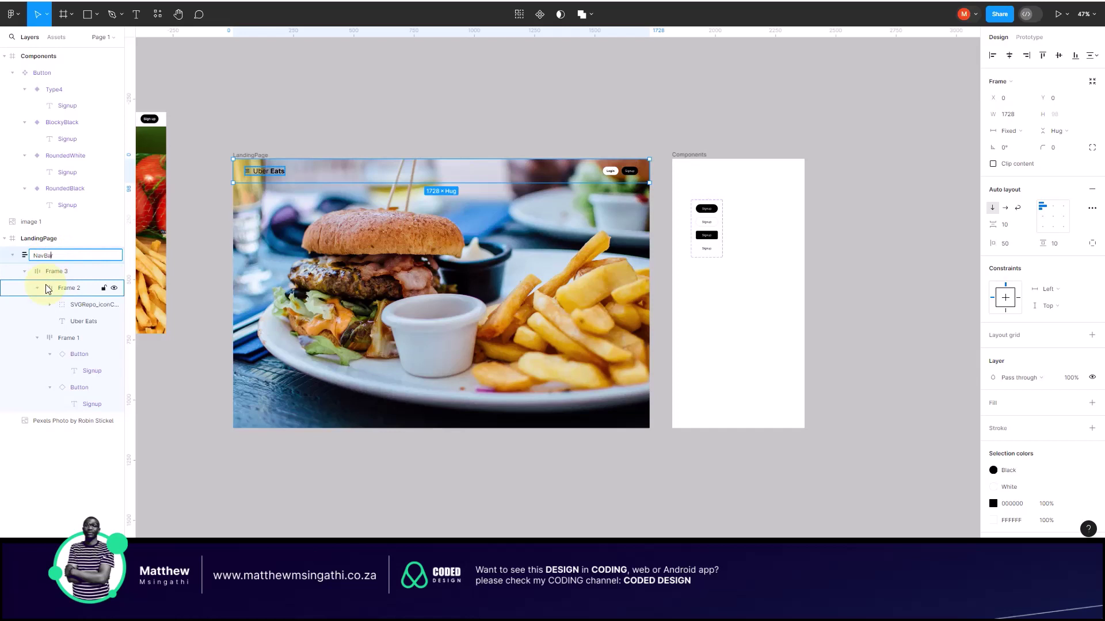
click(220, 247)
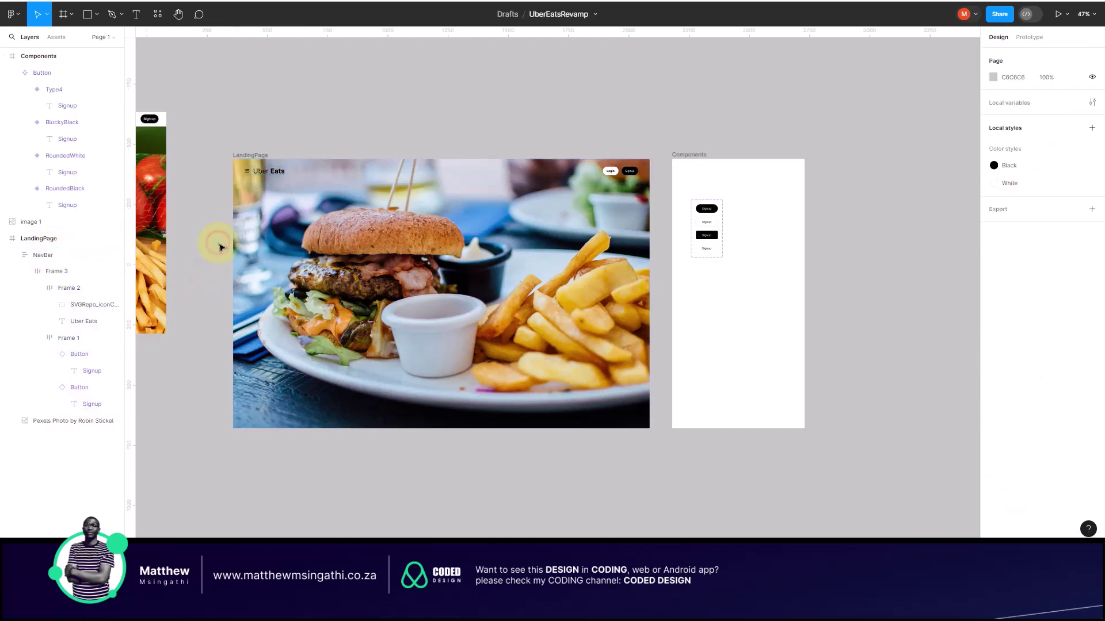
Step: Fill the NavBar with the saved White colour style instead of a plain FFFFFF fill
click(237, 176)
scroll(1053, 377, down, 2)
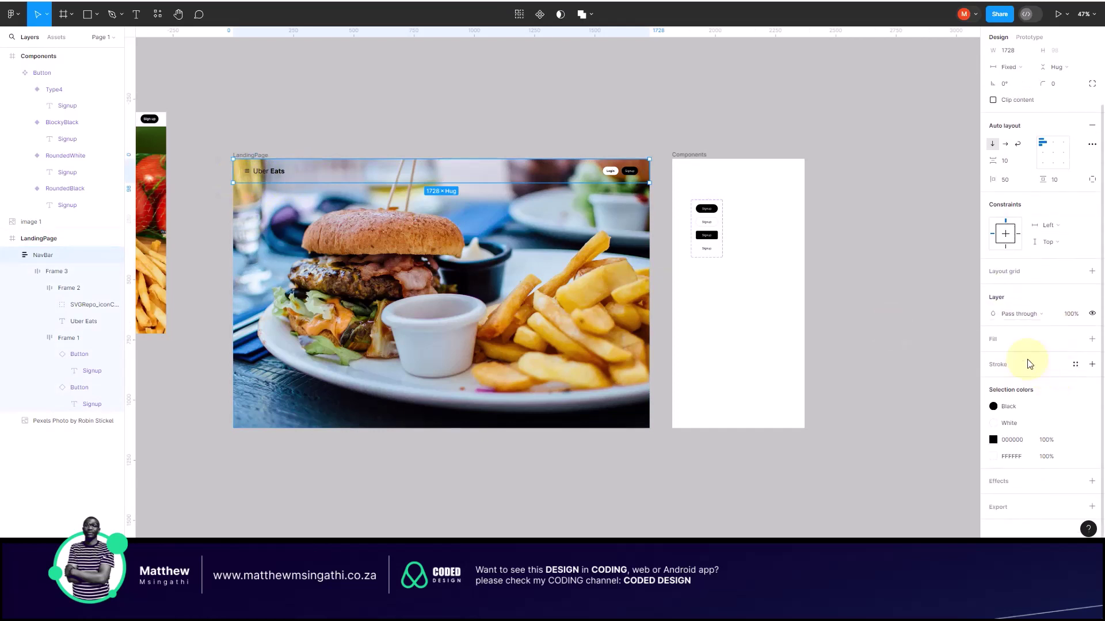
click(1091, 339)
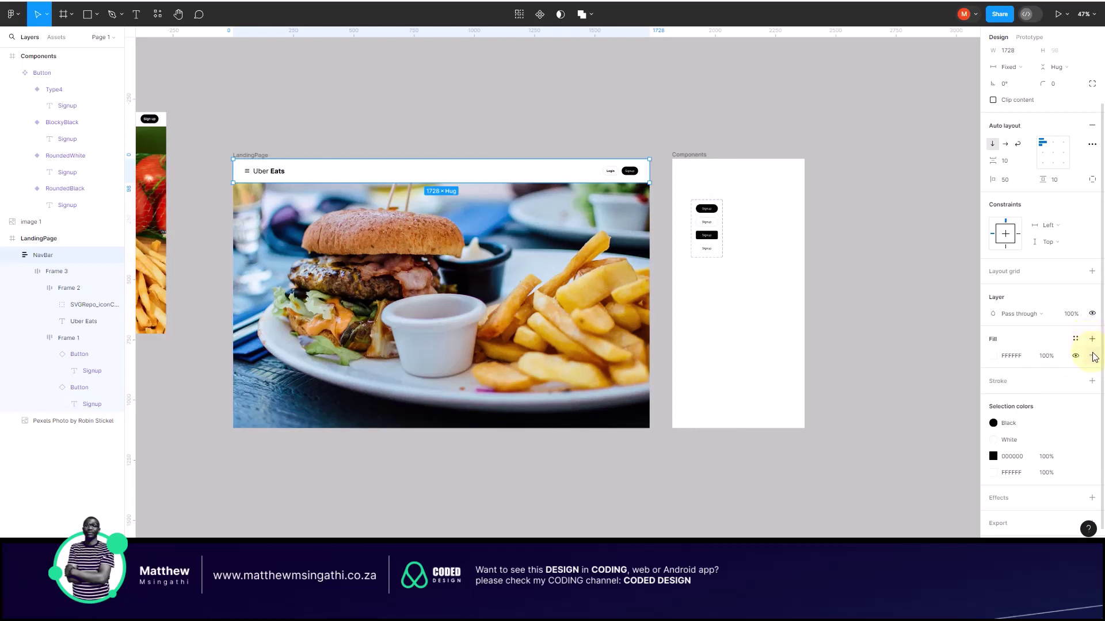
click(1091, 355)
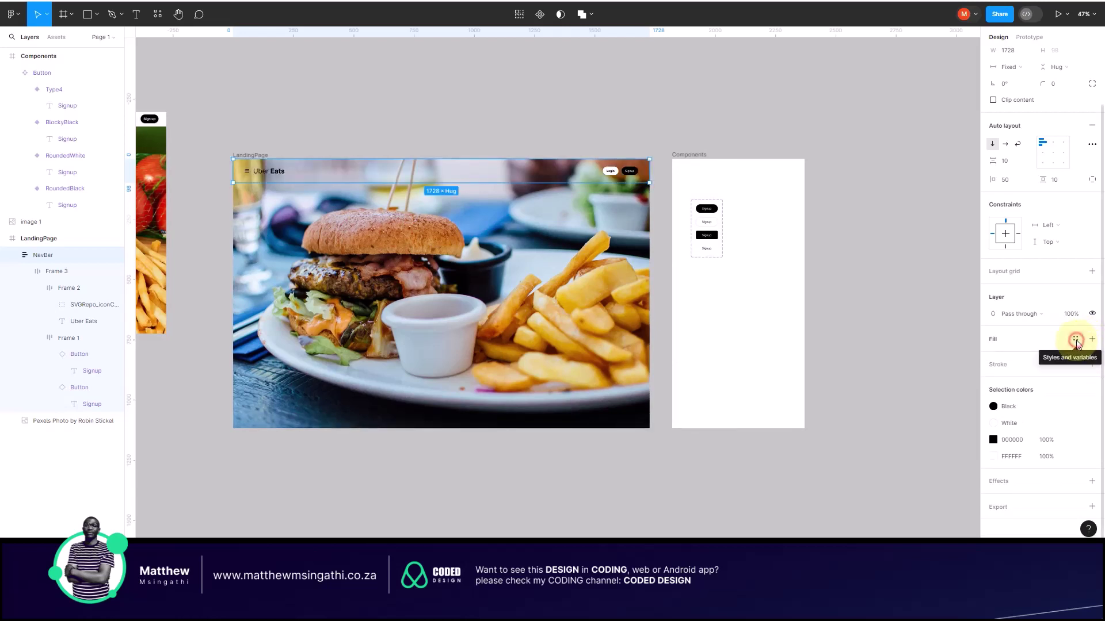
click(1075, 340)
click(884, 426)
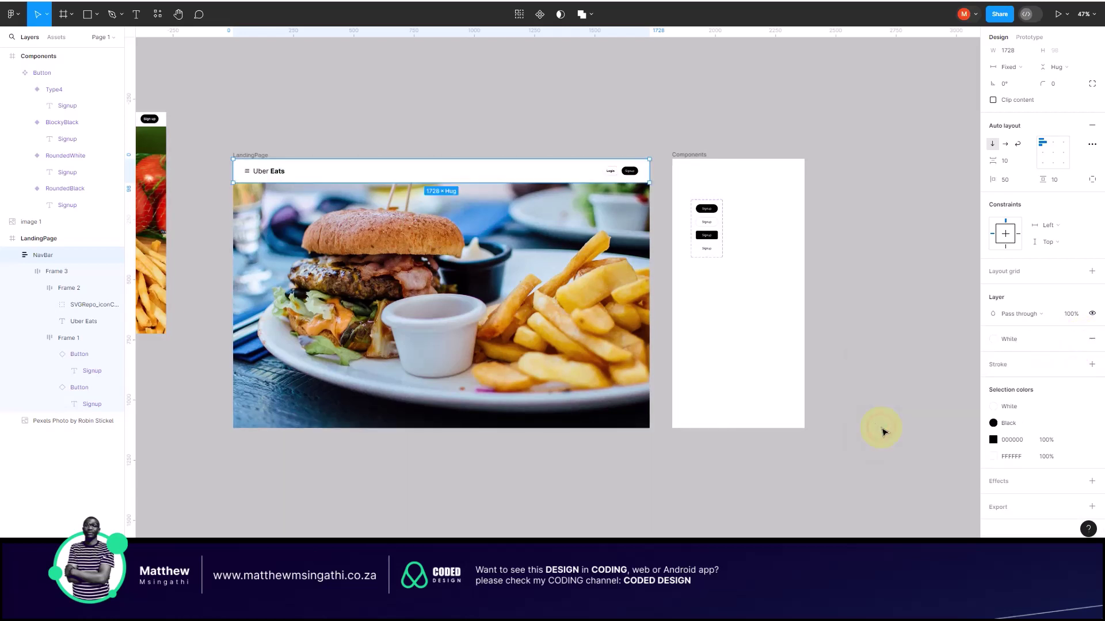
click(870, 347)
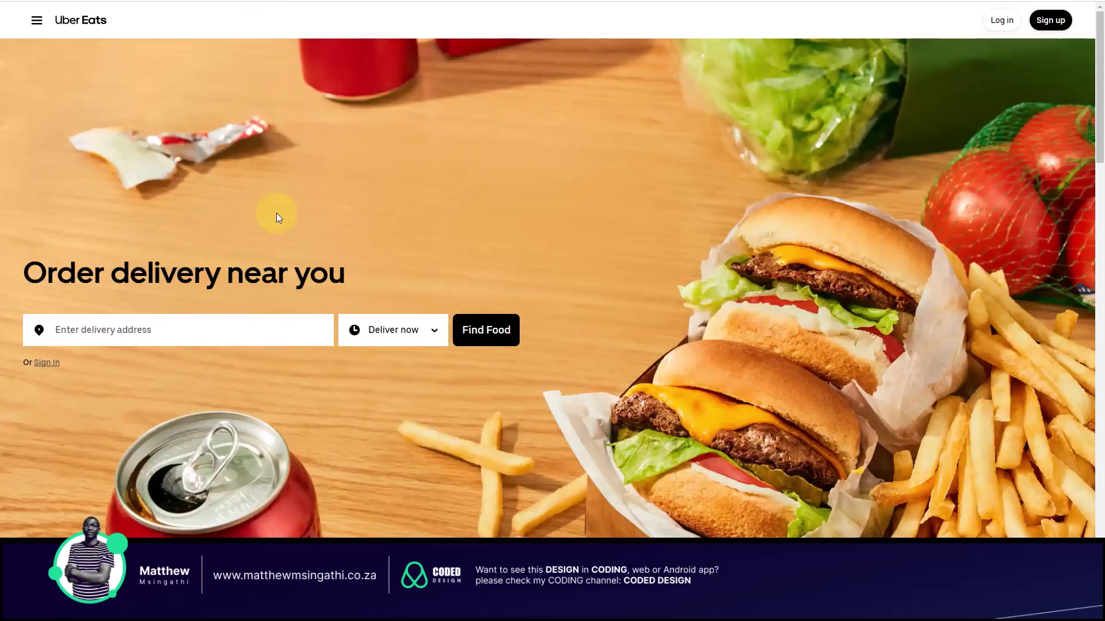
Step: Open the Uber Eats side menu, inspect the app logo, and copy the logo image
scroll(276, 214, down, 20)
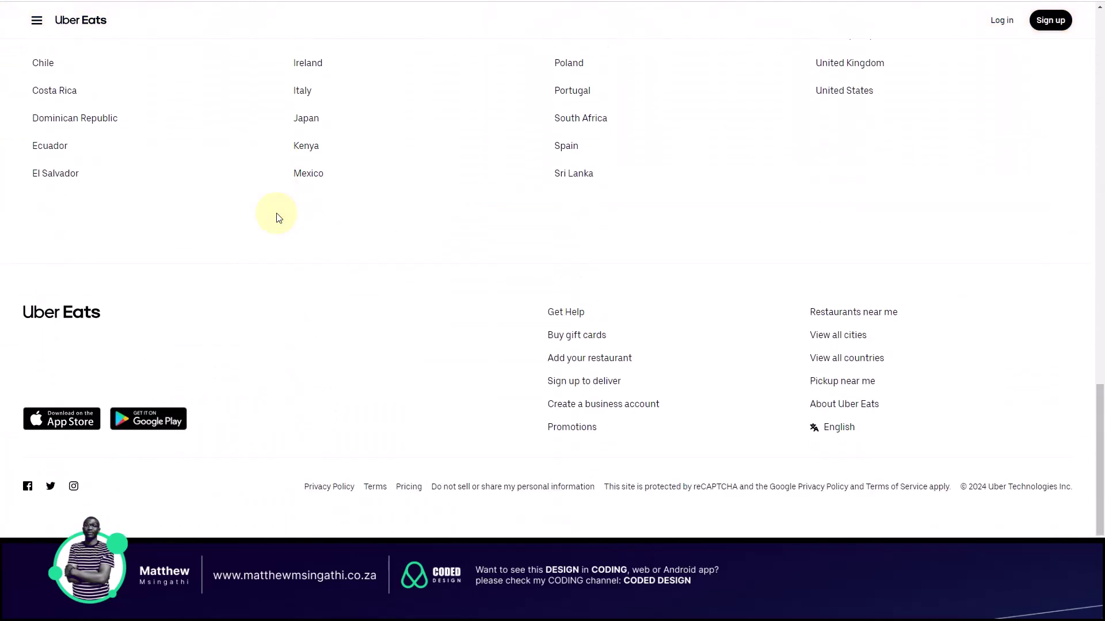
scroll(277, 217, up, 20)
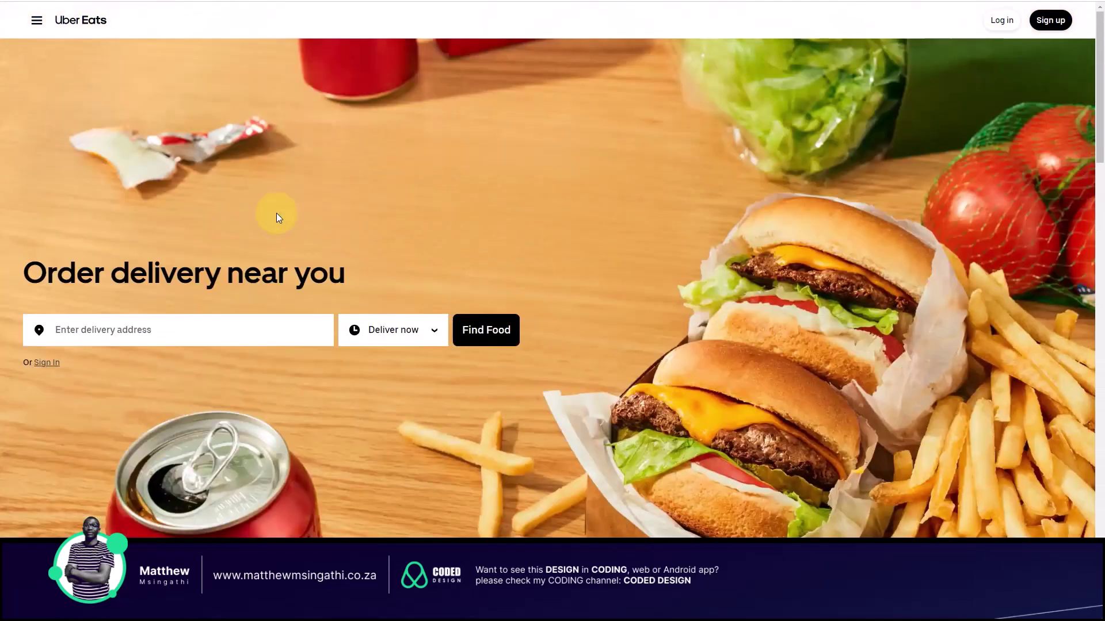
click(37, 21)
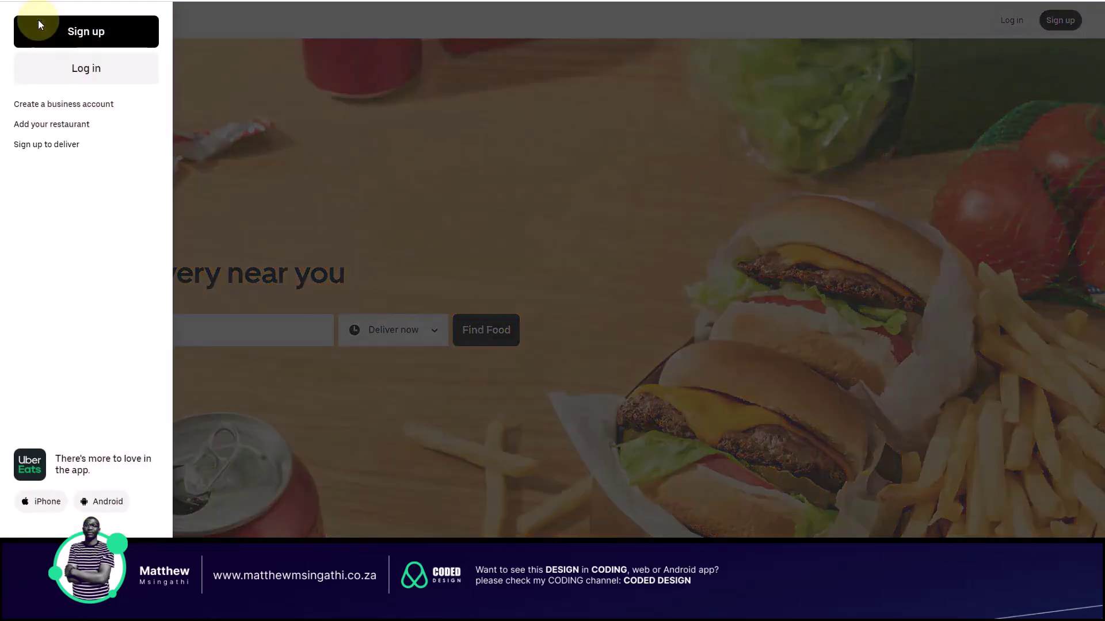
right_click(38, 473)
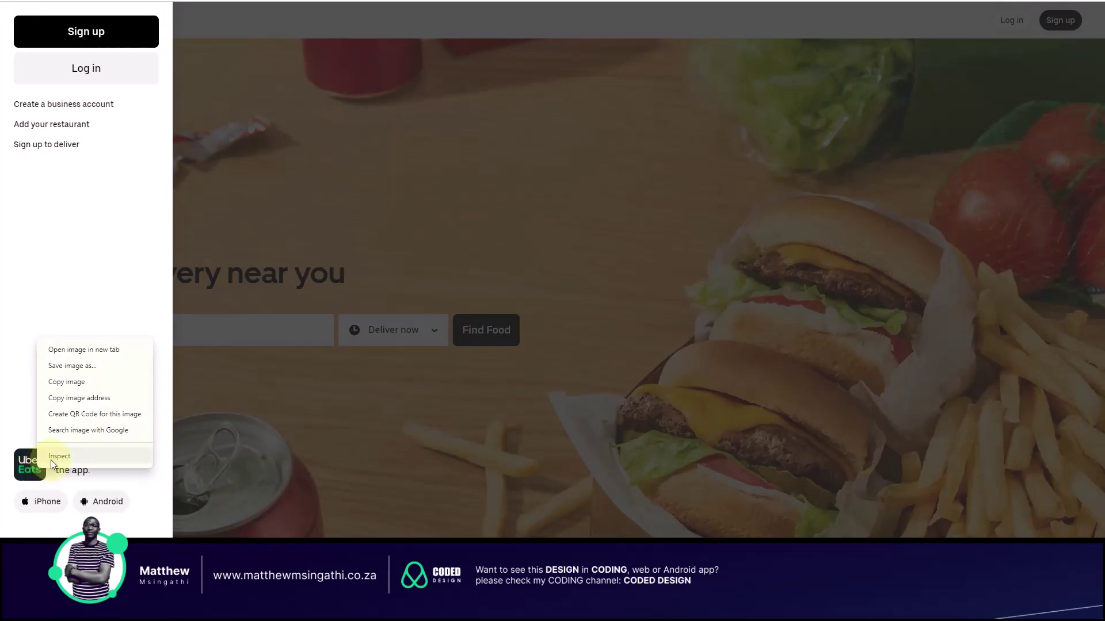
click(50, 459)
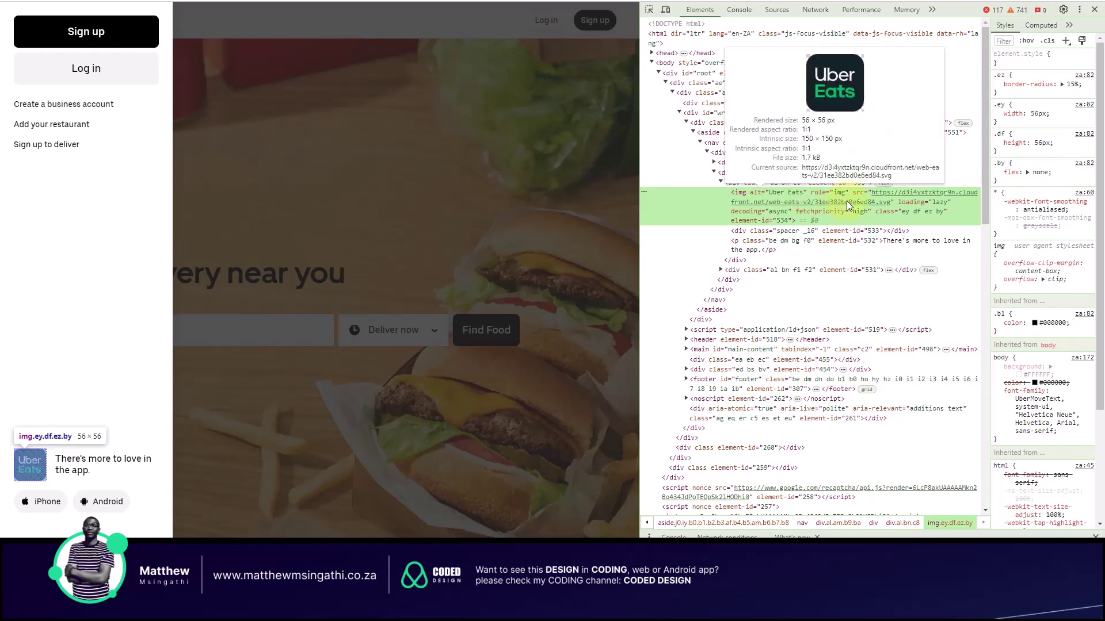
right_click(34, 463)
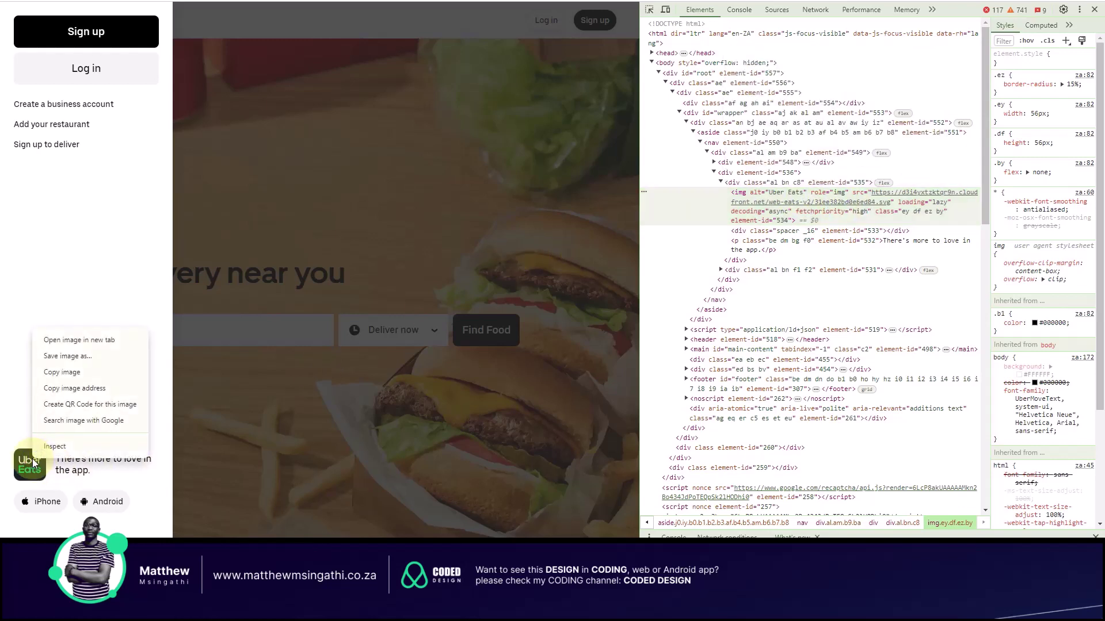
click(73, 372)
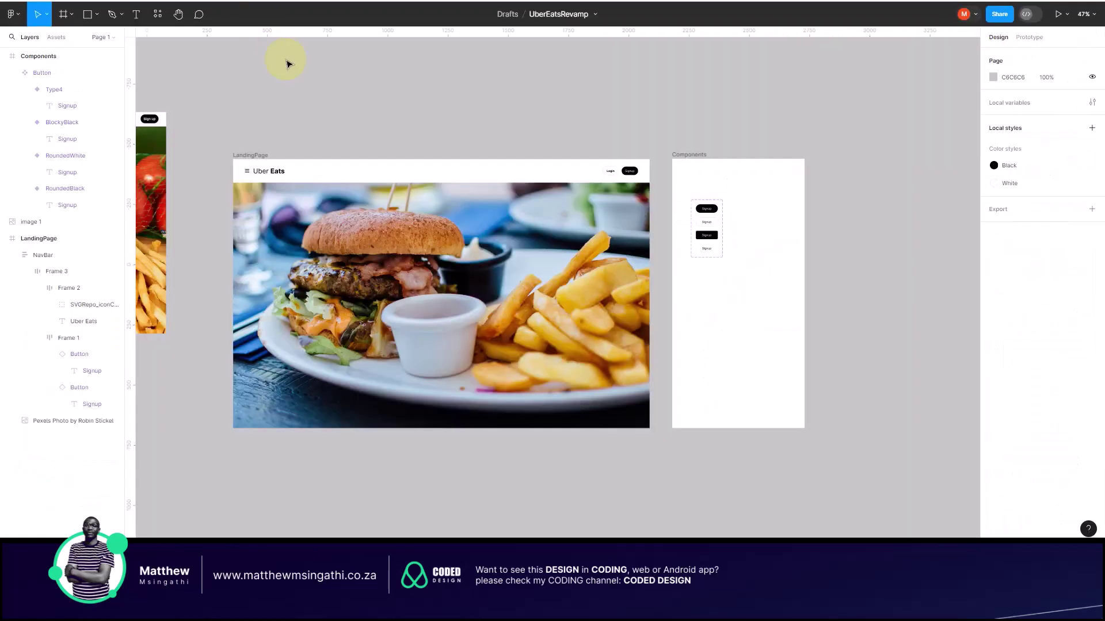
Step: Paste the Uber Eats logo and place it in Components below the Signup button variants
click(312, 90)
key(ctrl+v)
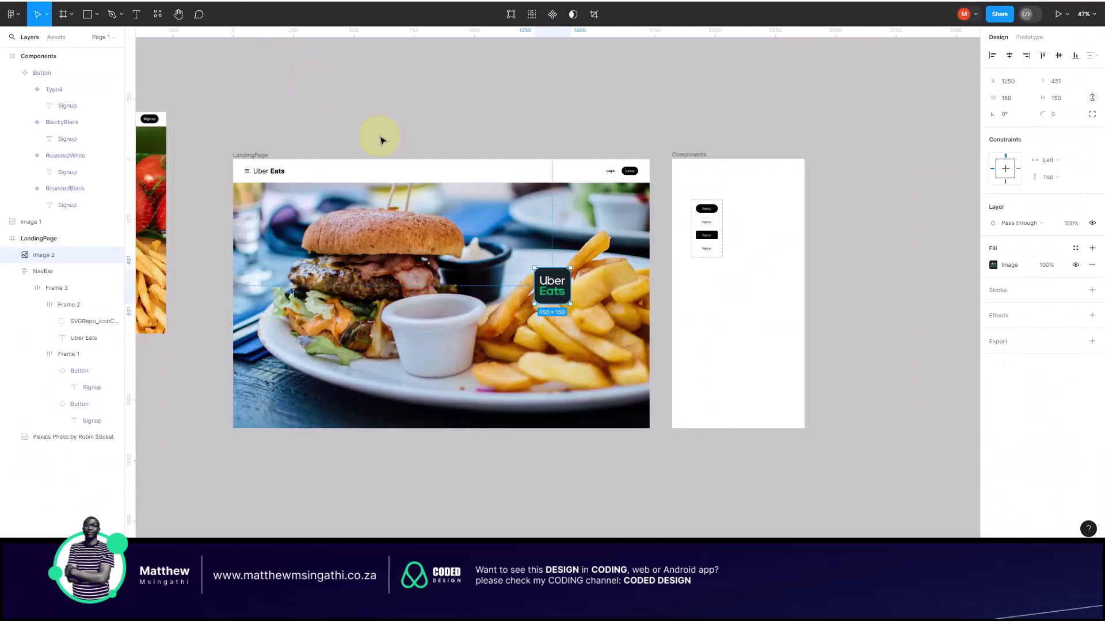
drag(570, 291, 715, 299)
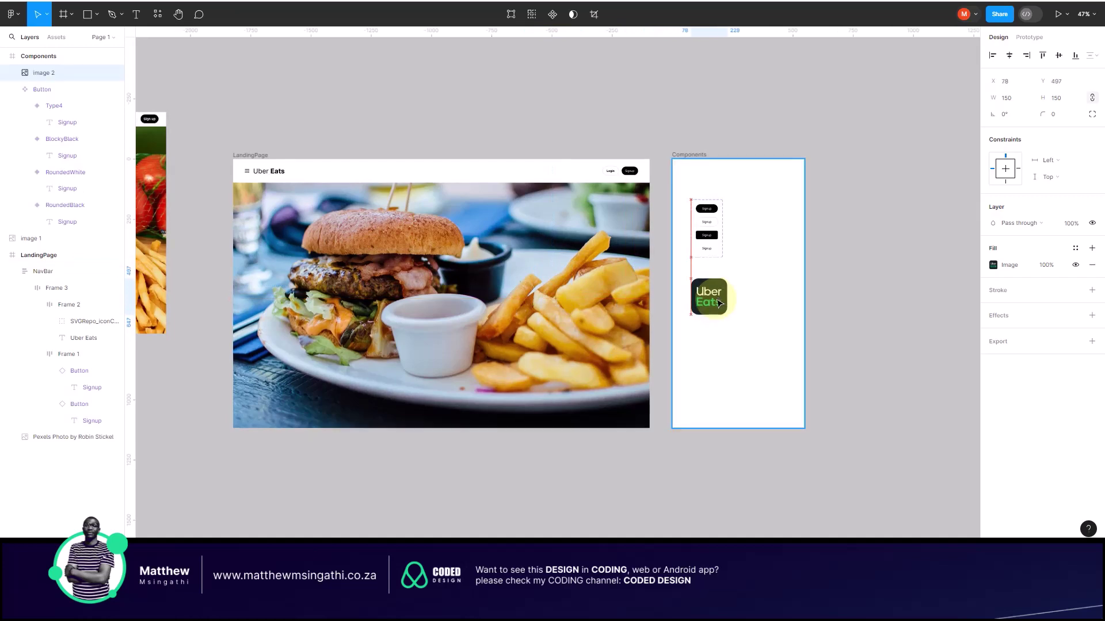
scroll(741, 297, up, 5)
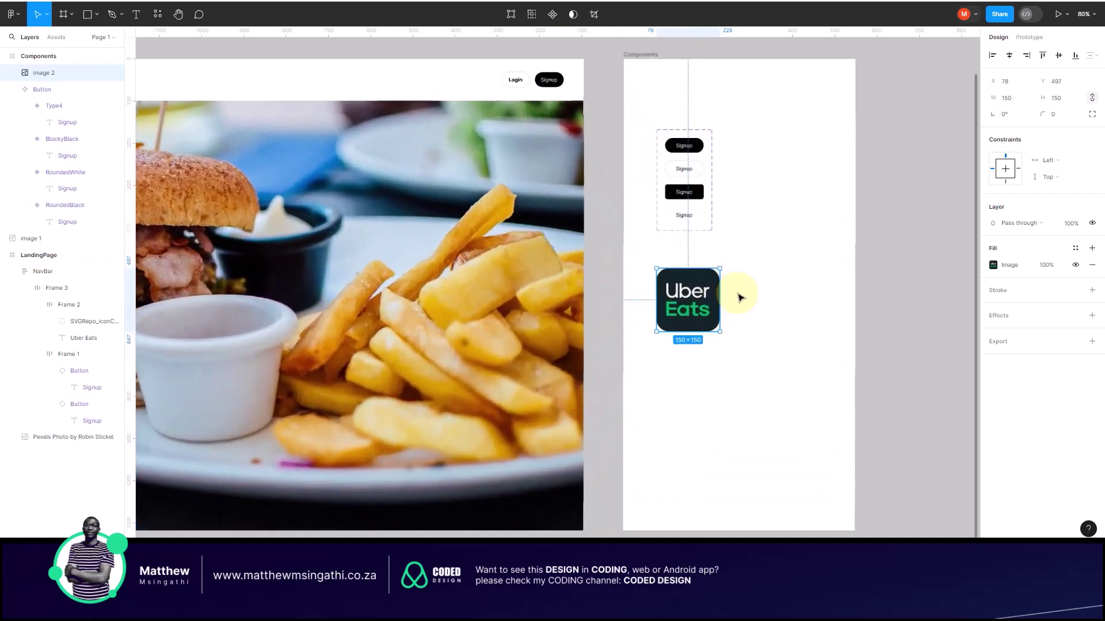
scroll(740, 297, up, 1)
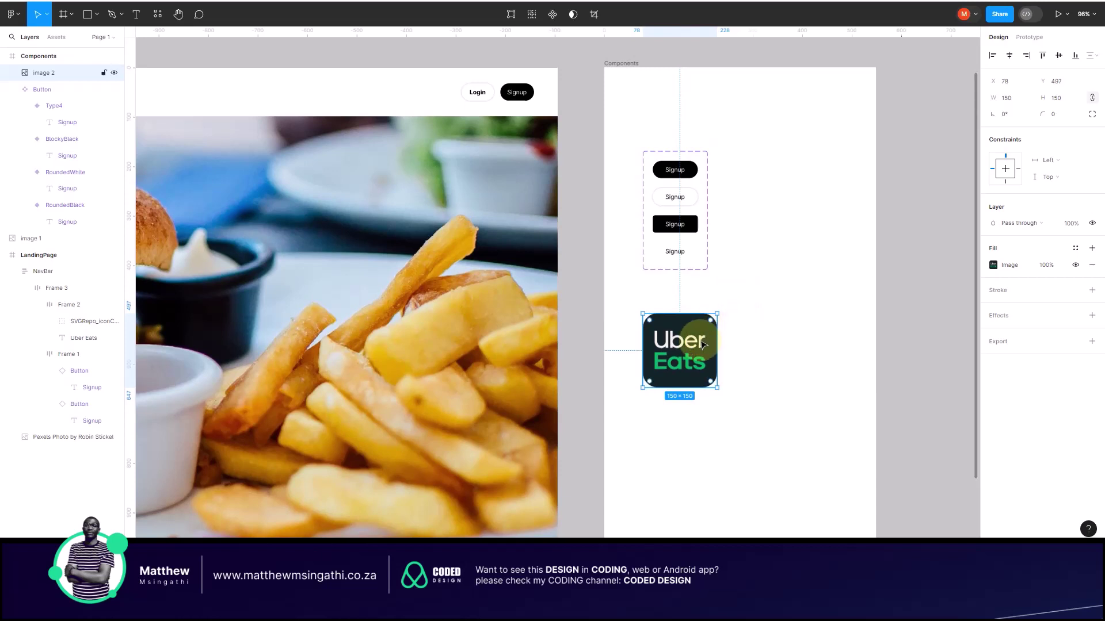
scroll(703, 344, up, 2)
drag(703, 345, 743, 332)
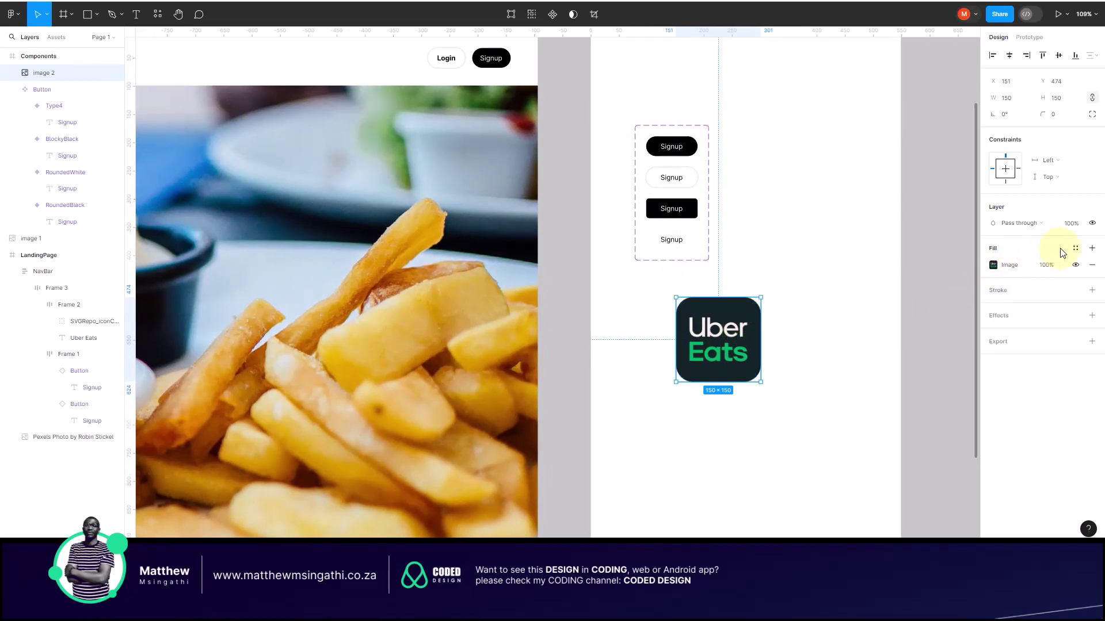
click(944, 163)
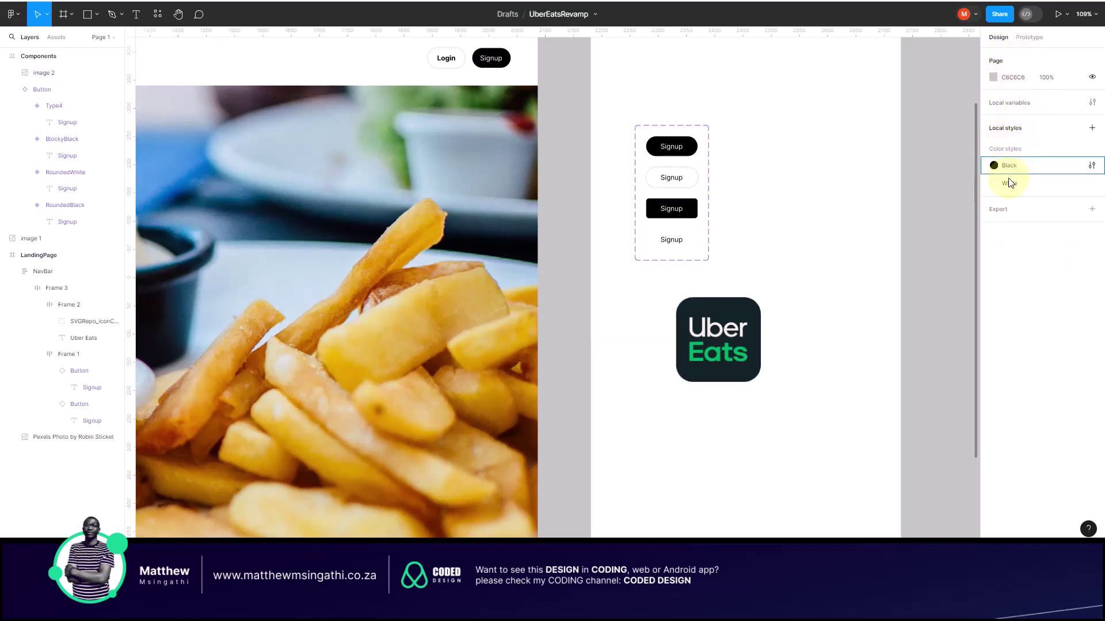
Step: Try sampling the logo's green into the Black colour style, then undo to keep it black
click(1092, 167)
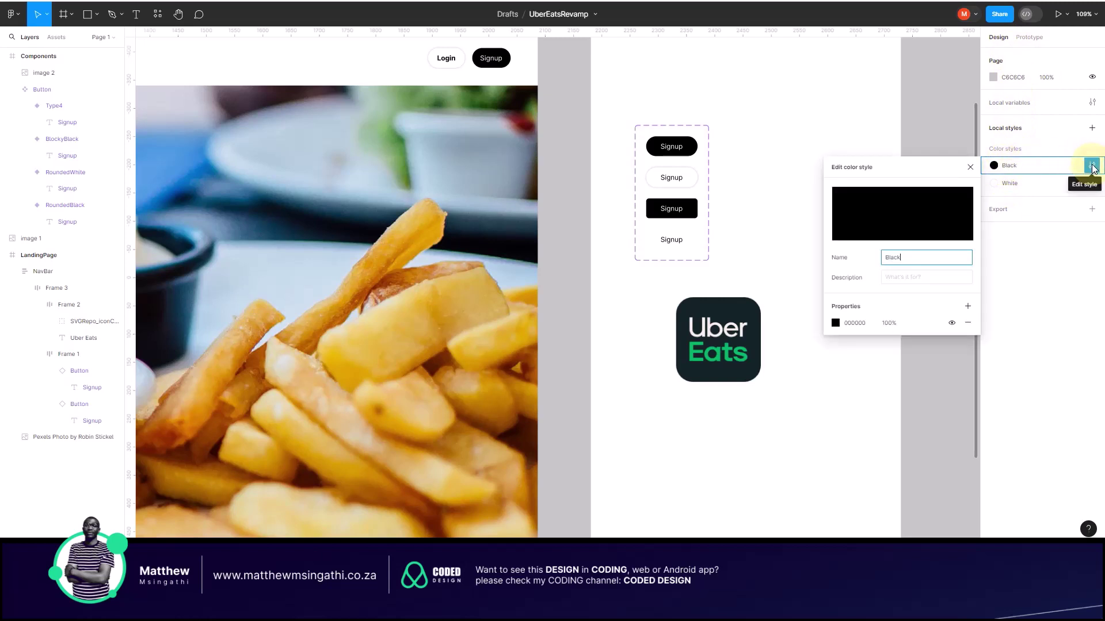
click(835, 322)
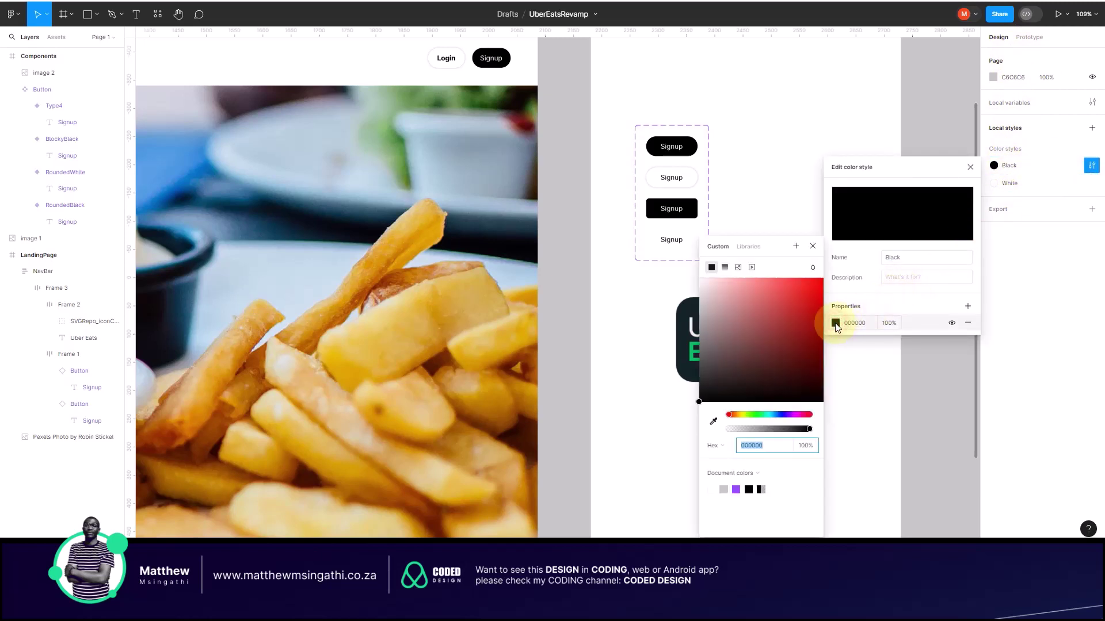
click(713, 421)
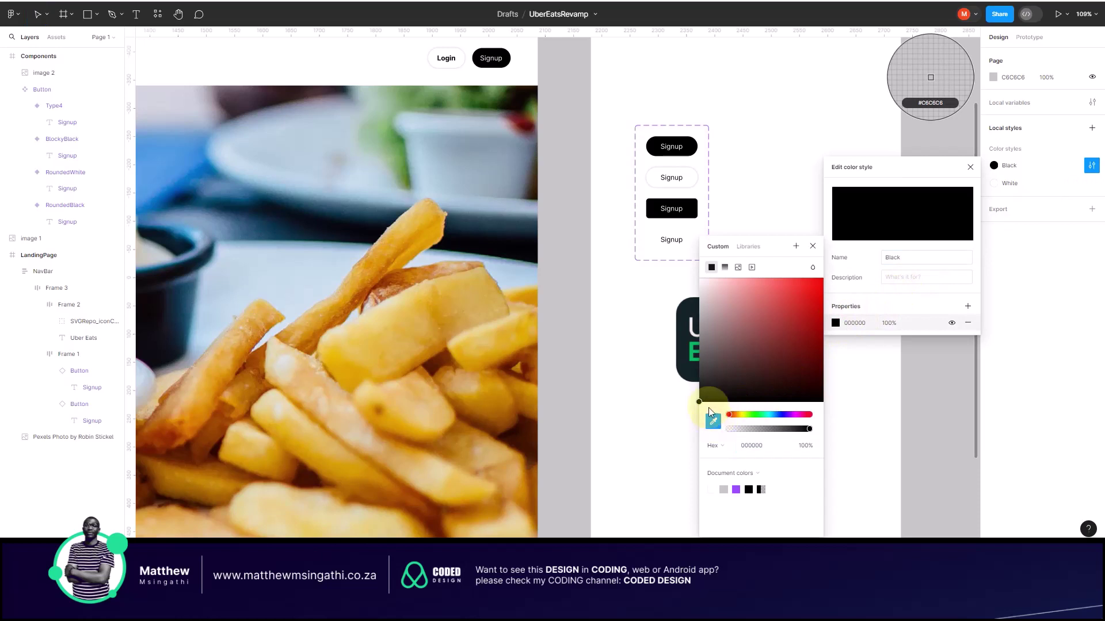
click(697, 353)
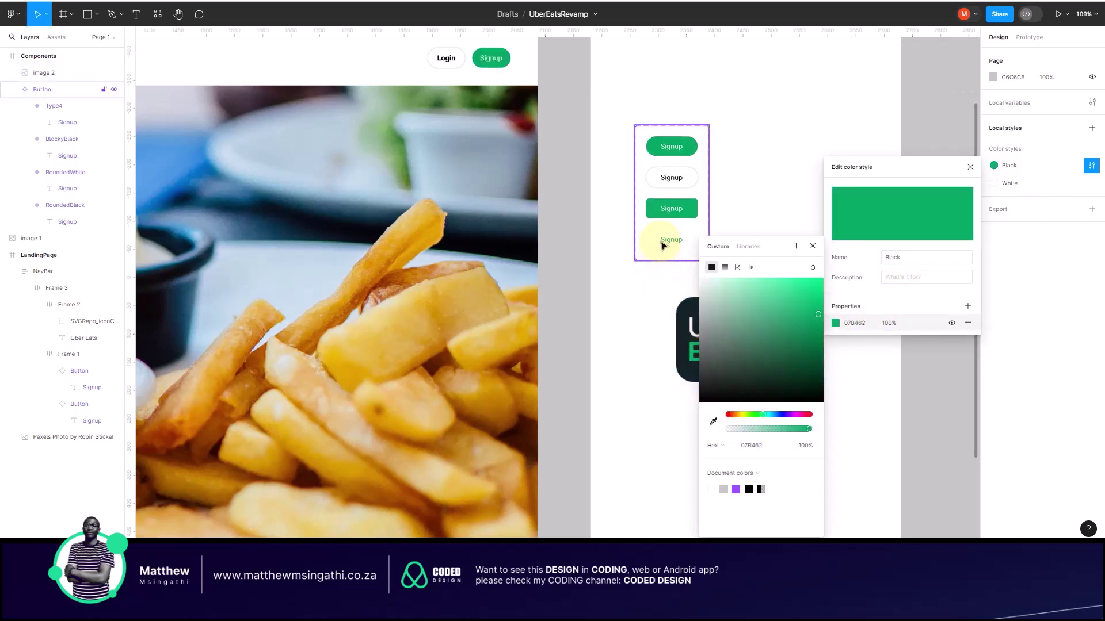
click(646, 79)
scroll(685, 104, down, 2)
scroll(688, 109, down, 3)
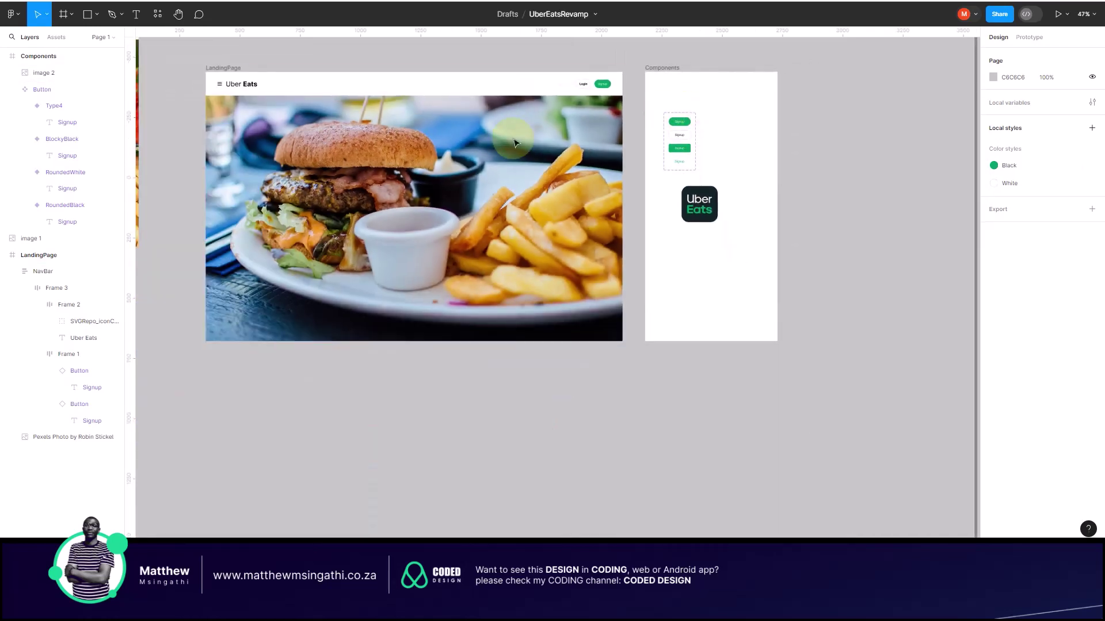
scroll(633, 161, up, 3)
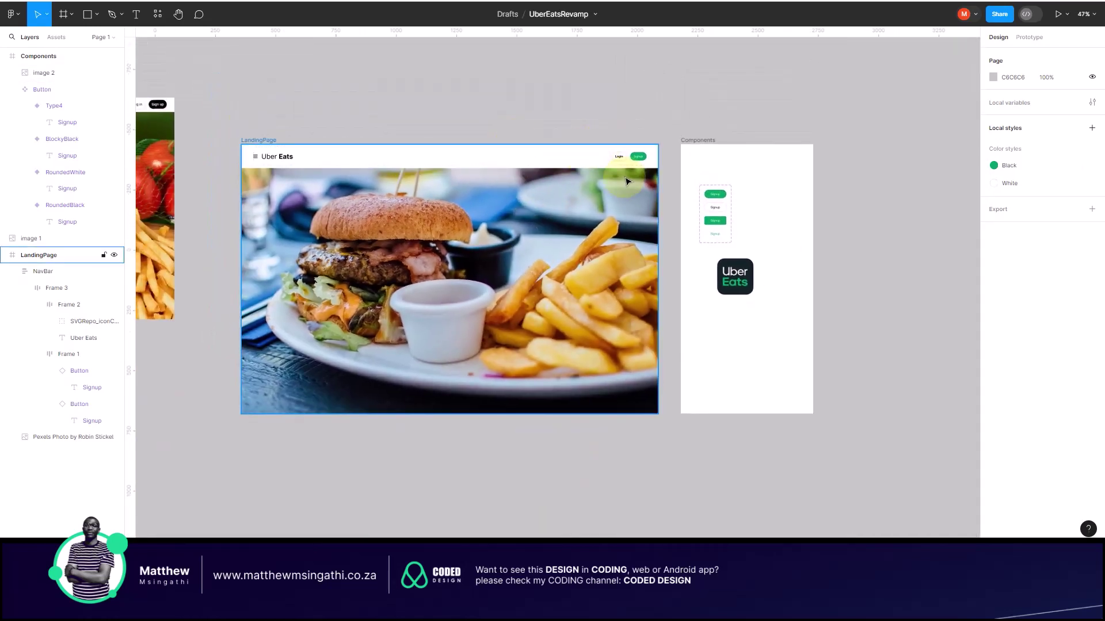
scroll(762, 252, up, 2)
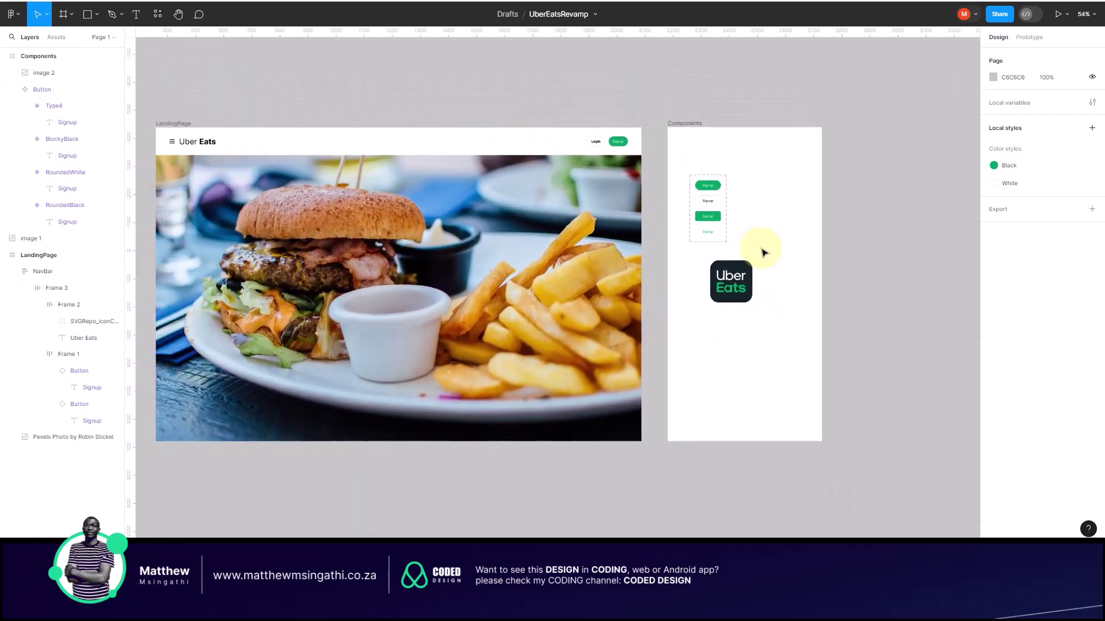
scroll(762, 252, up, 2)
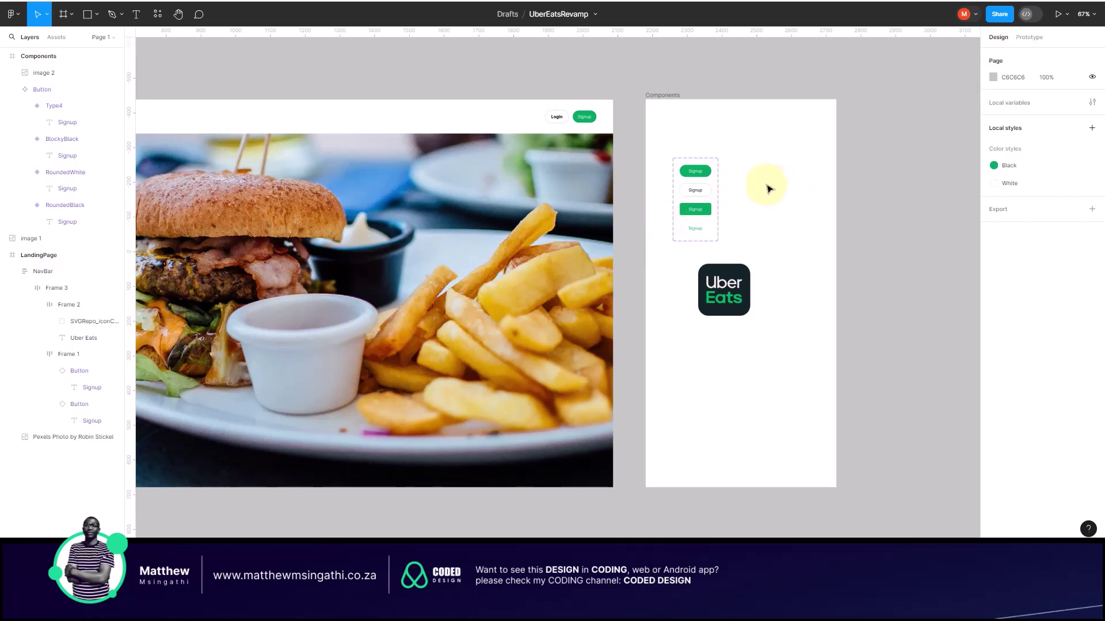
key(ctrl+z)
key(ctrl+z)
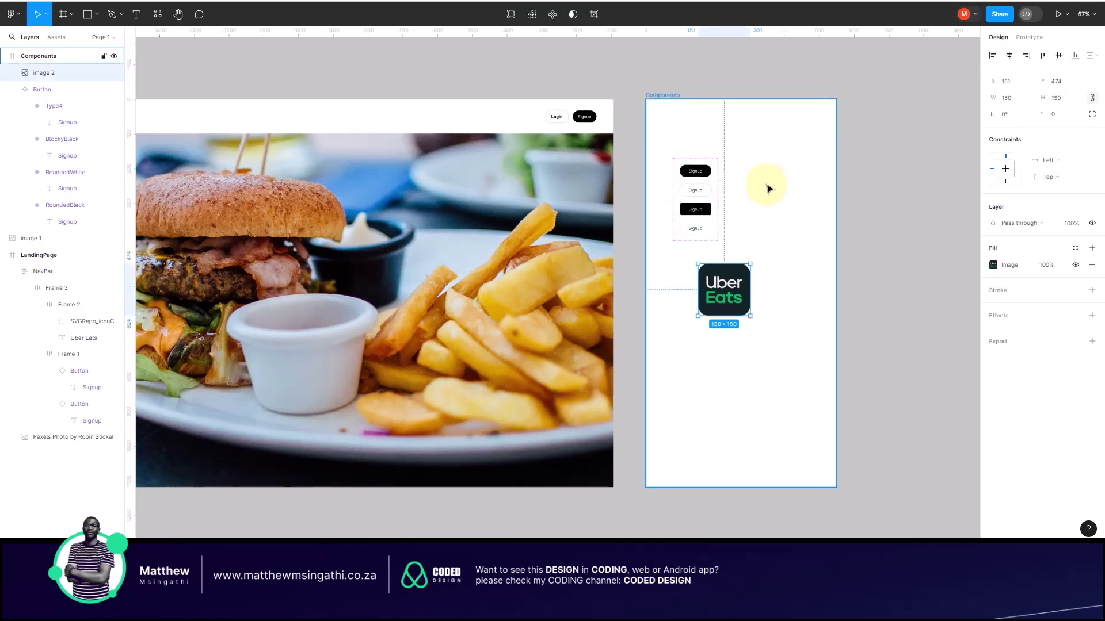
Step: Drag the Uber Eats logo out of the Components frame onto the canvas to the right
click(766, 228)
click(732, 285)
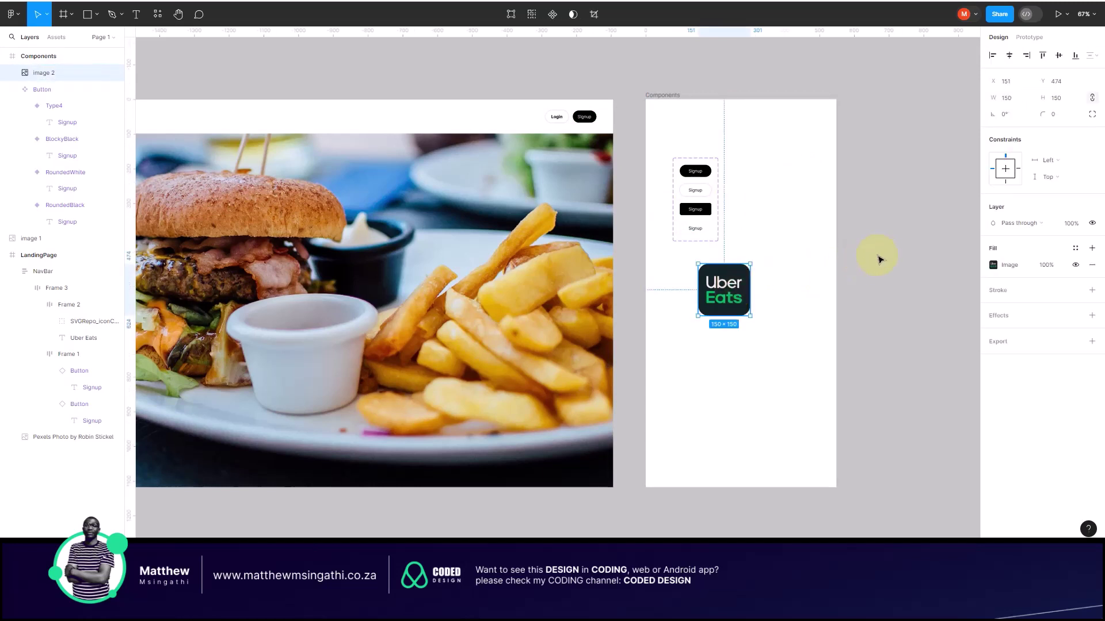
drag(731, 280, 905, 259)
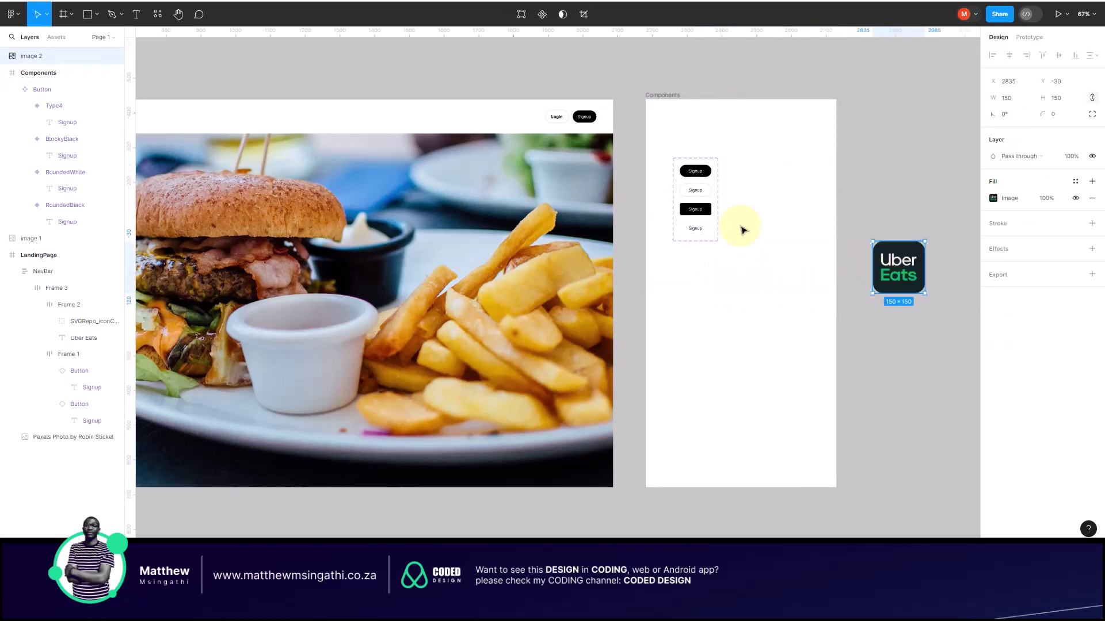
scroll(740, 227, left, 6)
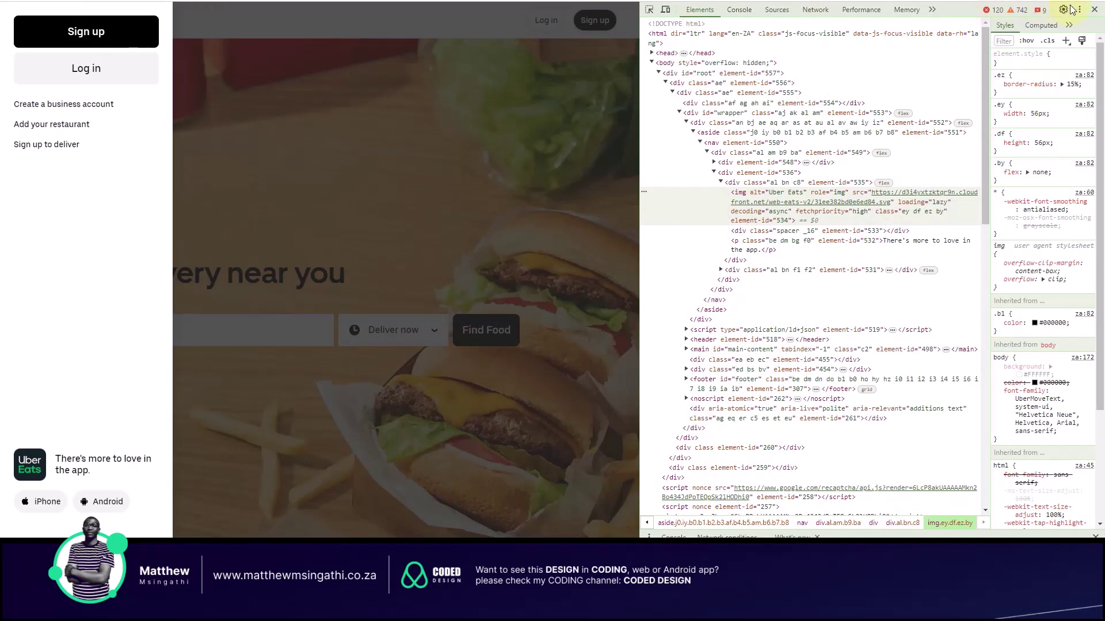
Step: Close the developer tools and the Uber Eats side menu, then select Figma's LandingPage frame
click(1096, 10)
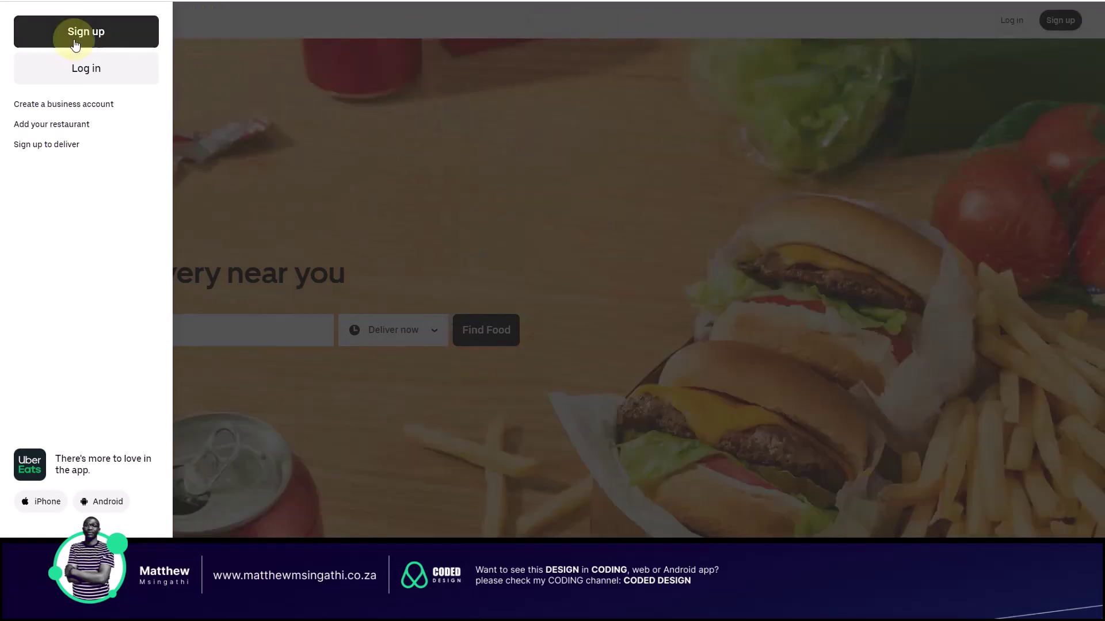
click(254, 104)
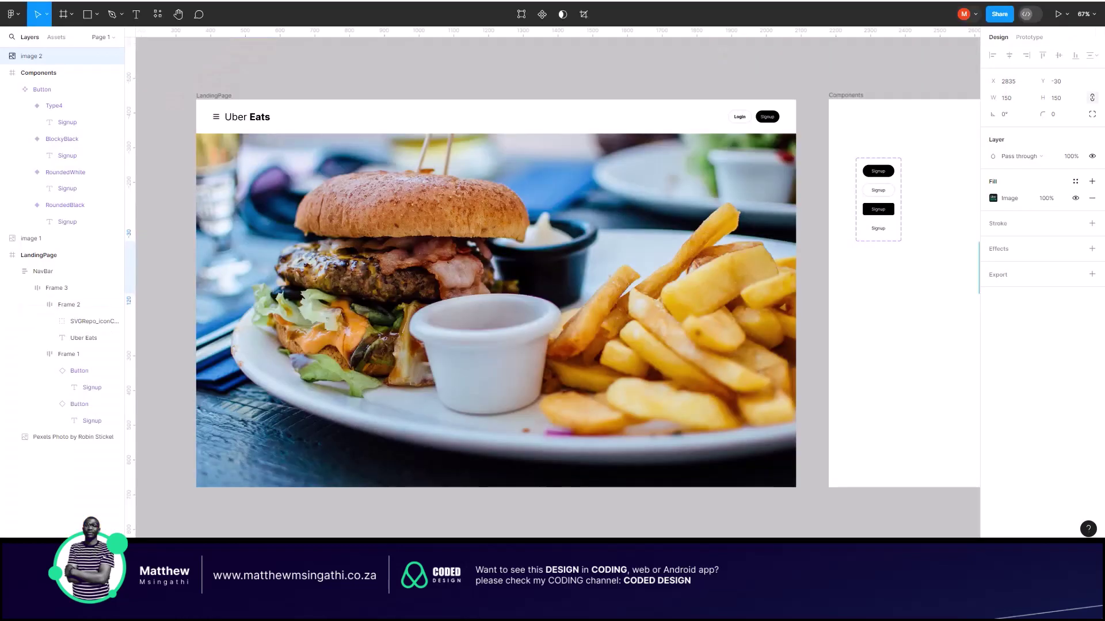
click(380, 170)
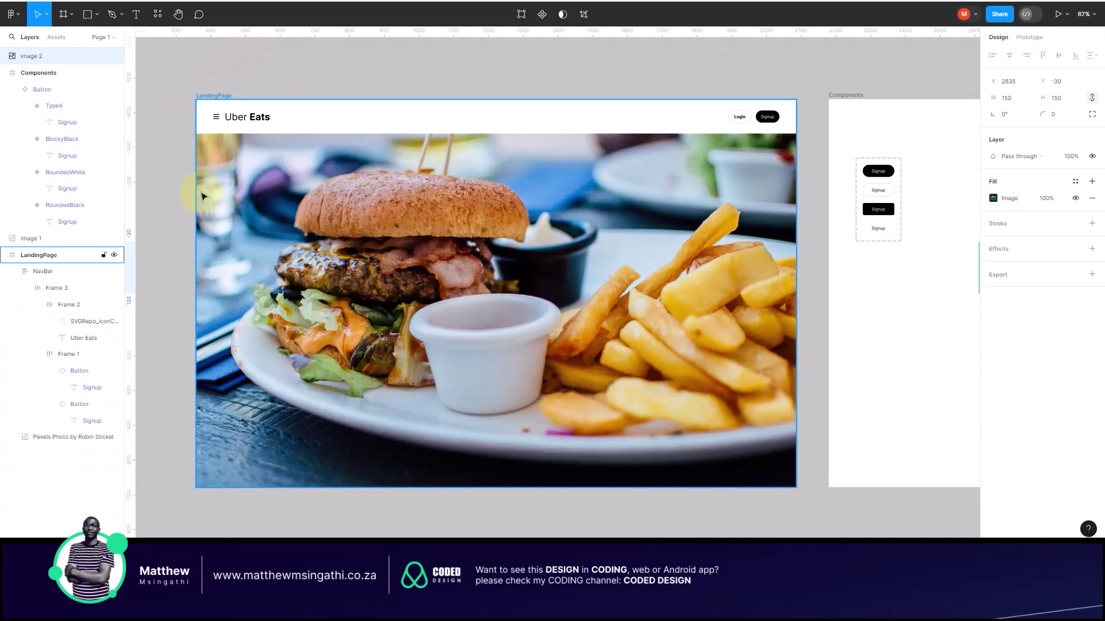
Step: Trial-crop the LandingPage frame shorter, then undo to keep its full 1181 px height
click(169, 166)
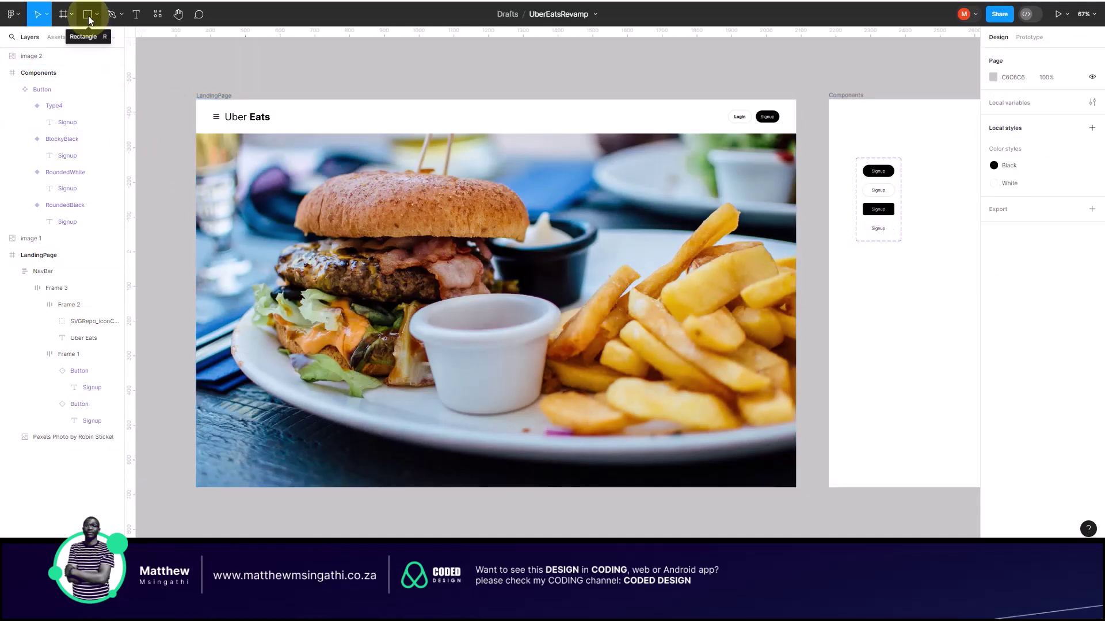
click(208, 95)
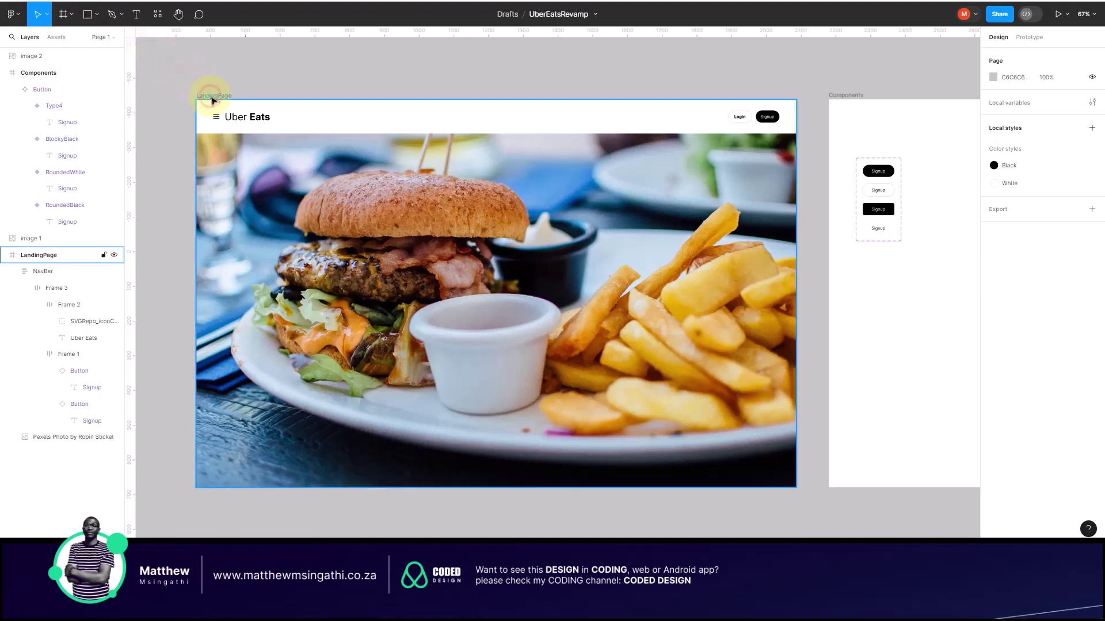
click(435, 232)
double_click(495, 242)
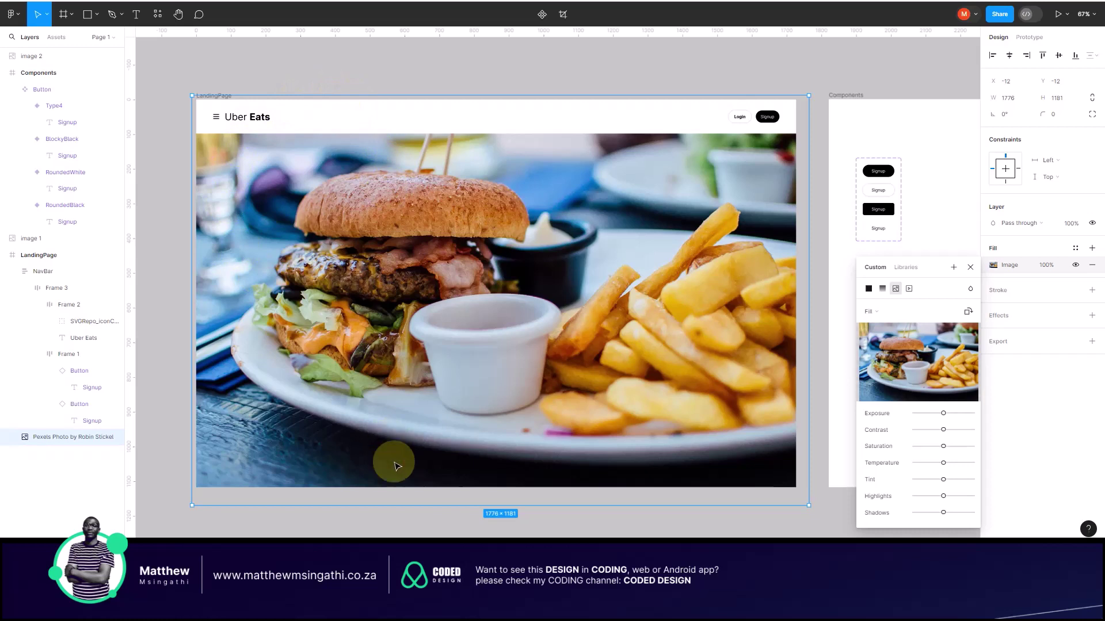
drag(401, 505, 412, 382)
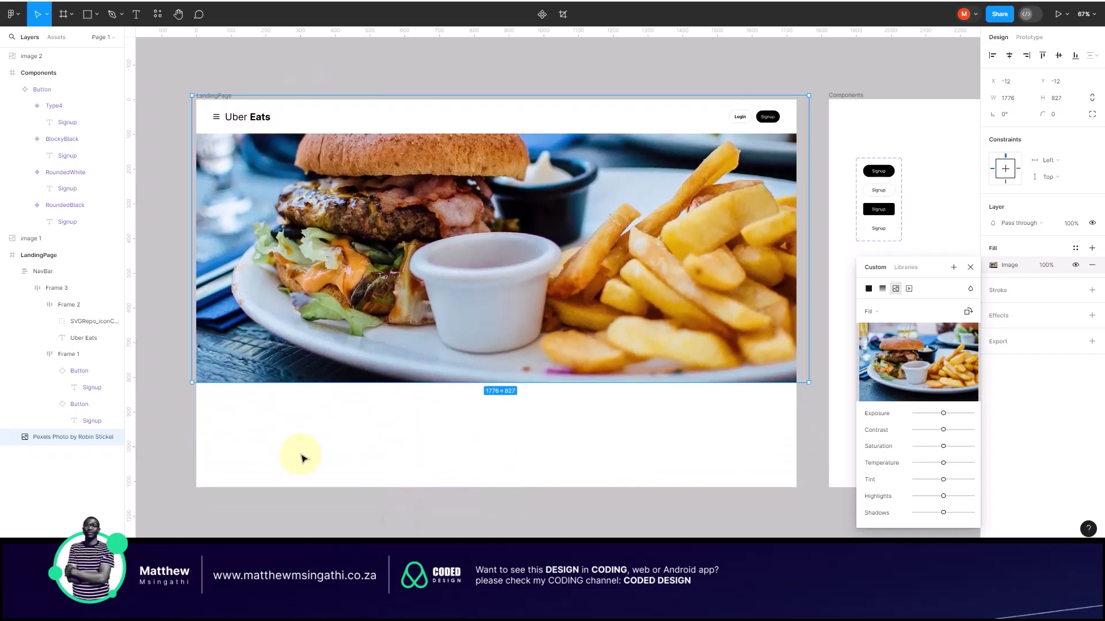
key(ctrl+z)
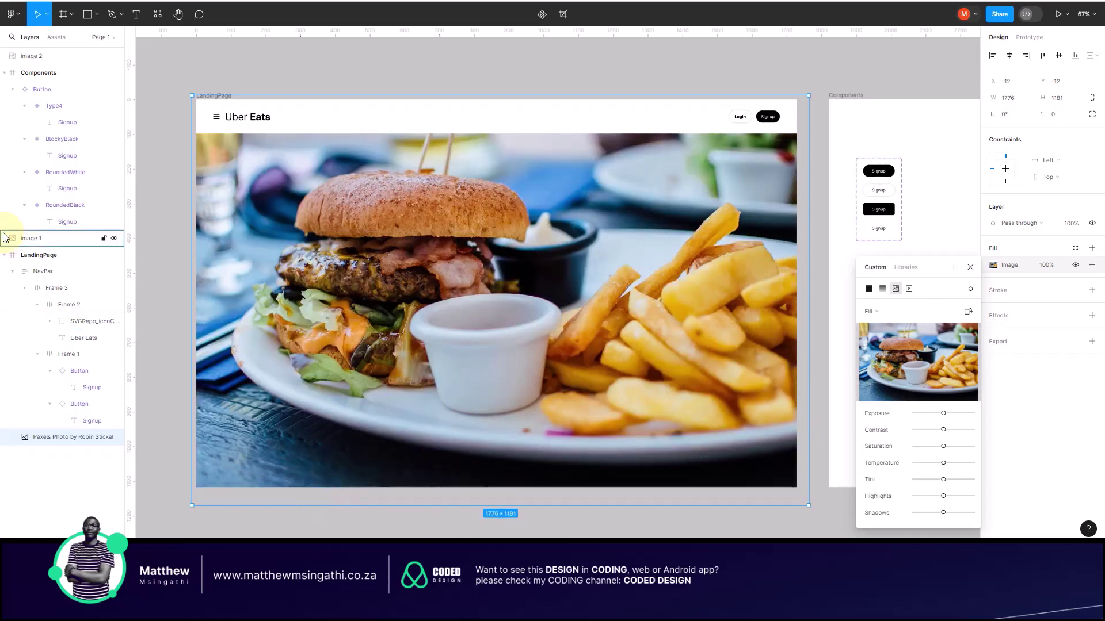
click(89, 13)
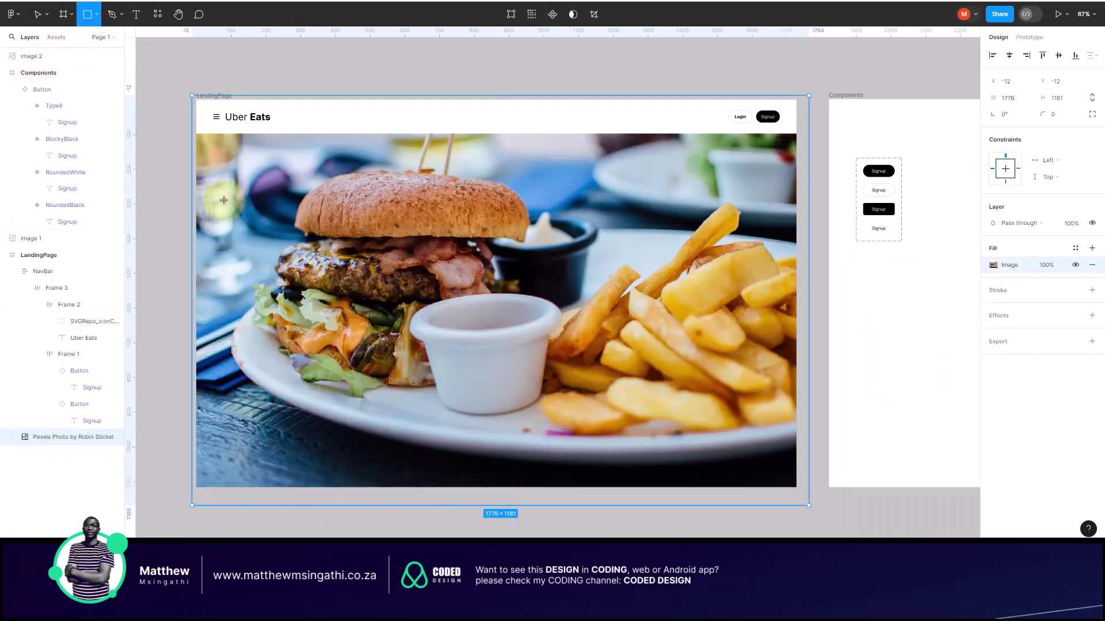
Step: Draw a 1832 × 1100 rectangle over the burger photo and layer it just below NavBar
drag(214, 144, 850, 526)
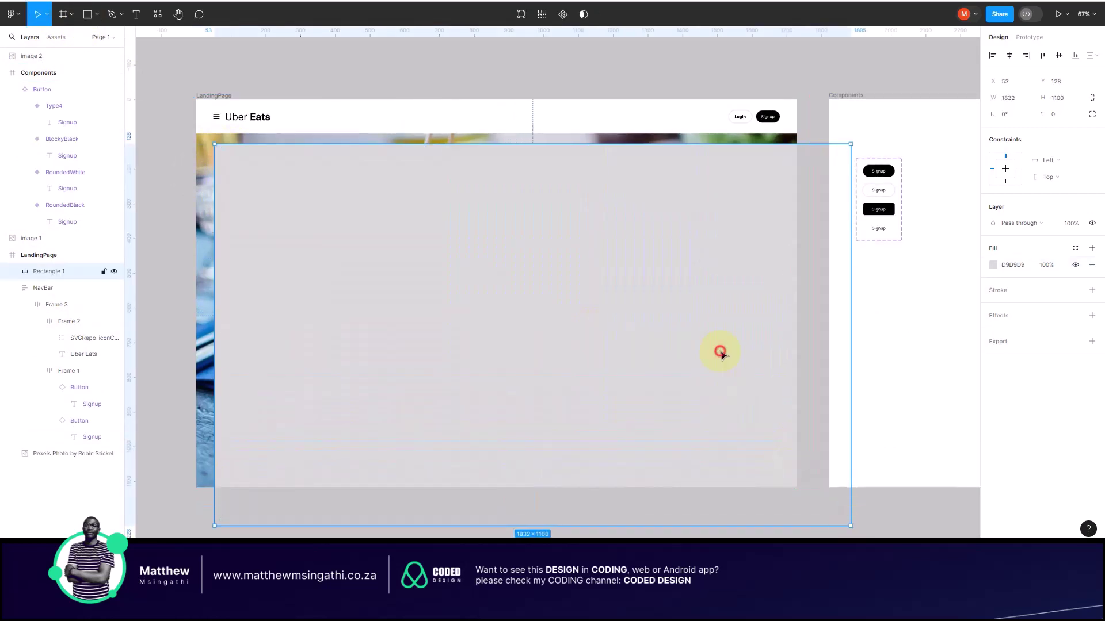
mouse_move(719, 352)
mouse_down()
mouse_move(681, 337)
mouse_move(681, 326)
mouse_move(683, 342)
mouse_up()
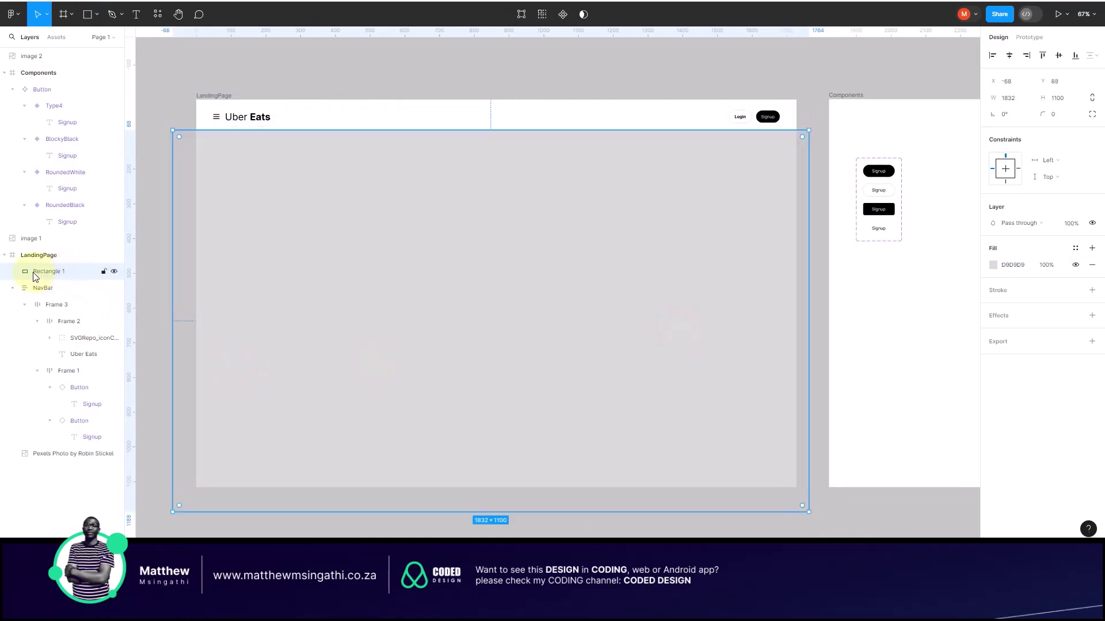
click(12, 289)
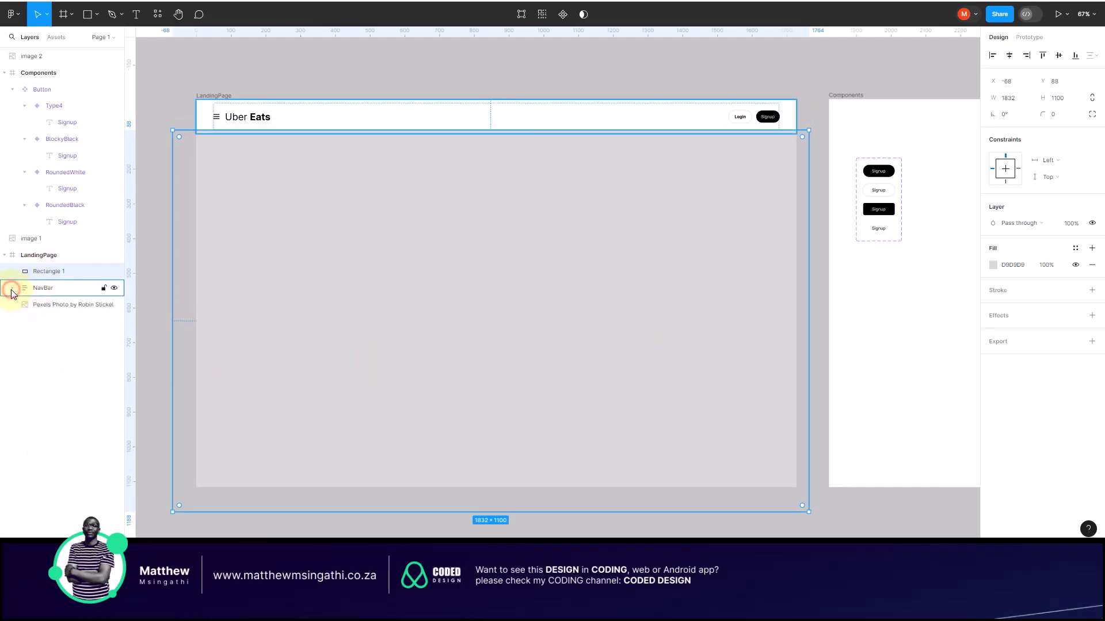
drag(30, 273, 36, 299)
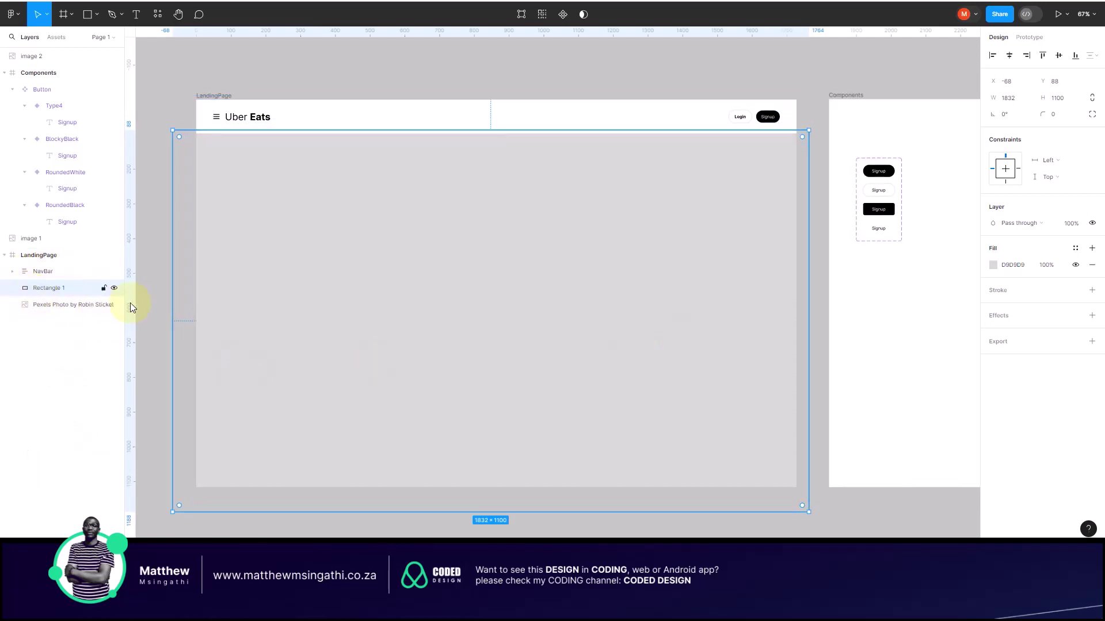
double_click(47, 289)
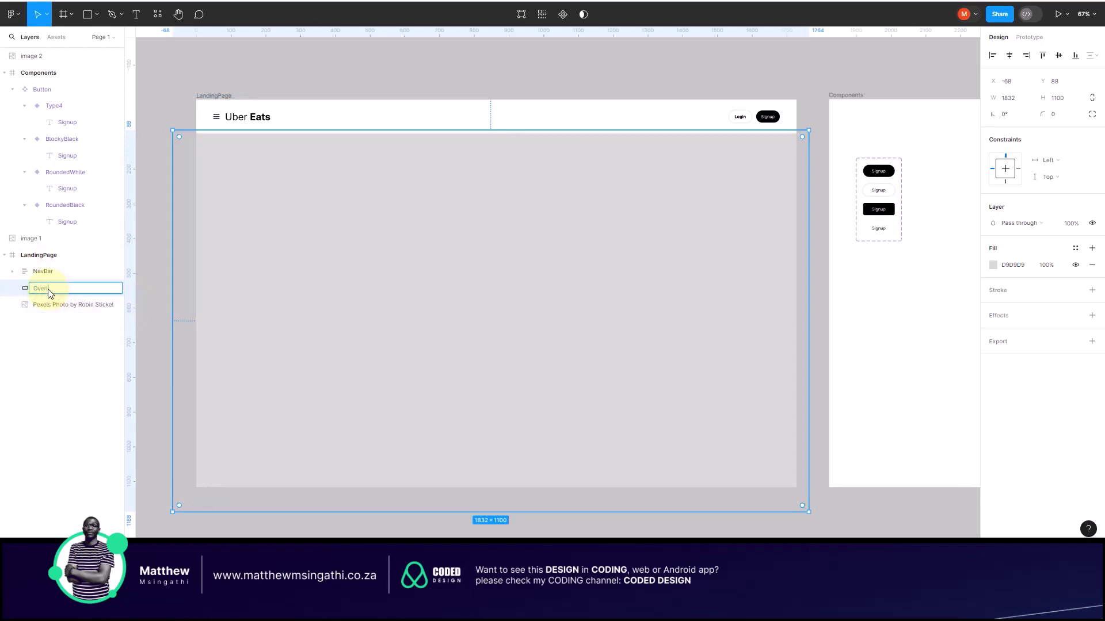
Step: Name the rectangle Overlay and give it a white FFFFFF fill at 70% opacity
text(Overlay)
click(172, 102)
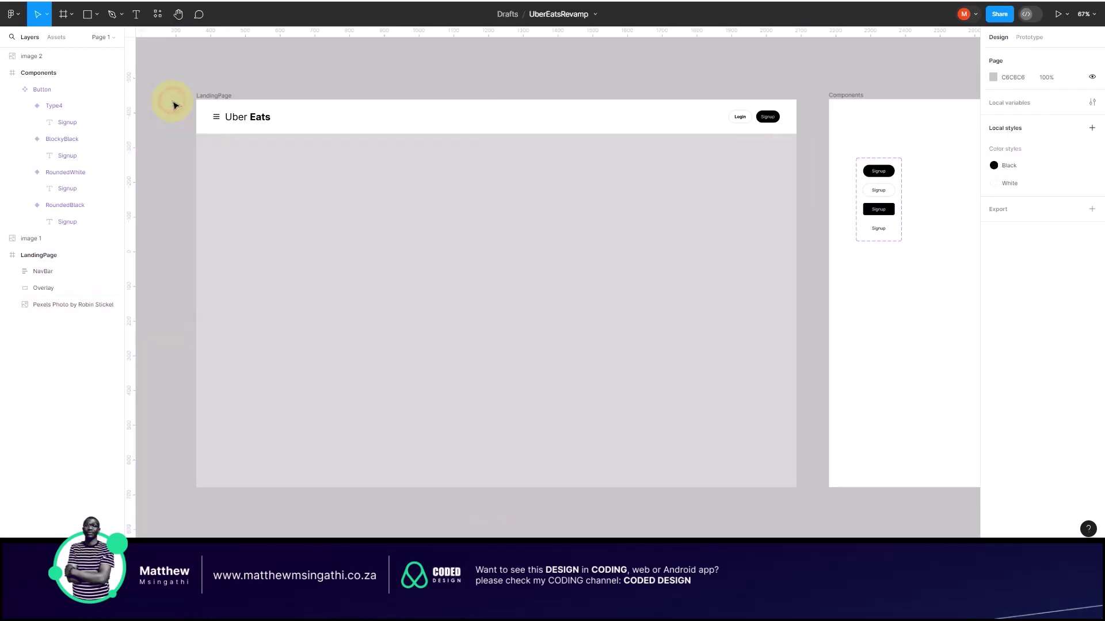
click(349, 251)
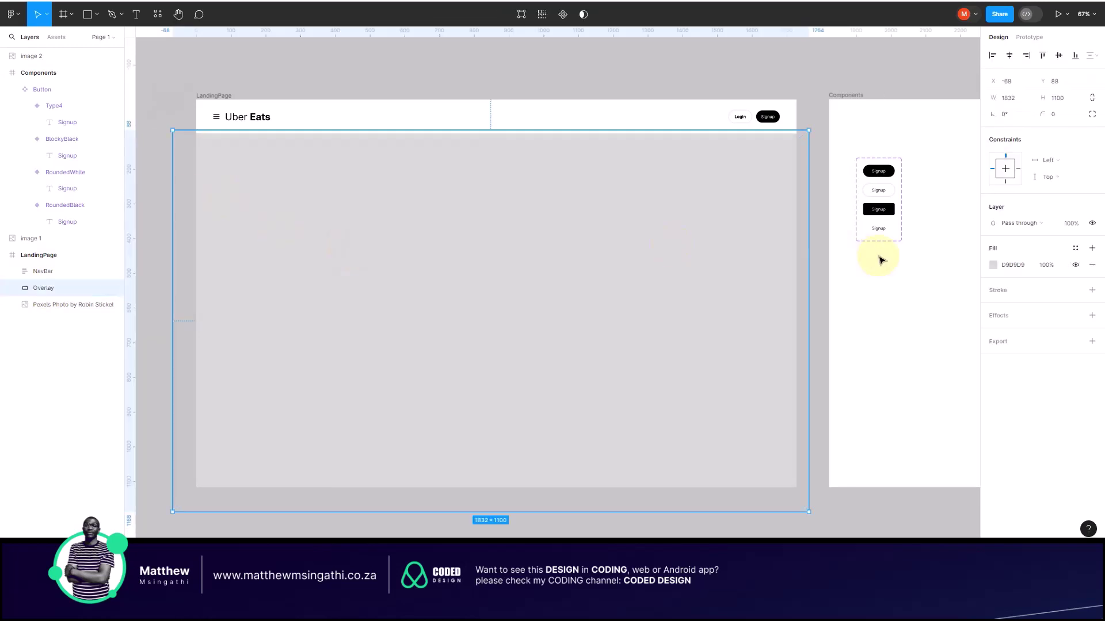
click(993, 266)
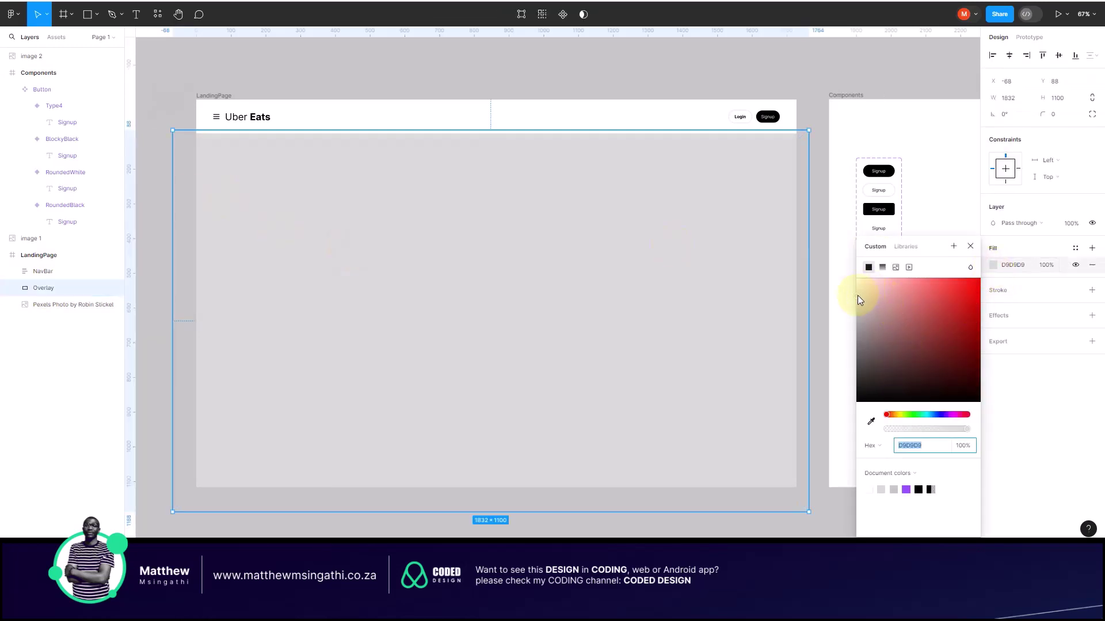
drag(857, 295, 855, 270)
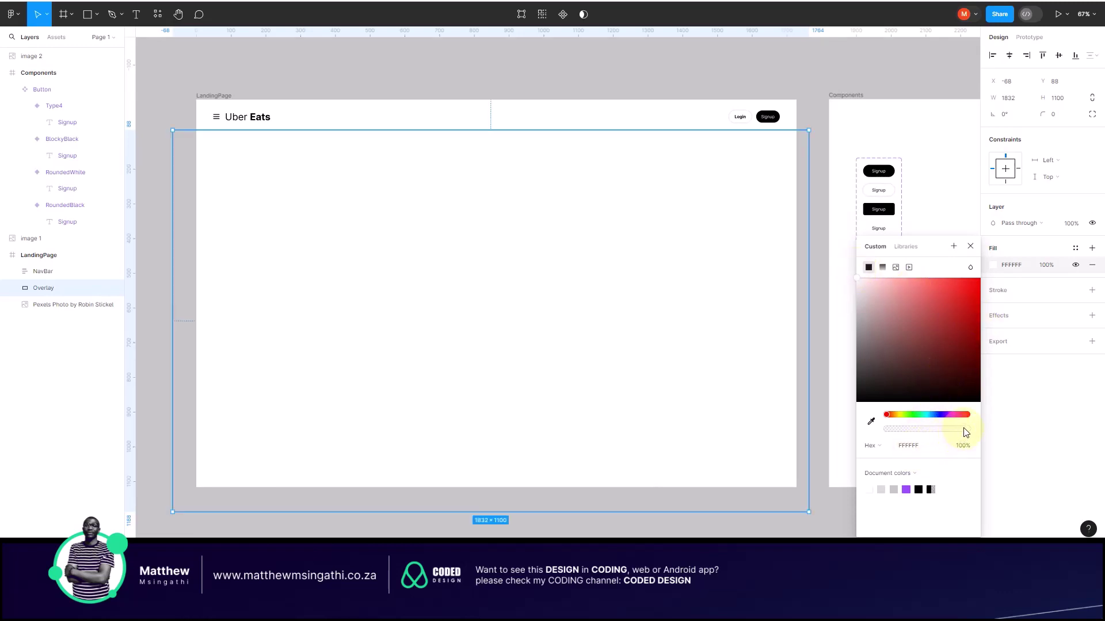
mouse_move(961, 429)
mouse_down()
mouse_move(931, 433)
mouse_move(945, 437)
mouse_up()
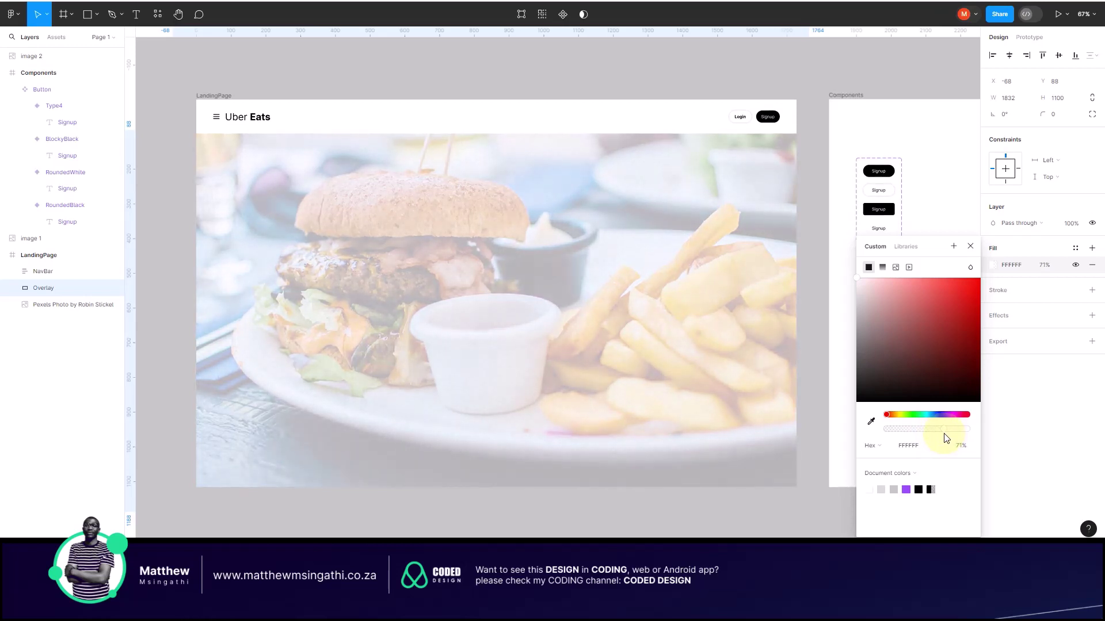
click(709, 86)
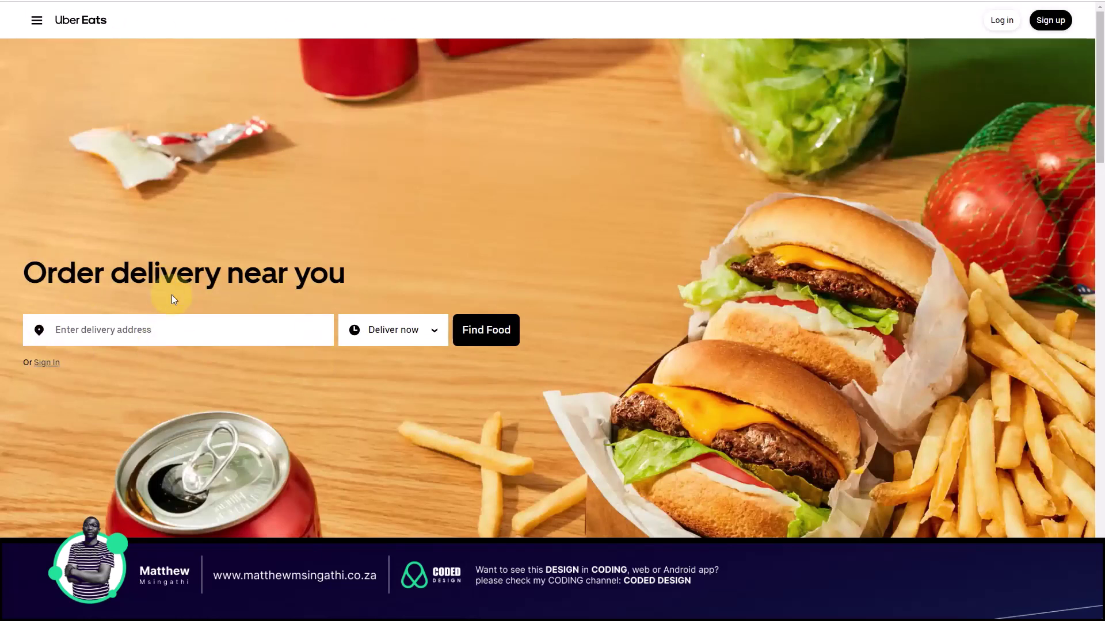
Step: Focus the delivery address field and open the Deliver now / Schedule for later options
click(150, 317)
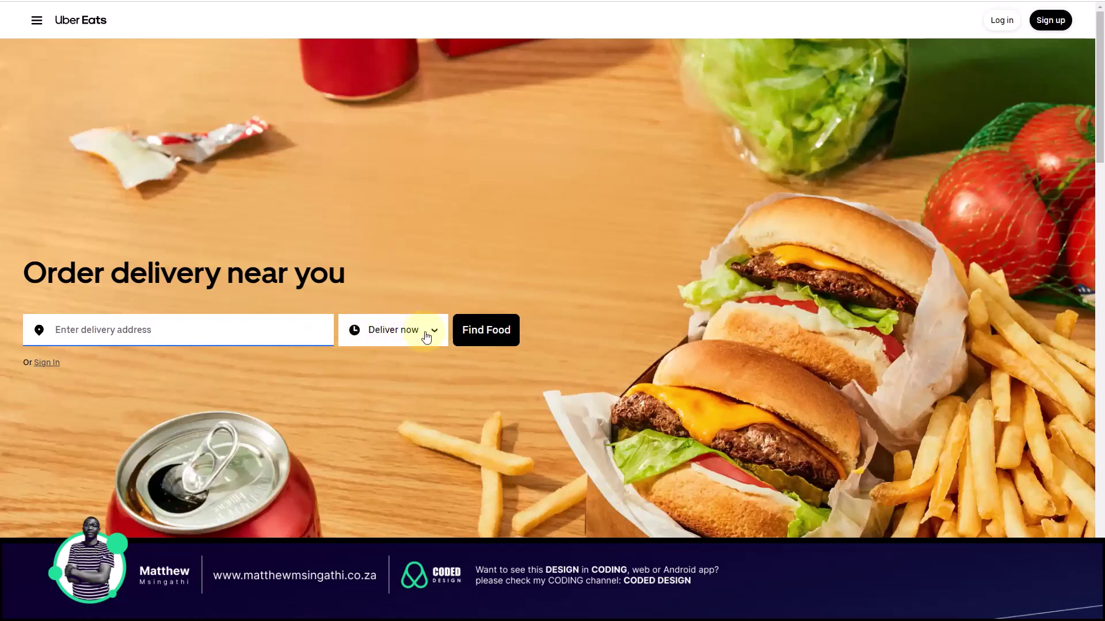
click(425, 336)
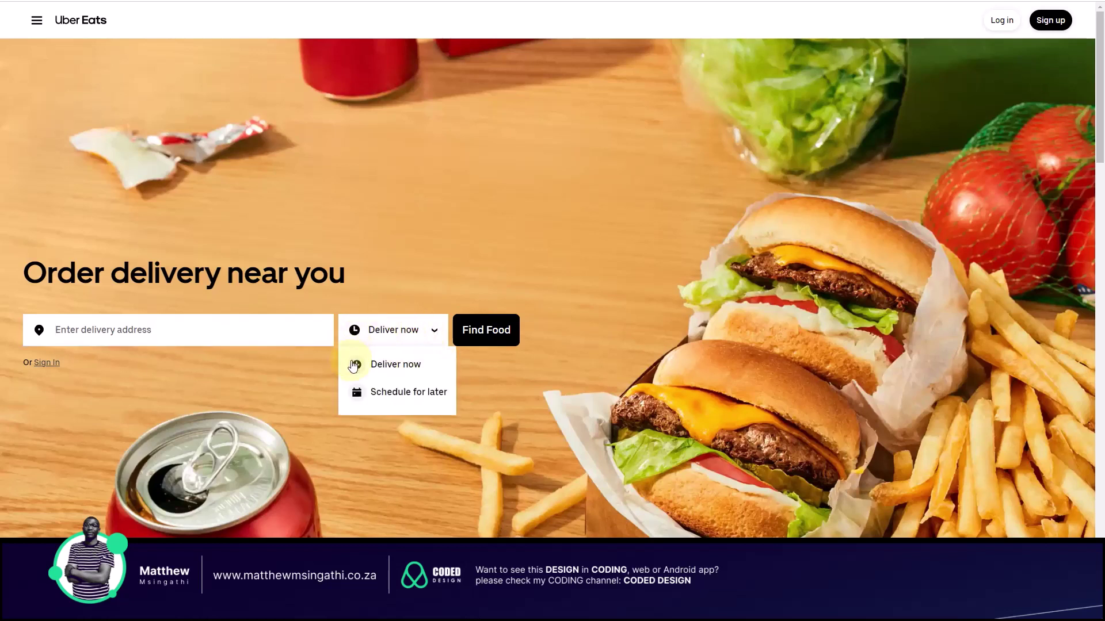
click(434, 332)
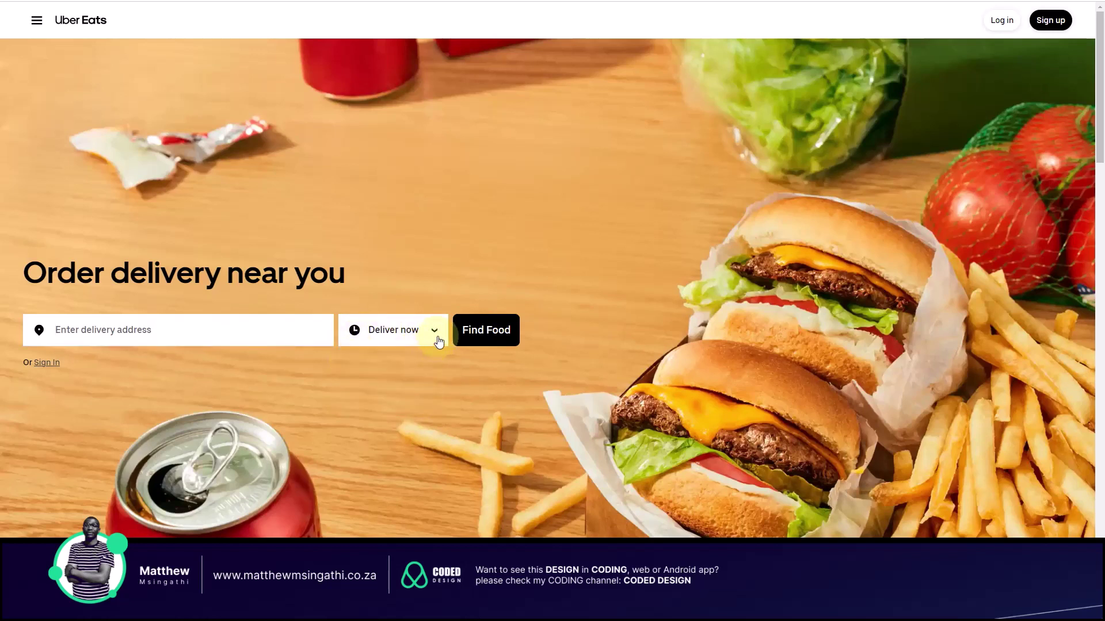
click(437, 339)
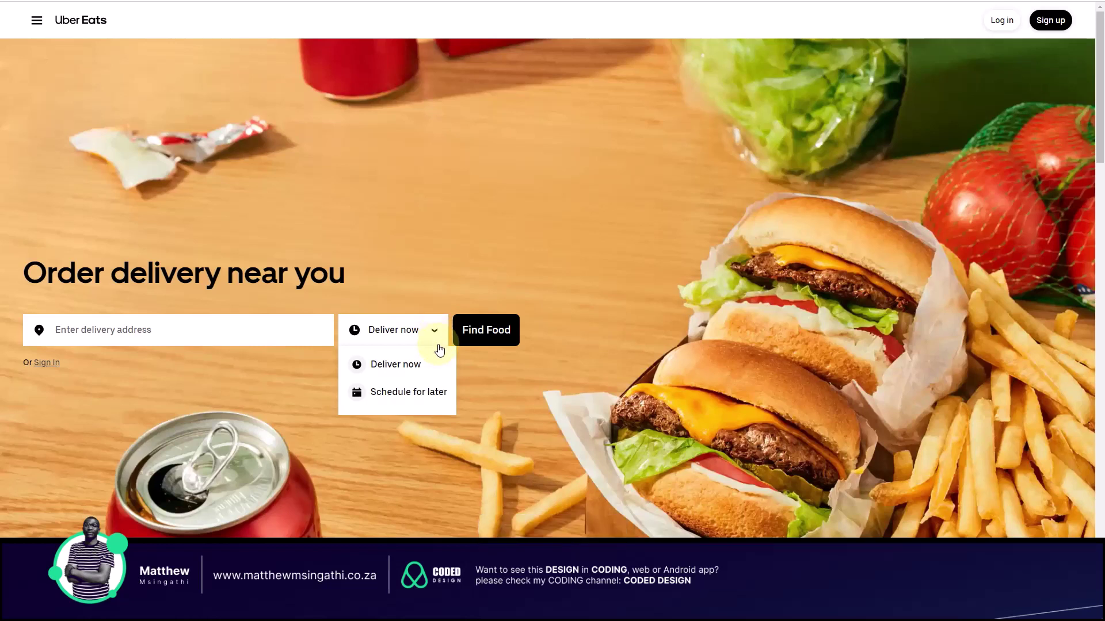
click(435, 332)
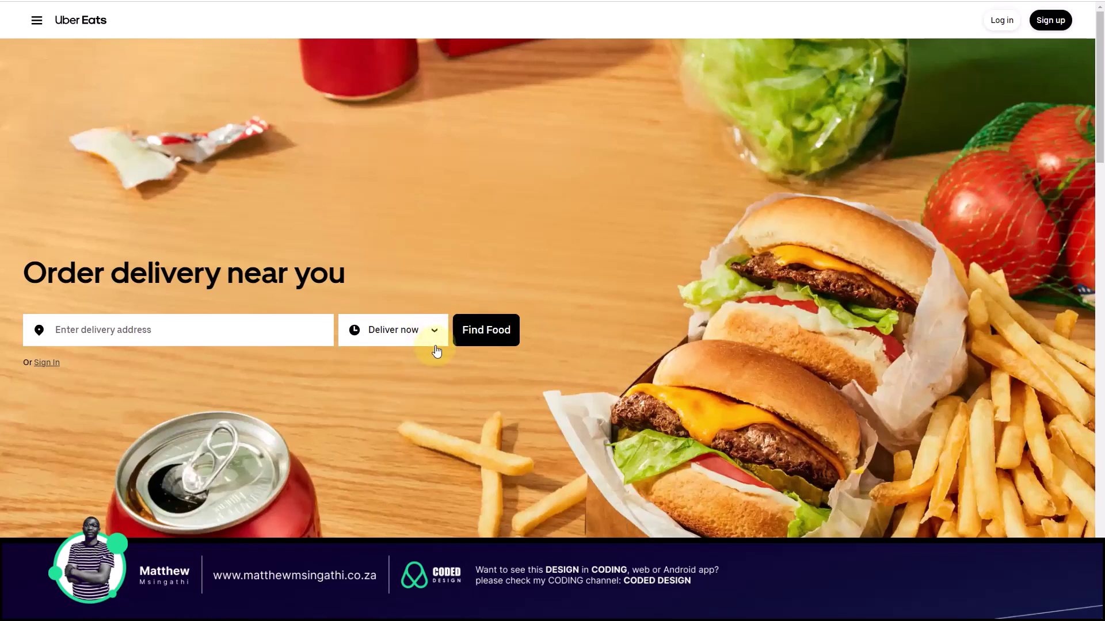
click(435, 333)
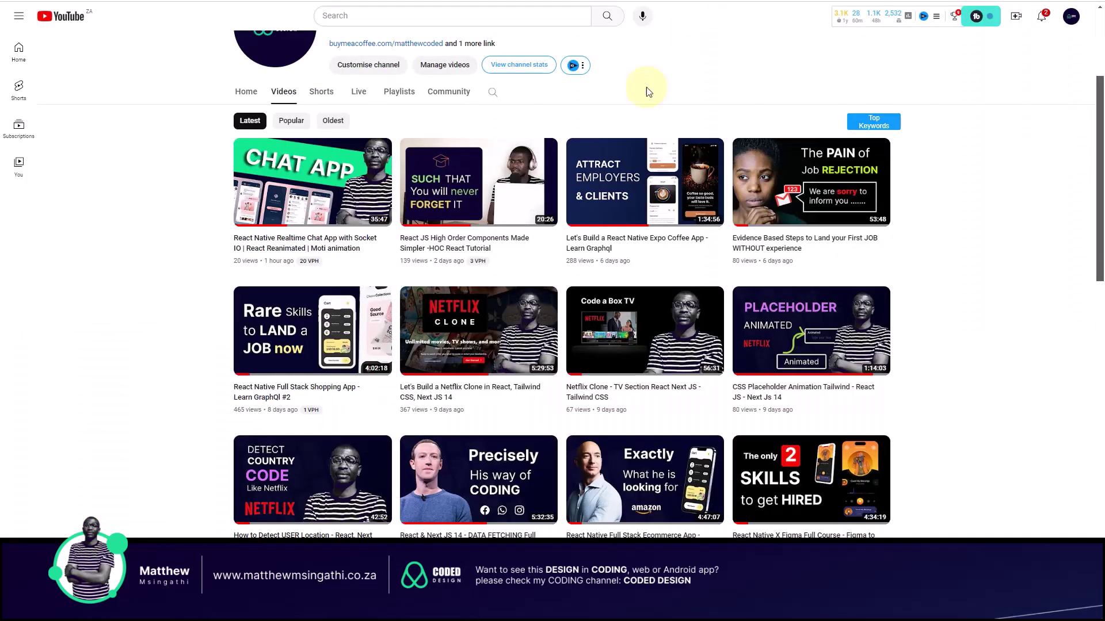
Step: Scroll to the top of the Coded Design channel's Videos tab on YouTube
scroll(601, 270, up, 3)
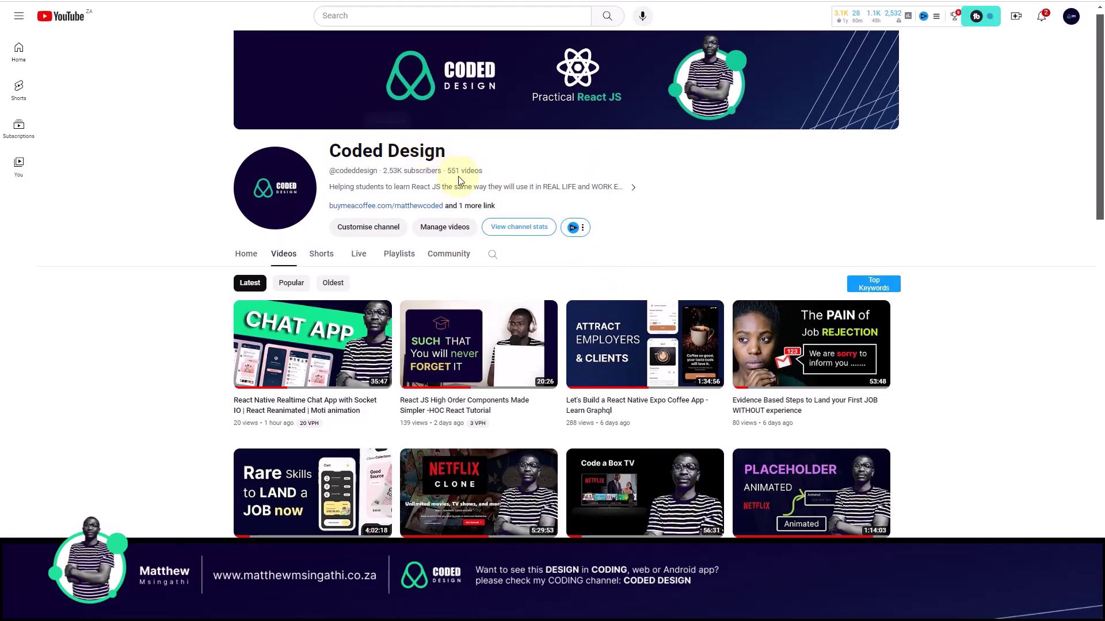
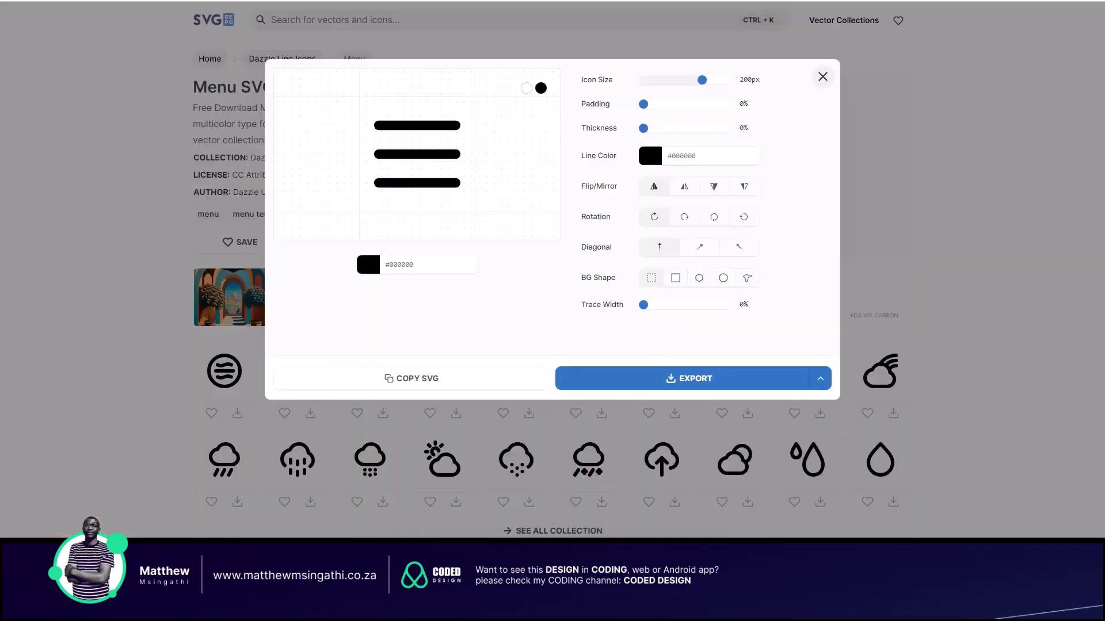
Step: Close the menu icon editor and search SVG Repo for 'deliver' to browse delivery vectors
click(823, 77)
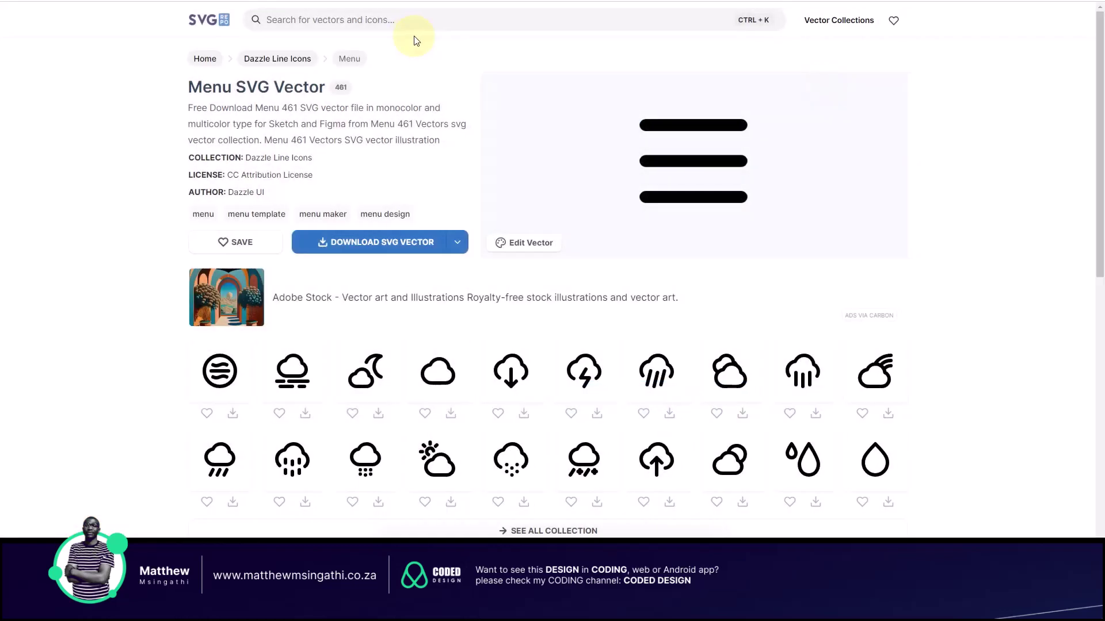
click(386, 28)
text(deliver)
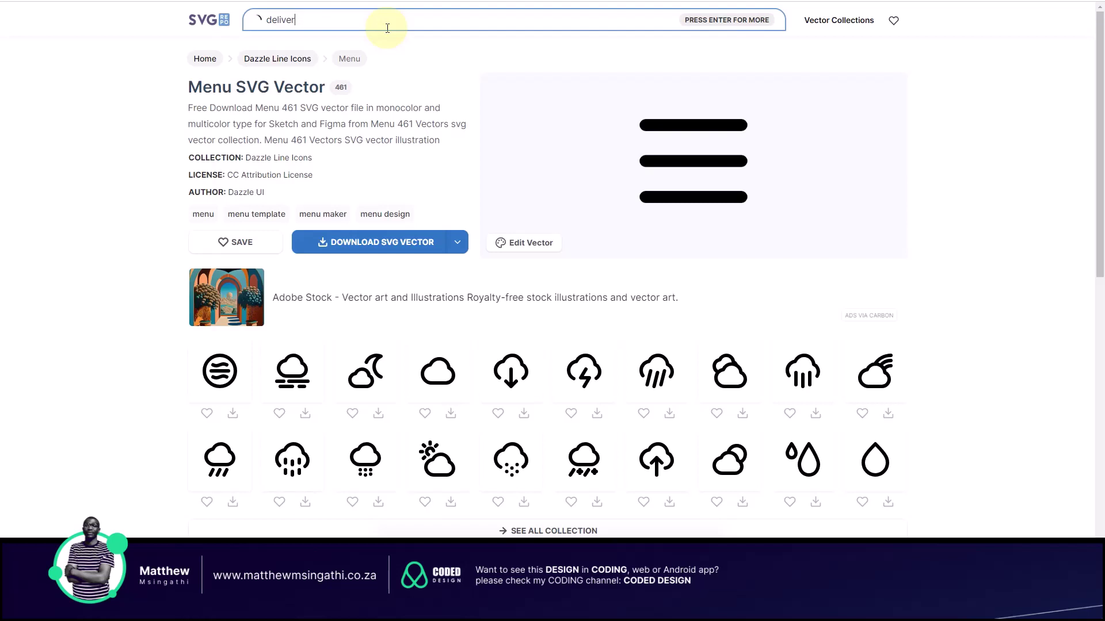
key(Return)
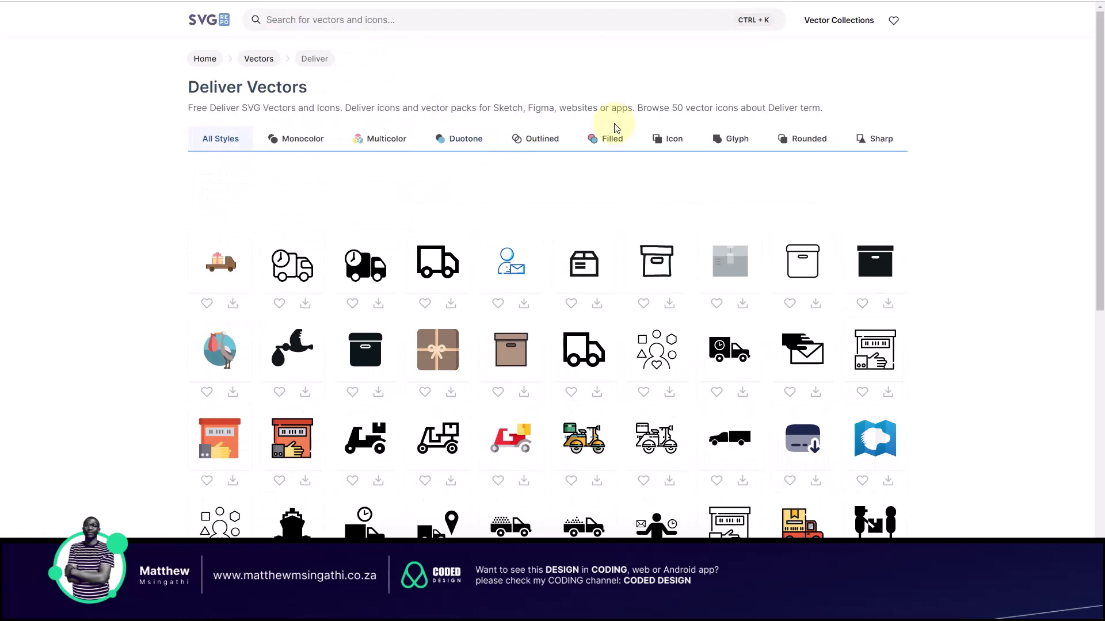
scroll(607, 302, down, 3)
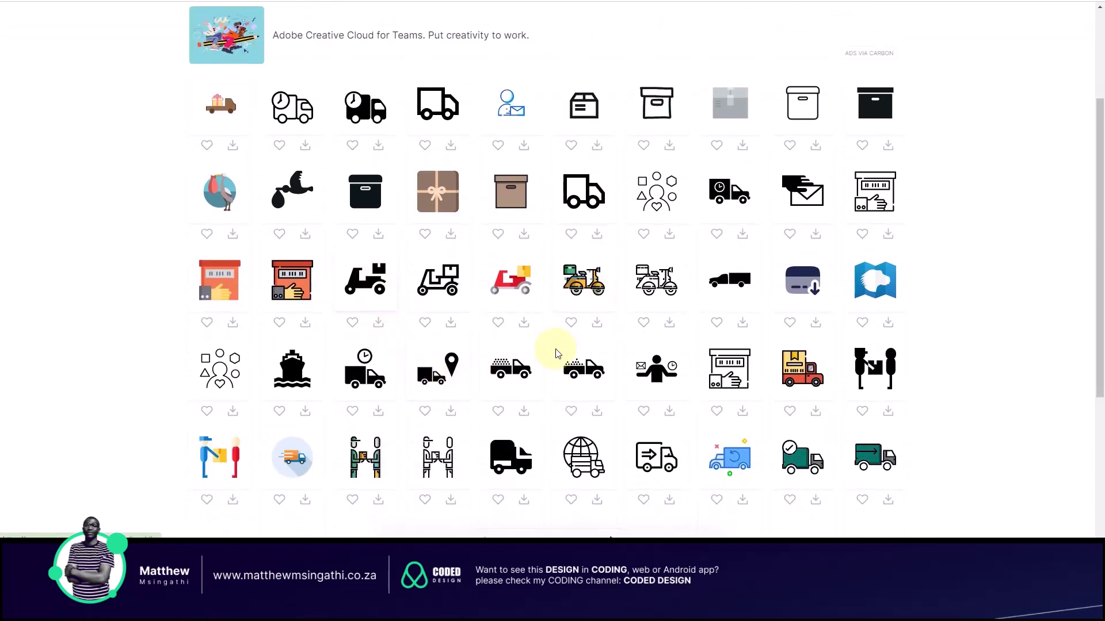
scroll(557, 353, down, 4)
scroll(562, 359, up, 5)
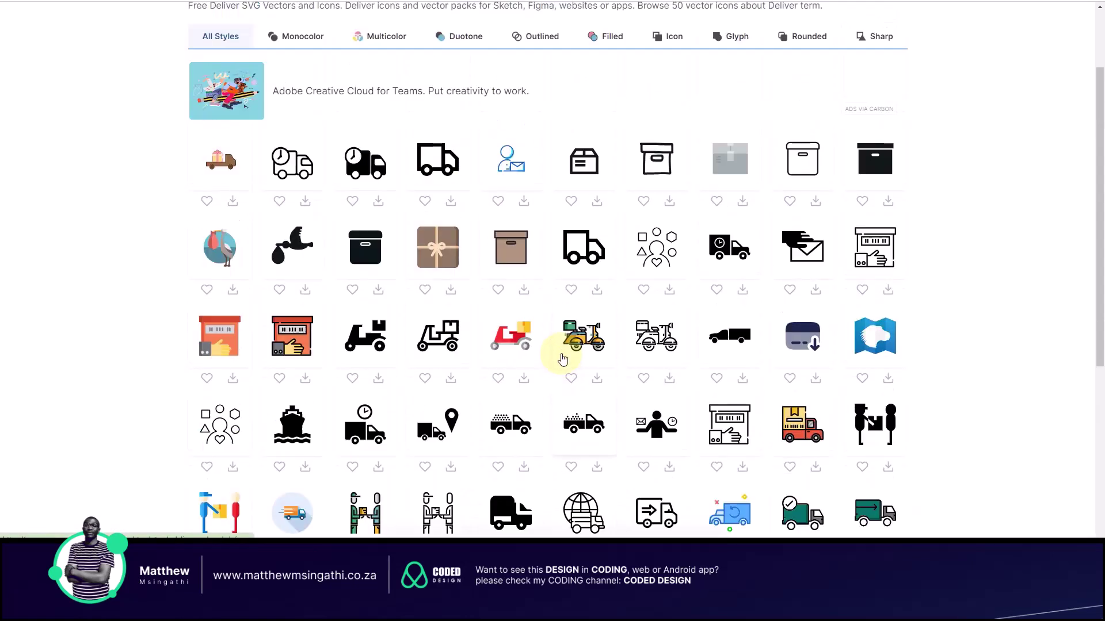
scroll(563, 359, up, 2)
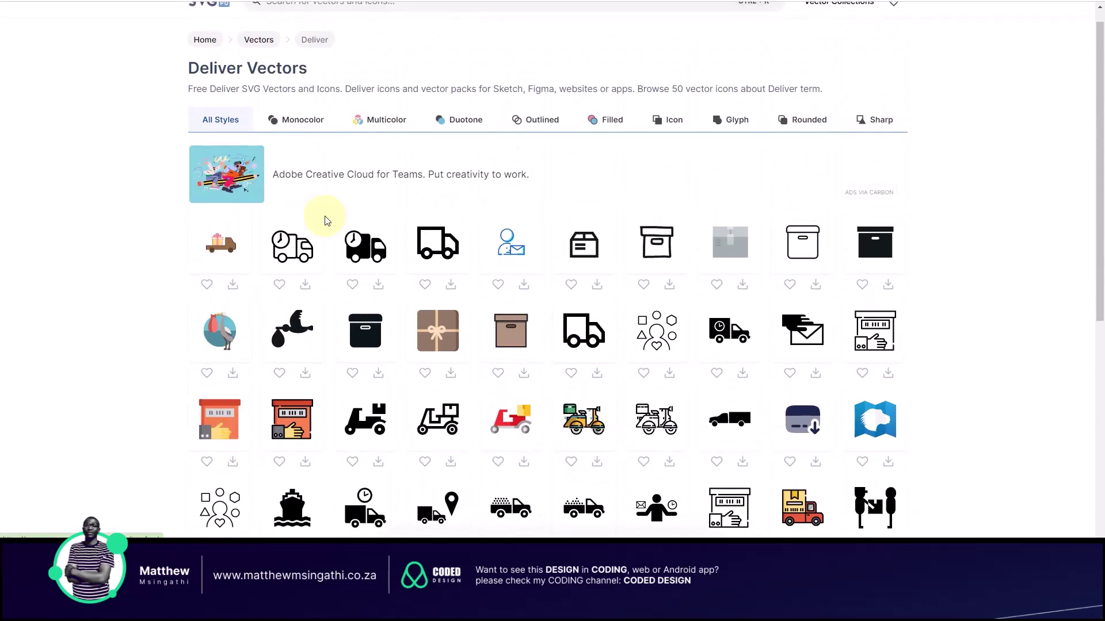
scroll(323, 83, up, 1)
Step: Search 'motorcycle' and copy the SVG code of the Motorcycle Delivery Single Box icon
click(305, 22)
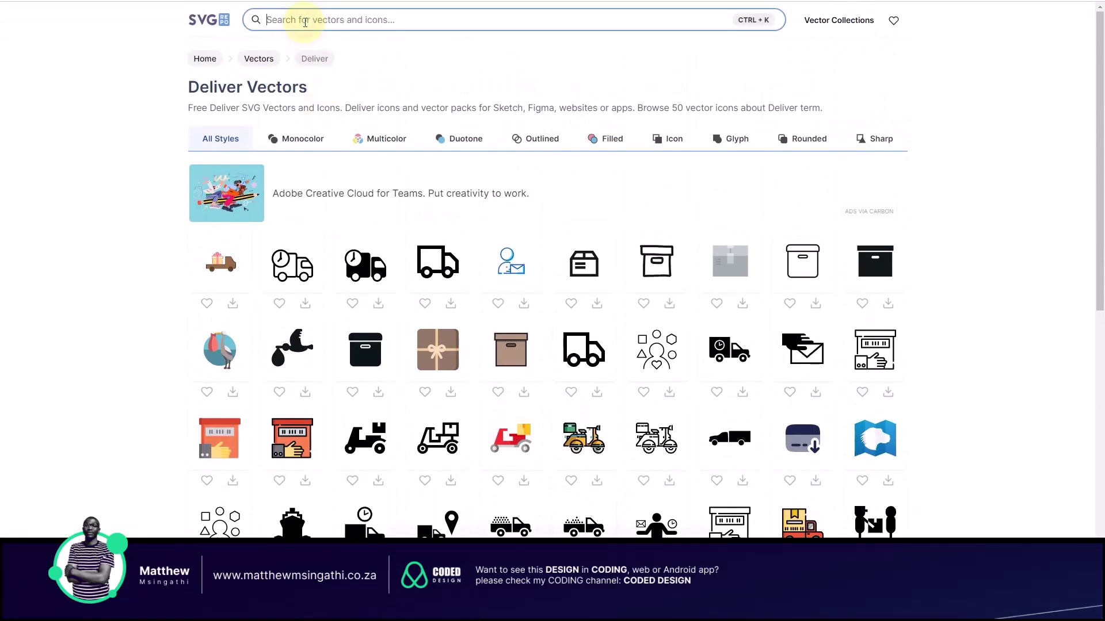
text(motorcycle)
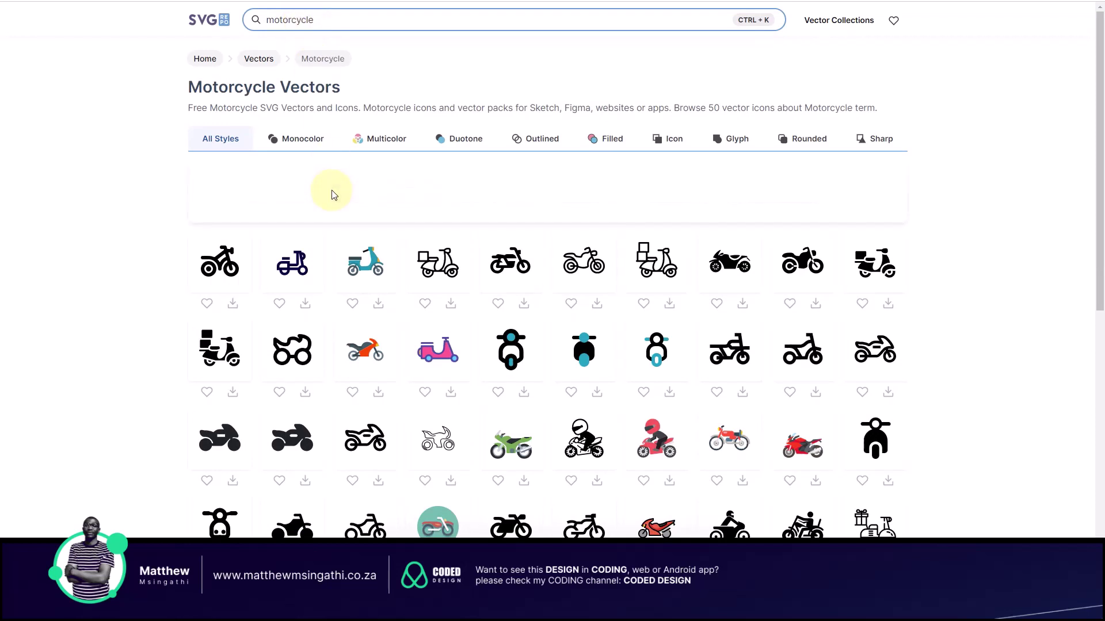
scroll(456, 236, down, 1)
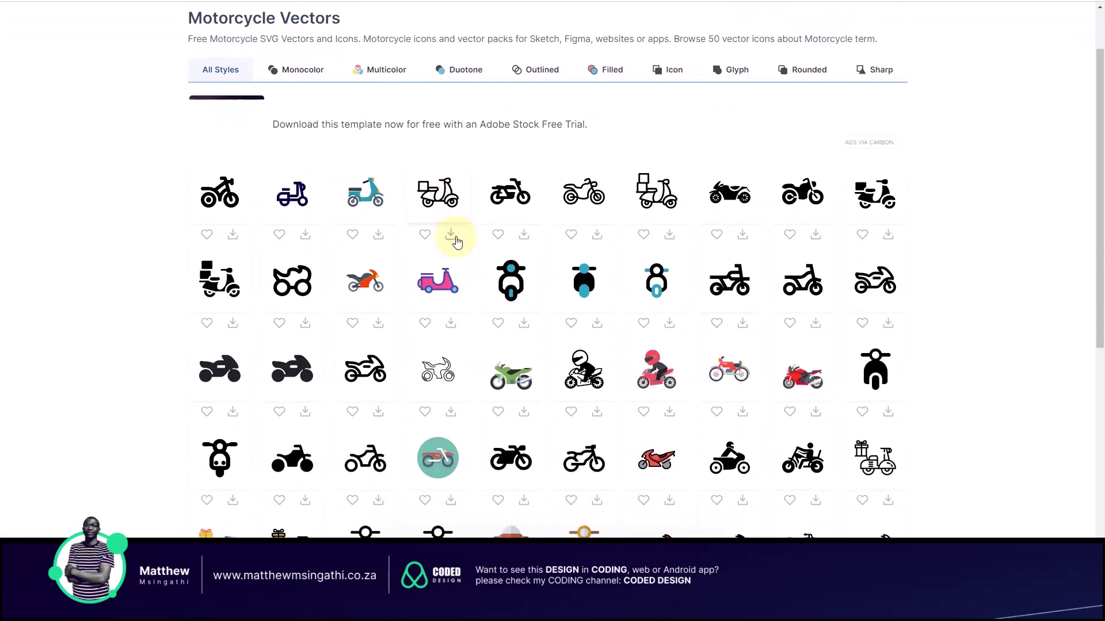
click(869, 195)
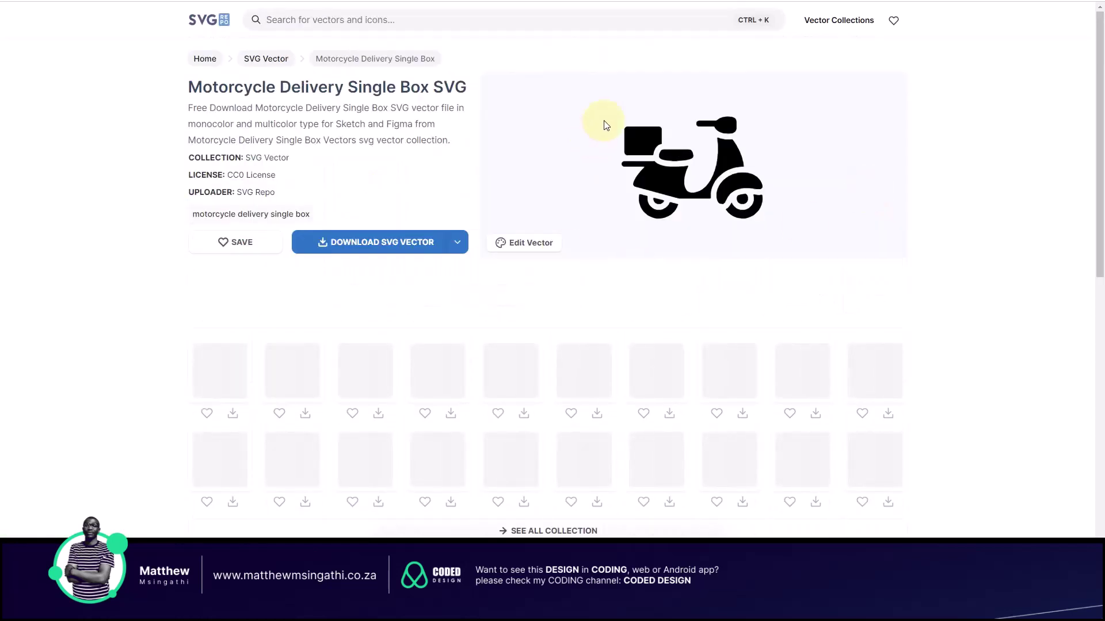
click(525, 245)
click(413, 387)
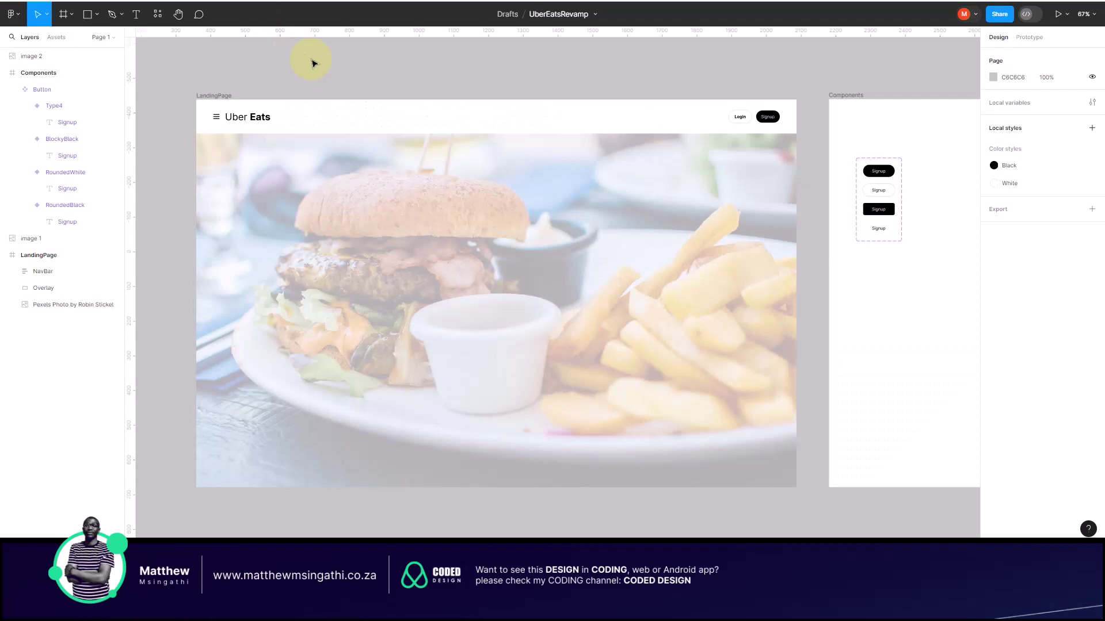
Step: Paste the 50×50 scooter SVG into Figma and drag it into the Components frame
click(321, 67)
key(ctrl+v)
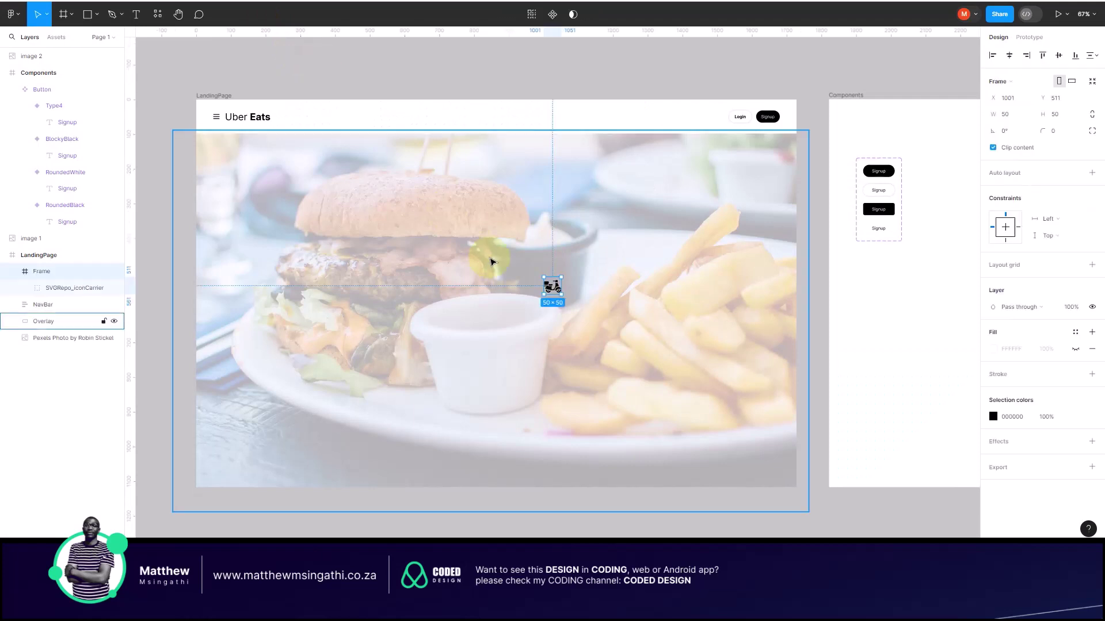
scroll(552, 290, right, 5)
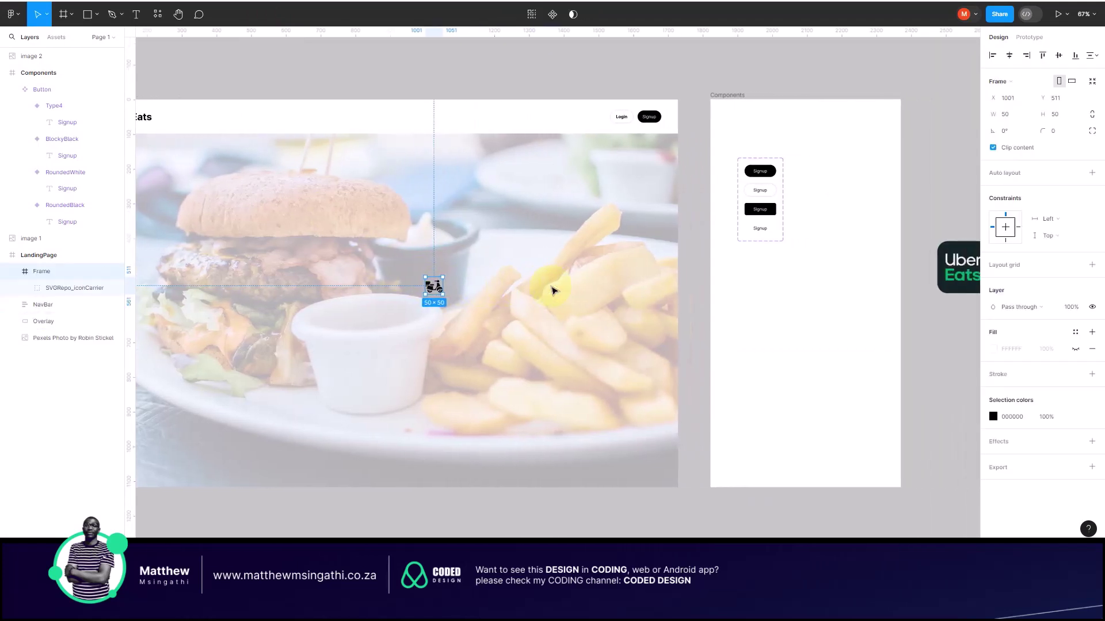
drag(436, 292, 785, 332)
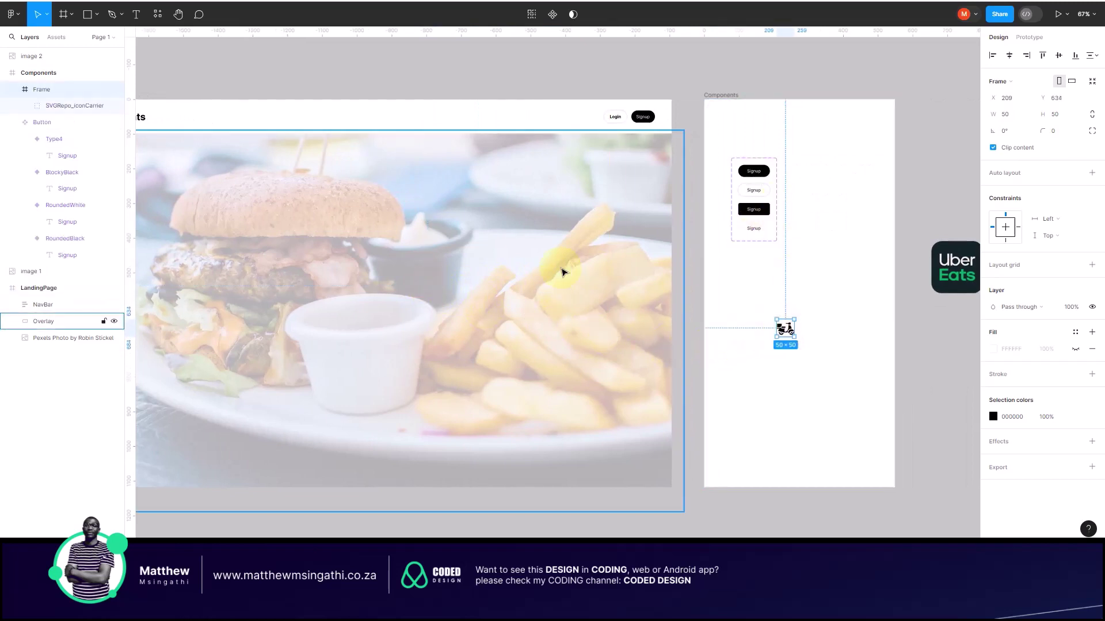
scroll(387, 222, down, 5)
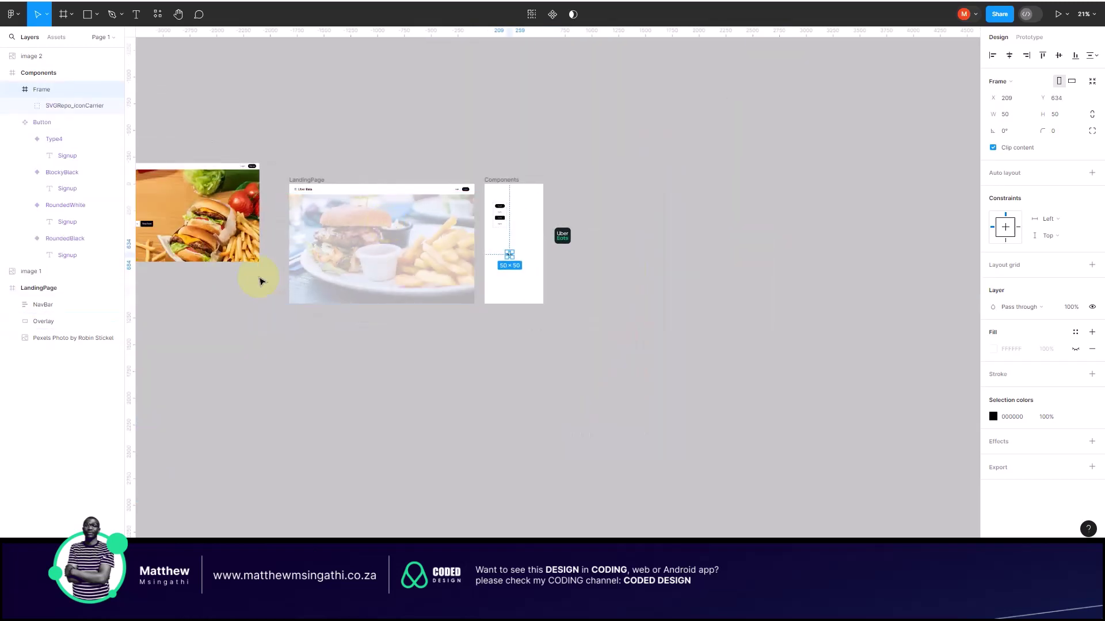
scroll(259, 278, left, 4)
click(278, 233)
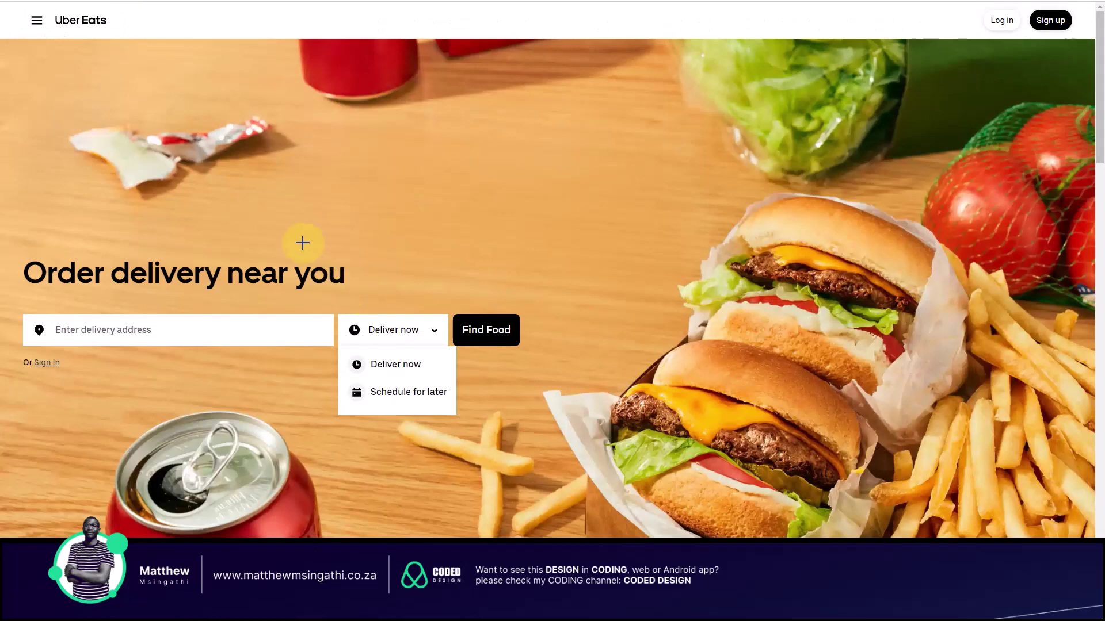
Step: Snip the Uber Eats heading, address field and open delivery-time dropdown with Win+Shift+S
key(super+shift+s)
drag(4, 208, 586, 460)
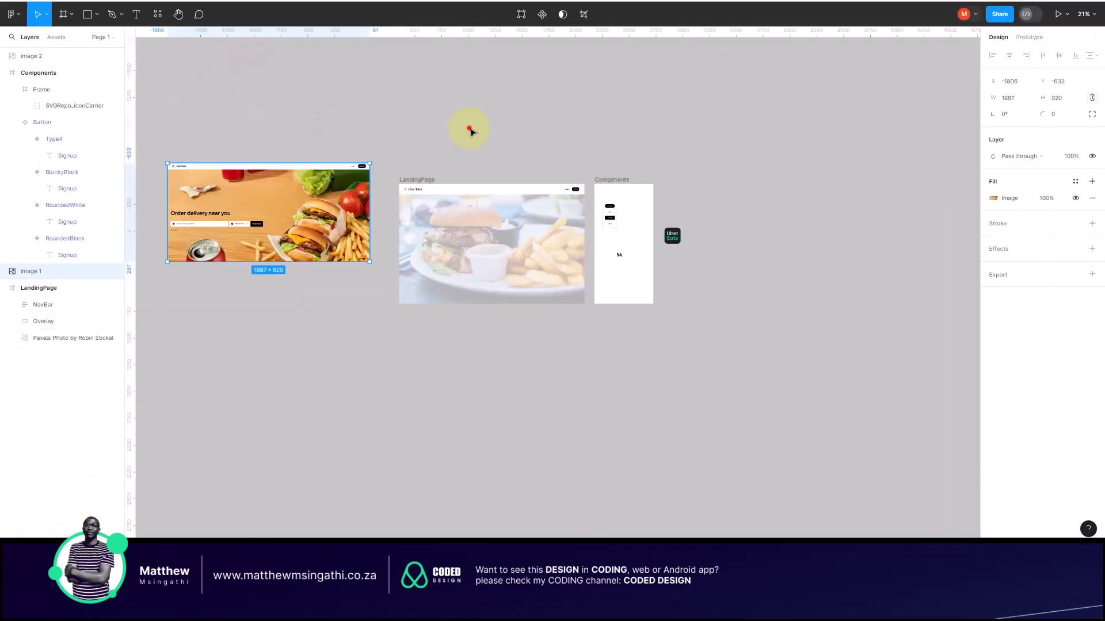
Step: Paste the captured Uber Eats screenshot and place it below the Components frame
click(471, 132)
key(ctrl+v)
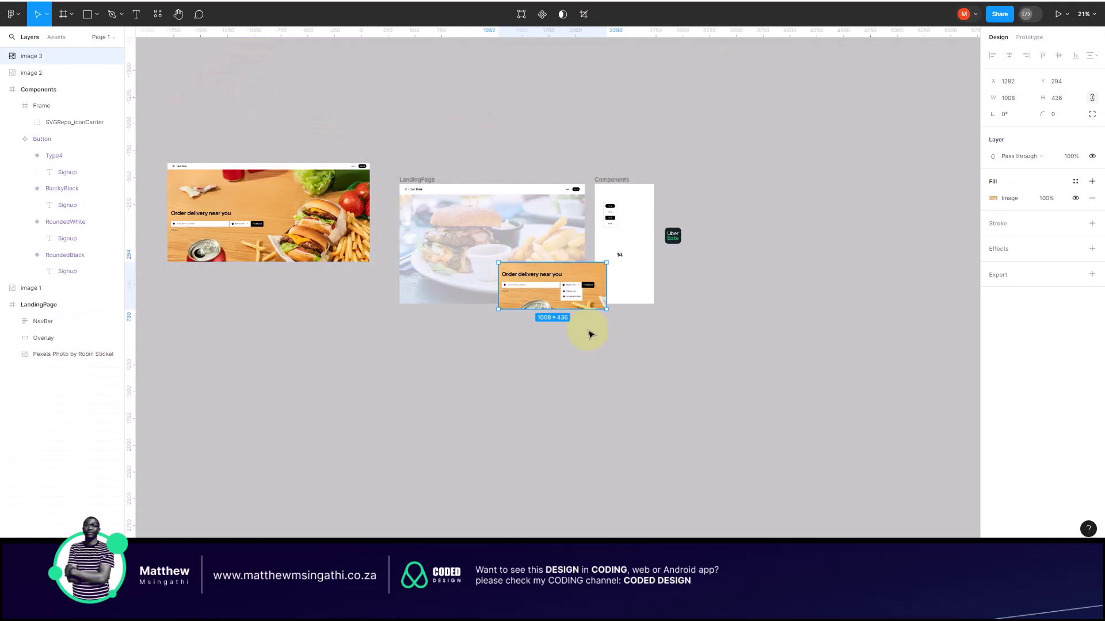
drag(582, 302, 633, 349)
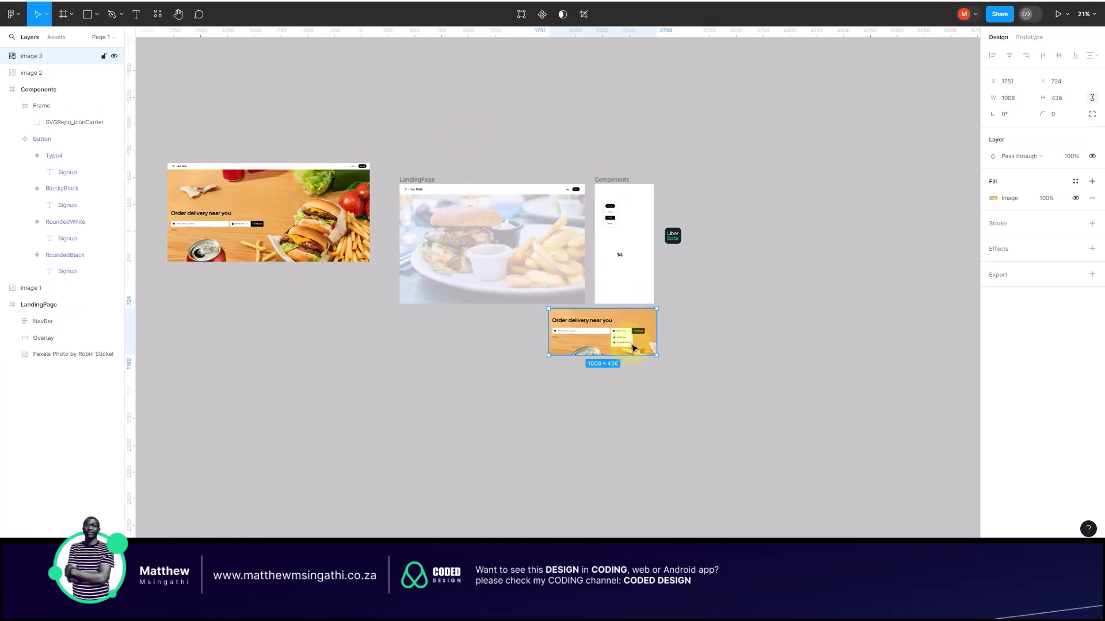
scroll(632, 348, up, 5)
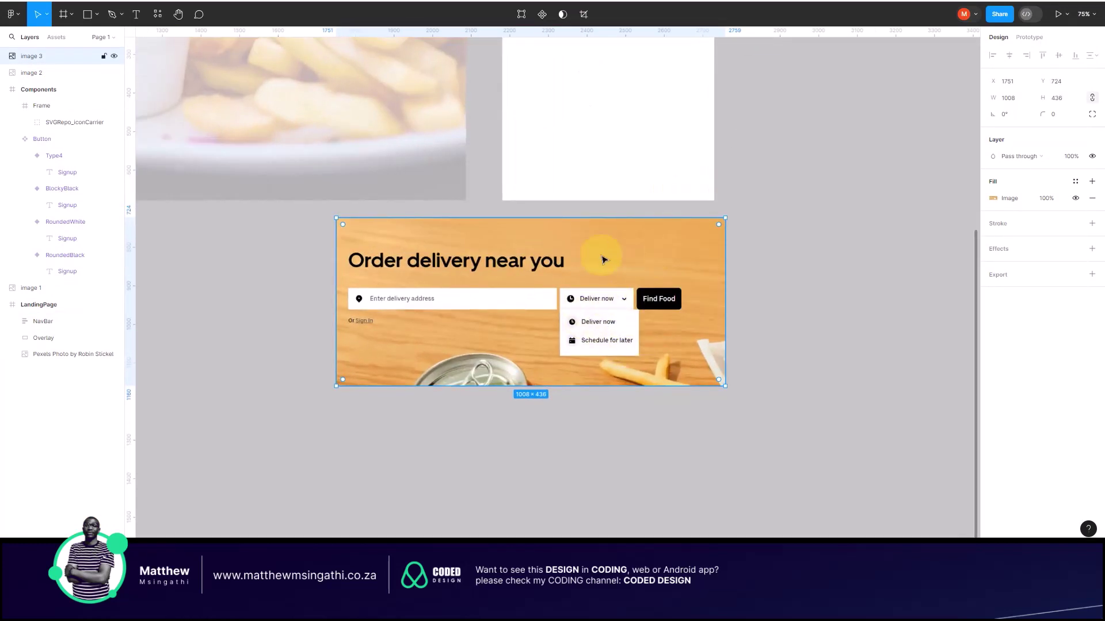
scroll(603, 259, up, 3)
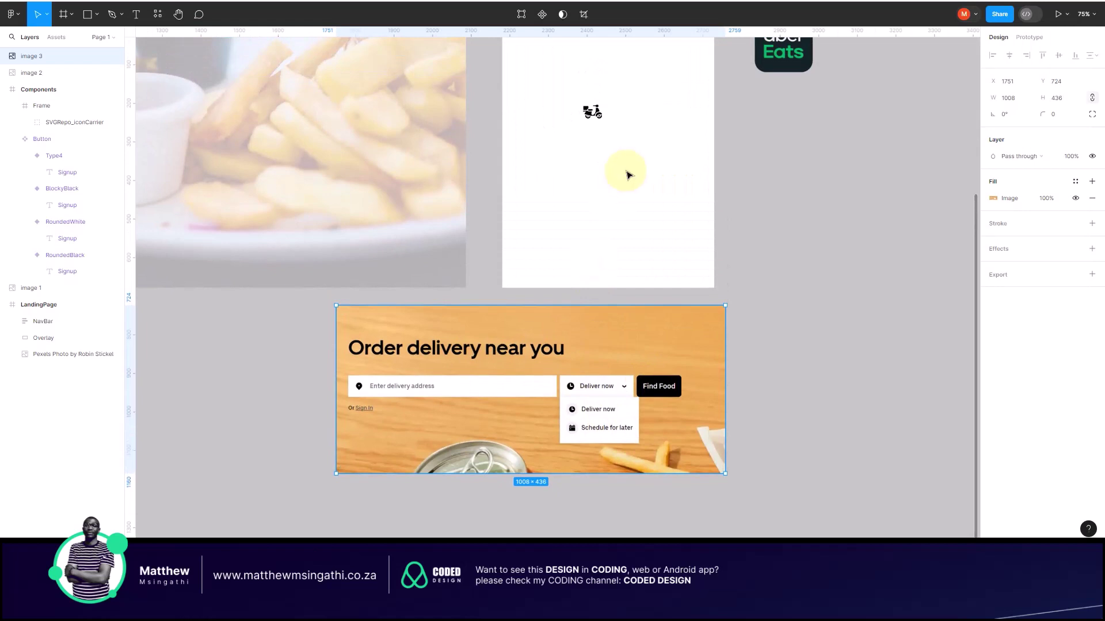
scroll(627, 174, up, 2)
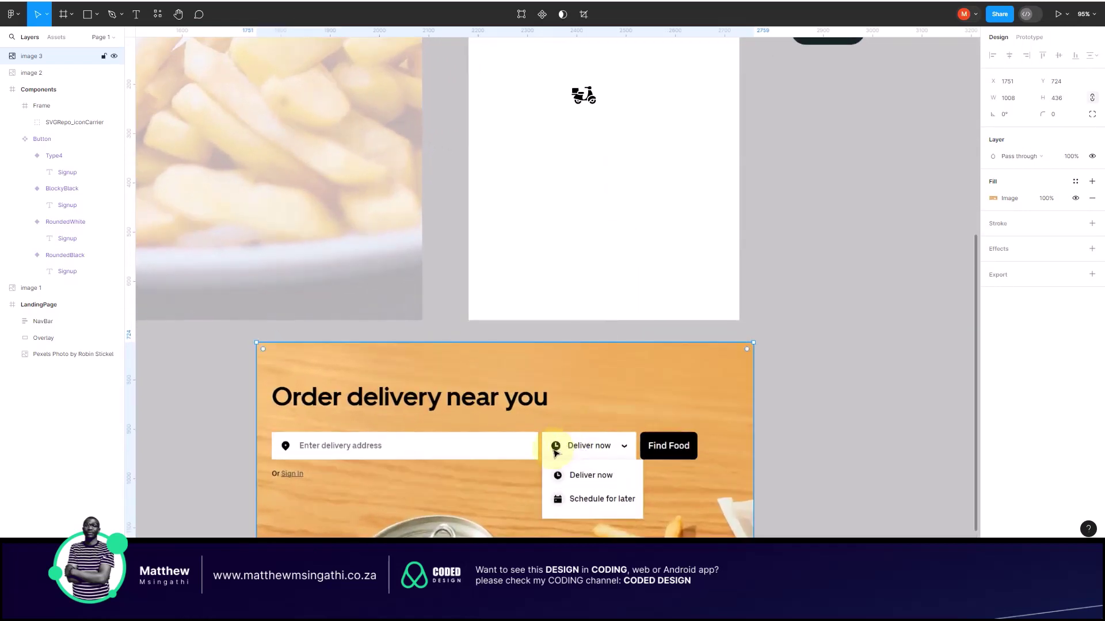
scroll(594, 93, up, 2)
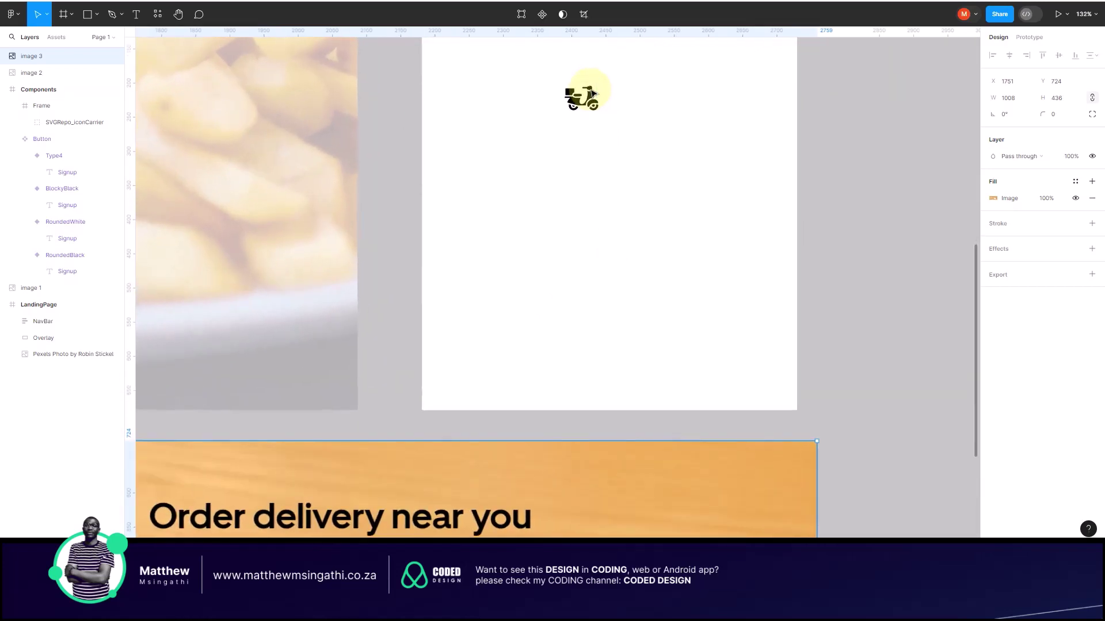
Step: Pull the scooter artwork out of its 50×50 frame and delete the empty frame
click(591, 97)
scroll(592, 98, up, 2)
double_click(560, 176)
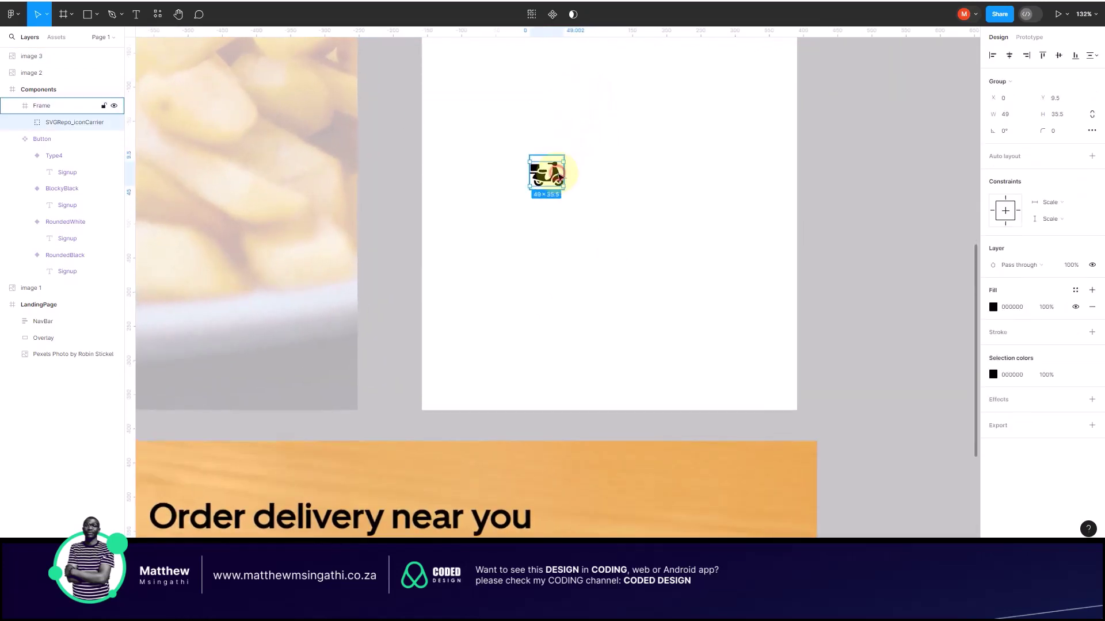
drag(559, 176, 611, 126)
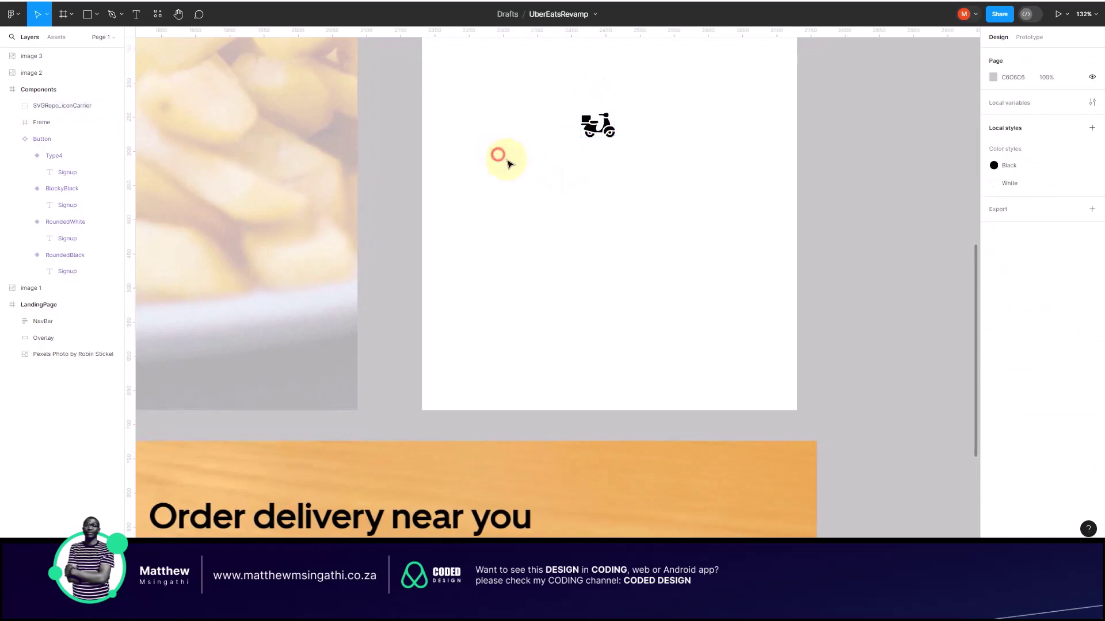
drag(497, 153, 557, 214)
key(Delete)
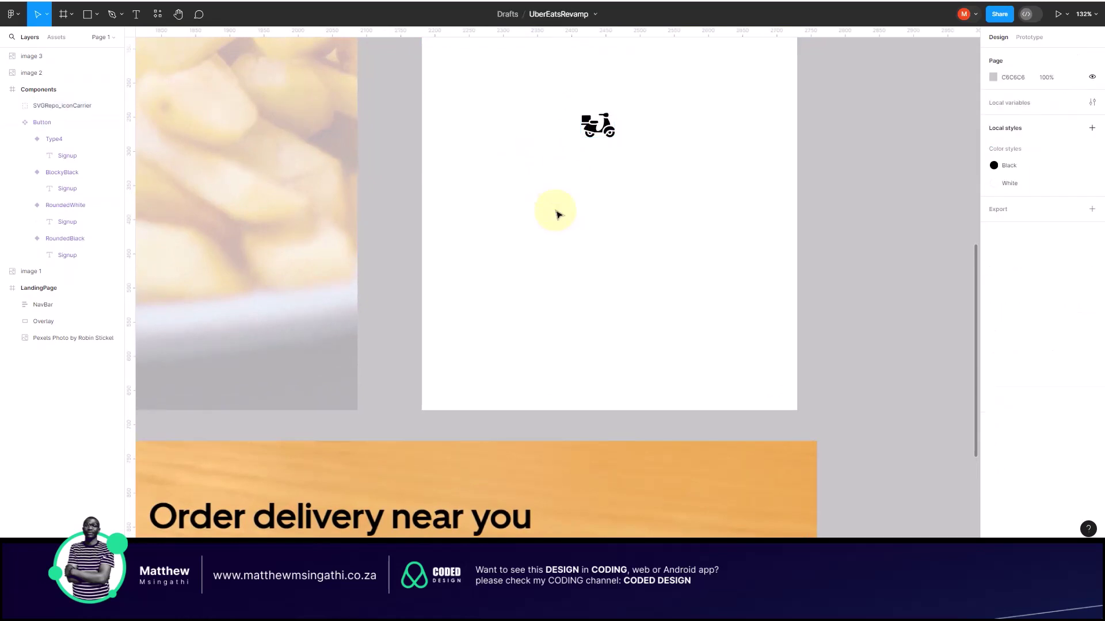
Step: Apply the Black colour style to the scooter and nudge it slightly left and down
click(599, 127)
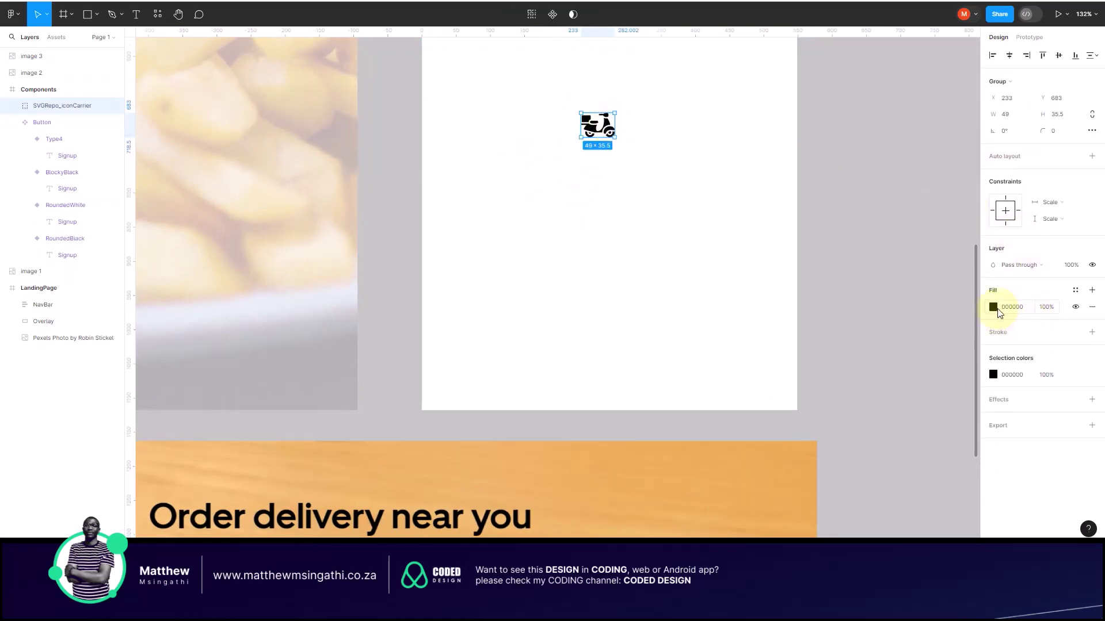
click(1092, 307)
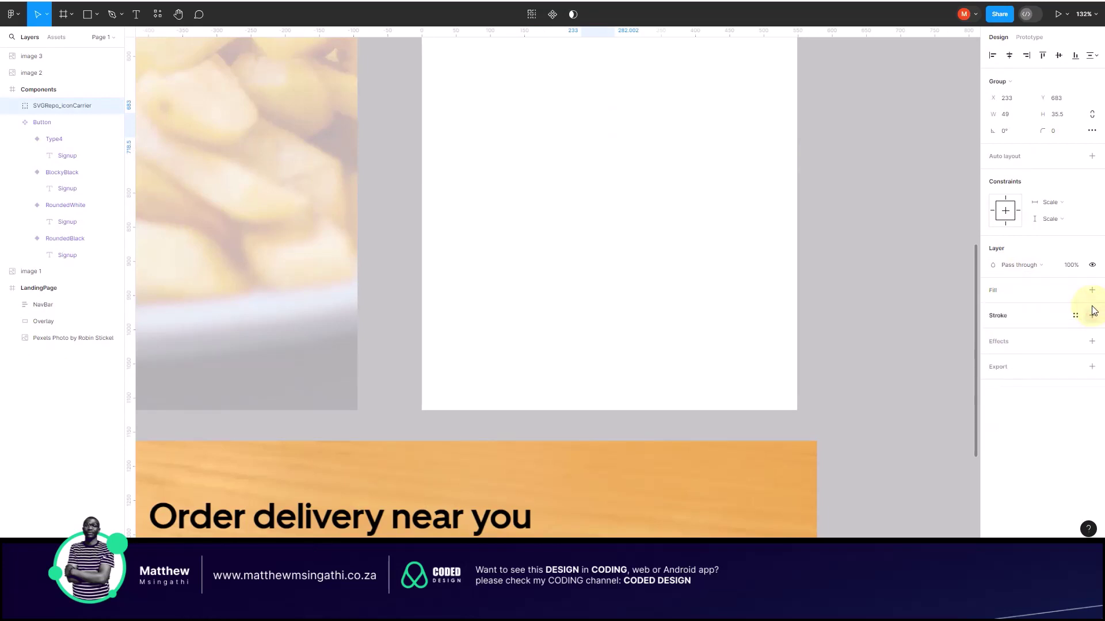
click(1075, 290)
click(871, 358)
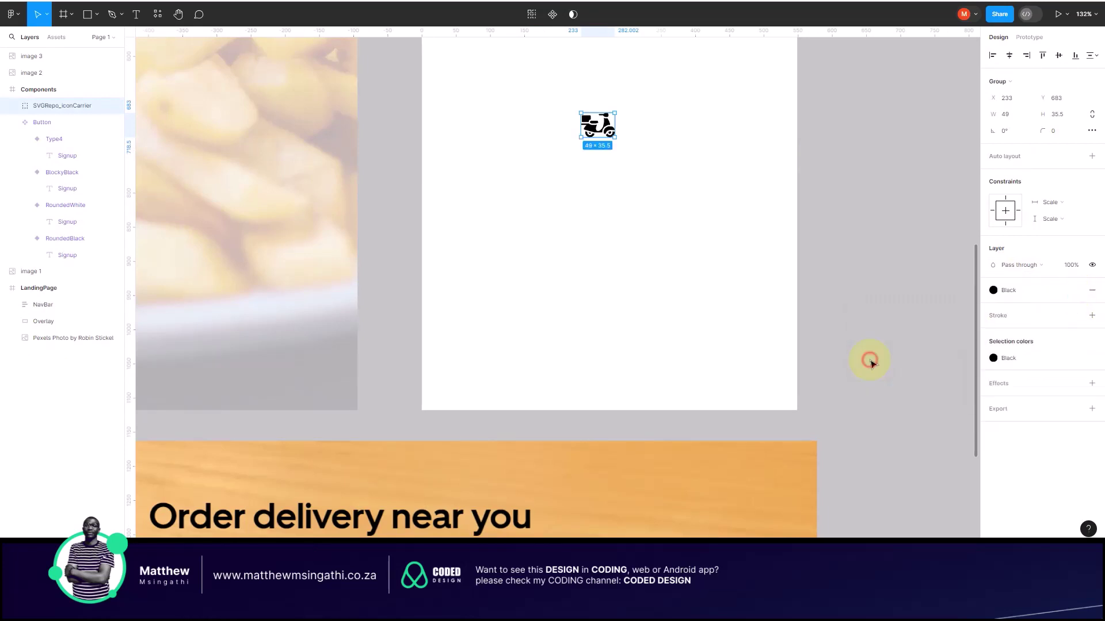
drag(601, 123, 562, 144)
click(617, 166)
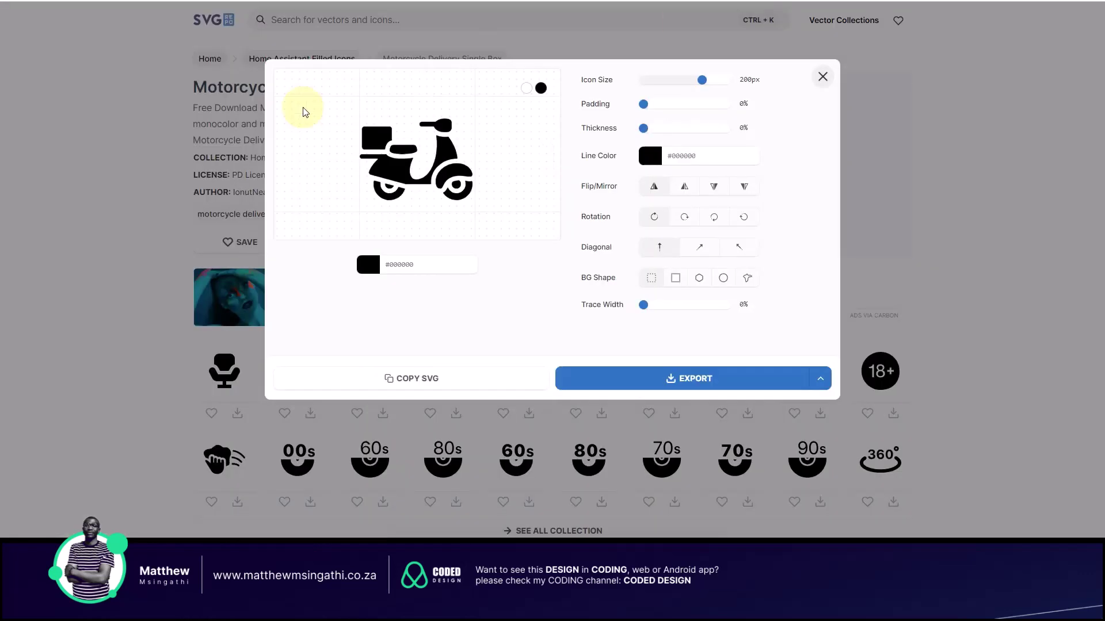
Step: Search SVG Repo for 'angle' and copy the Angle Left chevron's SVG code
click(821, 77)
click(401, 25)
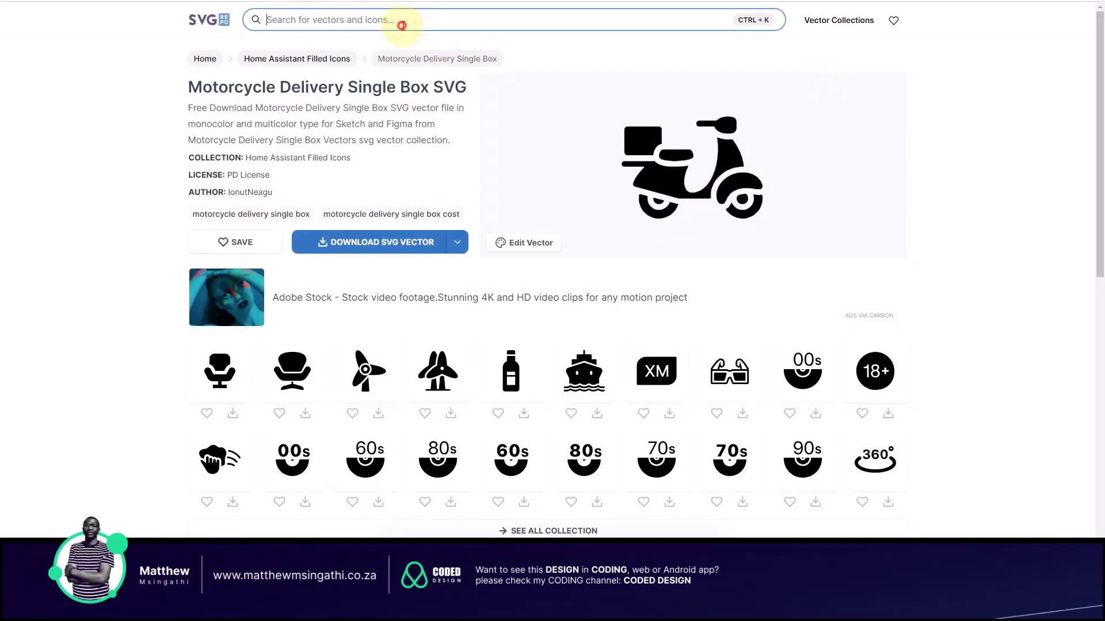
text(angle)
key(Return)
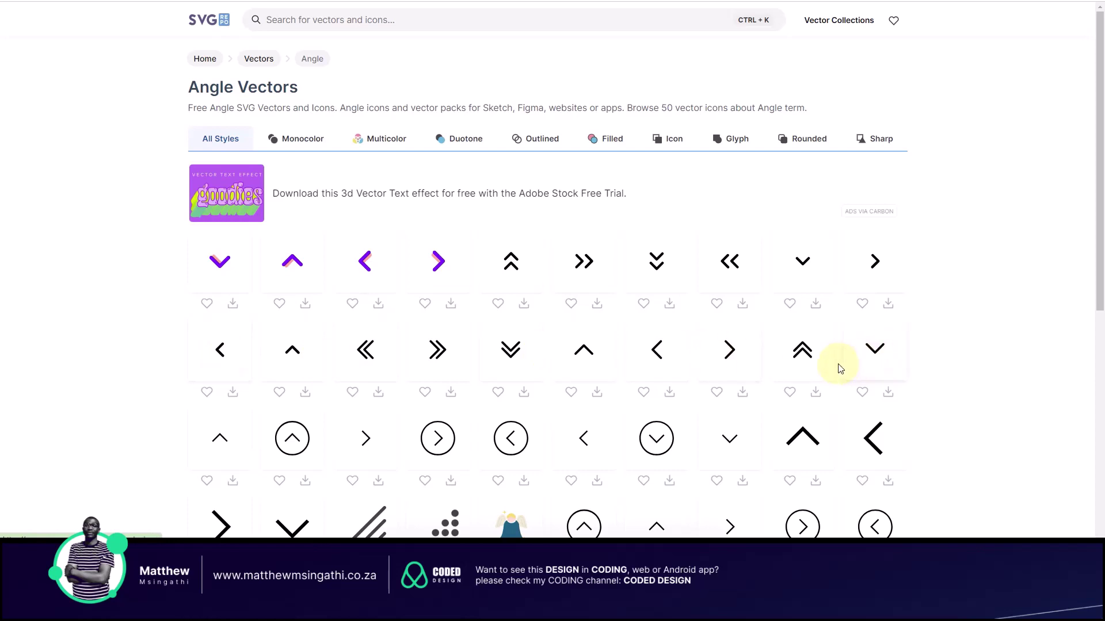
click(218, 351)
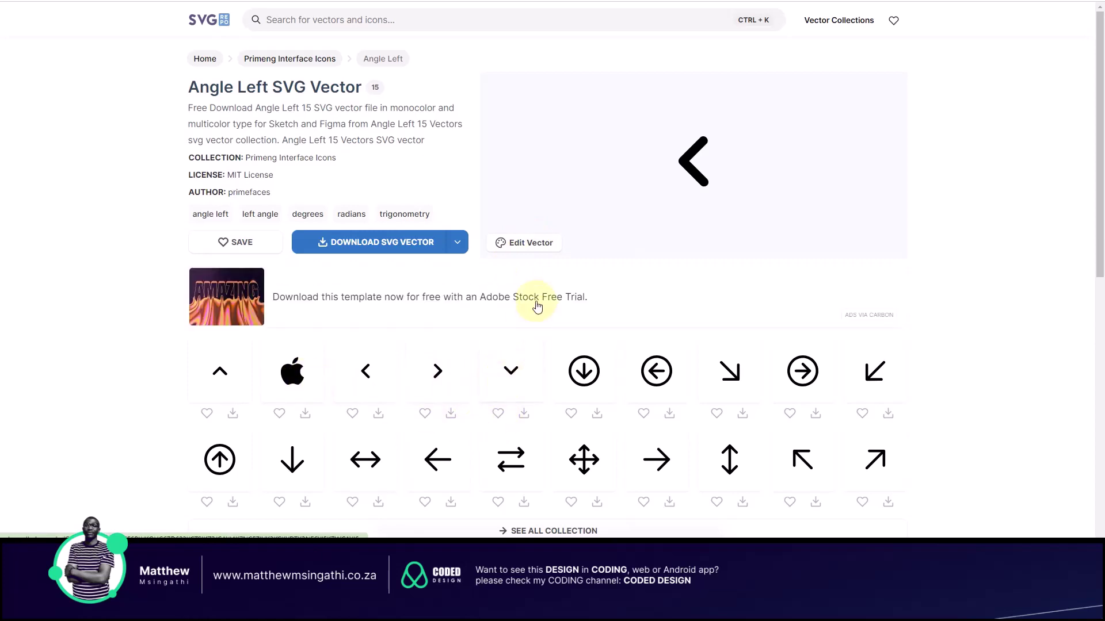
click(526, 243)
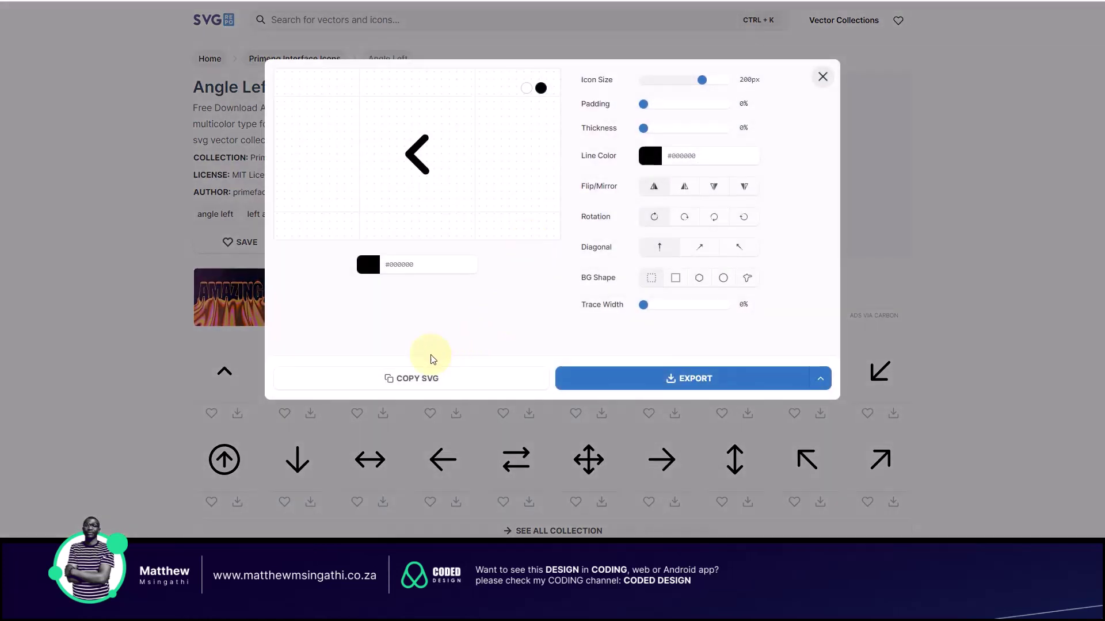
click(413, 378)
Step: Paste the chevron into Figma, pull it out of its frame and delete the empty frame
key(alt+Tab)
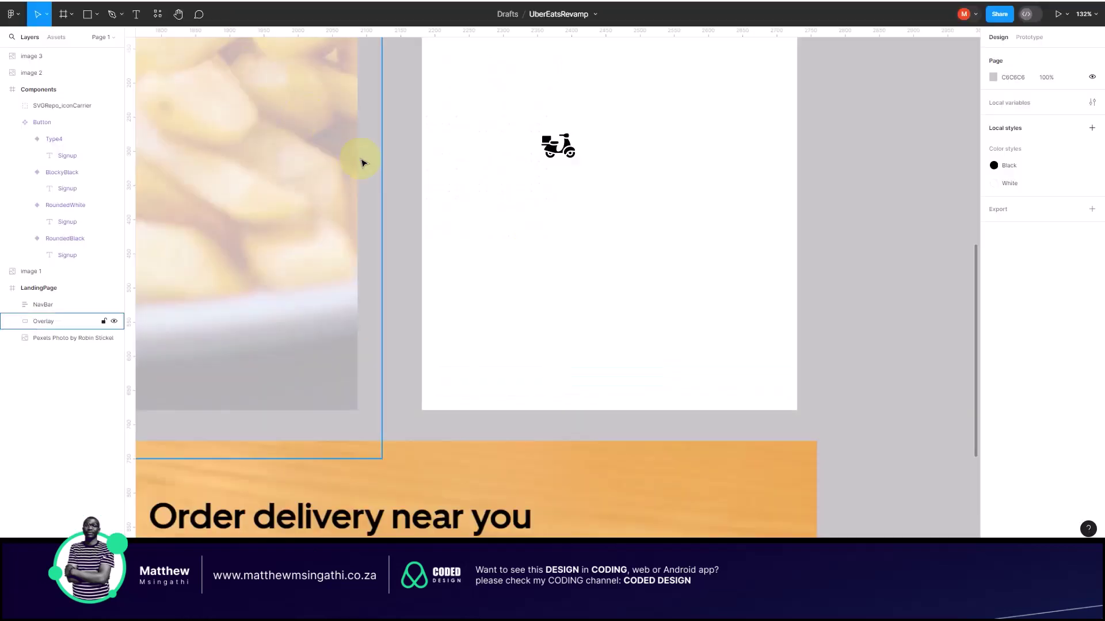
click(395, 198)
key(ctrl+v)
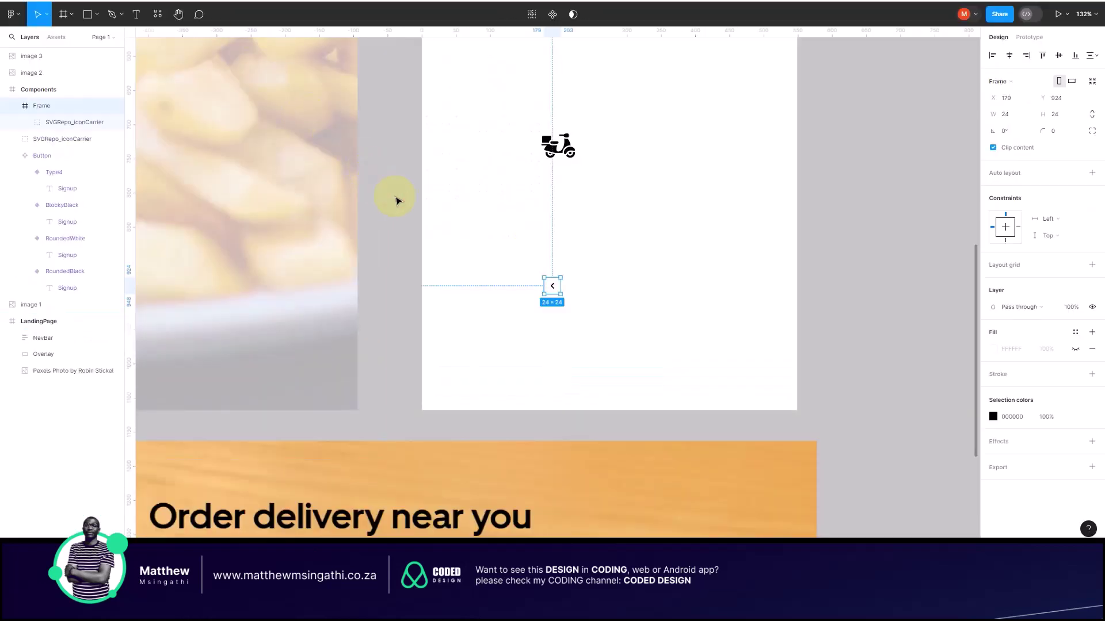
double_click(551, 287)
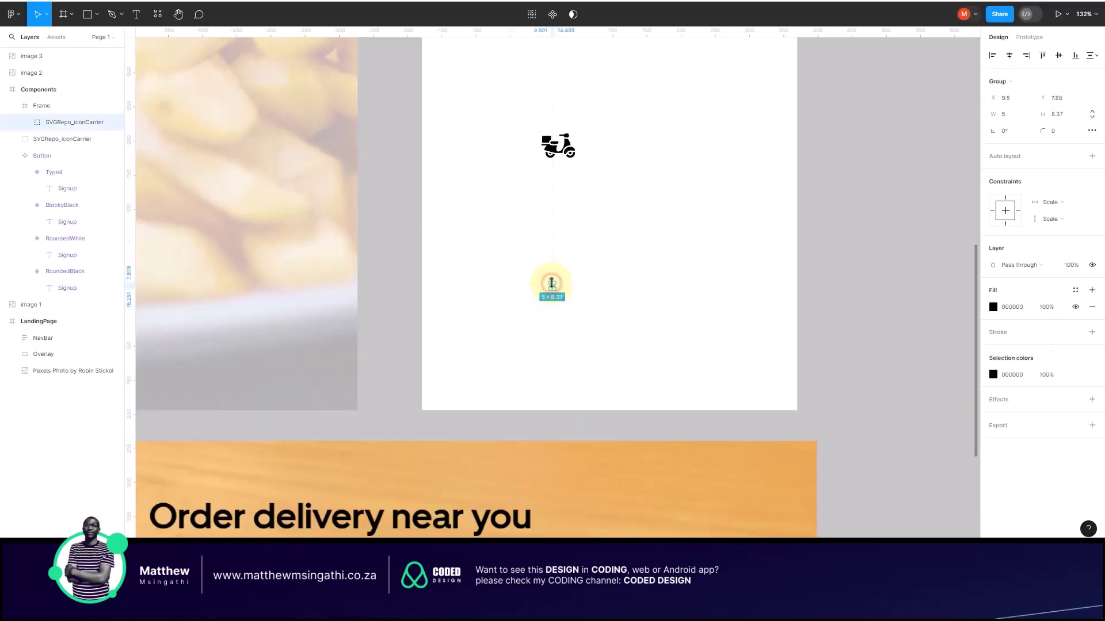
scroll(553, 286, up, 10)
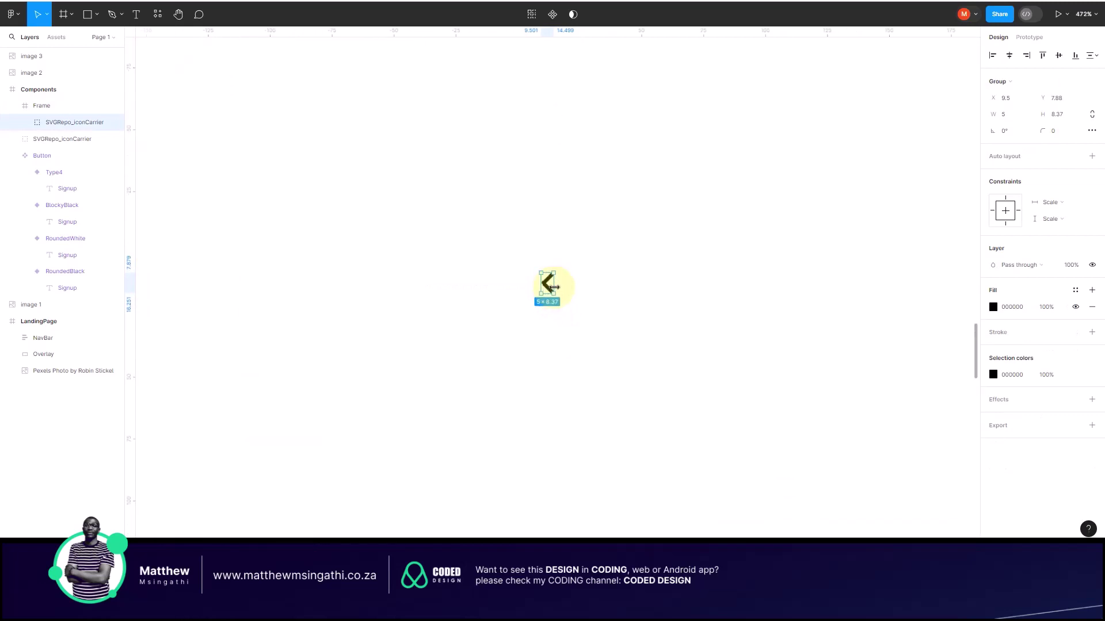
drag(548, 284, 633, 178)
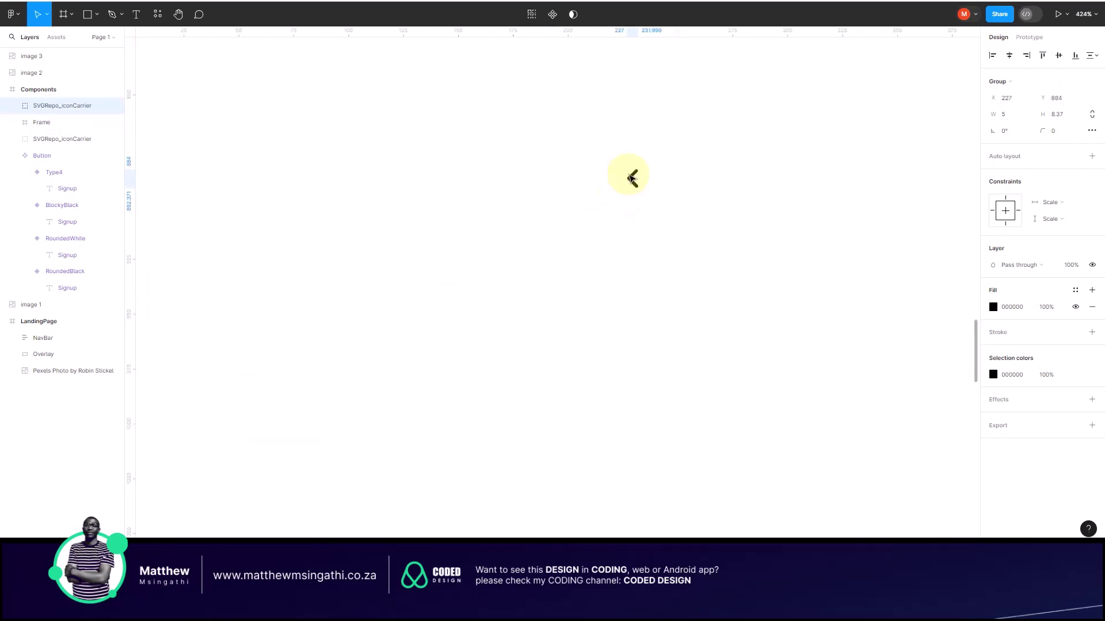
drag(450, 242, 578, 356)
key(Delete)
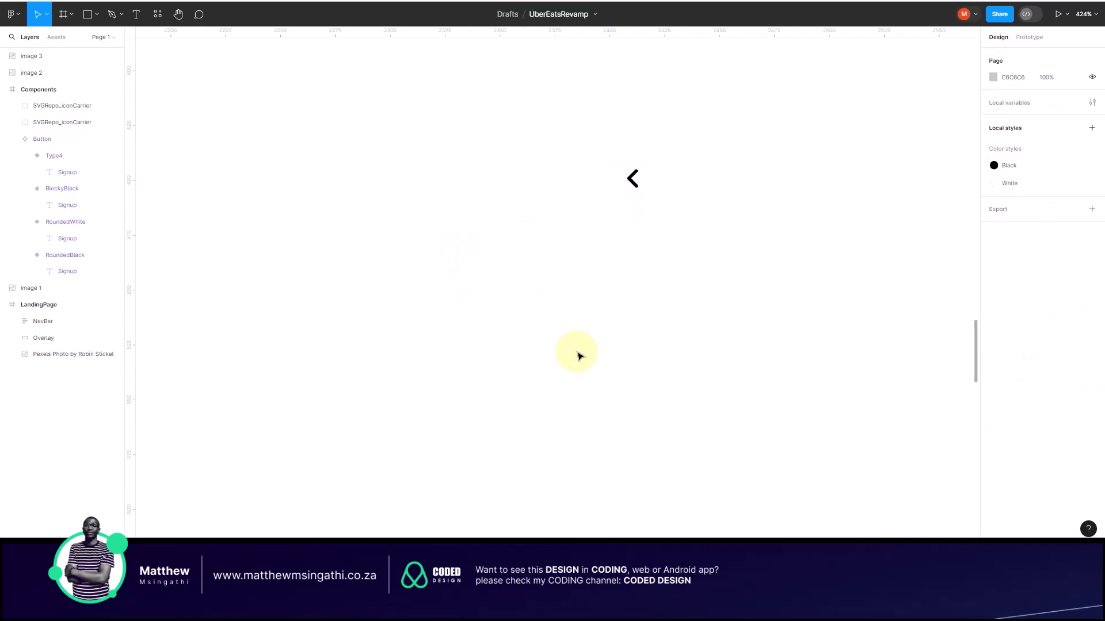
Step: Move the chevron up and right, then rotate it 90° to point down
scroll(578, 356, down, 5)
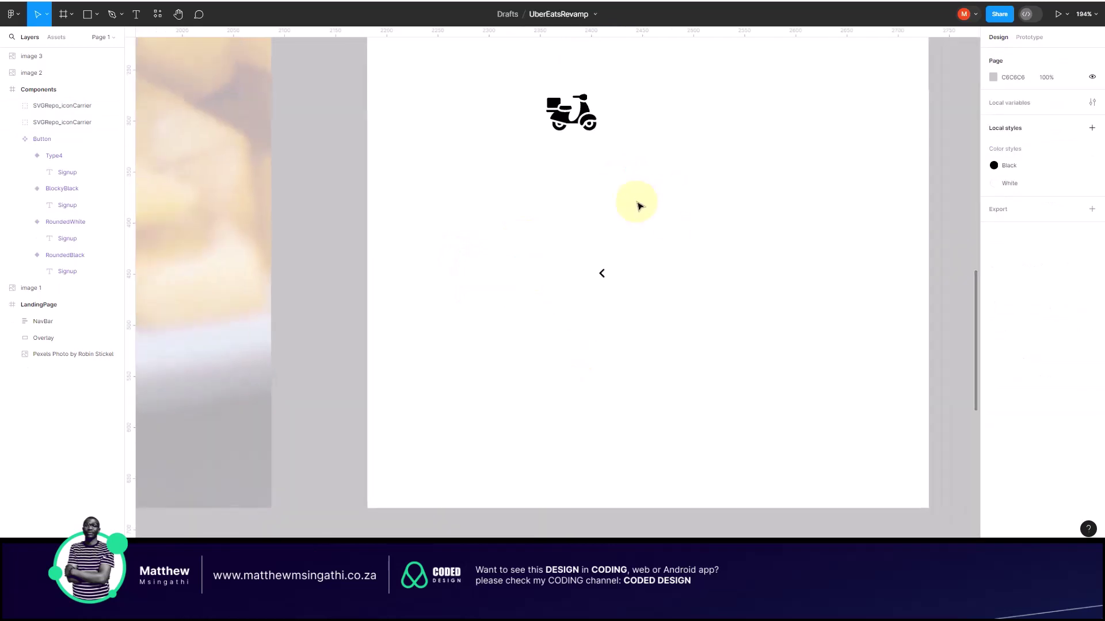
scroll(637, 205, up, 2)
click(597, 283)
drag(608, 278, 709, 167)
scroll(708, 167, up, 3)
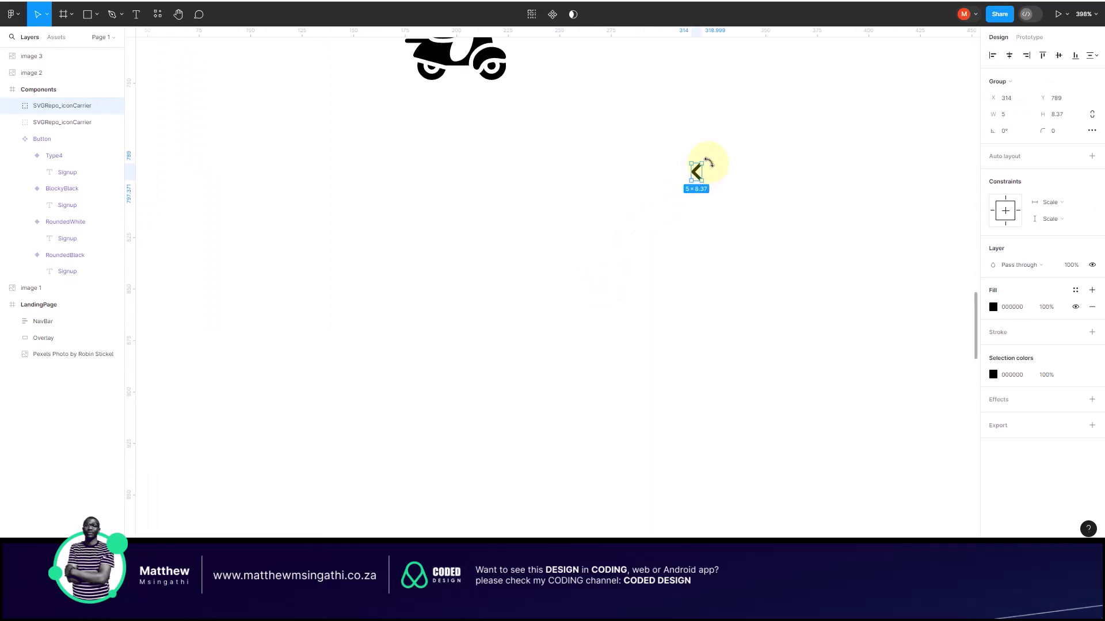
click(708, 163)
mouse_move(684, 158)
mouse_down()
mouse_move(700, 141)
mouse_move(729, 140)
mouse_move(675, 153)
mouse_up()
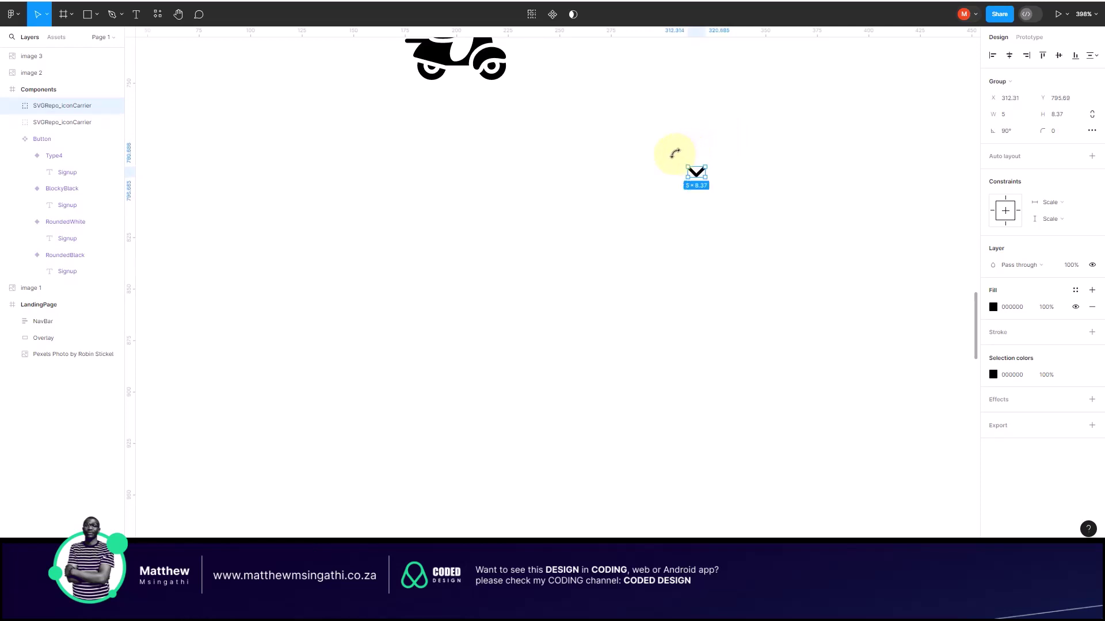
Step: Scale the chevron proportionally to 2.34× with the K scale tool
click(658, 194)
click(697, 174)
key(k)
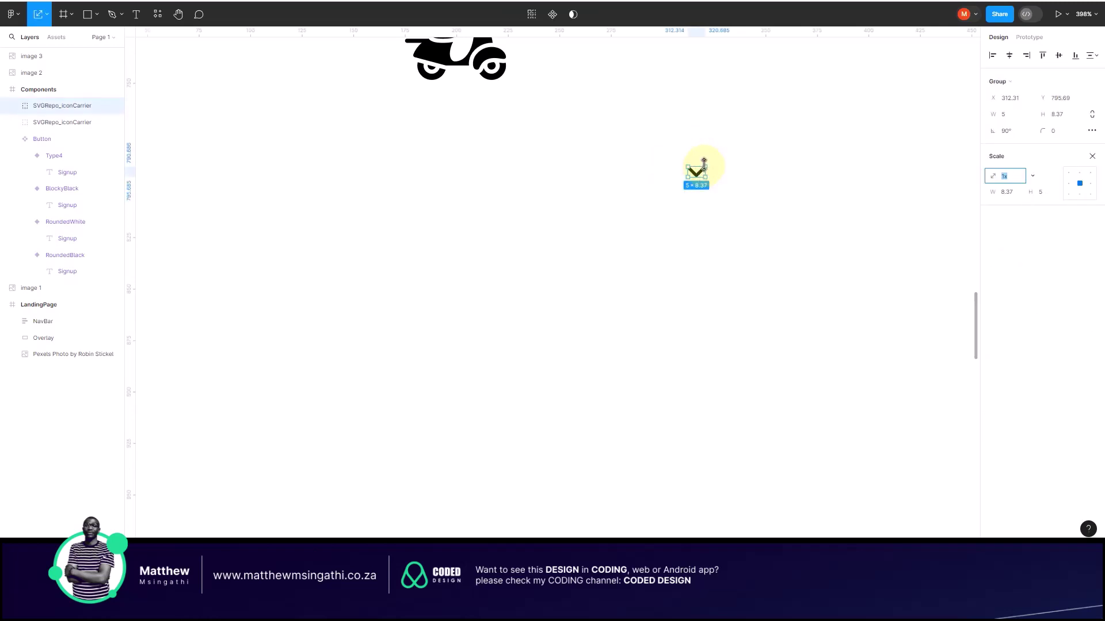
mouse_move(703, 163)
mouse_down()
mouse_move(726, 149)
mouse_move(716, 157)
mouse_up()
scroll(699, 212, down, 10)
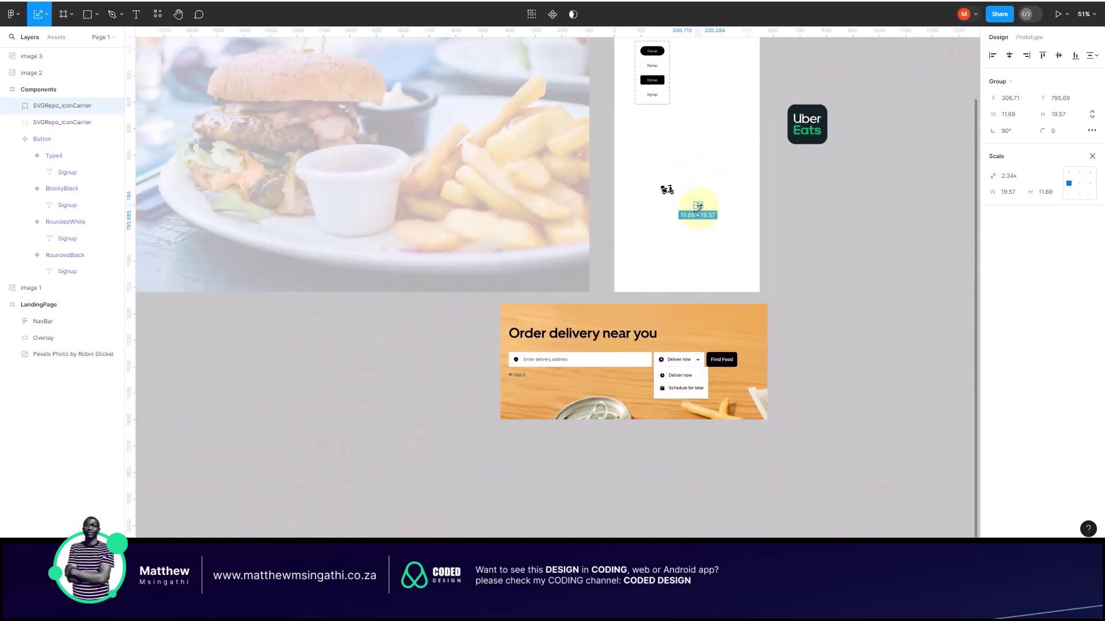
click(710, 161)
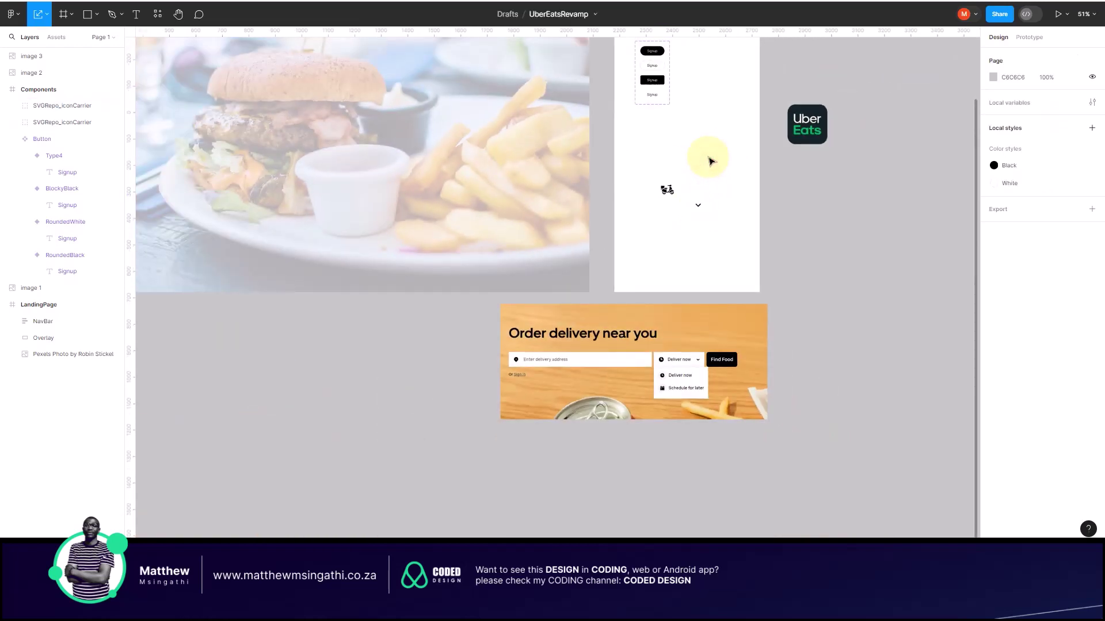
scroll(711, 161, up, 2)
Step: Duplicate the order-section screenshot and crop the copy to 258×239 around the Deliver now dropdown
drag(682, 394, 660, 375)
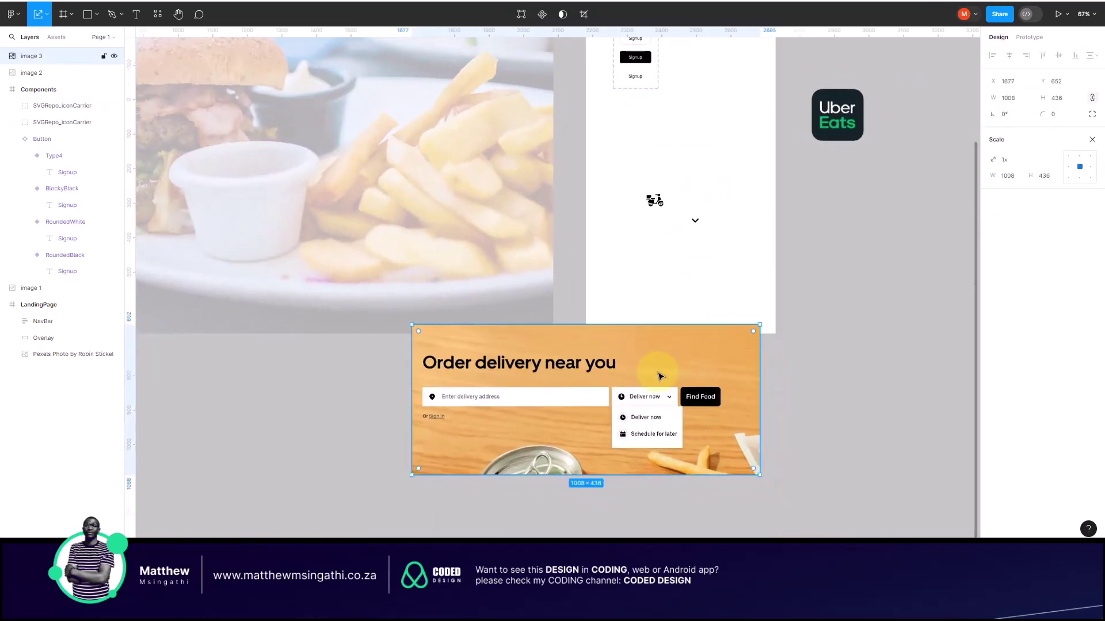
drag(650, 418, 696, 340)
click(584, 14)
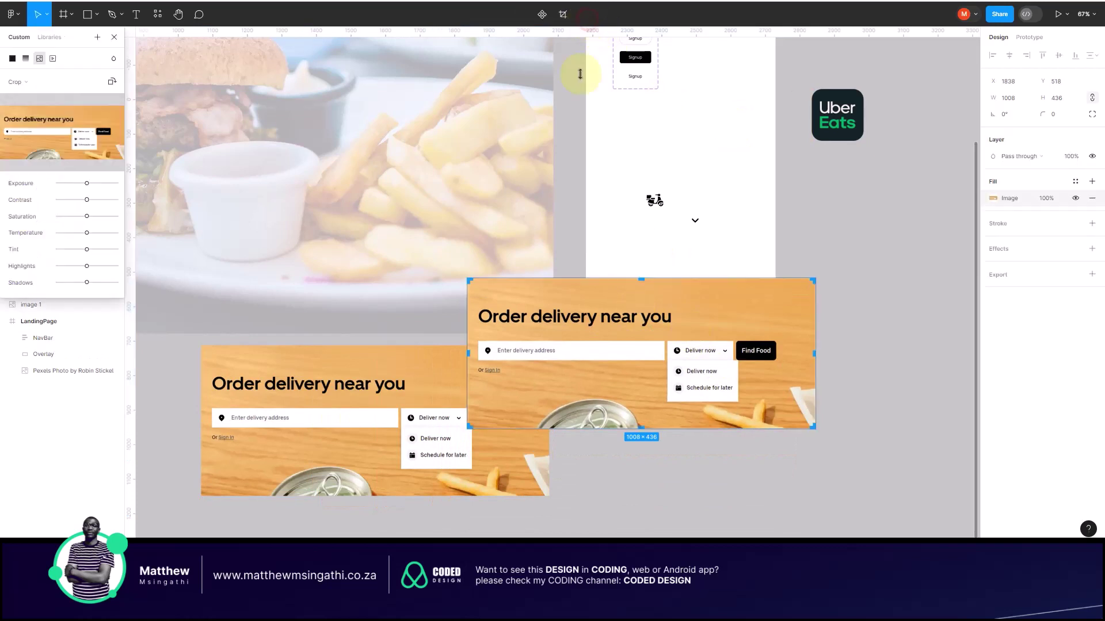
drag(469, 355, 665, 361)
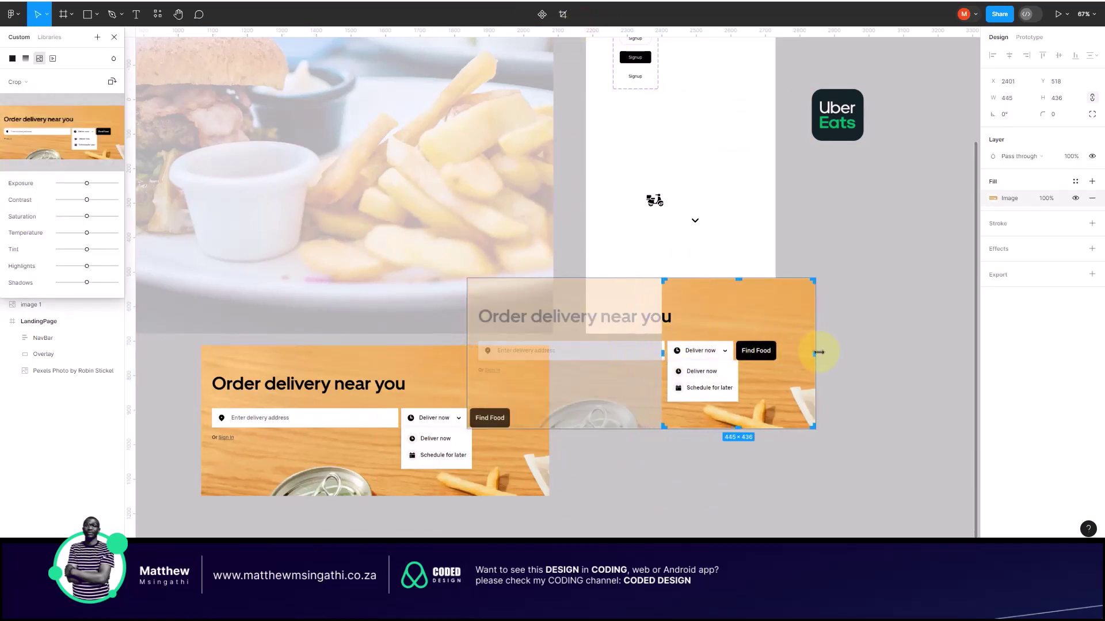
drag(813, 351, 751, 369)
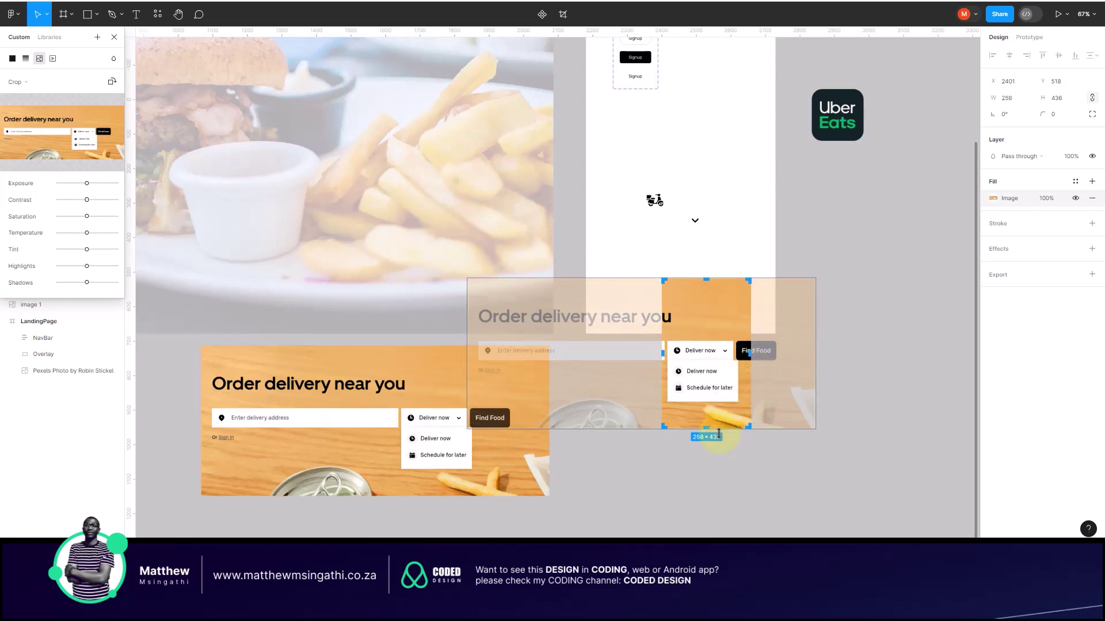
drag(707, 429, 708, 413)
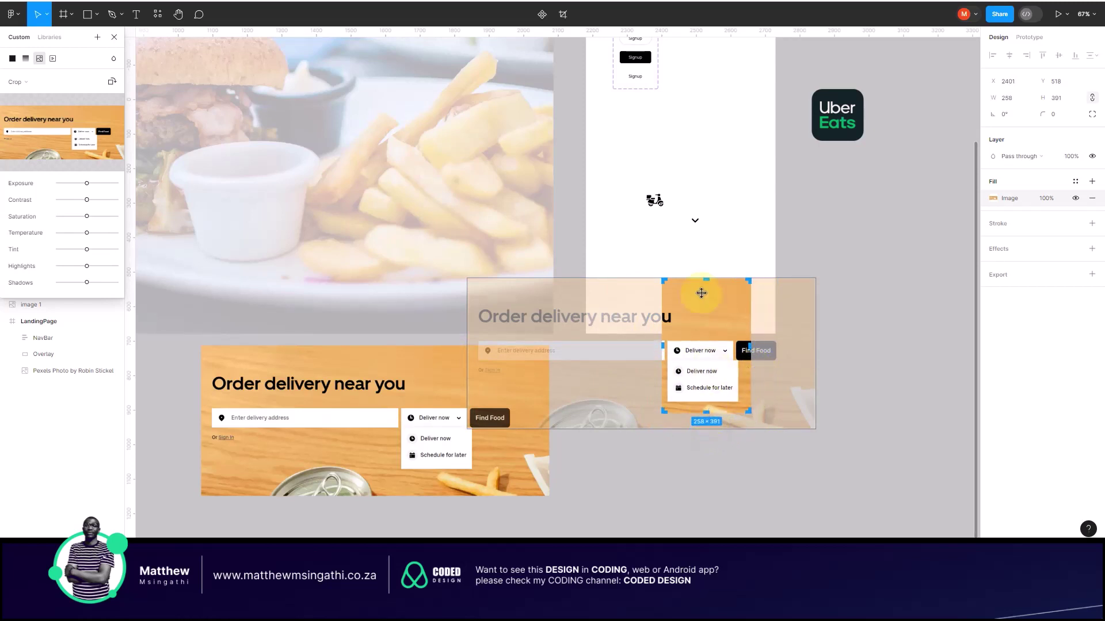
drag(706, 280, 693, 148)
key(Return)
click(689, 365)
Step: Place the cropped dropdown below the chevron and shift the scooter left and down
scroll(727, 171, up, 5)
scroll(727, 173, up, 1)
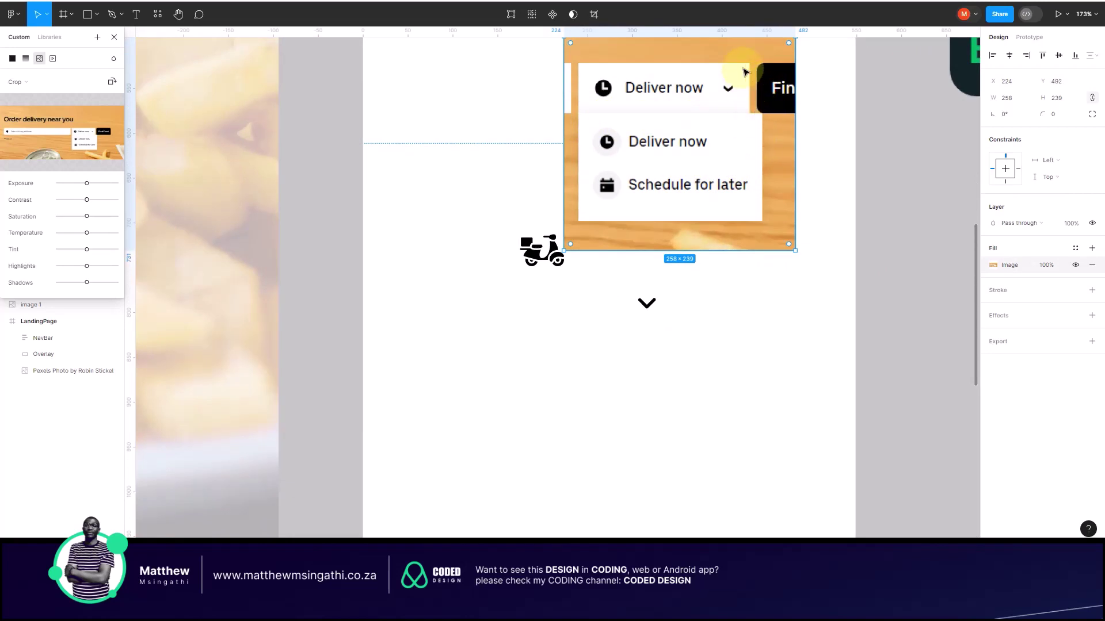
drag(726, 98, 619, 422)
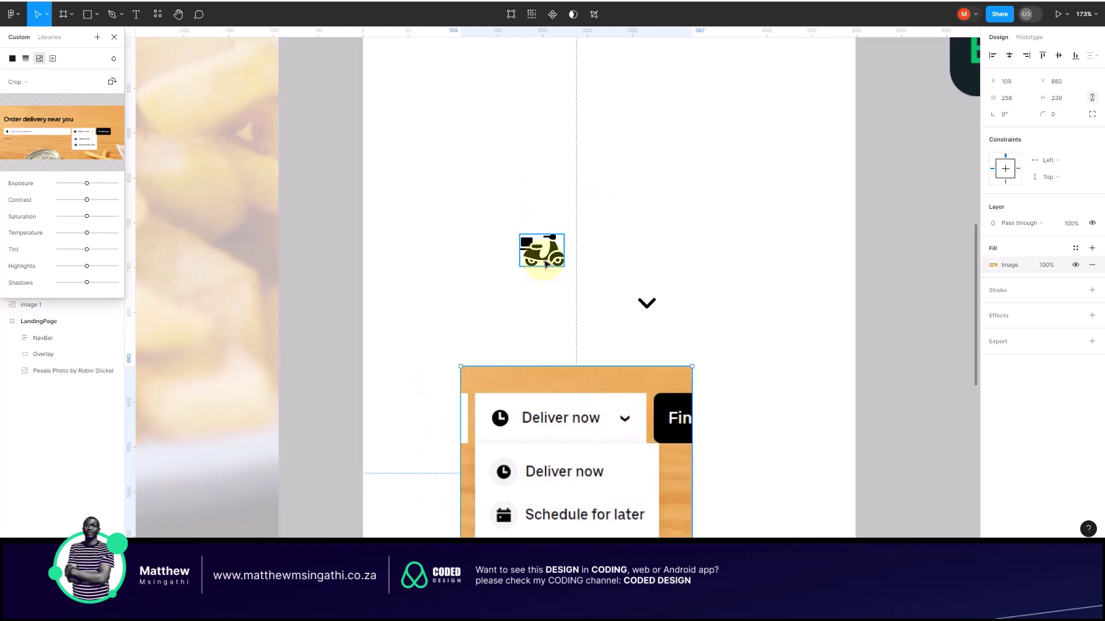
drag(547, 260, 512, 272)
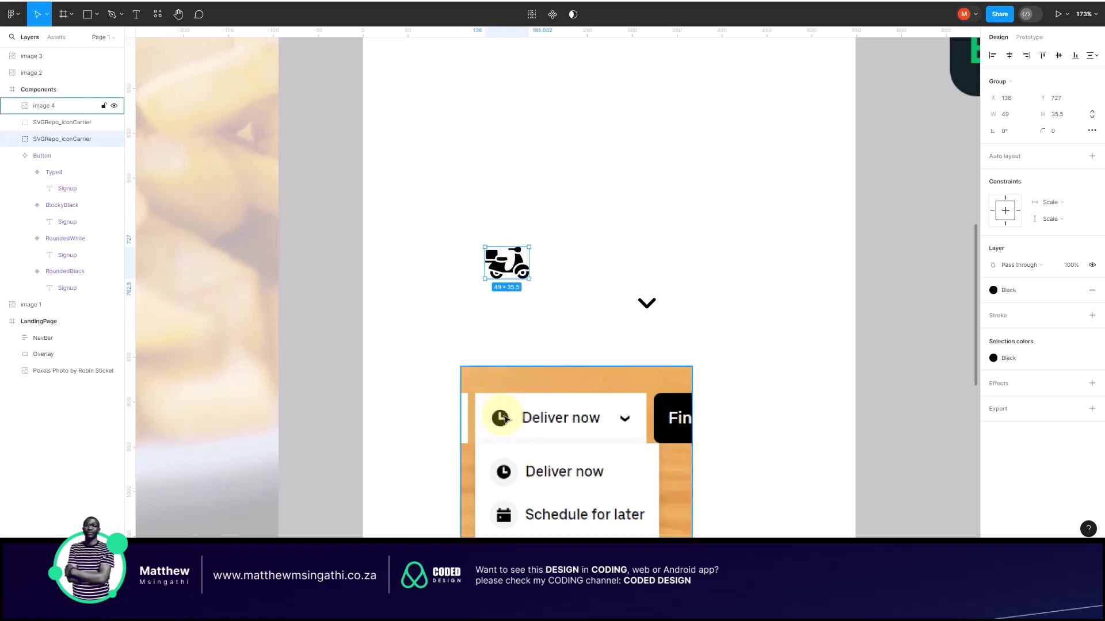
Step: Align the scooter with the chevron and add a 'Deliver now' text label
drag(518, 264, 503, 300)
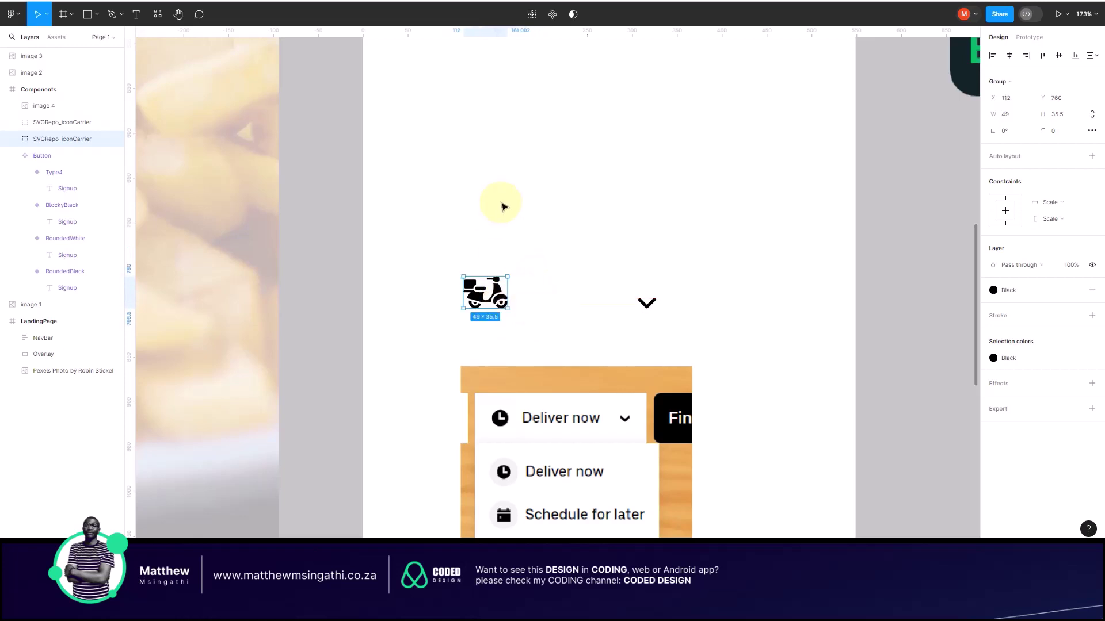
click(137, 14)
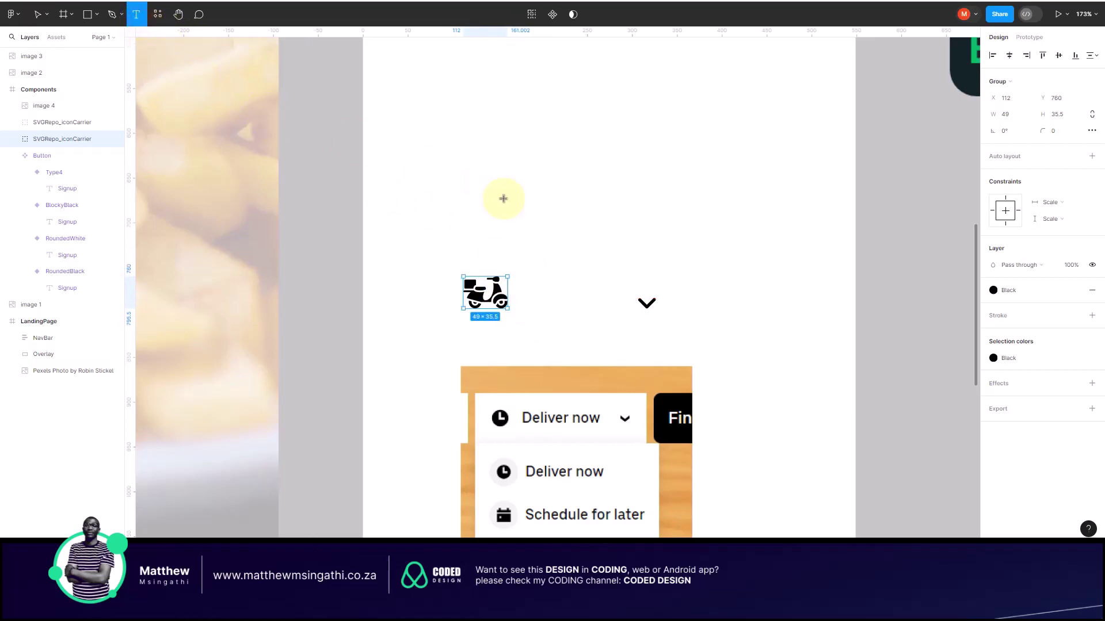
click(504, 199)
text(De)
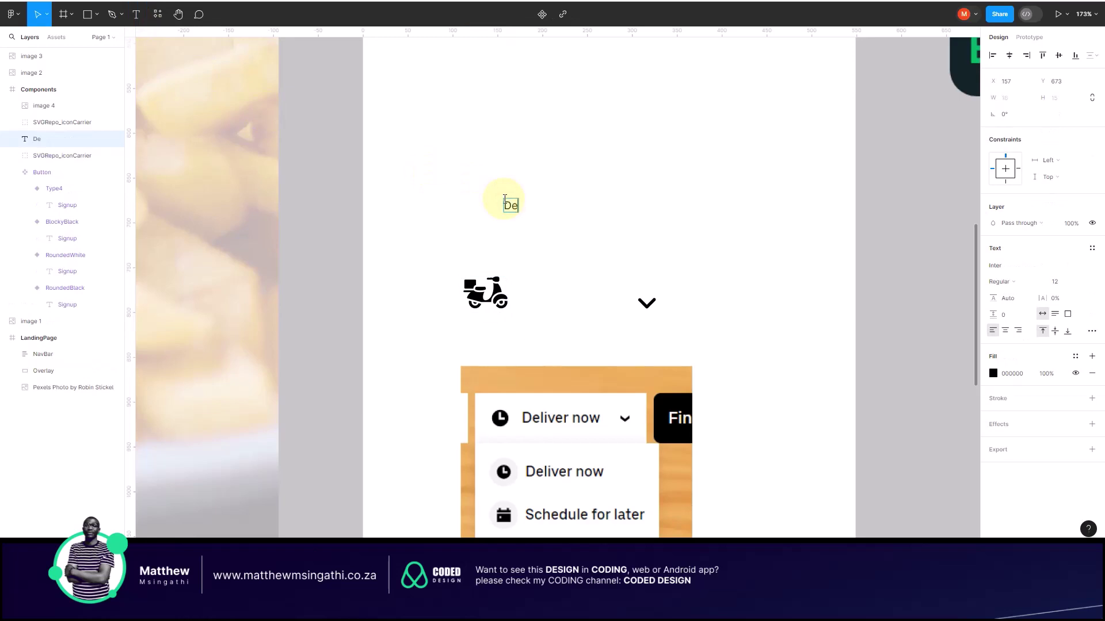
text(liver now)
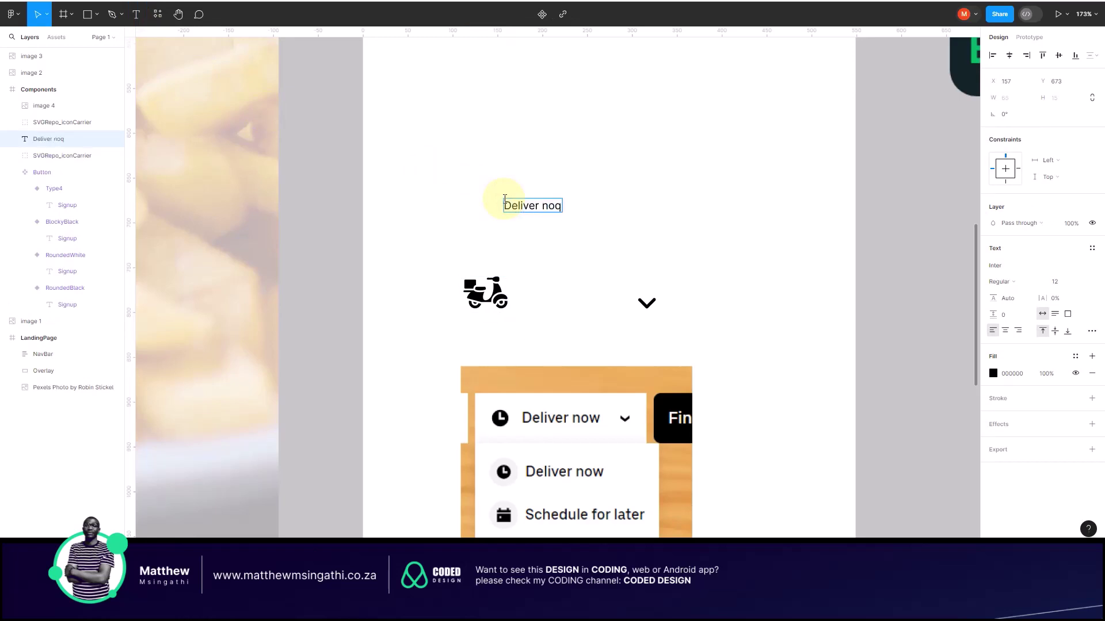
key(Escape)
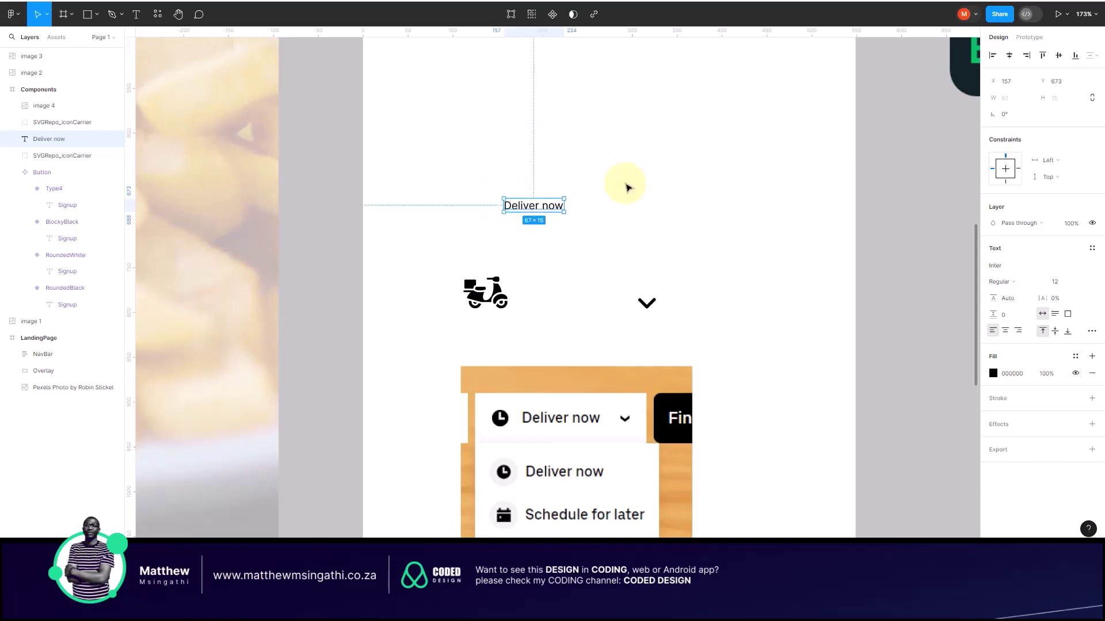
Step: Shrink the scooter to about half size and move the chevron beside the label
click(488, 279)
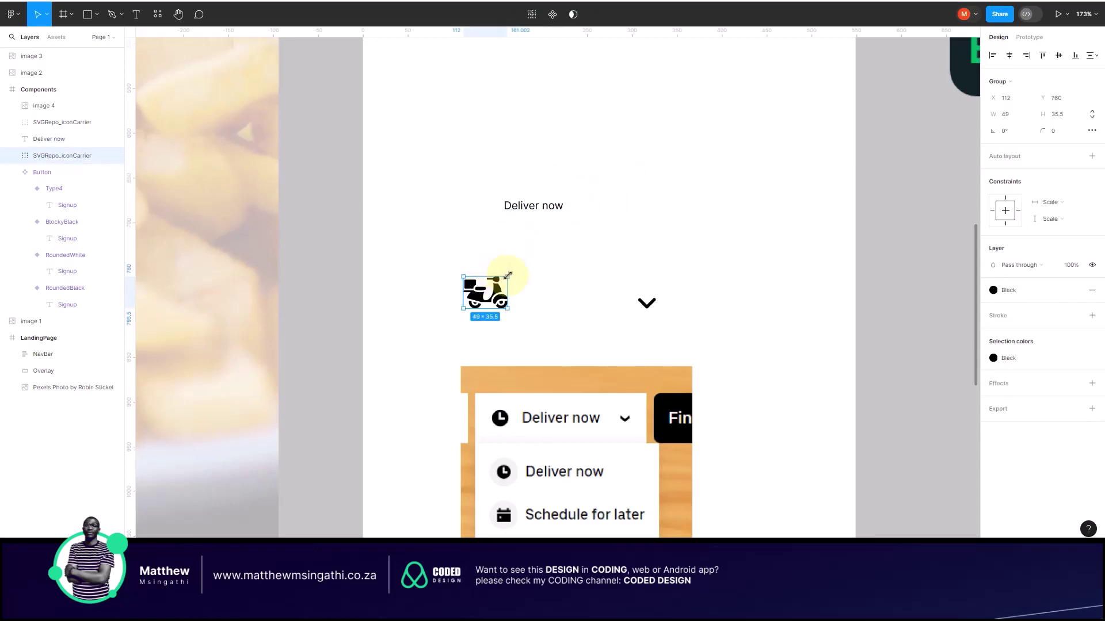
drag(507, 275, 469, 212)
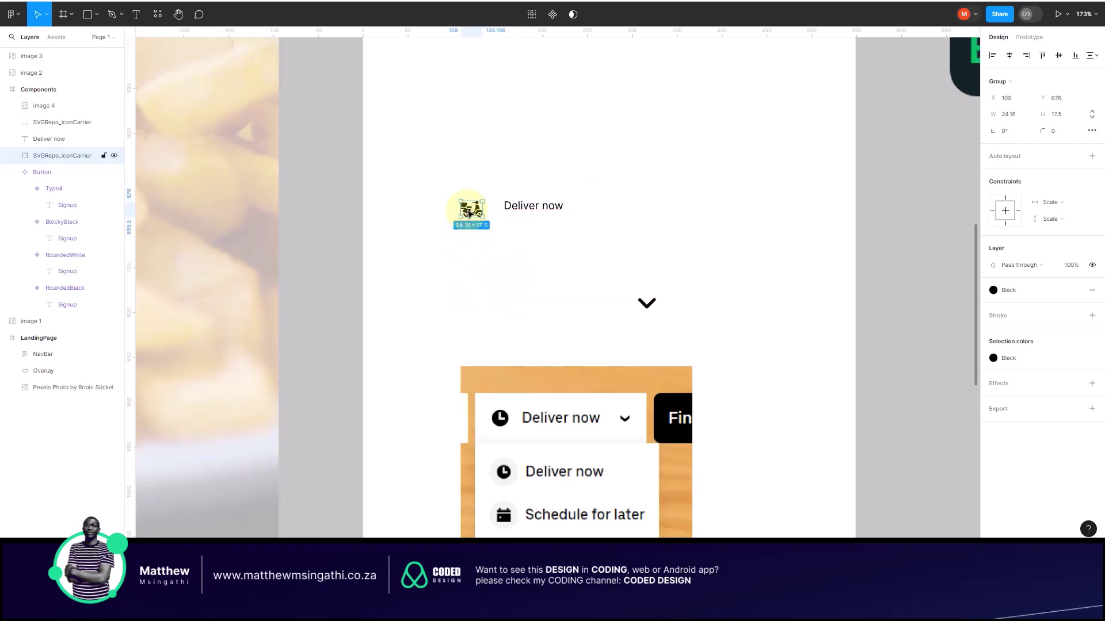
drag(647, 304, 598, 214)
scroll(551, 207, up, 3)
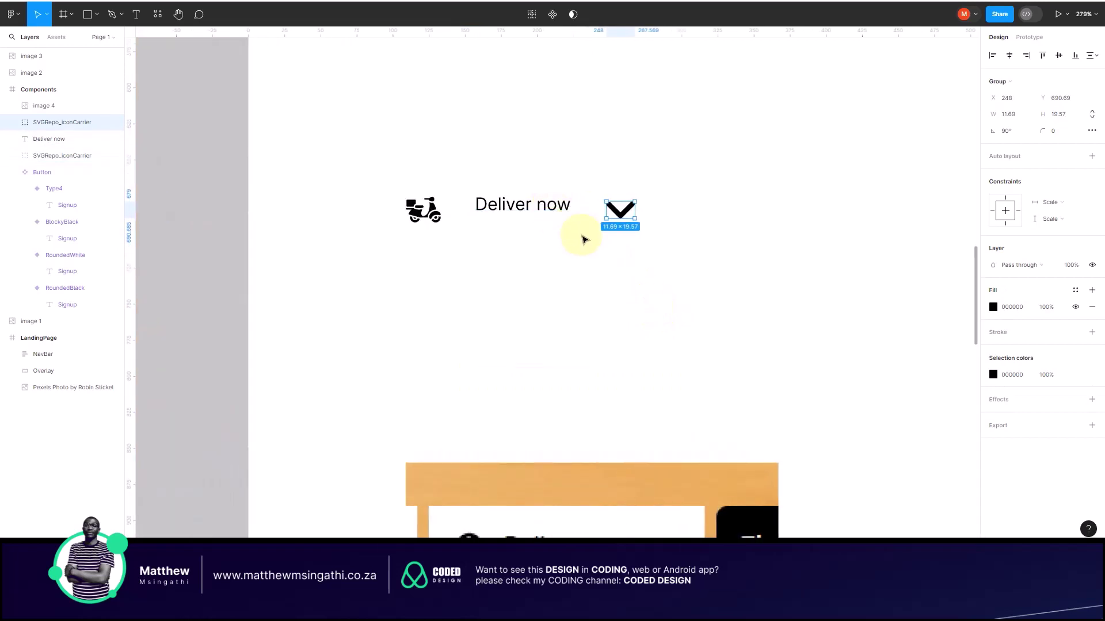
scroll(601, 165, up, 5)
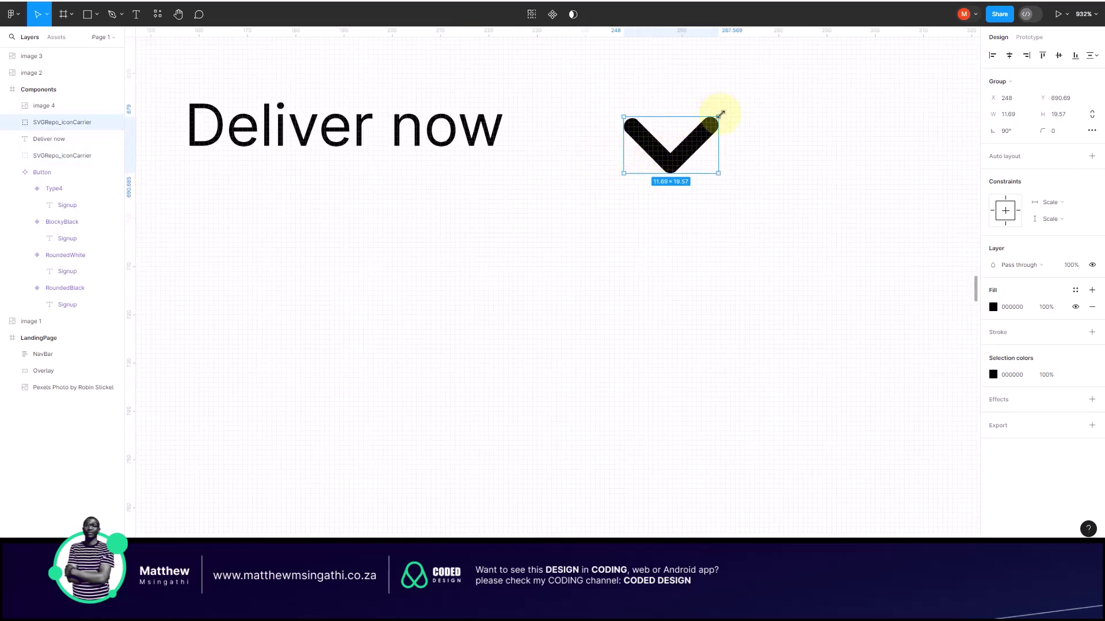
Step: Resize the chevron to 5.37×9 and select the scooter, label and chevron together
drag(720, 113, 682, 147)
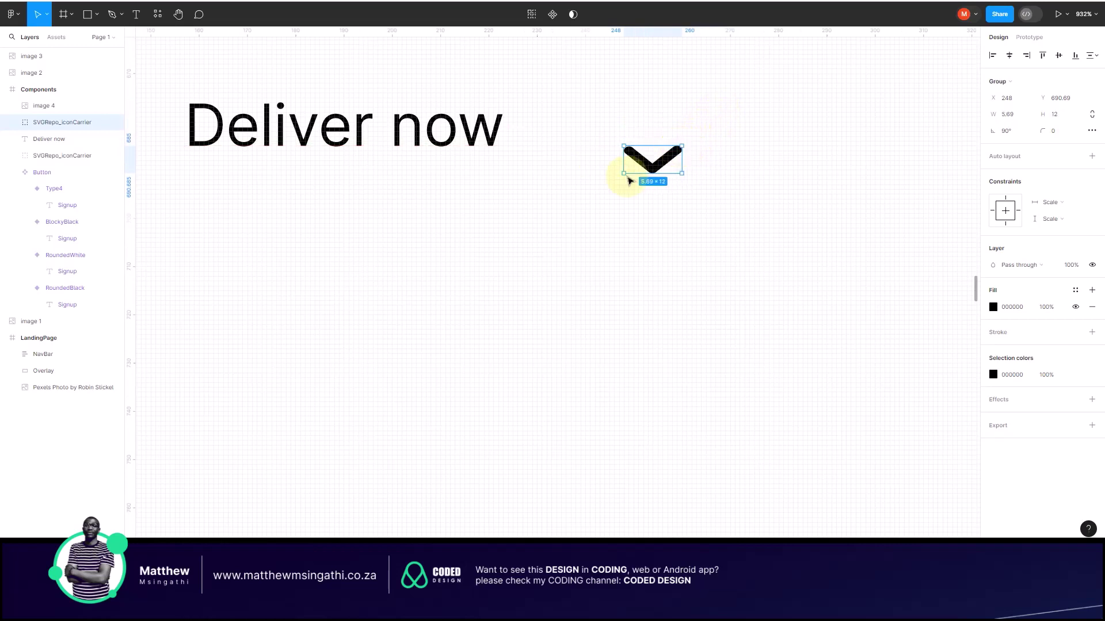
key(ctrl+z)
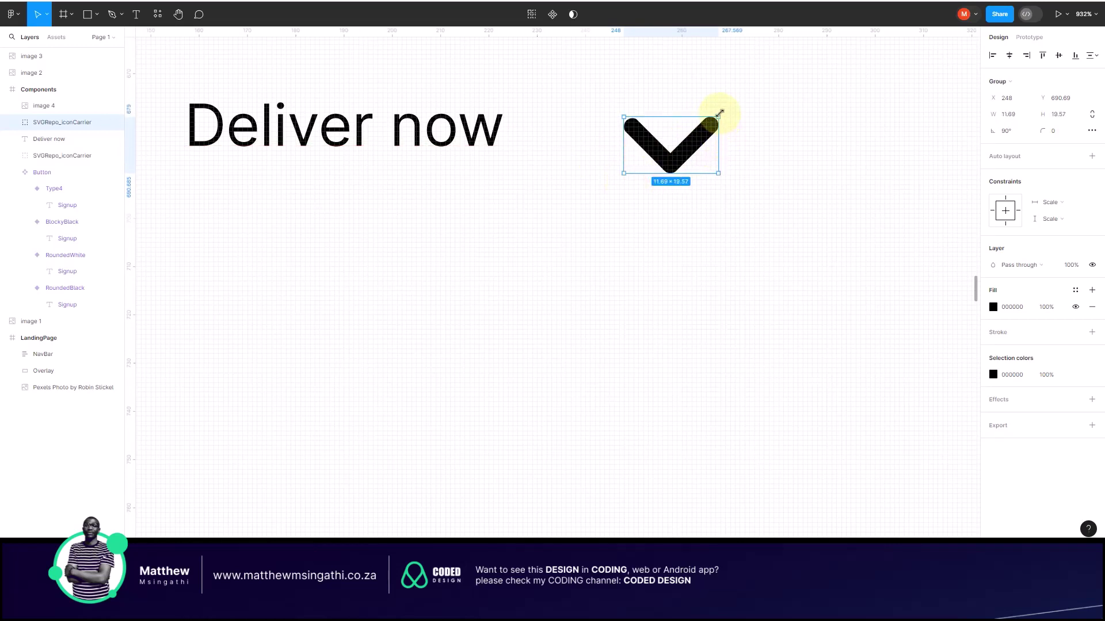
drag(715, 115, 666, 157)
scroll(616, 219, down, 5)
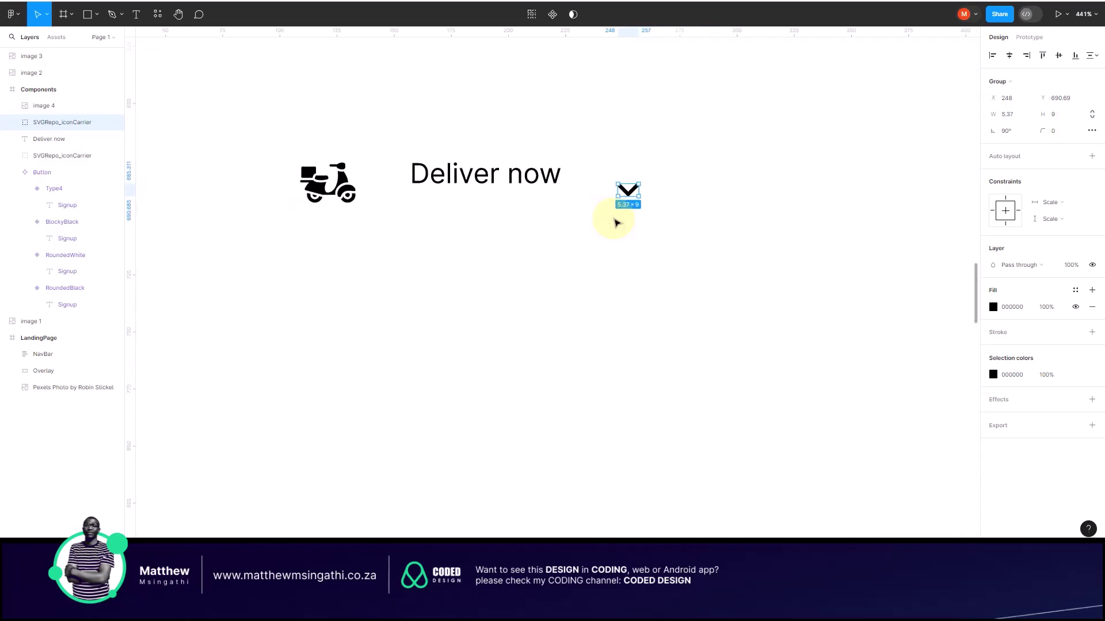
scroll(594, 228, down, 3)
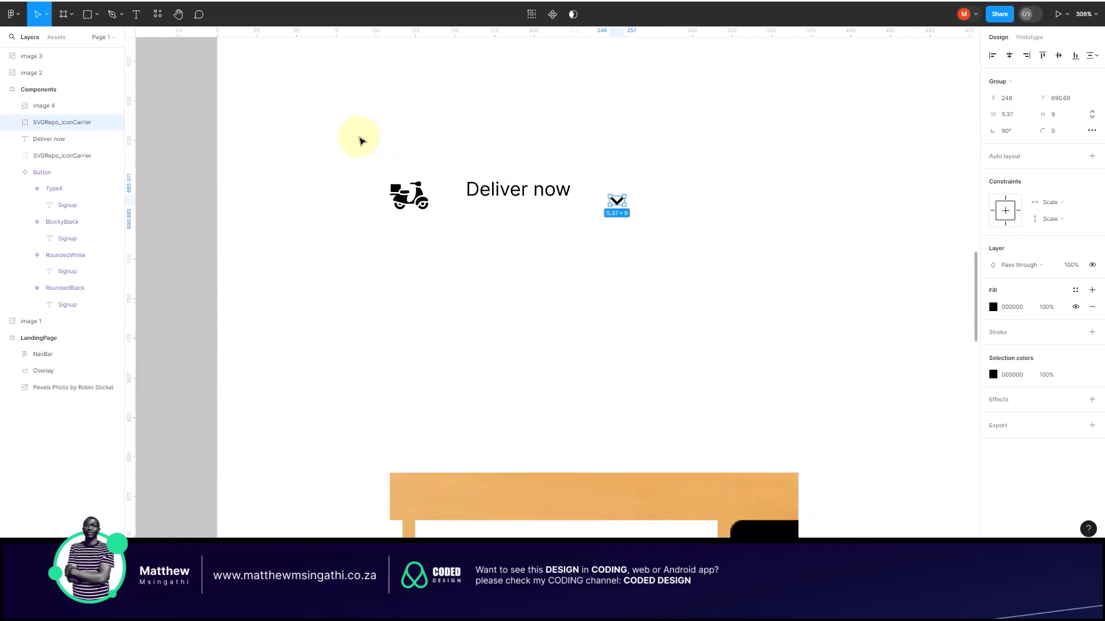
drag(357, 137, 647, 255)
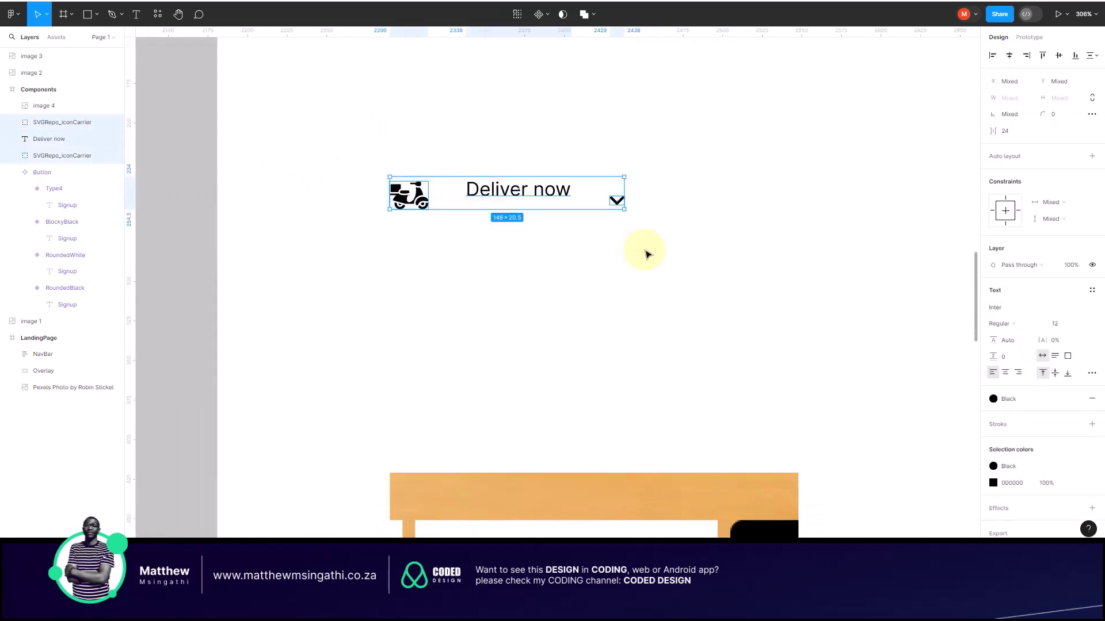
Step: Add auto layout with Shift+A, making Frame 4 with spacing 24 and centred items
key(shift+a)
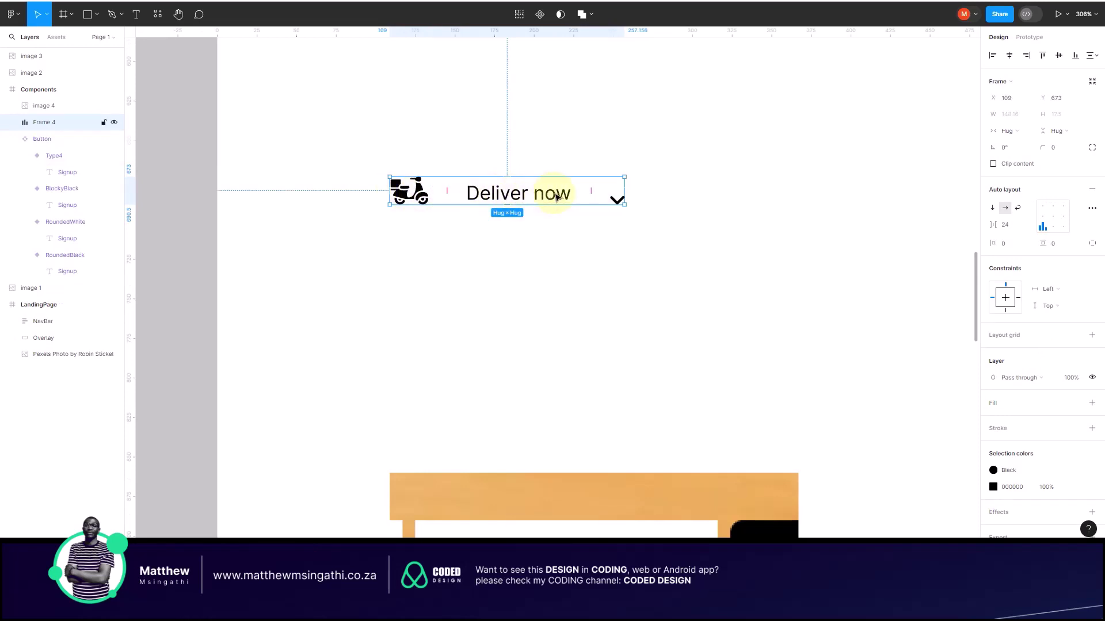
click(1053, 219)
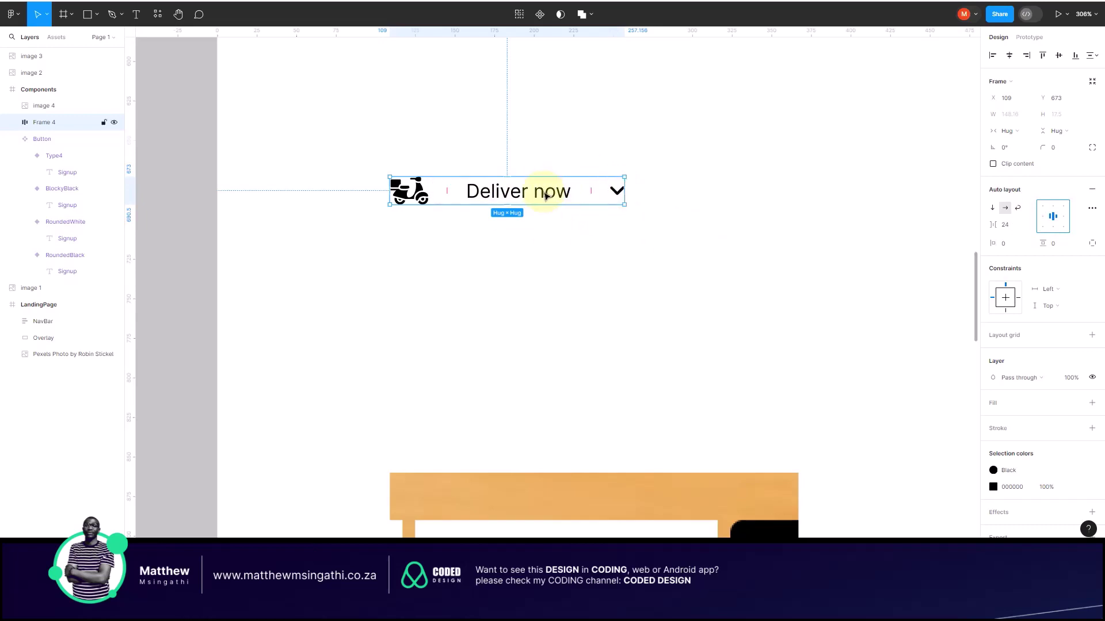
scroll(530, 264, down, 5)
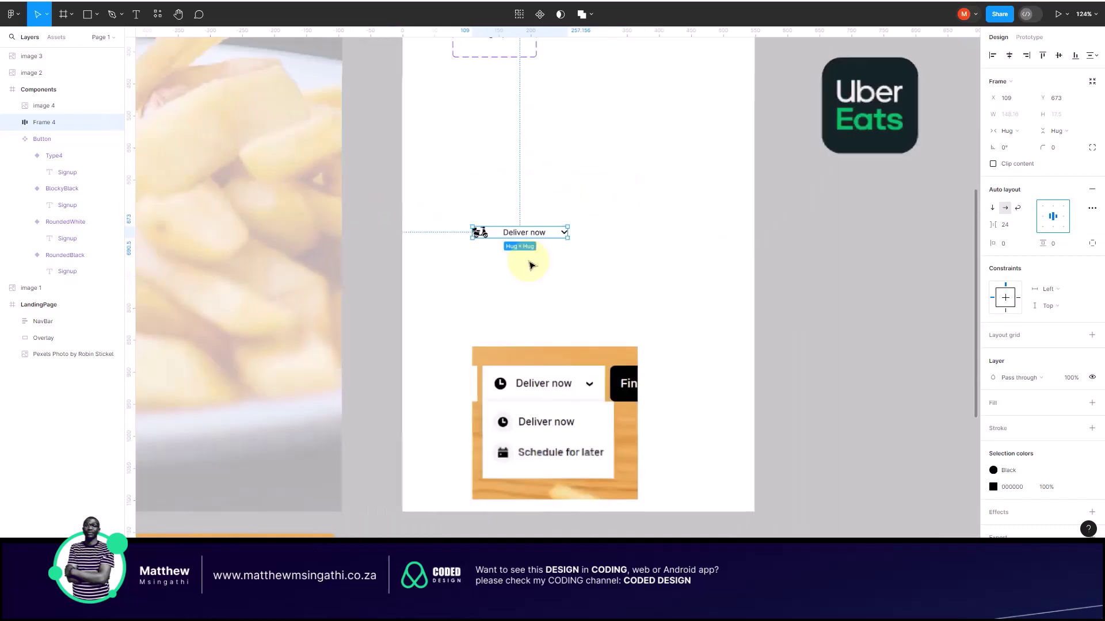
scroll(551, 369, up, 2)
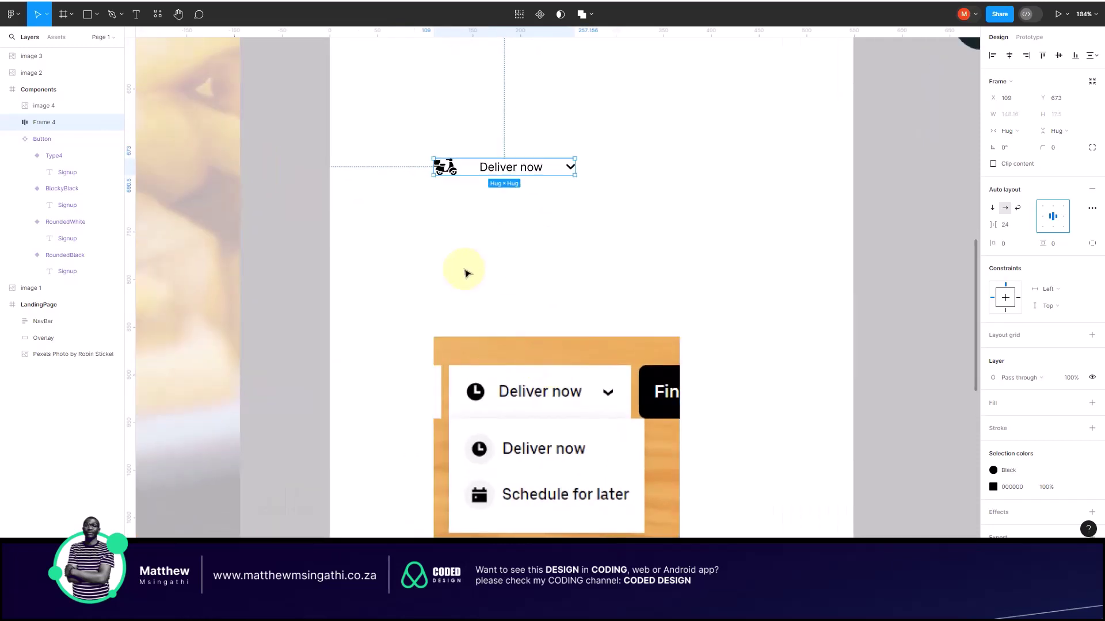
scroll(495, 251, down, 1)
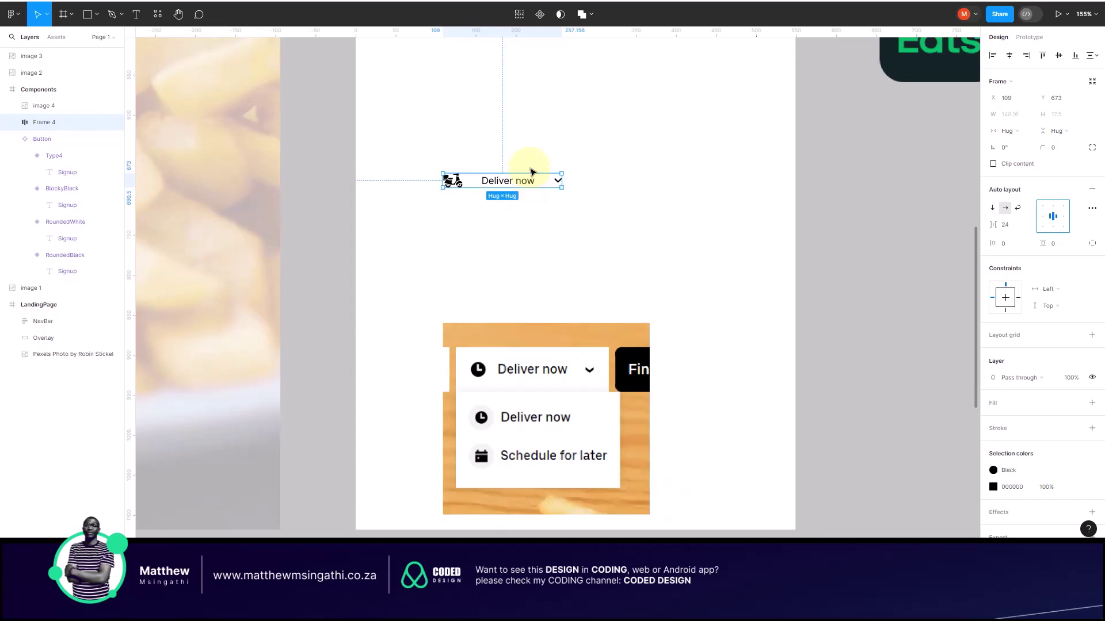
scroll(532, 171, up, 1)
Step: Fill the Components frame background with BEB5B5 instead of white
click(91, 19)
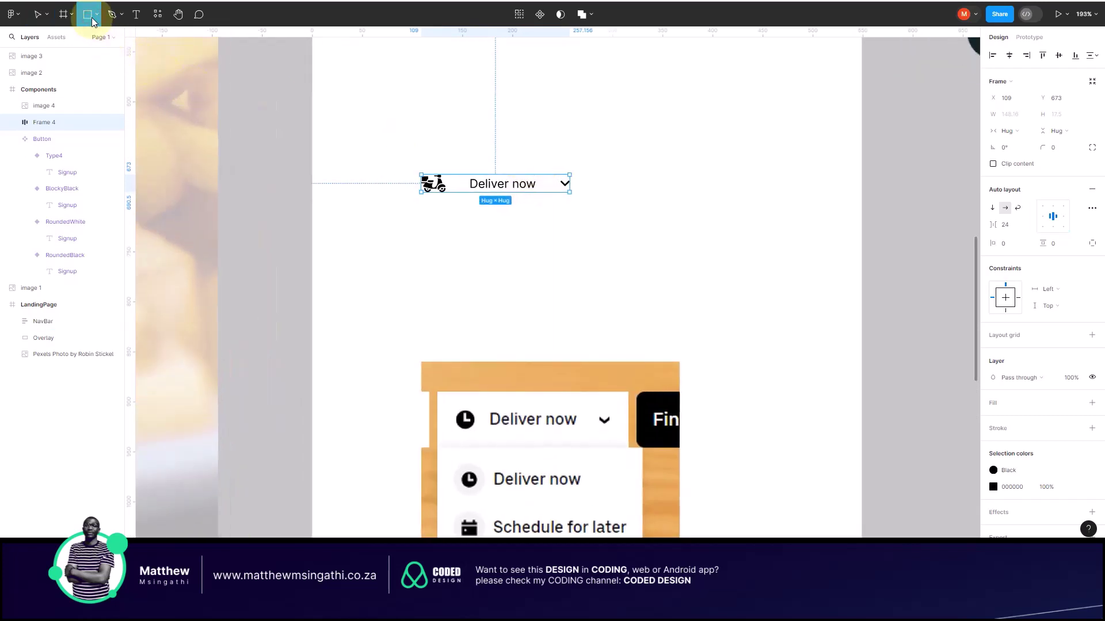
scroll(388, 150, down, 5)
scroll(387, 151, up, 3)
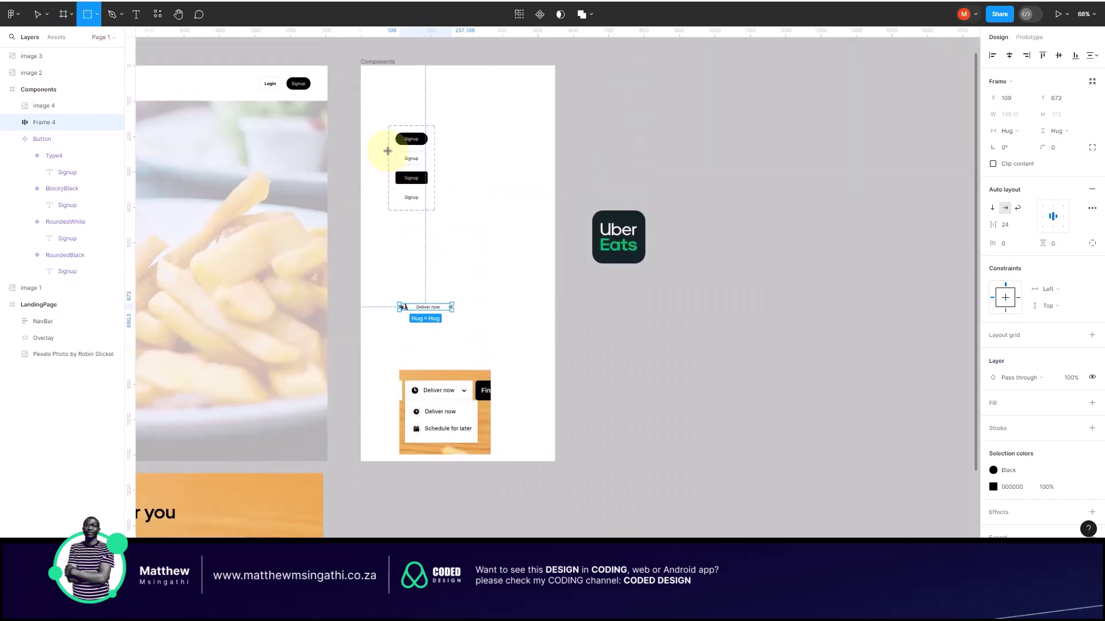
click(37, 14)
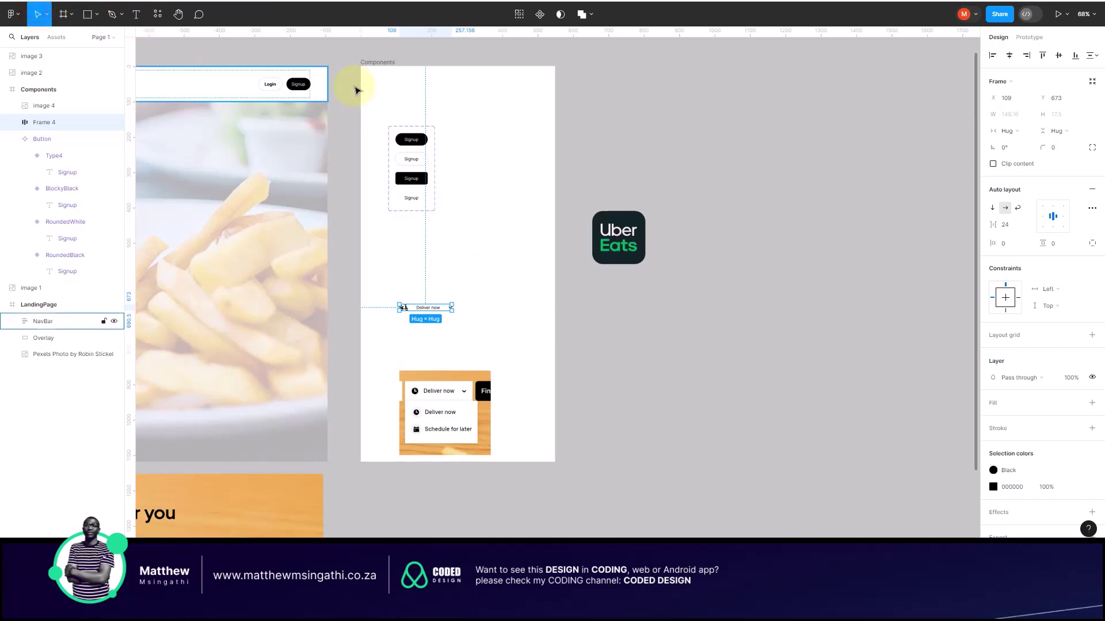
click(375, 63)
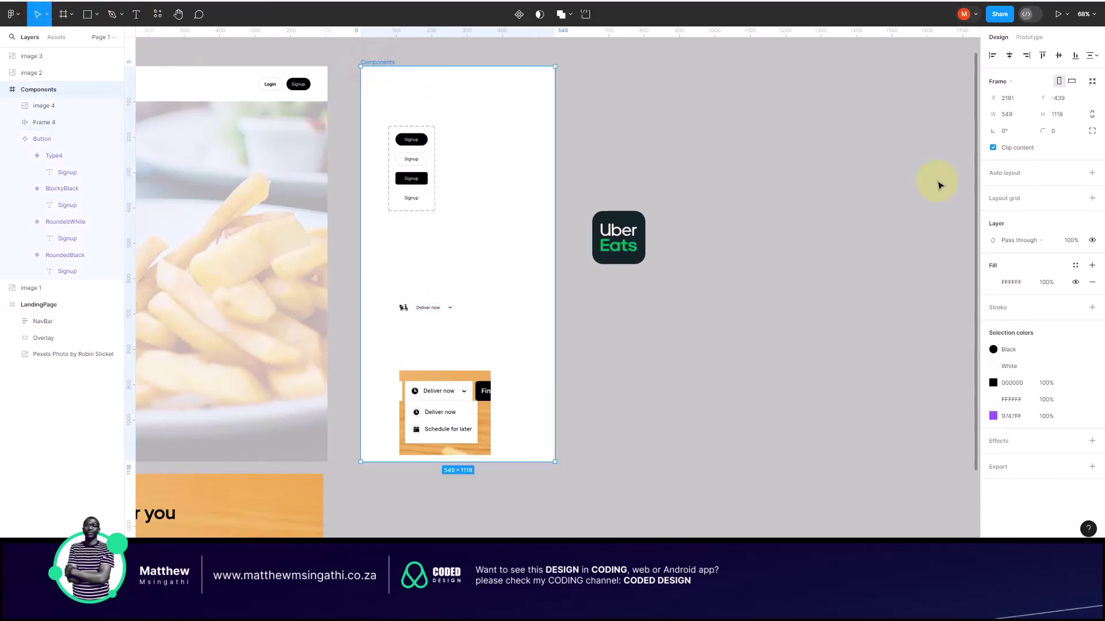
click(994, 282)
drag(857, 278, 862, 312)
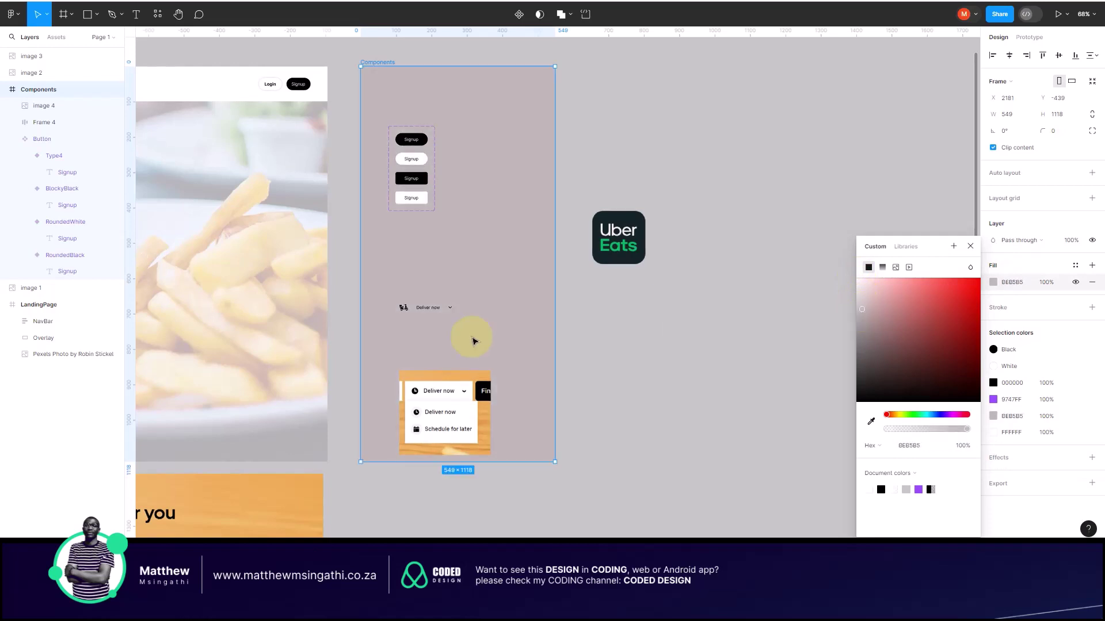
scroll(419, 345, up, 5)
click(426, 265)
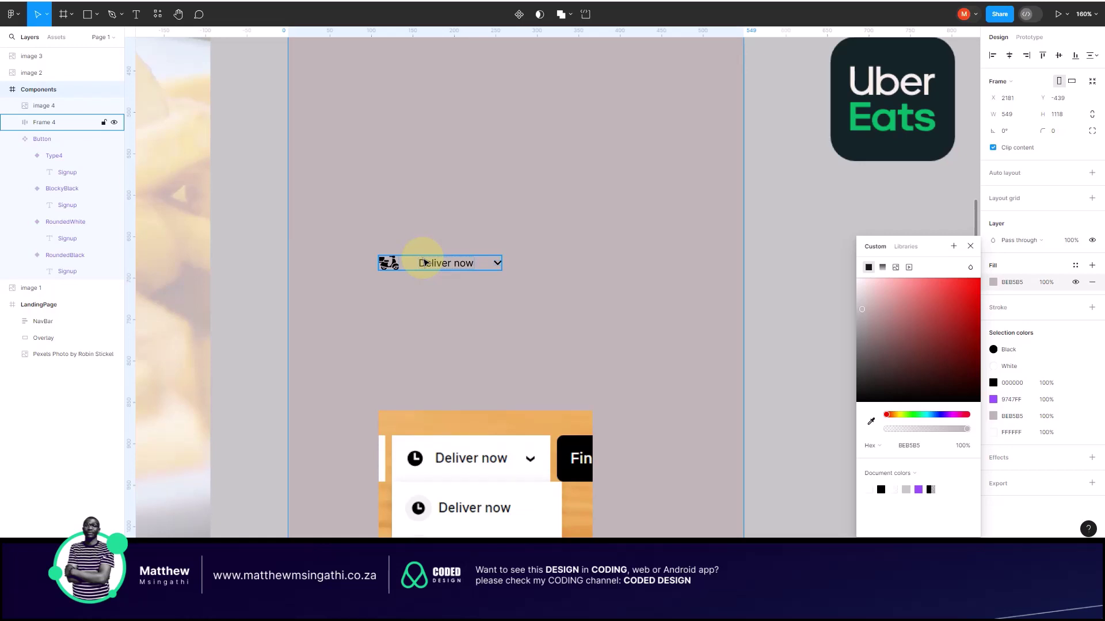
Step: Wrap the Deliver now row in a vertical auto-layout frame with 10 padding named DropDown
click(424, 263)
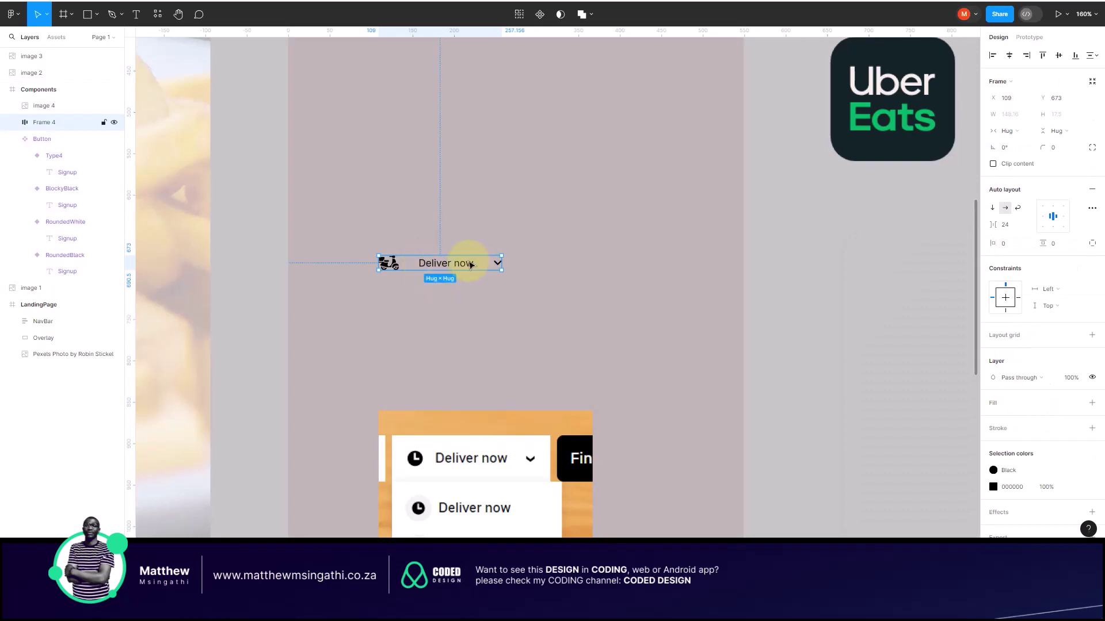
key(shift+a)
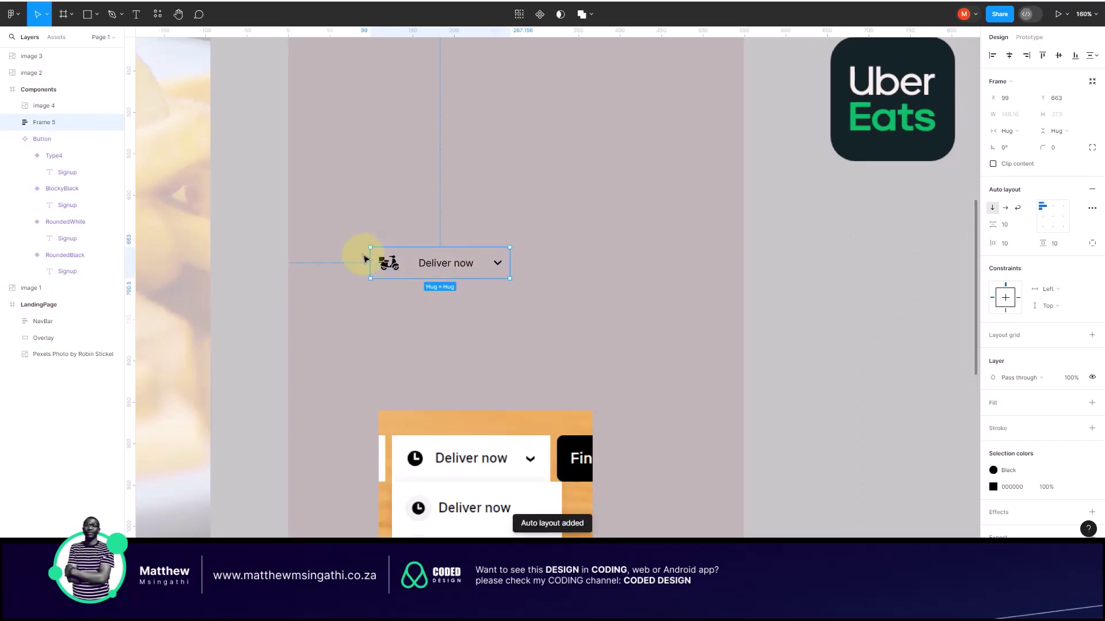
double_click(52, 123)
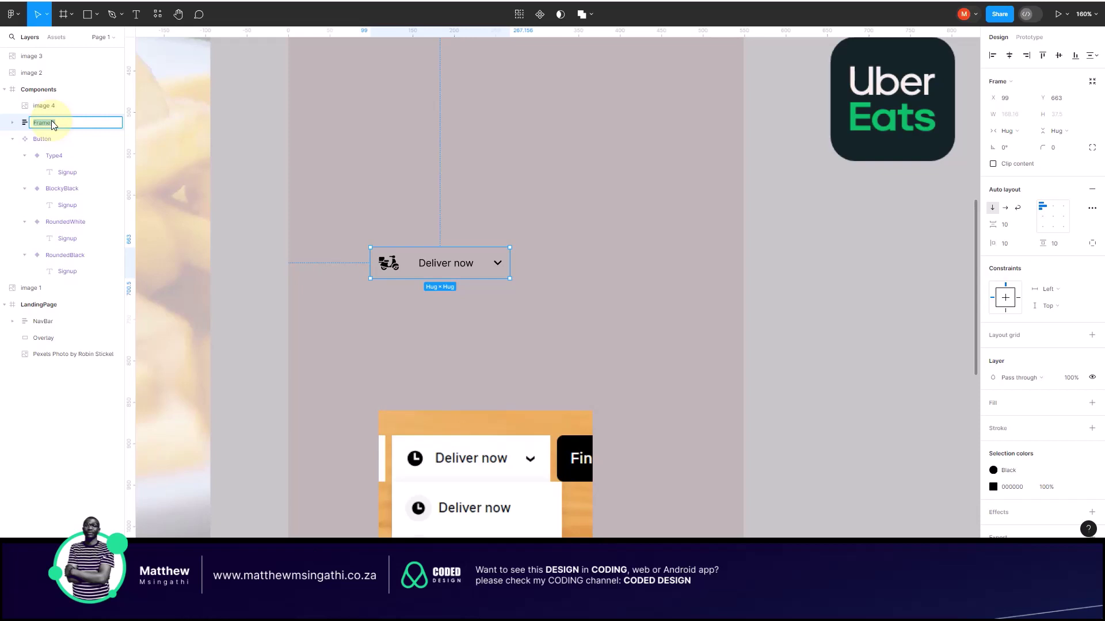
text(dro)
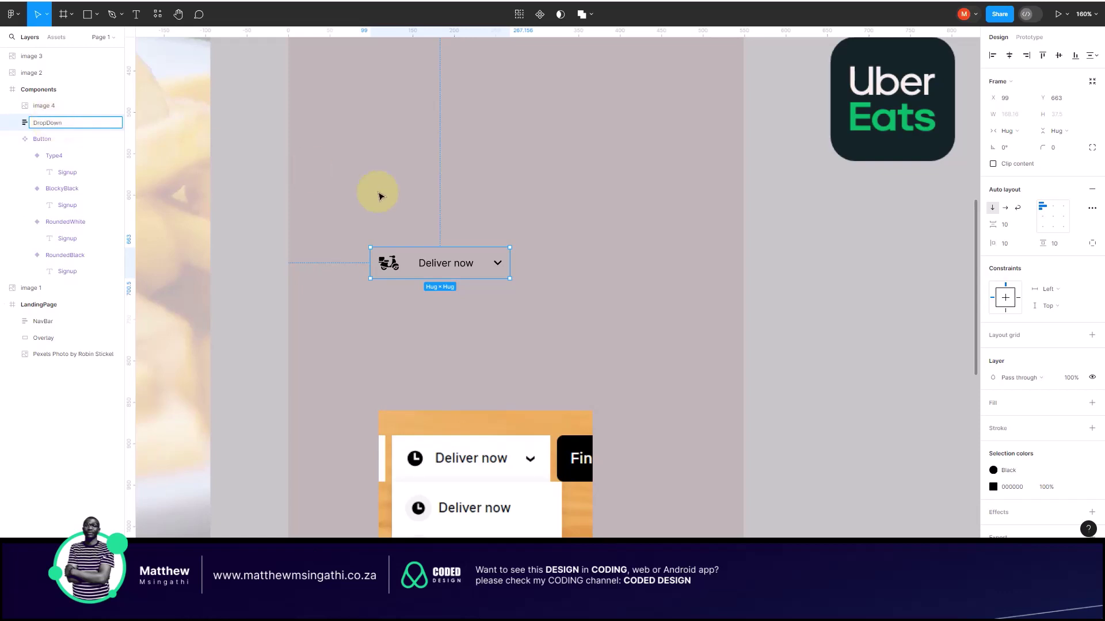
click(458, 199)
click(459, 259)
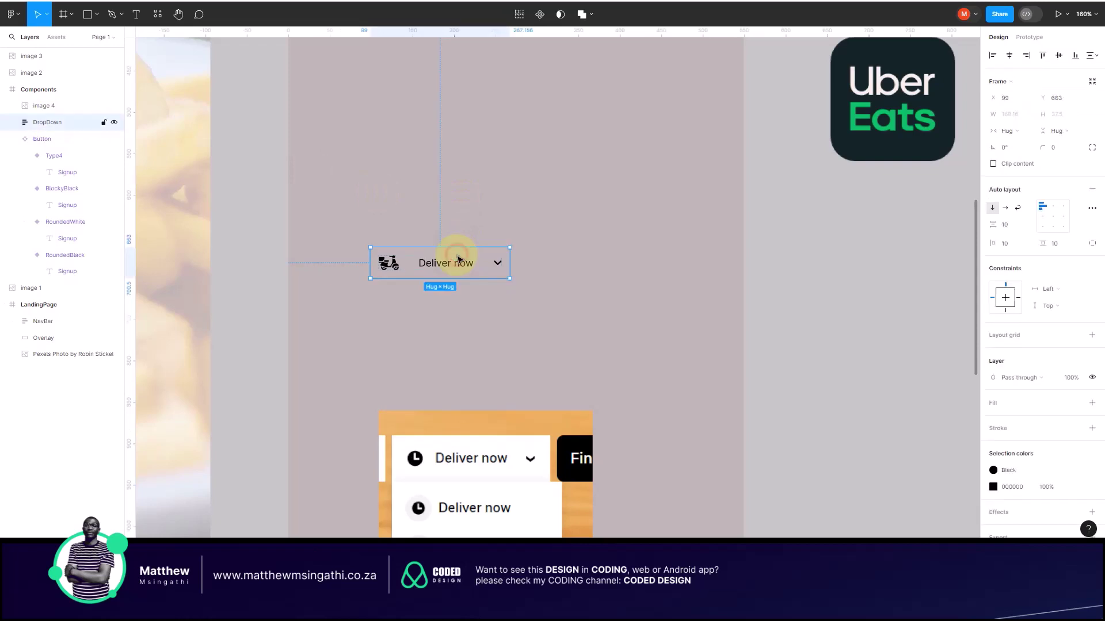
scroll(1001, 340, down, 1)
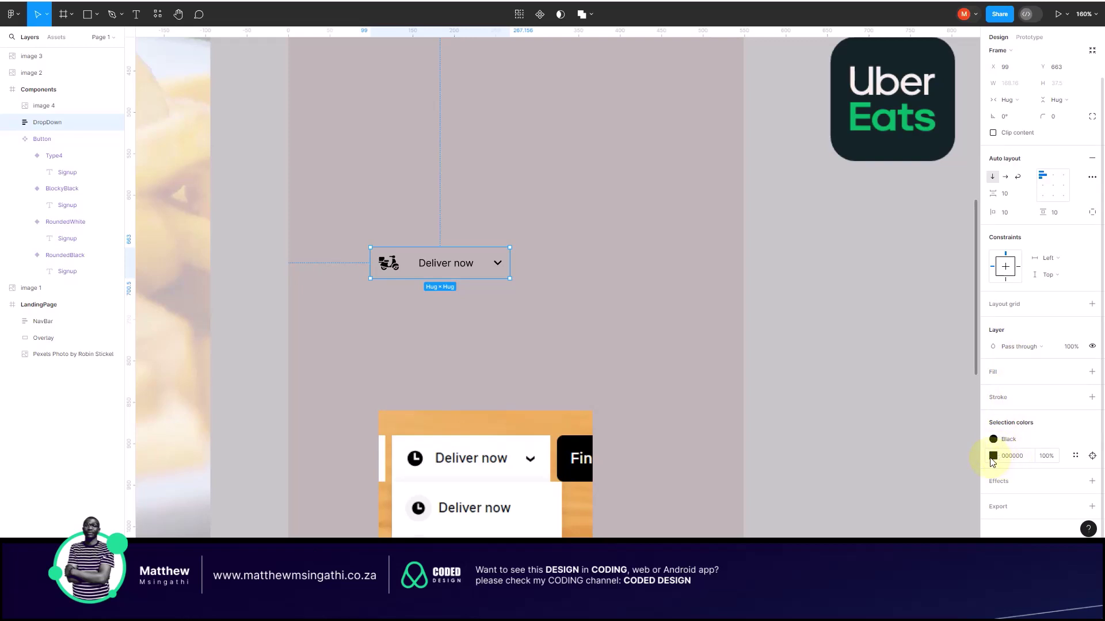
Step: Link DropDown's 000000 selection colours to the Black style and check the nested chevron and text
click(1074, 457)
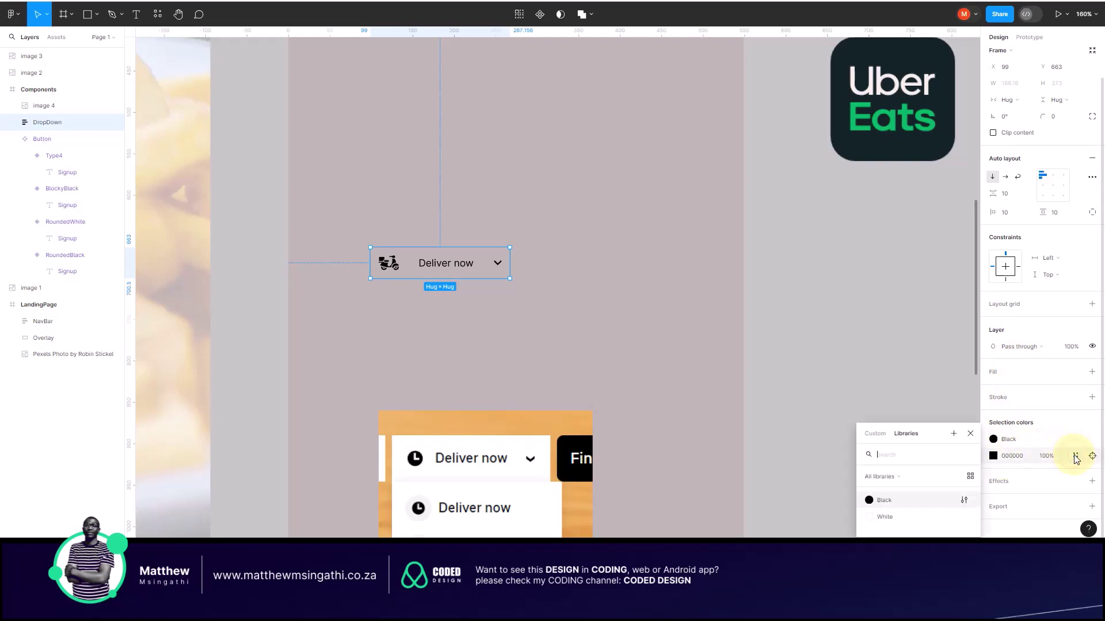
click(888, 500)
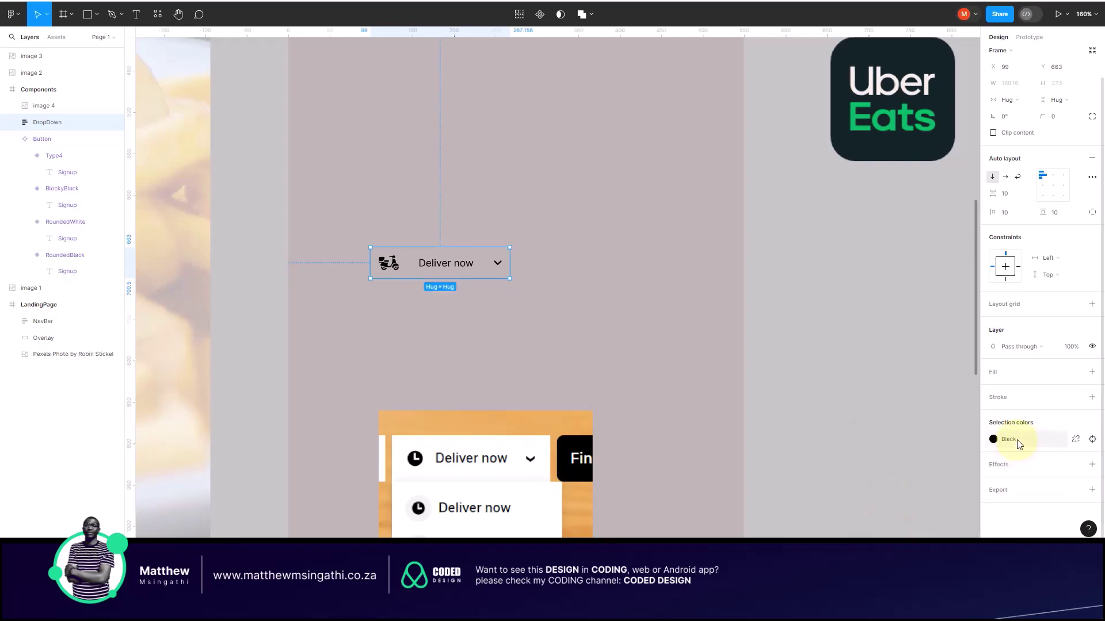
double_click(499, 265)
double_click(499, 265)
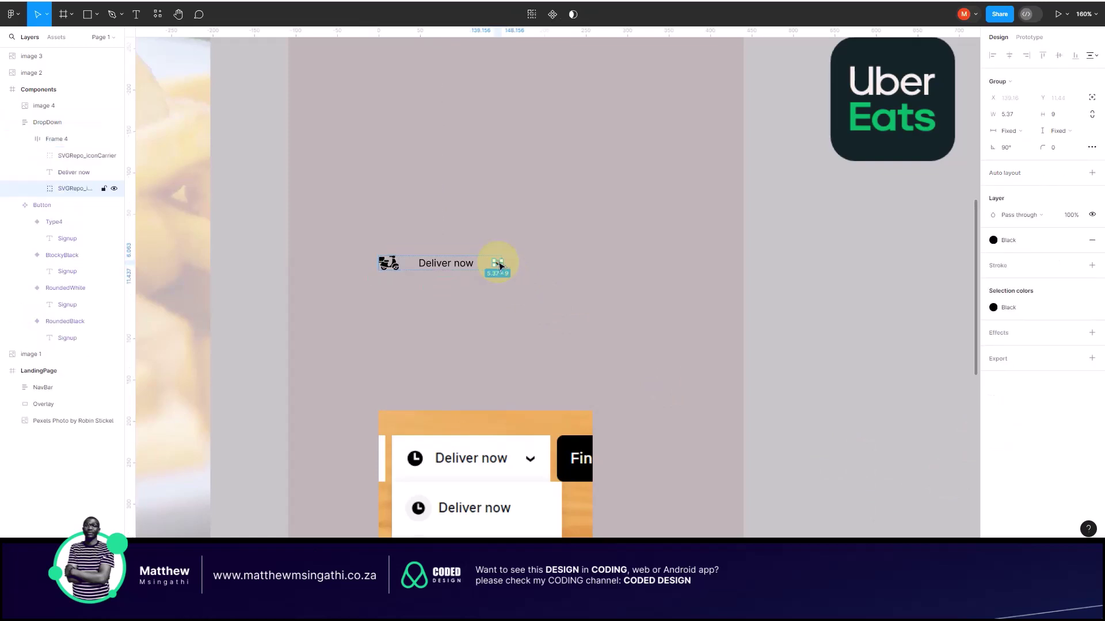
click(581, 276)
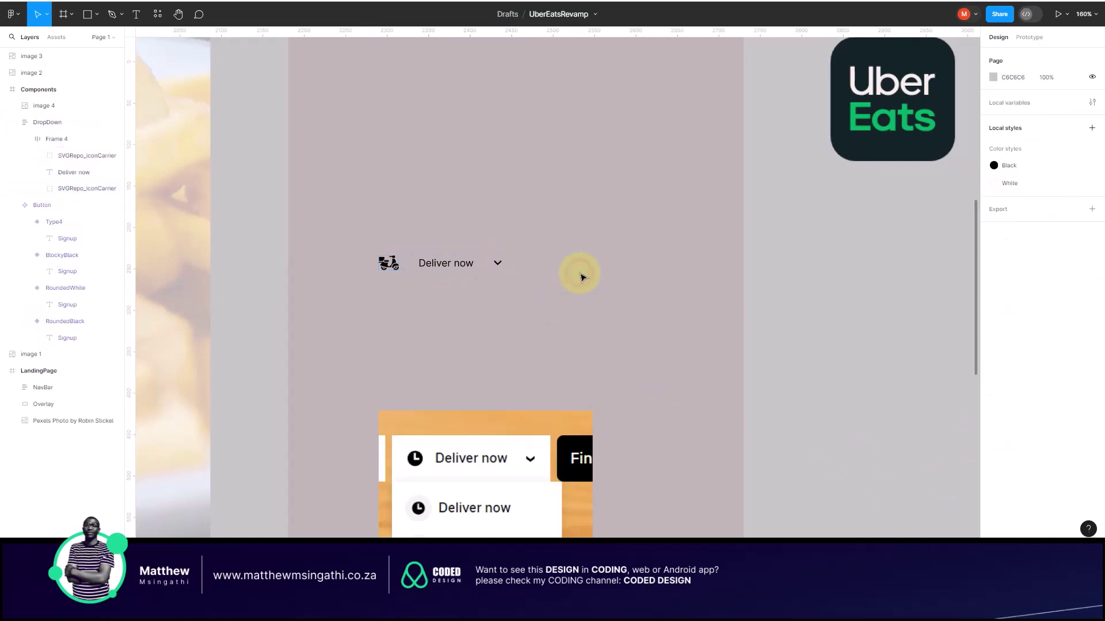
double_click(459, 267)
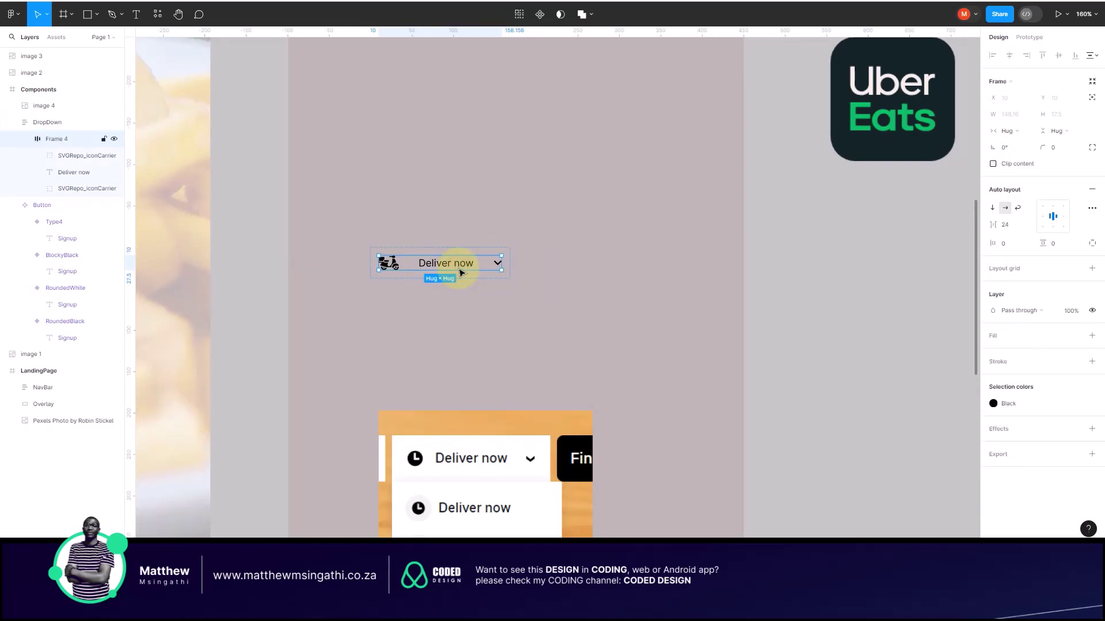
click(469, 267)
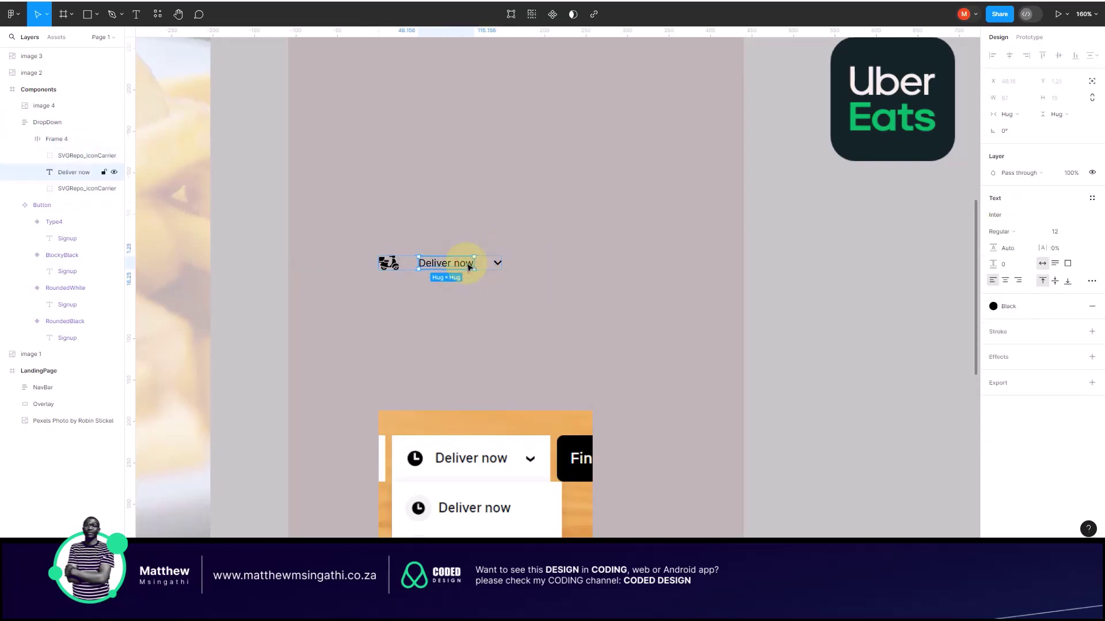
Step: Give the DropDown button a White style background fill
click(574, 279)
click(483, 251)
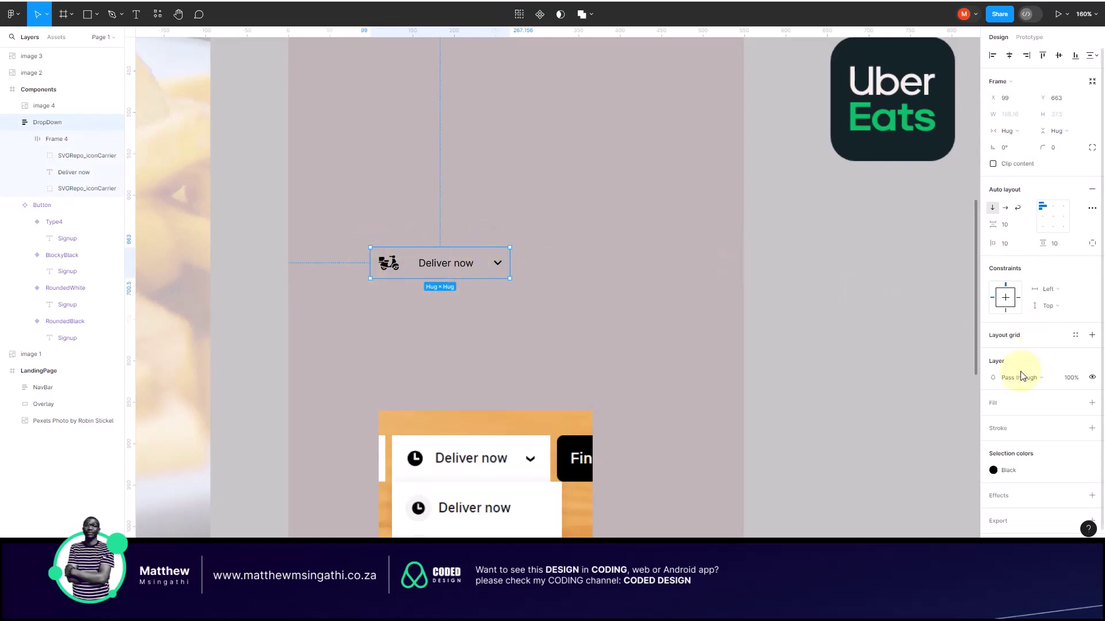
click(1075, 403)
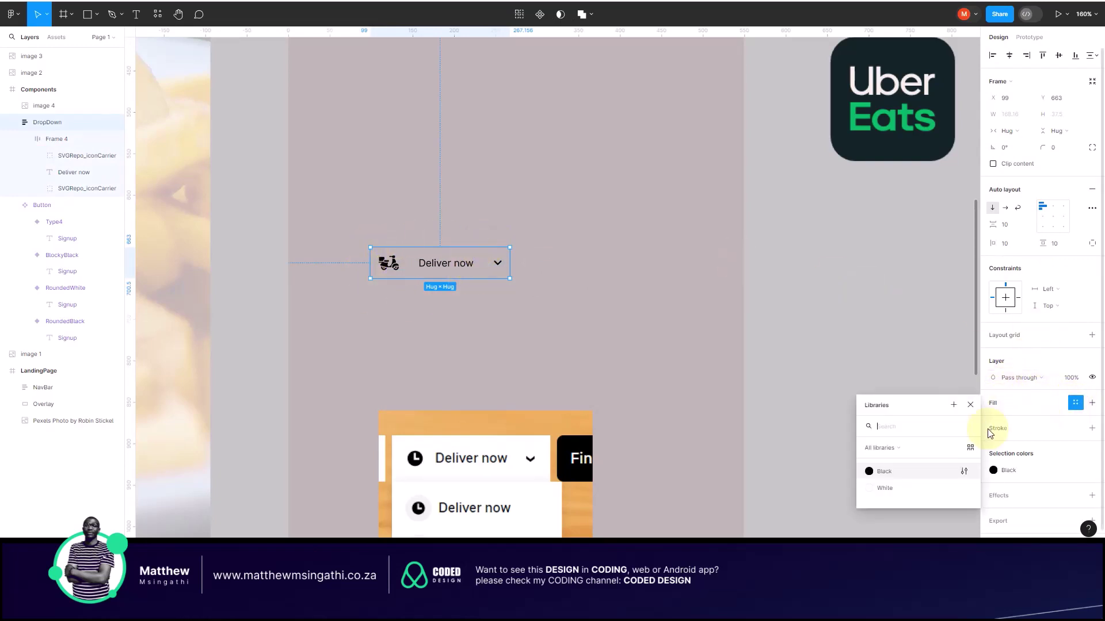
click(572, 345)
Step: Set the DropDown frame's height to a fixed 40
scroll(454, 397, down, 3)
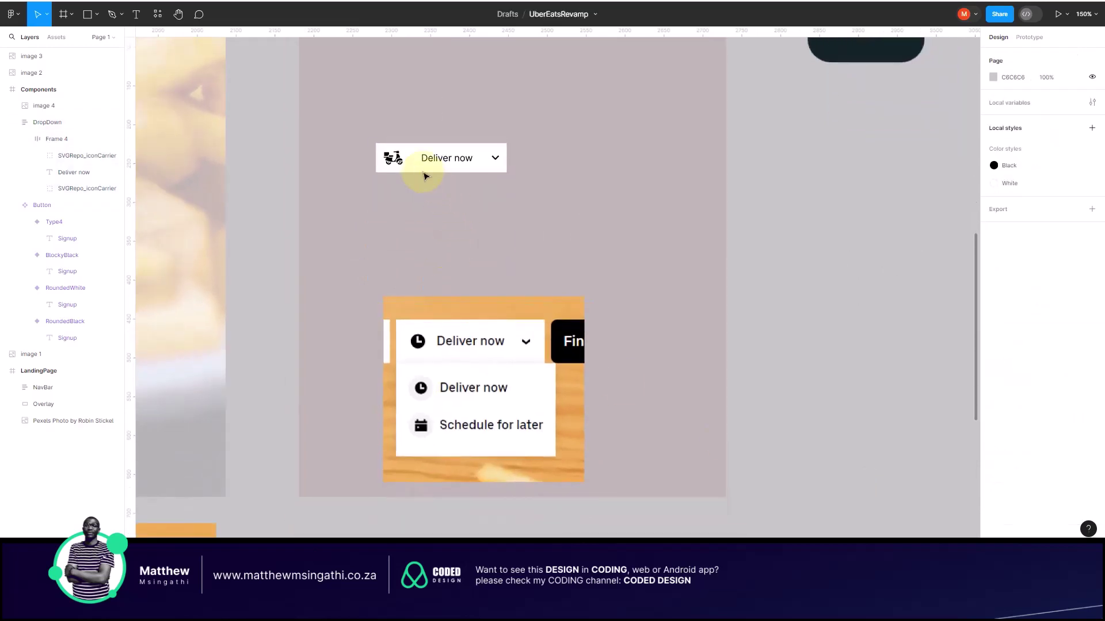
click(414, 156)
scroll(415, 157, up, 2)
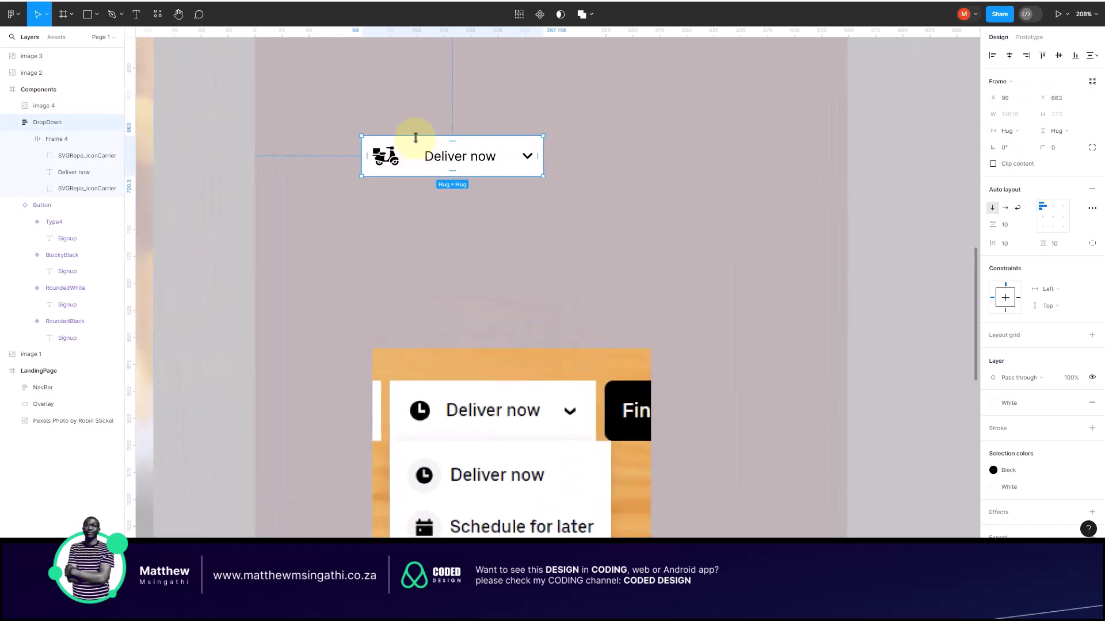
drag(416, 135, 417, 134)
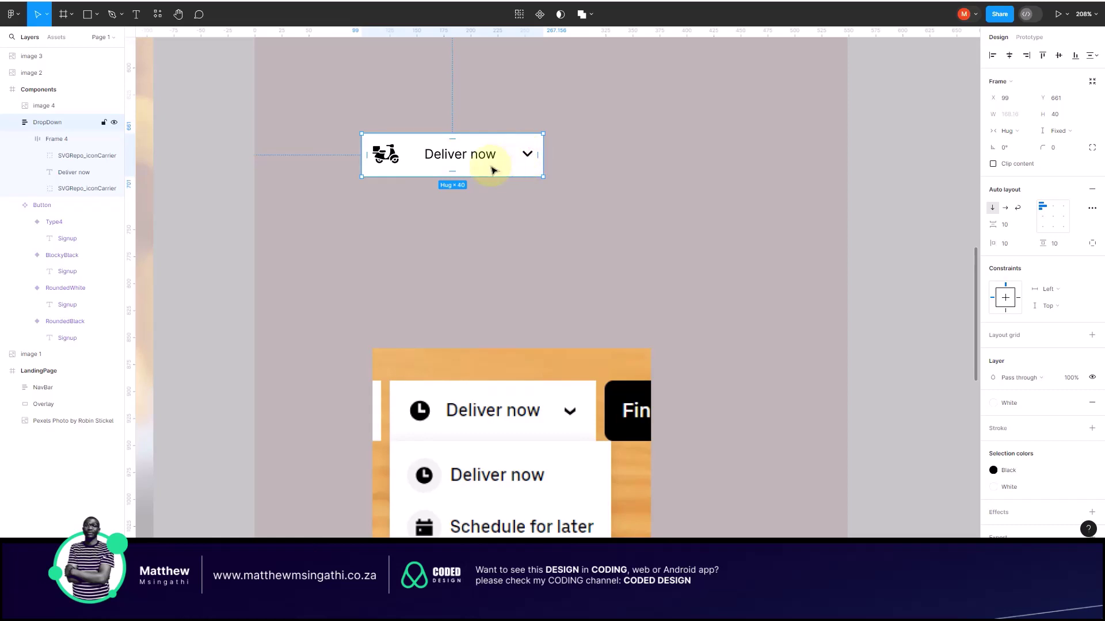
Step: Widen DropDown to 244 and make its inner row fill the container width
scroll(493, 168, up, 2)
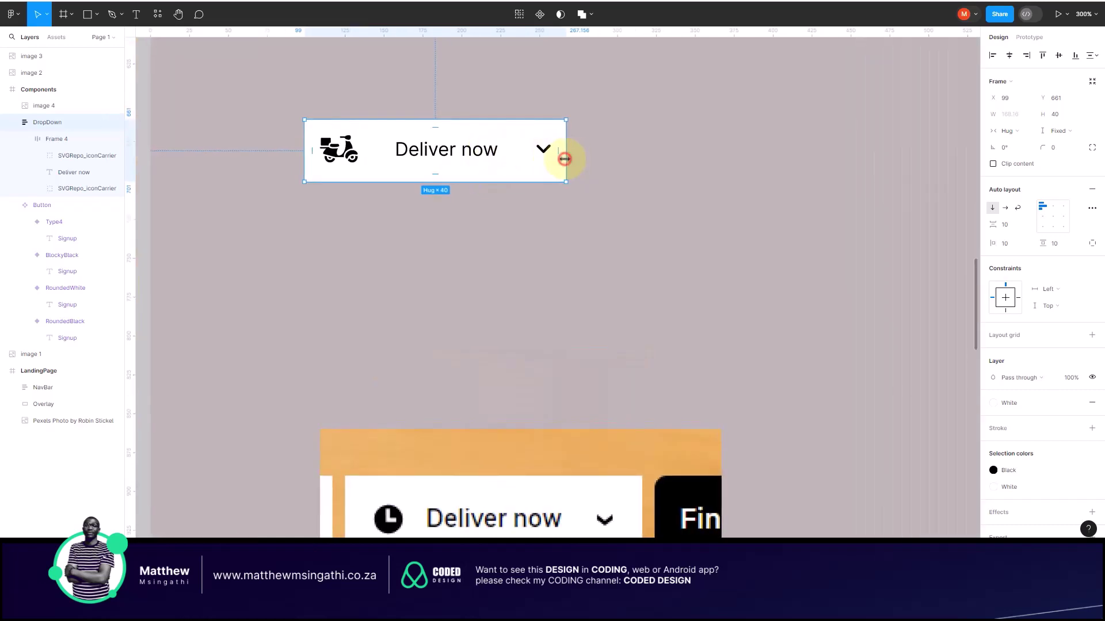
drag(565, 158, 684, 156)
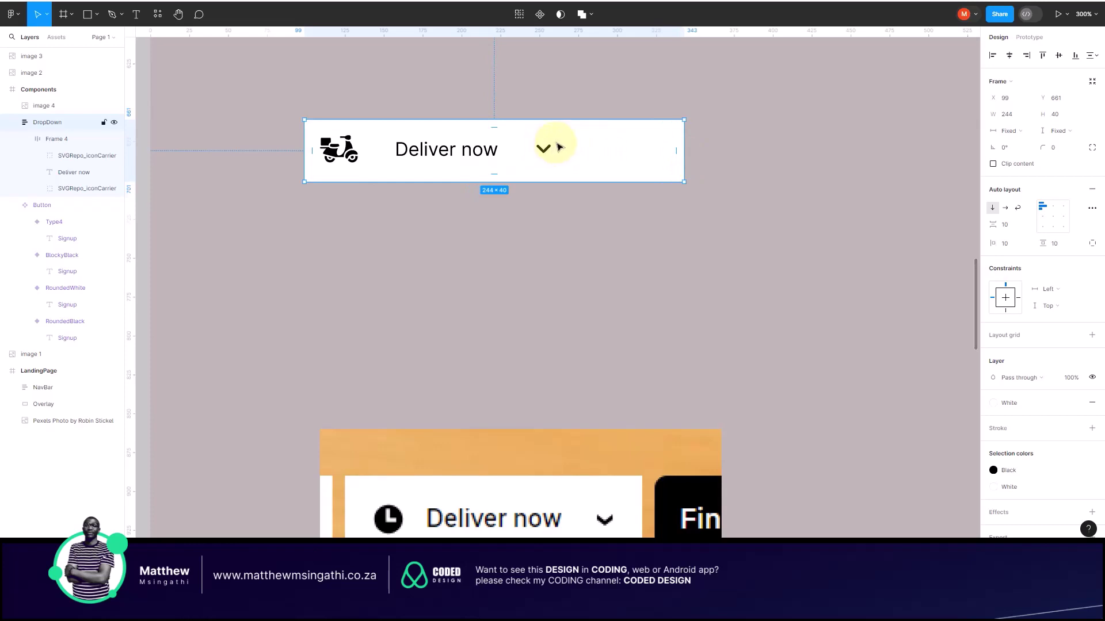
double_click(530, 145)
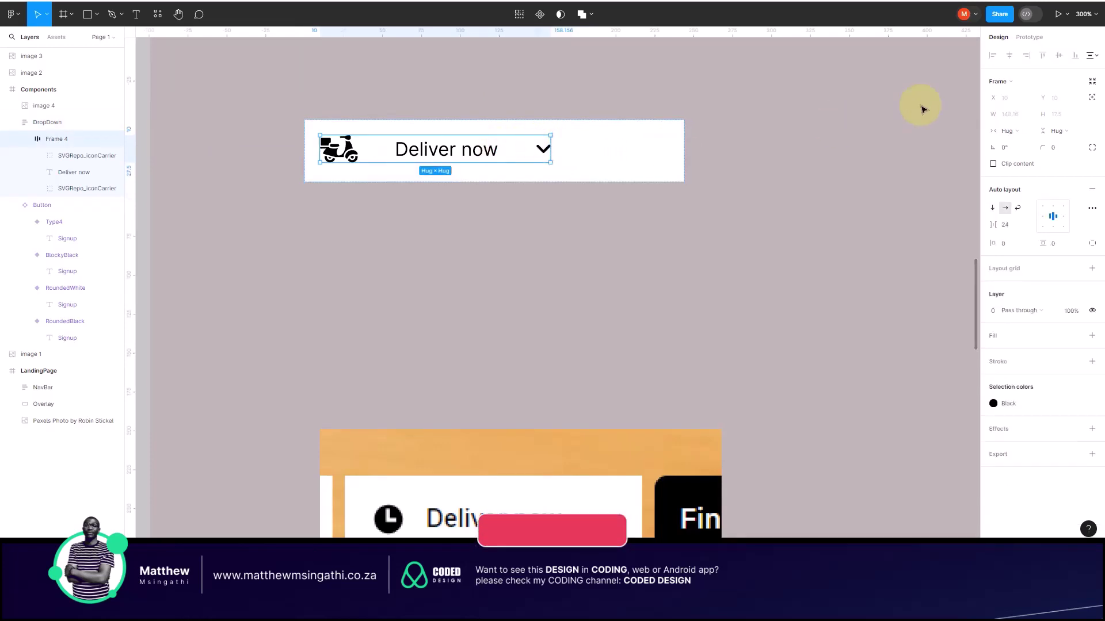
click(1031, 133)
click(1032, 142)
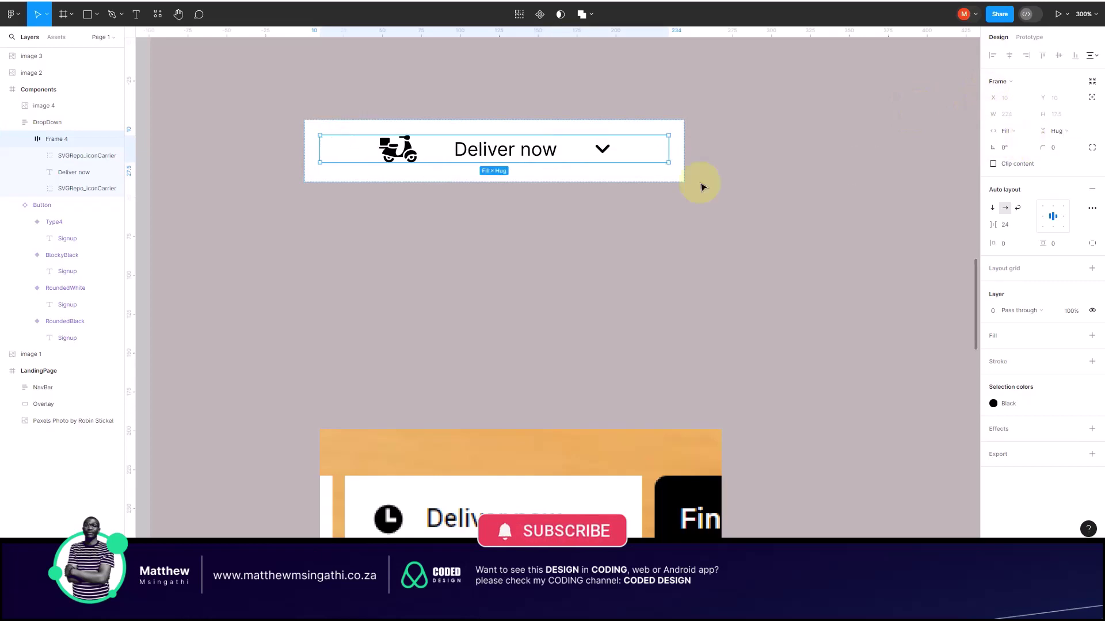
Step: Set the inner row's item spacing to Auto to spread icon, label and chevron
click(435, 149)
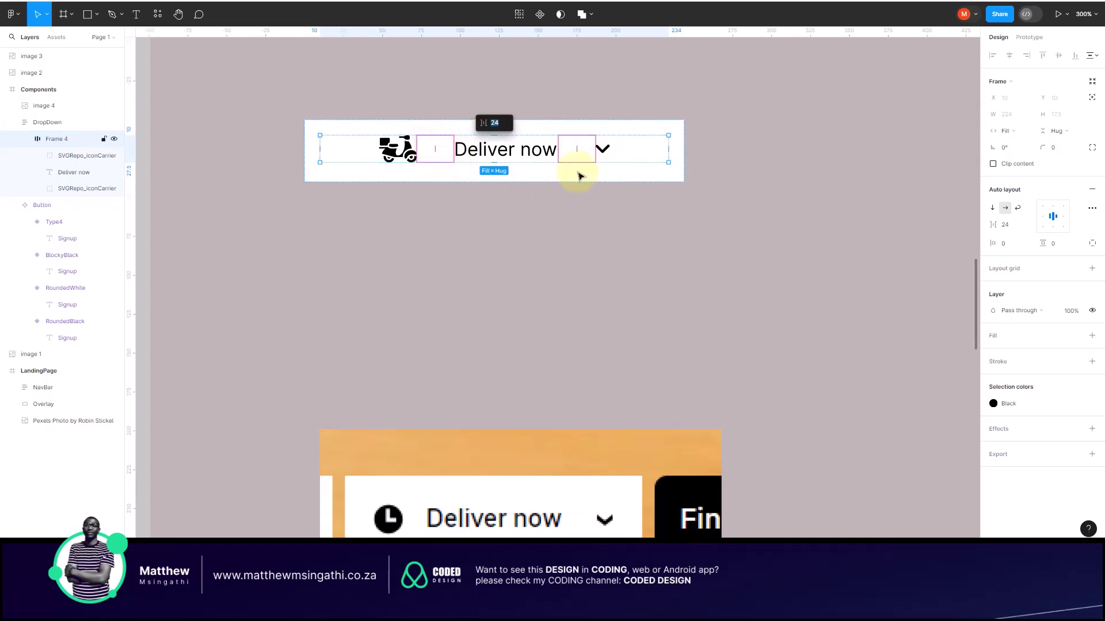
click(1027, 227)
click(1012, 255)
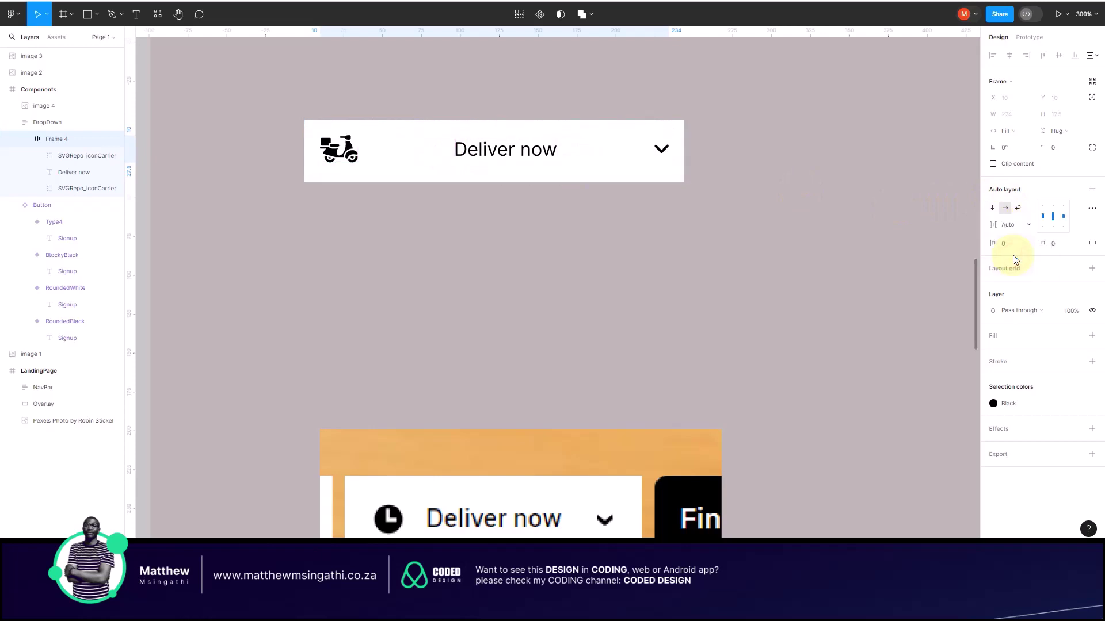
click(665, 177)
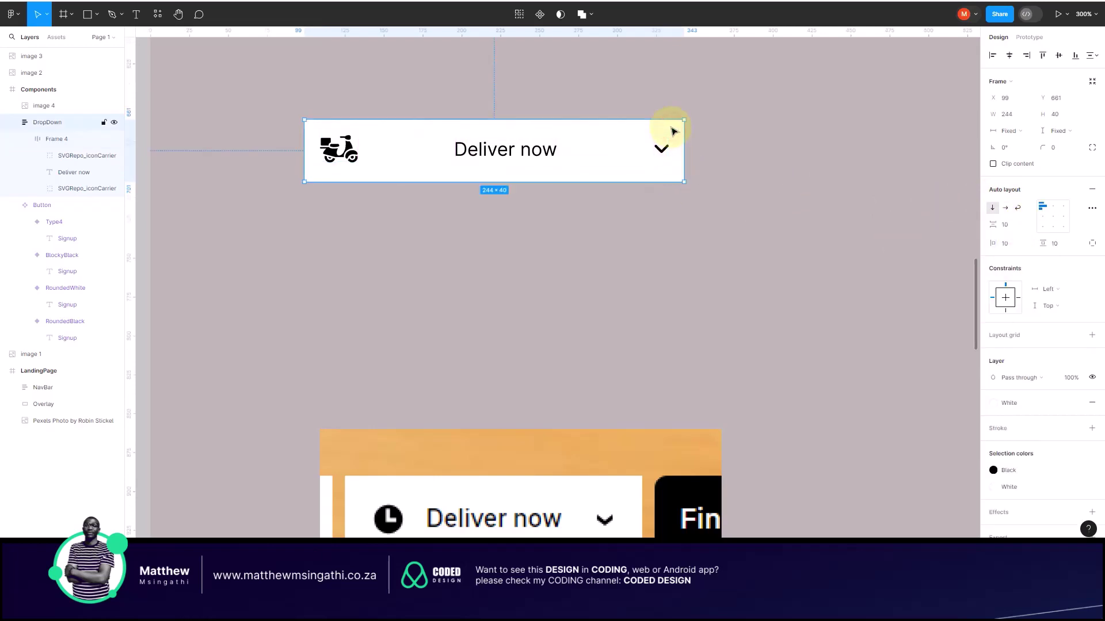
Step: Set the DropDown button's width to 223
drag(683, 132, 651, 139)
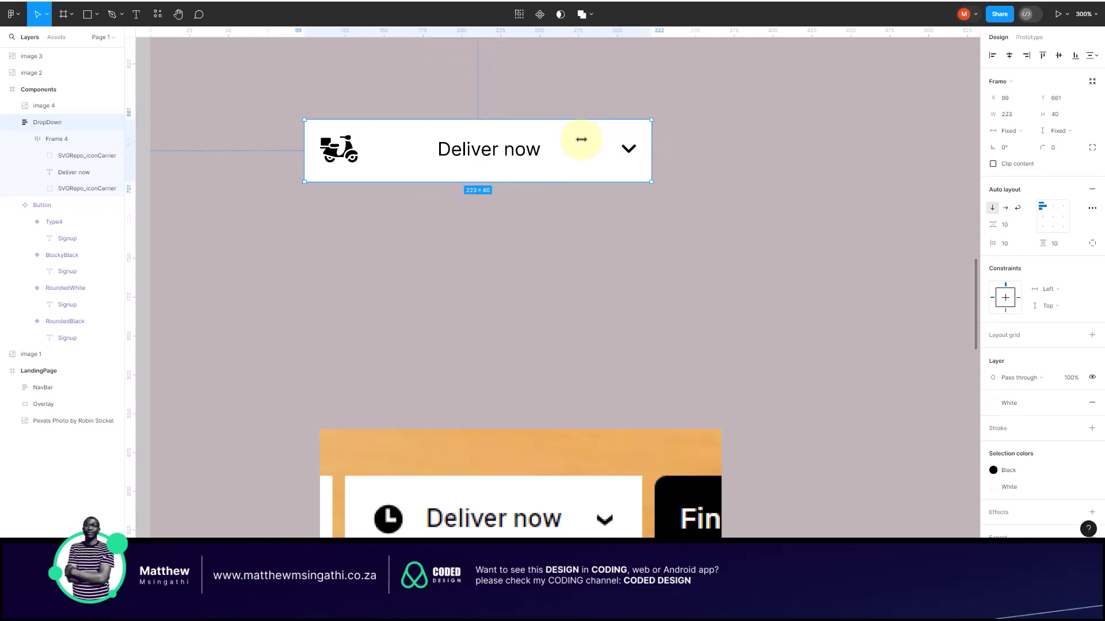
drag(581, 139, 651, 136)
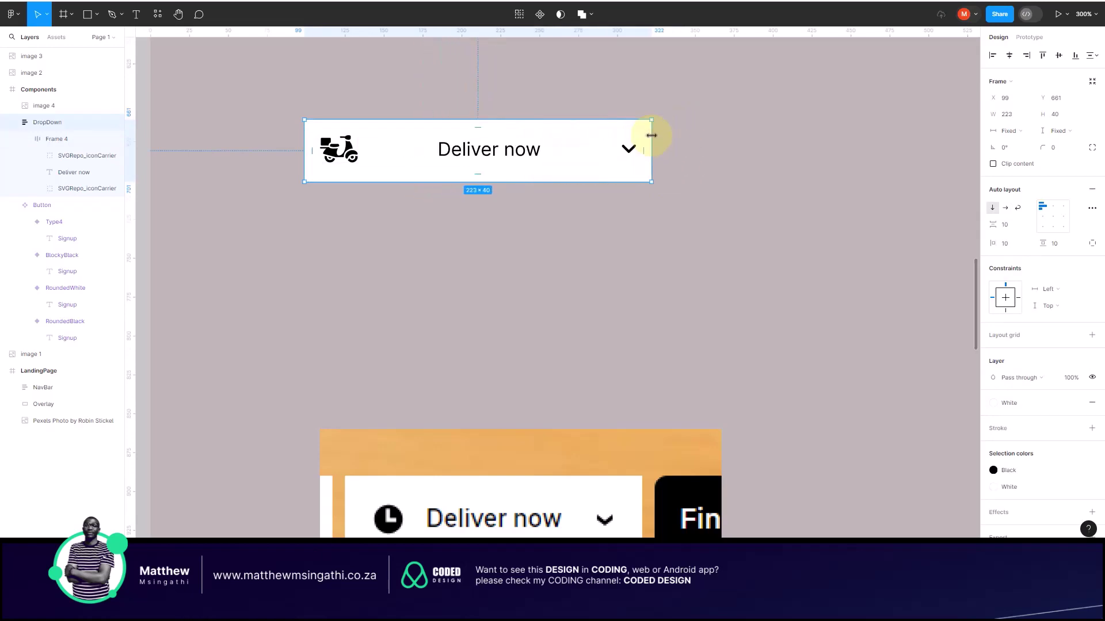
click(691, 154)
click(639, 135)
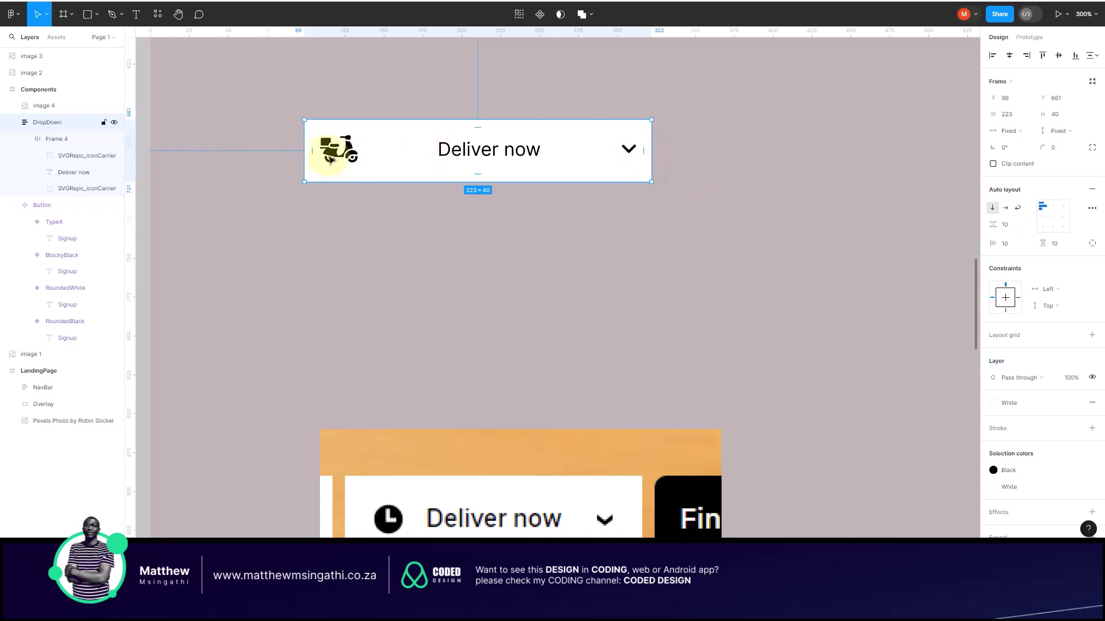
Step: Increase the button's padding above 10, set its height to 44, and adjust content alignment
scroll(573, 242, down, 3)
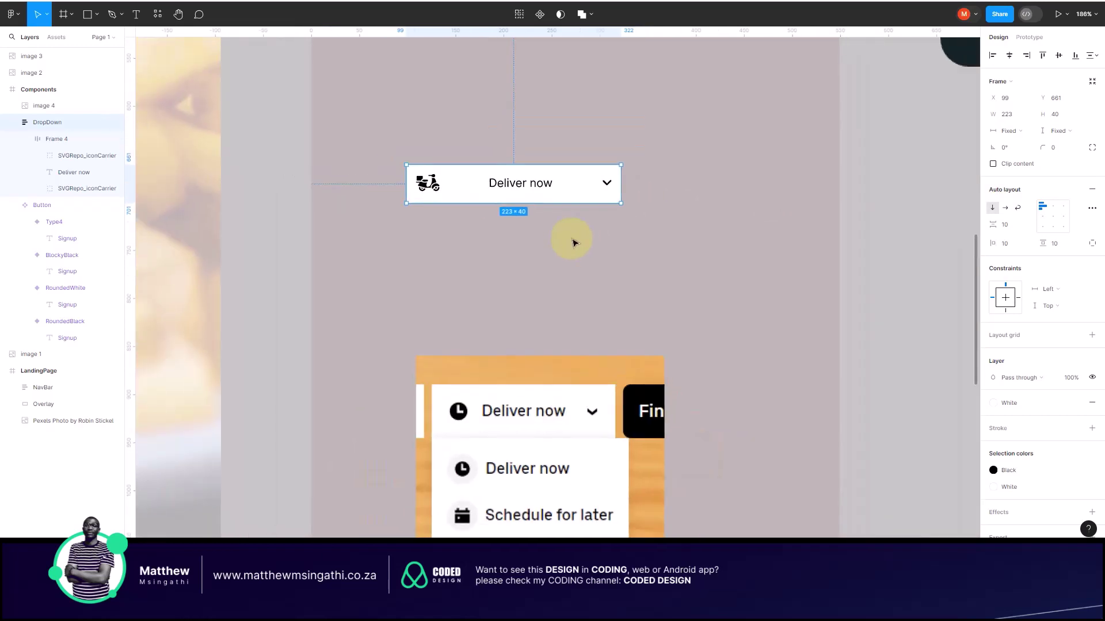
click(616, 183)
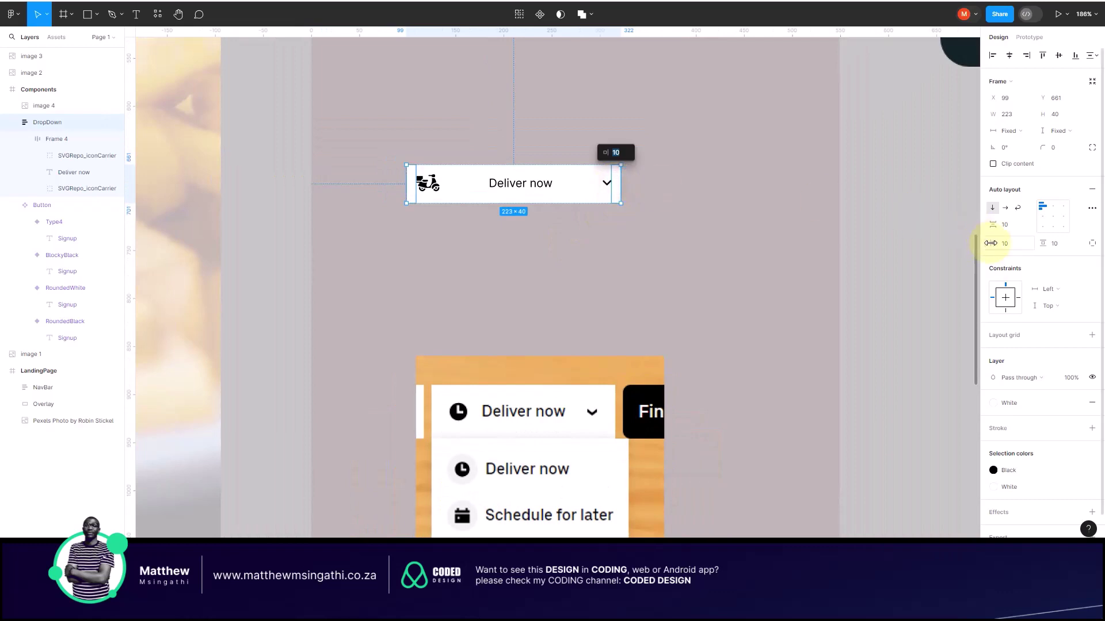
drag(990, 243, 1024, 244)
click(709, 239)
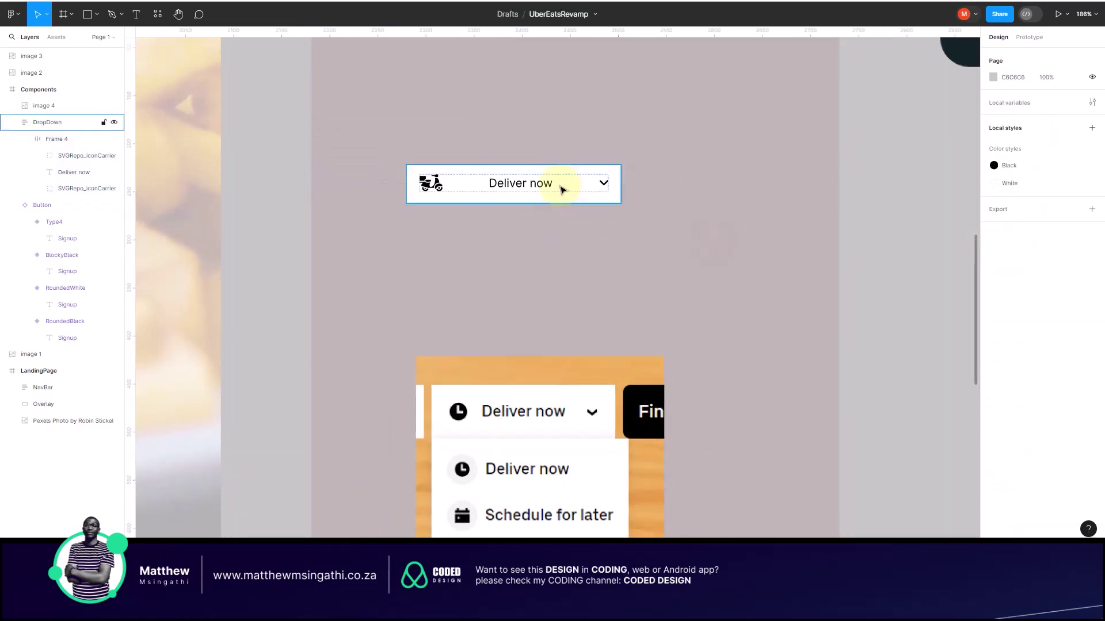
click(564, 182)
drag(541, 164, 541, 160)
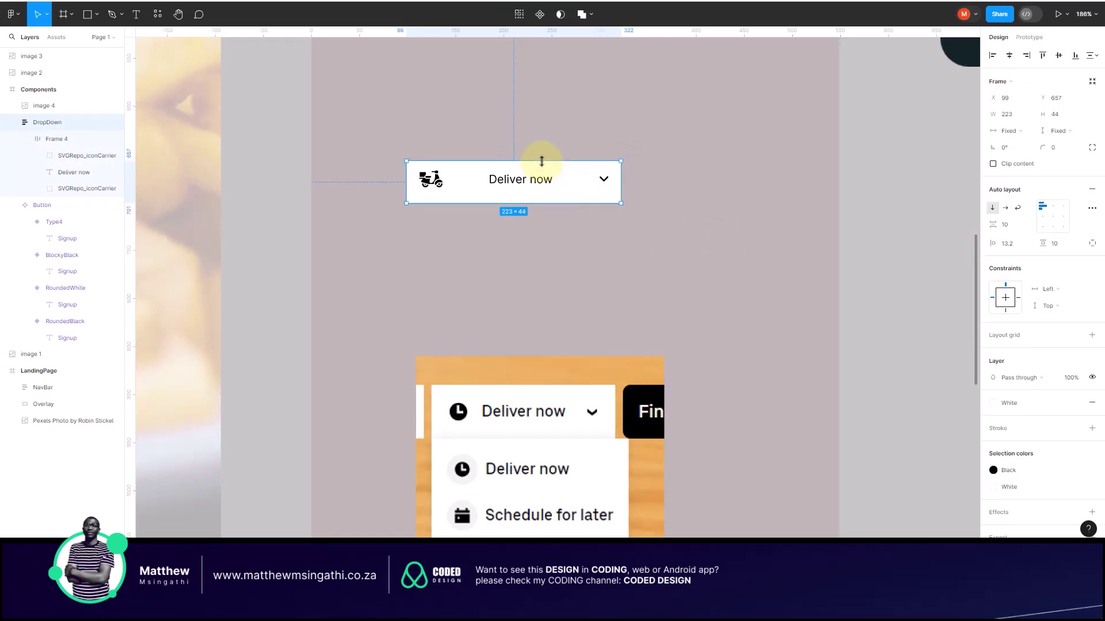
click(1052, 221)
Step: Zoom to about 199% on the DropDown component and its orange mock-up image
click(708, 257)
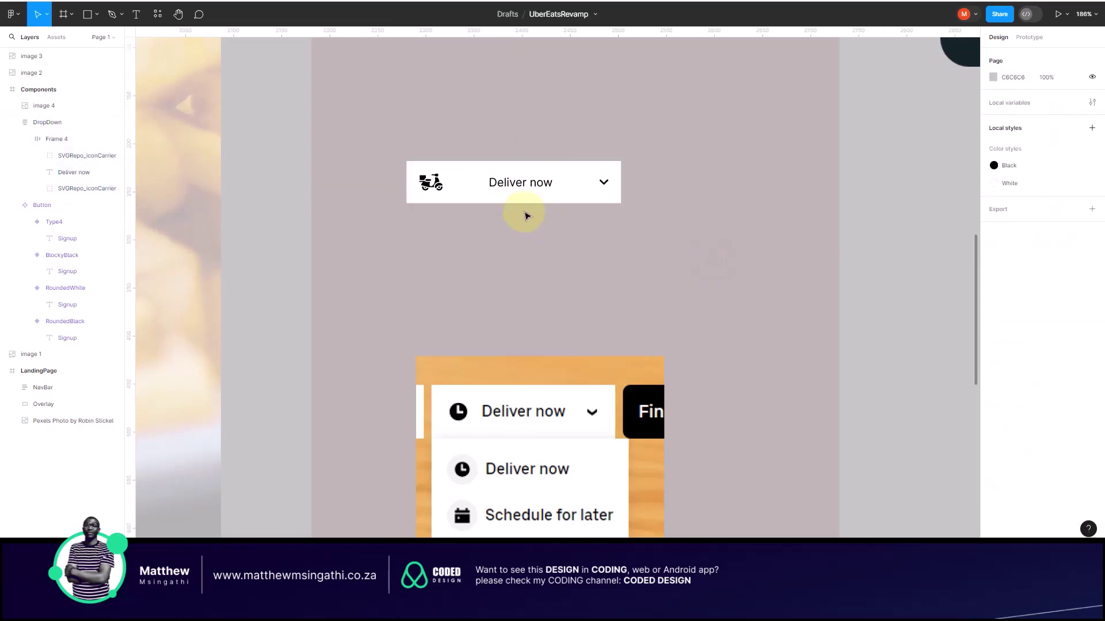
scroll(526, 215, down, 3)
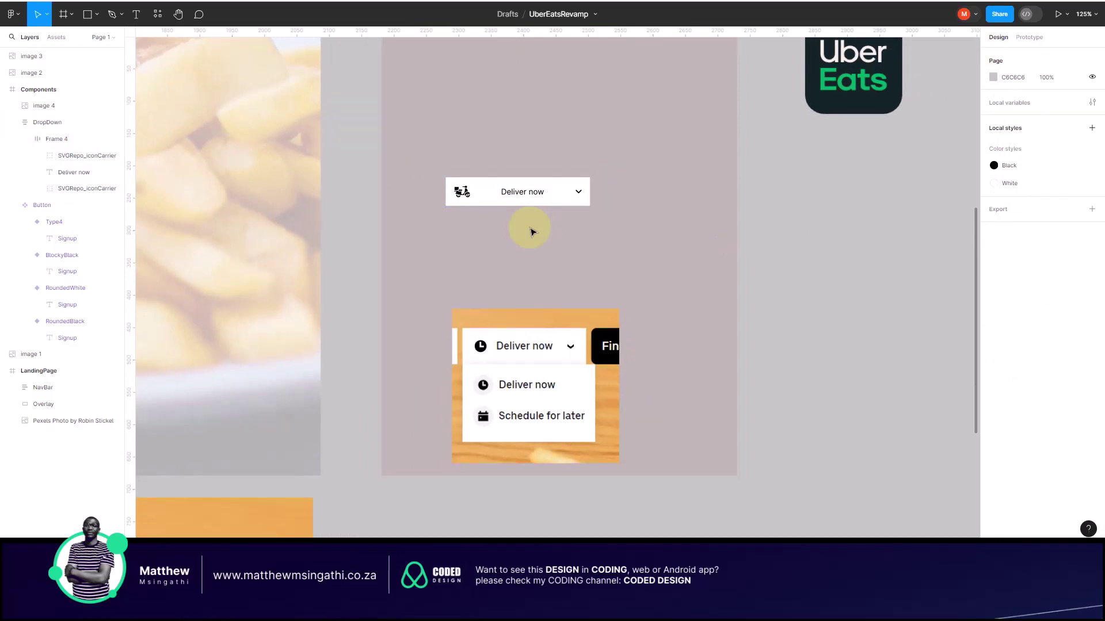
scroll(531, 232, down, 5)
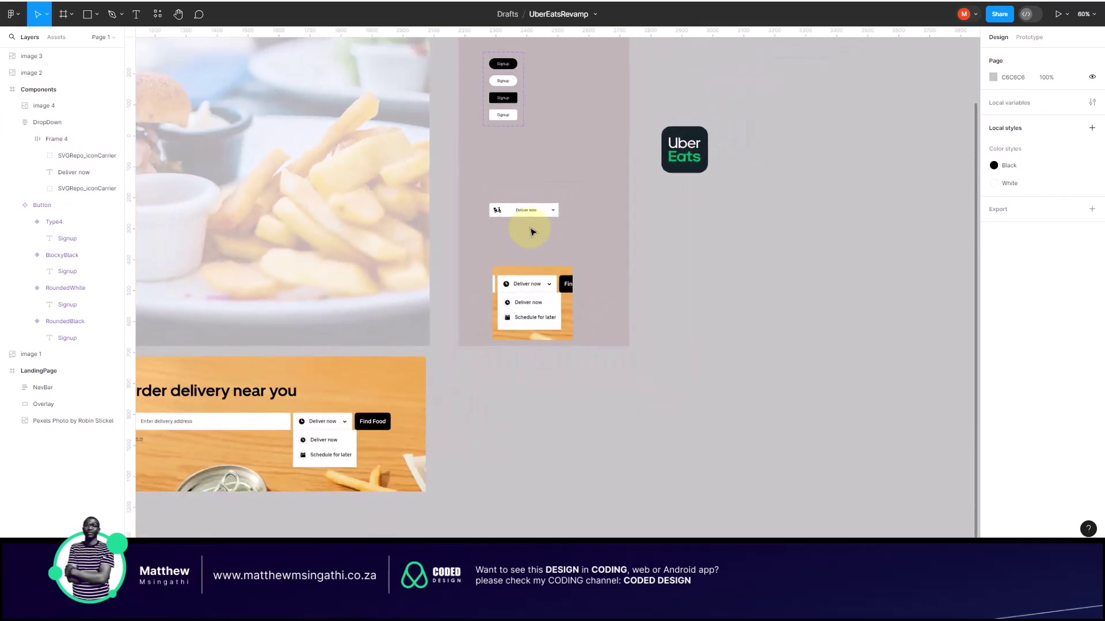
scroll(531, 231, left, 10)
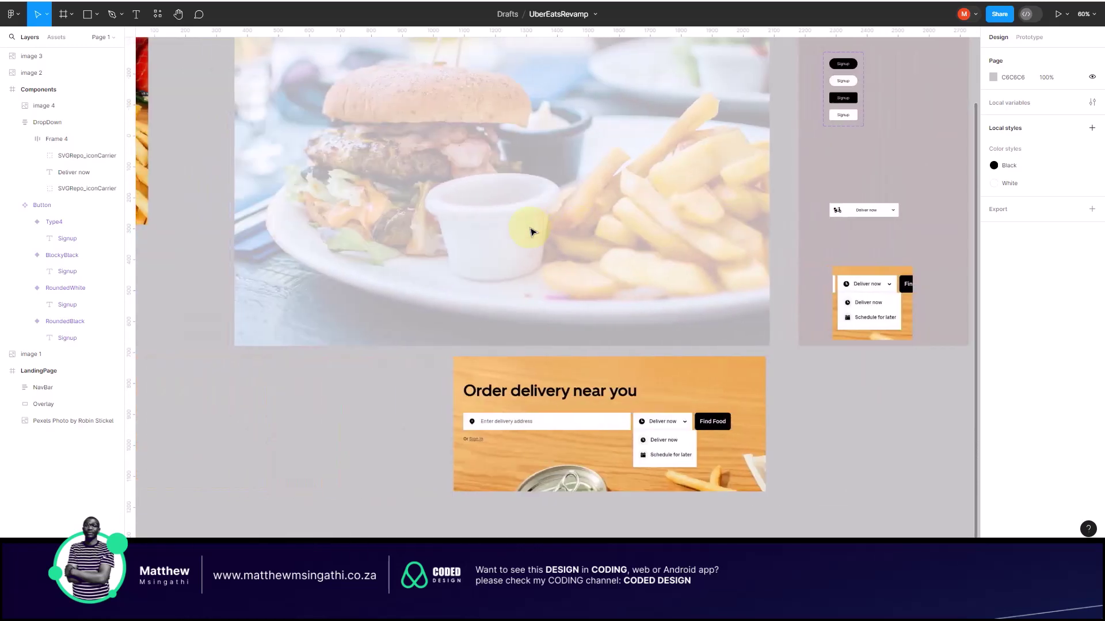
scroll(531, 232, right, 8)
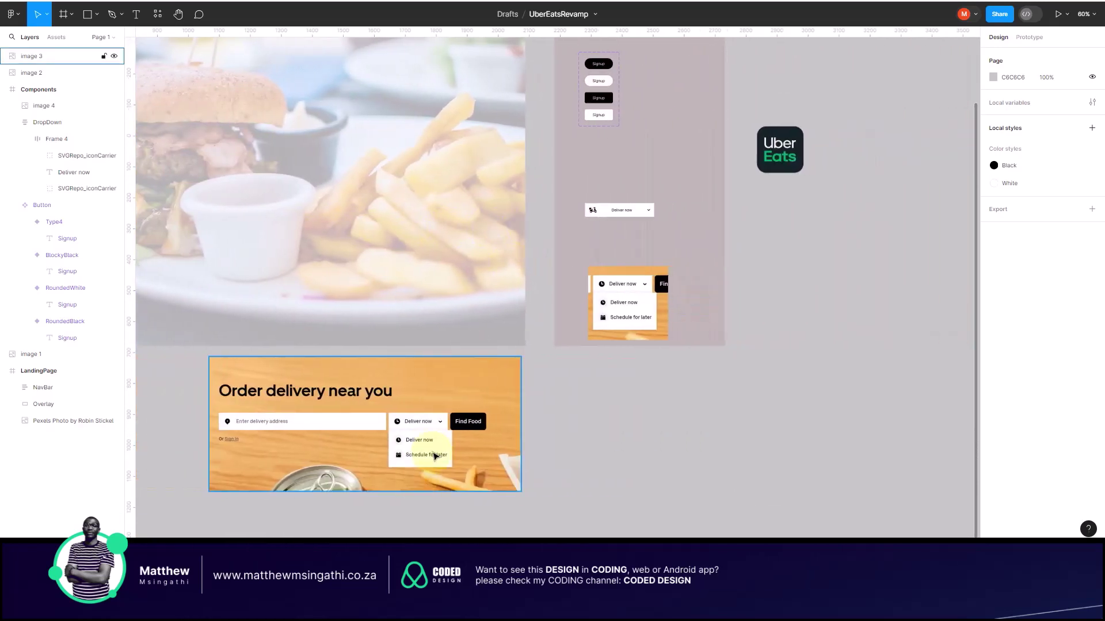
scroll(439, 451, down, 3)
click(423, 415)
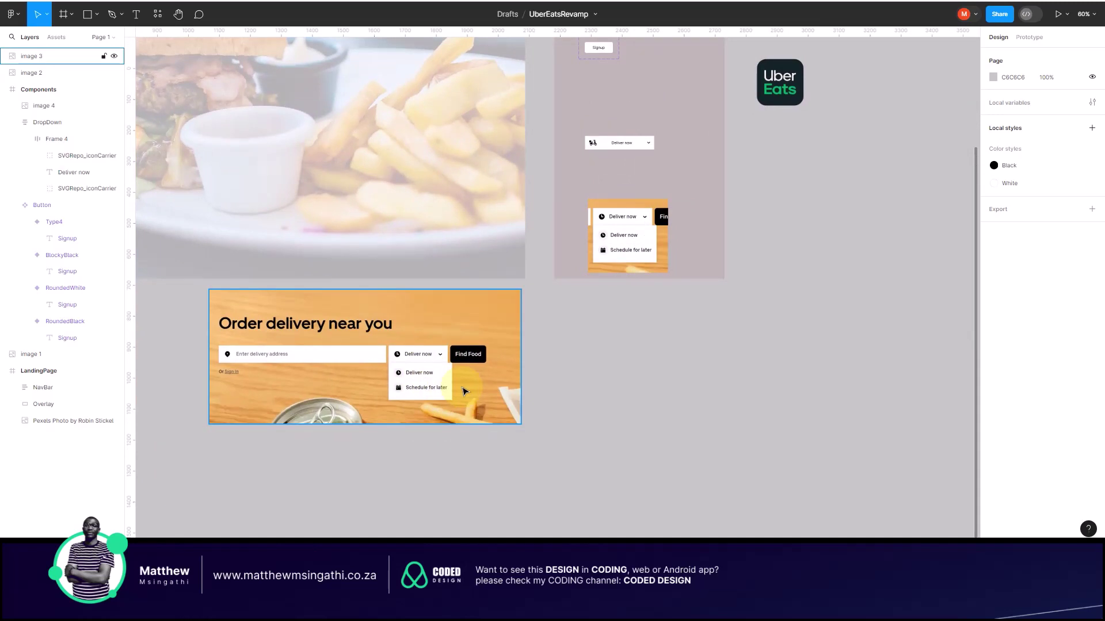
key(Escape)
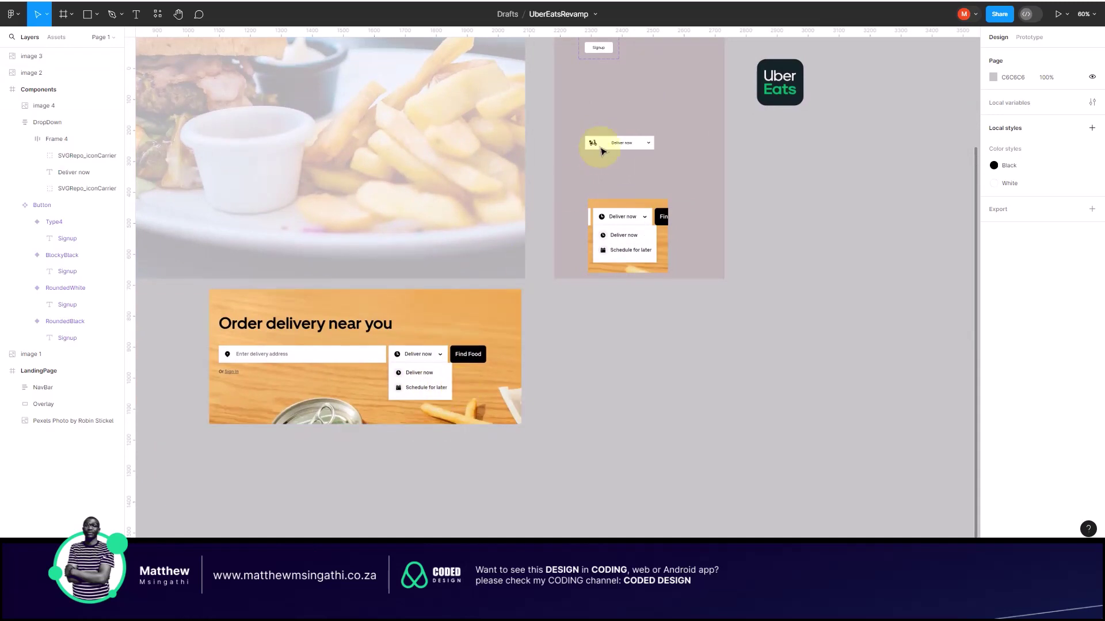
scroll(636, 144, up, 5)
scroll(638, 150, up, 2)
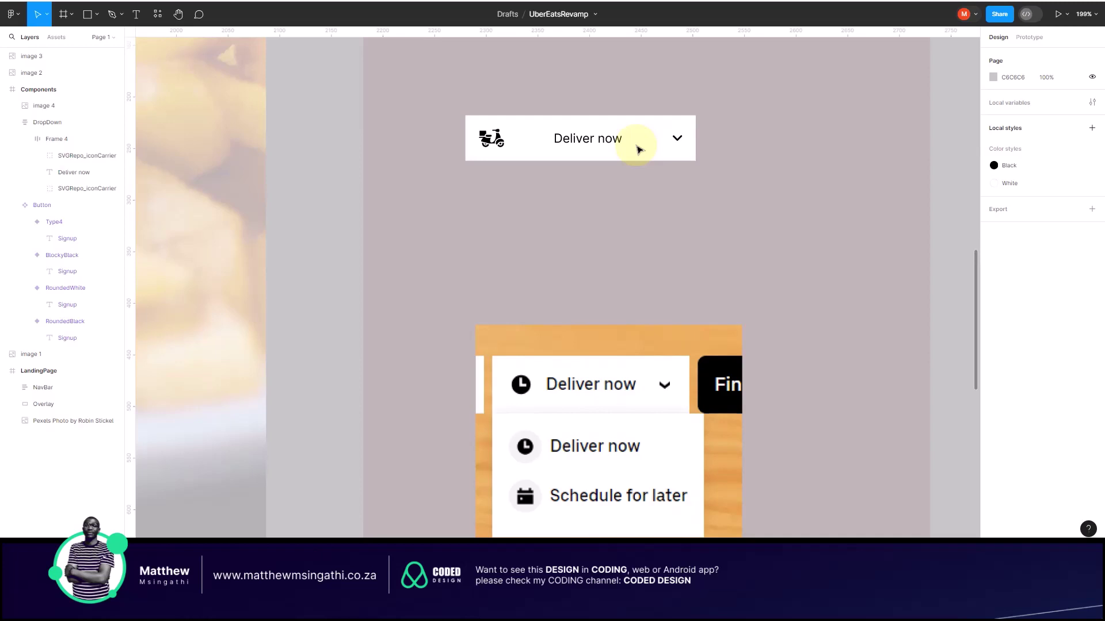
click(524, 403)
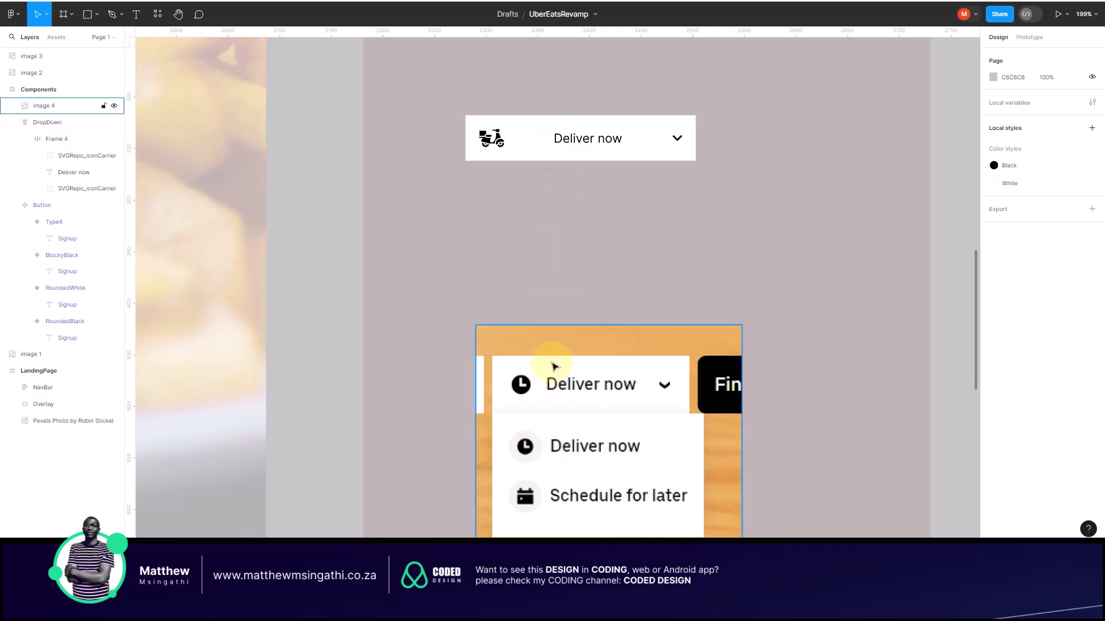
Step: Duplicate the Deliver now row and place the copy, Frame 5, below the DropDown
double_click(573, 146)
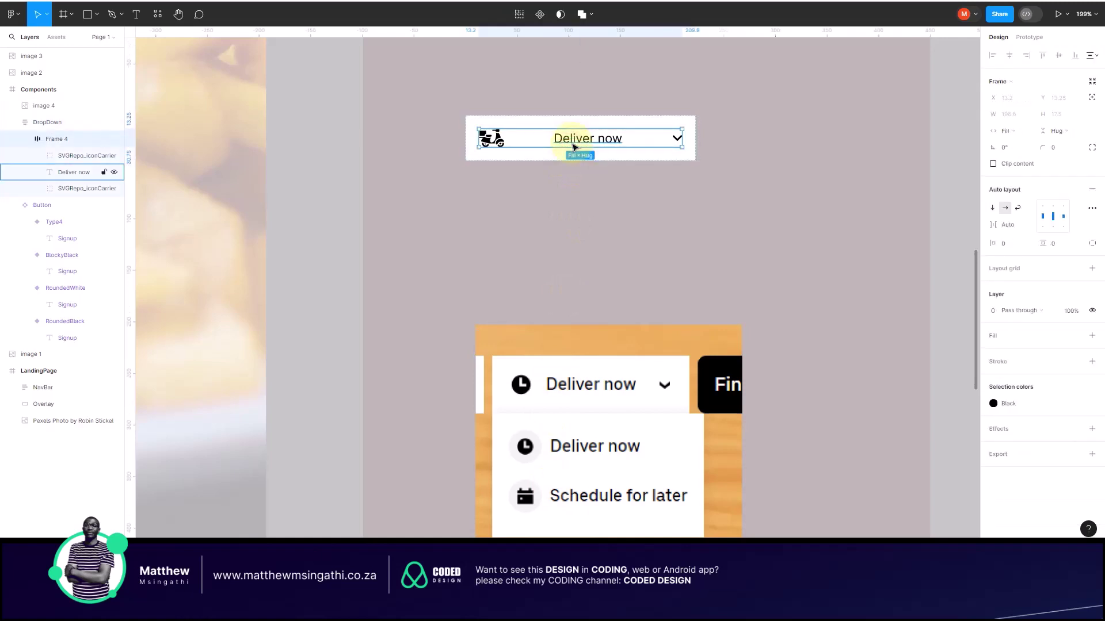
key(ctrl+d)
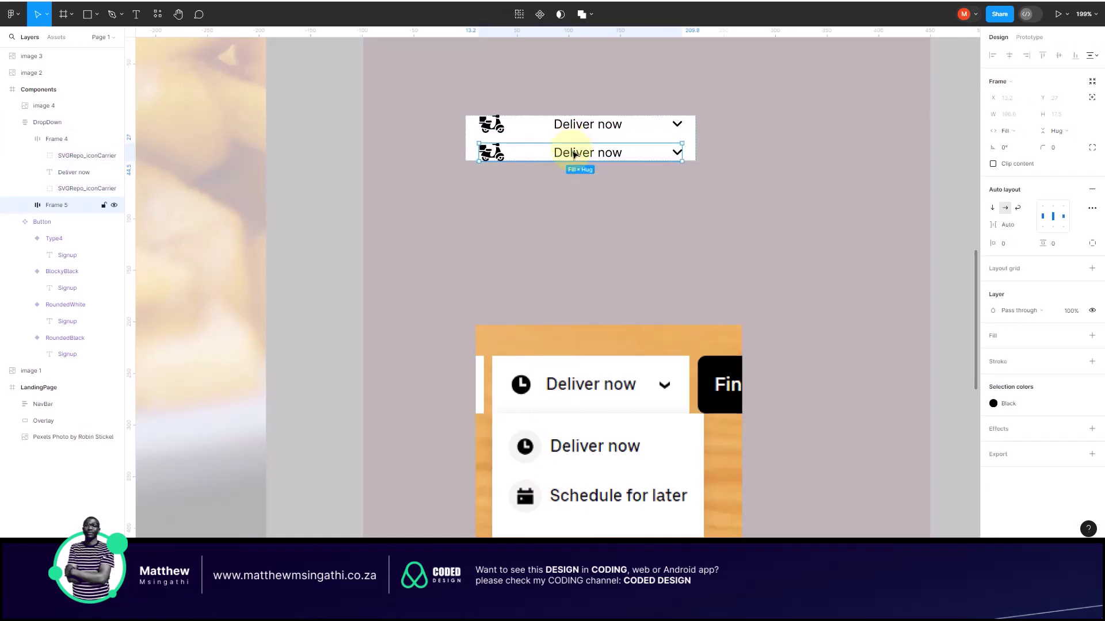
drag(573, 154, 574, 244)
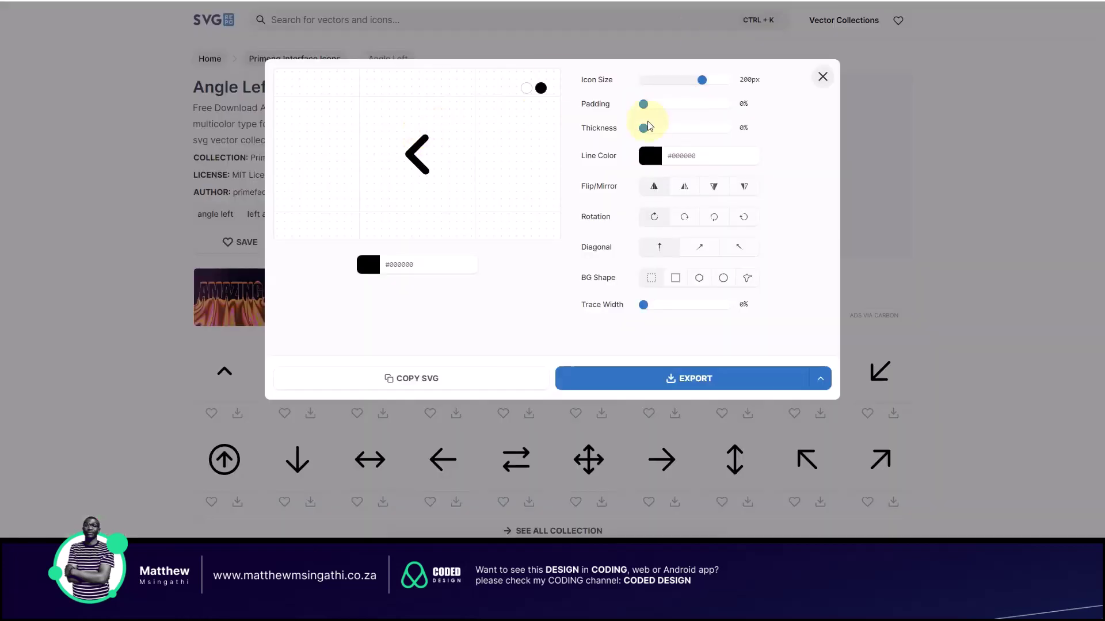
Step: Close the Angle Left editor and search SVG Repo for clock icons
click(832, 83)
click(343, 19)
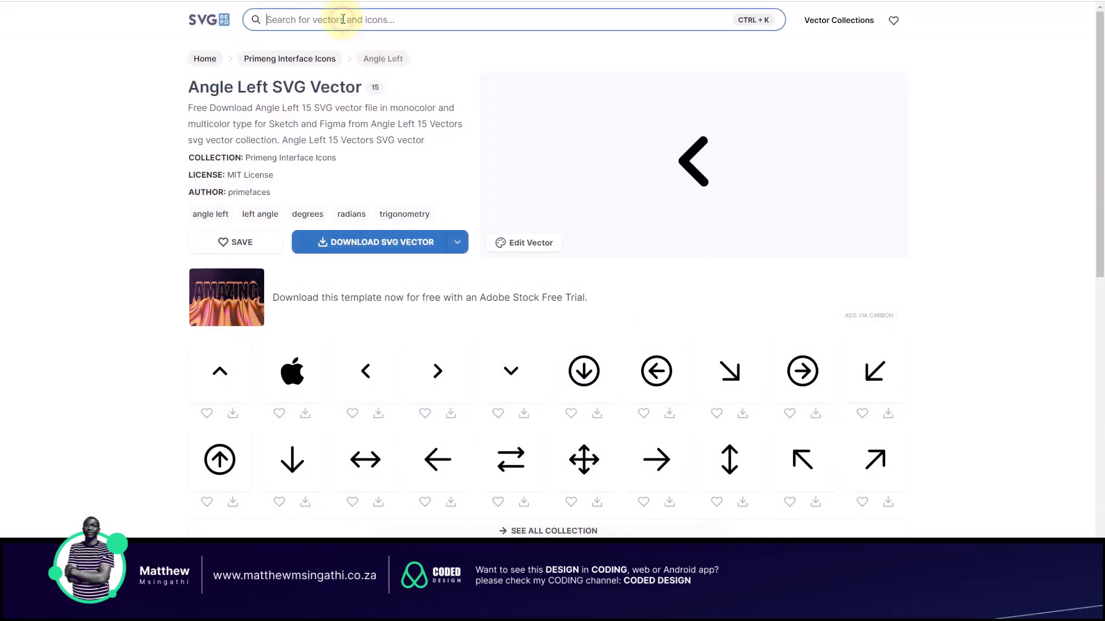
text(clock)
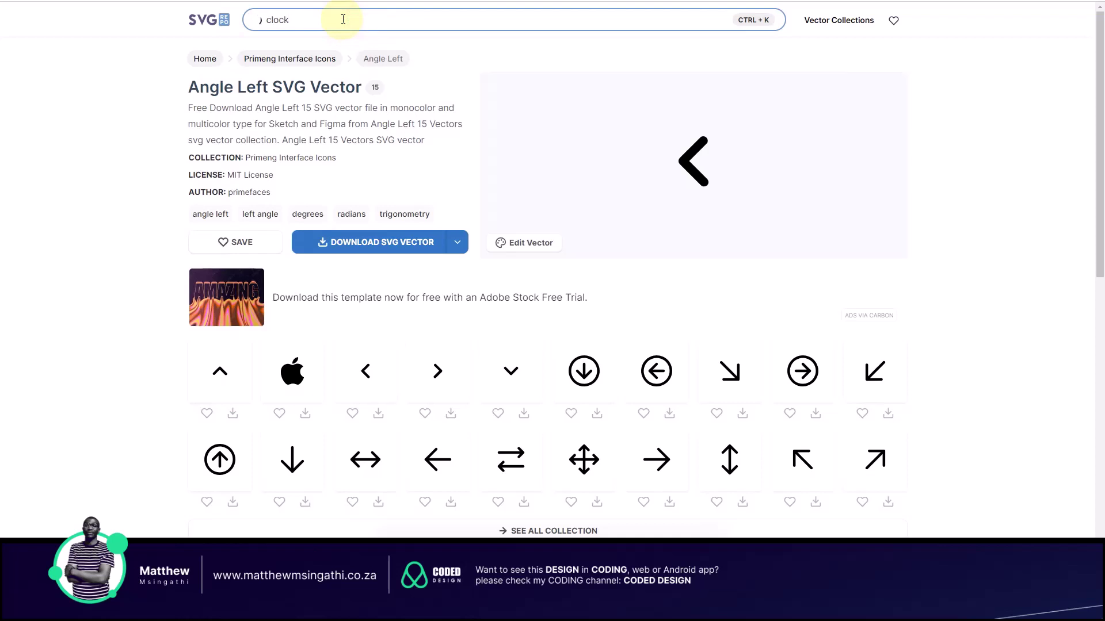
key(Return)
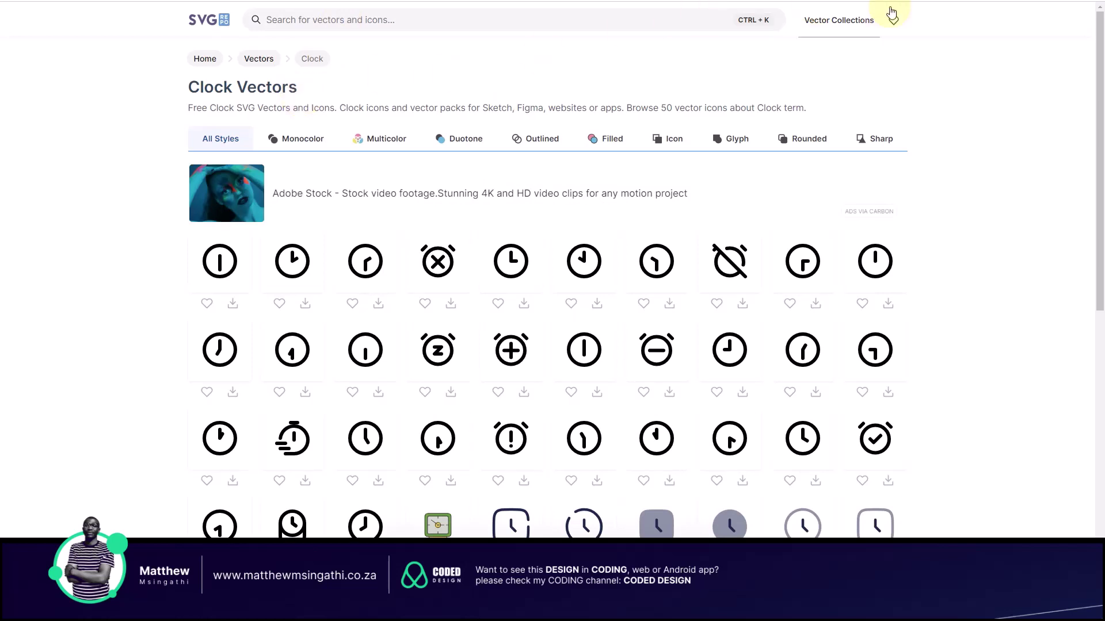
click(520, 5)
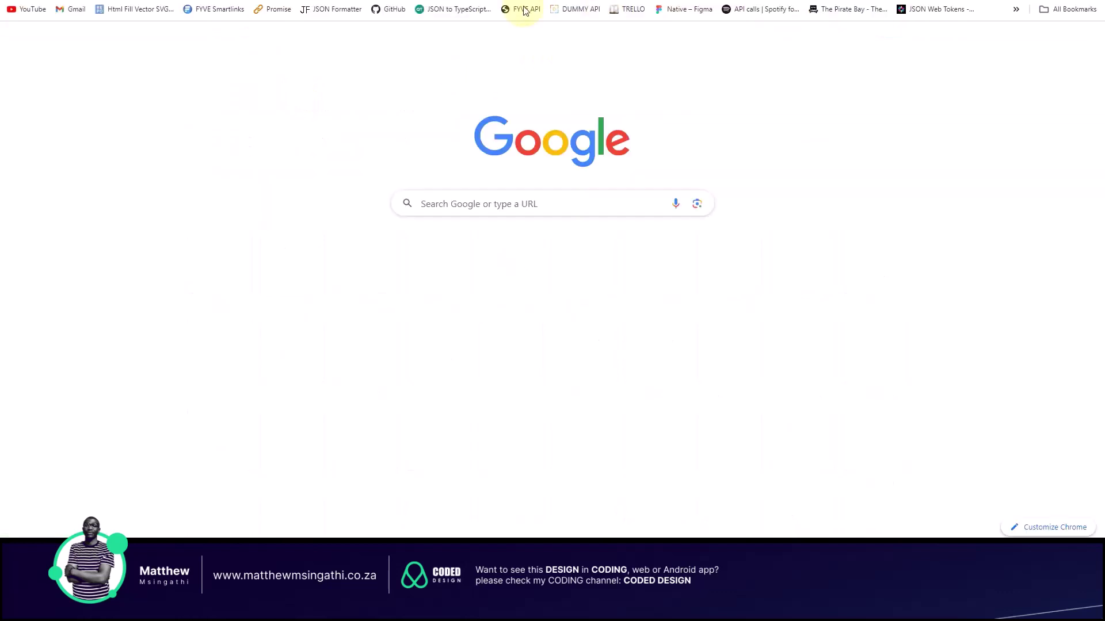
click(482, 3)
text(matt)
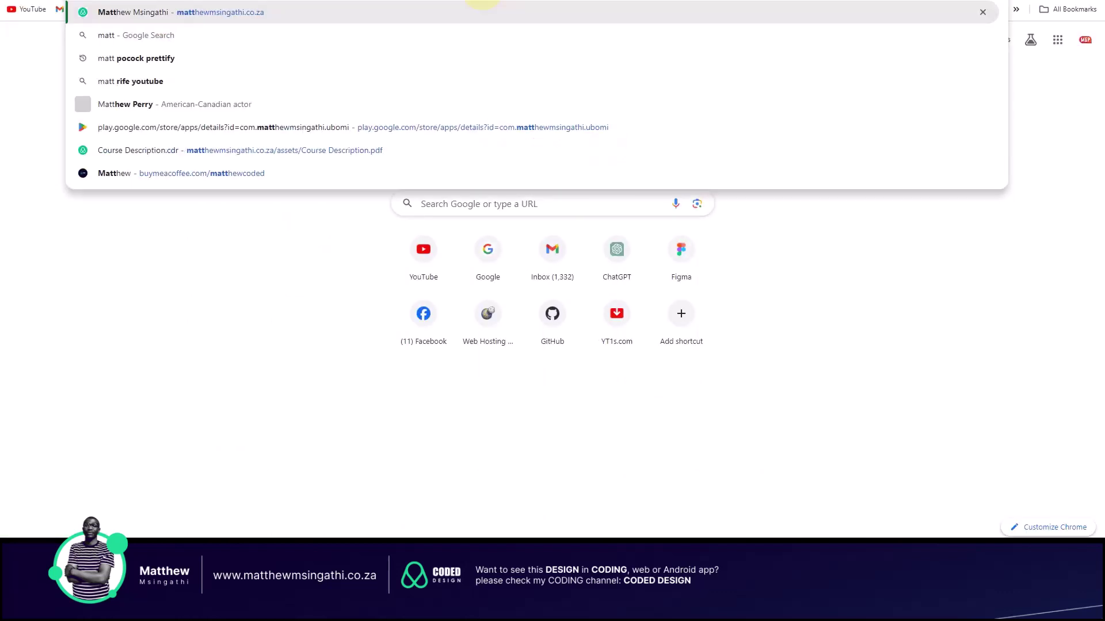
key(Return)
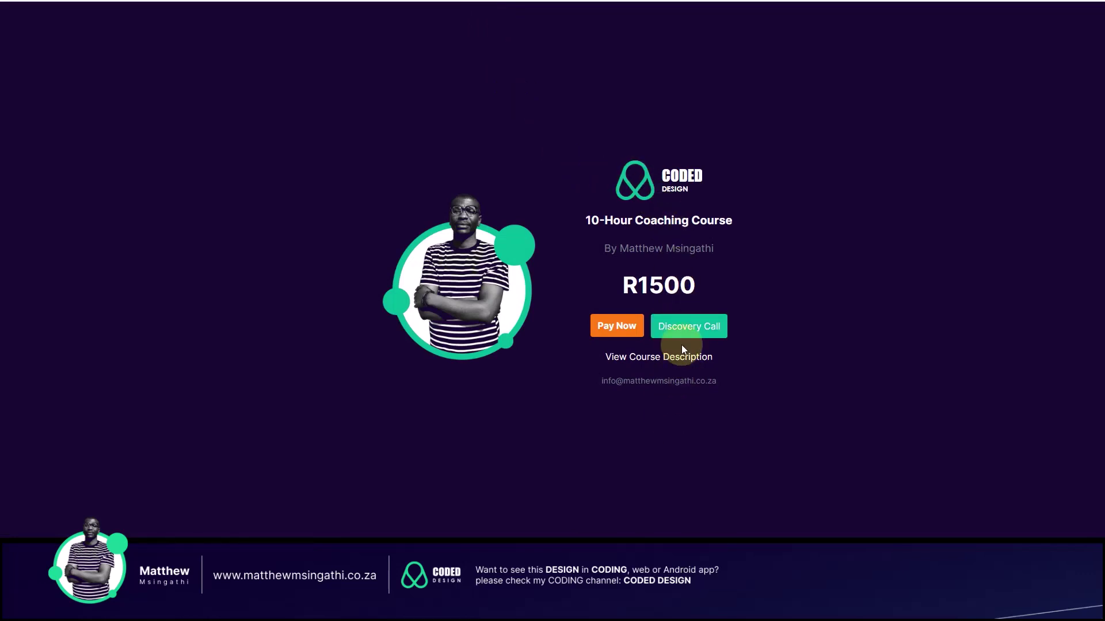
click(687, 330)
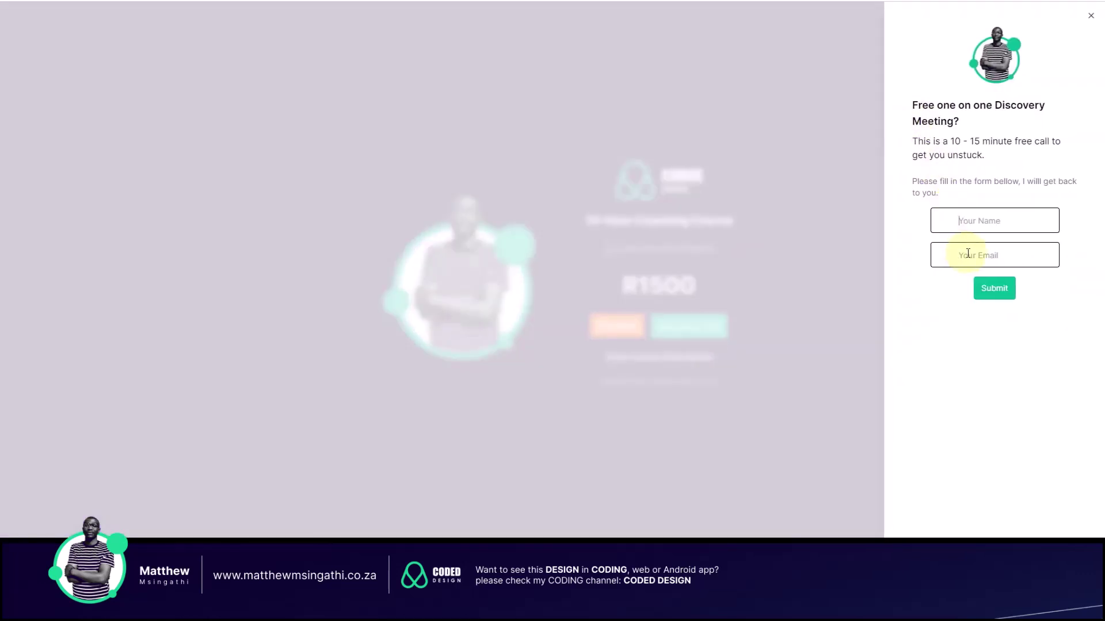
click(979, 222)
click(802, 117)
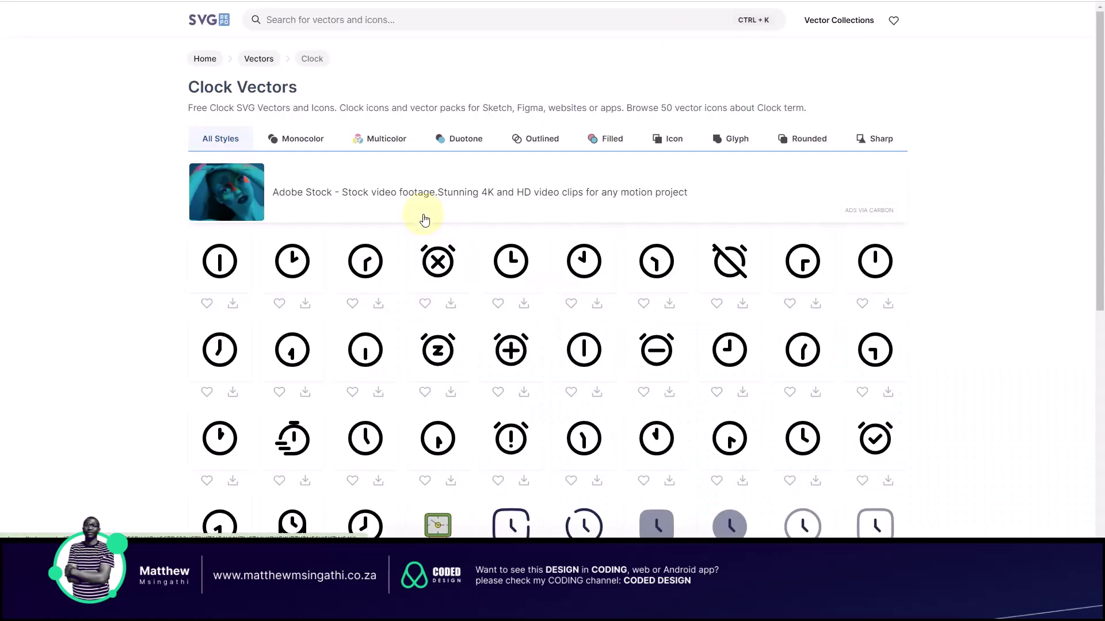
Step: Copy the SVG code of the Solar Bold Clock Circle icon
scroll(424, 219, down, 5)
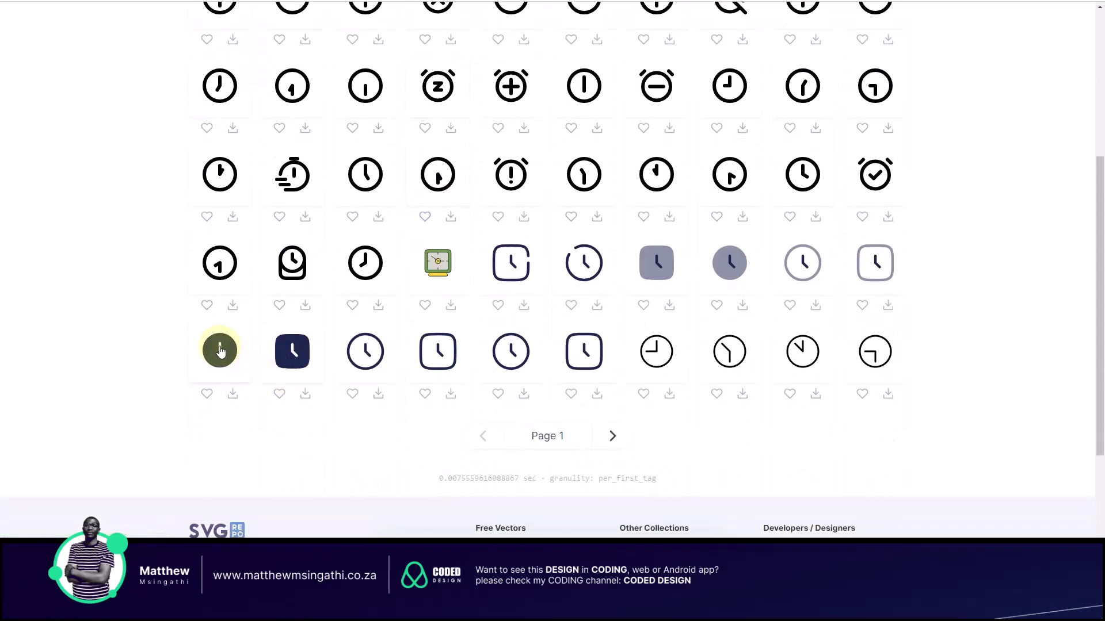
click(219, 350)
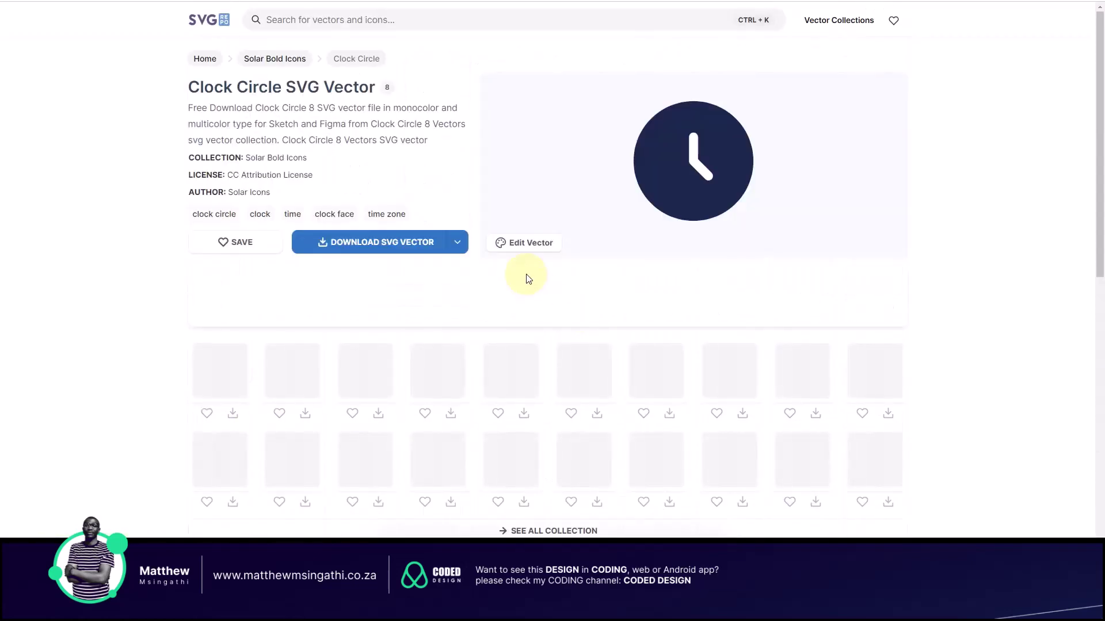
click(504, 242)
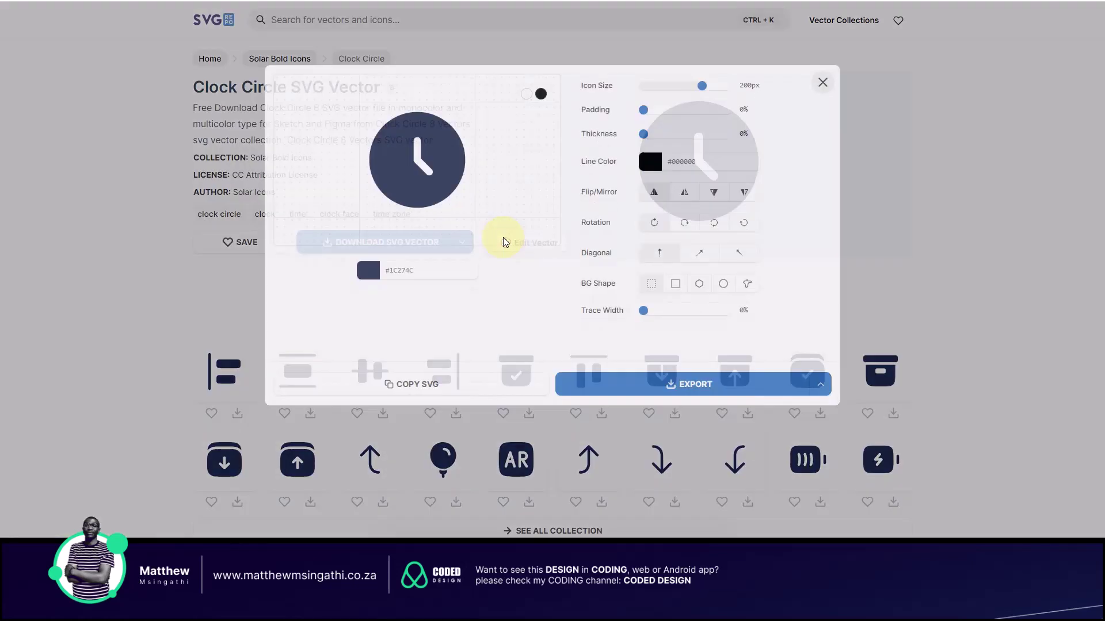
click(426, 385)
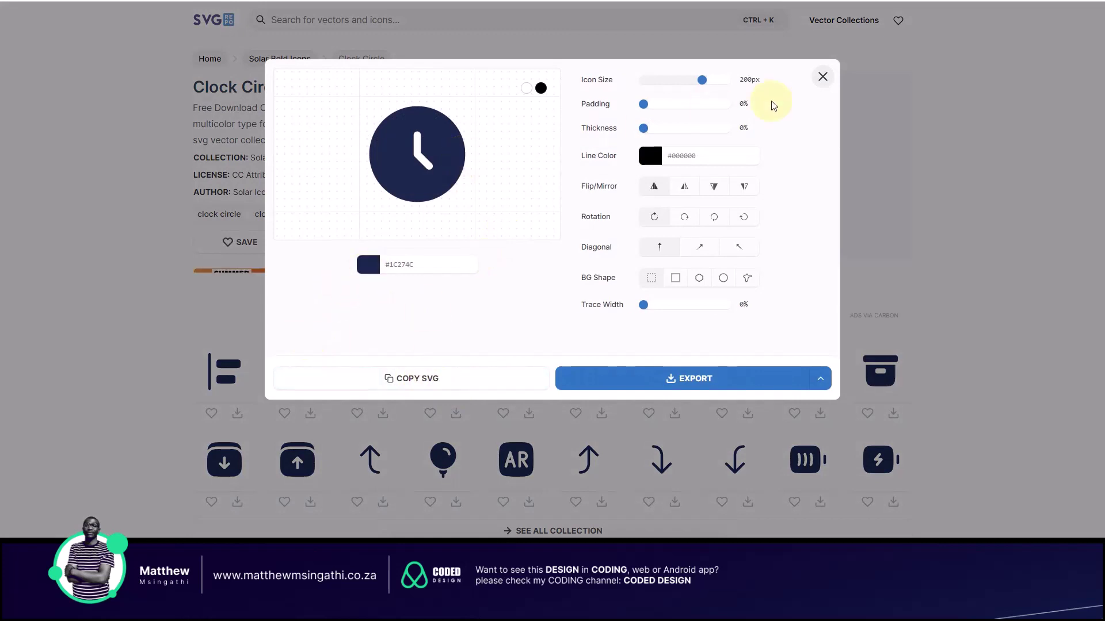
click(823, 79)
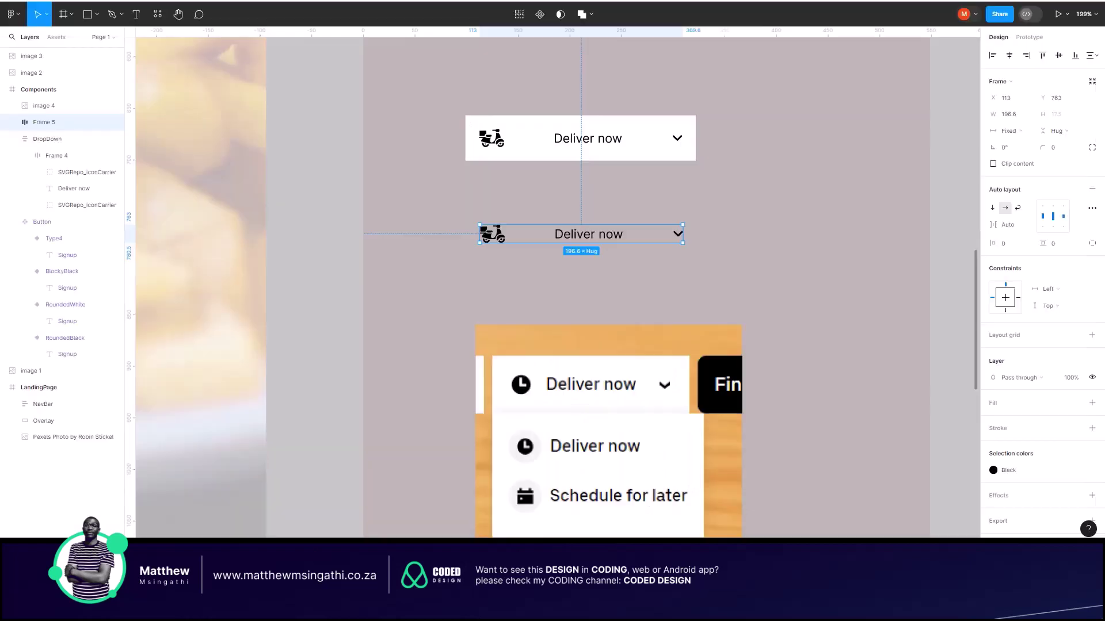
Step: Paste the clock icon, pull its graphic out of the wrapper frame, and delete the empty frame
click(344, 166)
key(ctrl+v)
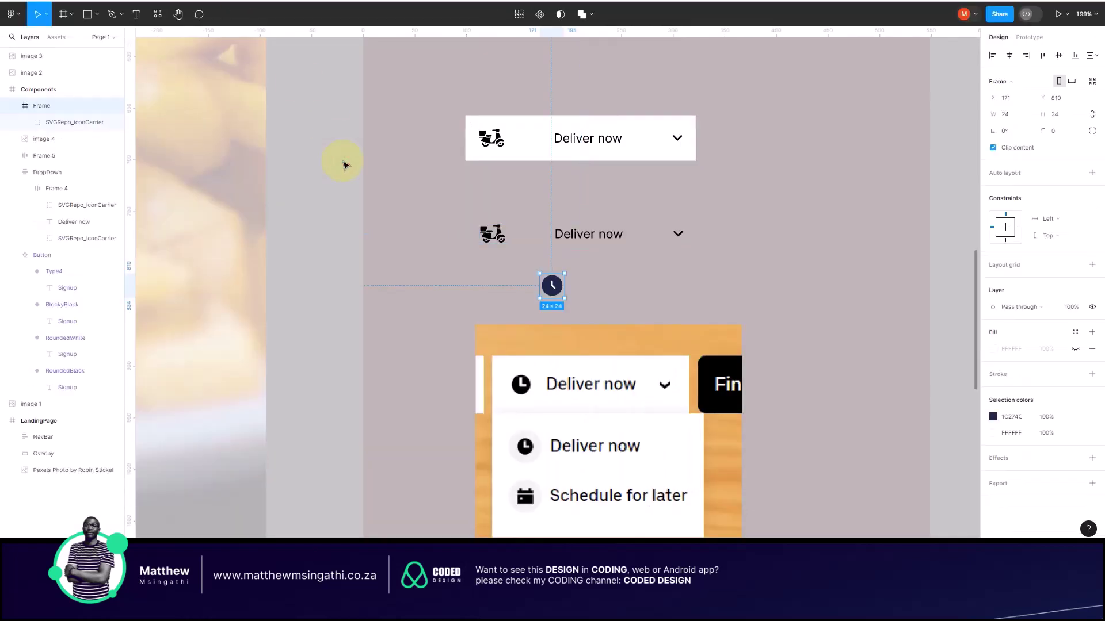
scroll(566, 300, up, 5)
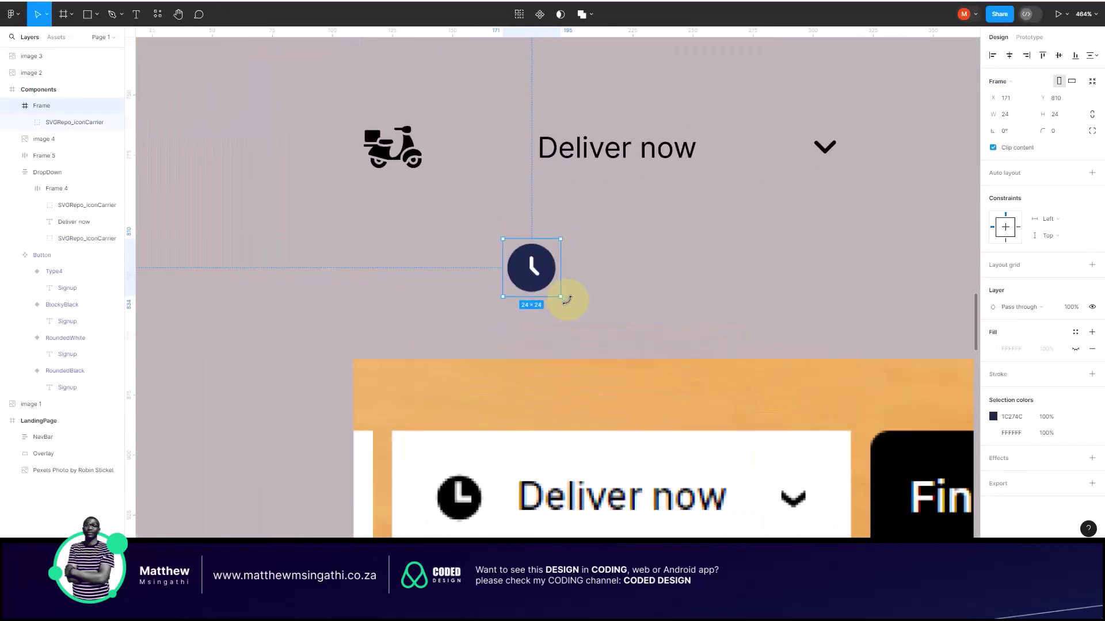
double_click(541, 266)
drag(541, 266, 612, 260)
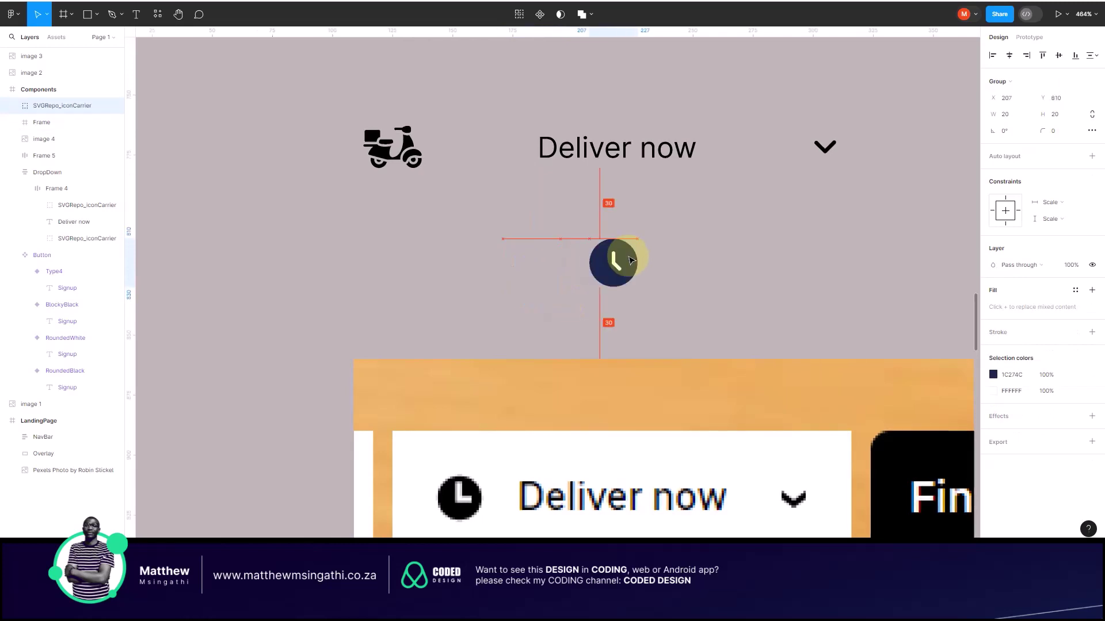
click(550, 261)
key(Delete)
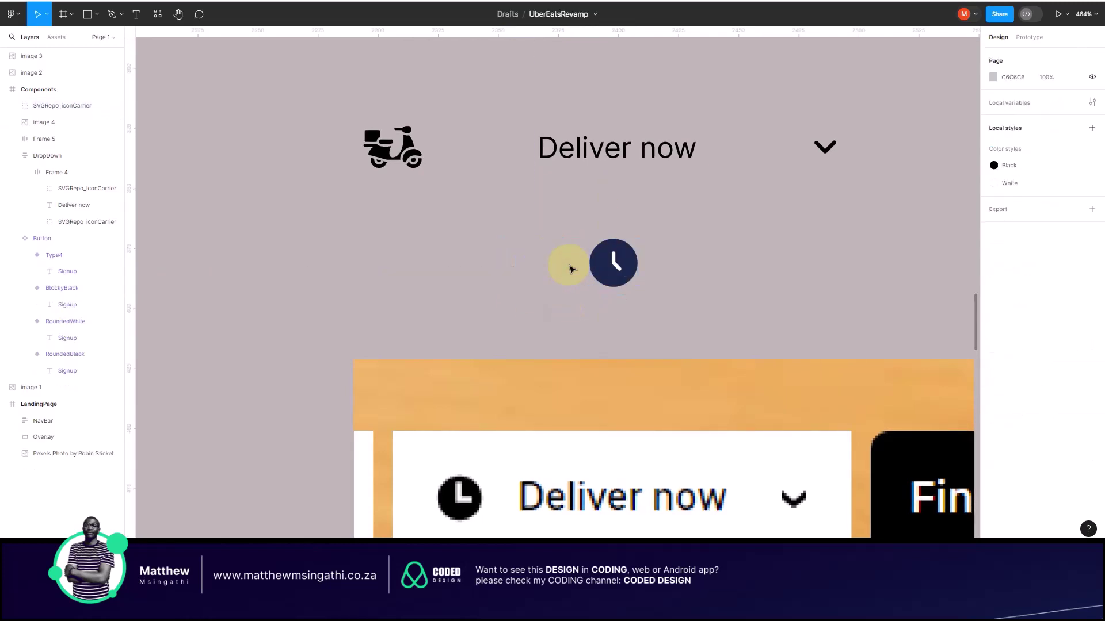
Step: Apply the Black colour style to the clock icon in place of its navy colour
click(607, 263)
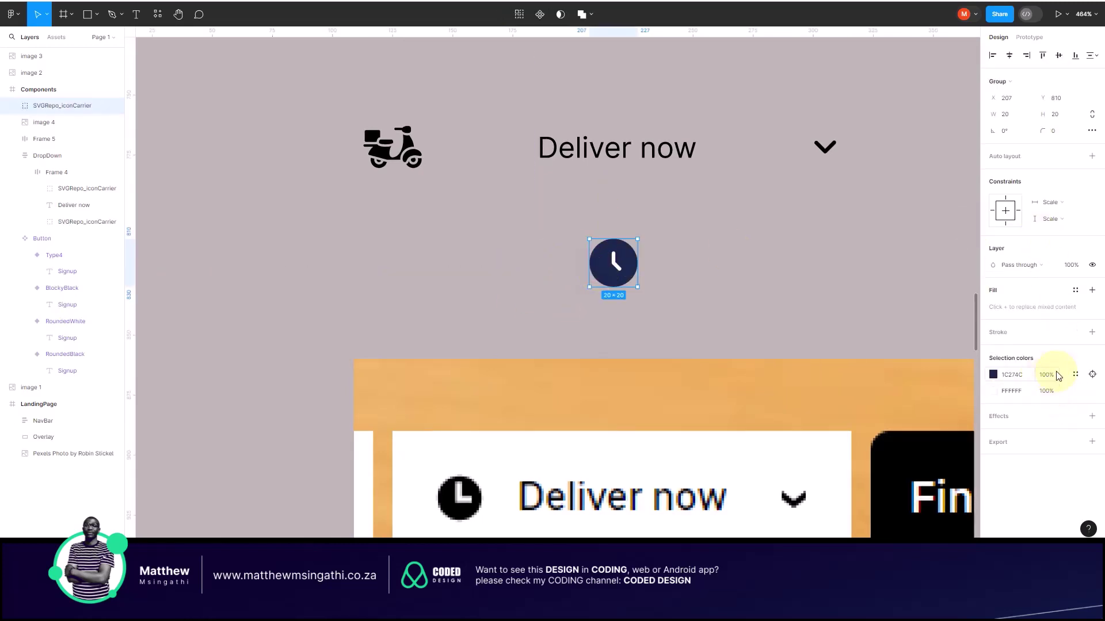
click(1074, 375)
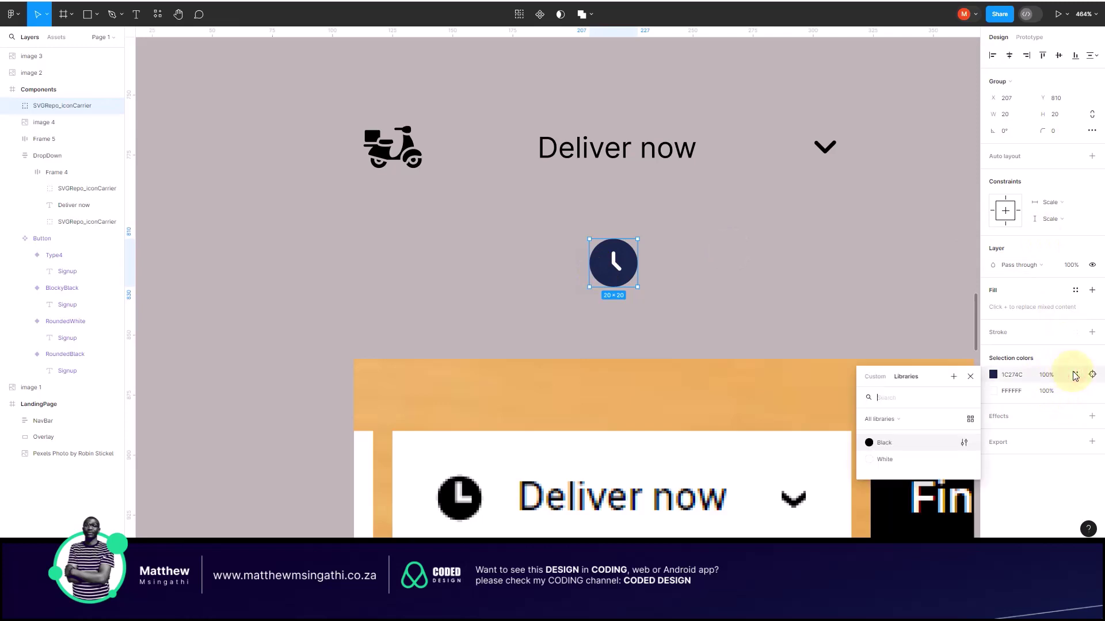
click(877, 445)
click(447, 291)
Step: Scale the clock to 15×15, drop it into the Deliver now row, and delete the scooter icon
scroll(447, 291, down, 3)
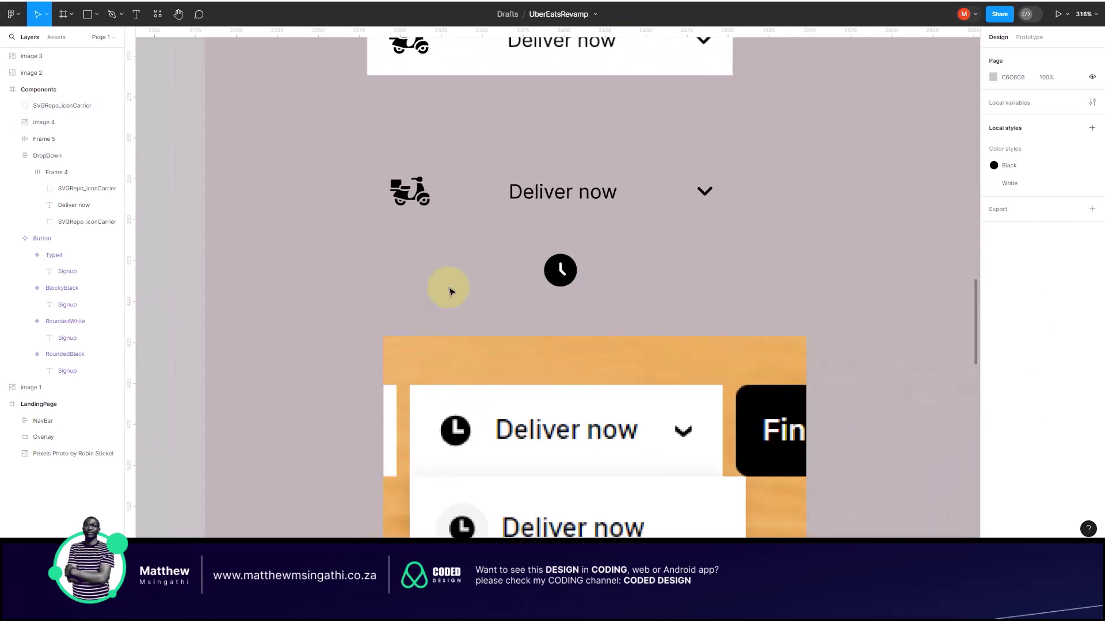
click(557, 279)
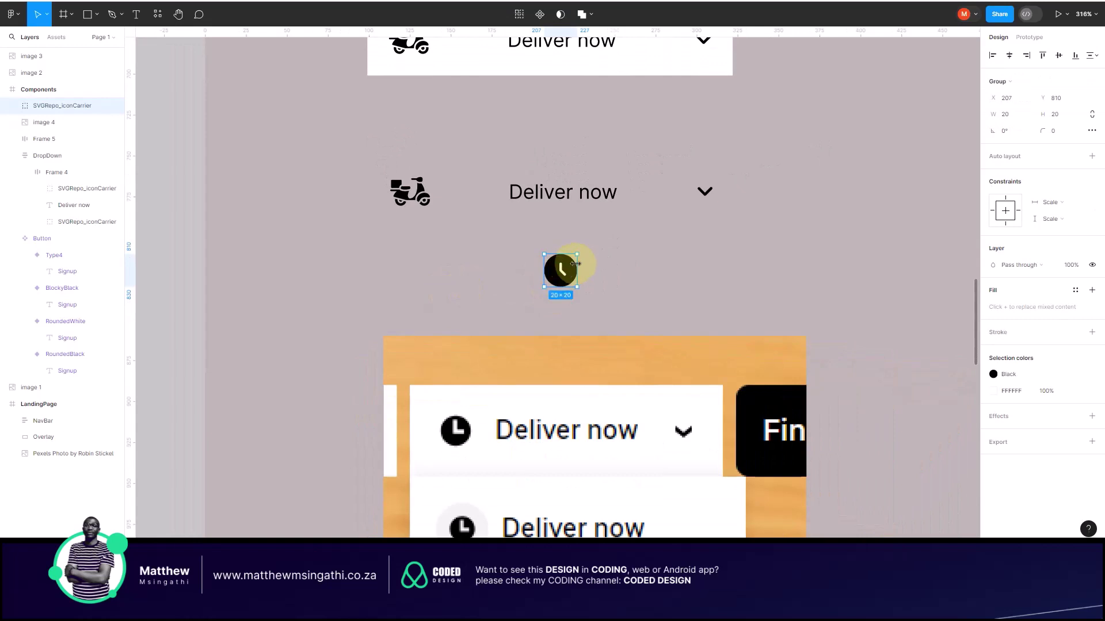
key(k)
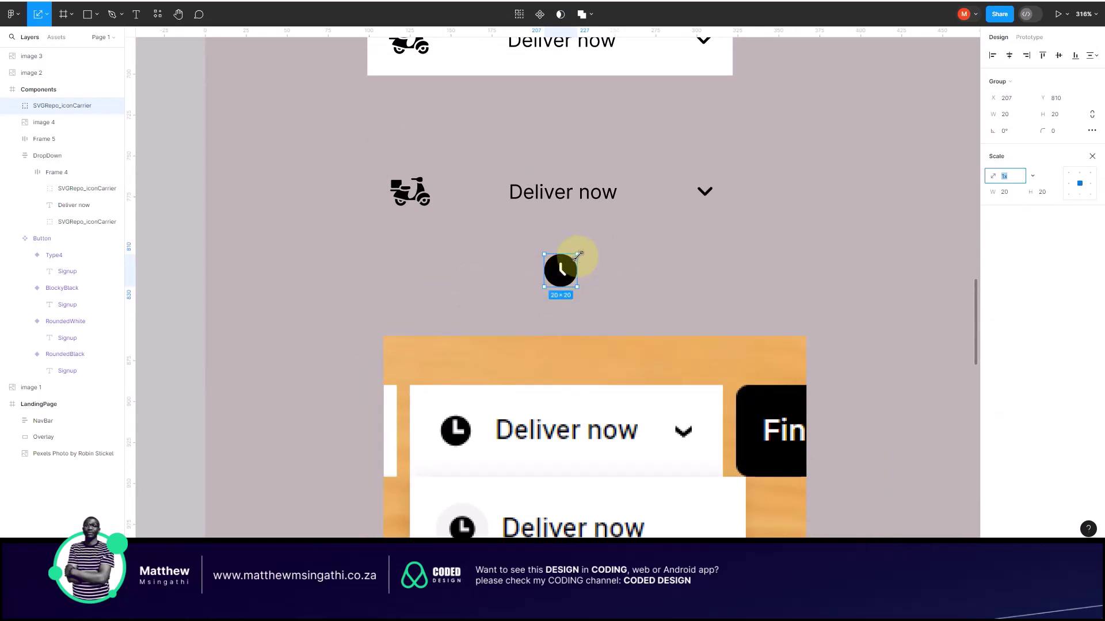
drag(578, 255, 528, 224)
drag(504, 194, 495, 192)
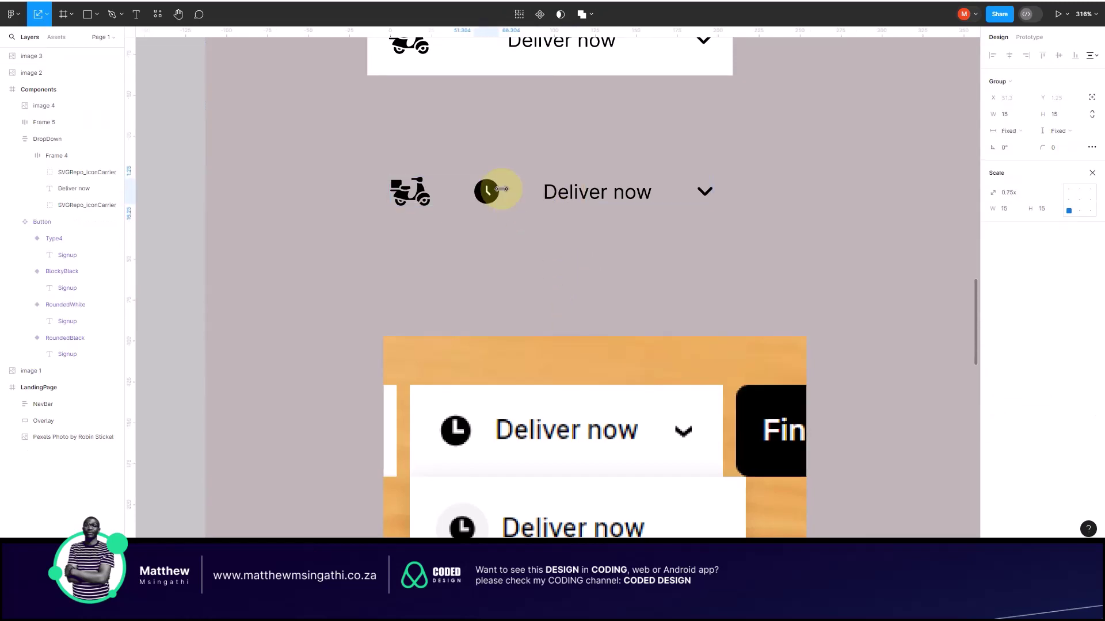
click(426, 196)
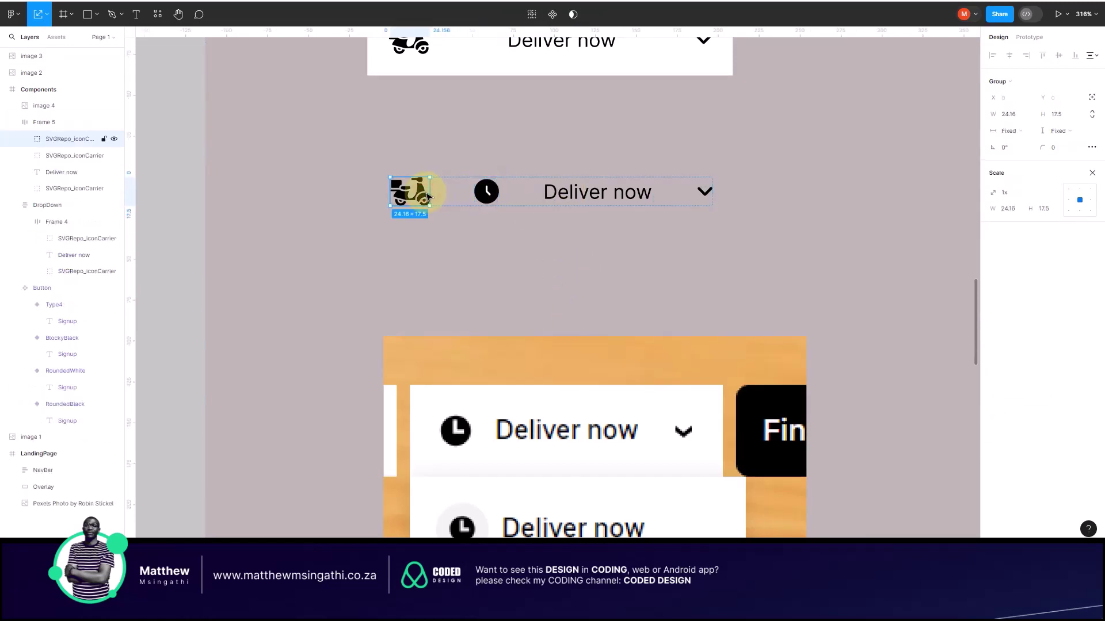
key(Delete)
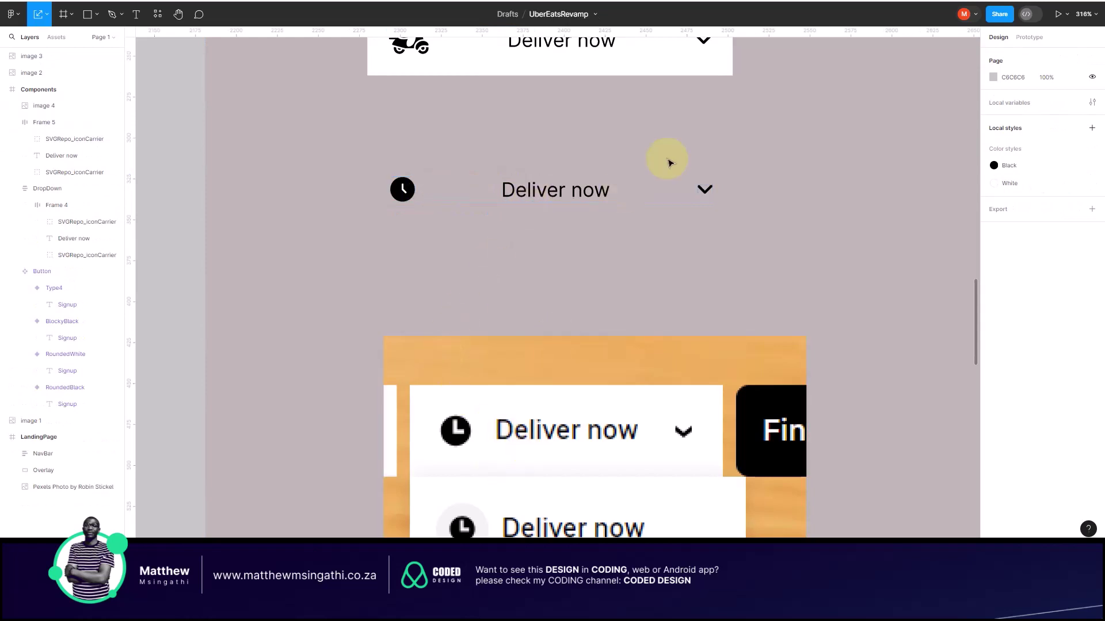
Step: Delete the chevron icon from the clock Deliver now row
scroll(619, 308, down, 3)
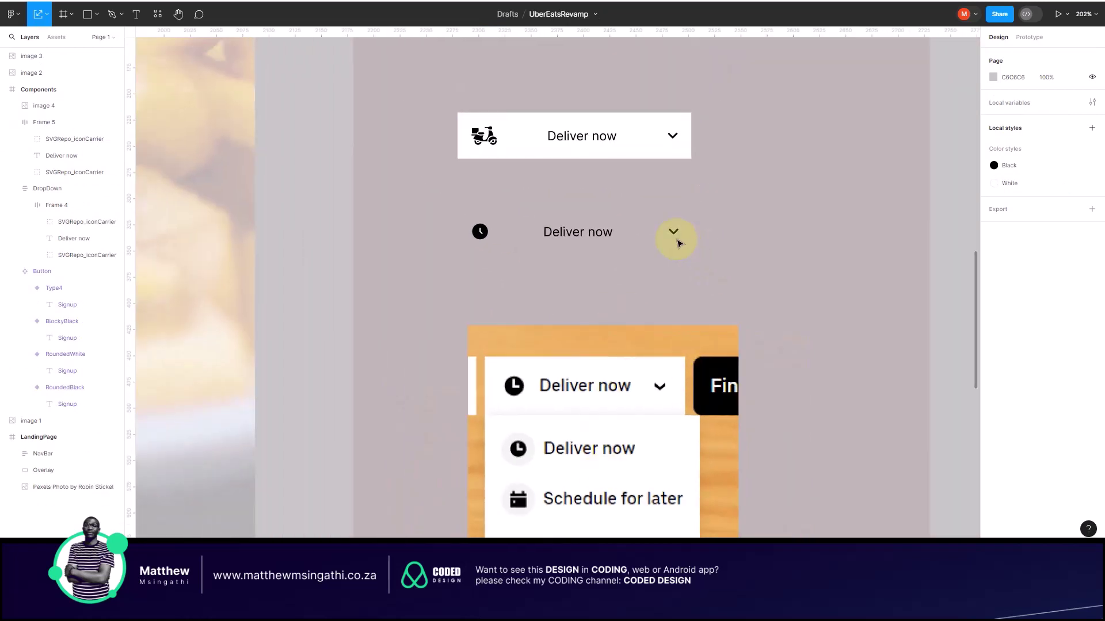
click(672, 232)
click(671, 231)
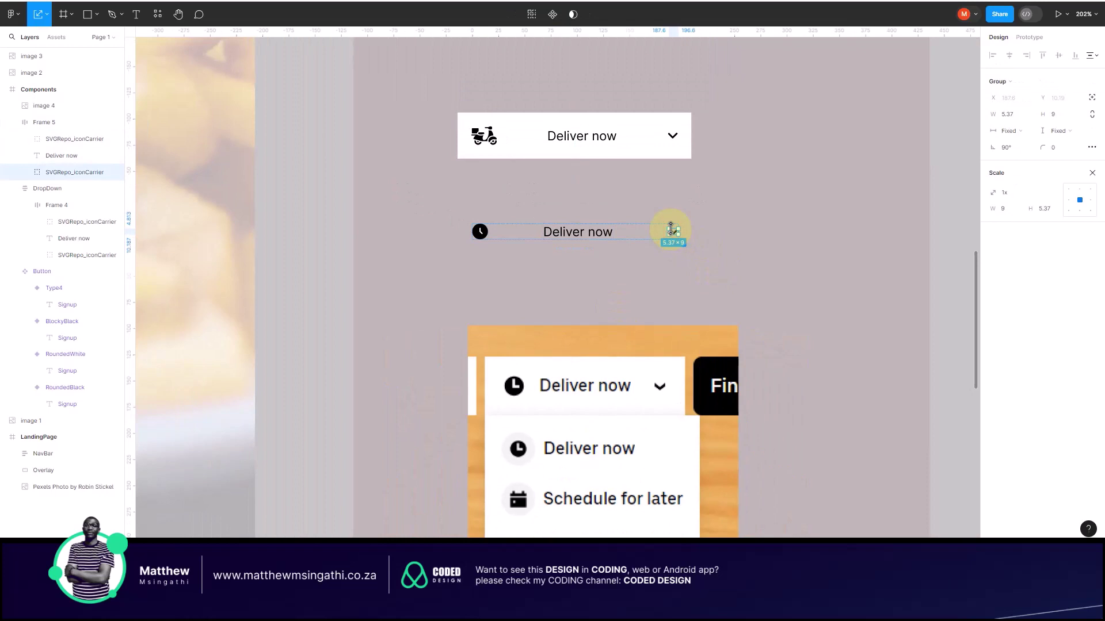
key(Delete)
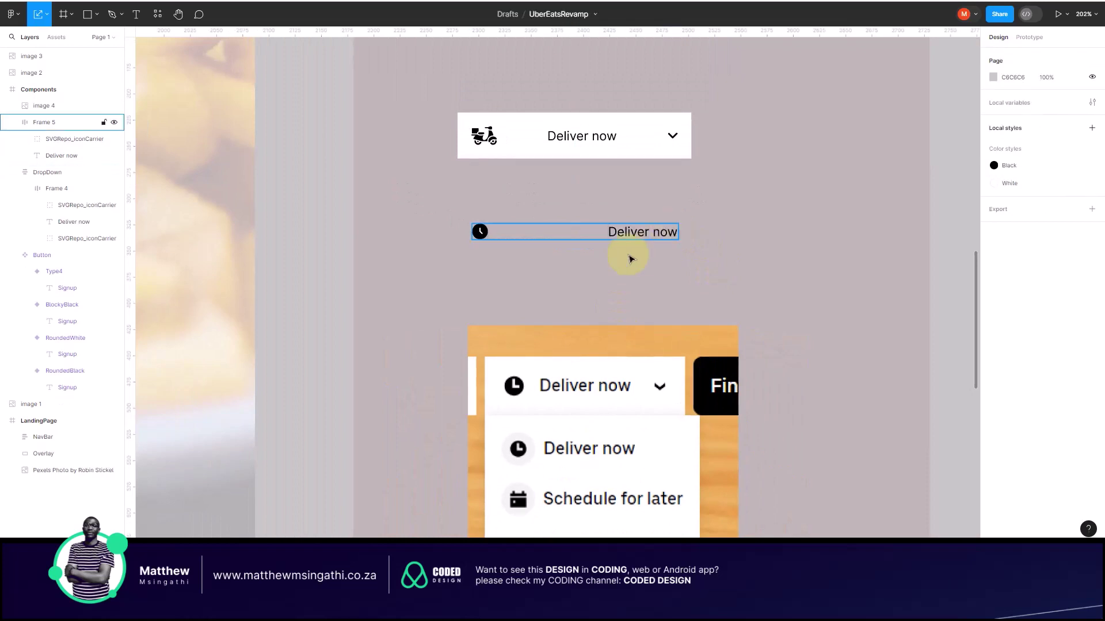
Step: Narrow the Deliver now row to 95 wide so the text sits beside the icon
click(657, 236)
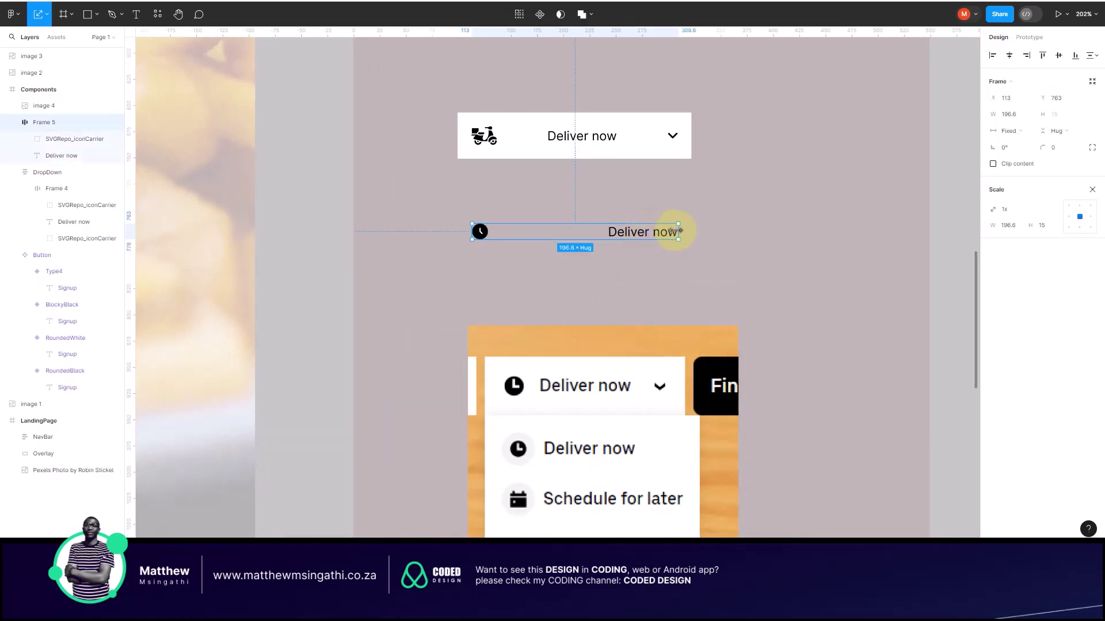
drag(679, 231, 583, 234)
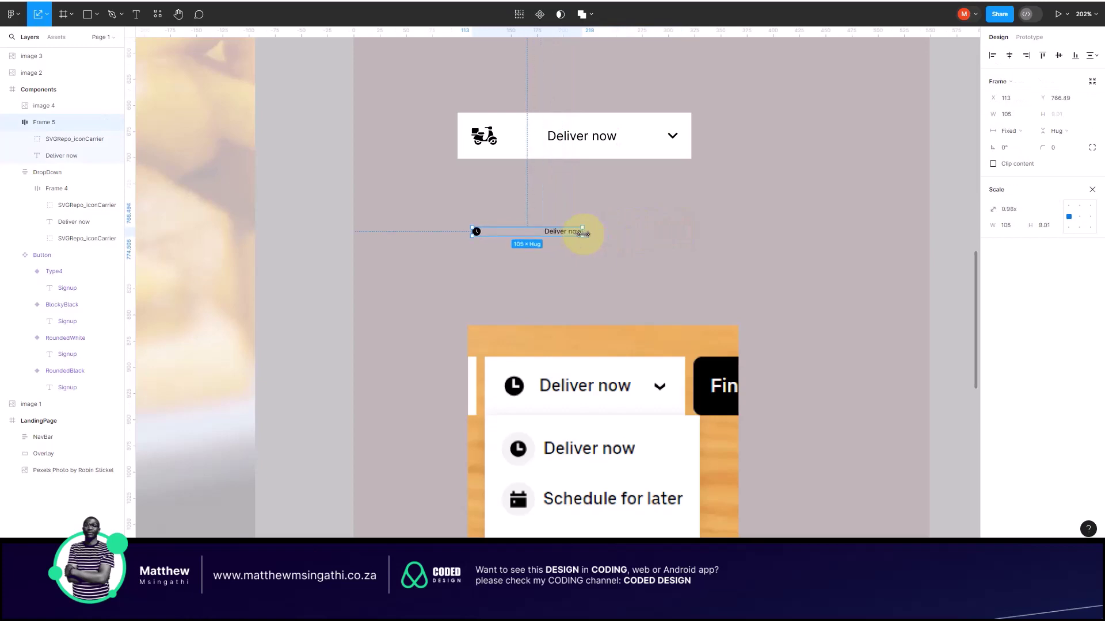
key(ctrl+z)
key(v)
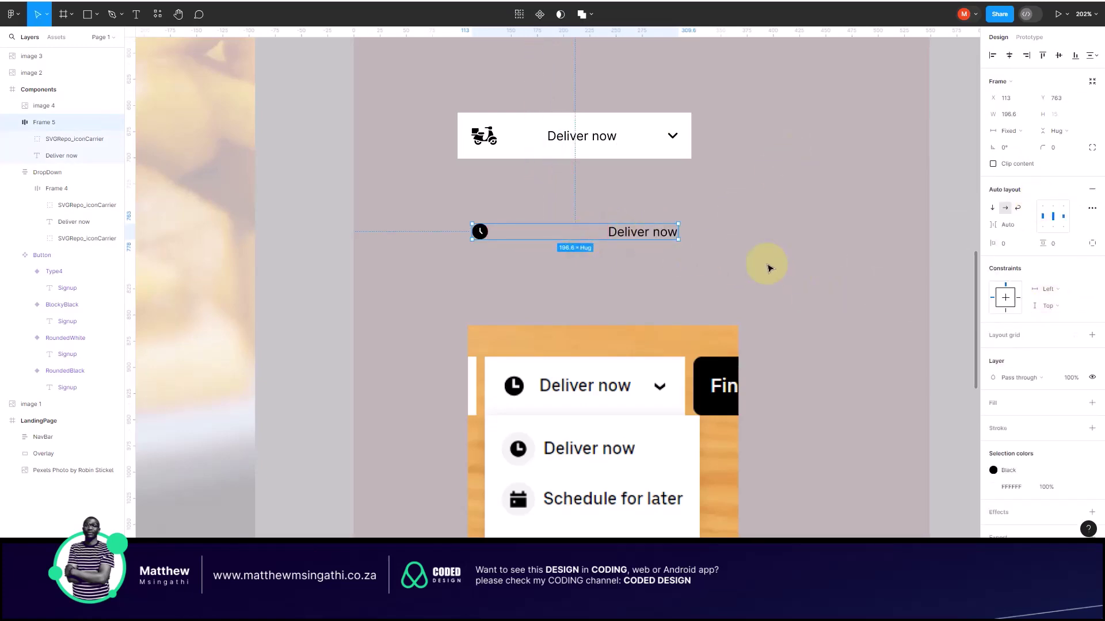
drag(678, 234, 572, 229)
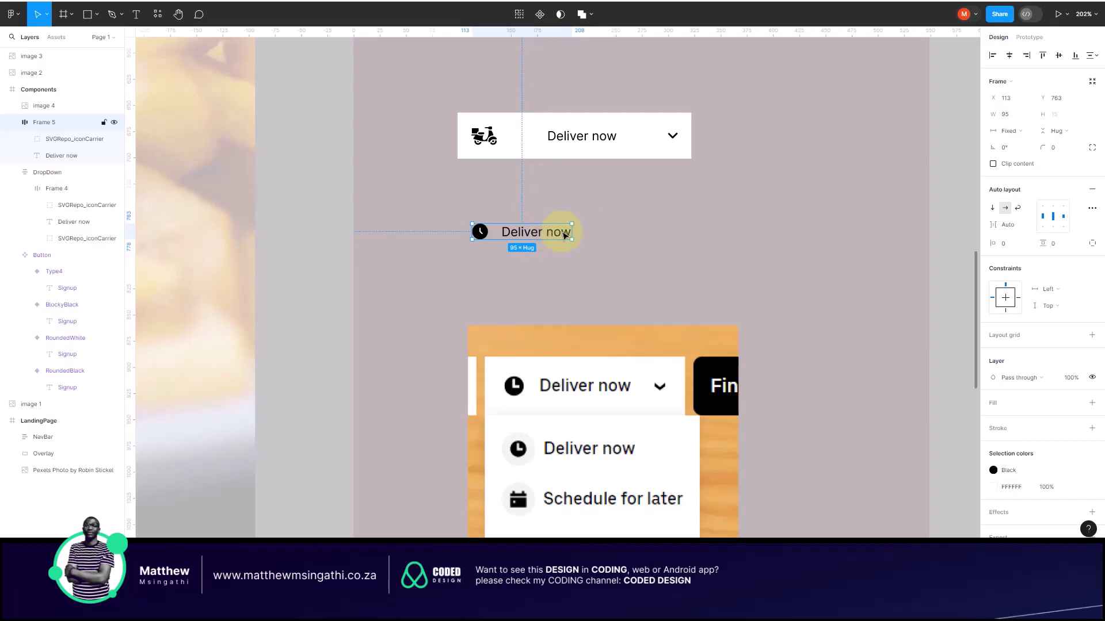
Step: Set the row's icon-to-text gap to 24, then adjust it to a fixed 19
scroll(521, 239, up, 3)
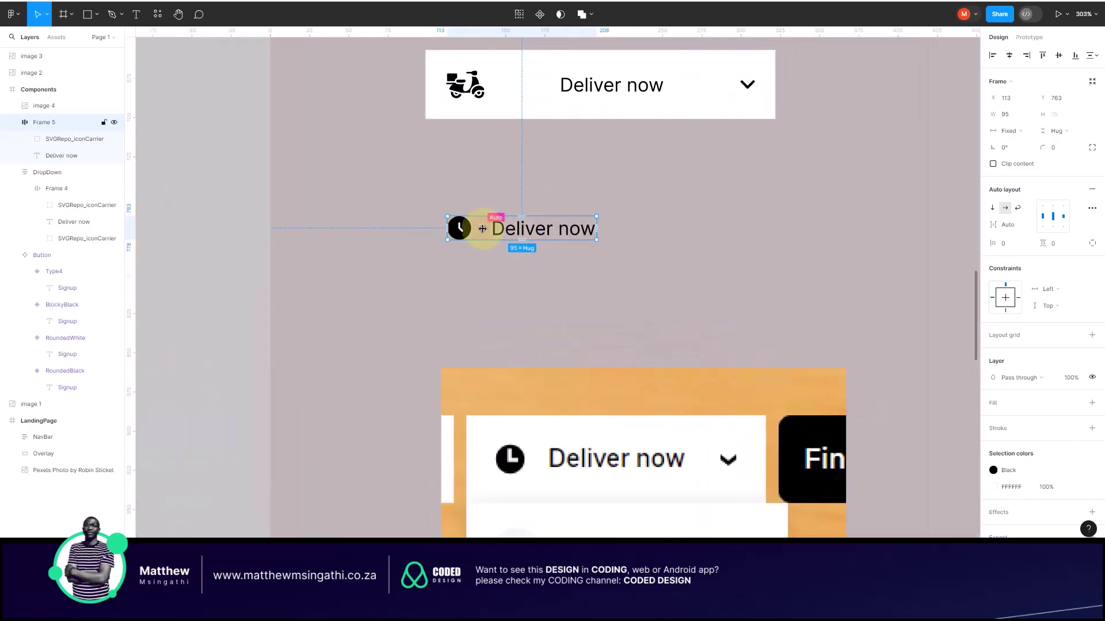
click(1011, 226)
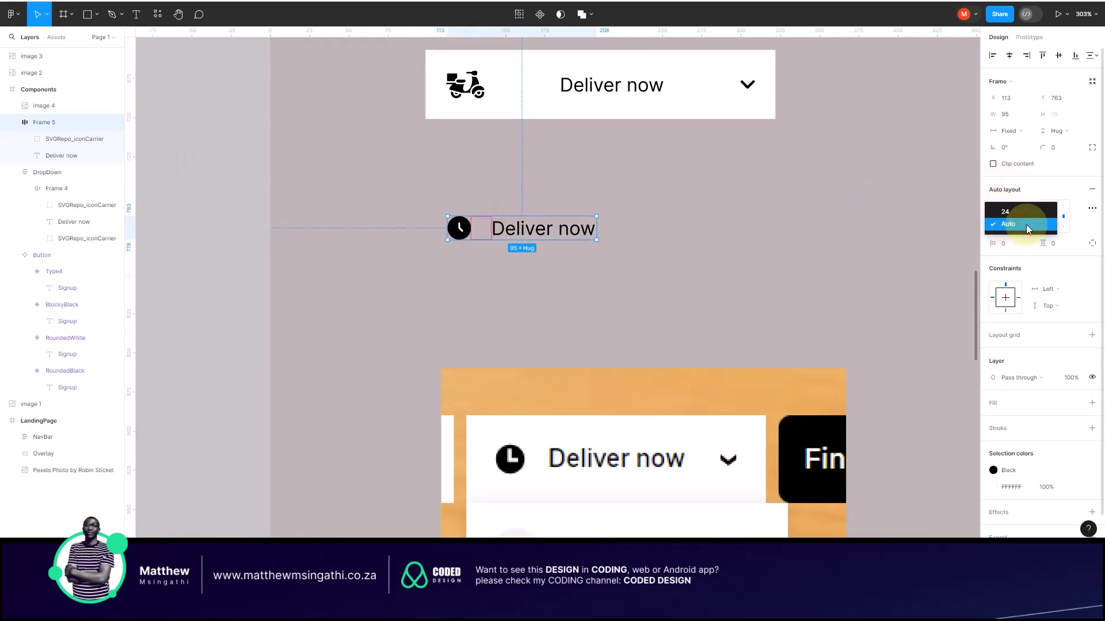
click(1005, 212)
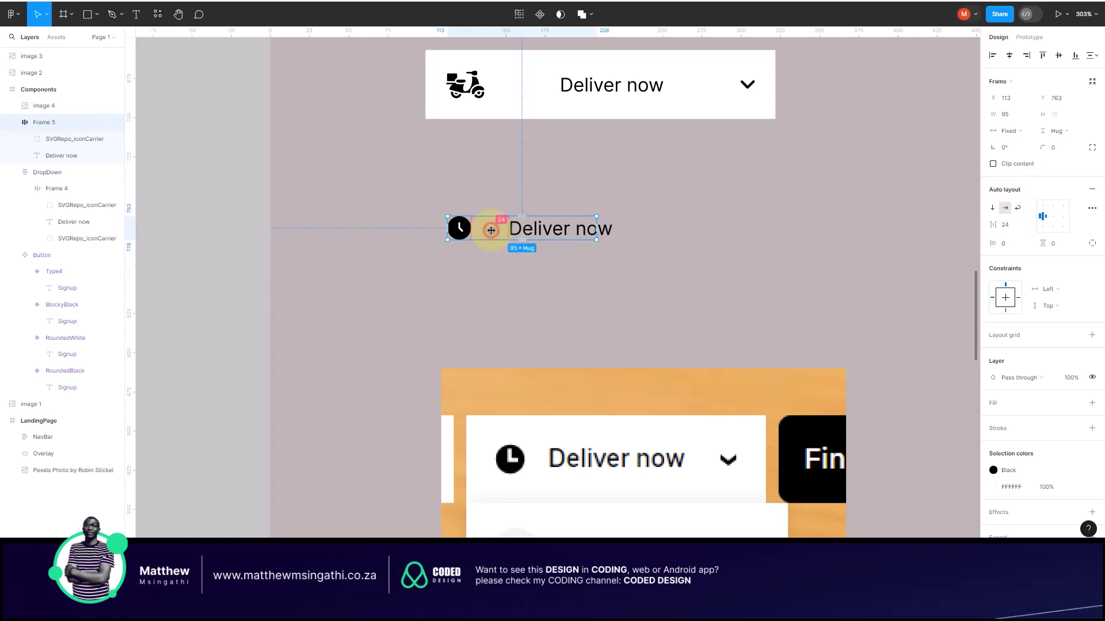
drag(488, 230, 481, 230)
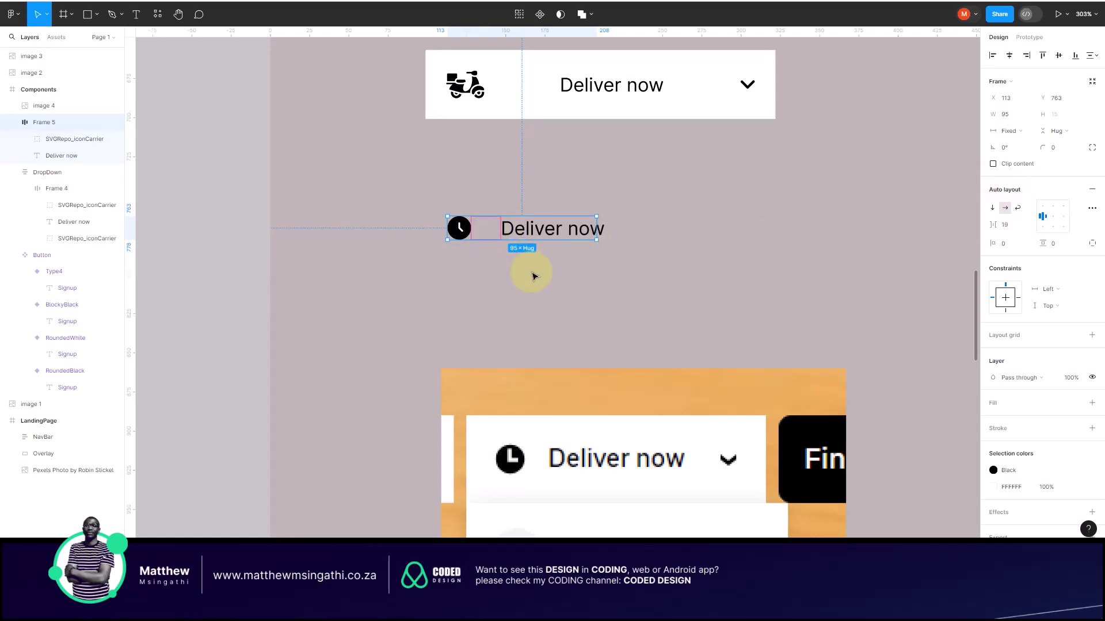
scroll(532, 275, down, 3)
scroll(569, 456, down, 5)
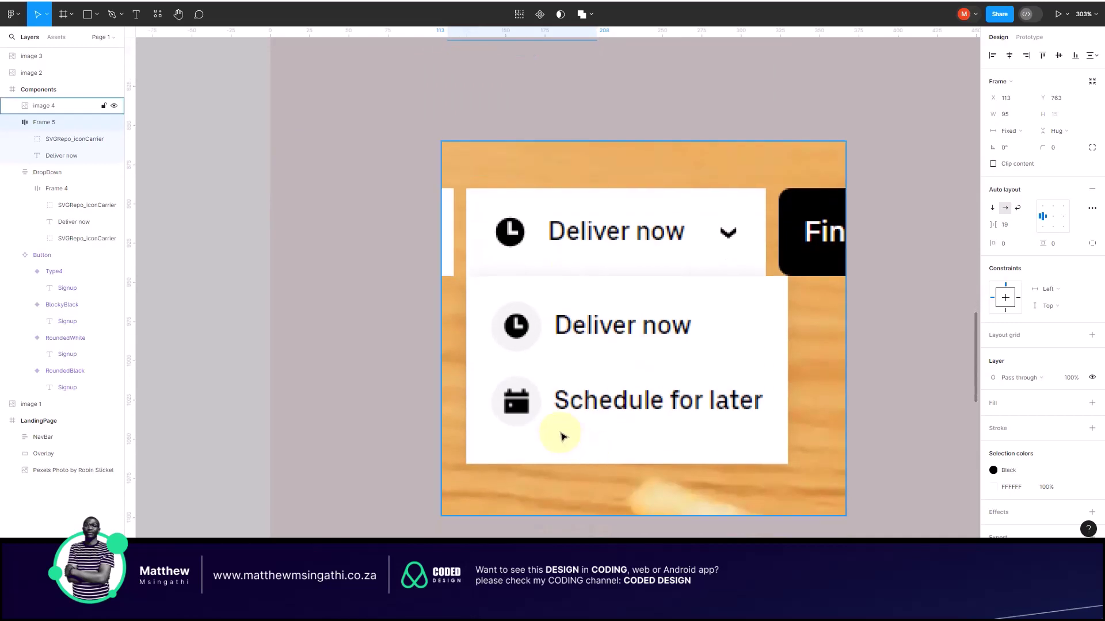
scroll(665, 426, up, 8)
Step: Search SVG Repo for 'Calendar', open the six-dot Solar Bold Calendar icon, and copy its SVG
click(675, 252)
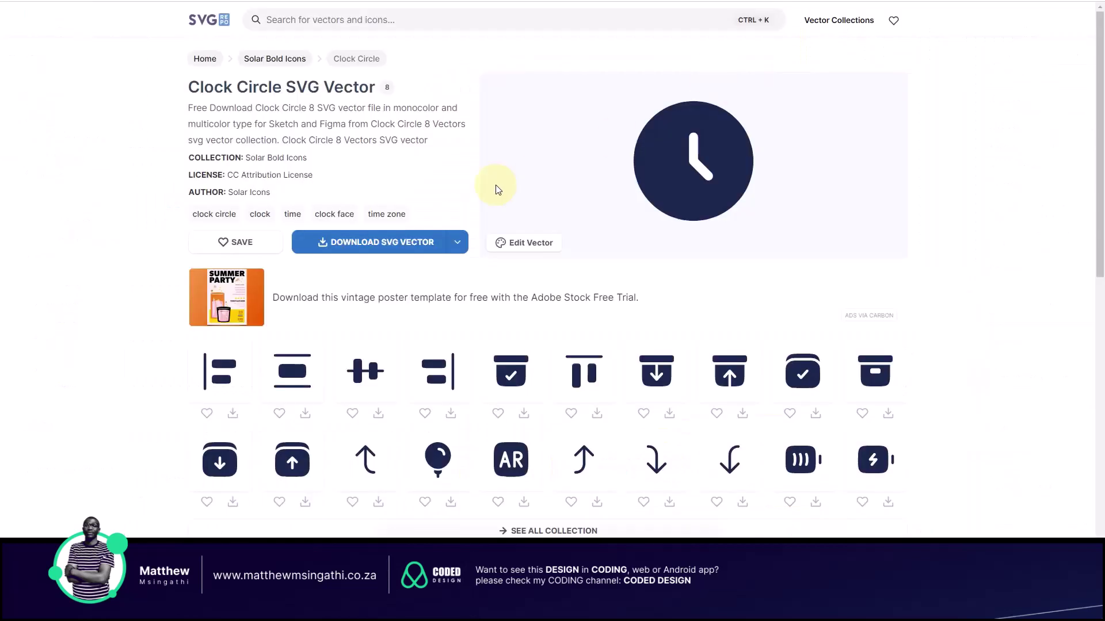
click(340, 30)
text(calenda)
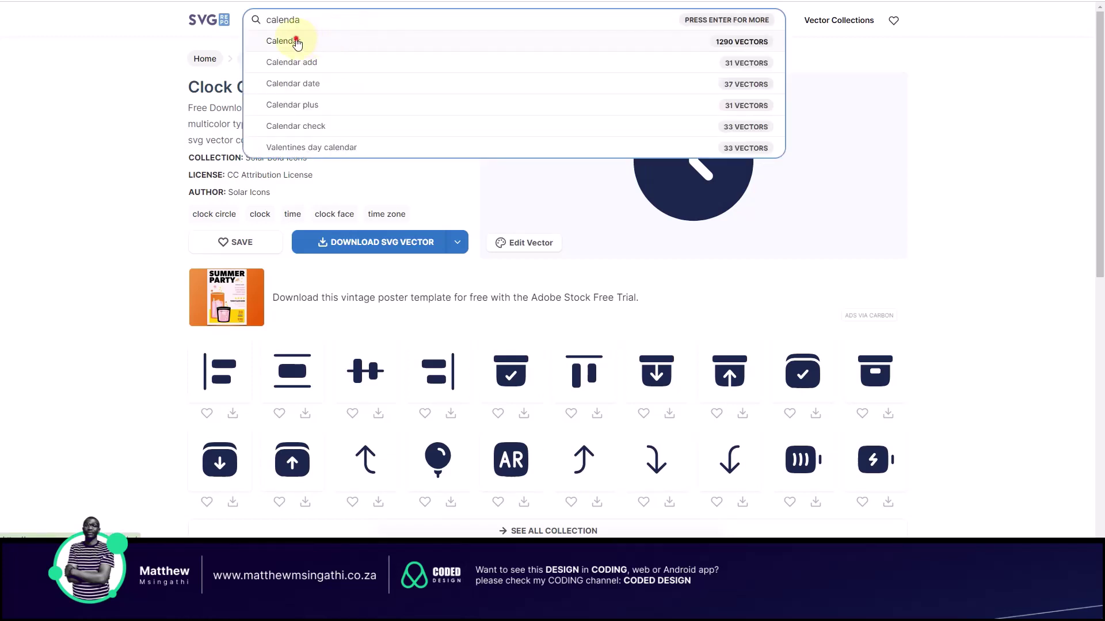
click(297, 41)
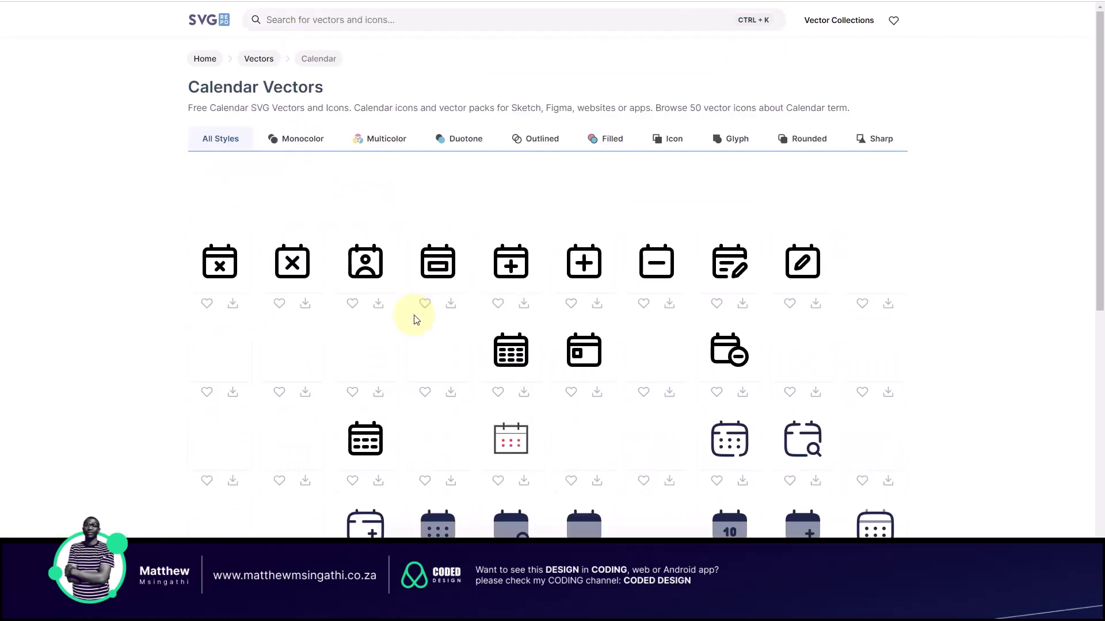
scroll(416, 320, down, 2)
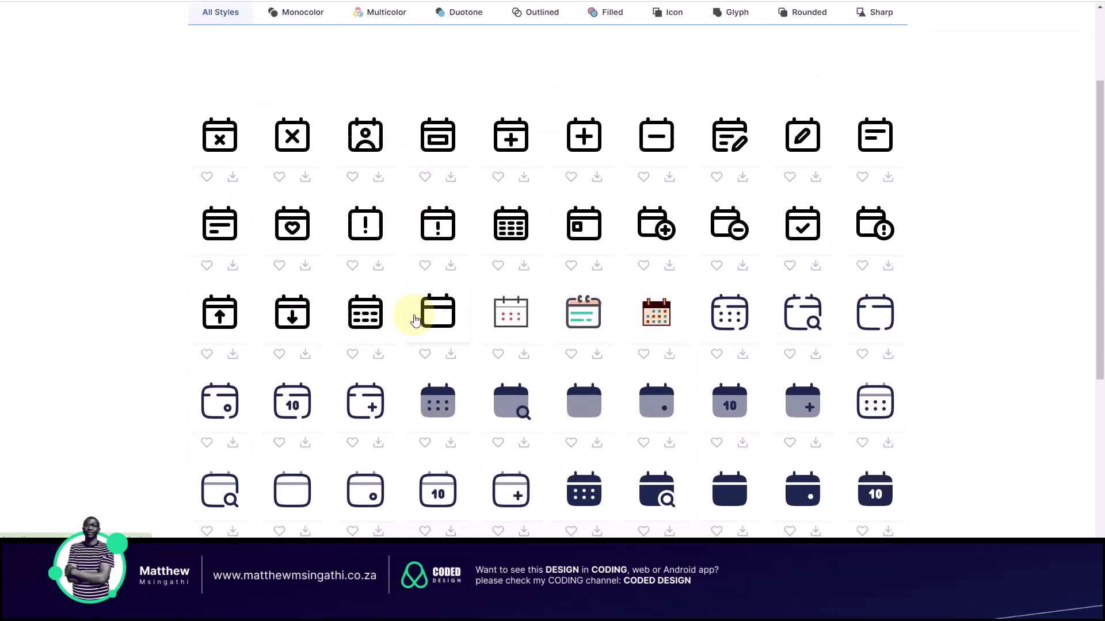
scroll(415, 318, down, 3)
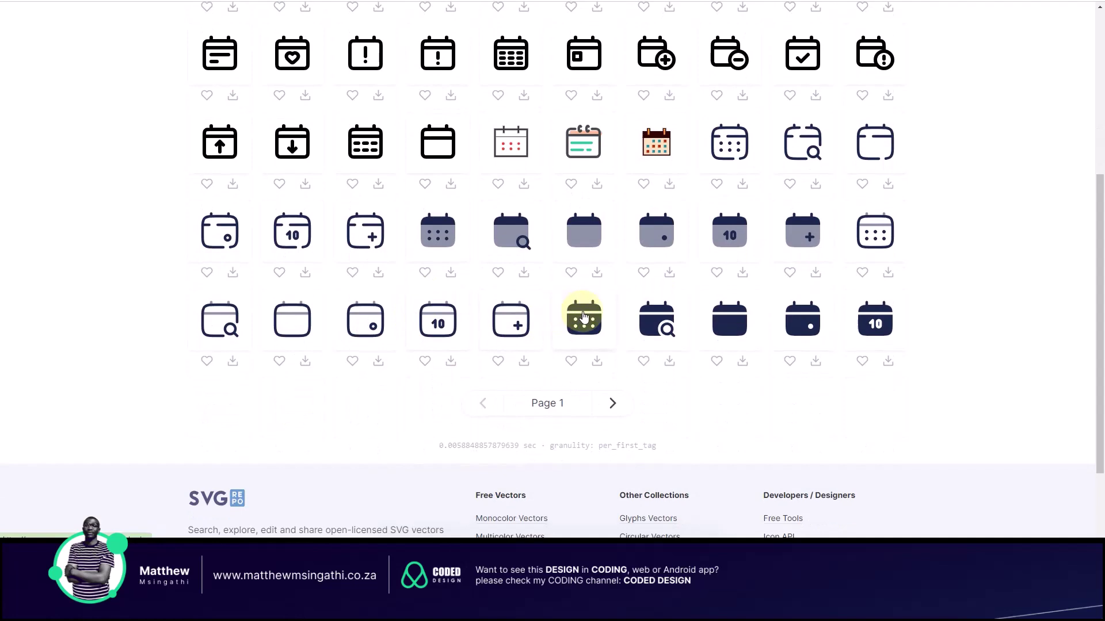
click(584, 317)
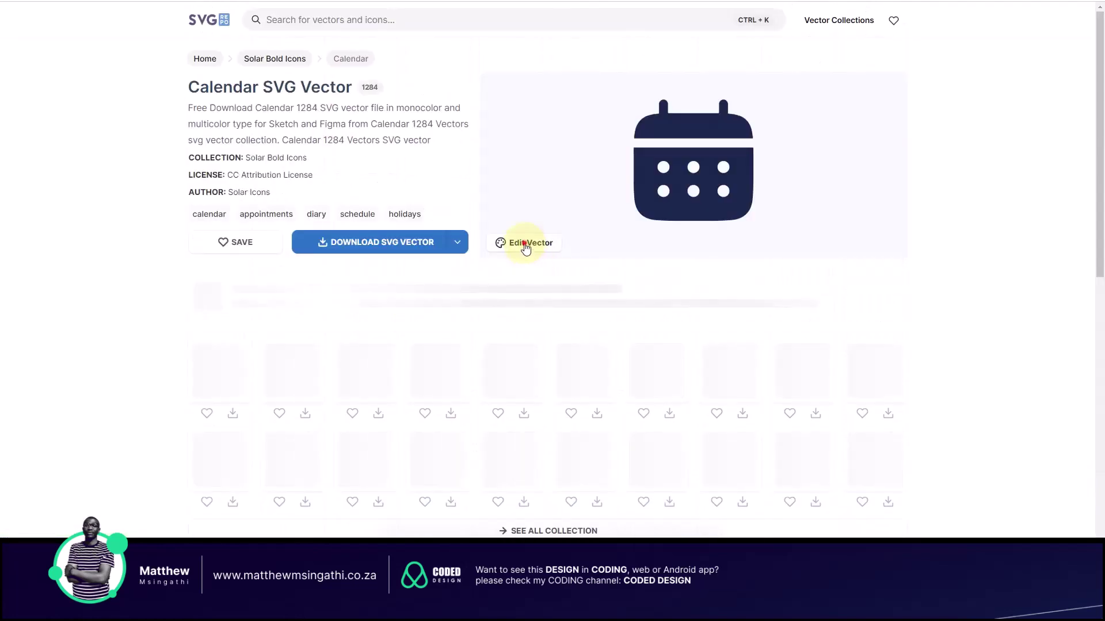
click(525, 244)
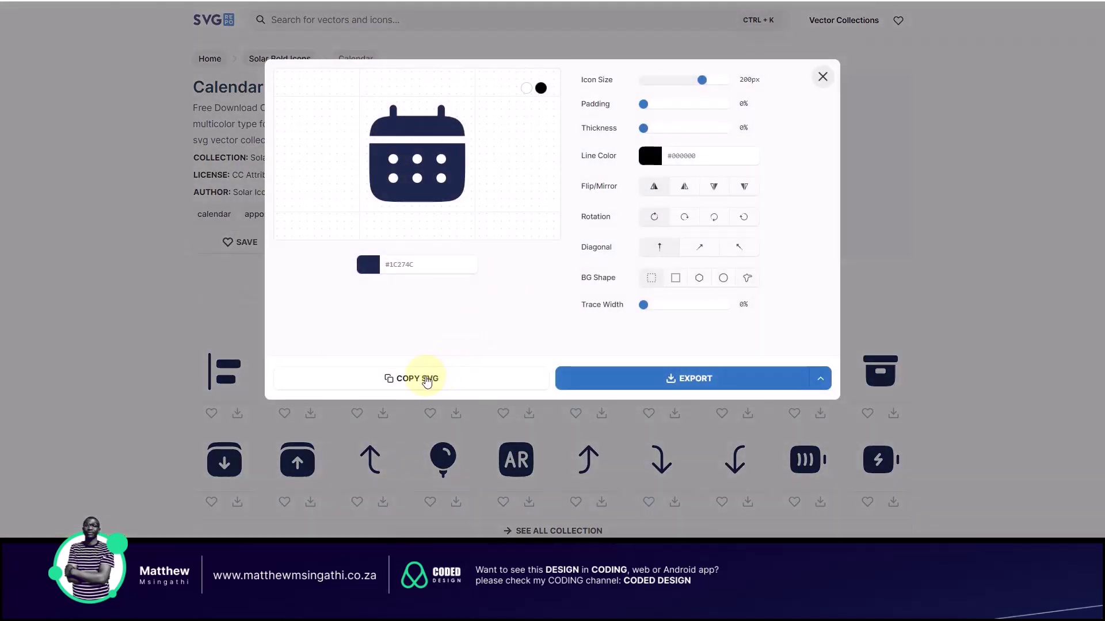
click(426, 380)
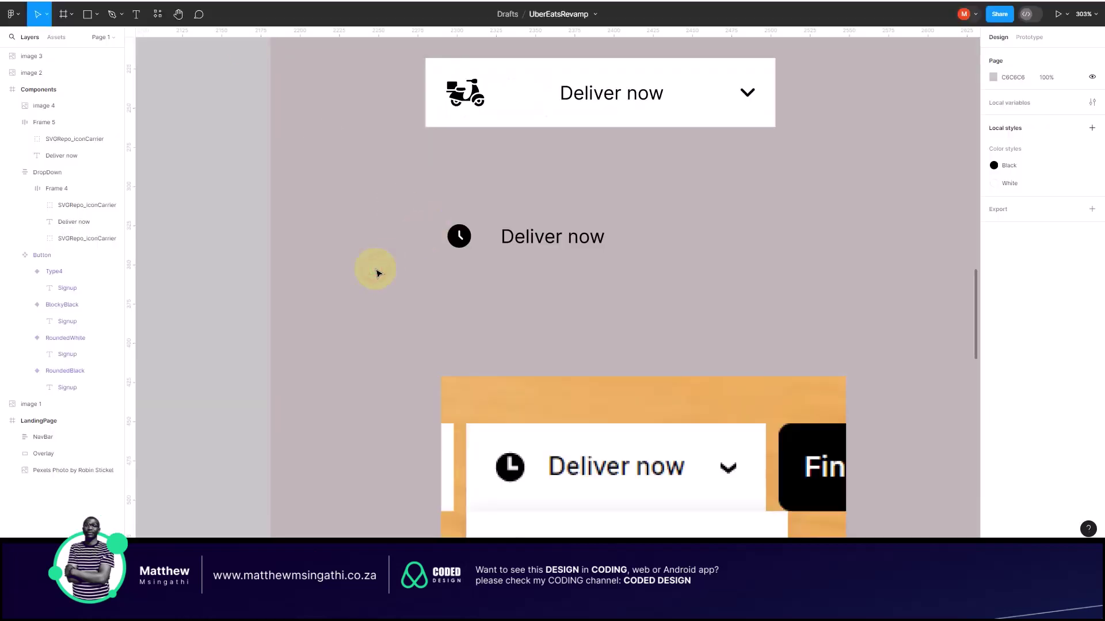
Step: Paste the calendar icon, widen the clock Deliver now row to 109, and duplicate that row below
key(ctrl+v)
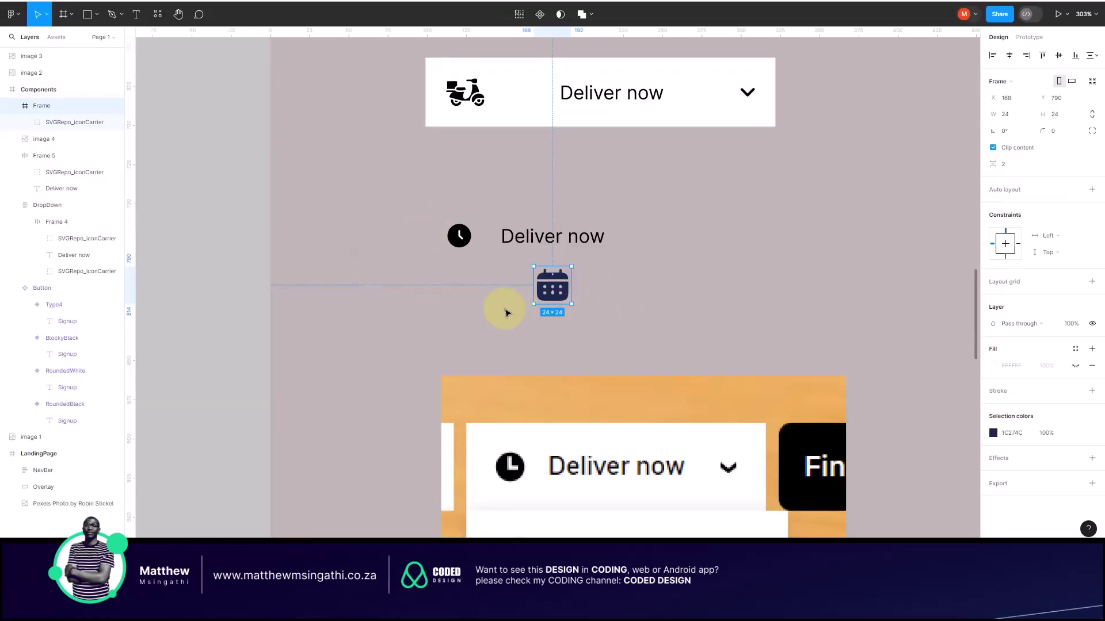
scroll(562, 291, up, 5)
click(491, 208)
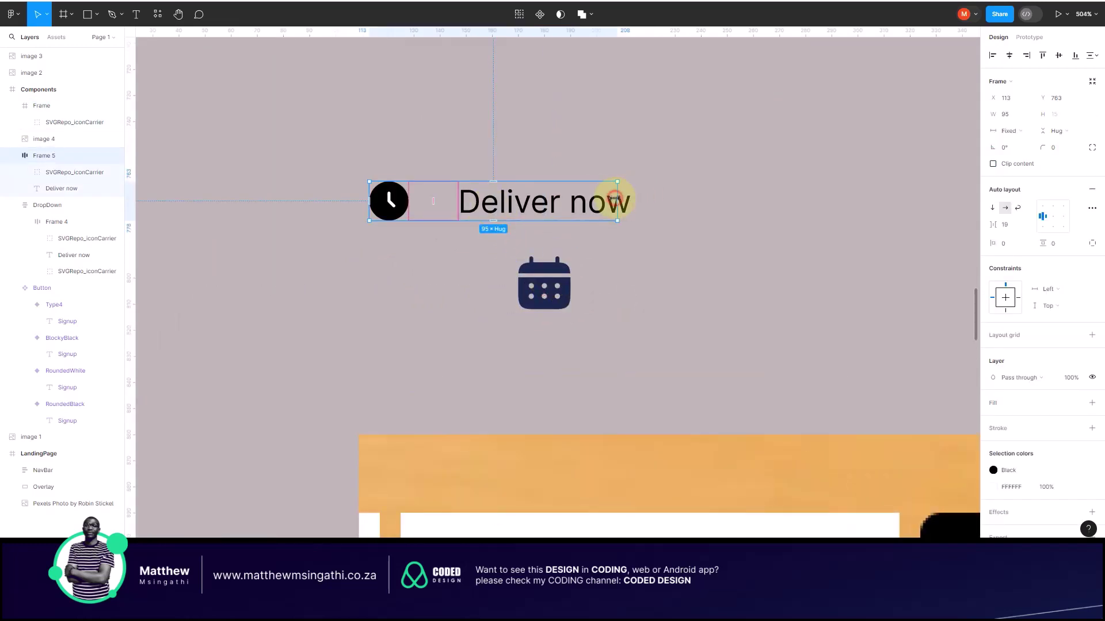
drag(615, 199, 654, 198)
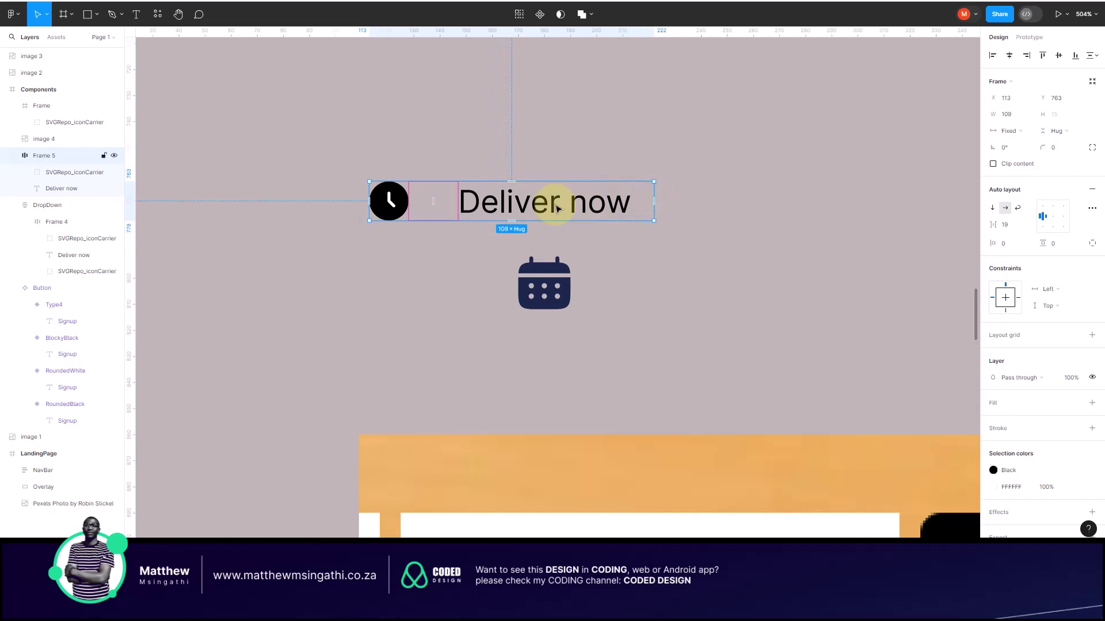
drag(508, 199, 537, 287)
Step: Move the calendar icon below the rows, pull it out of its frame, and delete the empty 24×24 frame
drag(540, 290, 571, 352)
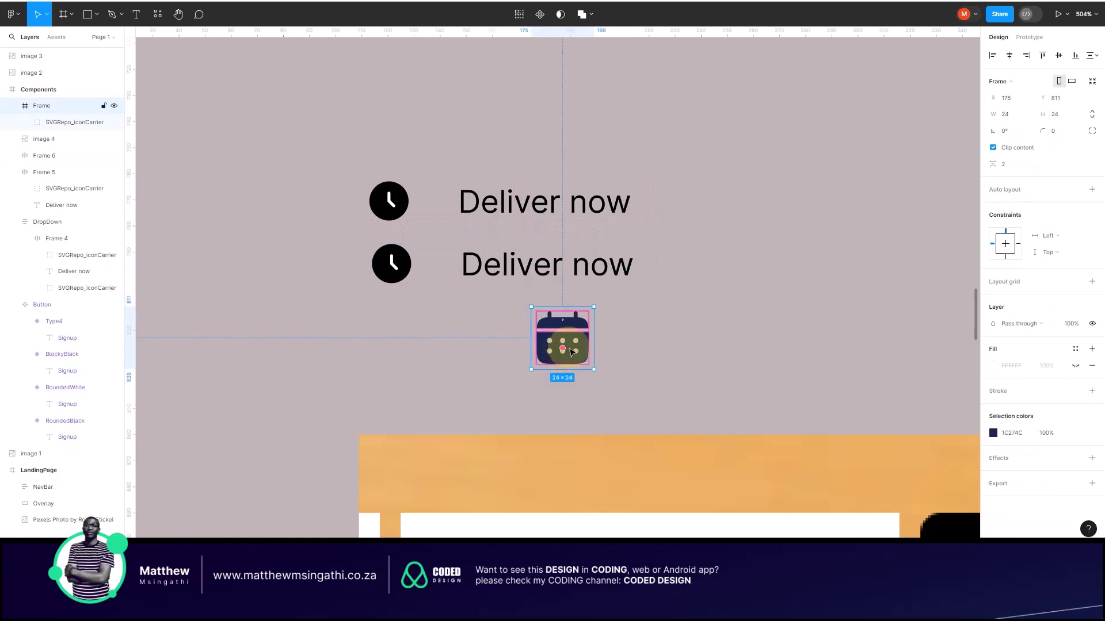
click(654, 347)
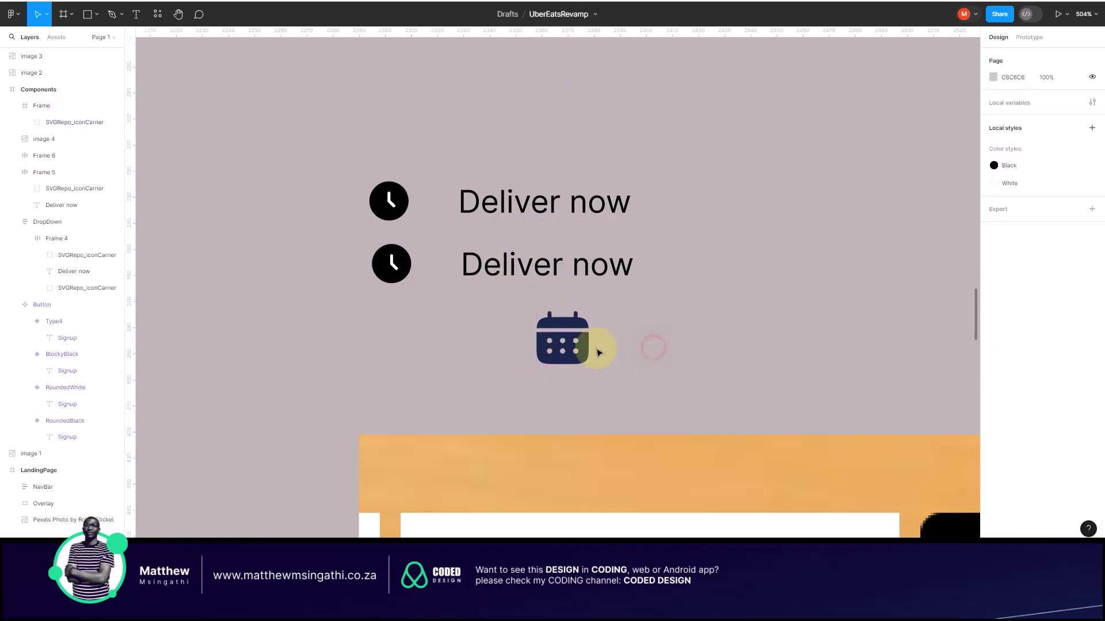
click(593, 348)
double_click(587, 345)
drag(586, 345, 668, 335)
click(601, 338)
click(553, 349)
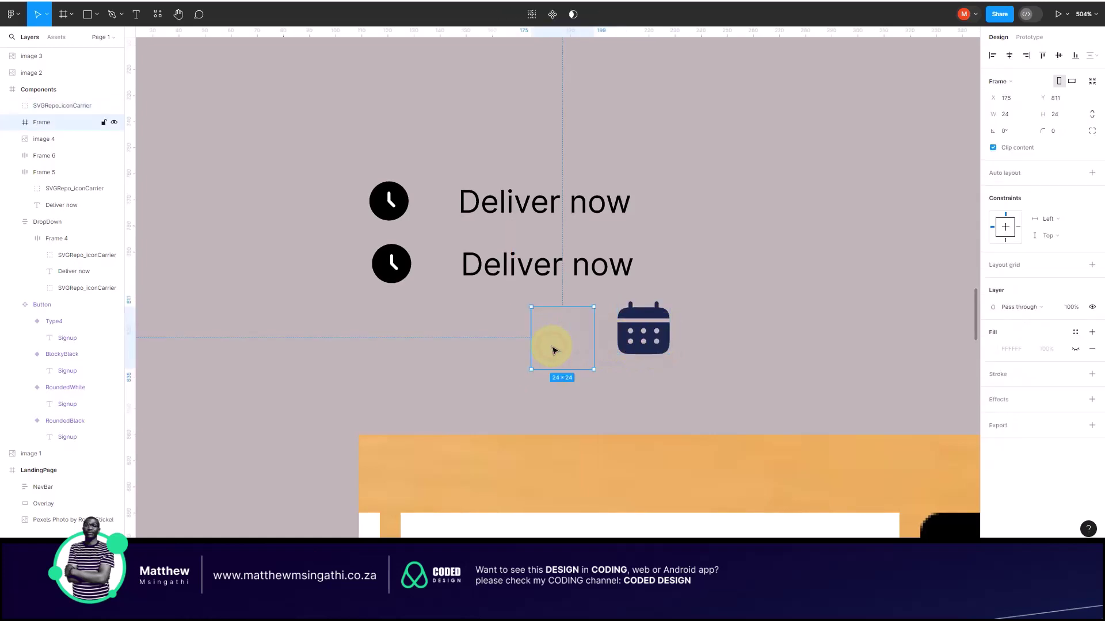
key(Delete)
Step: Lock the calendar icon's proportions and set its width to 15
click(392, 260)
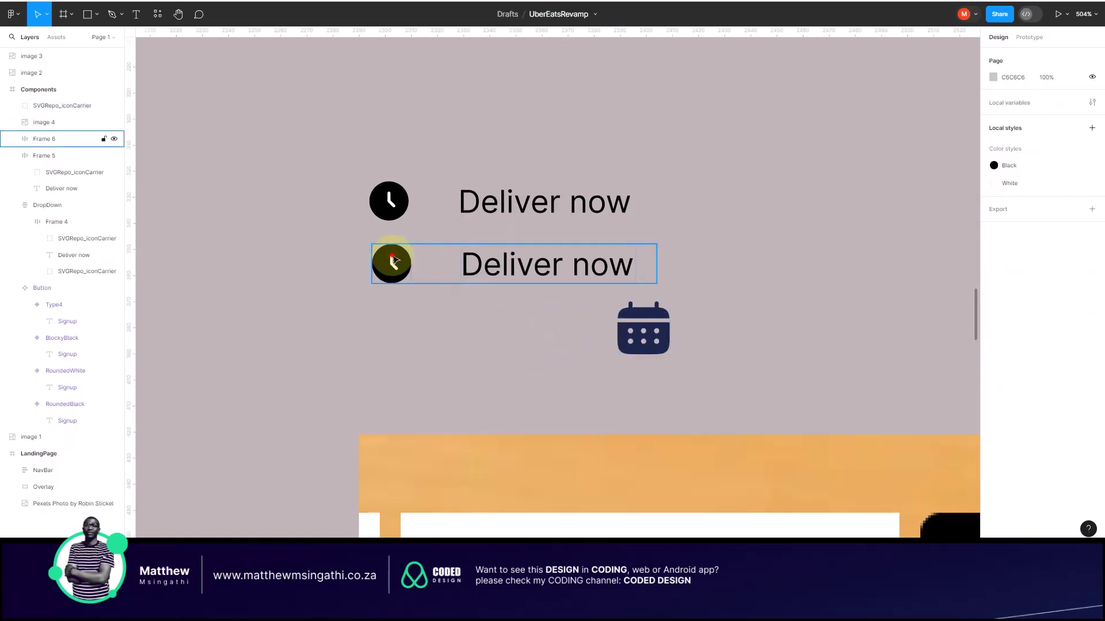
double_click(399, 260)
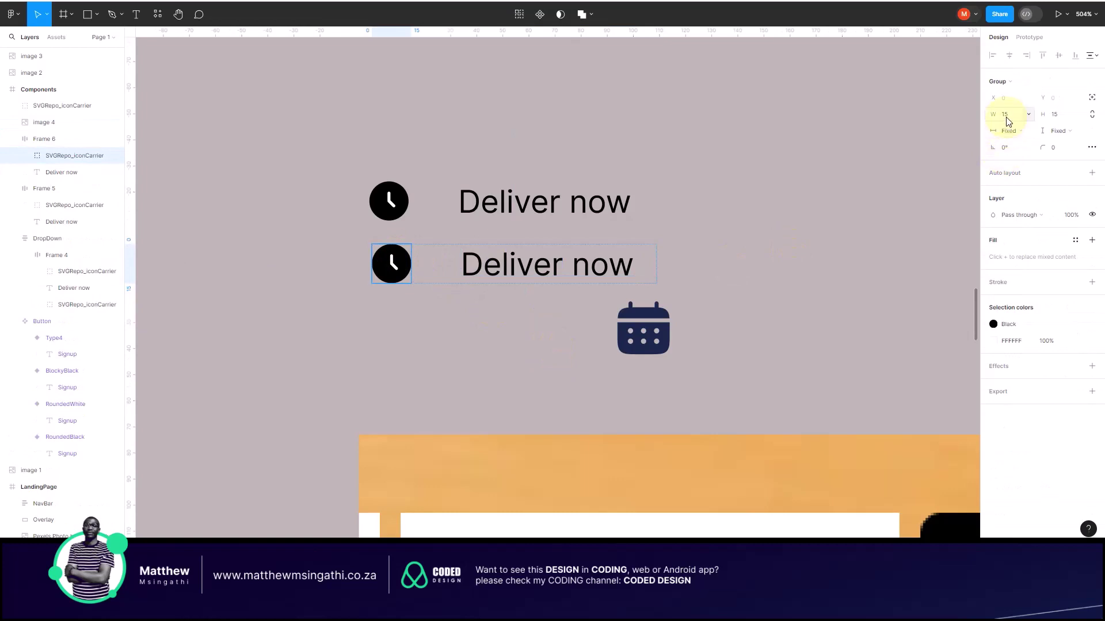
click(666, 346)
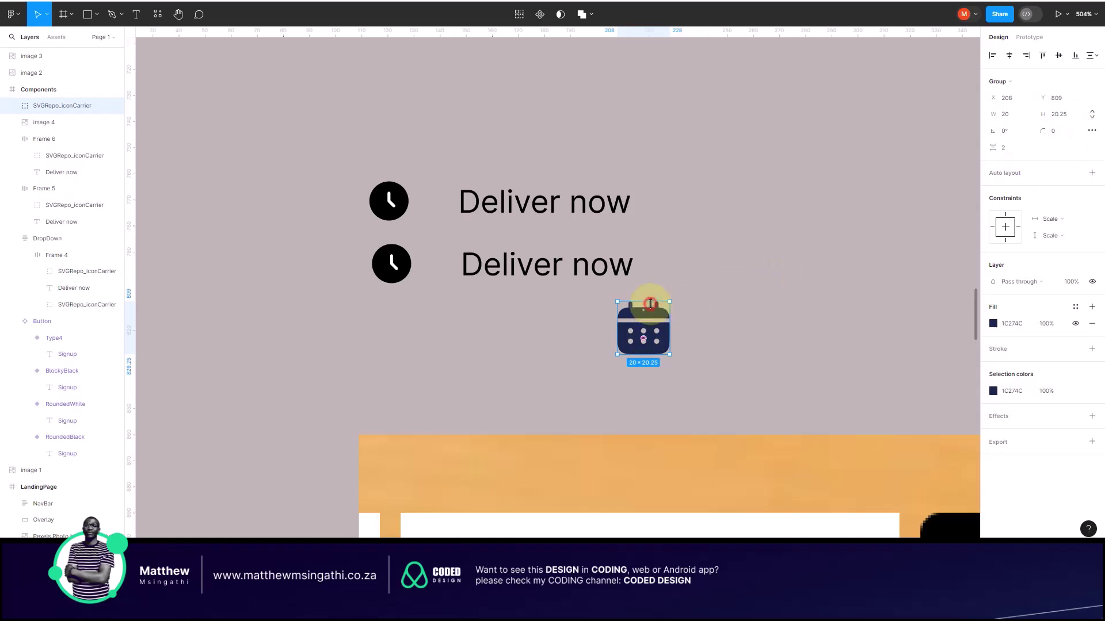
mouse_move(650, 303)
mouse_down()
mouse_move(650, 329)
mouse_move(650, 303)
mouse_up()
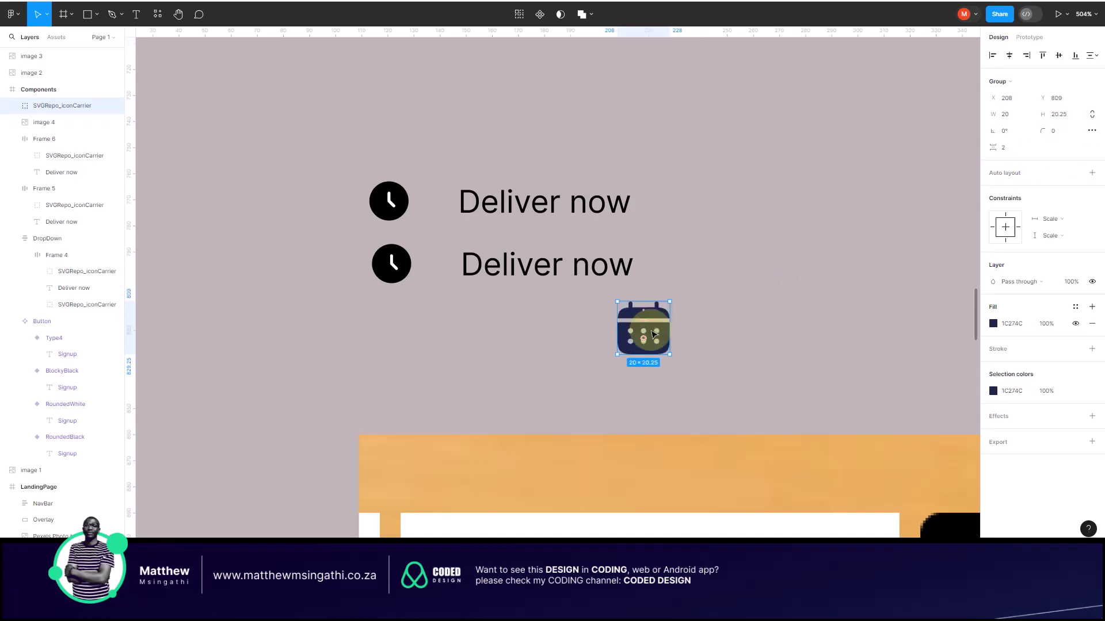
click(1090, 116)
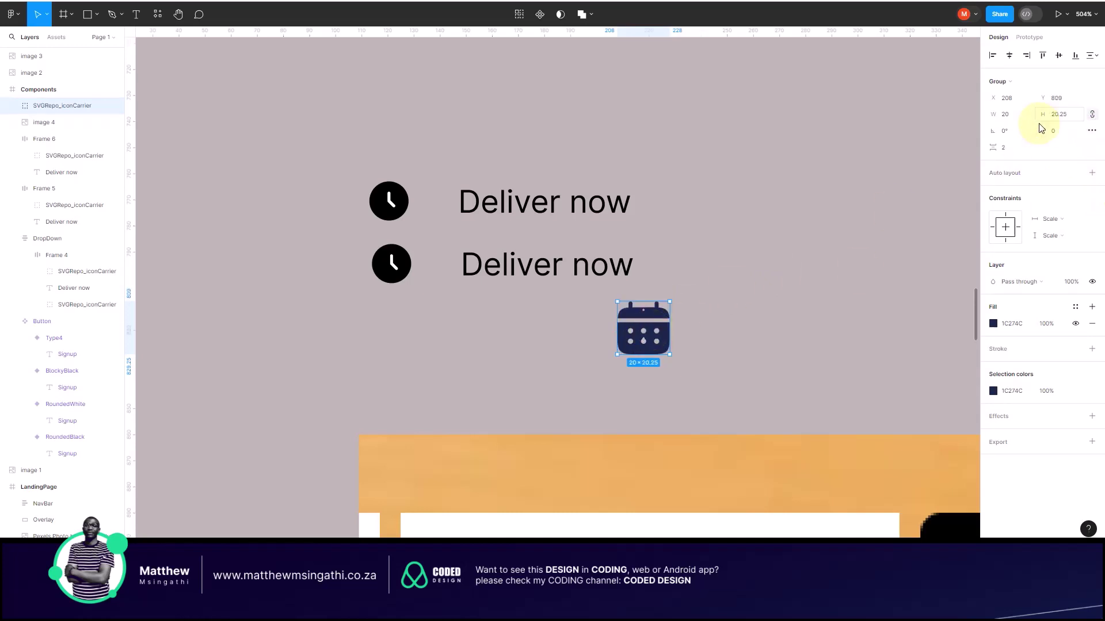
click(1014, 118)
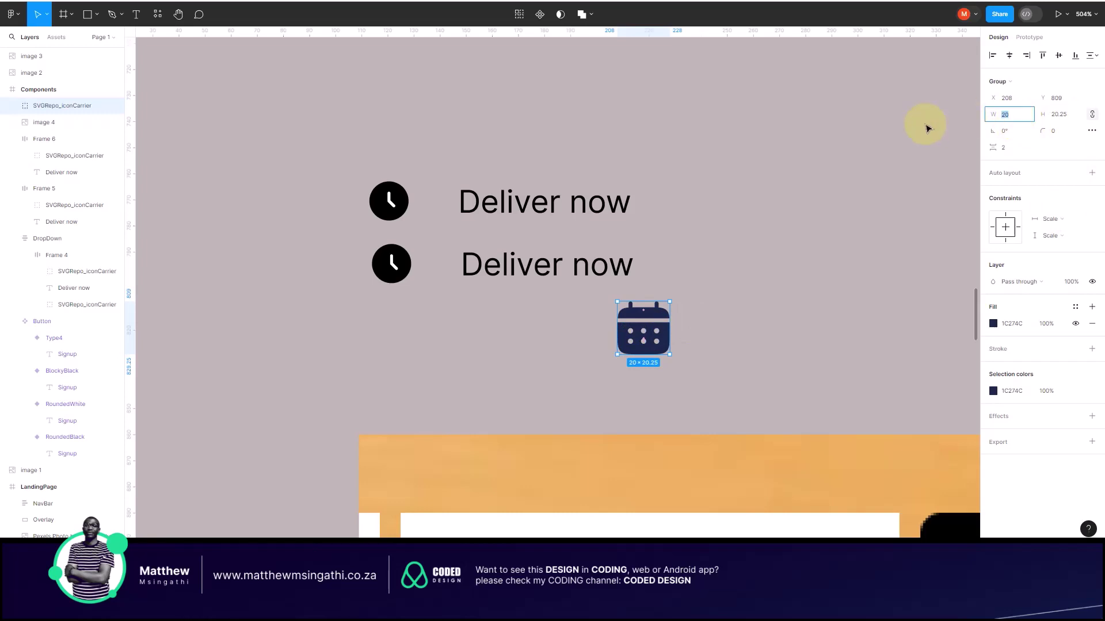
key(Return)
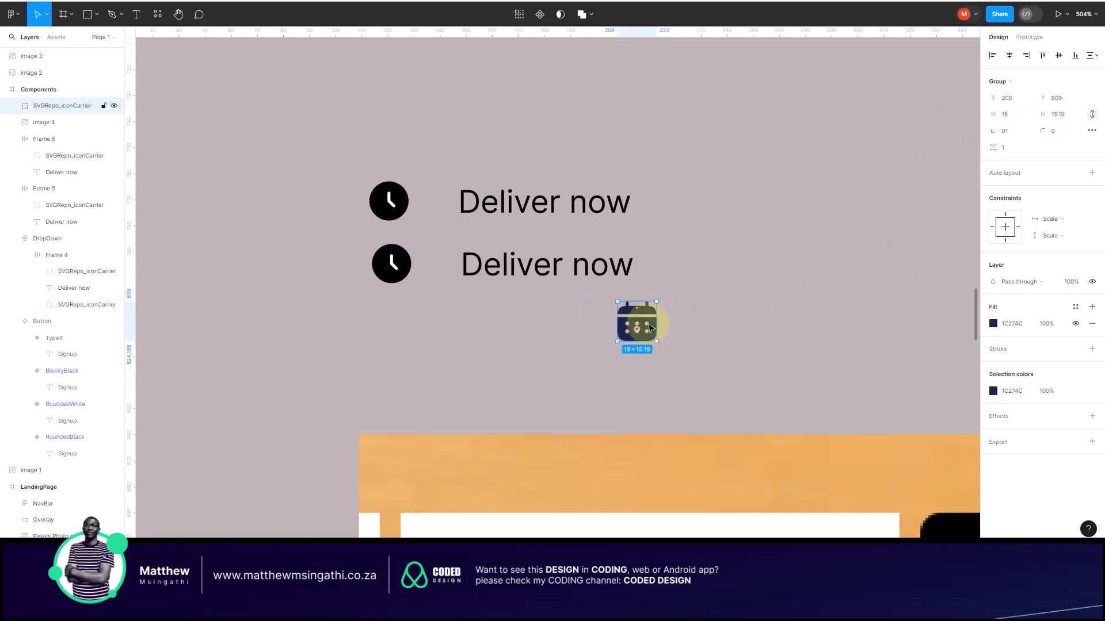
Step: Put the calendar icon into the second Deliver now row and delete that row's clock
drag(646, 330, 605, 321)
drag(520, 275, 516, 296)
drag(638, 326, 488, 292)
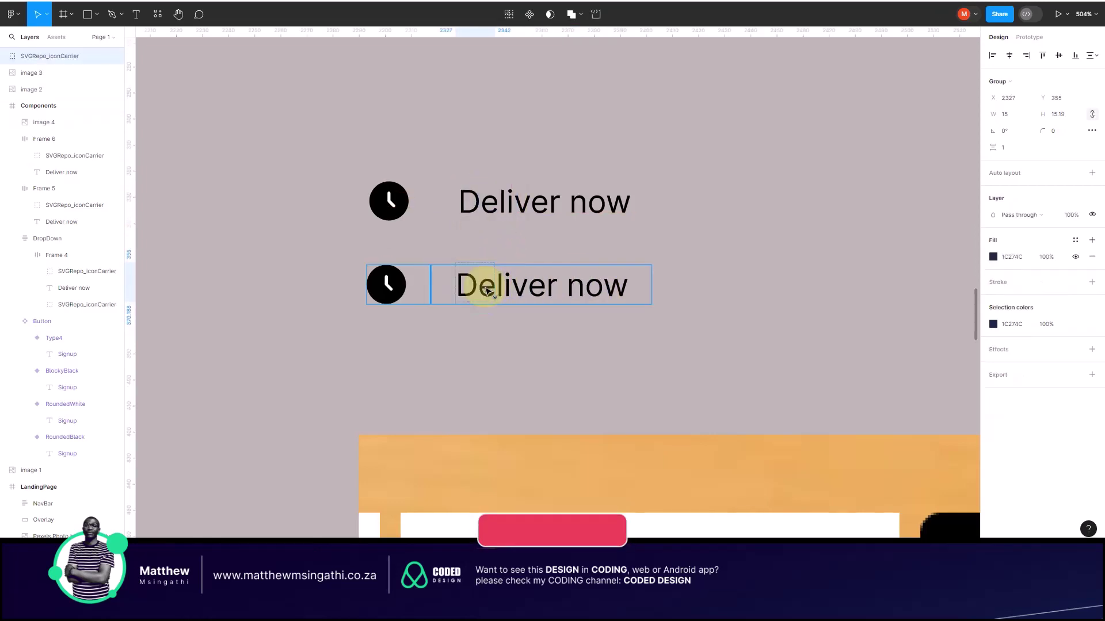
key(ctrl+z)
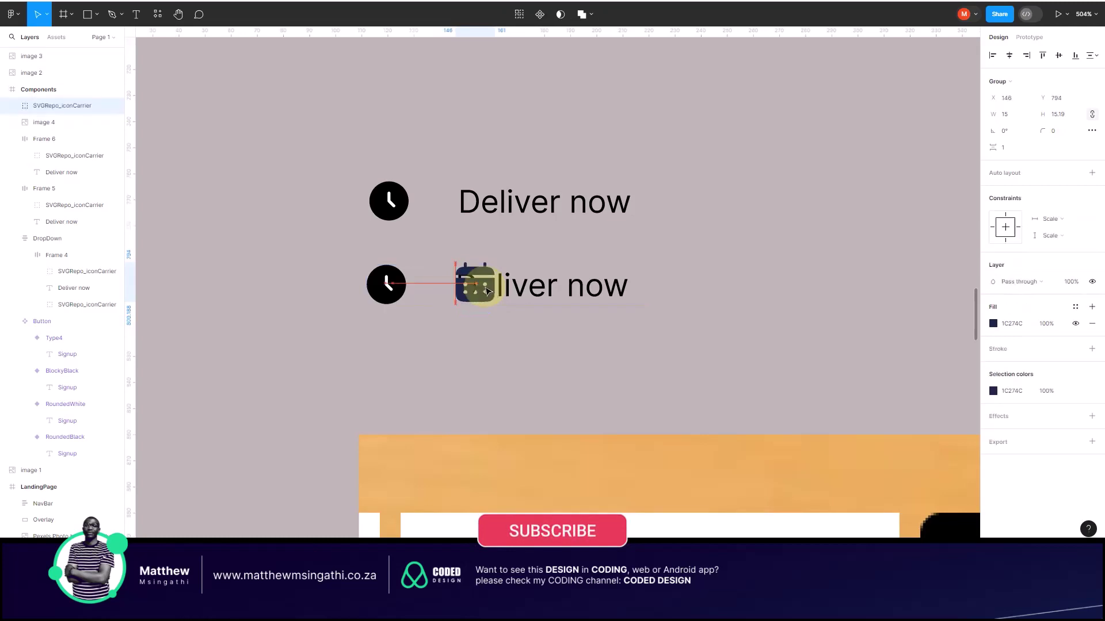
key(ctrl+shift+z)
key(ctrl+z)
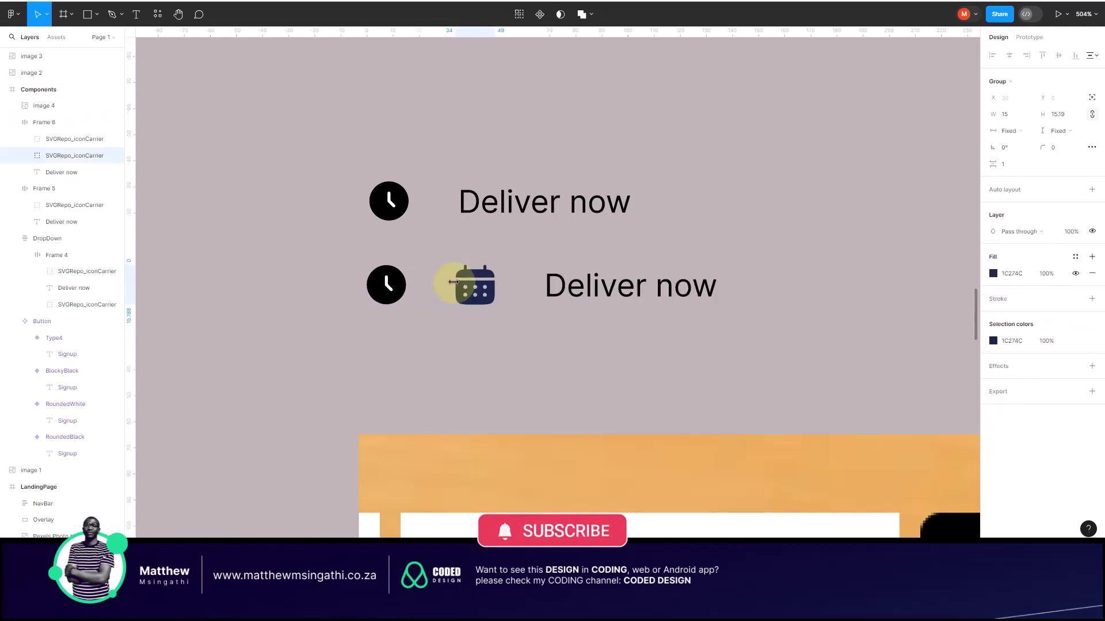
click(405, 285)
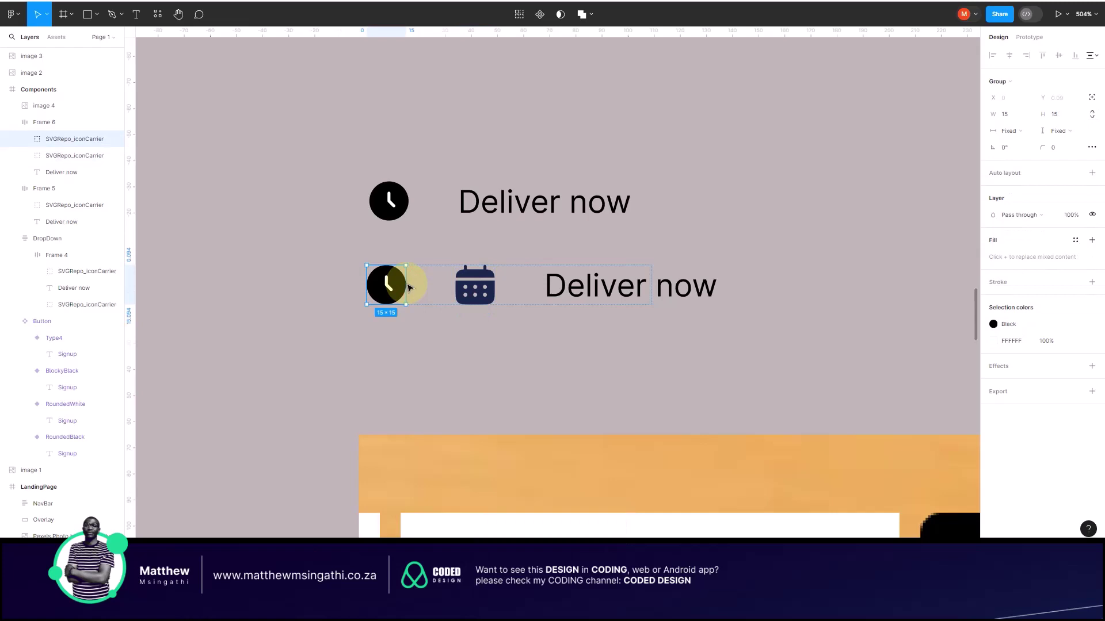
key(Delete)
Step: Apply the Black colour style to the calendar icon in the second row
click(407, 287)
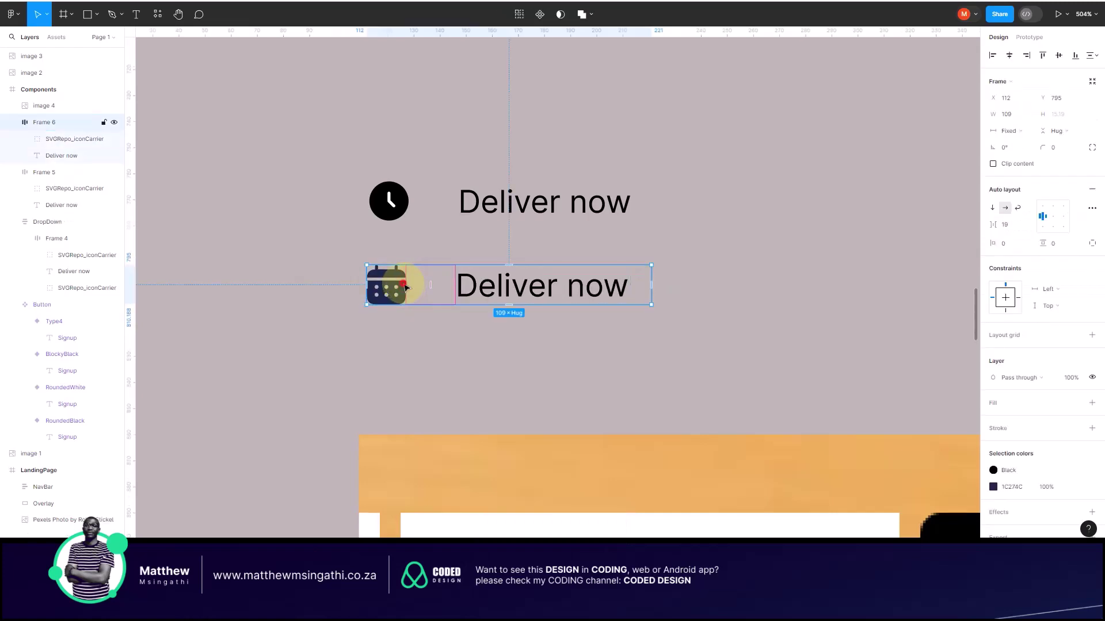
click(405, 286)
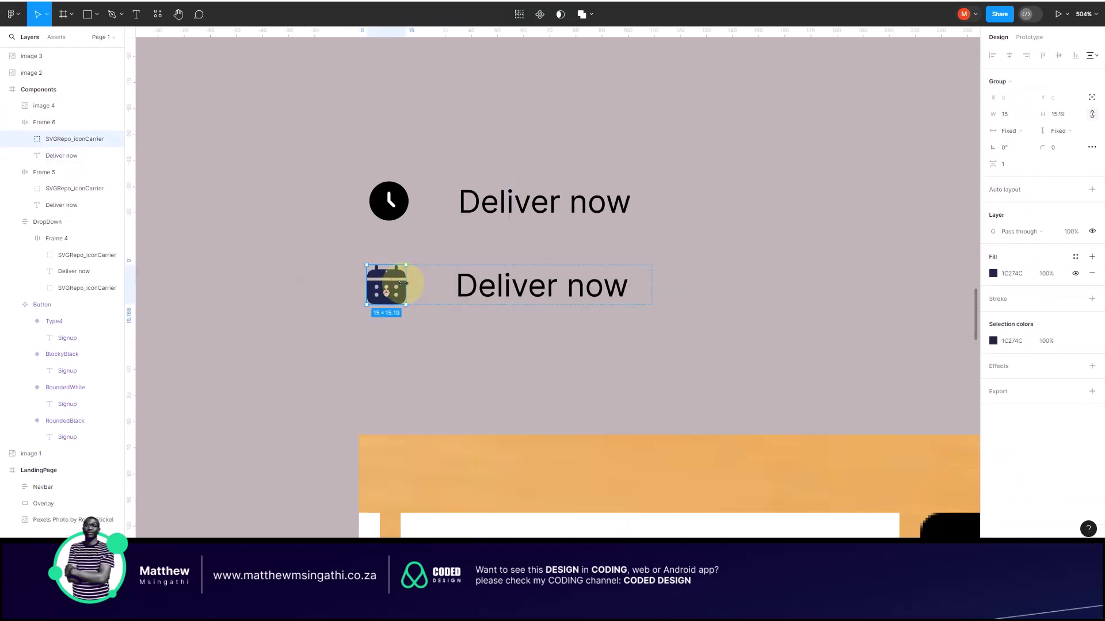
click(1075, 341)
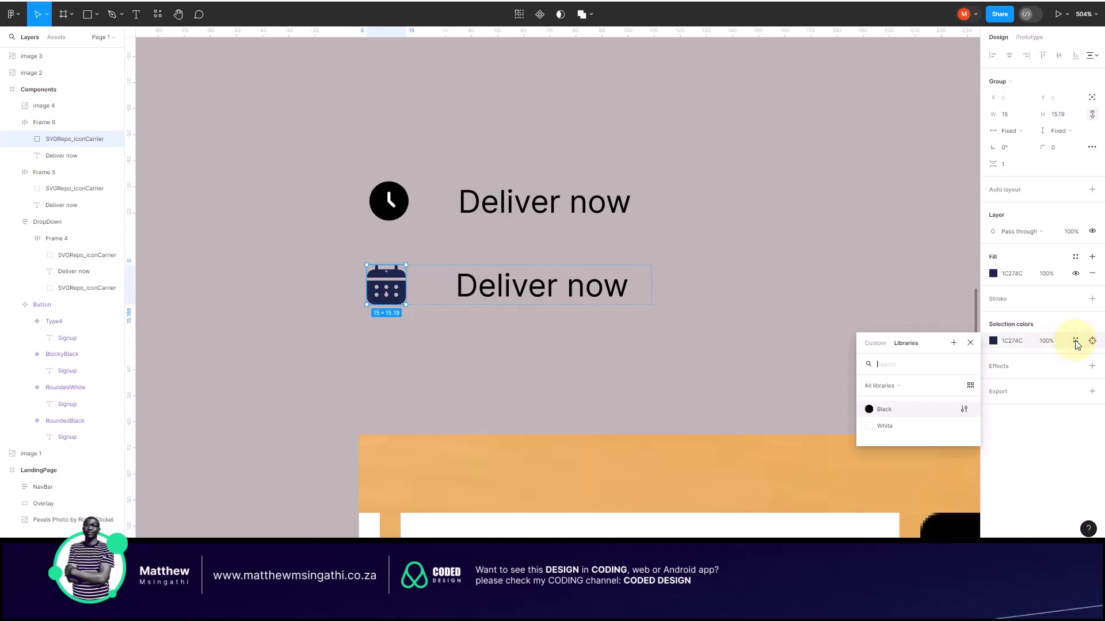
click(869, 411)
click(555, 363)
scroll(554, 364, down, 3)
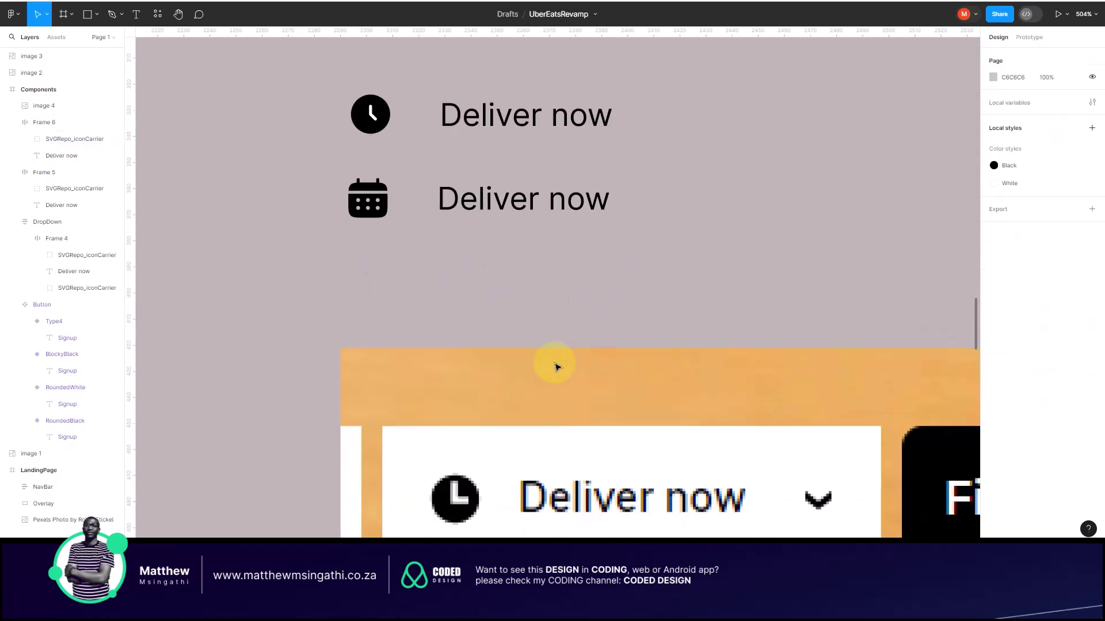
scroll(557, 367, down, 6)
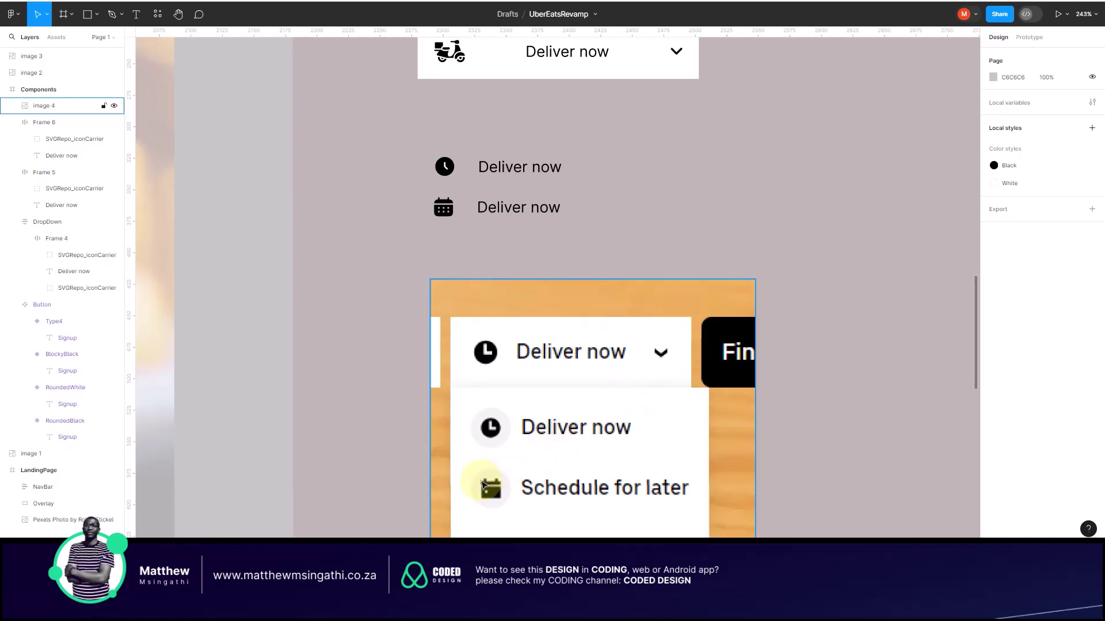
scroll(500, 456, down, 2)
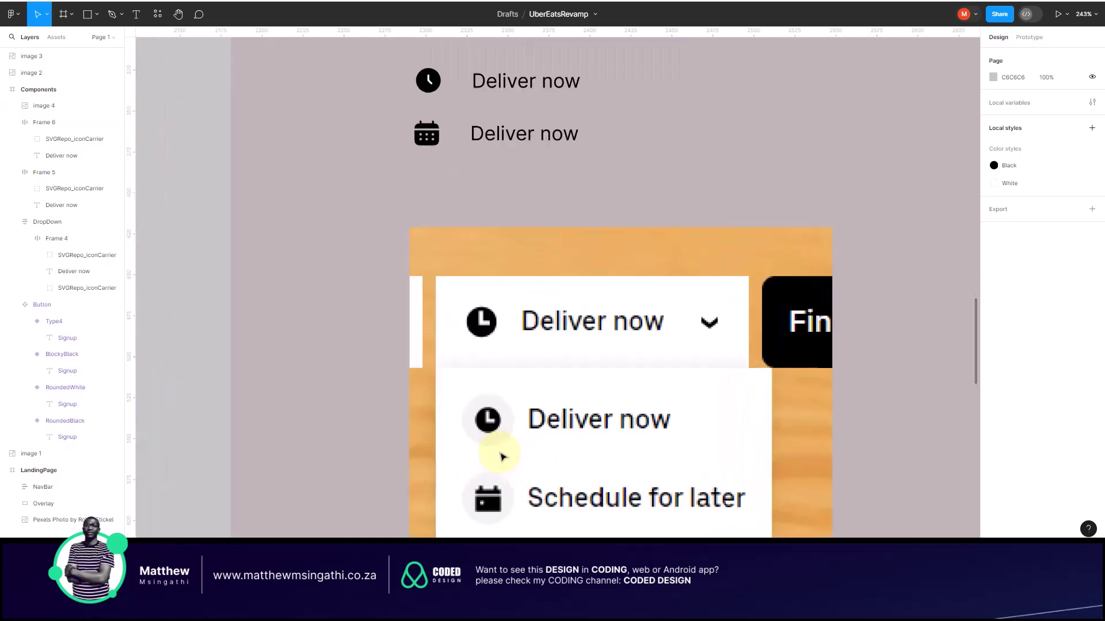
scroll(501, 457, up, 5)
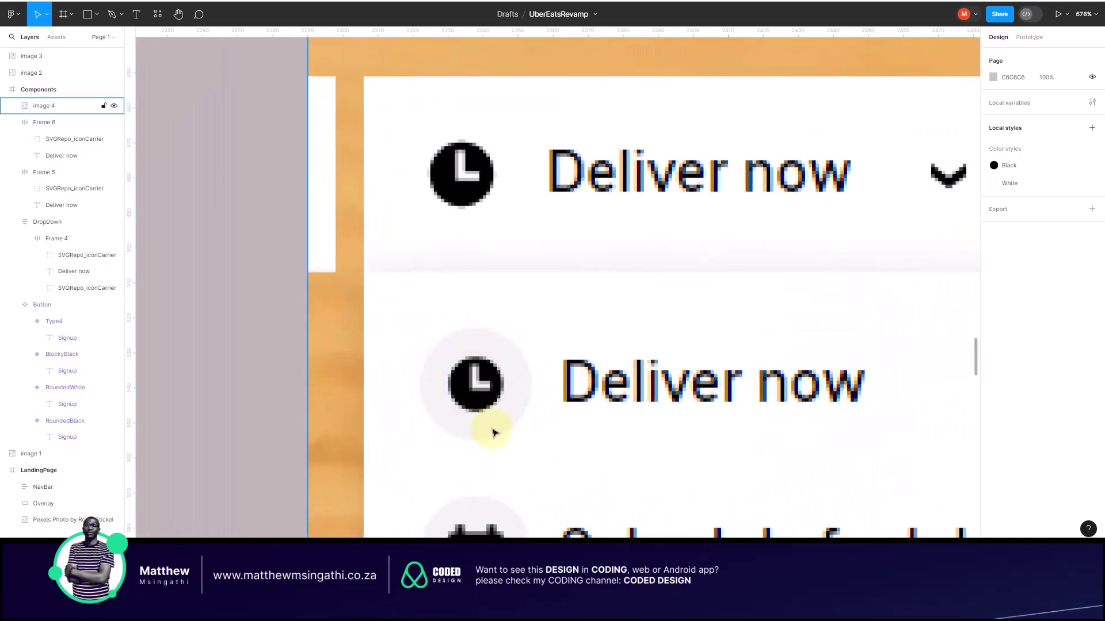
scroll(506, 388, down, 5)
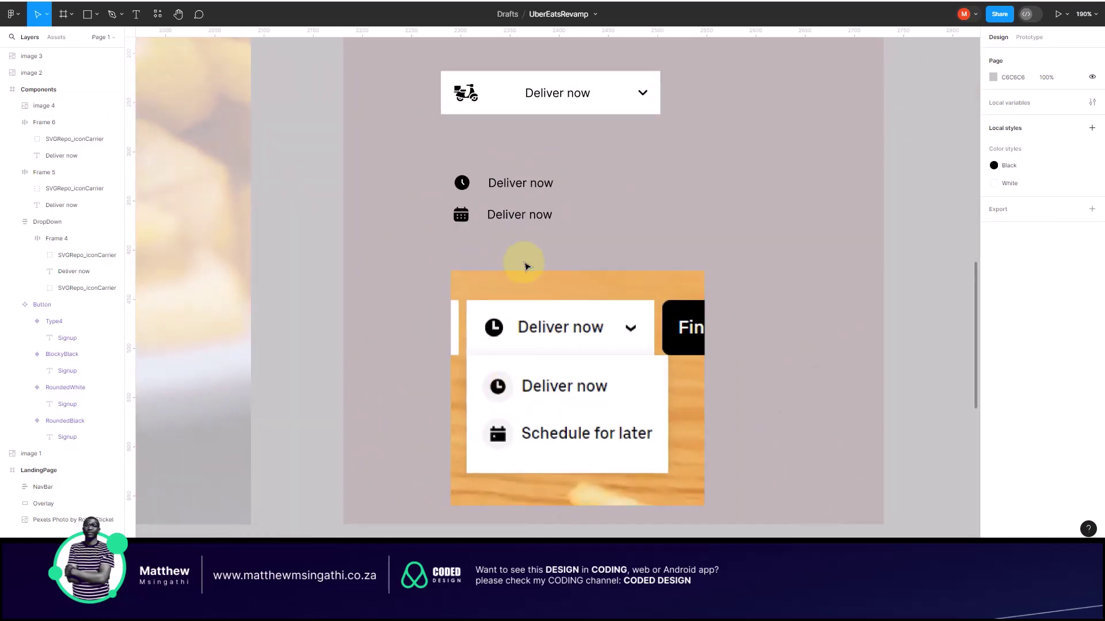
Step: Replace the calendar row's 'Deliver now' label with 'Schedule for later'
double_click(519, 218)
double_click(521, 219)
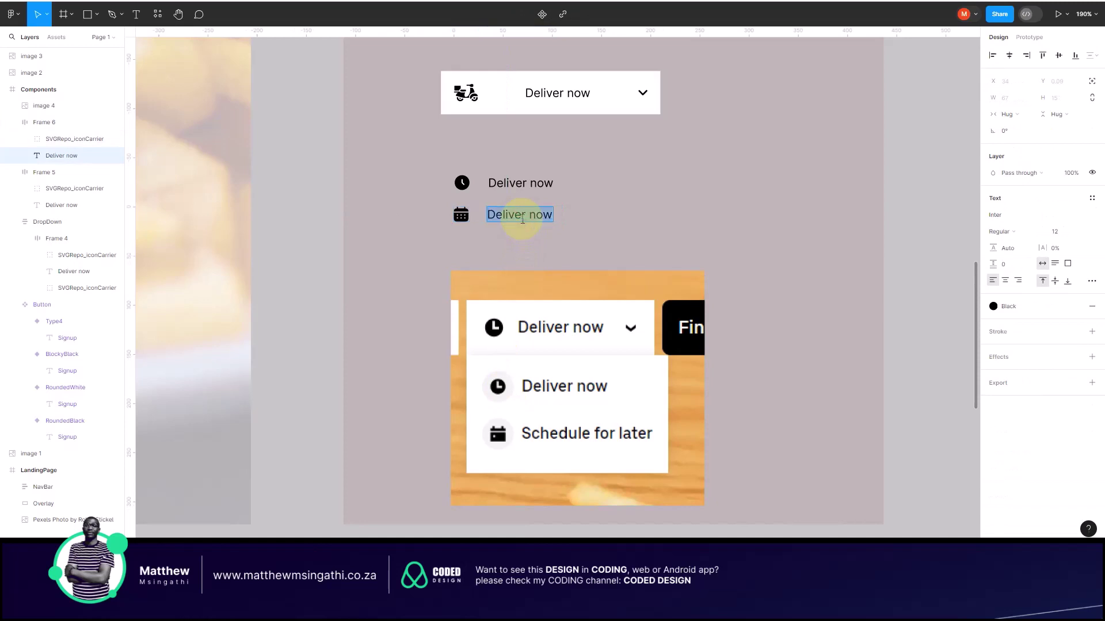
text(Schedule for later)
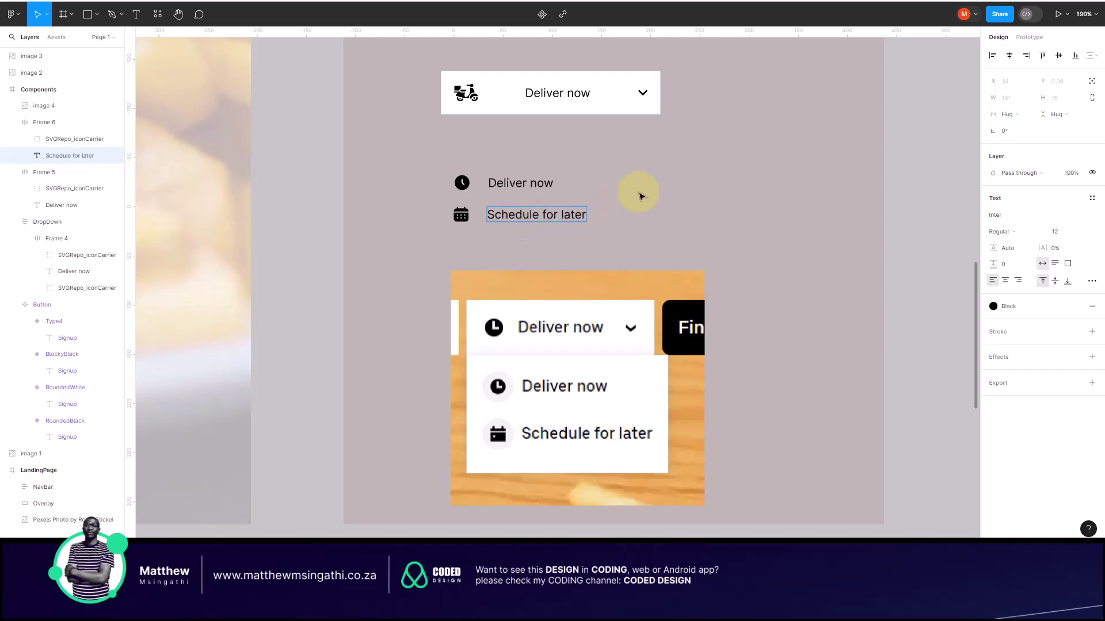
key(Escape)
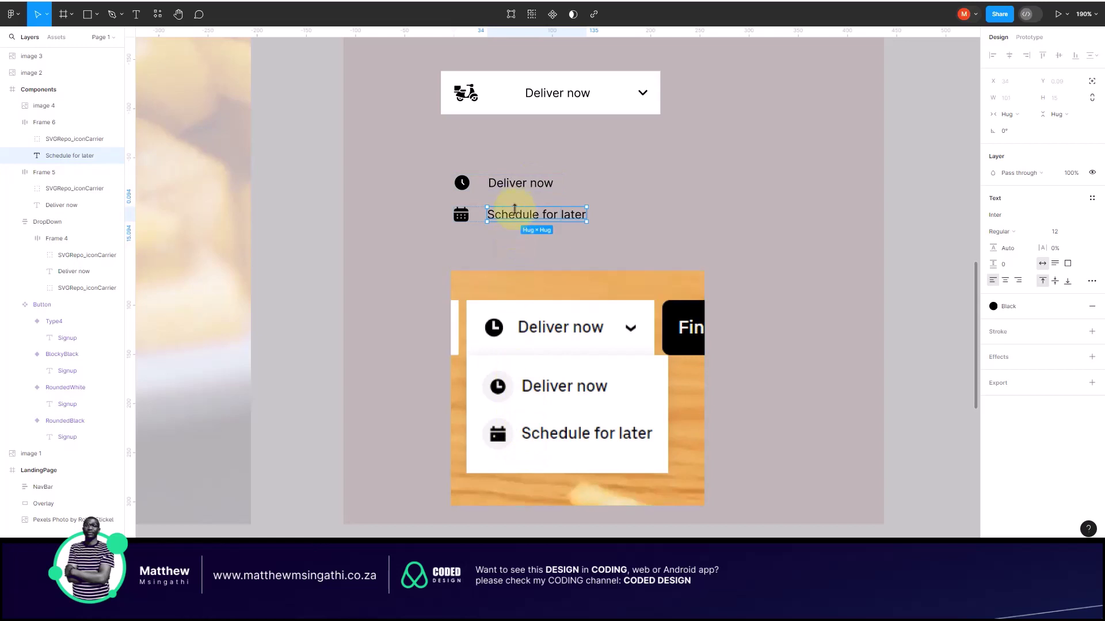
Step: Widen the Schedule for later row so its longer label fits
shift+click(512, 189)
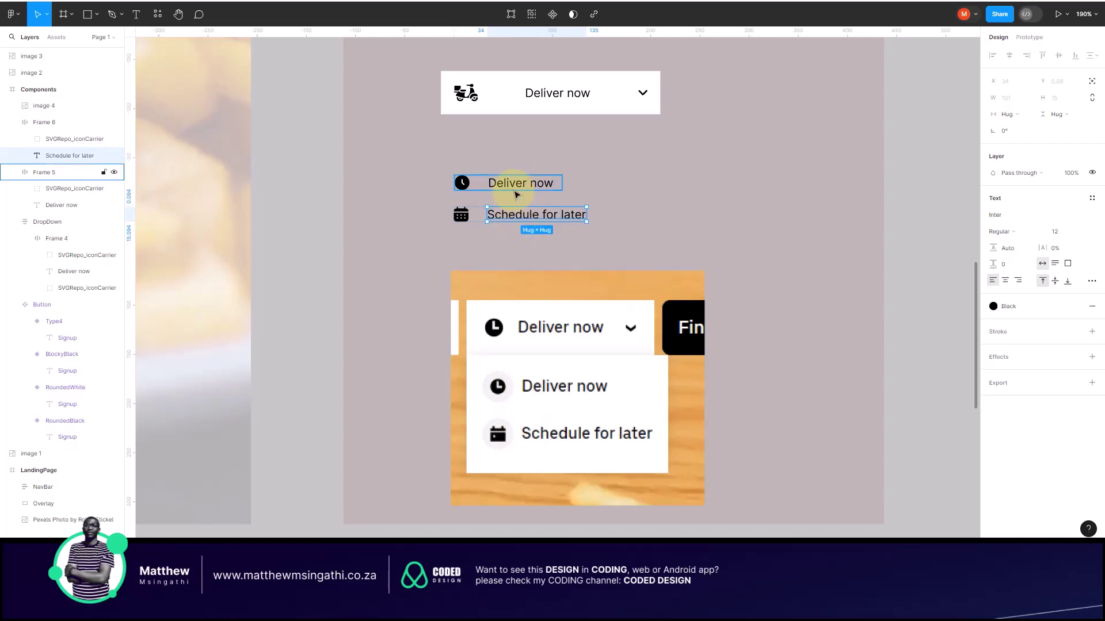
key(shift+a)
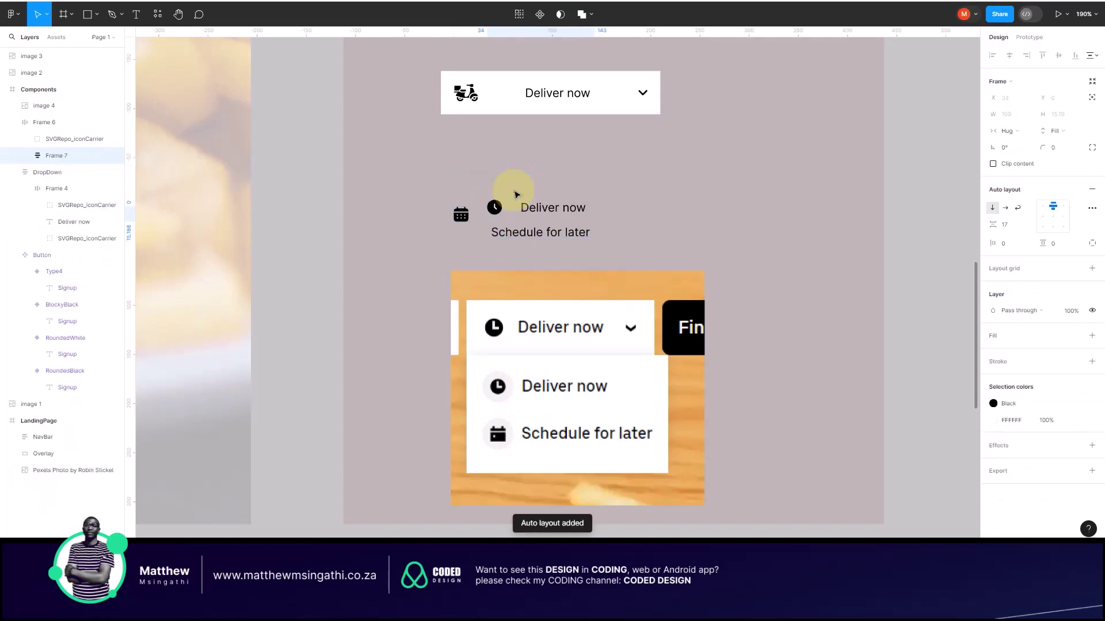
key(ctrl+z)
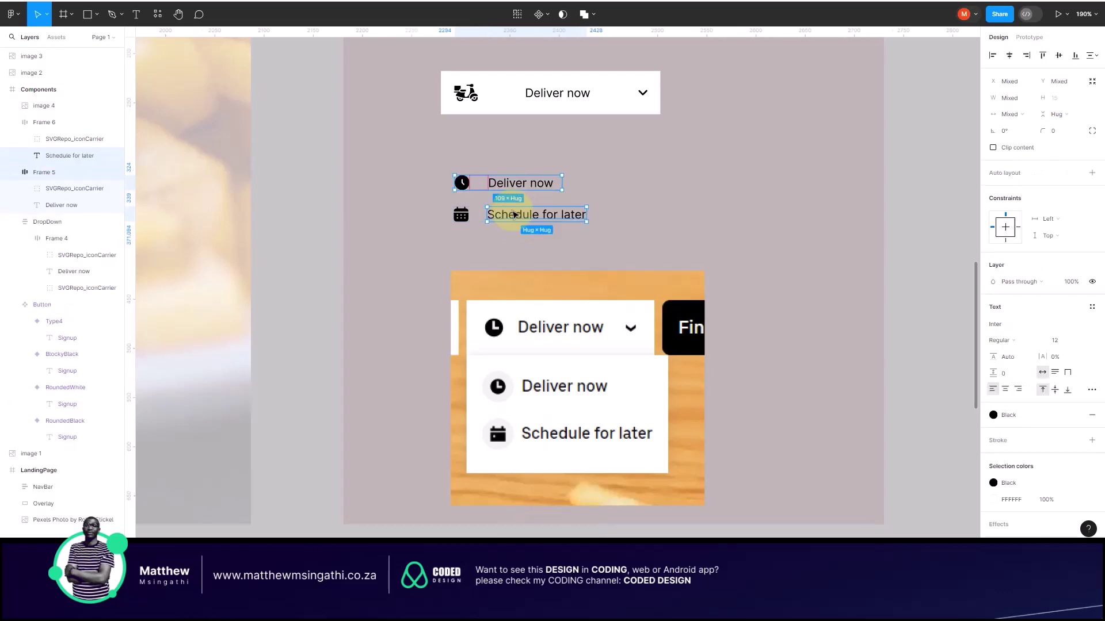
click(646, 215)
click(550, 217)
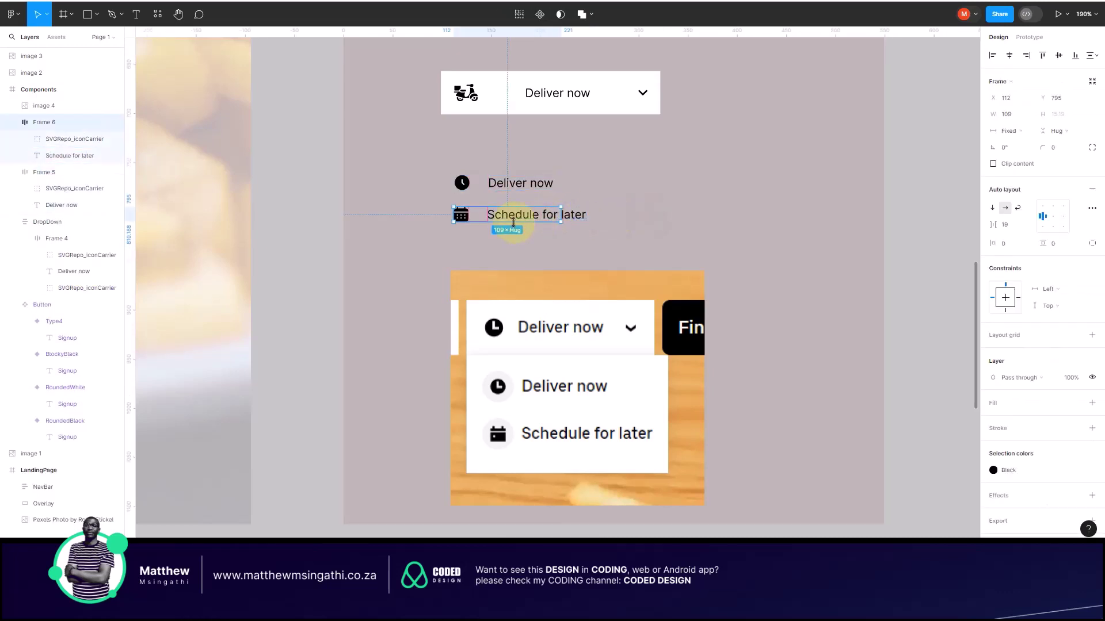
scroll(513, 223, up, 5)
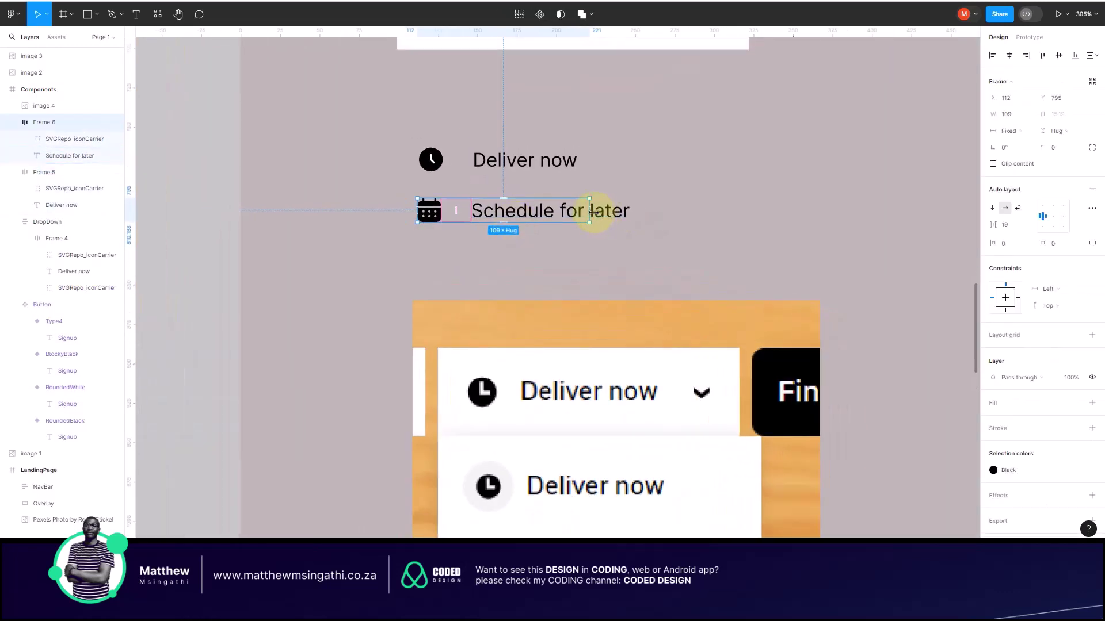
drag(593, 212, 616, 244)
click(633, 226)
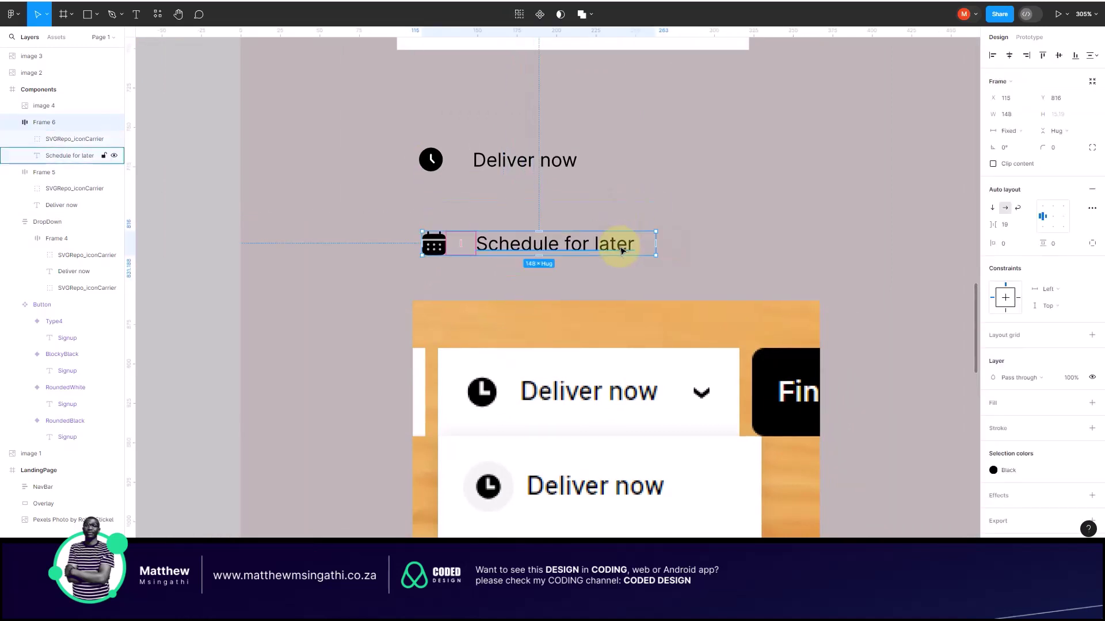
key(Escape)
Step: Stack the Deliver now and Schedule for later rows into a vertical auto-layout group and move it up
click(555, 224)
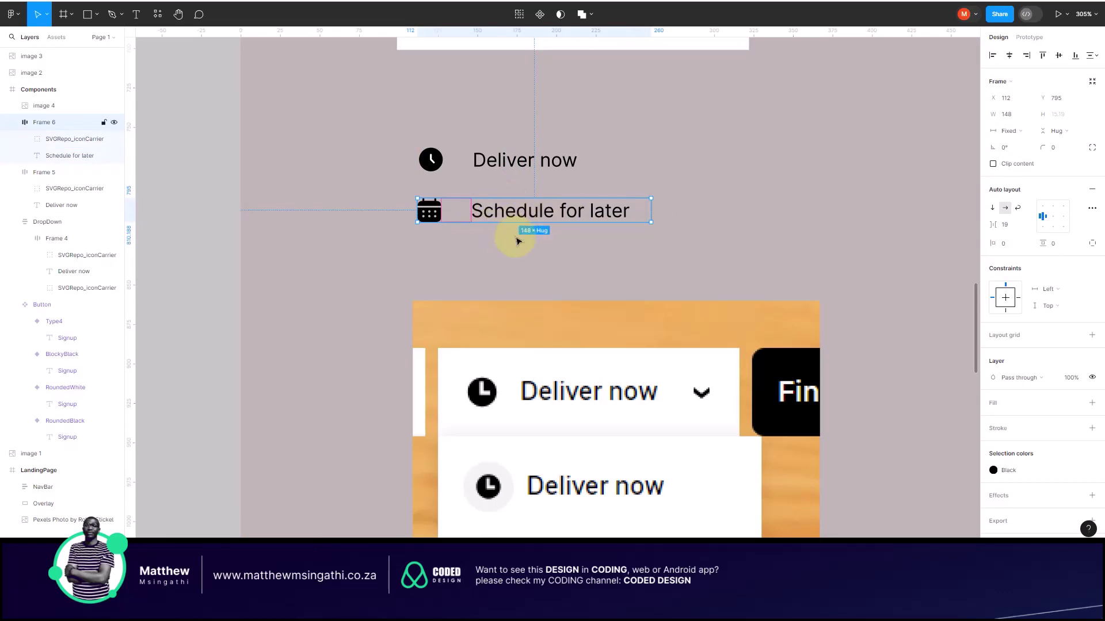
shift+click(487, 166)
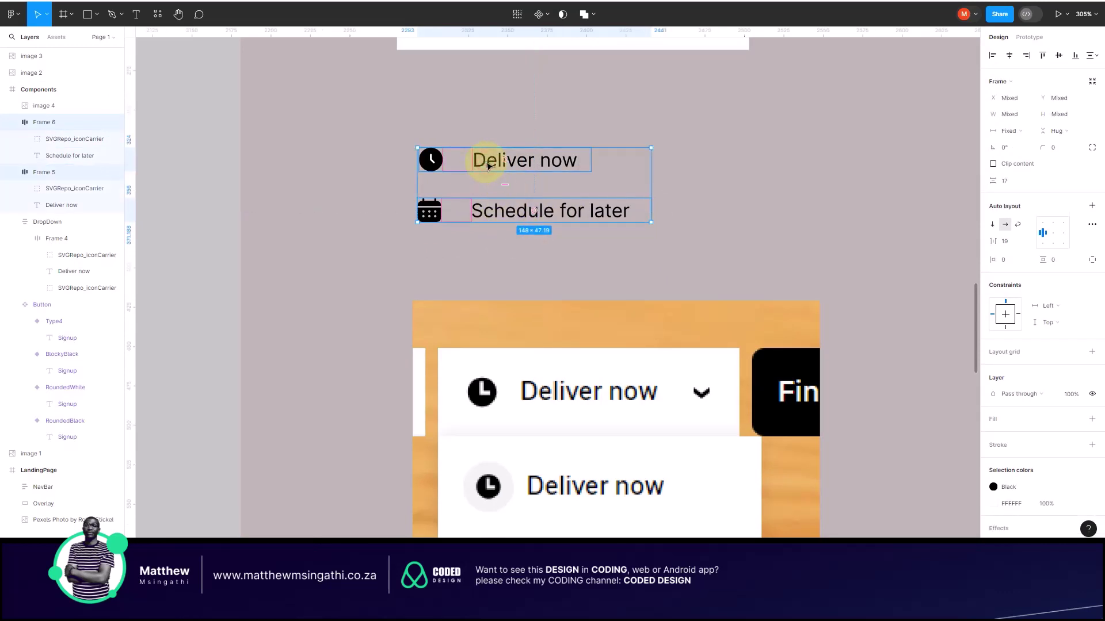
key(shift+a)
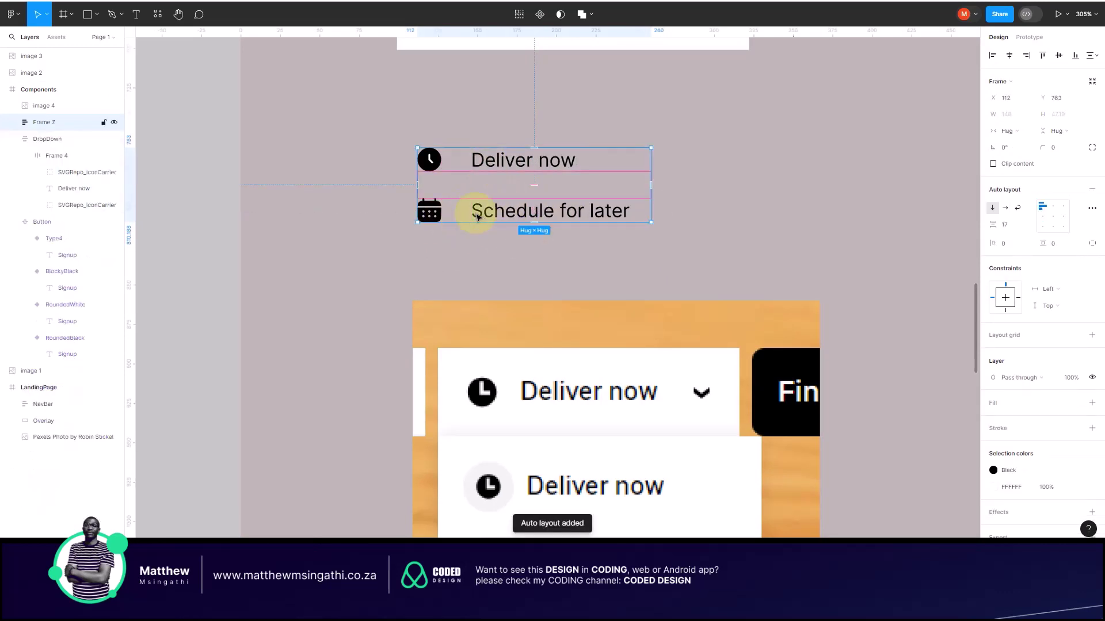
scroll(504, 217, down, 3)
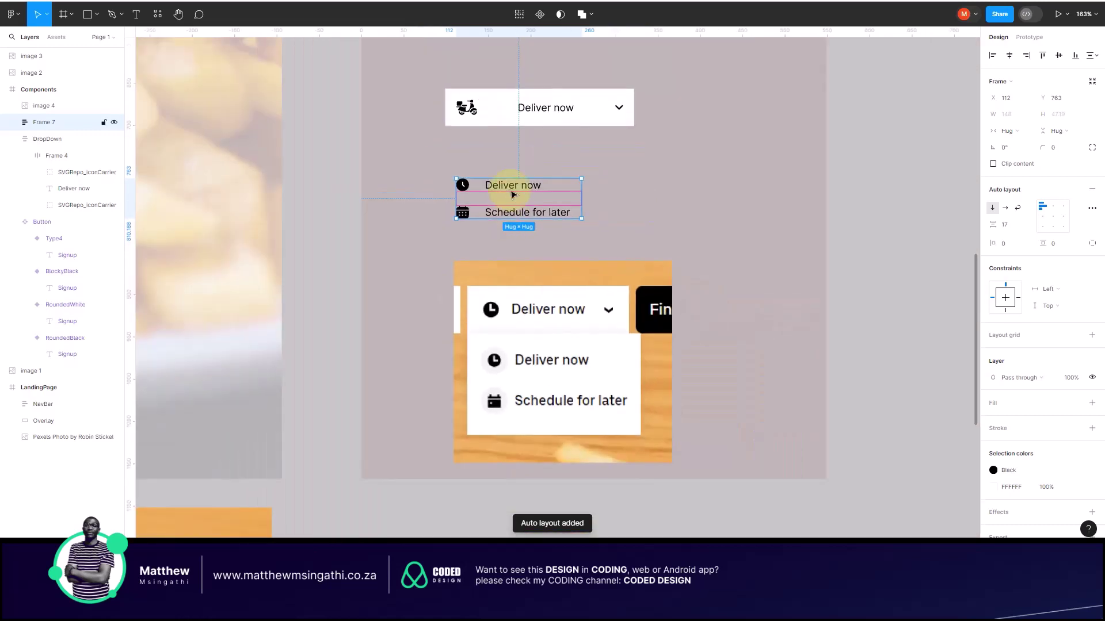
drag(512, 188, 519, 160)
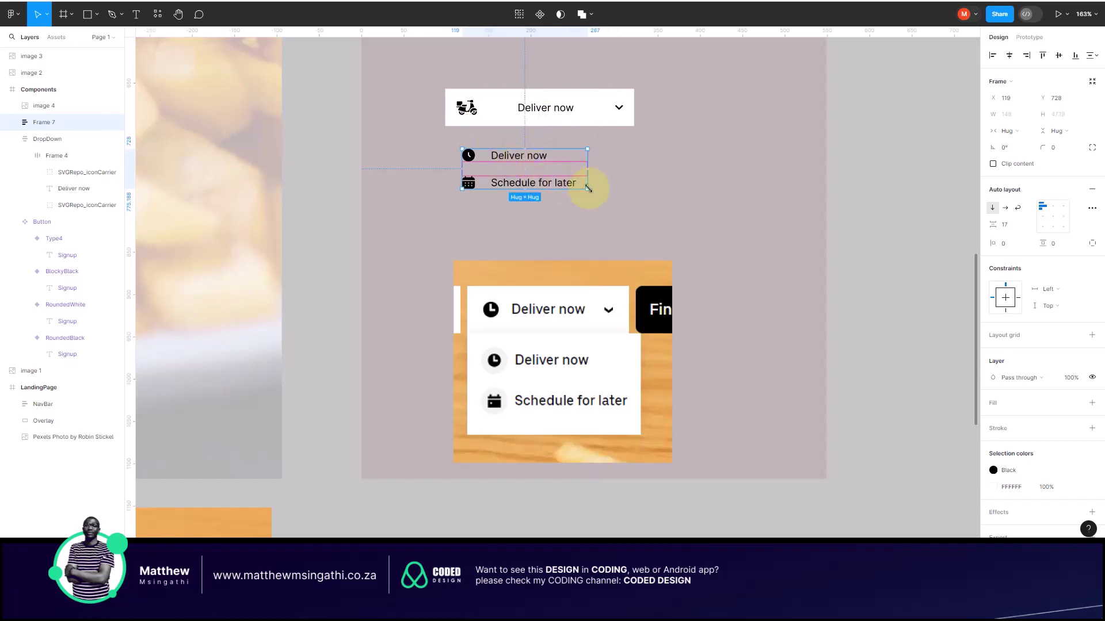
Step: Scale the row group up about 1.16x and wrap it in a padded auto-layout frame
key(k)
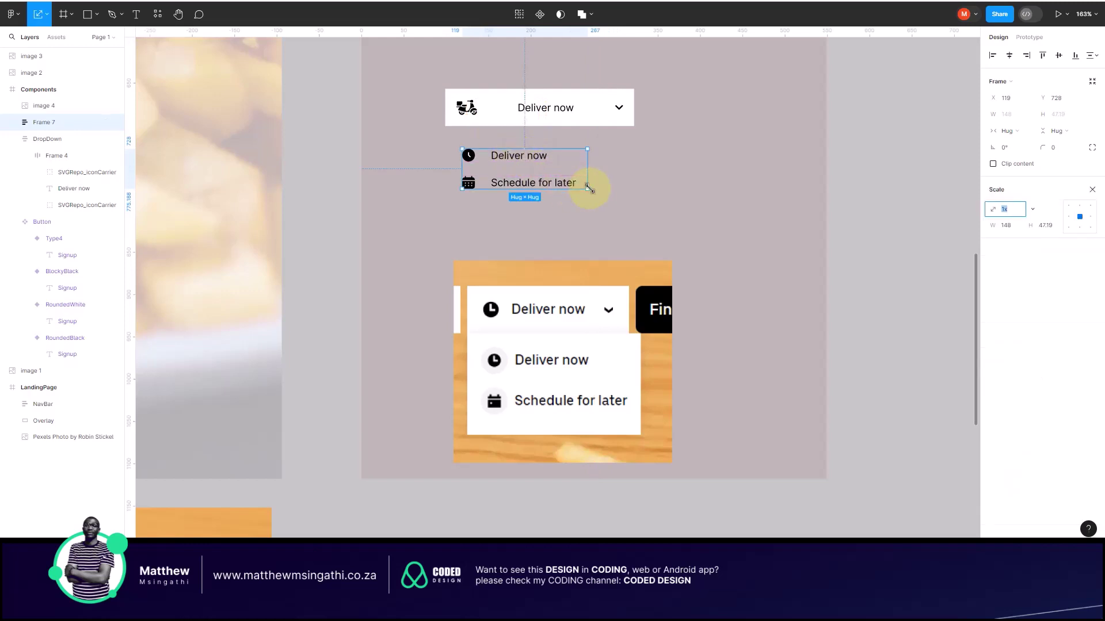
drag(588, 187, 606, 195)
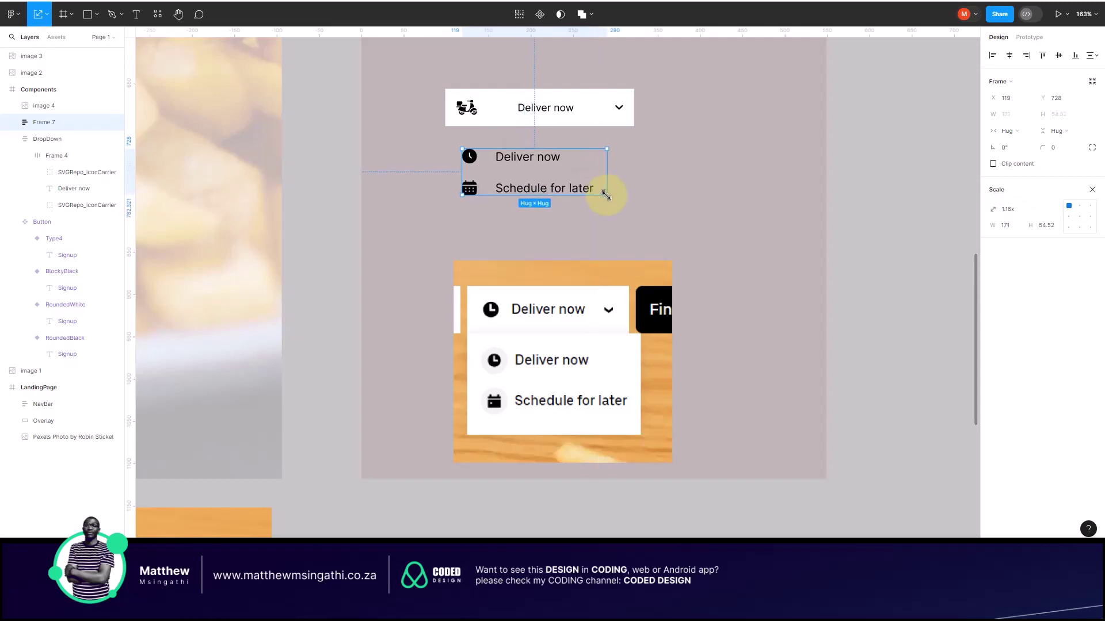
click(650, 191)
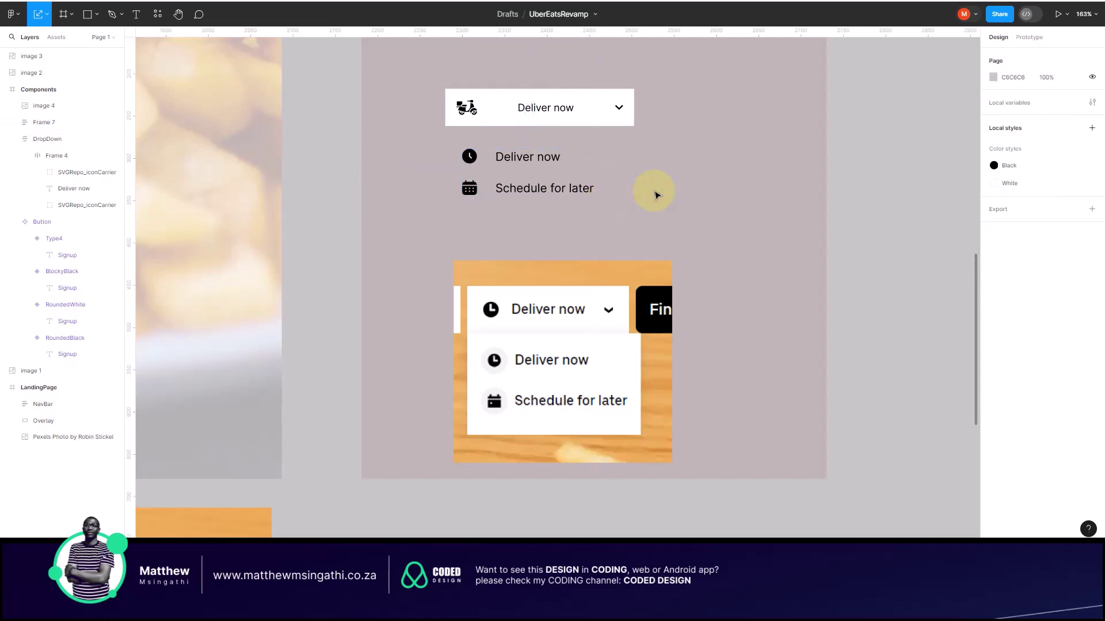
click(498, 155)
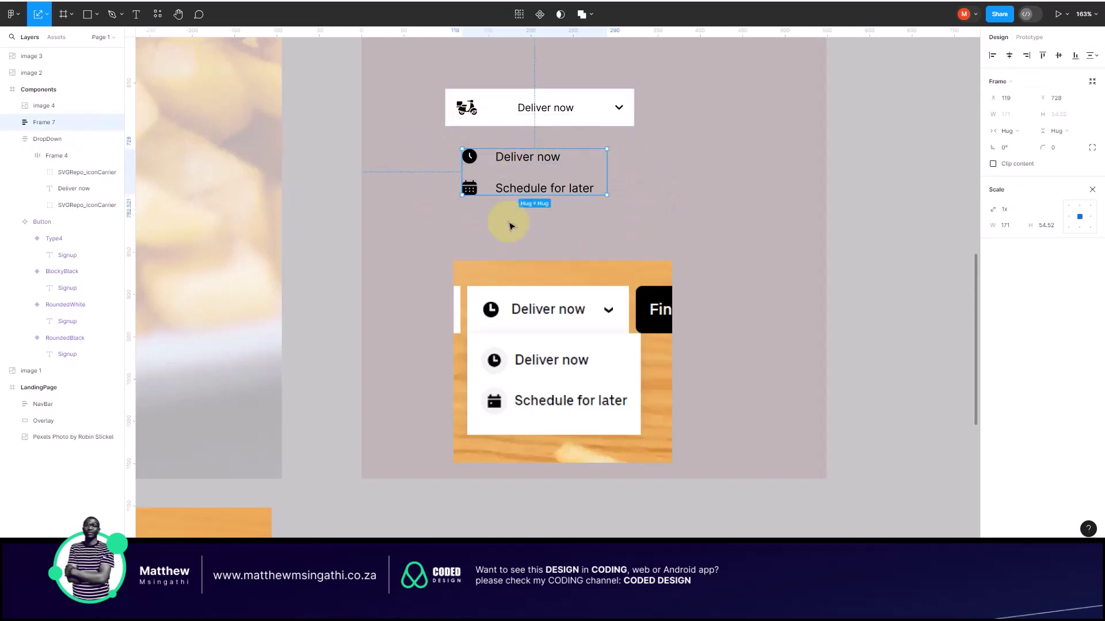
key(shift+a)
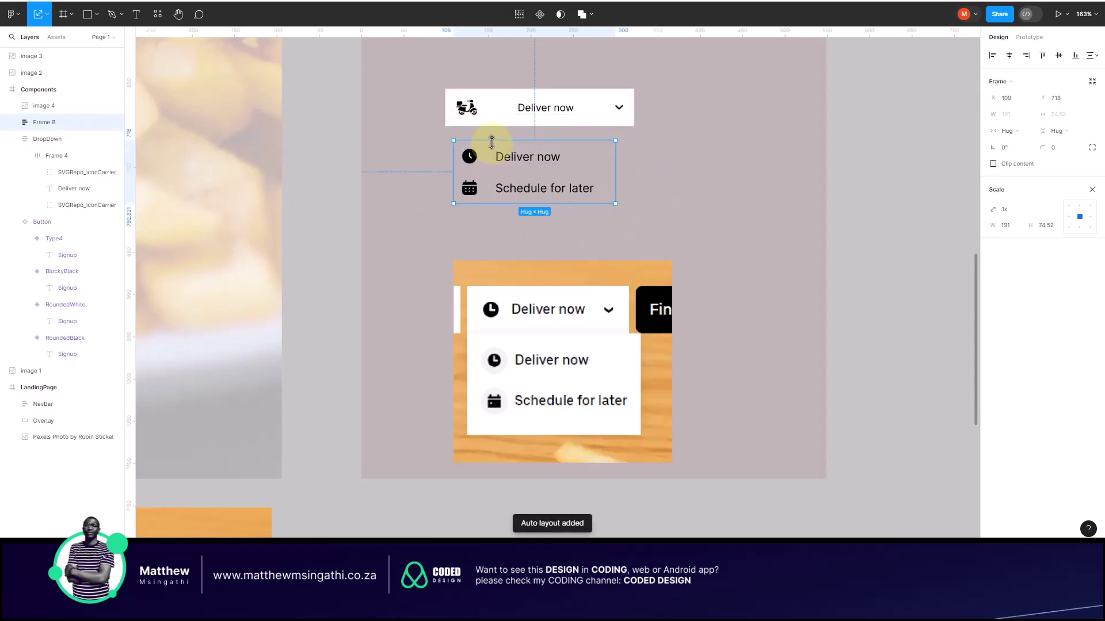
Step: Rename the outer frame of the rows to 'List'
click(57, 124)
double_click(58, 124)
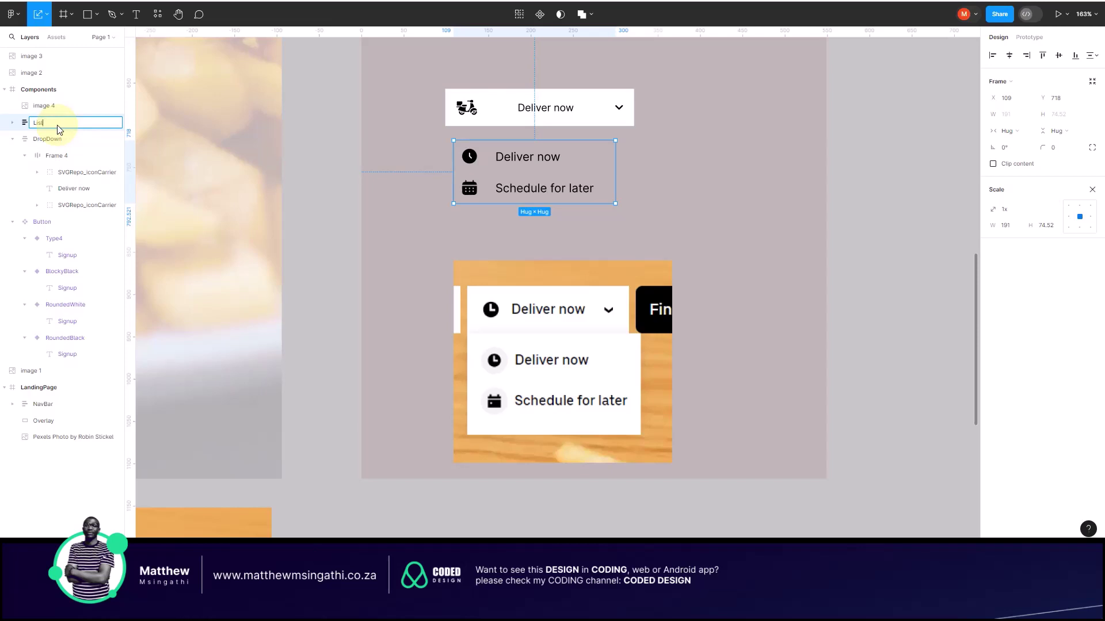
text(List)
key(Return)
click(505, 244)
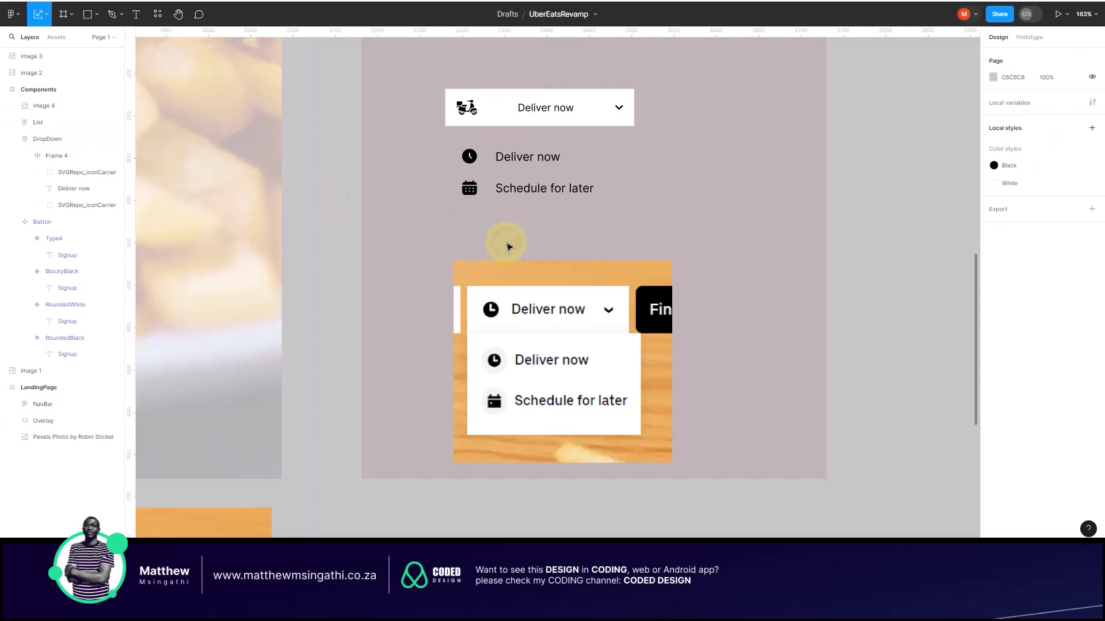
Step: Set the List width to 223 to match the DropDown button, keeping rows left-aligned
click(525, 146)
click(570, 92)
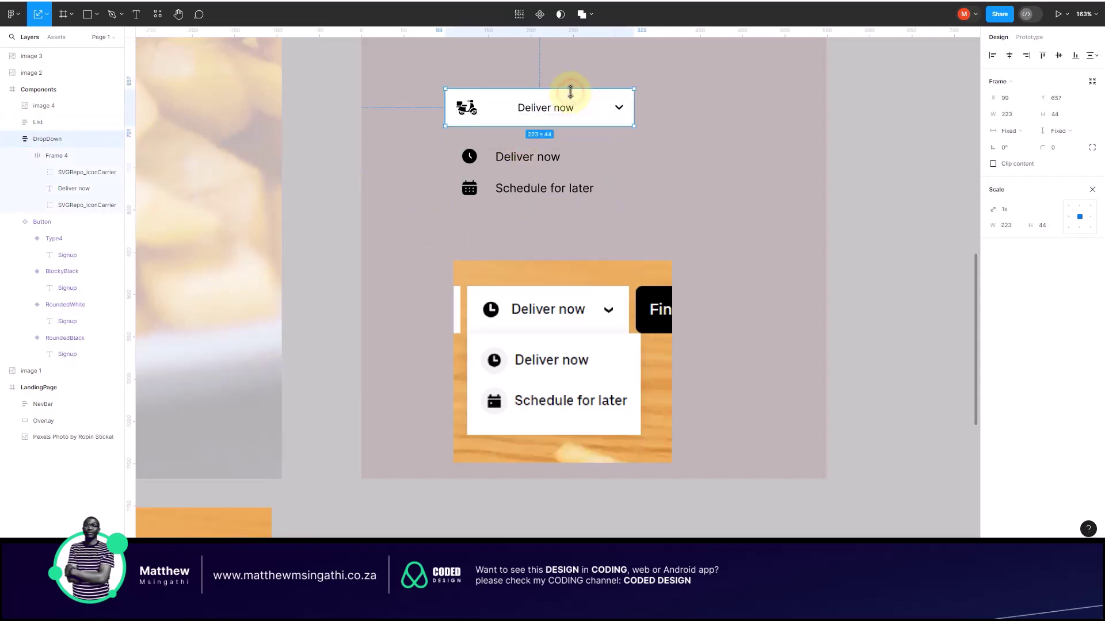
click(1019, 118)
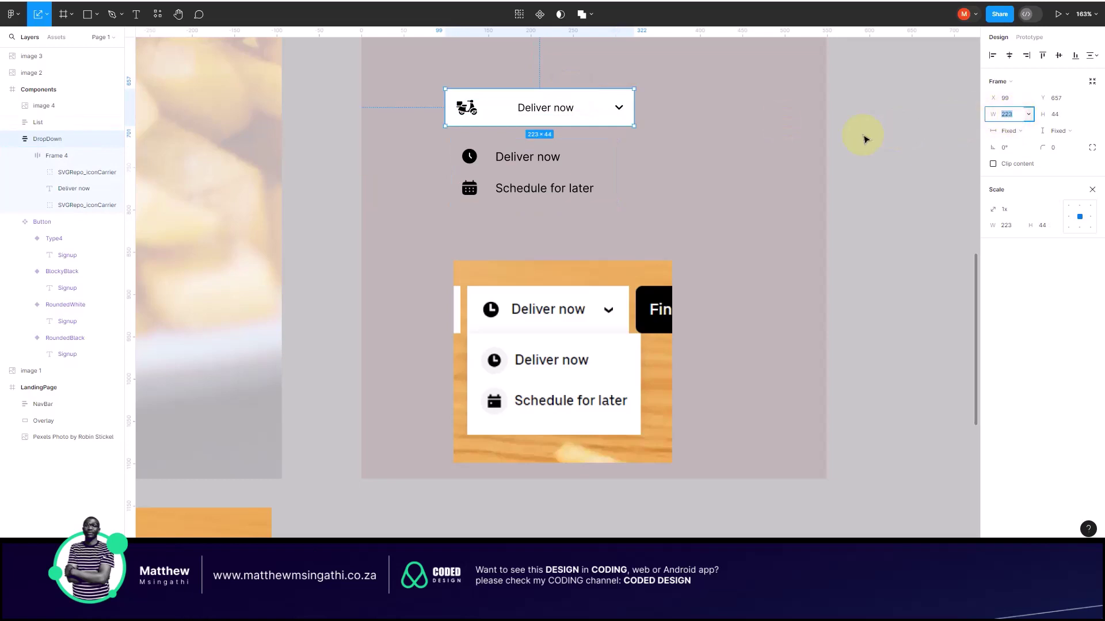
click(609, 147)
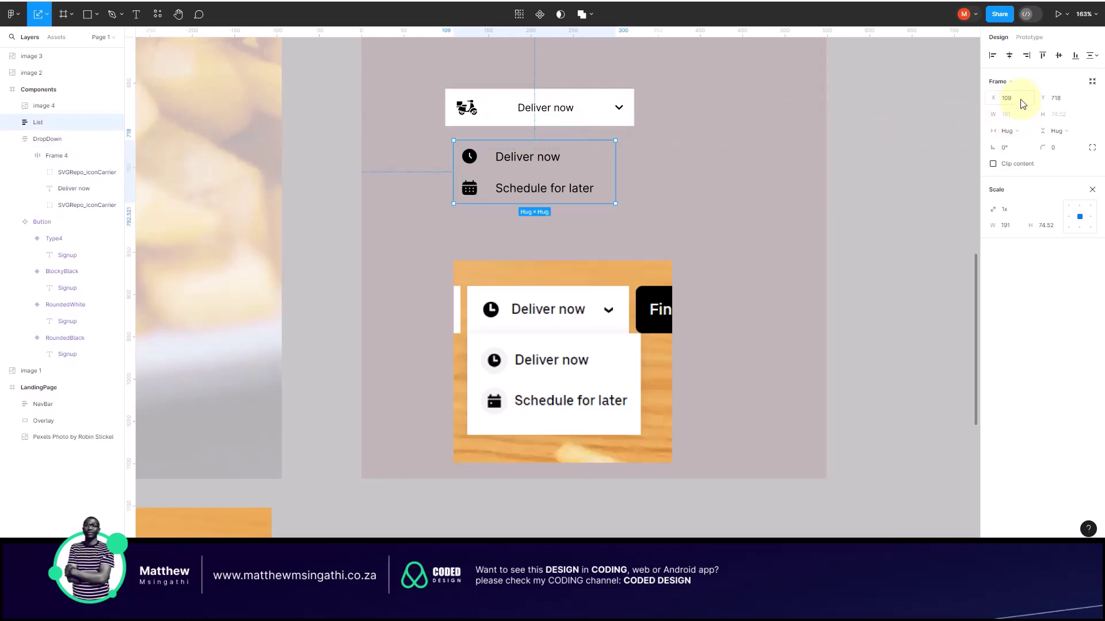
click(1016, 119)
key(Return)
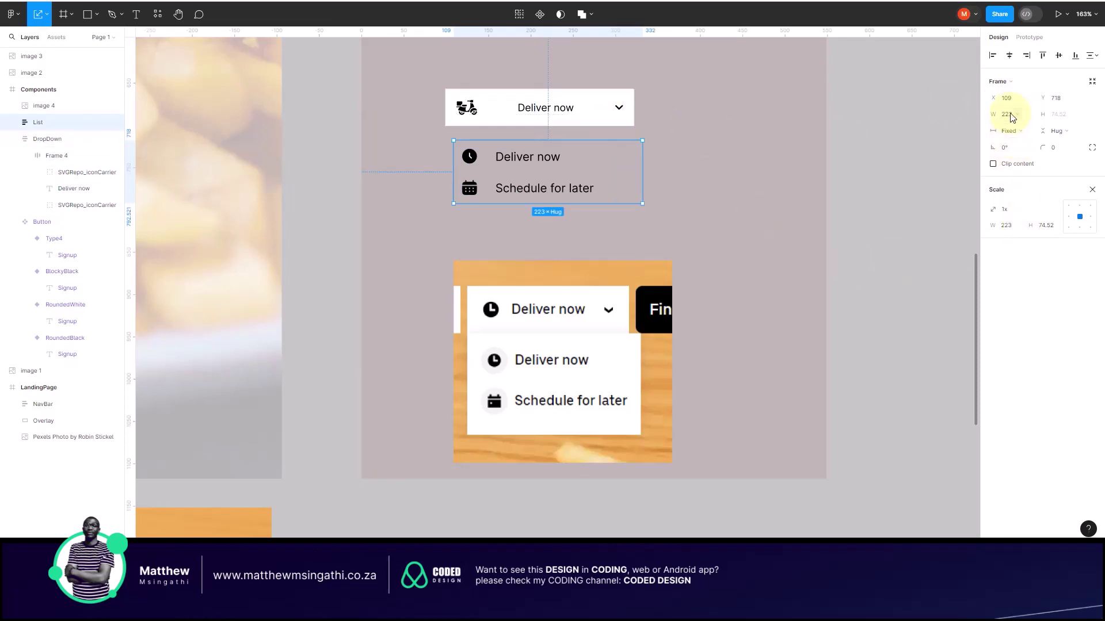
key(v)
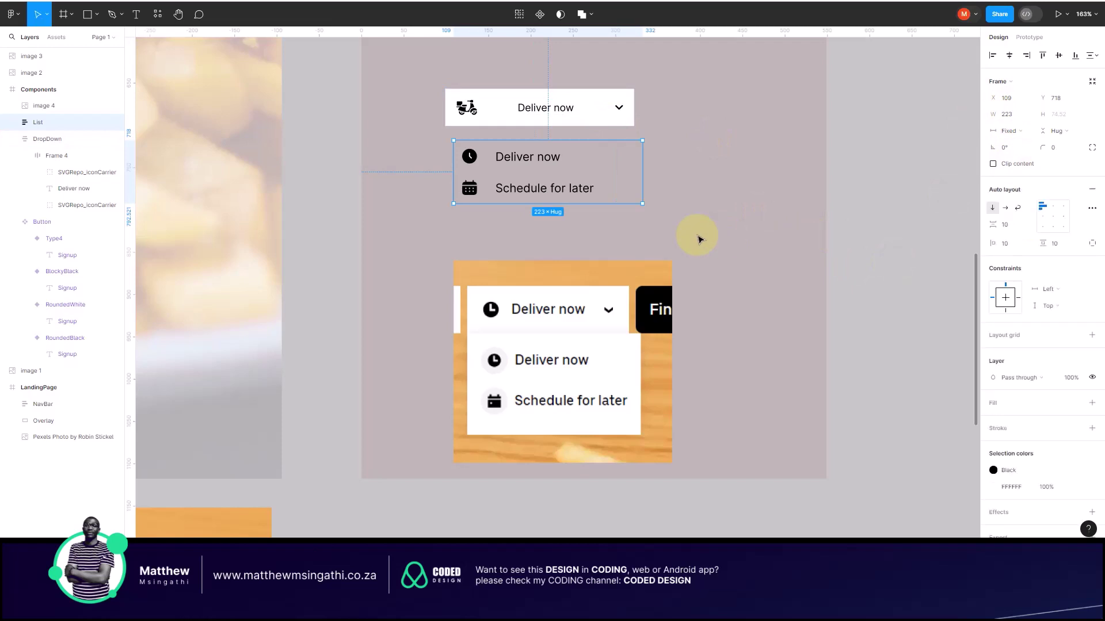
click(1053, 222)
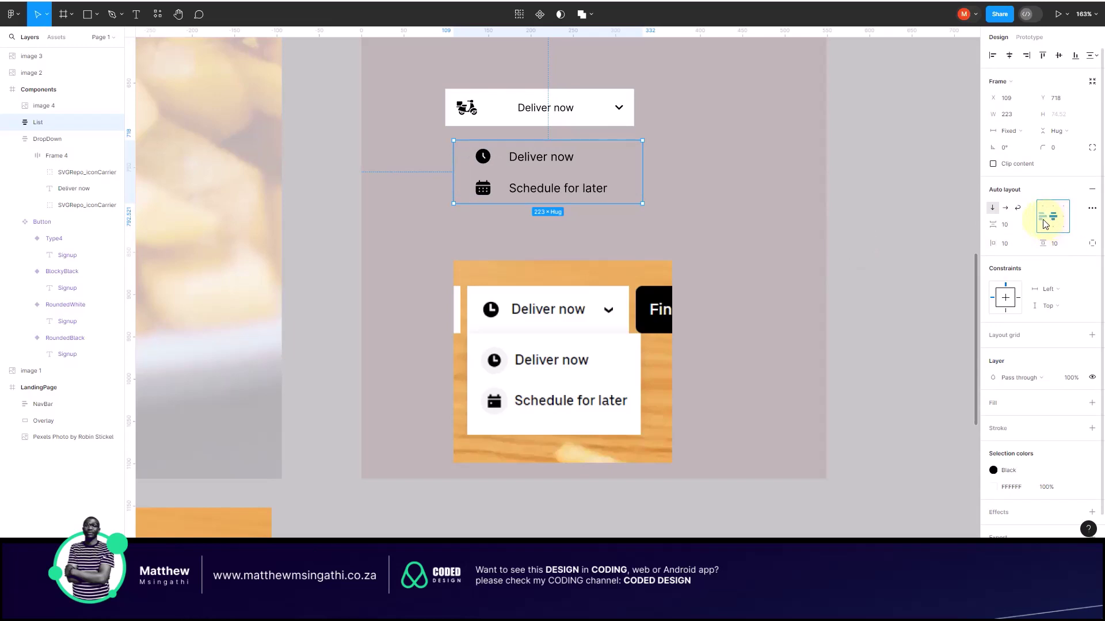
click(1043, 222)
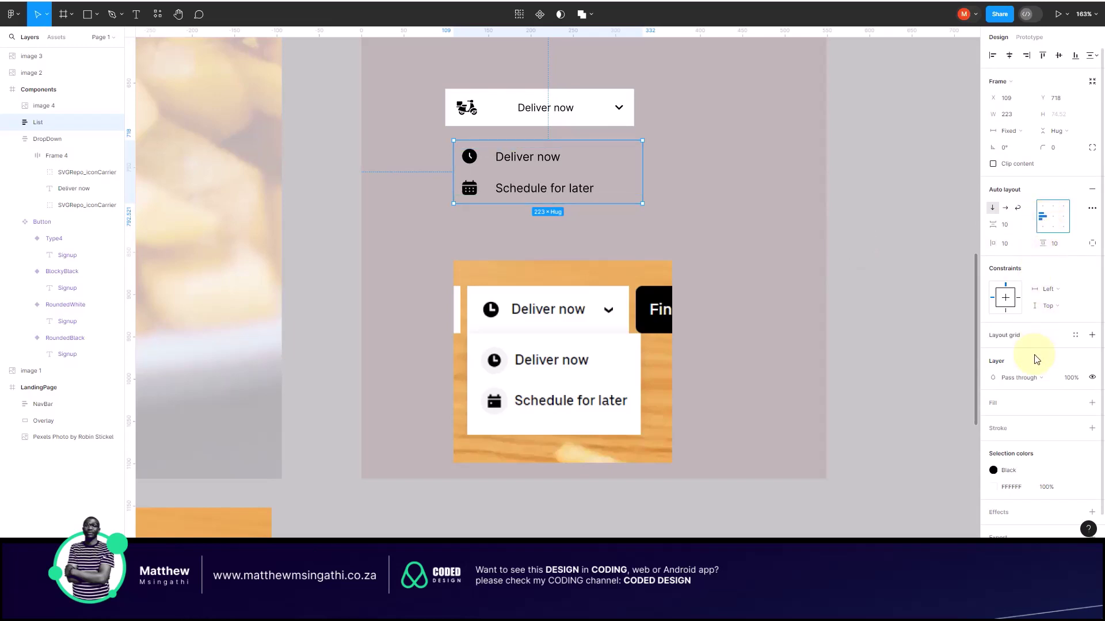
Step: Fill the List with the White style, place it under the DropDown, and stretch it to 105 tall
click(1074, 403)
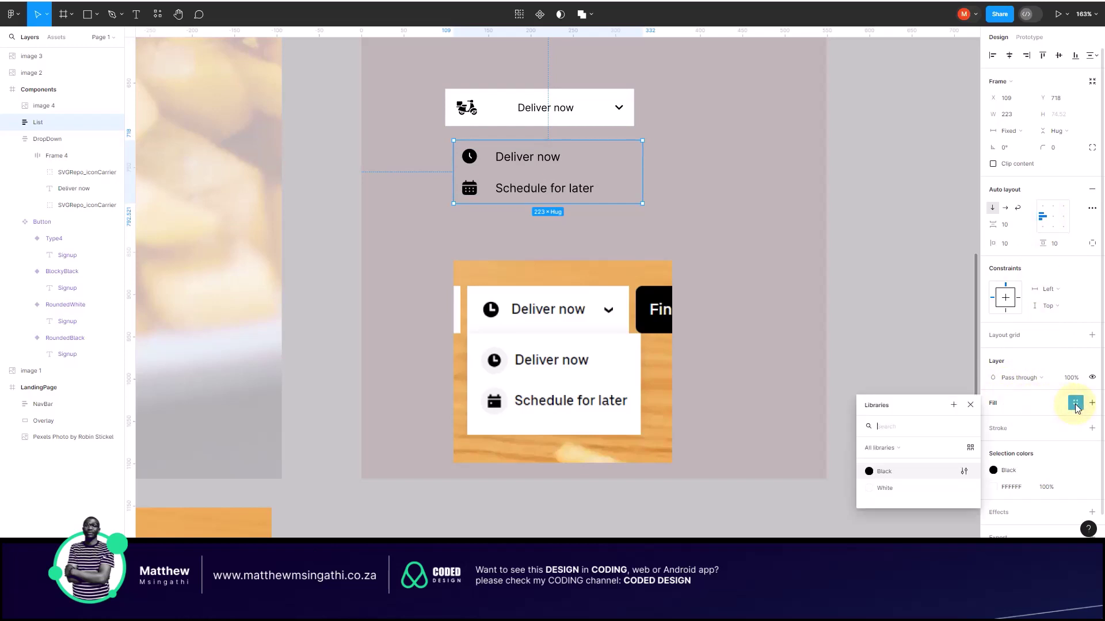
click(876, 489)
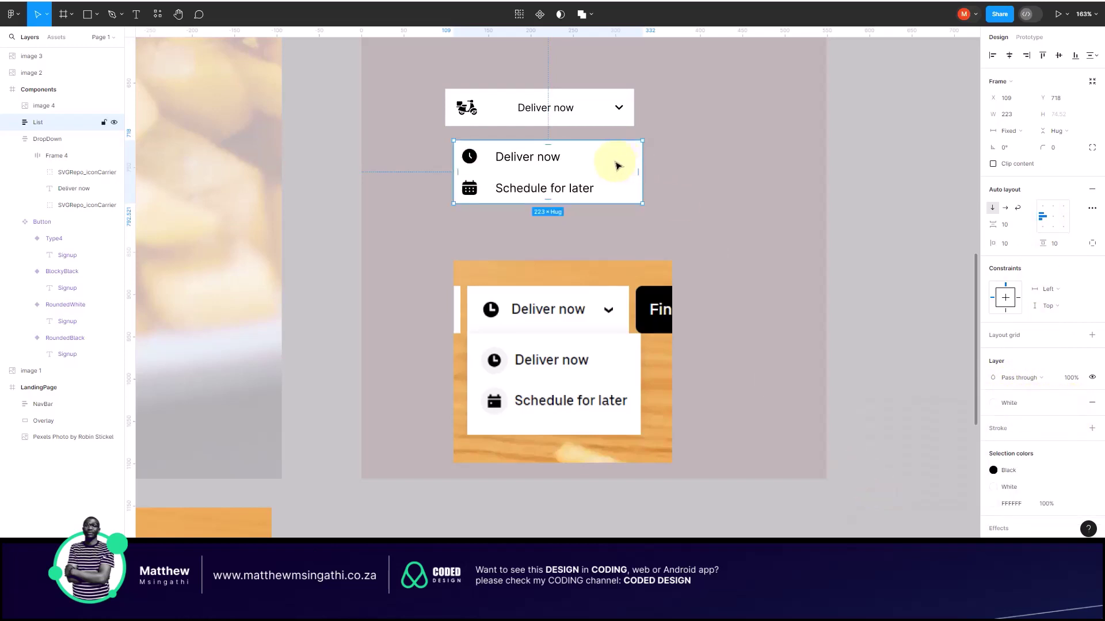
drag(616, 166, 610, 150)
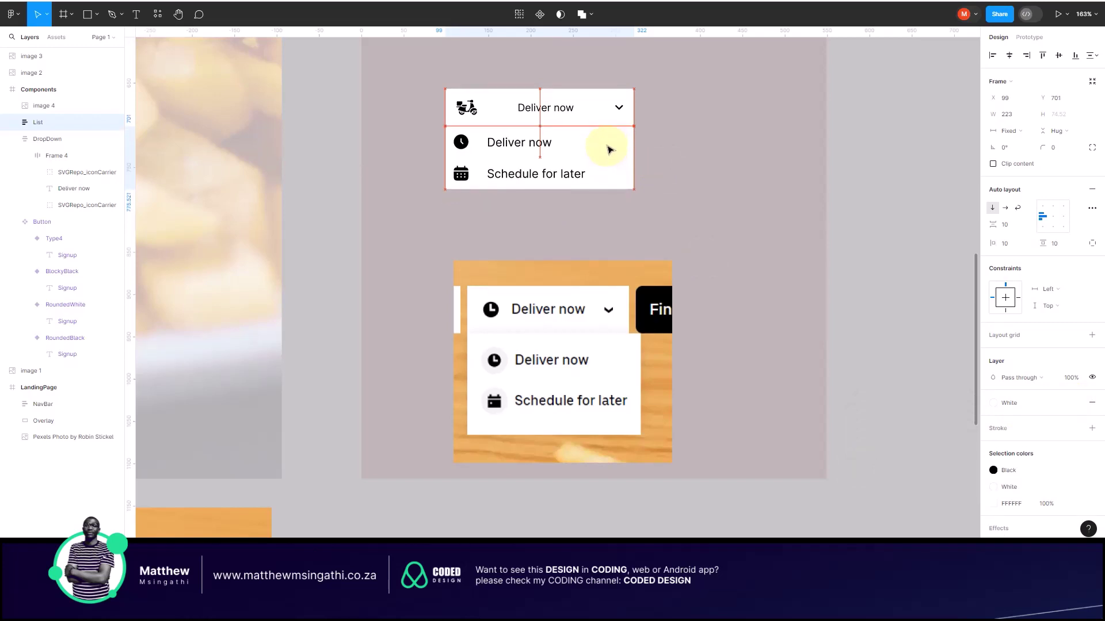
click(680, 159)
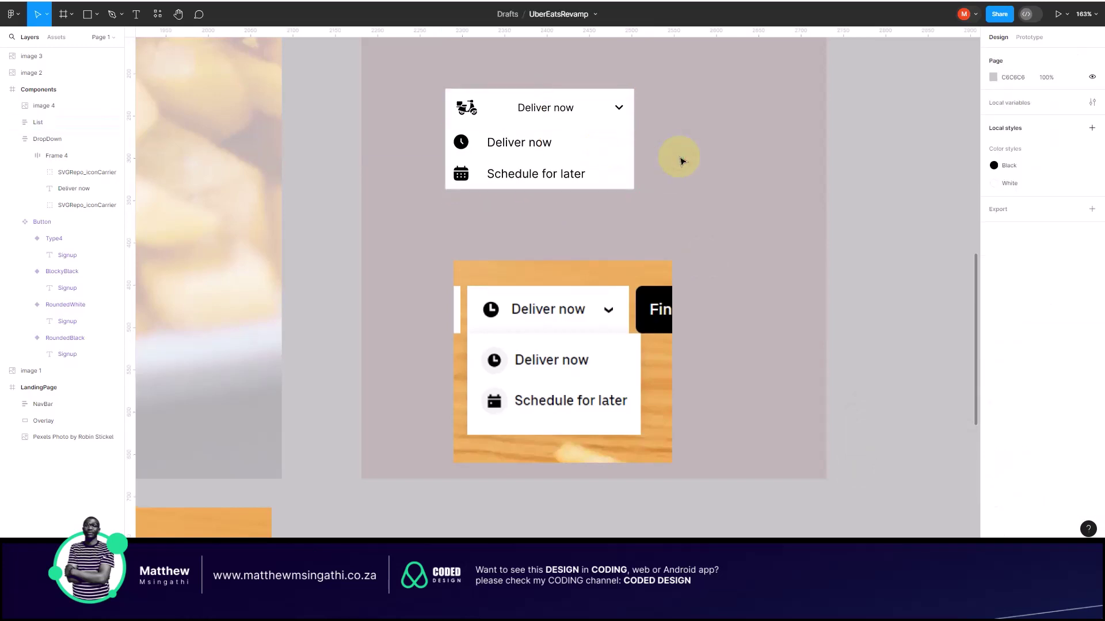
click(632, 173)
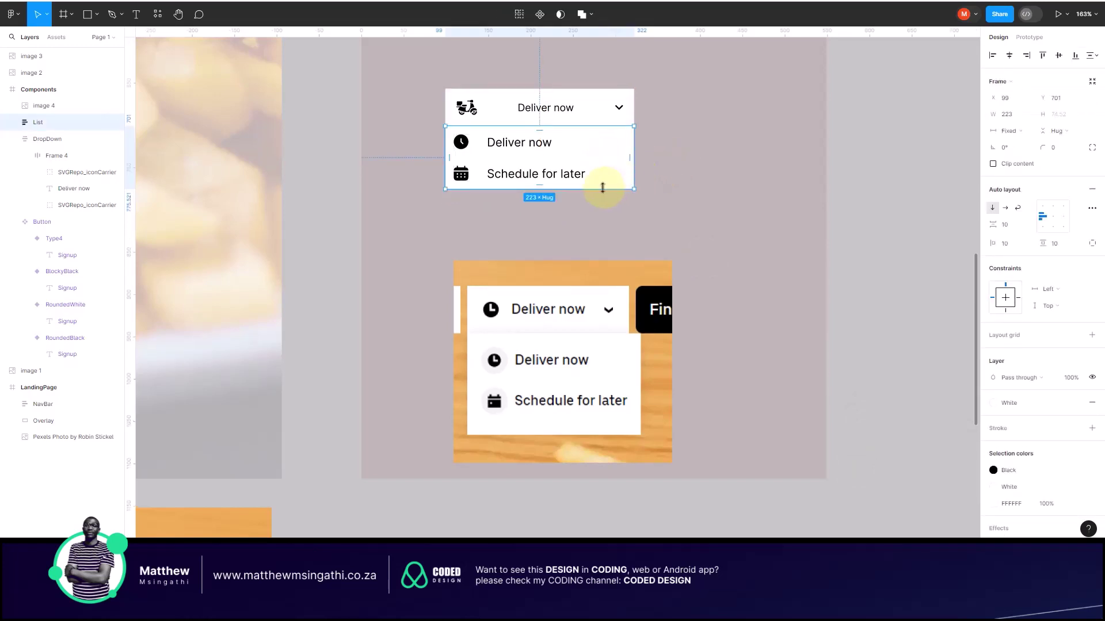
drag(603, 188, 601, 215)
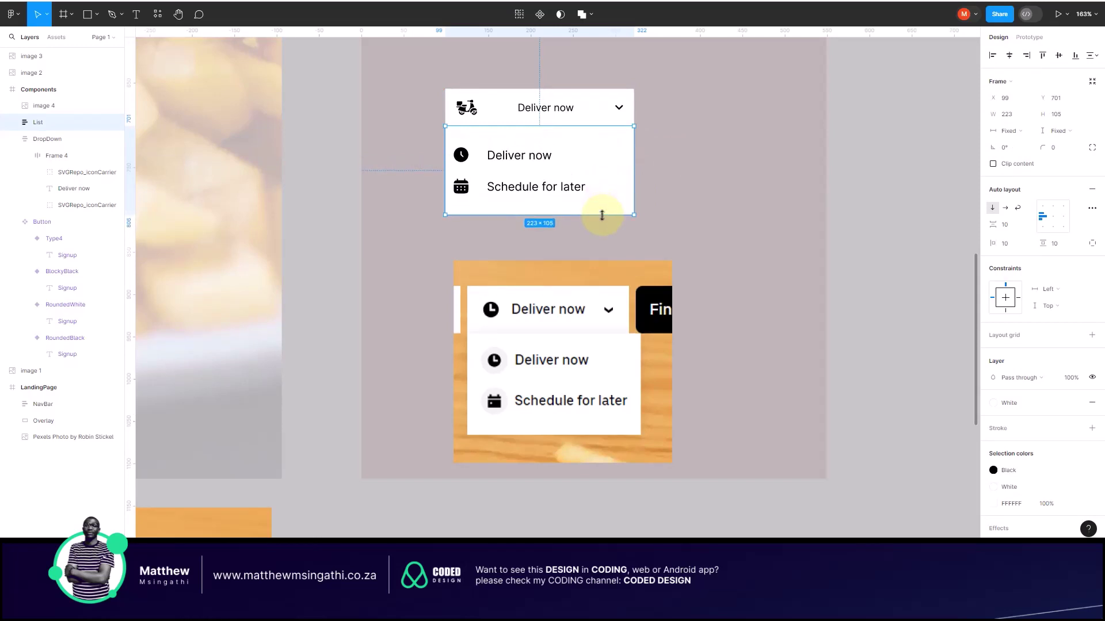
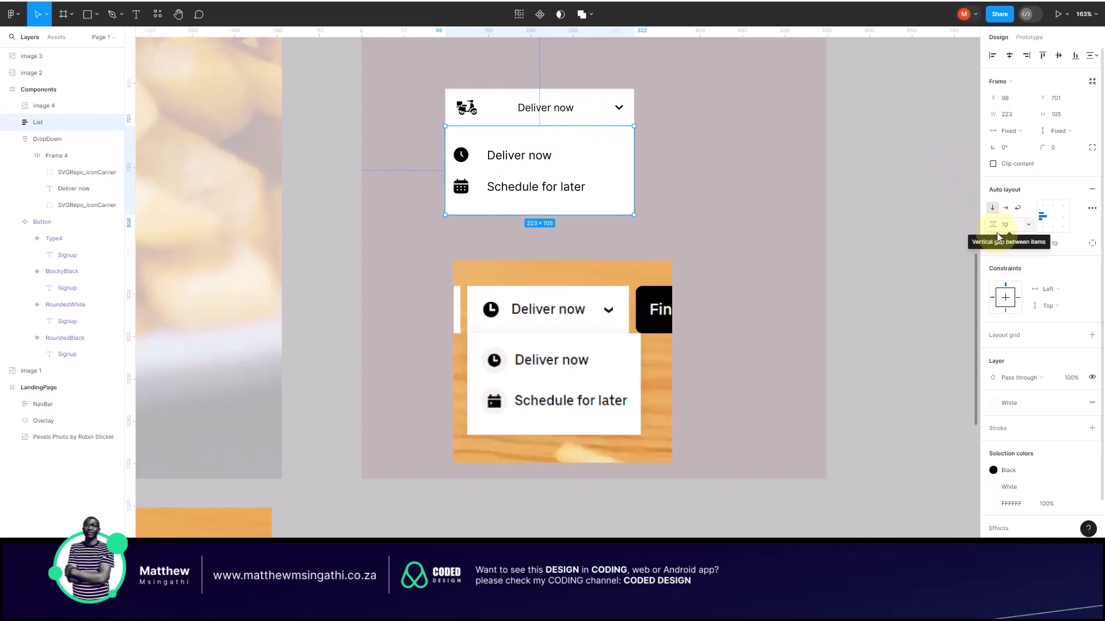
Step: Switch the List frame to independent padding and raise its left padding to about 25.6
drag(991, 247, 58, 244)
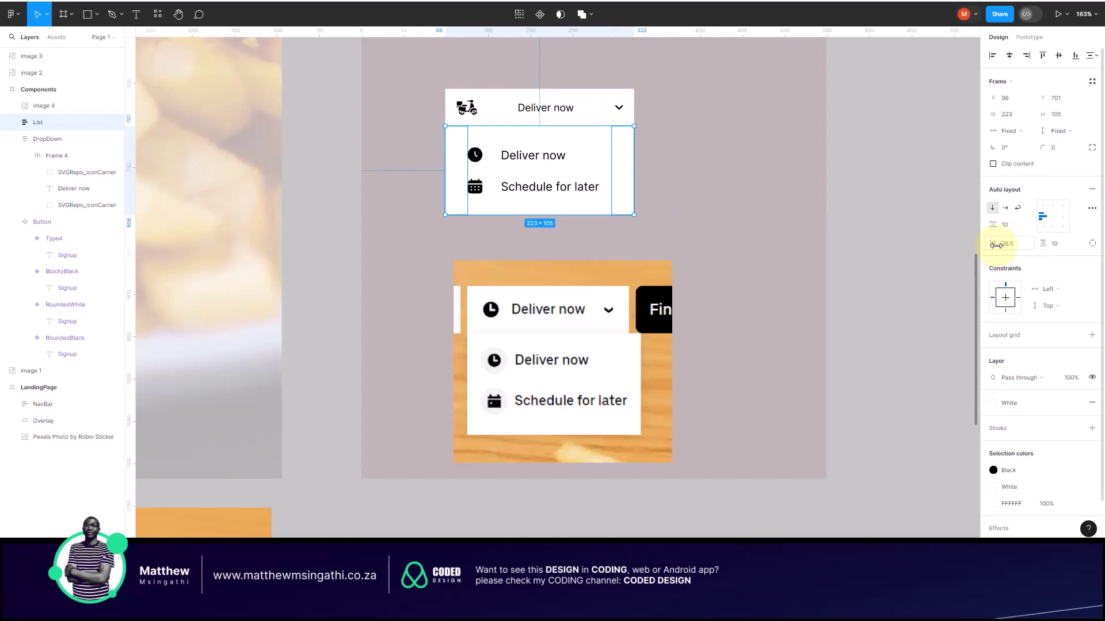
drag(996, 245, 987, 244)
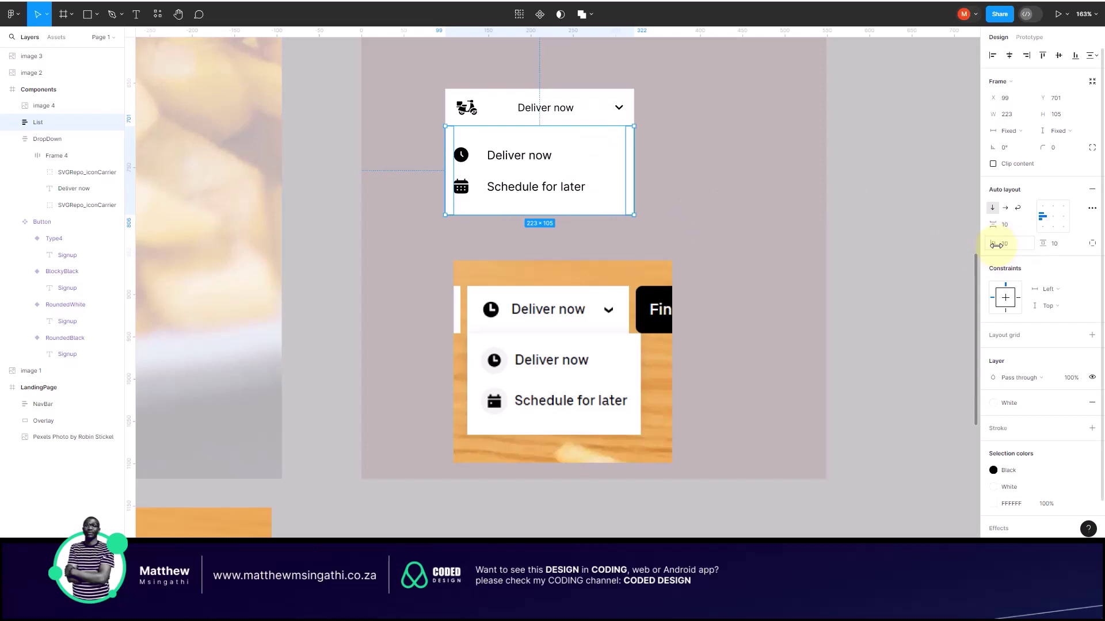
click(1092, 244)
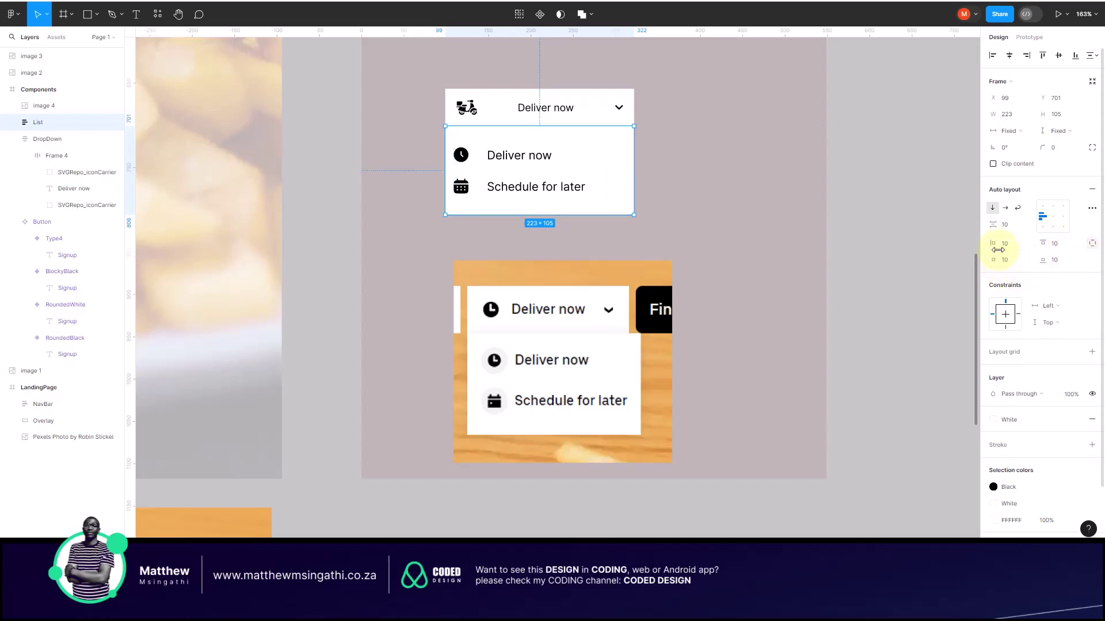
drag(993, 243, 14, 242)
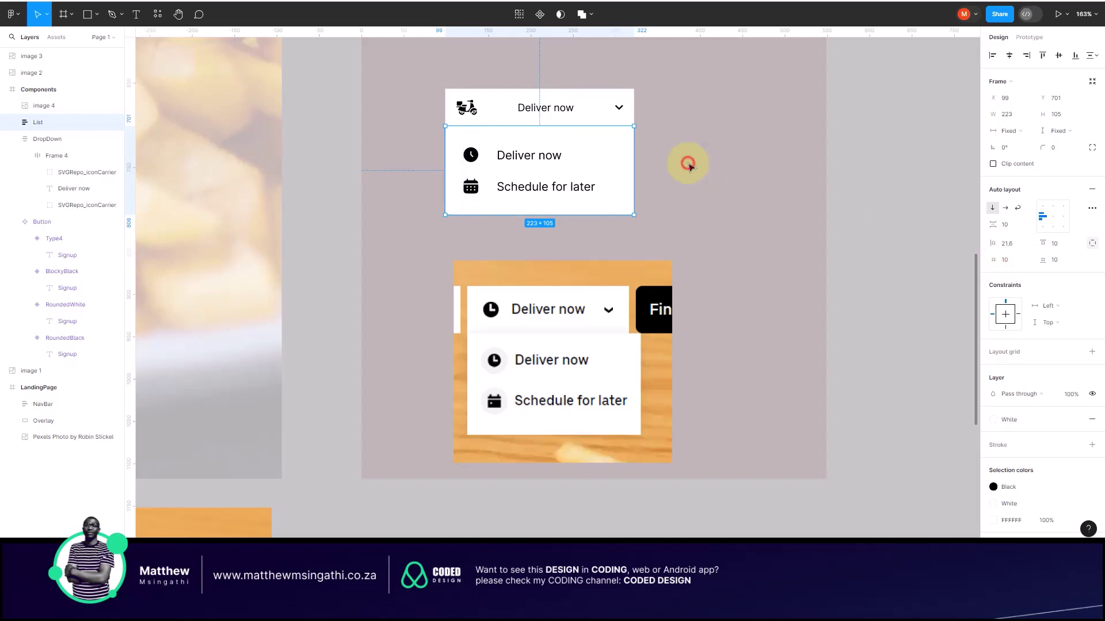
click(688, 165)
click(565, 156)
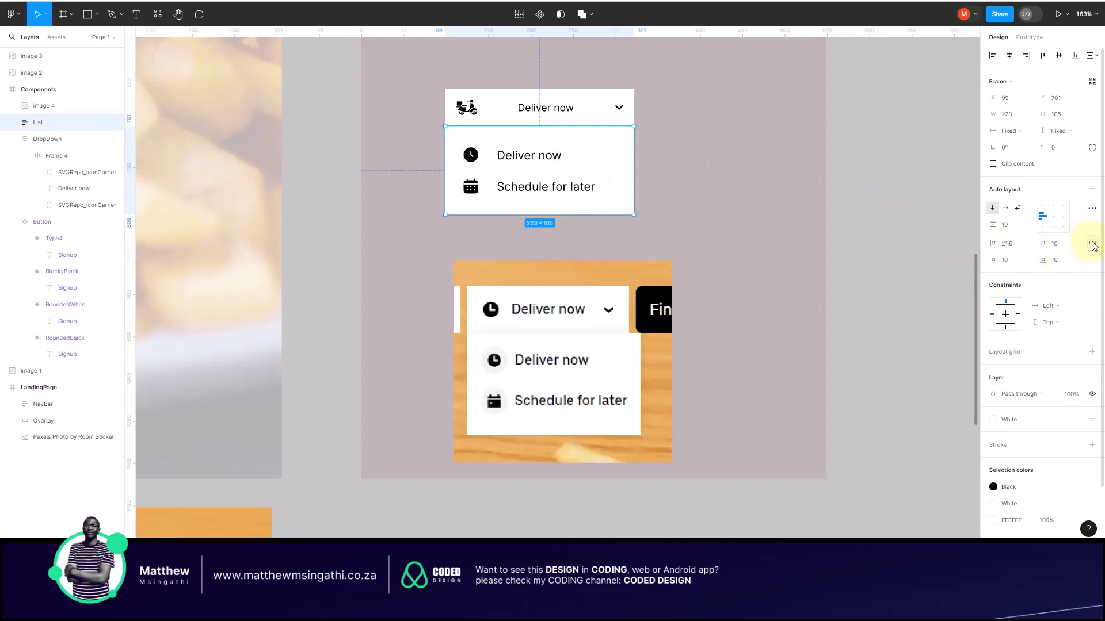
drag(993, 243, 1033, 241)
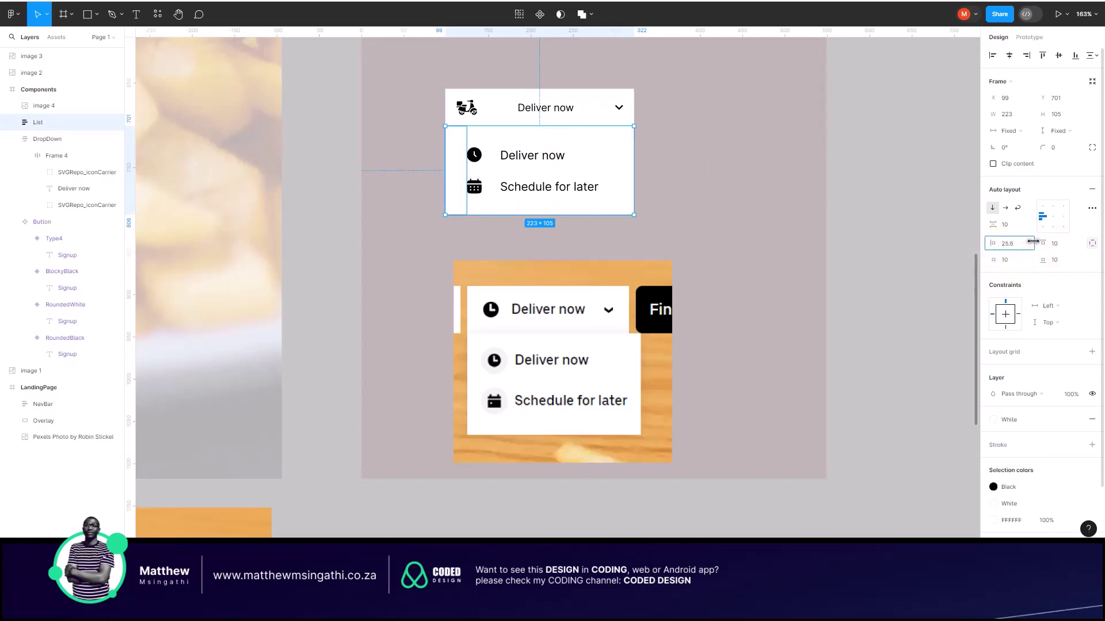
click(716, 186)
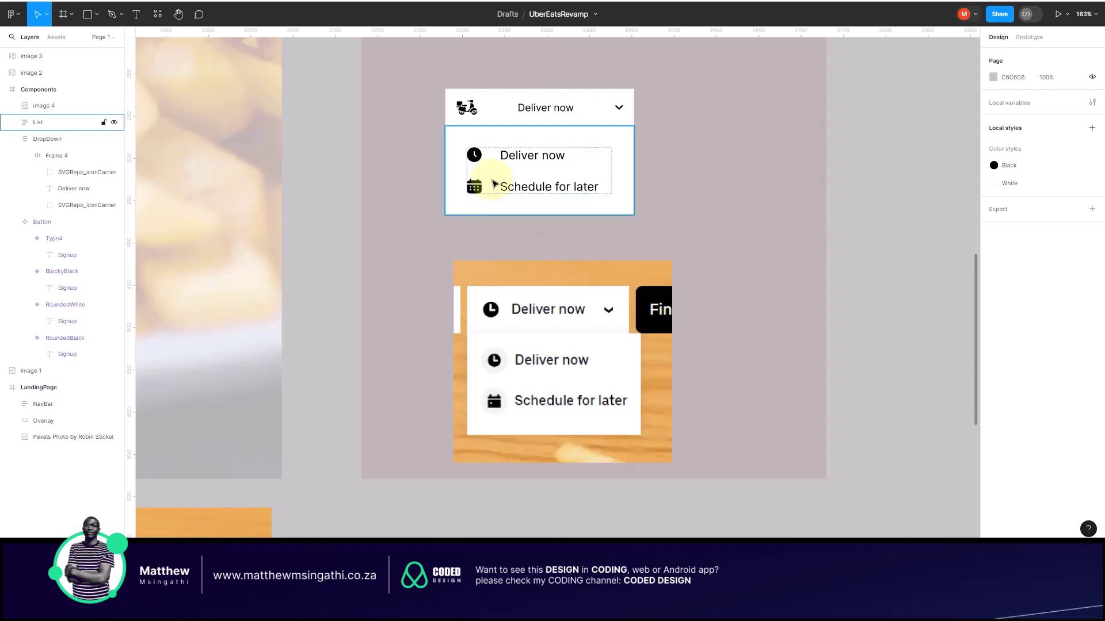
Step: Inspect the dropdown's inner list frames, then drag the Uber Eats logo into the Components frame
double_click(479, 157)
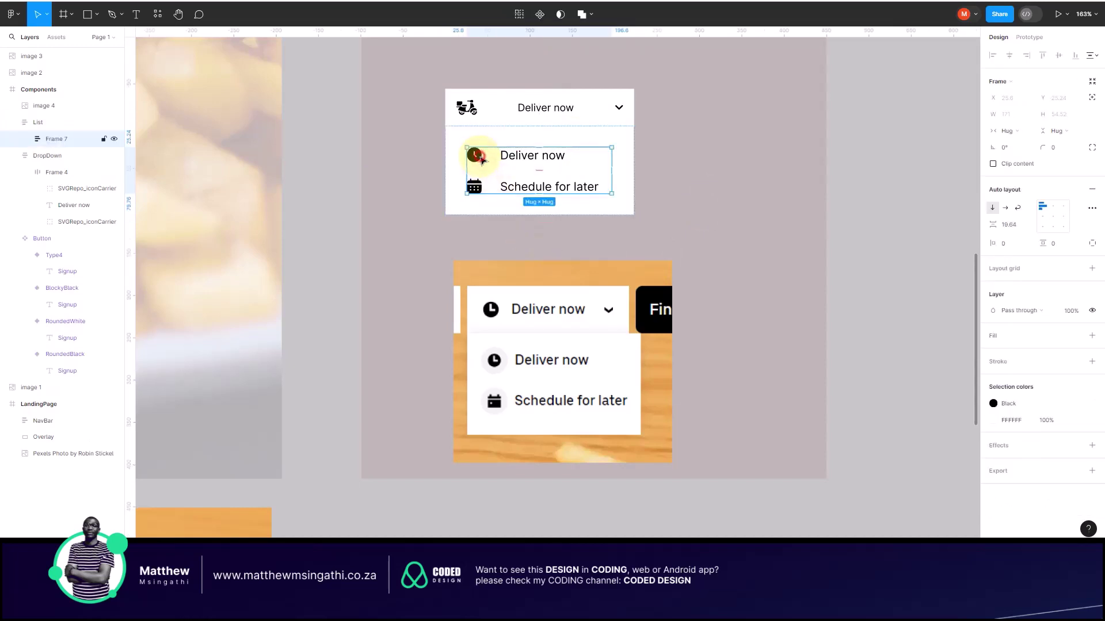
double_click(481, 158)
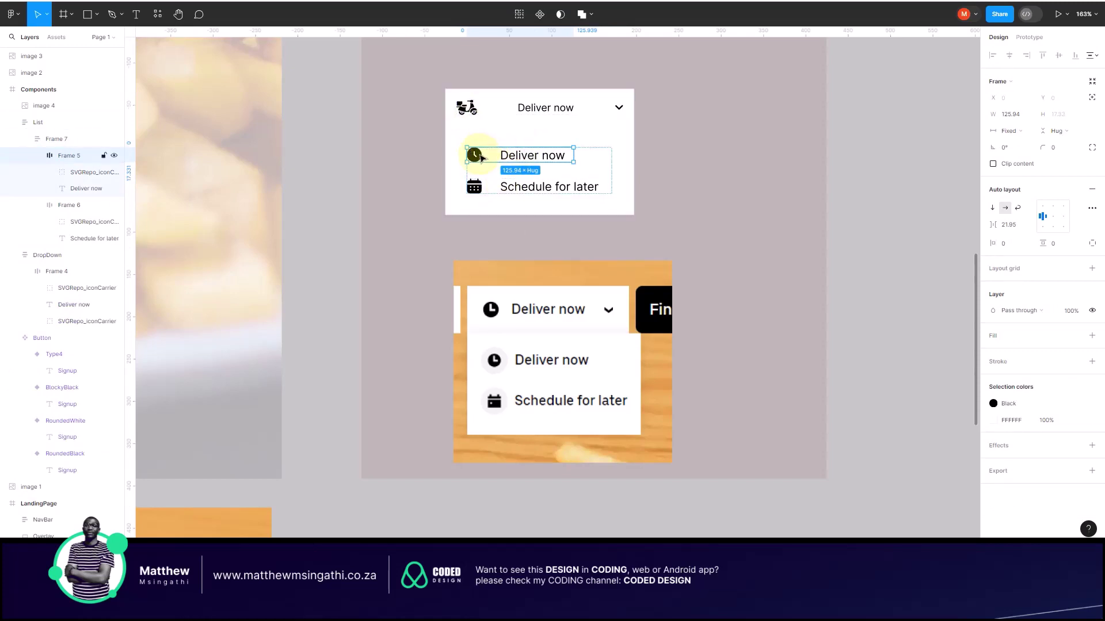
click(754, 213)
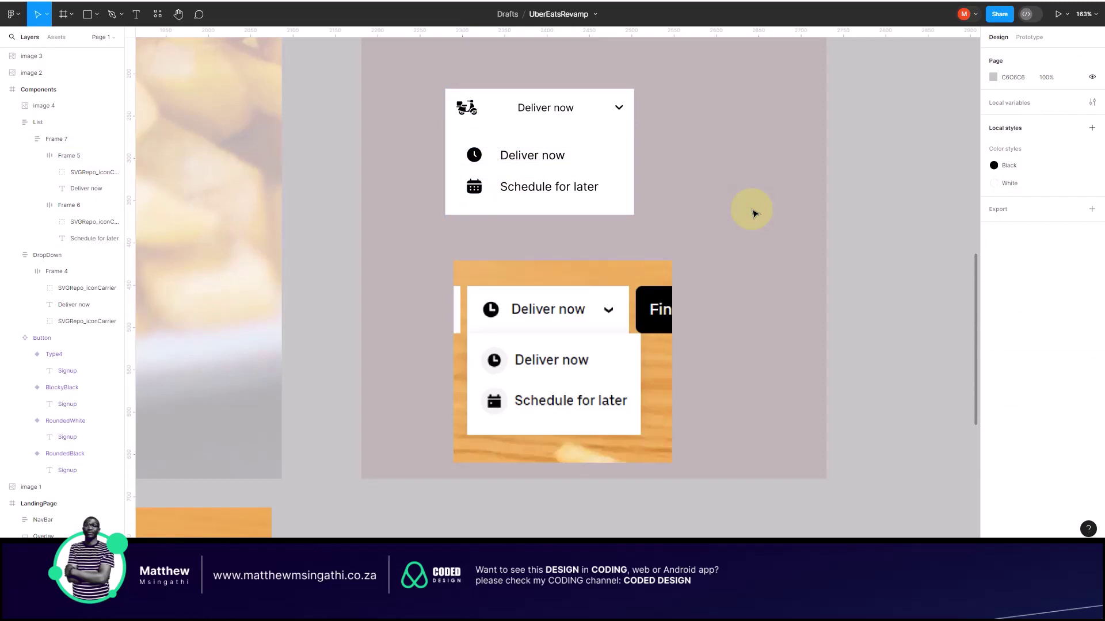
click(477, 111)
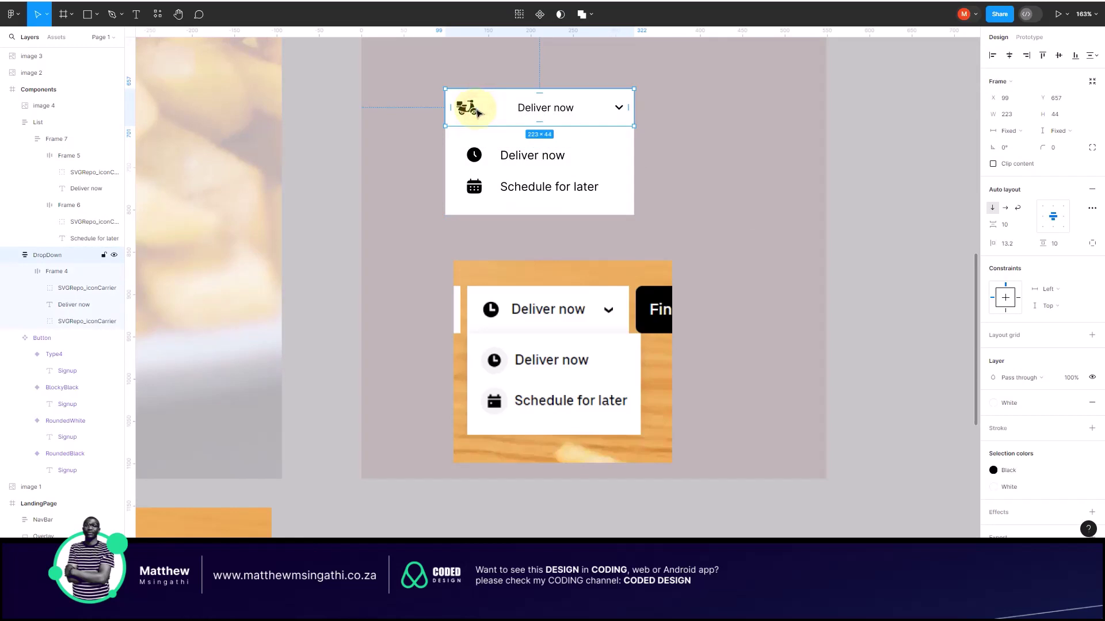
click(677, 131)
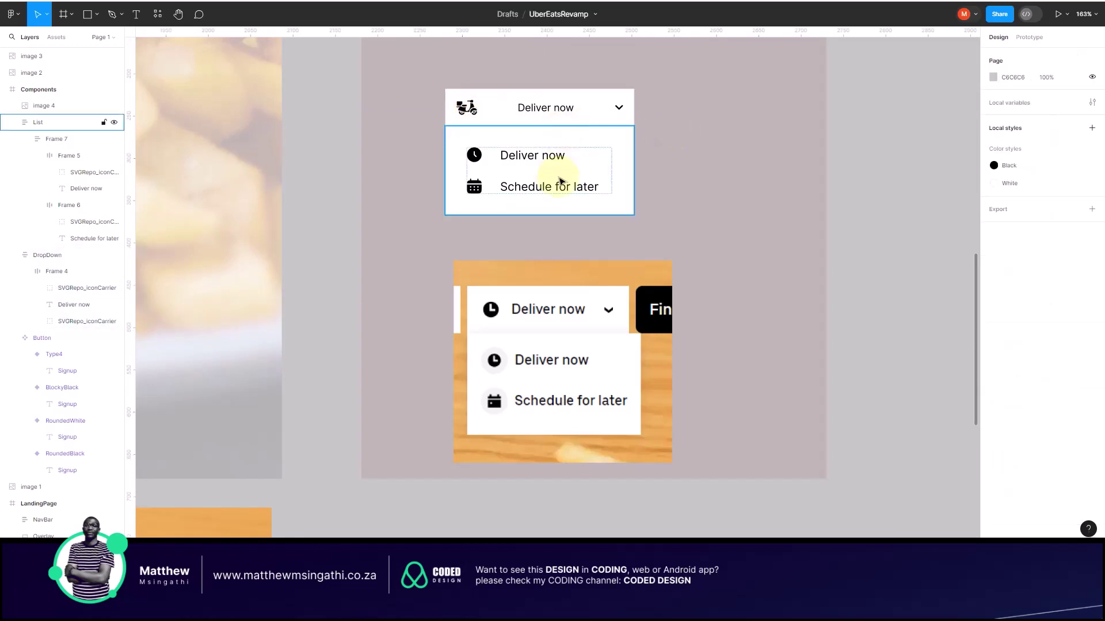
scroll(560, 181, down, 5)
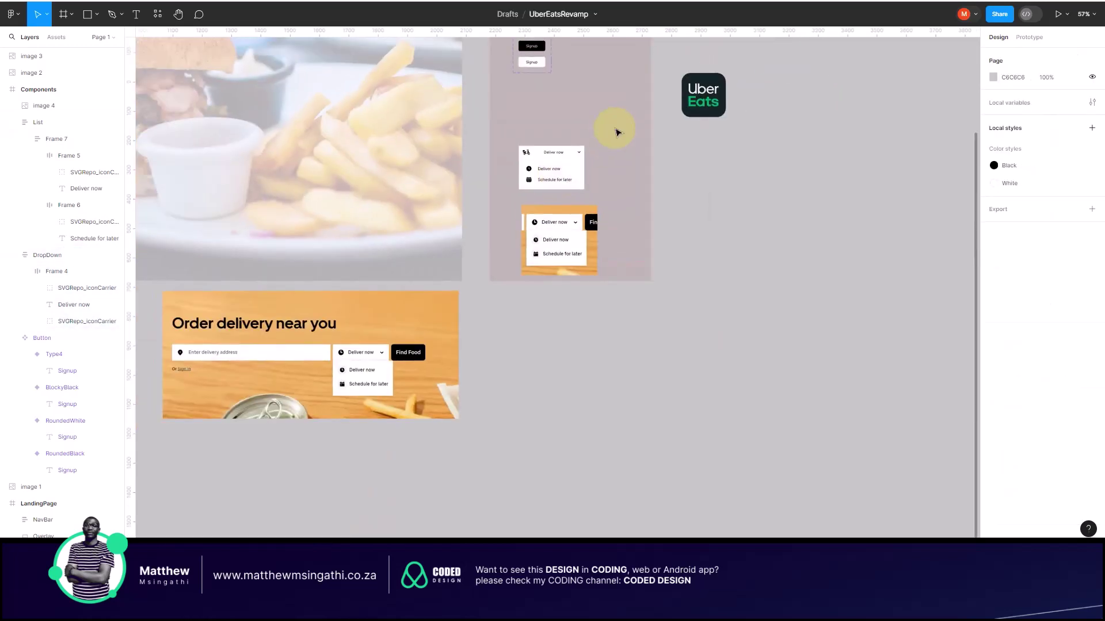
scroll(616, 123, up, 3)
drag(782, 81, 670, 159)
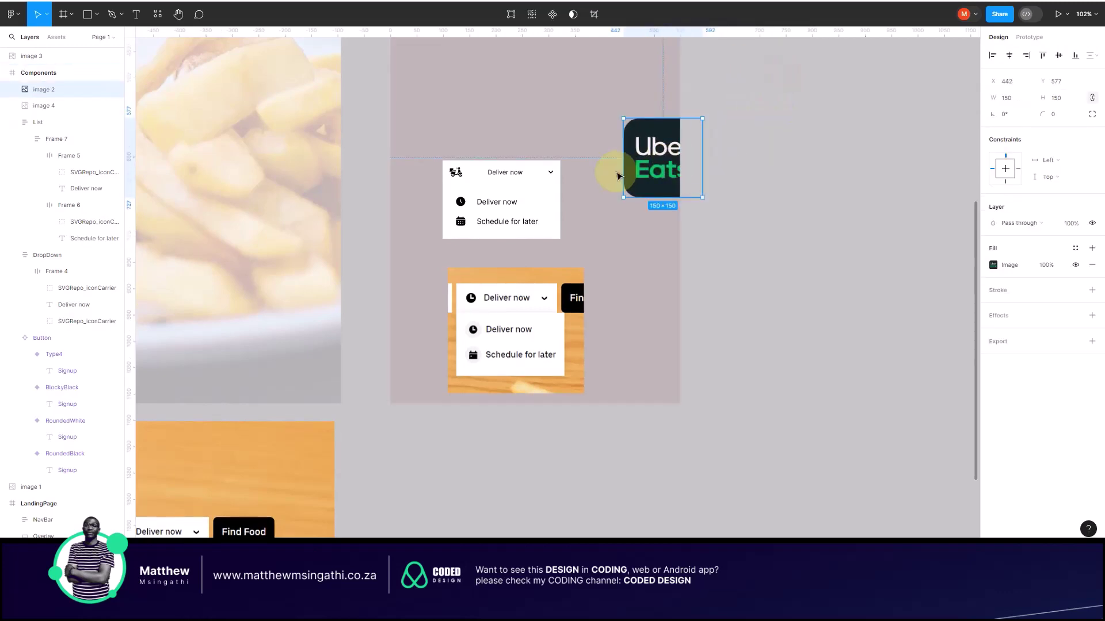
Step: Place the logo beside the components and refill the scooter icon with green sampled from 'Eats'
scroll(621, 173, up, 4)
drag(766, 168, 797, 202)
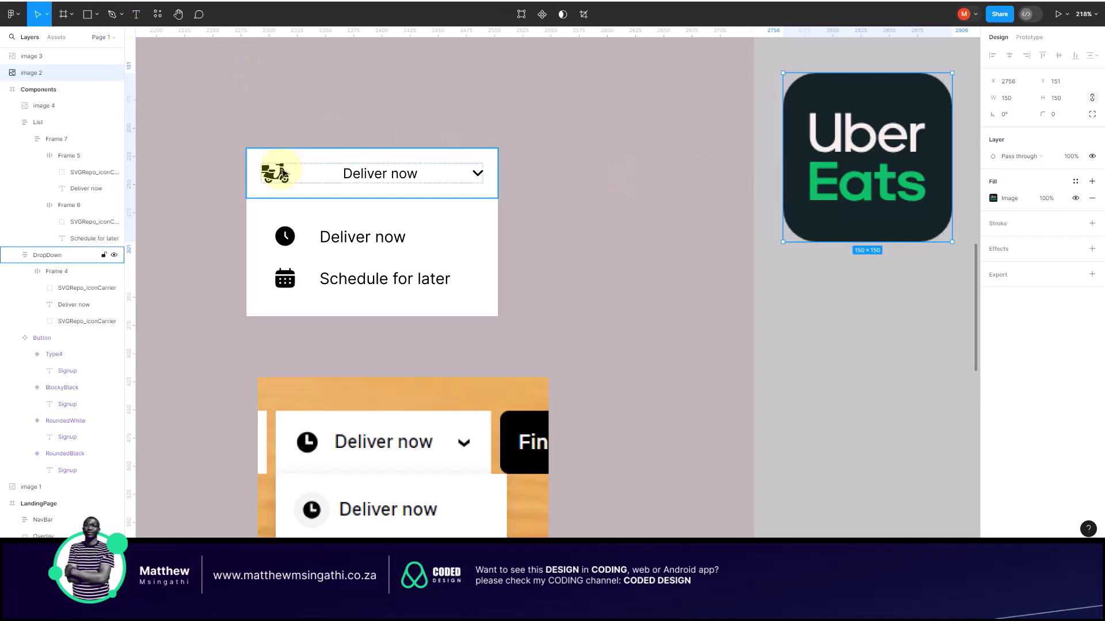
ctrl+click(274, 173)
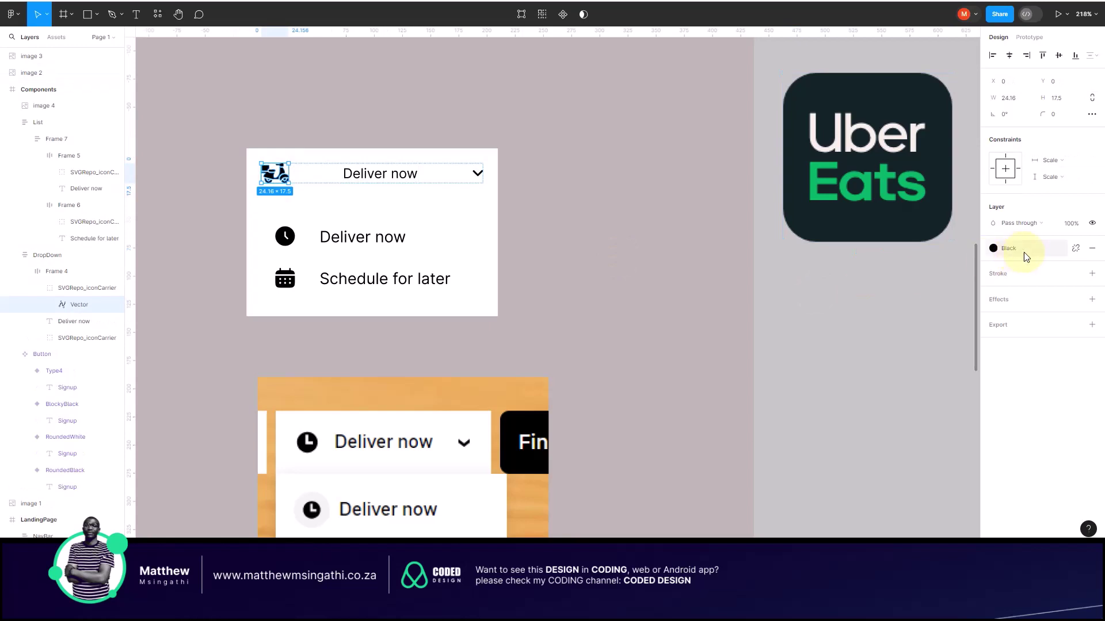
click(1092, 248)
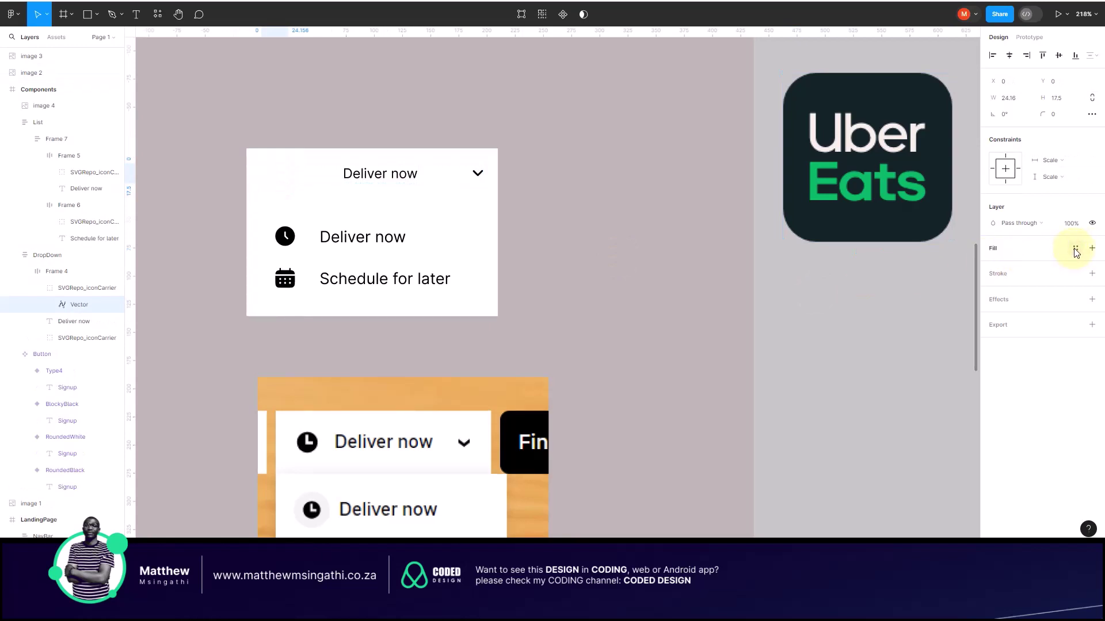
click(1092, 248)
click(994, 266)
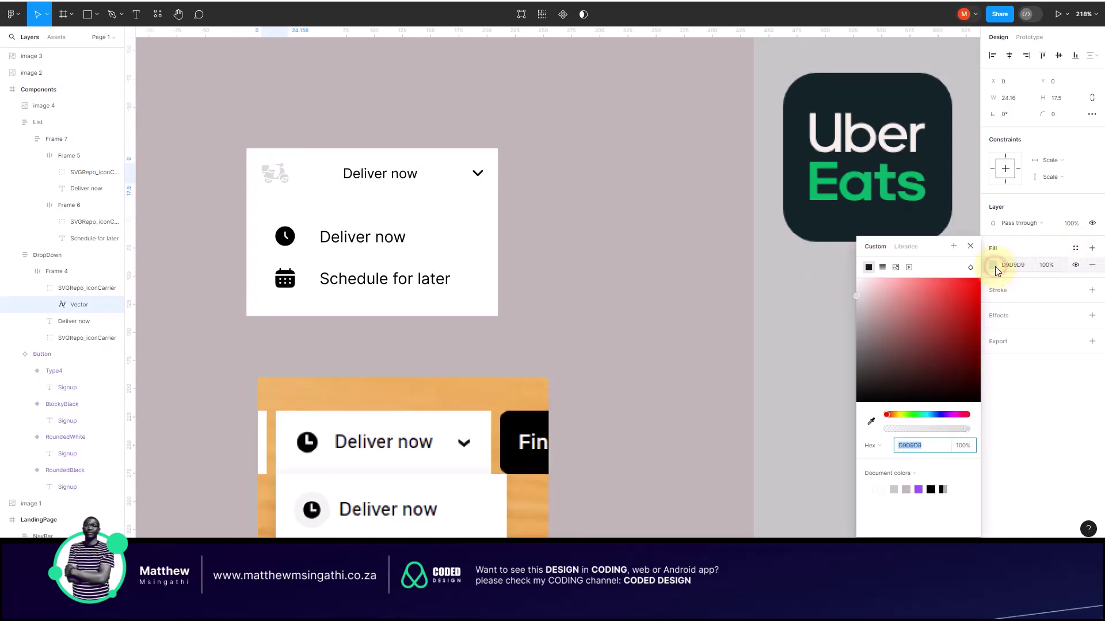
click(870, 422)
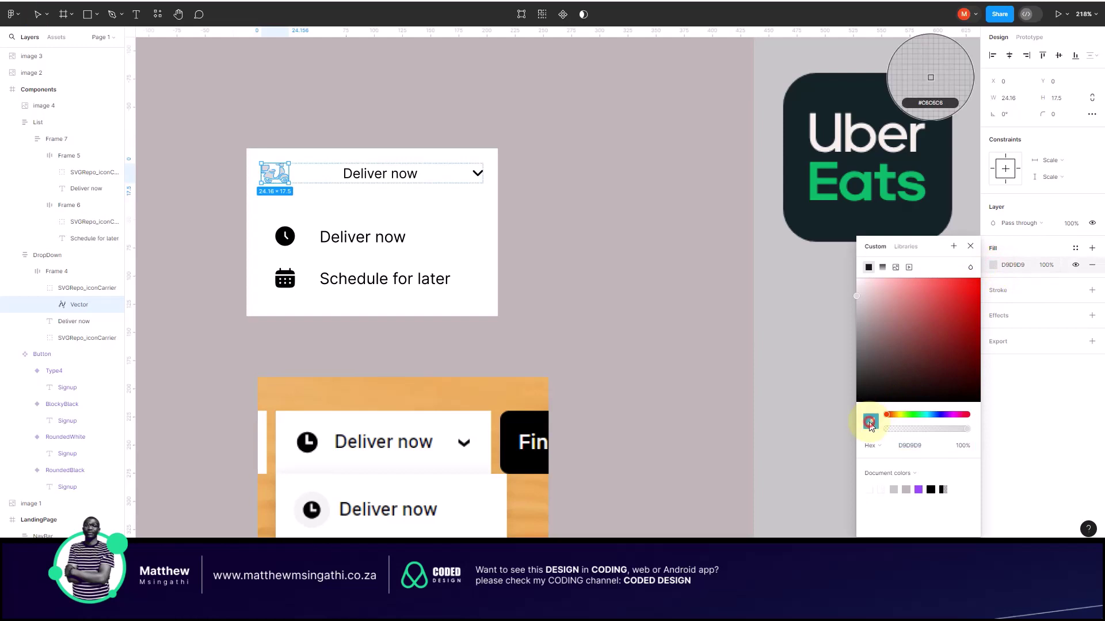
click(865, 189)
click(804, 278)
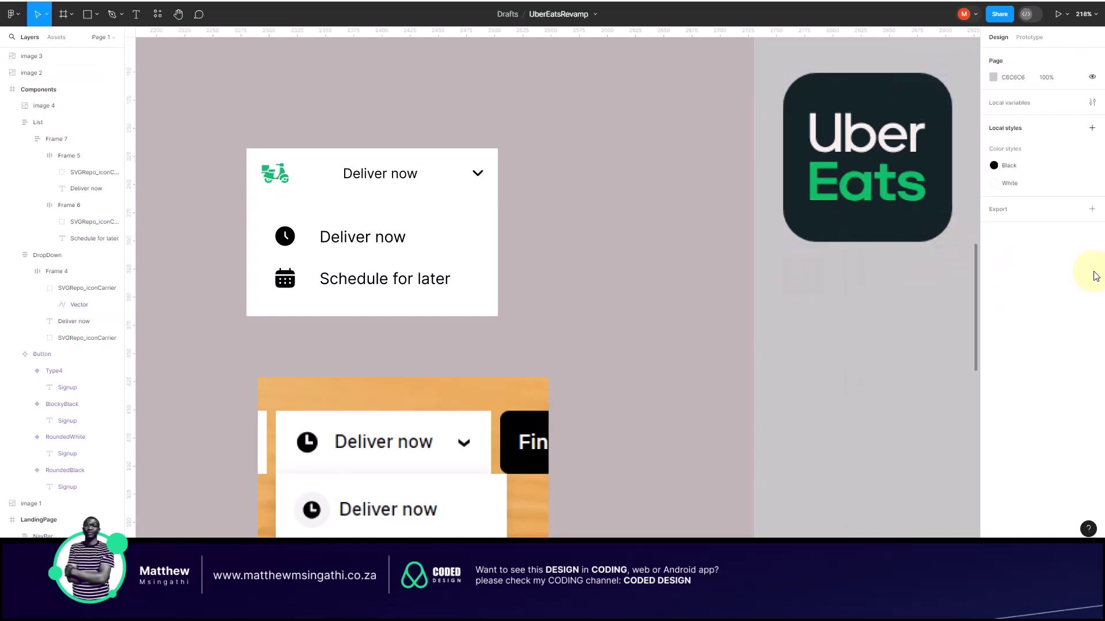
Step: Begin saving the scooter's green 06C167 as a new colour variable, typing a name starting 'G'
click(291, 179)
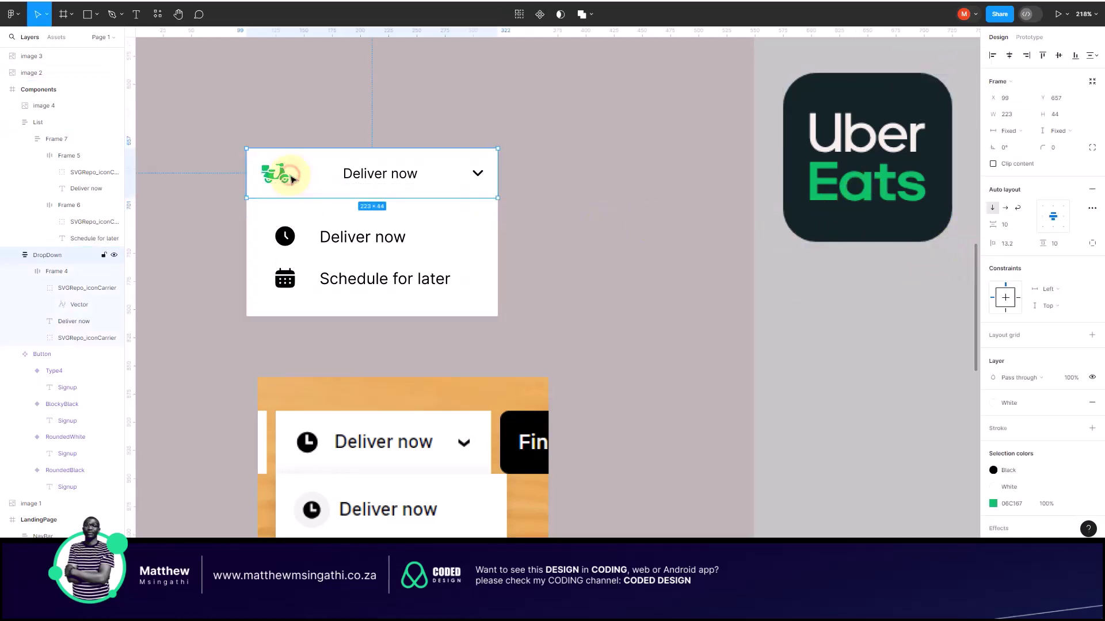
click(288, 176)
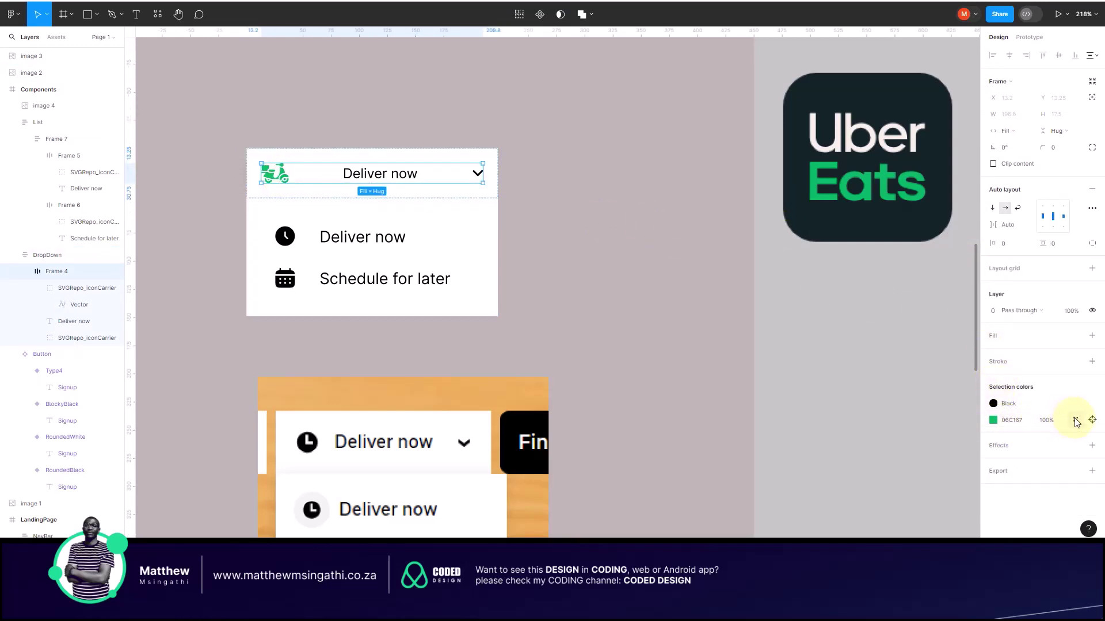
click(1075, 420)
click(953, 422)
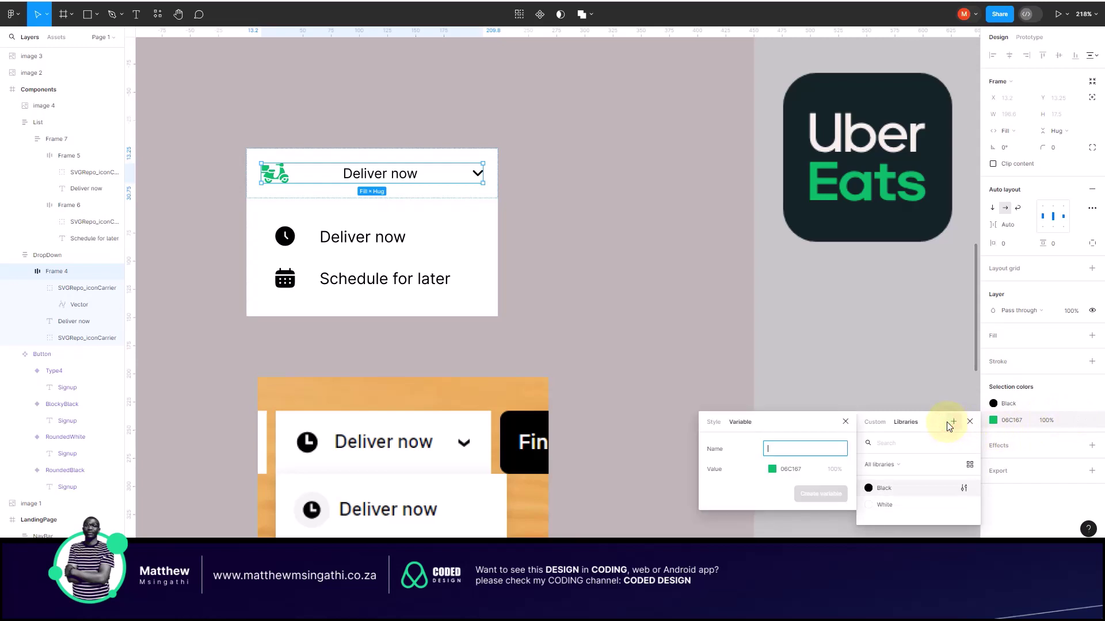
text(Green)
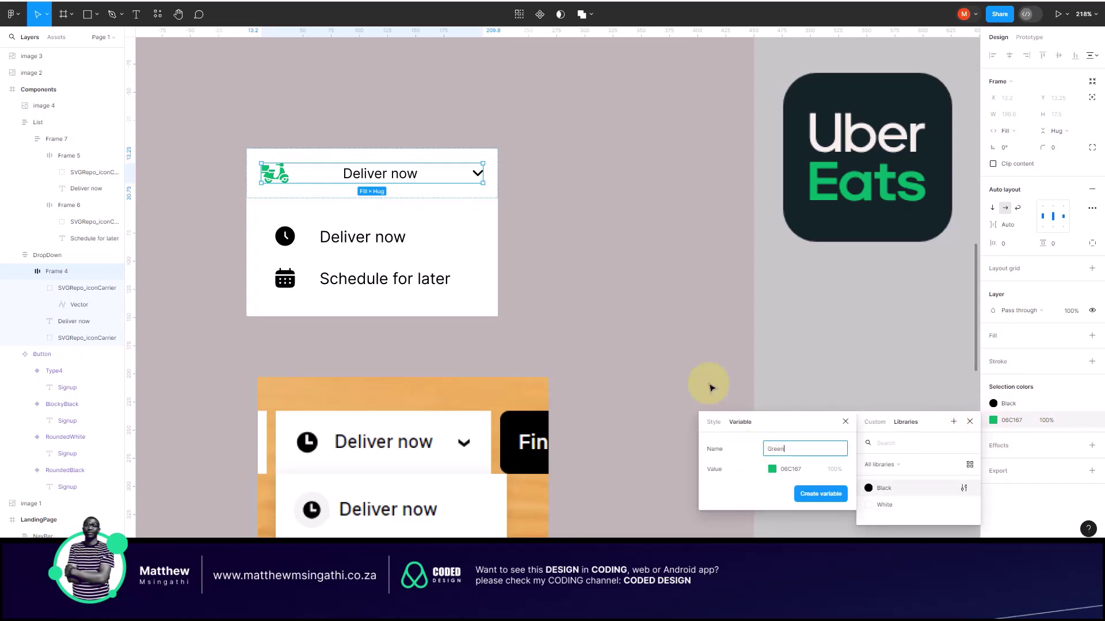
Step: Drop the variable and instead create a Green (06C167) colour style from the scooter icon's fill
click(698, 348)
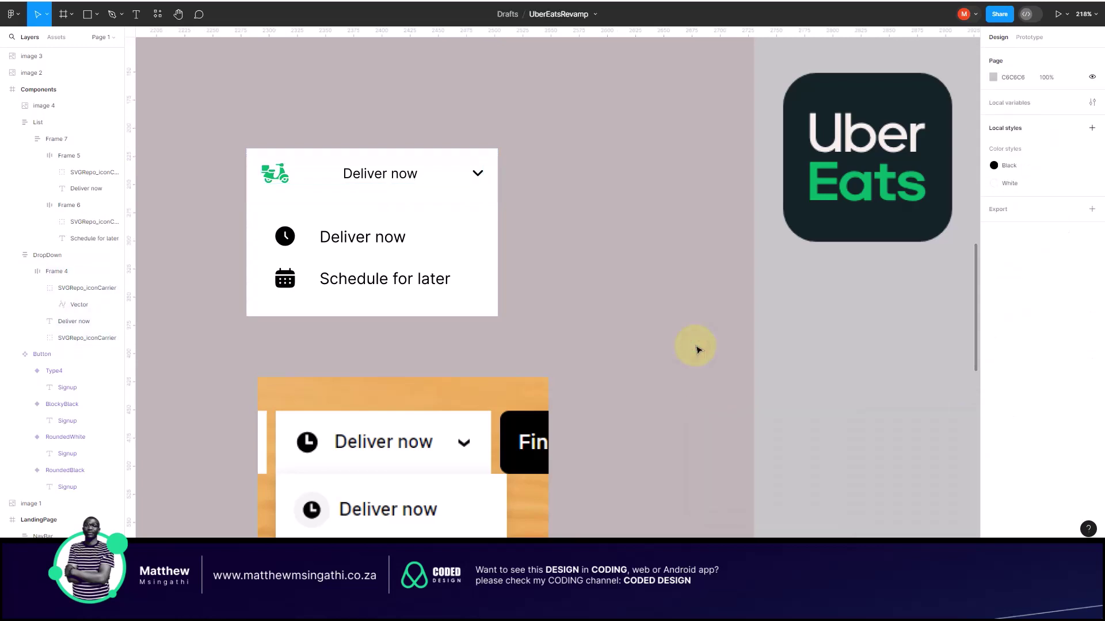
click(292, 181)
click(292, 182)
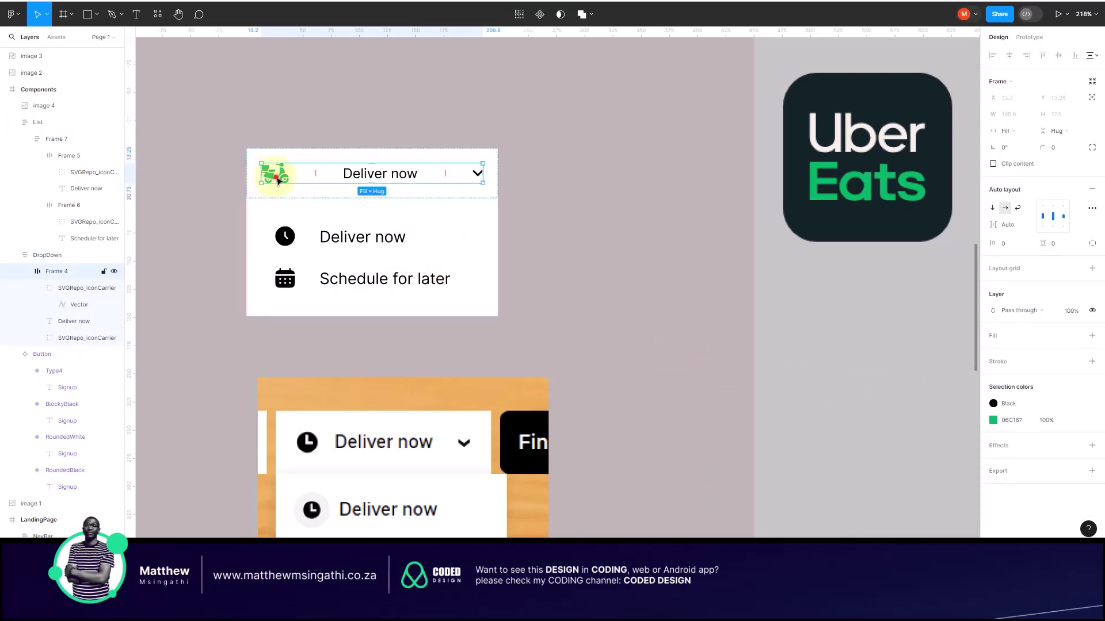
click(278, 180)
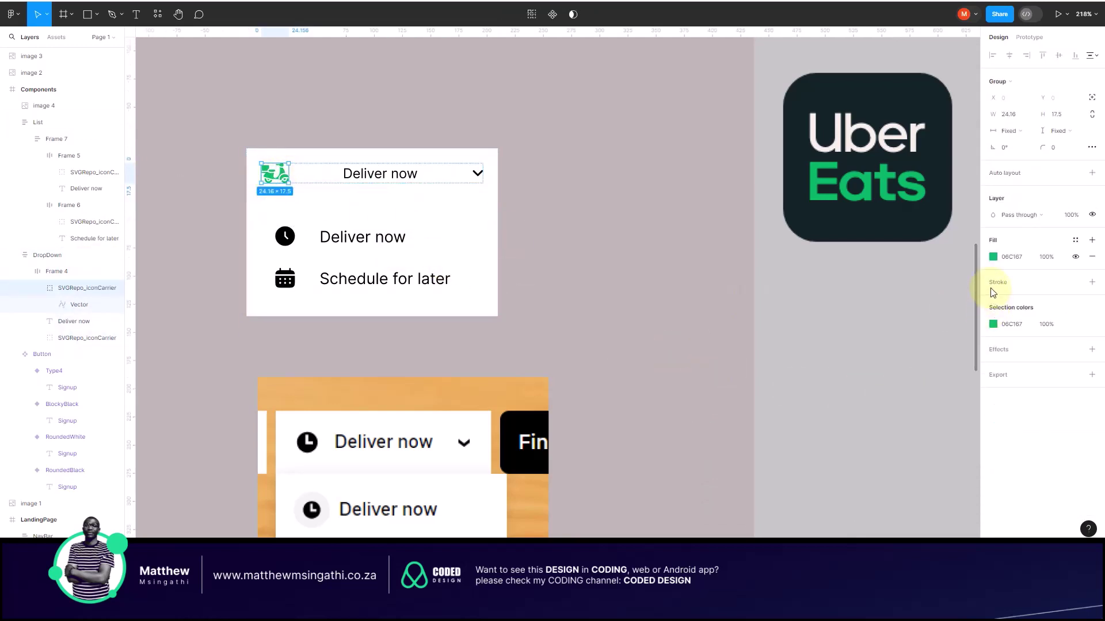
click(1076, 240)
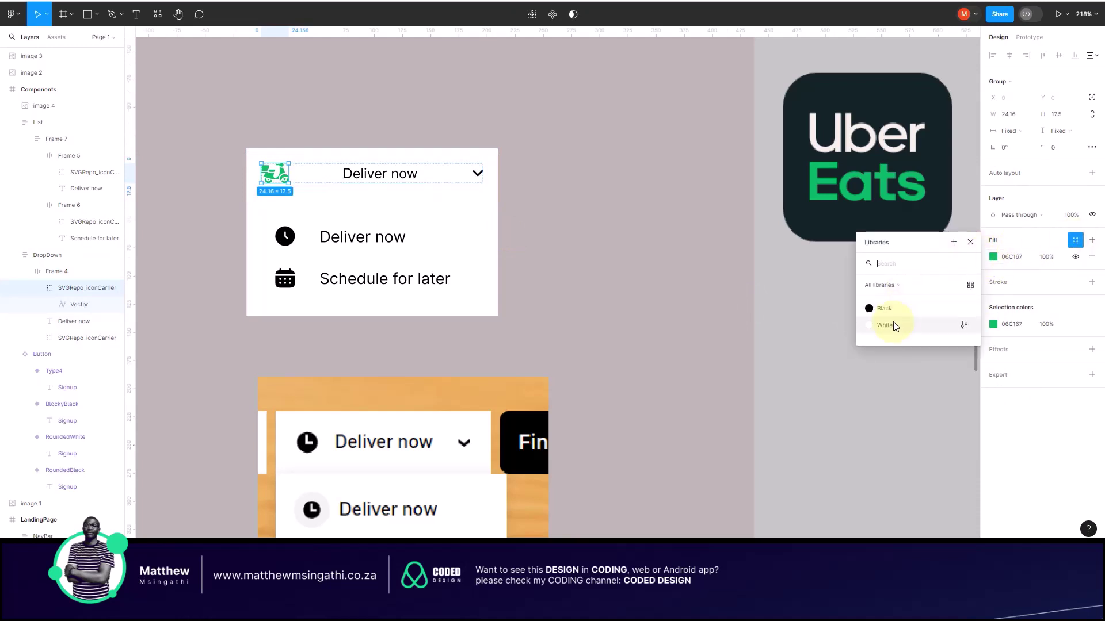
click(953, 242)
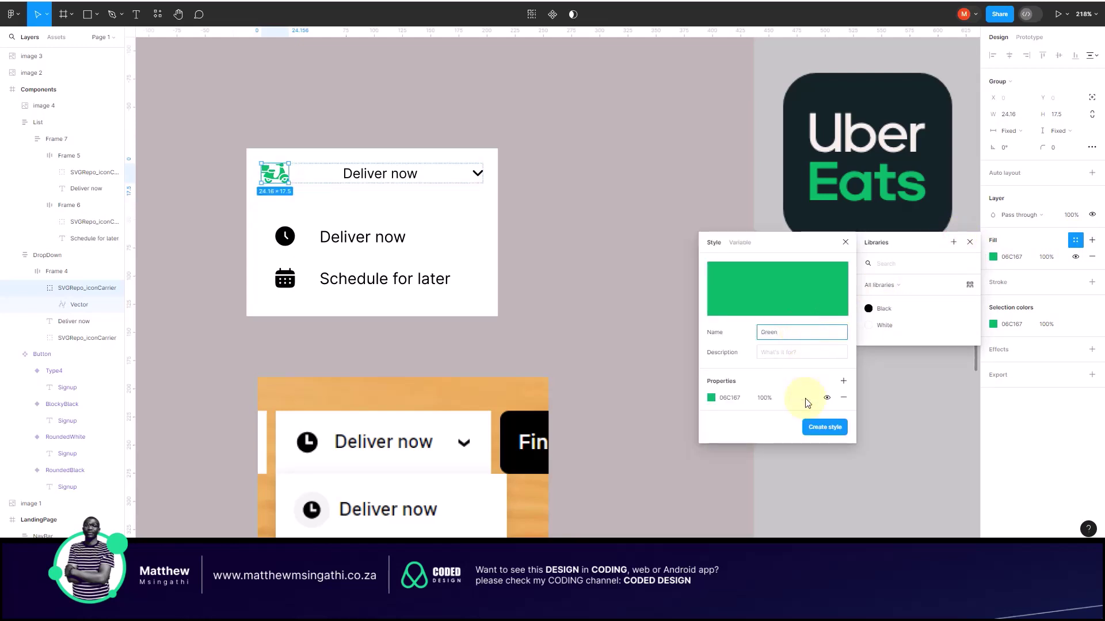
click(823, 429)
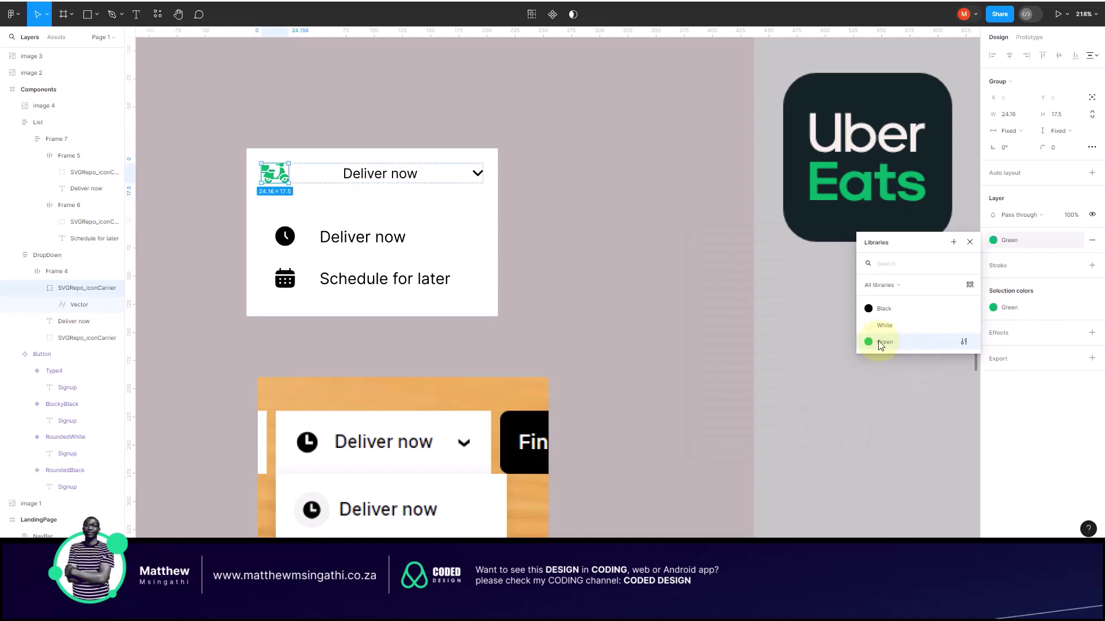
click(654, 295)
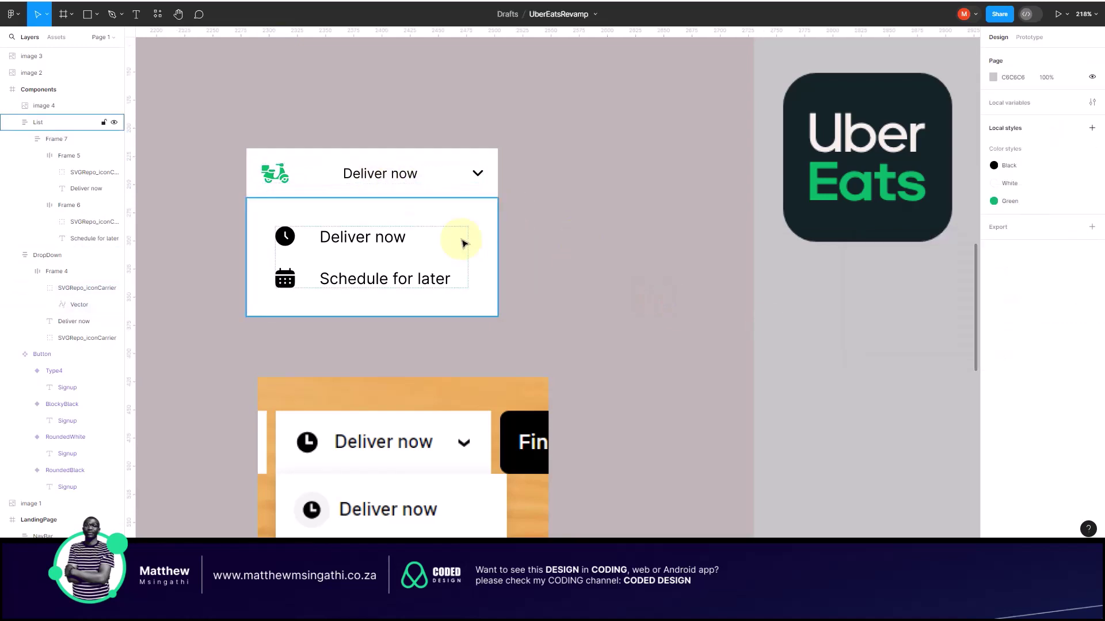
scroll(466, 241, down, 5)
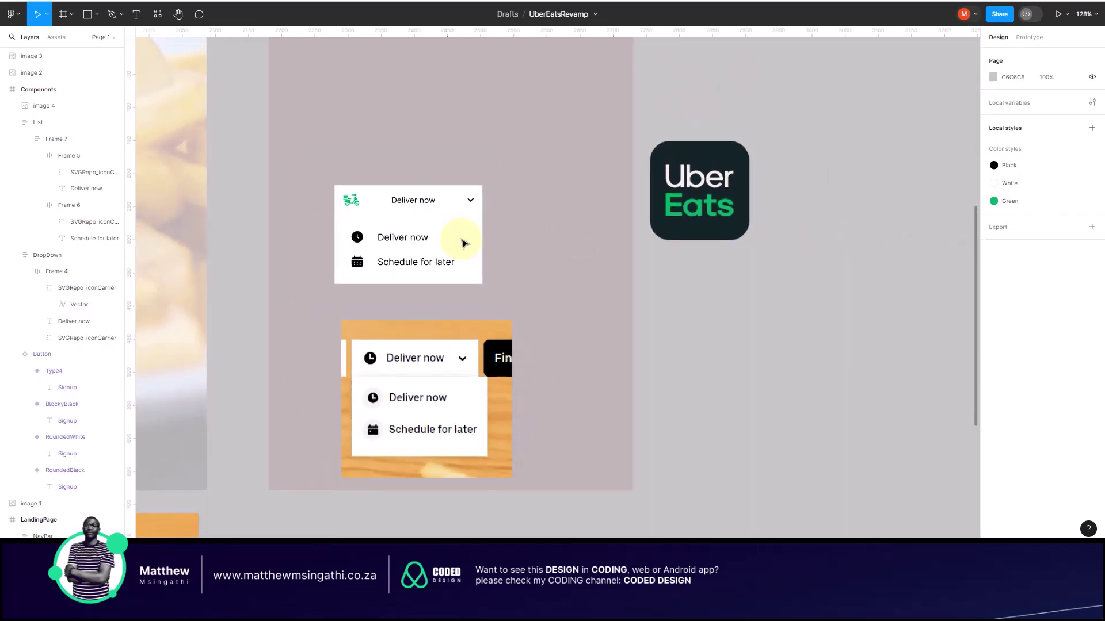
scroll(464, 243, up, 3)
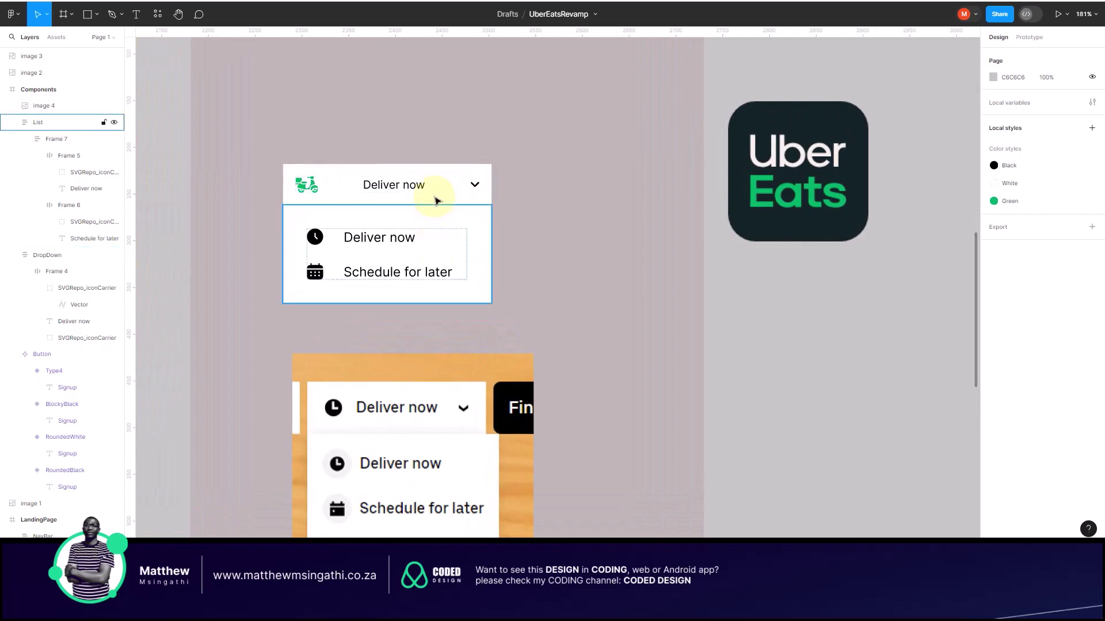
scroll(500, 302, down, 4)
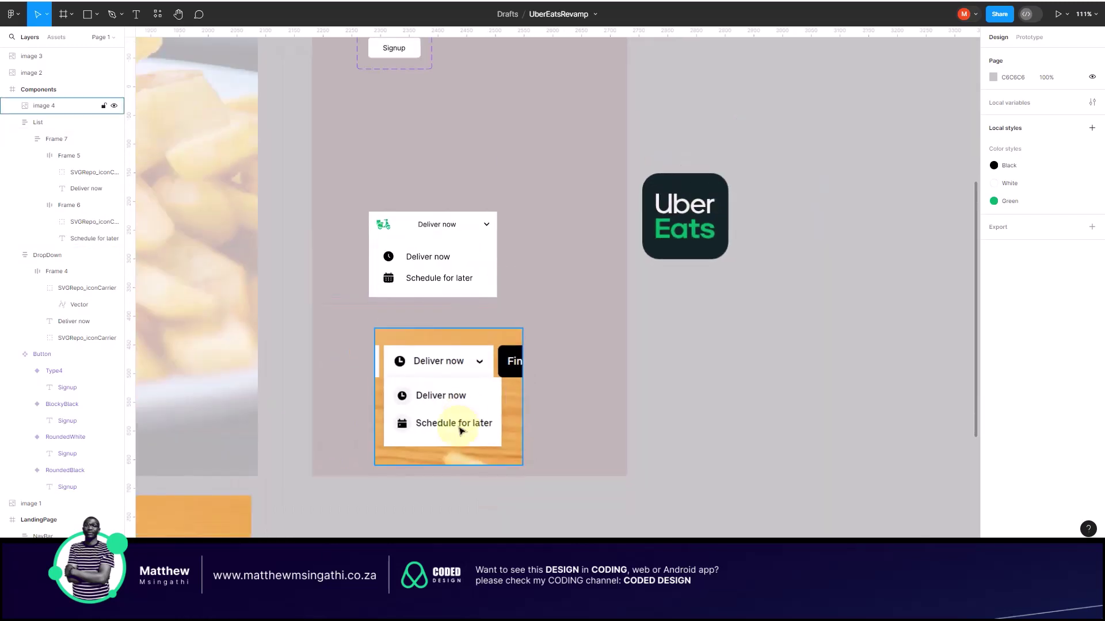
scroll(460, 430, up, 3)
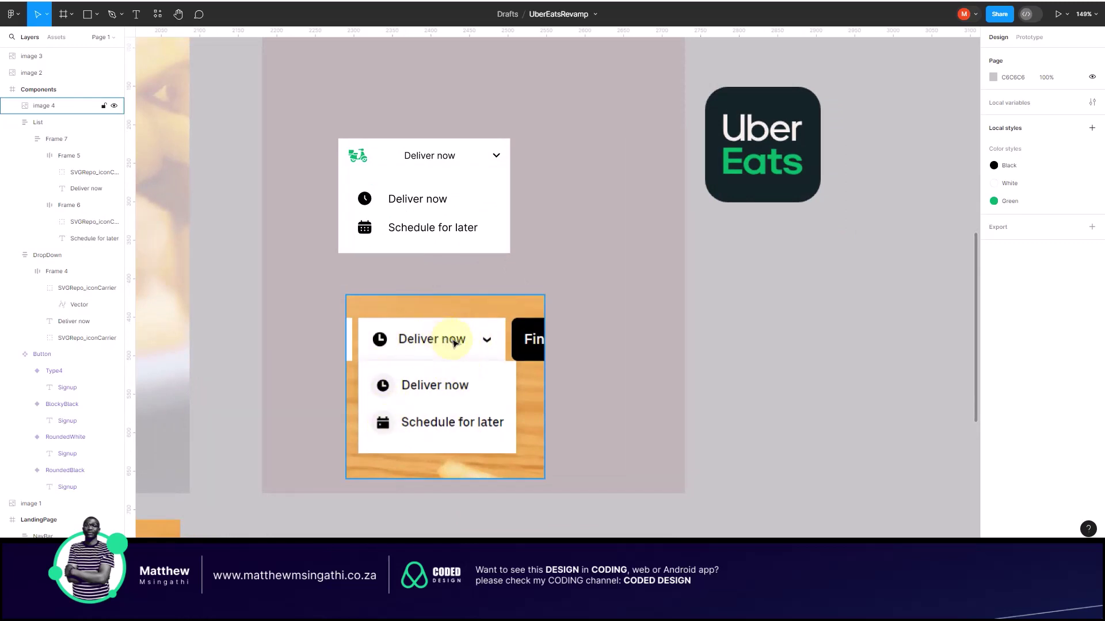
scroll(454, 344, down, 5)
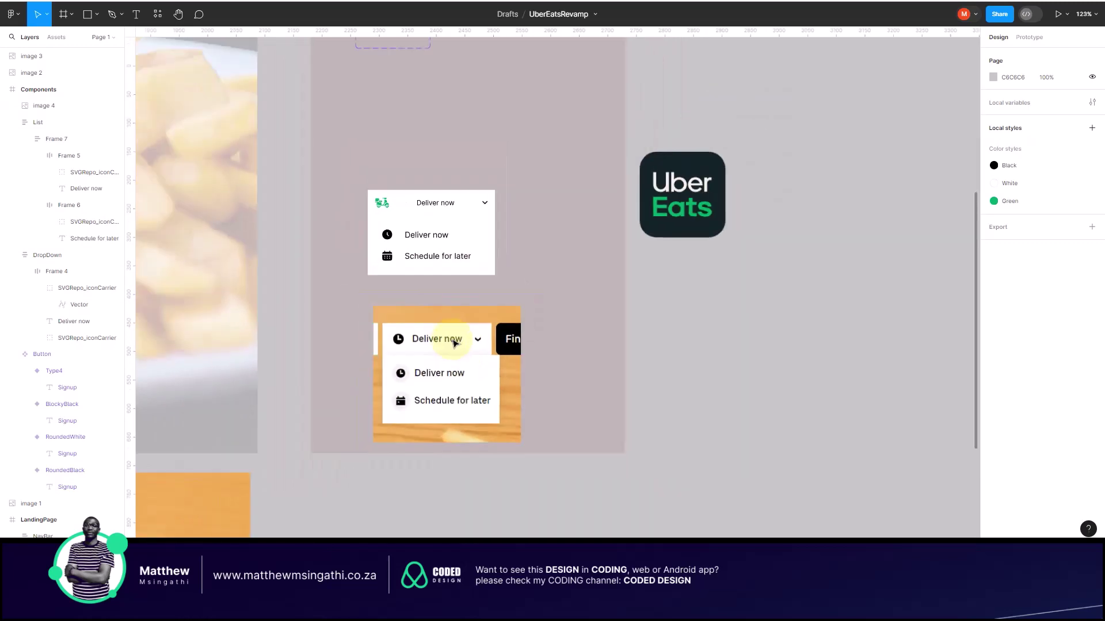
scroll(454, 343, down, 3)
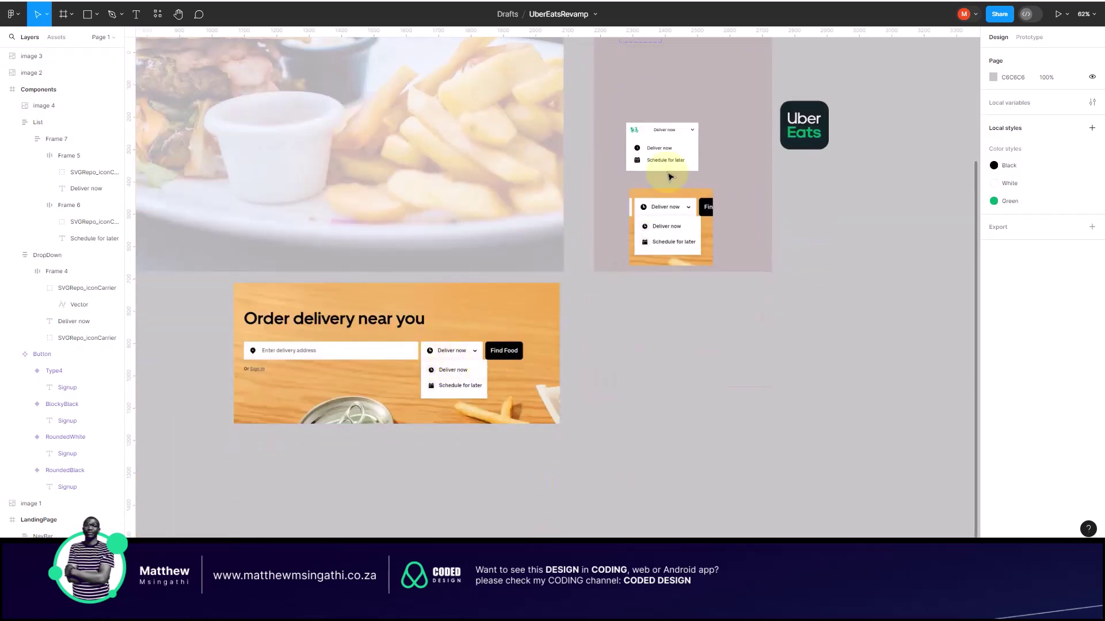
scroll(704, 137, up, 3)
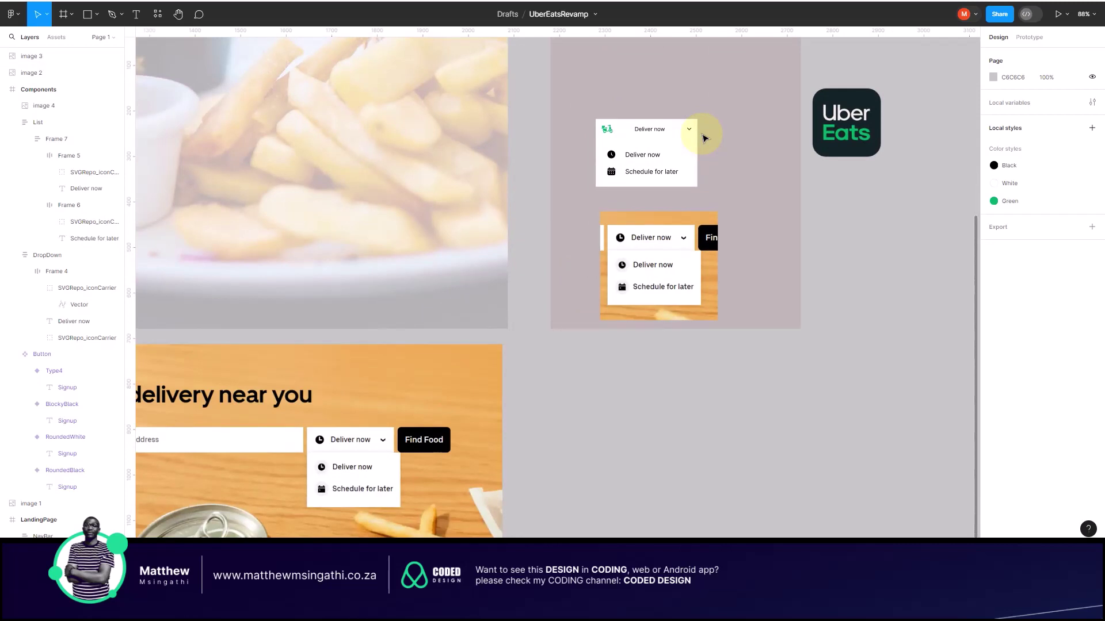
scroll(704, 137, up, 5)
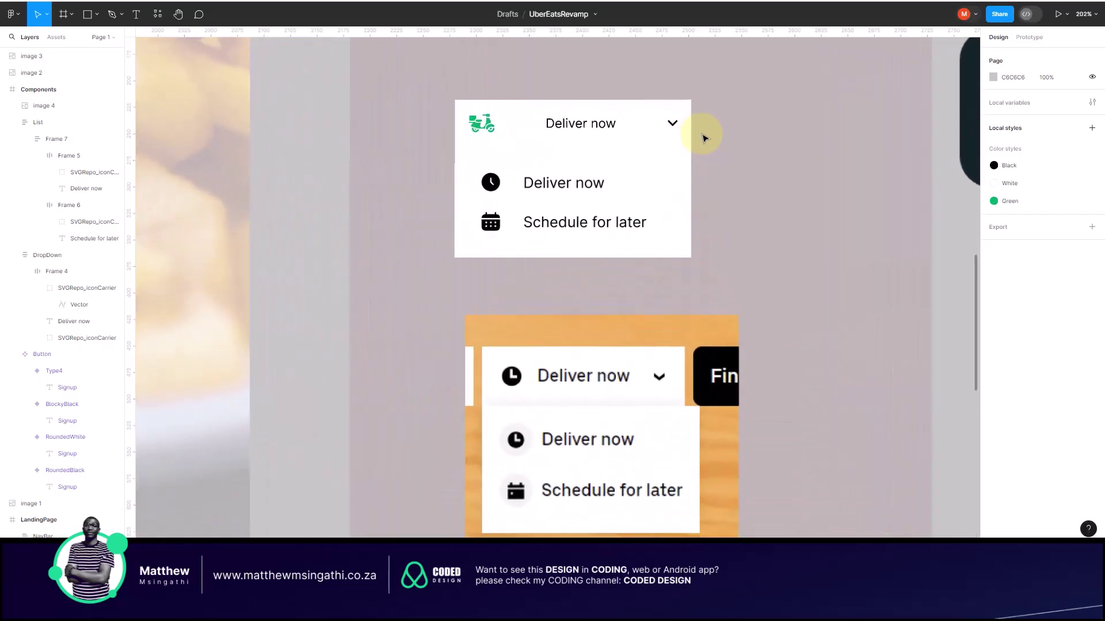
Step: Apply the Green colour style to the header's chevron icon
double_click(676, 126)
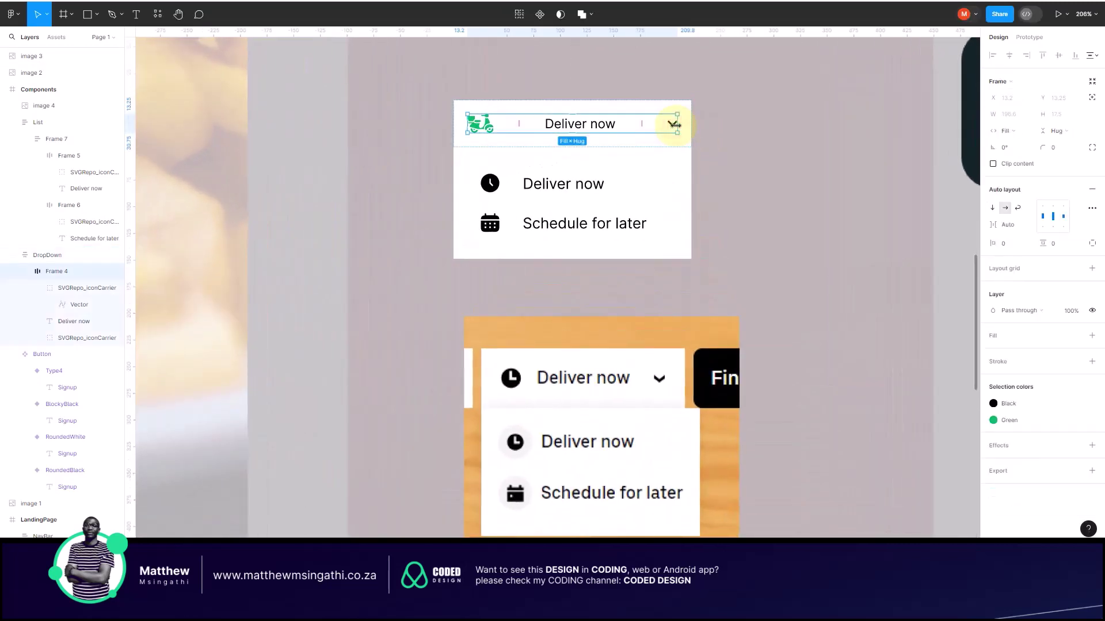
click(671, 125)
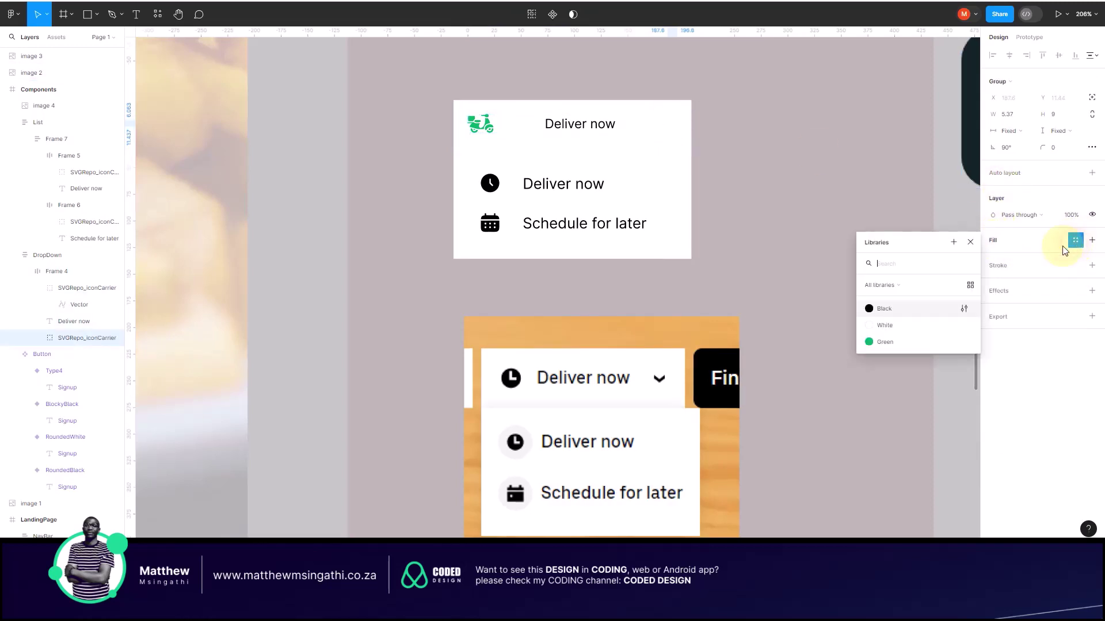
click(1075, 240)
click(892, 338)
click(806, 286)
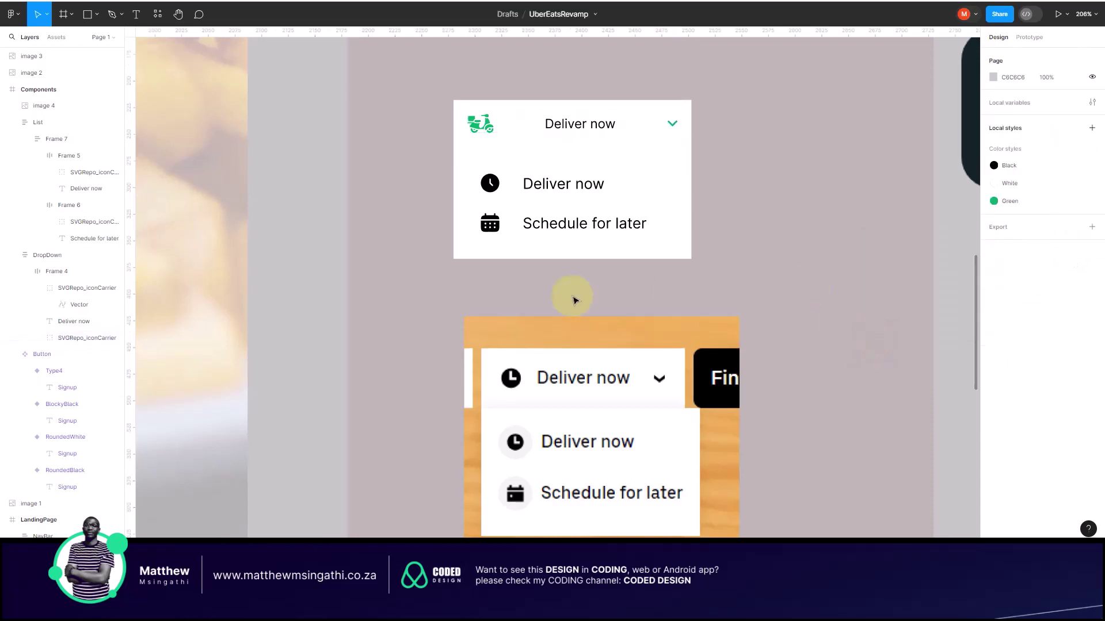
scroll(563, 298, down, 5)
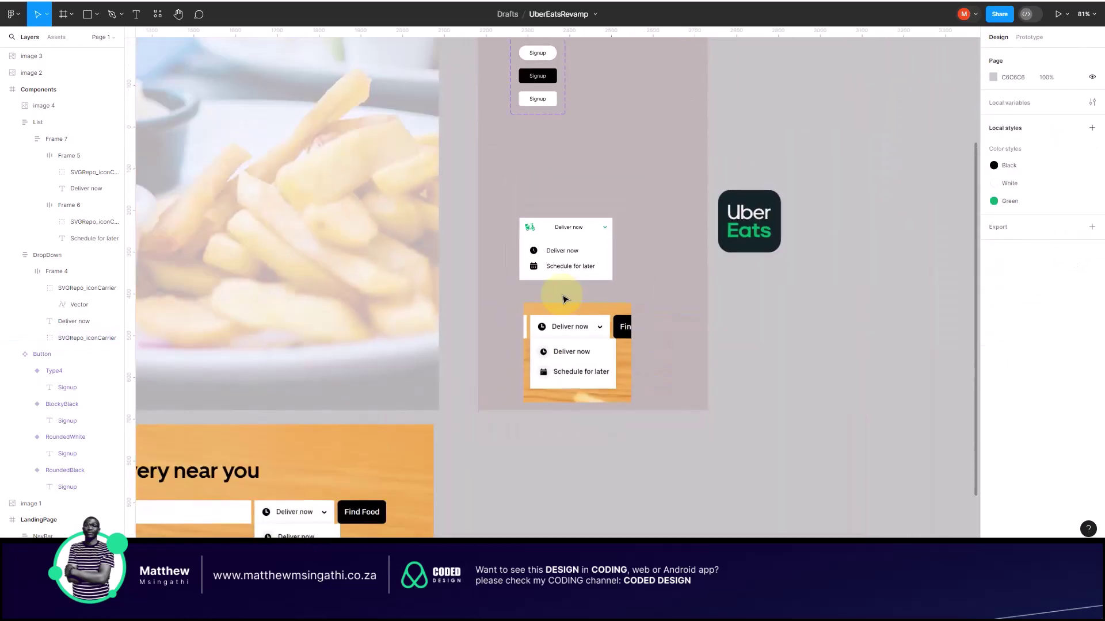
scroll(563, 298, up, 2)
Step: Replace the Deliver now label's Black fill with the Green colour style
double_click(573, 219)
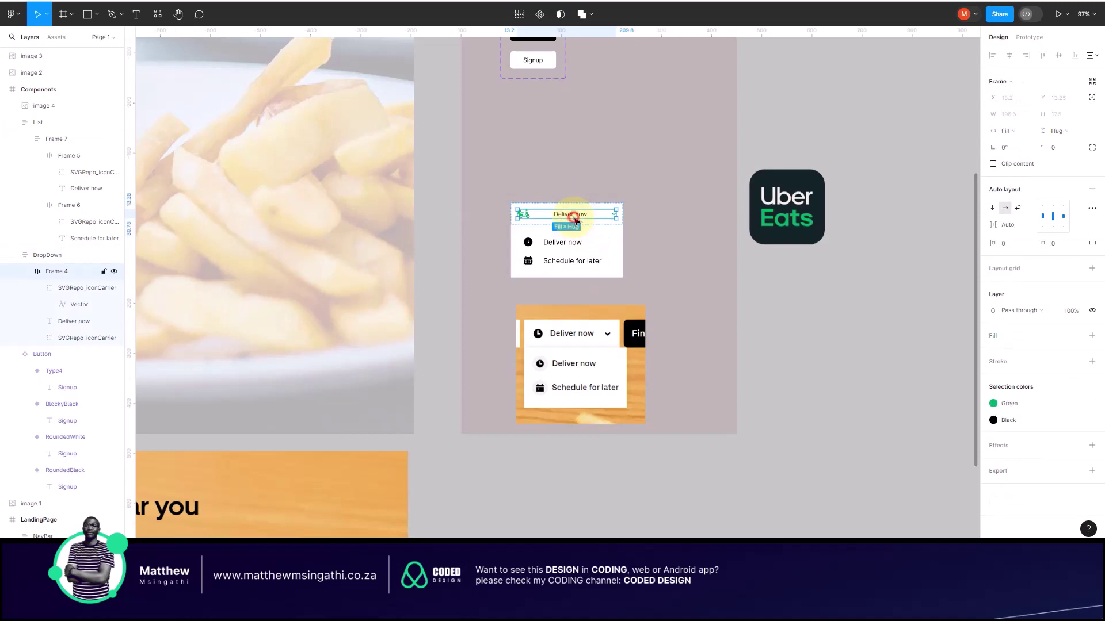
double_click(576, 219)
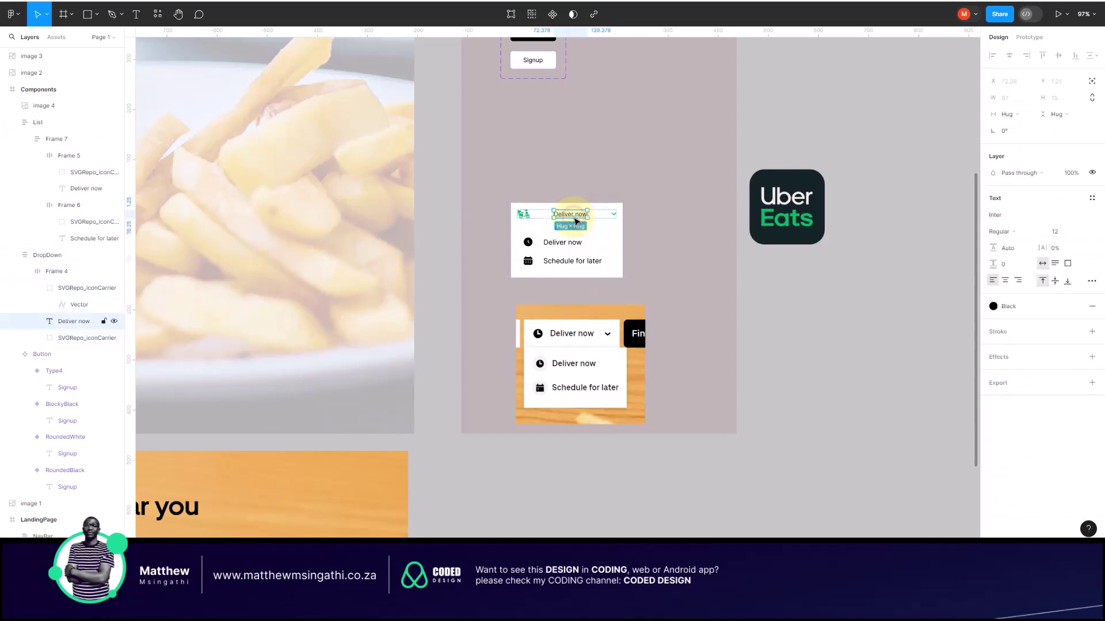
click(1093, 306)
click(1077, 309)
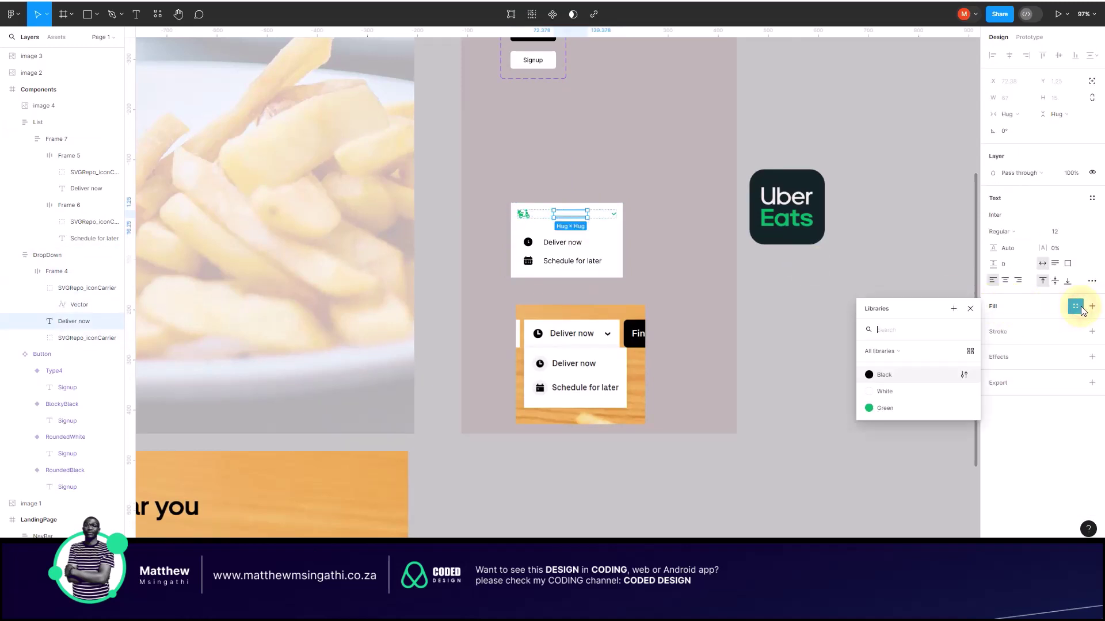
click(872, 410)
click(804, 379)
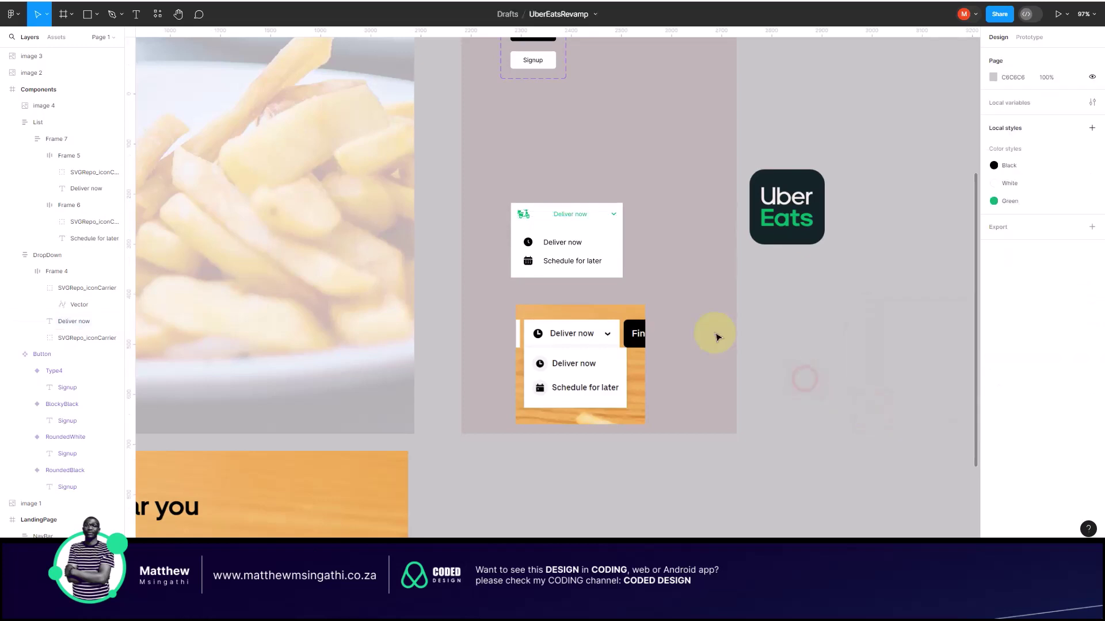
scroll(611, 247, up, 5)
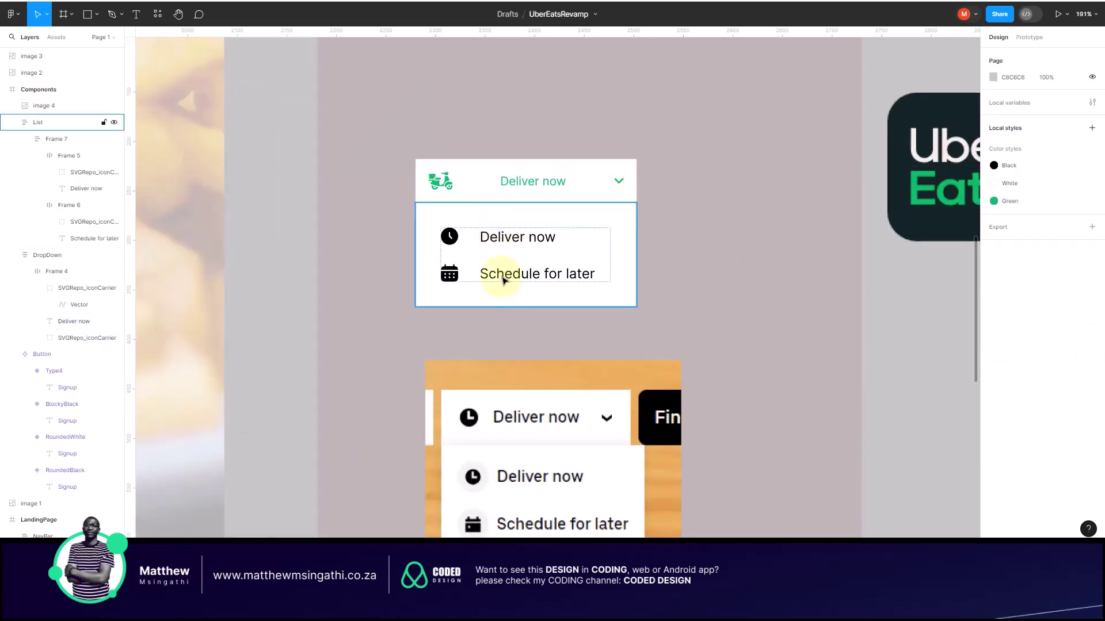
click(755, 277)
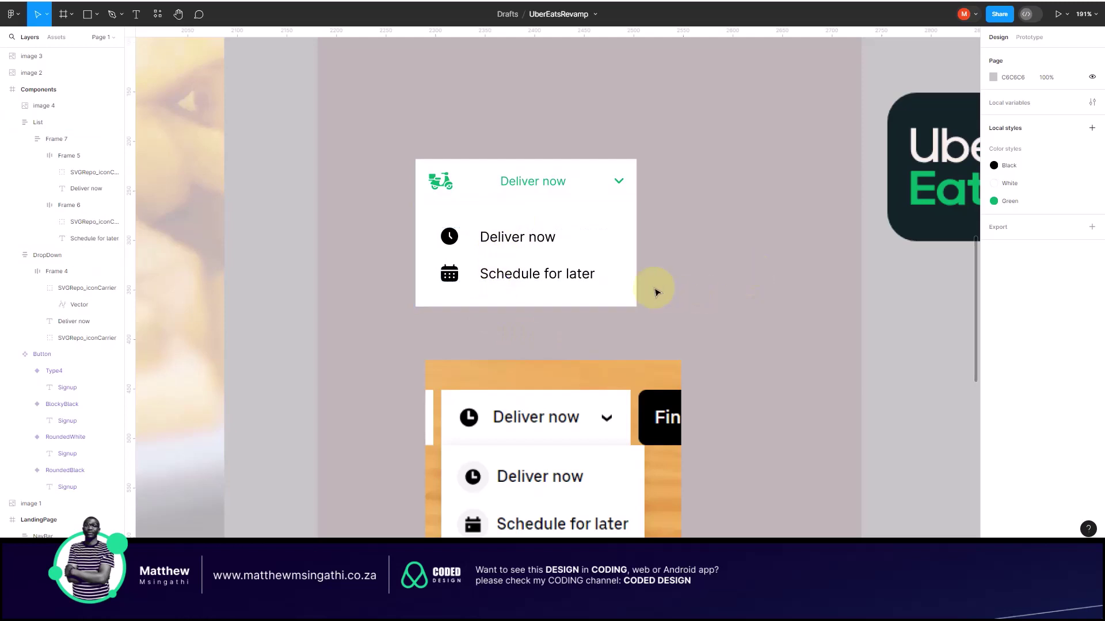
scroll(653, 289, down, 5)
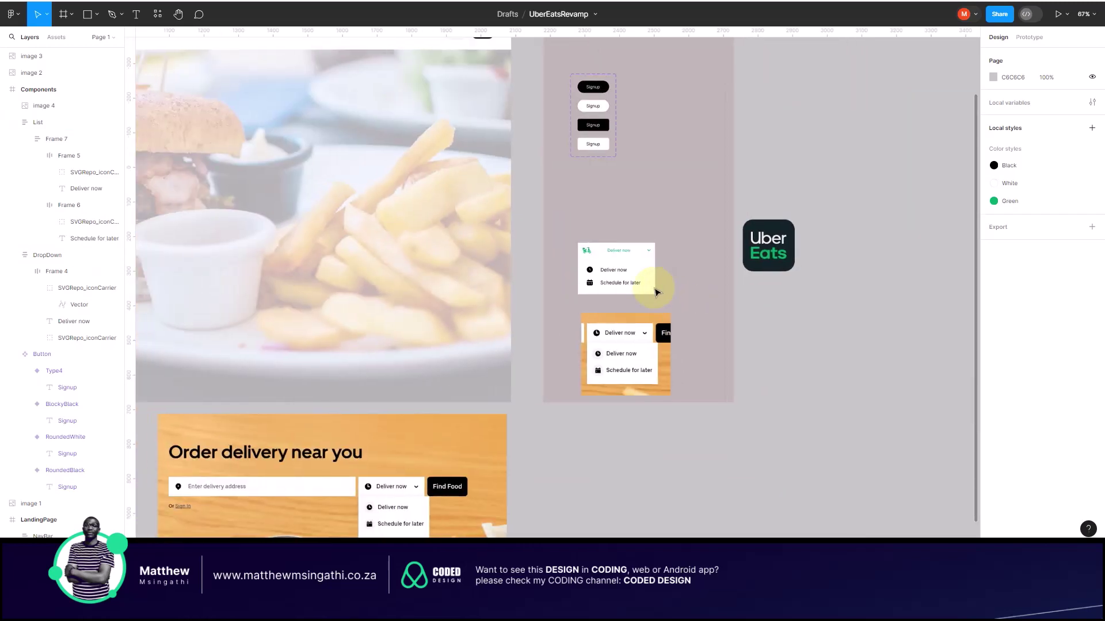
scroll(653, 291, left, 5)
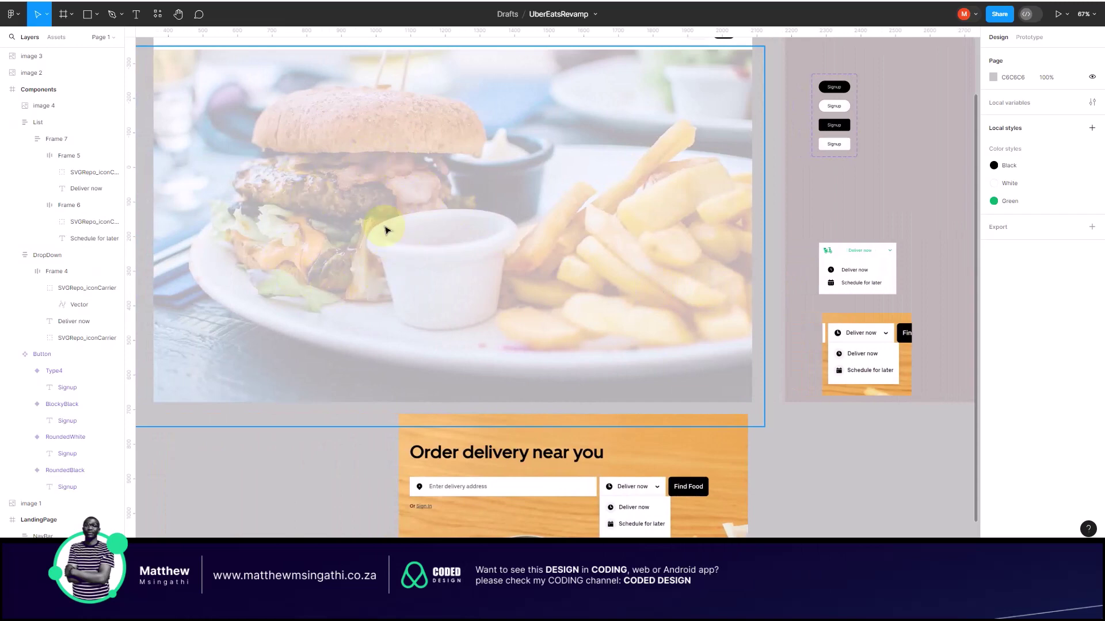
scroll(898, 278, up, 5)
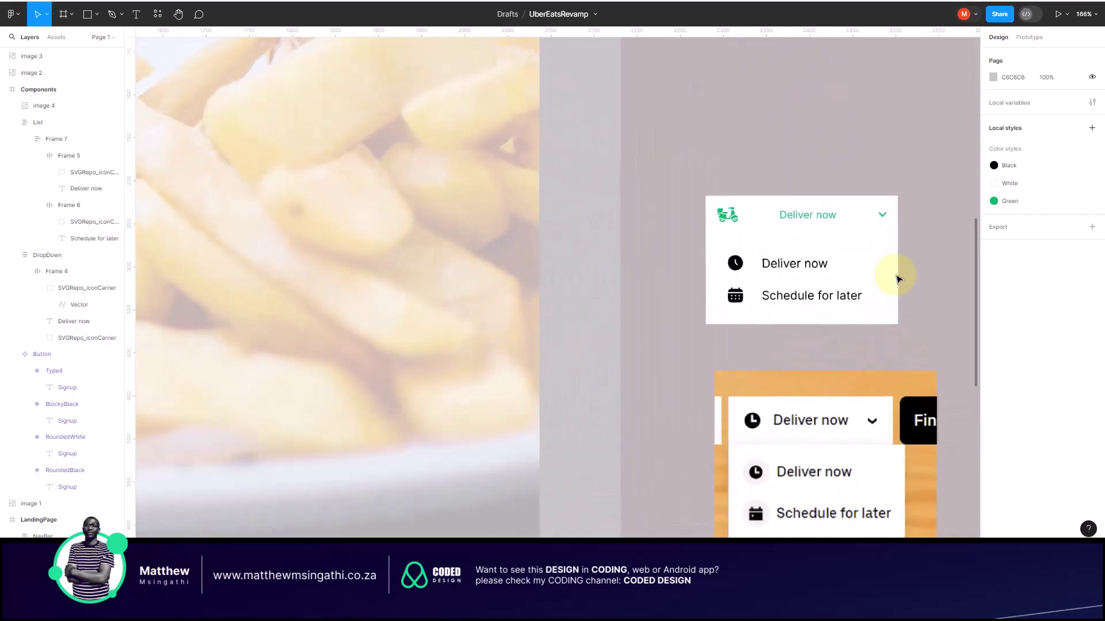
Step: Replace the header bar's white fill with a fresh fill set to light grey EAEAEA
click(895, 250)
click(895, 215)
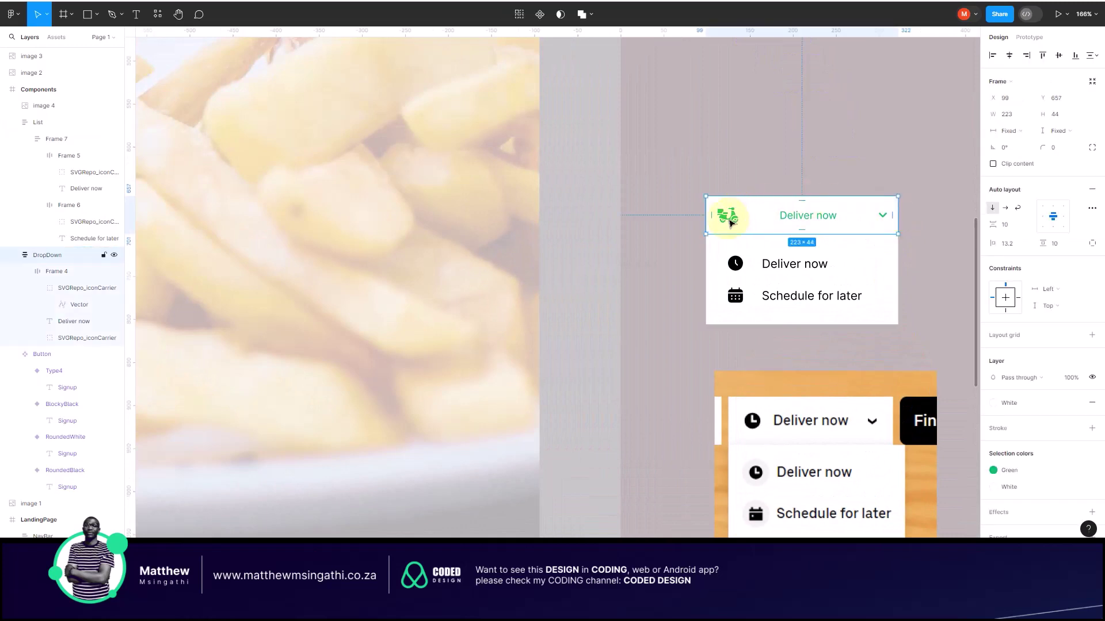
scroll(1016, 351, down, 1)
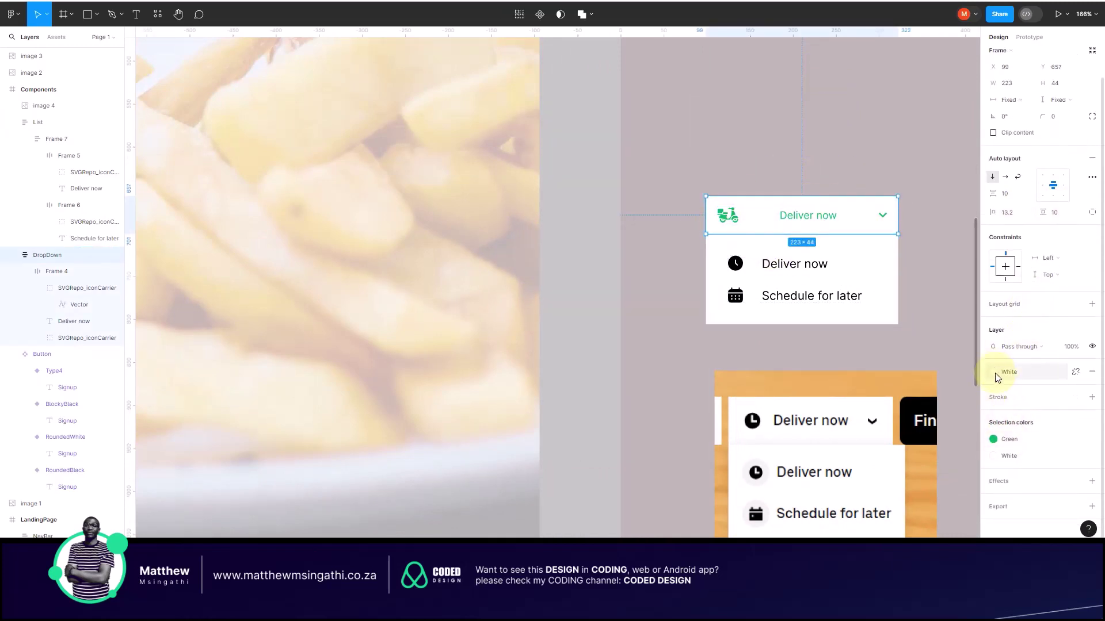
scroll(804, 276, up, 3)
scroll(803, 276, right, 4)
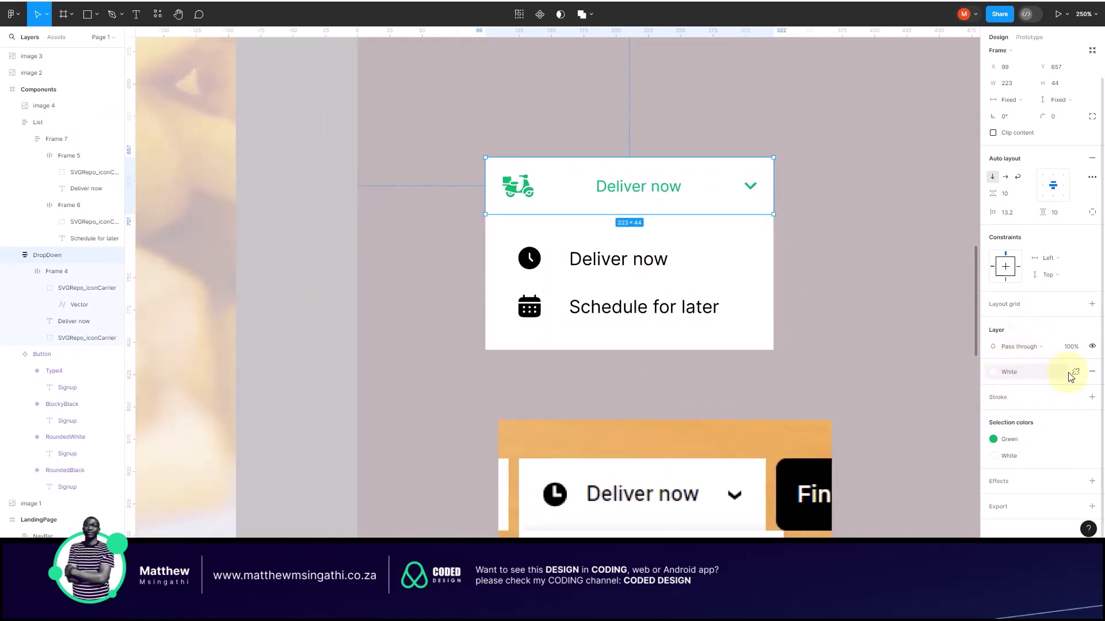
click(1091, 371)
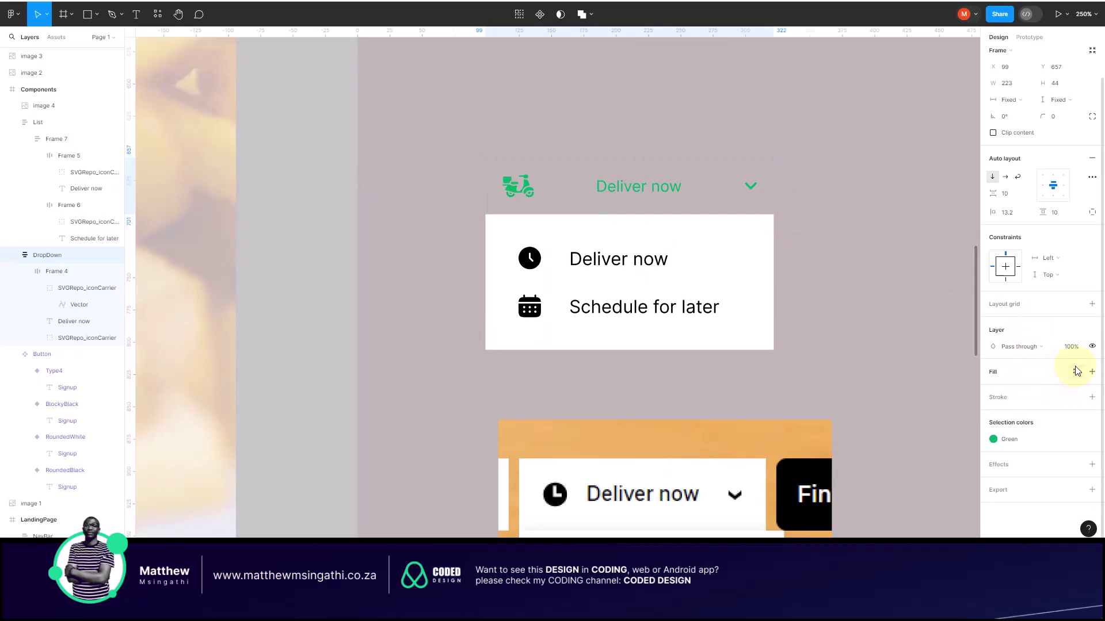
click(999, 378)
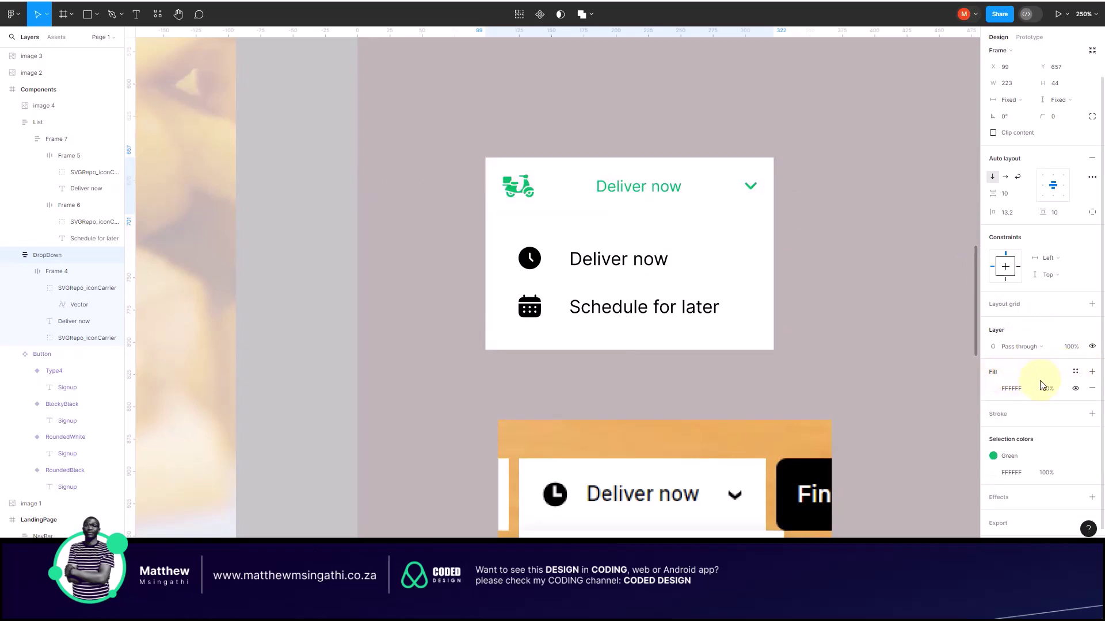
click(992, 390)
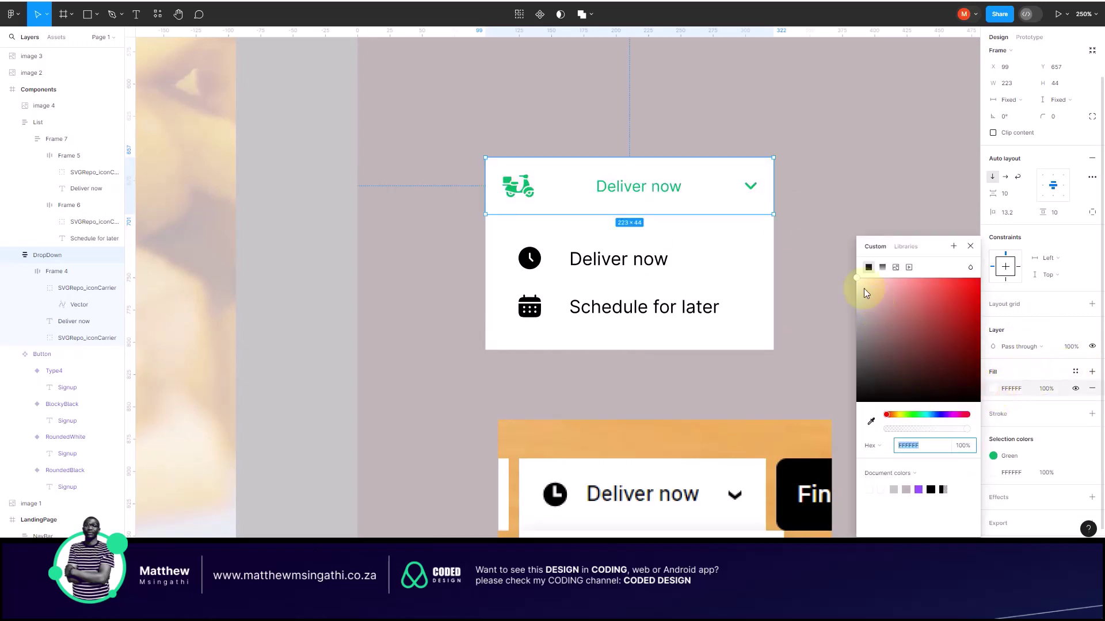
text(EFE1E1)
key(Return)
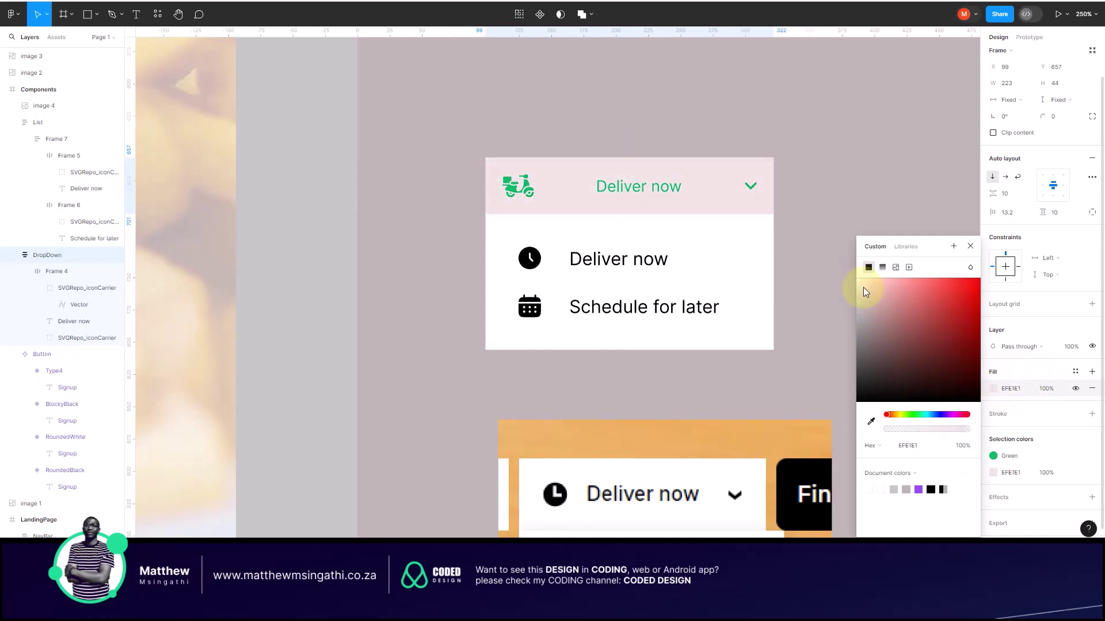
click(856, 291)
drag(855, 298, 855, 289)
scroll(621, 286, down, 5)
Step: Close the colour picker and pan and zoom onto the DropDown component in the Components frame
click(752, 242)
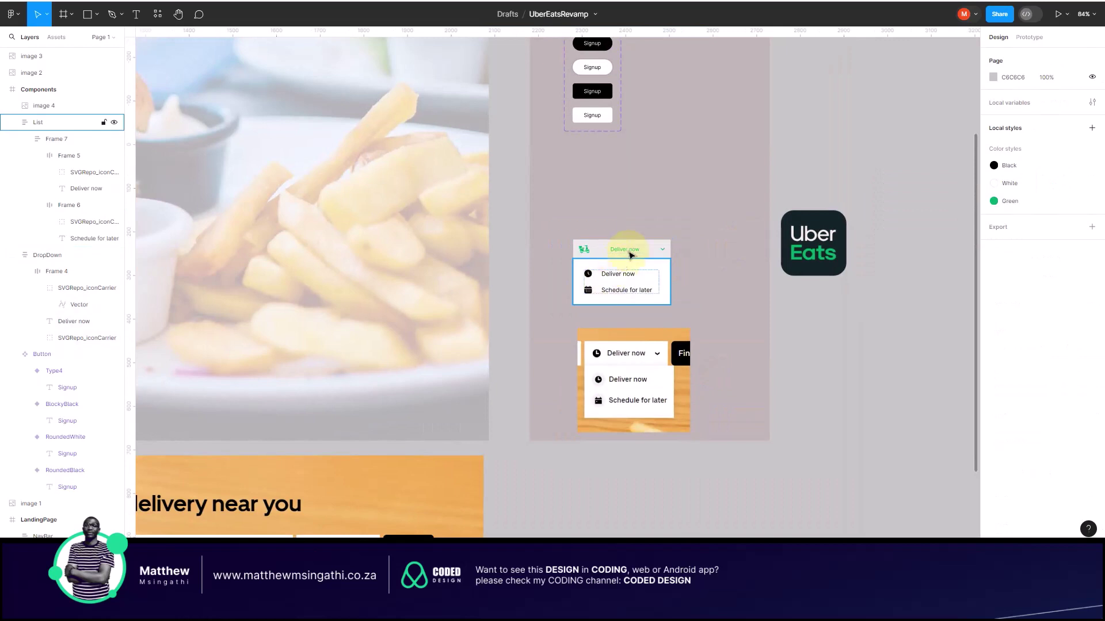
scroll(628, 272, left, 5)
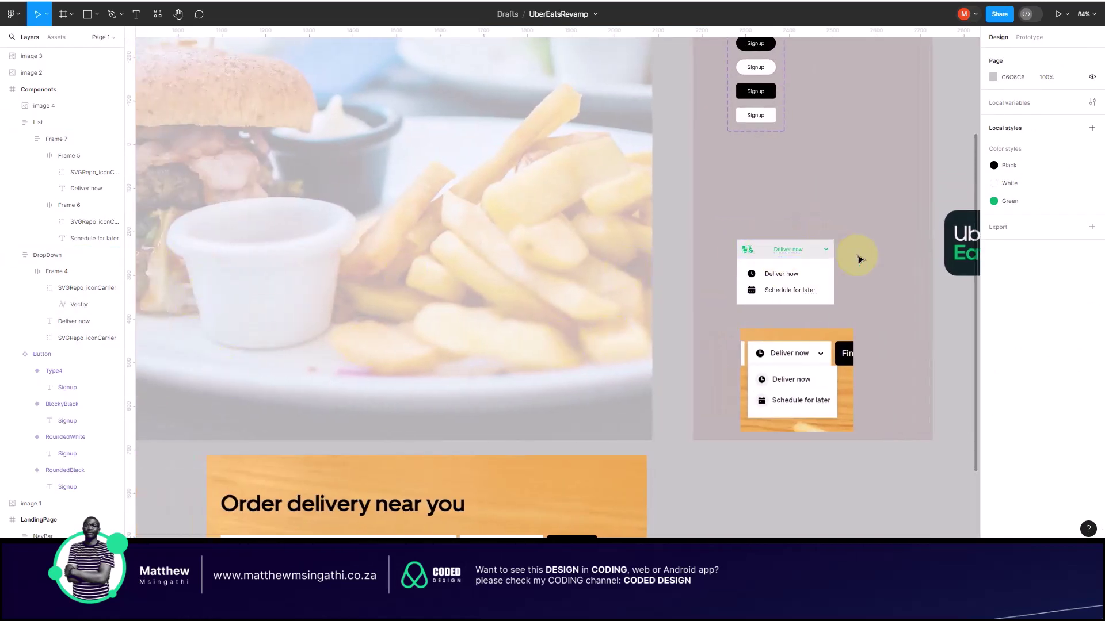
scroll(858, 257, up, 1)
scroll(858, 256, up, 3)
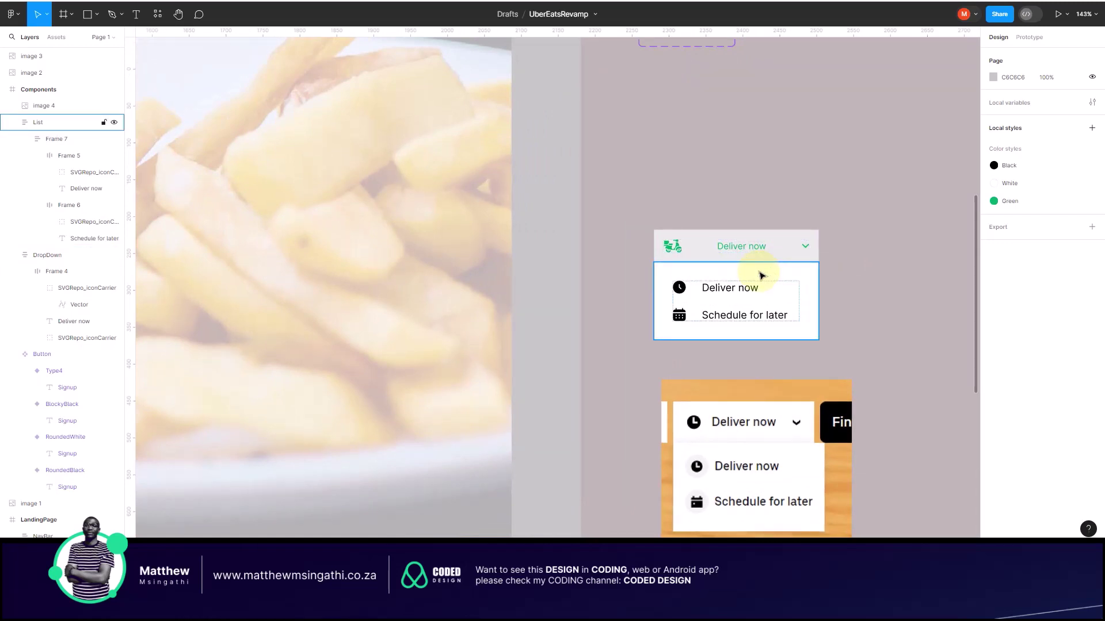
scroll(760, 276, down, 5)
scroll(519, 297, left, 5)
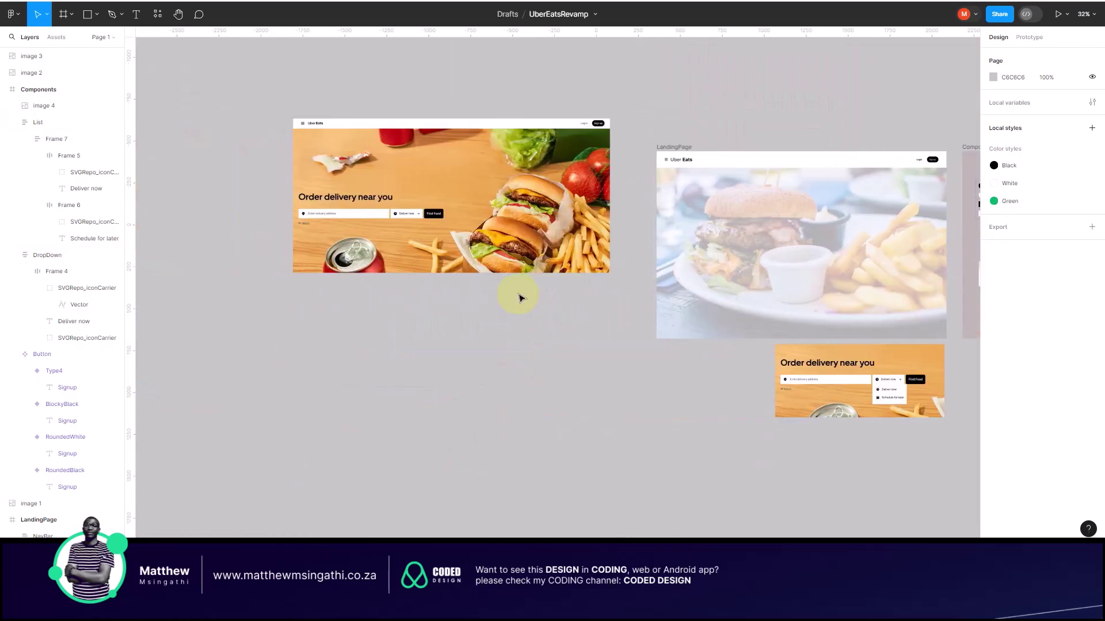
click(403, 215)
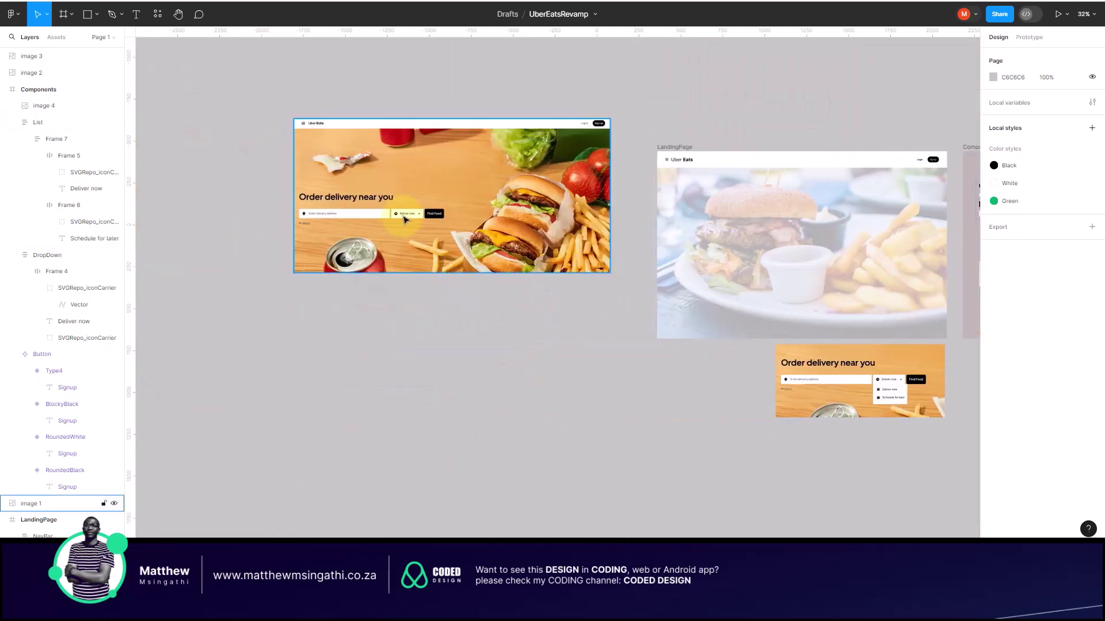
scroll(411, 213, up, 3)
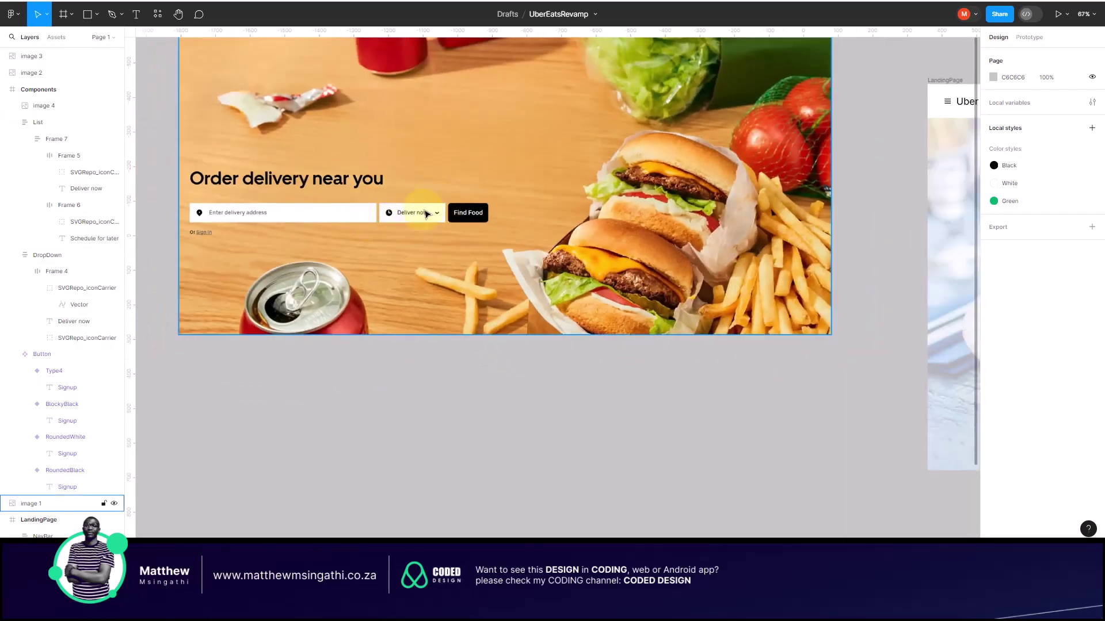
key(Escape)
scroll(424, 212, down, 3)
scroll(654, 266, right, 5)
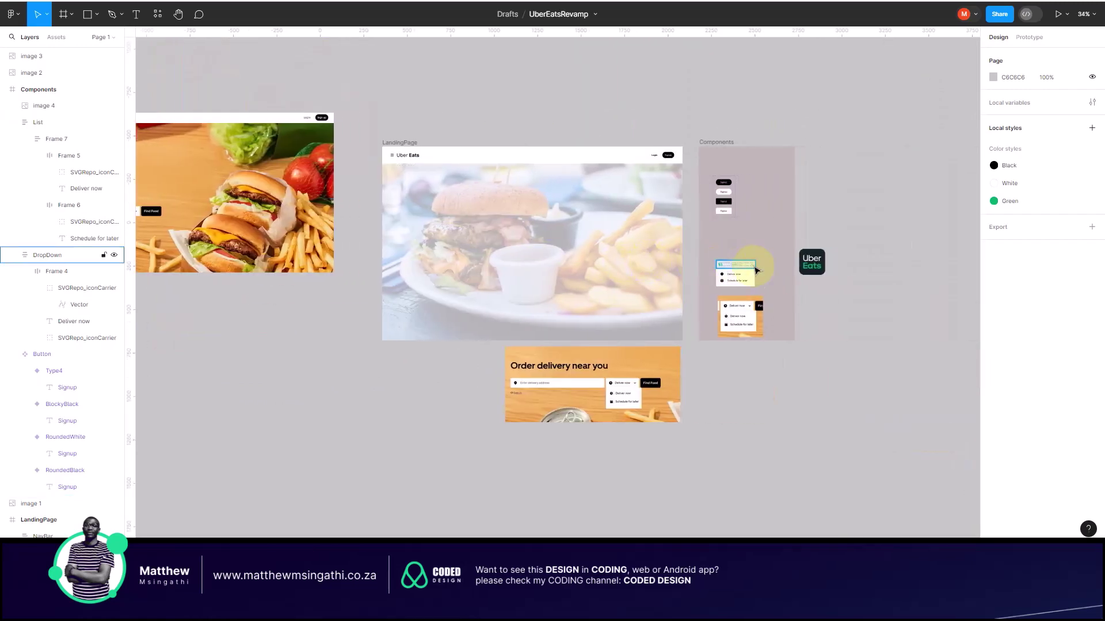
scroll(737, 280, up, 8)
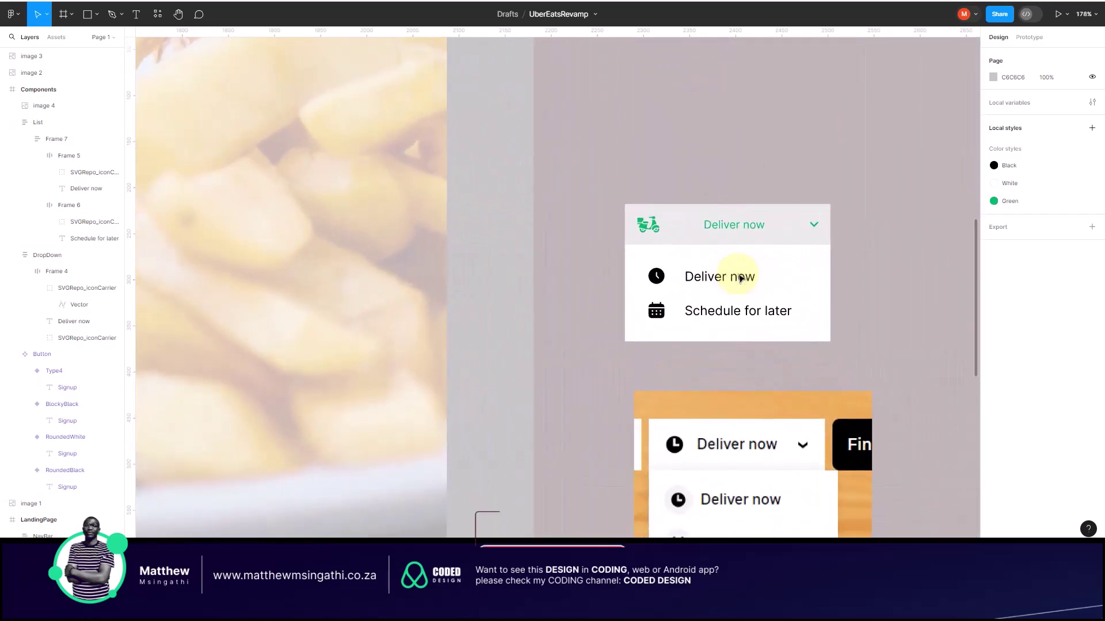
Step: Drag the options list's right edge in, narrowing it from 223 to about 214
click(791, 278)
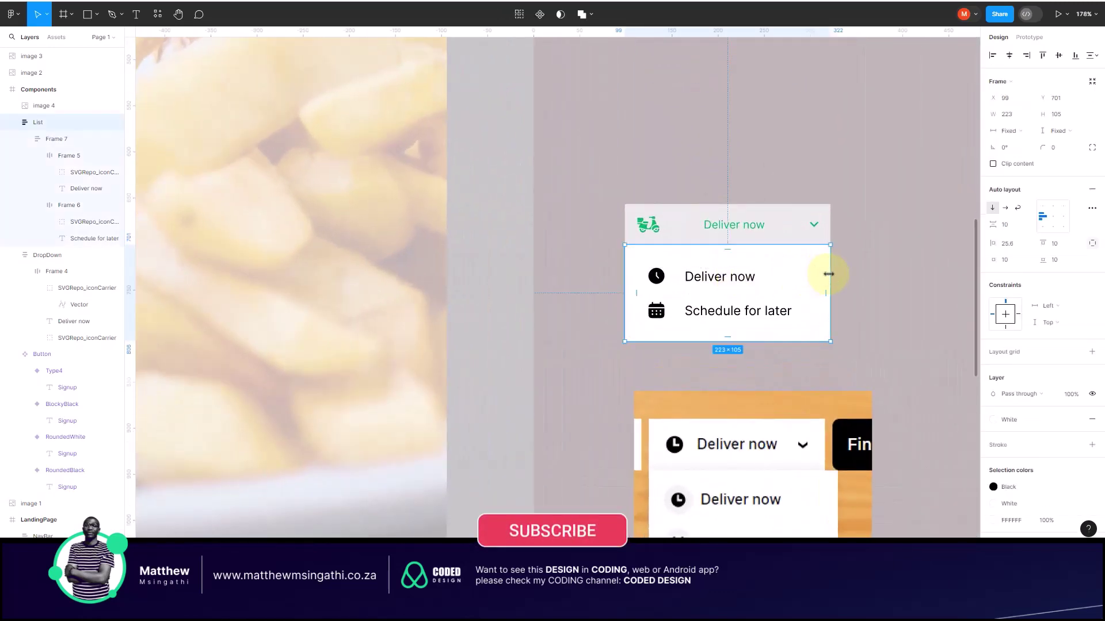
drag(828, 274, 629, 297)
click(579, 310)
scroll(567, 357, down, 3)
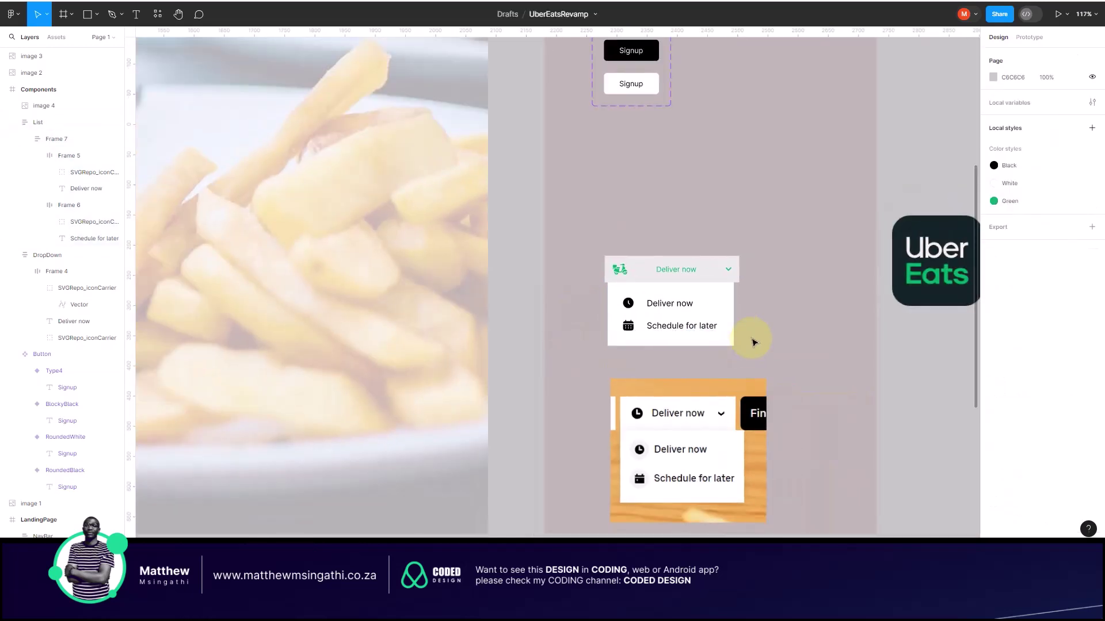
scroll(747, 342, up, 3)
click(720, 247)
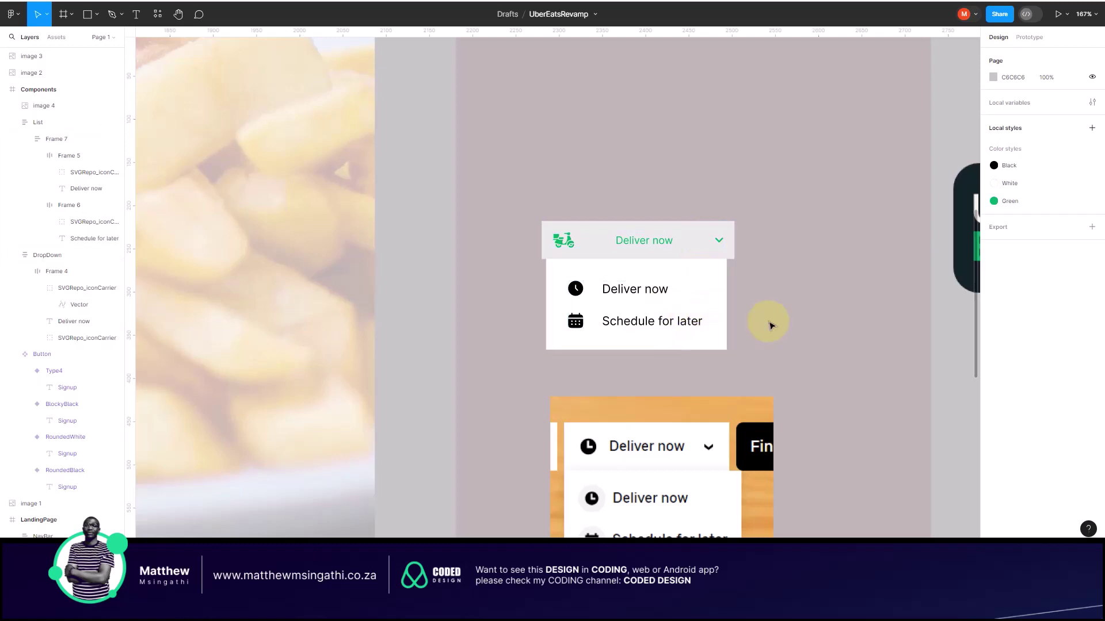
scroll(771, 323, up, 2)
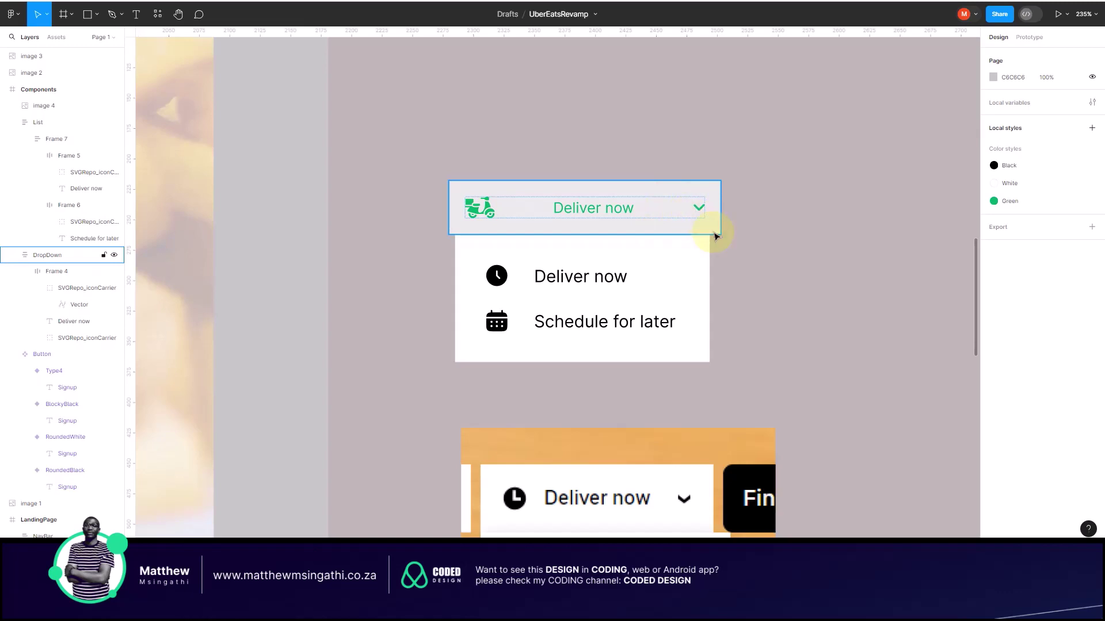
Step: Swap the header's EAEAEA fill for the White colour style
click(705, 255)
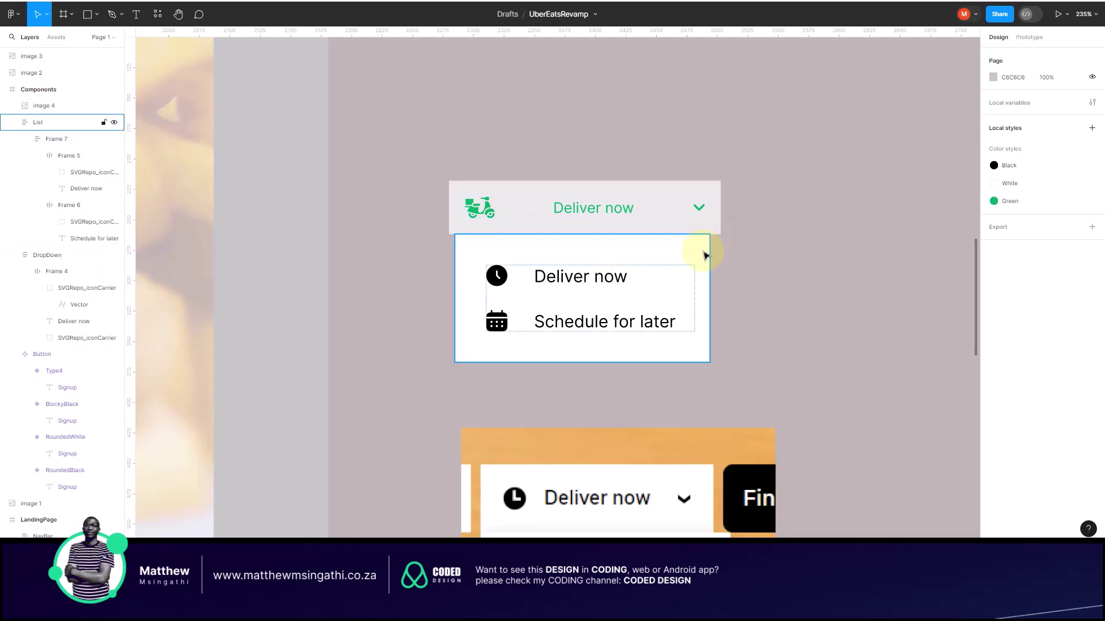
click(713, 224)
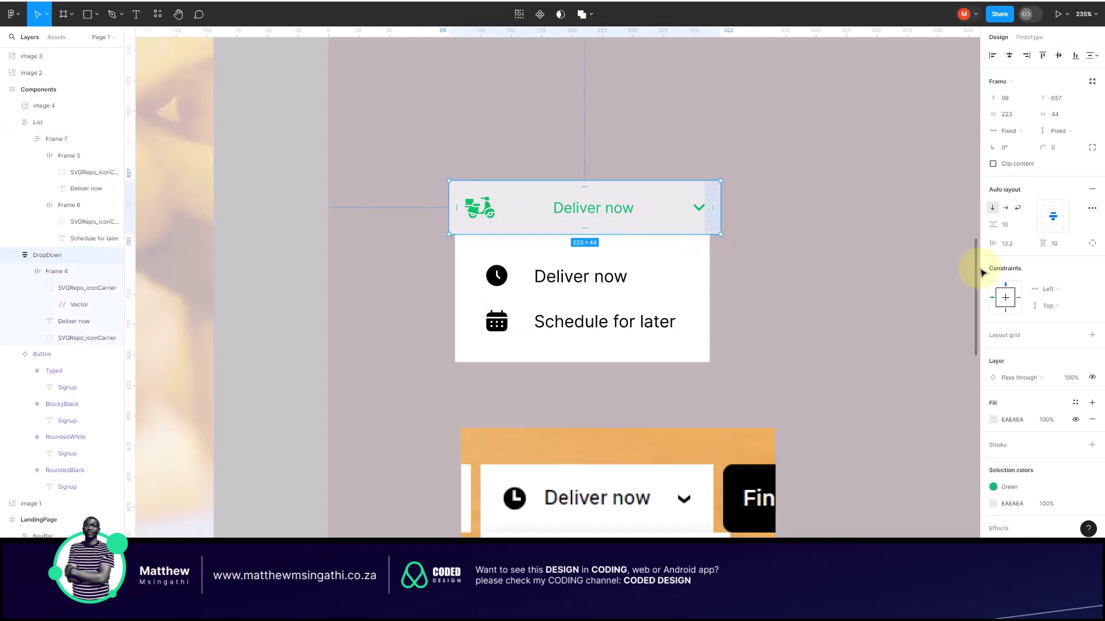
click(994, 420)
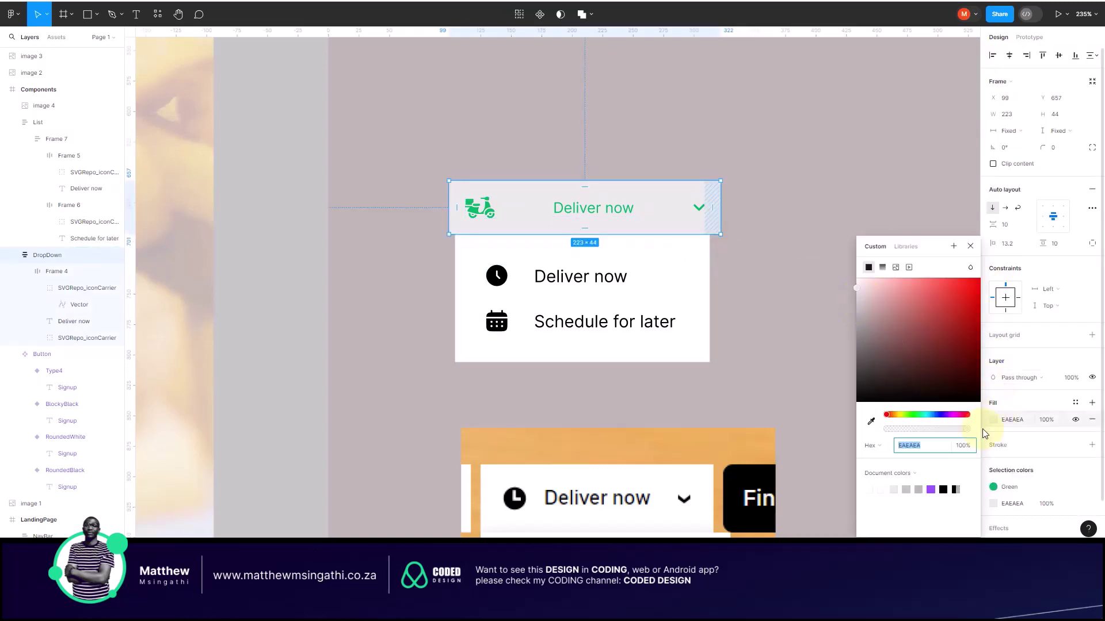
click(1092, 419)
click(1075, 403)
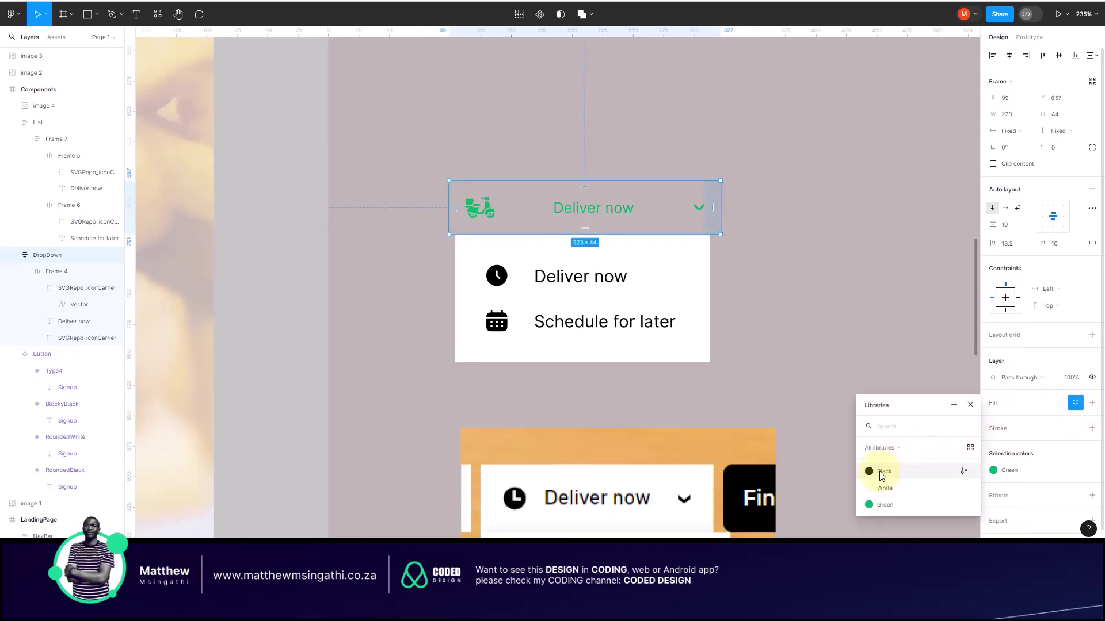
click(869, 487)
Step: Give the options list a new fill tinted light grey F2F2F2
click(702, 298)
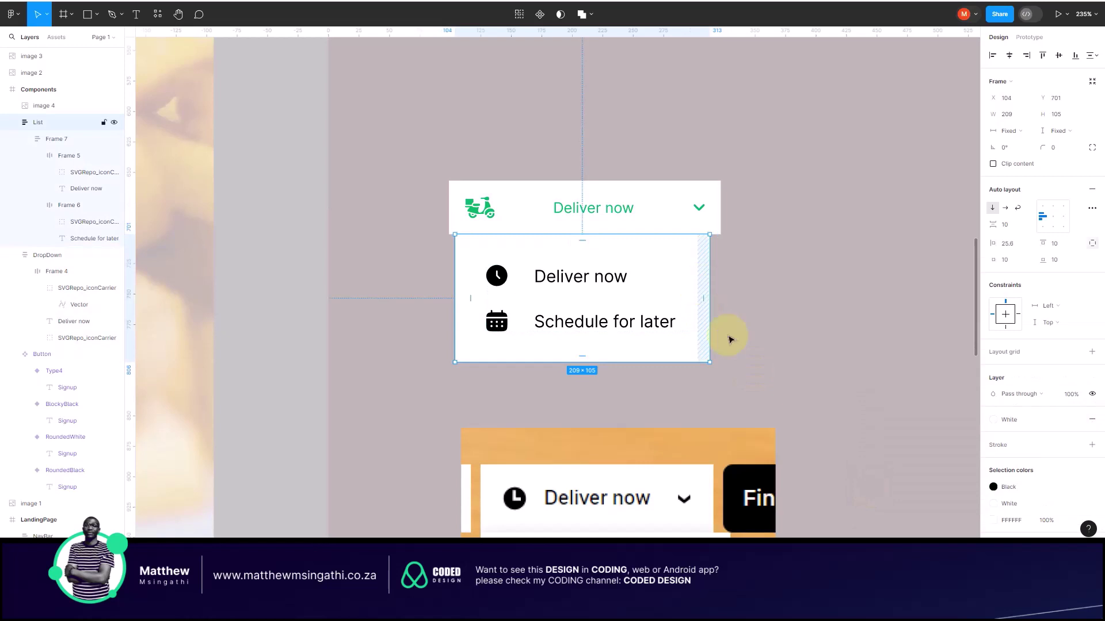
scroll(1040, 456, down, 2)
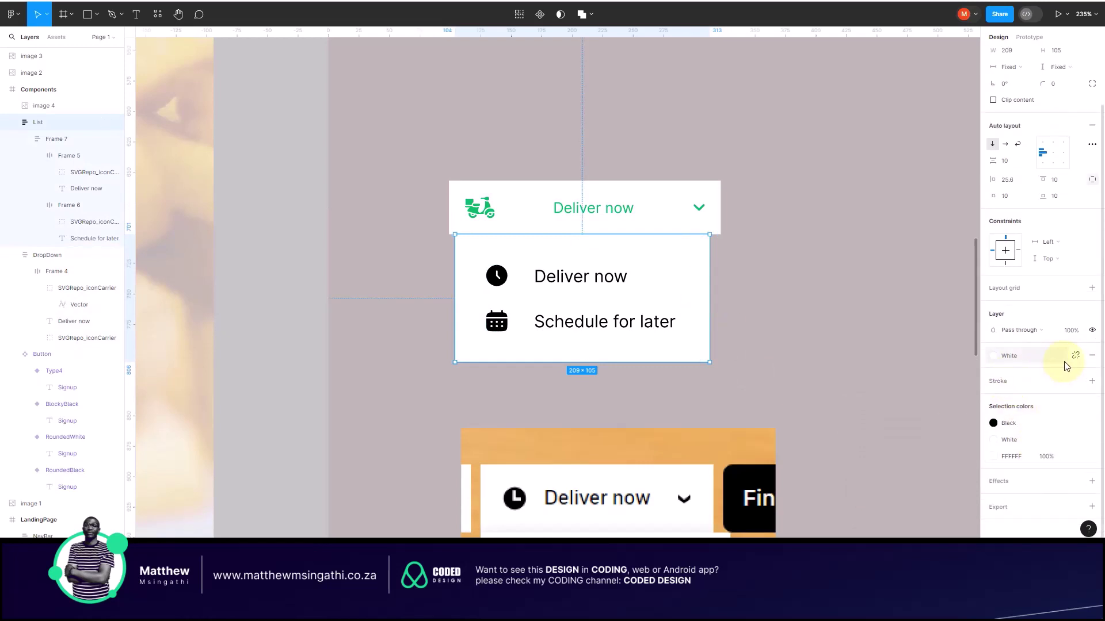
click(1094, 356)
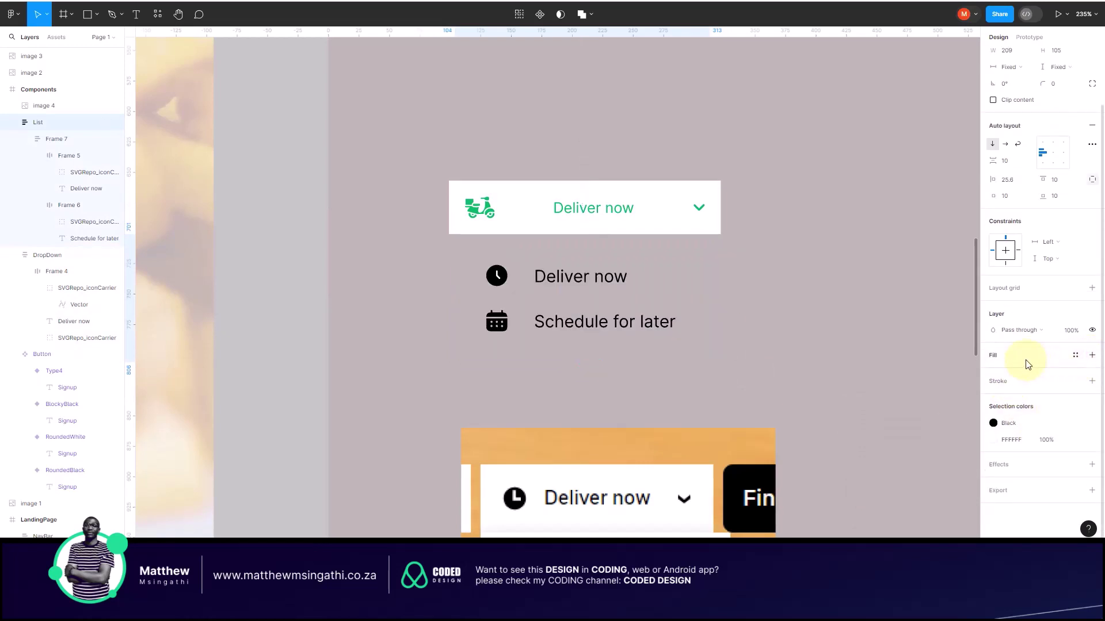
click(1001, 359)
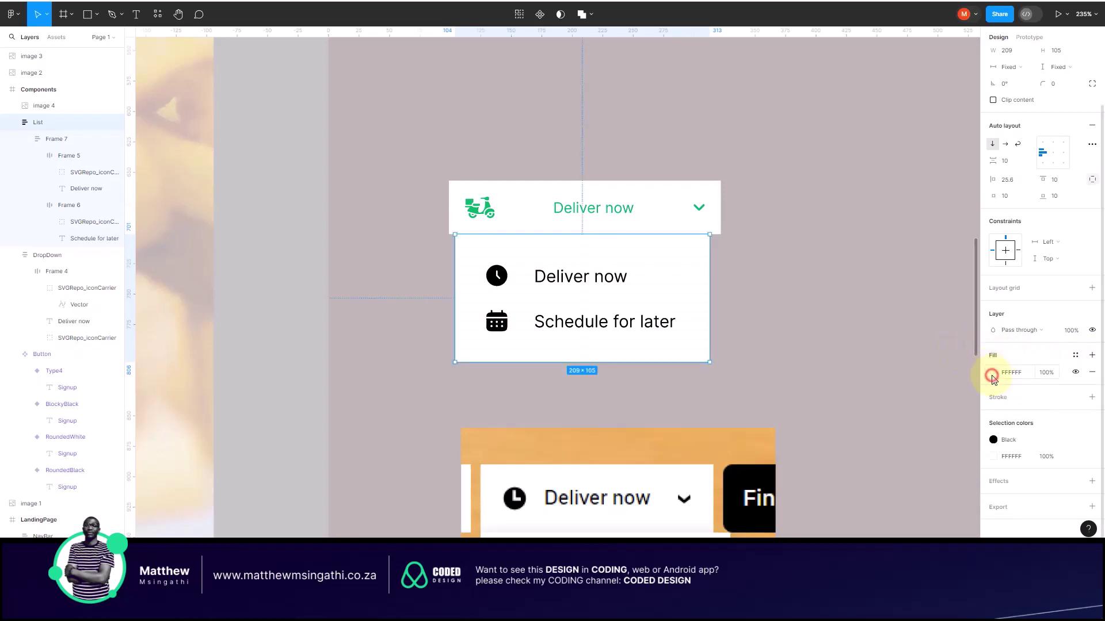
click(991, 374)
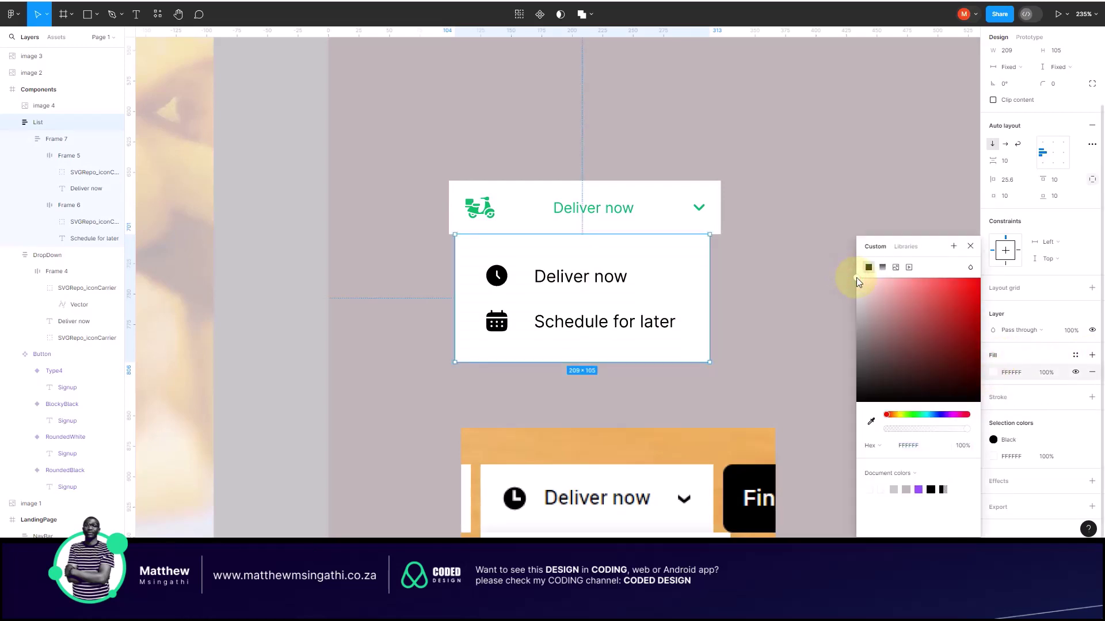
drag(856, 281, 850, 288)
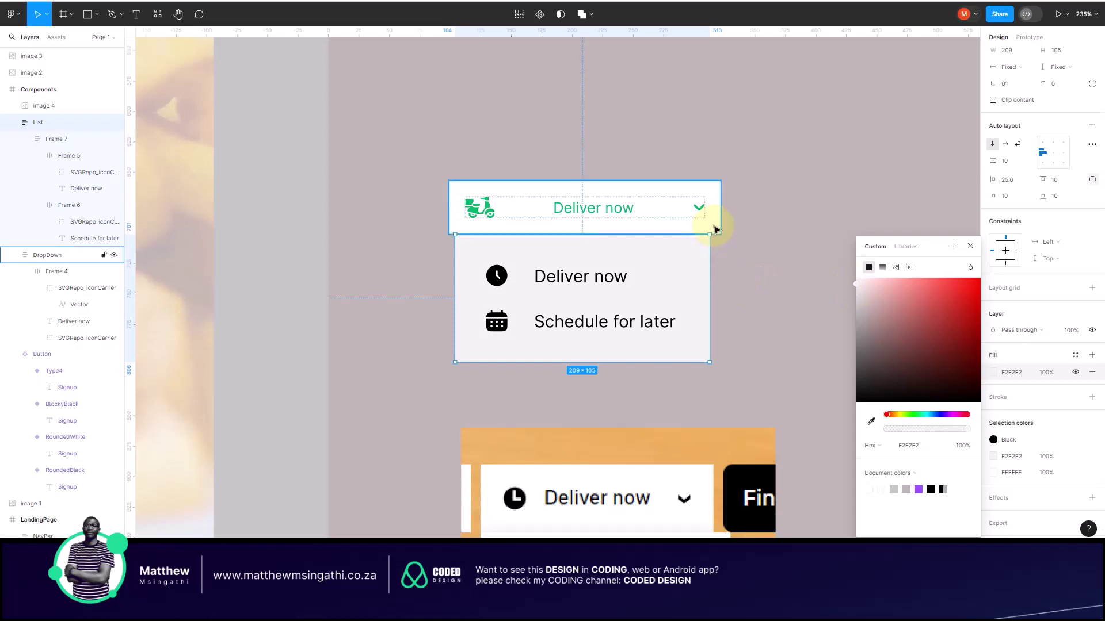
Step: Select the header and options list together and align their horizontal centres
click(714, 228)
click(706, 263)
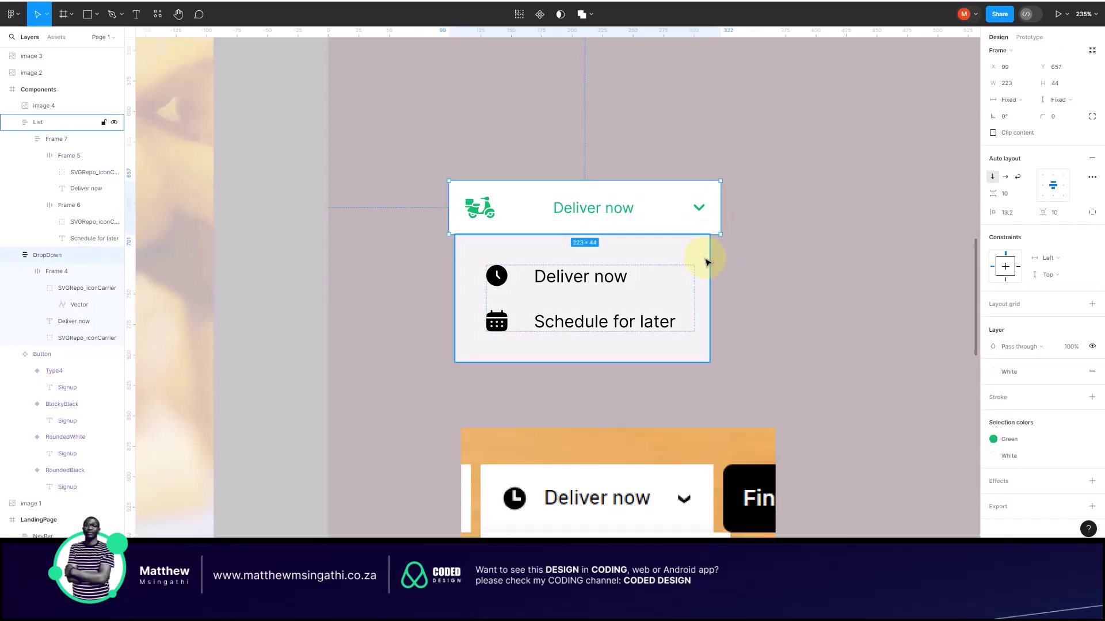
shift+click(707, 262)
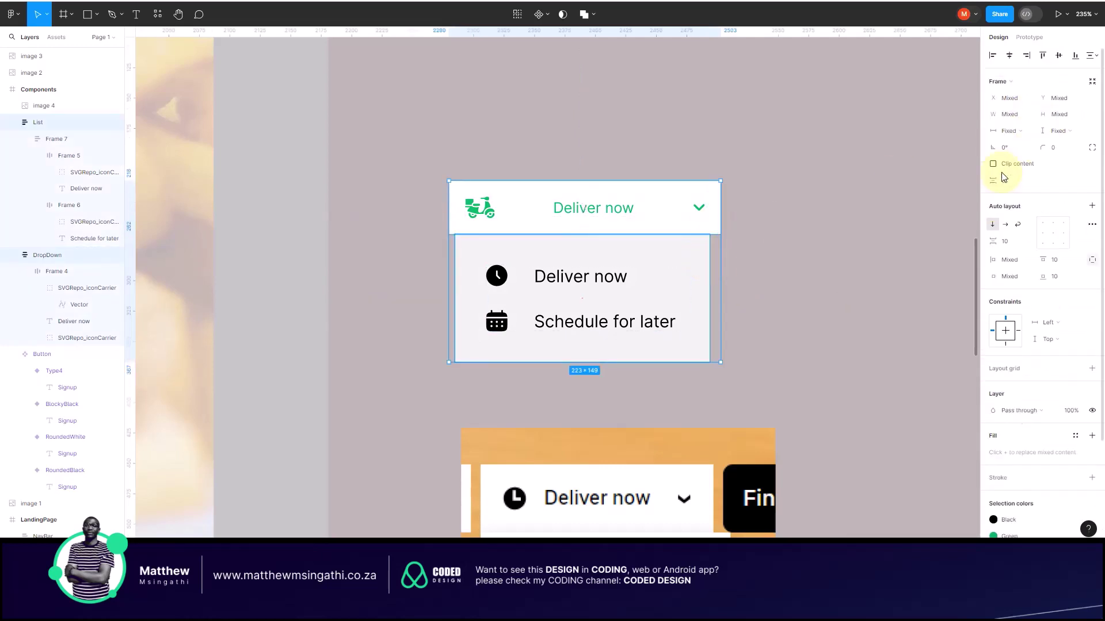
click(1008, 55)
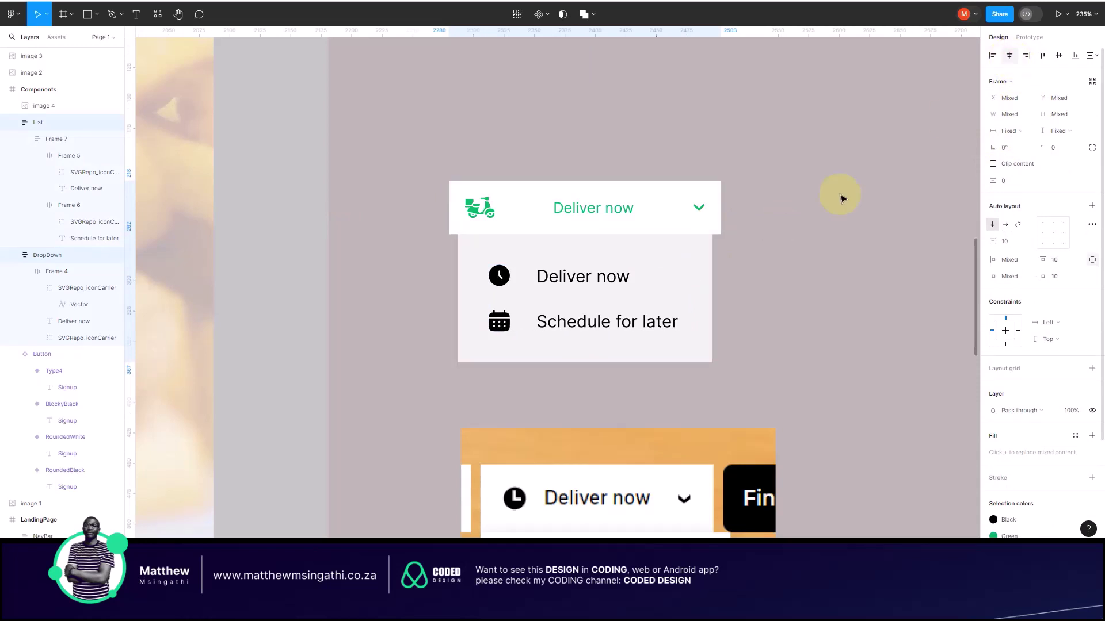
click(769, 246)
scroll(732, 254, down, 5)
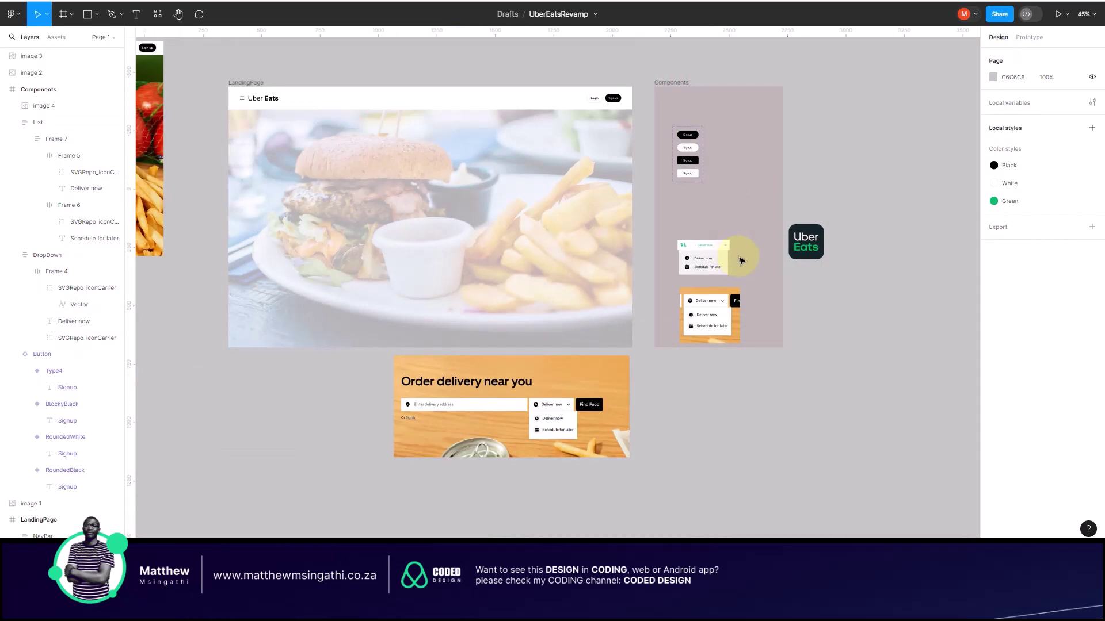
scroll(740, 261, up, 4)
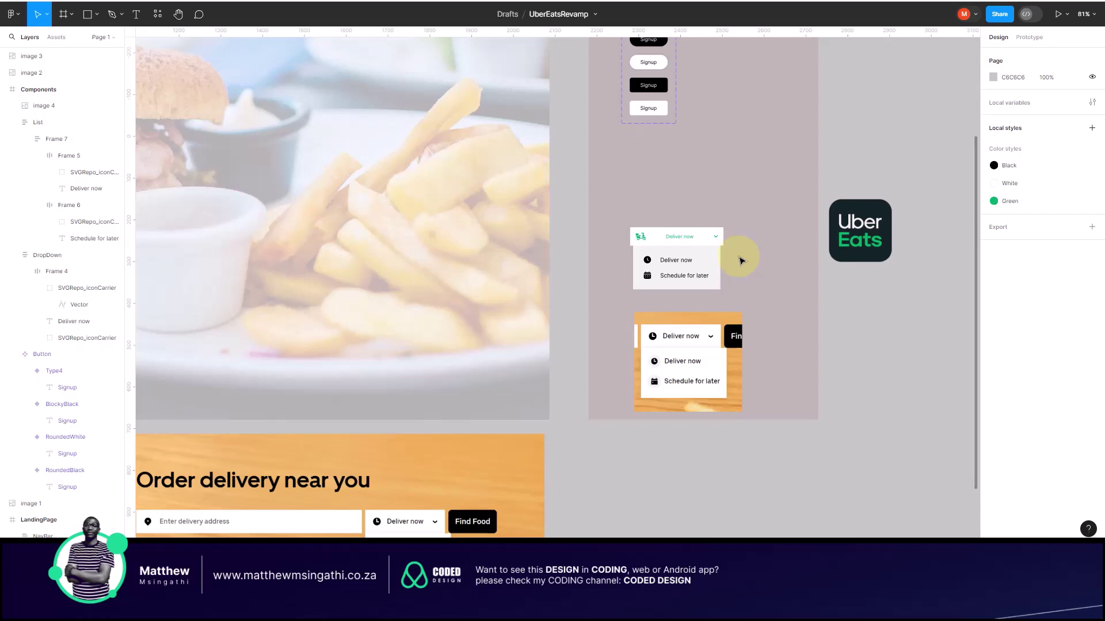
scroll(732, 288, up, 5)
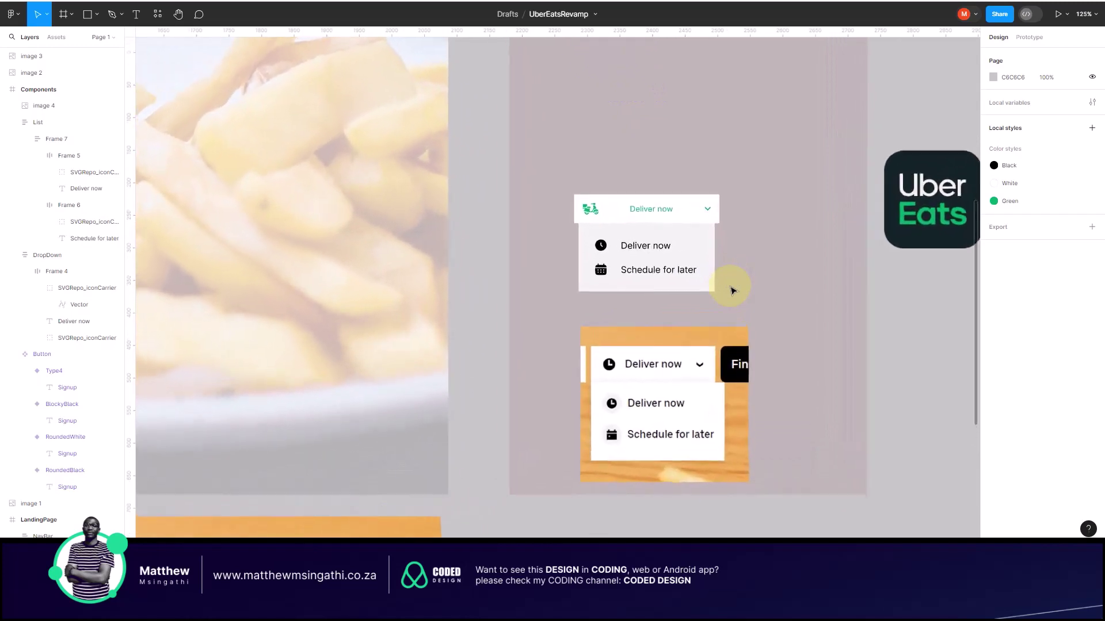
scroll(732, 290, up, 1)
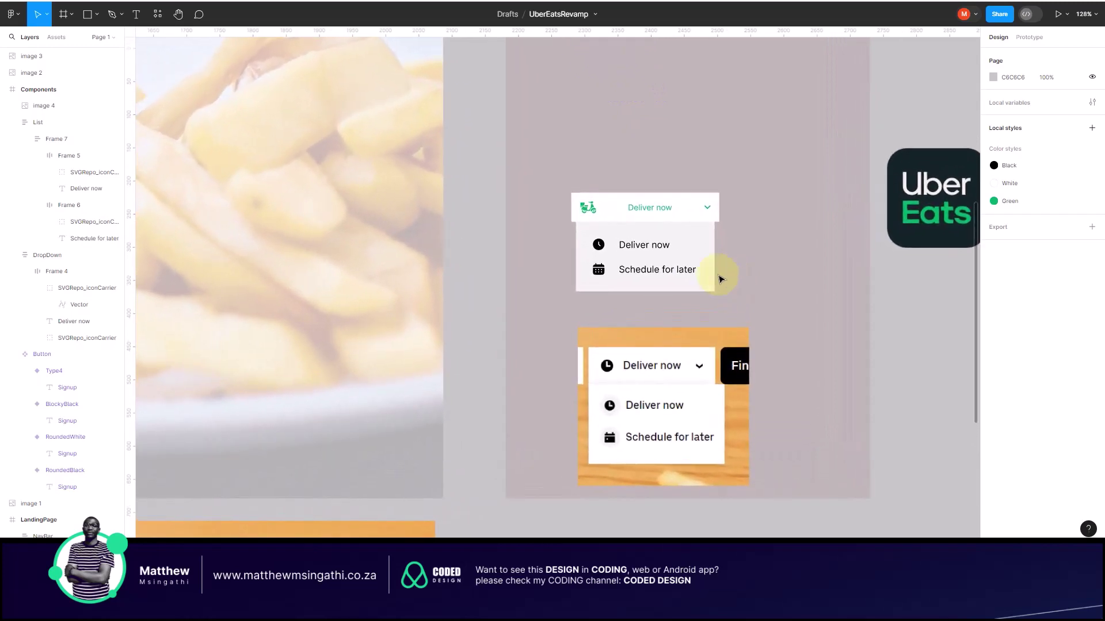
mouse_move(698, 244)
mouse_down()
mouse_move(703, 256)
mouse_move(702, 247)
mouse_up()
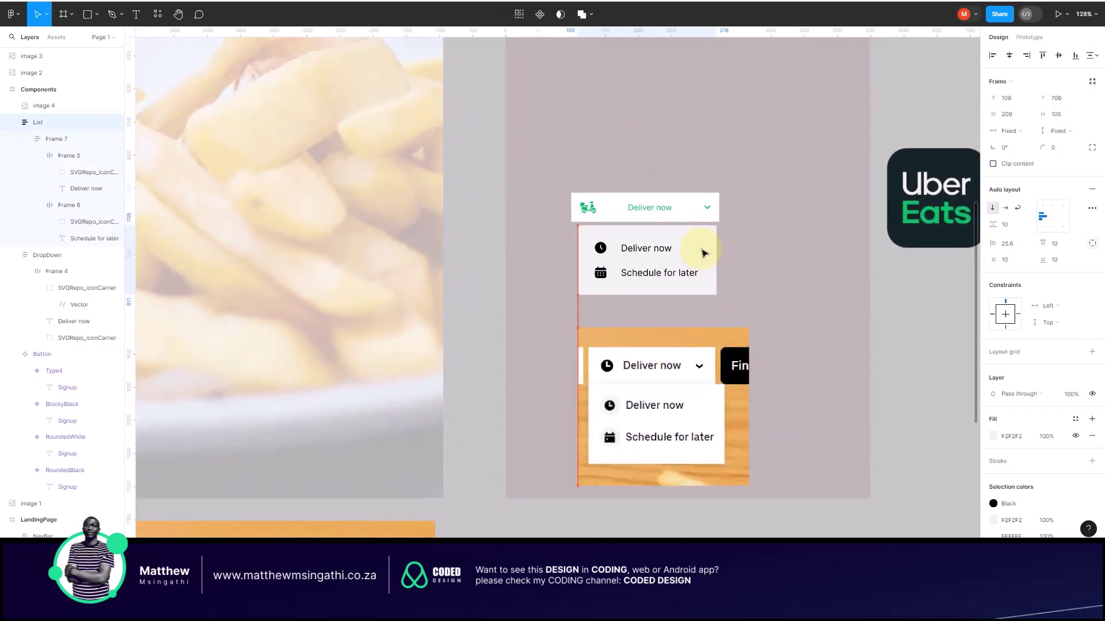
key(Escape)
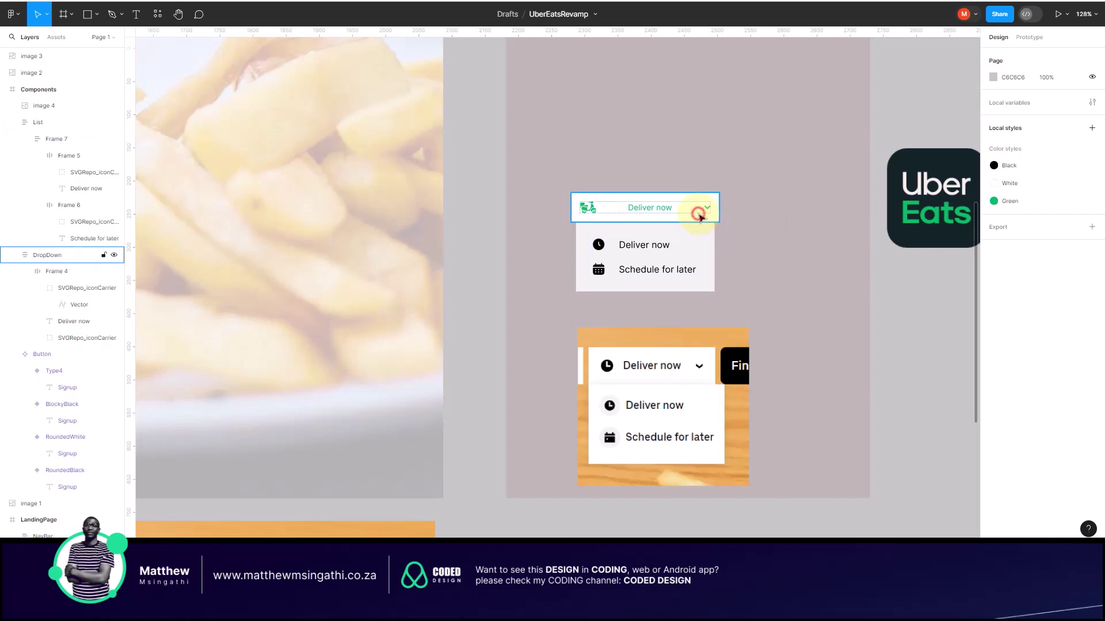
Step: Move the header above the list, convert it to a DropDown component, and add Variant2
click(699, 215)
drag(693, 199, 701, 141)
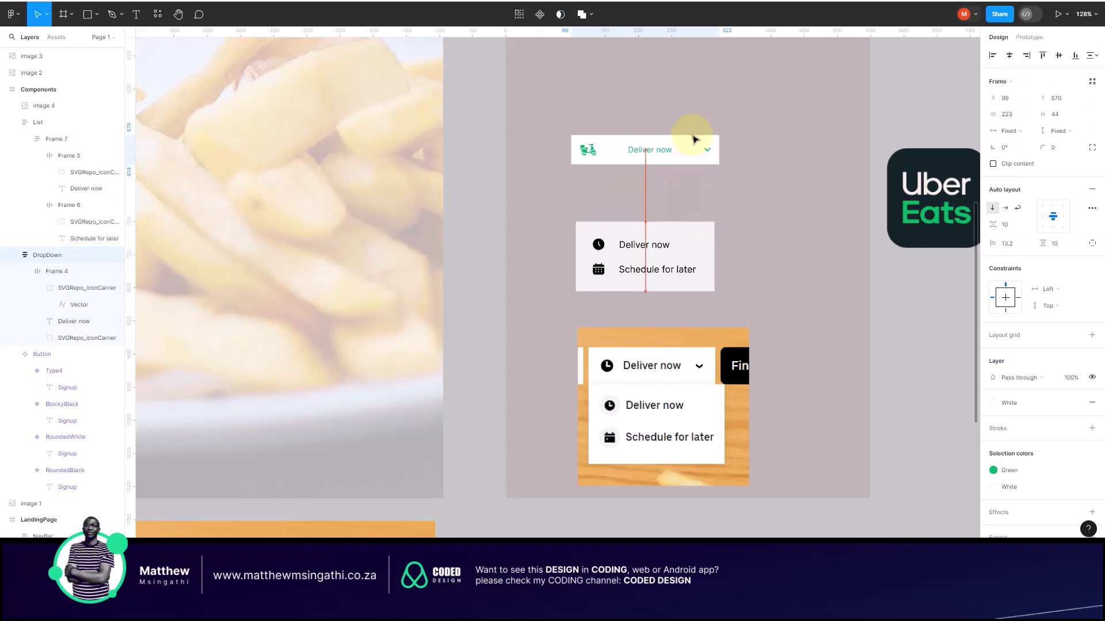
click(543, 17)
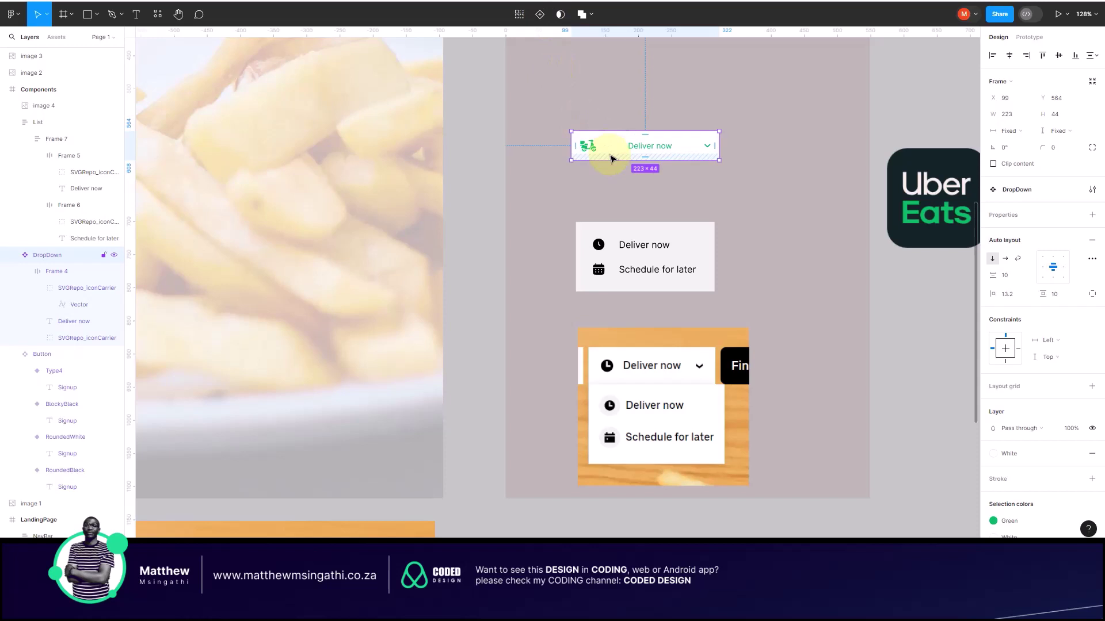
click(539, 17)
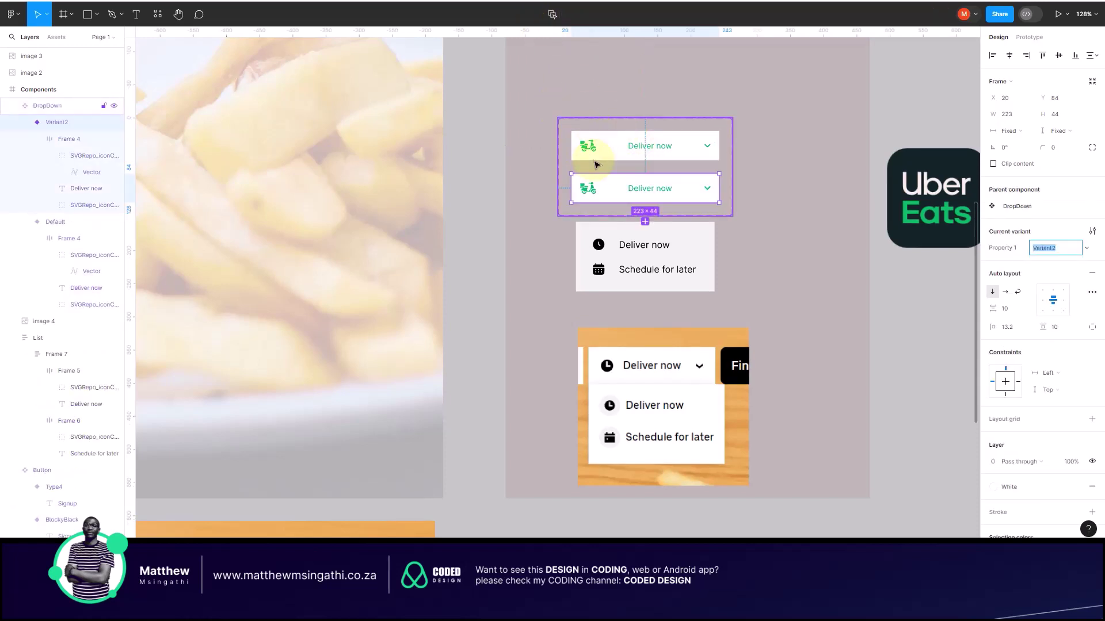
scroll(654, 247, up, 5)
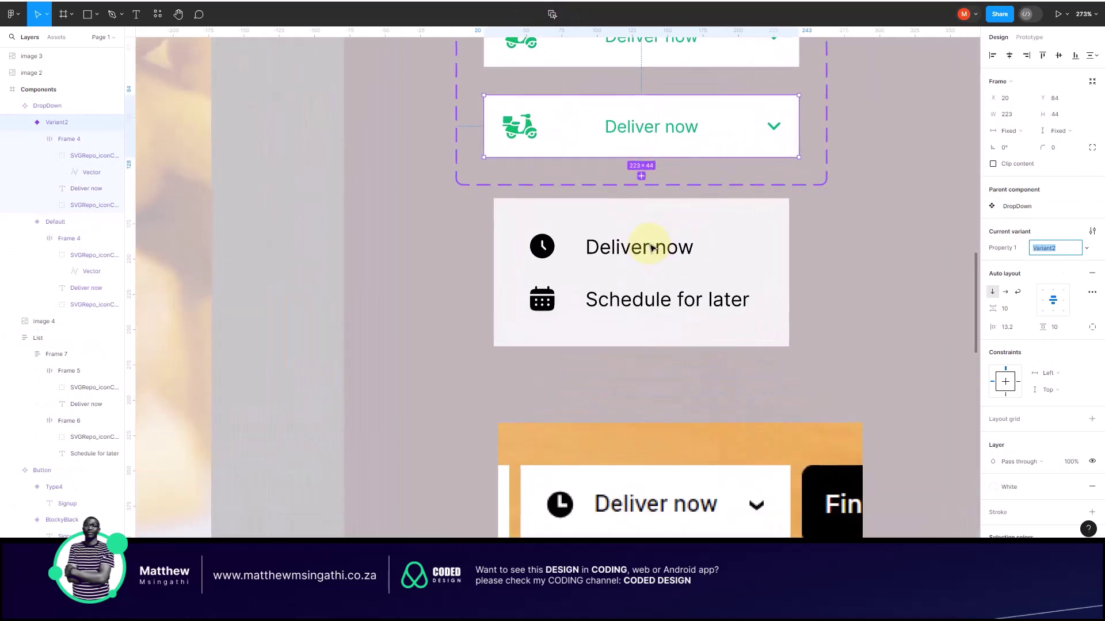
scroll(653, 247, up, 3)
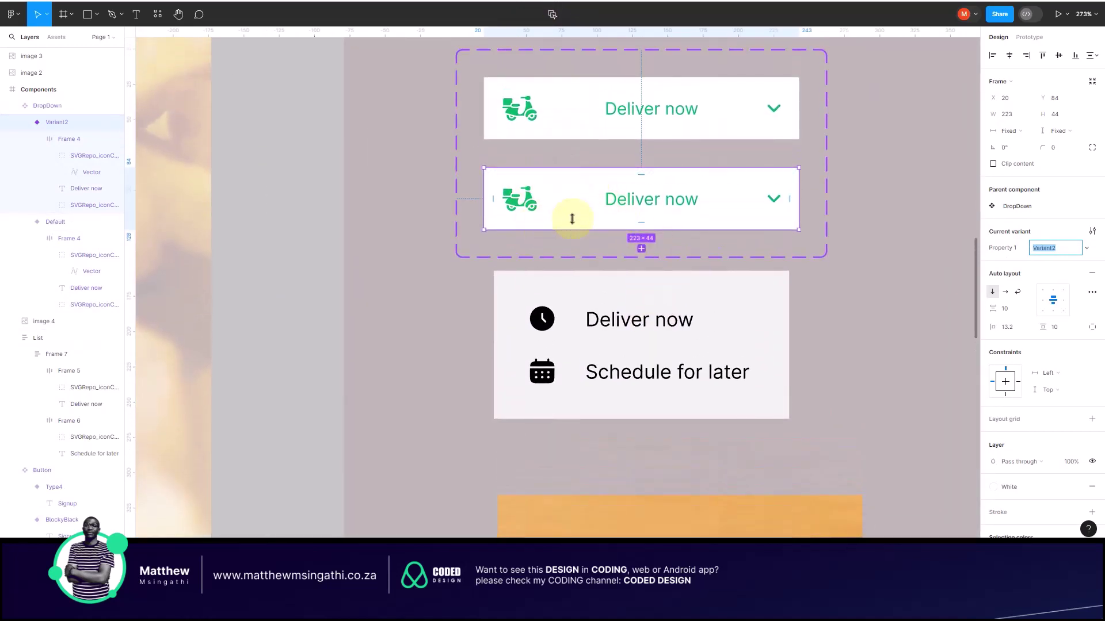
click(565, 286)
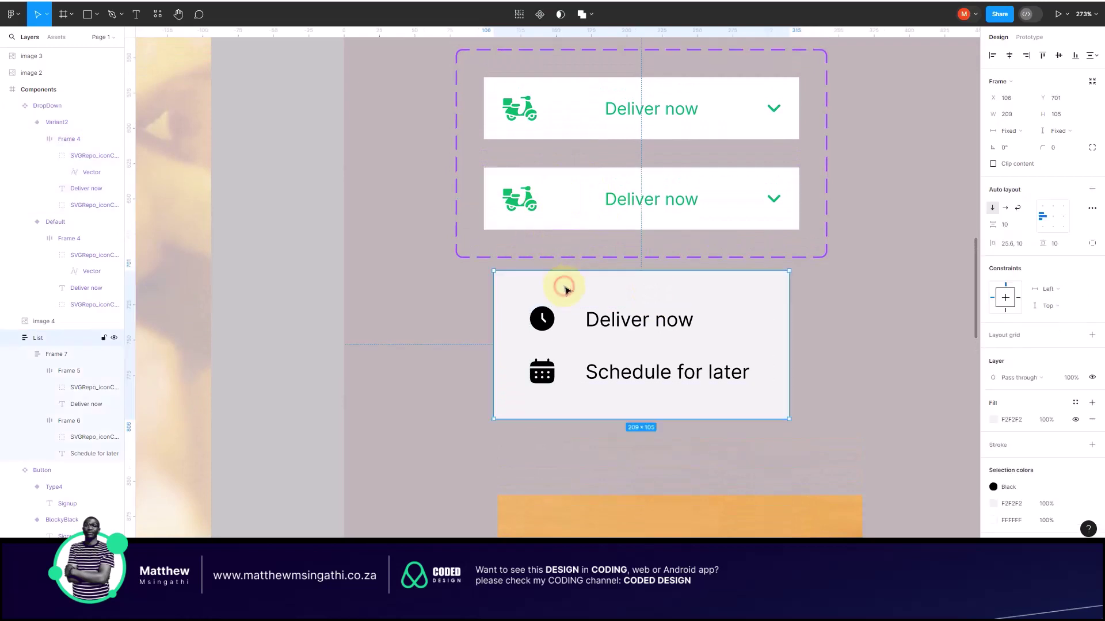
drag(564, 284, 559, 375)
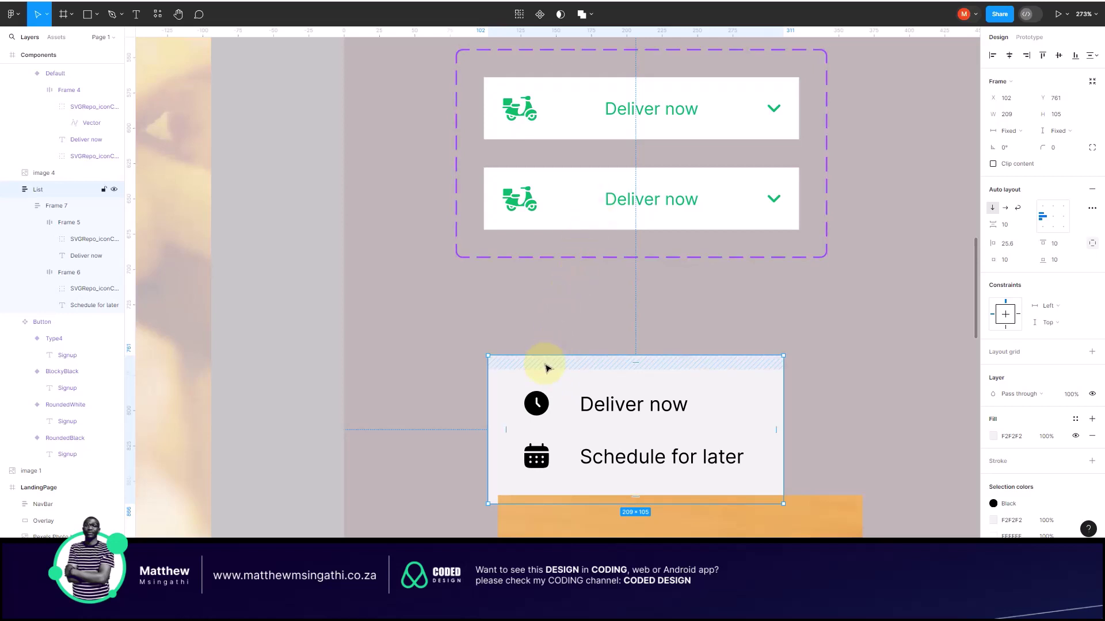
drag(545, 368, 561, 334)
key(ctrl+z)
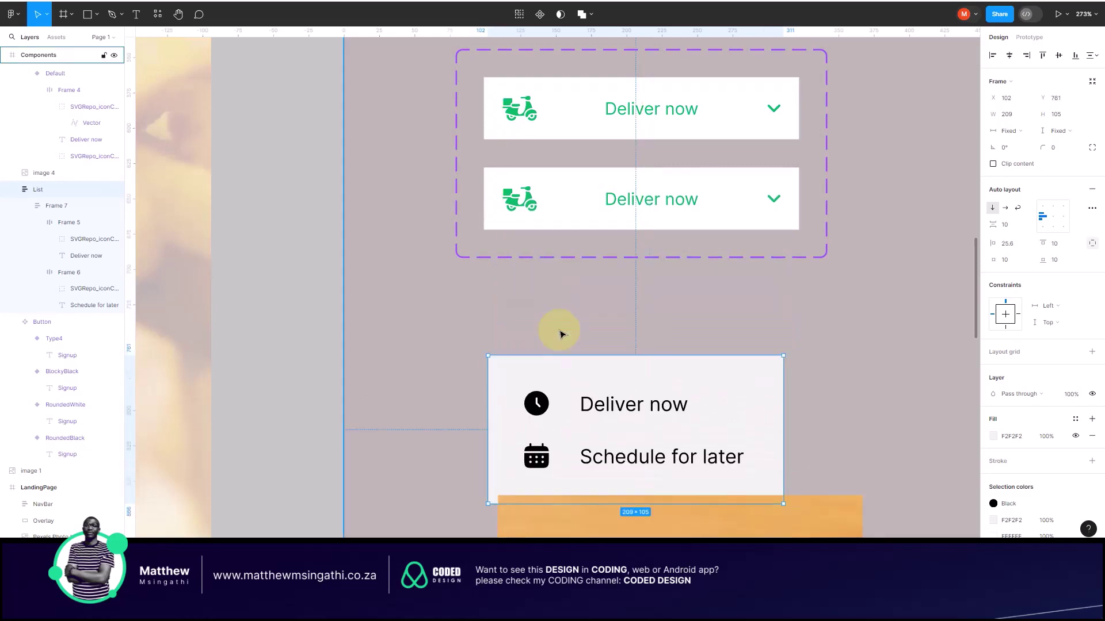
click(561, 334)
click(505, 173)
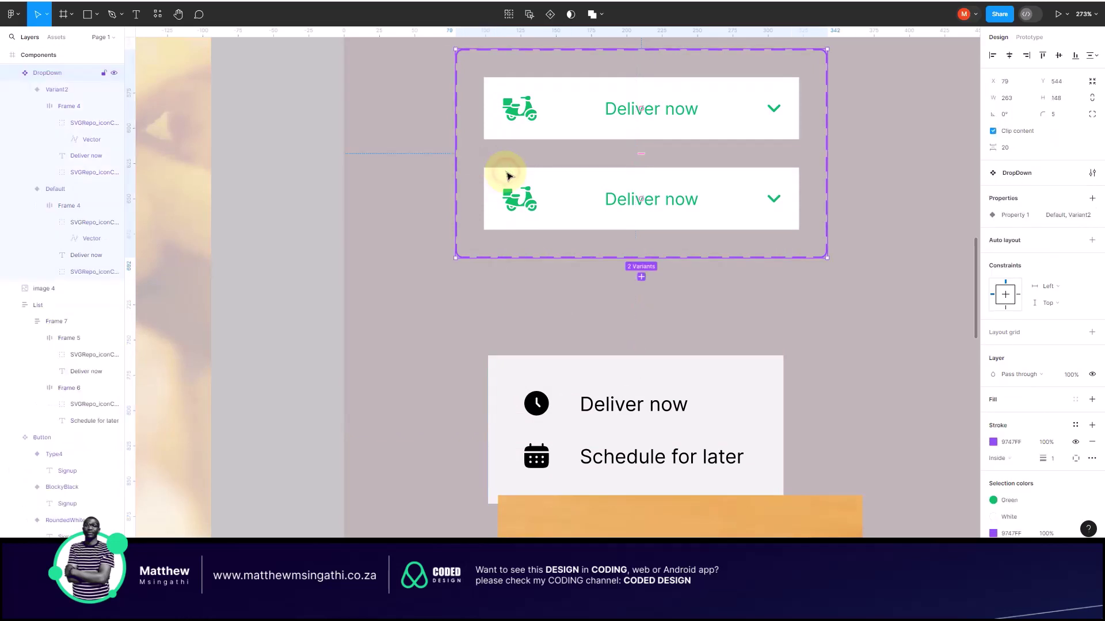
click(506, 172)
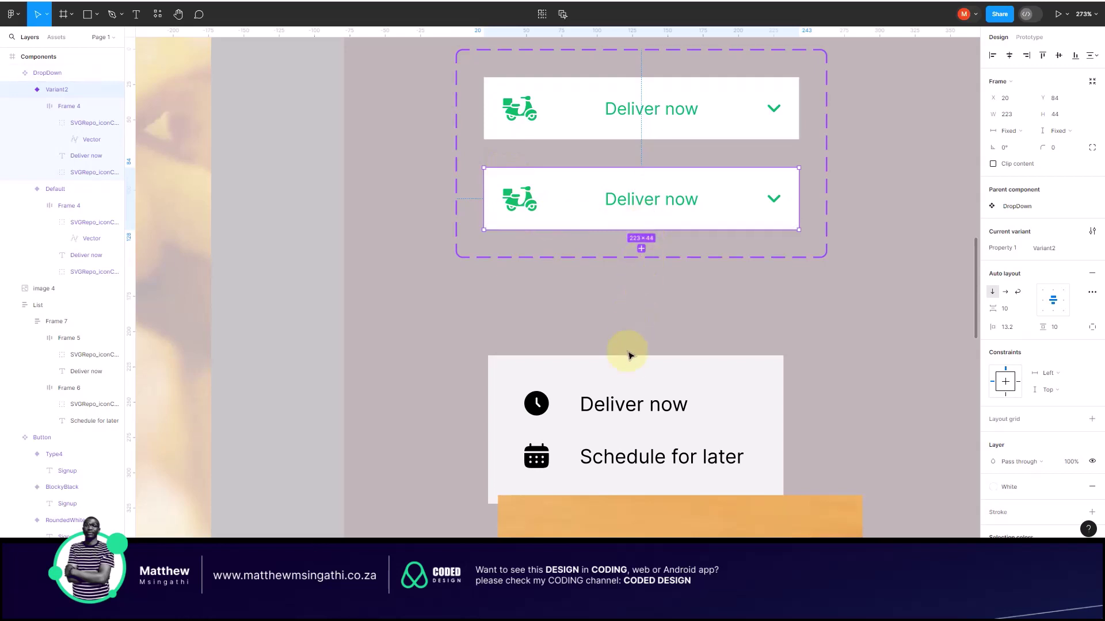
click(623, 370)
drag(623, 371, 634, 220)
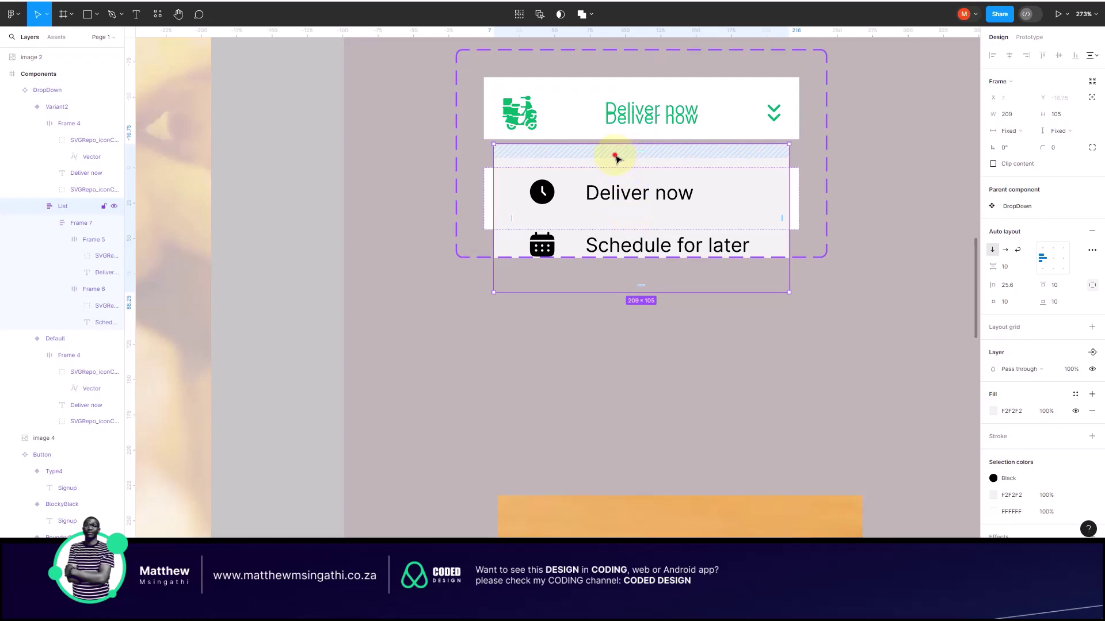
drag(616, 158, 617, 189)
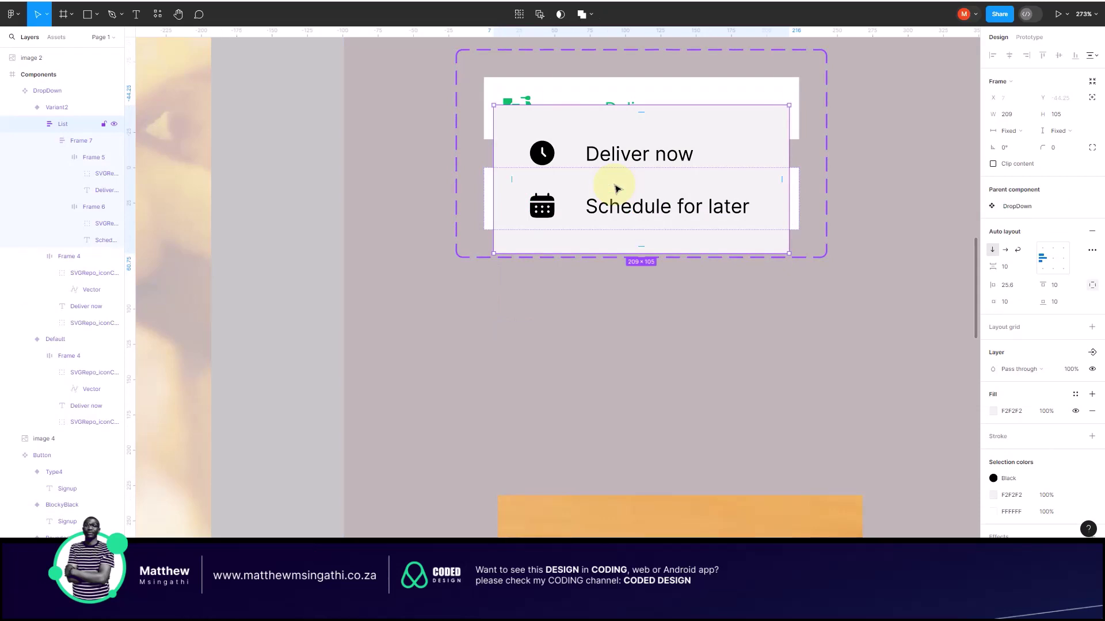
Step: Undo placing the list inside Variant2 and revert the DropDown component to a plain frame
key(ctrl+z)
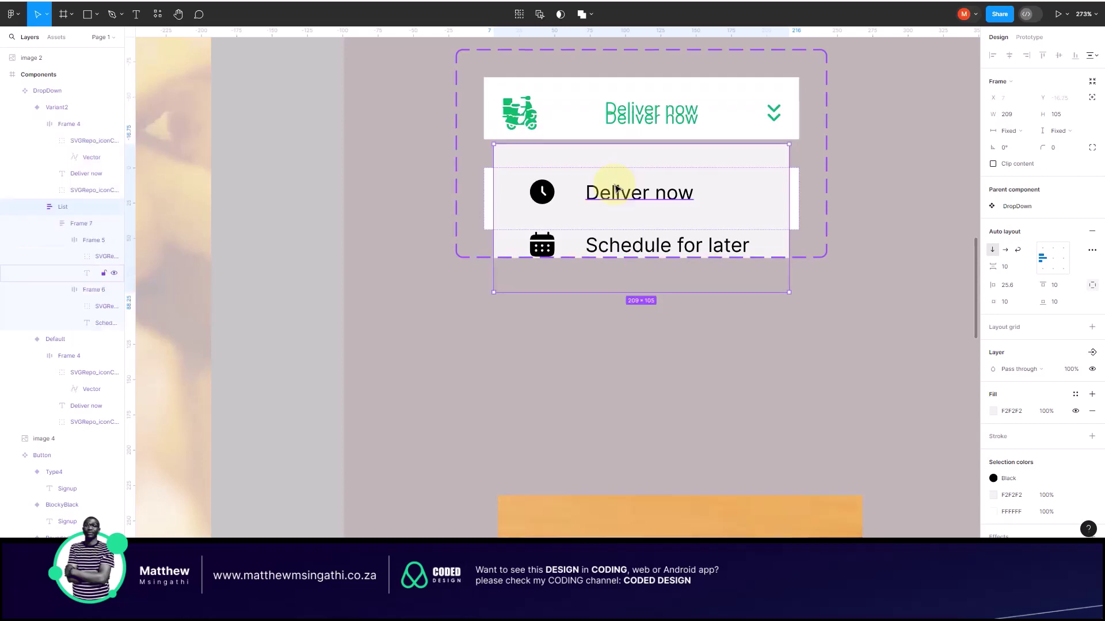
key(ctrl+z)
key(ctrl+z)
key(ctrl+z)
key(ctrl+z)
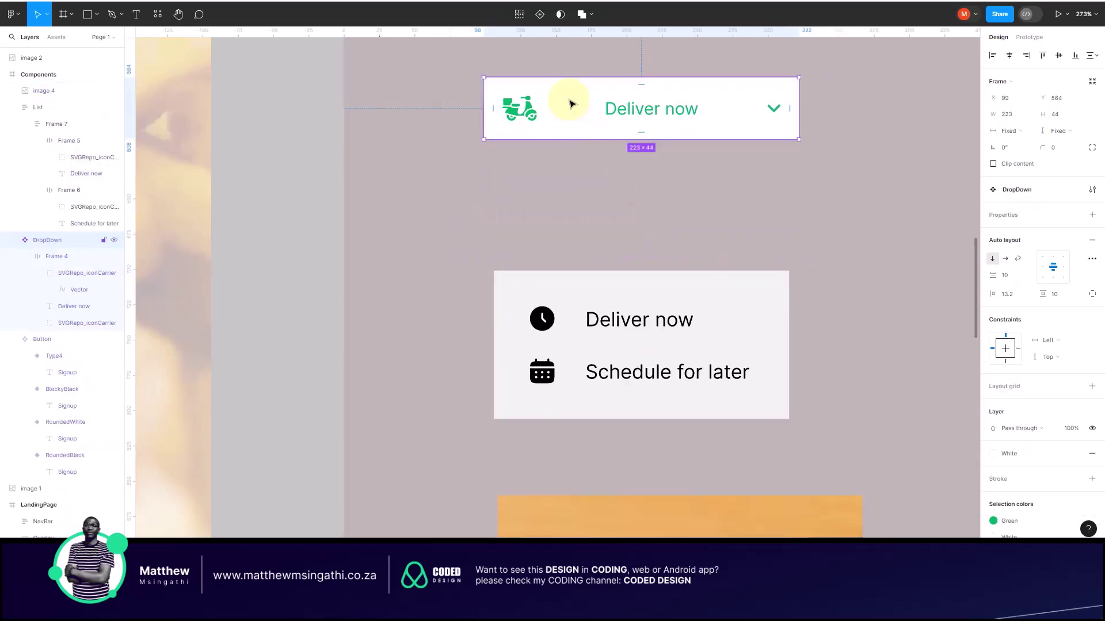
click(569, 151)
click(566, 105)
key(Escape)
click(564, 106)
click(577, 162)
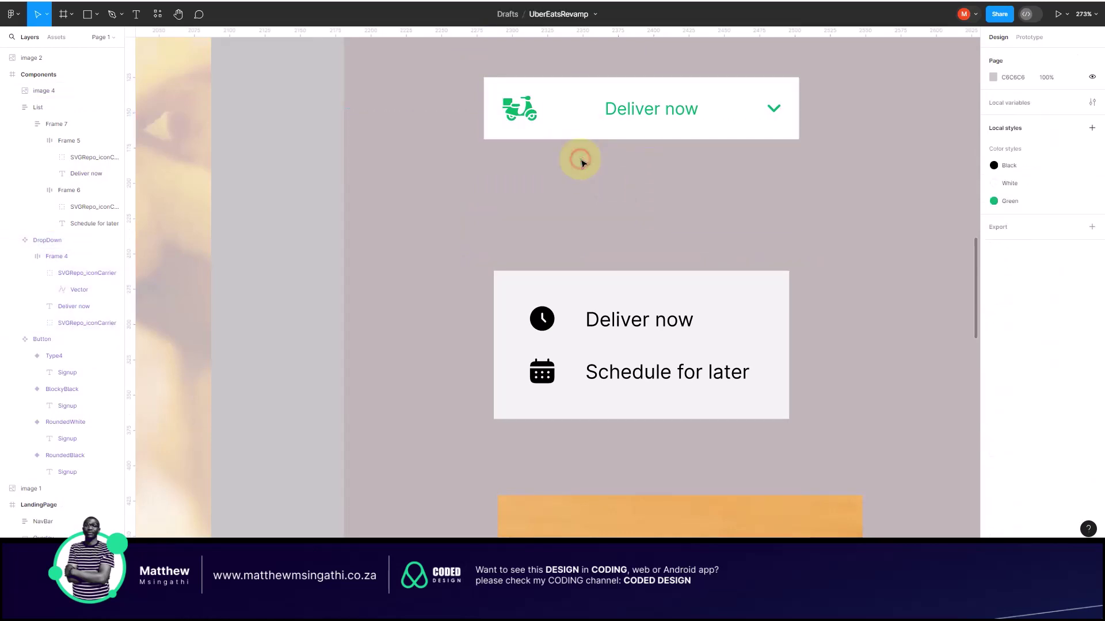
click(577, 121)
key(Escape)
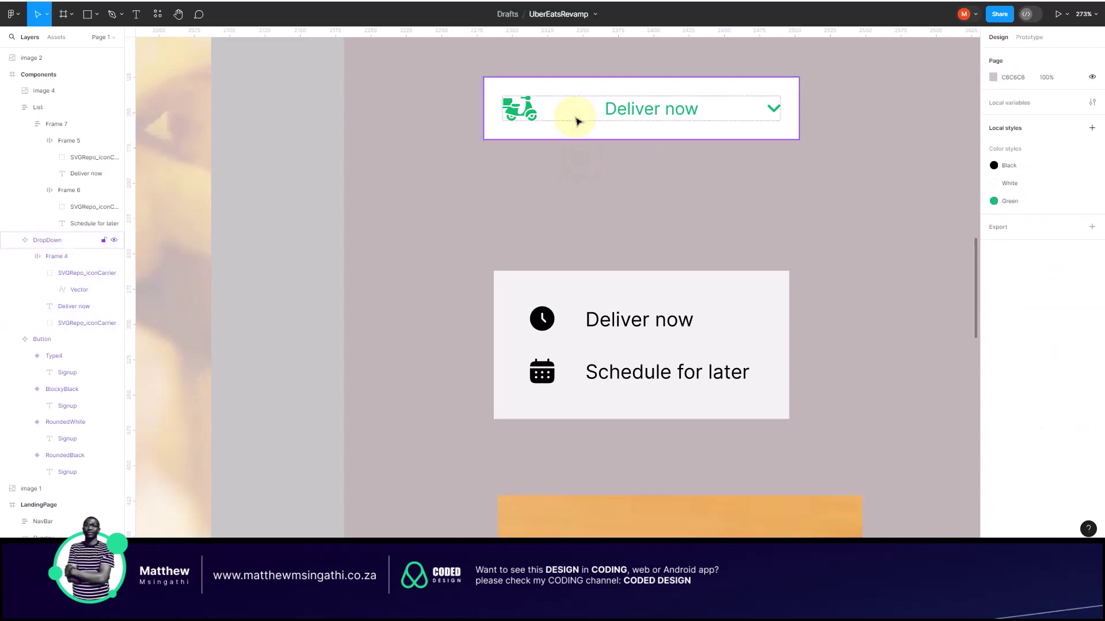
click(577, 121)
key(ctrl+z)
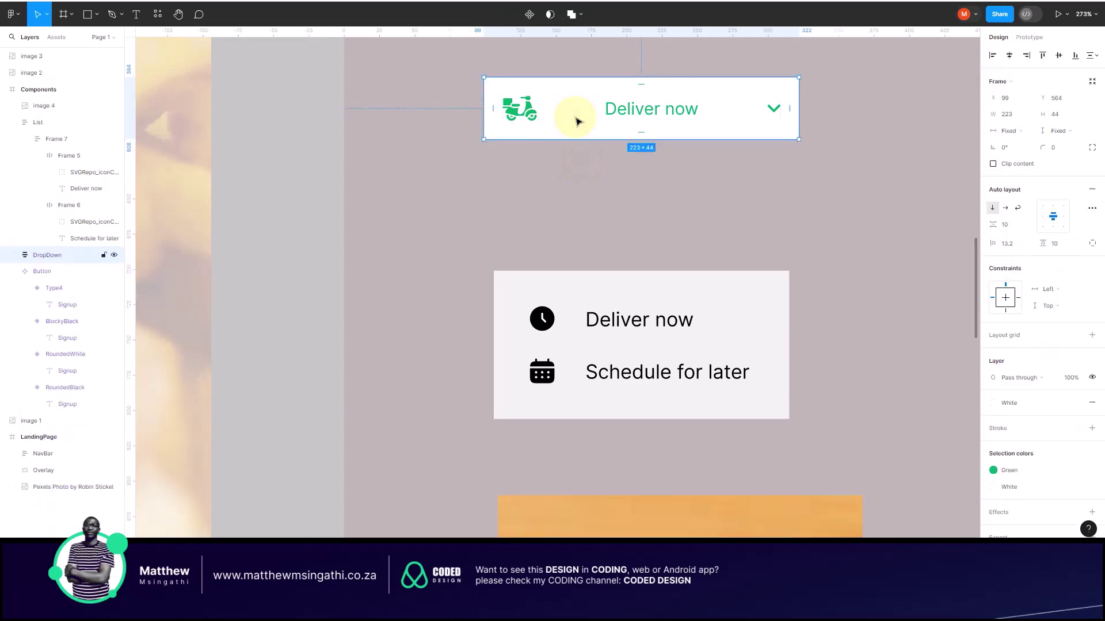
Step: Wrap the DropDown frame in a new auto-layout frame, Frame 8
click(572, 196)
click(558, 141)
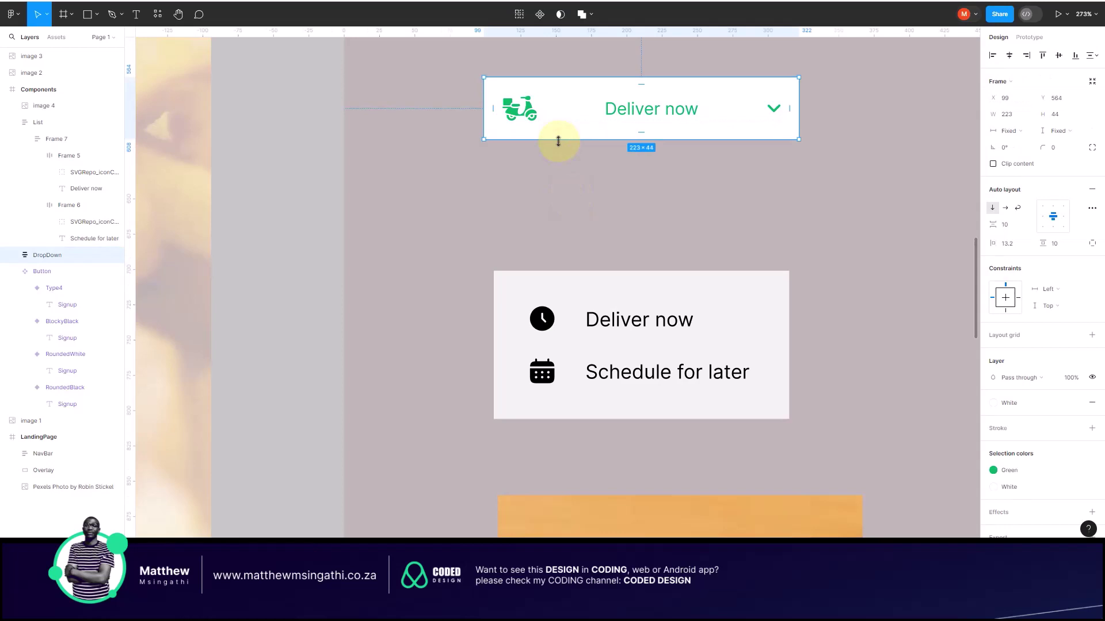
key(shift+a)
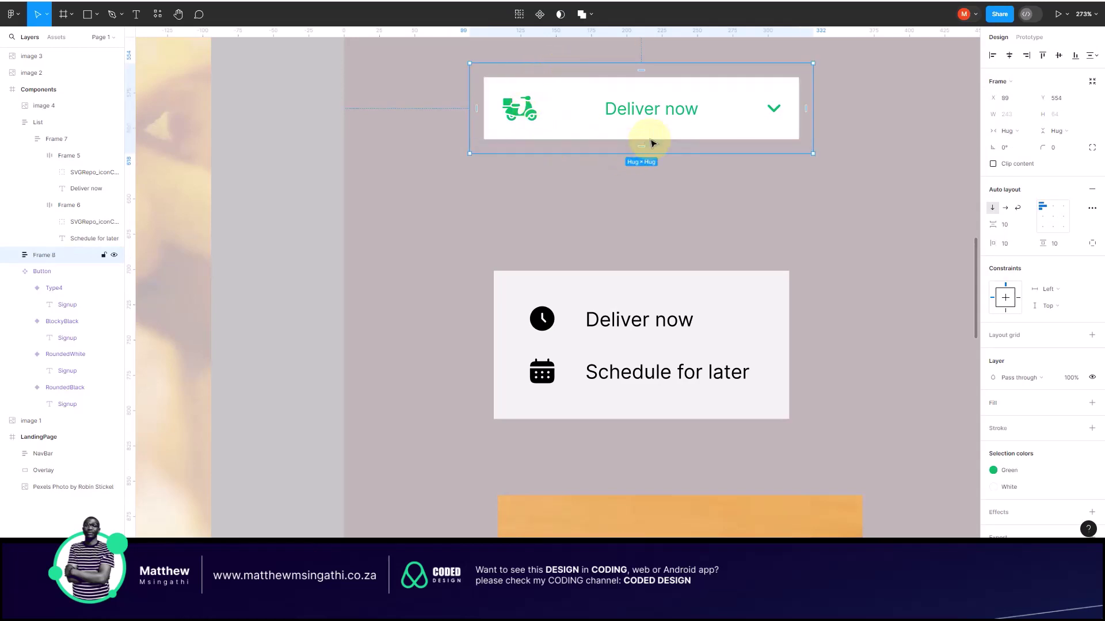
Step: Centre Frame 8's contents and stack the options list vertically under the DropDown
click(1053, 219)
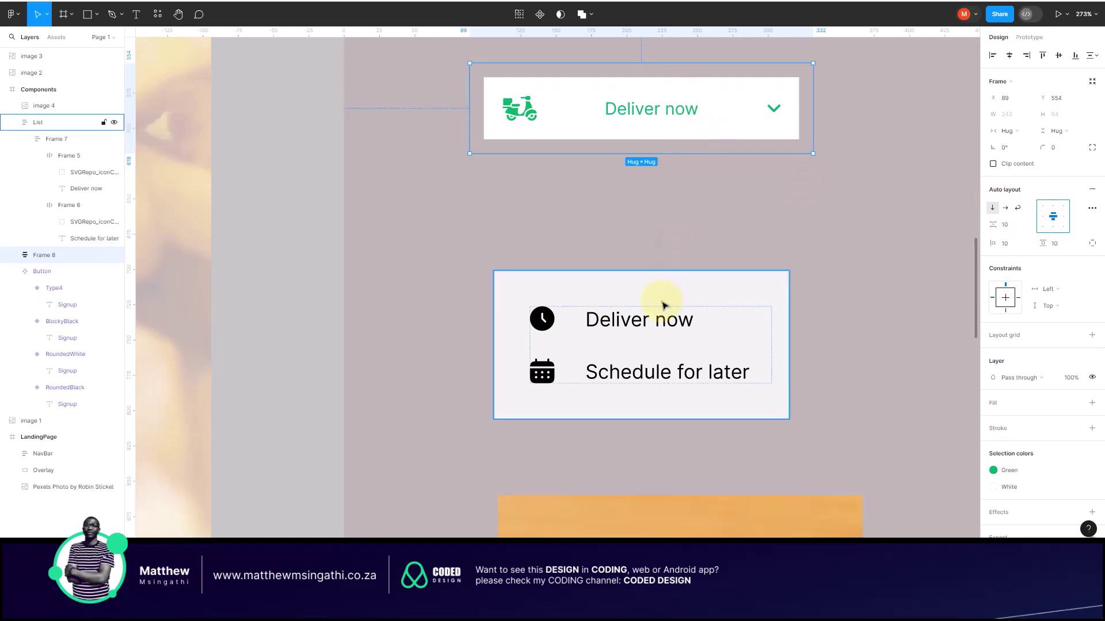
drag(663, 290, 661, 152)
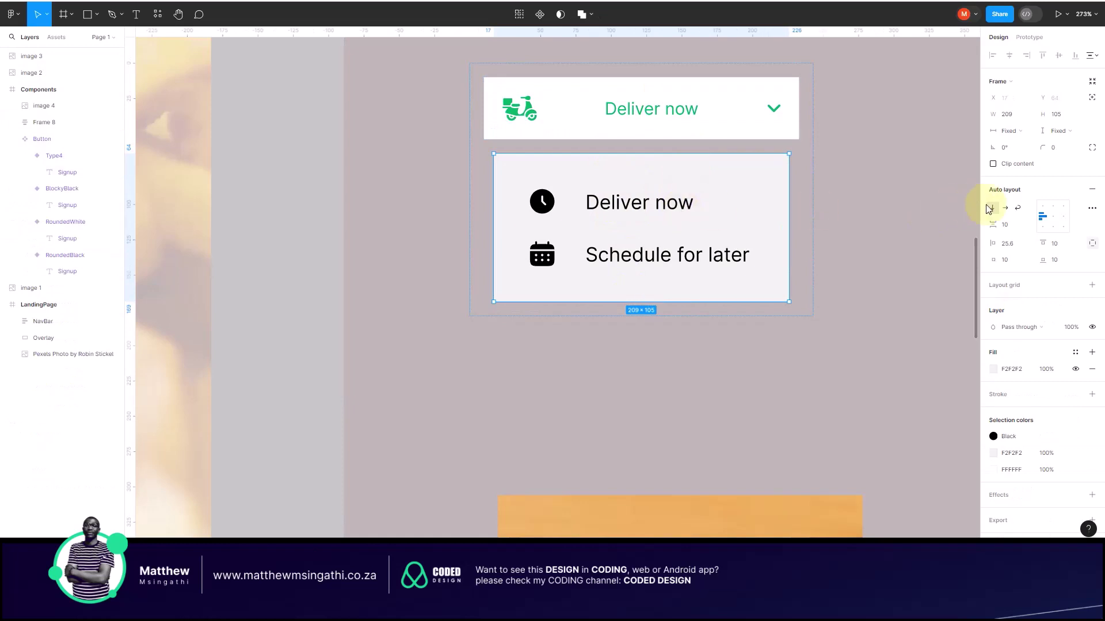
click(1006, 208)
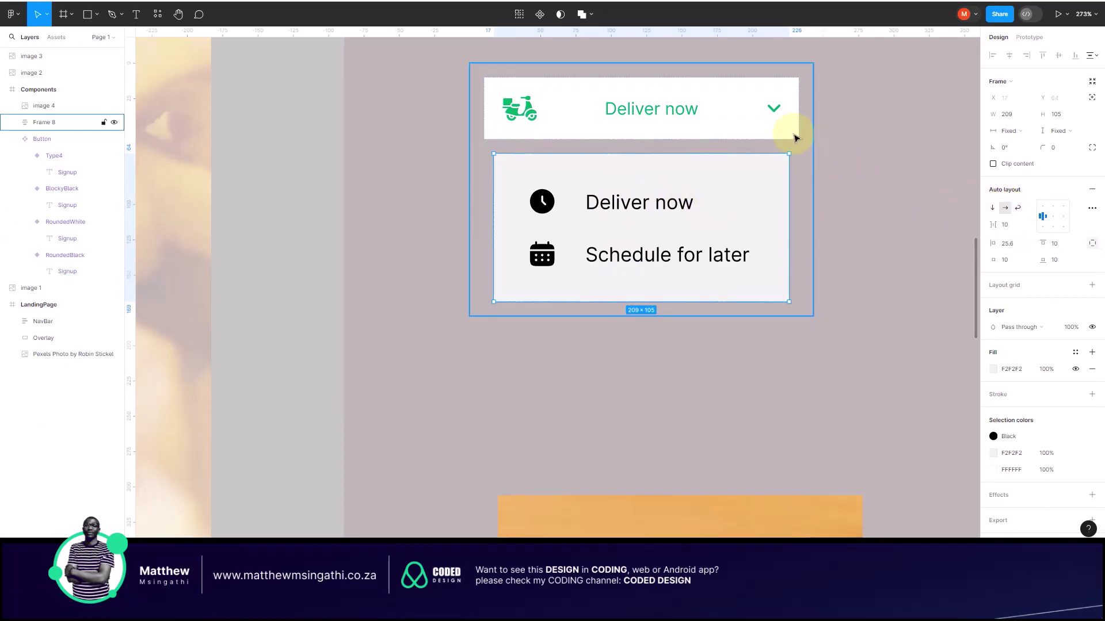
click(651, 65)
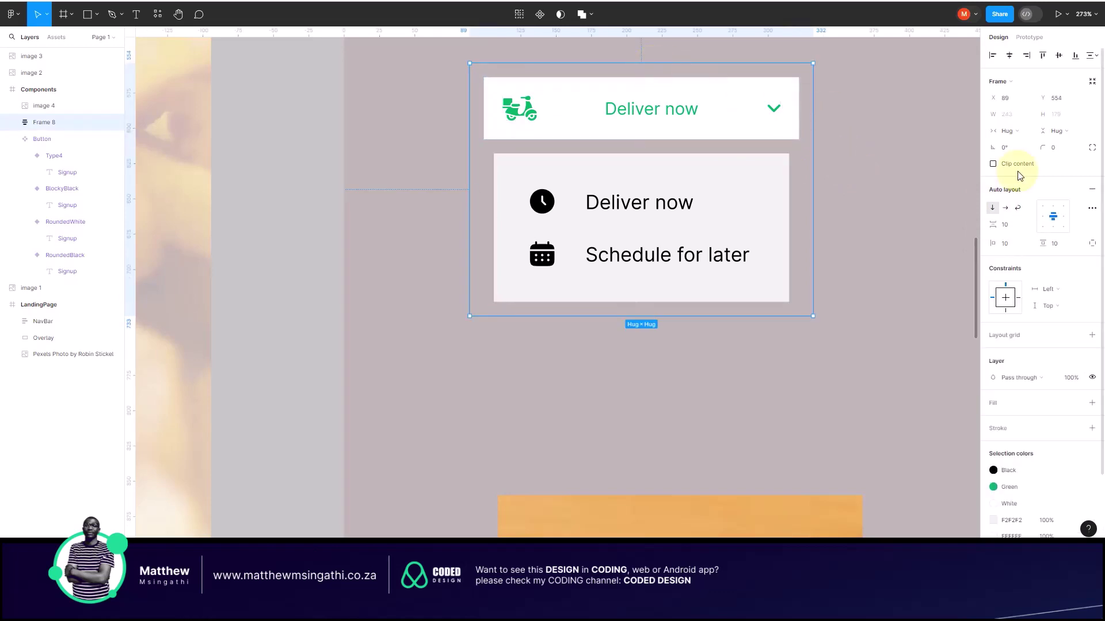
click(1004, 208)
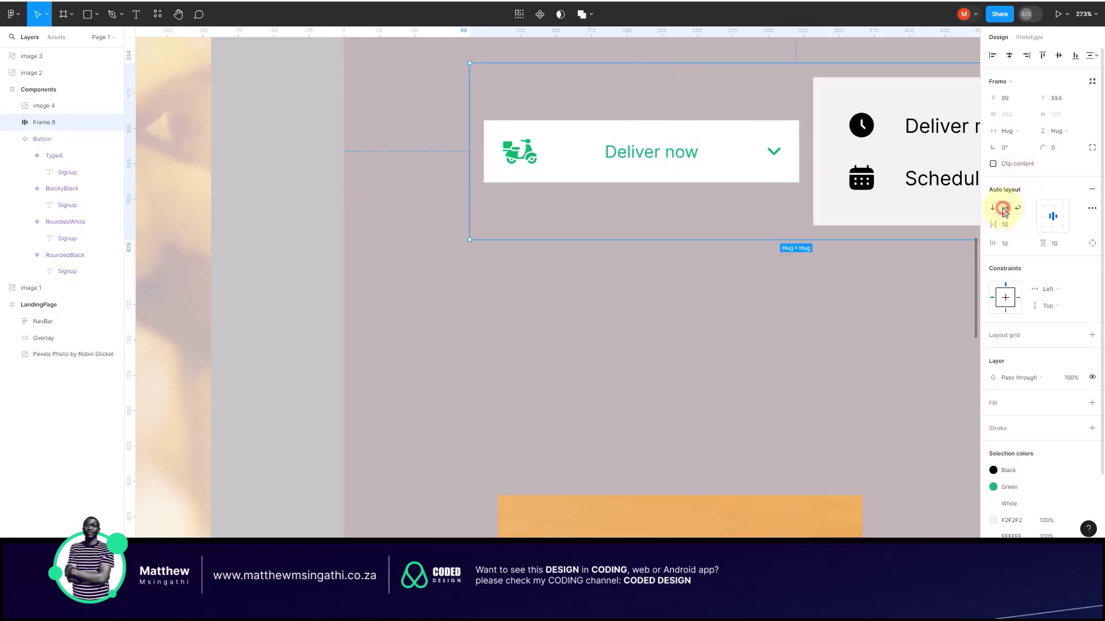
click(992, 208)
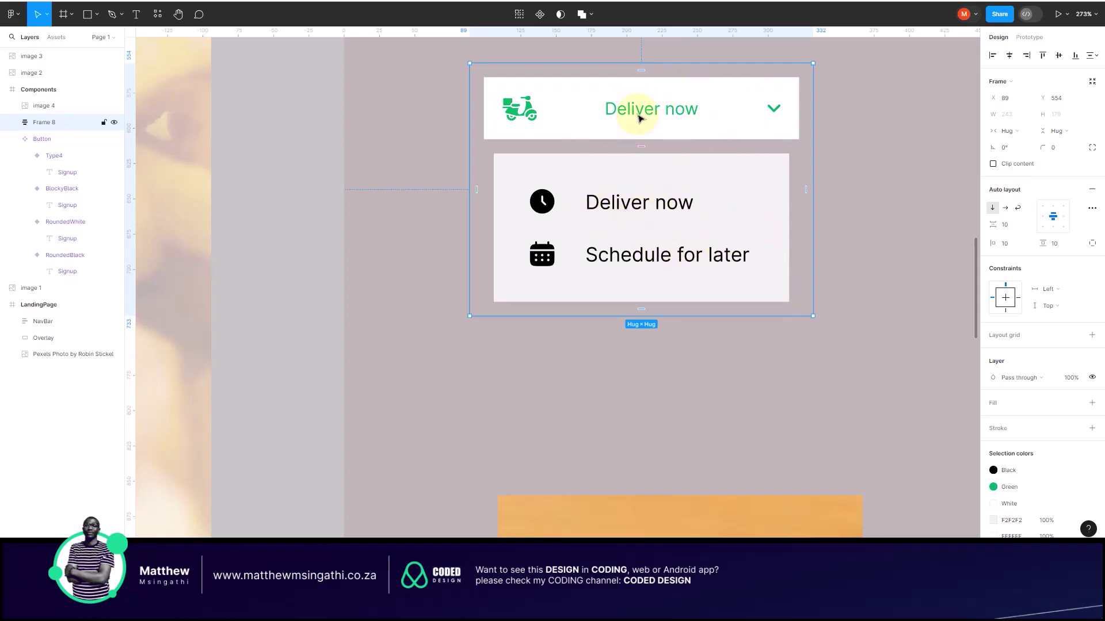
Step: Tighten Frame 8's spacing to -0.6 so the list sits directly under the header
double_click(570, 168)
click(833, 192)
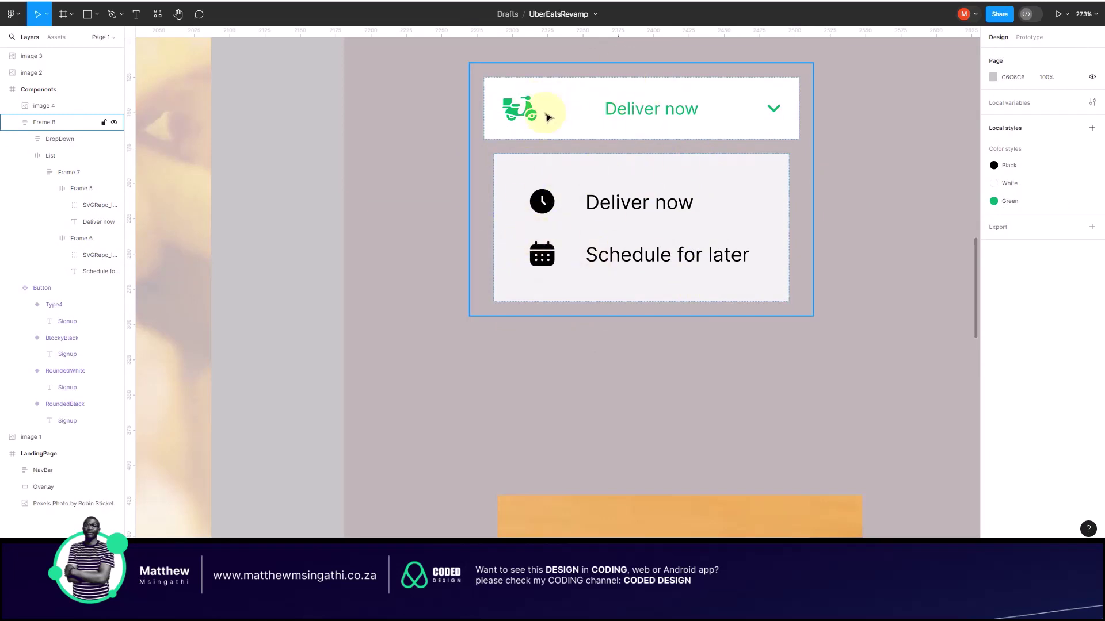
click(532, 176)
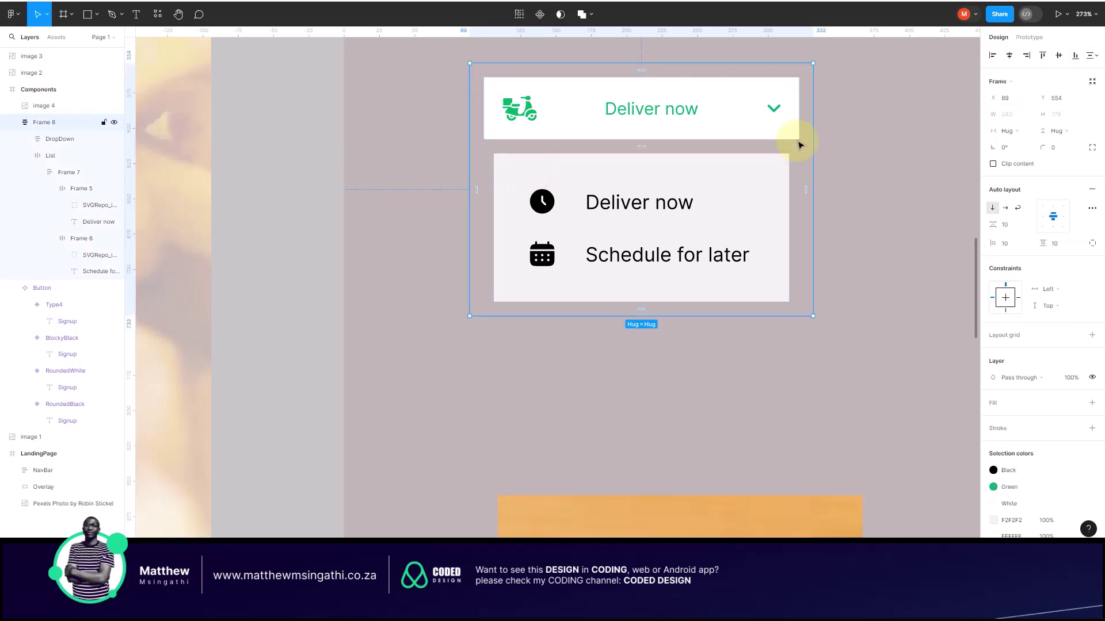
click(875, 161)
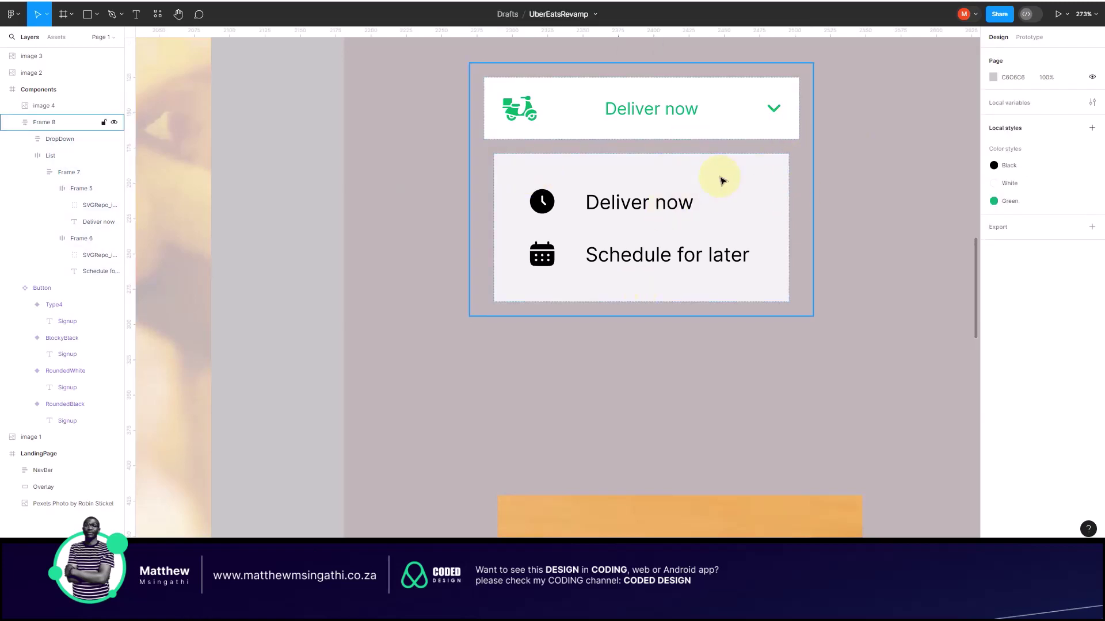
click(747, 144)
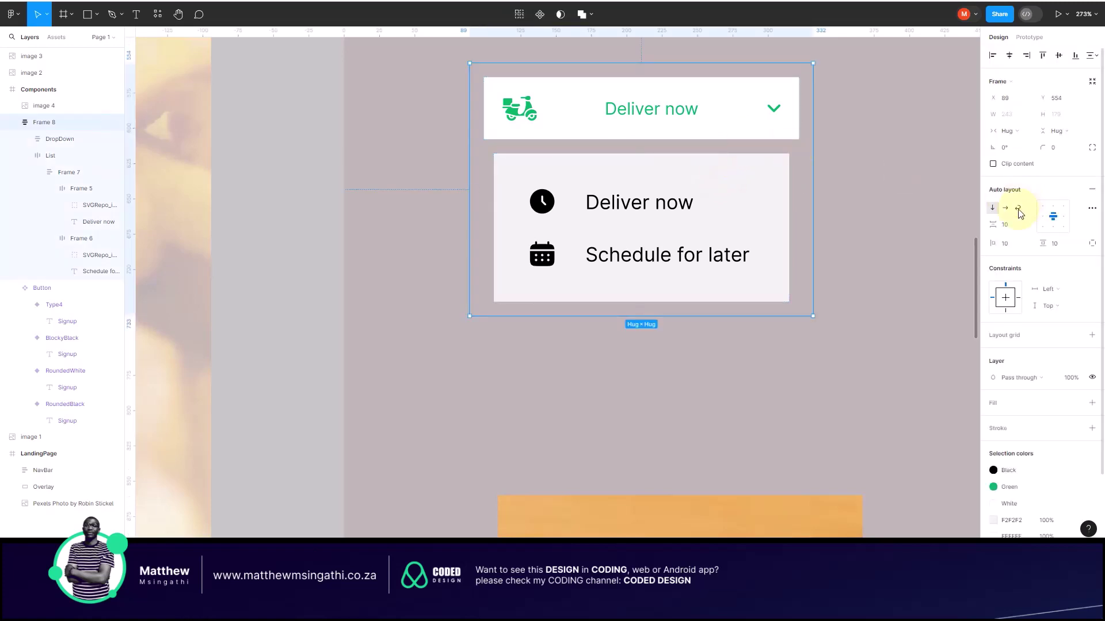
drag(993, 226, 964, 226)
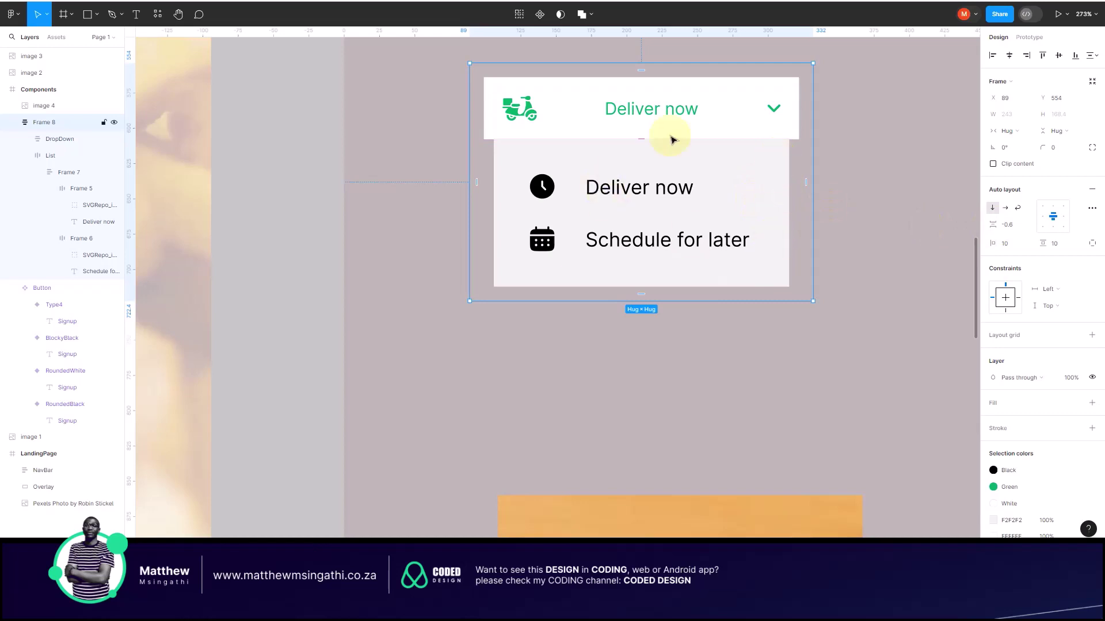
click(1054, 218)
click(702, 328)
click(624, 170)
Step: Make Frame 8 a component, add a second variant, and delete Variant2's options list
click(540, 15)
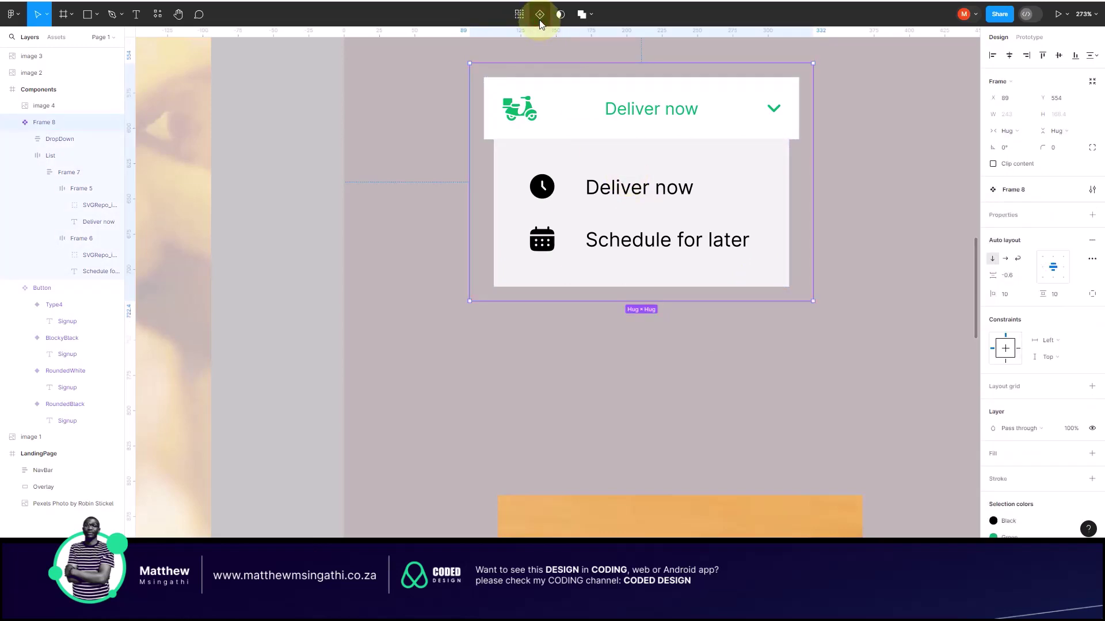
click(539, 91)
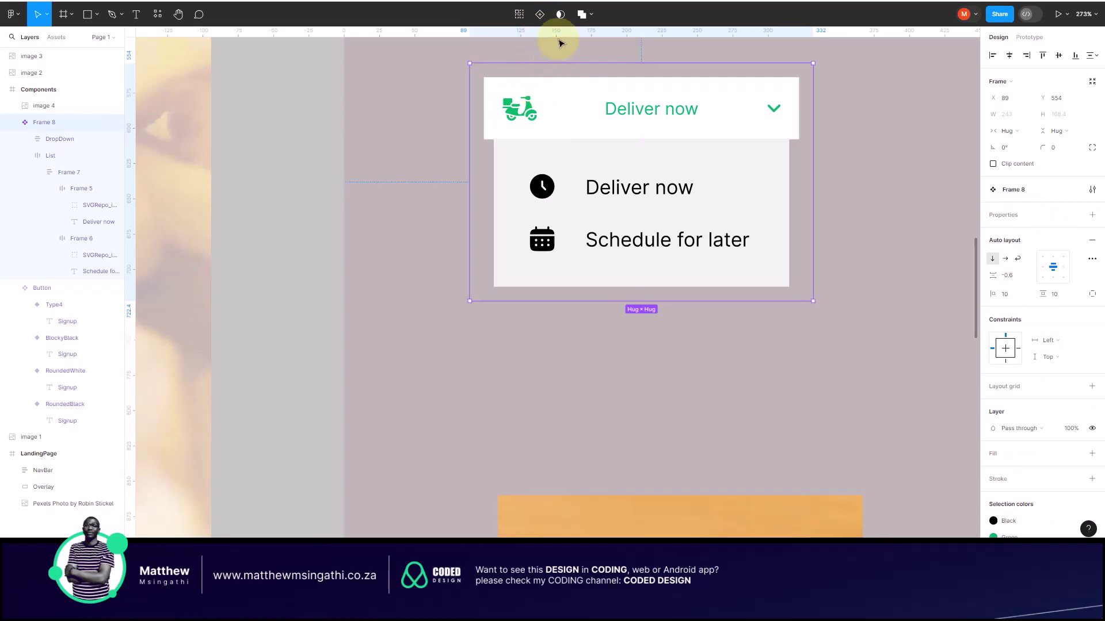
click(540, 17)
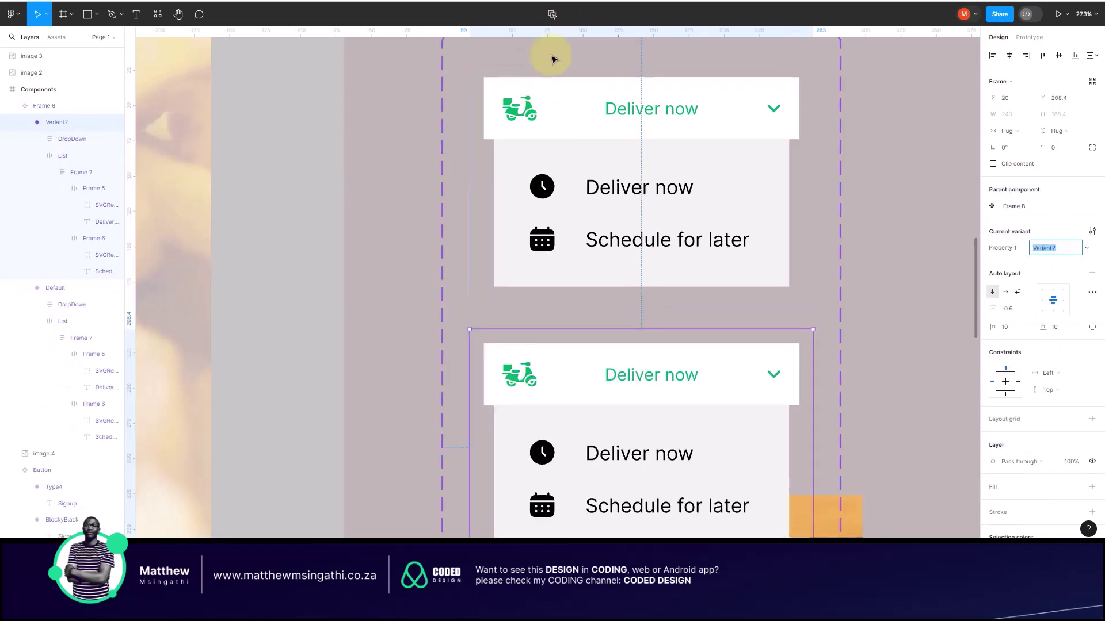
scroll(596, 202, down, 5)
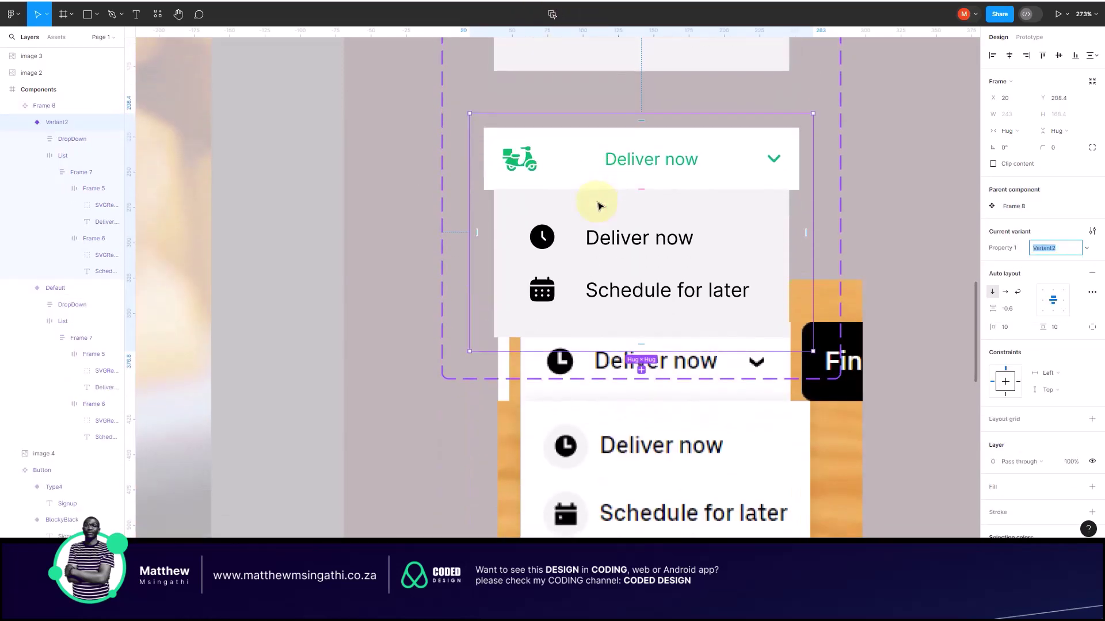
click(523, 208)
key(Delete)
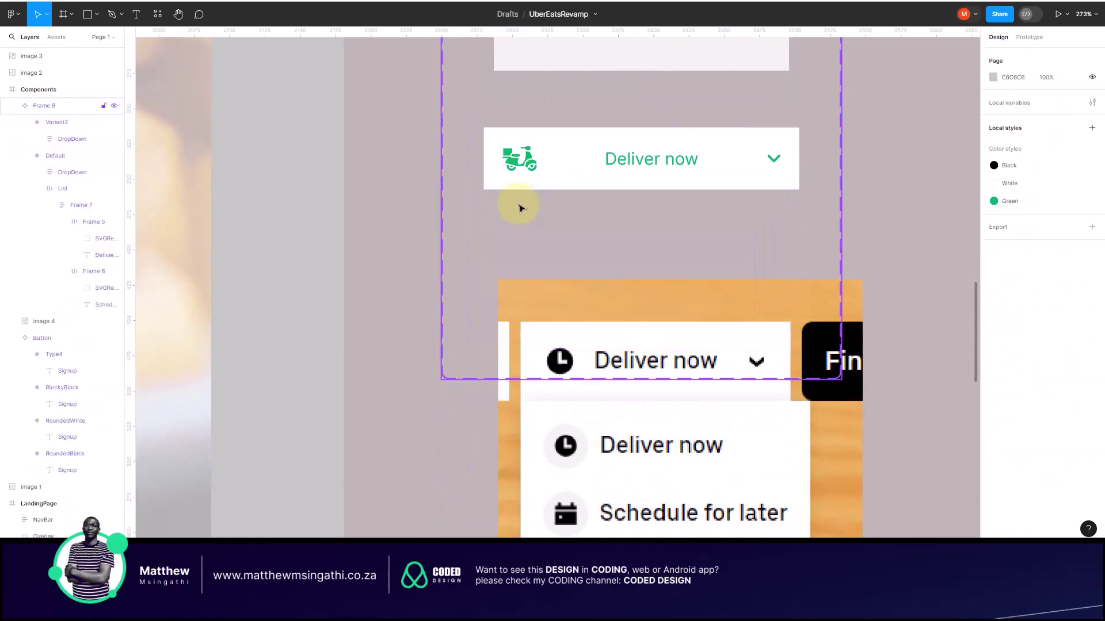
Step: Move the reference screenshot aside and pull up the component set's bottom edge
double_click(544, 160)
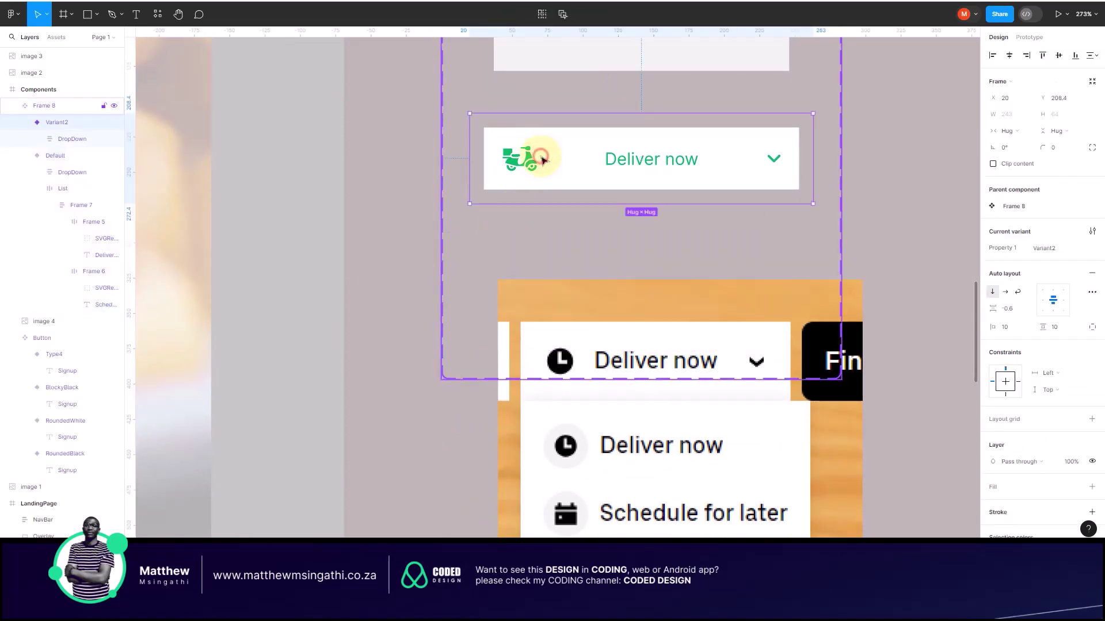
scroll(543, 160, down, 5)
scroll(625, 126, up, 3)
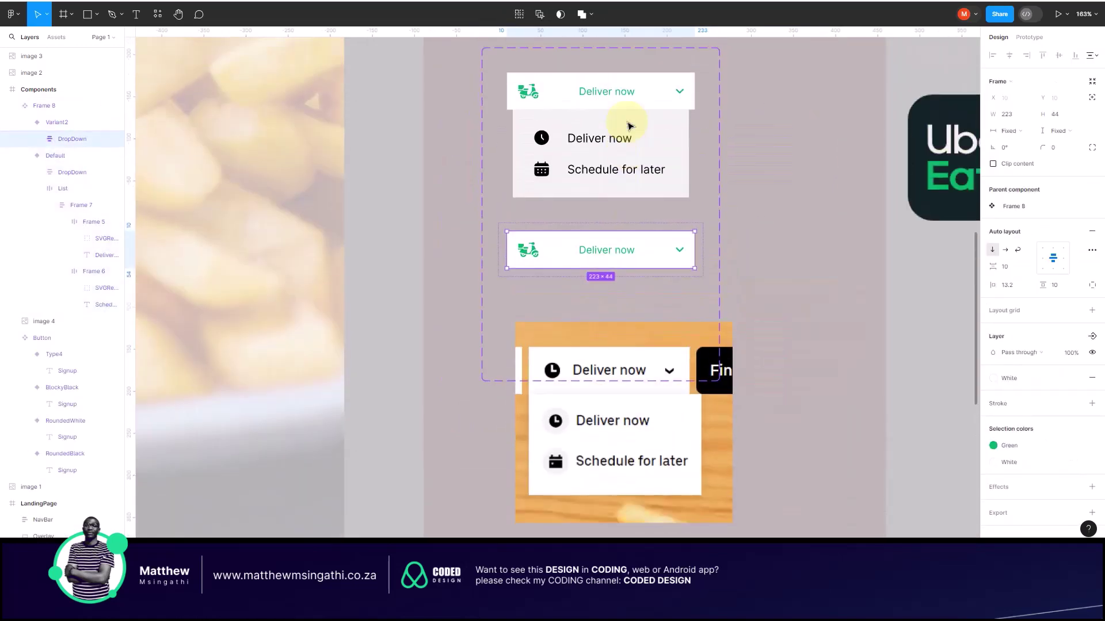
drag(668, 418, 896, 441)
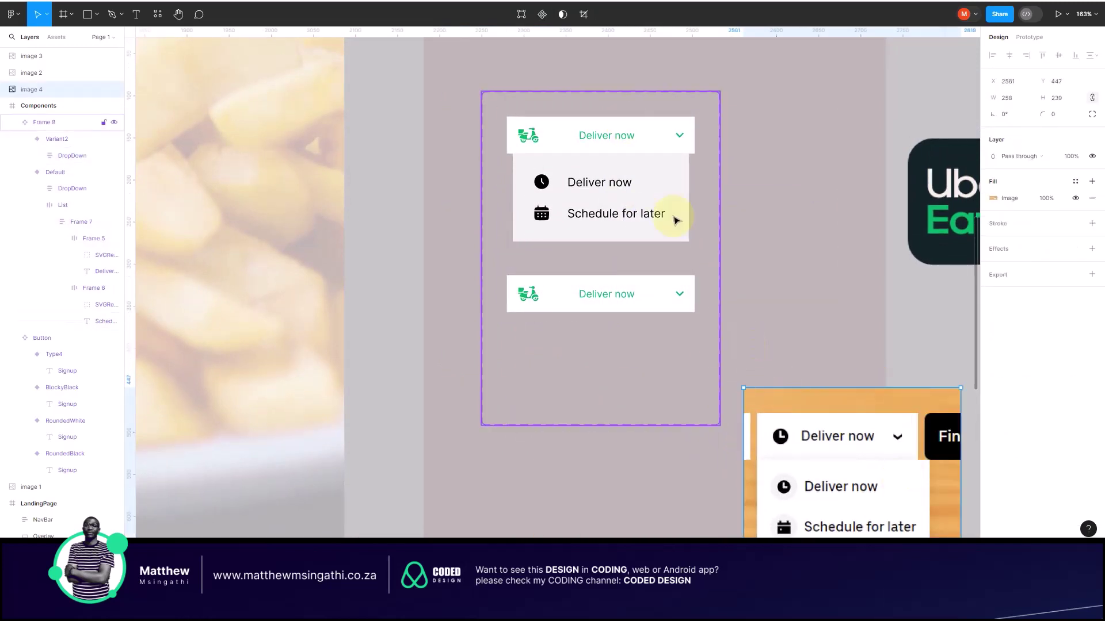
scroll(676, 217, up, 2)
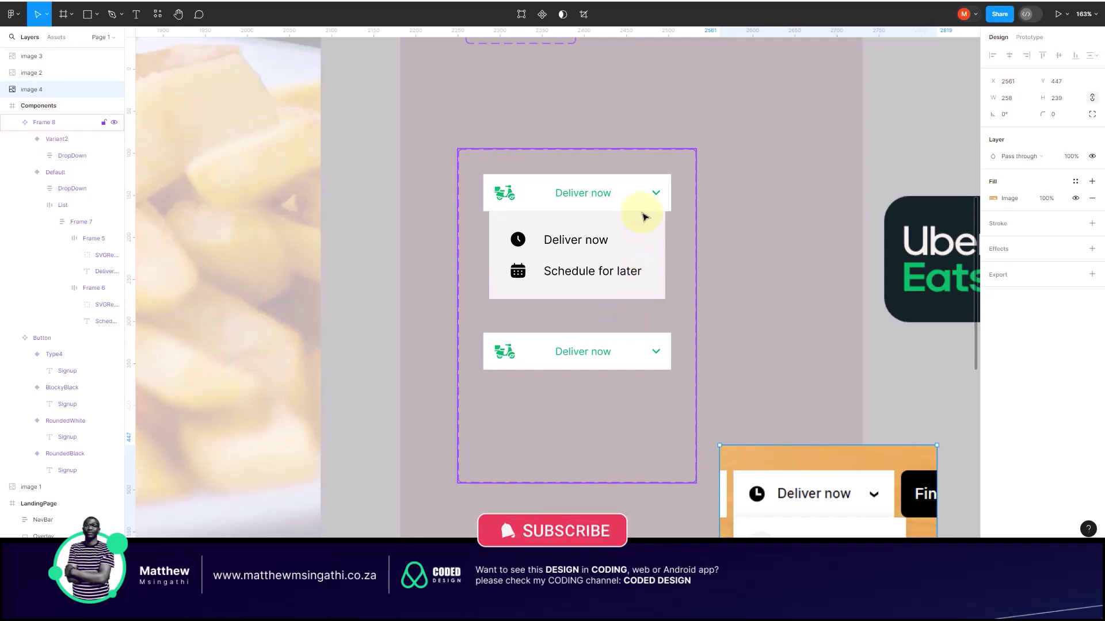
click(560, 443)
drag(547, 482, 541, 409)
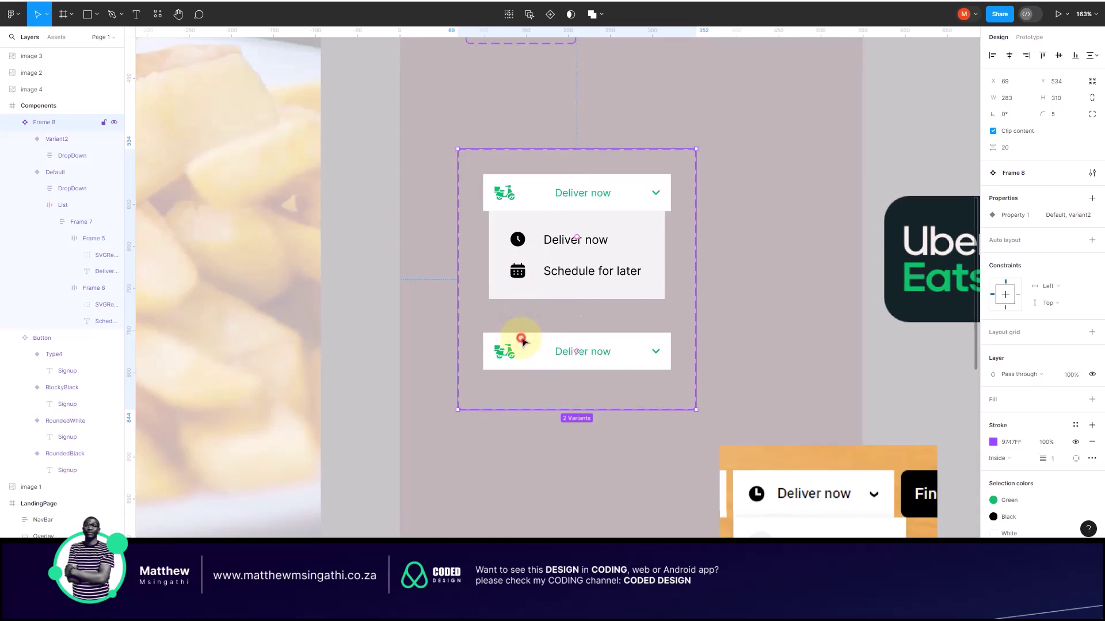
Step: Place the closed Variant2 on top with the open Default variant directly below
click(524, 342)
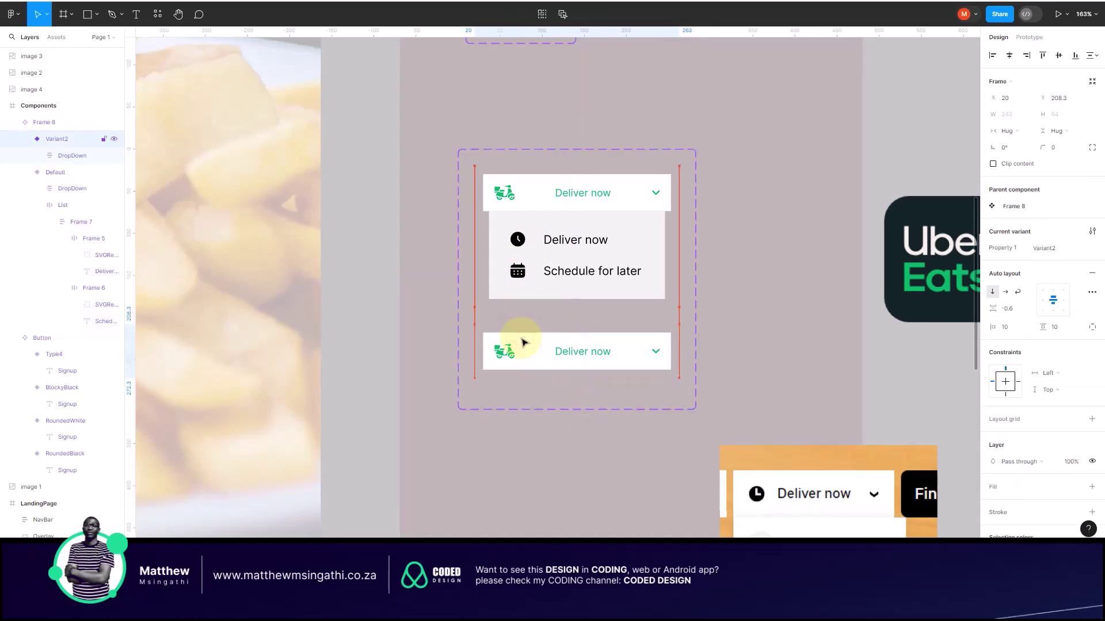
mouse_move(524, 343)
mouse_down()
mouse_move(532, 127)
mouse_move(526, 340)
mouse_up()
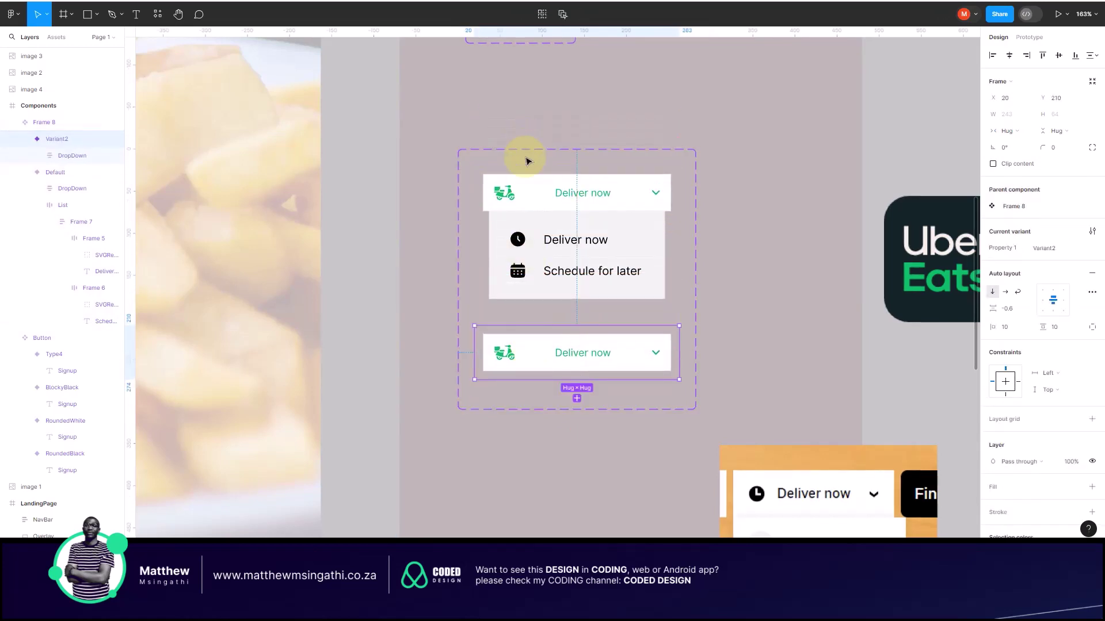
click(528, 158)
drag(528, 149, 522, 183)
click(535, 180)
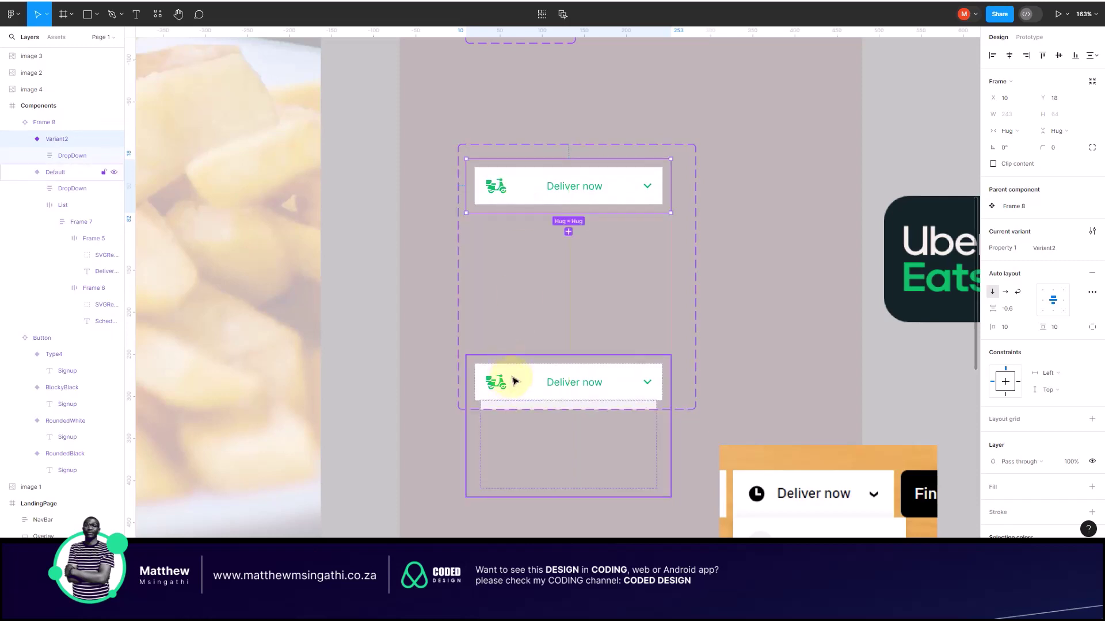
drag(510, 382, 518, 239)
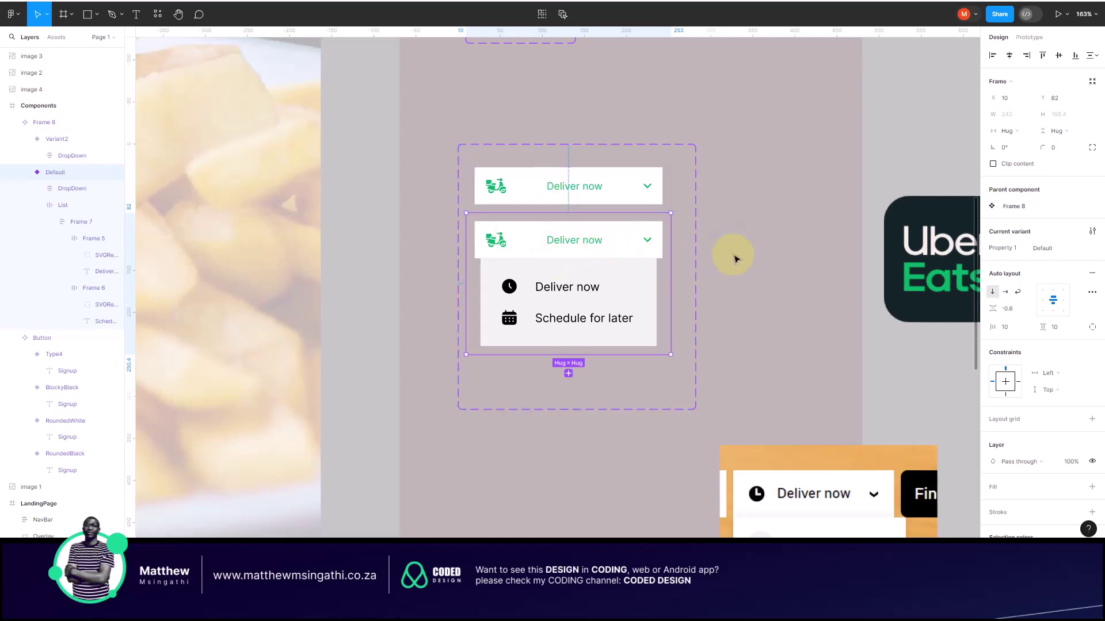
click(768, 253)
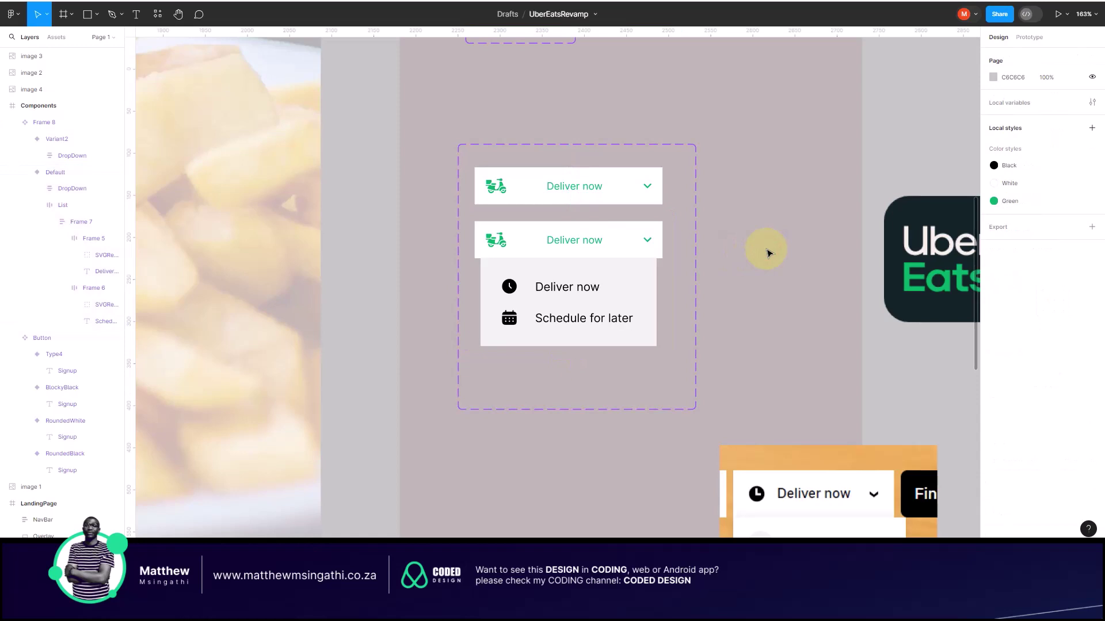
Step: Link Variant2 to Default with an On click, Change to Default, Instant interaction
right_click(621, 233)
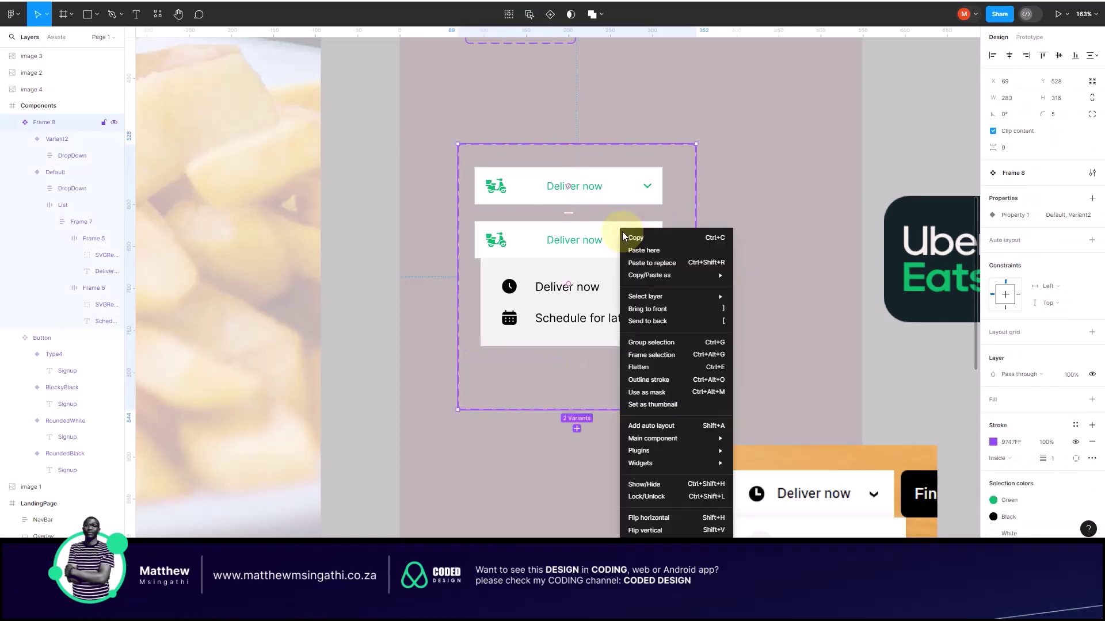
click(757, 175)
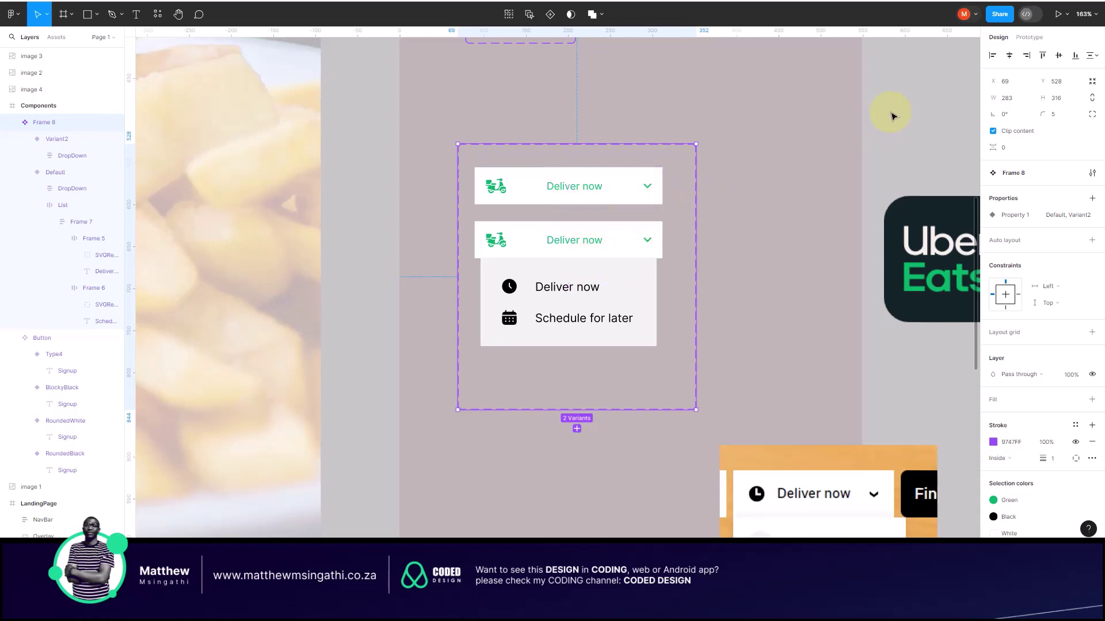
click(1028, 38)
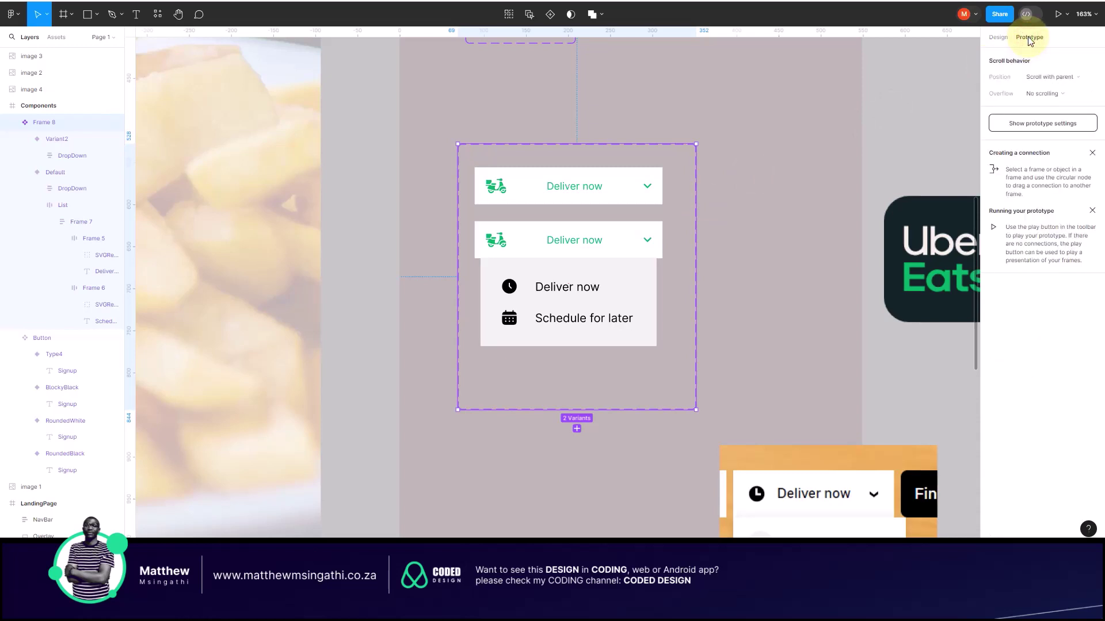
click(656, 196)
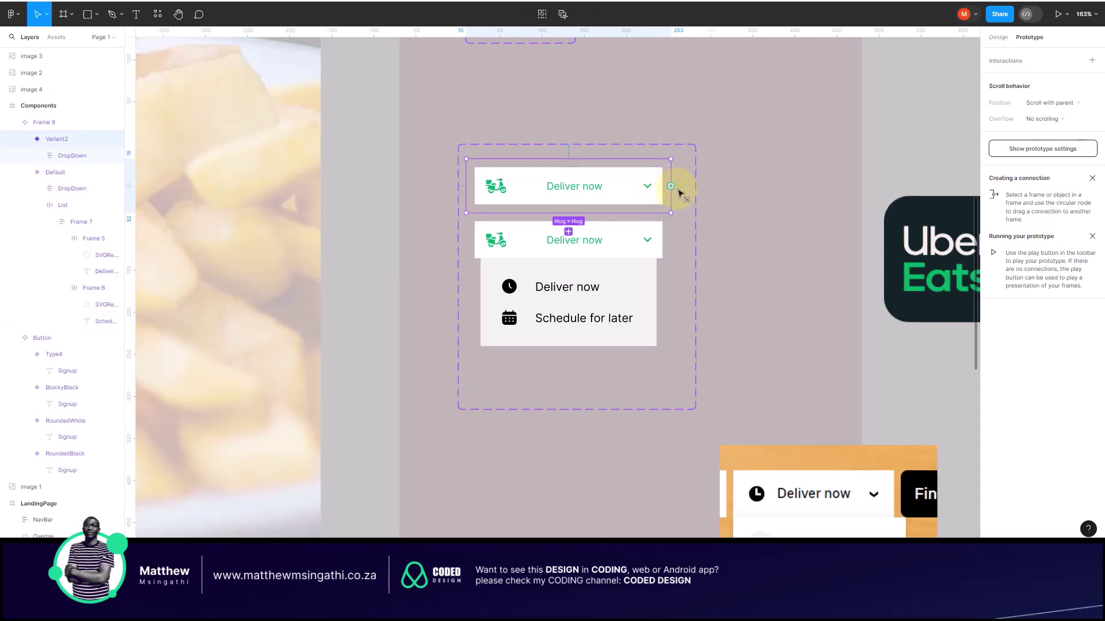
drag(679, 192, 663, 286)
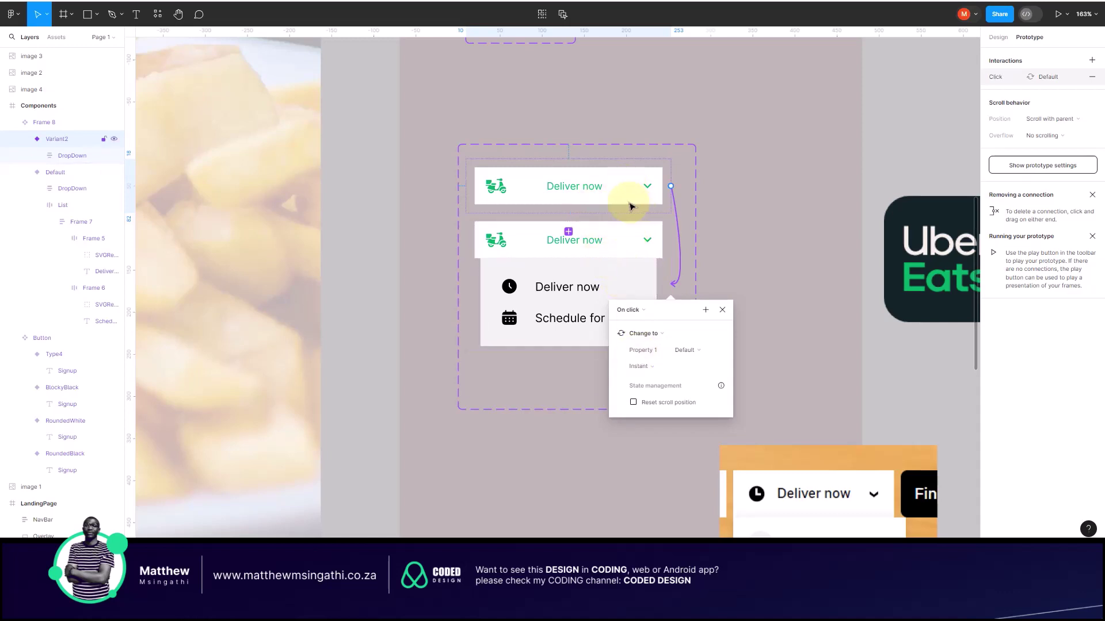
click(748, 205)
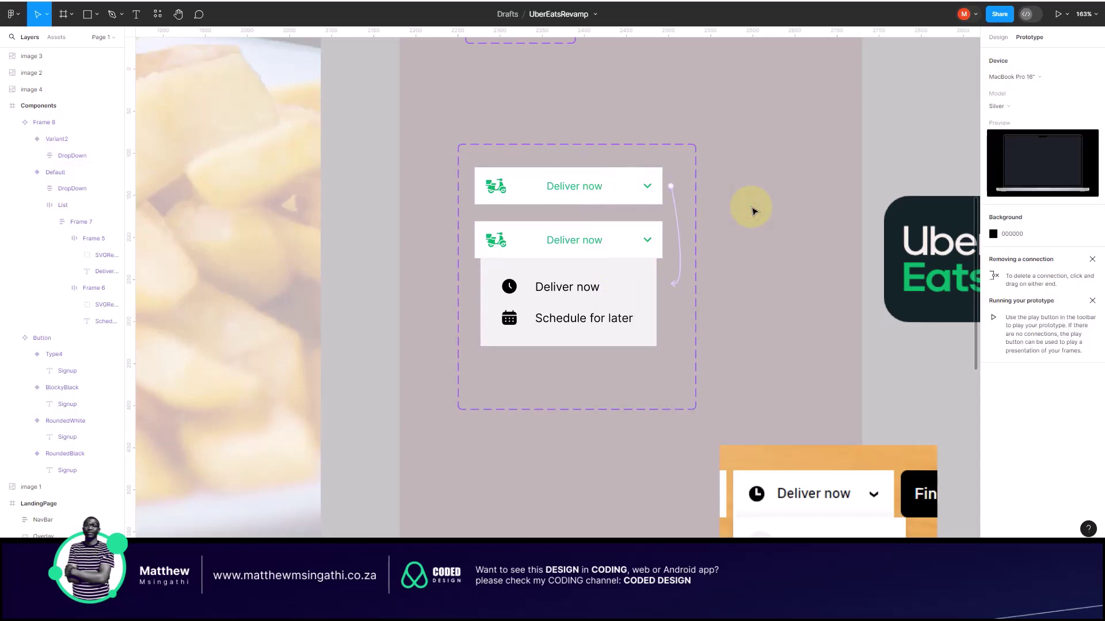
click(679, 173)
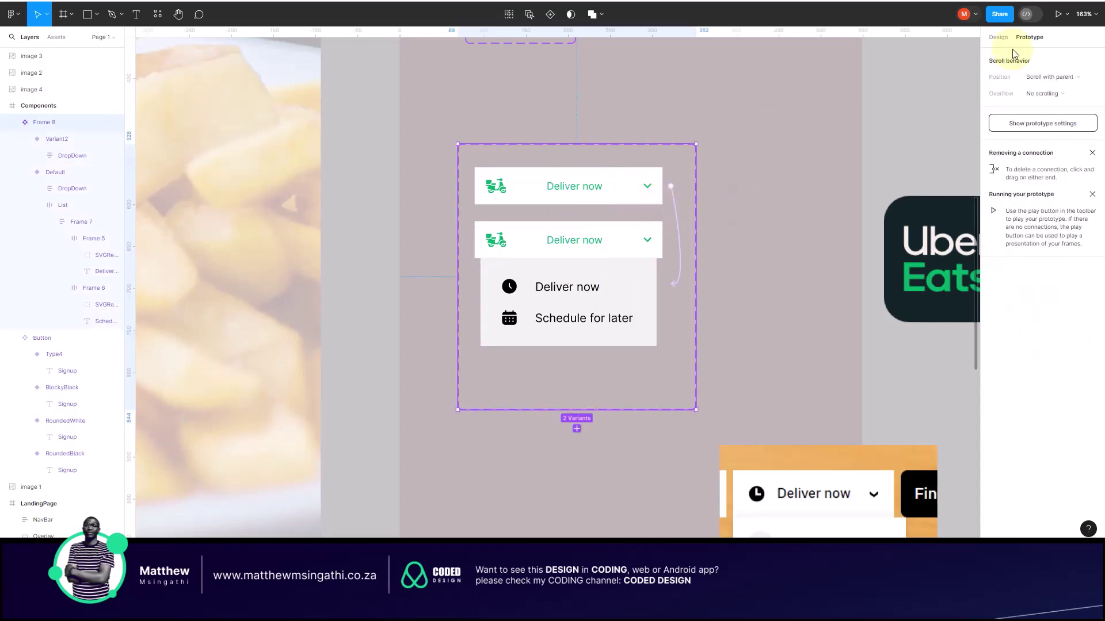
click(1056, 14)
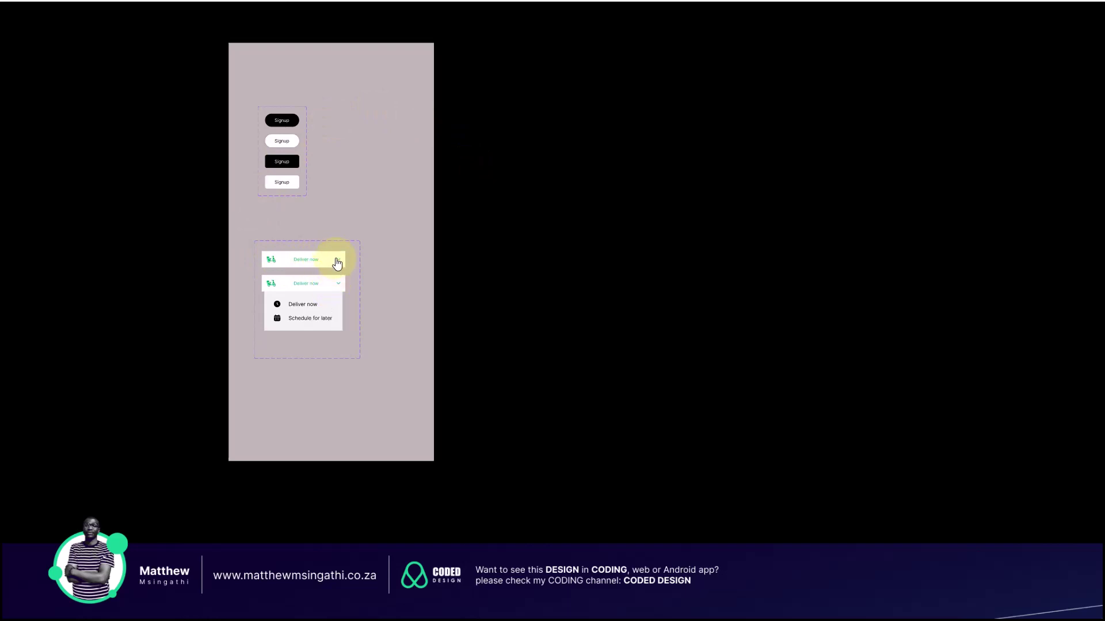
drag(338, 285, 344, 260)
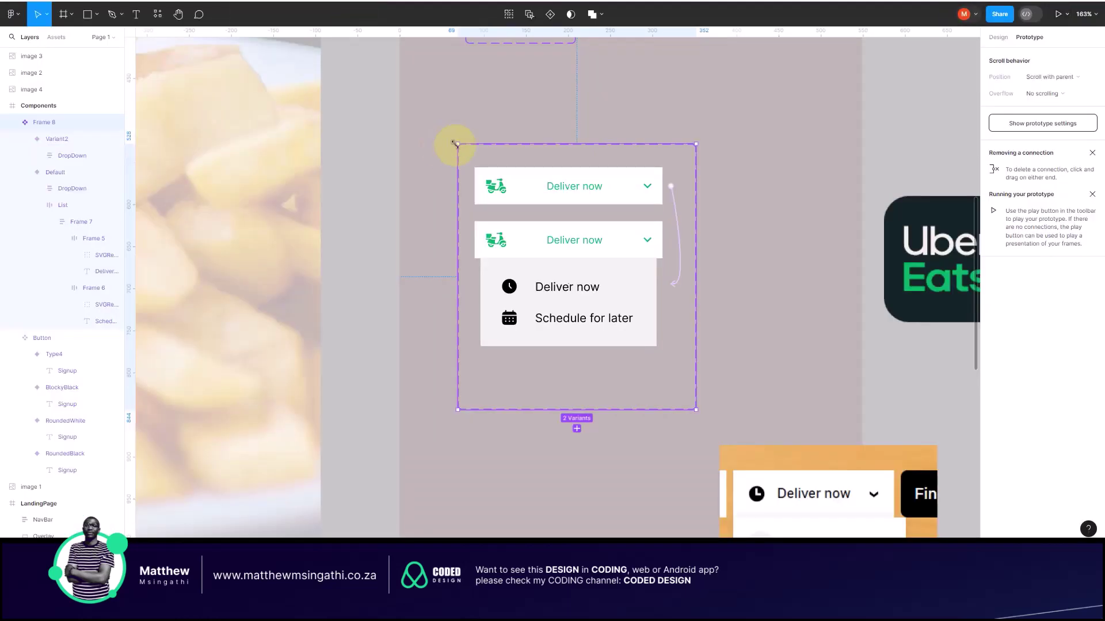
Step: Alt-drag a copy of the closed Variant2 dropdown to the right of the Uber Eats logo
scroll(470, 159, down, 3)
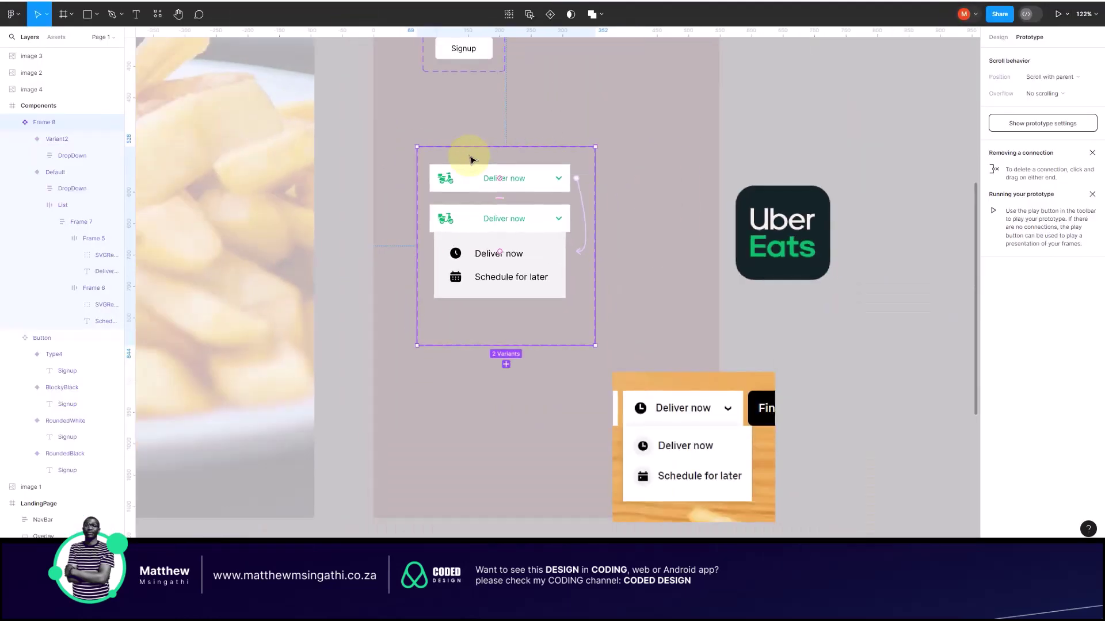
scroll(583, 190, right, 3)
click(704, 126)
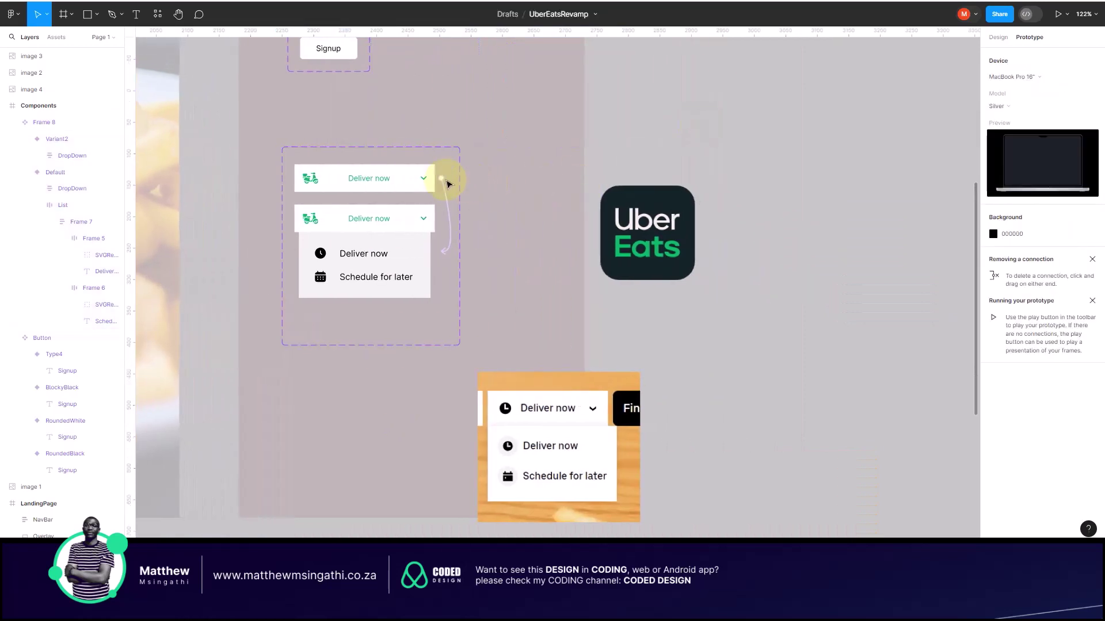
click(422, 177)
click(418, 176)
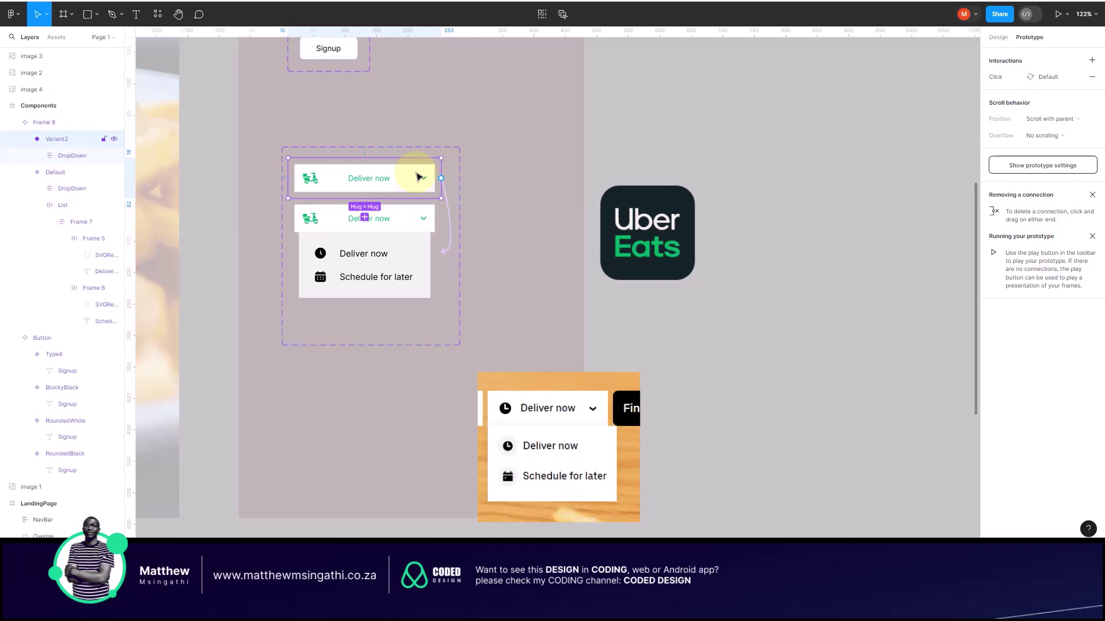
drag(421, 177, 803, 131)
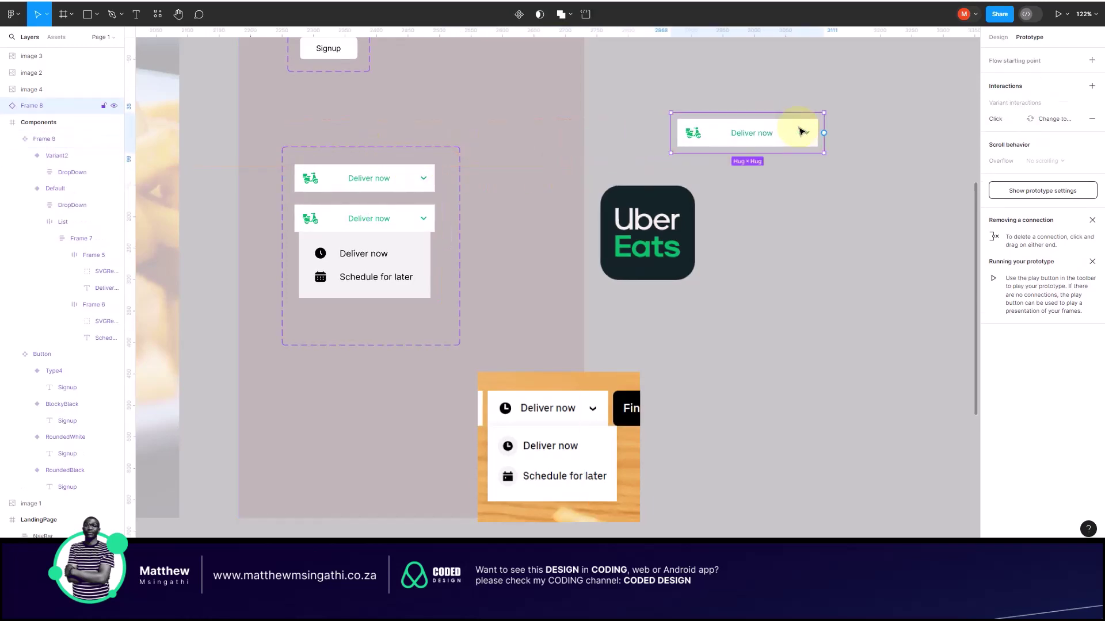
Step: Select the new dropdown copy and start the prototype preview
click(814, 226)
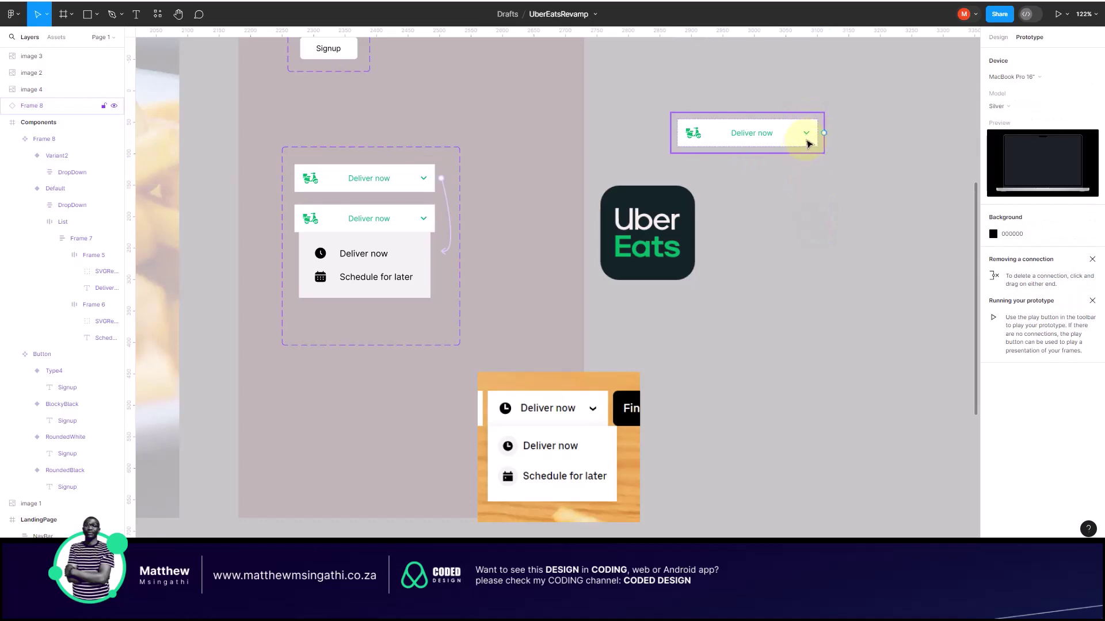
scroll(808, 137, right, 5)
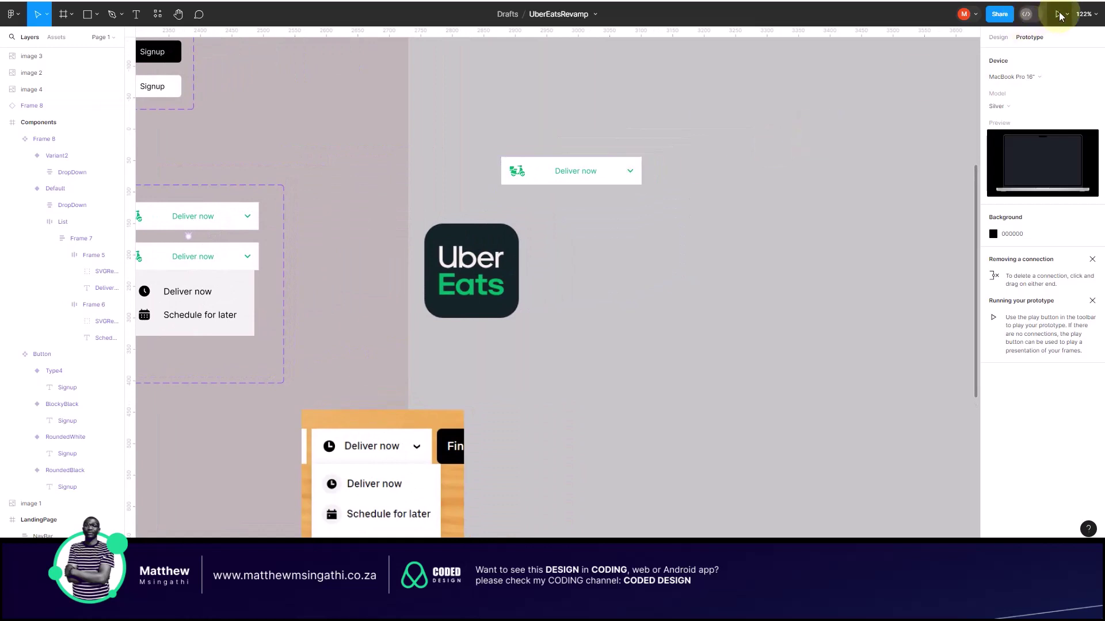
click(617, 169)
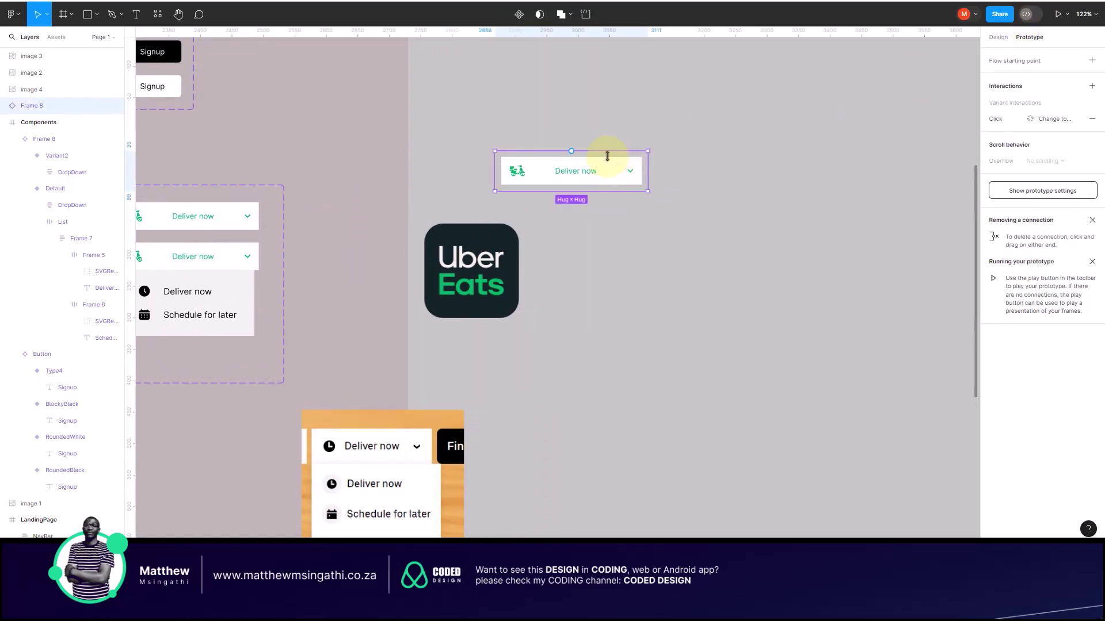
click(1061, 16)
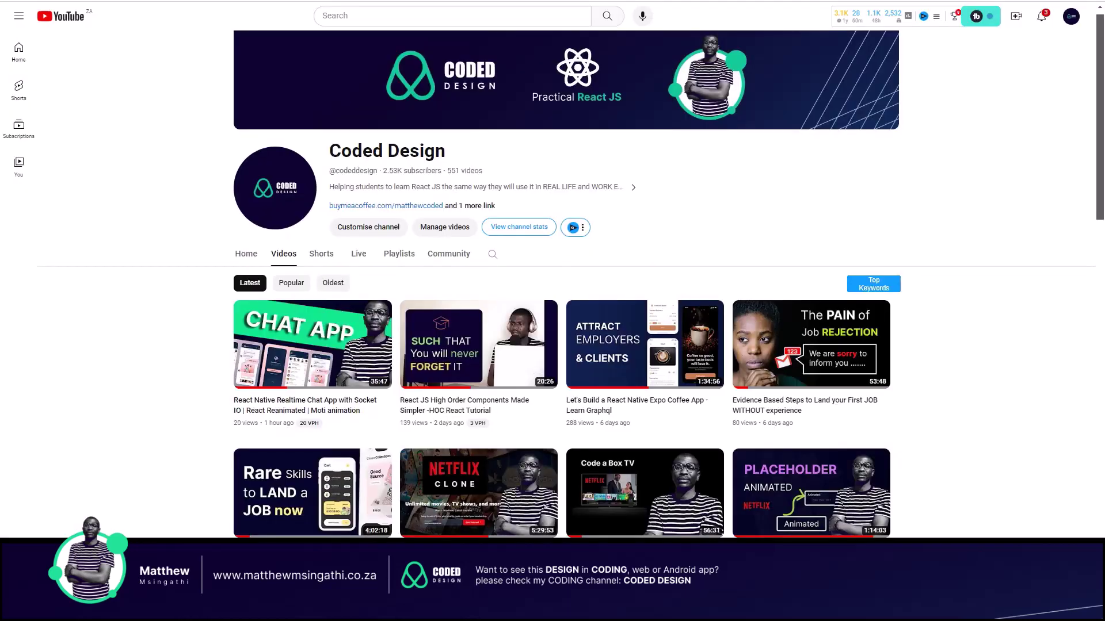
Step: Scroll the Coded Design channel's Videos page on YouTube
scroll(627, 105, up, 1)
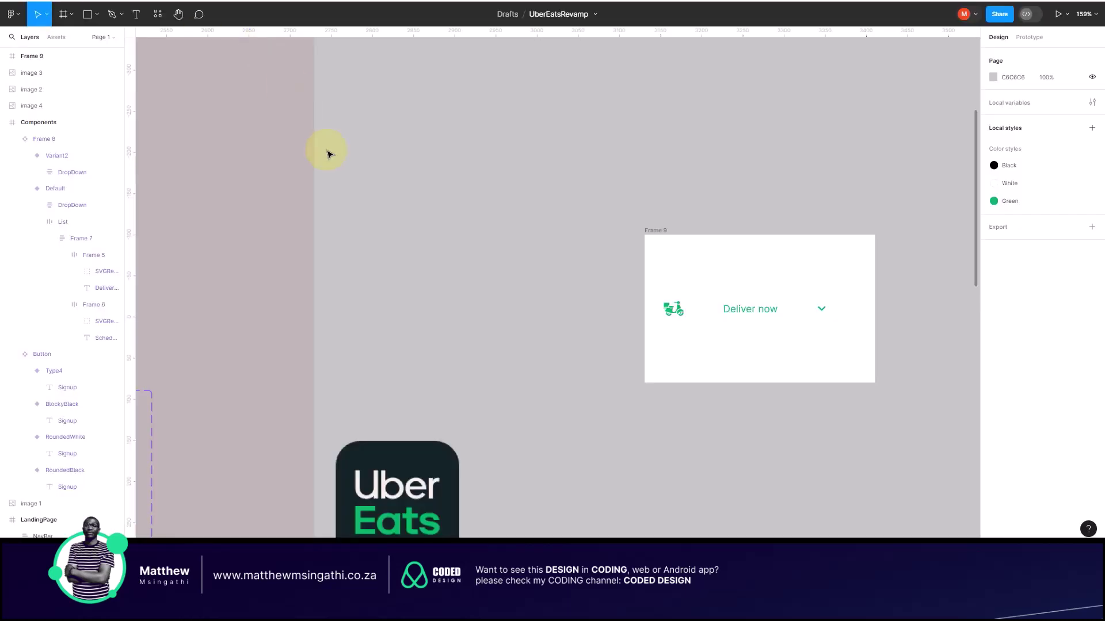
Step: Delete the dropdown copy from Frame 9 and zoom to fit the whole page with Shift+1
scroll(452, 218, right, 5)
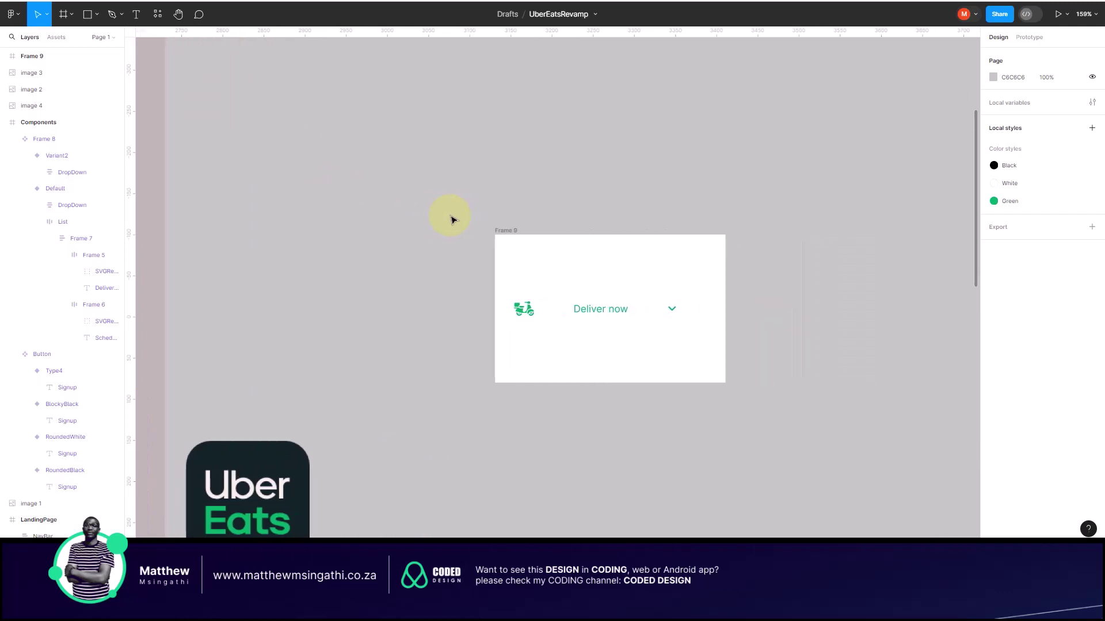
scroll(452, 219, right, 3)
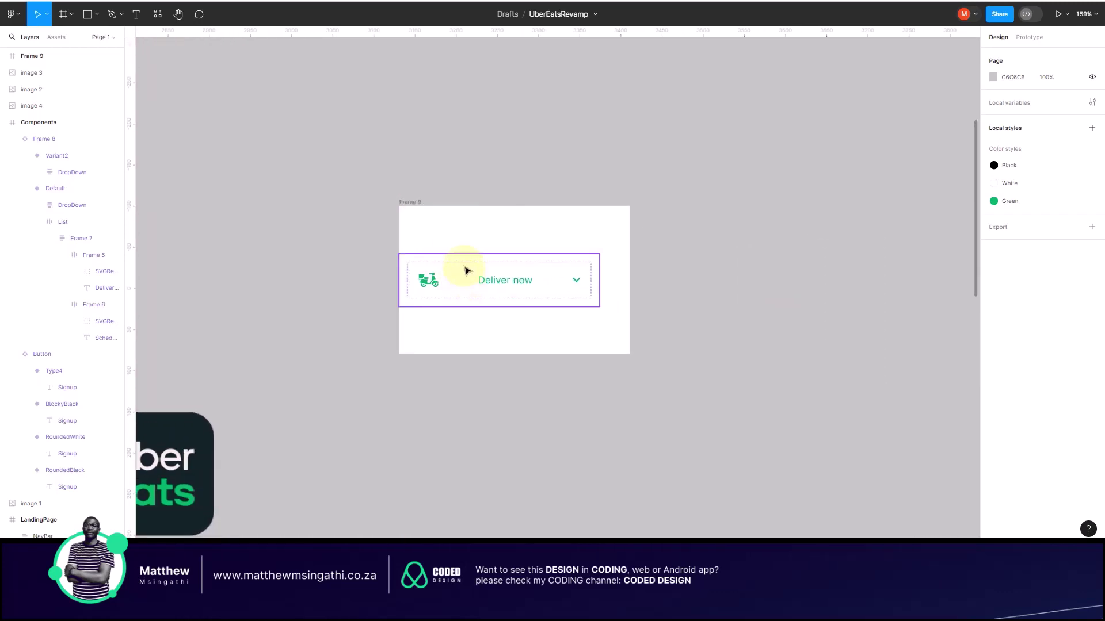
drag(464, 265, 483, 271)
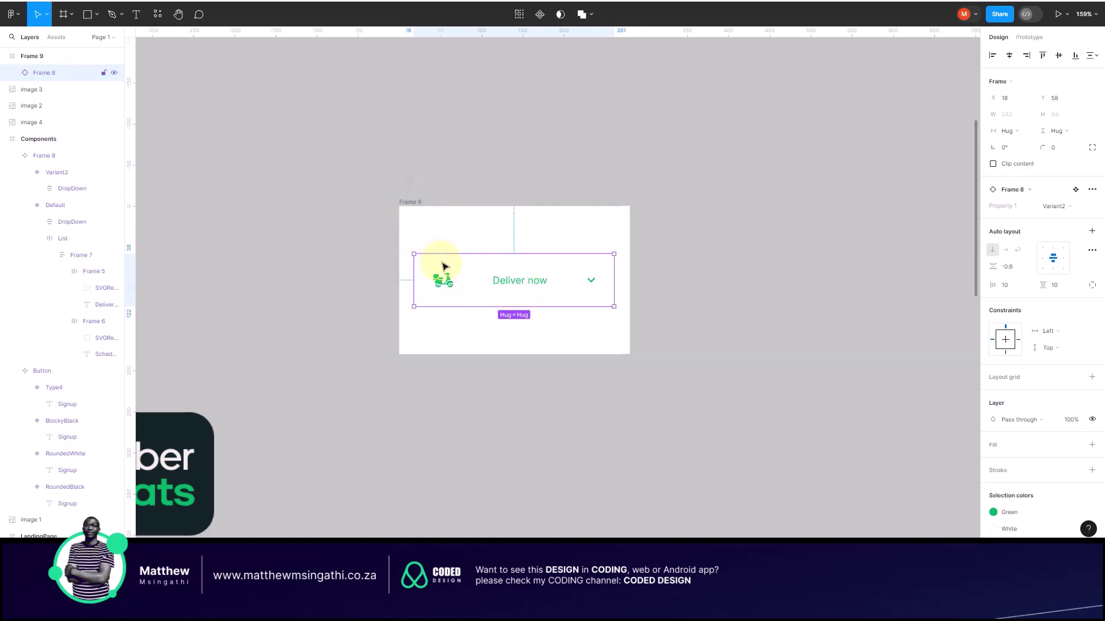
scroll(443, 266, left, 3)
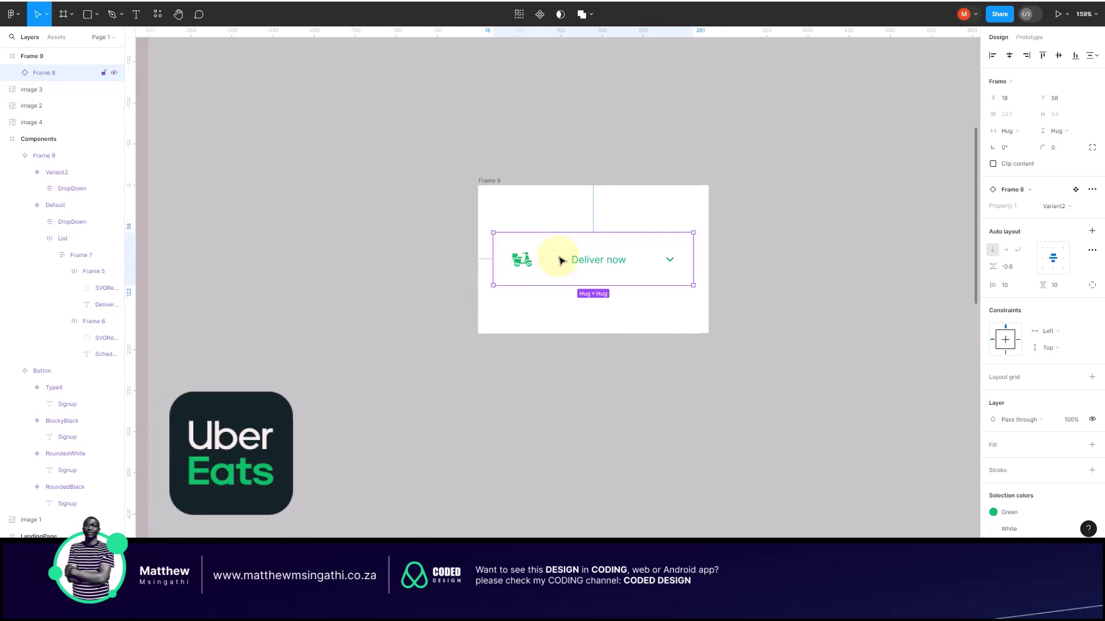
key(Delete)
key(shift+1)
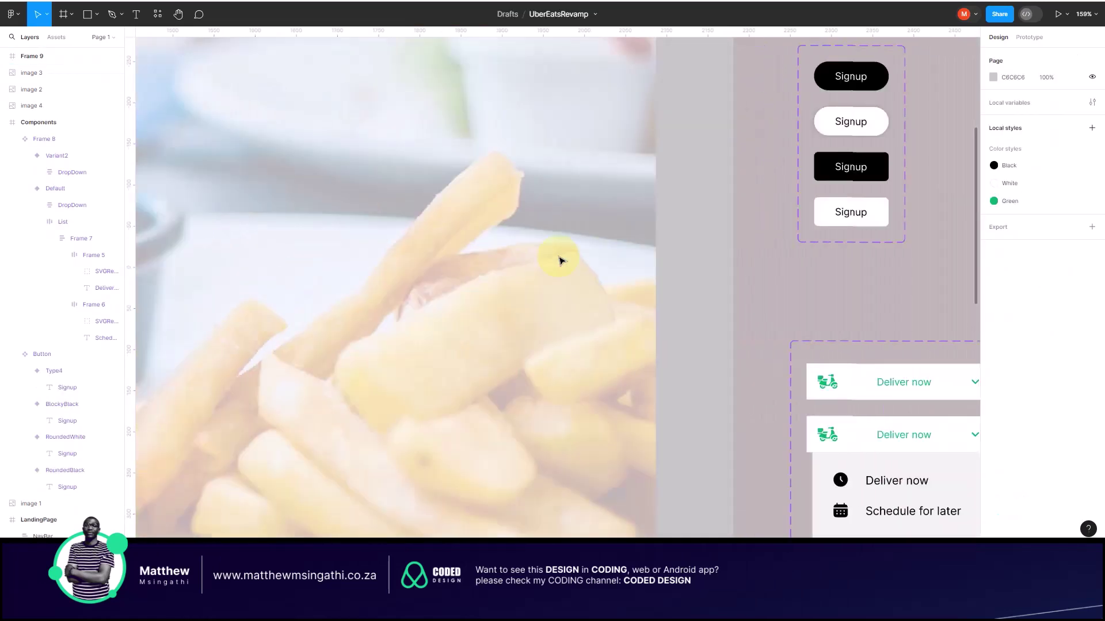
scroll(560, 261, down, 3)
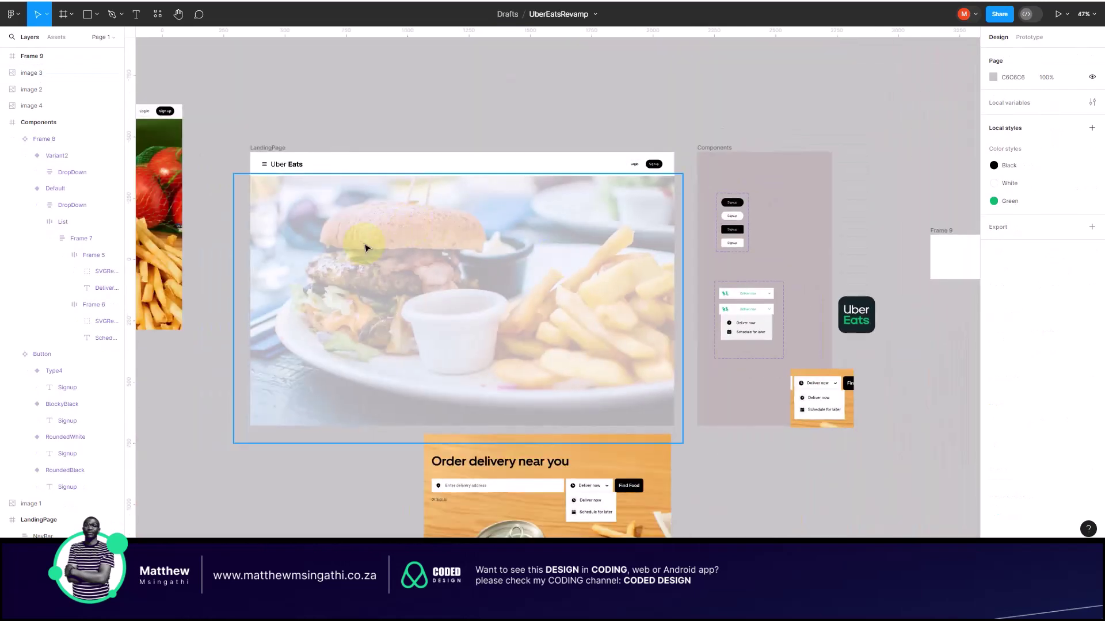
Step: Paste the dropdown into LandingPage on the burger image and present the LandingPage prototype
click(275, 147)
key(ctrl+v)
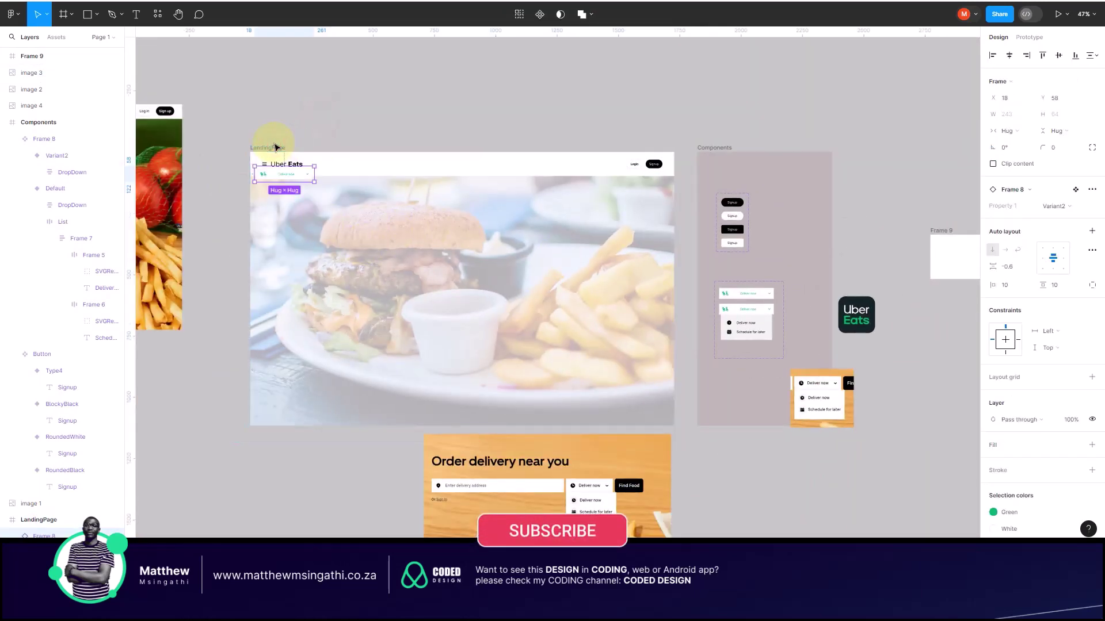
click(276, 177)
drag(276, 177, 424, 308)
scroll(424, 308, up, 3)
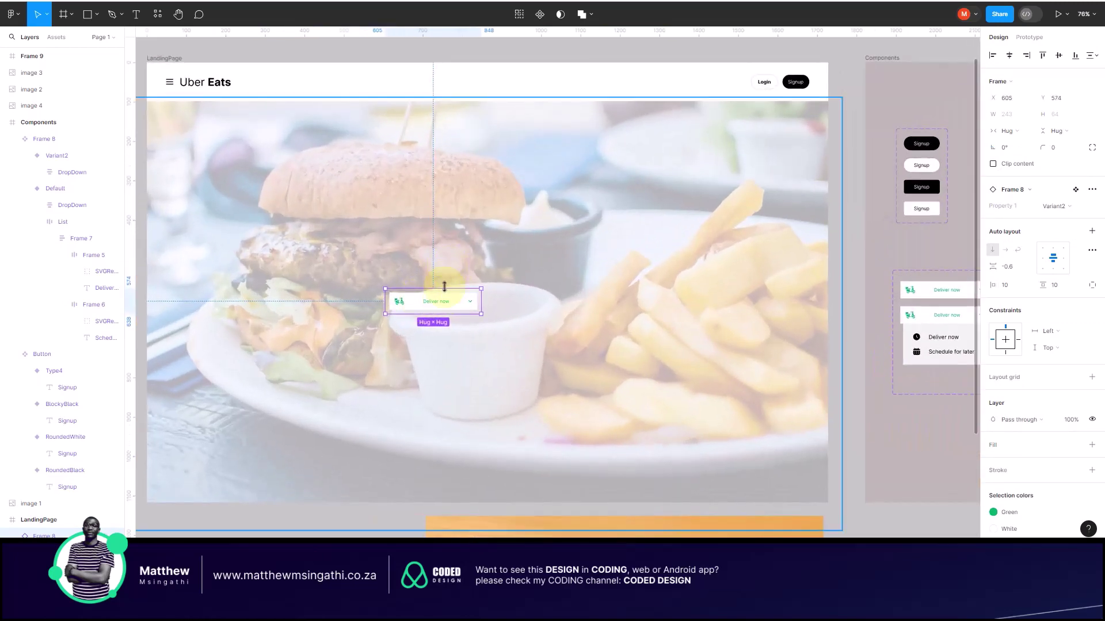
scroll(443, 287, down, 4)
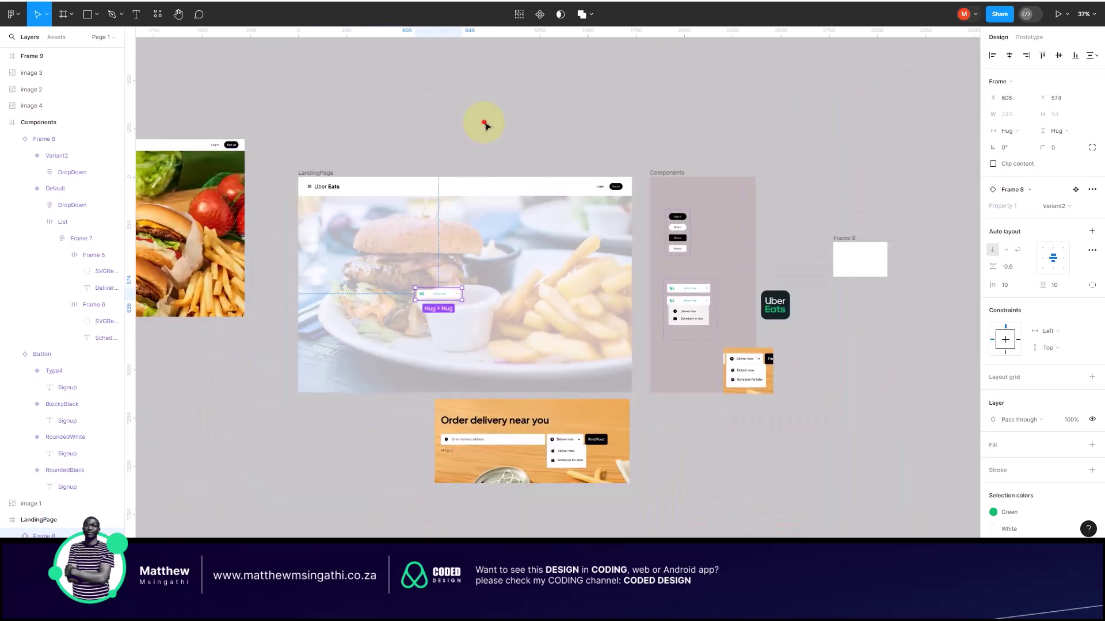
click(314, 173)
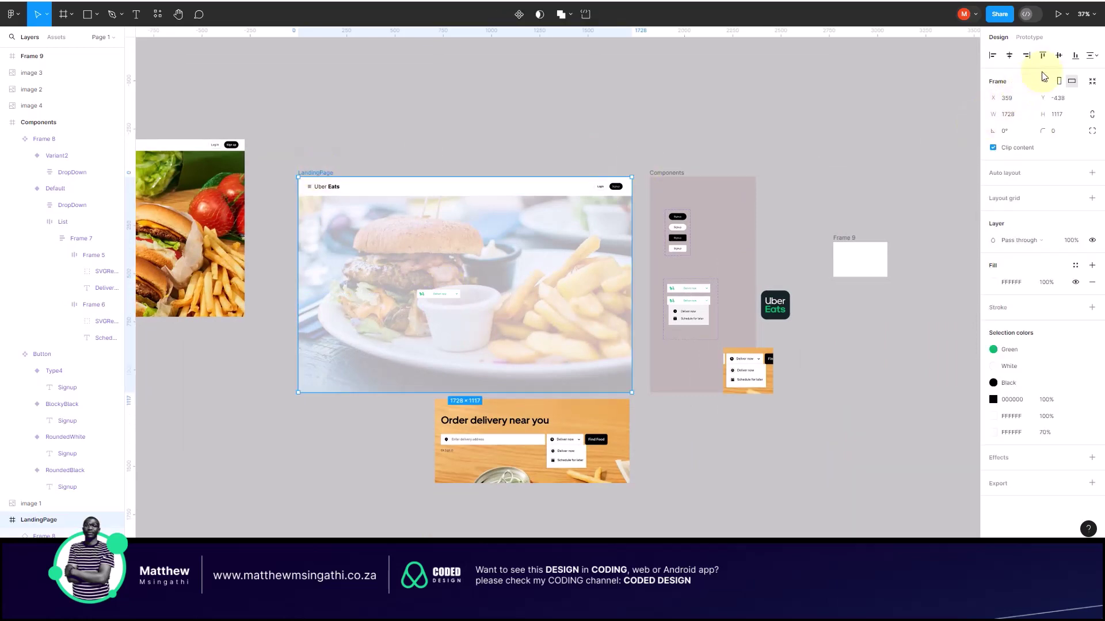
click(1060, 15)
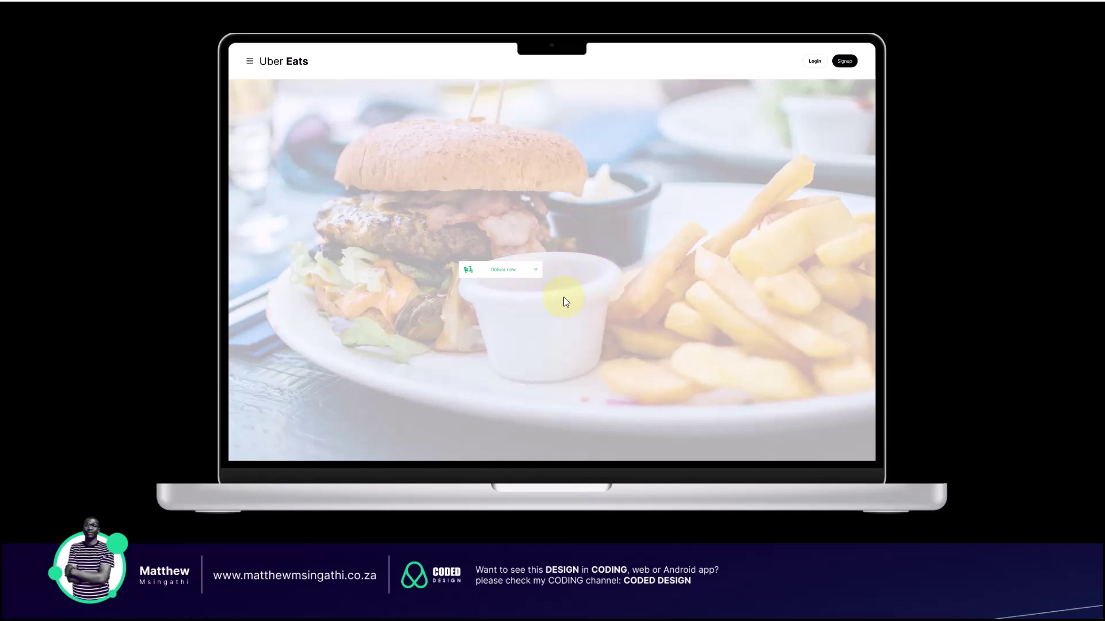
Step: Open the hero dropdown in the preview to show Deliver now and Schedule for later, then exit
click(537, 272)
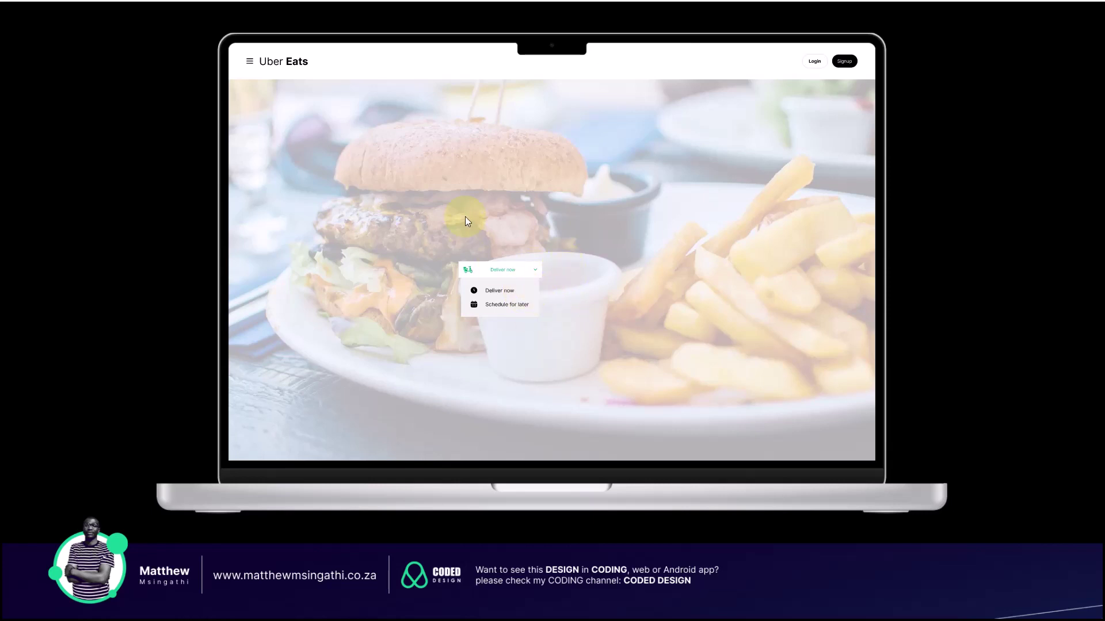
key(Escape)
Step: Select Variant2 in the Prototype tab and confirm its On click link to Default
click(304, 15)
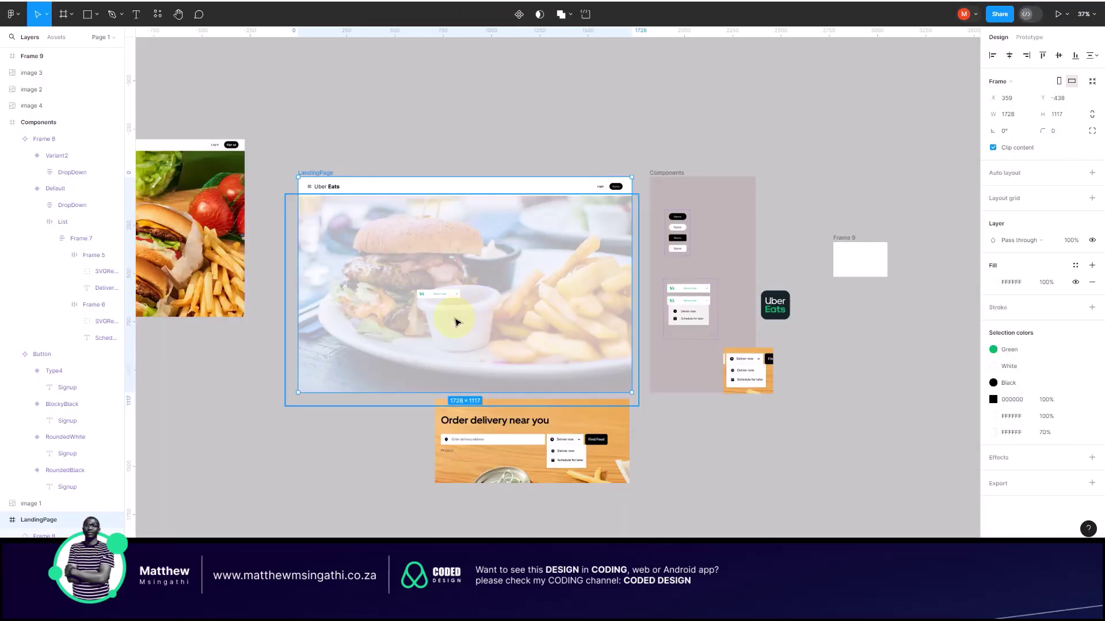
scroll(455, 322, up, 5)
scroll(454, 316, up, 2)
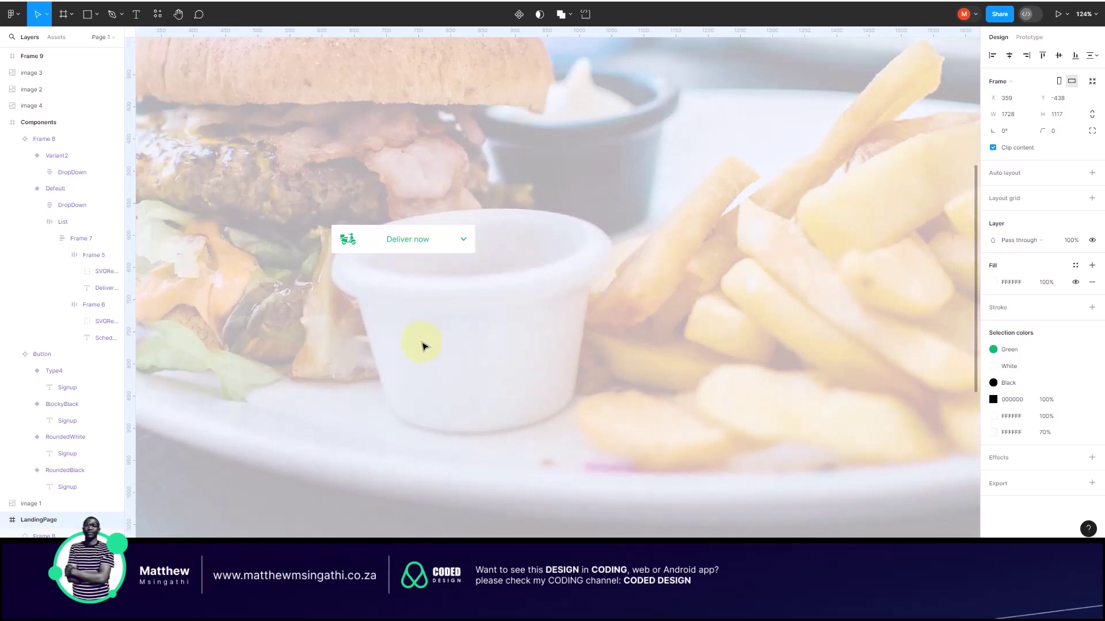
scroll(421, 345, down, 5)
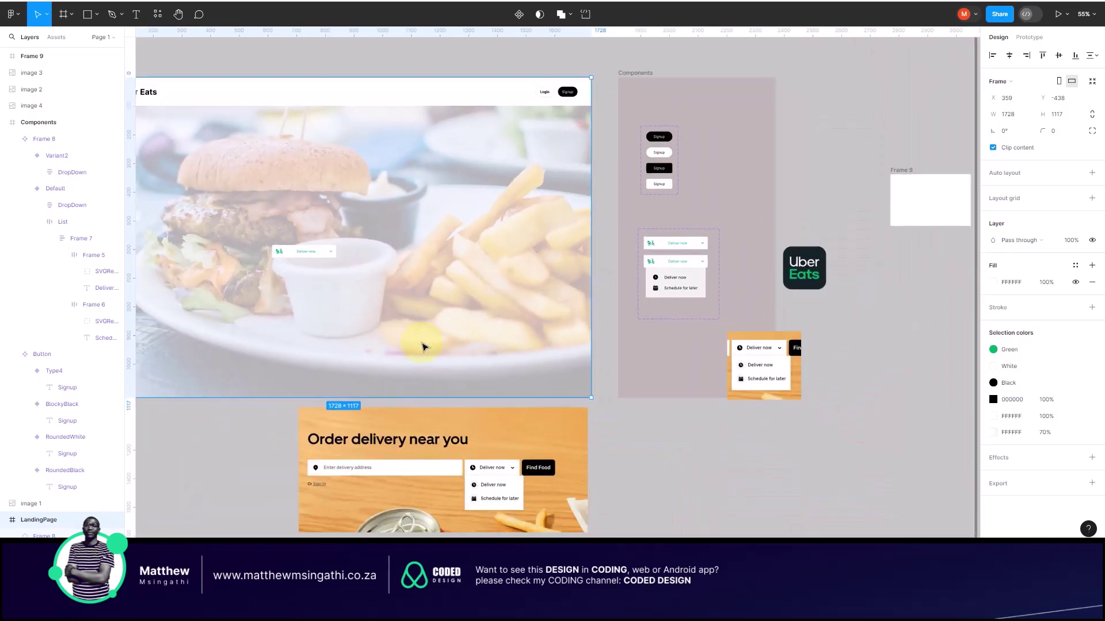
scroll(656, 276, up, 5)
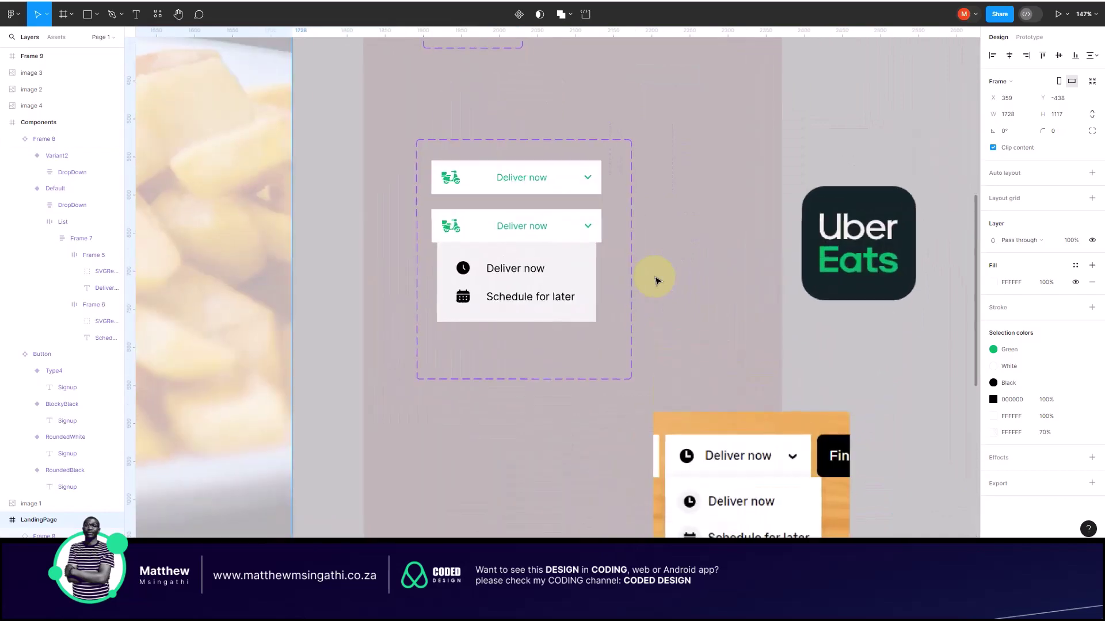
click(592, 171)
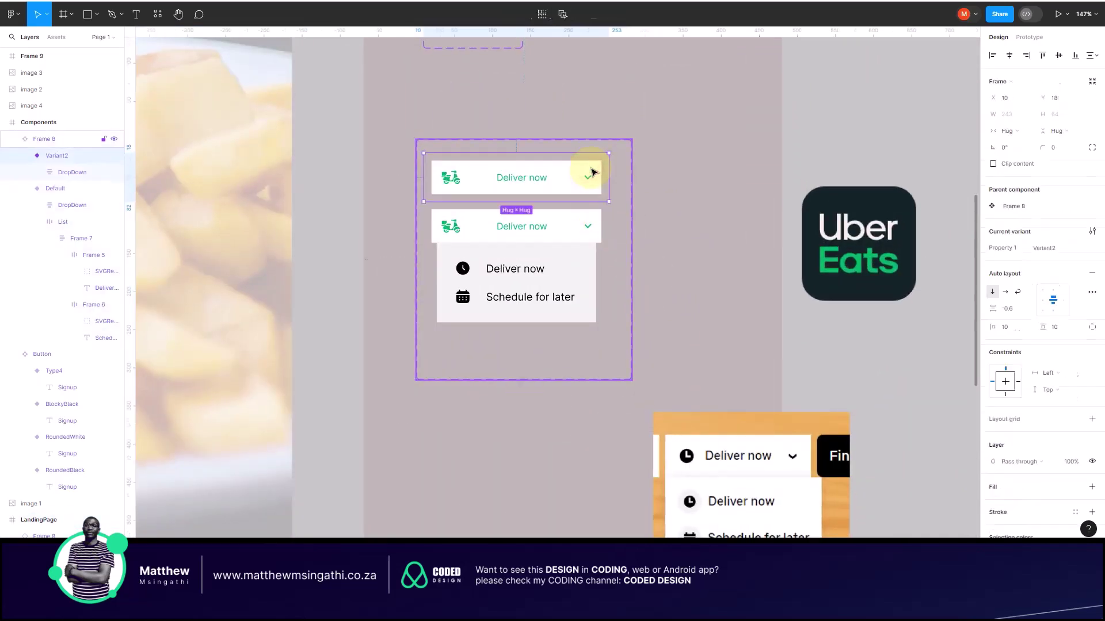
click(1029, 37)
drag(608, 177, 621, 214)
scroll(624, 212, up, 3)
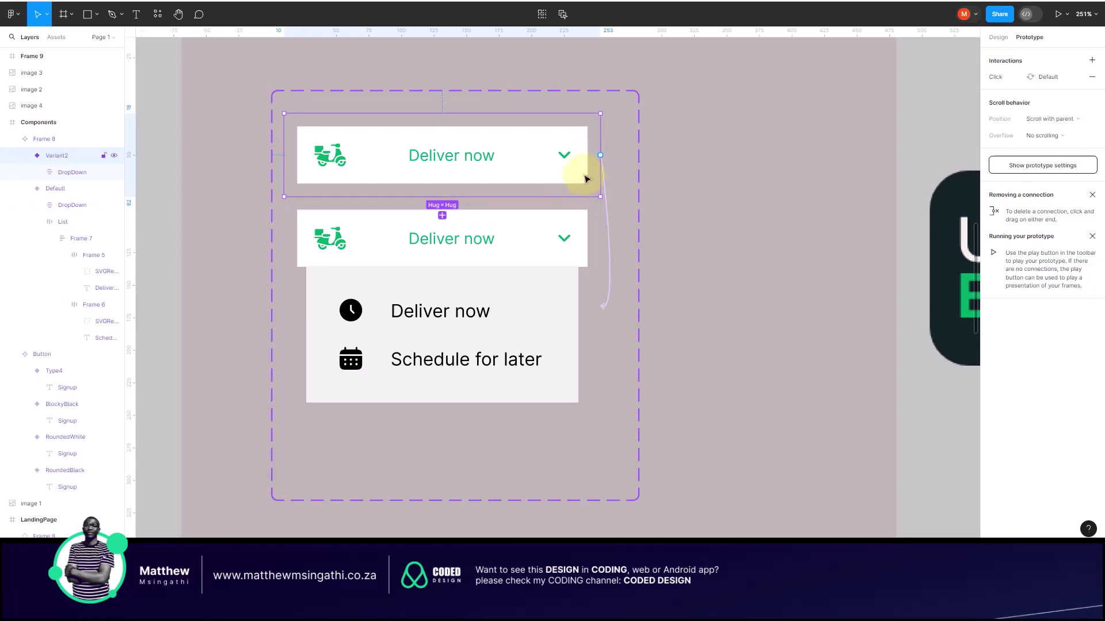
Step: Add an On click, Change to Variant2, Instant interaction on the Default variant
click(566, 318)
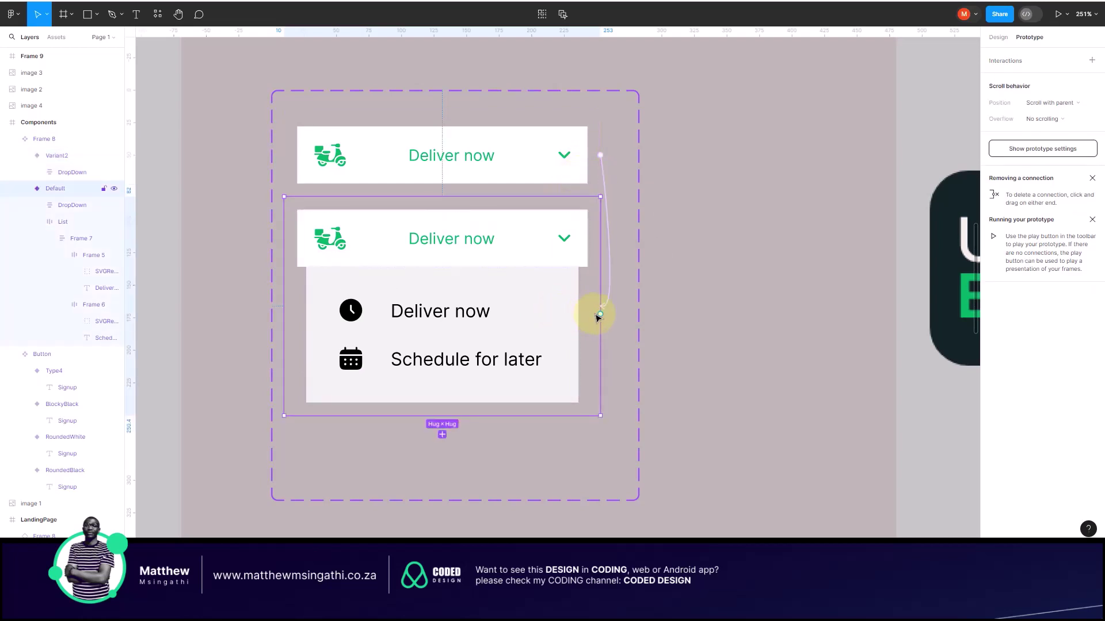
drag(600, 314, 594, 165)
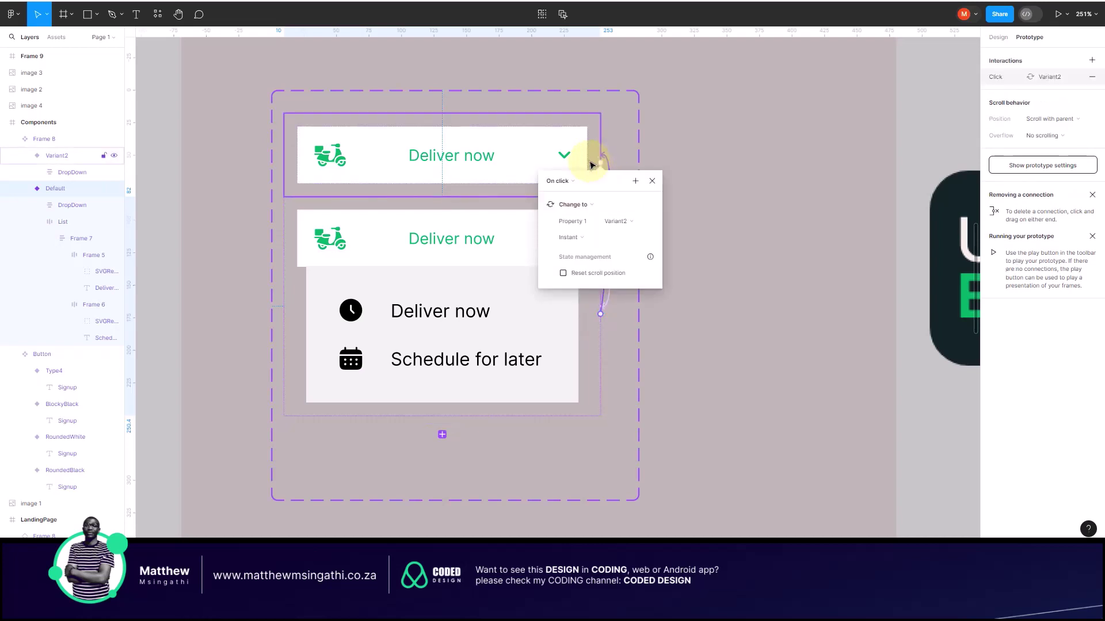
click(715, 158)
scroll(552, 202, down, 10)
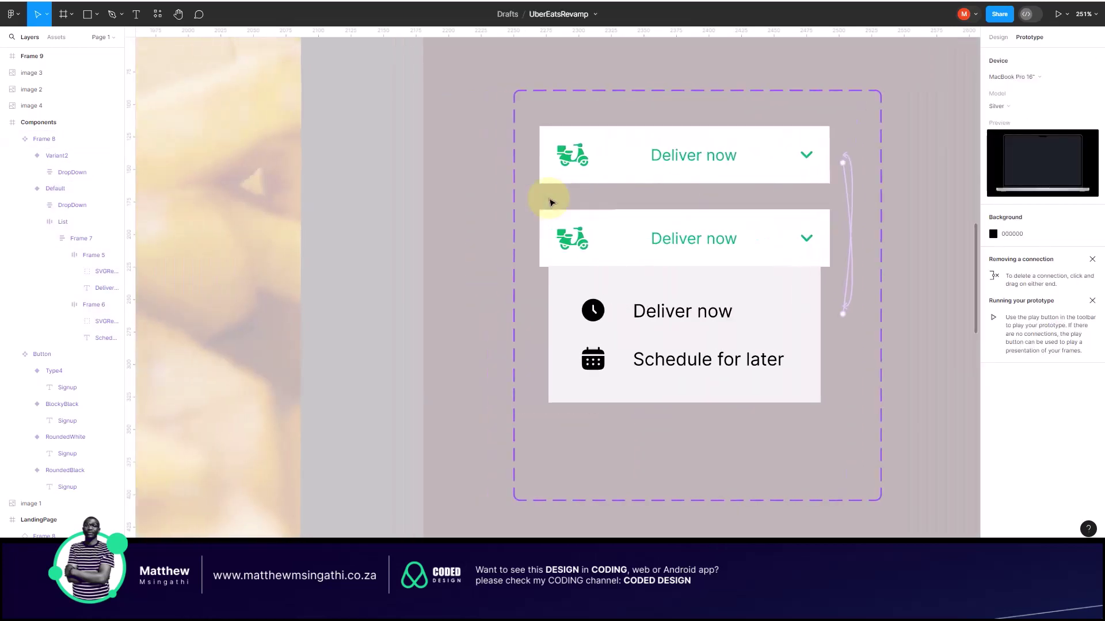
scroll(550, 203, down, 5)
scroll(249, 84, up, 1)
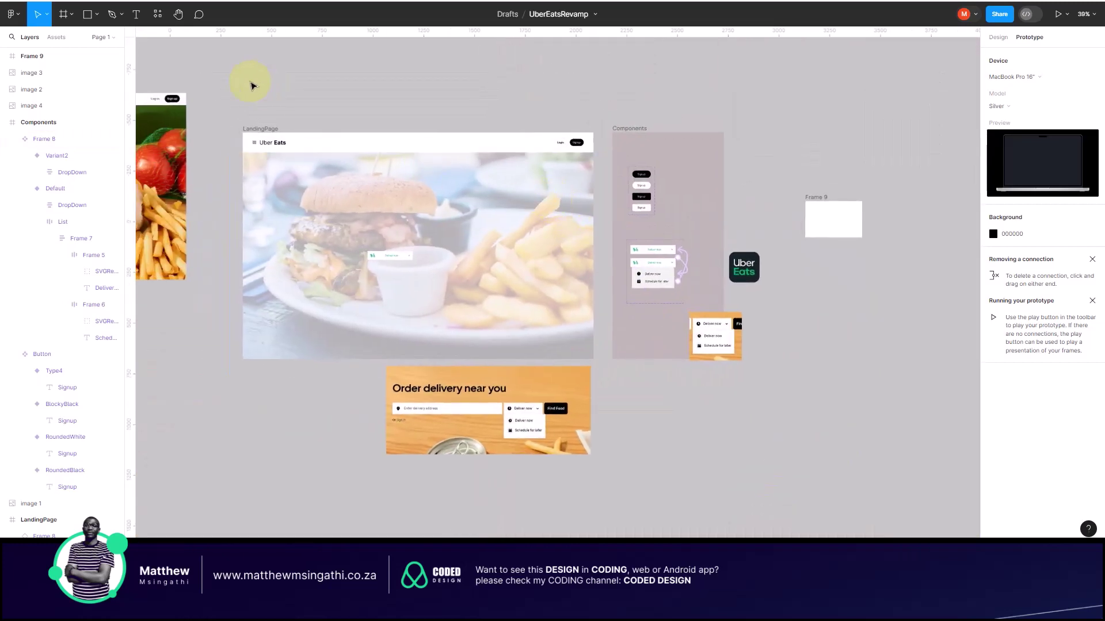
click(250, 138)
click(295, 108)
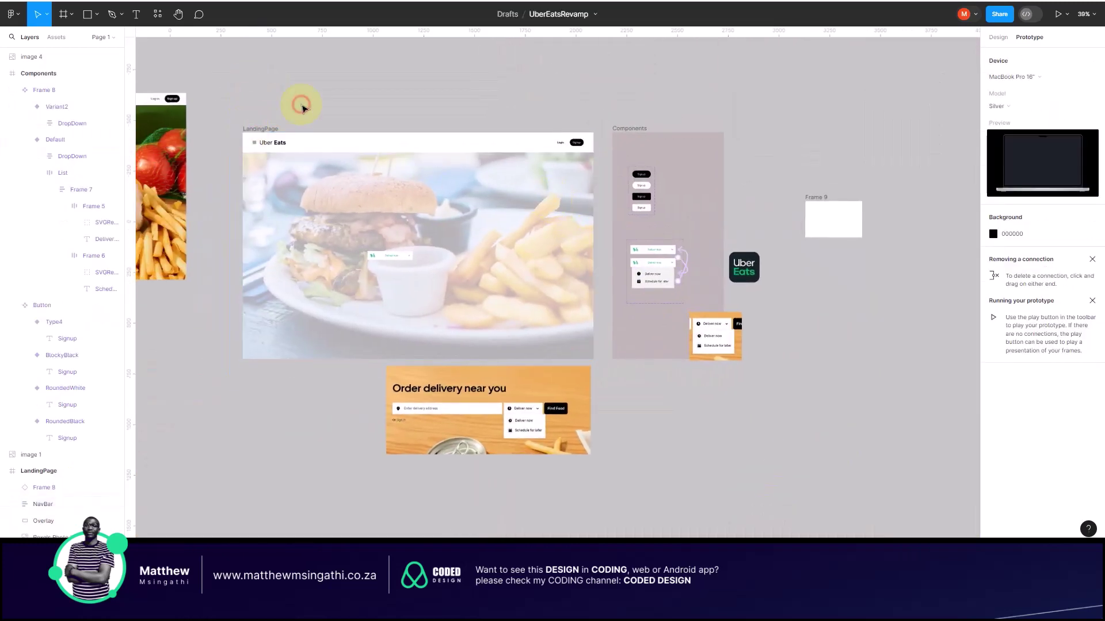
click(260, 131)
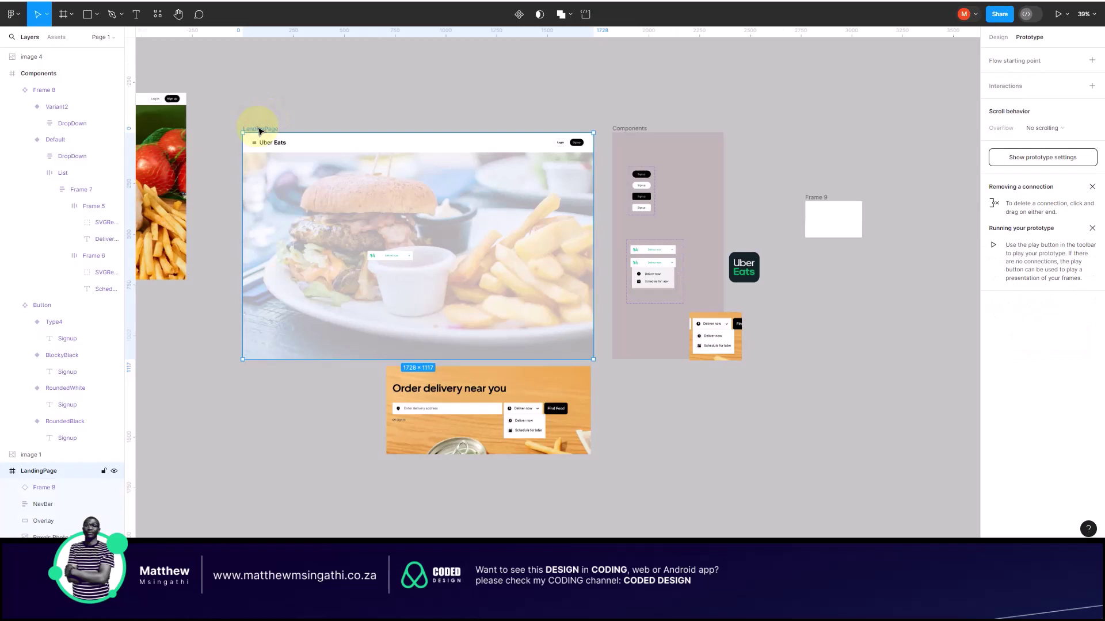
click(1059, 14)
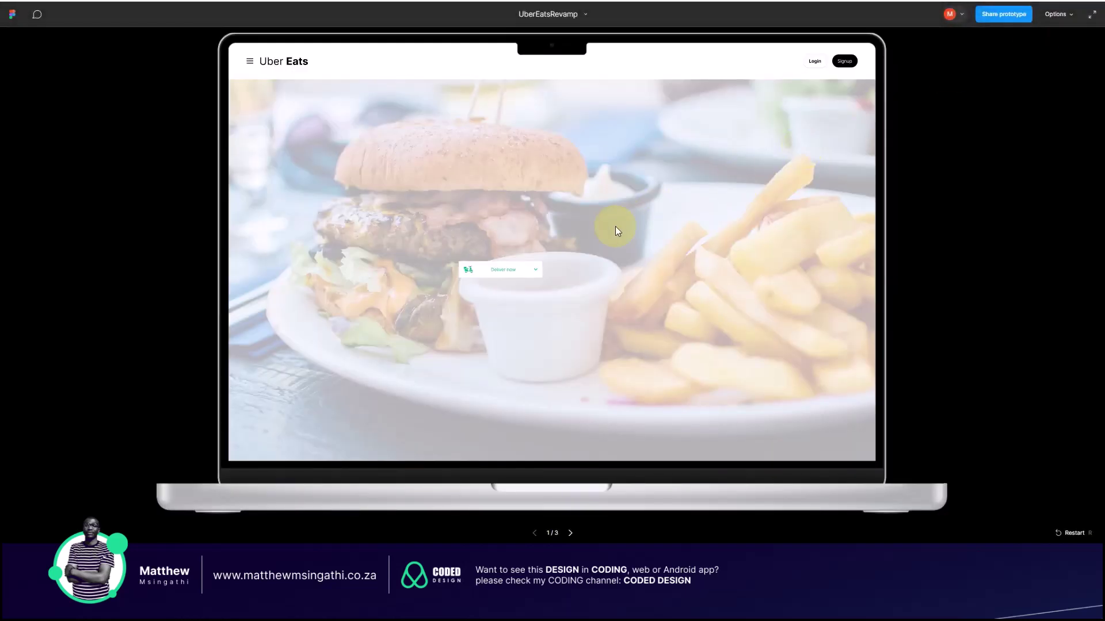
click(536, 270)
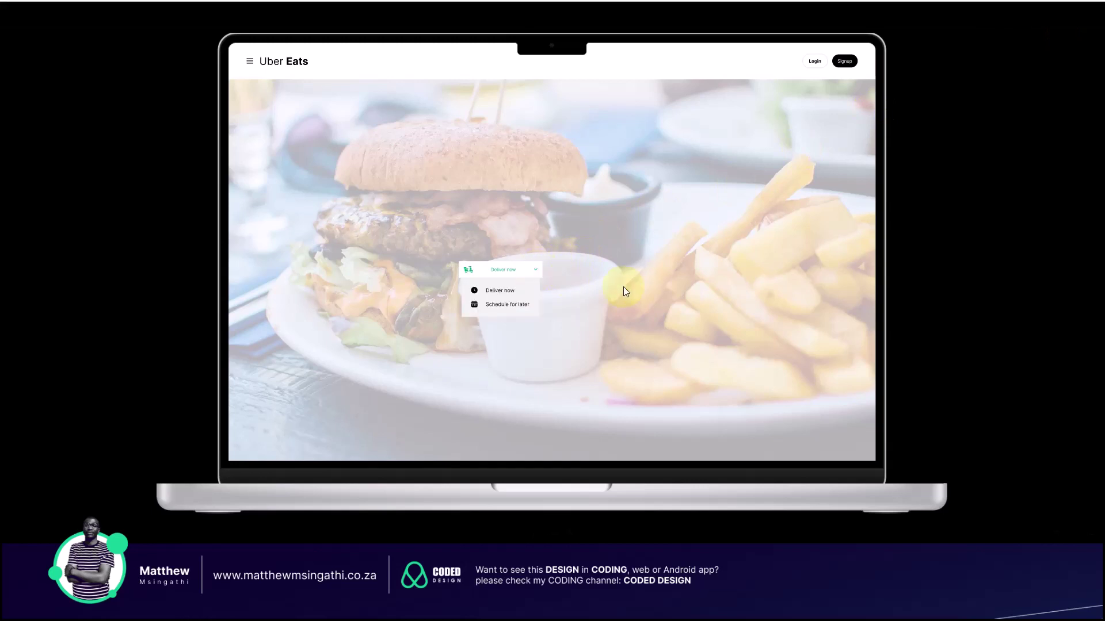
click(534, 270)
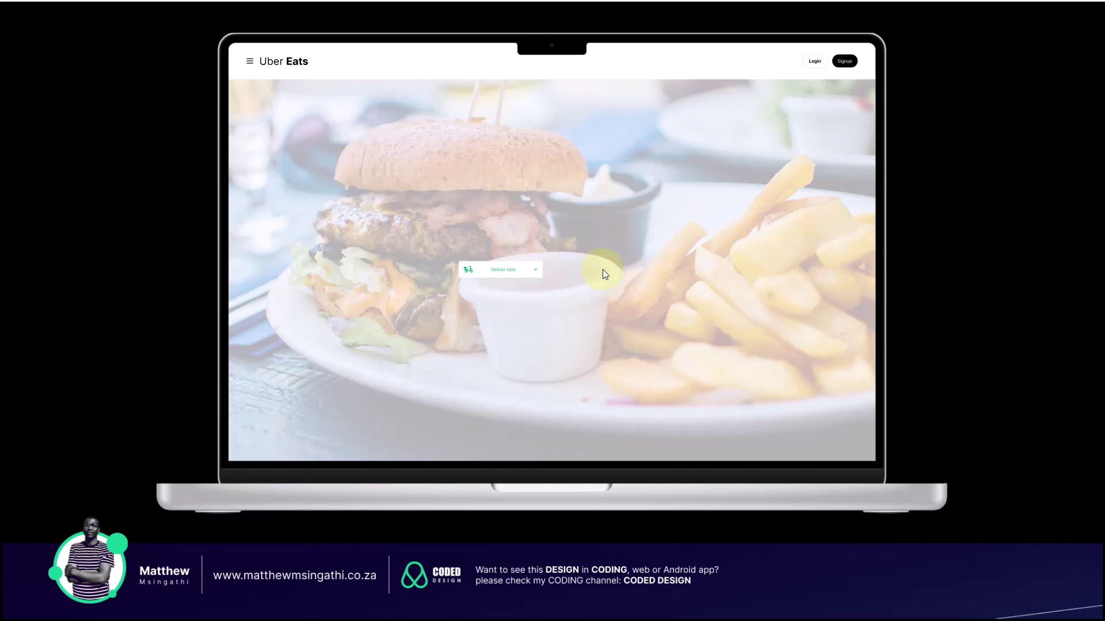
click(534, 272)
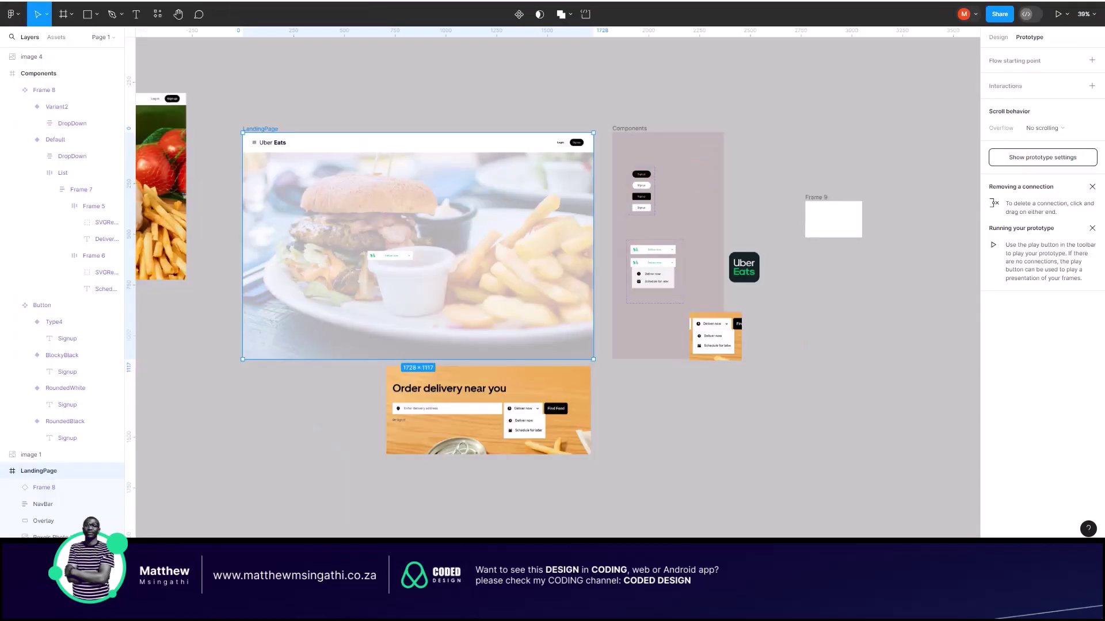
Step: Exit the prototype preview and zoom in on the Frame 8 dropdown component set
click(407, 270)
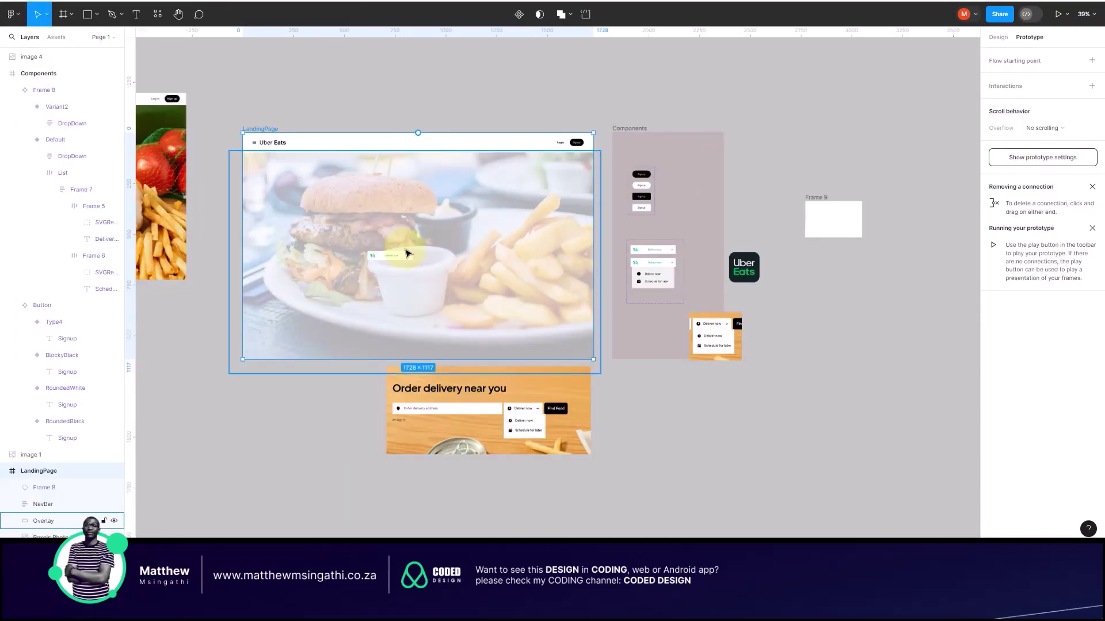
scroll(411, 276, up, 10)
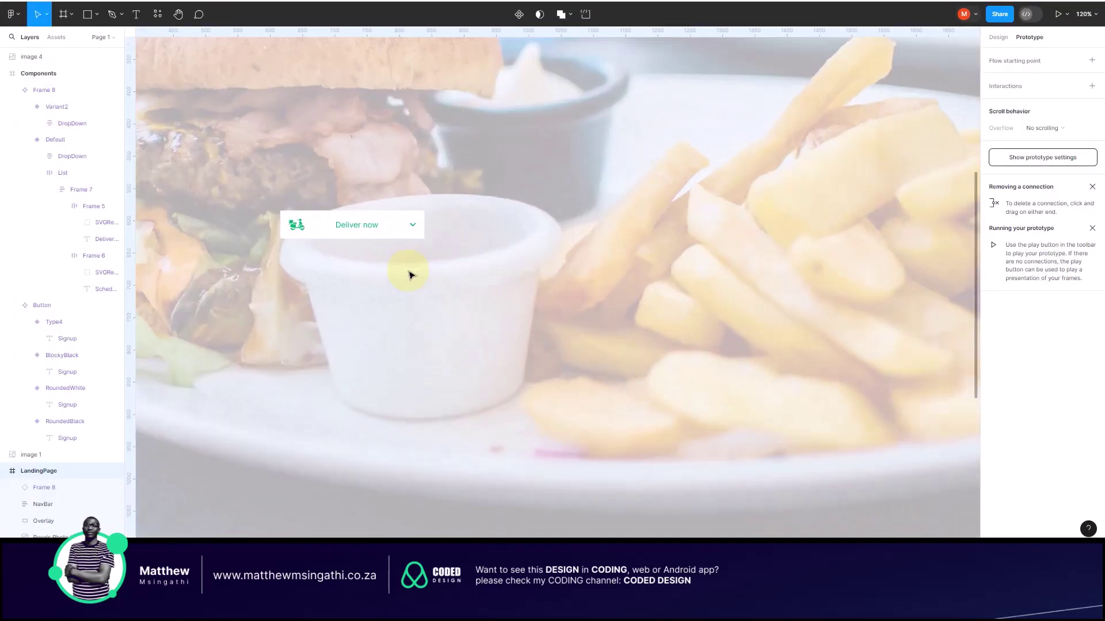
scroll(414, 222, down, 10)
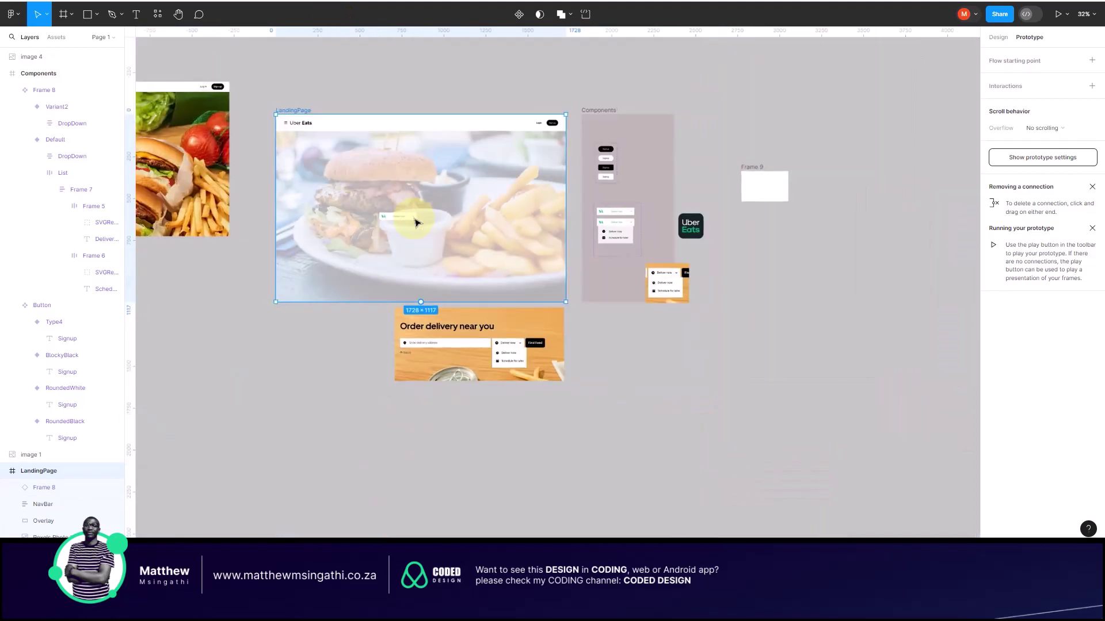
scroll(649, 242, right, 3)
scroll(649, 239, up, 5)
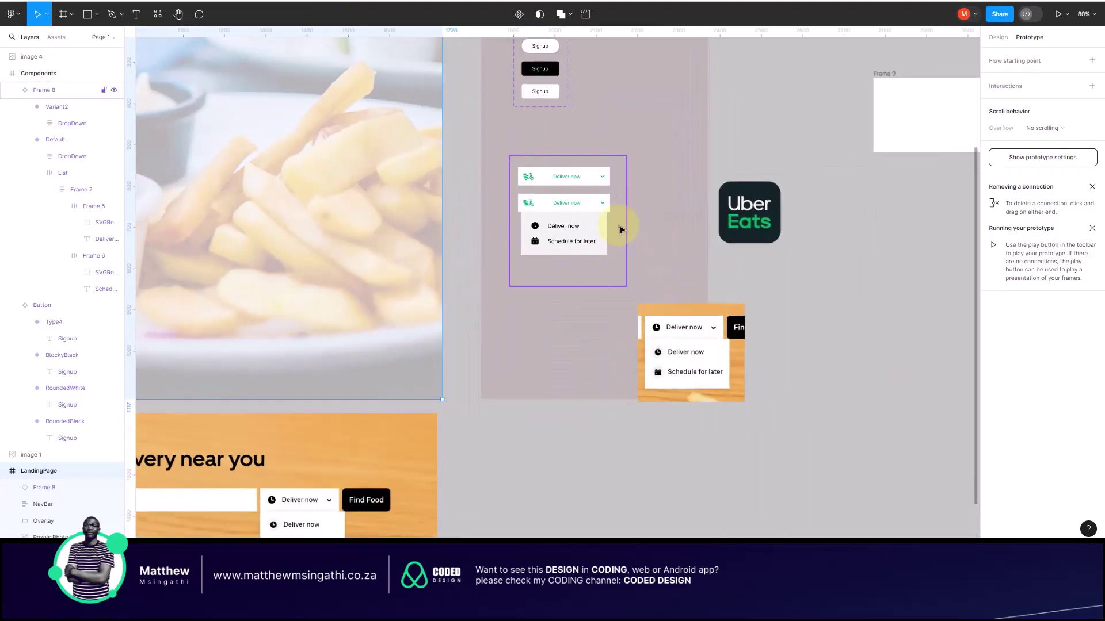
scroll(619, 225, up, 5)
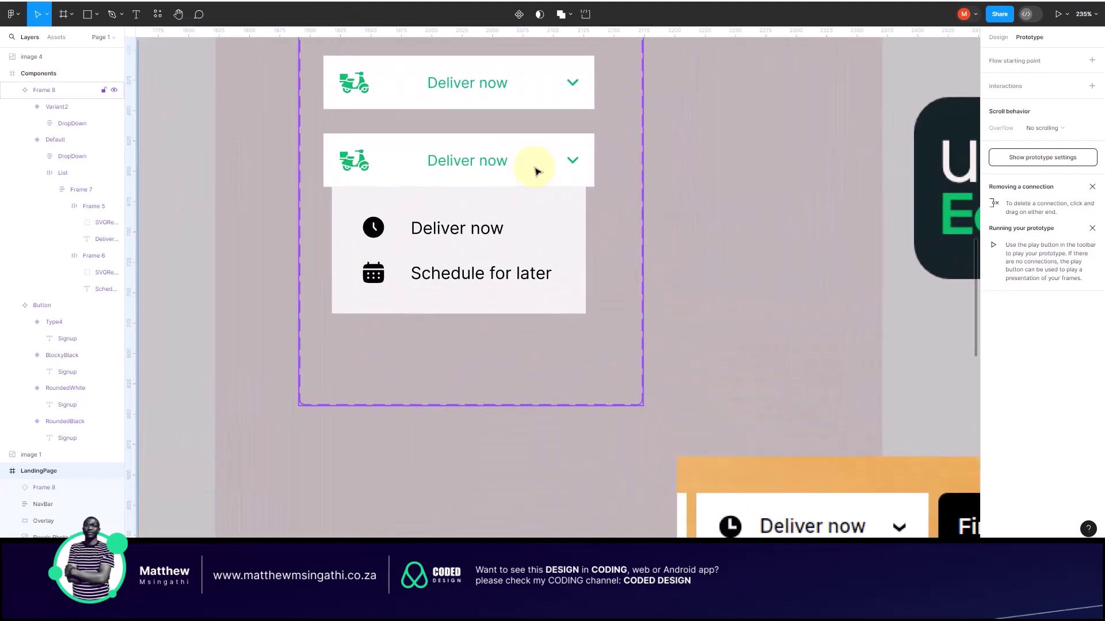
Step: Select the header row (Default > DropDown > Frame 4) and show its Design properties
click(498, 165)
click(498, 165)
click(498, 165)
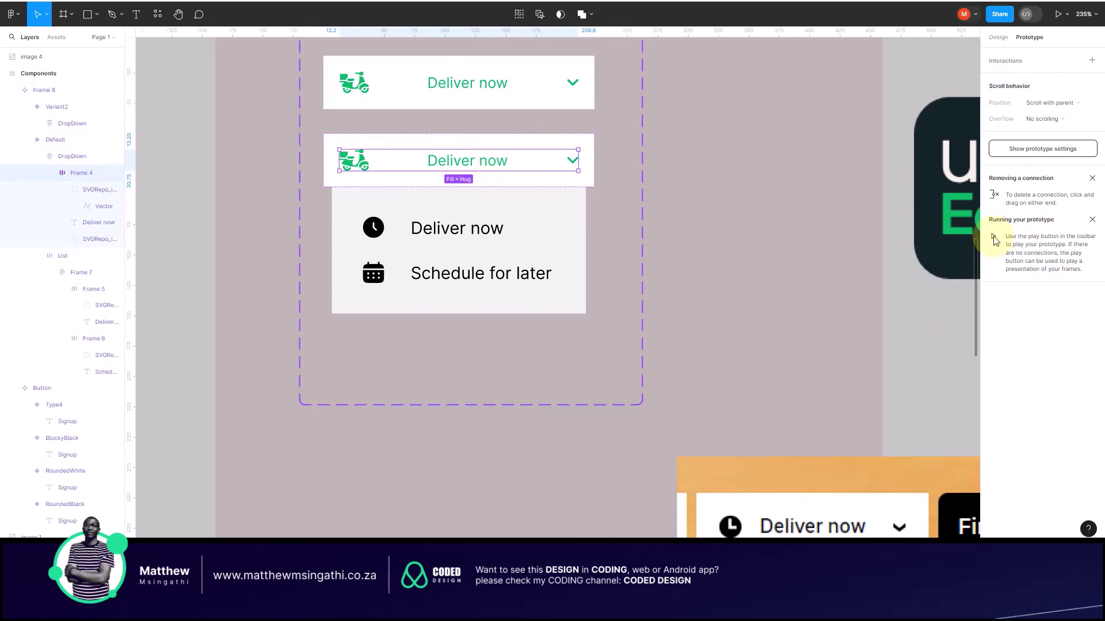
click(1002, 40)
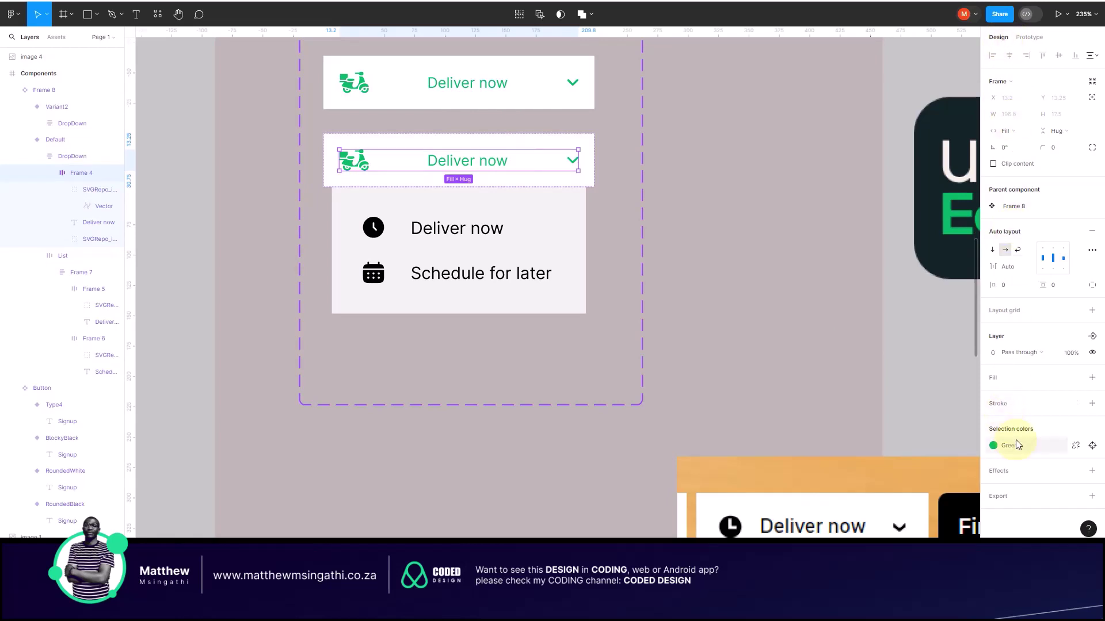
mouse_move(1075, 448)
Step: Apply the Black colour style to the Deliver now header text and the chevron icon
double_click(499, 165)
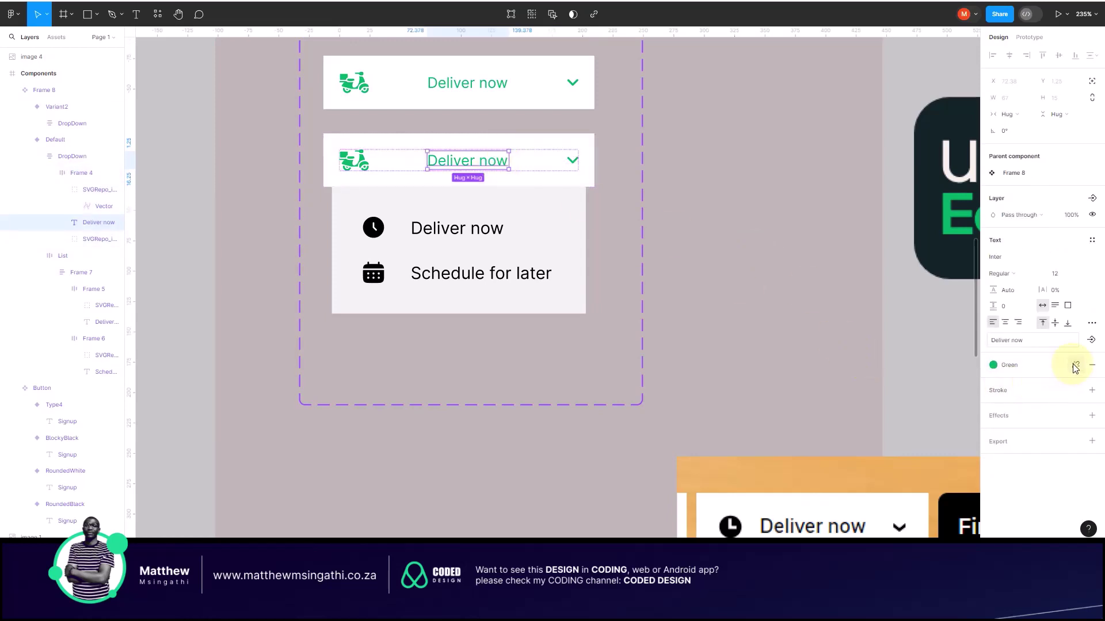
click(1019, 364)
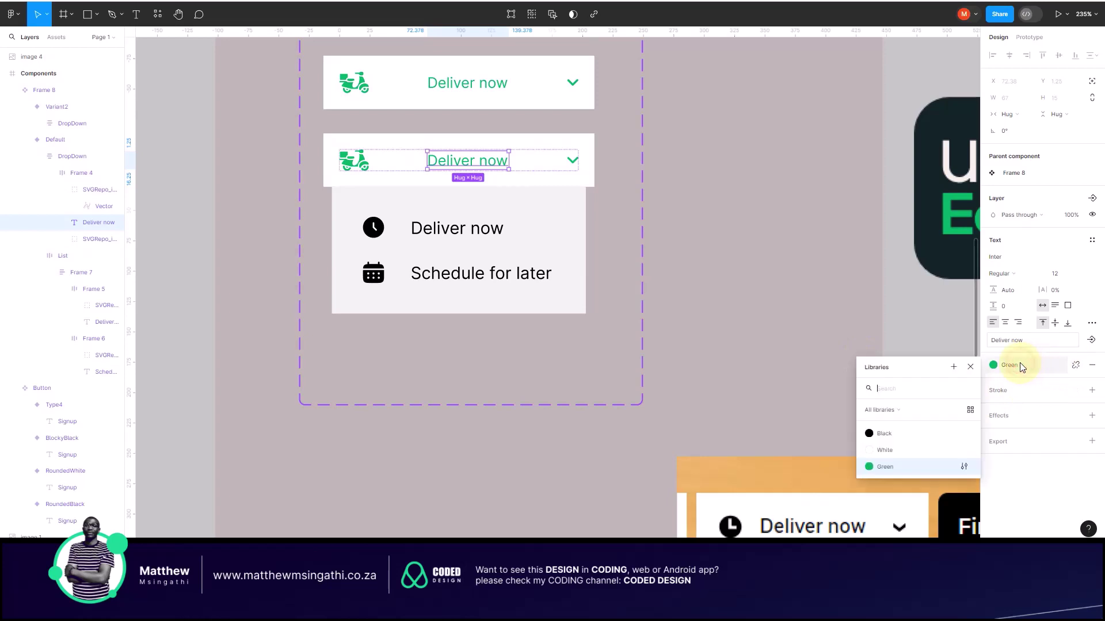
click(868, 435)
click(574, 164)
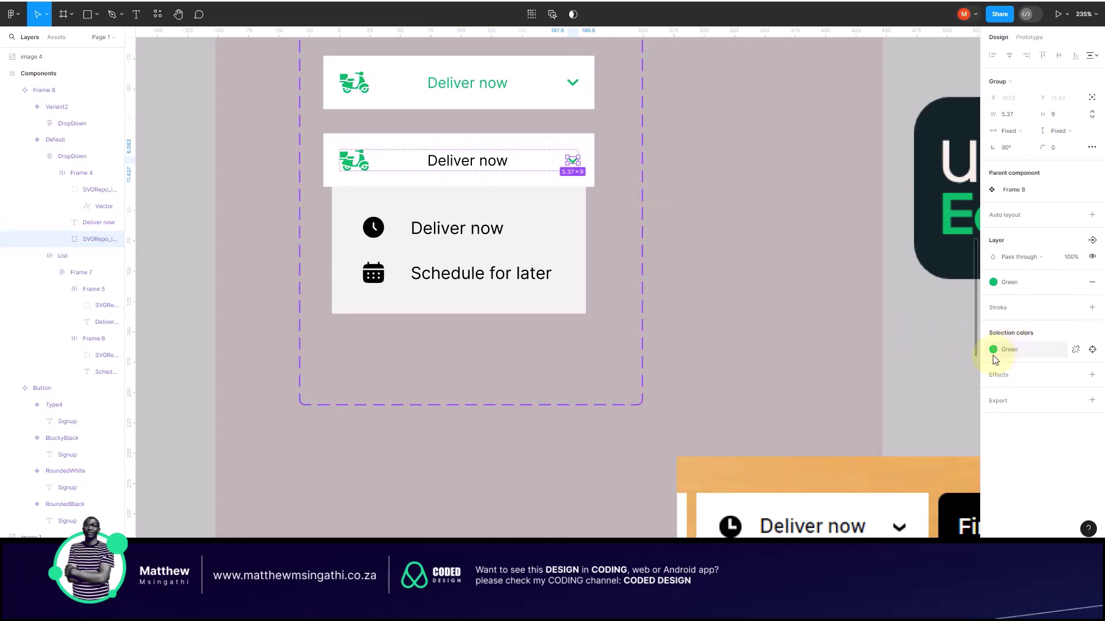
click(1010, 348)
click(869, 424)
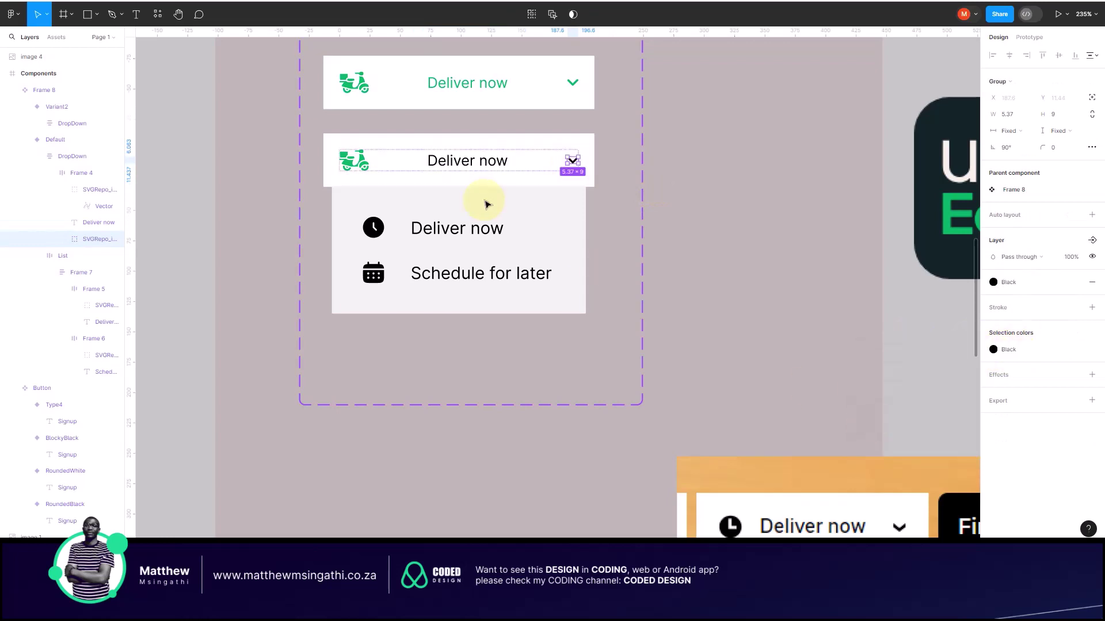
Step: Recolour the scooter icon from green to the Black colour style
click(352, 163)
click(356, 162)
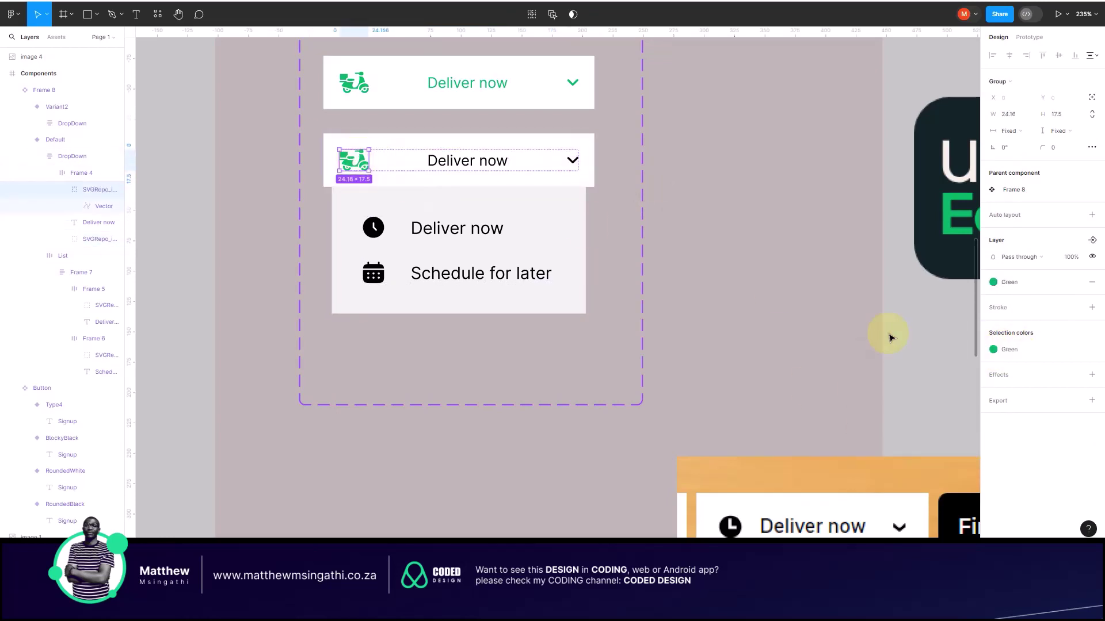
click(995, 350)
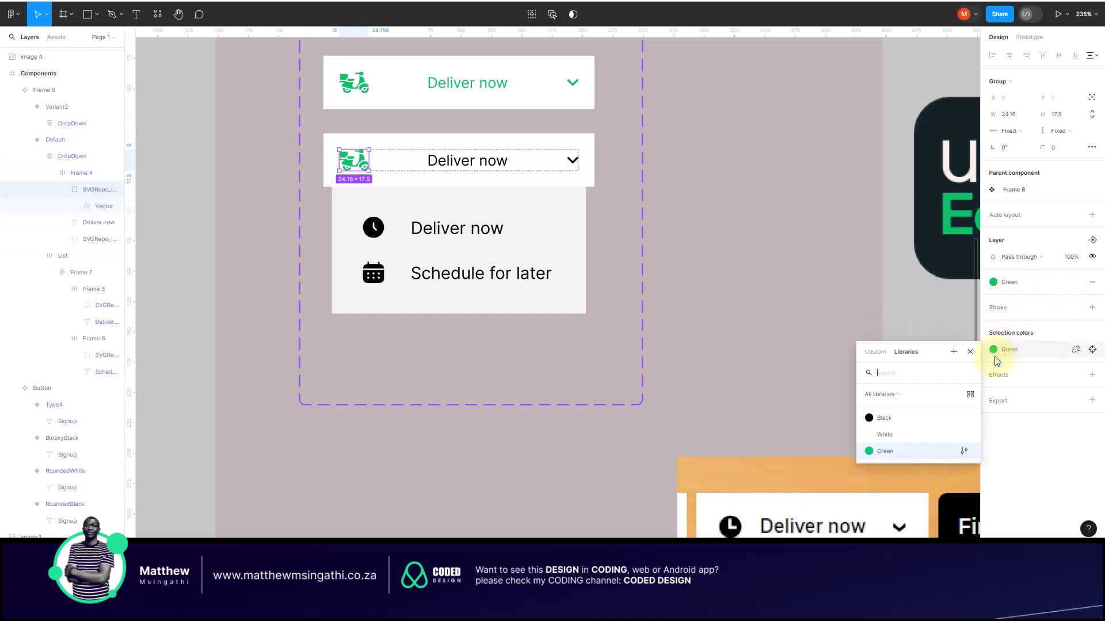
click(873, 418)
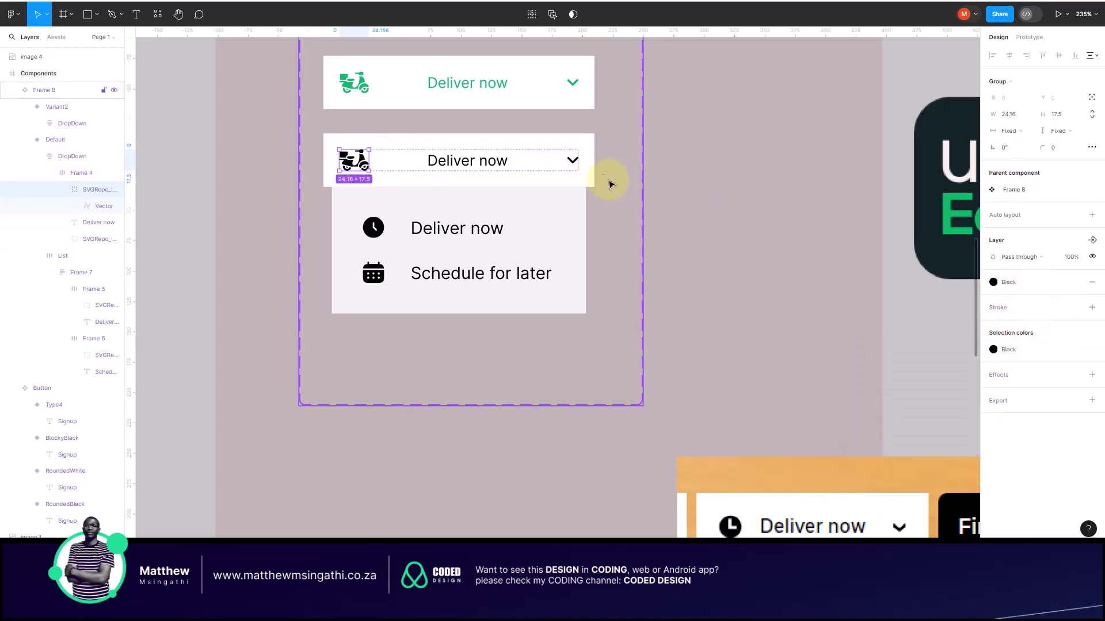
click(571, 162)
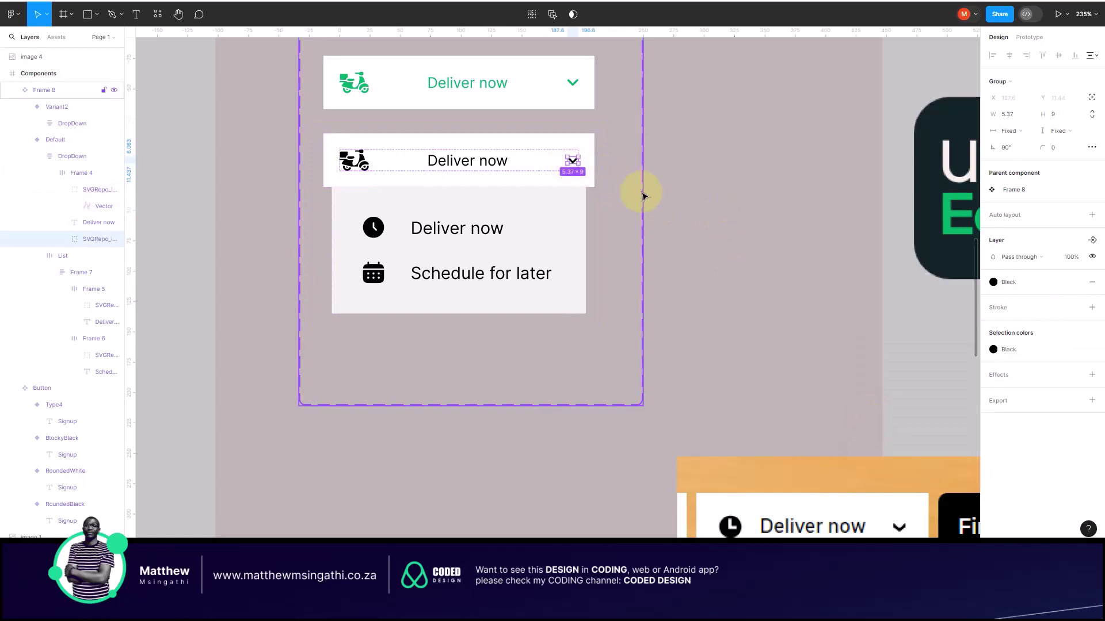
scroll(572, 163, up, 5)
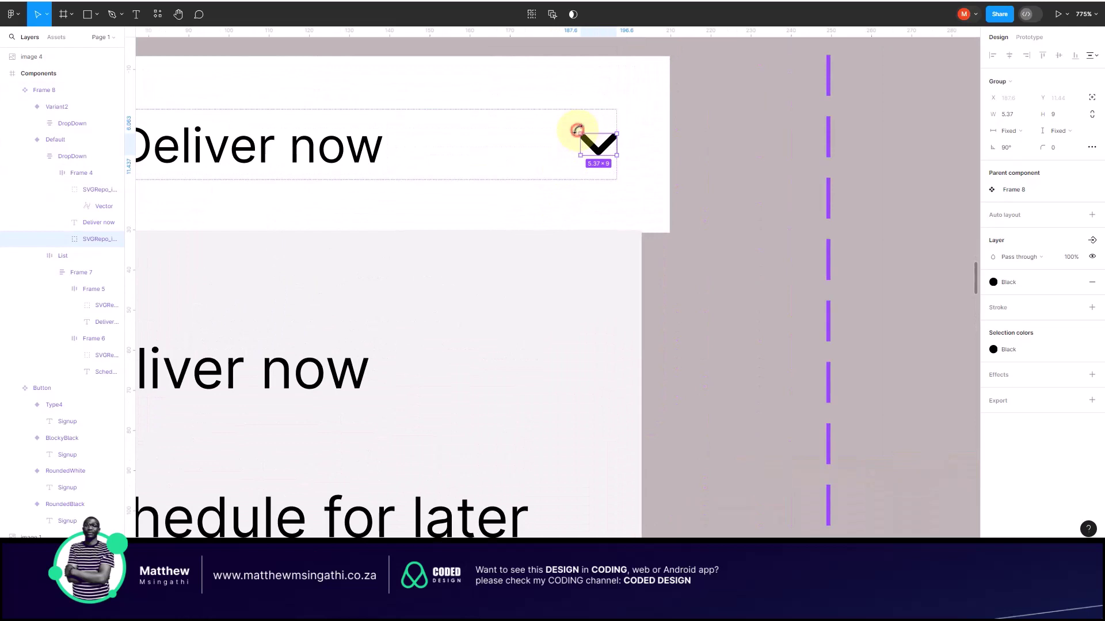
Step: Rotate the open-state chevron to point upward, then select the LandingPage frame
drag(575, 140, 623, 159)
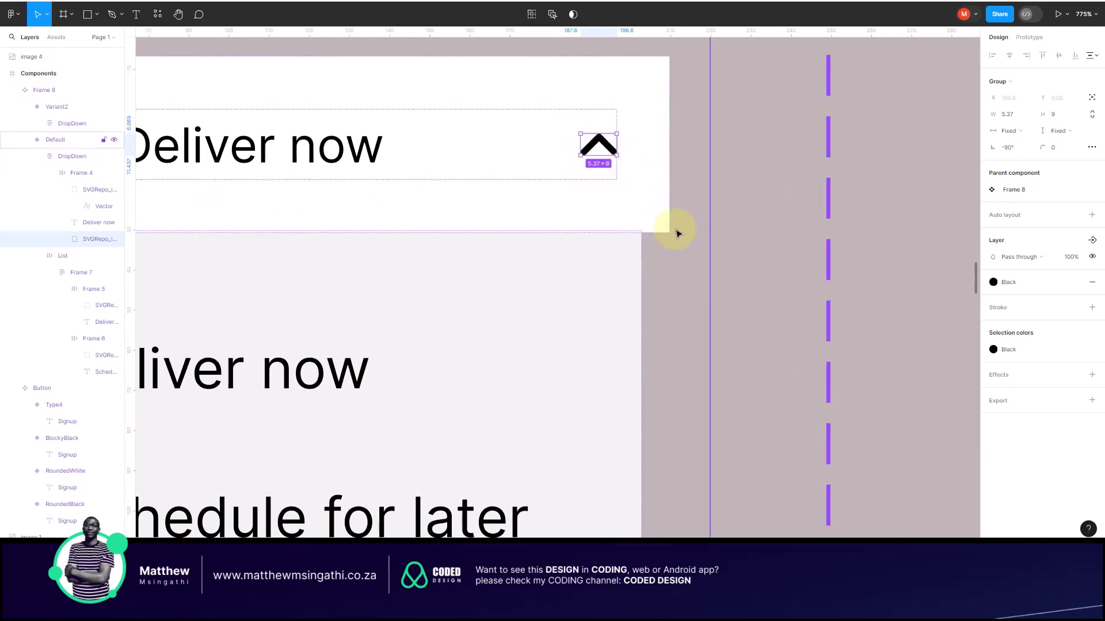
ctrl+scroll(587, 190, down, 5)
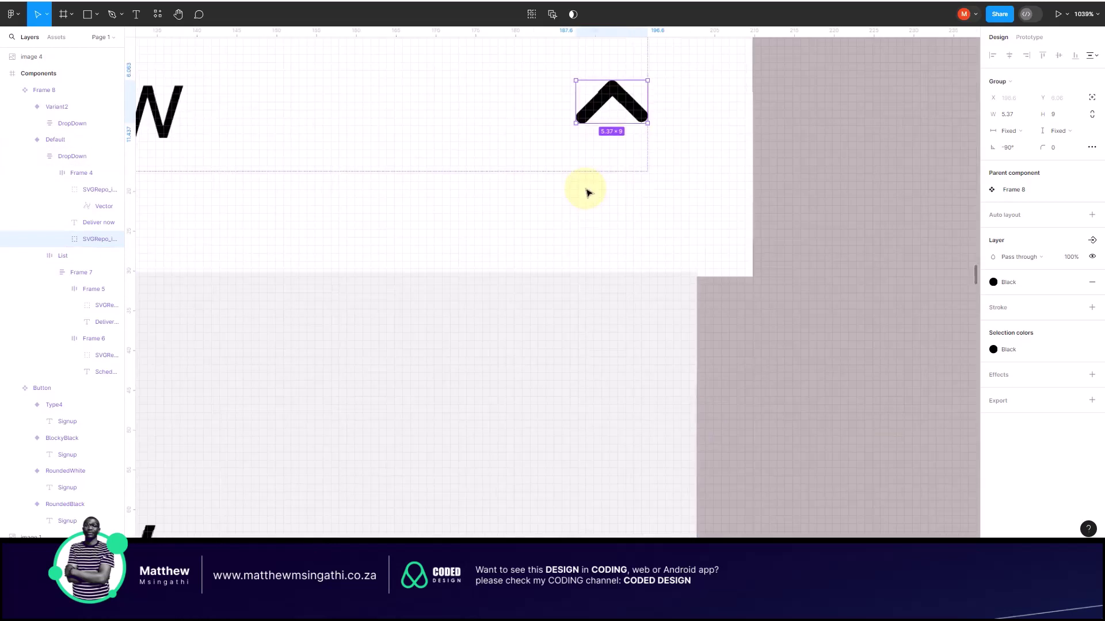
click(811, 235)
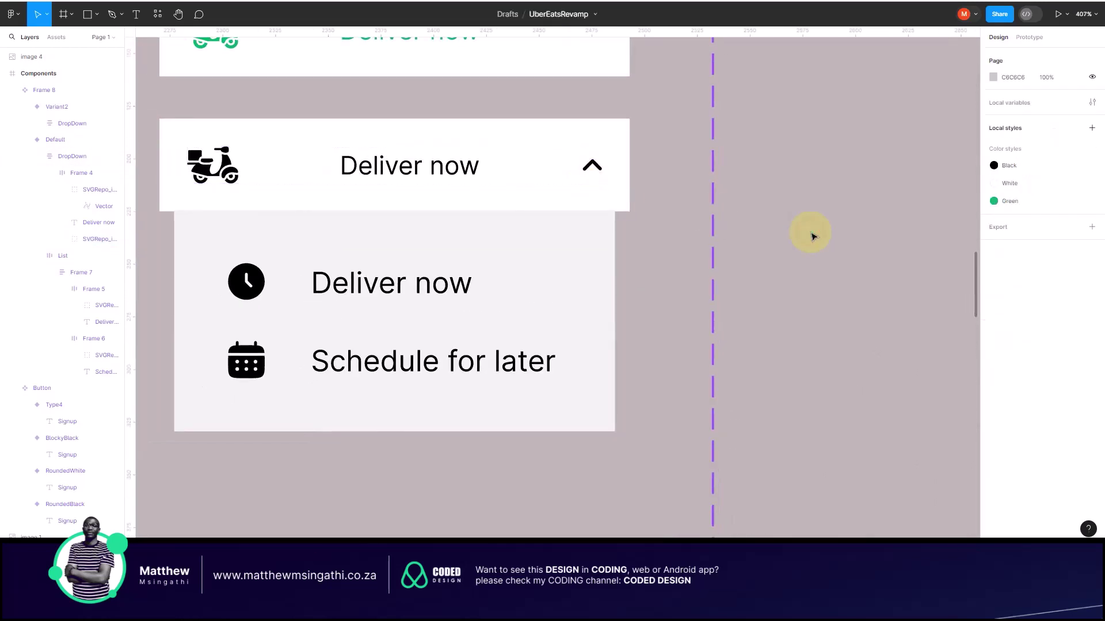
ctrl+scroll(685, 221, down, 5)
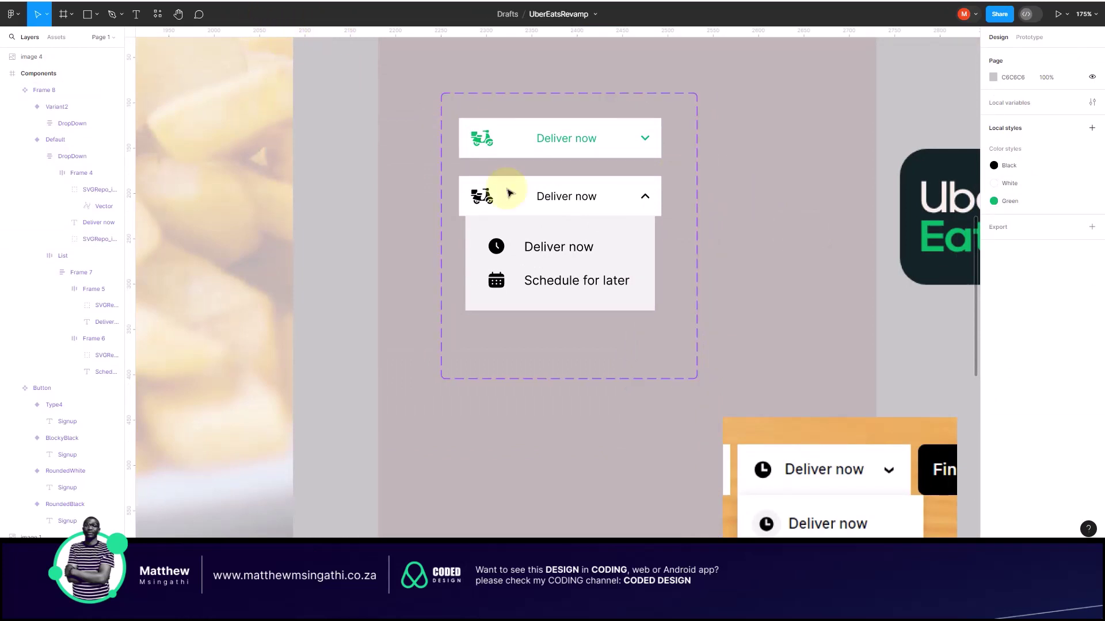
ctrl+scroll(509, 193, down, 5)
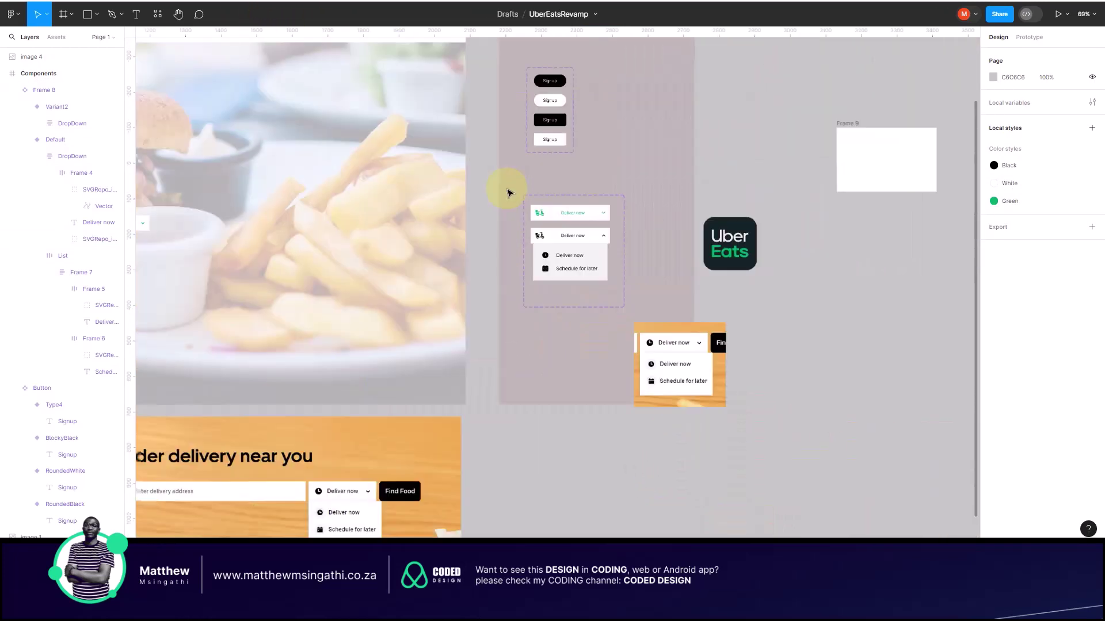
scroll(508, 192, left, 5)
scroll(509, 193, up, 2)
click(193, 124)
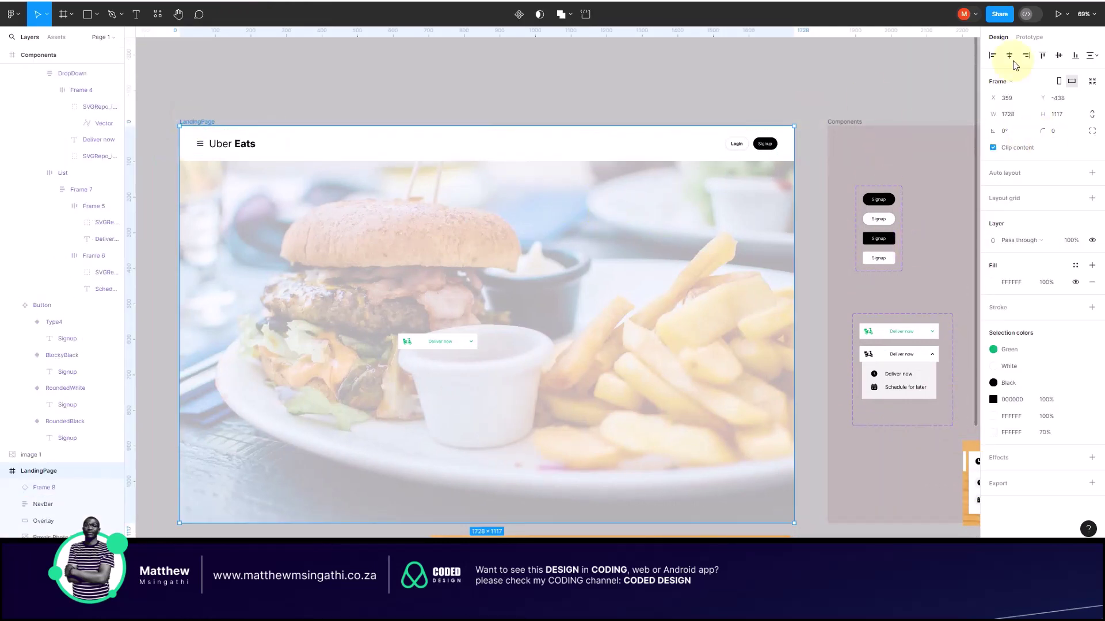
Step: Present the selected LandingPage frame as a prototype
click(1058, 14)
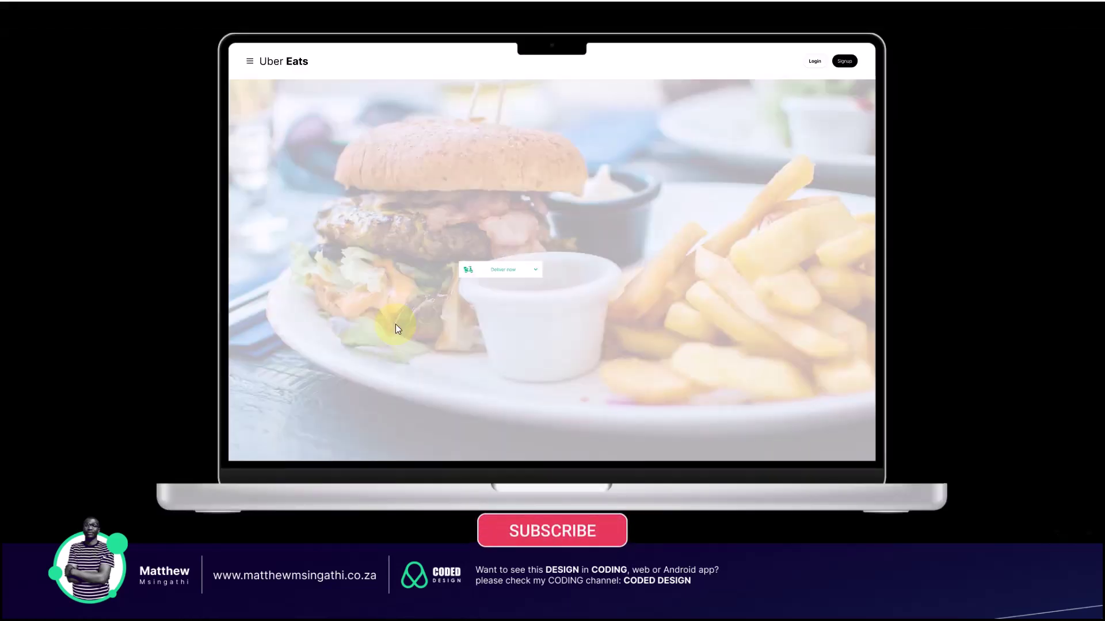
Step: Open and close the Deliver now dropdown twice in the prototype, then exit with Esc
click(538, 275)
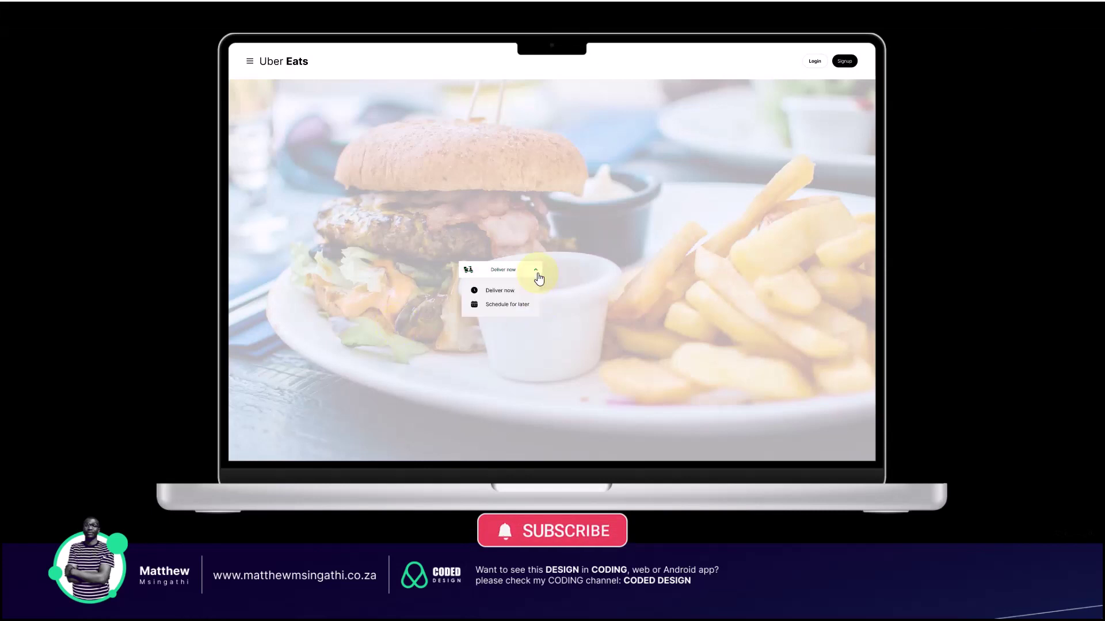
click(538, 275)
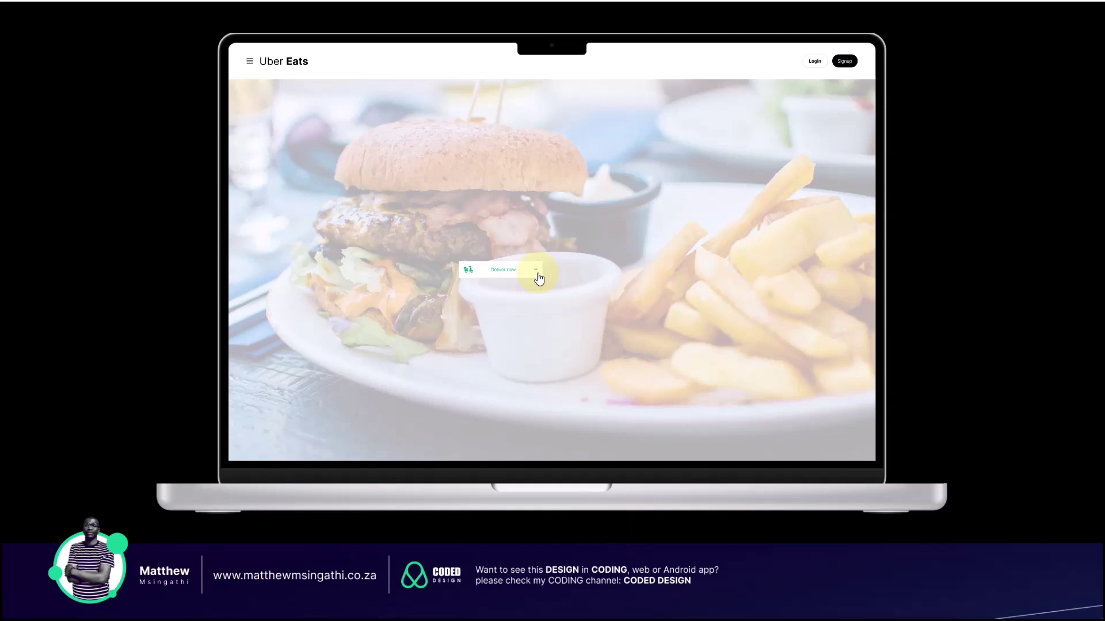
click(537, 275)
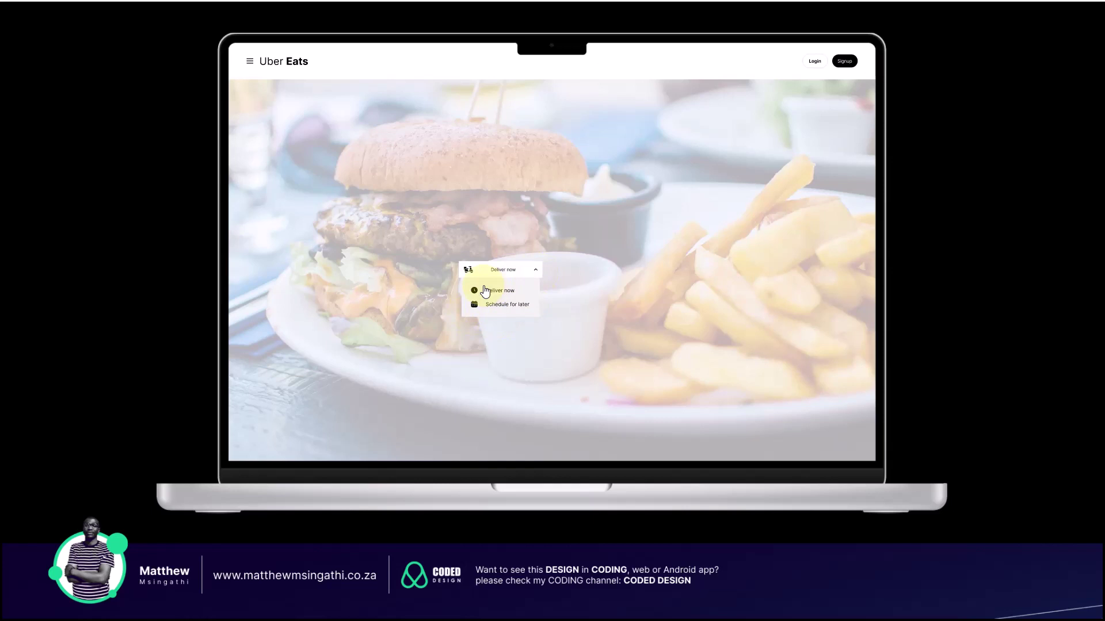
click(538, 274)
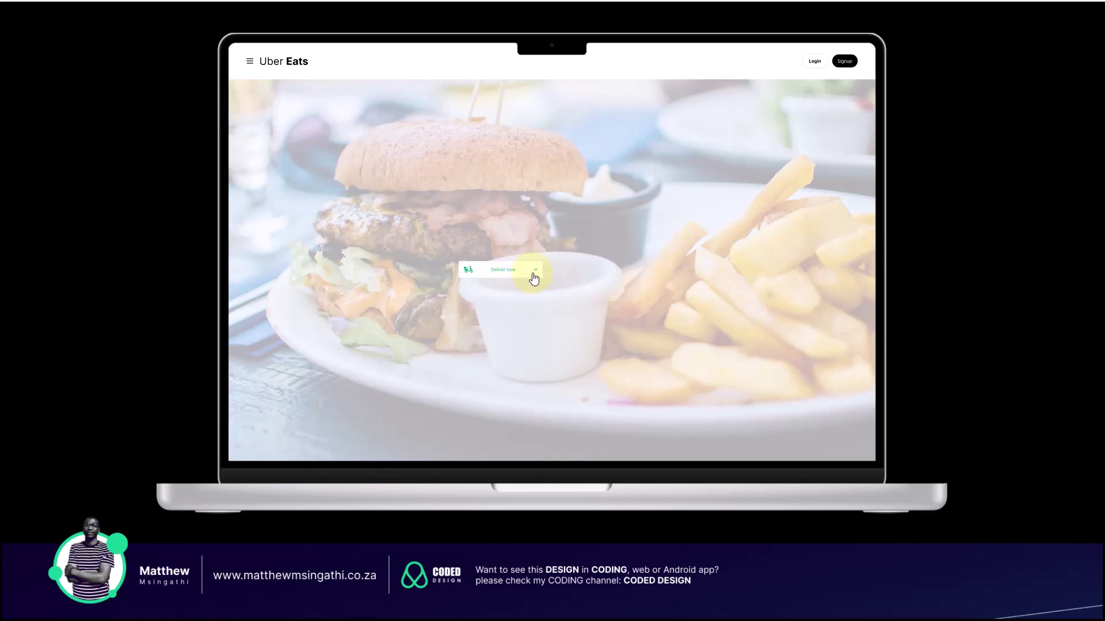
key(Escape)
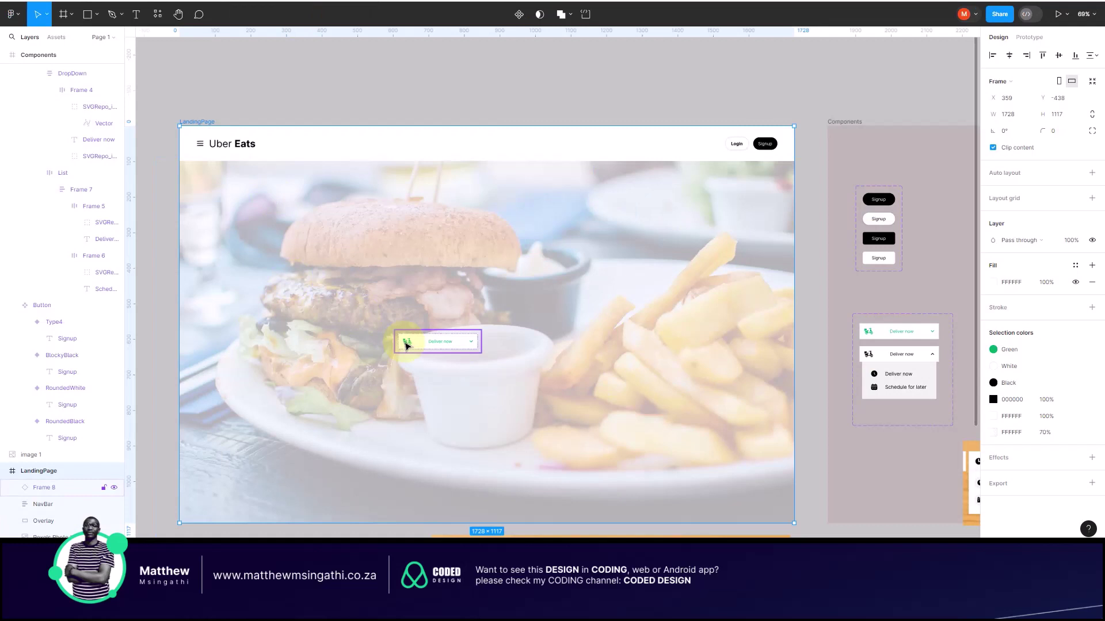
scroll(405, 345, down, 5)
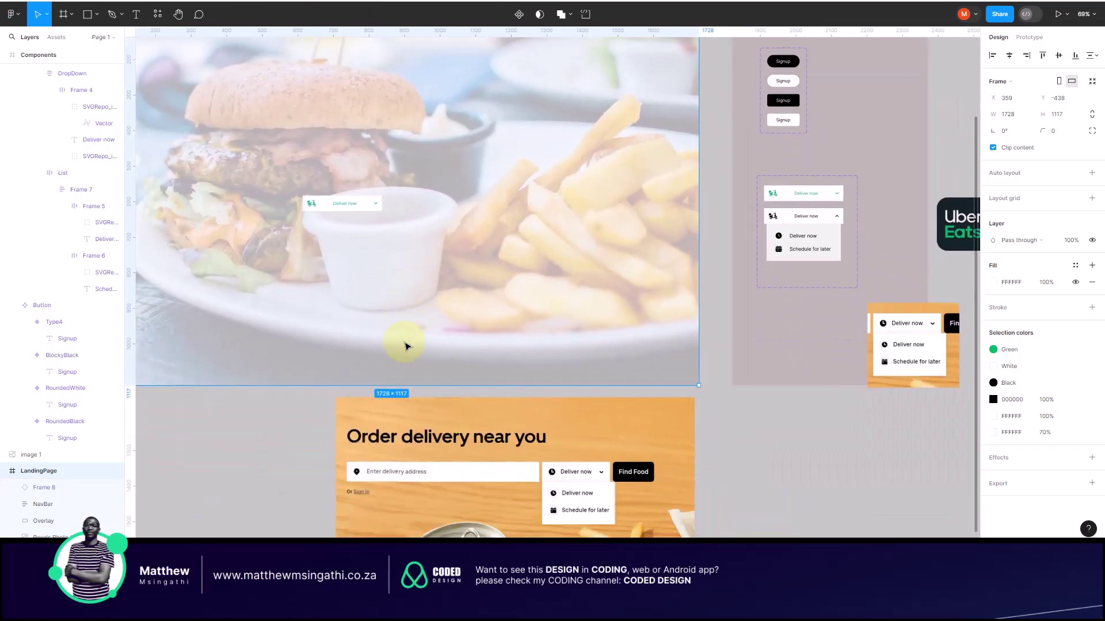
scroll(405, 345, left, 5)
scroll(406, 345, up, 3)
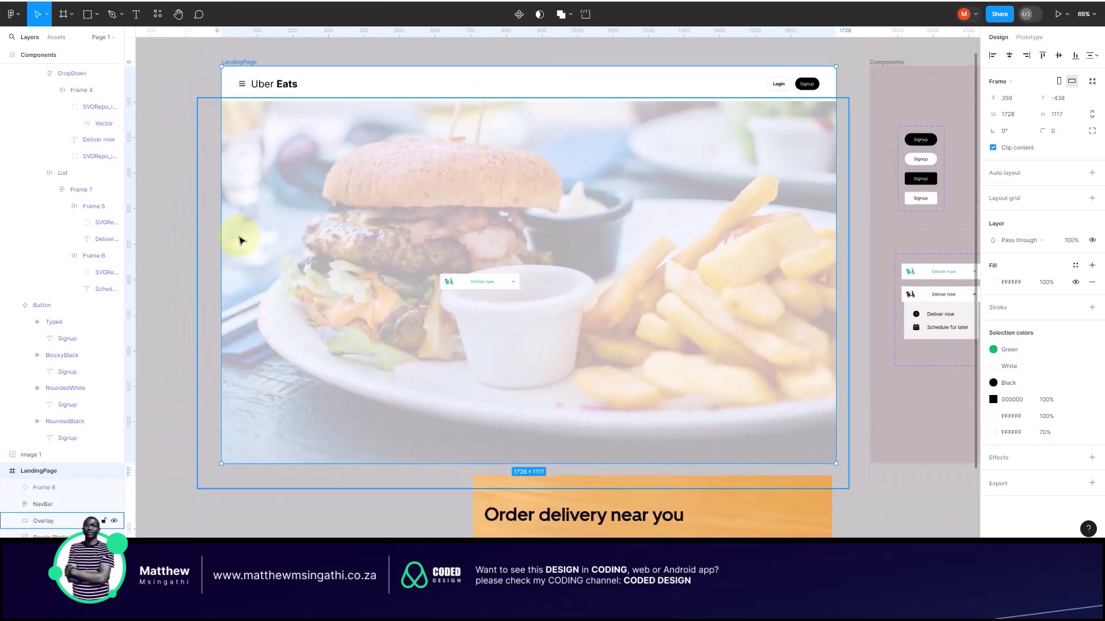
scroll(505, 316, right, 3)
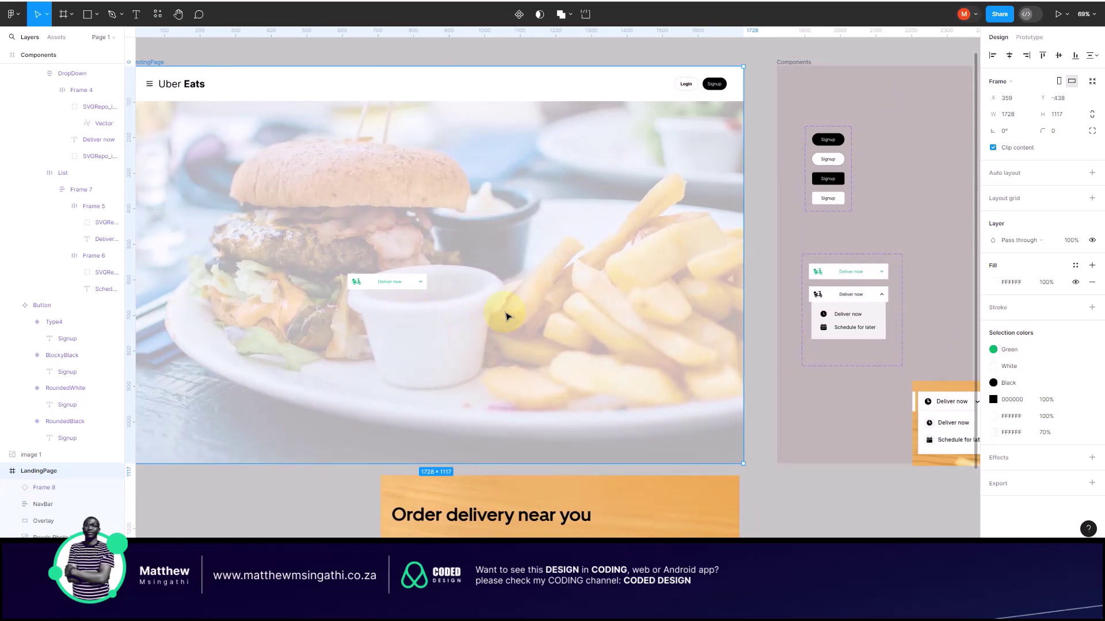
scroll(506, 316, down, 10)
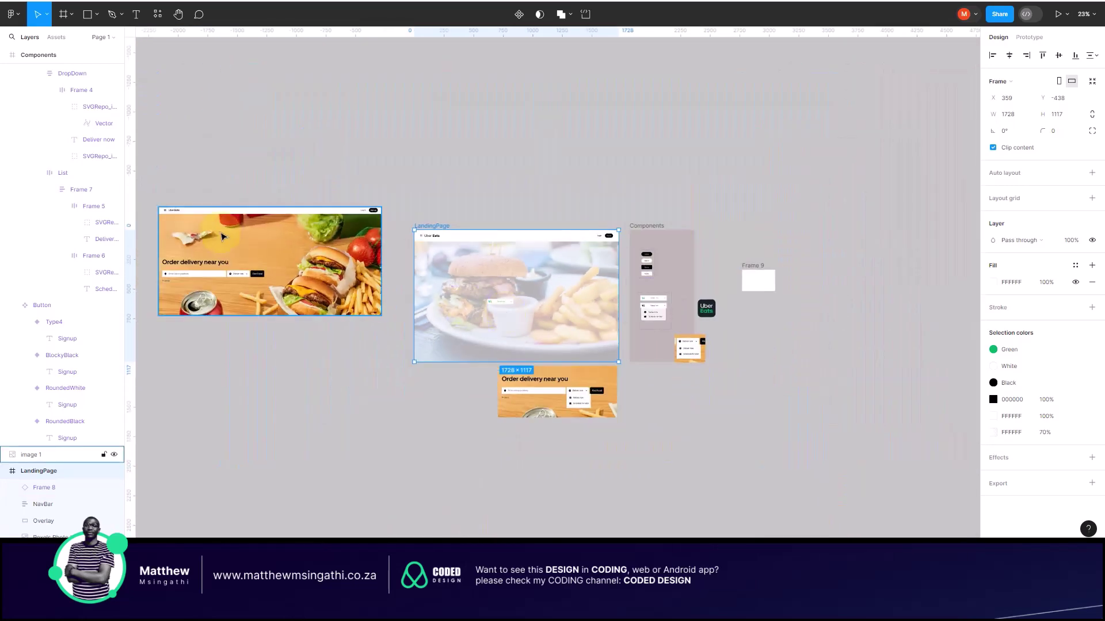
scroll(208, 282, up, 5)
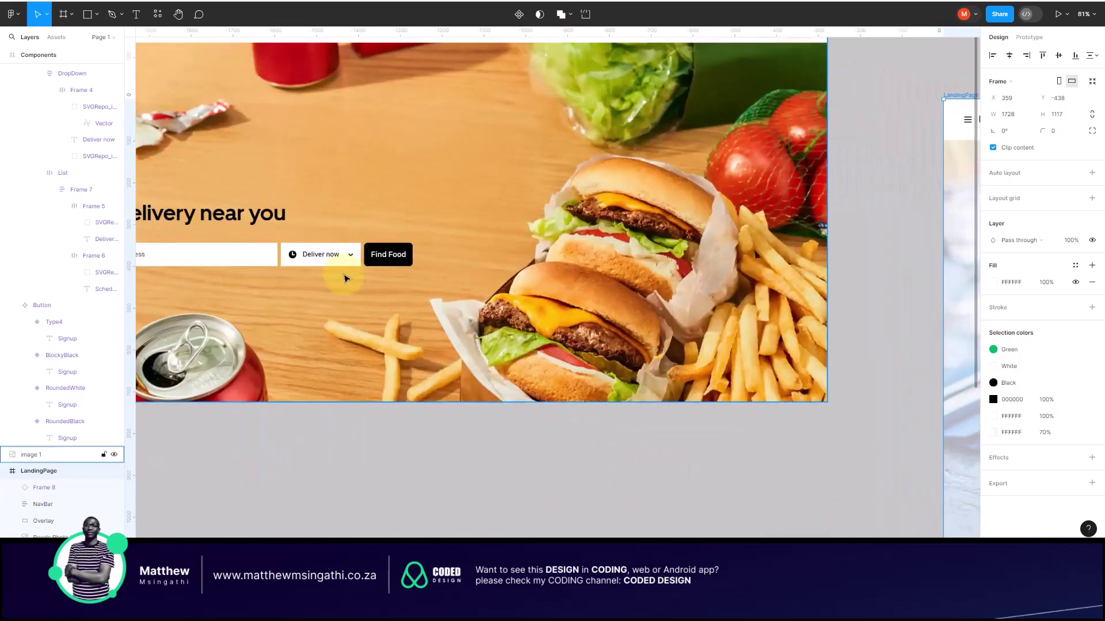
scroll(310, 282, down, 2)
scroll(276, 286, left, 3)
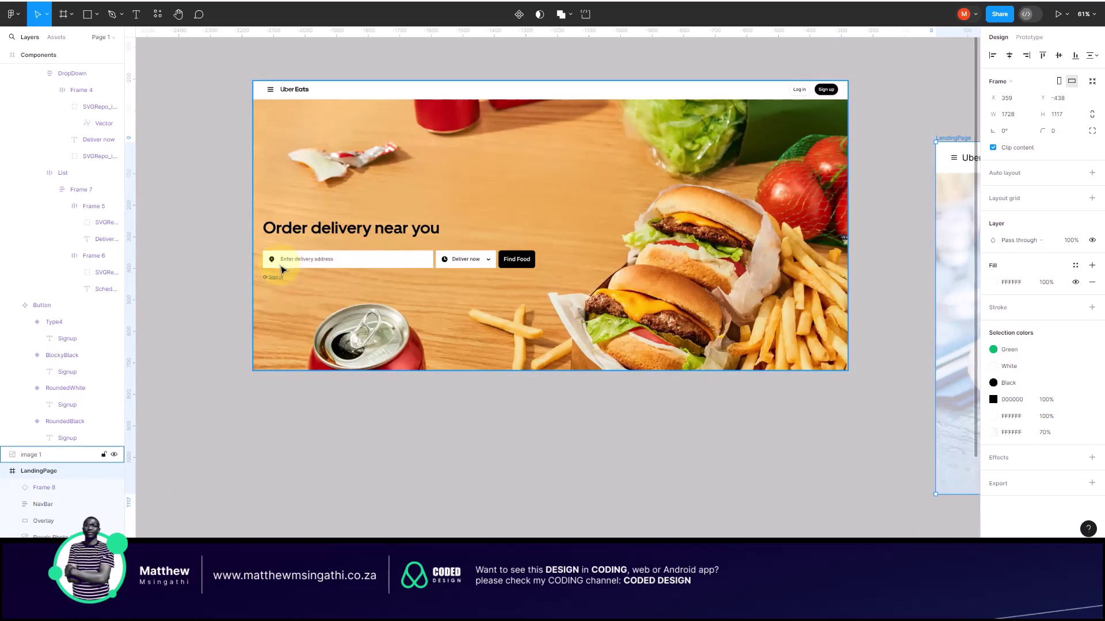
scroll(278, 264, up, 2)
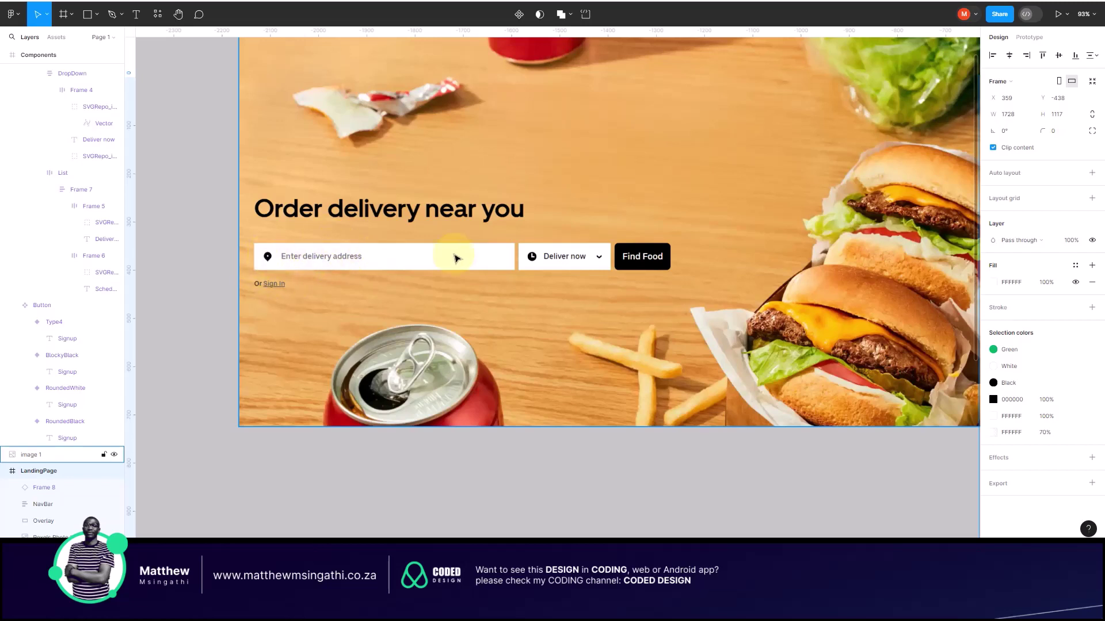
scroll(364, 268, down, 5)
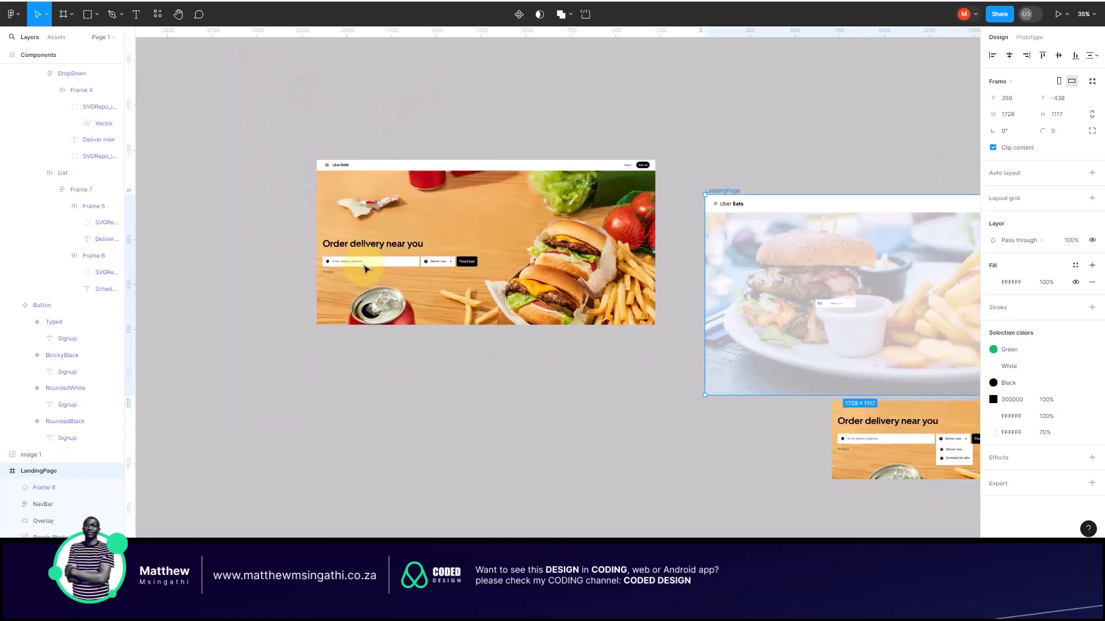
scroll(364, 269, right, 4)
scroll(365, 269, right, 3)
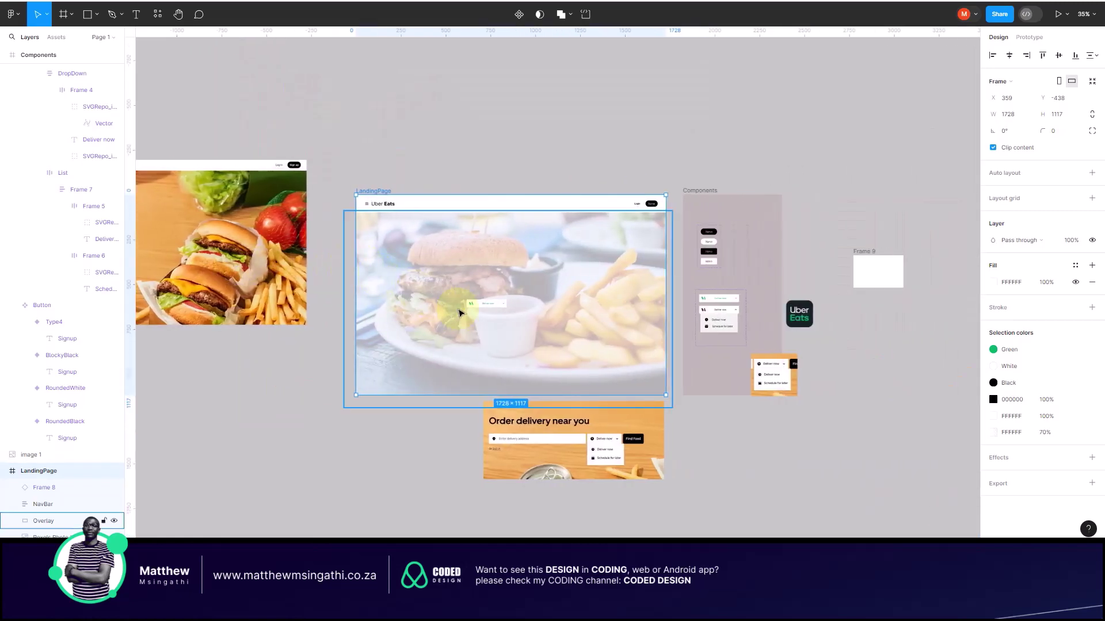
scroll(461, 313, up, 5)
scroll(545, 324, right, 6)
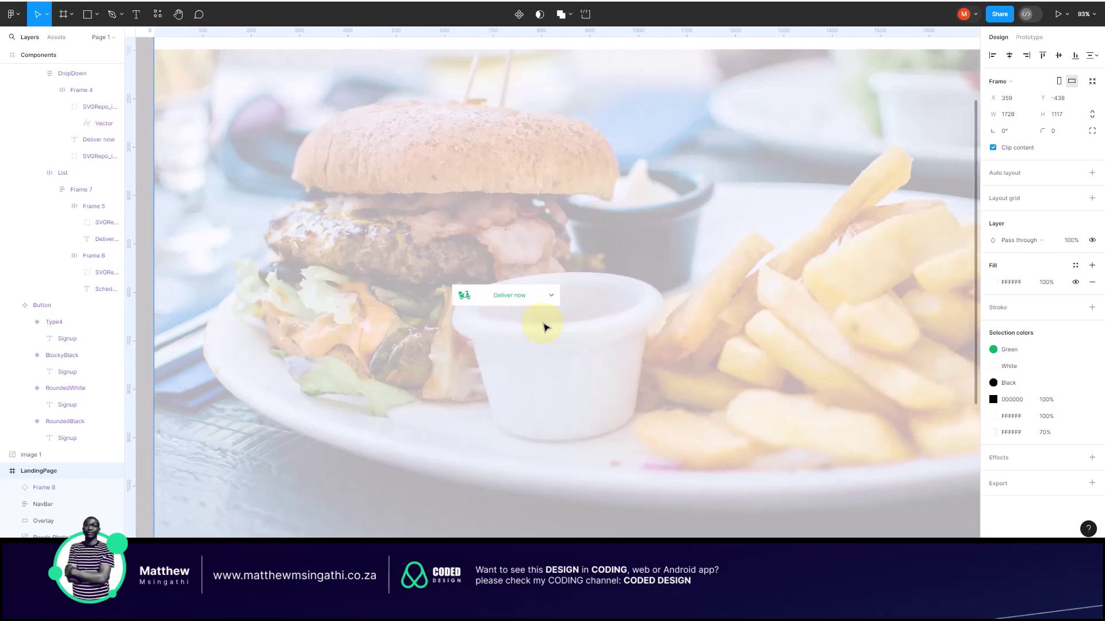
scroll(545, 327, right, 1)
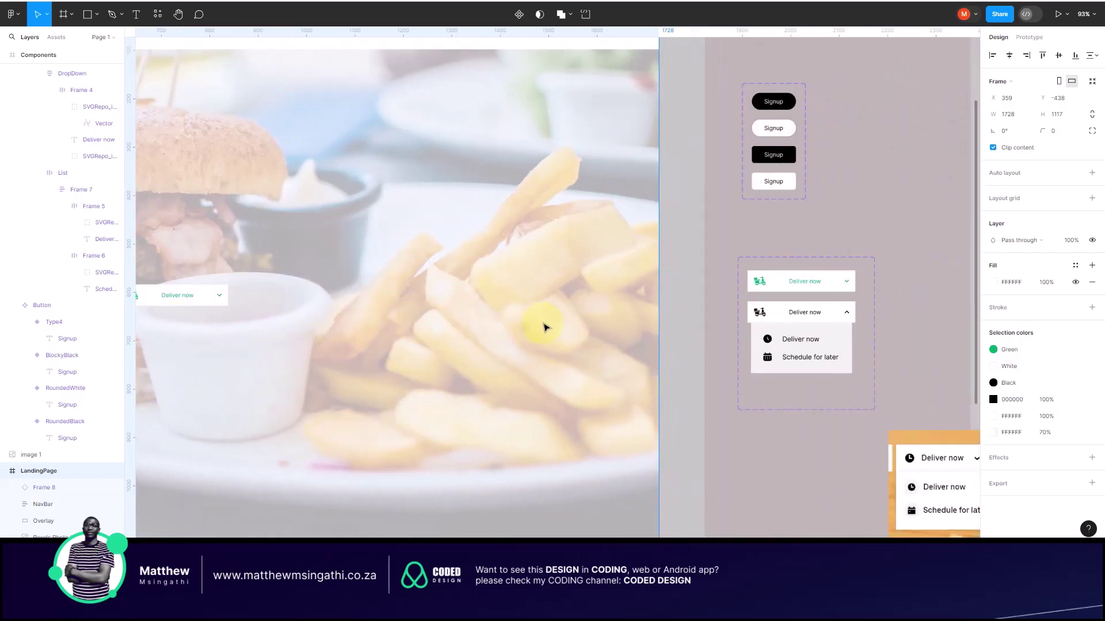
scroll(545, 327, left, 8)
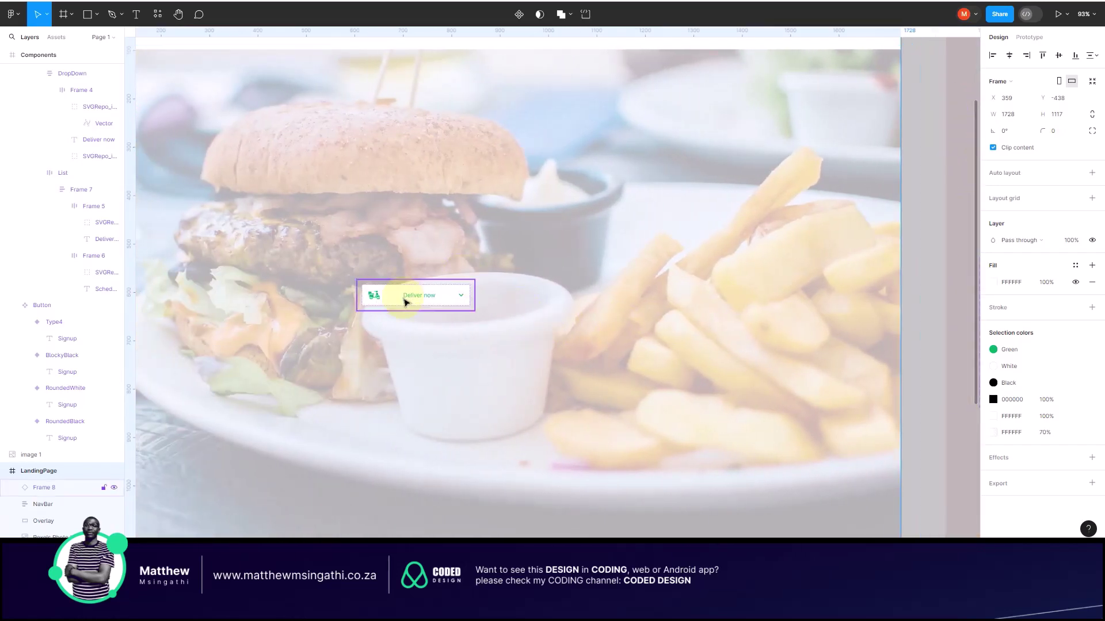
scroll(391, 311, up, 2)
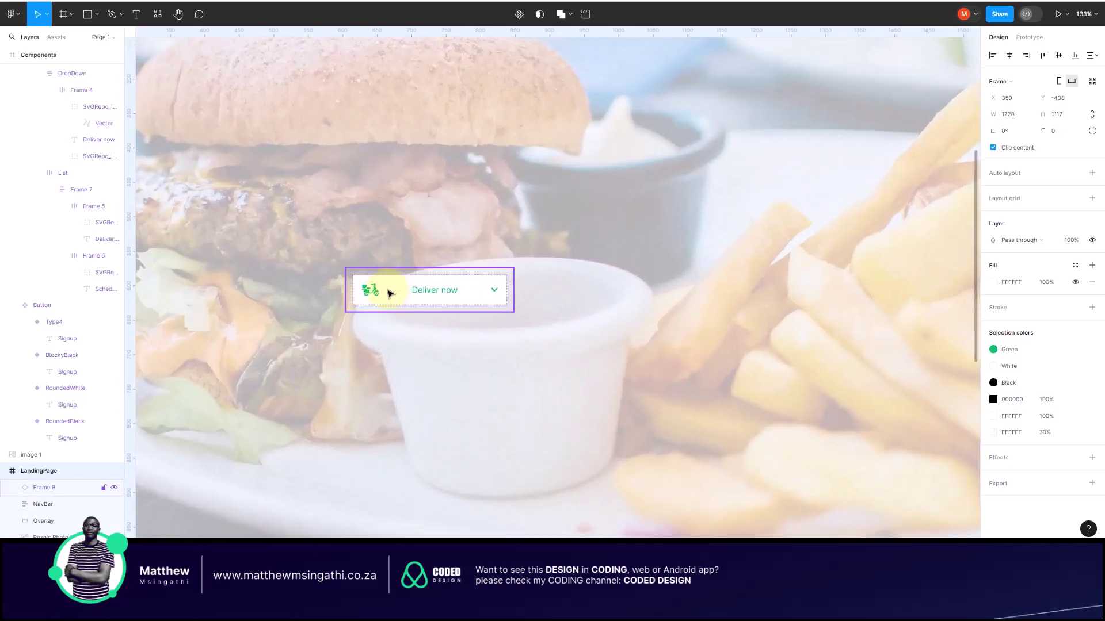
scroll(397, 293, down, 5)
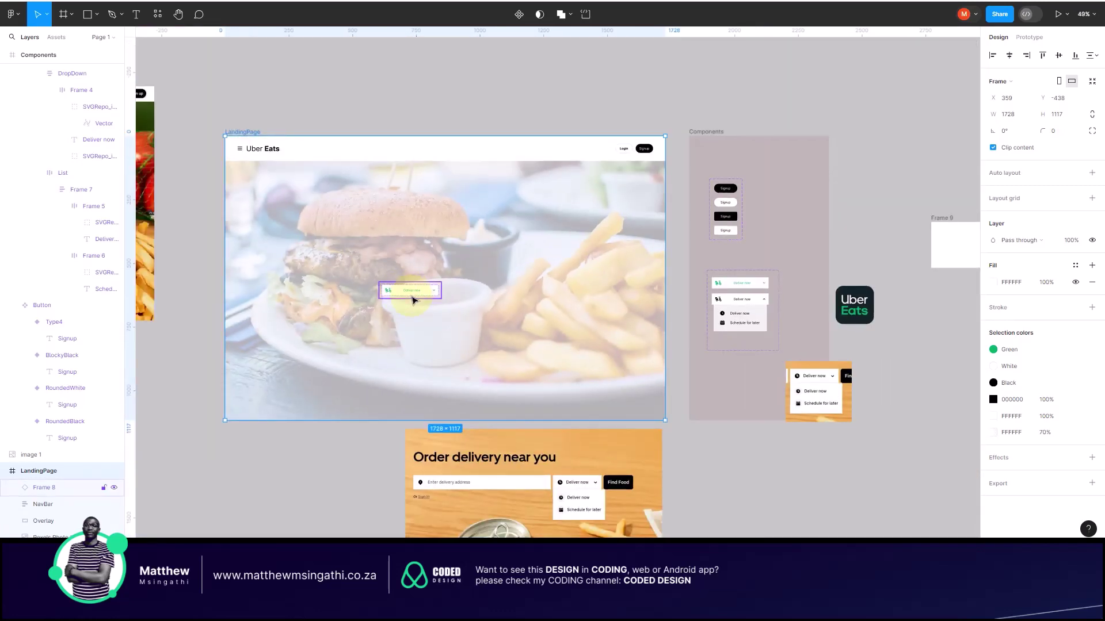
scroll(677, 282, right, 7)
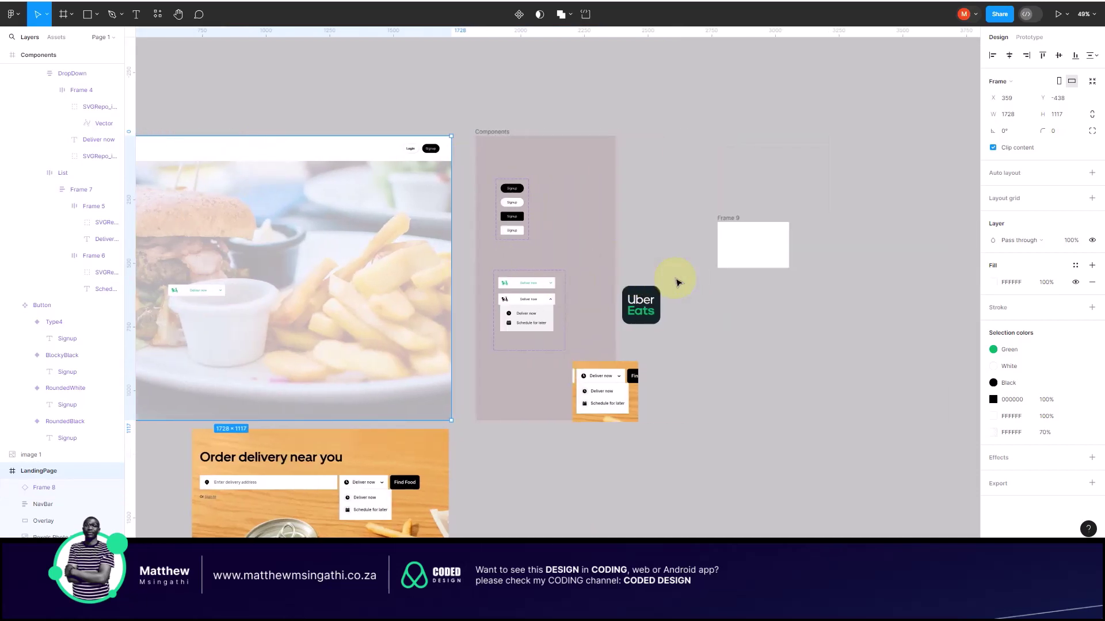
Step: Drop the Uber Eats logo and dropdown reference images onto the canvas, then select the Button set
drag(676, 283, 685, 323)
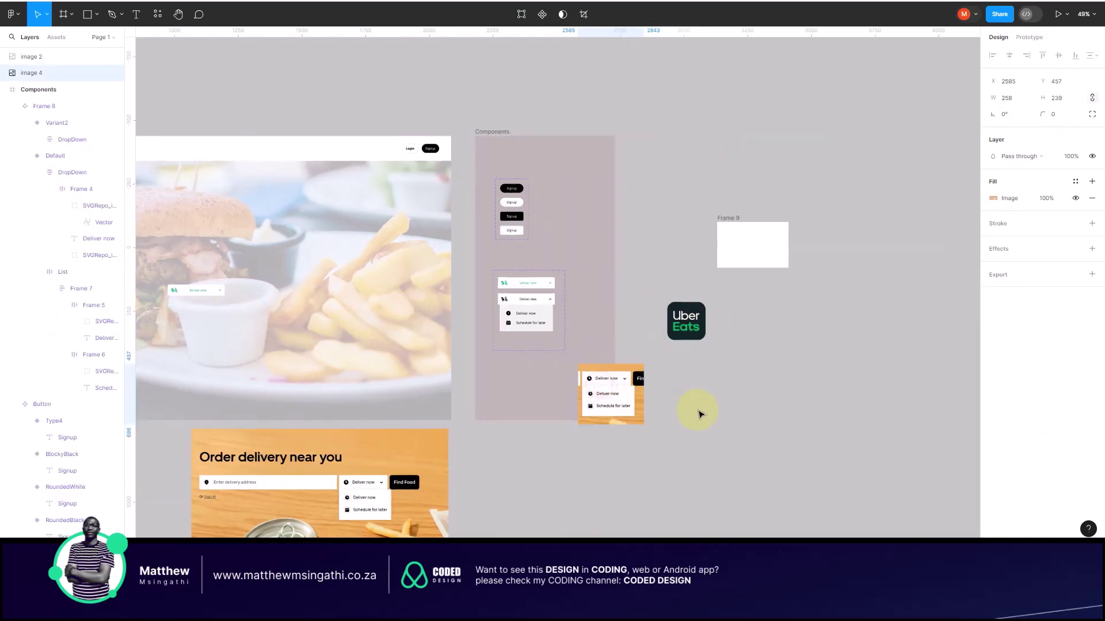
scroll(530, 217, up, 6)
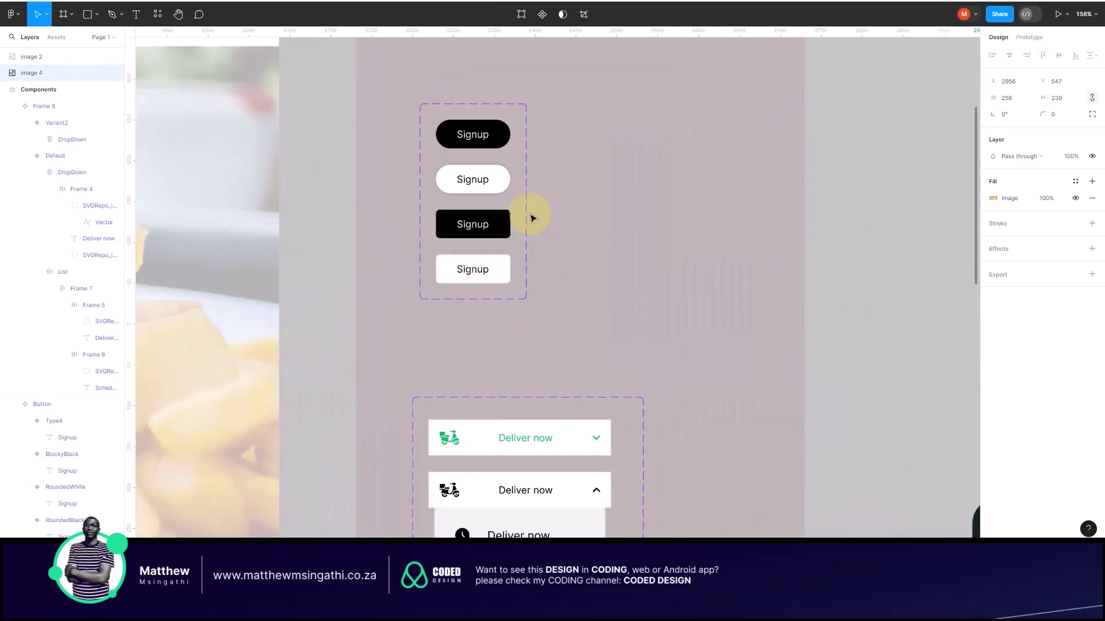
click(478, 224)
scroll(487, 233, down, 6)
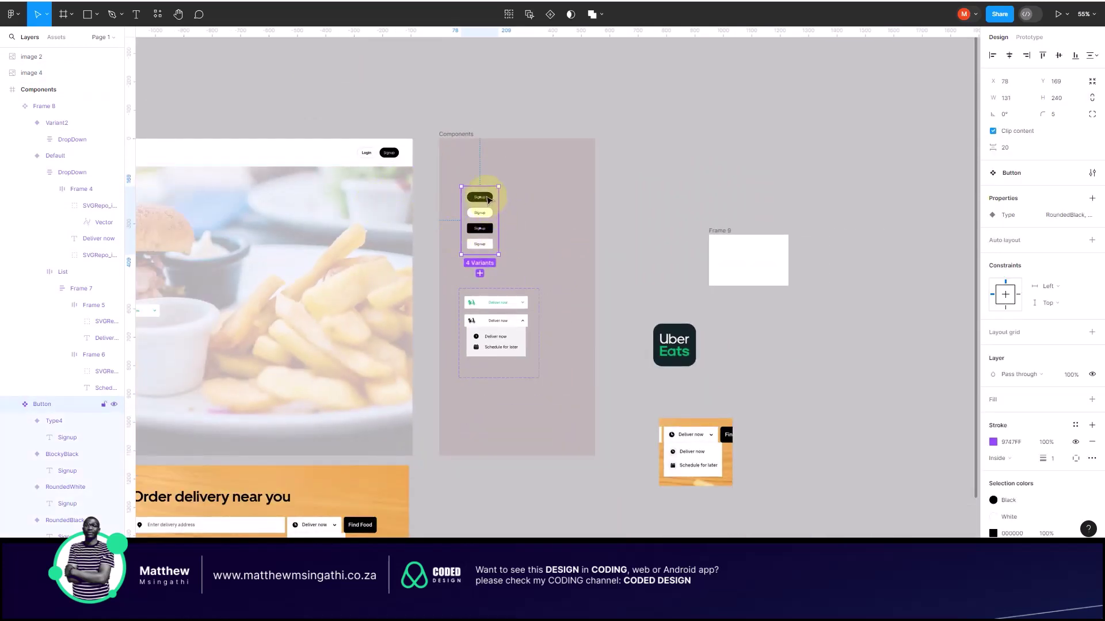
scroll(487, 200, up, 6)
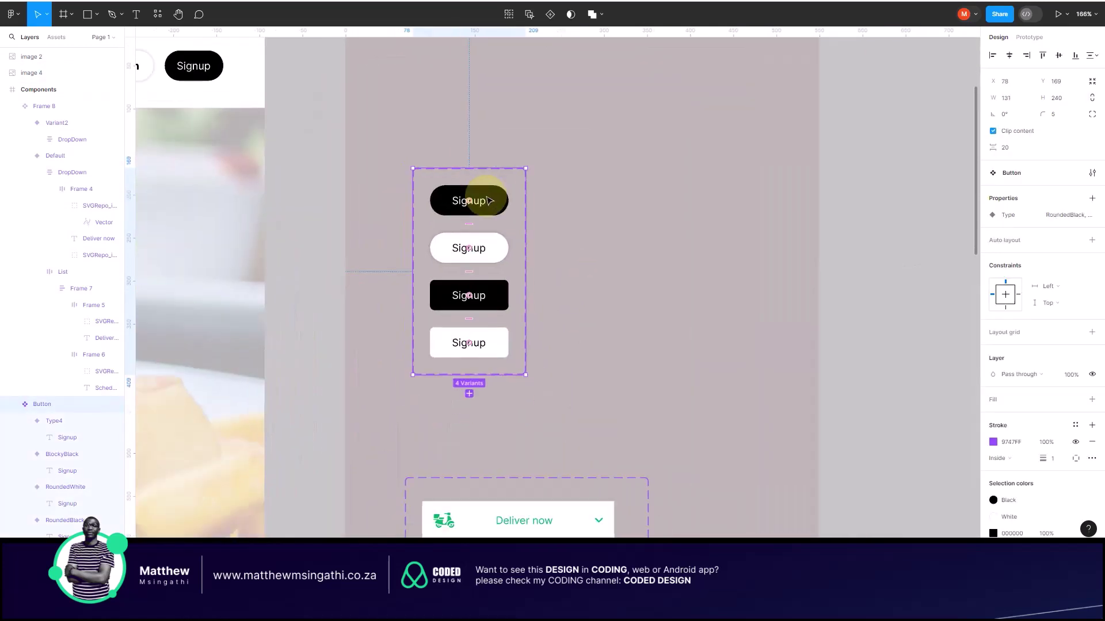
Step: Alt-drag a copy of the BlockyBlack Signup button onto the LandingPage hero
click(488, 293)
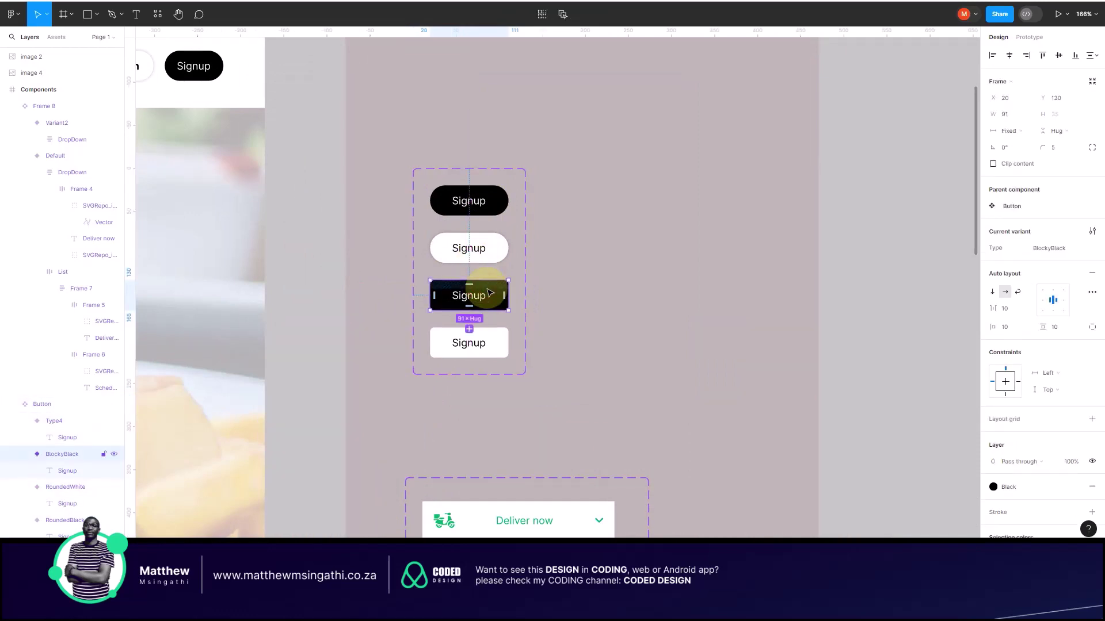
drag(489, 295, 388, 355)
key(shift+1)
click(735, 301)
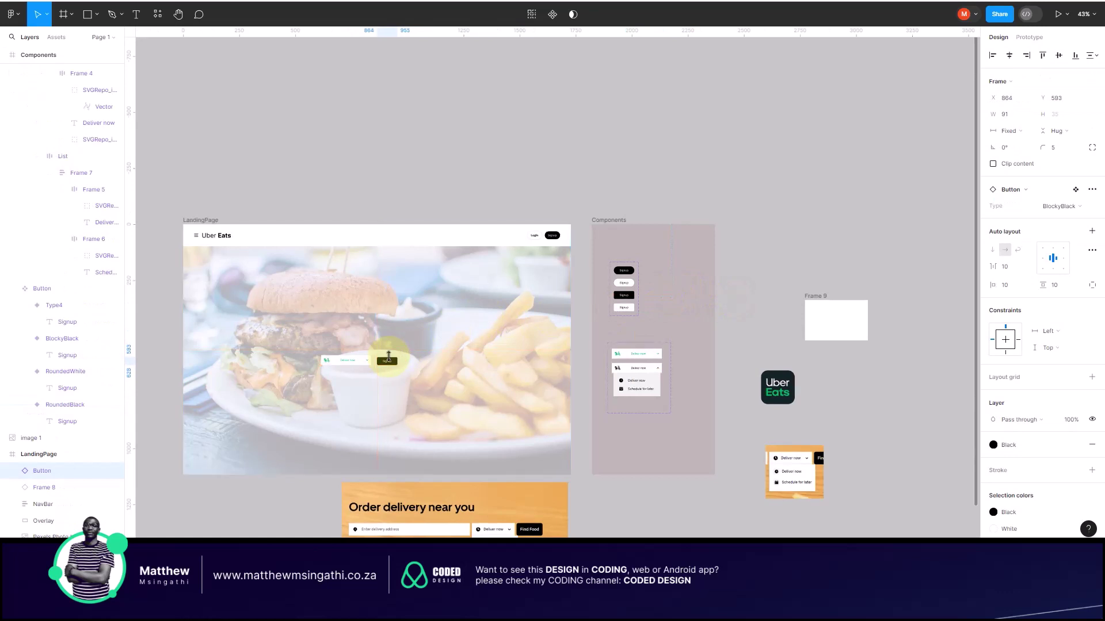
Step: Give the Signup button instance a 44 px height and place it level beside the dropdown
scroll(385, 358, up, 10)
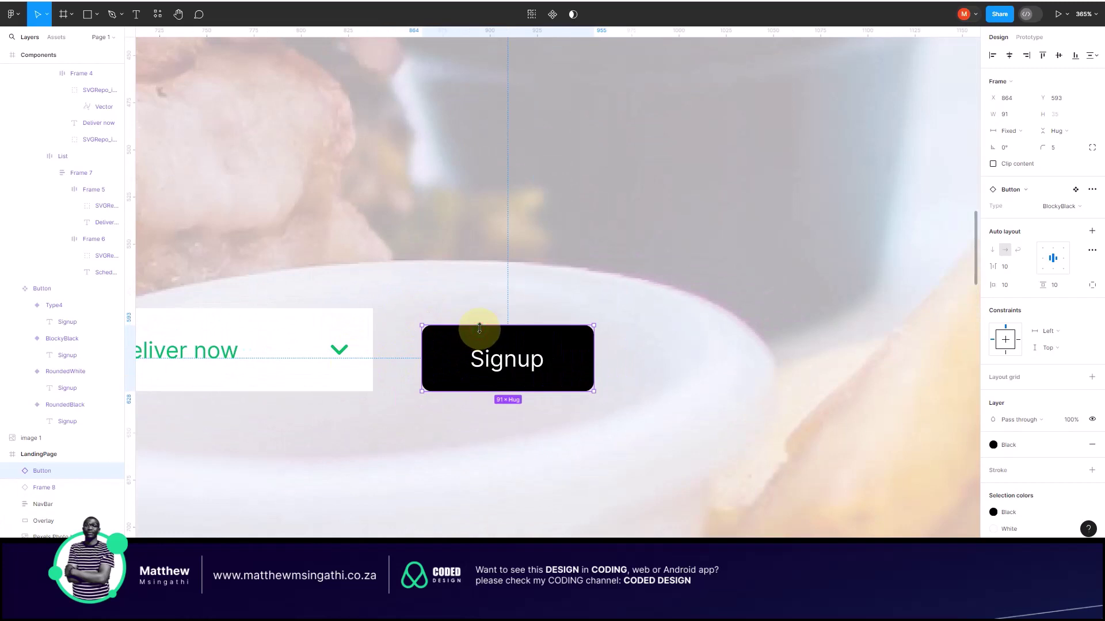
click(357, 313)
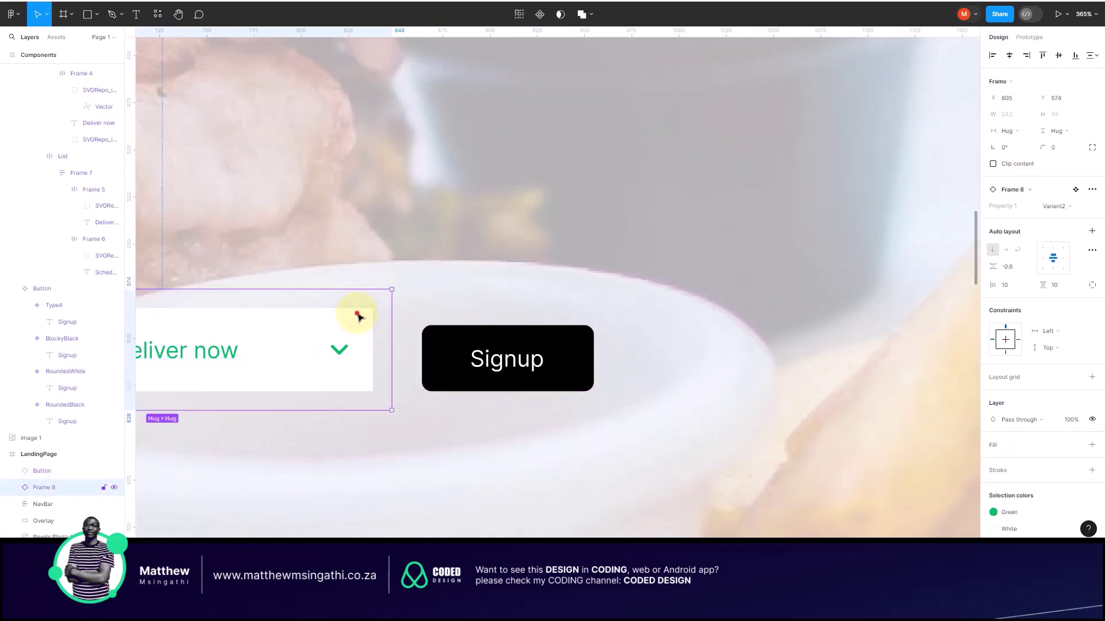
click(356, 314)
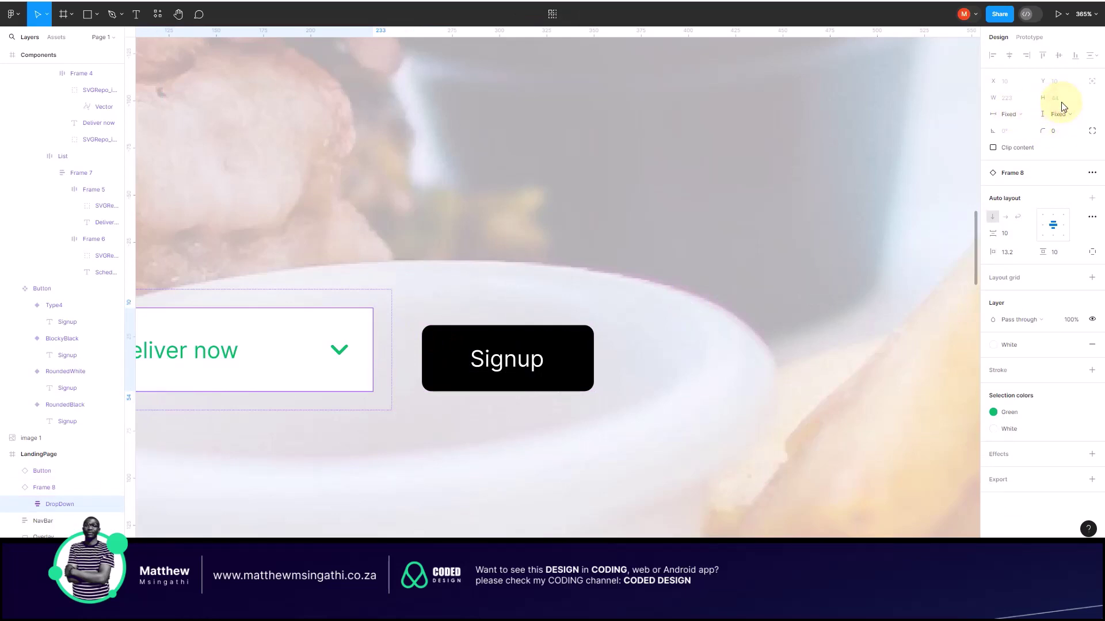
click(561, 316)
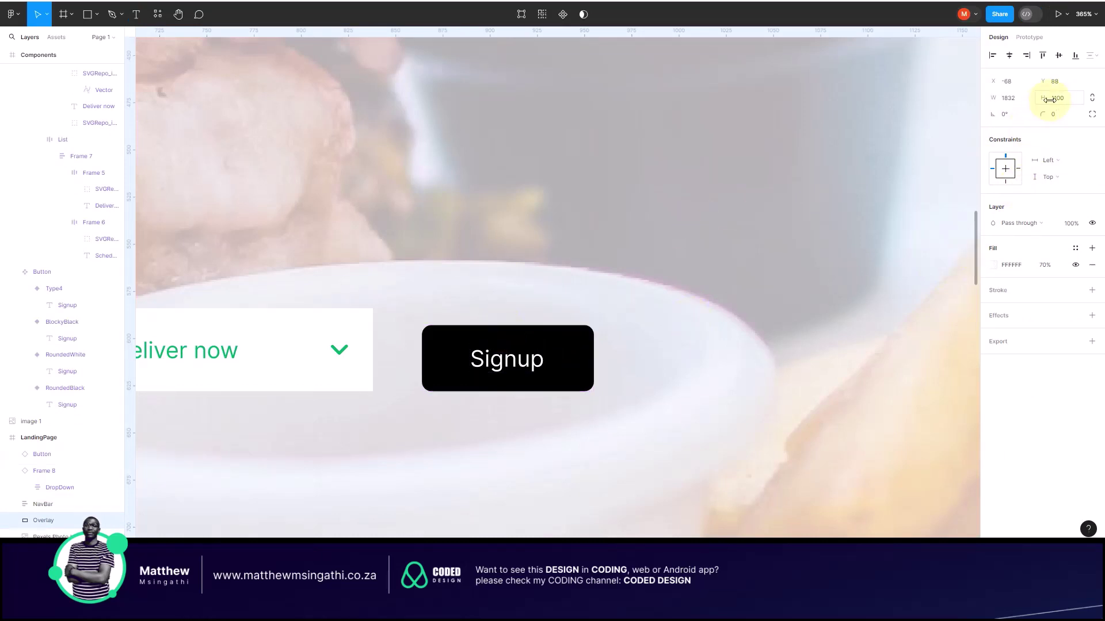
click(521, 345)
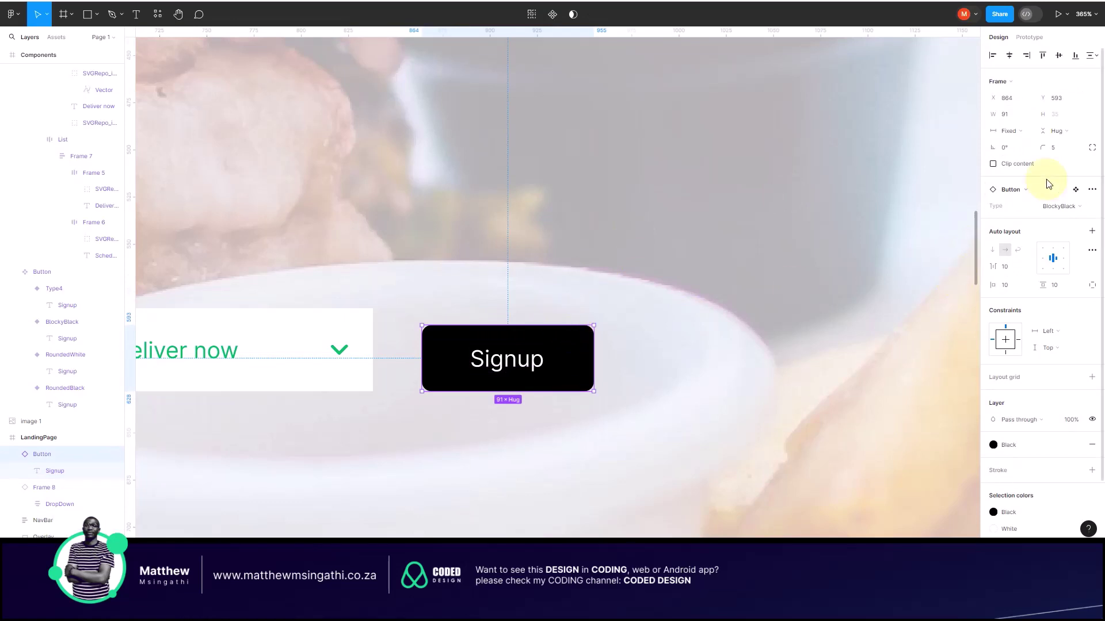
click(1058, 115)
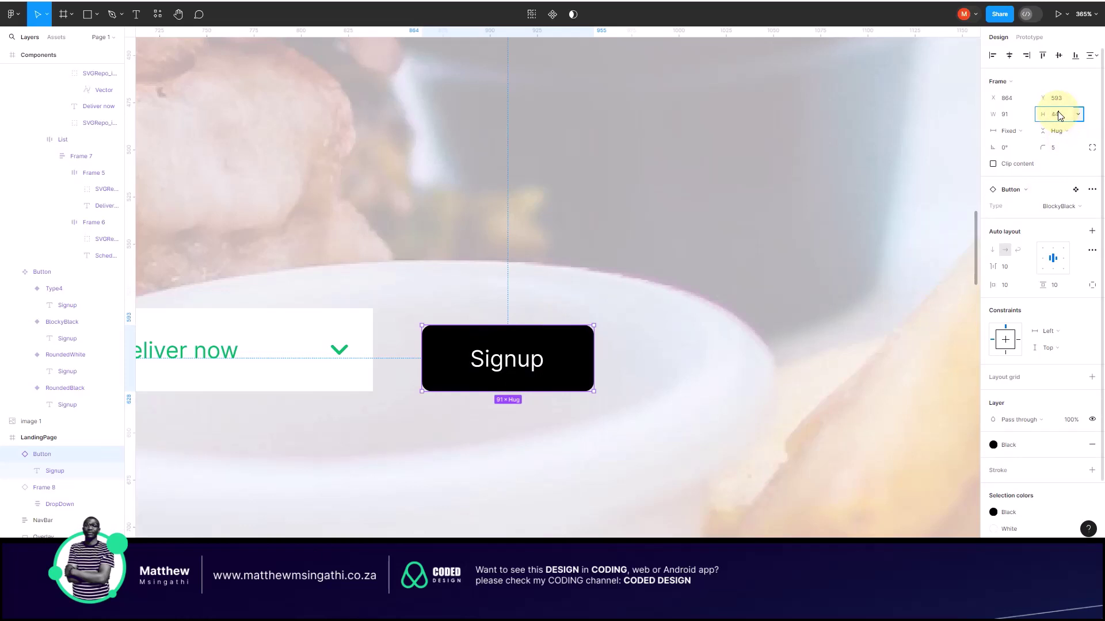
text(44)
key(Return)
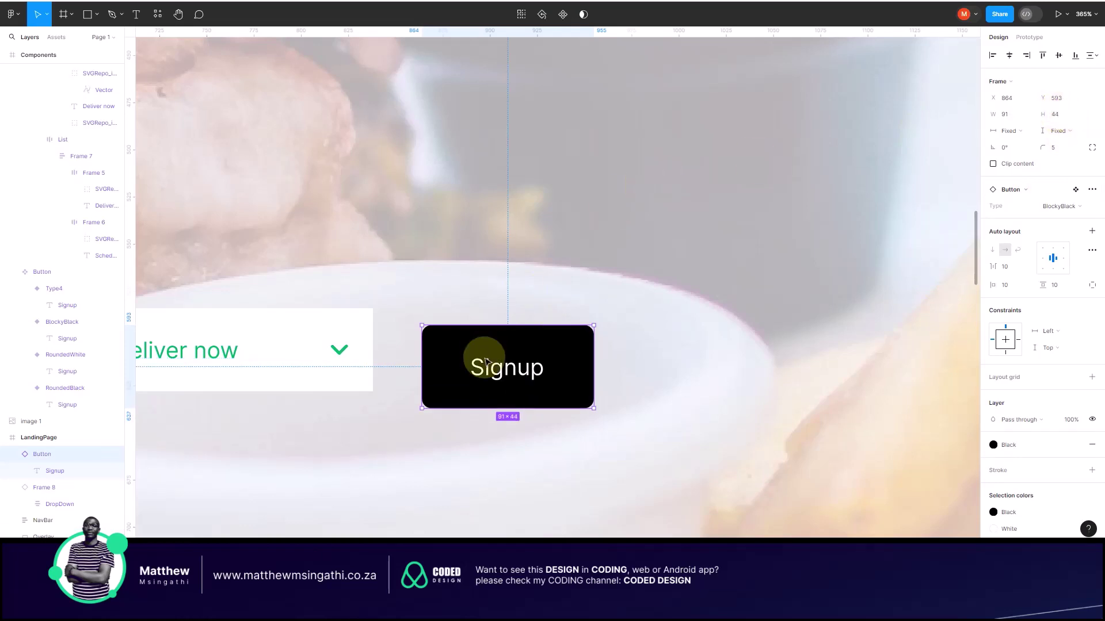
drag(551, 363, 524, 345)
Step: Drag the bottom edge of the dropdown's Frame 8 until it is 69 px tall
scroll(521, 344, down, 5)
scroll(502, 340, down, 5)
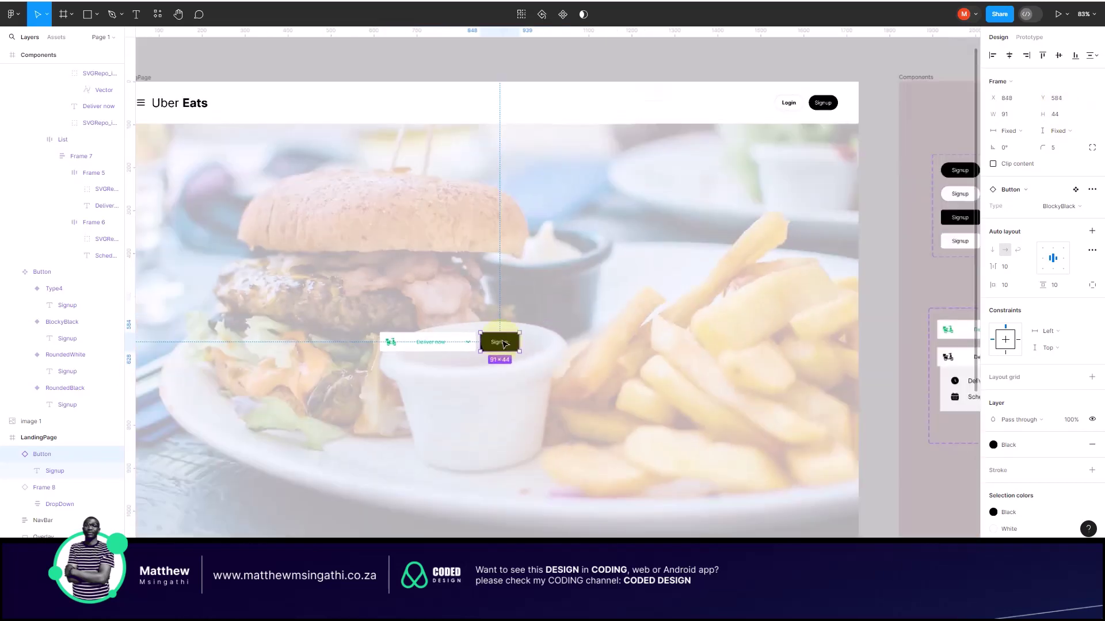
scroll(445, 383, down, 3)
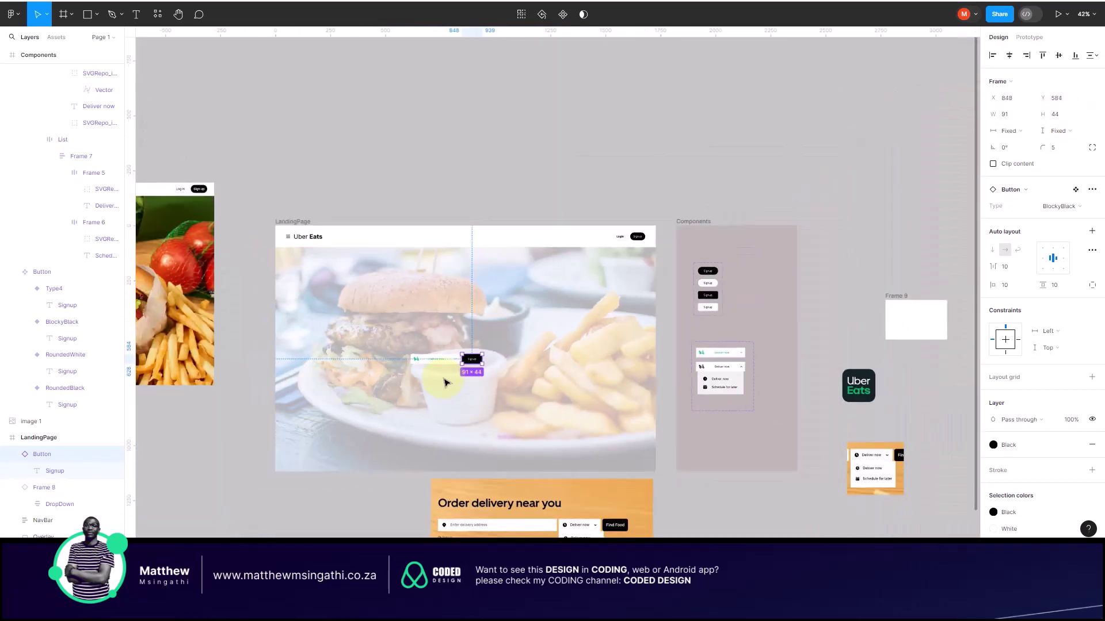
scroll(506, 394, left, 10)
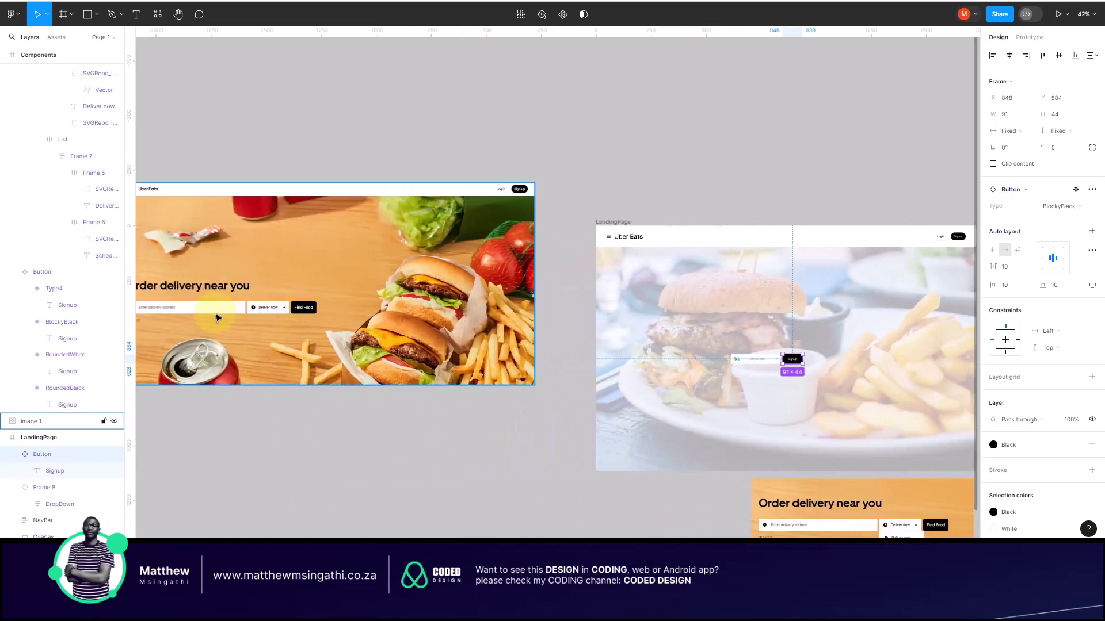
scroll(613, 397, up, 5)
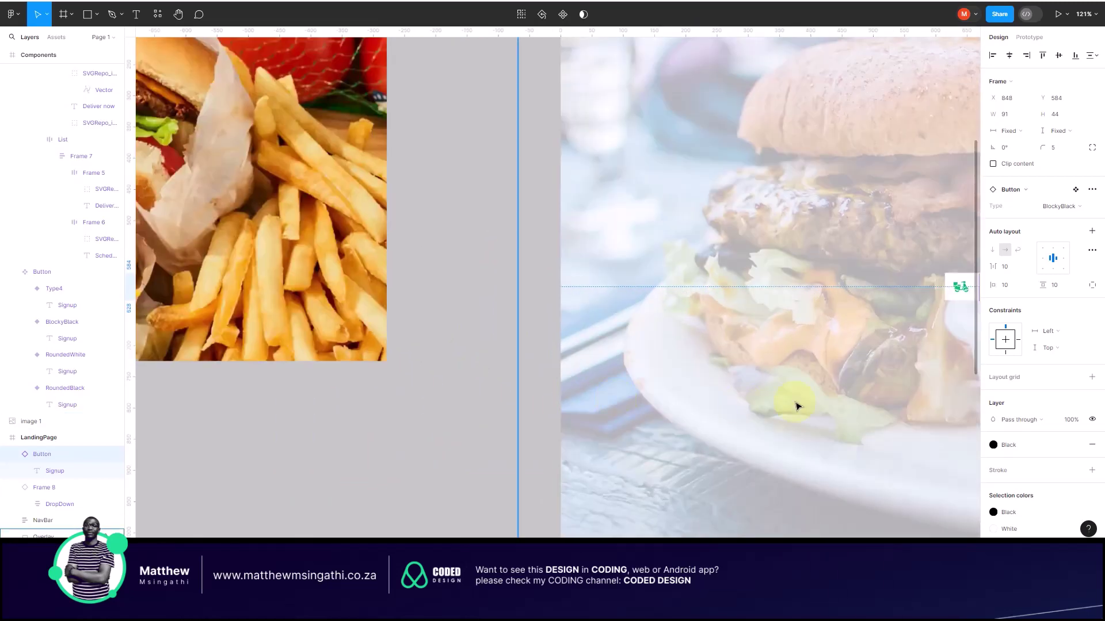
scroll(797, 405, right, 5)
scroll(828, 347, up, 5)
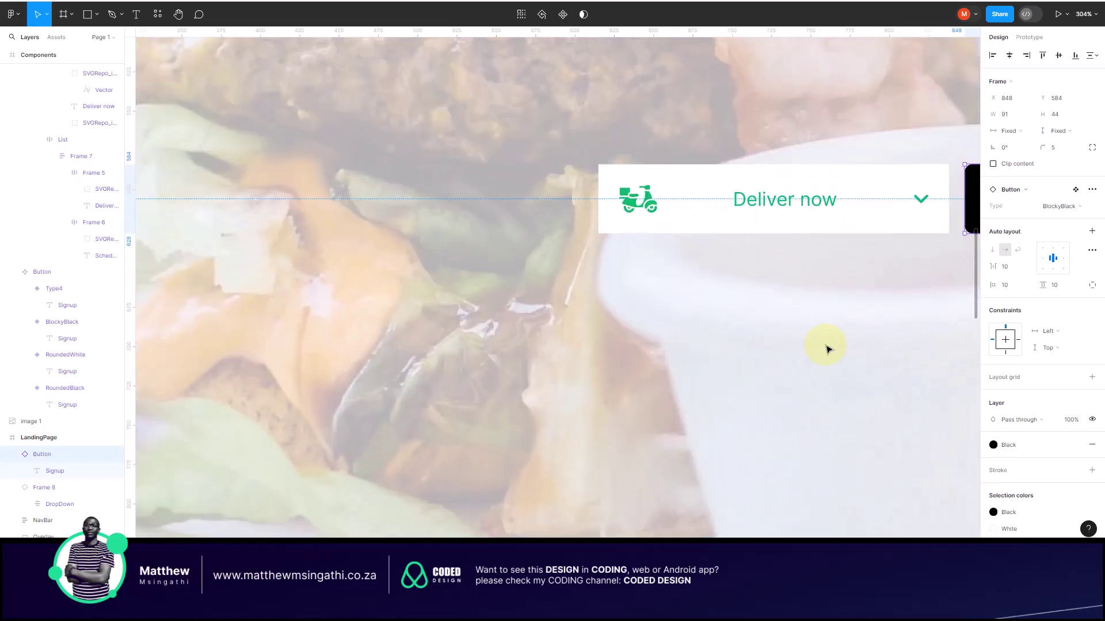
click(748, 231)
double_click(733, 226)
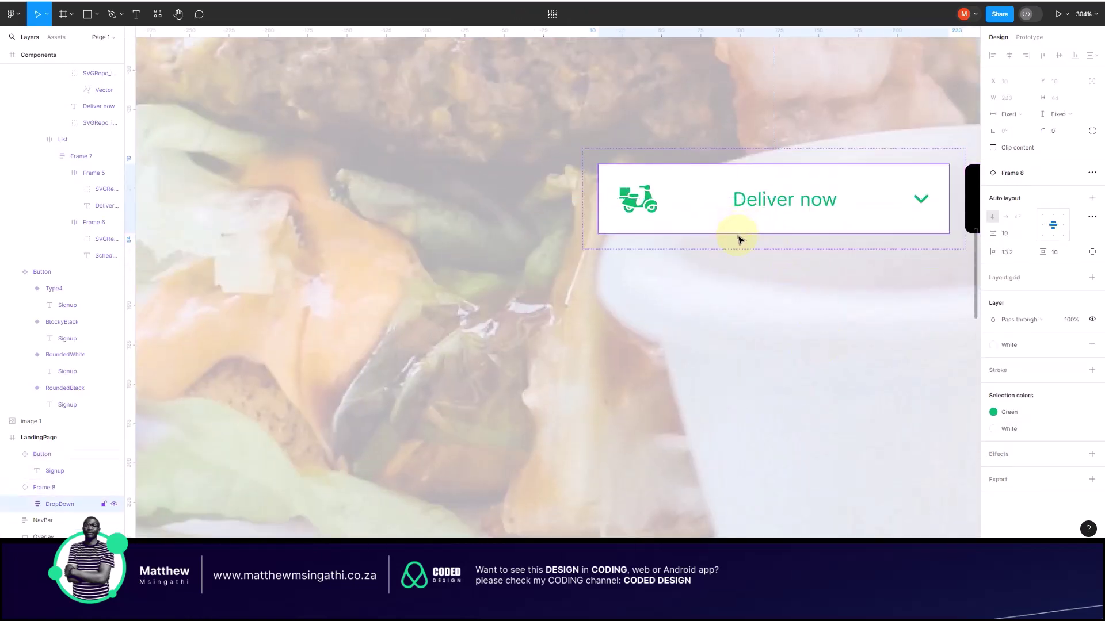
click(693, 247)
drag(715, 250, 715, 256)
Step: Add a 'Test' text layer on the hero's burger image
scroll(716, 258, down, 6)
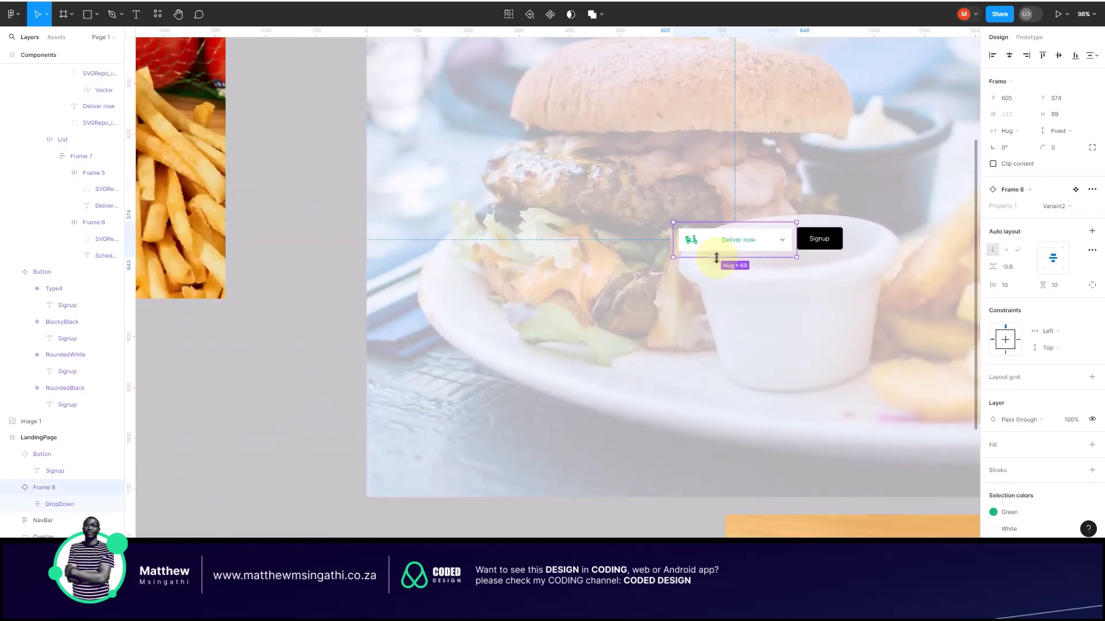
scroll(717, 253, left, 2)
scroll(733, 249, down, 5)
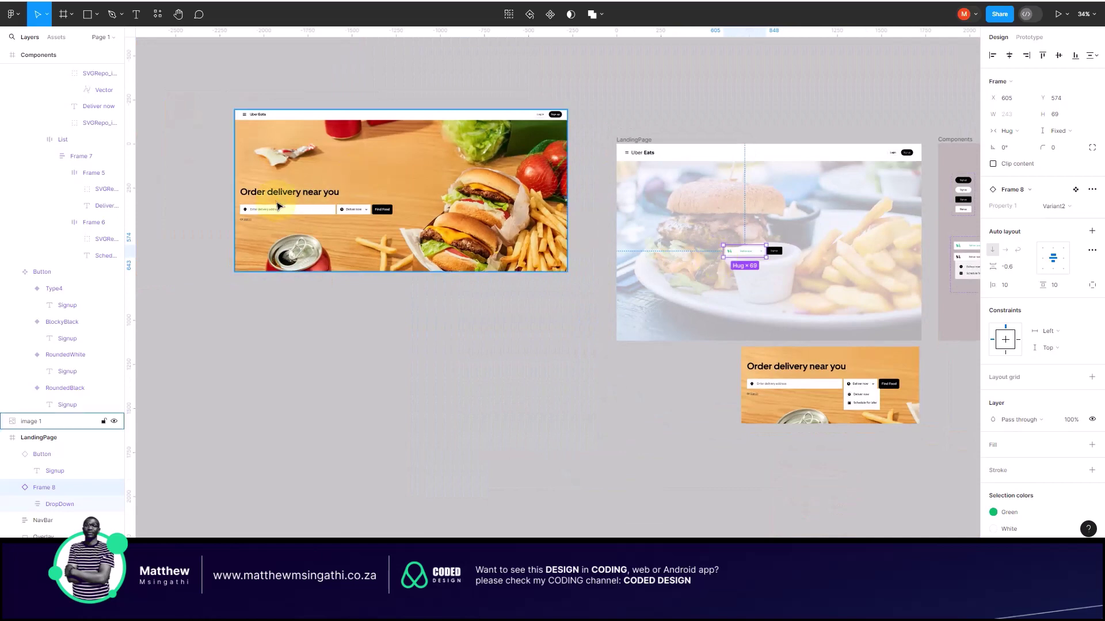
scroll(694, 283, up, 5)
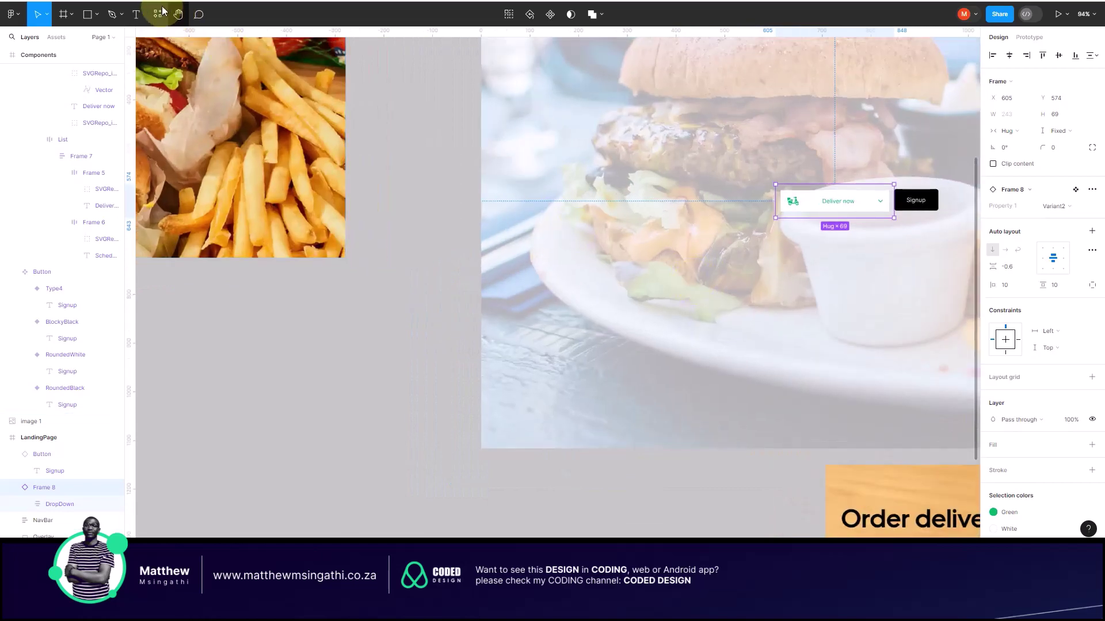
click(136, 14)
click(600, 251)
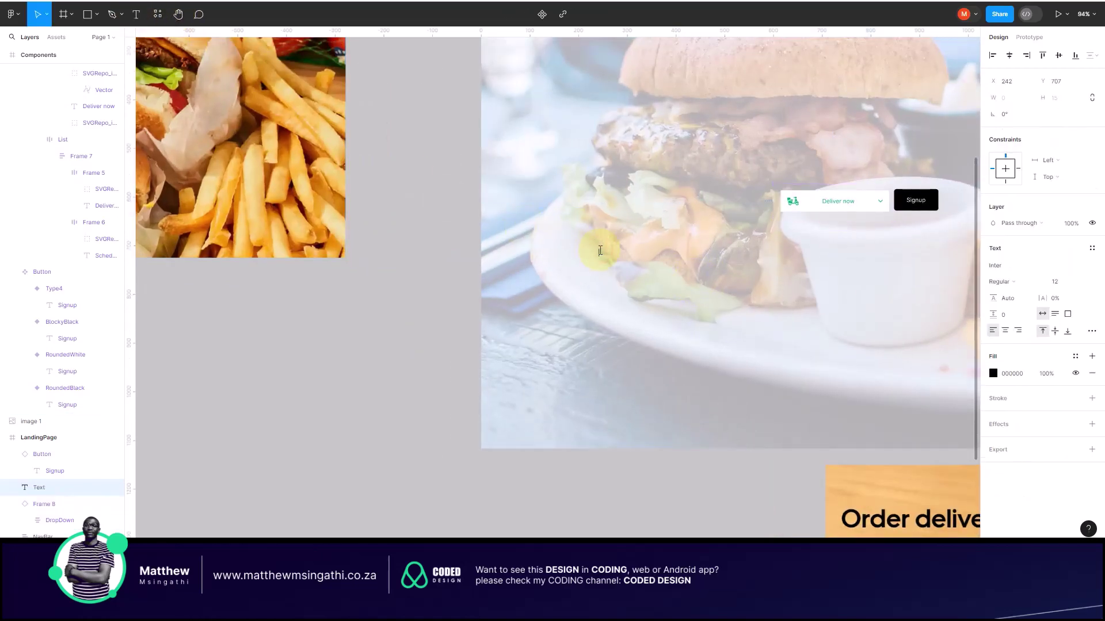
text(Test)
key(Escape)
scroll(627, 256, up, 7)
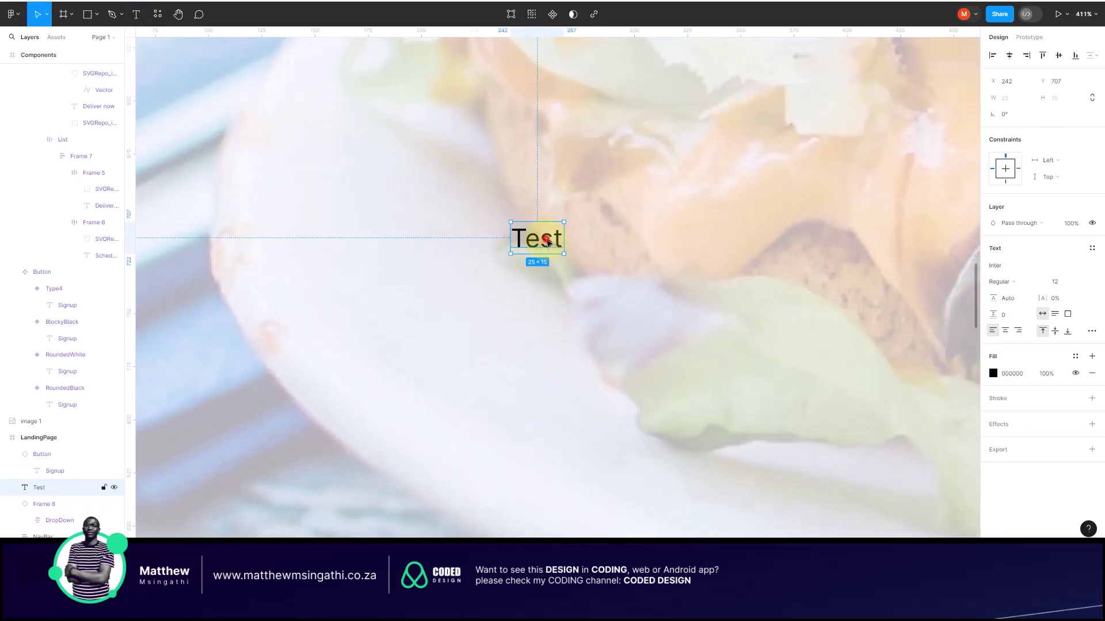
key(shift+a)
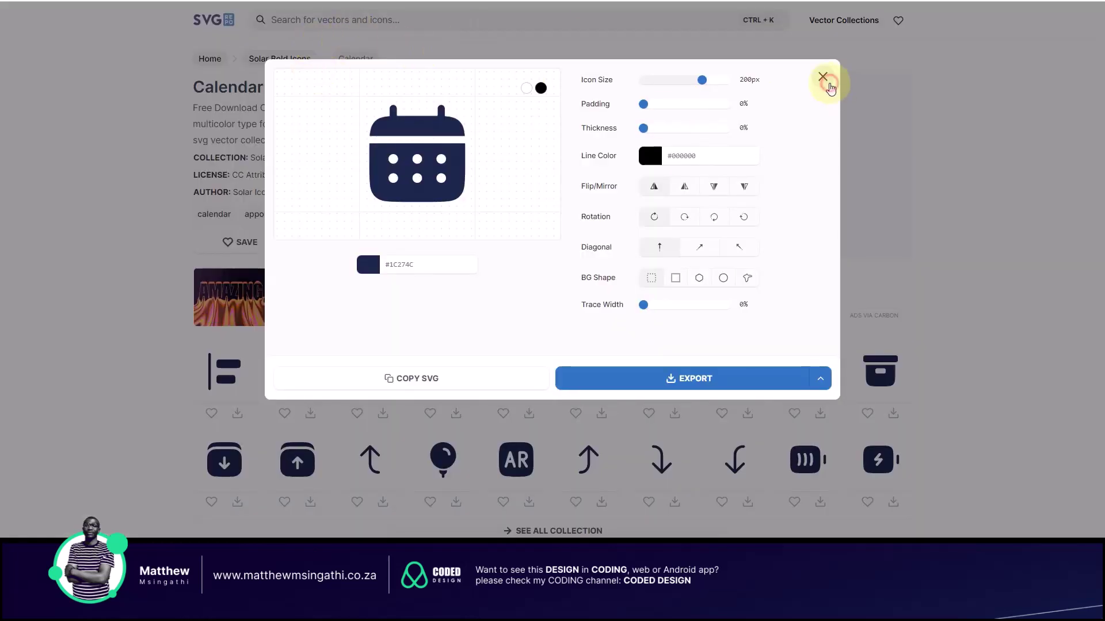
click(826, 78)
click(482, 23)
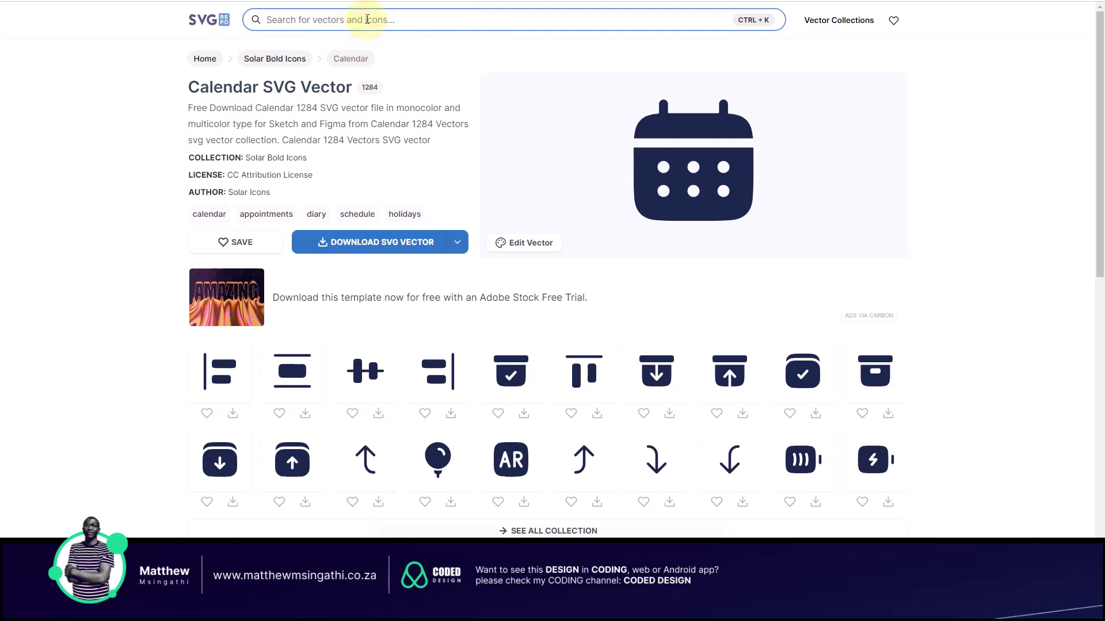
text(location)
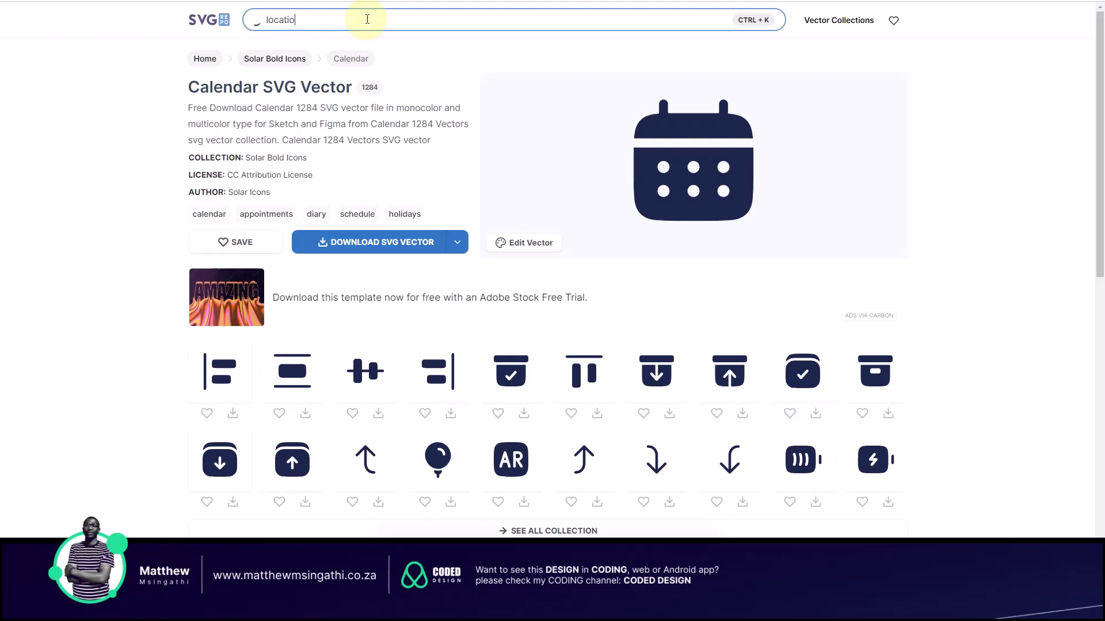
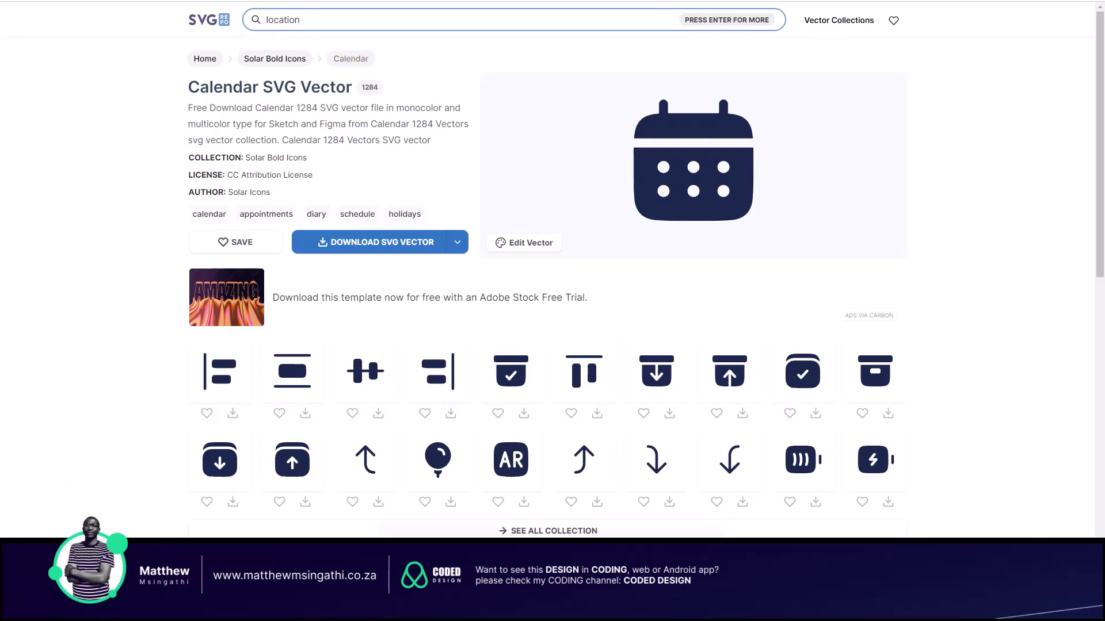
Step: Dismiss the location search and return to the SVG Repo home page
key(Escape)
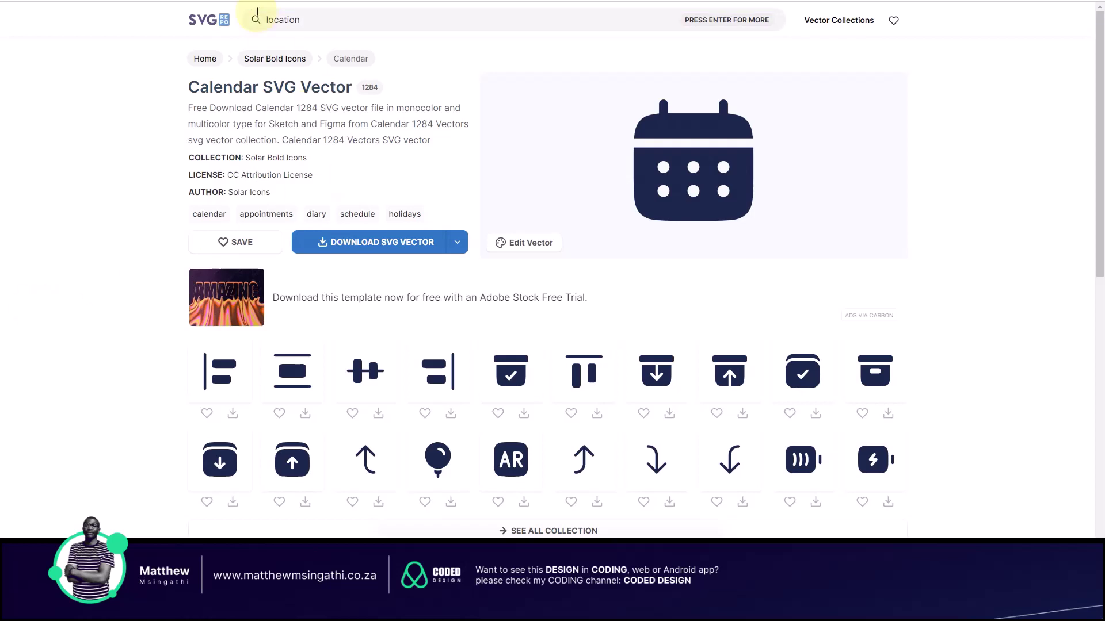
click(217, 22)
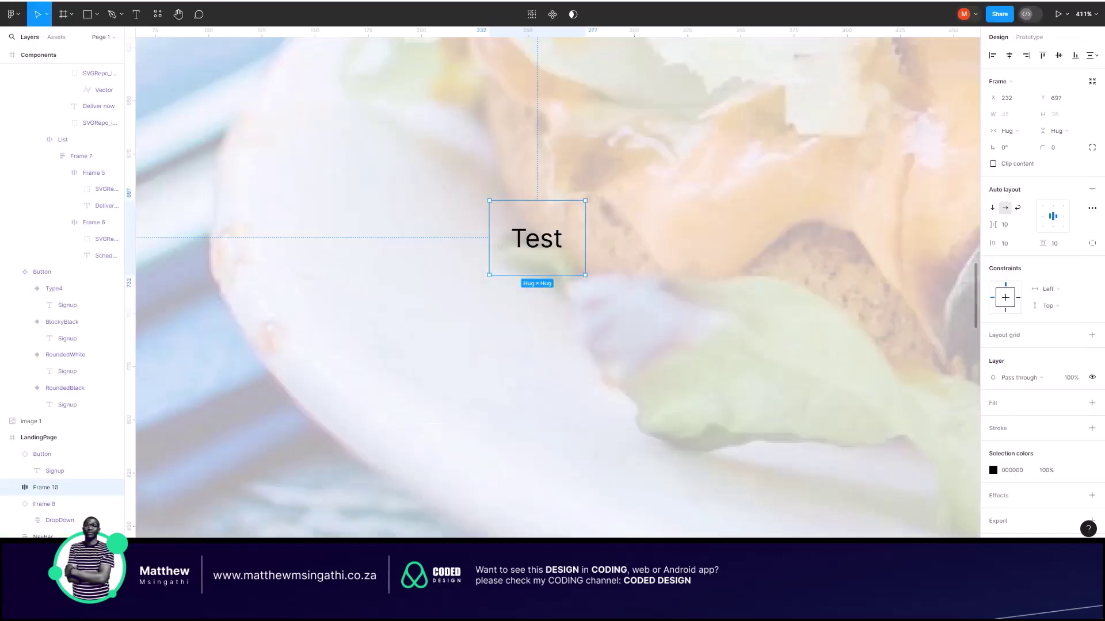
Step: Drill into the Deliver now dropdown down to its green scooter vector
scroll(404, 278, down, 5)
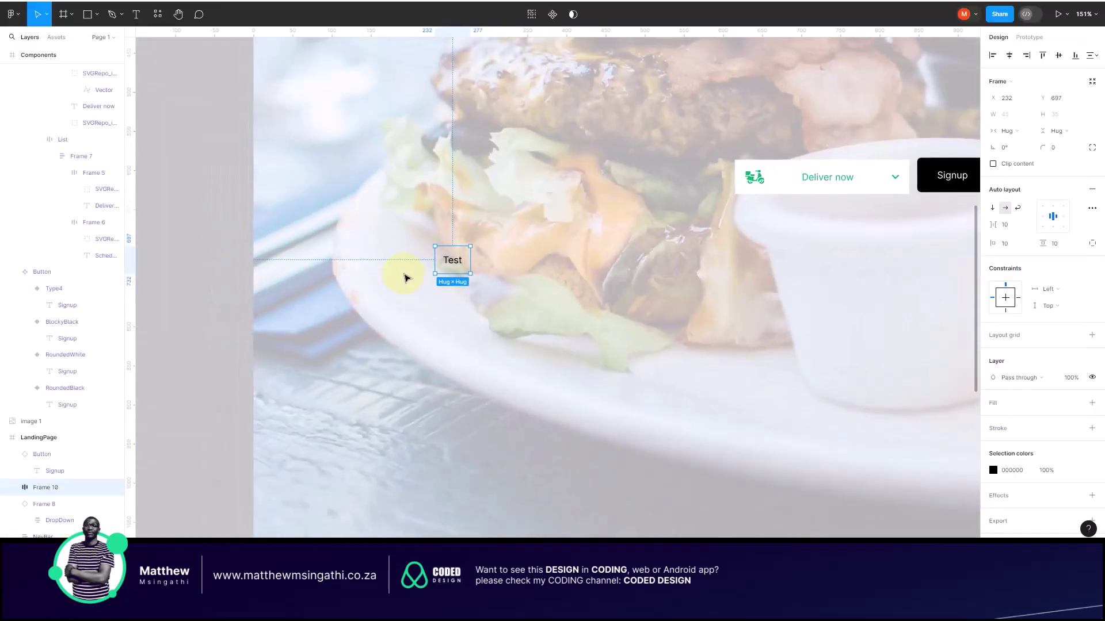
scroll(407, 276, right, 2)
click(677, 192)
double_click(676, 191)
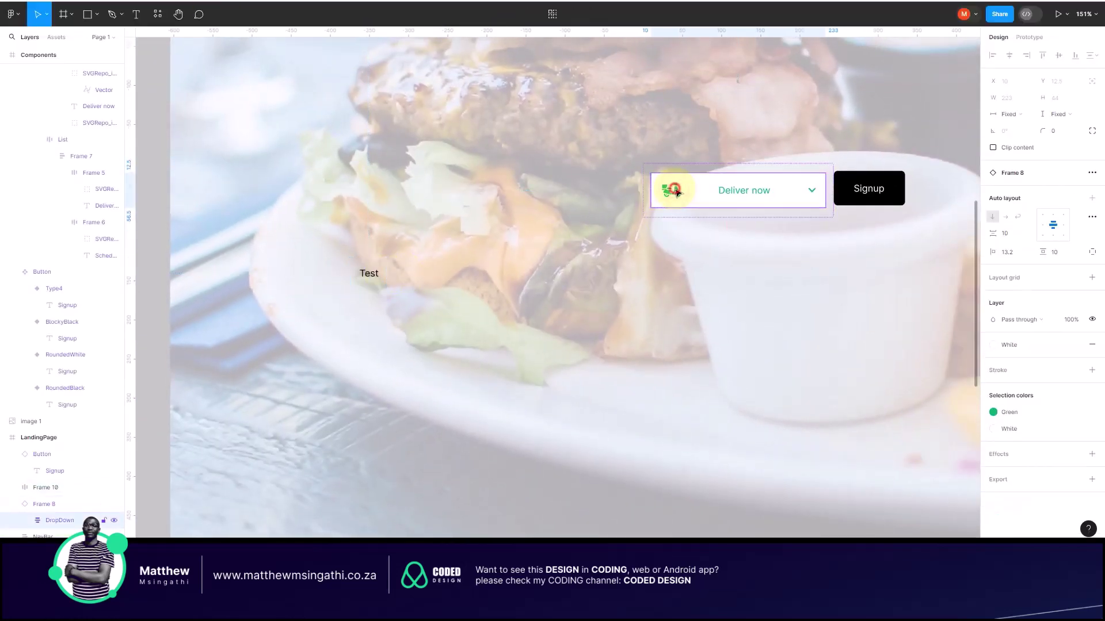
double_click(676, 192)
double_click(677, 191)
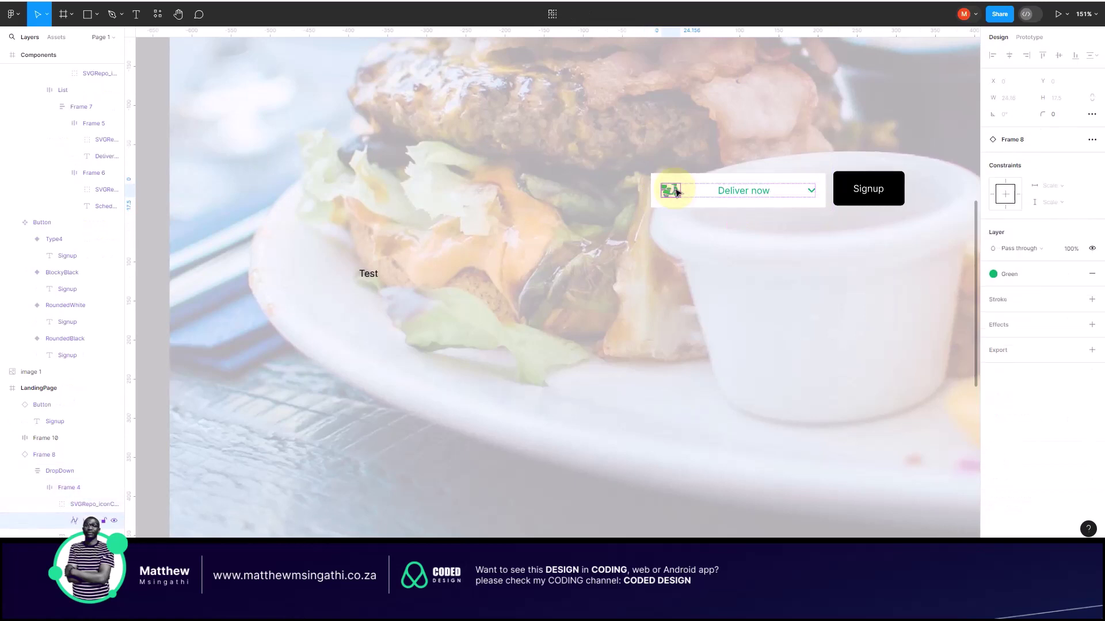
Step: Place a copy of the scooter icon (24.16 × 17.5) beside the Test text
drag(676, 191, 358, 275)
ctrl+scroll(395, 279, up, 5)
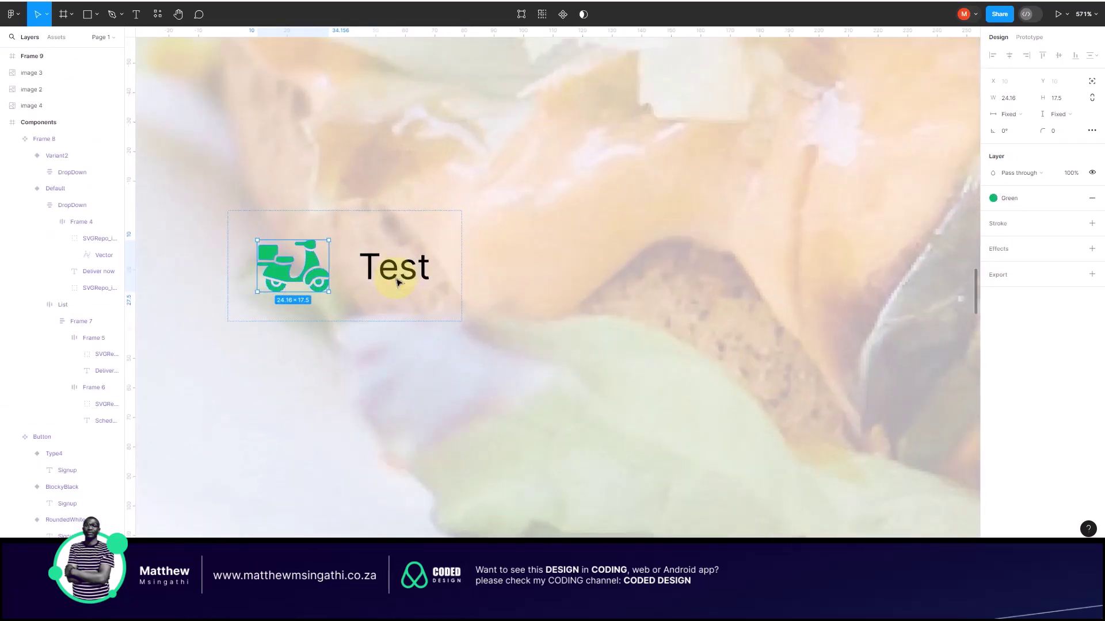
ctrl+scroll(397, 280, down, 3)
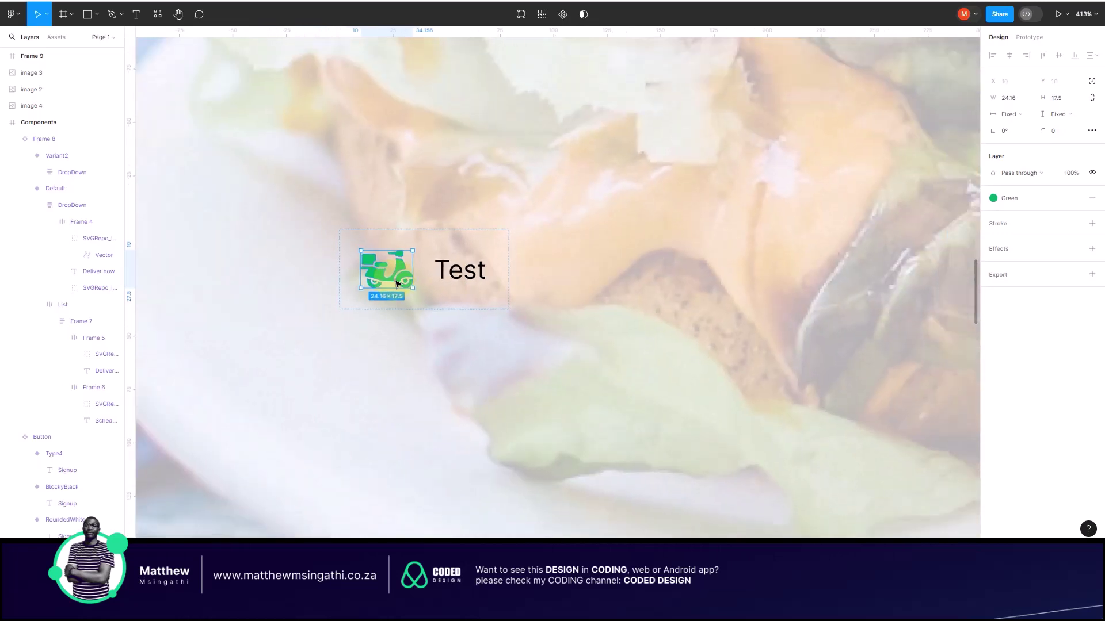
ctrl+scroll(395, 283, down, 5)
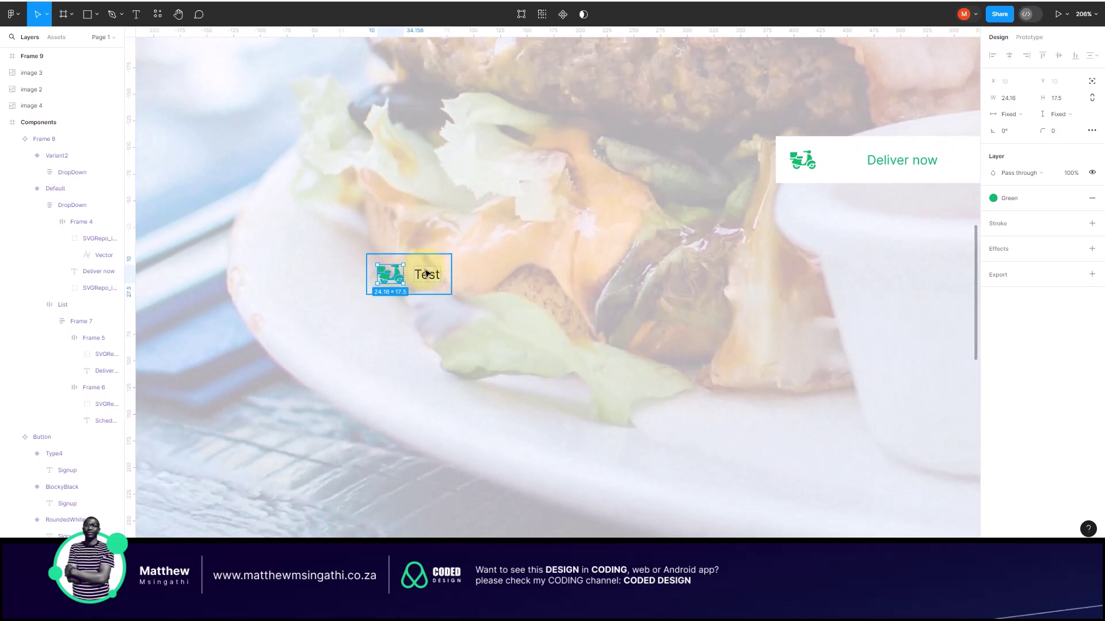
ctrl+scroll(426, 274, down, 5)
scroll(360, 264, left, 10)
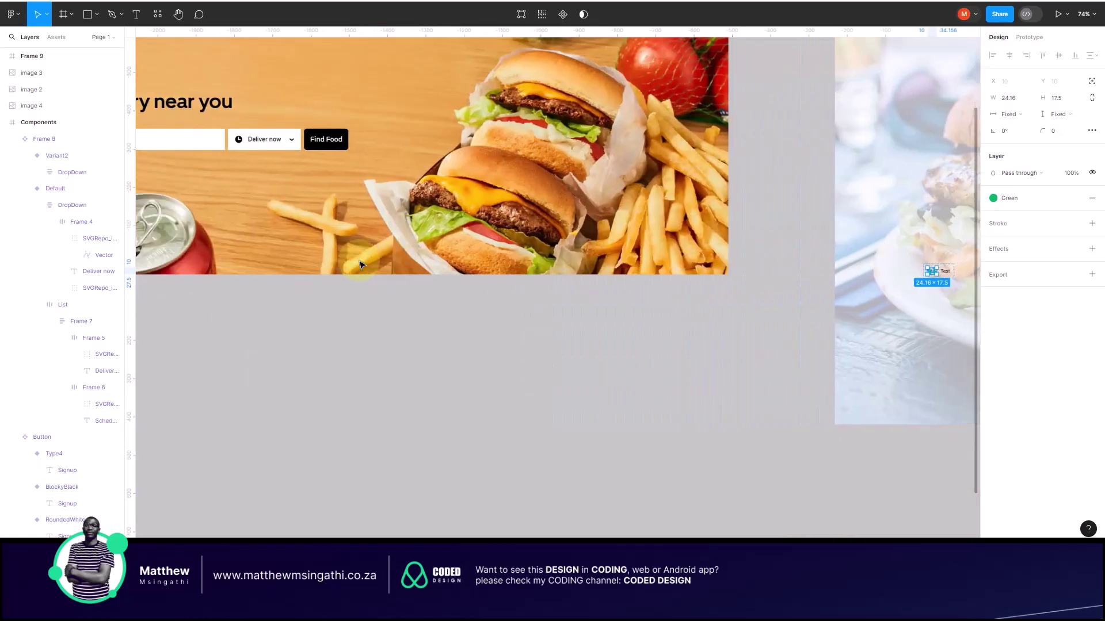
scroll(359, 264, left, 6)
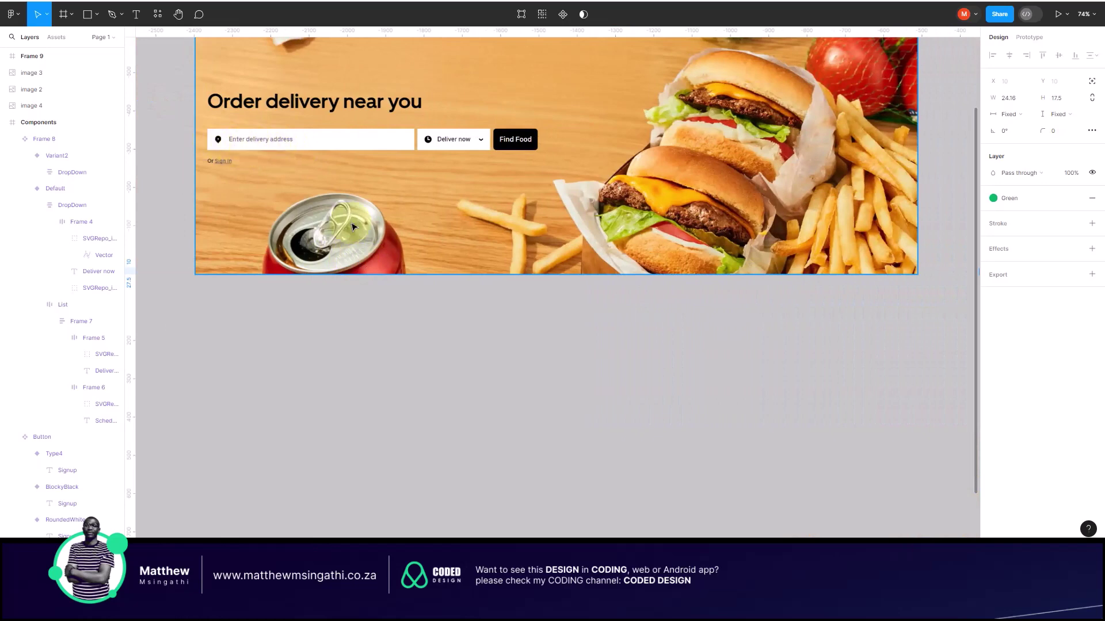
scroll(253, 148, right, 6)
scroll(346, 230, up, 7)
scroll(345, 230, left, 10)
scroll(330, 292, up, 8)
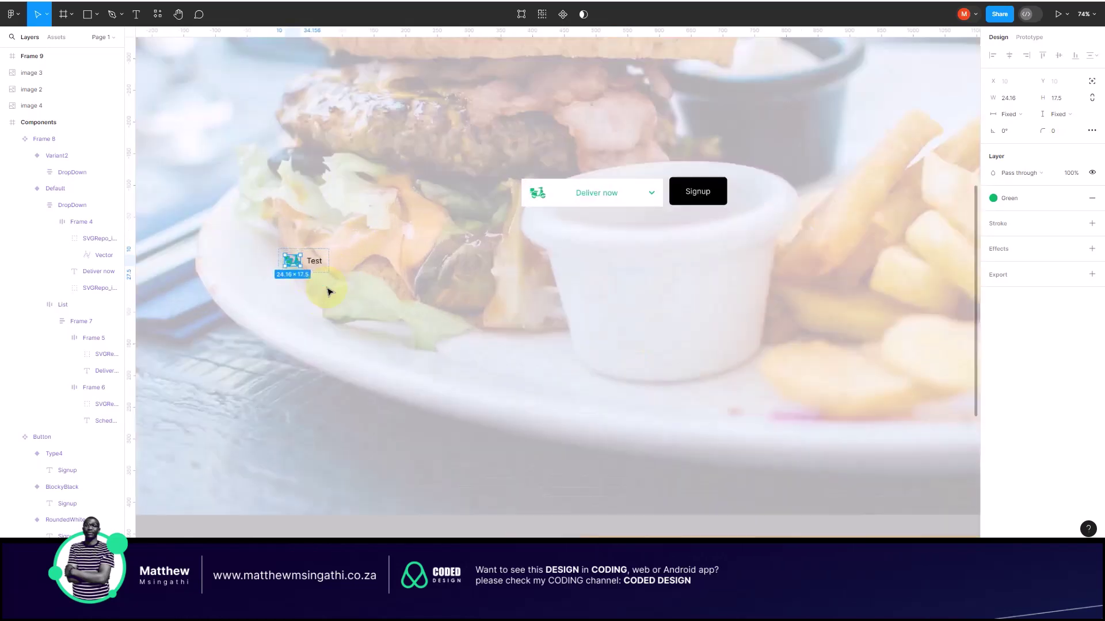
Step: Wrap the Test frame and its scooter icon in a new auto-layout frame
click(328, 248)
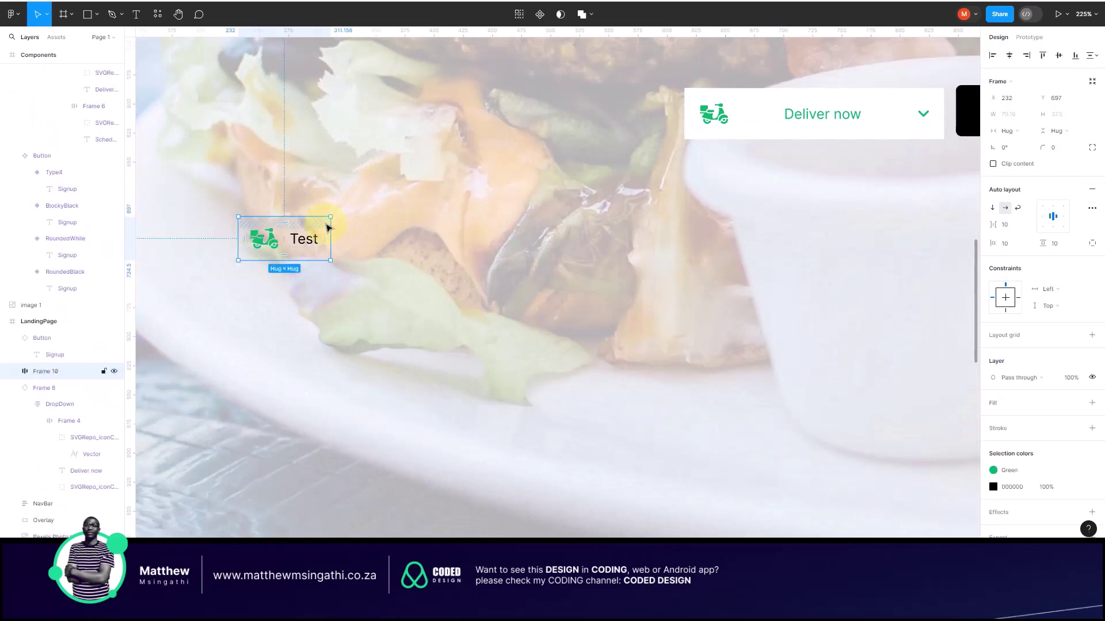
key(shift+a)
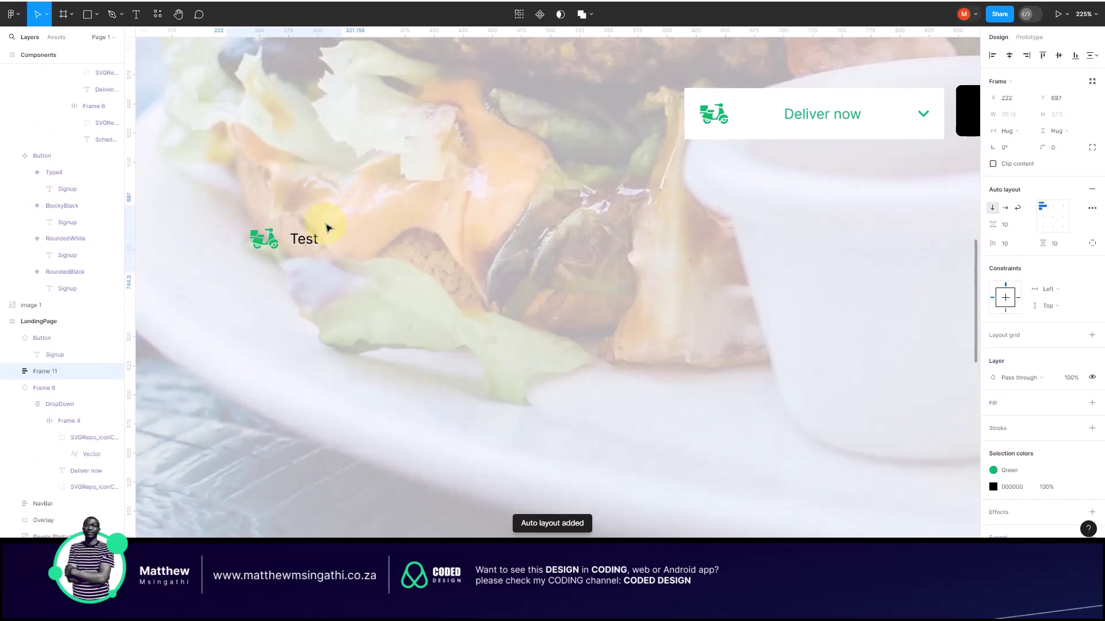
click(688, 136)
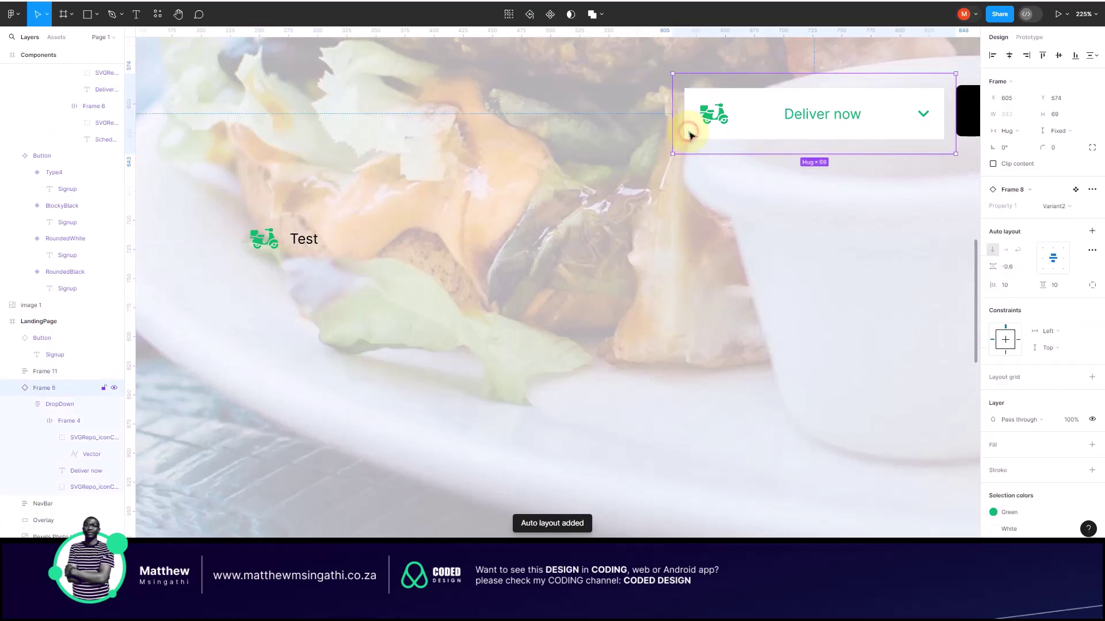
Step: Give the inner Test frame the White fill and a fixed height of 44
double_click(297, 219)
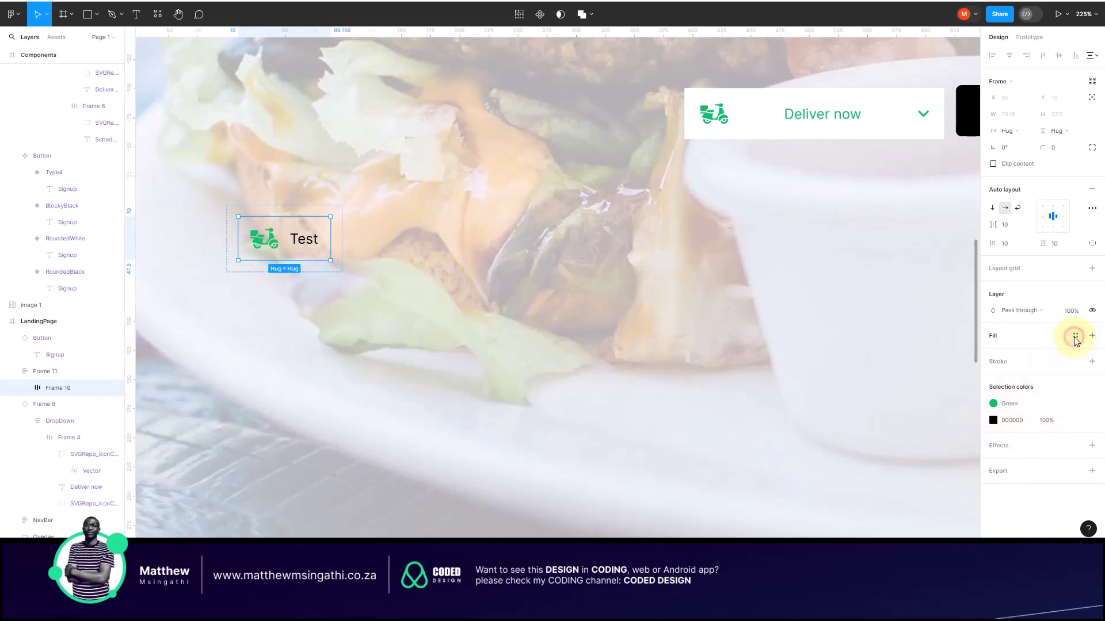
click(1075, 337)
click(873, 425)
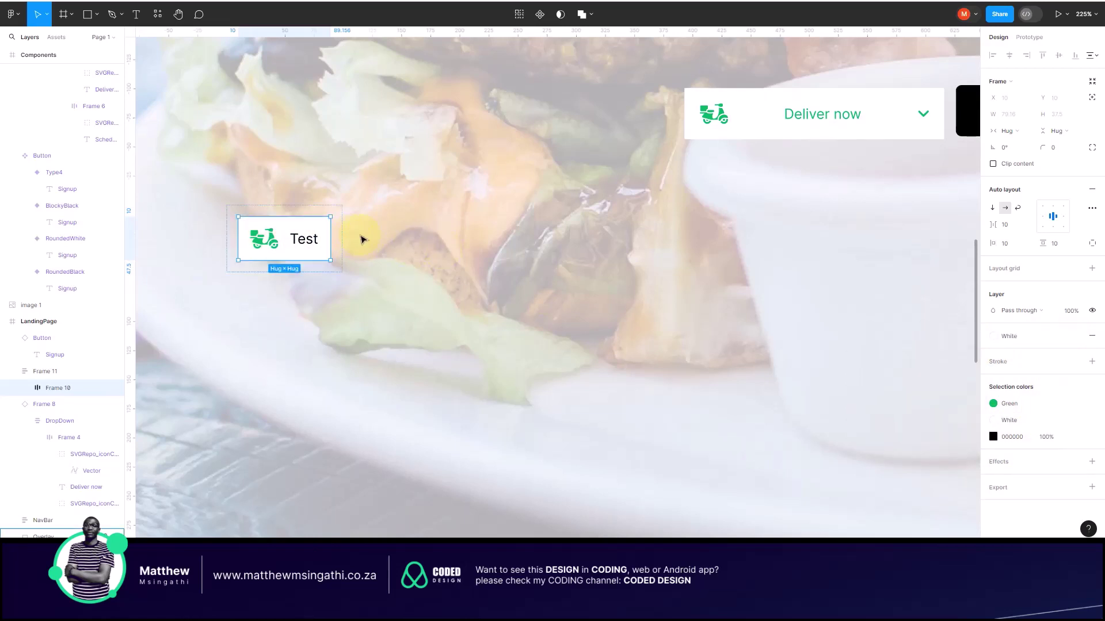
click(1061, 117)
text(44)
key(Return)
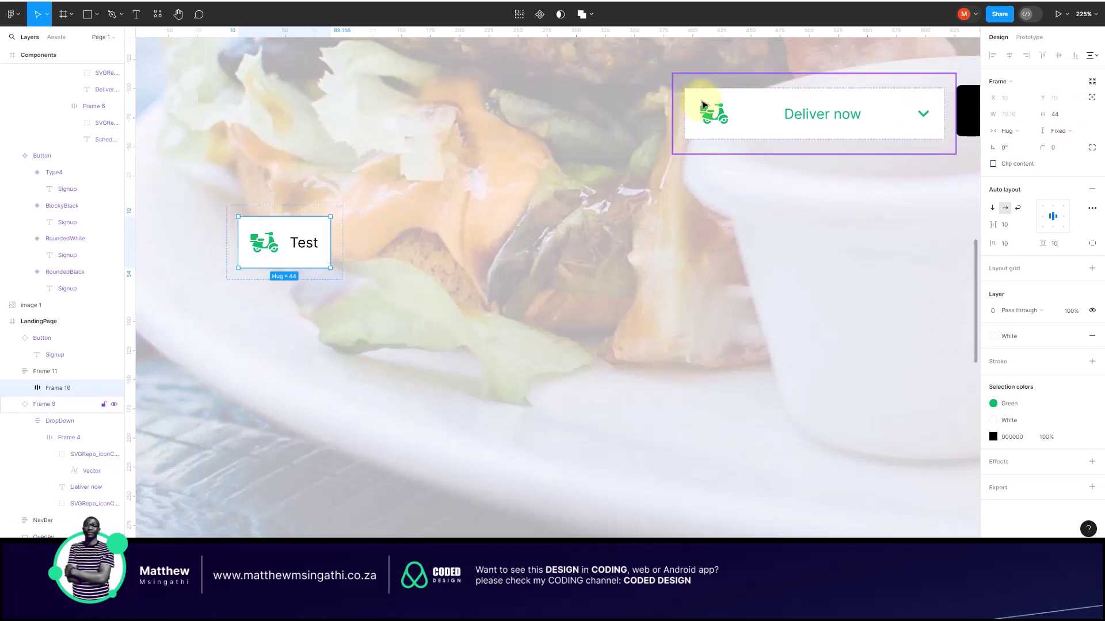
Step: Try widening the wrapper frame, then undo the width, fill and height changes
click(305, 213)
scroll(449, 151, down, 3)
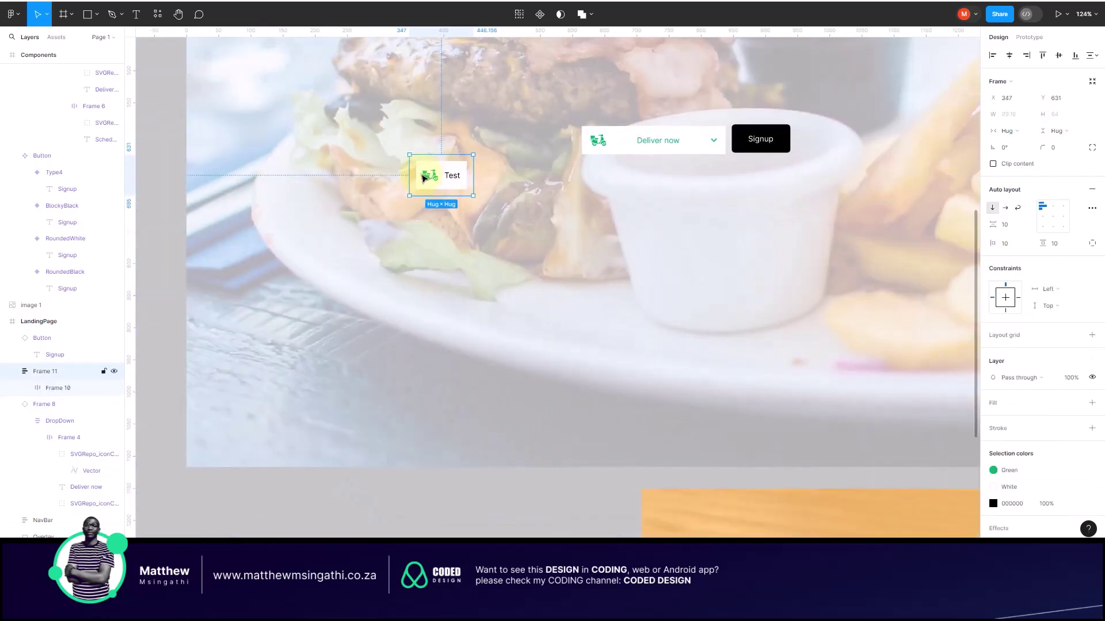
click(421, 178)
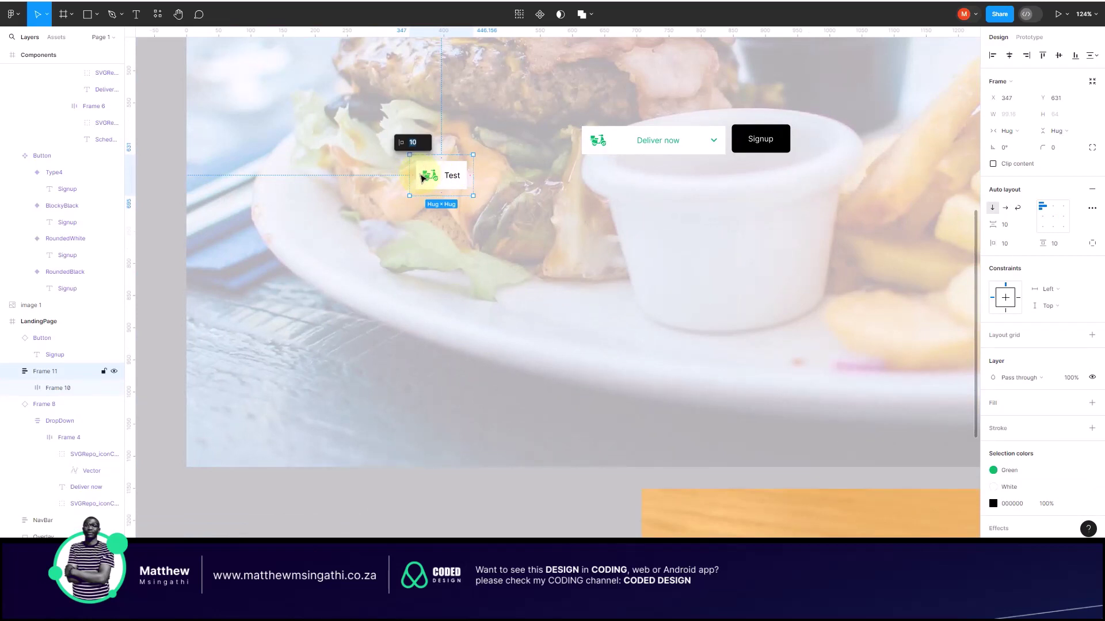
drag(409, 176, 224, 176)
click(277, 177)
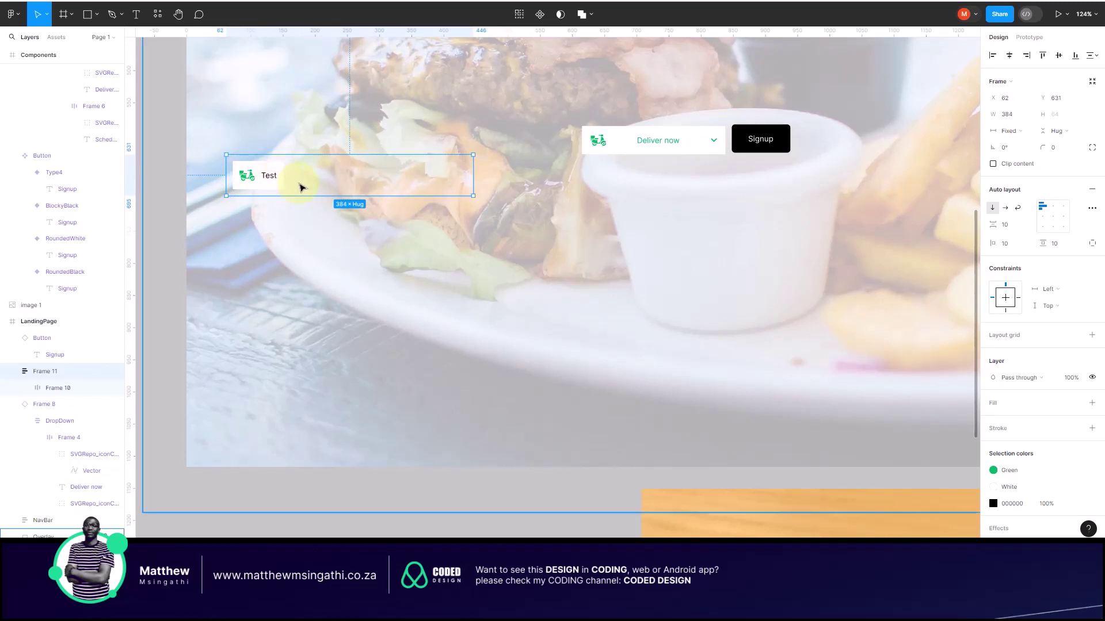
key(ctrl+z)
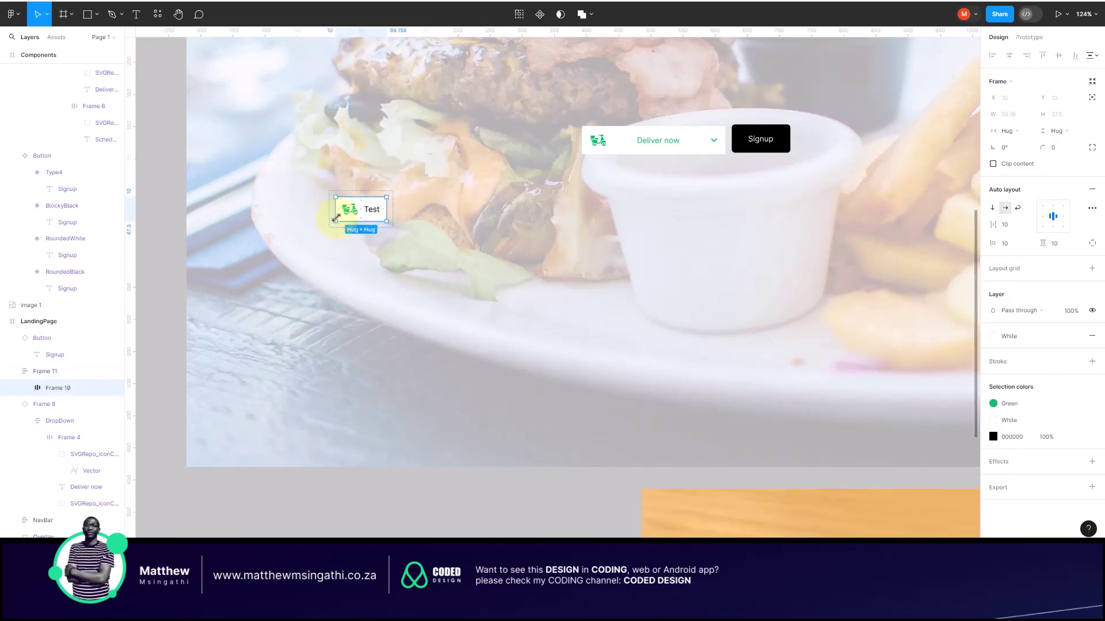
key(ctrl+z)
double_click(363, 221)
scroll(363, 223, up, 5)
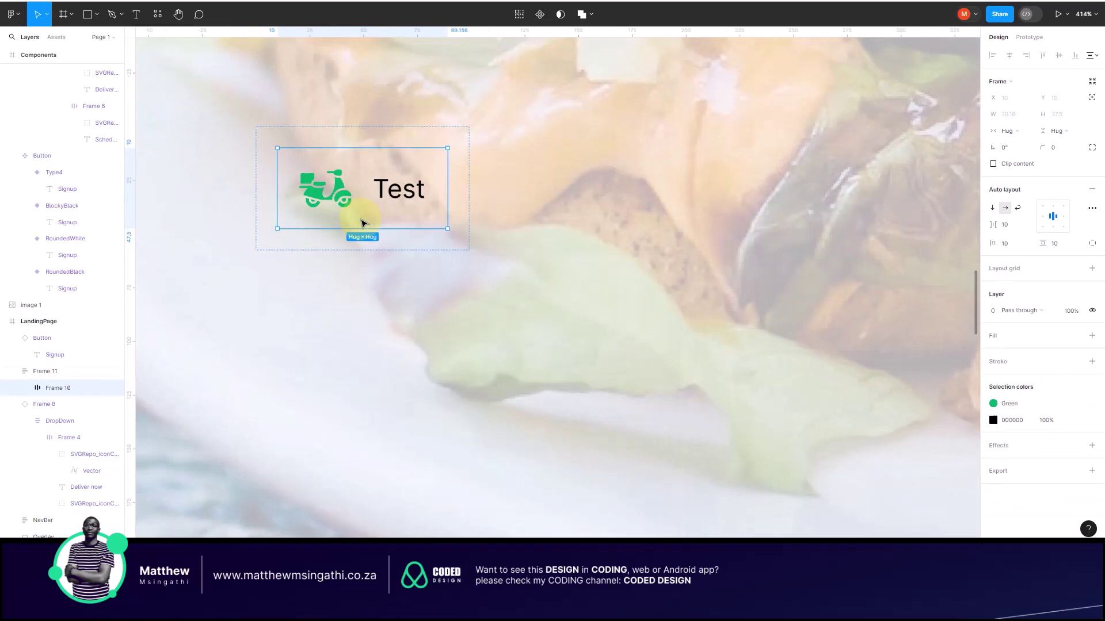
Step: Apply the White colour style to the outer wrapper frame's fill
click(334, 135)
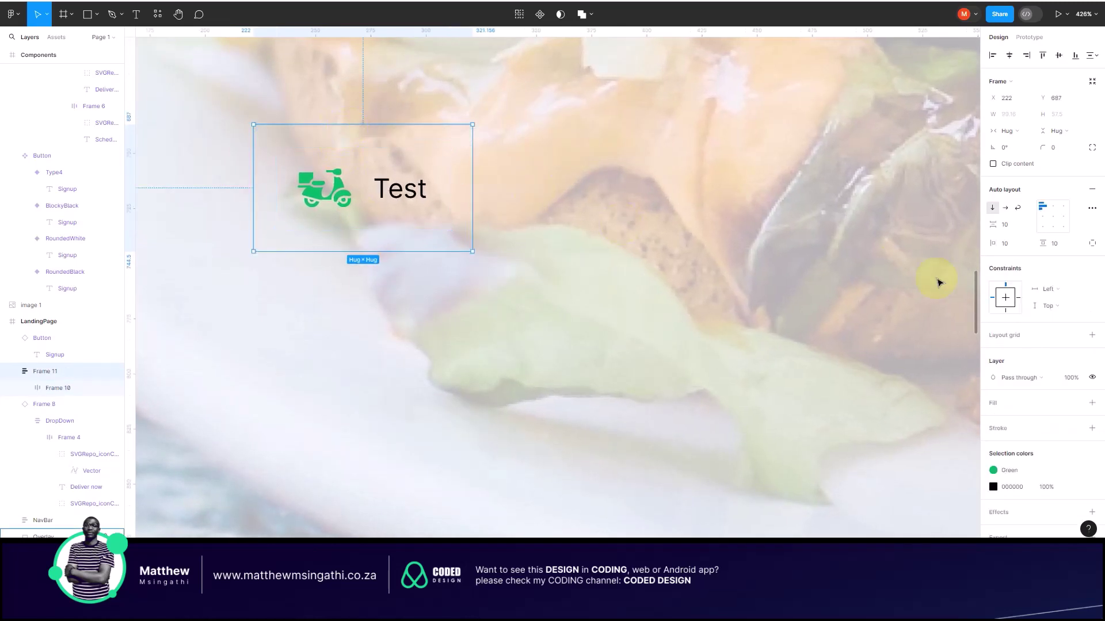
scroll(1004, 397, down, 1)
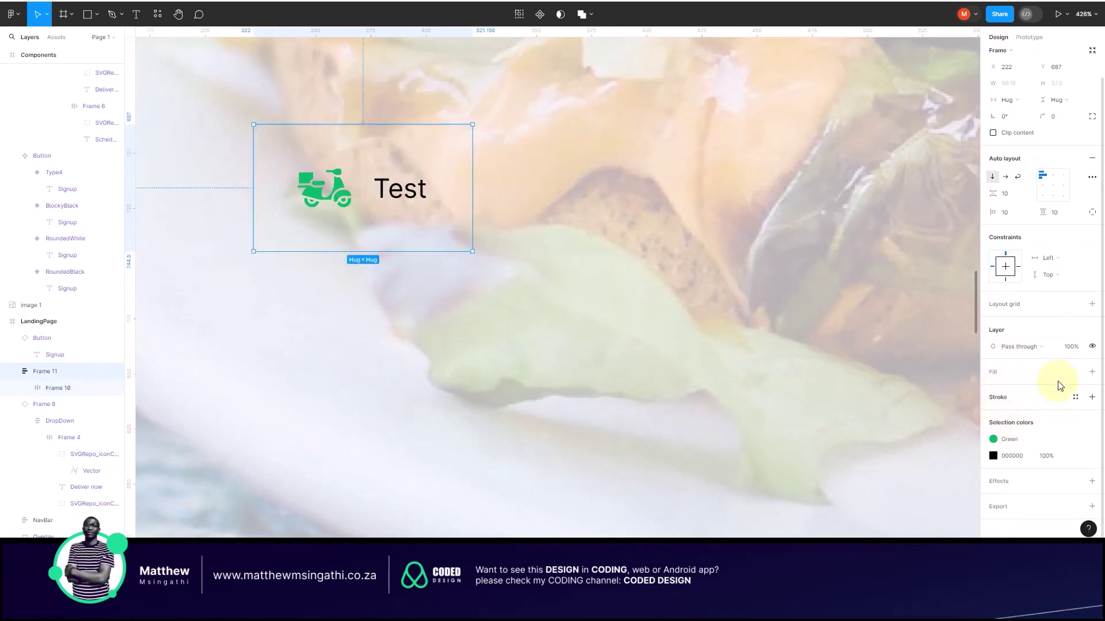
click(1075, 371)
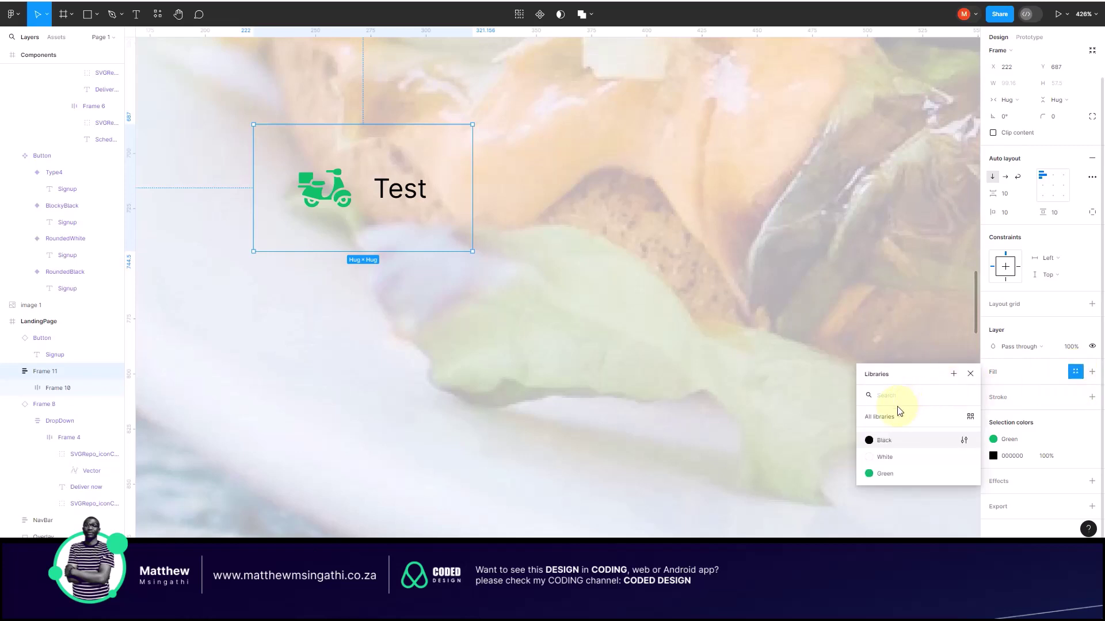
click(885, 456)
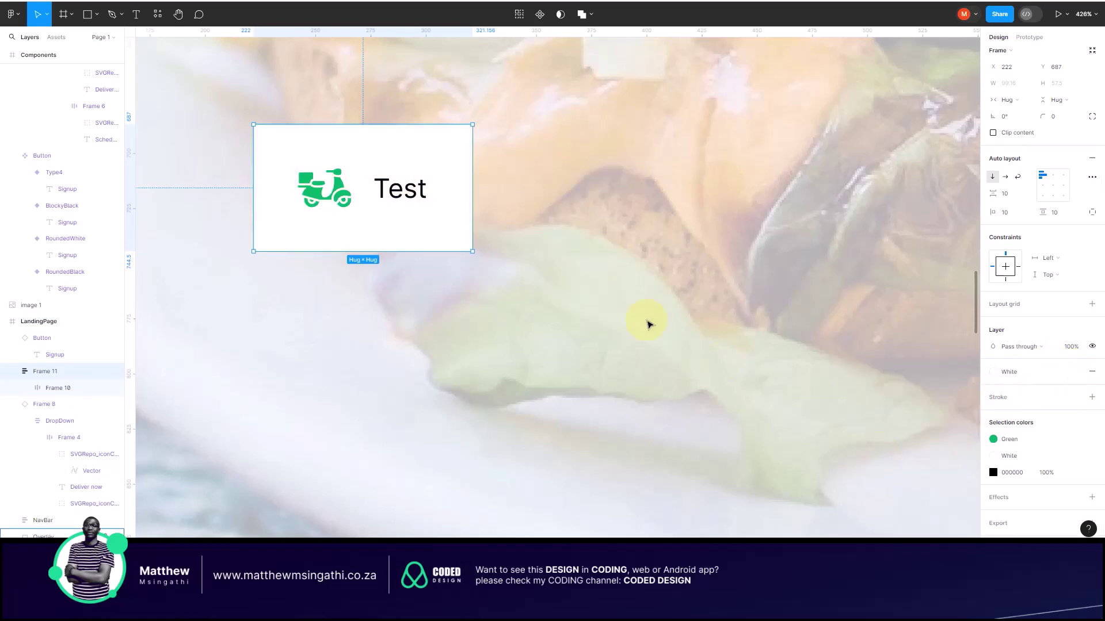
ctrl+scroll(631, 316, down, 5)
ctrl+scroll(831, 247, up, 6)
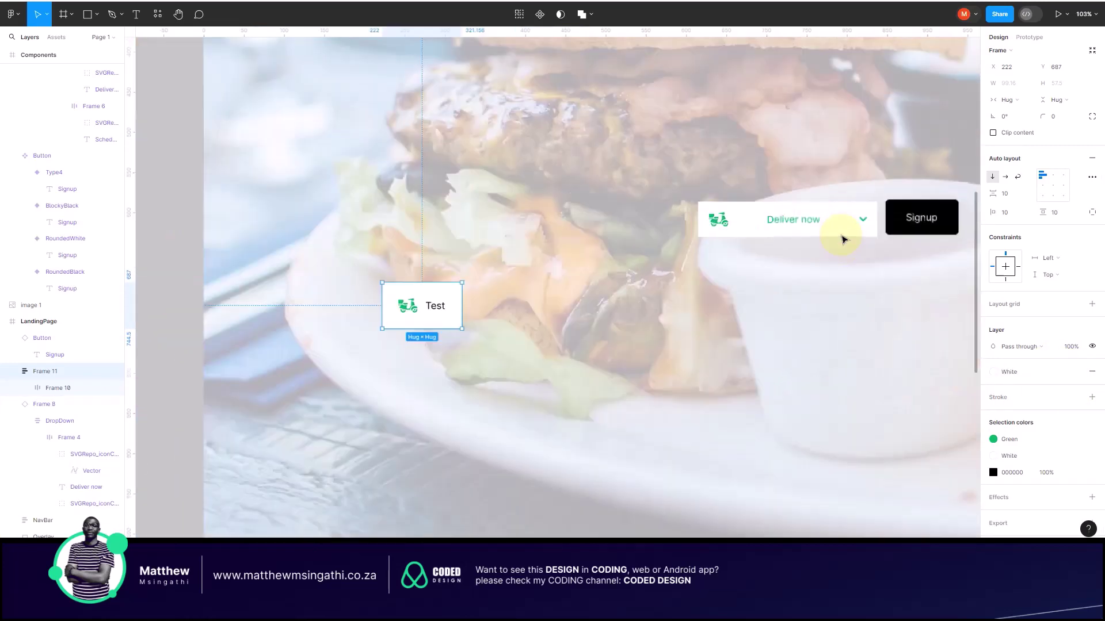
Step: Move the White fill from the DropDown layer to the Deliver now frame, height 44
double_click(647, 214)
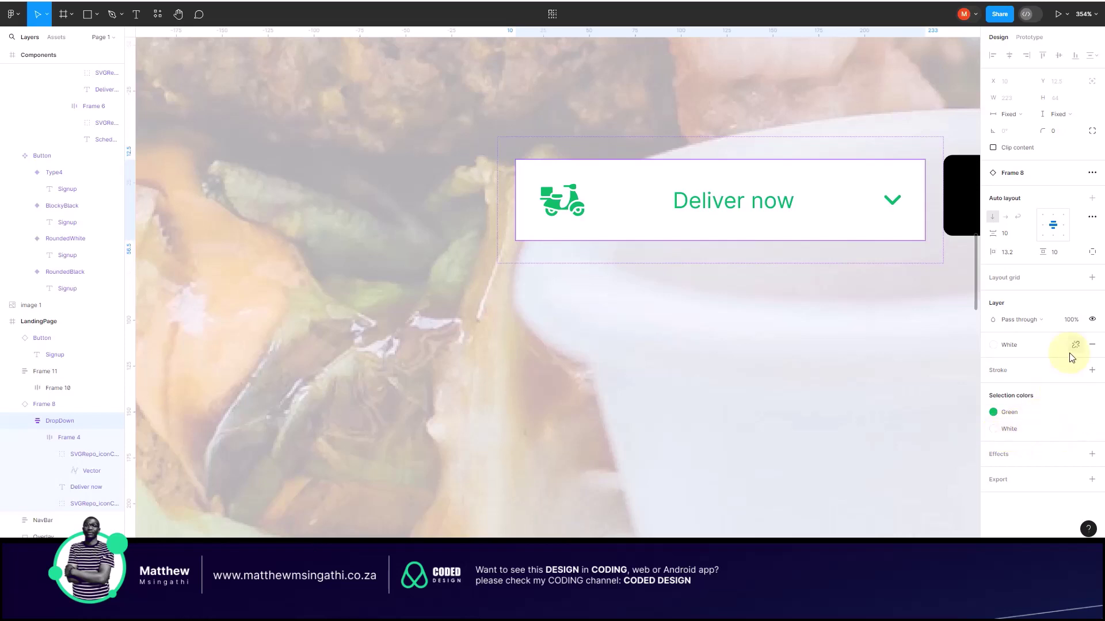
click(1091, 345)
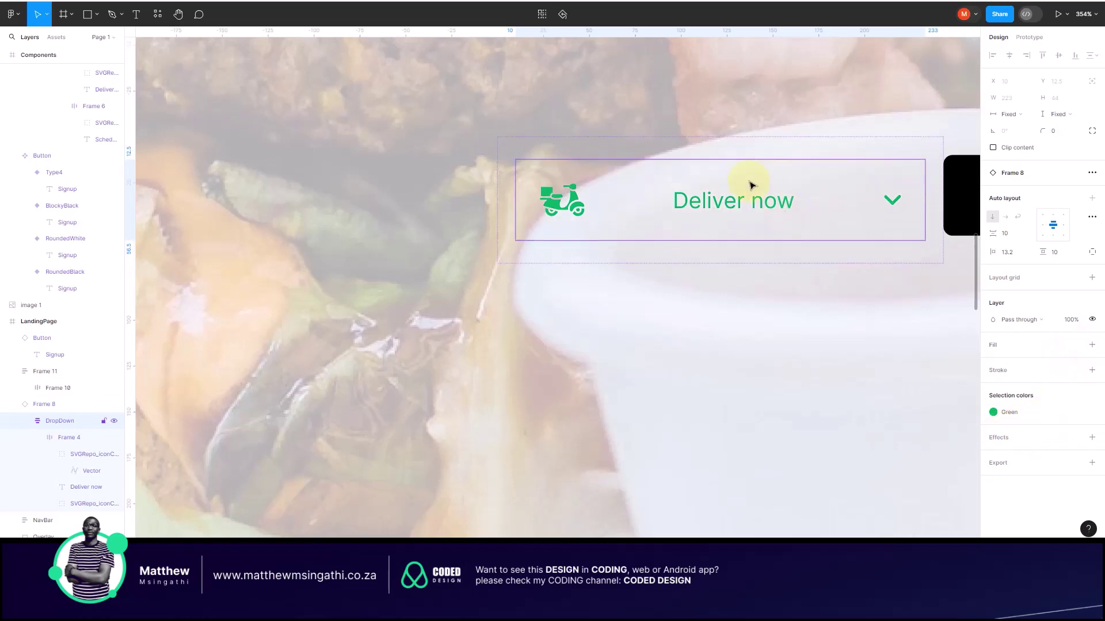
click(703, 151)
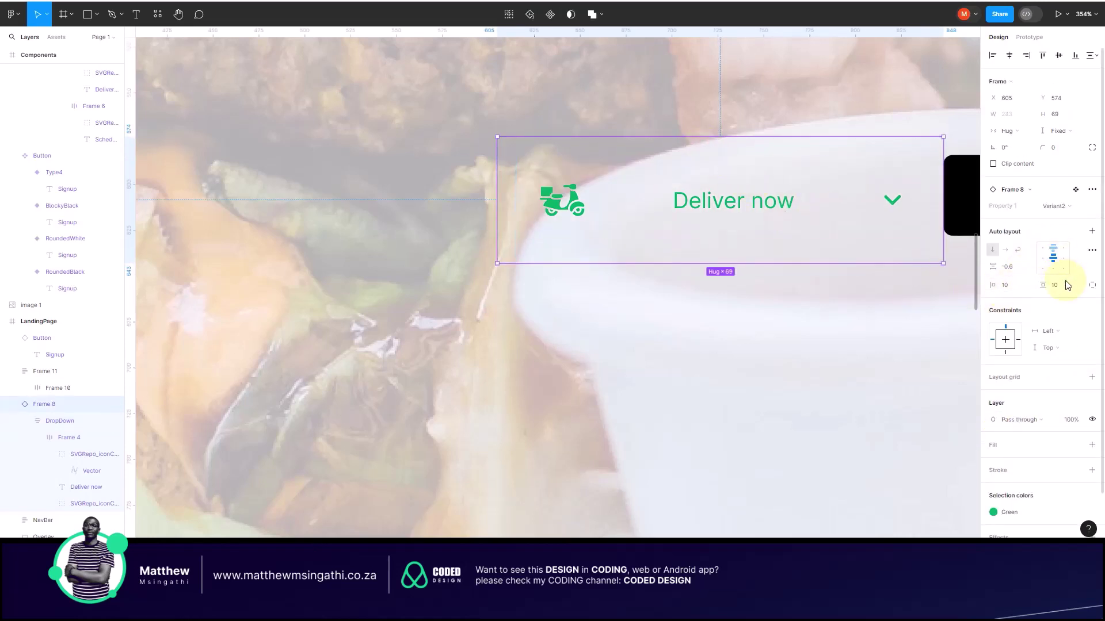
click(1074, 448)
click(868, 511)
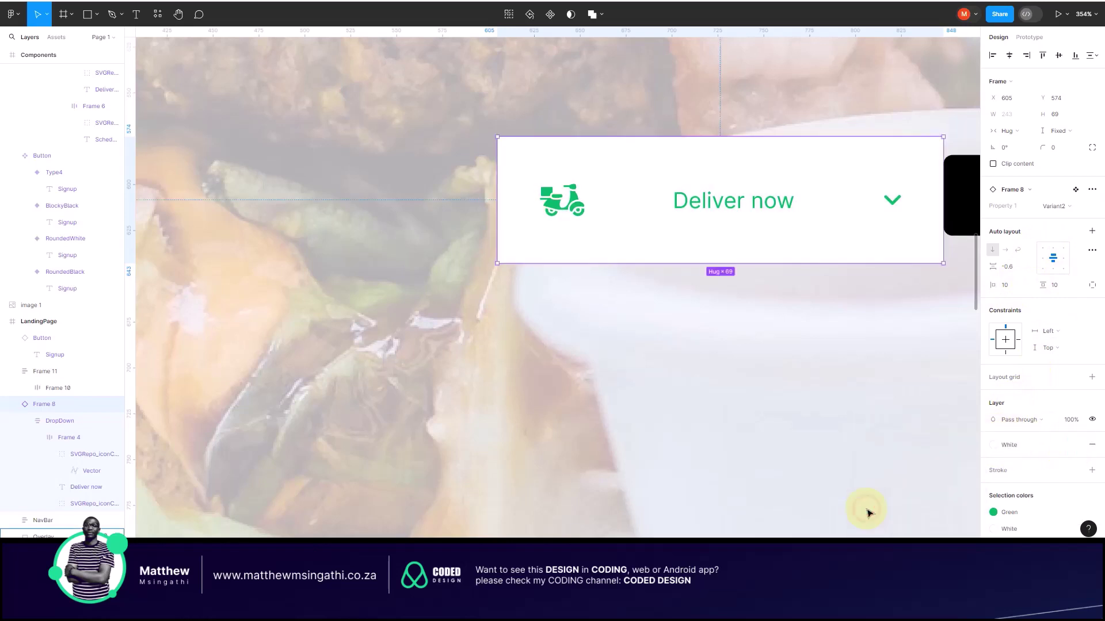
click(1062, 116)
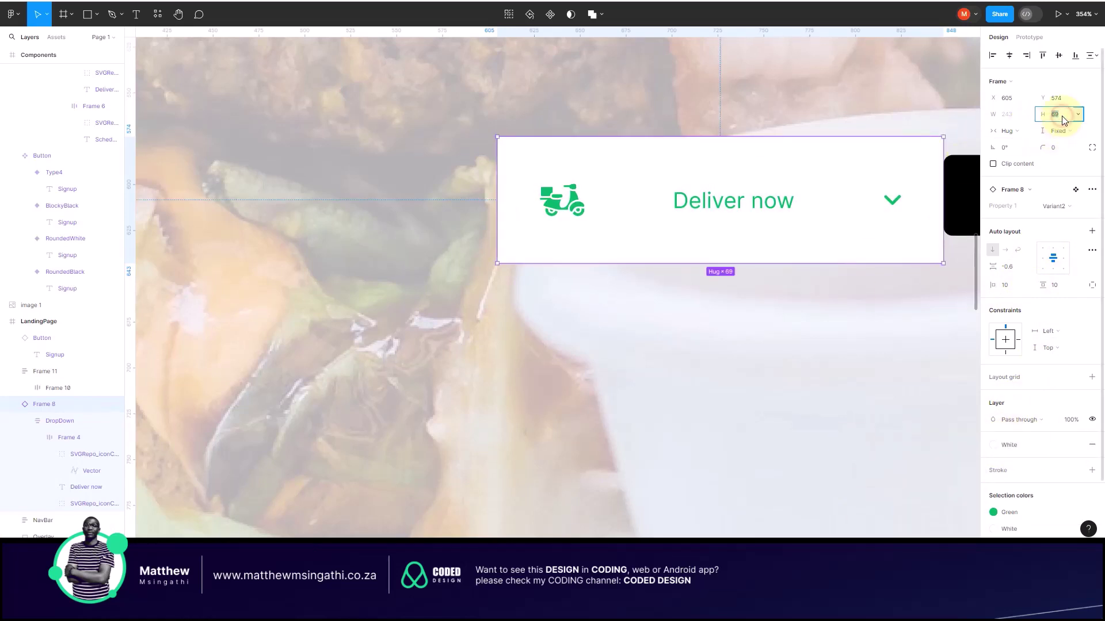
key(Return)
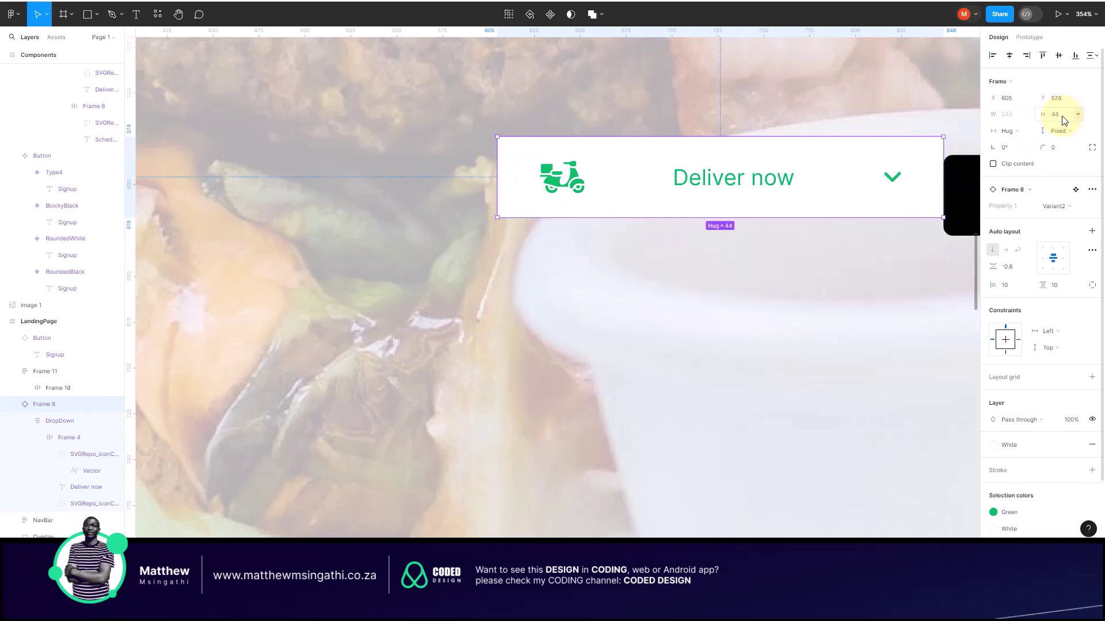
scroll(636, 236, down, 5)
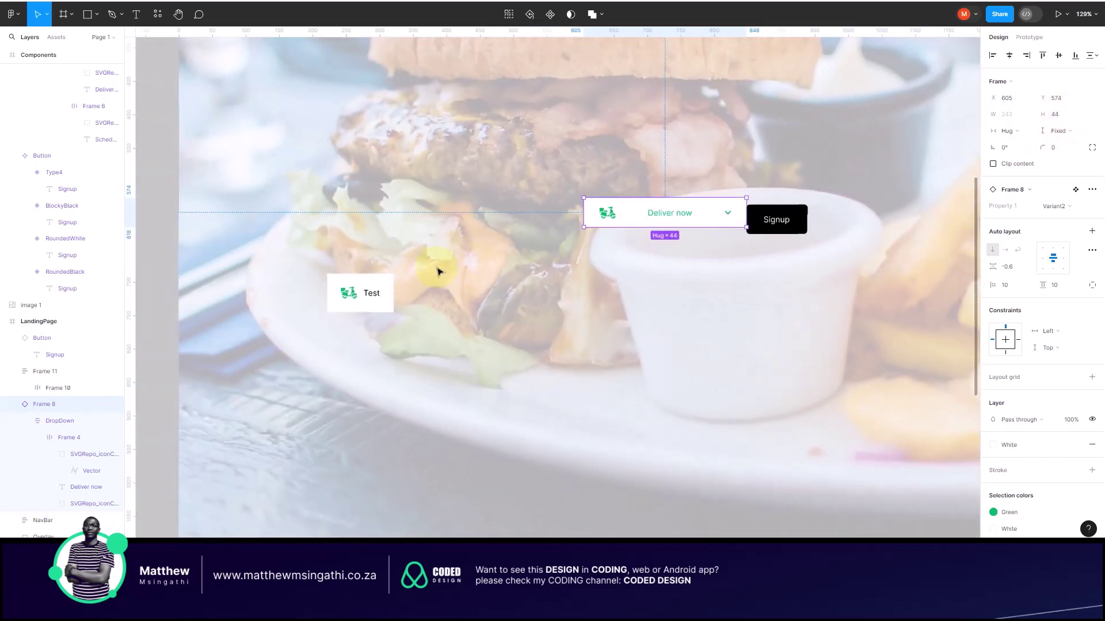
Step: Make the Test field 44 tall, vertically centred and 318 wide
click(389, 277)
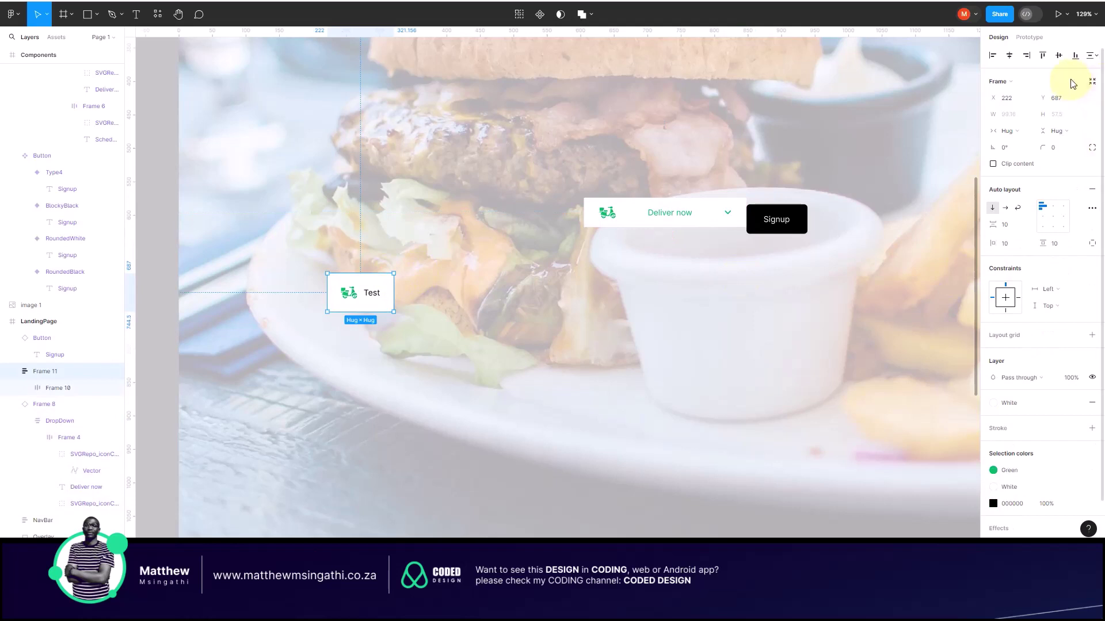
click(1061, 115)
text(44)
key(Return)
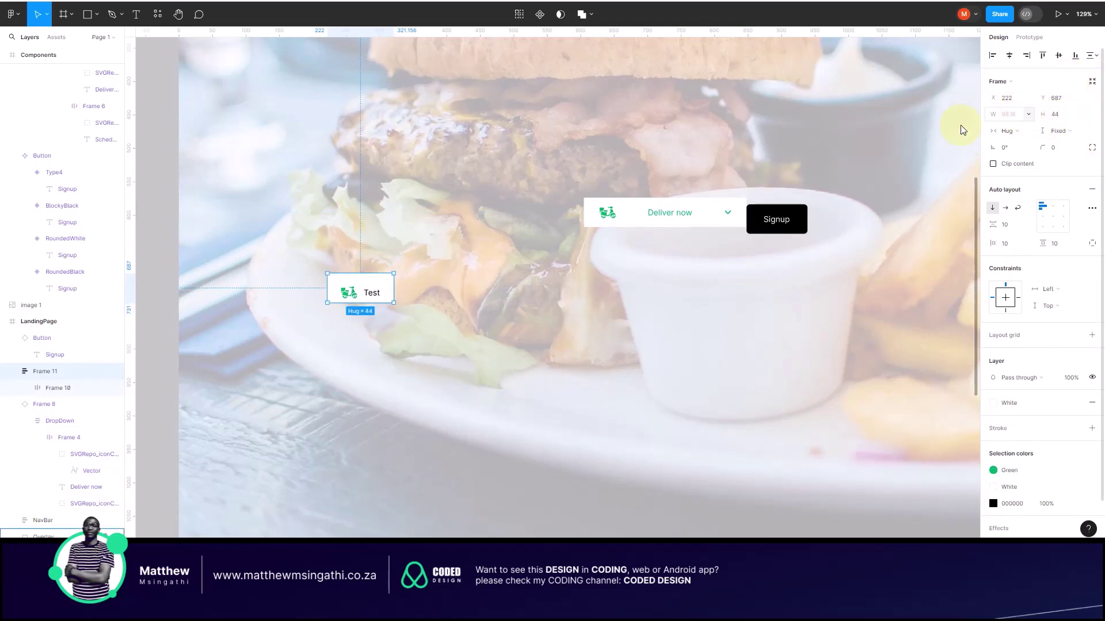
click(1052, 216)
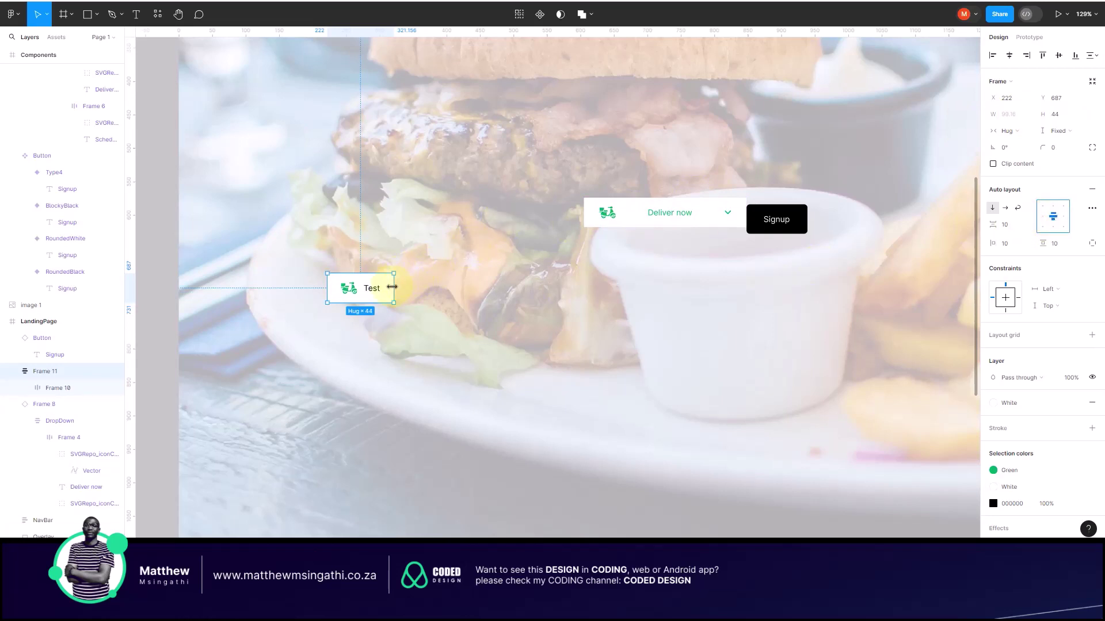
drag(393, 287, 540, 287)
Step: Arrange Test field, Deliver now dropdown and Signup side by side, widening the Test field
scroll(540, 287, down, 5)
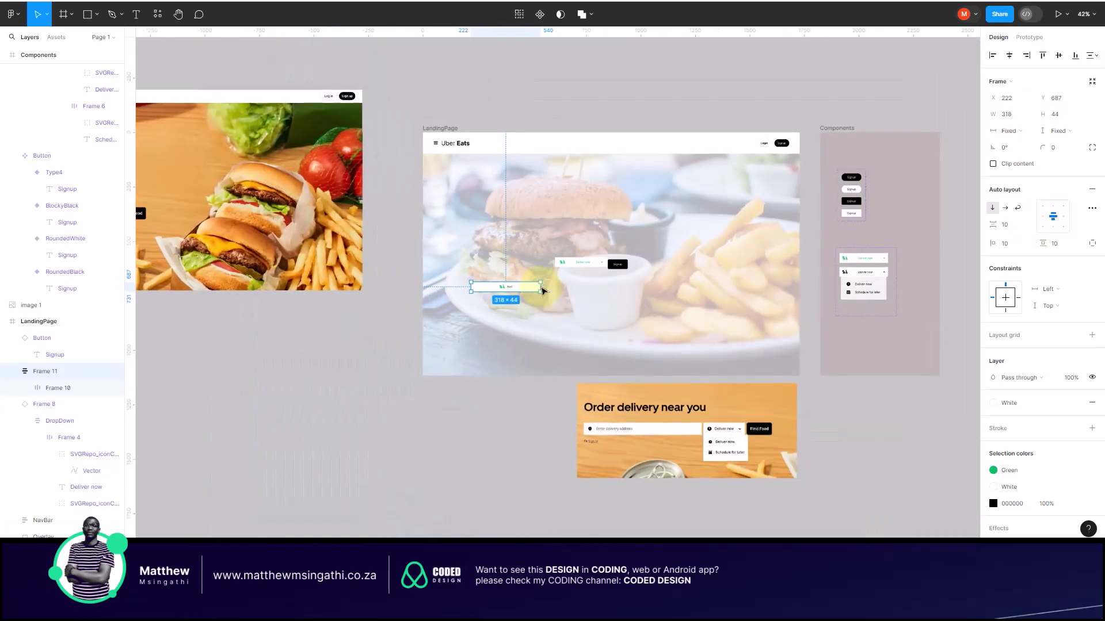
scroll(572, 261, up, 5)
drag(547, 259, 634, 291)
click(473, 252)
drag(486, 274, 556, 309)
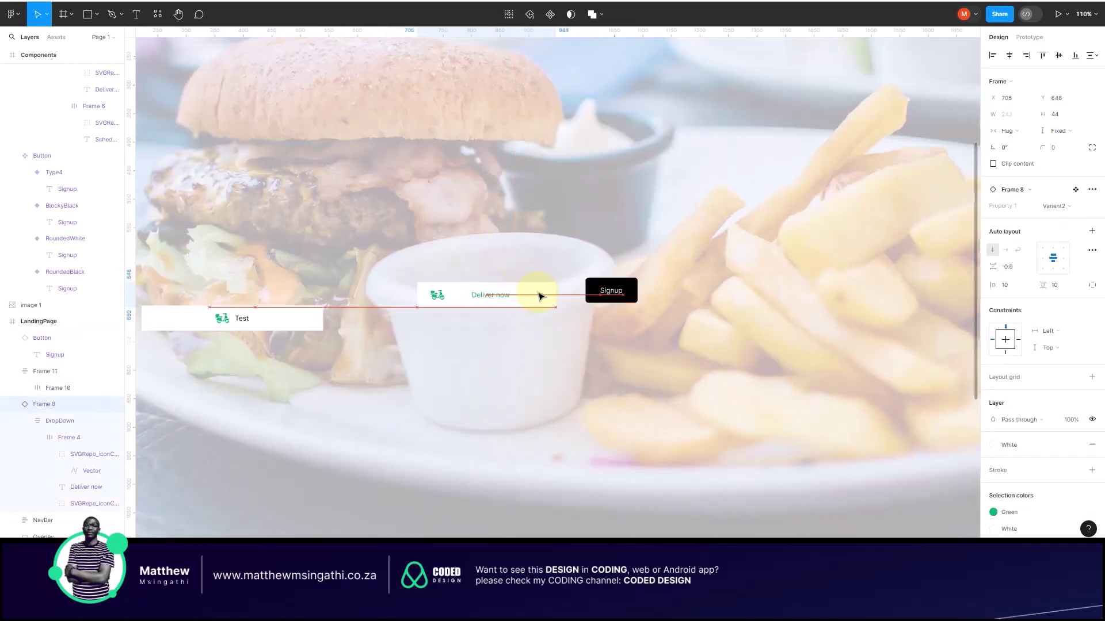
click(306, 313)
drag(334, 308, 407, 289)
scroll(406, 290, down, 5)
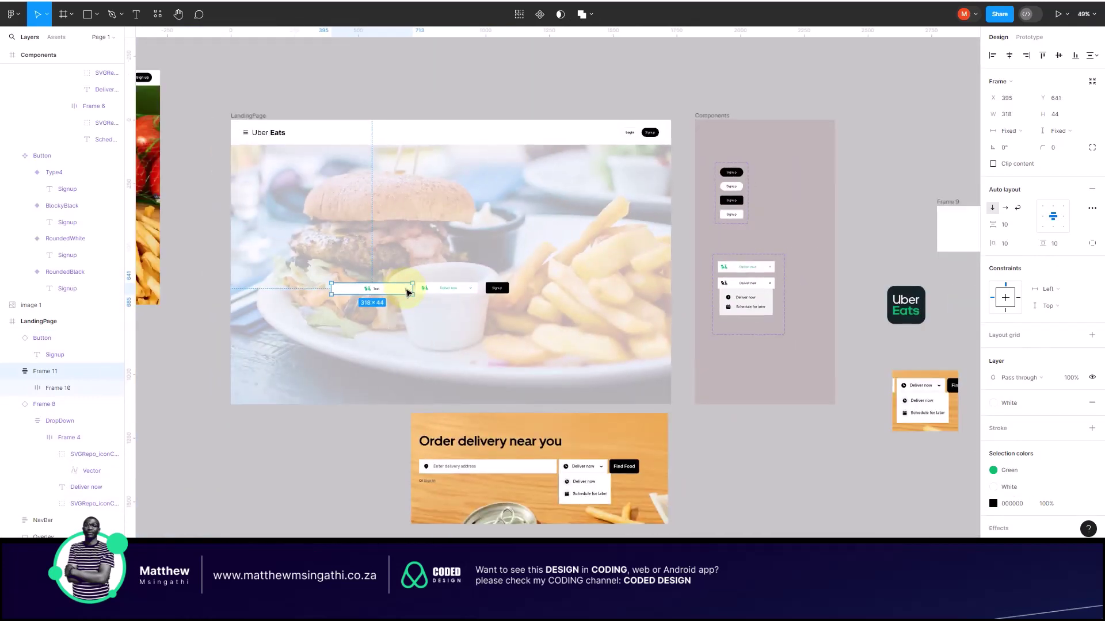
drag(328, 289, 279, 292)
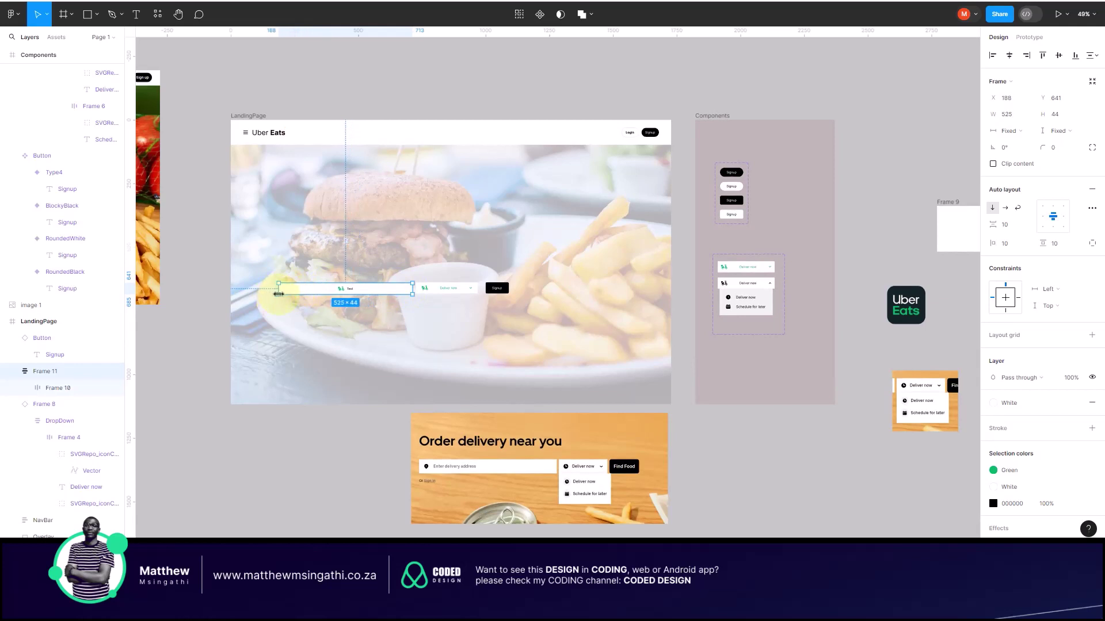
Step: Align the three items on their vertical centres and move the row into place
shift+click(449, 292)
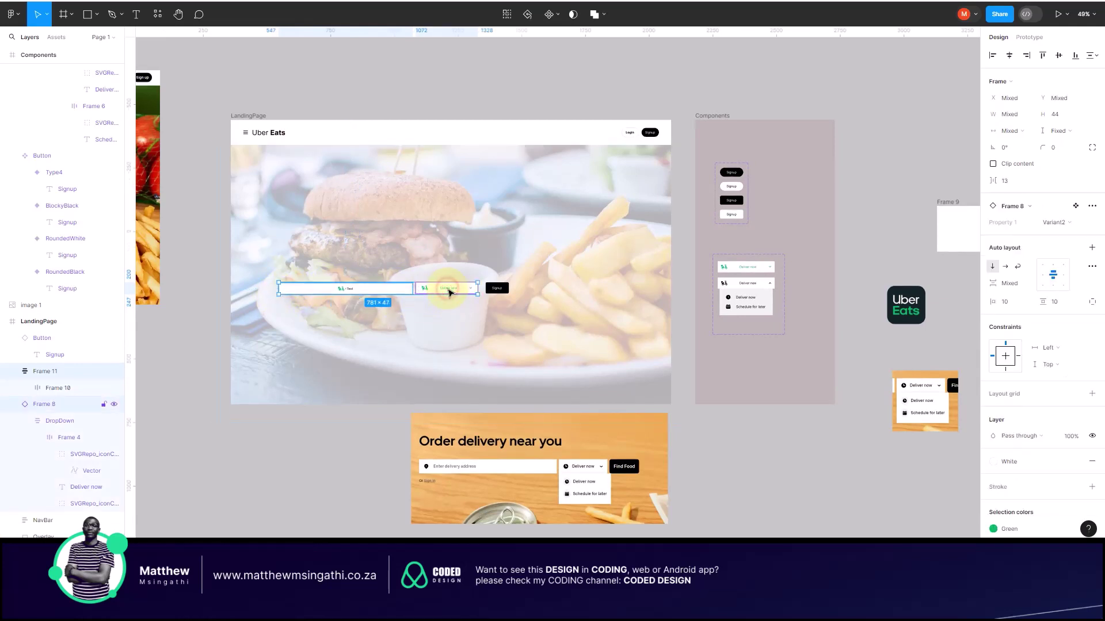
shift+click(495, 288)
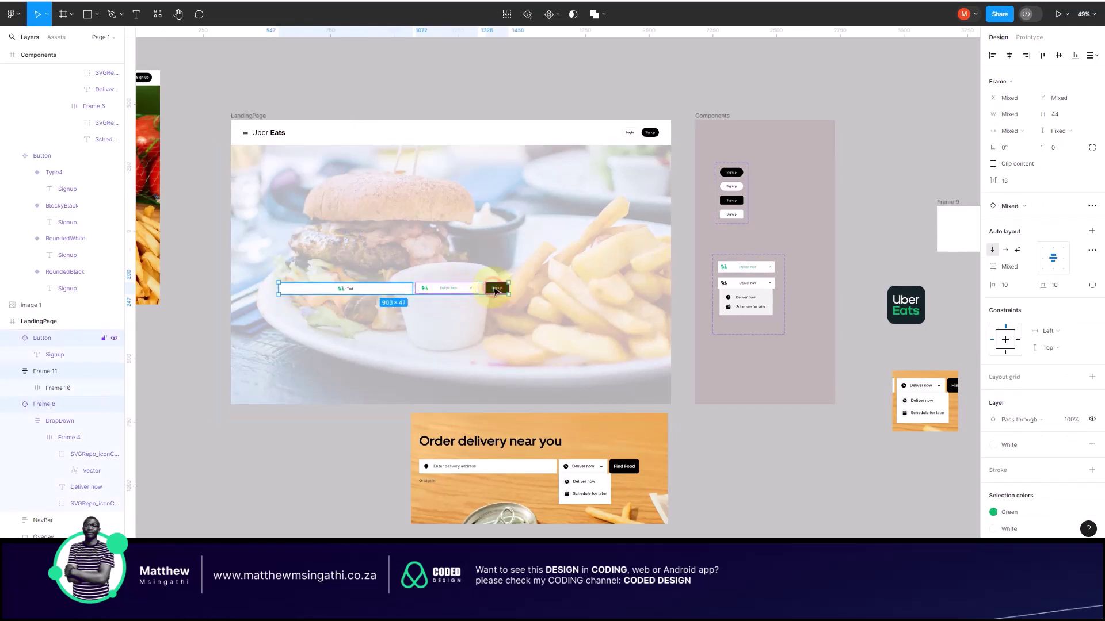
click(1059, 56)
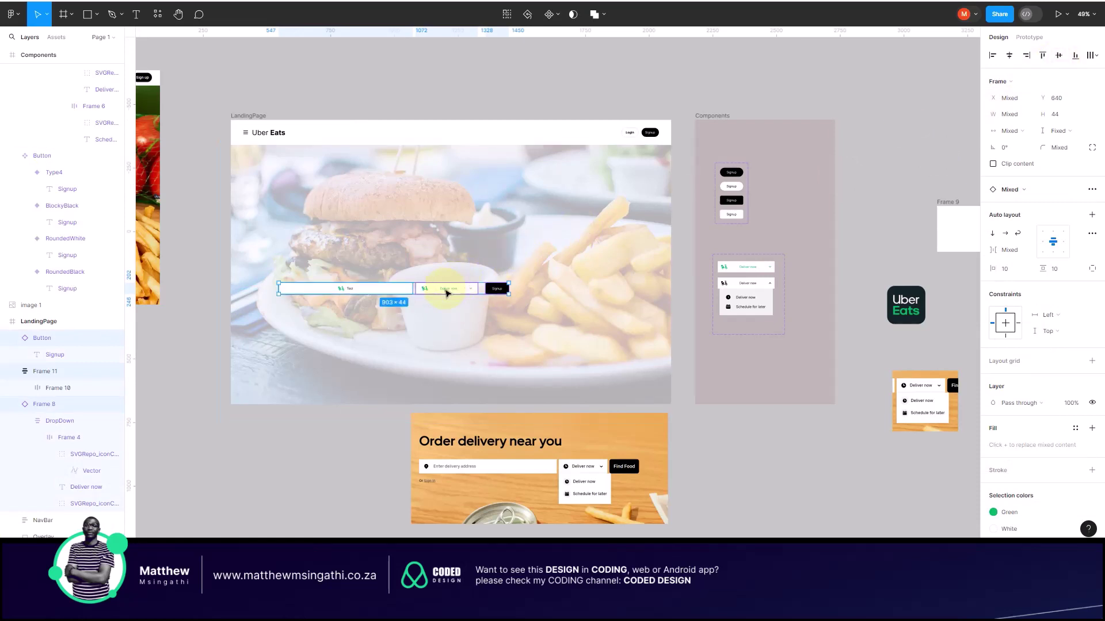
drag(452, 286, 509, 280)
click(407, 106)
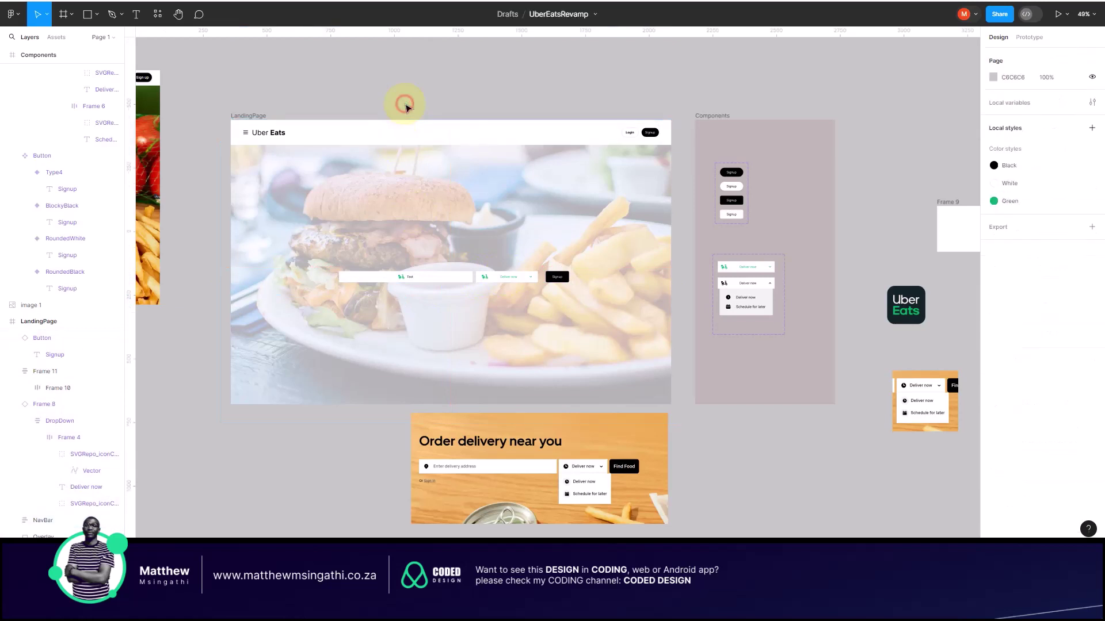
Step: Compare the hero row against the original Uber Eats reference image
scroll(421, 278, up, 5)
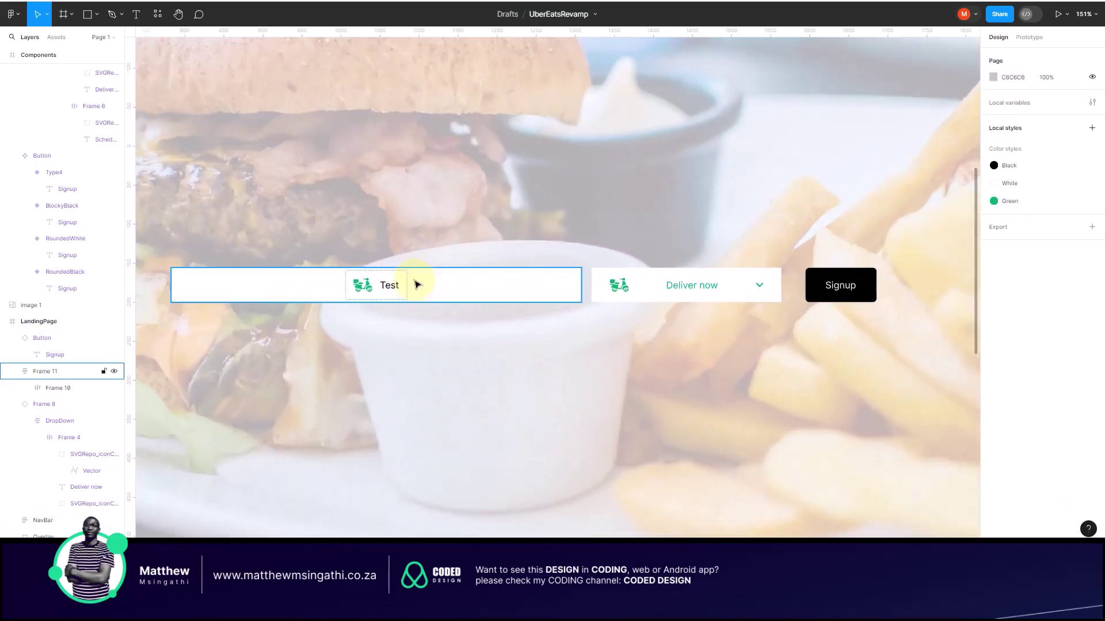
scroll(417, 284, down, 5)
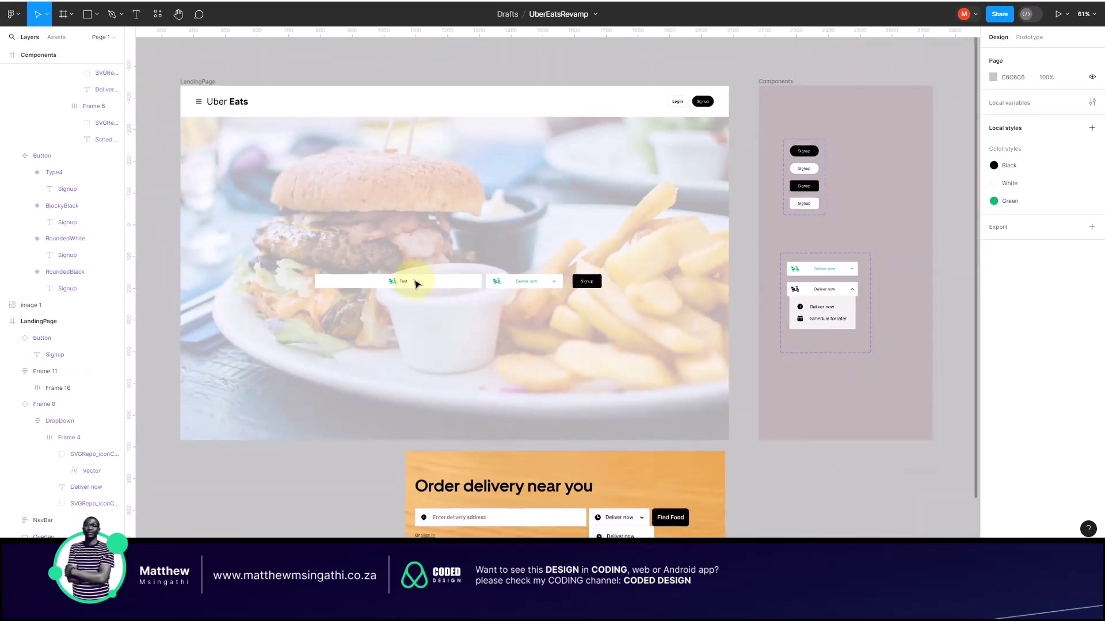
scroll(358, 276, down, 5)
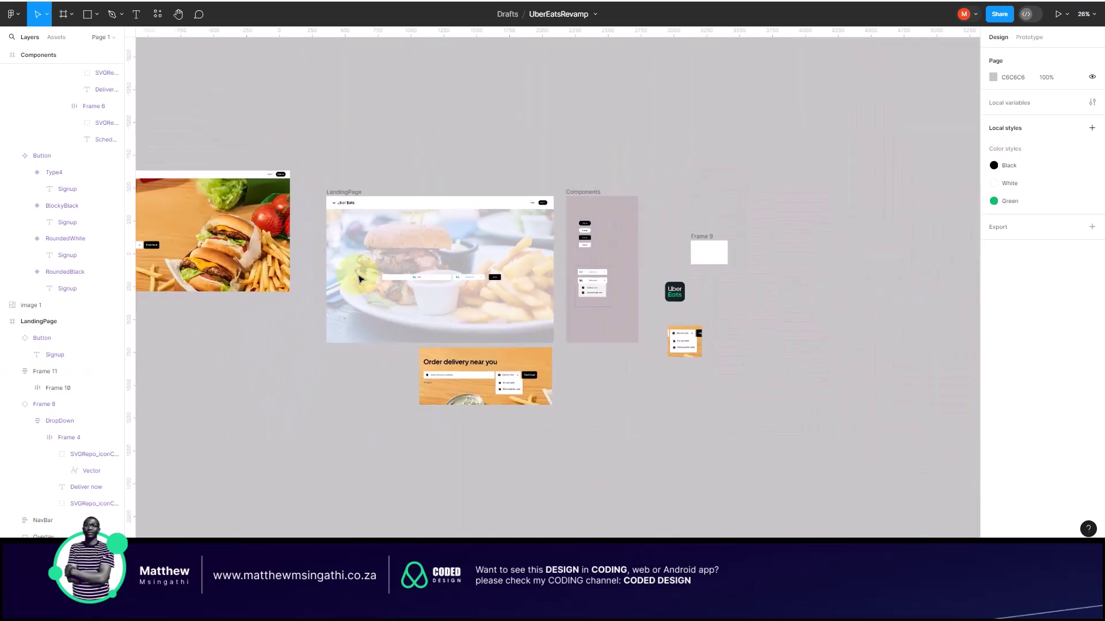
scroll(309, 274, left, 3)
click(309, 277)
scroll(249, 261, up, 4)
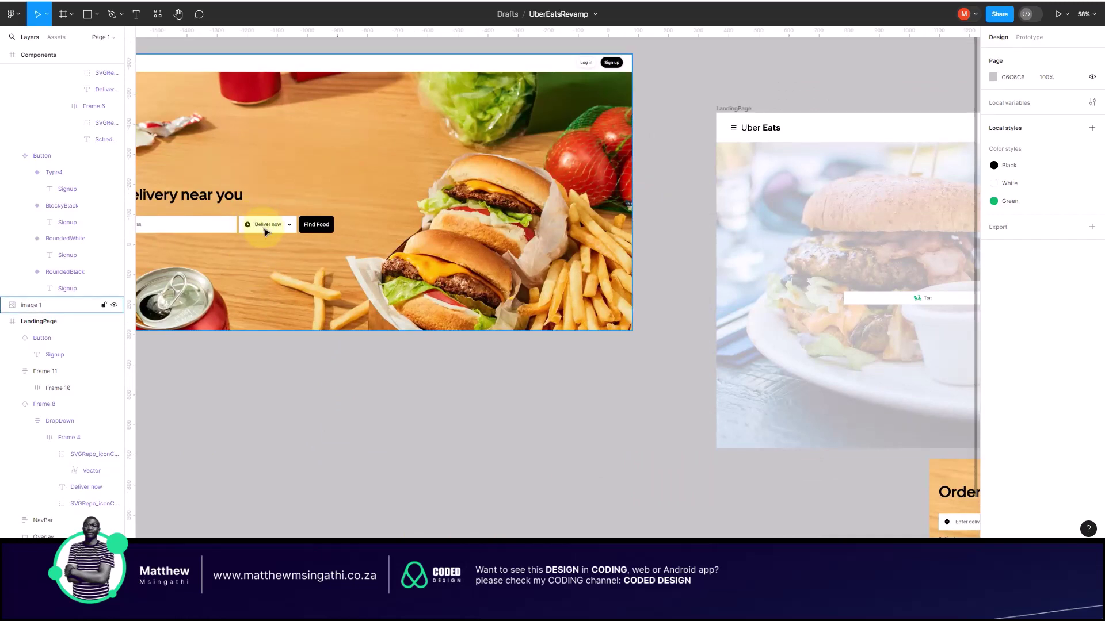
scroll(266, 231, down, 3)
scroll(356, 276, right, 1)
scroll(444, 316, right, 5)
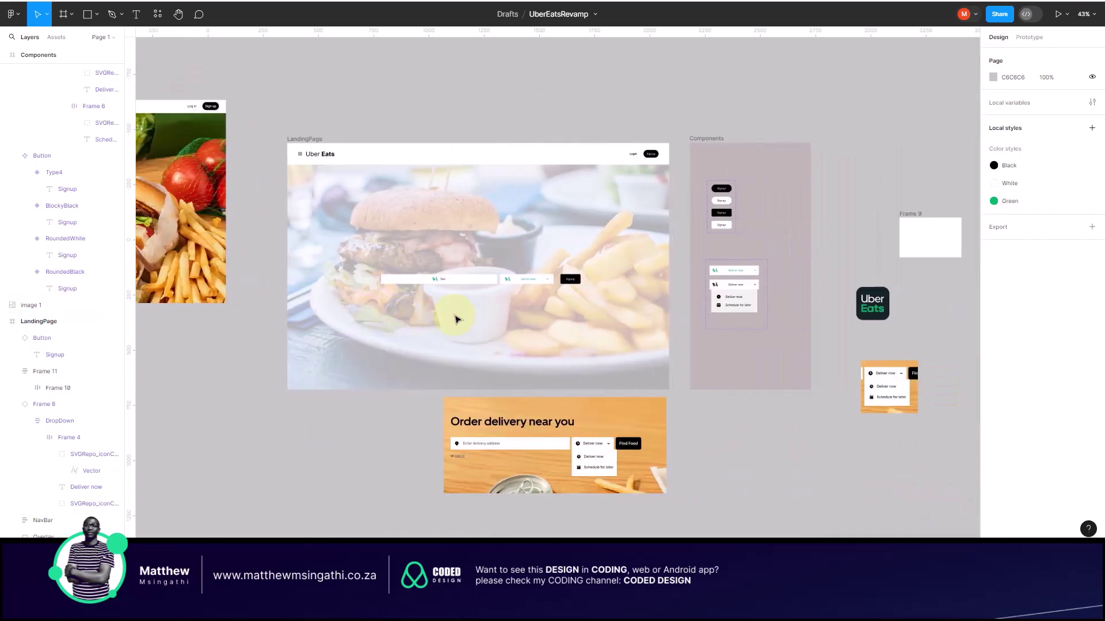
scroll(518, 300, up, 5)
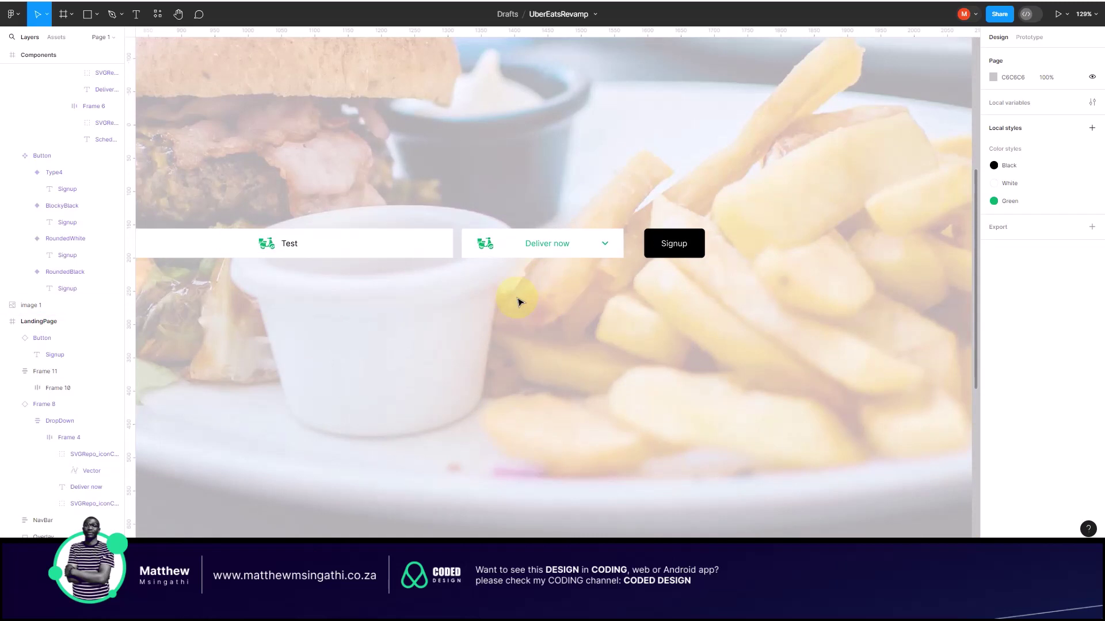
scroll(517, 301, down, 5)
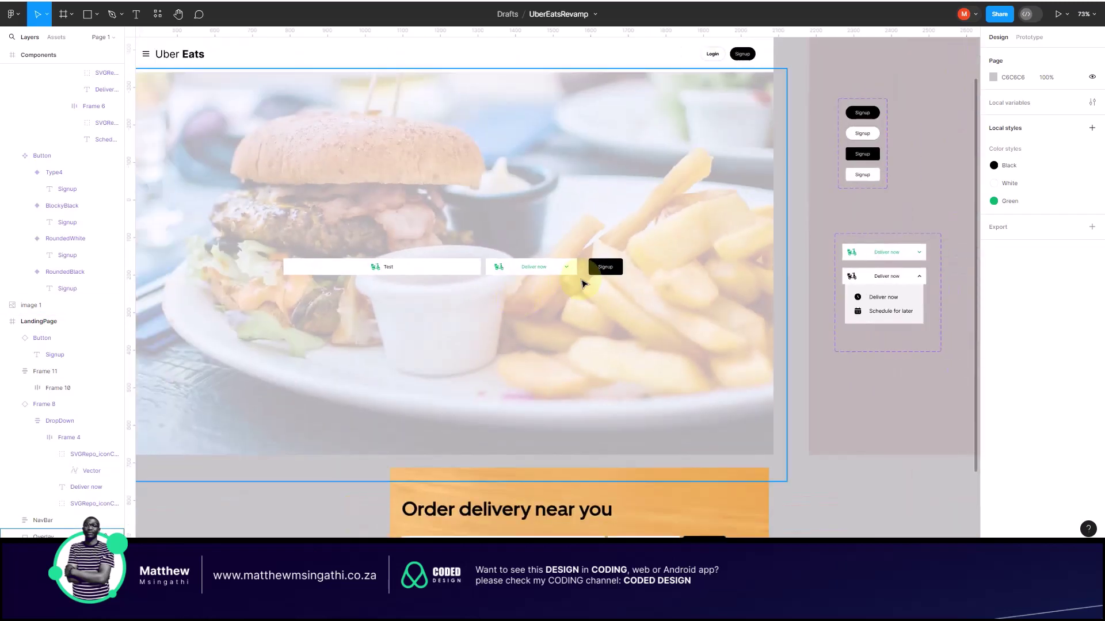
scroll(584, 283, up, 5)
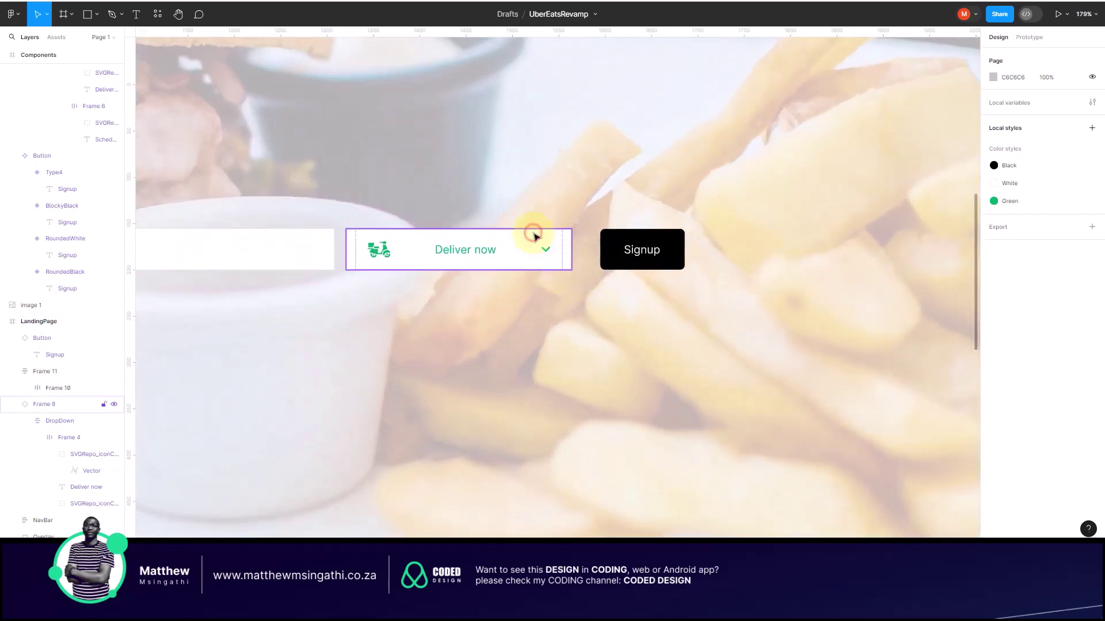
Step: Set the Deliver now dropdown's height to 55
click(534, 236)
scroll(488, 240, up, 1)
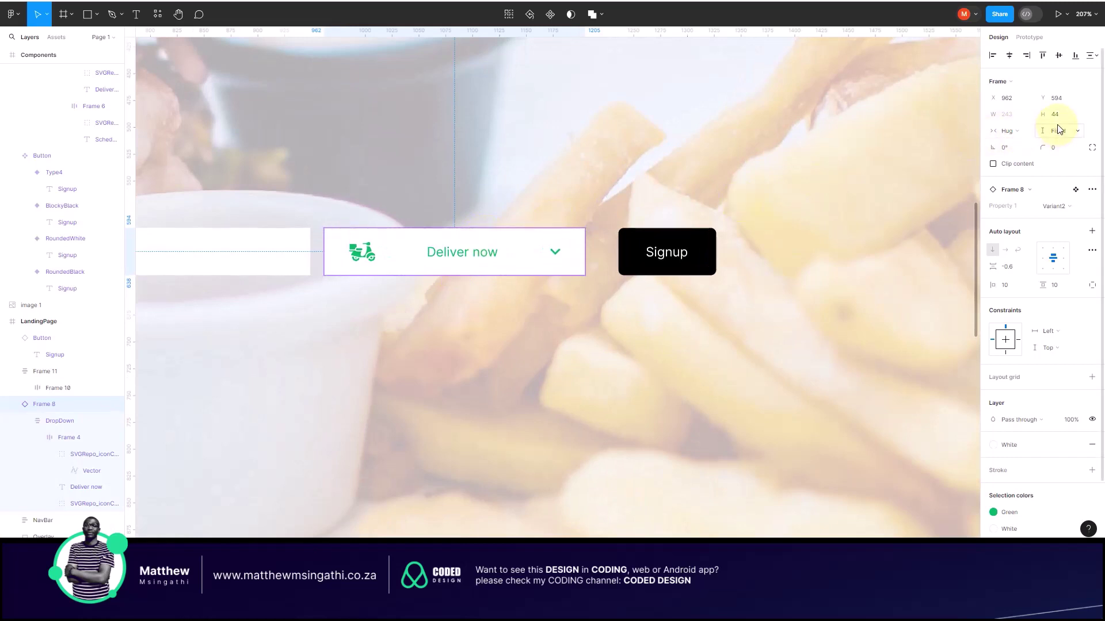
click(1036, 115)
text(55)
key(Return)
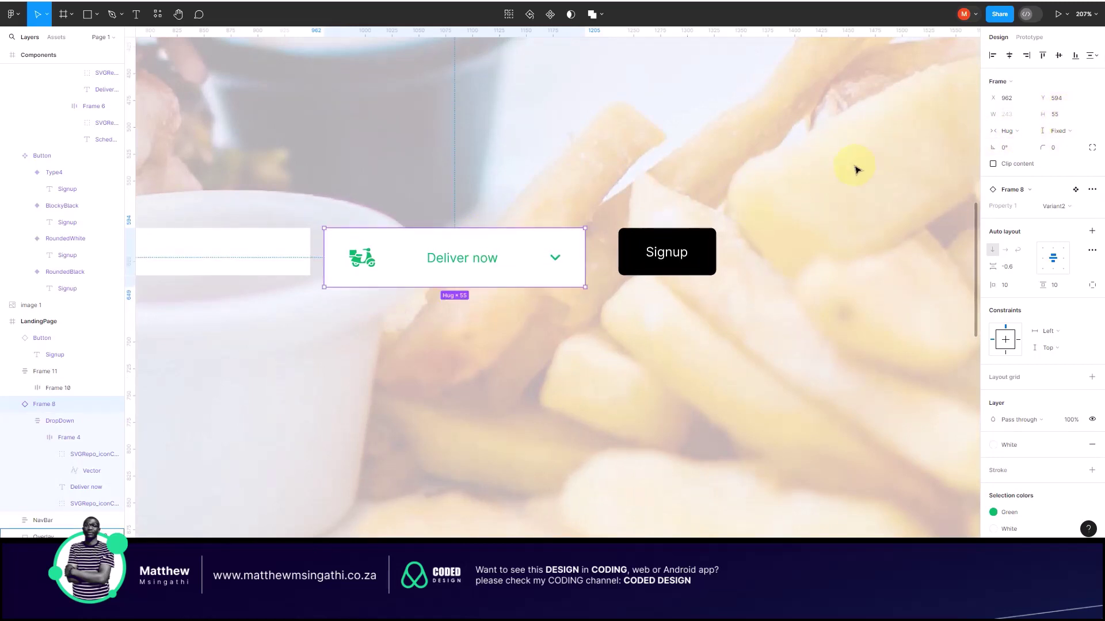
Step: Make the Signup button 55 tall and widen it to 103
click(698, 248)
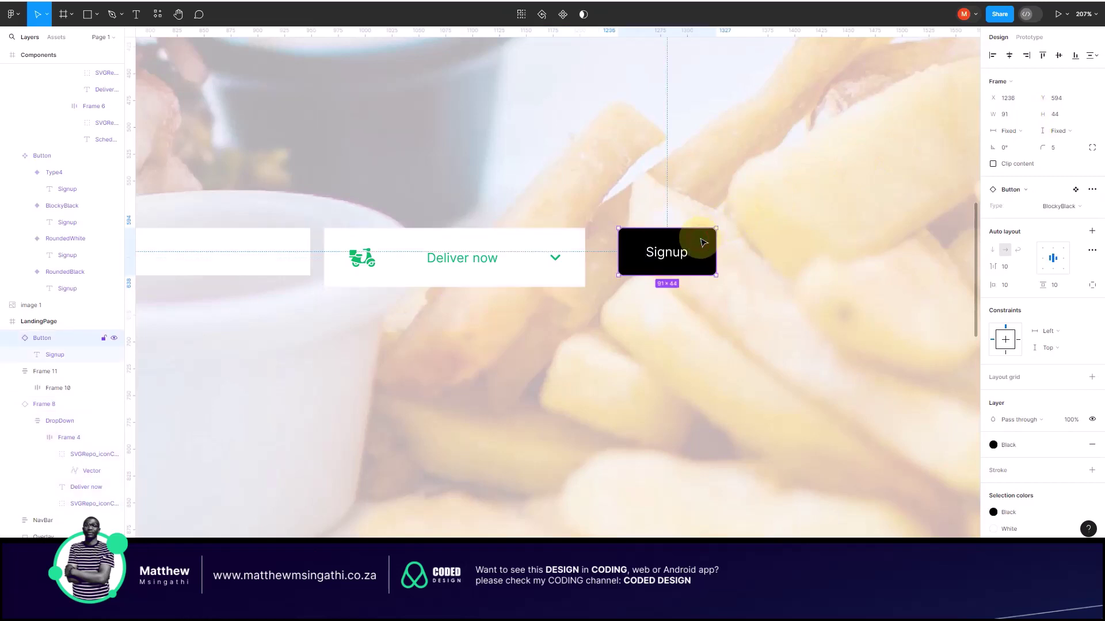
click(1066, 118)
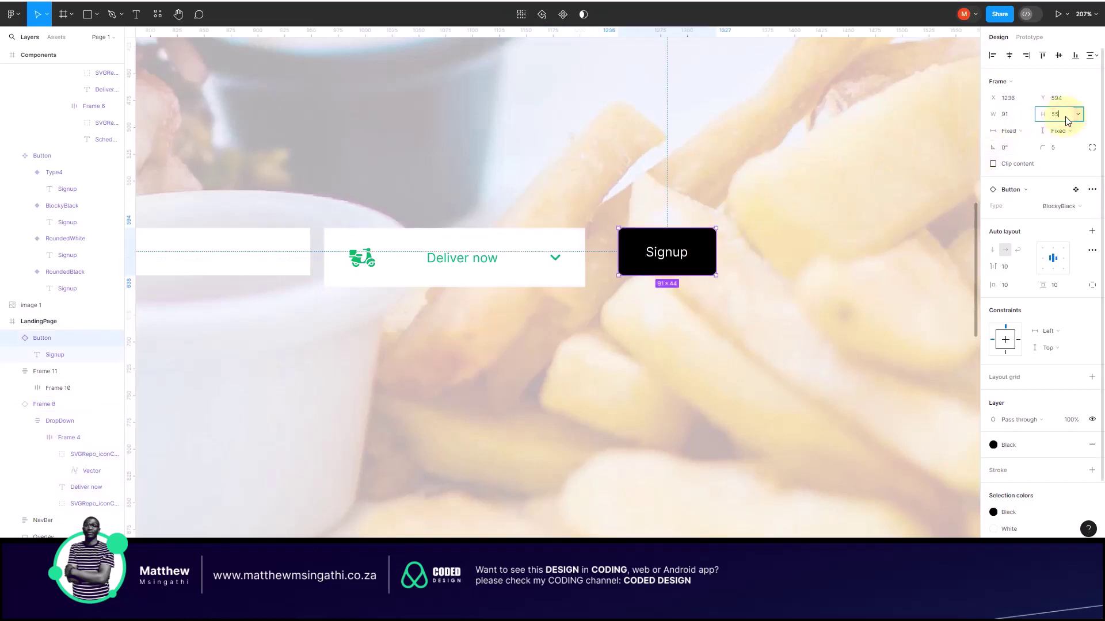
text(55)
key(Return)
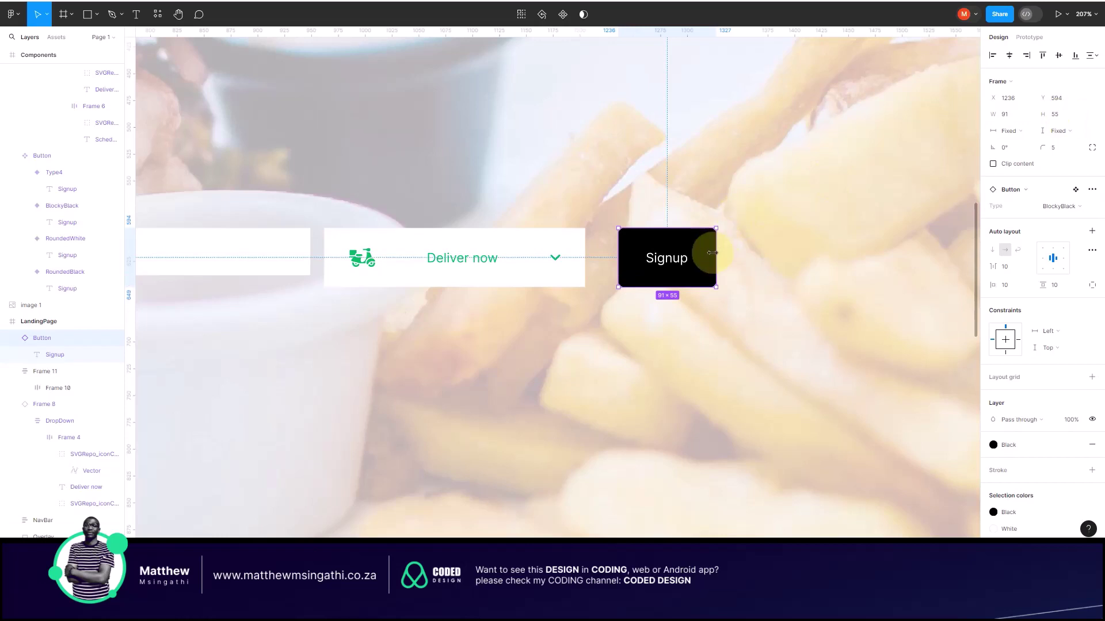
drag(711, 255, 726, 255)
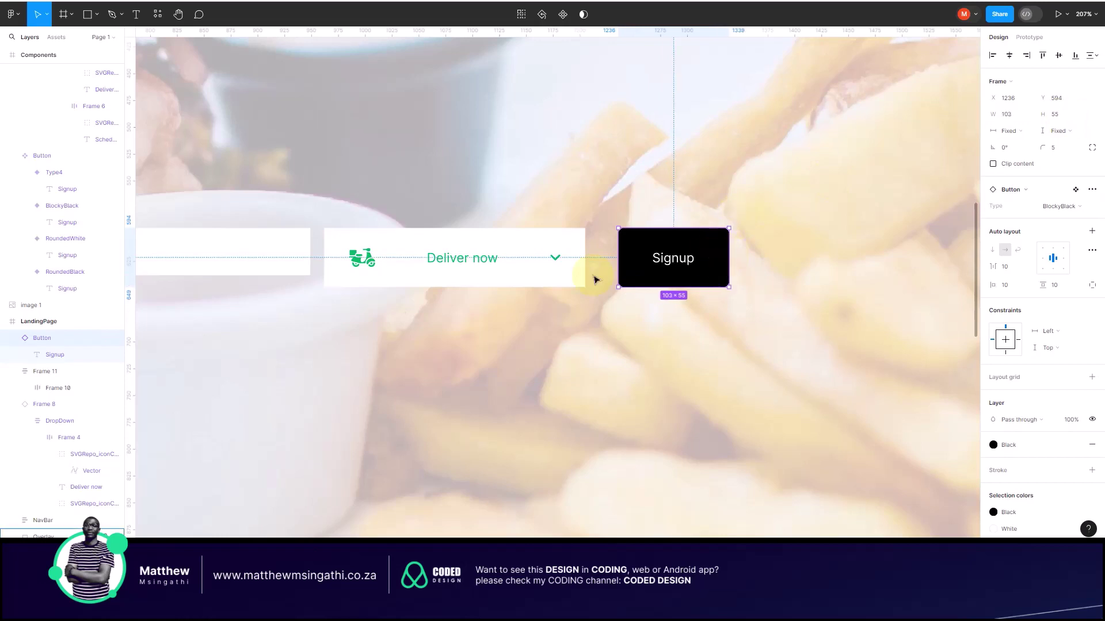
scroll(518, 259, left, 5)
Step: Set the Test search field's height to 55
click(433, 236)
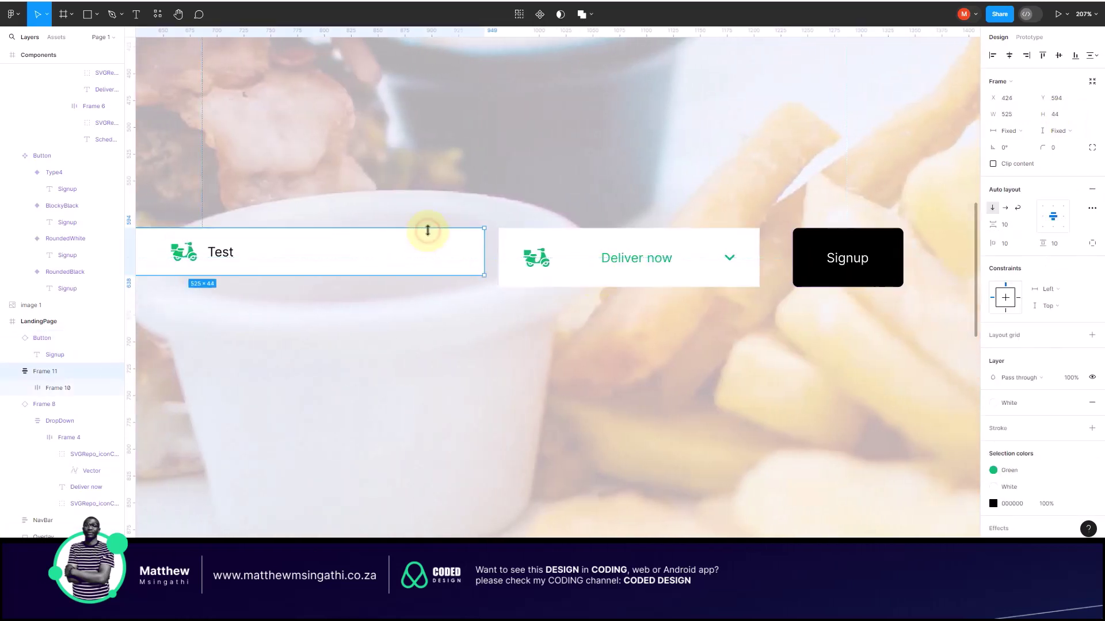
click(1063, 114)
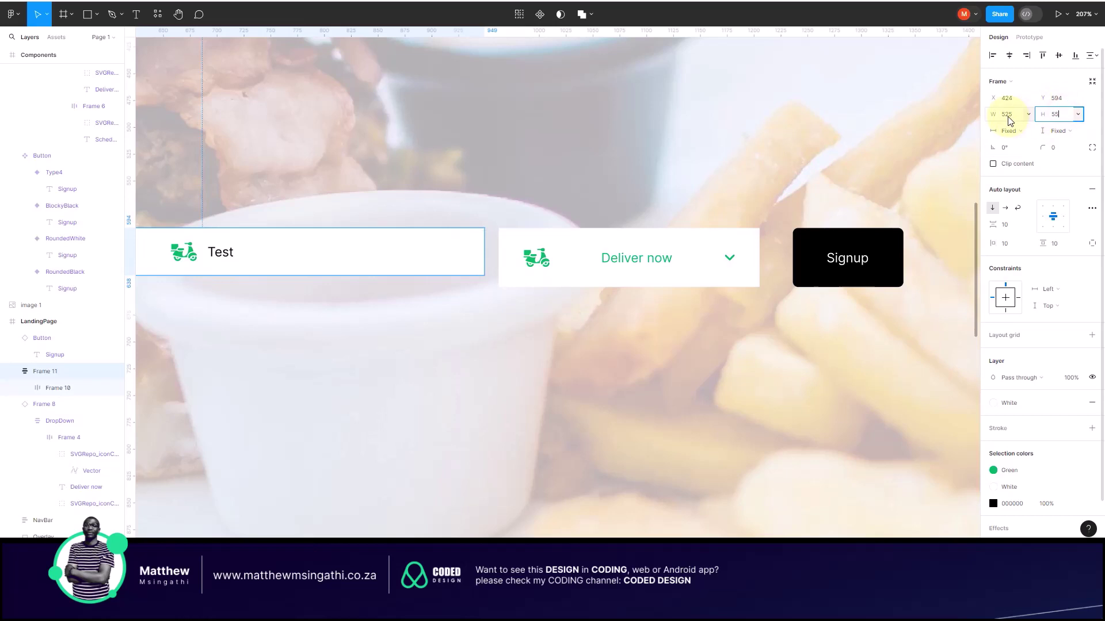
key(Return)
scroll(817, 241, down, 5)
Step: Set the icon-and-Test group's width to Fill container
click(770, 273)
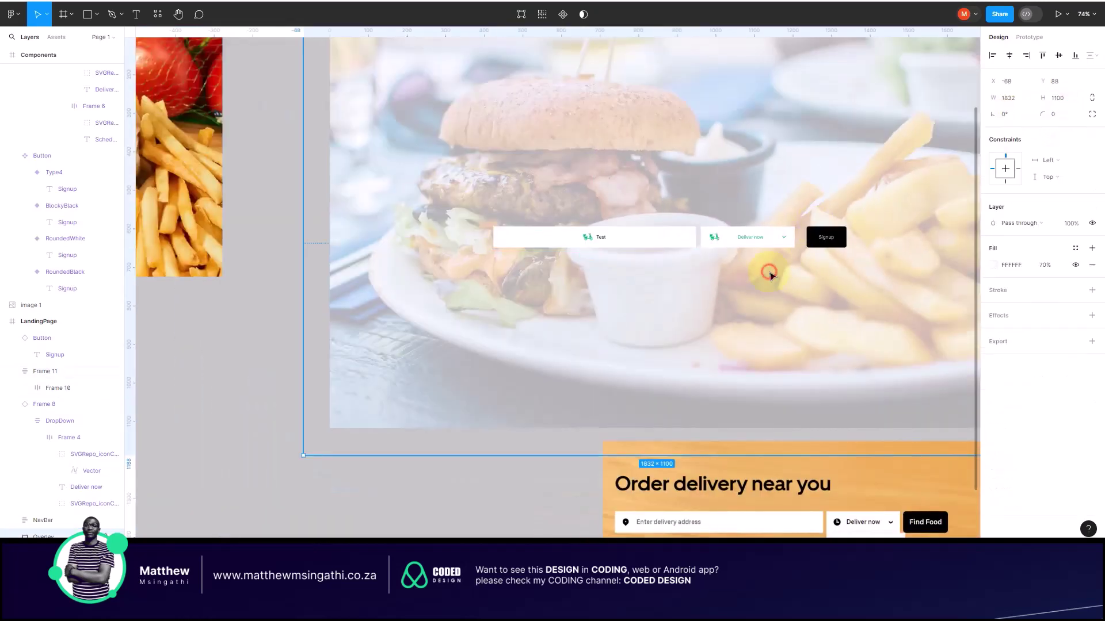
scroll(771, 274, down, 3)
scroll(771, 274, right, 5)
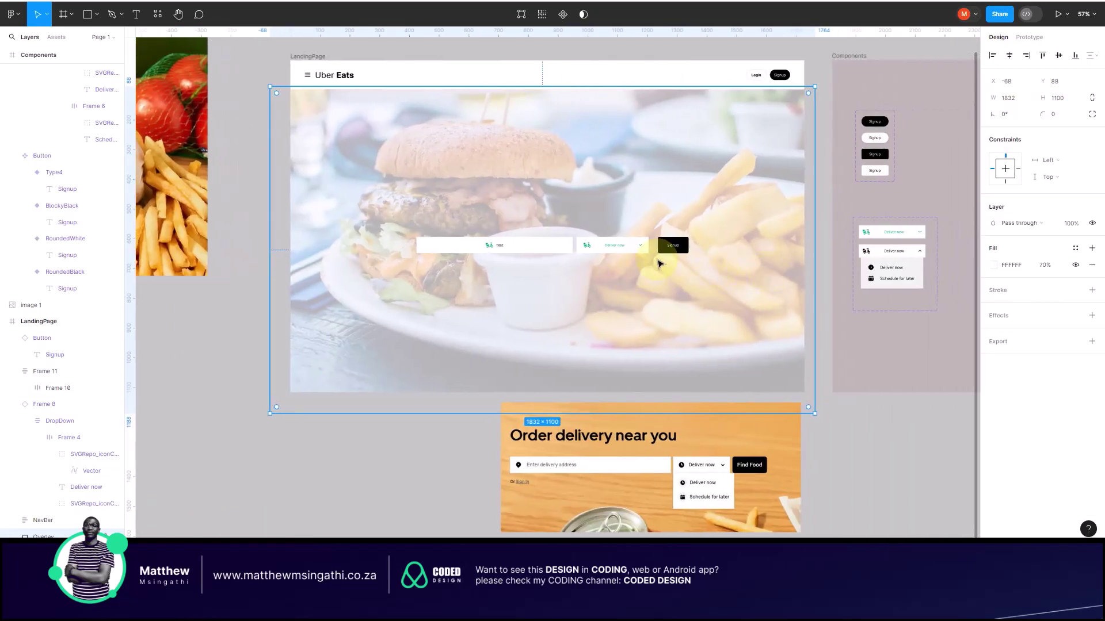
scroll(658, 264, up, 5)
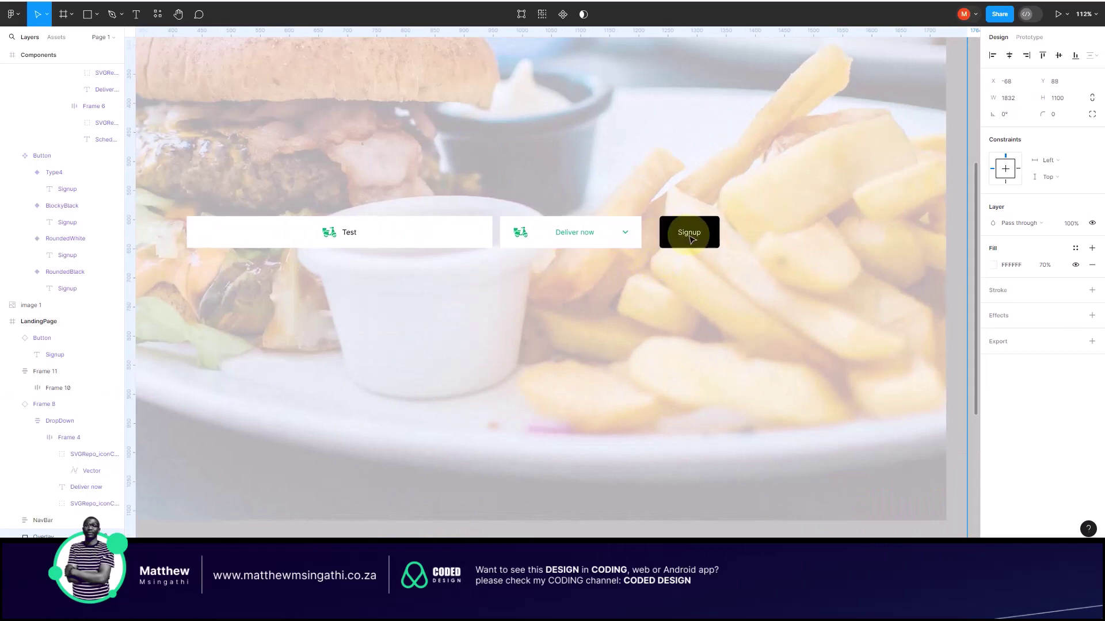
scroll(490, 284, left, 3)
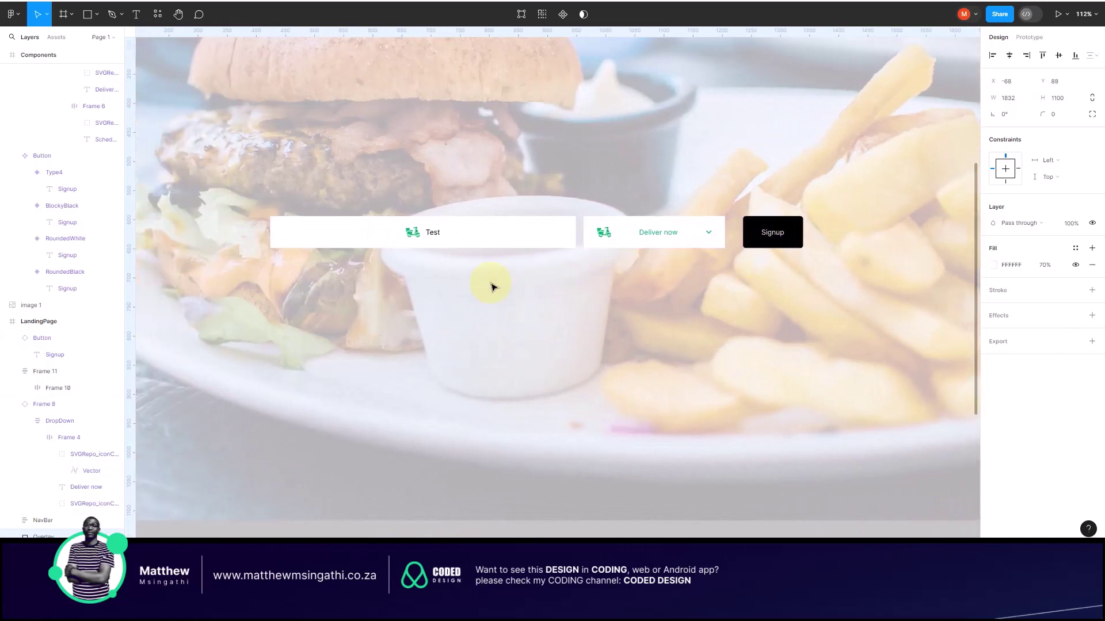
double_click(420, 237)
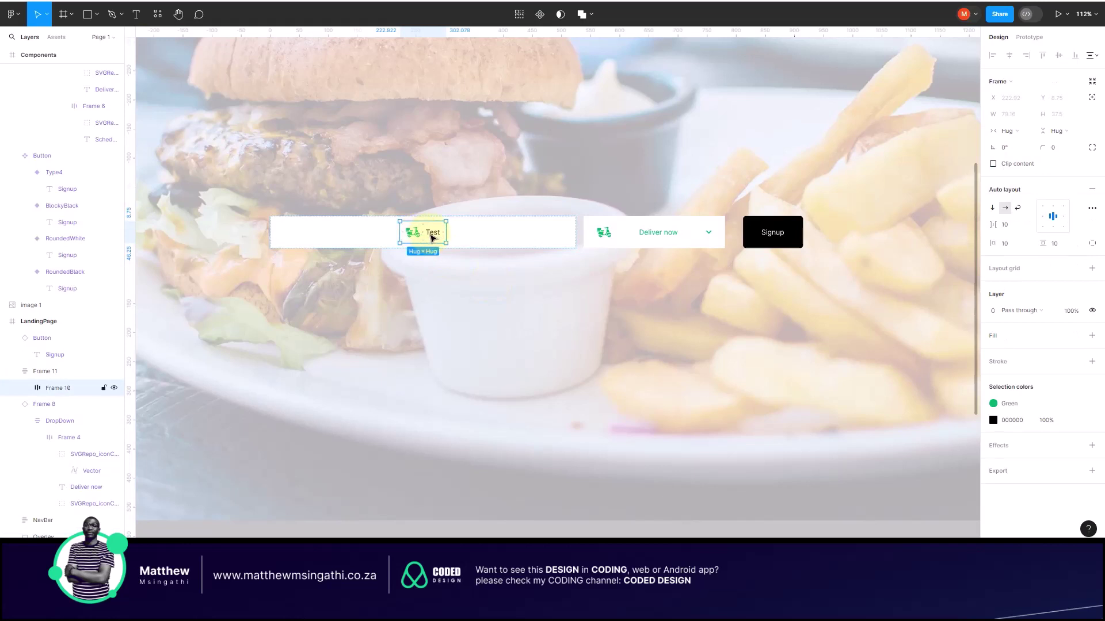
scroll(426, 238, up, 5)
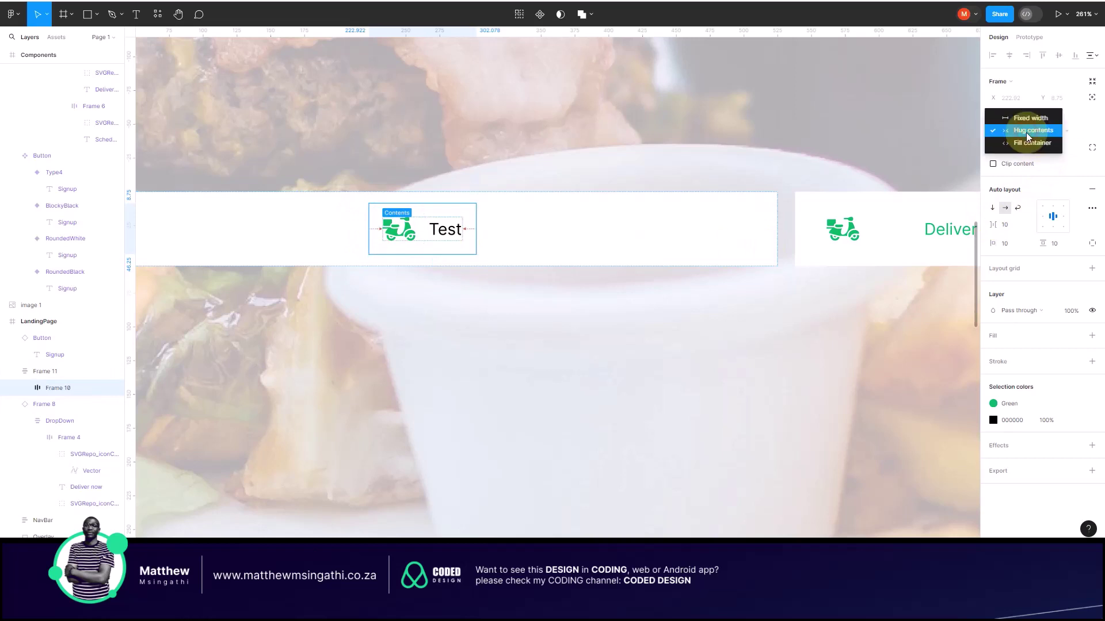
click(1028, 136)
click(1024, 147)
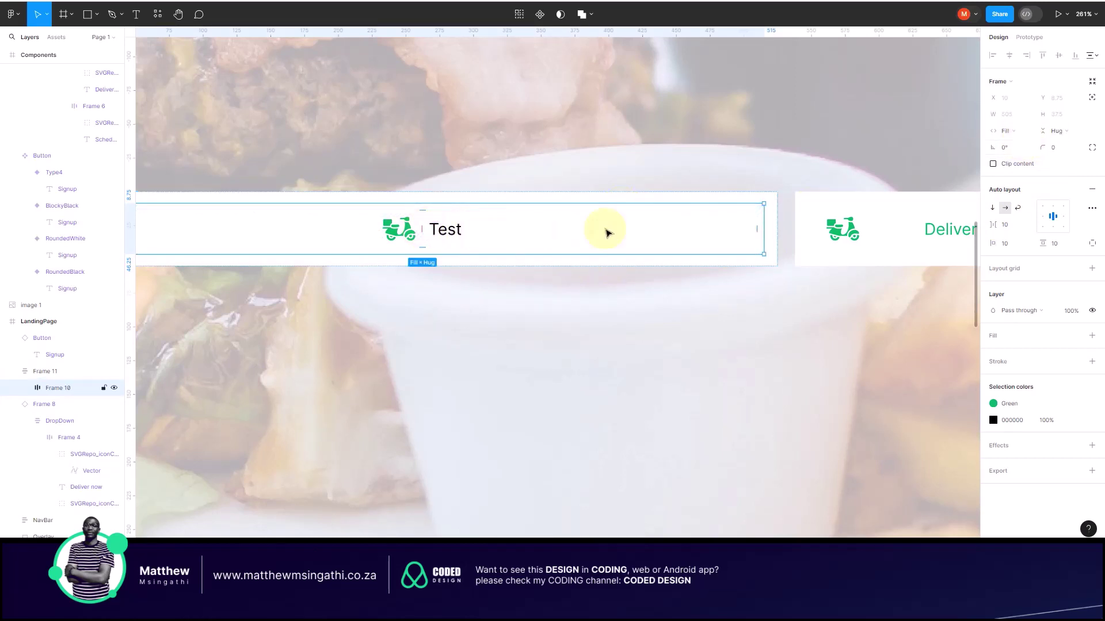
Step: Align the group's contents left-centre and compare with the live site's address field
click(1042, 216)
scroll(639, 248, down, 5)
scroll(466, 230, up, 5)
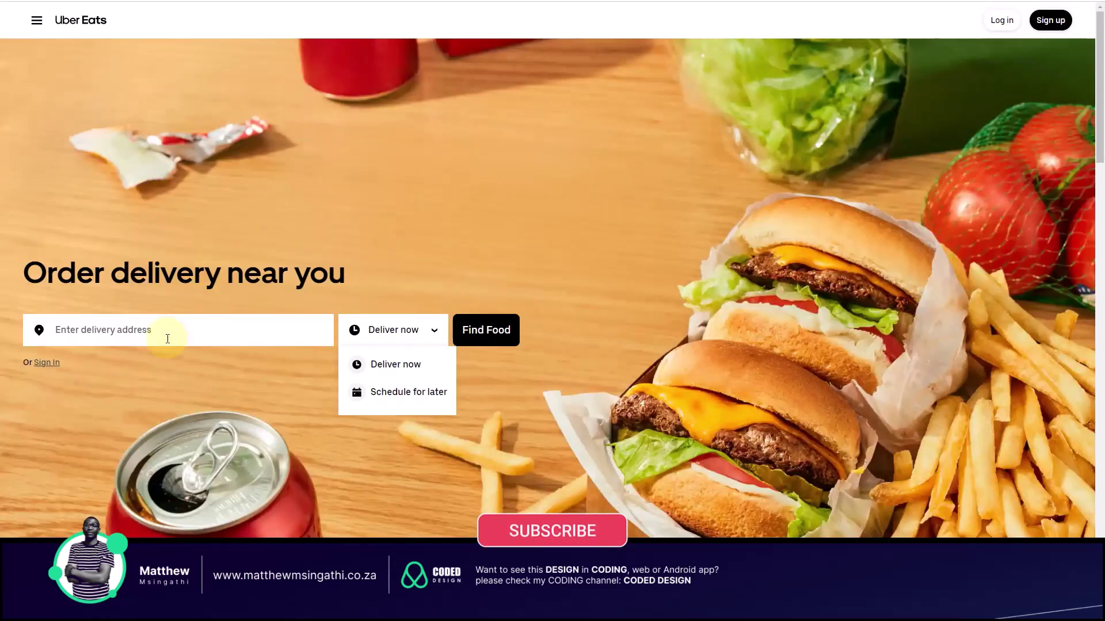
click(161, 336)
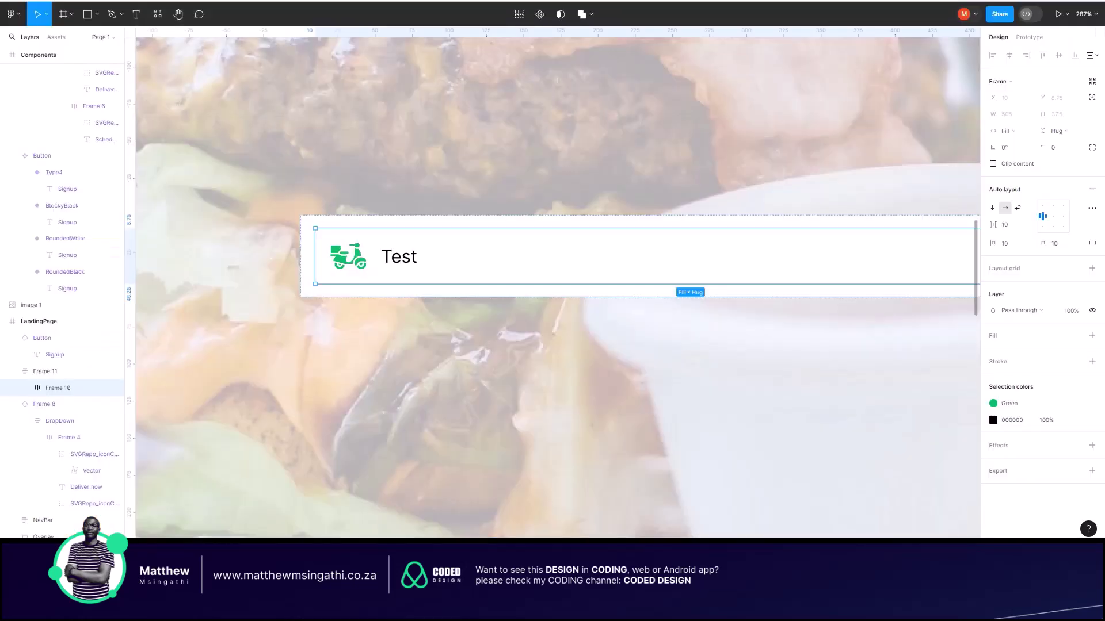
Step: Replace the placeholder text Test with 'Enter delivery address'
click(397, 266)
click(397, 266)
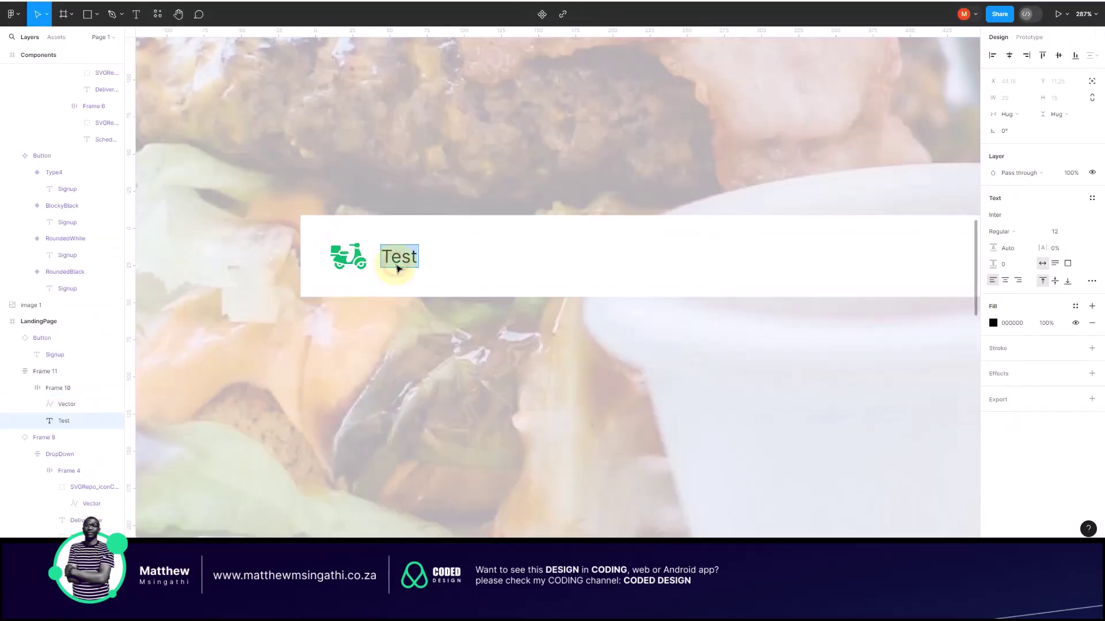
text(En)
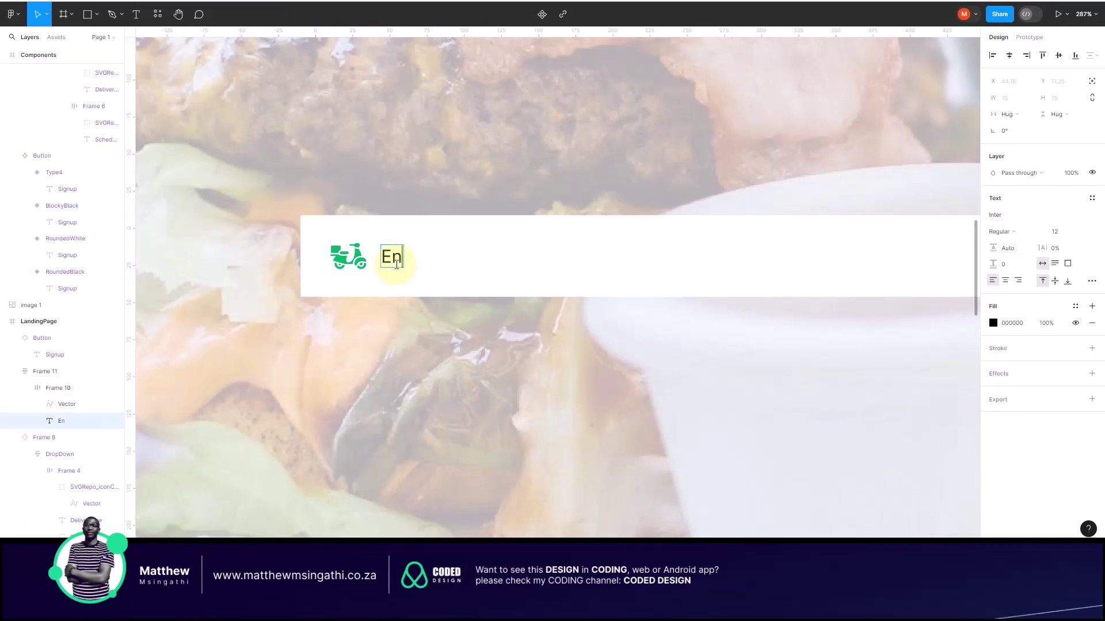
text(ter delive)
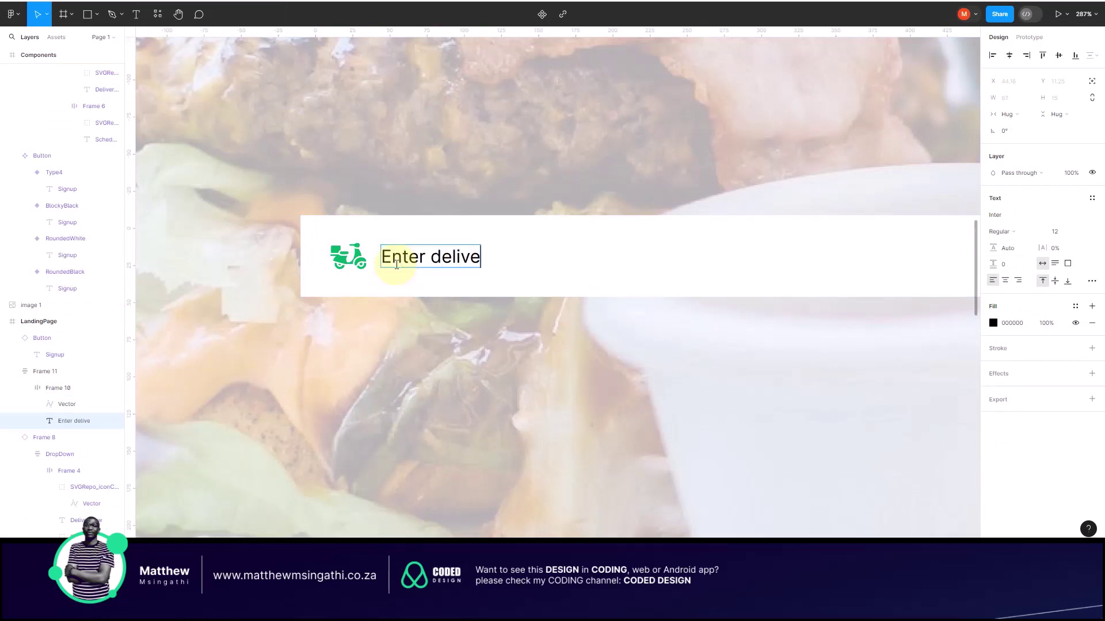
text(ry address)
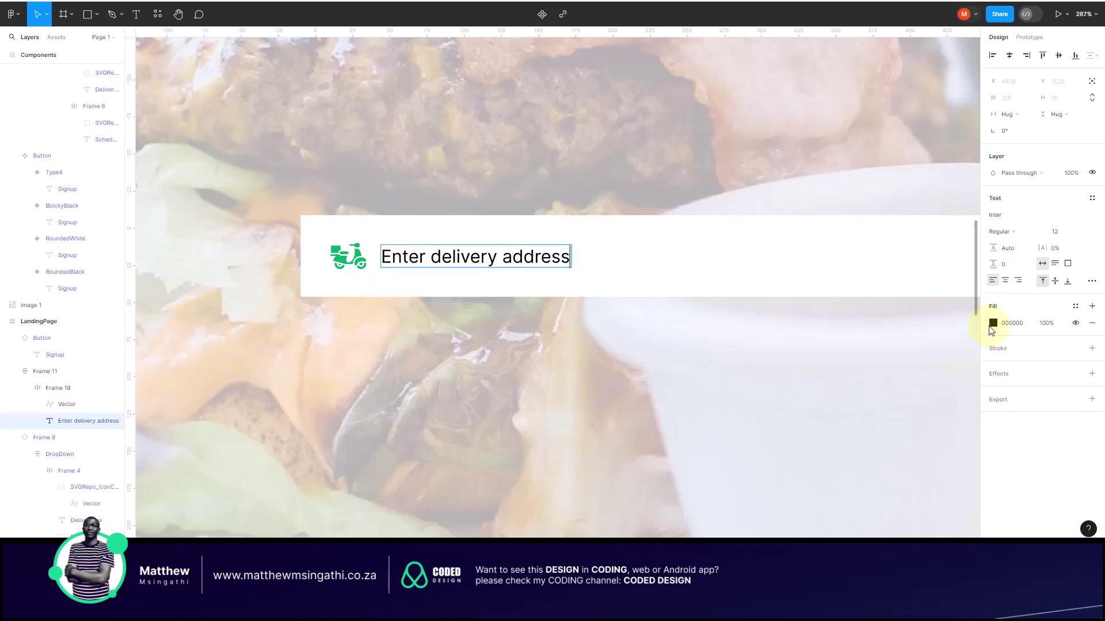
Step: Try a greyish text colour, toggling undo/redo, then revert it to black
click(993, 324)
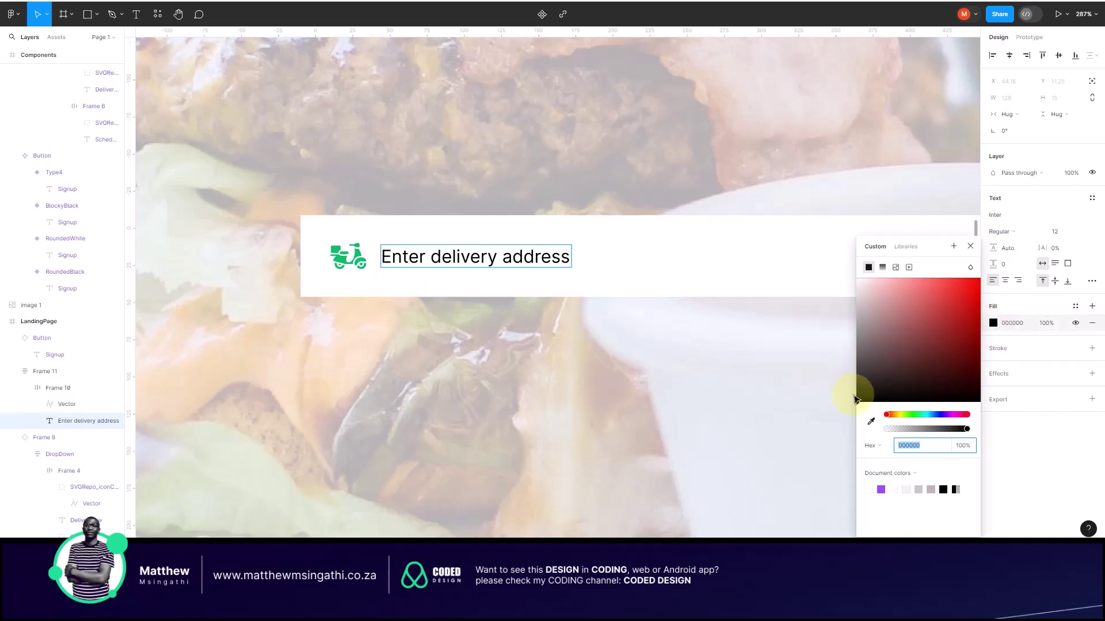
drag(854, 403, 866, 328)
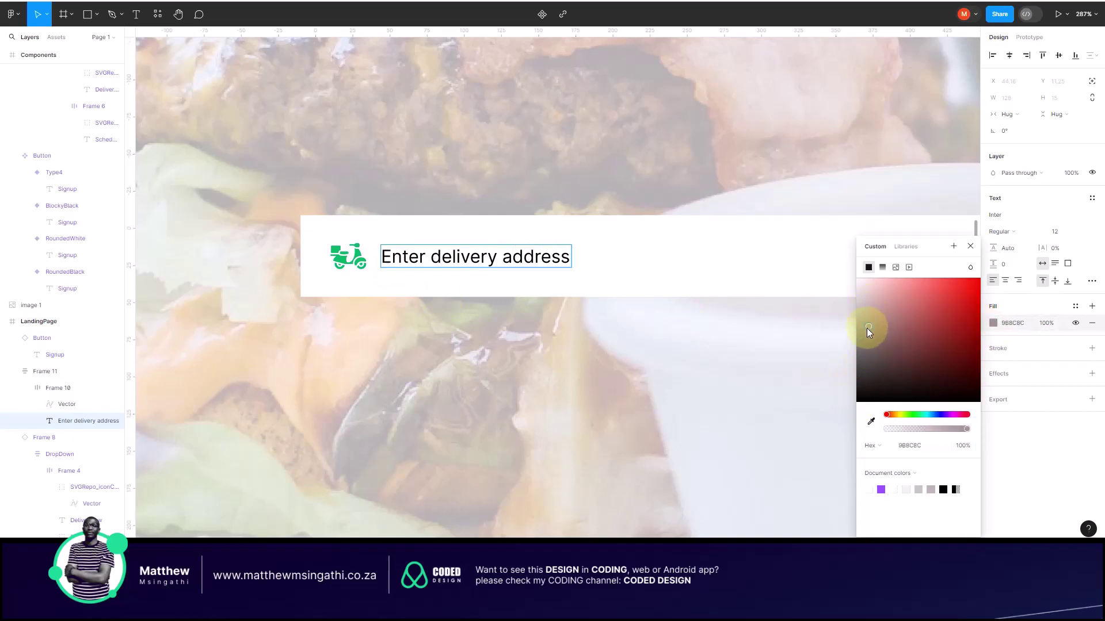
key(ctrl+z)
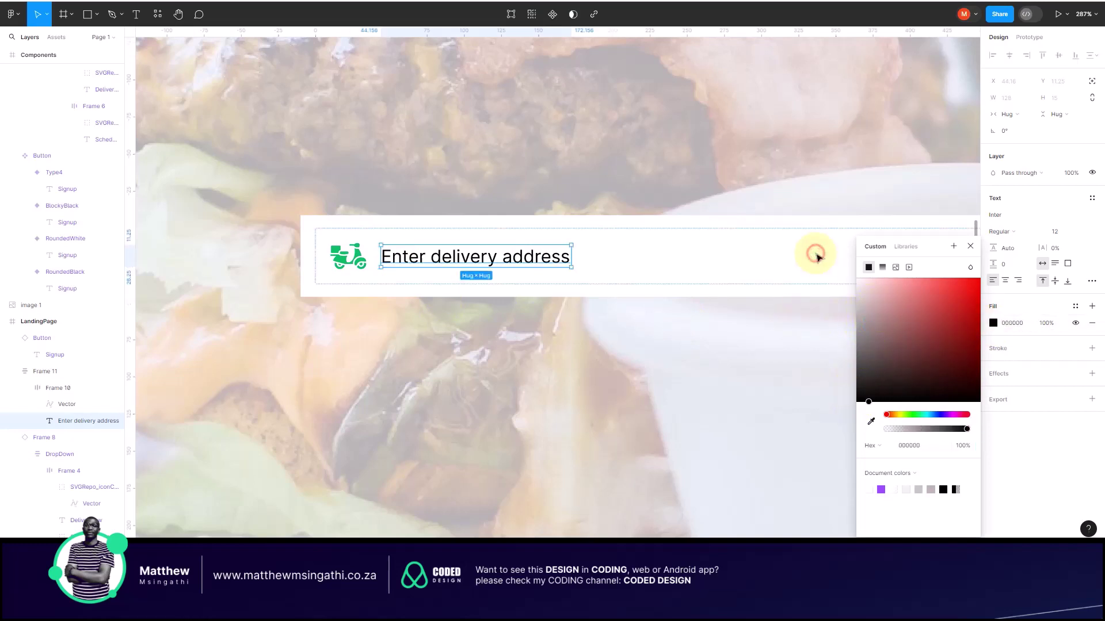
key(ctrl+shift+z)
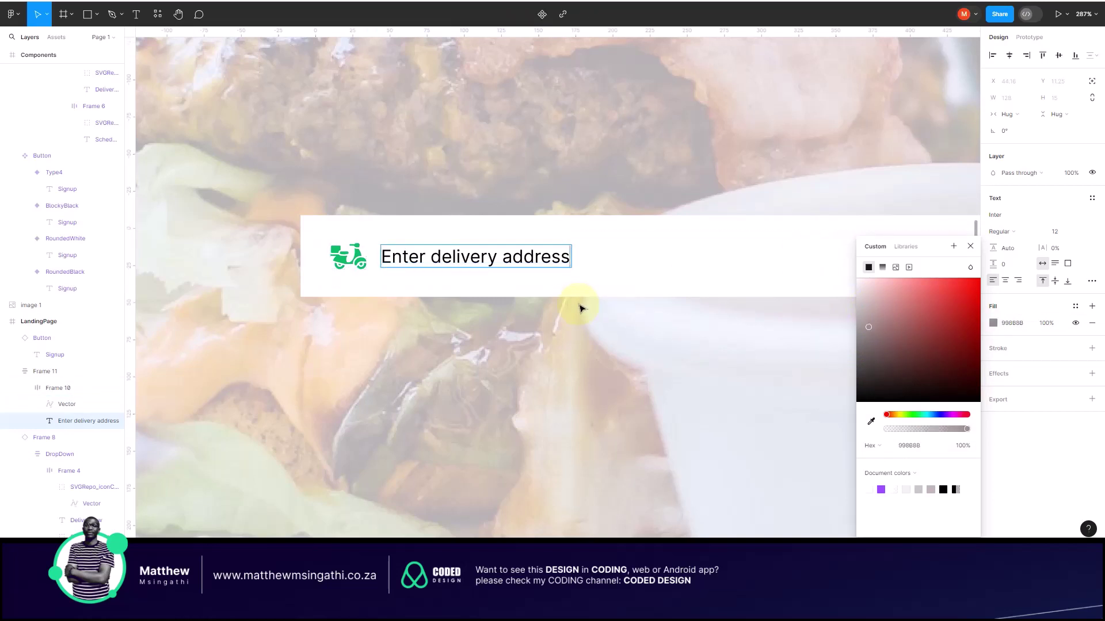
key(ctrl+z)
key(ctrl+shift+z)
key(ctrl+z)
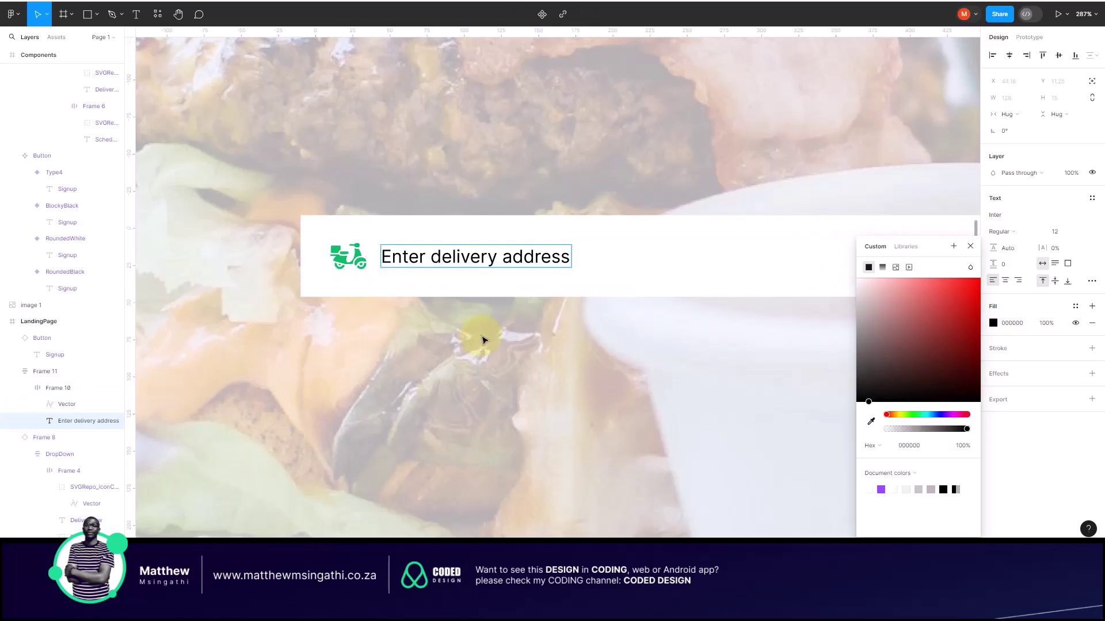
Step: Recolour the whole placeholder text grey (797979)
double_click(526, 262)
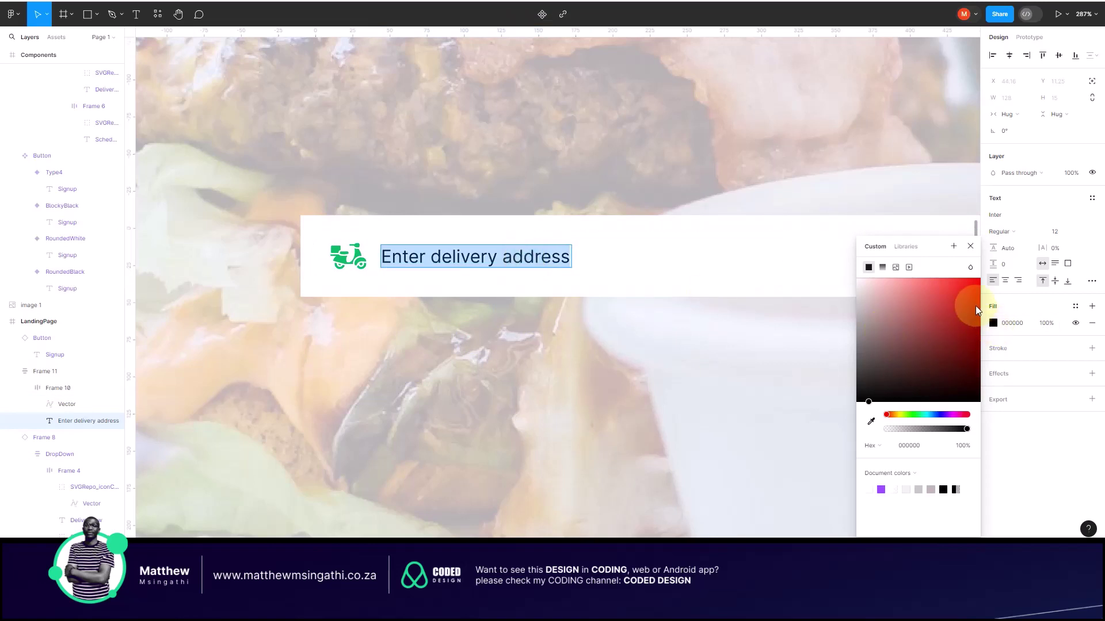
click(975, 306)
drag(975, 305, 852, 346)
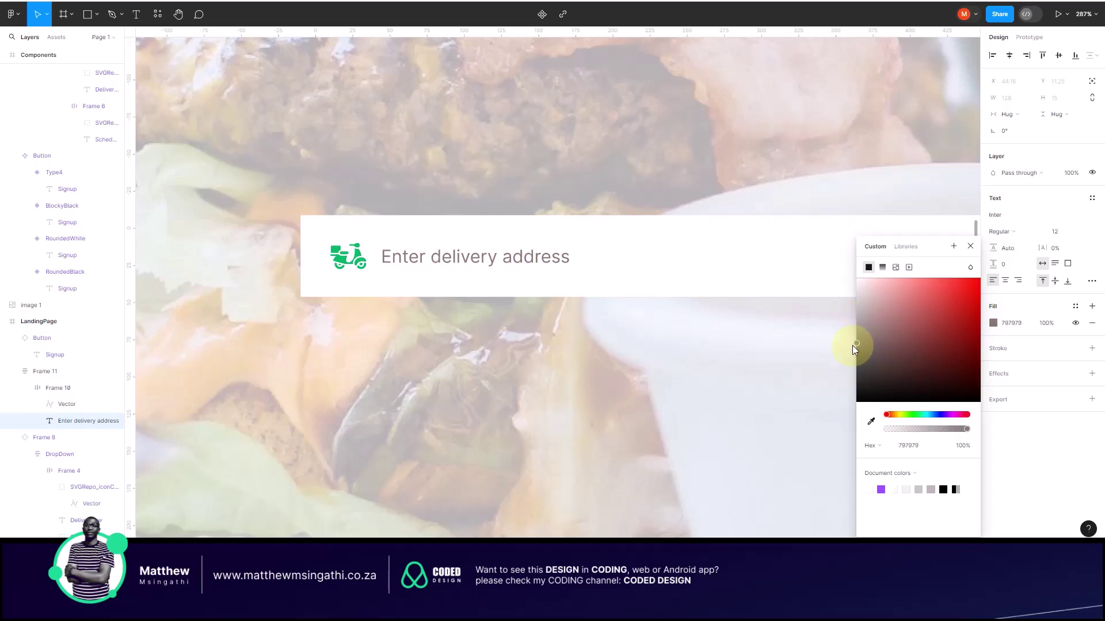
click(374, 258)
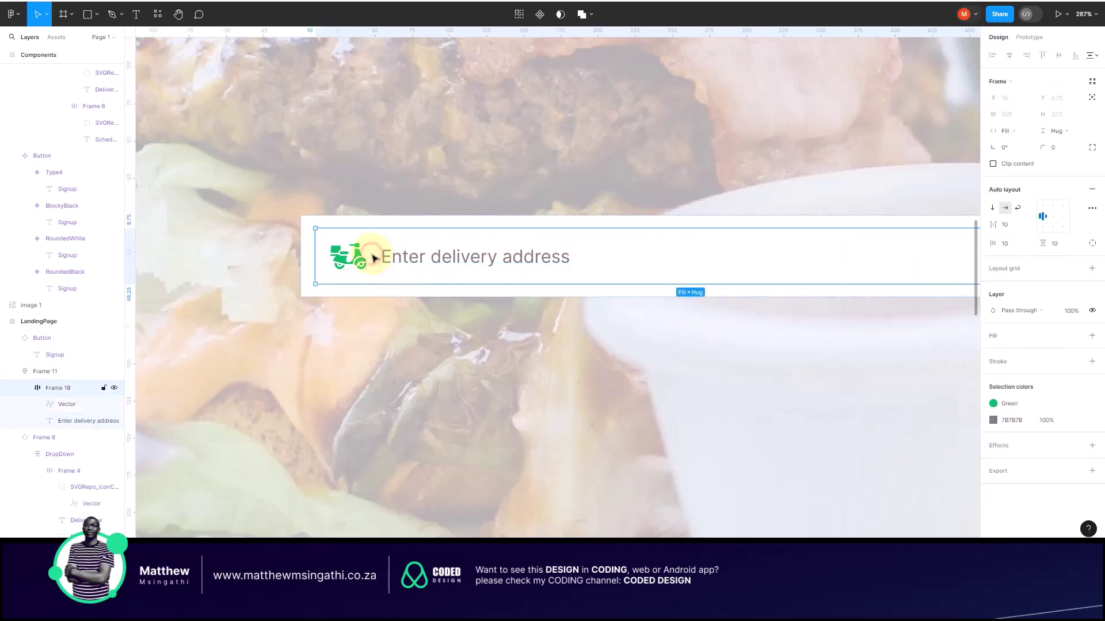
ctrl+scroll(408, 328, down, 10)
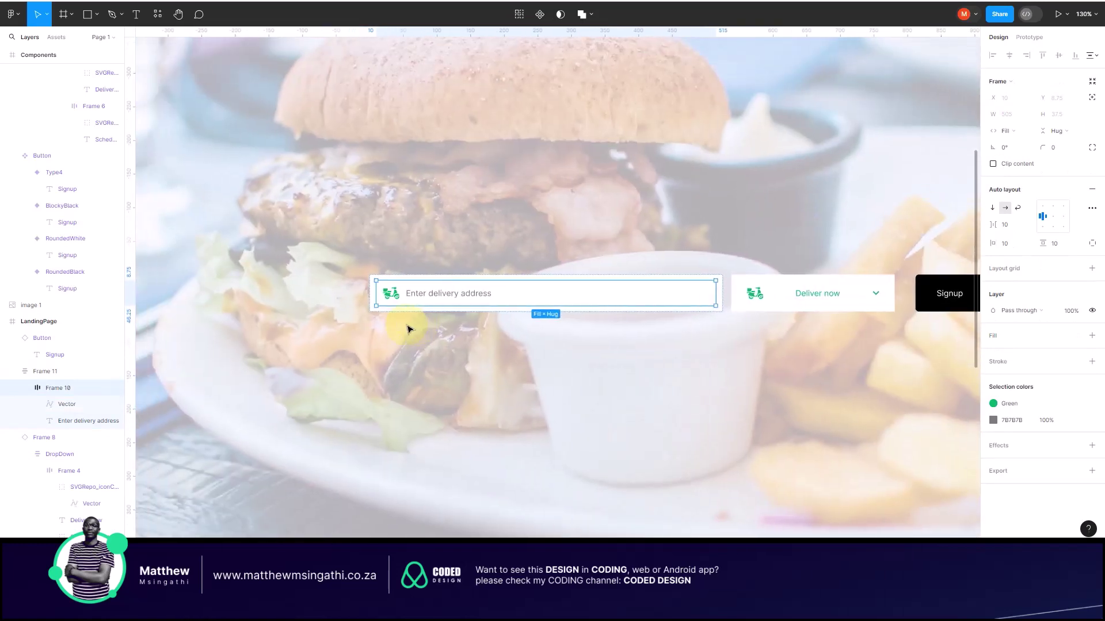
Step: Place the 'Order delivery near you' reference screenshot at the top of LandingPage
ctrl+scroll(407, 329, down, 5)
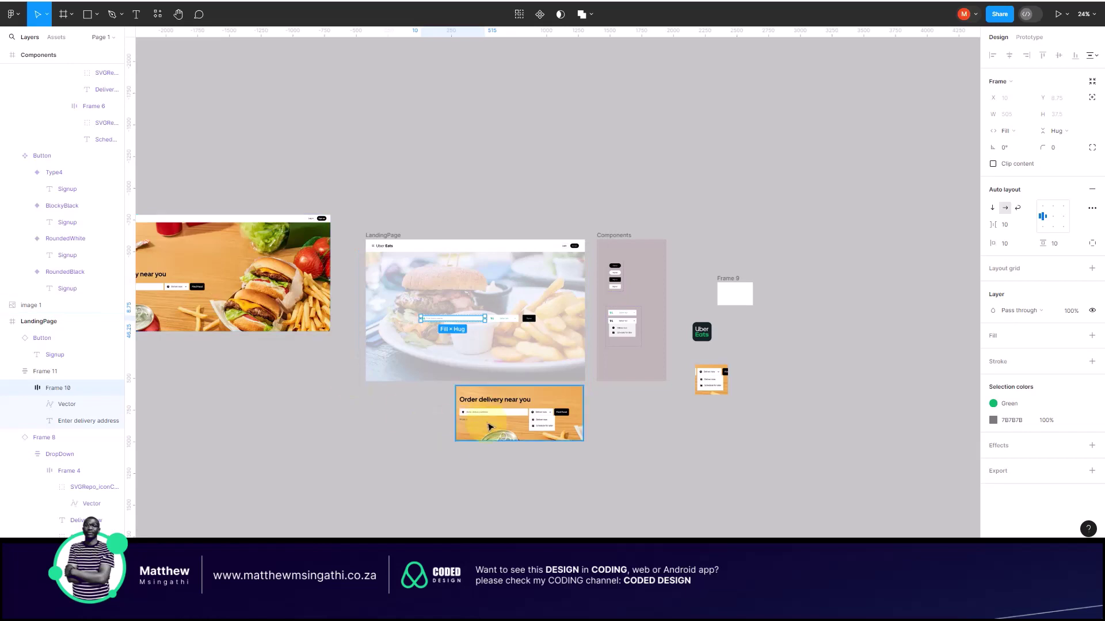
drag(487, 428, 453, 291)
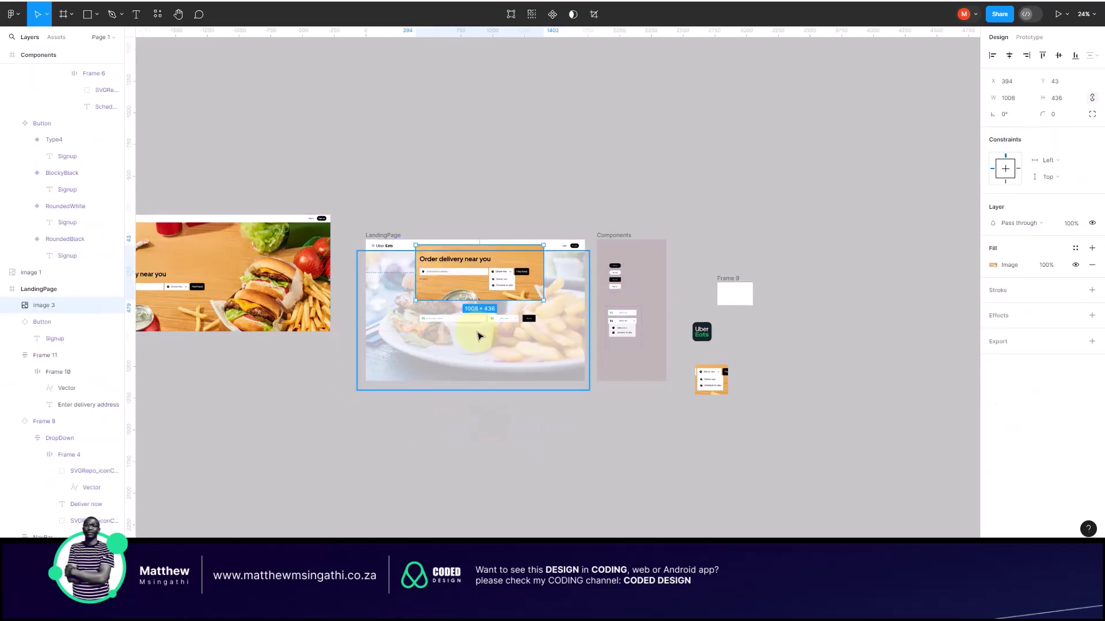
ctrl+scroll(452, 291, up, 5)
ctrl+scroll(416, 265, up, 4)
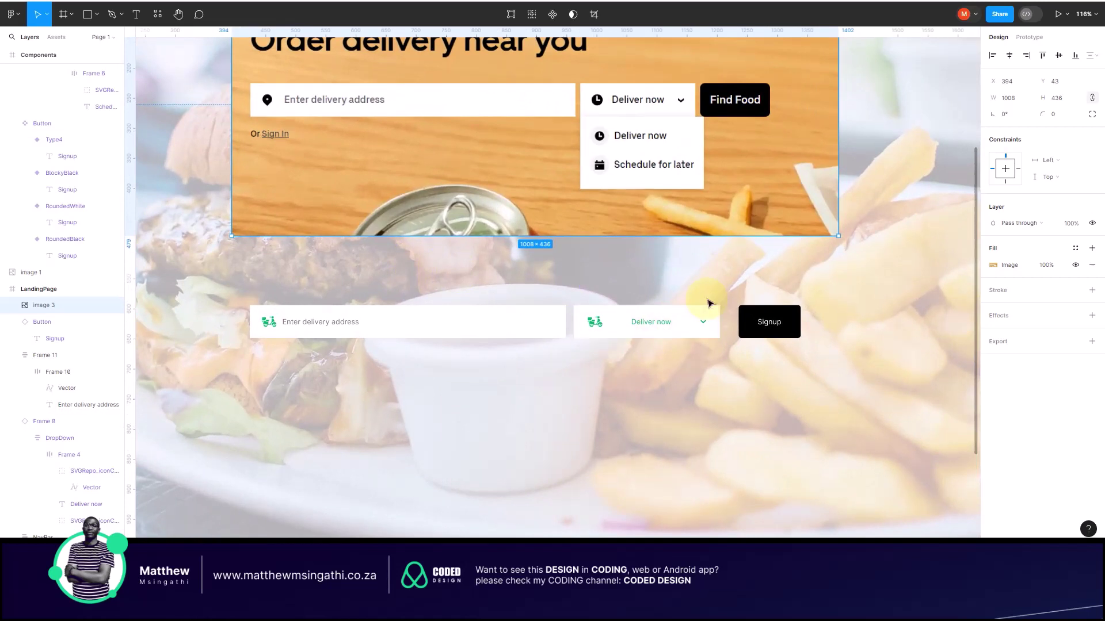
Step: Set the Deliver now dropdown label to font size 16
click(661, 321)
double_click(661, 322)
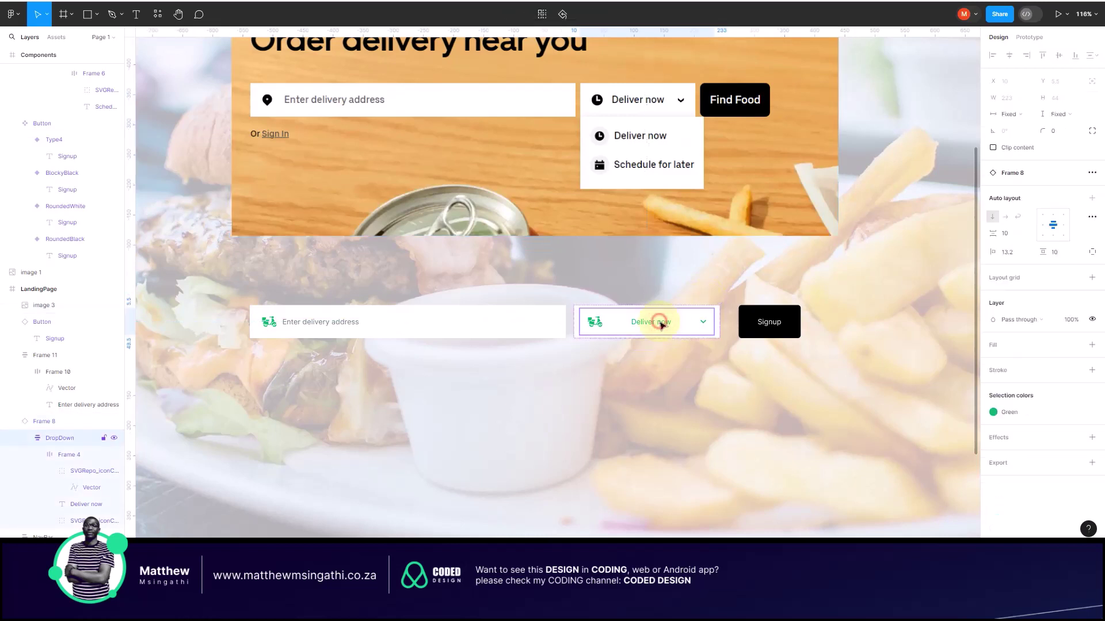
double_click(662, 325)
double_click(660, 323)
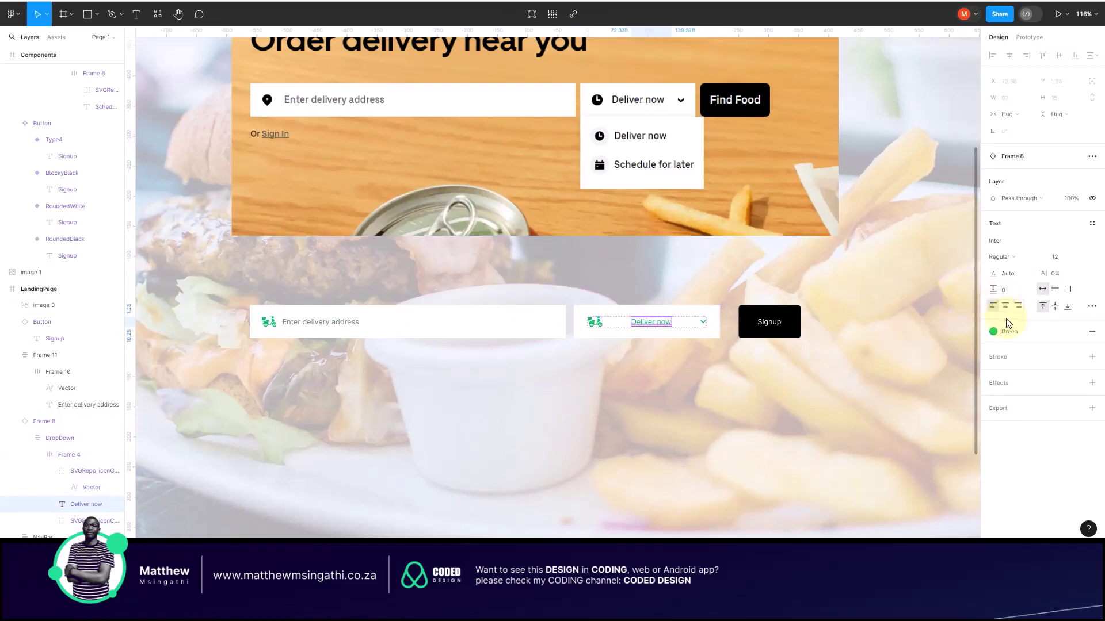
click(1084, 262)
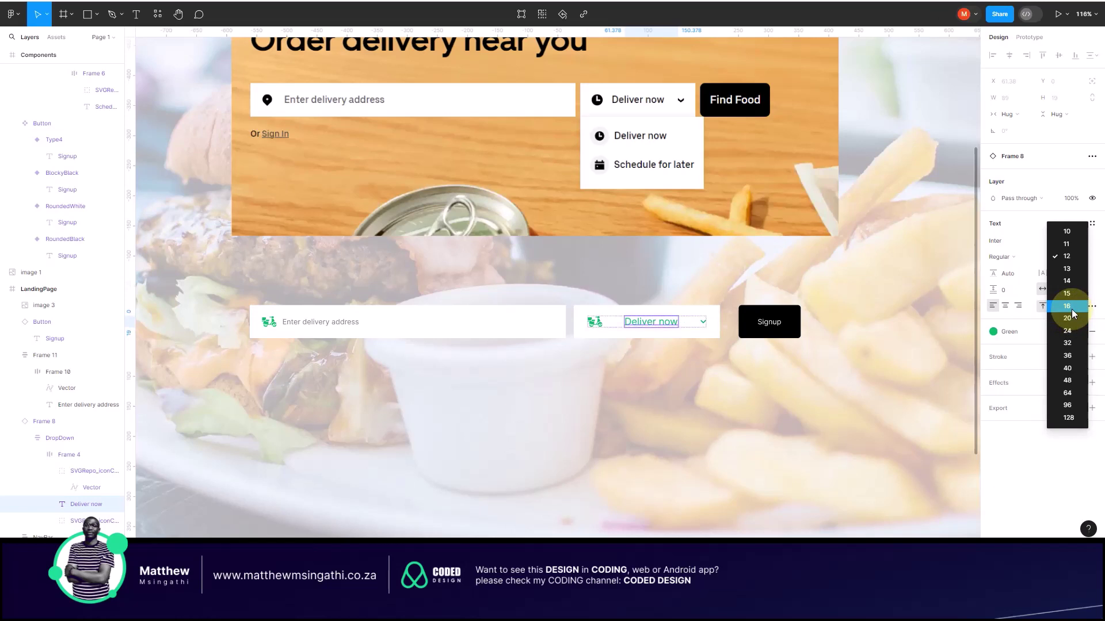
click(1070, 306)
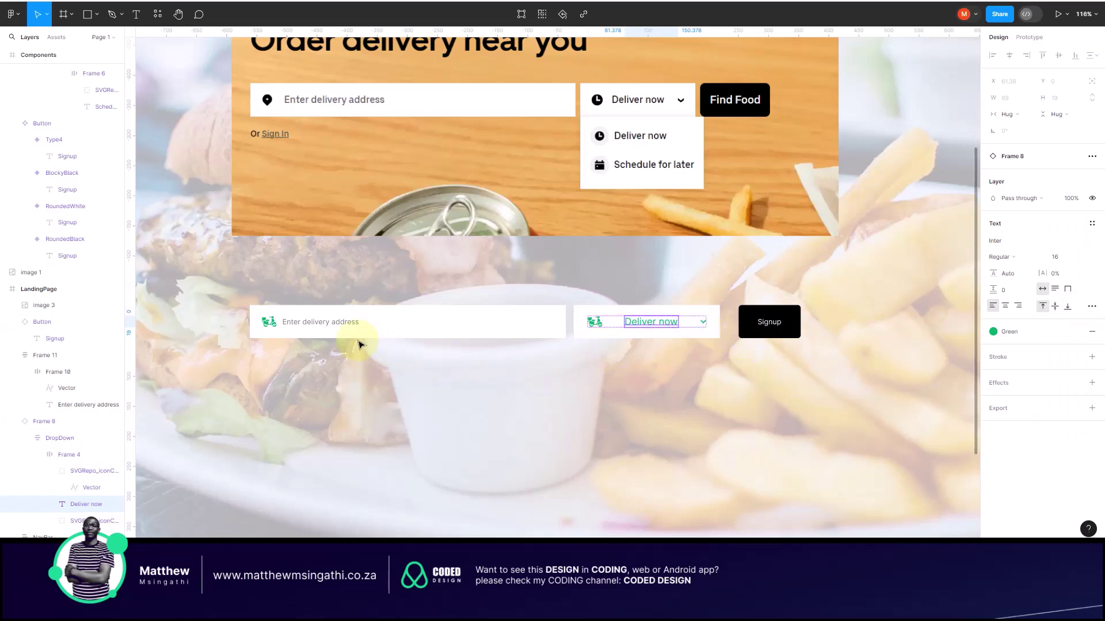
Step: Set the 'Enter delivery address' placeholder text to font size 16
click(351, 321)
double_click(346, 319)
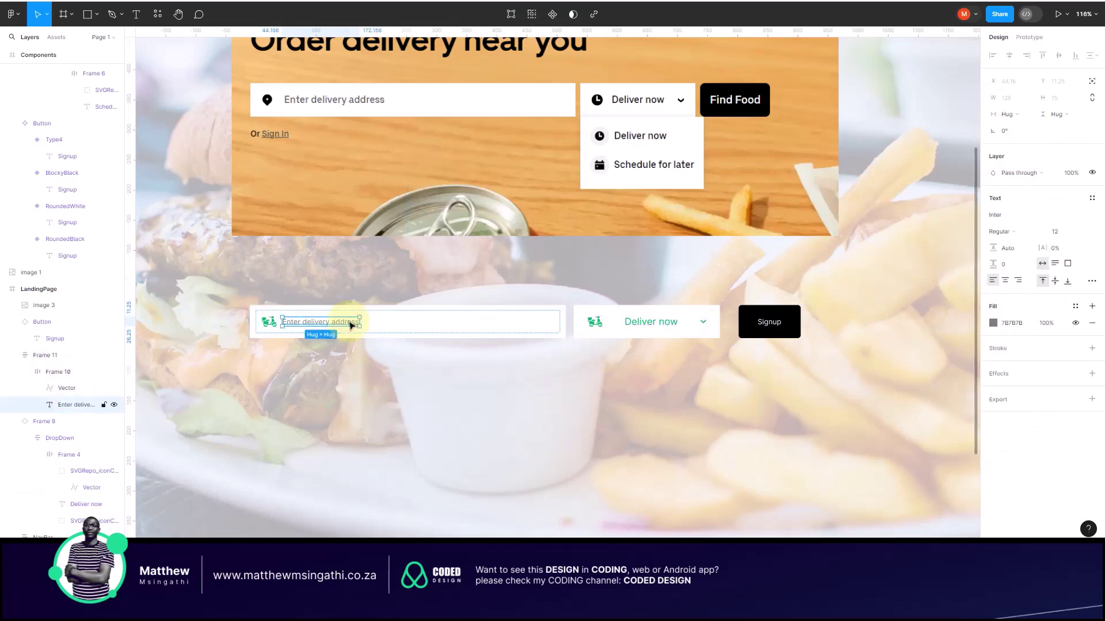
click(646, 322)
double_click(655, 323)
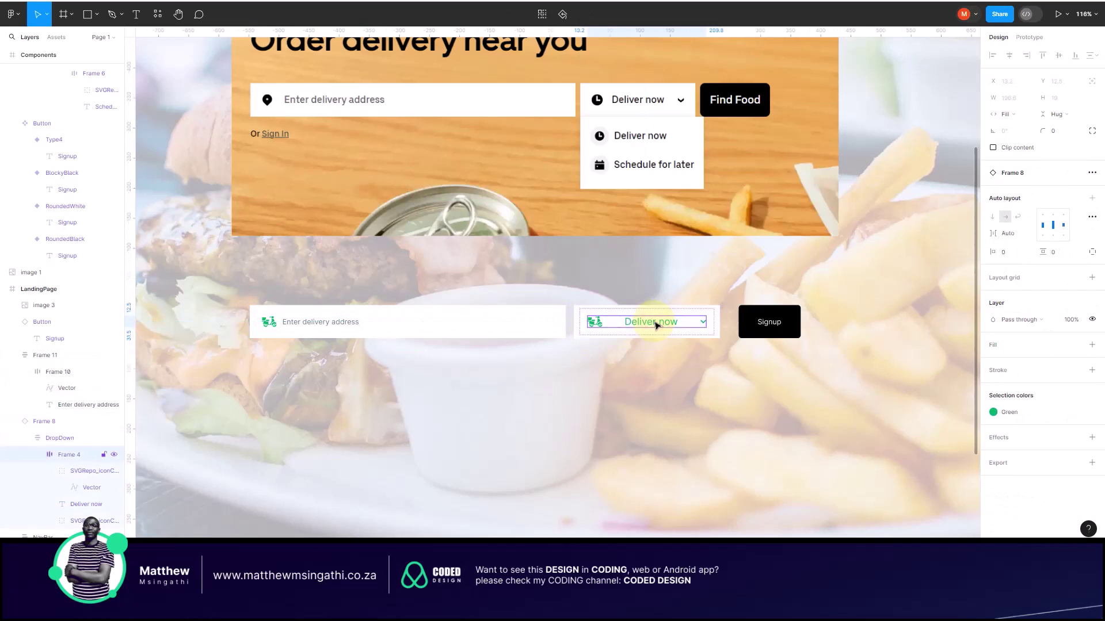
double_click(655, 324)
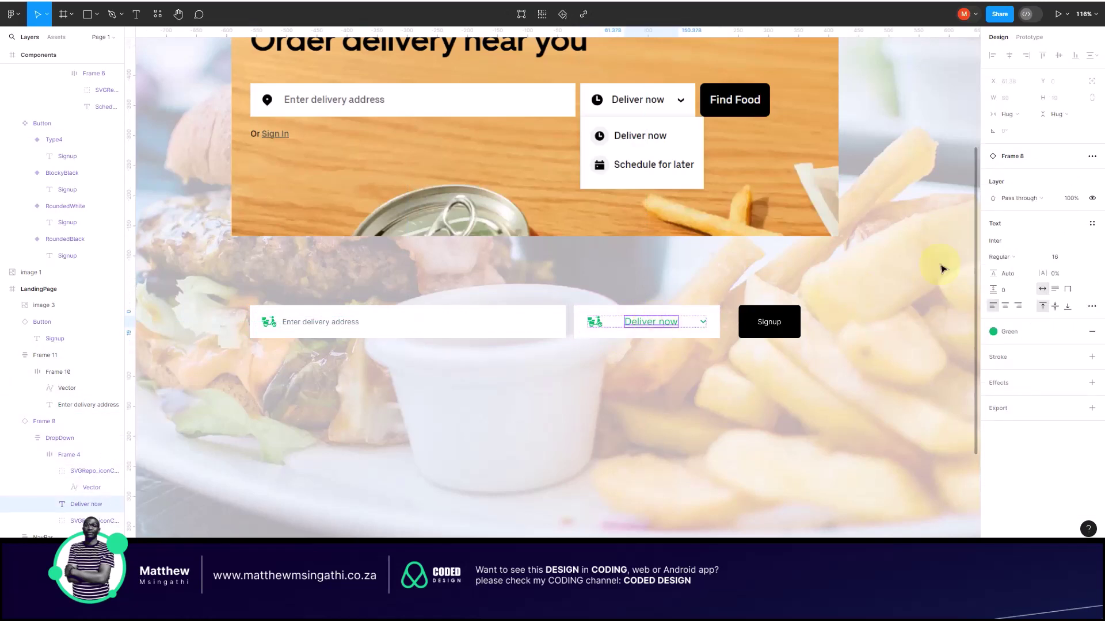
click(339, 324)
double_click(339, 324)
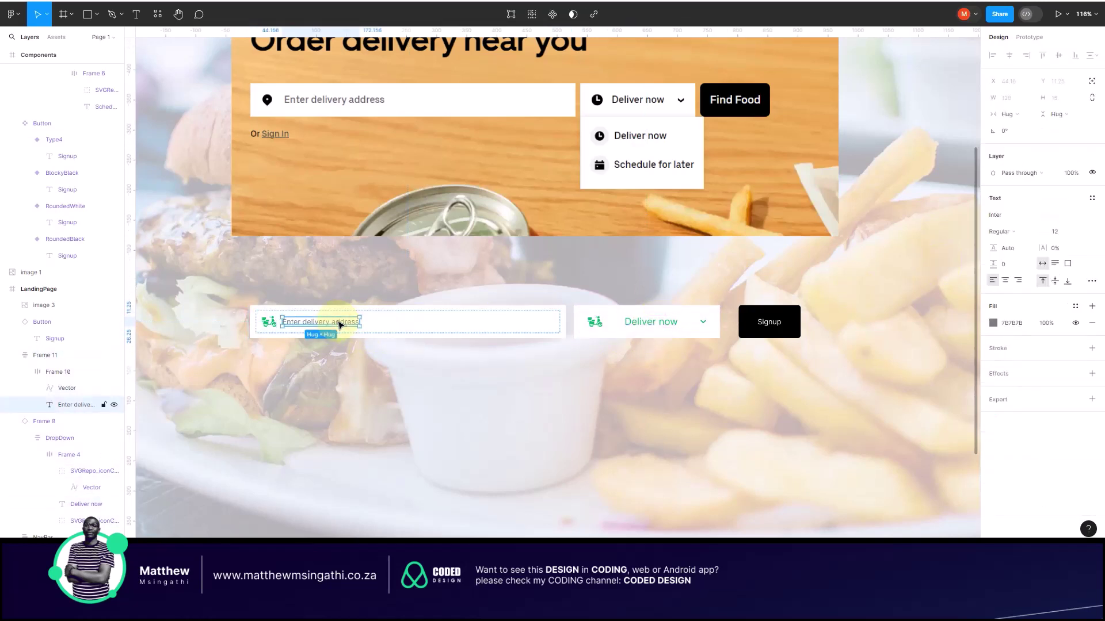
click(1061, 232)
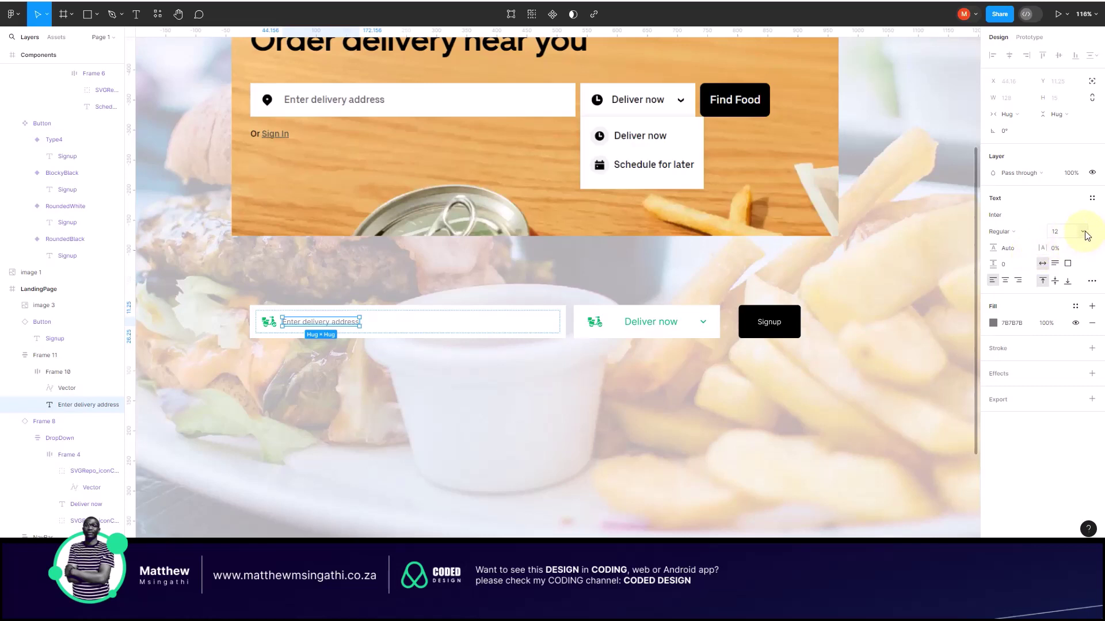
click(1084, 234)
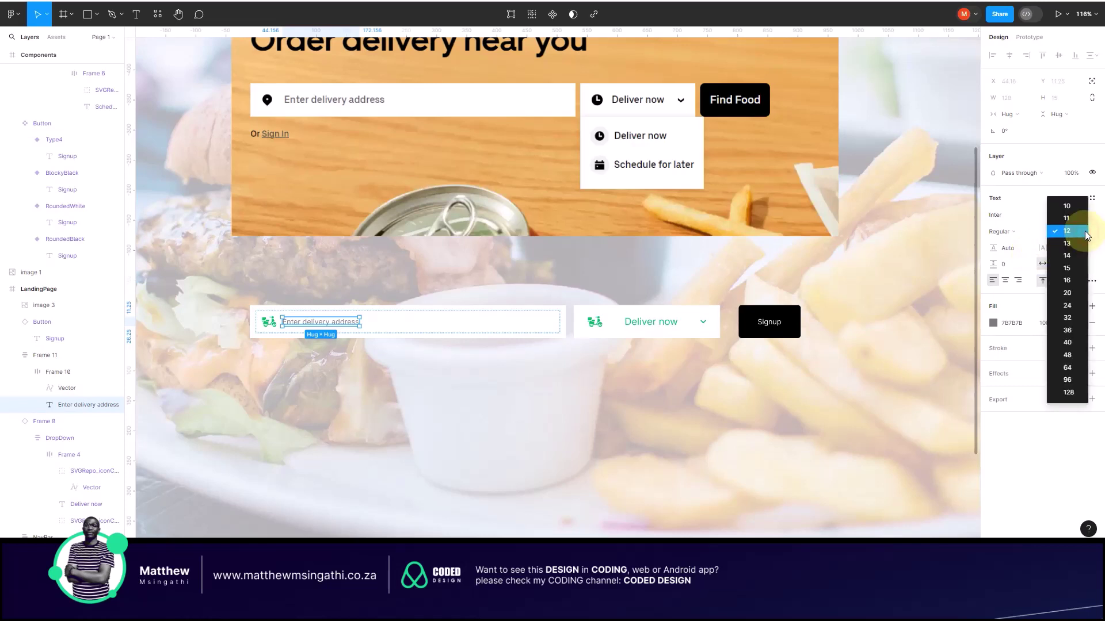
click(1067, 281)
Step: Widen the gap between the scooter icon and placeholder text to about 19 px
click(425, 377)
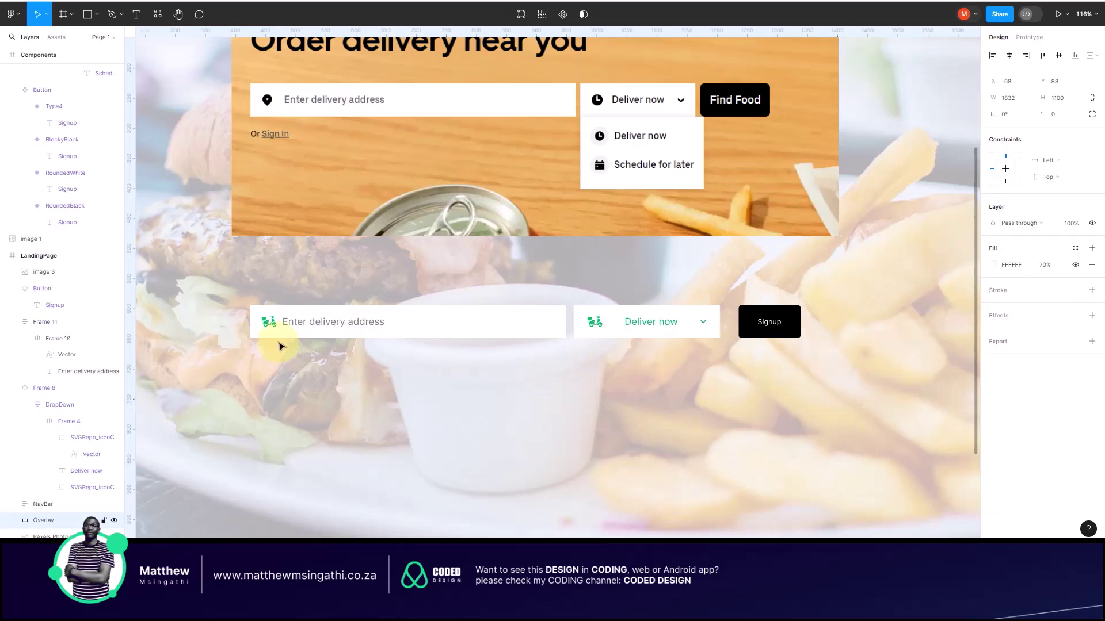
scroll(281, 346, up, 4)
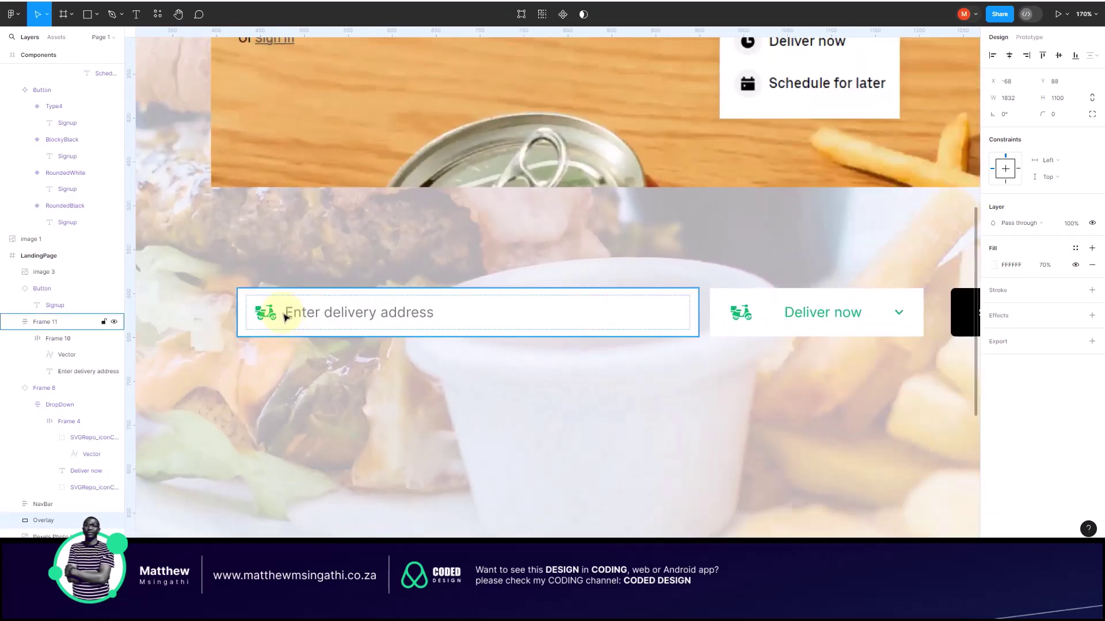
click(315, 321)
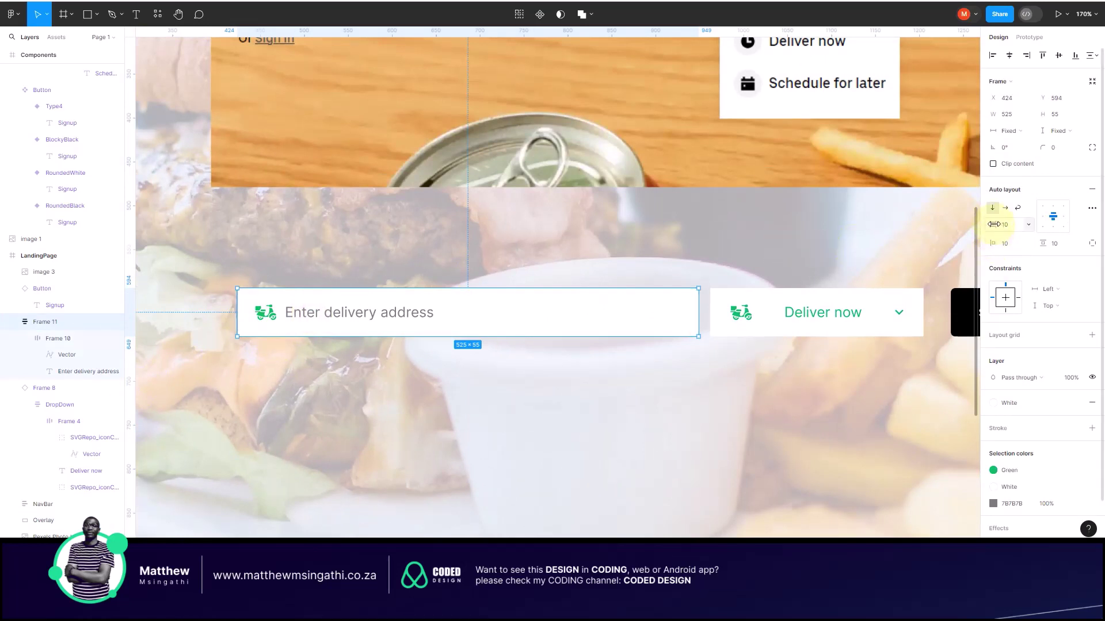
drag(993, 224, 1014, 224)
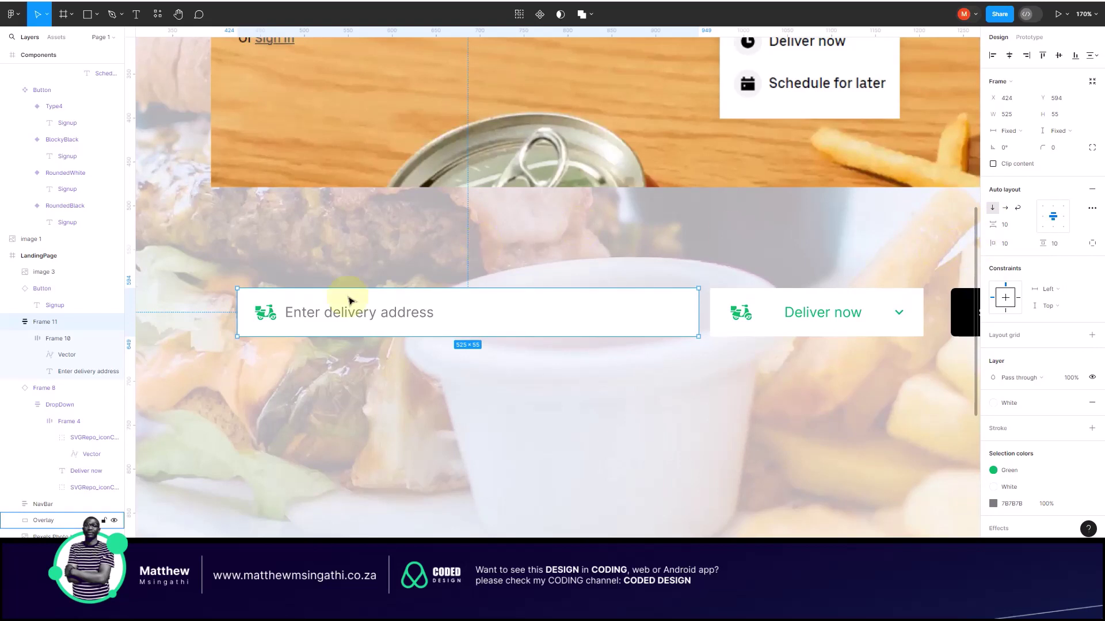
click(277, 311)
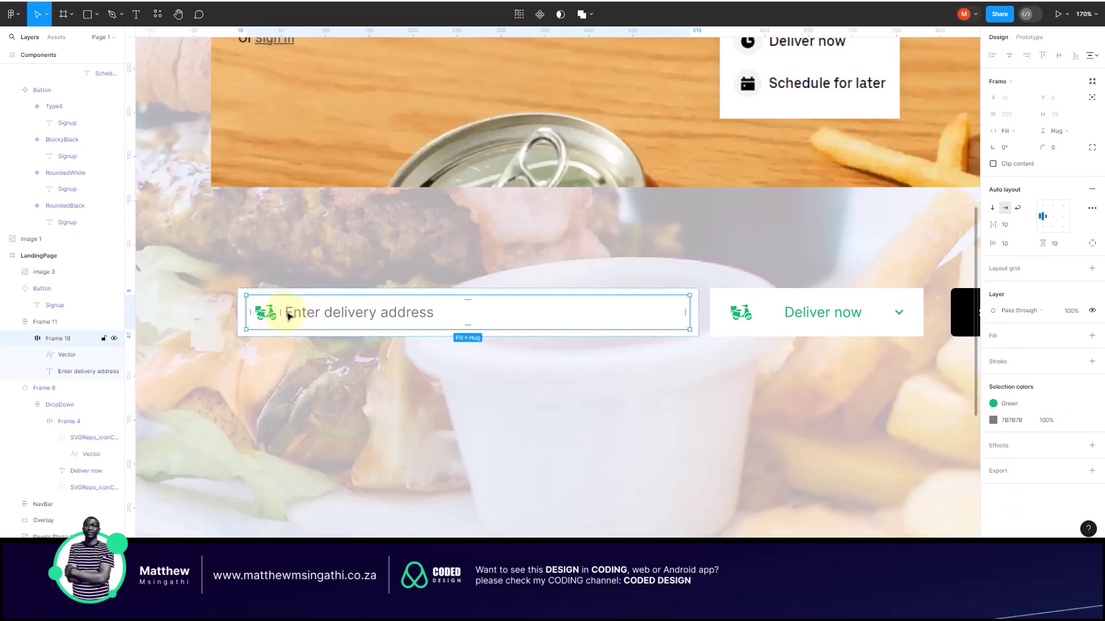
drag(285, 313, 285, 313)
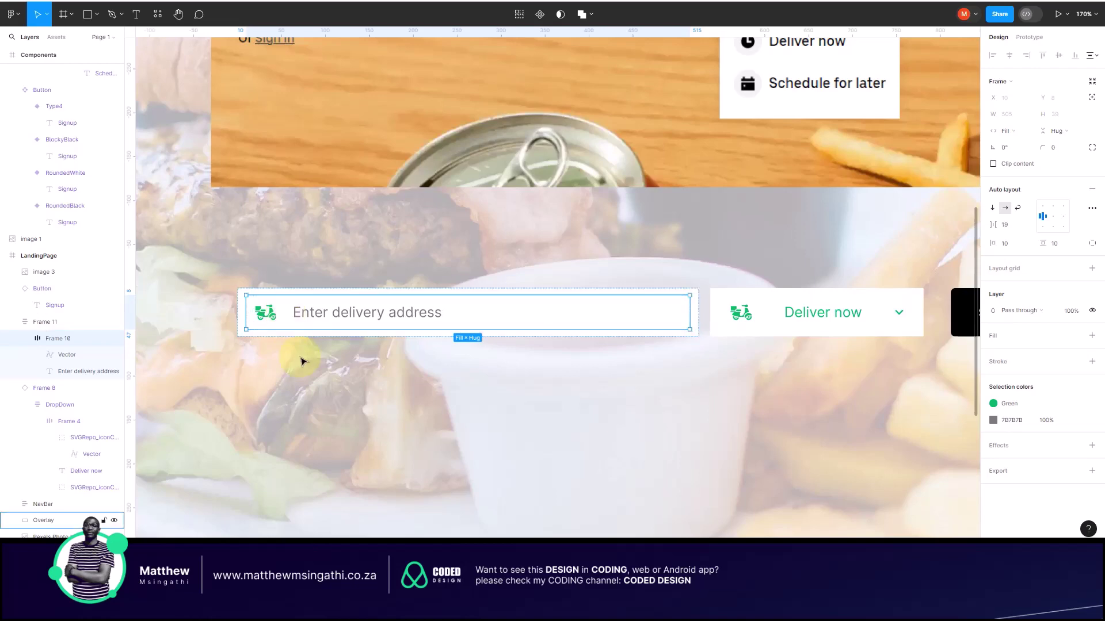
Step: Close the calendar icon's export options and search SVG Repo for 'location'
key(alt+Tab)
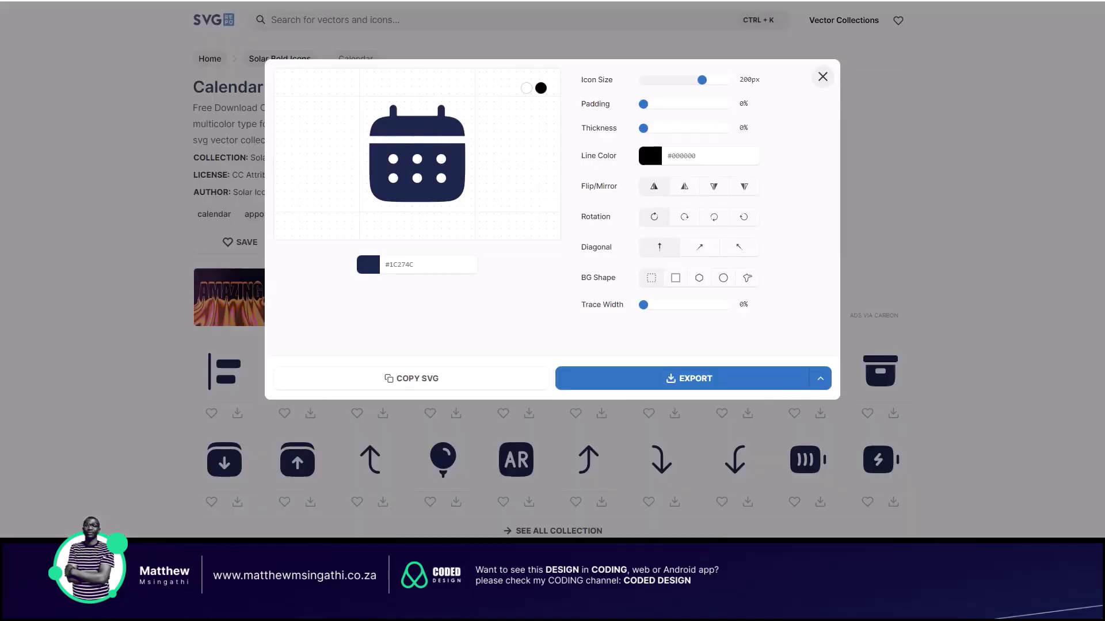
click(822, 76)
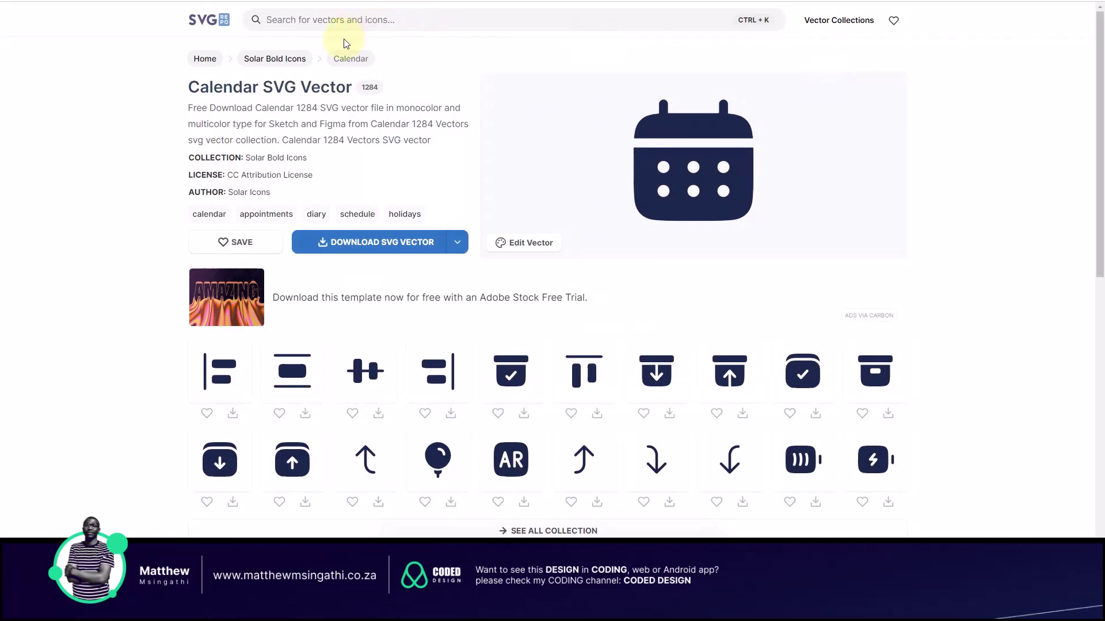
click(377, 18)
text(lo)
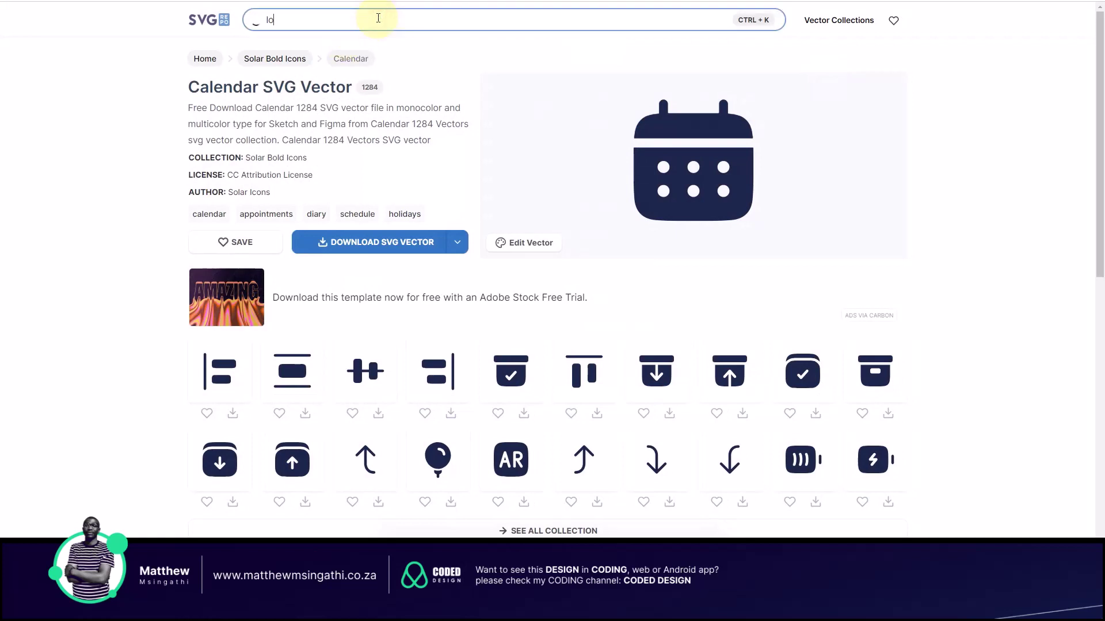
text(cation)
key(Return)
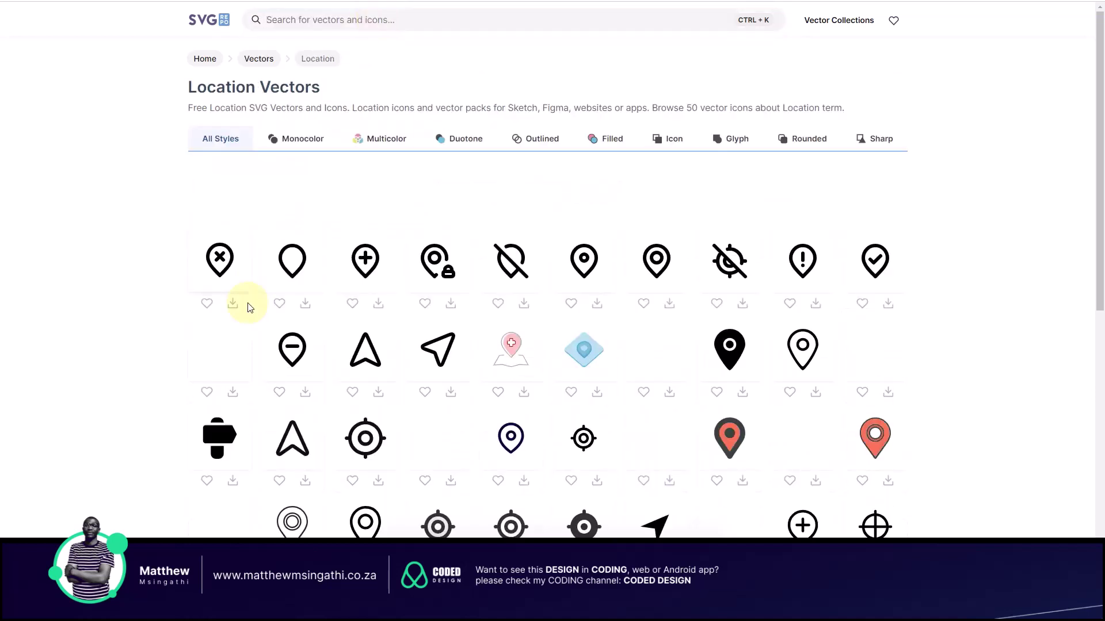
Step: Copy the SVG code of the black location-pin icon
scroll(247, 305, down, 2)
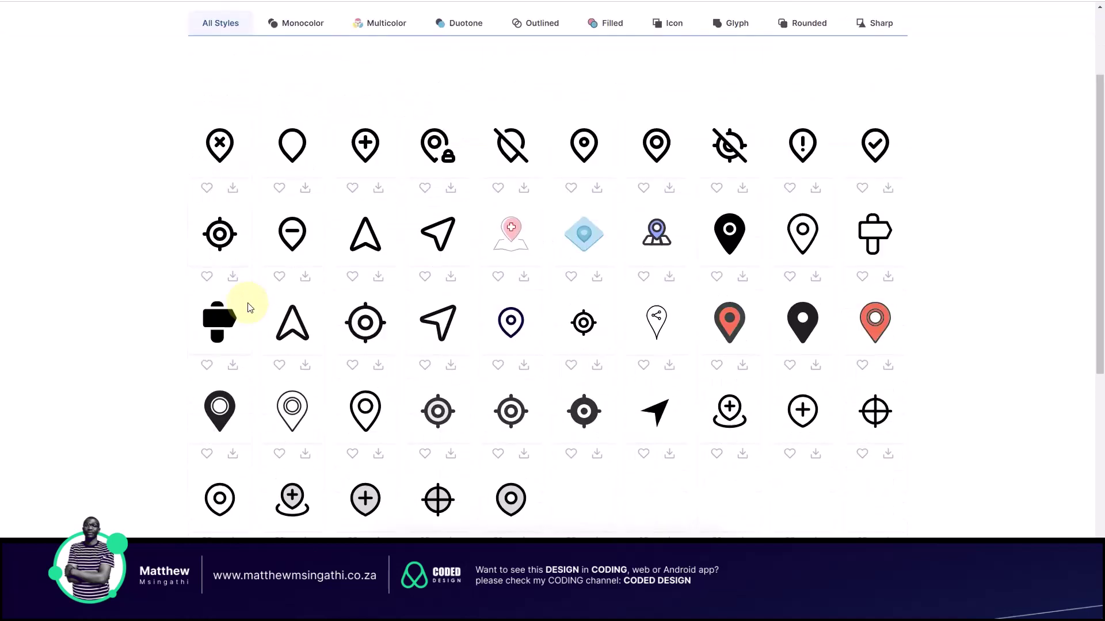
click(732, 233)
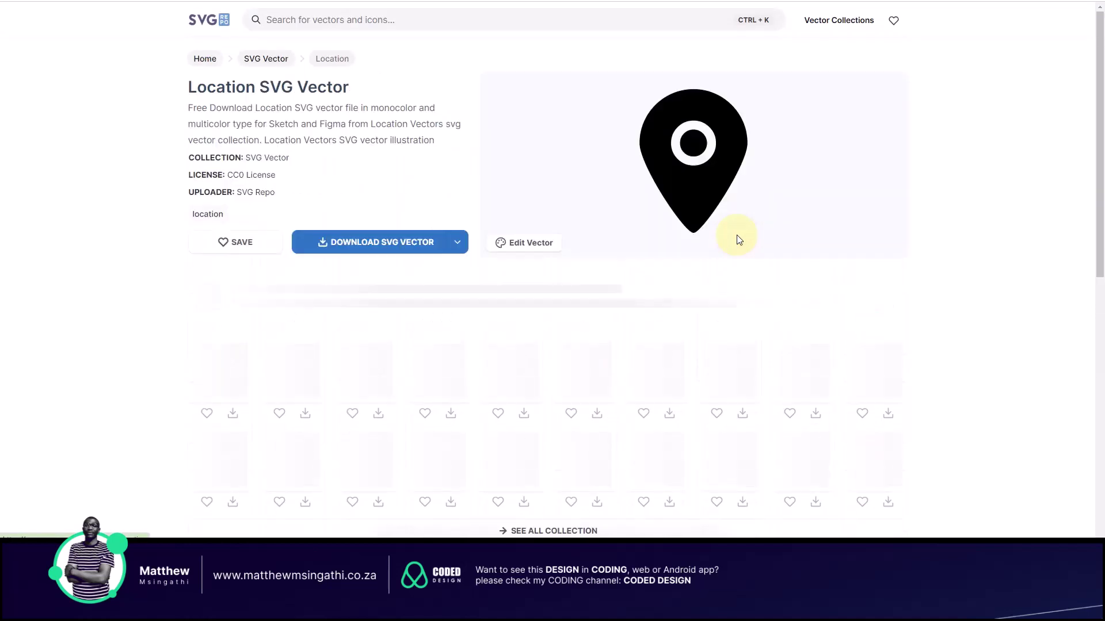
click(530, 244)
click(397, 380)
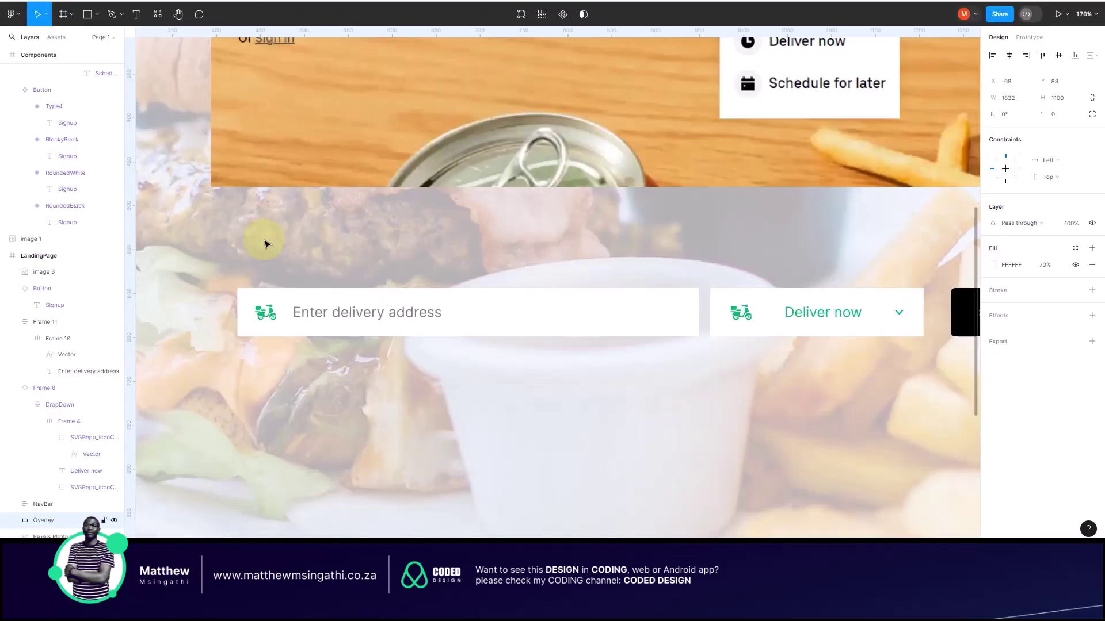
Step: Paste the location pin into the design and delete its empty wrapper frame
click(263, 364)
key(ctrl+v)
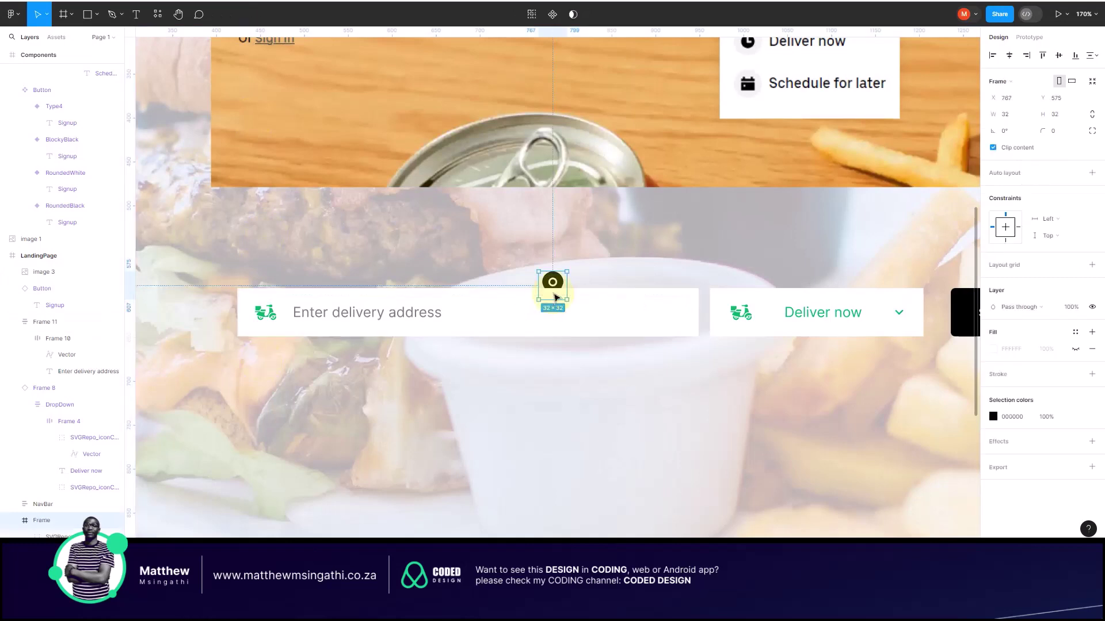
drag(546, 279, 570, 241)
scroll(467, 259, up, 5)
double_click(467, 263)
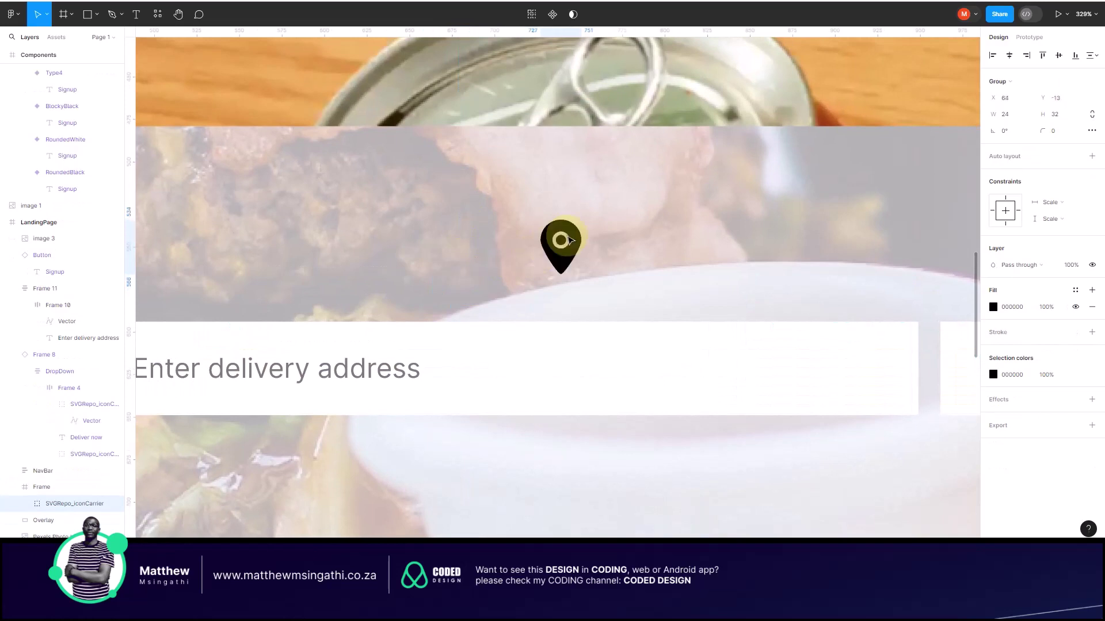
click(452, 264)
key(Delete)
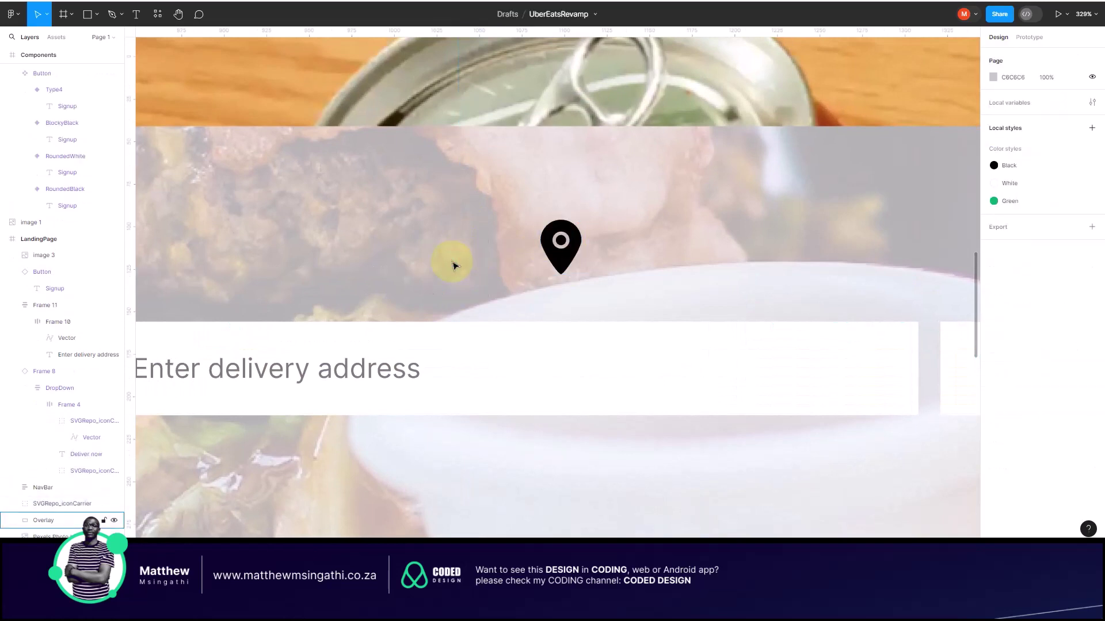
Step: Move the pin into the address field, shrink it to about 13 × 17, and delete the scooter icon
scroll(461, 258, down, 5)
click(506, 254)
drag(506, 260, 326, 234)
scroll(304, 256, up, 4)
drag(313, 254, 290, 359)
click(300, 270)
click(252, 358)
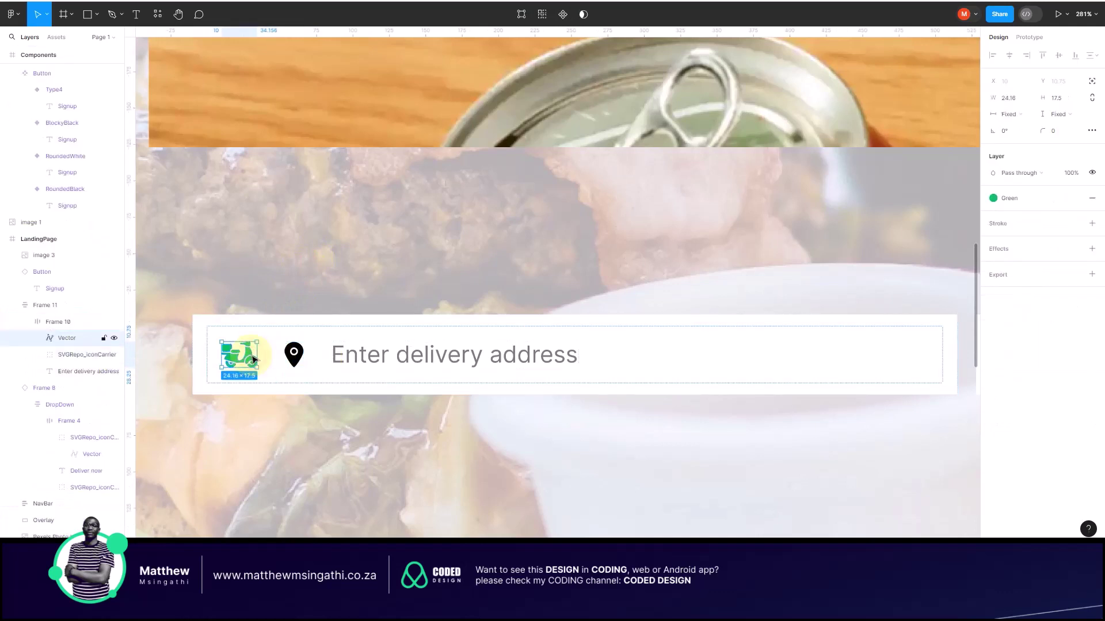
key(Delete)
click(329, 309)
scroll(394, 372, down, 5)
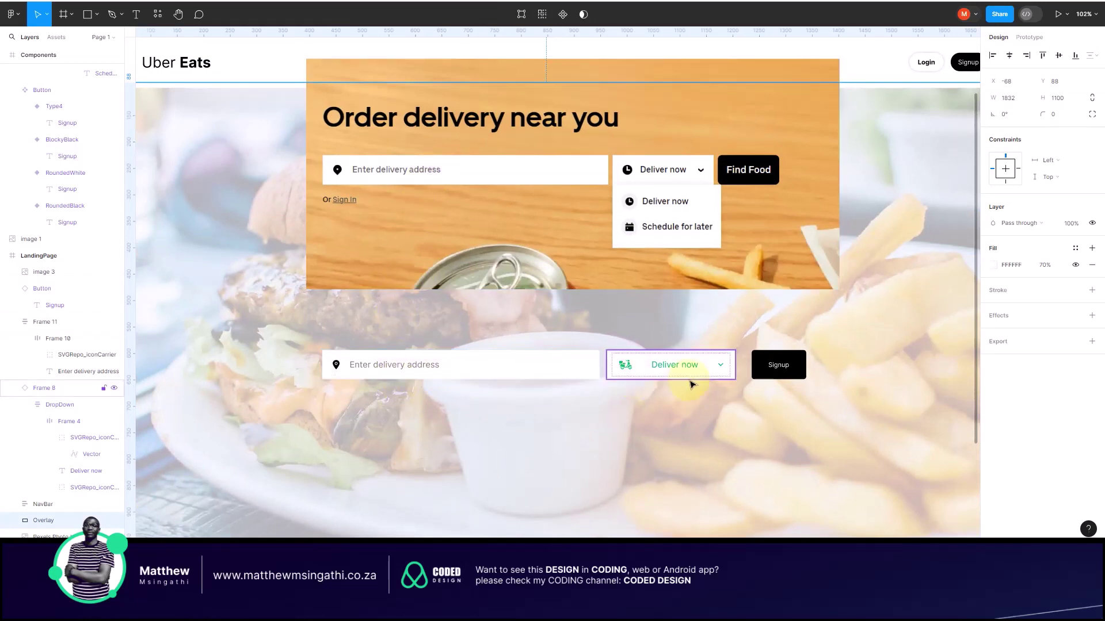
Step: Wrap the address field, Deliver now dropdown and Signup button in an auto-layout row spaced 8 px apart
click(777, 370)
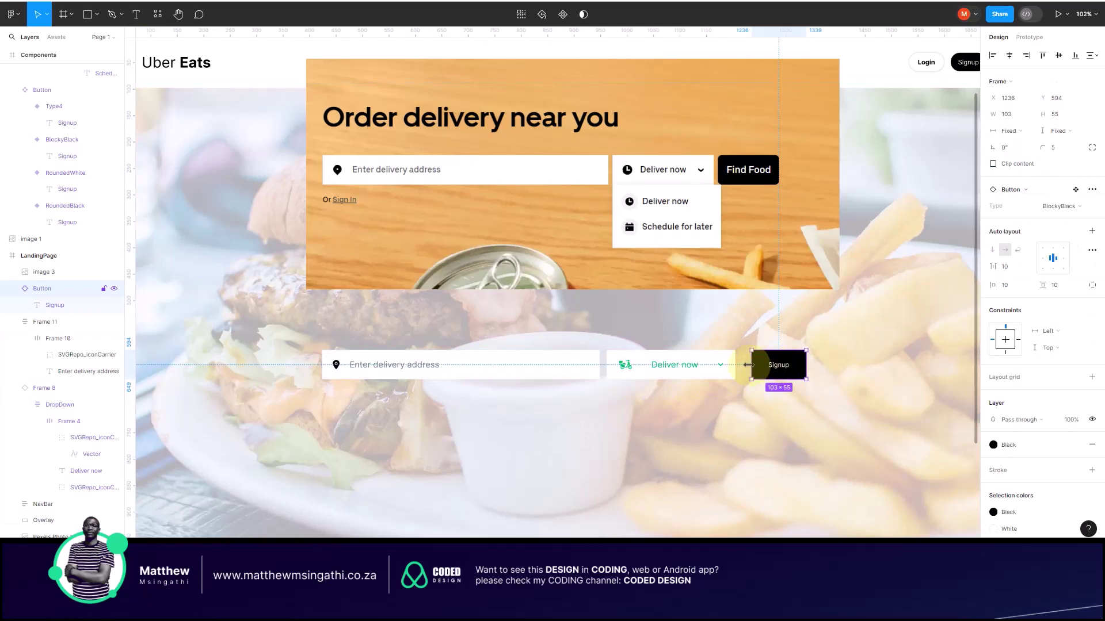
shift+click(729, 363)
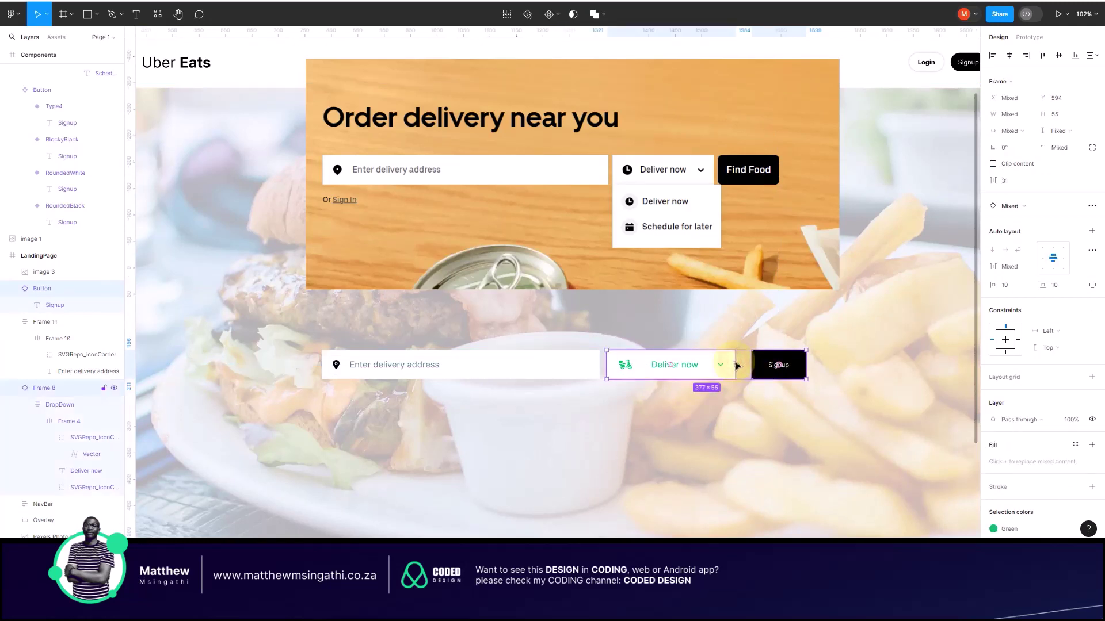
shift+click(590, 362)
key(shift+a)
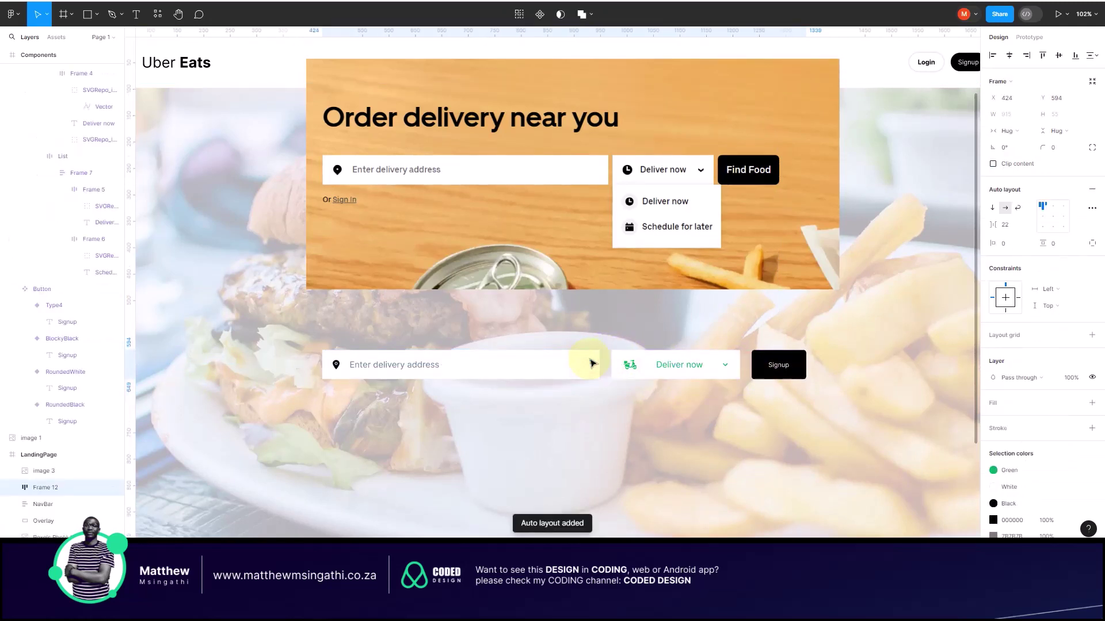
scroll(640, 373, up, 3)
scroll(640, 372, up, 5)
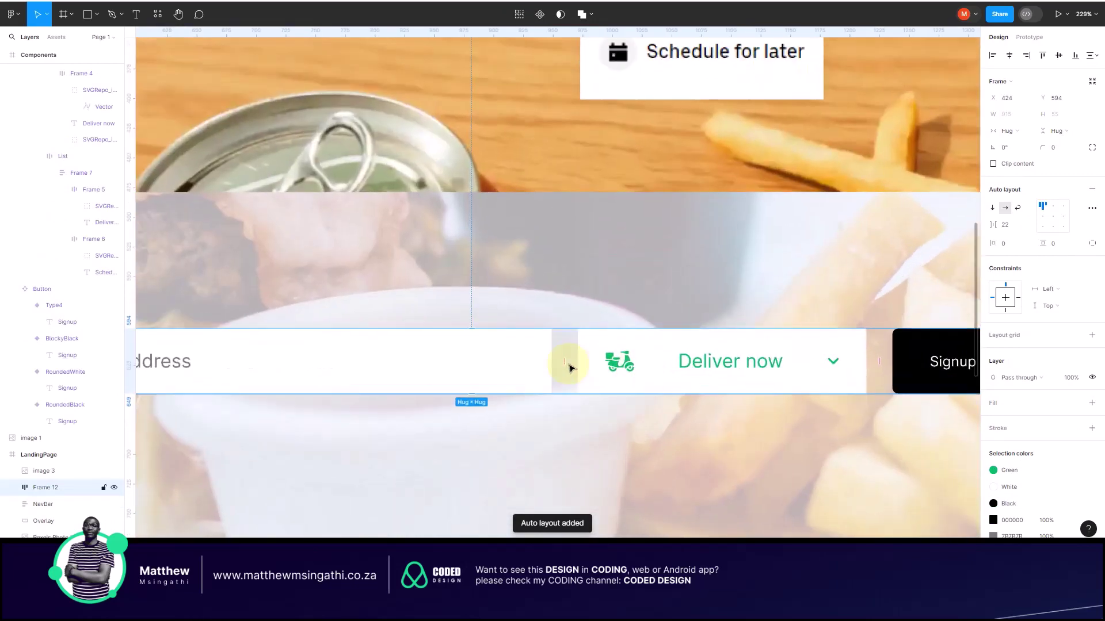
drag(565, 360, 555, 361)
scroll(555, 361, down, 5)
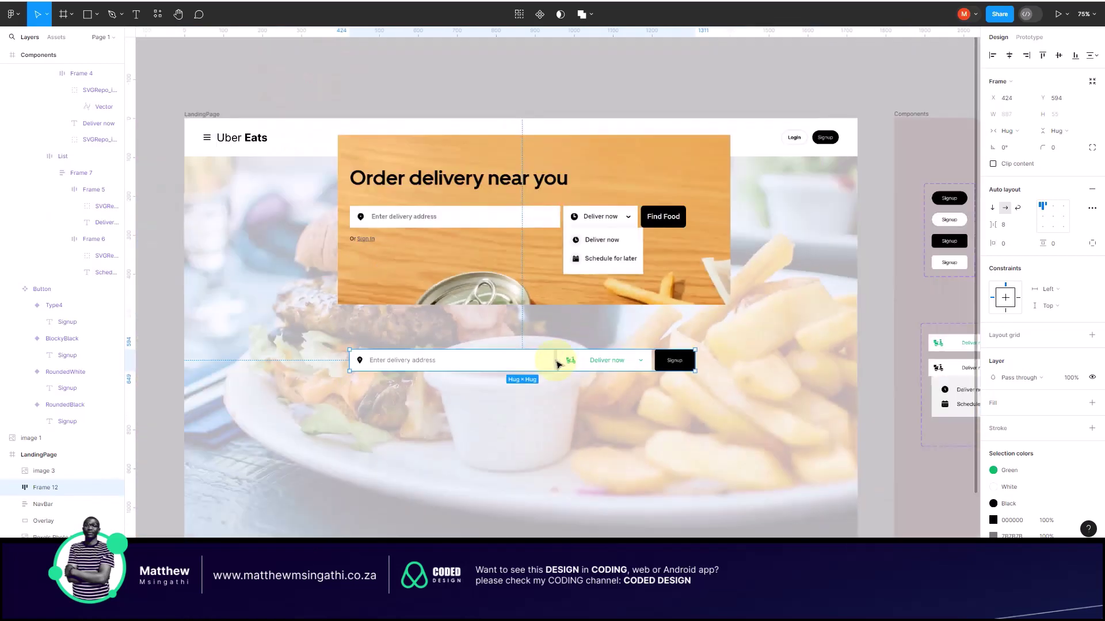
click(908, 327)
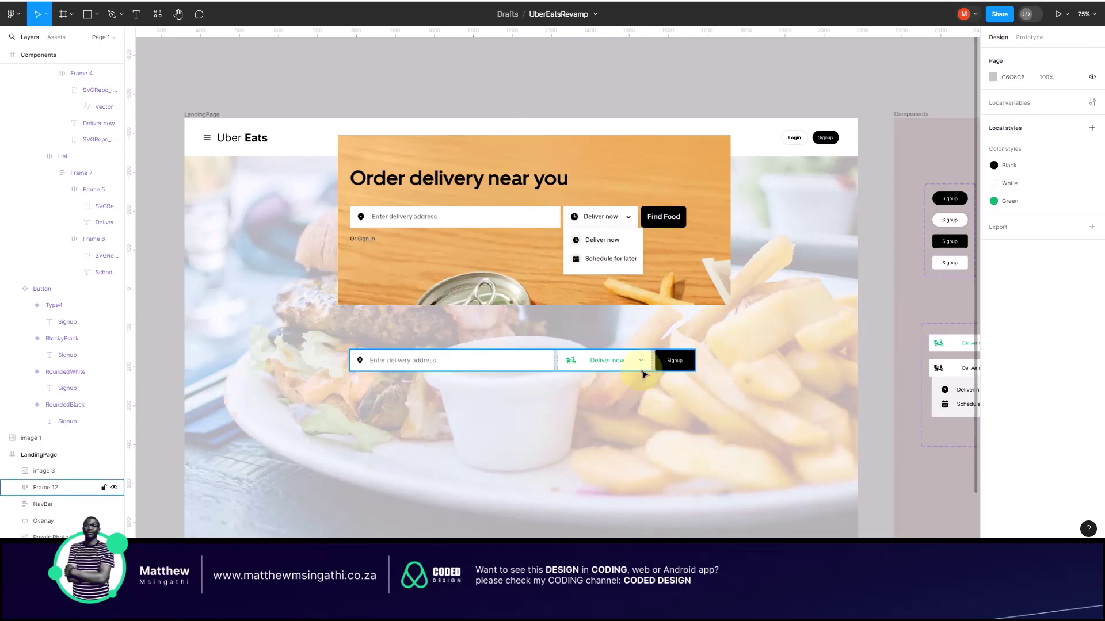
Step: Change the Signup button label to 'Find Food' in bold, size 16
scroll(679, 366, up, 3)
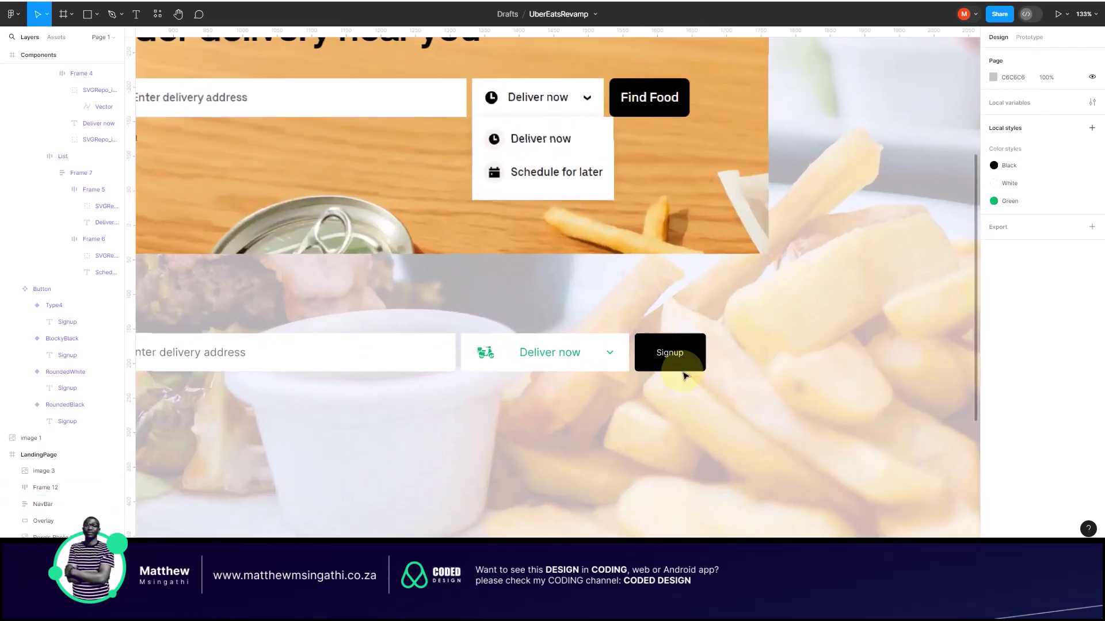
click(682, 363)
click(682, 363)
click(681, 360)
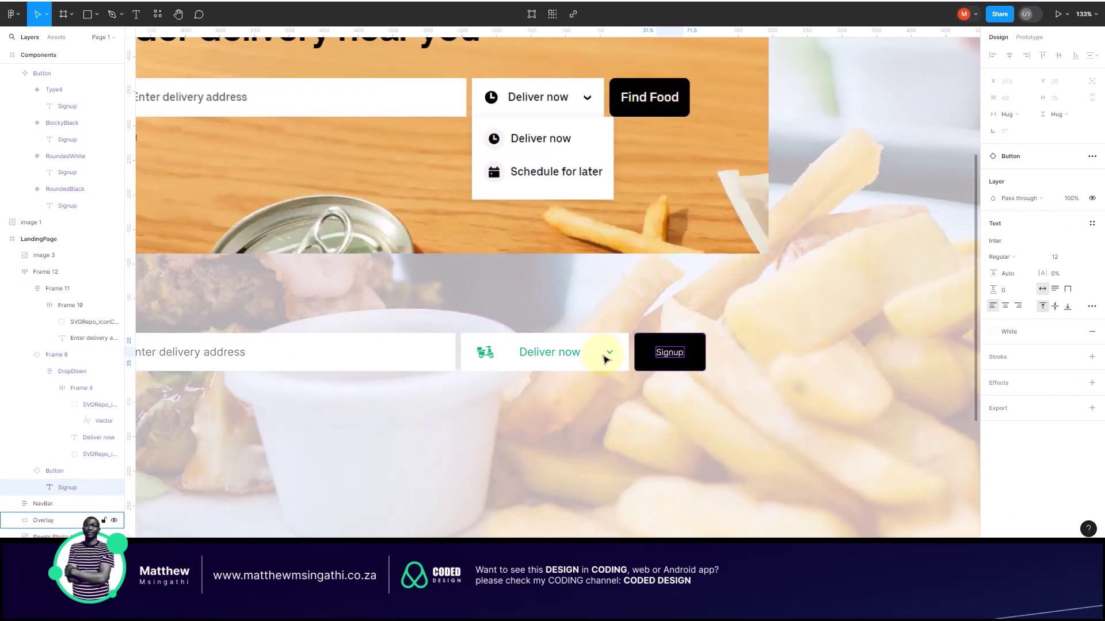
double_click(673, 358)
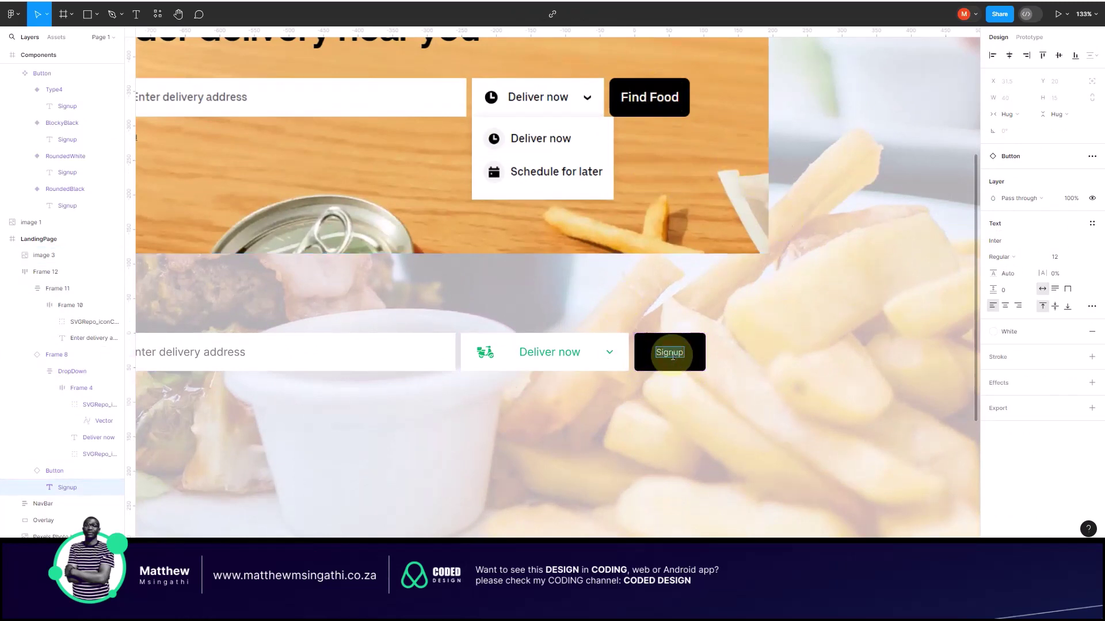
text(Find Food)
key(Escape)
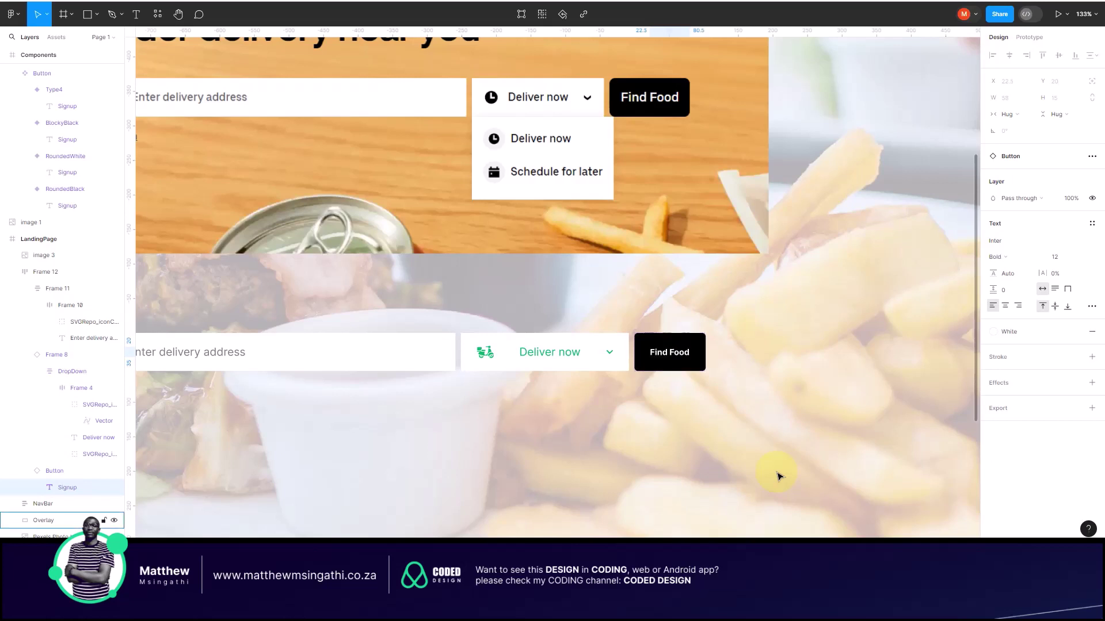
key(ctrl+b)
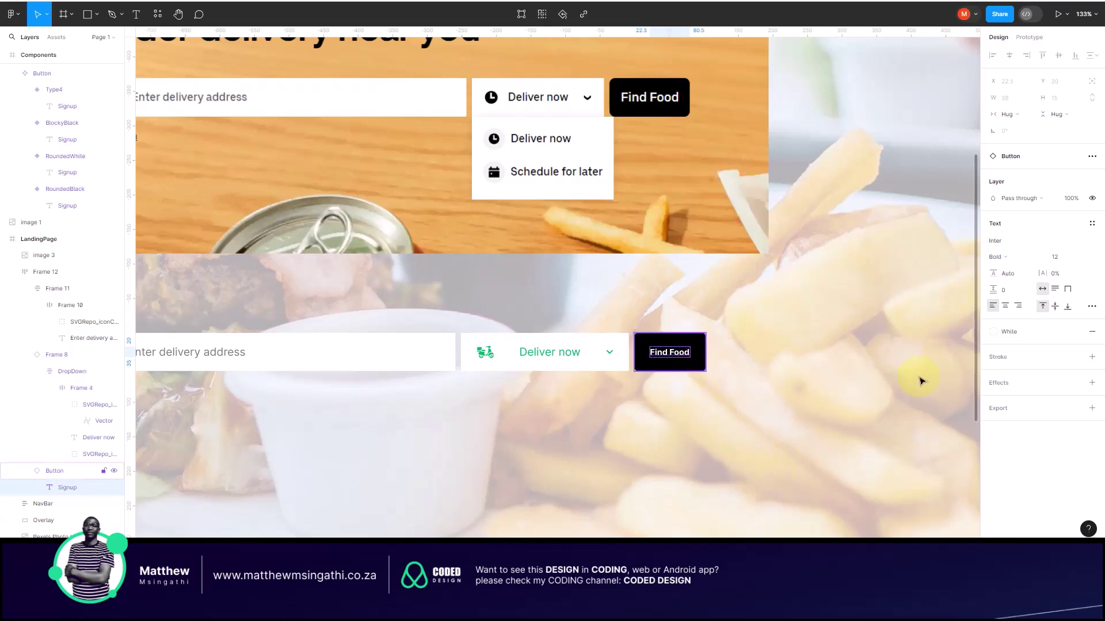
click(1081, 260)
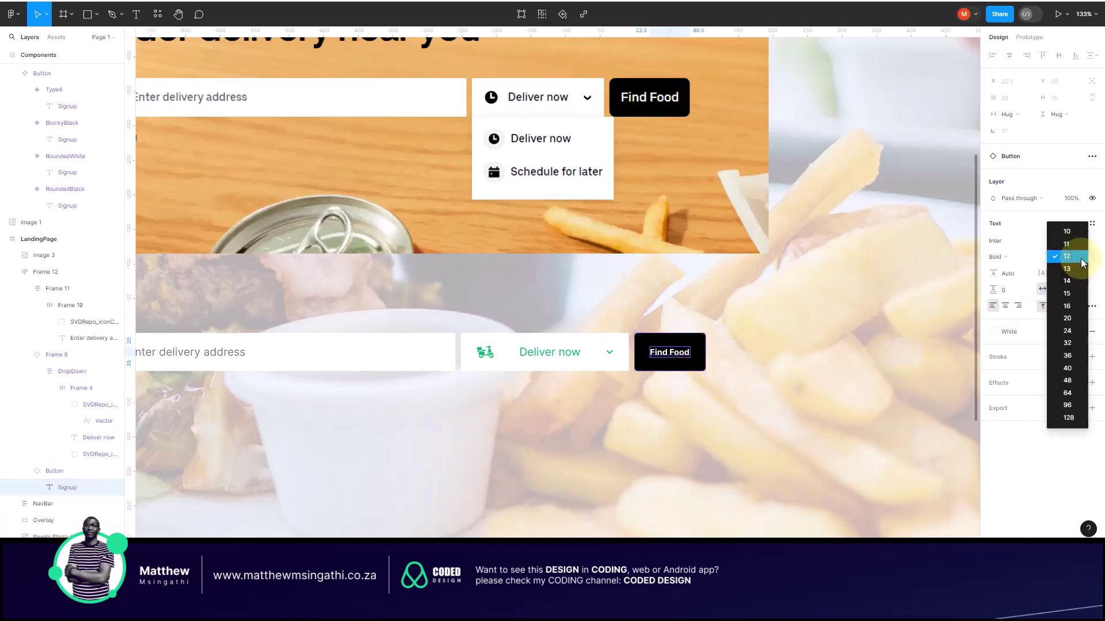
click(1070, 308)
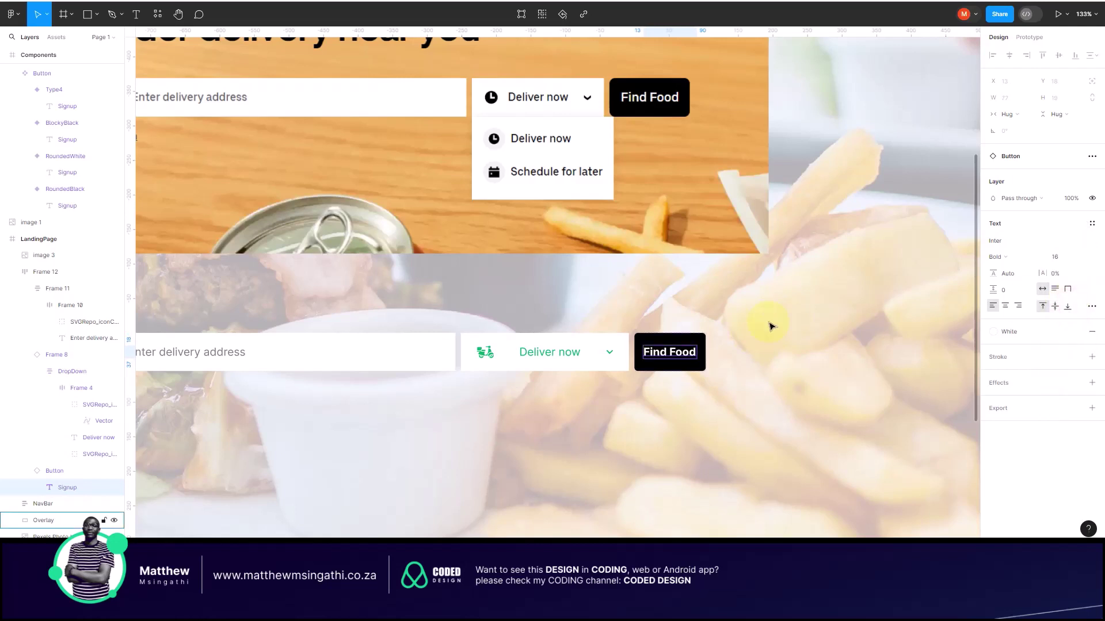
click(703, 342)
Step: Widen the Find Food button to about 114 × 55
click(704, 342)
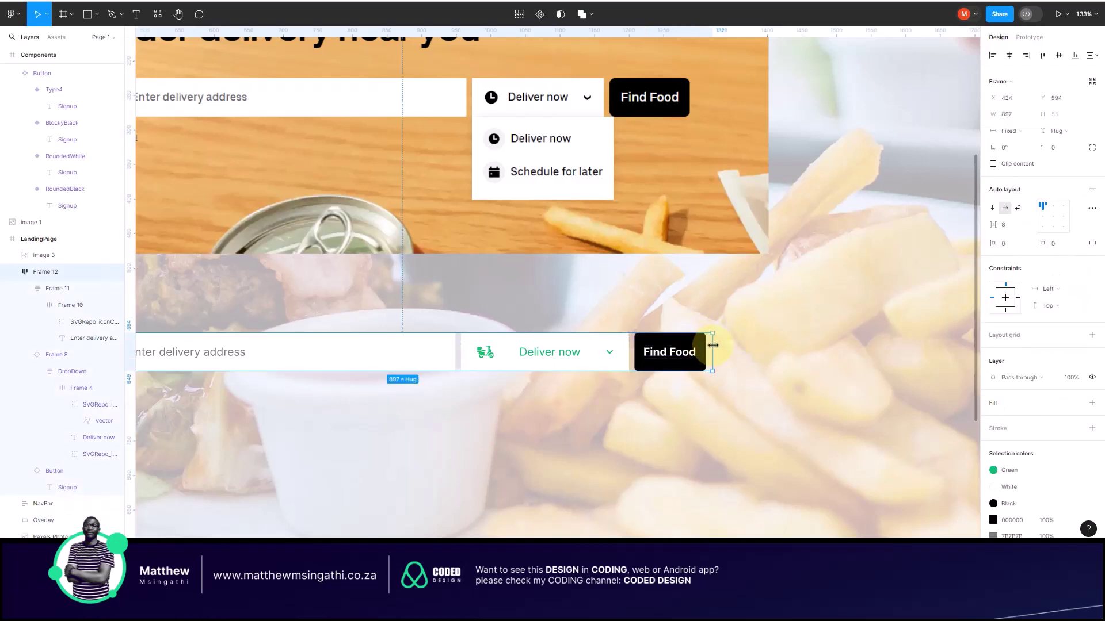
double_click(703, 352)
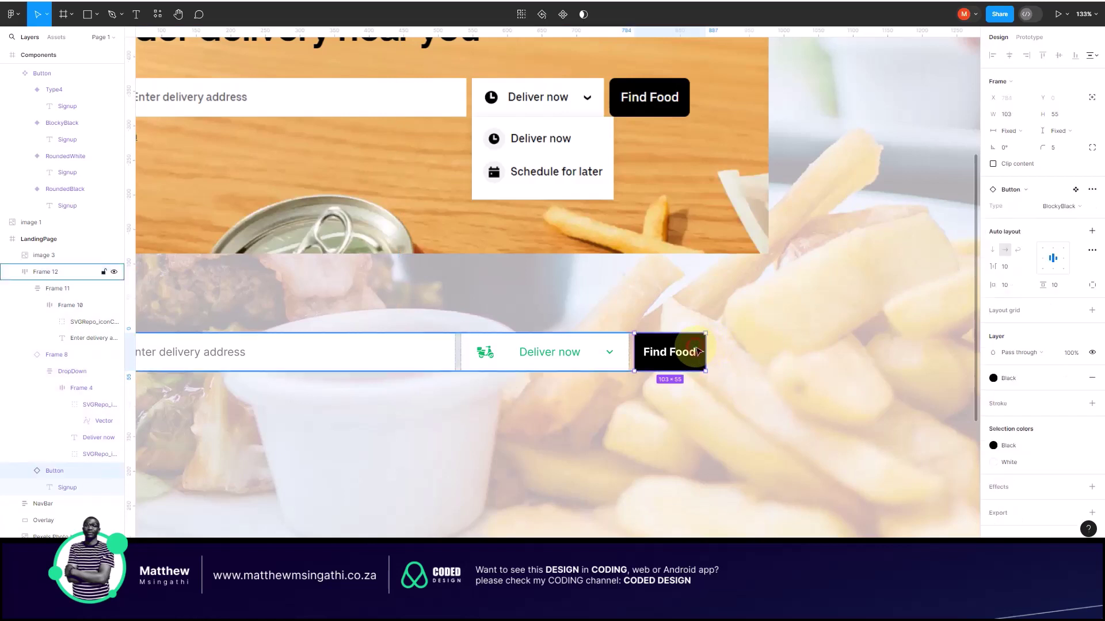
drag(705, 352, 714, 347)
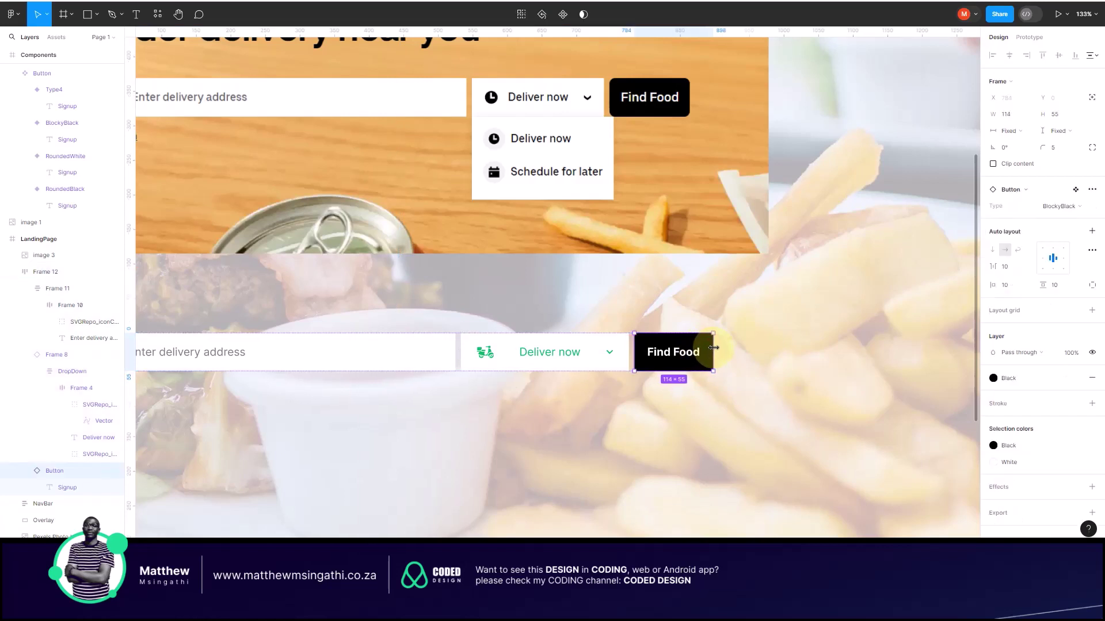
click(678, 399)
scroll(677, 399, down, 6)
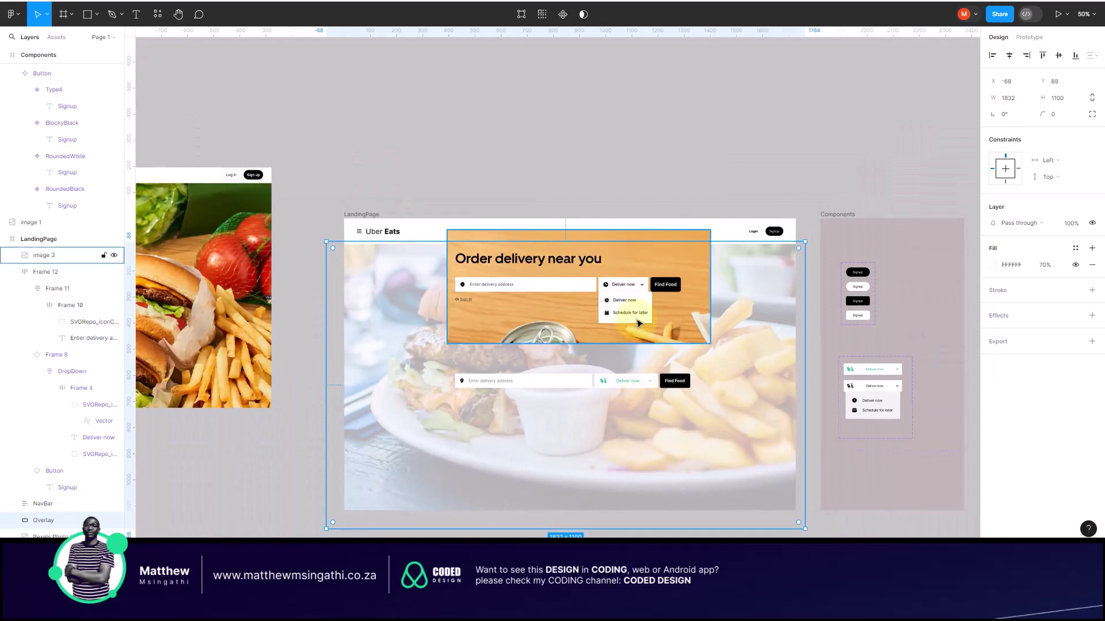
Step: Lock the Overlay layer on the landing page
drag(640, 401, 653, 205)
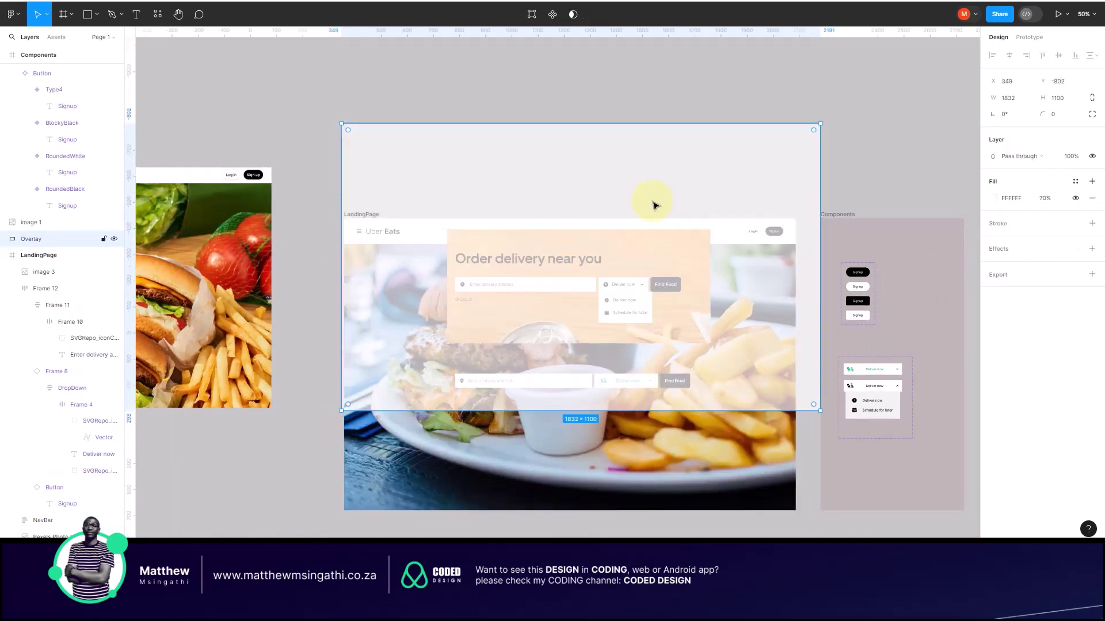
key(ctrl+z)
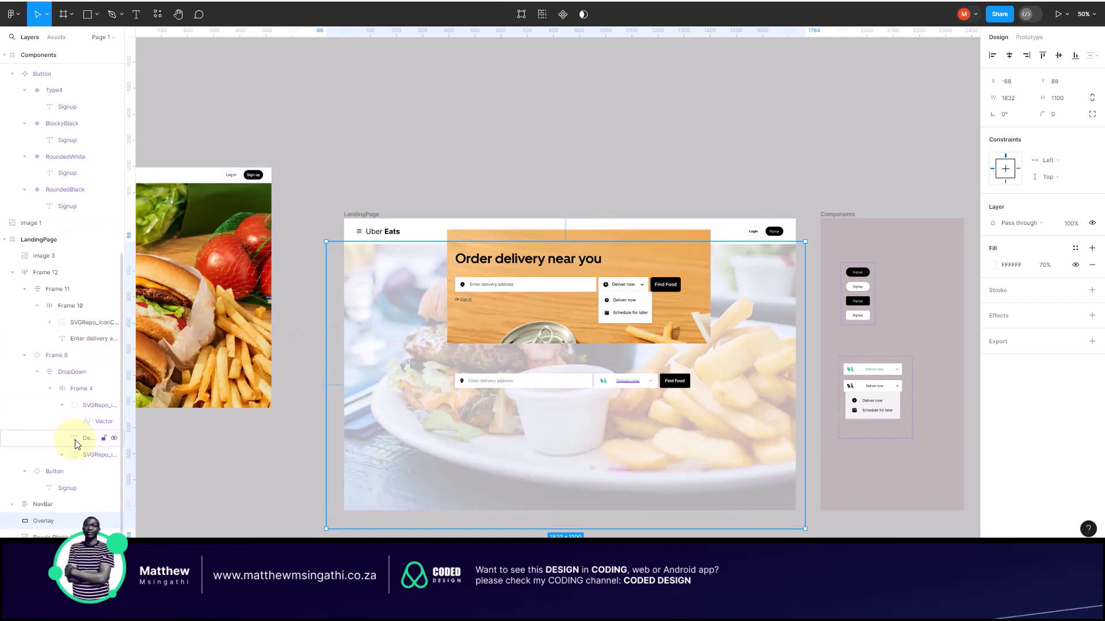
click(104, 522)
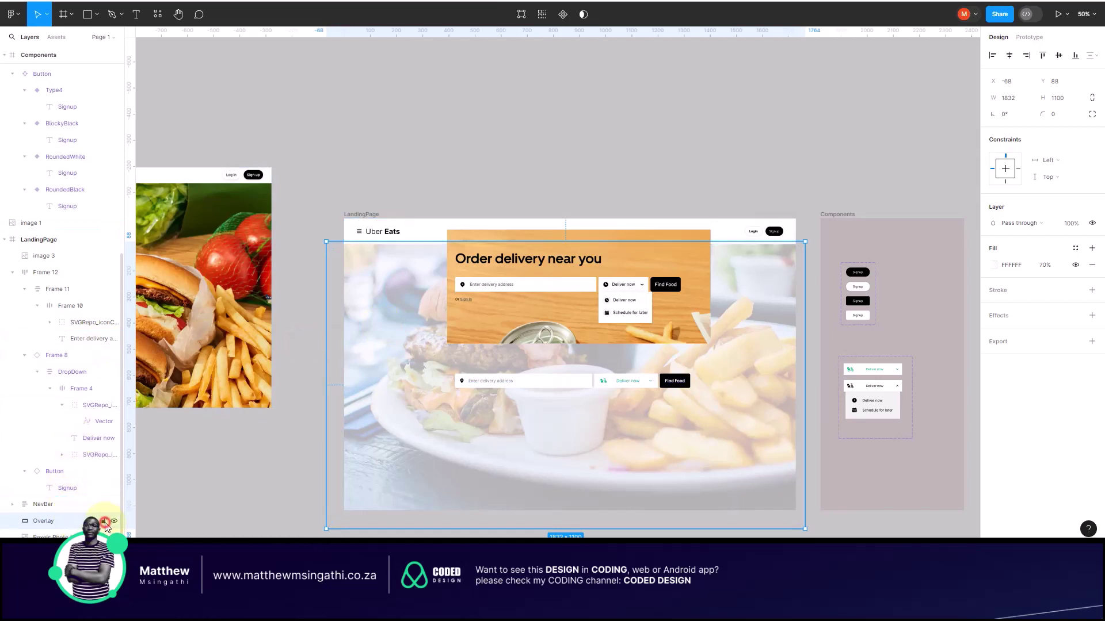
click(277, 431)
drag(506, 392, 506, 365)
Step: Delete the orange hero image and move the search row up over the burger photo
click(608, 225)
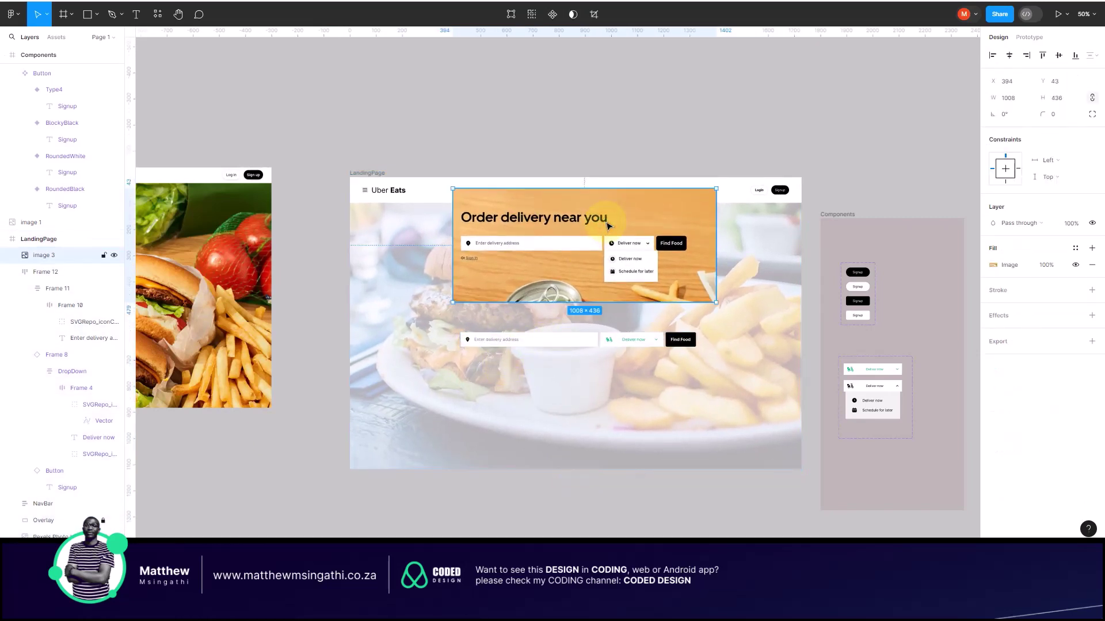
key(Delete)
mouse_move(575, 338)
mouse_down()
mouse_move(567, 342)
mouse_move(581, 330)
mouse_up()
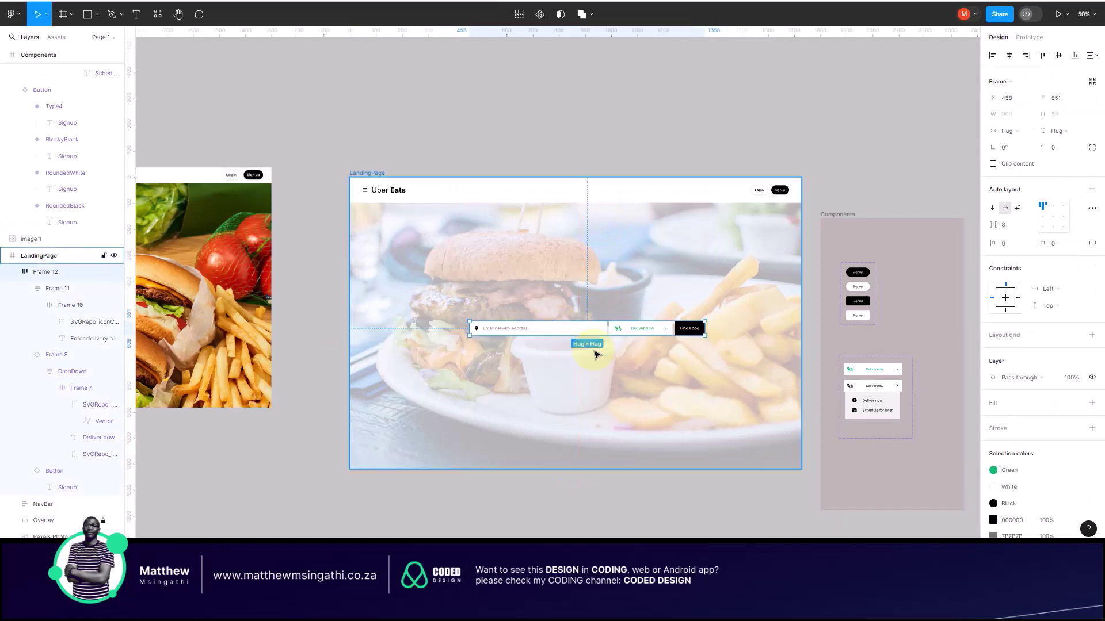
scroll(612, 397, up, 3)
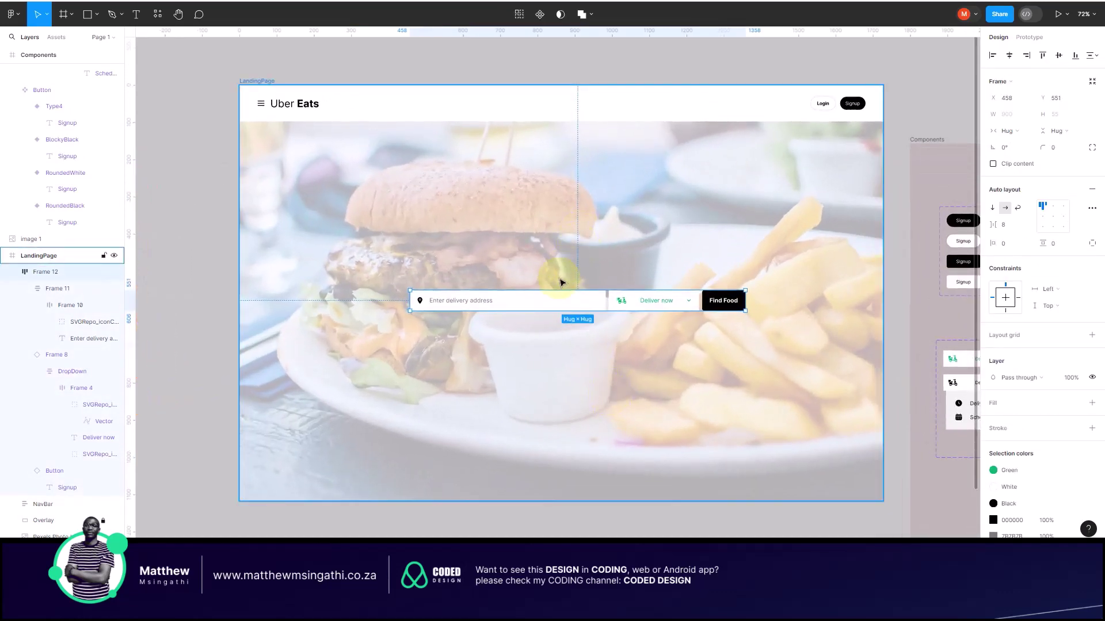
Step: Align the search bar to the horizontal and vertical centre of the landing page
click(1008, 55)
click(1059, 55)
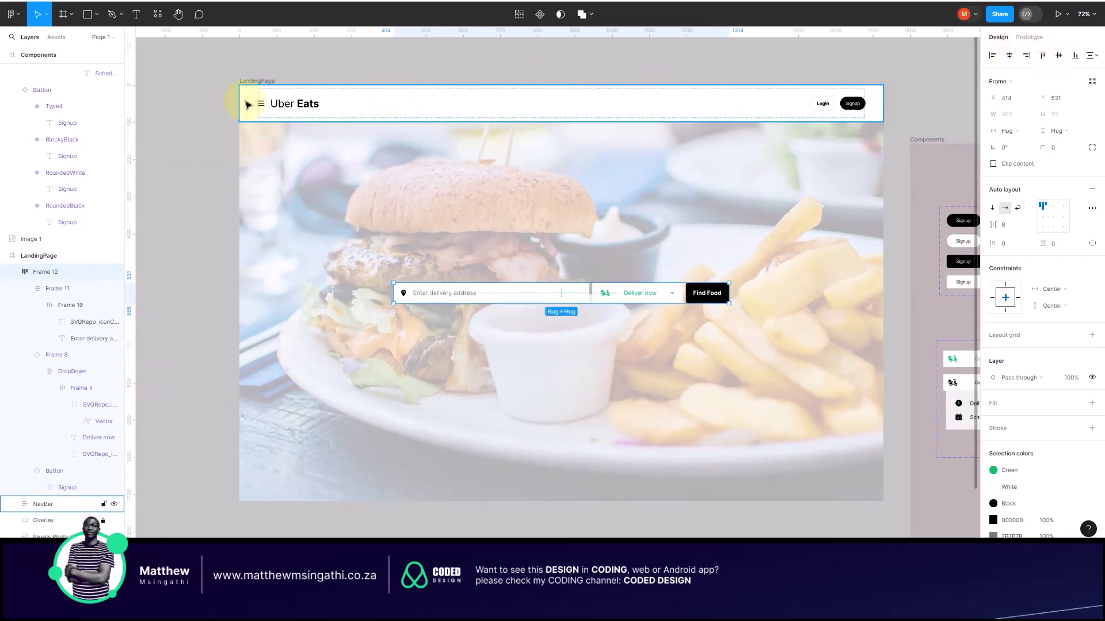
click(202, 101)
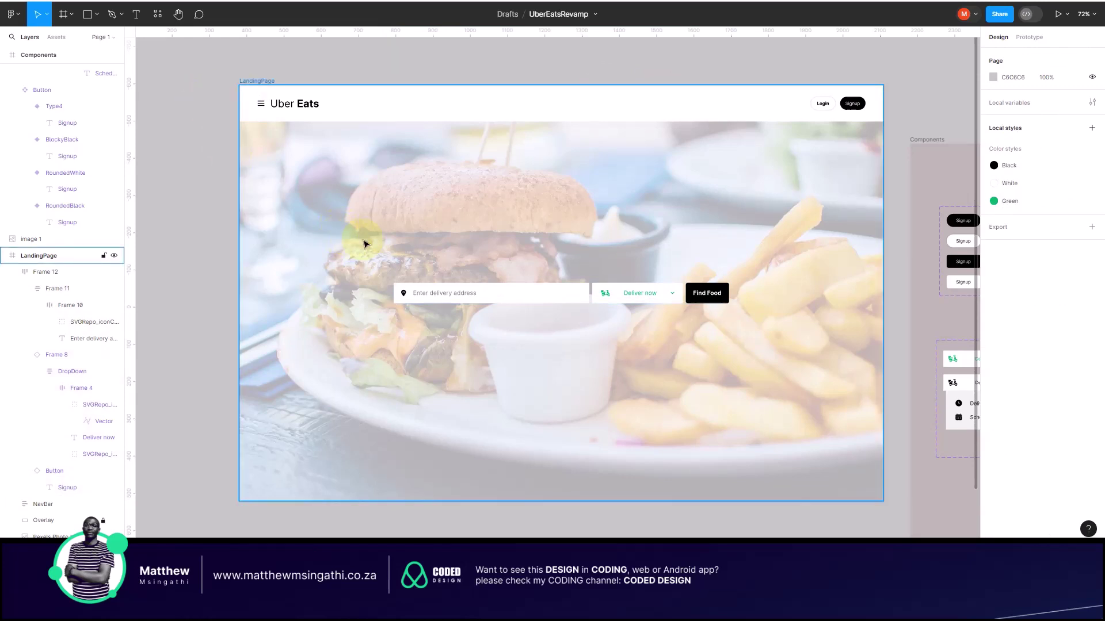
Step: Select the LandingPage frame and start presenting it
scroll(451, 291, left, 3)
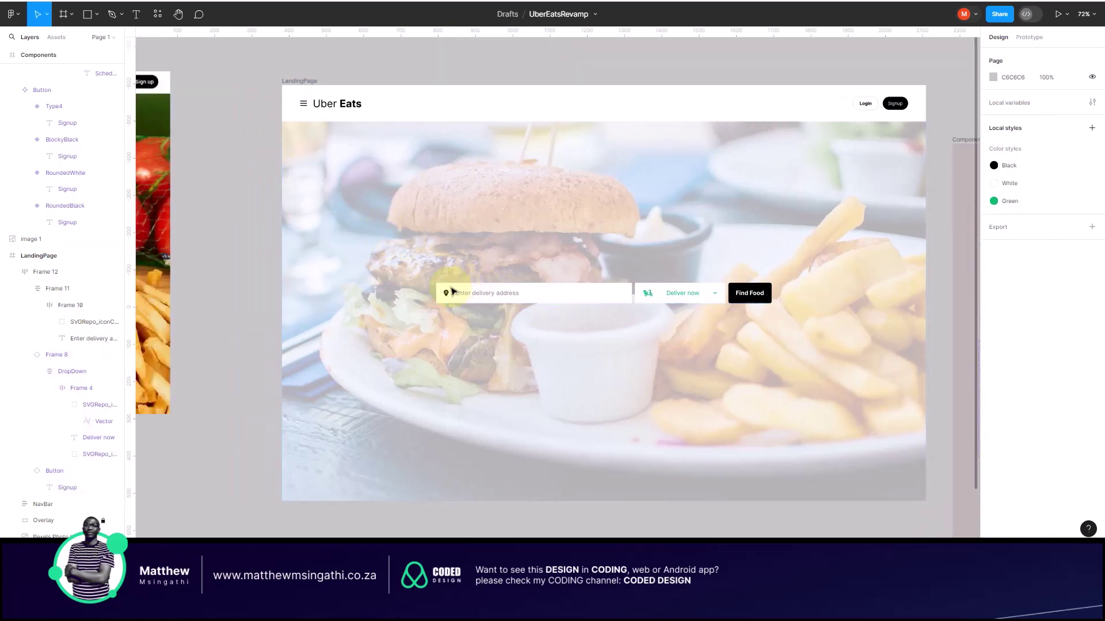
scroll(585, 324, up, 1)
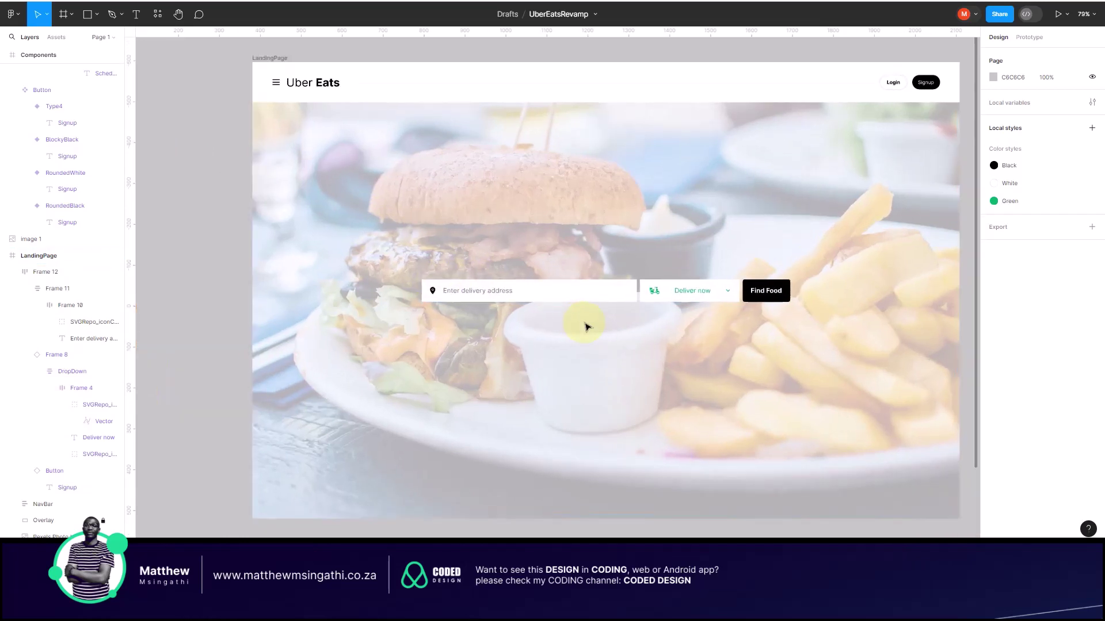
key(shift+1)
scroll(494, 333, left, 2)
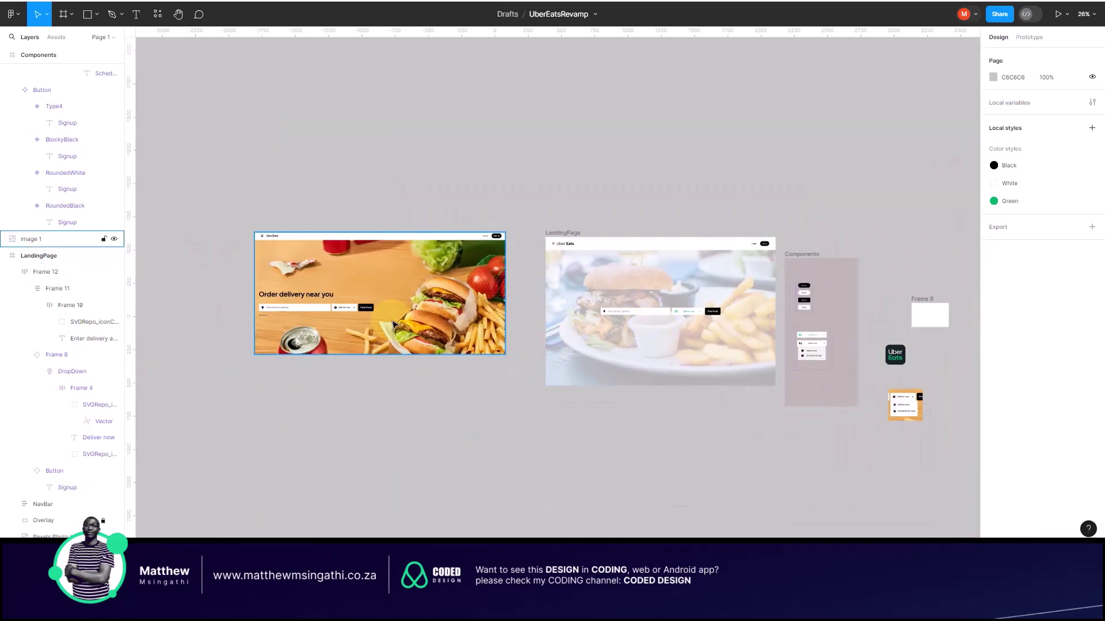
scroll(393, 325, up, 3)
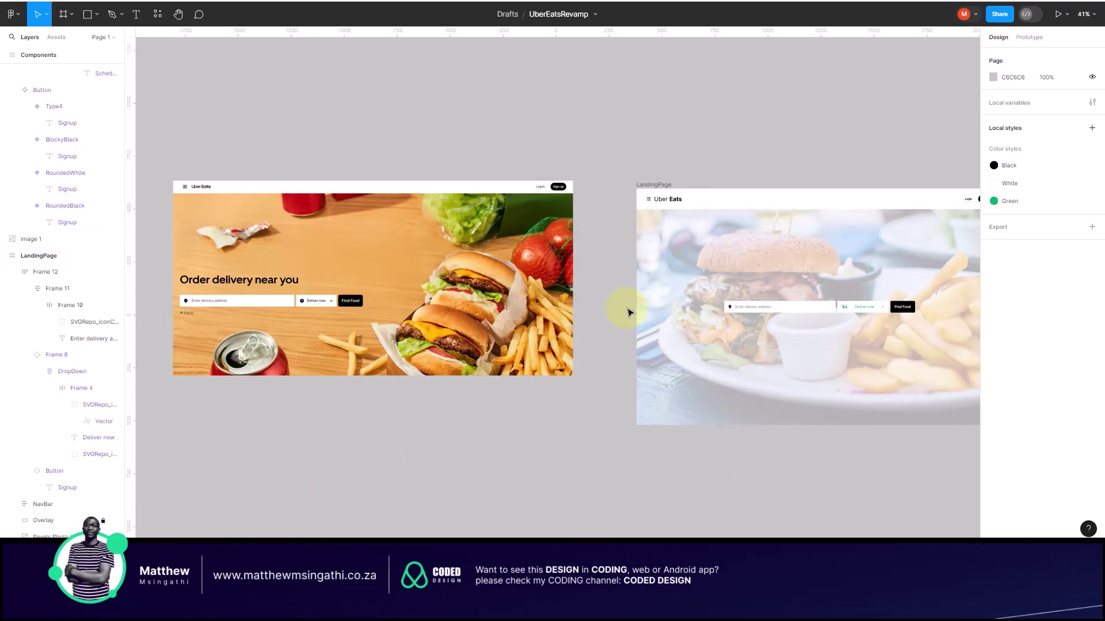
scroll(643, 309, right, 5)
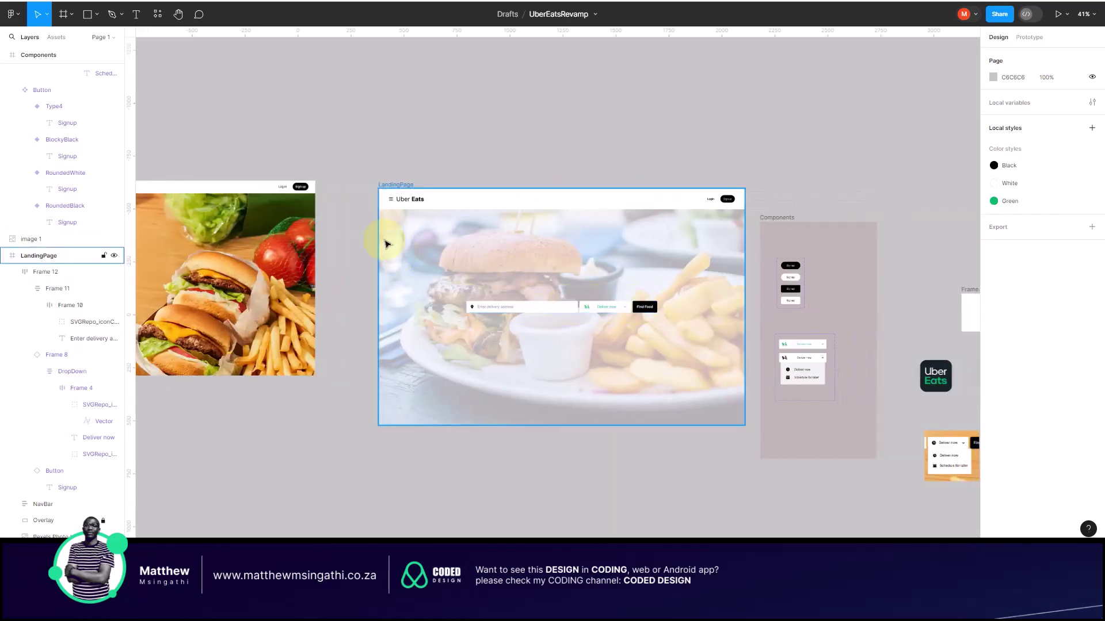
click(438, 195)
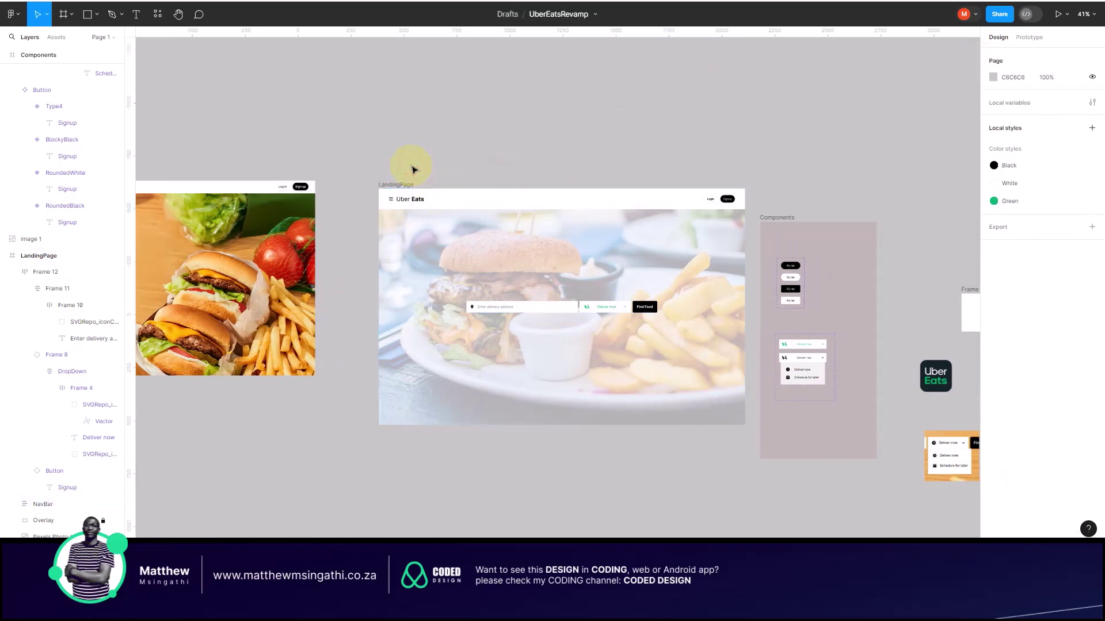
click(401, 184)
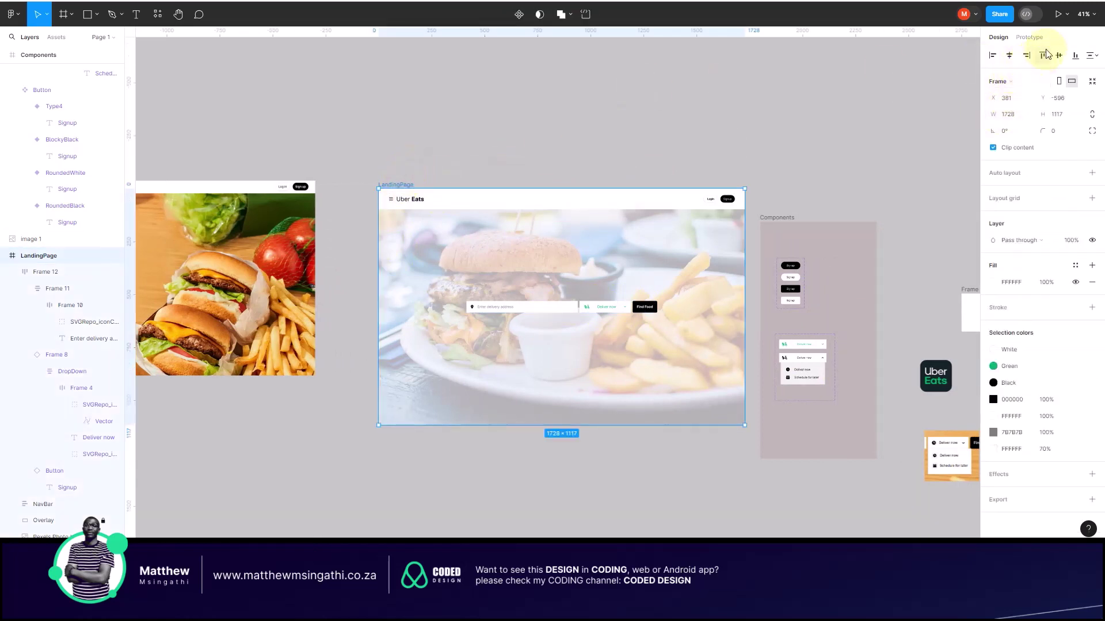
click(1059, 14)
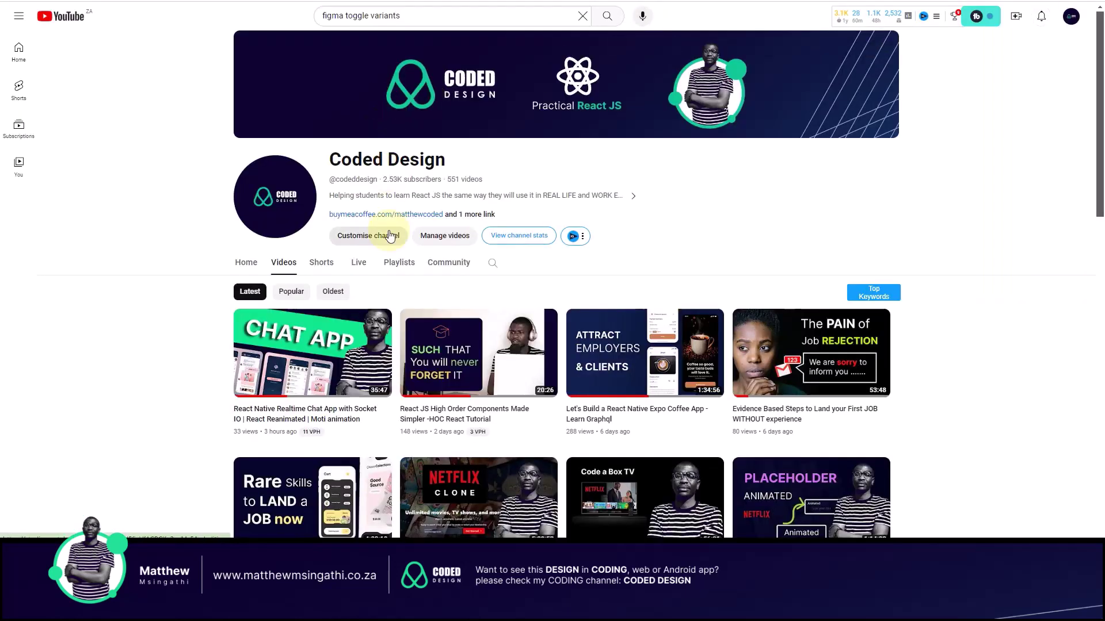
Step: Scroll through the Coded Design channel's Videos list on YouTube
scroll(390, 235, down, 3)
scroll(389, 235, down, 2)
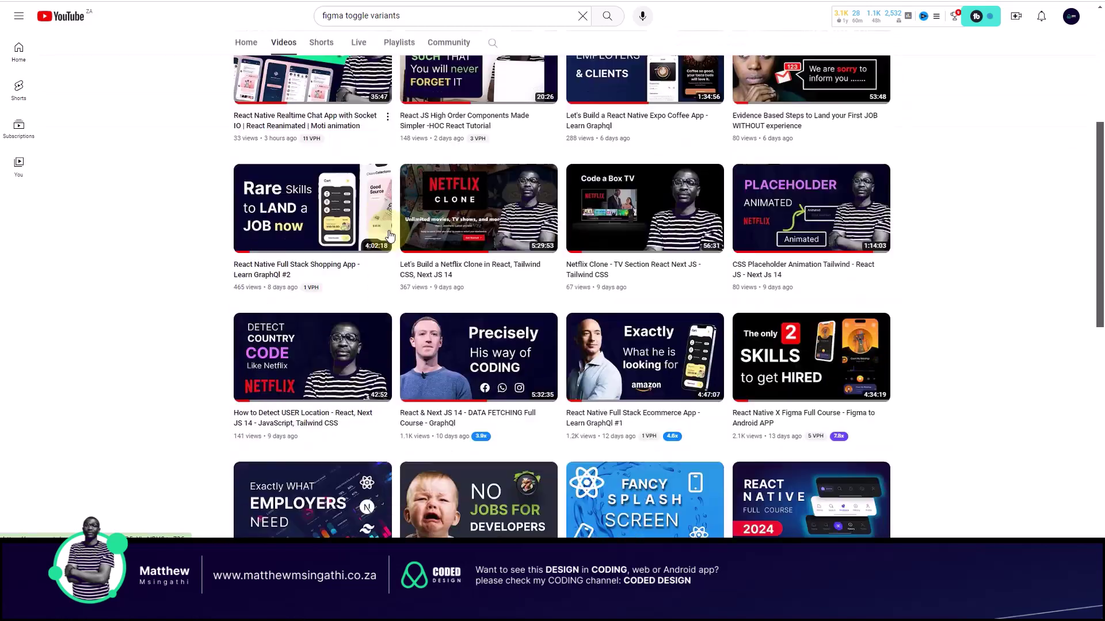
scroll(389, 235, up, 5)
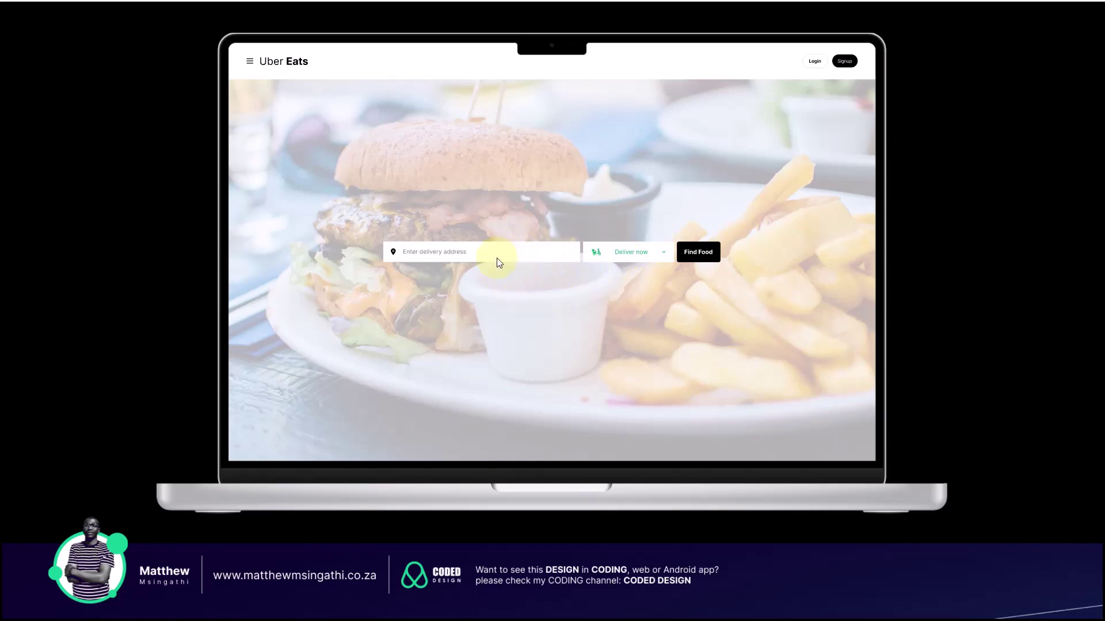
Step: Toggle the Deliver now dropdown open and closed four times in the prototype, then return to the editor
click(663, 256)
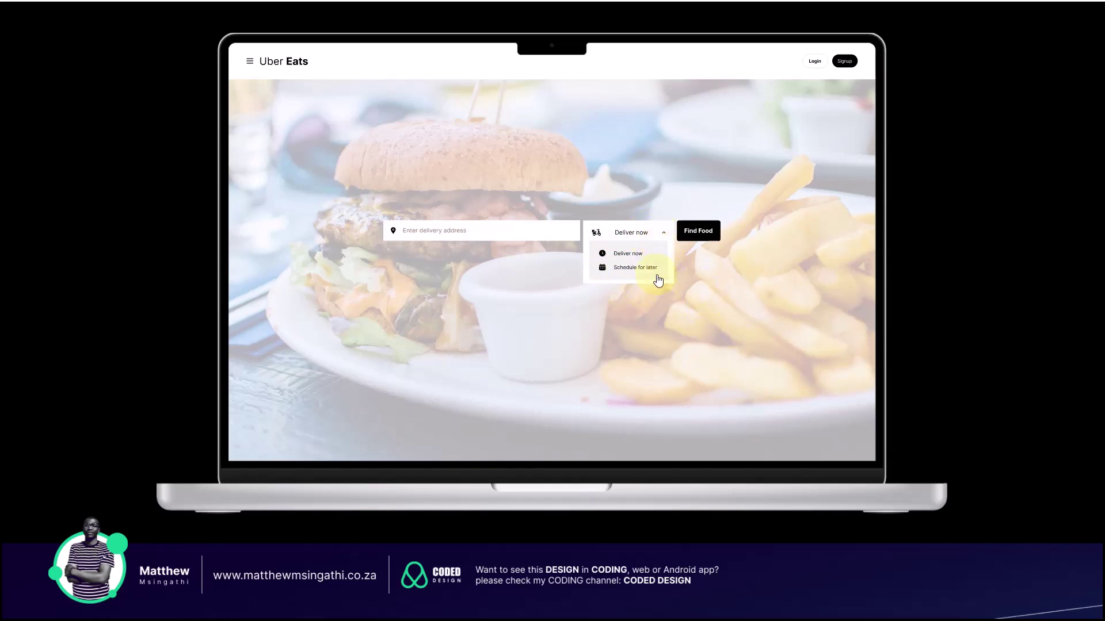
click(664, 236)
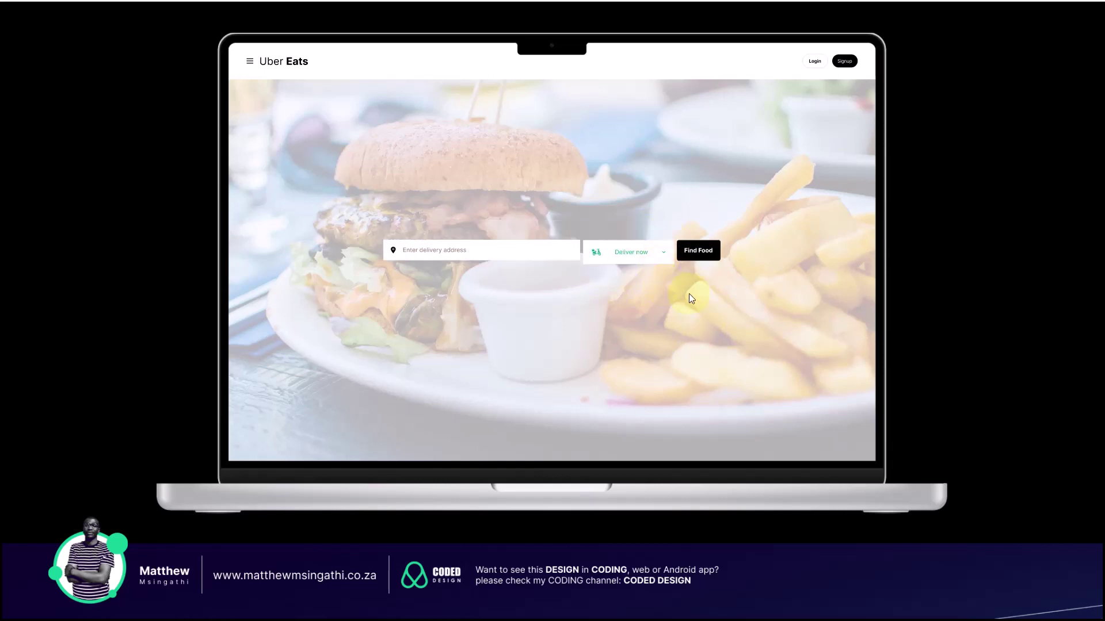
click(662, 251)
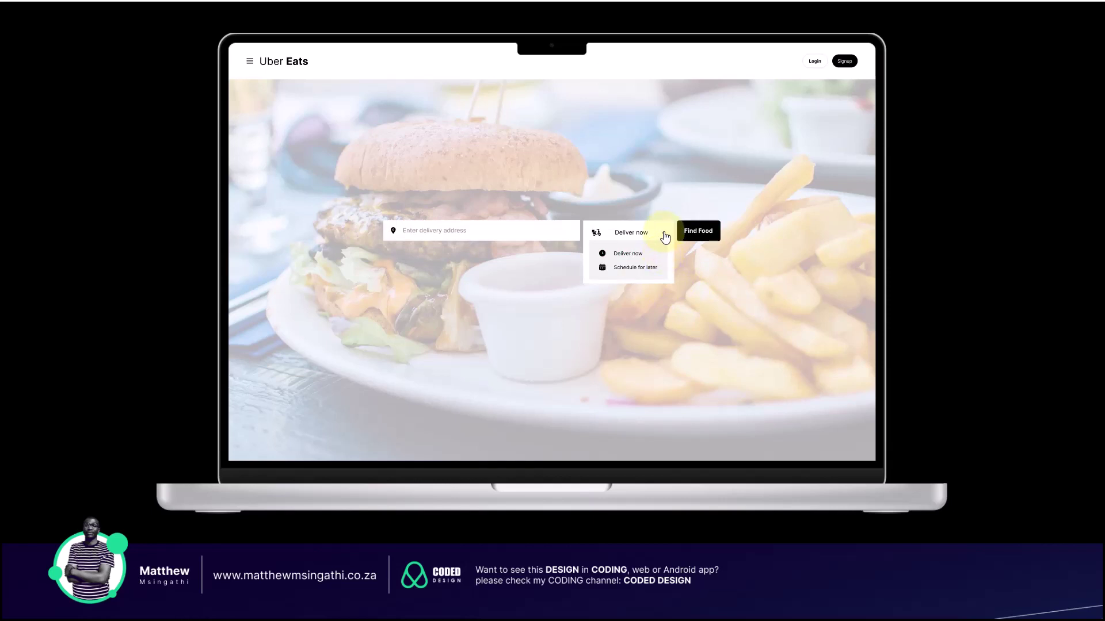
click(665, 236)
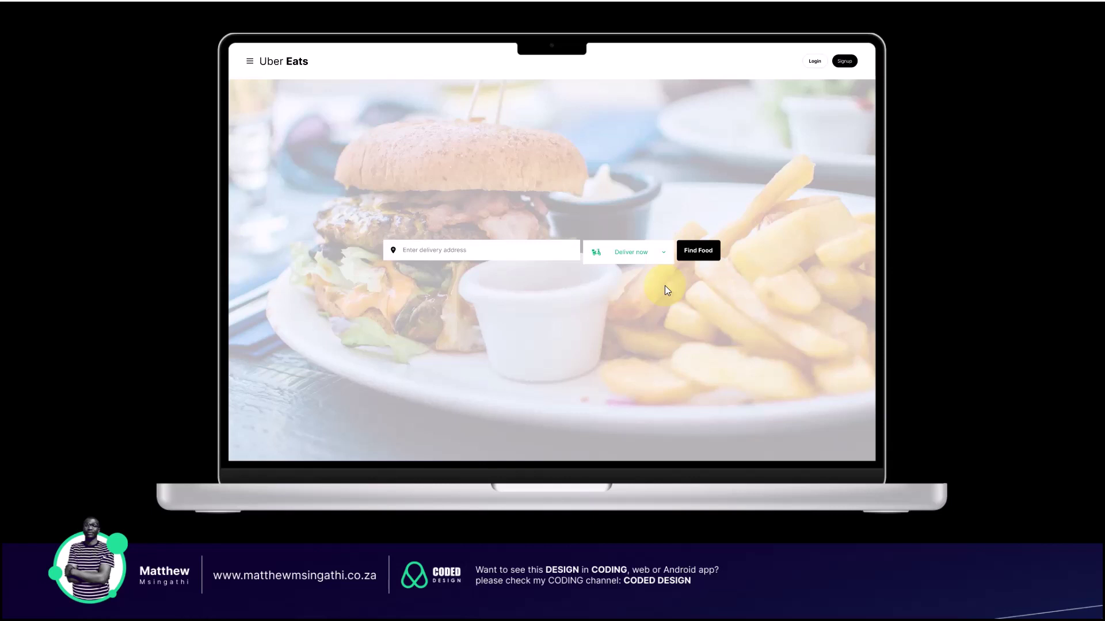
click(663, 256)
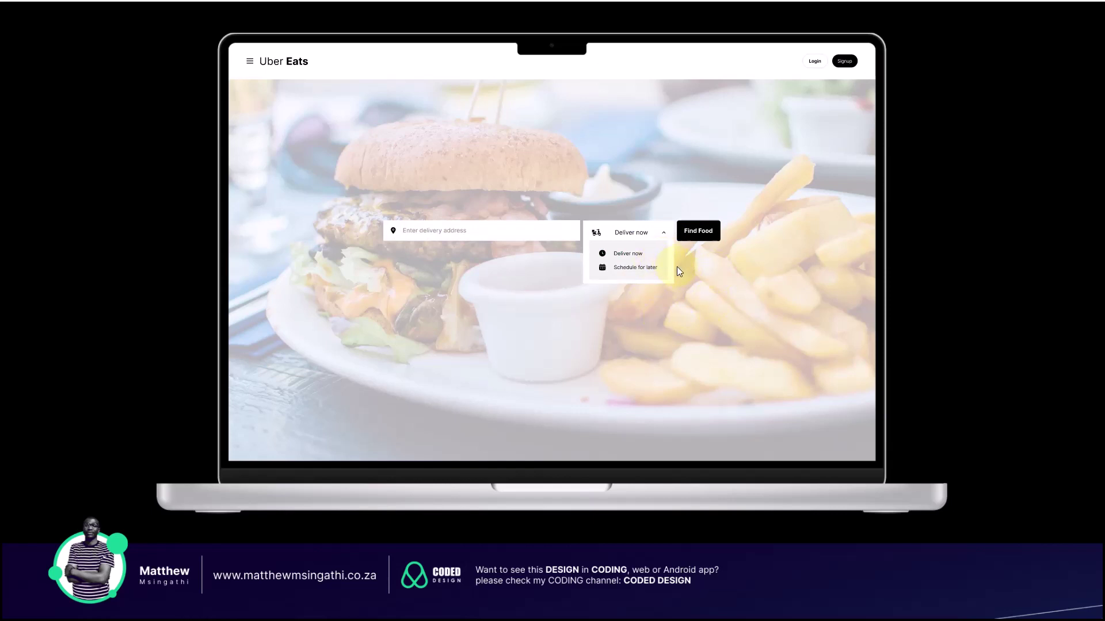
click(664, 237)
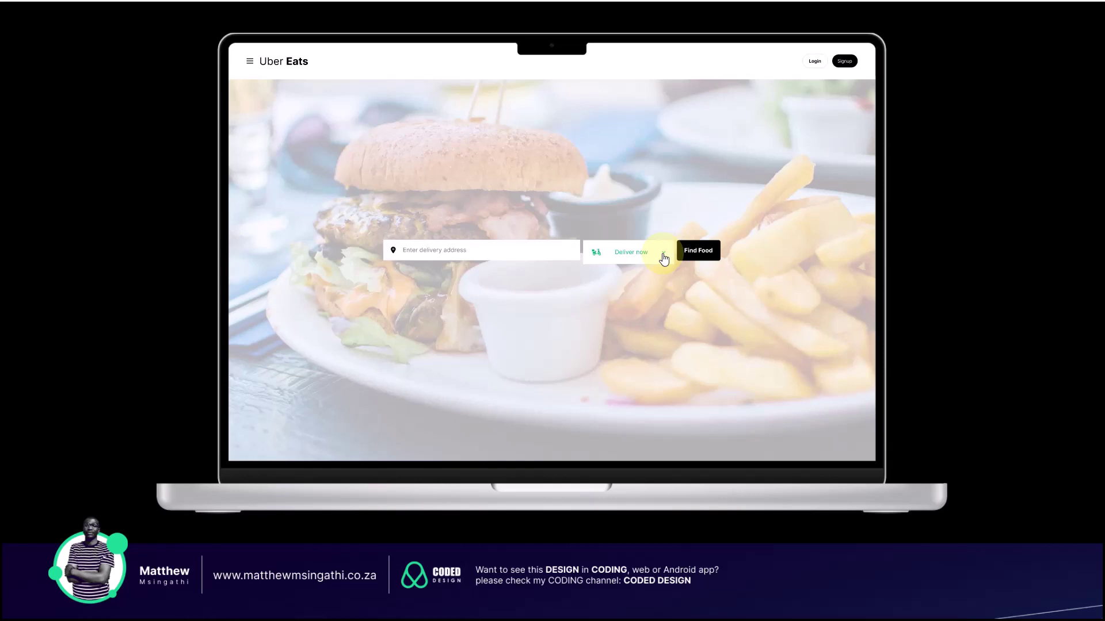
click(663, 256)
click(663, 238)
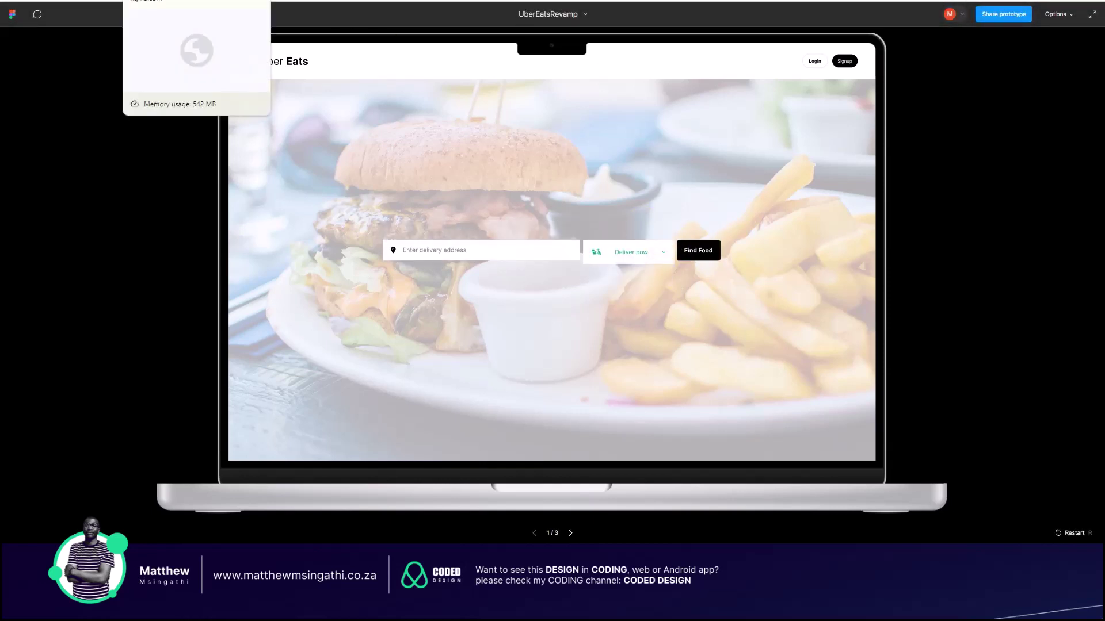
click(190, 8)
Step: Change the Deliver now option list's fill from F2F2F2 to pure white FFFFFF
scroll(651, 320, right, 3)
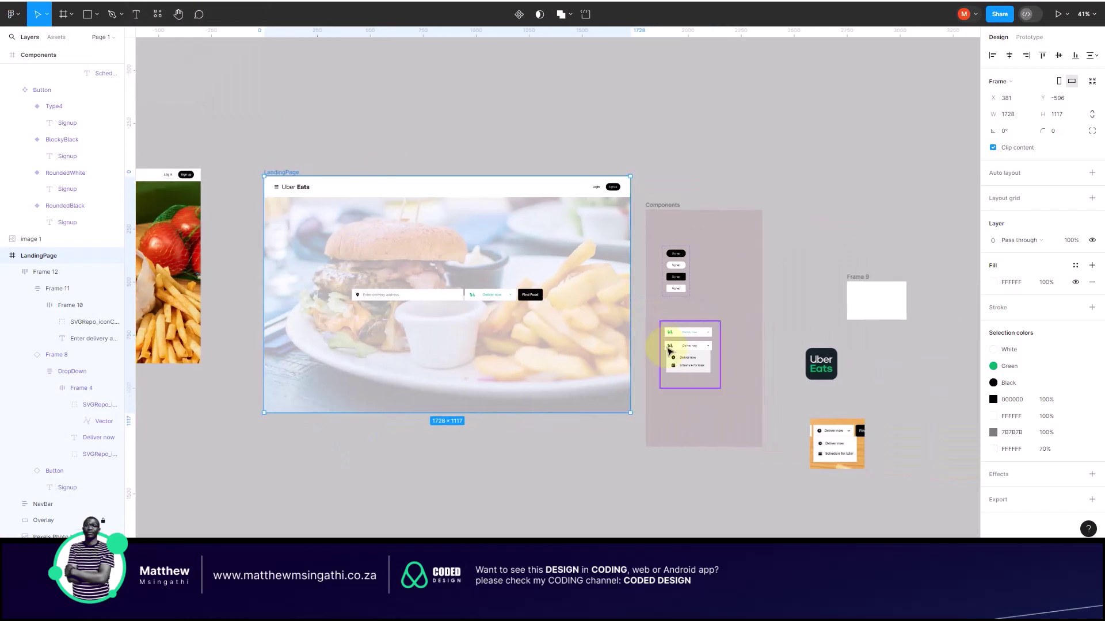
scroll(697, 370, up, 3)
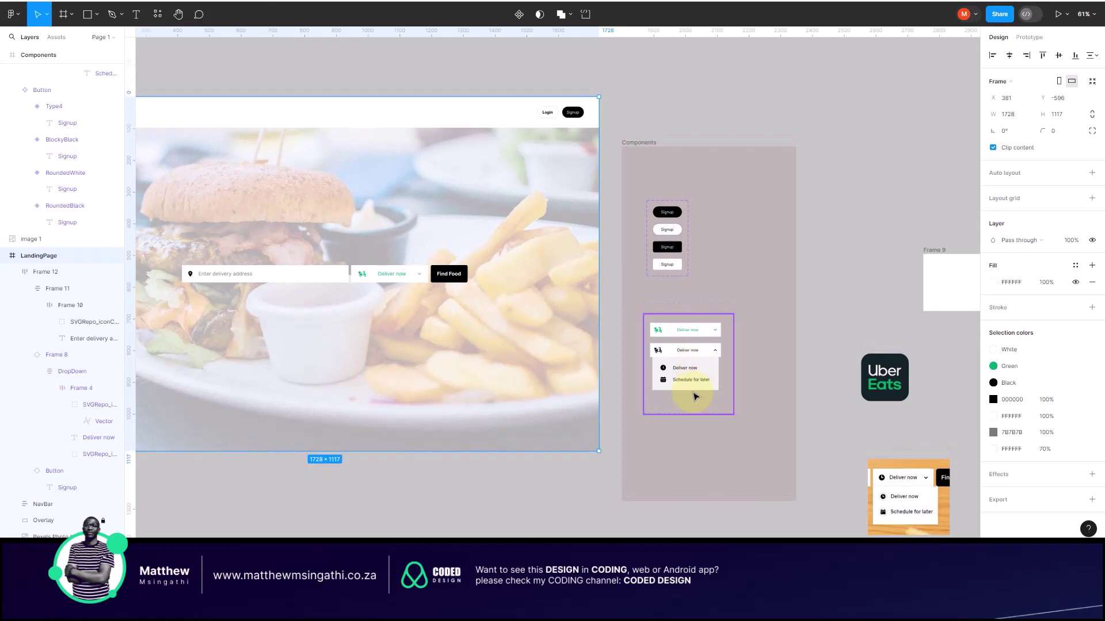
scroll(697, 370, up, 8)
scroll(695, 397, down, 1)
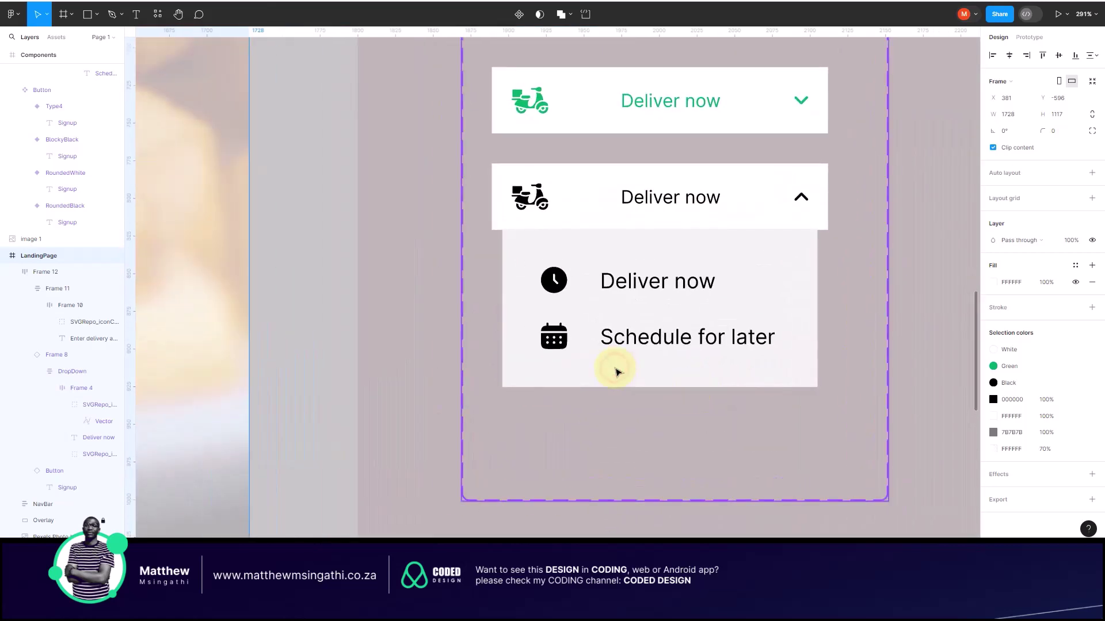
click(614, 370)
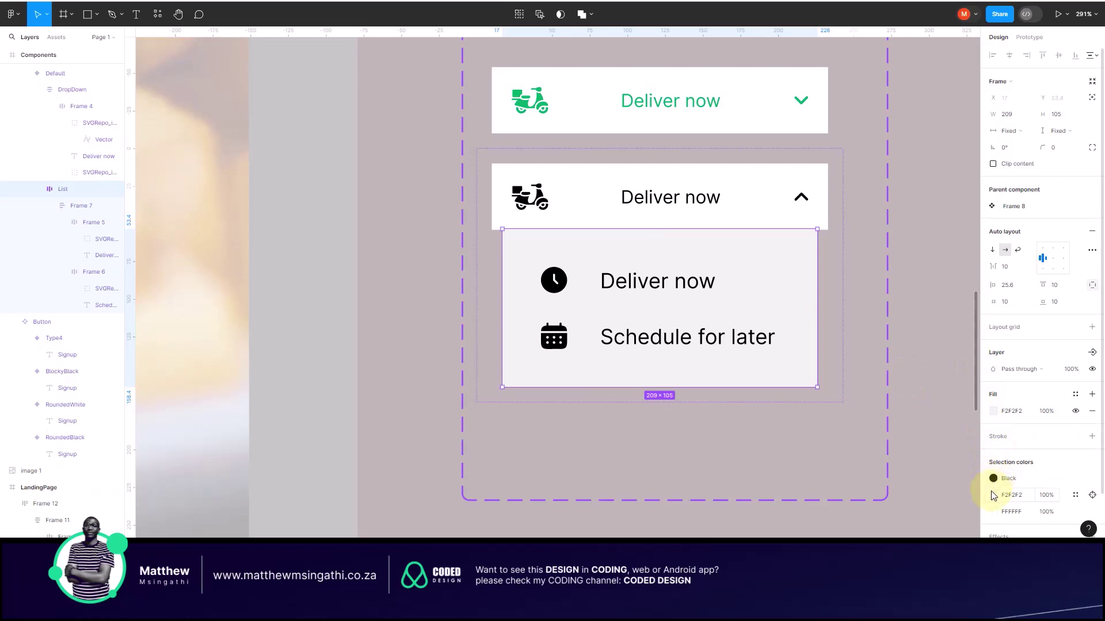
click(993, 412)
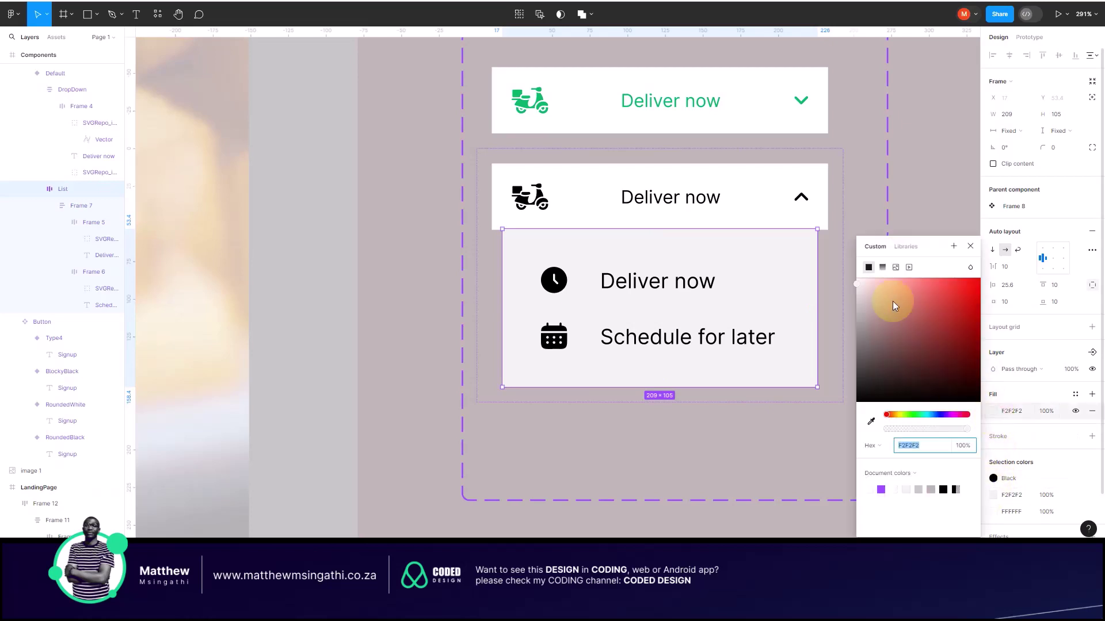
drag(857, 287, 849, 267)
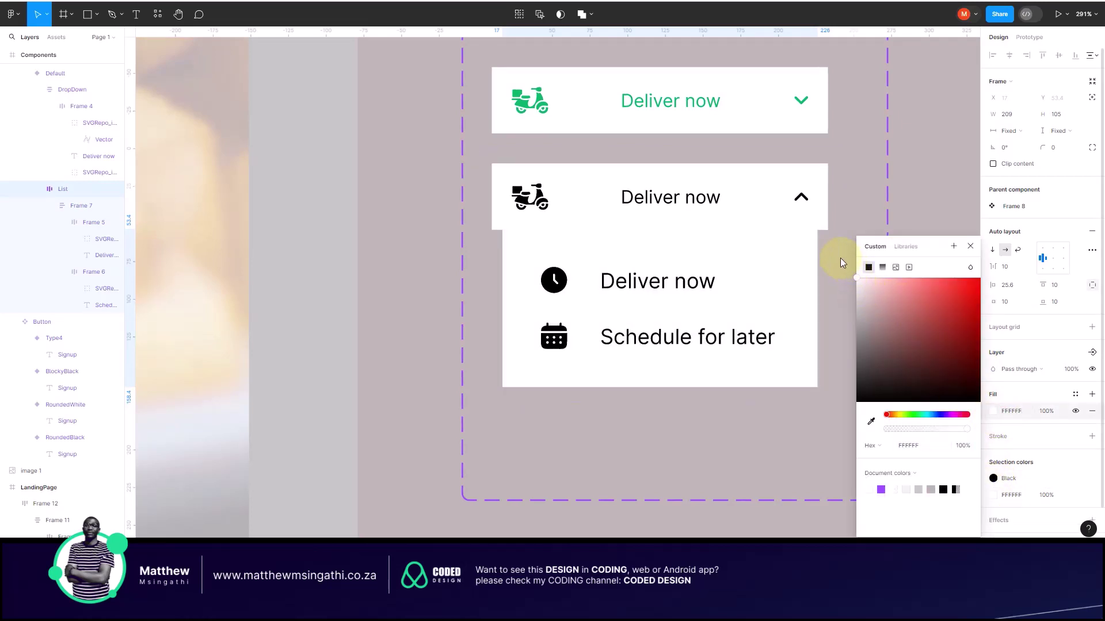
click(311, 211)
scroll(313, 212, down, 8)
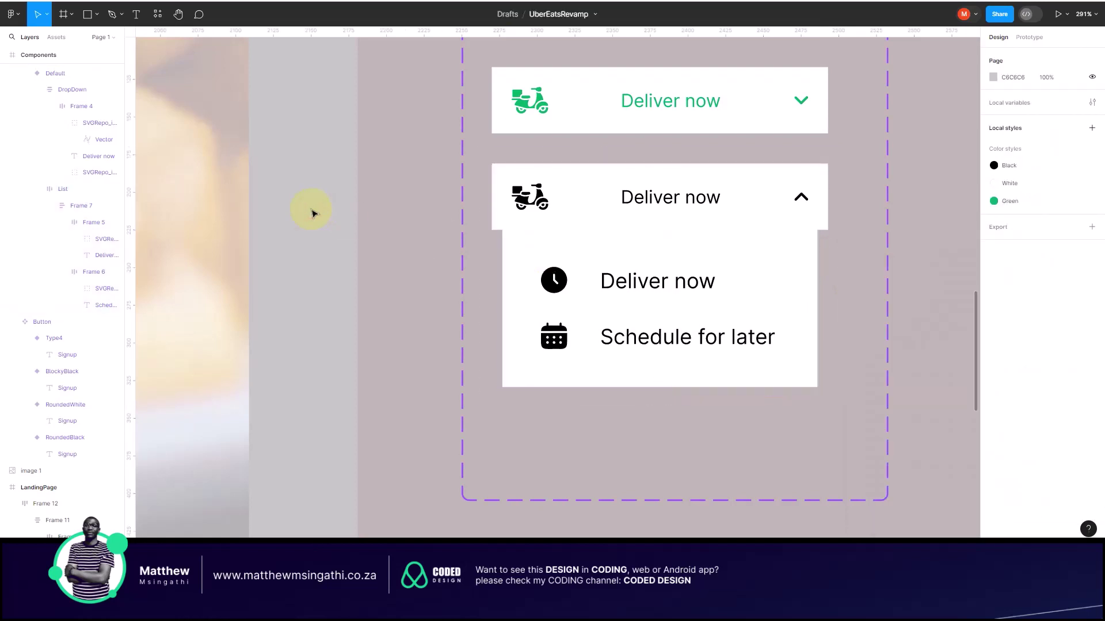
scroll(313, 212, left, 6)
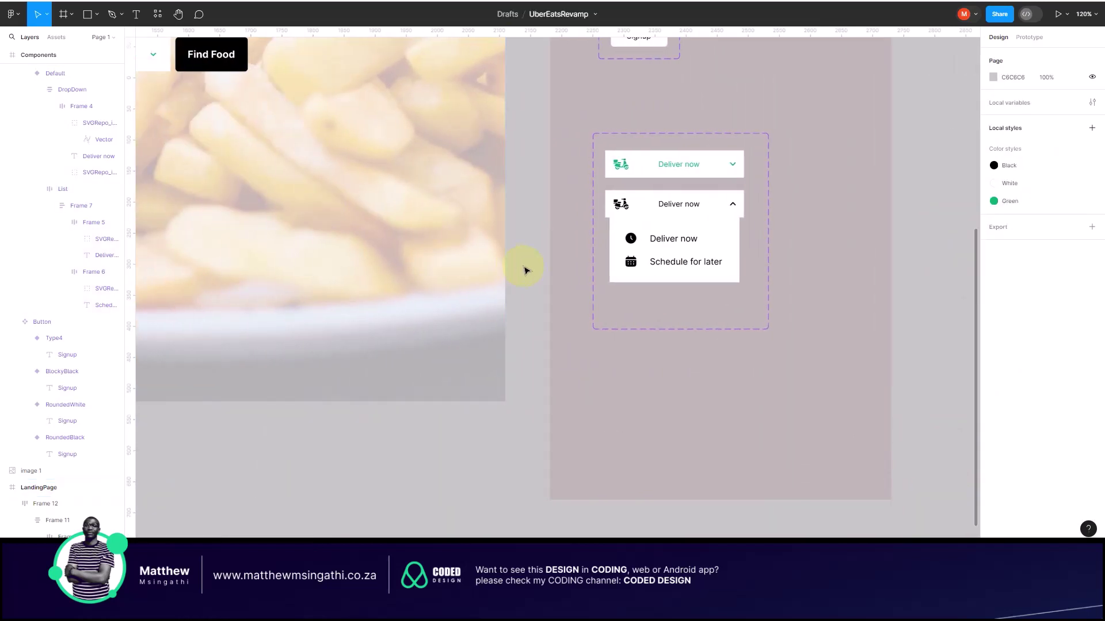
scroll(524, 269, down, 10)
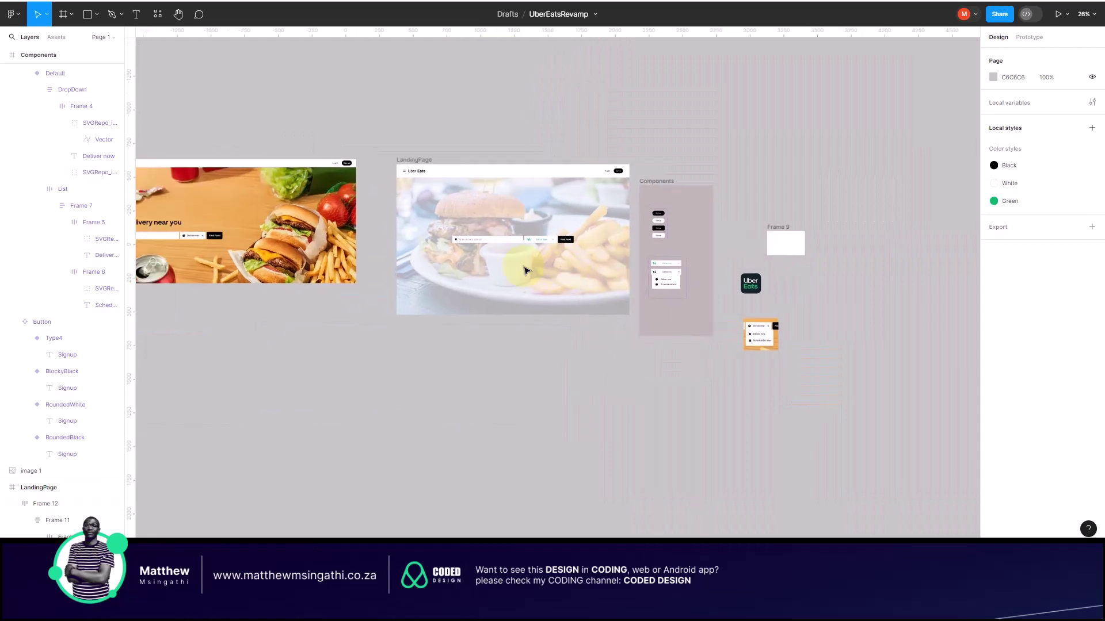
scroll(575, 249, up, 5)
Step: Select the search bar, then the whole LandingPage frame
click(425, 236)
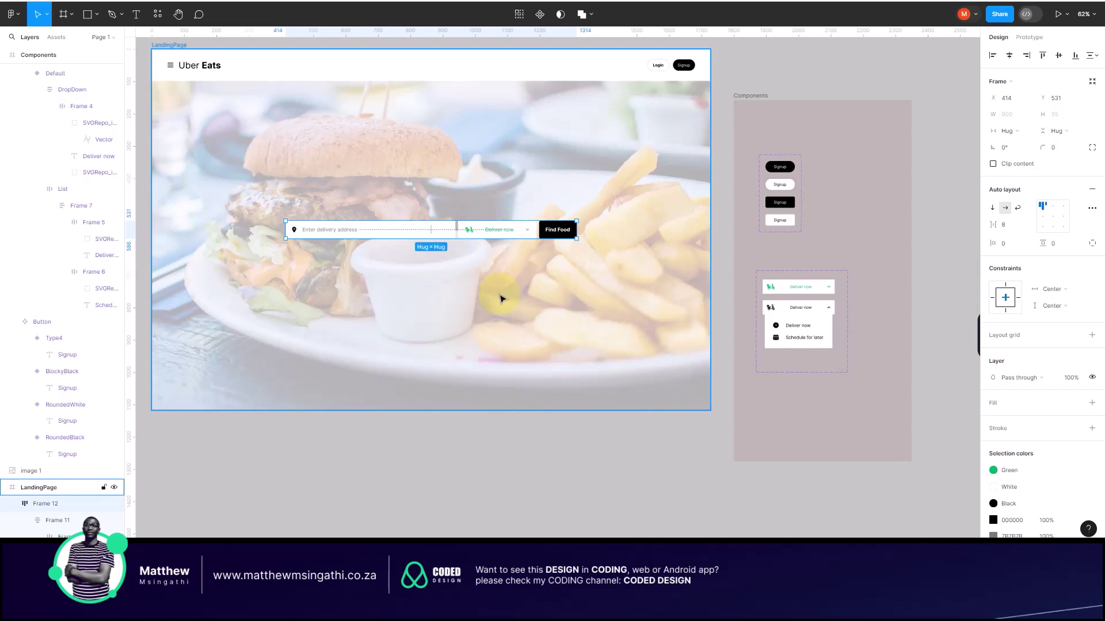
click(277, 195)
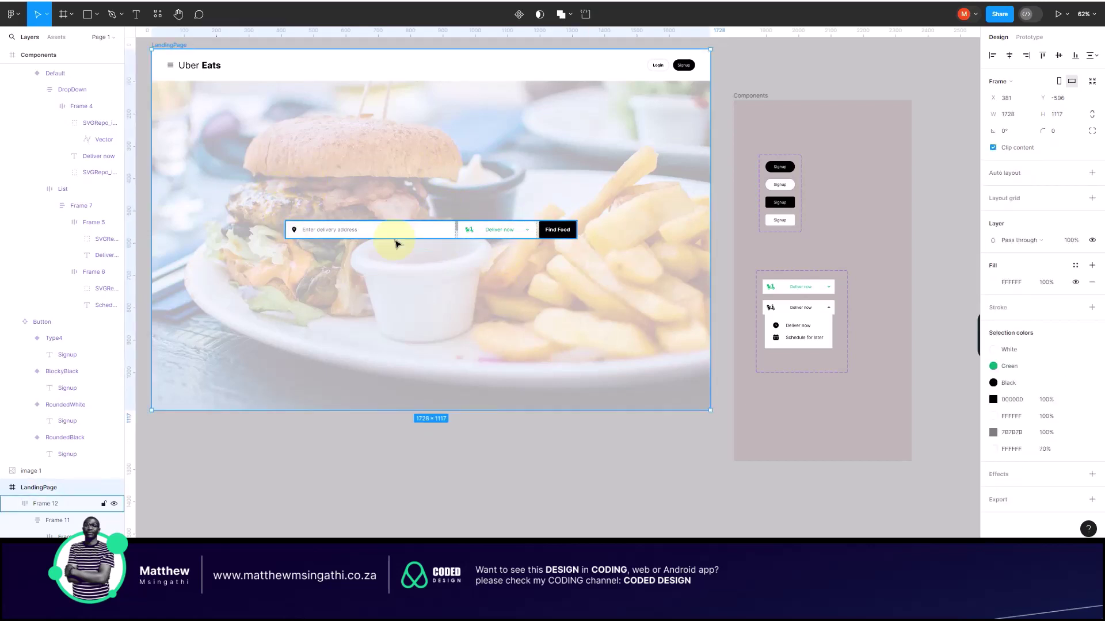
Step: Draw a placeholder rectangle above the search bar and wrap both in auto layout
click(88, 14)
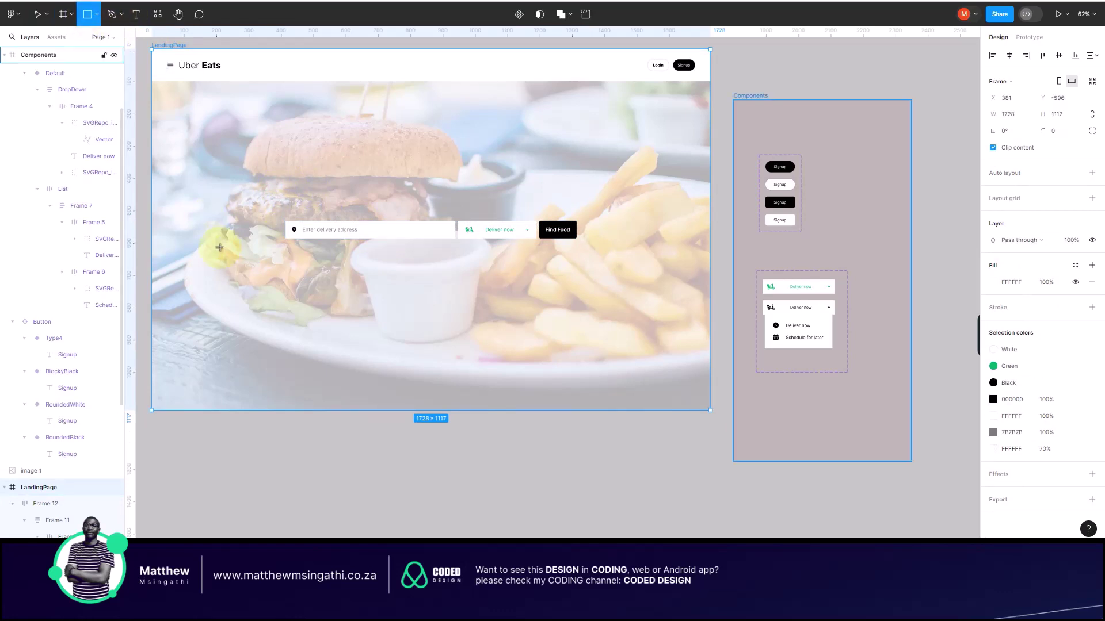
mouse_move(222, 254)
mouse_down()
mouse_move(316, 303)
mouse_move(370, 304)
mouse_up()
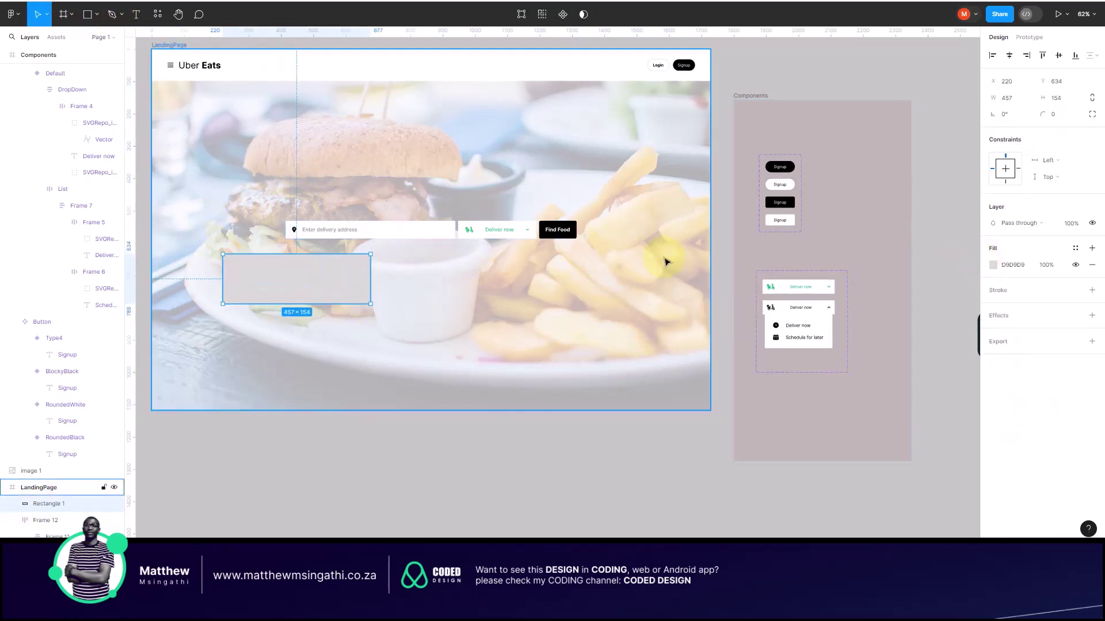
click(315, 281)
drag(315, 282, 415, 175)
click(387, 230)
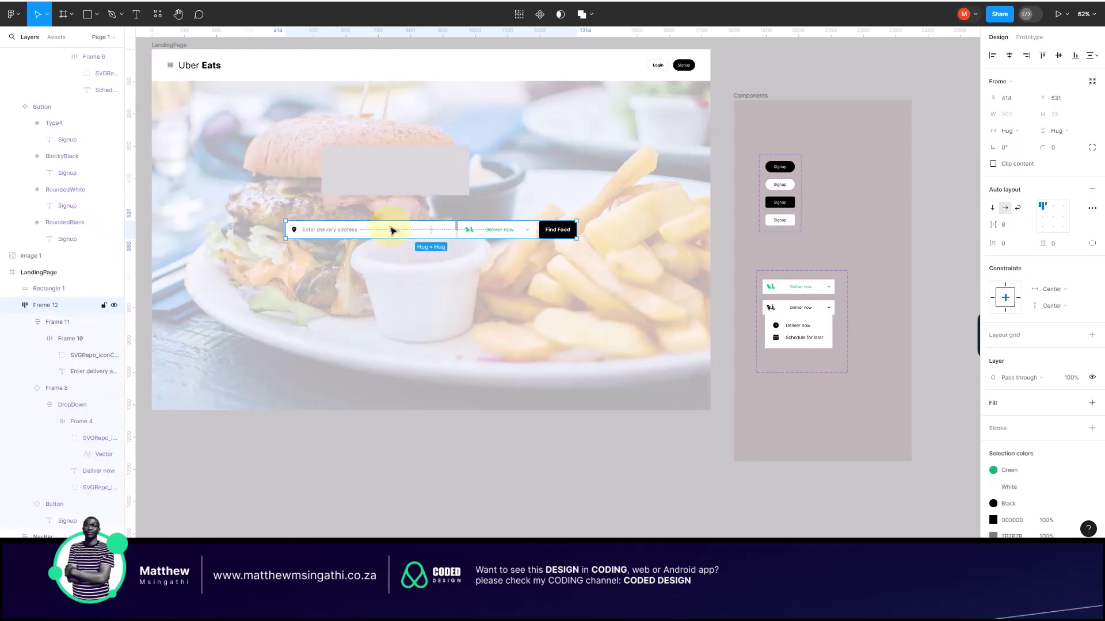
shift+click(397, 173)
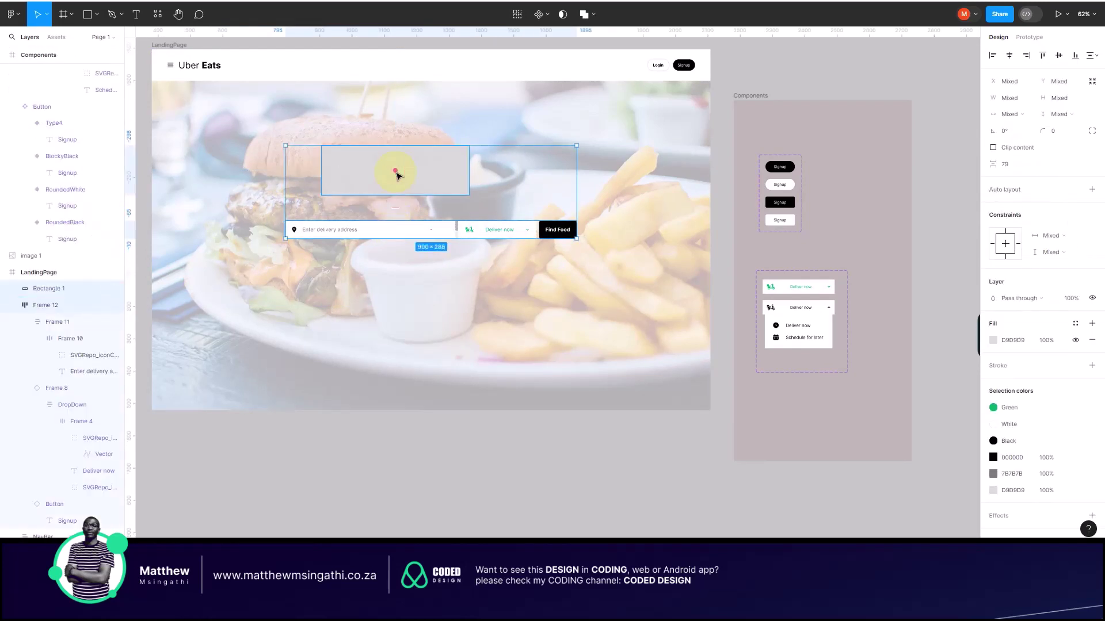
key(shift+a)
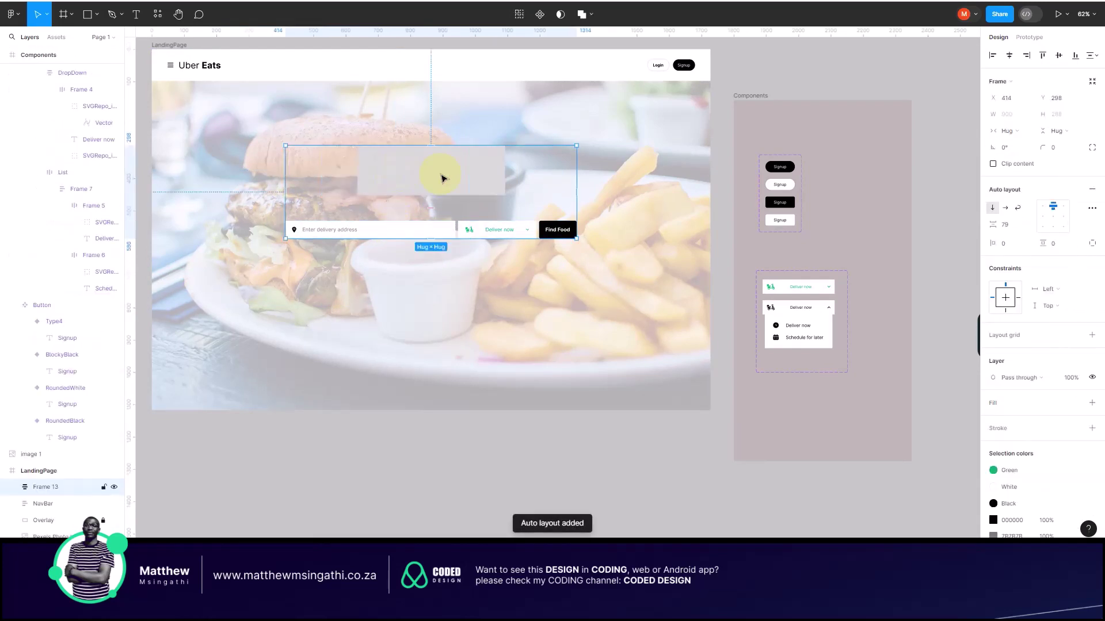
Step: Move the new group up the page and make the rectangle much taller and wider
click(441, 177)
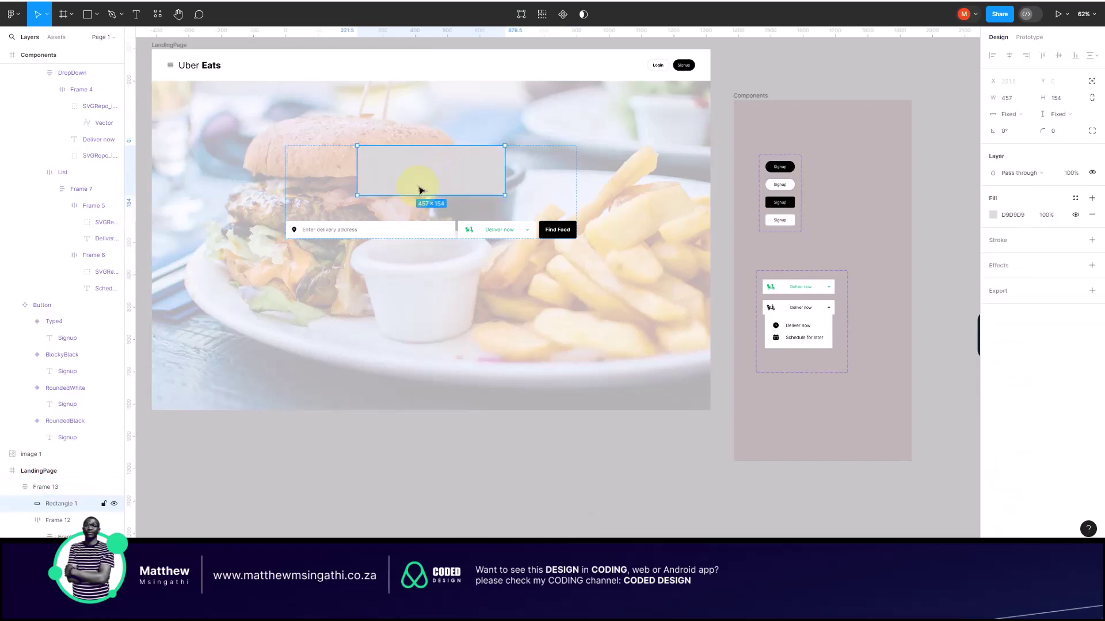
click(335, 175)
drag(334, 176, 338, 110)
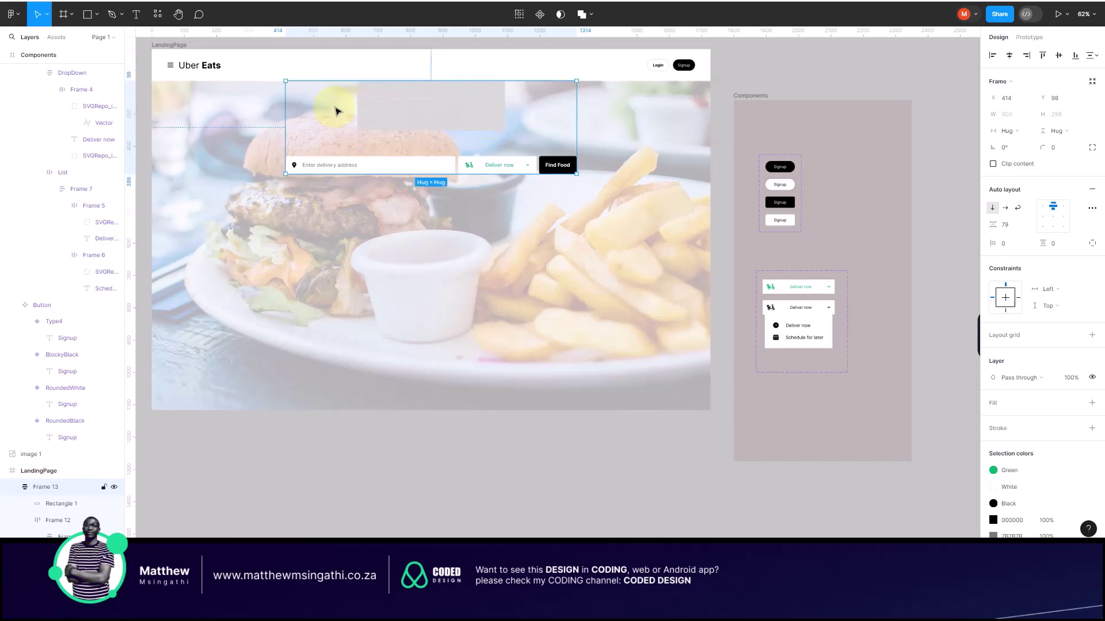
click(406, 112)
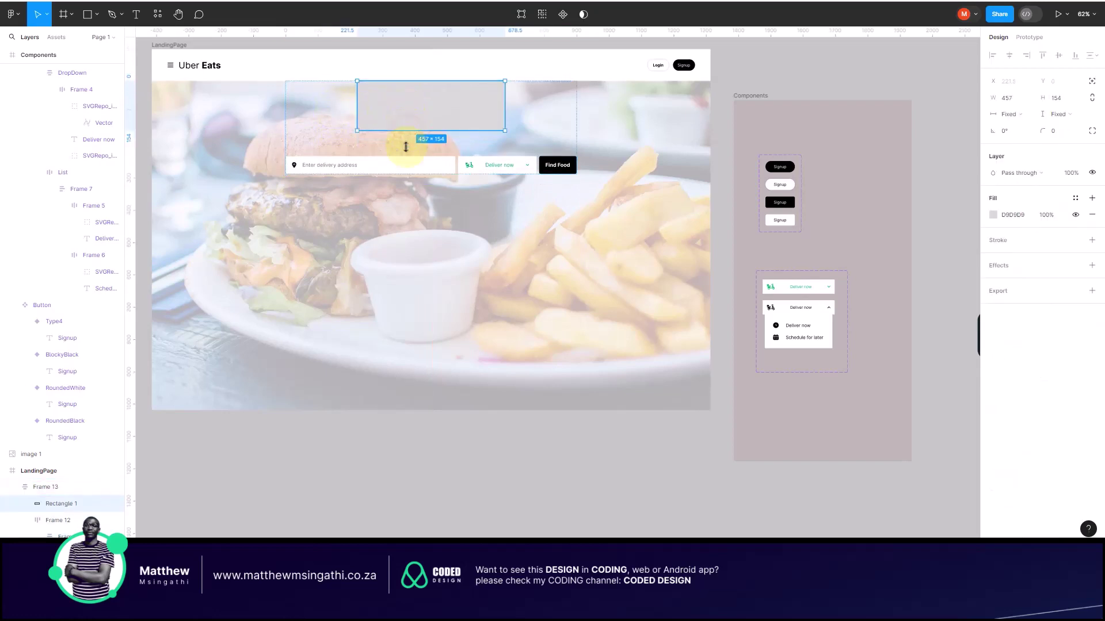
drag(406, 147, 405, 243)
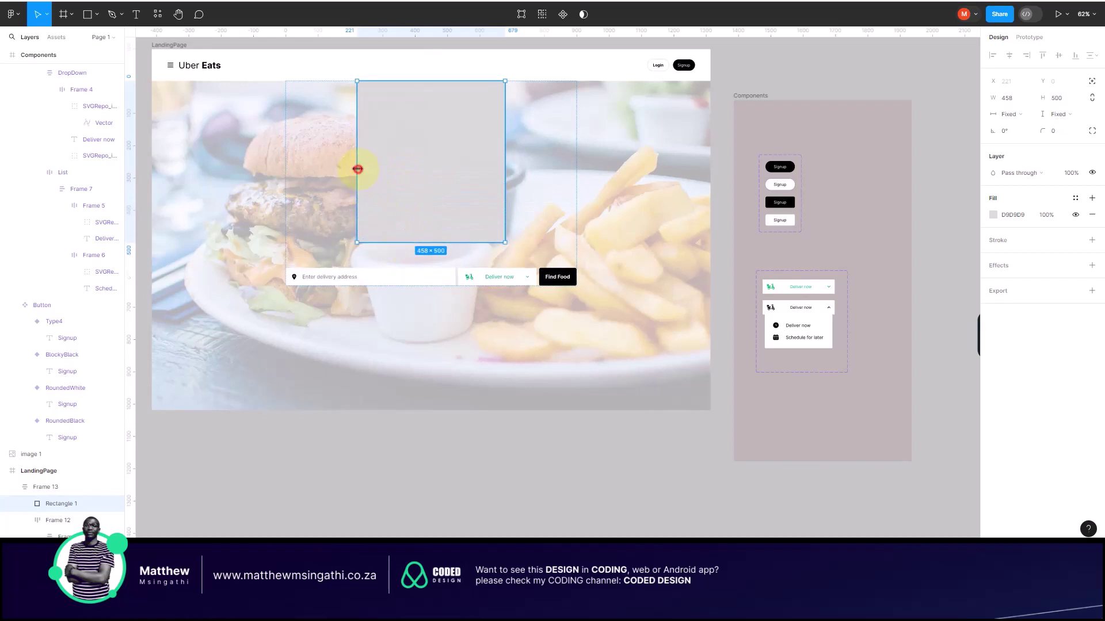
drag(358, 167, 236, 172)
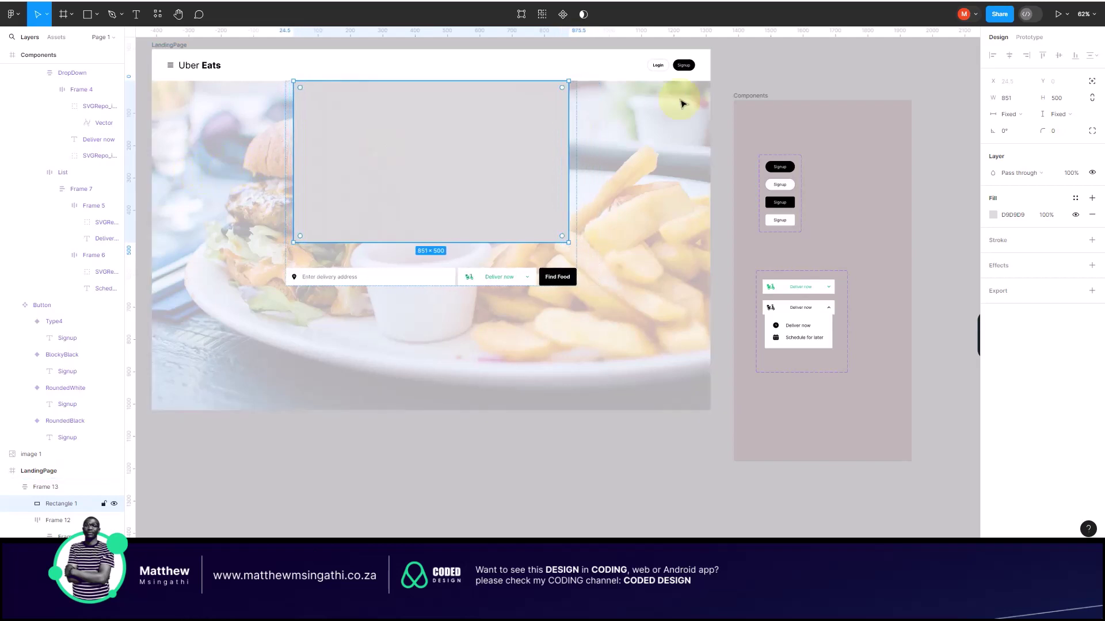
Step: Centre the rectangle-and-search-bar group horizontally on the landing page
click(925, 67)
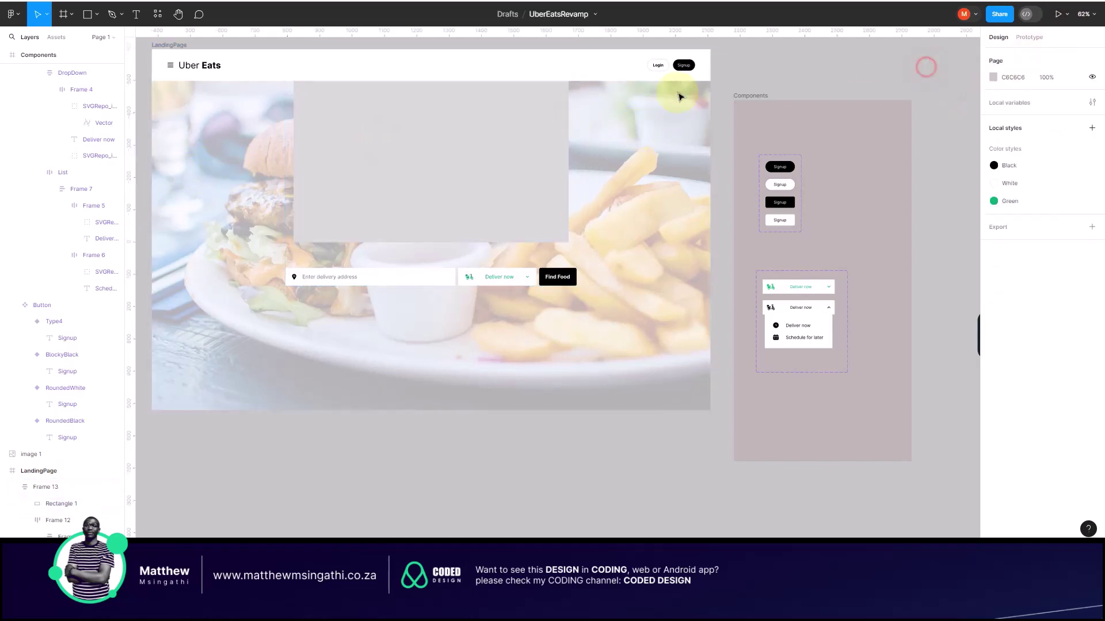
click(487, 147)
click(1008, 56)
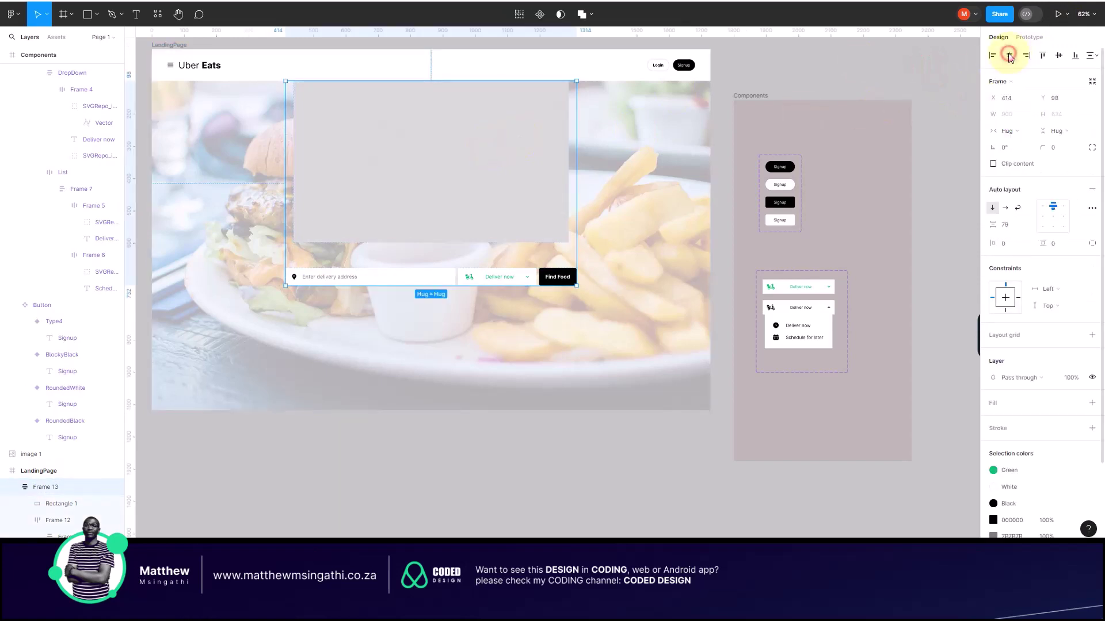
click(764, 69)
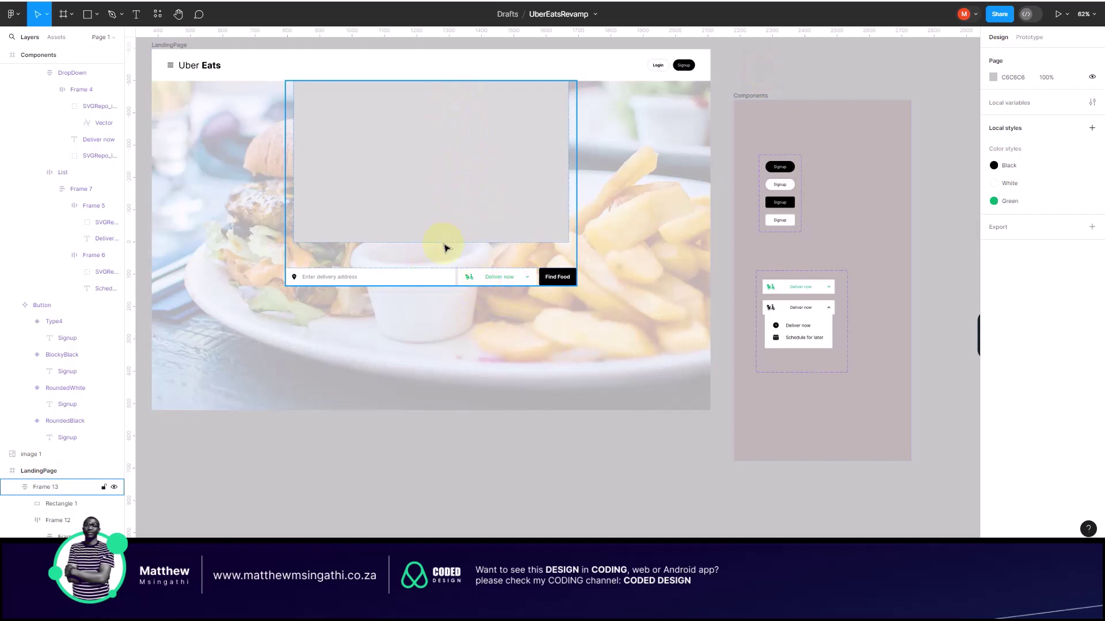
Step: Reduce the auto-layout gap above the search bar, then preview the page as a prototype
click(410, 199)
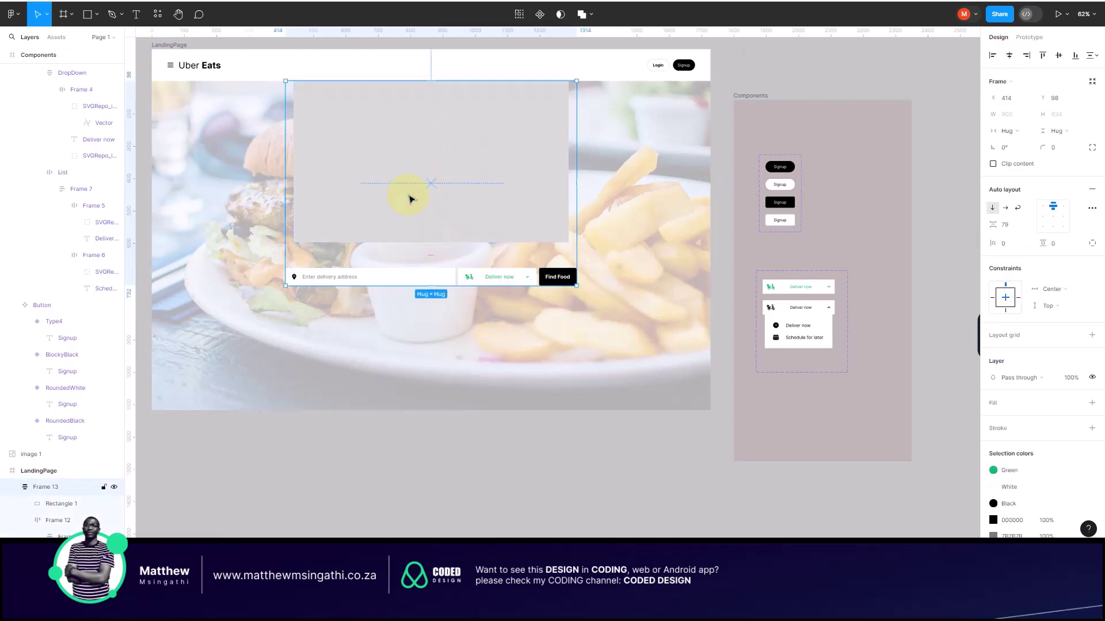
mouse_move(427, 256)
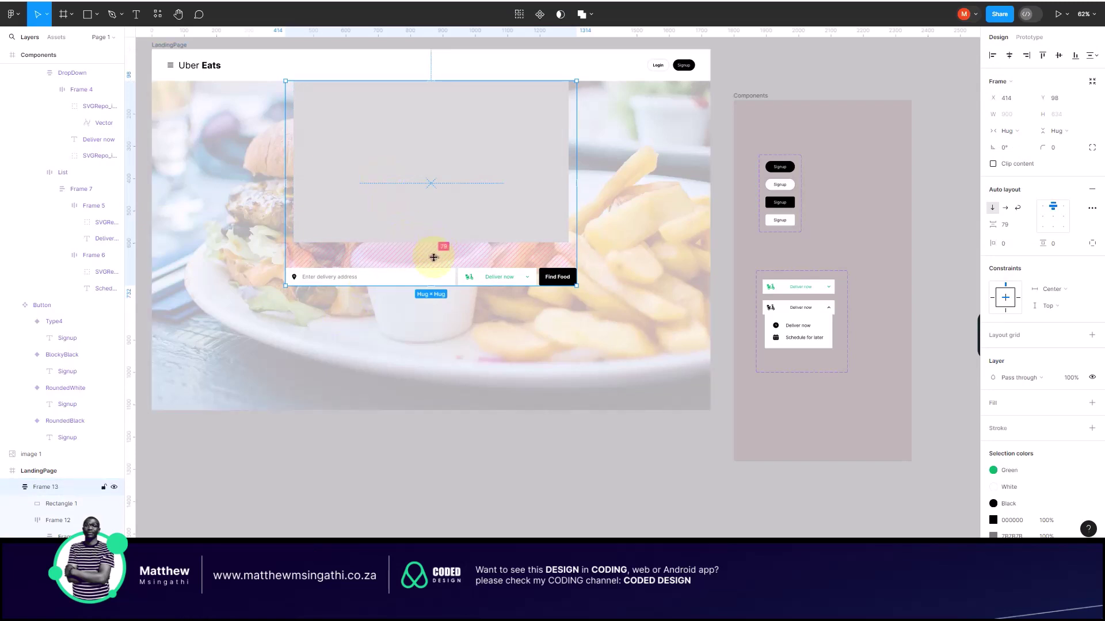
drag(434, 256, 433, 245)
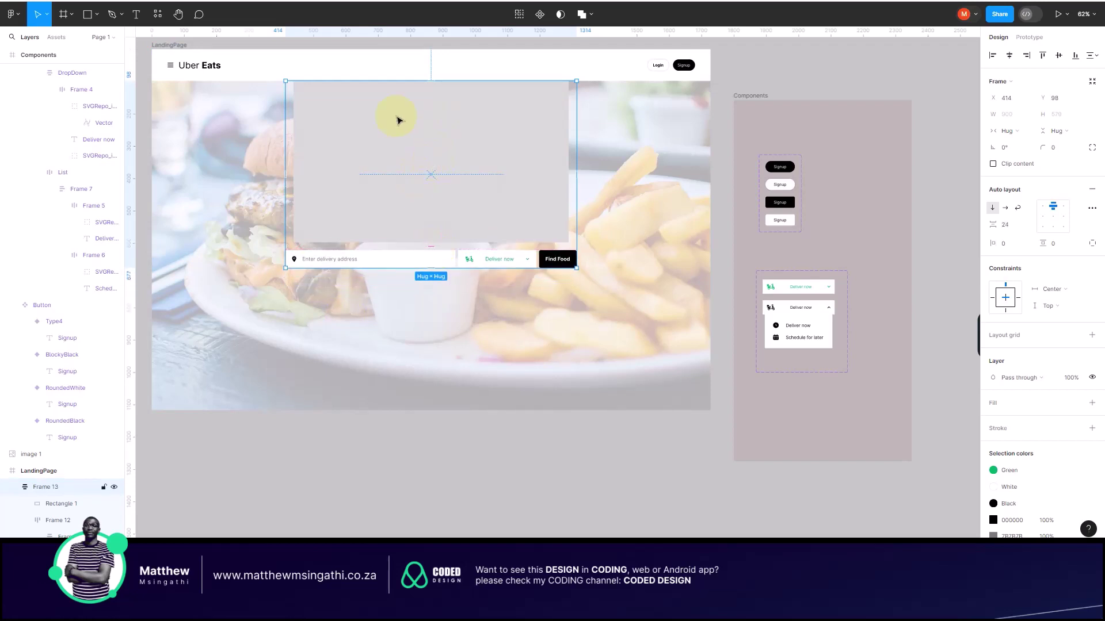
key(super+alt+Return)
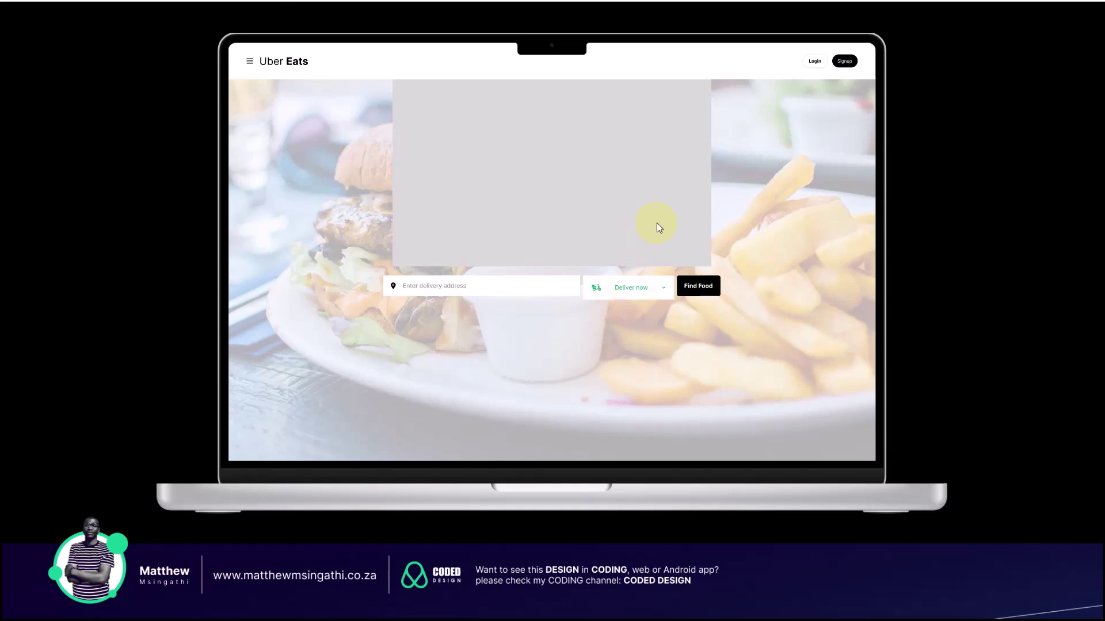
Step: Toggle the Deliver now dropdown open and closed several times, then exit the prototype
click(662, 291)
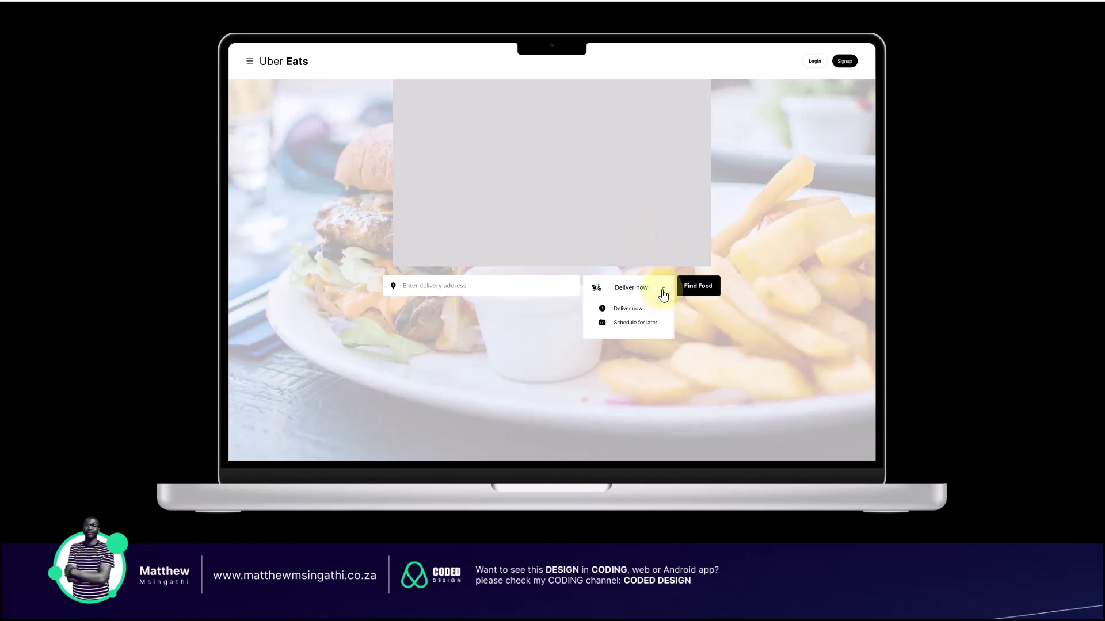
click(663, 291)
click(663, 291)
click(663, 291)
click(663, 291)
click(668, 291)
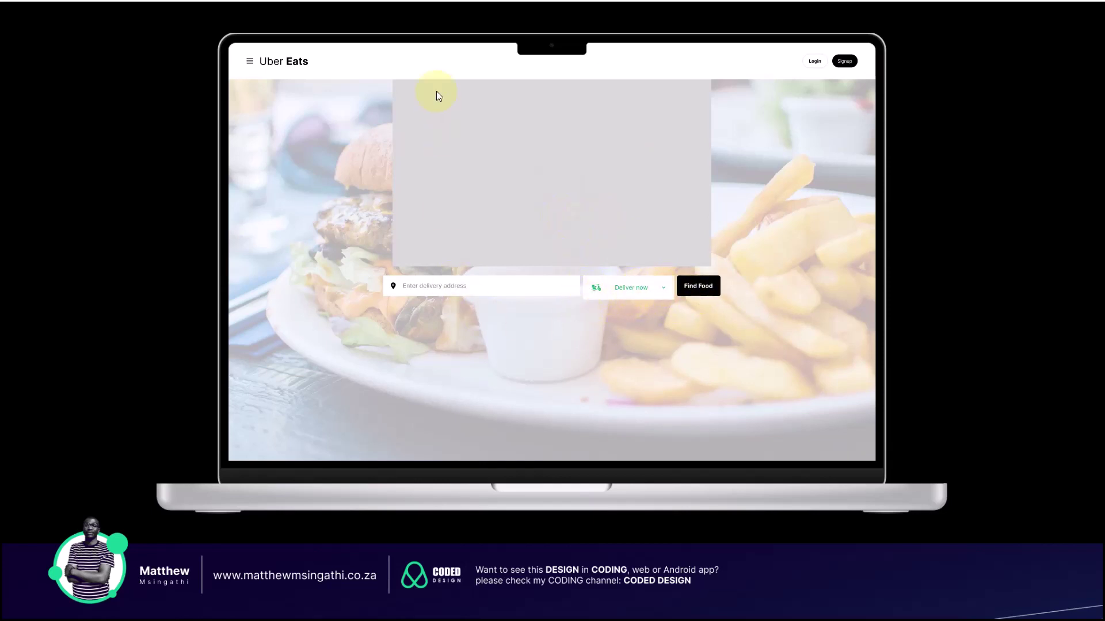
key(Escape)
key(ctrl+w)
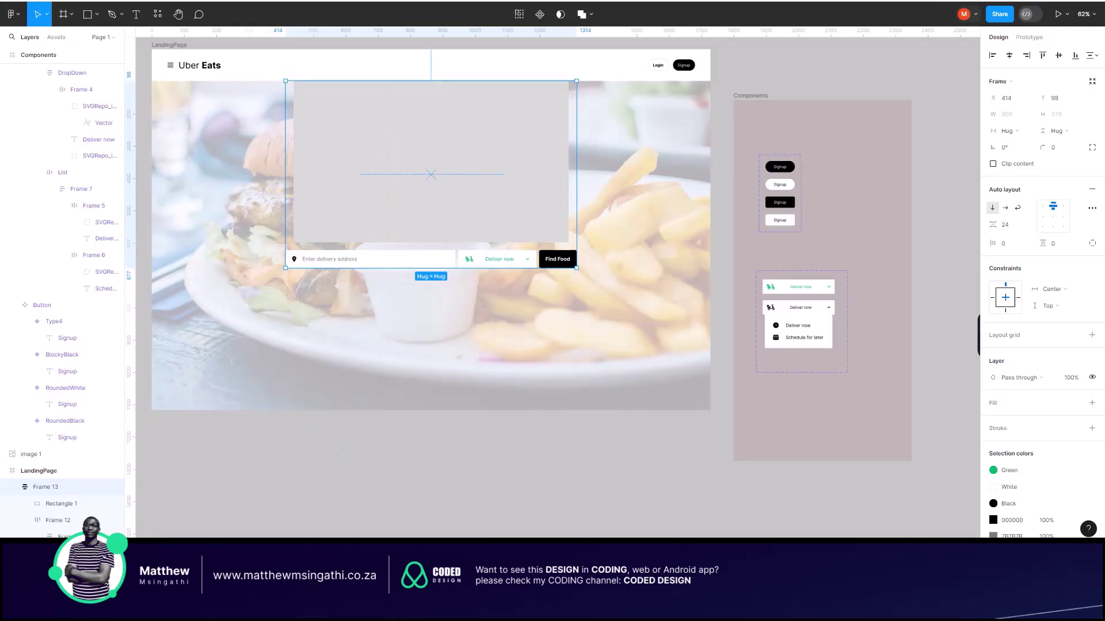
Step: Remove the grey fill from the placeholder rectangle so the burger photo shows
click(465, 145)
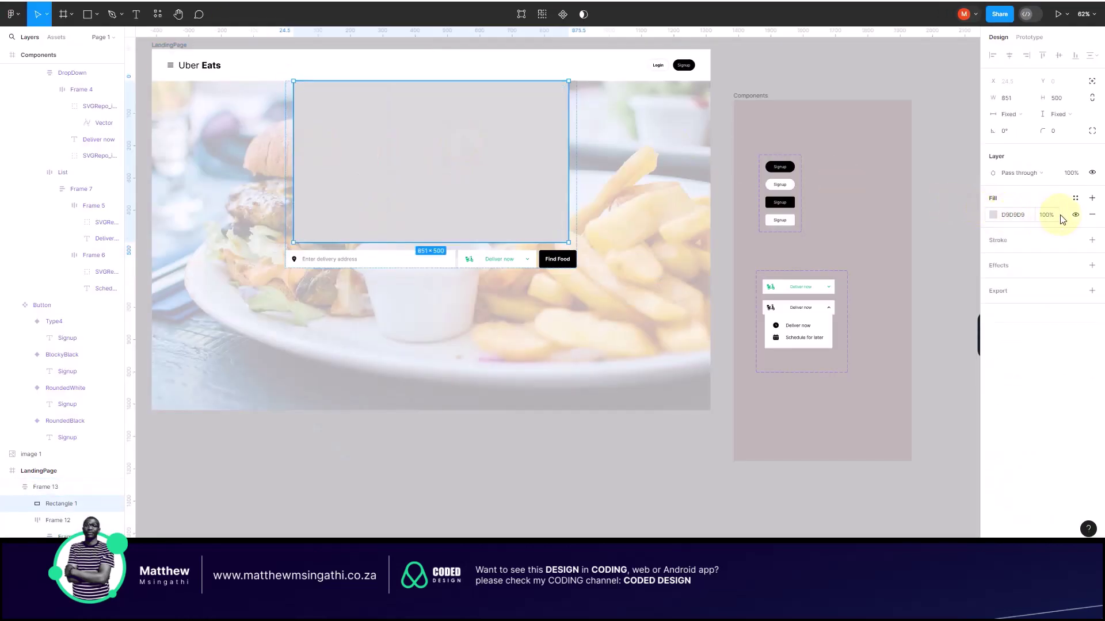
click(1093, 217)
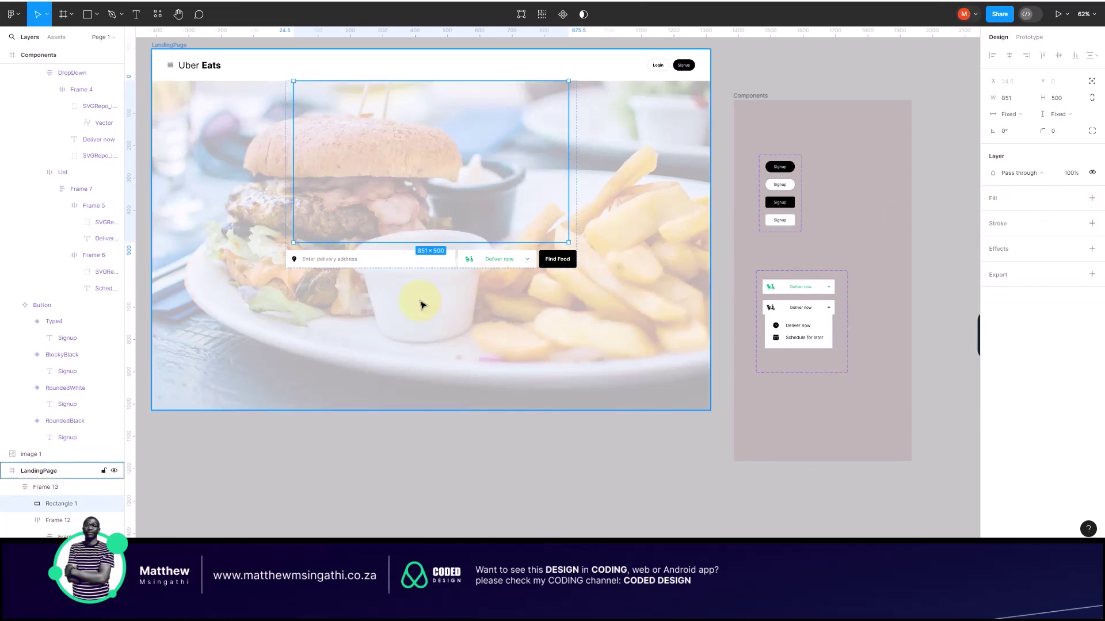
scroll(422, 301, up, 10)
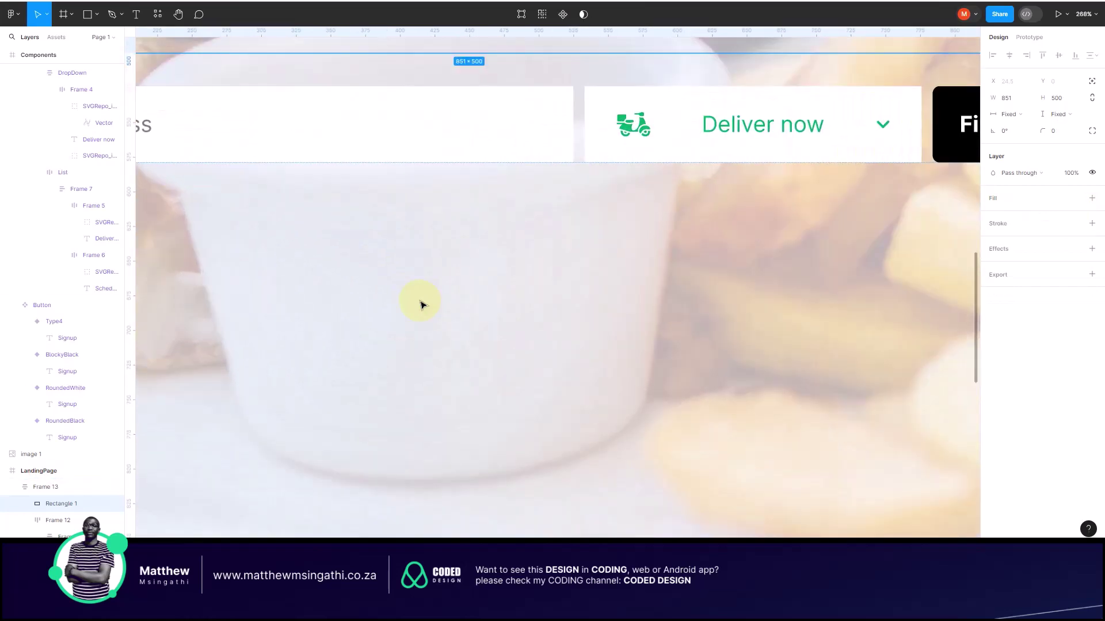
scroll(422, 304, down, 4)
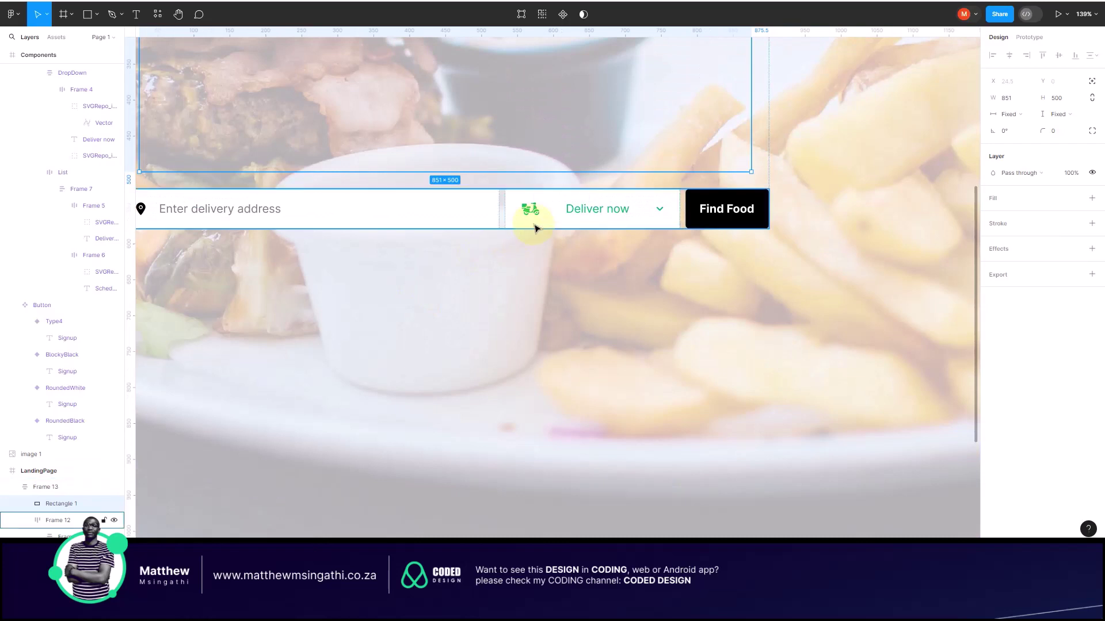
scroll(505, 227, up, 2)
Step: Make the address field 525 × 71 and the Find Food button 116 × 71
click(481, 217)
click(481, 218)
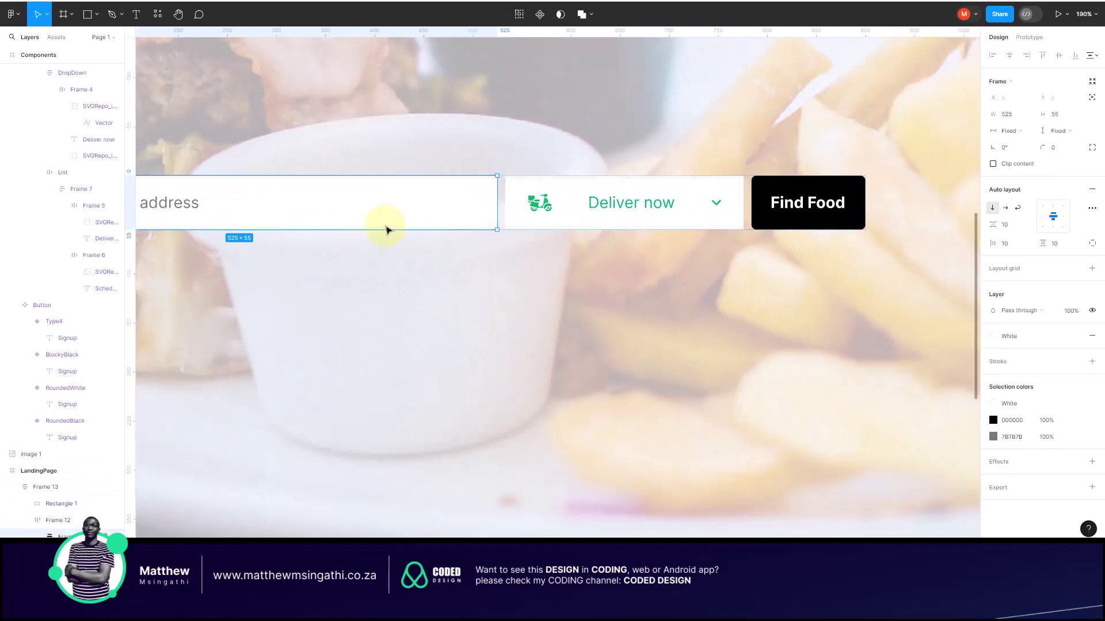
scroll(388, 226, left, 5)
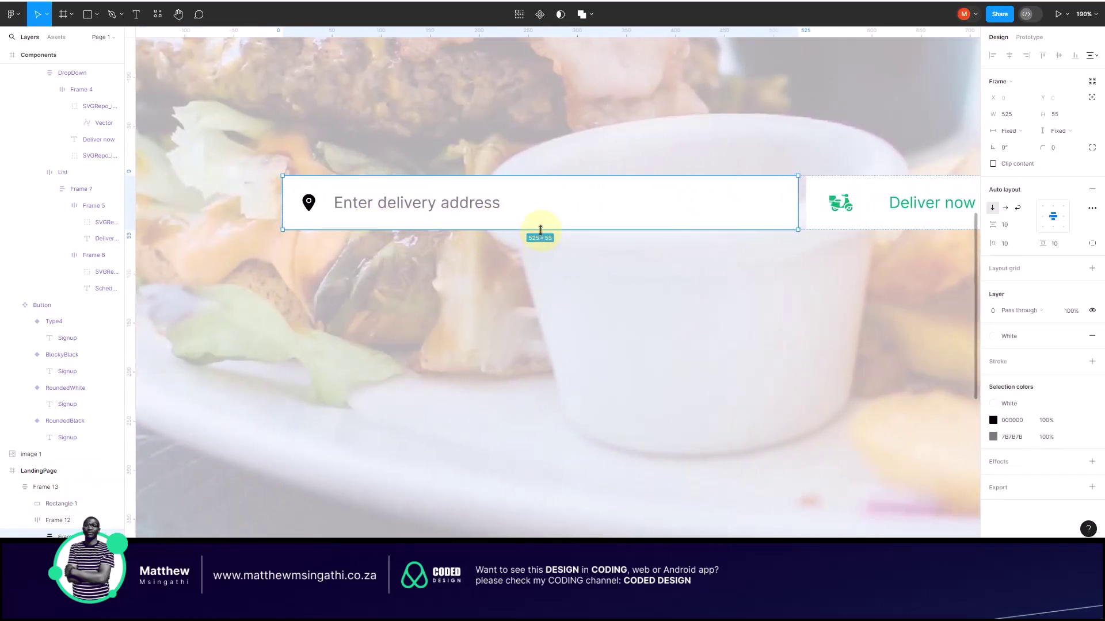
drag(540, 229, 541, 245)
scroll(542, 242, right, 7)
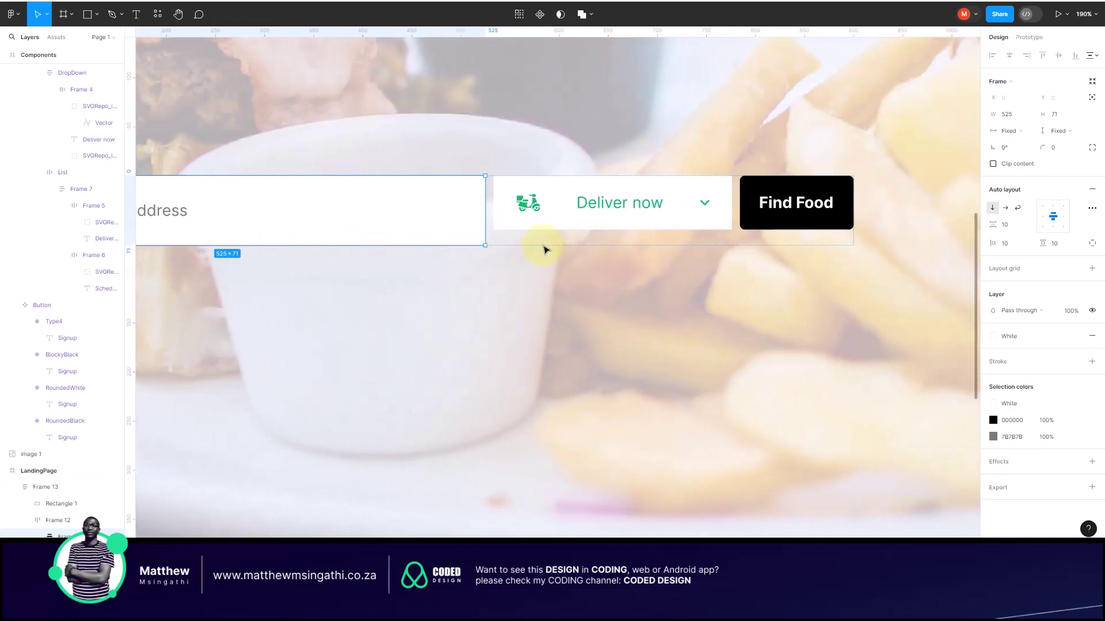
click(667, 223)
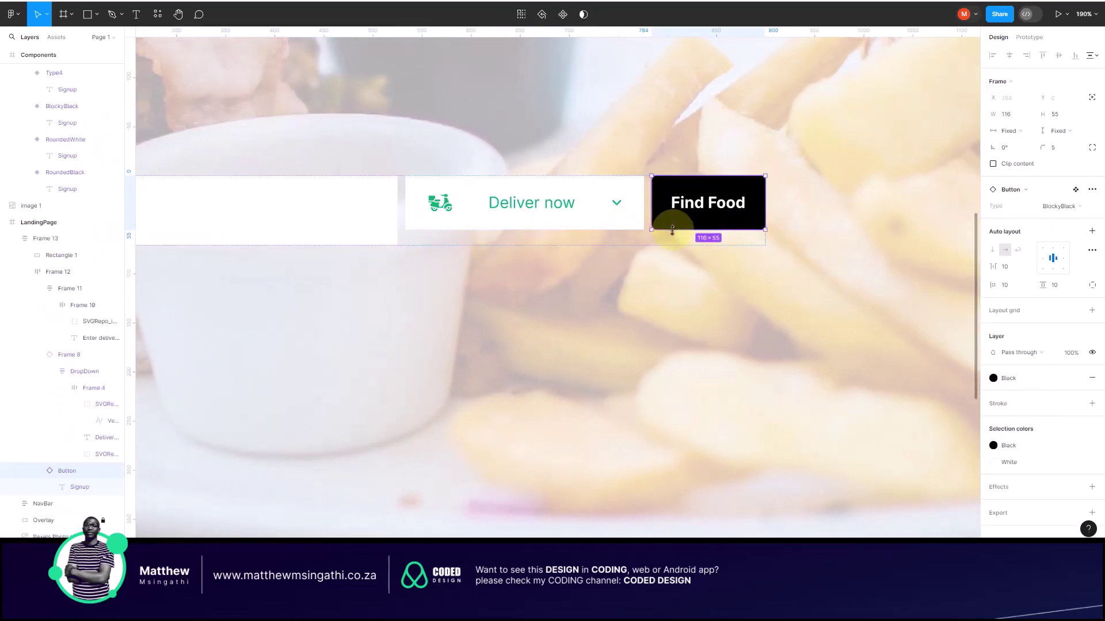
drag(673, 231, 674, 245)
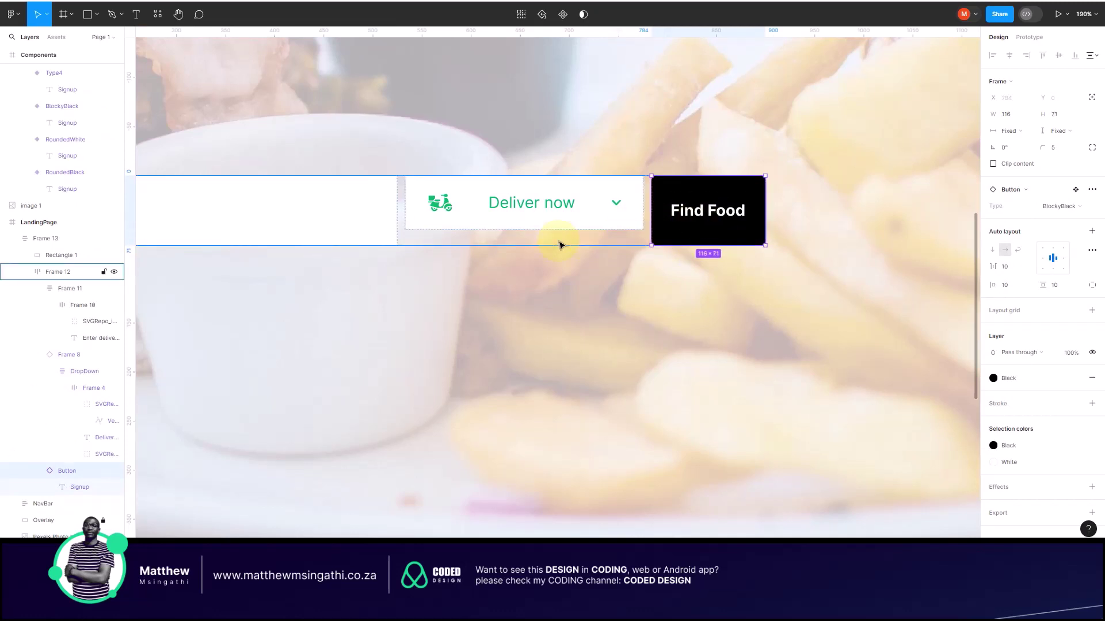
Step: Preview the updated landing page and open and close the Deliver now dropdown
key(ctrl+alt+Return)
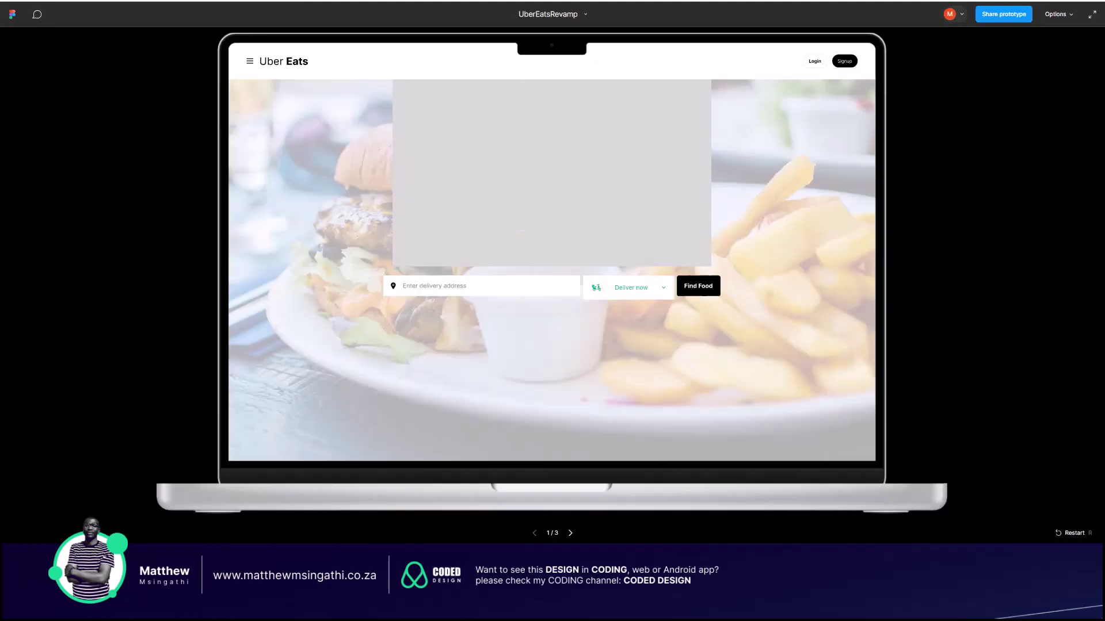
click(662, 290)
click(663, 292)
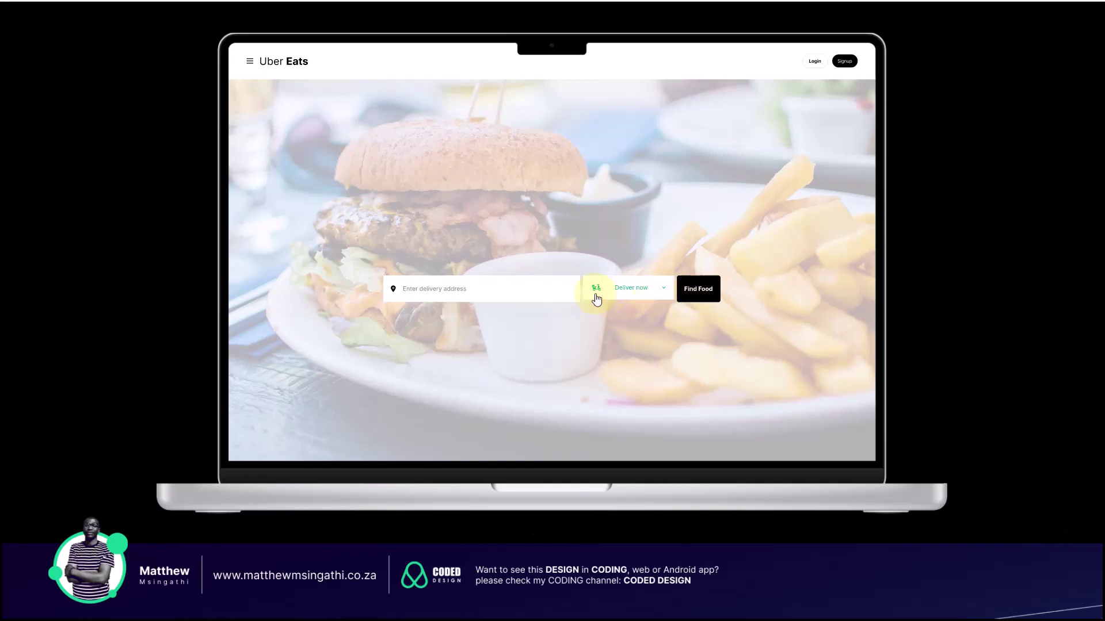
click(574, 302)
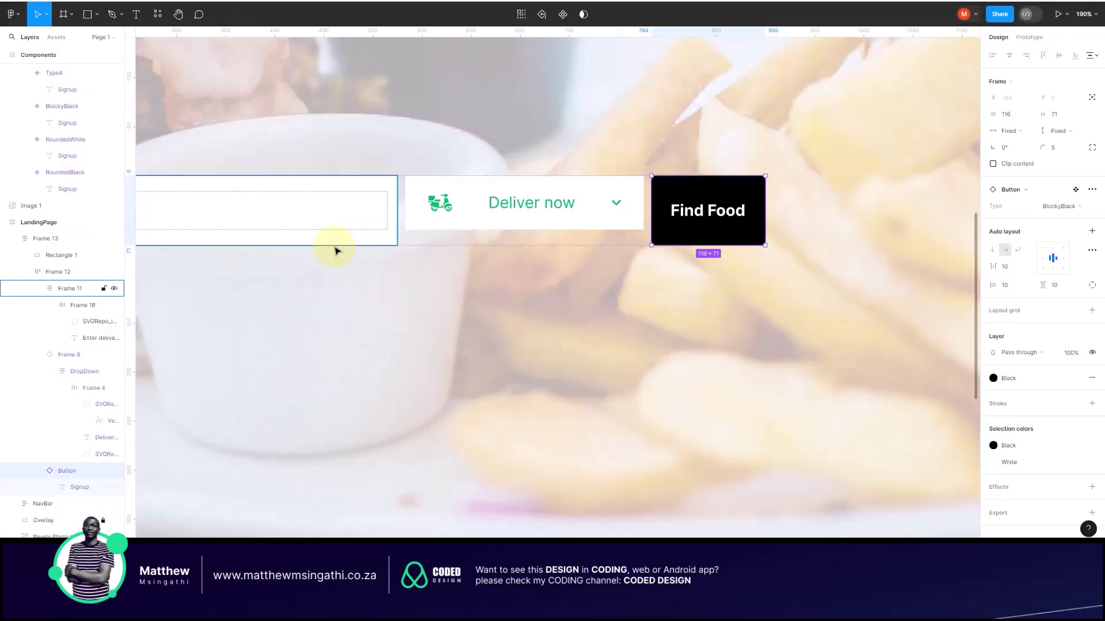
Step: Shorten the address field to 65 px tall
scroll(337, 250, left, 10)
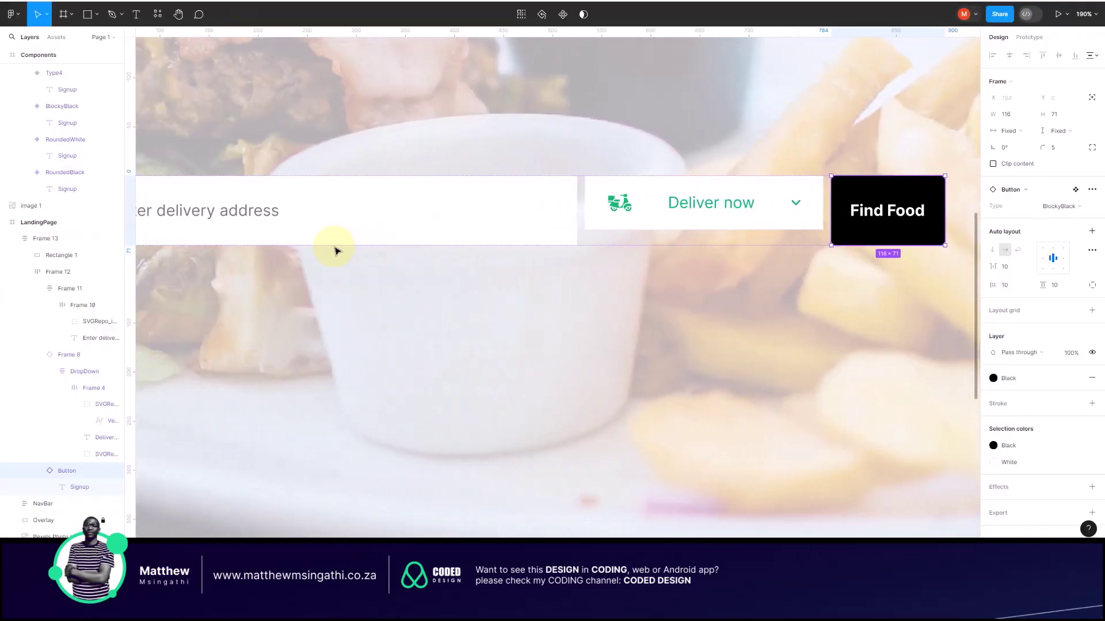
scroll(528, 249, up, 3)
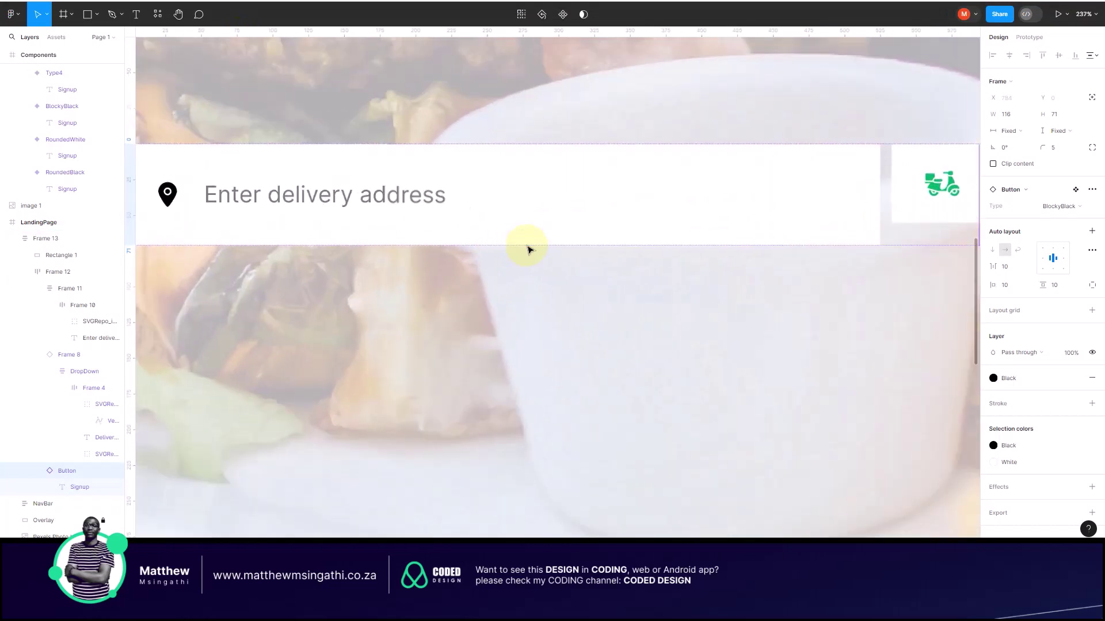
click(505, 243)
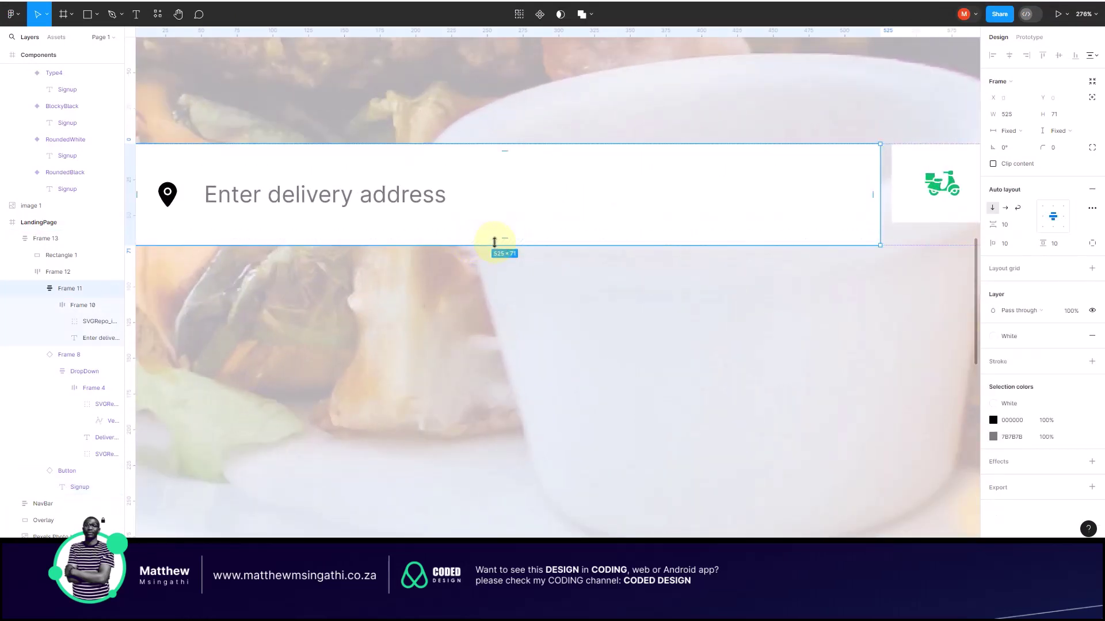
drag(495, 242, 495, 237)
Step: Set the Deliver now dropdown's height to 65
scroll(495, 236, right, 5)
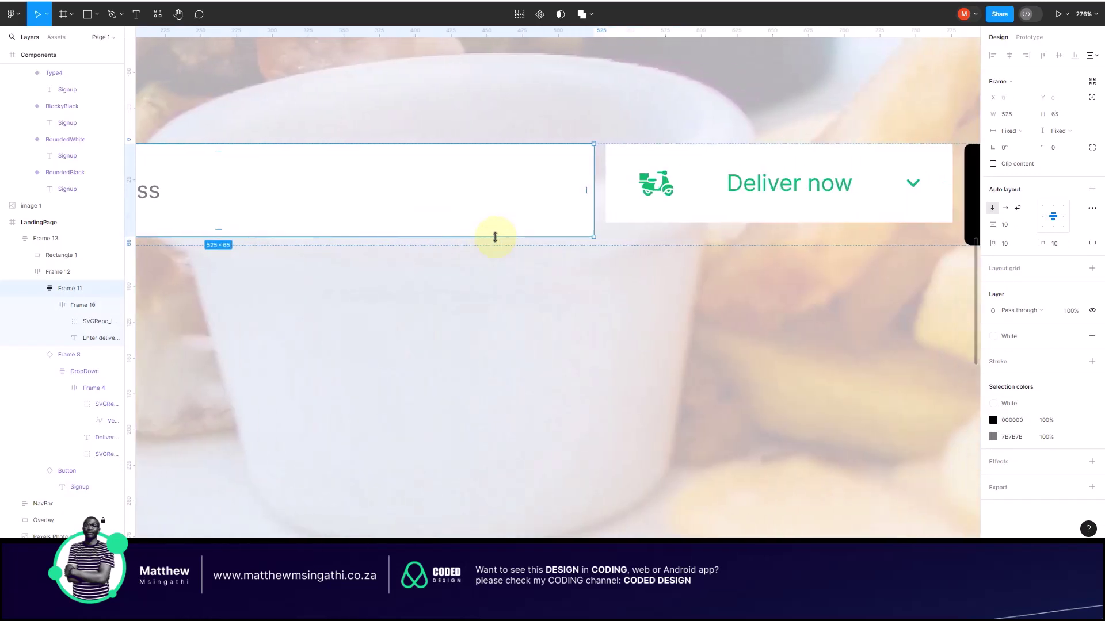
scroll(512, 254, right, 3)
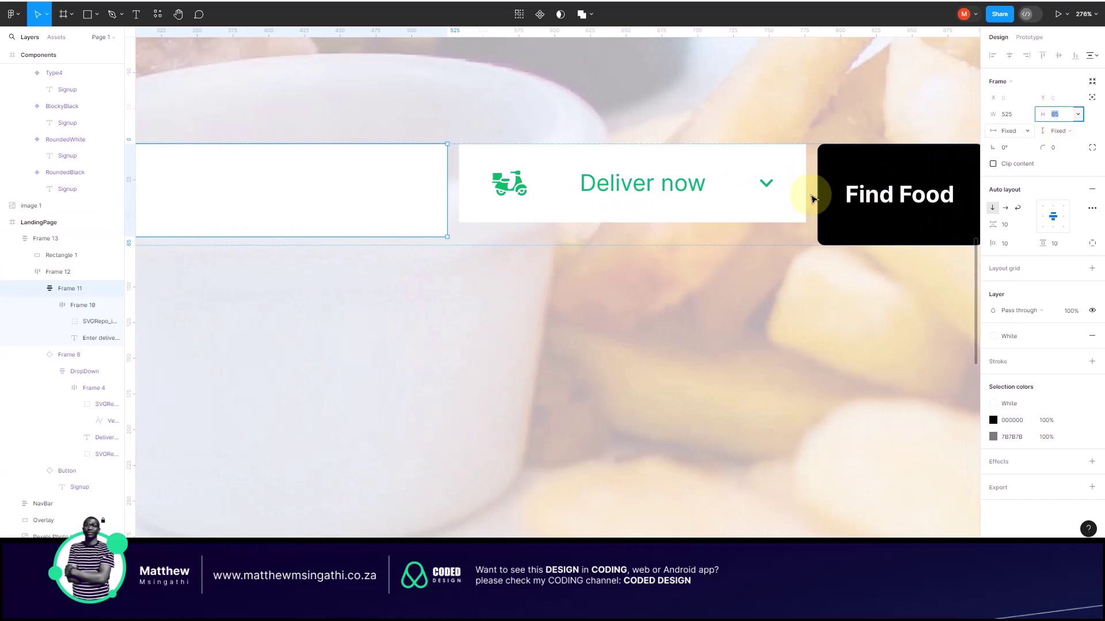
click(774, 215)
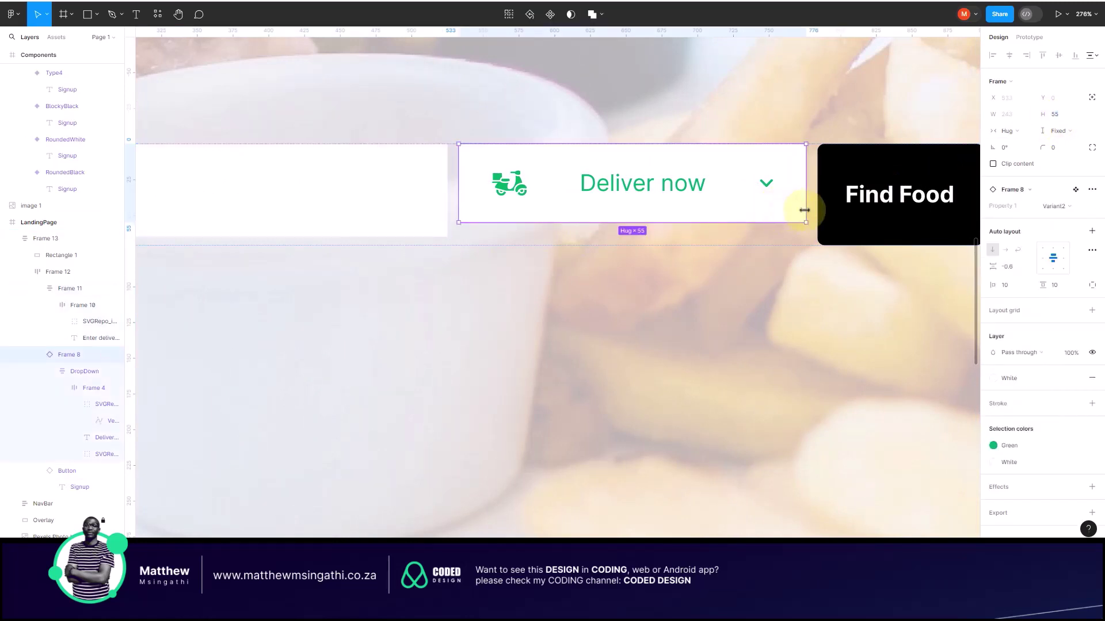
click(1059, 114)
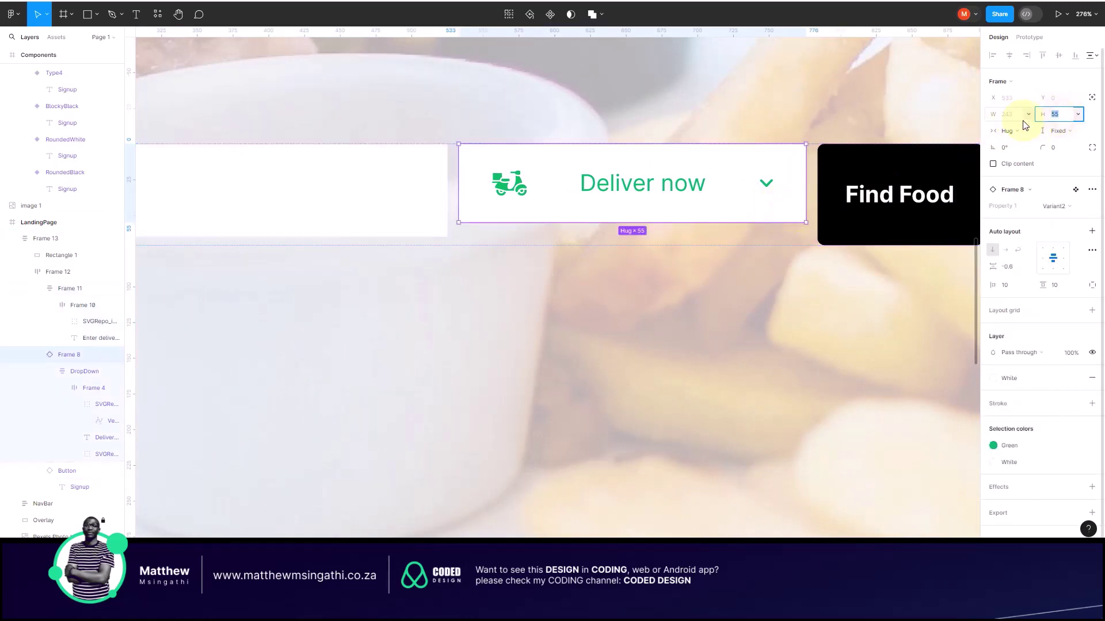
text(65)
key(Return)
Step: Set the Find Food button to 116 × 65, then preview the LandingPage prototype
click(883, 158)
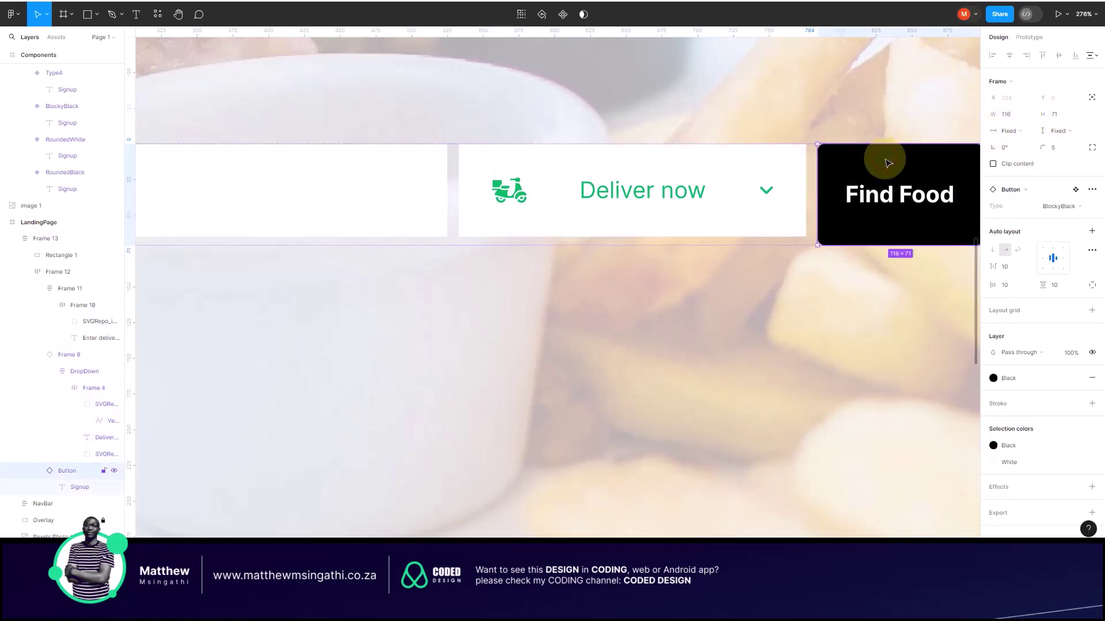
click(1054, 115)
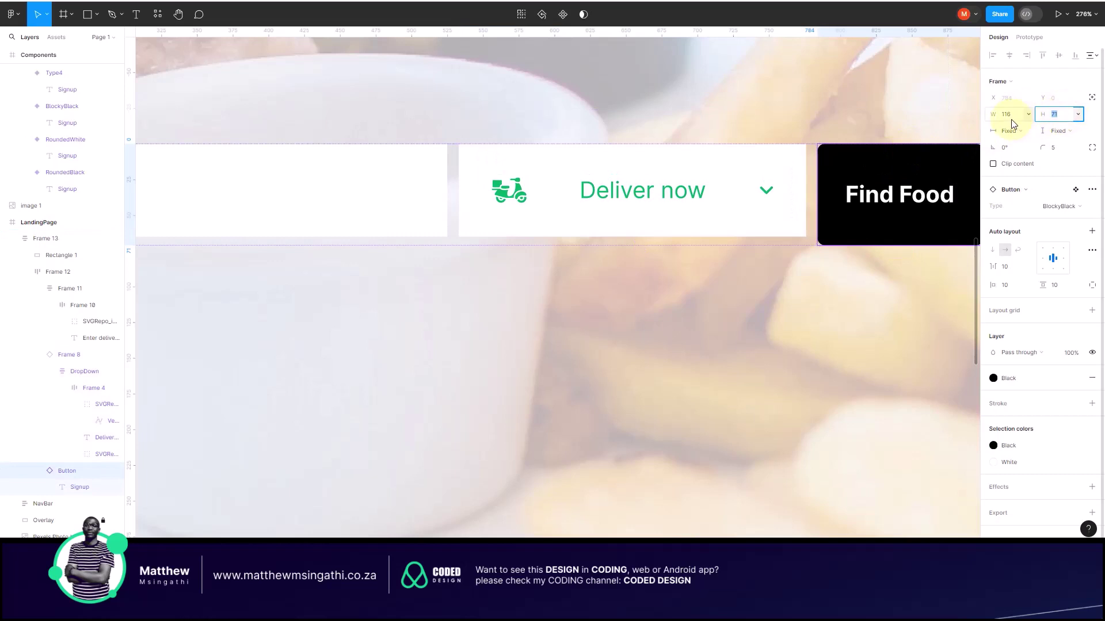
text(65)
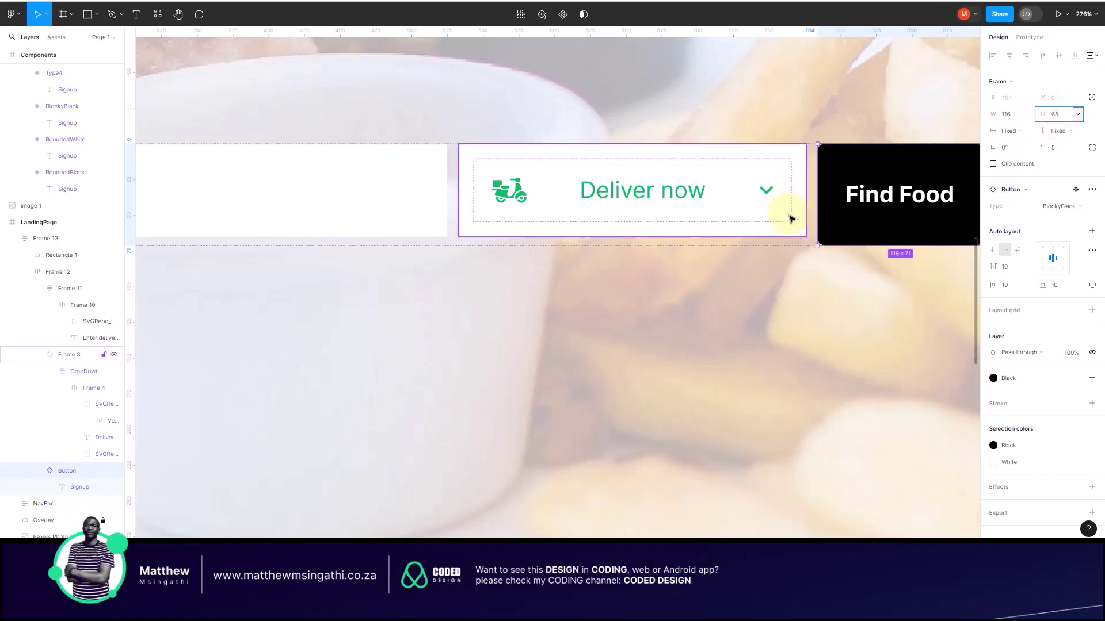
click(799, 230)
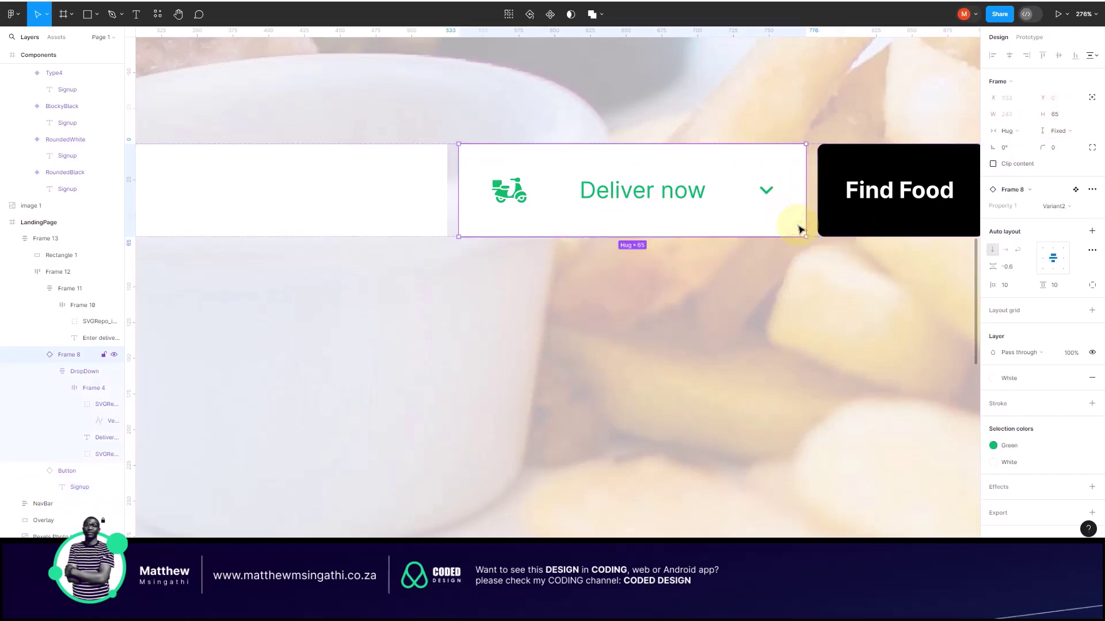
click(567, 244)
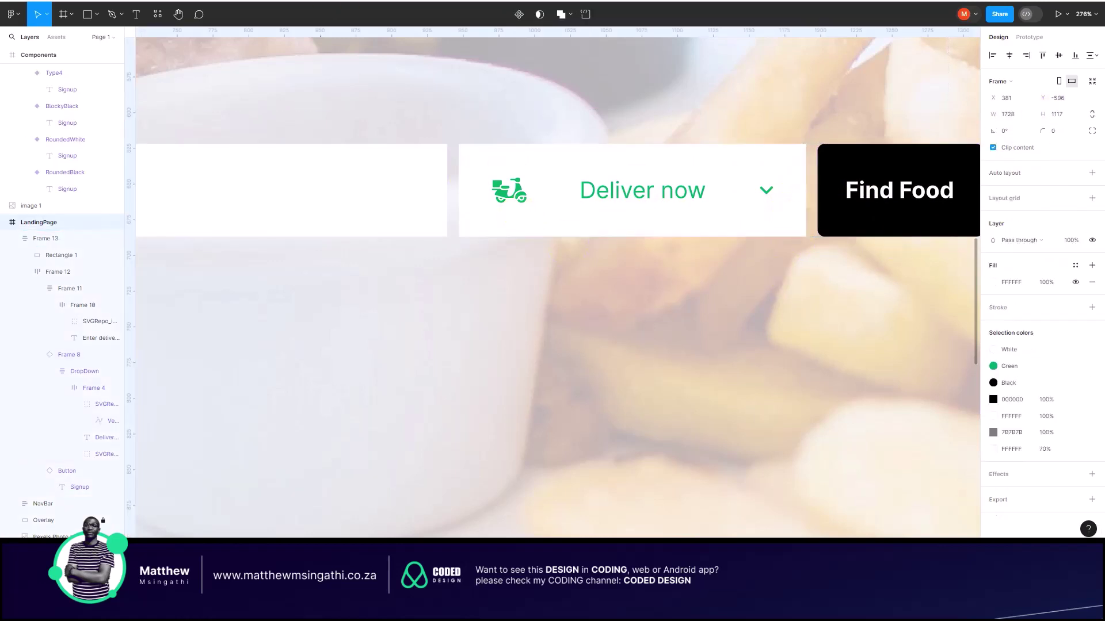
key(ctrl+alt+Return)
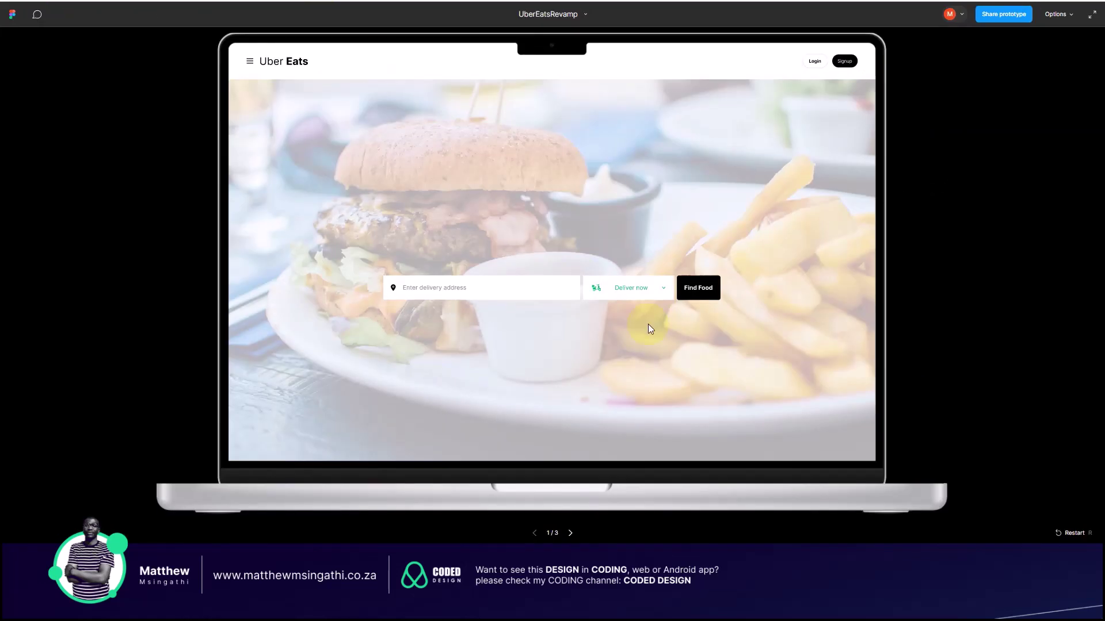
click(665, 290)
click(664, 290)
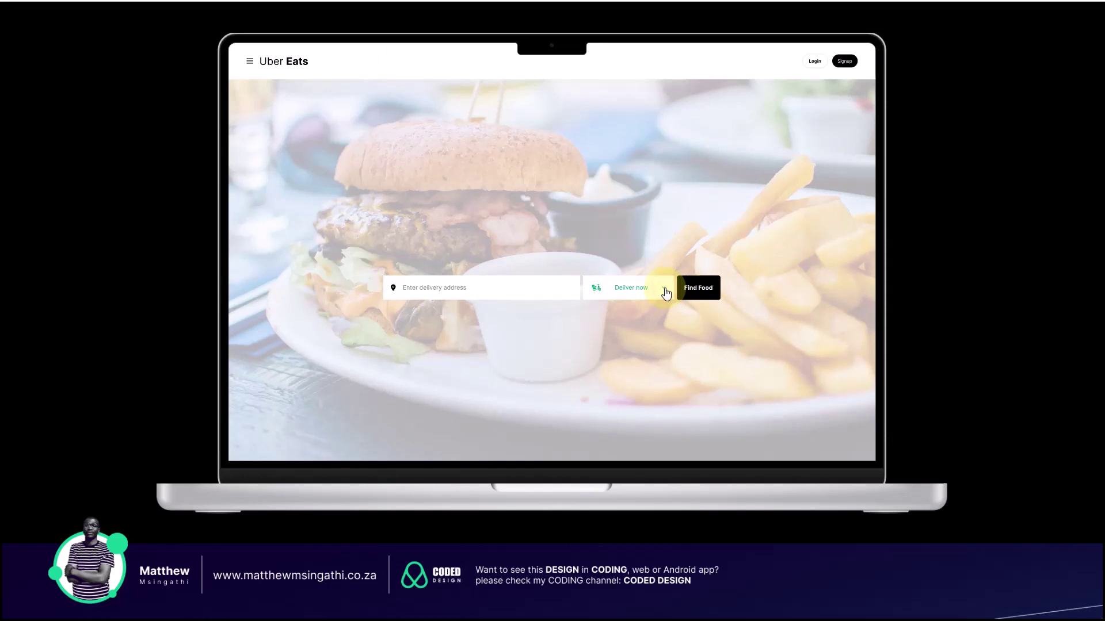
click(665, 291)
click(665, 291)
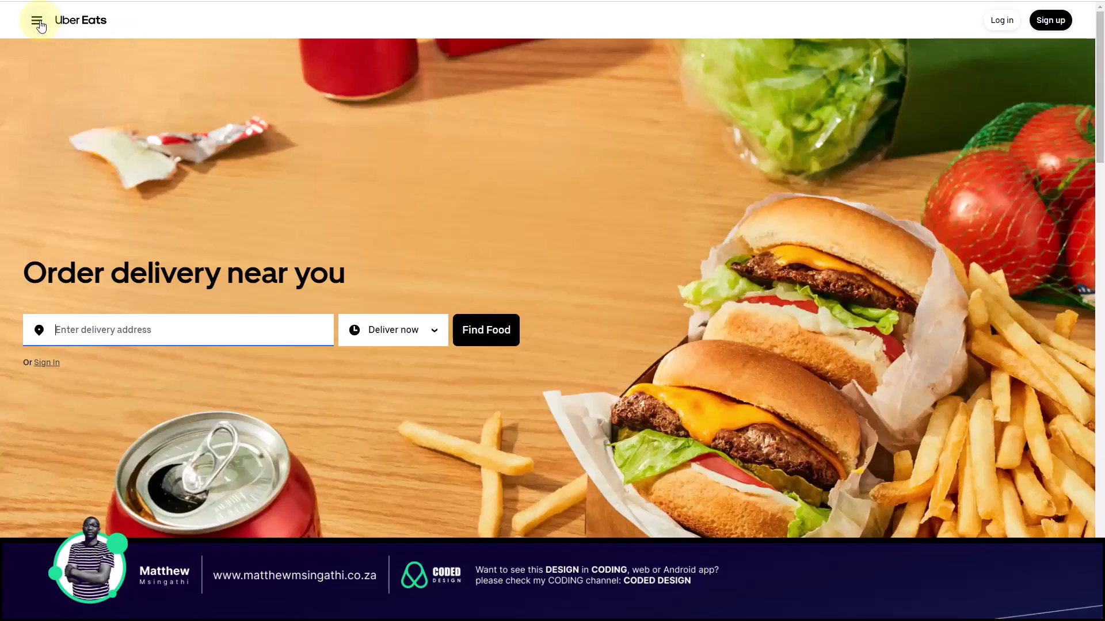
Step: Open the Uber Eats side menu drawer with the top-left hamburger icon
click(37, 20)
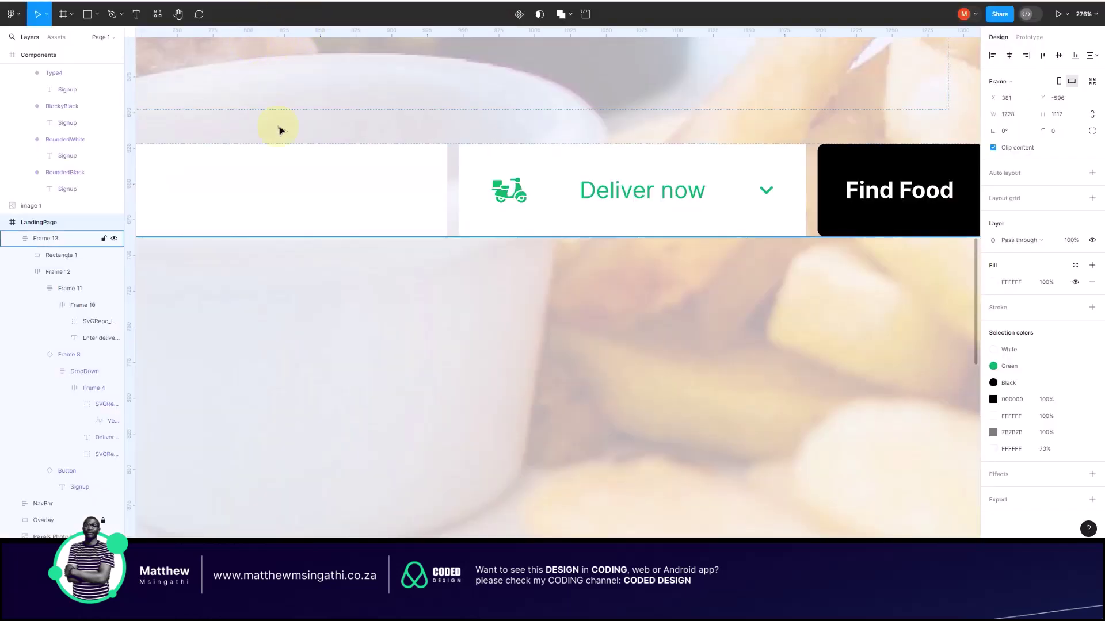
Step: Paste the 300 × 941 side-menu screenshot and place it along LandingPage's left edge
scroll(278, 129, down, 8)
scroll(328, 202, down, 2)
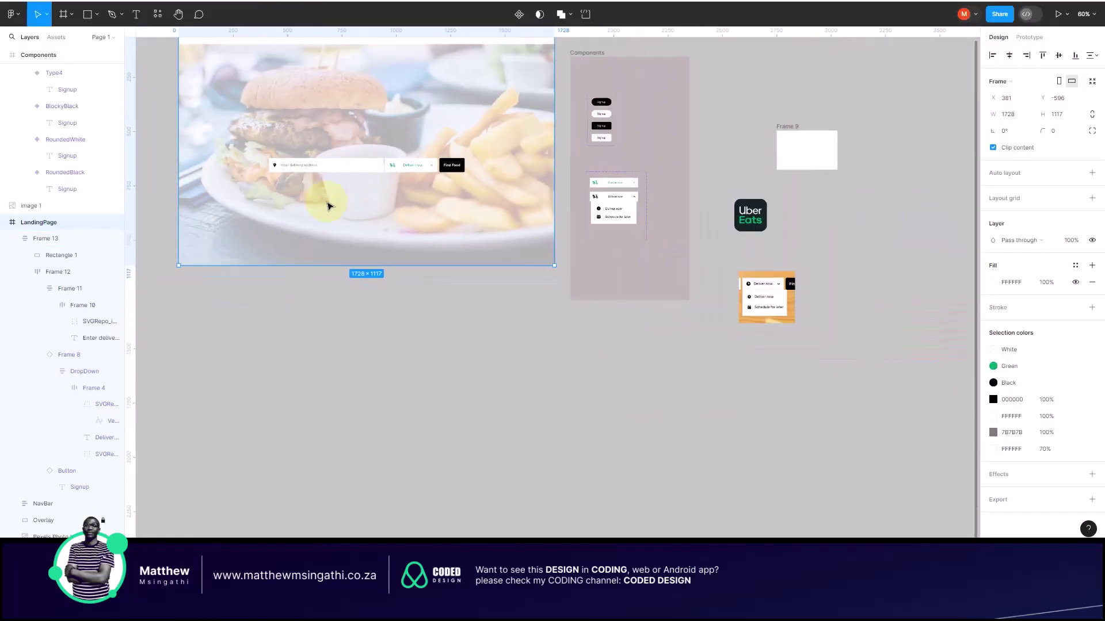
scroll(379, 291, down, 3)
click(357, 402)
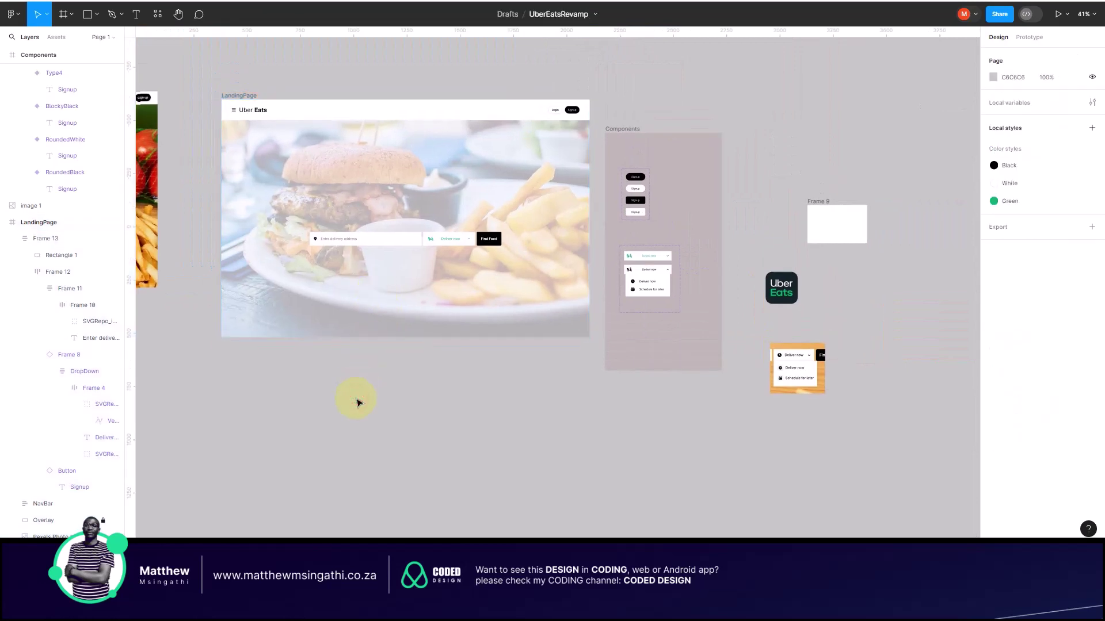
key(ctrl+v)
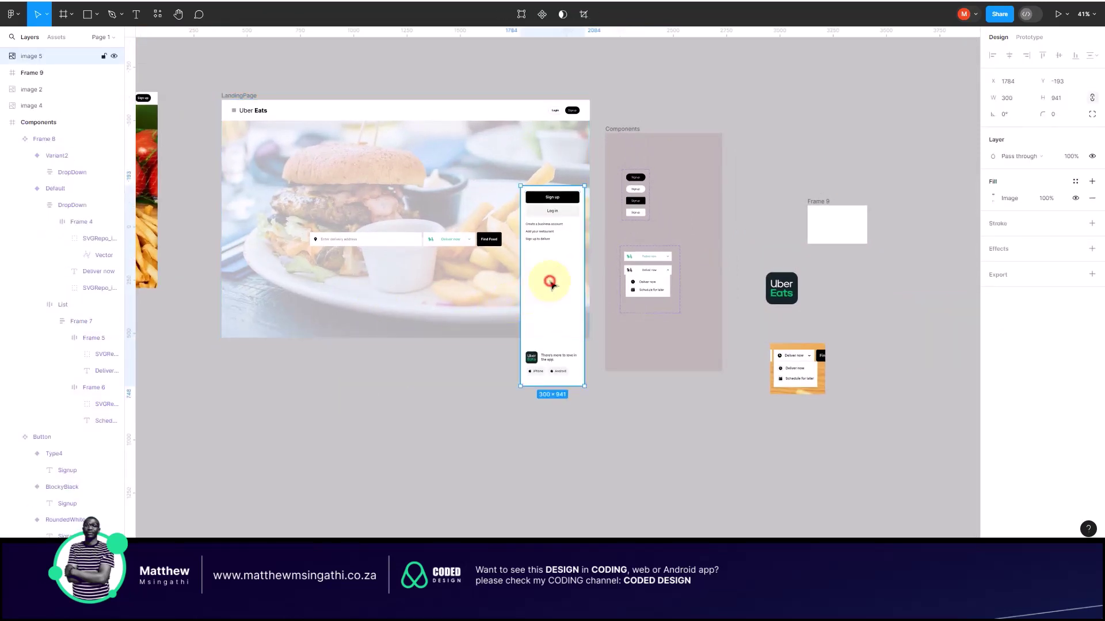
drag(546, 277, 555, 239)
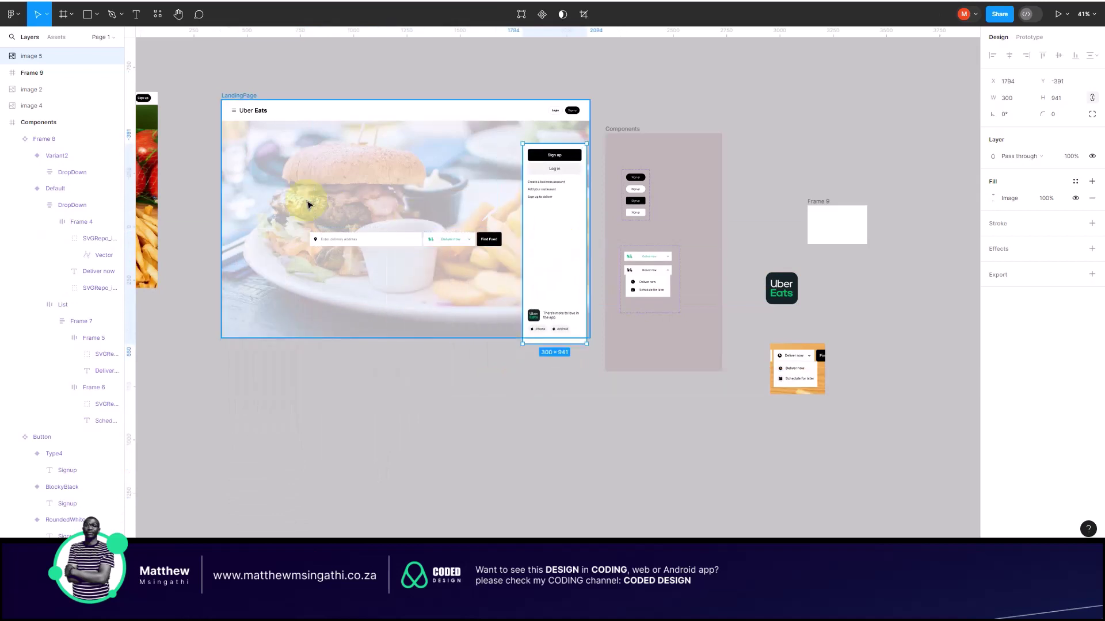
scroll(309, 205, up, 3)
scroll(309, 205, up, 3)
scroll(309, 205, left, 2)
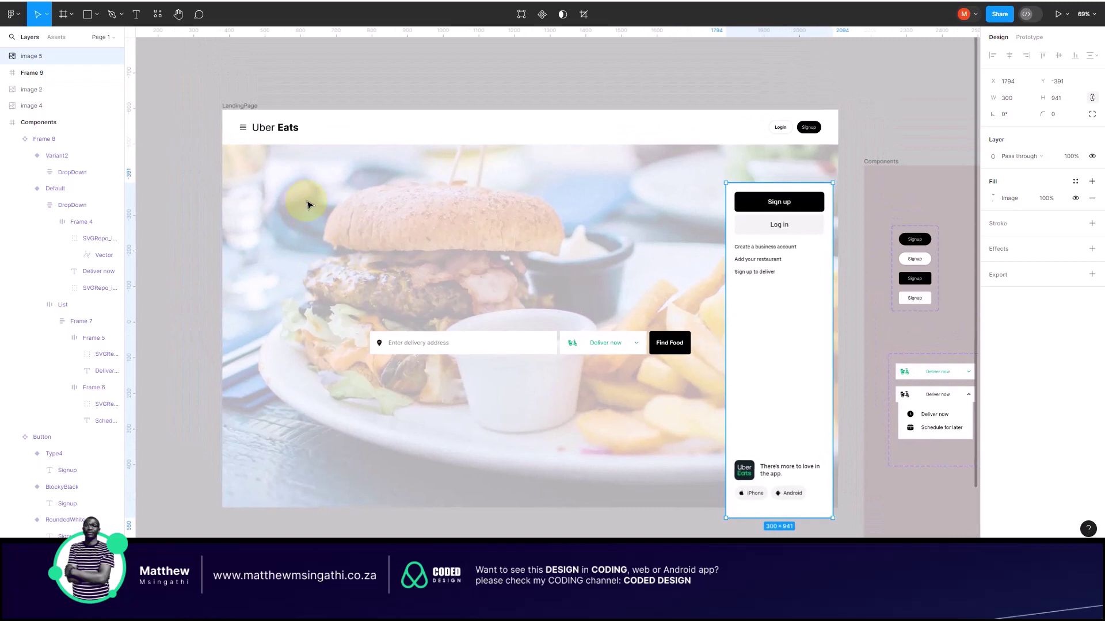
drag(762, 258, 282, 228)
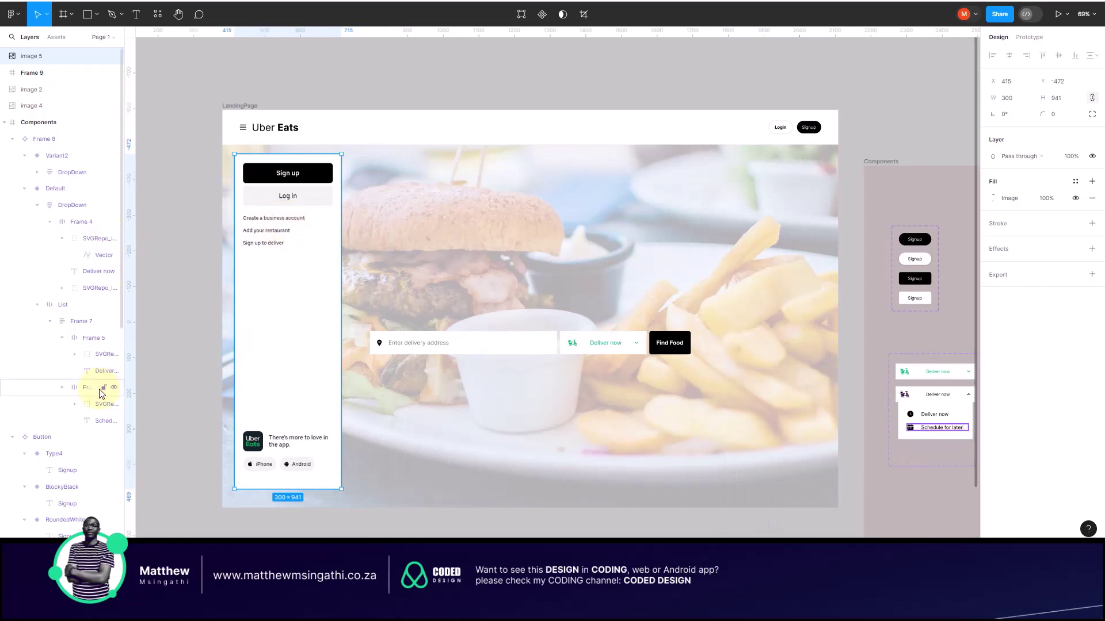
Step: Lock the side-menu image and duplicate the Find Food button toward the sidebar
click(103, 57)
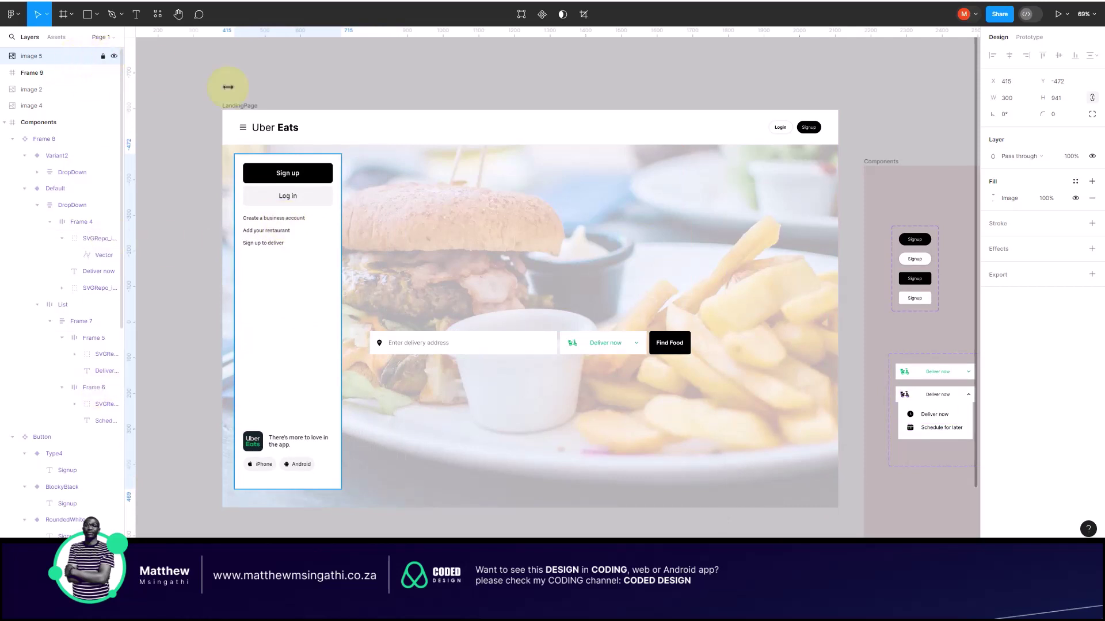
click(672, 344)
click(672, 344)
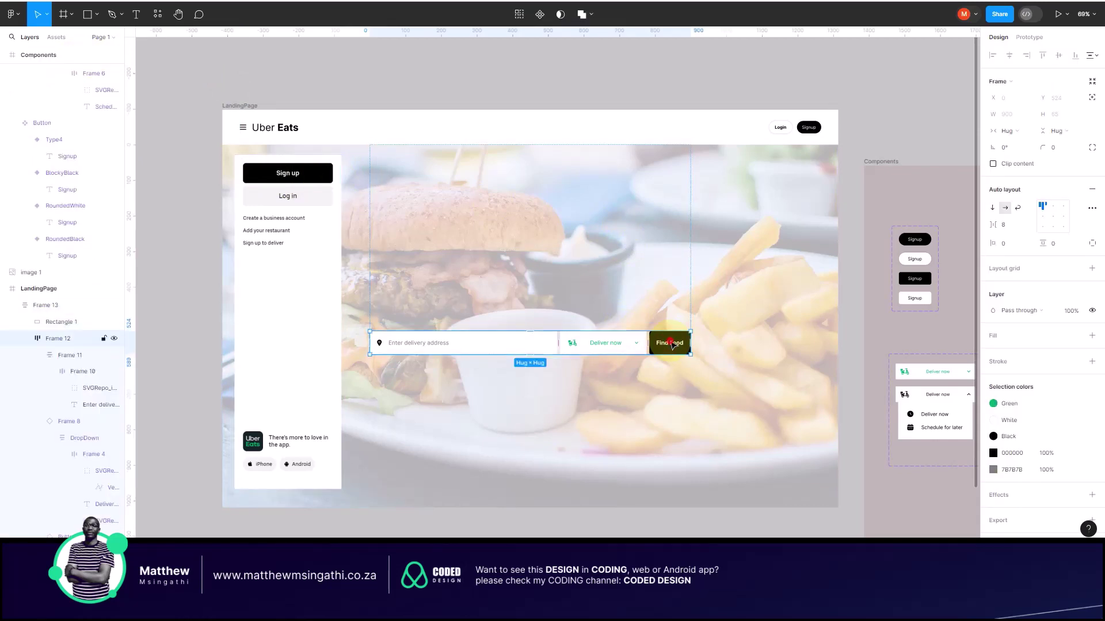
click(673, 345)
key(ctrl+d)
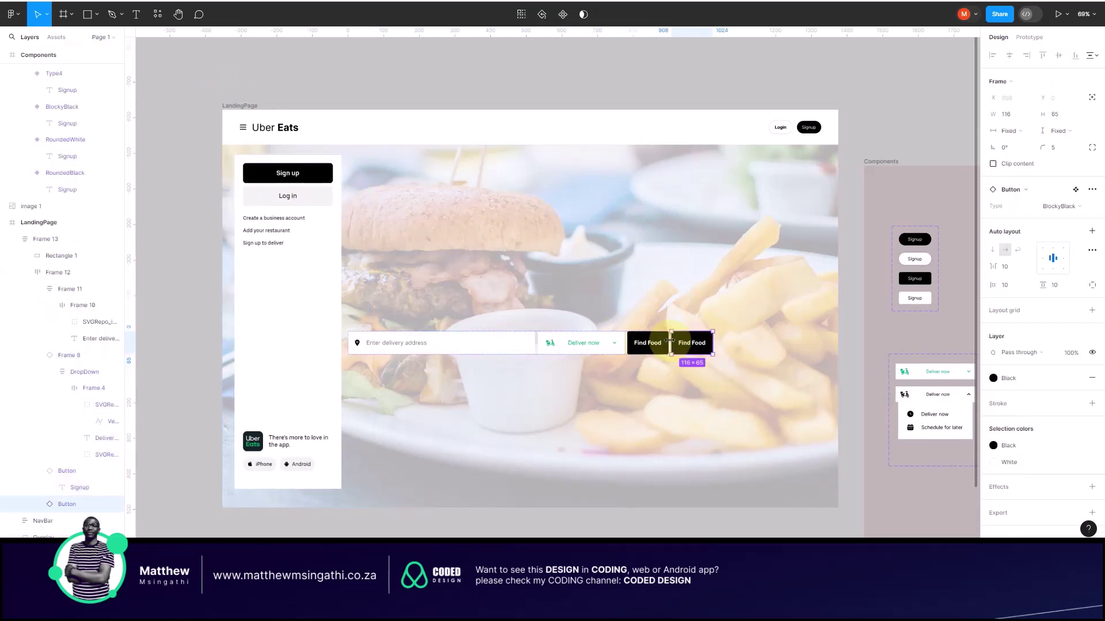
drag(702, 345, 371, 203)
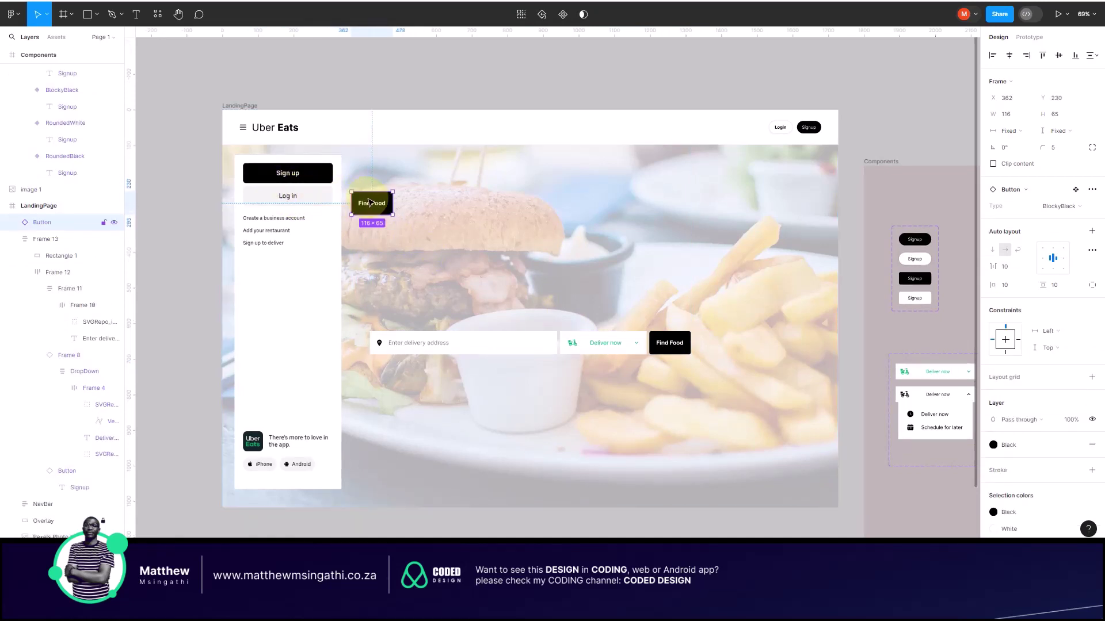
Step: Try positioning the Find Food copy beside the sidebar, undoing stray frame and copy moves
click(288, 178)
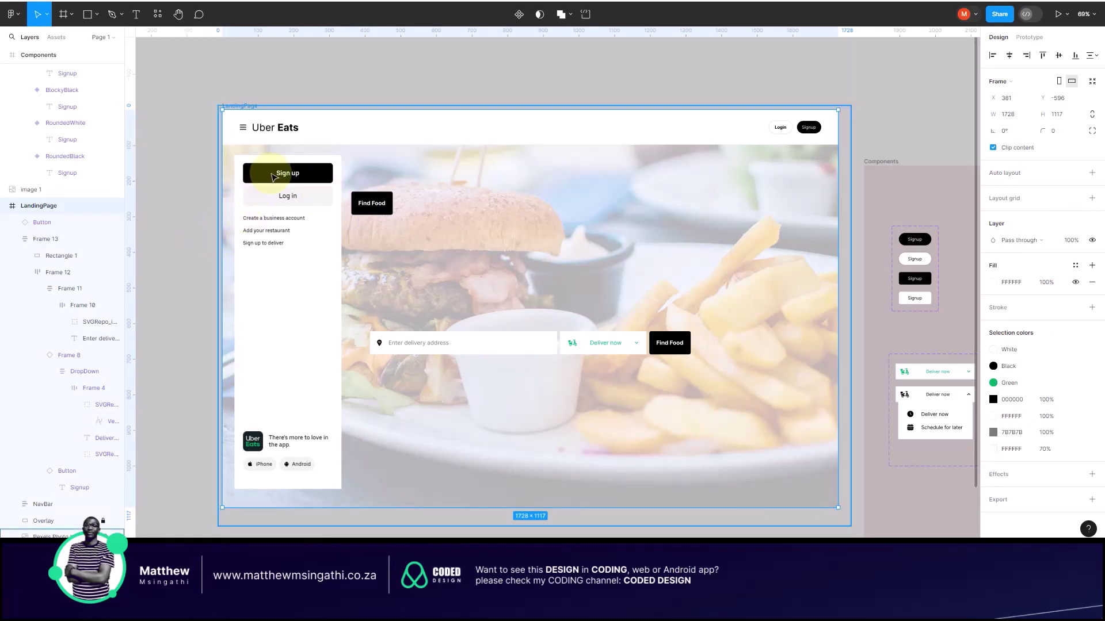
scroll(271, 173, up, 5)
drag(389, 210, 309, 182)
key(ctrl+z)
click(483, 230)
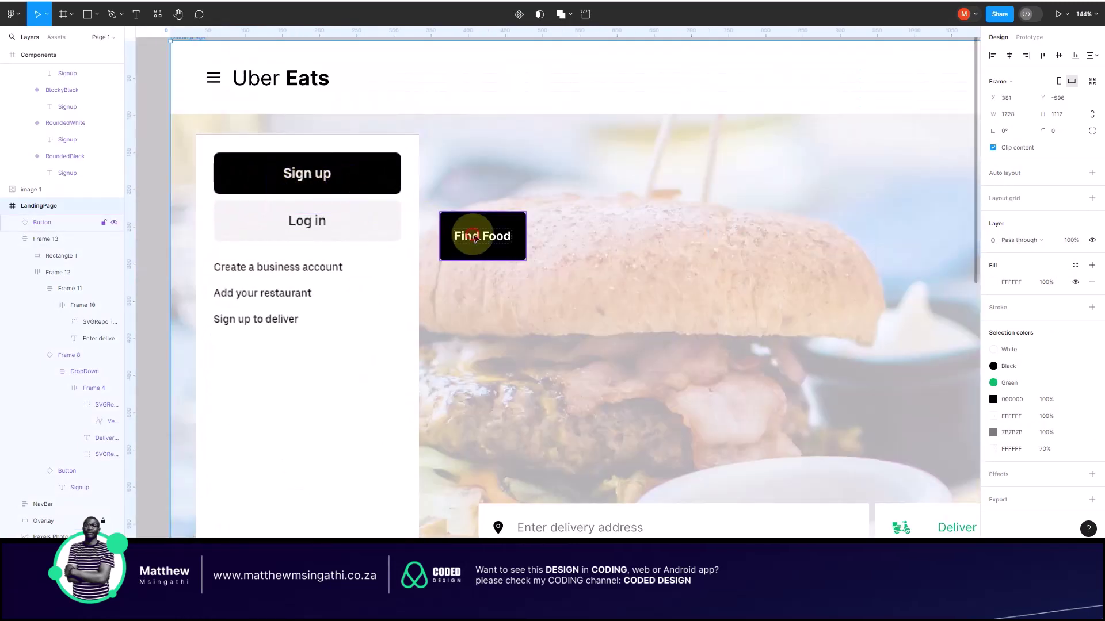
drag(490, 228, 475, 204)
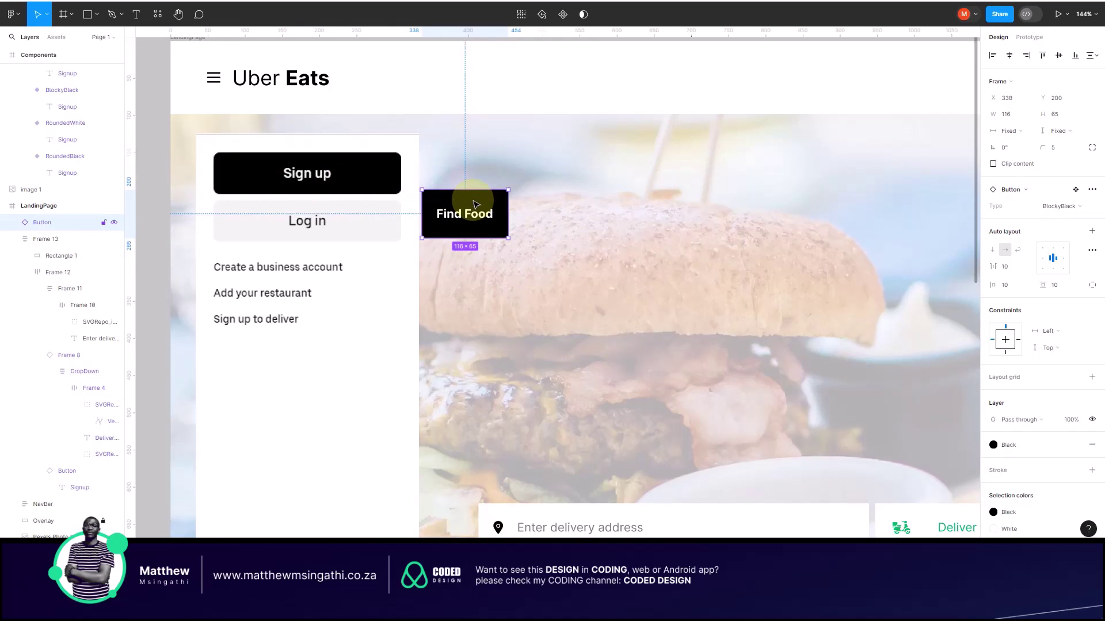
drag(475, 204, 432, 206)
click(370, 178)
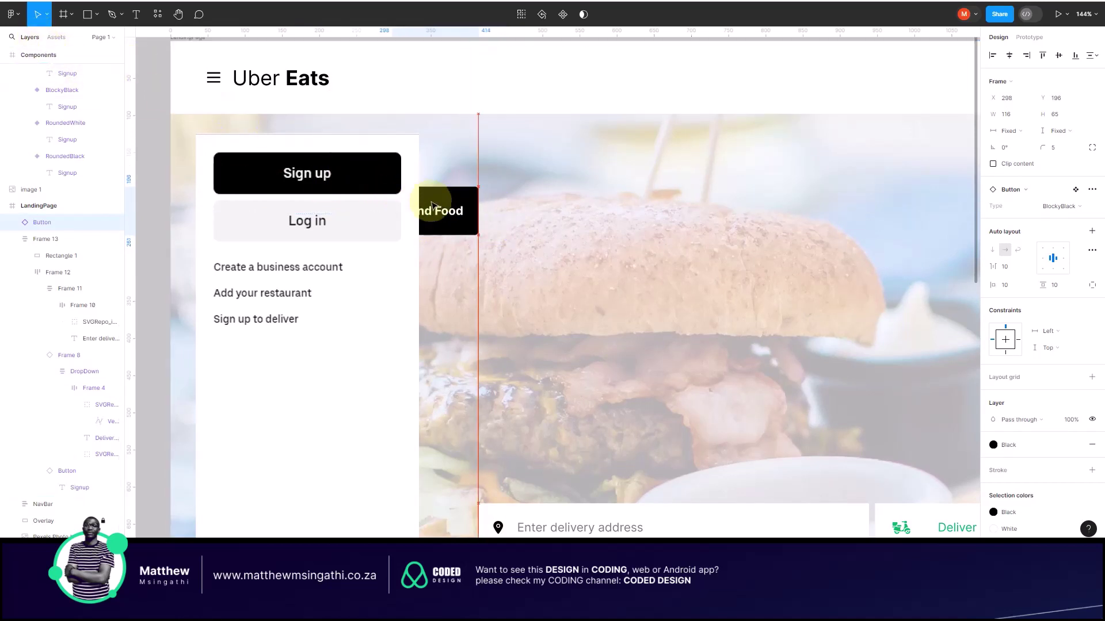
key(ctrl+z)
Step: Check the background photo's image fill, collapse the layer tree, and undo the Find Food copy
click(379, 177)
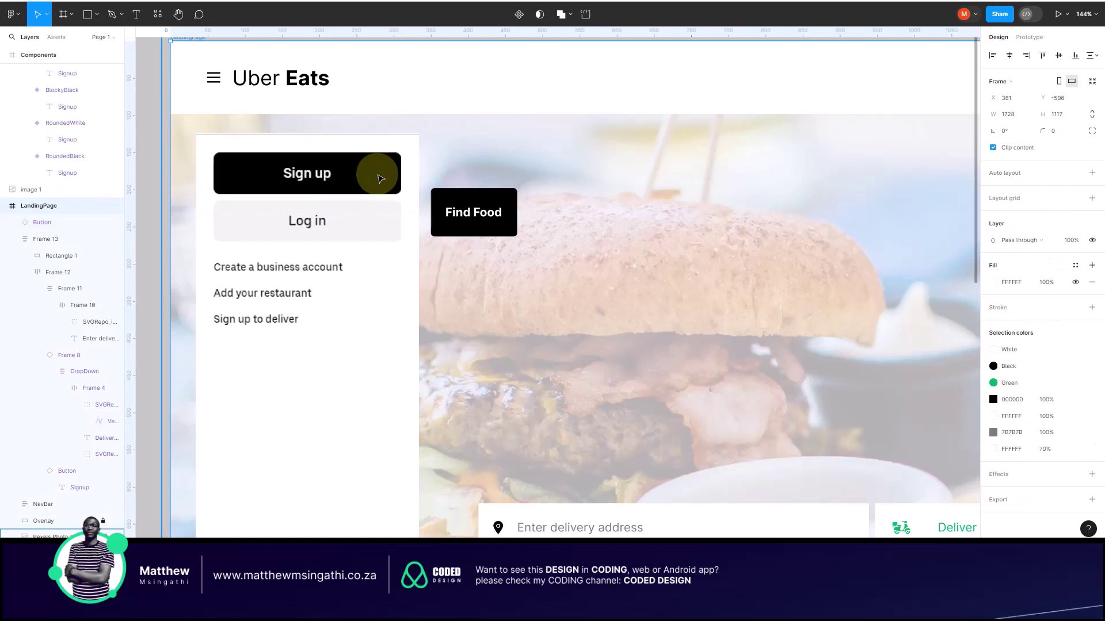
double_click(312, 166)
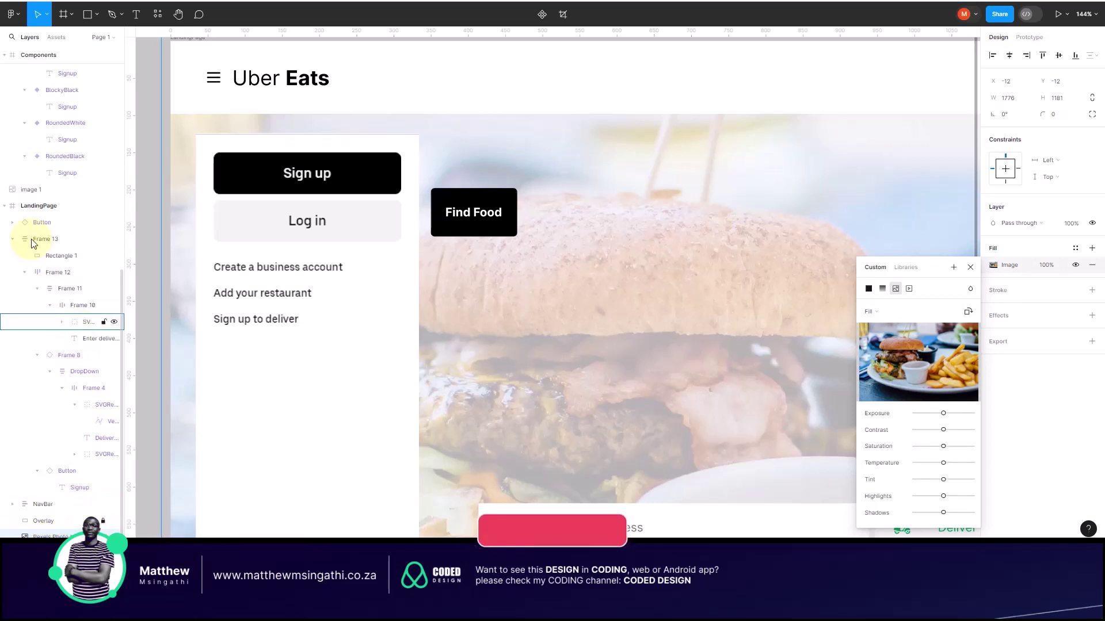
click(5, 206)
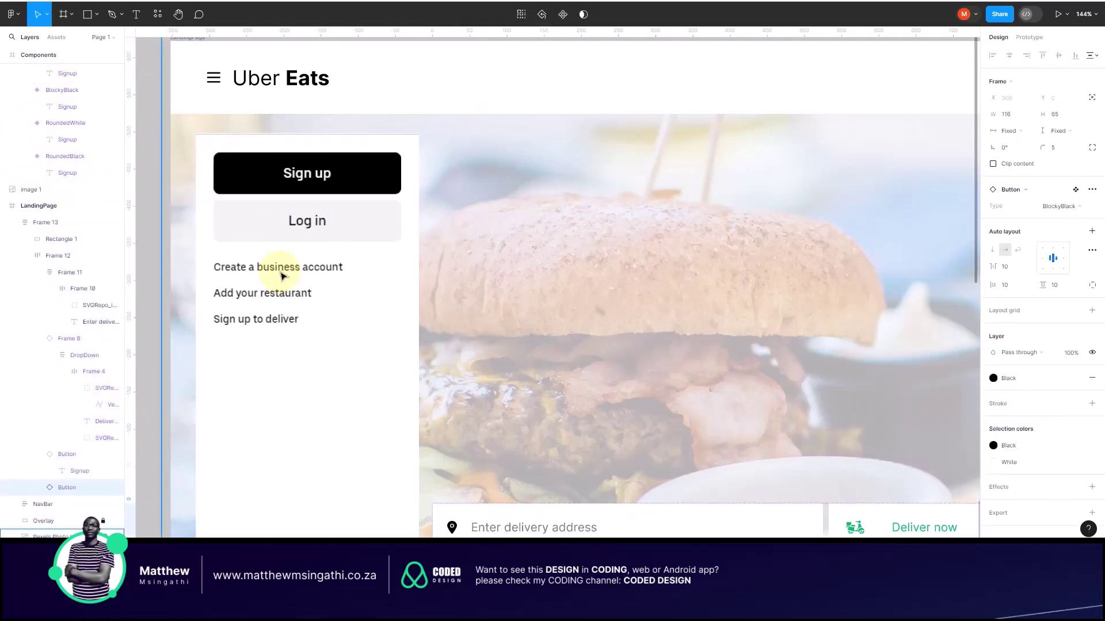
key(ctrl+z)
key(ctrl+z)
key(ctrl+z)
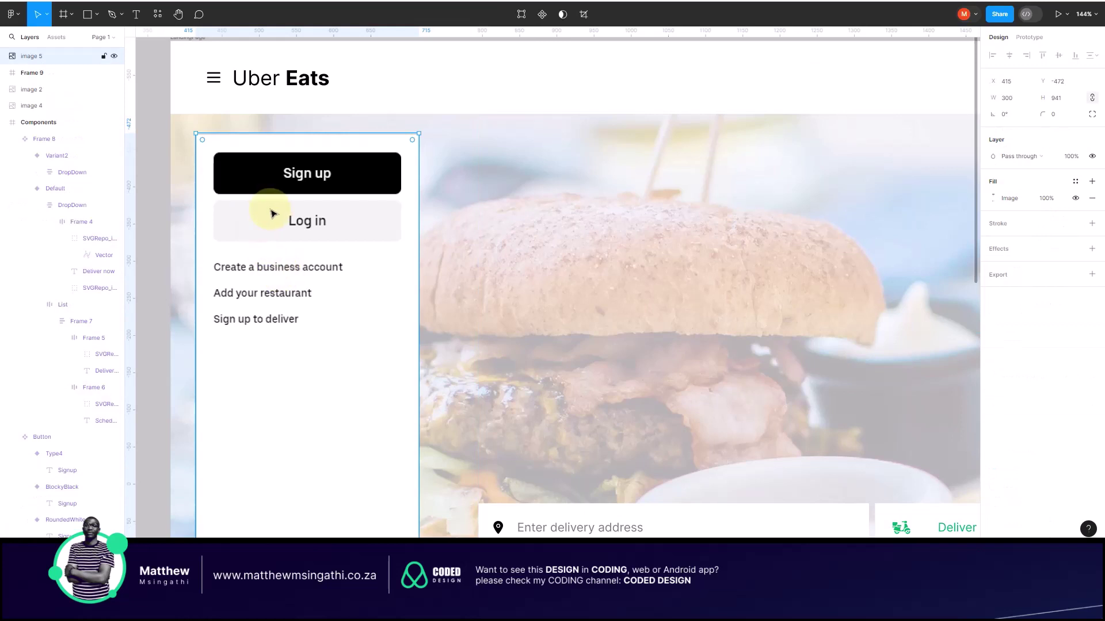
Step: Move the side-menu image layer into the LandingPage frame
scroll(224, 62, up, 1)
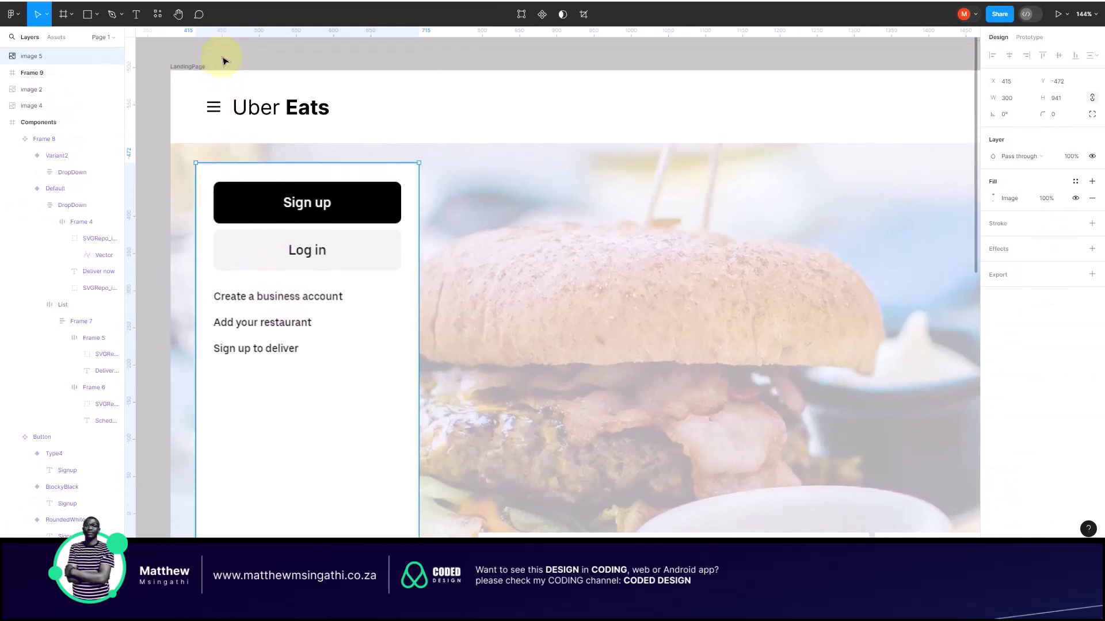
click(191, 67)
click(259, 198)
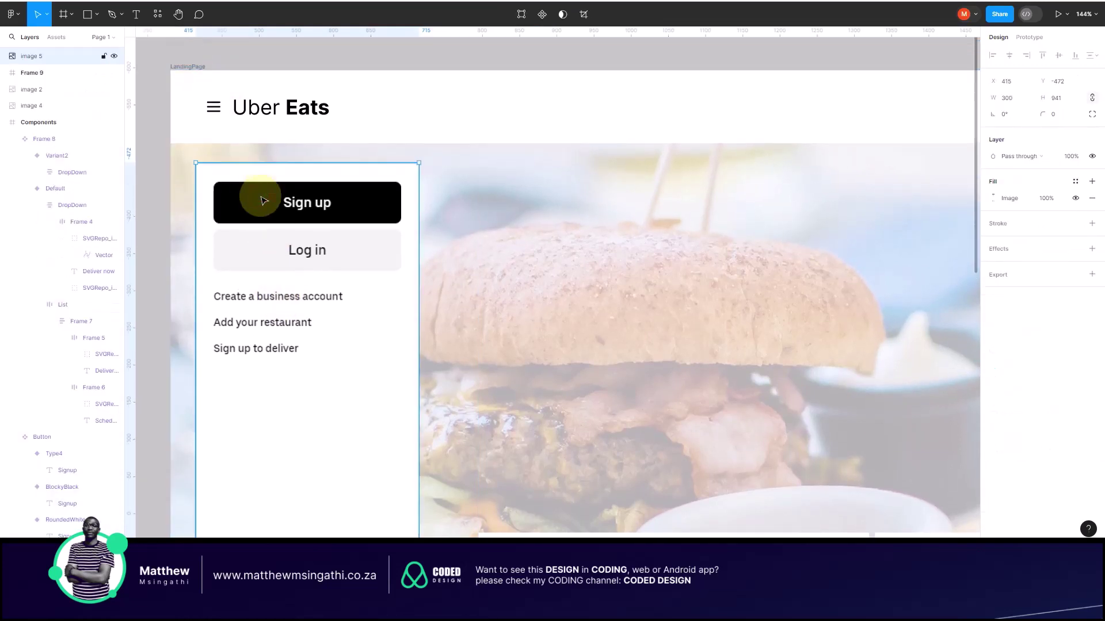
click(4, 122)
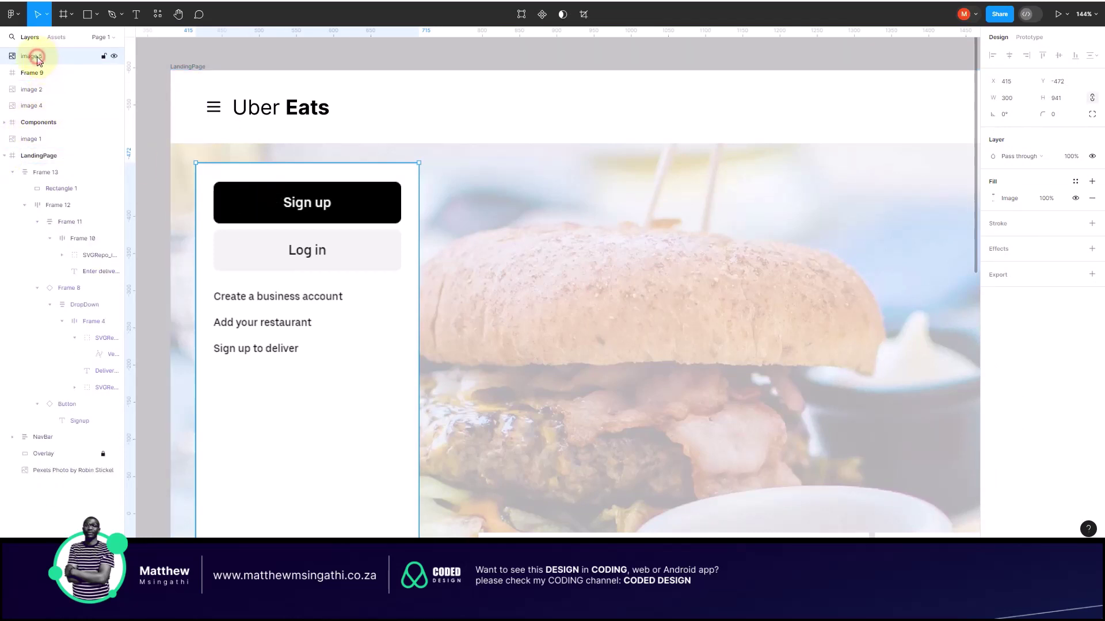
drag(40, 160, 40, 157)
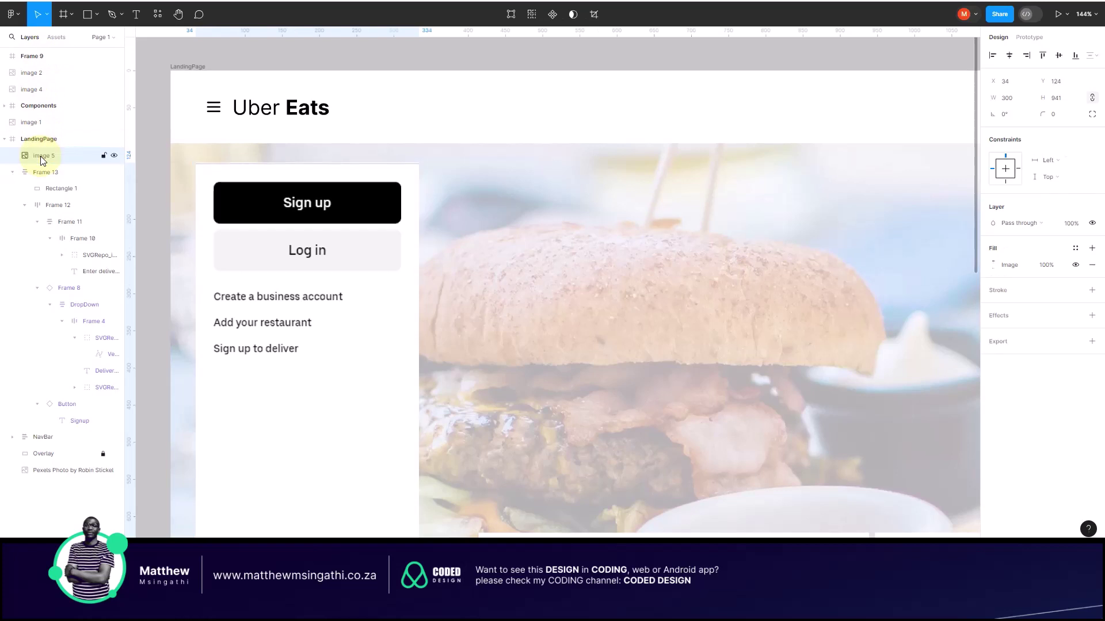
scroll(336, 269, down, 5)
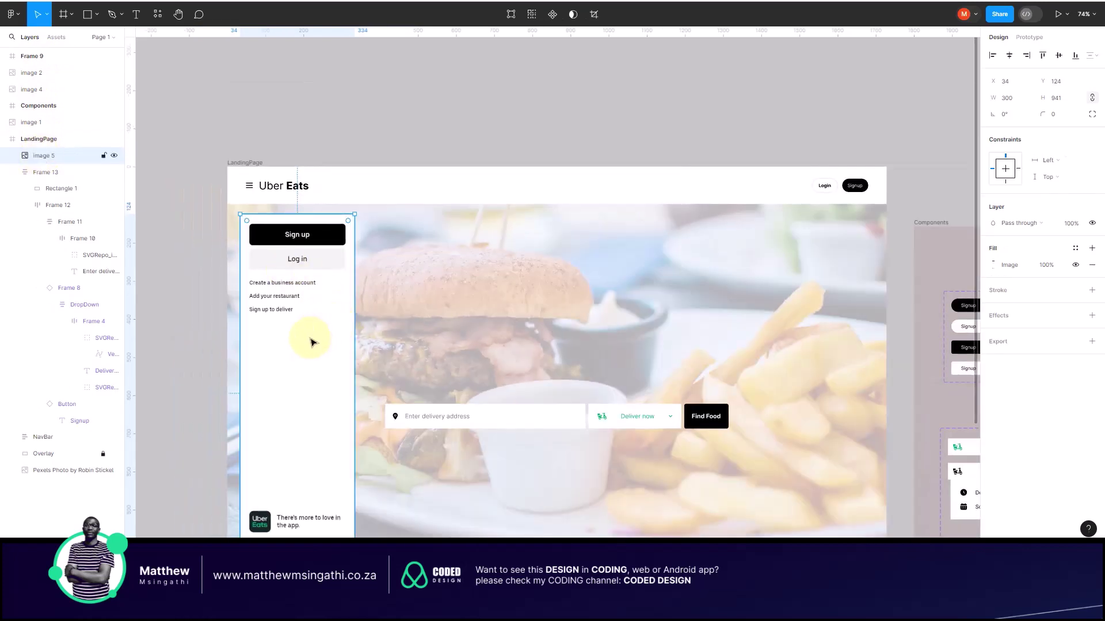
Step: Place a Find Food copy over the sidebar's Log in area, locking the side-menu image
click(700, 415)
click(700, 415)
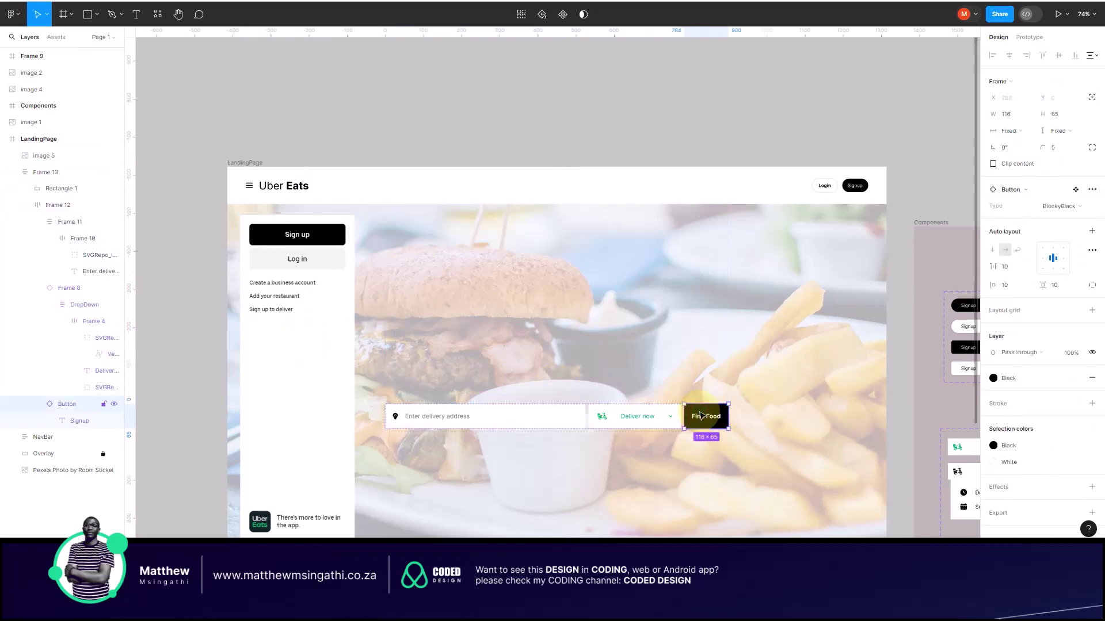
drag(701, 414, 349, 296)
scroll(309, 274, up, 5)
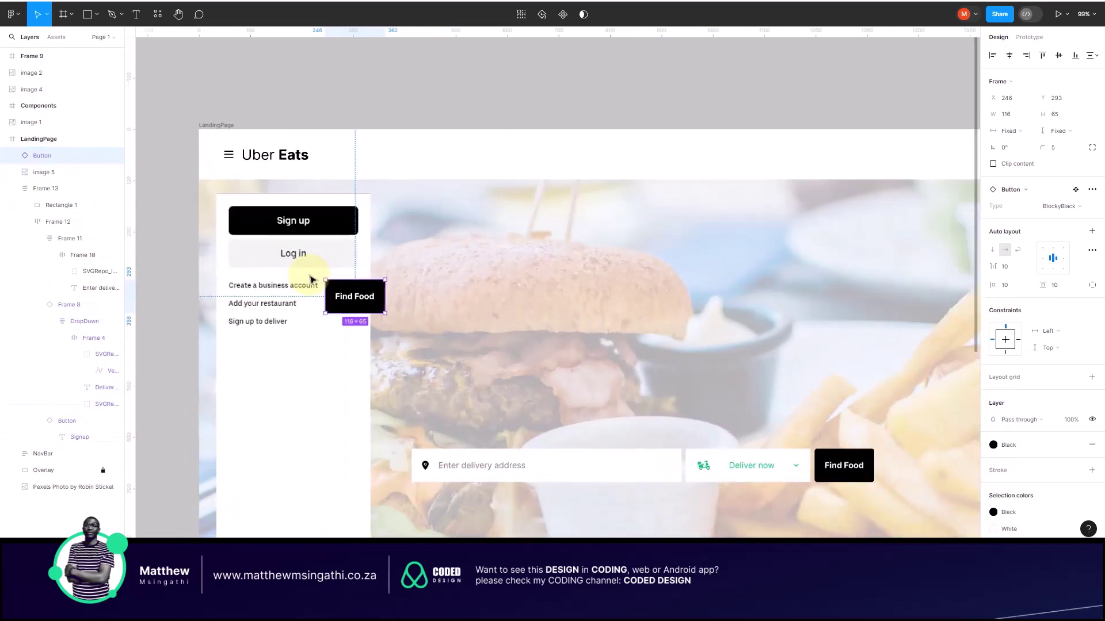
scroll(261, 254, up, 4)
click(262, 253)
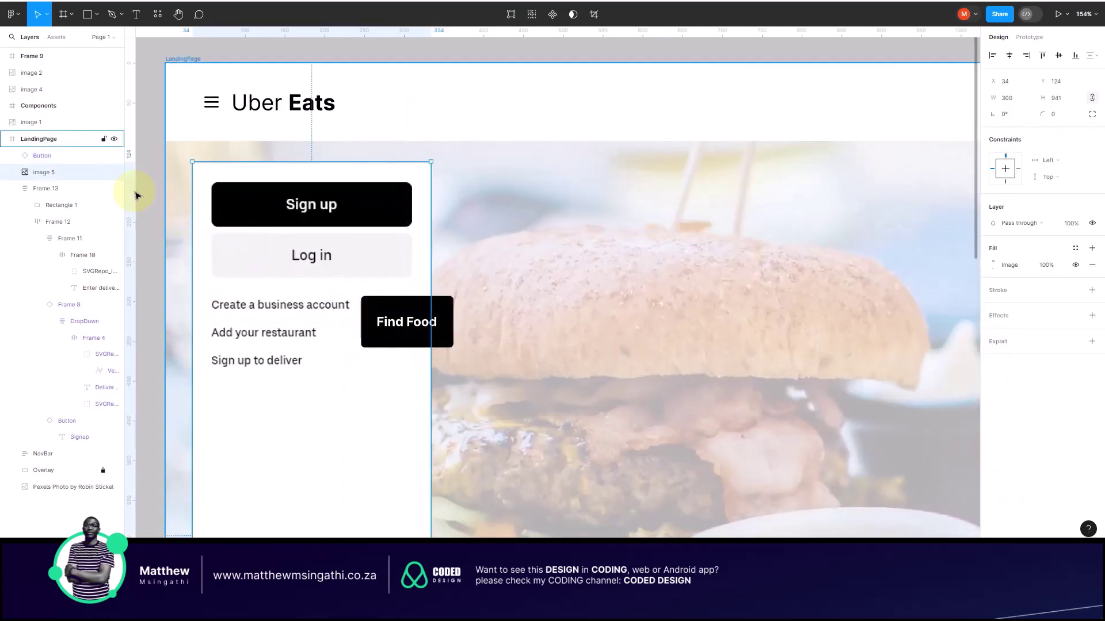
click(103, 174)
drag(382, 313, 239, 130)
Step: Resize the Find Food button to 247 × 56 across the sidebar and Alt-drag a copy below
scroll(246, 214, up, 5)
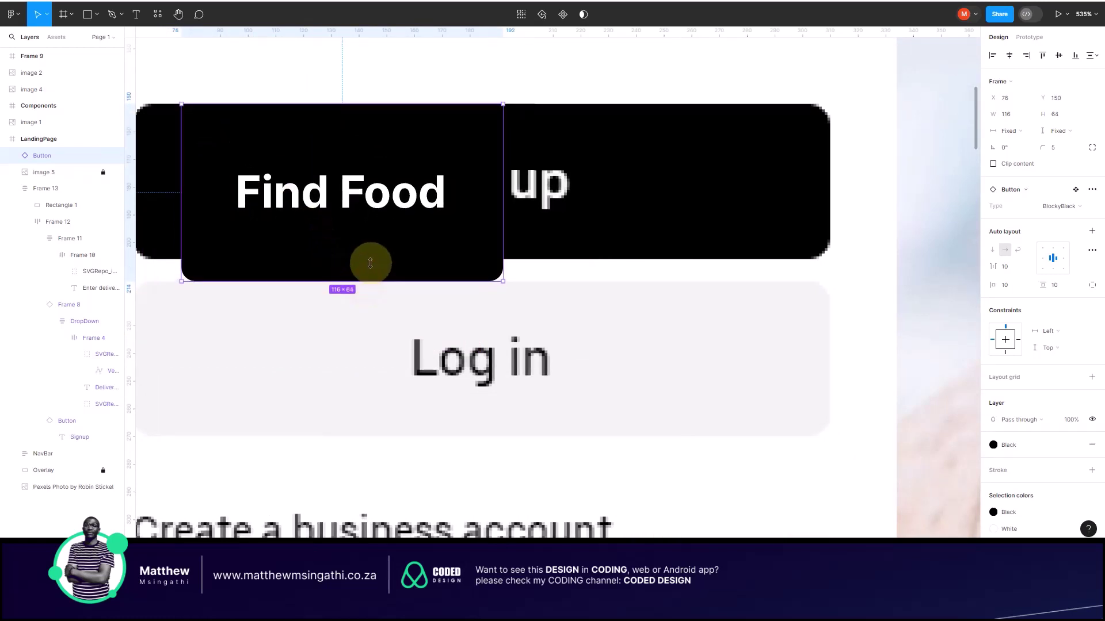
mouse_move(370, 263)
mouse_down()
mouse_move(365, 249)
mouse_move(371, 259)
mouse_up()
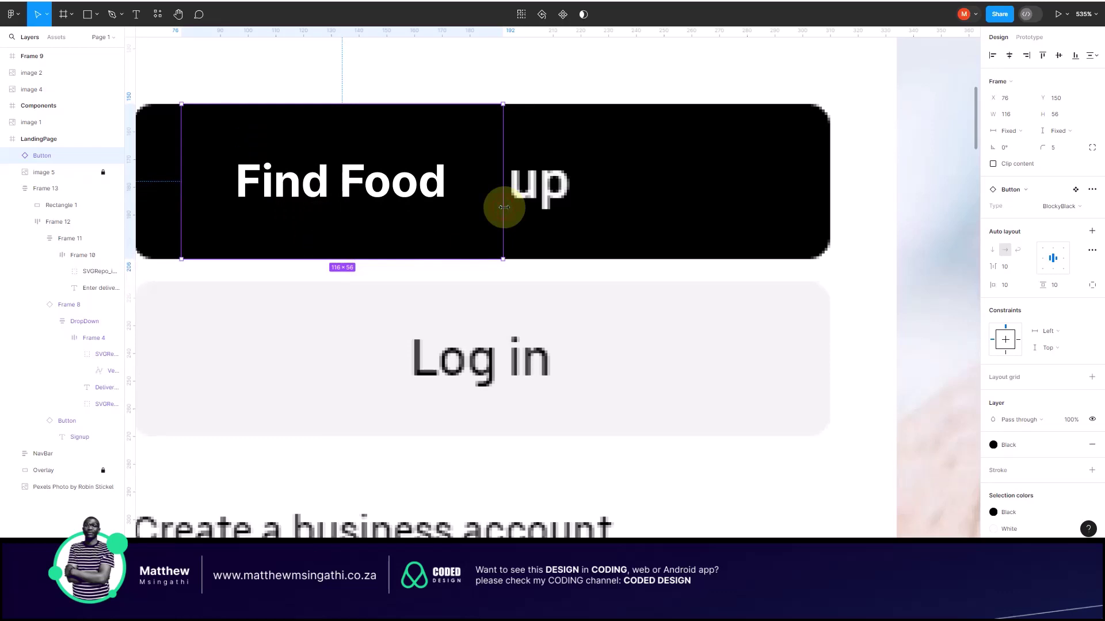
drag(503, 207, 821, 180)
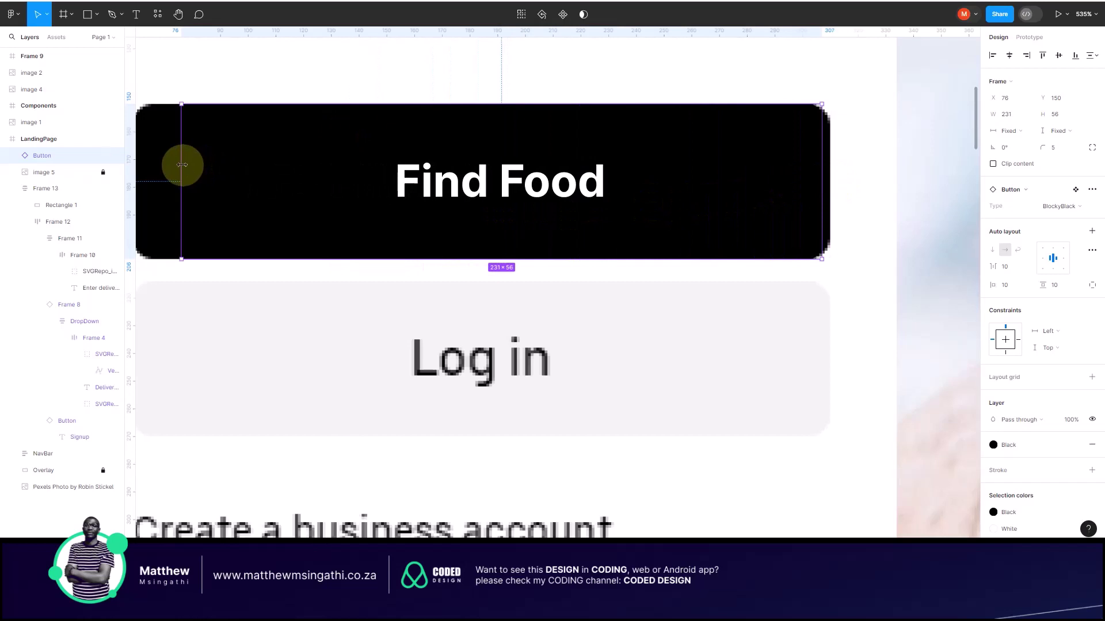
drag(182, 164, 136, 161)
scroll(395, 246, down, 5)
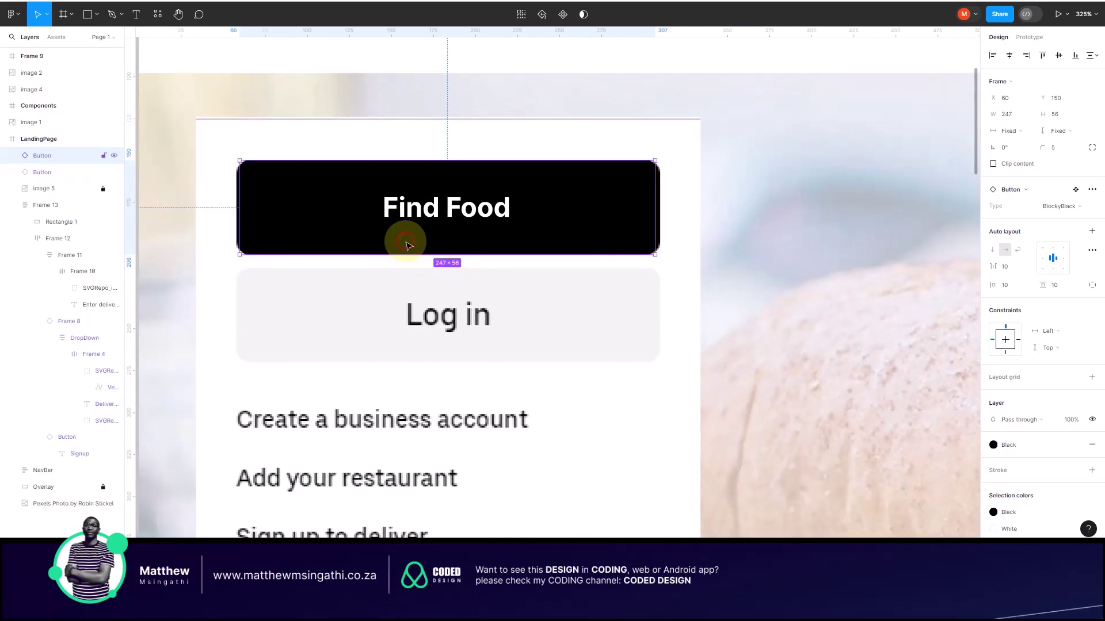
drag(407, 247, 412, 441)
Step: Rename the copied button's label to 'Login' and give it the Black colour style
double_click(429, 420)
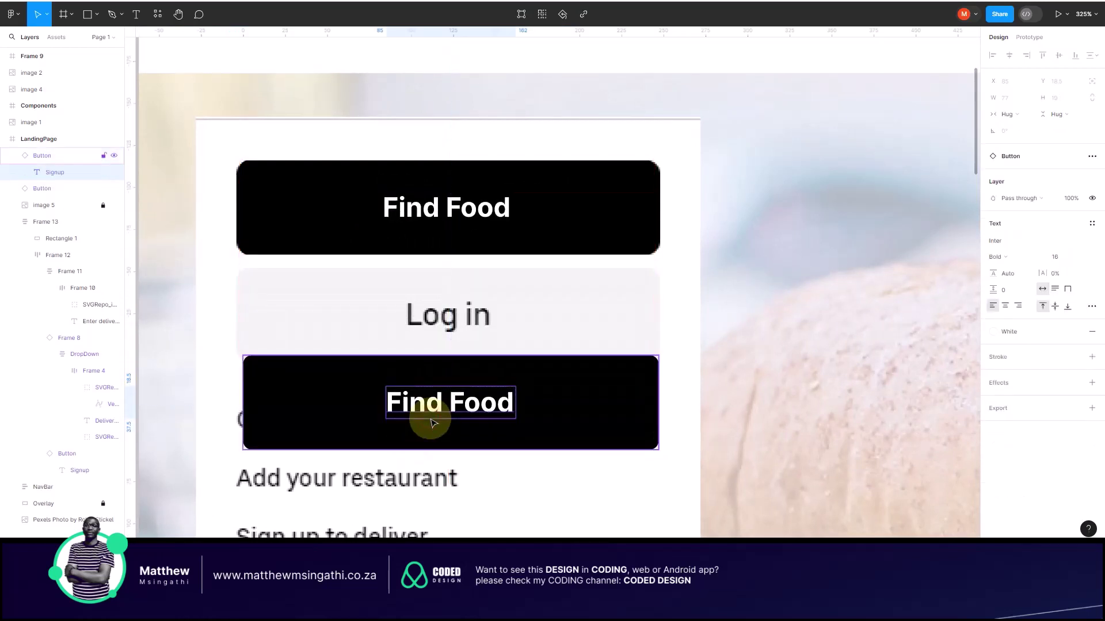
double_click(434, 413)
text(L)
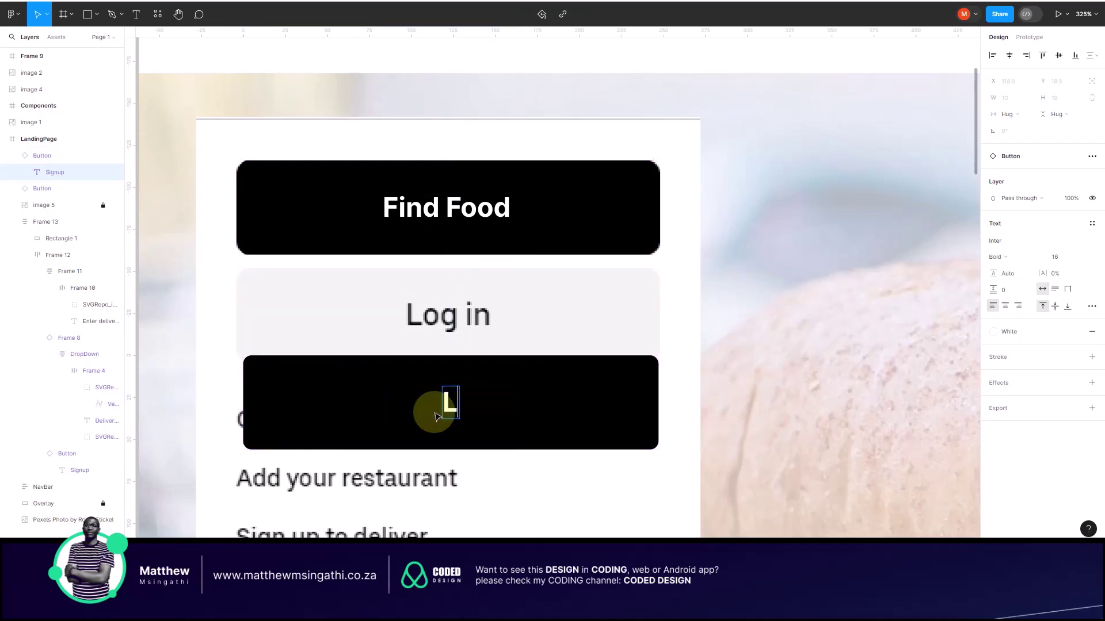
text(ogin)
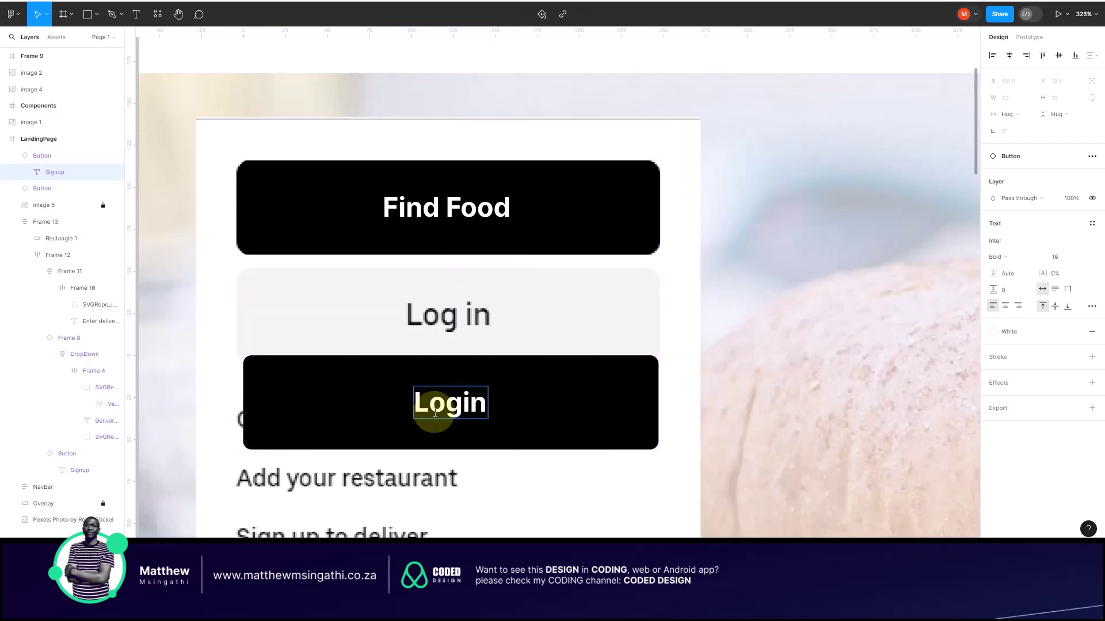
key(Escape)
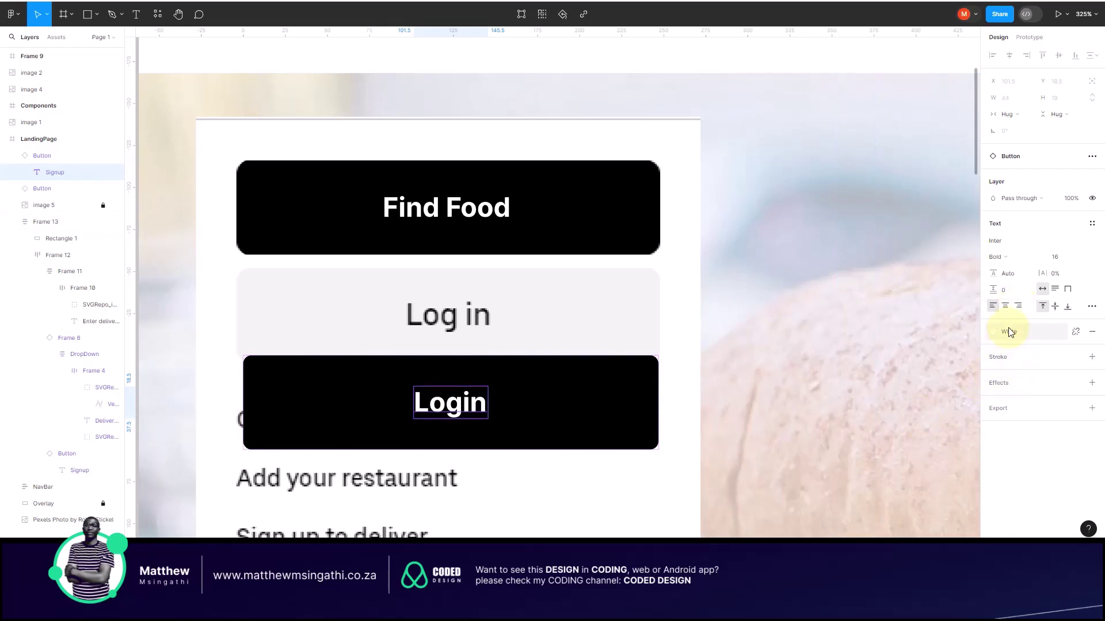
click(1027, 332)
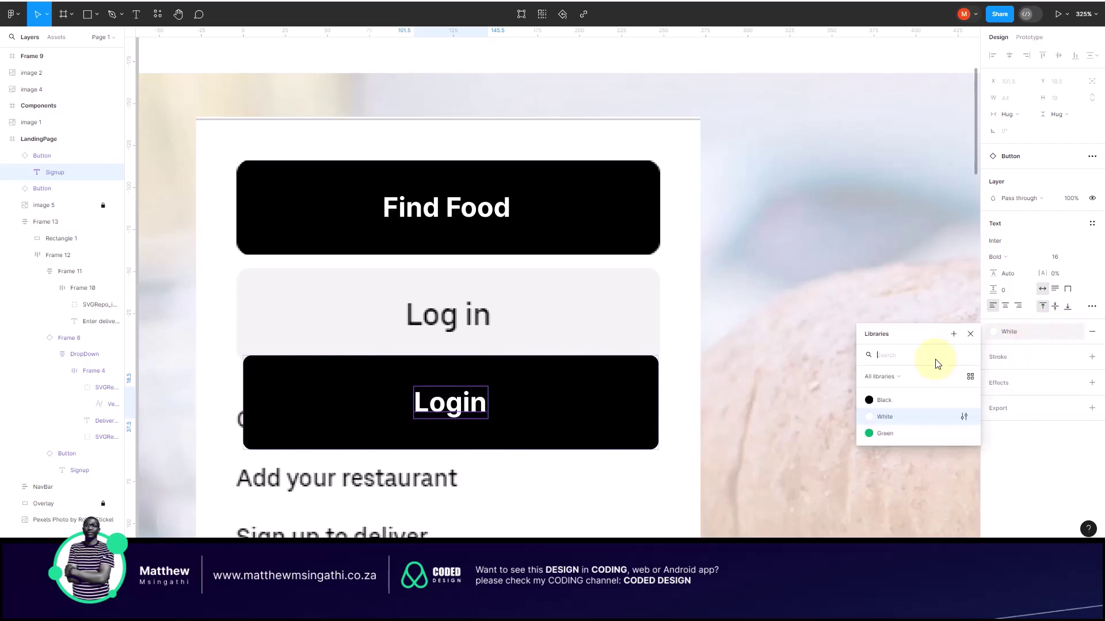
click(868, 397)
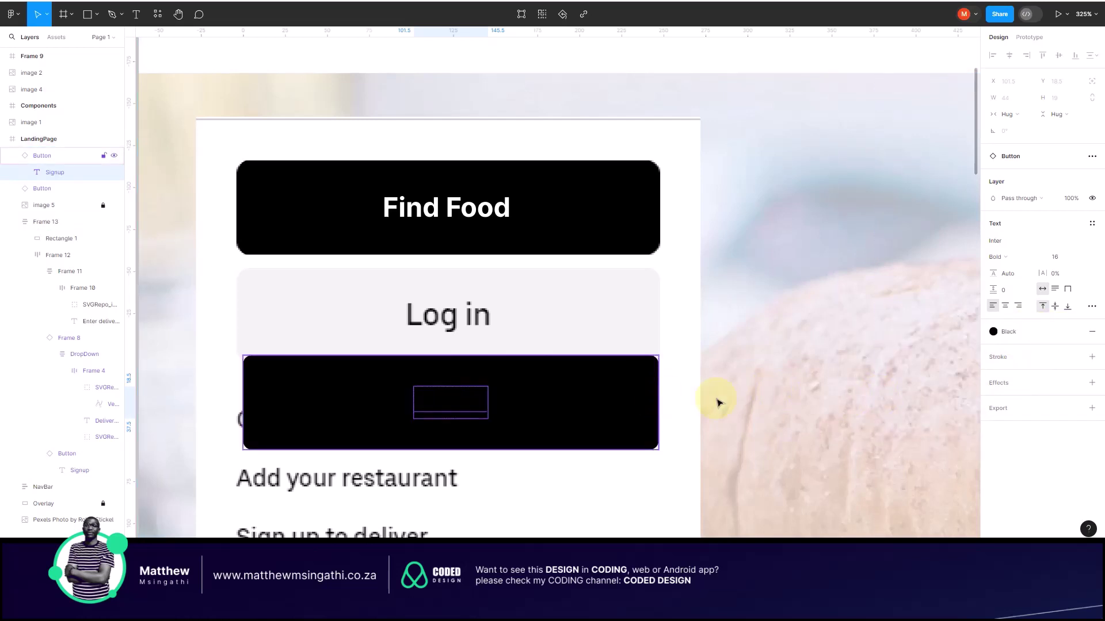
Step: Switch the button to the RoundedWhite variant and make the Login label Regular weight
click(607, 399)
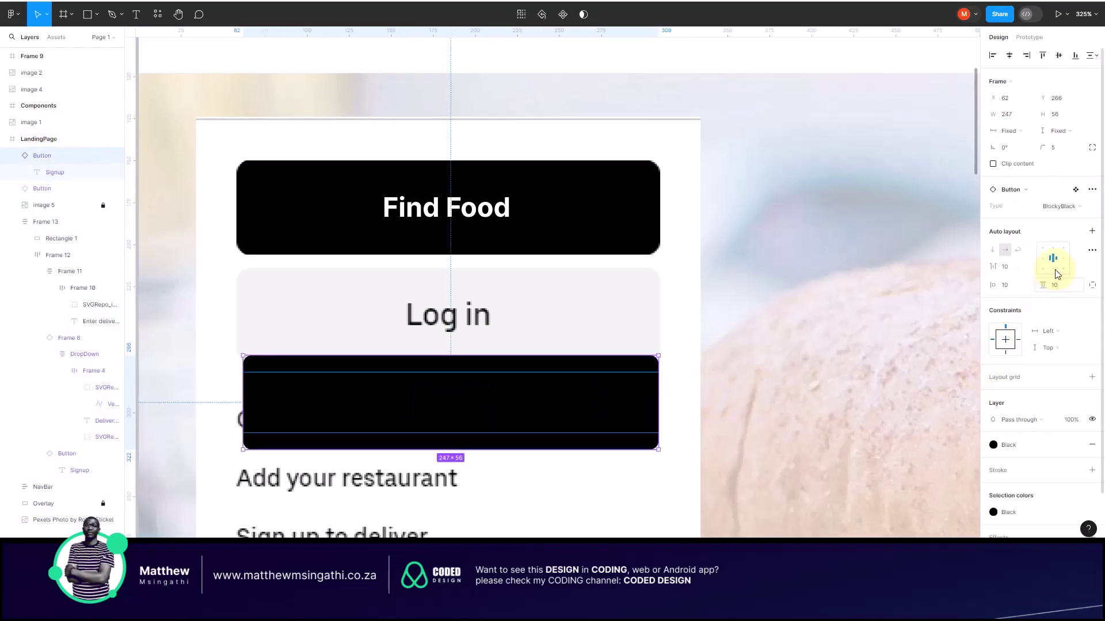
click(1079, 208)
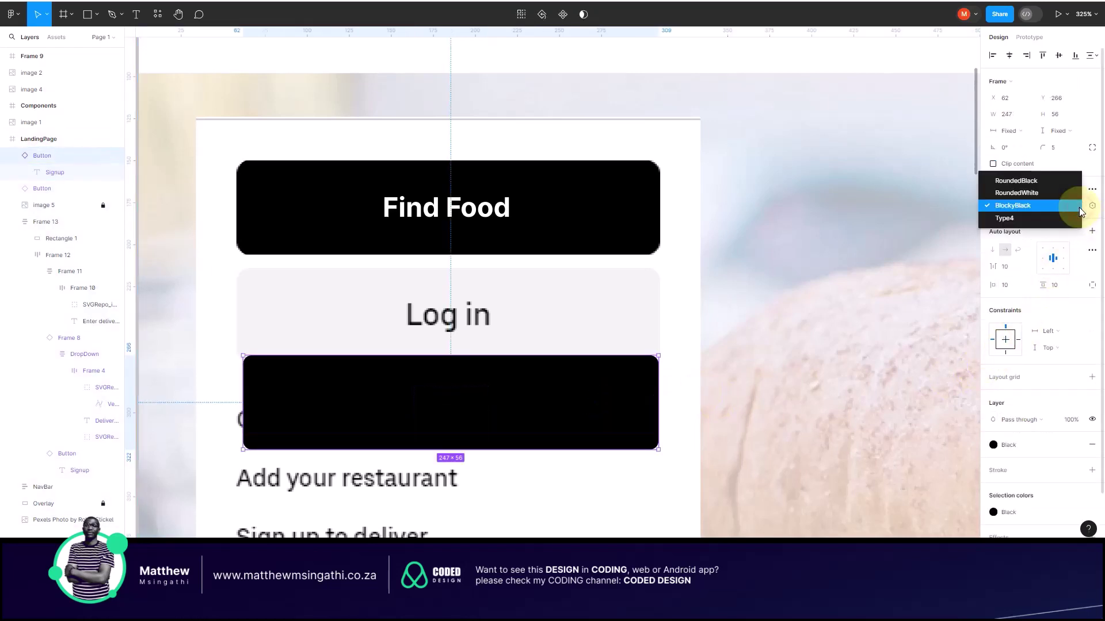
click(1024, 197)
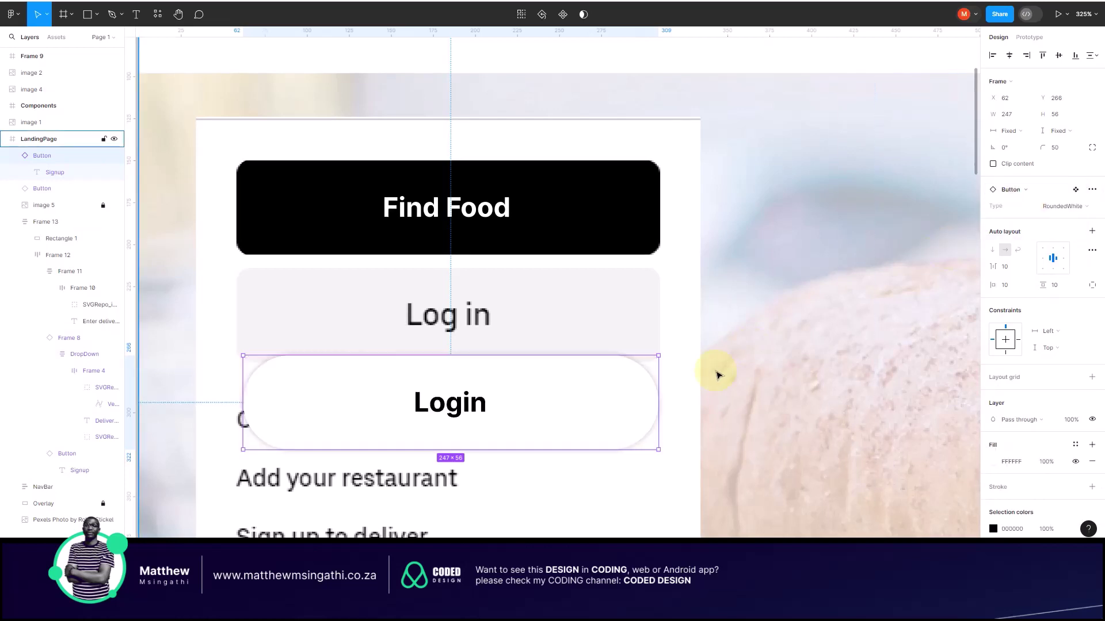
double_click(466, 405)
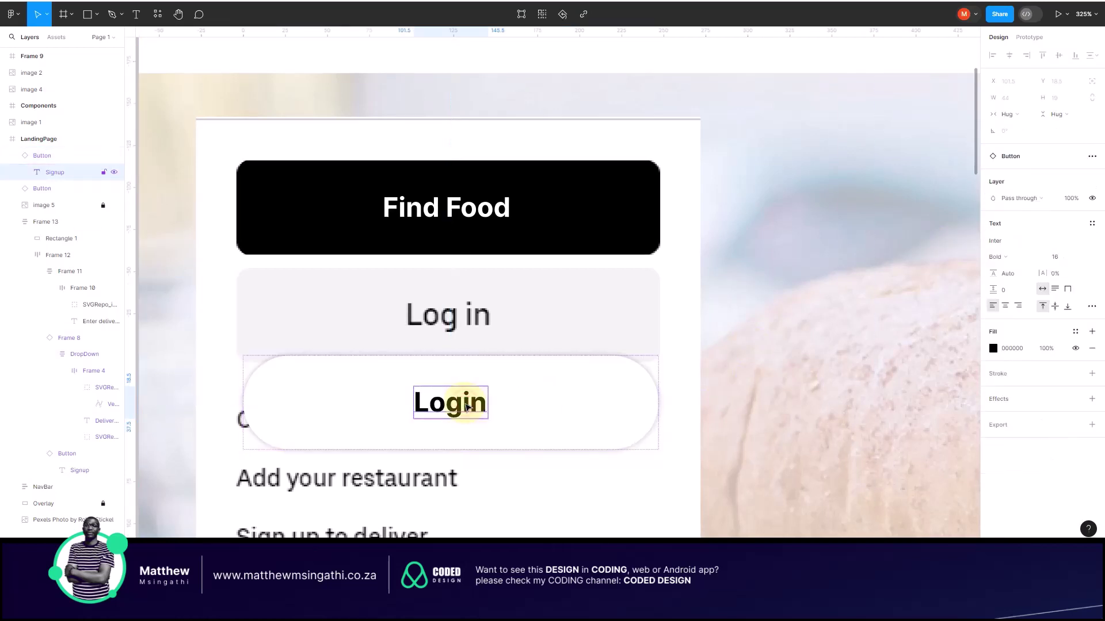
key(ctrl+b)
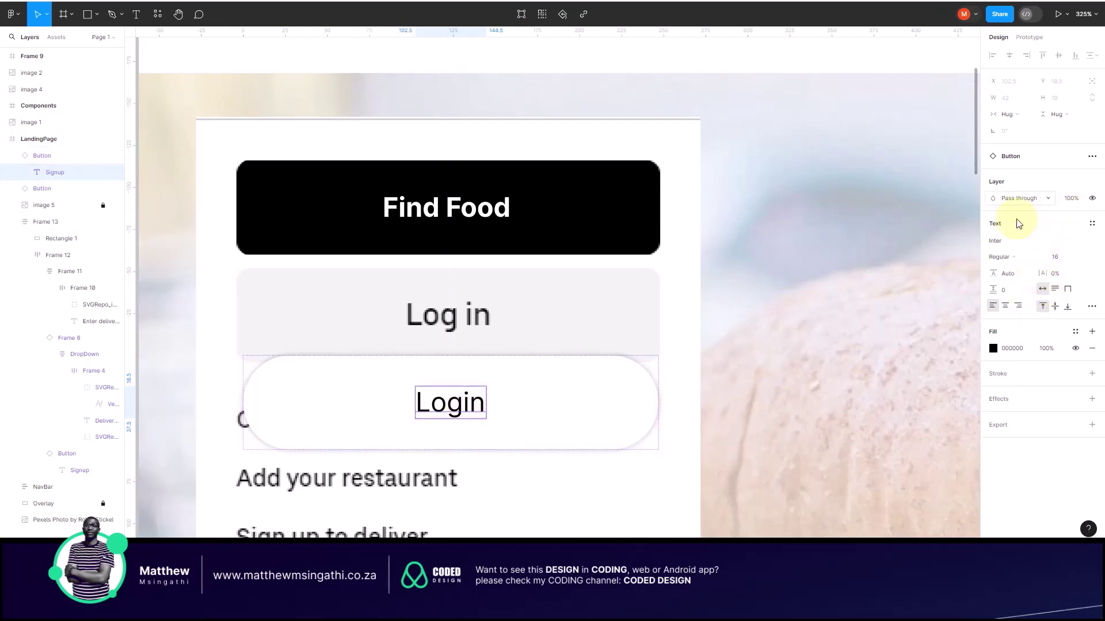
Step: Set the Login button's Type variant to Type4
click(623, 387)
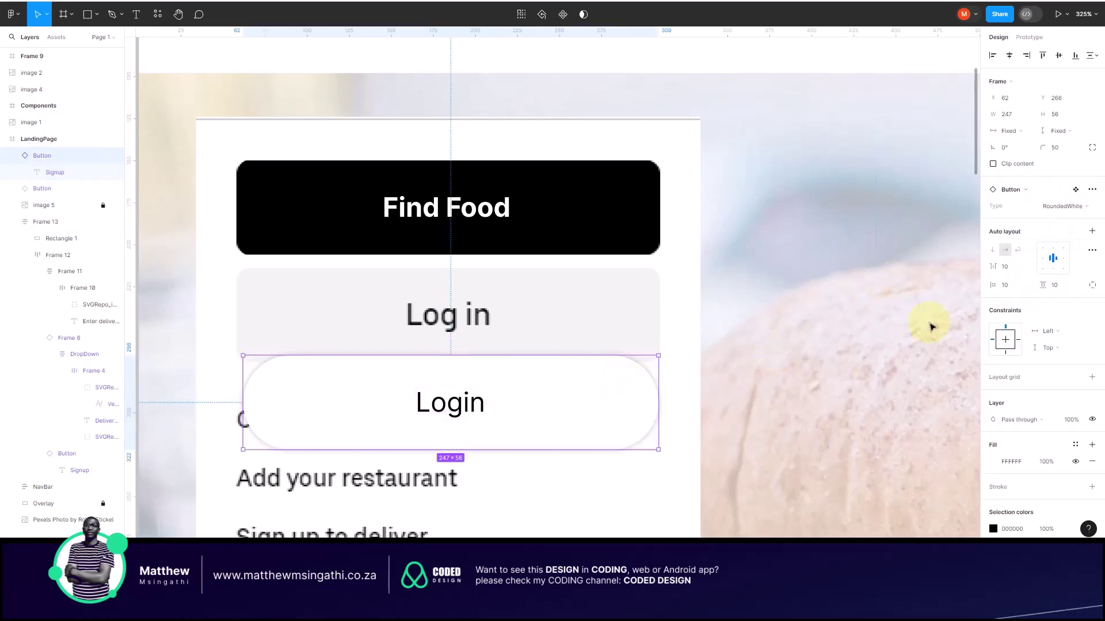
click(1073, 207)
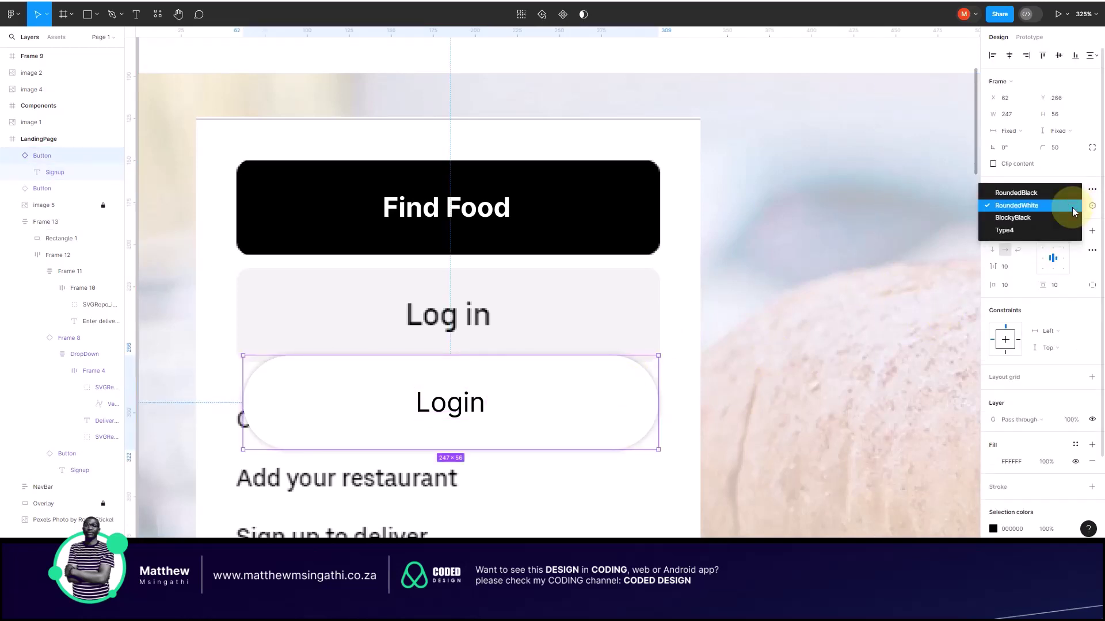
click(1016, 219)
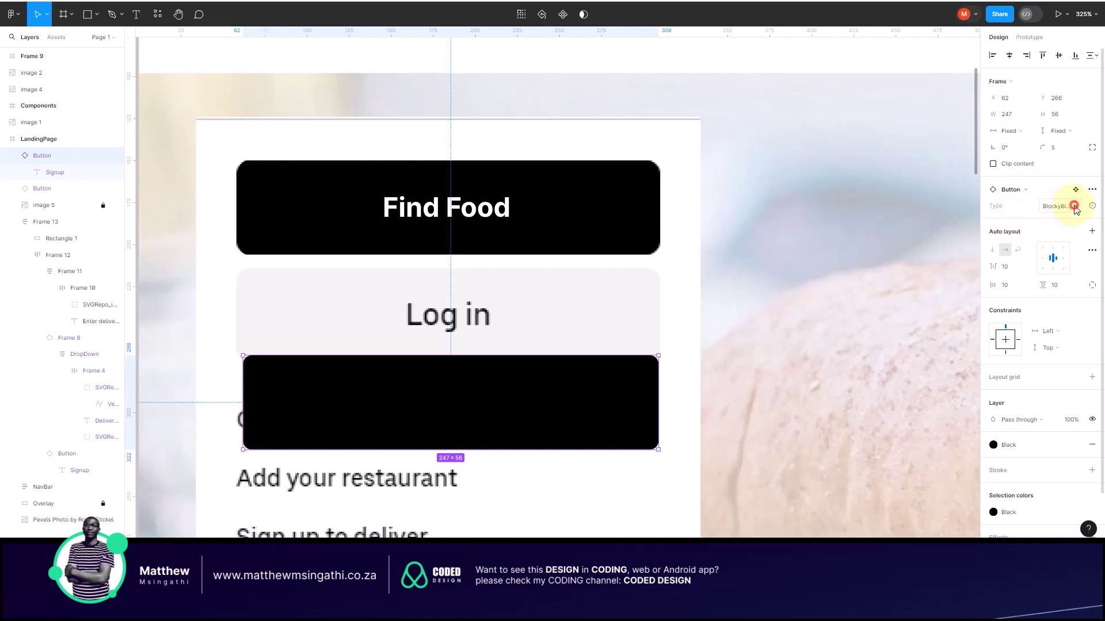
click(1074, 208)
click(1016, 224)
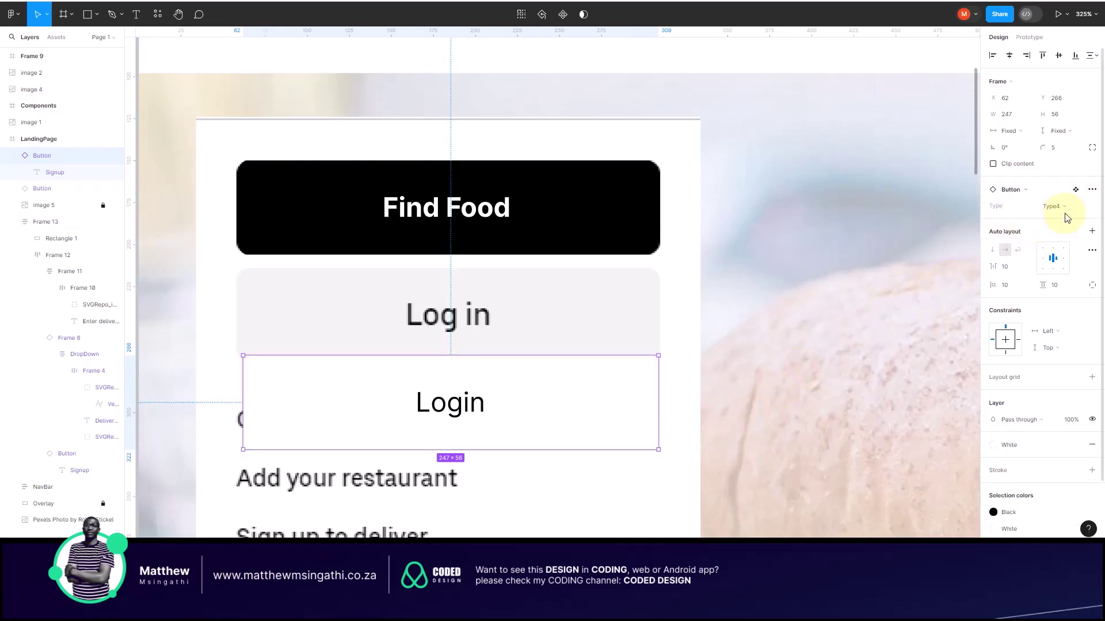
Step: Move the Login button directly beneath Find Food in the sidebar
click(824, 266)
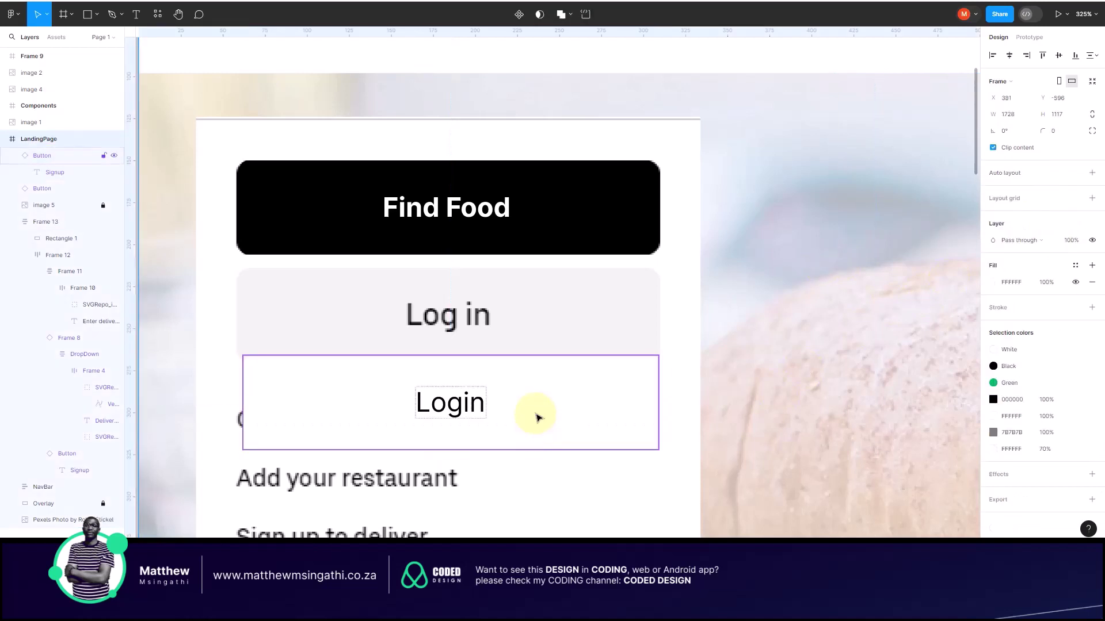
drag(538, 417, 549, 367)
key(ctrl+z)
drag(559, 399, 538, 318)
scroll(550, 320, down, 5)
scroll(659, 352, right, 15)
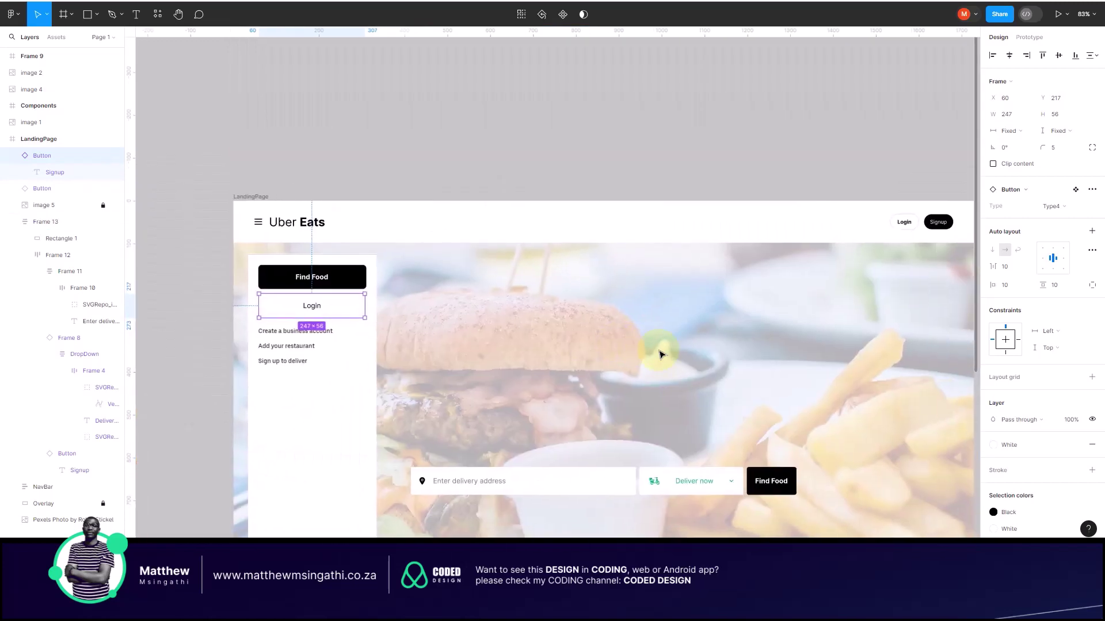
scroll(633, 391, right, 2)
Step: Open the Button component set's Type property settings and begin renaming the Type4 value
scroll(574, 461, up, 5)
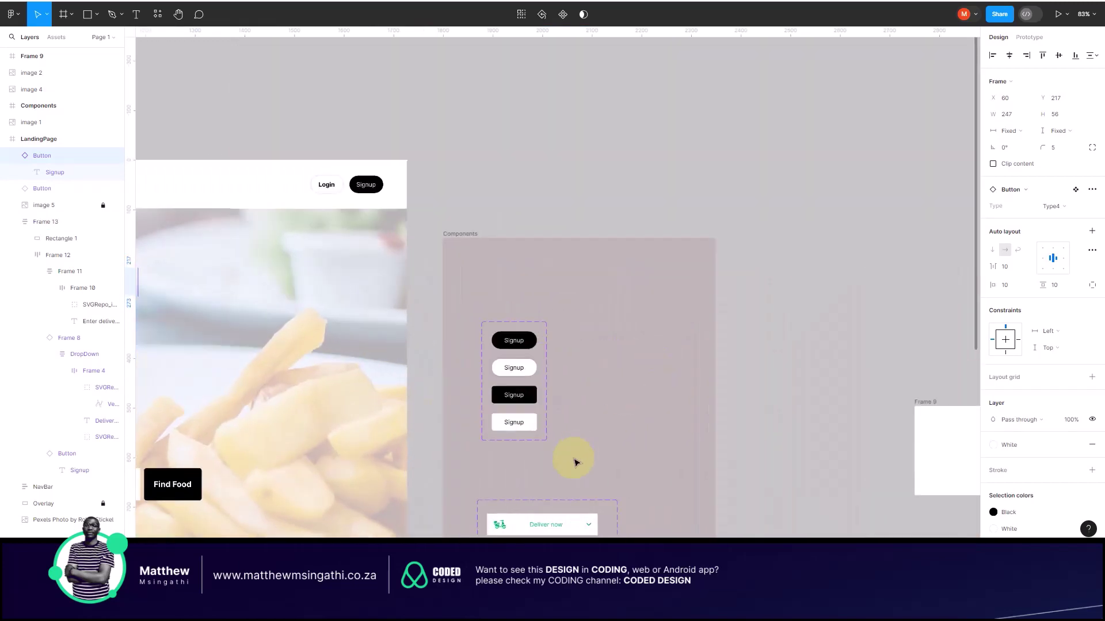
click(456, 367)
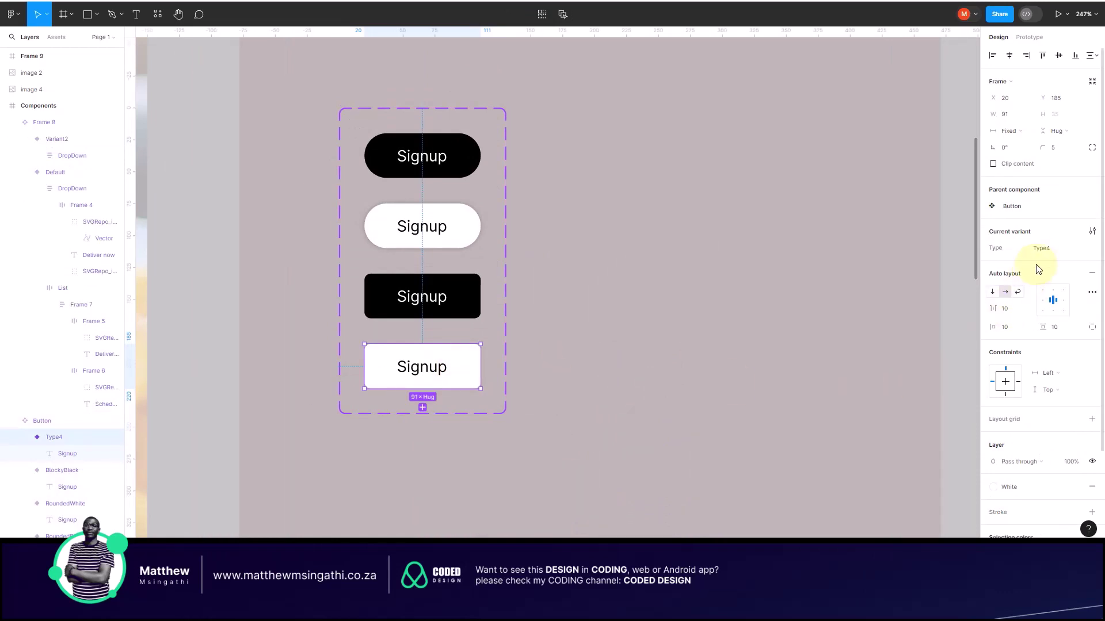
click(708, 219)
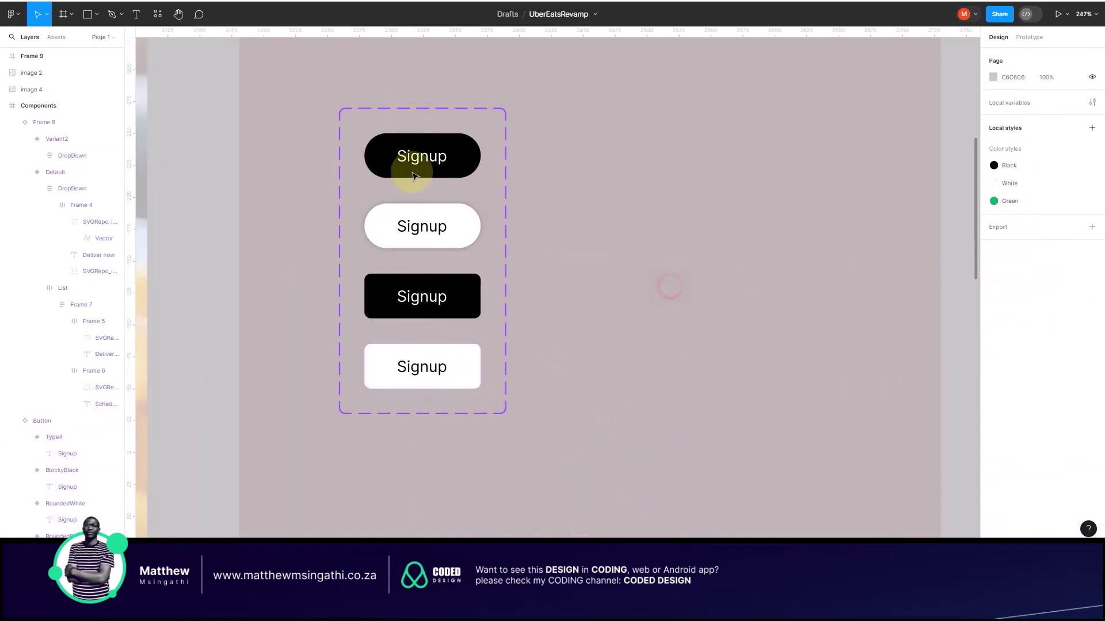
click(354, 111)
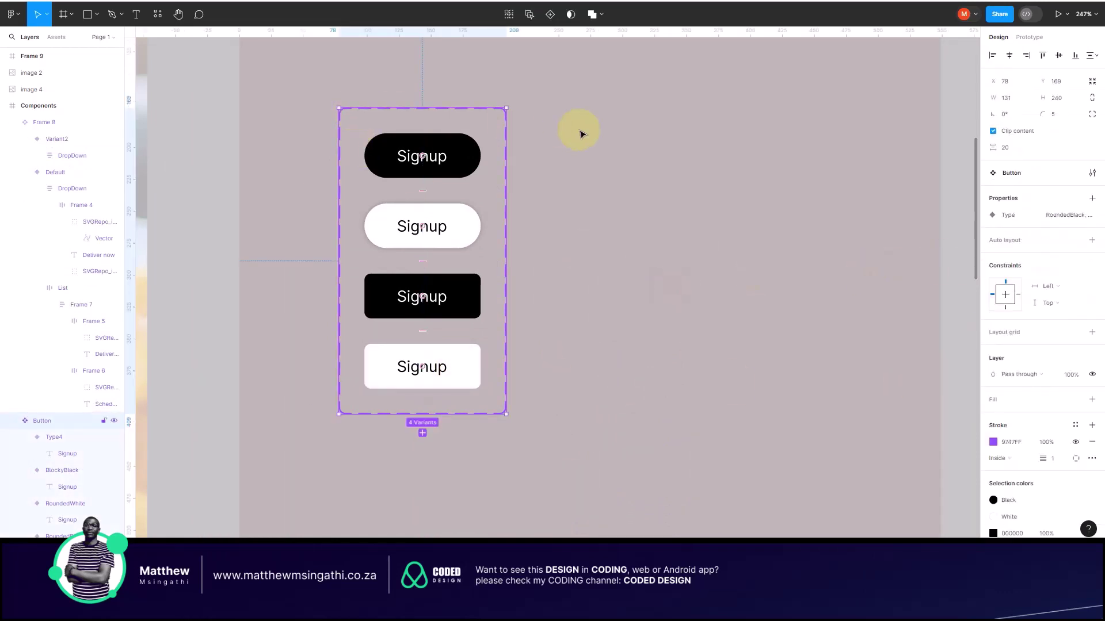
click(1091, 173)
click(839, 139)
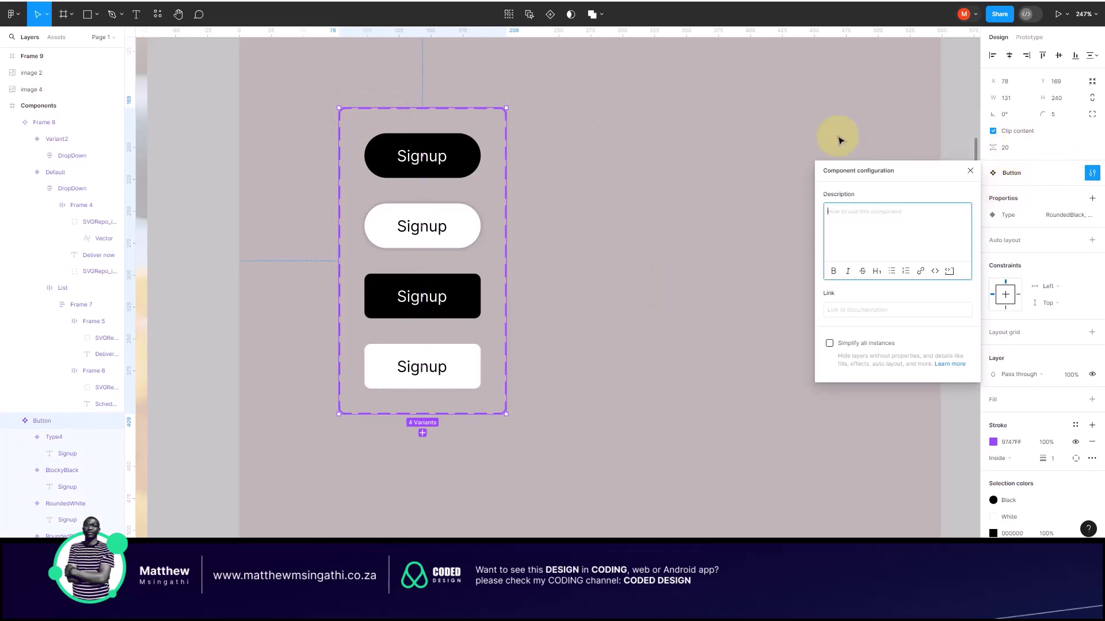
click(446, 111)
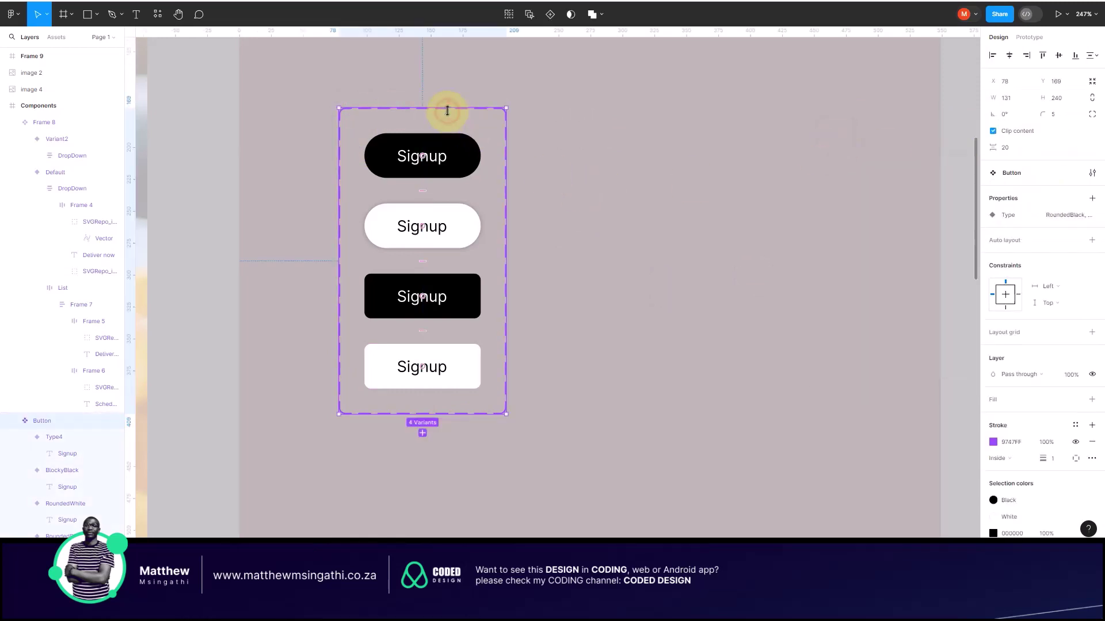
click(1076, 215)
double_click(862, 336)
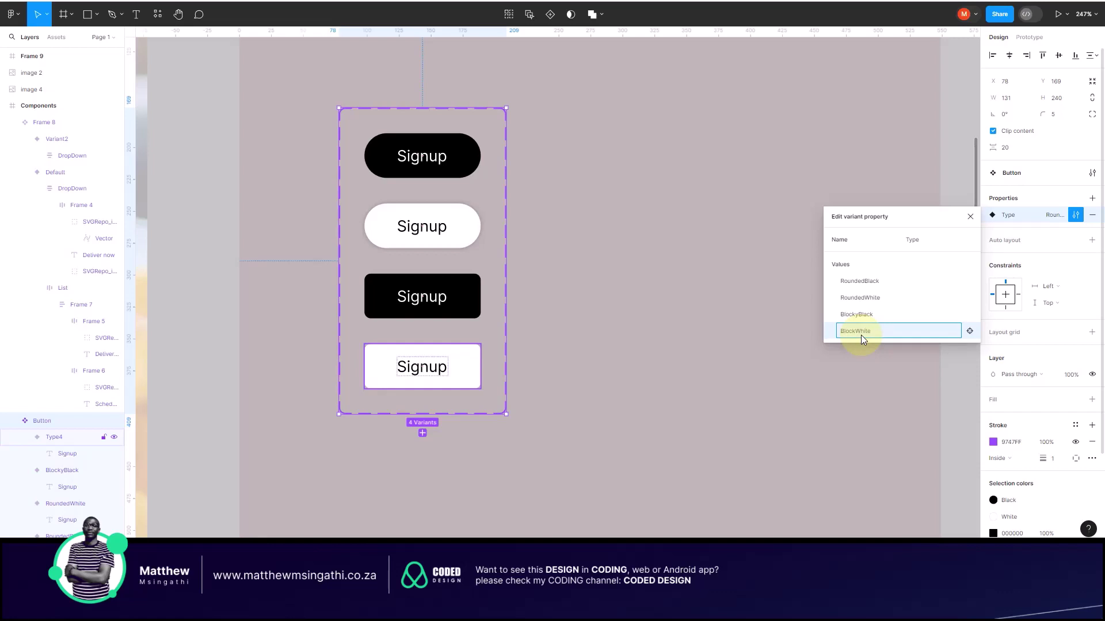
Step: Confirm BlockWhite as the fourth Signup variant's name and undo a stray added variant
key(Return)
click(859, 377)
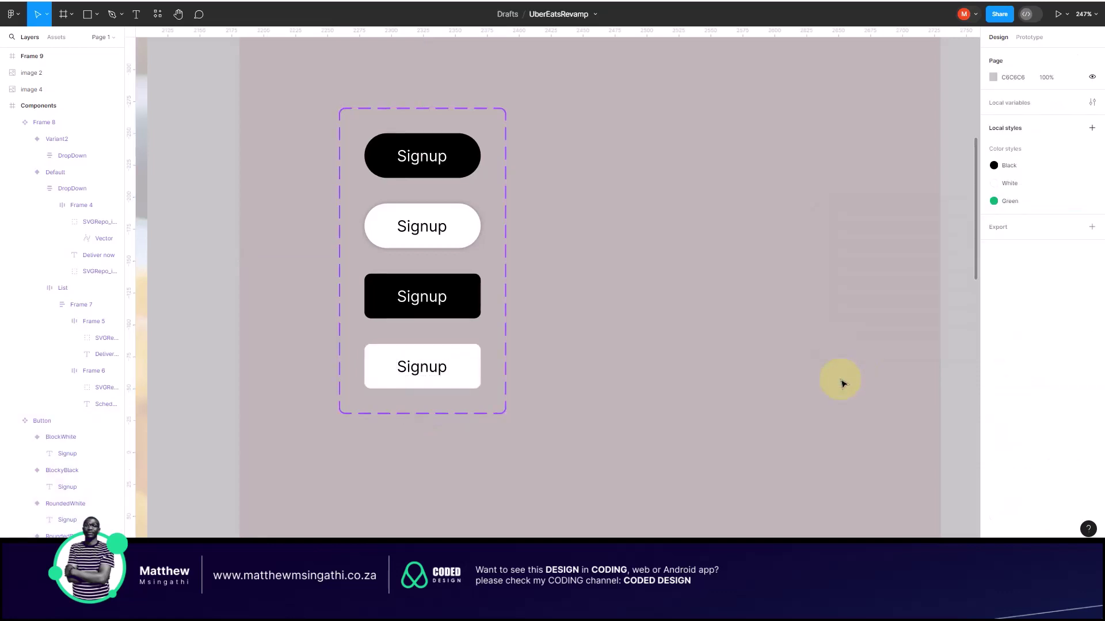
click(454, 354)
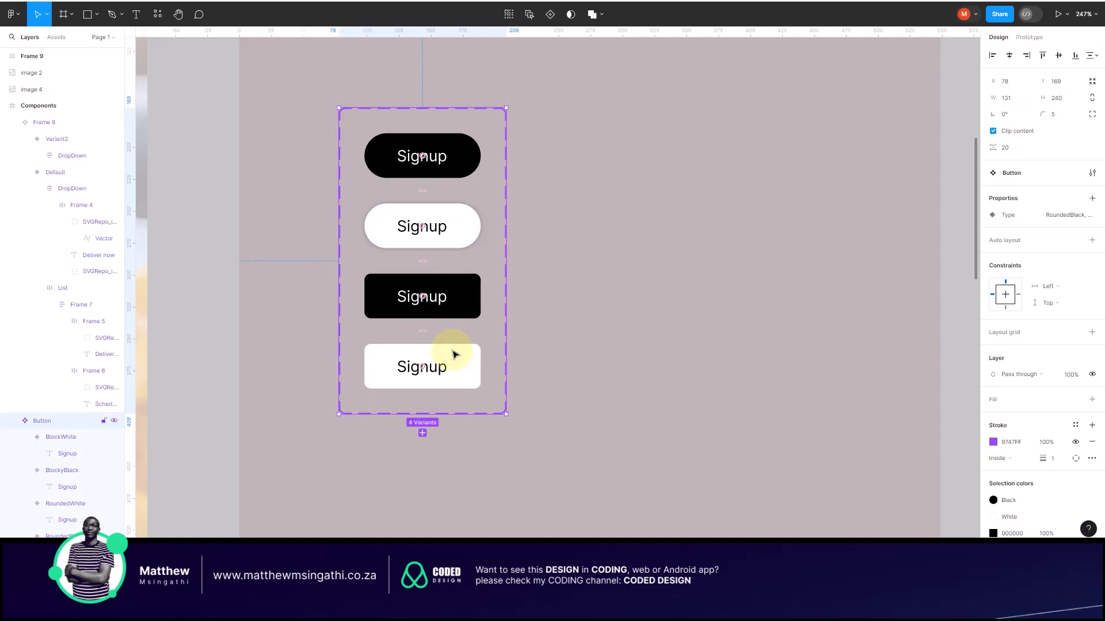
click(551, 14)
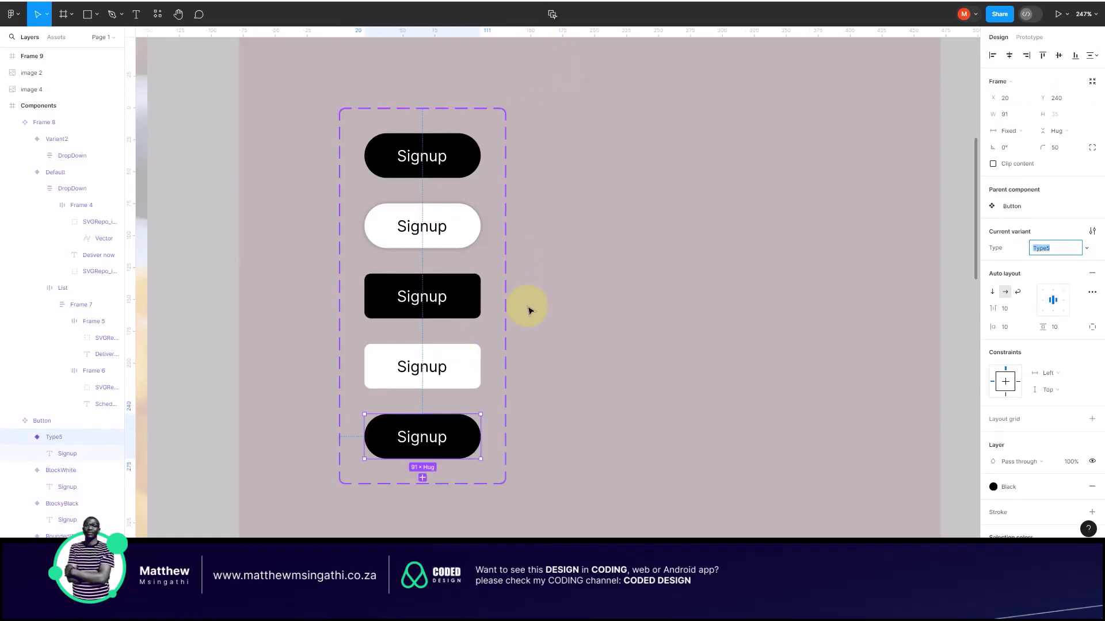
key(ctrl+z)
Step: Duplicate BlockWhite below the other Signup buttons and extend the Button set to fit it
click(472, 357)
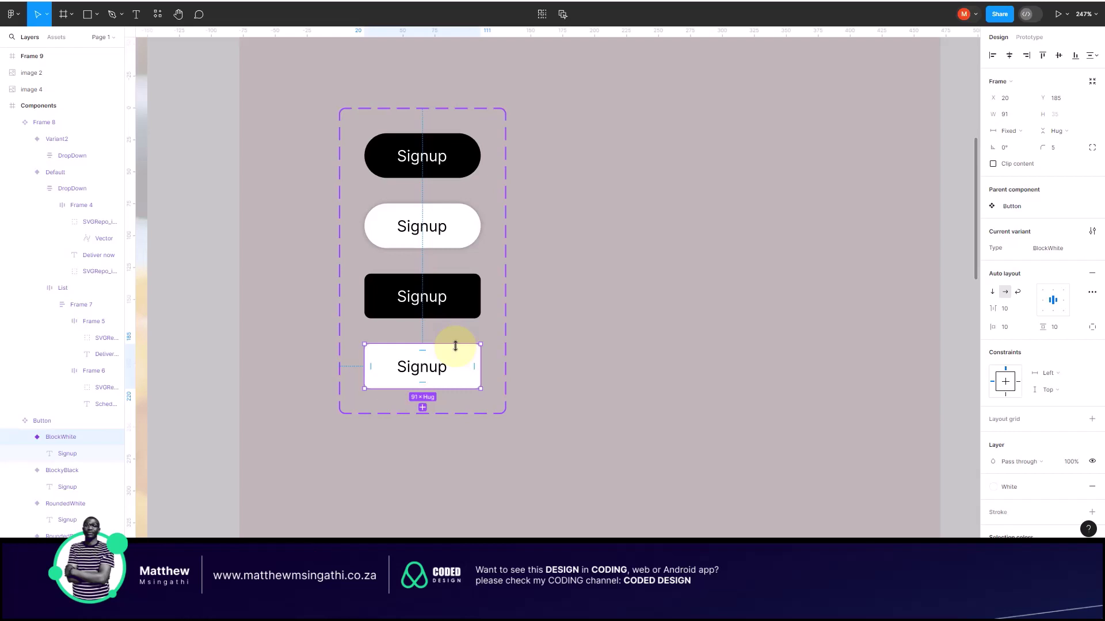
key(ctrl+d)
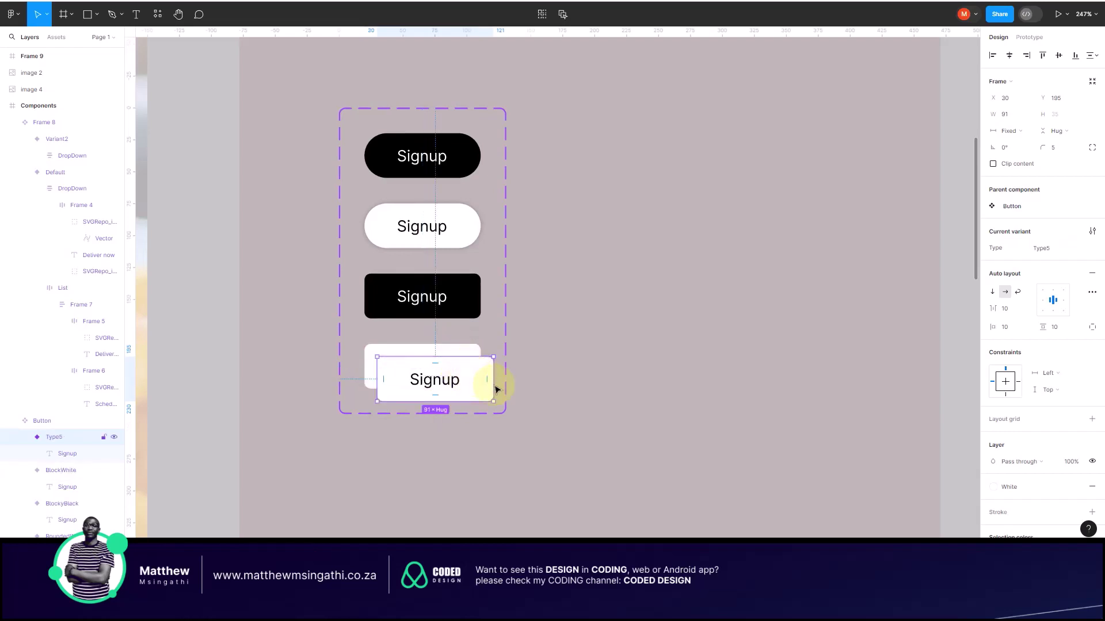
drag(496, 389, 451, 416)
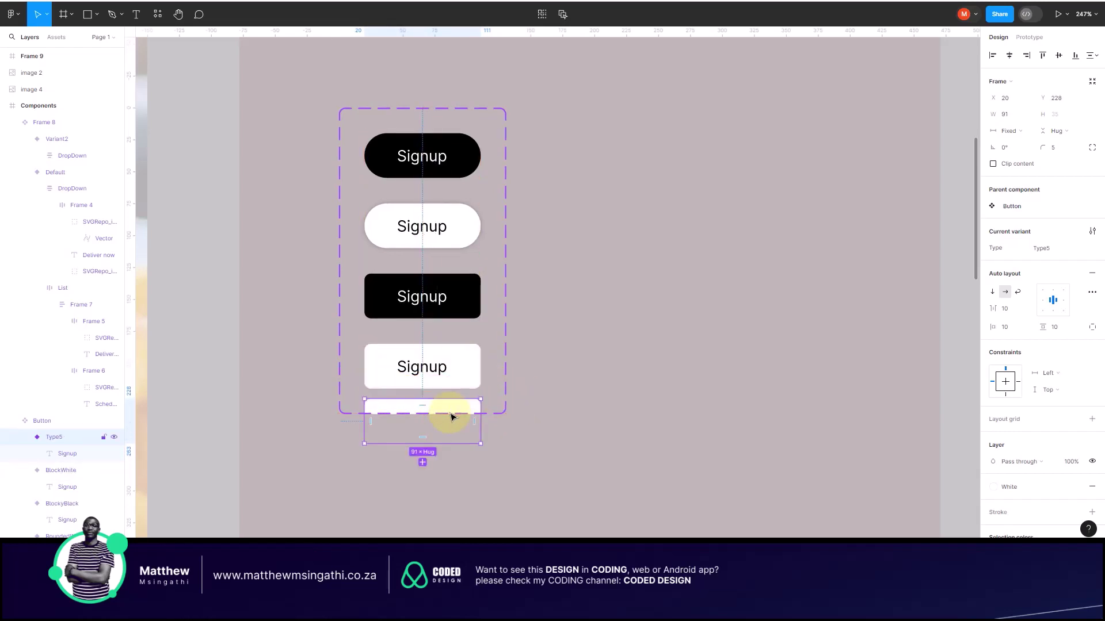
click(494, 416)
drag(479, 416, 476, 485)
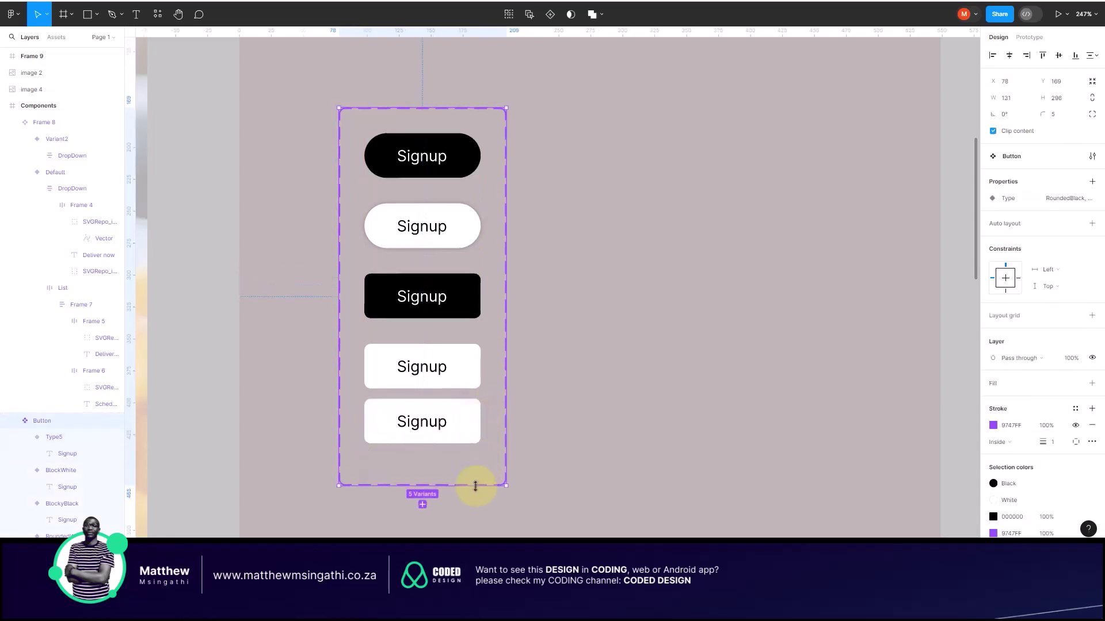
click(457, 424)
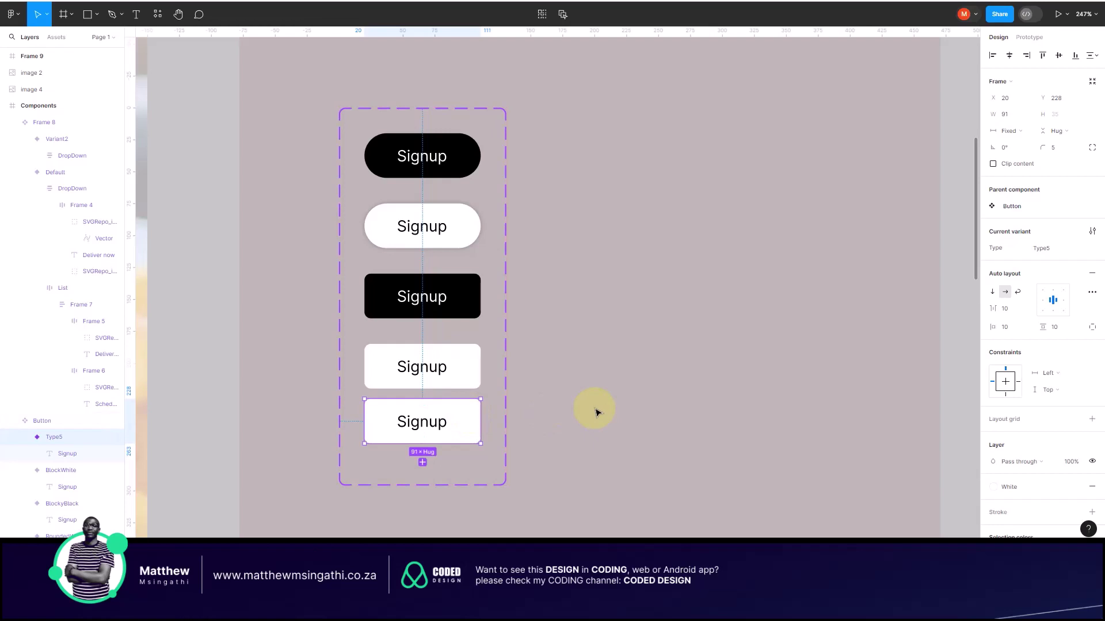
scroll(596, 412, down, 10)
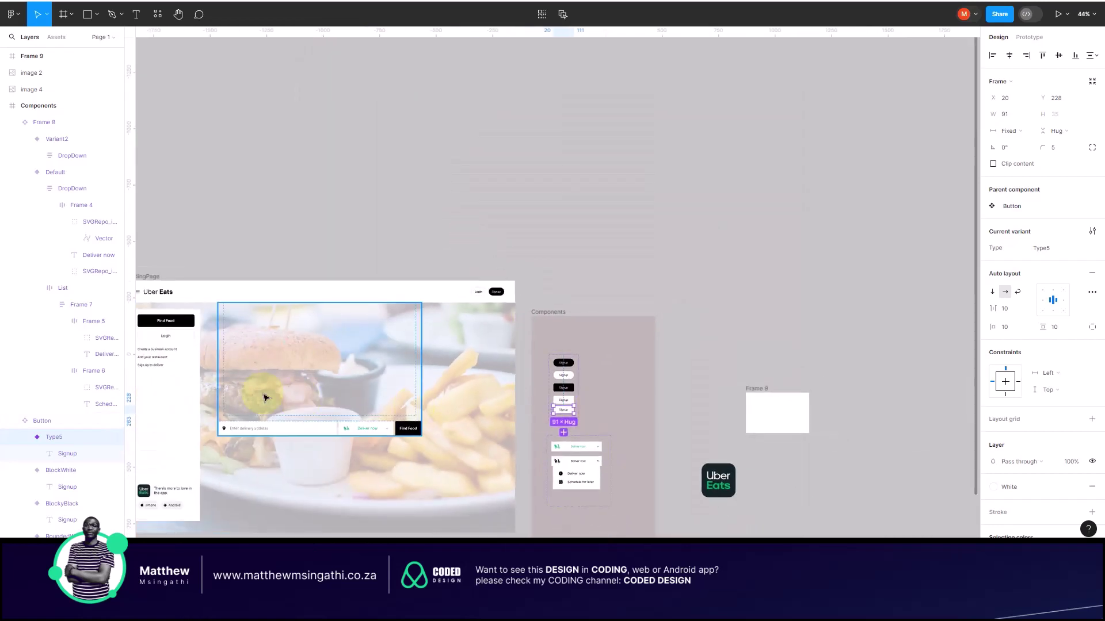
Step: Unlock image 5 and Alt-drag a copy of the 300×941 side menu image to the Components frame
click(161, 337)
key(Escape)
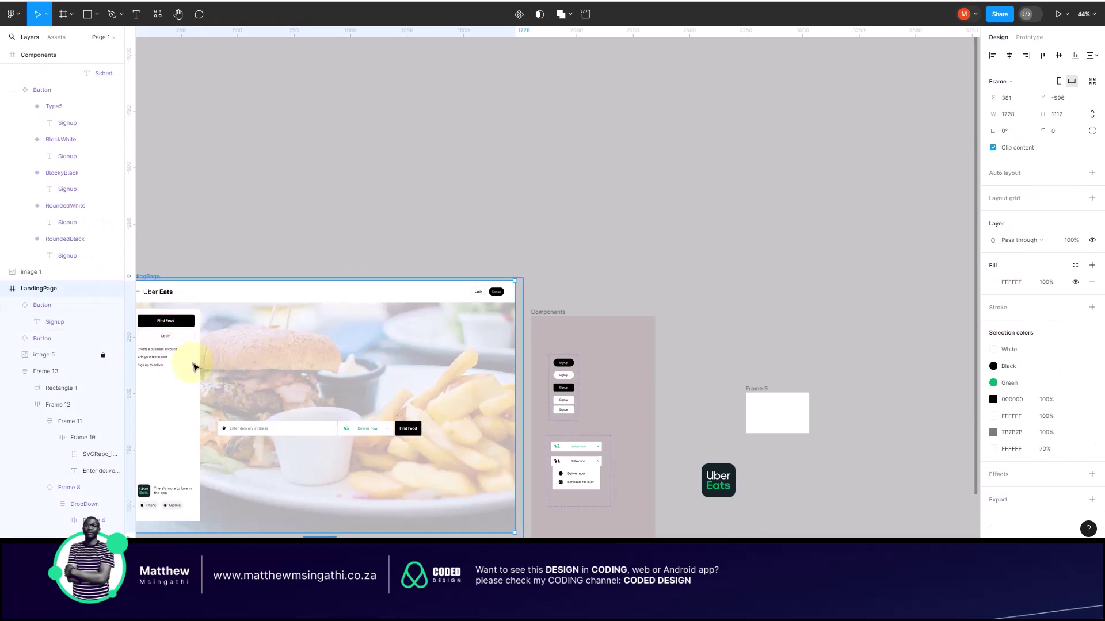
scroll(186, 360, down, 5)
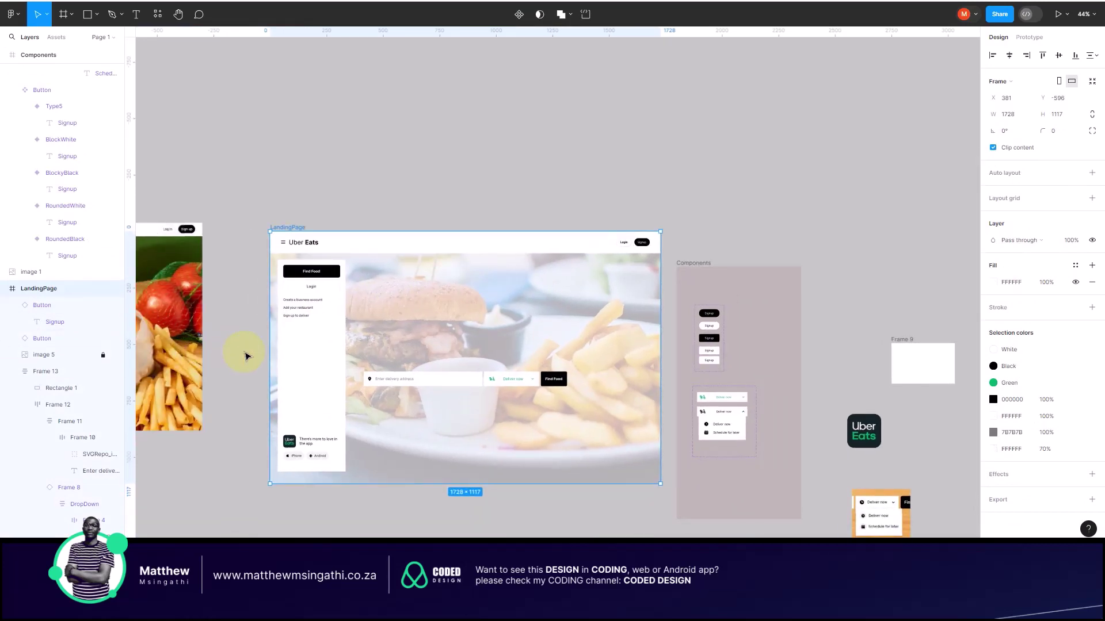
scroll(322, 368, up, 4)
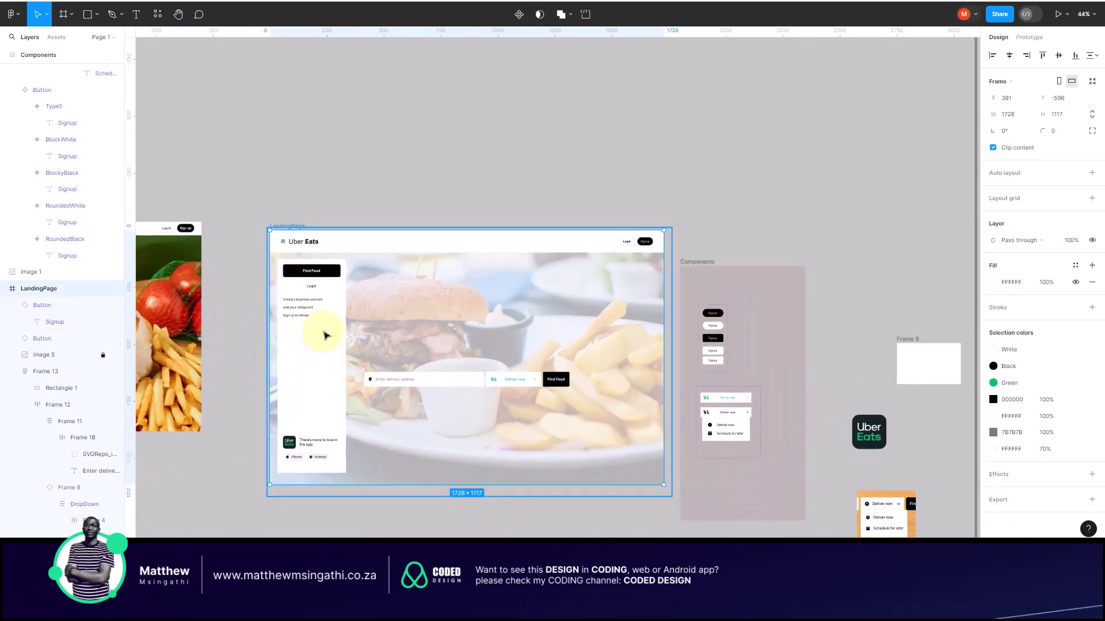
click(326, 335)
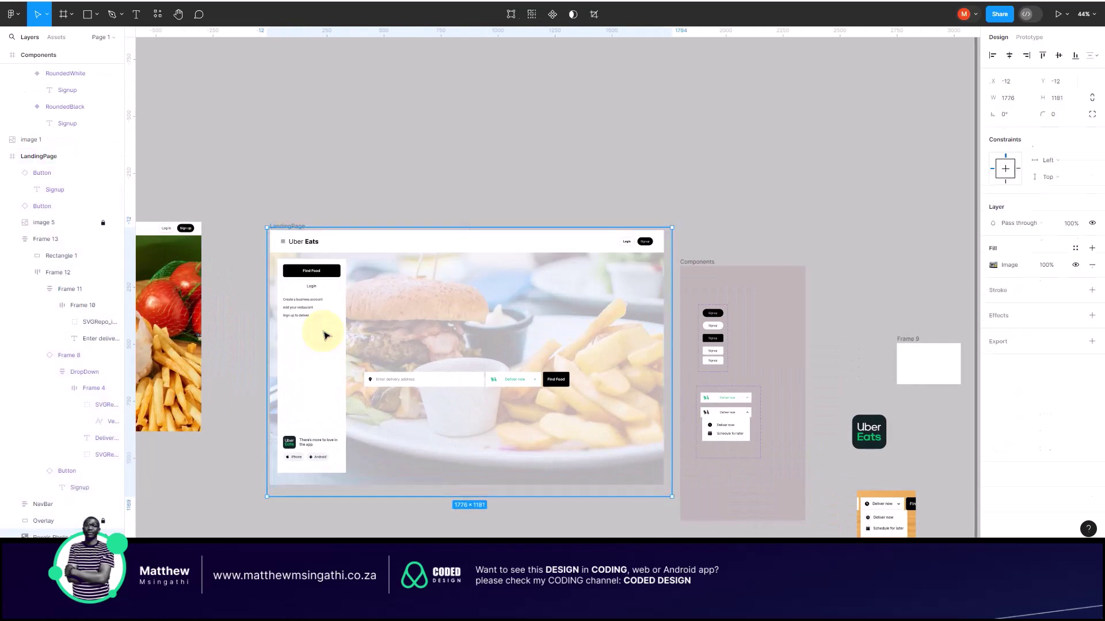
click(103, 223)
click(335, 328)
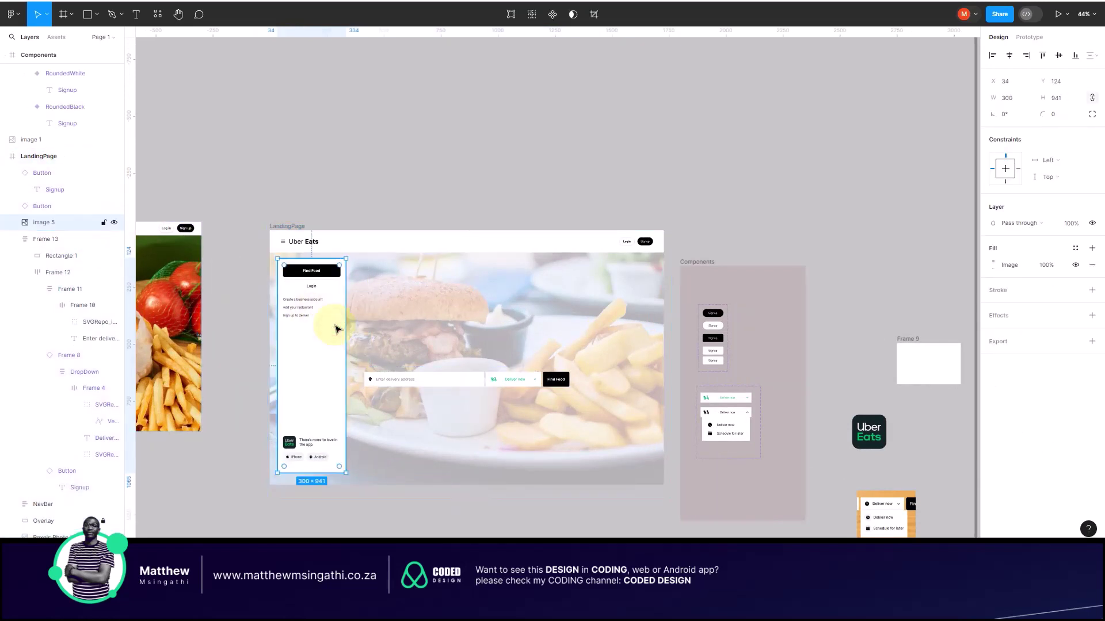
drag(336, 329, 823, 363)
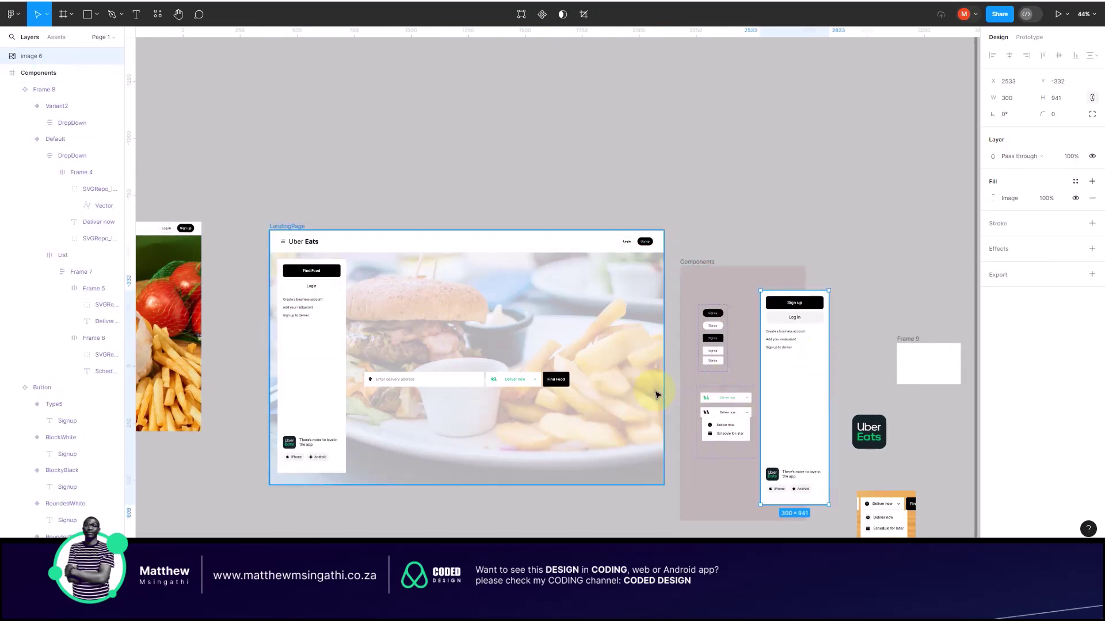
scroll(816, 387, up, 5)
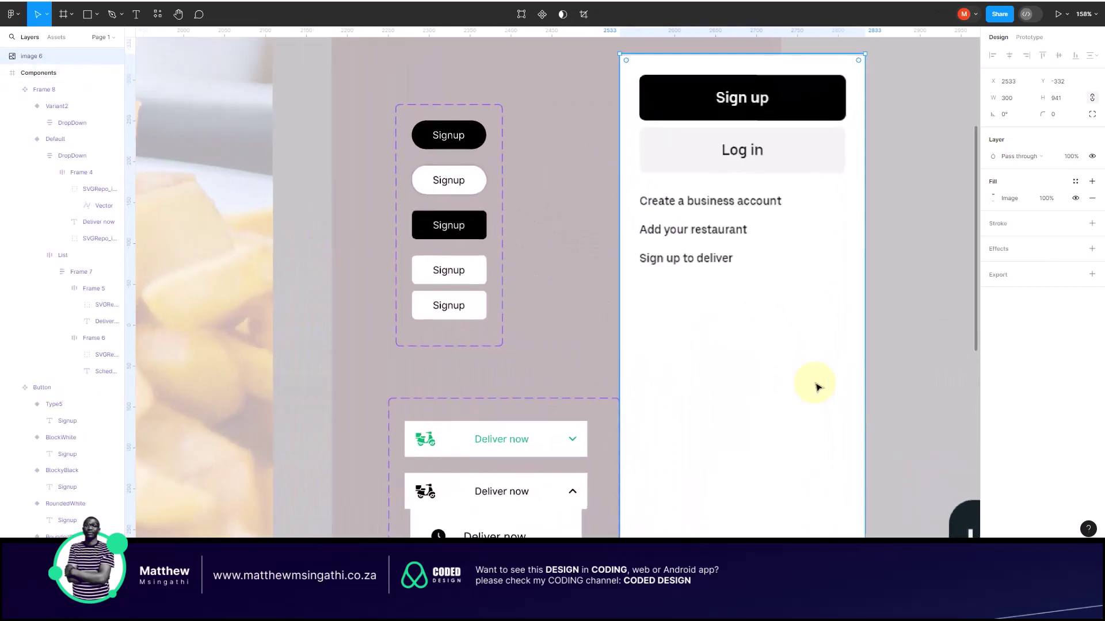
Step: Replace Type5's White fill style with a plain fill eyedropped from the Log in button's F3F3F3 grey
click(480, 315)
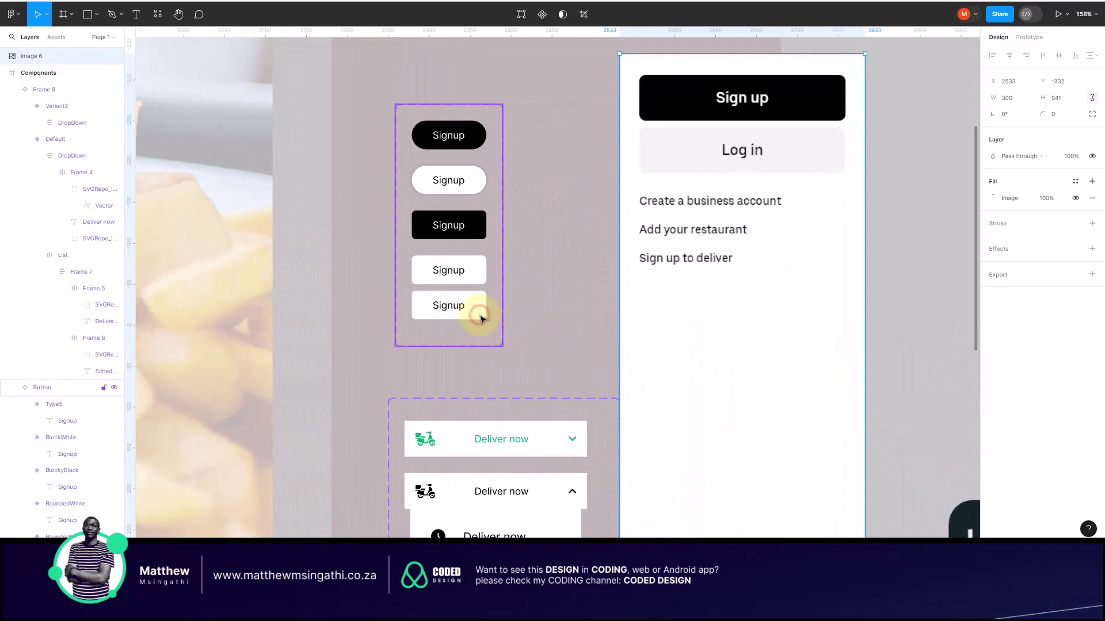
click(480, 315)
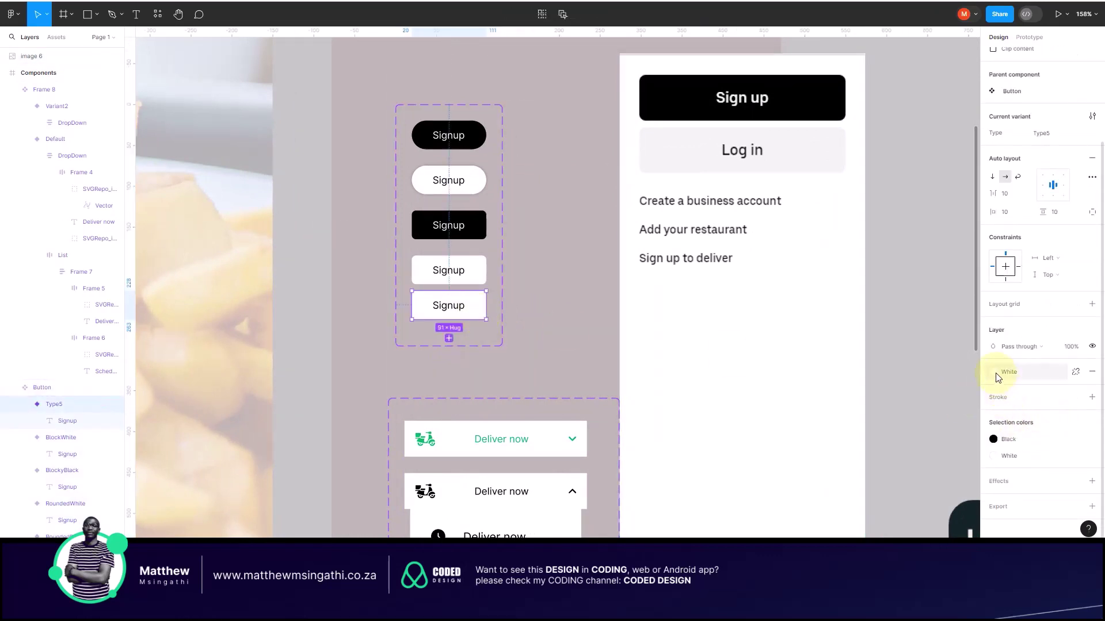
click(1044, 372)
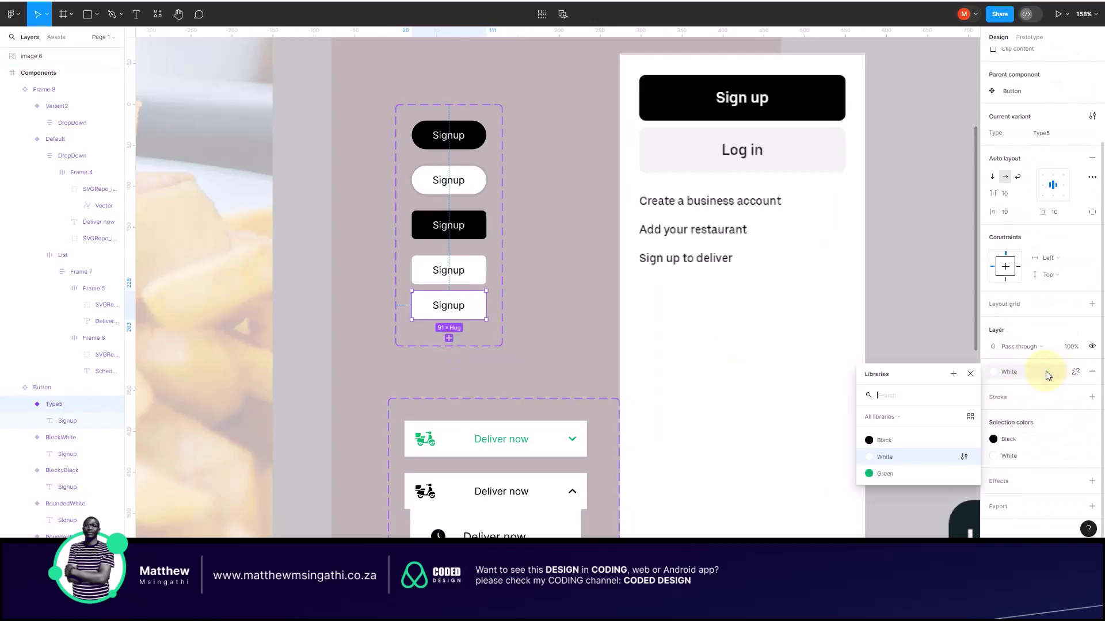
click(1095, 372)
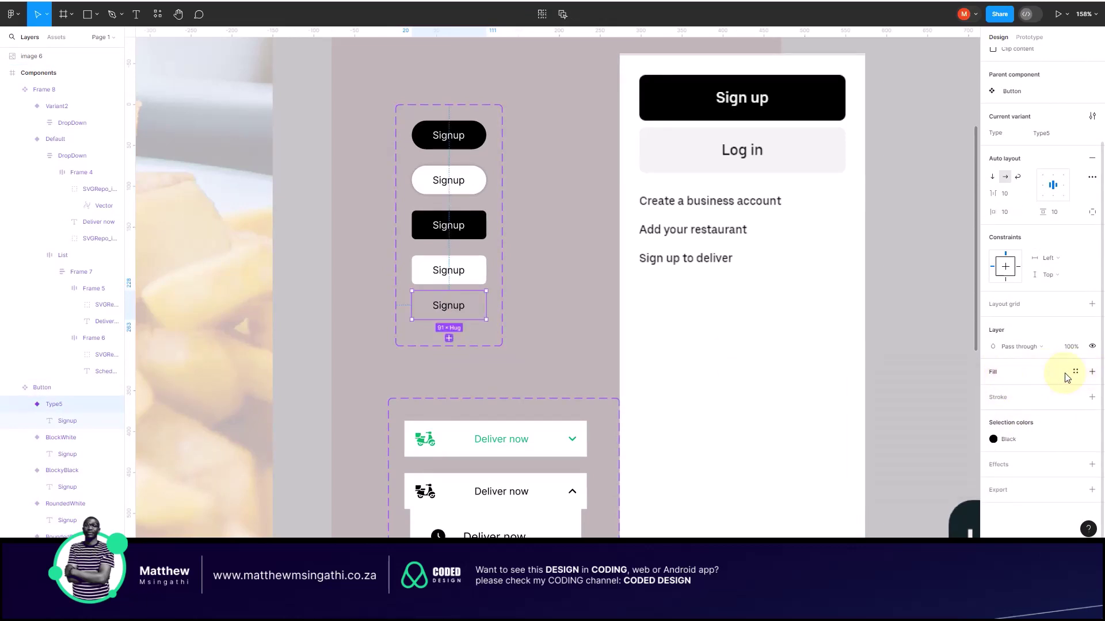
click(1092, 372)
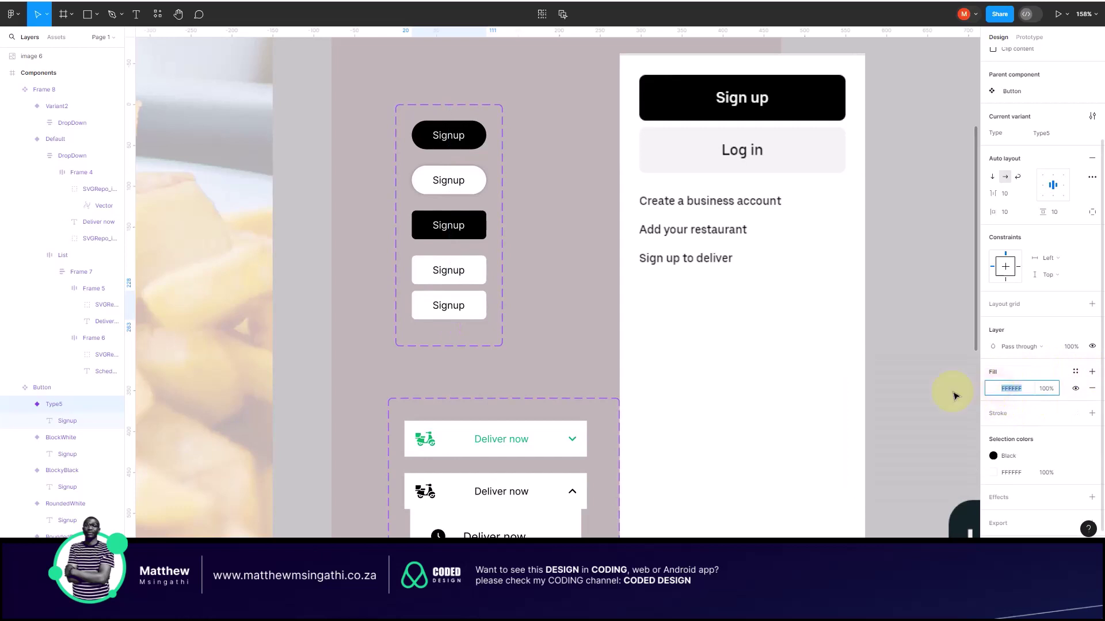
click(995, 390)
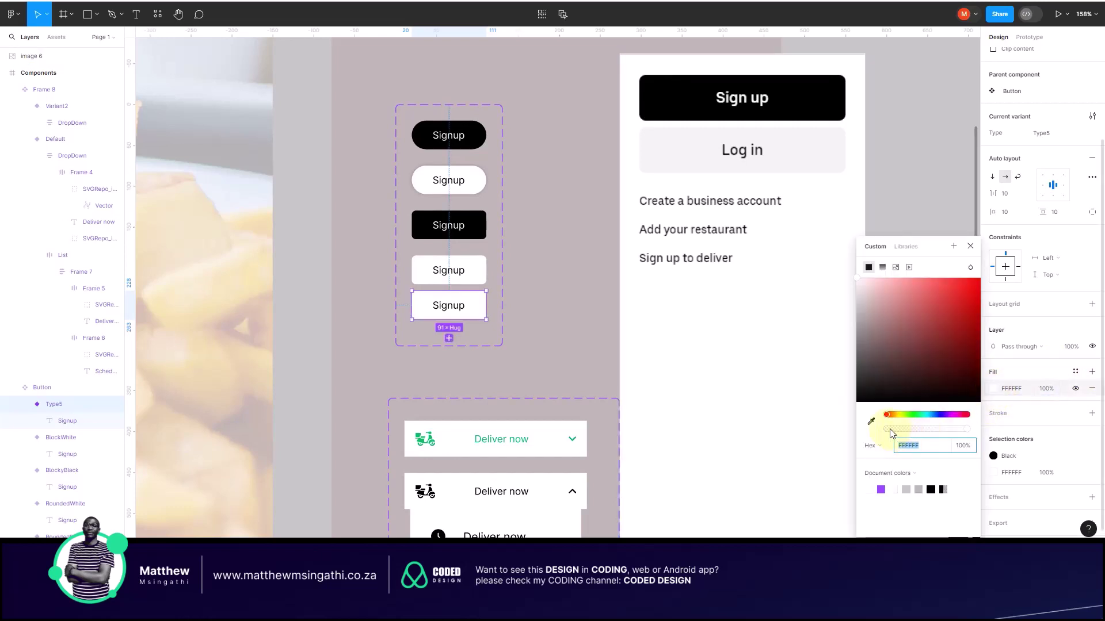
click(871, 422)
click(820, 155)
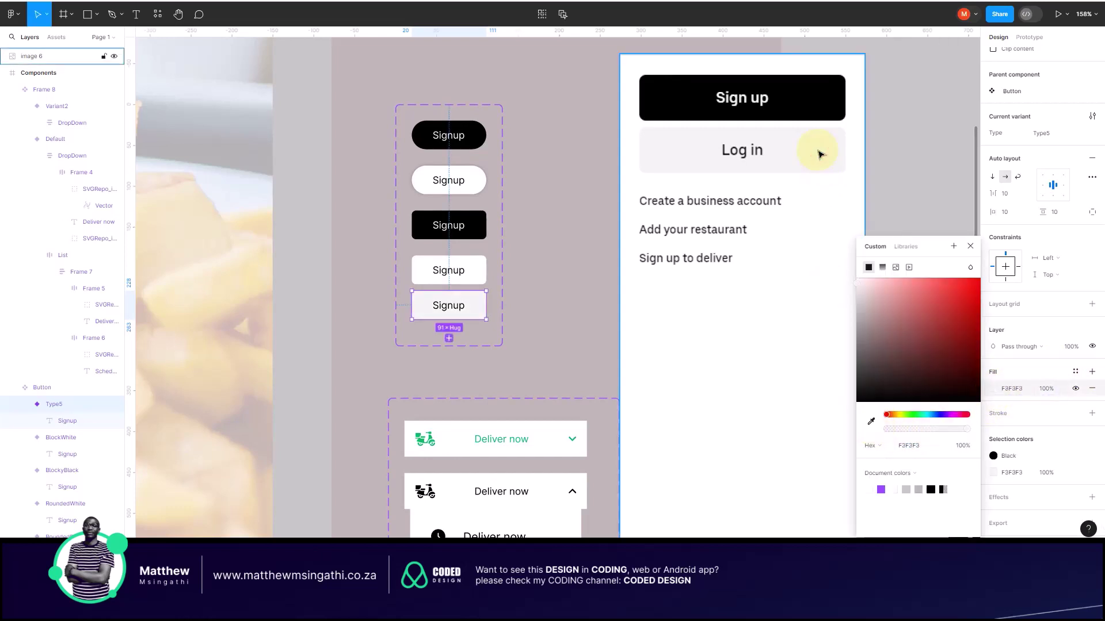
click(577, 324)
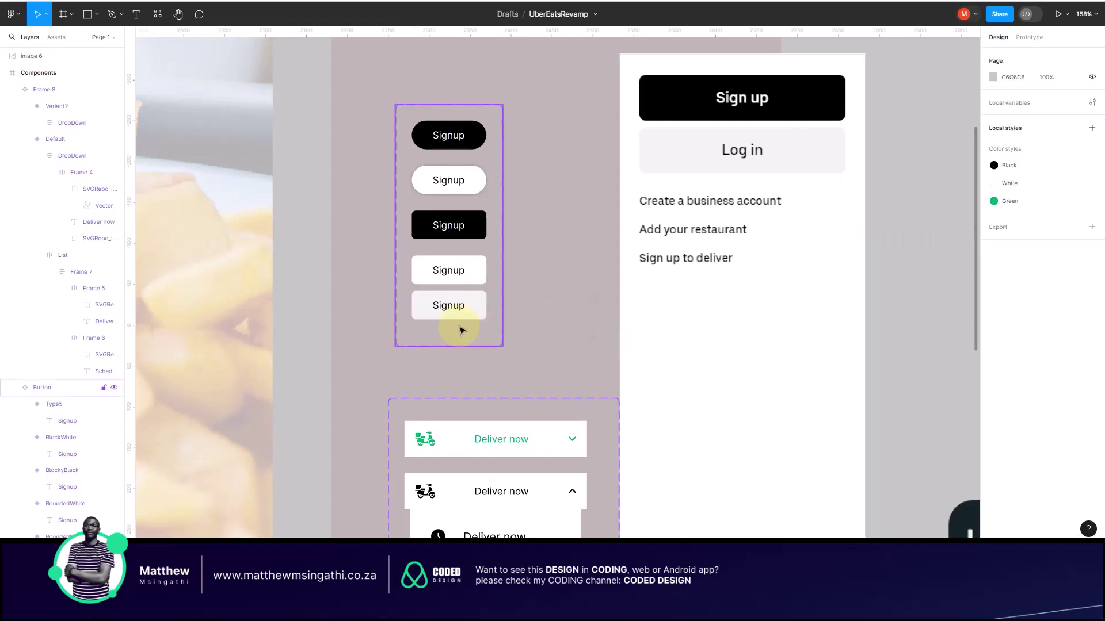
Step: Reselect the grey Type5 variant and check its component configuration
scroll(459, 326, up, 5)
click(469, 312)
click(476, 300)
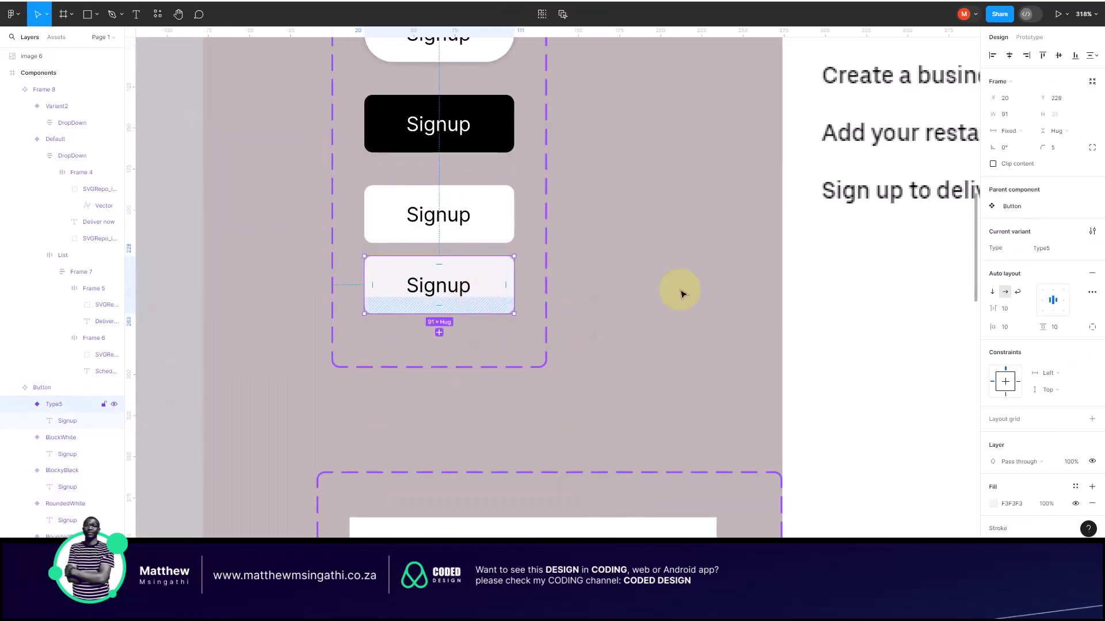
click(1091, 232)
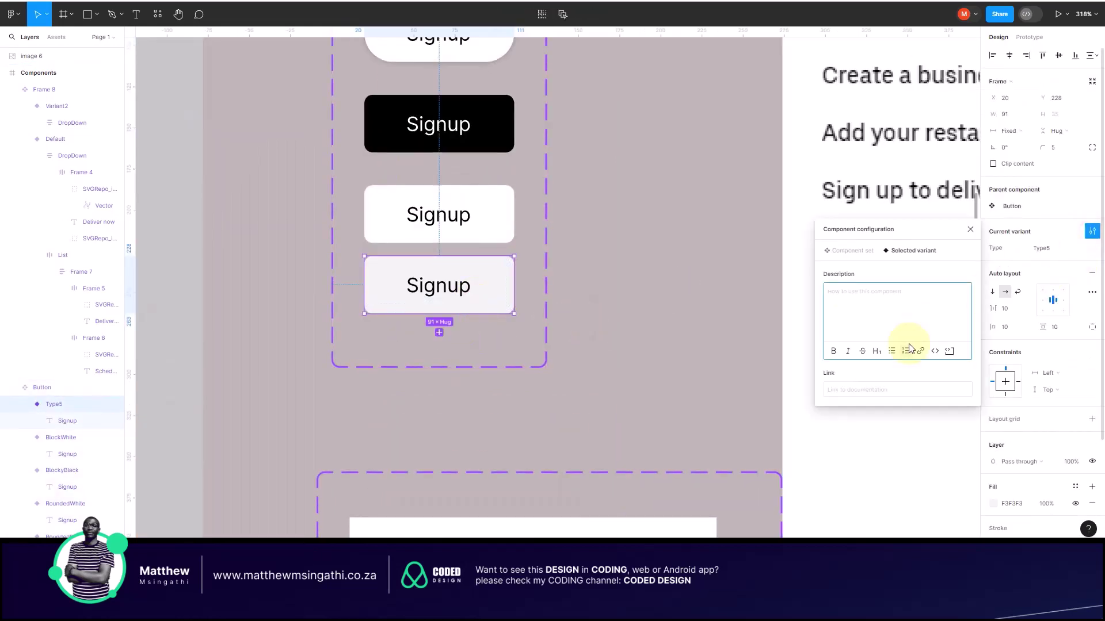
click(639, 283)
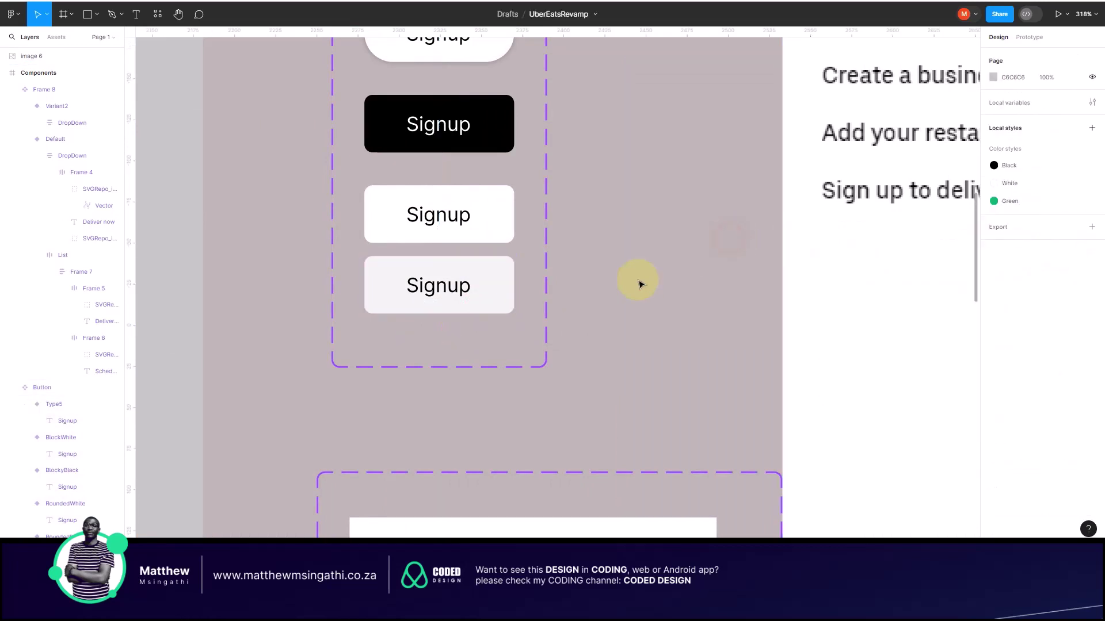
Step: Rename the Type5 value to BlockGray in the Type property editor and close it
scroll(514, 236, up, 3)
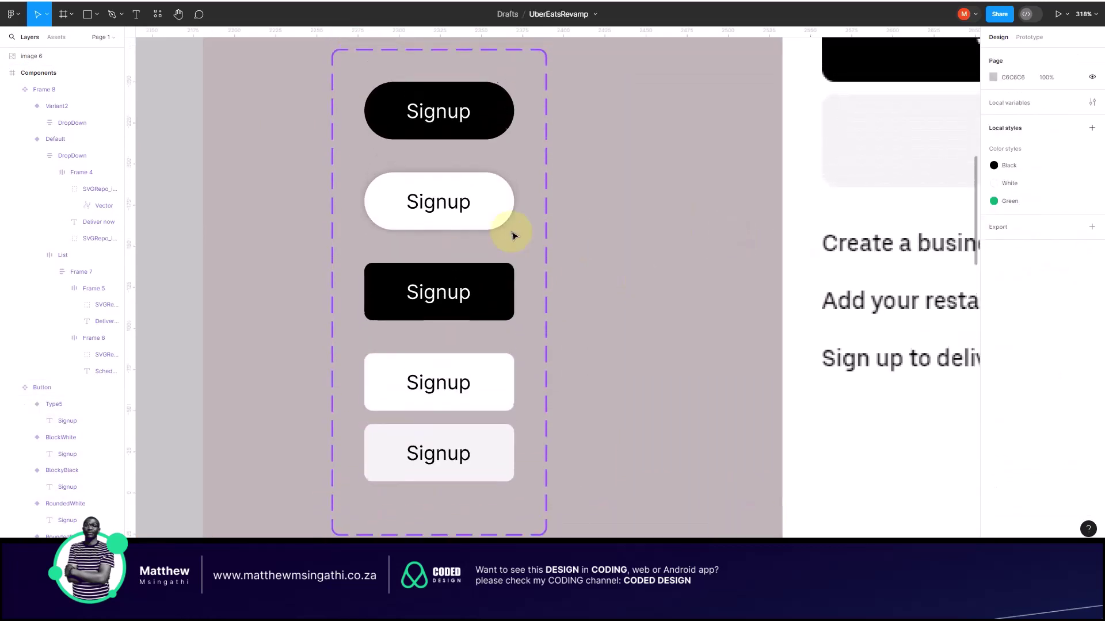
click(339, 118)
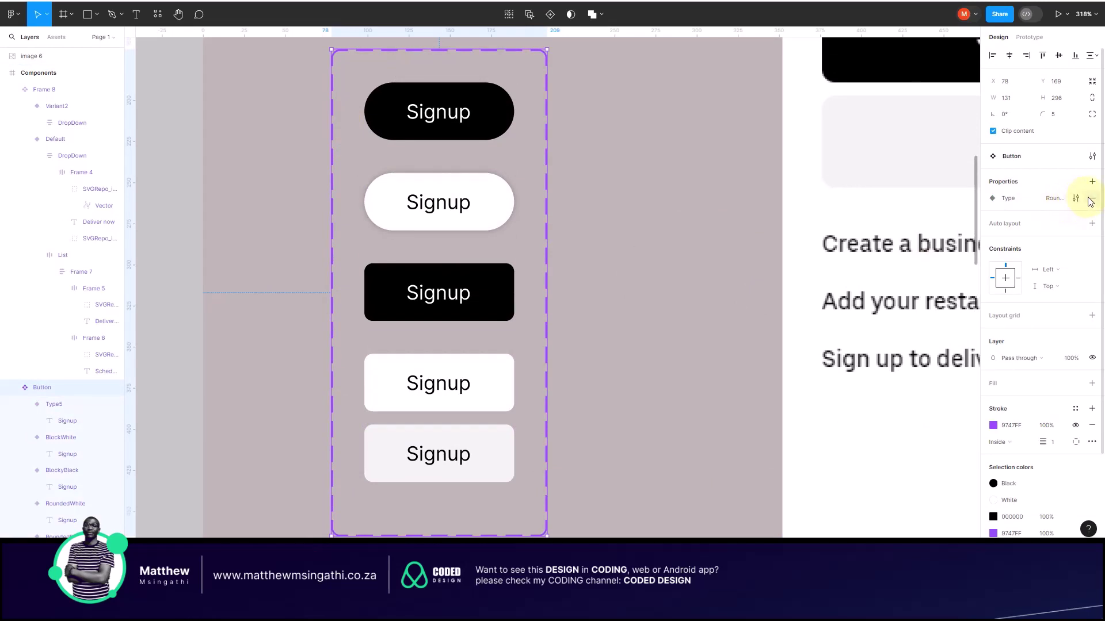
click(1076, 199)
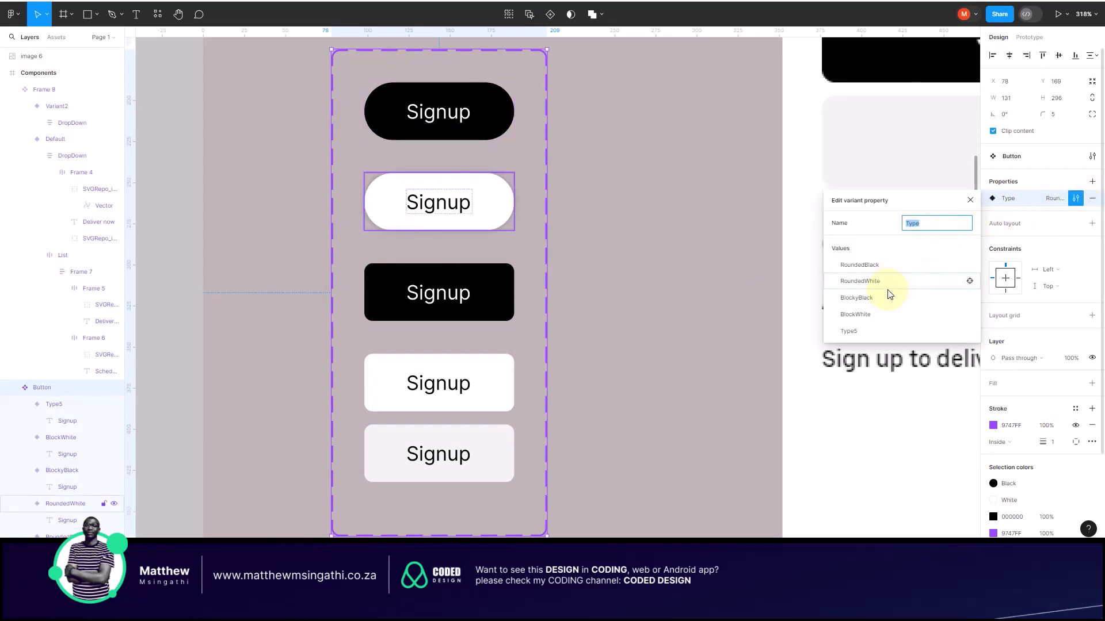
double_click(868, 332)
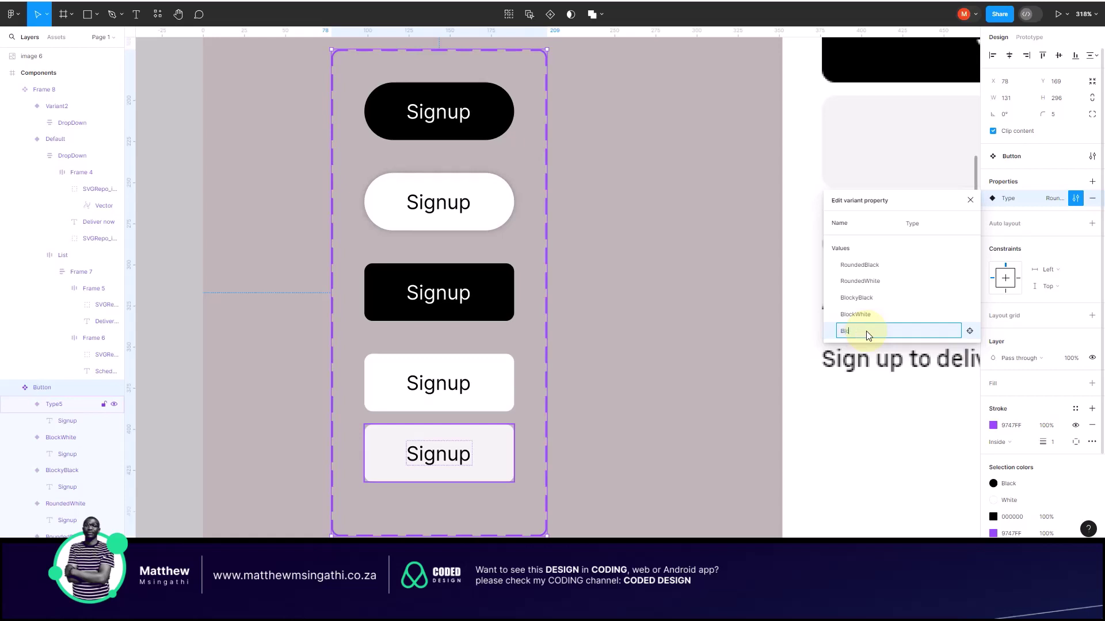
text(BlockGray)
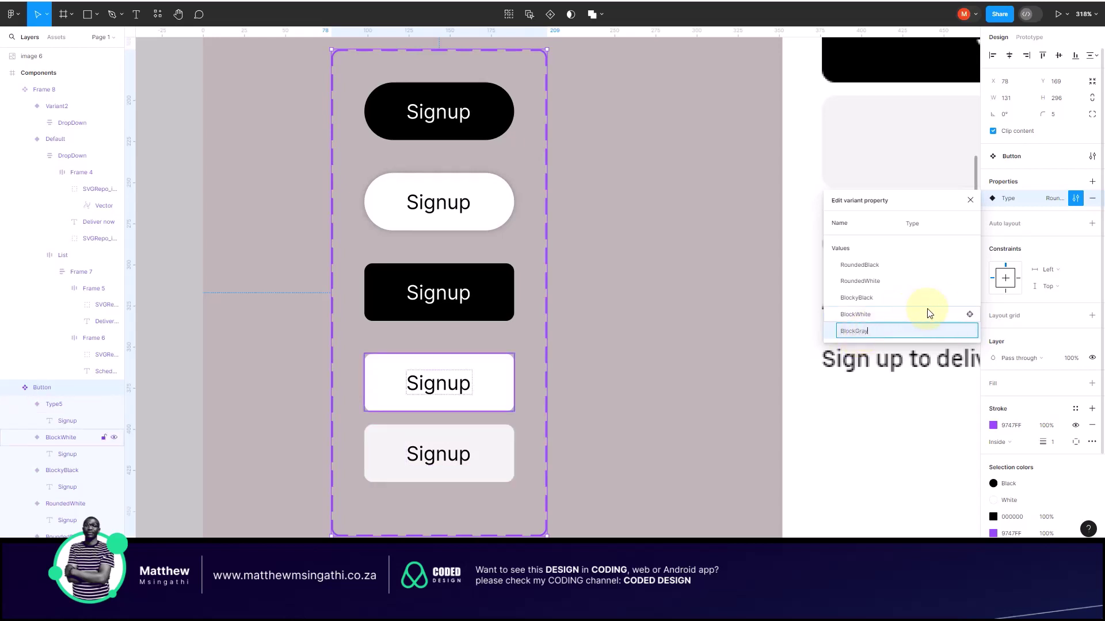
double_click(948, 281)
click(671, 325)
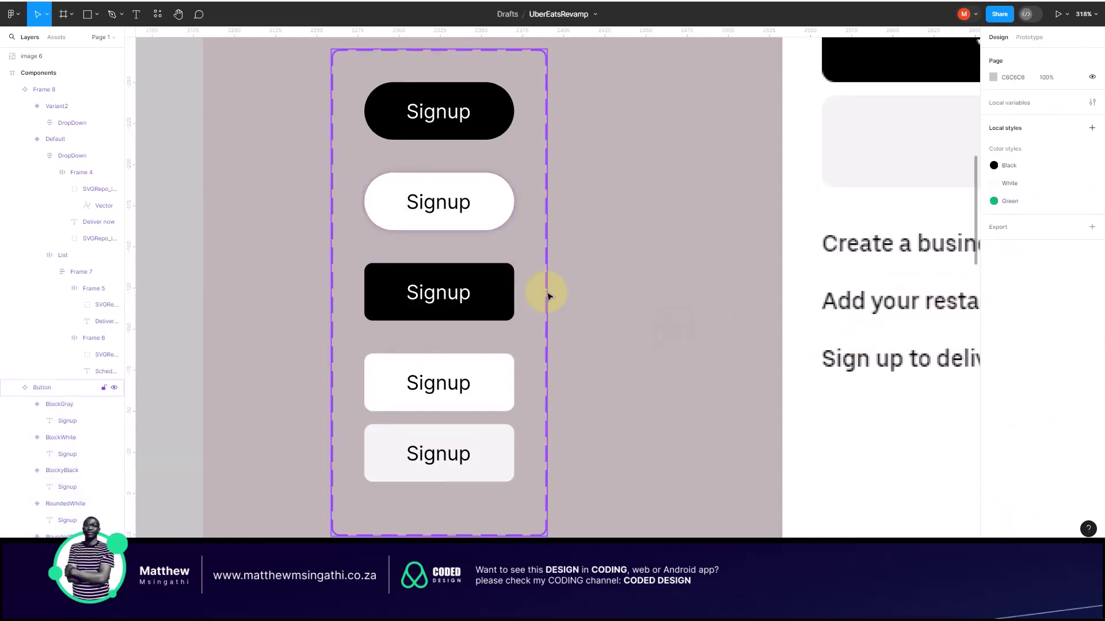
scroll(542, 291, down, 5)
scroll(549, 295, down, 5)
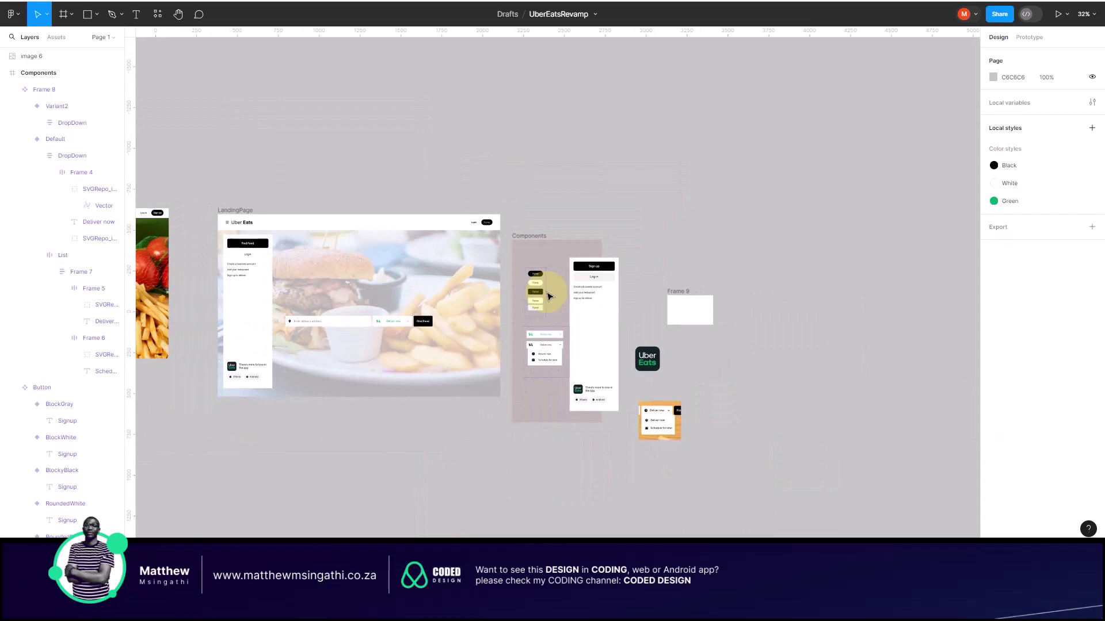
Step: Move image 6 beside the Components frame and switch the side menu's Login button to BlockGray
drag(611, 295, 689, 296)
scroll(237, 313, up, 5)
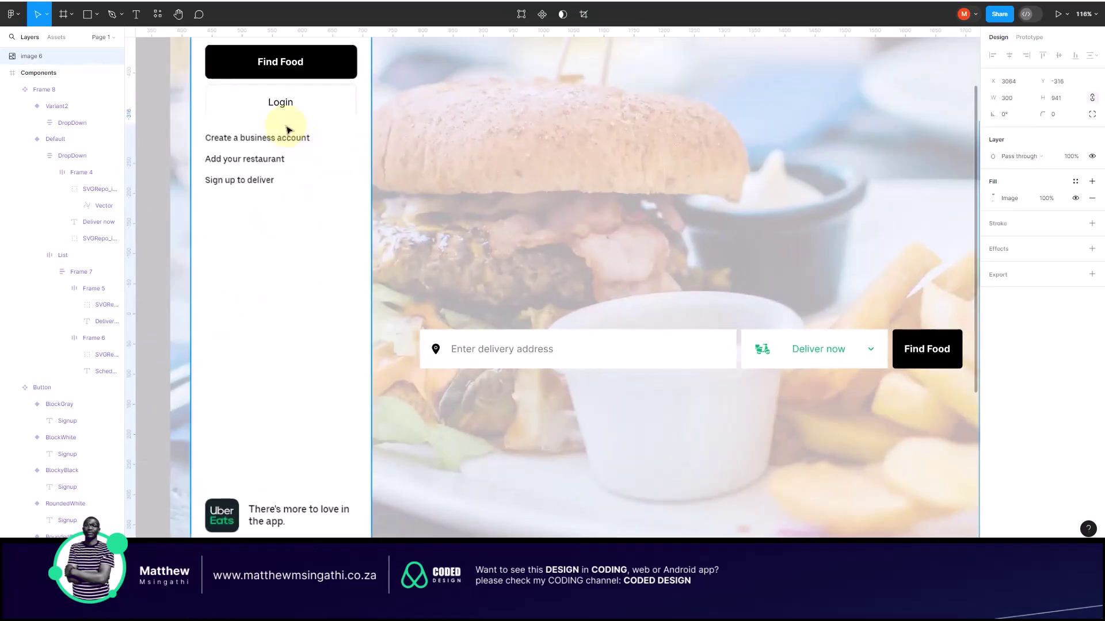
click(291, 95)
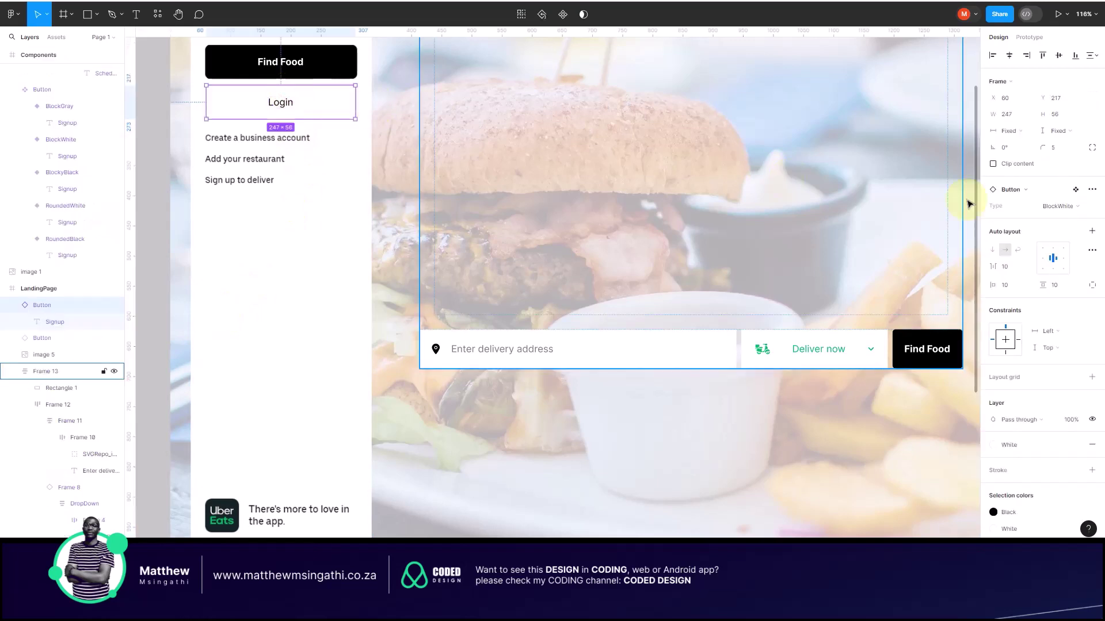
click(1078, 211)
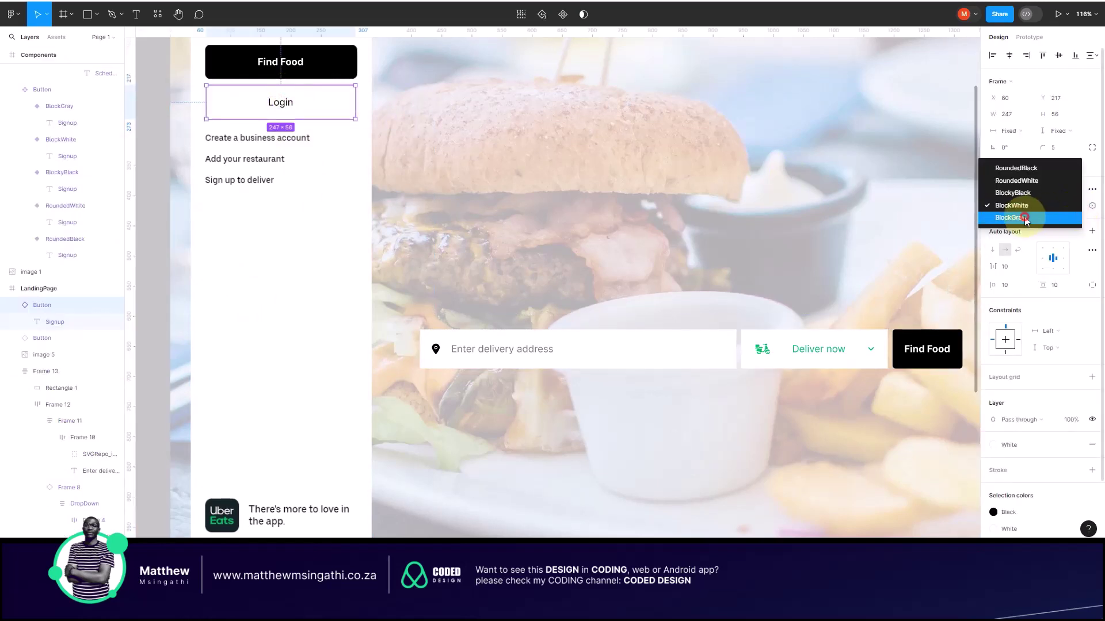
click(1020, 217)
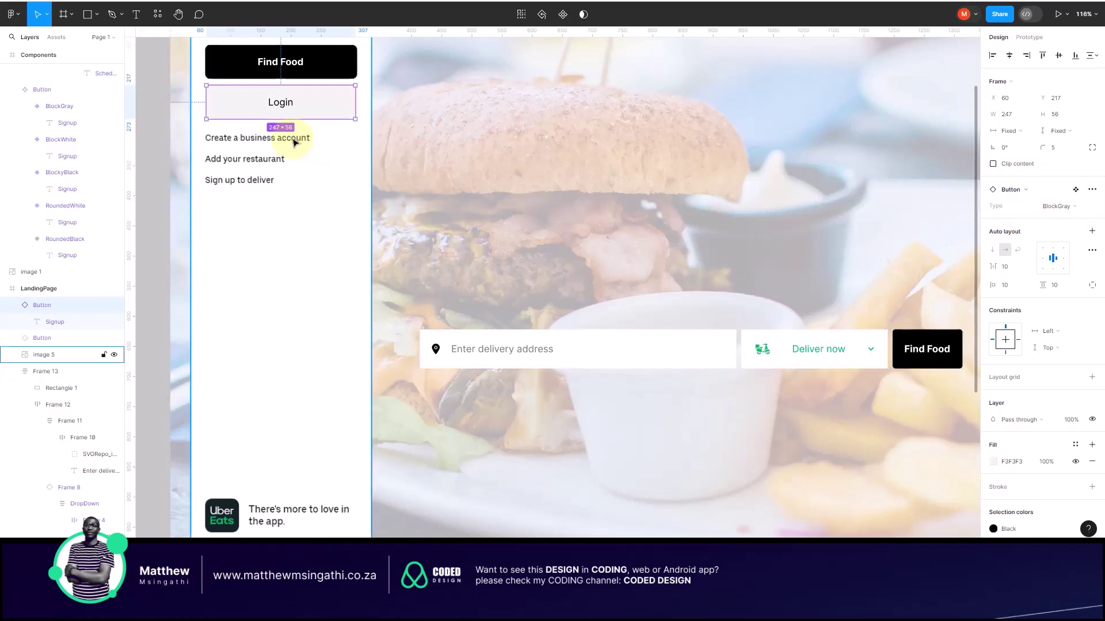
Step: Start a new text box below the Sign up to deliver link
scroll(294, 143, up, 1)
scroll(240, 198, up, 4)
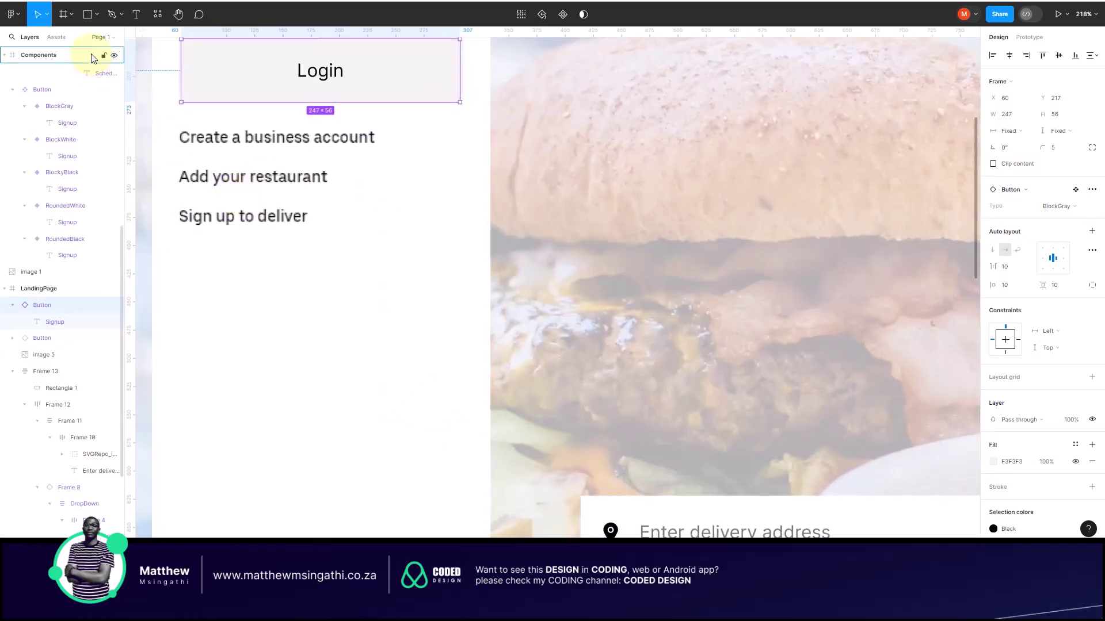
click(136, 14)
click(204, 299)
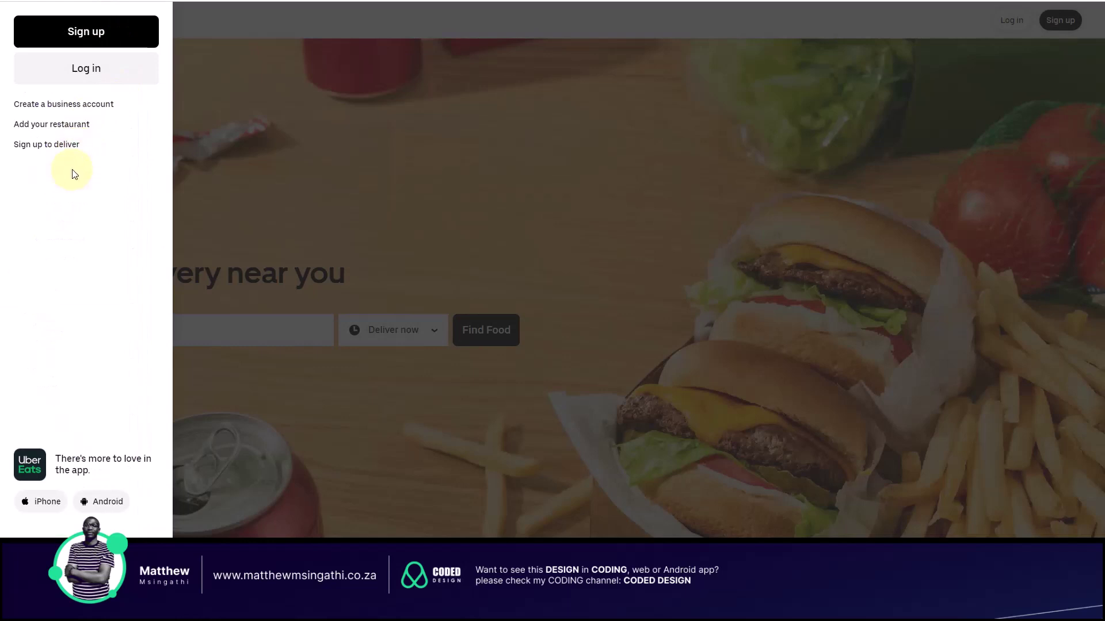
Step: Paste the copied site menu links into the text box, undo the bulleted list, and open a new tab
drag(67, 144, 20, 112)
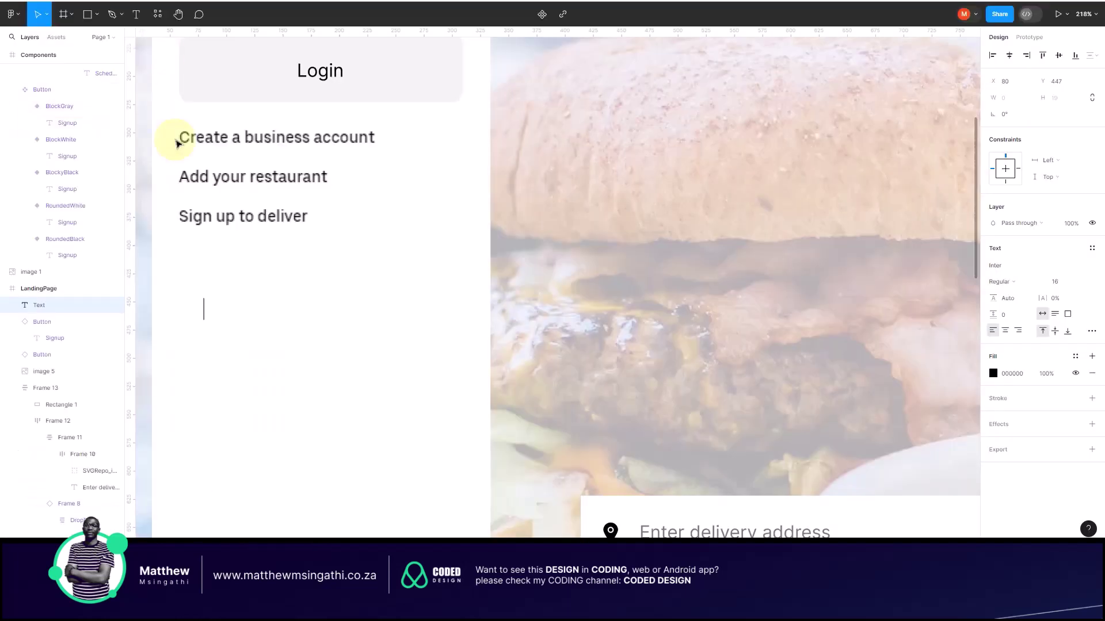
text(Create a business account Add your restaurant Sign up to deliver)
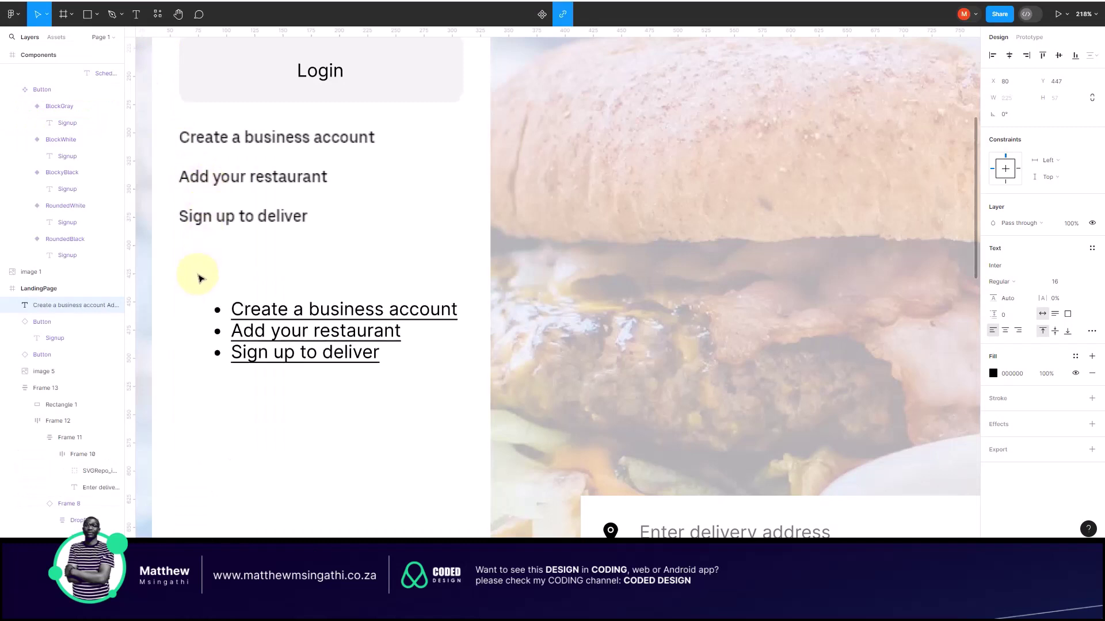
triple_click(276, 309)
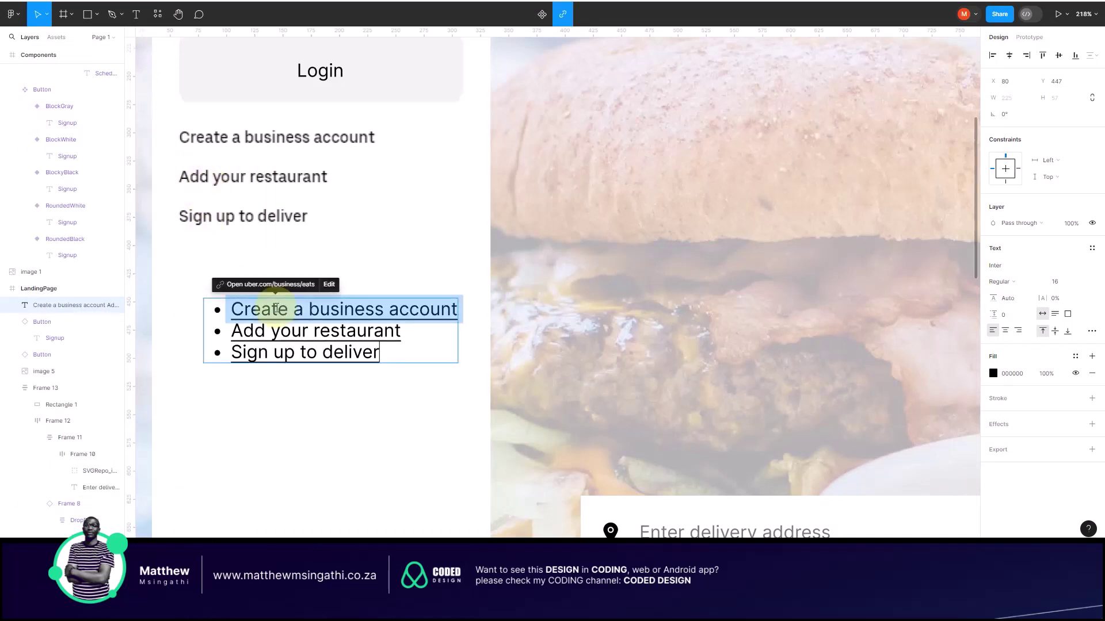
key(ctrl+z)
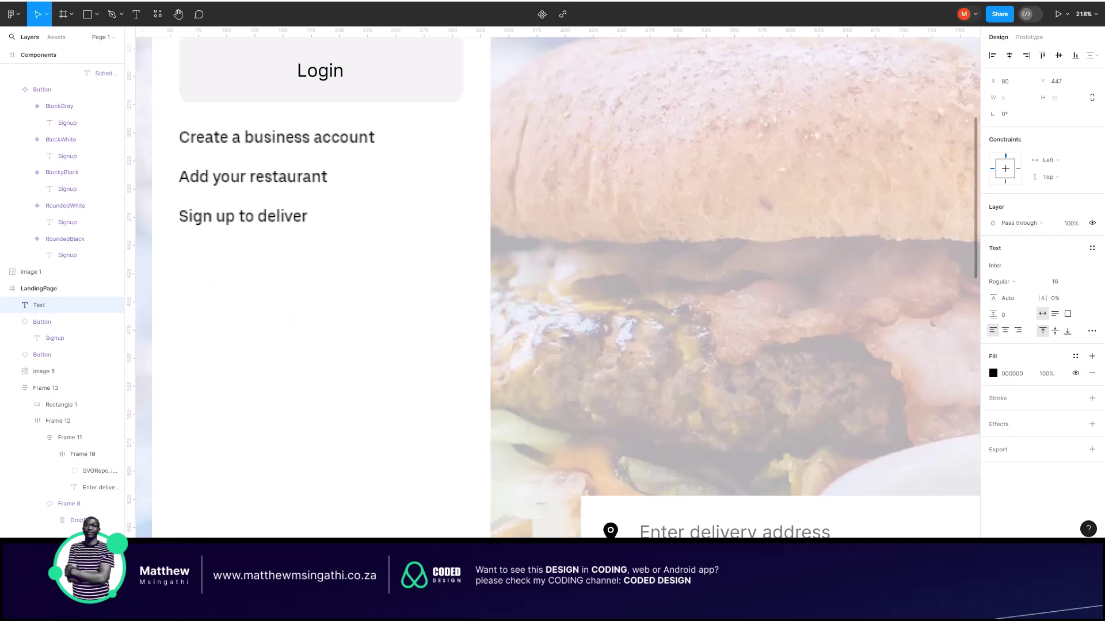
key(ctrl+t)
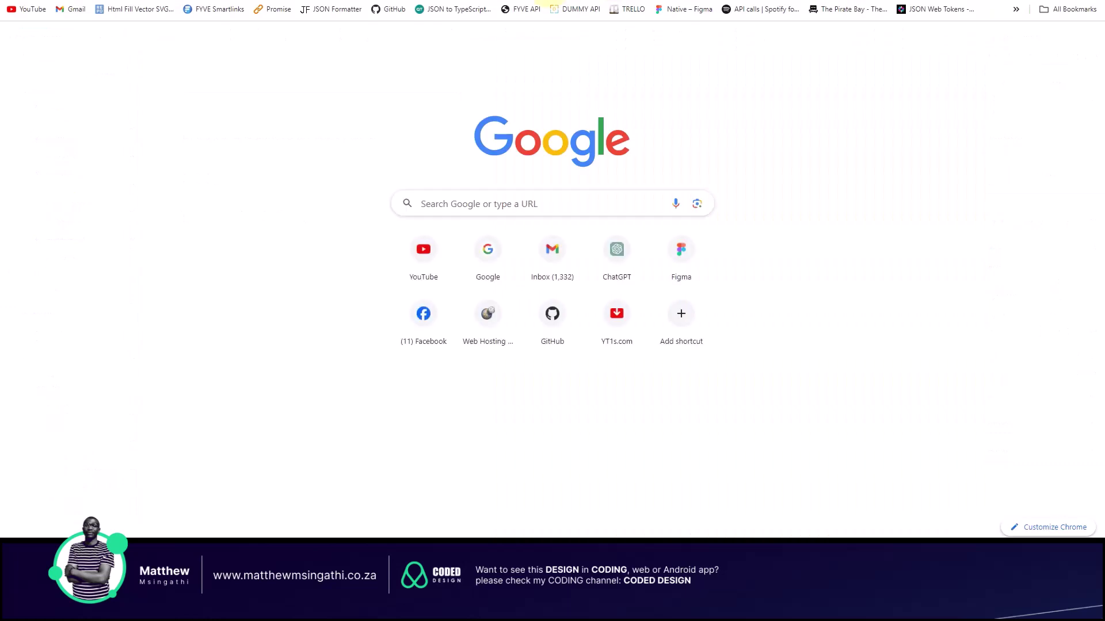
click(547, 1)
text(Create a business account Add your restaurant Sign up to deliver)
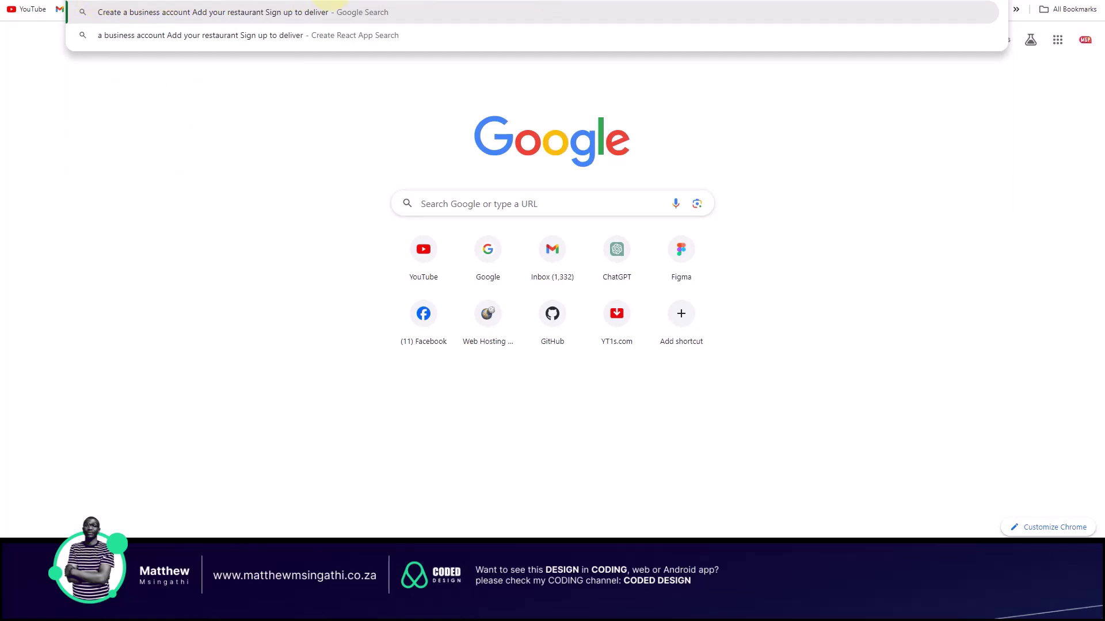
key(Escape)
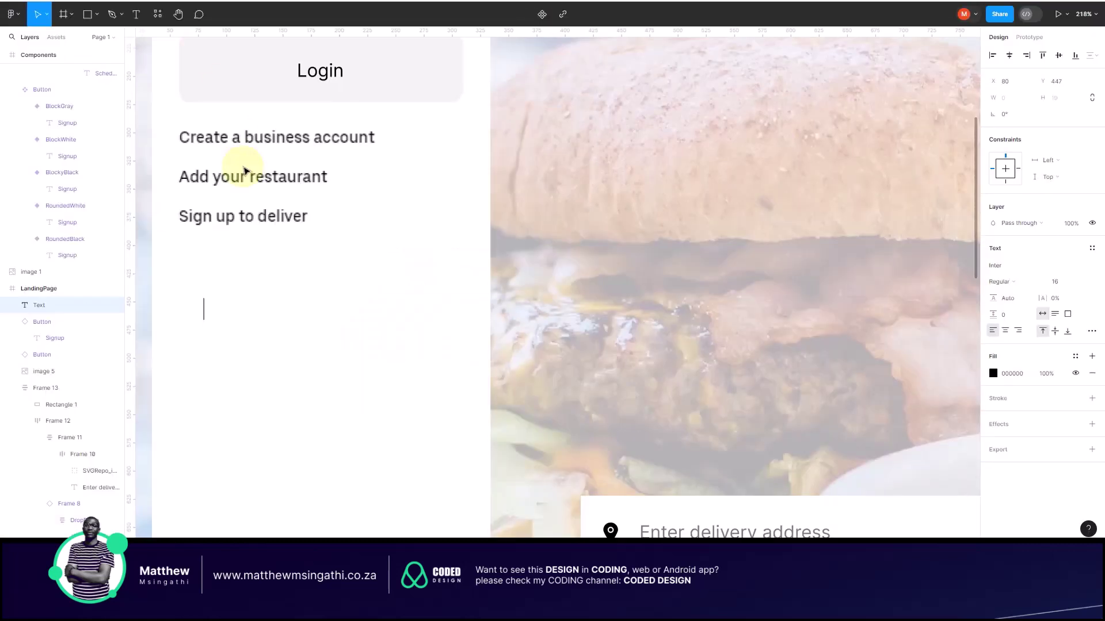
Step: Paste the plain link labels, move them under the menu links, and colour them 5F5E5E
text(Create a business account Add your restaurant Sign up to deliver)
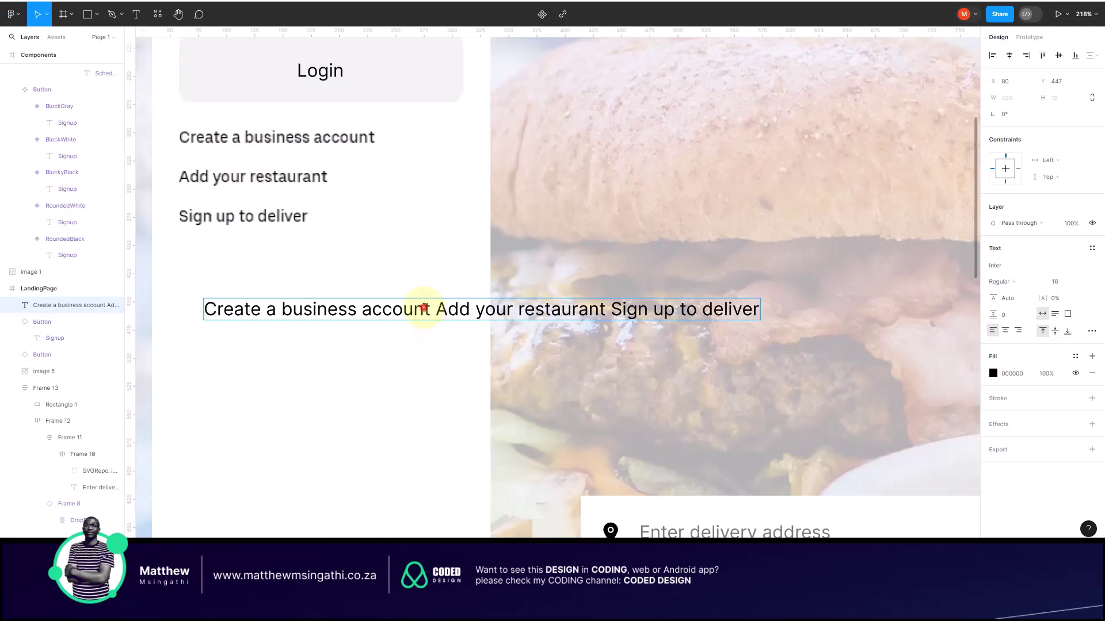
key(Escape)
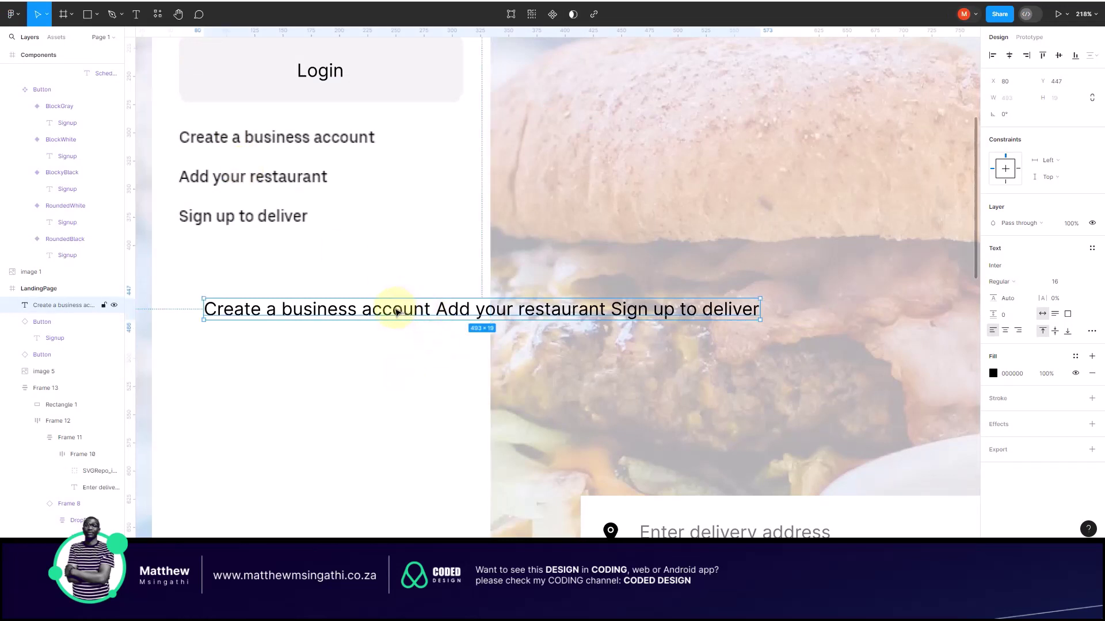
drag(358, 309, 316, 273)
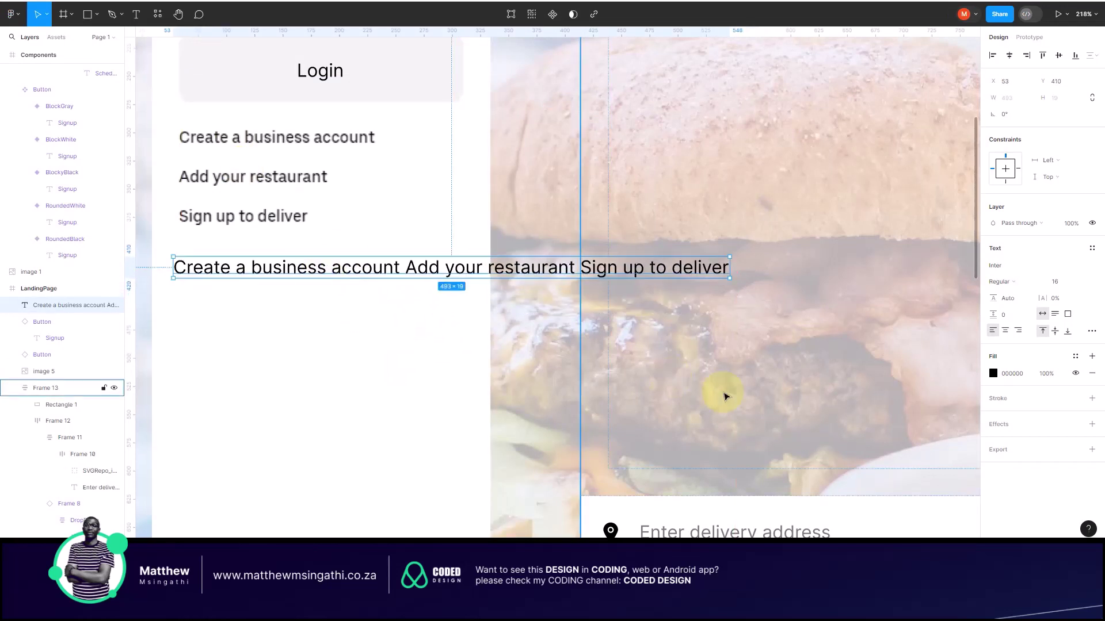
click(993, 373)
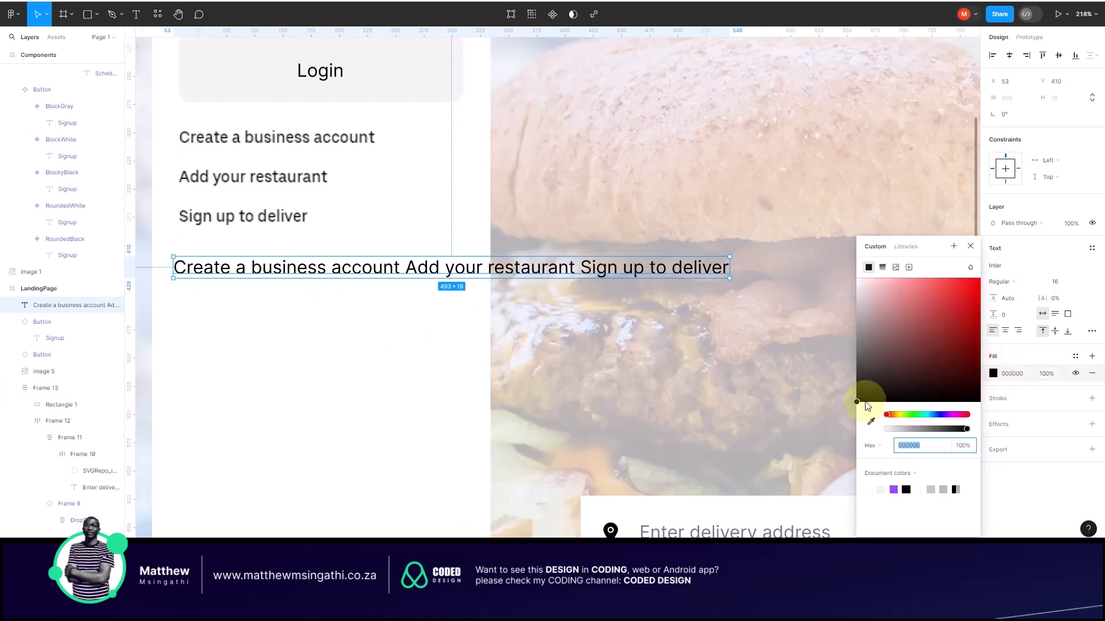
drag(866, 406, 857, 356)
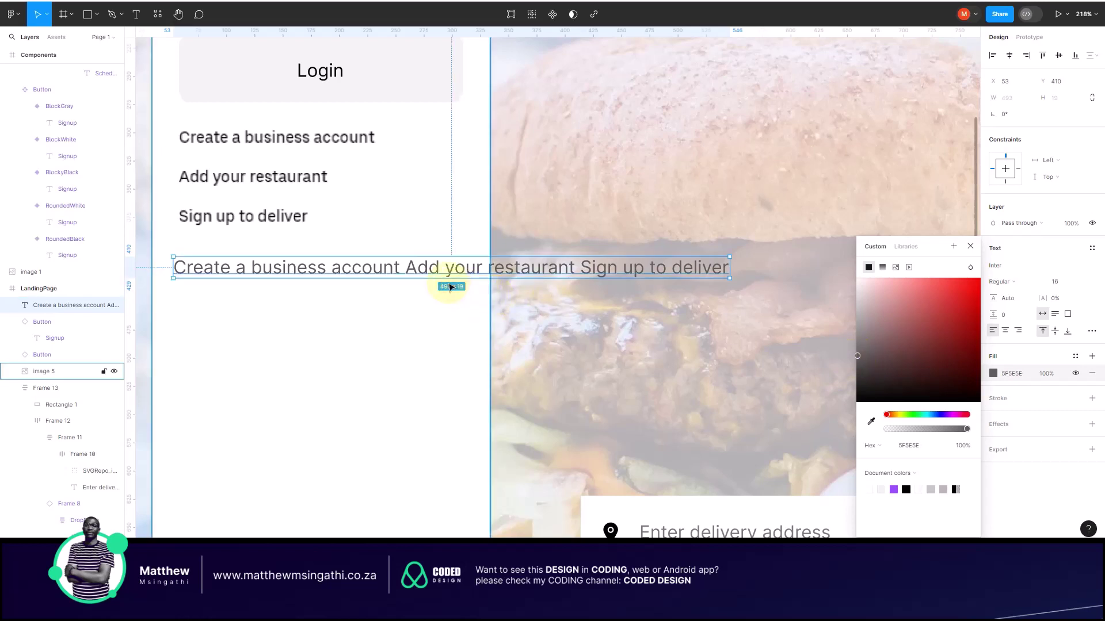
Step: Split the text into three lines: Create a business account, Add your restaurant, Sign up to deliver
double_click(413, 268)
click(413, 271)
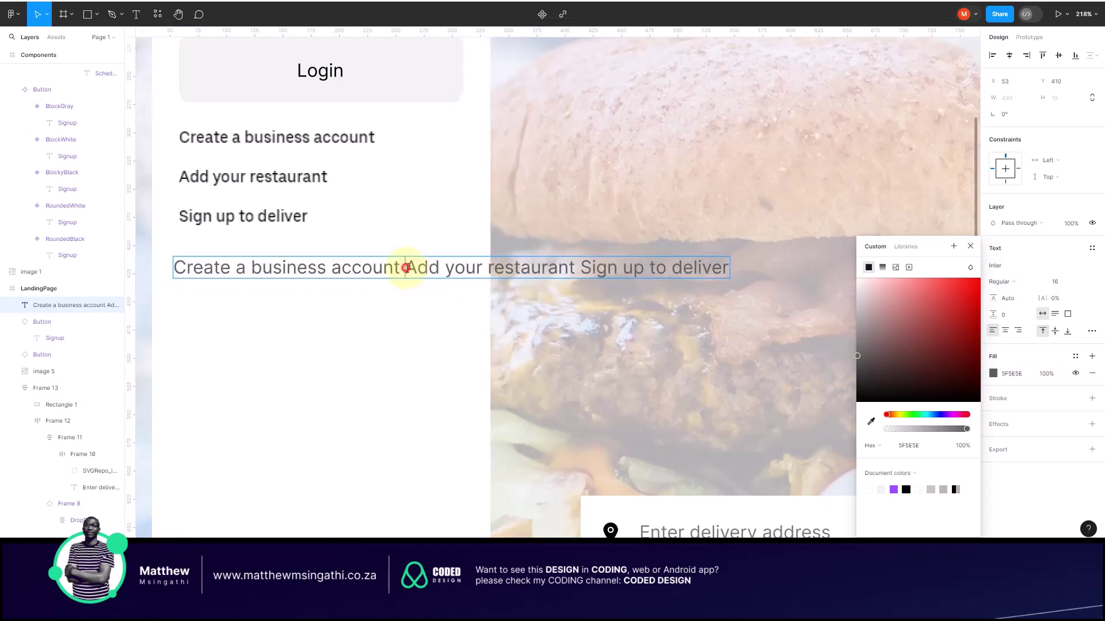
key(Return)
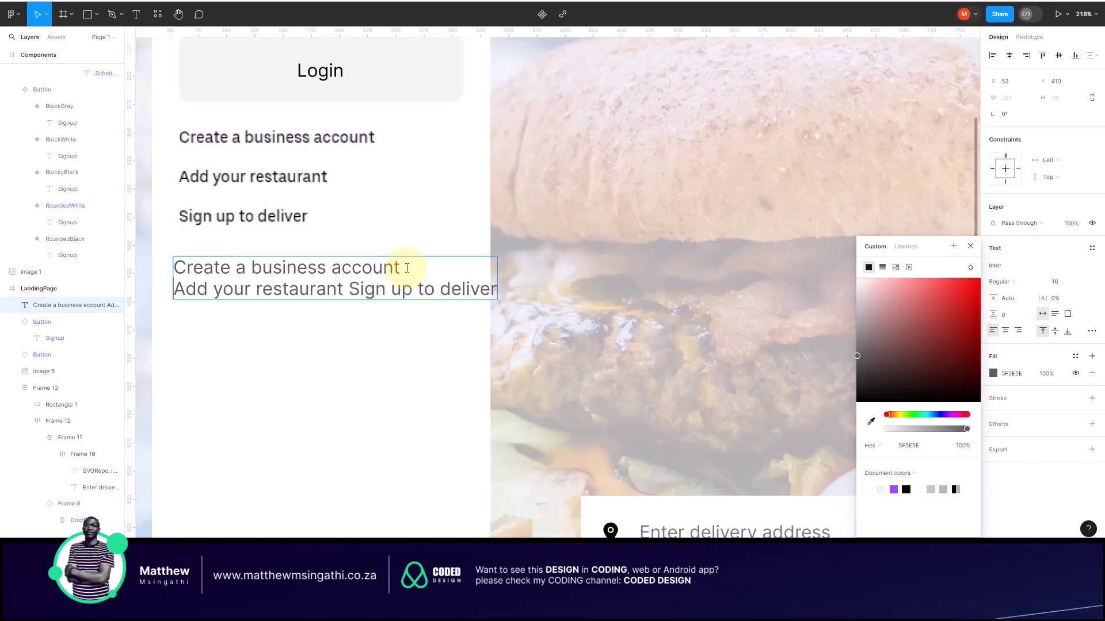
click(349, 289)
key(Return)
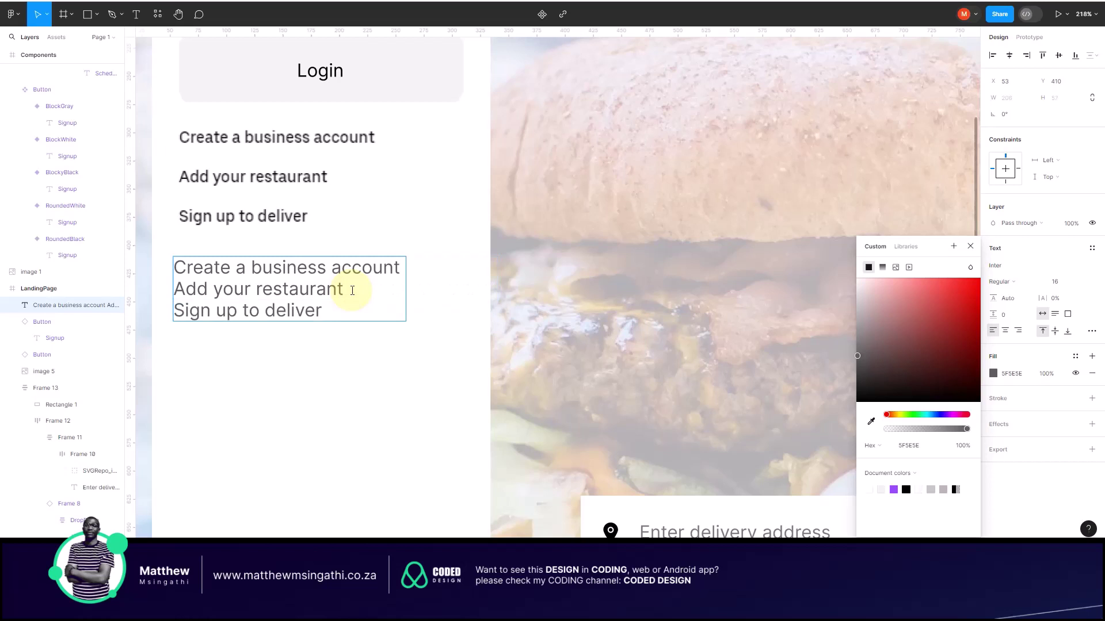
key(Escape)
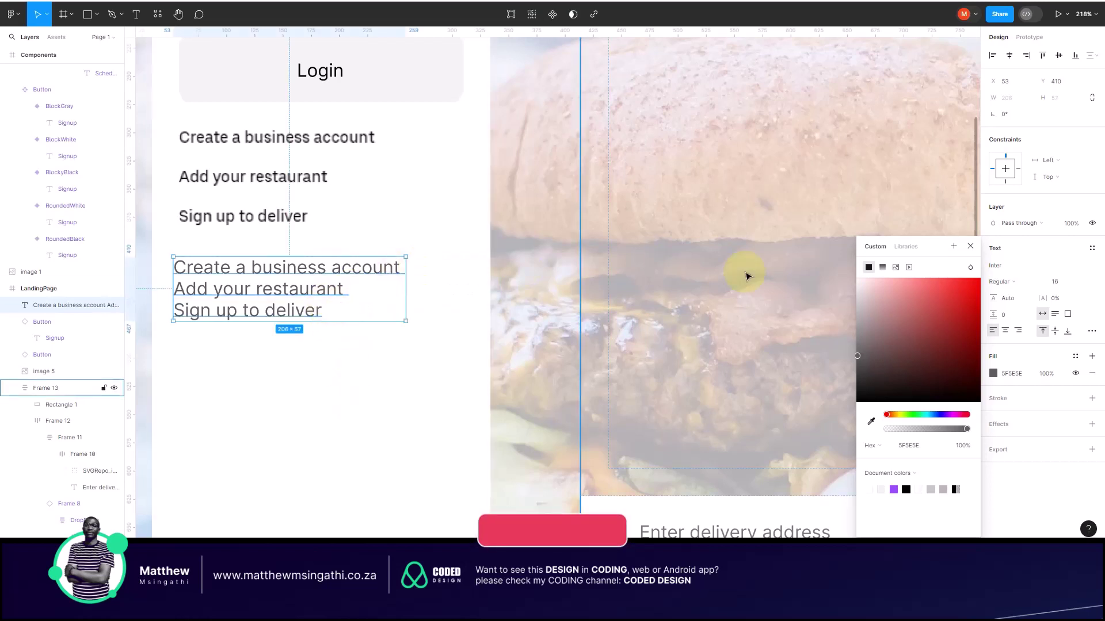
click(970, 245)
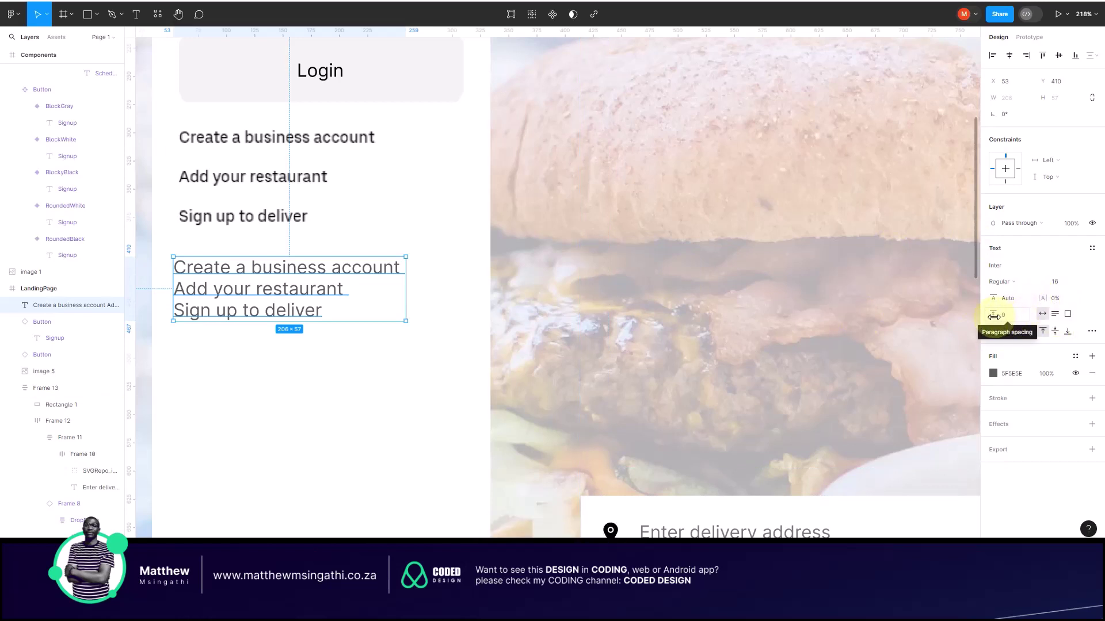
Step: Set the links text to Inter Medium with 16.5 paragraph spacing and move it onto the original links
mouse_move(993, 315)
mouse_down()
mouse_move(1017, 317)
mouse_move(997, 316)
mouse_up()
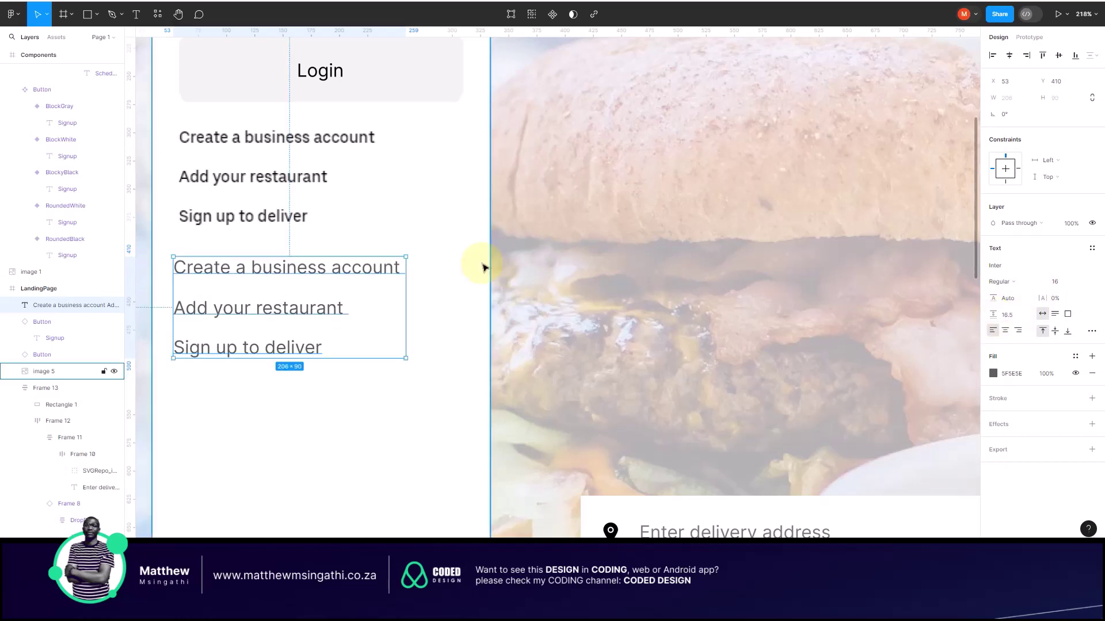
click(361, 269)
mouse_move(358, 267)
mouse_down()
mouse_move(362, 219)
mouse_move(359, 246)
mouse_up()
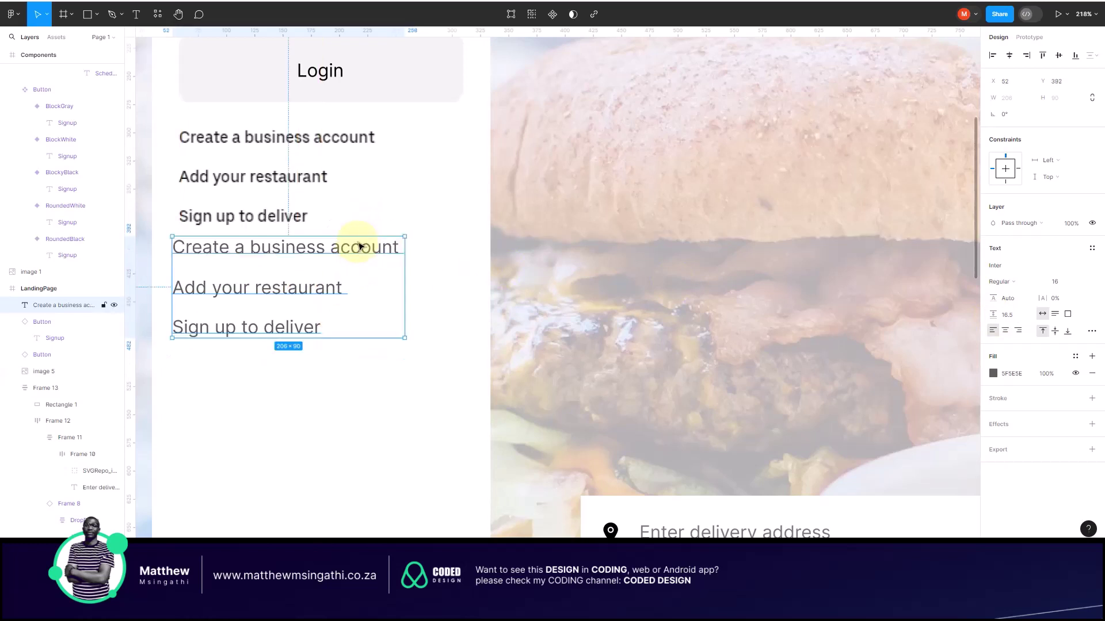
key(ctrl+b)
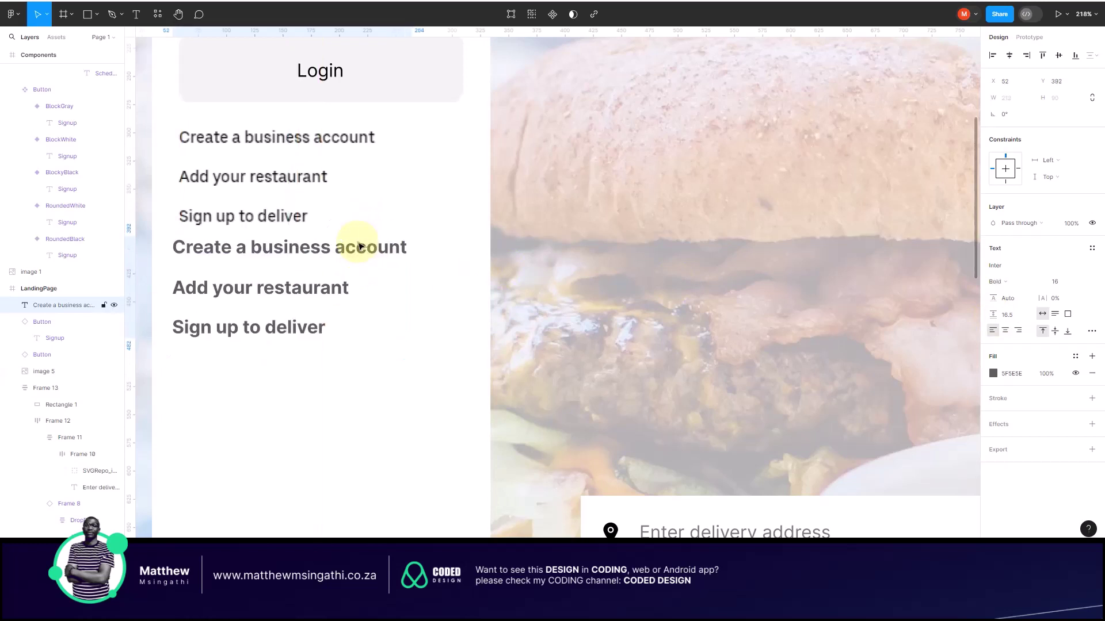
click(358, 247)
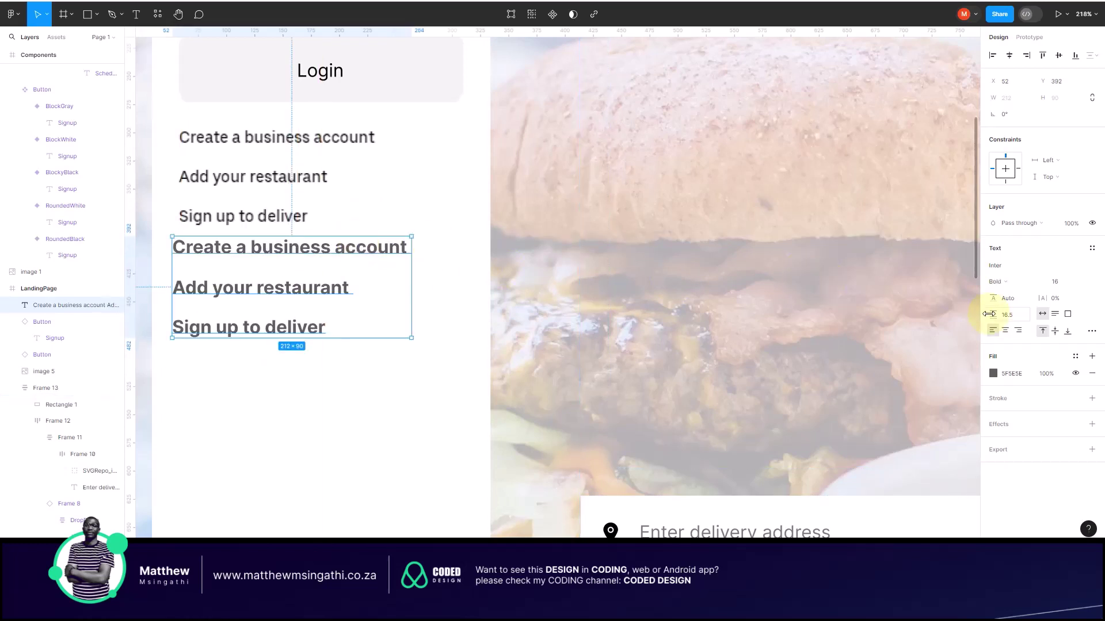
click(1016, 284)
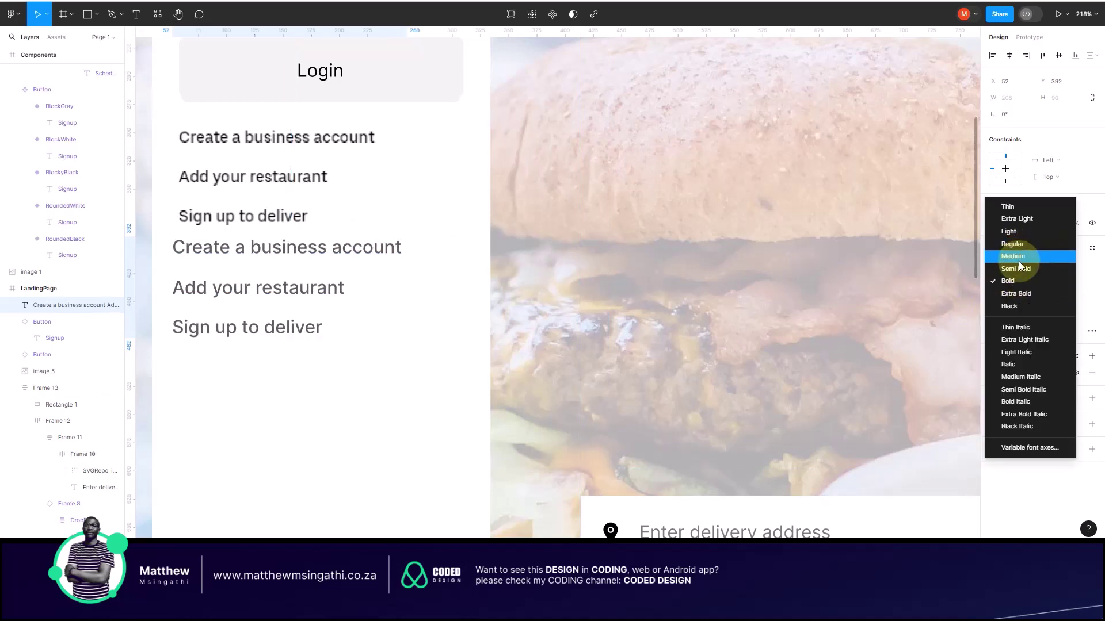
click(1015, 256)
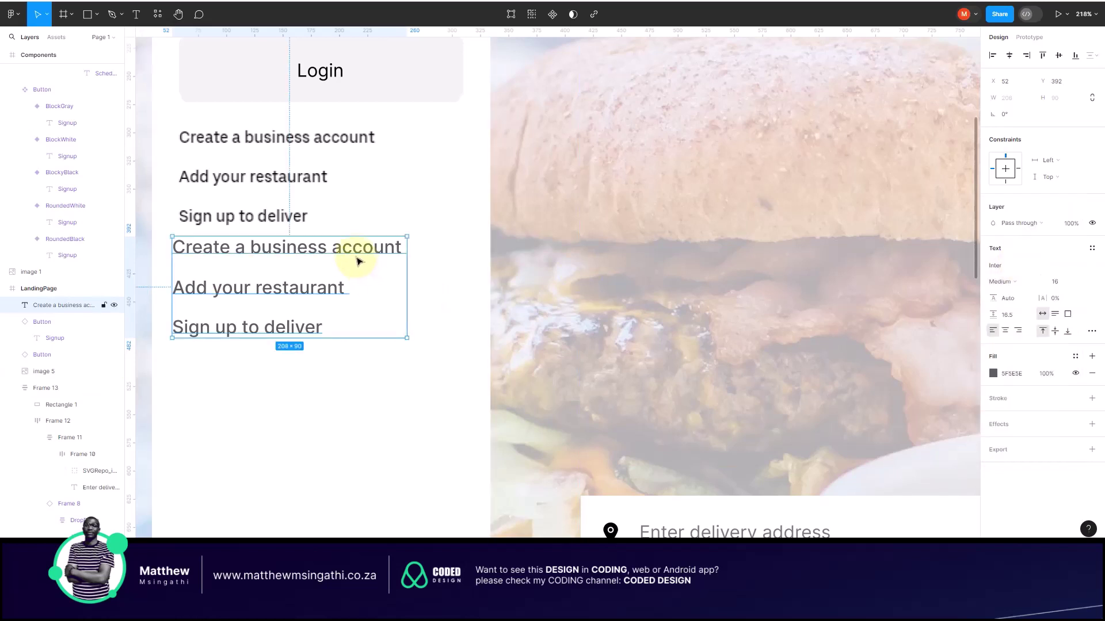
drag(355, 255, 363, 153)
Step: Drag the Uber Eats icon into the LandingPage frame and shrink it to 49×54 beside the app text
scroll(361, 153, up, 3)
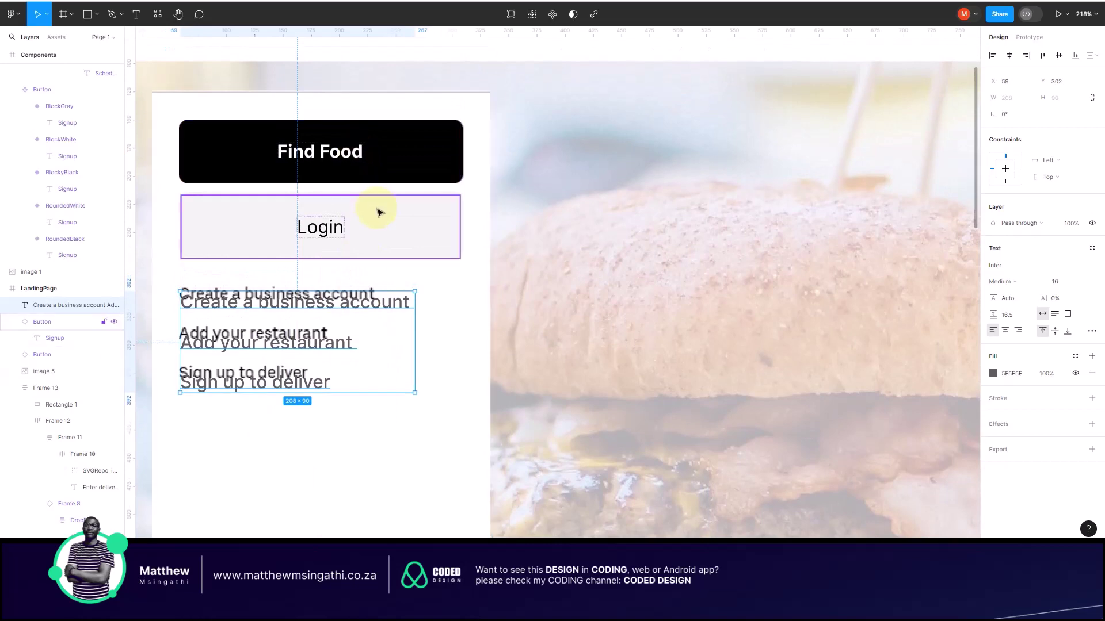
scroll(377, 211, down, 4)
scroll(378, 210, down, 8)
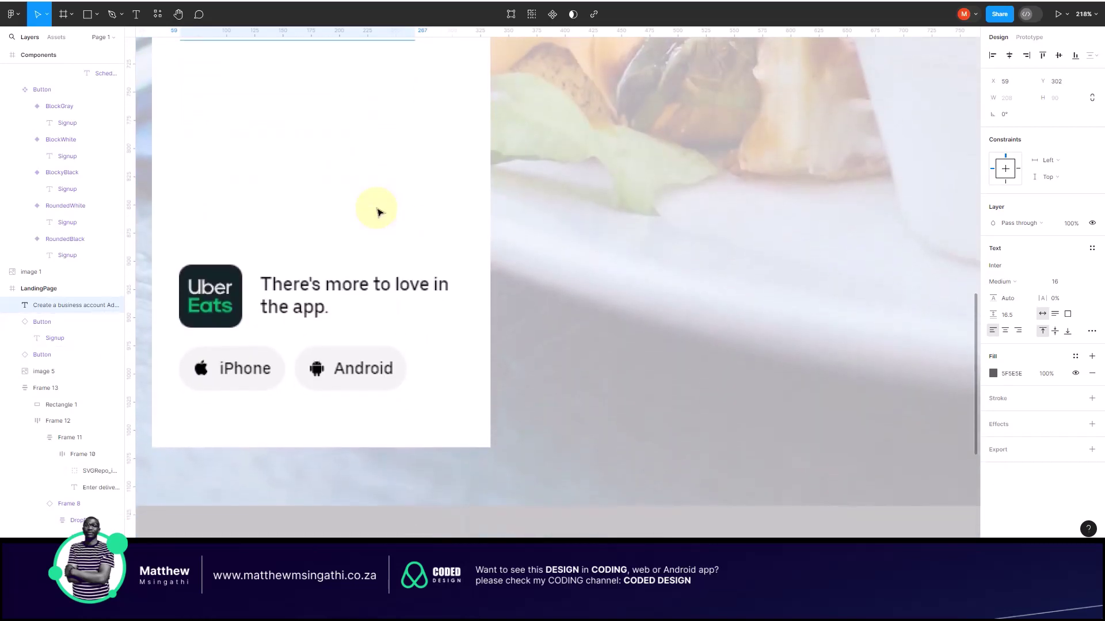
scroll(378, 212, down, 5)
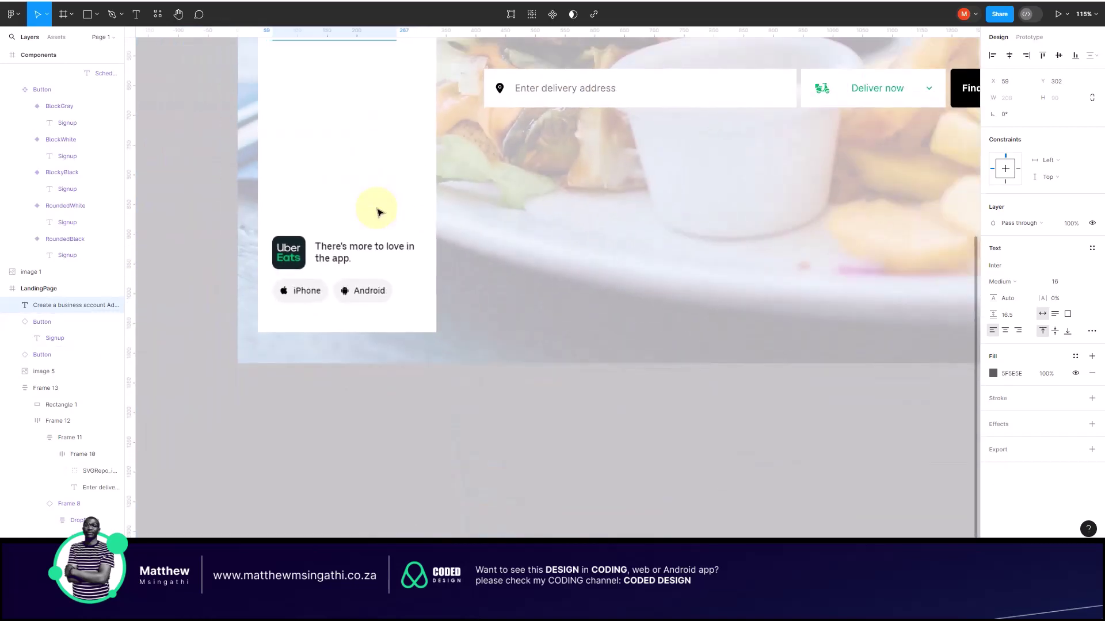
scroll(377, 212, down, 6)
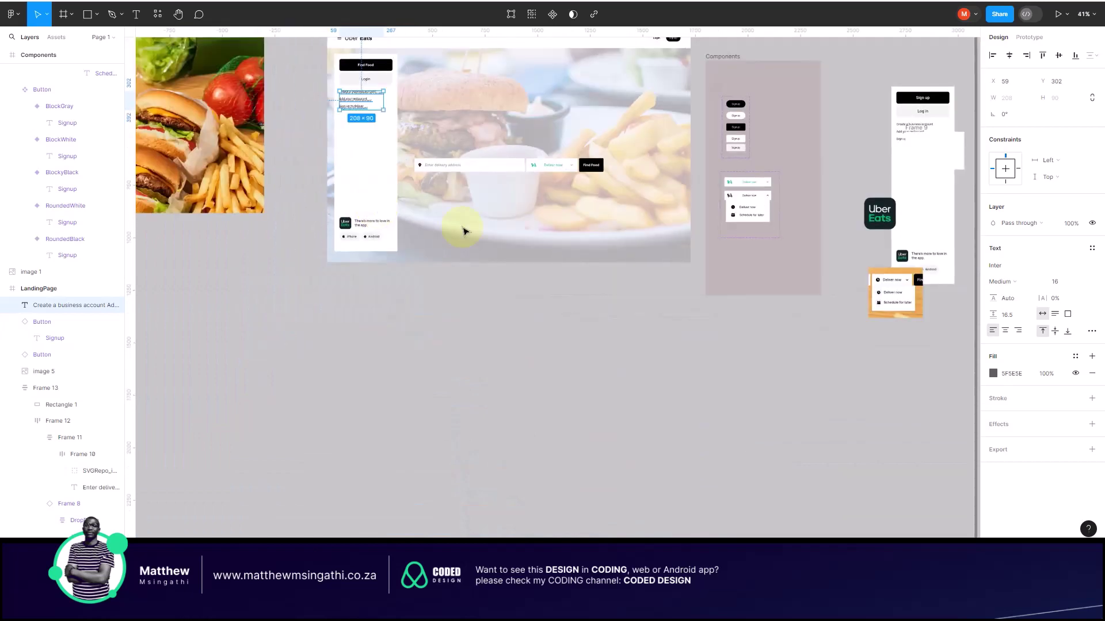
drag(879, 210, 366, 221)
scroll(366, 221, up, 8)
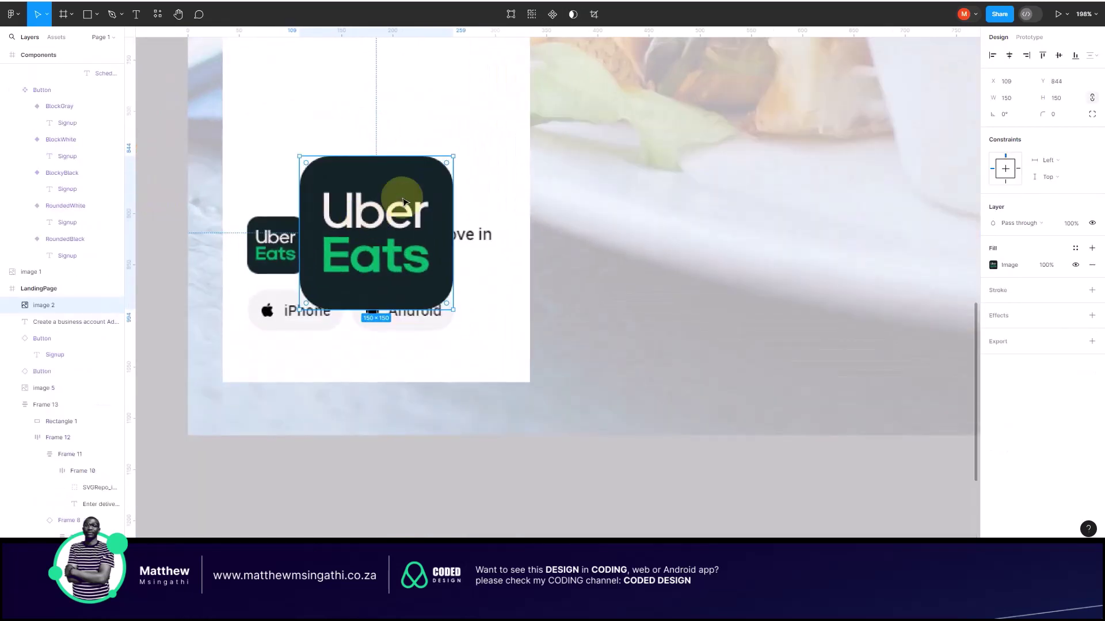
drag(451, 156, 305, 212)
Step: Alt-drag a copy of the three-line menu links text down to Y 540
scroll(296, 226, up, 5)
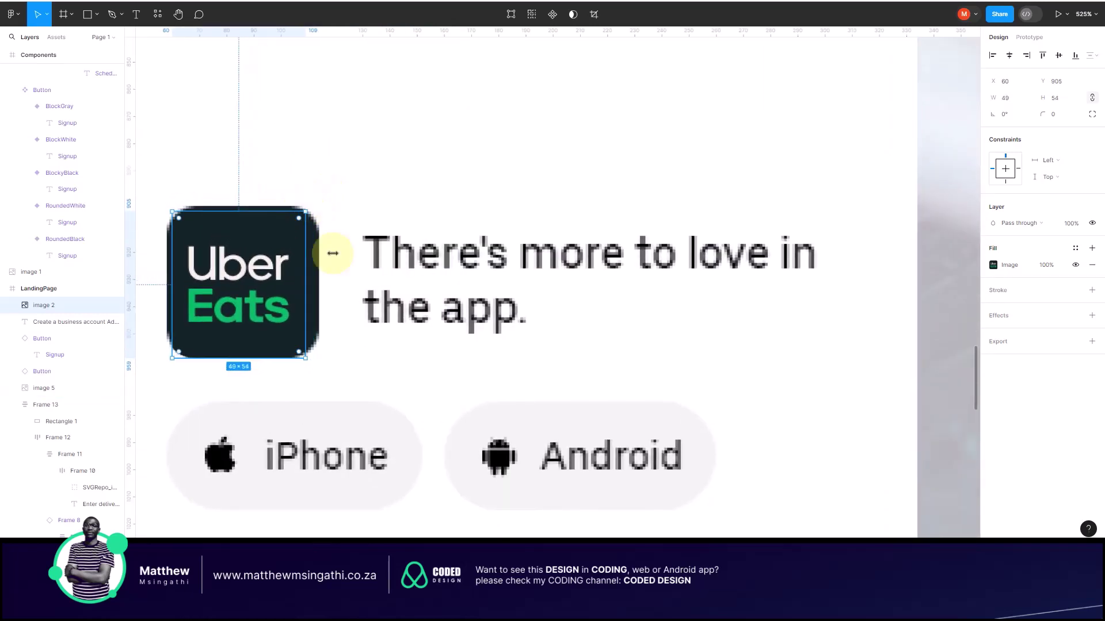
scroll(371, 263, up, 3)
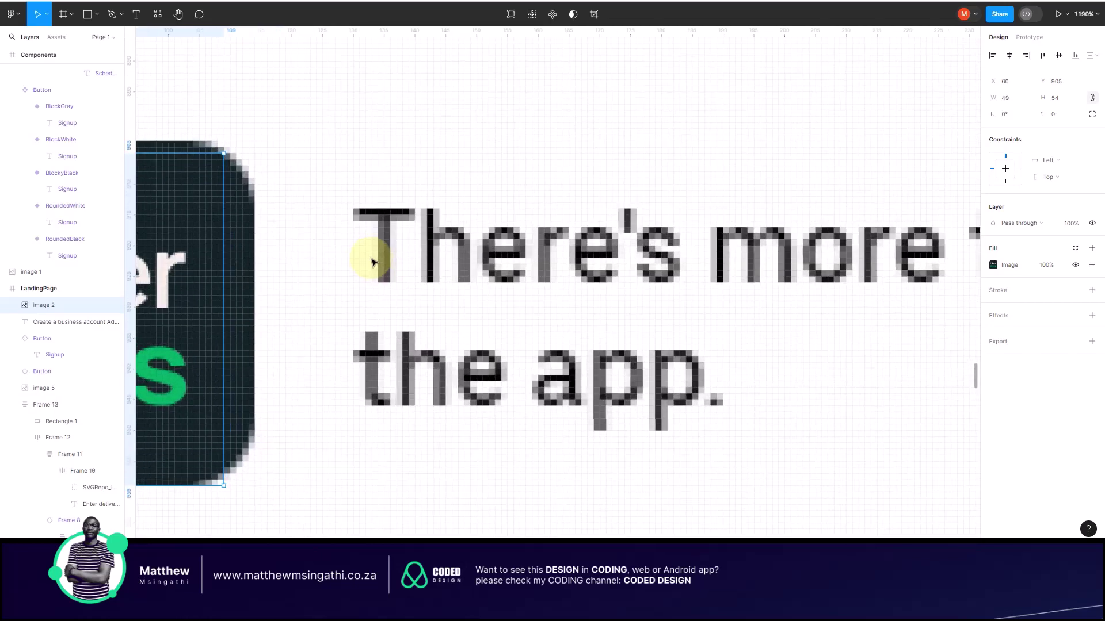
scroll(372, 263, down, 6)
scroll(372, 263, down, 1)
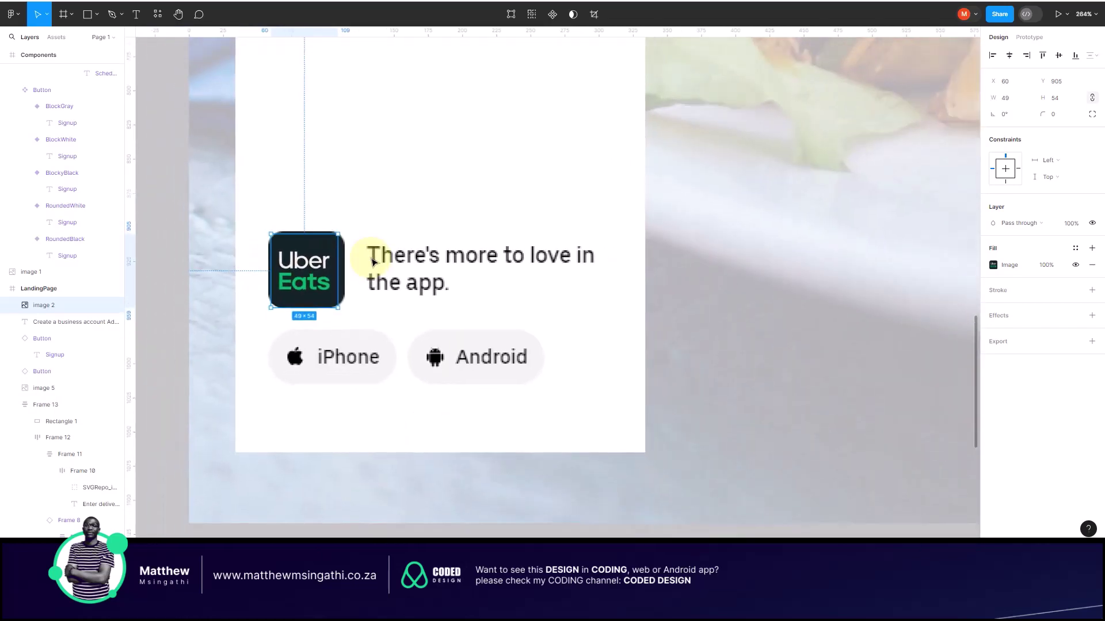
scroll(371, 262, up, 3)
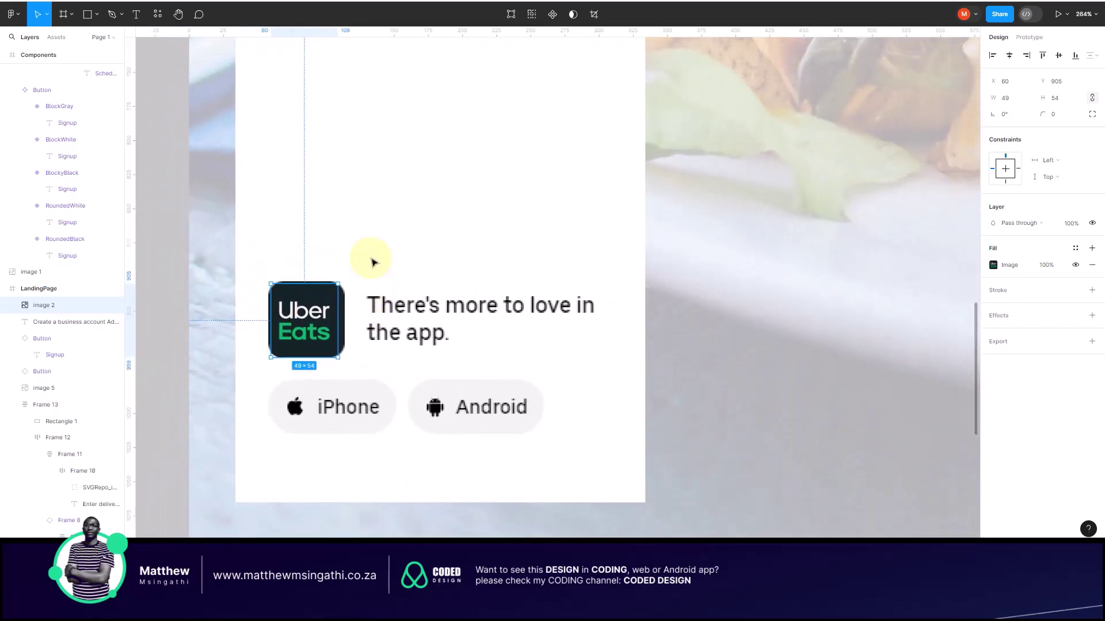
scroll(372, 263, up, 15)
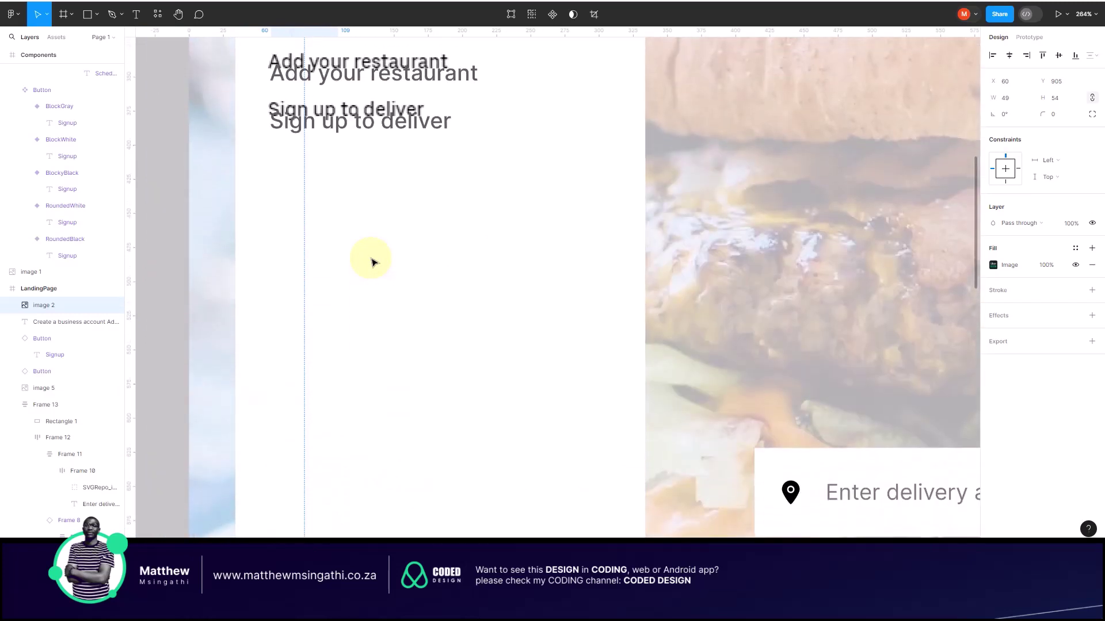
click(372, 128)
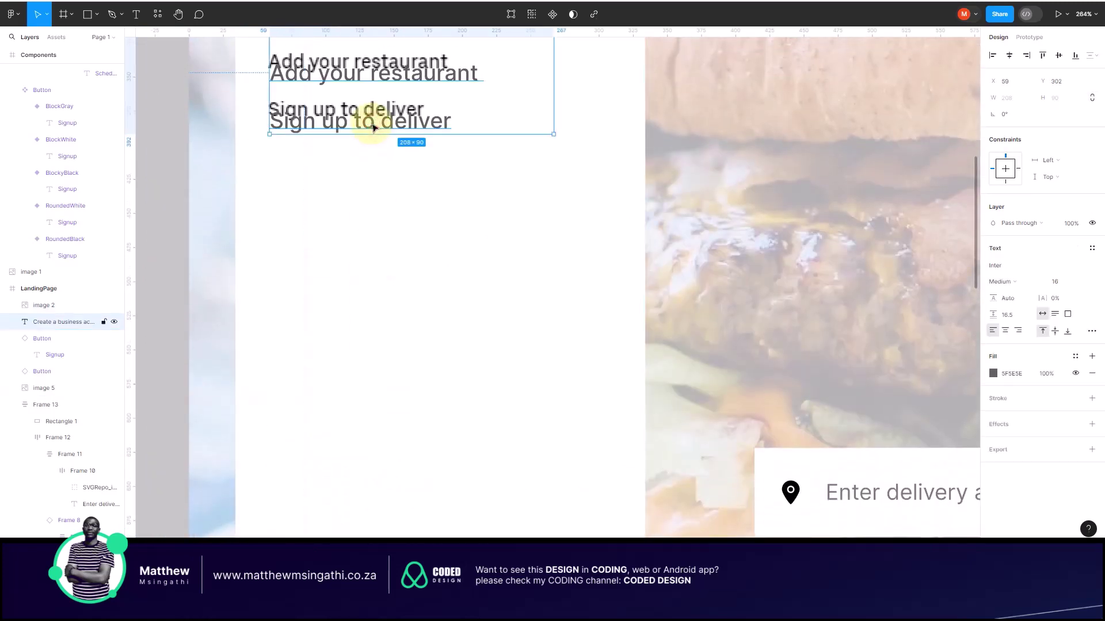
drag(373, 128, 390, 452)
scroll(387, 451, down, 4)
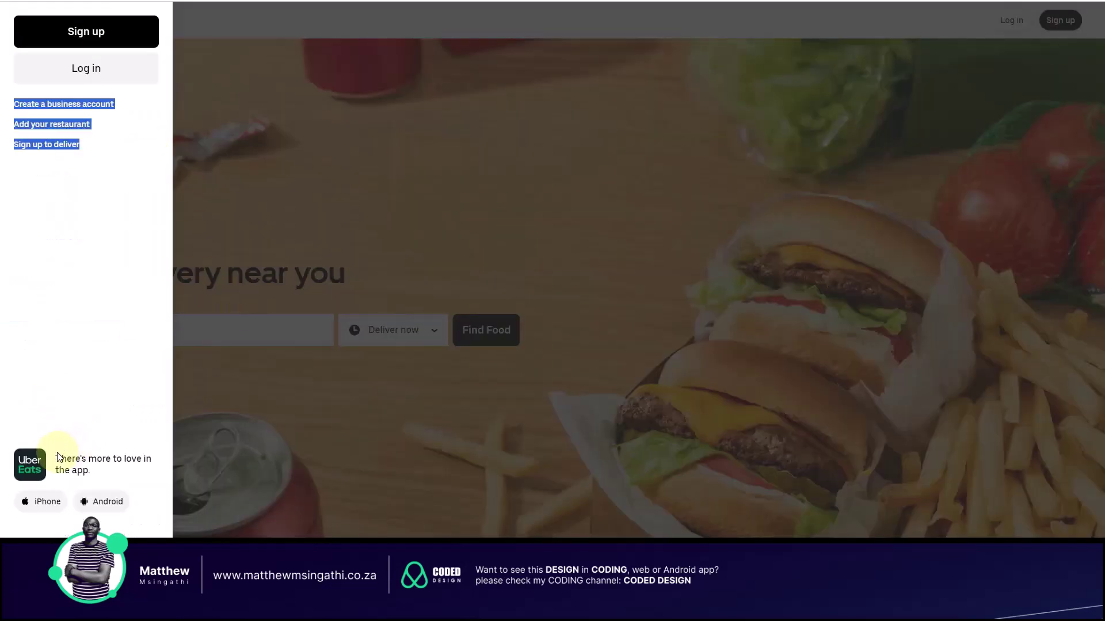
Step: Copy 'There's more to love in the app.', dismiss the search suggestions, and close the drawer
drag(57, 456, 105, 471)
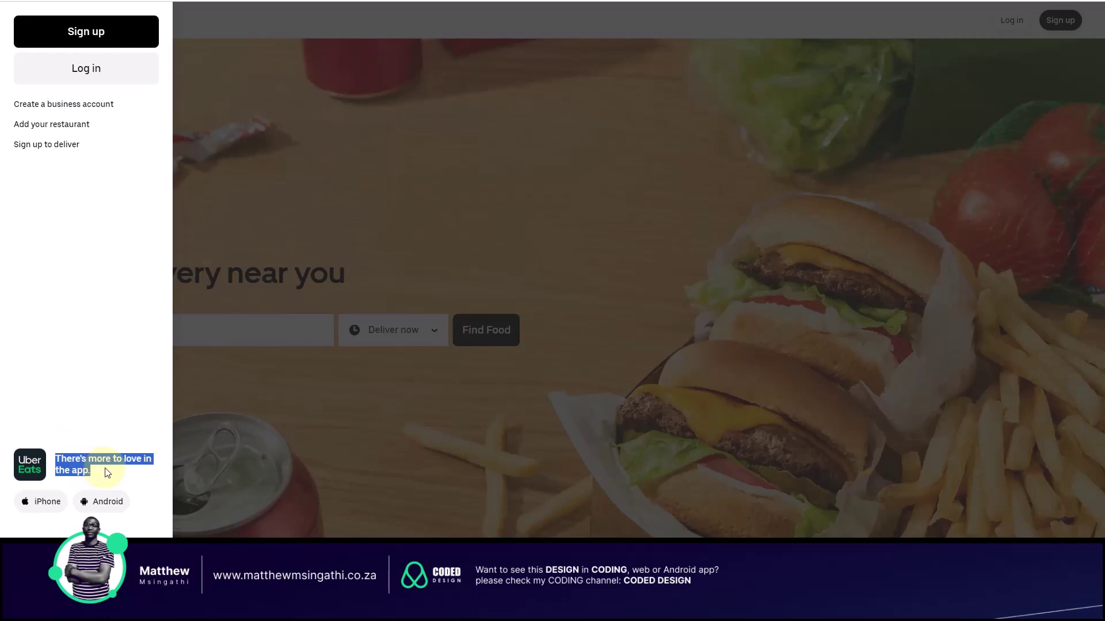
key(ctrl+c)
click(270, 7)
key(ctrl+v)
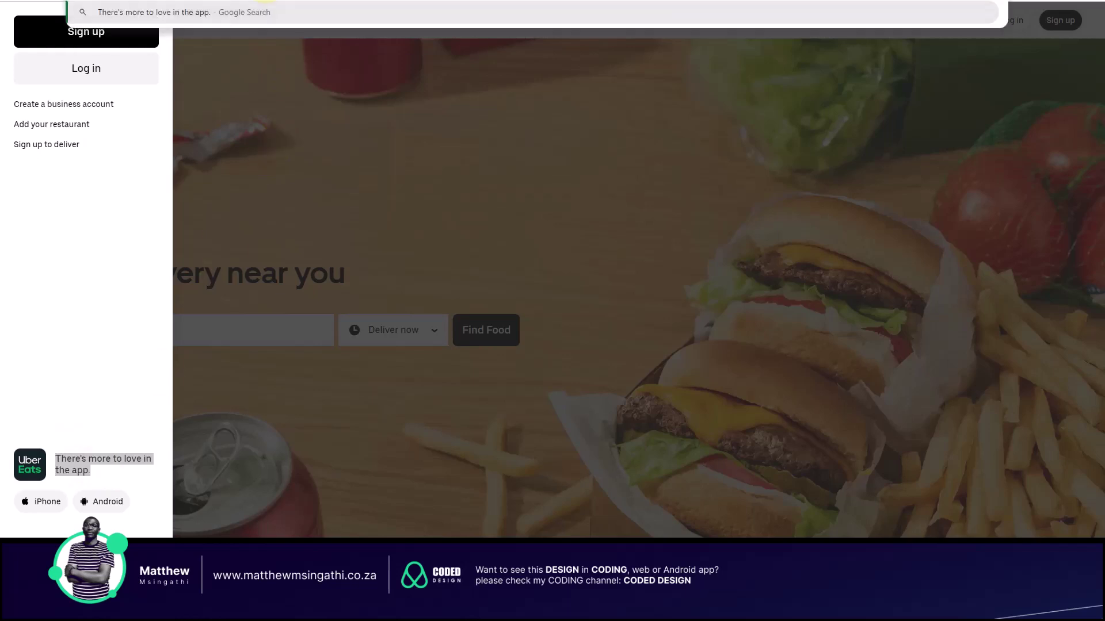
click(231, 80)
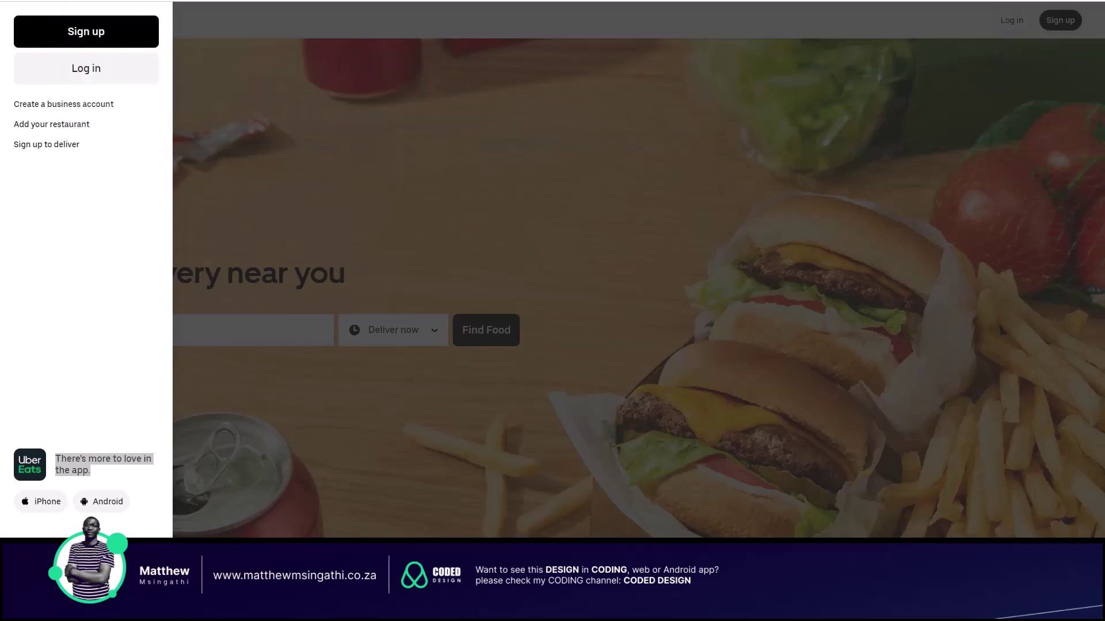
click(233, 157)
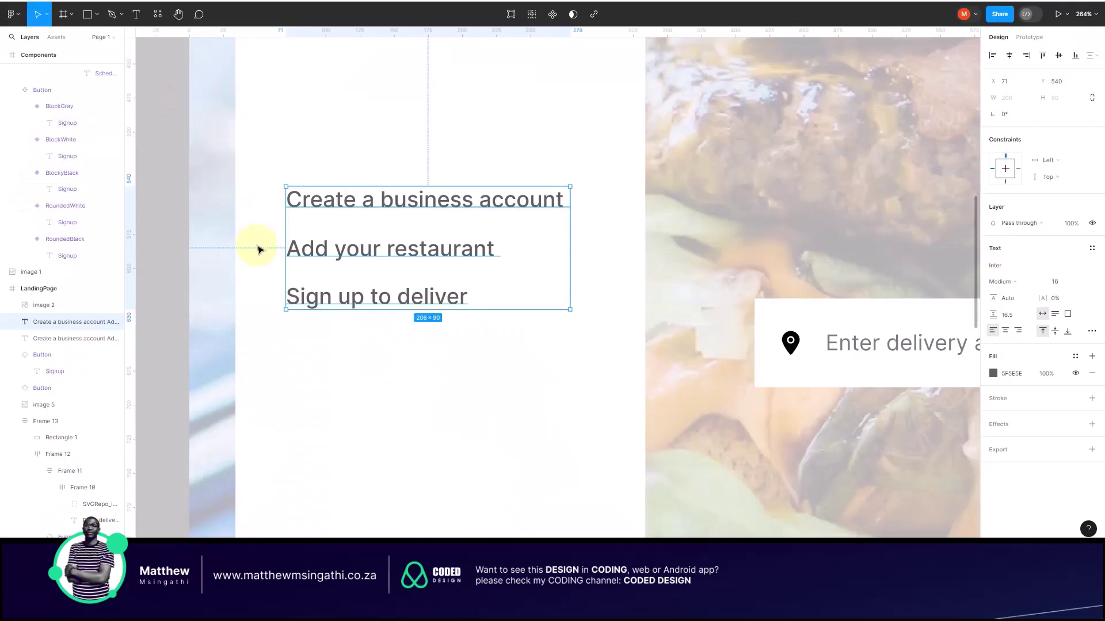
Step: Replace the duplicated text with 'There's more to love in the app.' and set its line height to 0
double_click(365, 251)
key(ctrl+a)
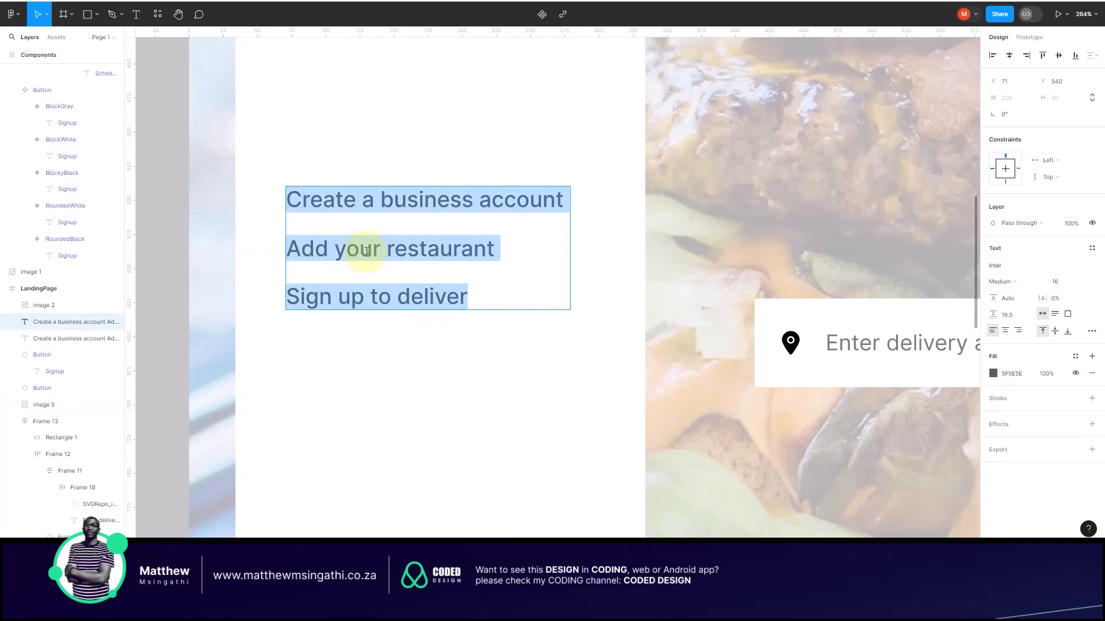
key(ctrl+v)
key(Escape)
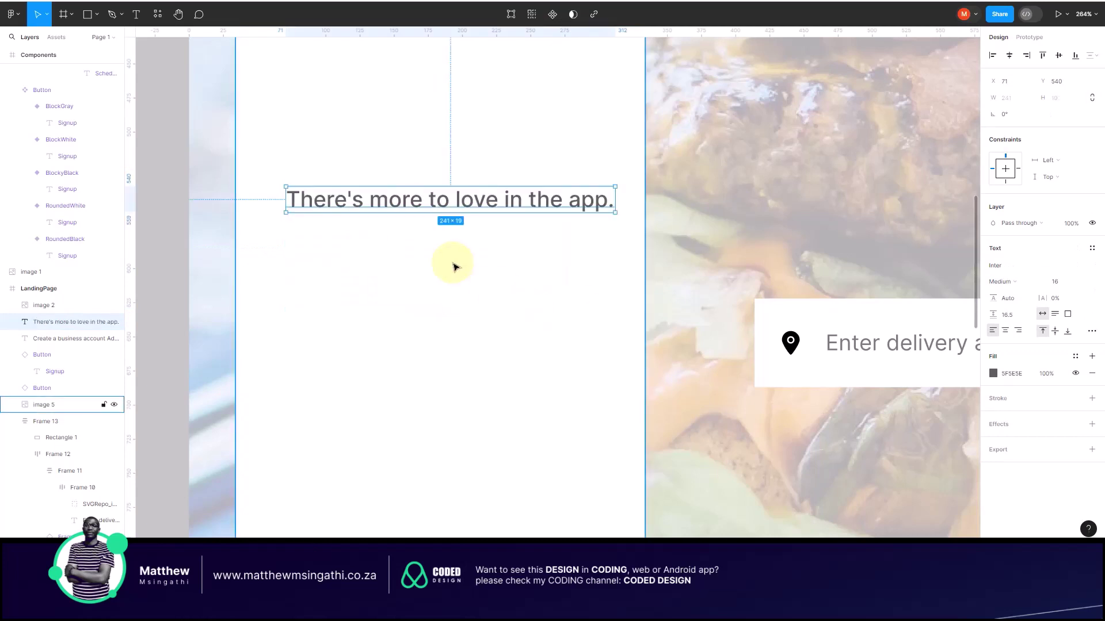
click(1017, 316)
text(0)
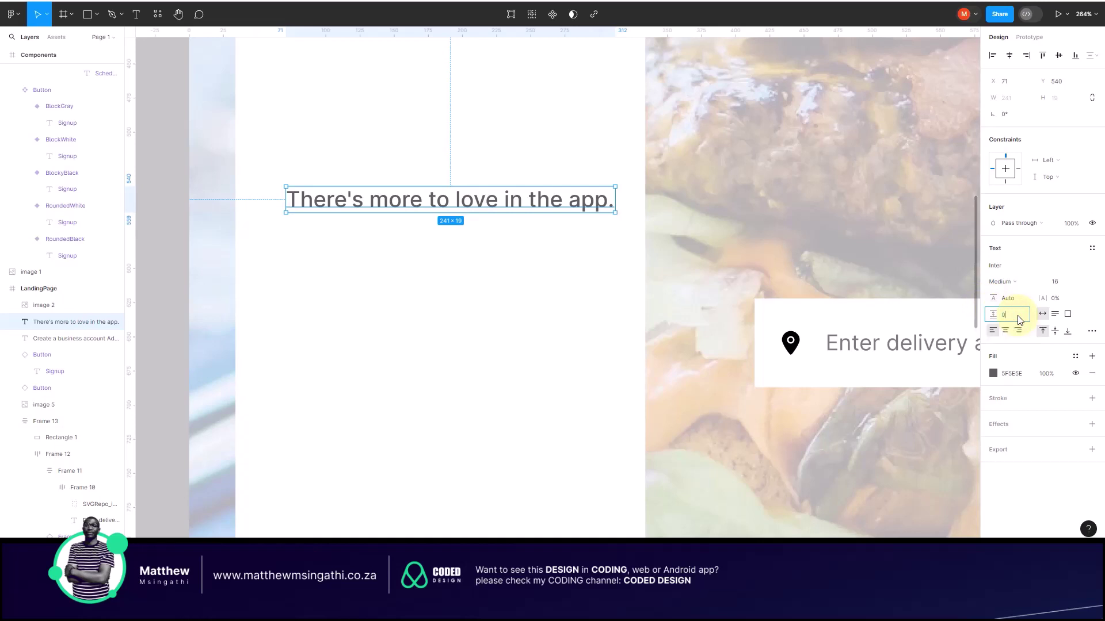
key(Return)
Step: Break the sentence onto a second line before 'the' and place it beside the Uber Eats icon
scroll(508, 224, down, 3)
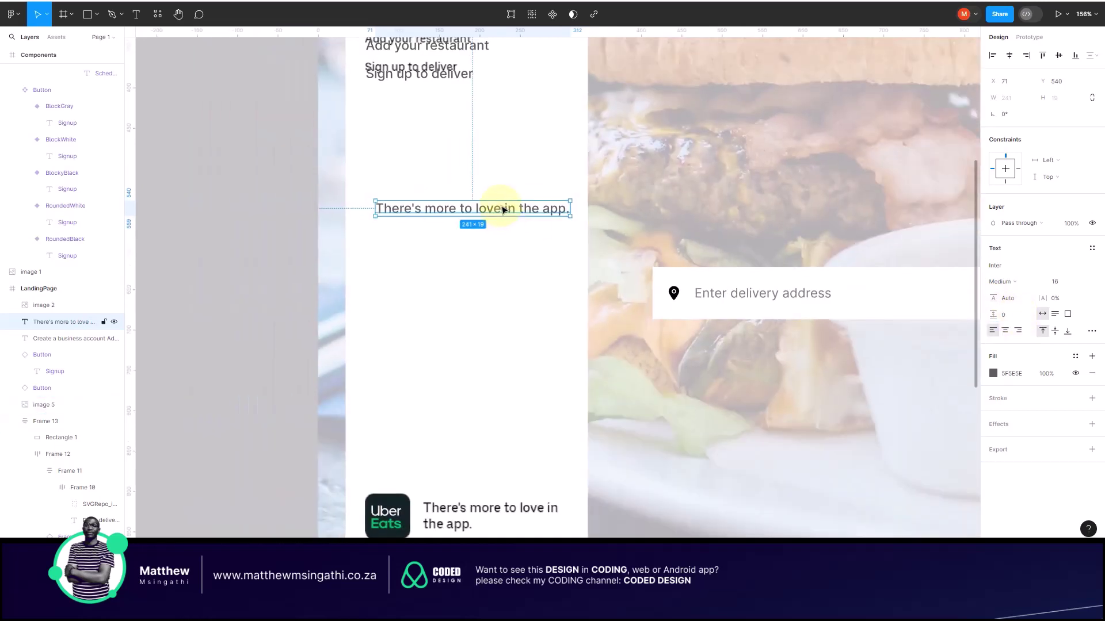
drag(502, 216, 507, 387)
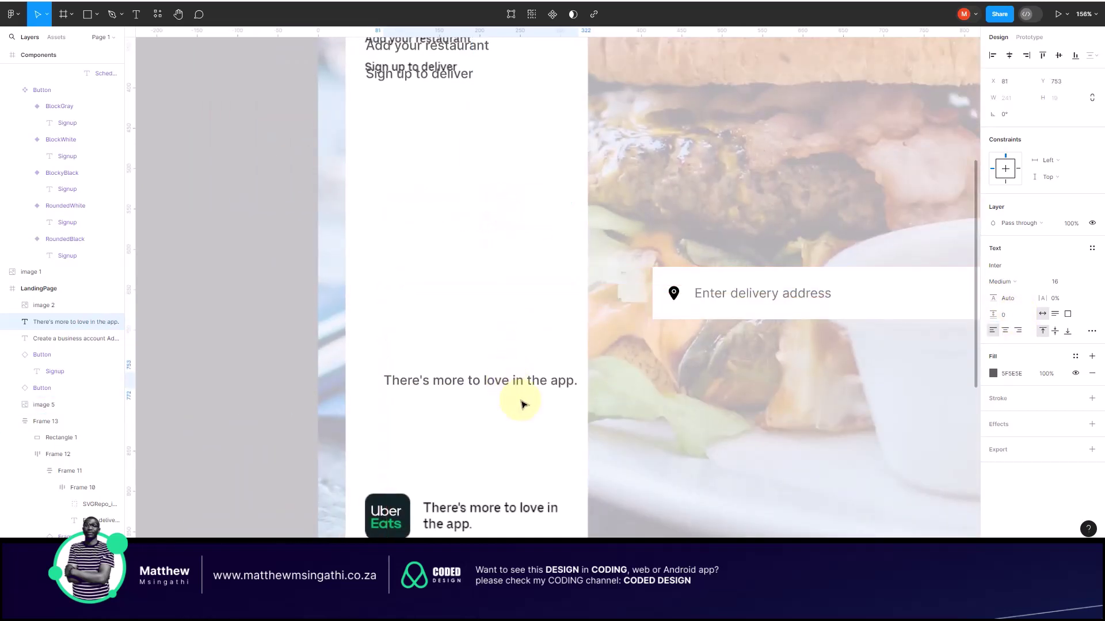
scroll(521, 405, up, 4)
double_click(537, 363)
click(535, 363)
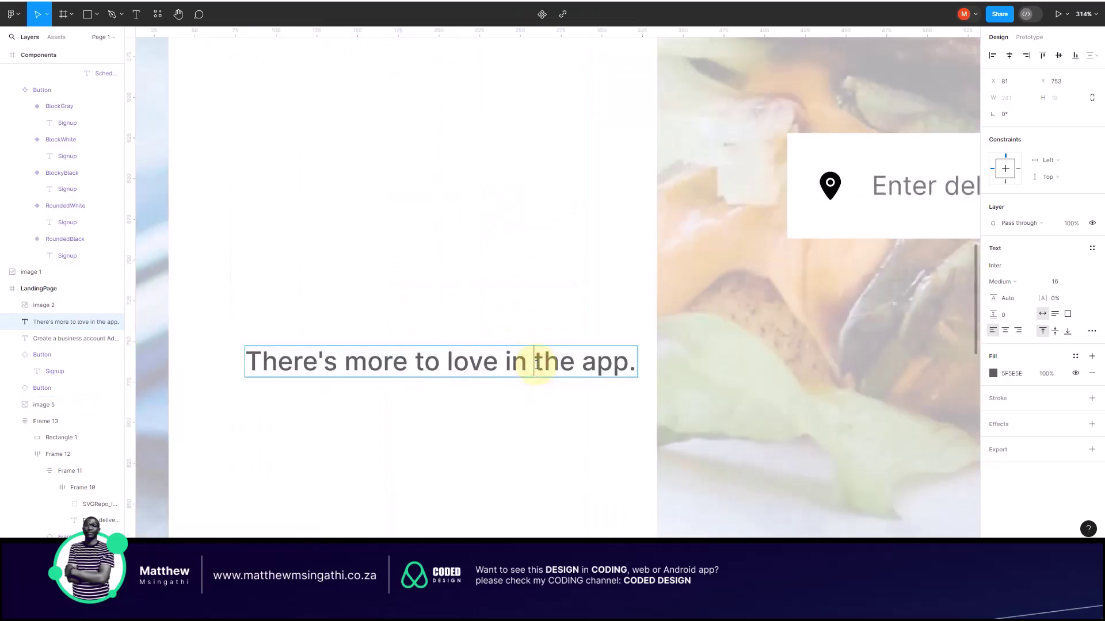
key(Return)
scroll(538, 368, down, 5)
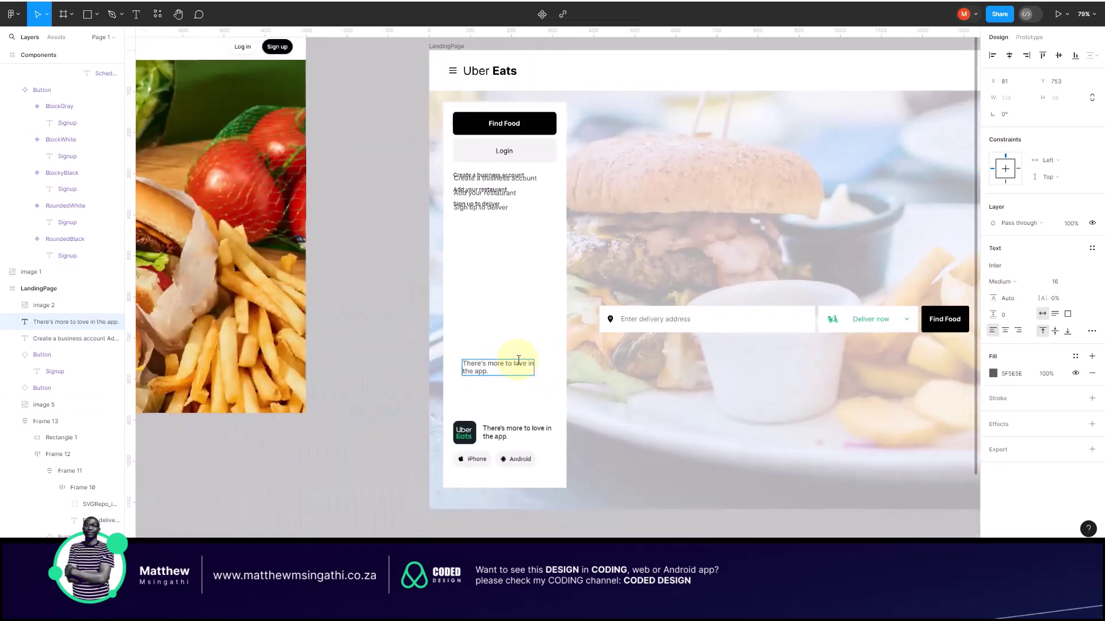
key(Escape)
scroll(508, 464, up, 5)
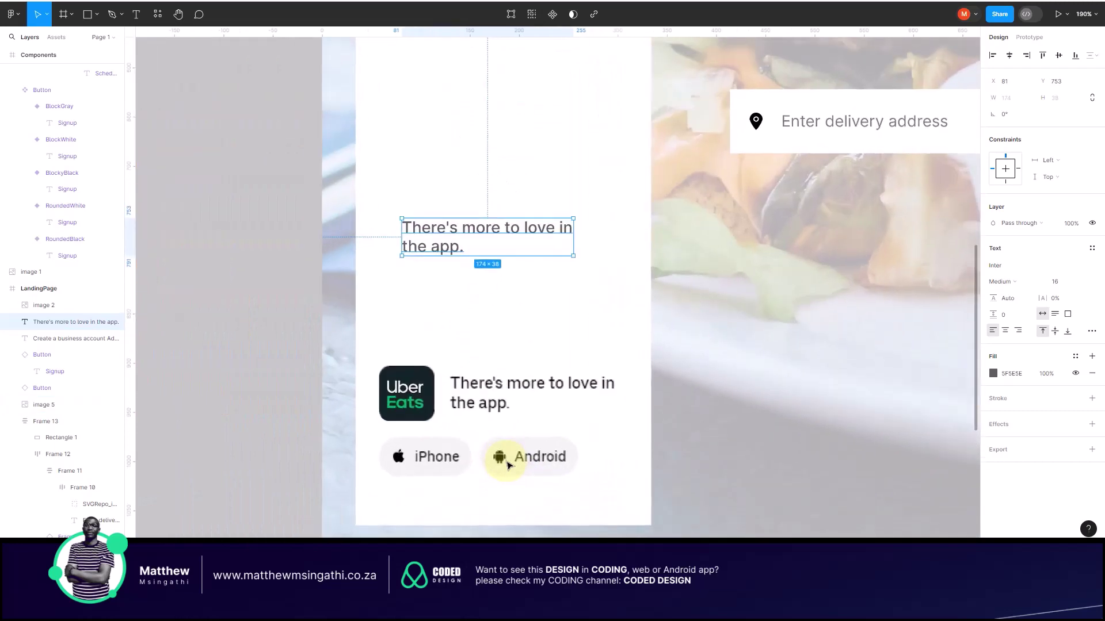
drag(486, 222, 533, 385)
scroll(446, 418, up, 5)
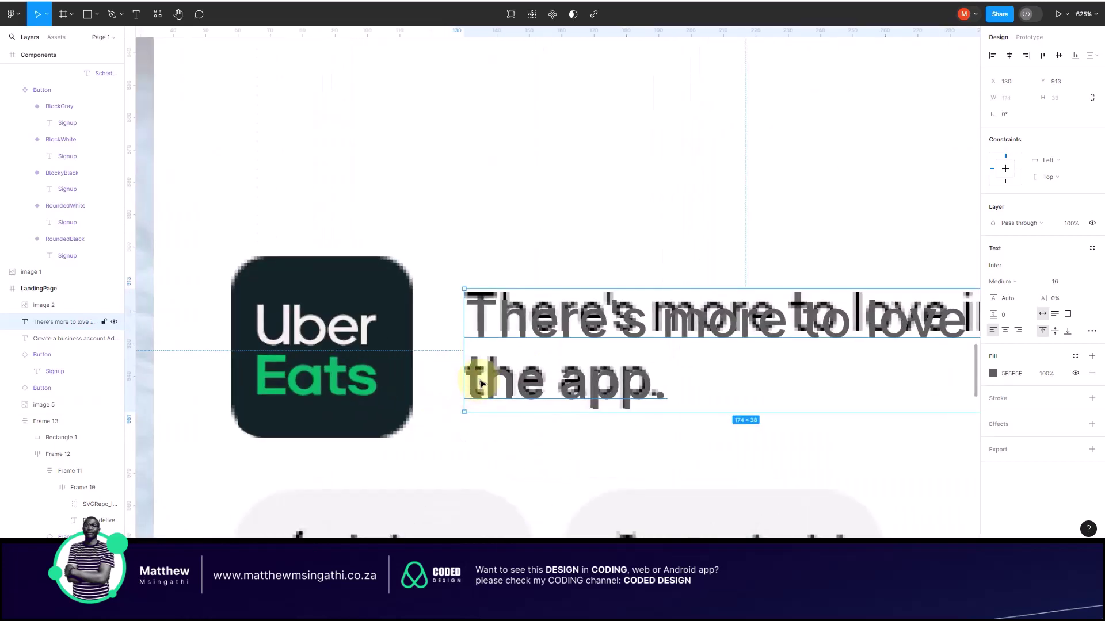
shift+click(370, 370)
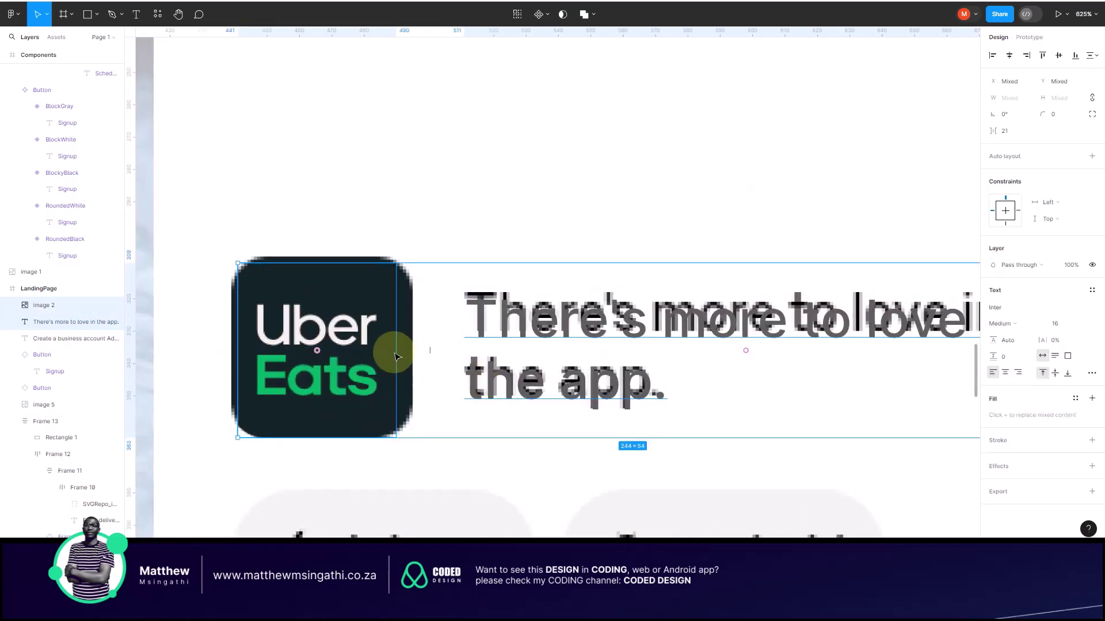
key(shift+a)
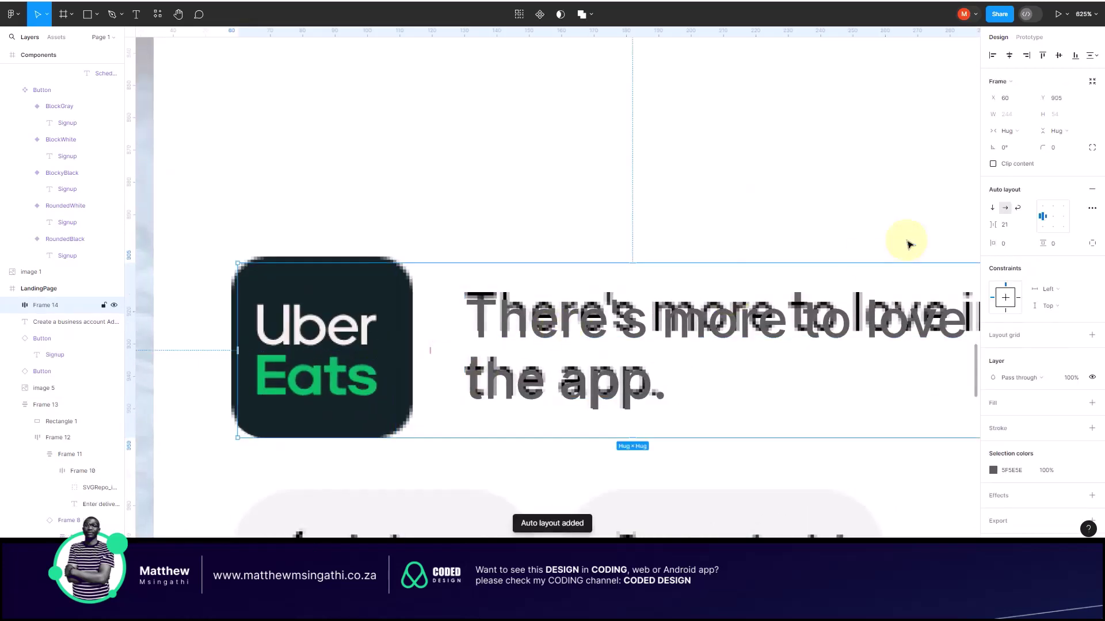
click(1052, 217)
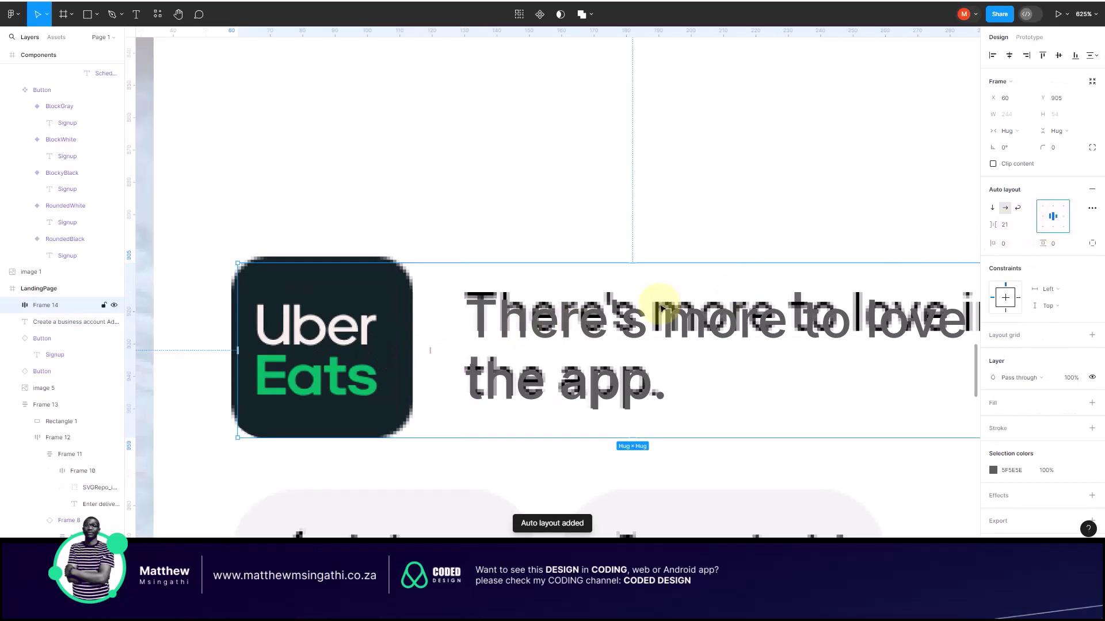
scroll(658, 305, down, 4)
scroll(643, 348, right, 3)
scroll(642, 348, up, 2)
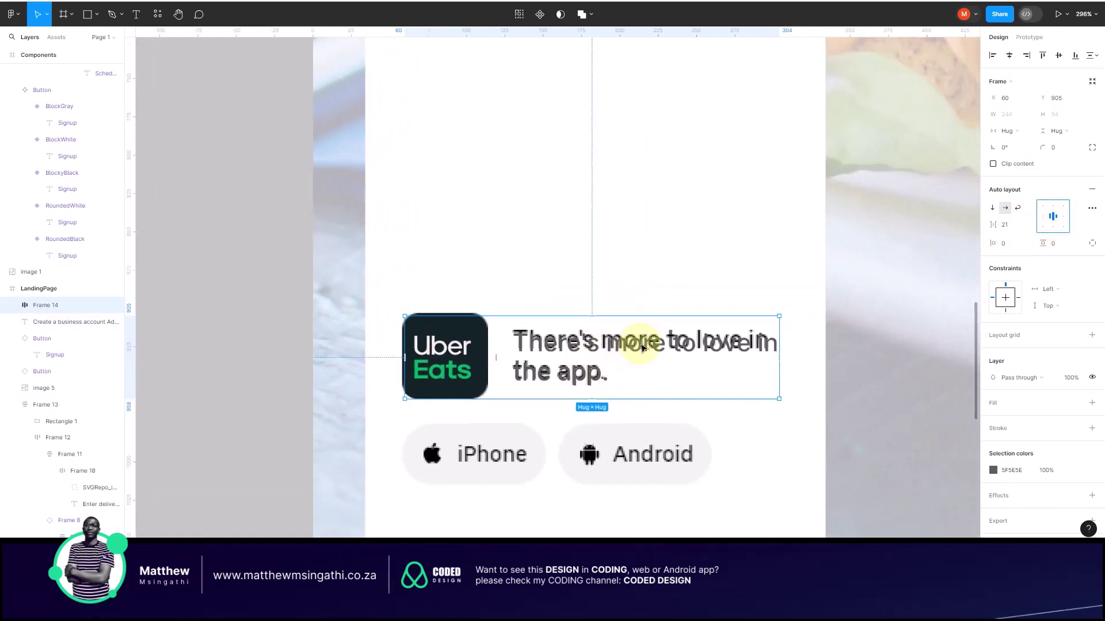
click(592, 424)
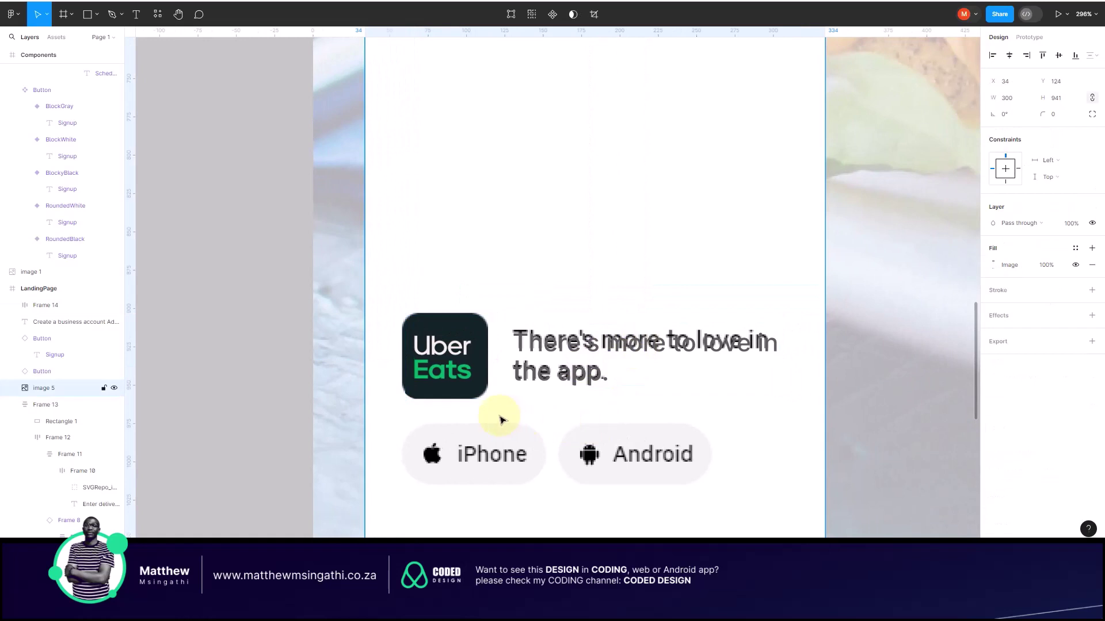
scroll(461, 385, right, 2)
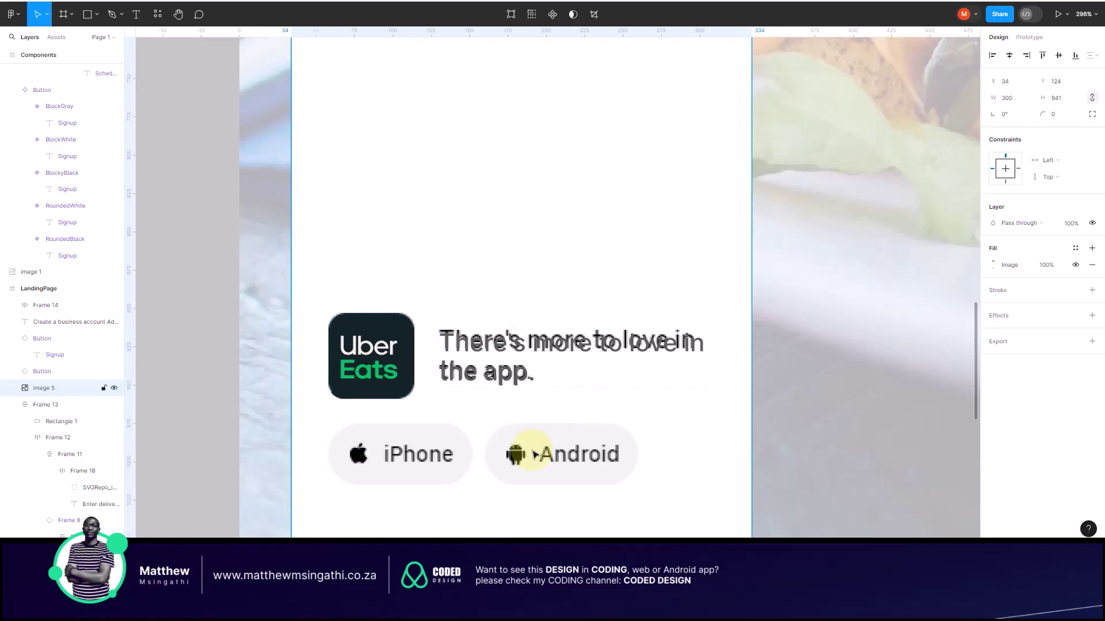
scroll(535, 454, down, 5)
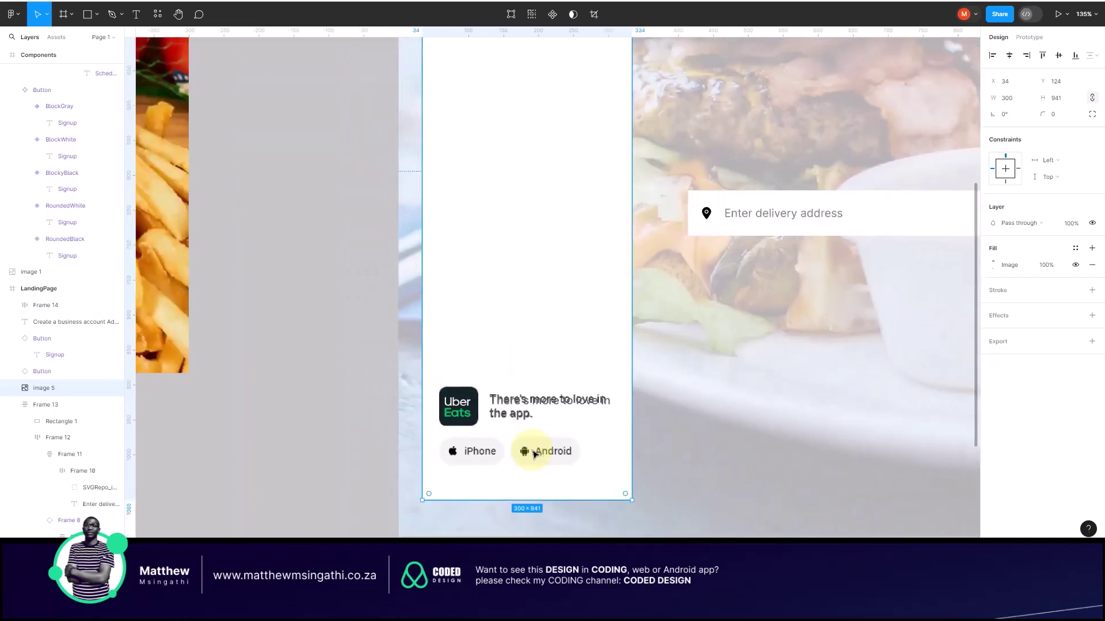
scroll(456, 431, right, 5)
scroll(614, 361, down, 5)
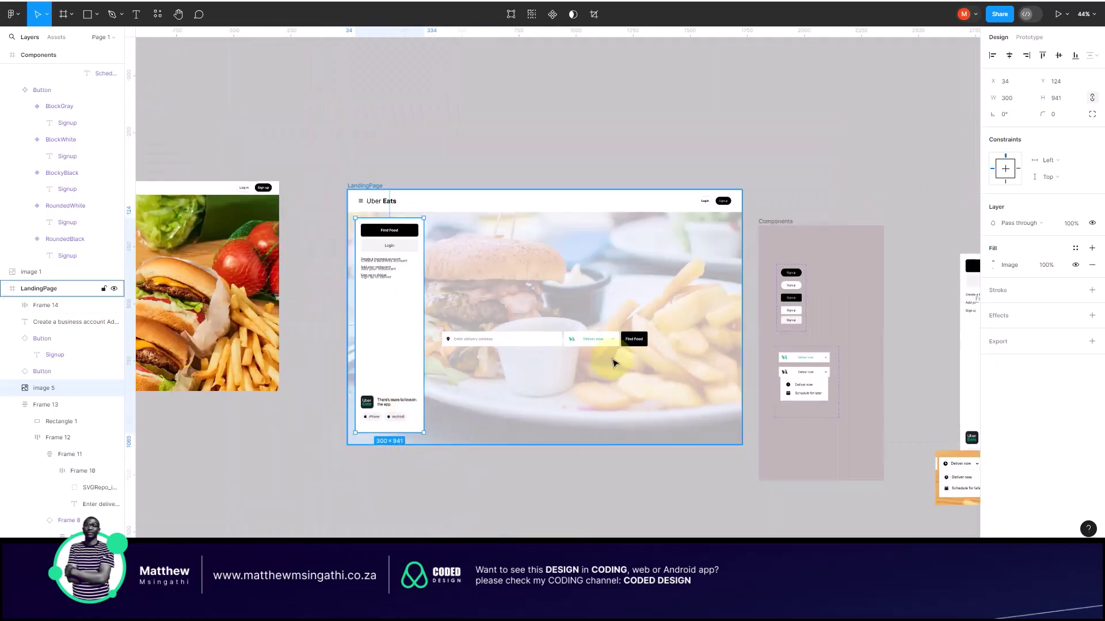
scroll(614, 360, right, 8)
scroll(577, 362, left, 10)
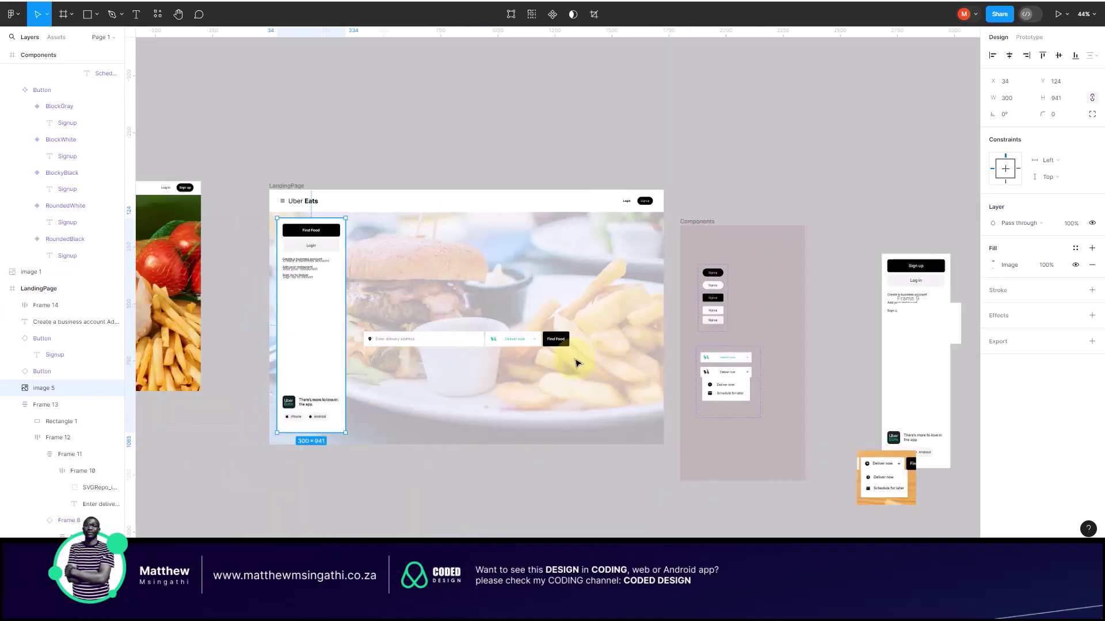
scroll(524, 415, up, 5)
scroll(524, 415, up, 1)
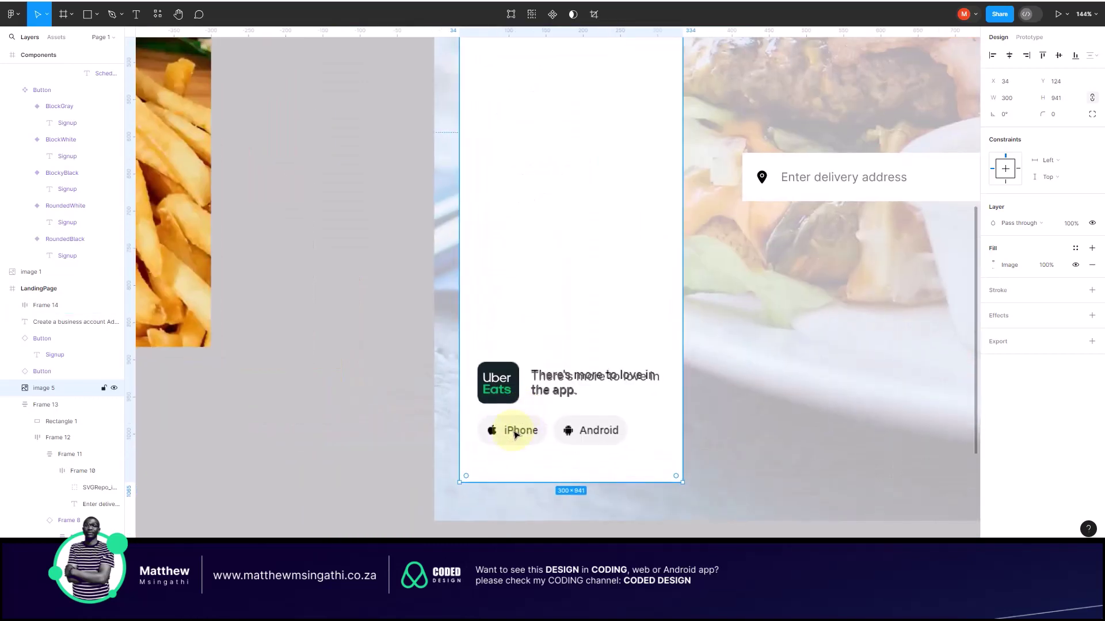
scroll(570, 443, right, 9)
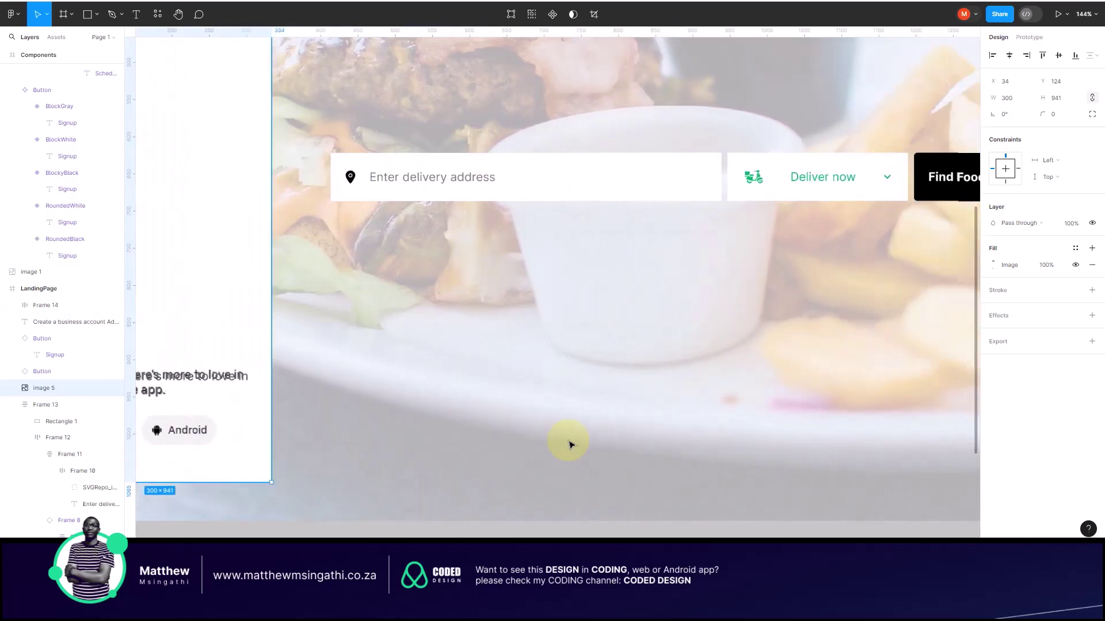
key(shift+1)
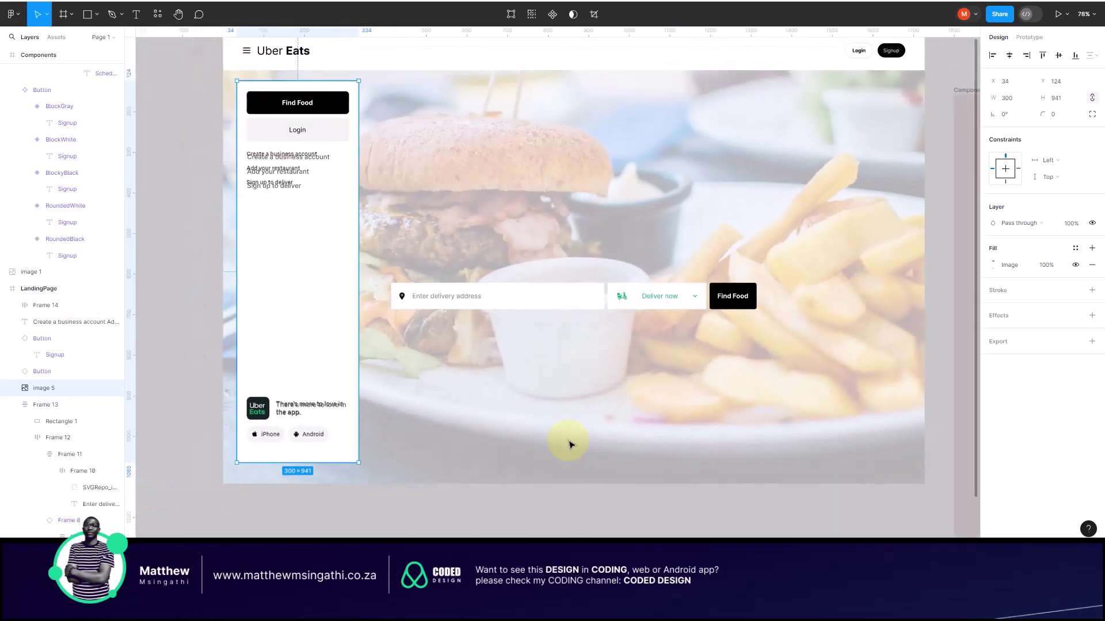
scroll(732, 296, up, 5)
click(486, 291)
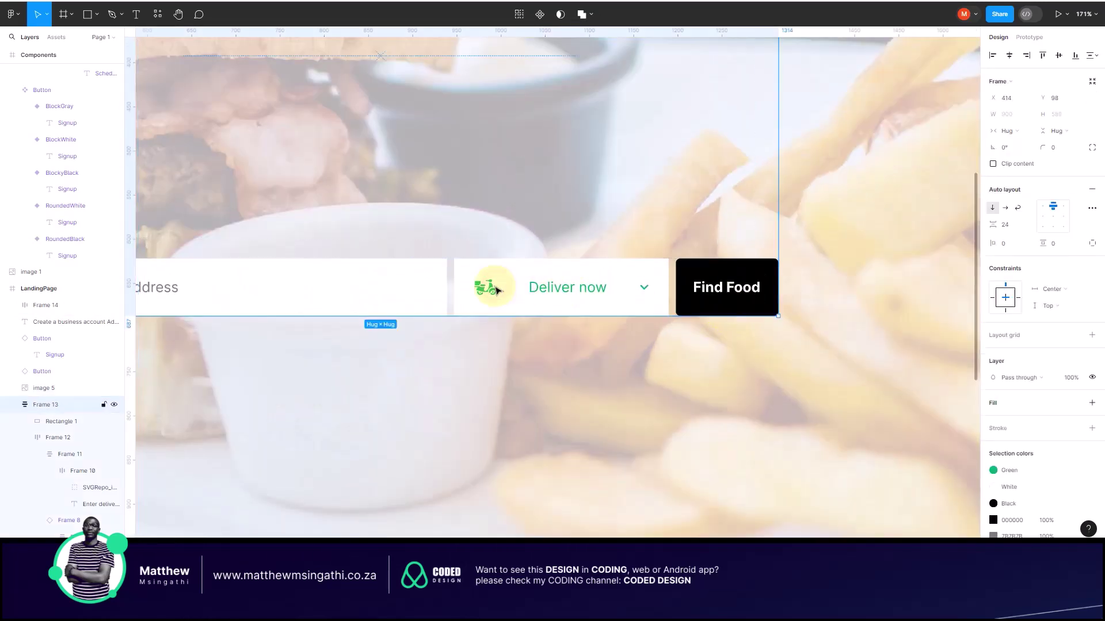
click(486, 292)
click(486, 292)
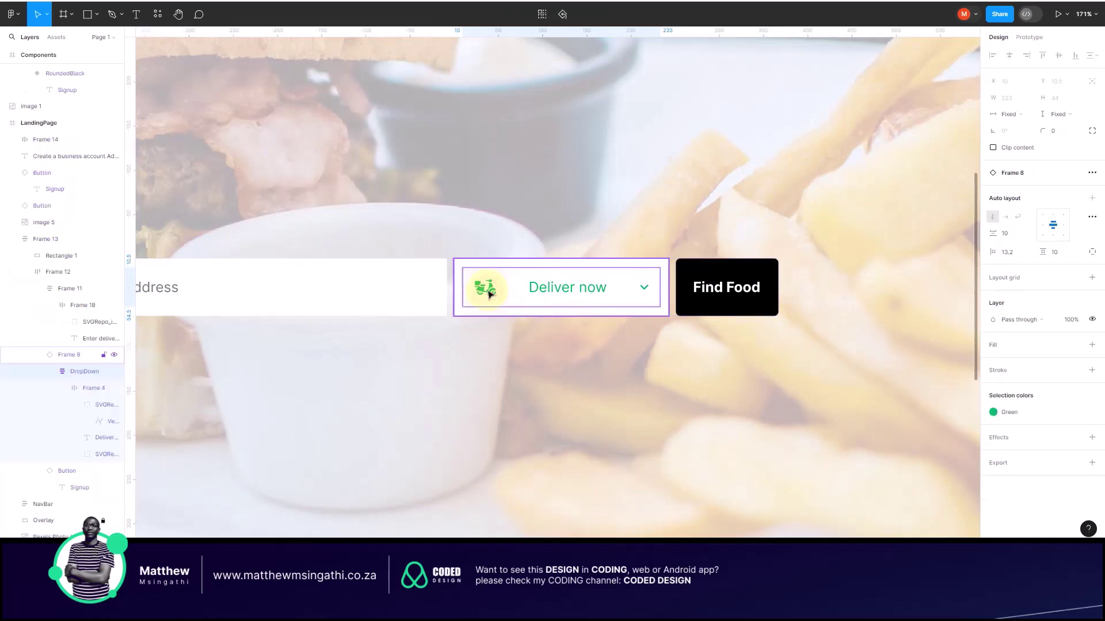
click(487, 292)
click(487, 293)
drag(487, 293, 667, 275)
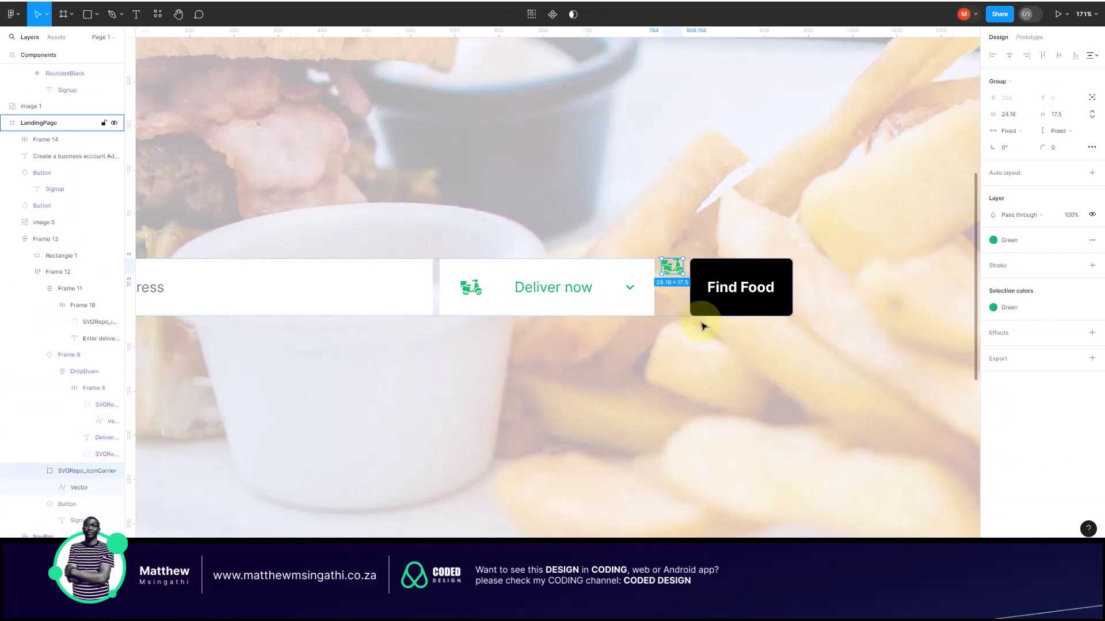
scroll(748, 290, up, 5)
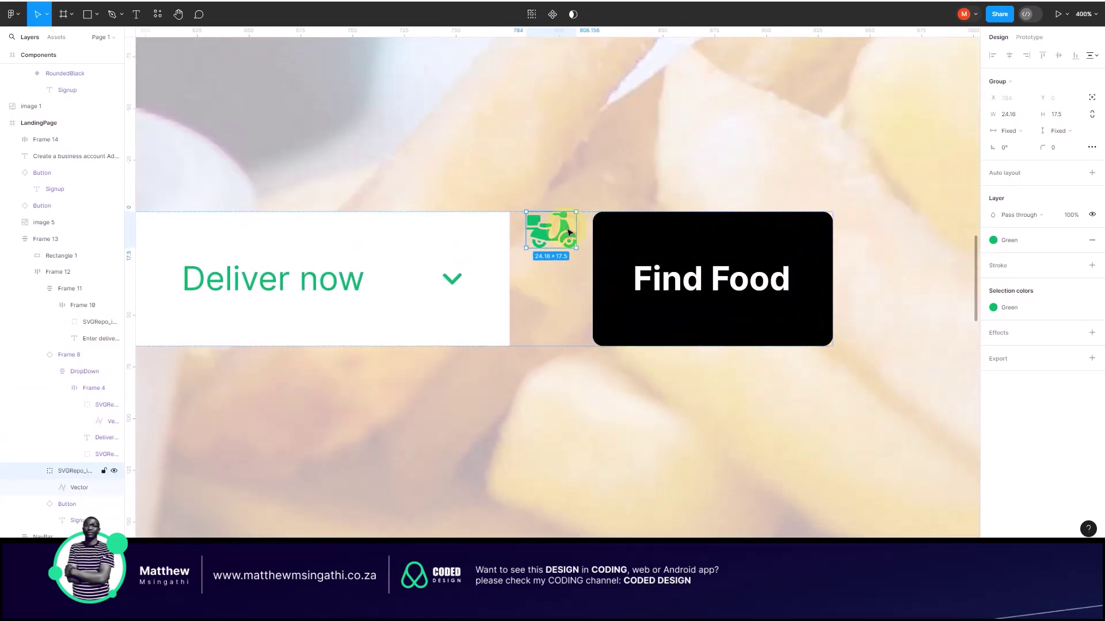
drag(593, 258, 660, 356)
drag(570, 232, 642, 334)
drag(639, 379, 614, 483)
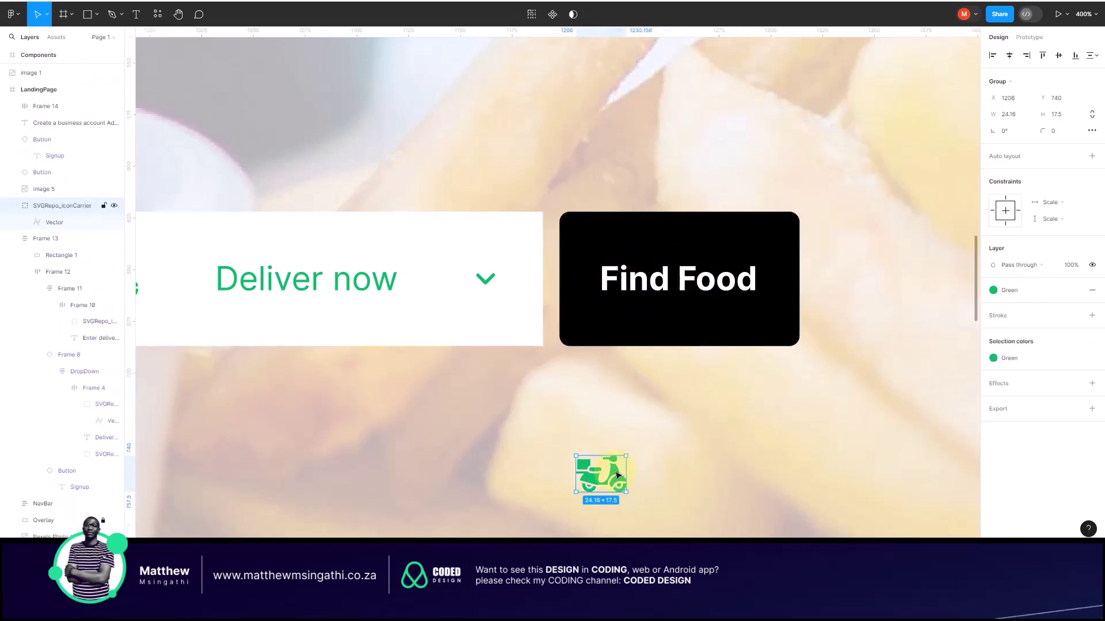
click(610, 315)
click(611, 317)
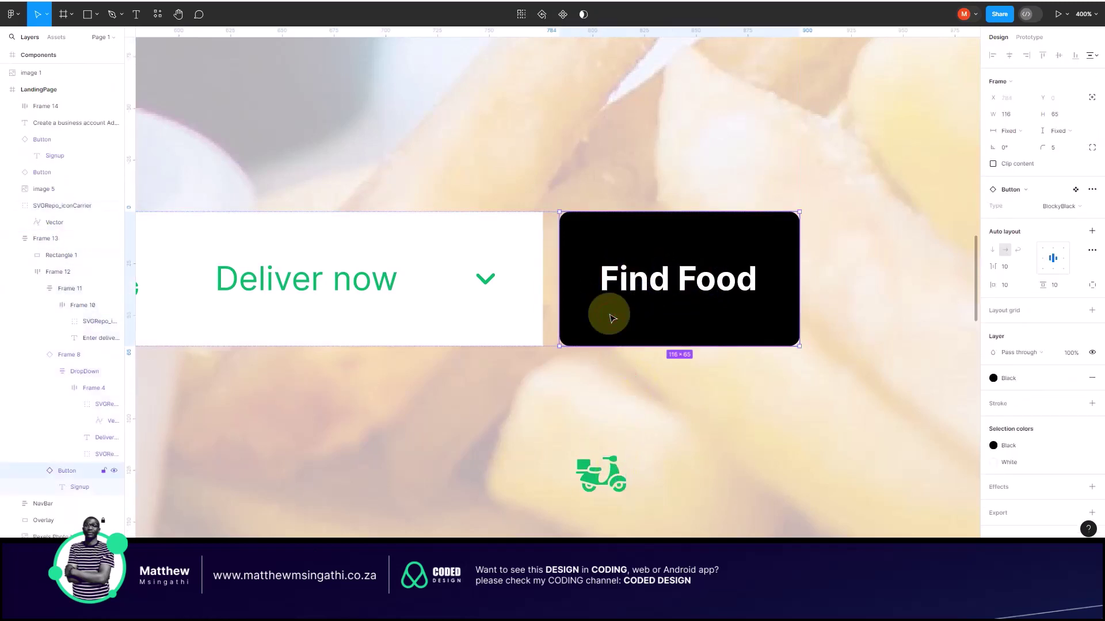
key(ctrl+d)
drag(739, 276, 596, 442)
click(610, 465)
click(716, 443)
key(Delete)
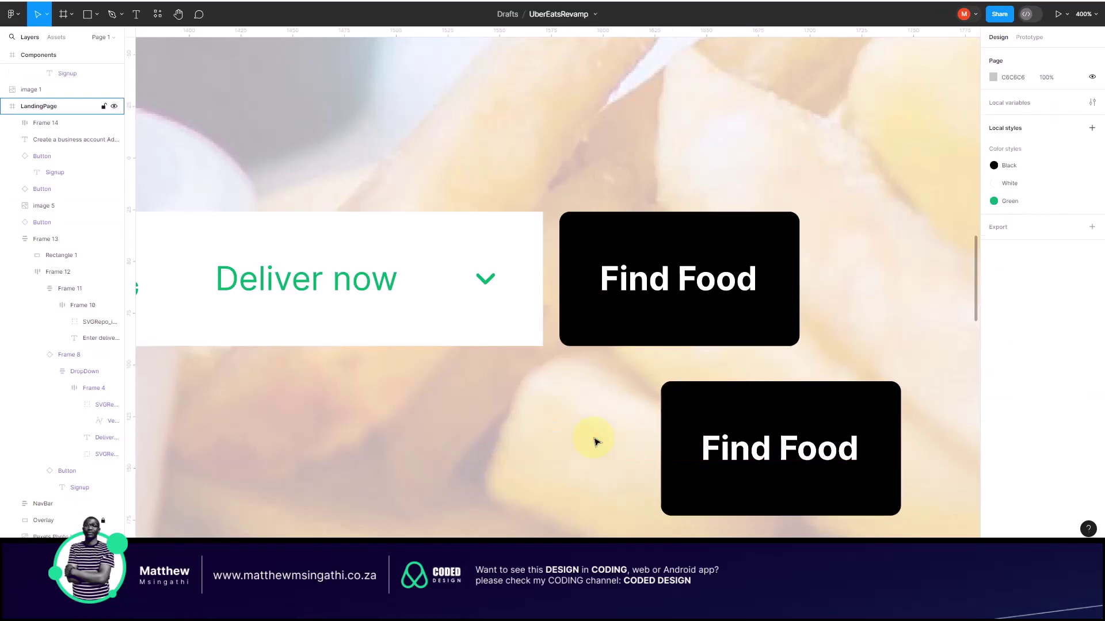
click(715, 447)
key(Delete)
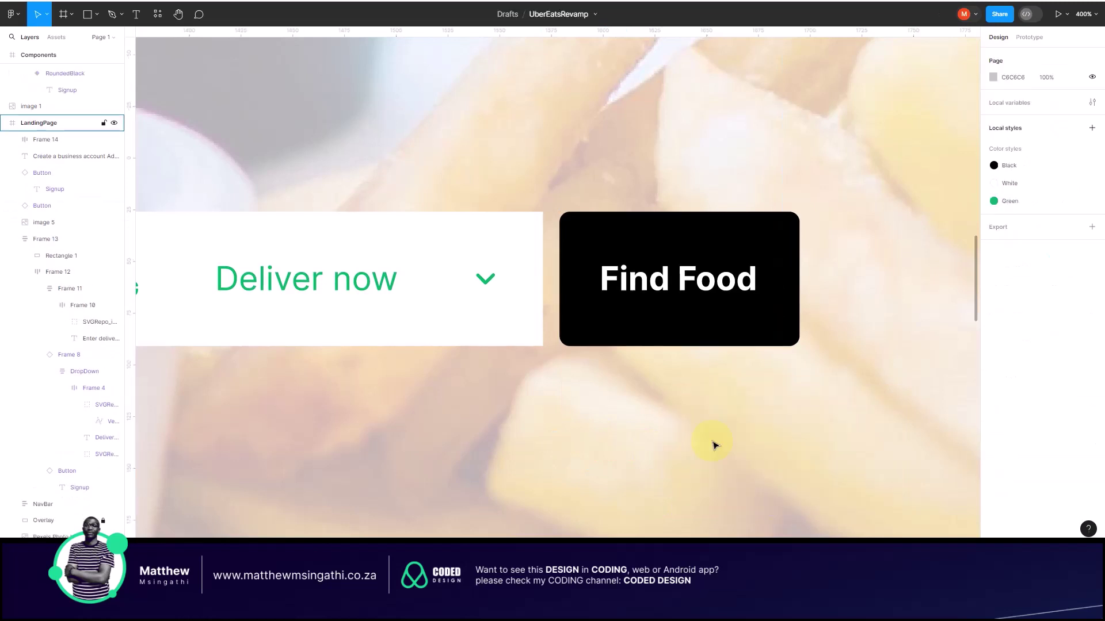
Step: Duplicate the white rounded Signup button variant
ctrl+scroll(713, 445, down, 5)
scroll(713, 445, down, 2)
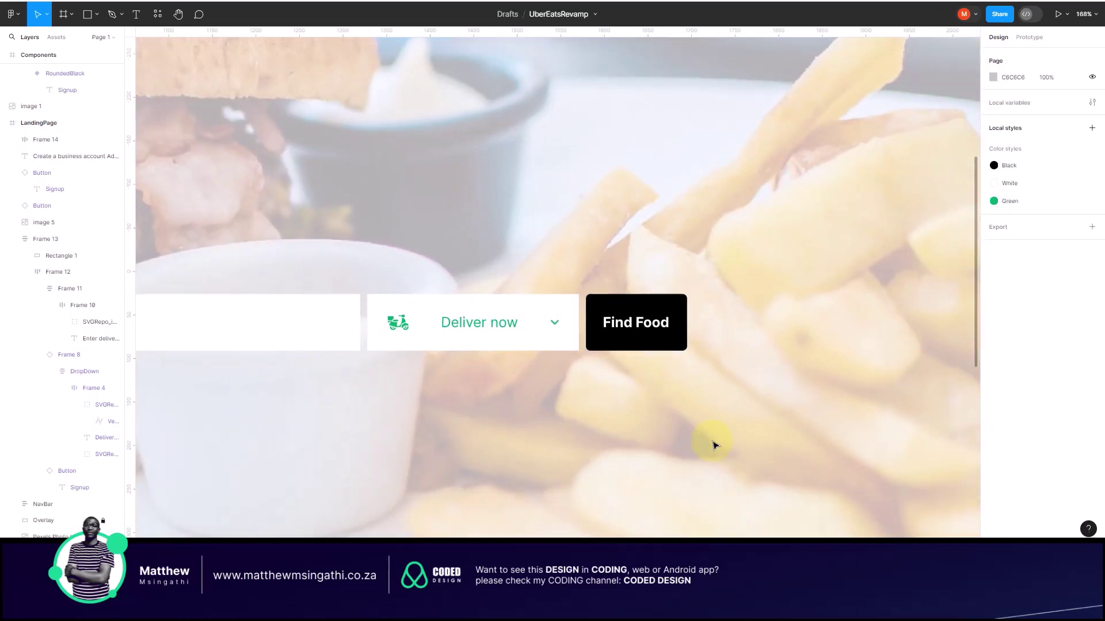
ctrl+scroll(714, 445, down, 5)
scroll(713, 444, right, 2)
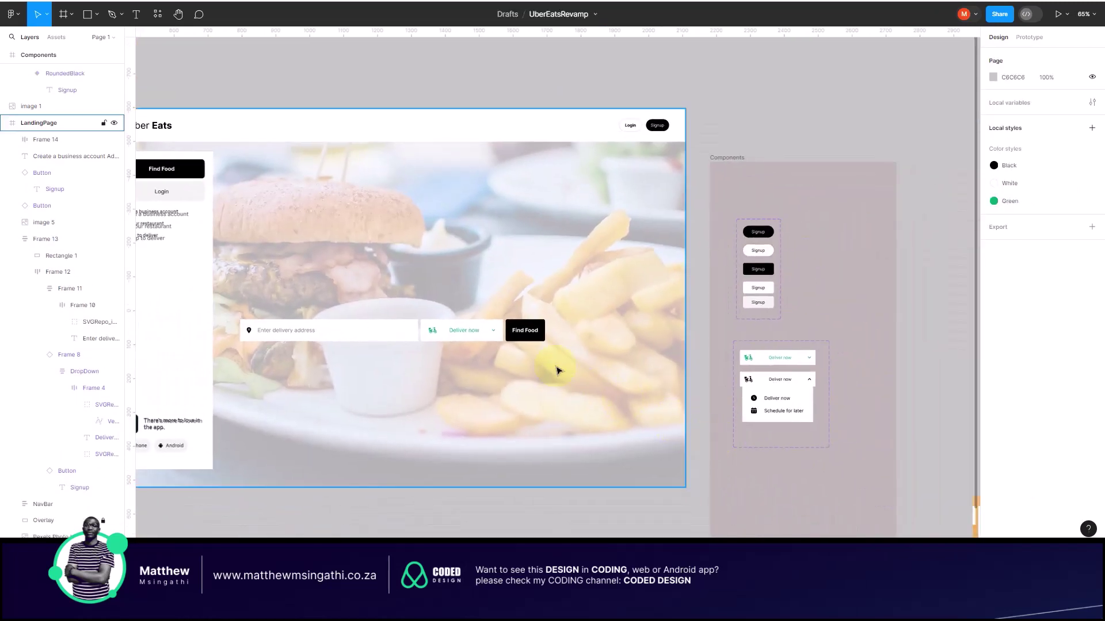
scroll(556, 370, left, 2)
ctrl+scroll(320, 437, up, 5)
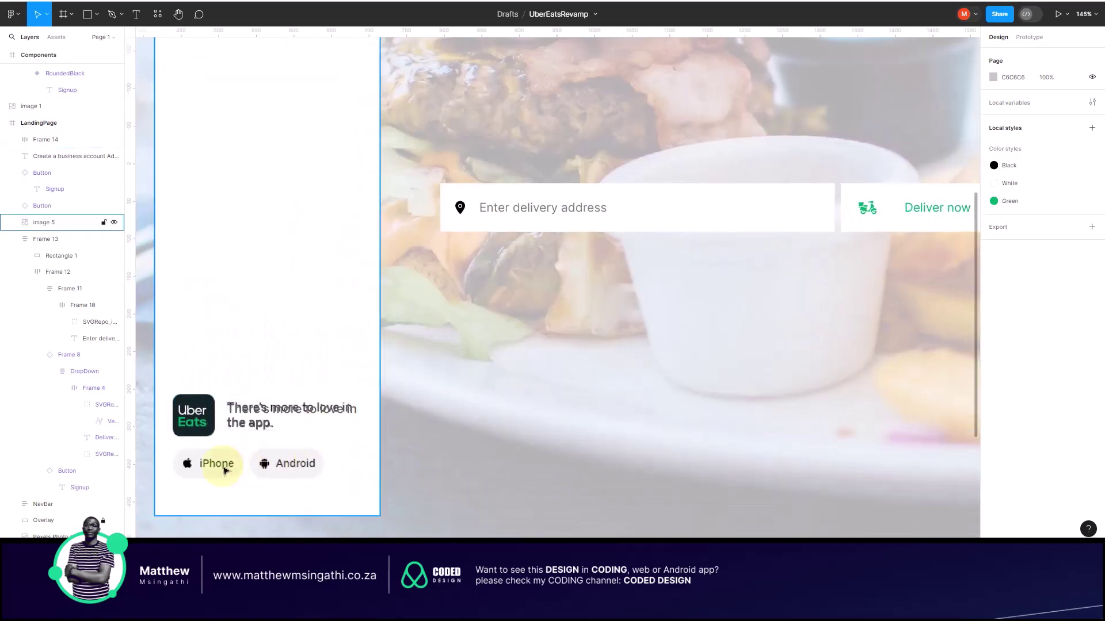
ctrl+scroll(291, 473, down, 5)
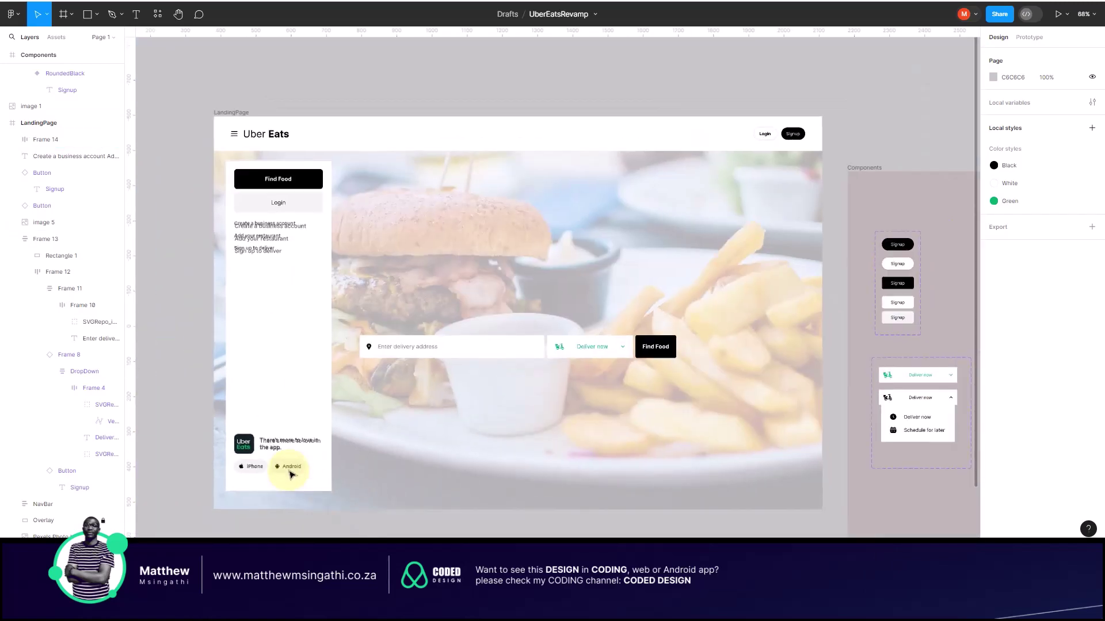
scroll(500, 444, right, 3)
ctrl+scroll(659, 357, up, 5)
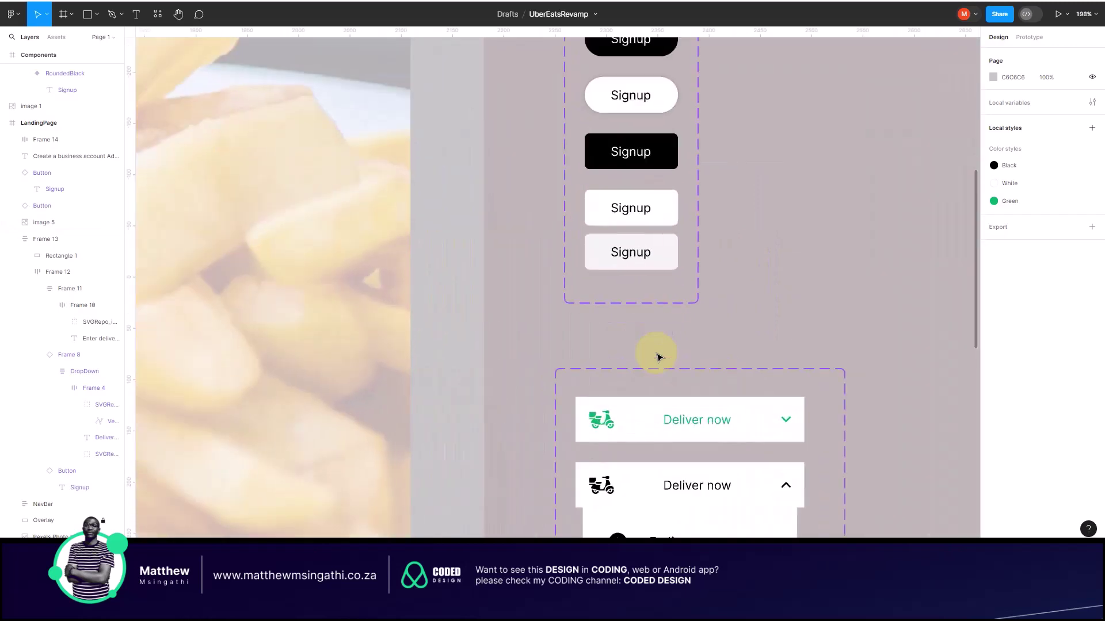
scroll(671, 315, right, 2)
scroll(671, 316, up, 1)
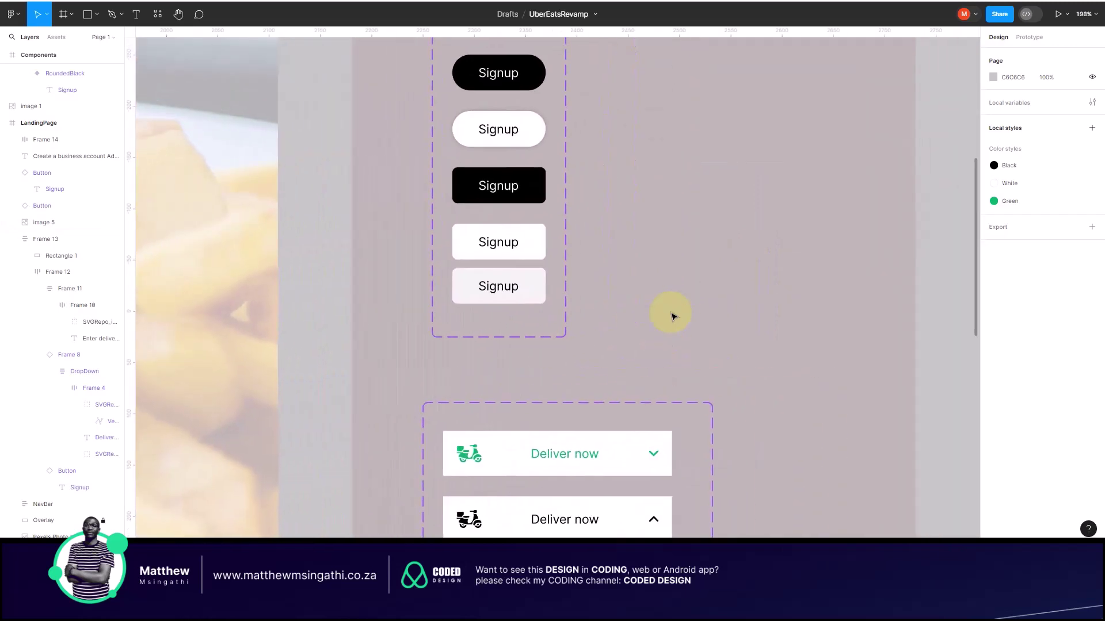
click(536, 128)
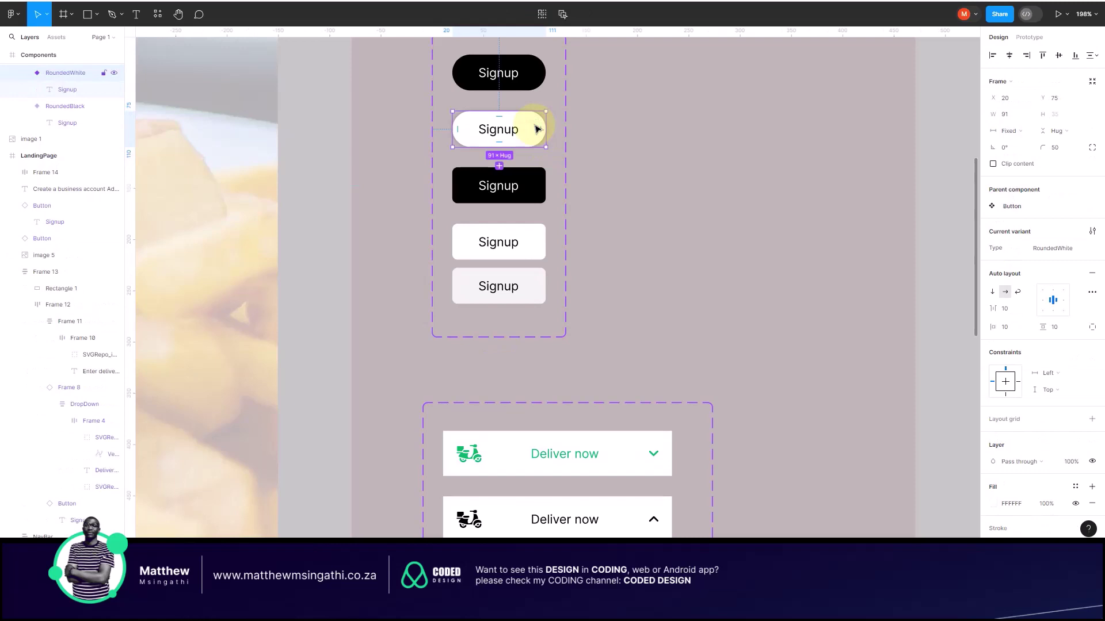
drag(536, 128, 530, 143)
Step: Move the dropdown component set beside the buttons and make the button variant set 401 tall
click(508, 329)
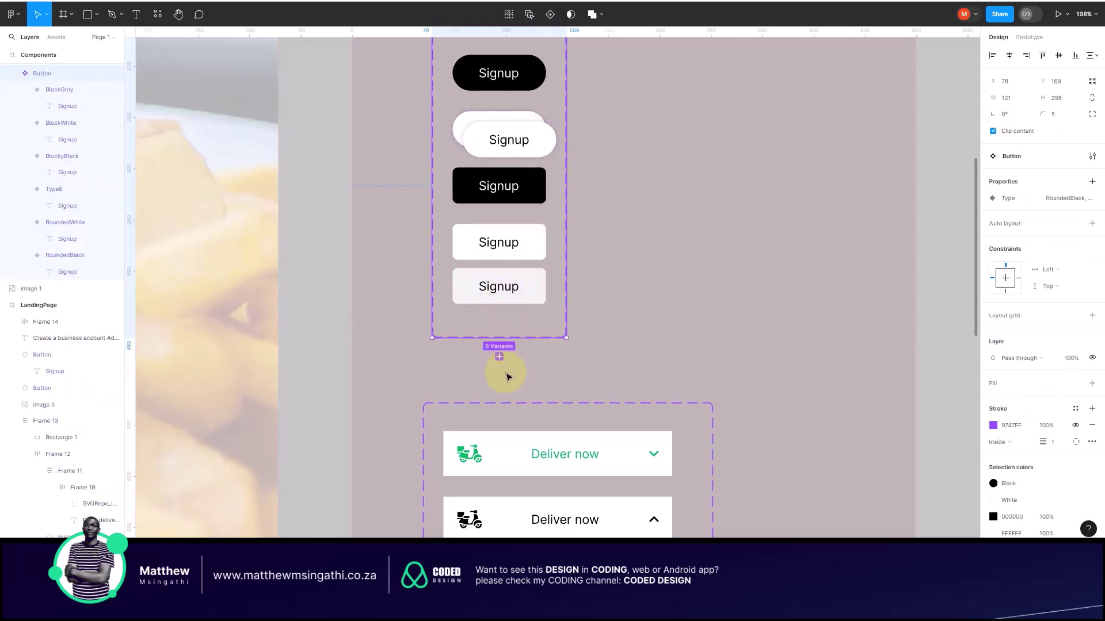
ctrl+scroll(509, 376, down, 3)
drag(501, 392, 637, 180)
click(530, 316)
ctrl+scroll(530, 315, up, 5)
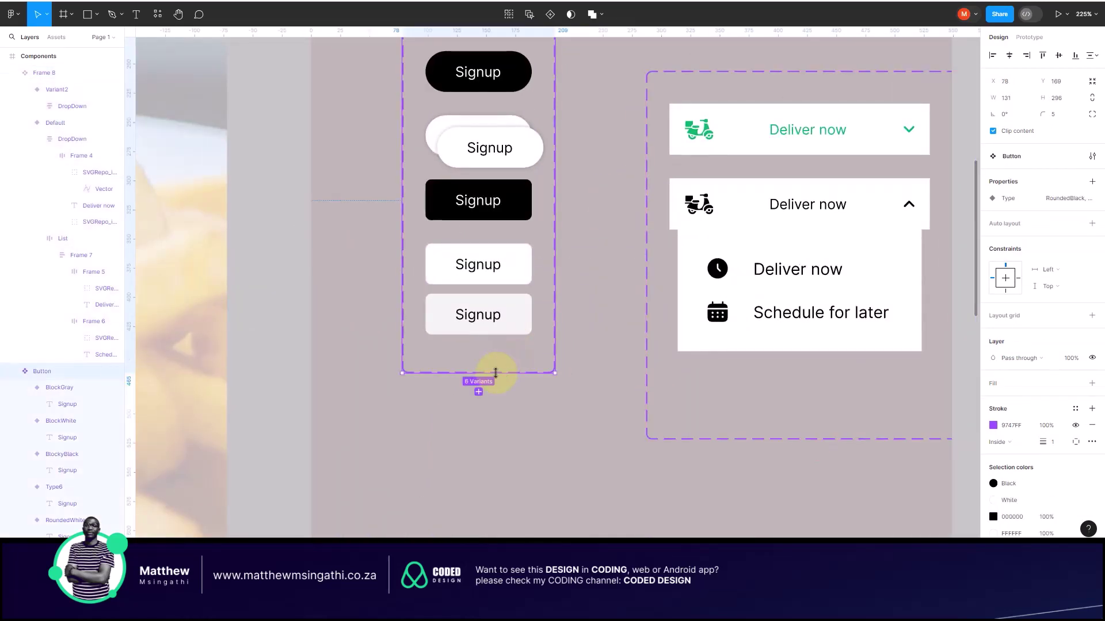
drag(493, 375, 493, 495)
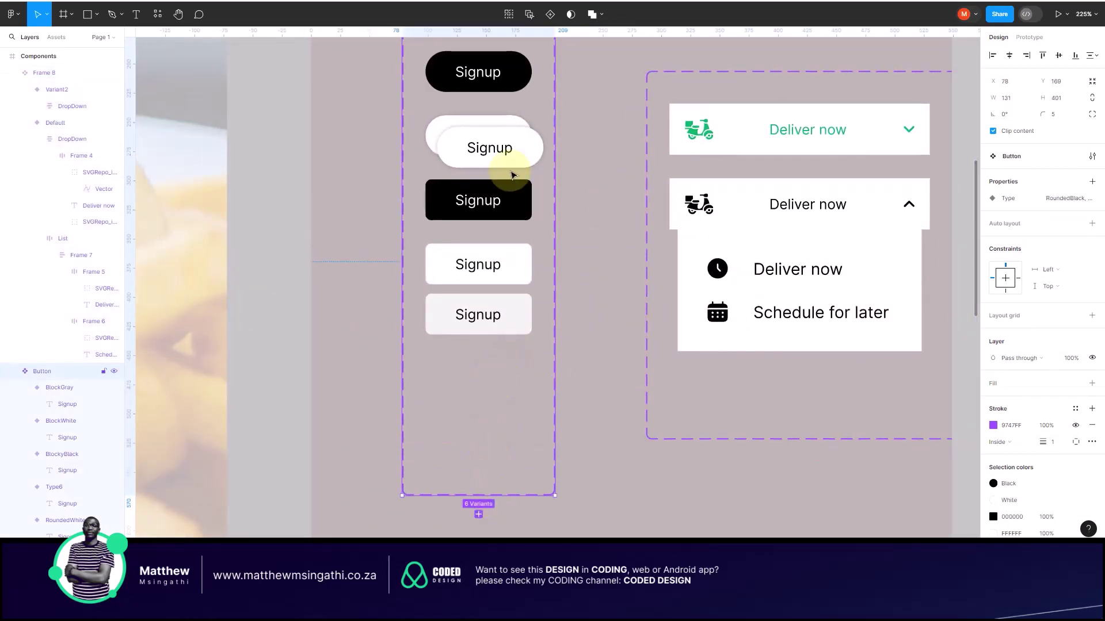
drag(520, 144, 513, 177)
Step: Place a copy of the RoundedBlack Signup variant at the bottom of the button set
ctrl+scroll(516, 182, down, 5)
scroll(513, 178, left, 10)
scroll(298, 355, left, 15)
scroll(299, 355, down, 3)
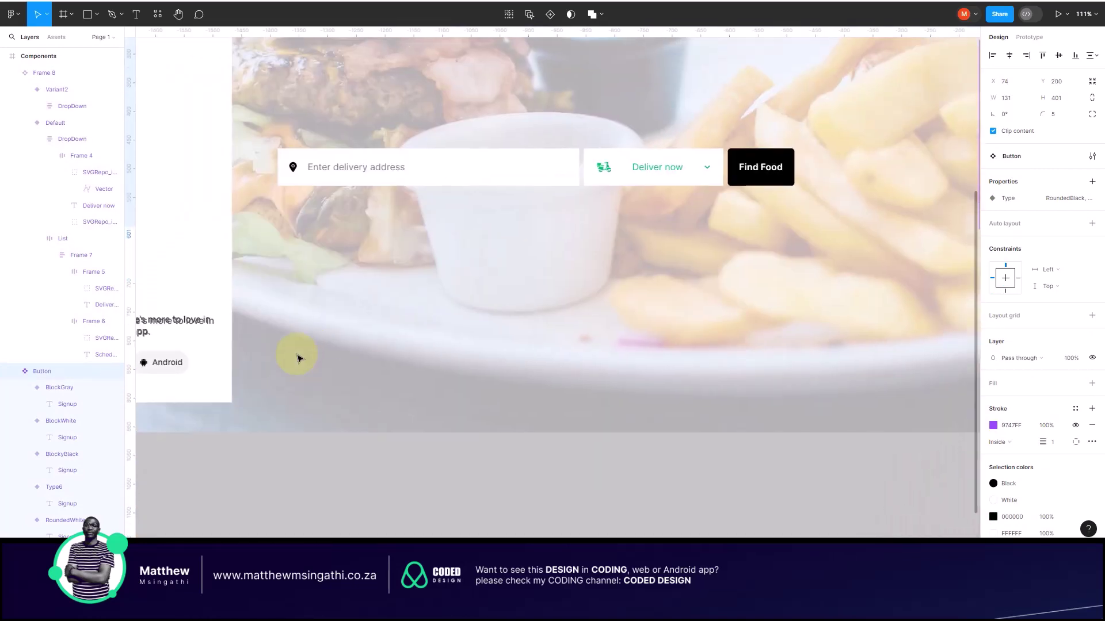
scroll(340, 364, right, 15)
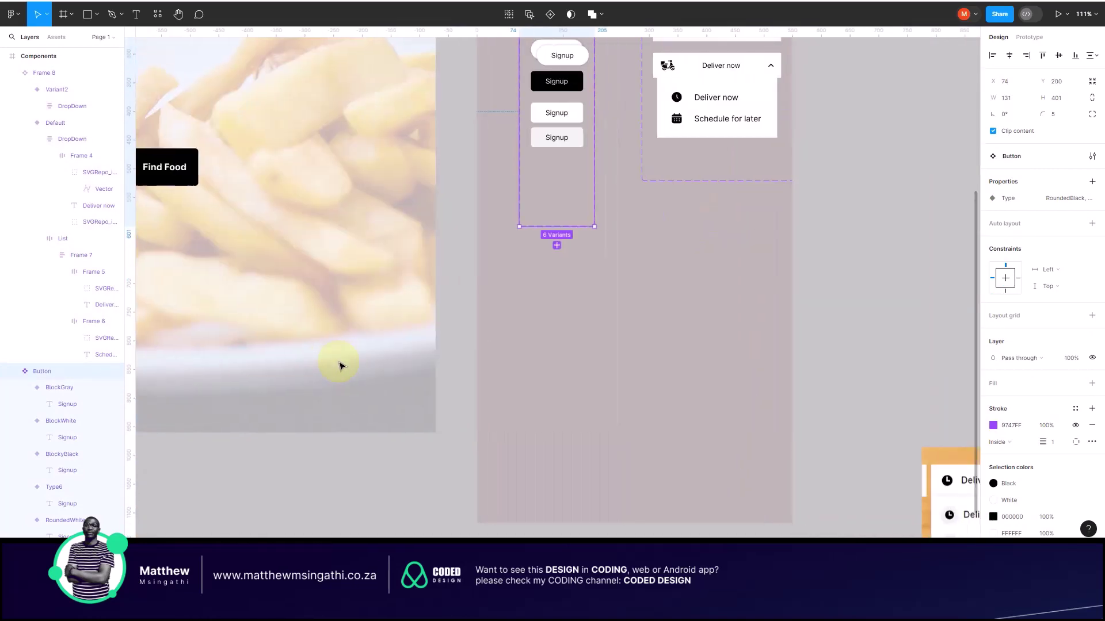
ctrl+scroll(417, 157, up, 5)
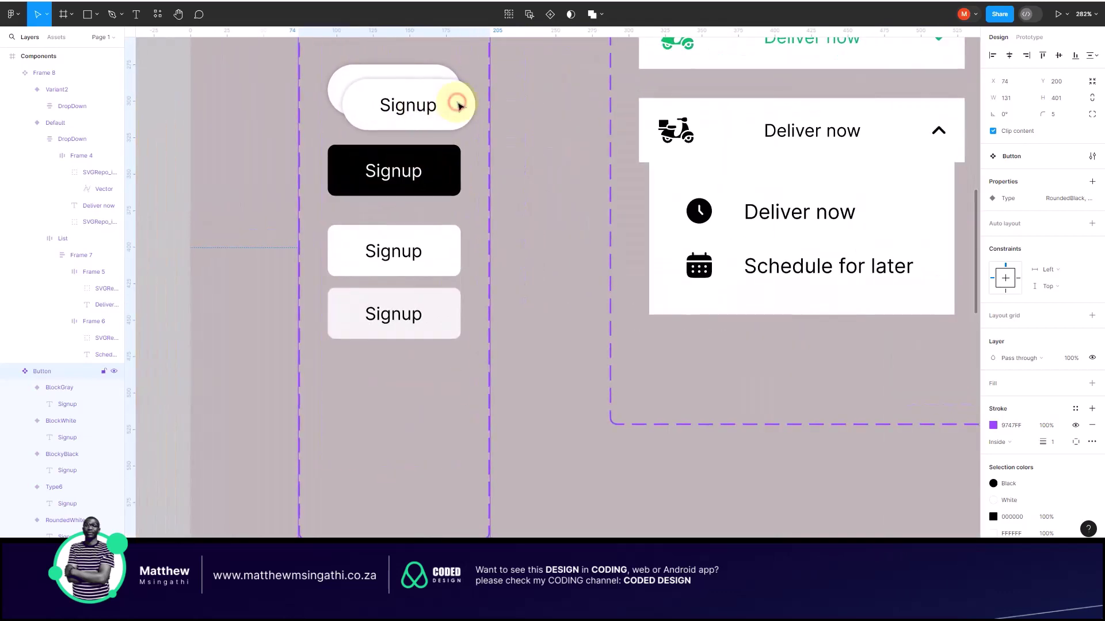
click(459, 105)
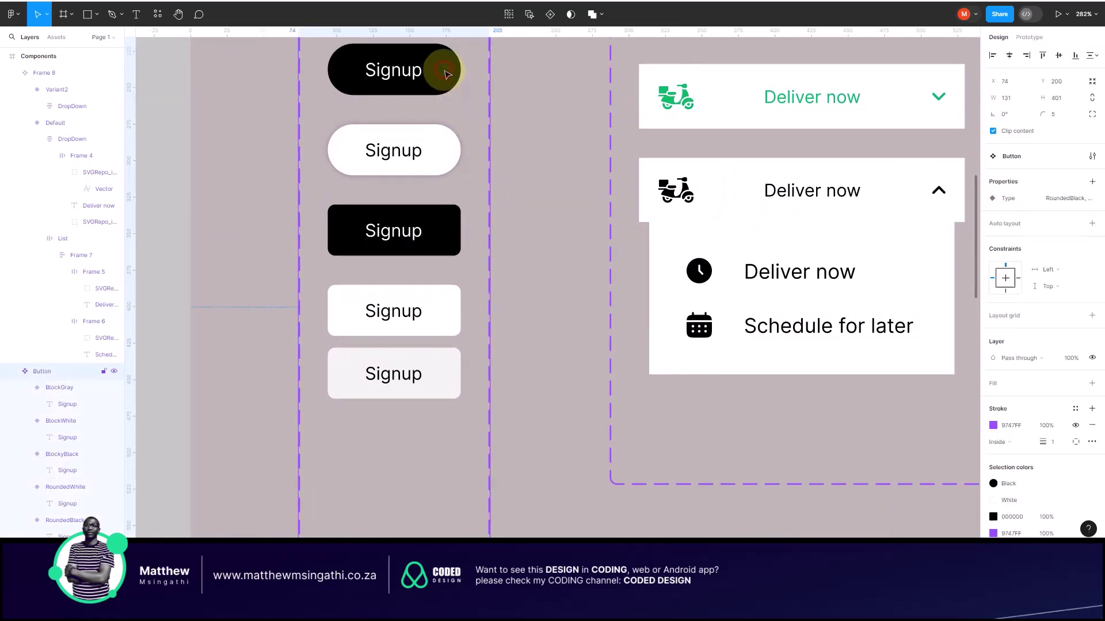
click(447, 73)
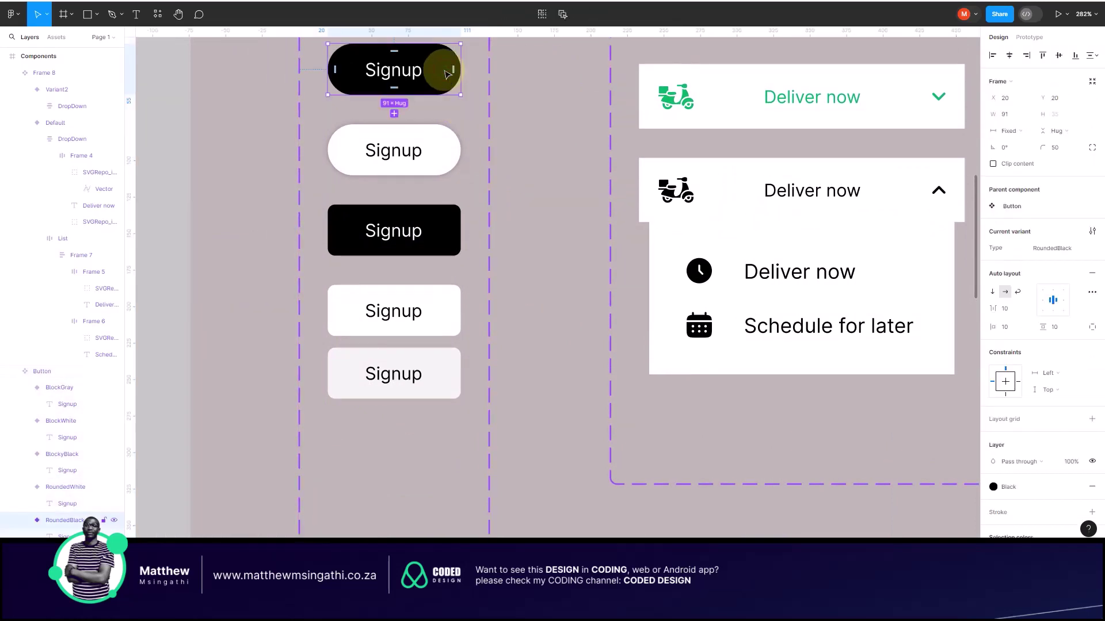
drag(447, 73, 427, 447)
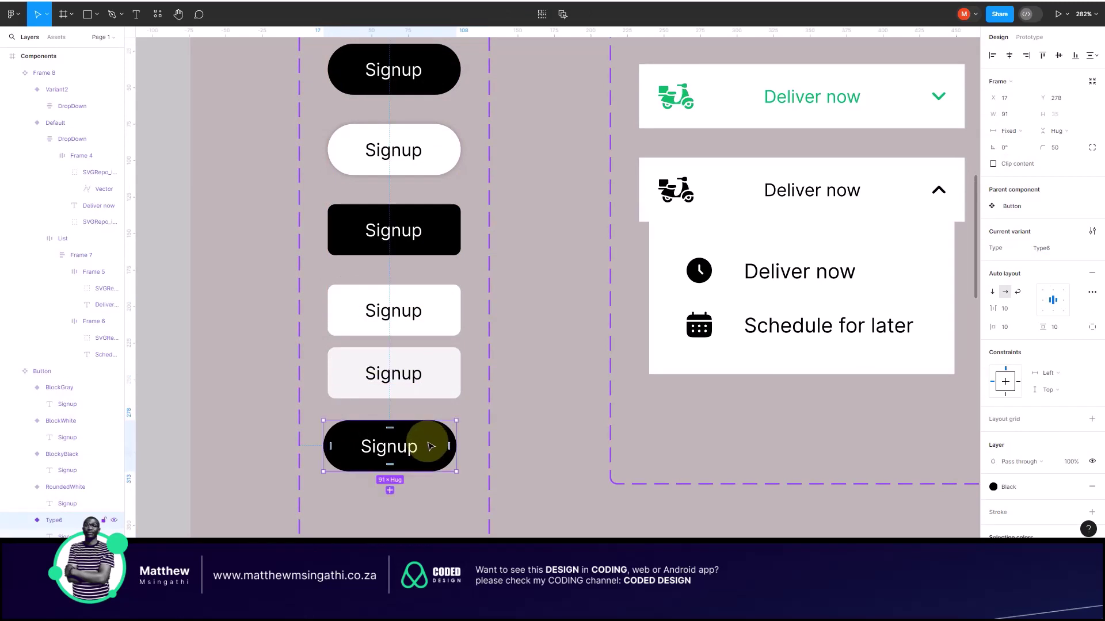
scroll(438, 451, up, 3)
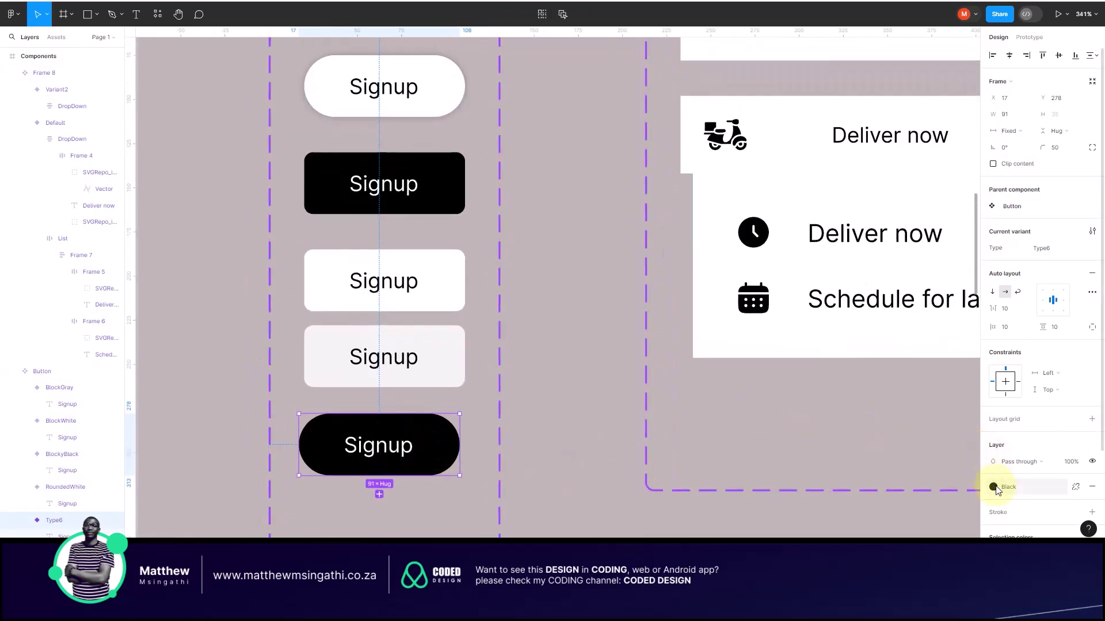
Step: Swap the bottom button's black fill for the grey button's F3F3F3 and style its Signup text Black
click(1092, 486)
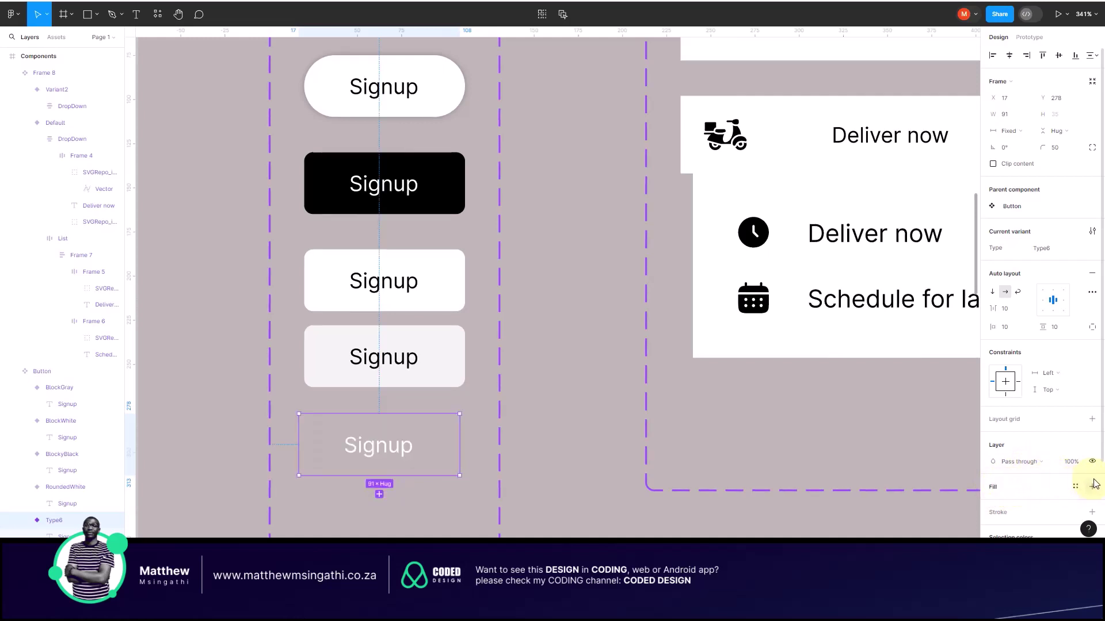
click(1092, 487)
click(992, 504)
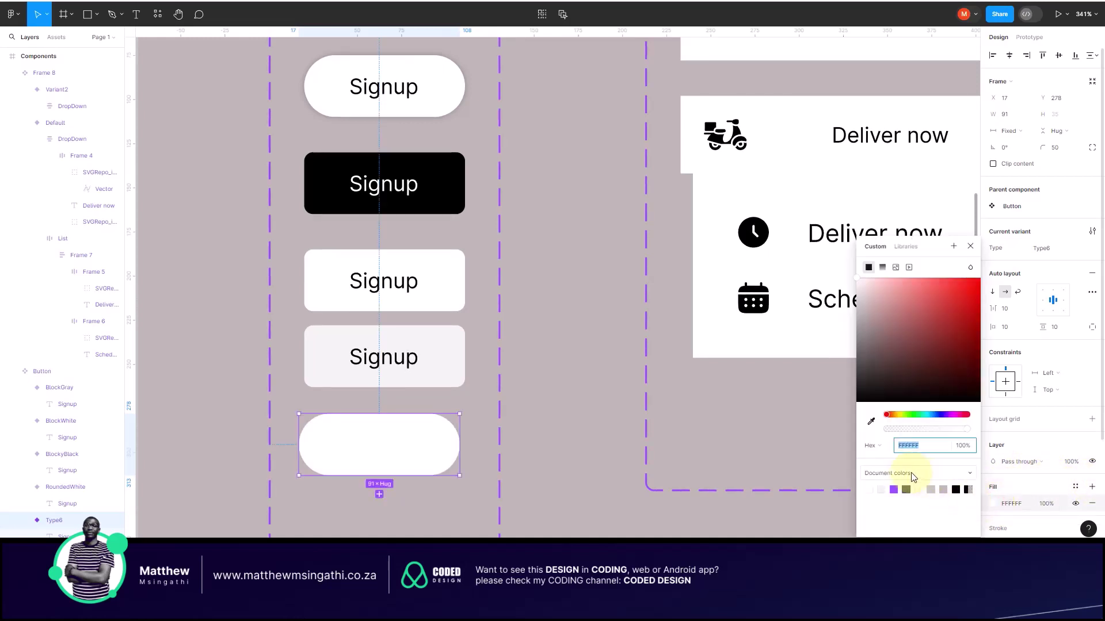
click(871, 422)
click(446, 362)
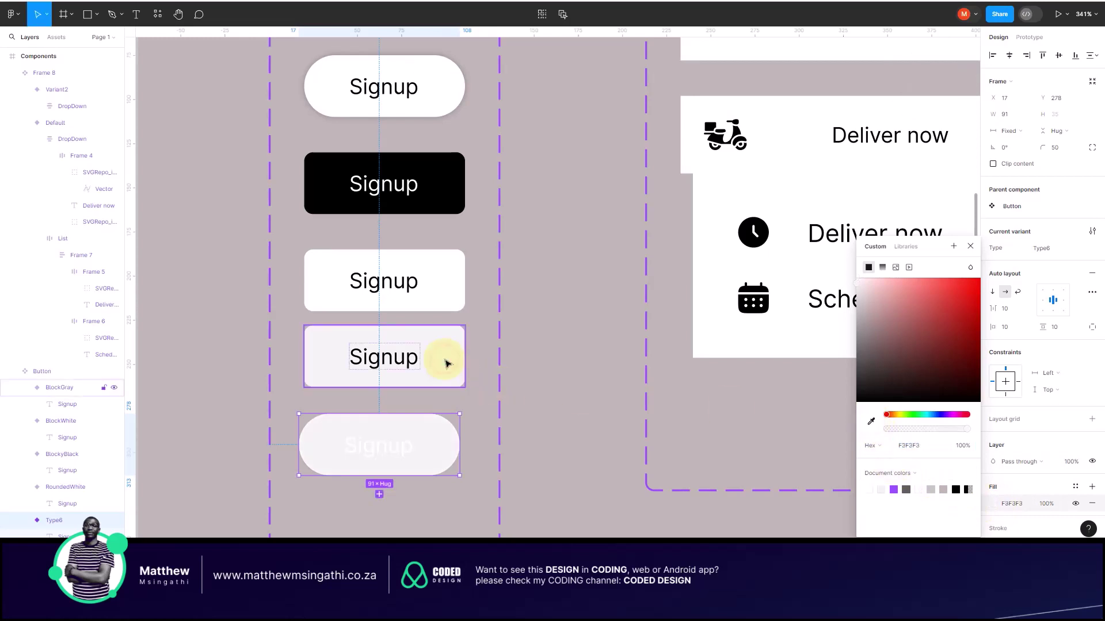
double_click(397, 452)
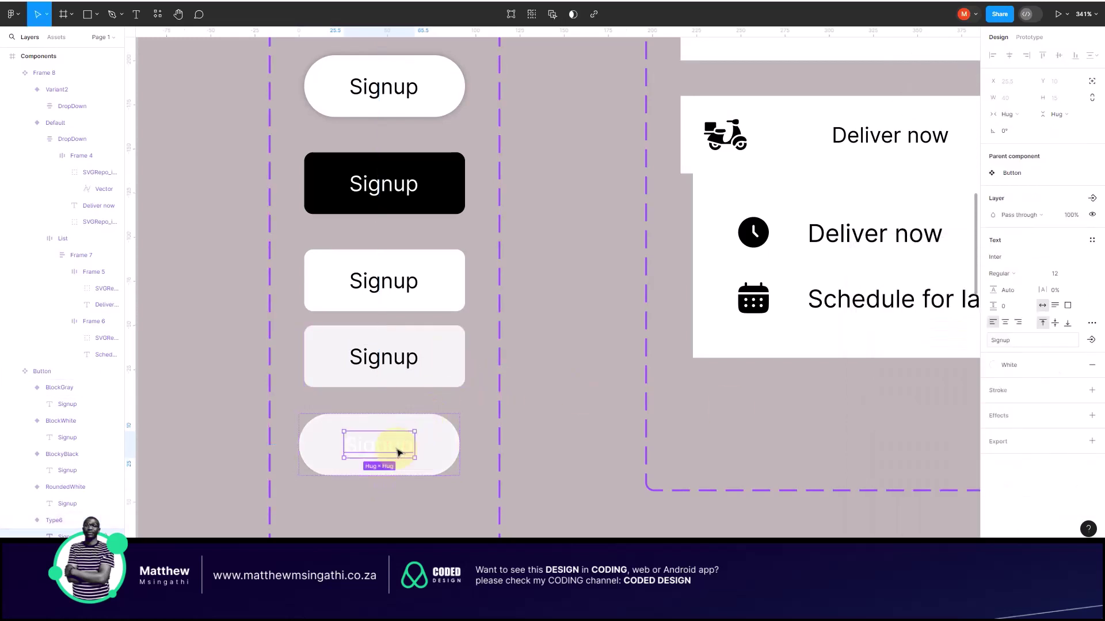
click(1002, 366)
click(877, 435)
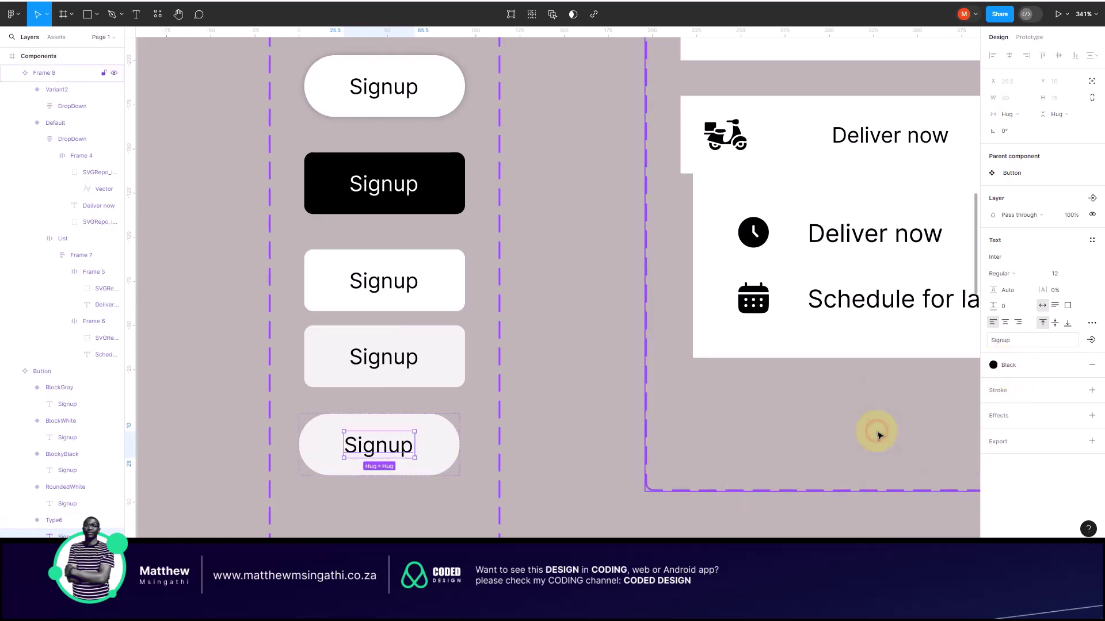
click(525, 474)
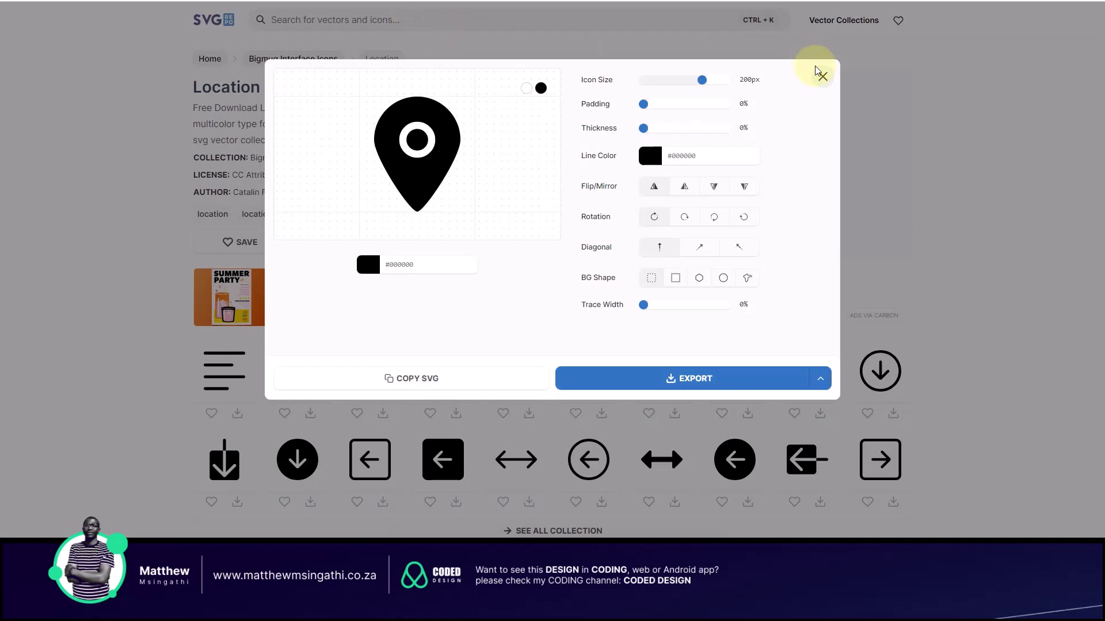
Step: Search SVG Repo for 'android', open the black Android icon's editor and copy its SVG code
click(819, 75)
click(384, 16)
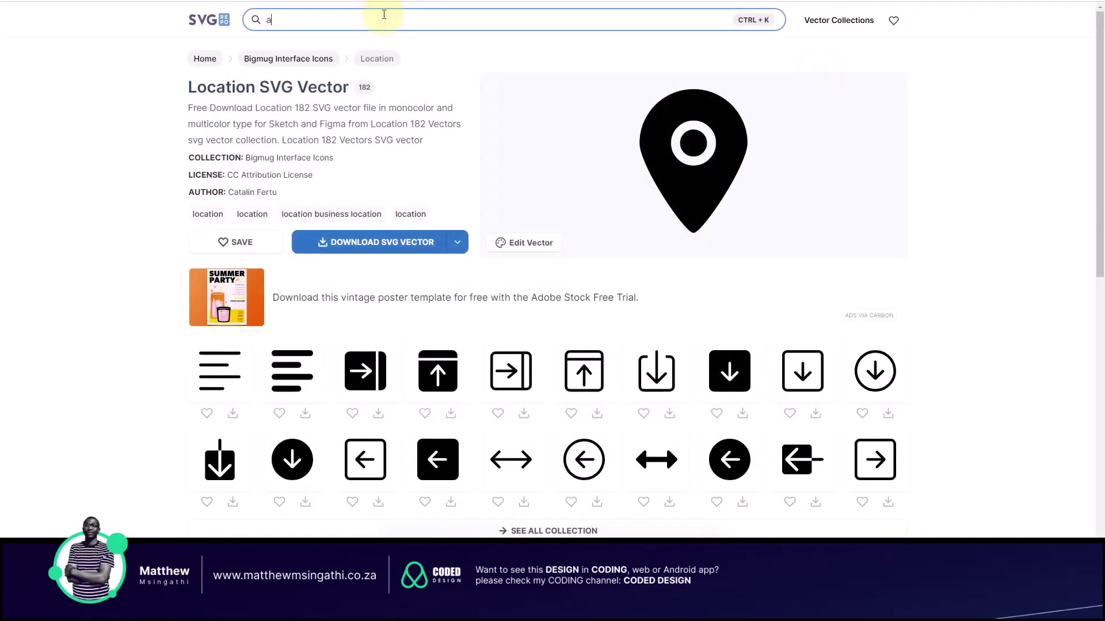
text(androi)
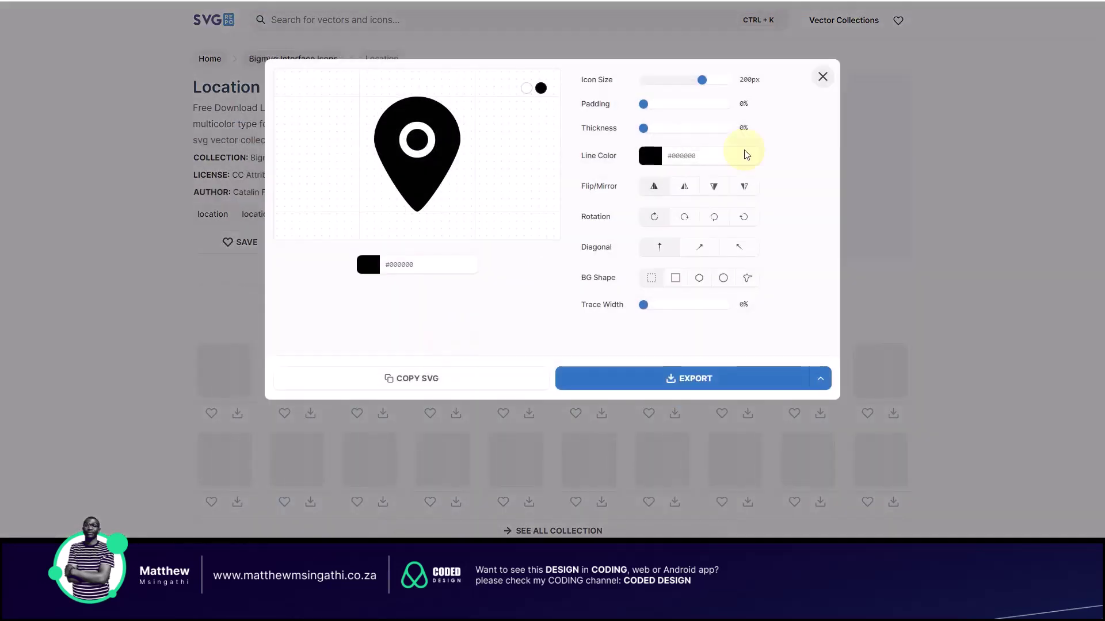
click(823, 78)
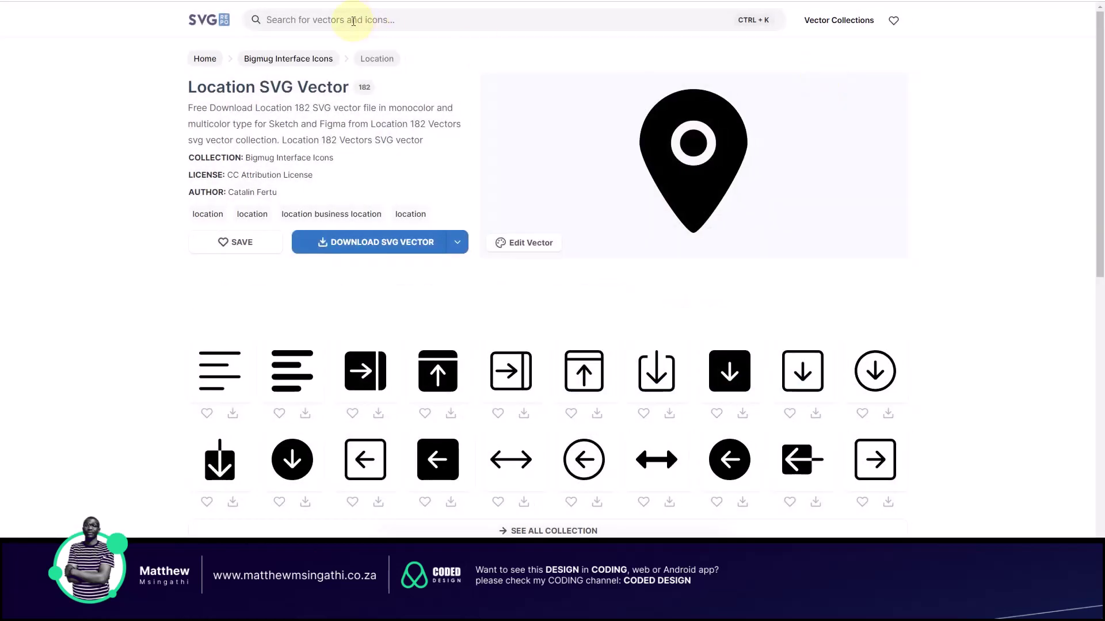
click(353, 20)
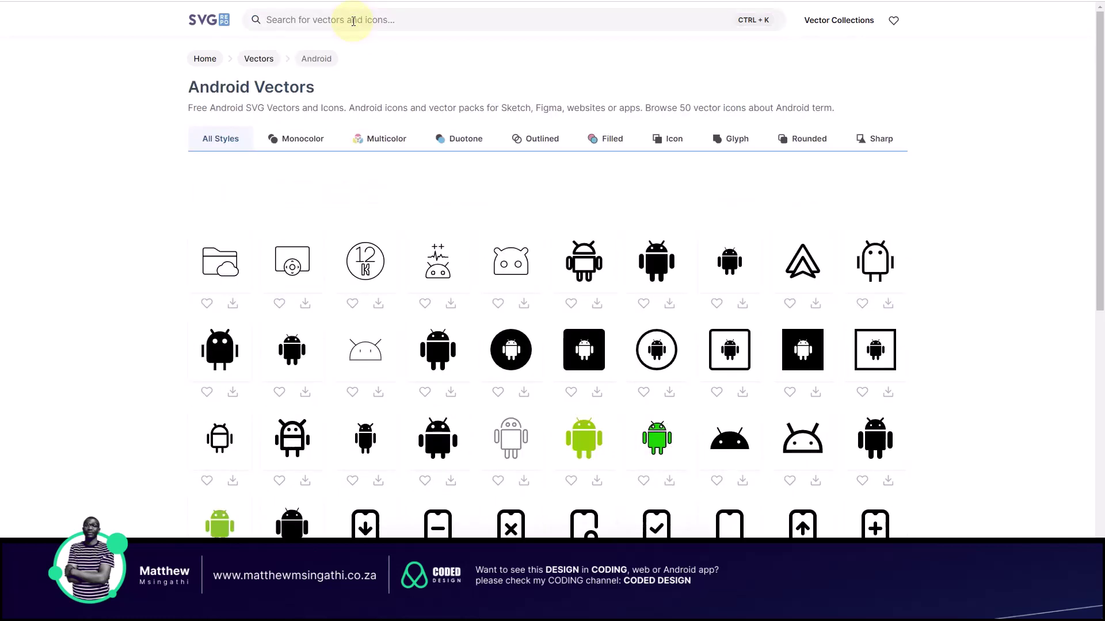
click(292, 349)
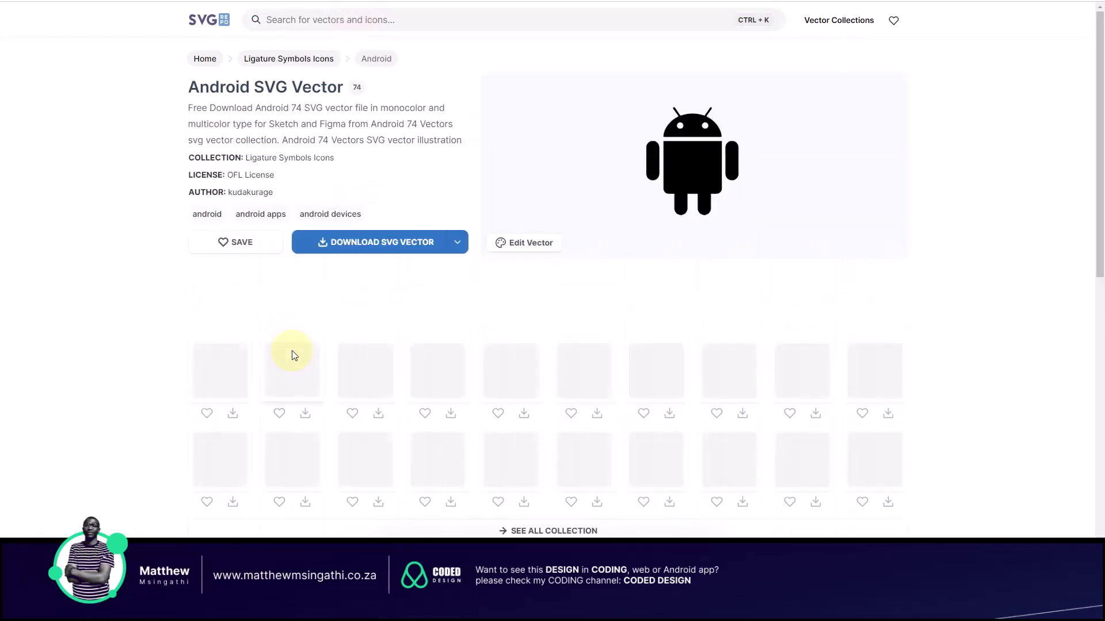
click(516, 248)
click(401, 378)
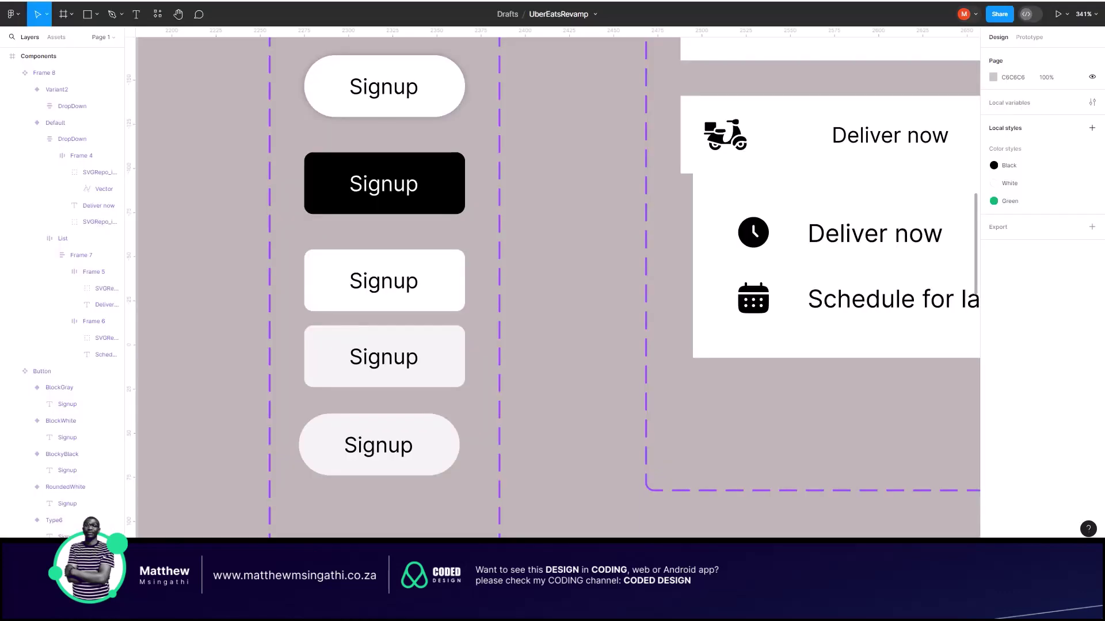
Step: Paste the Android SVG onto the Figma canvas as a 32×32 frame, then return to SVG Repo
scroll(273, 184, down, 5)
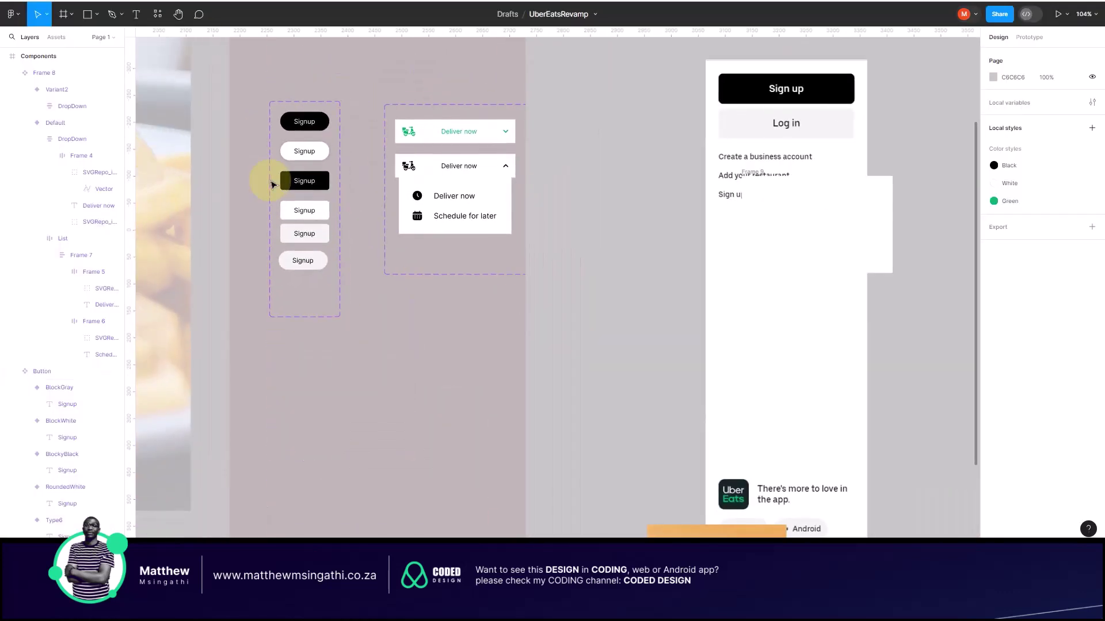
click(323, 395)
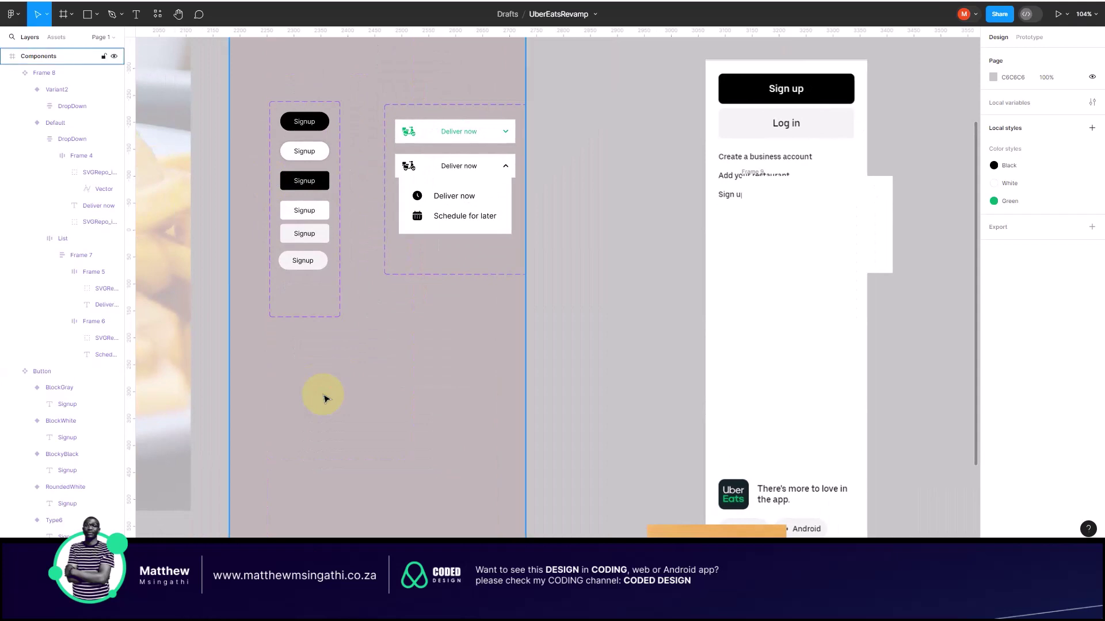
key(ctrl+v)
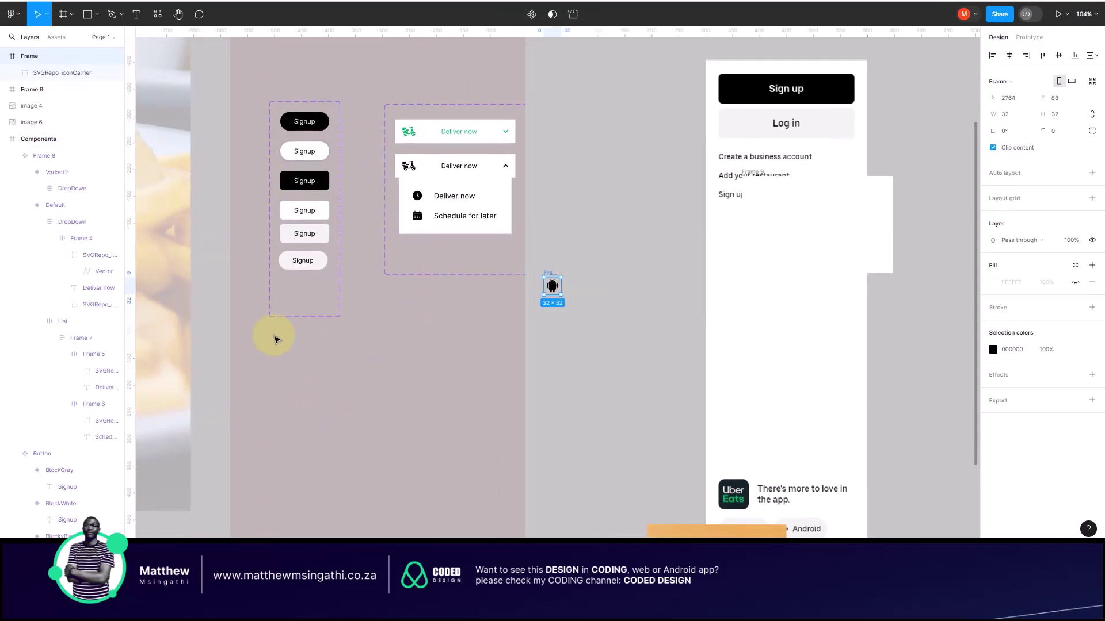
scroll(274, 339, left, 20)
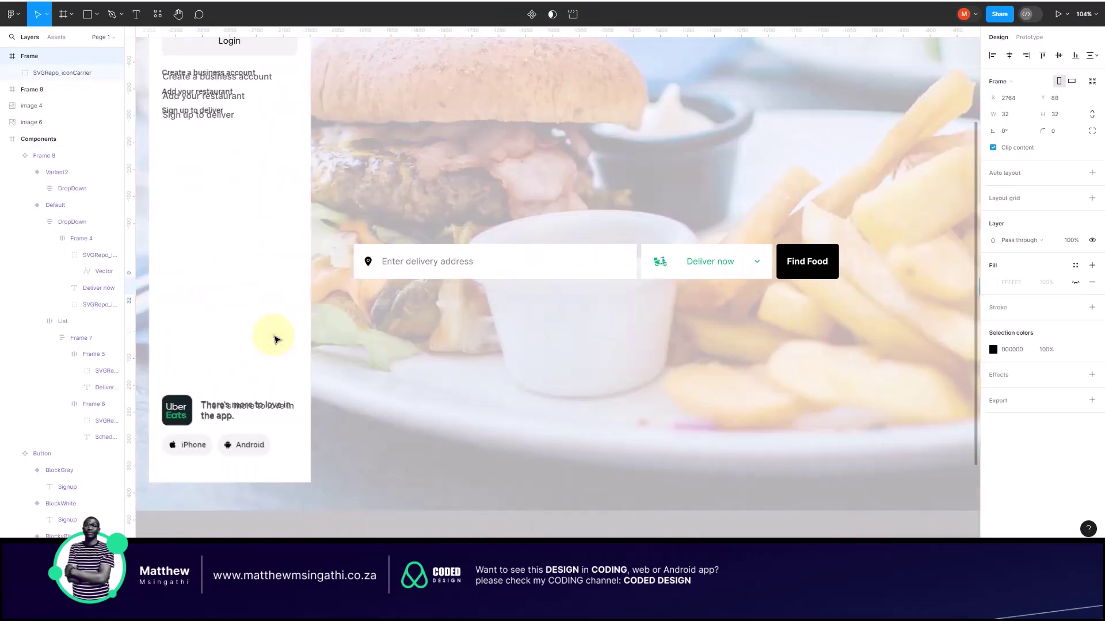
scroll(275, 340, right, 15)
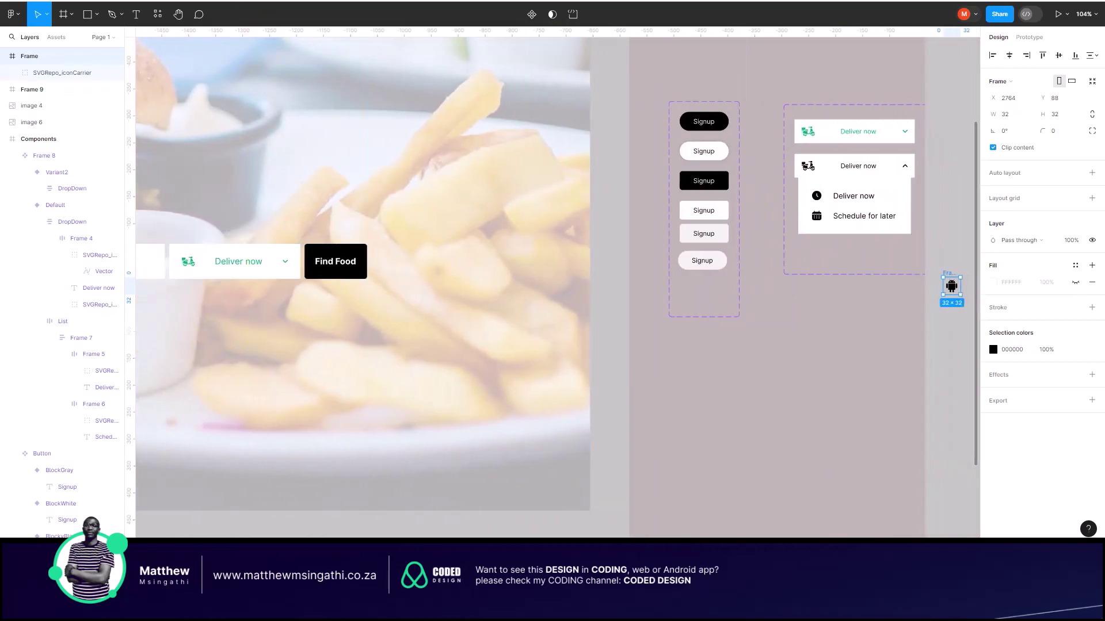
click(742, 1)
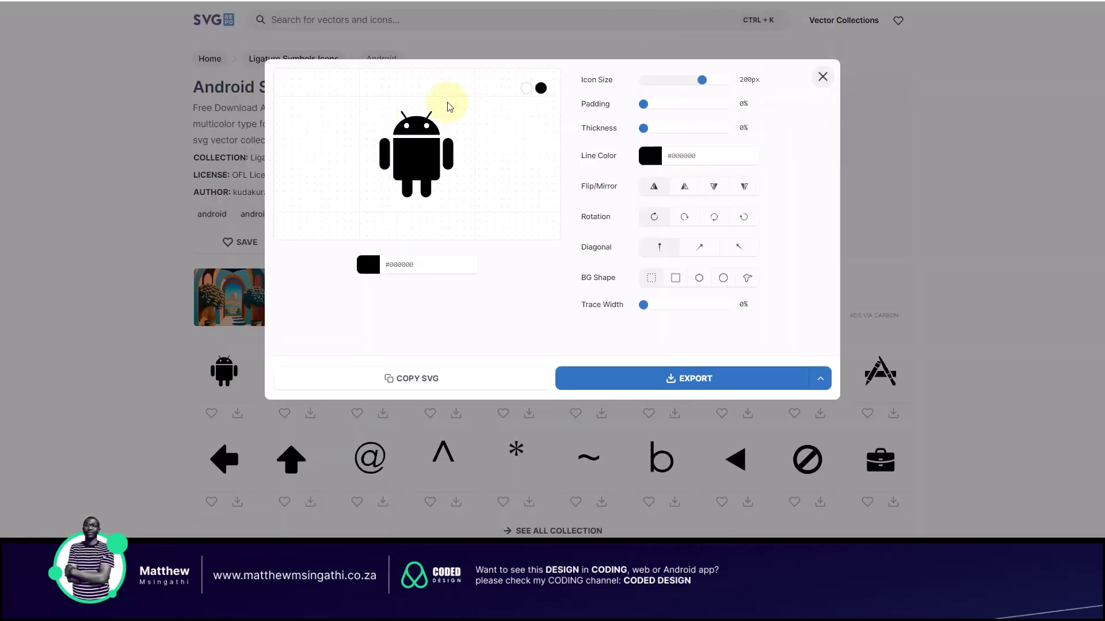
Step: Search 'apple', open the solid black Apple 173 icon's editor and copy its SVG code
click(823, 76)
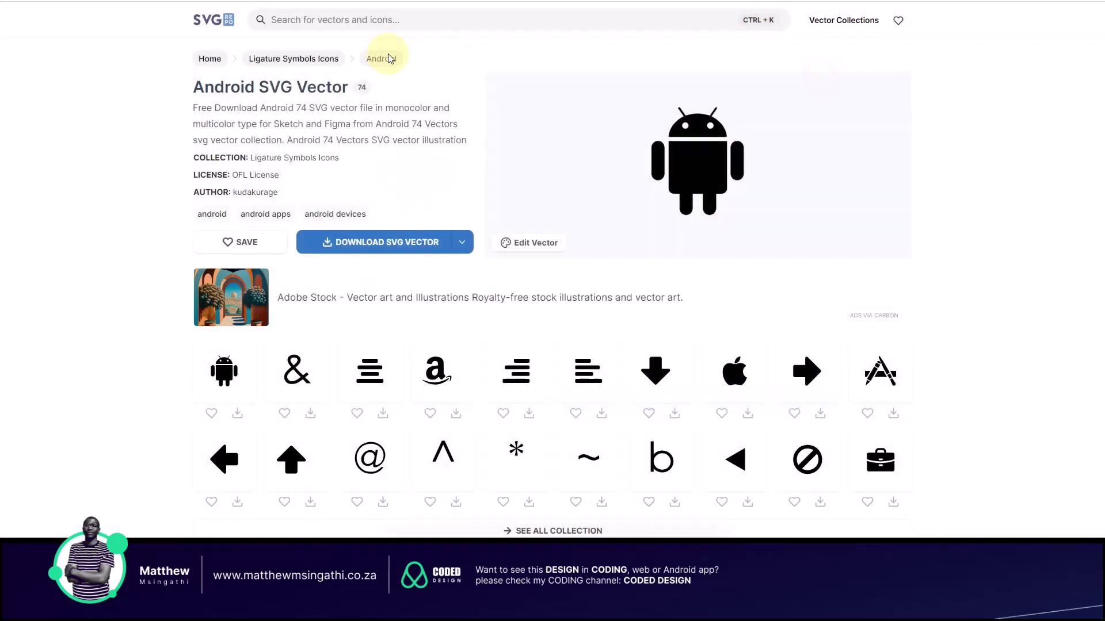
click(369, 23)
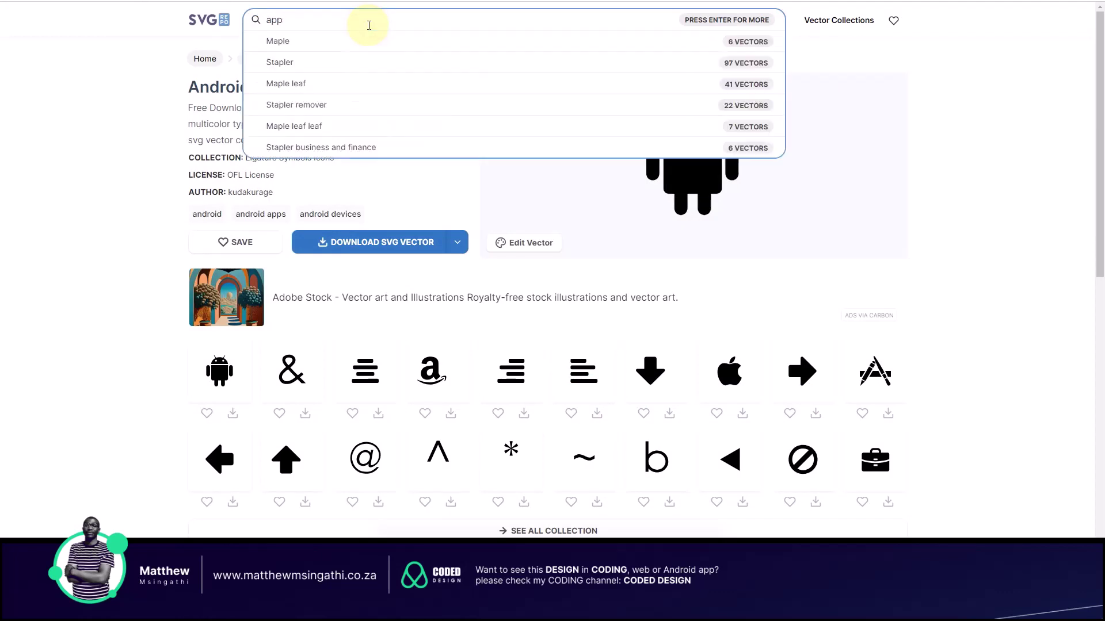
key(Return)
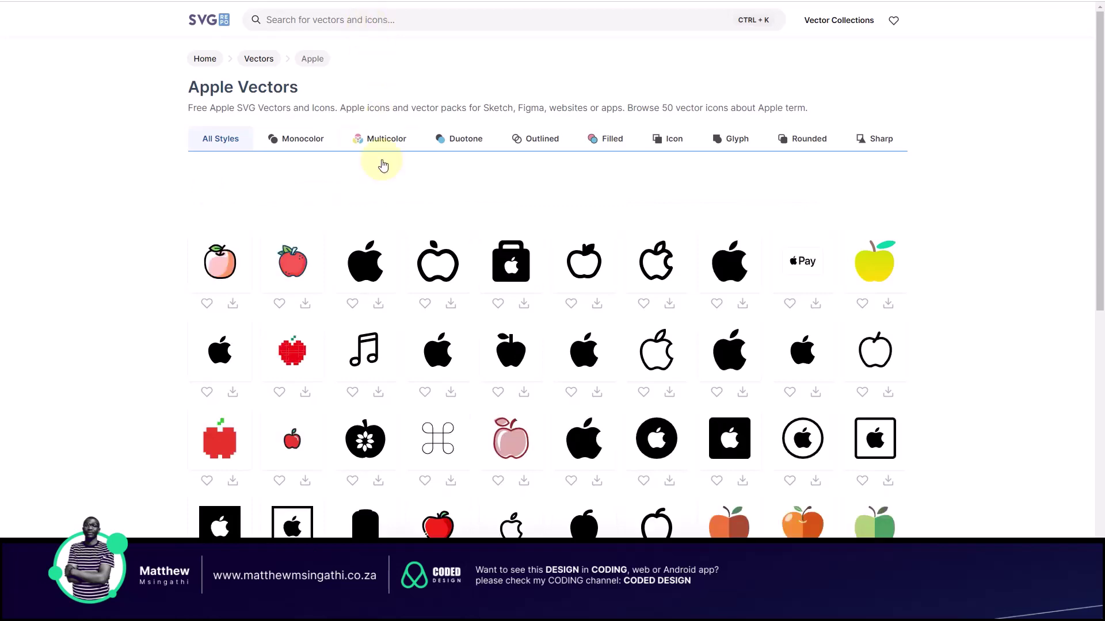
click(364, 260)
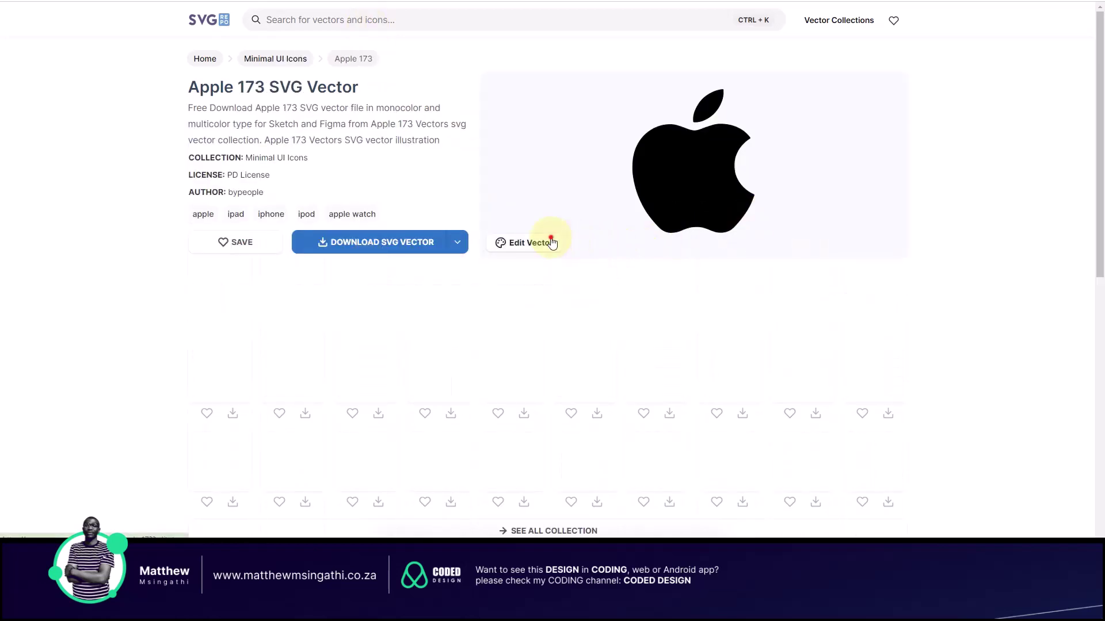
click(551, 242)
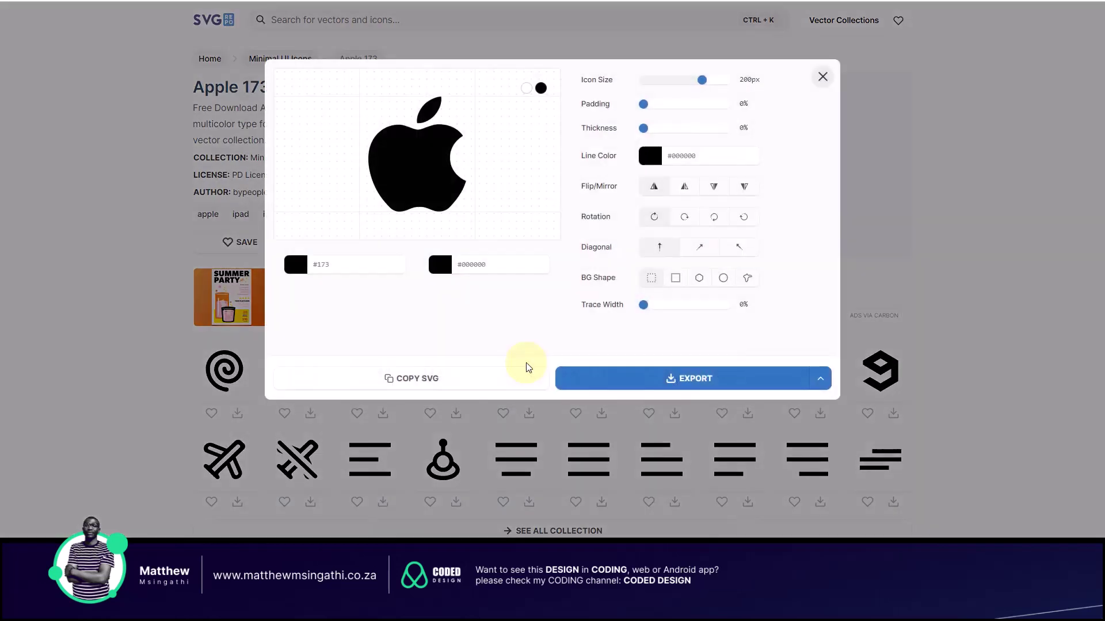
click(412, 378)
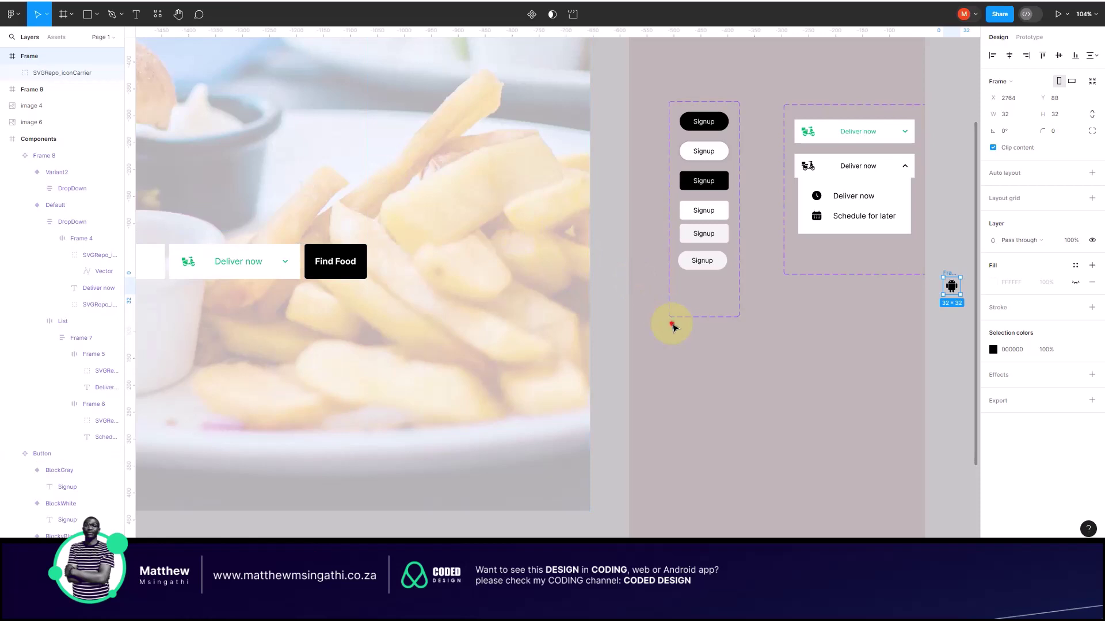
Step: Paste the Apple icon and arrange it beside the Android icon in the Components area
click(672, 326)
key(ctrl+v)
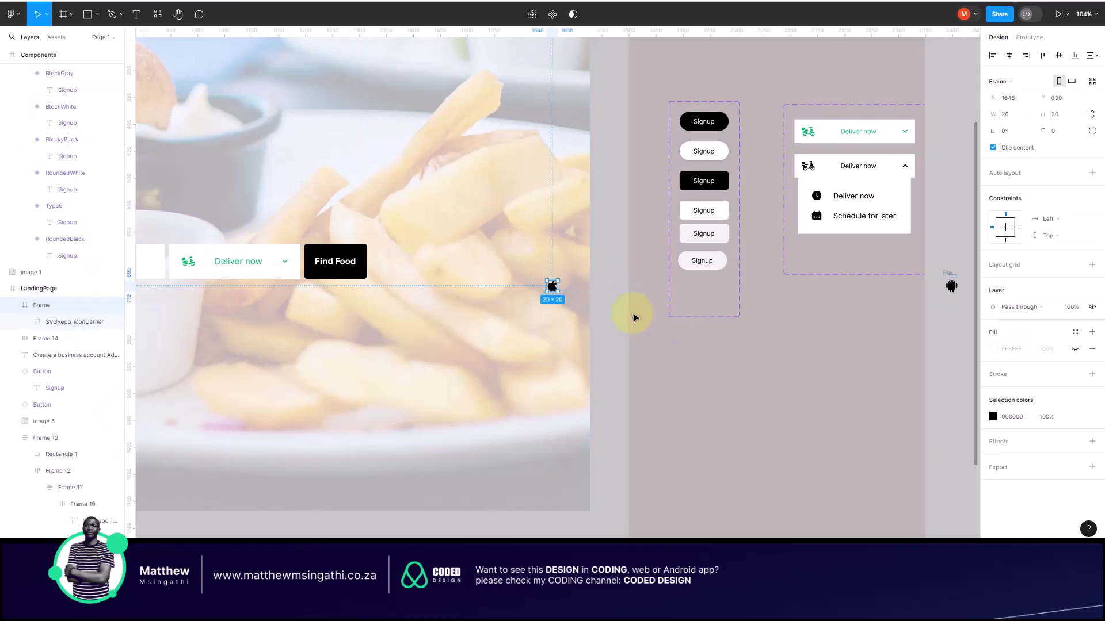
drag(552, 288, 761, 343)
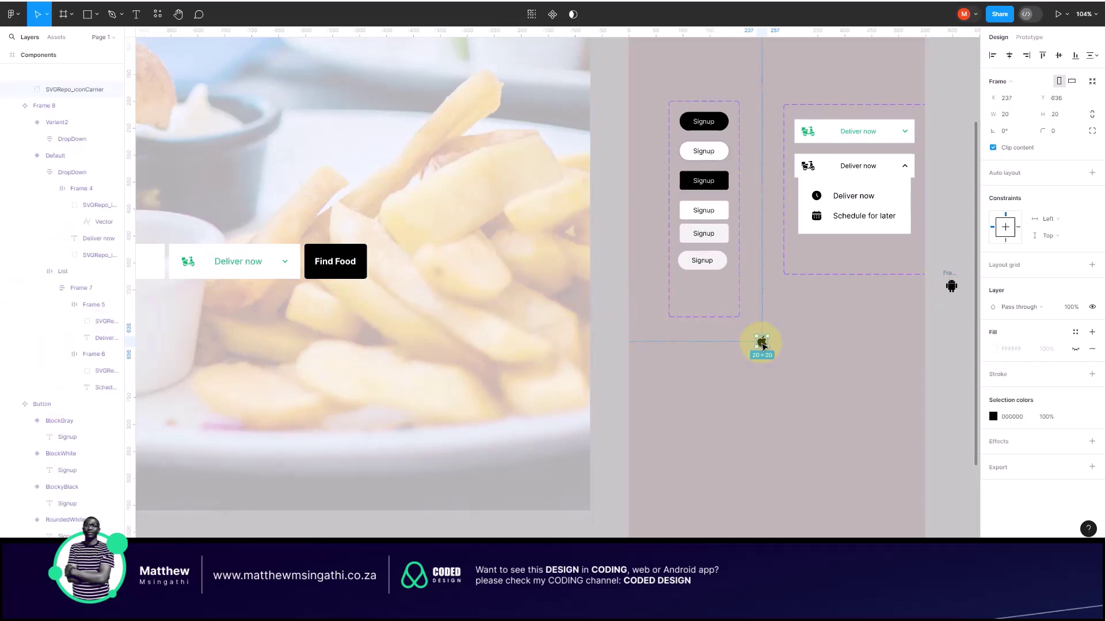
drag(953, 288, 812, 337)
scroll(877, 349, up, 4)
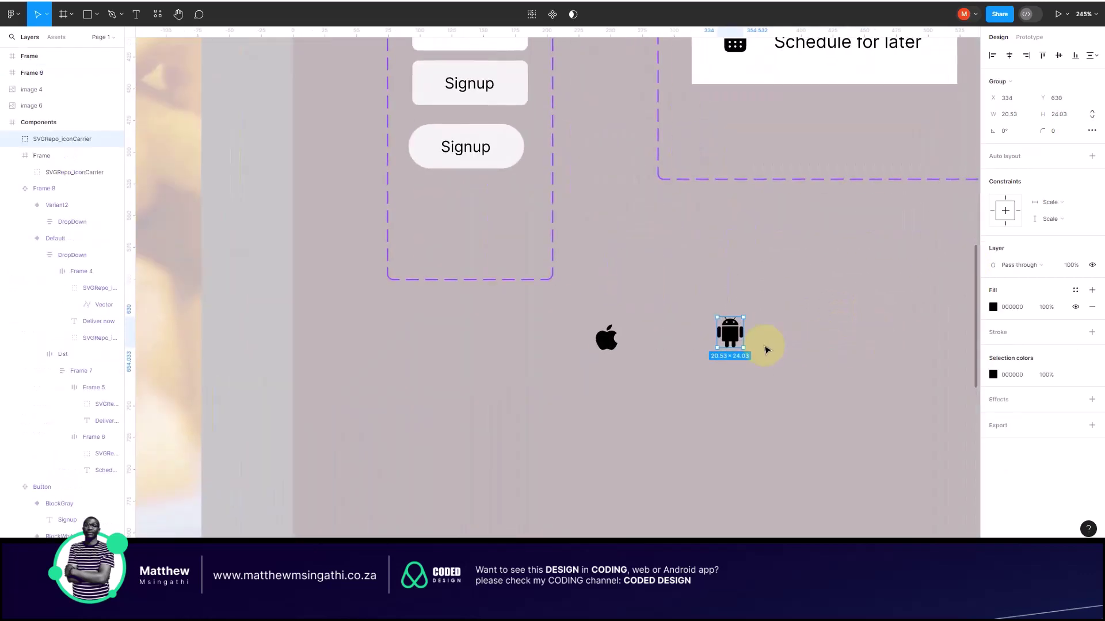
scroll(765, 348, up, 4)
double_click(695, 311)
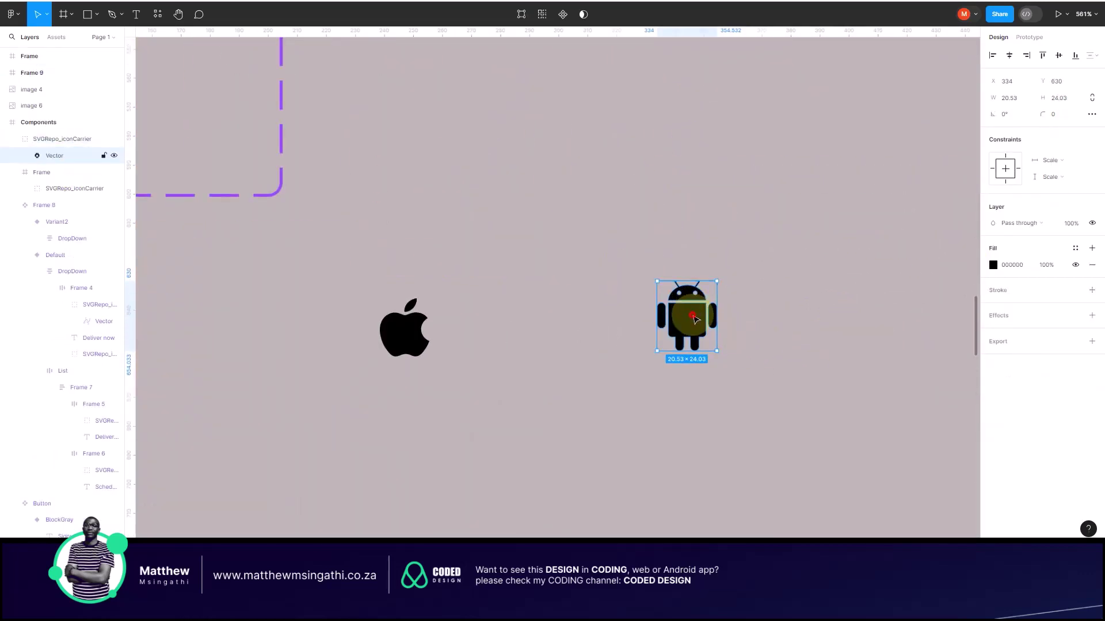
double_click(695, 318)
key(Escape)
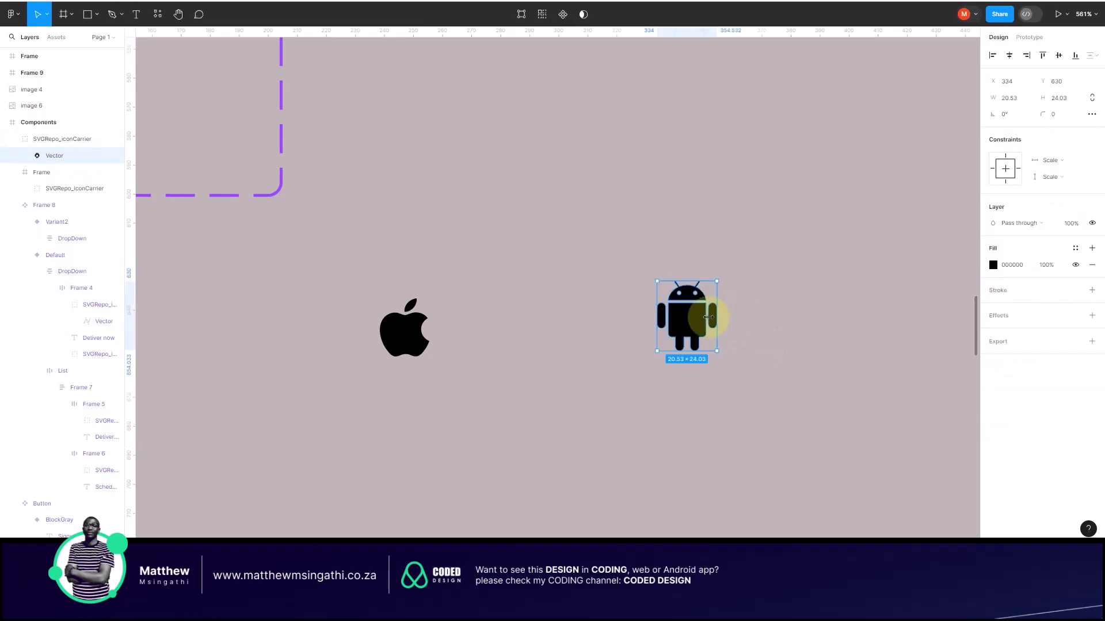
drag(697, 317, 634, 259)
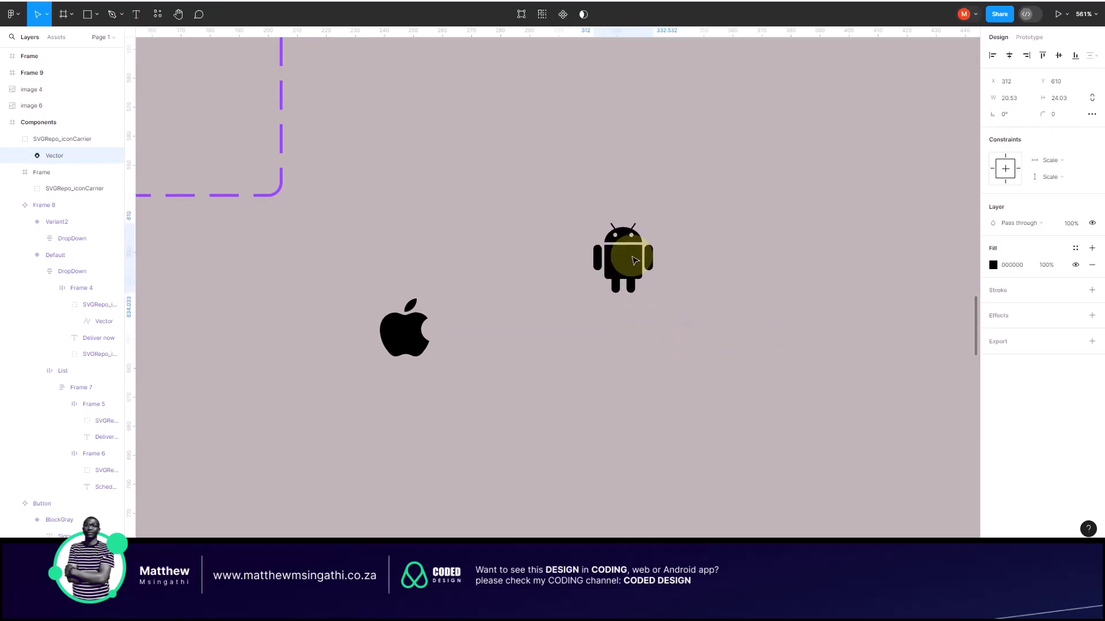
Step: Pull the Apple icon out of its frame and delete the empty 20×20 frame
click(424, 327)
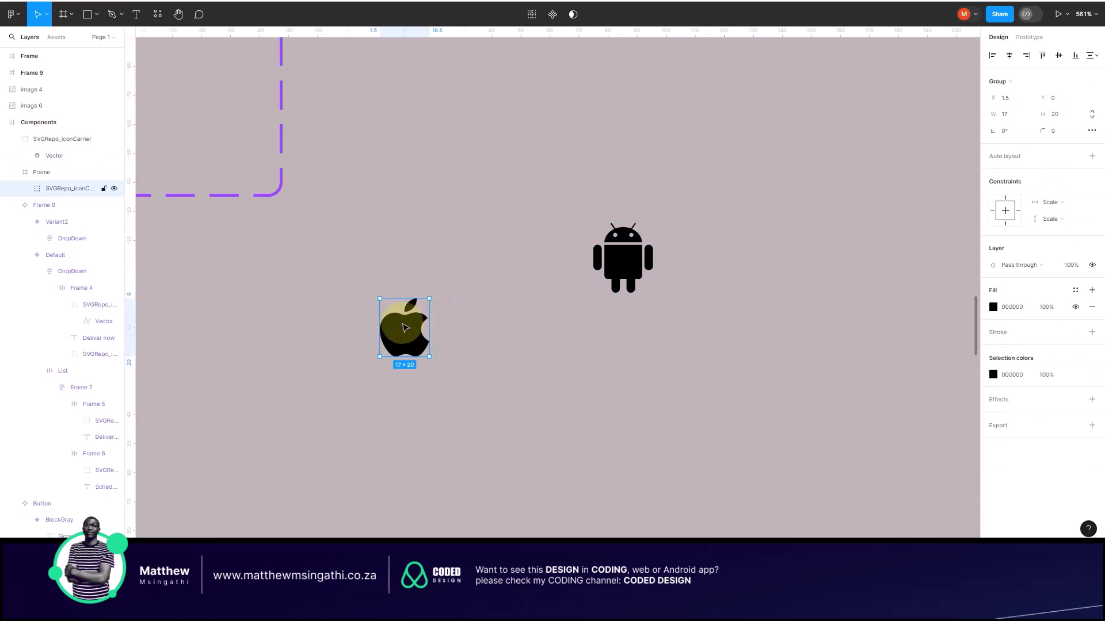
drag(418, 336, 482, 296)
click(418, 327)
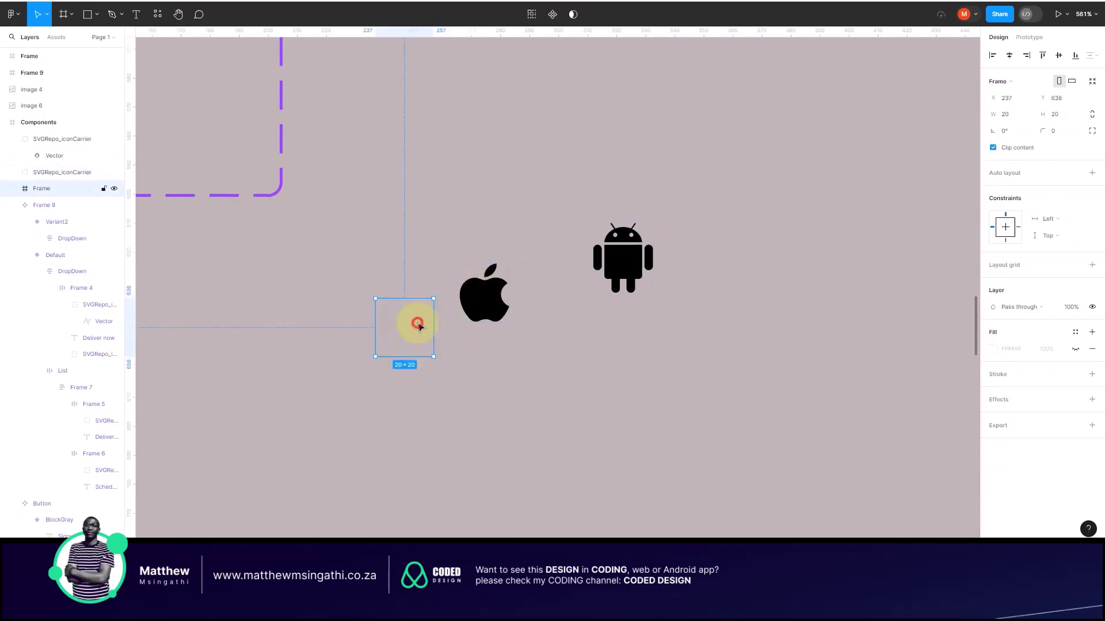
key(Delete)
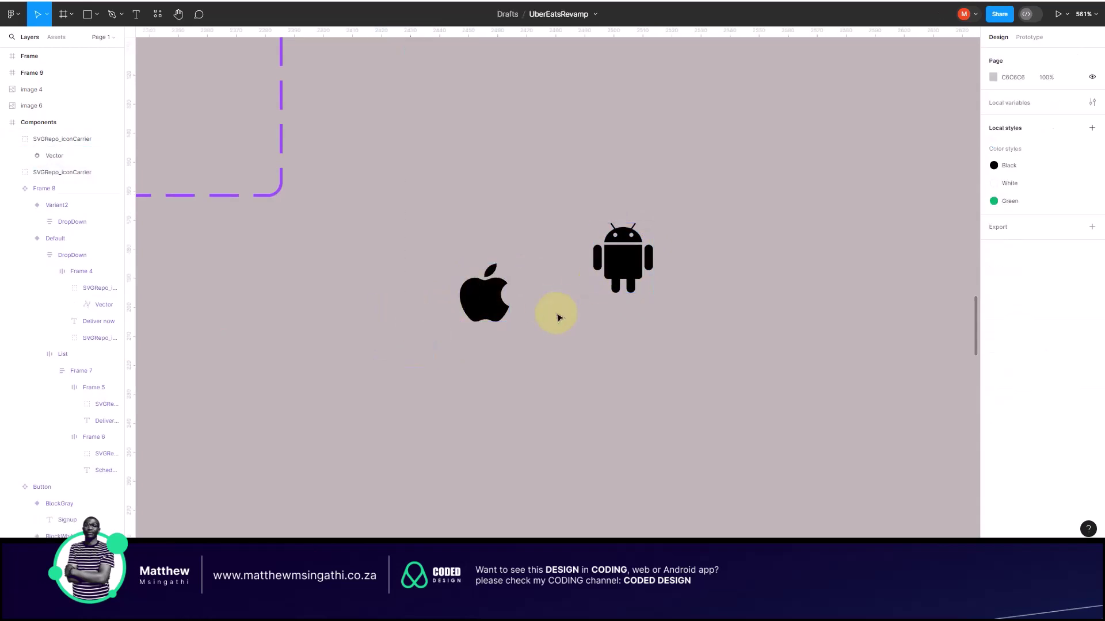
Step: Drop the Android icon into the Type6 rounded Signup button and scale it to 13.7 × 16.03
scroll(557, 317, down, 5)
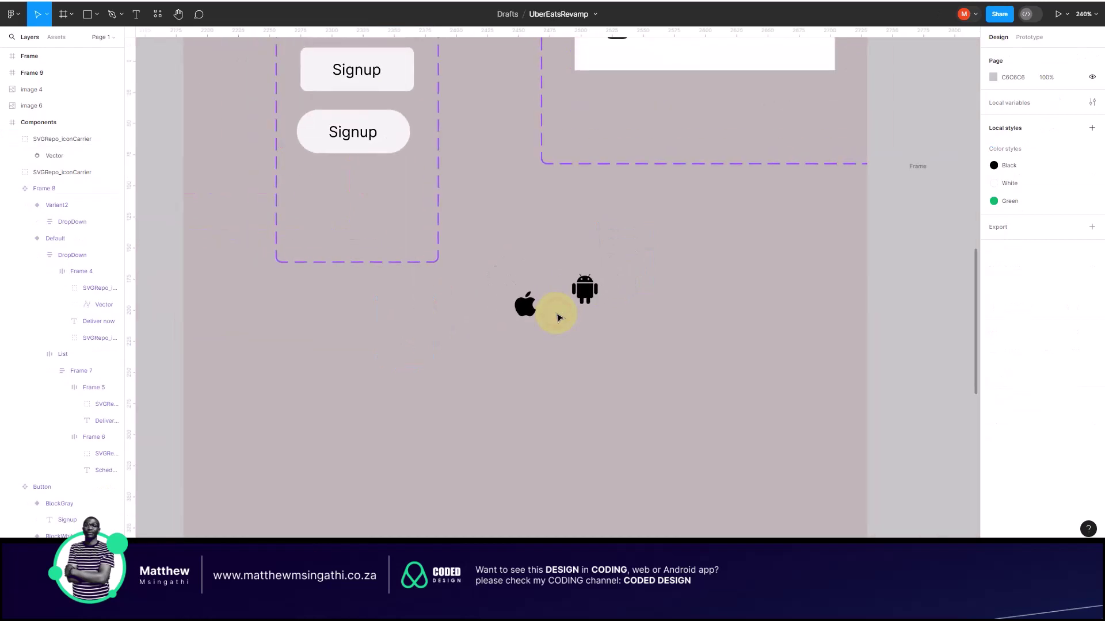
scroll(557, 318, up, 3)
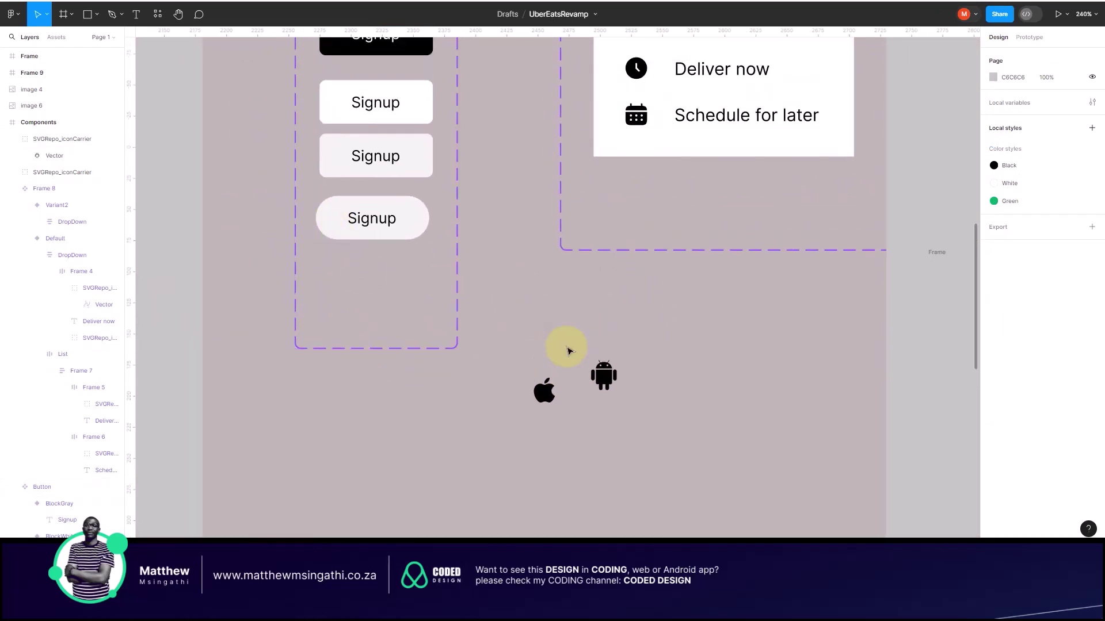
drag(600, 375, 345, 230)
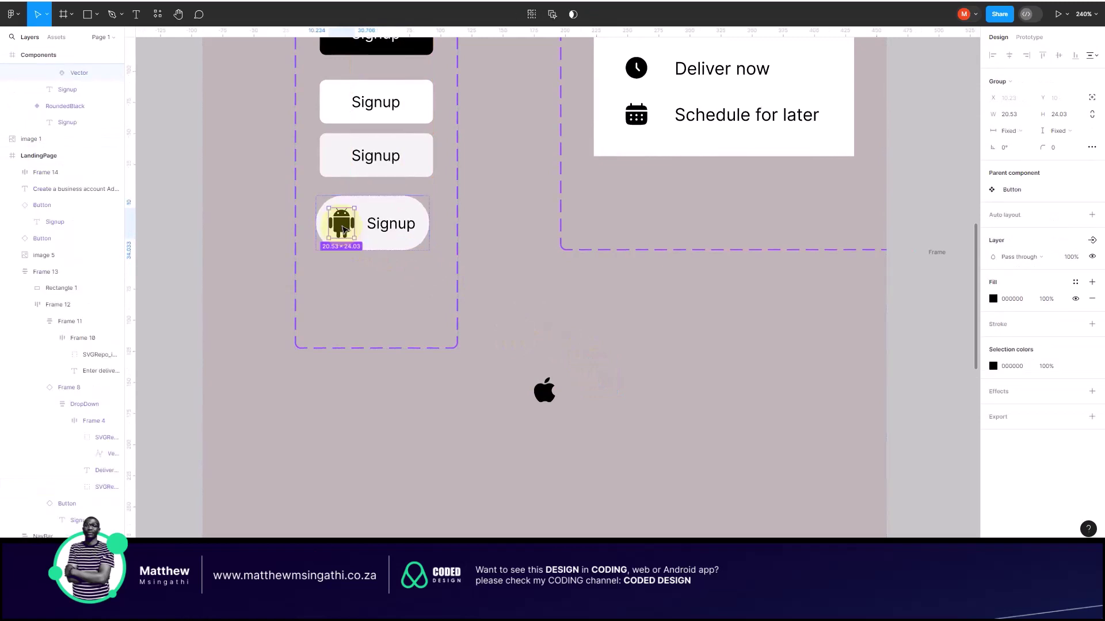
scroll(405, 226, up, 5)
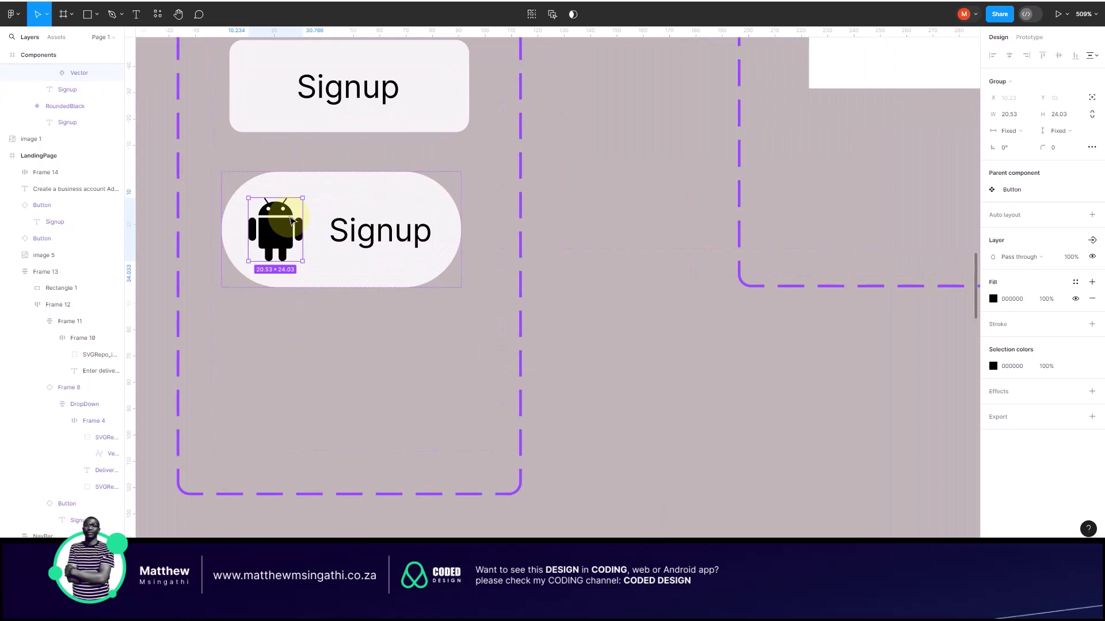
key(k)
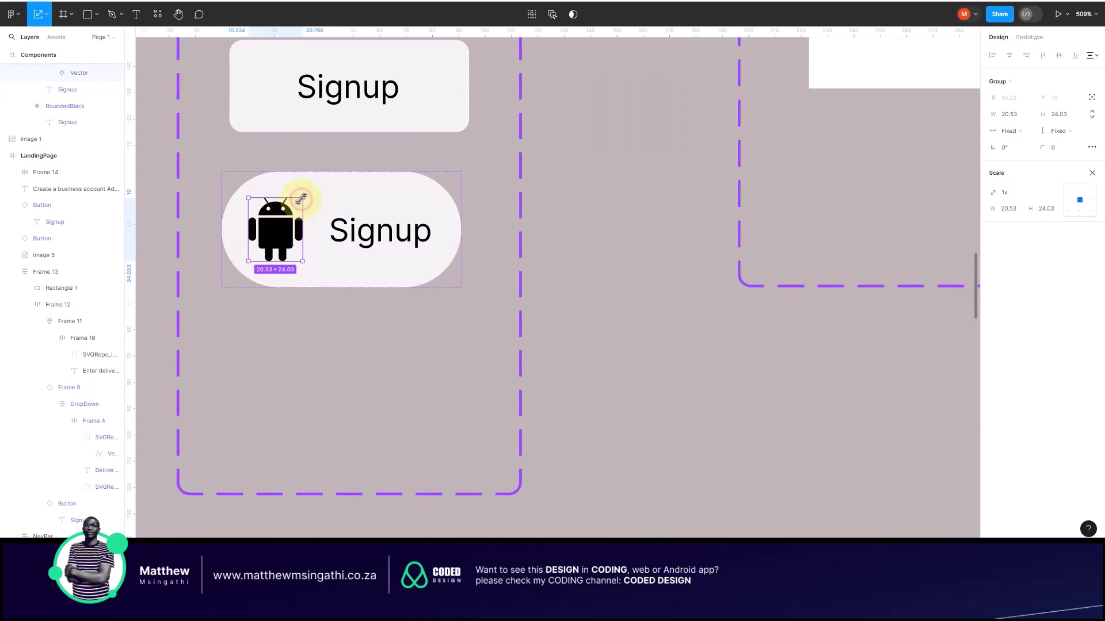
drag(301, 199, 280, 219)
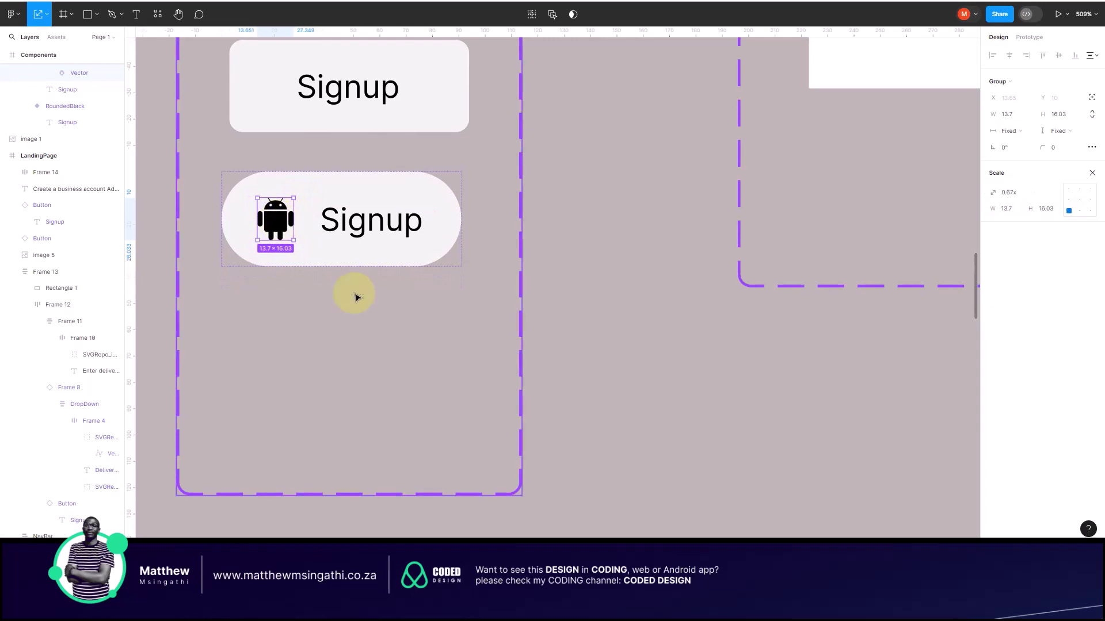
scroll(358, 294, down, 3)
click(539, 318)
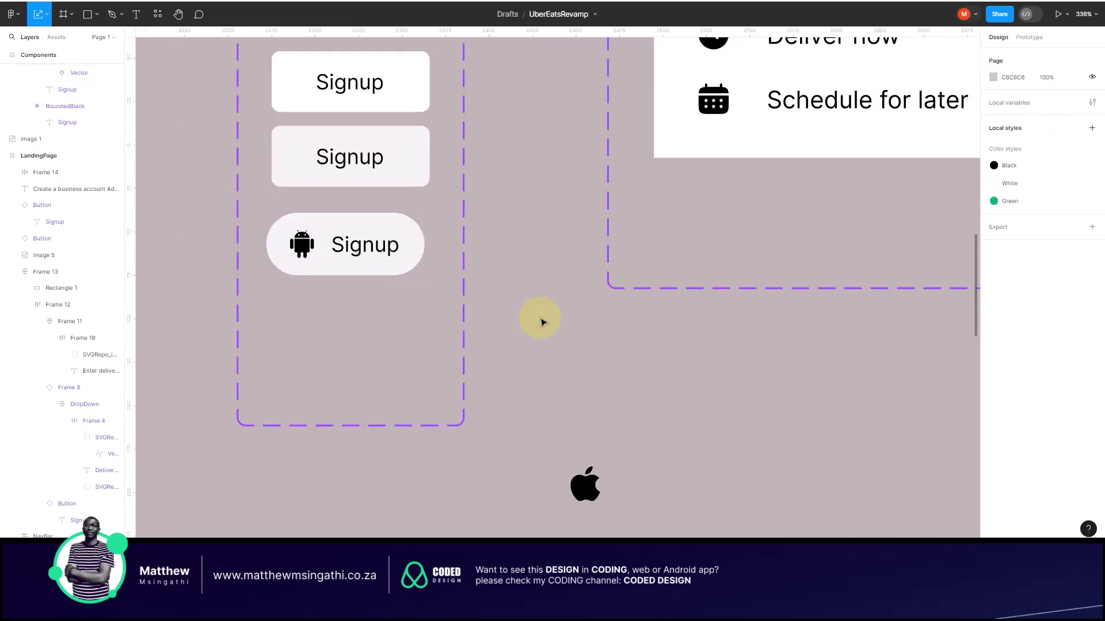
click(360, 241)
Step: Duplicate the Android Signup button variant and place the copy below the original
click(359, 238)
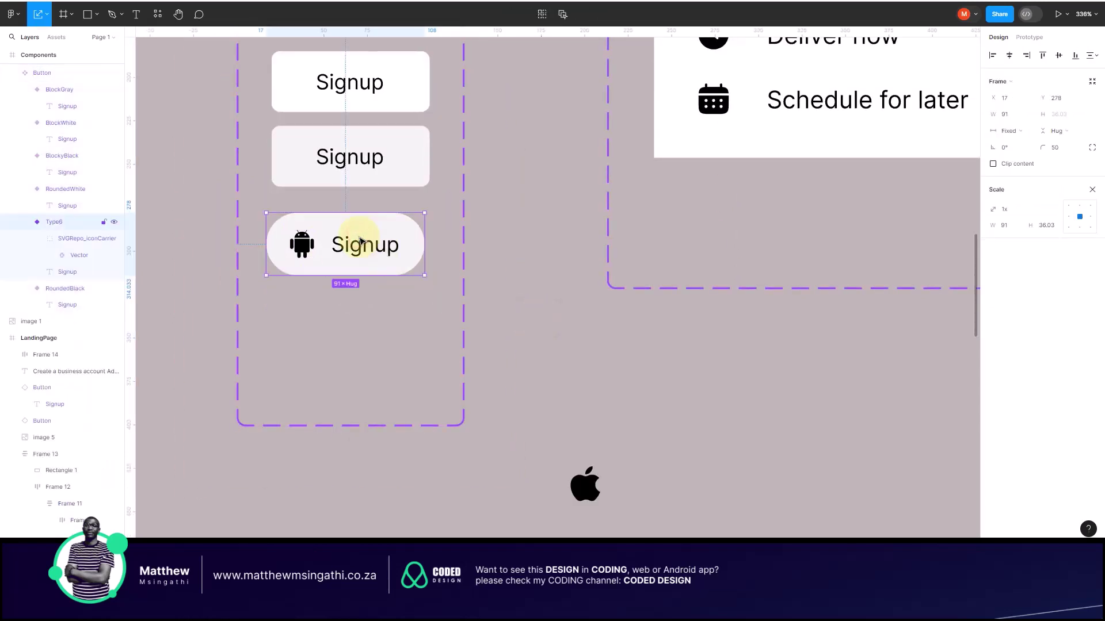
key(ctrl+d)
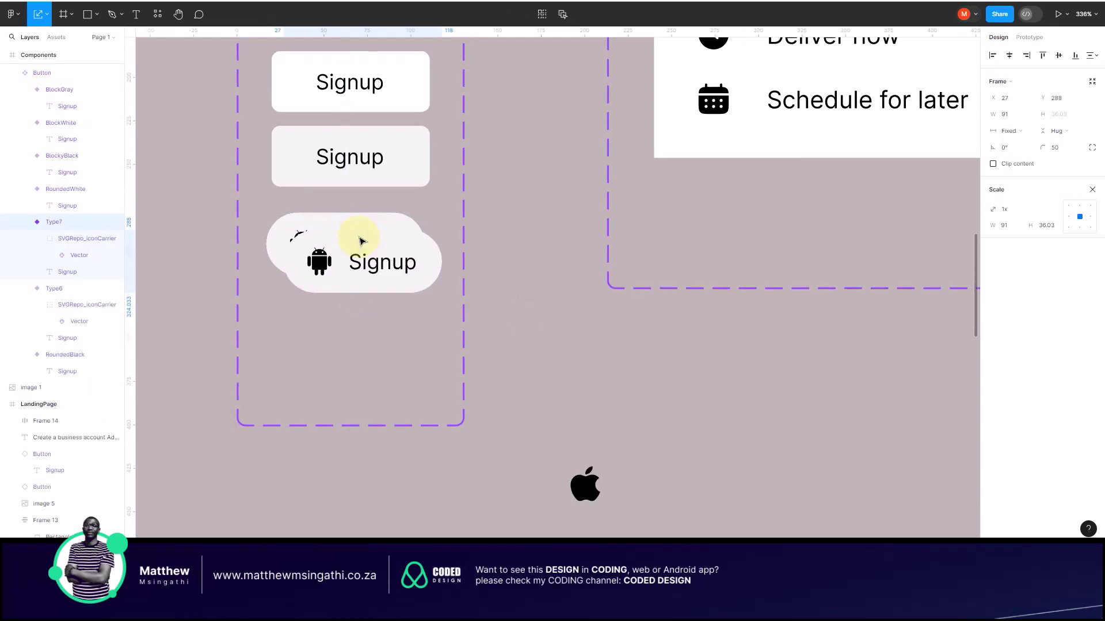
drag(361, 241, 340, 339)
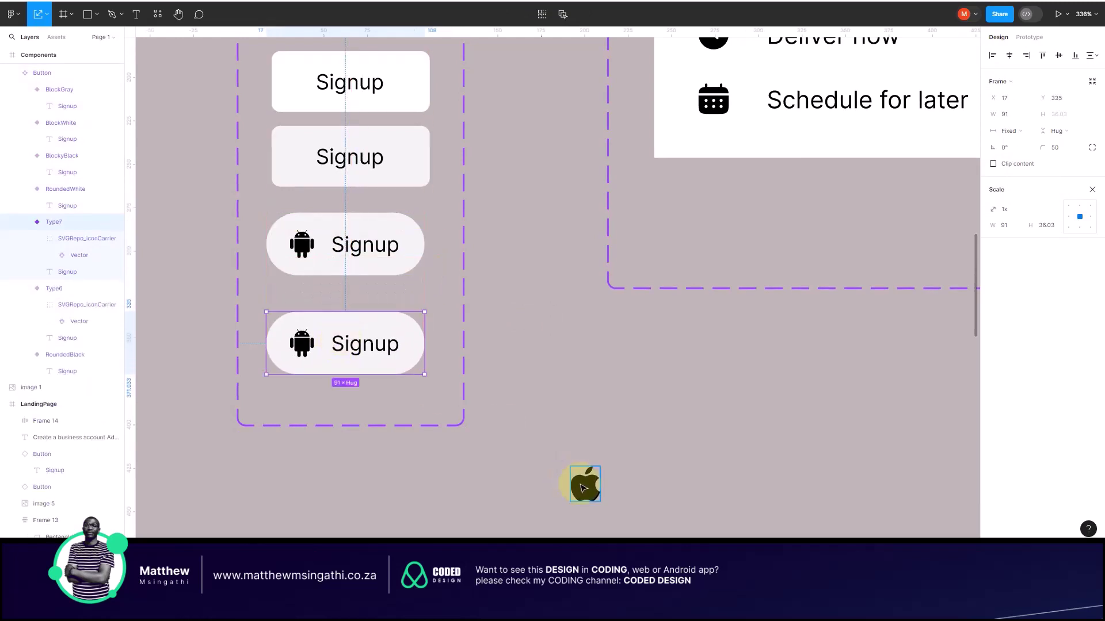
click(583, 487)
click(309, 343)
click(310, 344)
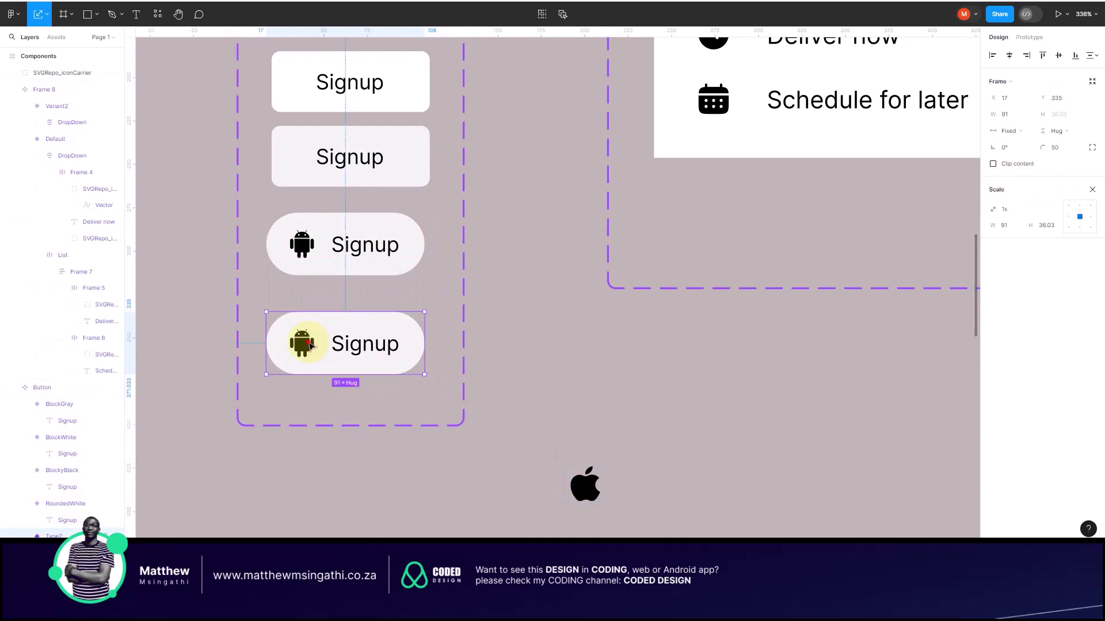
click(309, 344)
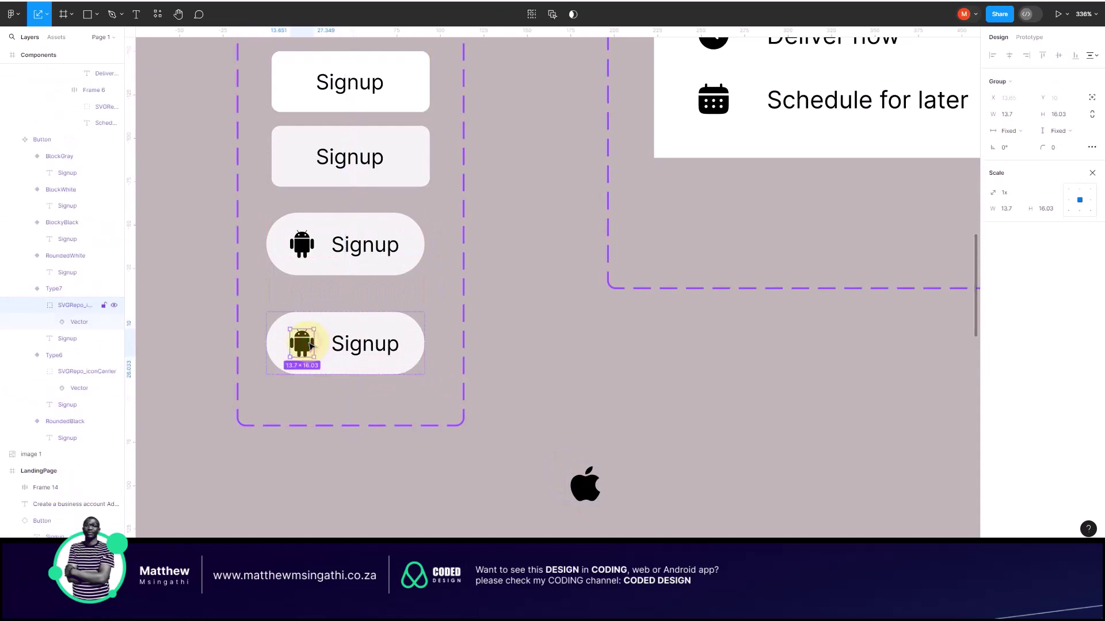
click(1058, 118)
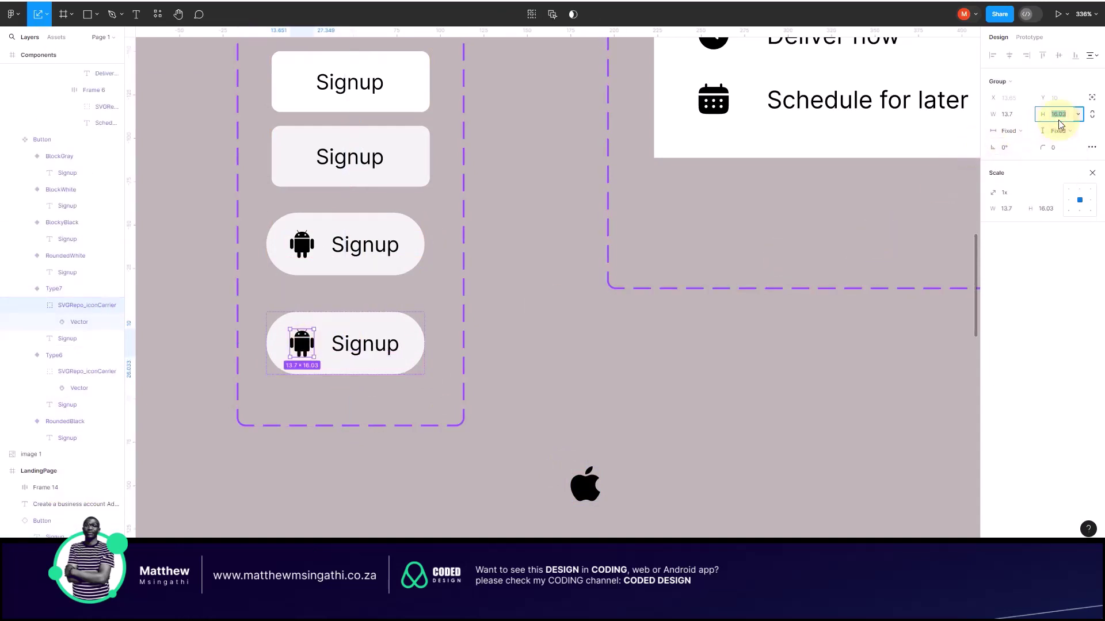
Step: Set the Apple icon's height to 16.03 and move it into the bottom button
click(584, 482)
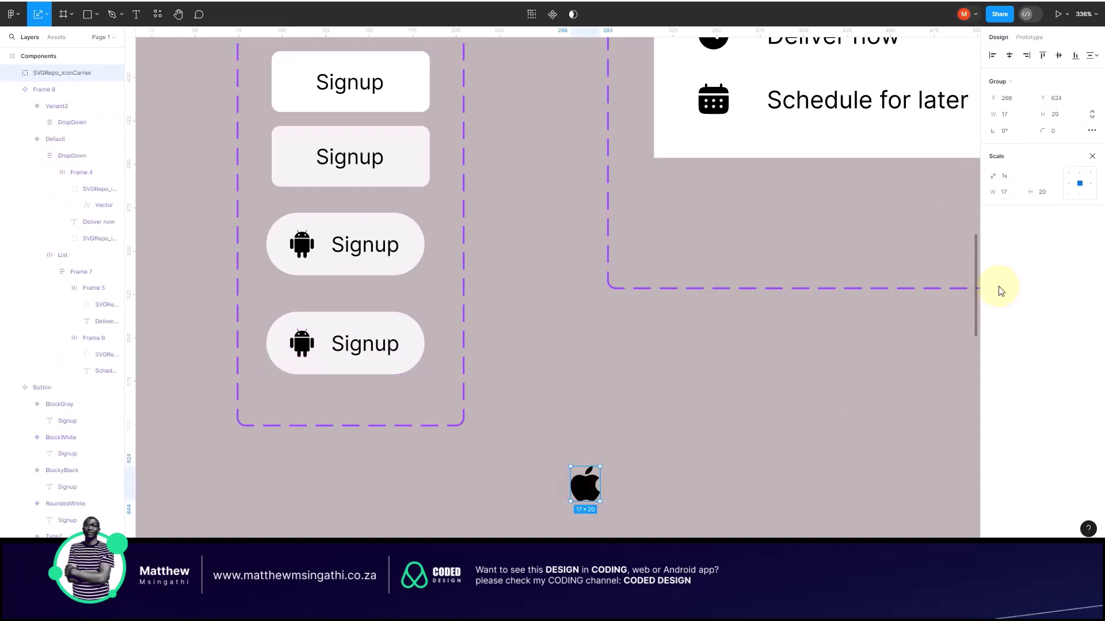
click(1058, 114)
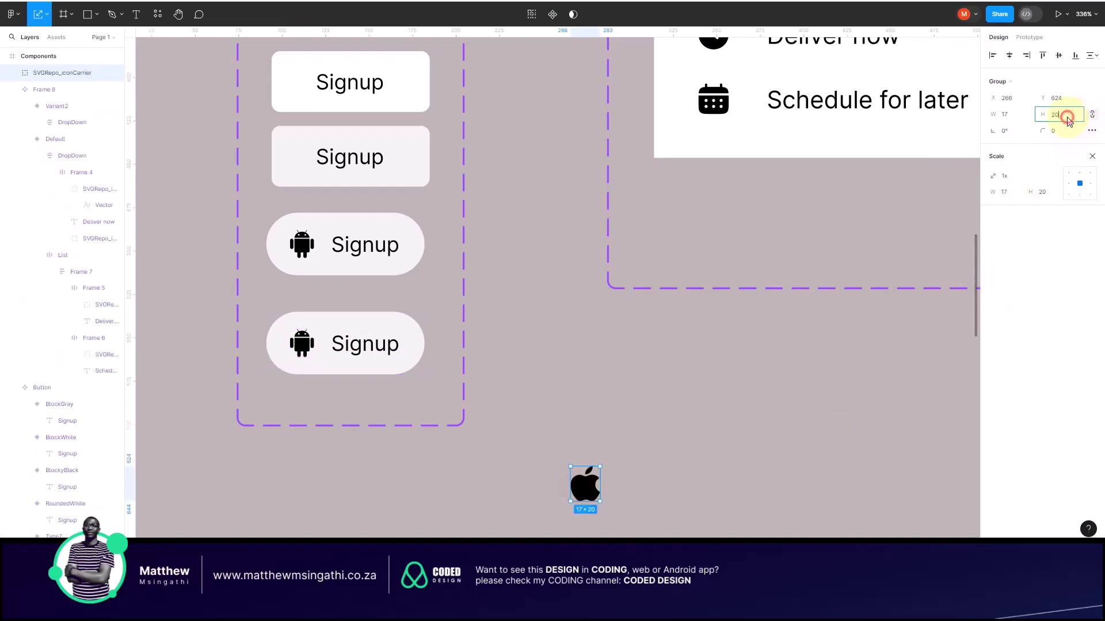
text(16.03)
key(Return)
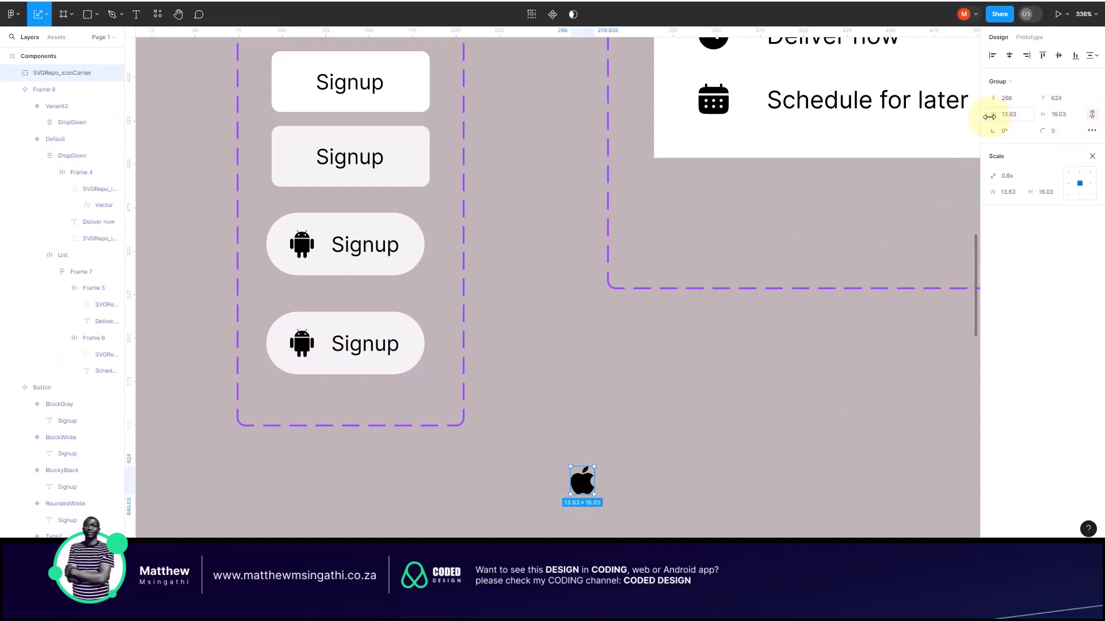
key(ctrl+x)
click(321, 345)
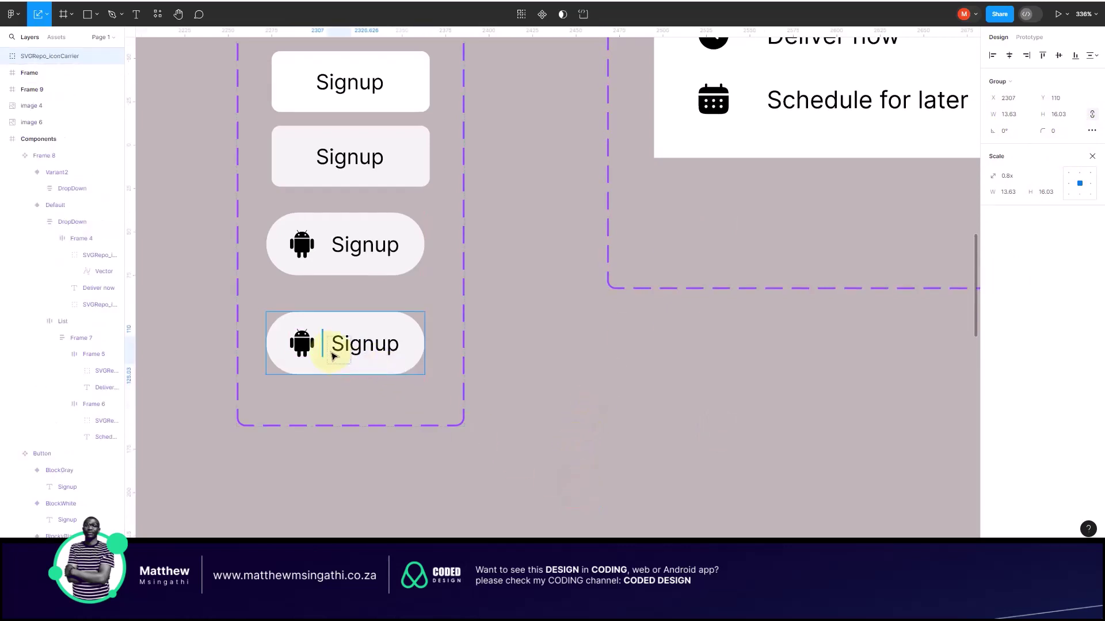
key(ctrl+v)
click(288, 341)
Step: Delete the Android icon from the bottom button, then open the Uber Eats site's side menu
key(Delete)
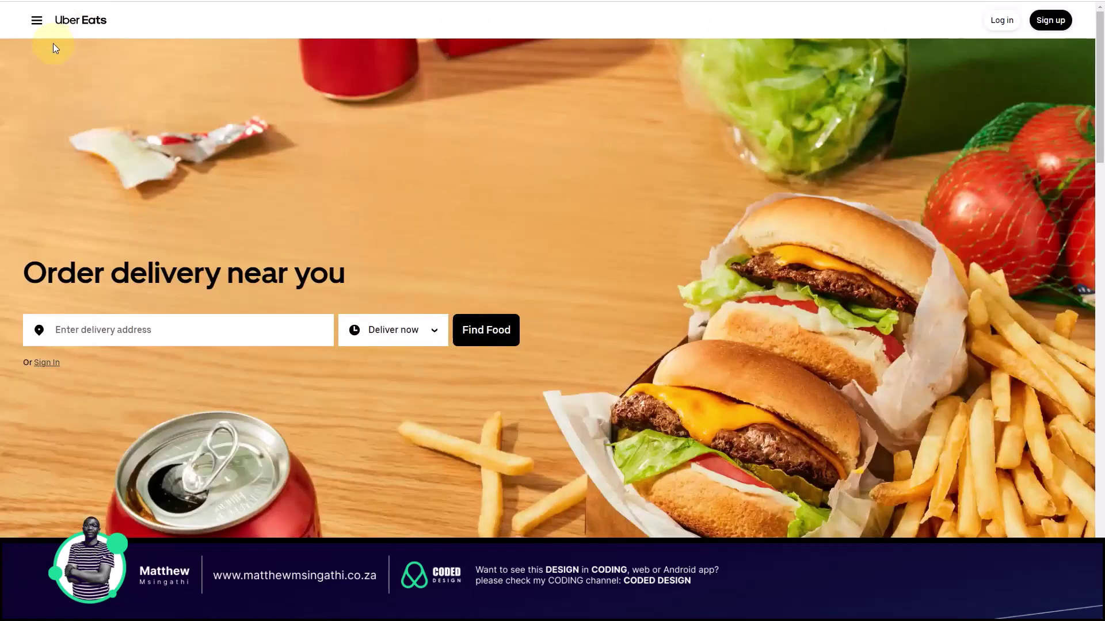
click(37, 20)
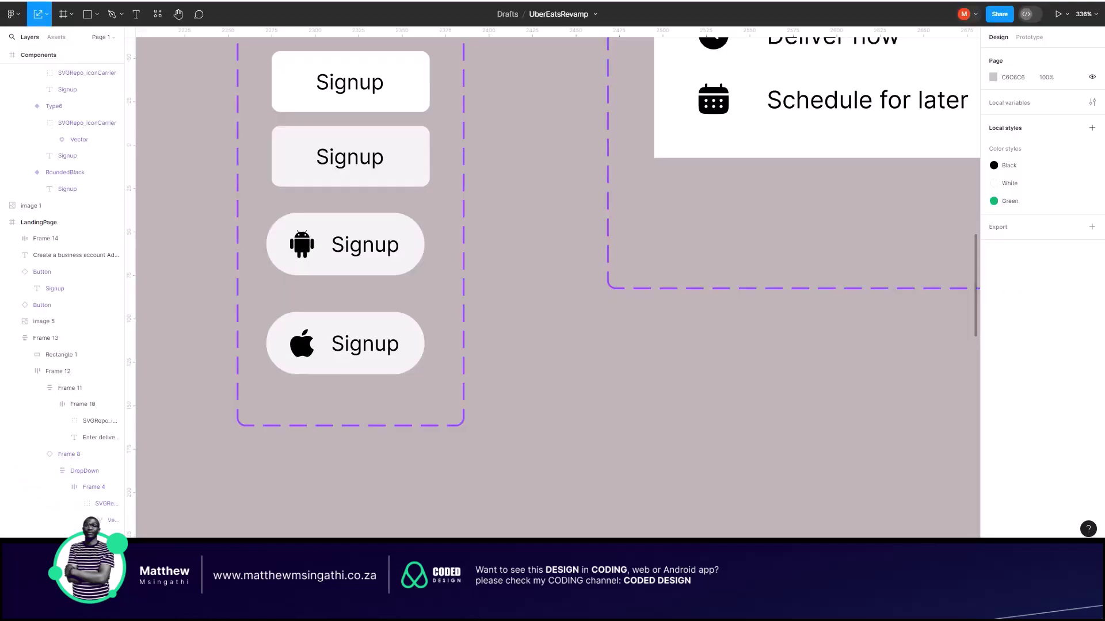
Step: Replace the 'Signup' labels with 'Android' on the Android button and 'iPhone' on the Apple button
click(357, 249)
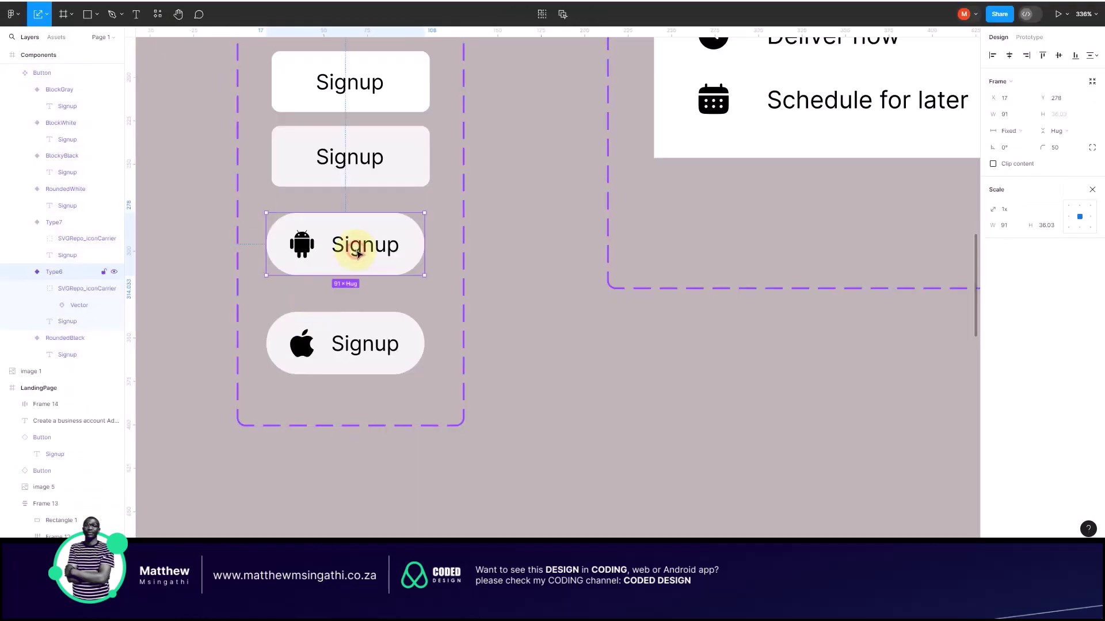
double_click(357, 252)
double_click(357, 250)
text(A)
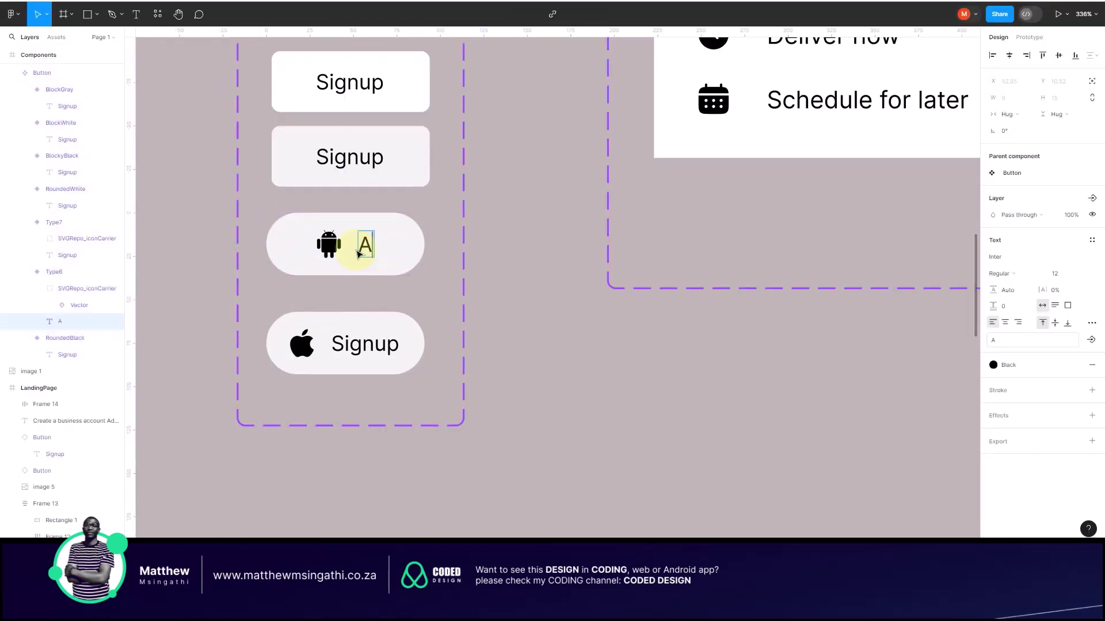
text(ndroid)
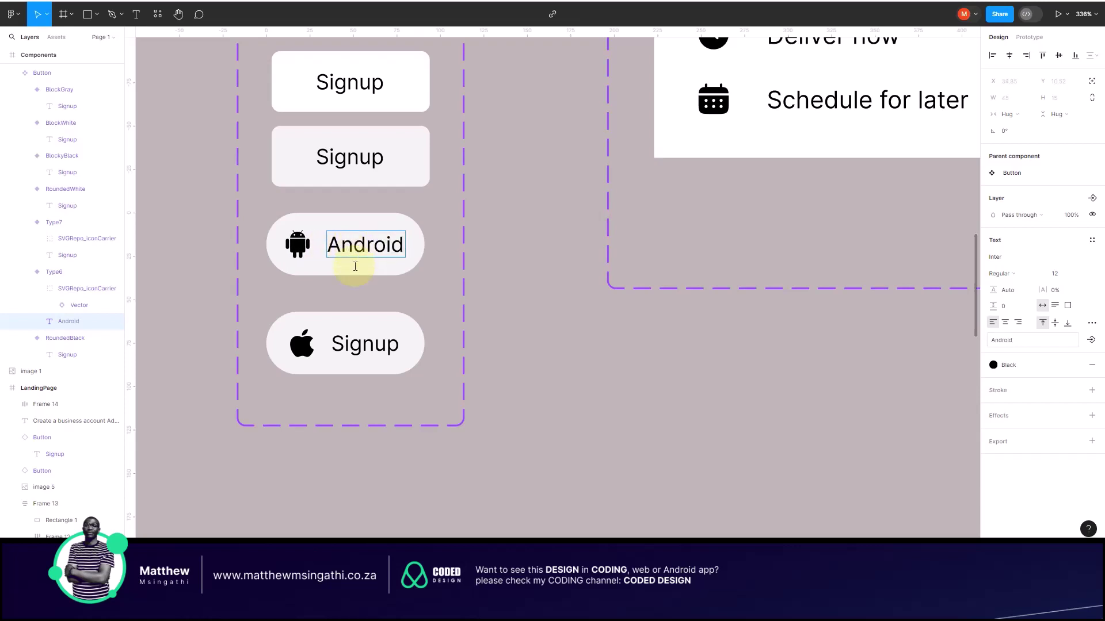
double_click(346, 344)
double_click(346, 348)
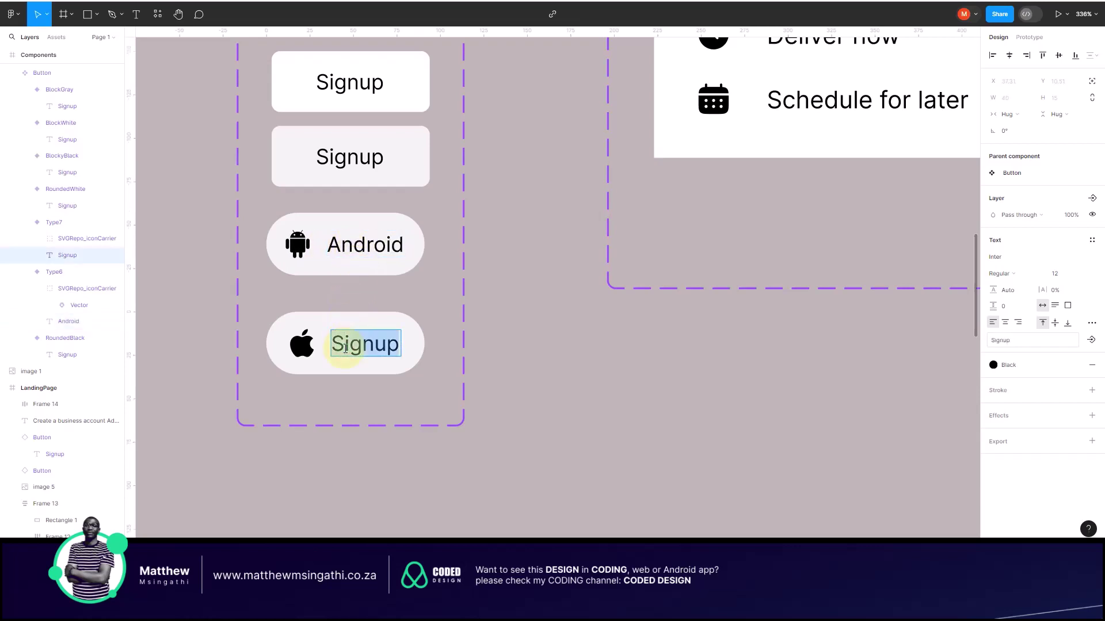
text(iPhone)
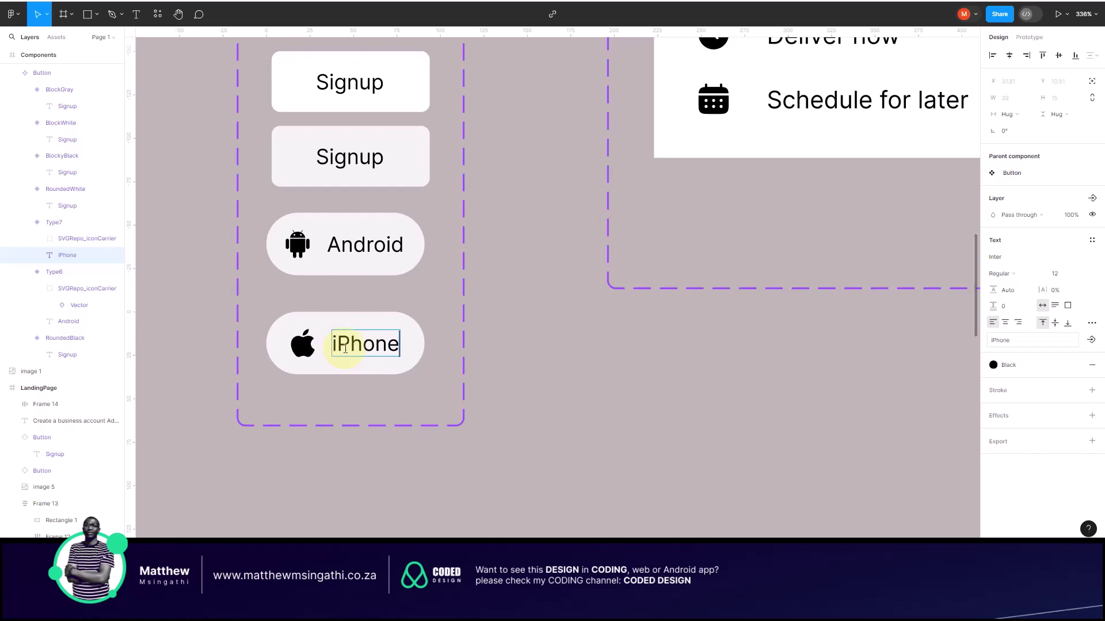
click(562, 451)
Step: Turn the Login instance into the Type6 app button, 99 wide, placed under the promo text
scroll(557, 405, down, 10)
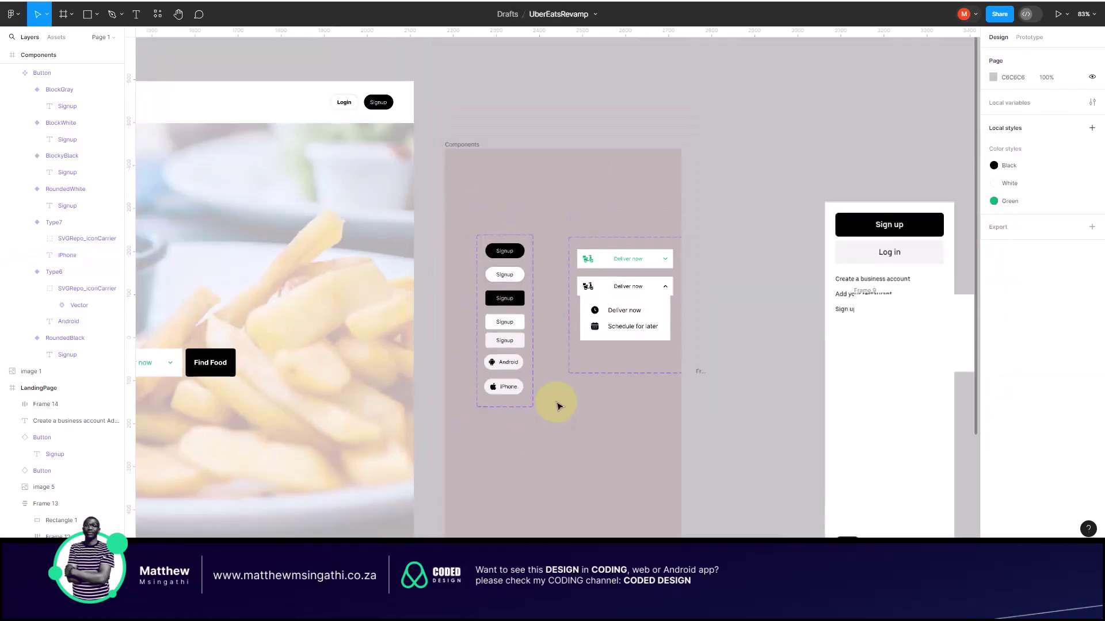
scroll(557, 406, left, 5)
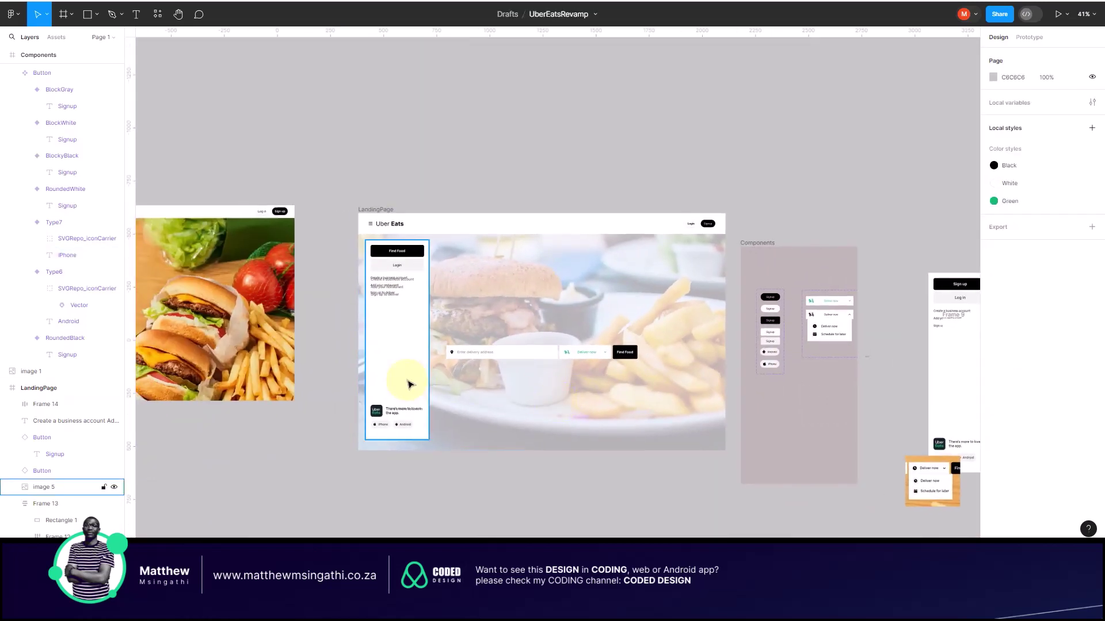
scroll(398, 382, up, 5)
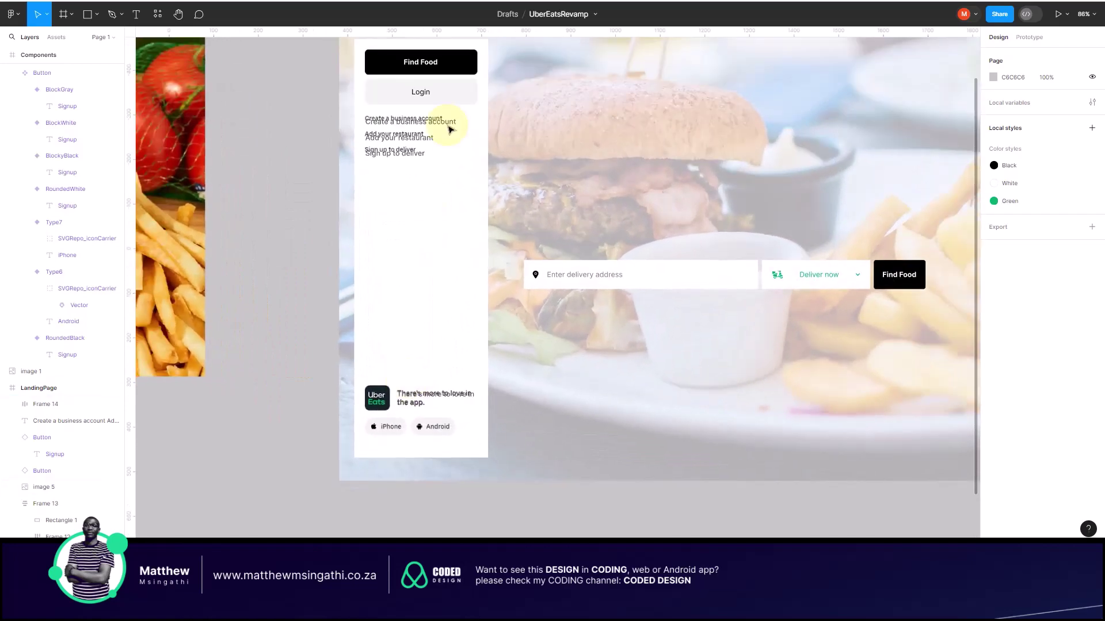
click(445, 101)
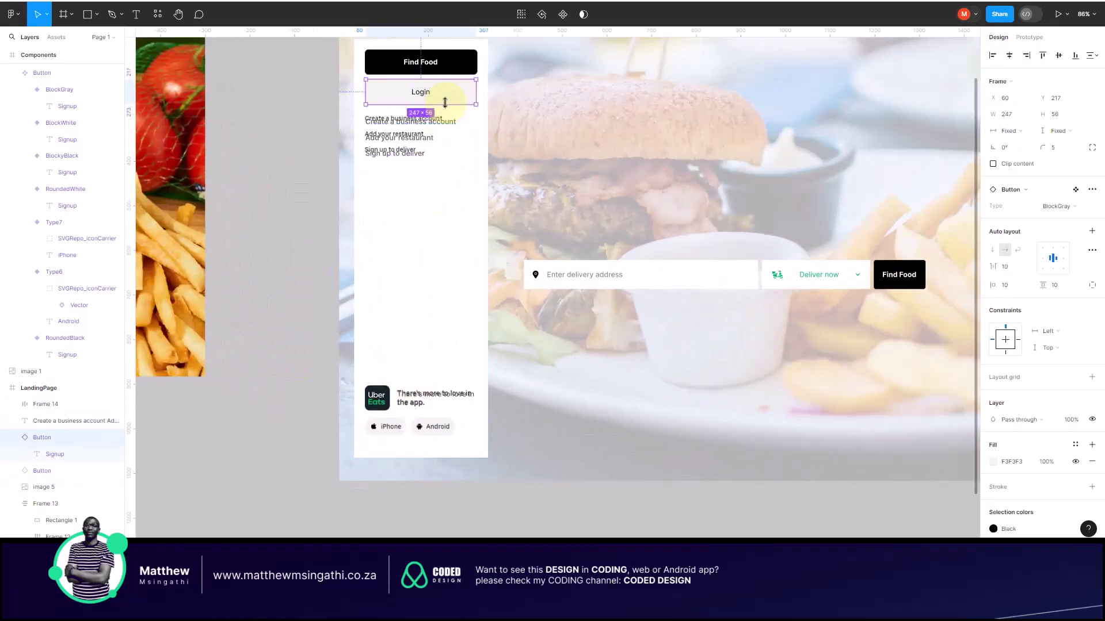
drag(443, 167, 437, 367)
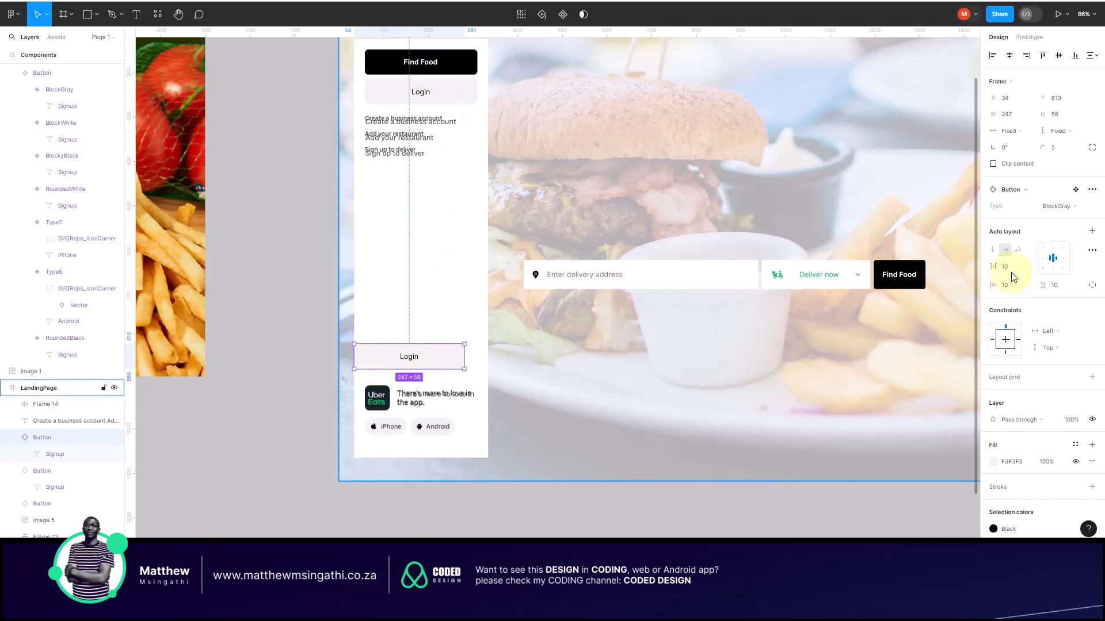
click(1080, 208)
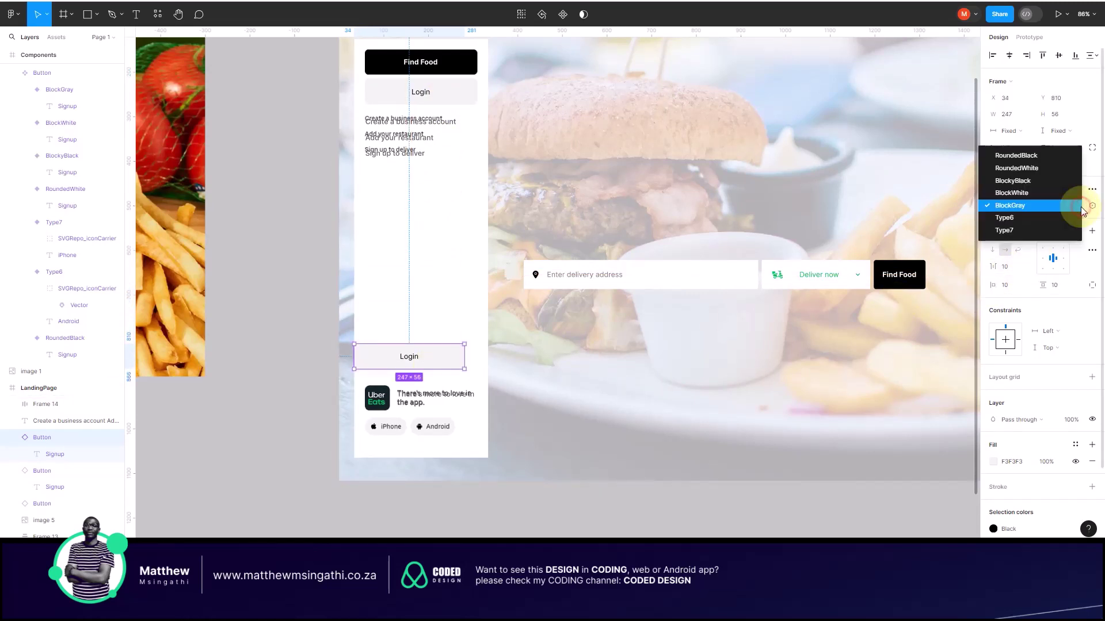
click(1019, 219)
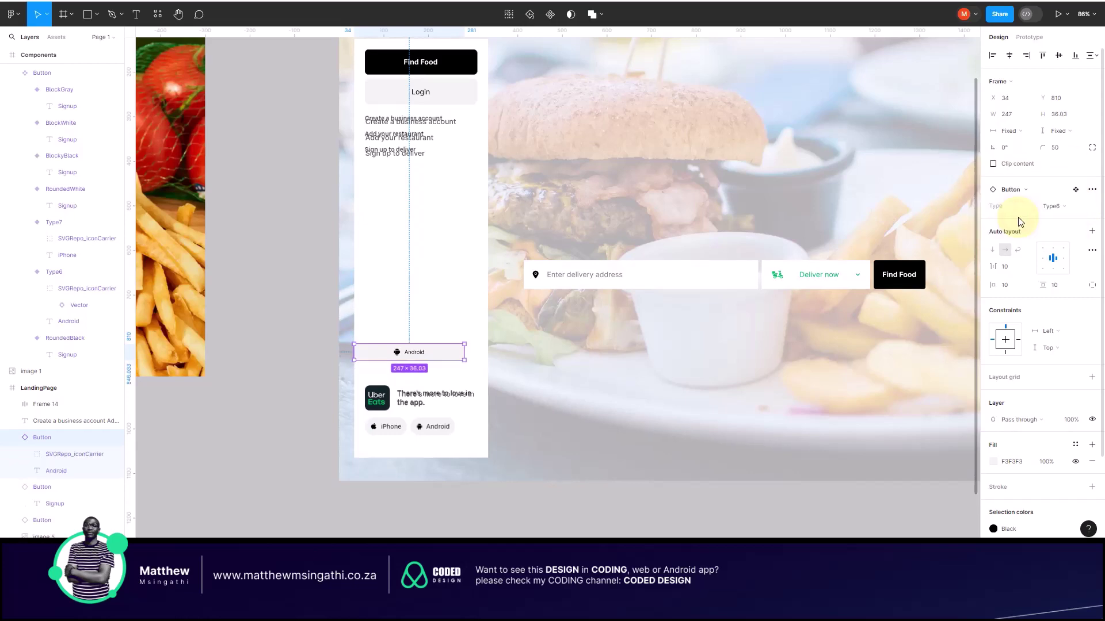
scroll(429, 367, up, 5)
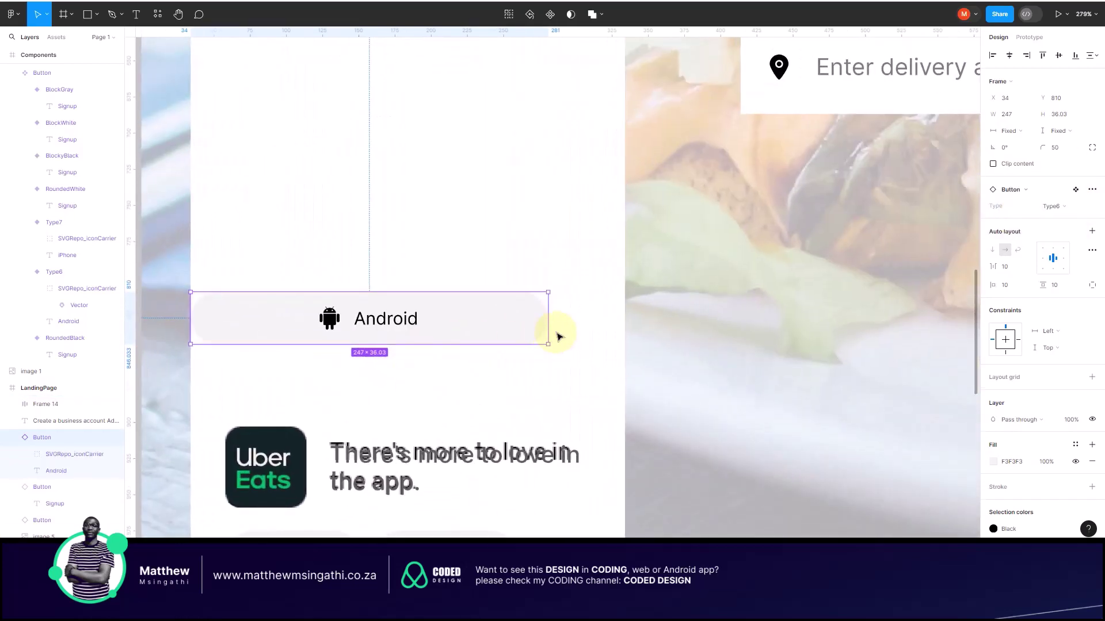
drag(551, 326, 370, 326)
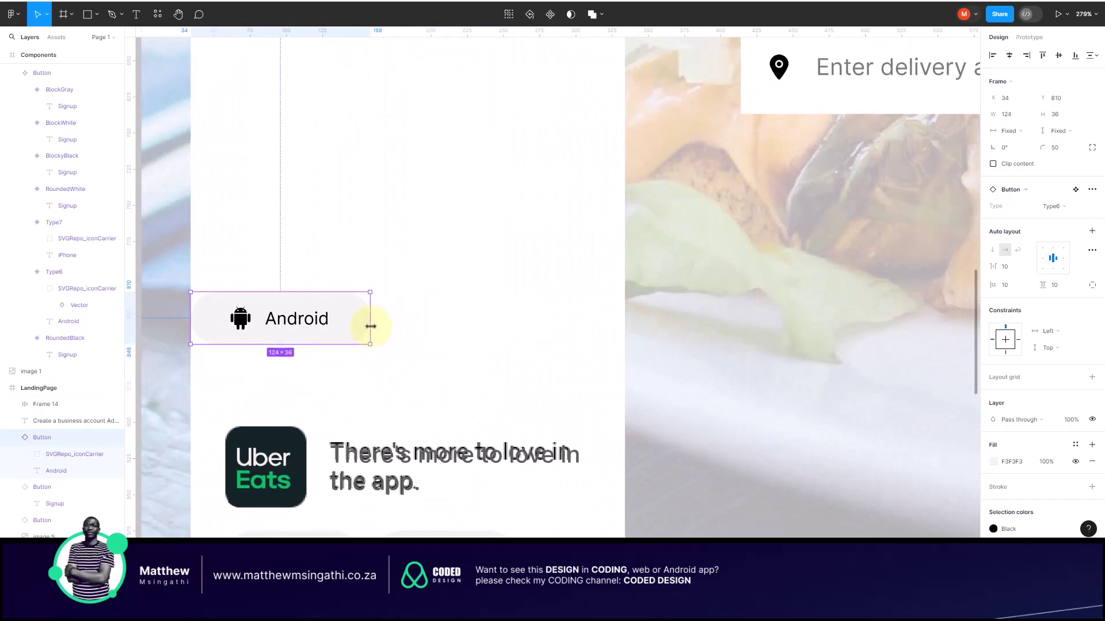
scroll(345, 362, down, 3)
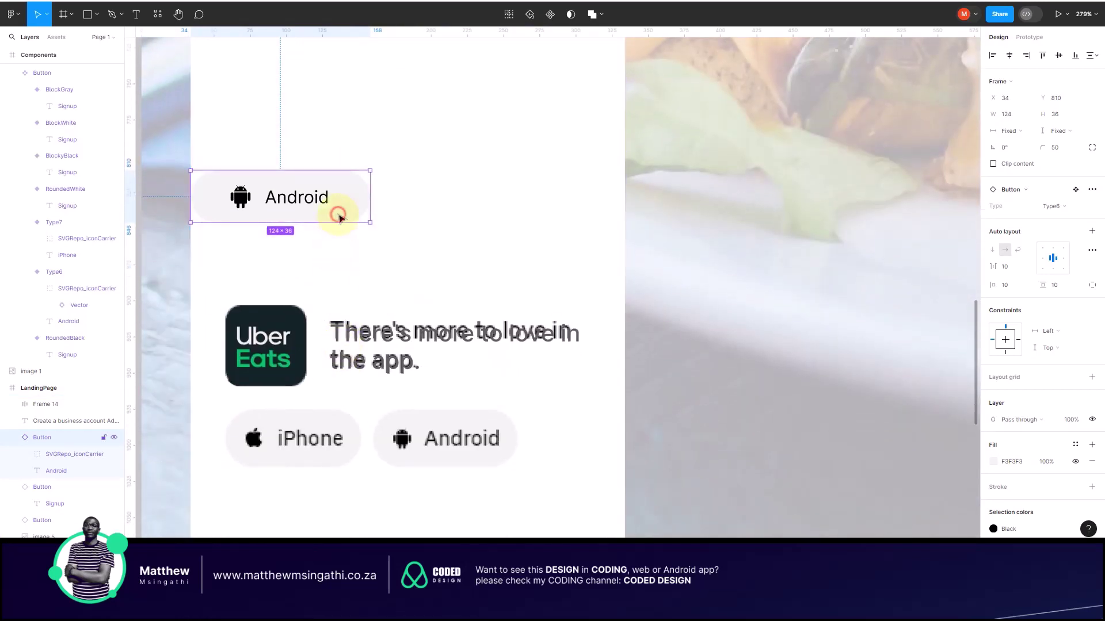
drag(338, 213, 512, 454)
scroll(512, 454, up, 5)
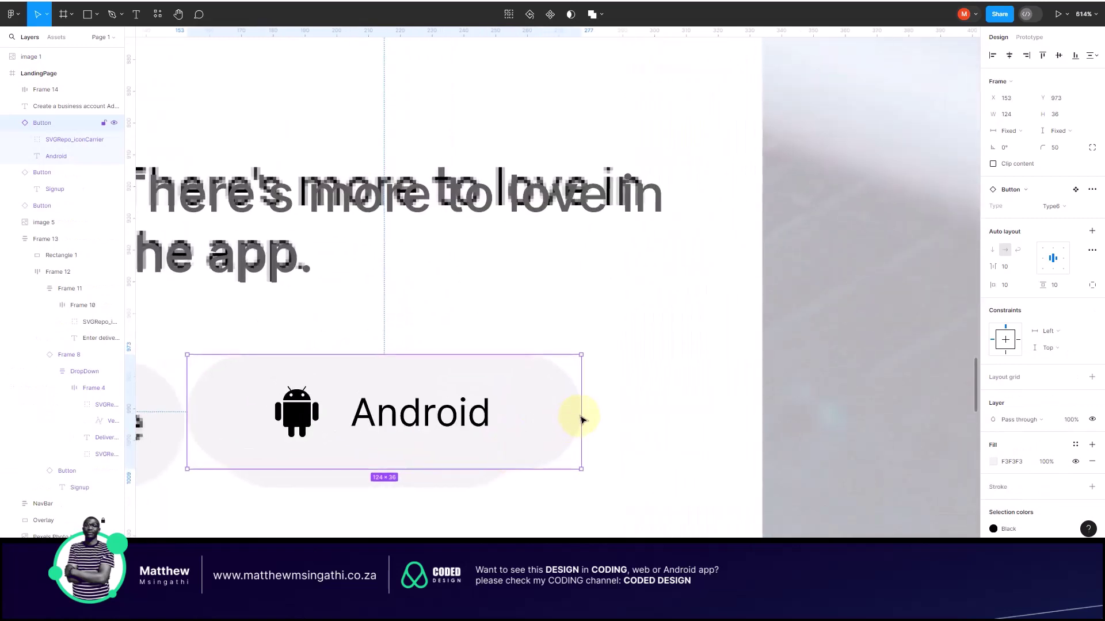
drag(582, 413, 523, 423)
Step: Alt-drag a copy of the app button to its left and switch it to the Type7 variant
scroll(523, 423, left, 3)
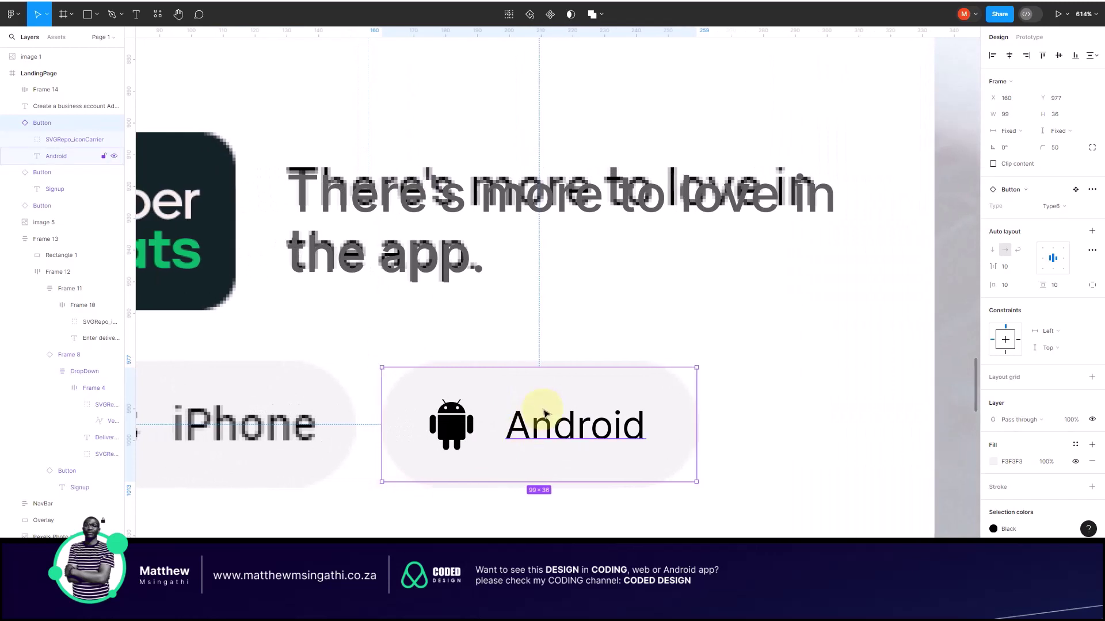
drag(531, 395, 236, 396)
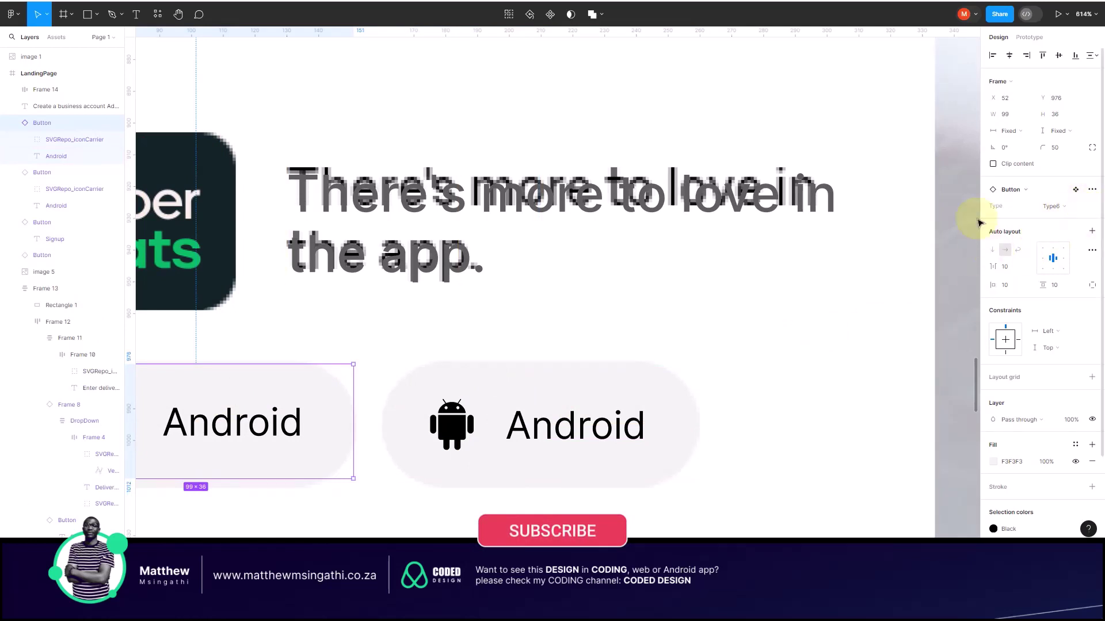
click(1056, 206)
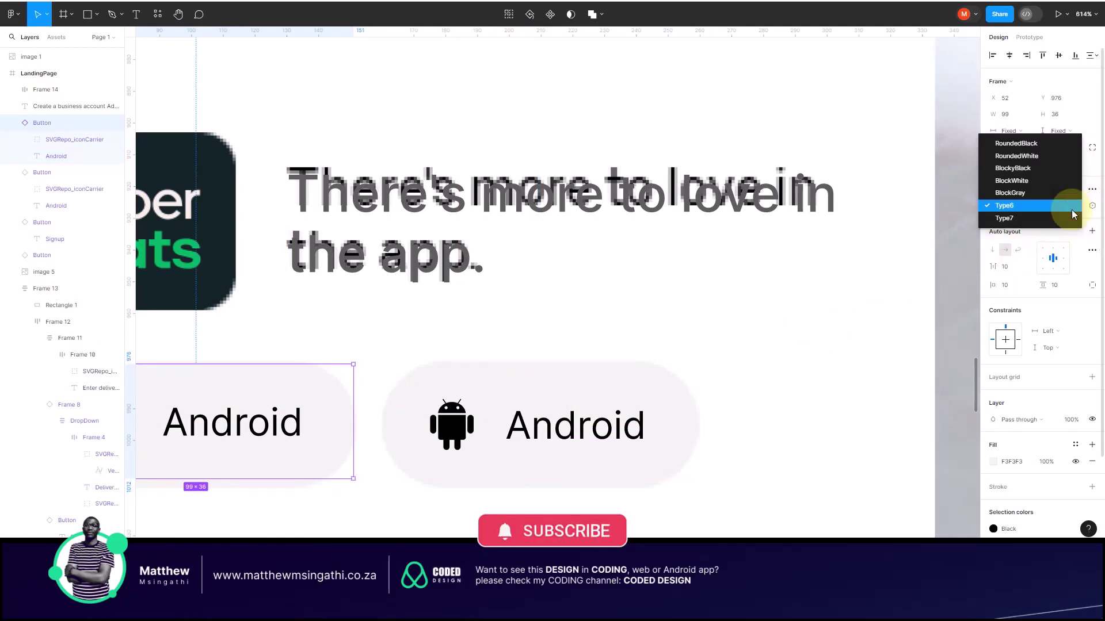
click(1014, 219)
scroll(671, 368, down, 5)
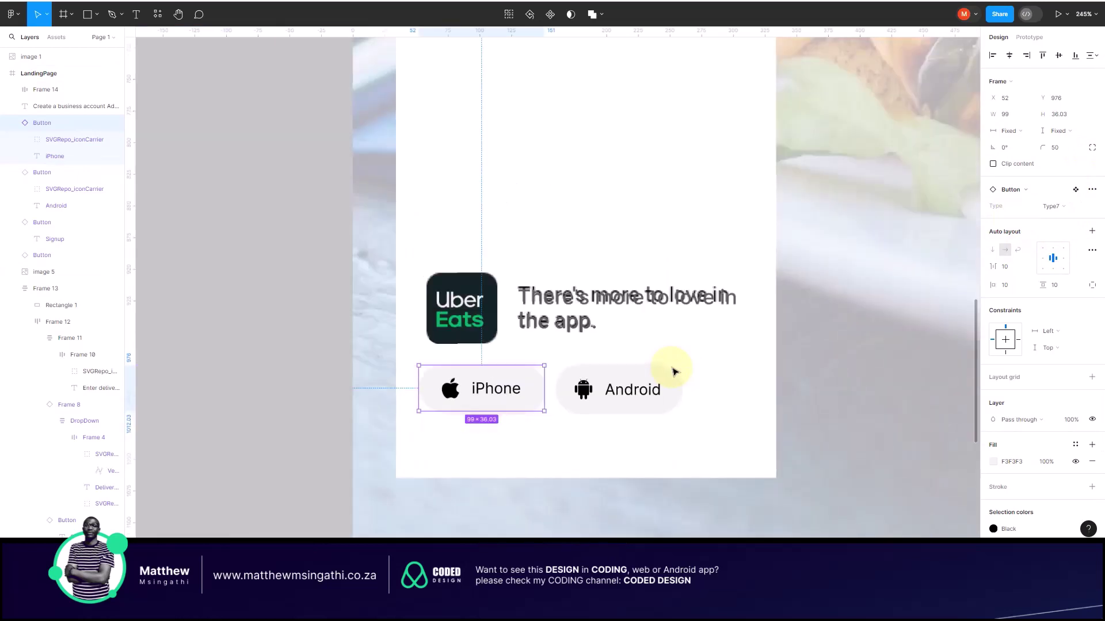
click(531, 440)
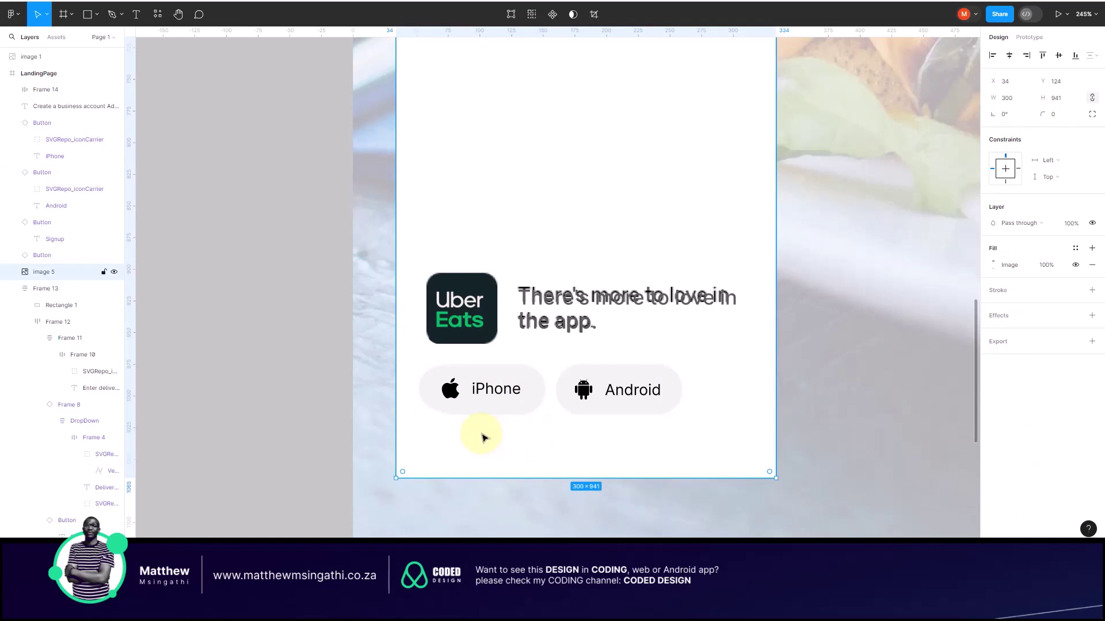
Step: Drag image 5 left out of the LandingPage frame to sit beside image 1
scroll(482, 439, right, 3)
scroll(483, 439, down, 5)
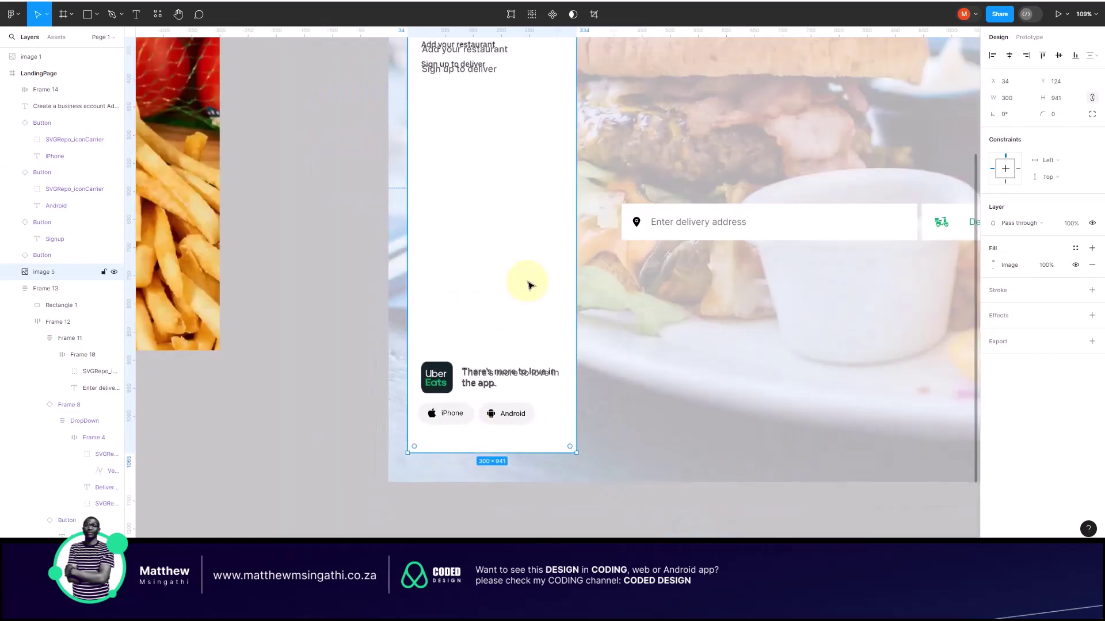
scroll(527, 285, up, 2)
scroll(530, 286, up, 2)
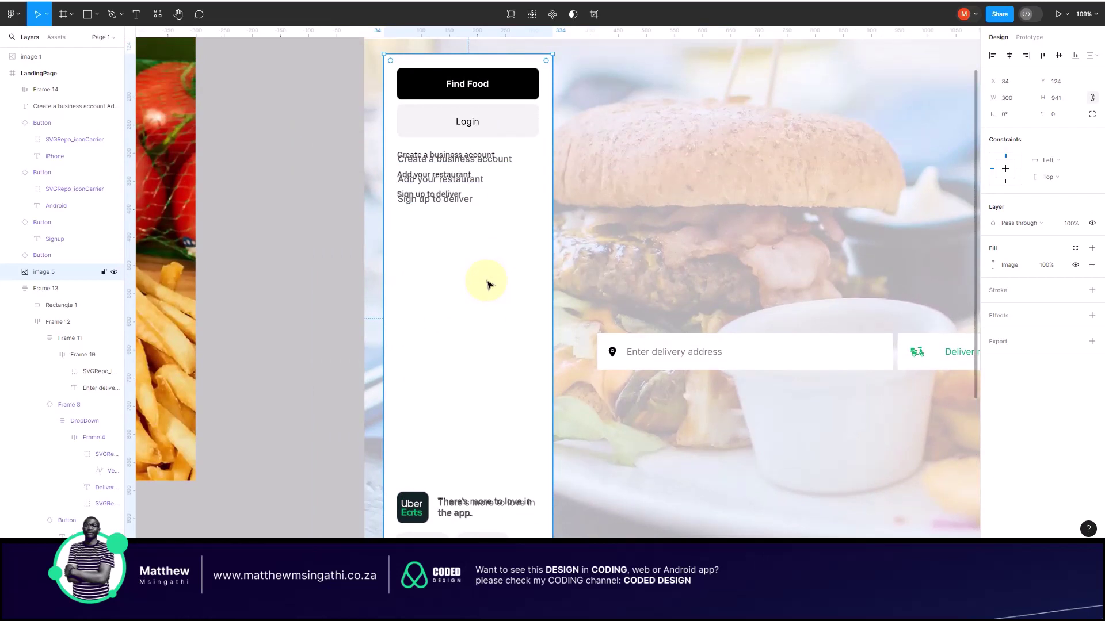
scroll(486, 284, right, 2)
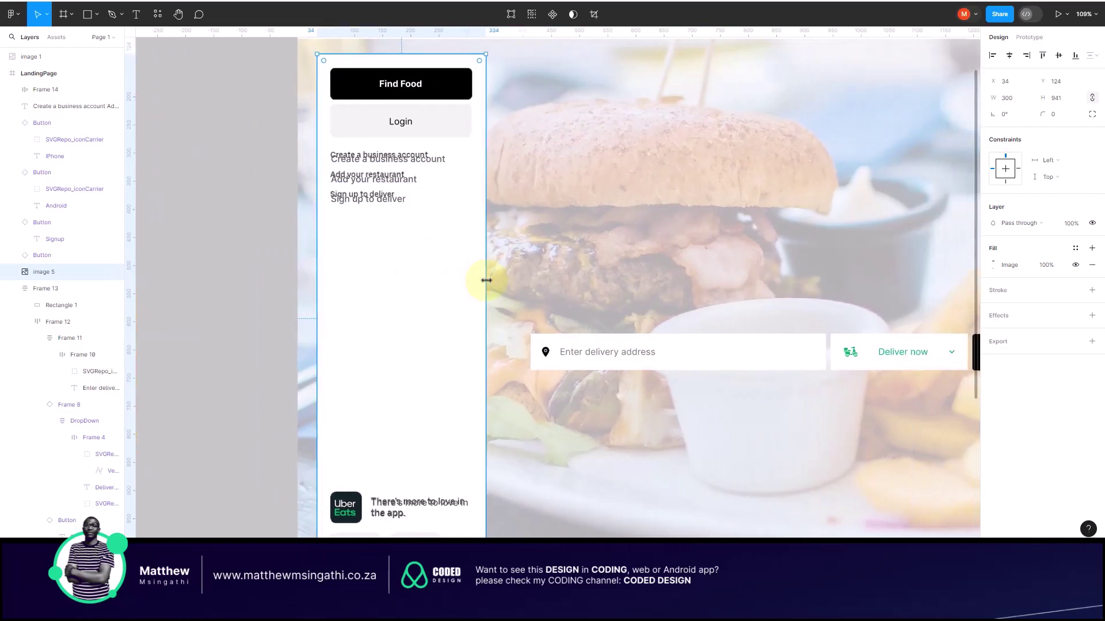
scroll(433, 271, down, 3)
double_click(419, 266)
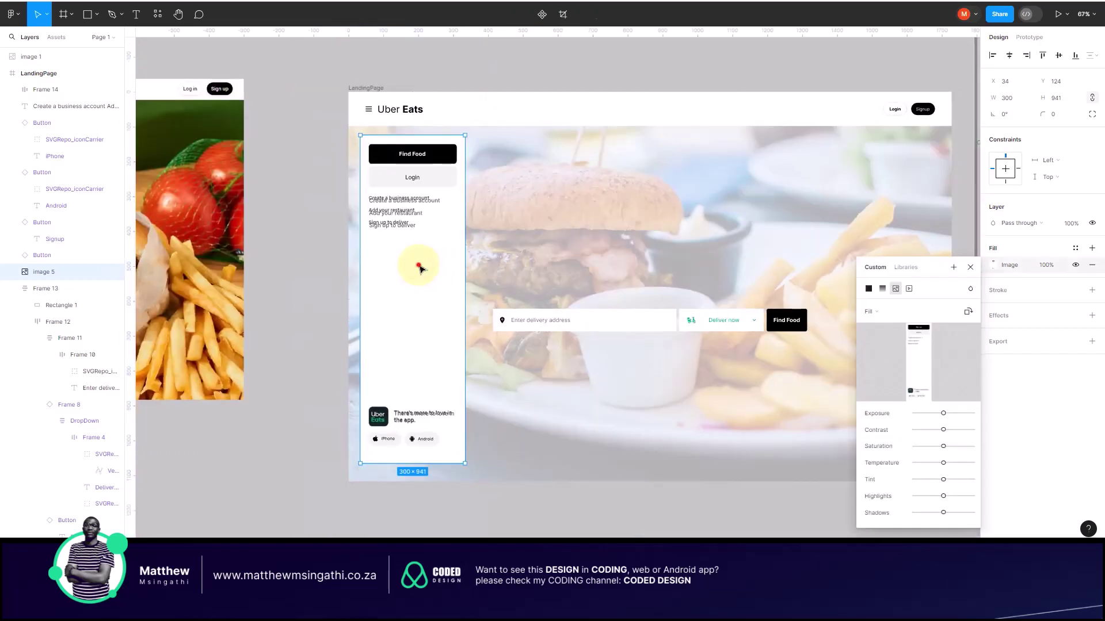
drag(405, 275, 299, 242)
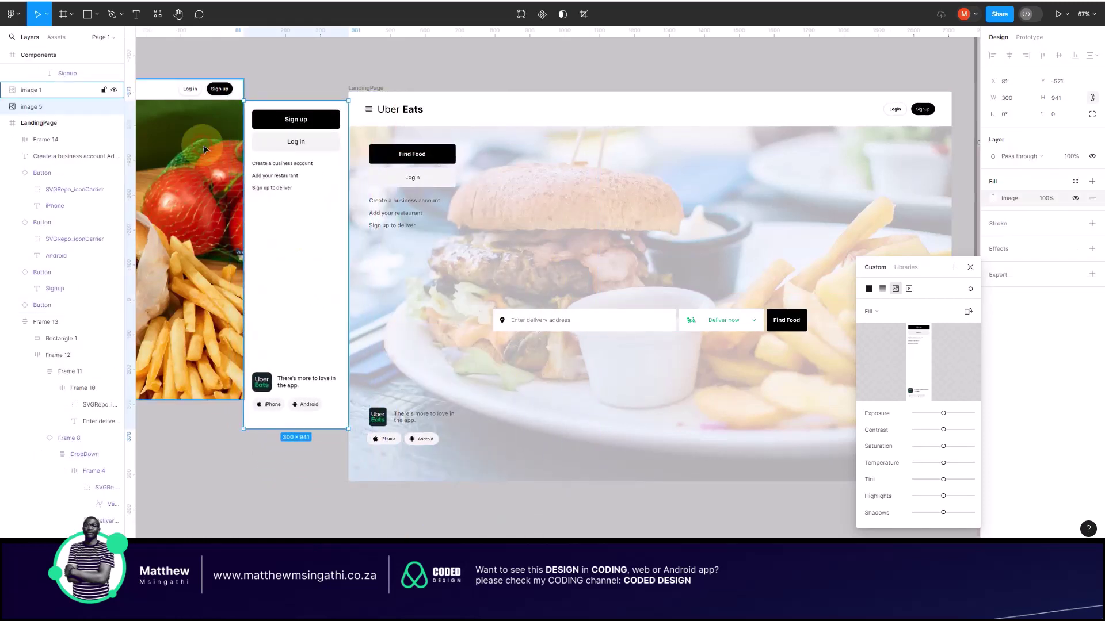
click(186, 127)
click(291, 118)
drag(291, 118, 263, 133)
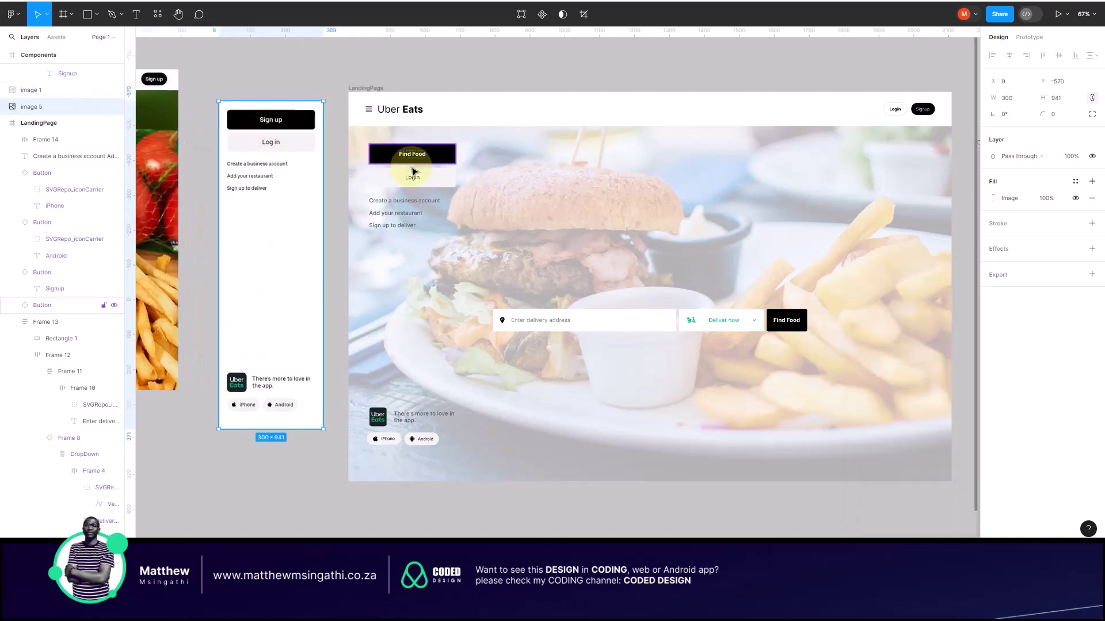
click(413, 160)
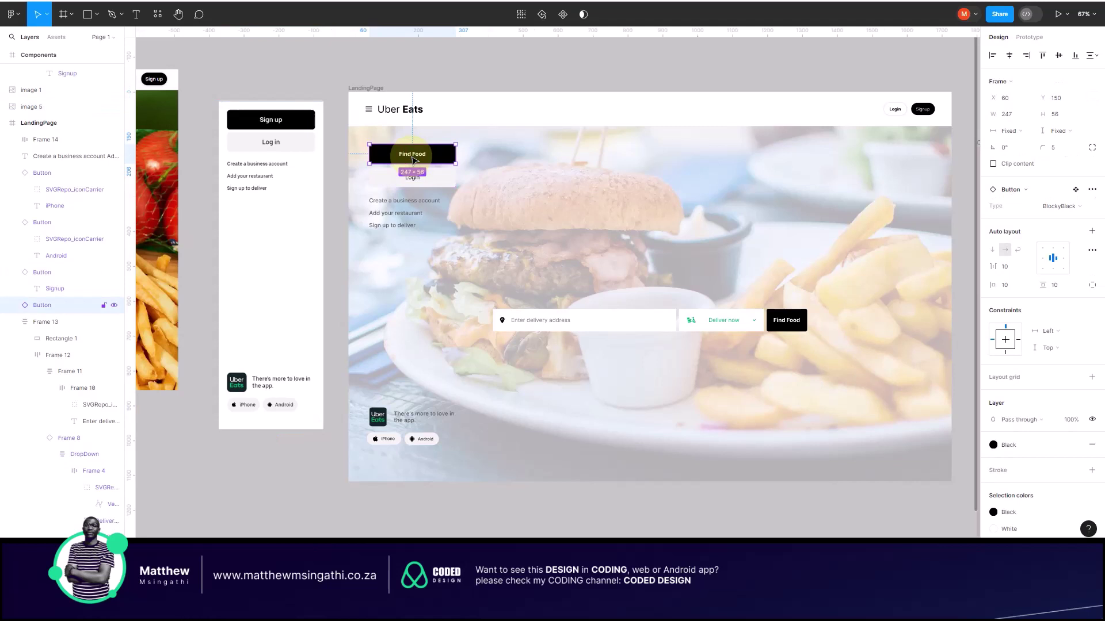
Step: Stack the Find Food and Login buttons with the links text in auto layout
shift+click(435, 178)
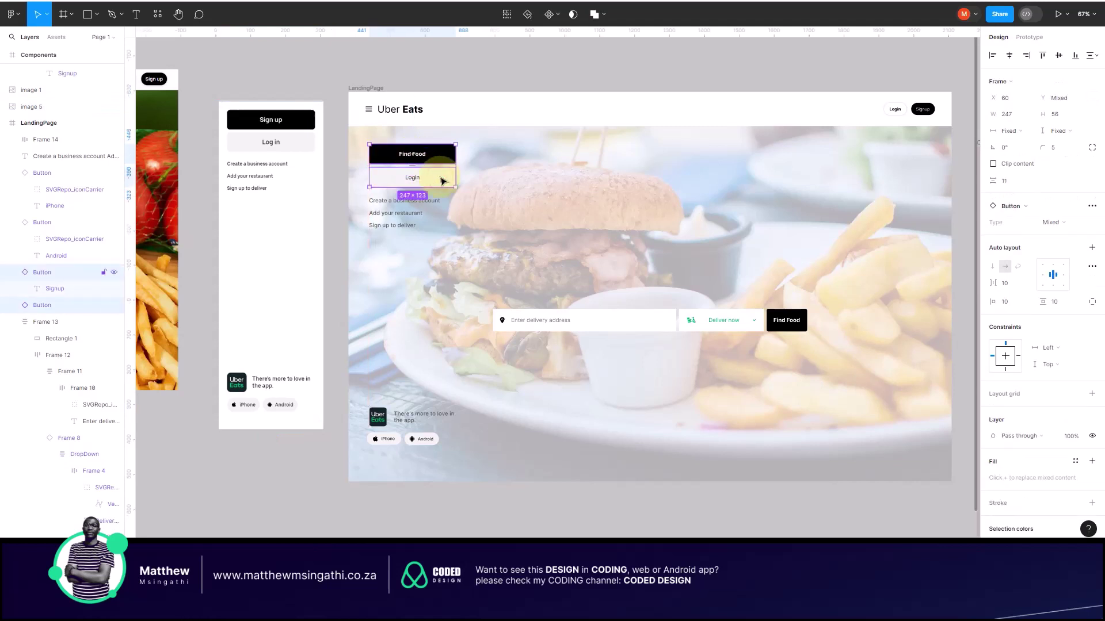
key(shift+a)
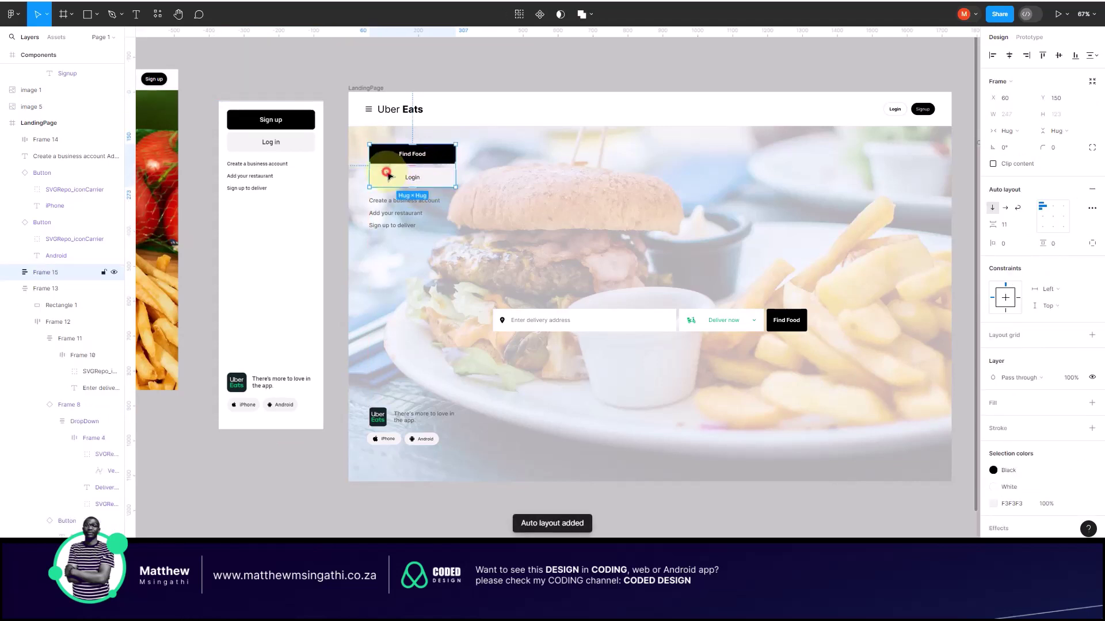
shift+click(379, 202)
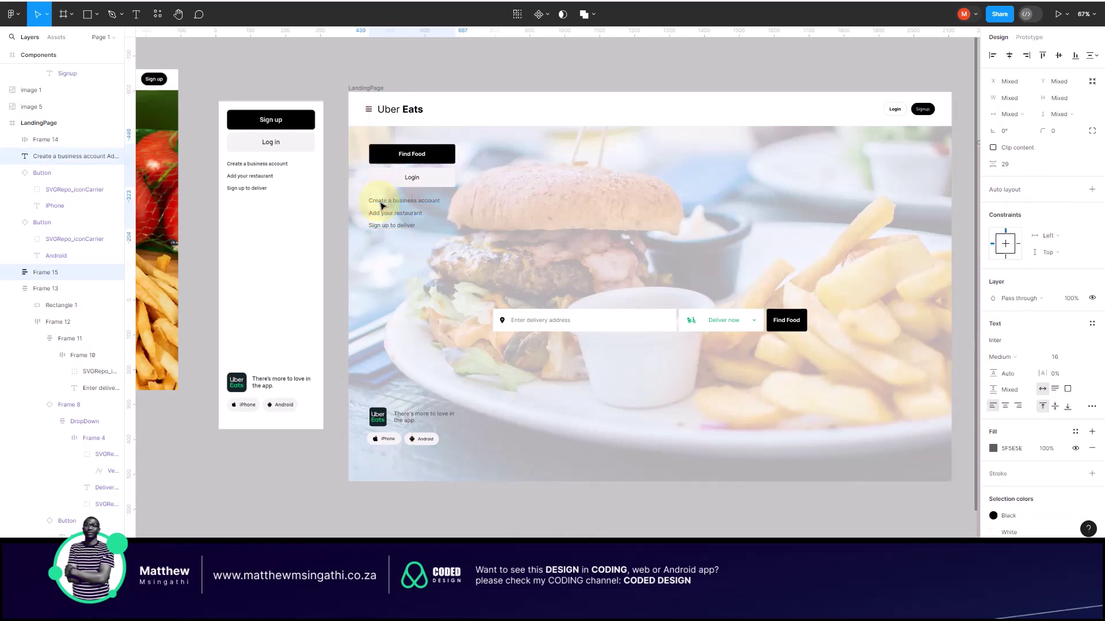
key(shift+a)
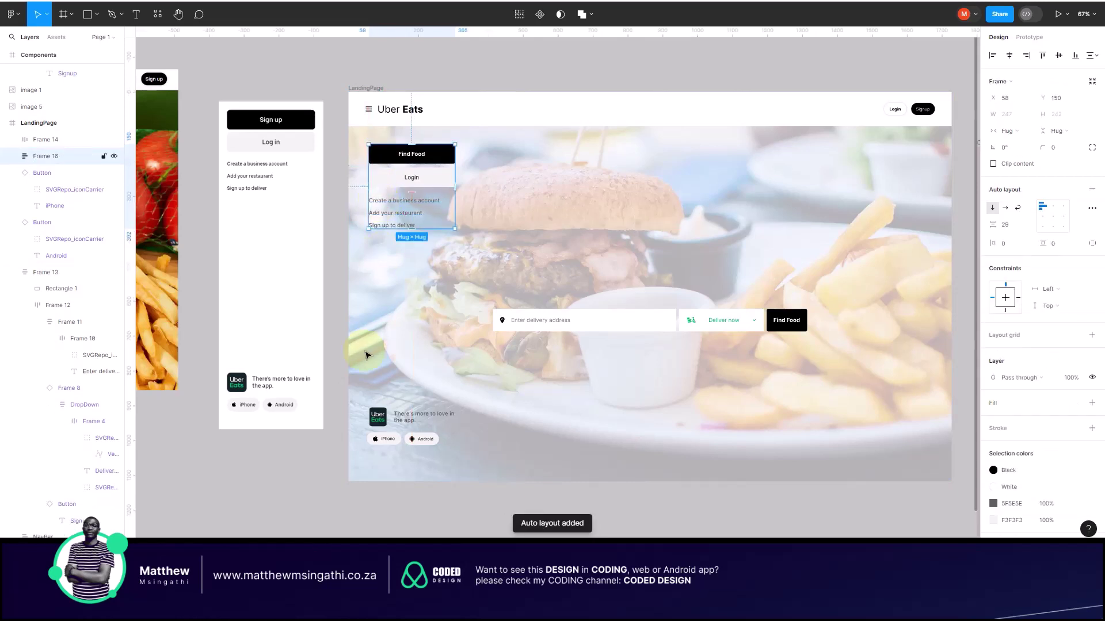
Step: Put the iPhone and Android buttons in an auto-layout row below the app promo row
click(377, 417)
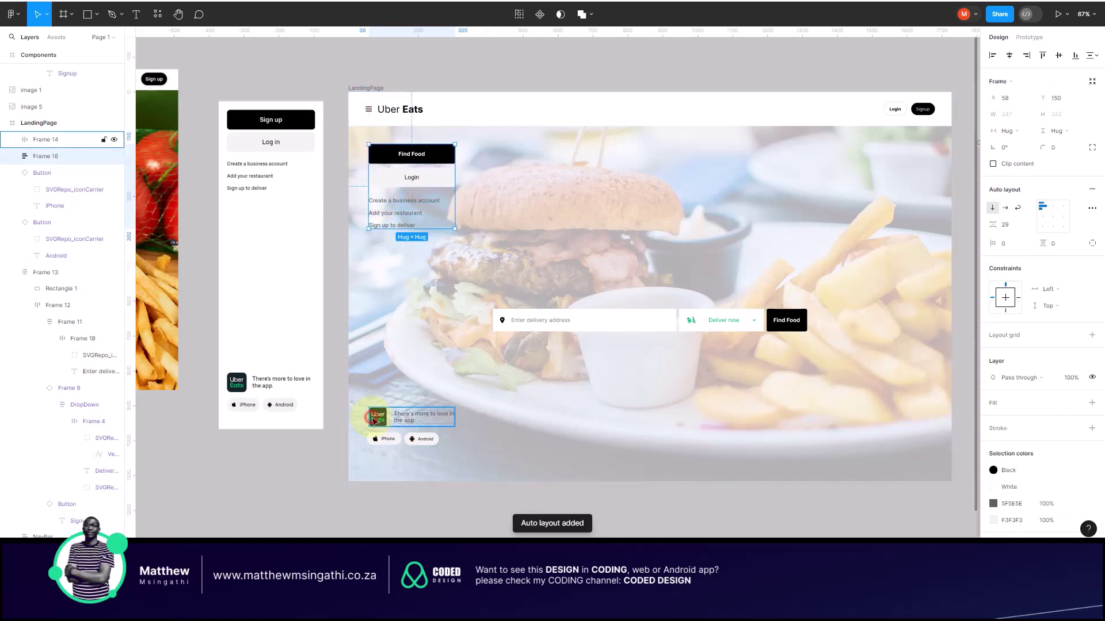
scroll(399, 444, up, 5)
click(388, 439)
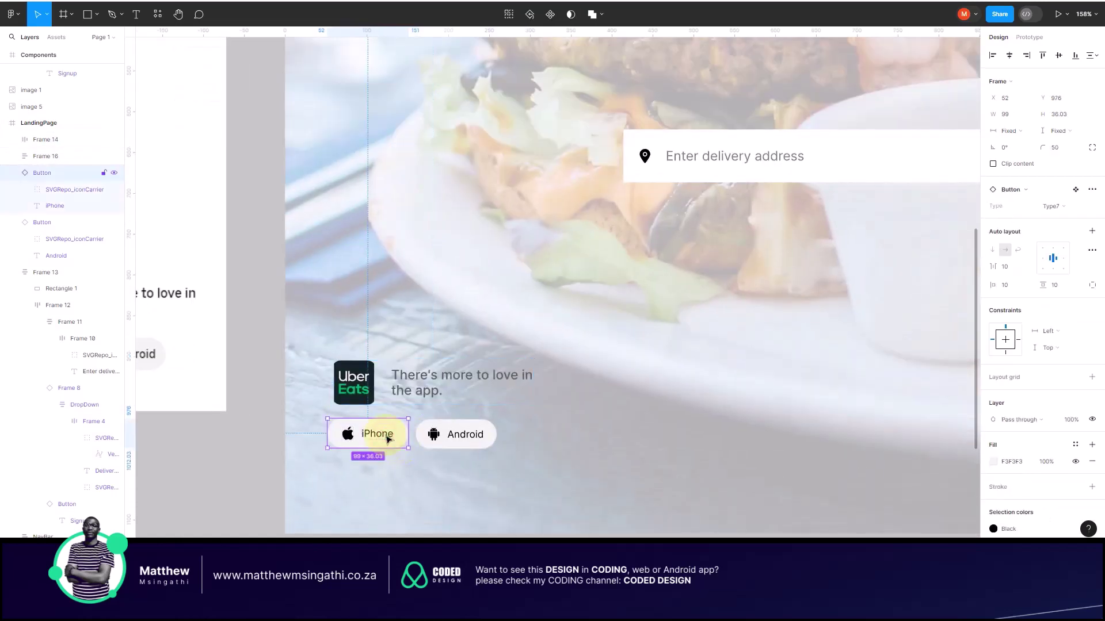
shift+click(434, 440)
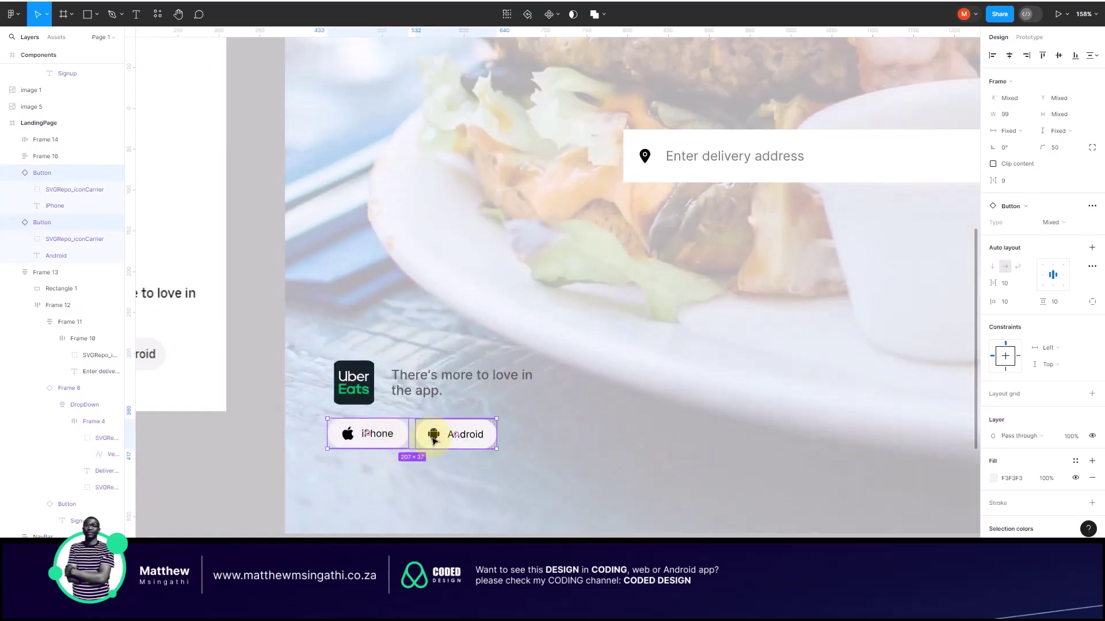
key(shift+a)
scroll(434, 440, left, 2)
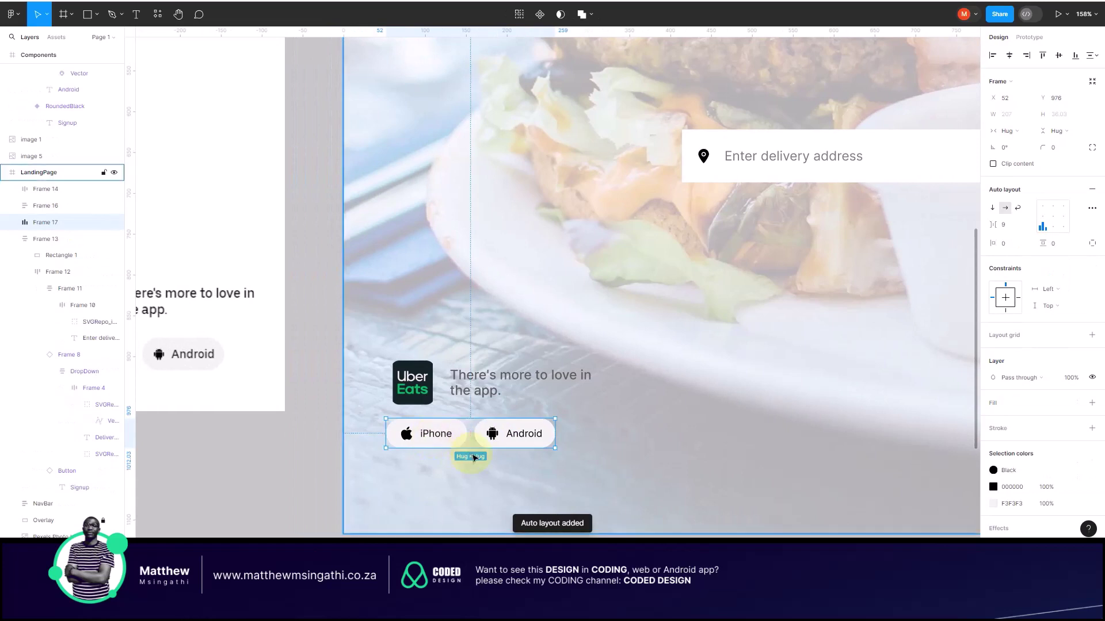
scroll(452, 441, down, 3)
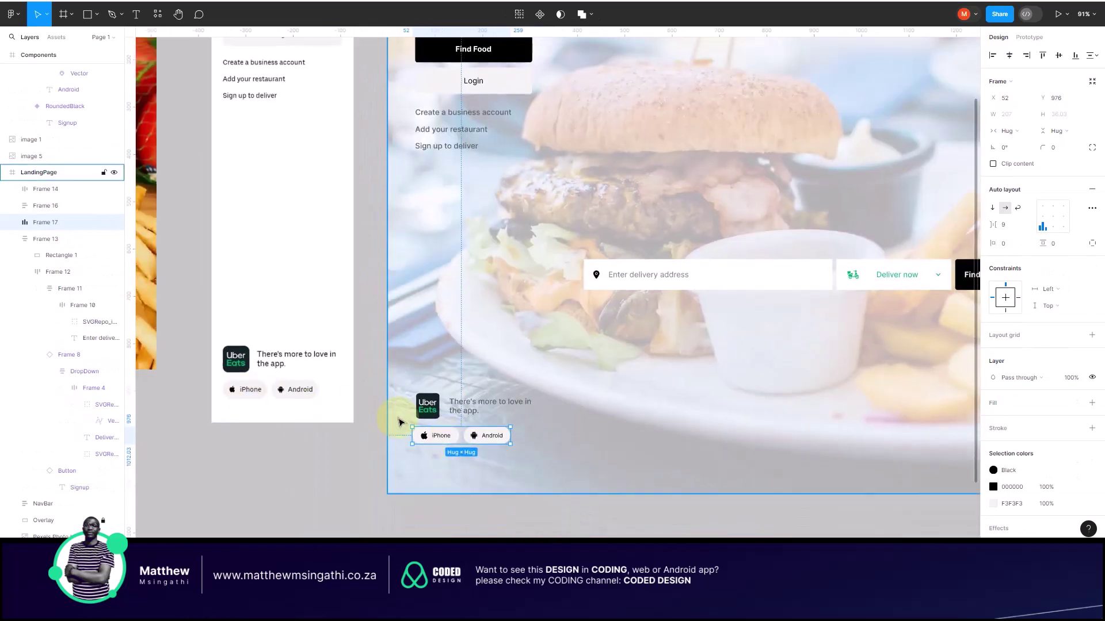
shift+click(435, 416)
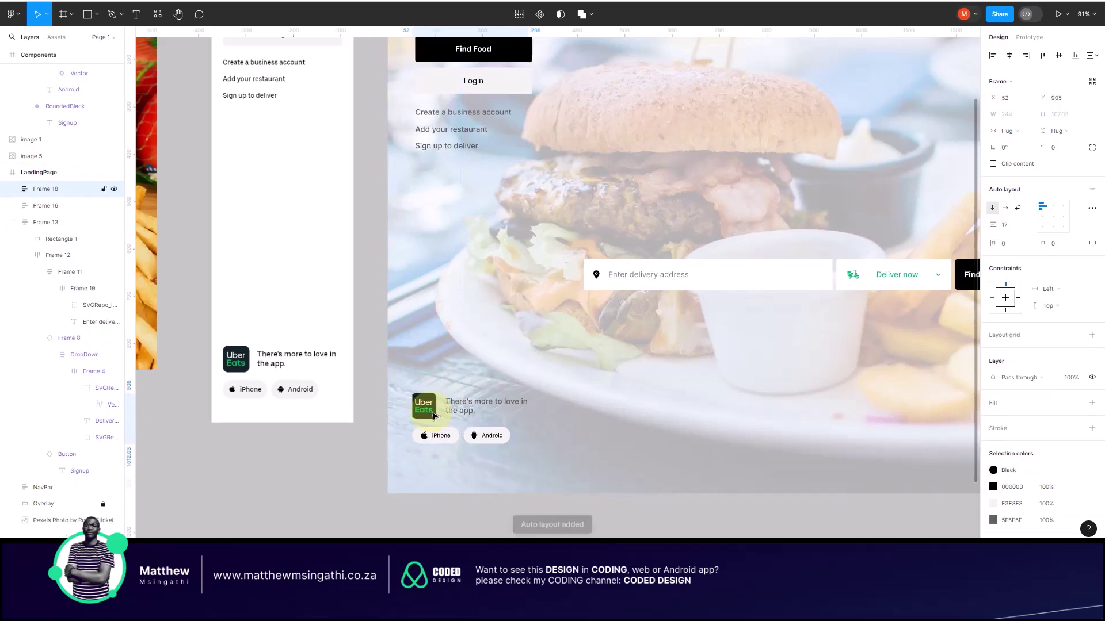
key(shift+a)
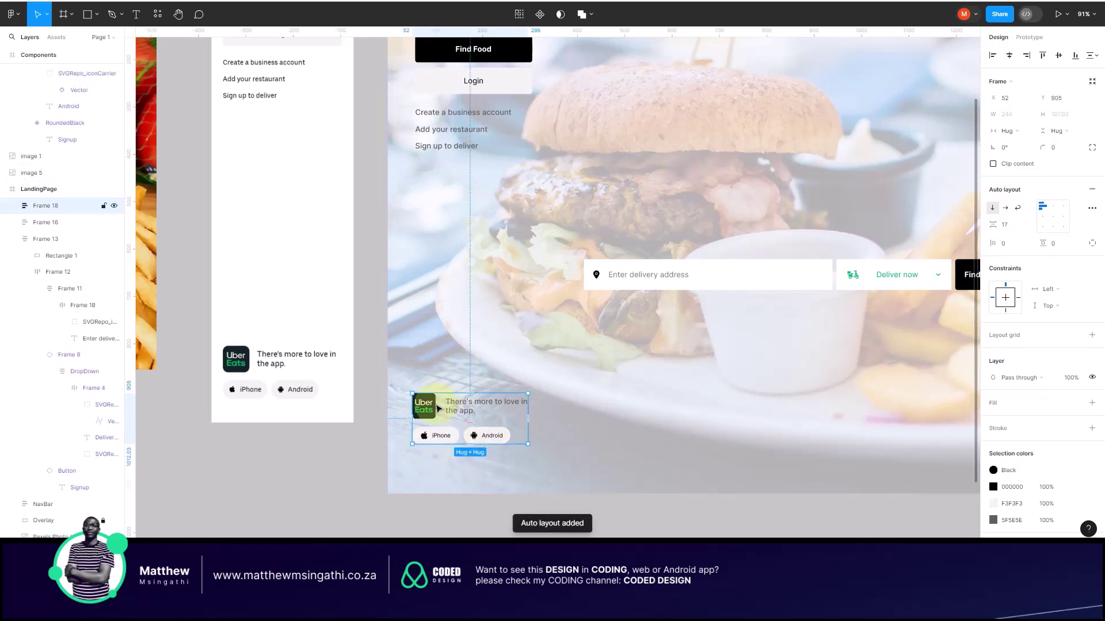
Step: Wrap the links block and app promo in vertical Frame 19, inside padded Frame 20
scroll(453, 382, up, 2)
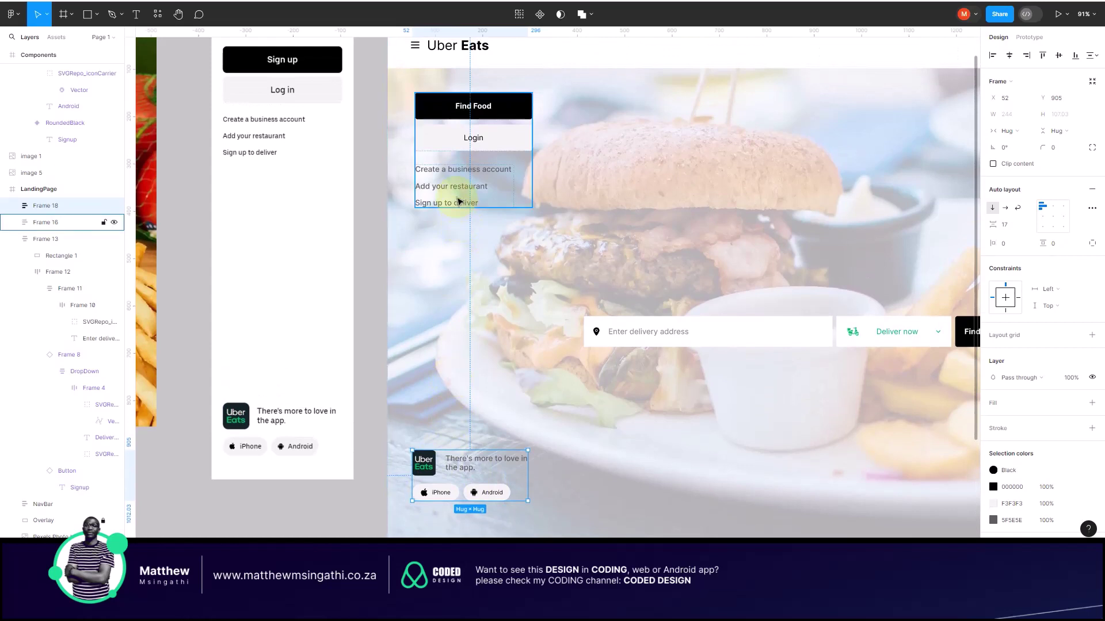
click(441, 189)
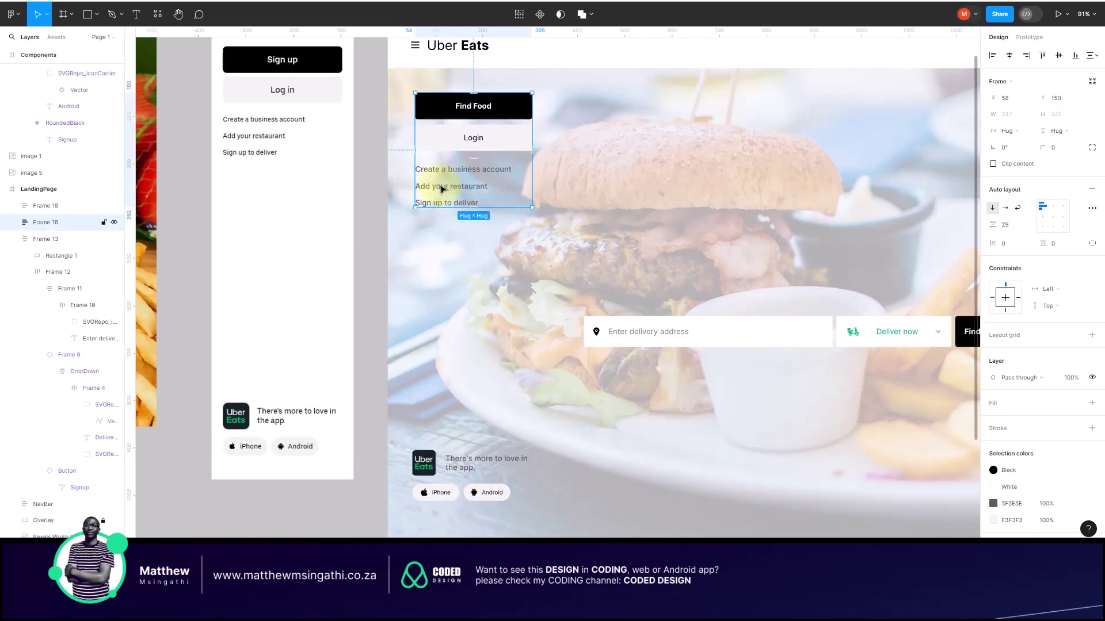
shift+click(455, 460)
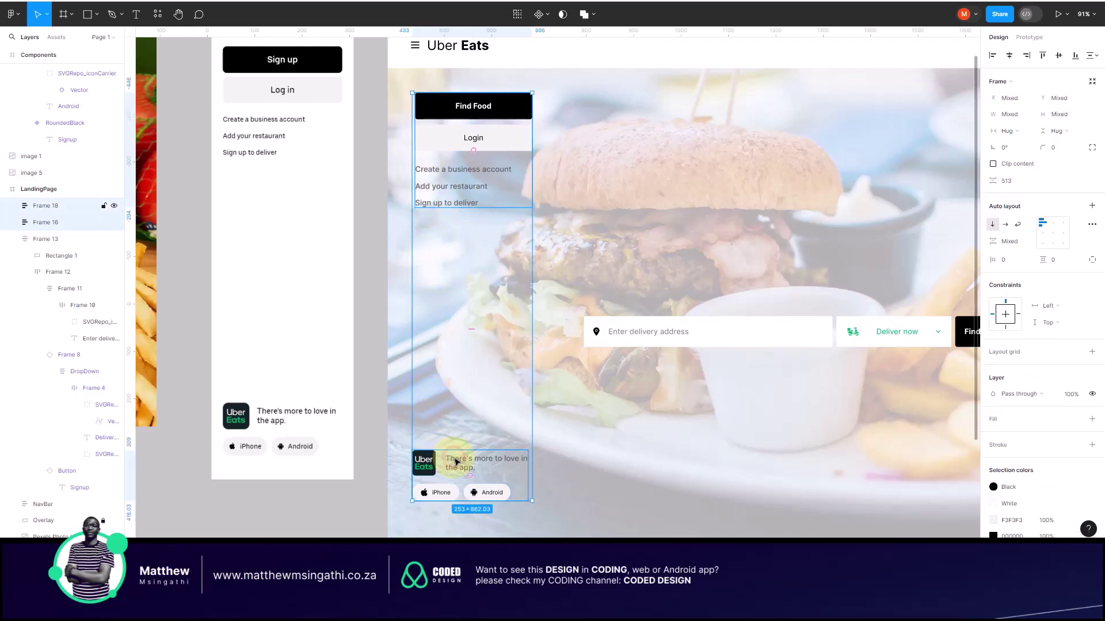
key(shift+a)
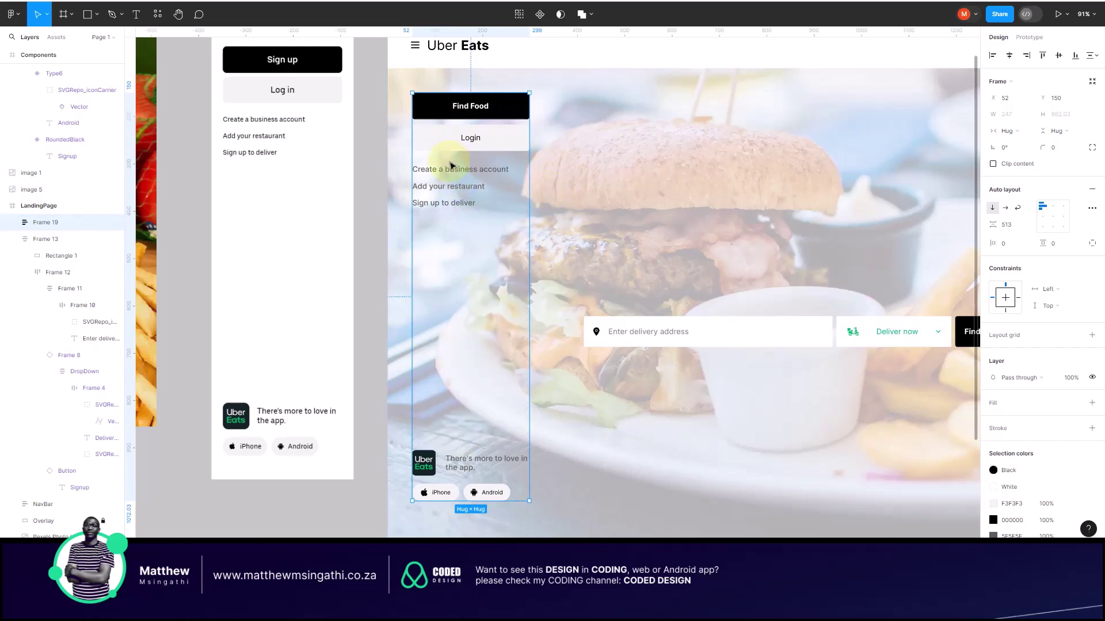
key(shift+a)
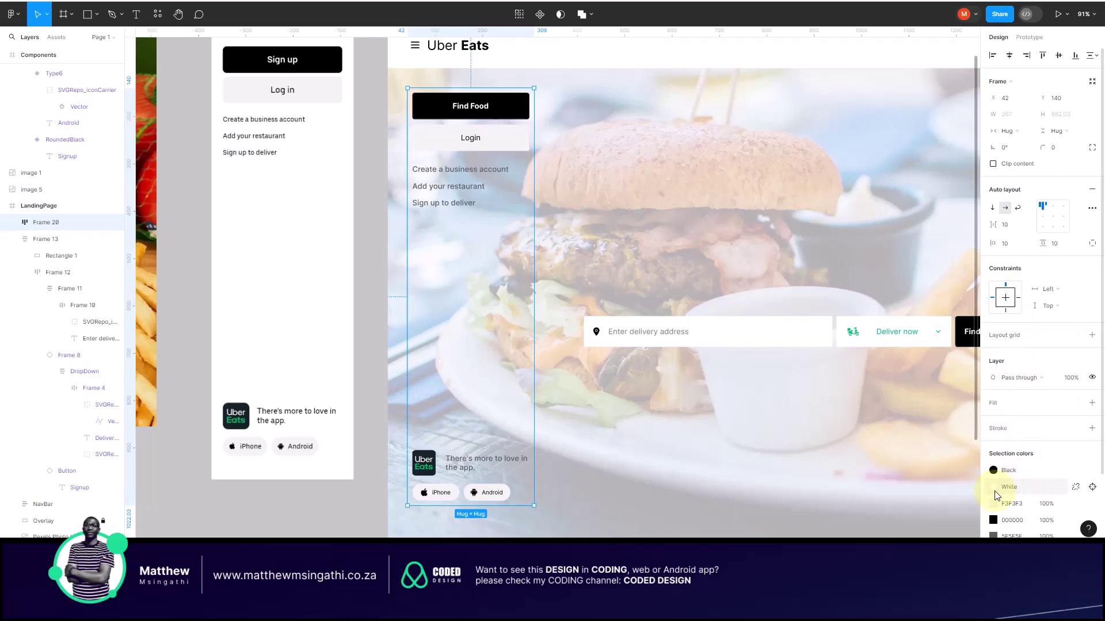
Step: Give the side menu frame the White fill style
click(1075, 404)
click(872, 494)
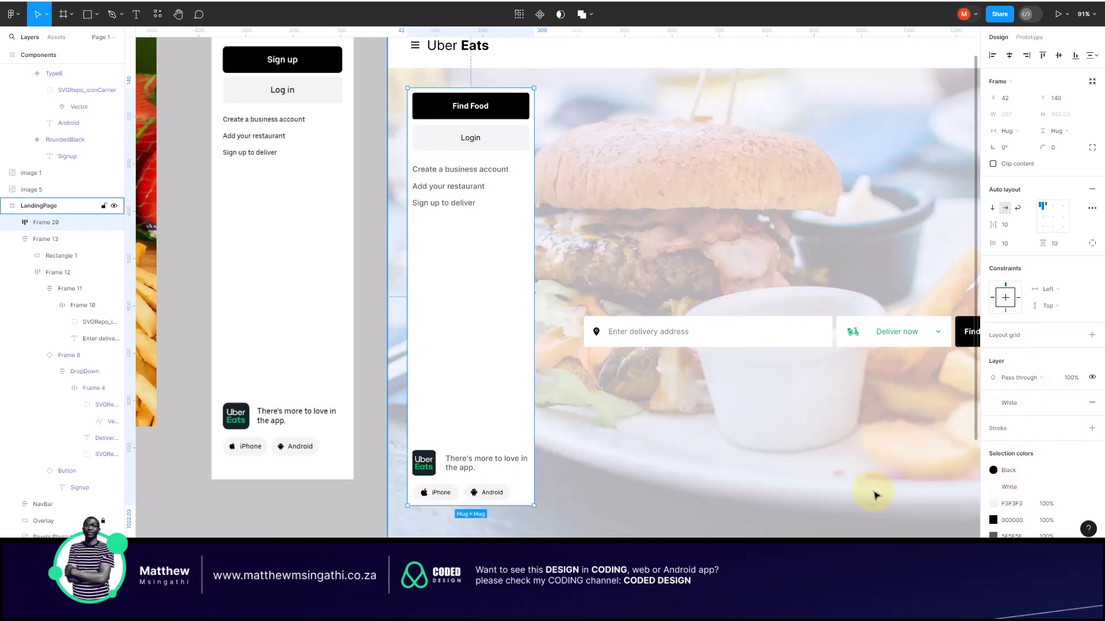
click(622, 210)
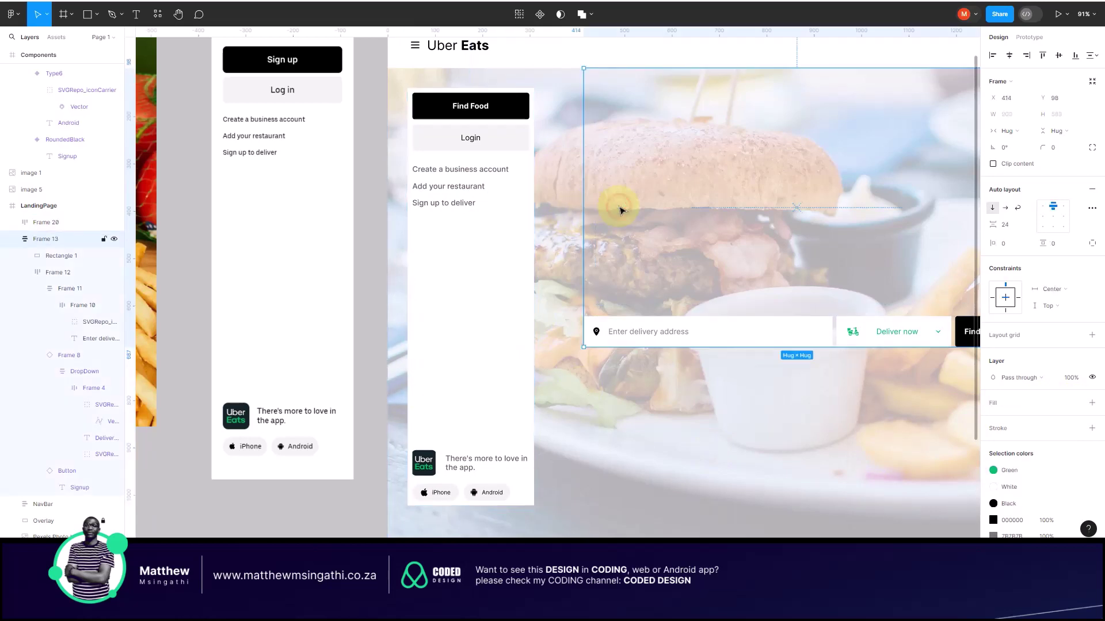
Step: Relabel the side menu's top button from Find Food to Sign up
click(451, 106)
click(459, 107)
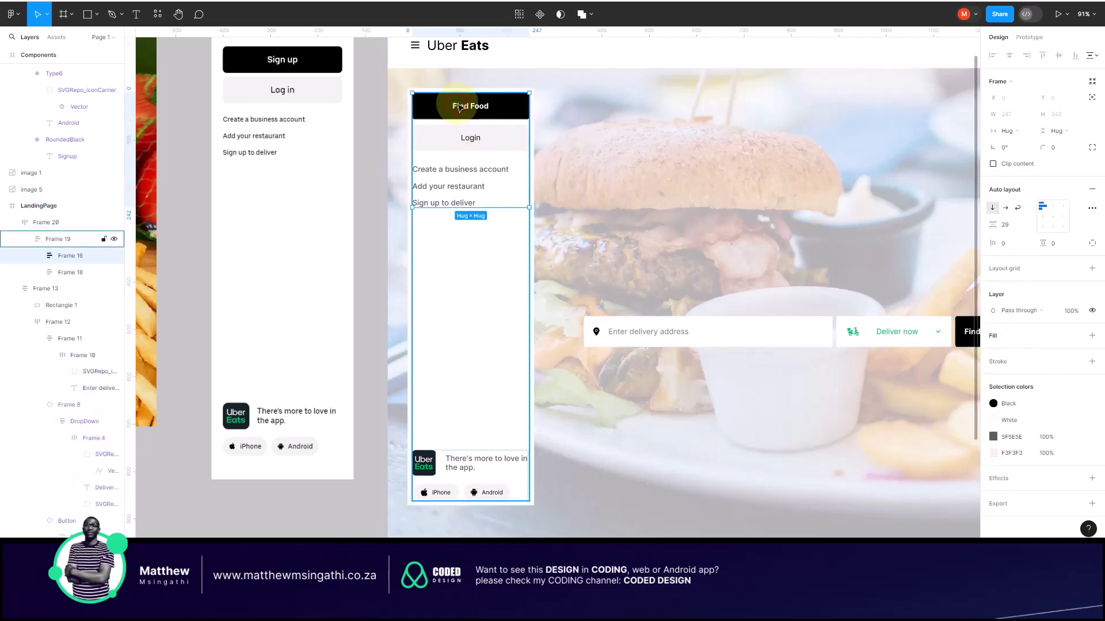
click(460, 108)
click(469, 112)
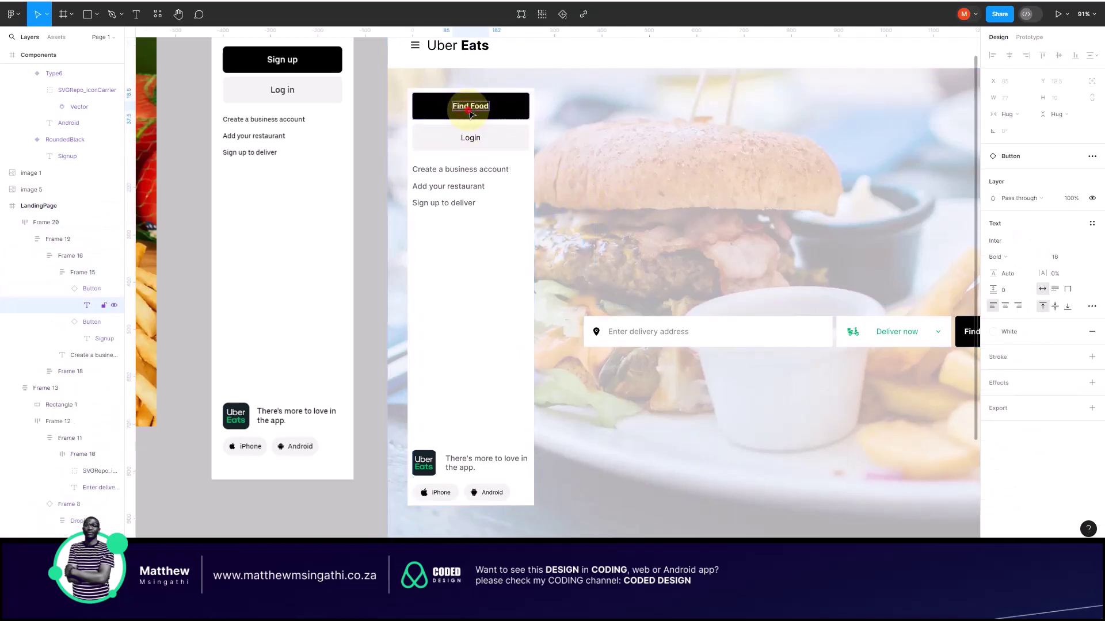
double_click(470, 112)
text(Sign up)
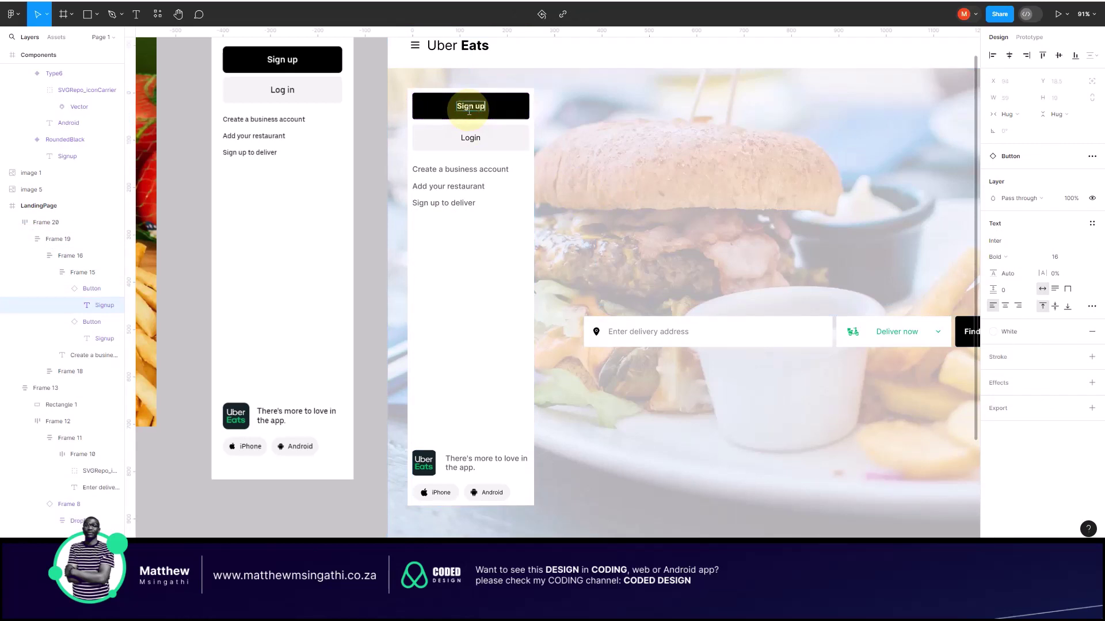
click(587, 154)
scroll(589, 159, down, 5)
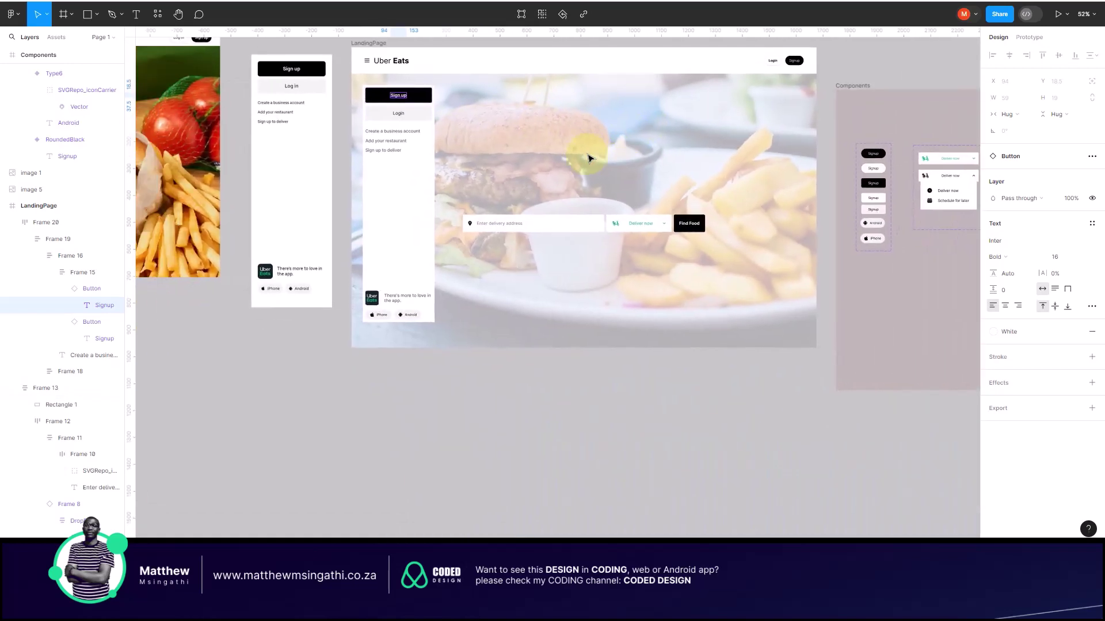
Step: Check the live Uber Eats header and change the header's Signup text to Sign up
scroll(610, 151, right, 3)
scroll(703, 98, up, 6)
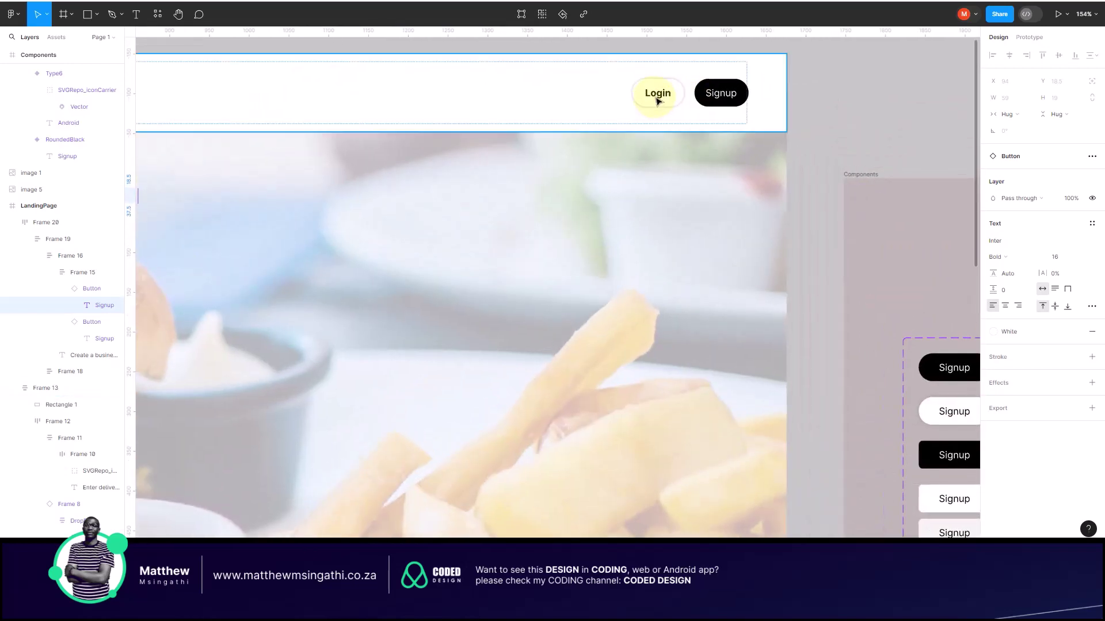
scroll(713, 104, down, 6)
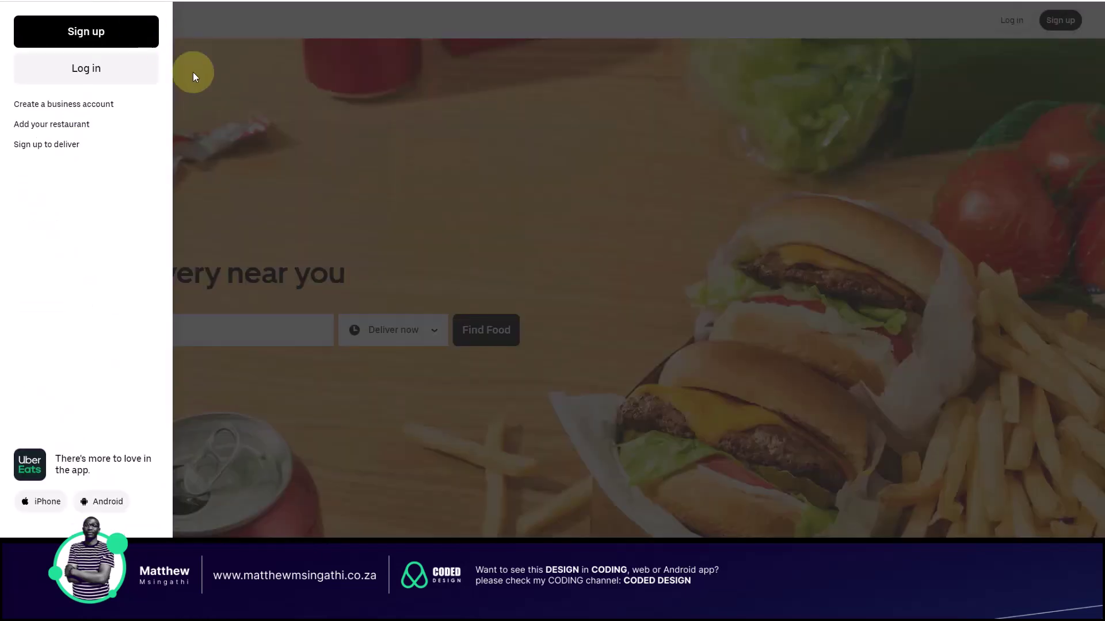
click(301, 125)
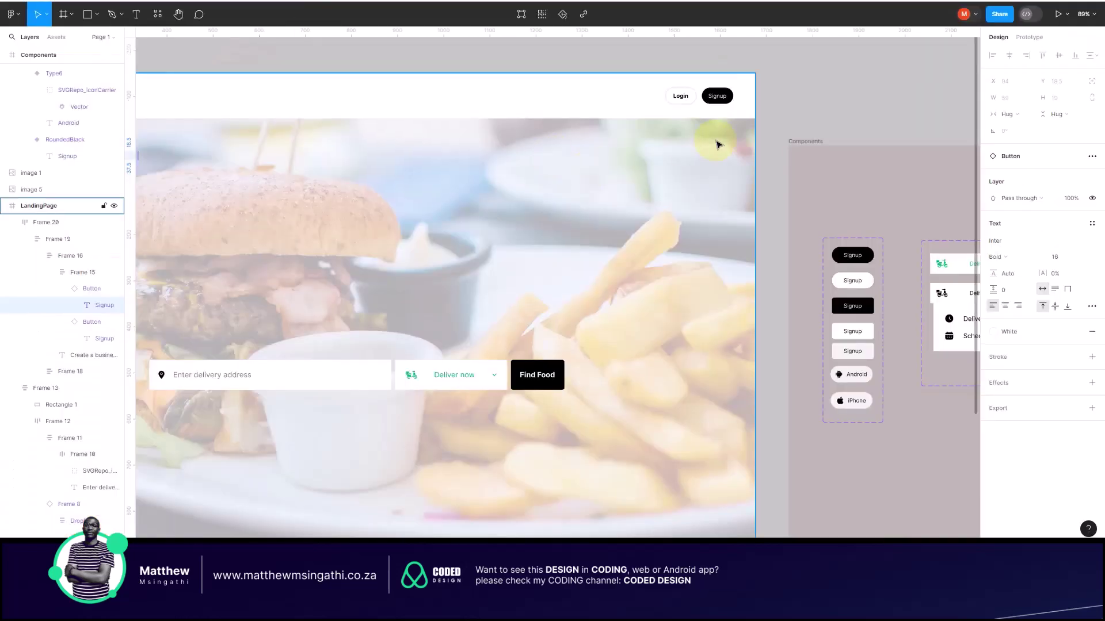
scroll(717, 140, up, 5)
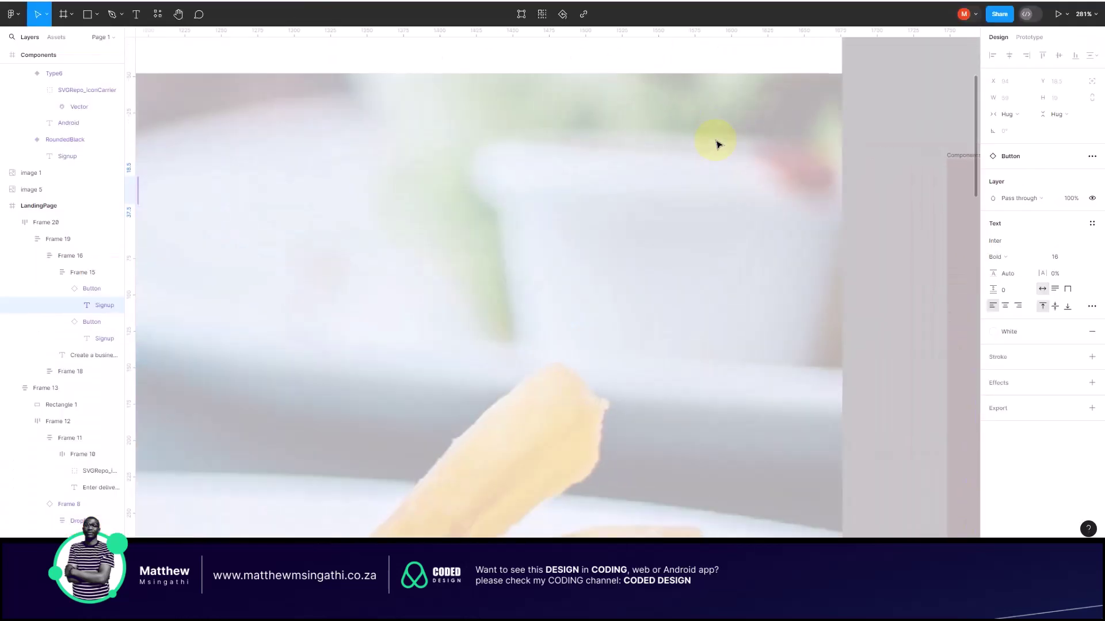
scroll(718, 140, up, 3)
click(727, 165)
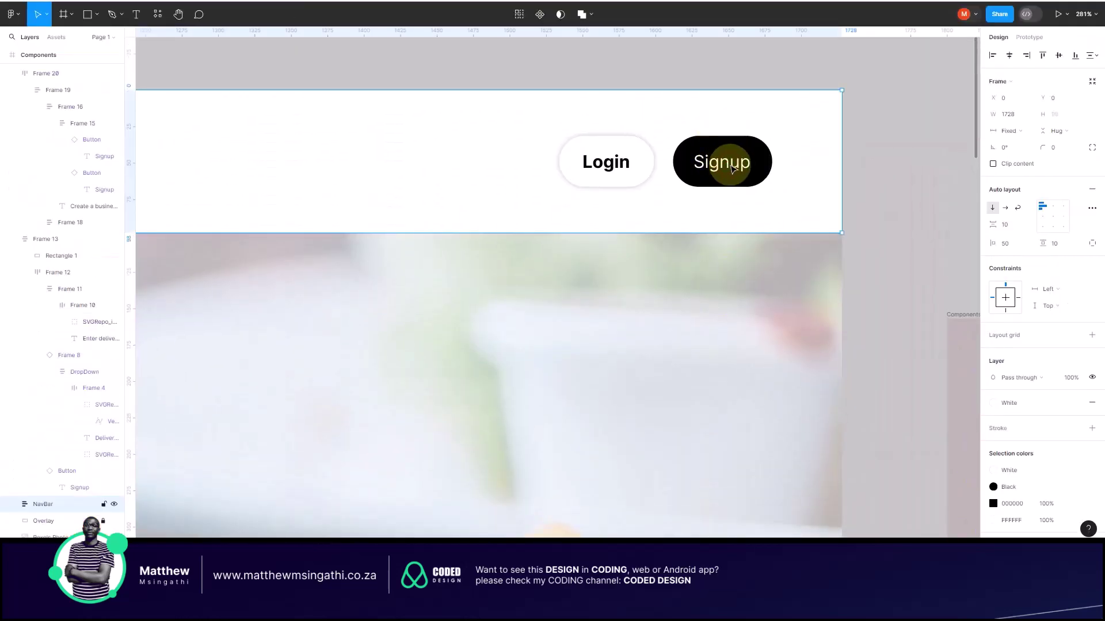
double_click(735, 166)
double_click(734, 166)
double_click(733, 165)
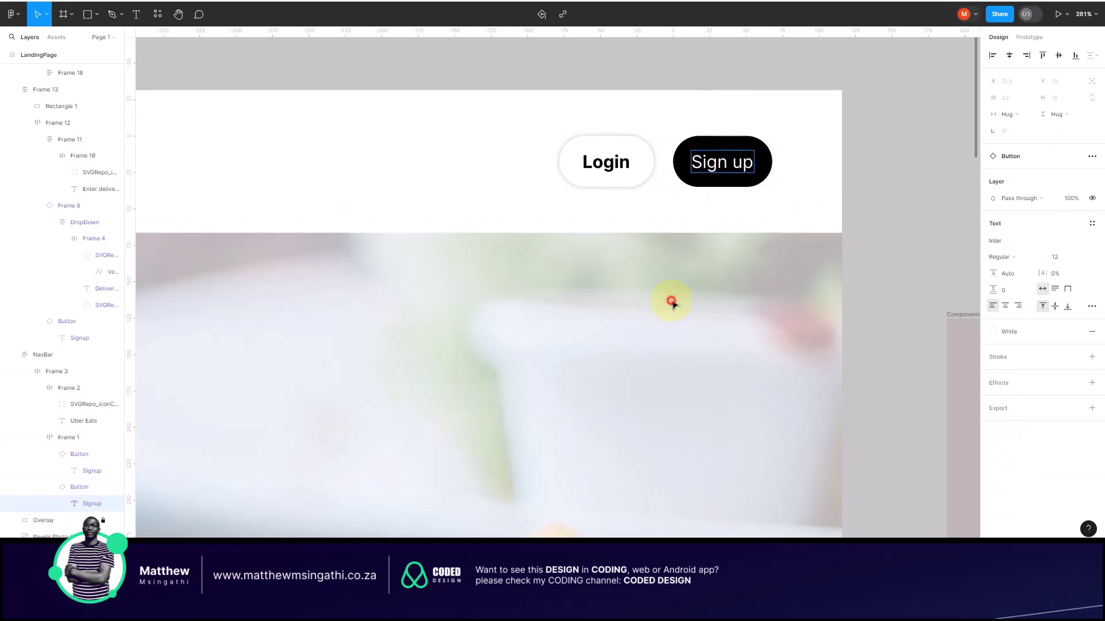
Step: Move the mobile menu reference image, image 5, lower on the canvas
scroll(613, 255, down, 5)
scroll(613, 255, down, 3)
scroll(614, 251, left, 3)
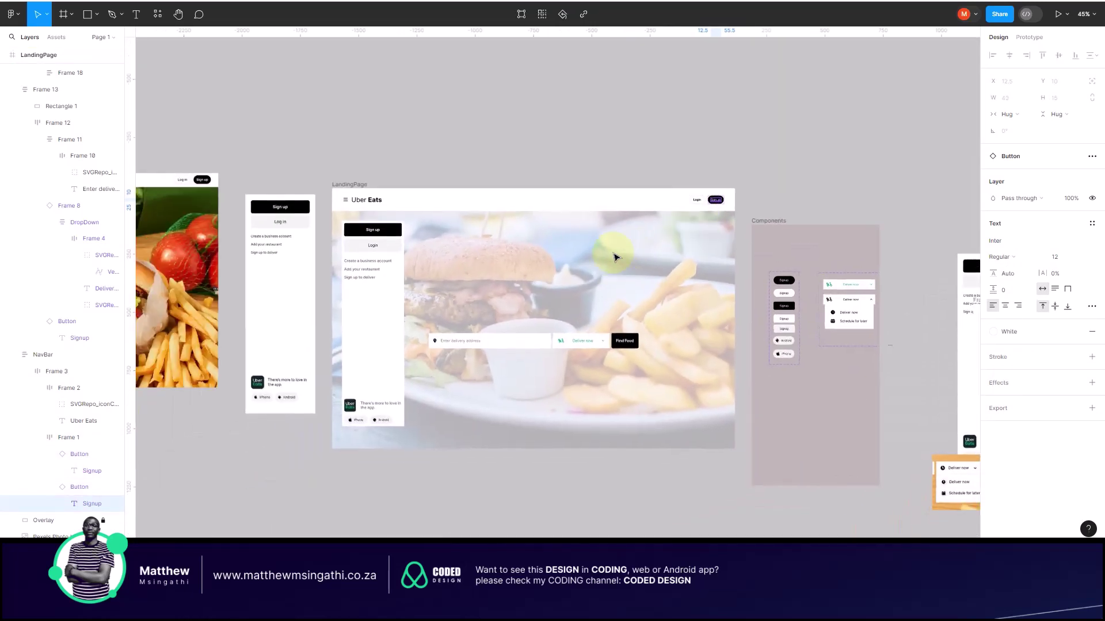
scroll(285, 281, up, 2)
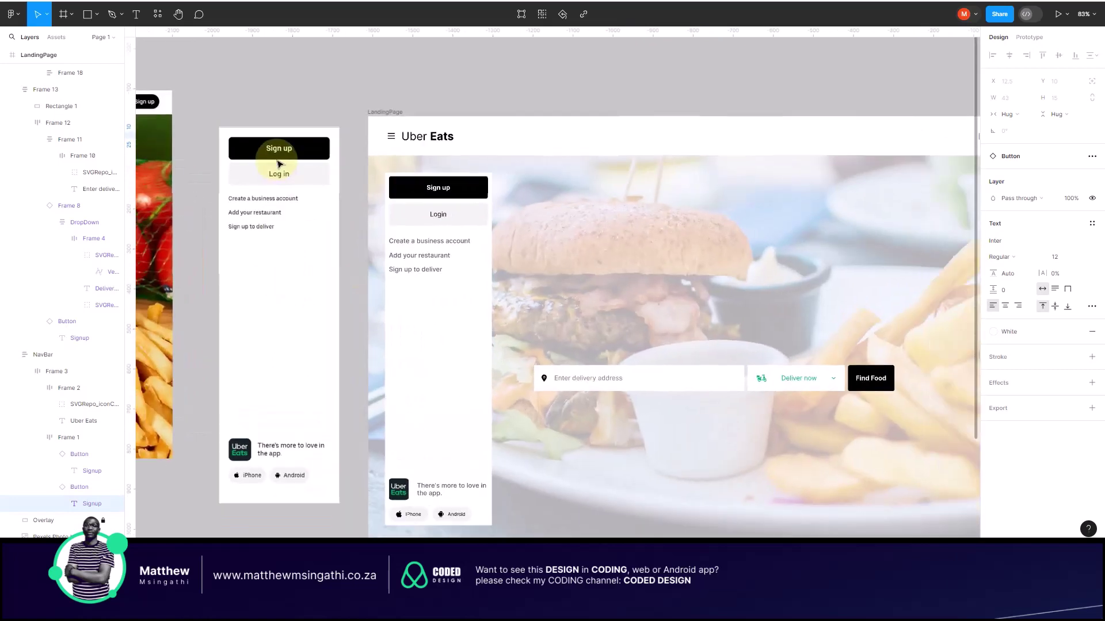
scroll(264, 173, down, 2)
click(262, 172)
drag(268, 207, 262, 280)
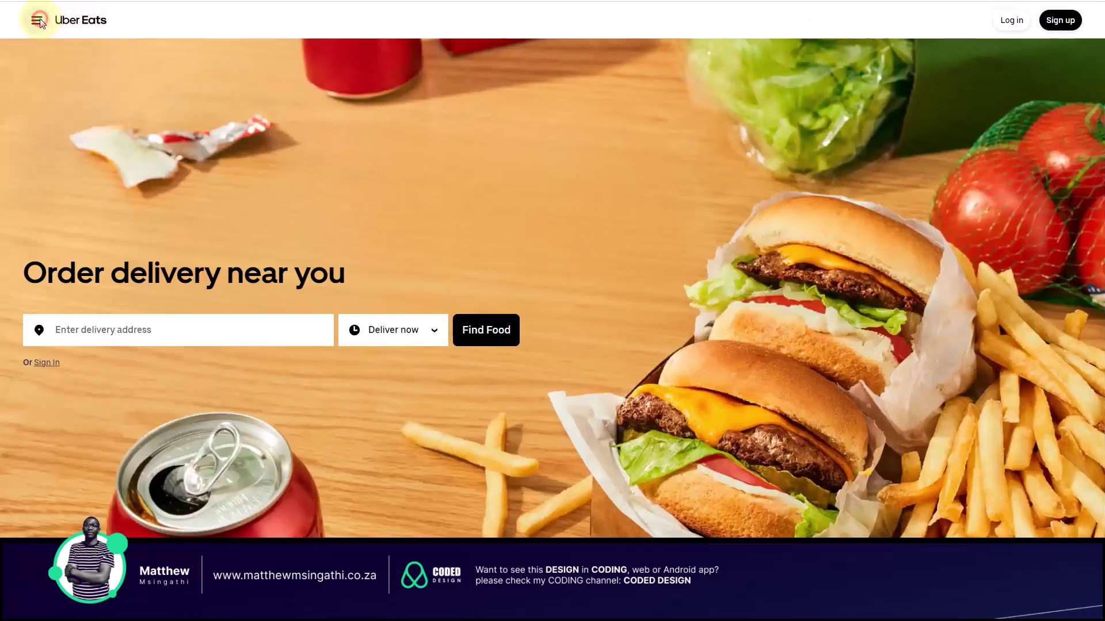
click(37, 20)
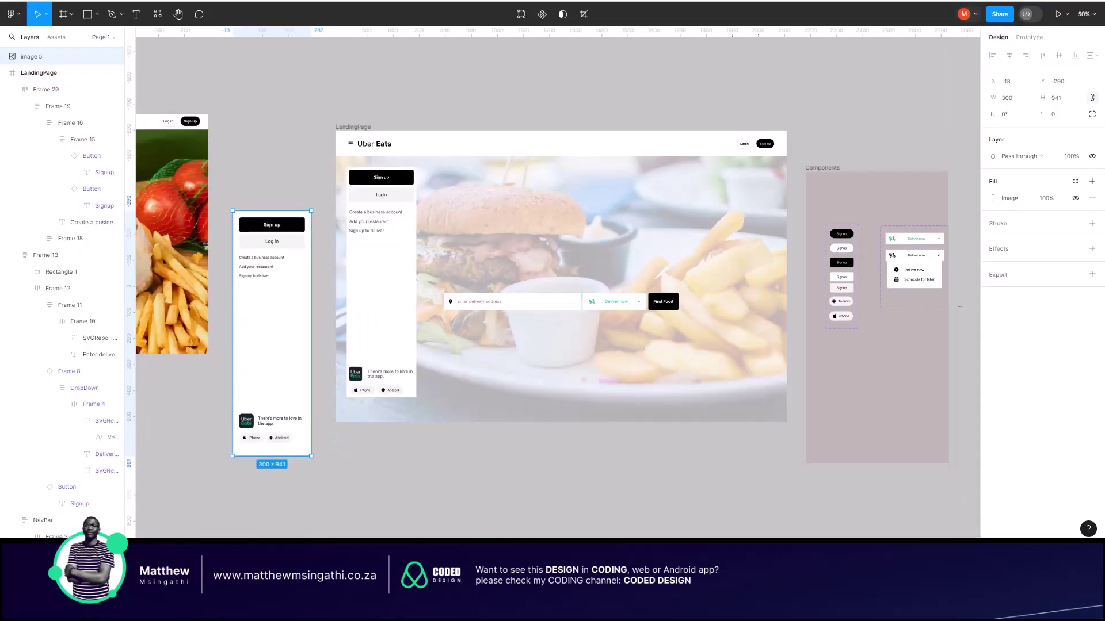
Step: Place Frame 20 at X -2 against the page's left edge and stretch it to 1019 high
click(381, 177)
mouse_move(383, 236)
mouse_down()
mouse_move(264, 118)
mouse_move(358, 210)
mouse_move(373, 242)
mouse_up()
scroll(373, 242, up, 5)
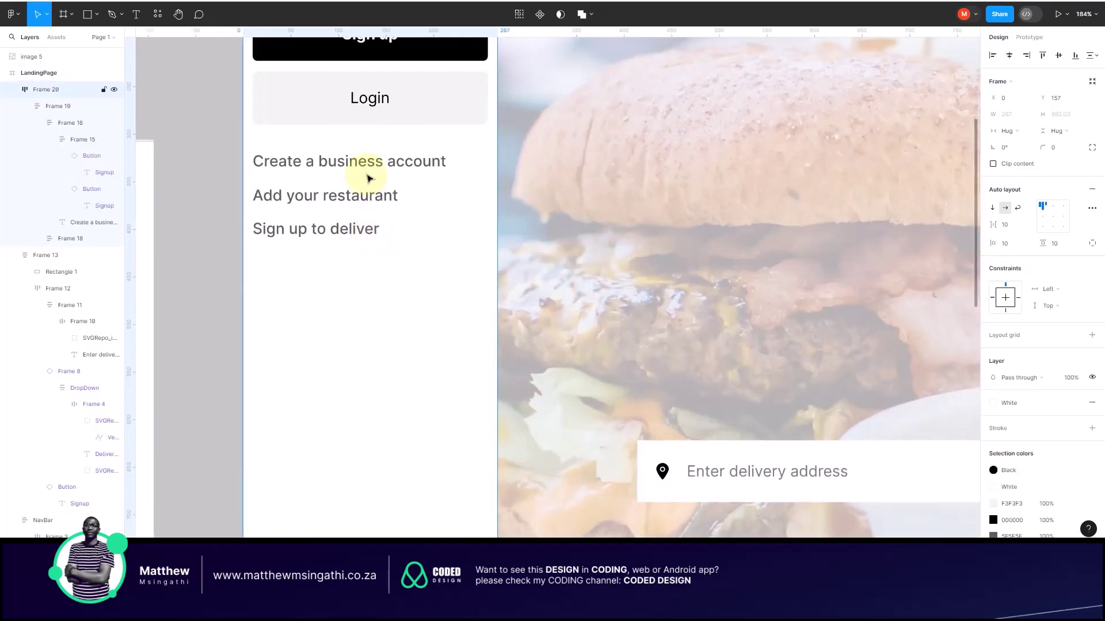
scroll(369, 178, down, 5)
drag(370, 180, 387, 172)
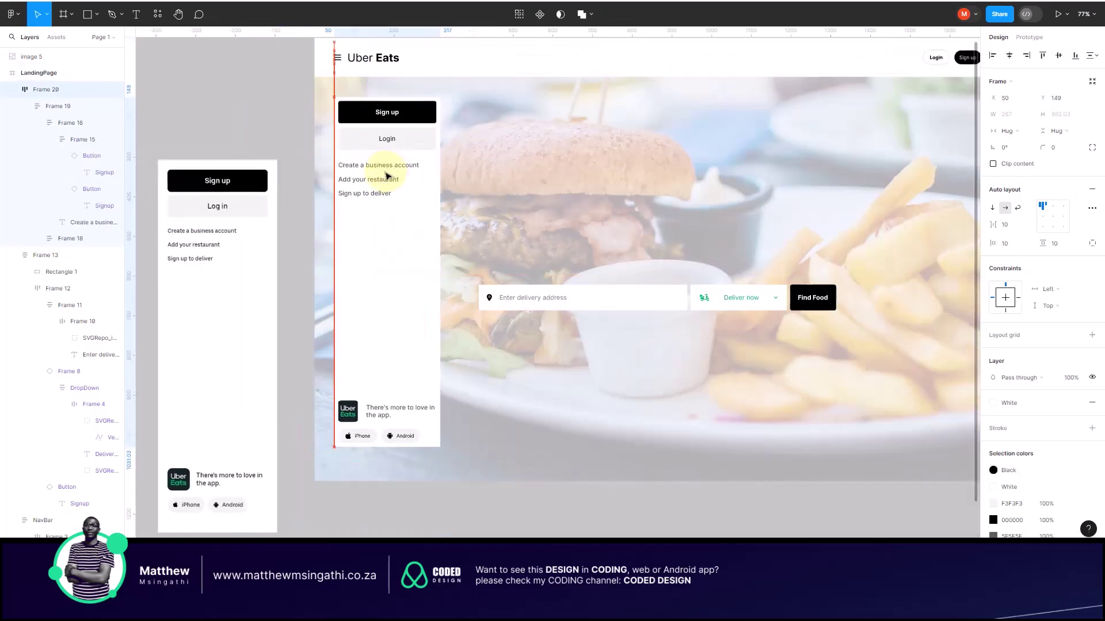
drag(383, 101, 384, 76)
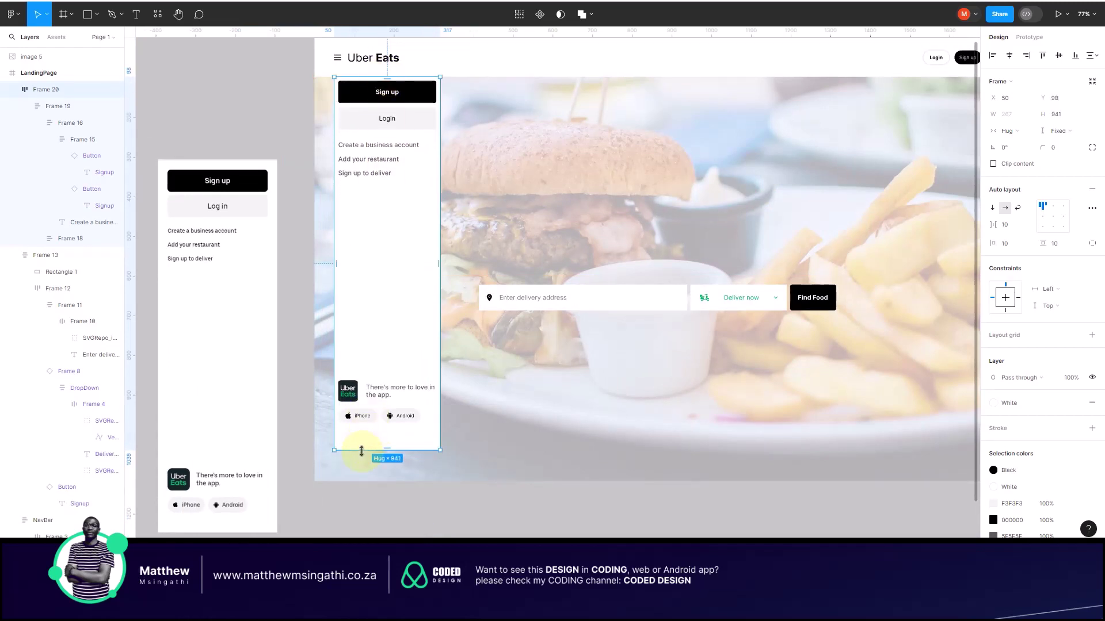
drag(361, 451, 357, 482)
drag(412, 234, 391, 236)
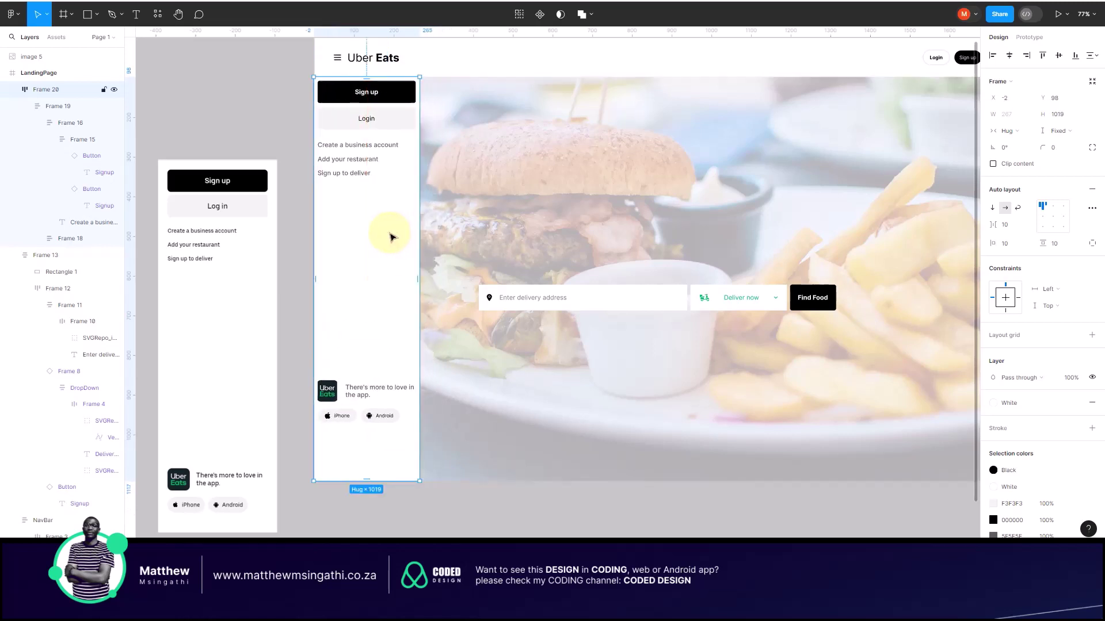
Step: Set Frame 19's item spacing to Auto and its height to Fill container
double_click(371, 268)
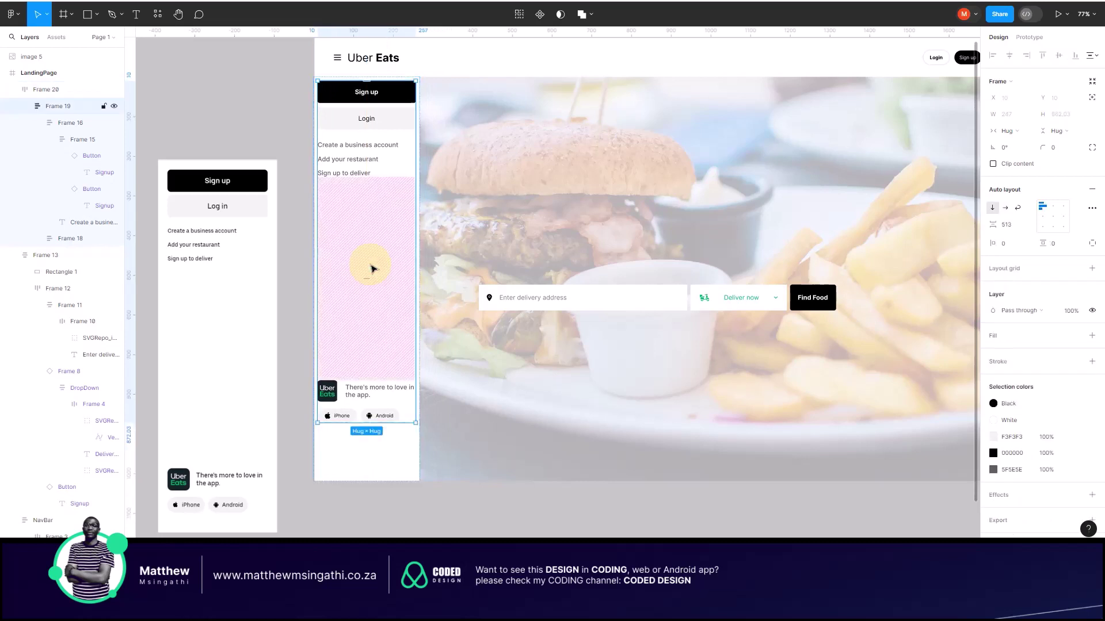
click(361, 268)
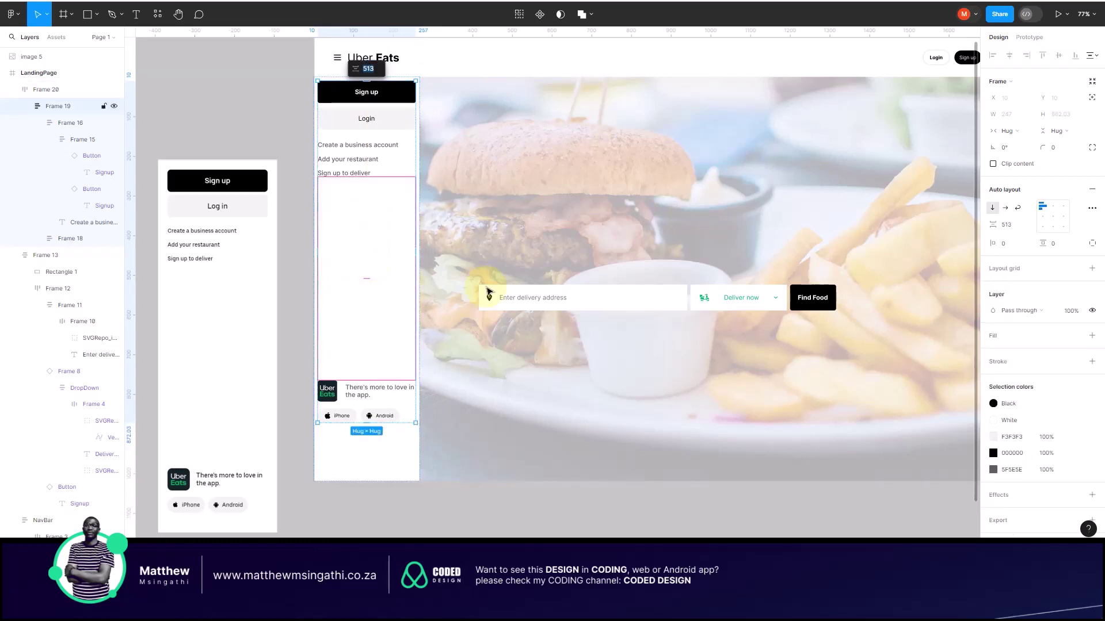
click(1020, 228)
click(1028, 228)
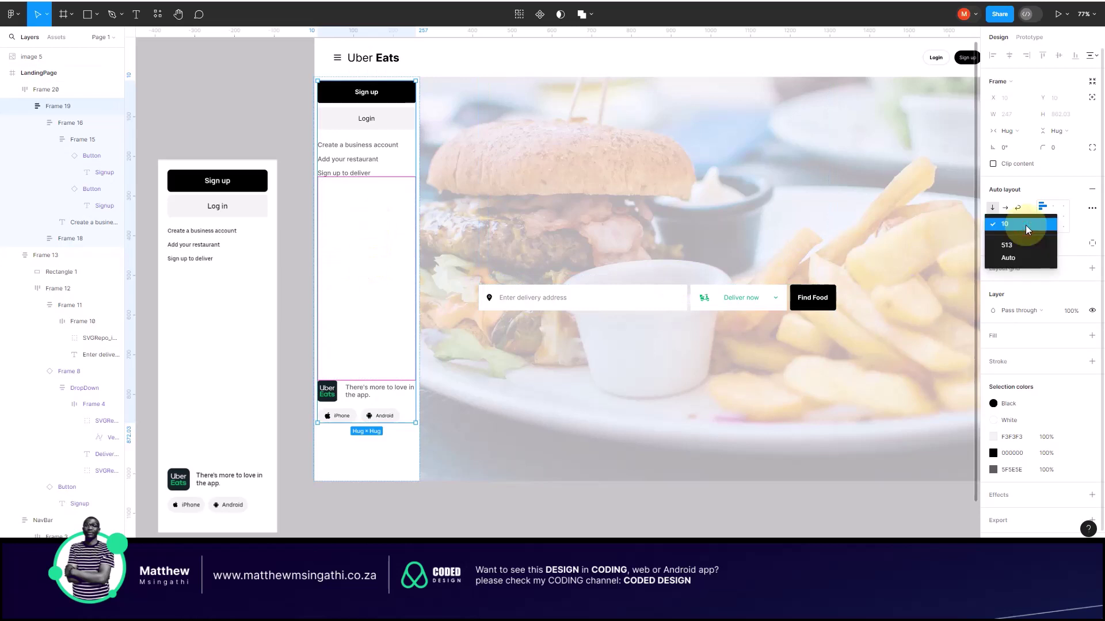
click(1003, 255)
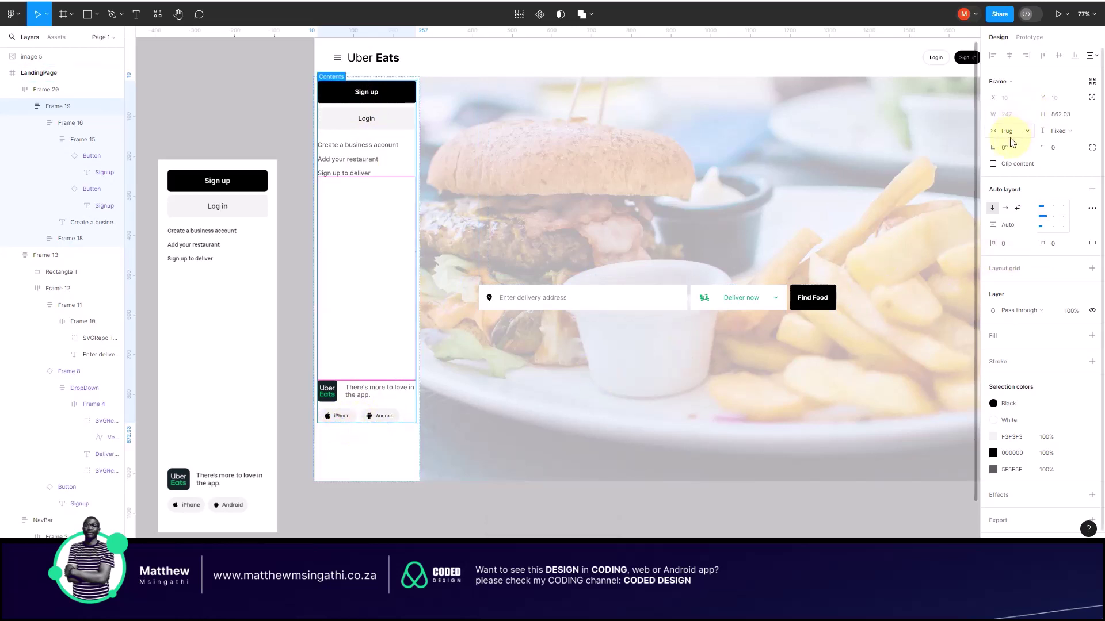
click(1076, 133)
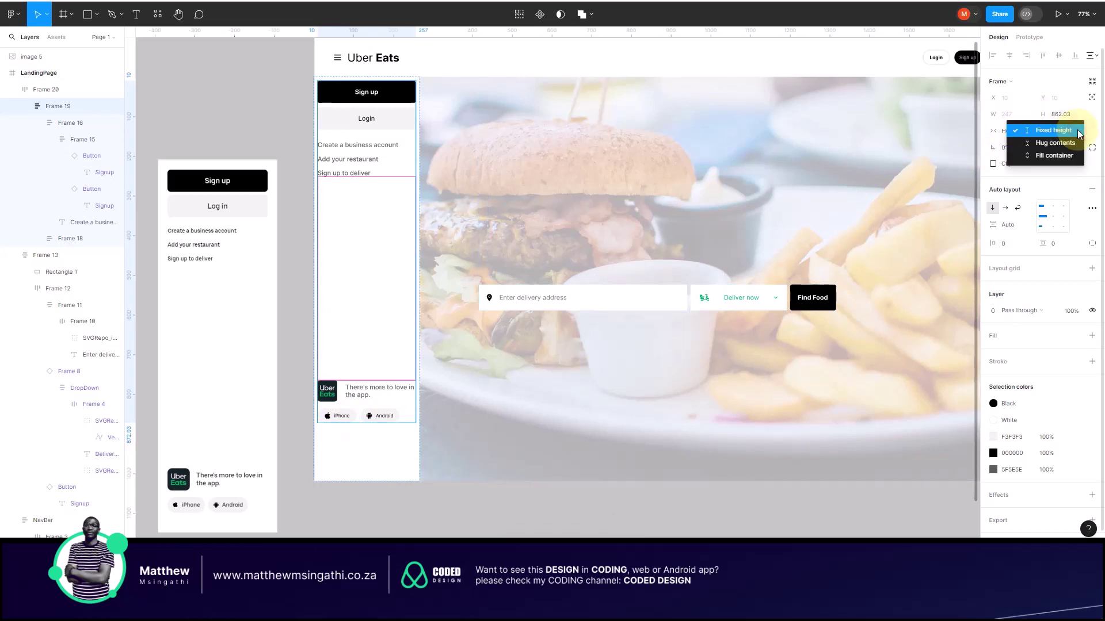
click(1050, 155)
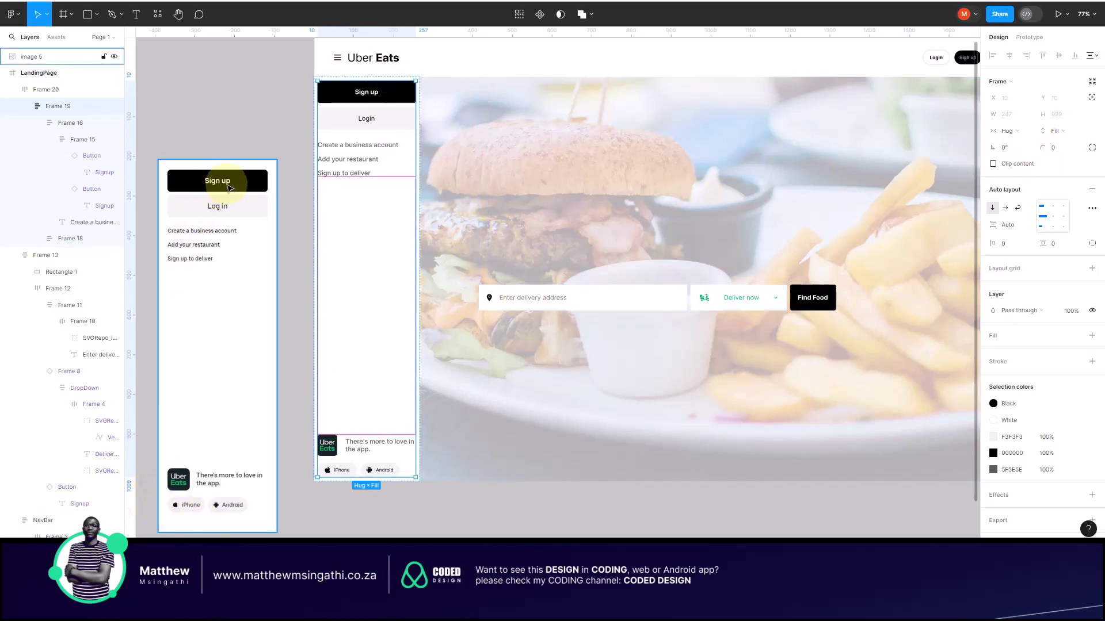
Step: Centre-align the contents of the side menu frame, Frame 20
click(448, 119)
click(422, 82)
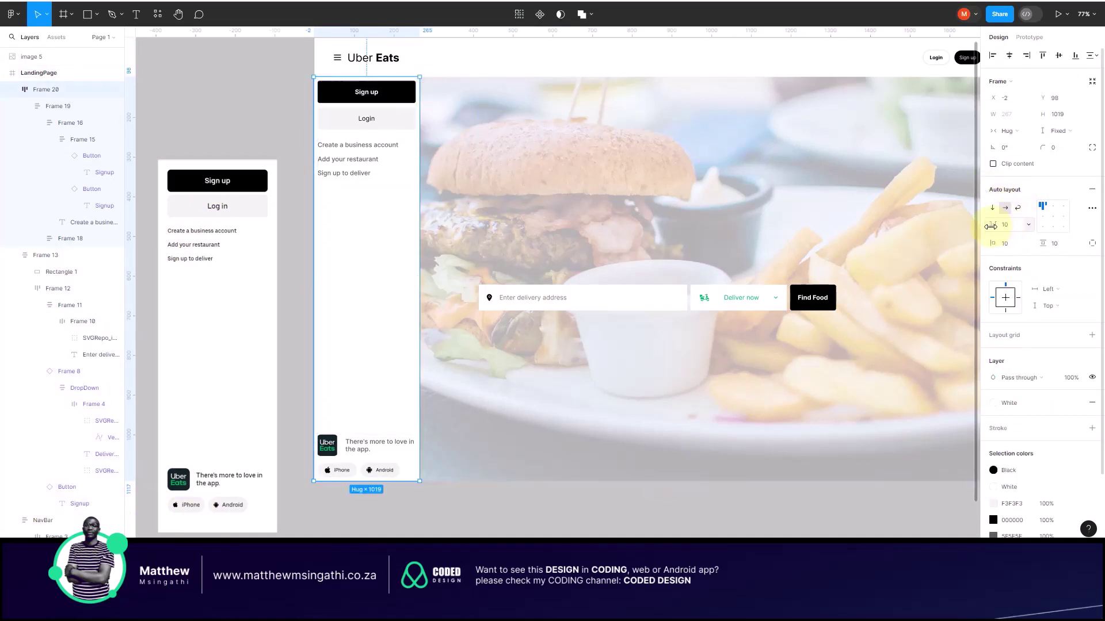
drag(990, 226, 1053, 228)
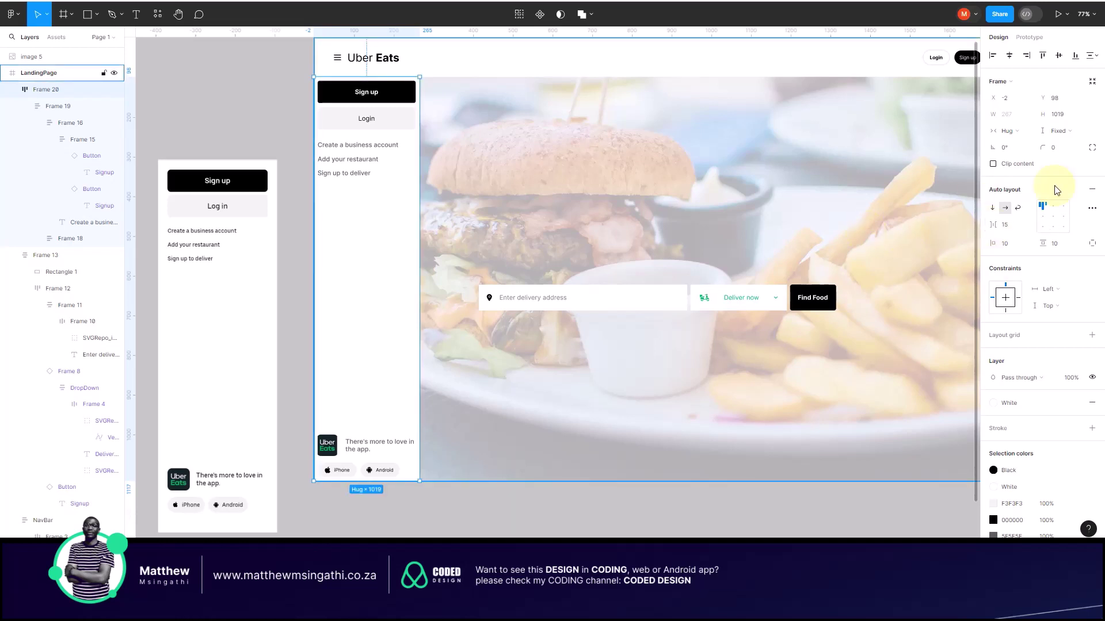
click(1053, 216)
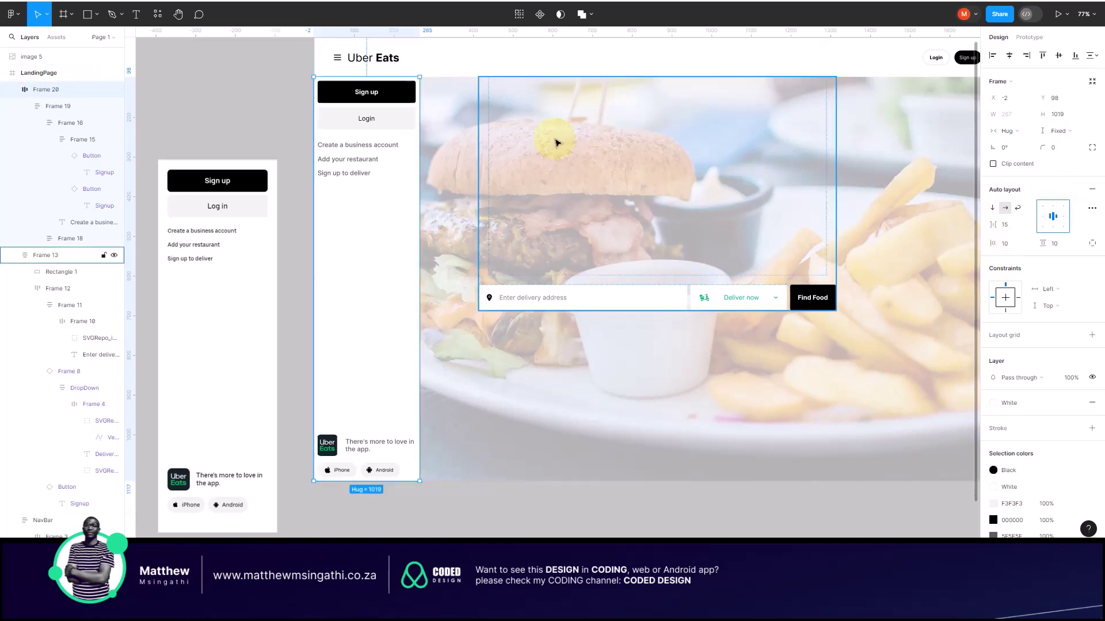
key(Escape)
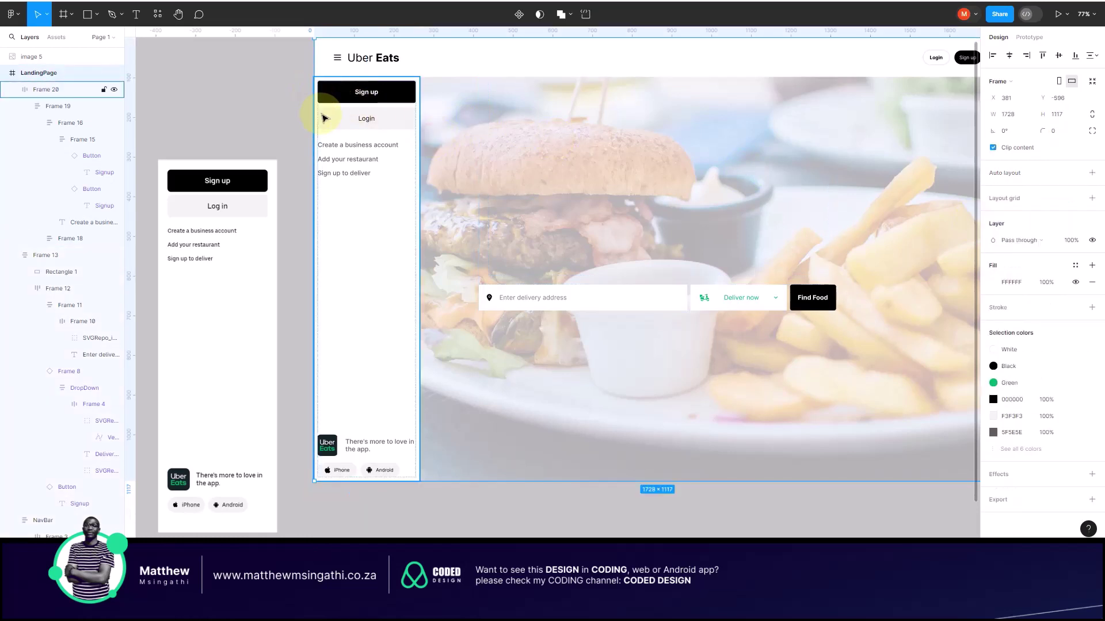
click(327, 199)
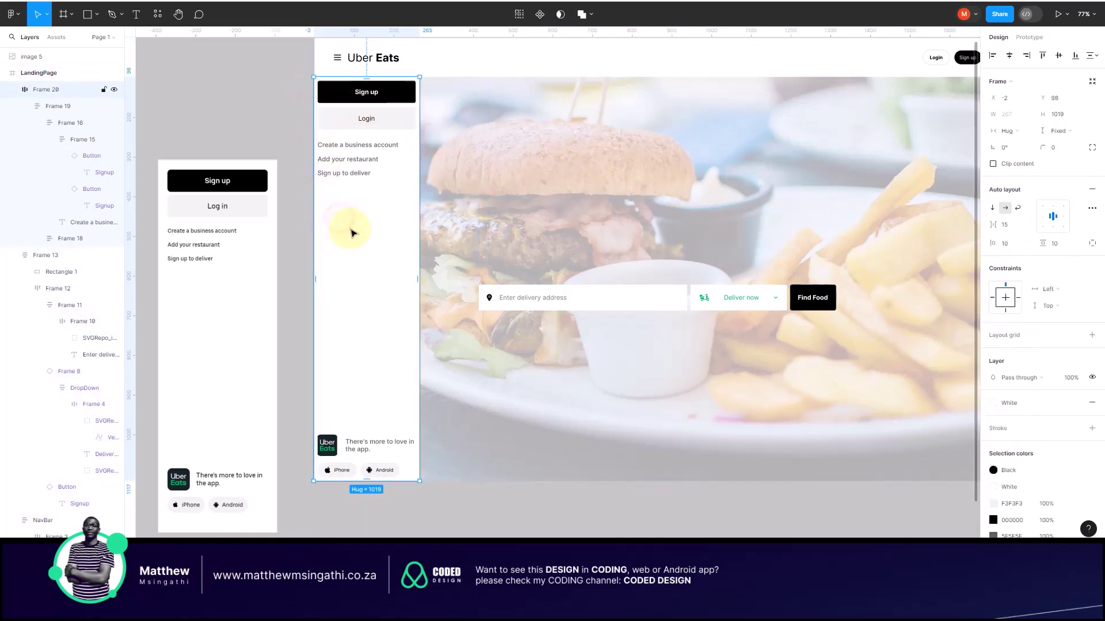
drag(352, 233, 366, 242)
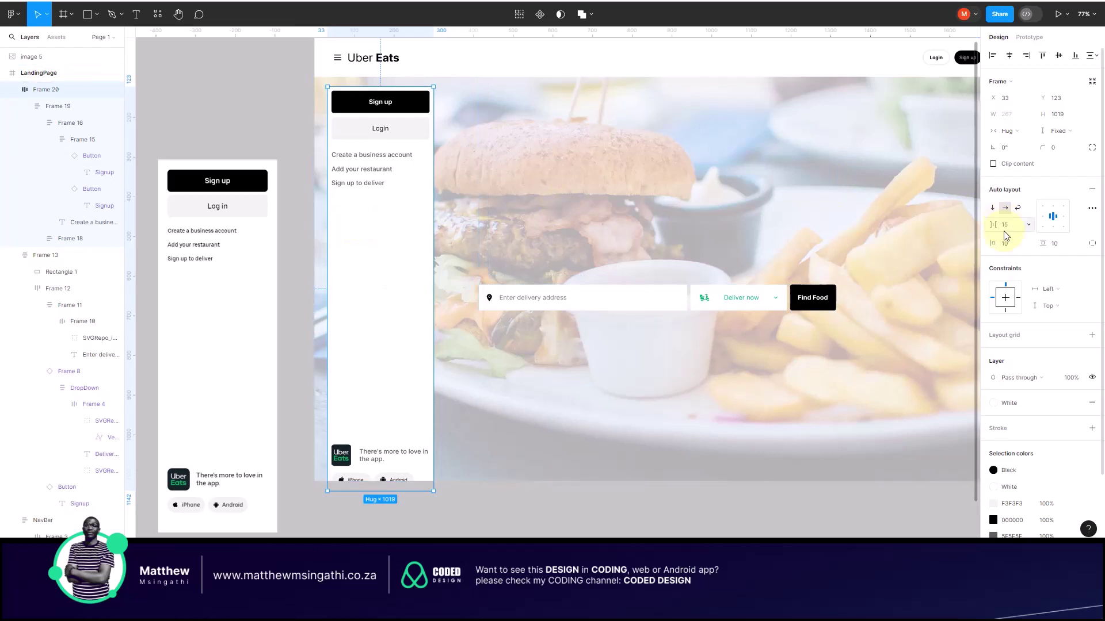
Step: Set menu item spacing to 0, raise vertical padding, and snap the menu to X 0, Y 98
drag(998, 229, 87, 243)
click(1042, 244)
click(1010, 226)
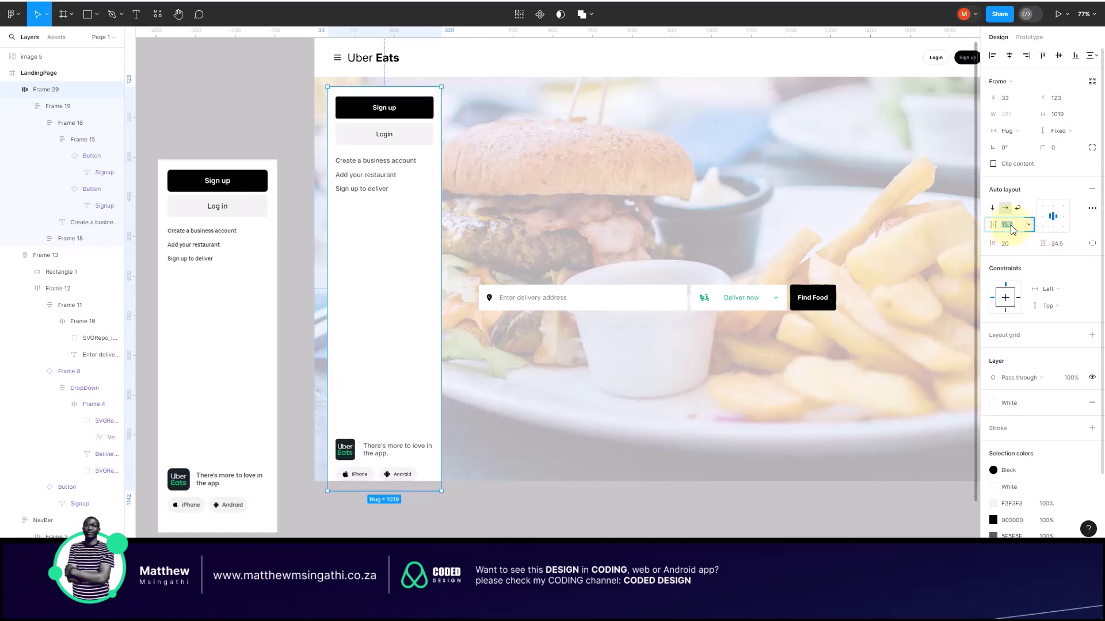
key(Return)
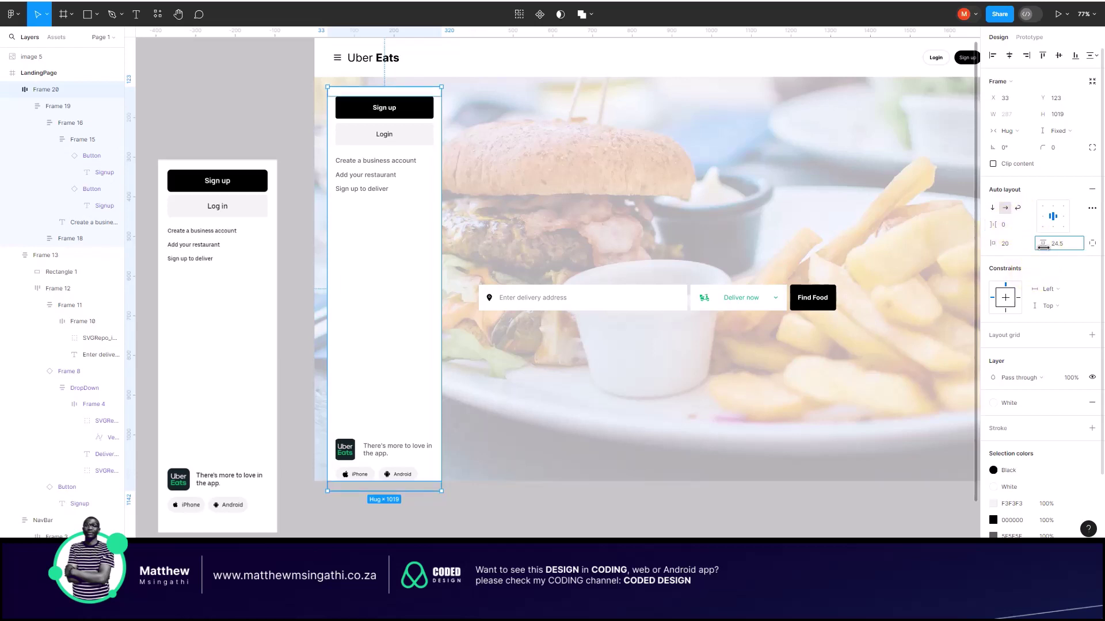
drag(1042, 244, 1062, 244)
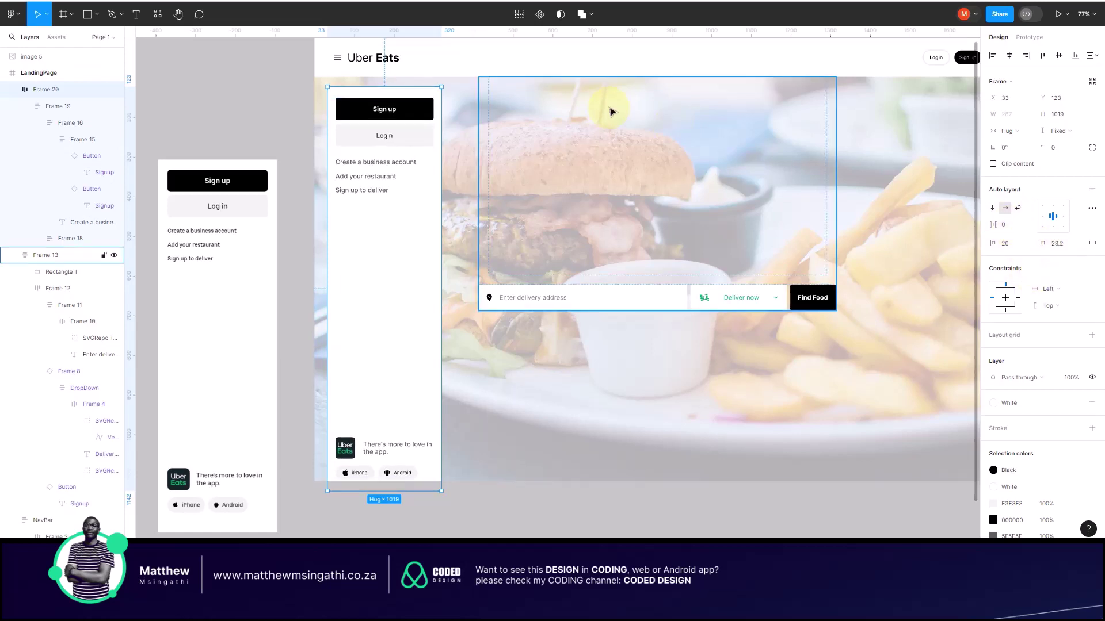
click(419, 226)
drag(418, 226, 407, 217)
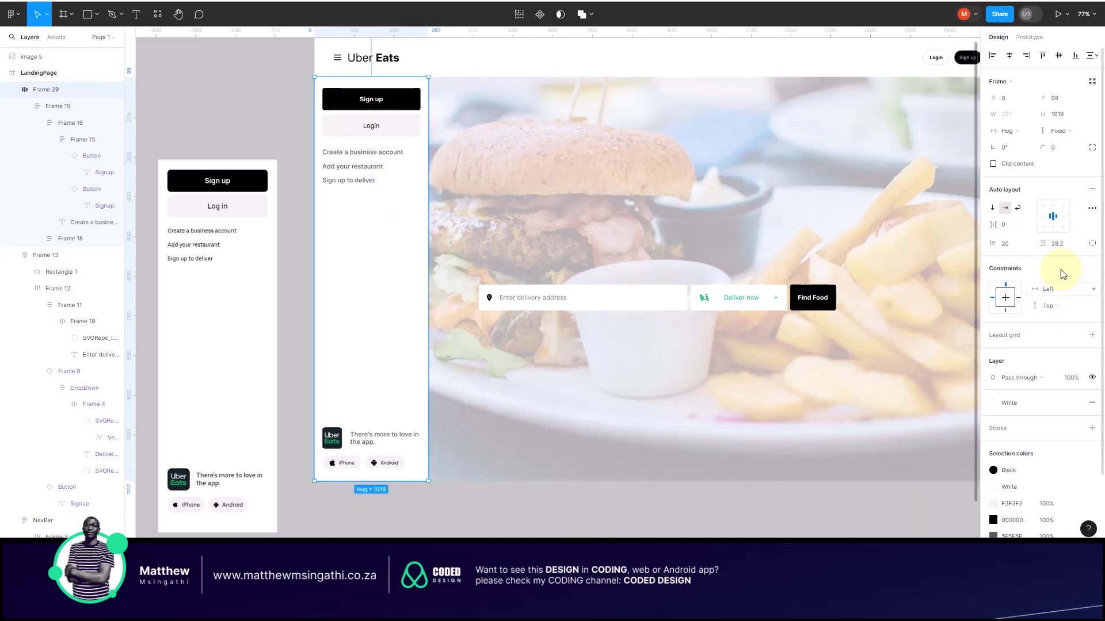
drag(1042, 247, 117, 237)
click(530, 186)
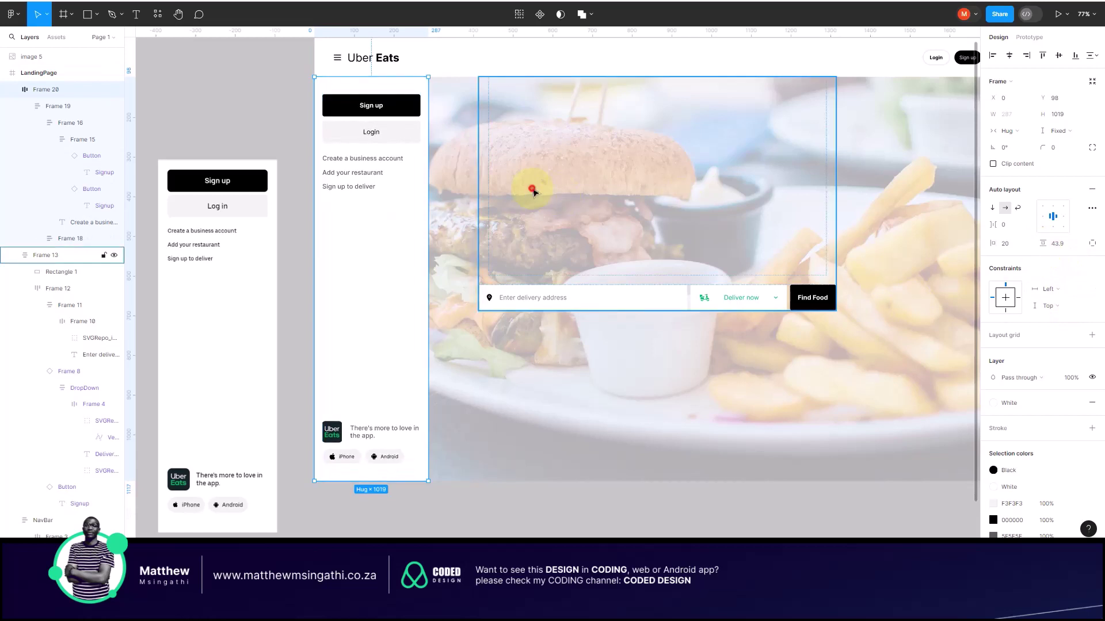
click(244, 104)
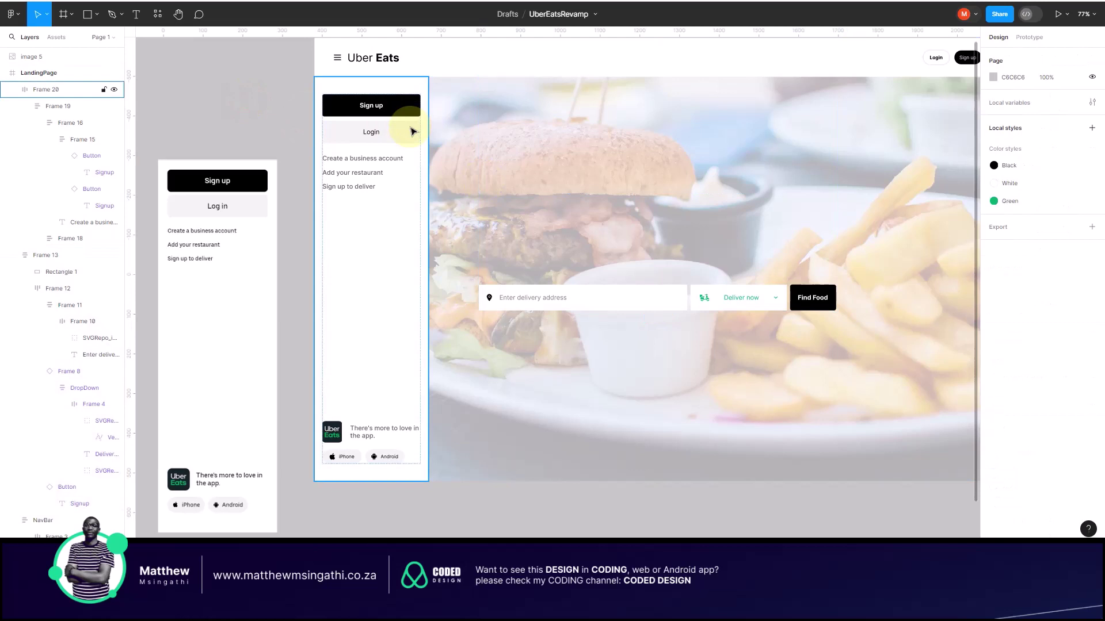
Step: Move the mobile mockup lower and pull Frame 20 out of LandingPage to its left
scroll(245, 210, down, 5)
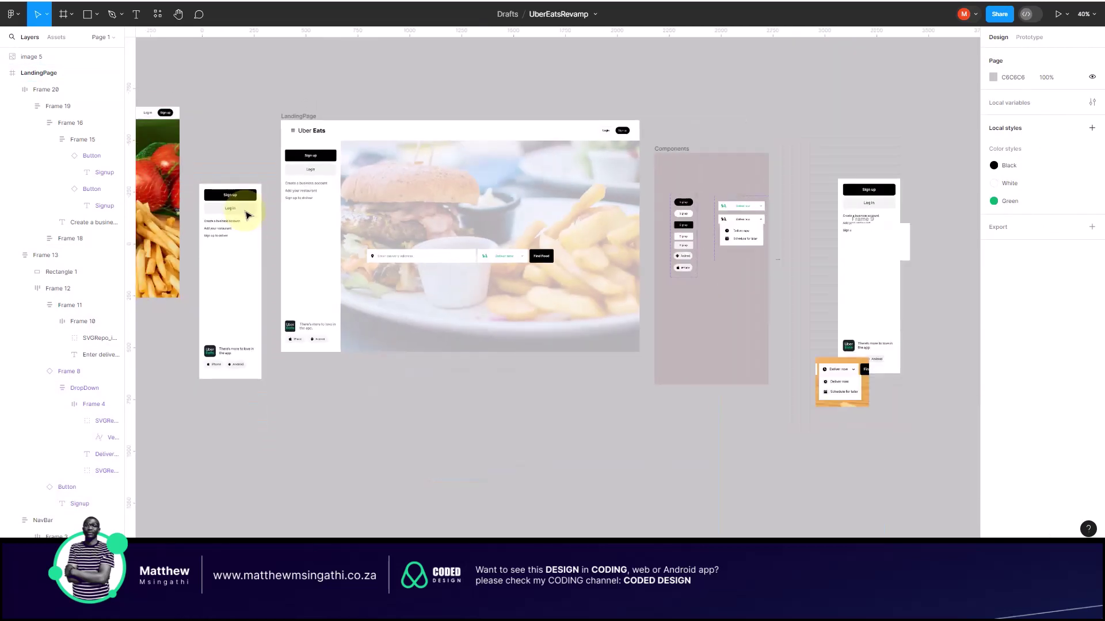
scroll(241, 226, up, 1)
drag(239, 226, 291, 465)
drag(320, 222, 246, 225)
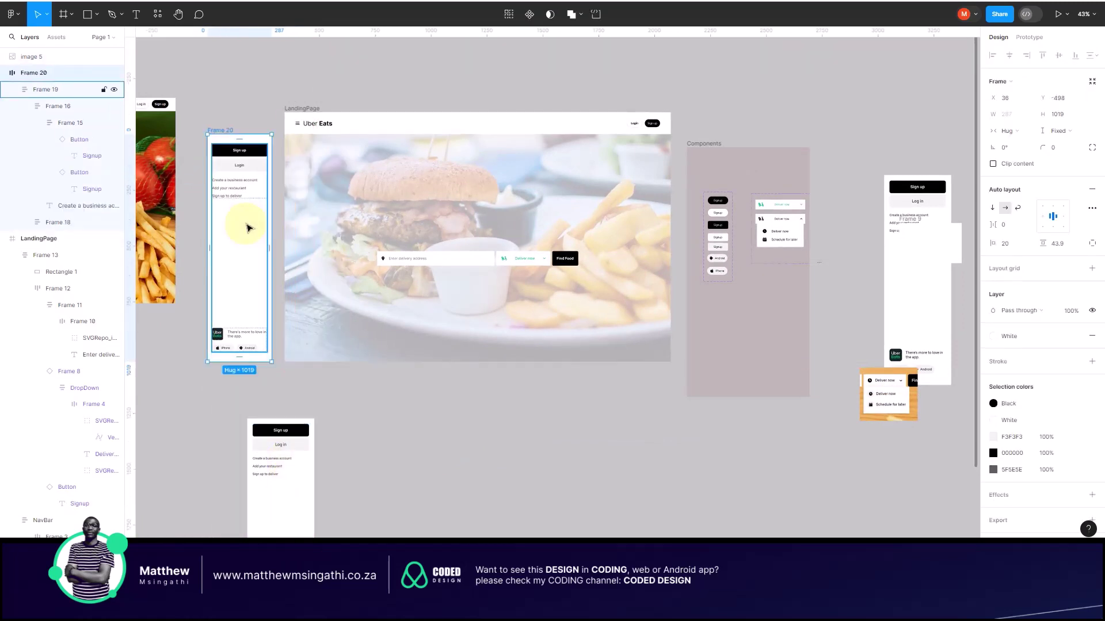
scroll(327, 176, up, 1)
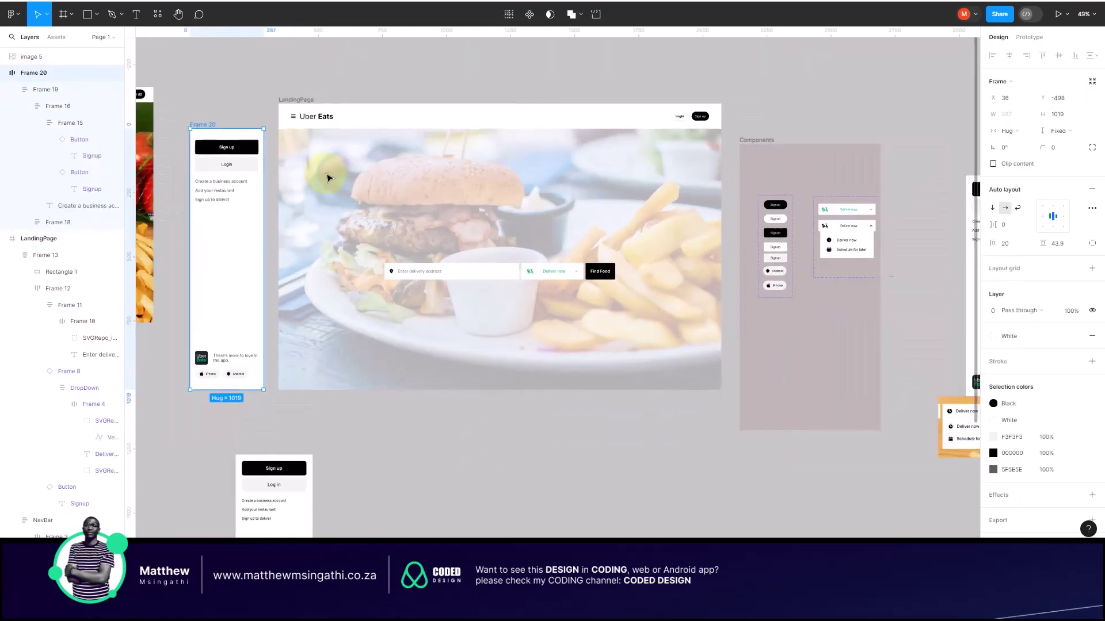
scroll(326, 176, down, 2)
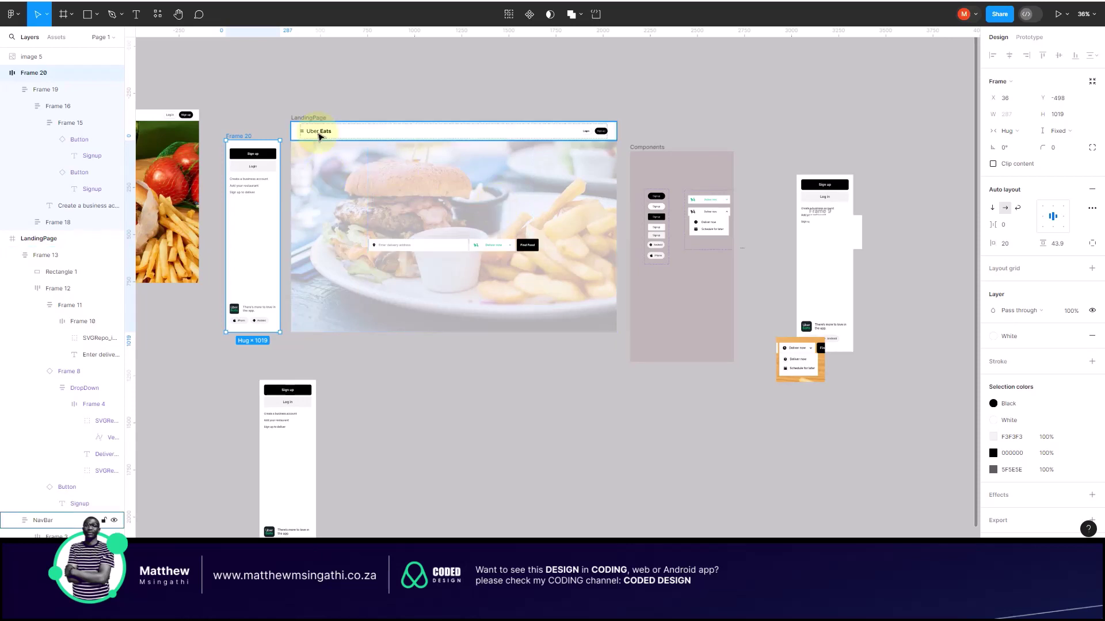
scroll(304, 108, up, 2)
click(299, 115)
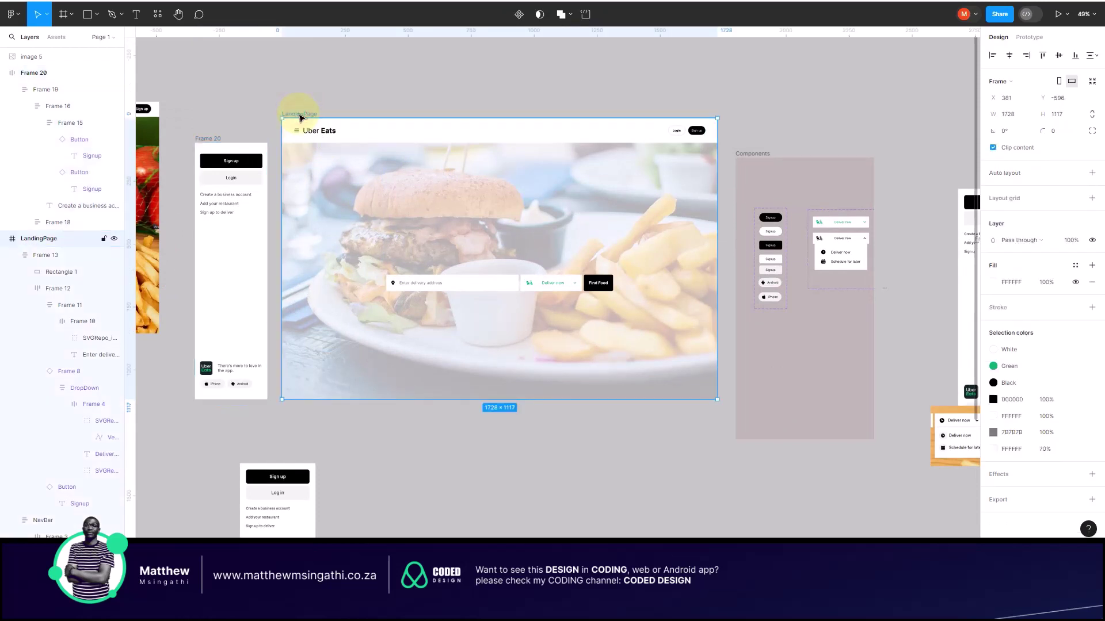
Step: In Prototype mode, select the hamburger icon in the header
click(1024, 38)
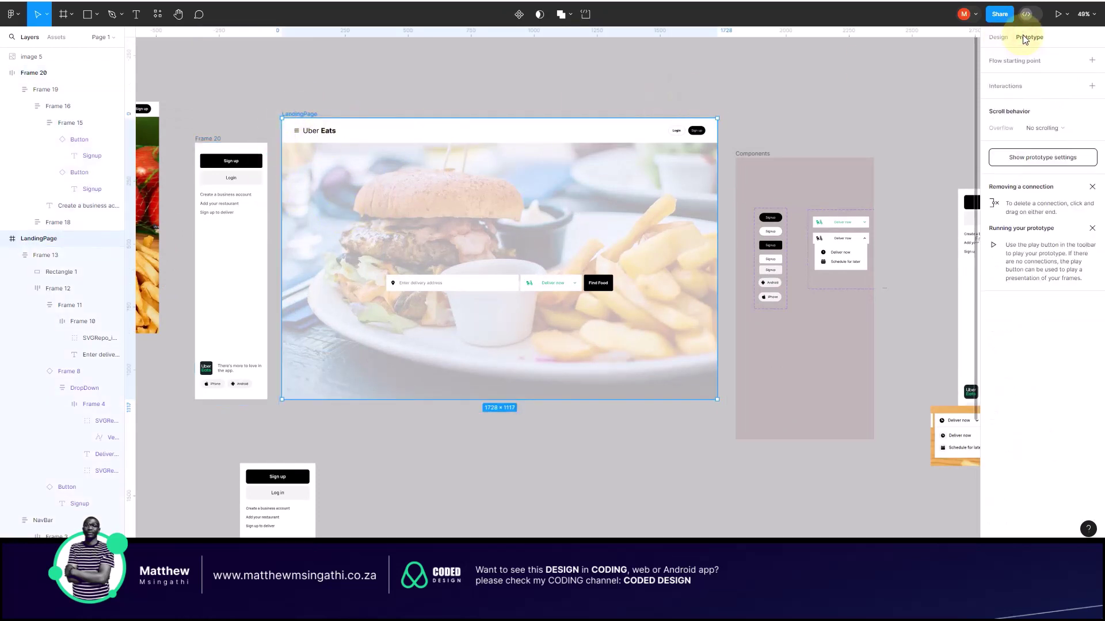
mouse_move(283, 265)
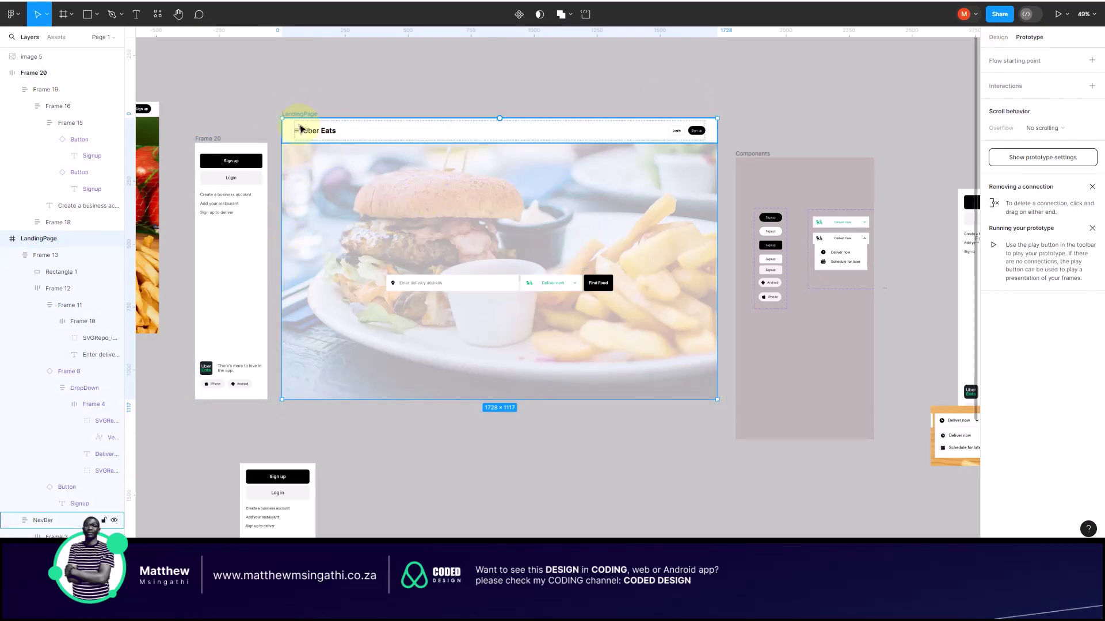
scroll(296, 132, up, 5)
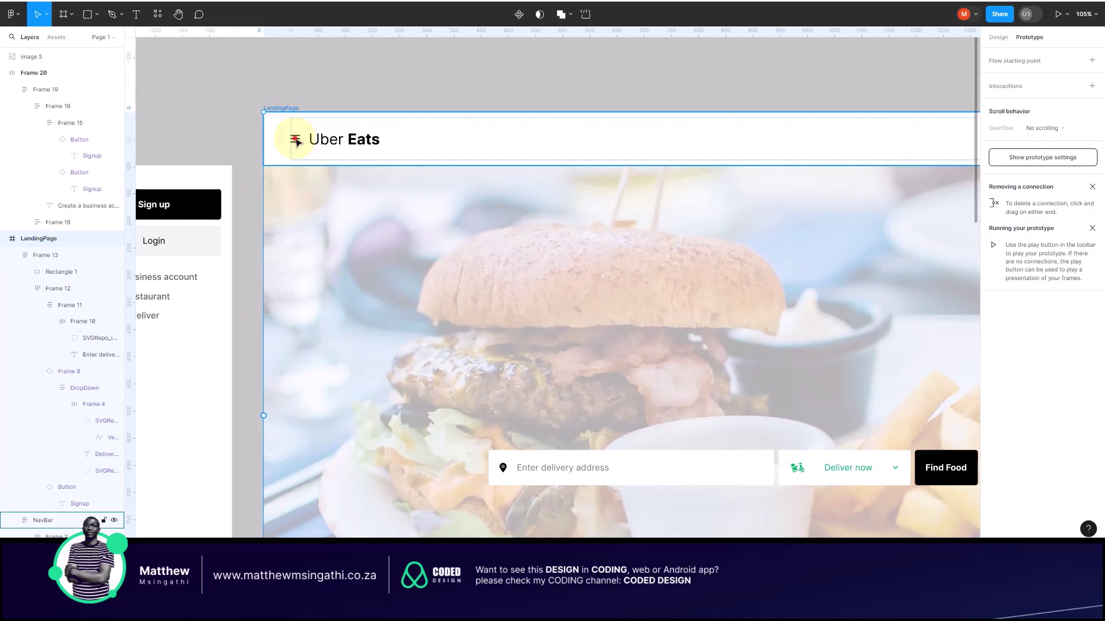
click(296, 141)
scroll(296, 141, up, 6)
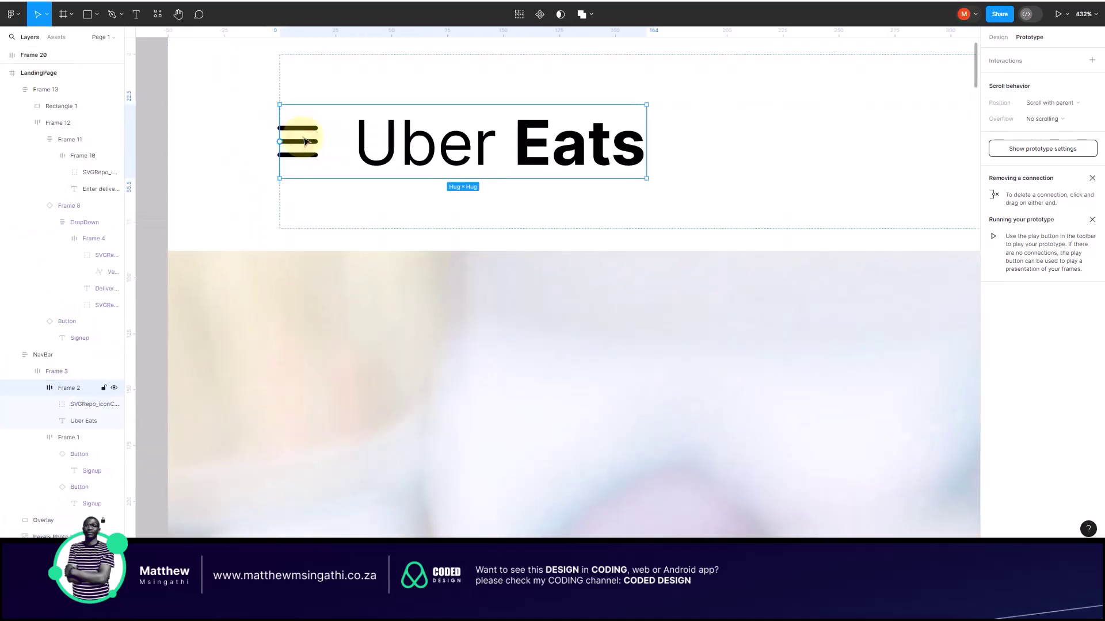
click(305, 141)
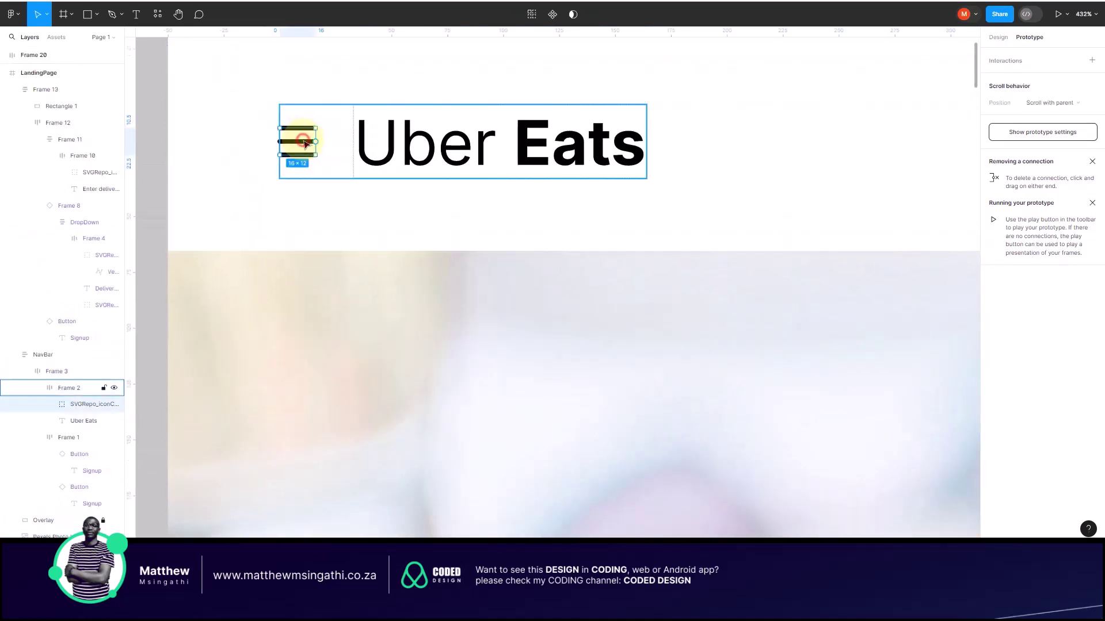
scroll(311, 151, down, 3)
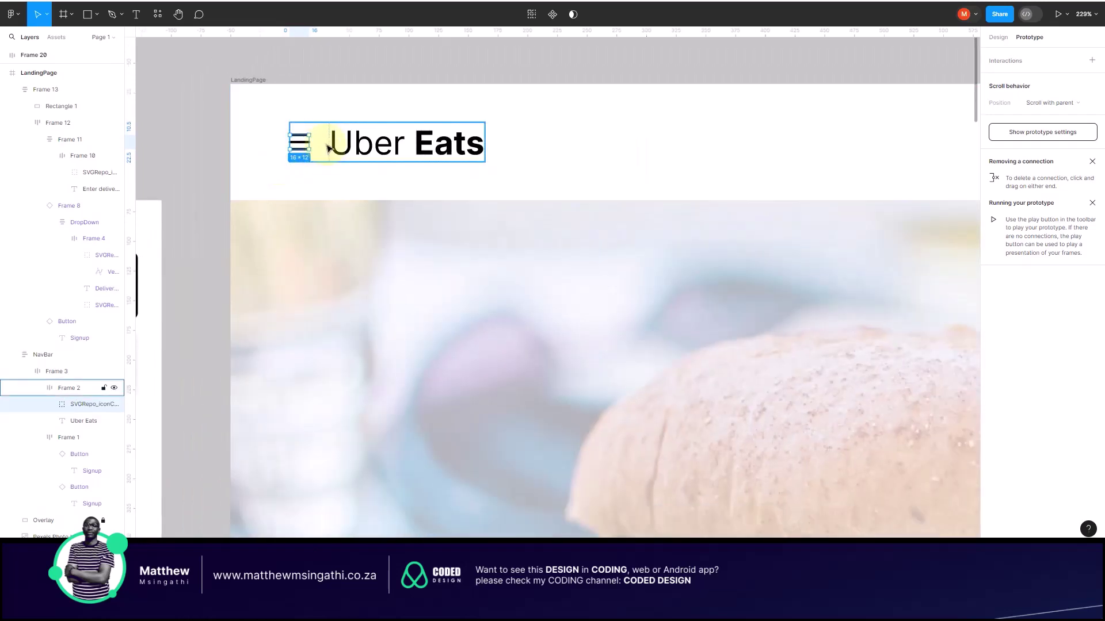
scroll(294, 150, down, 2)
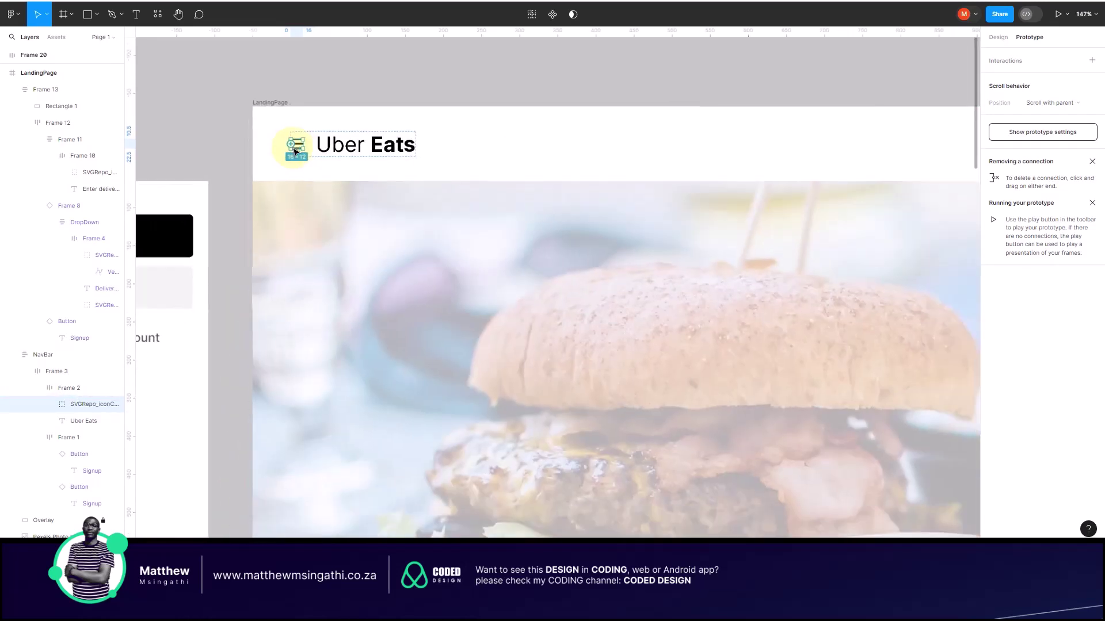
Step: Link the hamburger icon to Frame 20 with an On click Open overlay action
drag(291, 150, 238, 233)
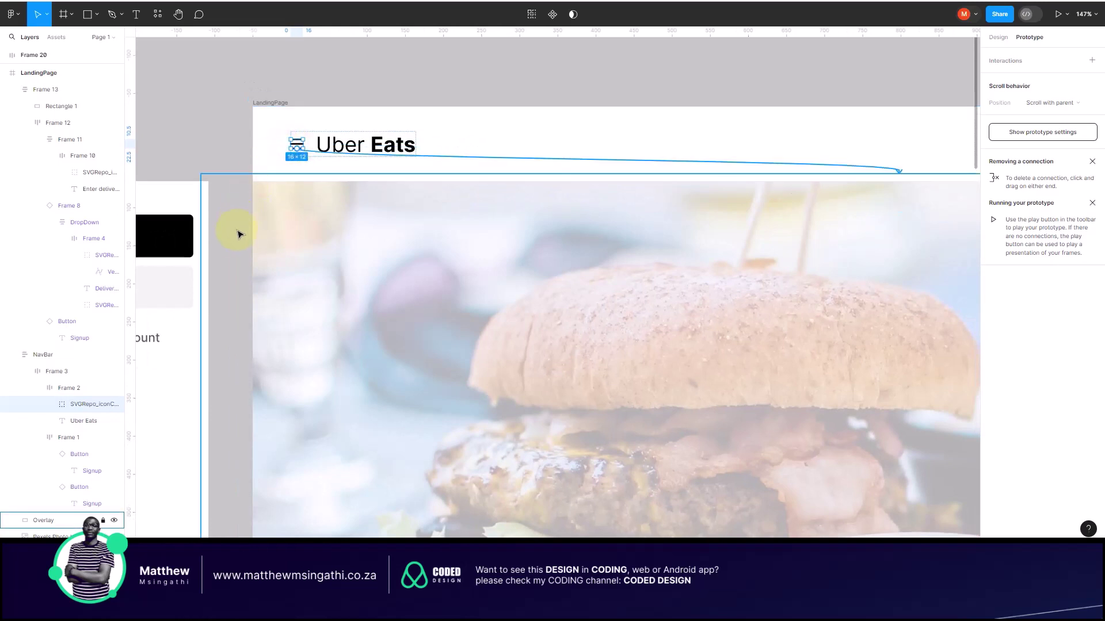
drag(228, 284, 263, 228)
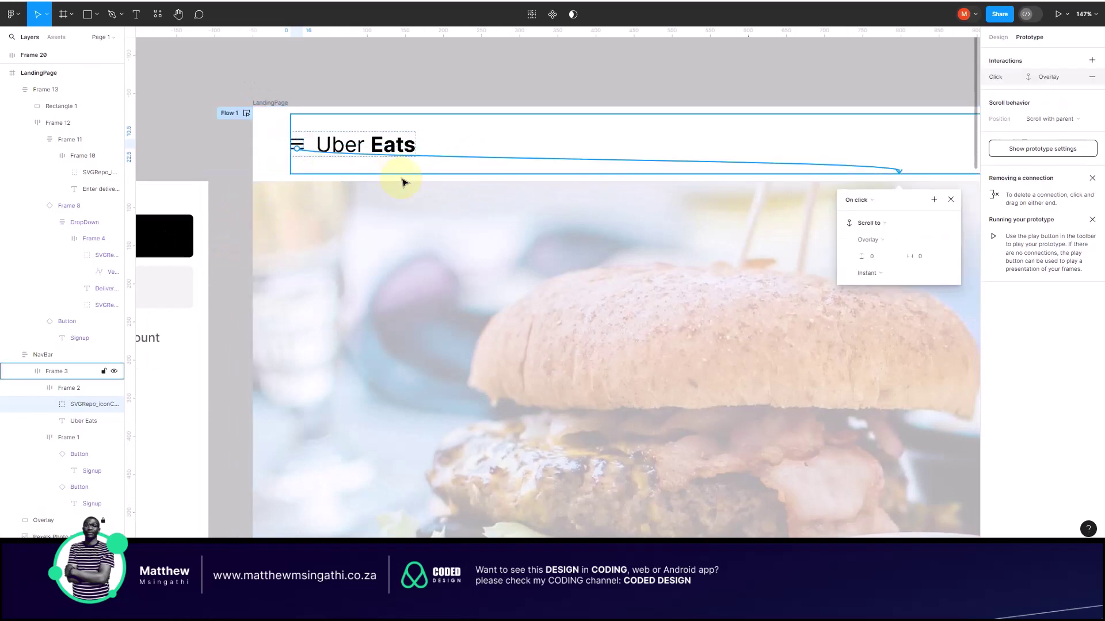
key(ctrl+z)
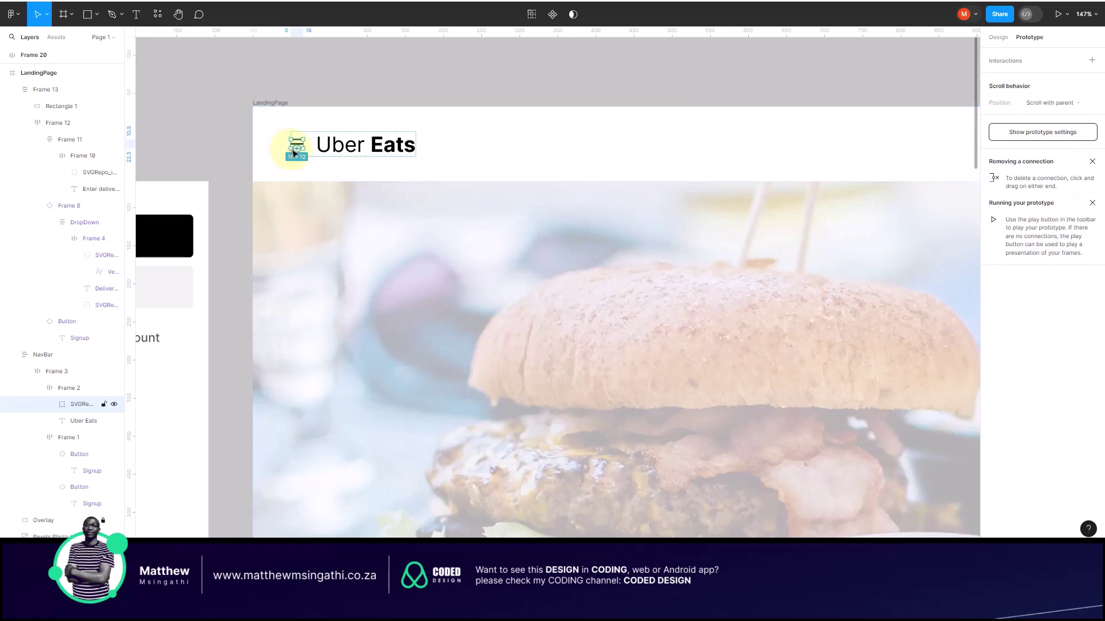
drag(286, 151, 233, 207)
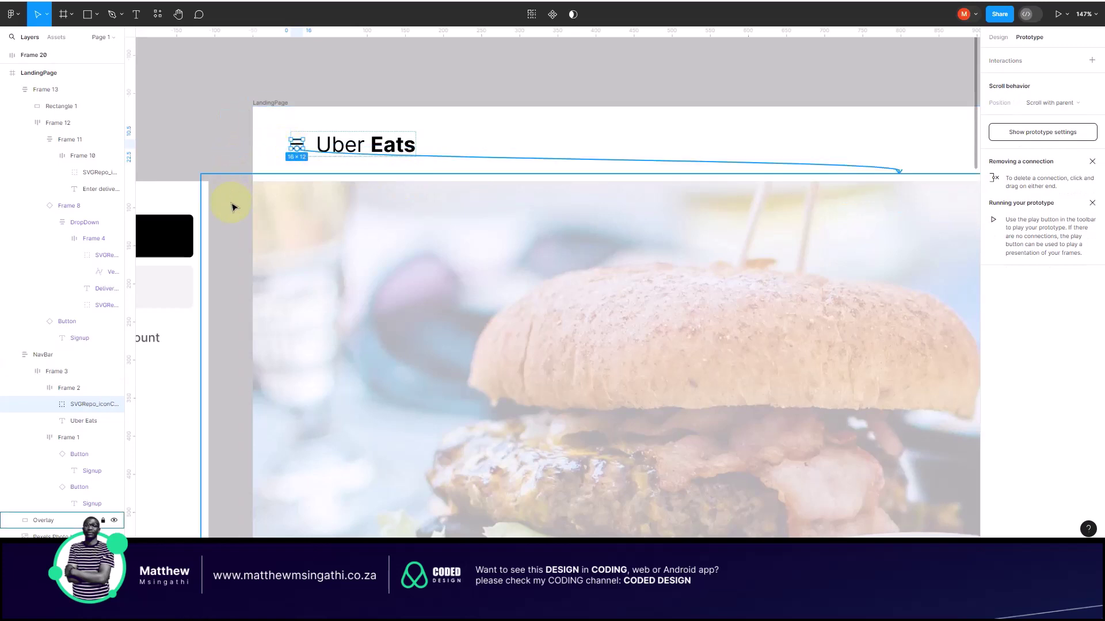
drag(213, 273, 170, 191)
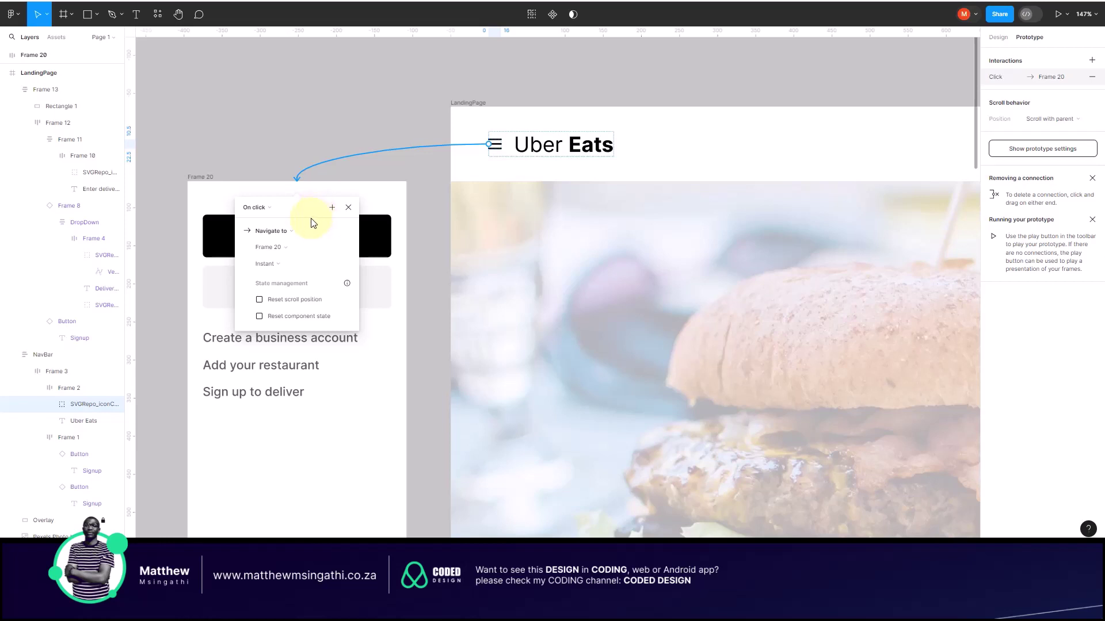
click(324, 235)
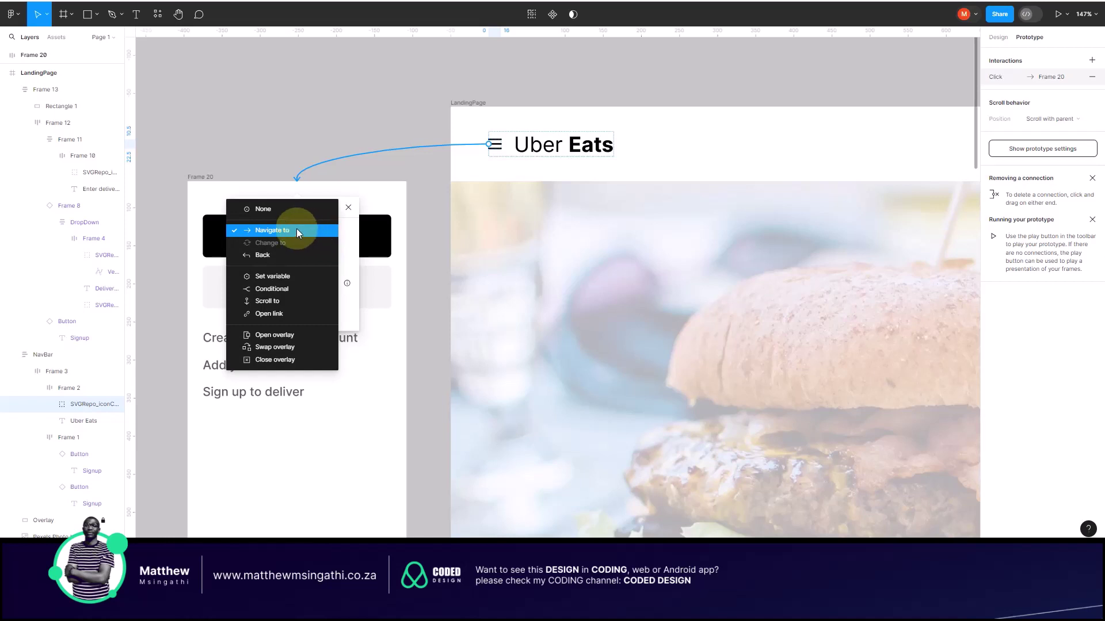
click(261, 338)
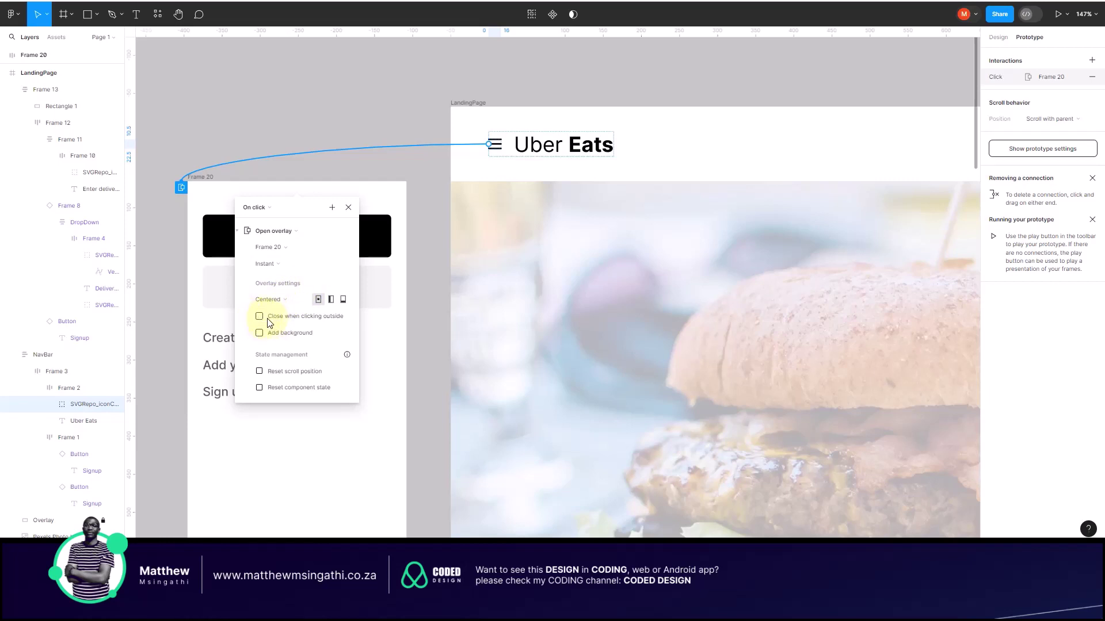
Step: Present the prototype and tap the hamburger icon to confirm the sign-up menu overlay appears
click(381, 126)
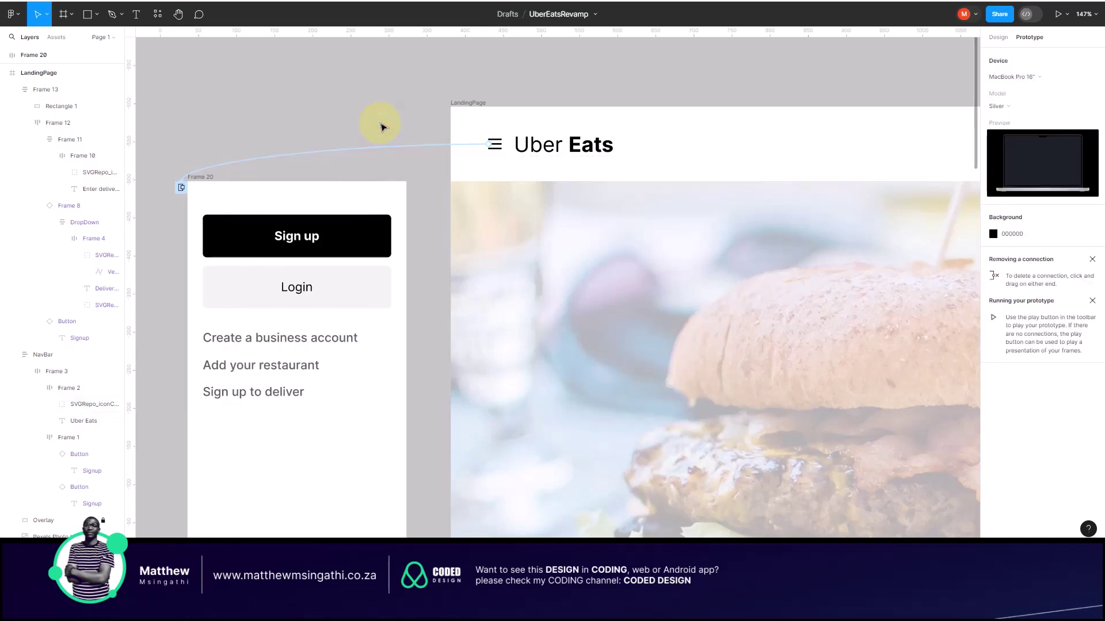
key(ctrl+alt+Return)
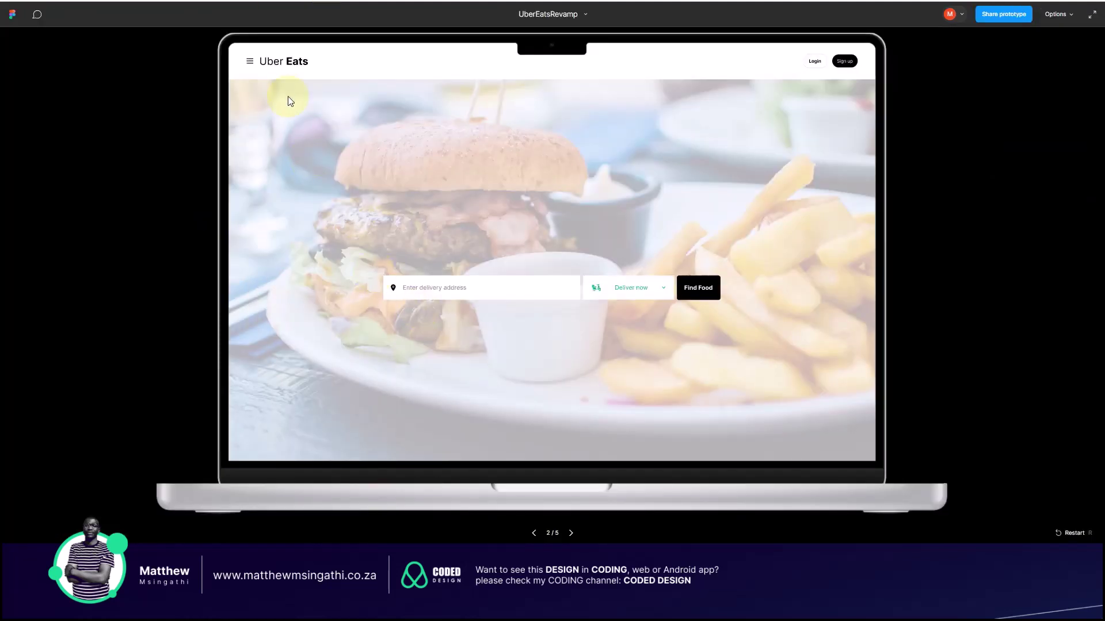
click(249, 62)
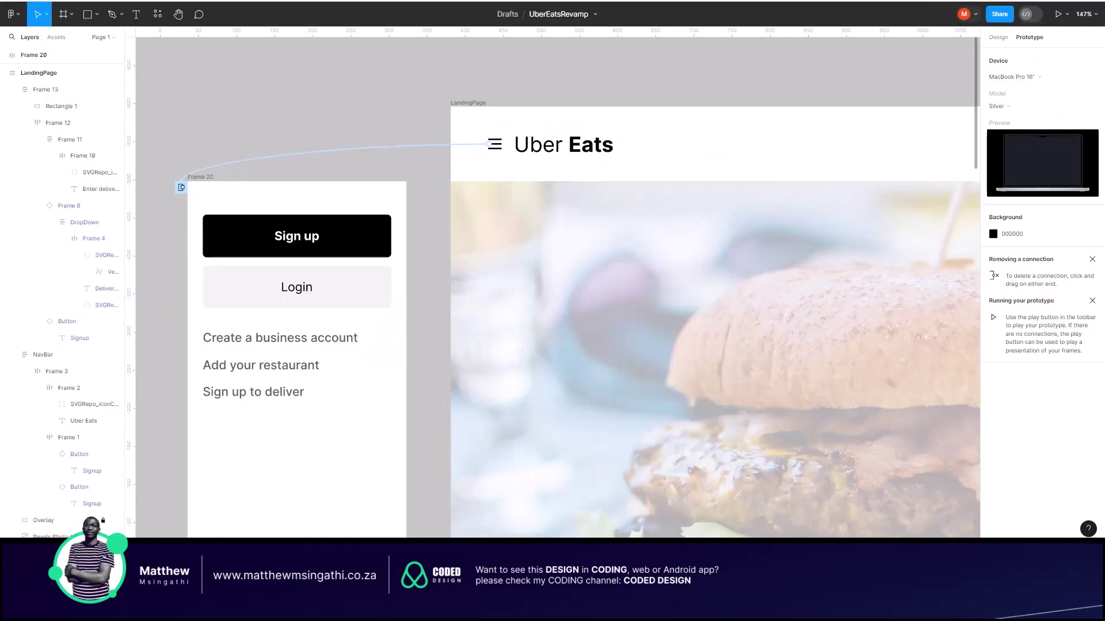
scroll(424, 198, down, 5)
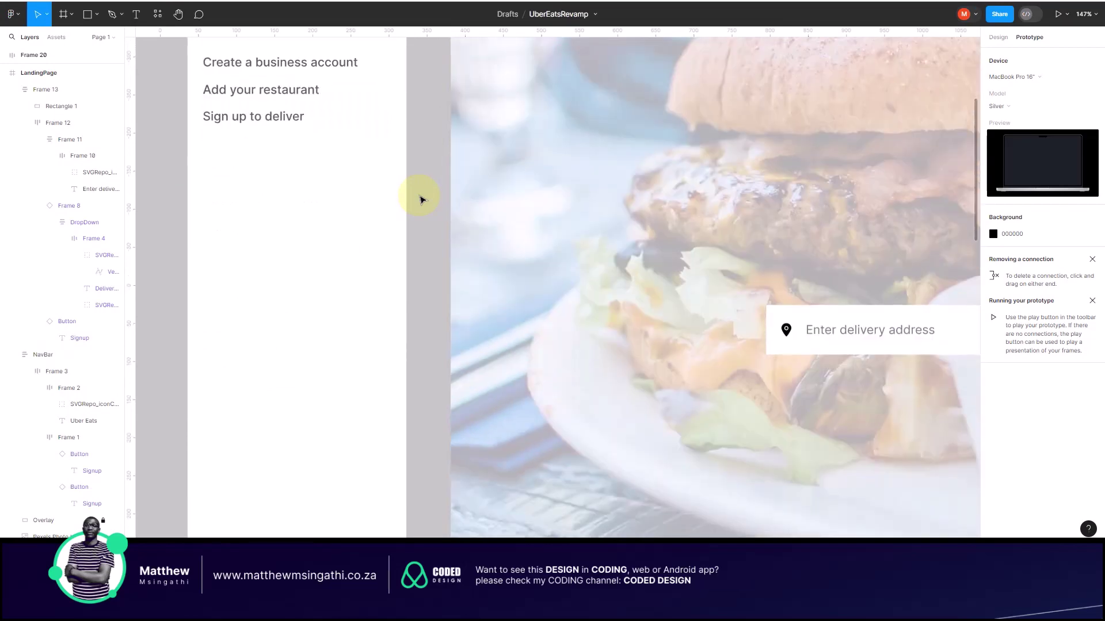
scroll(422, 199, down, 4)
scroll(422, 199, up, 7)
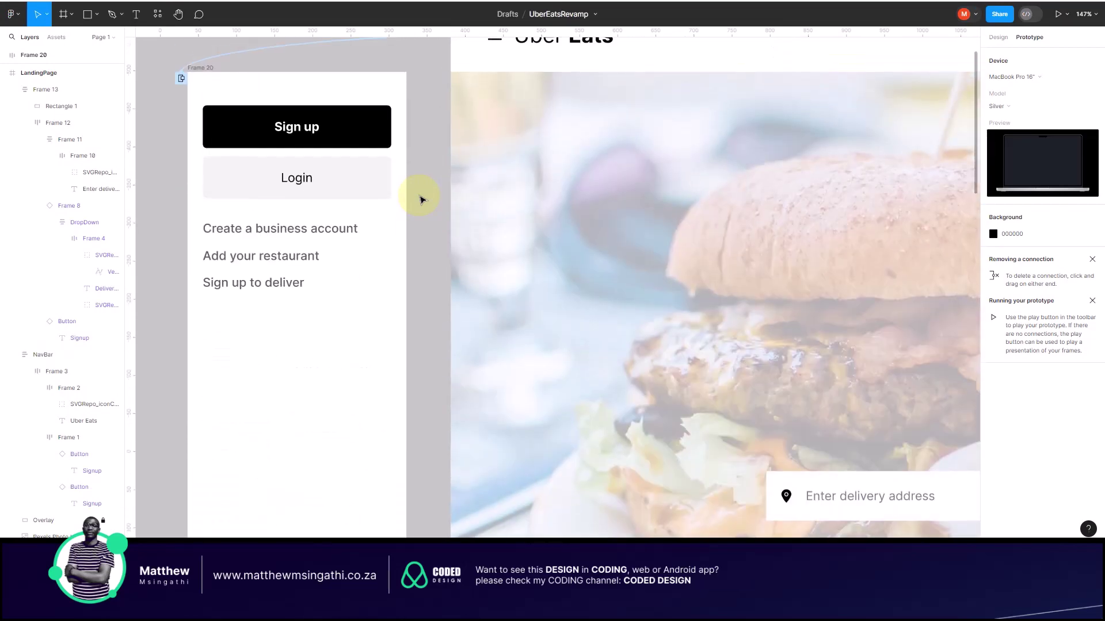
scroll(421, 198, up, 2)
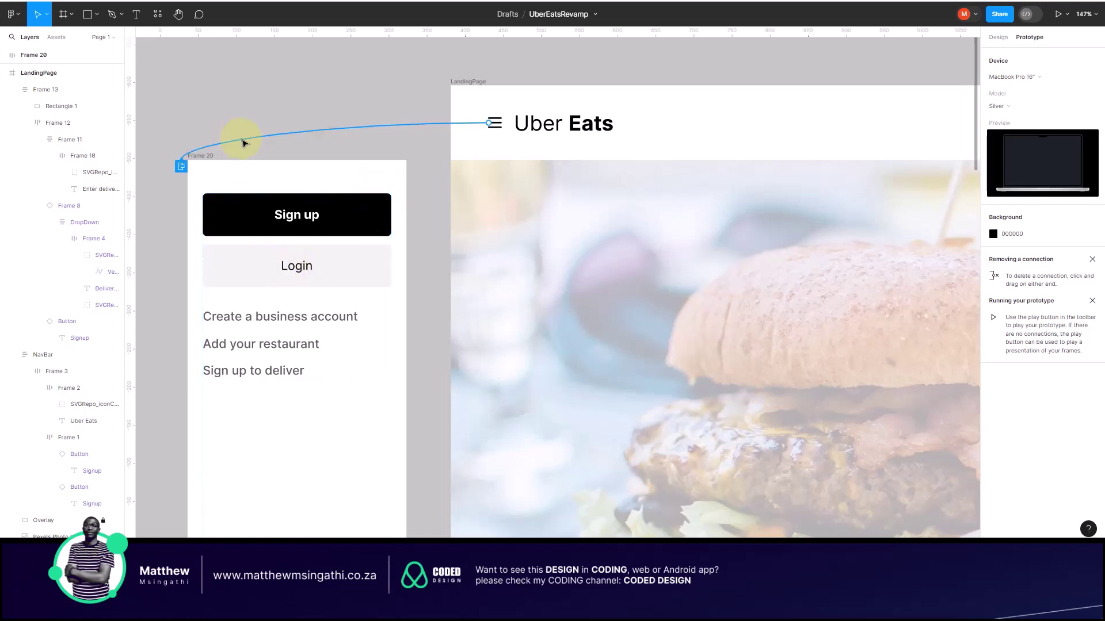
Step: Change the overlay position from Centered to Top left and check it in presentation mode
click(243, 142)
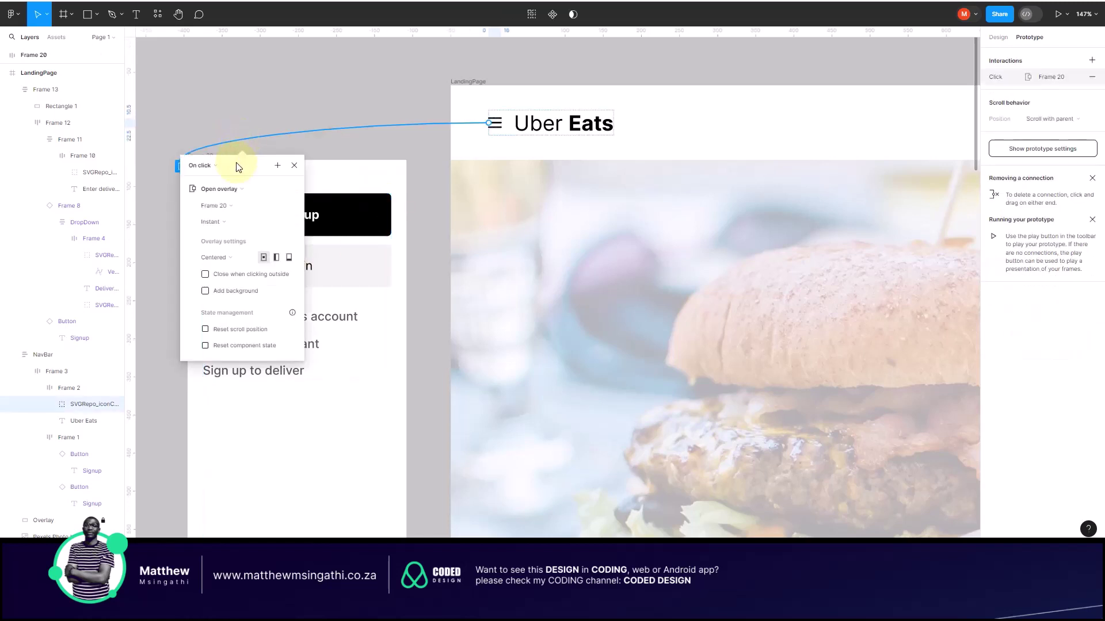
click(276, 257)
key(ctrl+alt+Return)
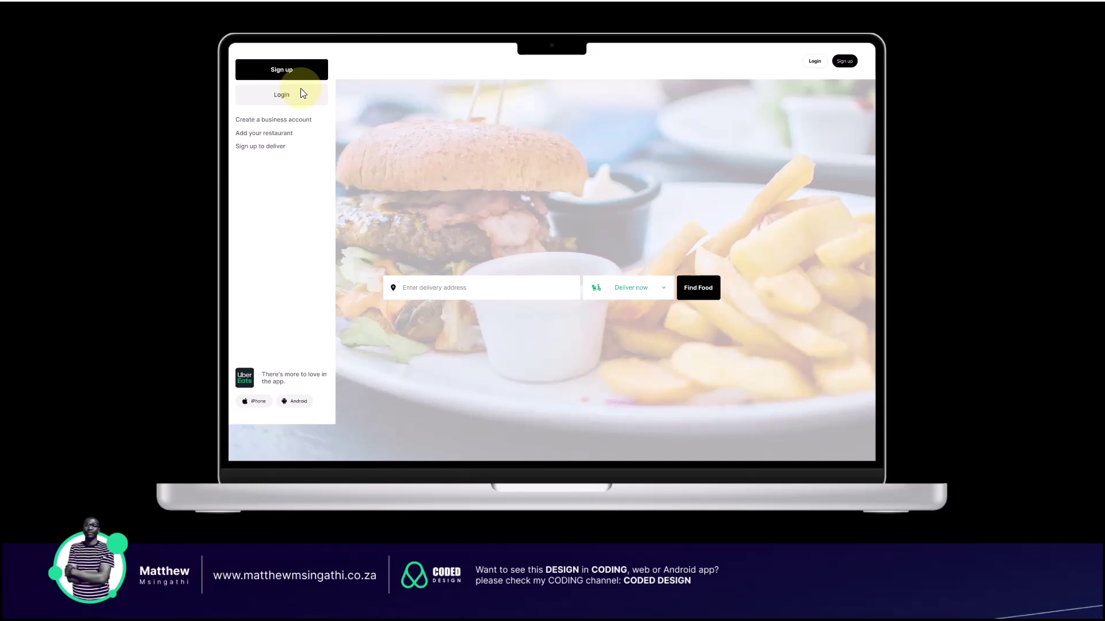
click(138, 1)
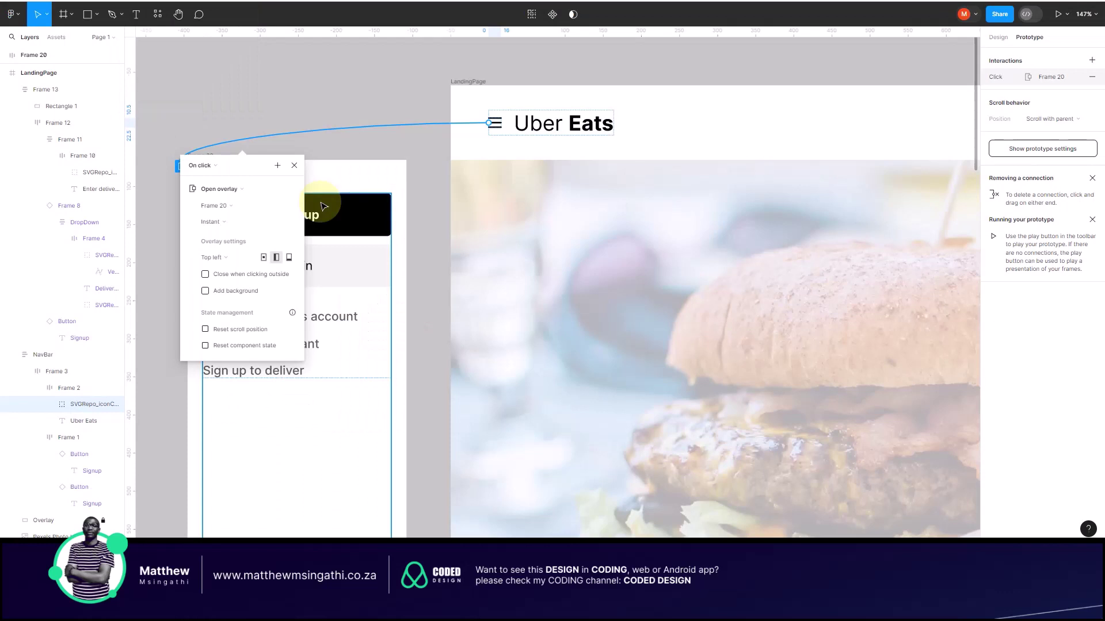
scroll(324, 206, down, 1)
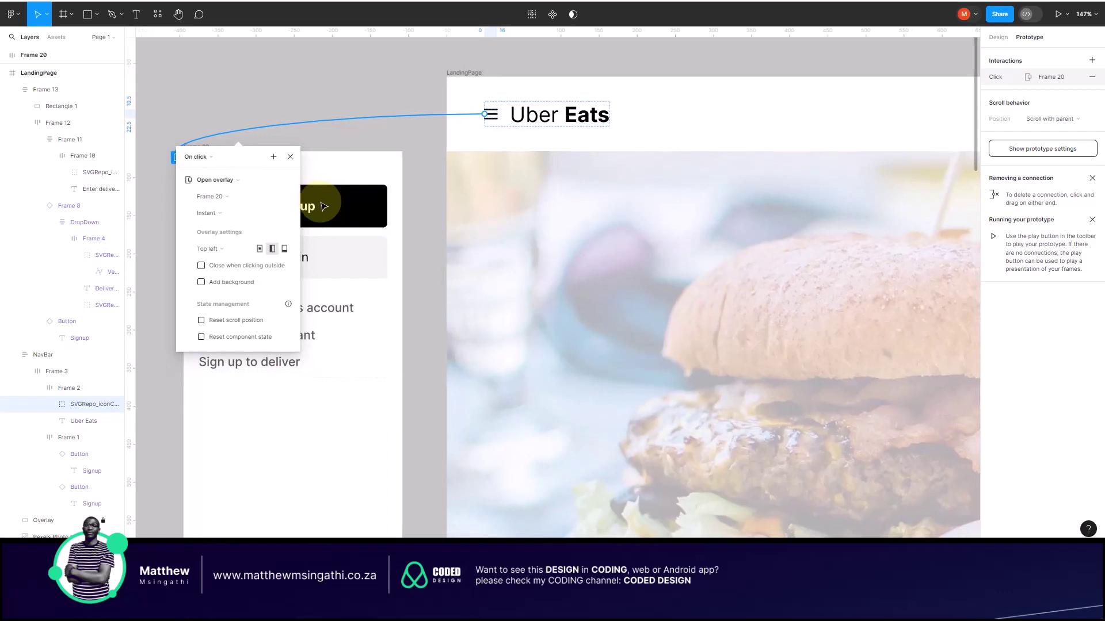
scroll(331, 144, right, 1)
click(331, 136)
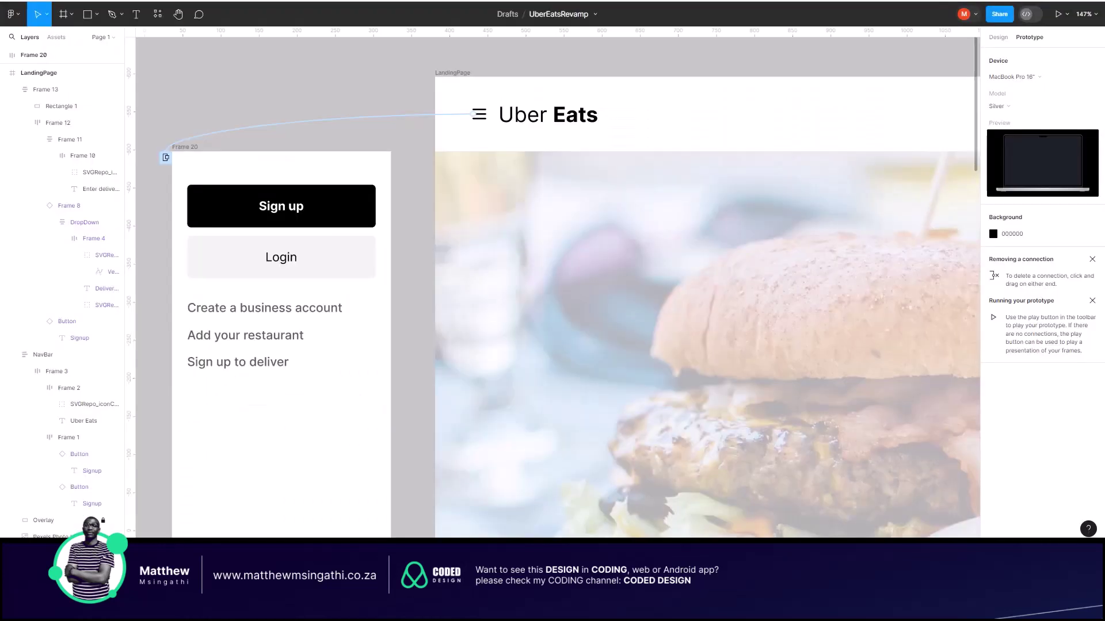
Step: Enable Close when clicking outside and add a 000000 background at 25% to the overlay
click(294, 122)
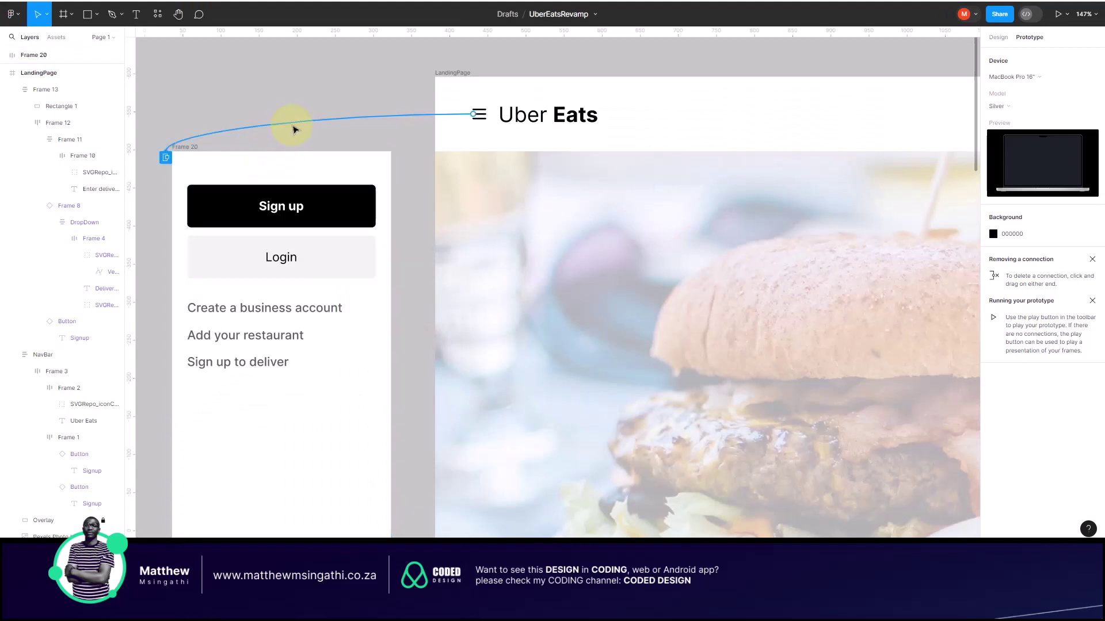
click(295, 129)
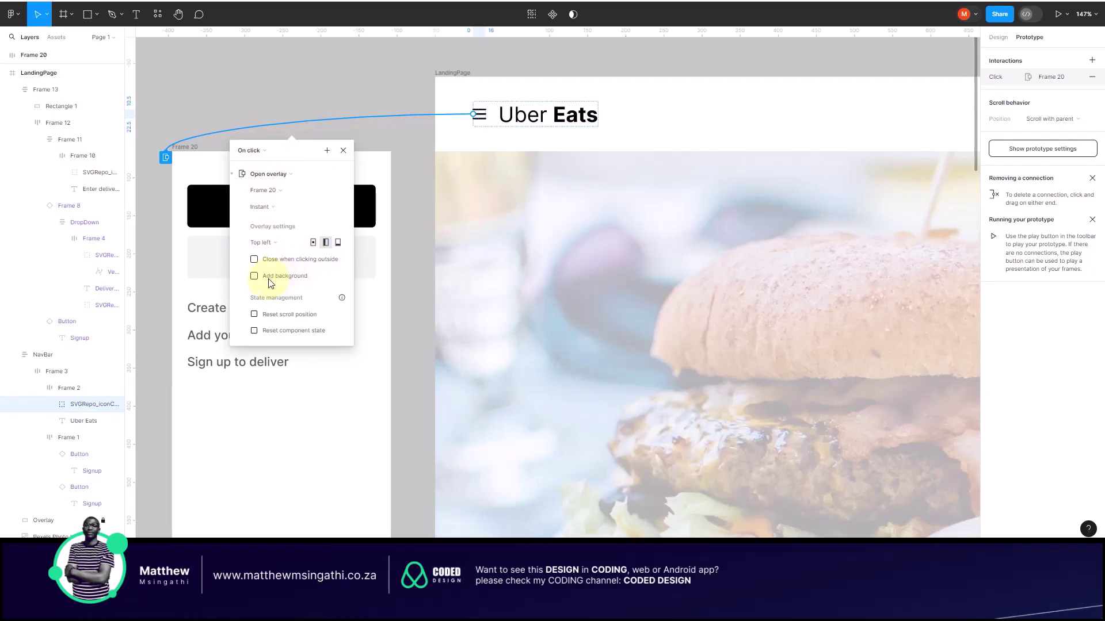
click(254, 258)
click(254, 276)
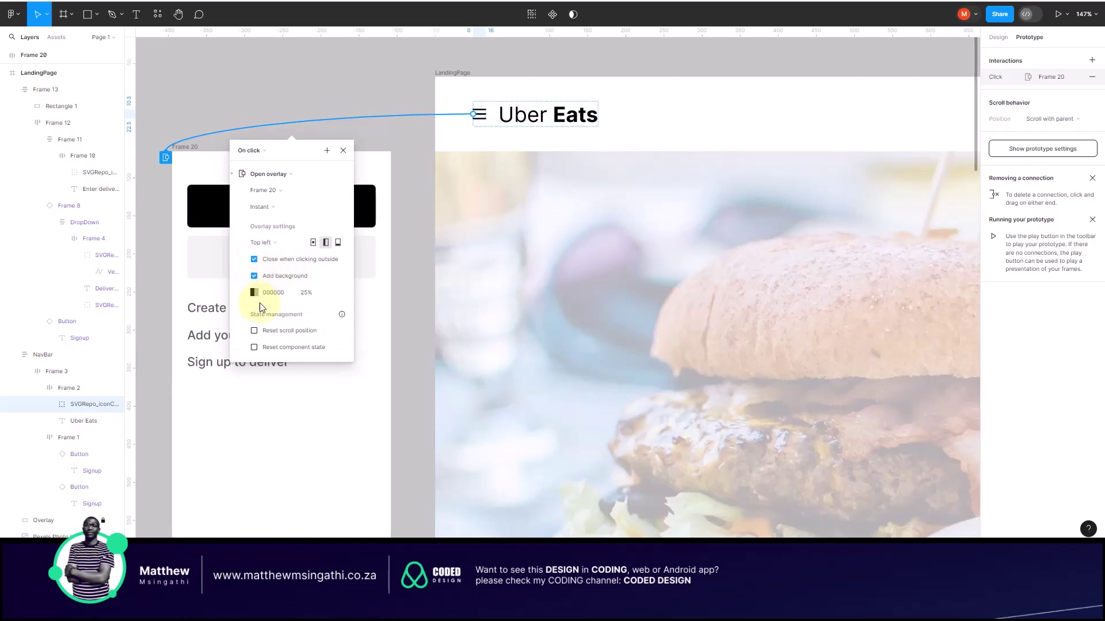
click(224, 110)
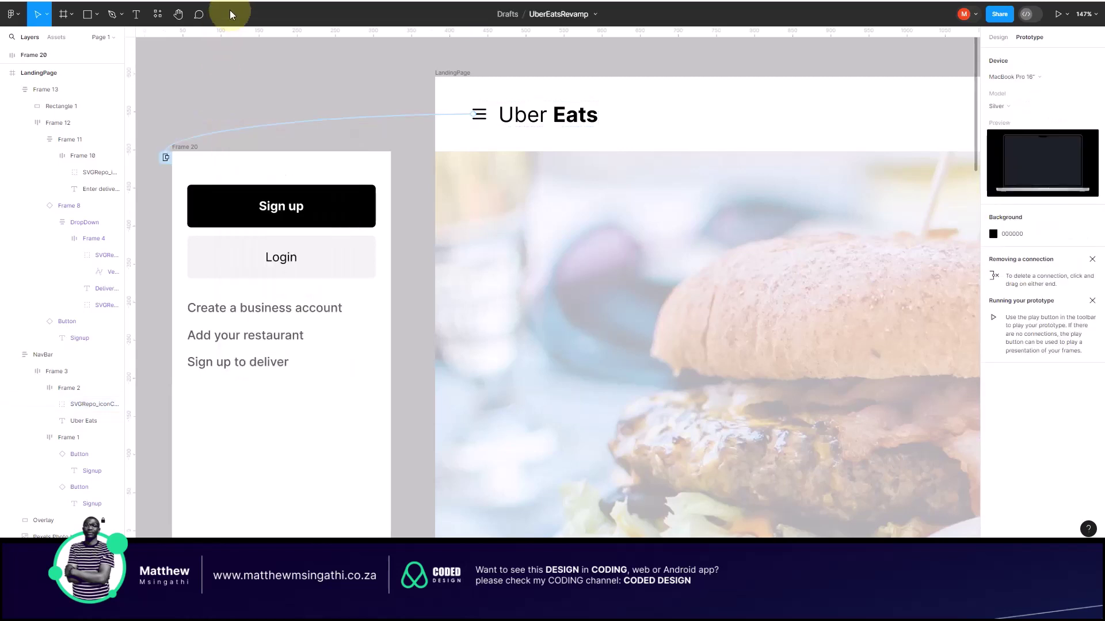
Step: In the presented prototype, dismiss the menu by clicking outside it, then reopen it from the hamburger
key(super+alt+Return)
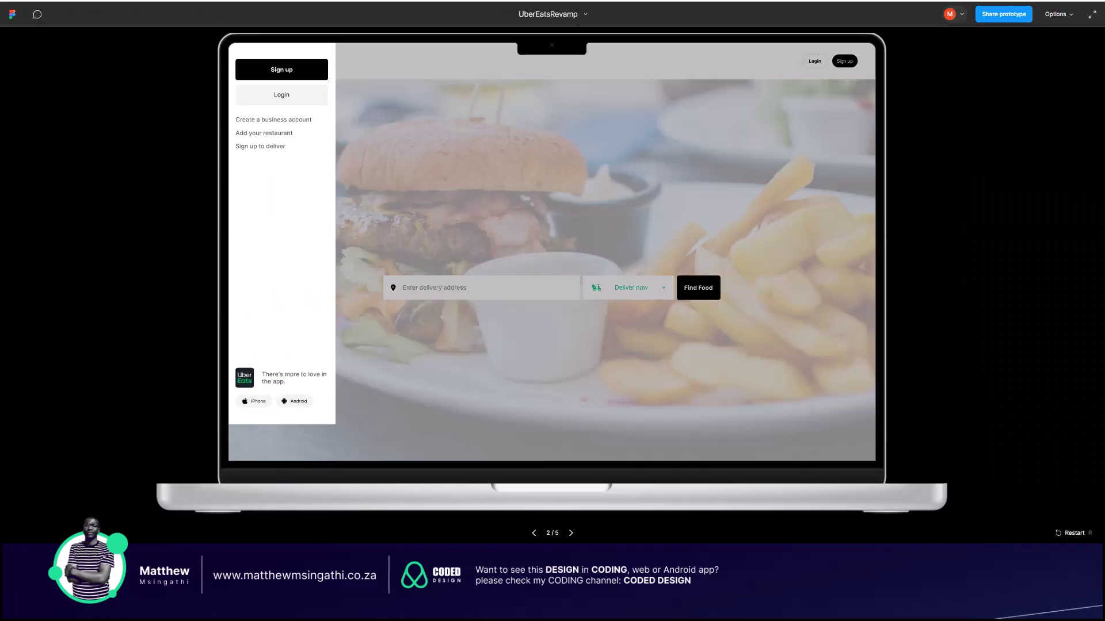
click(470, 160)
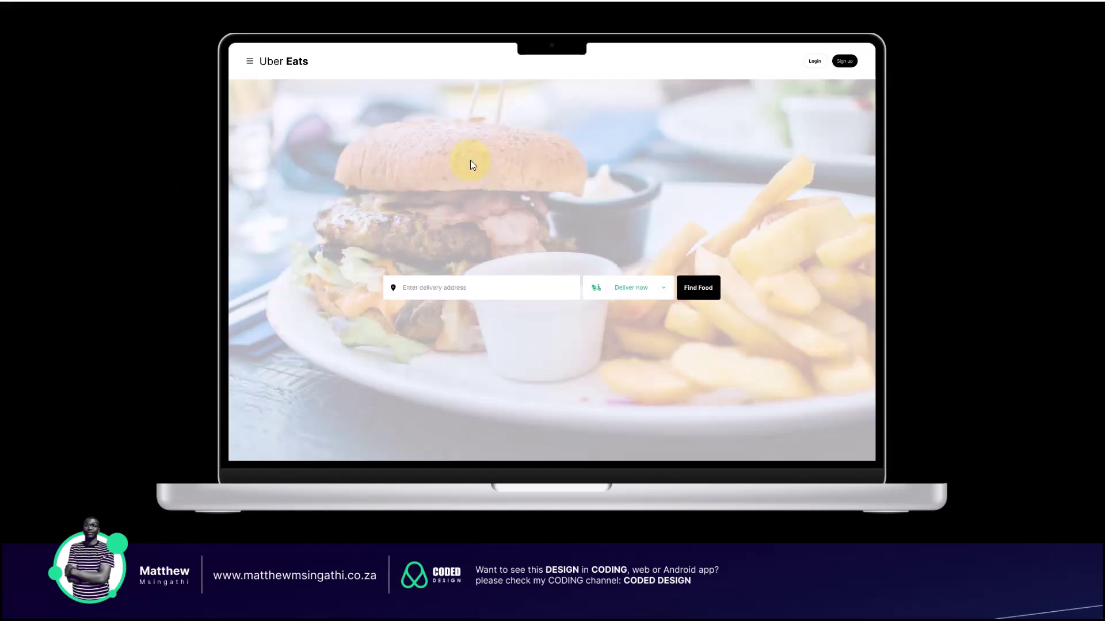
click(249, 61)
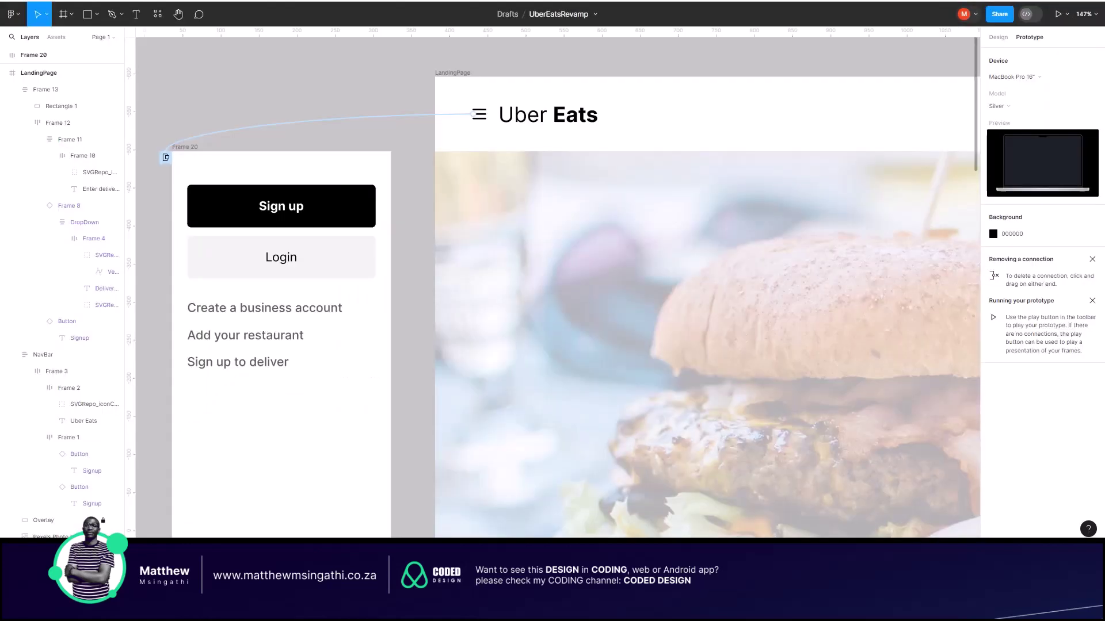
Step: Switch the overlay transition from Instant to Move in and preview the menu opening
click(290, 125)
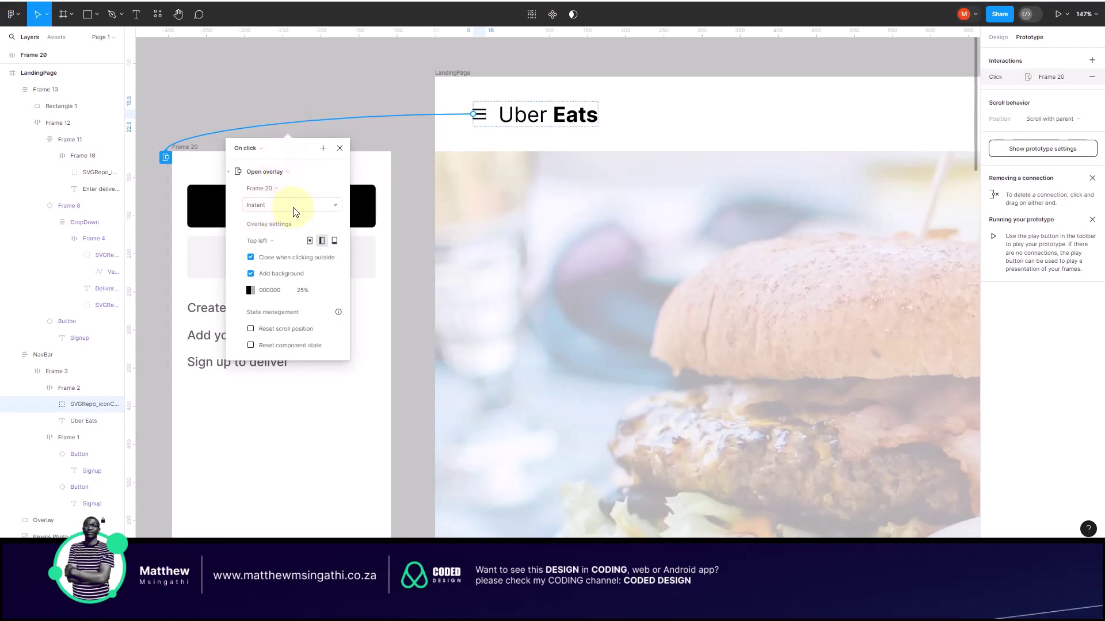
click(314, 207)
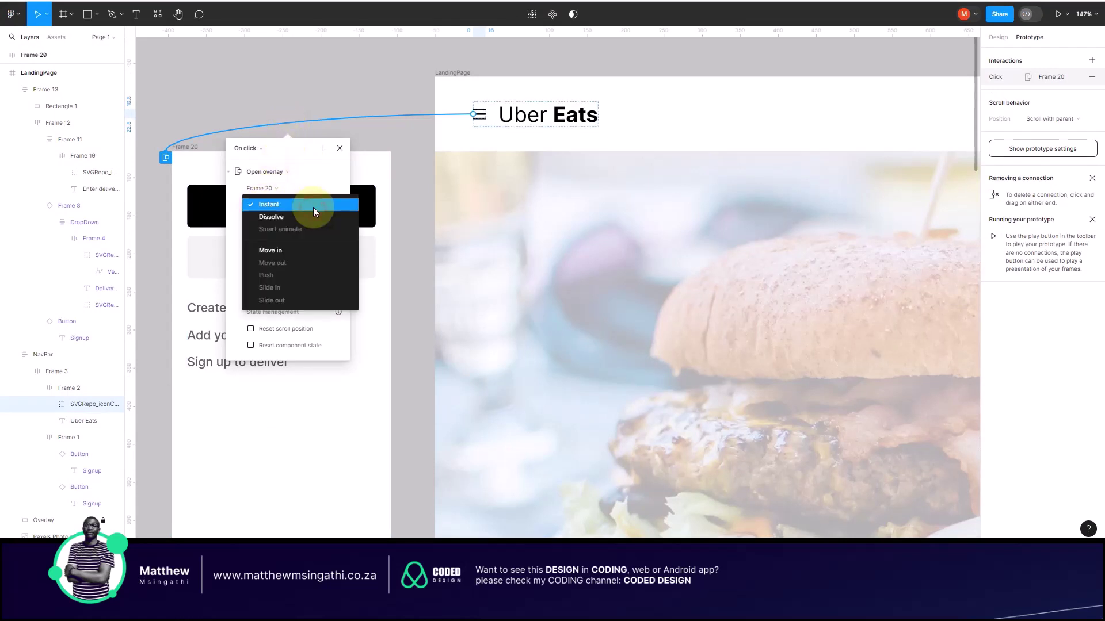
click(276, 250)
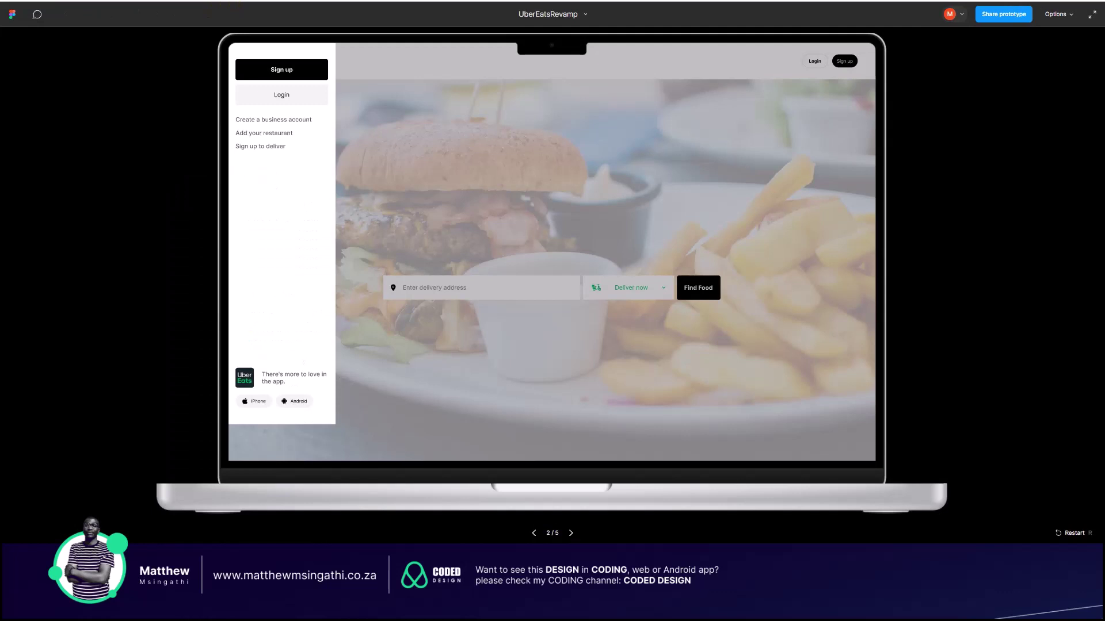
click(413, 167)
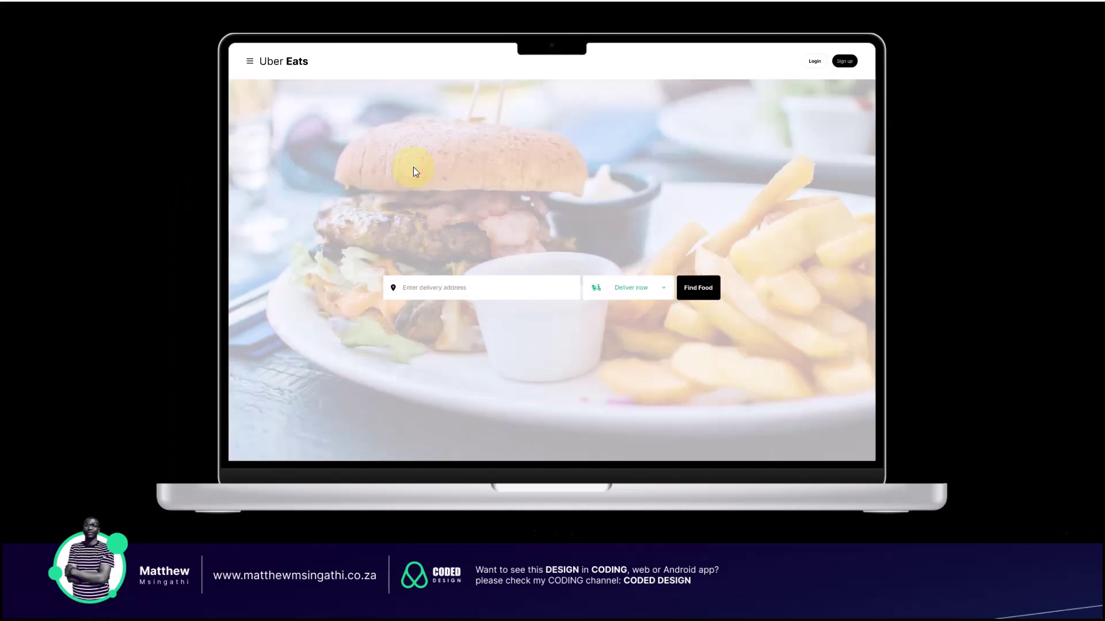
click(329, 110)
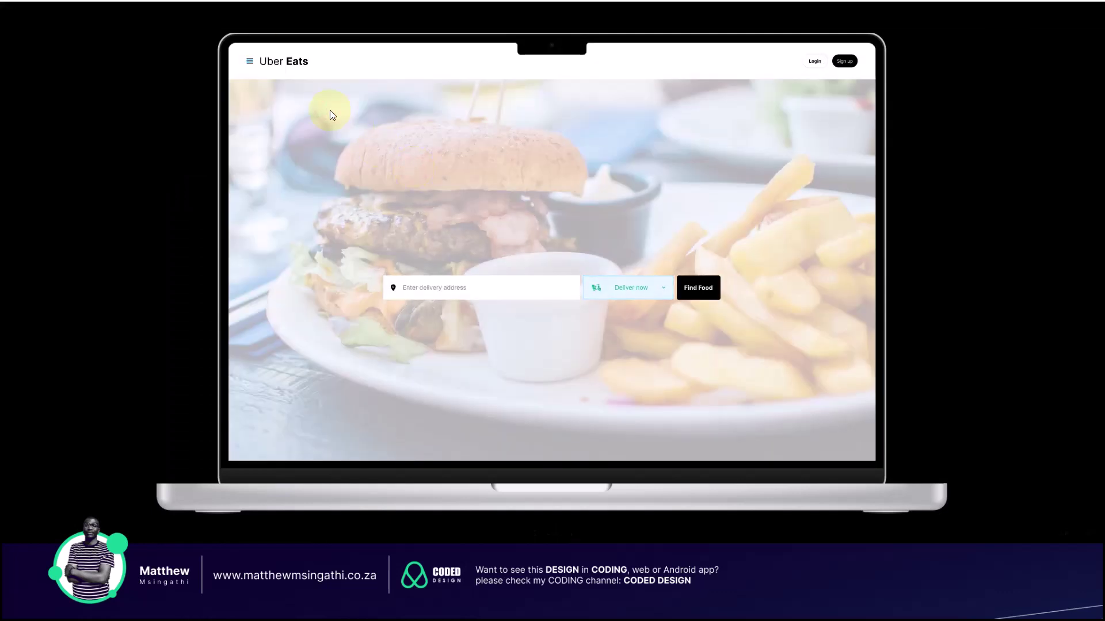
click(247, 68)
click(249, 63)
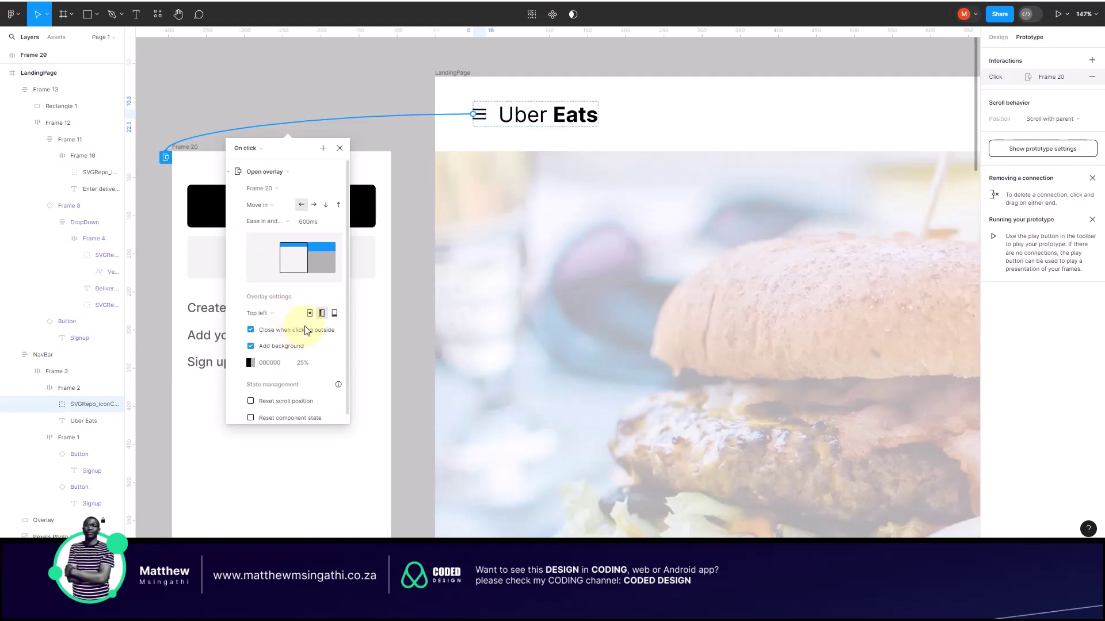
Step: Set the Move in direction to rightward, then test opening and dismissing the menu
click(314, 205)
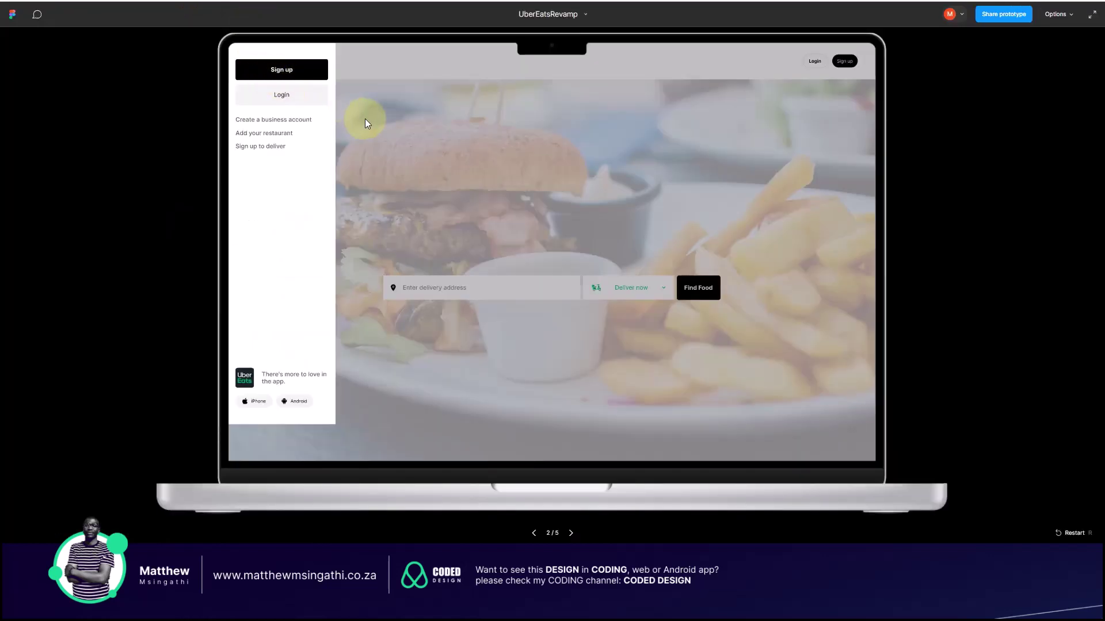
click(389, 145)
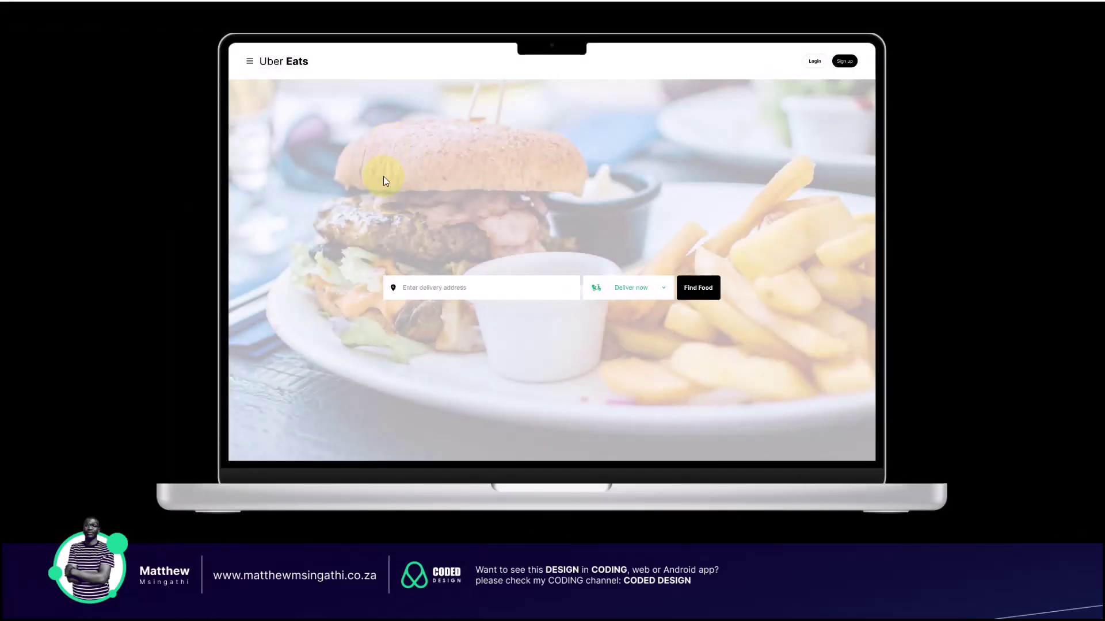
click(251, 68)
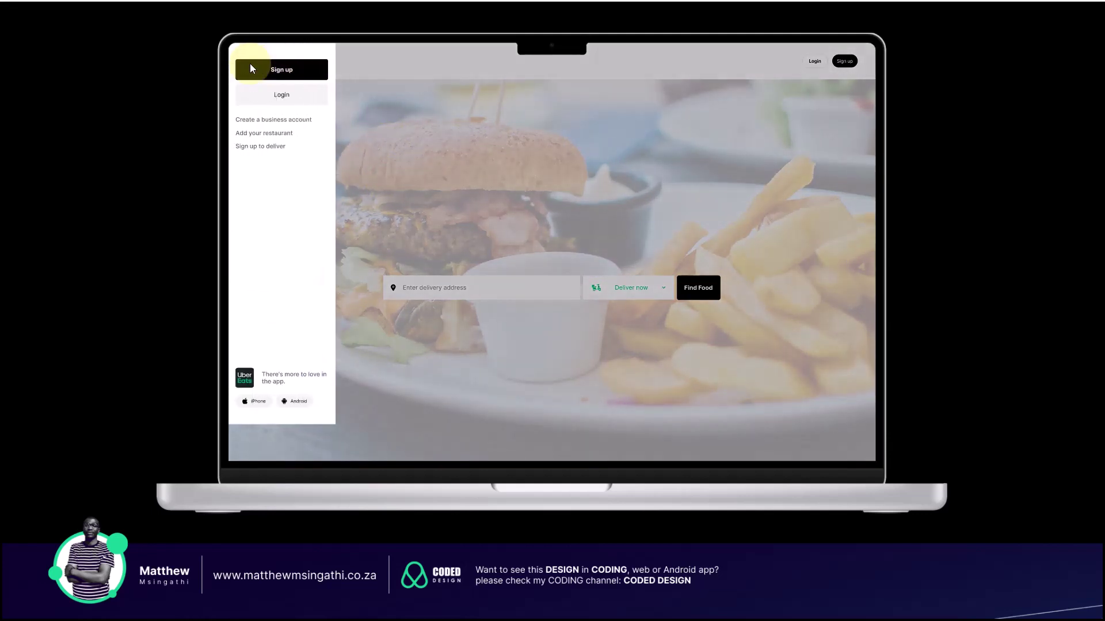
click(440, 163)
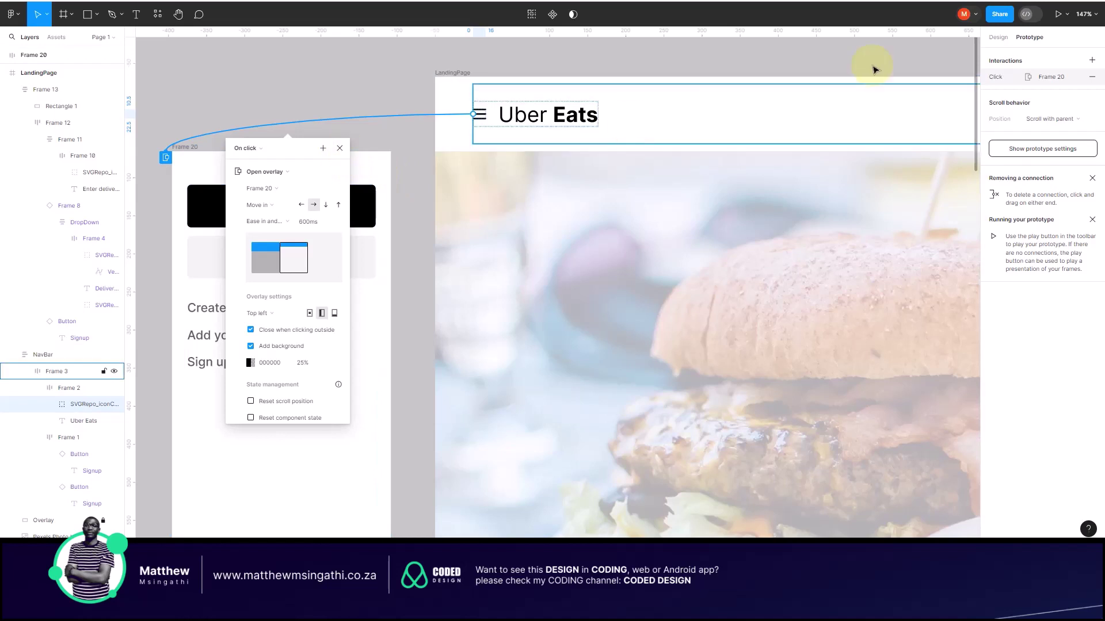
Step: Move the Frame 20 sign-up menu next to the LandingPage frame
click(997, 36)
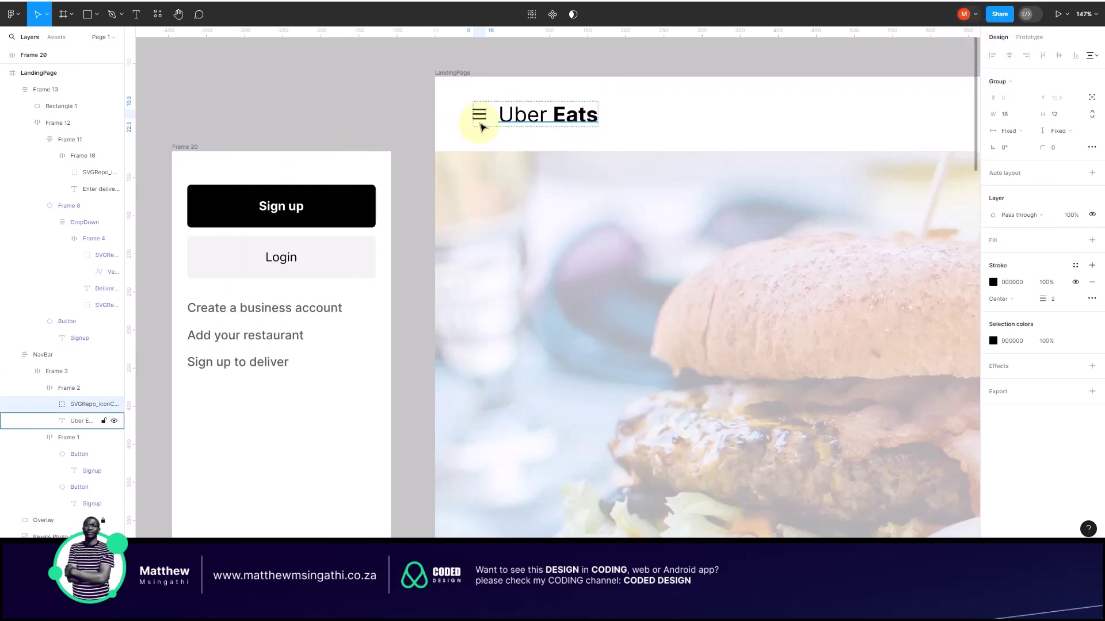
scroll(460, 133, down, 5)
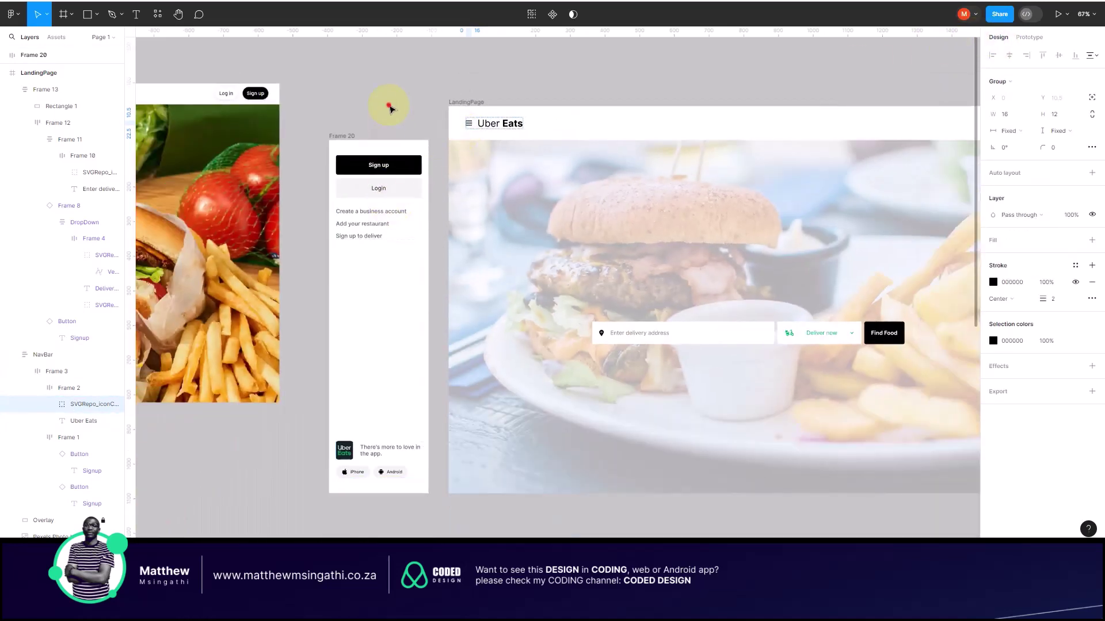
click(369, 124)
click(354, 144)
drag(354, 146, 380, 140)
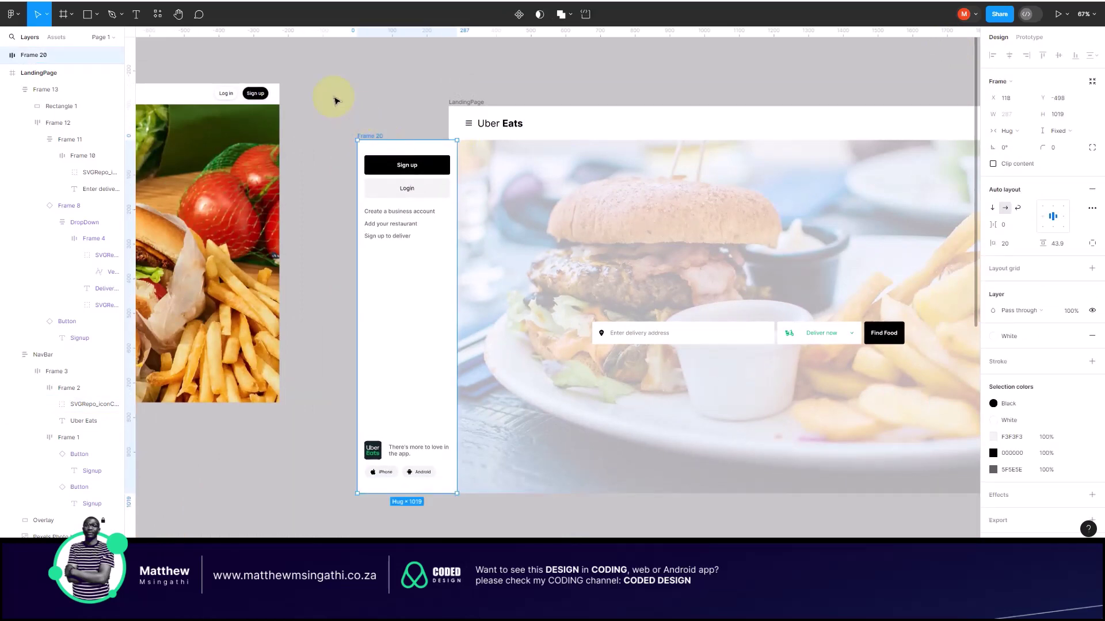
Step: Draw a D9D9D9 grey rectangle above the menu and resize it to 287×98
ctrl+scroll(424, 137, up, 5)
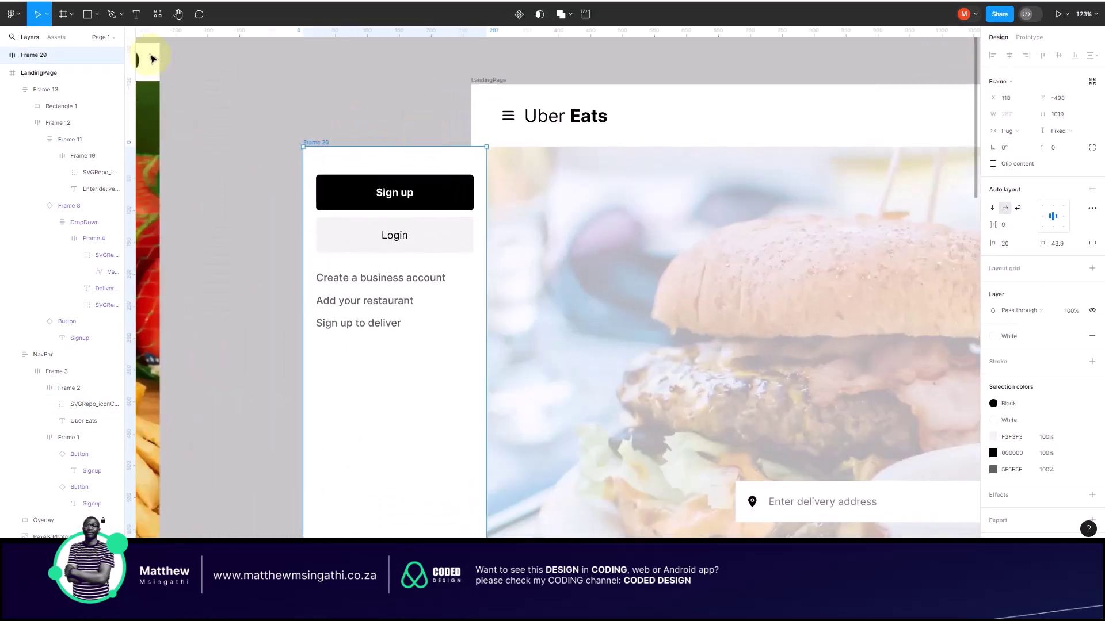
click(95, 19)
click(89, 17)
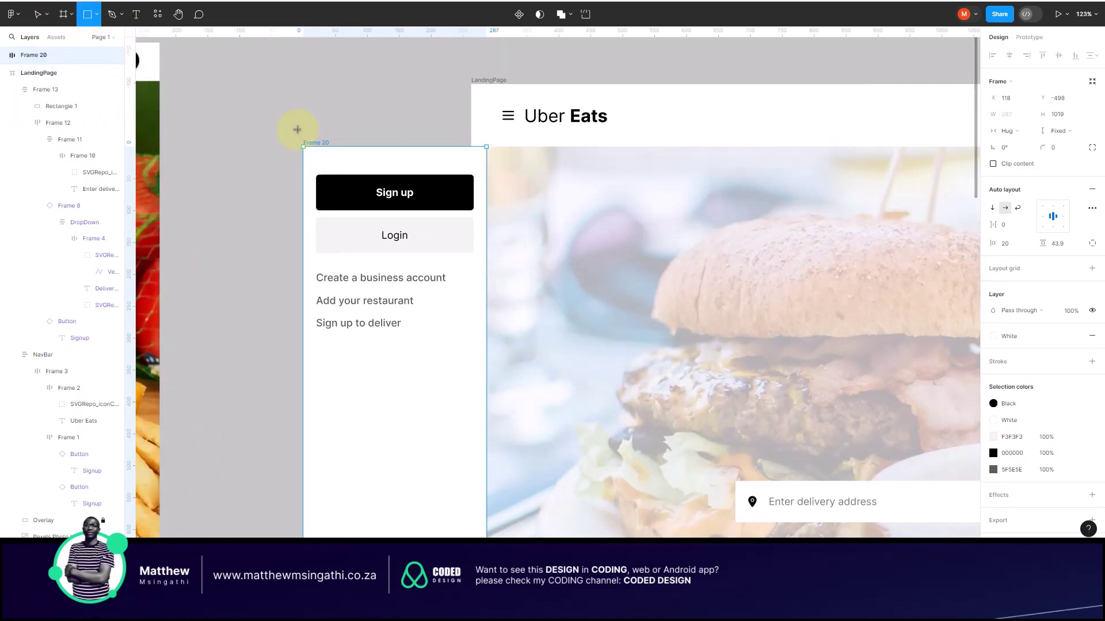
drag(303, 142, 484, 84)
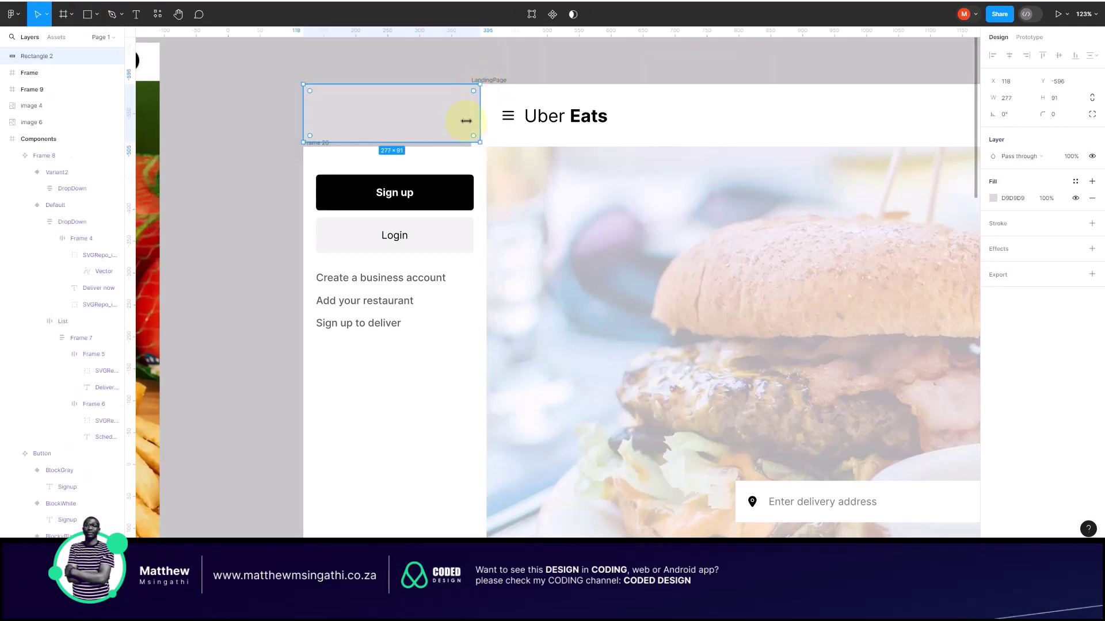
scroll(466, 121, up, 5)
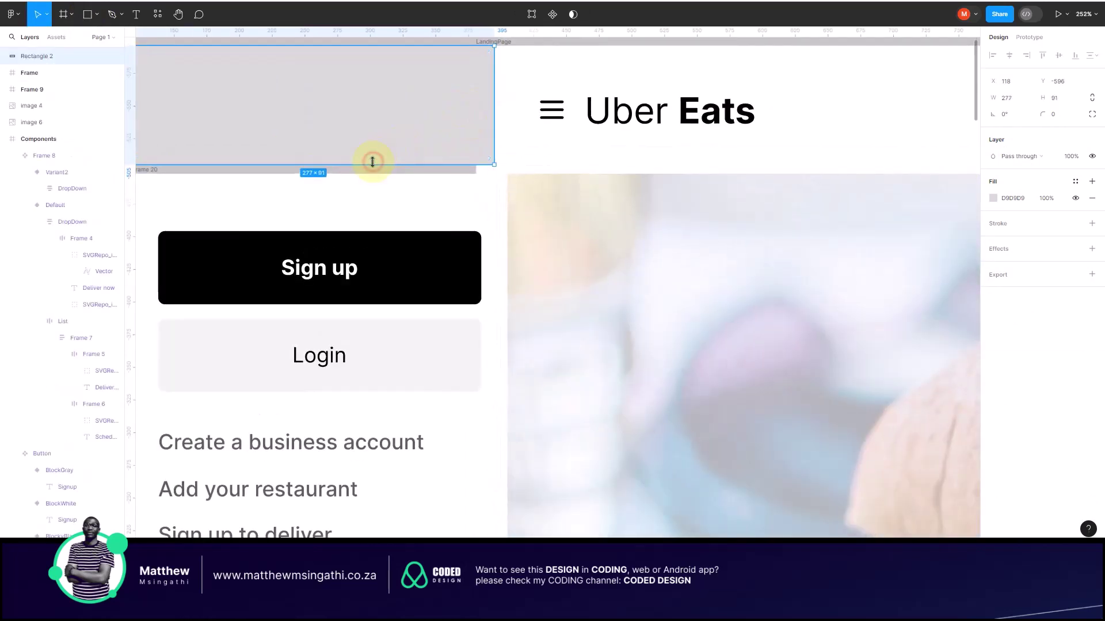
drag(371, 165, 372, 176)
scroll(372, 176, down, 5)
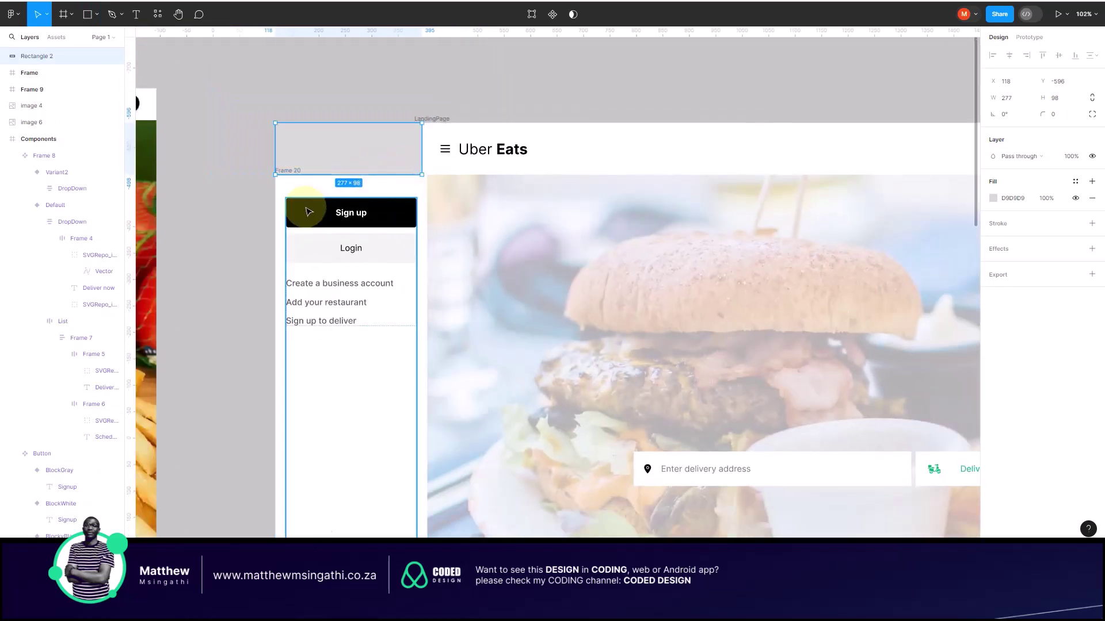
scroll(377, 184, up, 5)
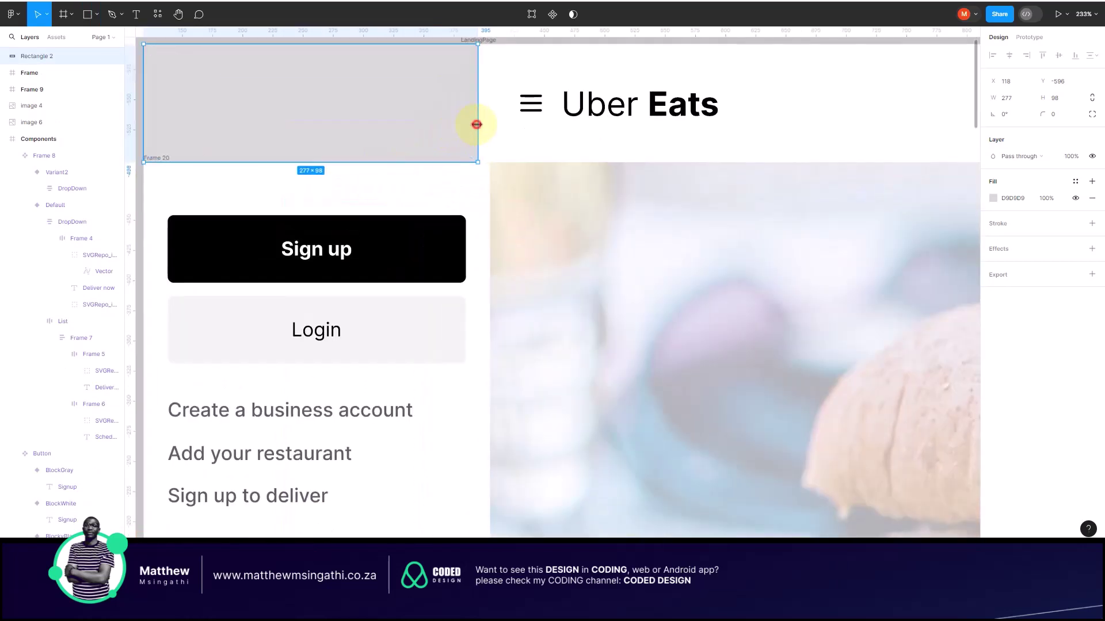
drag(477, 124, 489, 120)
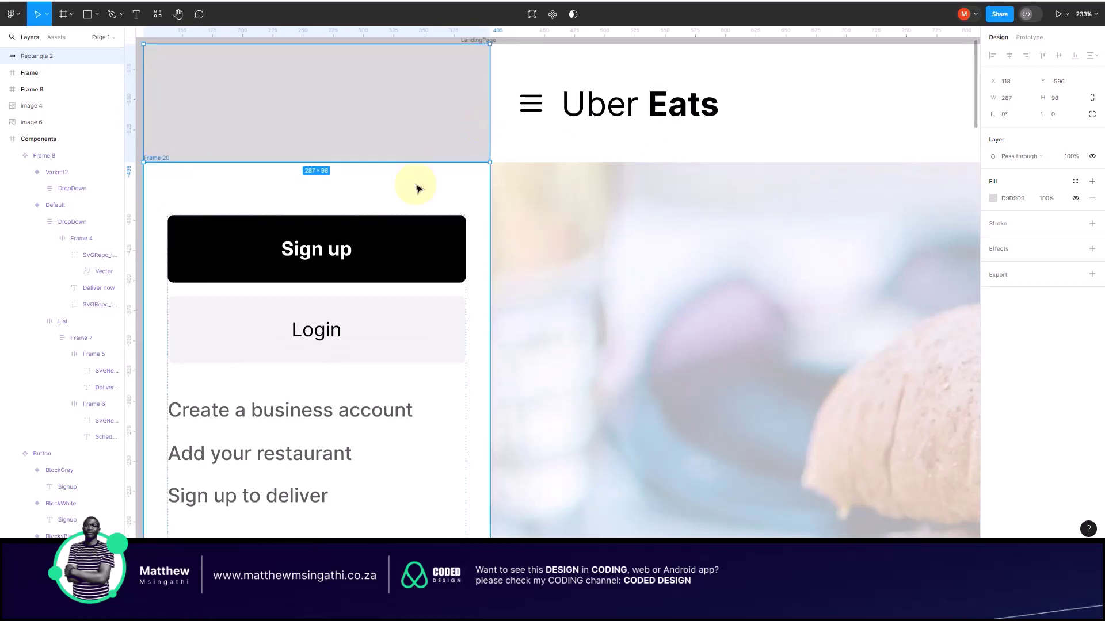
scroll(354, 165, down, 5)
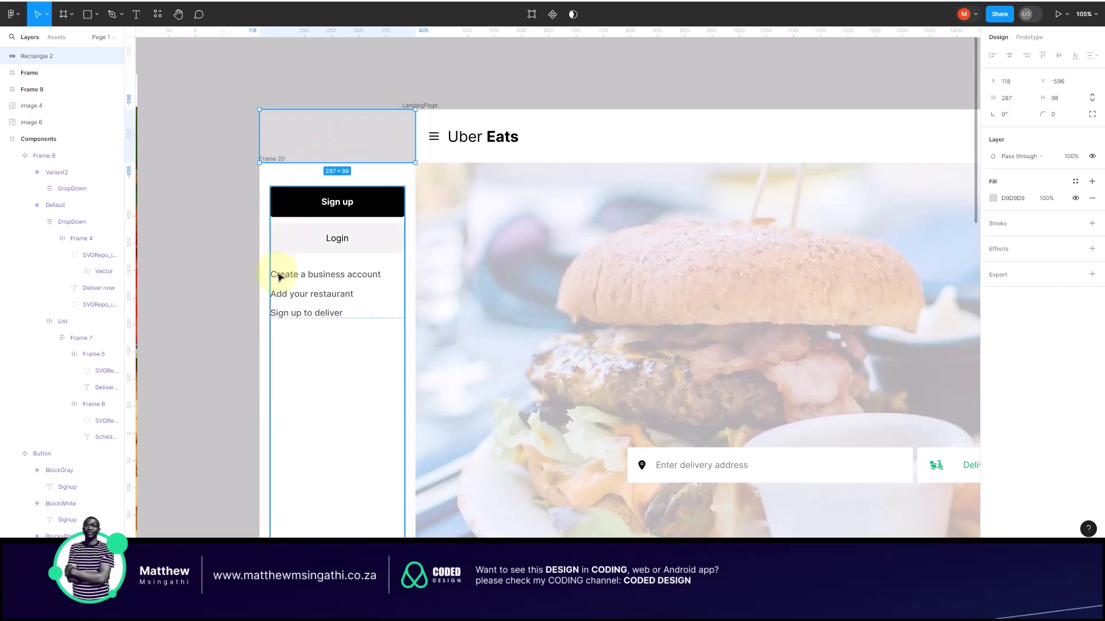
Step: Shift the grey bar and side menu left together, then reselect the menu frame
shift+click(275, 183)
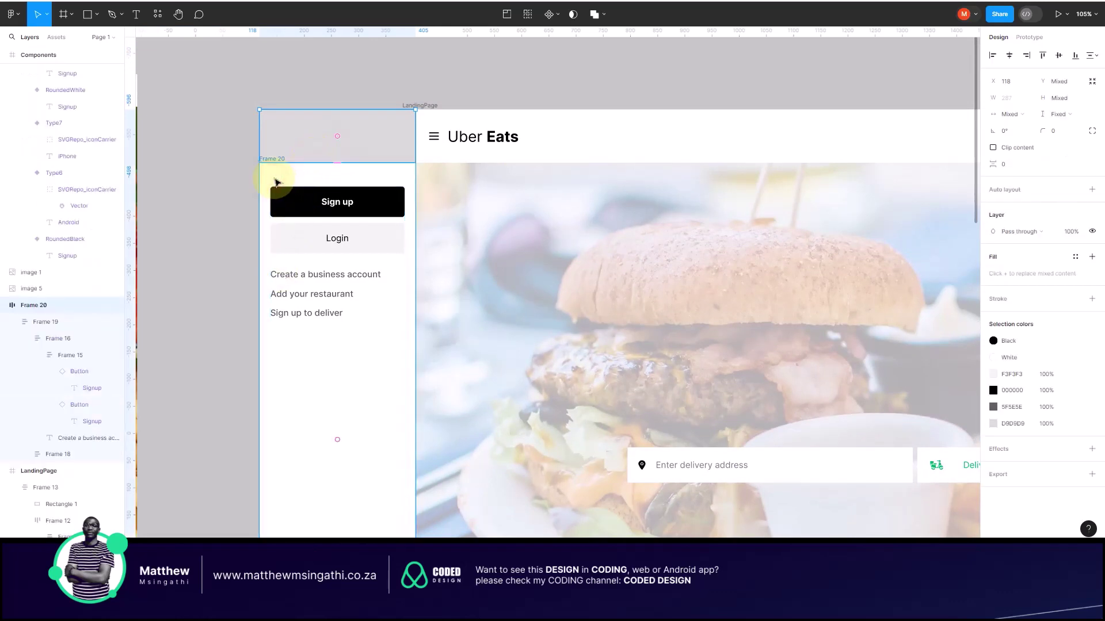
drag(295, 175, 237, 179)
click(331, 99)
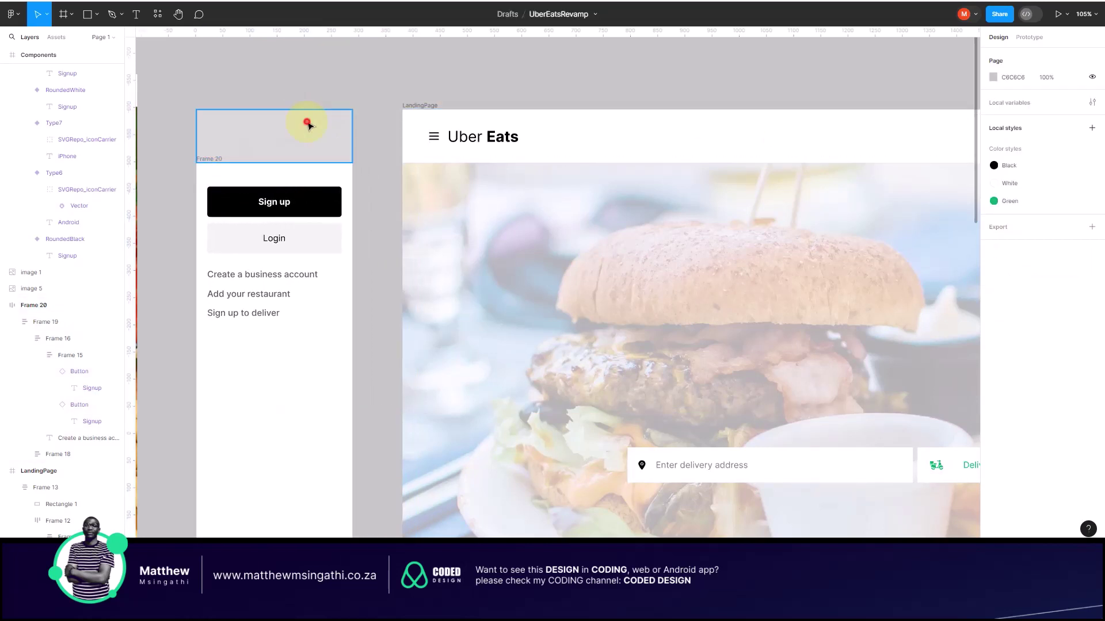
click(308, 124)
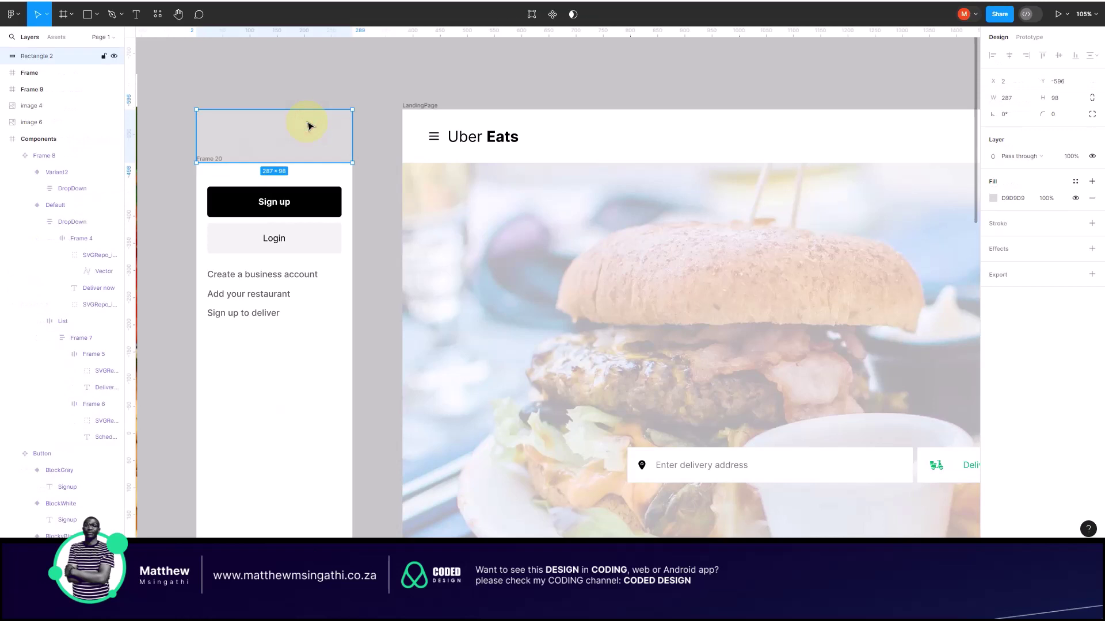
shift+click(254, 382)
click(183, 148)
click(195, 172)
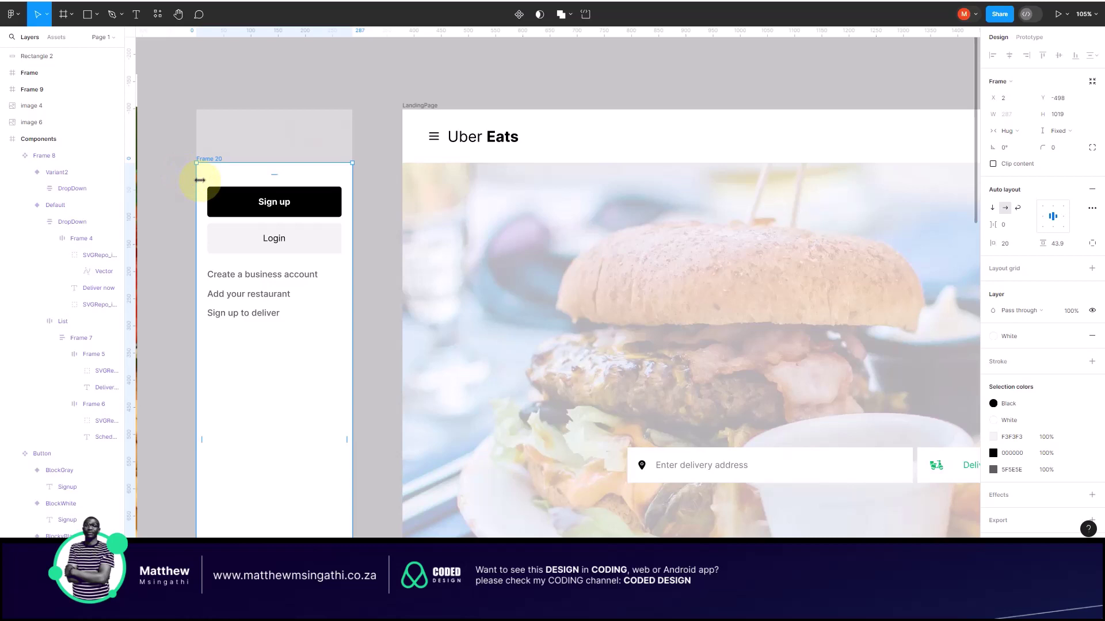
click(192, 169)
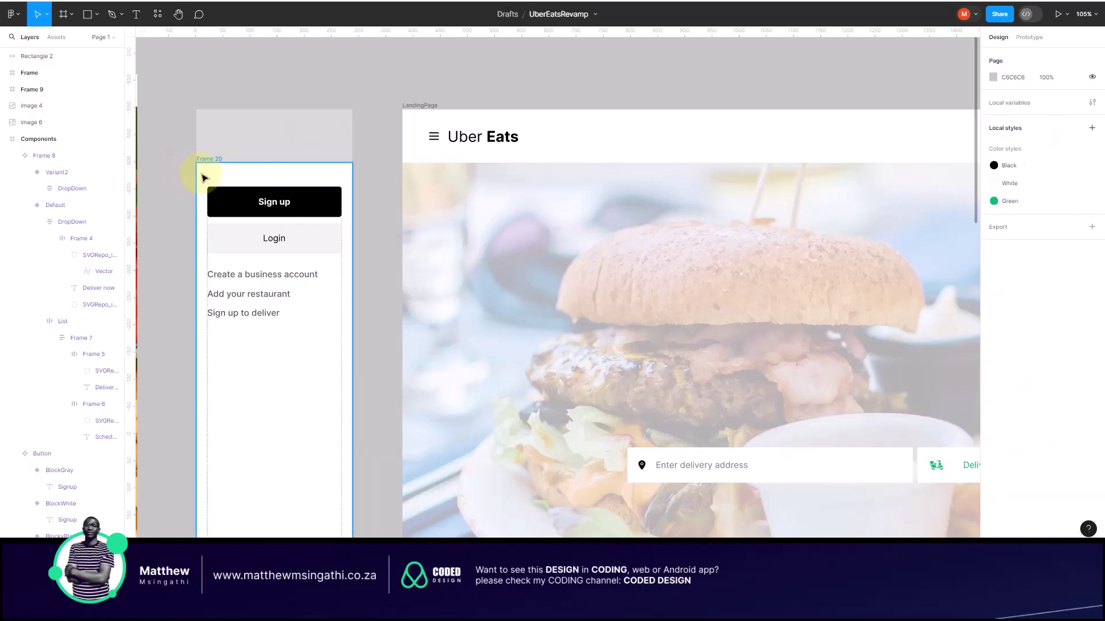
click(200, 173)
Step: Group Rectangle 2 and Frame 20 into Group 1 (287×1117) and start the prototype preview
shift+click(235, 127)
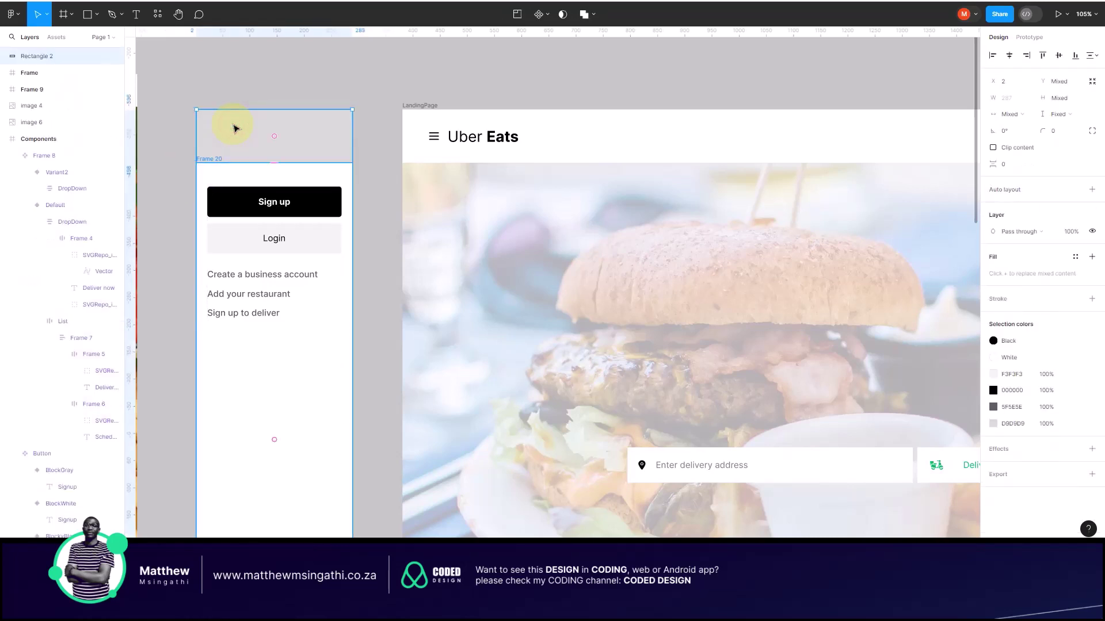
key(ctrl+g)
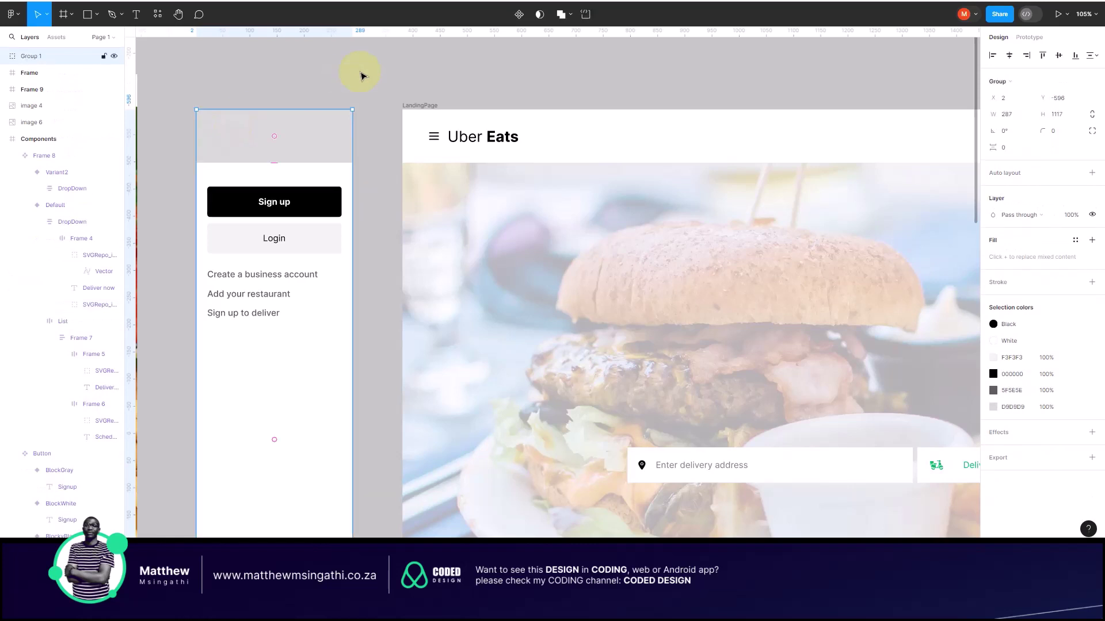
click(1032, 38)
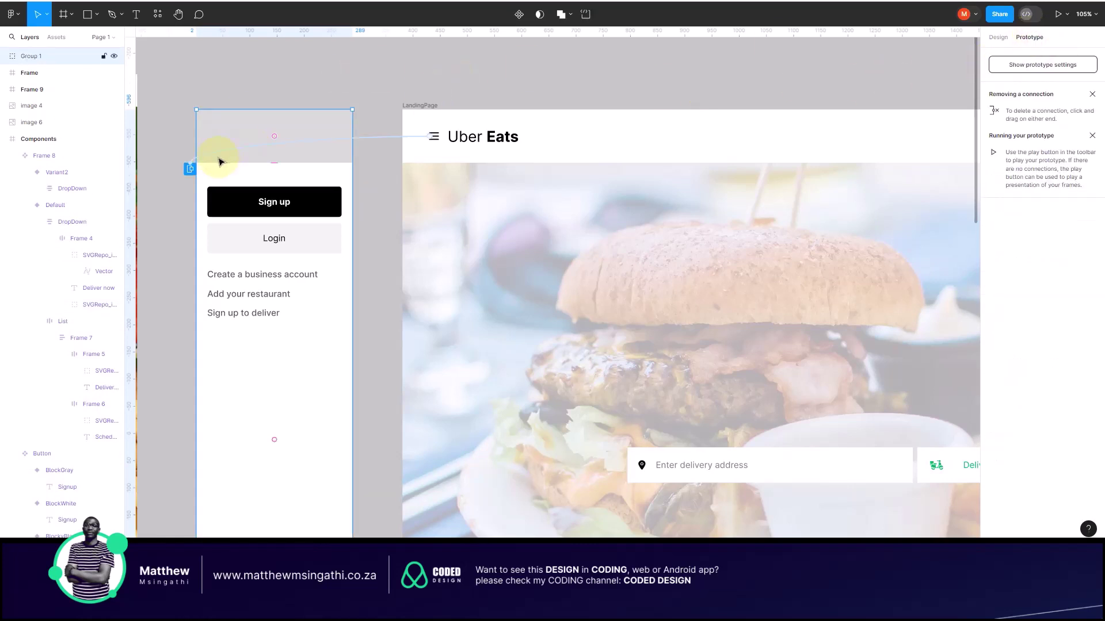
click(191, 170)
click(332, 126)
click(273, 3)
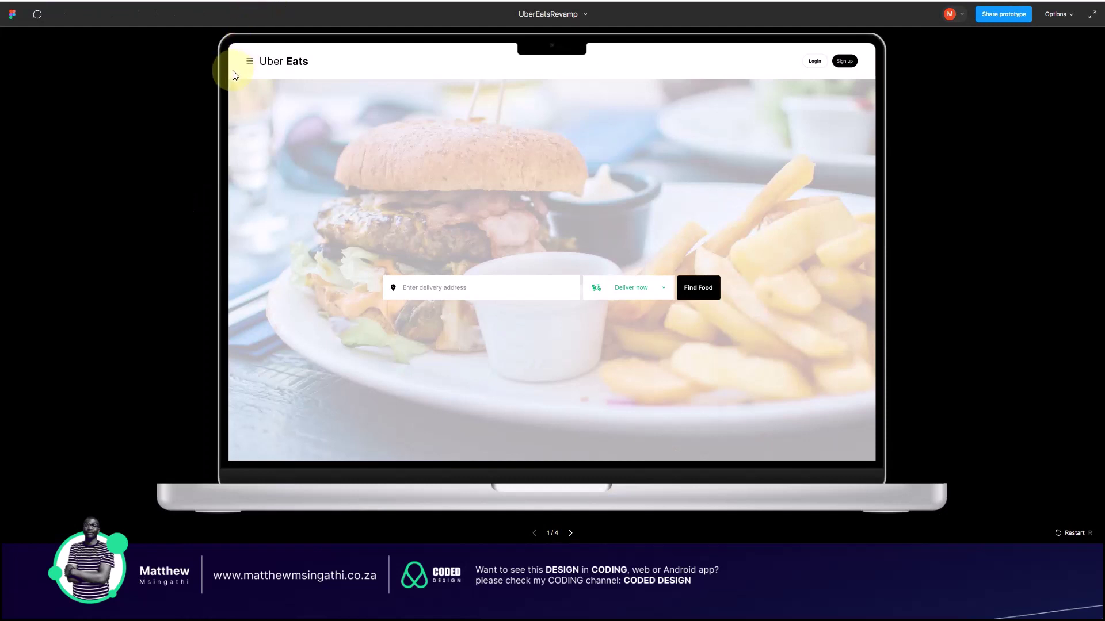
Step: Tap the hamburger icon twice in the preview to test whether the menu opens
click(250, 67)
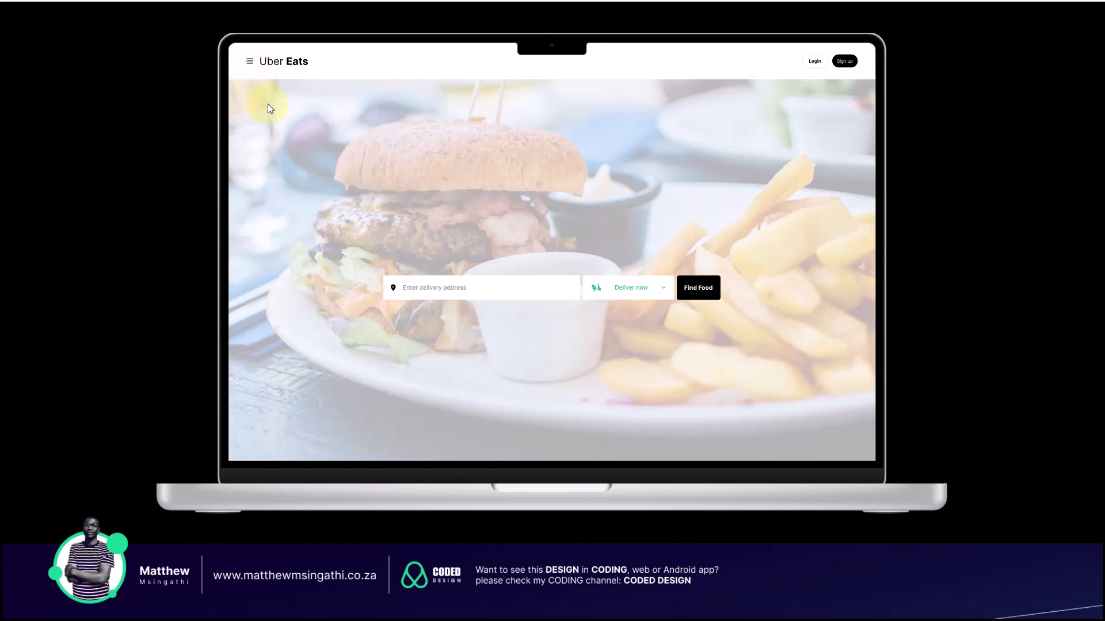
click(250, 64)
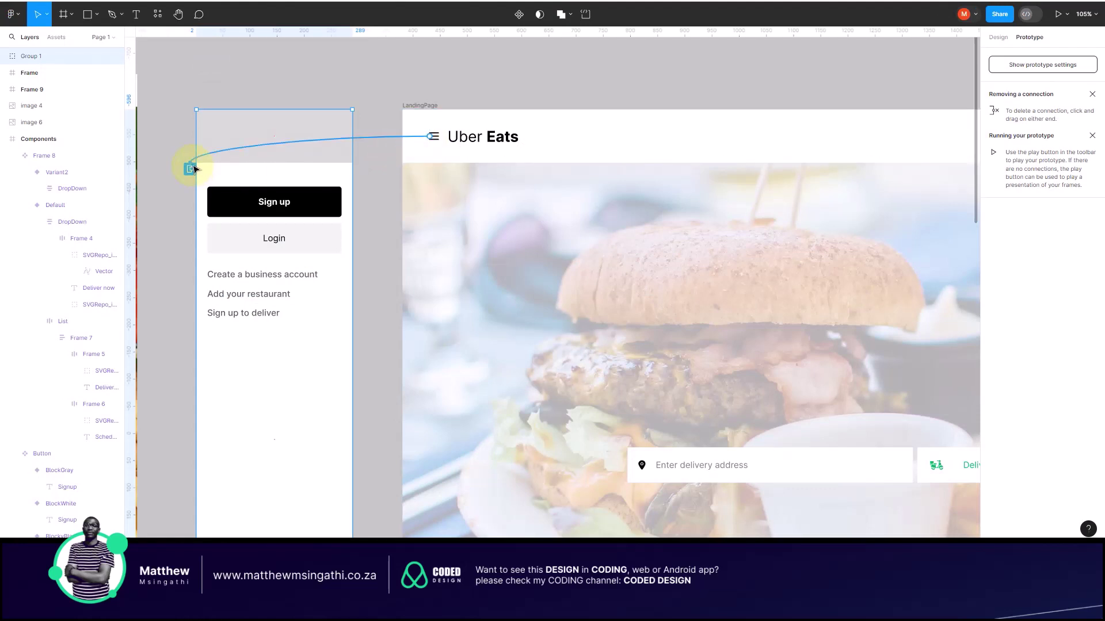
Step: Delete the hamburger's Click → Frame 20 connection by dragging its end onto empty canvas
drag(190, 169, 350, 219)
drag(275, 147, 202, 109)
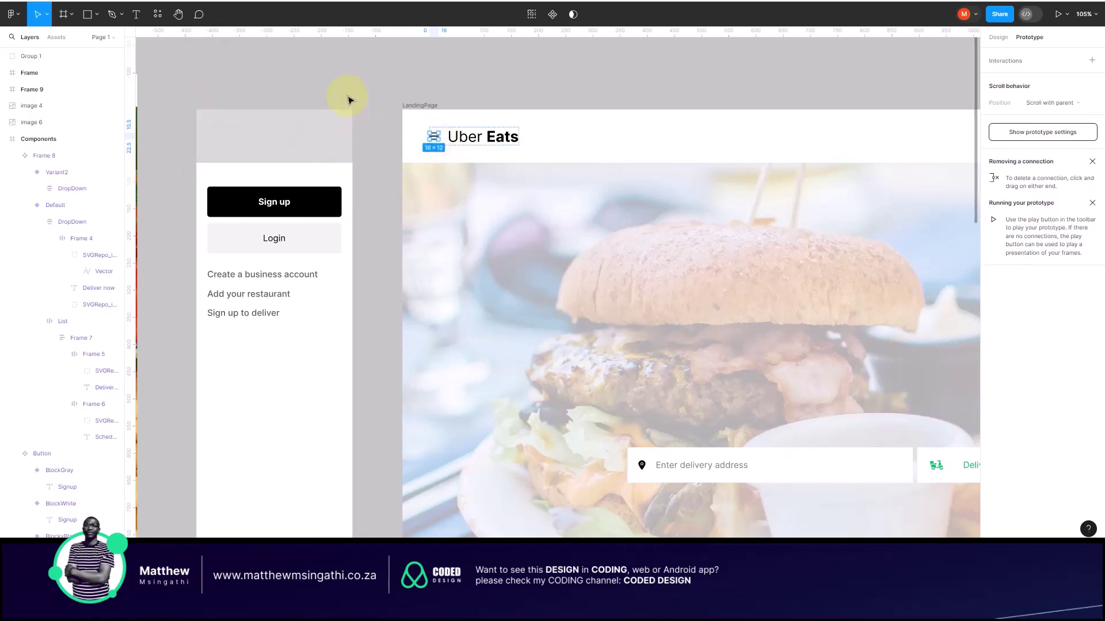
click(384, 78)
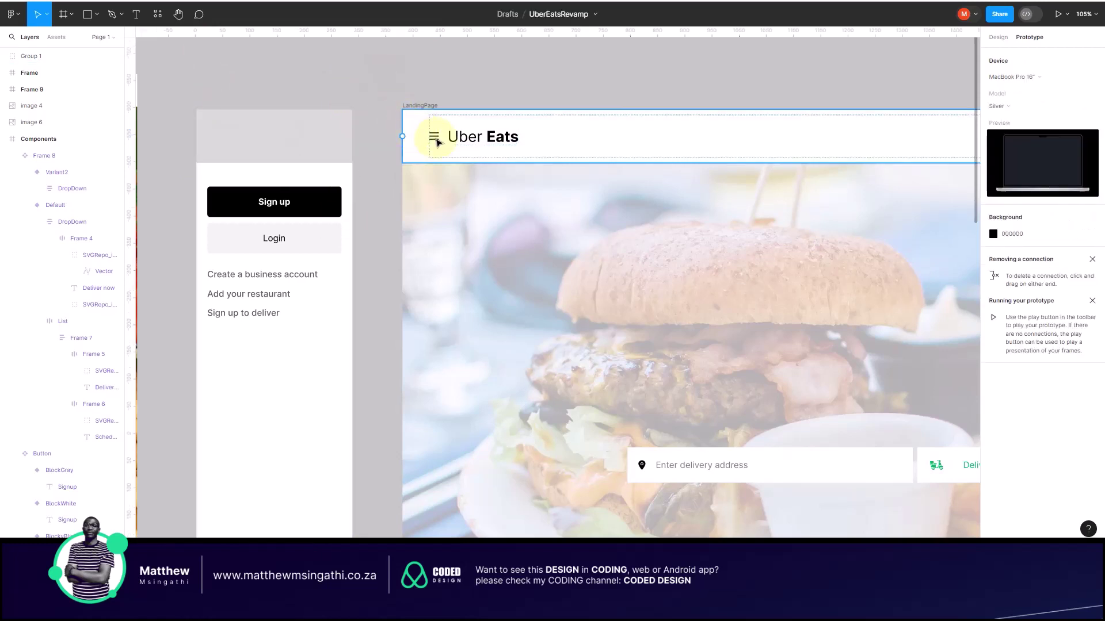
key(ctrl+alt+Return)
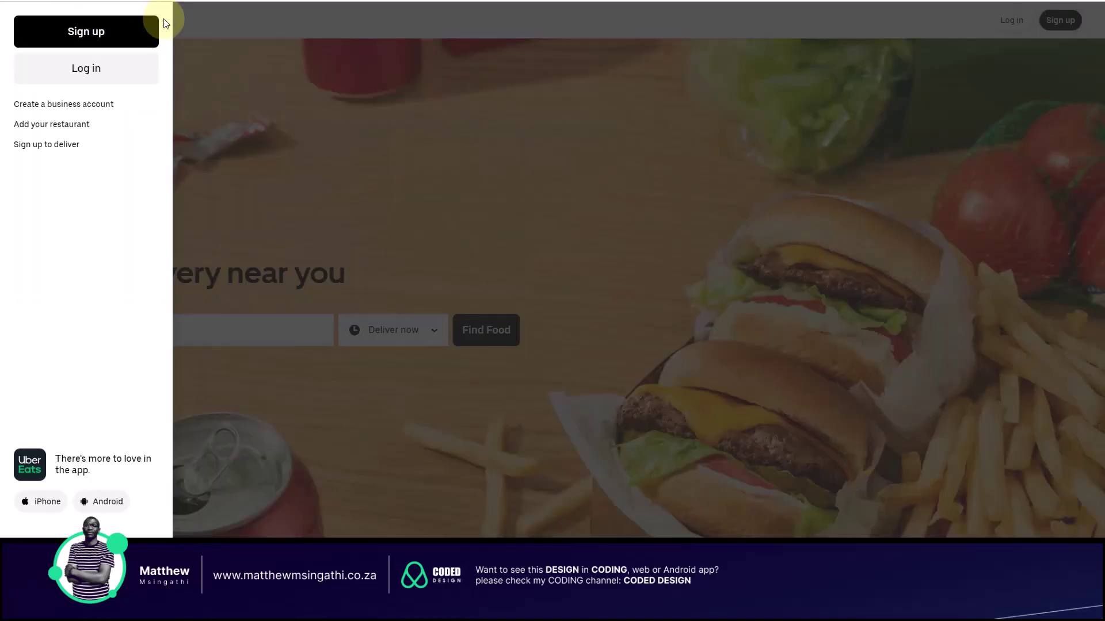
click(219, 57)
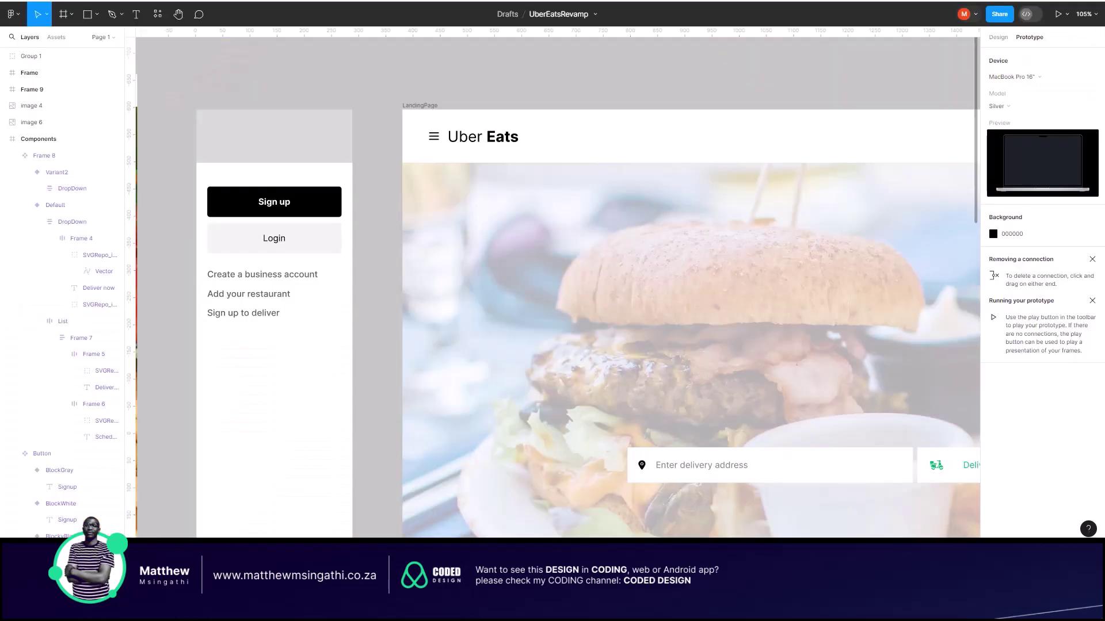
click(446, 140)
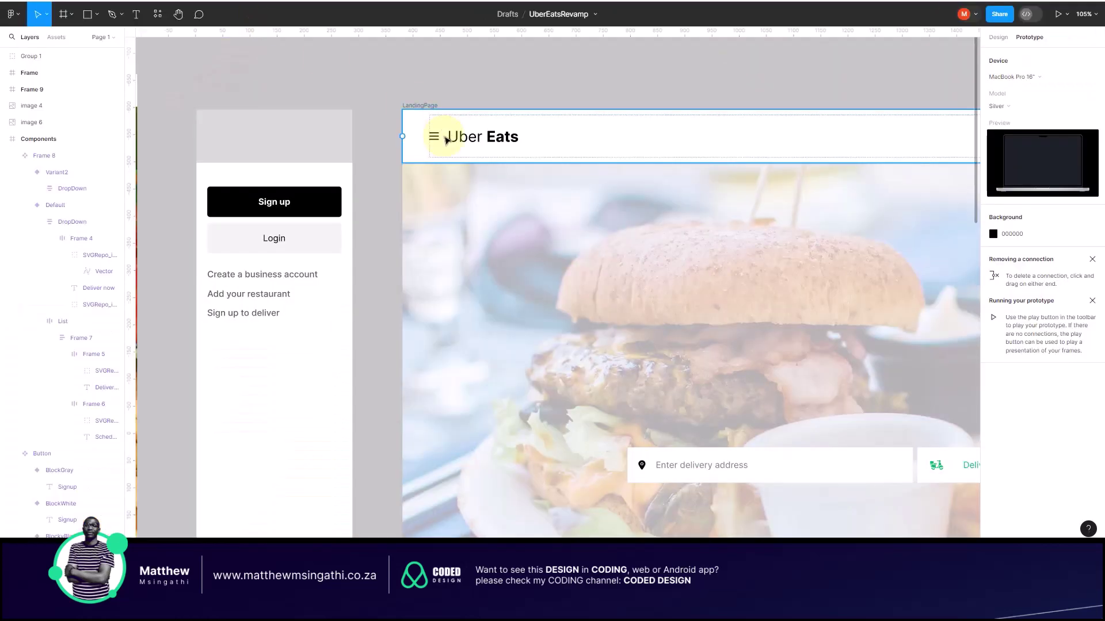
Step: Scale the hamburger icon proportionally to 22.67 × 17 and nudge the mobile menu slightly left
click(998, 37)
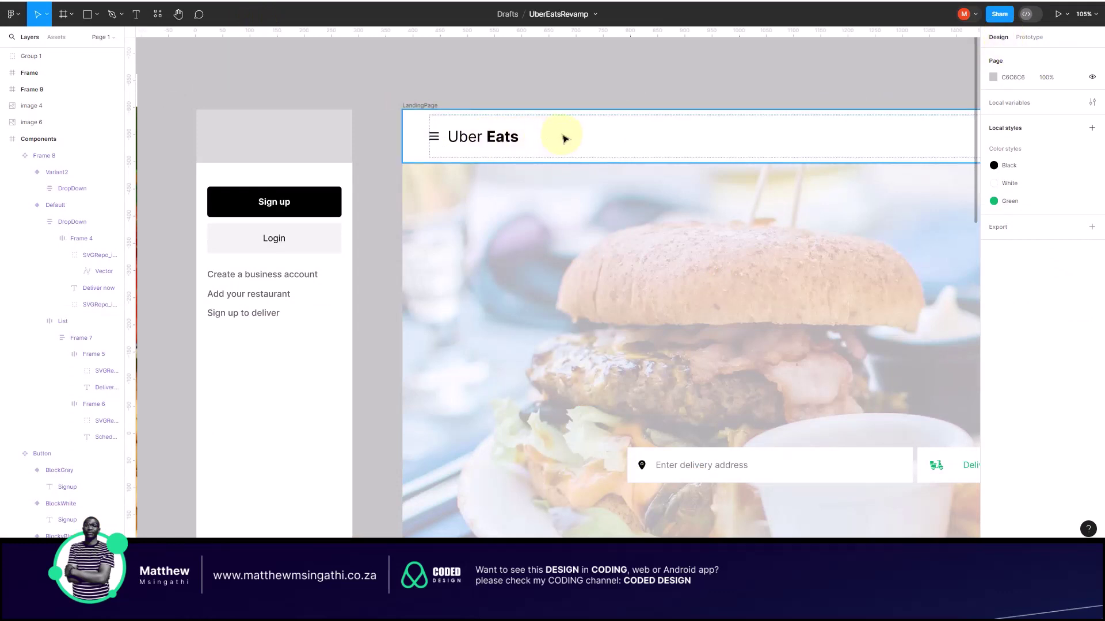
scroll(394, 145, up, 5)
click(525, 142)
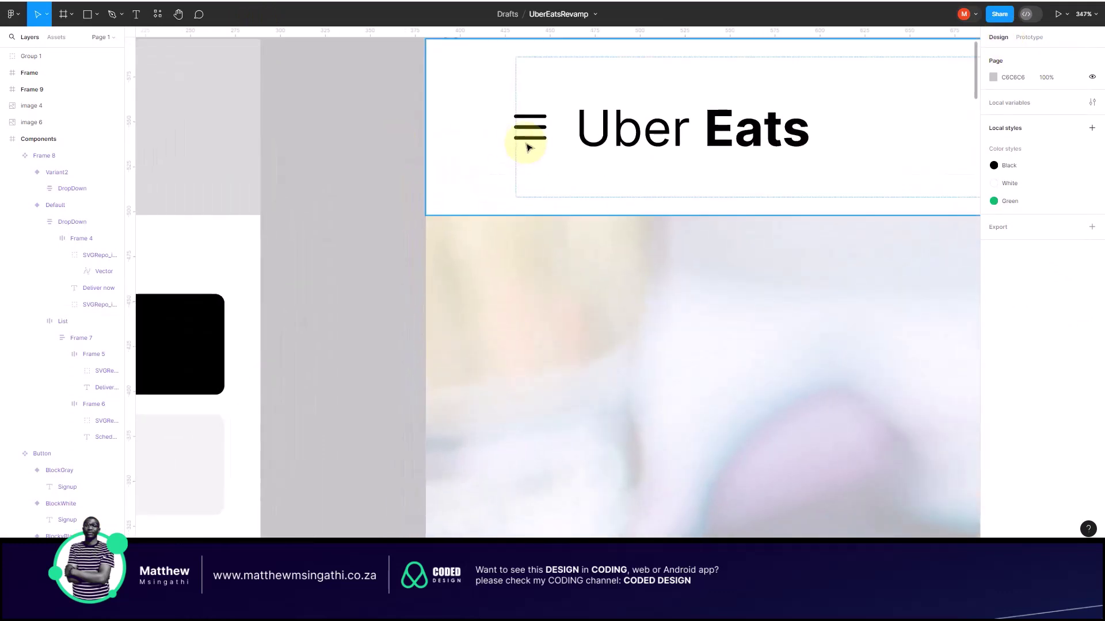
click(530, 136)
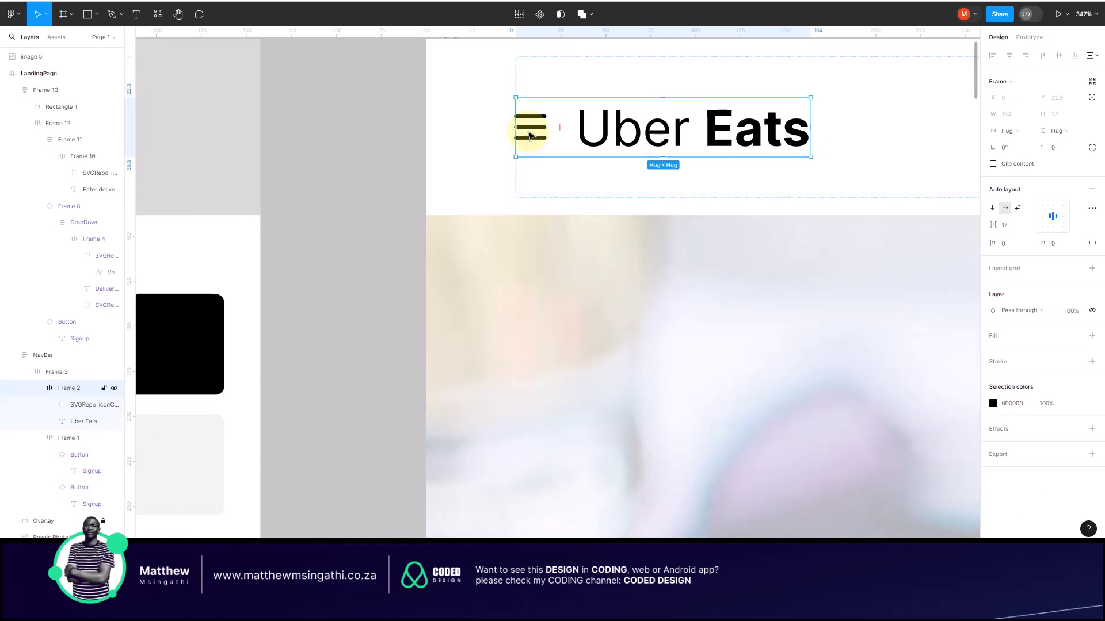
click(531, 131)
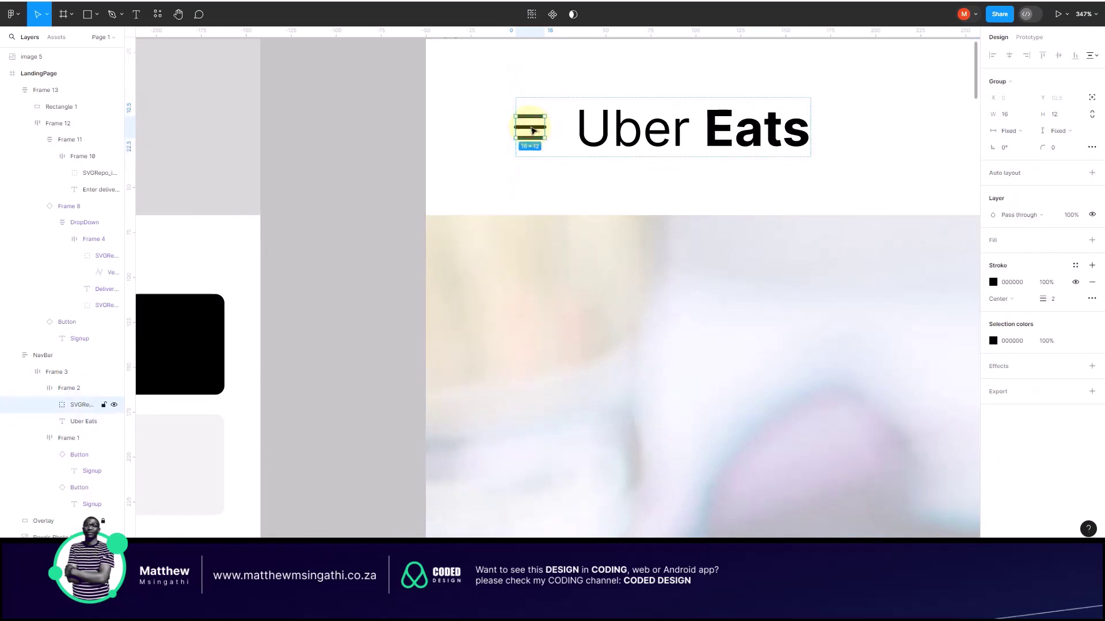
key(k)
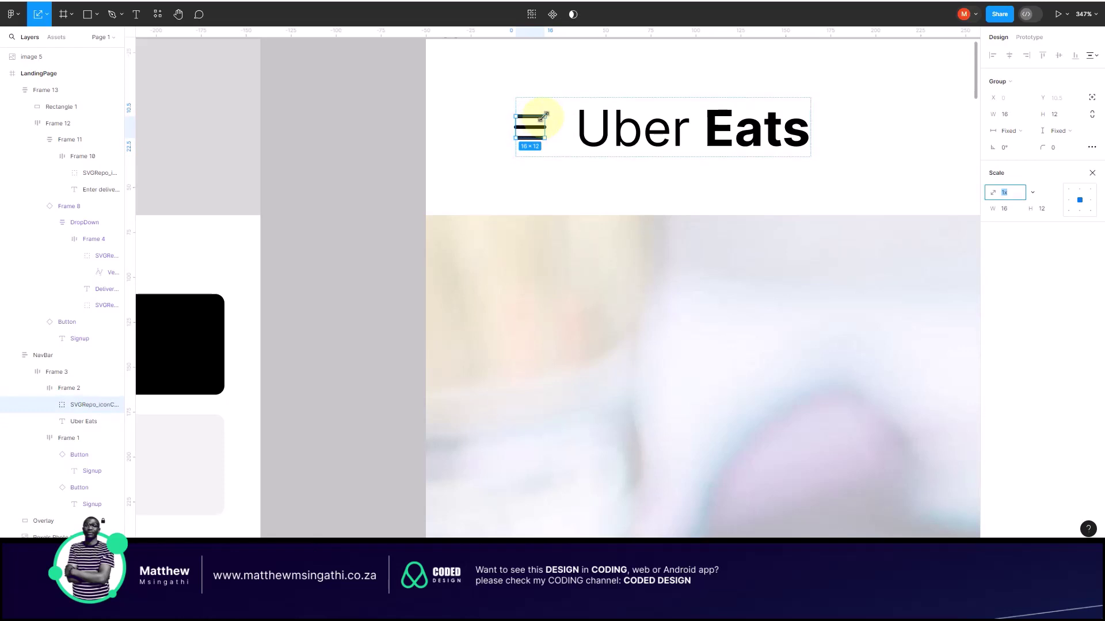
drag(544, 116, 554, 108)
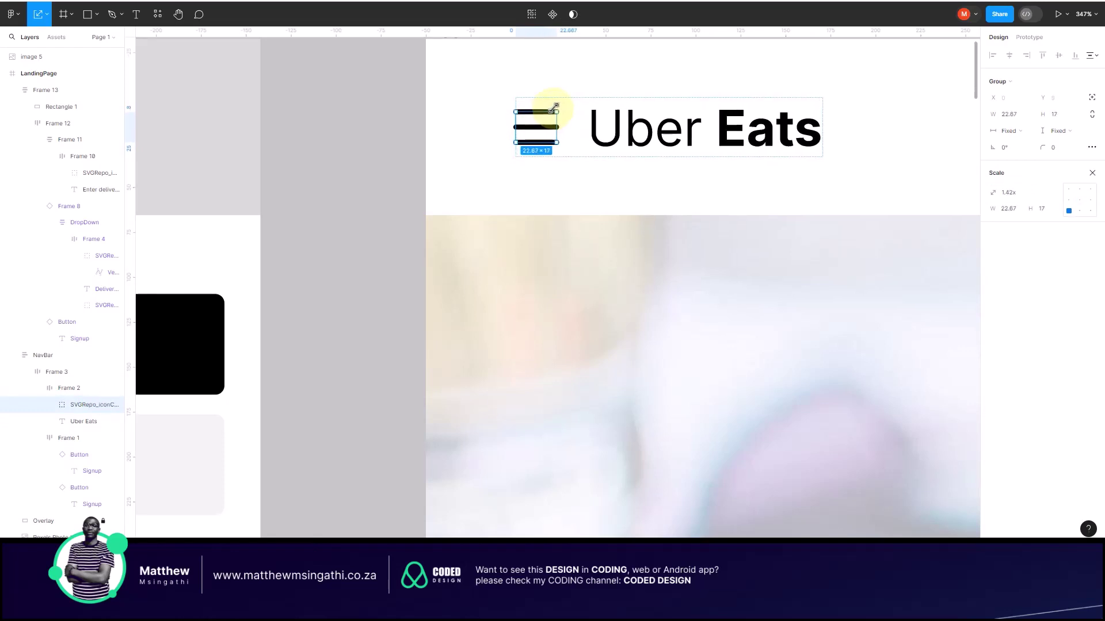
scroll(478, 128, down, 5)
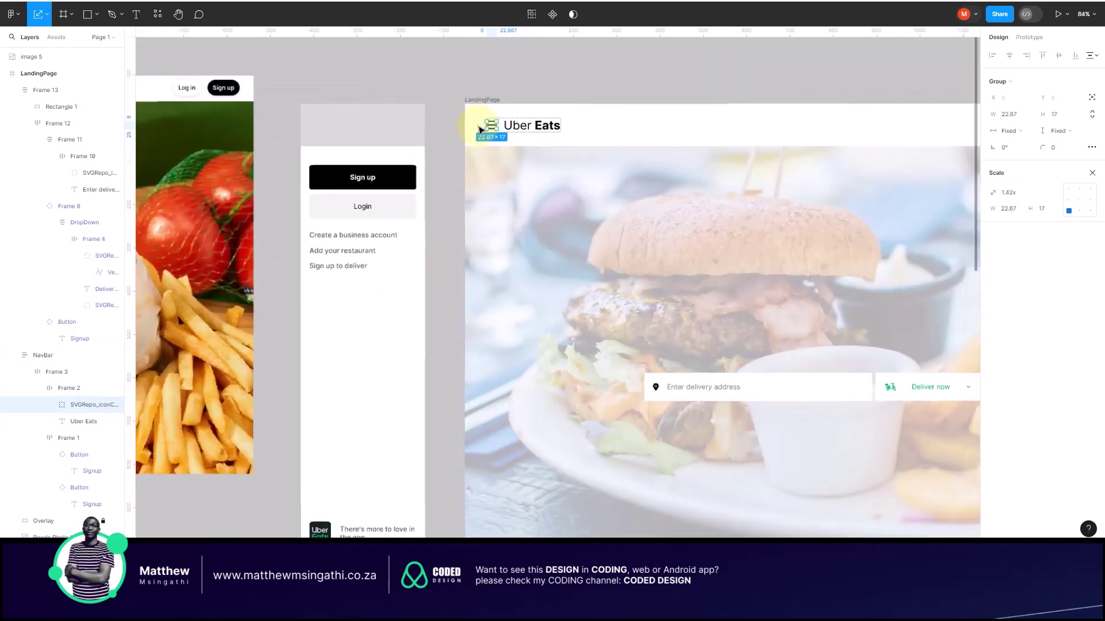
click(455, 82)
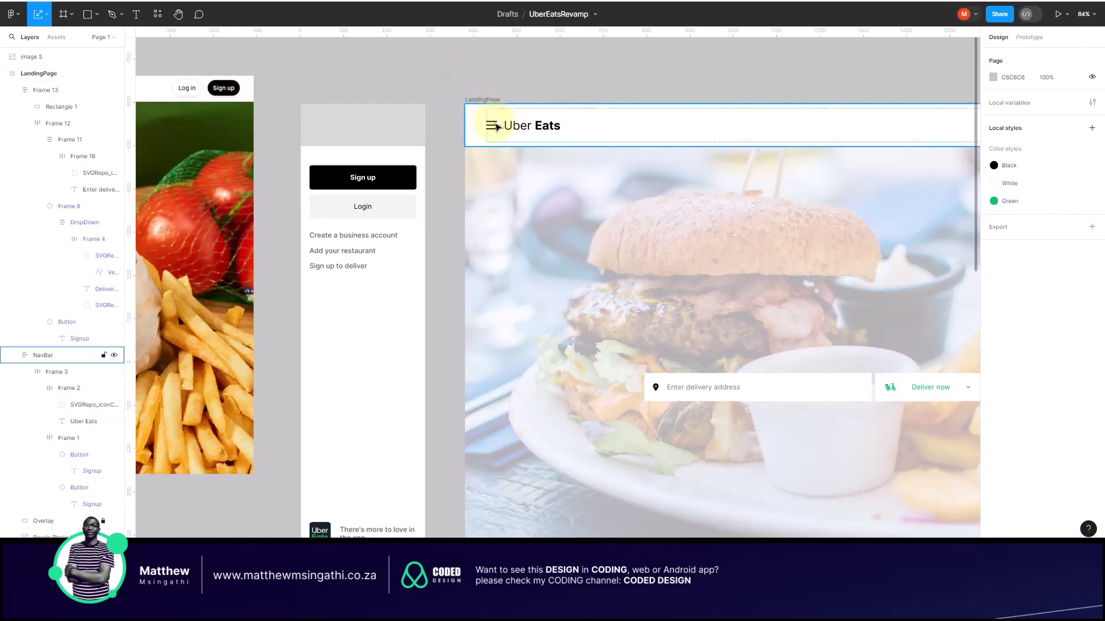
click(409, 125)
drag(410, 125, 394, 125)
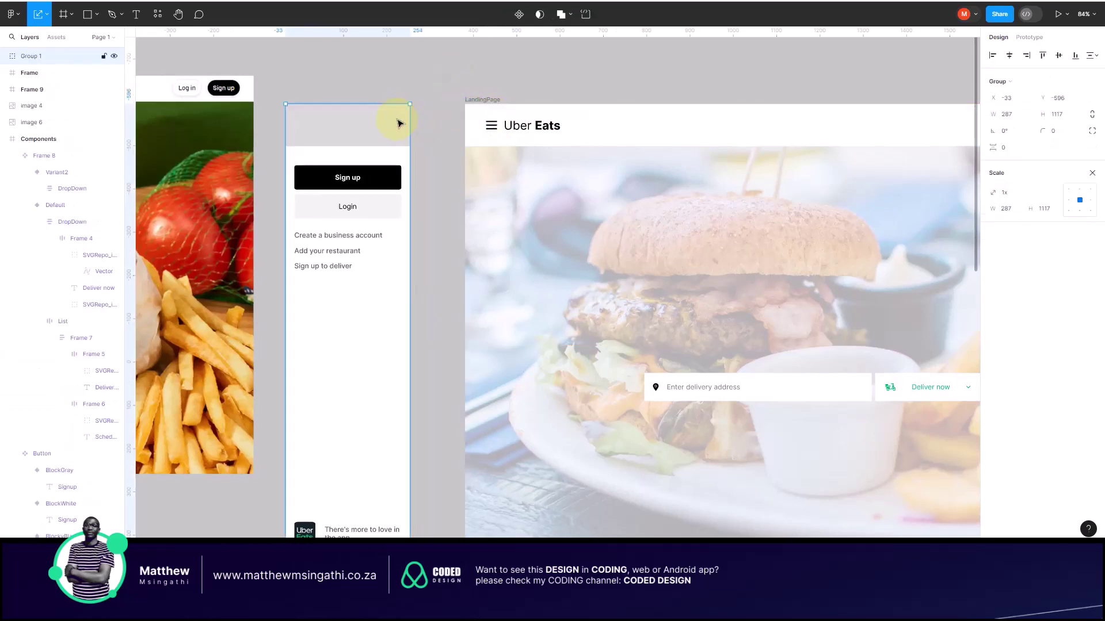
Step: Drag a prototype connection from the hamburger icon to the mobile sign-up menu
double_click(488, 124)
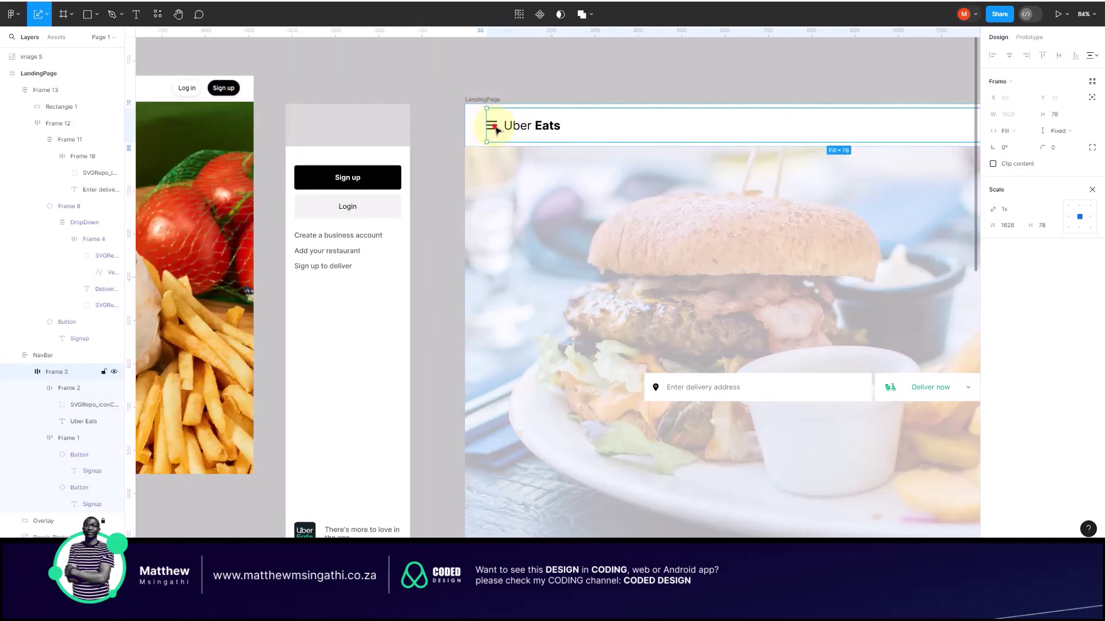
double_click(497, 131)
click(493, 126)
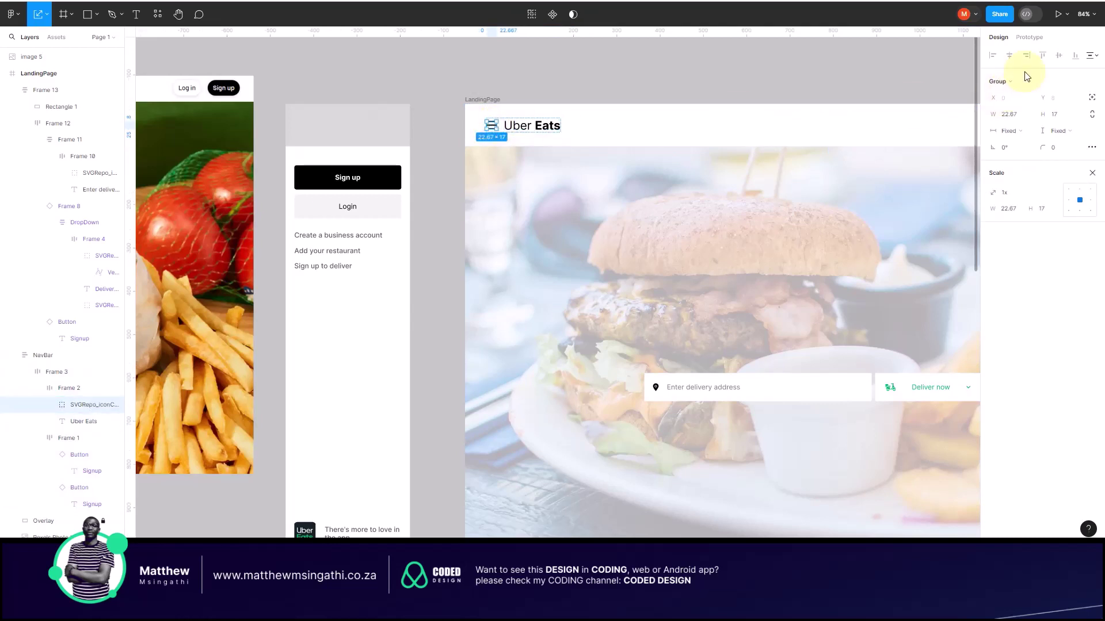
click(1029, 37)
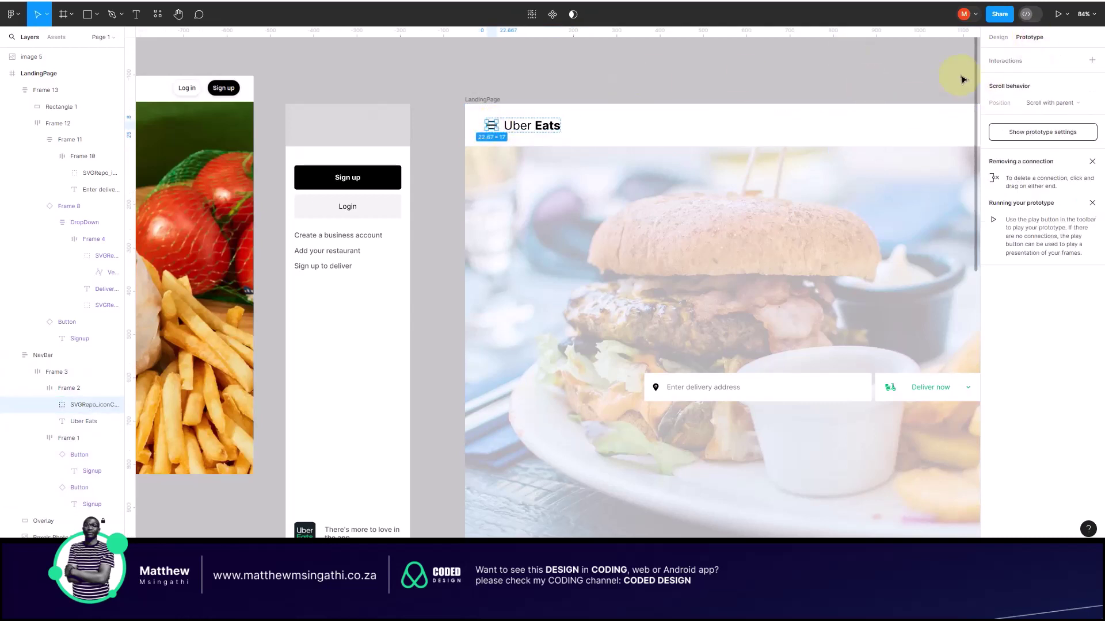
click(1029, 38)
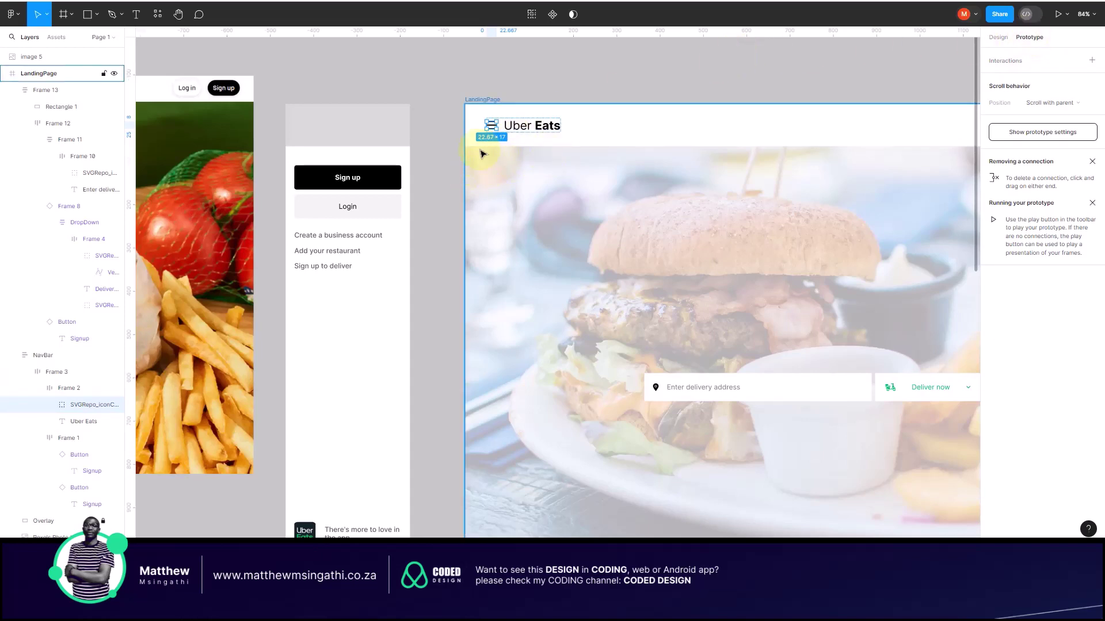
scroll(432, 163, up, 3)
scroll(502, 130, up, 5)
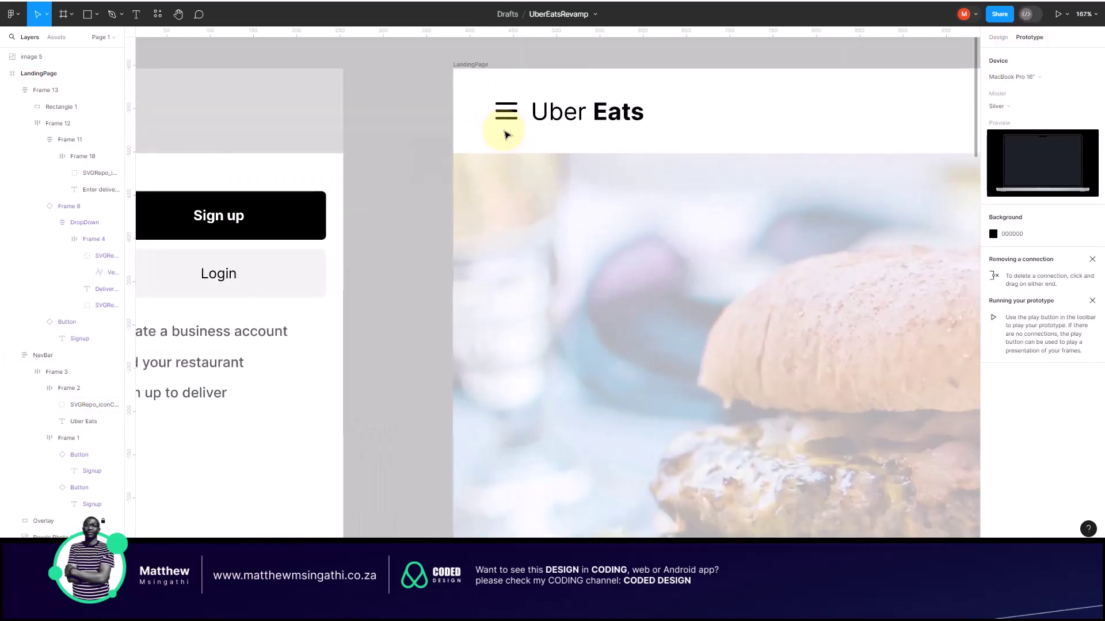
click(505, 114)
double_click(505, 113)
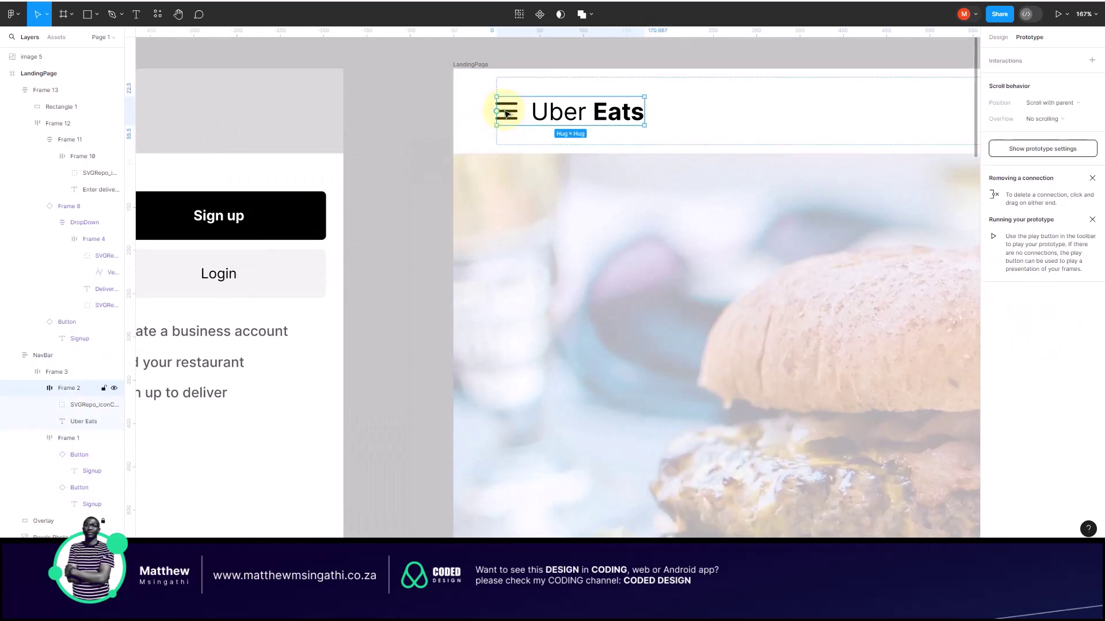
double_click(506, 111)
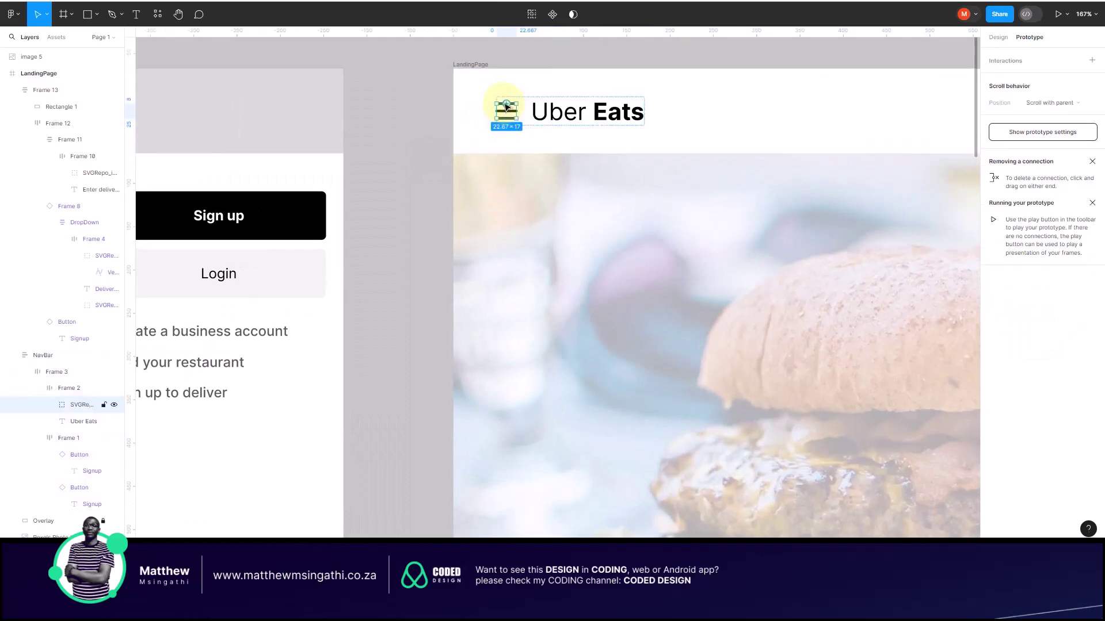
drag(506, 106, 369, 196)
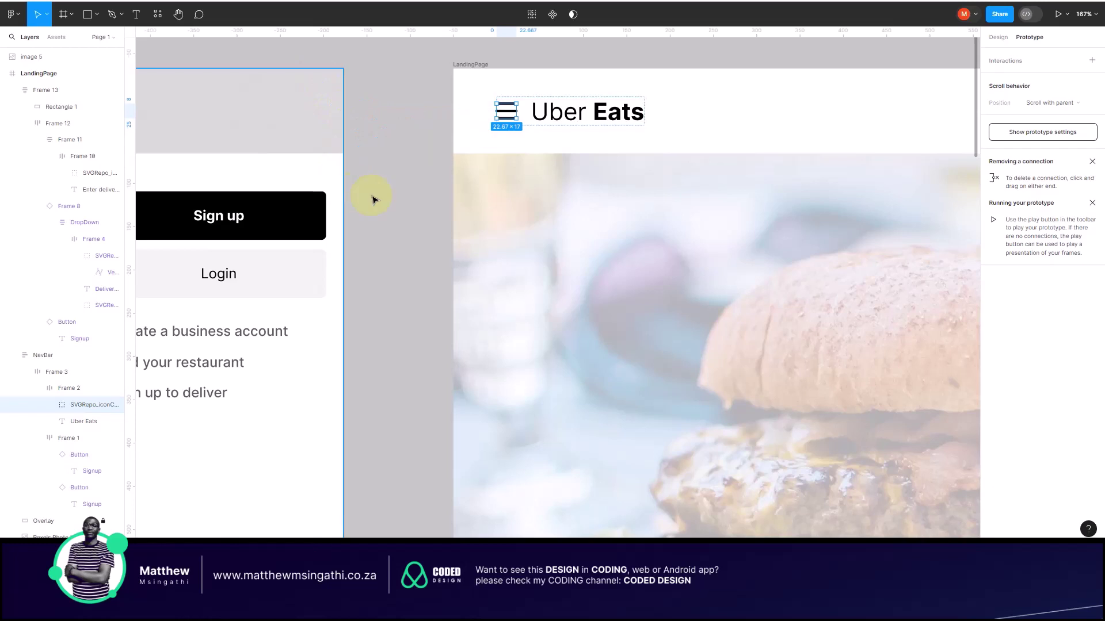
scroll(373, 198, down, 5)
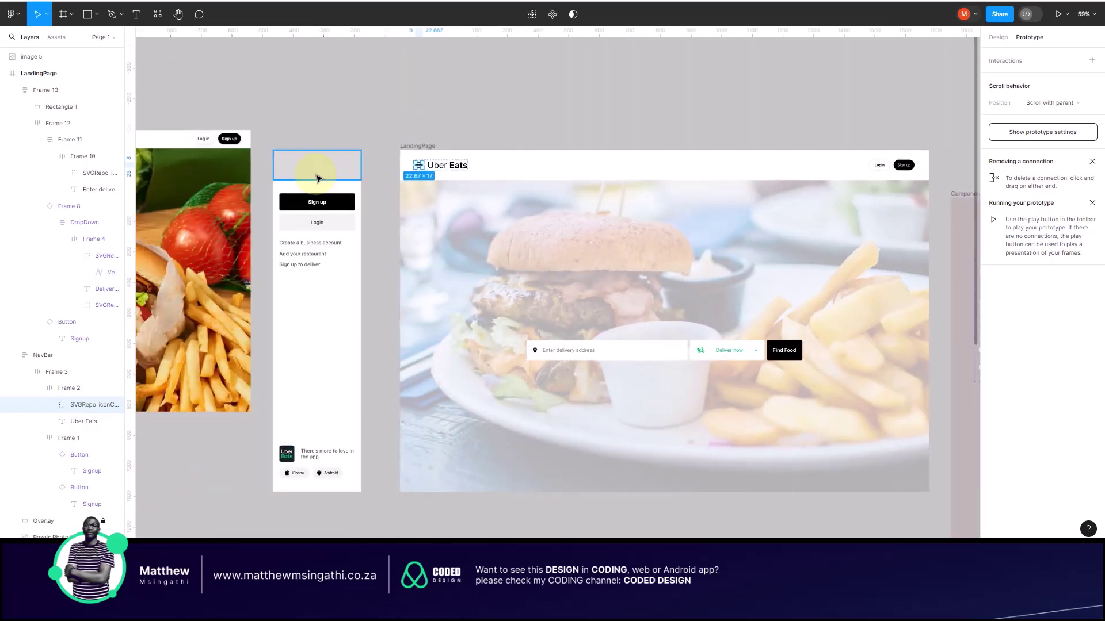
Step: Select the Frame 20 sign-up menu frame after stepping through the navbar layers
key(shift+Return)
key(shift+Return)
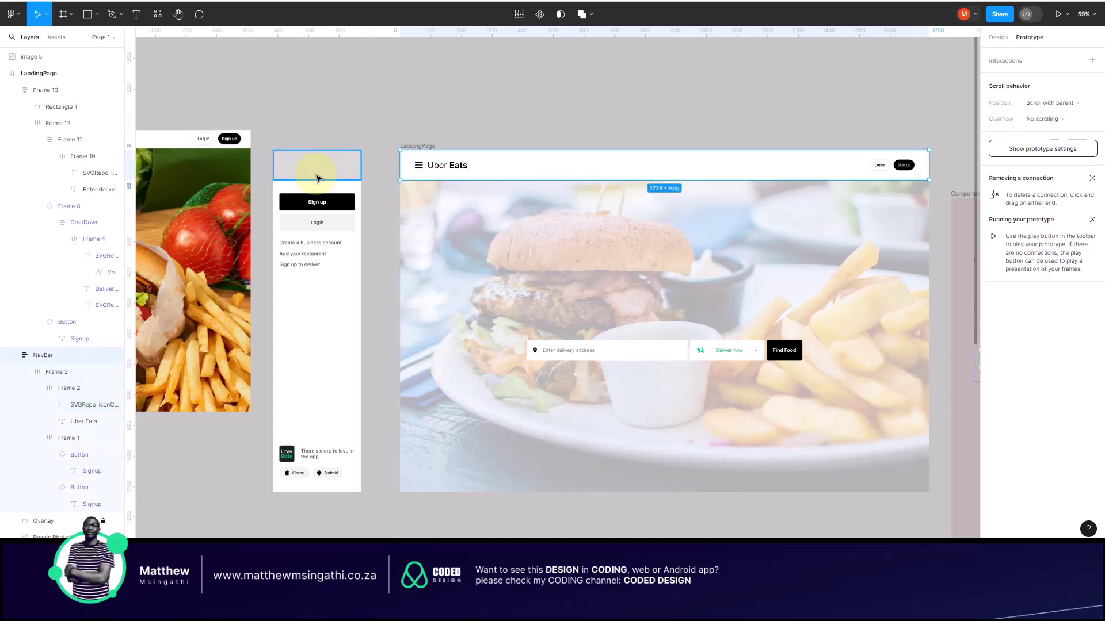
key(Escape)
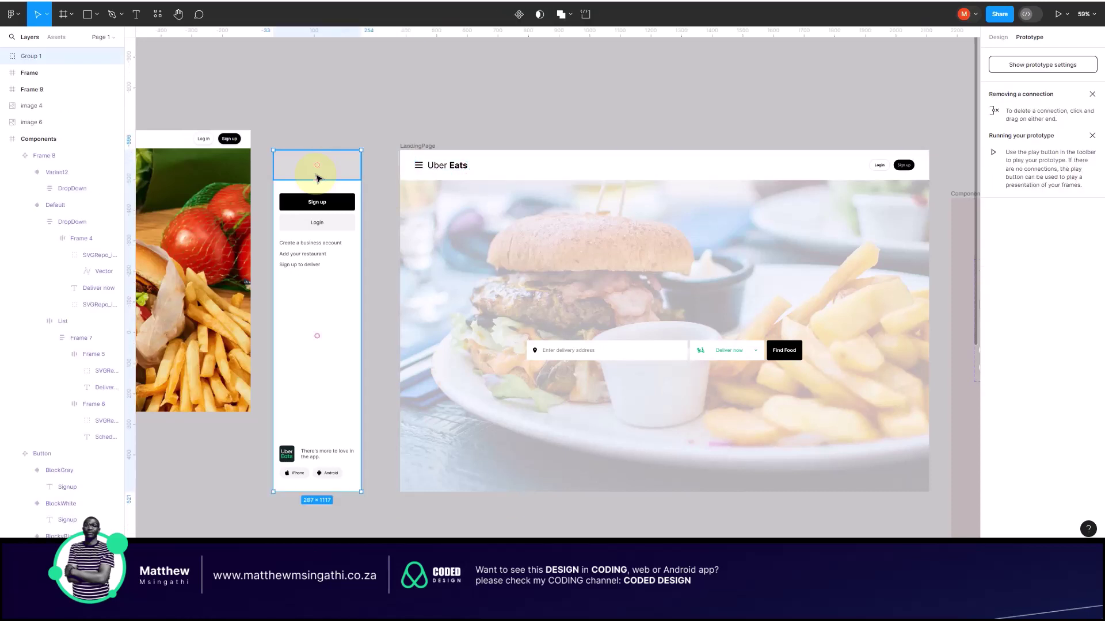
key(shift+Return)
key(shift+Return)
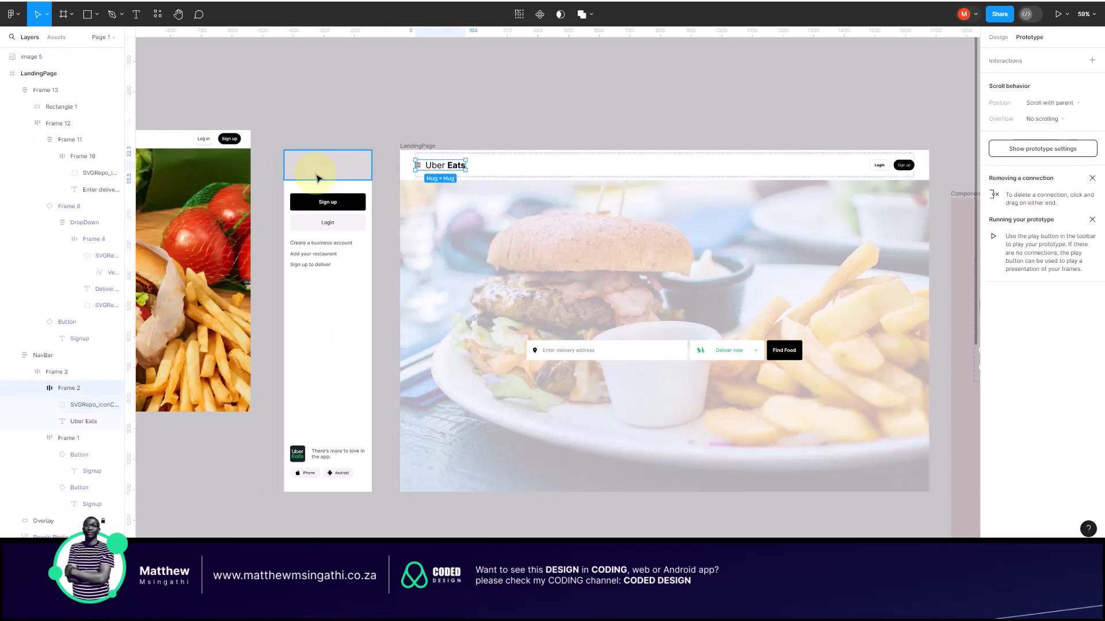
click(320, 173)
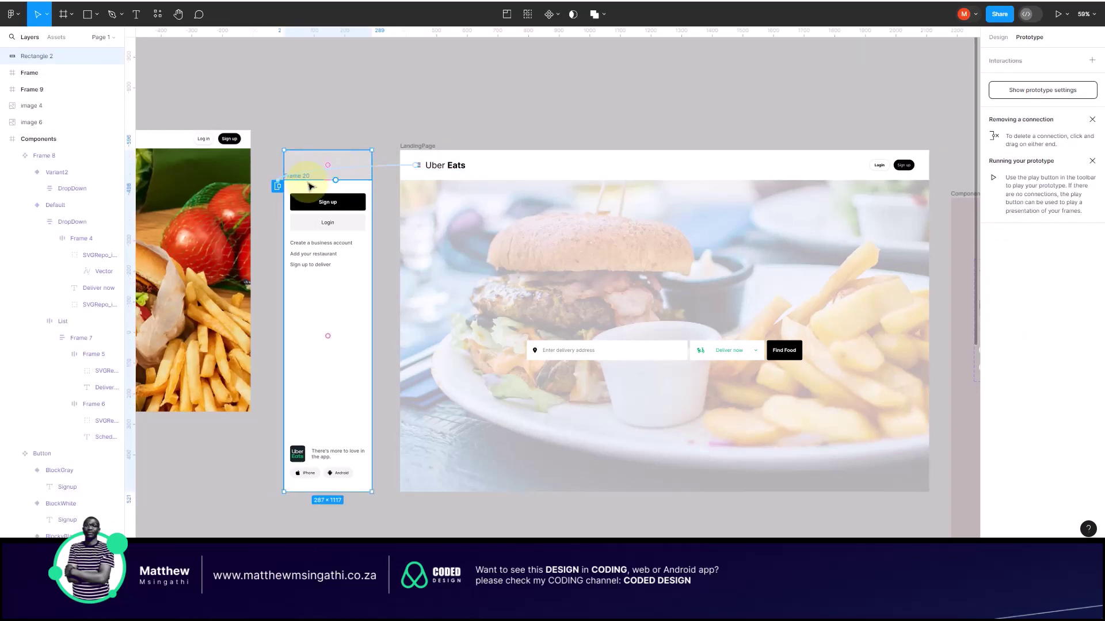
Step: Enter and exit shape editing on Frame 20's grey header rectangle, then deselect it
scroll(326, 158, up, 5)
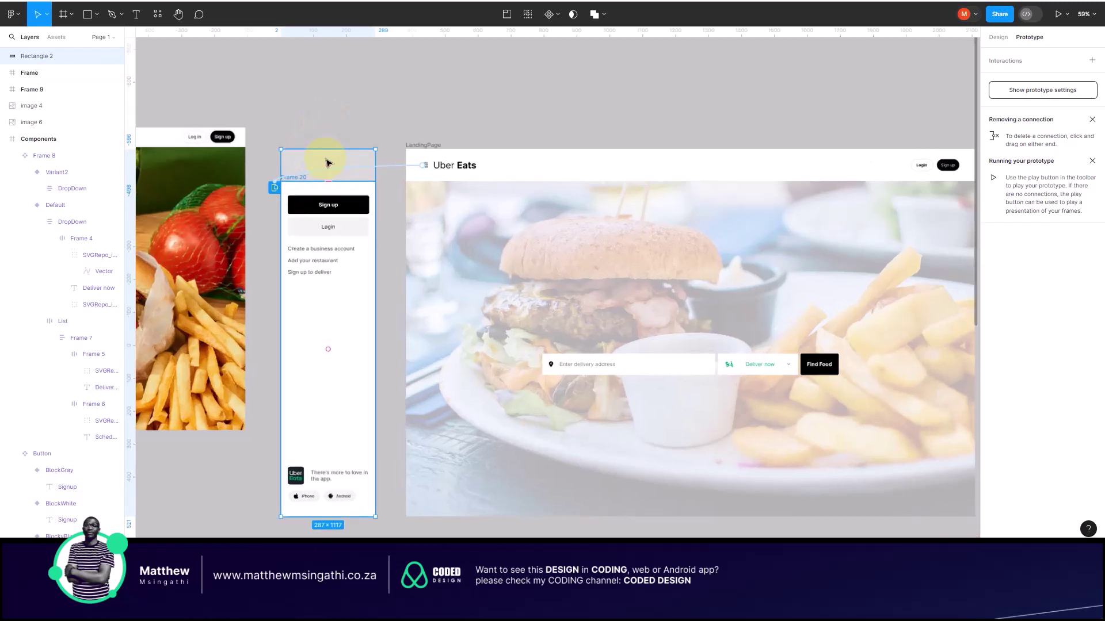
click(998, 37)
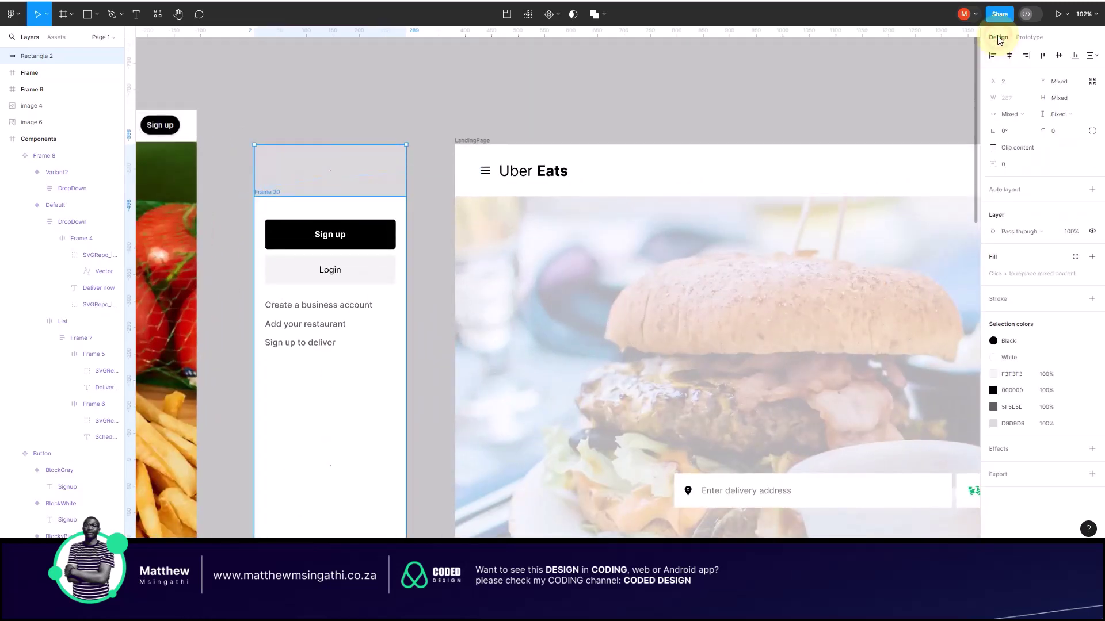
click(330, 158)
double_click(331, 158)
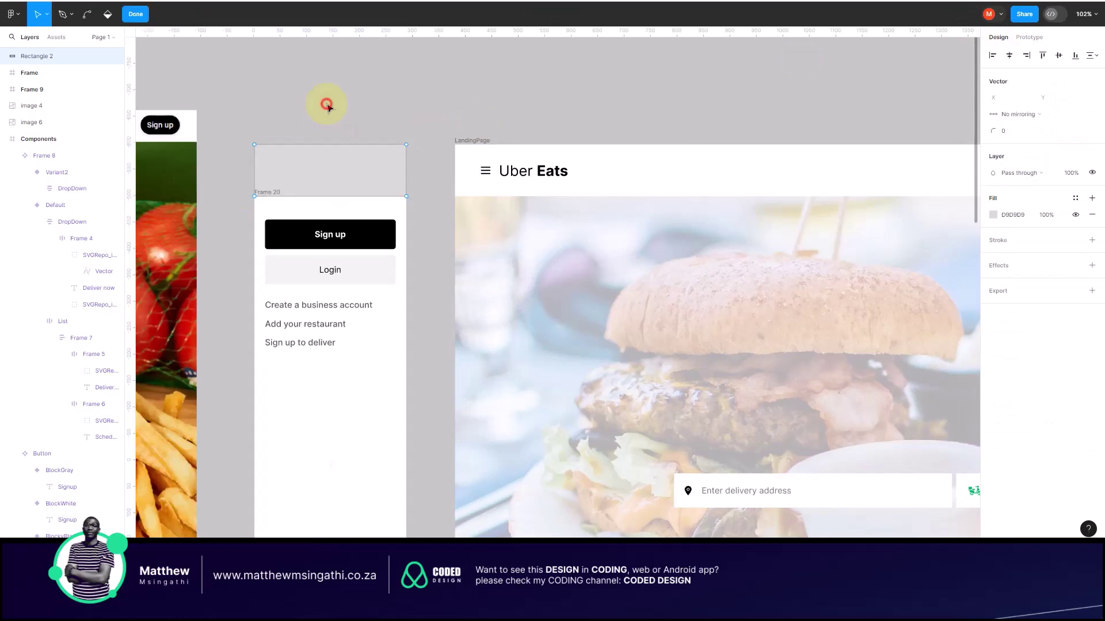
click(302, 91)
click(288, 164)
click(295, 109)
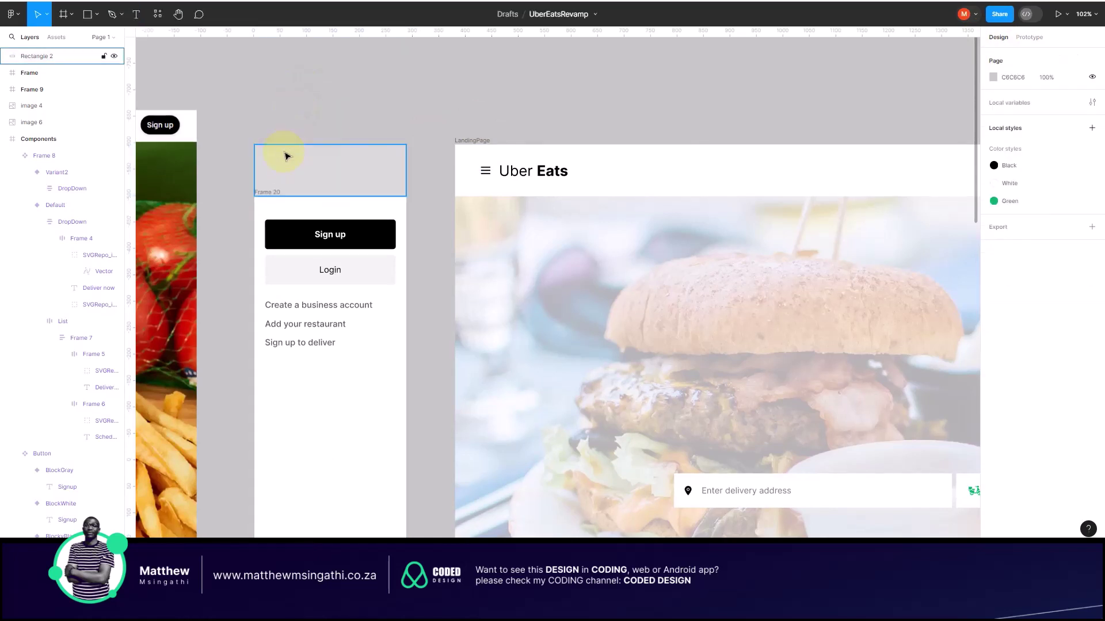
Step: Wrap the header rectangle and Frame 20 in auto-layout Frame 21, then select the hamburger's prototype link
right_click(283, 179)
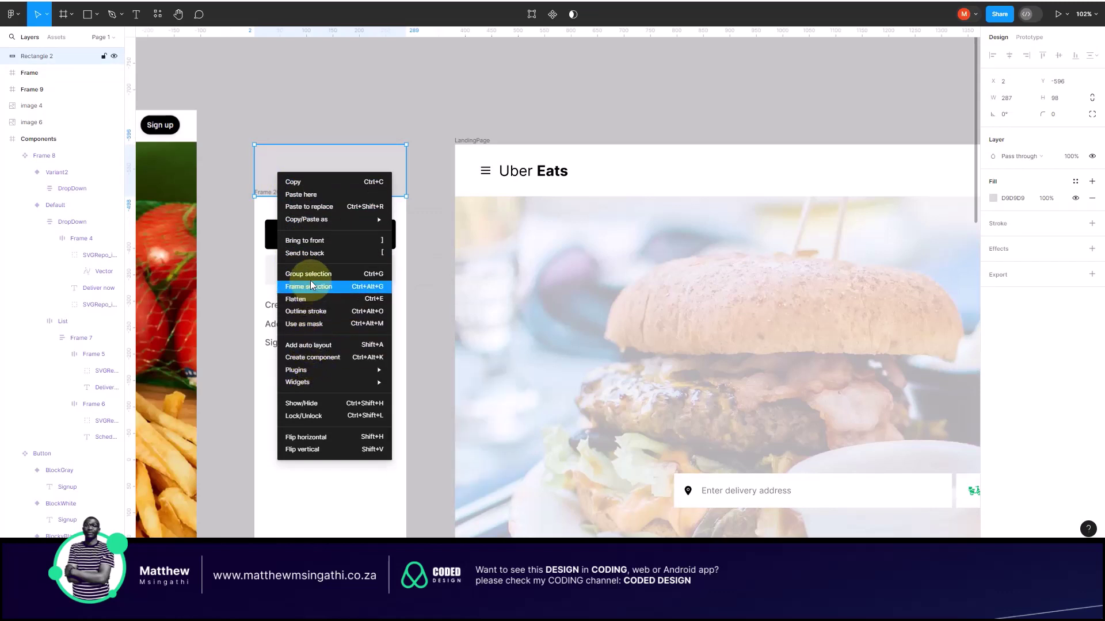
click(298, 111)
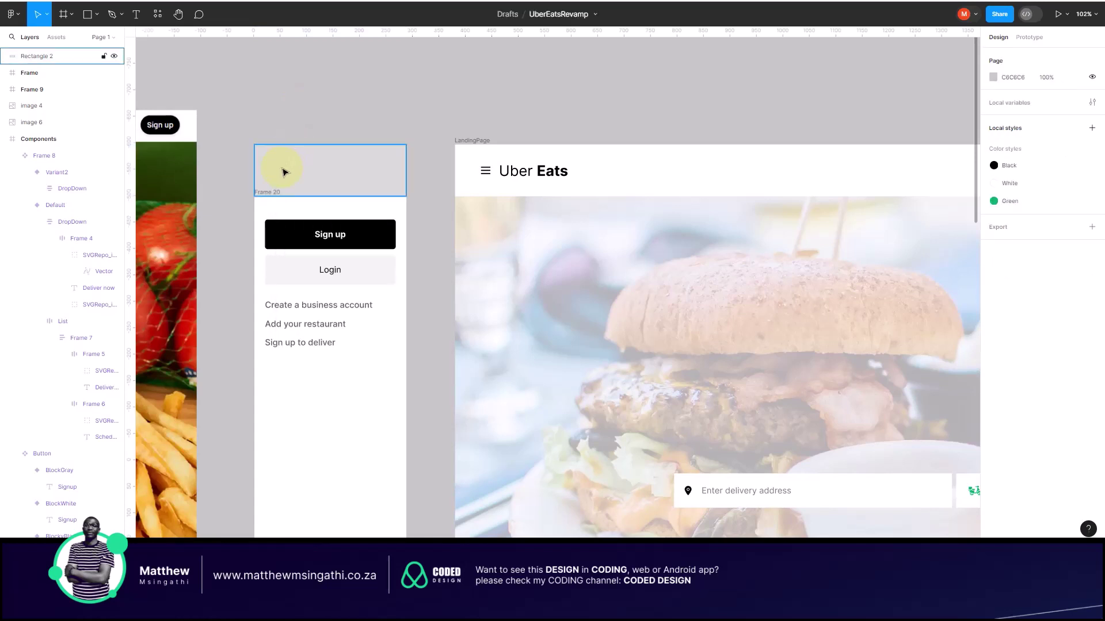
click(284, 172)
drag(284, 172, 288, 141)
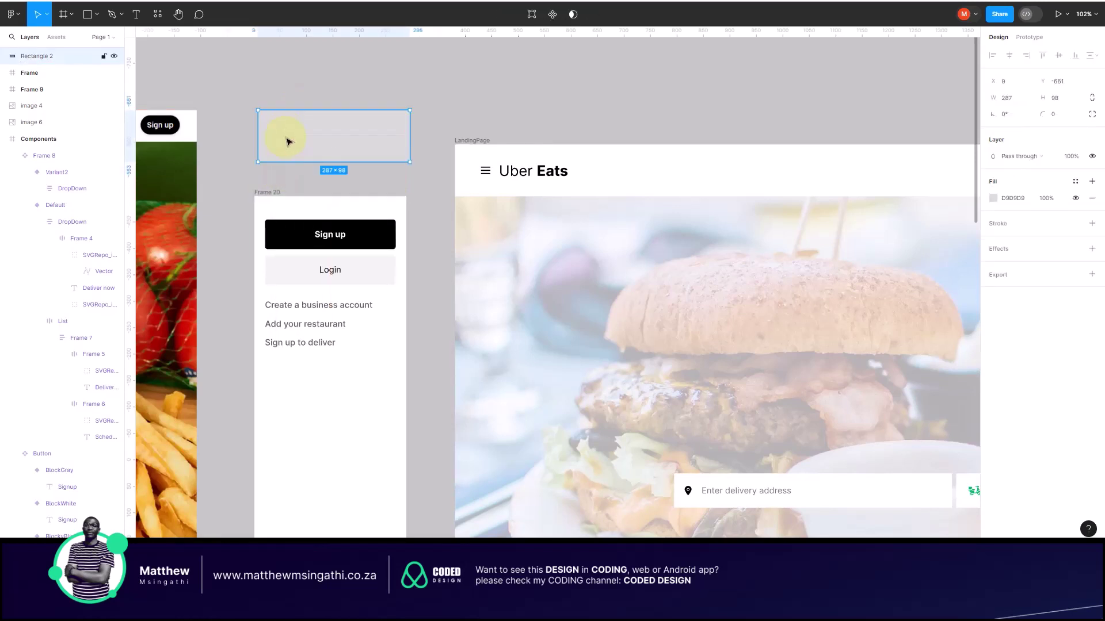
key(ctrl+z)
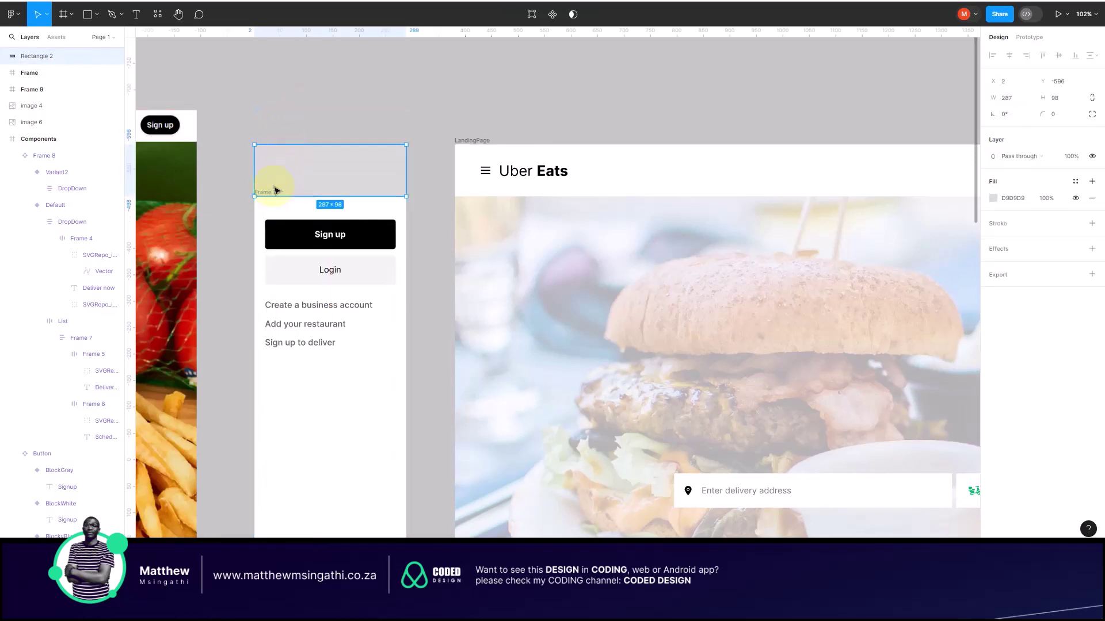
shift+click(271, 210)
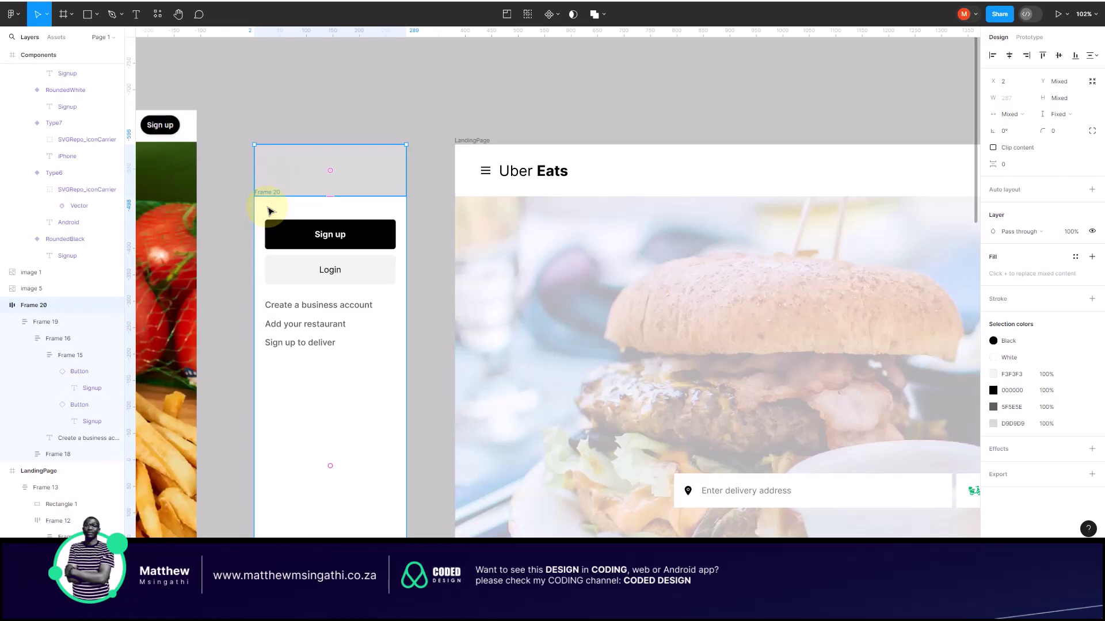
key(shift+a)
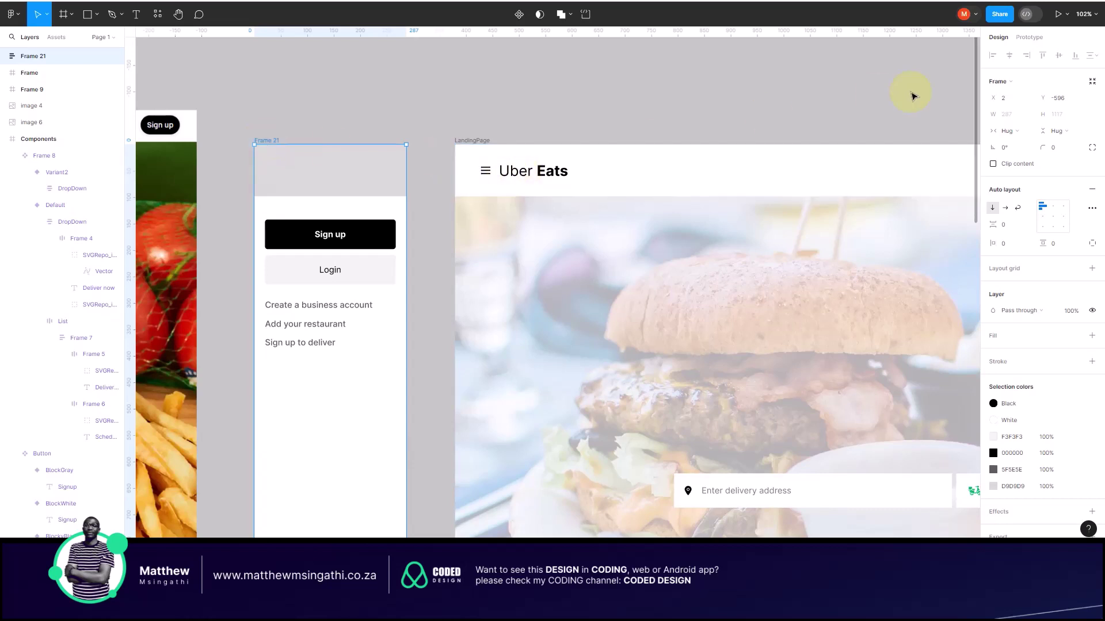
click(1028, 38)
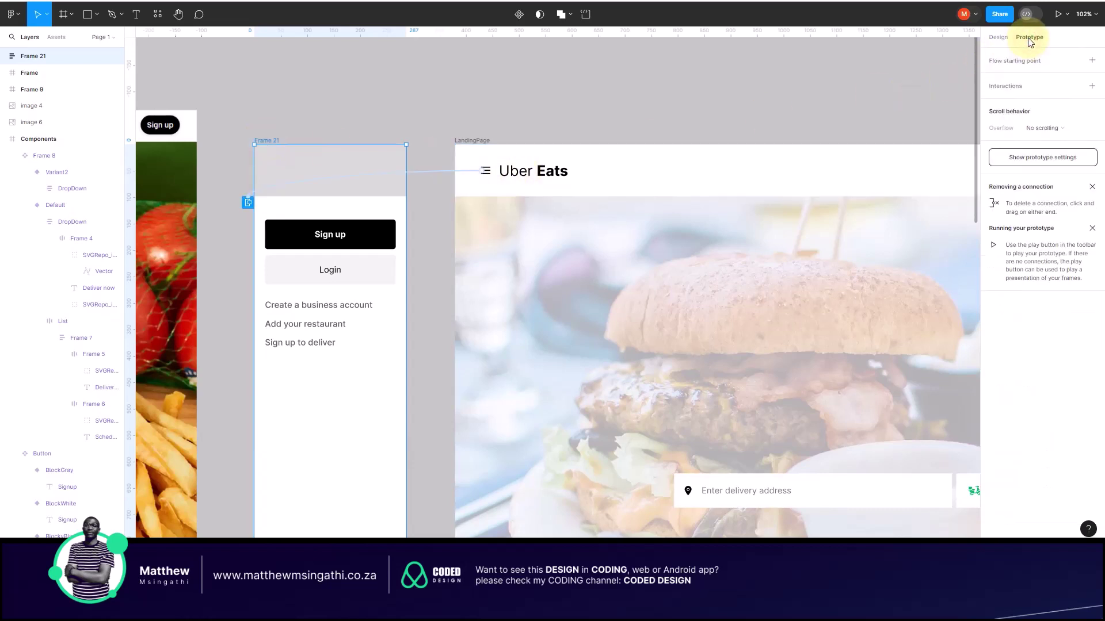
click(248, 201)
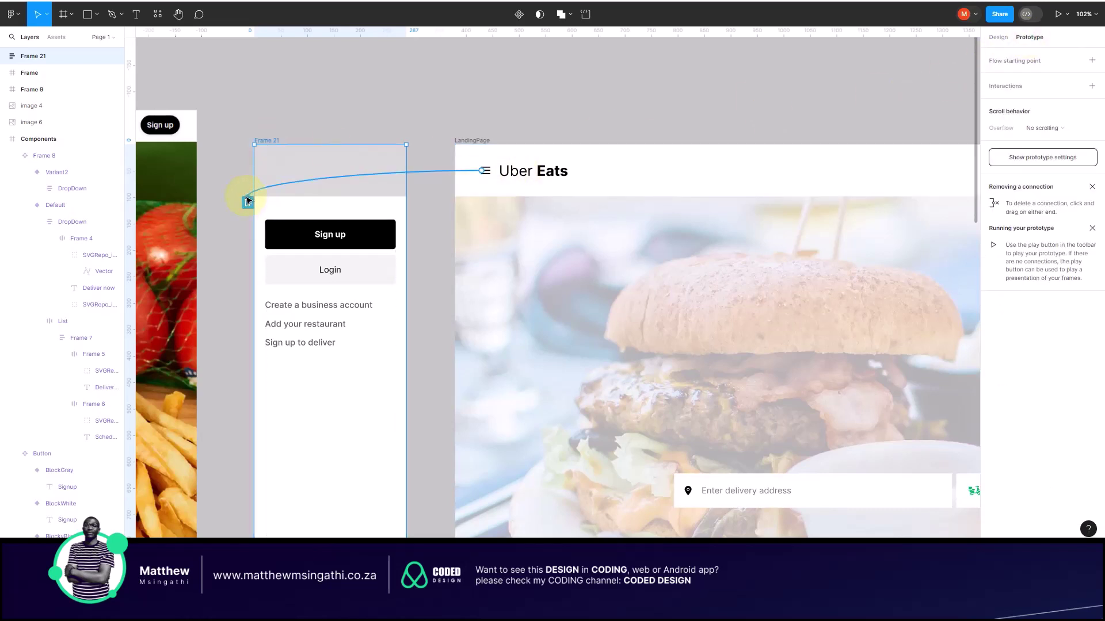
key(ctrl+alt+Return)
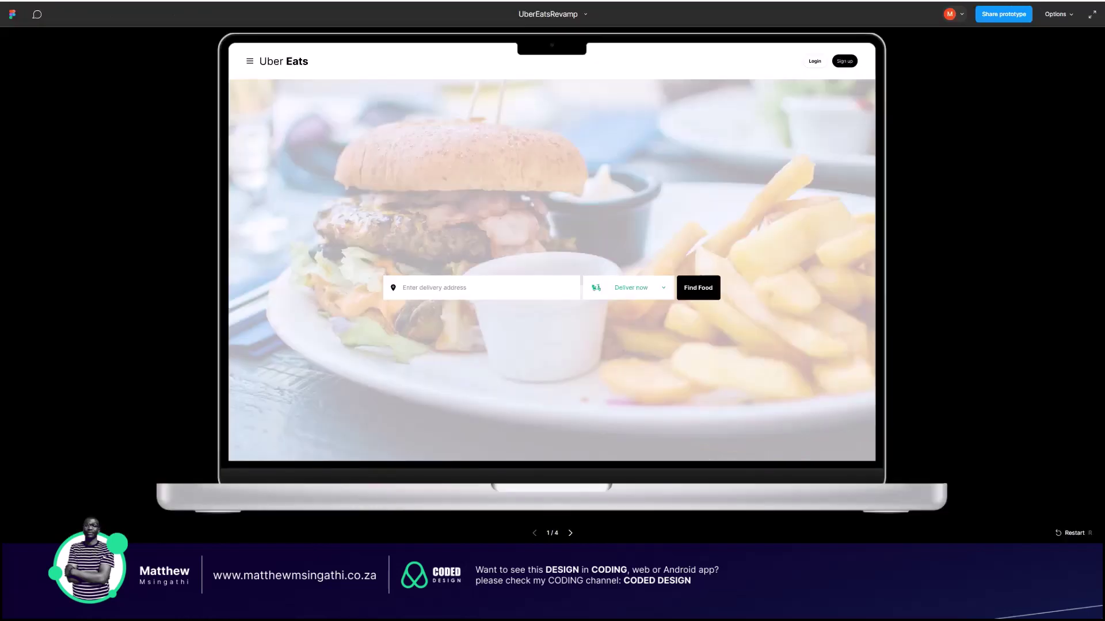
click(251, 63)
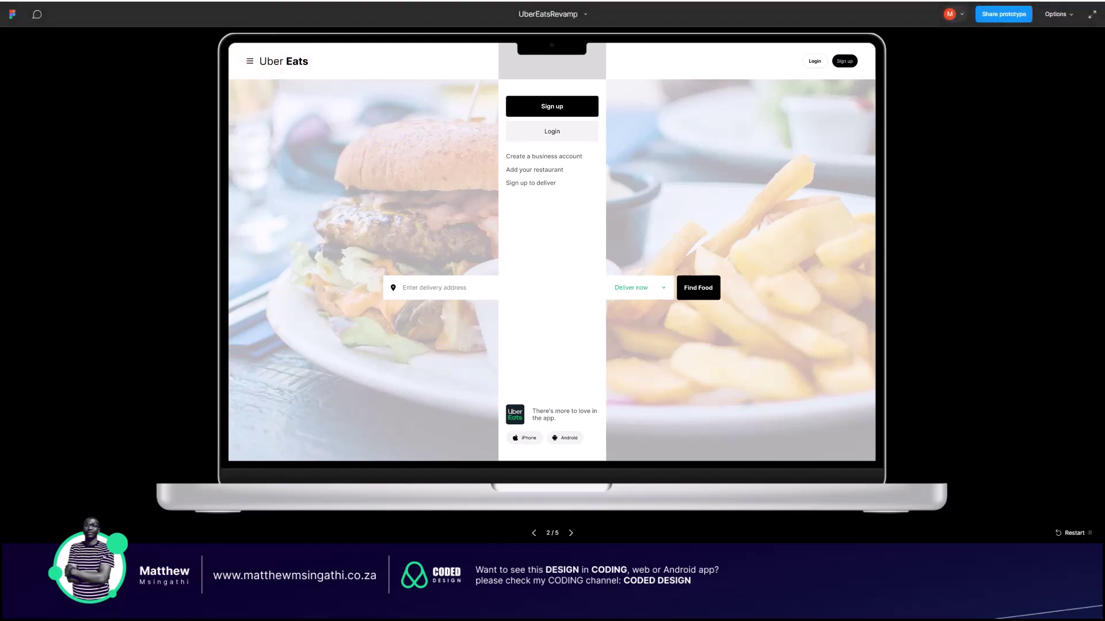
key(Escape)
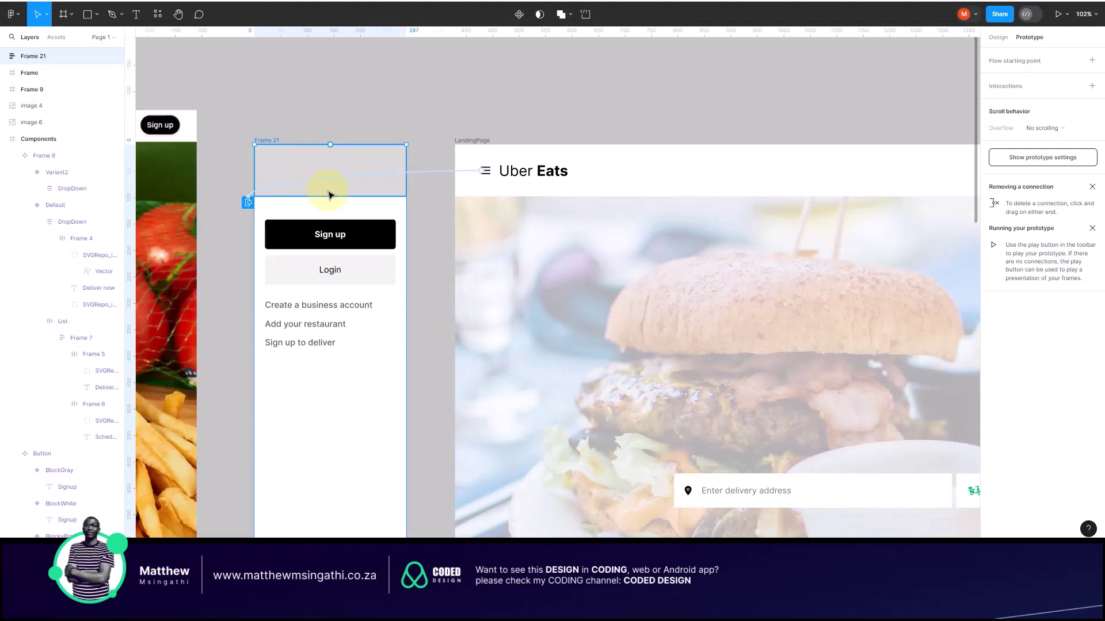
Step: Keep the menu overlay's position at Top left, then play the prototype
click(444, 173)
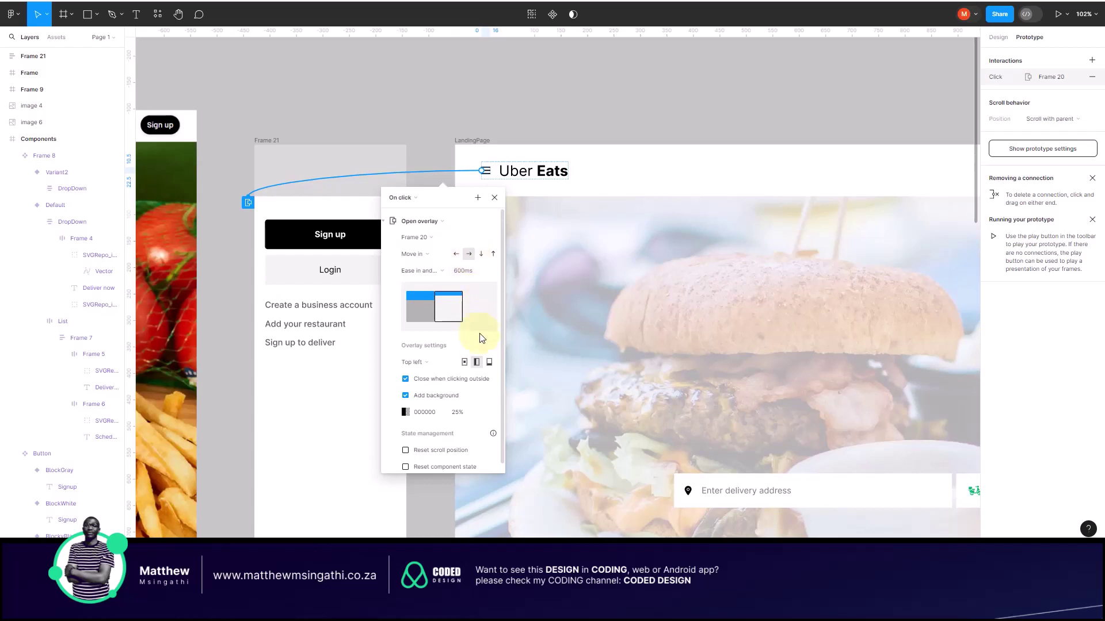
click(465, 362)
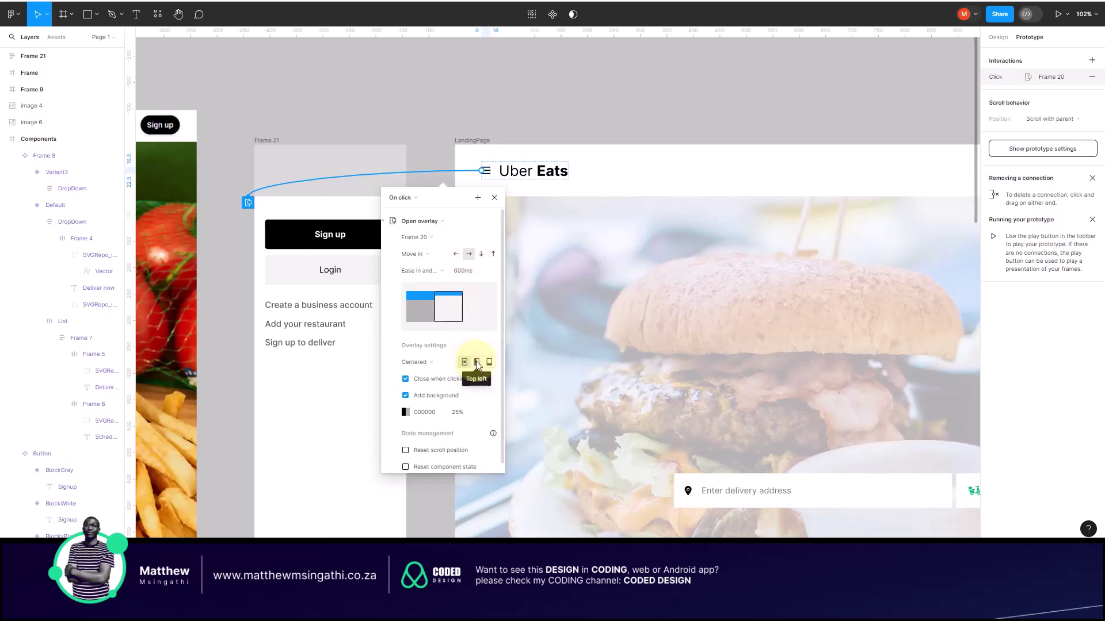
click(477, 363)
click(426, 91)
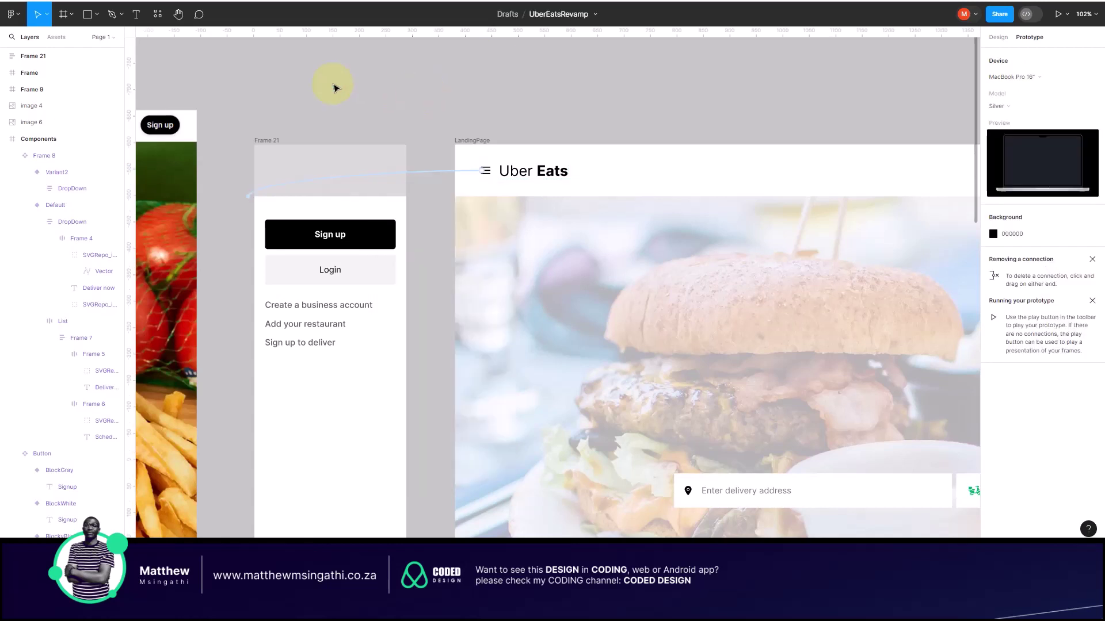
key(ctrl+alt+Return)
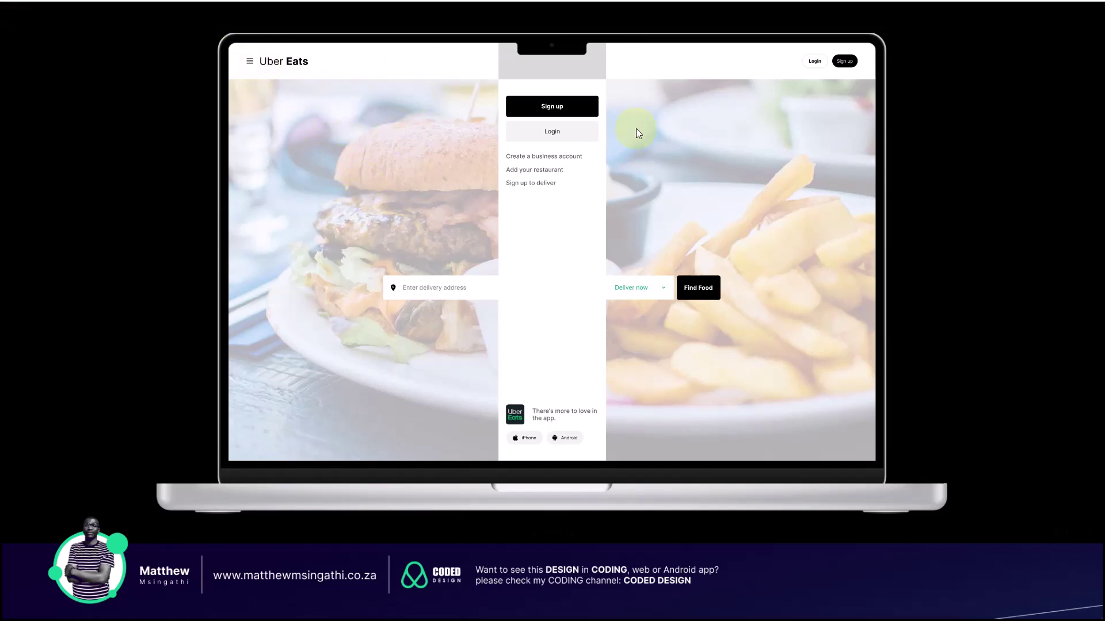
Step: Open the side menu from the hamburger icon in the preview
click(249, 62)
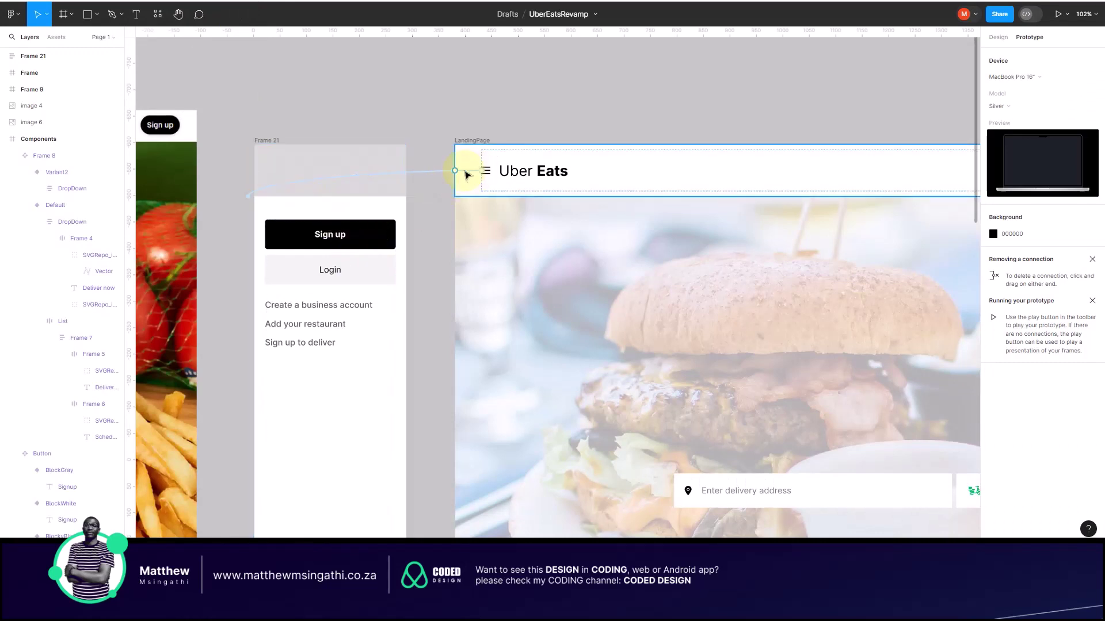
Step: Point the hamburger's Open overlay connection at Frame 21 and reposition its end on that frame
click(249, 198)
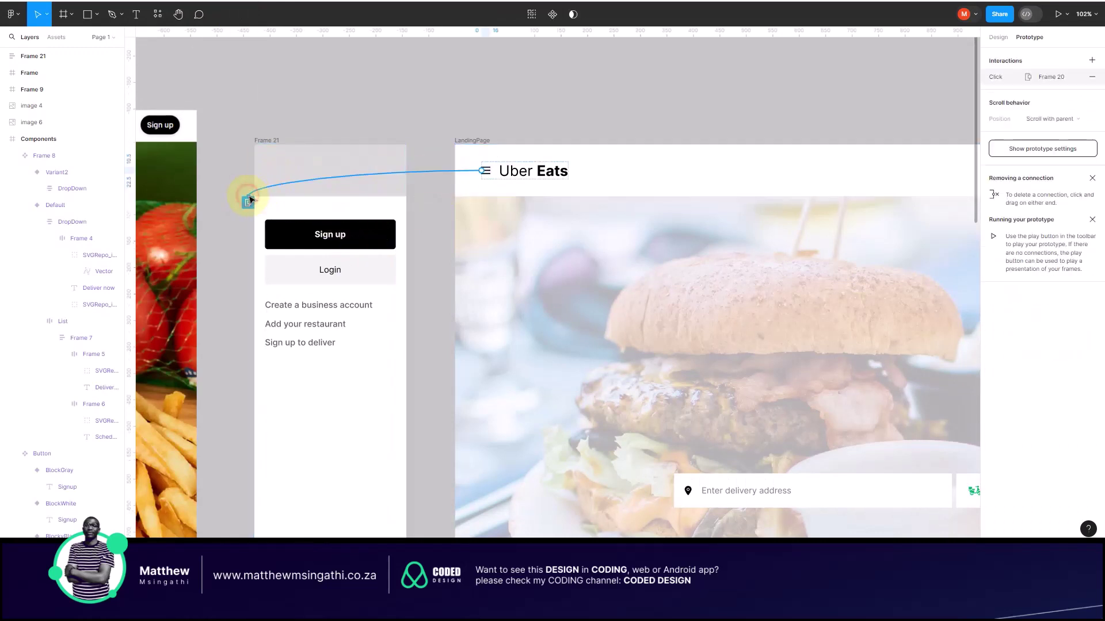
click(278, 185)
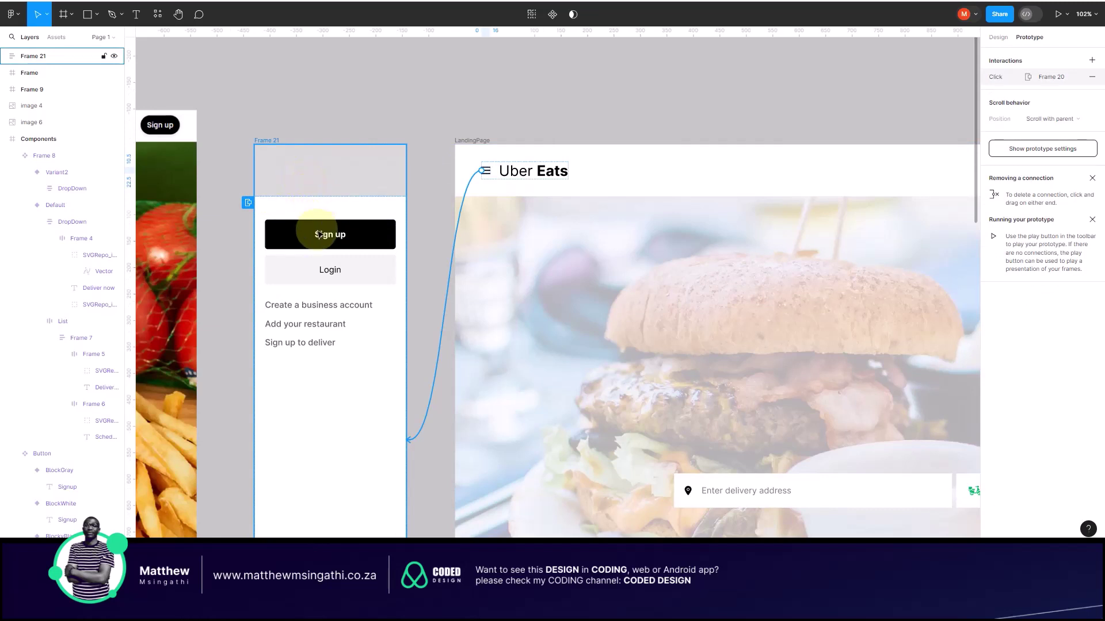
click(394, 253)
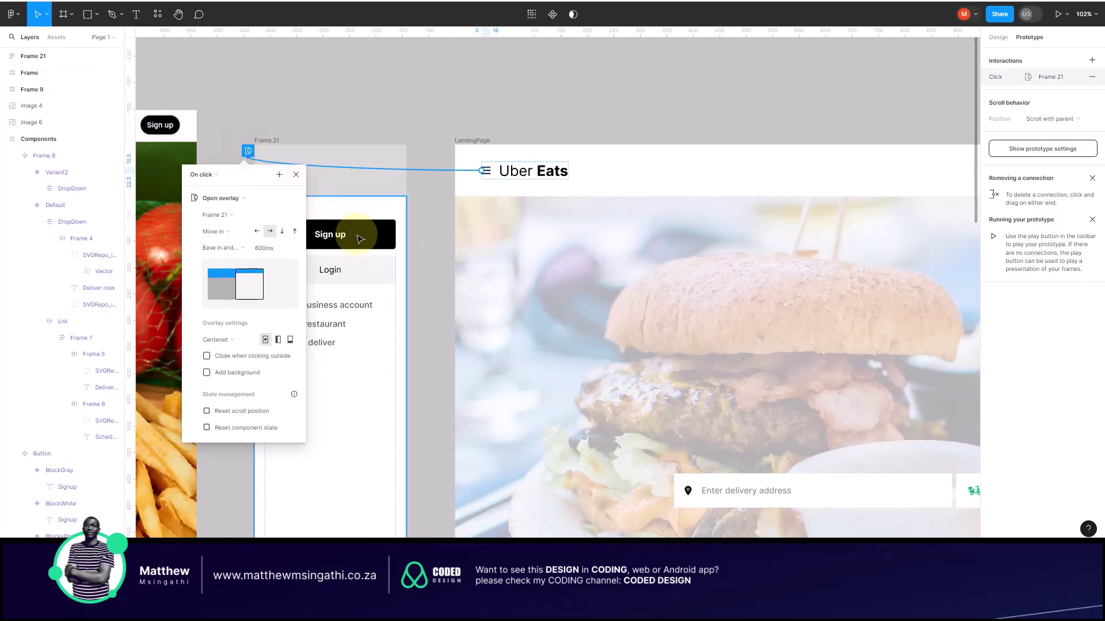
click(357, 116)
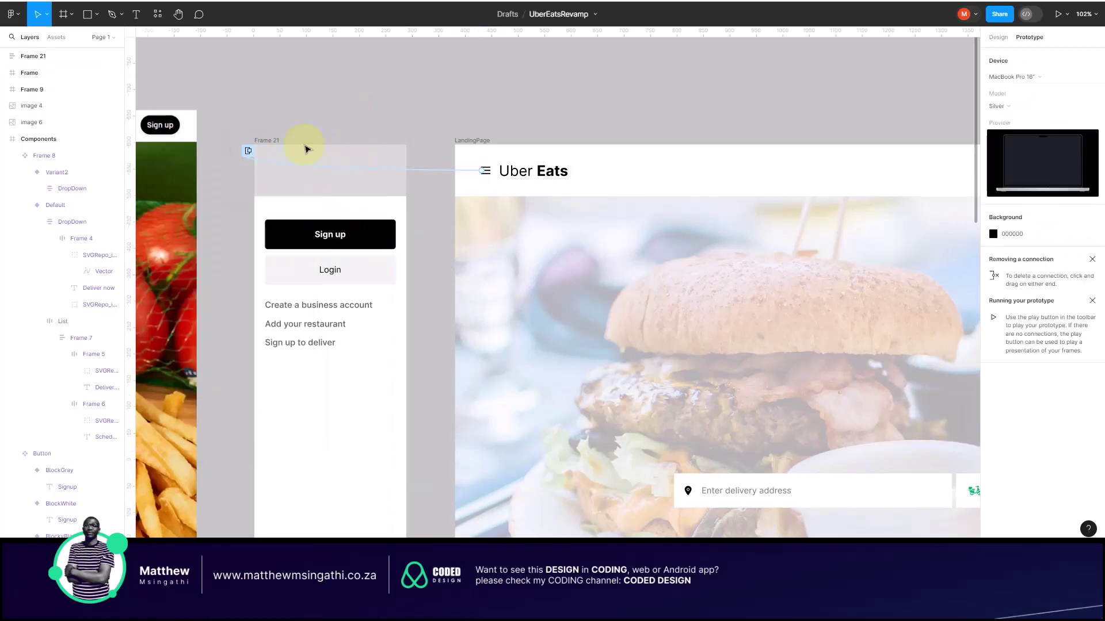
click(249, 157)
click(275, 98)
click(248, 161)
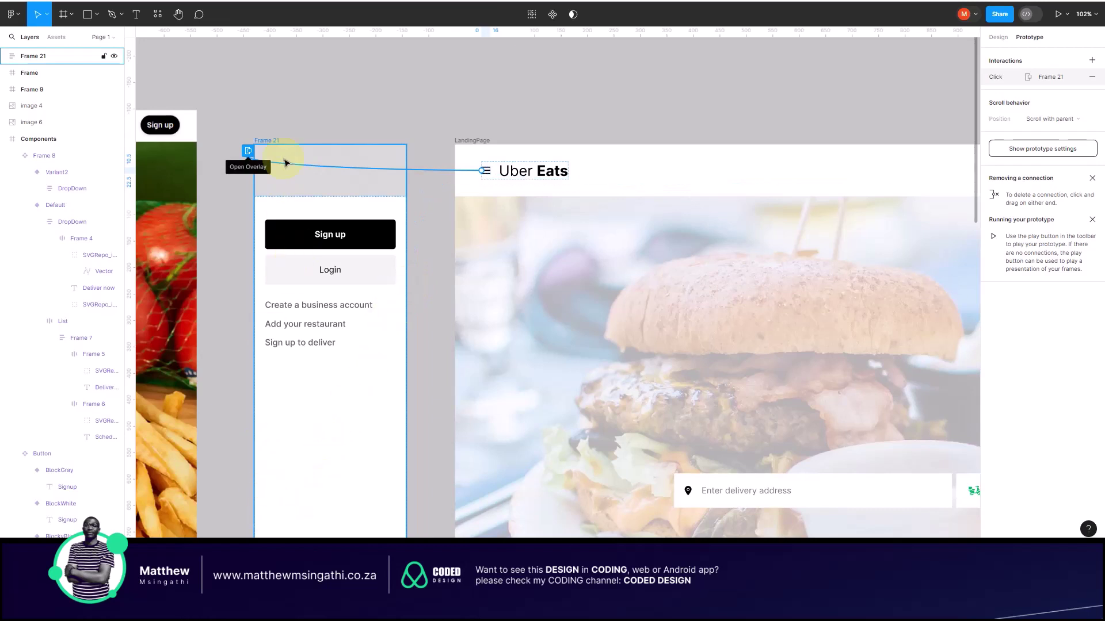
mouse_move(290, 152)
mouse_down()
mouse_move(329, 141)
mouse_move(328, 178)
mouse_move(303, 153)
mouse_up()
click(320, 107)
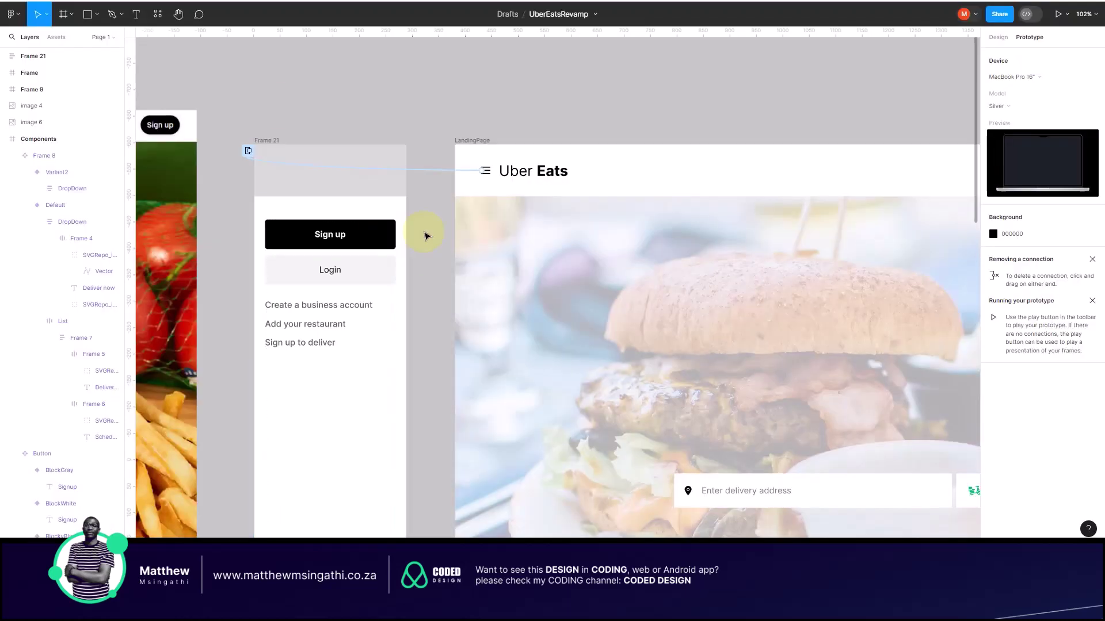
Step: Zoom out over the canvas and preview the prototype with Frame 21 selected
scroll(426, 236, down, 1)
scroll(426, 235, down, 2)
scroll(426, 236, right, 3)
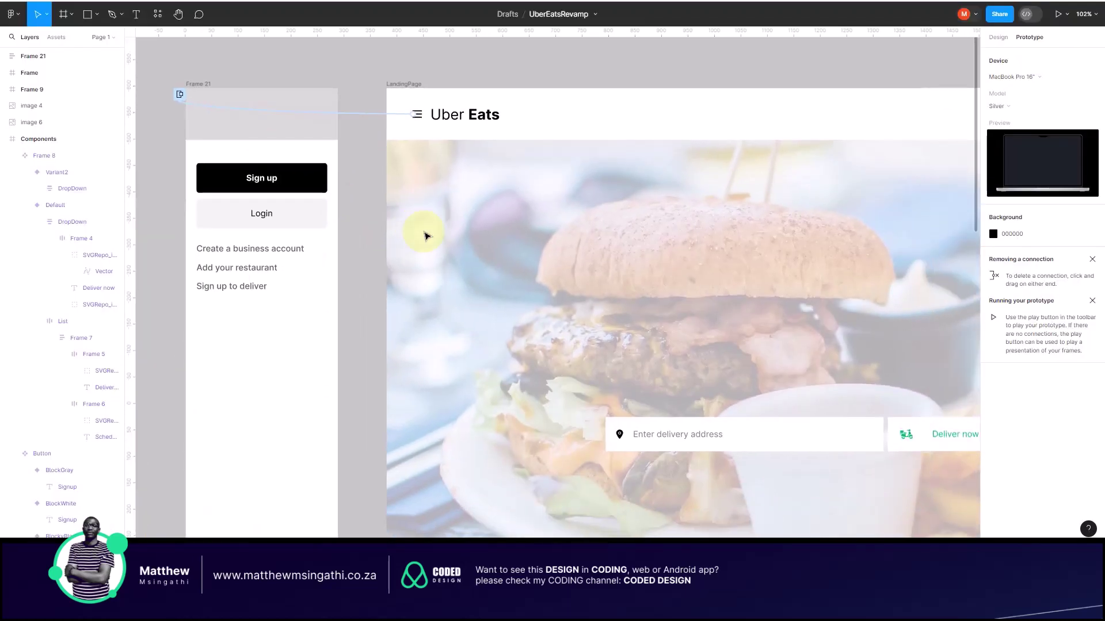
scroll(426, 236, down, 3)
click(418, 238)
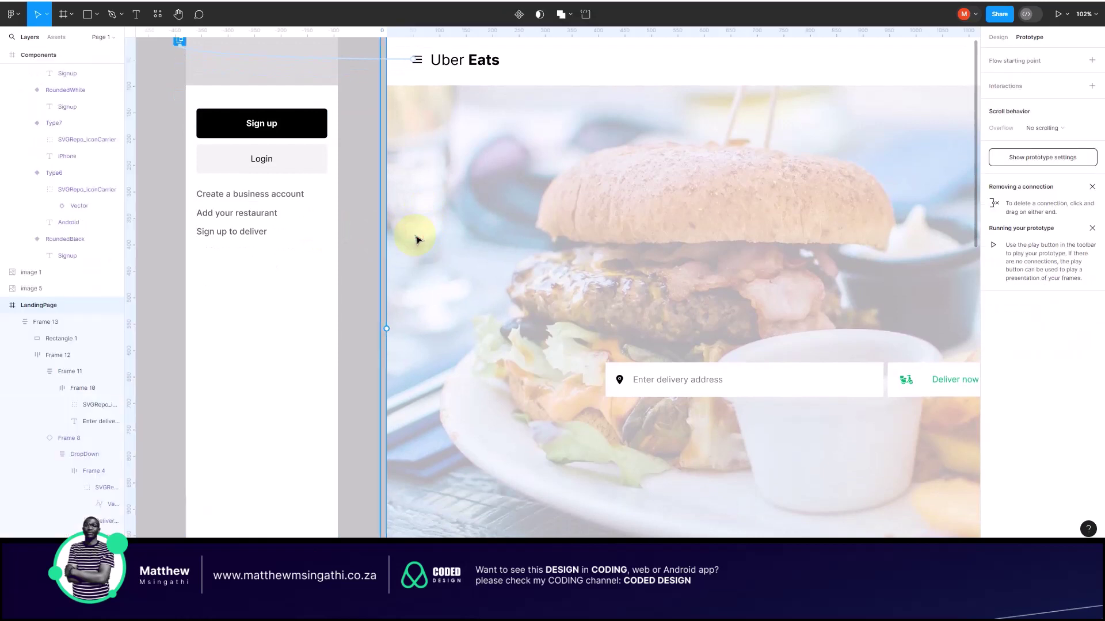
click(377, 210)
scroll(377, 212, up, 3)
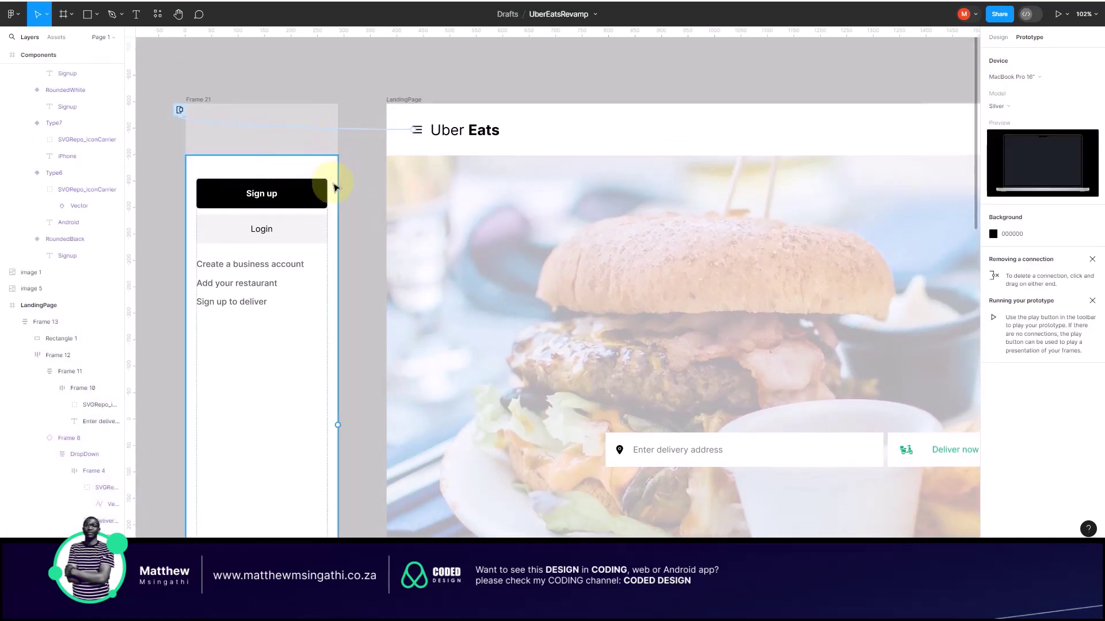
click(322, 117)
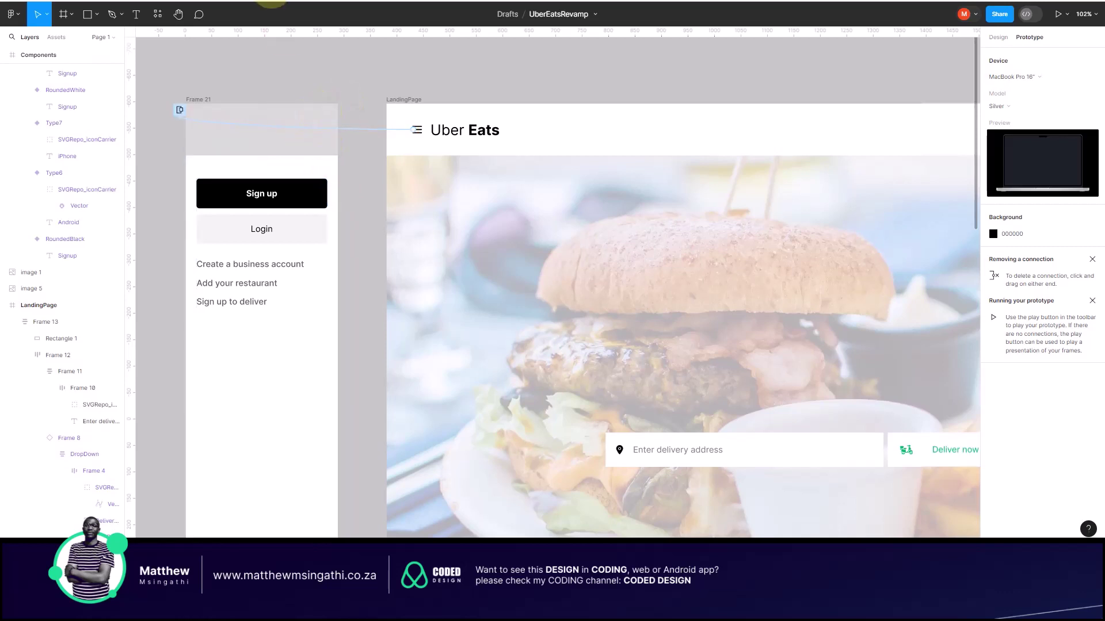
key(ctrl+alt+Return)
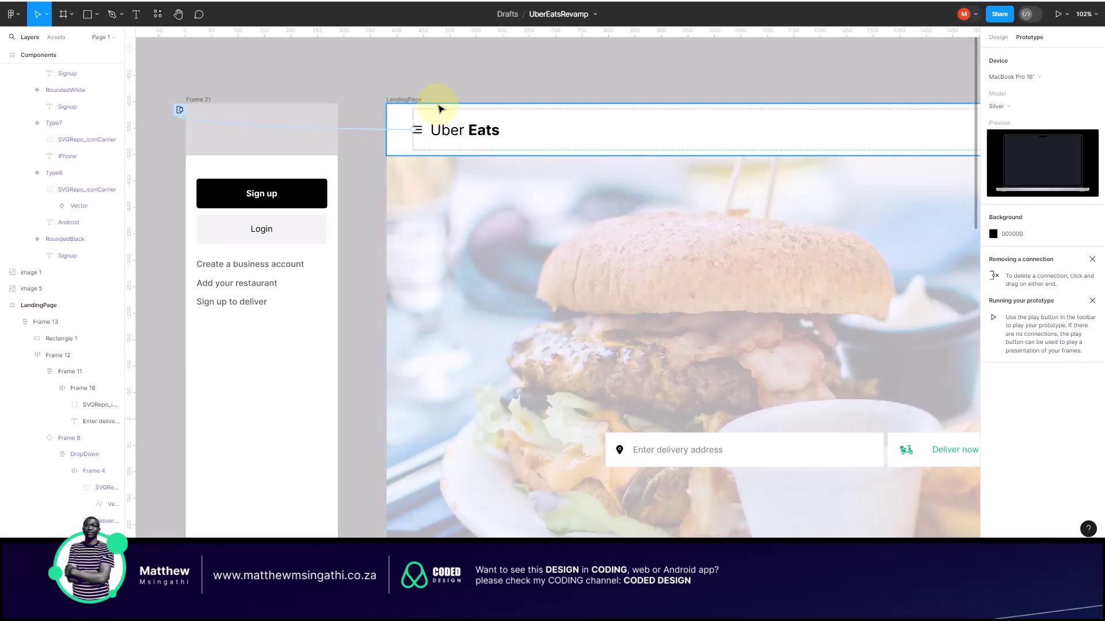
click(438, 108)
Step: Delete the unused image 1, image 5, Frame 9, image 4 and image 6
scroll(442, 204, down, 10)
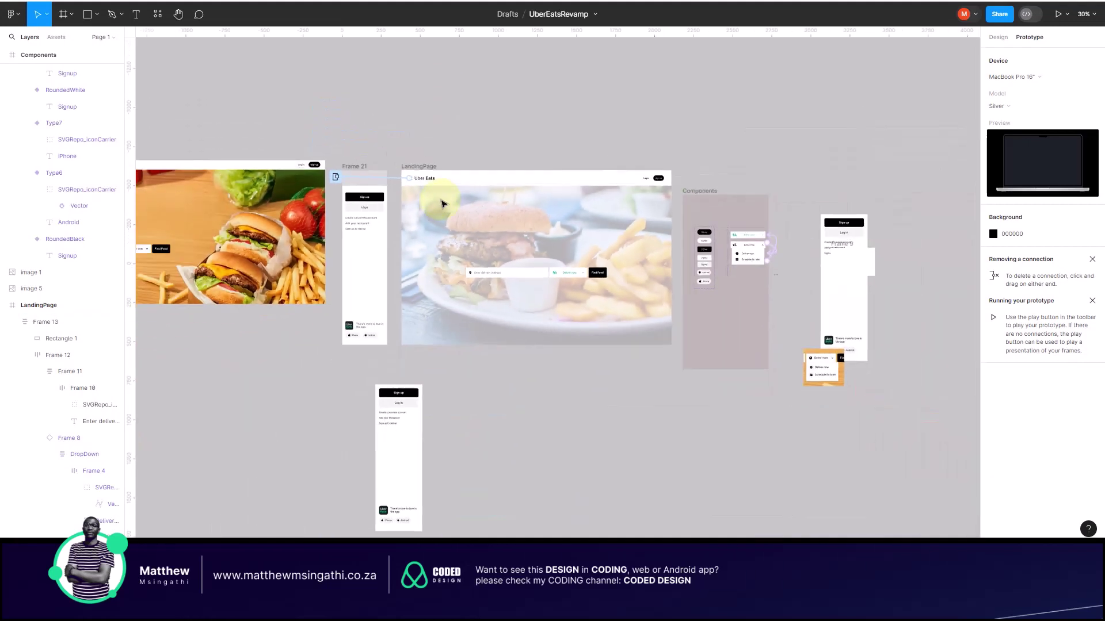
click(298, 206)
key(Delete)
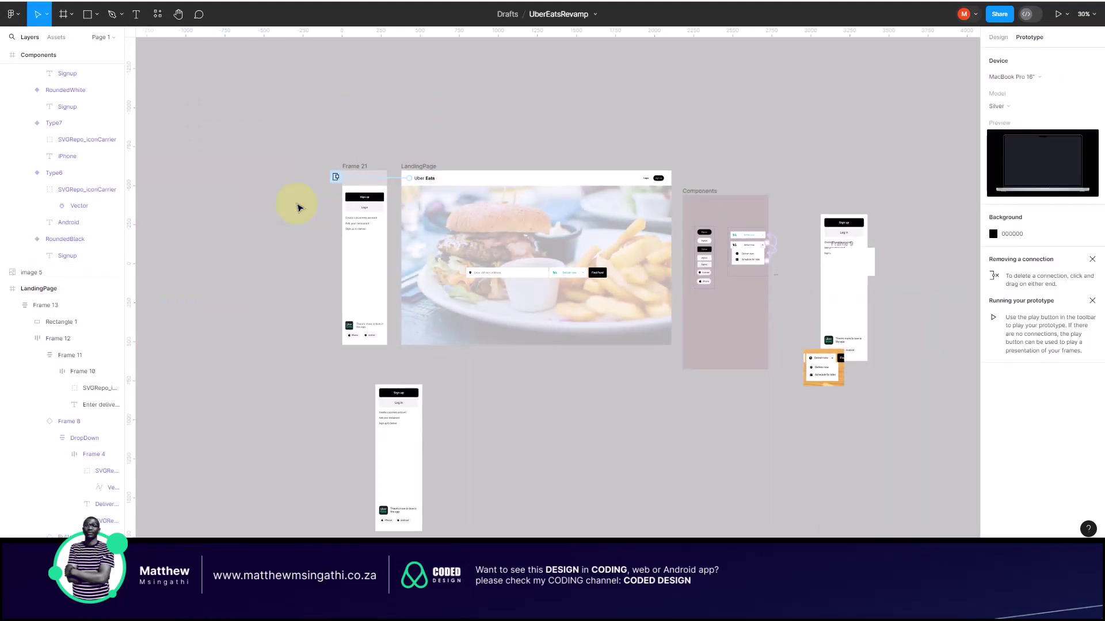
click(387, 399)
key(Delete)
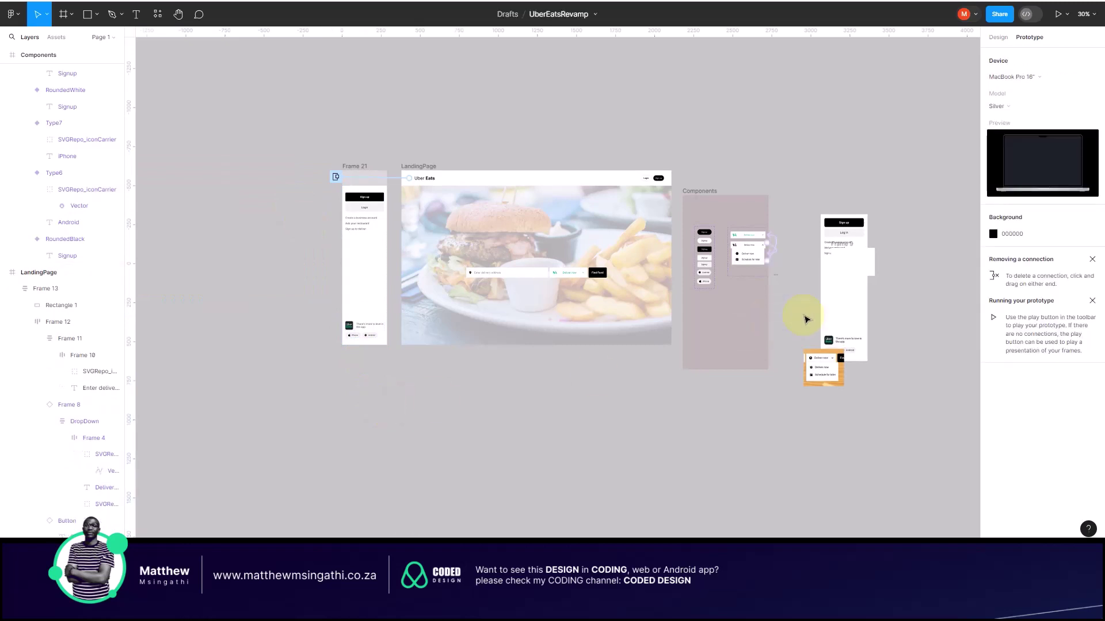
scroll(823, 315, right, 3)
scroll(841, 315, right, 2)
ctrl+scroll(745, 293, up, 5)
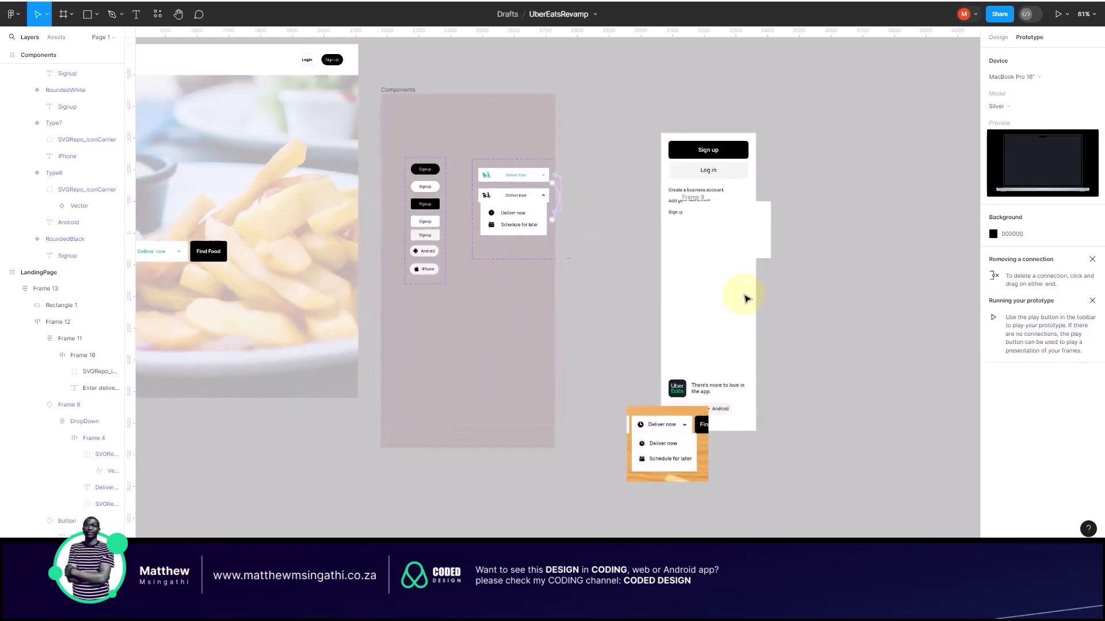
drag(641, 111, 773, 524)
key(Delete)
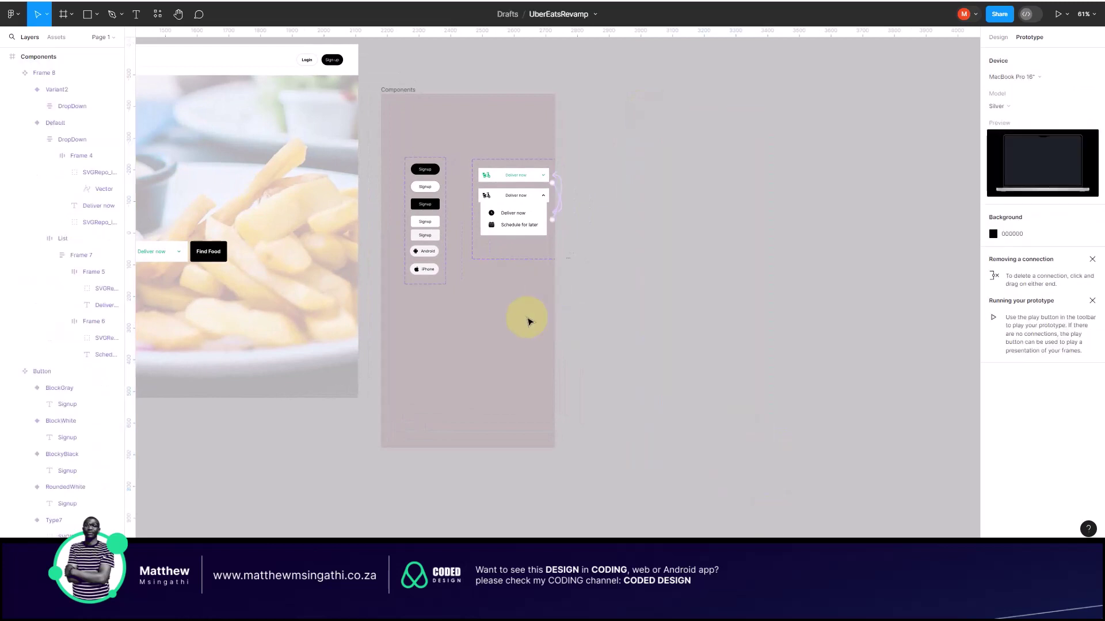
click(397, 90)
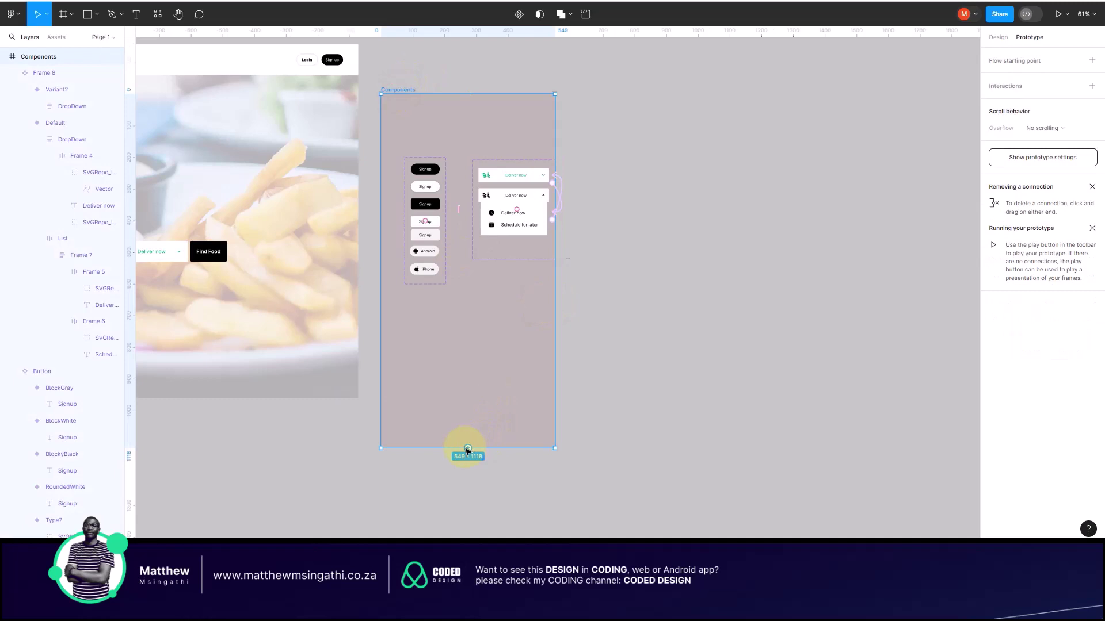
key(ctrl+z)
key(ctrl+z)
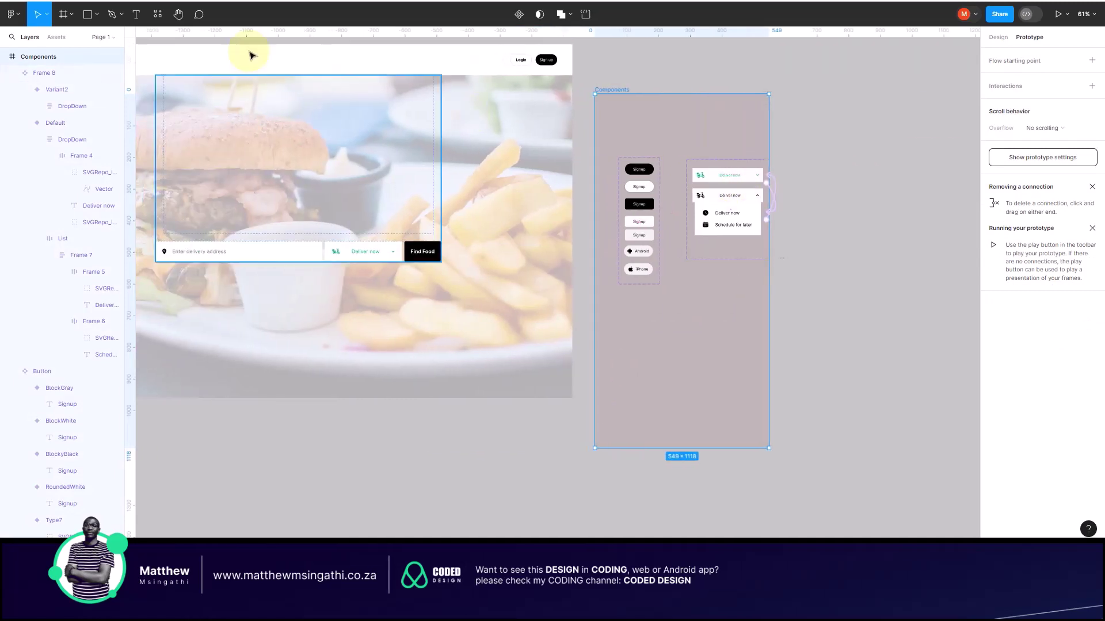
Step: Preview the prototype starting from the LandingPage frame, then exit back to the editor
key(ctrl+alt+Return)
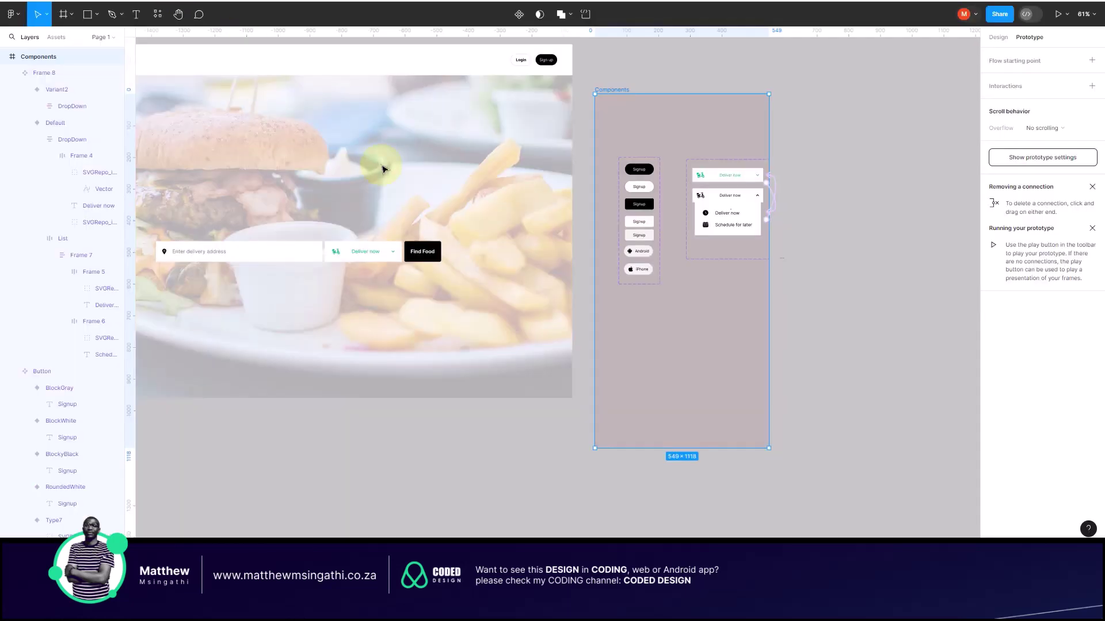
scroll(205, 92, down, 2)
click(161, 81)
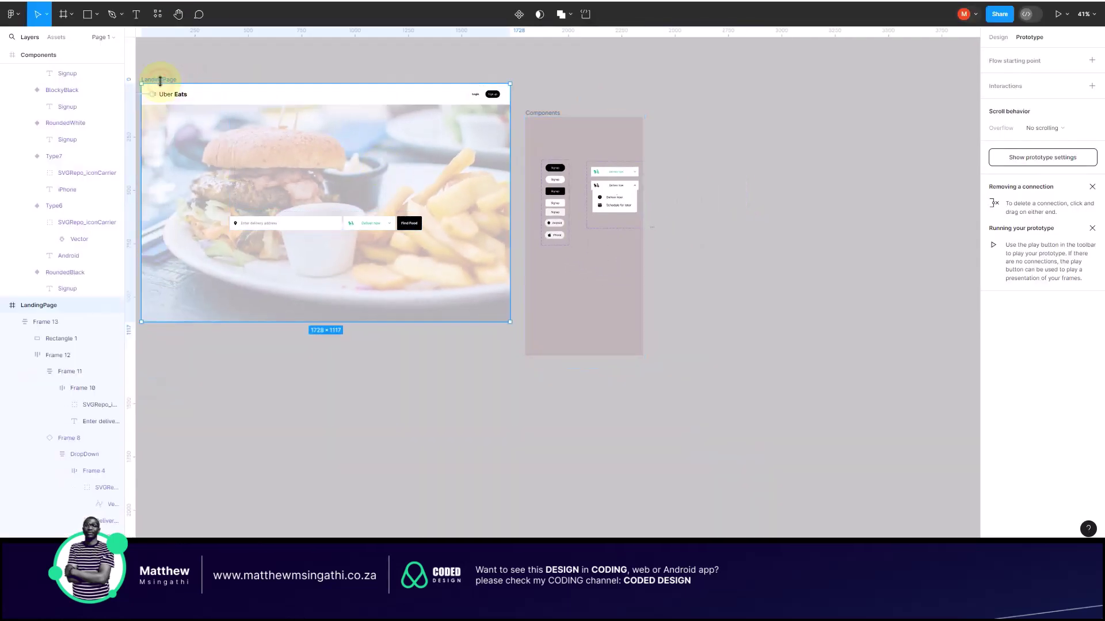
click(164, 72)
click(167, 81)
click(1057, 15)
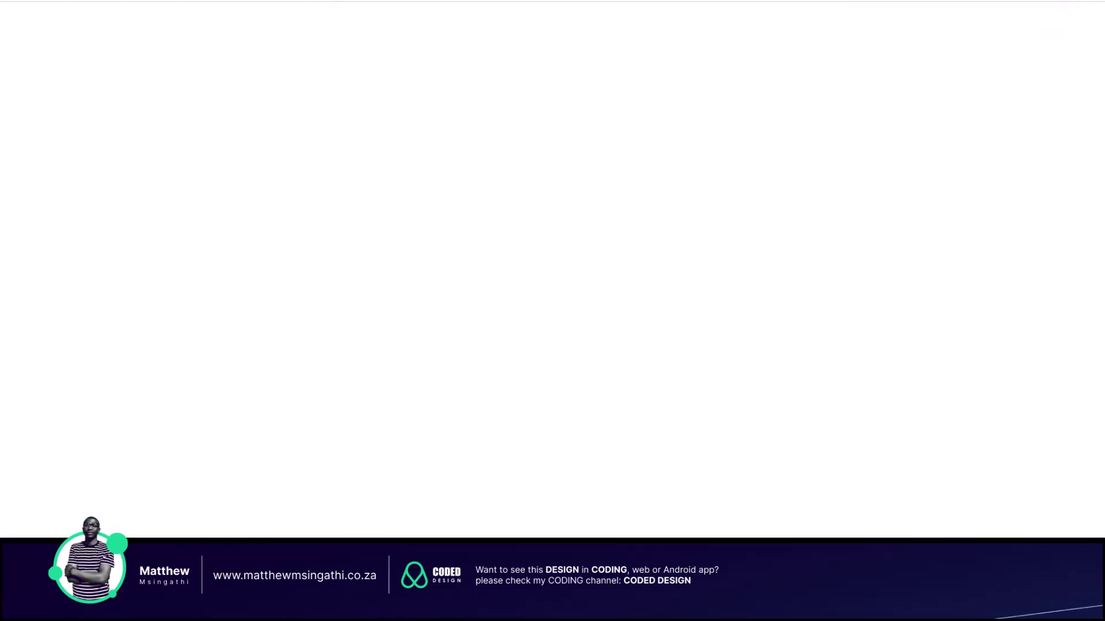
key(ctrl+w)
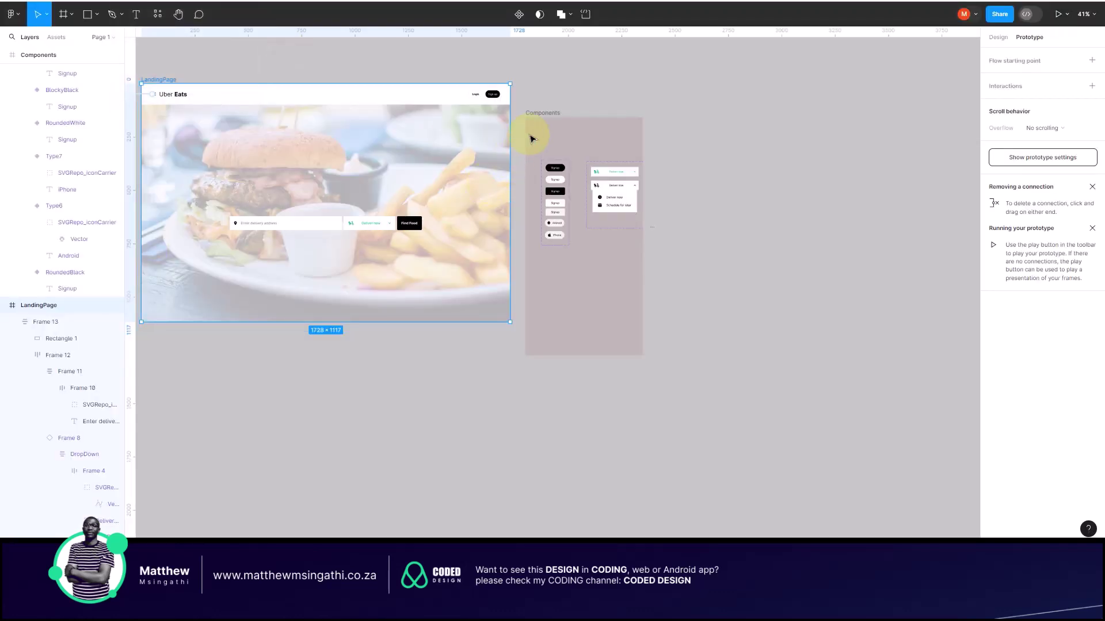
Step: Resize the Components frame to 742 × 735 and shift it down and to the right
click(538, 113)
drag(538, 114, 562, 86)
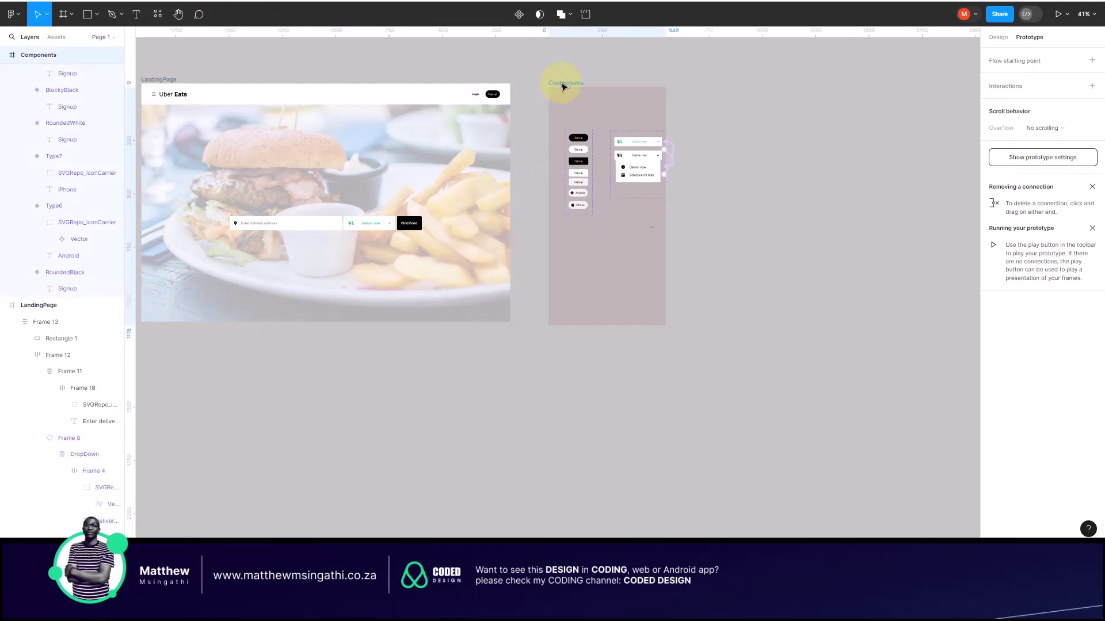
click(999, 38)
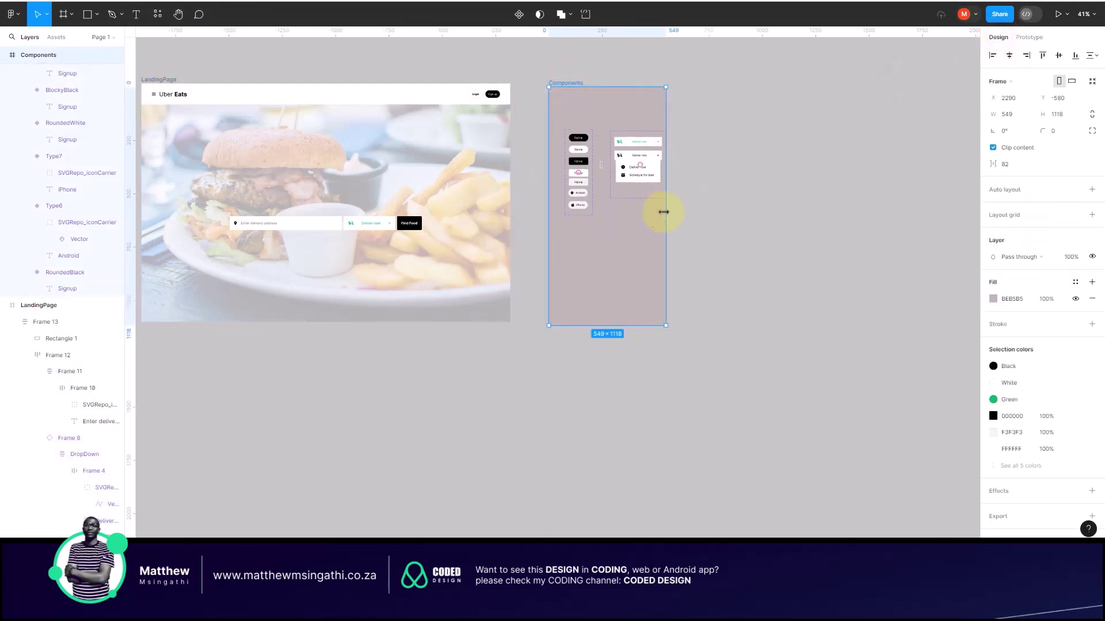
drag(665, 210, 708, 210)
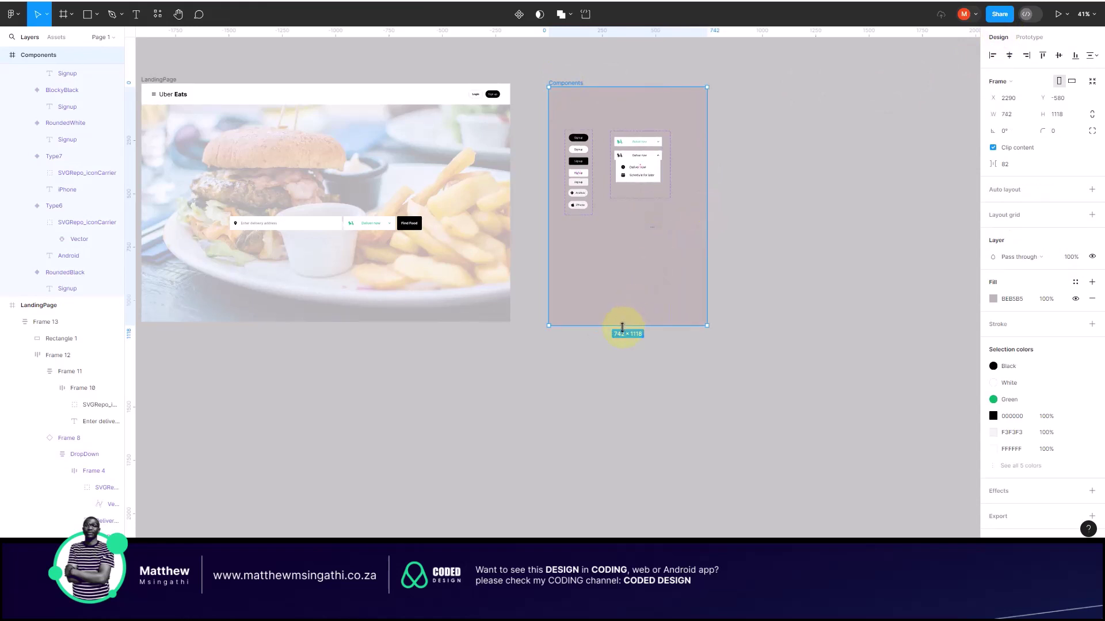
drag(622, 326, 622, 244)
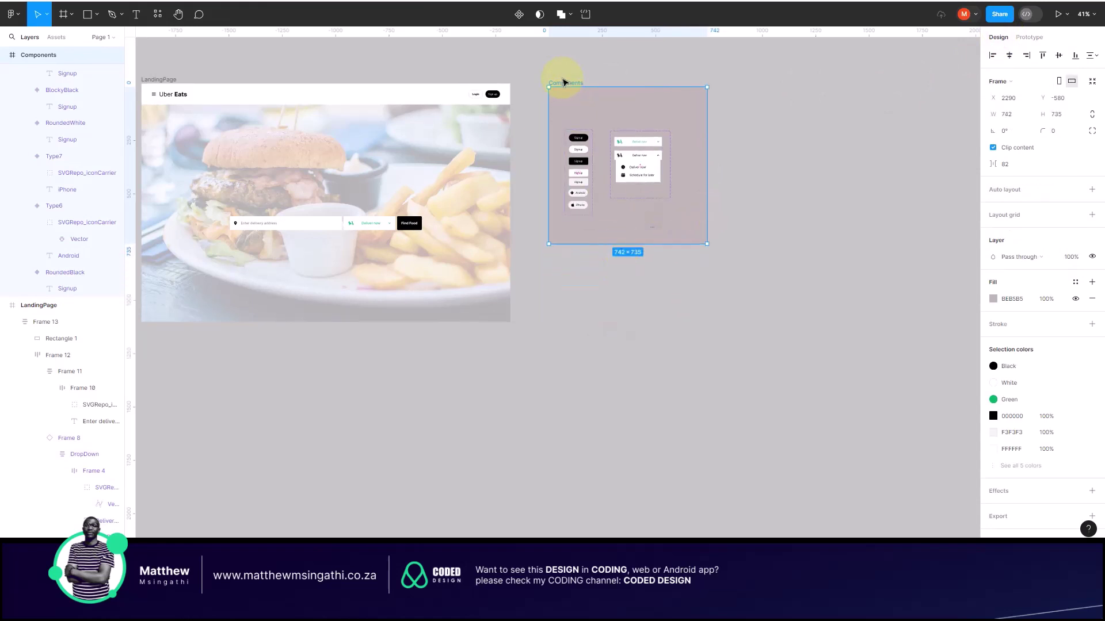
drag(564, 85, 608, 168)
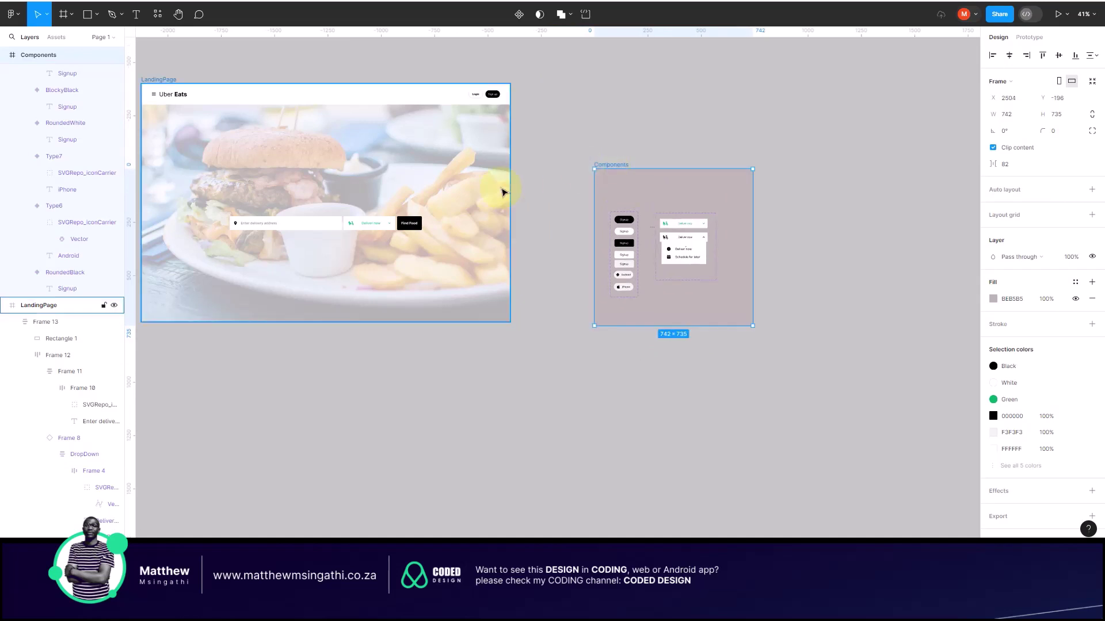
scroll(504, 191, left, 3)
scroll(310, 177, up, 3)
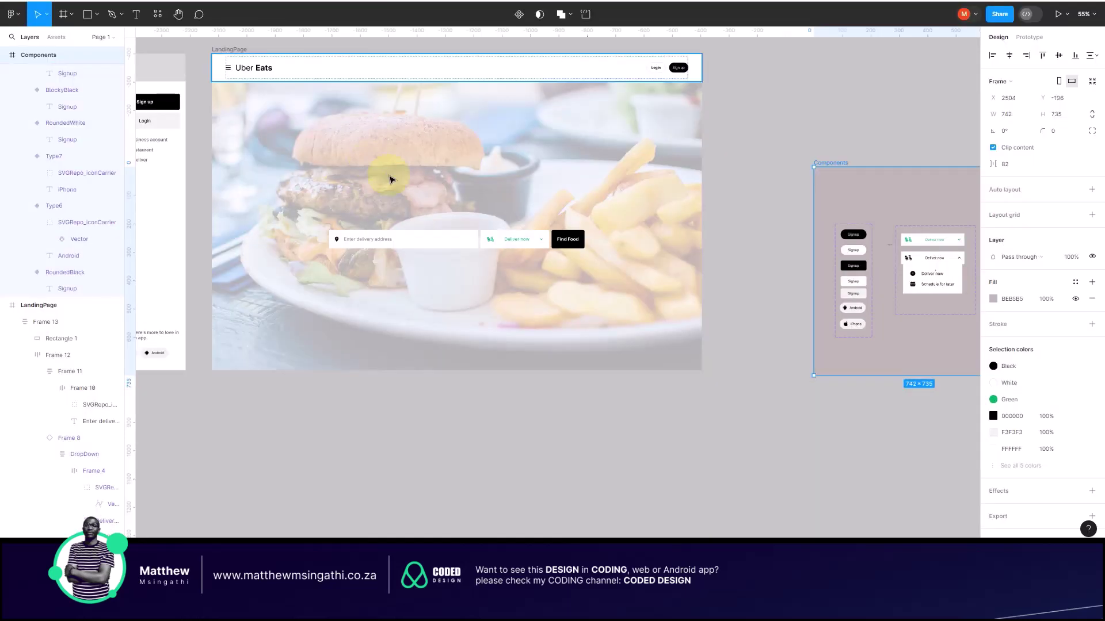
scroll(389, 179, up, 1)
scroll(389, 179, left, 3)
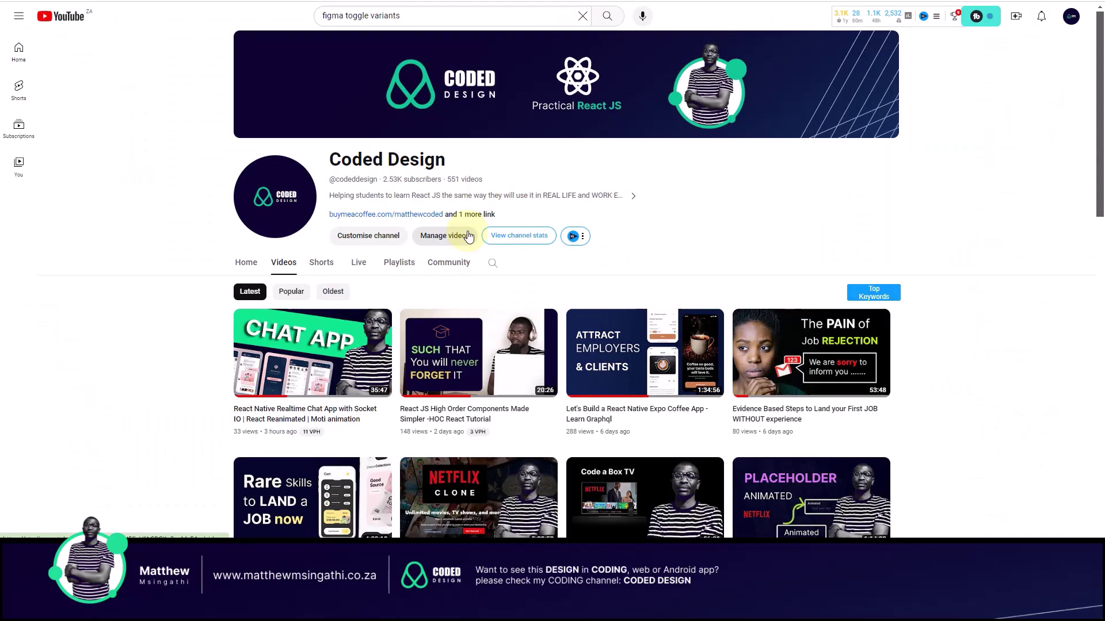
Step: Scroll down and back up the Coded Design channel's Videos list on YouTube
scroll(469, 236, down, 10)
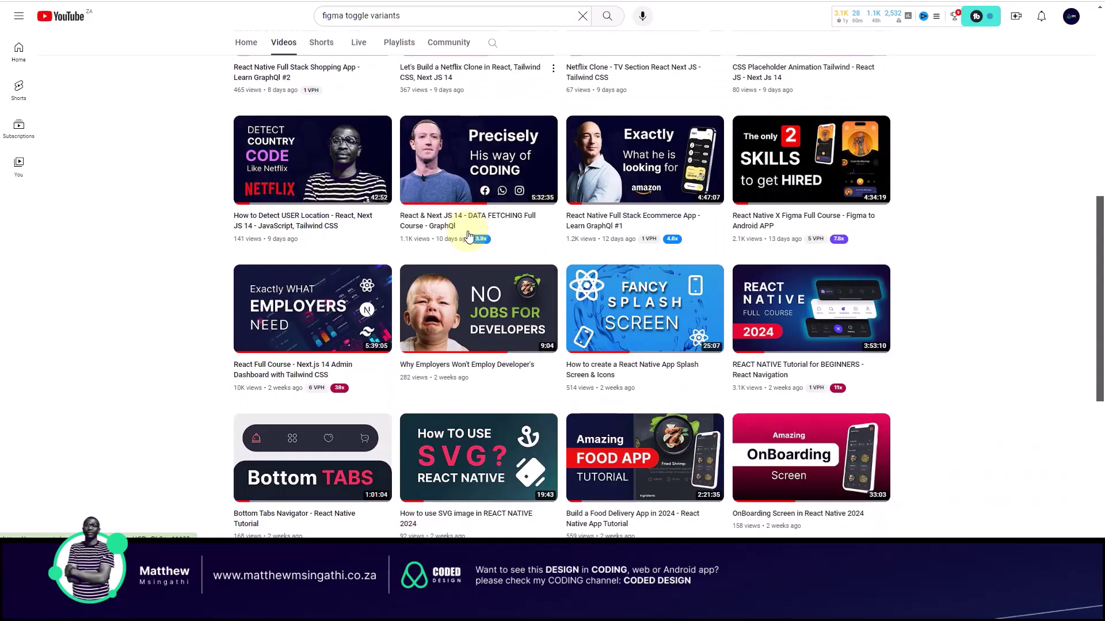
scroll(468, 236, up, 8)
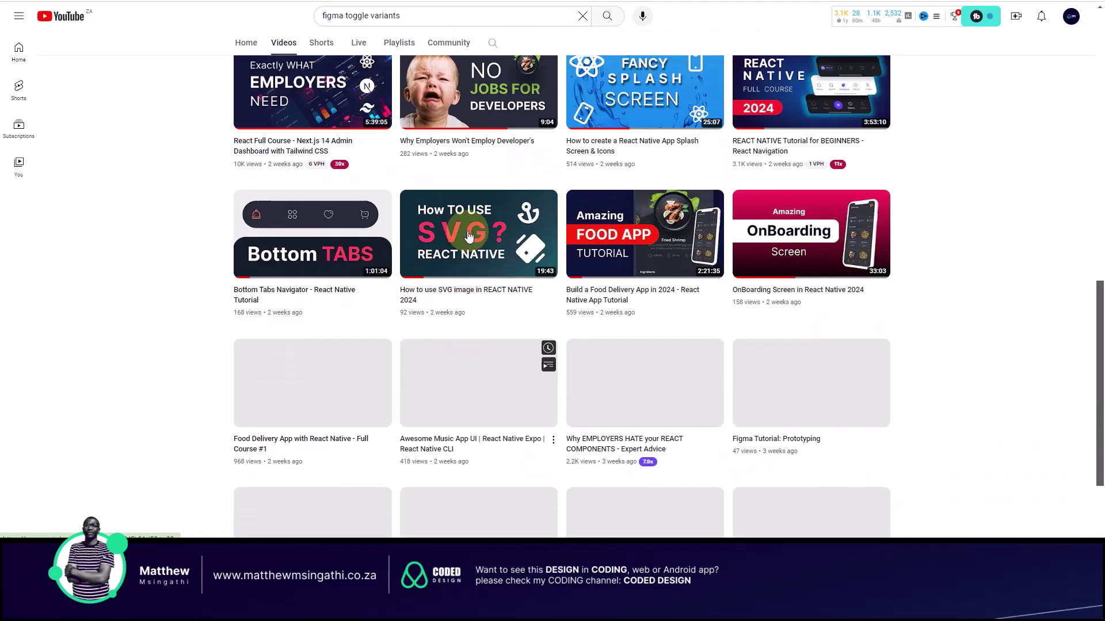
scroll(468, 236, up, 4)
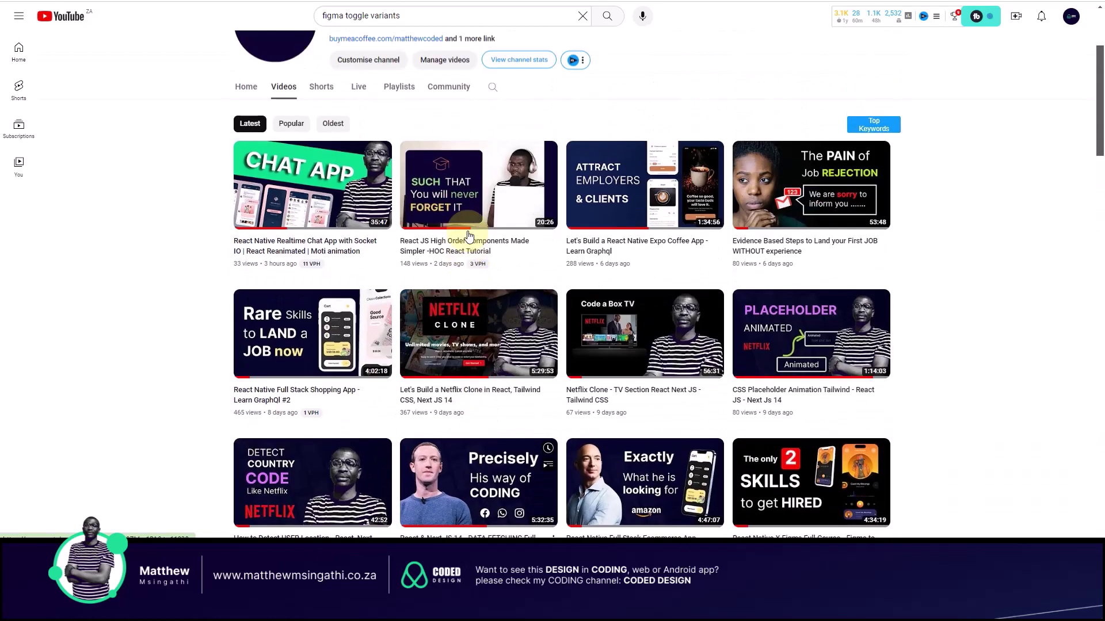
scroll(493, 142, up, 2)
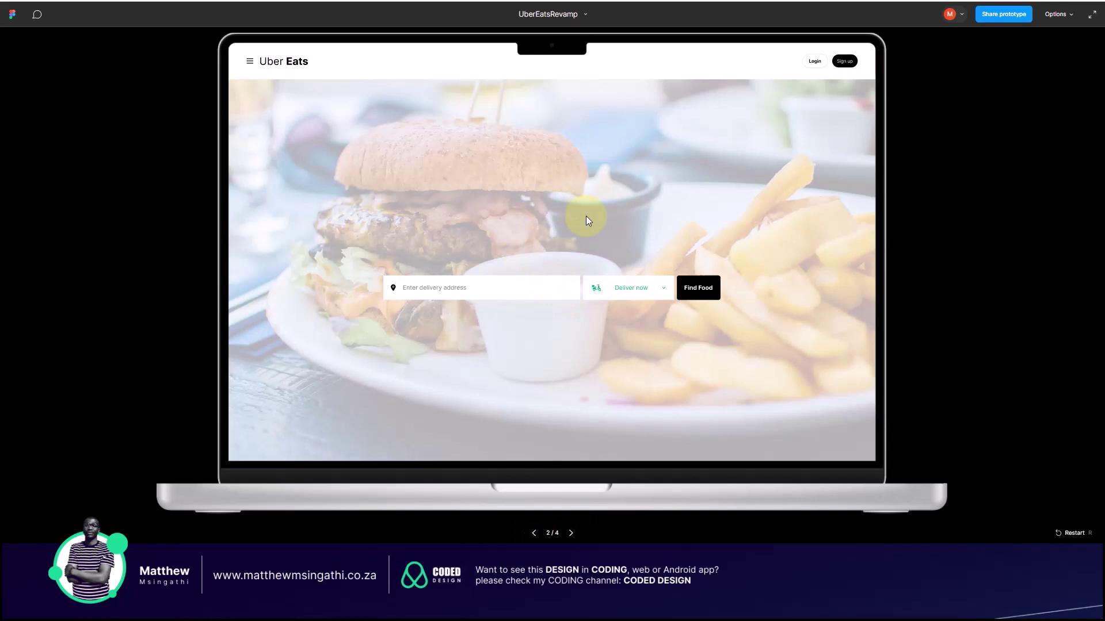
Step: Open the sign-up side menu from the hamburger icon in the presentation
click(250, 63)
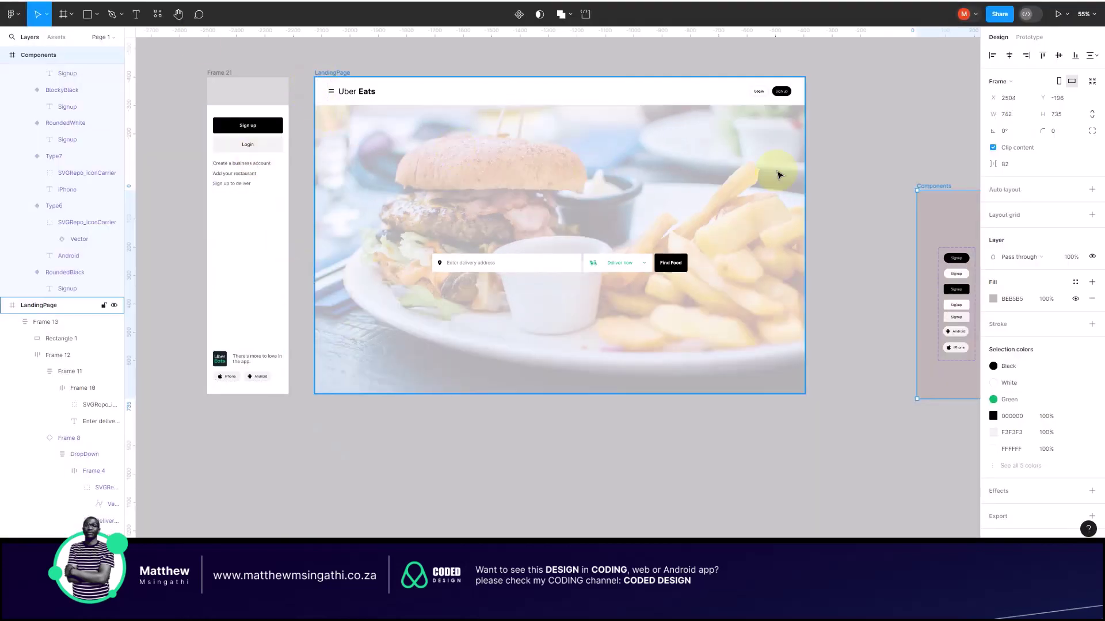
Step: Link the hamburger to Frame 21 as an overlay closing on outside clicks, with 25% black background
click(1029, 37)
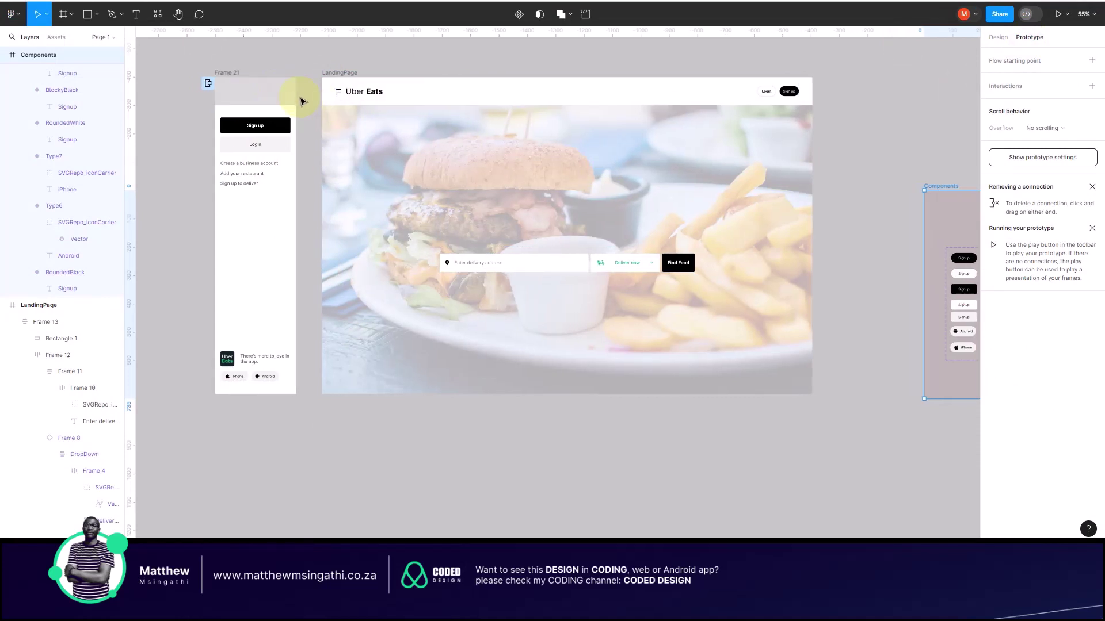
scroll(305, 98, up, 3)
click(315, 67)
click(345, 64)
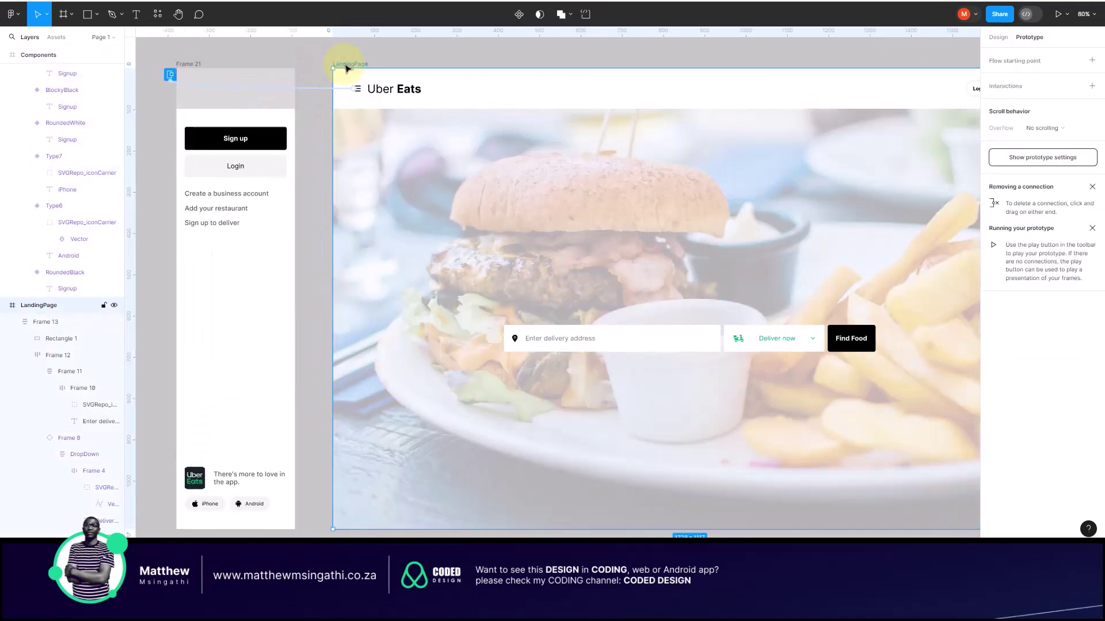
drag(170, 80, 167, 78)
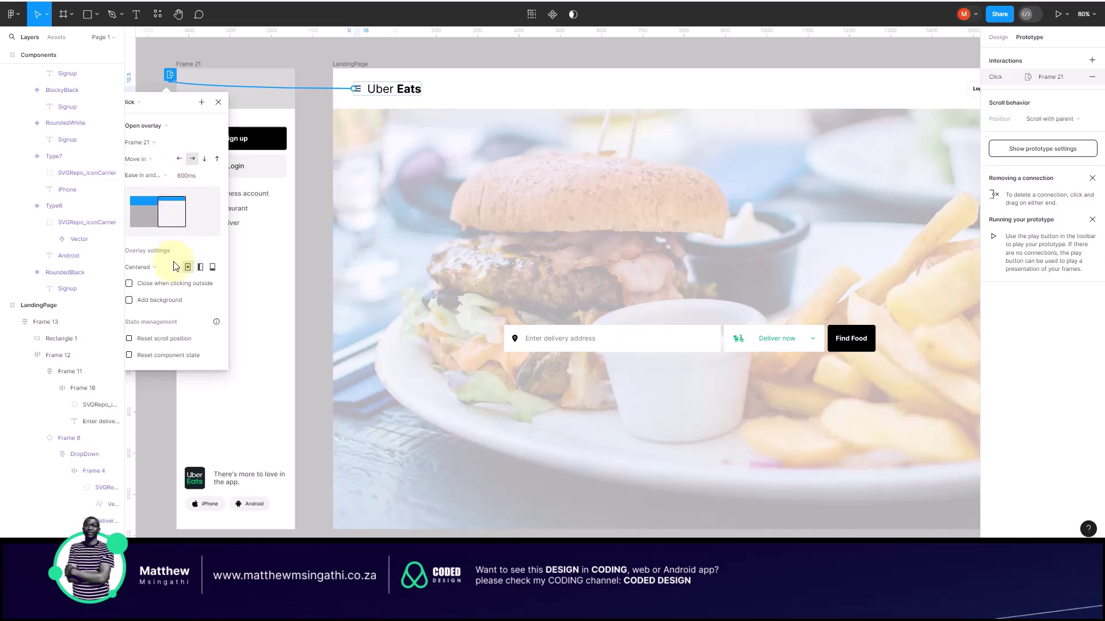
click(129, 284)
click(129, 300)
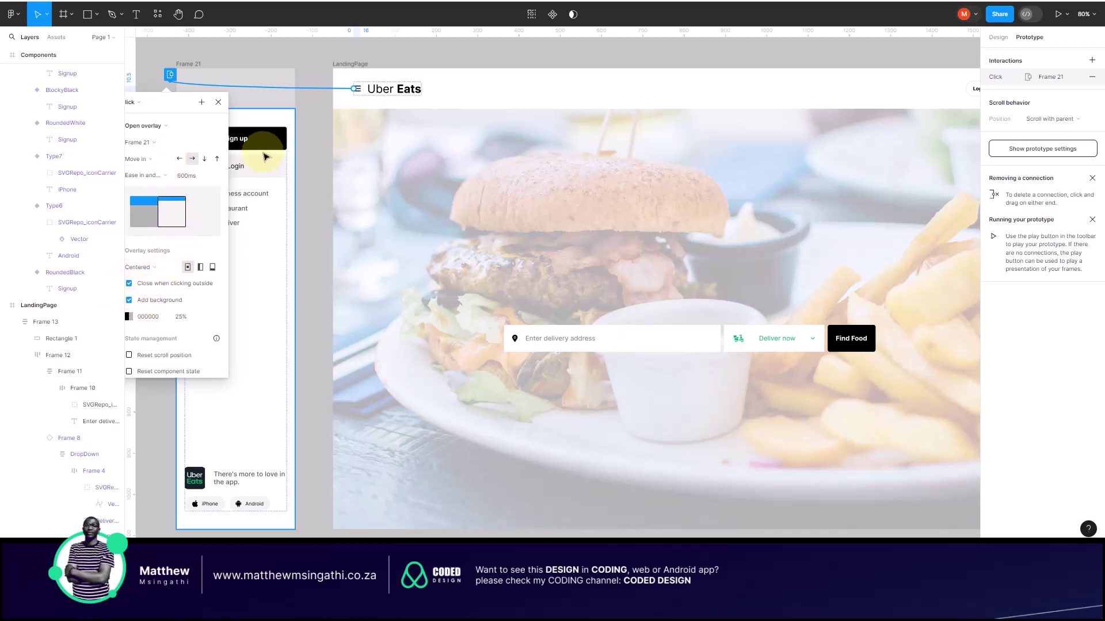
Step: Play the prototype, close the overlay with an outside click, reopen it from the hamburger, then exit
click(307, 55)
key(ctrl+alt+Return)
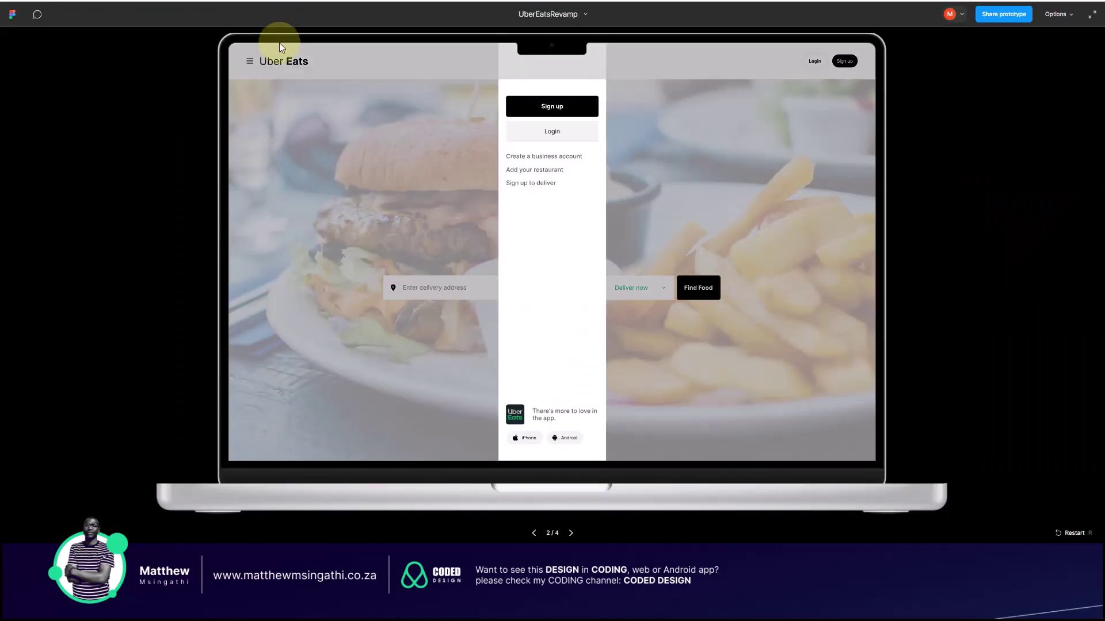
click(437, 168)
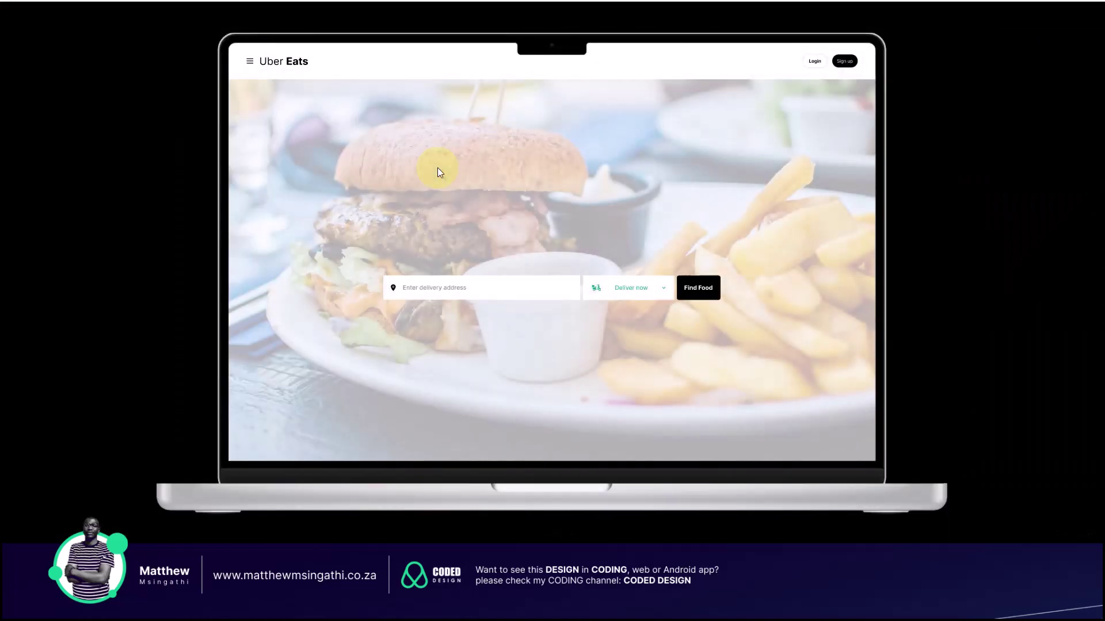
click(438, 167)
click(250, 60)
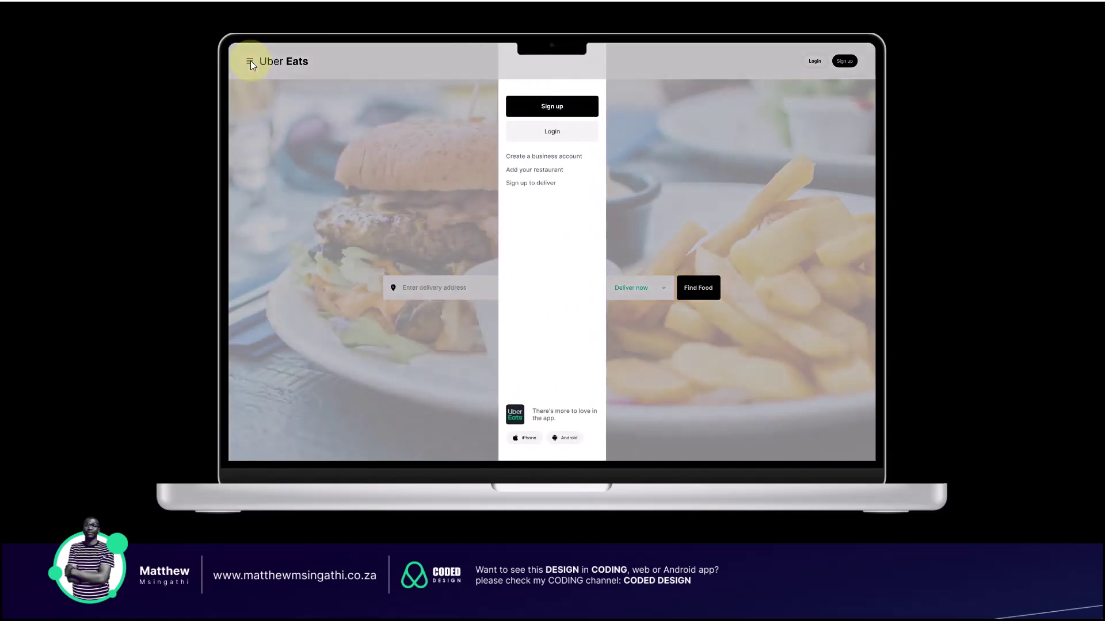
key(Escape)
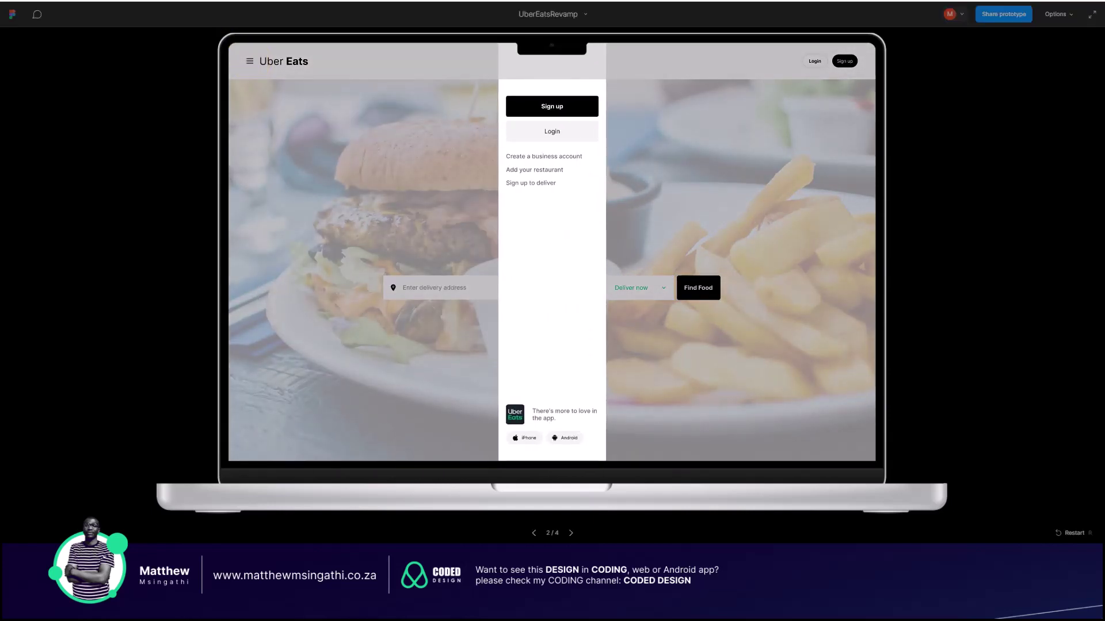
key(ctrl+w)
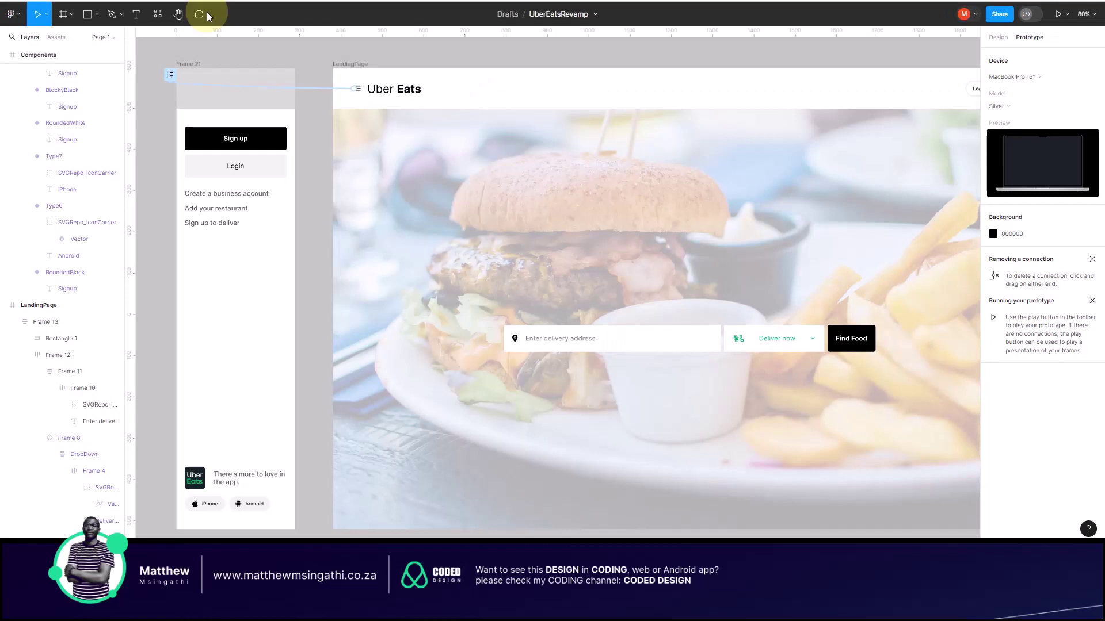
Step: Delete the hamburger's overlay connection and remove the grey fill from Frame 21's top rectangle
click(169, 76)
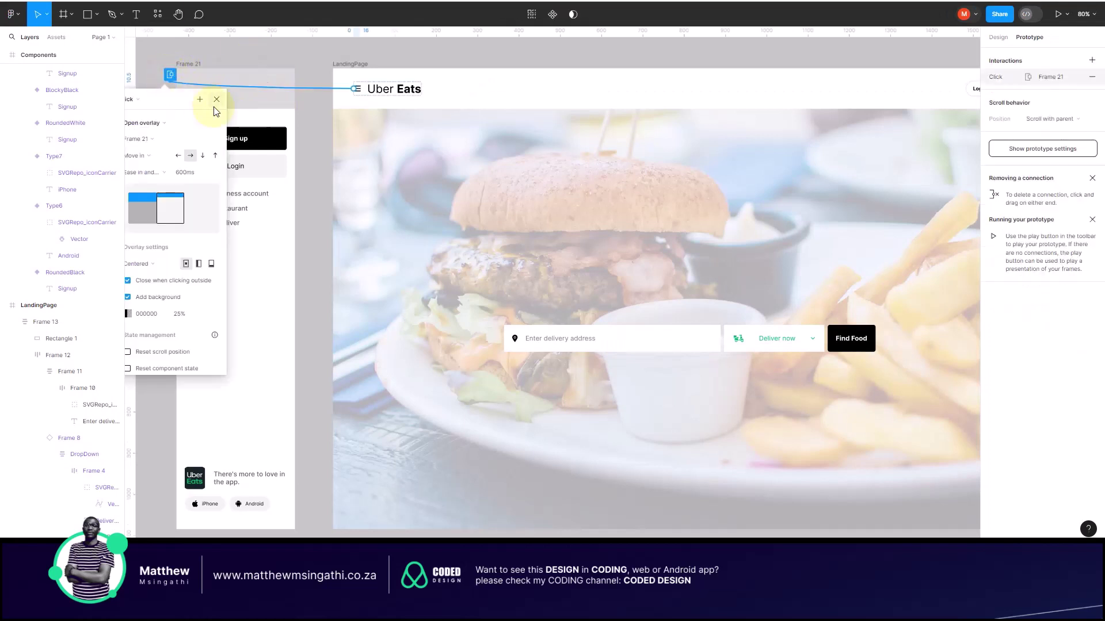
key(Delete)
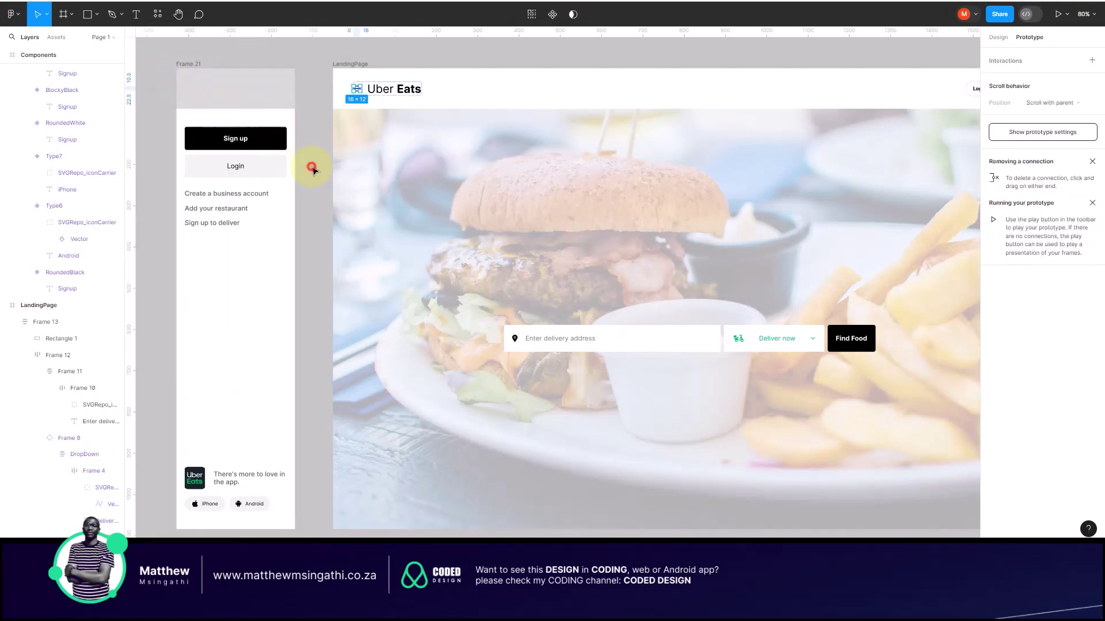
click(271, 98)
click(267, 101)
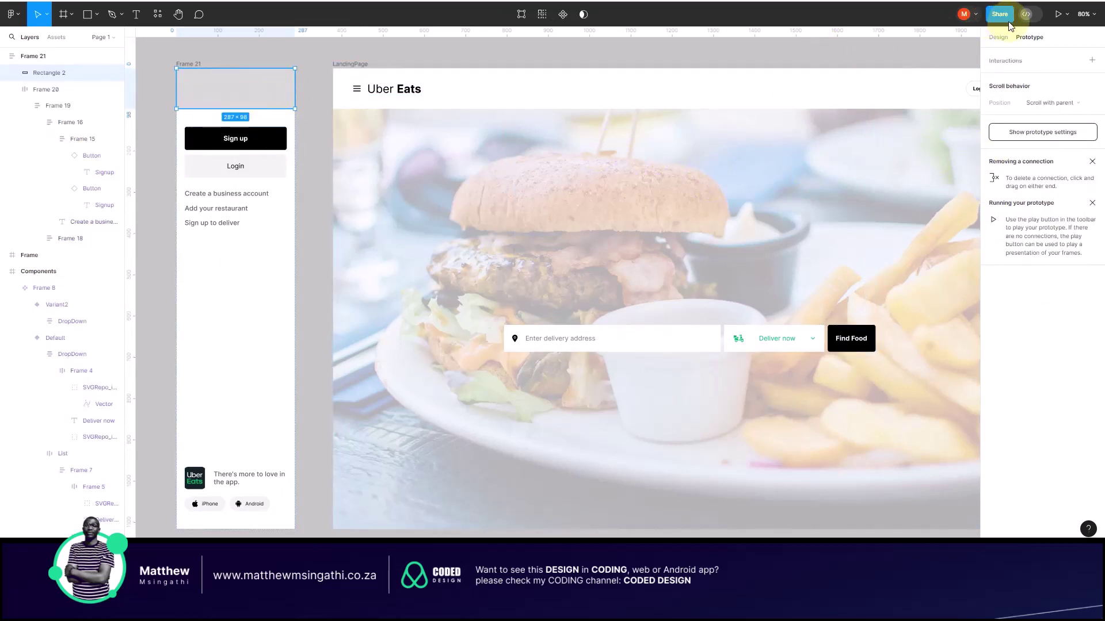
click(999, 36)
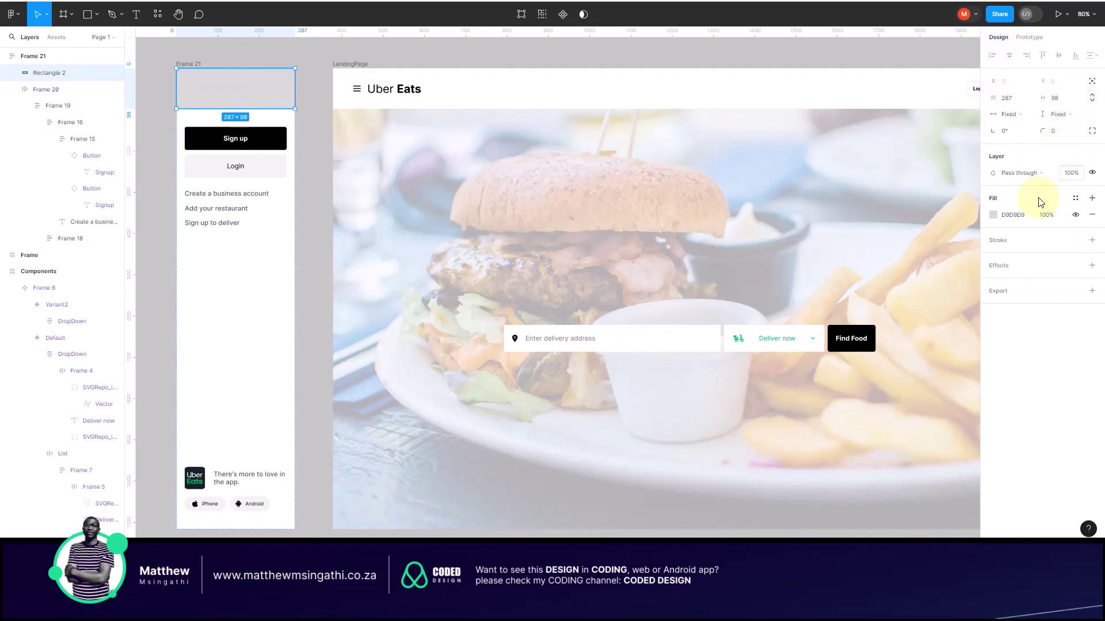
click(1092, 215)
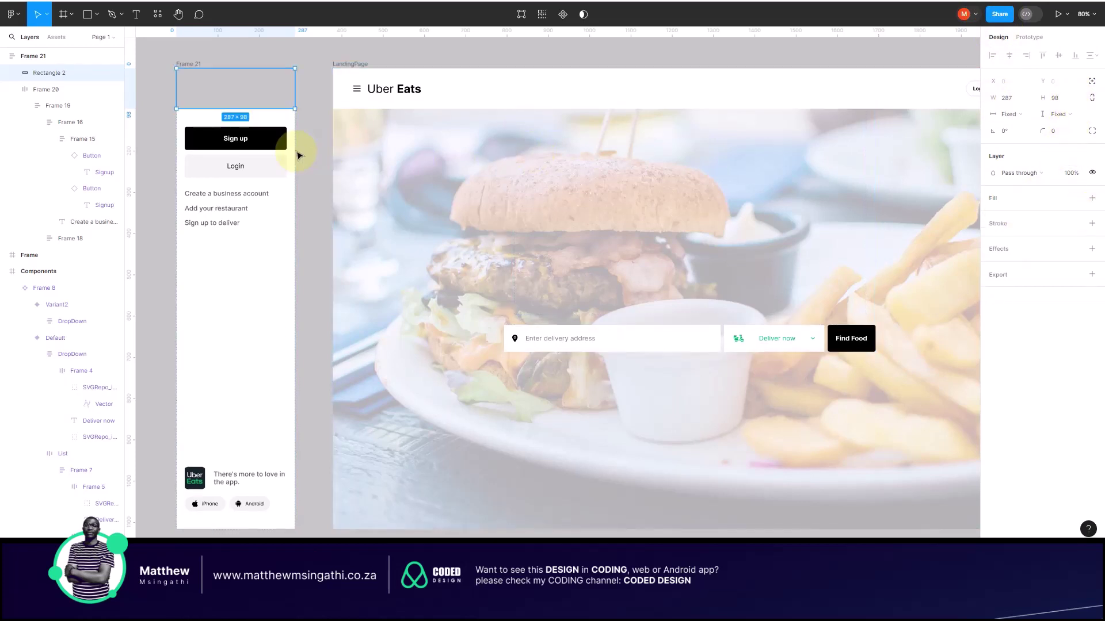
scroll(280, 170, down, 2)
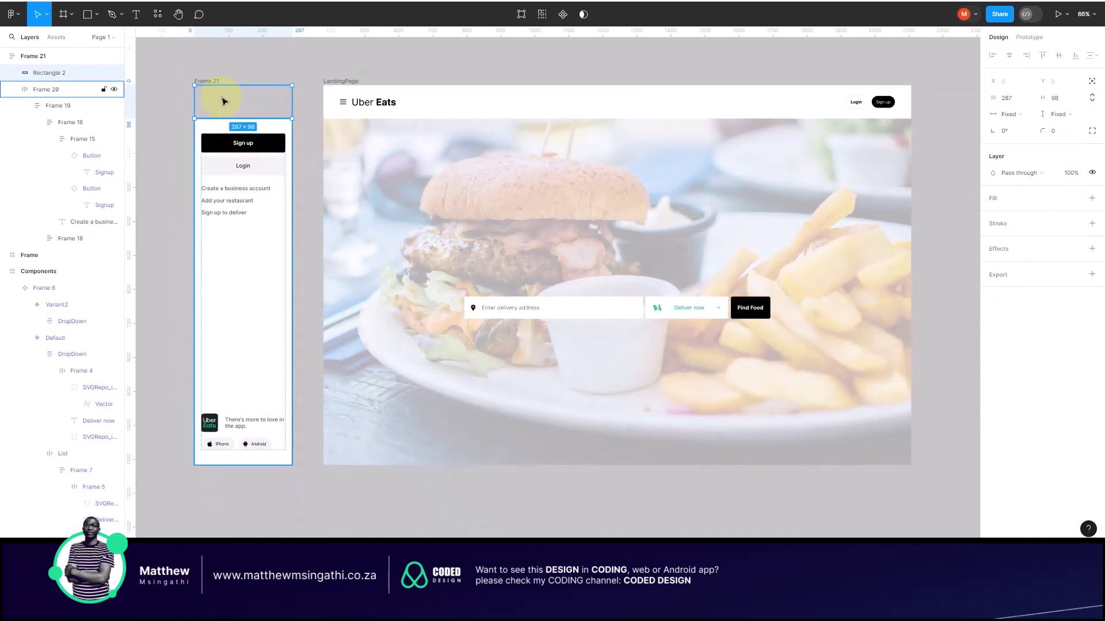
Step: Move Frame 21 to X 35, closer to the LandingPage frame
click(212, 67)
click(206, 81)
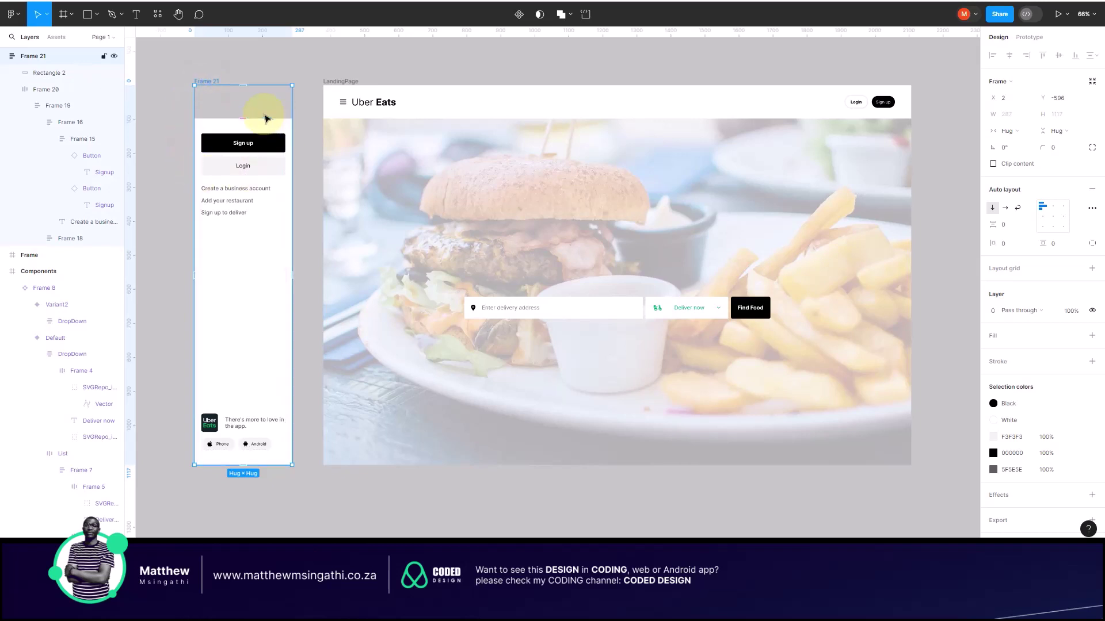
mouse_move(250, 104)
mouse_down()
mouse_move(287, 110)
mouse_move(265, 108)
mouse_up()
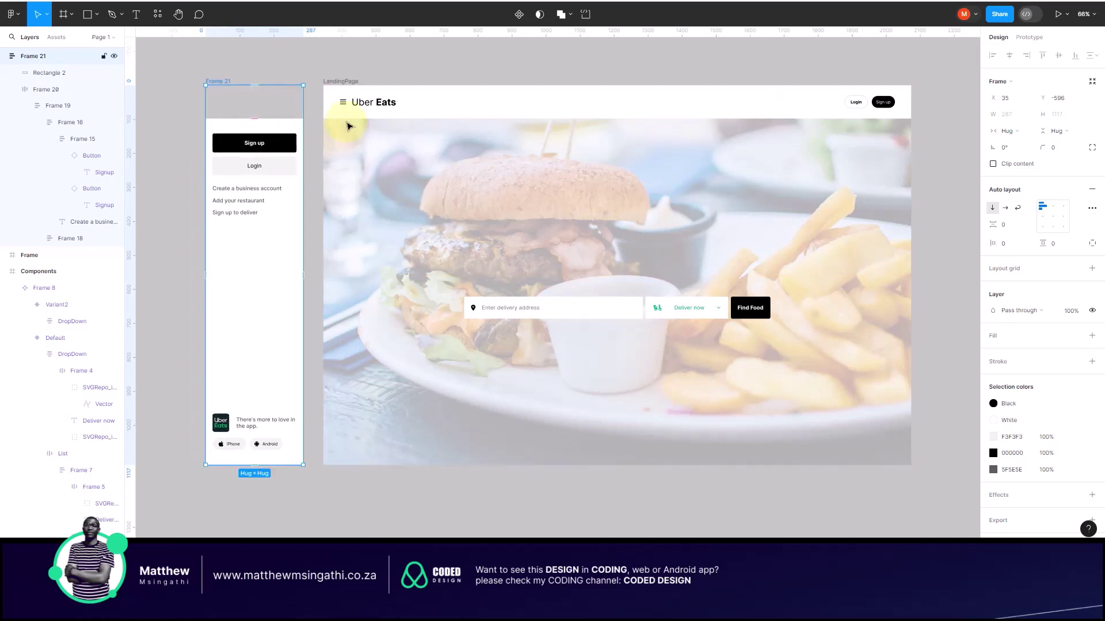
Step: Connect the header's hamburger icon to Frame 21 with a Navigate to, 600ms Move in interaction
scroll(354, 123, up, 5)
scroll(354, 123, up, 1)
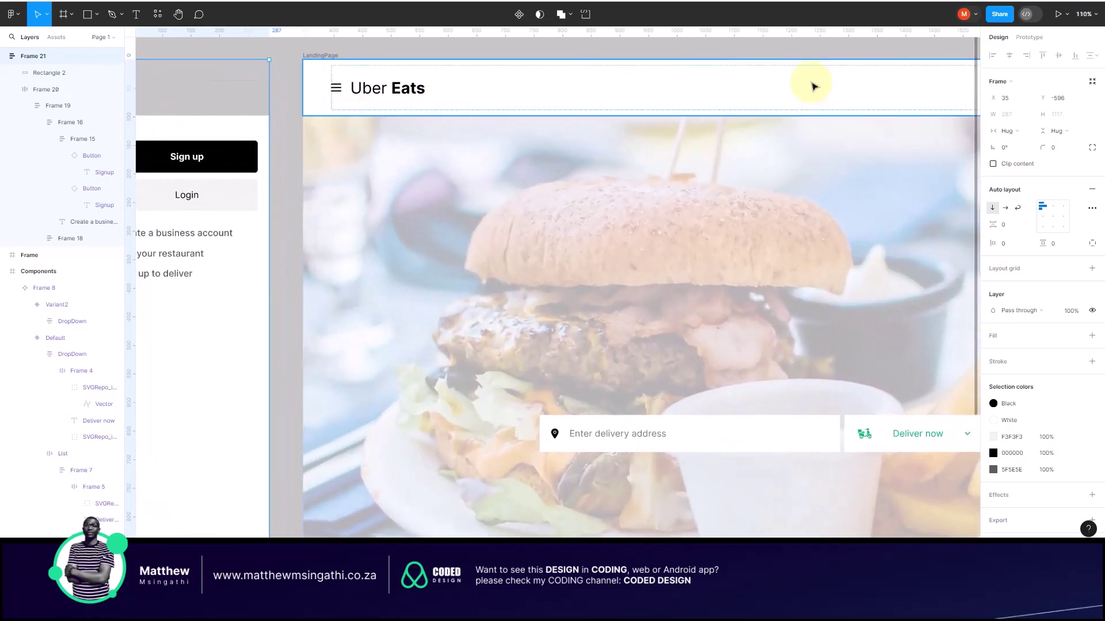
click(1018, 39)
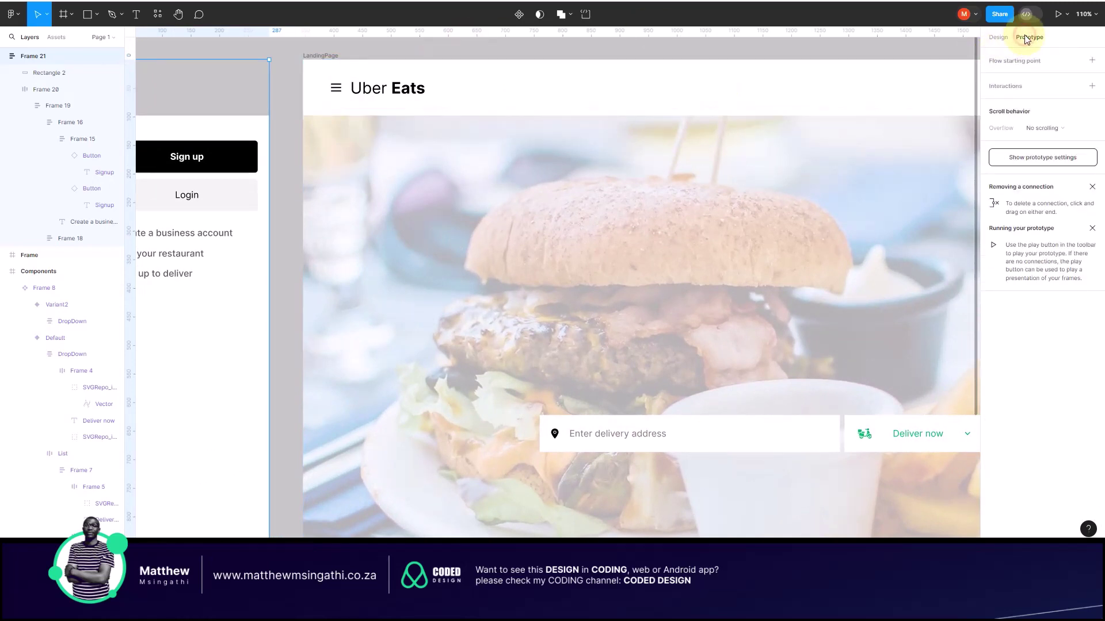
scroll(337, 91, up, 5)
click(337, 91)
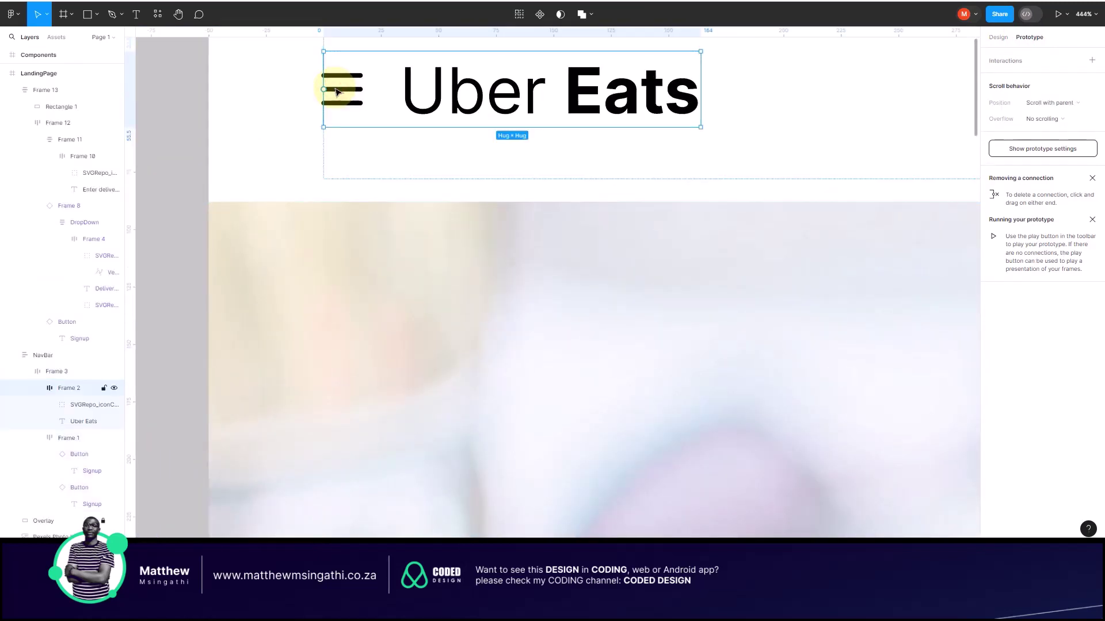
double_click(337, 91)
scroll(337, 91, down, 3)
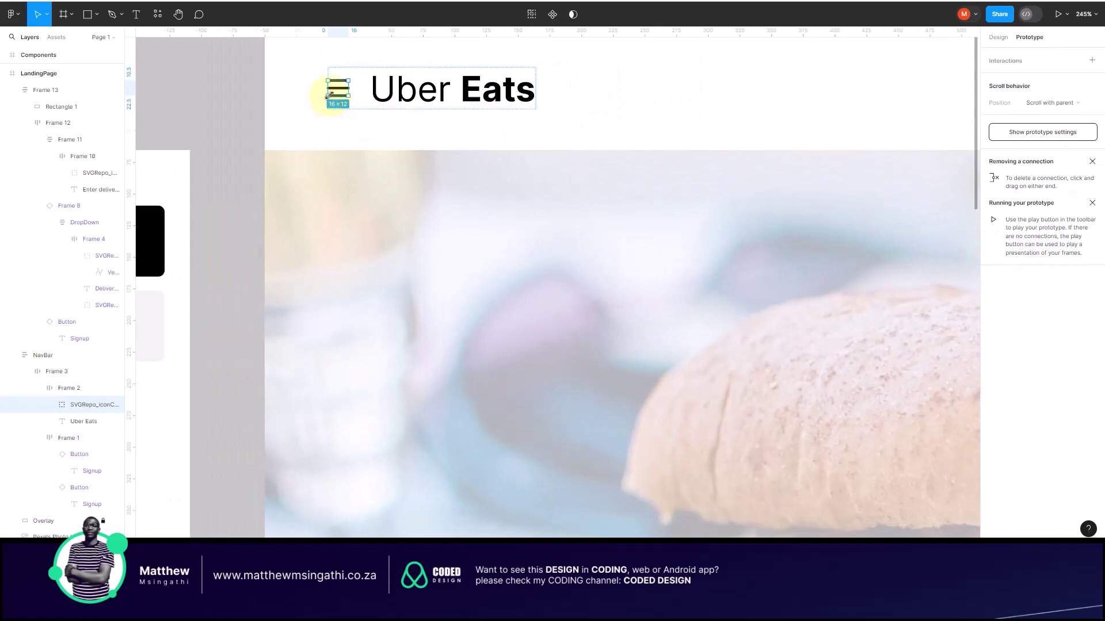
drag(347, 89, 168, 116)
scroll(220, 149, down, 5)
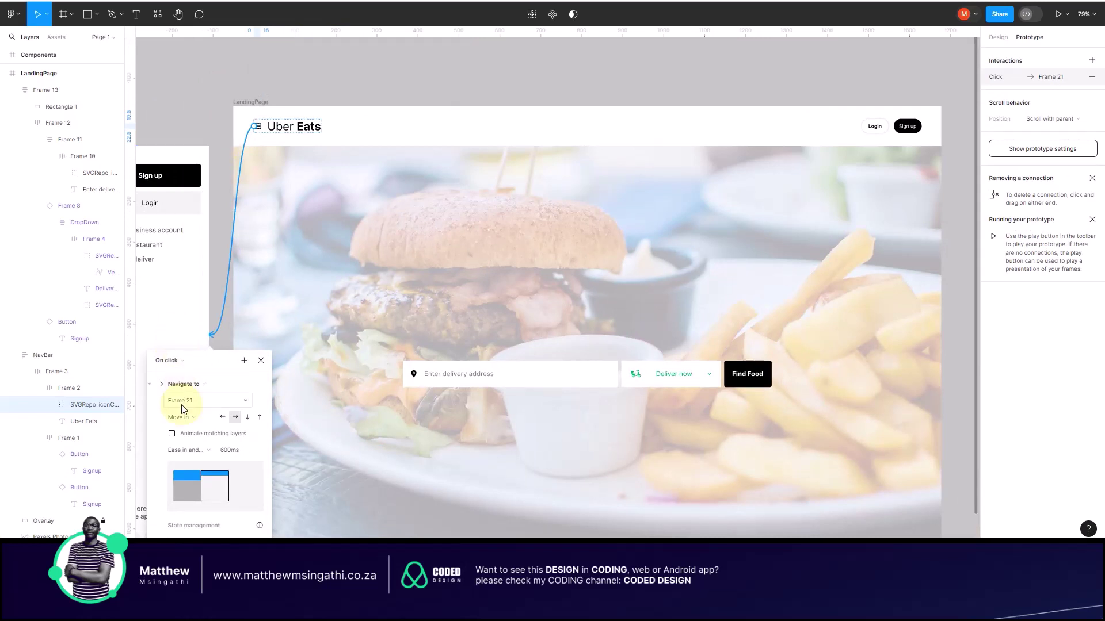
scroll(176, 406, up, 3)
Step: Change the hamburger's click action to Open overlay with a 300ms duration
click(228, 334)
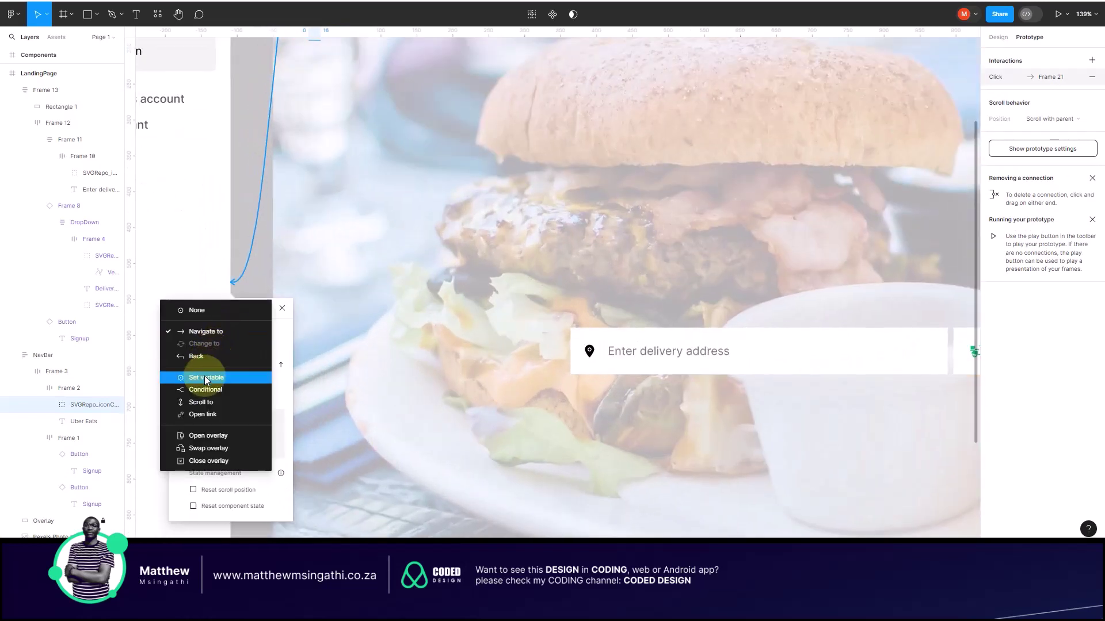
click(204, 435)
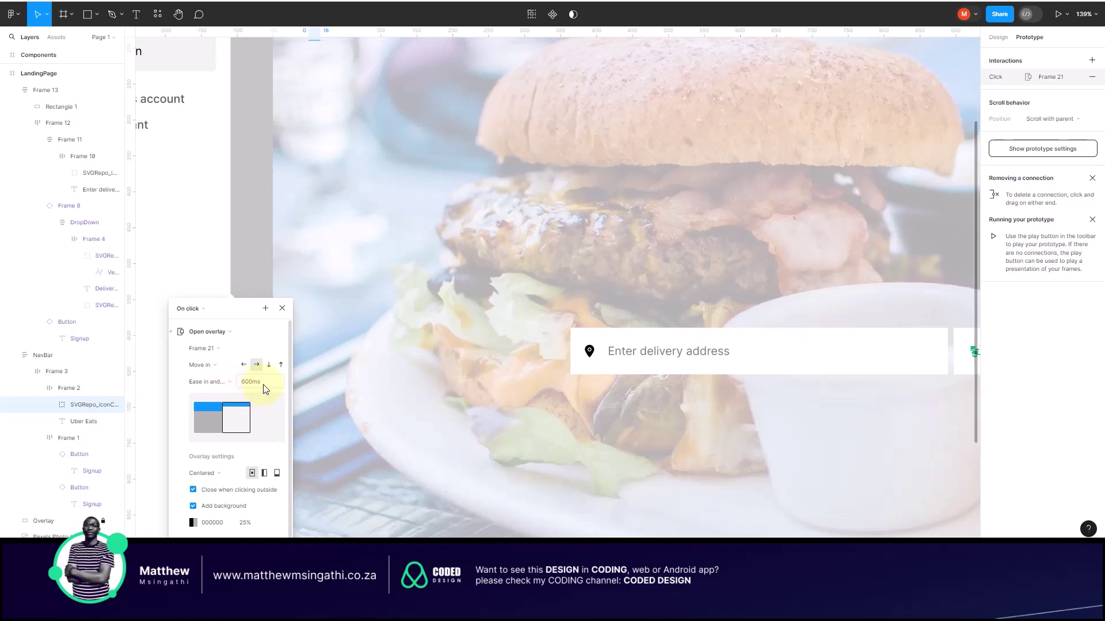
click(248, 382)
click(244, 383)
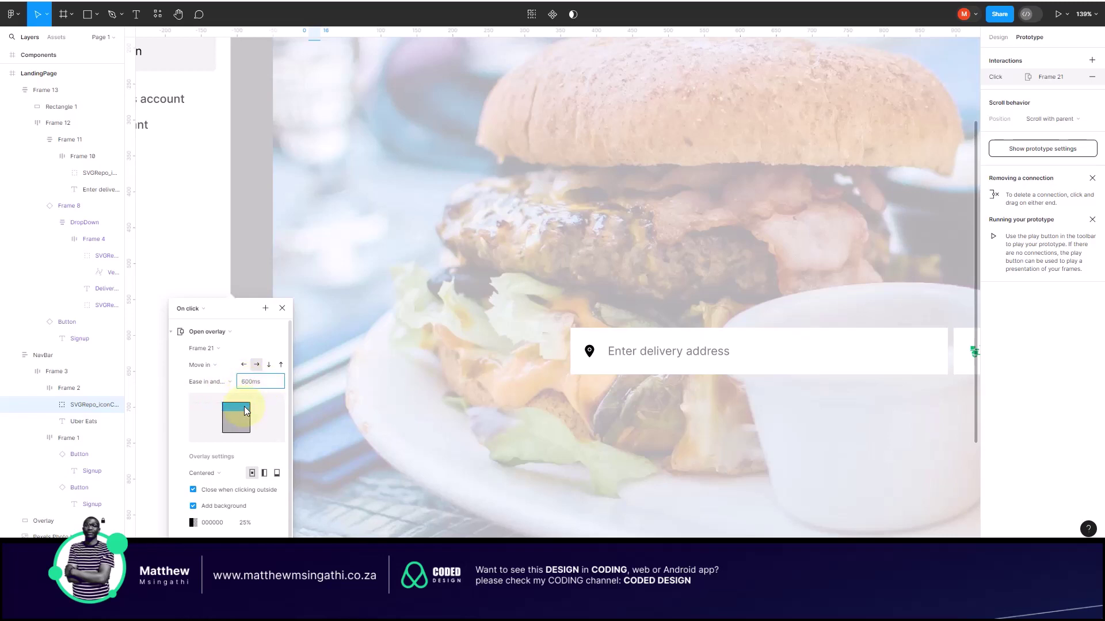
key(BackSpace)
text(3)
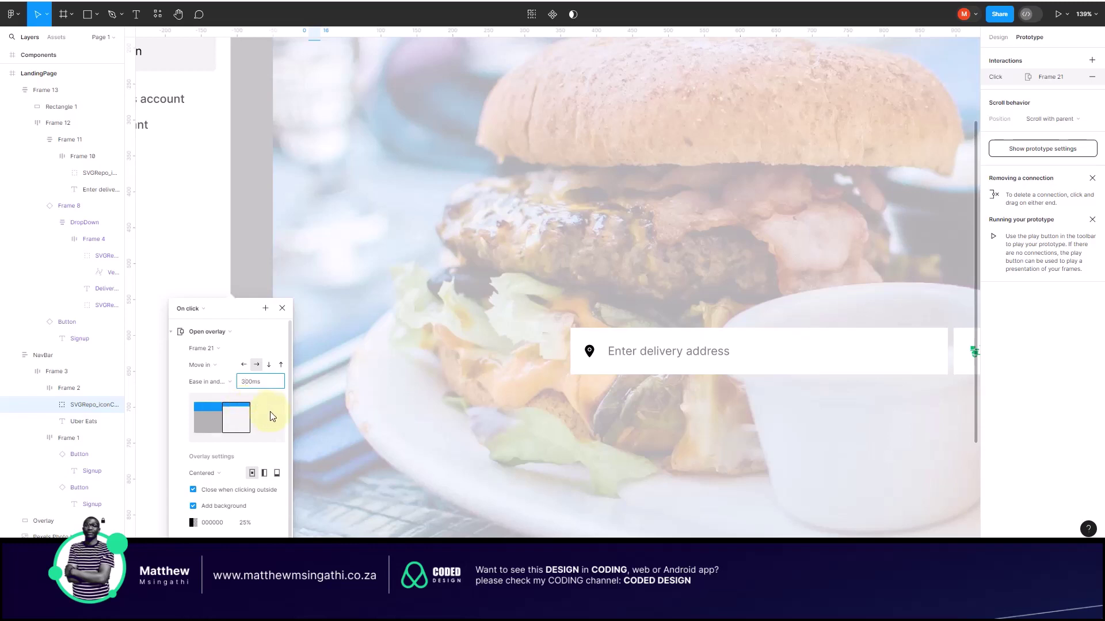
click(272, 413)
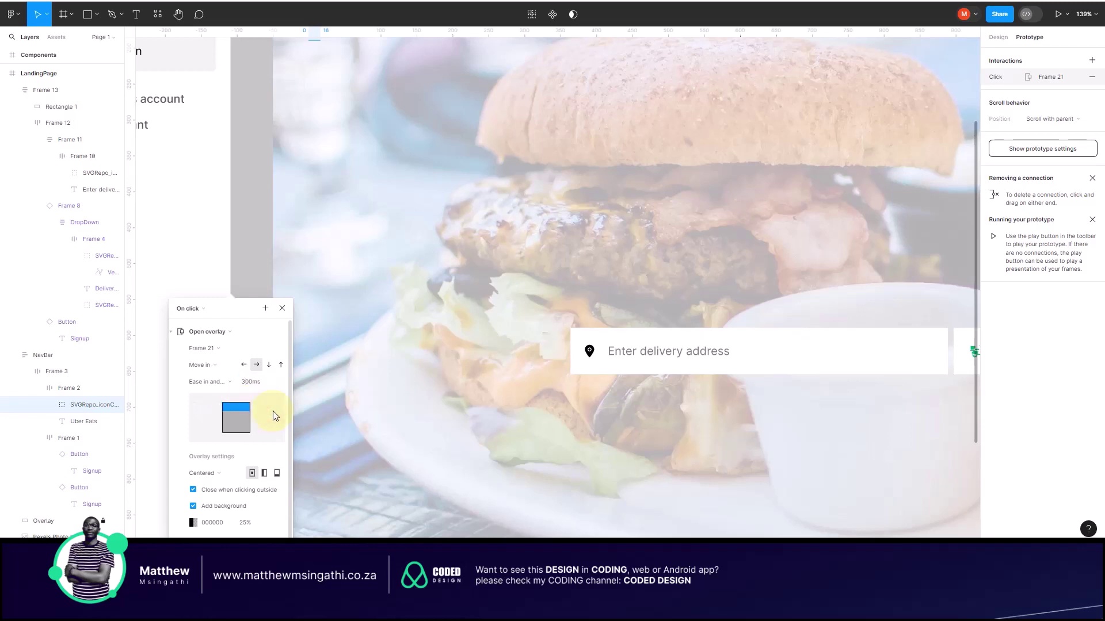
Step: Make the overlay close when clicking outside and position it at the top left
scroll(239, 471, down, 1)
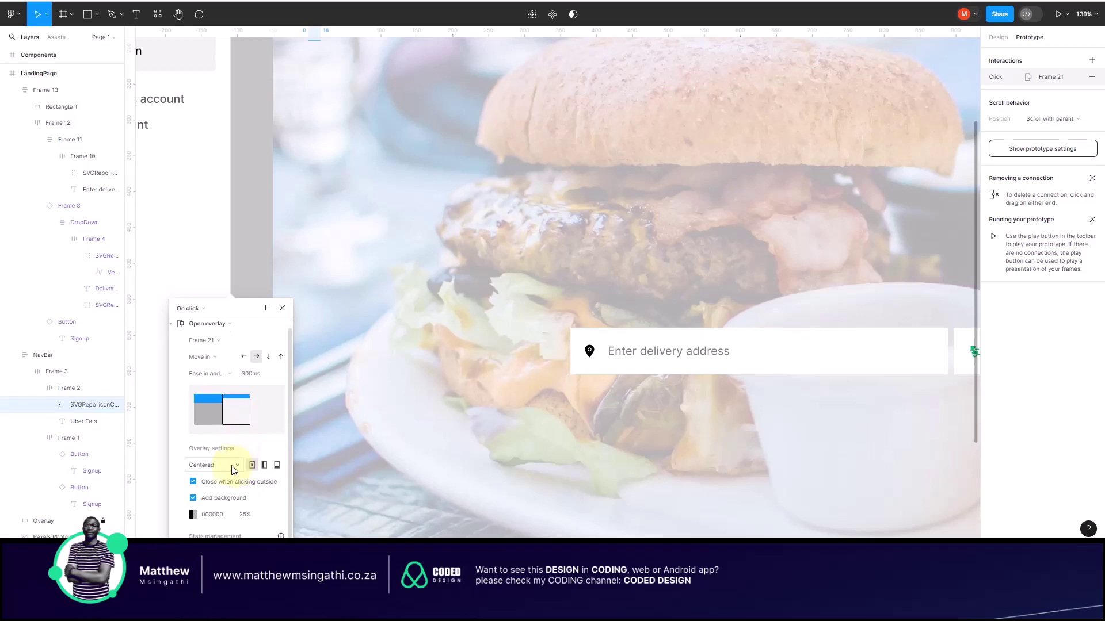
click(193, 481)
click(239, 468)
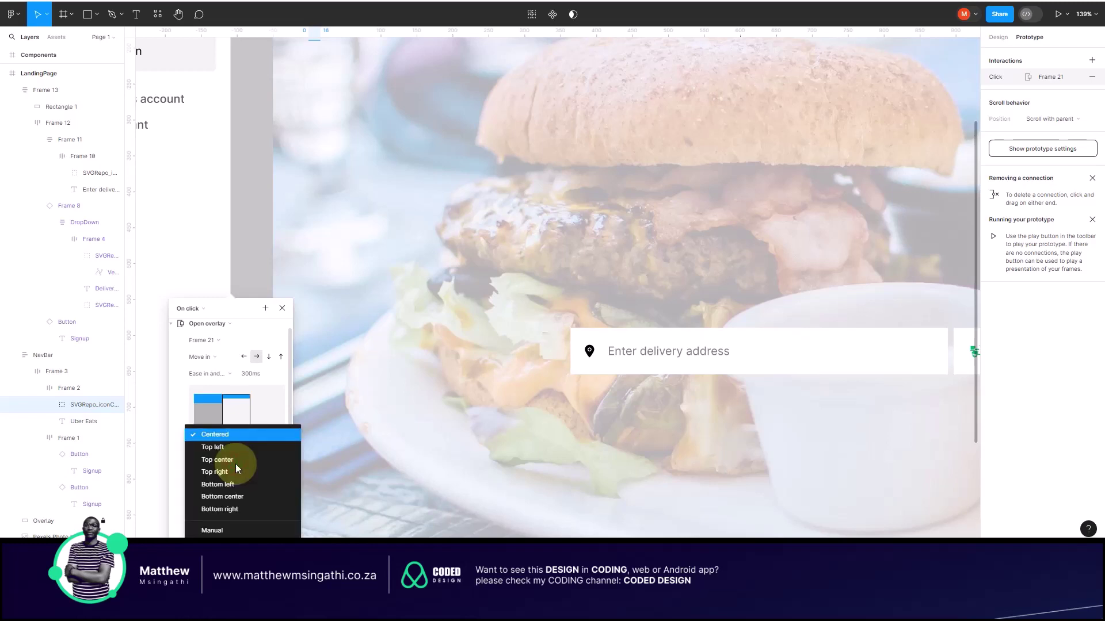
click(220, 447)
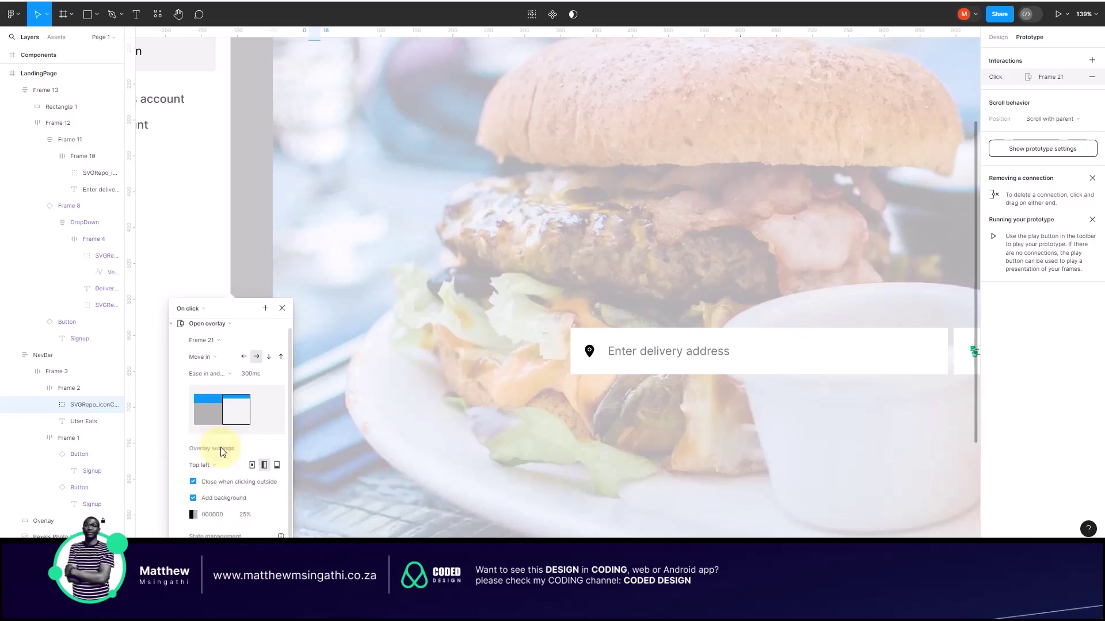
click(246, 248)
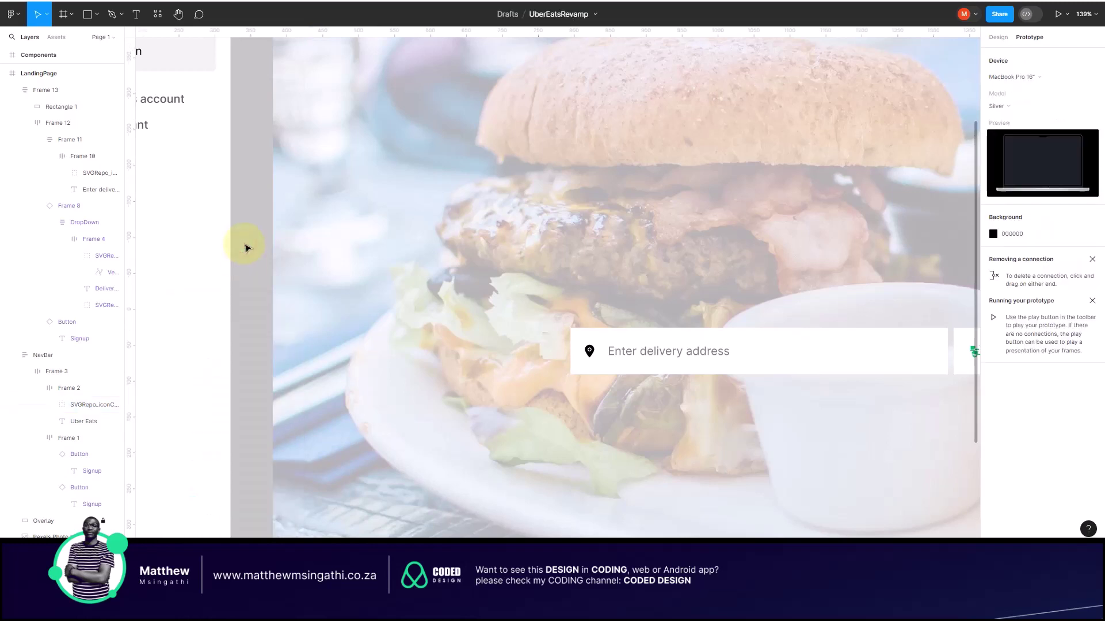
Step: Preview the prototype in presentation mode, then fit all frames in the editor view
click(1058, 14)
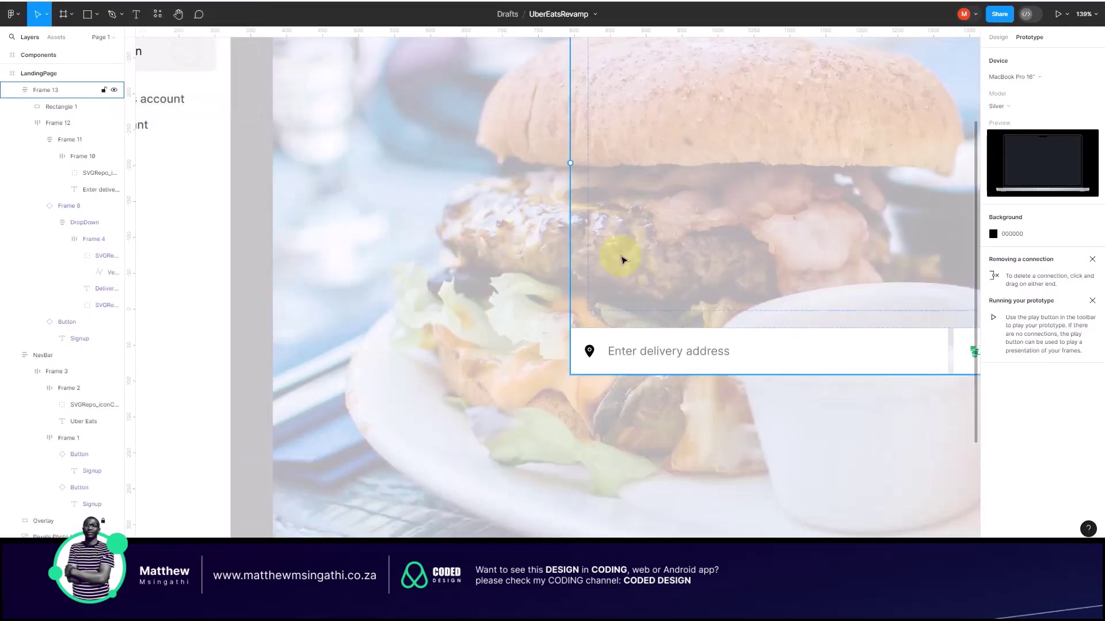
key(shift+1)
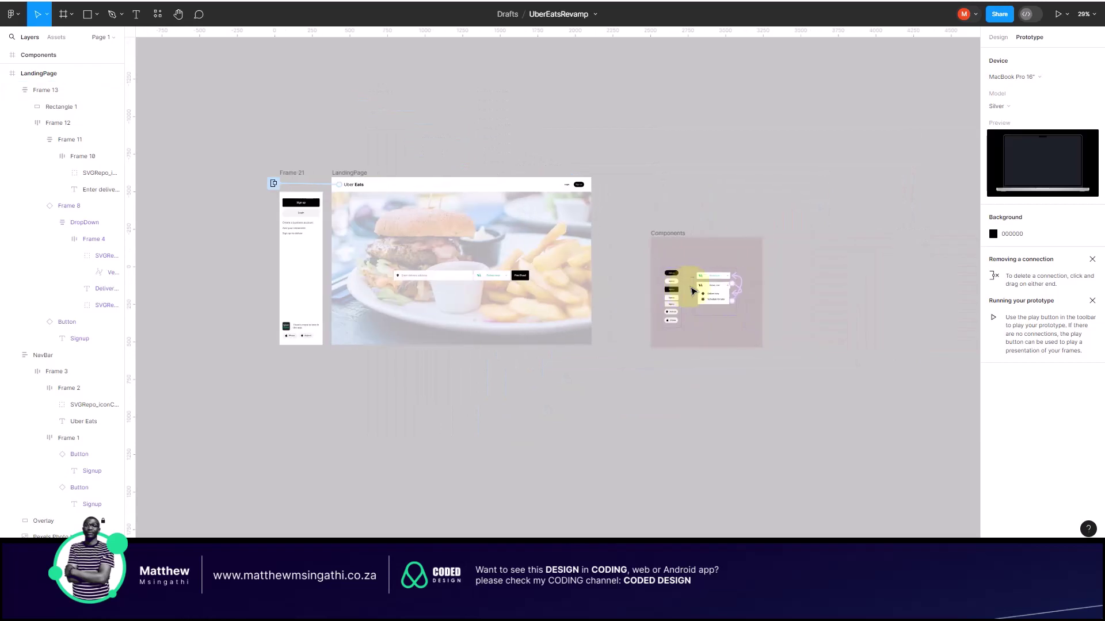
Step: Clear the selection and select the LandingPage frame on the canvas
scroll(692, 291, right, 5)
scroll(567, 291, left, 6)
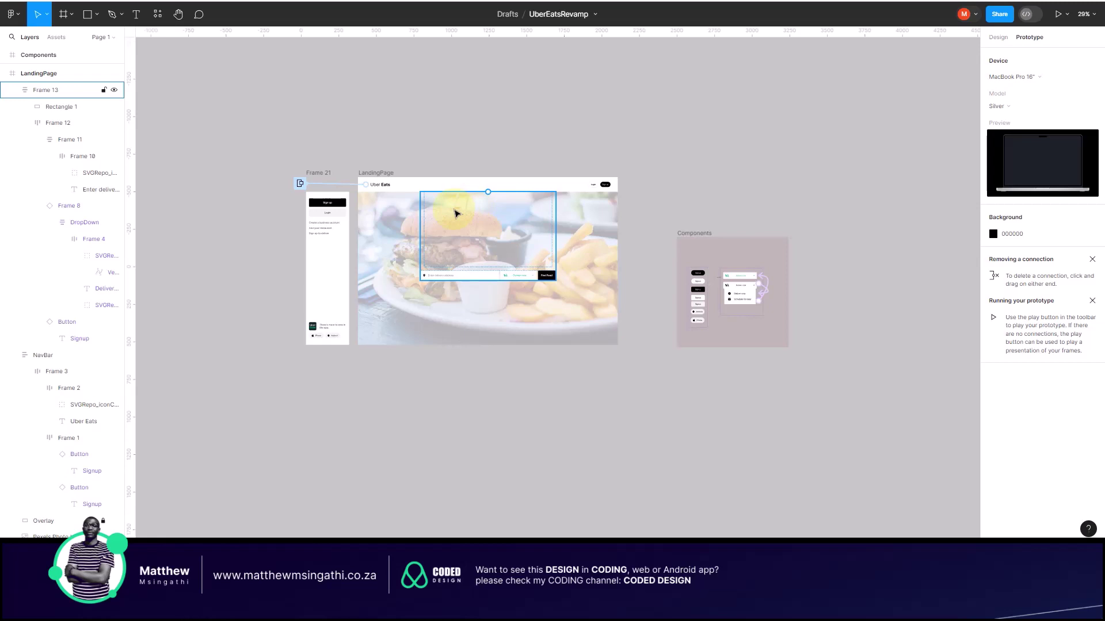
click(338, 111)
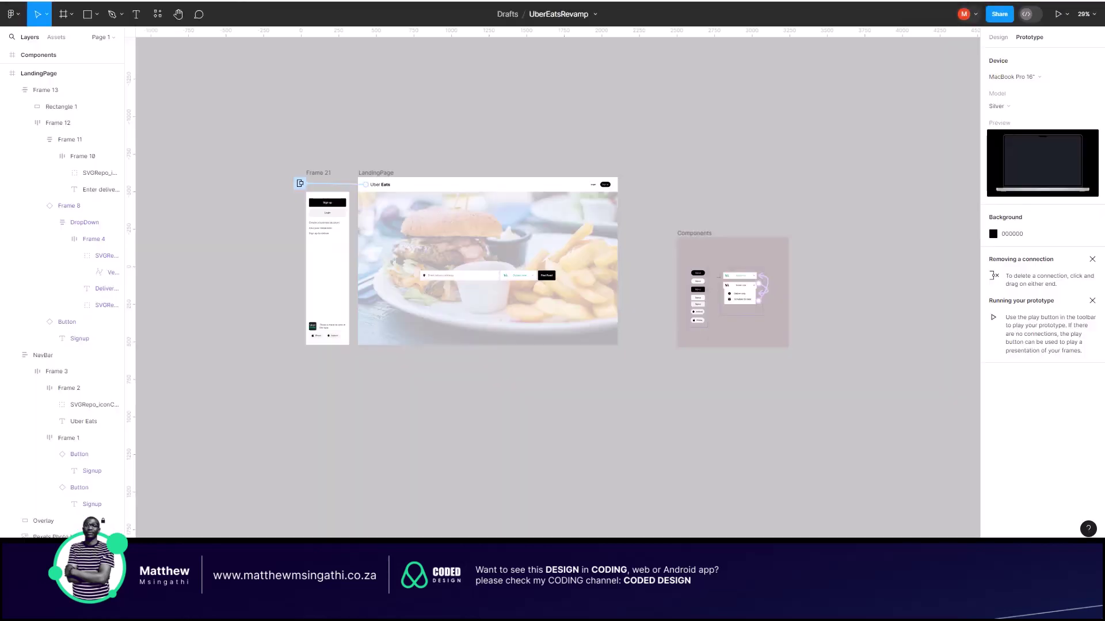
click(373, 173)
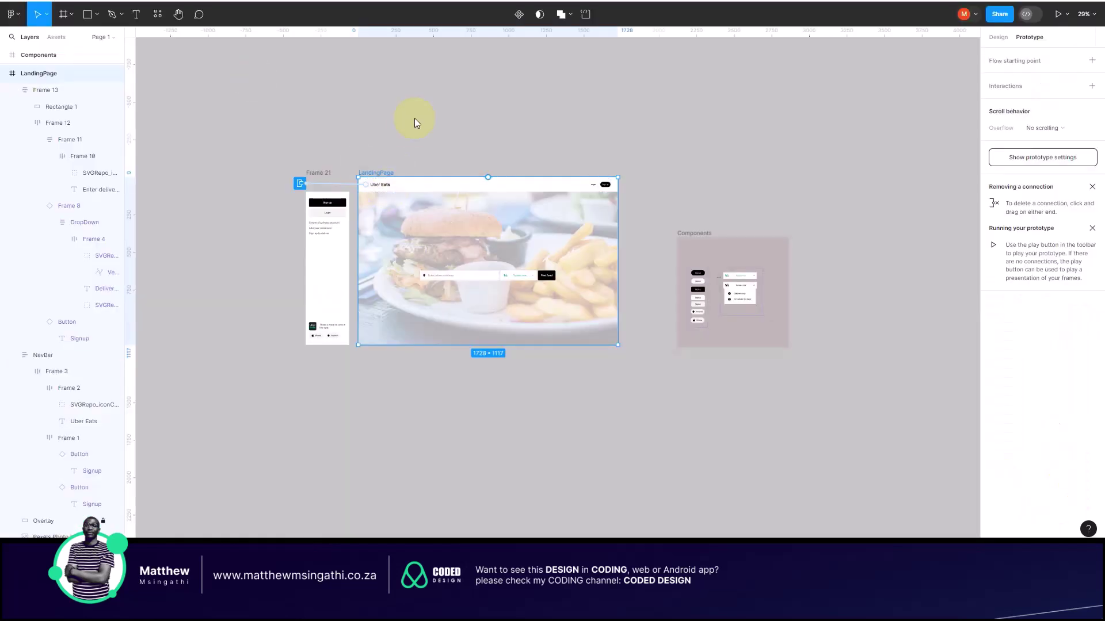
click(416, 122)
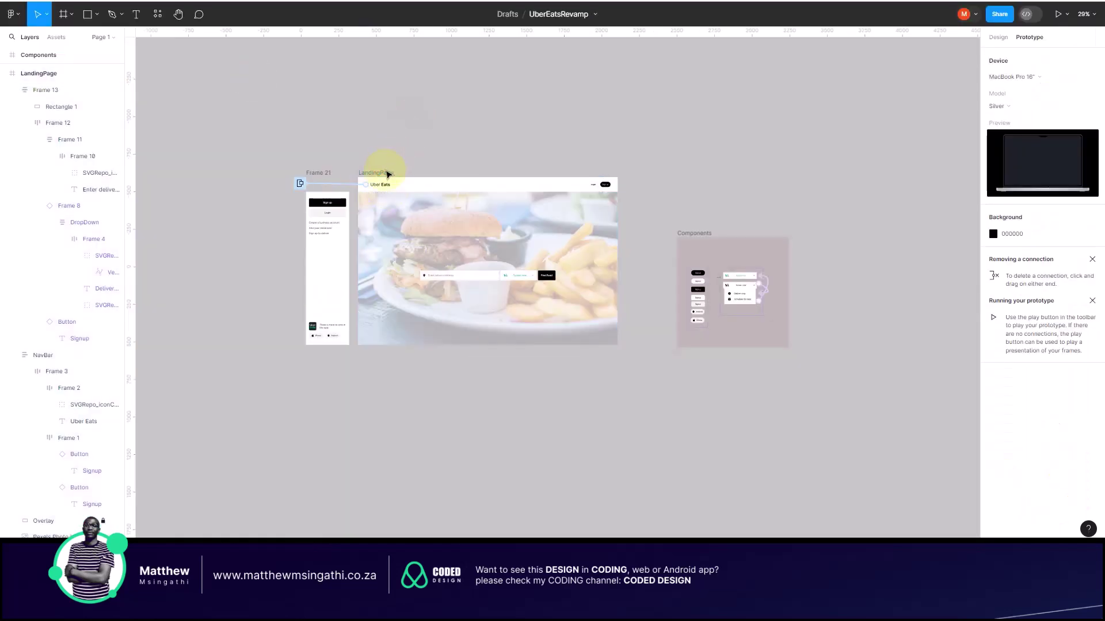
Step: Present the LandingPage frame in the MacBook mockup
click(380, 174)
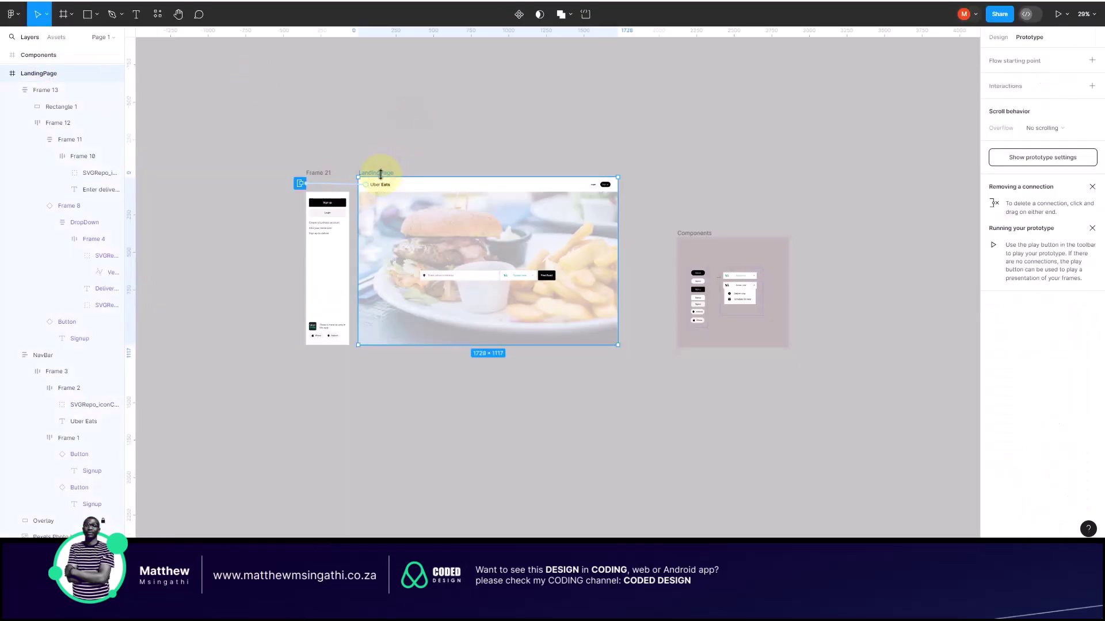
click(1059, 14)
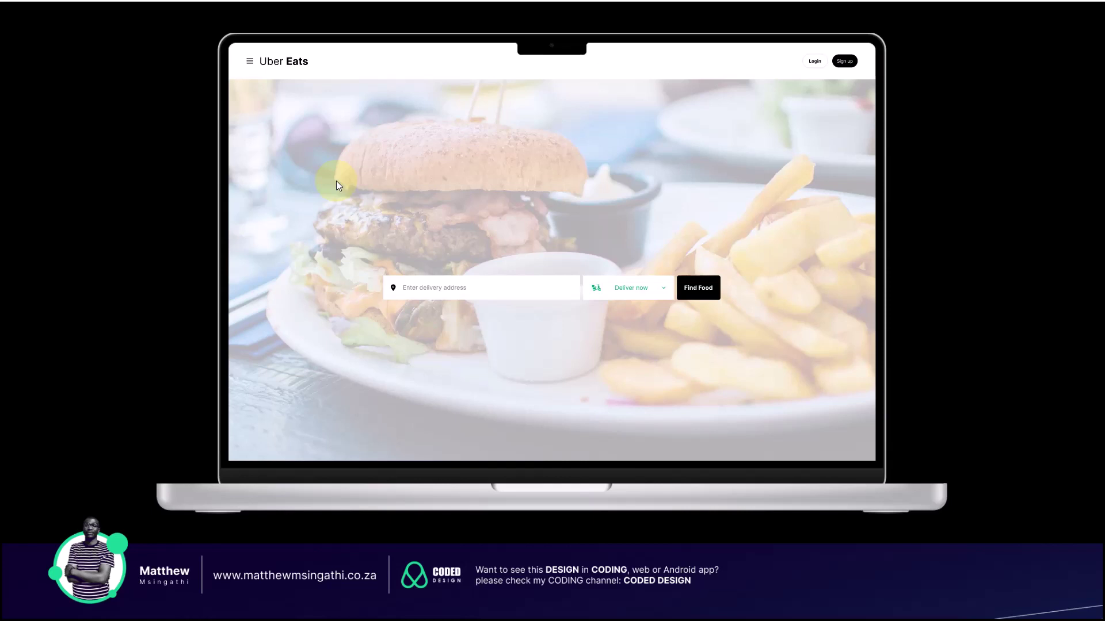
click(250, 63)
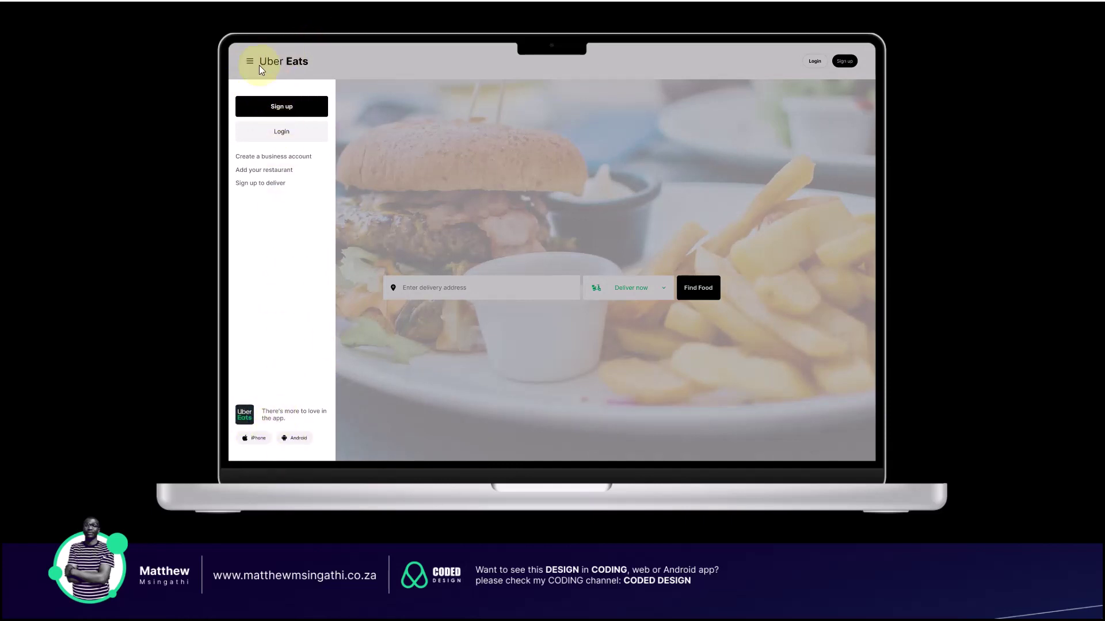
click(414, 112)
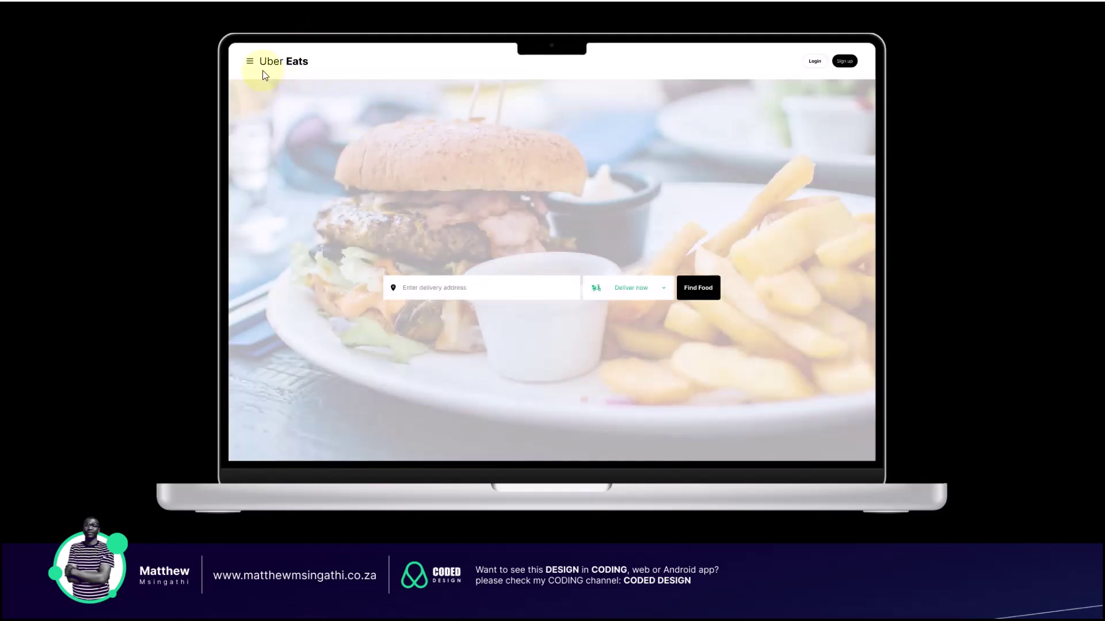
click(249, 65)
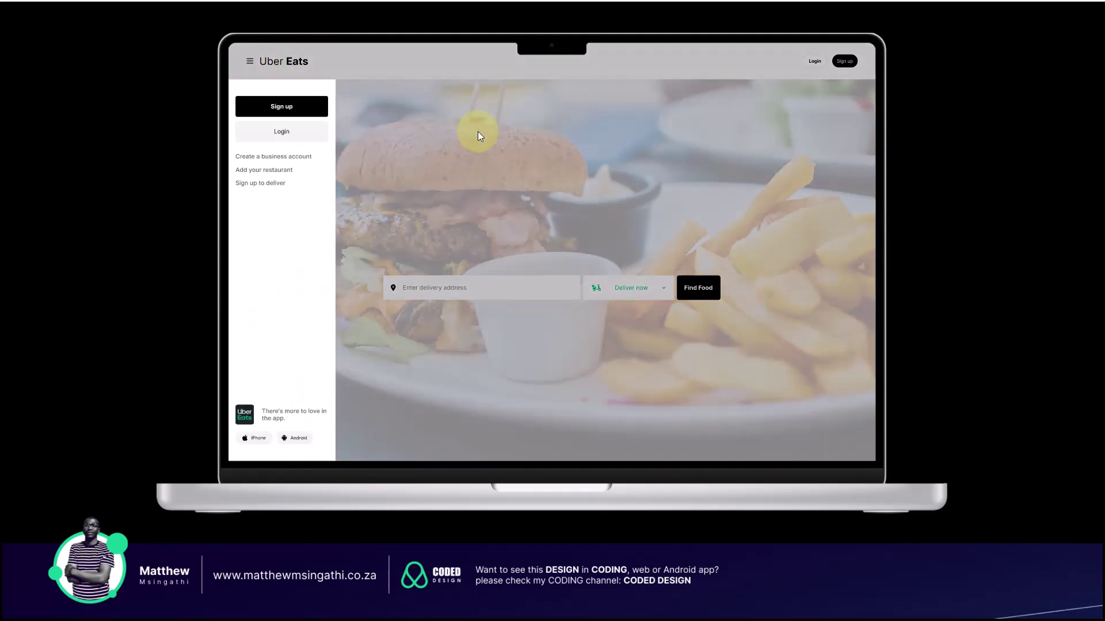
click(478, 133)
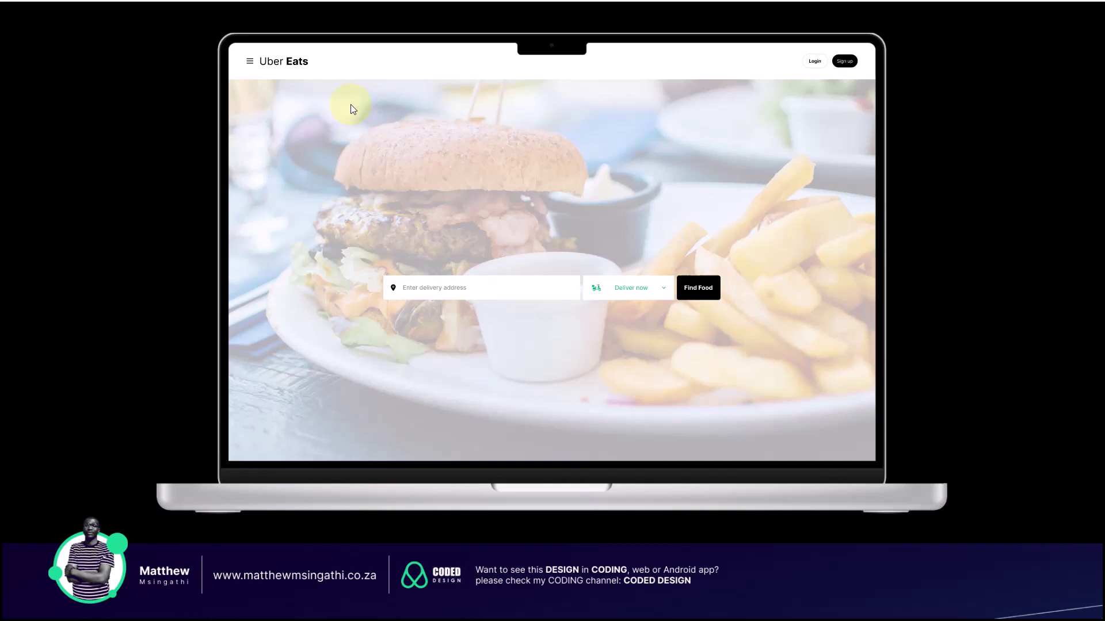
click(248, 58)
click(388, 140)
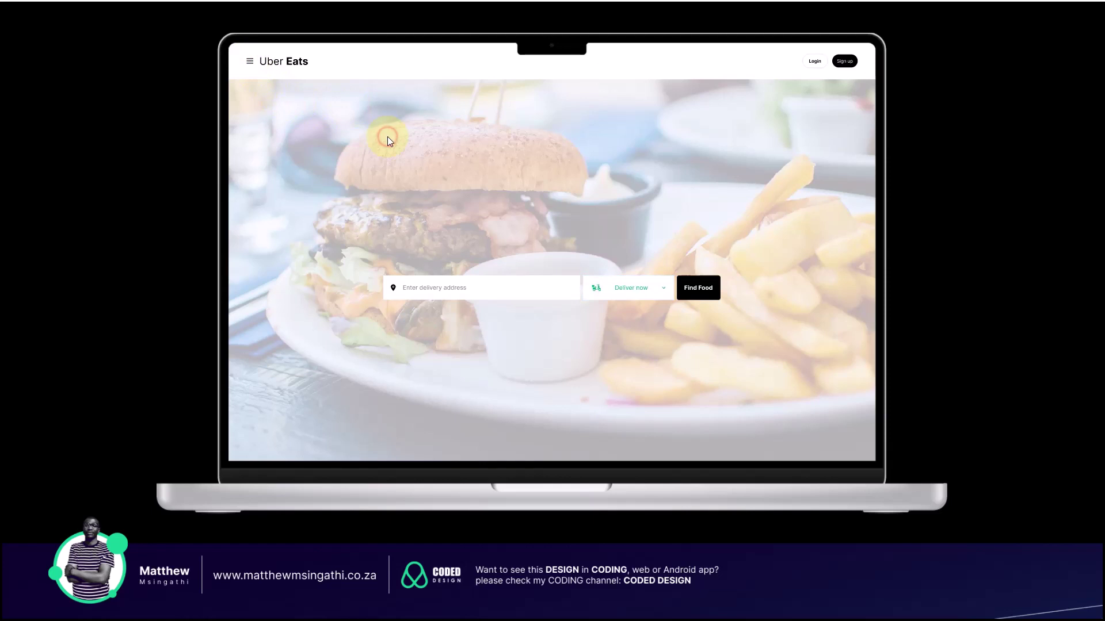
click(250, 62)
click(249, 61)
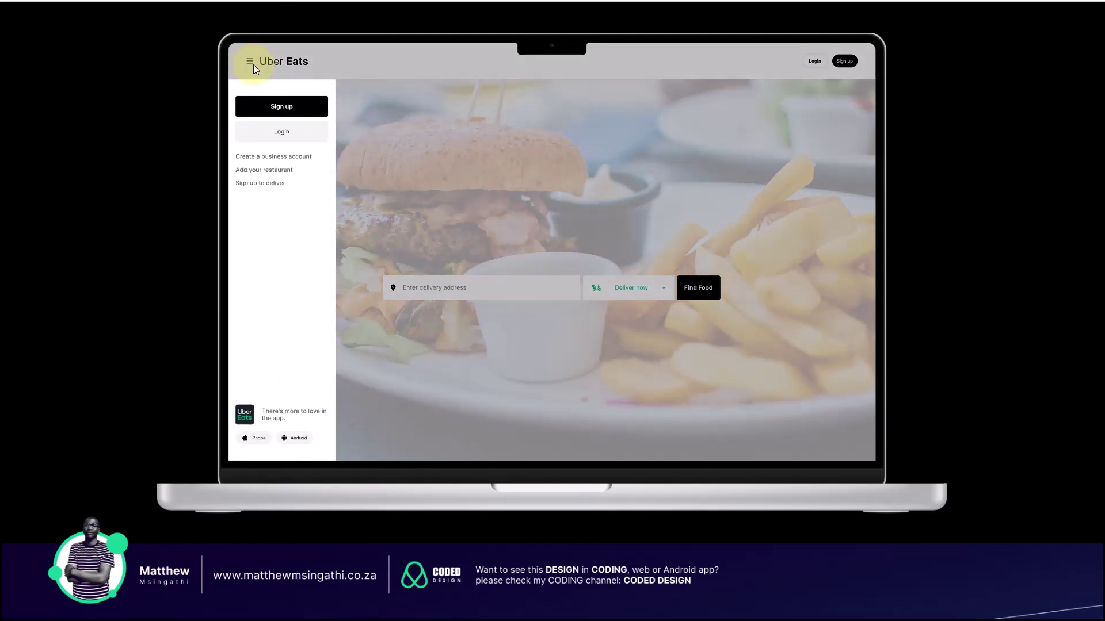
click(454, 140)
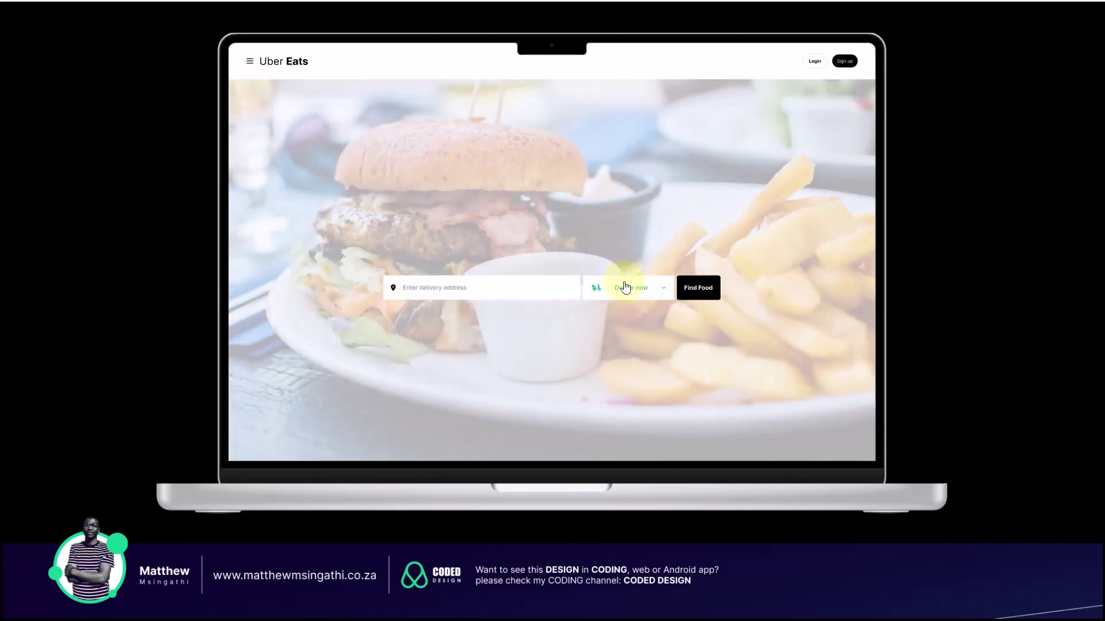
click(662, 294)
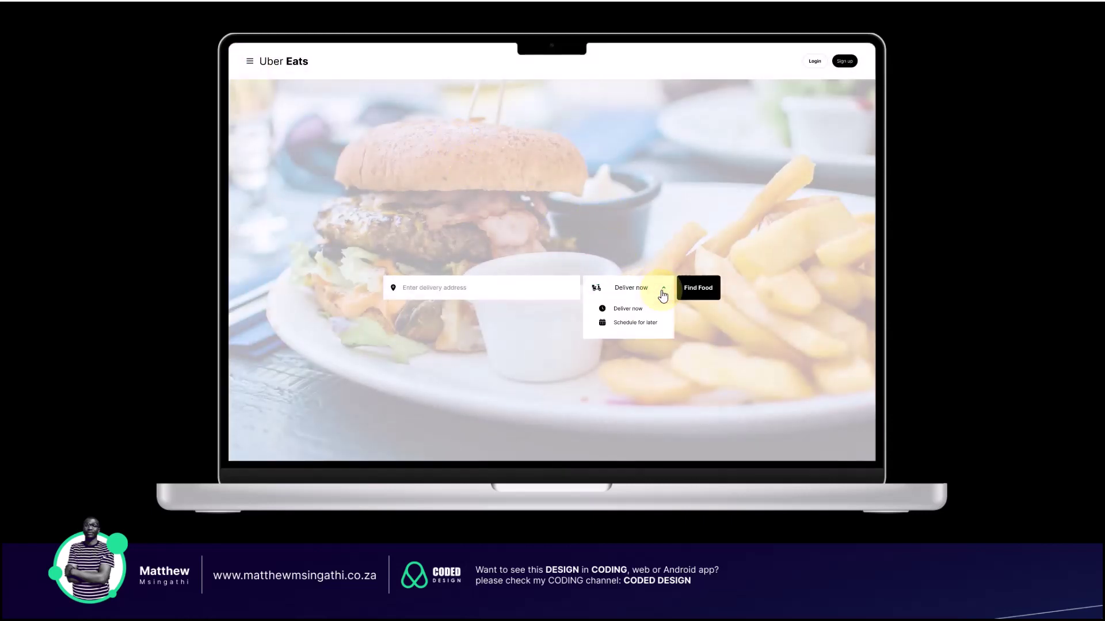
click(663, 294)
click(663, 295)
click(663, 295)
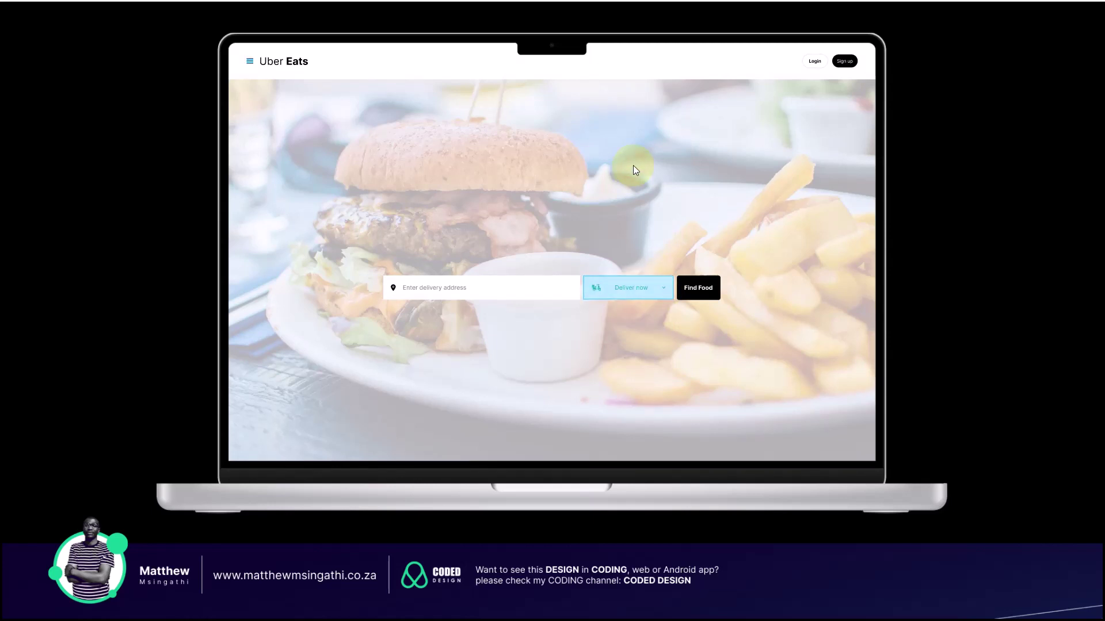